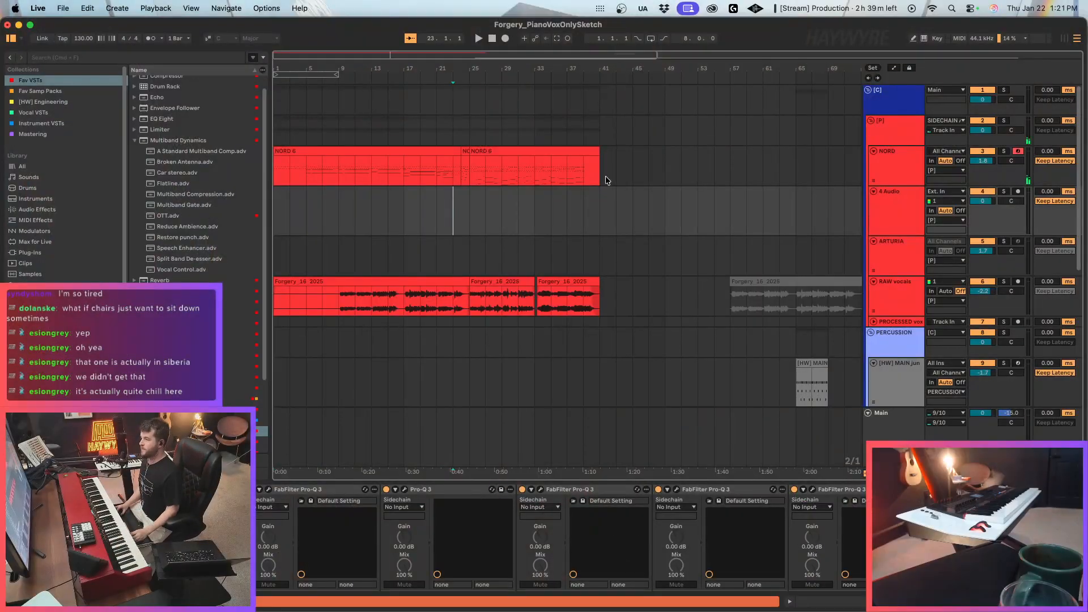
Consolidate the NORD track's clips up to bar 41 into a single clip and deactivate that clip.
left_click_drag(606, 180, 174, 159)
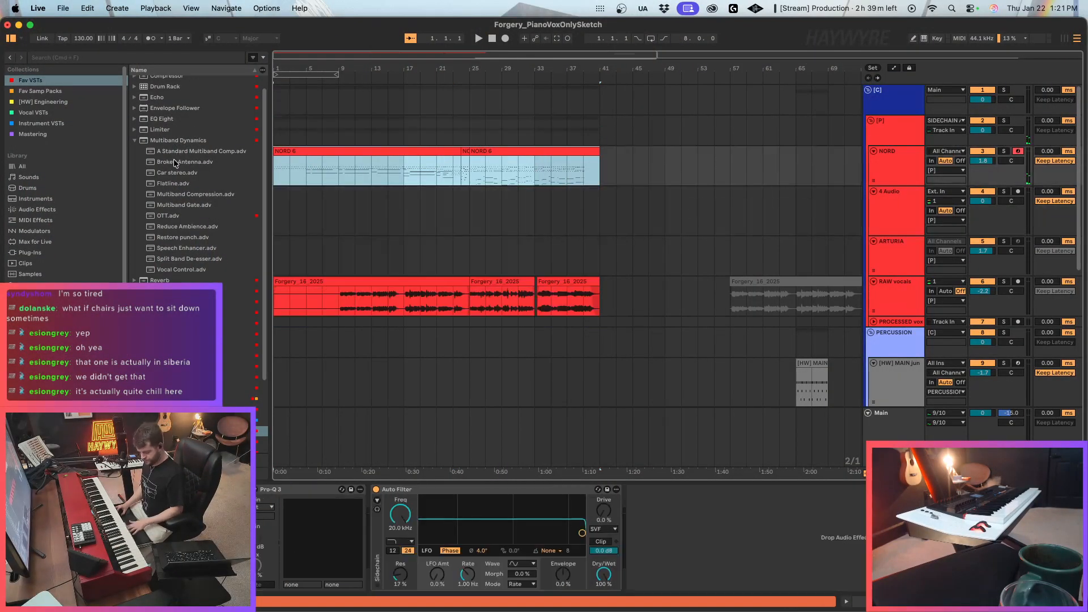
key("super+j")
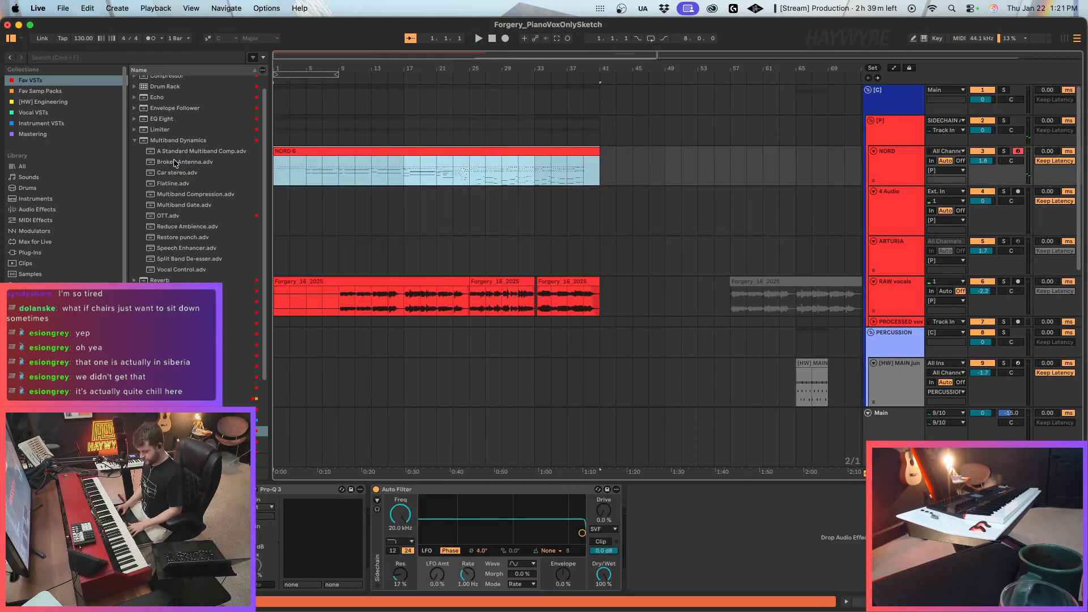
left_click(589, 154)
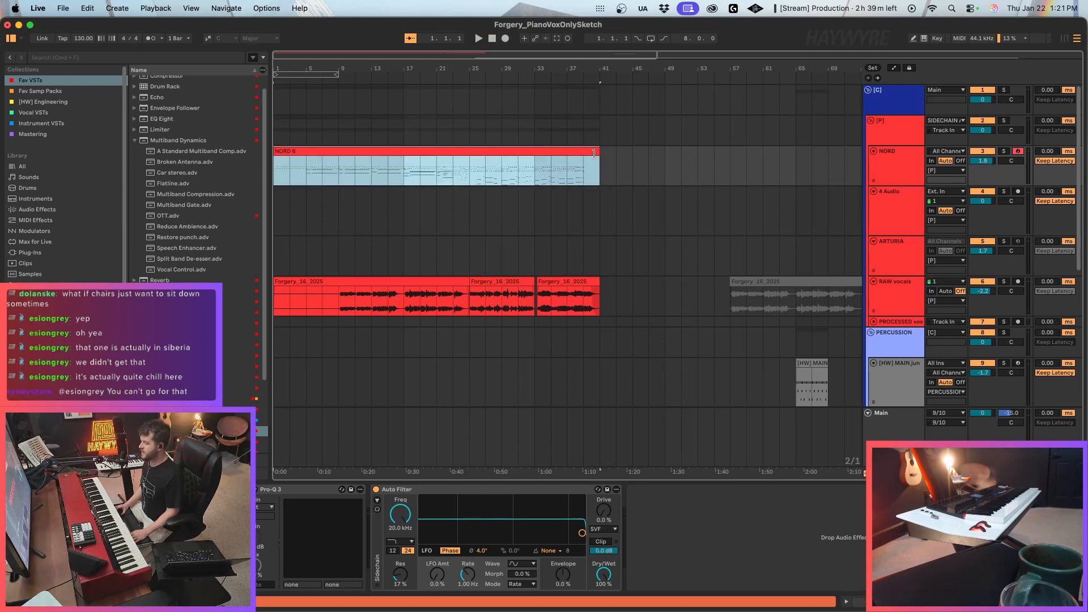
key("0")
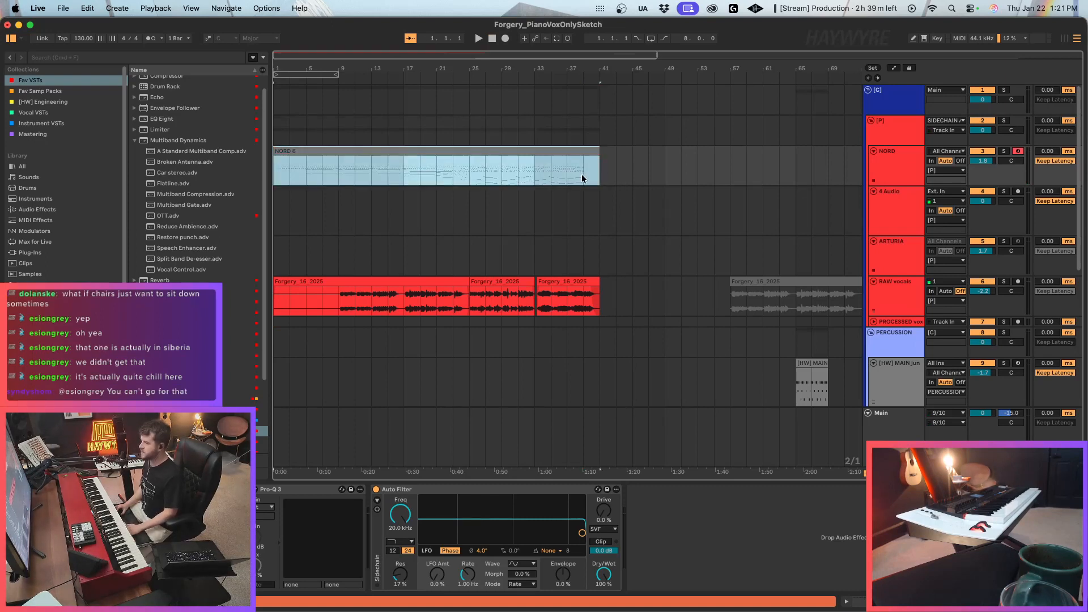
left_click(602, 182)
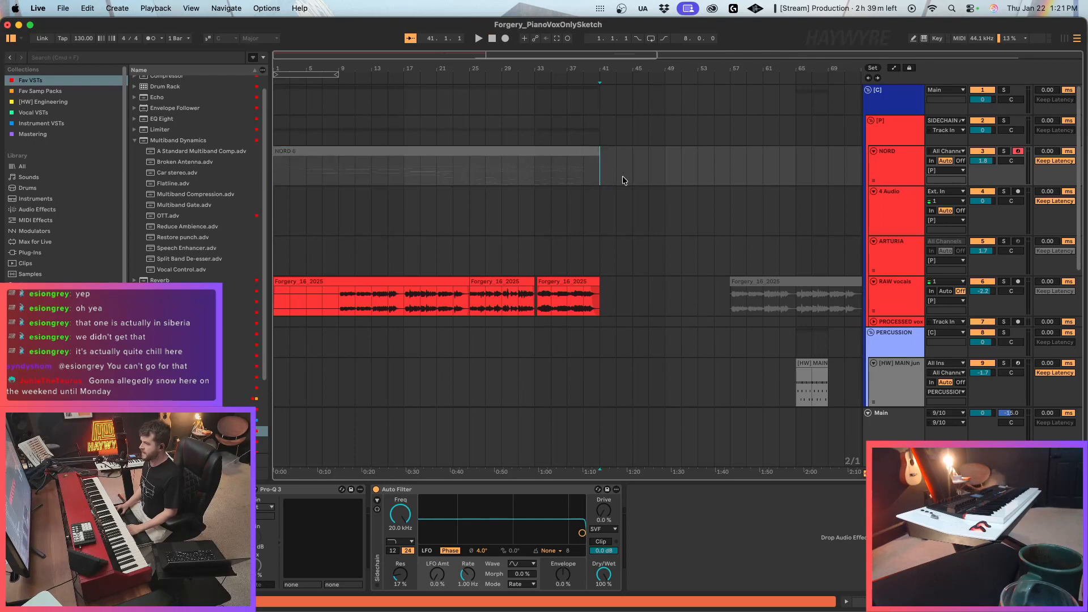
left_click_drag(605, 170, 214, 214)
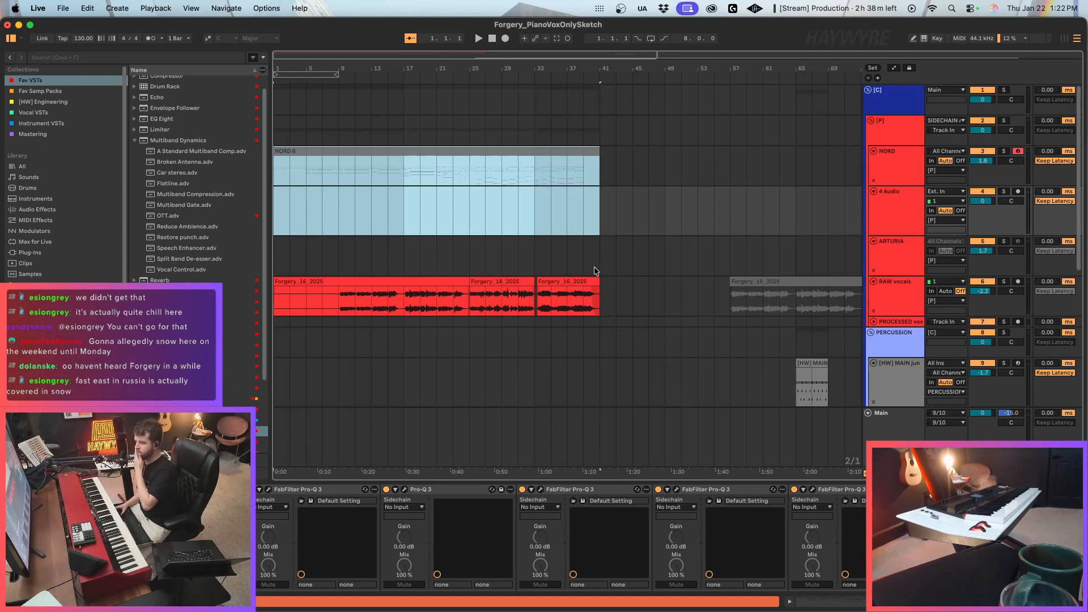
left_click(602, 244)
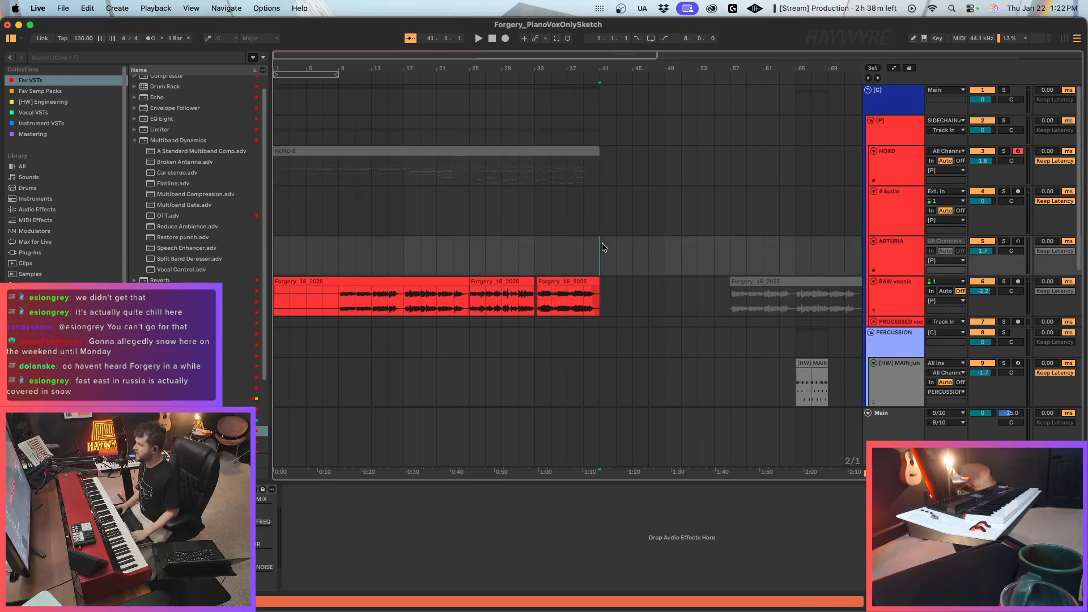
key("super+1")
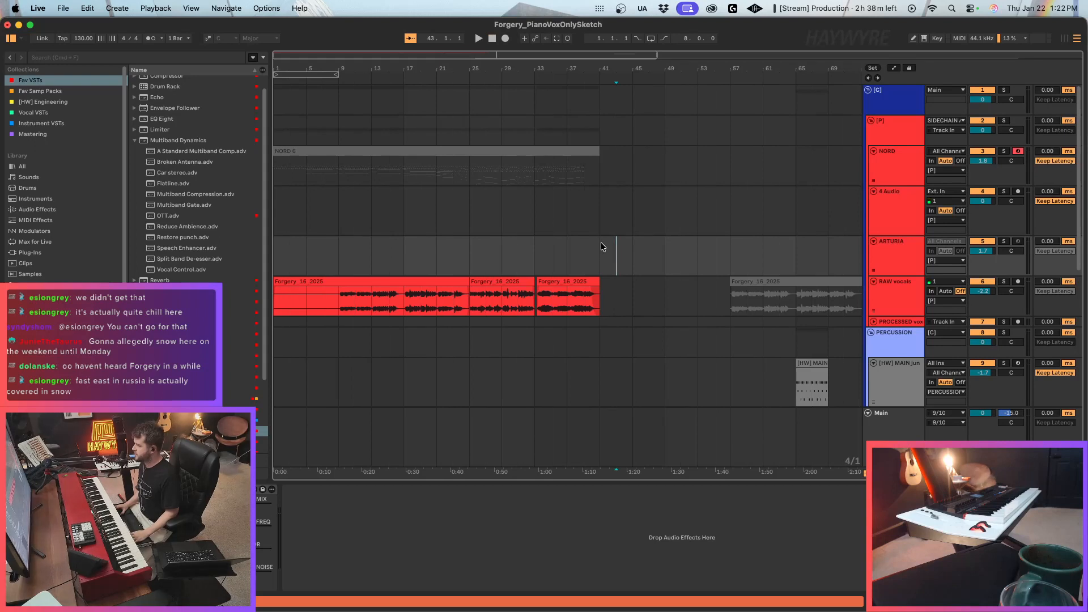
left_click(601, 248)
left_click_drag(280, 61, 280, 56)
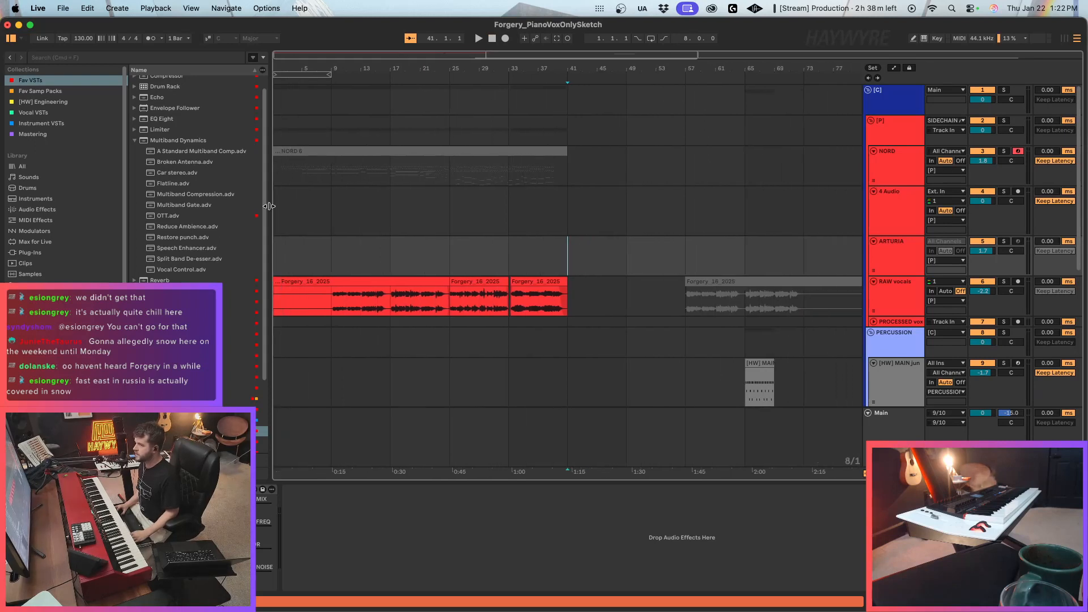
left_click_drag(269, 207, 264, 206)
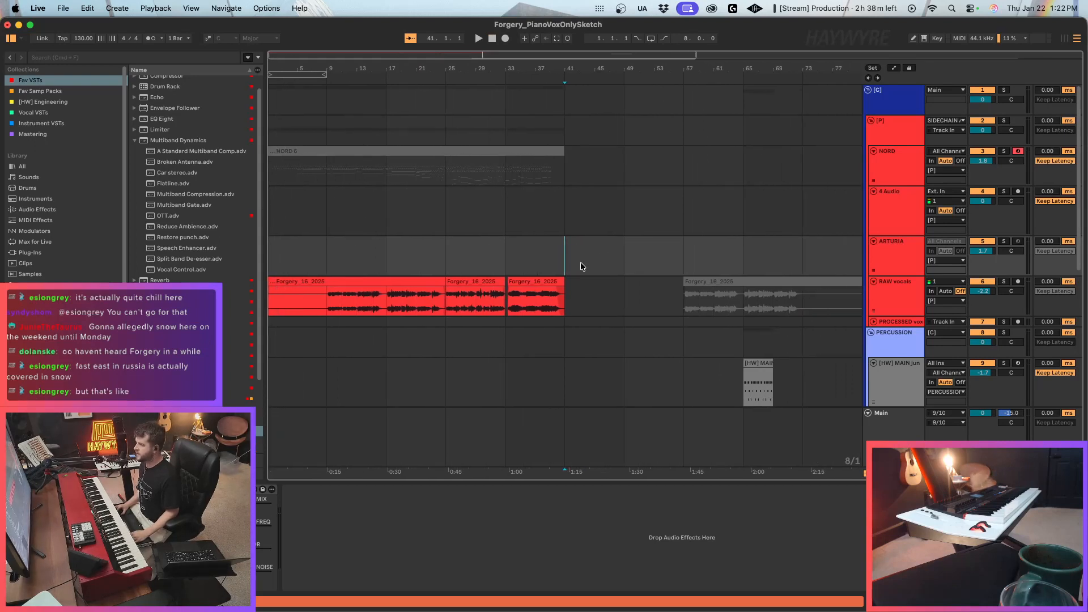
left_click(625, 255)
left_click(684, 281, "shift")
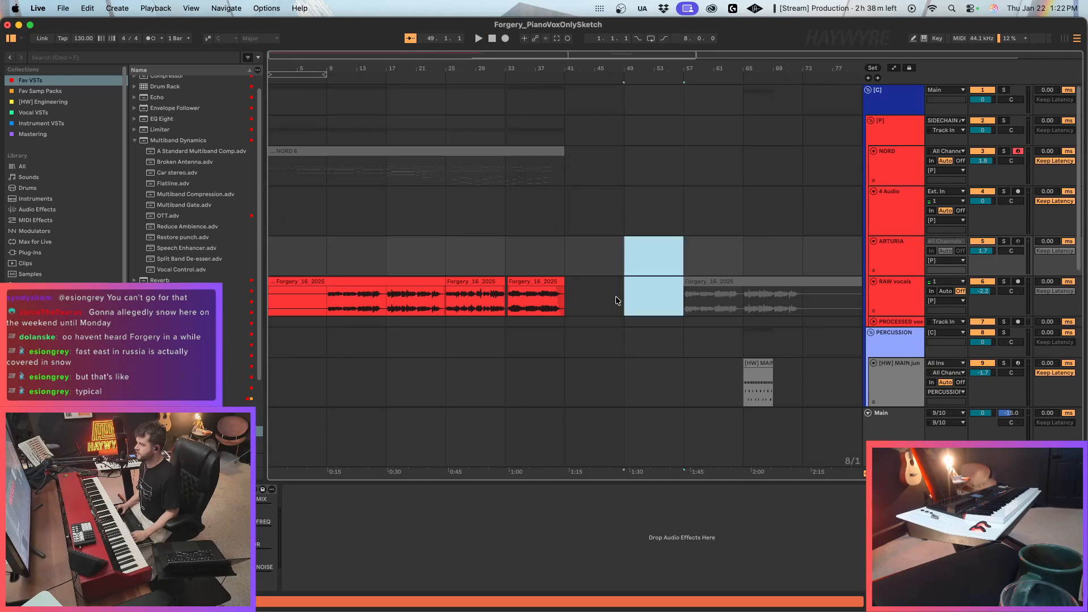
left_click_drag(616, 301, 574, 283)
left_click(573, 273)
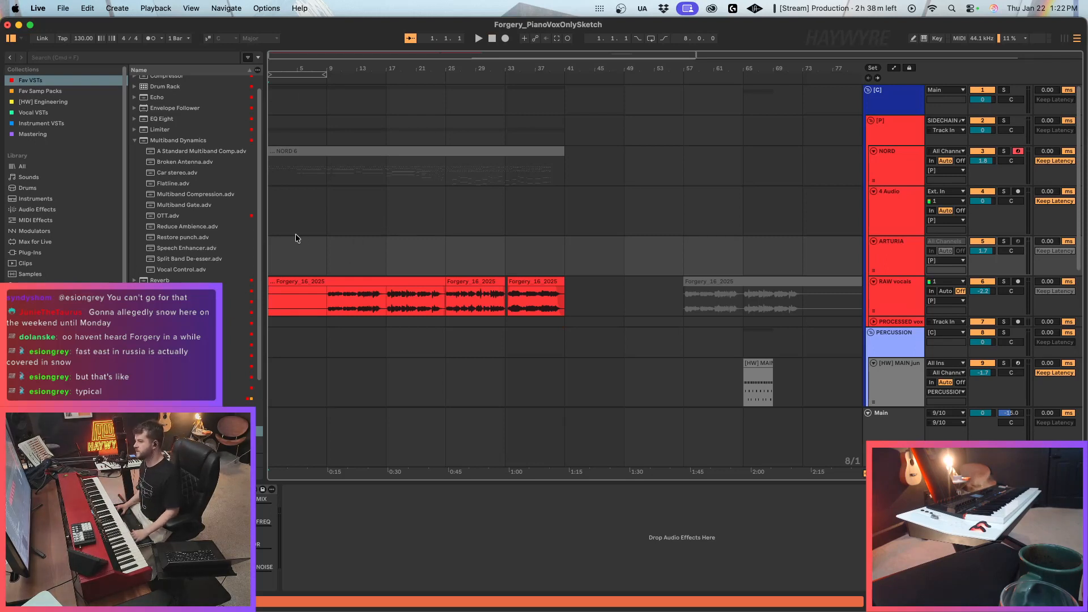
left_click(279, 183)
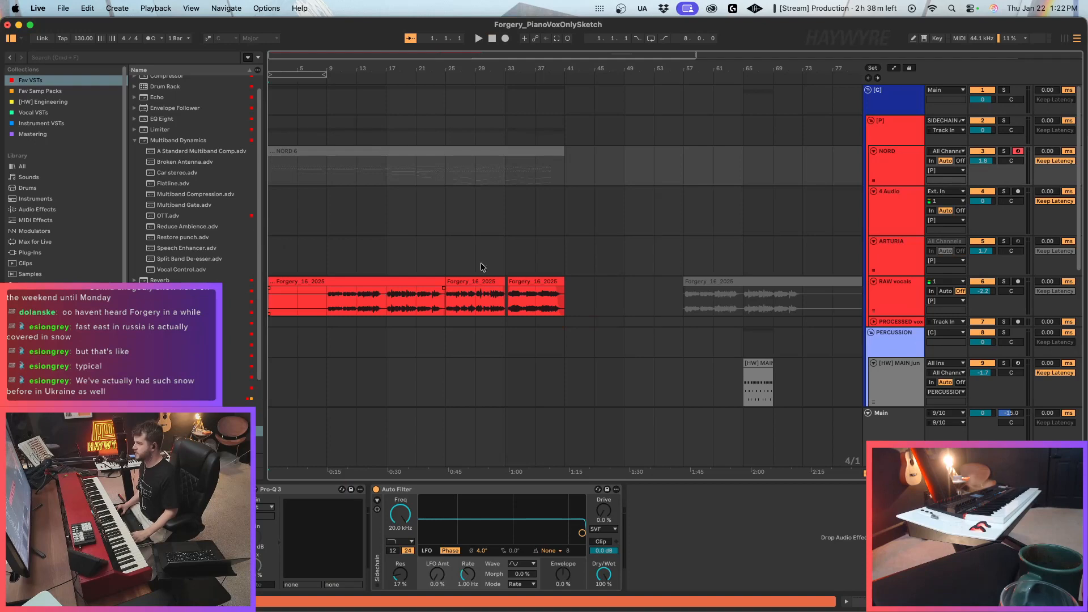
left_click(574, 206)
key("super+2")
left_click(568, 171)
left_click_drag(586, 293, 266, 290)
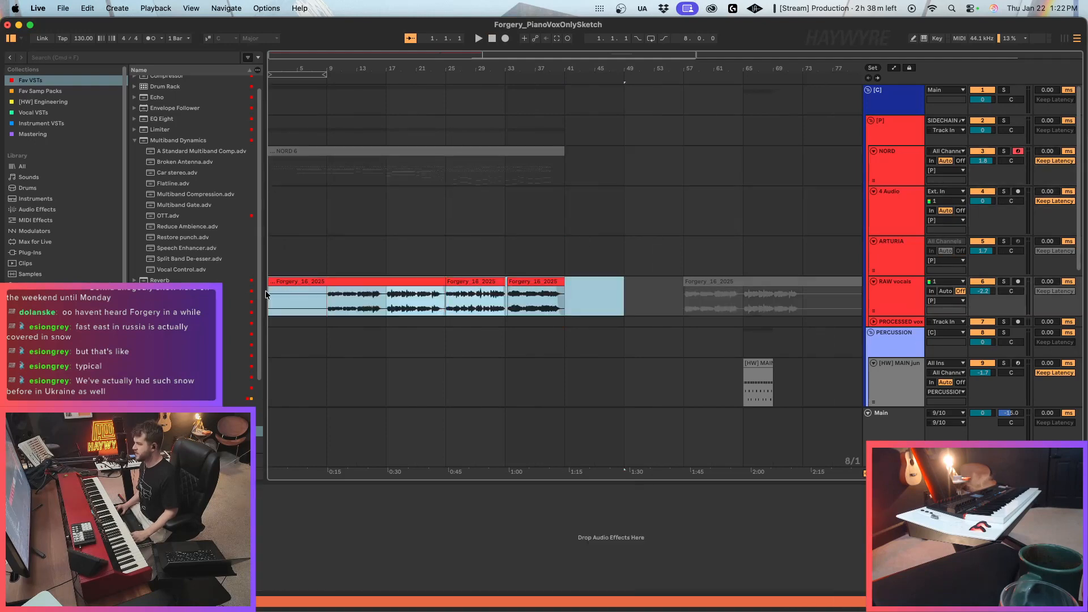
scroll(383, 292, "down", 2)
left_click(345, 250)
left_click_drag(579, 243, 312, 239)
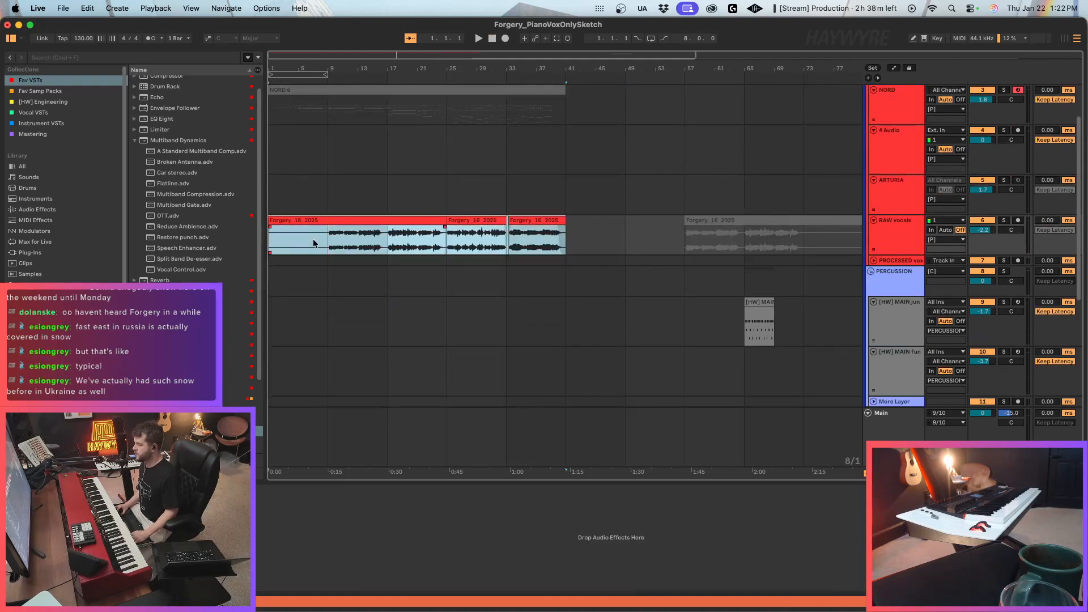
left_click_drag(557, 251, 175, 239)
scroll(427, 256, "down", 2)
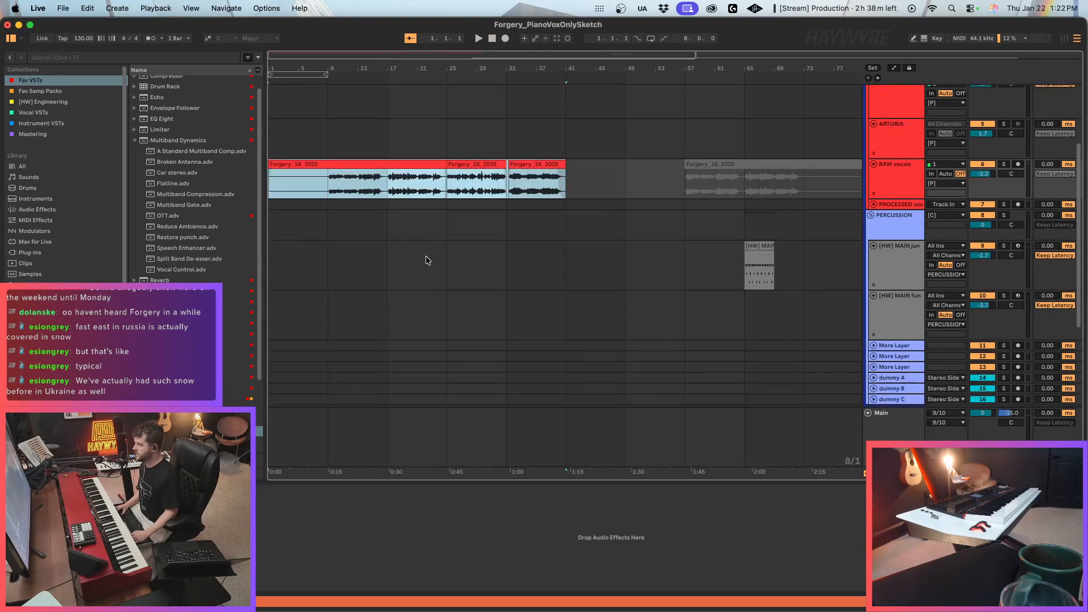
scroll(431, 278, "up", 4)
scroll(475, 287, "down", 2)
scroll(474, 288, "up", 2)
left_click(473, 289)
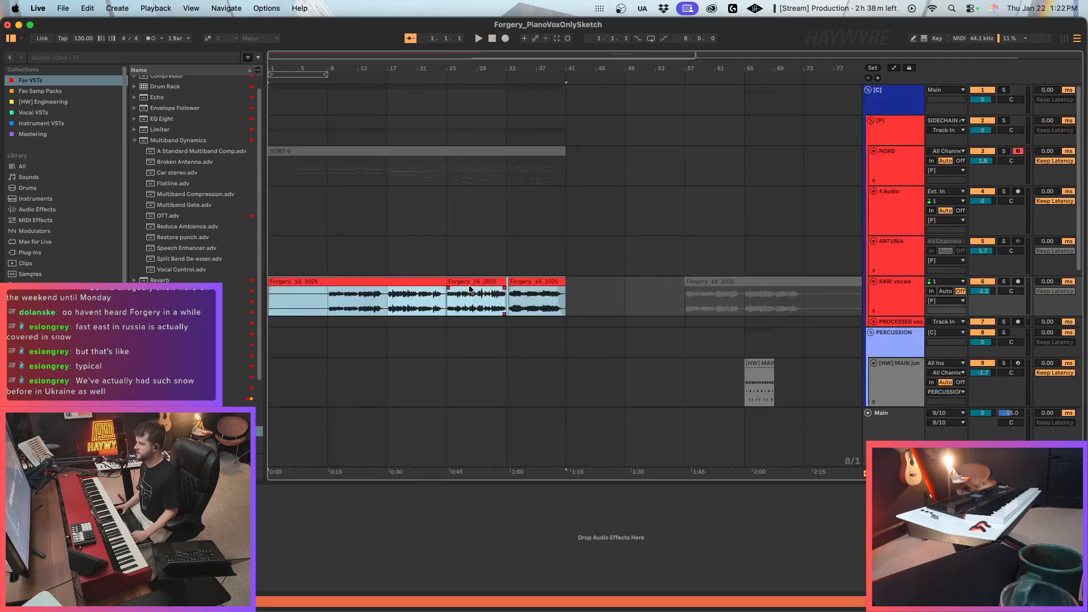
Reactivate the consolidated NORD clip and briefly play it from the start.
left_click(276, 174)
left_click(320, 152)
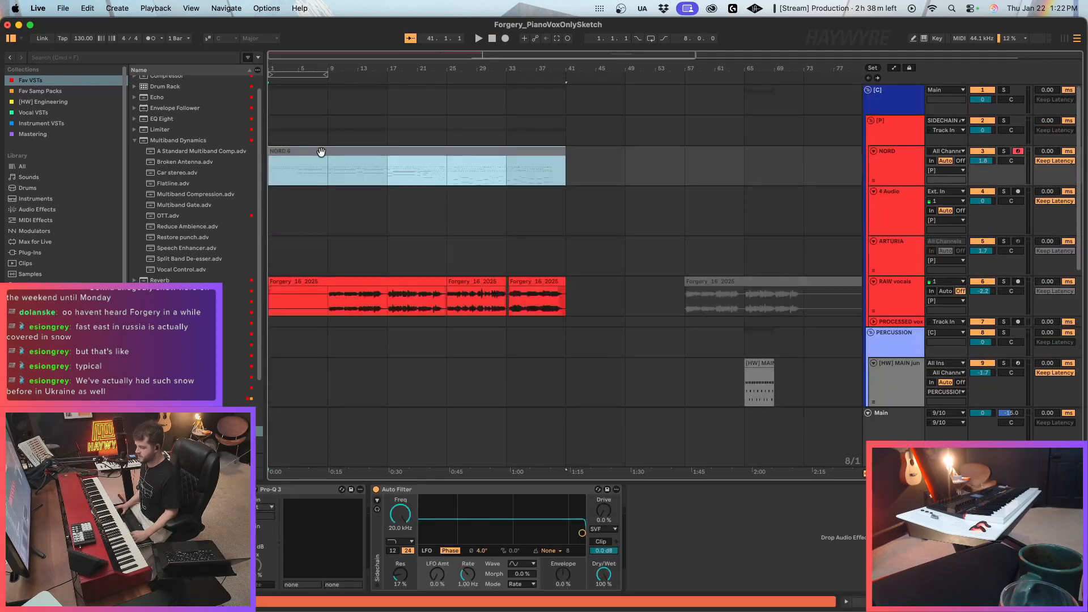
left_click(425, 156)
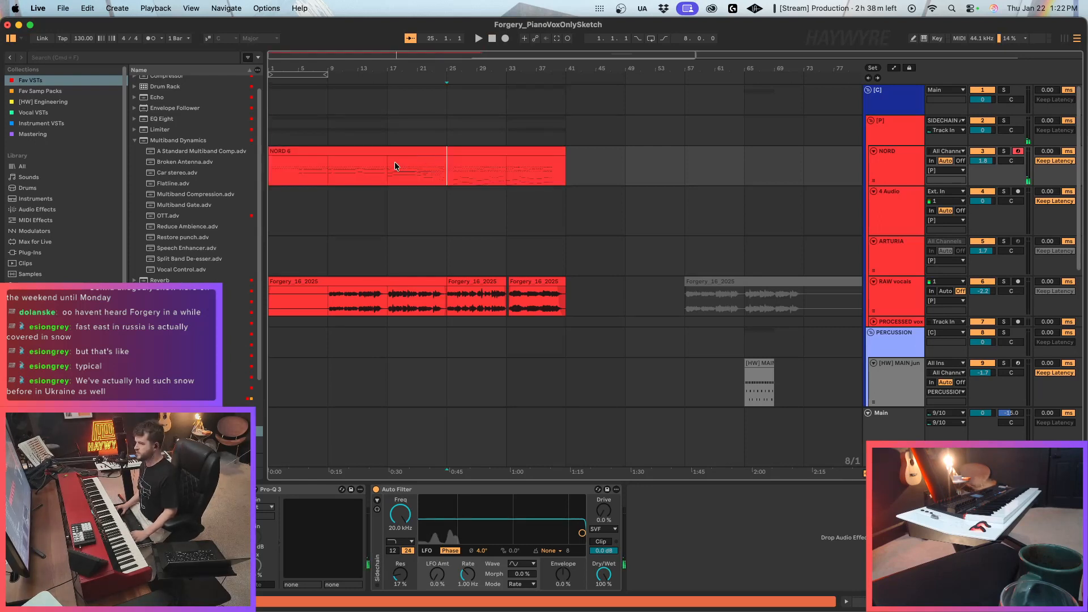
left_click(360, 152)
key("space")
key("space")
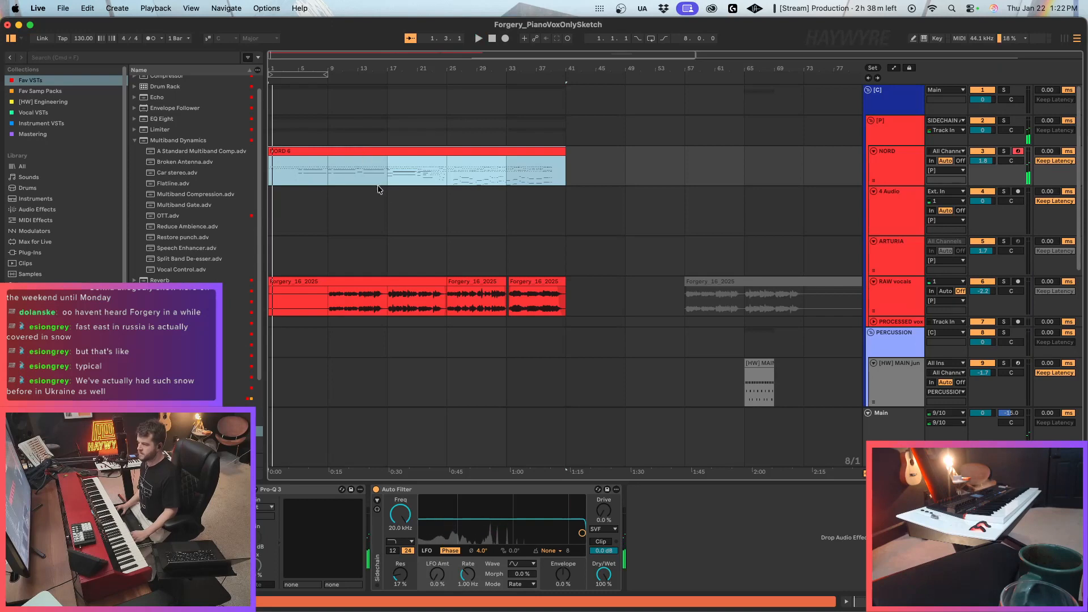
In the NORD clip's 64: Sustain Pedal envelope, draw the pedal at its maximum from bar 1 to bar 5.
double_click(284, 148)
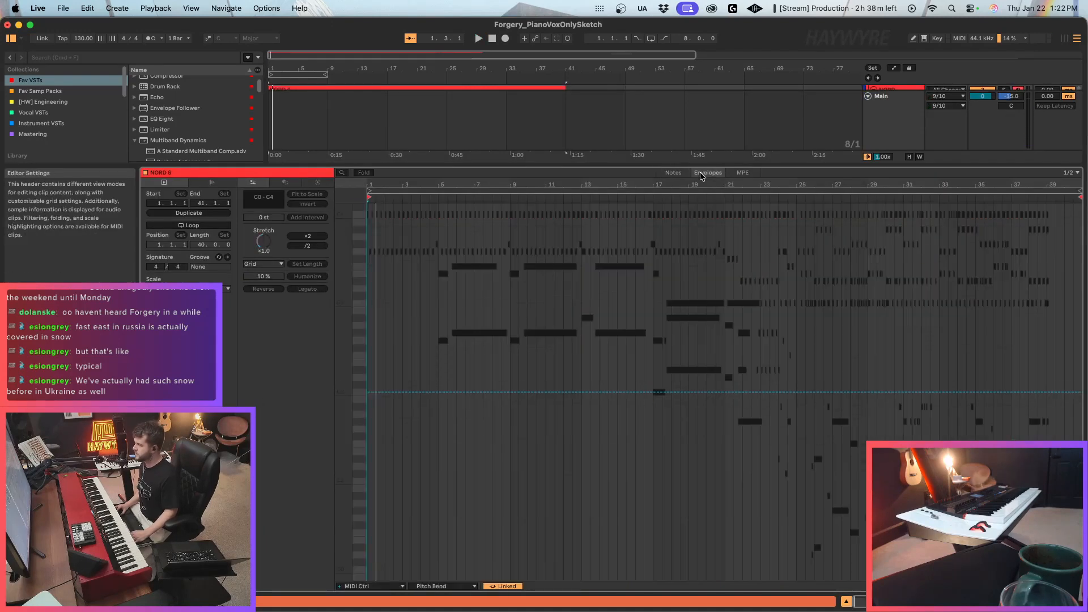
left_click(444, 586)
left_click(439, 563)
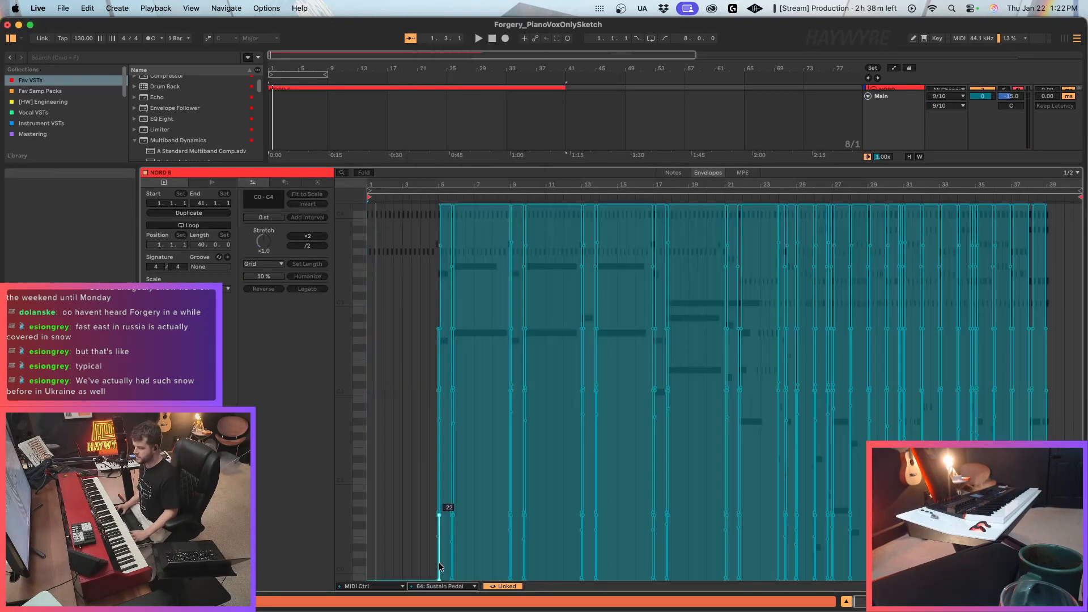
scroll(370, 200, "up", 5)
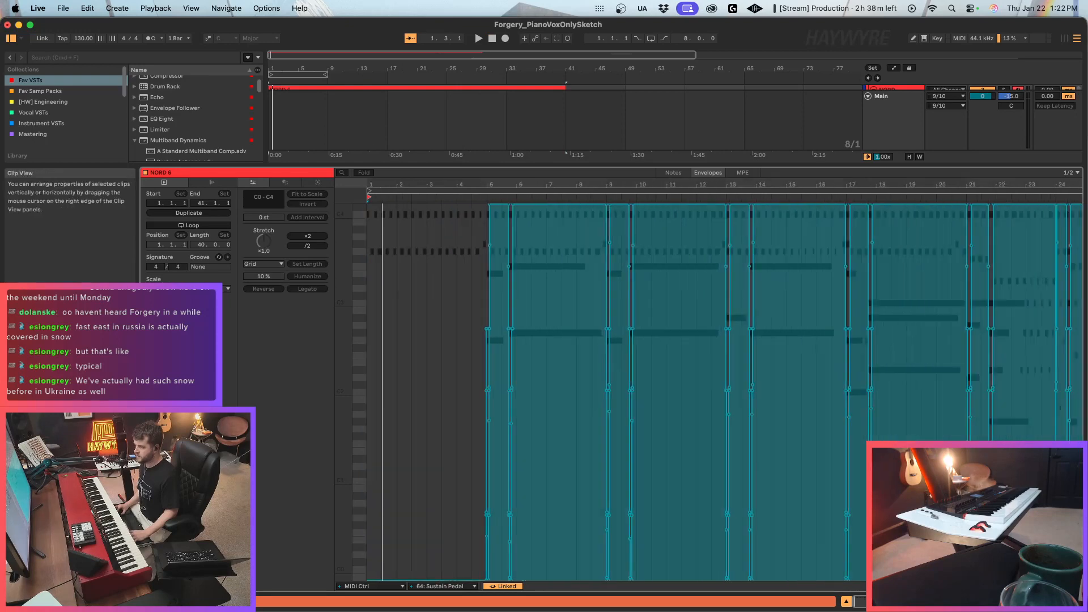
key("b")
mouse_move(374, 206)
left_mouse_down()
mouse_move(412, 176)
mouse_move(574, 165)
left_mouse_up()
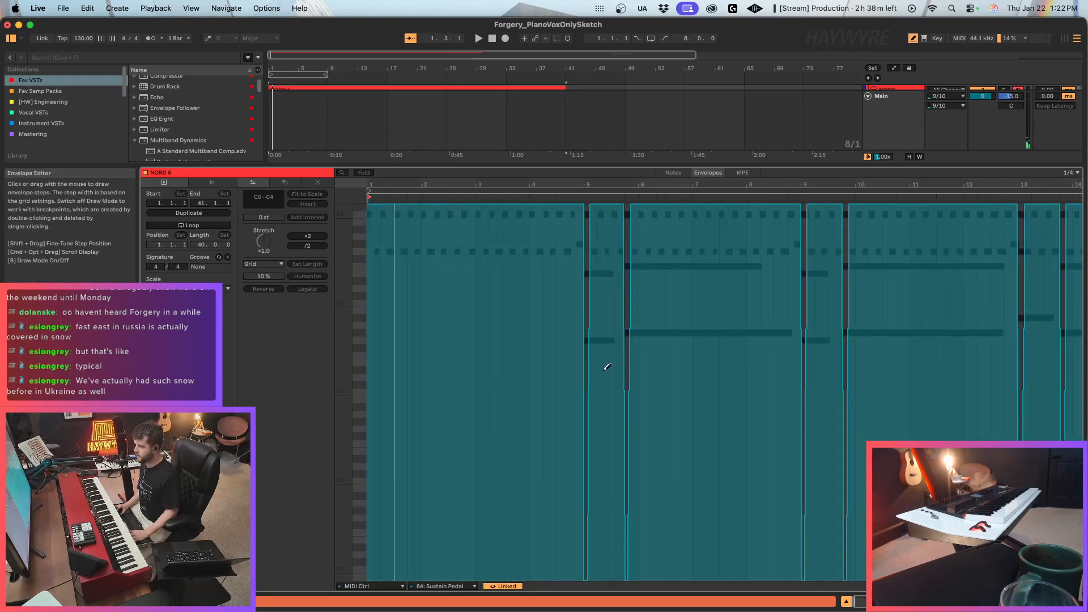
key("b")
Play the arrangement and listen to the NORD piano together with the RAW vocals through bar 24.
key("space")
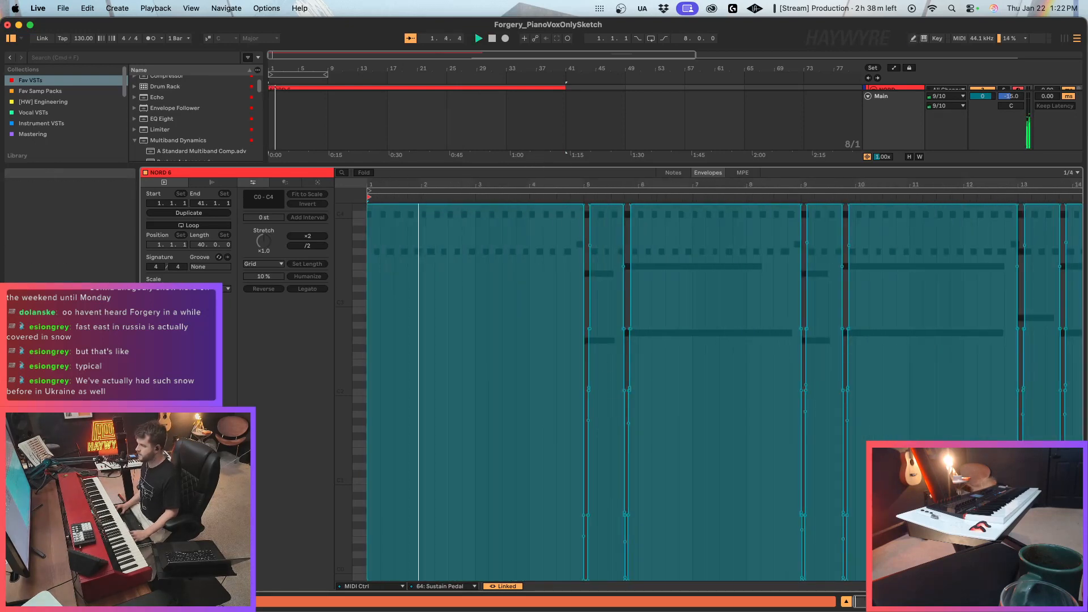
key("shift+Tab")
left_click(308, 92)
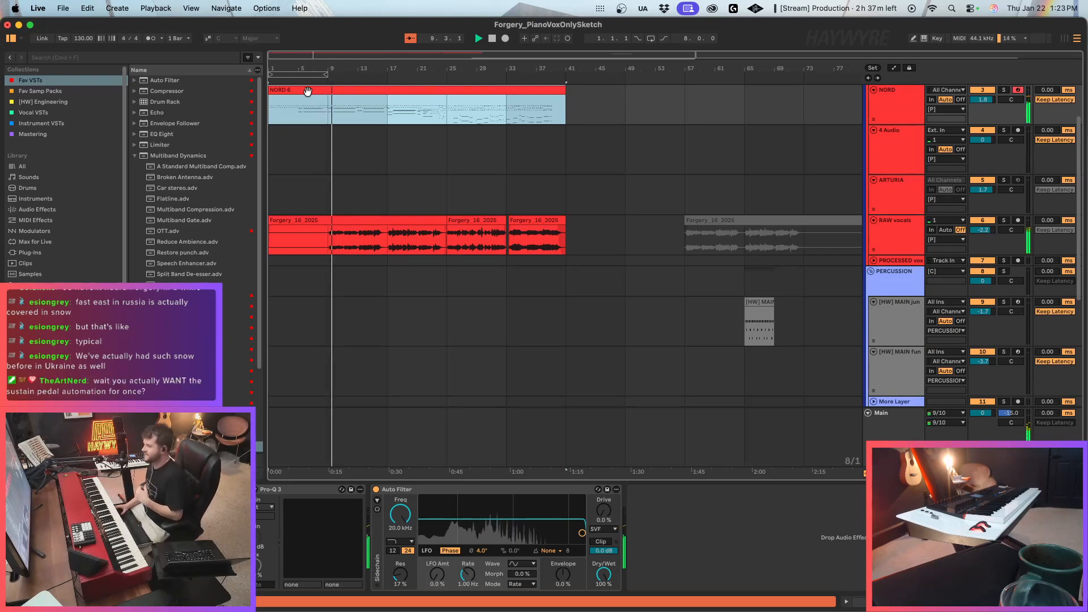
left_click(978, 231)
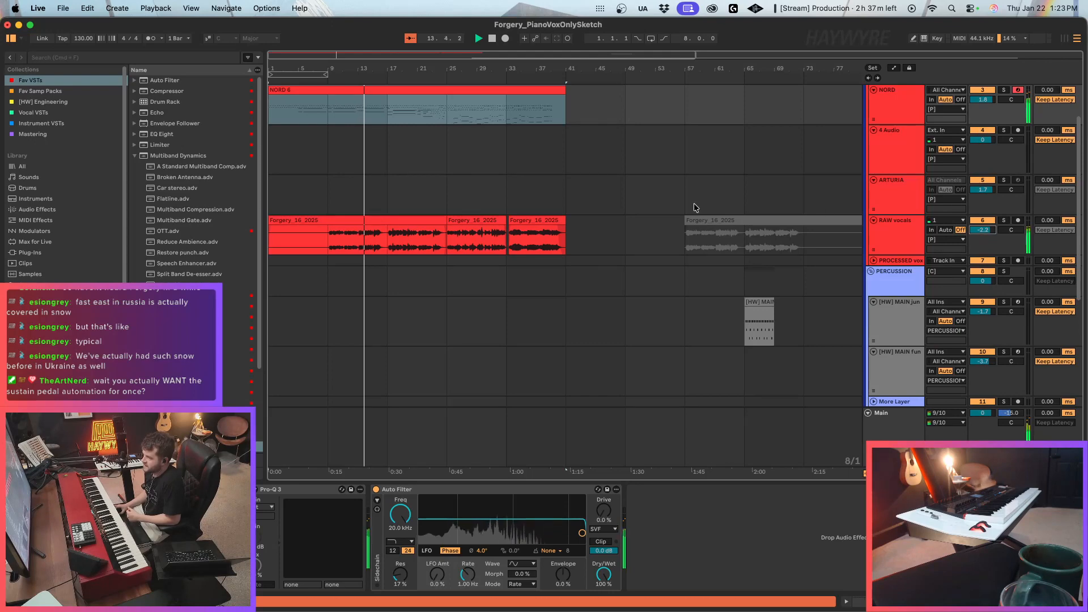
left_click_drag(278, 54, 282, 105)
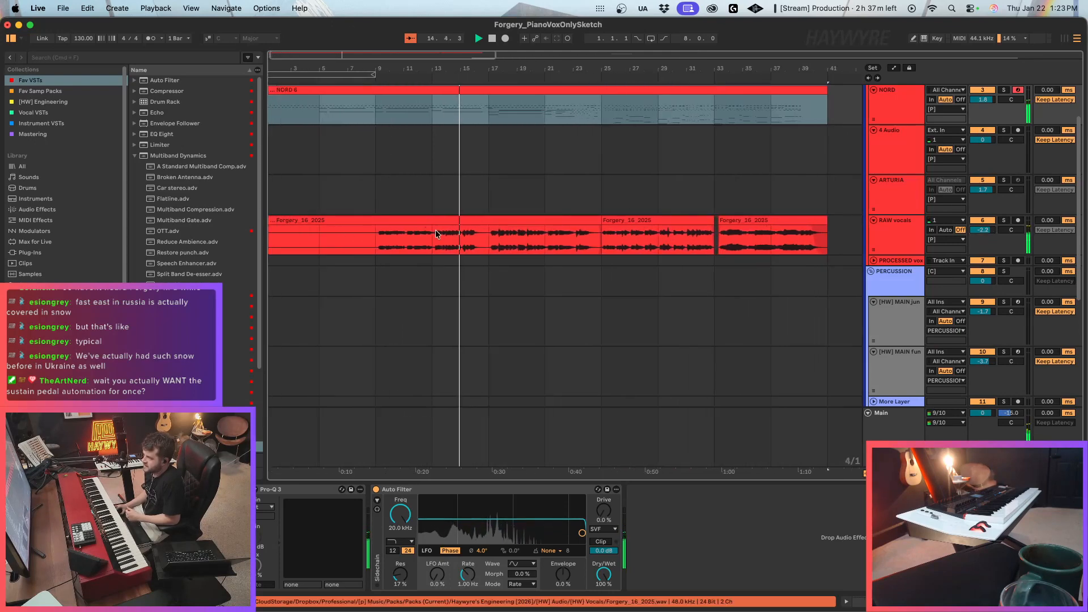
left_click(493, 241)
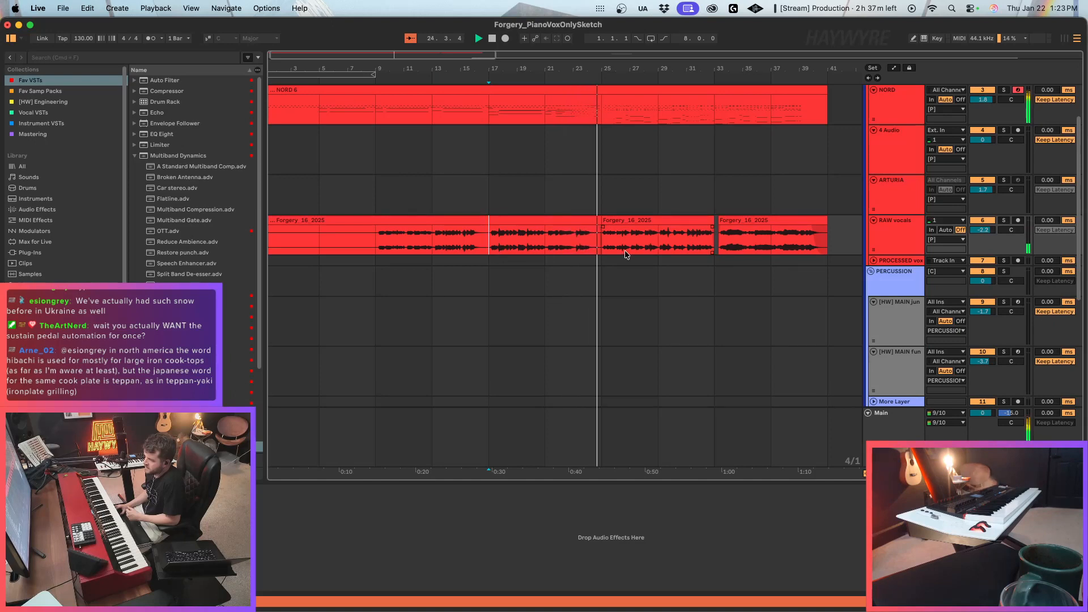
Stop playback, split the NORD clip at bar 25 and show the notes of the second part.
left_click(597, 120)
key("space")
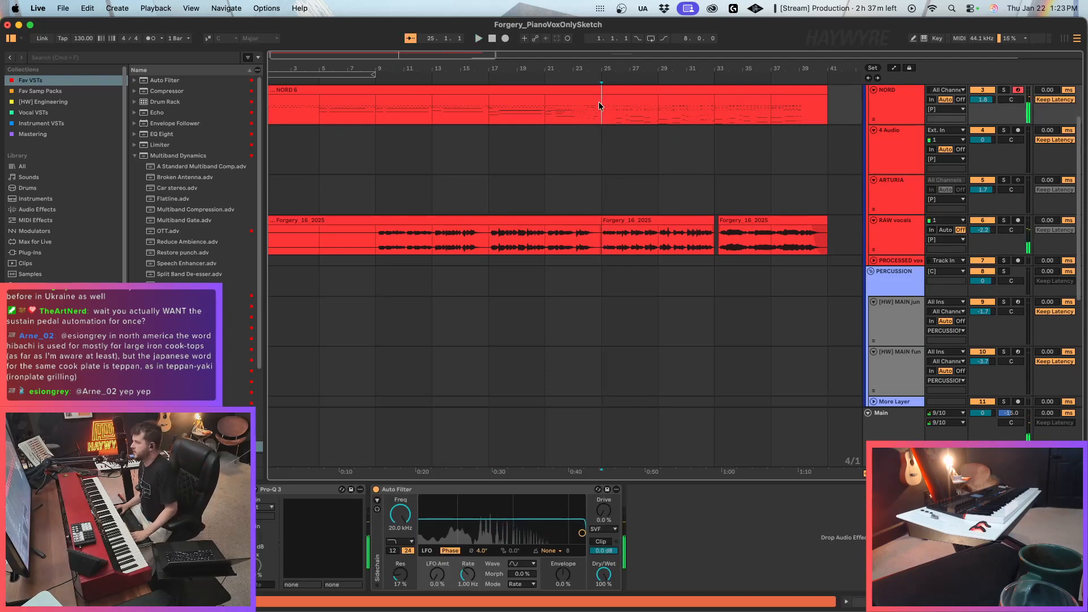
key("super+e")
double_click(612, 90)
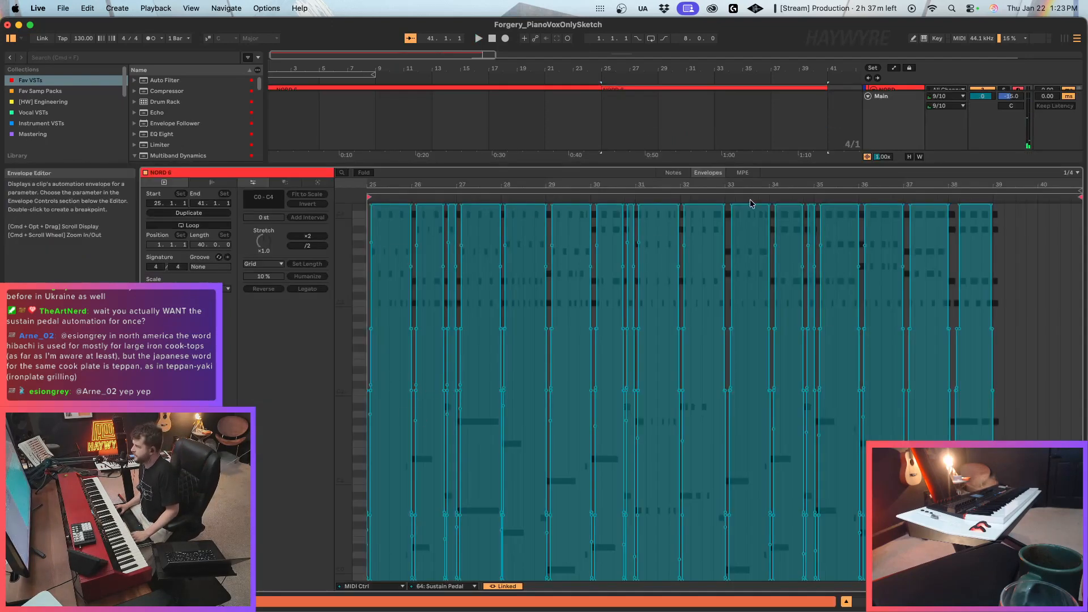
left_click(674, 173)
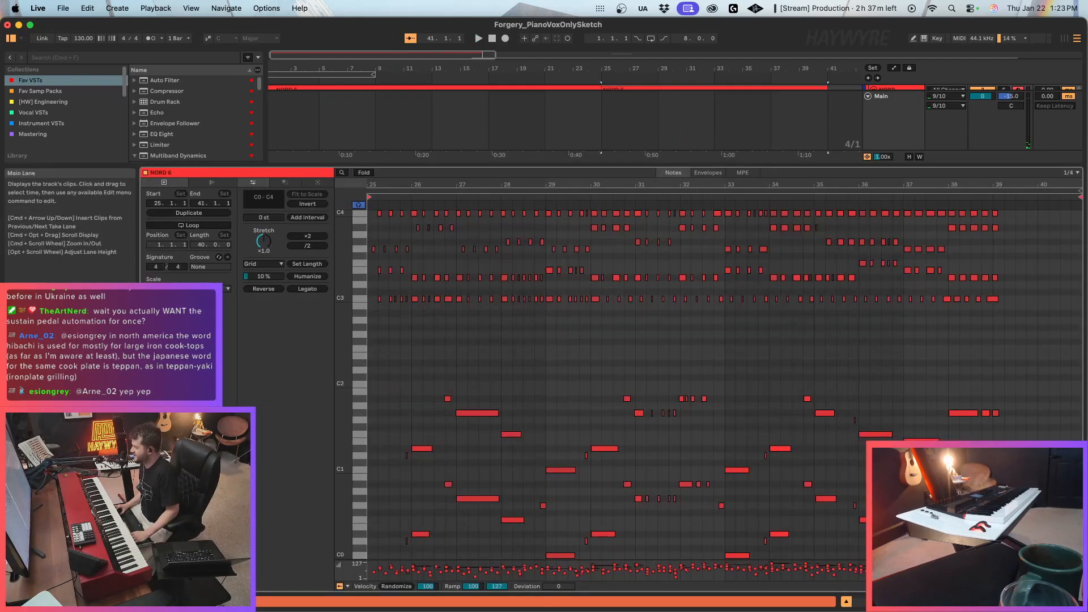
Copy the C1 bass note at bar 29 to the start of bar 25 in the second NORD clip.
key("shift+Tab")
scroll(627, 213, "up", 3)
key("shift+Tab")
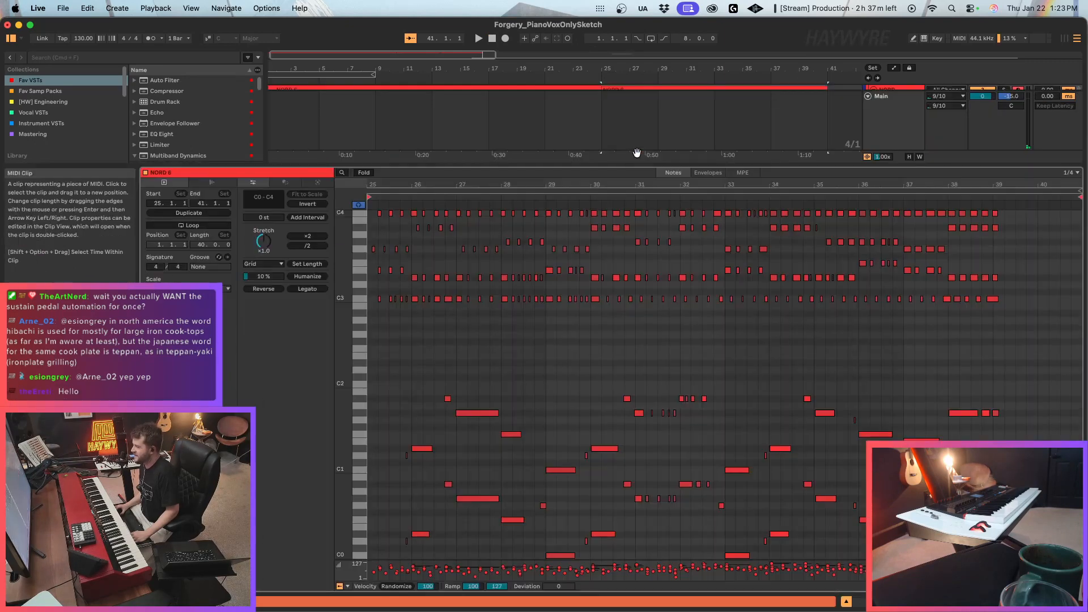
left_click_drag(398, 185, 653, 215)
scroll(680, 473, "down", 3)
scroll(681, 474, "down", 2)
left_click(902, 371)
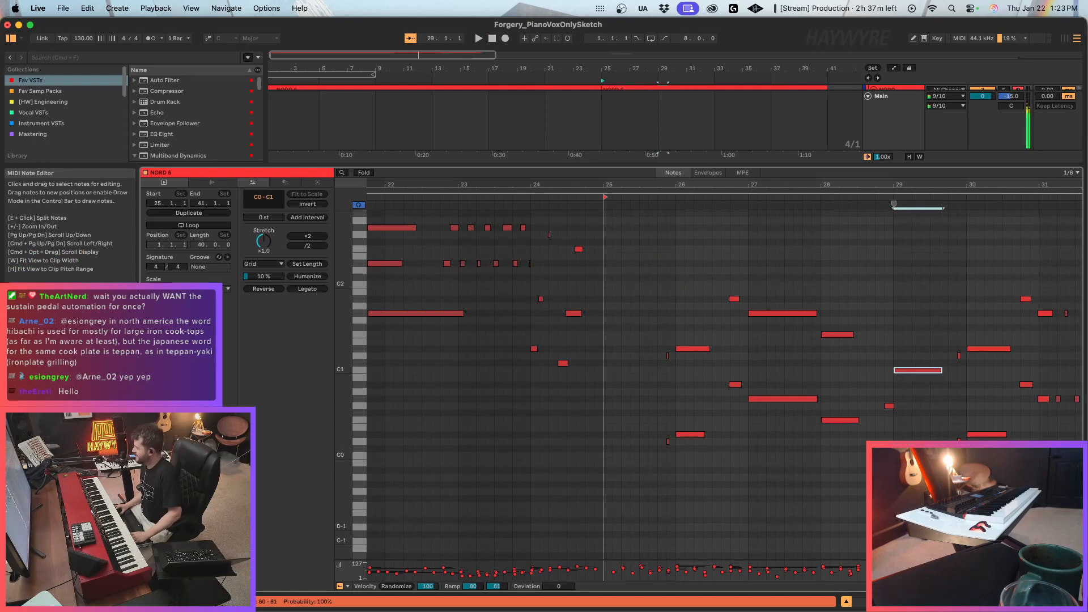
left_click(607, 368)
key("super+v")
scroll(639, 350, "up", 5)
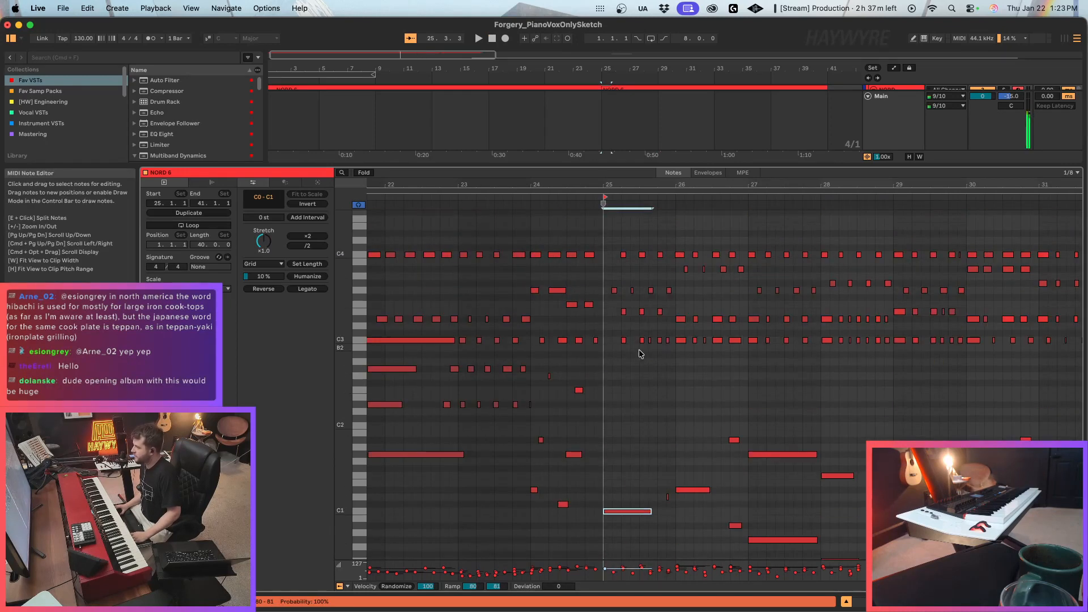
Copy the C3–C4 chord from beat 2 of bar 25 to the start of that bar and play from there.
left_click_drag(618, 184, 625, 381)
left_click_drag(632, 313, 606, 323)
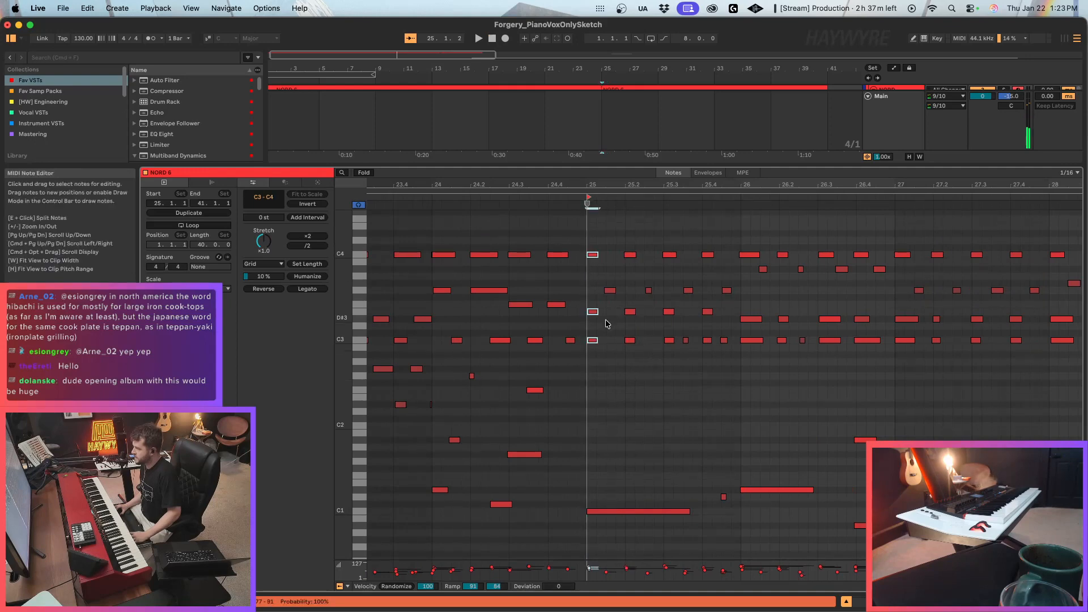
key("space")
left_click(653, 281)
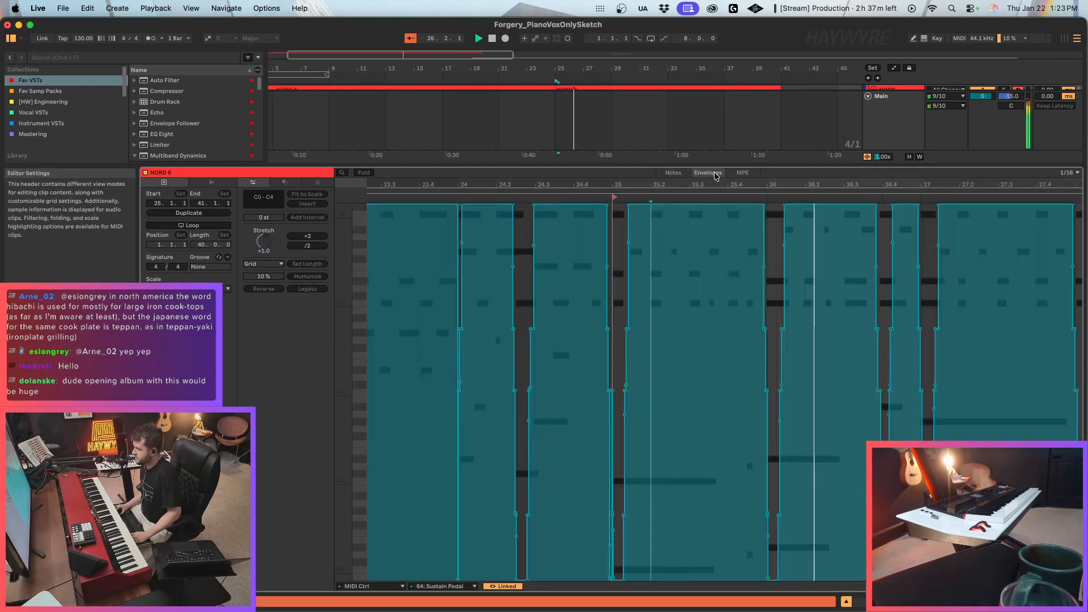
Check the NORD clip's 64: Sustain Pedal envelope around bar 25 and listen to the piano with the RAW vocals in the arrangement.
left_click(706, 173)
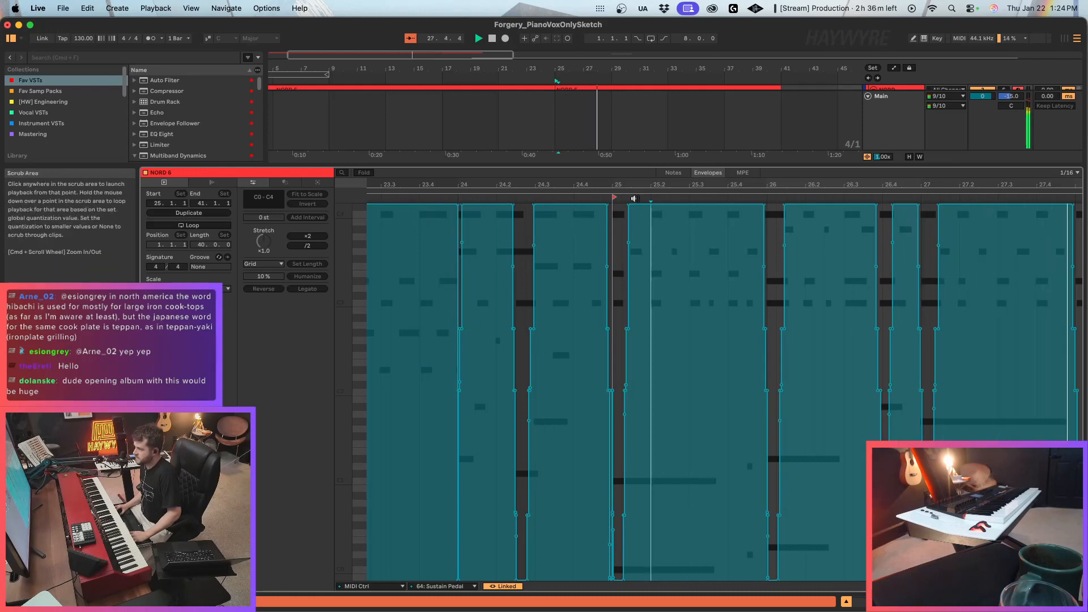
key("shift+Tab")
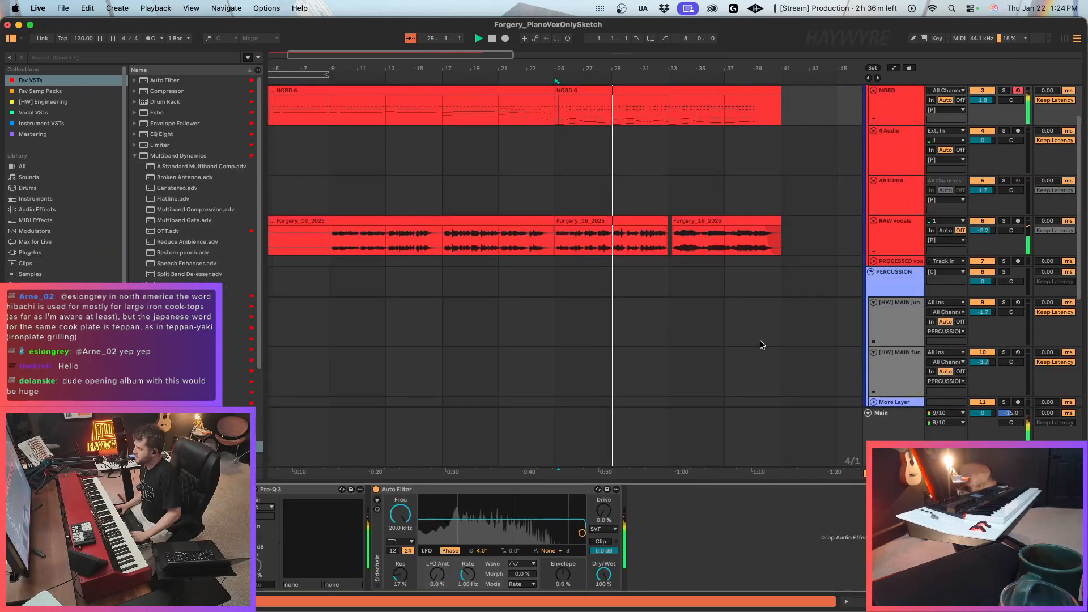
scroll(761, 344, "up", 3)
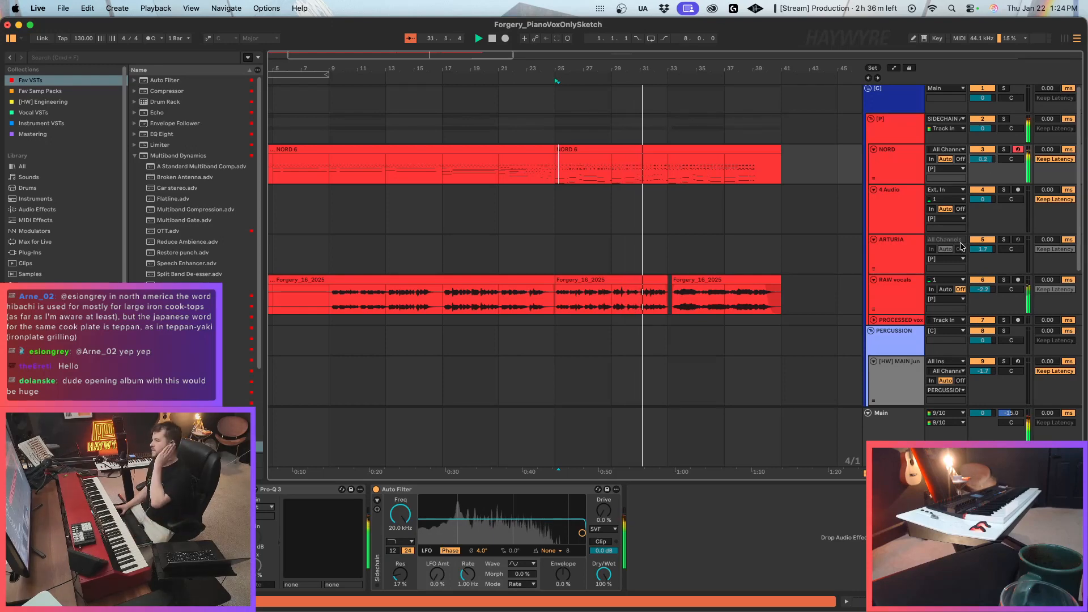
scroll(761, 244, "down", 3)
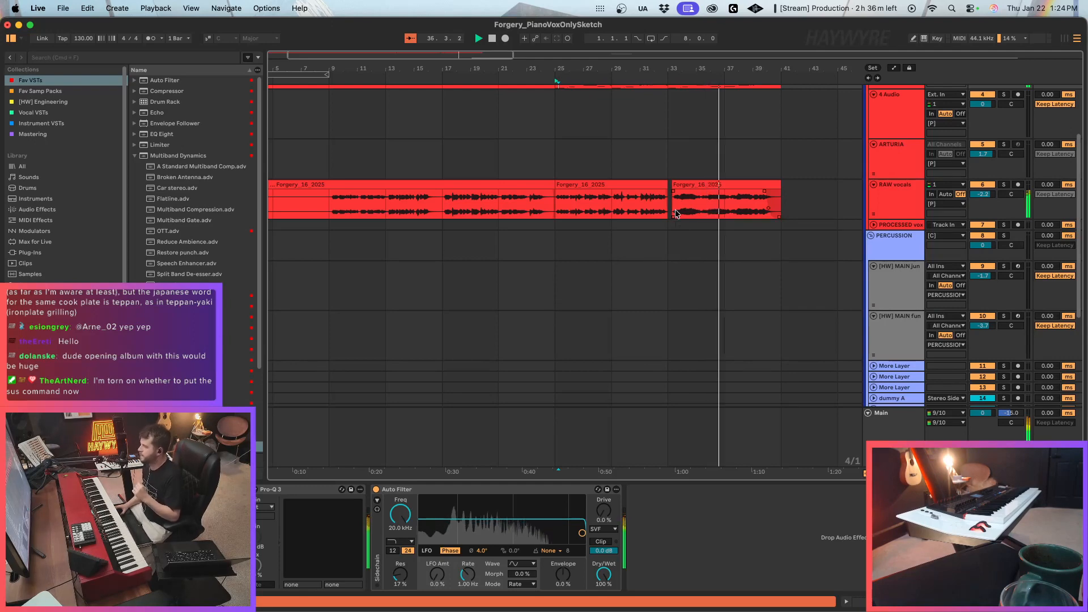
scroll(676, 214, "up", 3)
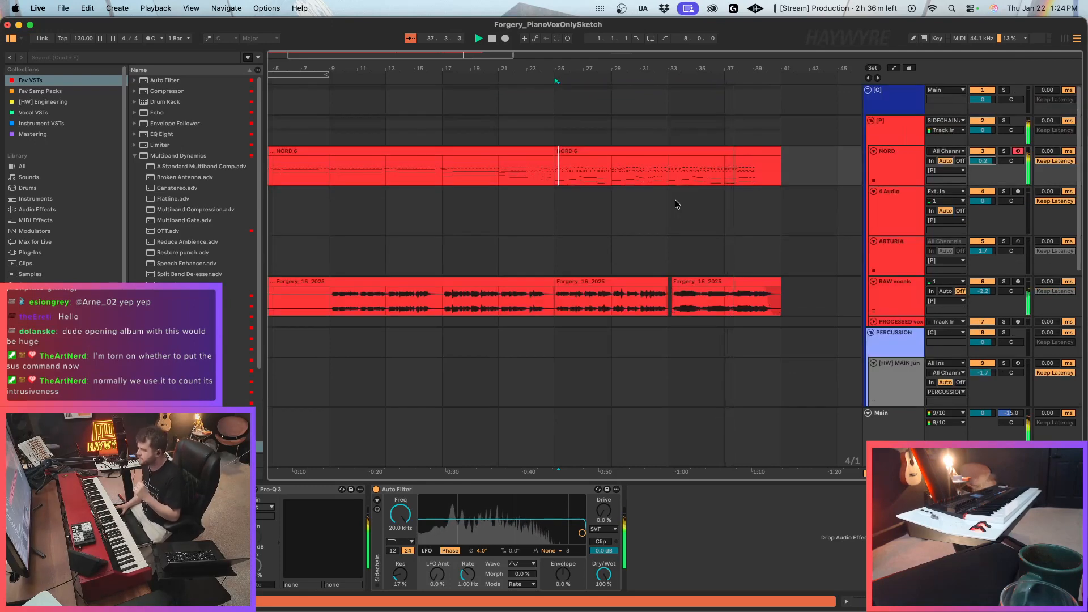
Listen past bar 41 into the Forgery_15_2025 clip on REF TRACK1 and stop playback with the insert marker at bar 33.
left_click(725, 205)
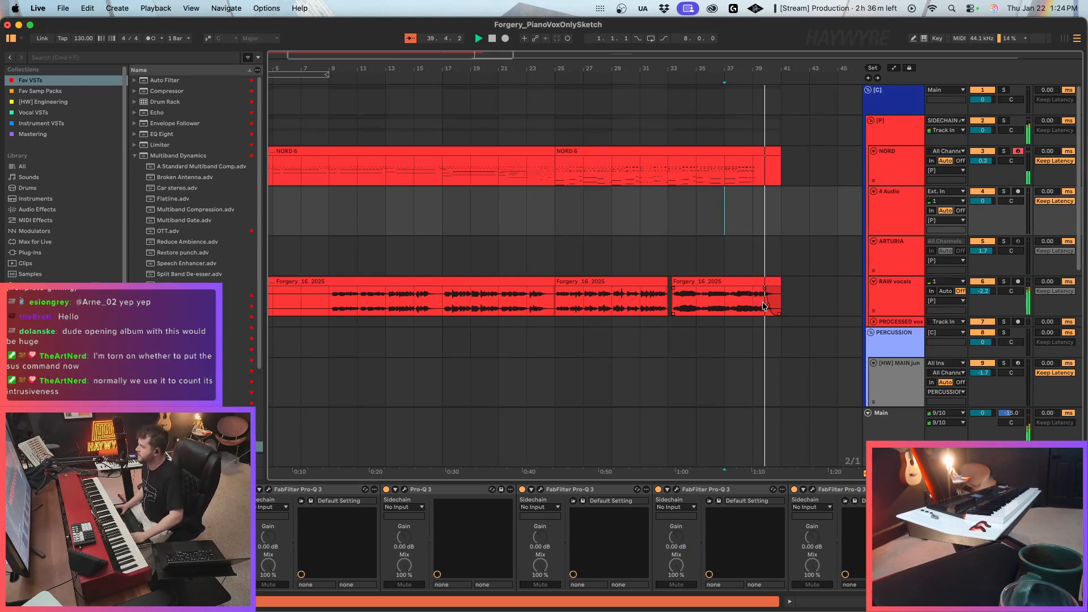
scroll(730, 215, "down", 2)
left_click_drag(431, 64, 426, 36)
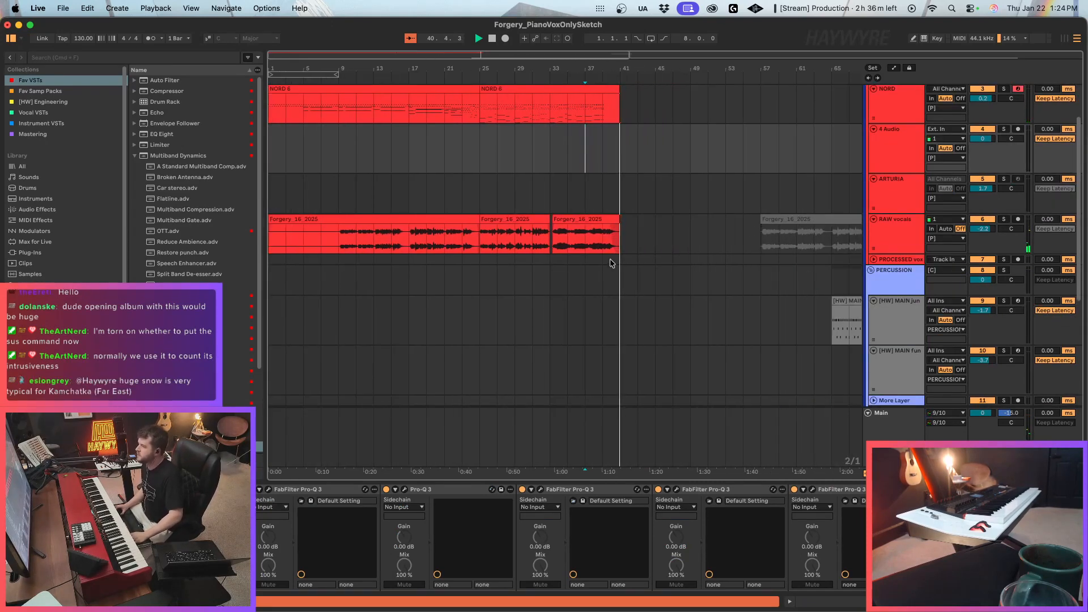
scroll(621, 268, "down", 7)
left_click(622, 348)
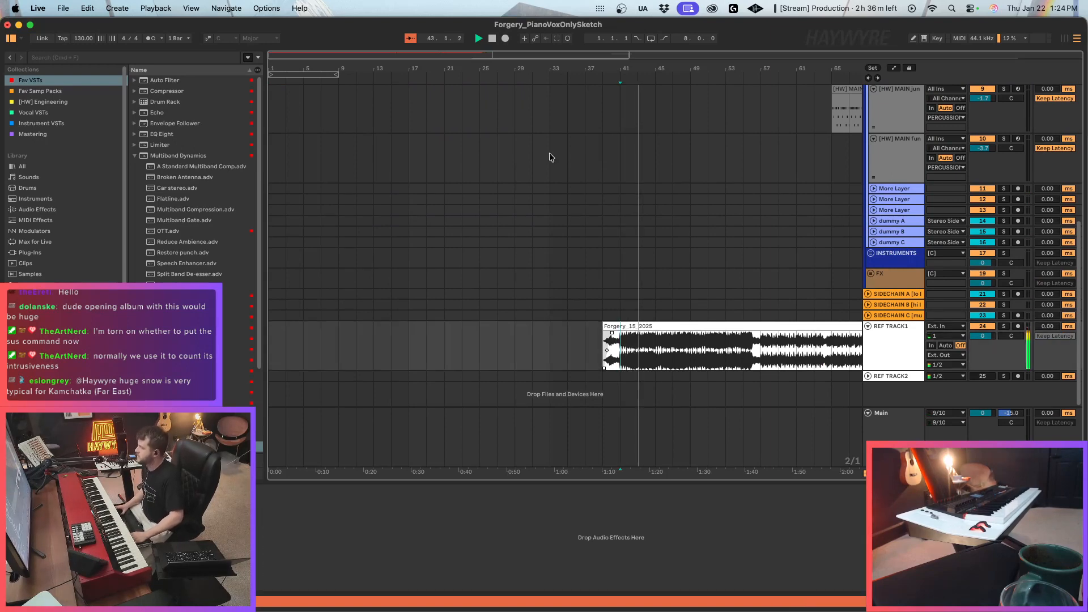
left_click_drag(415, 53, 416, 46)
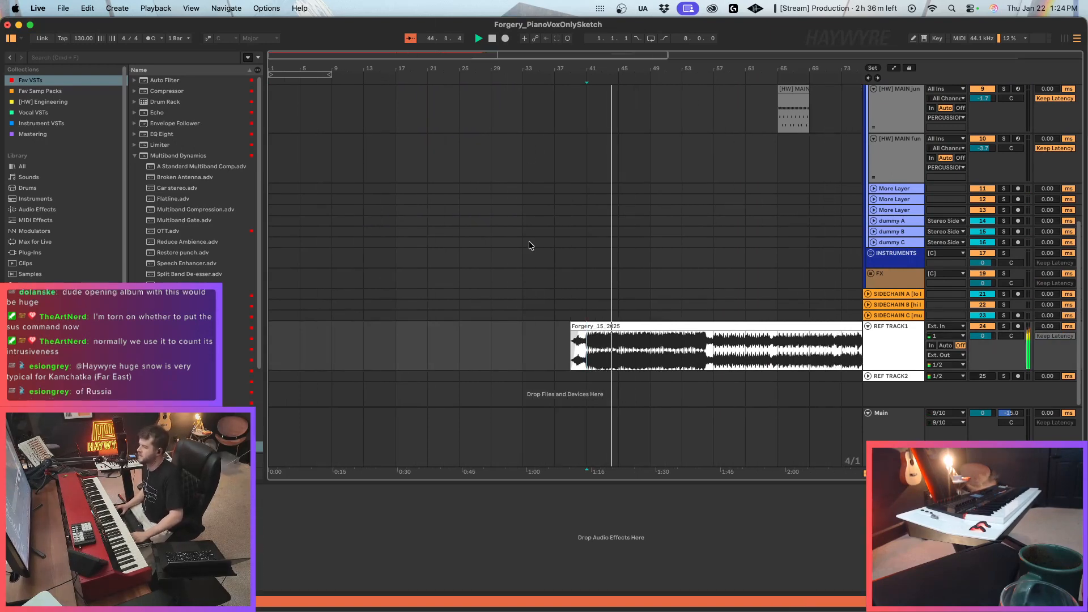
left_click(532, 336)
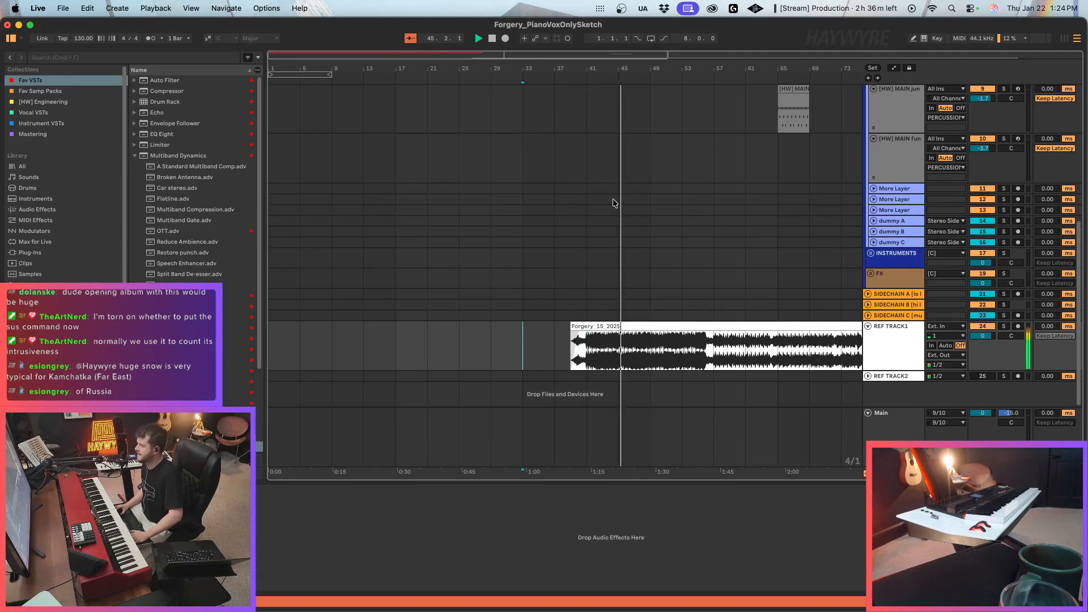
key("space")
Consolidate the two NORD clips from bar 1 to bar 41 into a single clip.
scroll(587, 249, "up", 10)
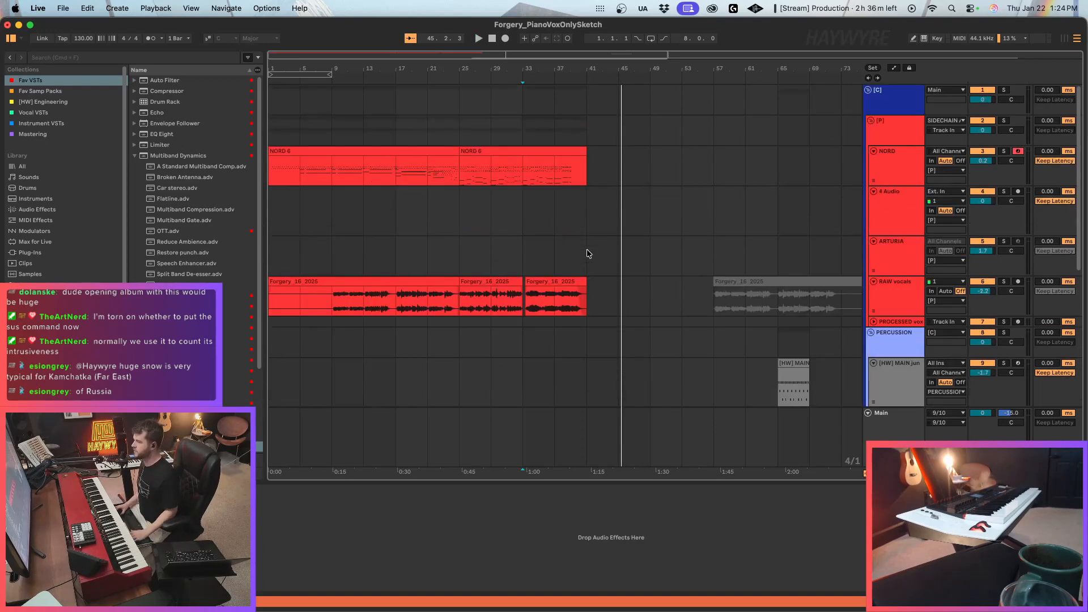
left_click(428, 170)
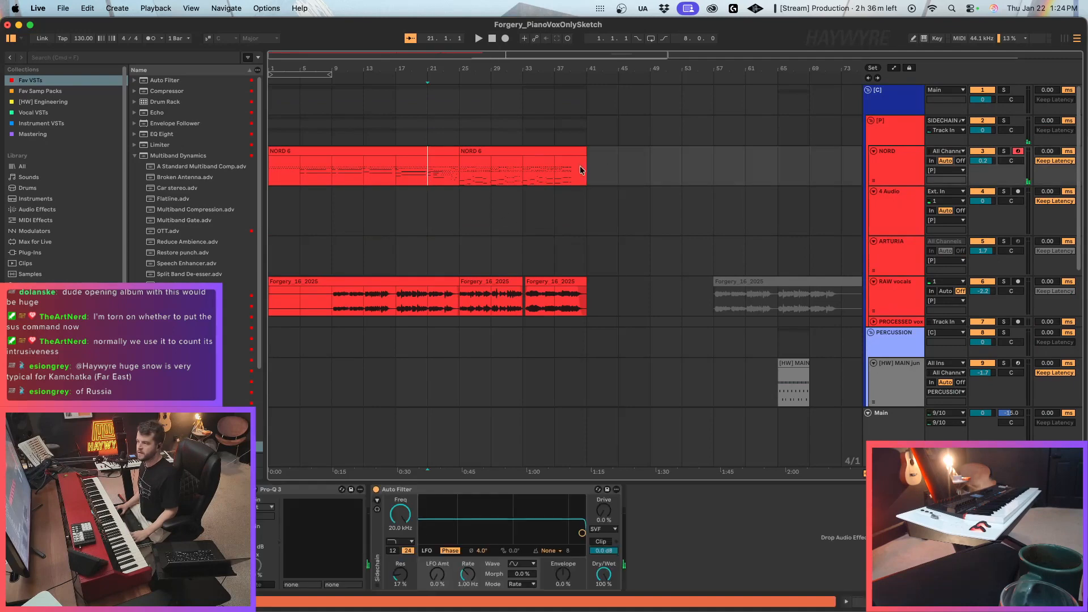
left_click_drag(505, 181, 282, 178)
key("super+j")
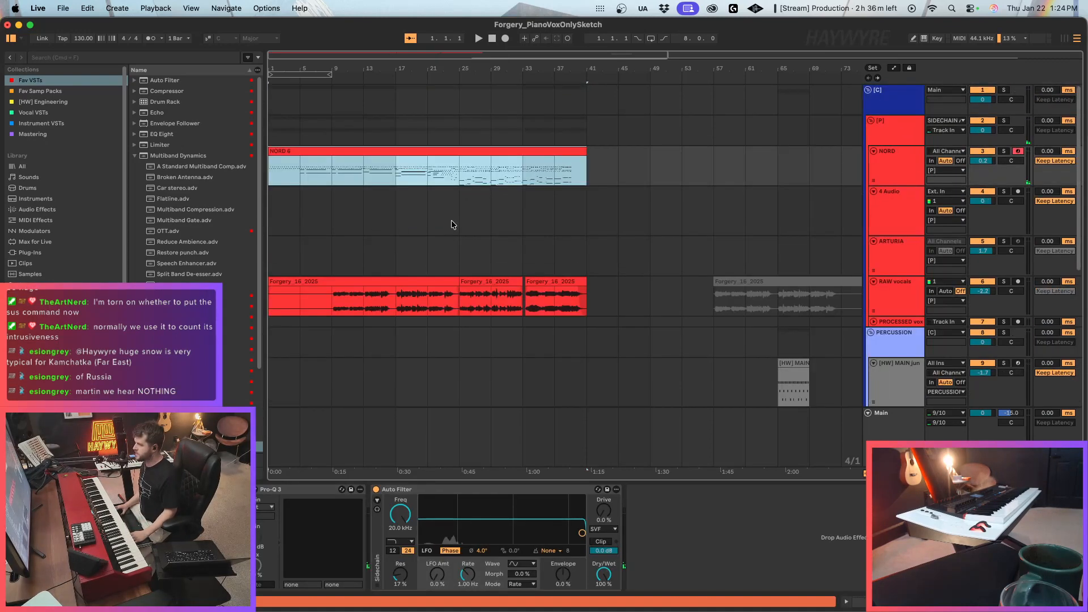
Extend the start of the Forgery_15_2025 clip on REF TRACK1 back to bar 9.
left_click(574, 281)
left_click(291, 286)
left_click(274, 278)
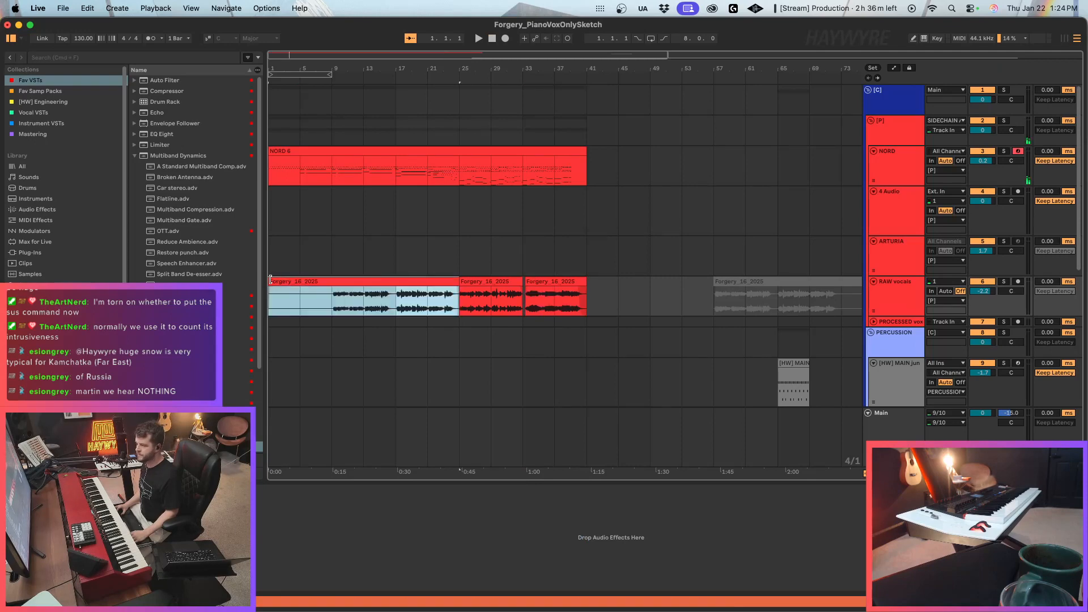
scroll(378, 369, "down", 9)
left_click(578, 342)
left_click_drag(578, 341, 278, 374)
left_click(399, 364)
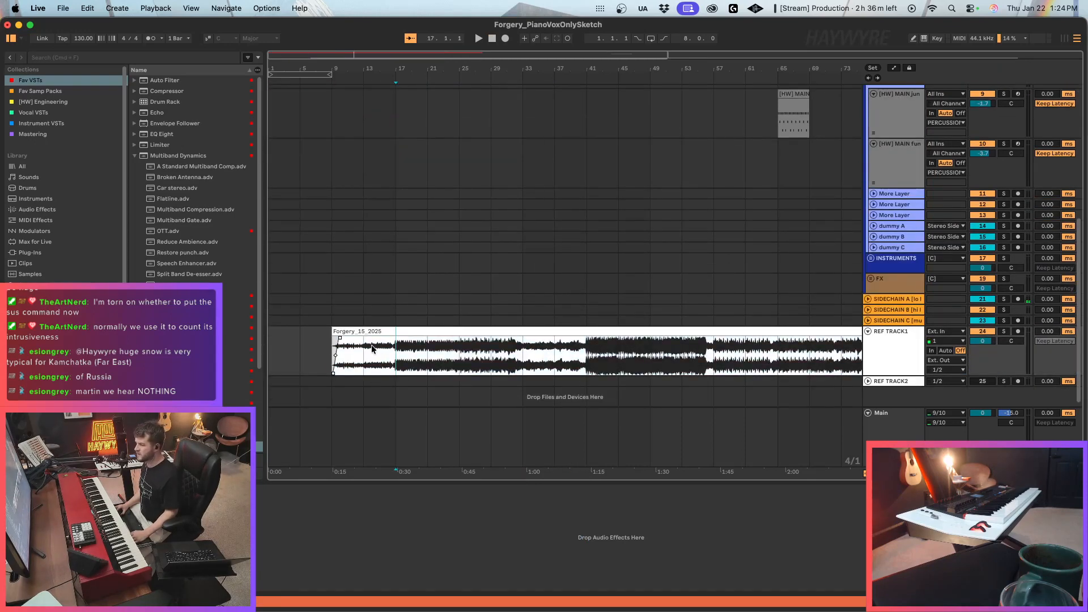
Solo REF TRACK1 and play its reference clip from bar 9 and from bar 17.
left_click(332, 340)
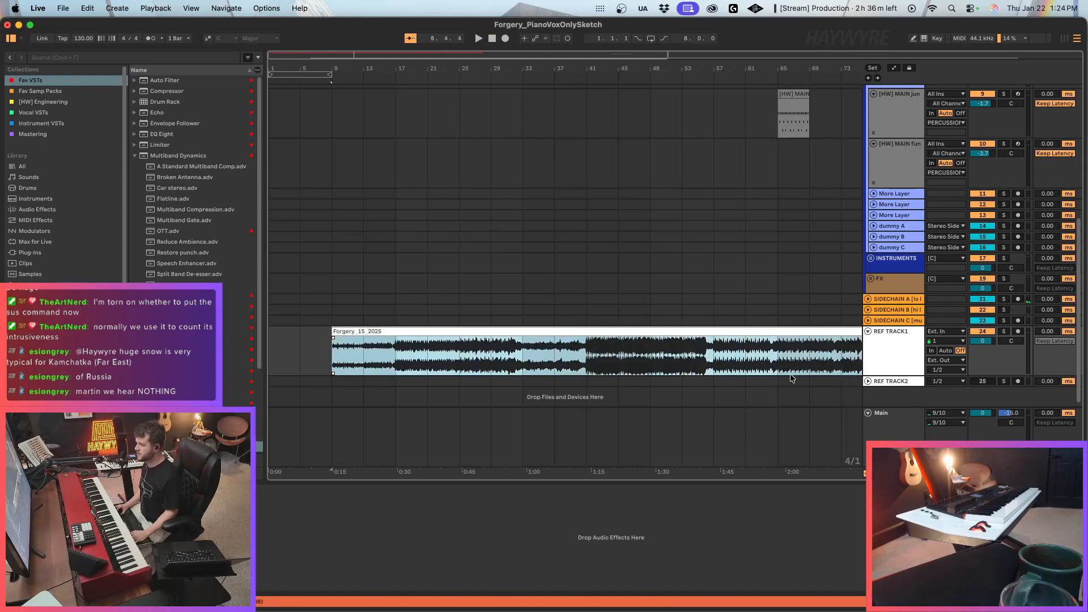
left_click(1004, 331)
key("space")
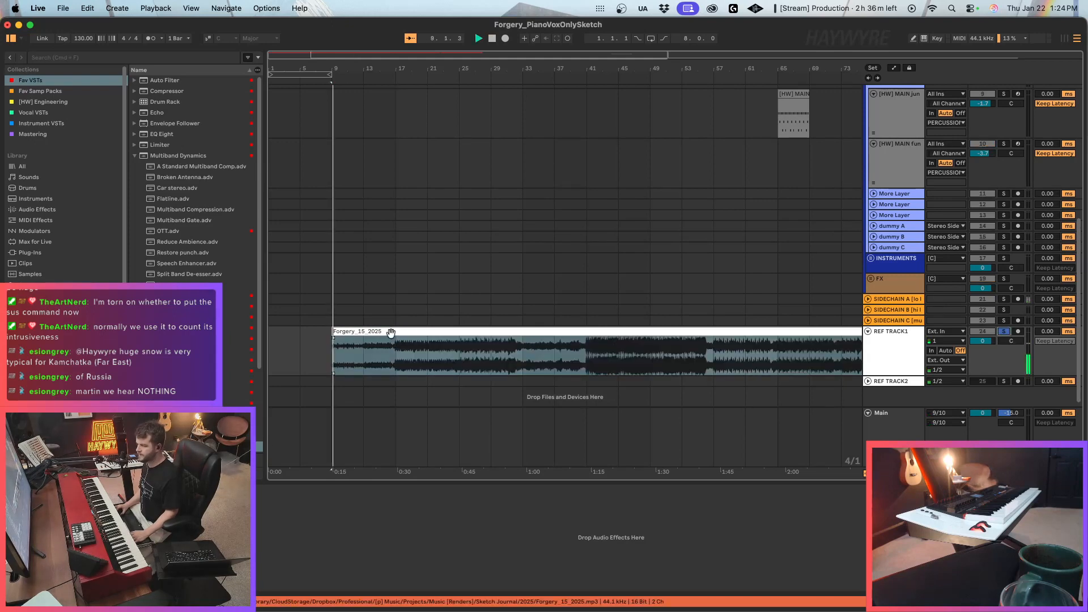
left_click(396, 352)
key("space")
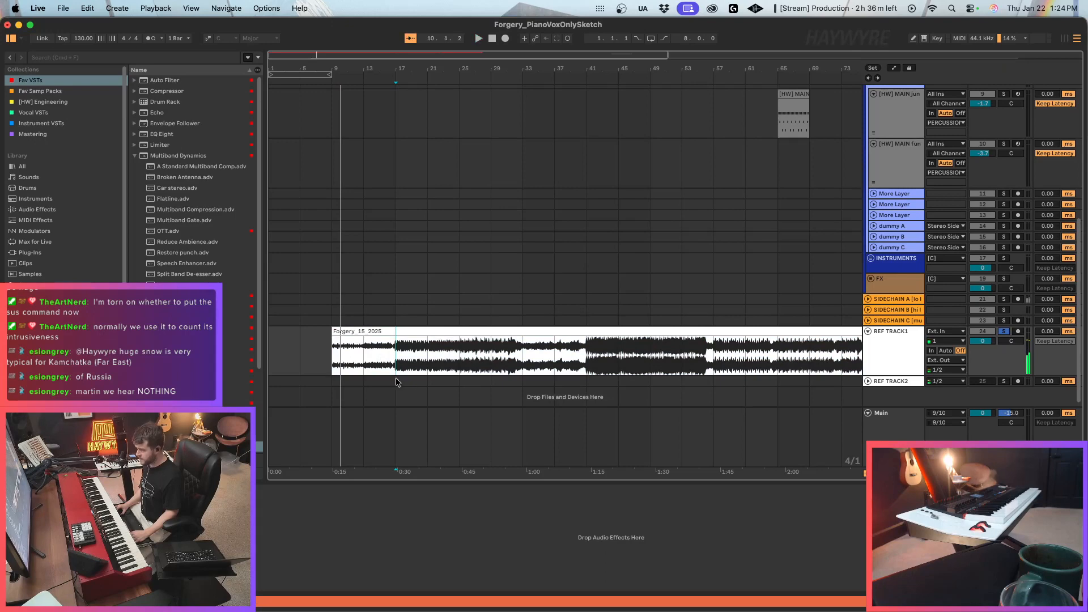
left_click(363, 358)
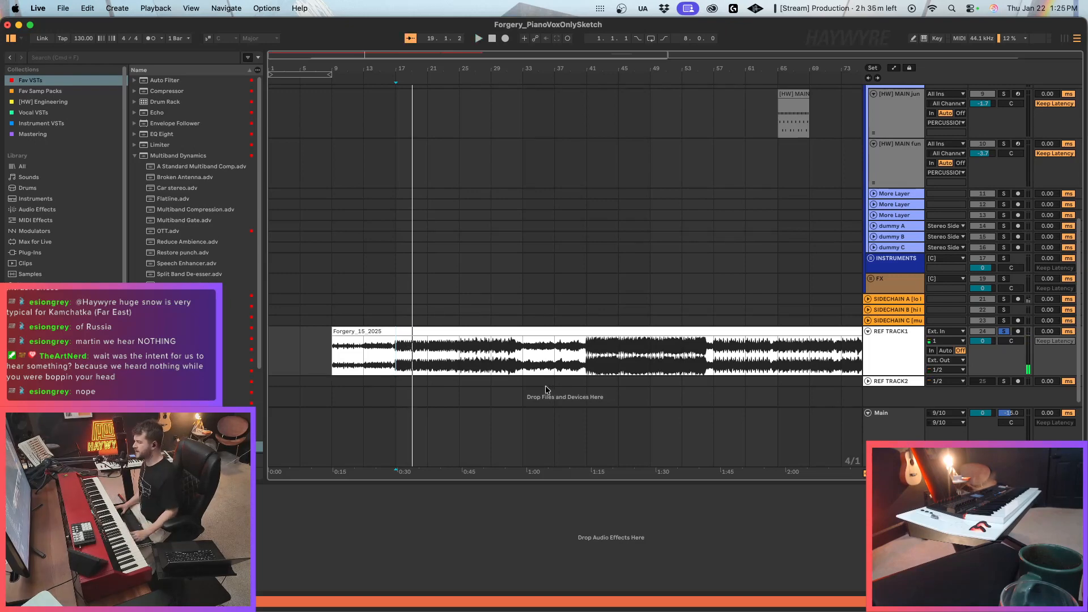
key("space")
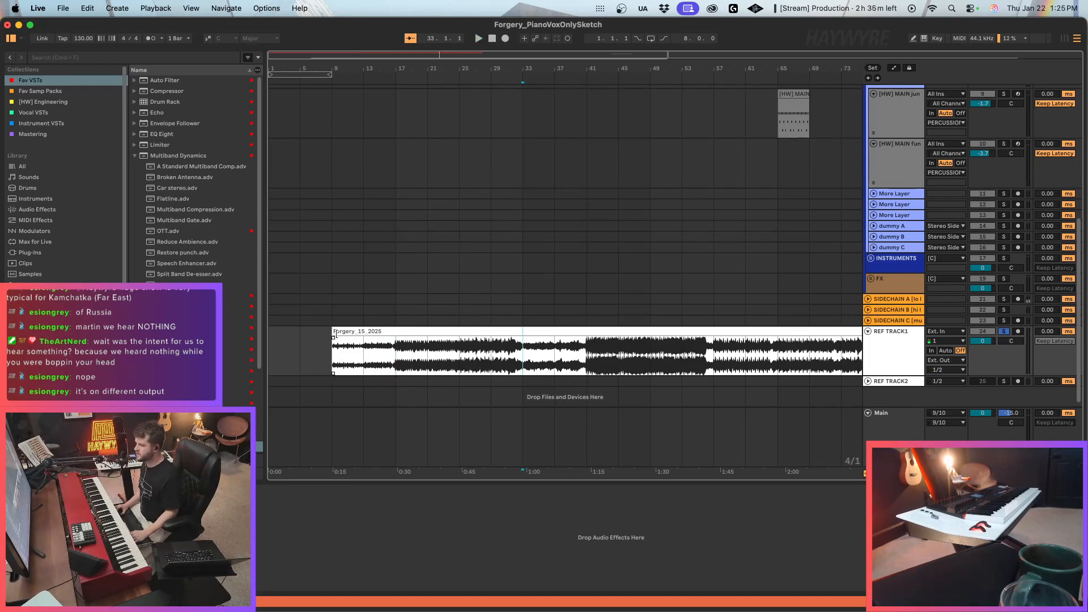
Adjust the start of the Forgery_15_2025 clip on REF TRACK1 so that it begins at bar 25.
mouse_move(333, 335)
left_mouse_down()
mouse_move(567, 345)
mouse_move(573, 334)
left_mouse_up()
scroll(546, 316, "up", 6)
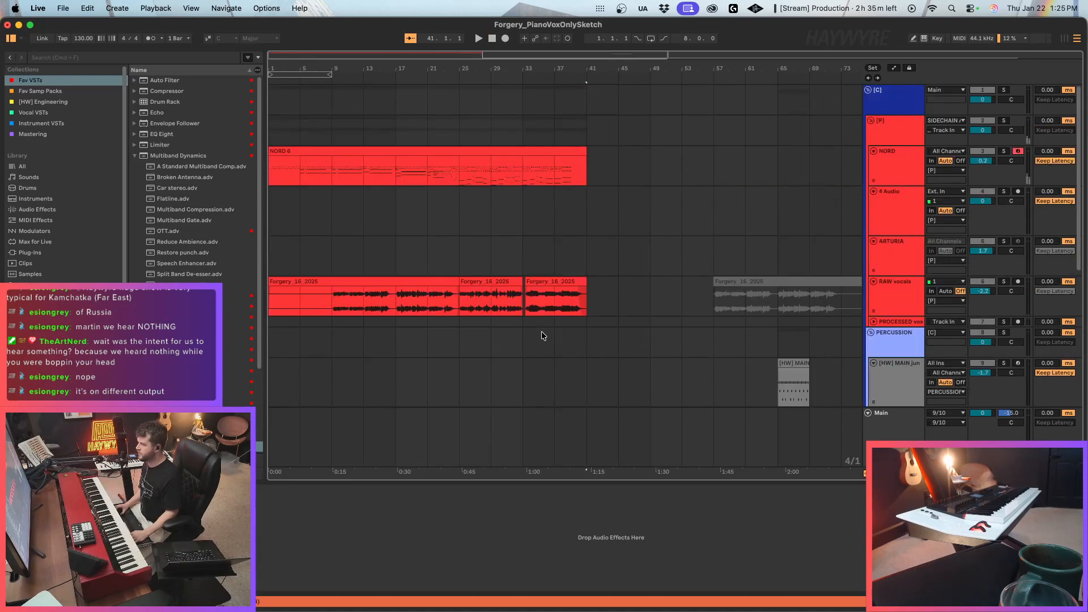
left_click(560, 248)
scroll(541, 314, "down", 6)
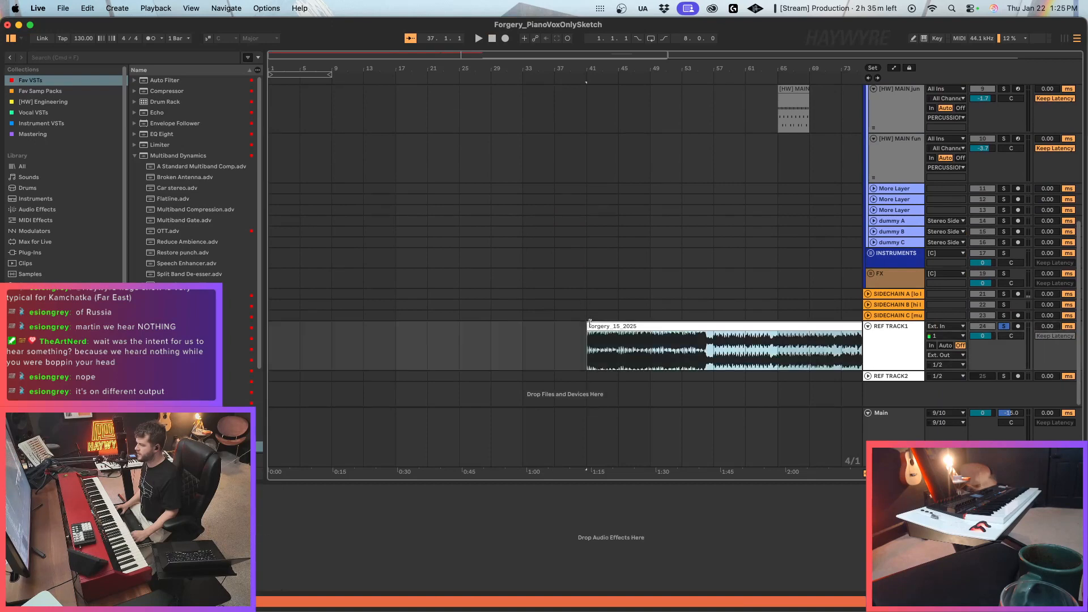
left_click_drag(585, 343, 466, 330)
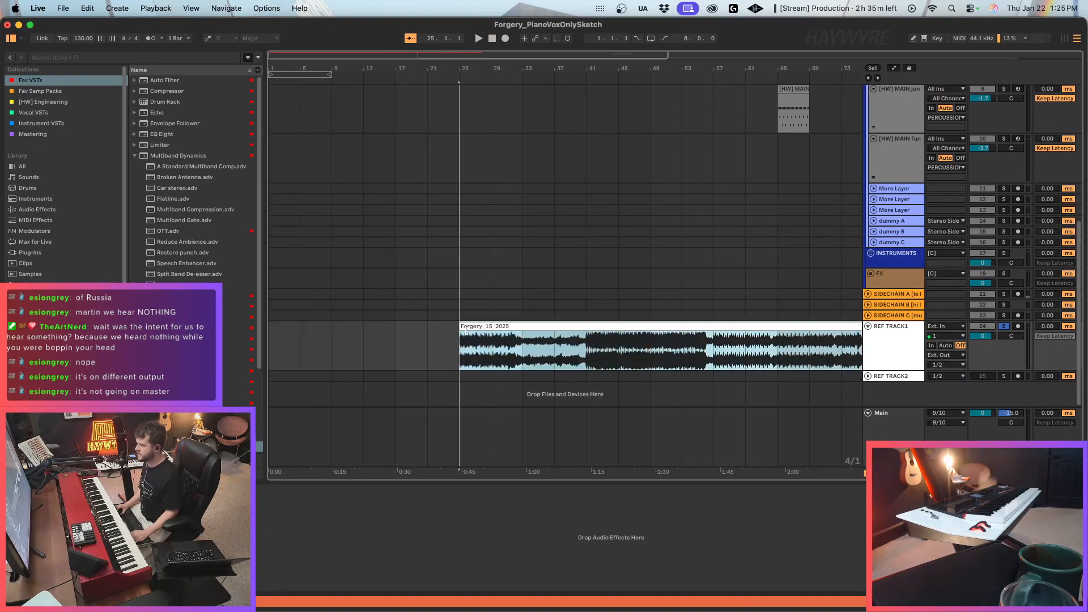
Play the soloed reference from bar 25 and compare its position with the NORD and RAW vocals clips.
key("space")
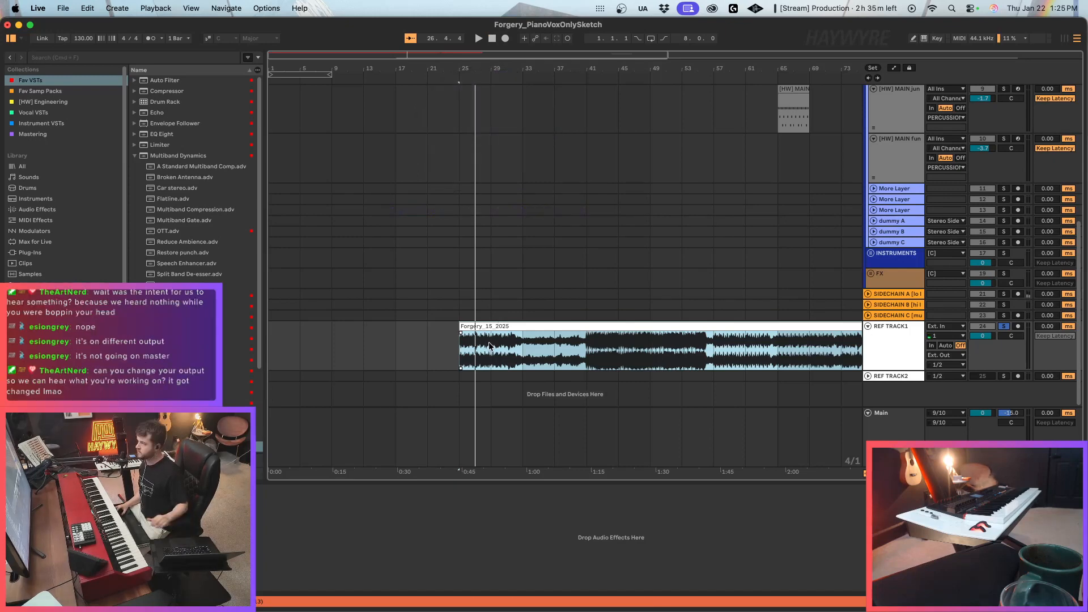
key("space")
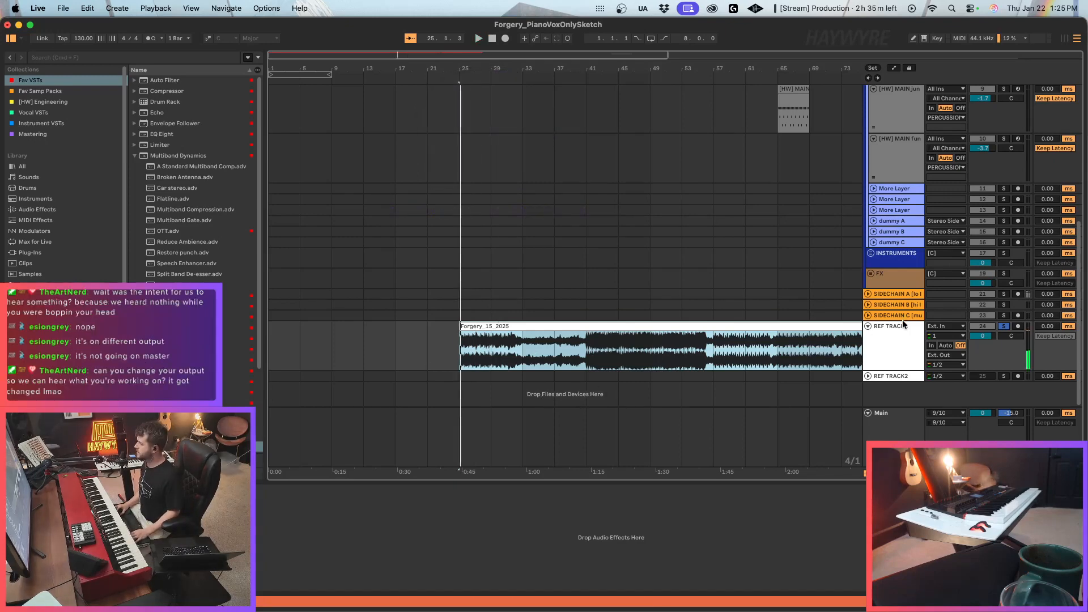
scroll(553, 349, "up", 5)
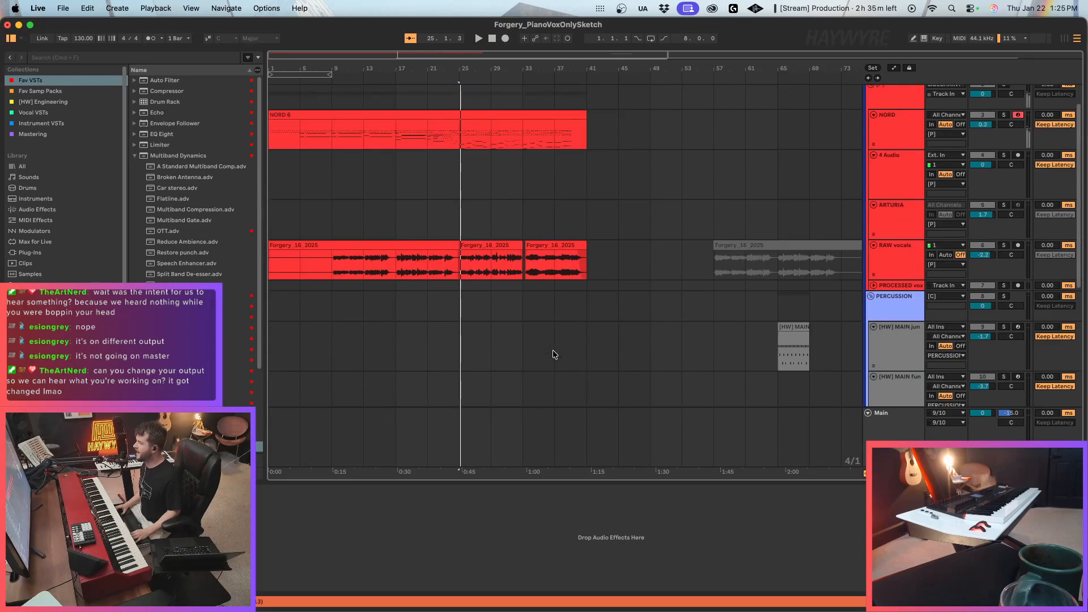
scroll(553, 349, "down", 5)
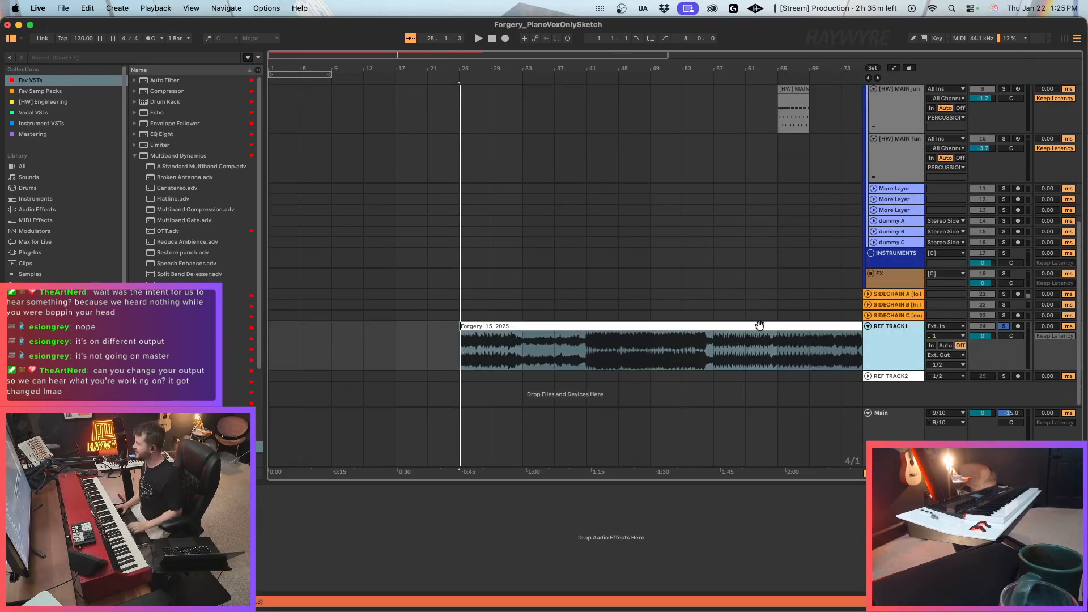
Route the output of REF TRACK1 to Main and audition the reference from bar 25.
left_click(949, 355)
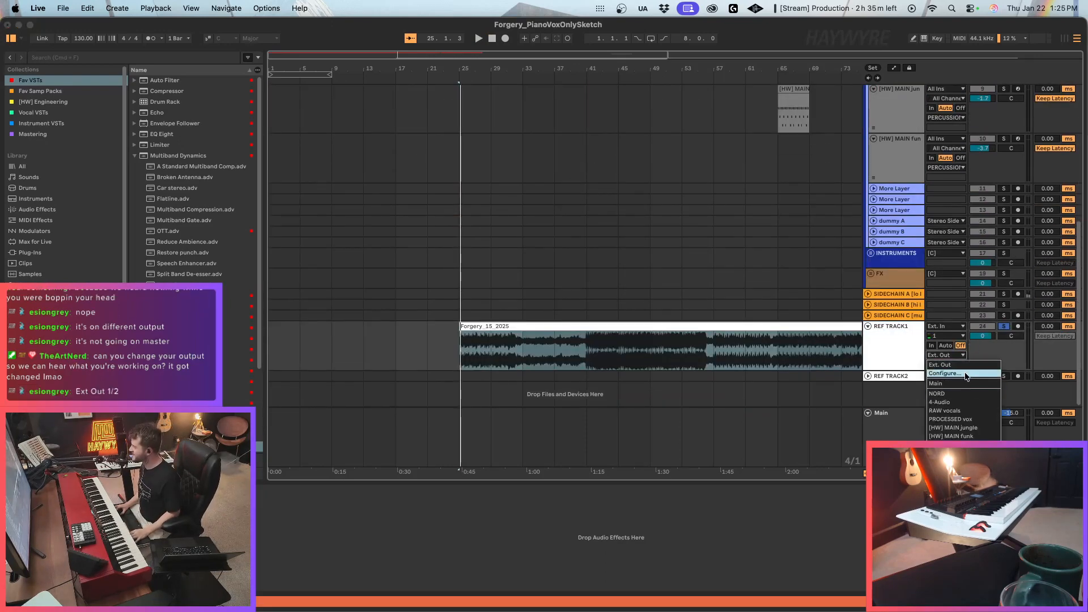
left_click(936, 384)
left_click(471, 325)
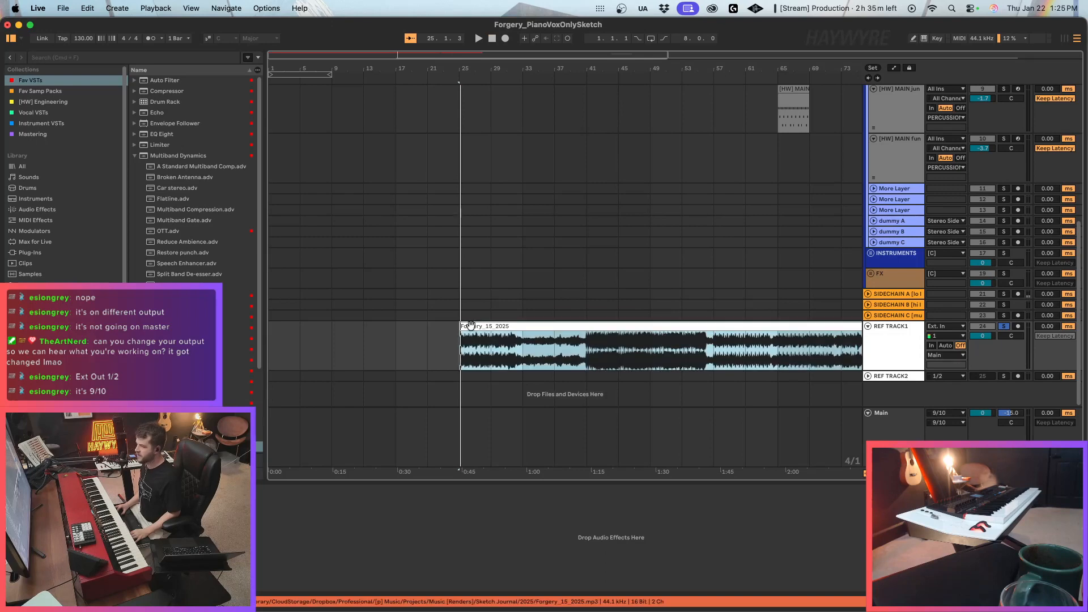
left_click(535, 357)
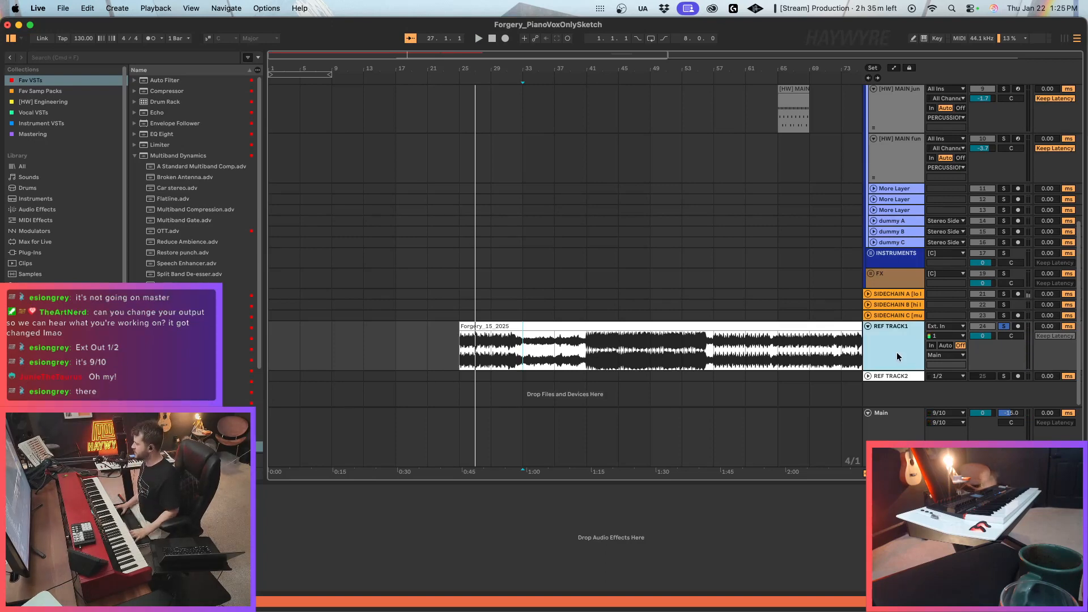
left_click(591, 356)
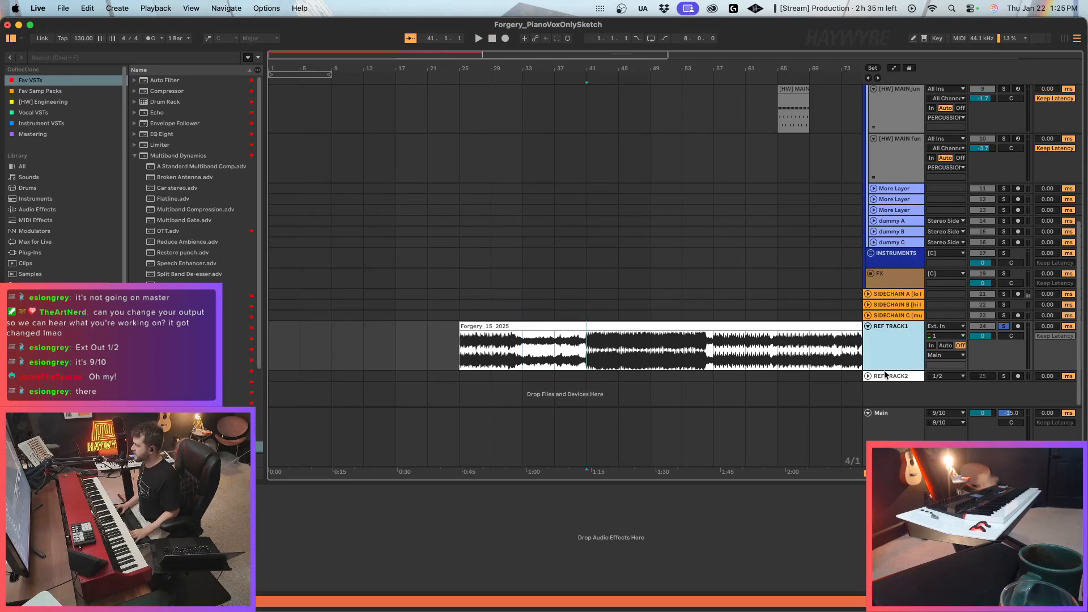
left_click(868, 327)
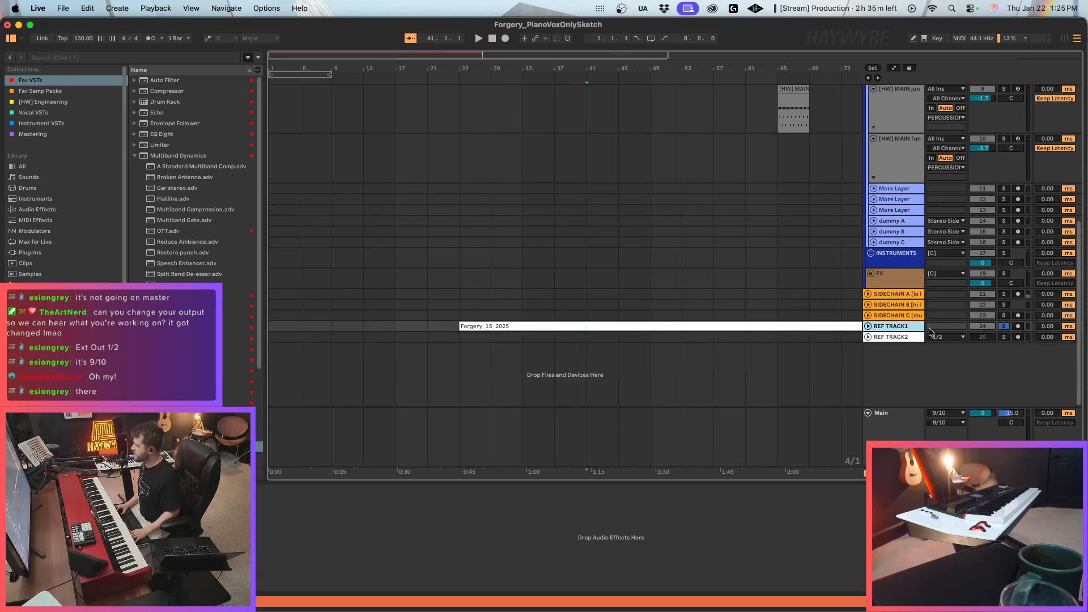
left_click(869, 327)
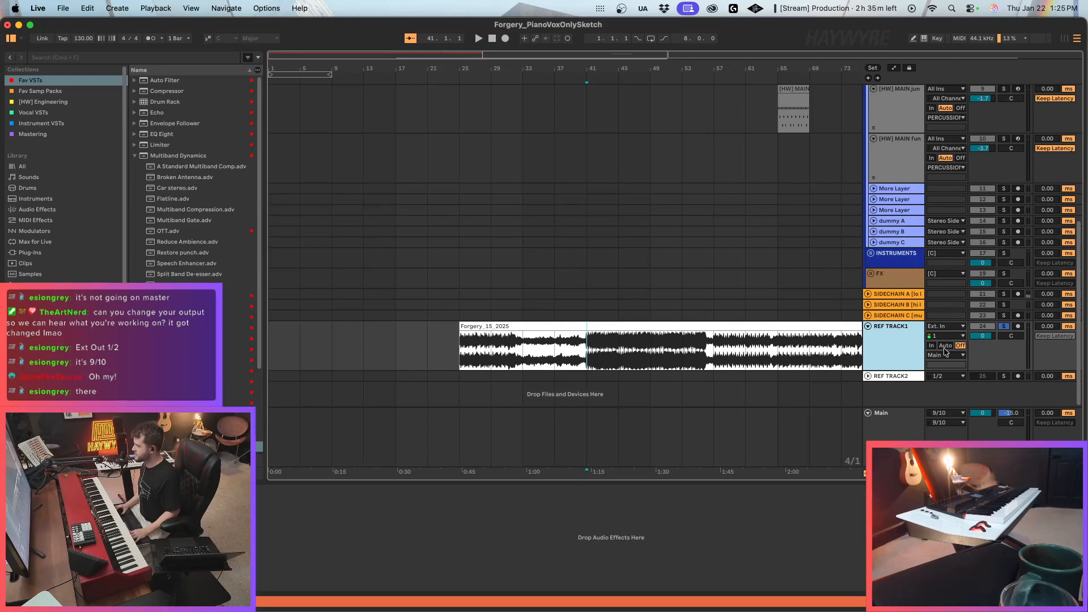
Check the output routing of REF TRACK1 and the Main track with its effects chain.
left_click(878, 433)
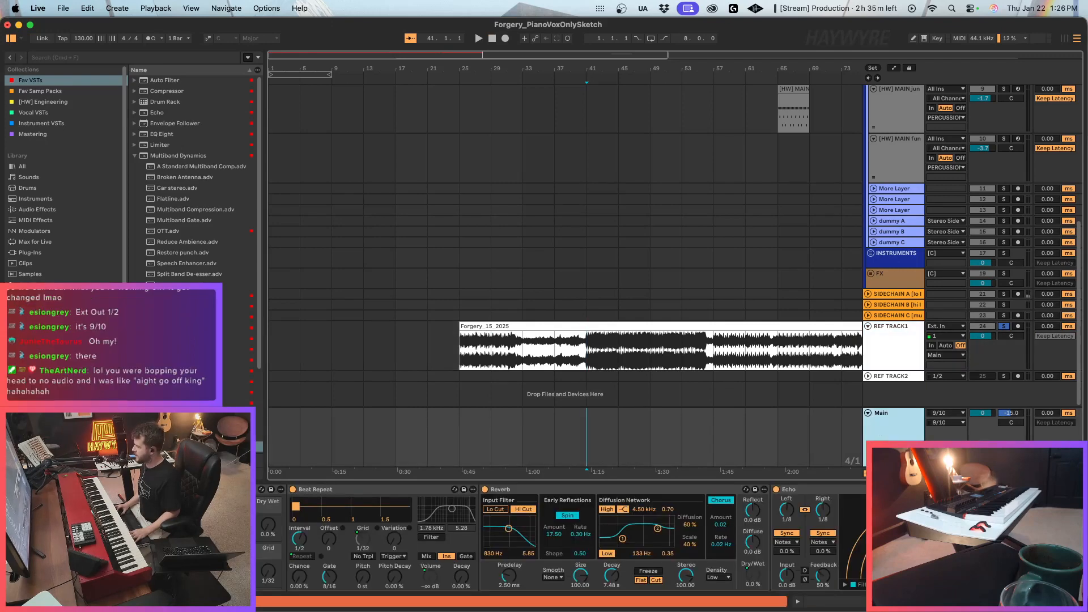
scroll(560, 538, "right", 10)
scroll(560, 539, "left", 10)
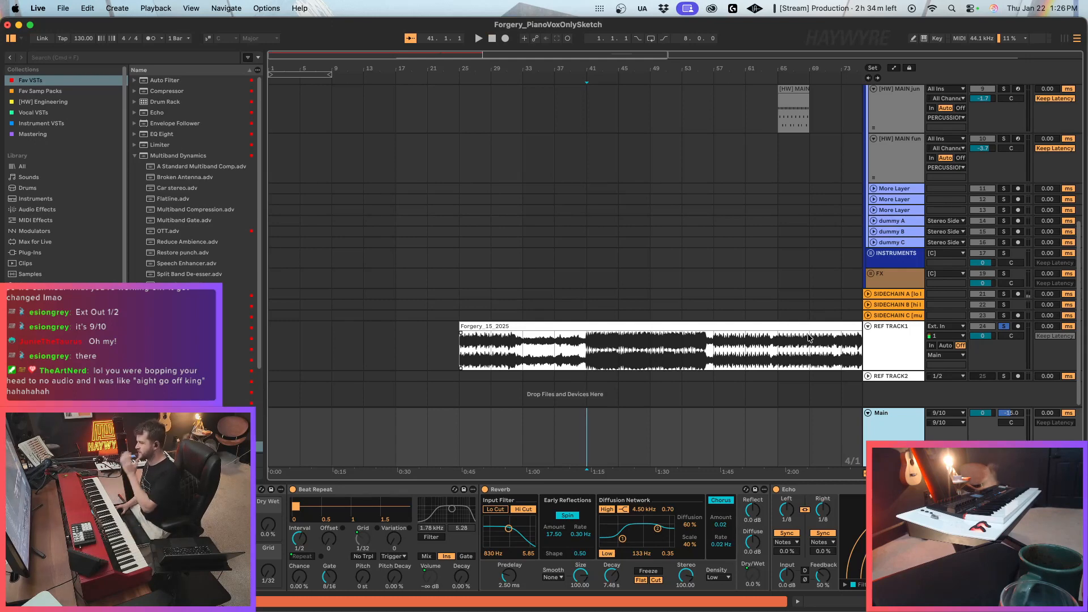
left_click(880, 360)
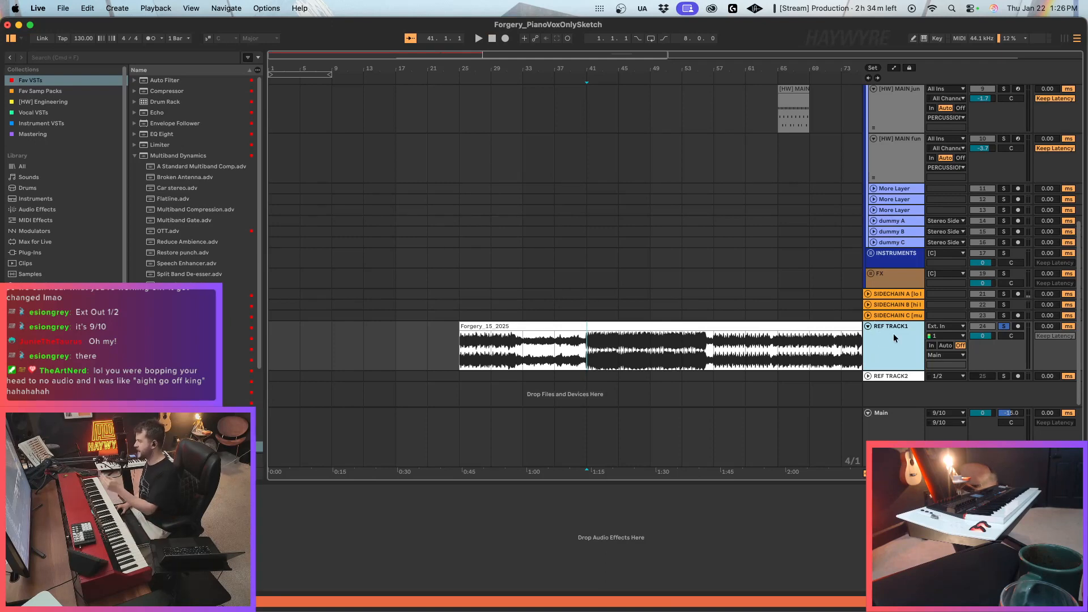
left_click(938, 356)
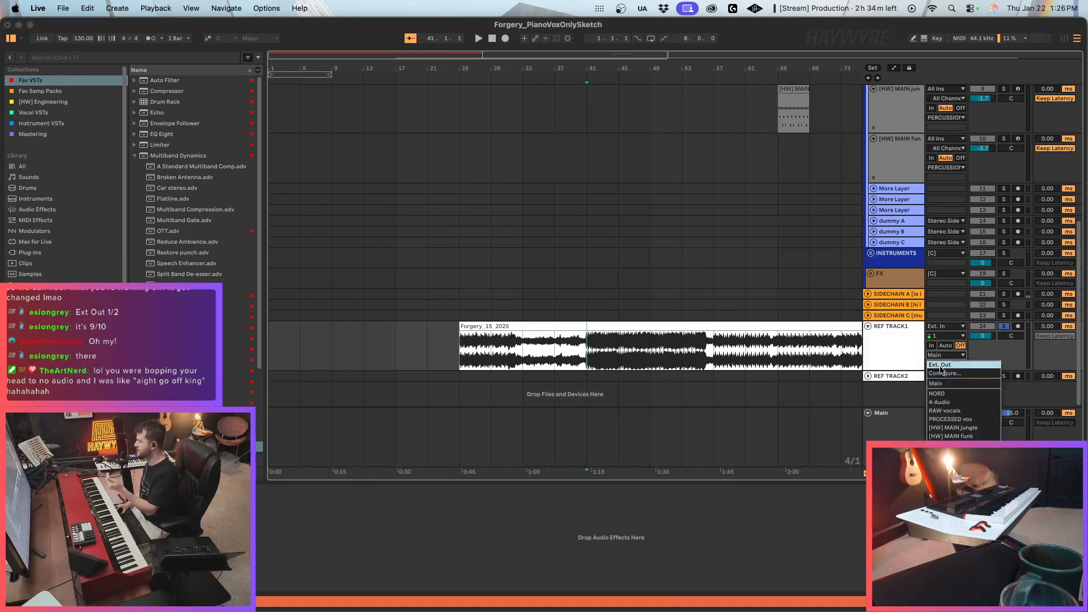
left_click(901, 367)
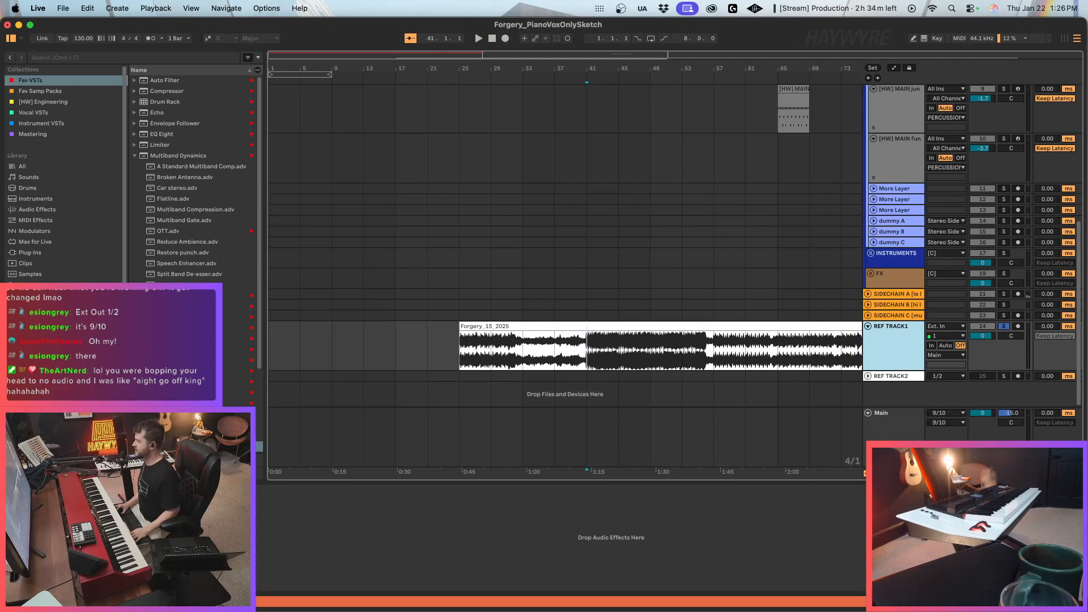
left_click(897, 424)
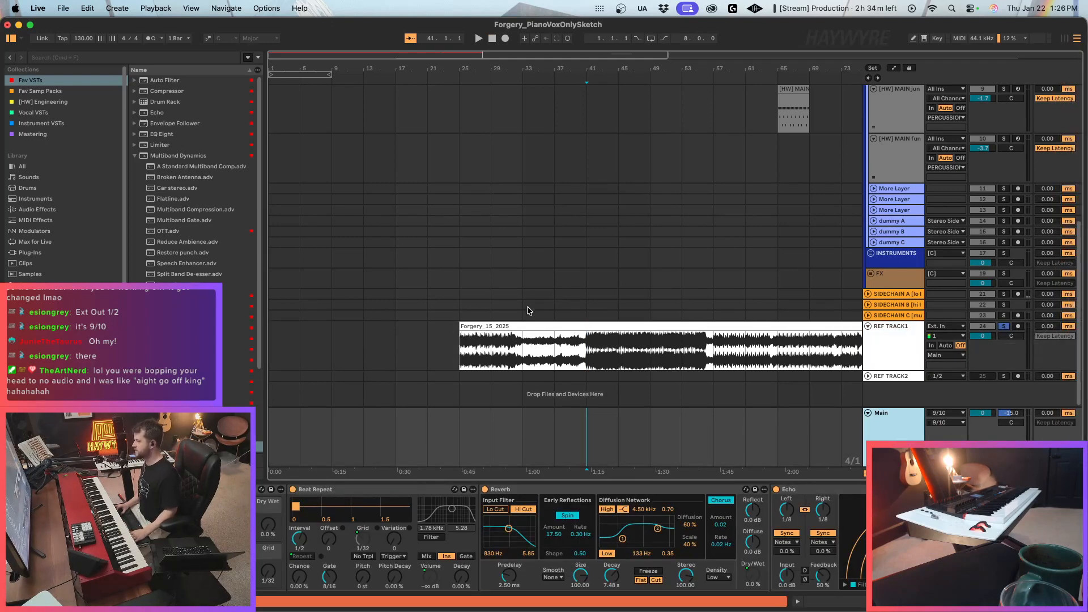
Trim the start of the Forgery_15_2025 clip to about bar 39 and play the sketch from the NORD clip.
left_click(515, 338)
mouse_move(460, 333)
left_mouse_down()
mouse_move(619, 334)
mouse_move(577, 330)
mouse_move(574, 351)
left_mouse_up()
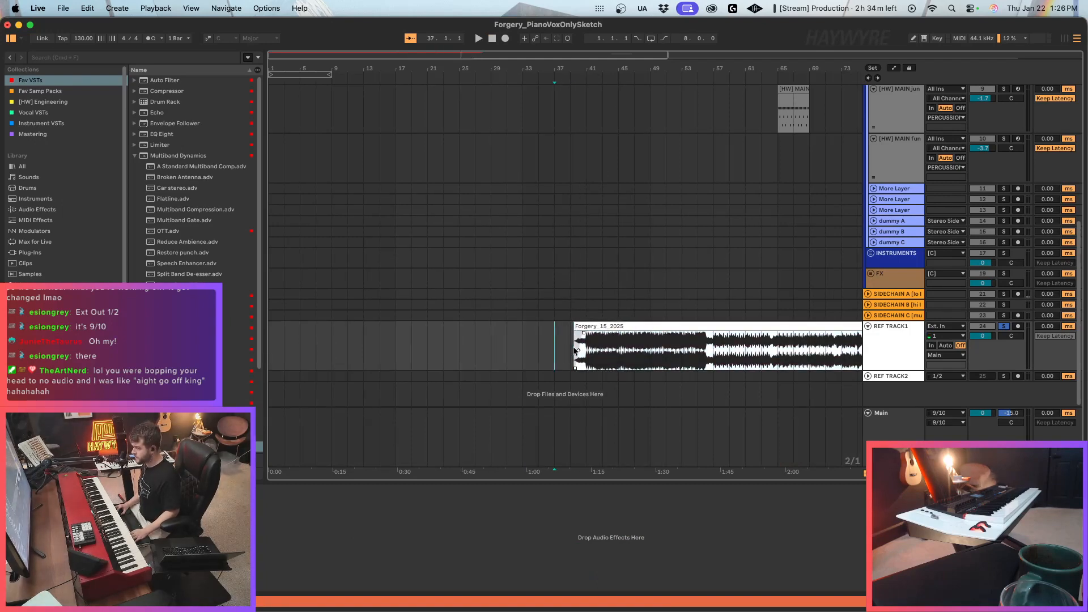
scroll(544, 352, "up", 10)
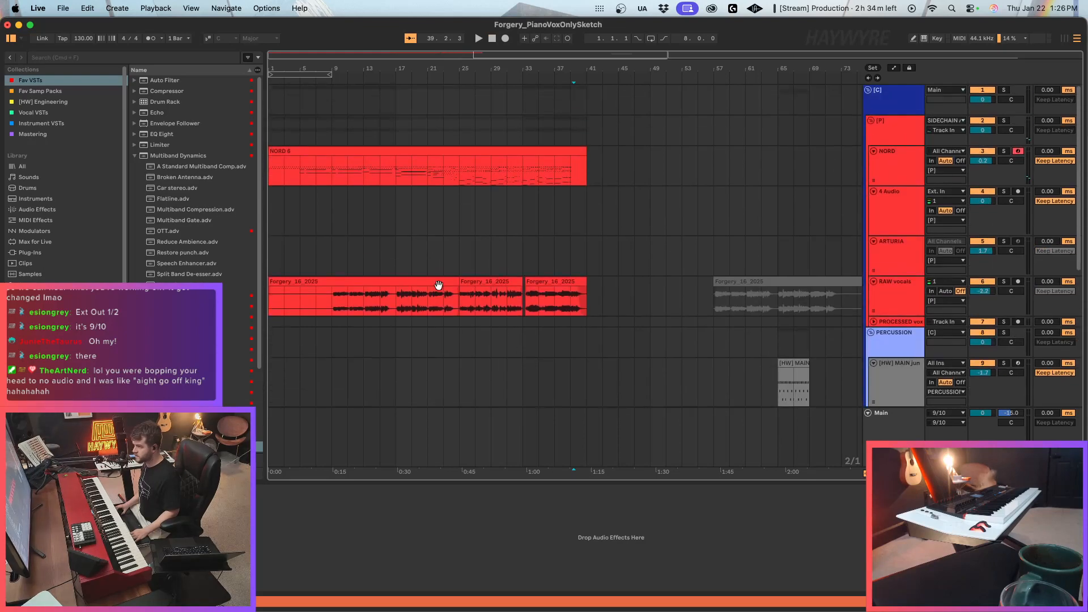
left_click(297, 152)
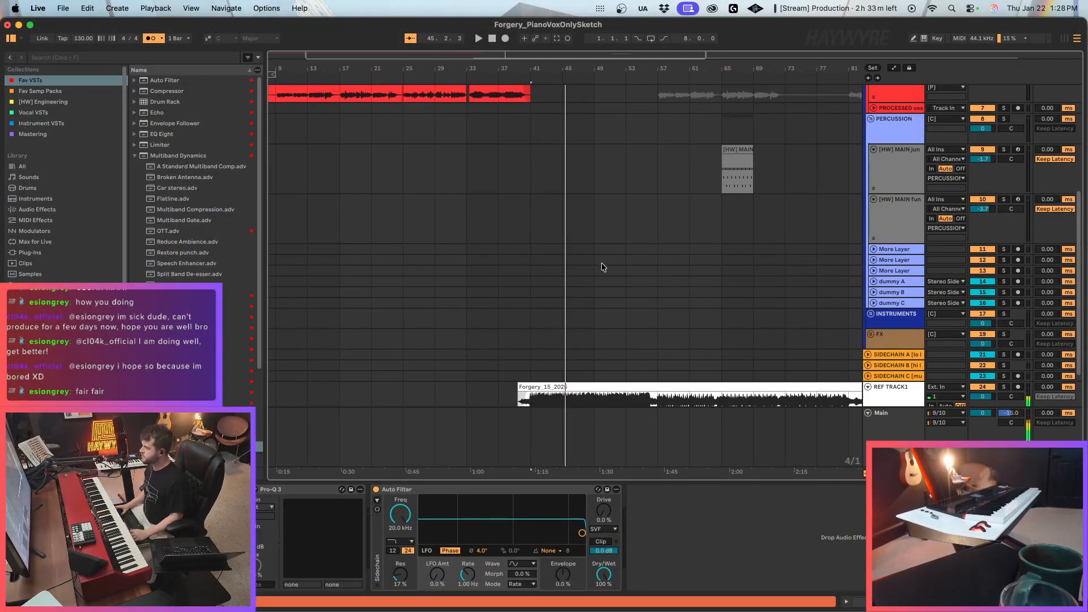
scroll(593, 256, "up", 5)
left_click_drag(615, 264, 800, 303)
scroll(424, 52, "left", 4)
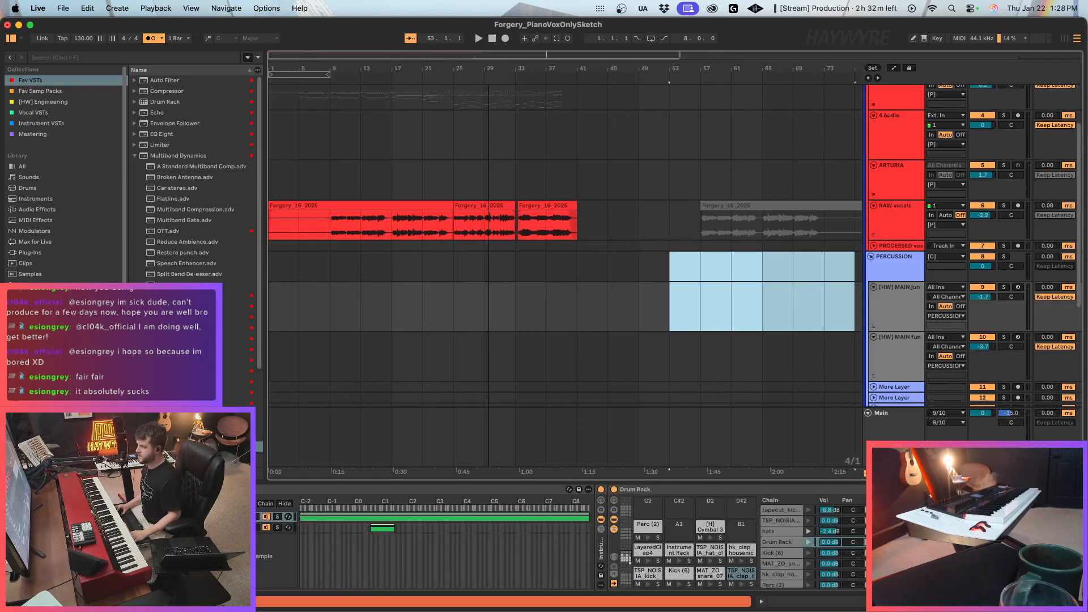
scroll(811, 224, "up", 3)
left_click(910, 154)
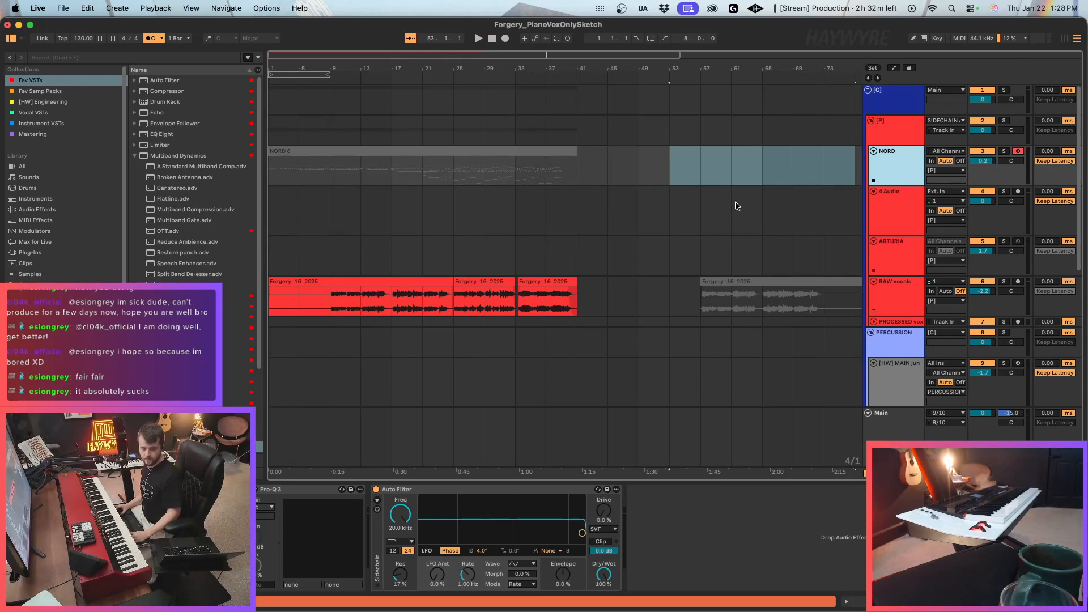
left_click(600, 168)
left_click(506, 150)
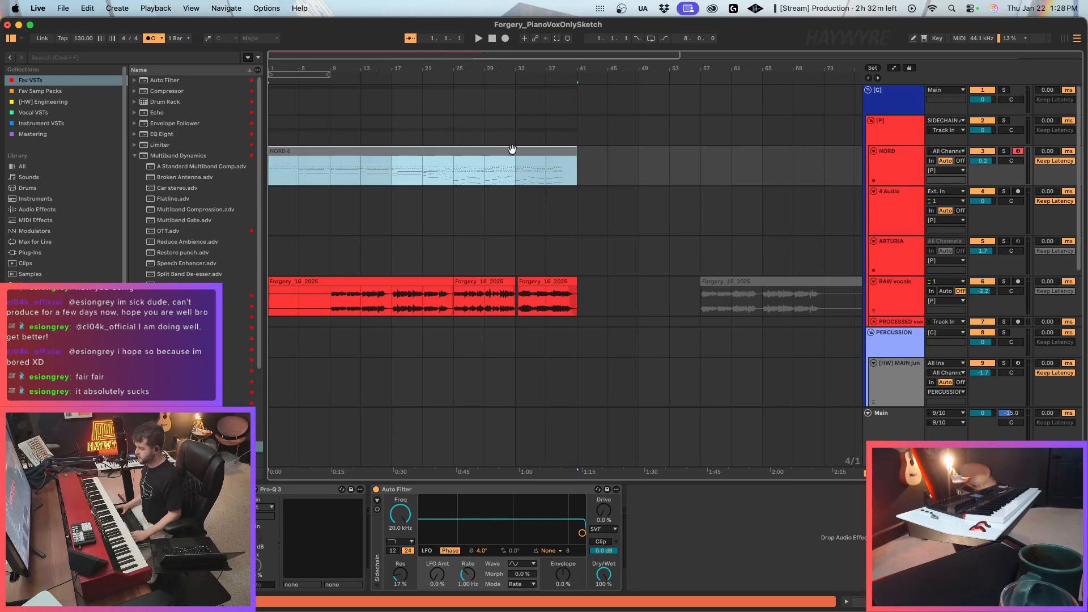
left_click(894, 172)
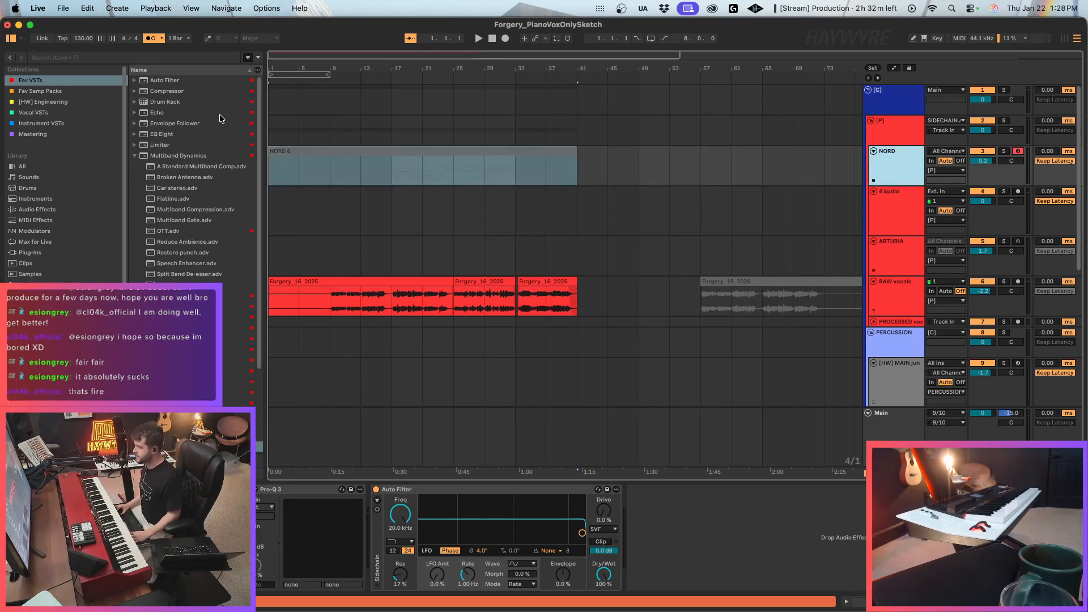
left_click(62, 8)
left_click(459, 158)
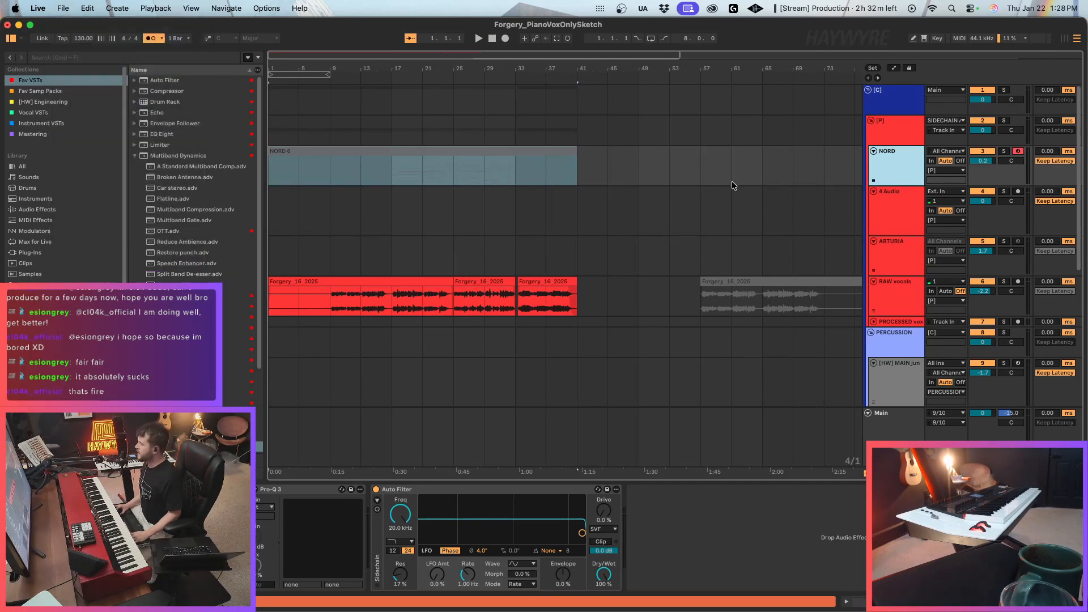
Check the Main track's cue and main output settings against the routing of REF TRACK1.
left_click(733, 182)
scroll(824, 219, "down", 6)
scroll(924, 338, "down", 2)
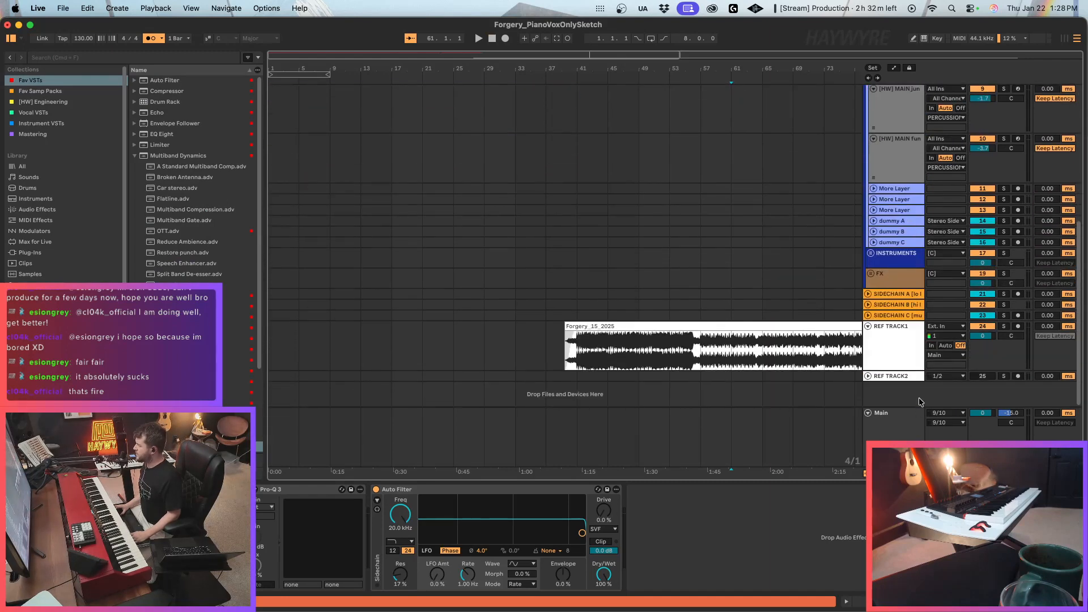
left_click(900, 430)
left_click(869, 414)
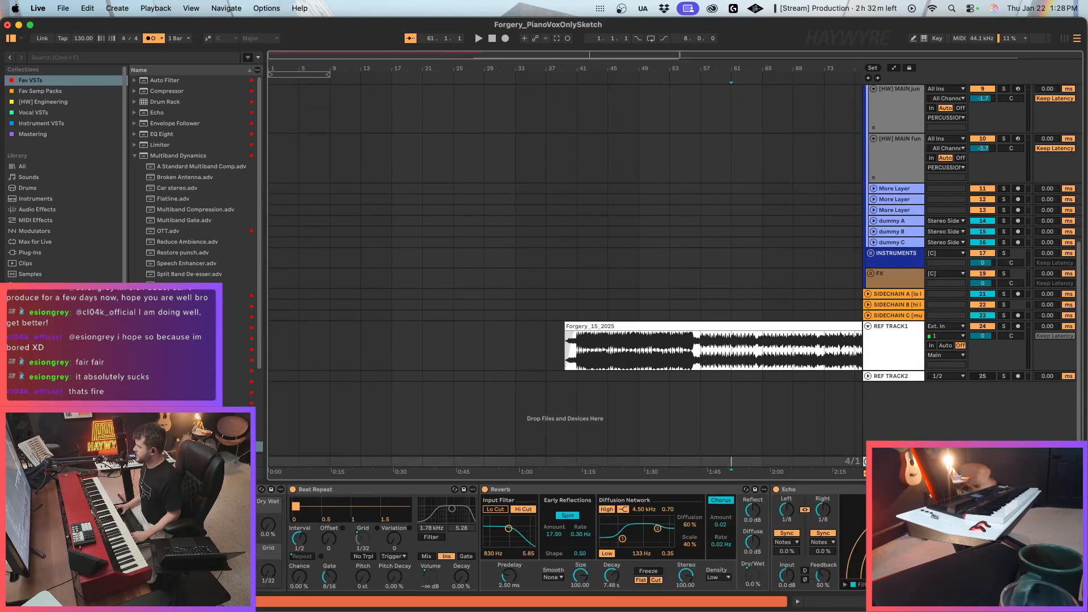
key("u")
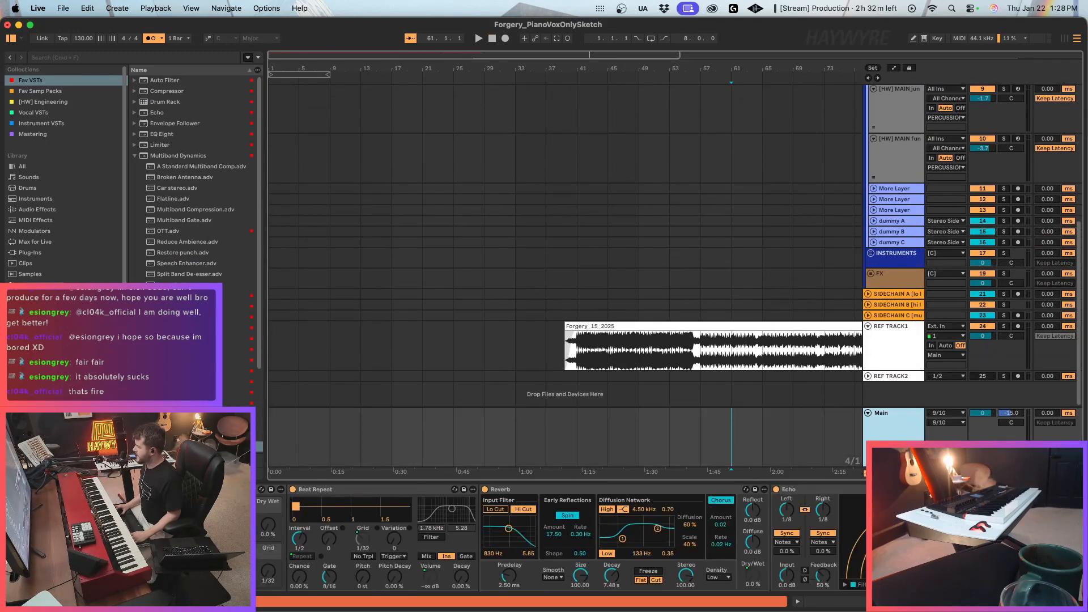
left_click(887, 340)
left_click(901, 418)
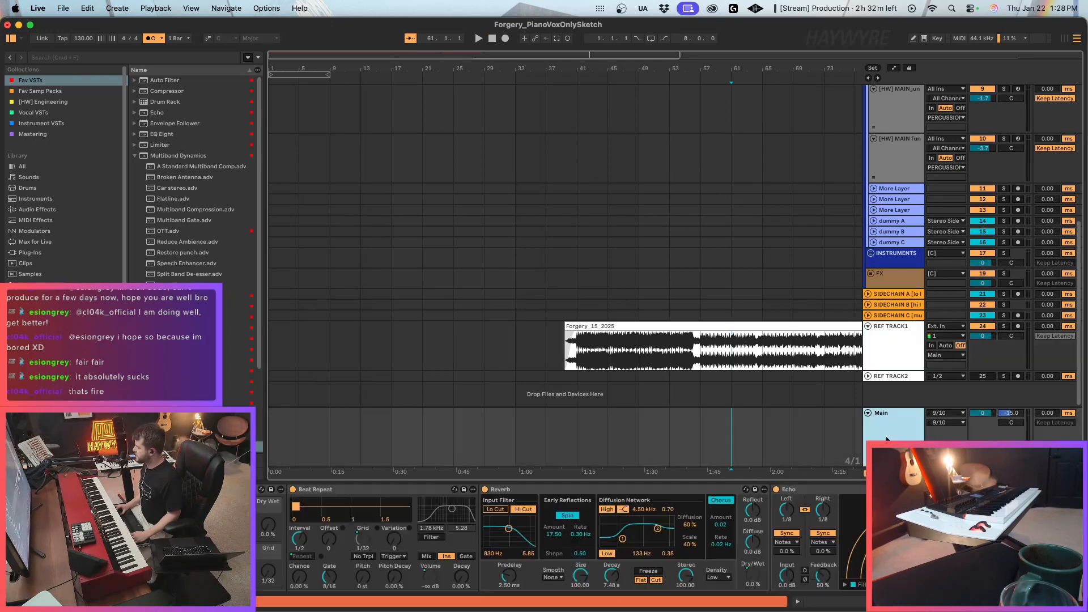
left_click(943, 414)
left_click(943, 424)
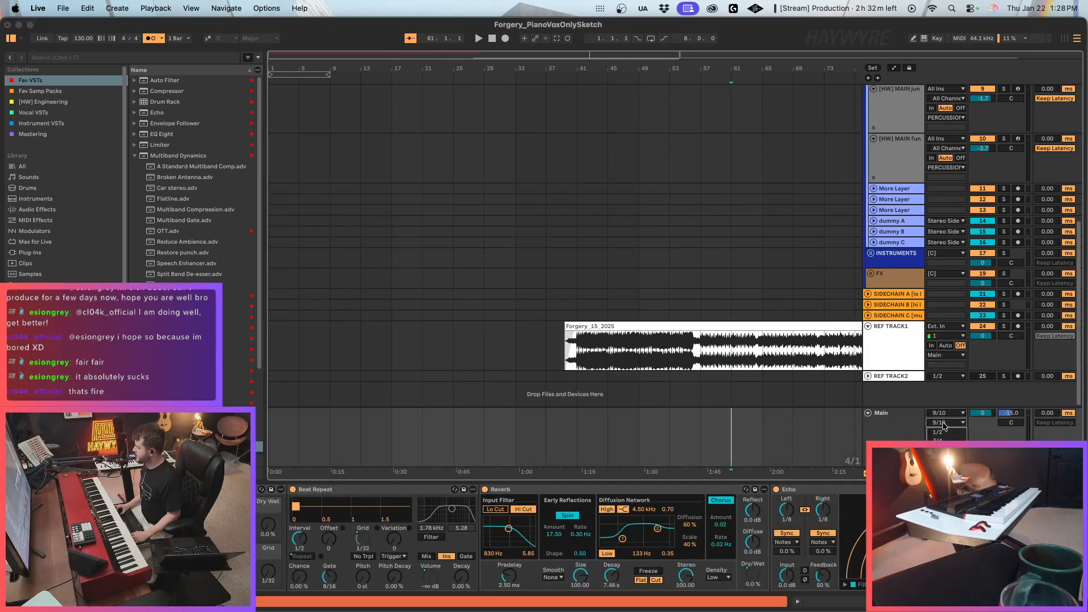
left_click(944, 424)
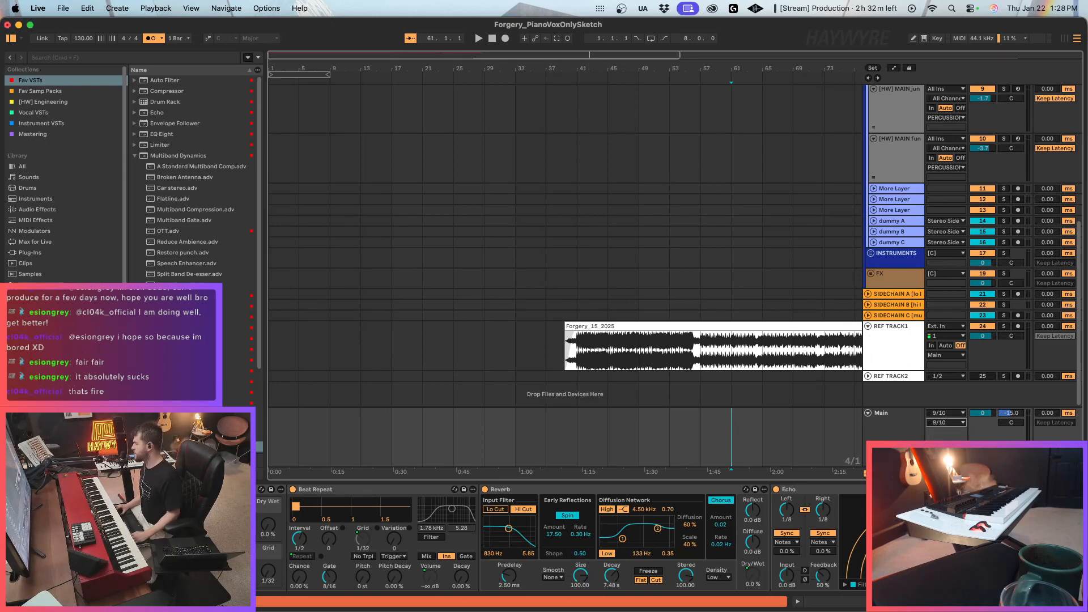
left_click(908, 426)
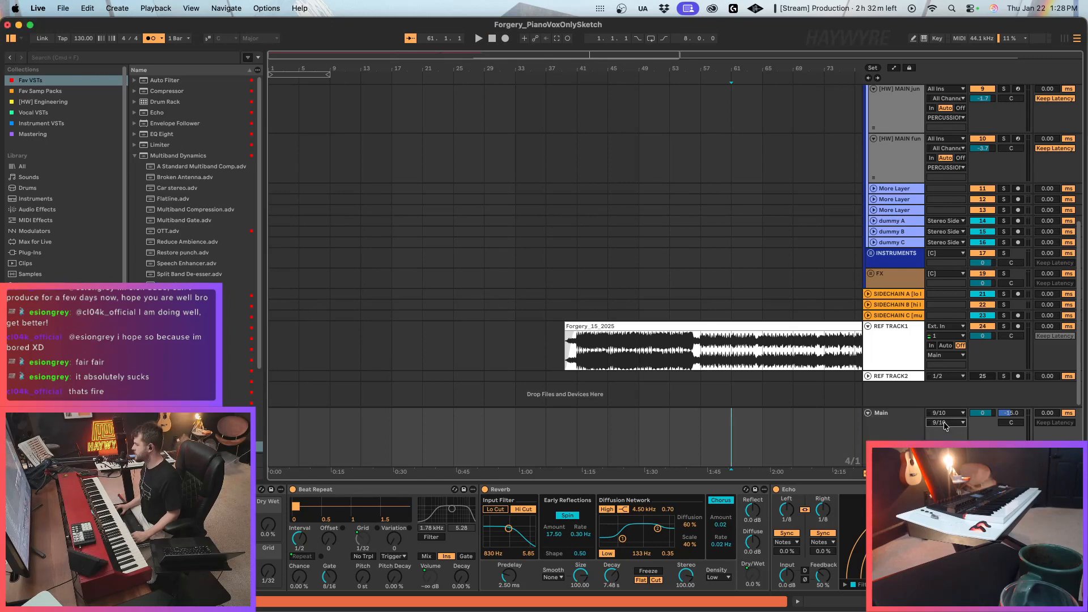
Route the output of REF TRACK1 to Ext. Out on channels 9/10.
left_click(911, 367)
left_click(943, 356)
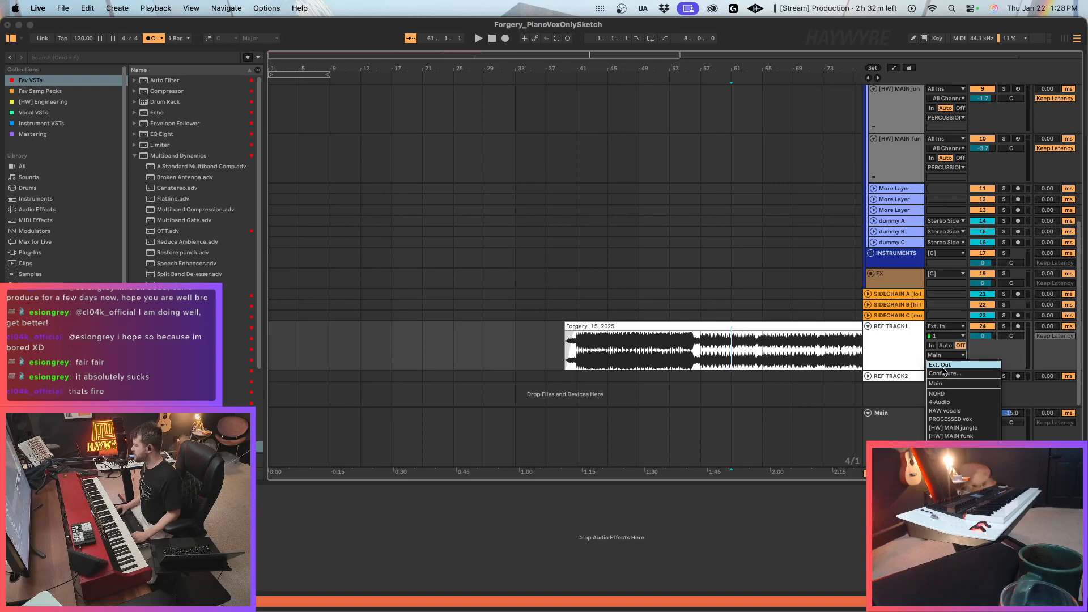
left_click(944, 367)
left_click(950, 365)
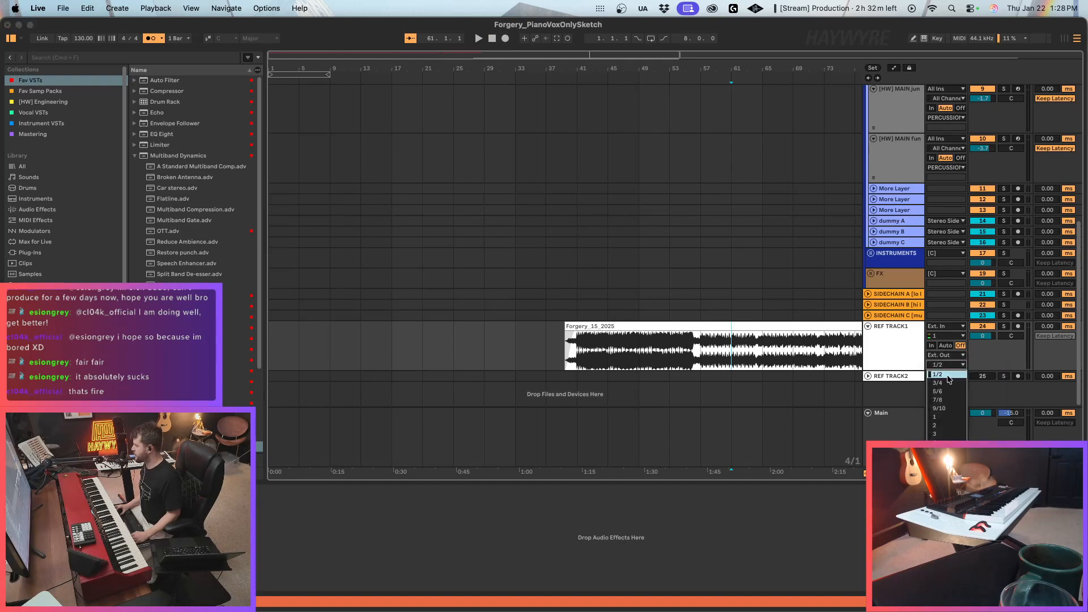
left_click(942, 408)
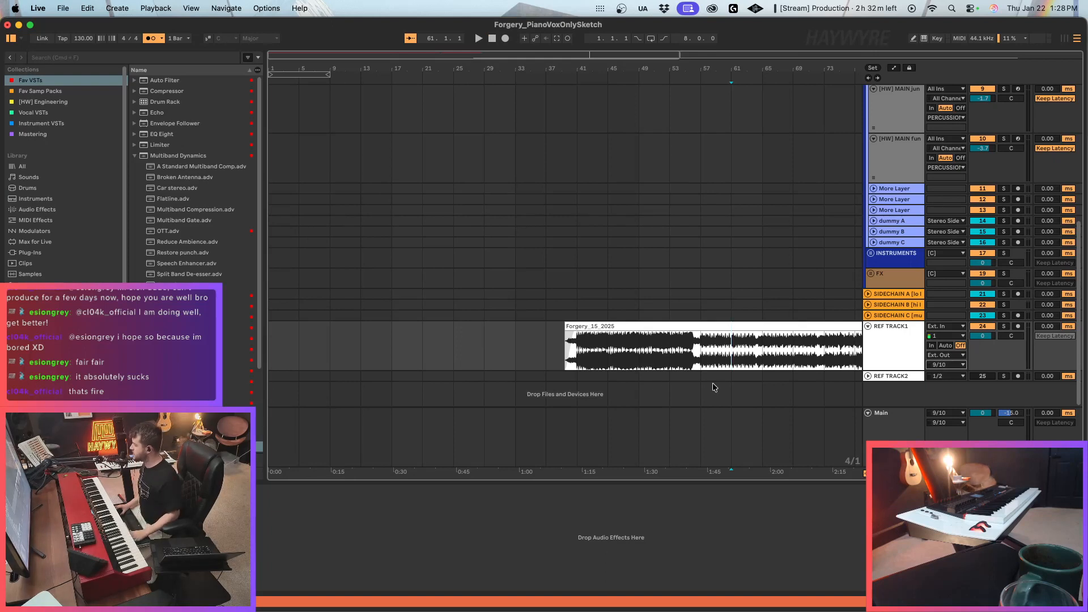
Play the Forgery_15_2025 reference from its start near bar 39 and return the playback start to bar 41.
left_click(564, 350)
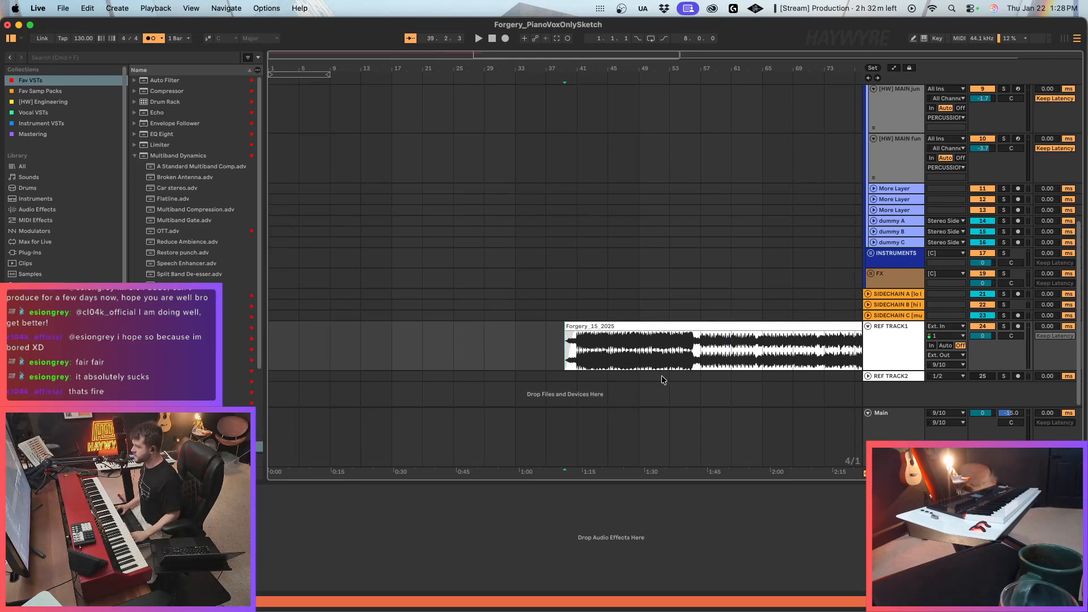
key("space")
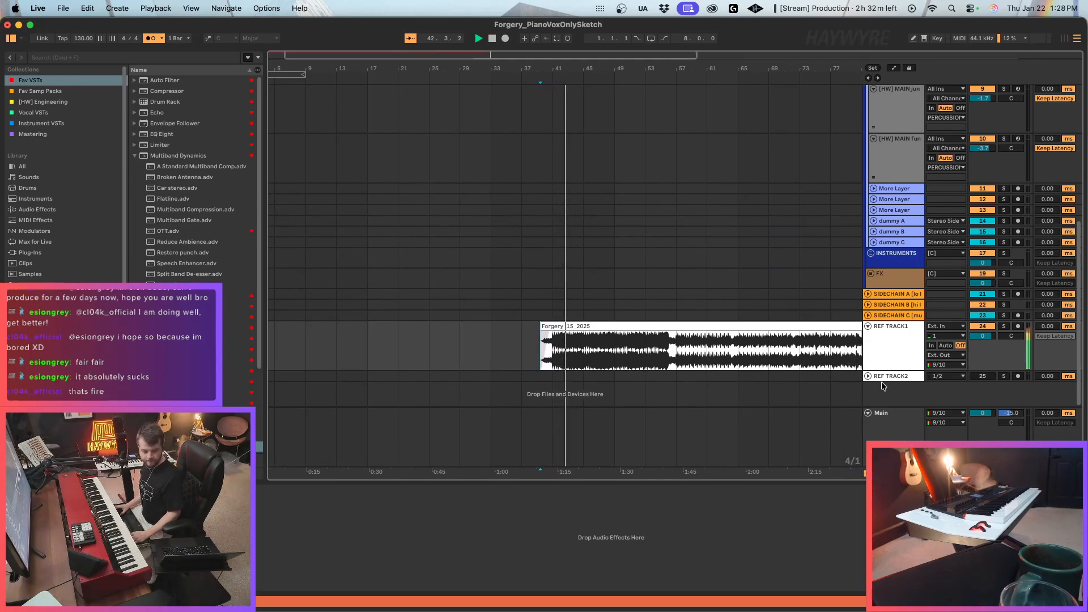
left_click(610, 356)
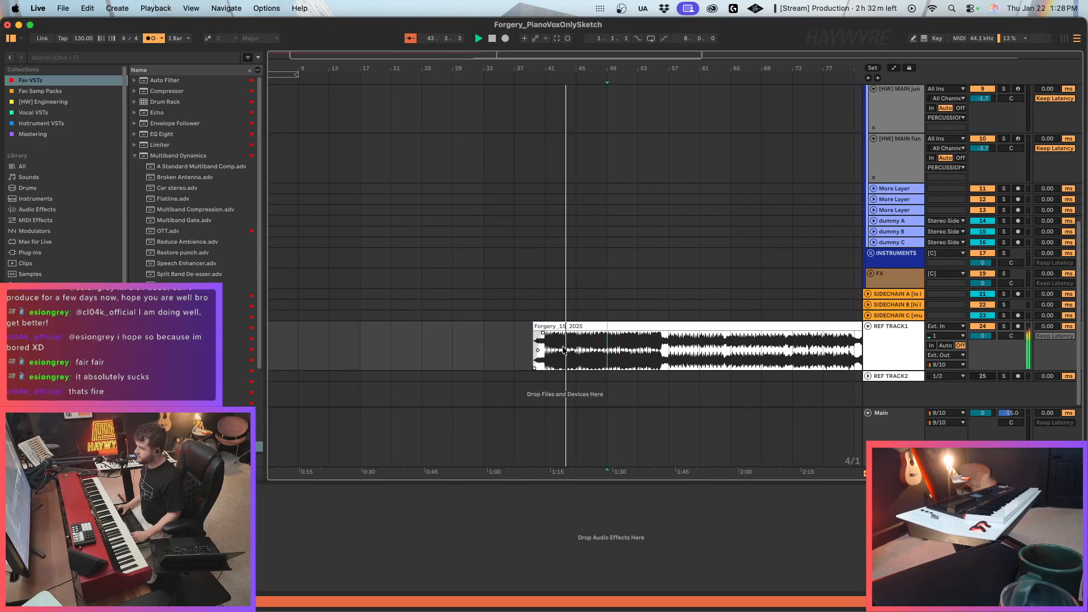
left_click(552, 355)
key("space")
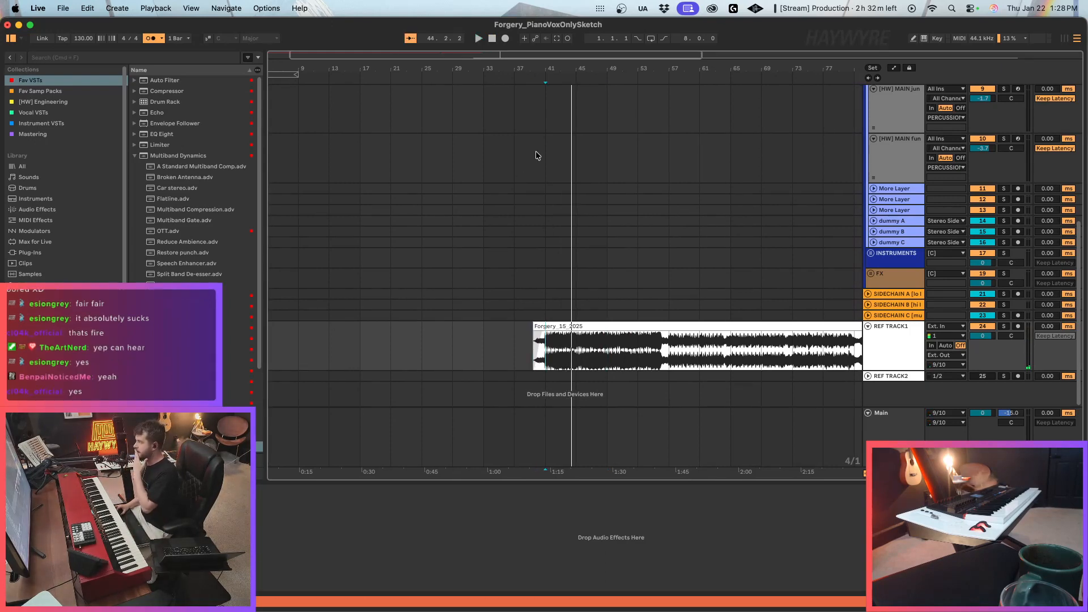
Compare the full reference clip's position with the NORD and RAW vocals clips and check REF TRACK1's output channels.
left_click_drag(620, 59, 618, 41)
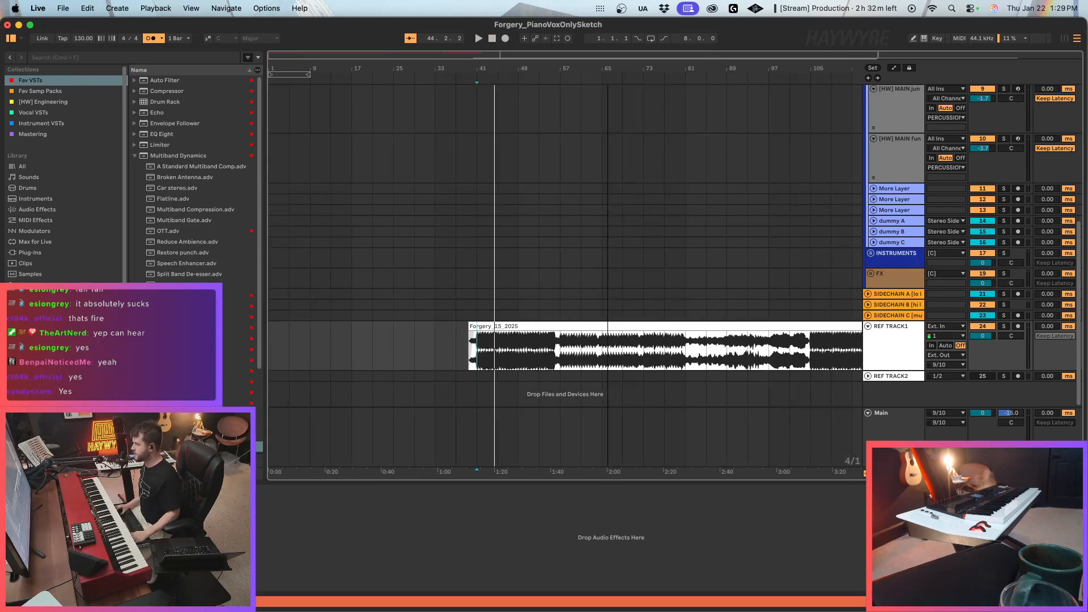
scroll(483, 346, "up", 10)
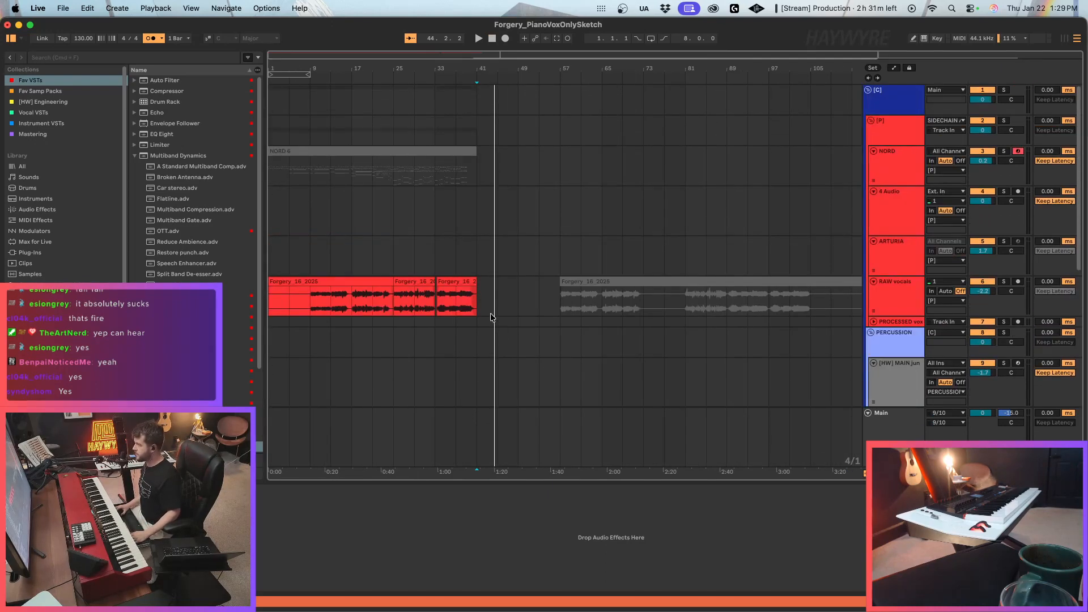
scroll(913, 350, "down", 10)
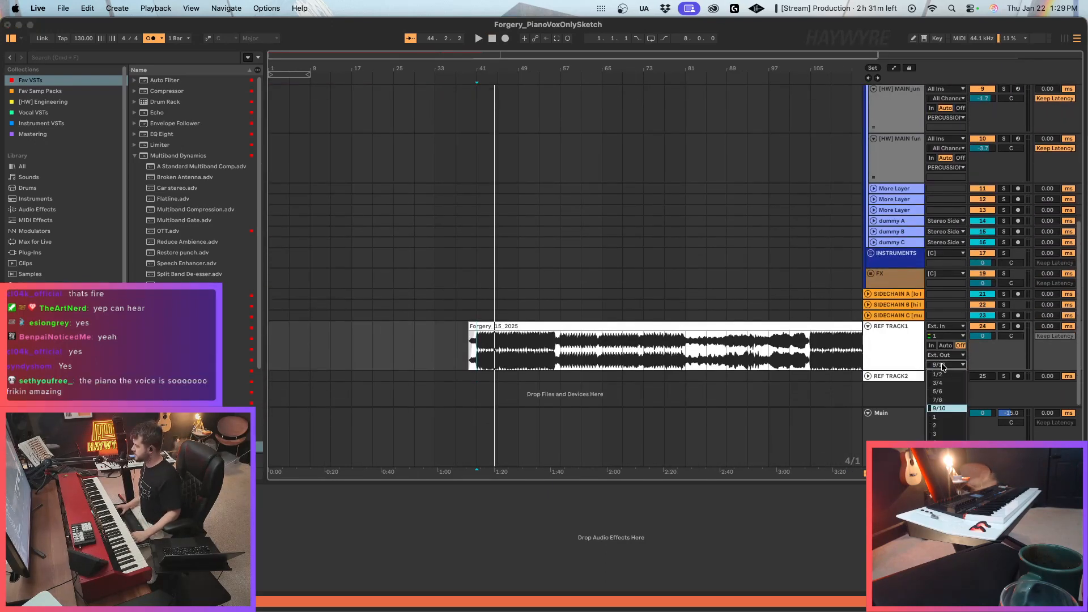
scroll(529, 298, "up", 5)
scroll(529, 298, "up", 2)
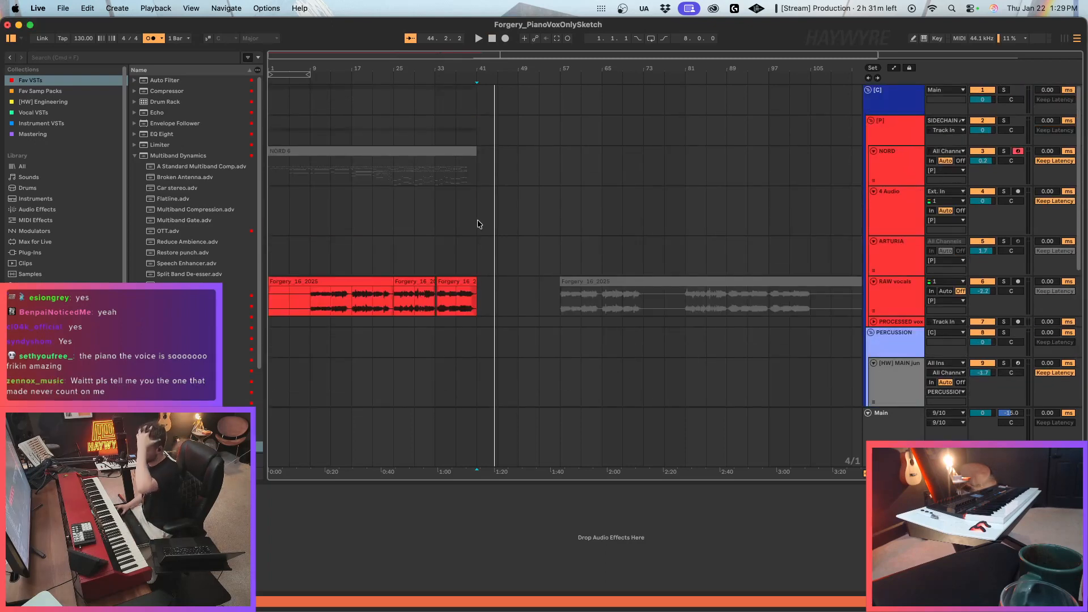
Reactivate the NORD 6 clip from bar 1 to bar 41.
left_click_drag(481, 177, 113, 171)
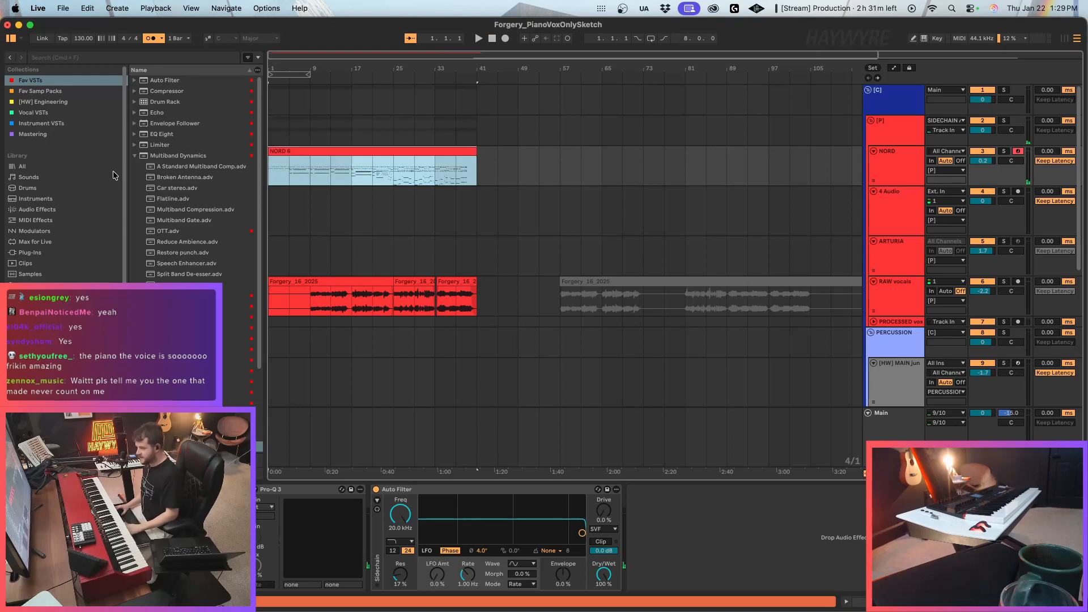
left_click(905, 170)
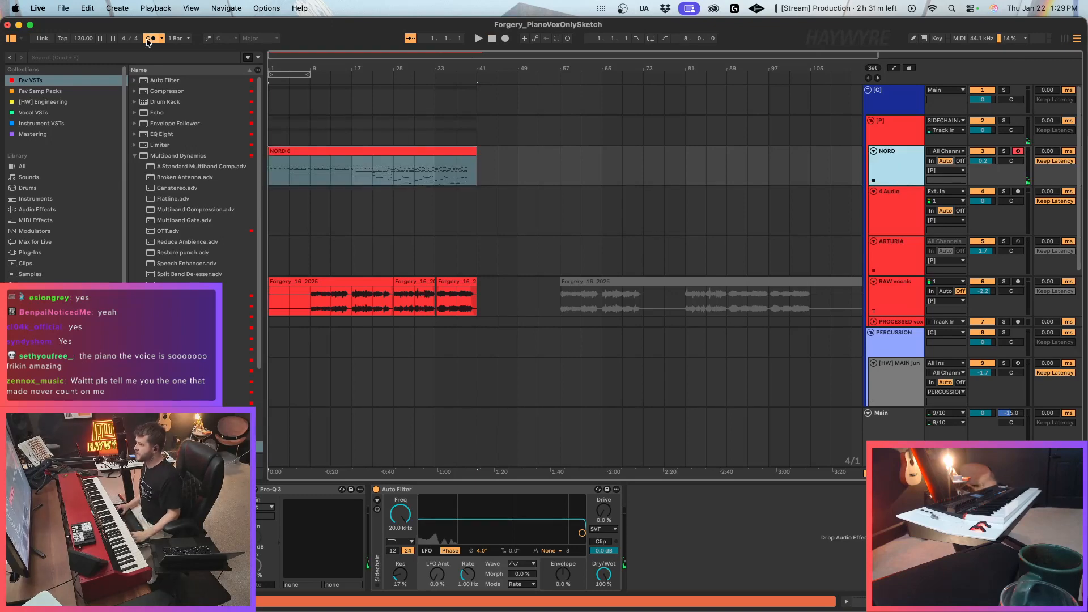
Open the recent set Forgery_16_2025.als, saving the changes to Forgery_PianoVoxOnlySketch.
left_click(63, 8)
mouse_move(117, 61)
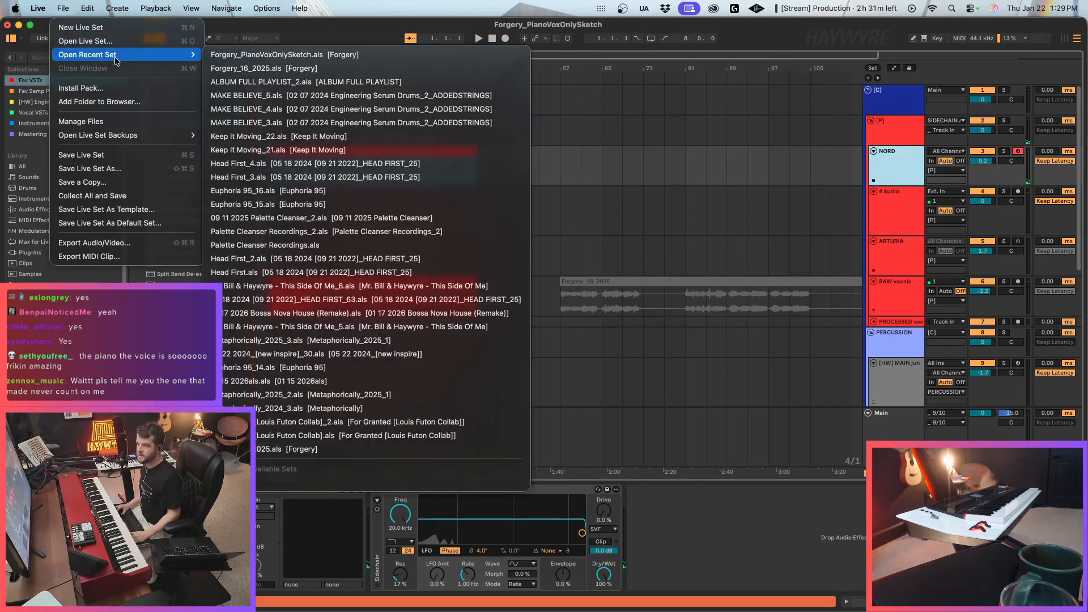
left_click(327, 68)
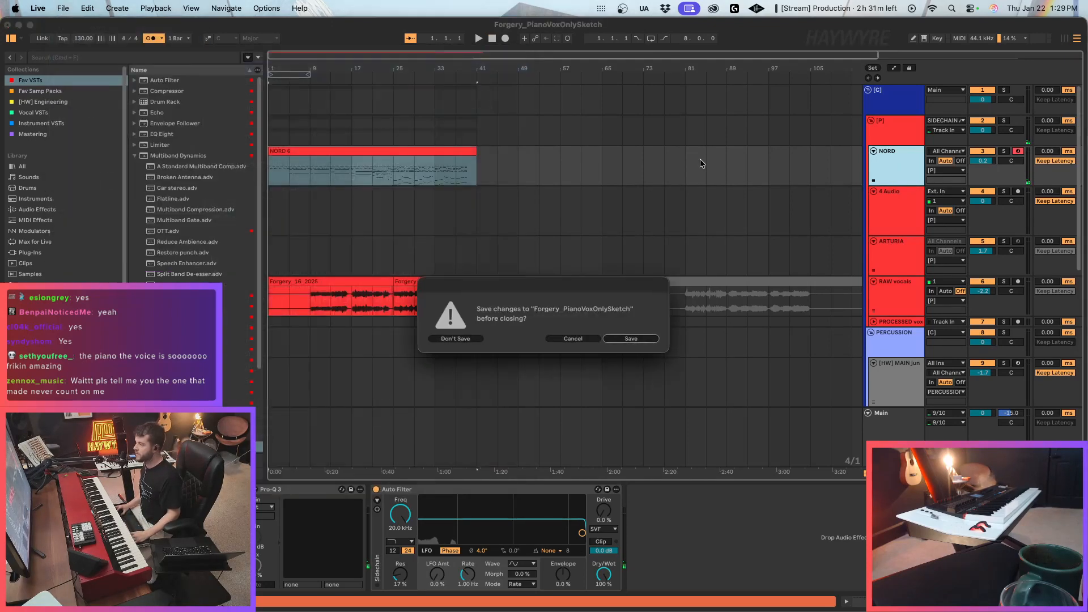
left_click(620, 340)
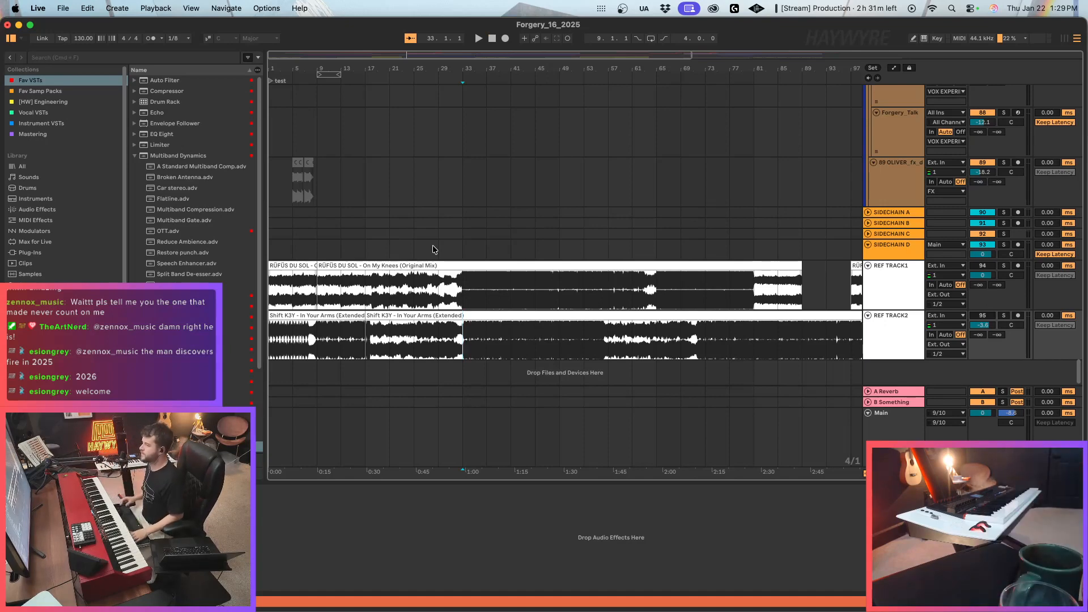
Insert 64 bars of empty time at the very start of the arrangement.
scroll(433, 245, "up", 10)
scroll(430, 255, "up", 15)
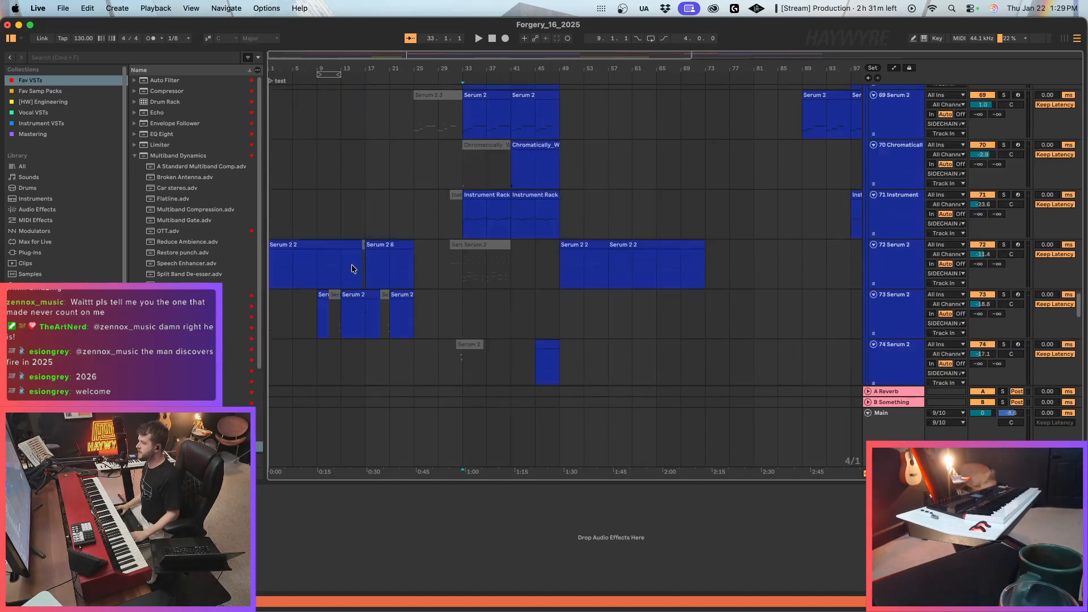
left_click(279, 139)
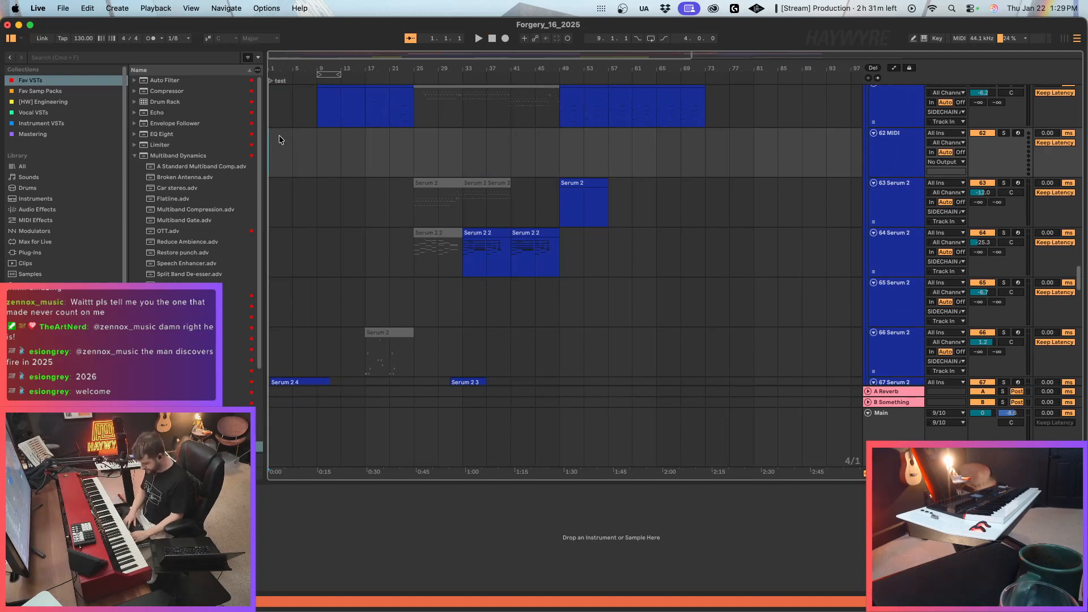
key("super+i")
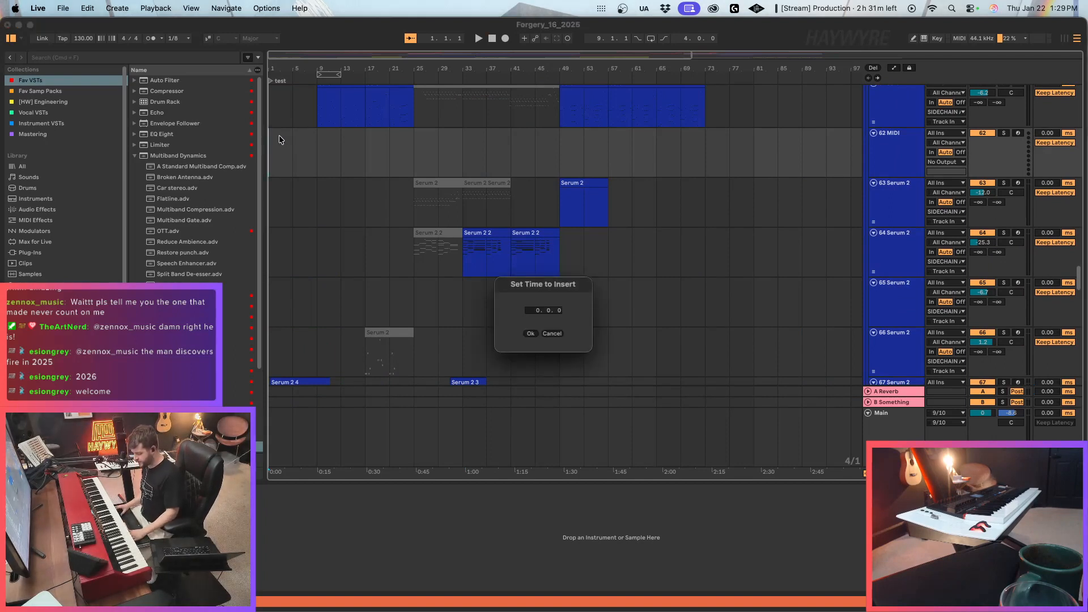
type("64")
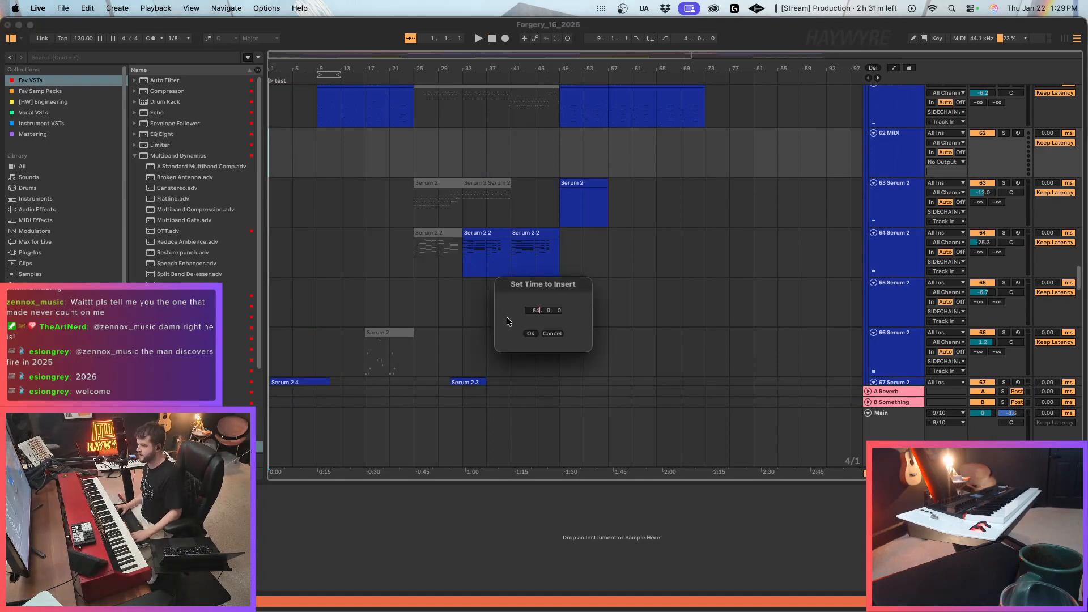
left_click(531, 334)
Paste the copied NORD track with its NORD 6 clip above the existing NORD track in the [P] group.
scroll(747, 324, "up", 1)
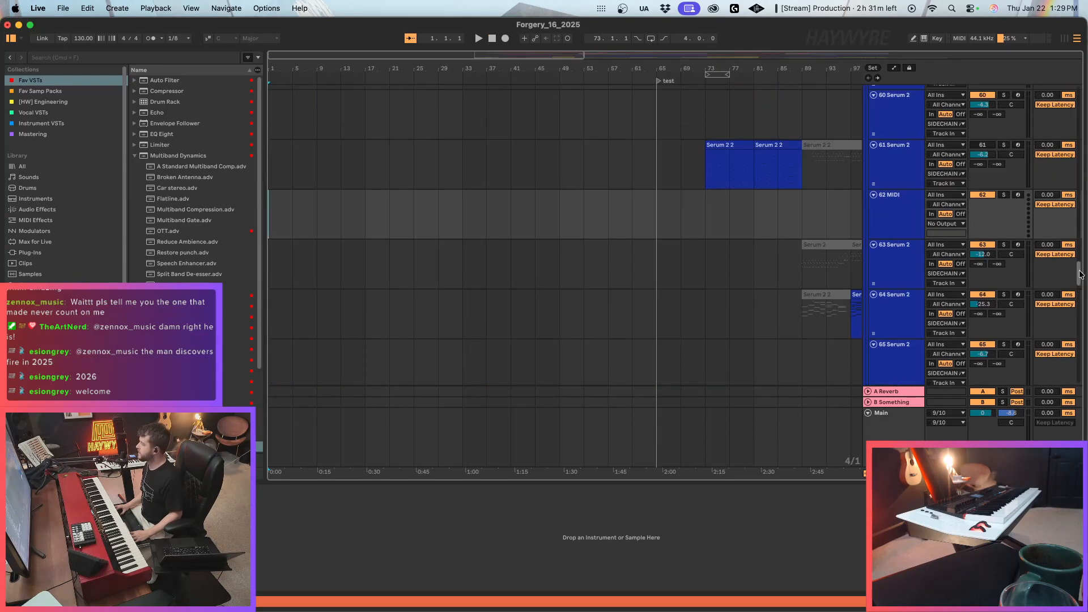
scroll(897, 125, "up", 20)
left_click(901, 122)
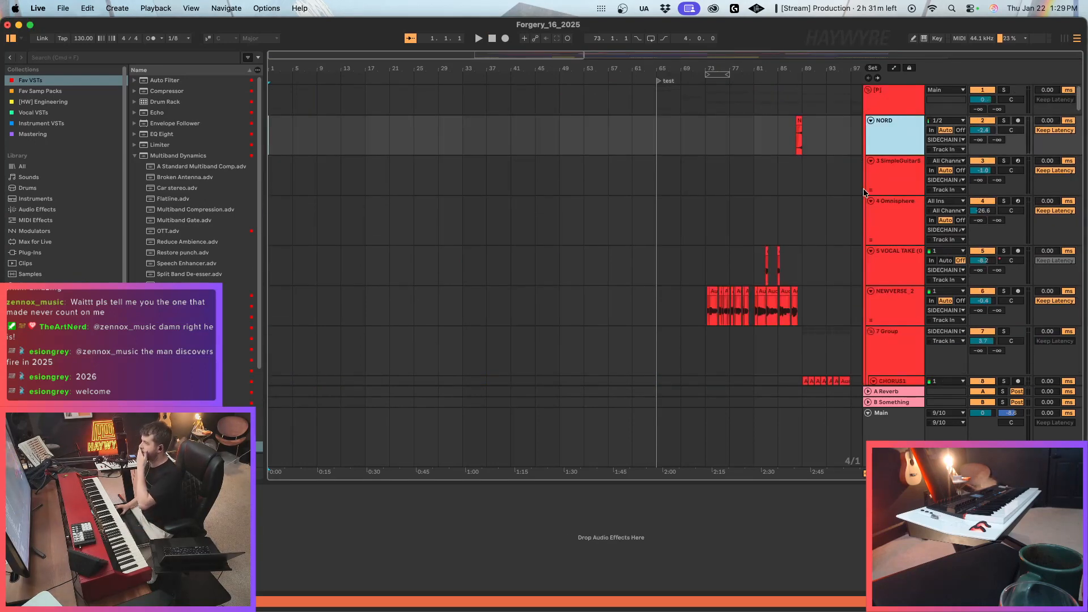
key("super+v")
scroll(383, 168, "down", 5)
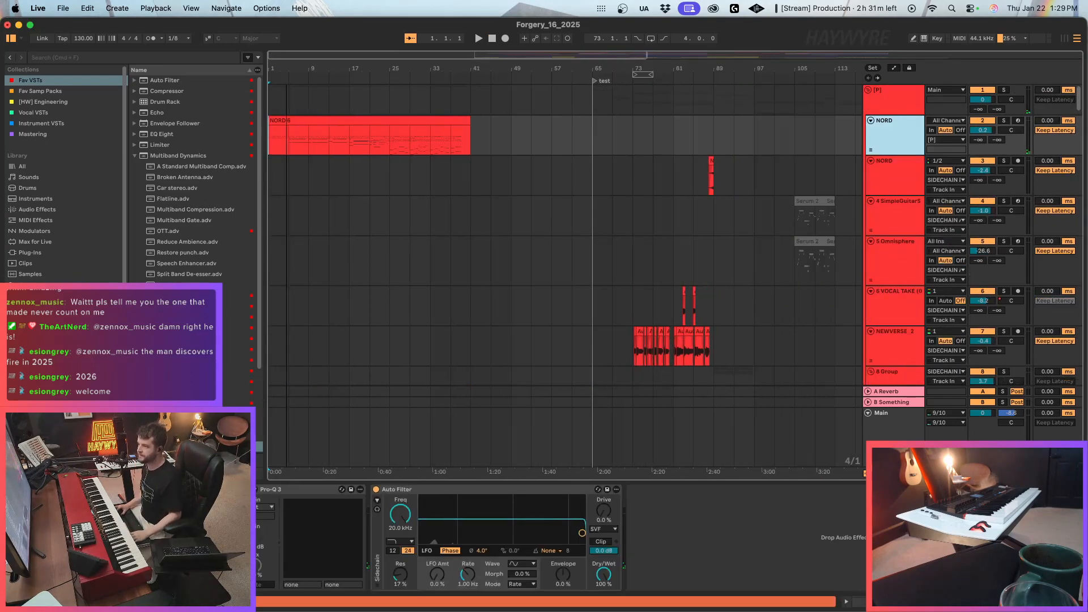
Move the material between bars 65 and 89 on the existing NORD through NEWVERSE_2 tracks to bar 1.
scroll(498, 272, "down", 3)
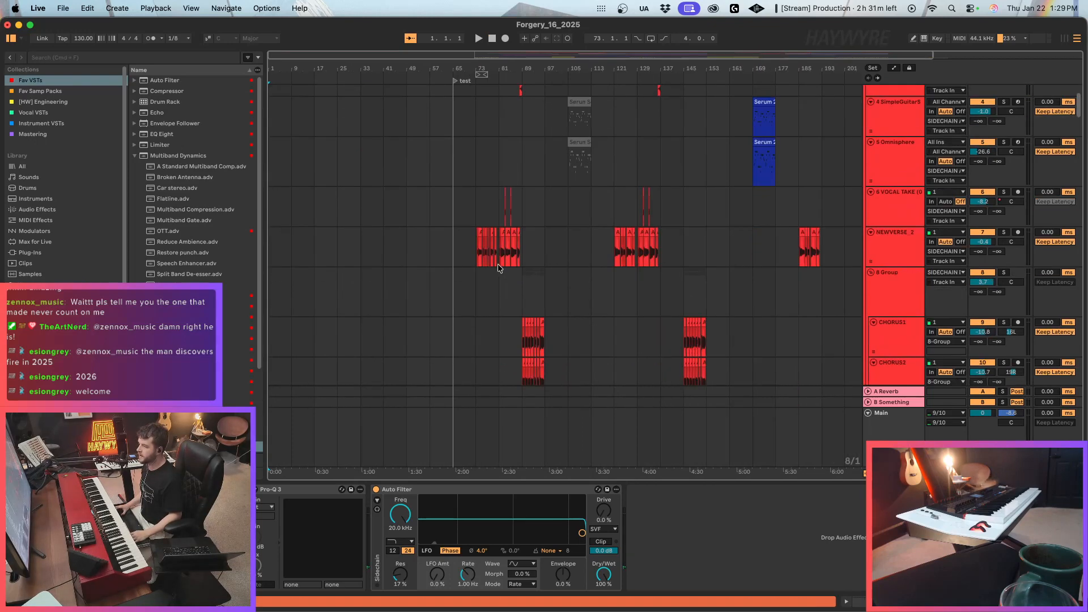
scroll(486, 182, "up", 2)
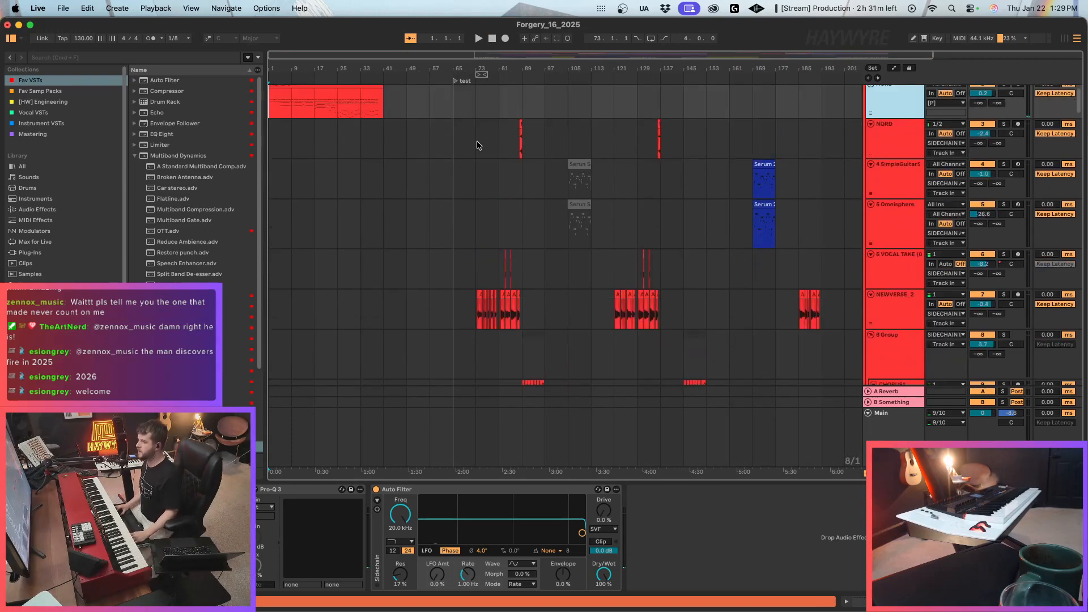
left_click_drag(456, 143, 521, 317)
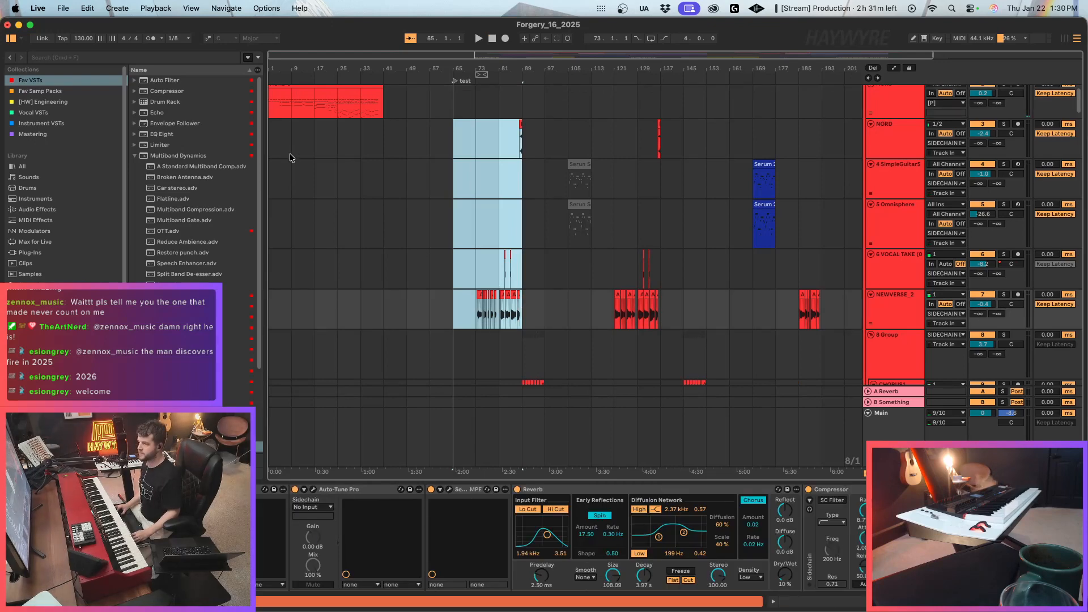
key("super+x")
left_click(279, 142)
key("super+v")
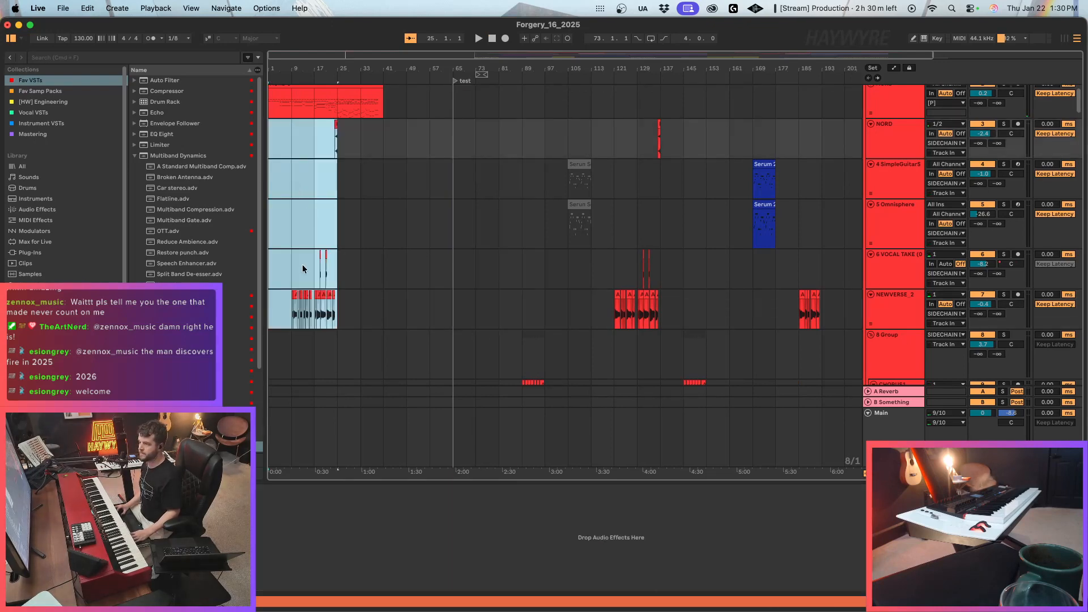
Play the arrangement from bar 1 and inspect the notes of the pasted NORD 6 clip.
scroll(306, 272, "down", 4)
key("space")
scroll(675, 175, "up", 4)
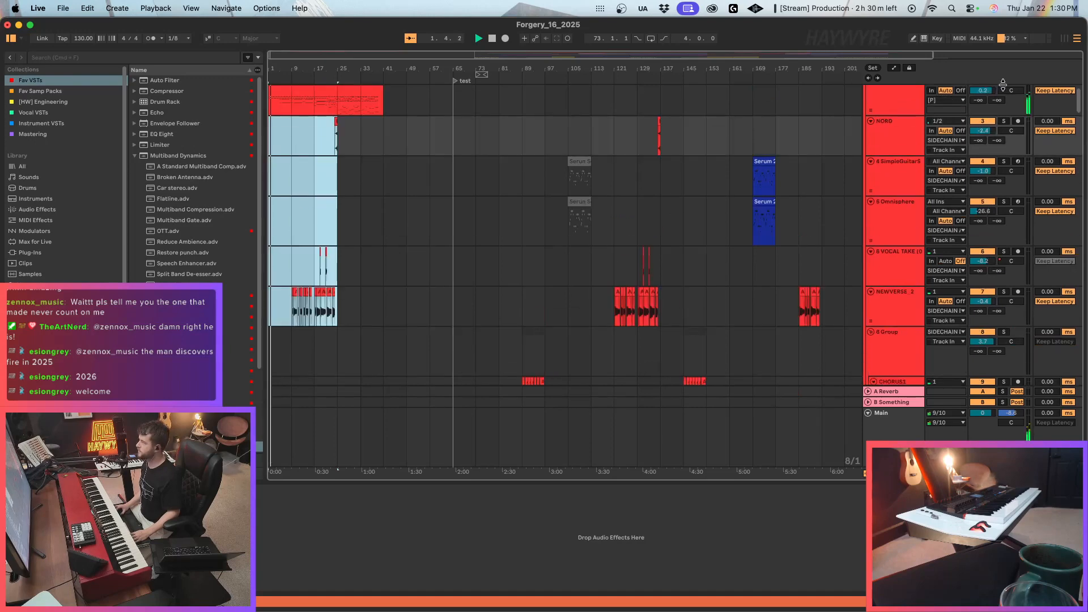
scroll(903, 141, "up", 1)
left_click(903, 141)
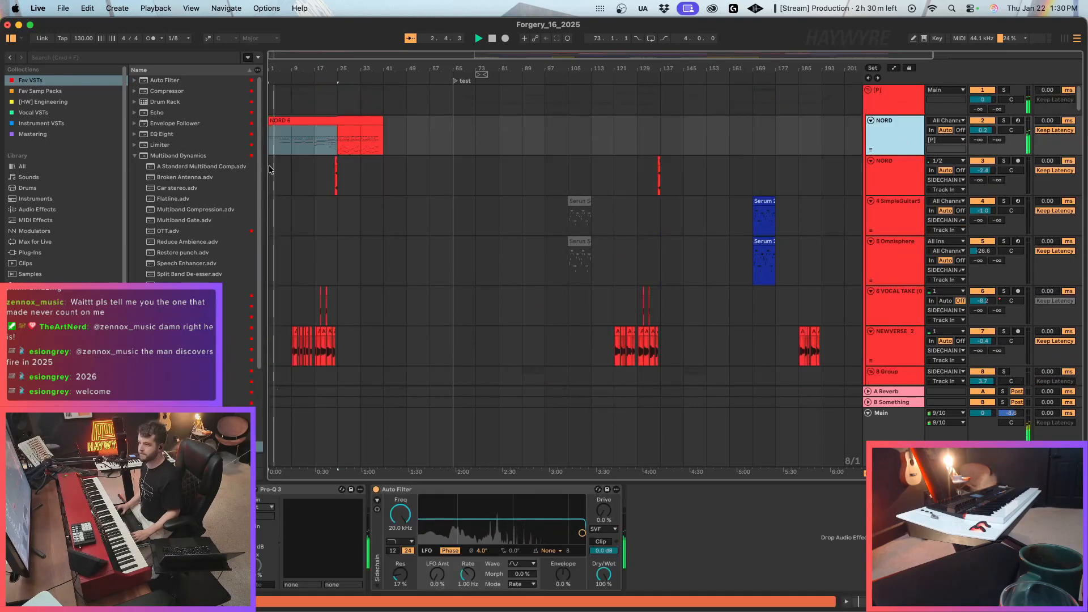
double_click(279, 129)
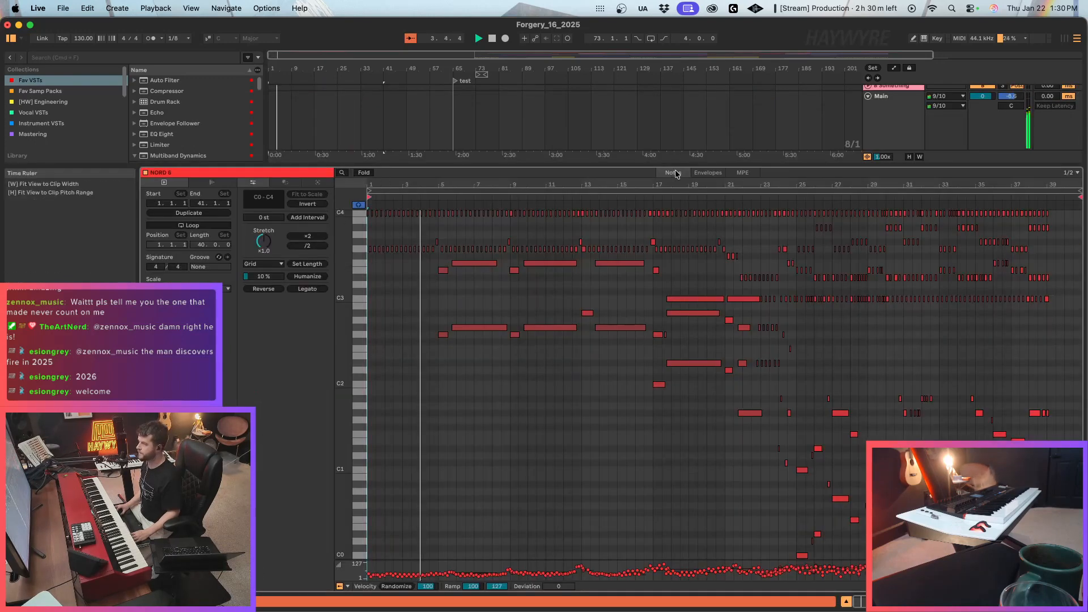
key("shift+Tab")
Move the CHORUS1 and CHORUS2 clips from bar 89 to bar 25.
scroll(639, 329, "down", 3)
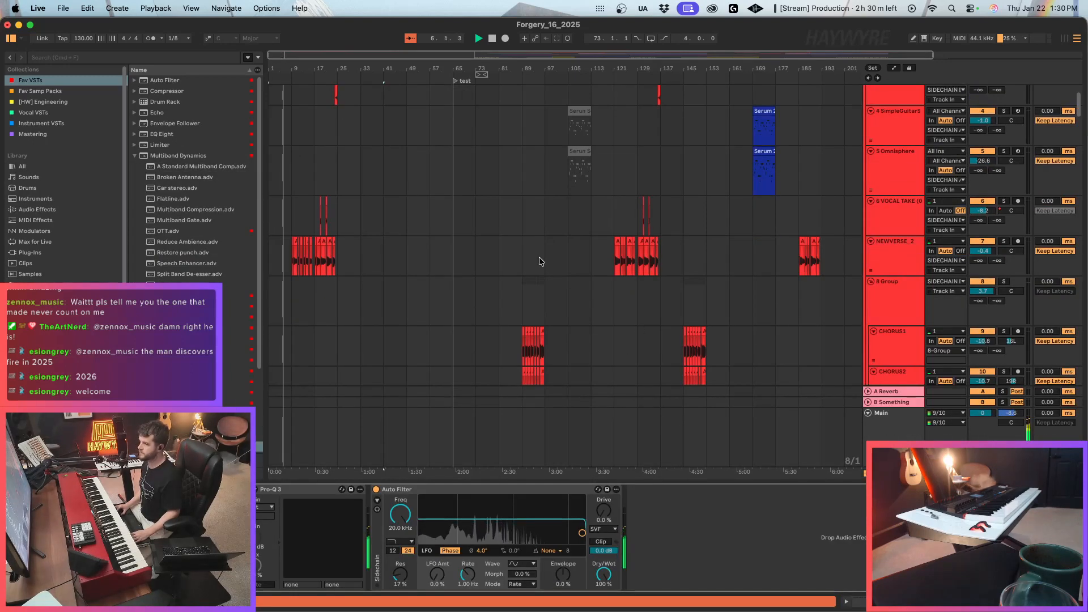
scroll(561, 272, "down", 6)
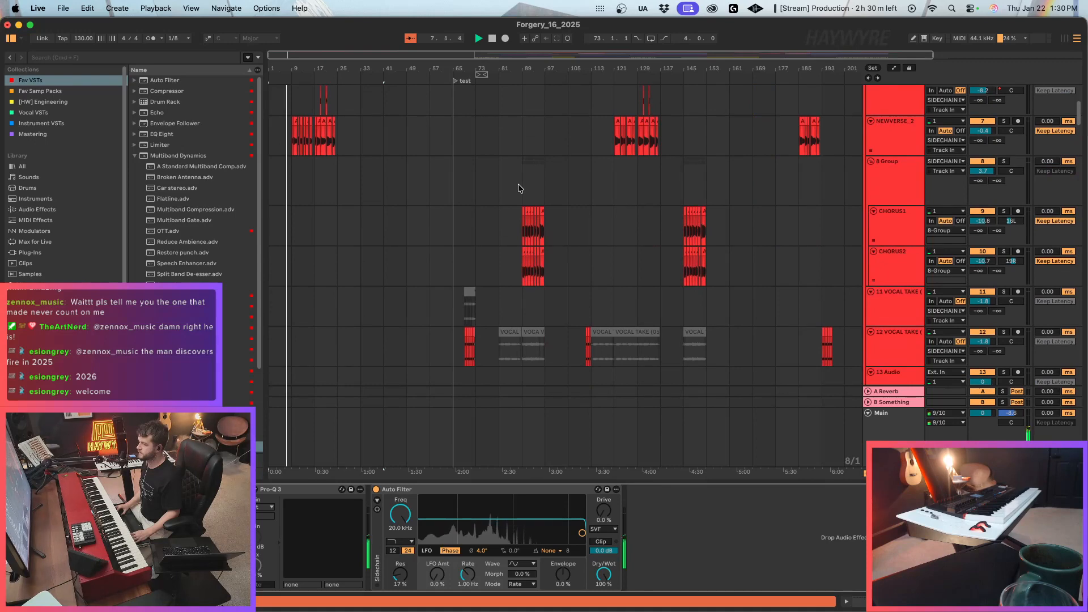
left_click(543, 264)
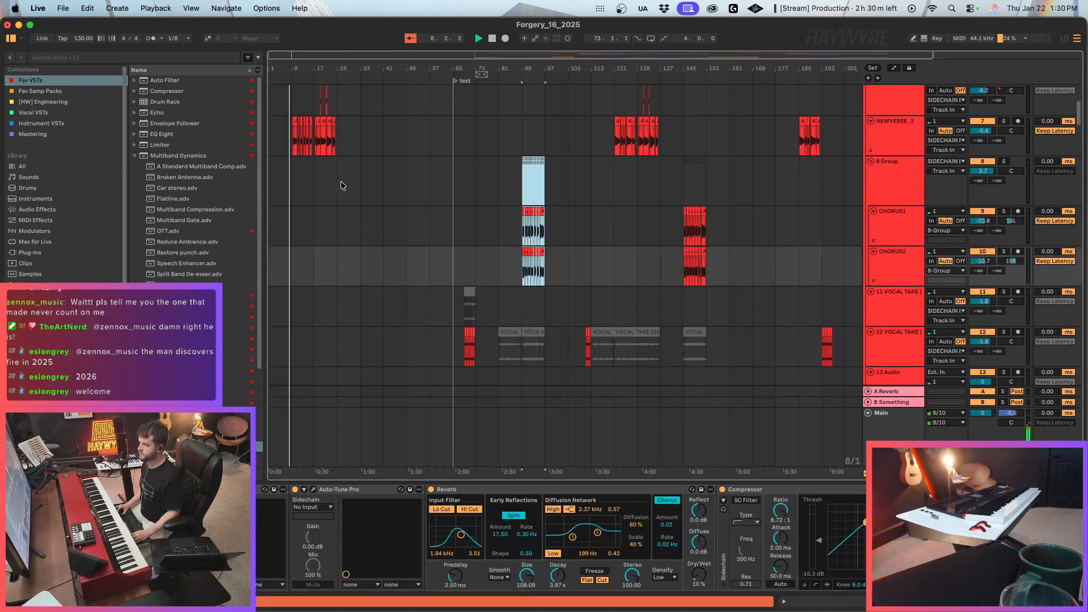
key("Delete")
left_click(337, 184)
key("super+v")
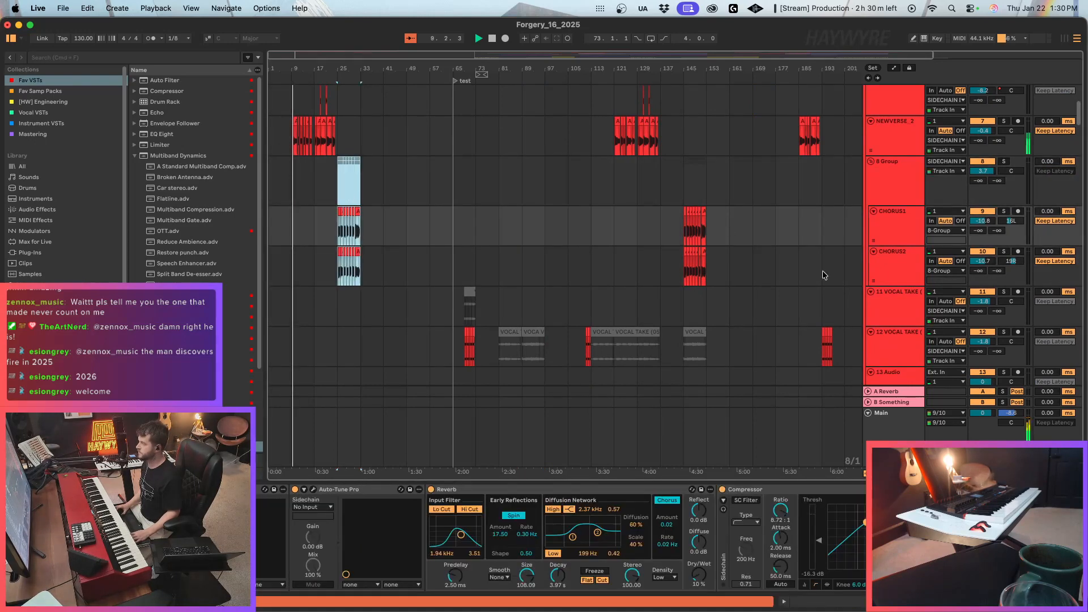
Move the vocal take and audio clips between bars 73 and 137 on tracks 11 to 16 to bar 9.
scroll(629, 320, "up", 10)
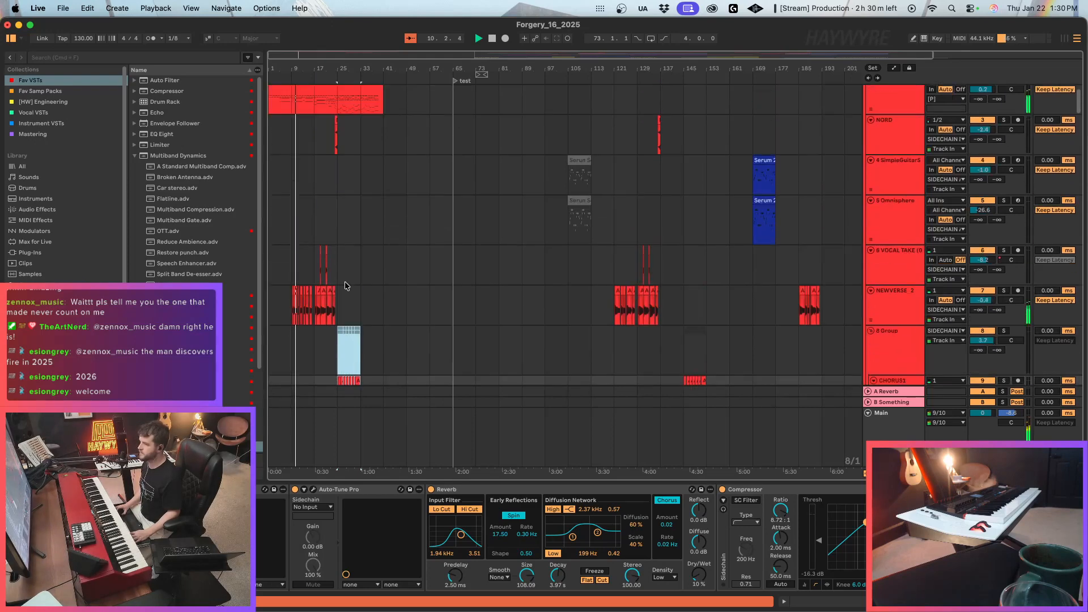
scroll(445, 236, "down", 4)
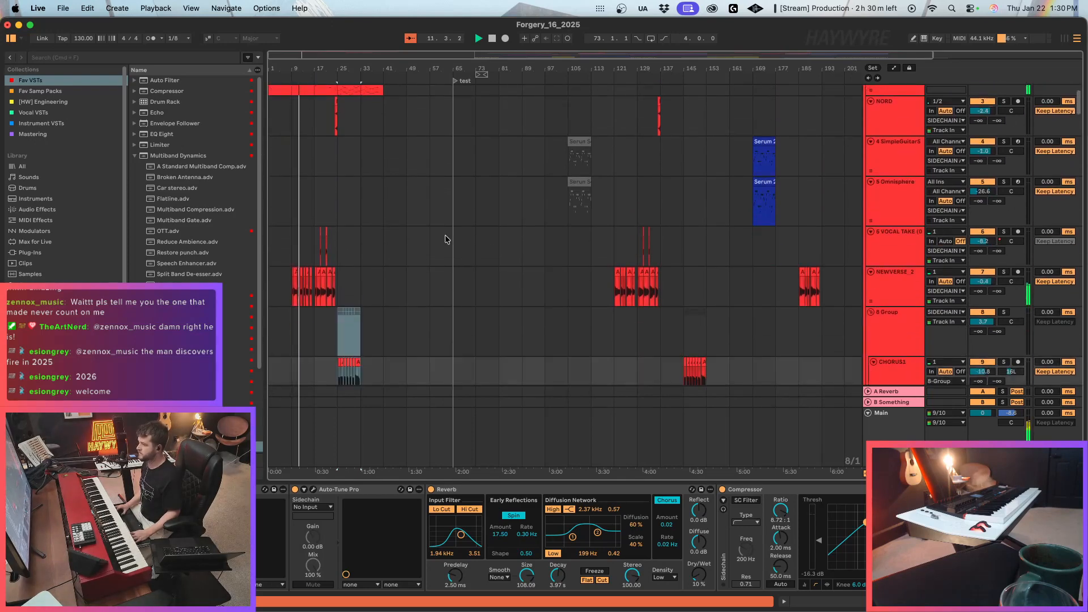
scroll(530, 253, "up", 1)
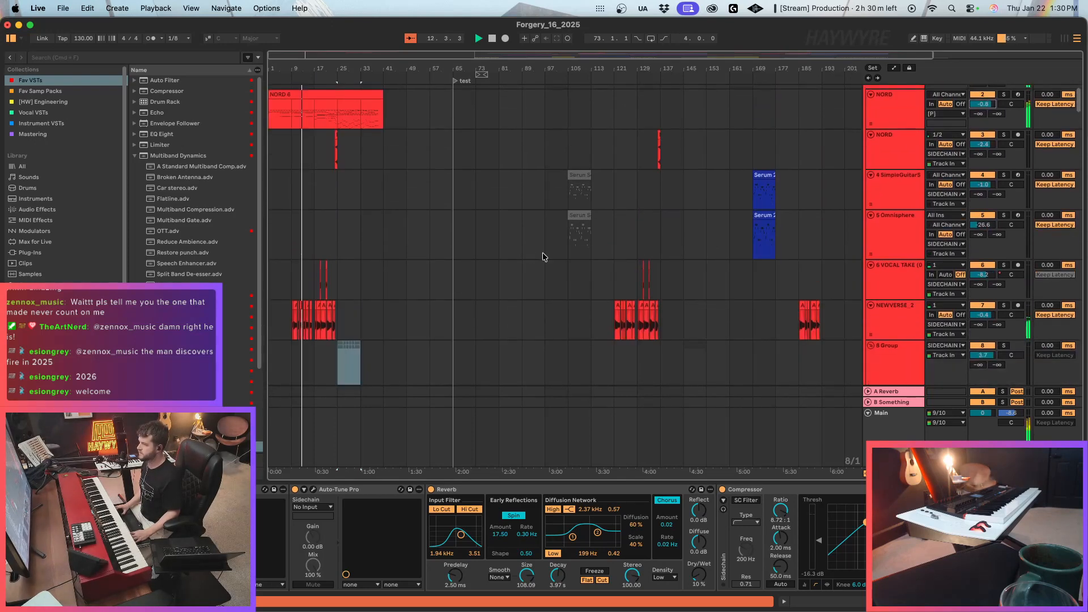
scroll(541, 255, "down", 12)
scroll(540, 254, "down", 4)
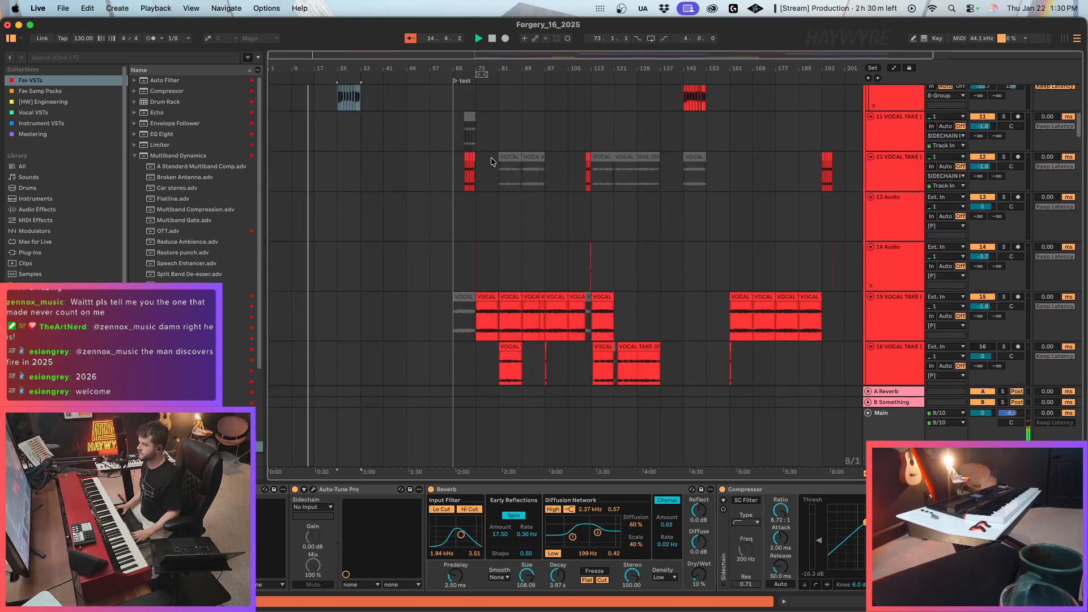
scroll(493, 162, "up", 10)
scroll(492, 164, "down", 9)
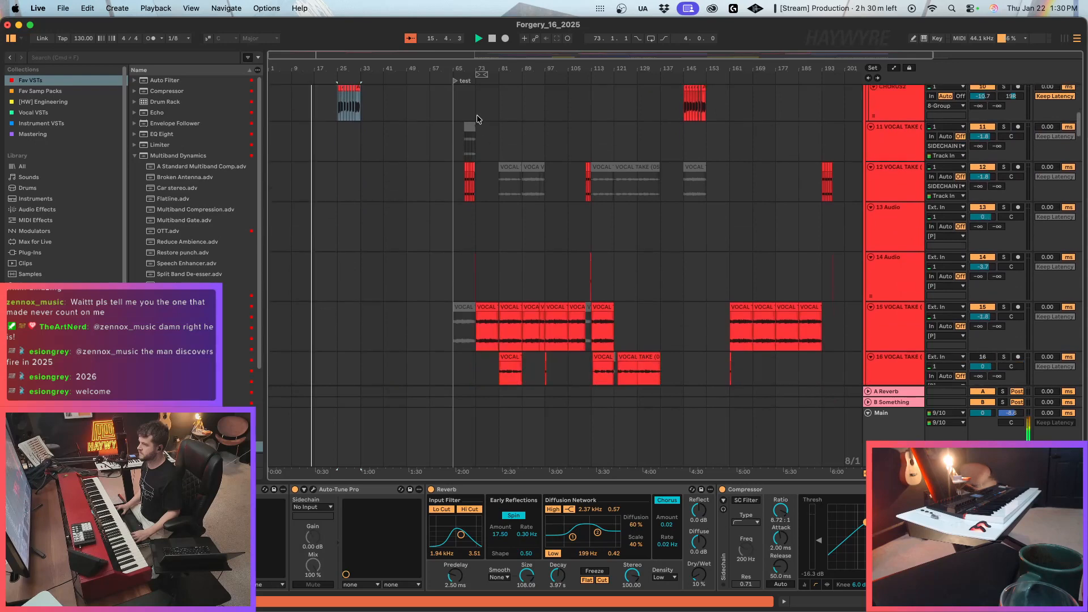
left_click_drag(477, 119, 660, 377)
key("Delete")
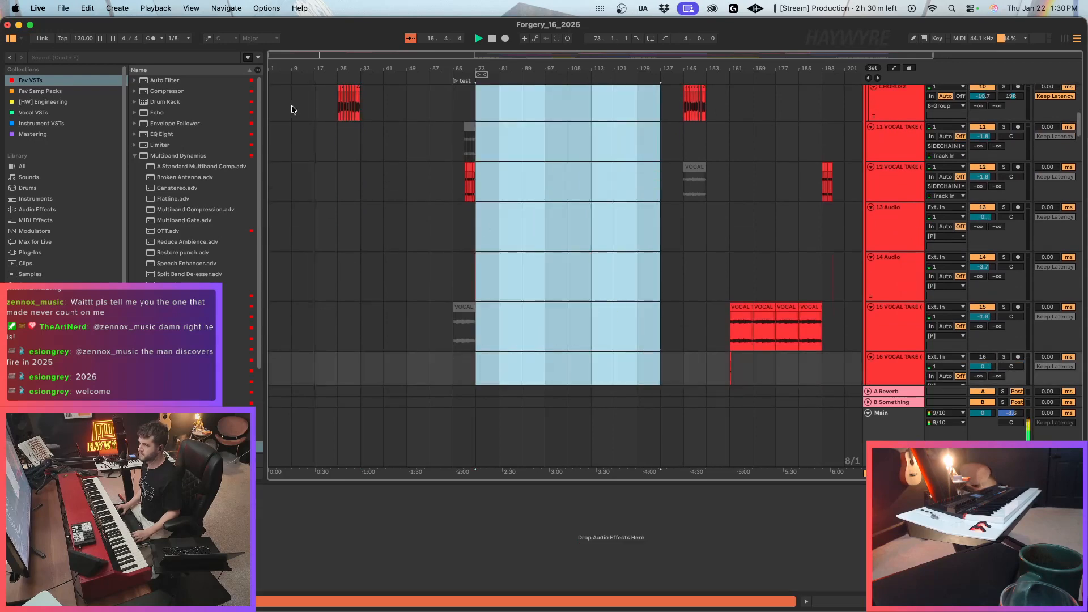
left_click(292, 106)
key("super+v")
Lower the volume of the pasted NORD track during playback.
scroll(397, 178, "up", 15)
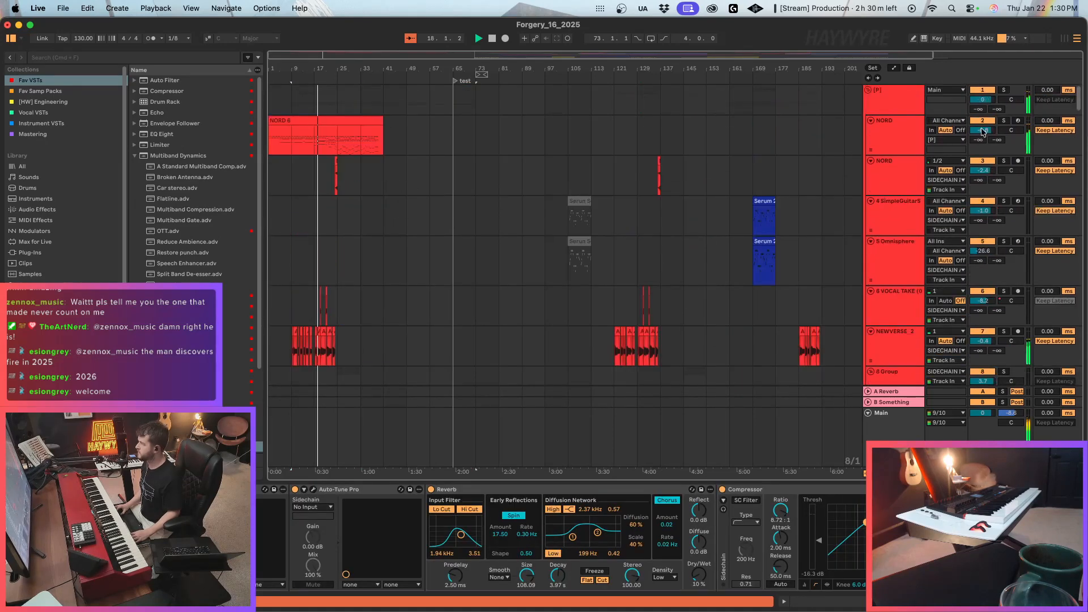
left_click_drag(981, 131, 982, 135)
left_click(900, 154)
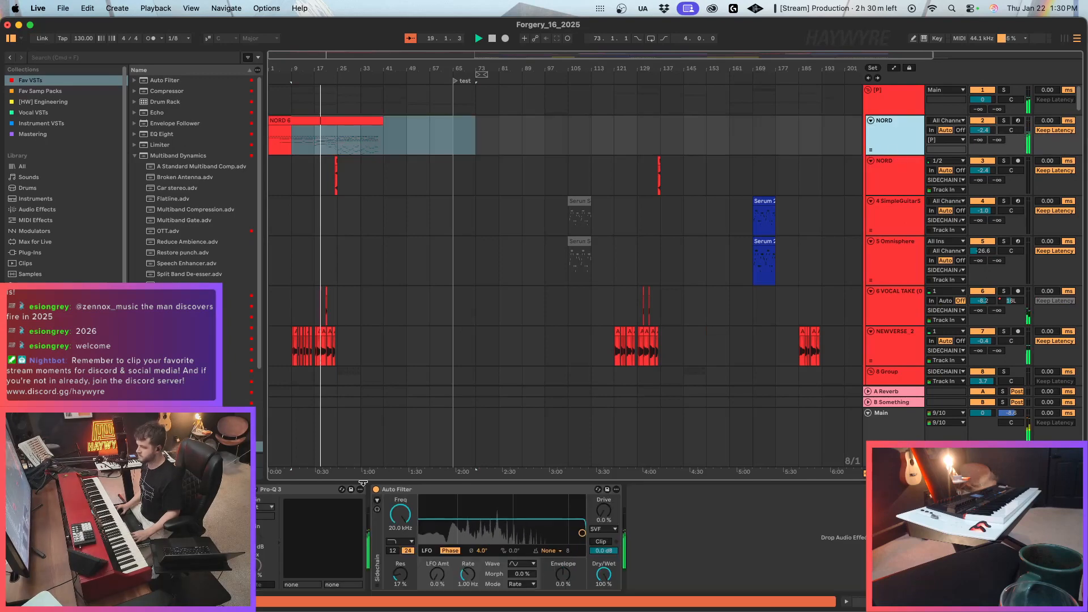
left_click_drag(984, 130, 984, 135)
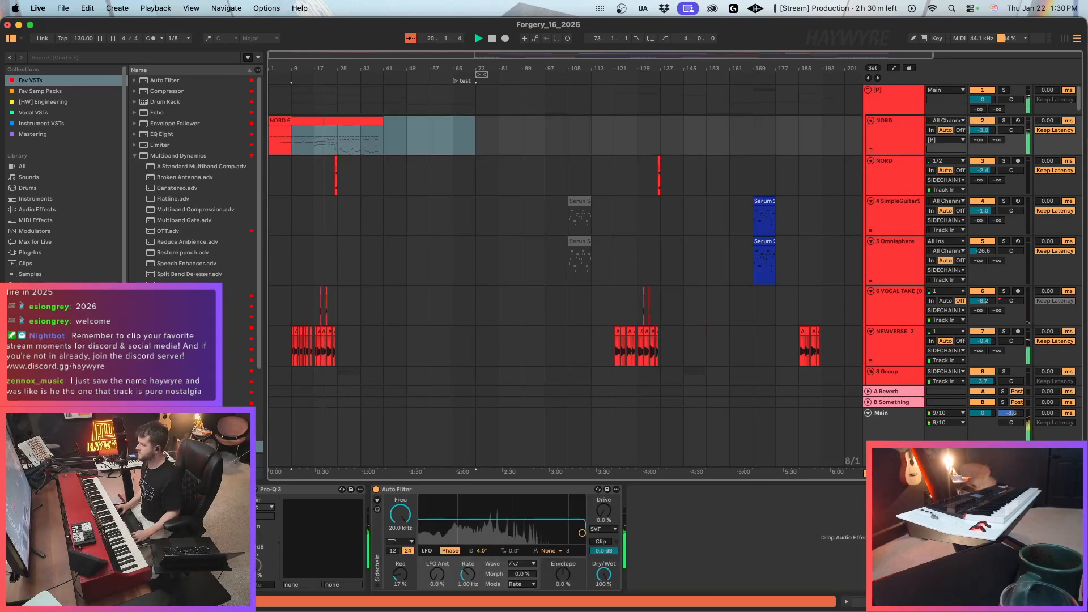
Move the 16-bar block of chorus and post-chorus clips on tracks 23 to 28 from about bar 152 to bar 33.
scroll(415, 297, "down", 10)
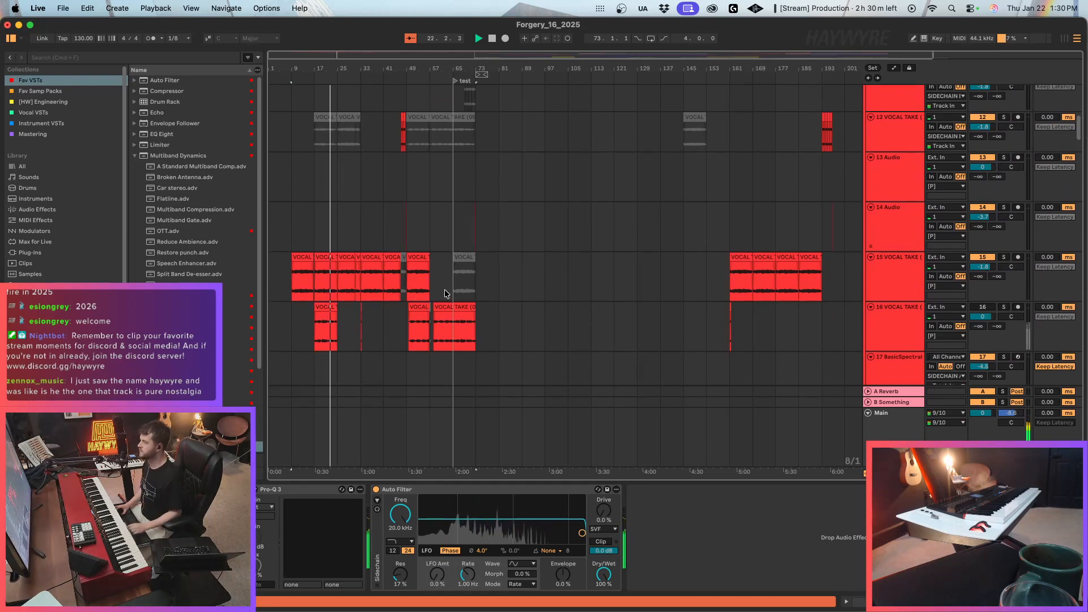
scroll(569, 276, "up", 5)
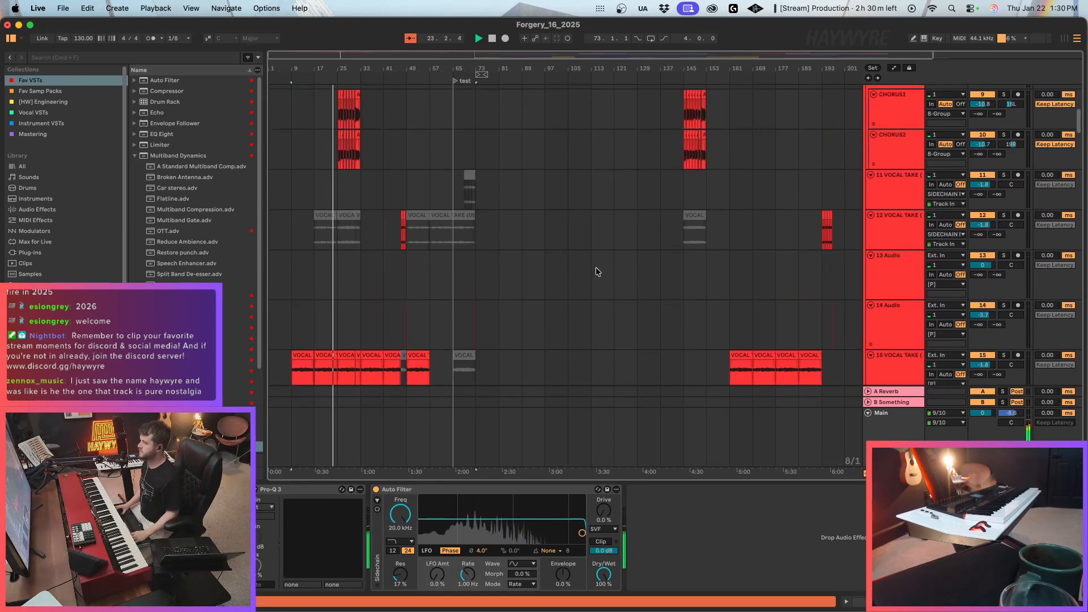
scroll(620, 283, "down", 10)
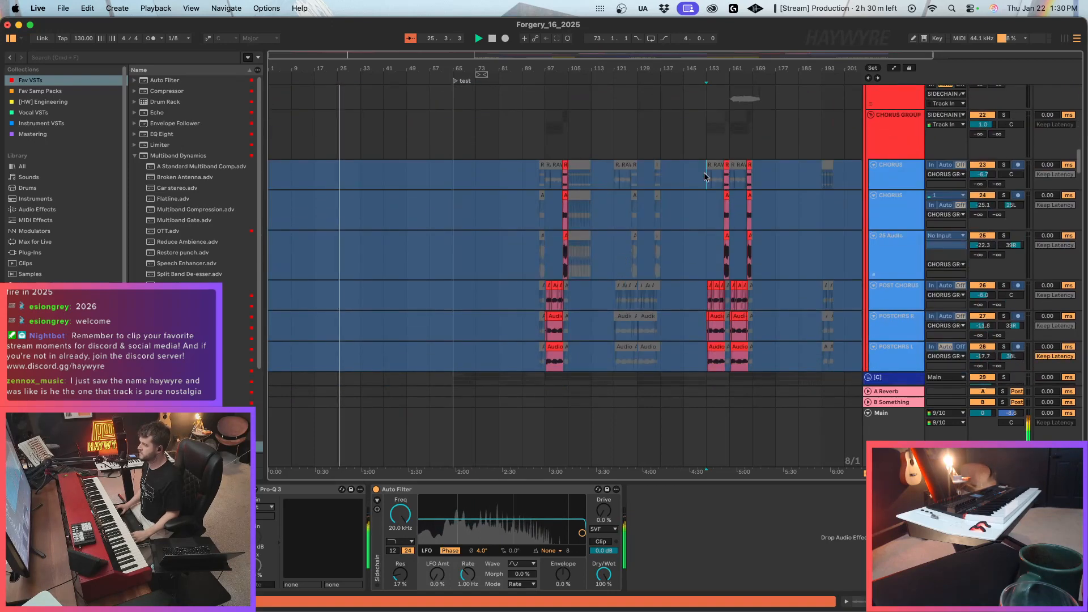
left_click_drag(705, 173, 751, 347)
key("Delete")
scroll(514, 284, "up", 10)
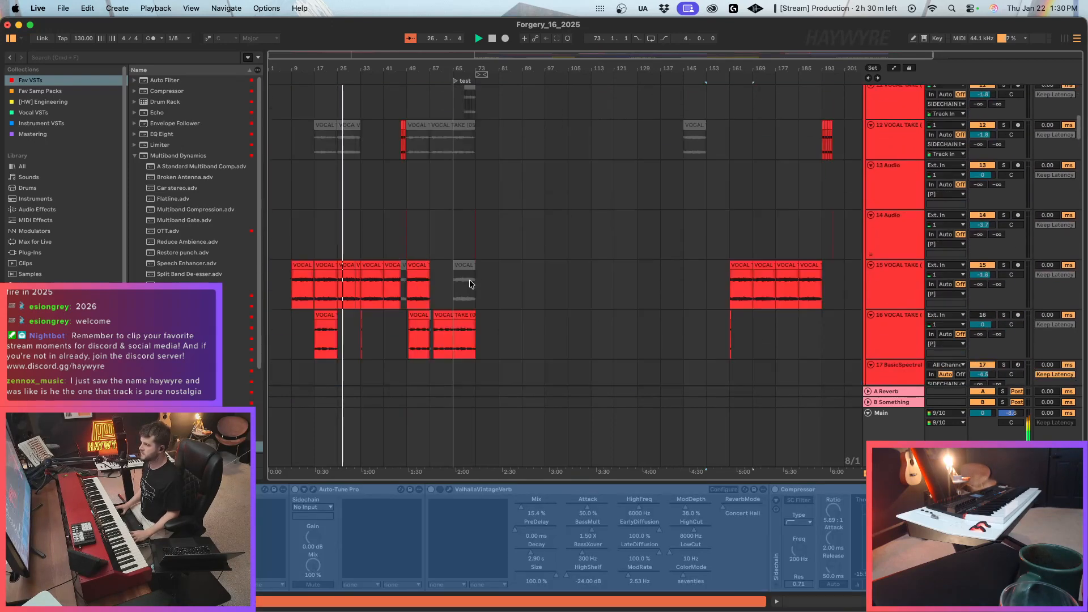
scroll(469, 280, "up", 10)
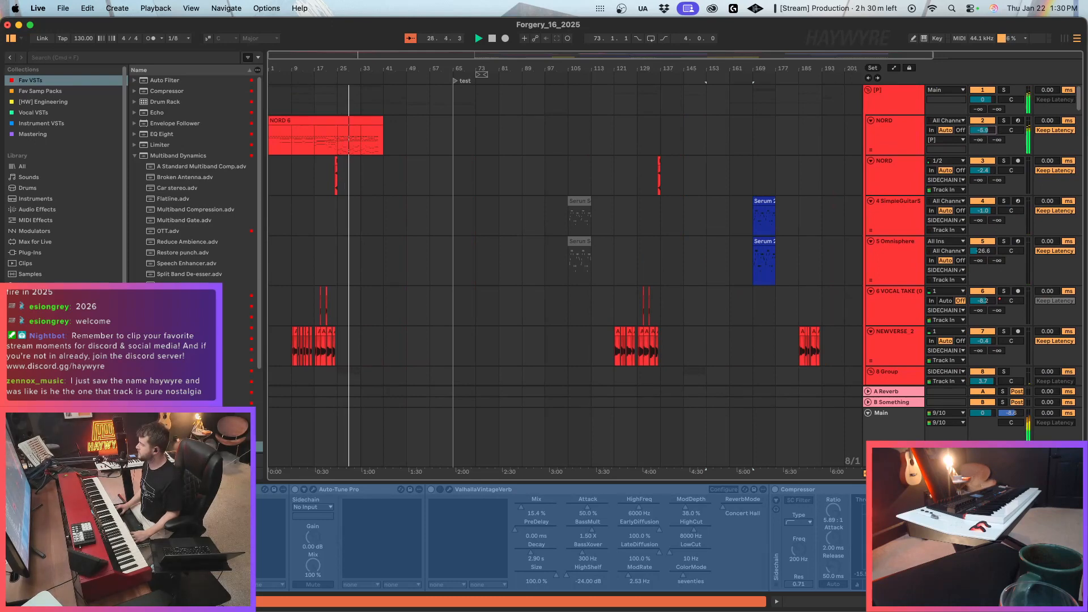
scroll(511, 293, "down", 15)
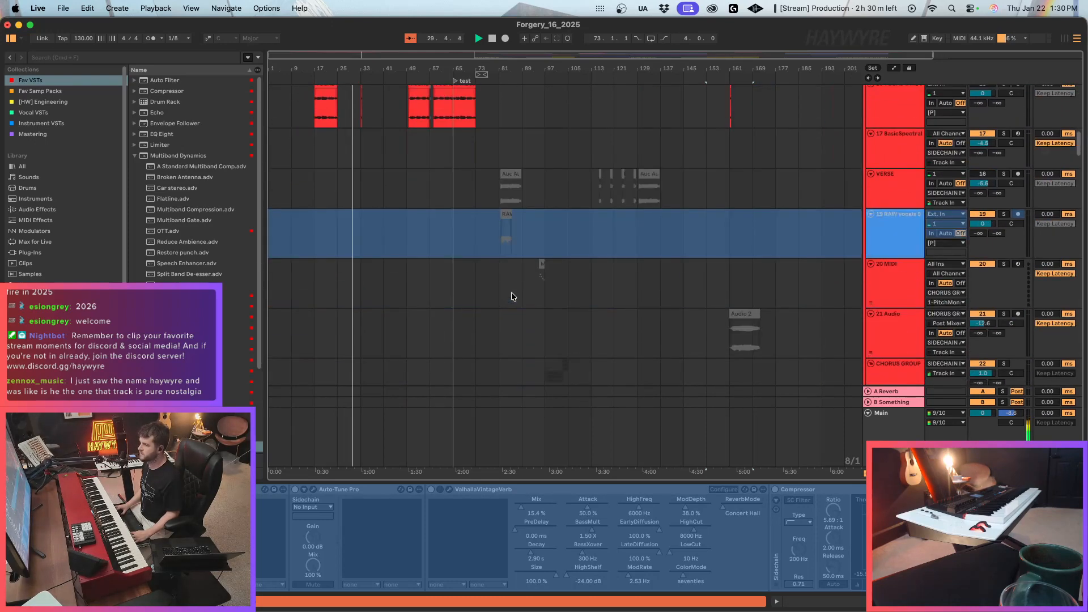
scroll(512, 291, "down", 2)
left_click(362, 169)
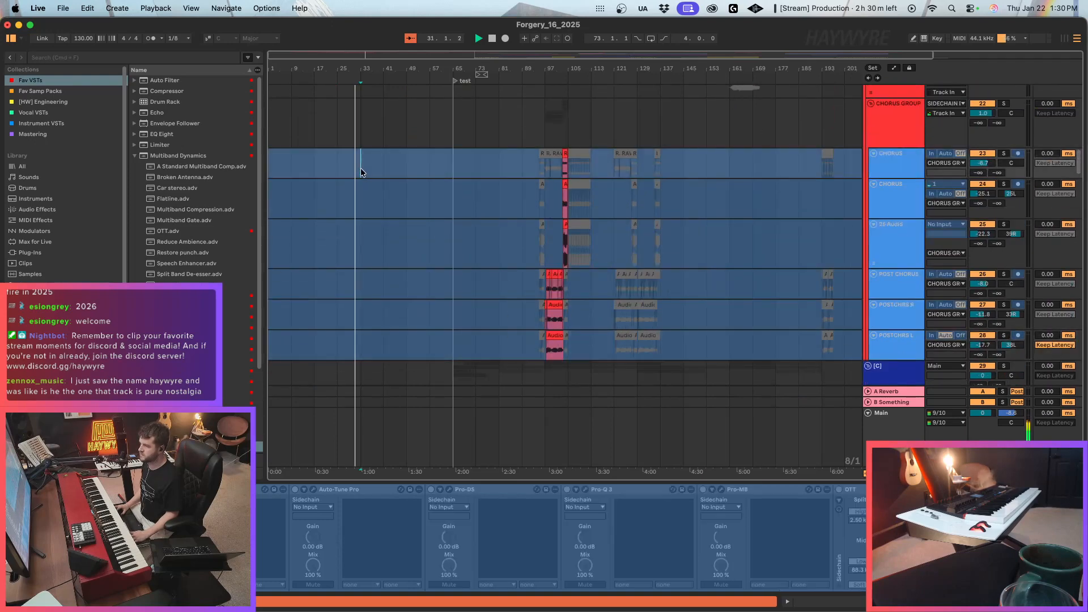
key("cmd+v")
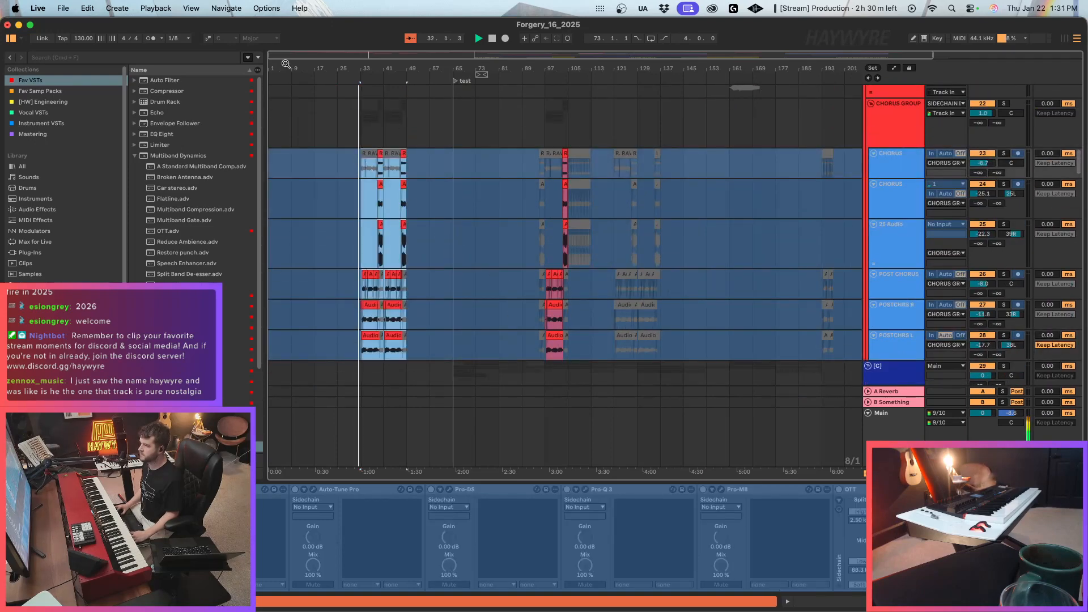
In the upper NORD track's Pro-Q 3, reduce the mid bell cut and lower the low-cut frequency.
left_click_drag(286, 64, 309, 111)
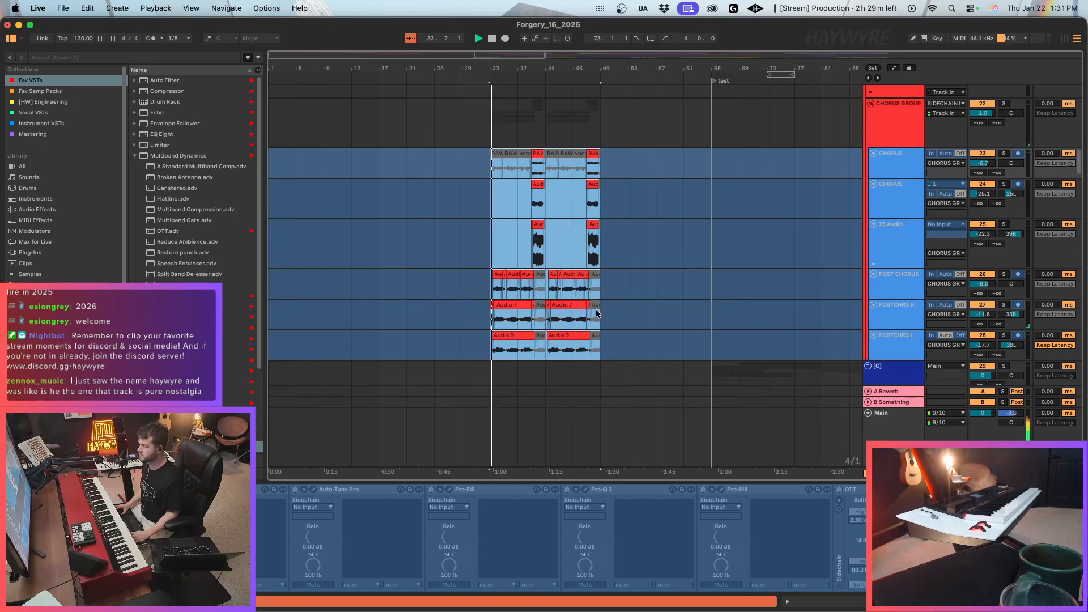
scroll(602, 322, "up", 12)
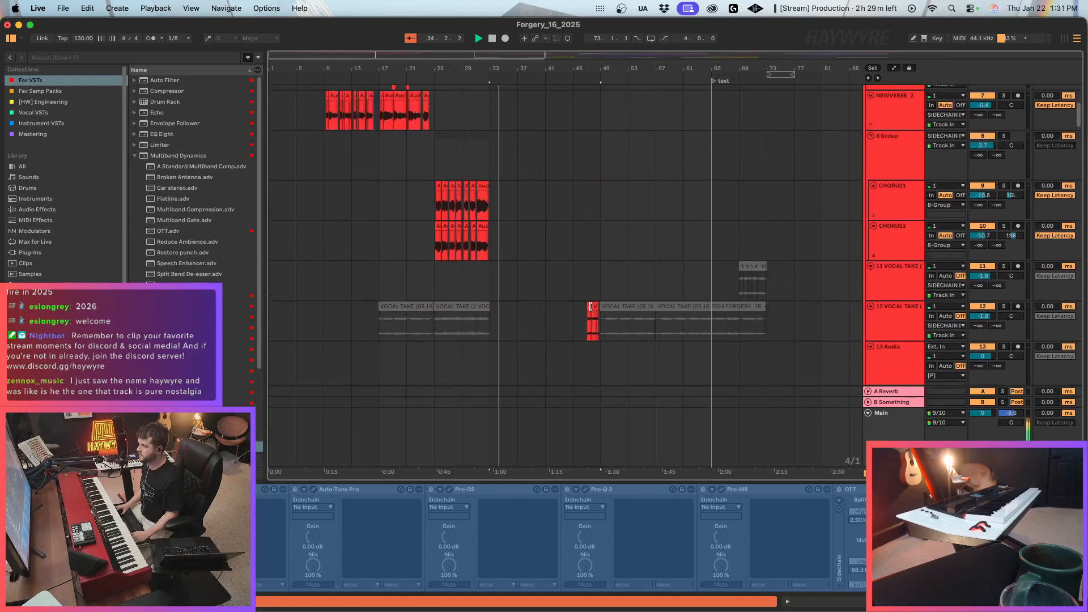
scroll(590, 308, "up", 5)
left_click(429, 176)
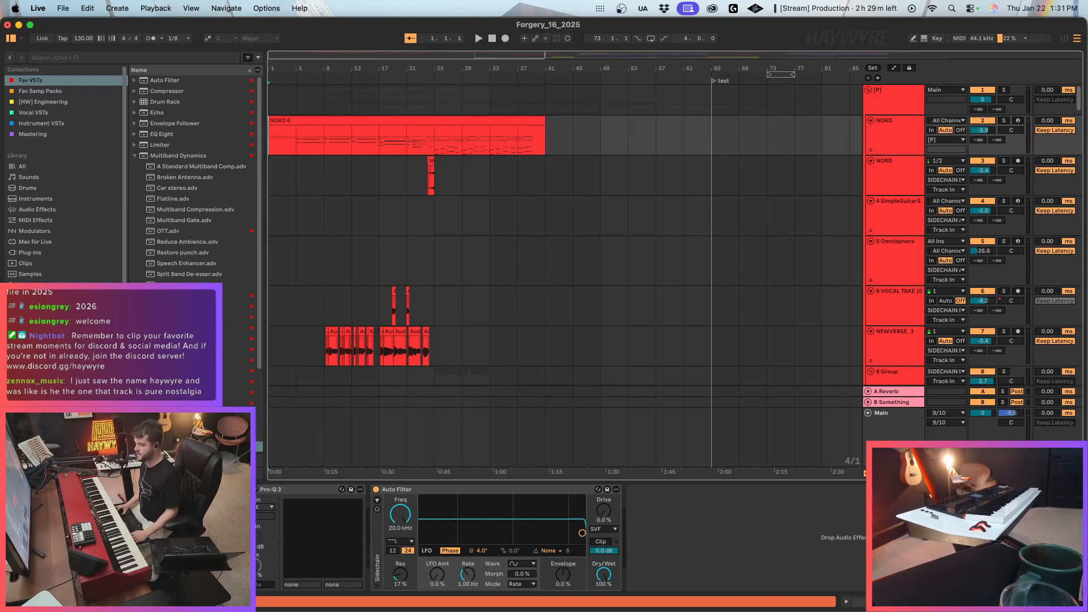
left_click(262, 491)
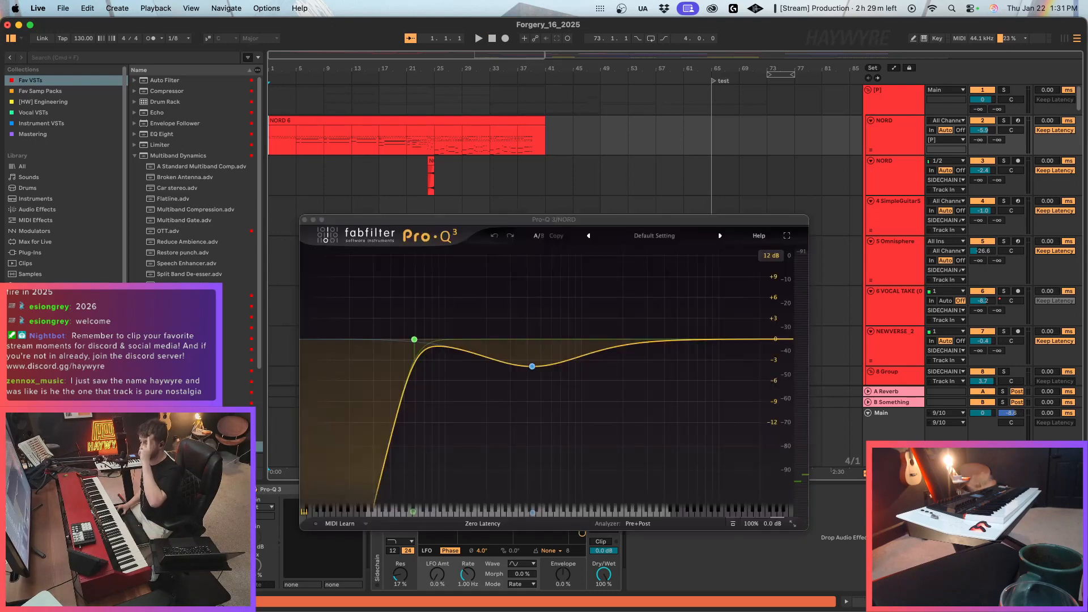
left_click_drag(532, 366, 528, 351)
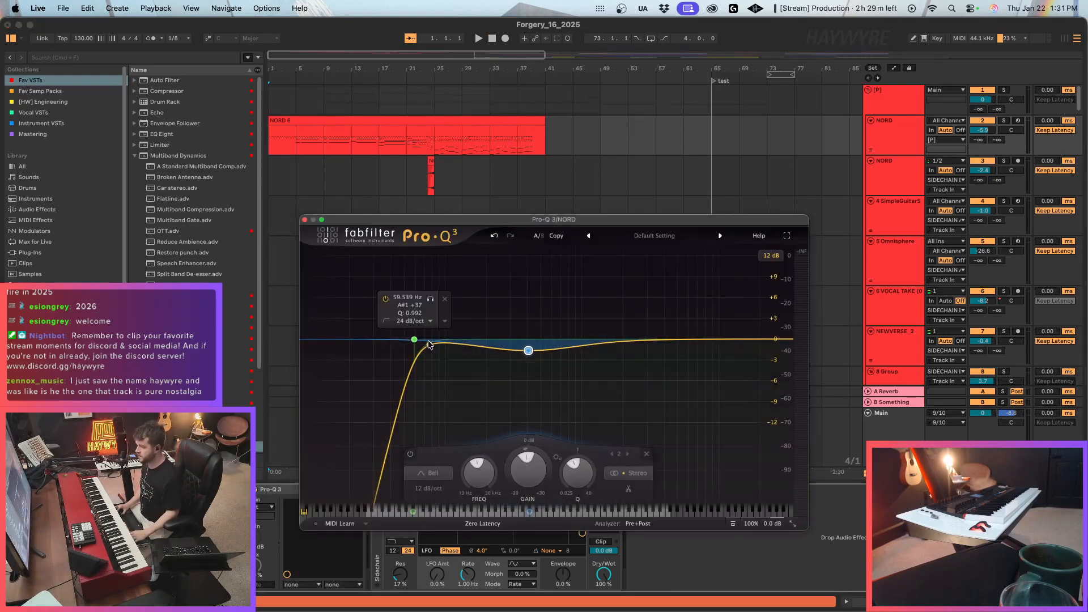
left_click_drag(415, 340, 378, 345)
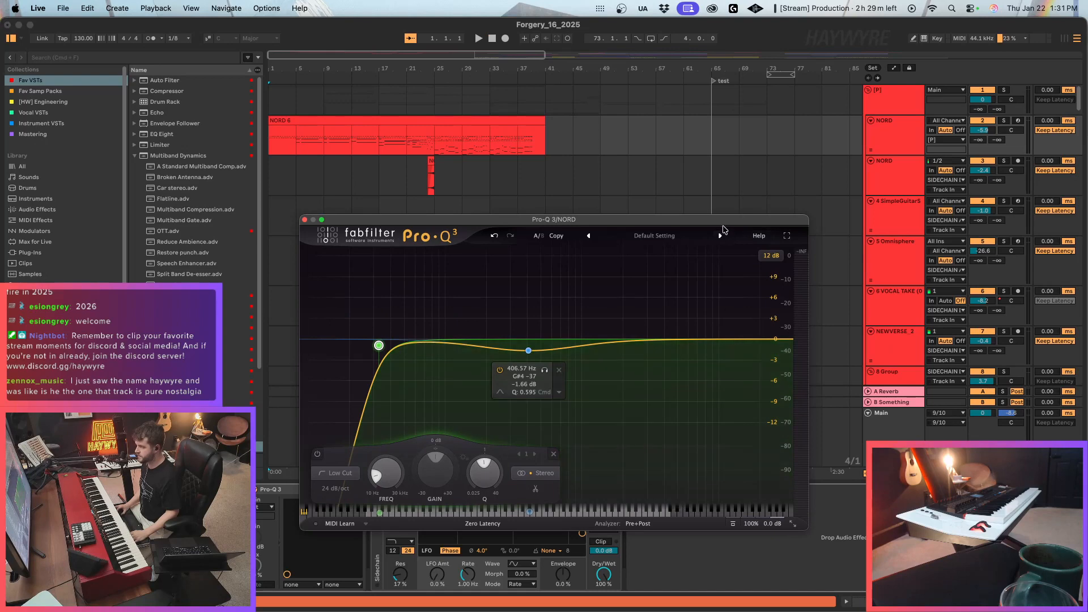
Play the NORD 6 clip and fine-tune the Pro-Q 3 bell to about 461 Hz and -1.93 dB.
left_click_drag(723, 222, 954, 168)
left_click(989, 133)
left_click(381, 100)
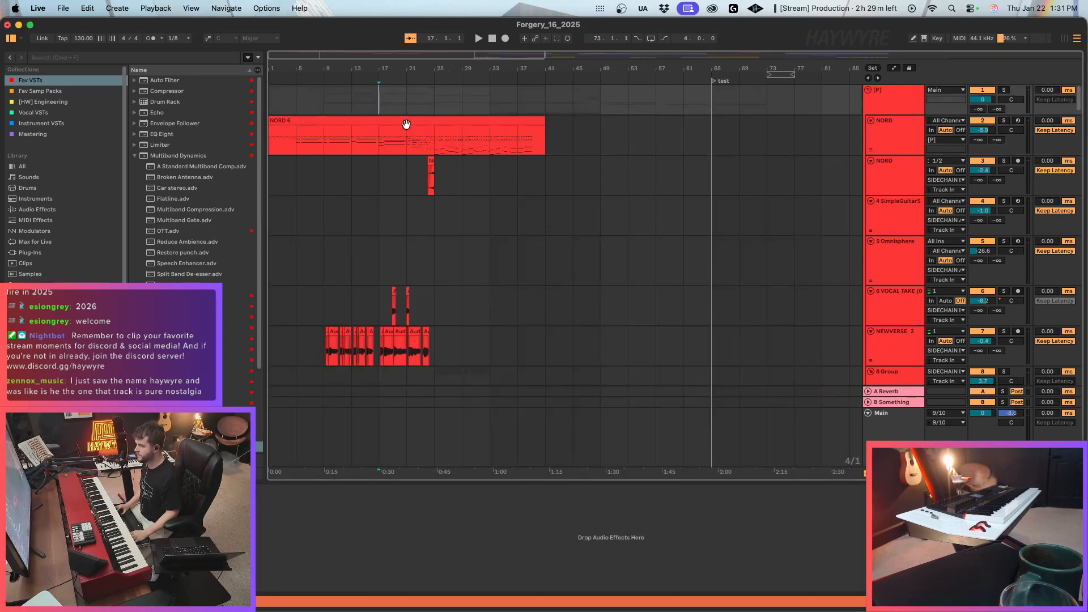
left_click(405, 120)
key("space")
left_click_drag(565, 338, 572, 340)
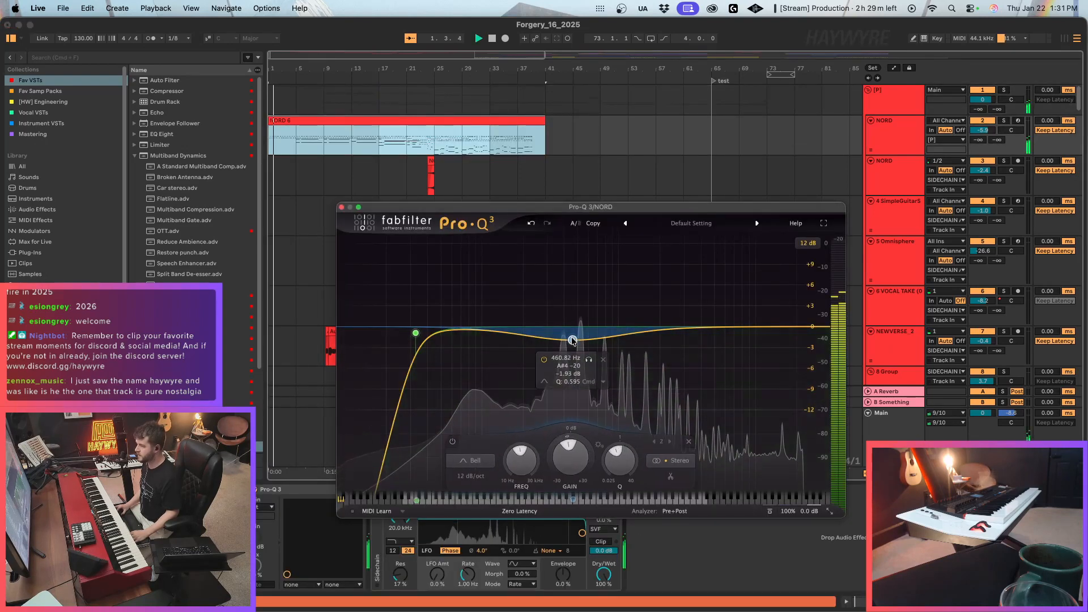
left_click(341, 207)
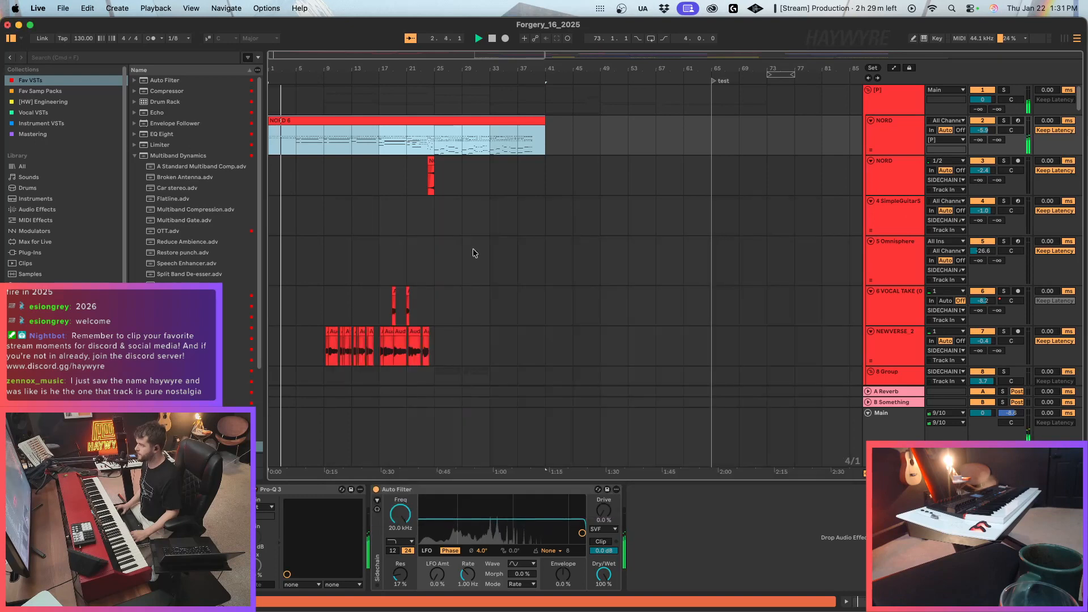
Open the NORD 6 clip's notes with the Quantize settings, select the notes in bars 1 to 4 and play from bar 1.
double_click(287, 120)
left_click_drag(370, 185, 370, 236)
scroll(491, 340, "up", 5)
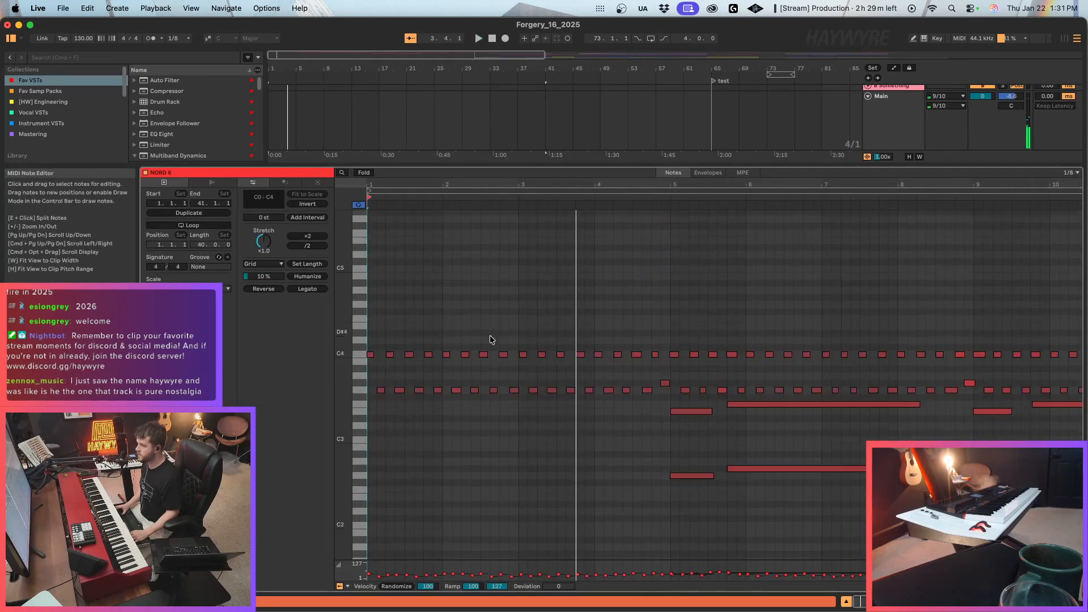
left_click(665, 172)
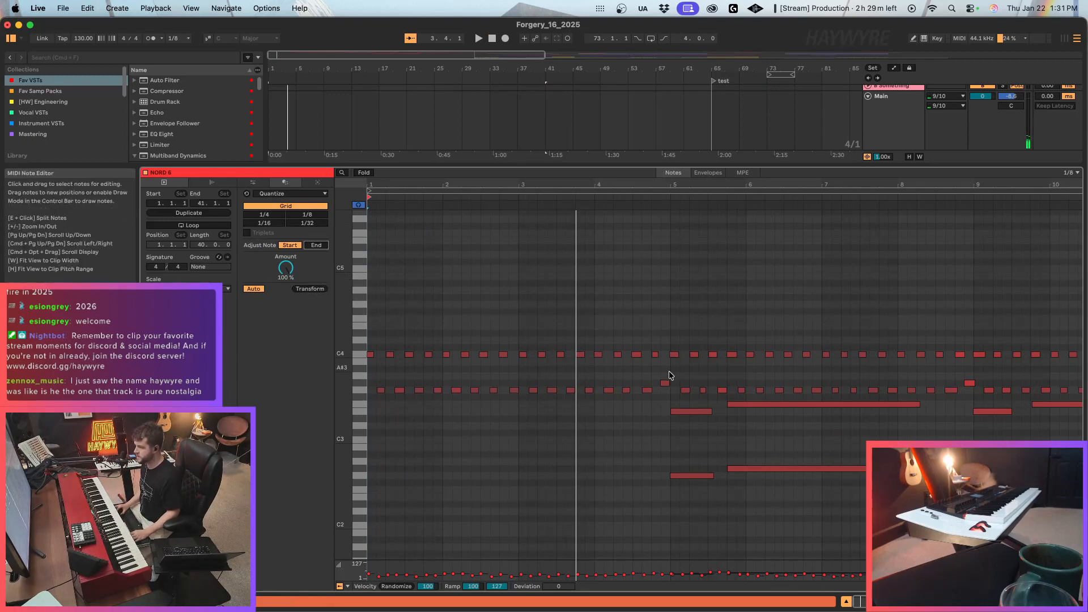
left_click_drag(669, 349, 331, 426)
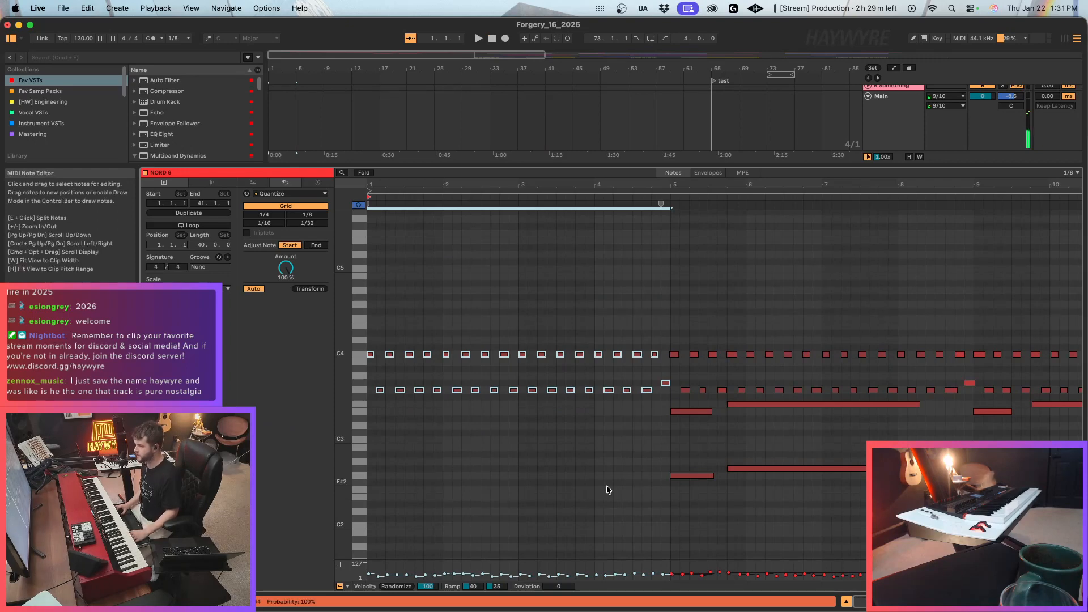
key("space")
Quantize the block of NORD 6 notes starting at bar 5 and return to the track's devices.
left_click(782, 493)
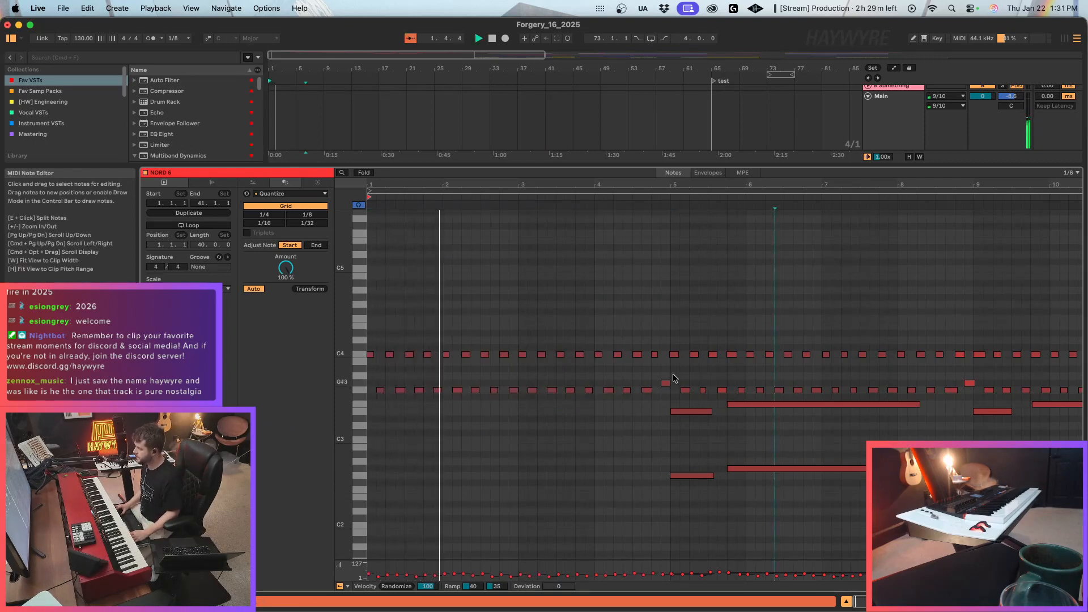
left_click_drag(668, 339, 924, 372)
left_click_drag(670, 341, 1067, 513)
key("super+u")
key("shift+Tab")
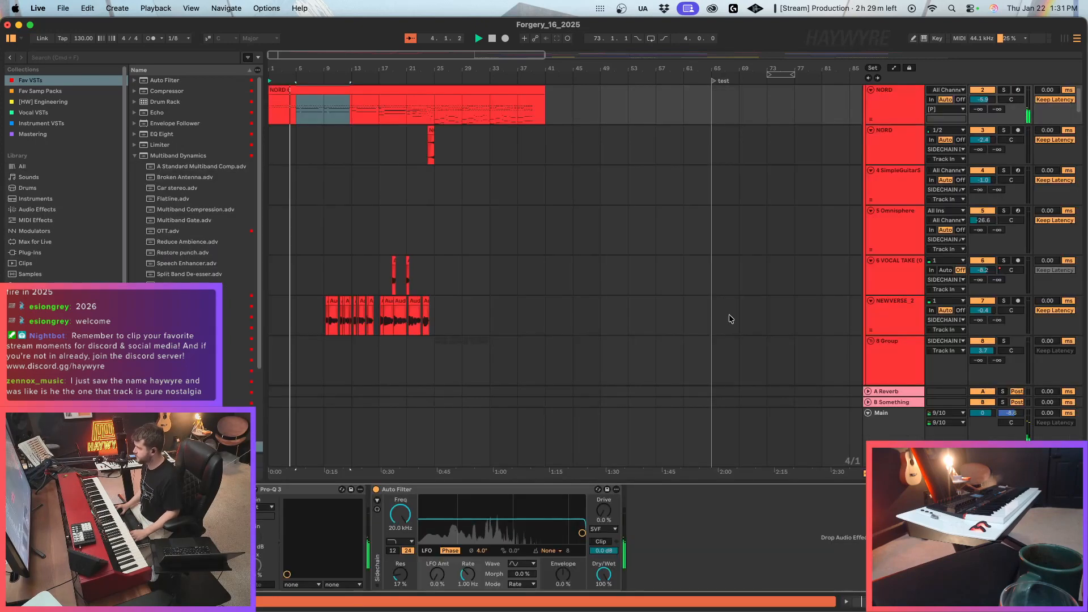
Examine how the verse, chorus and vocal take clips line up under the NORD 6 clip across the tracks.
left_click(519, 231)
left_click_drag(274, 55, 276, 104)
scroll(386, 203, "down", 7)
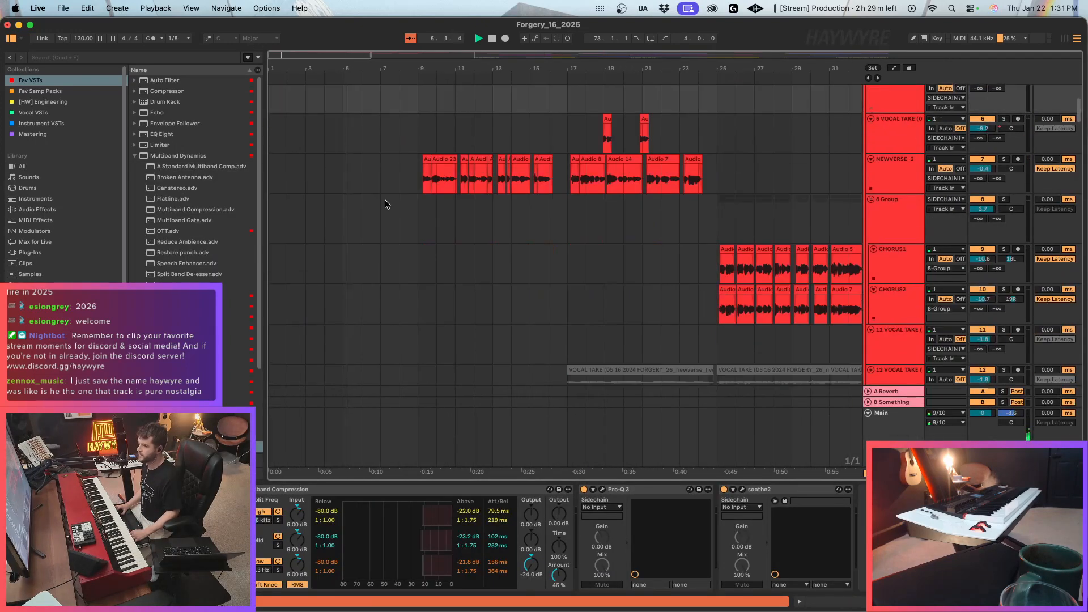
scroll(480, 273, "down", 2)
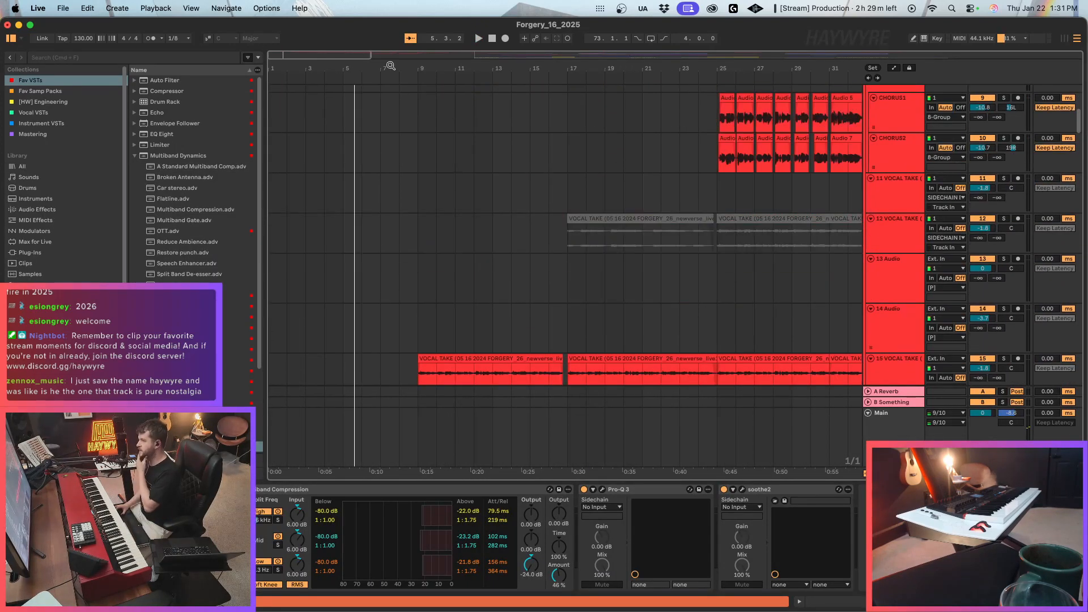
left_click_drag(271, 56, 272, 11)
scroll(547, 284, "up", 8)
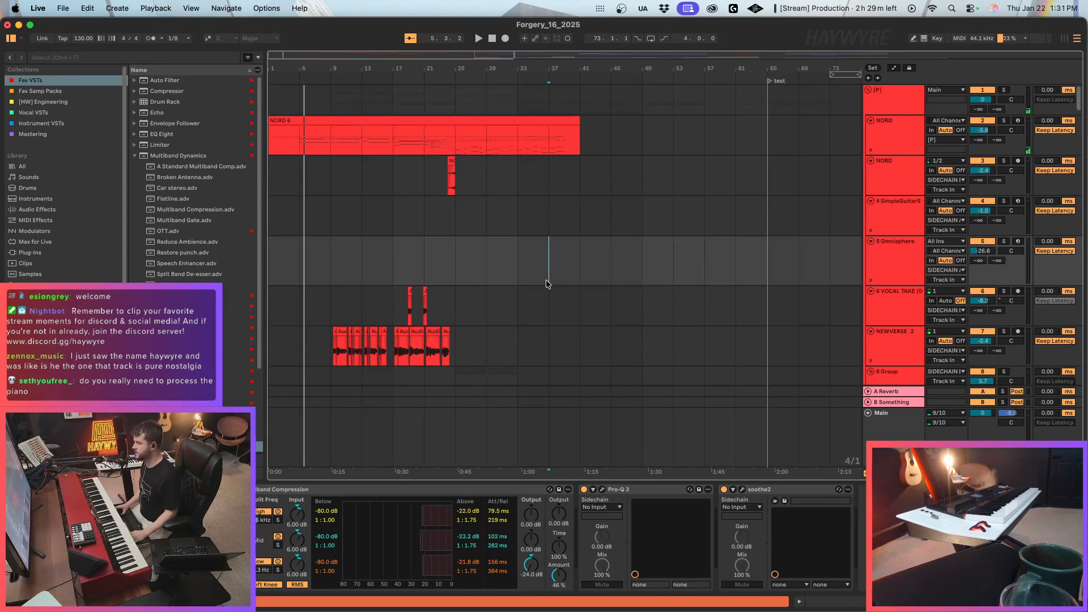
scroll(475, 342, "down", 10)
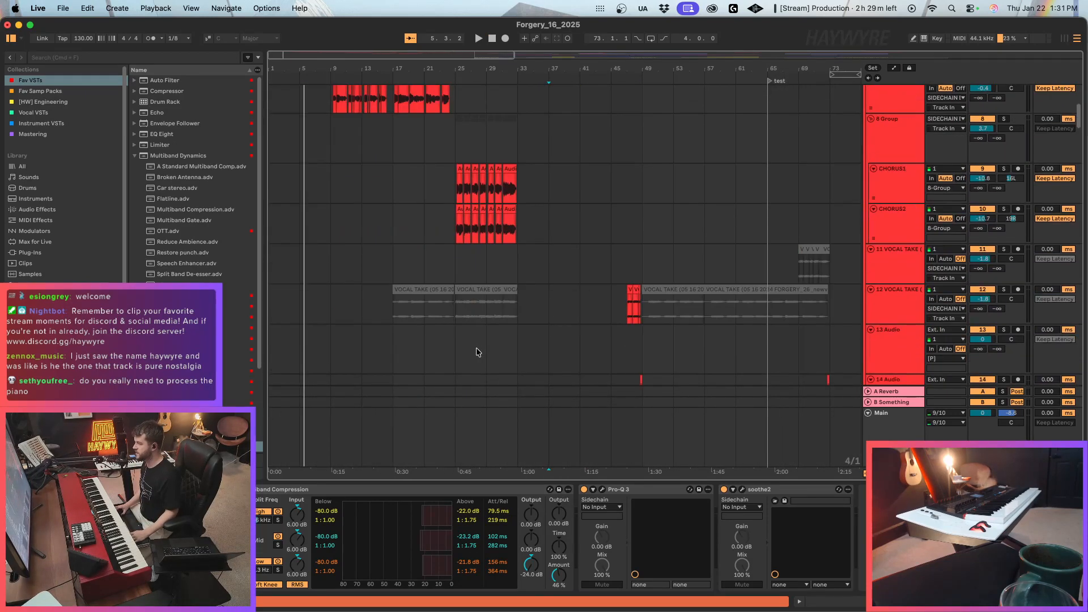
scroll(464, 348, "down", 10)
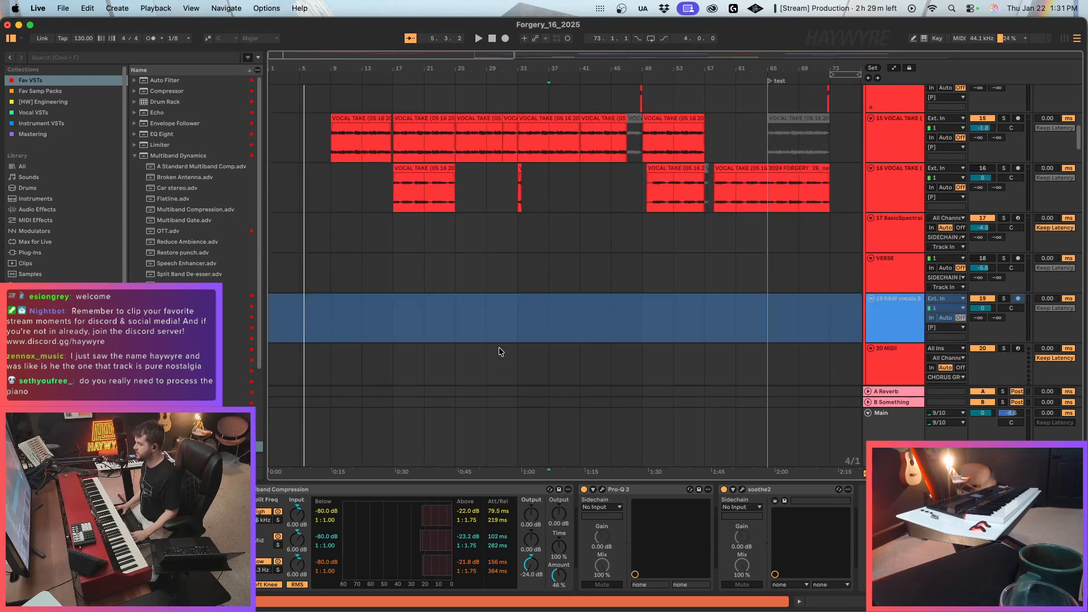
Play the moved chorus clips from bar 33 and raise the CHORUS GROUP volume to 1.5.
left_click(519, 284)
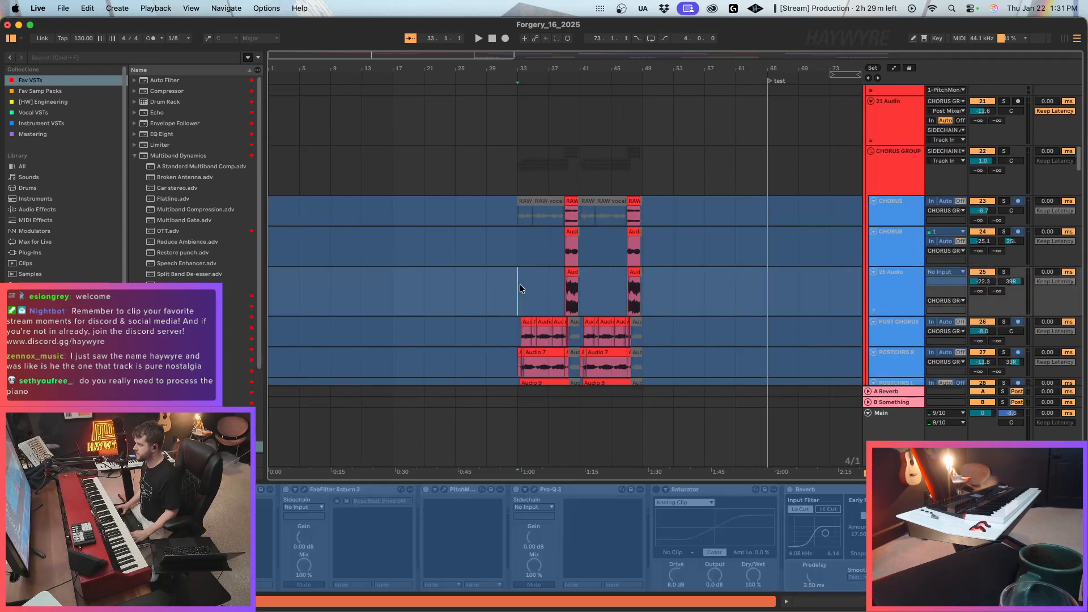
scroll(521, 300, "up", 4)
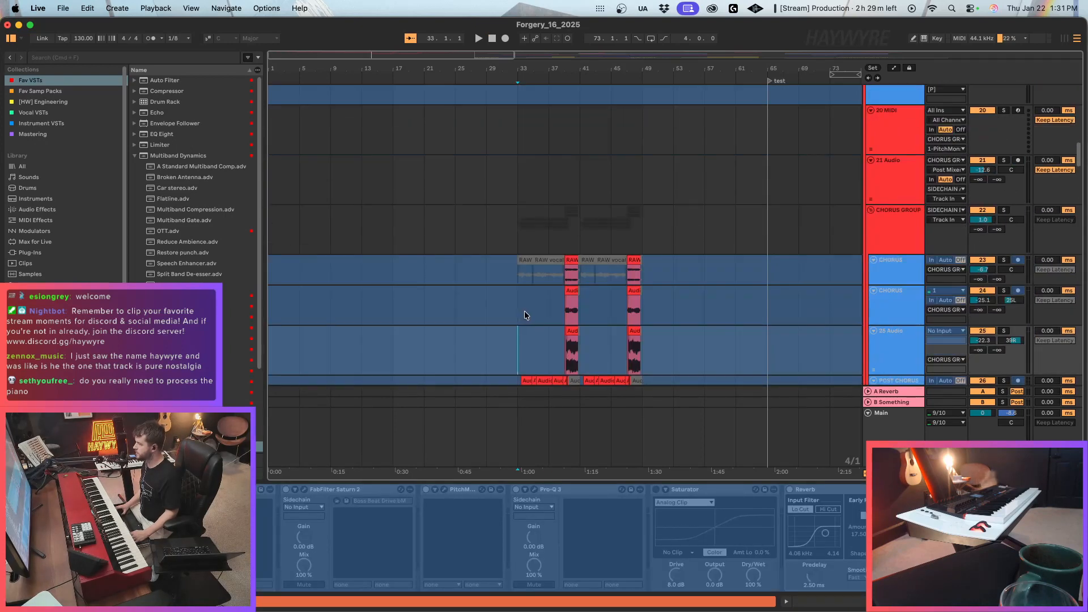
scroll(525, 315, "down", 4)
left_click(900, 119)
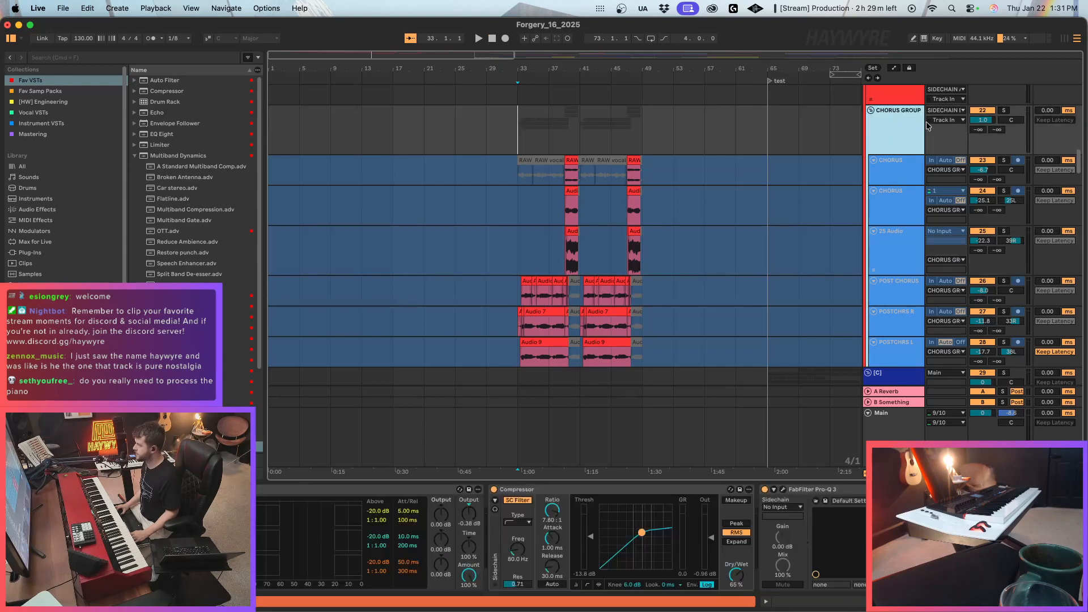
key("space")
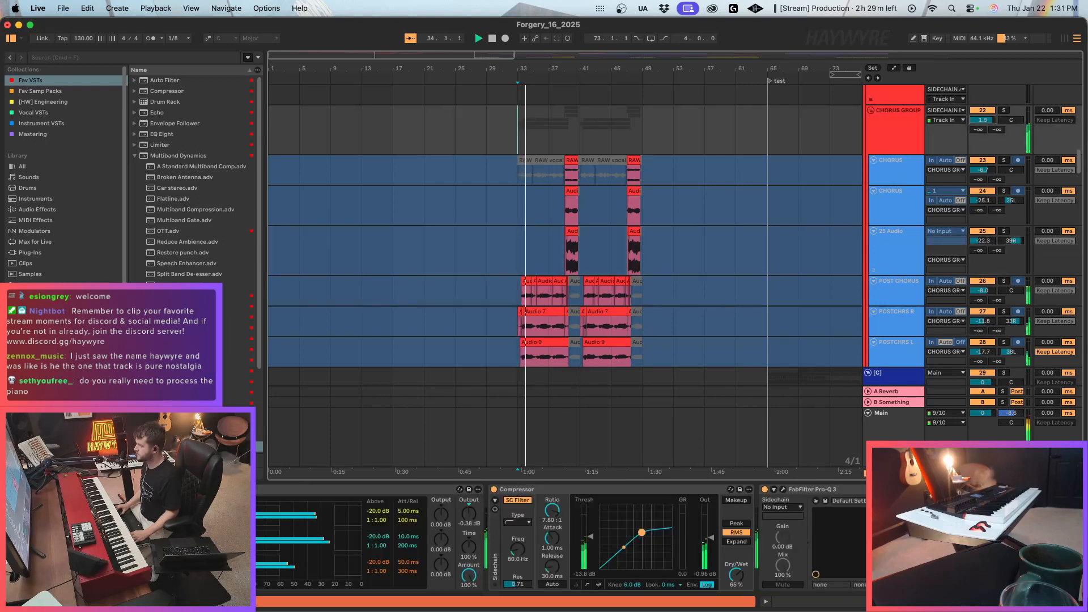
Shift a band slightly up in frequency and gain in the CHORUS GROUP's FabFilter Pro-Q 3.
left_click(891, 152)
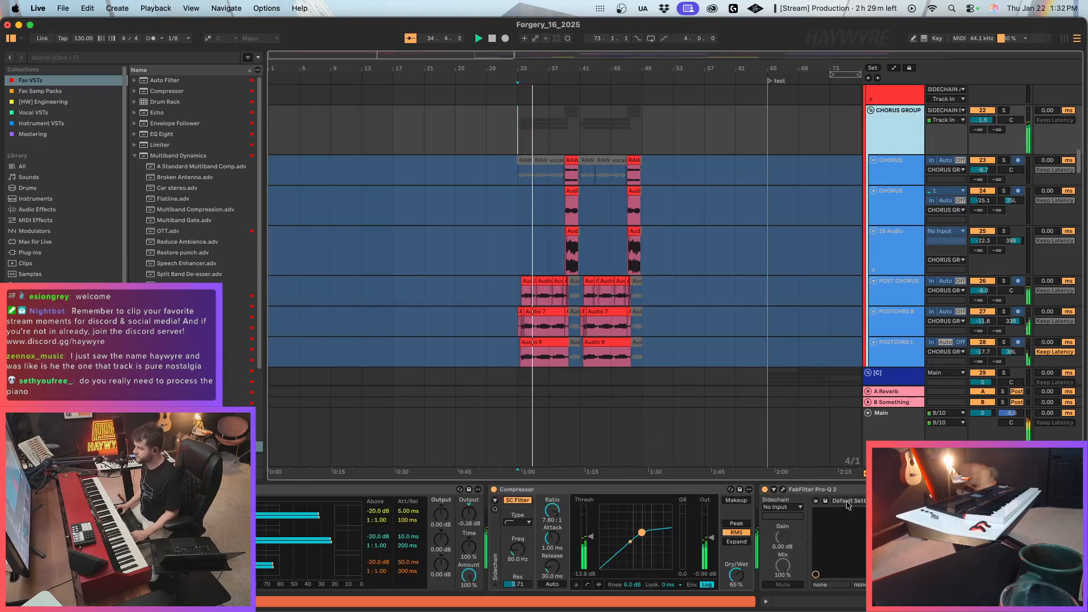
left_click(783, 489)
left_click_drag(586, 401, 596, 382)
left_click(404, 273)
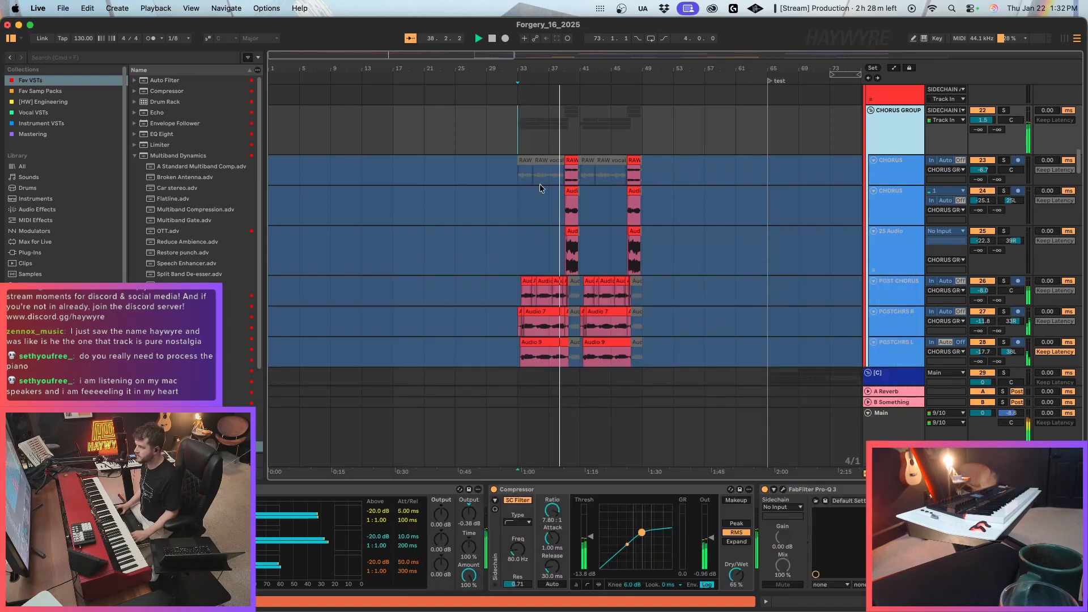
Check the chorus clips between bars 33 and 49 and play the arrangement from the MAINKIT clip at bar 97.
left_click_drag(512, 174, 654, 359)
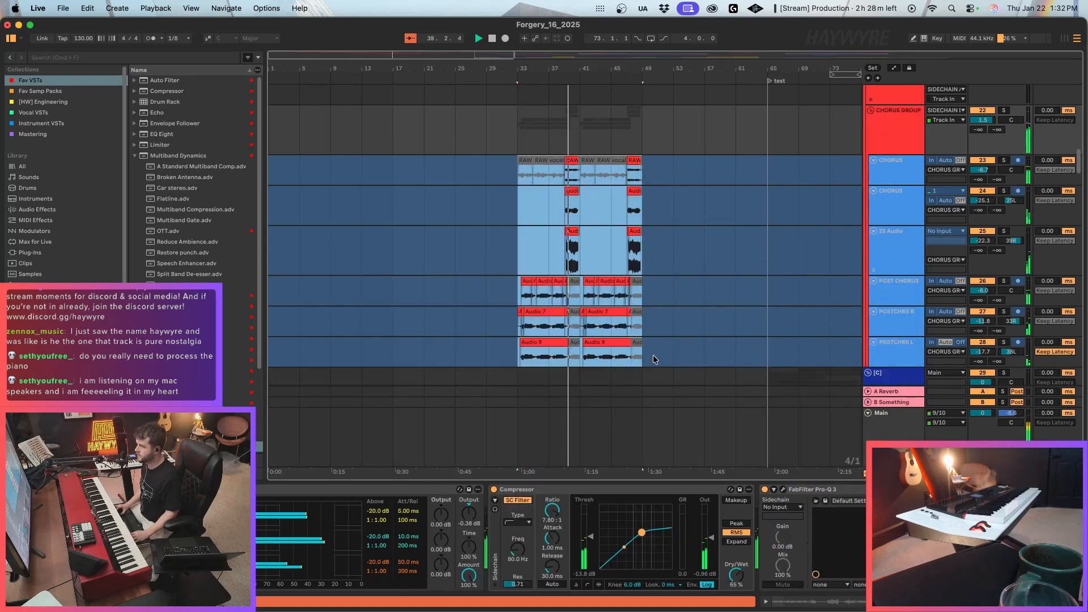
scroll(578, 238, "up", 10)
scroll(567, 255, "down", 7)
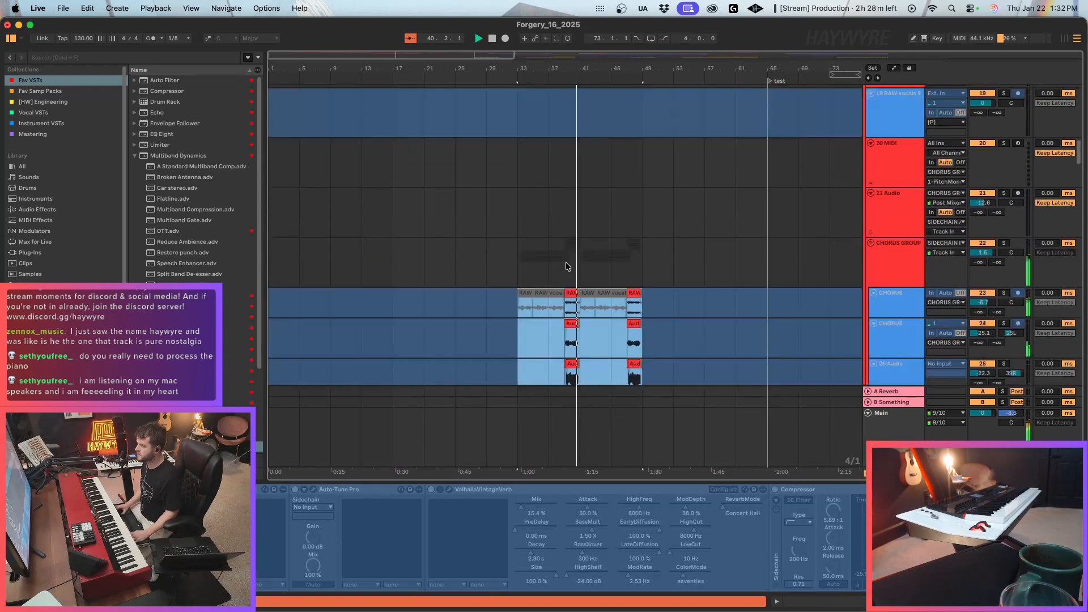
scroll(565, 262, "down", 12)
left_click_drag(389, 53, 481, 65)
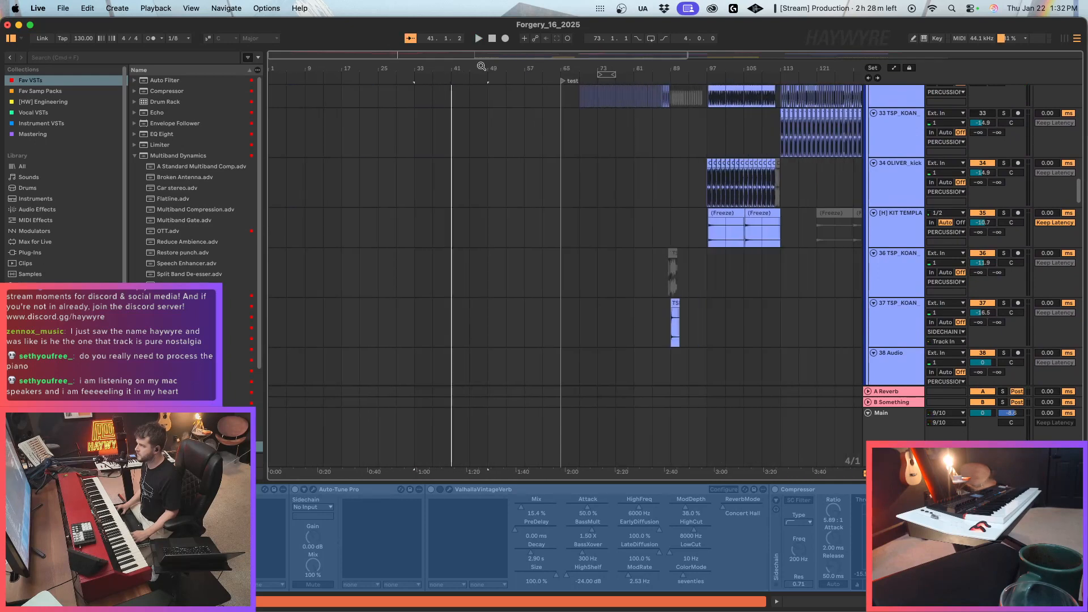
scroll(738, 248, "up", 8)
left_click(709, 233)
key("space")
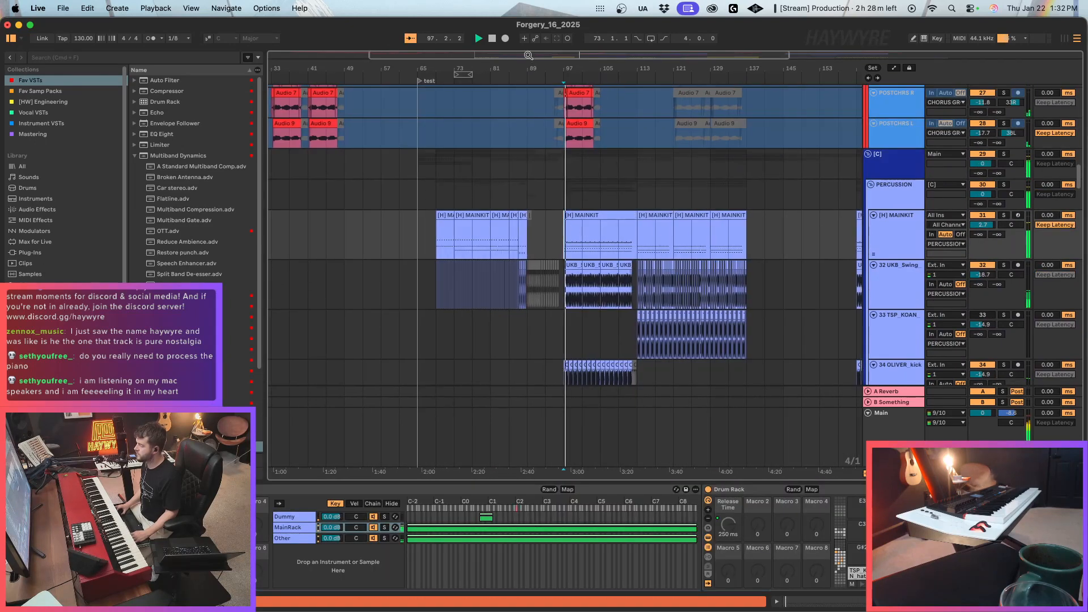
Examine how the chorus vocal clips and the percussion clips line up around bar 97 during playback.
left_click_drag(573, 55, 488, 53)
scroll(509, 152, "up", 5)
scroll(509, 152, "up", 3)
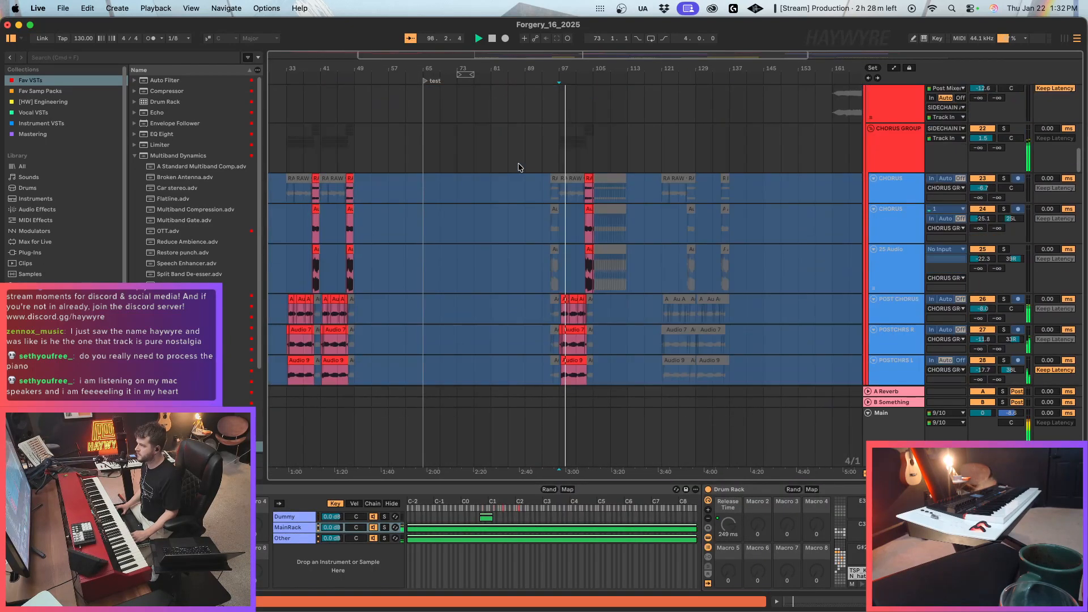
left_click_drag(628, 56, 546, 53)
scroll(508, 203, "up", 2)
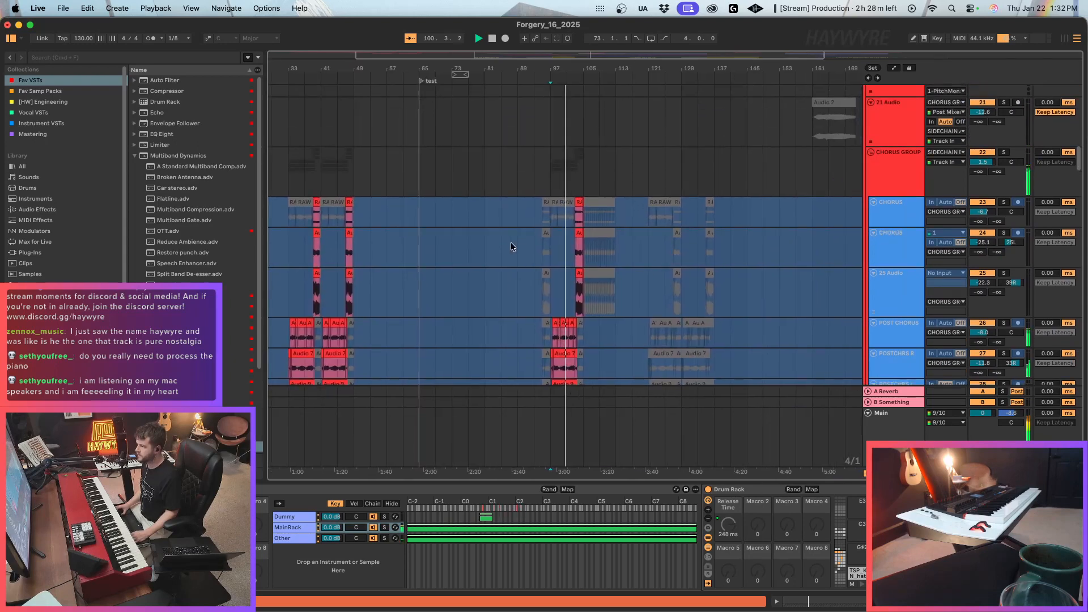
scroll(512, 244, "down", 6)
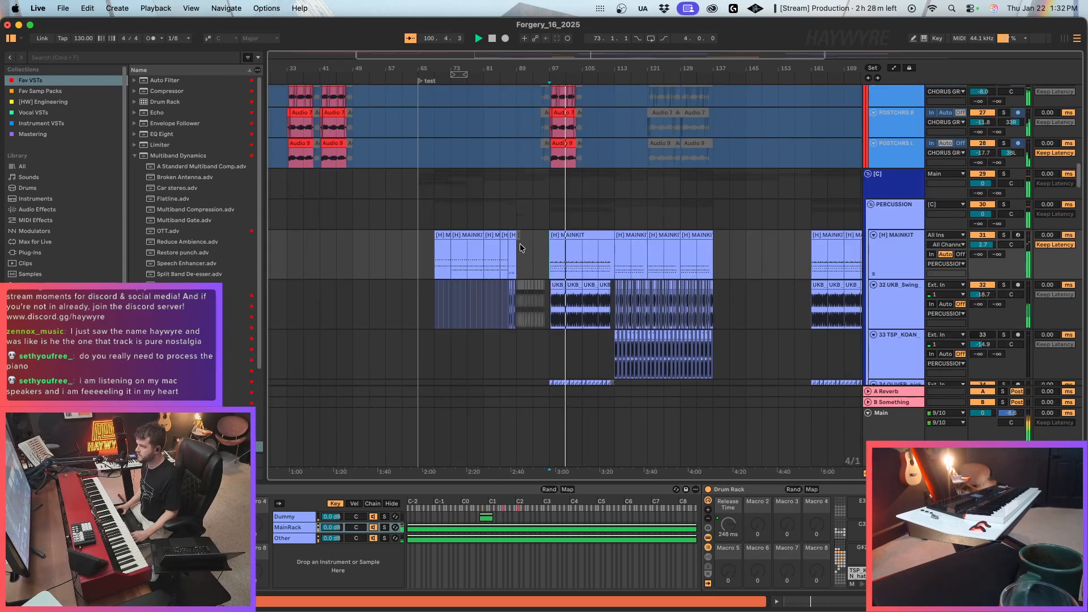
Play the song from the beginning and insert ValhallaVintageVerb before the Auto Filter on the first NORD track.
left_click(479, 38)
scroll(469, 240, "up", 10)
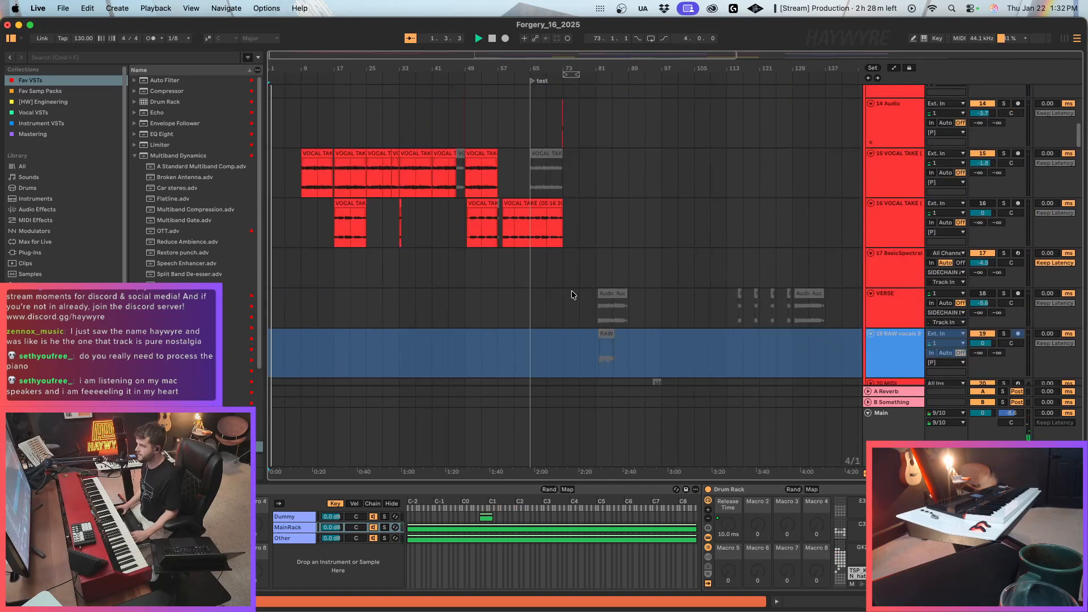
scroll(744, 275, "up", 5)
left_click(906, 126)
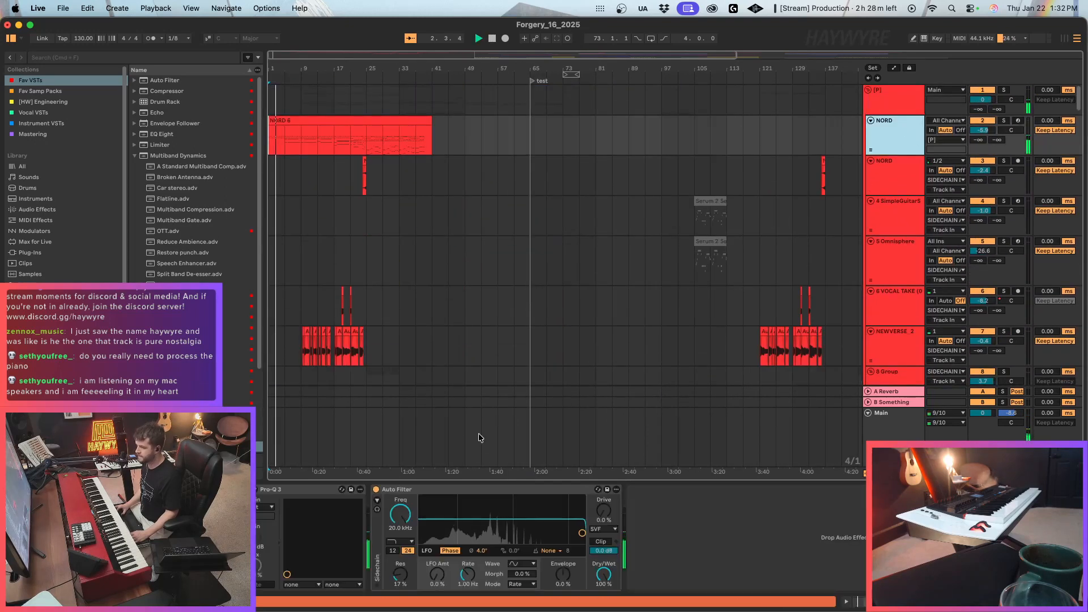
scroll(193, 175, "down", 5)
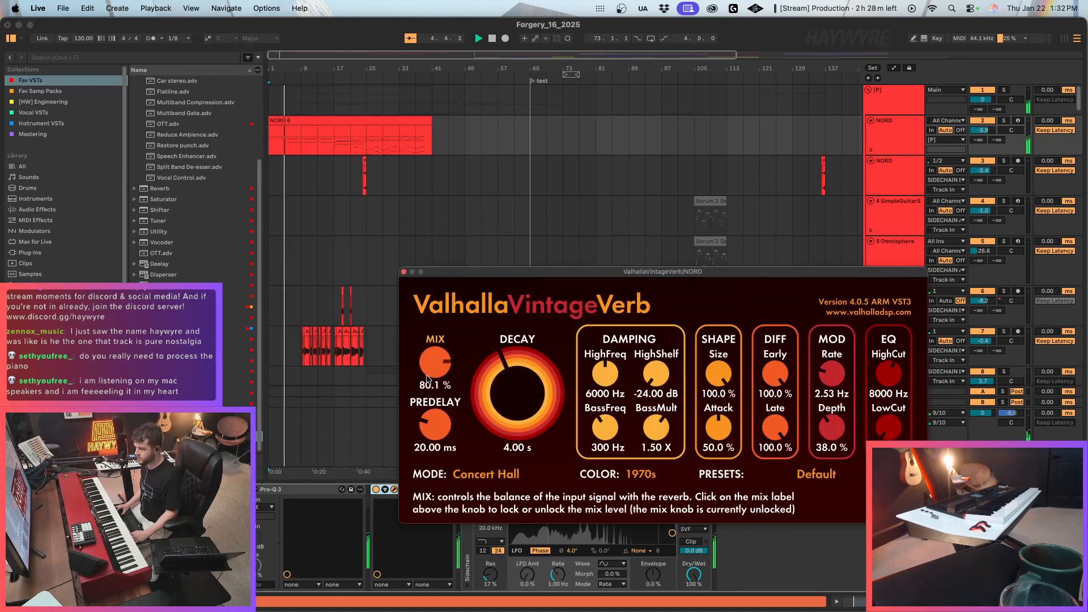
Set the NORD reverb's mix to 22.1% and its decay to 21.26 s, and close the plug-in window.
left_click_drag(427, 379, 430, 410)
left_click_drag(529, 412, 527, 362)
left_click_drag(434, 368, 434, 430)
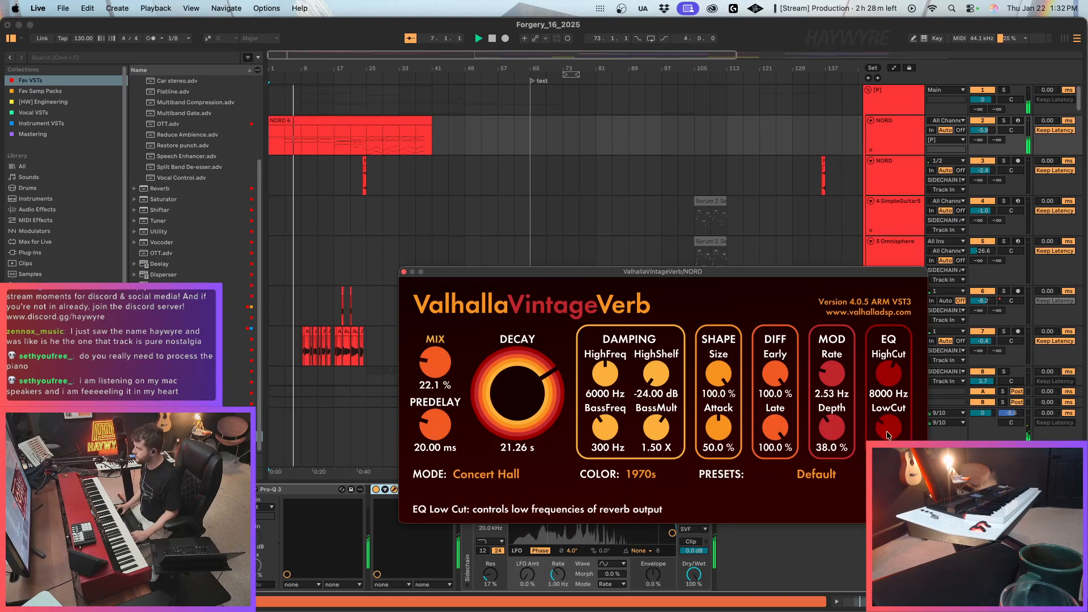
left_click(403, 273)
scroll(199, 133, "up", 1)
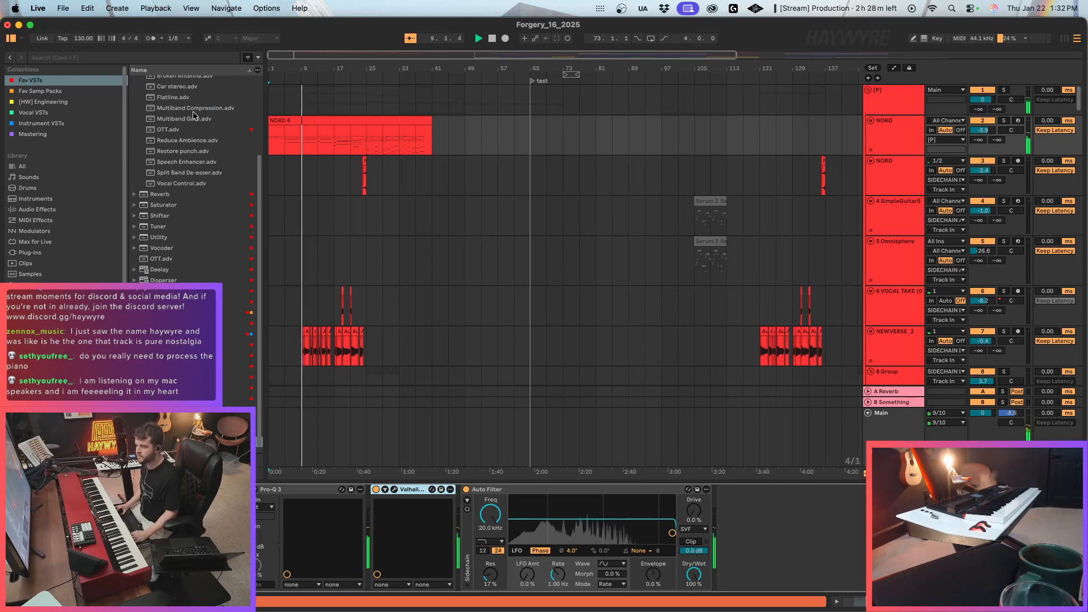
Lower the NEWVERSE_2 track volume to -2.0 and loop its clips from bar 9 to bar 17.
left_click_drag(281, 54, 282, 91)
scroll(345, 287, "down", 3)
left_click_drag(980, 278, 980, 284)
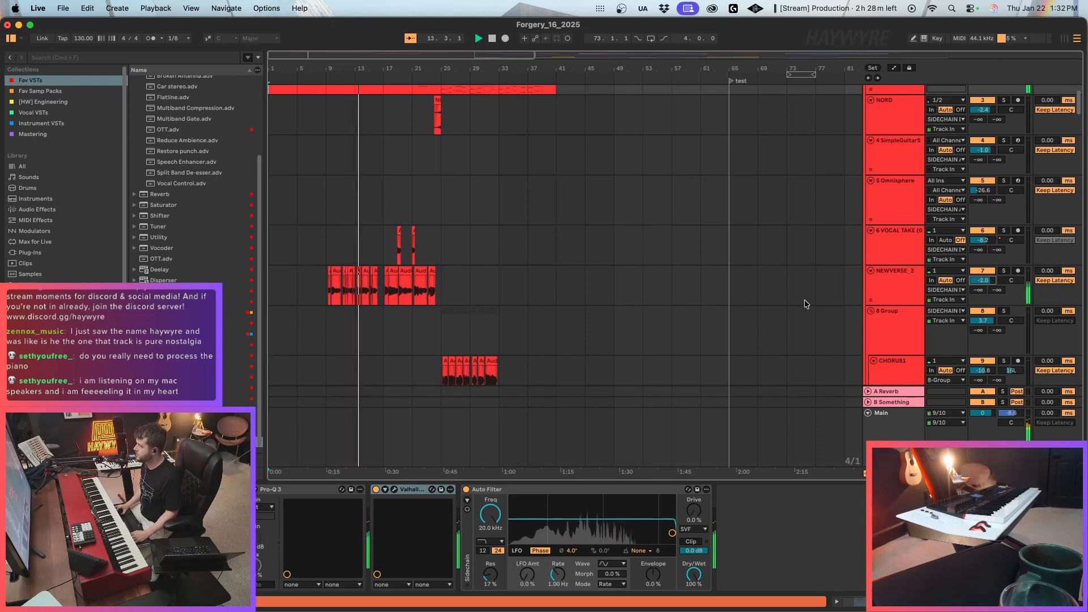
left_click_drag(381, 294, 326, 292)
key("super+l")
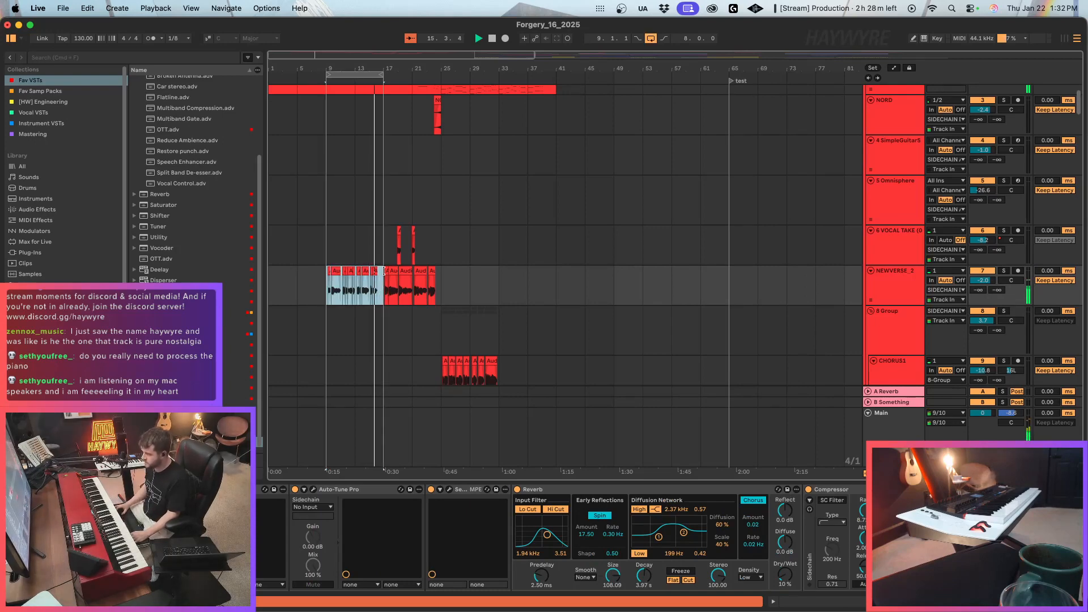
Review the NORD track's ValhallaVintageVerb settings and open the NORD 6 clip's notes.
scroll(340, 152, "up", 2)
left_click(340, 152)
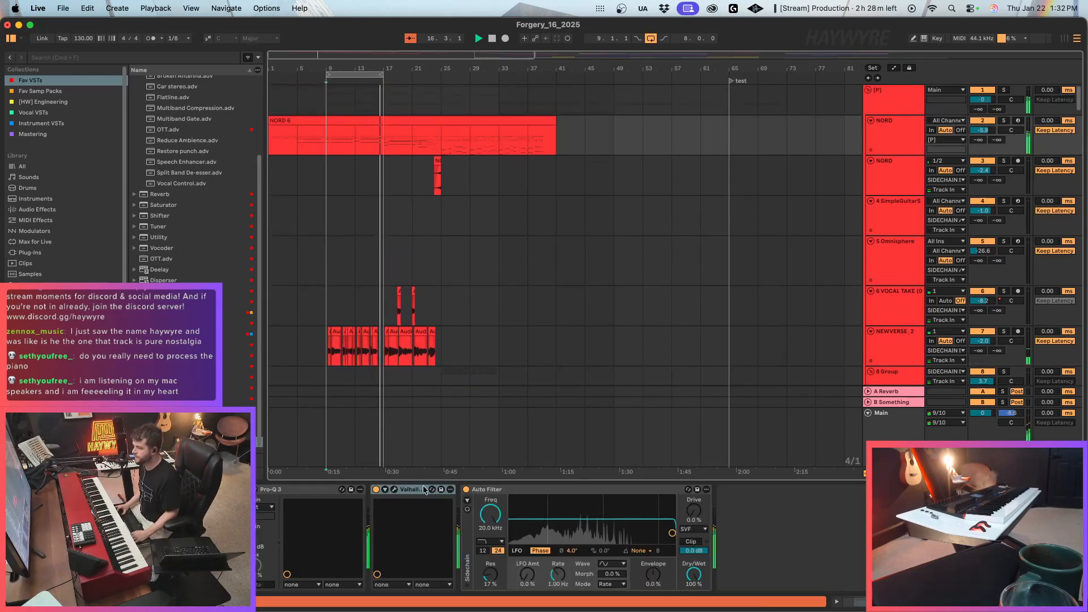
left_click(395, 490)
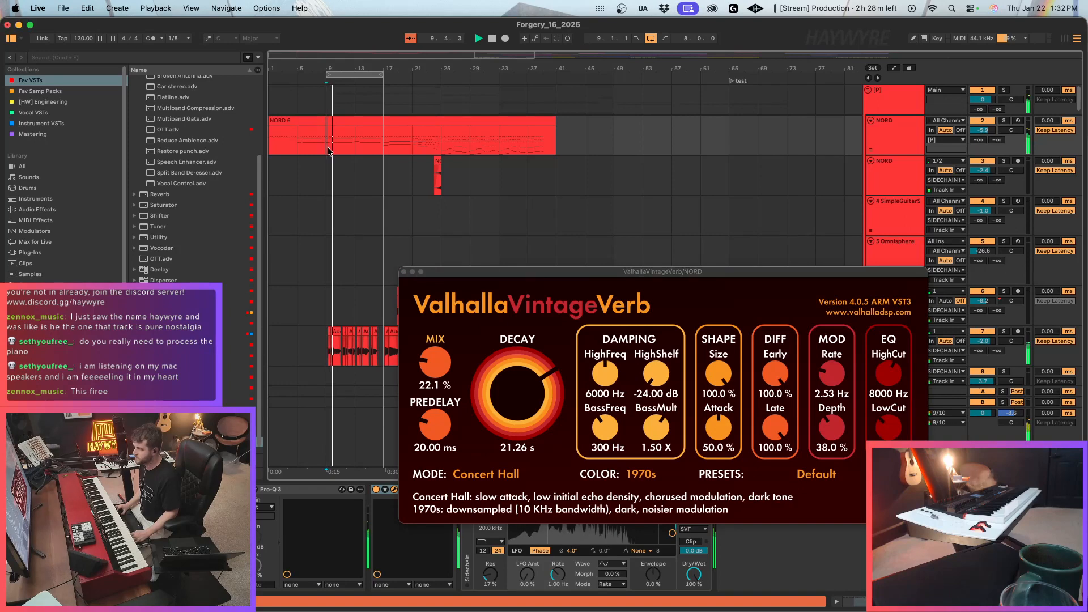
double_click(360, 124)
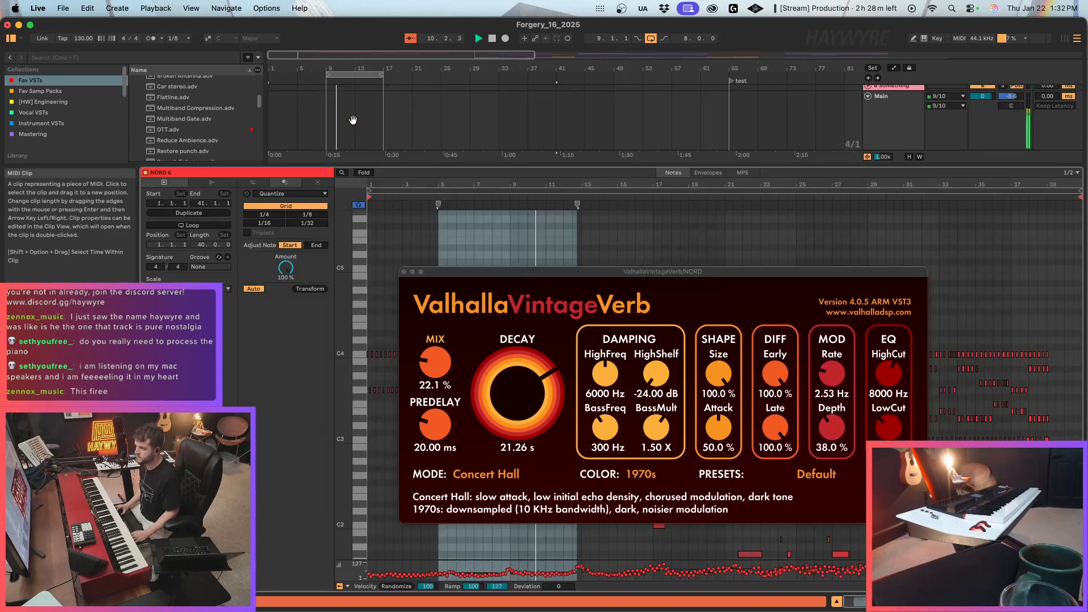
left_click(403, 273)
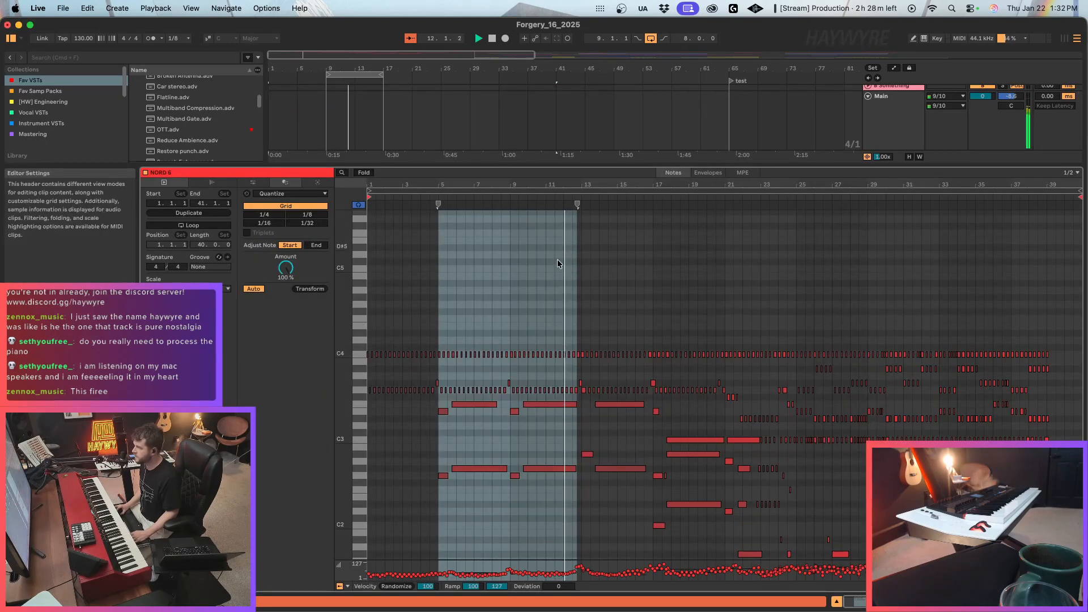
Select the NORD 6 notes from bar 5 to 17, quantize the C4 note and lower chord at bar 17, and stop playback.
scroll(438, 328, "up", 5)
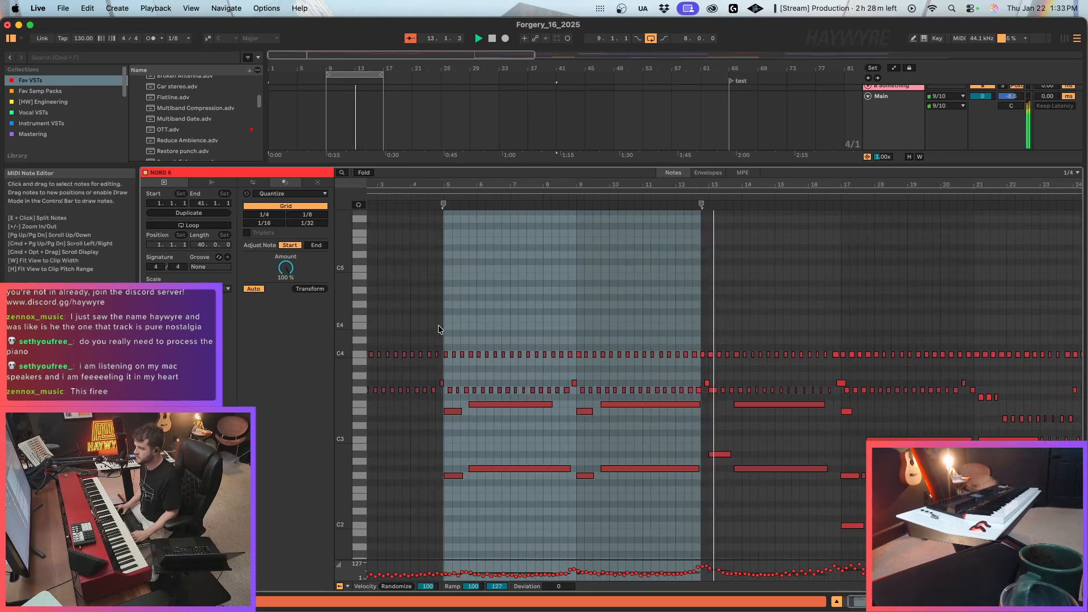
mouse_move(447, 343)
left_mouse_down()
mouse_move(635, 482)
mouse_move(785, 486)
mouse_move(841, 536)
left_mouse_up()
scroll(864, 180, "up", 3)
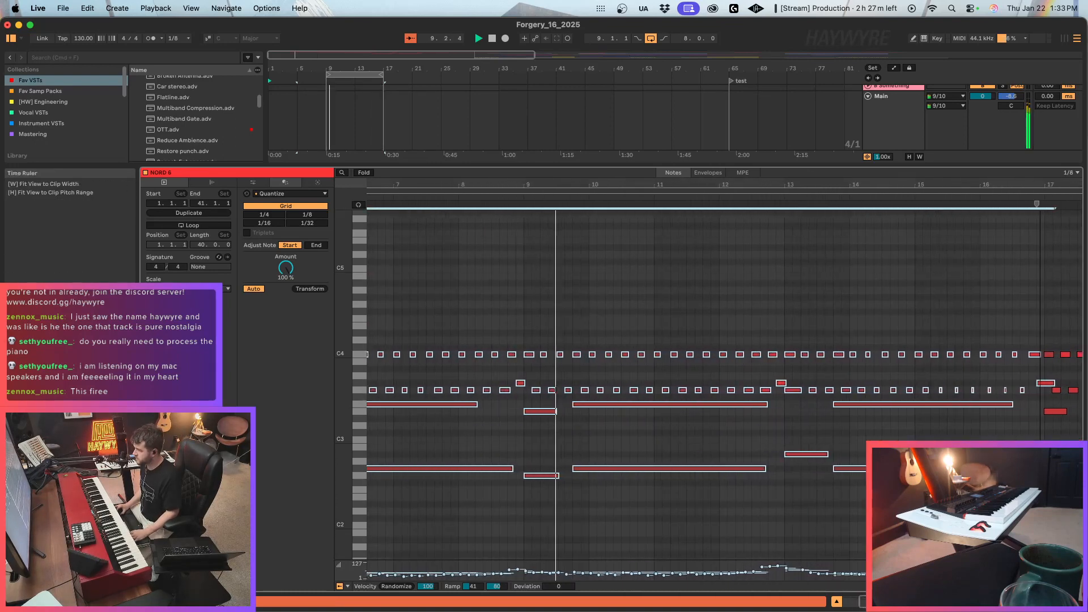
left_click_drag(1048, 185, 732, 185)
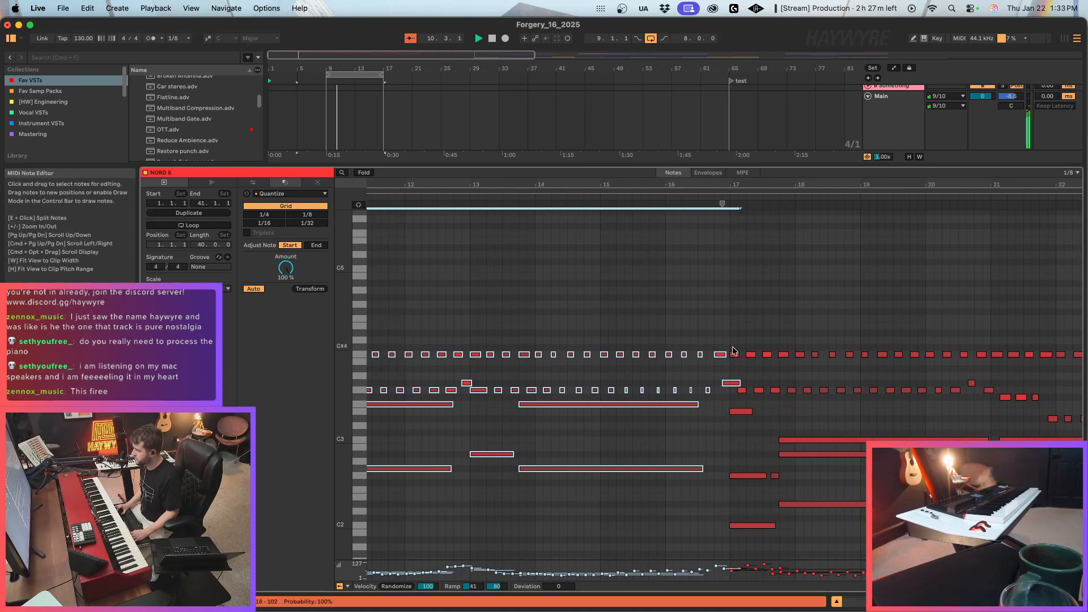
left_click(734, 353)
key("super+u")
left_click_drag(741, 401, 753, 553)
key("super+u")
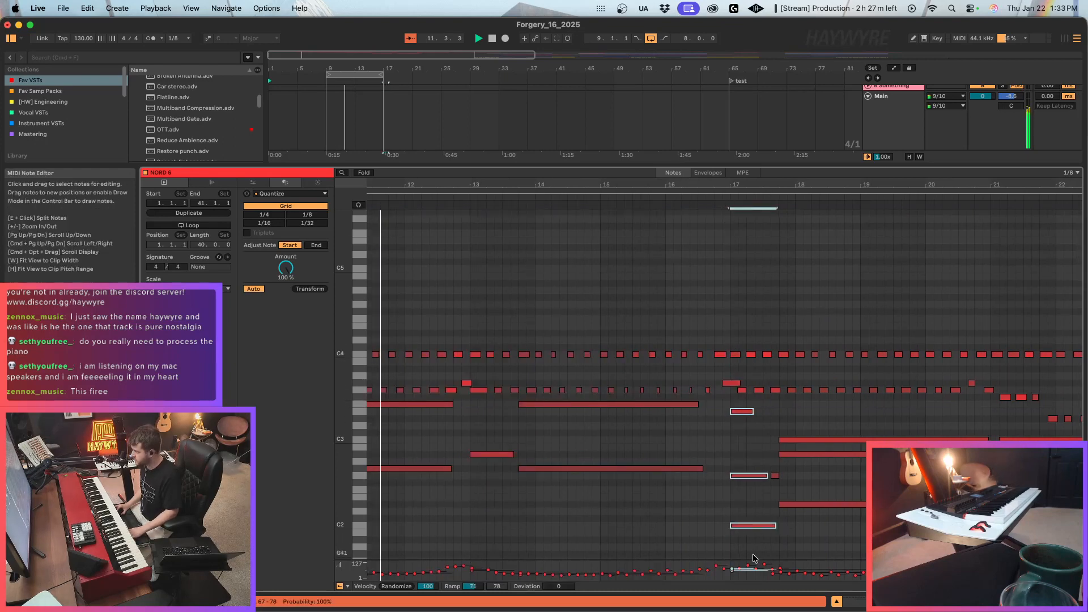
key("shift+Tab")
key("space")
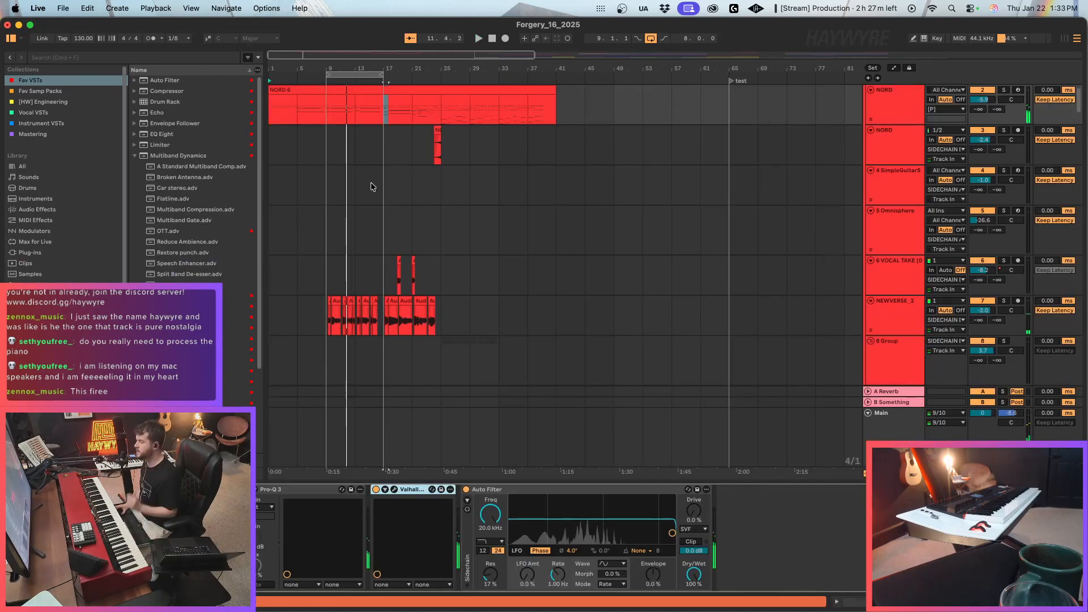
Examine how the NORD 6, verse and chorus clips are laid out relative to the percussion clips across the arrangement.
left_click_drag(285, 63, 318, 112)
scroll(417, 186, "up", 1)
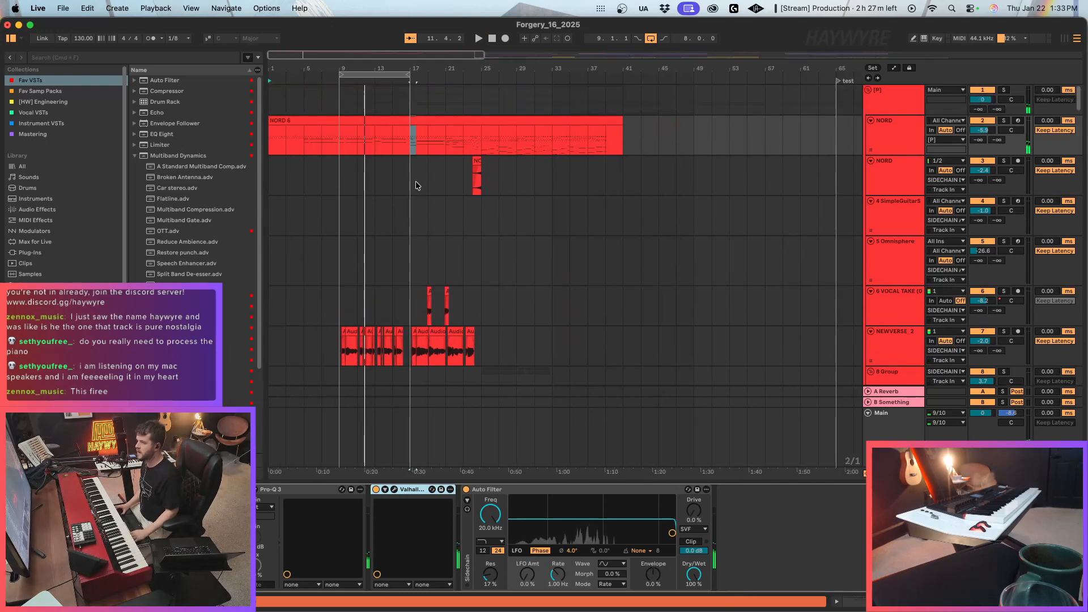
left_click(412, 186)
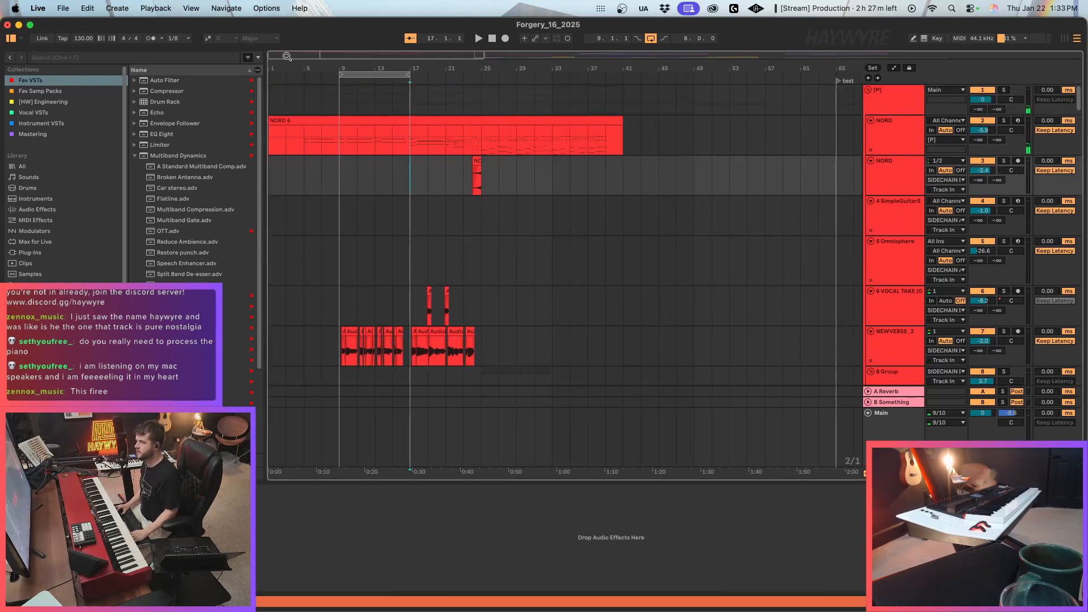
left_click_drag(287, 56, 285, 37)
scroll(410, 107, "down", 15)
scroll(523, 208, "down", 15)
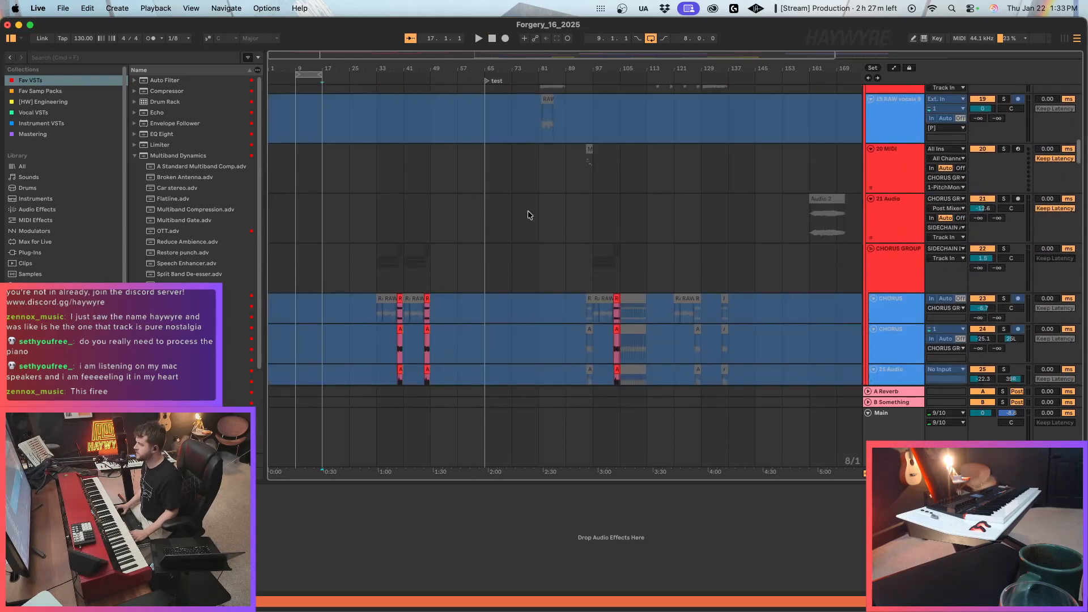
scroll(598, 231, "up", 5)
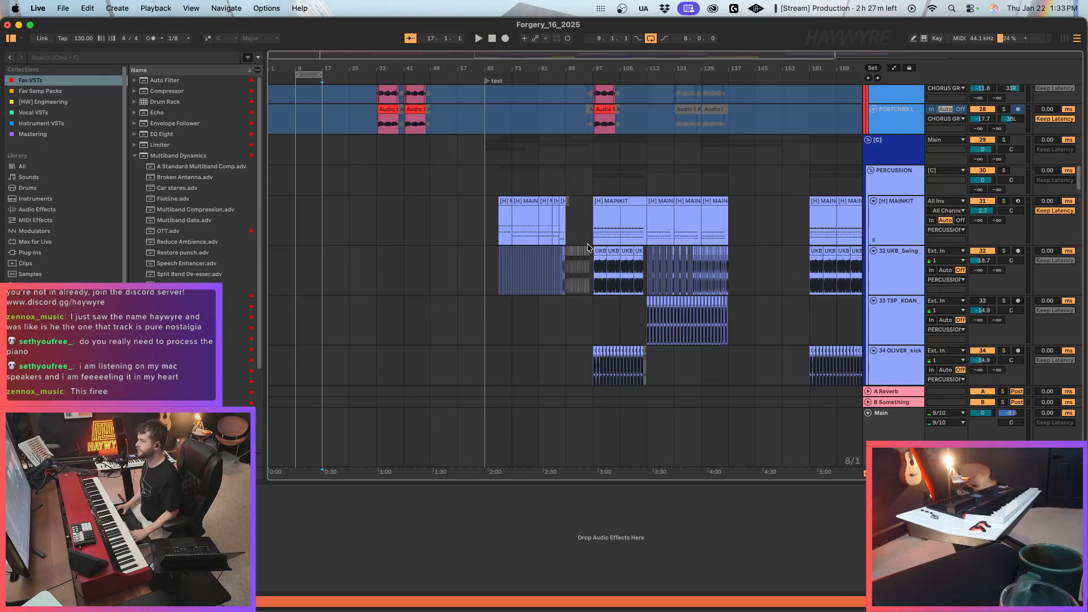
Play the section from the MAINKIT clip at bar 97, compare its drum and chorus tracks, and stop at the test locator.
left_click(590, 243)
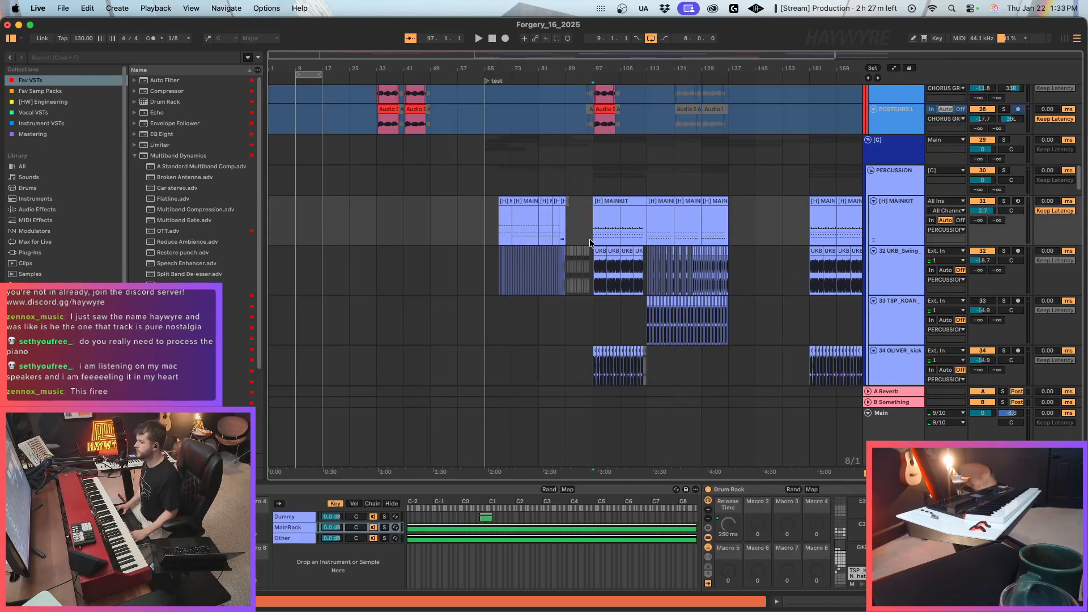
left_click(601, 197)
key("space")
scroll(532, 283, "up", 8)
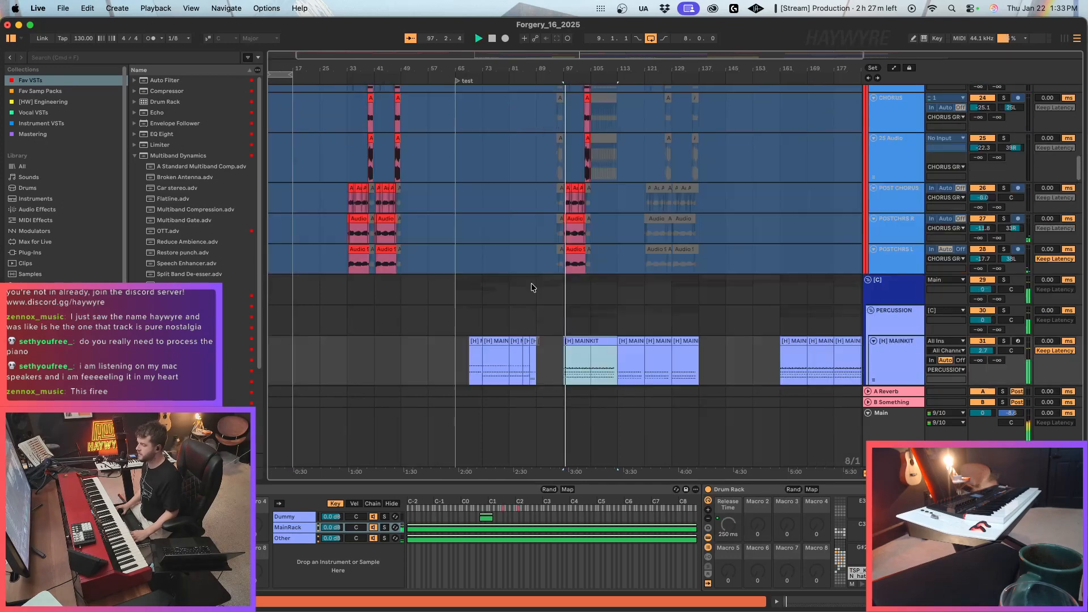
scroll(525, 378, "down", 6)
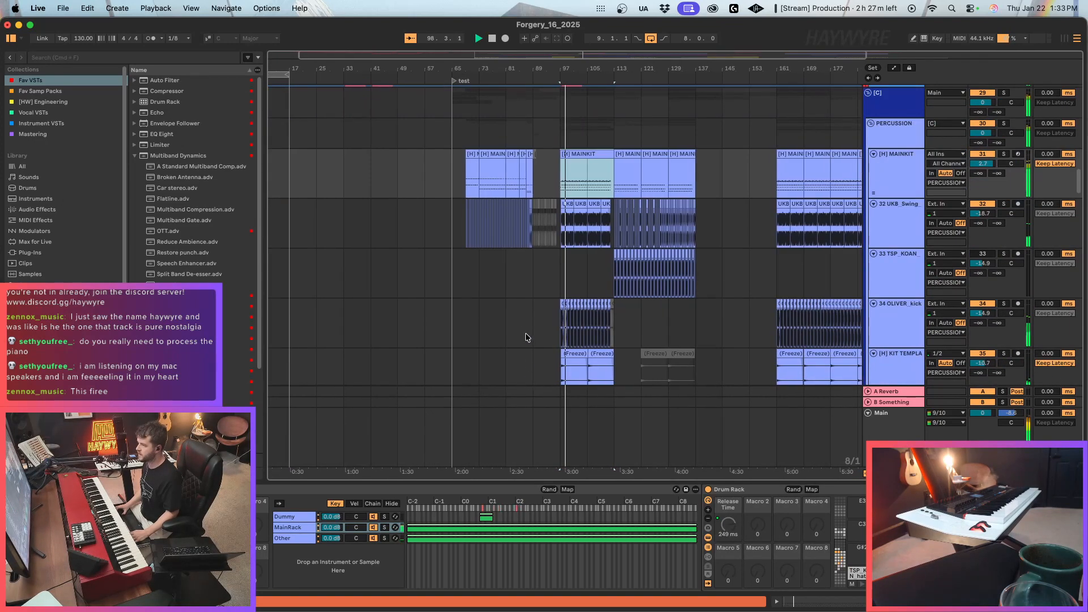
scroll(525, 332, "up", 5)
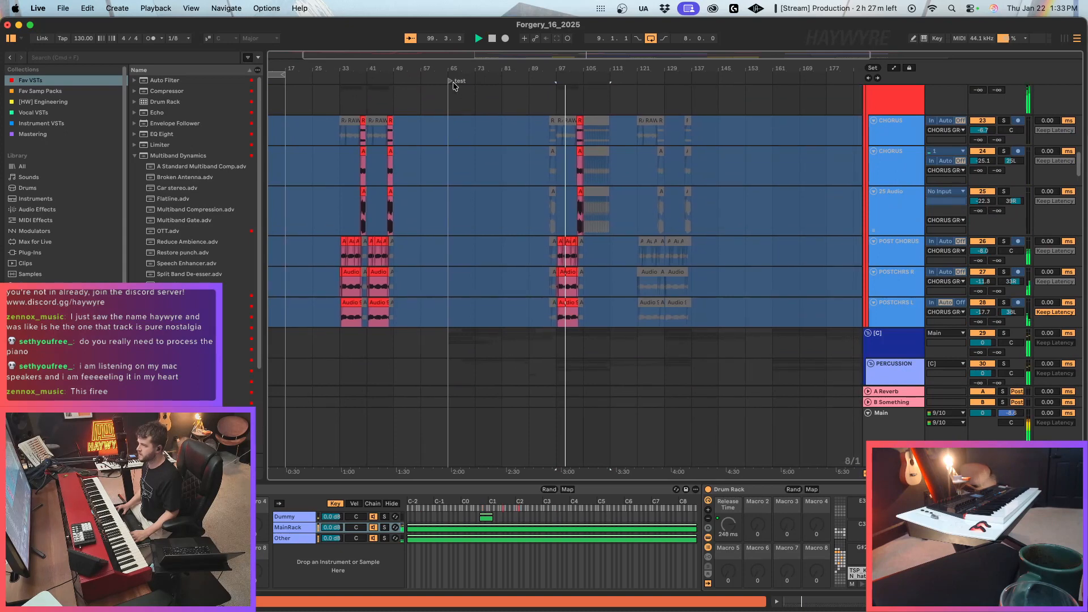
left_click(451, 81)
scroll(912, 145, "up", 8)
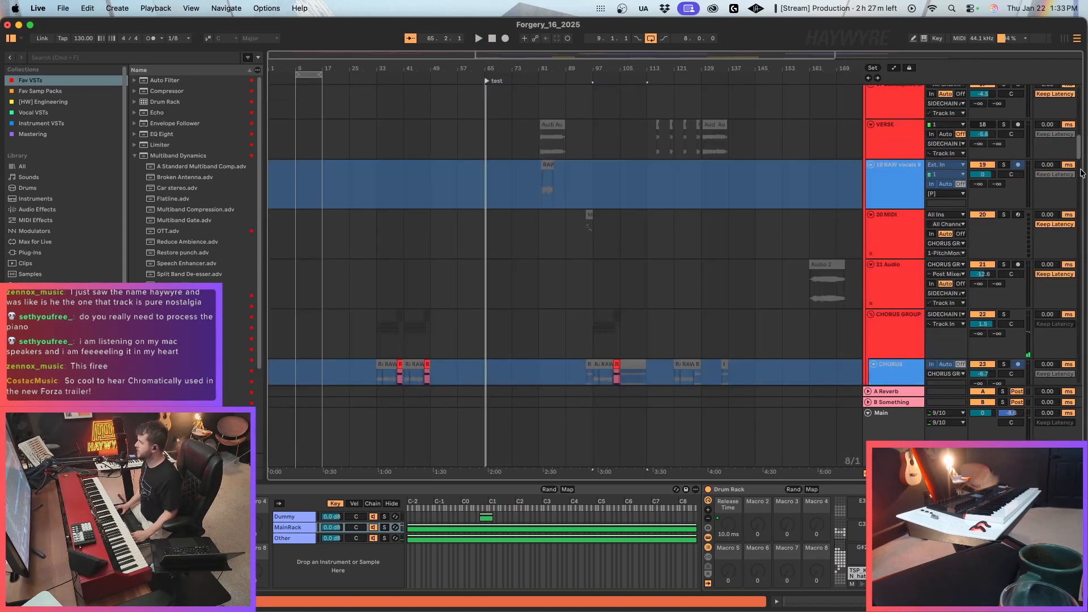
Collapse the [P] and [C] groups and clear the material from bar 65 to bar 97 across the groups and sidechain tracks.
left_click_drag(1079, 159, 1070, 4)
left_click(872, 89)
left_click(869, 90)
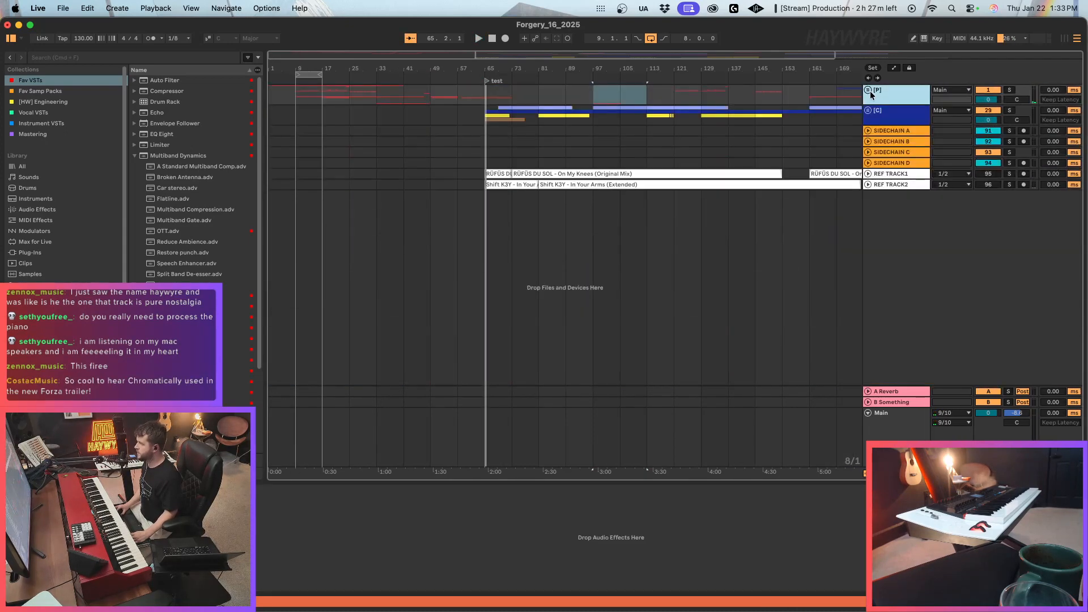
left_click_drag(500, 104, 593, 160)
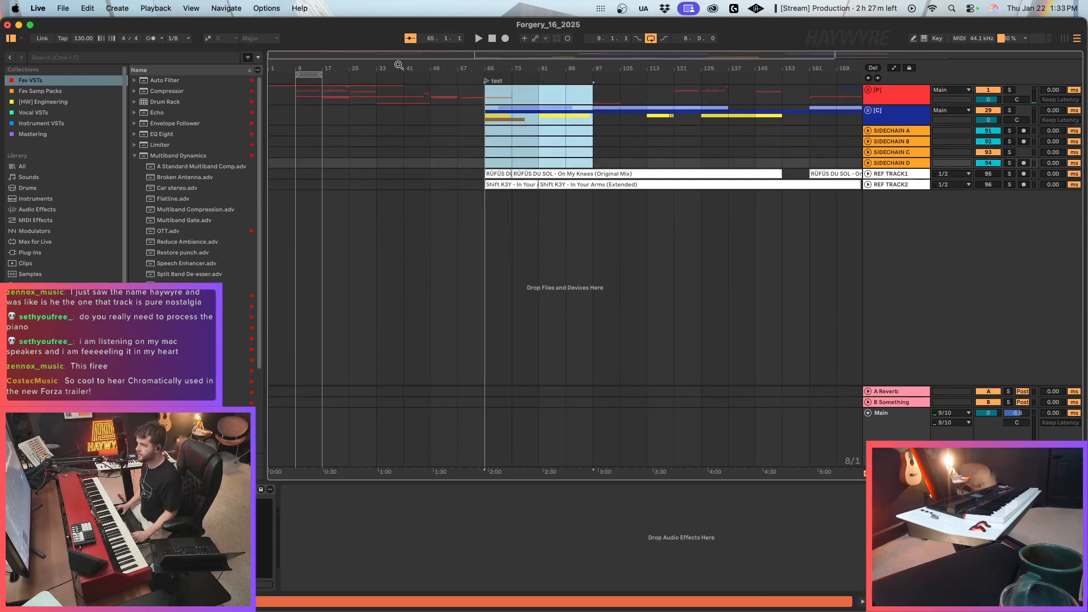
left_click_drag(335, 56, 353, 43)
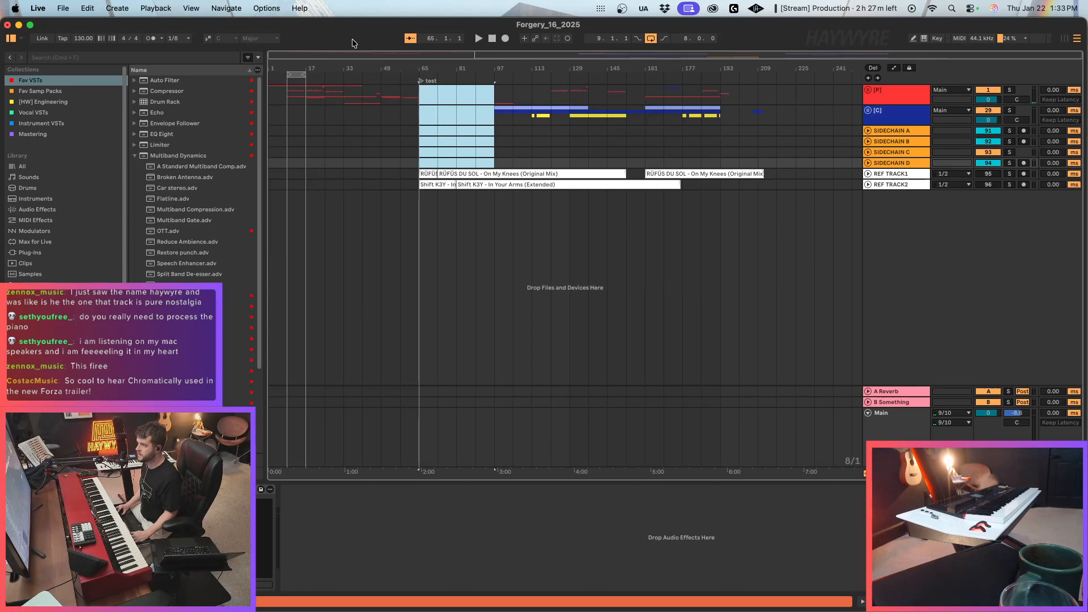
Paste the section removed from bars 65 to 97 at bar 241, across the collapsed groups.
left_click(828, 97)
key("super+v")
left_click(437, 97)
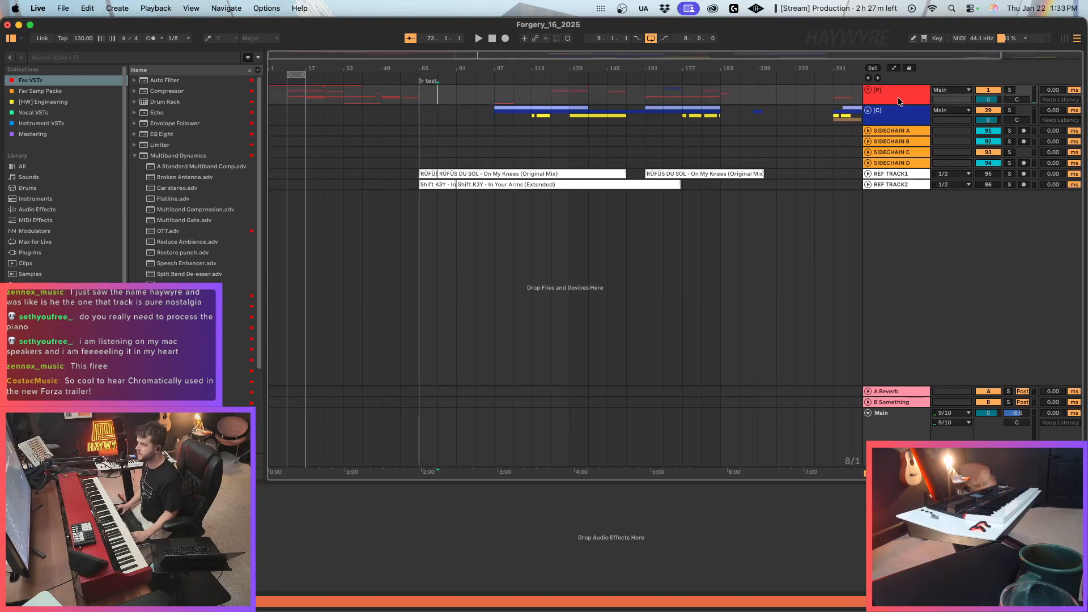
Expand the [P] group, audition the chorus tracks from bar 97, and delete the time between bar 41 and bar 97.
left_click(868, 90)
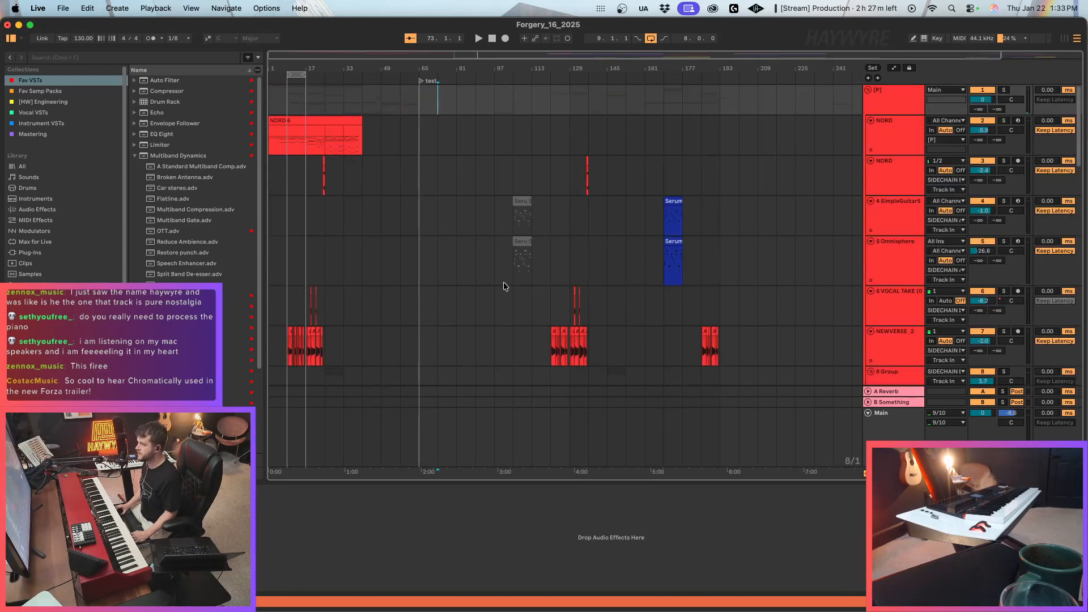
scroll(502, 284, "down", 10)
left_click(507, 289)
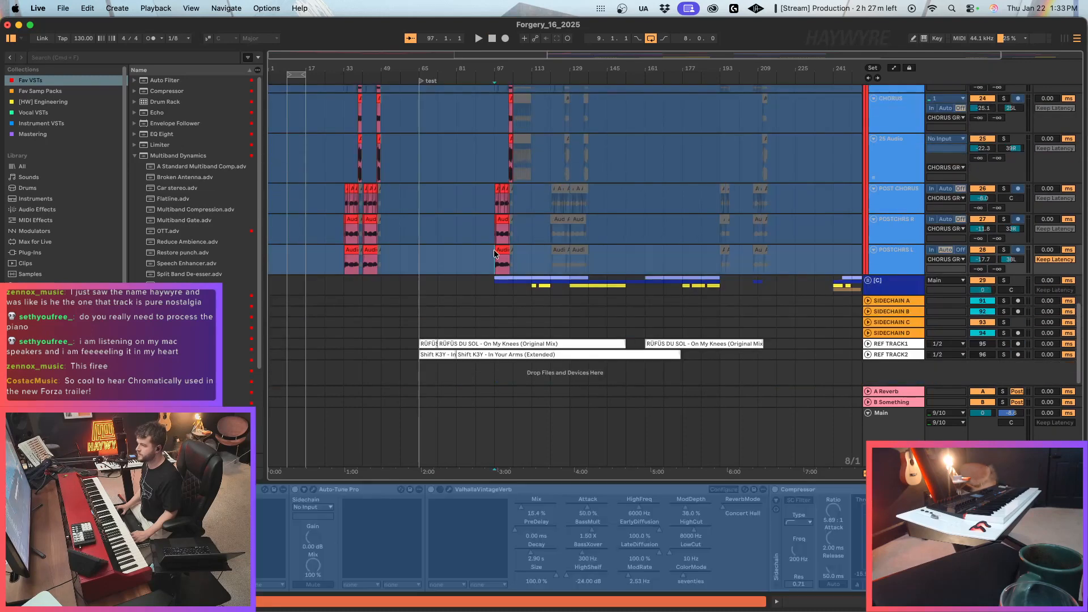
key("space")
left_click_drag(283, 54, 444, 193)
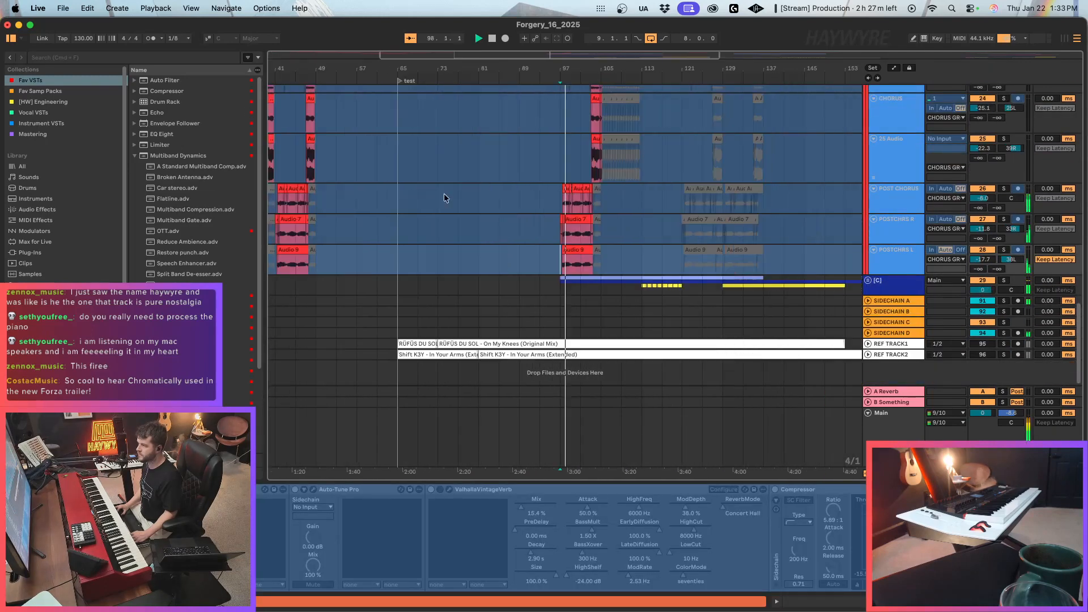
left_click_drag(555, 270, 321, 277)
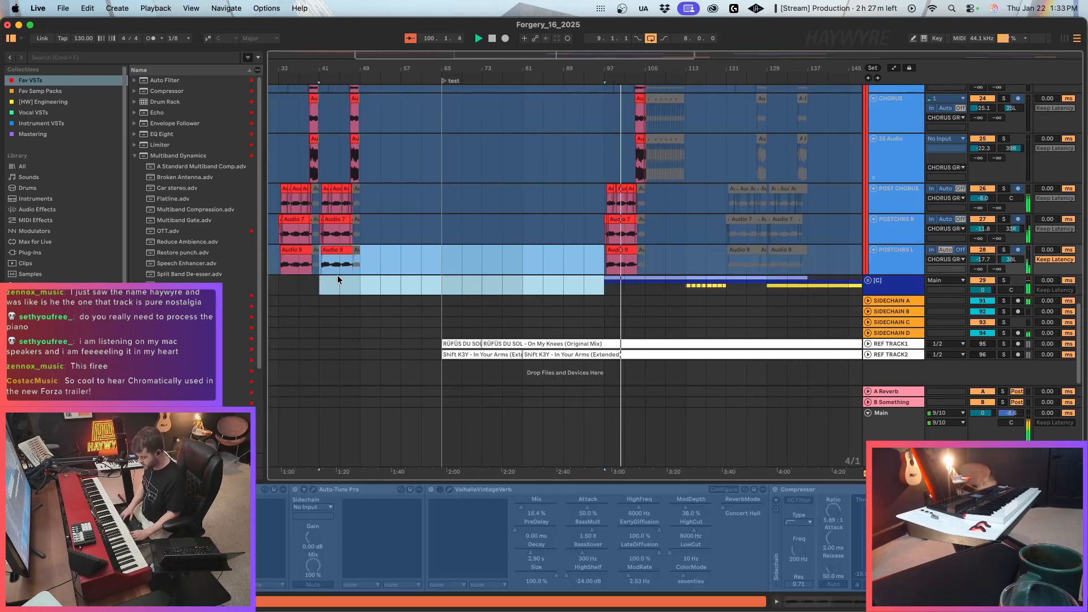
key("super+shift+Delete")
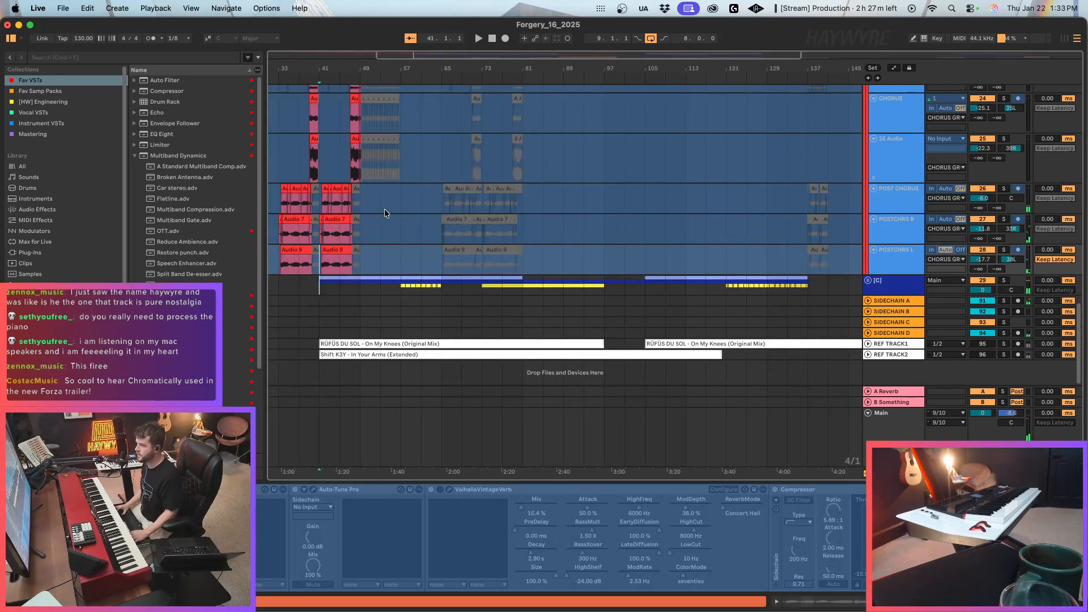
Expand the [C] group and set the arrangement loop to start at bar 1 and last 76 bars.
left_click_drag(414, 63, 573, 67)
left_click(866, 282)
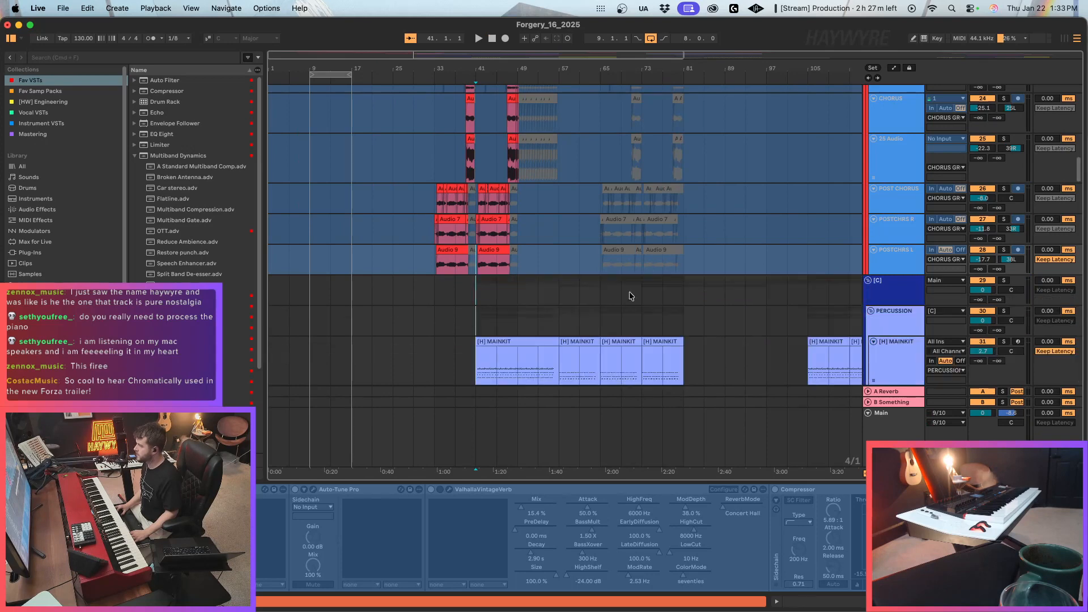
scroll(465, 334, "down", 5)
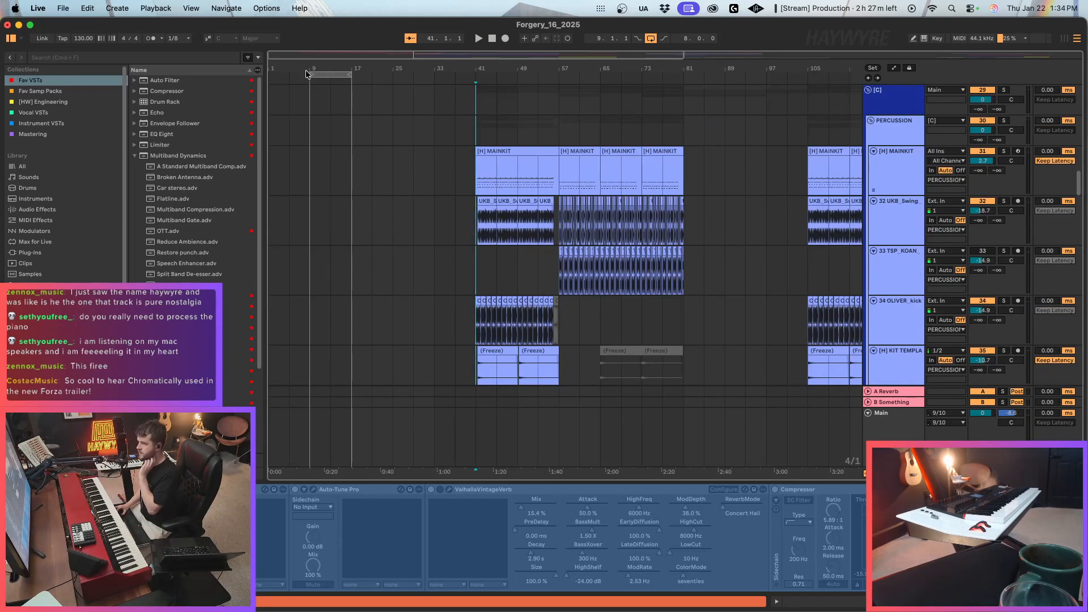
left_click_drag(310, 75, 269, 75)
left_click_drag(349, 73, 662, 74)
scroll(644, 164, "down", 5)
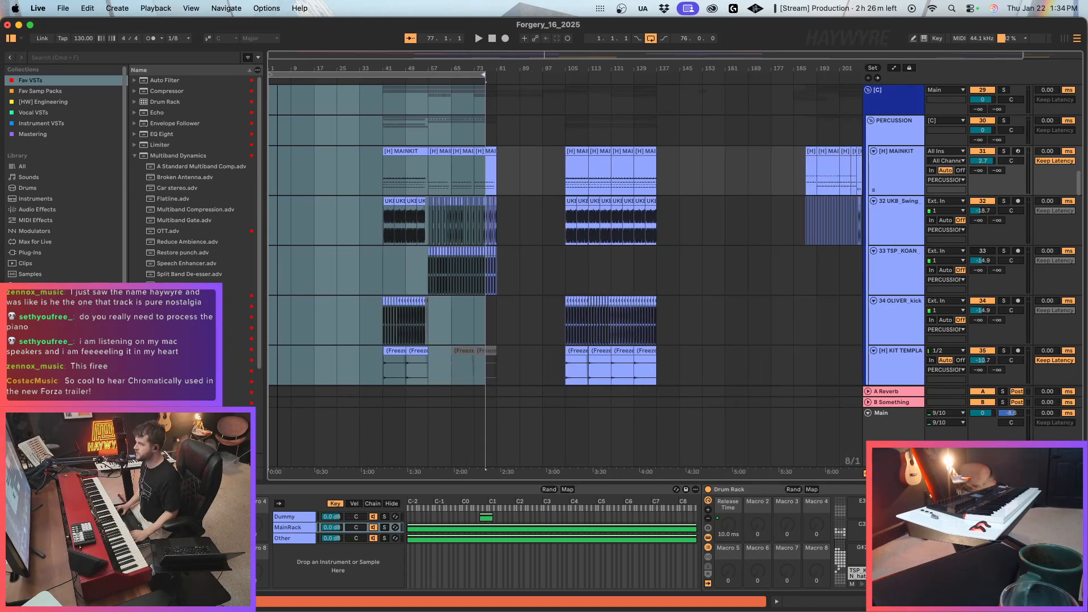
Solo the MAINKIT track and audition its clip at bar 193.
left_click(765, 164)
left_click(787, 151)
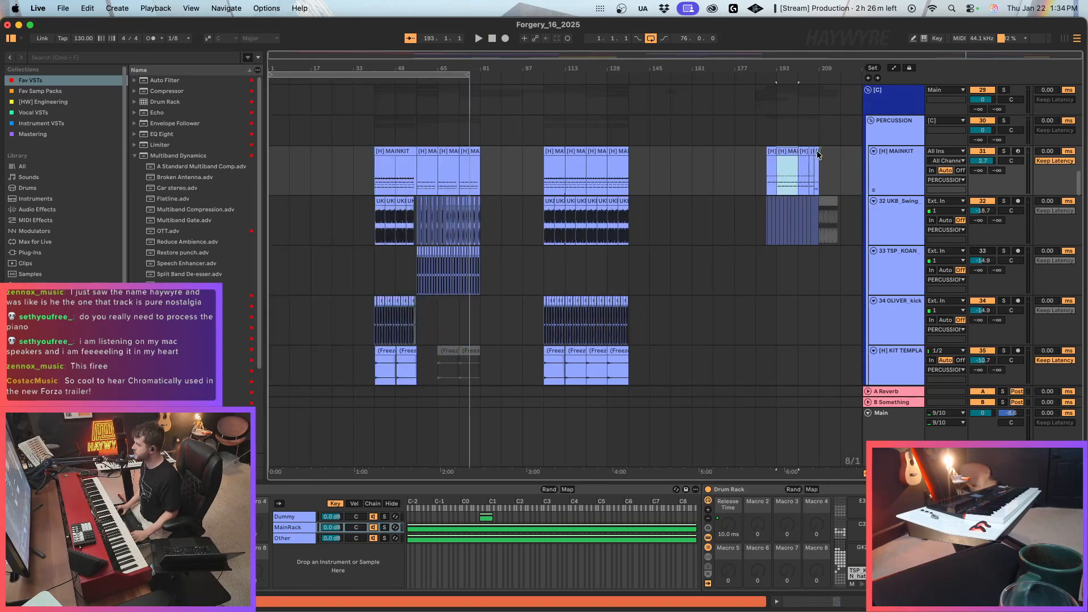
left_click_drag(1002, 55, 1004, 95)
left_click(1004, 151)
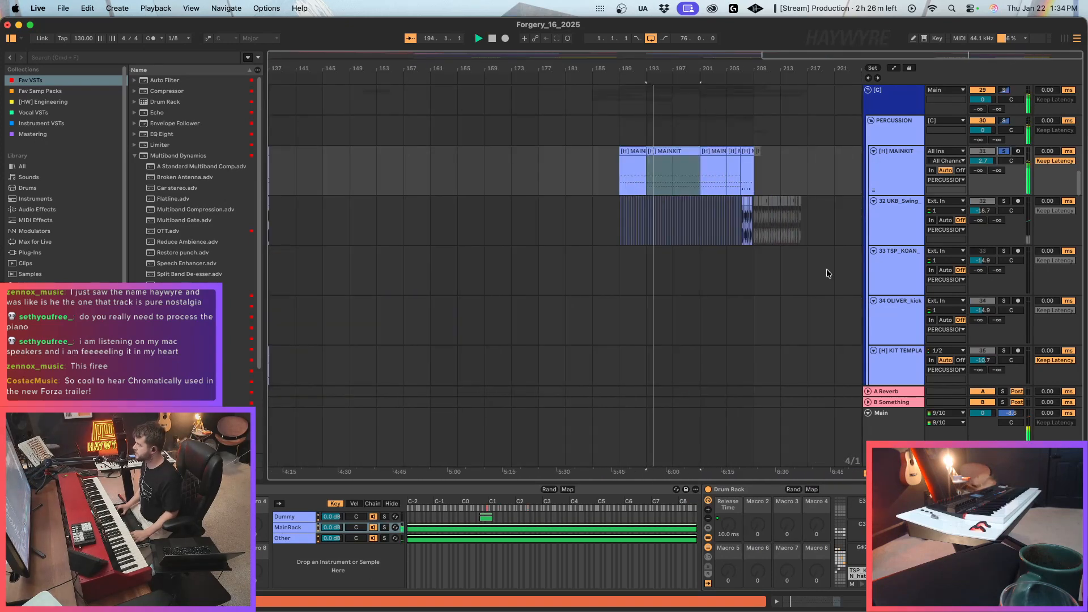
double_click(848, 56)
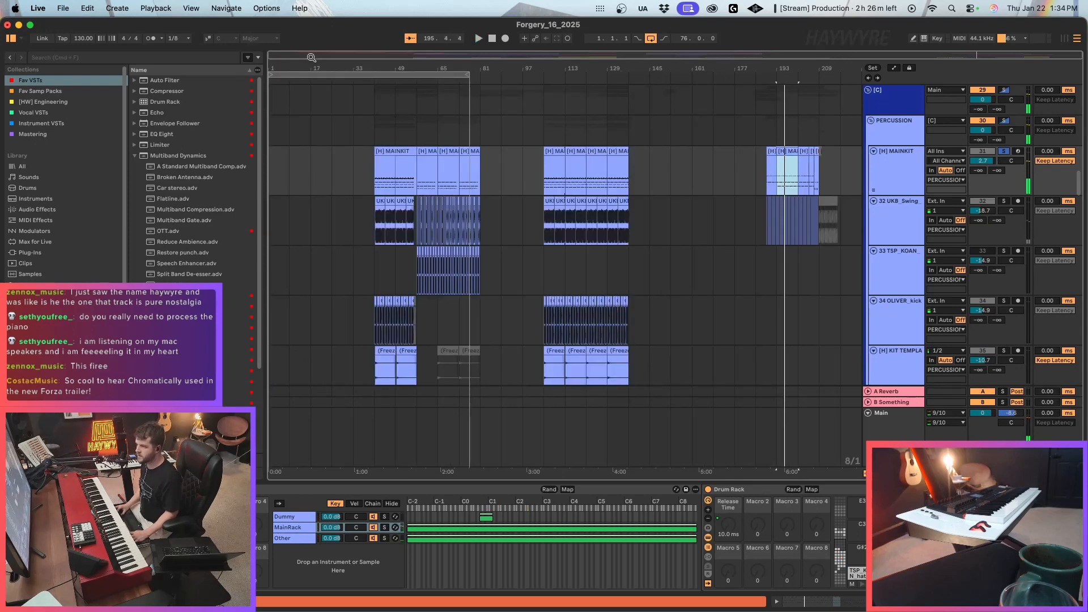
Place a copy of the eight-bar MAINKIT clip from bar 193 at bar 33 on the same track.
left_click_drag(289, 57, 291, 94)
left_click(444, 190)
left_click(492, 183)
key("space")
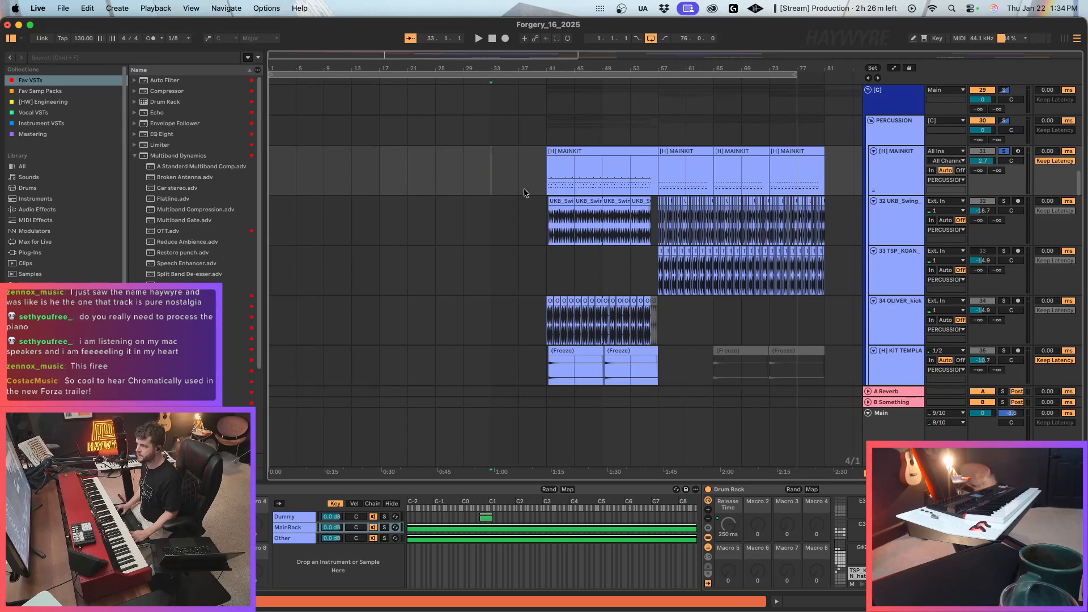
Deactivate the IssaNothaKick B0 notes in the MAINKIT clip at bar 33.
double_click(512, 154)
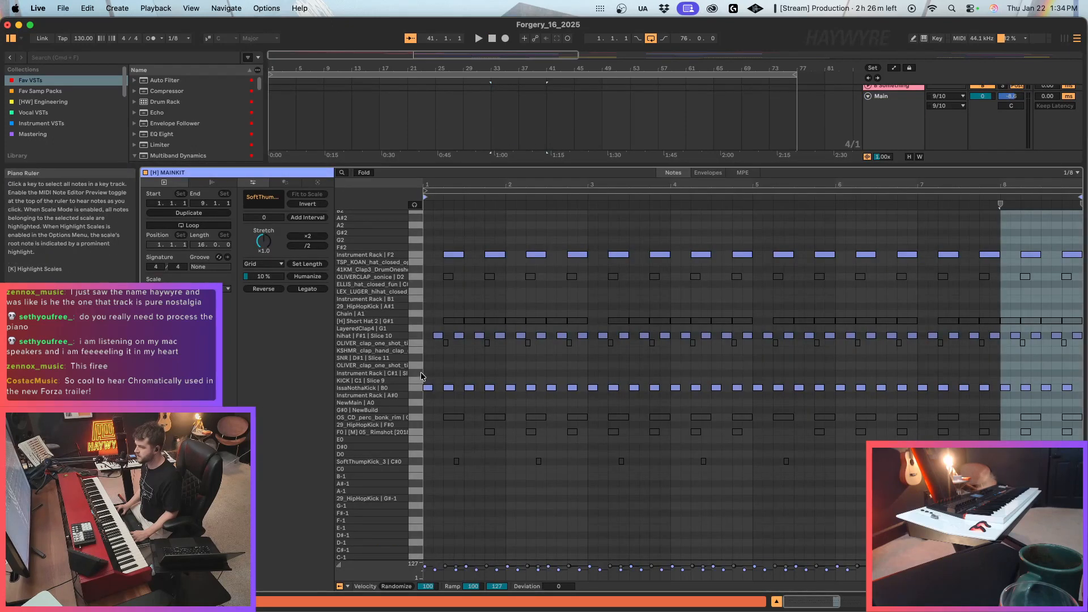
left_click_drag(1081, 382, 1081, 388)
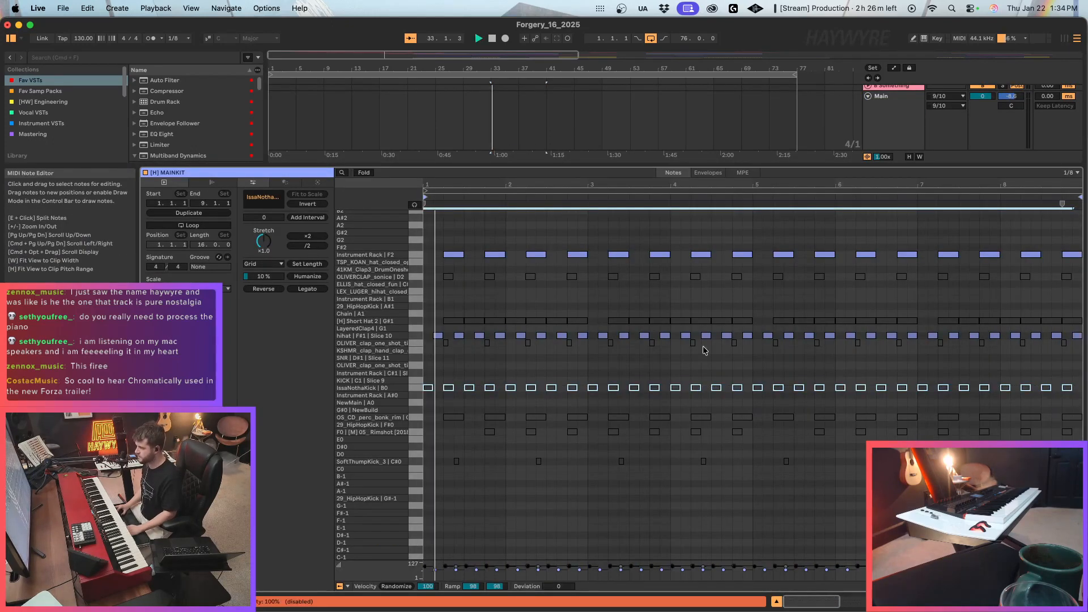
key("shift+Tab")
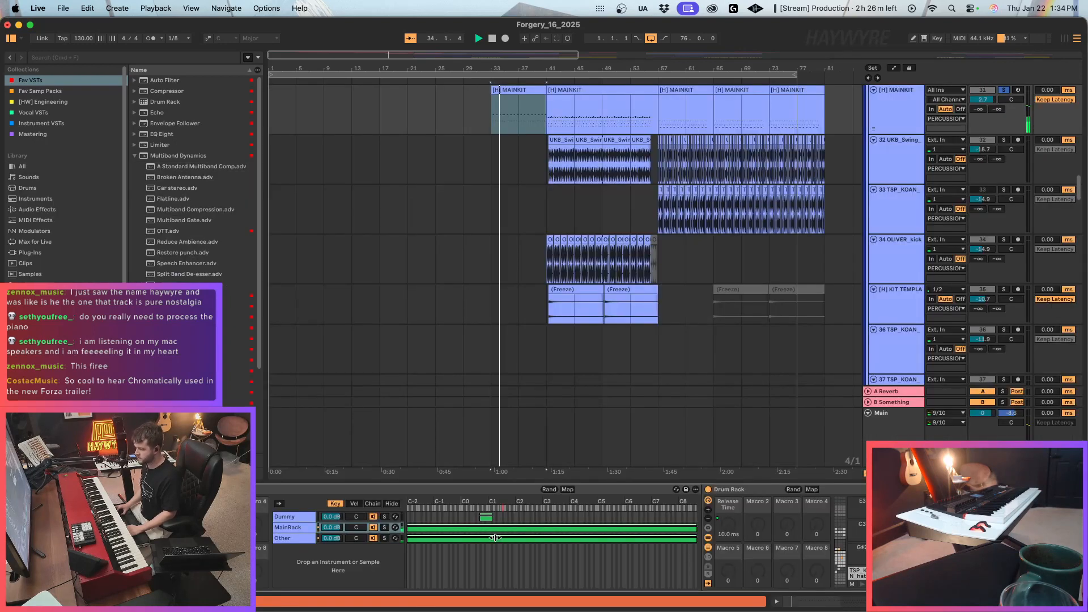
Audition the MAINKIT clip at bar 33 and inspect the 41KM_Clap1 chain in the Drum Rack's Instrument Rack.
left_click(842, 555)
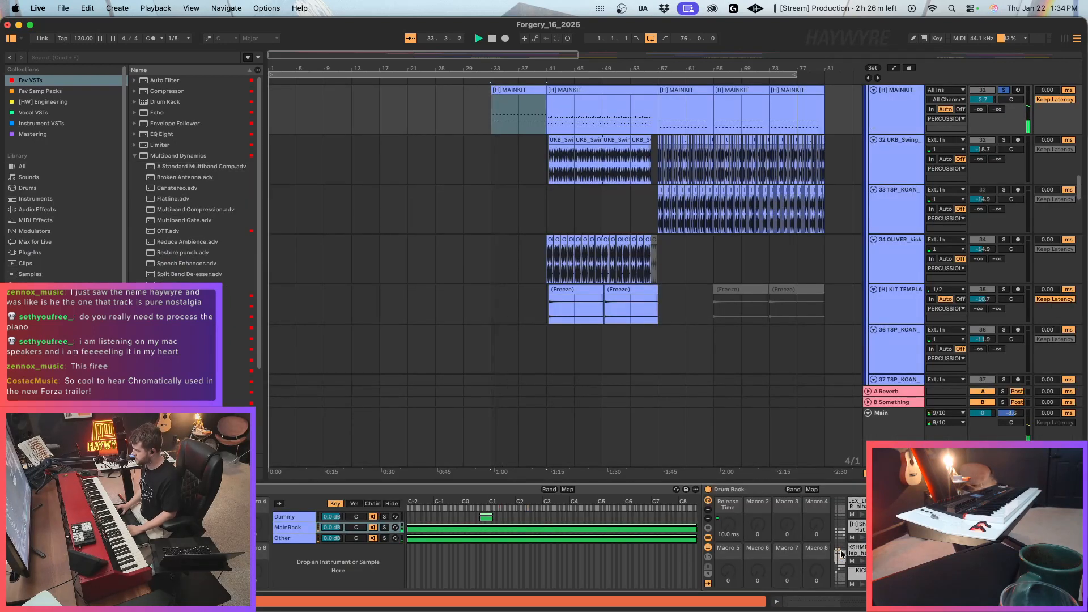
scroll(842, 554, "right", 15)
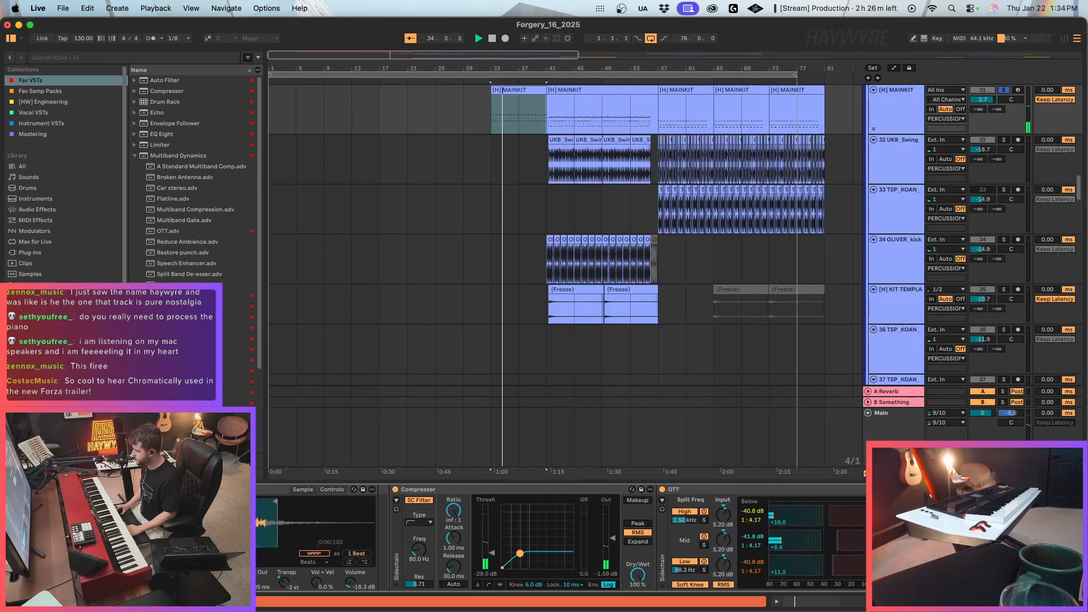
scroll(561, 539, "left", 15)
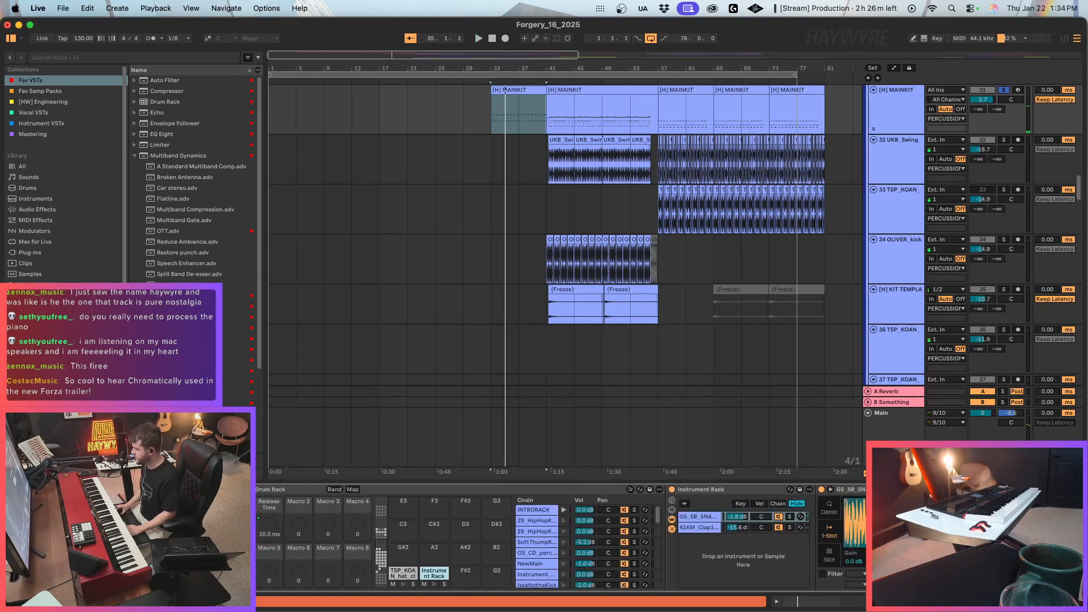
left_click(699, 527)
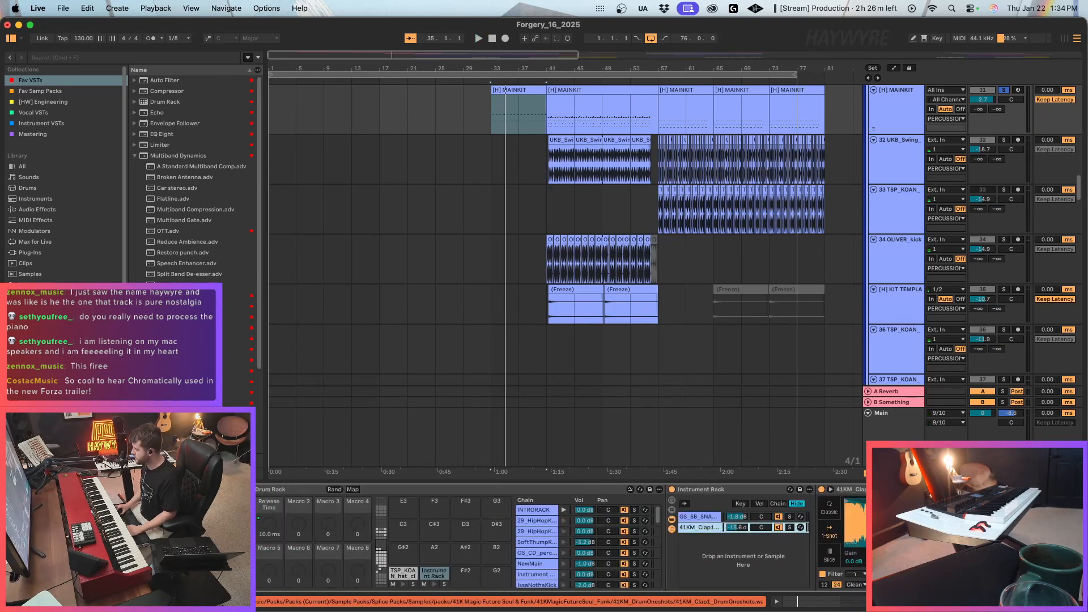
key("space")
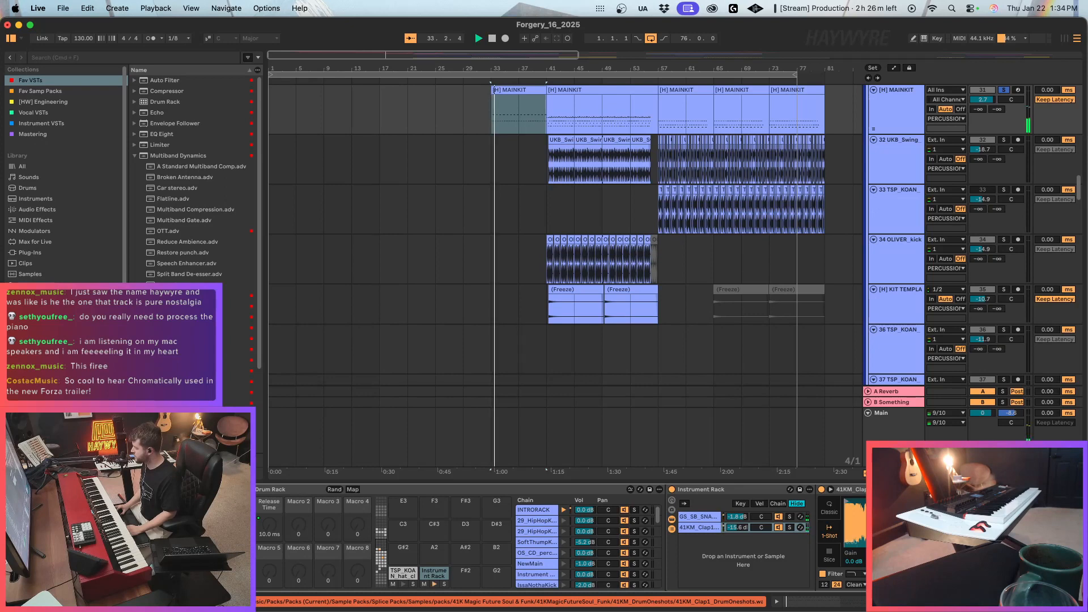
Unsolo the MAINKIT track and play bar 33 together with the post-chorus vocals.
left_click(1006, 90)
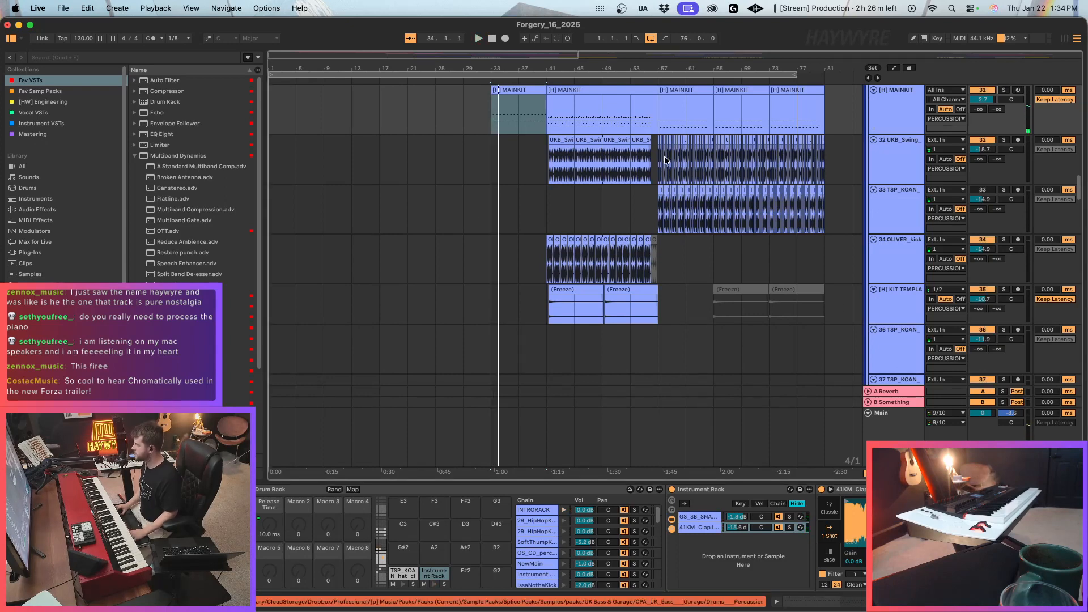
key("space")
scroll(569, 286, "up", 7)
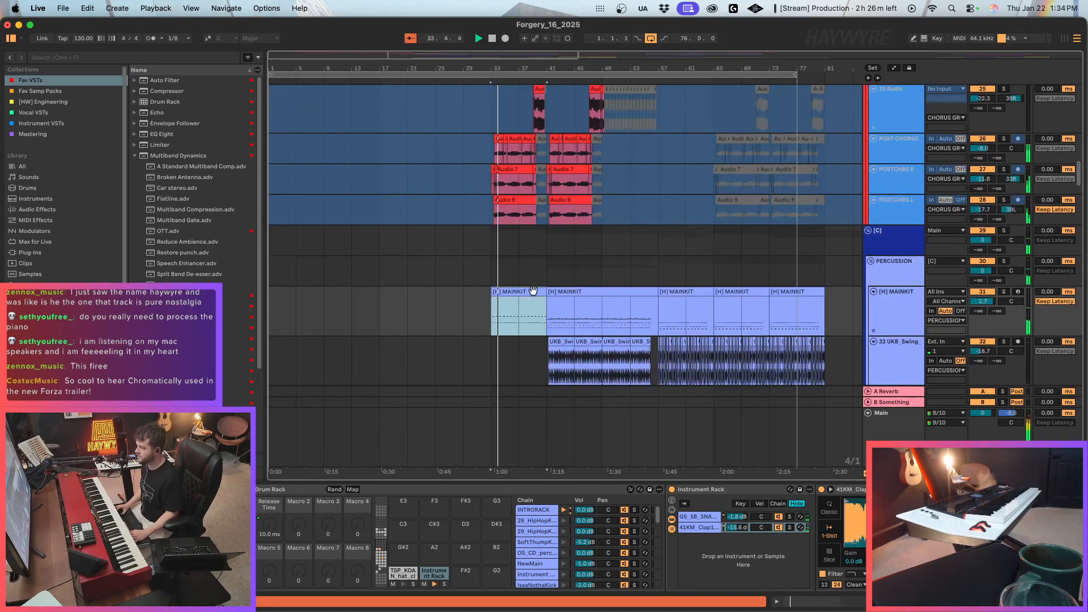
Paste the UKB_Swing_Hats_132 clip at bar 33 on the UKB_Swing track and duplicate it to fill up to bar 41.
scroll(568, 285, "down", 3)
left_click(485, 310)
left_click(487, 310)
key("super+v")
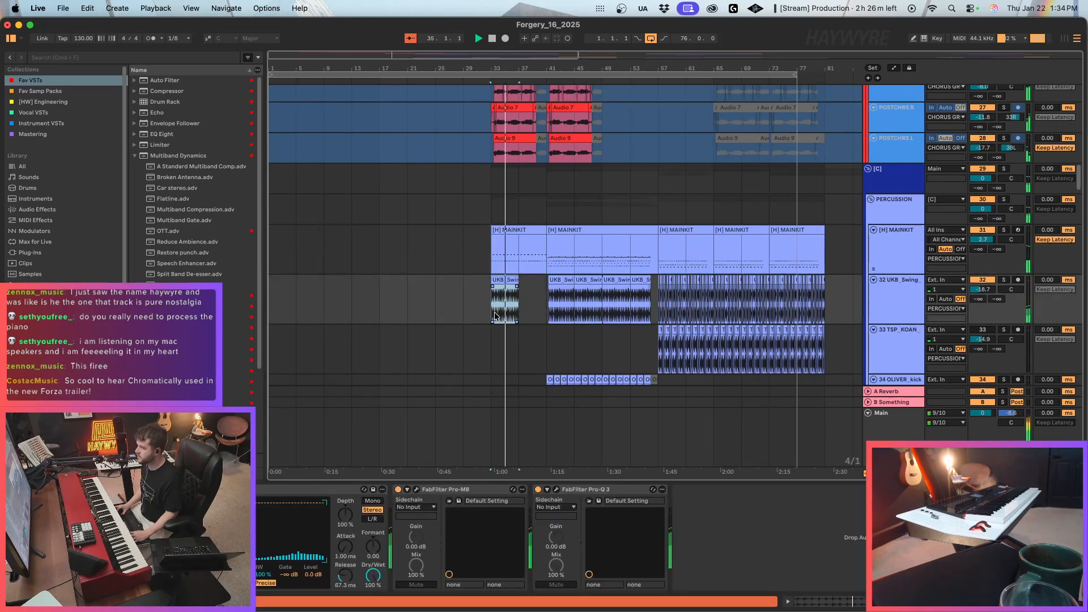
key("super+d")
left_click(546, 318)
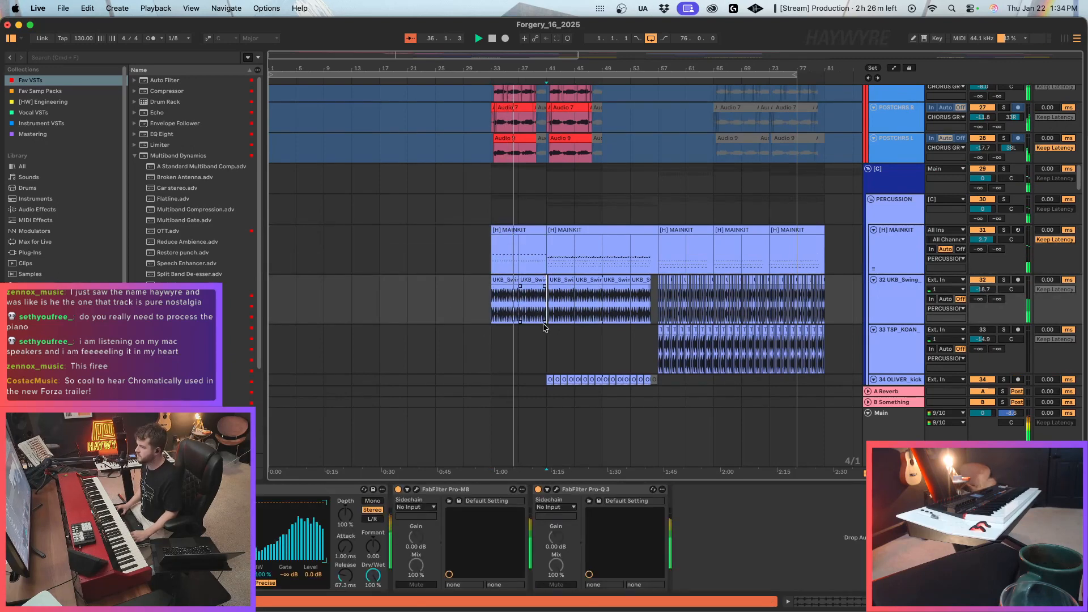
Cut the first UKB_Swing_Hats_132 clip back to the part before bar 35.
mouse_move(461, 69)
left_mouse_down()
mouse_move(801, 362)
mouse_move(772, 414)
left_mouse_up()
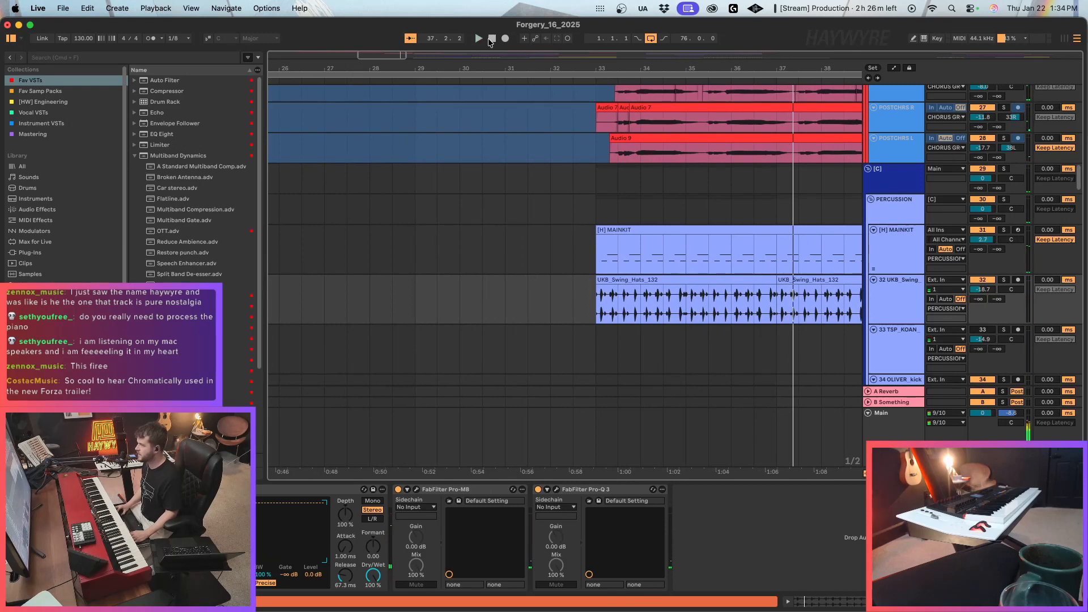
left_click_drag(400, 54, 399, 70)
left_click(682, 335)
left_click_drag(645, 312, 684, 312)
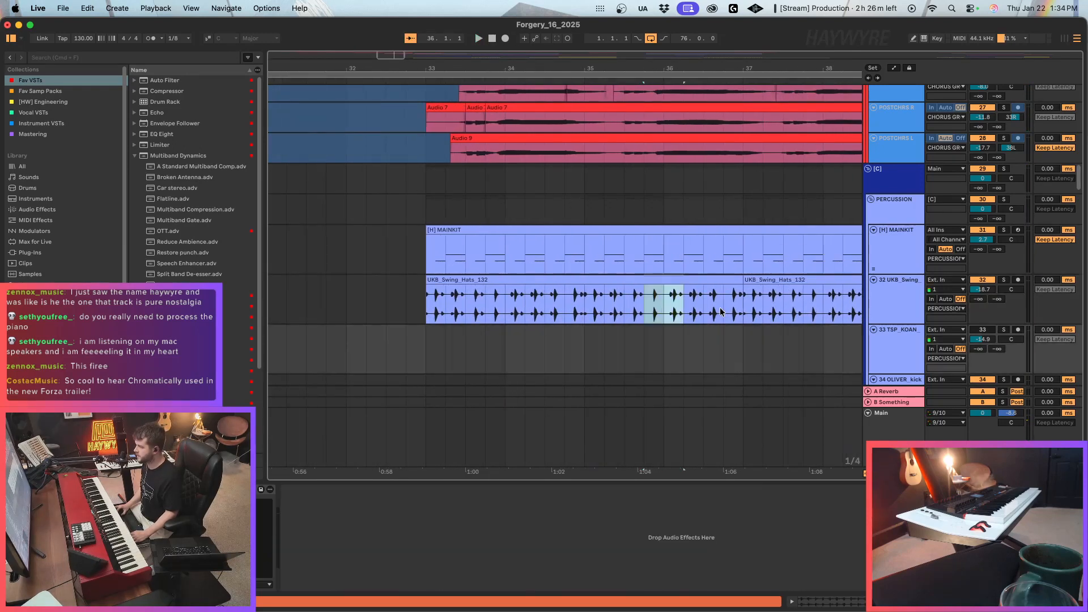
left_click_drag(743, 282, 580, 285)
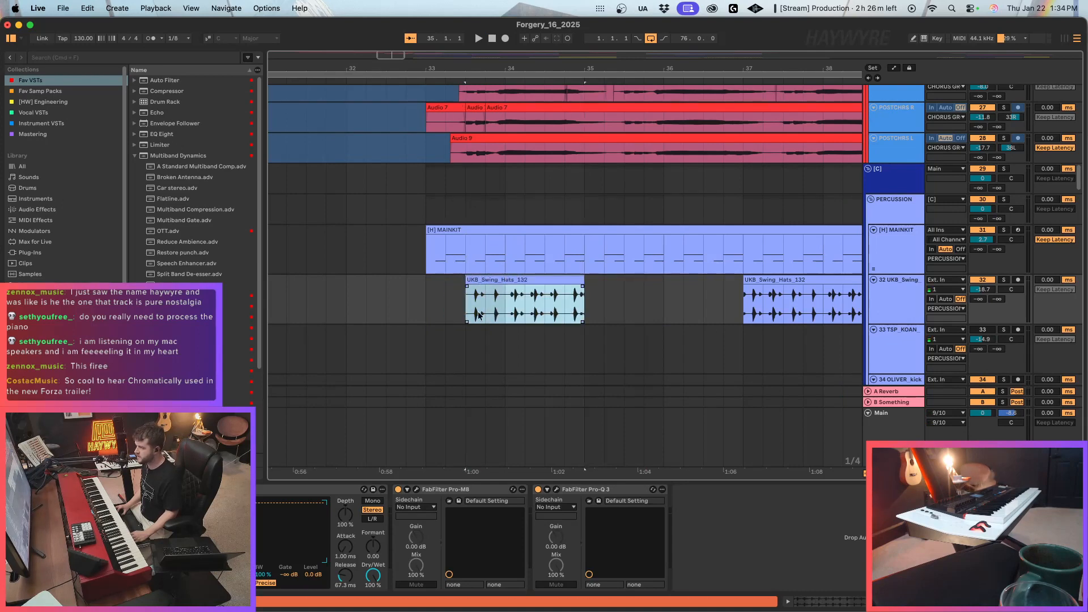
Cut a one-beat hats slice, paste it at bar 33, and duplicate it beat by beat to fill the first five beats.
left_click_drag(484, 316, 502, 315)
key("super+x")
left_click(432, 313)
key("super+v")
key("super+d")
key("super+d")
key("super+d")
key("super+d")
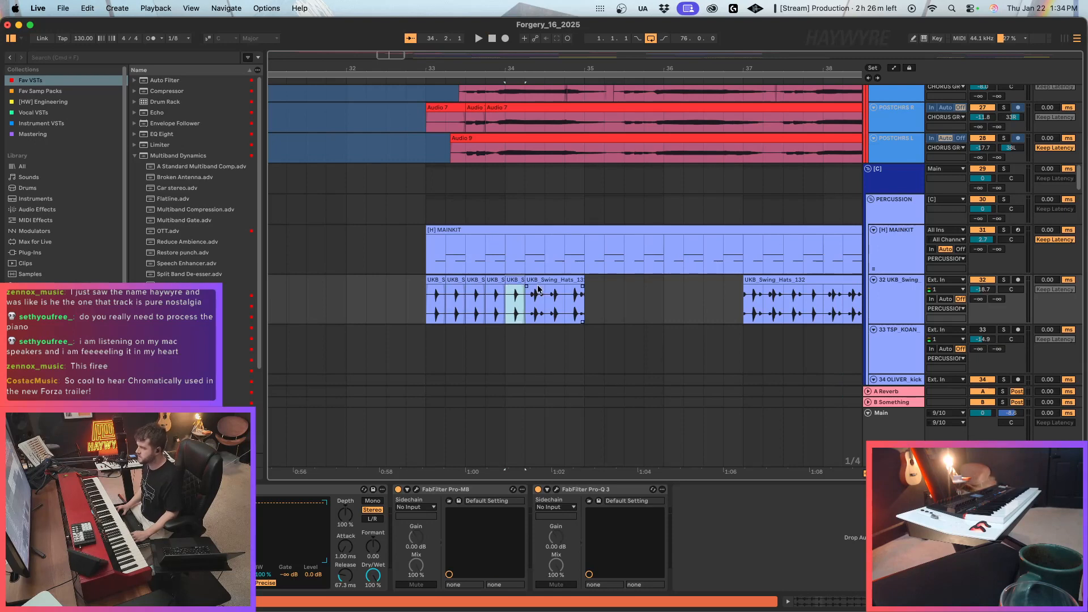
left_click(449, 314)
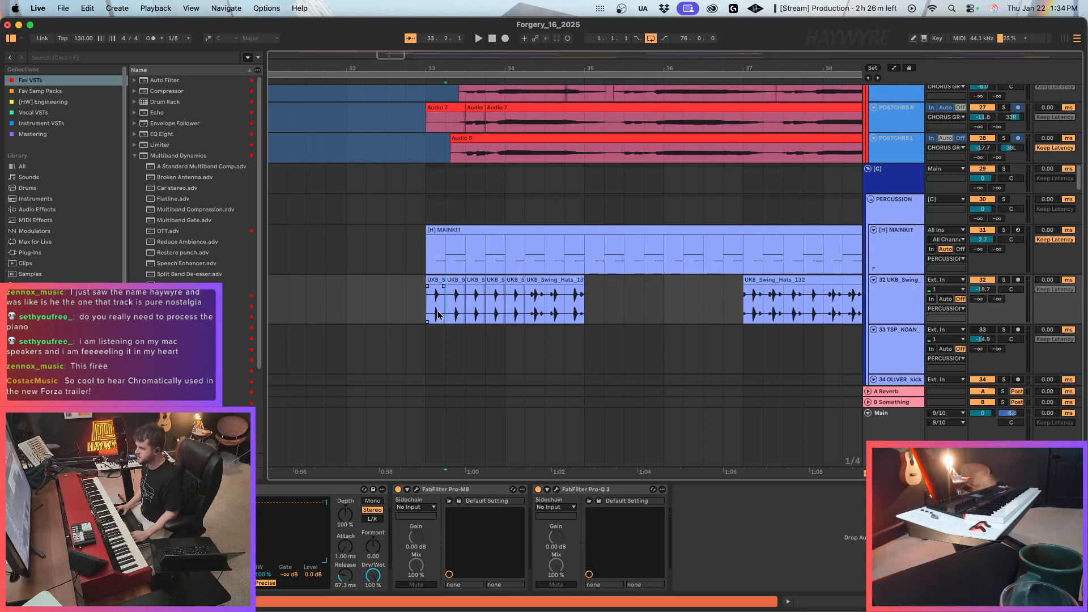
Play back the chopped hats pattern from bar 33 with the MAINKIT clip and vocals.
key("space")
left_click(534, 314)
key("space")
key("space")
left_click(724, 340)
Clear the hats on the last beat before bar 35 and put a one-beat slice there.
left_click_drag(646, 313, 666, 305)
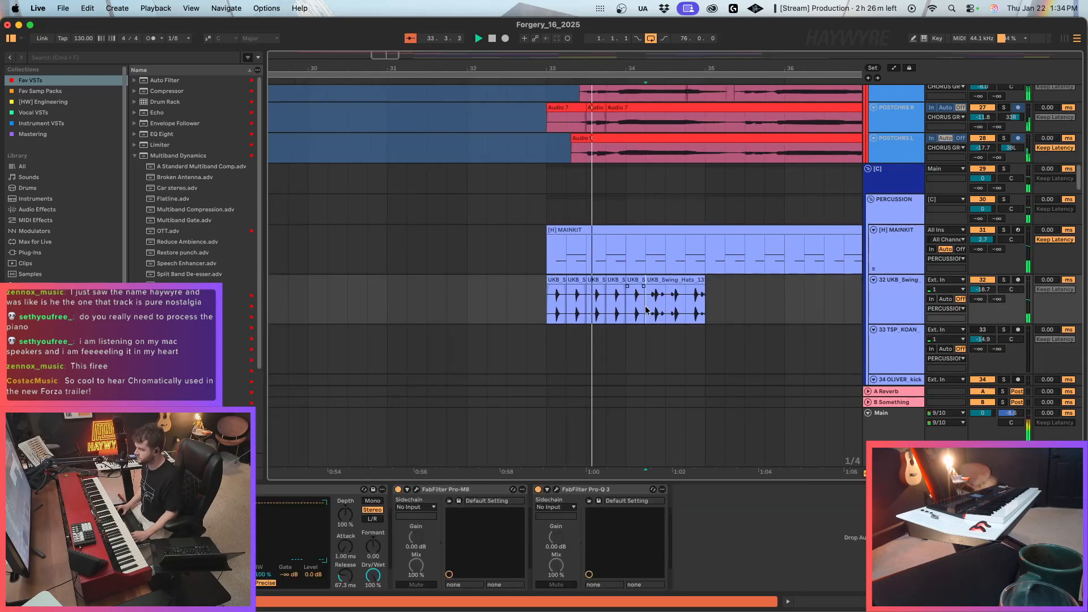
left_click(675, 306)
left_click_drag(686, 306, 716, 305)
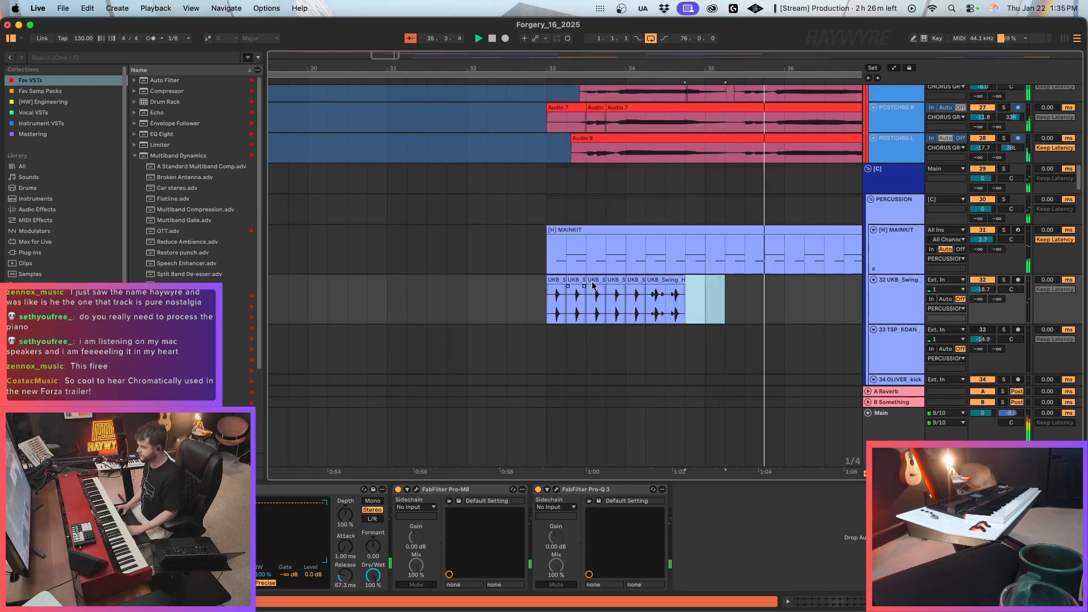
key("space")
key("Delete")
Duplicate the two-bar chopped hats pattern from bar 33 up to bar 41, replacing the unchopped hats clip at bar 37.
left_click_drag(545, 311, 696, 312)
key("super+d")
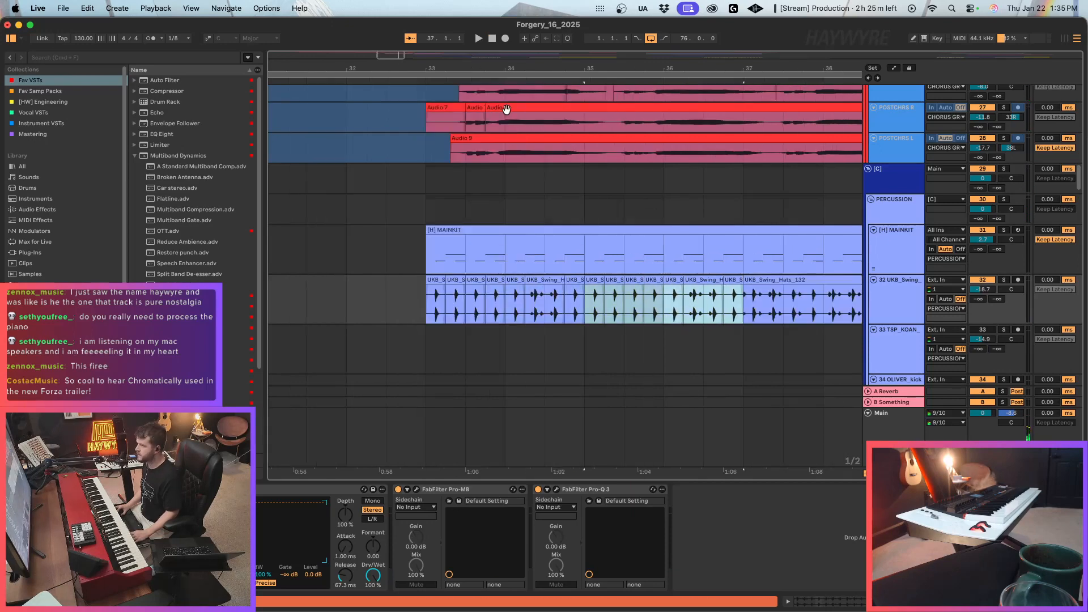
left_click_drag(396, 56, 415, 57)
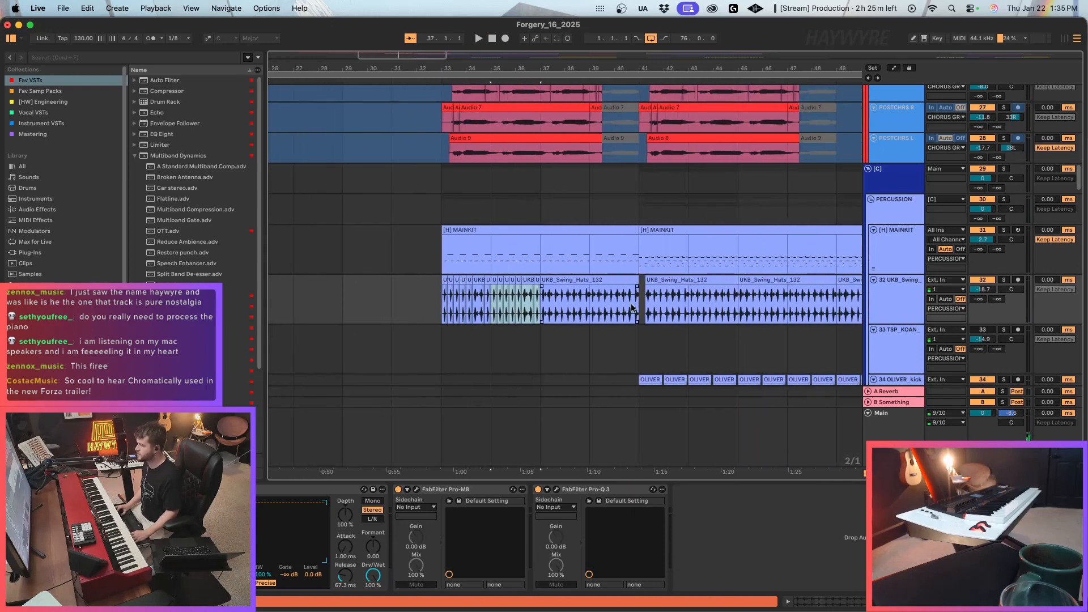
left_click_drag(632, 309, 555, 311)
key("Delete")
left_click_drag(443, 309, 541, 309)
key("super+d")
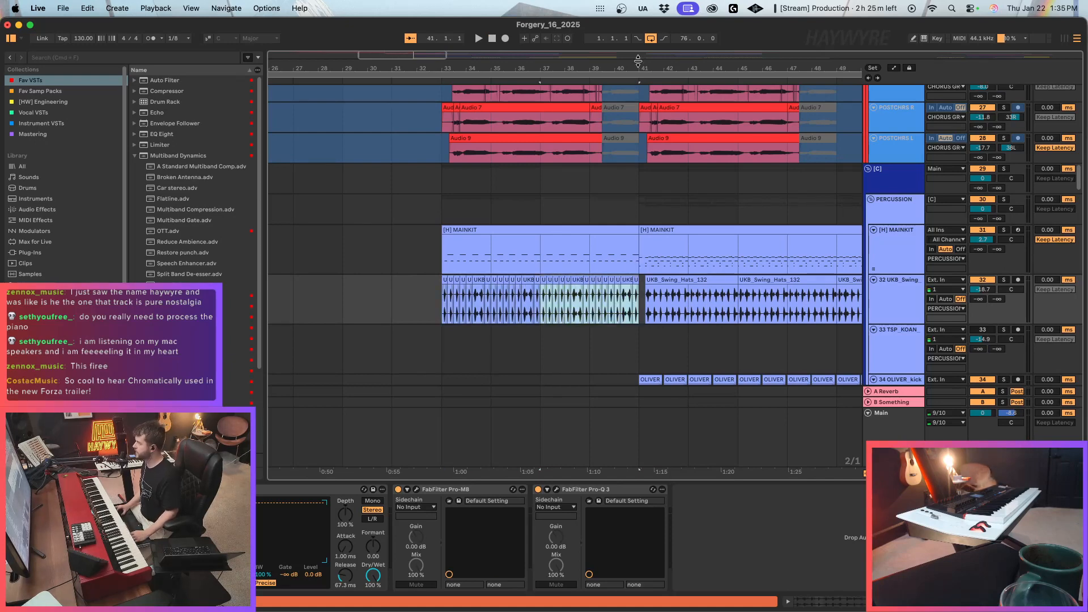
Review the NORD piano tracks around bars 24 to 25 and check the audio device settings.
left_click_drag(423, 57, 424, 17)
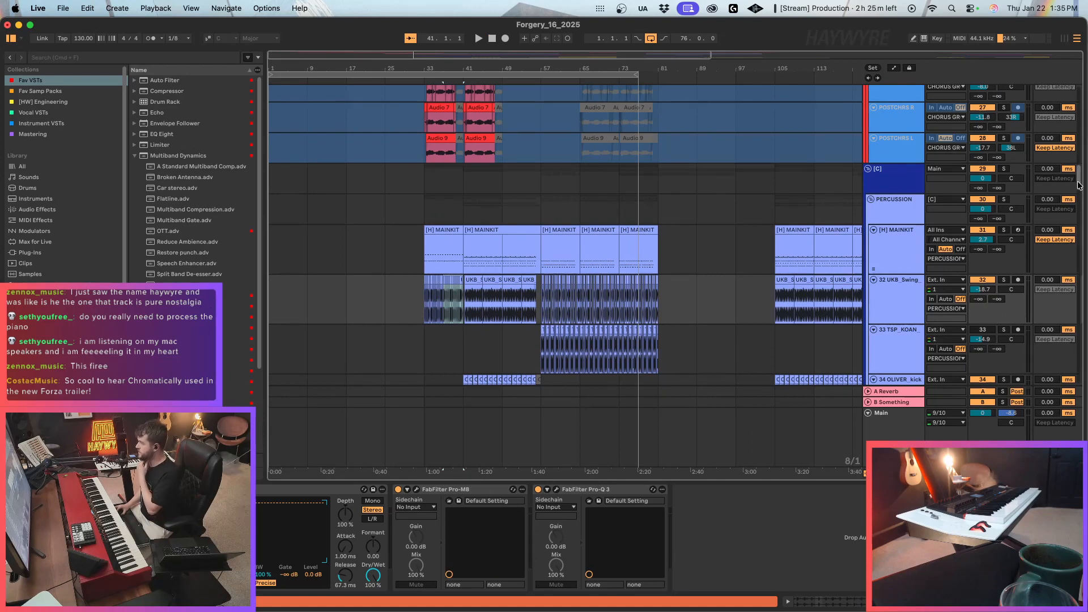
left_click_drag(1079, 183, 1079, 104)
left_click(397, 152)
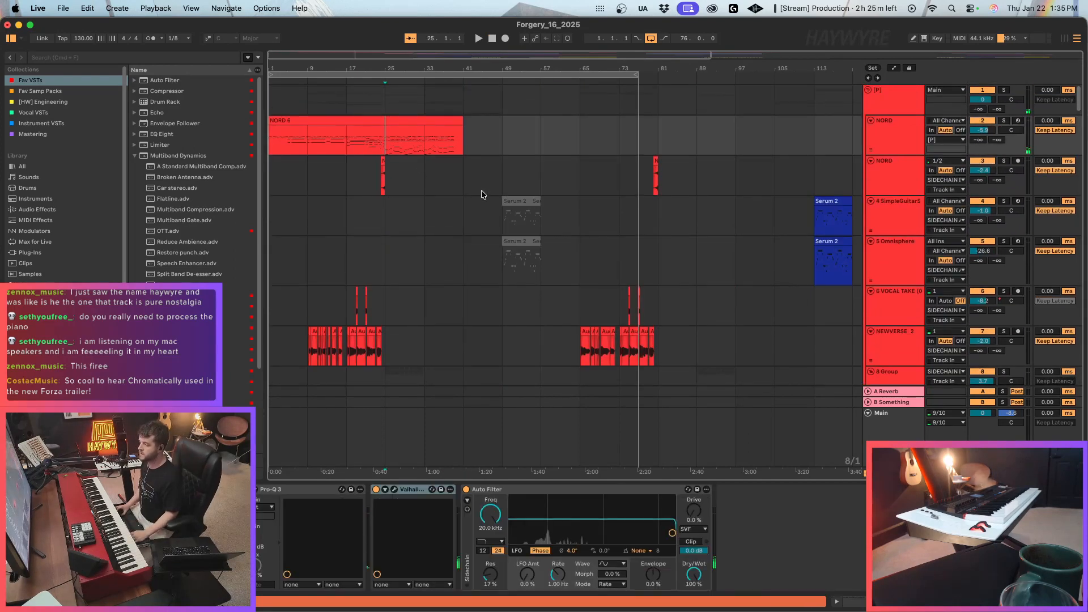
key("super+comma")
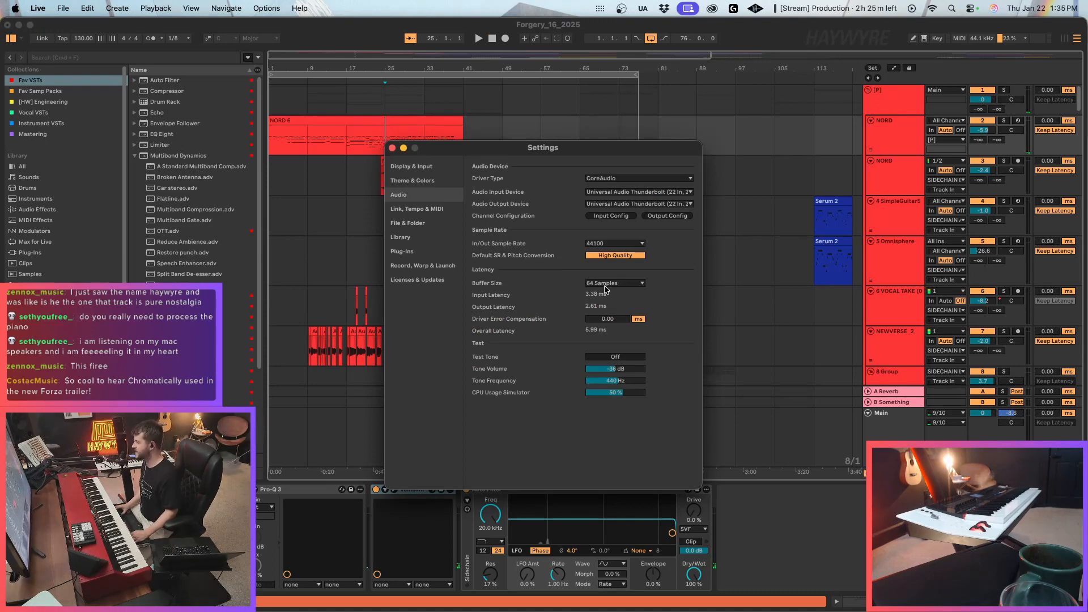
left_click(393, 149)
left_click(390, 121)
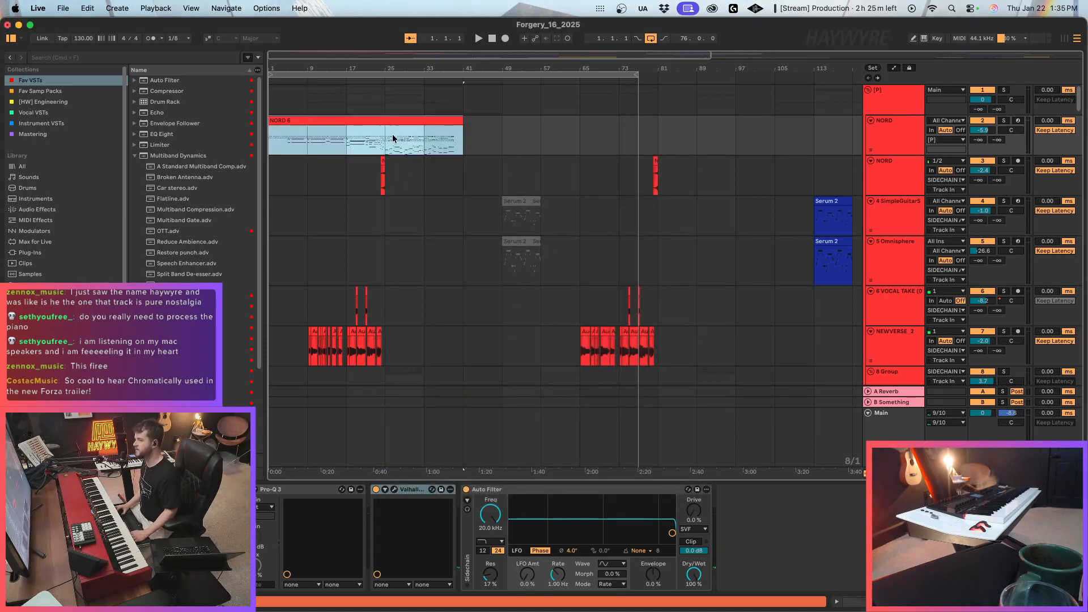
left_click(395, 146)
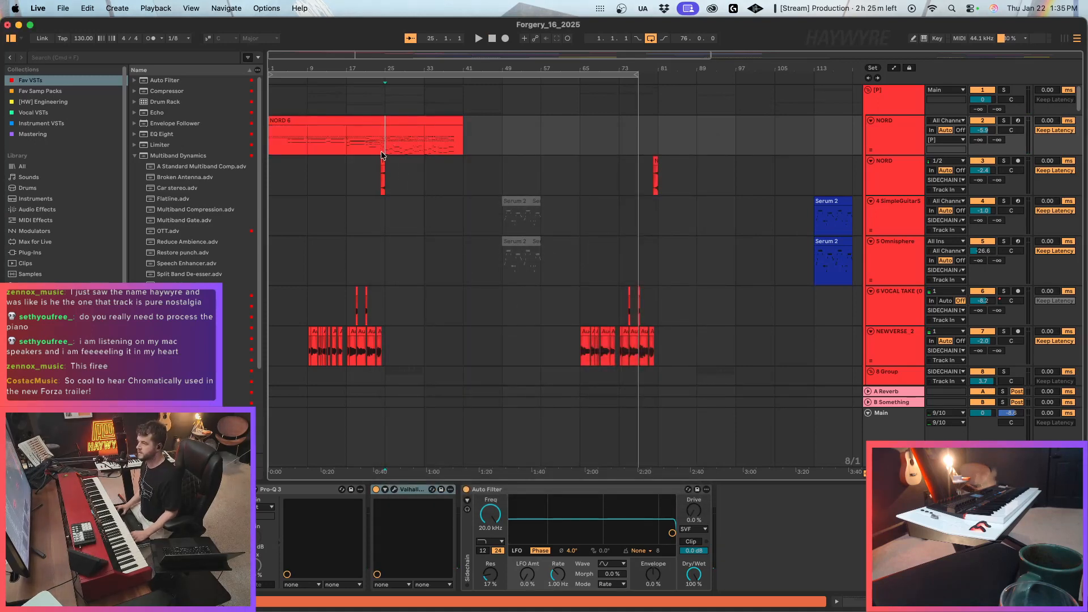
left_click(378, 189)
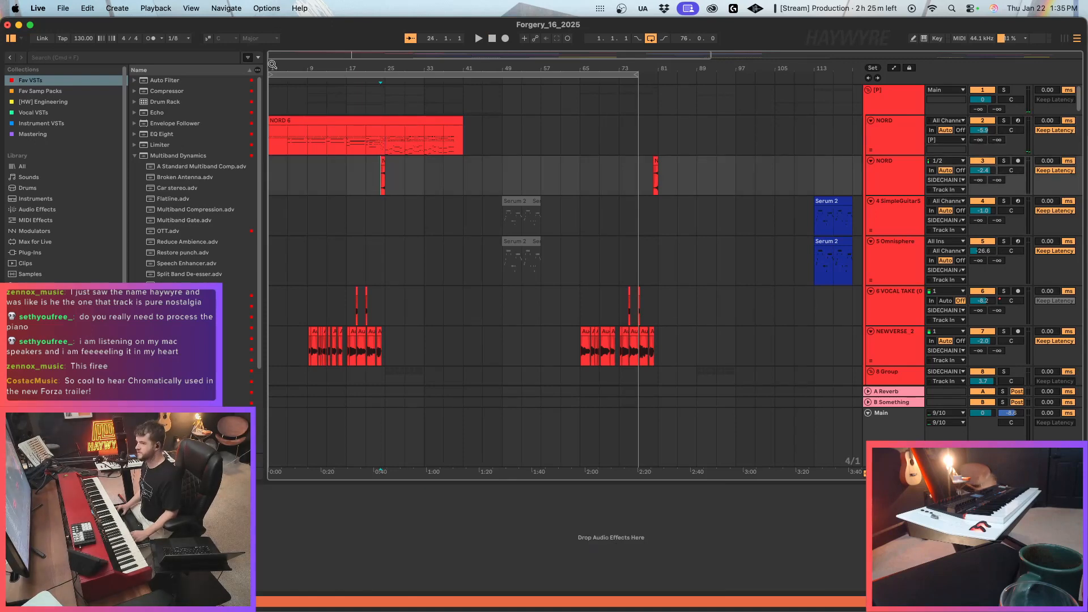
Look over the vocal and percussion tracks, and play back the arrangement from bar 29 towards the post-chorus.
left_click_drag(275, 64, 275, 63)
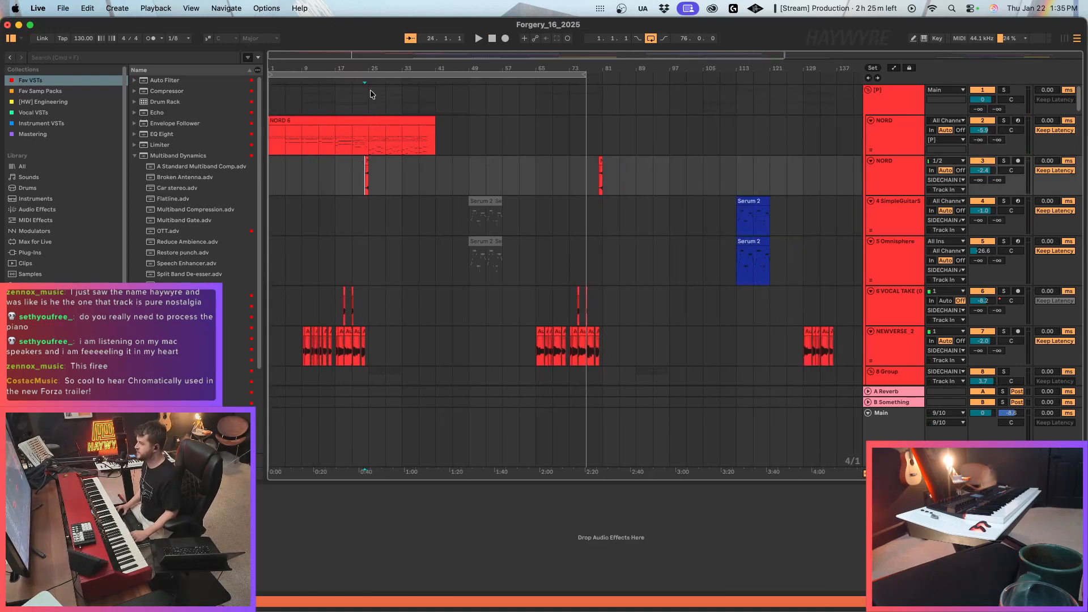
scroll(563, 229, "down", 15)
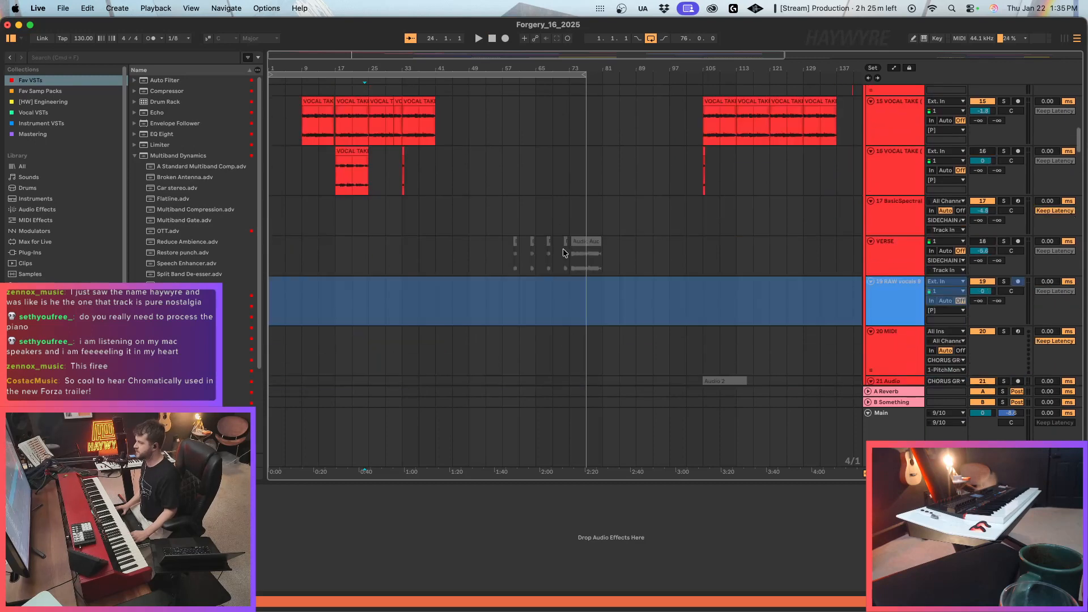
scroll(563, 249, "down", 12)
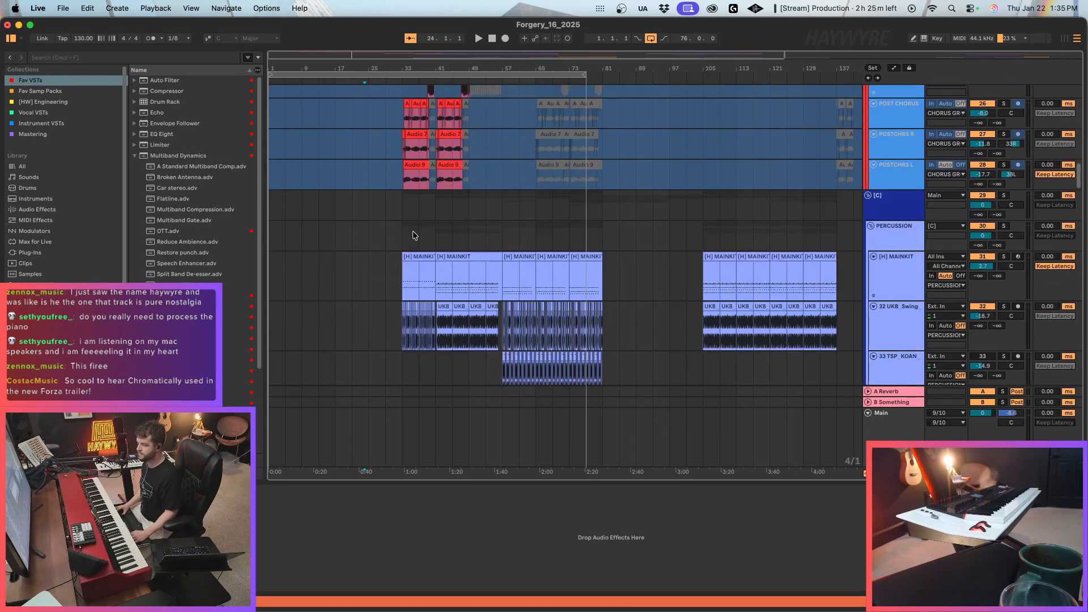
scroll(413, 233, "down", 3)
left_click(393, 210)
left_click_drag(273, 51, 273, 53)
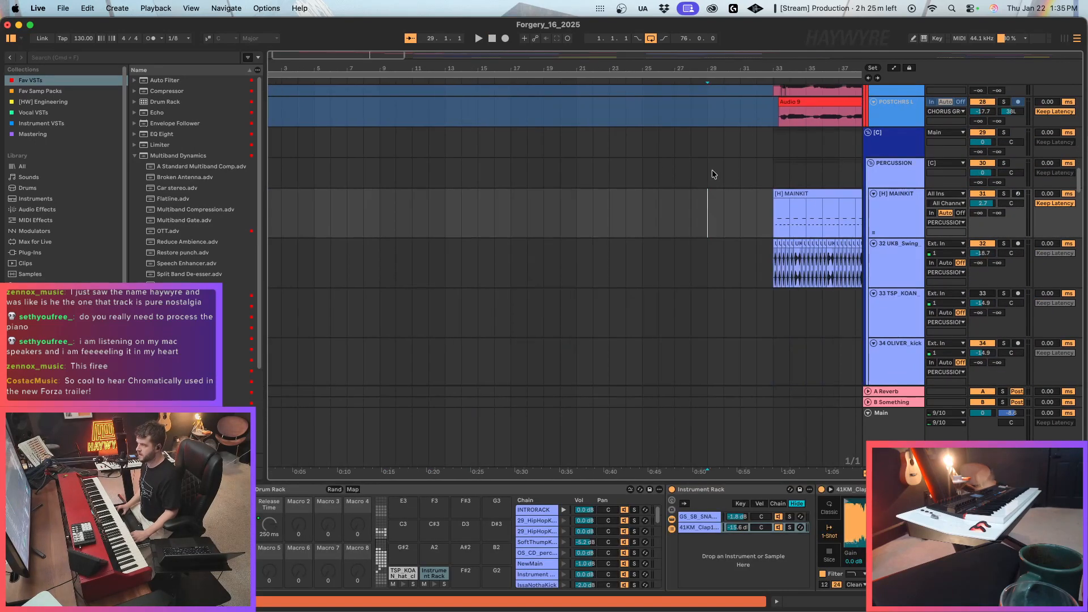
key("space")
scroll(1081, 177, "up", 3)
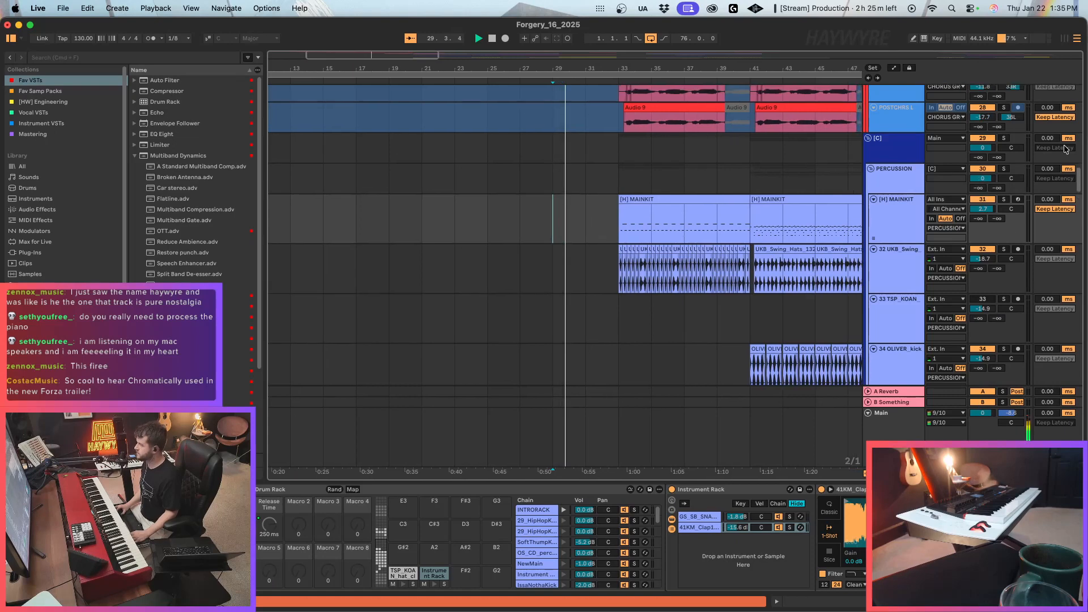
scroll(1081, 177, "up", 15)
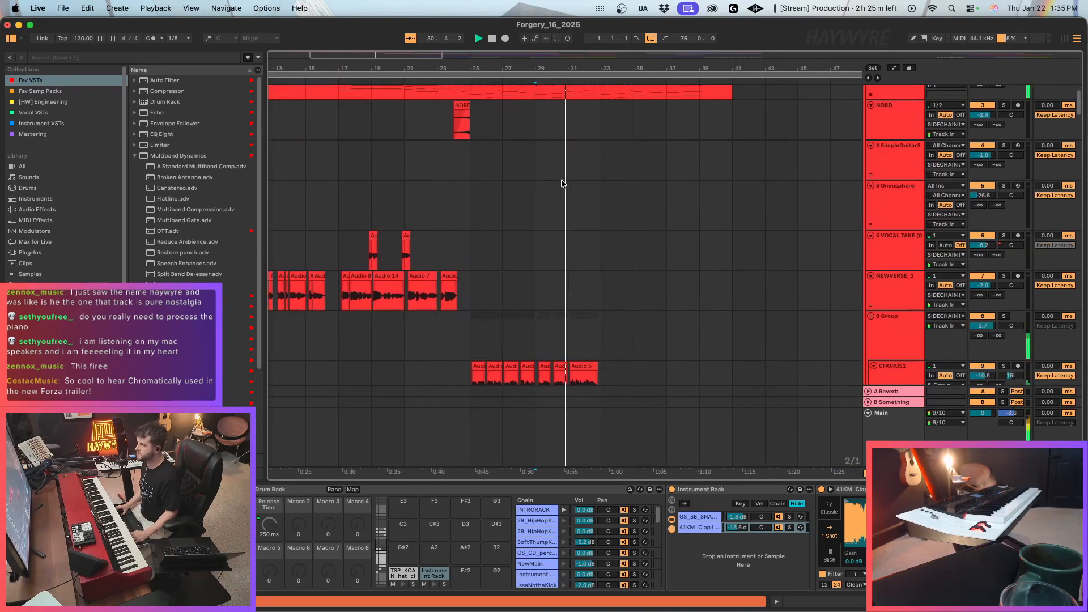
key("space")
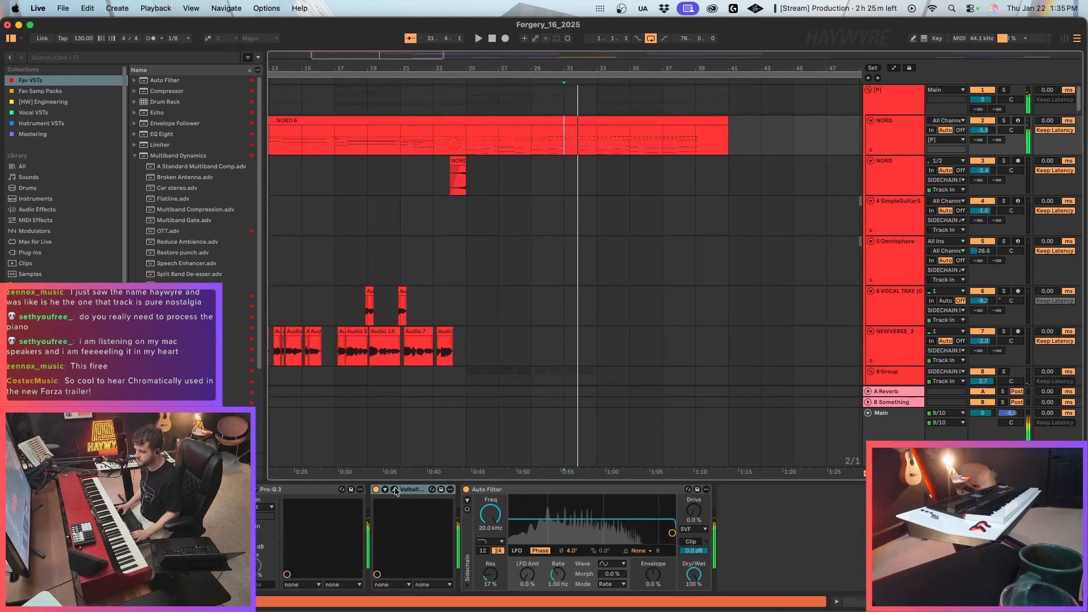
In the ValhallaVintageVerb on the NORD 6 piano track, set the mix to 12.7 % and the predelay to 2.12 ms.
left_click(394, 489)
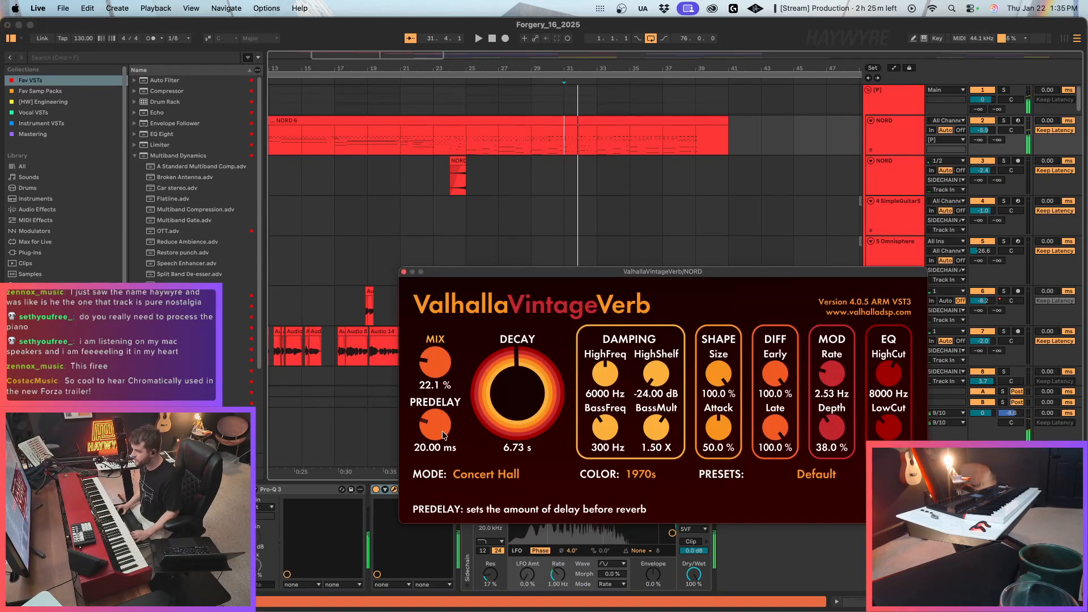
left_click_drag(435, 427, 445, 479)
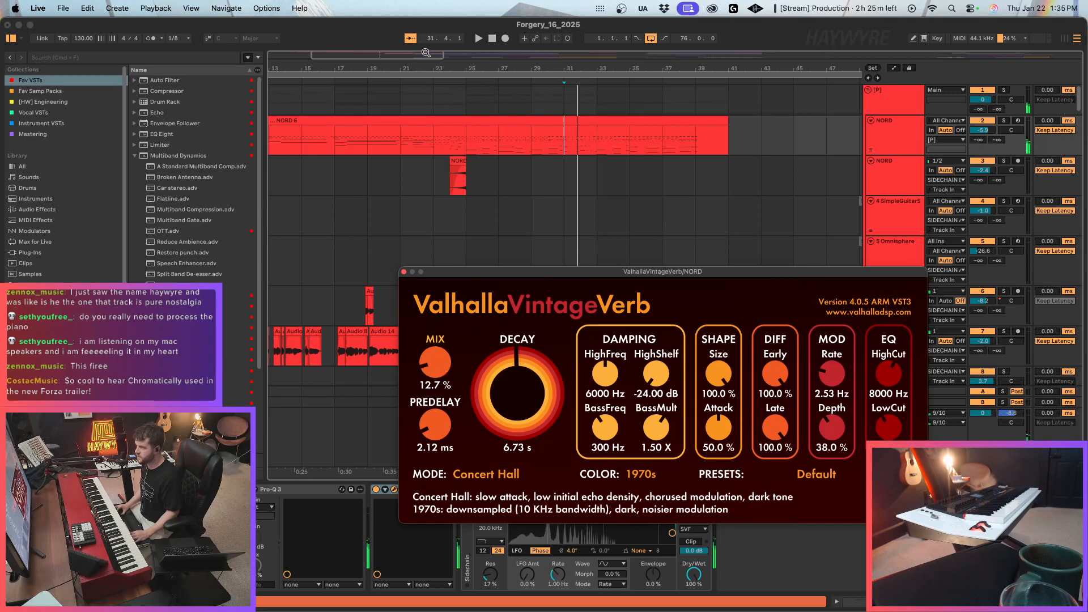
left_click_drag(425, 54, 425, 26)
left_click(404, 273)
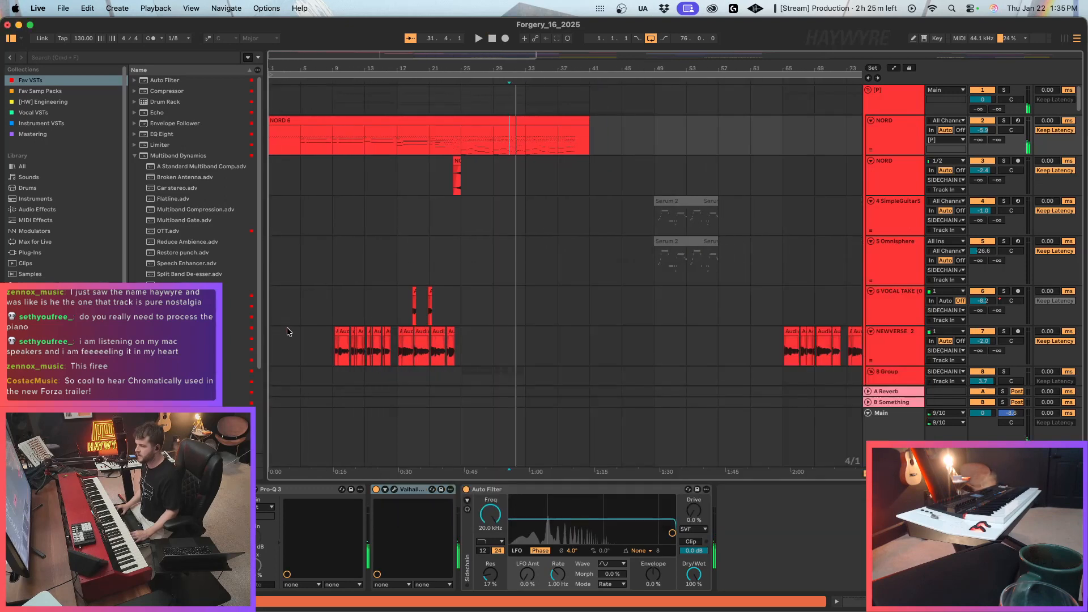
Insert Multiband Dynamics before the reverb on the NORD piano track and set its Above ratios to 1:1.33 for mids and 1:1.21 for lows during playback.
left_click(168, 155)
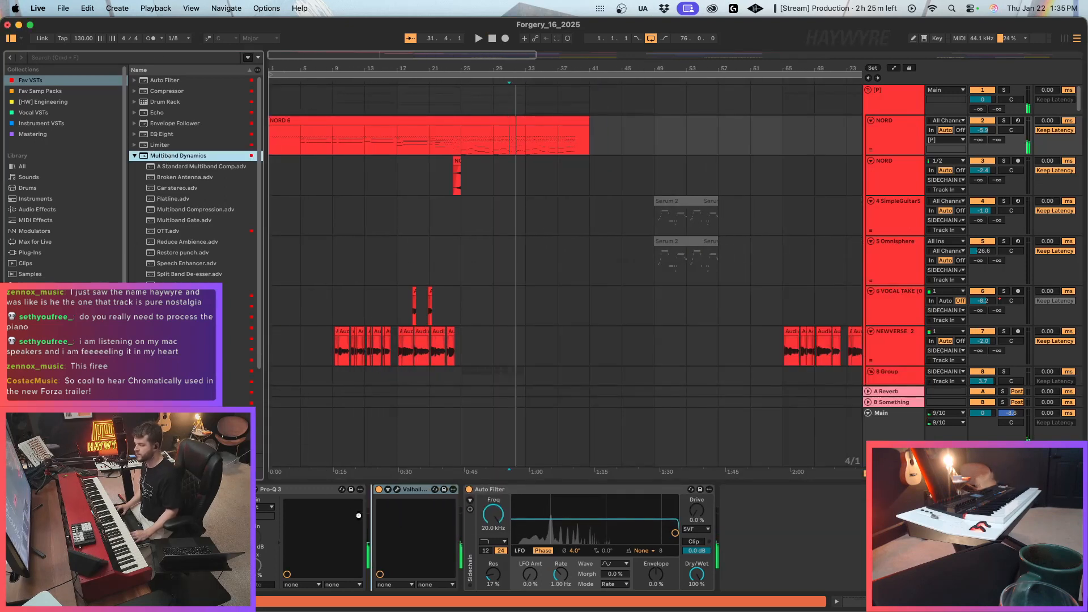
double_click(252, 155)
left_click(305, 141)
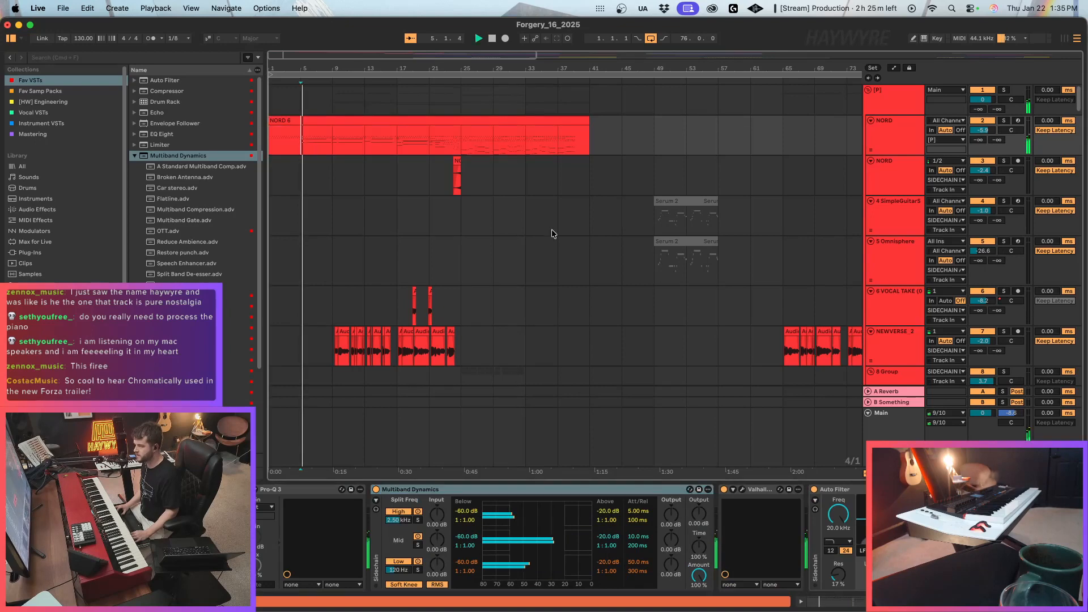
left_click(493, 137)
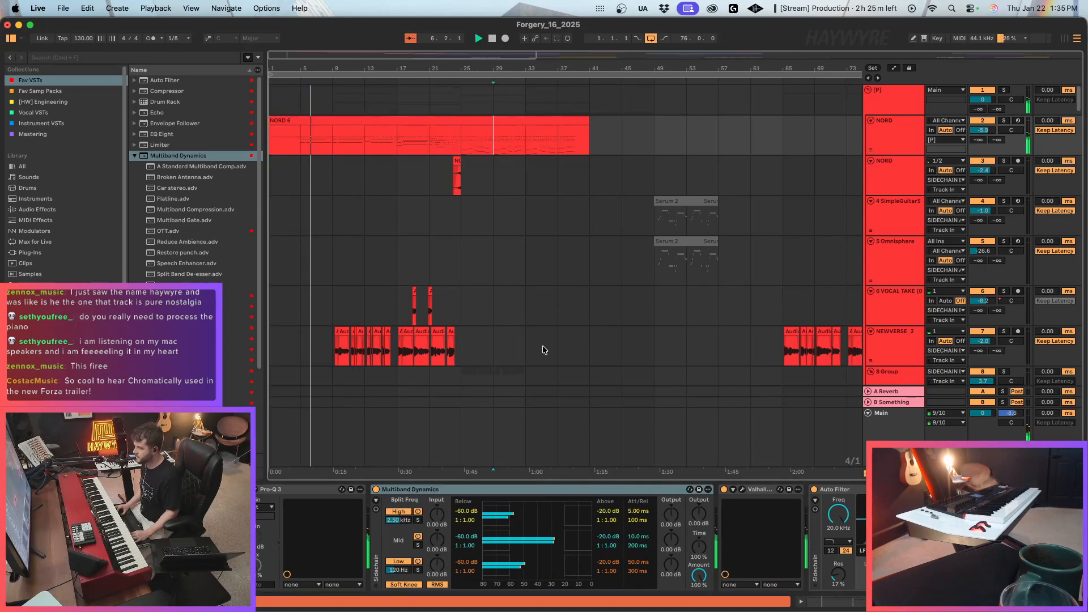
mouse_move(607, 570)
left_mouse_down()
mouse_move(610, 544)
mouse_move(568, 544)
left_mouse_up()
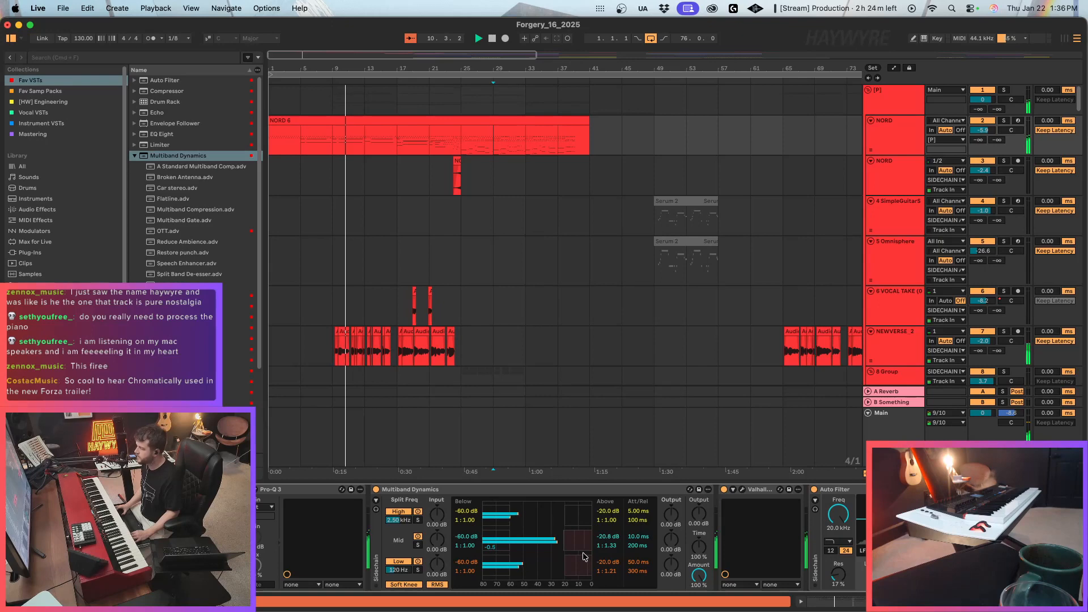
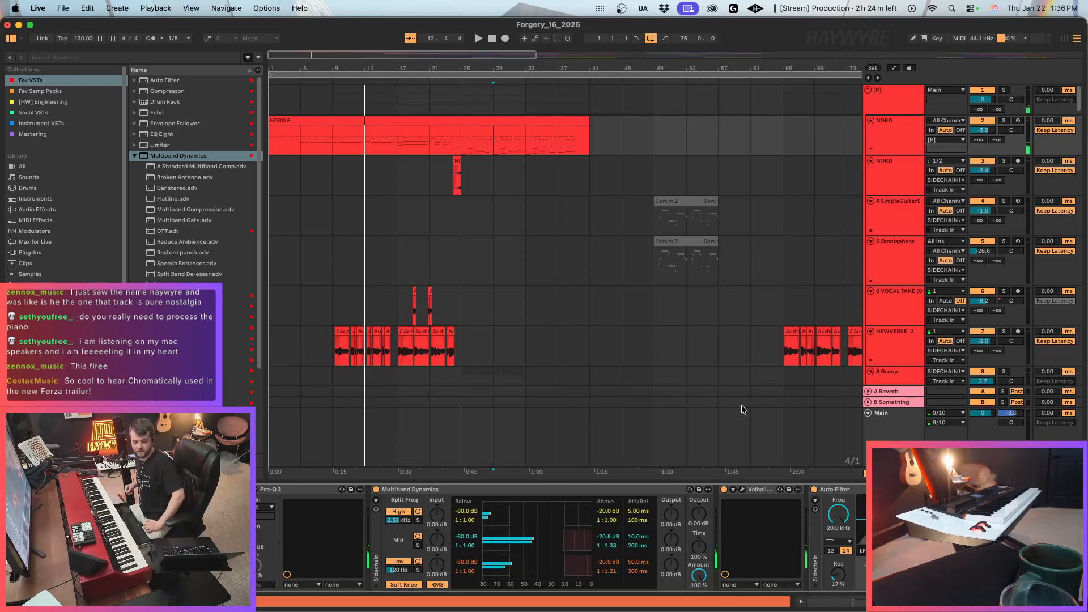
Play back the arrangement from bar 9 and look over the piano, verse and chorus vocal tracks.
left_click(361, 140)
key("space")
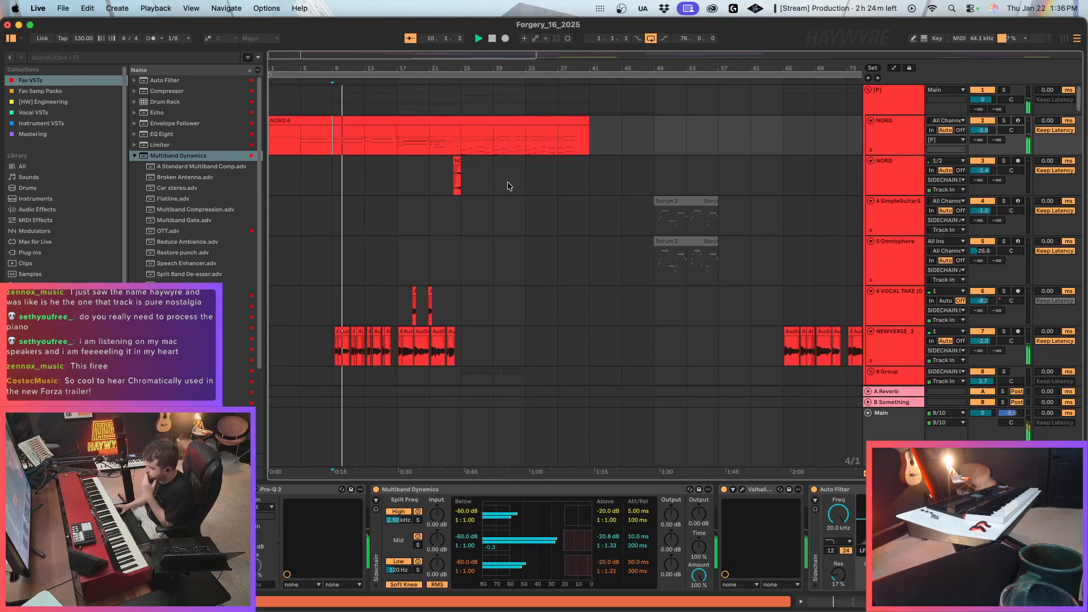
scroll(358, 328, "down", 3)
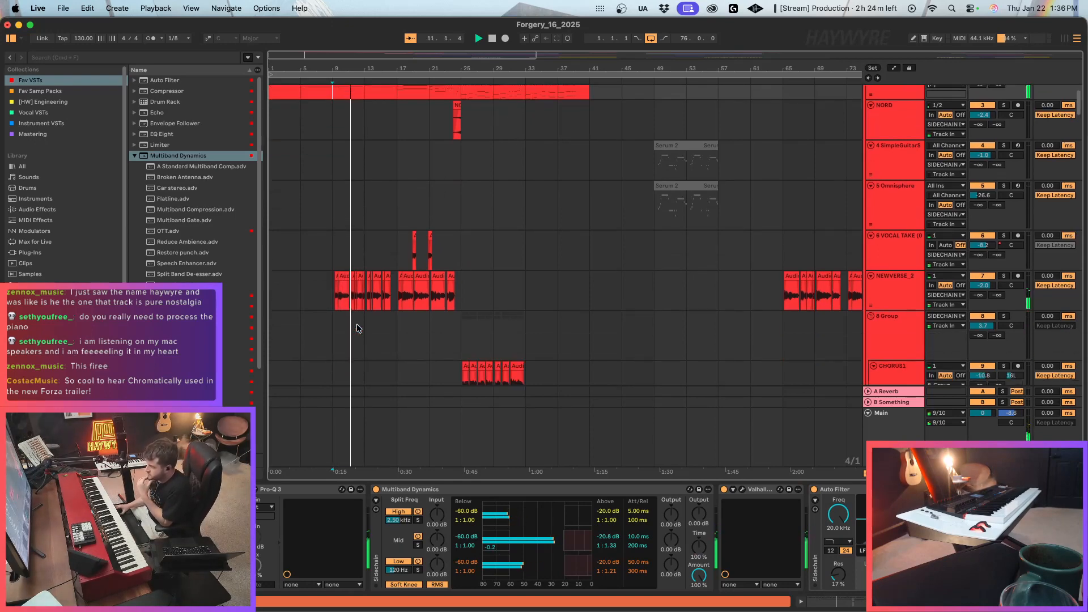
left_click_drag(282, 57, 275, 56)
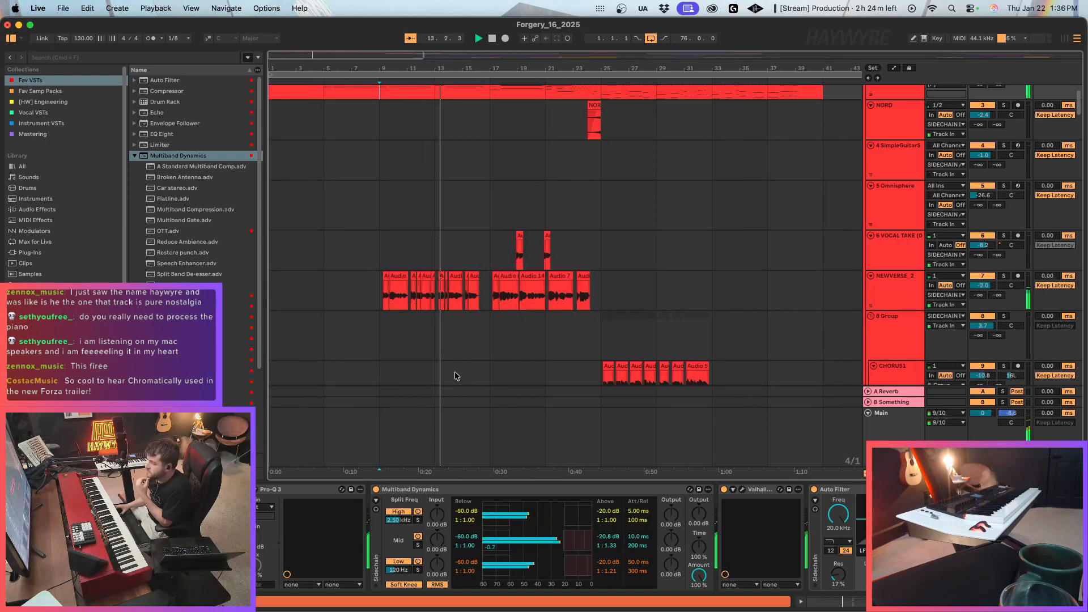
left_click(412, 357)
scroll(413, 358, "down", 5)
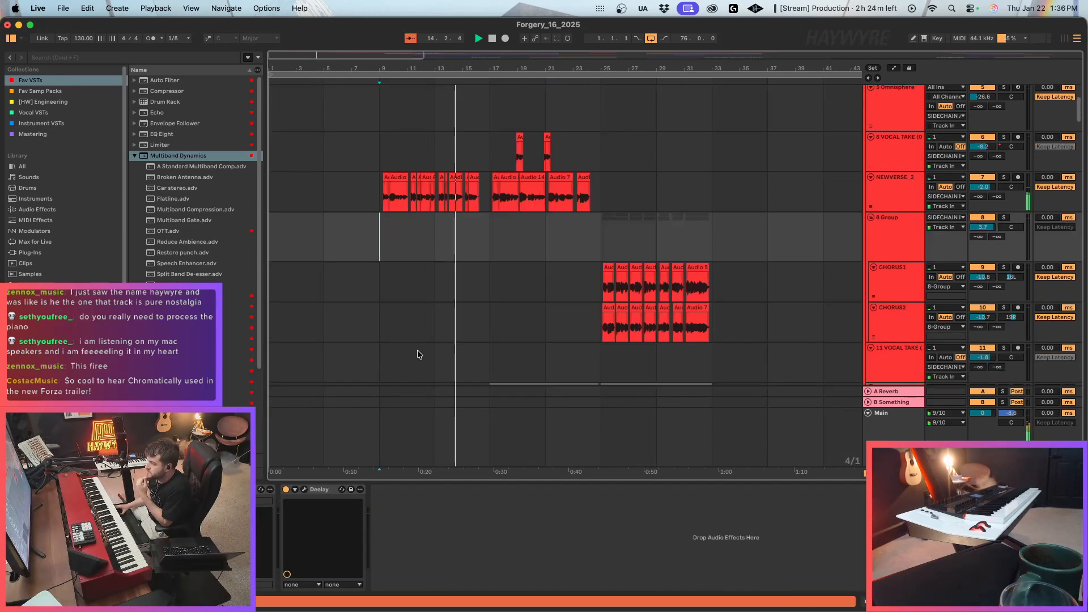
scroll(469, 298, "down", 5)
scroll(503, 296, "down", 10)
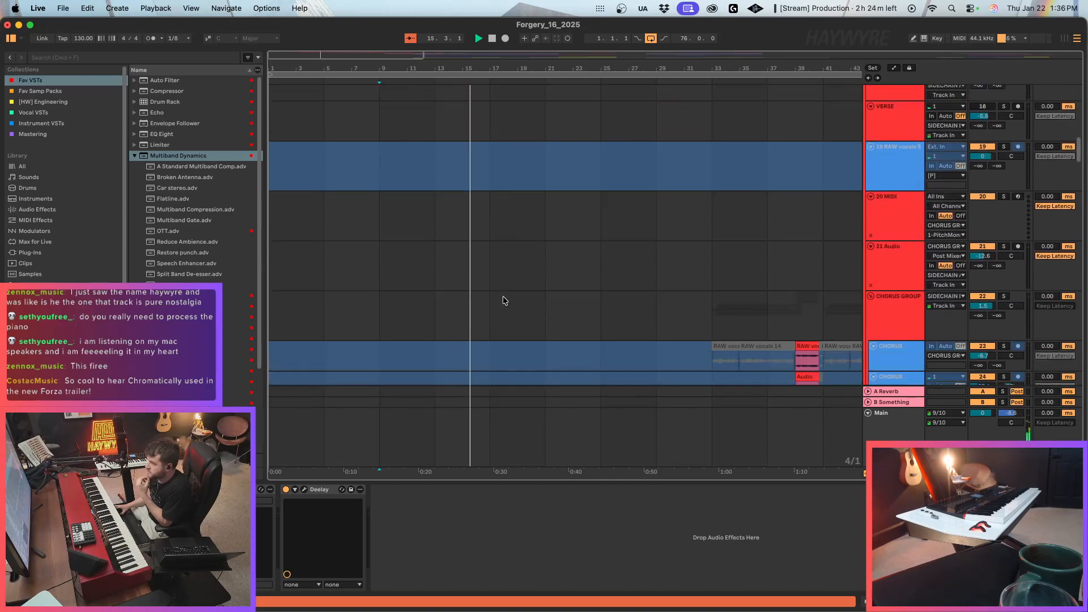
scroll(542, 321, "up", 20)
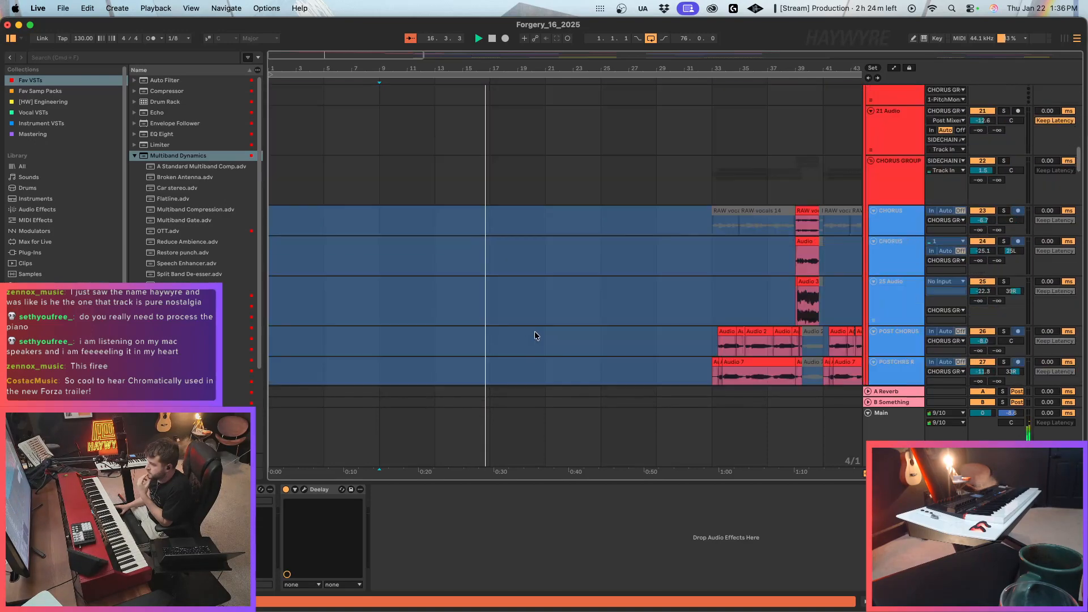
scroll(510, 250, "up", 4)
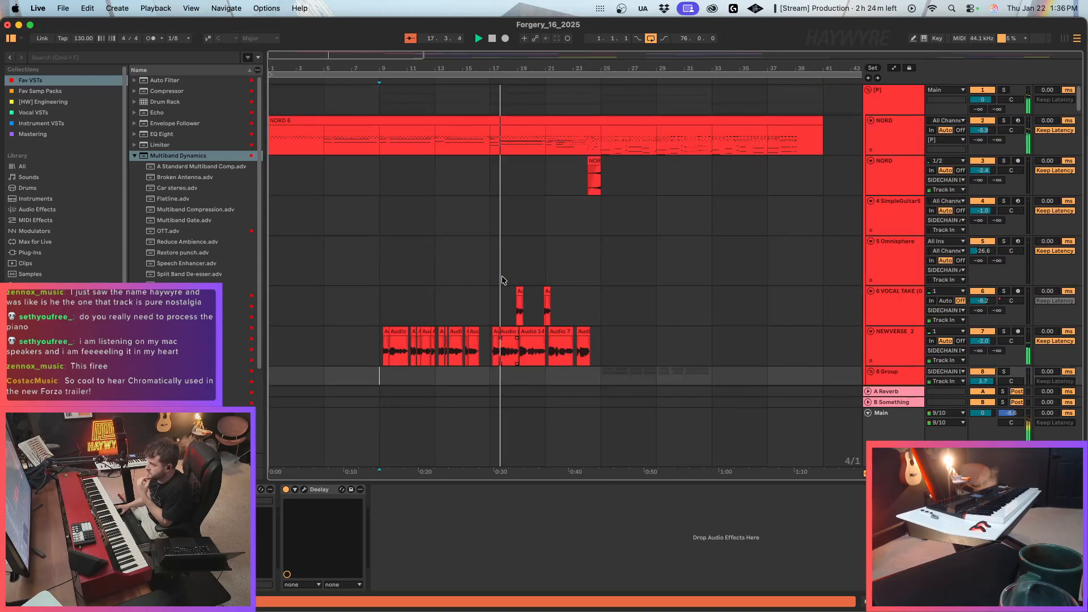
In the NORD 6 piano track's Multiband Dynamics, set the mid band's Above threshold to -24.2 dB during playback.
left_click(490, 135)
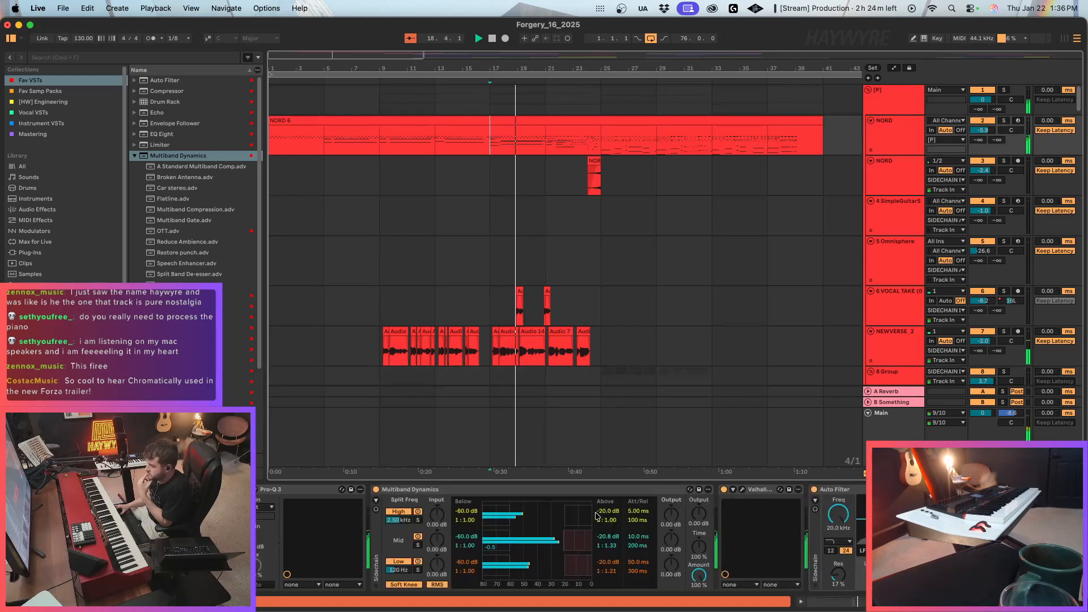
left_click_drag(564, 542, 560, 544)
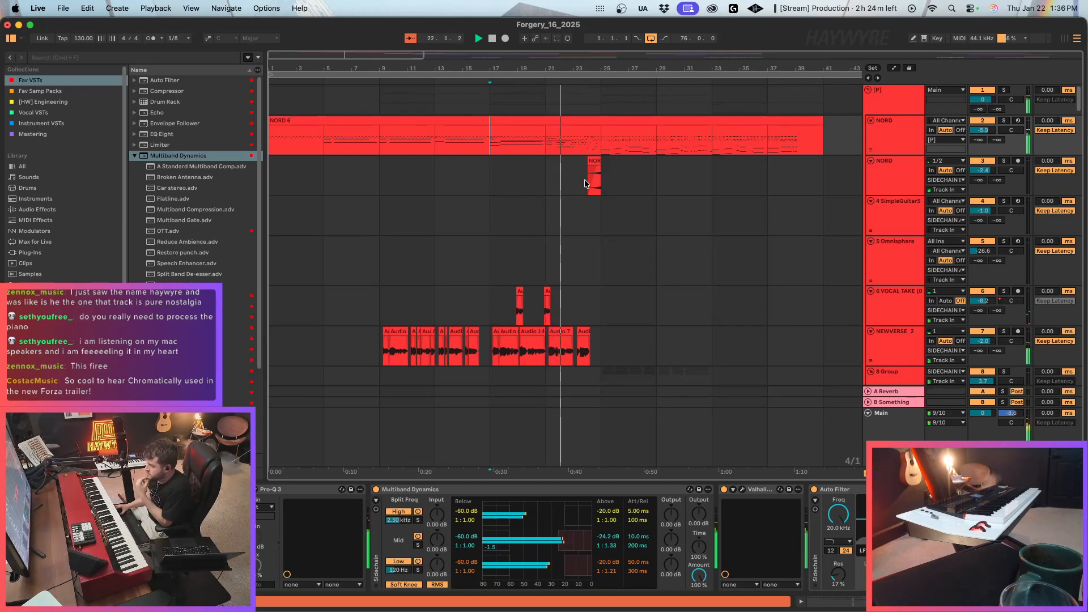
left_click(589, 261)
scroll(597, 306, "down", 4)
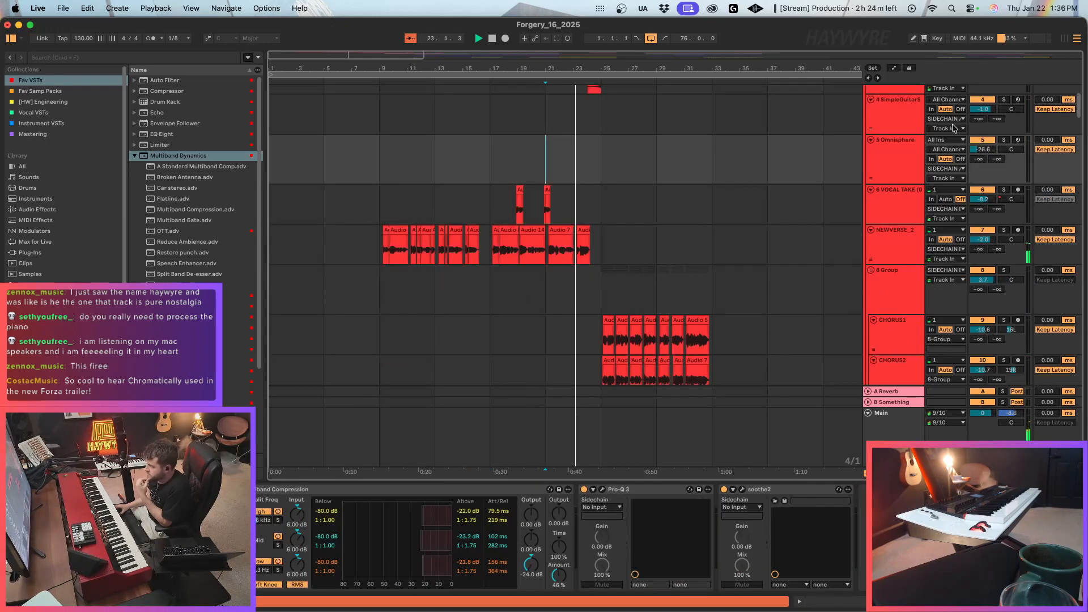
scroll(594, 330, "up", 4)
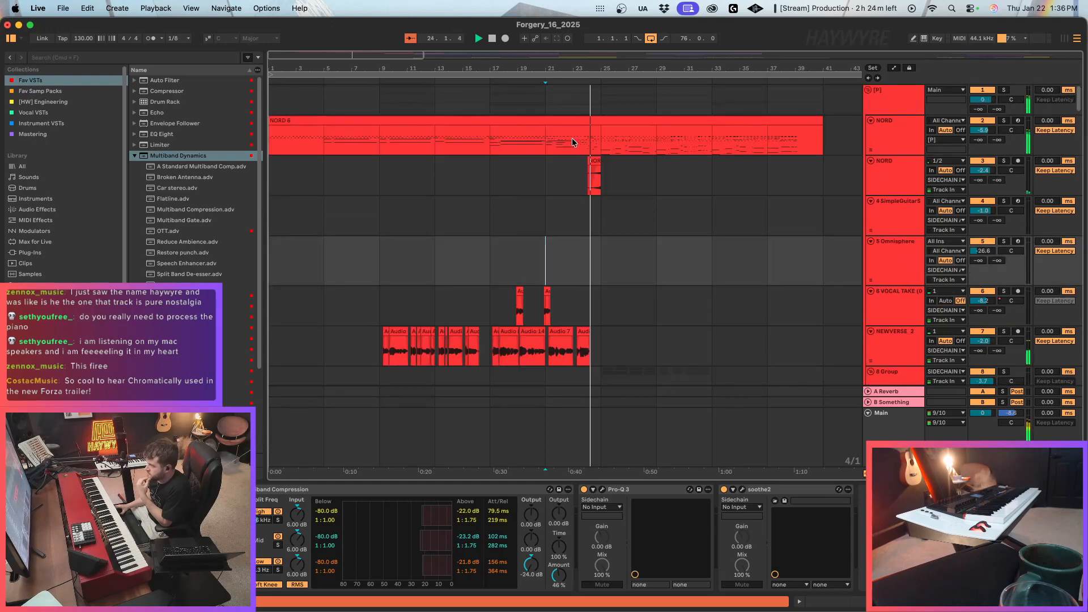
left_click(595, 261)
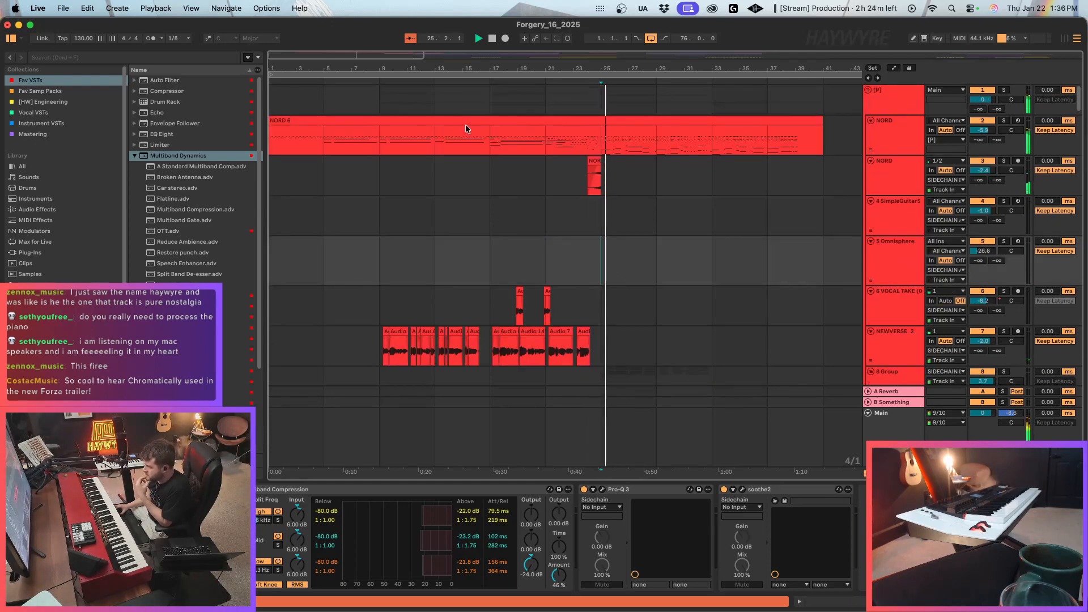
Raise the volume of the group holding the CHORUS1 and CHORUS2 tracks to 4.1 dB during playback.
left_click(599, 136)
scroll(431, 263, "down", 5)
scroll(431, 263, "down", 3)
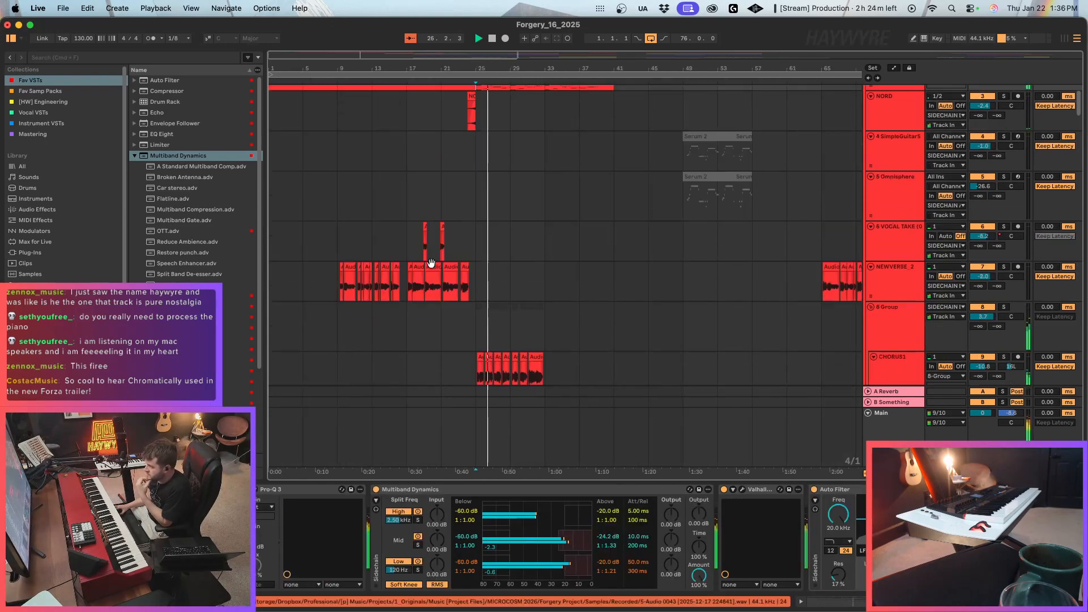
scroll(431, 263, "down", 4)
left_click(911, 233)
left_click(983, 215)
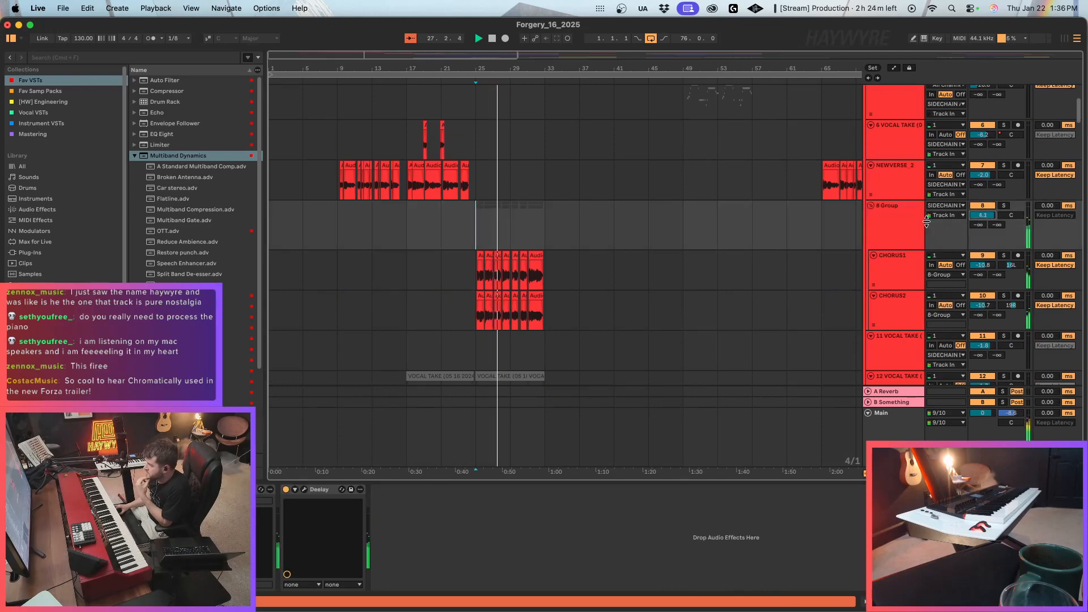
Rename the group holding CHORUS1 and CHORUS2 as PRE-CHORUS and set its volume to 2.4 dB.
left_click(905, 227)
key("super+r")
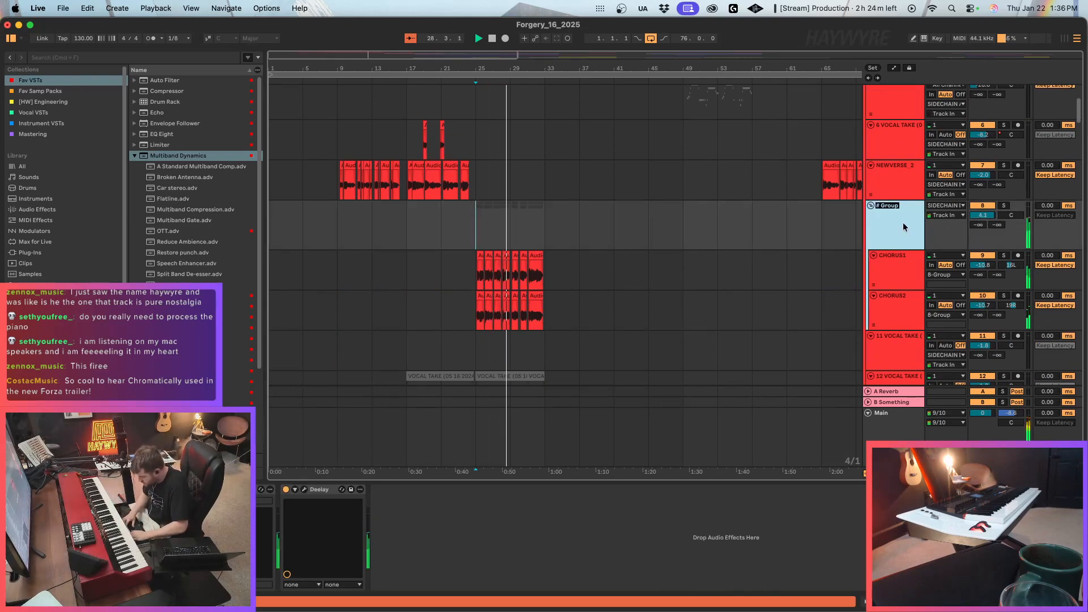
type("PRE-CHORUS")
key("Return")
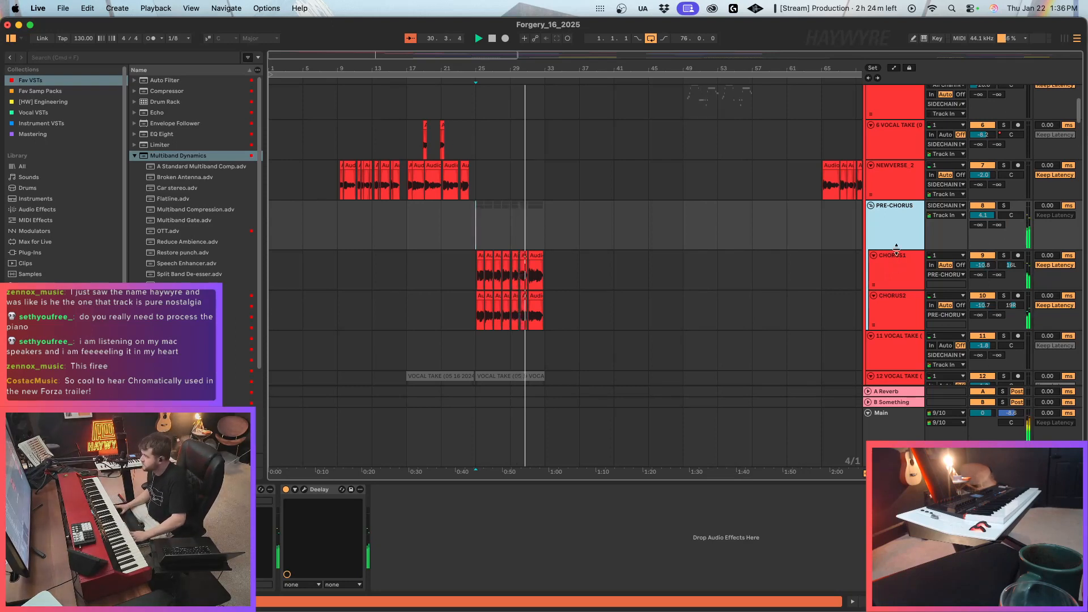
left_click_drag(990, 215, 991, 225)
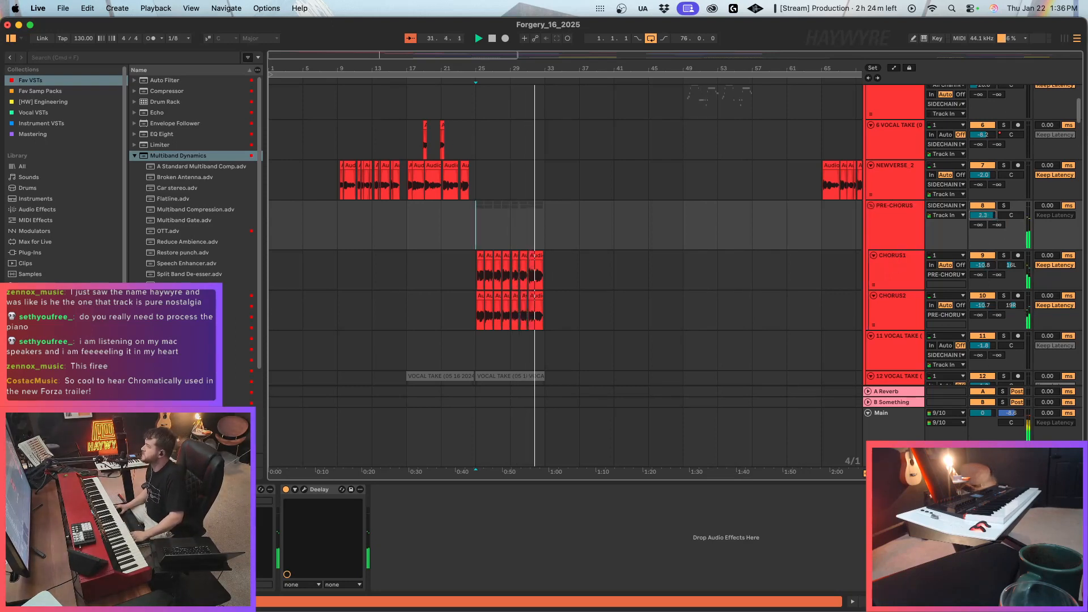
left_click(886, 240)
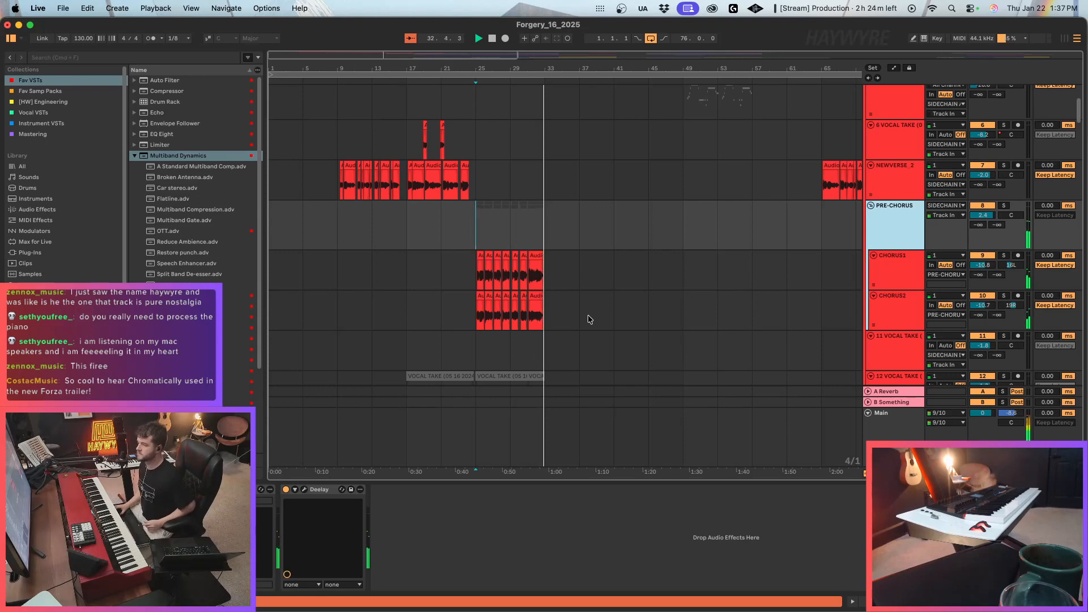
left_click(485, 226)
Set the loop to the eight bars of MAINKIT and UKB_Swing percussion from bar 33, and place the playback start there on the NORD 6 track.
scroll(485, 227, "down", 5)
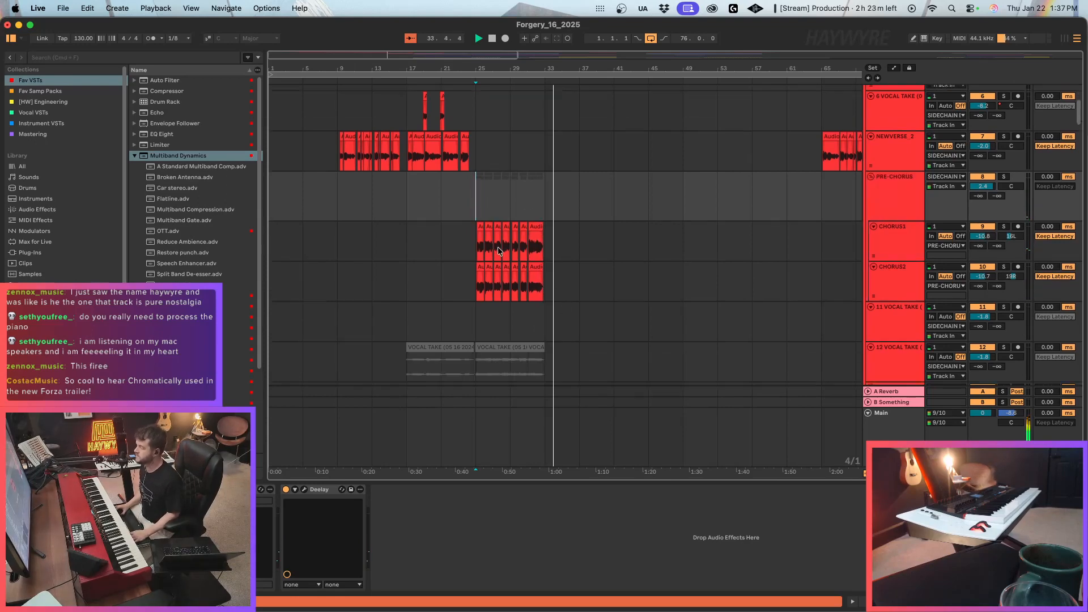
scroll(520, 268, "down", 10)
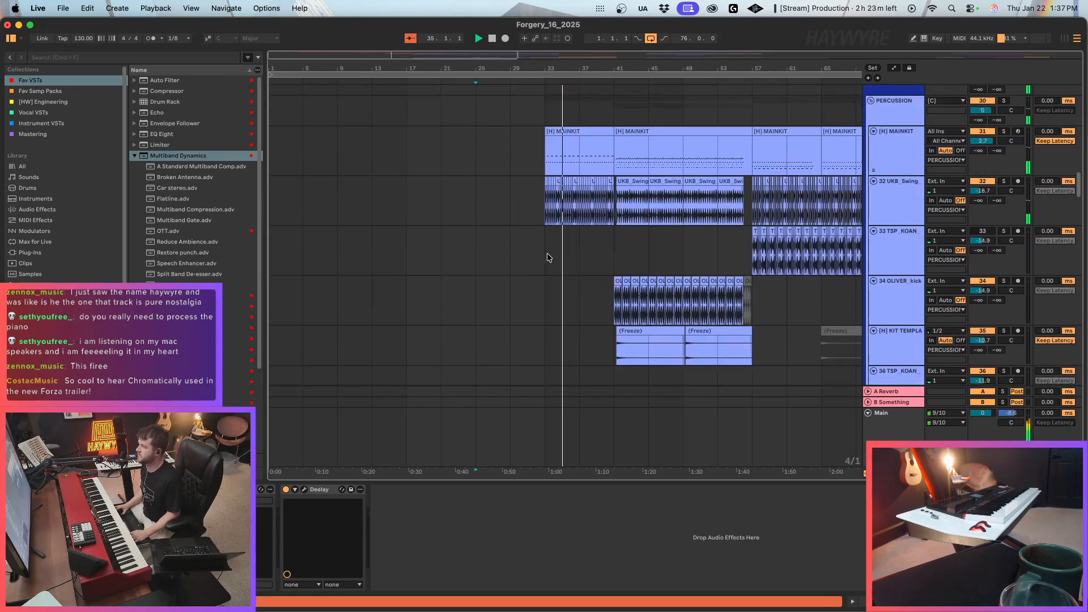
left_click_drag(550, 171, 609, 179)
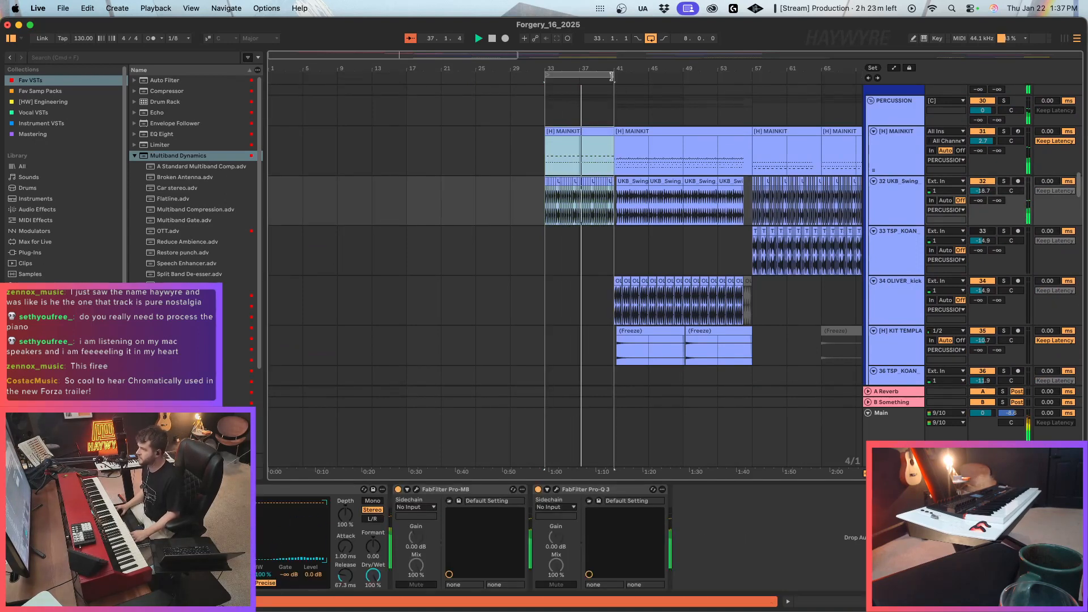
scroll(669, 299, "down", 8)
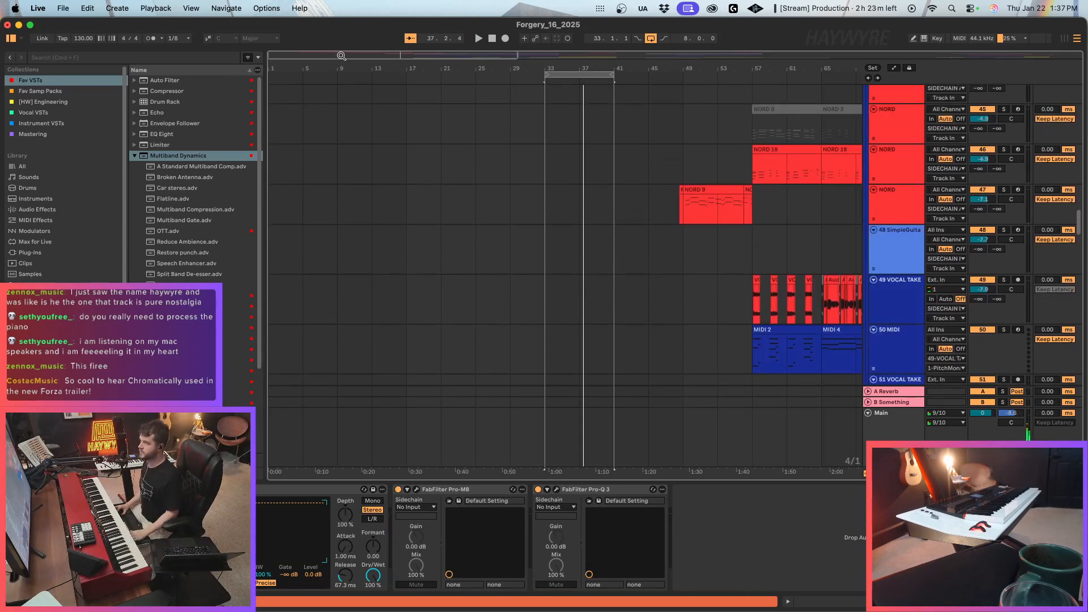
left_click_drag(341, 56, 369, 55)
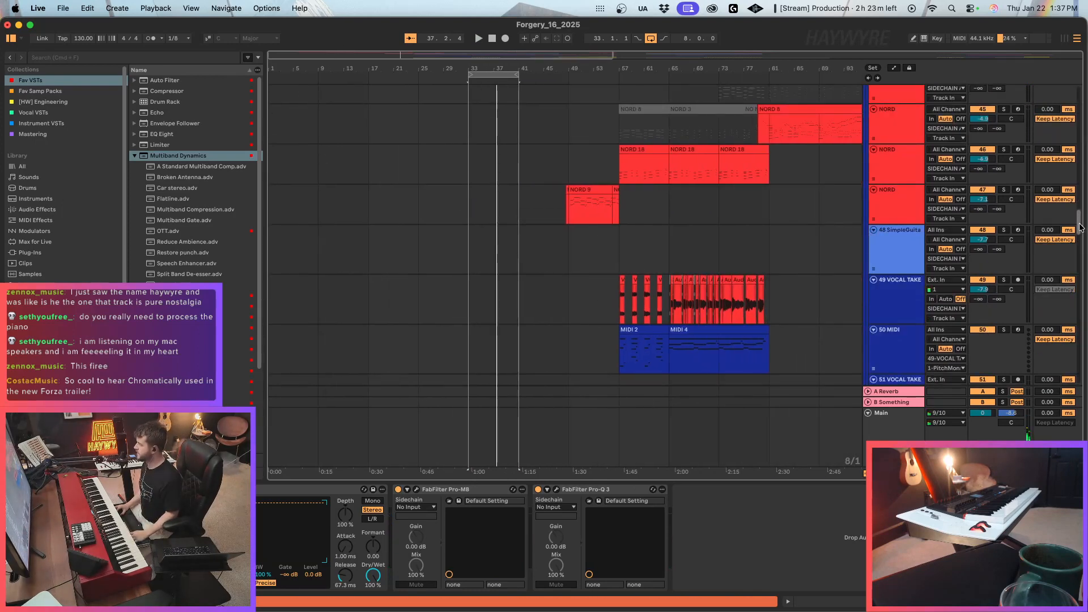
left_click_drag(1080, 227, 1080, 91)
left_click(469, 178)
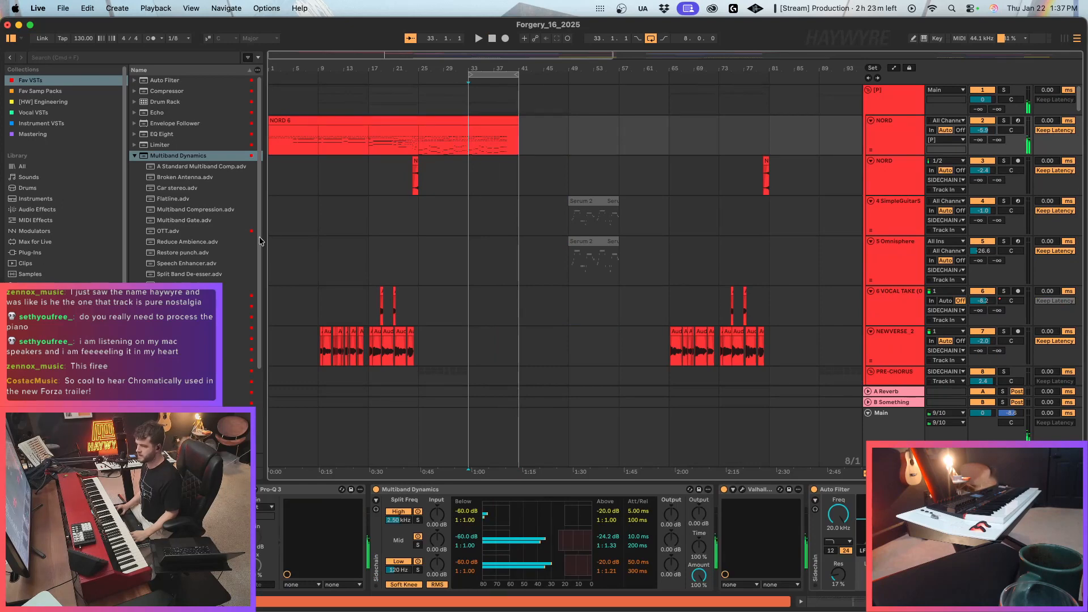
Insert FabFilter Pro-Q 3 right after Multiband Dynamics on the NORD 6 track and cut about 2.25 dB near 118 Hz during playback.
left_click_drag(170, 415, 708, 509)
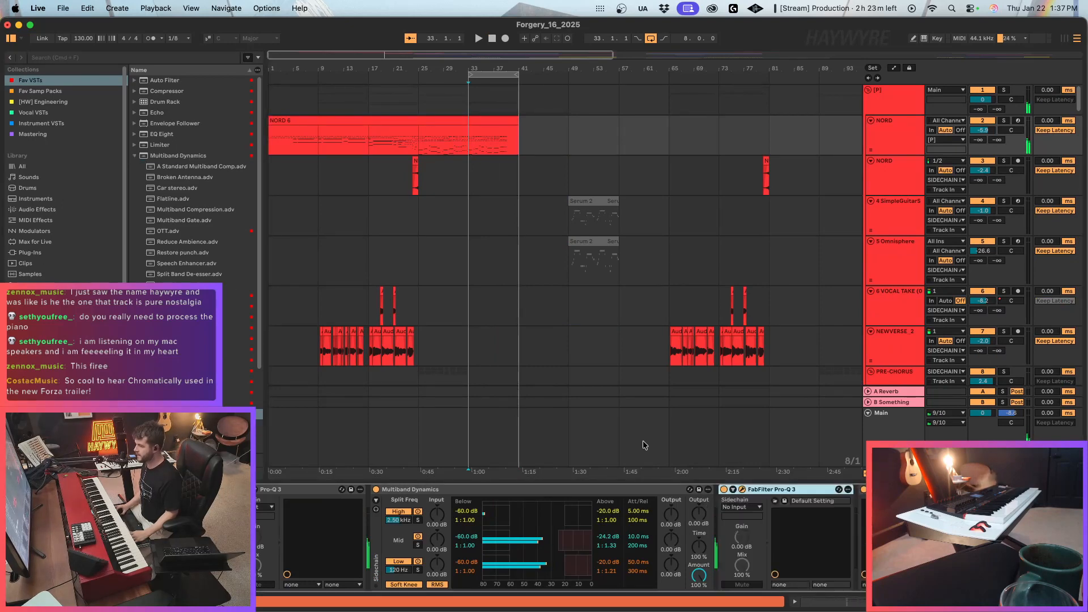
left_click(742, 490)
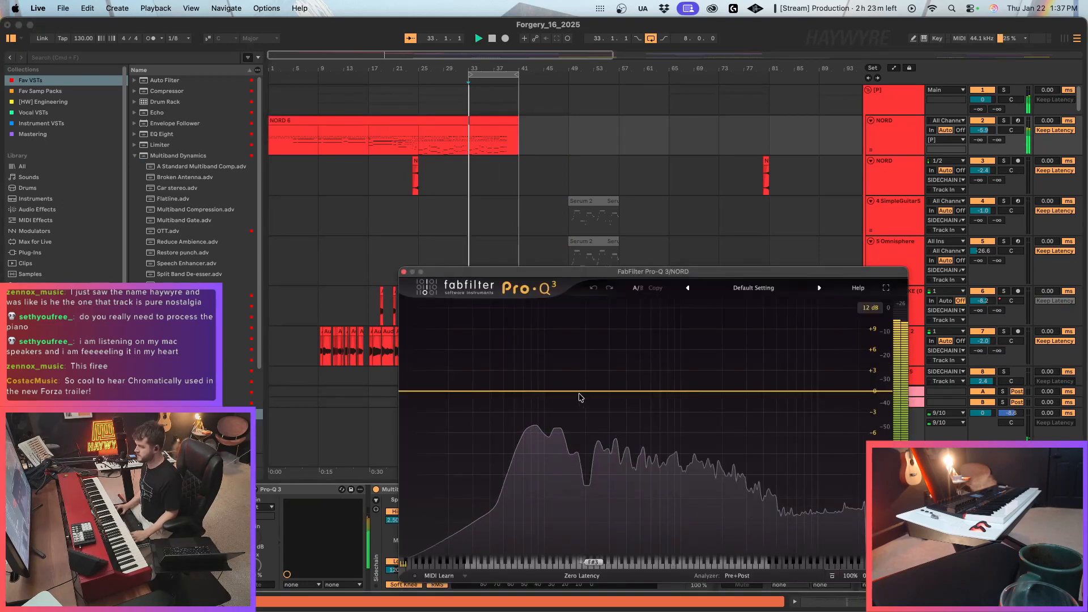
key("space")
left_click_drag(569, 392, 554, 407)
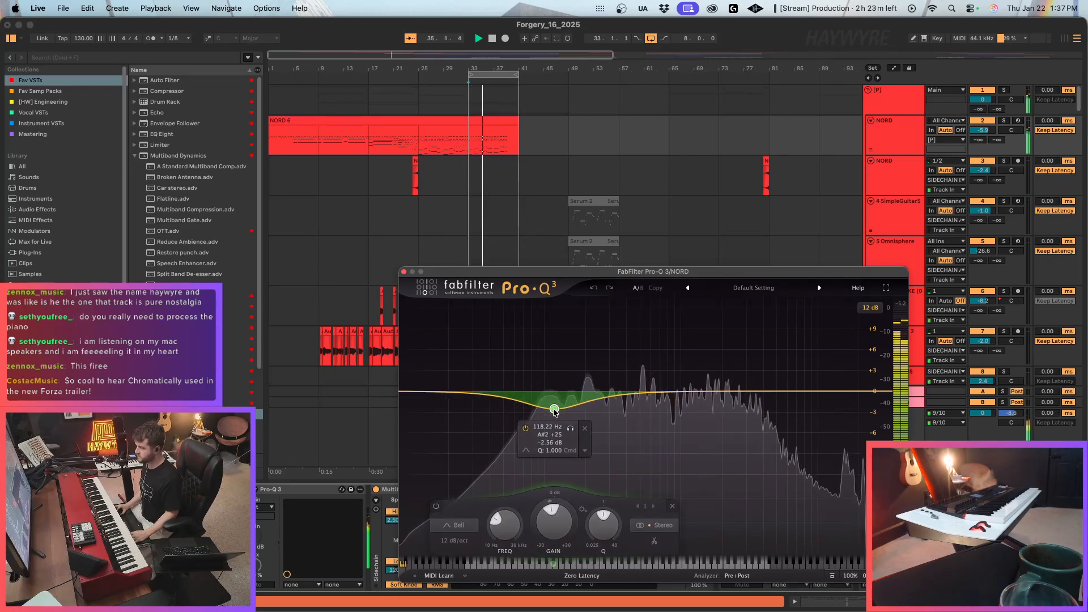
In the Pro-Q 3, add a dynamic bell cut near 2.1 kHz and a 24 dB/oct low cut at about 30 Hz.
left_click(726, 396)
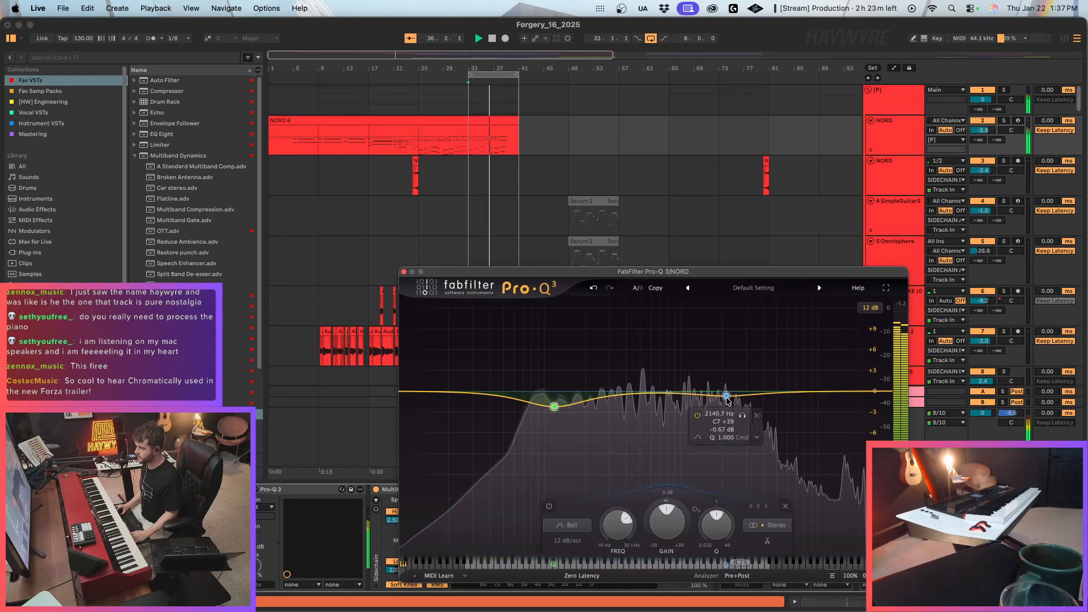
right_click(727, 396)
left_click(760, 439)
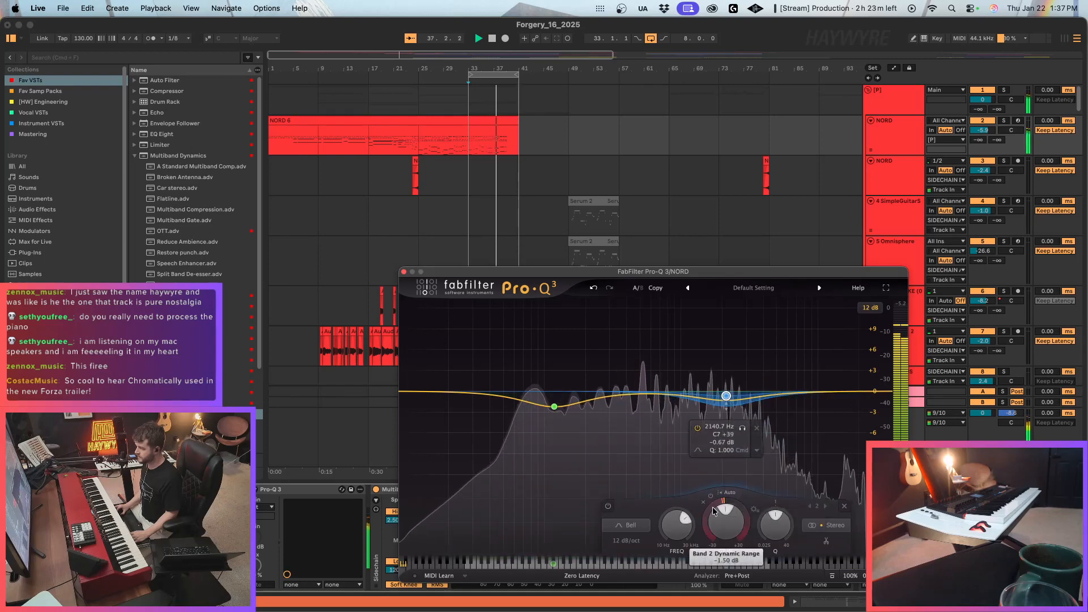
left_click_drag(726, 396, 724, 403)
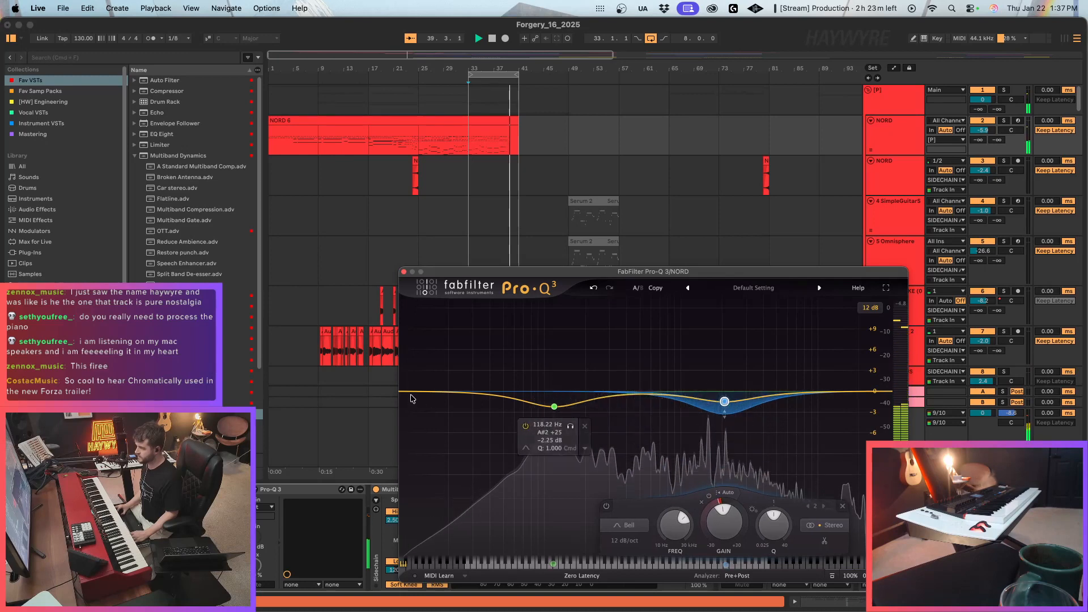
left_click(440, 391)
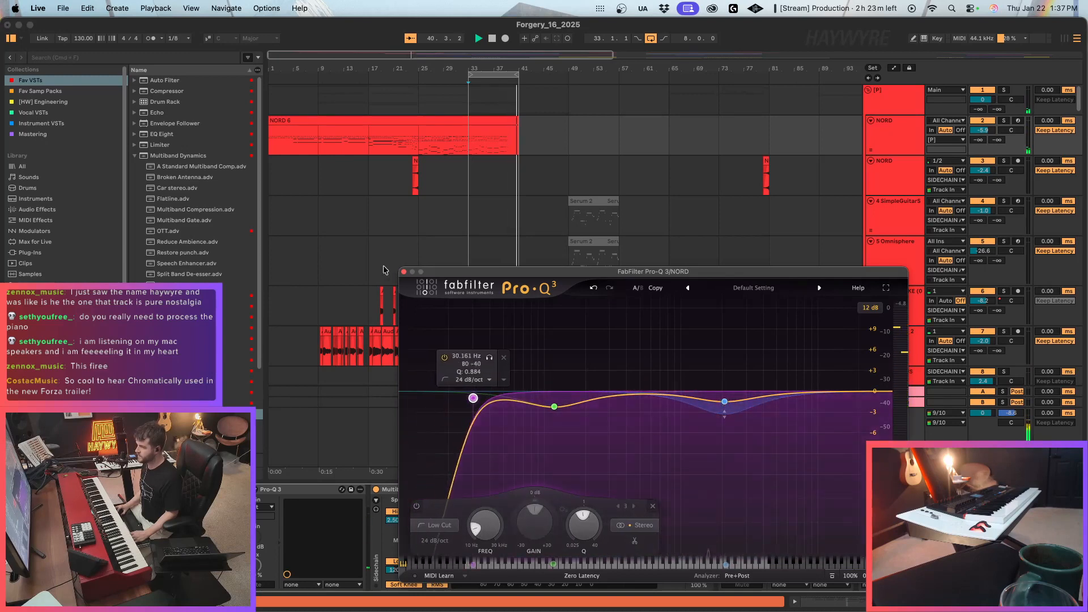
left_click(404, 271)
Look over the vocal tracks and the NORD clips in the INSTRUMENTS group across the whole arrangement.
scroll(459, 300, "down", 1)
scroll(563, 294, "down", 20)
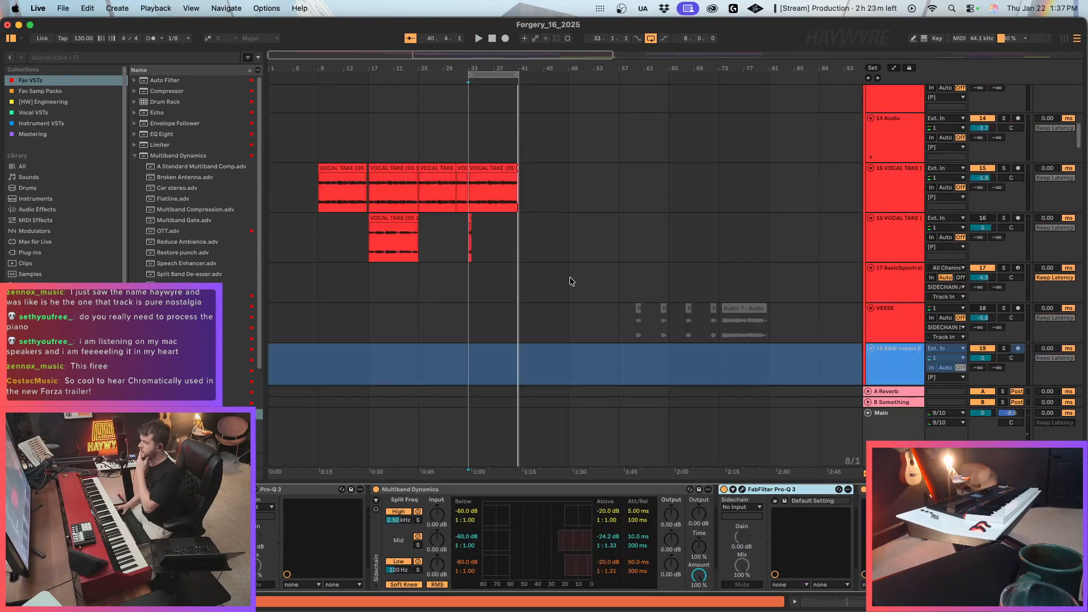
scroll(577, 272, "down", 15)
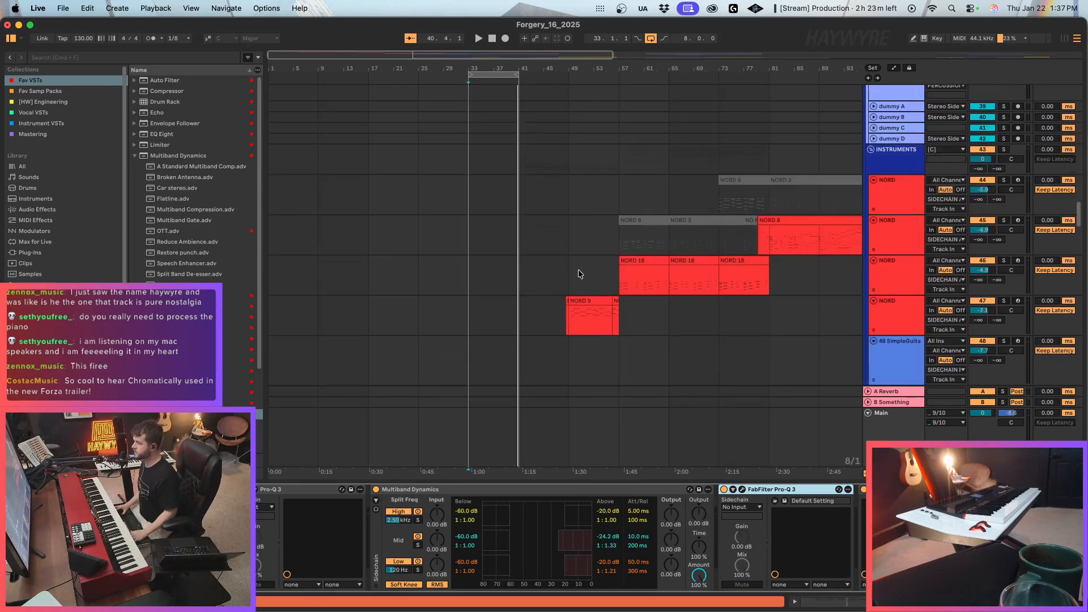
double_click(425, 55)
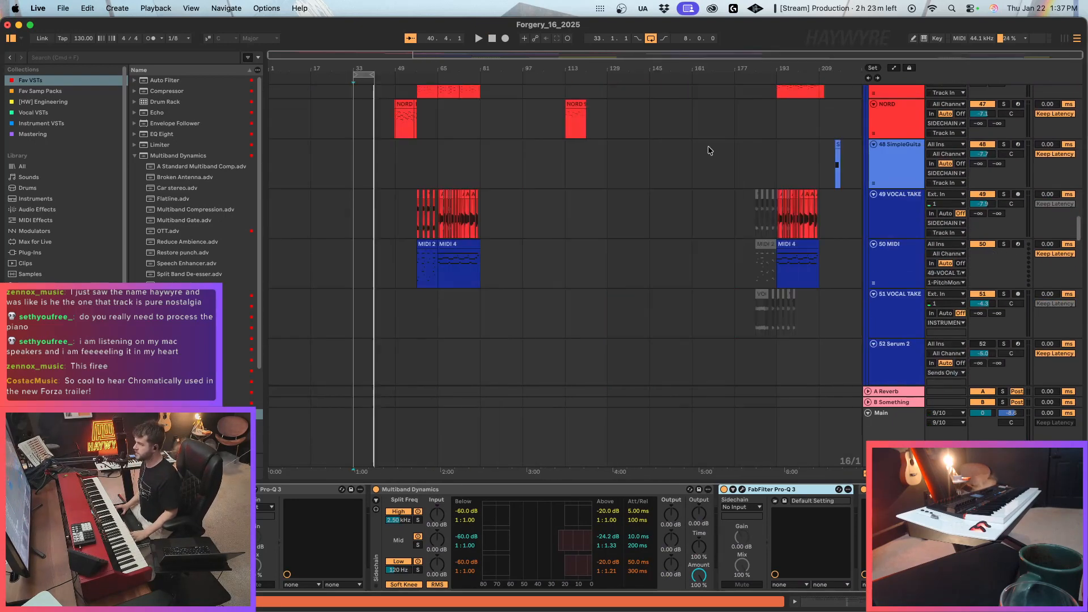
scroll(847, 201, "up", 1)
scroll(842, 205, "up", 5)
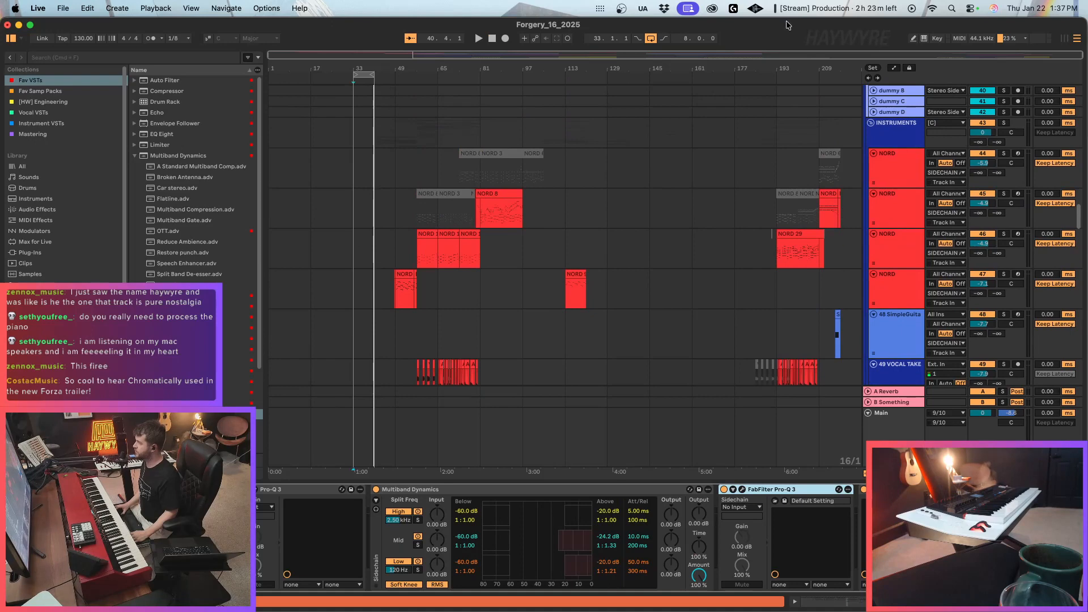
Copy the two-bar SimpleGuitar clip at bar 215 to bar 39 on the same track.
left_click_drag(1071, 56, 1071, 116)
left_click(772, 312)
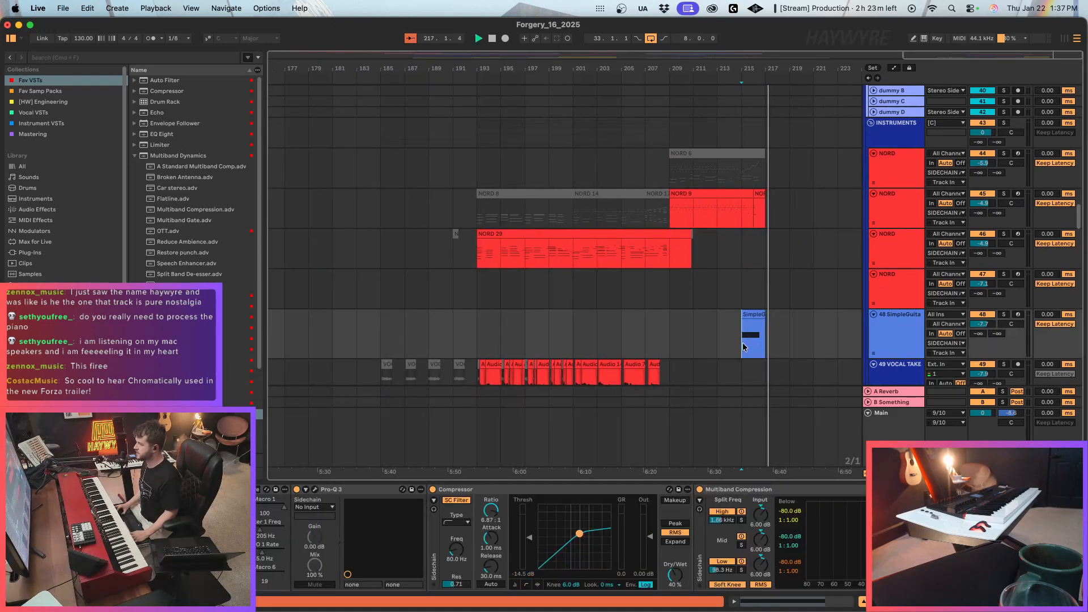
key("space")
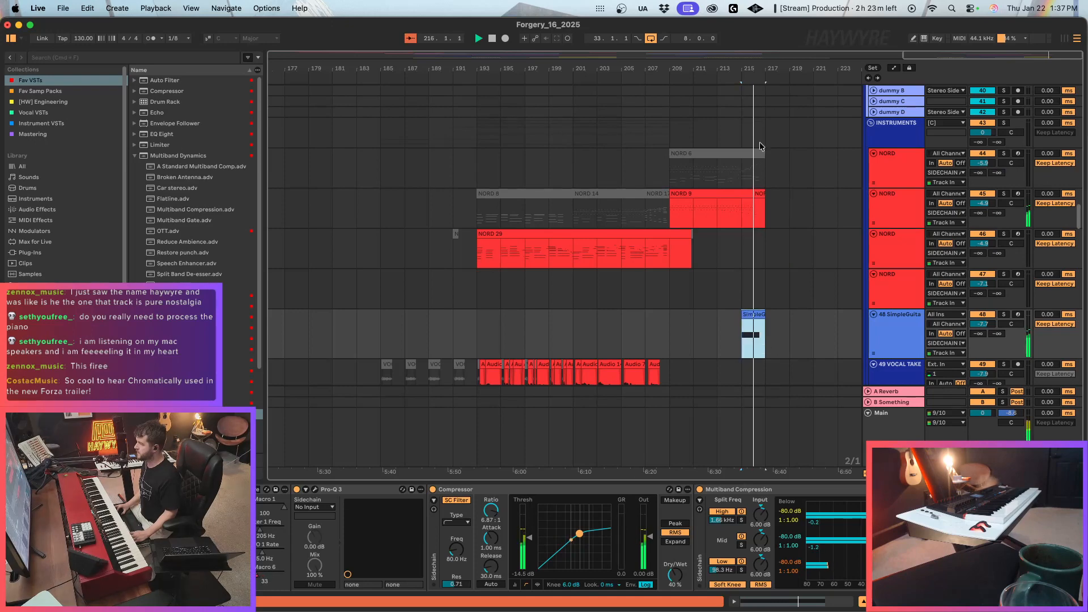
key("w")
left_click(385, 326)
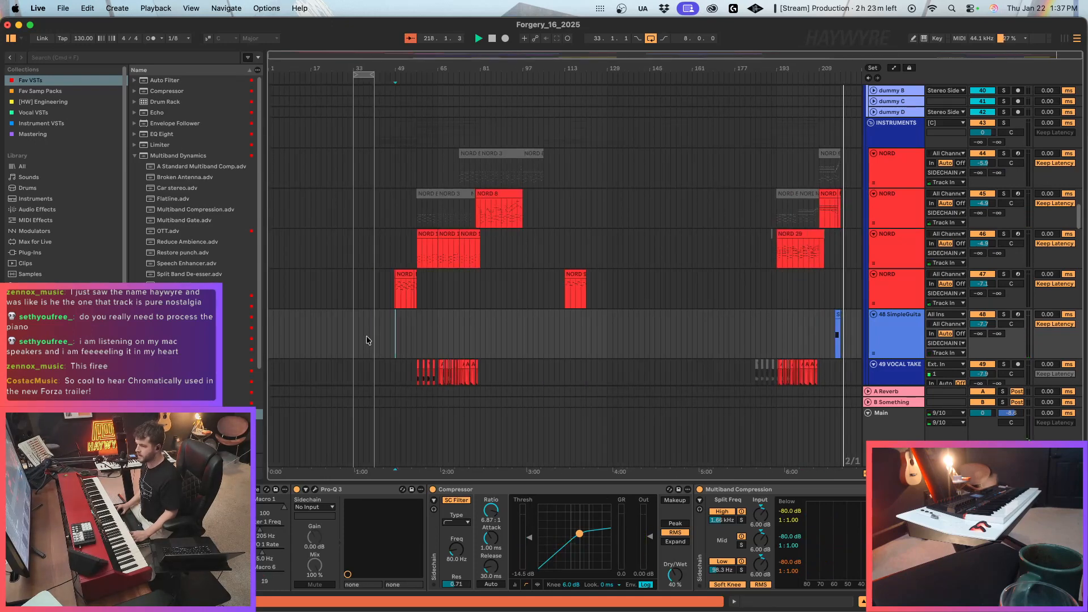
left_click(368, 337)
key("super+v")
Copy the short Serum 2 clip at bar 215 on track 68 to bar 39, right before the existing Serum 2 clip.
left_click_drag(1069, 55, 891, 238)
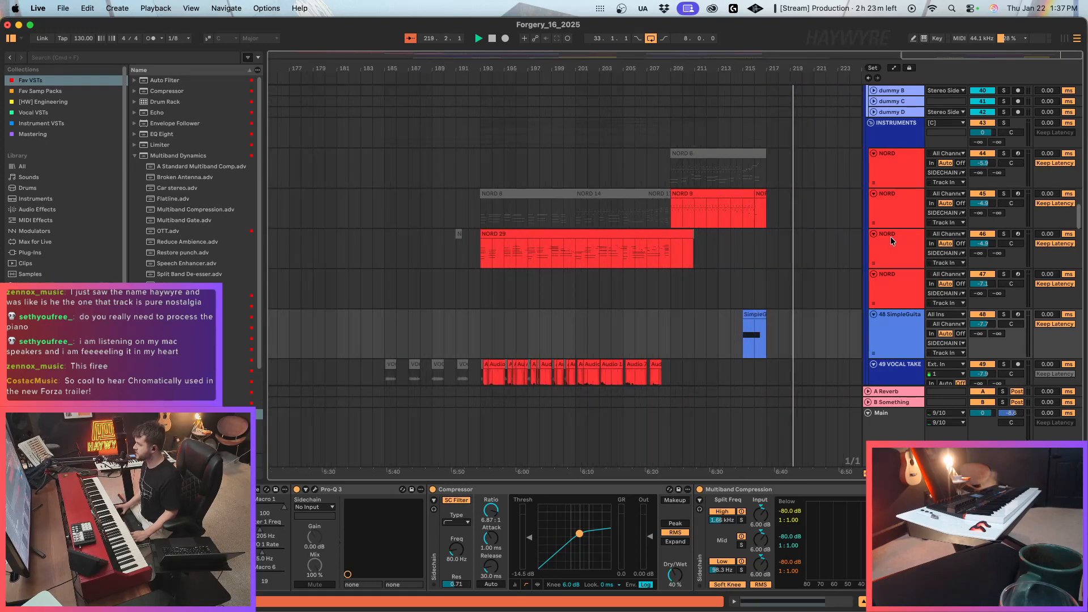
scroll(766, 302, "down", 14)
scroll(774, 306, "down", 8)
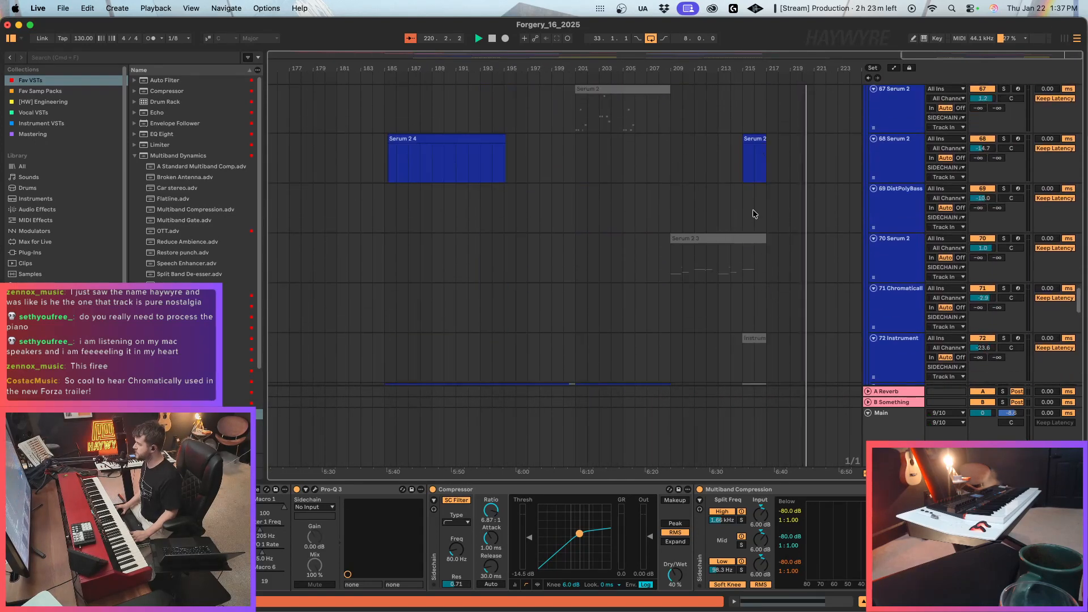
left_click(756, 162)
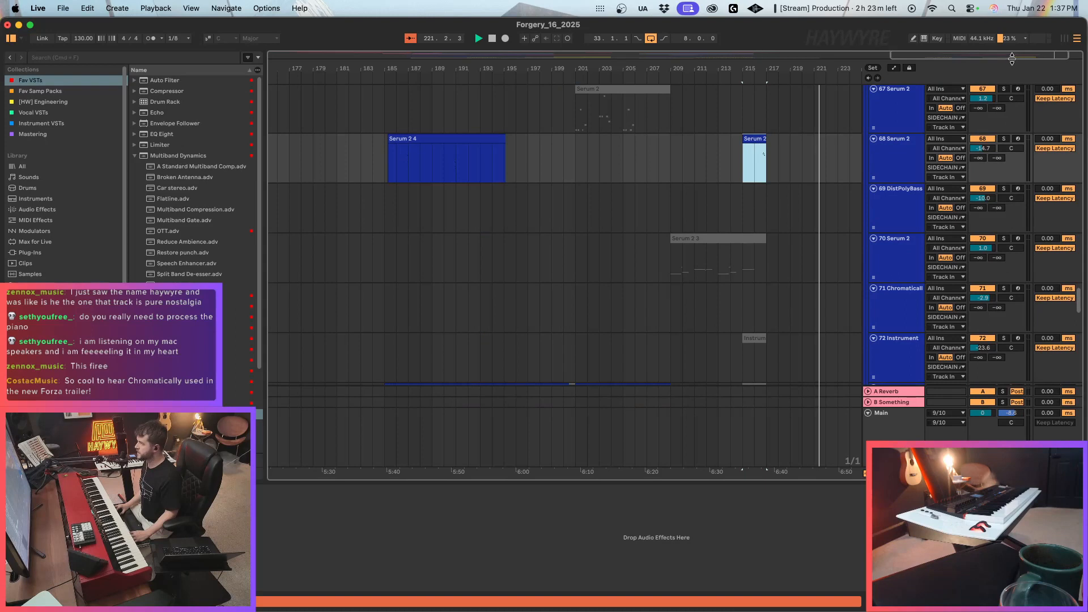
double_click(1012, 57)
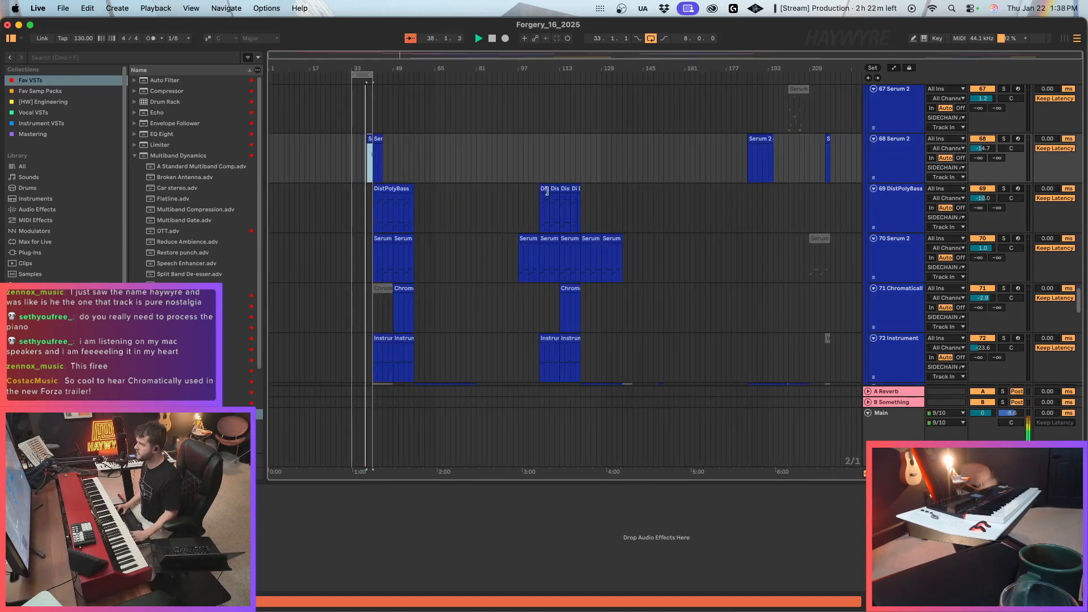
Turn off the arrangement loop and place the playback start at bar 40, inside the pasted SimpleGuitar clip.
scroll(658, 335, "up", 5)
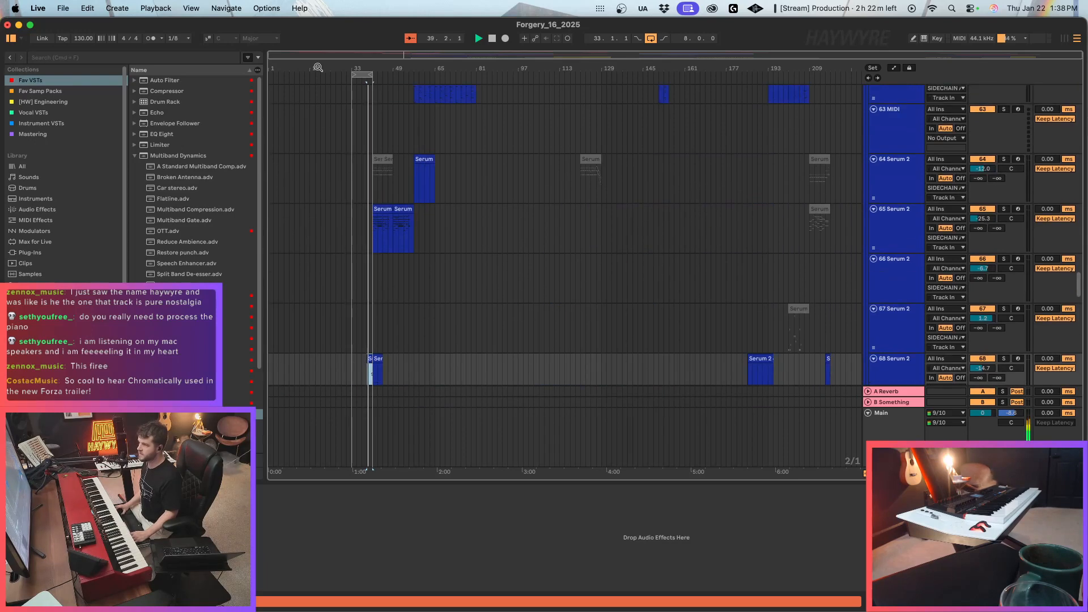
left_click_drag(317, 55, 311, 113)
scroll(593, 170, "up", 4)
scroll(671, 229, "up", 10)
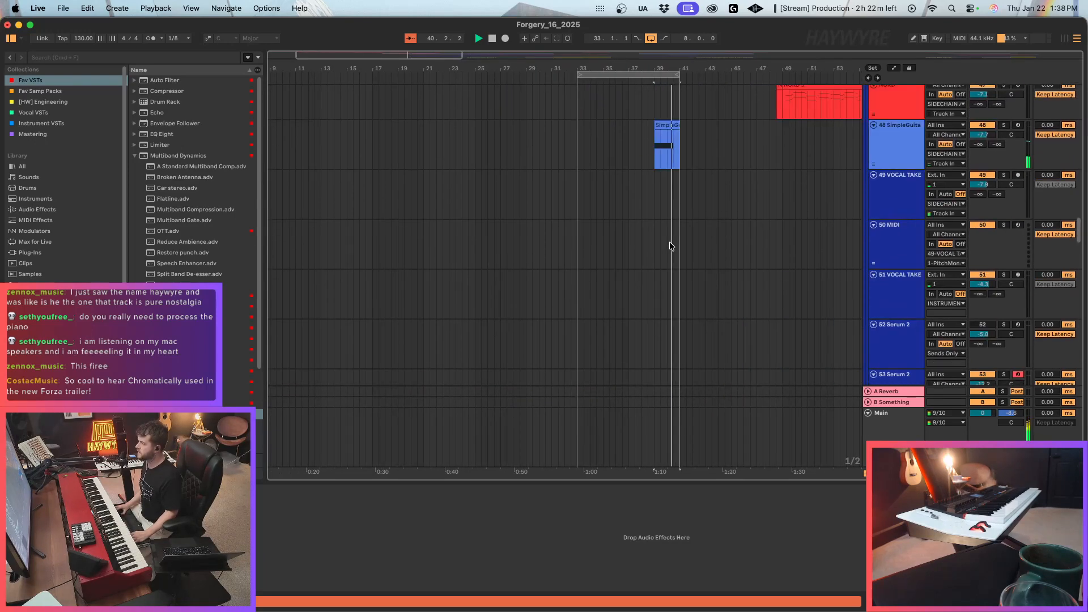
key("super+l")
left_click(663, 340)
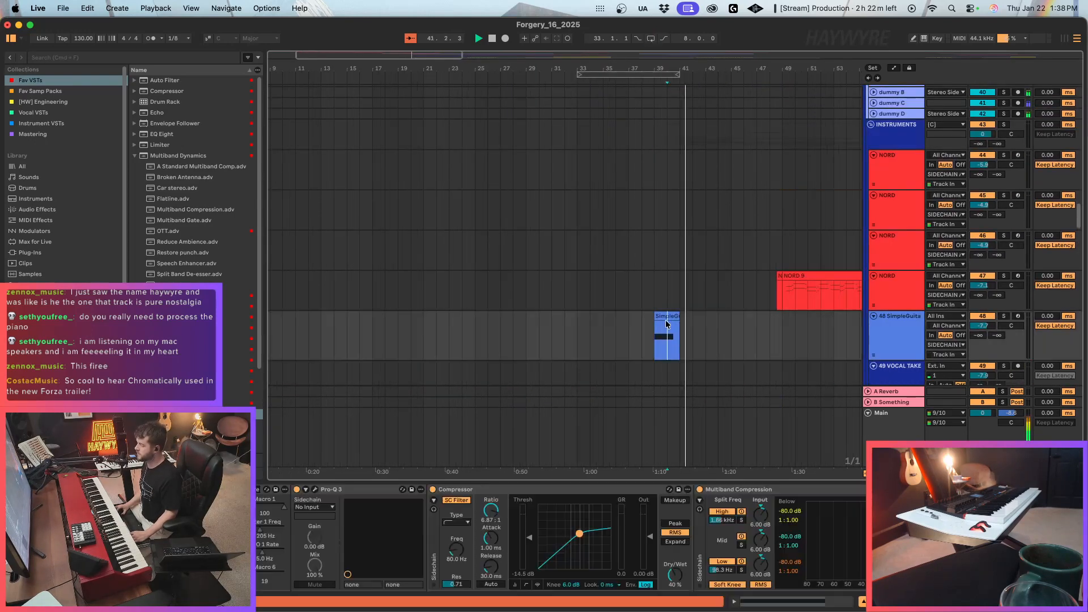
Select bars 39 to 41 of the MAINKIT and UKB_Swing percussion clips.
scroll(661, 311, "up", 8)
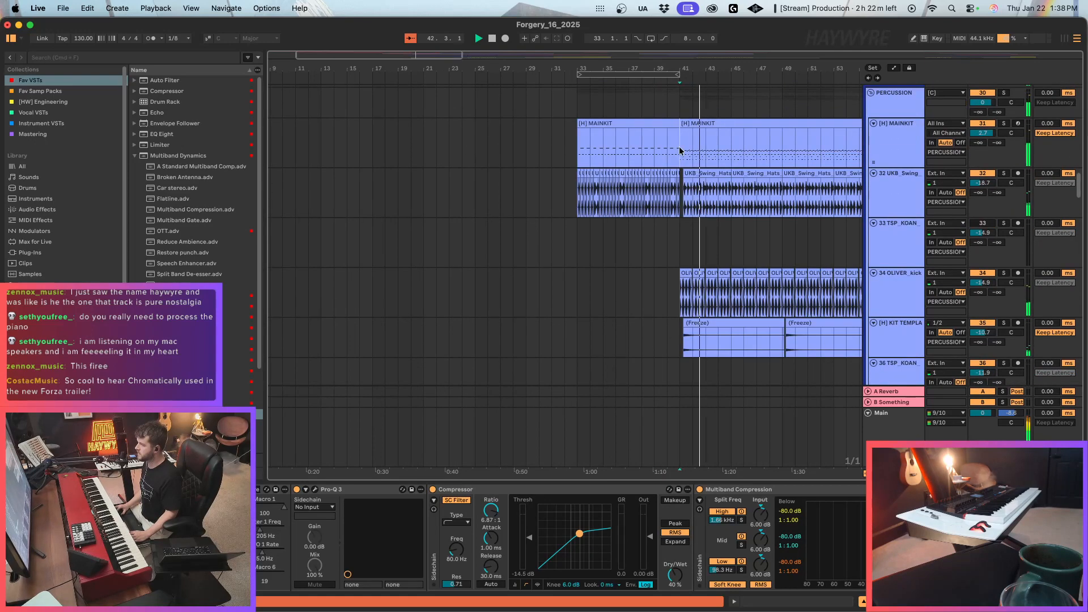
left_click(582, 158)
left_click_drag(655, 156, 680, 186)
Solo the DistPolyBass track and the Serum 2 track below it, and play them from bar 41.
scroll(777, 320, "down", 15)
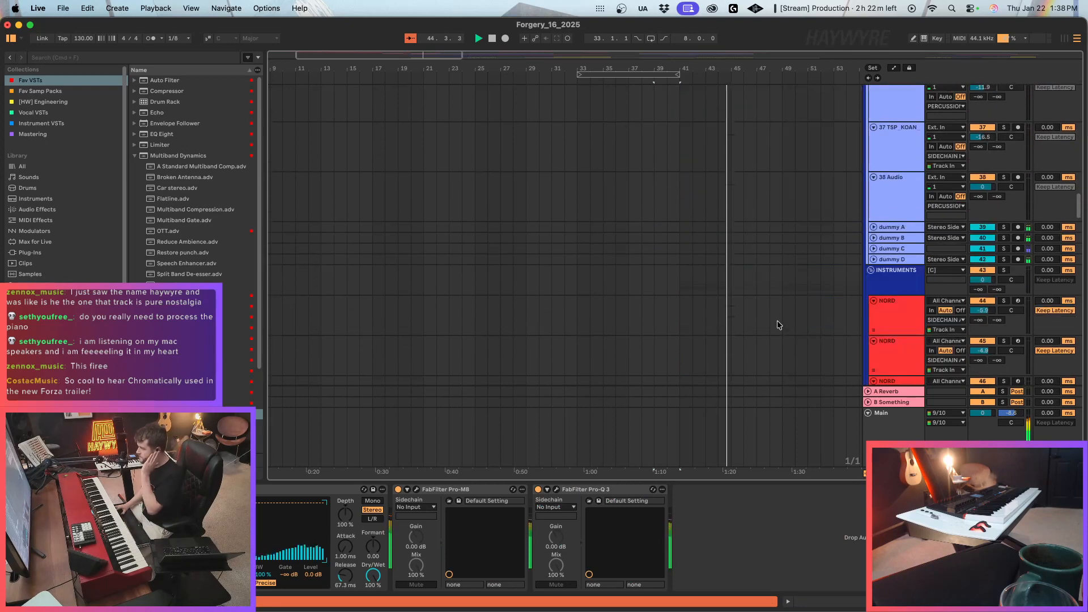
scroll(759, 300, "down", 5)
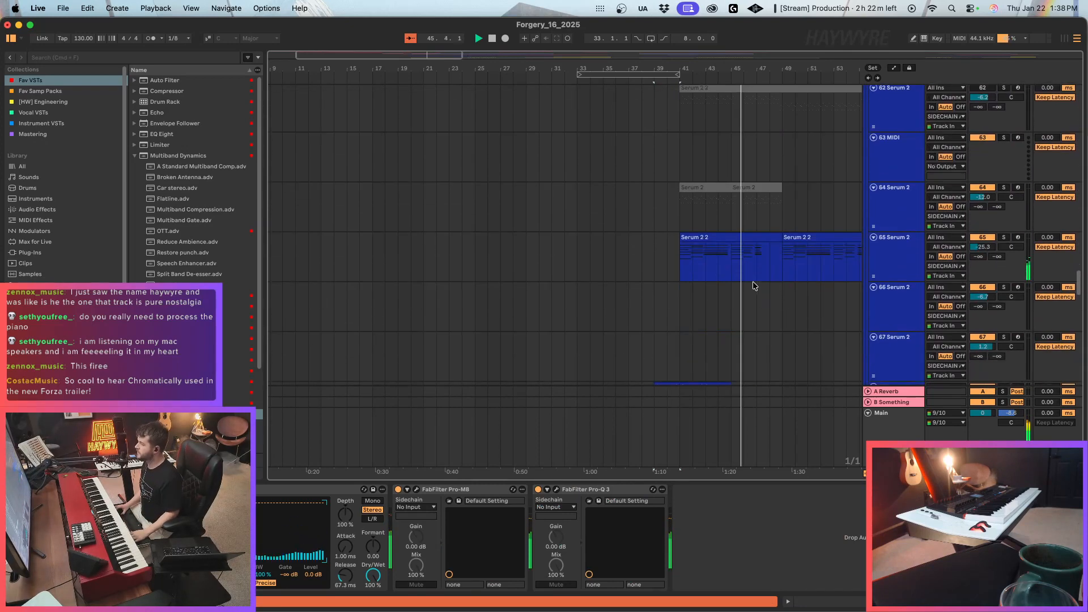
left_click(682, 272)
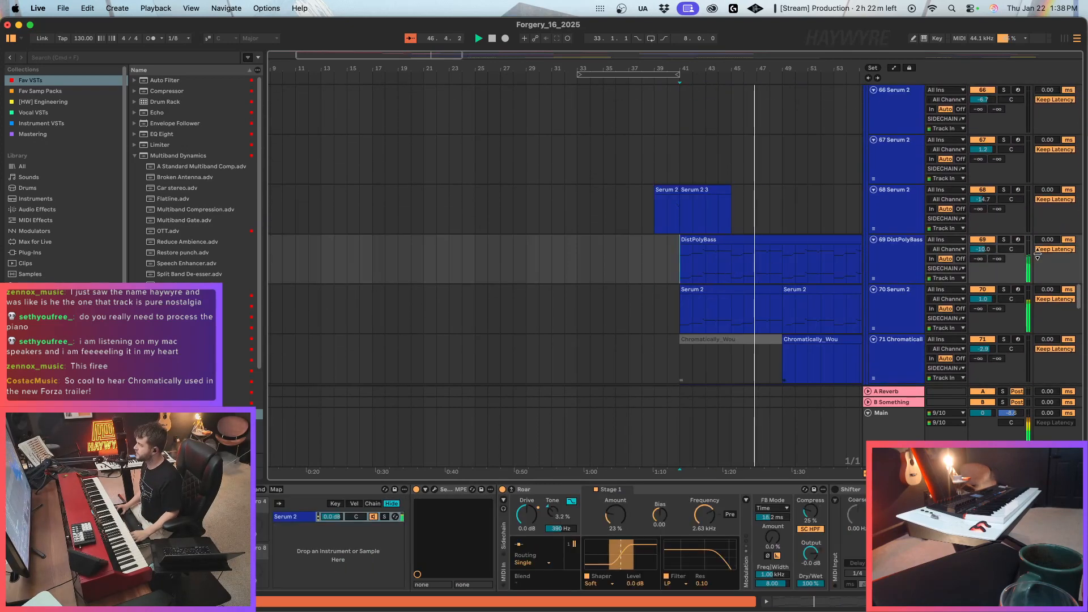
key("s")
key("space")
key("space")
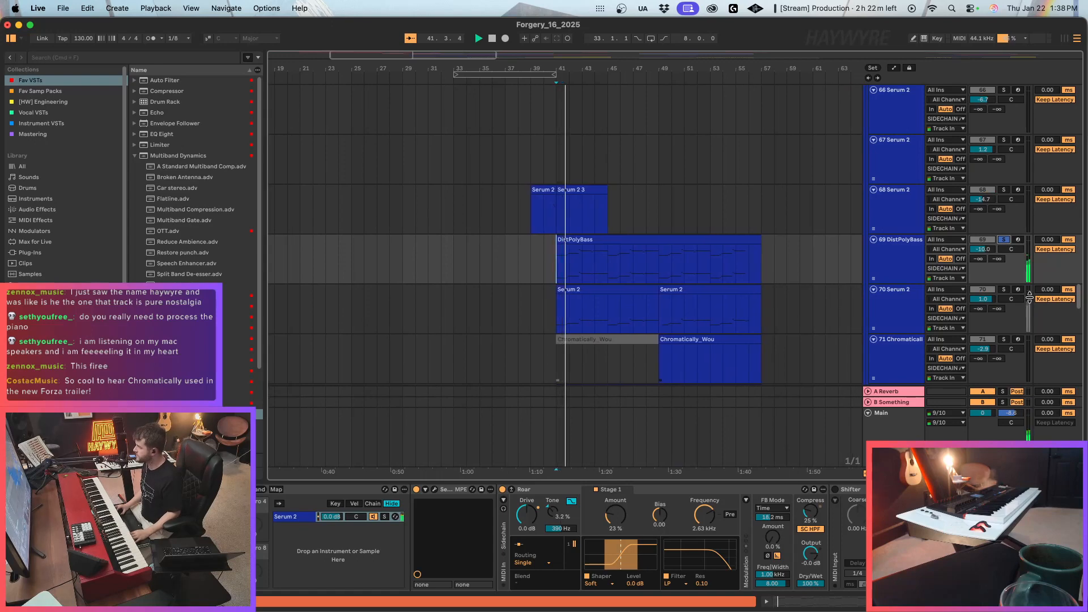
left_click(1004, 290, "super")
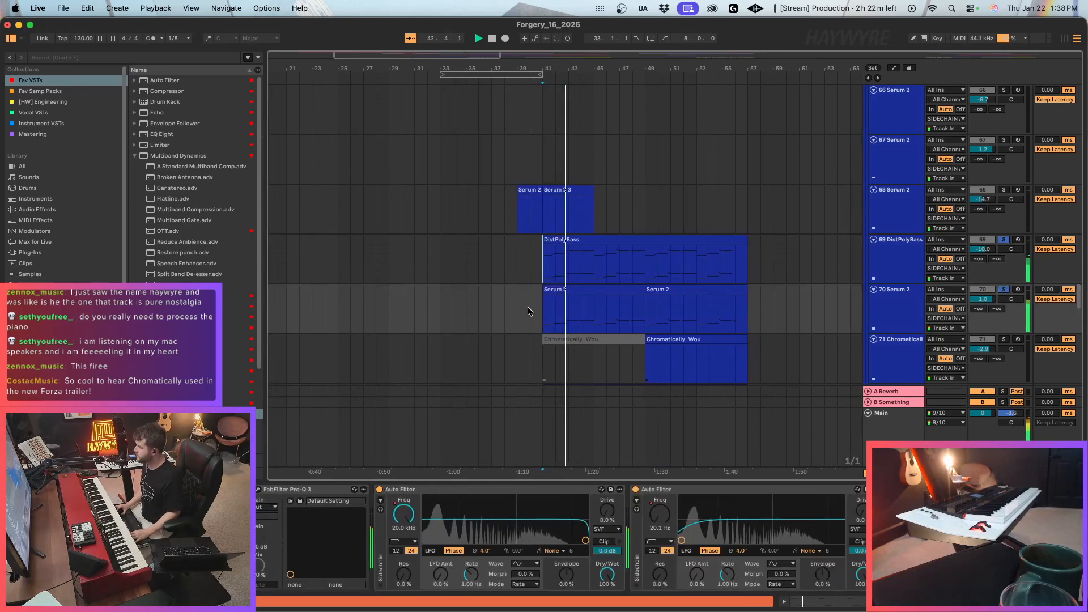
Copy bars 41 to 49 of the DistPolyBass and Serum 2 clips on tracks 69 and 70 to bar 33.
left_click_drag(536, 271, 617, 292)
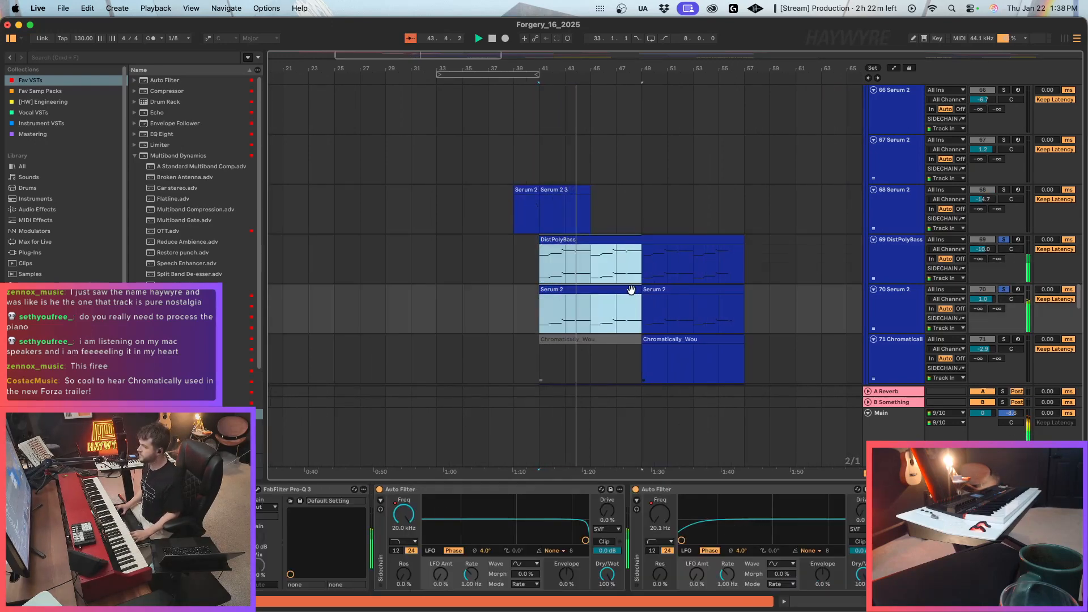
left_click(438, 261)
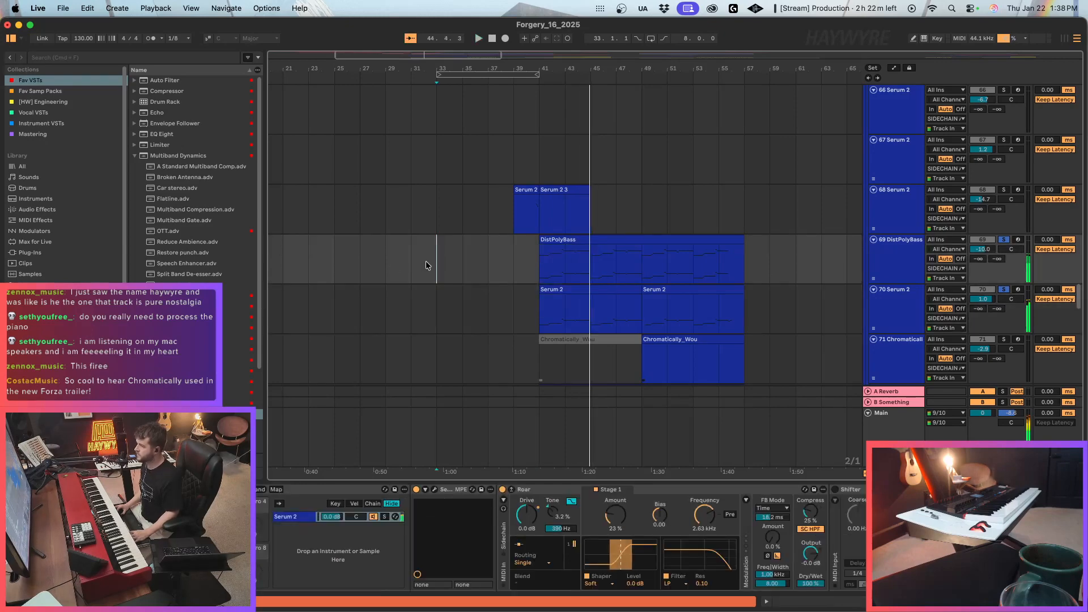
key("super+v")
Clear the solos and play the arrangement from bar 31 while viewing the Main track's device chain.
left_click(414, 264)
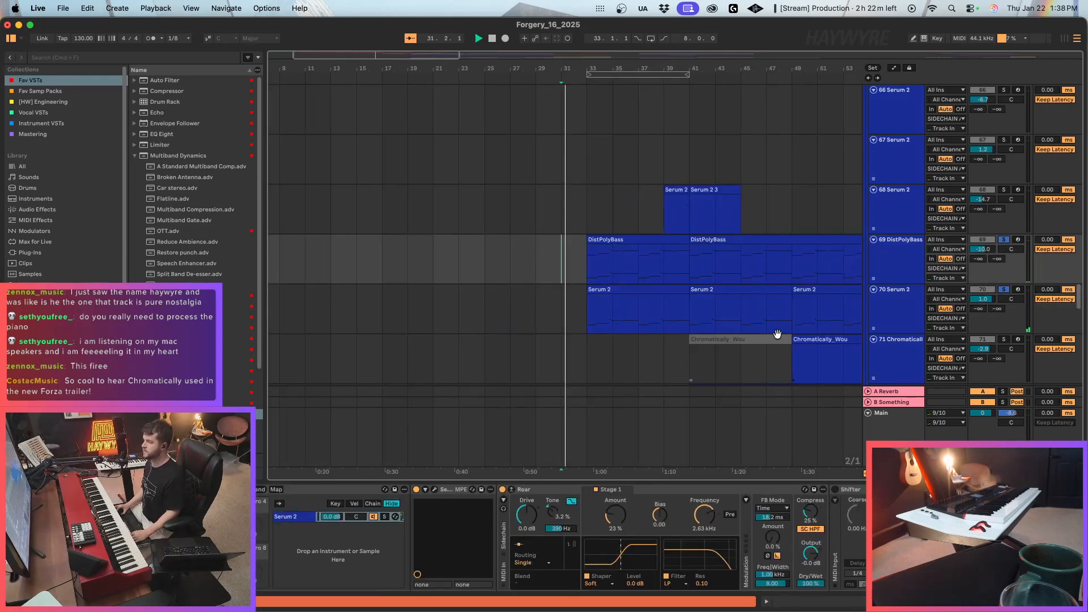
left_click(1004, 240)
key("space")
key("space")
key("super+1")
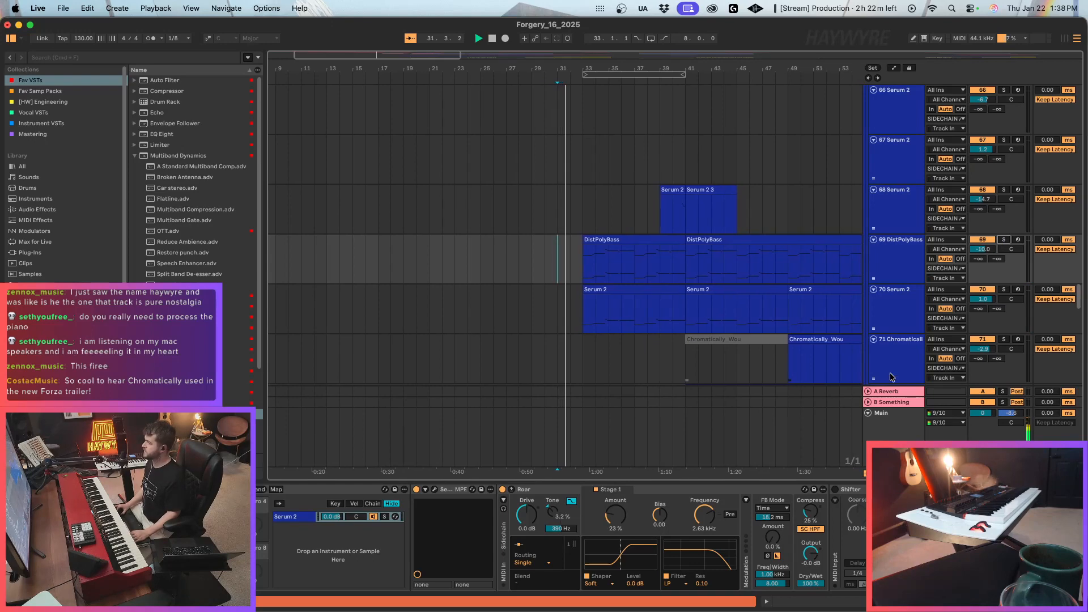
left_click(885, 419)
scroll(697, 535, "right", 10)
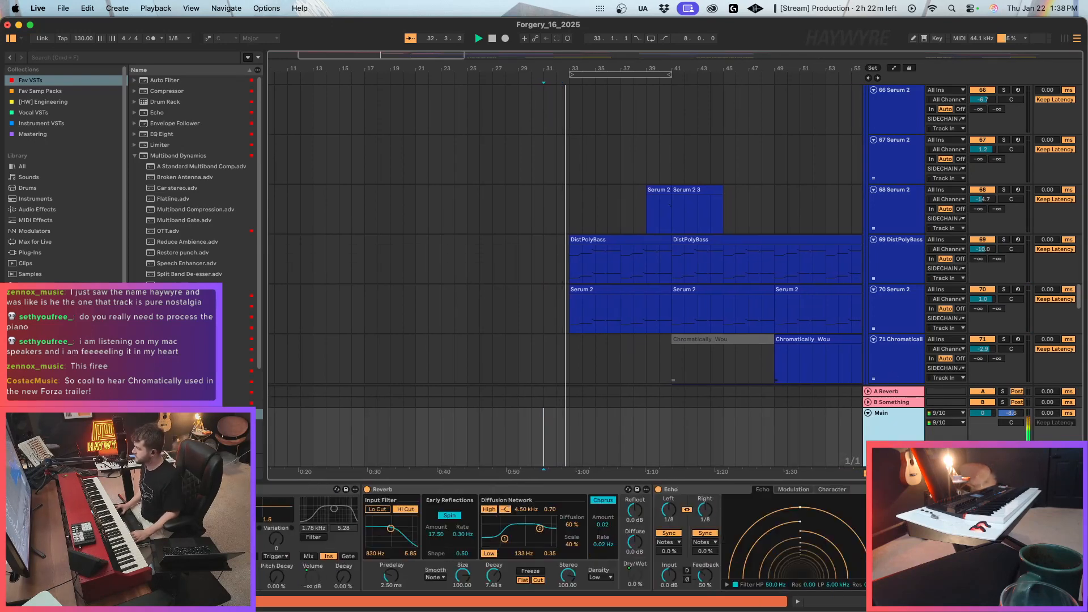
Split the NORD 6 clip at bar 33, deactivate its part from bar 33 to 41, and resume playback.
scroll(504, 195, "down", 5)
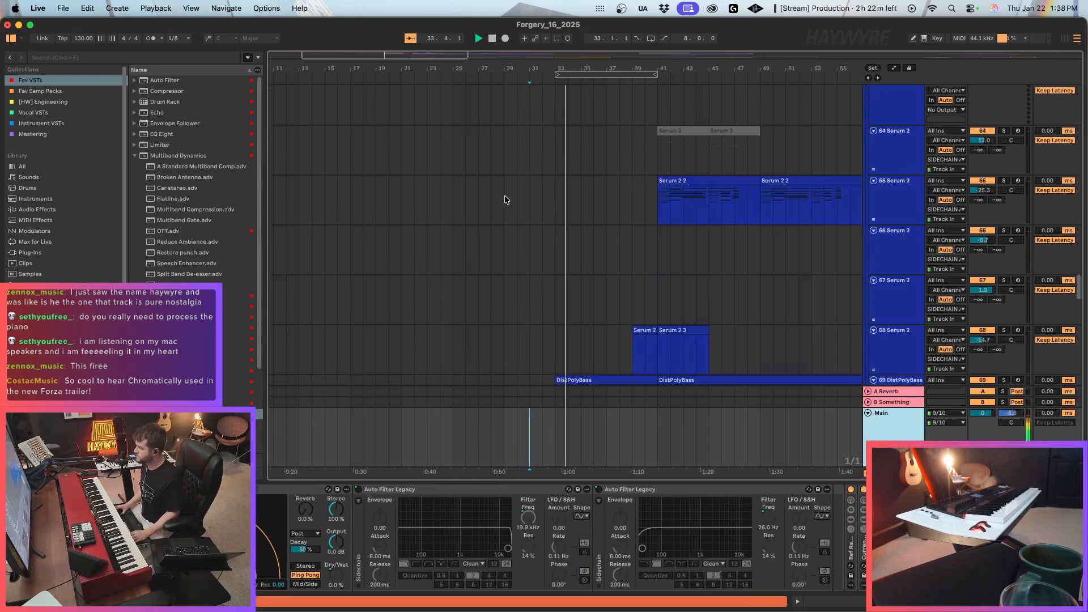
scroll(558, 255, "up", 20)
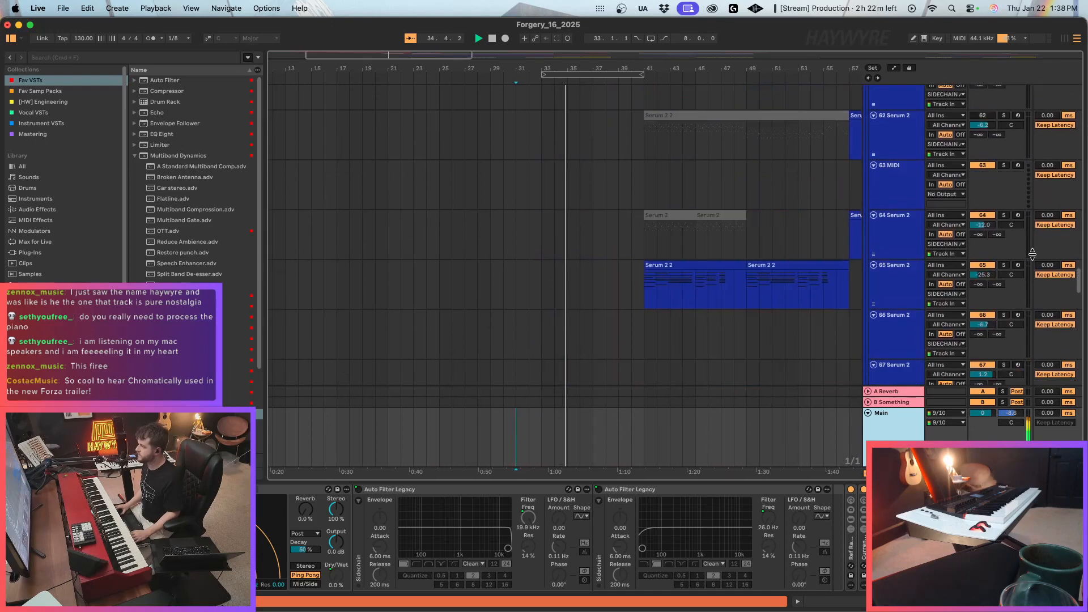
left_click(551, 120)
left_click_drag(618, 145, 568, 147)
key("space")
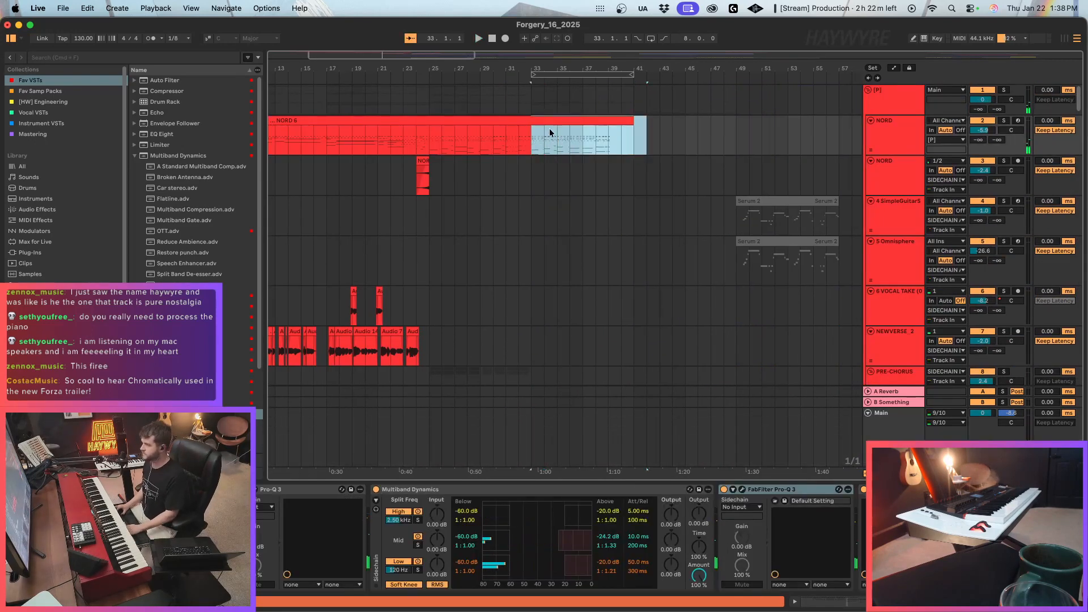
key("super+e")
key("space")
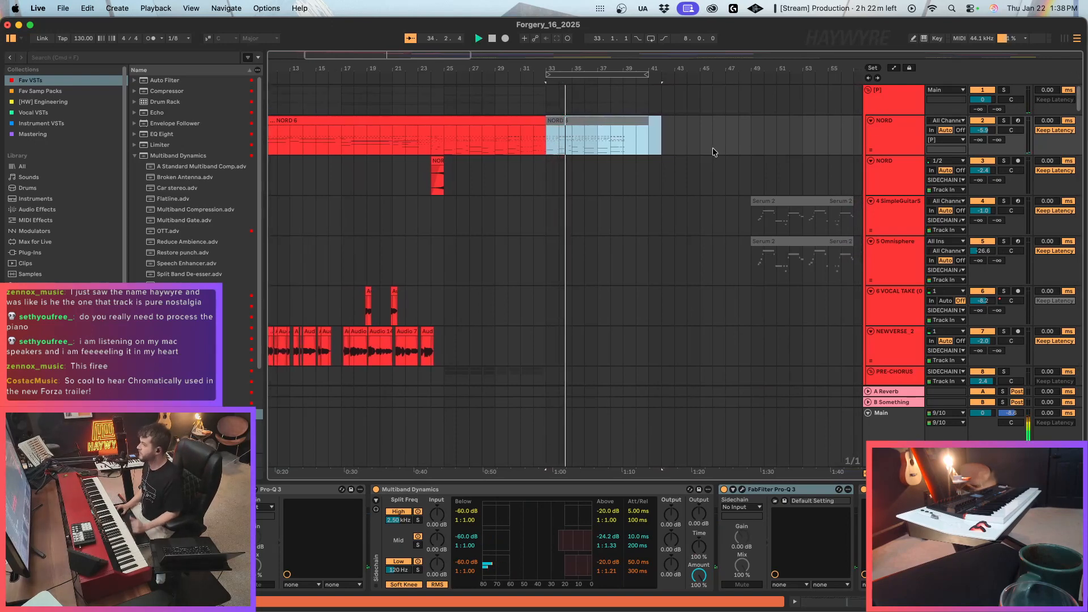
Delete bars 39 to 41 from the copied DistPolyBass and Serum 2 clips on tracks 69 and 70.
scroll(585, 270, "down", 20)
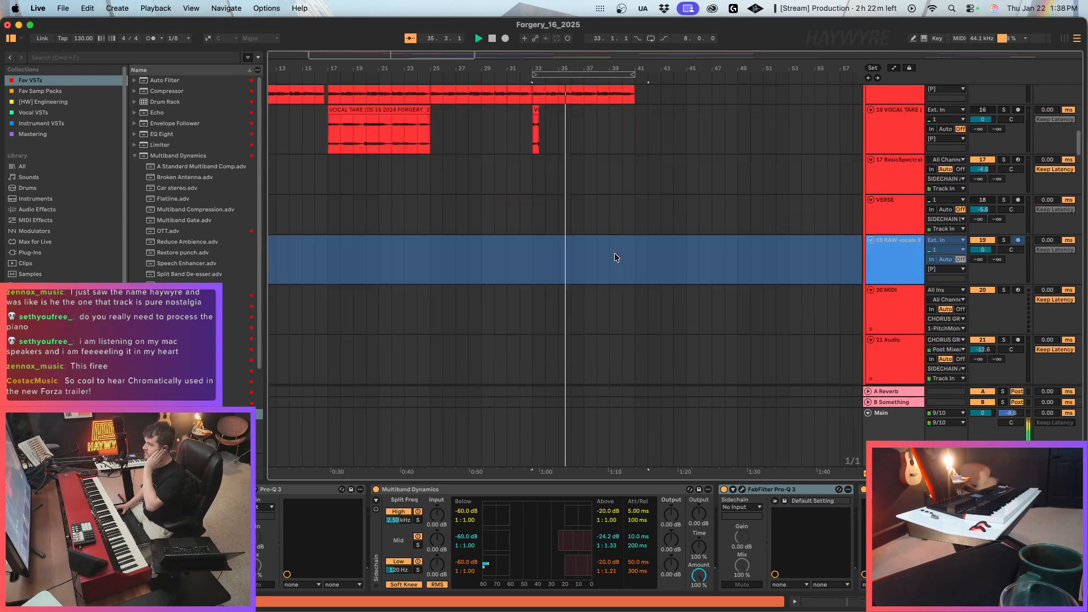
scroll(592, 276, "down", 20)
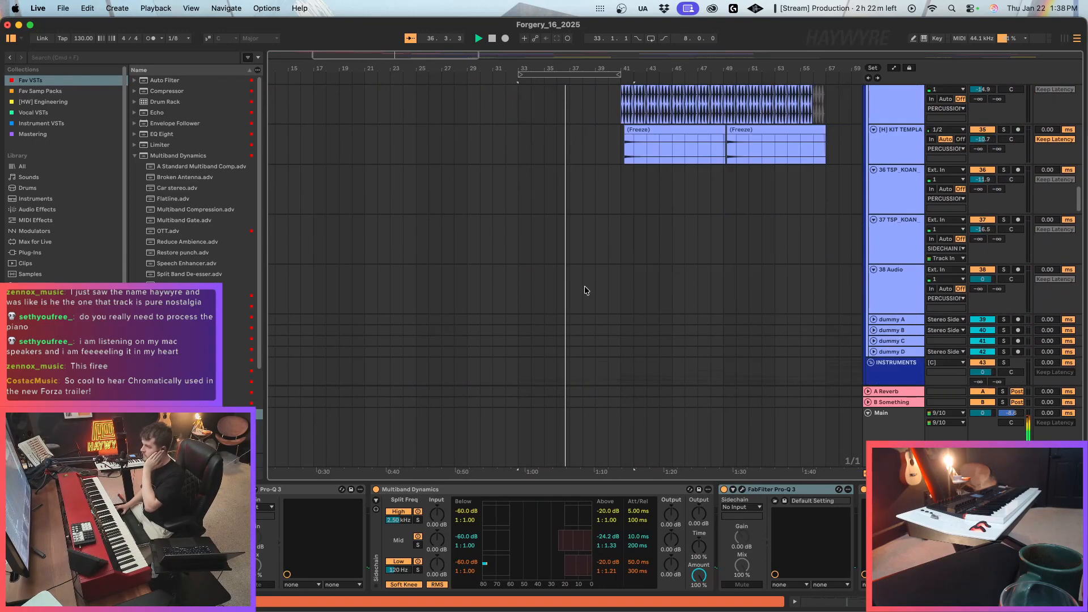
scroll(579, 288, "down", 20)
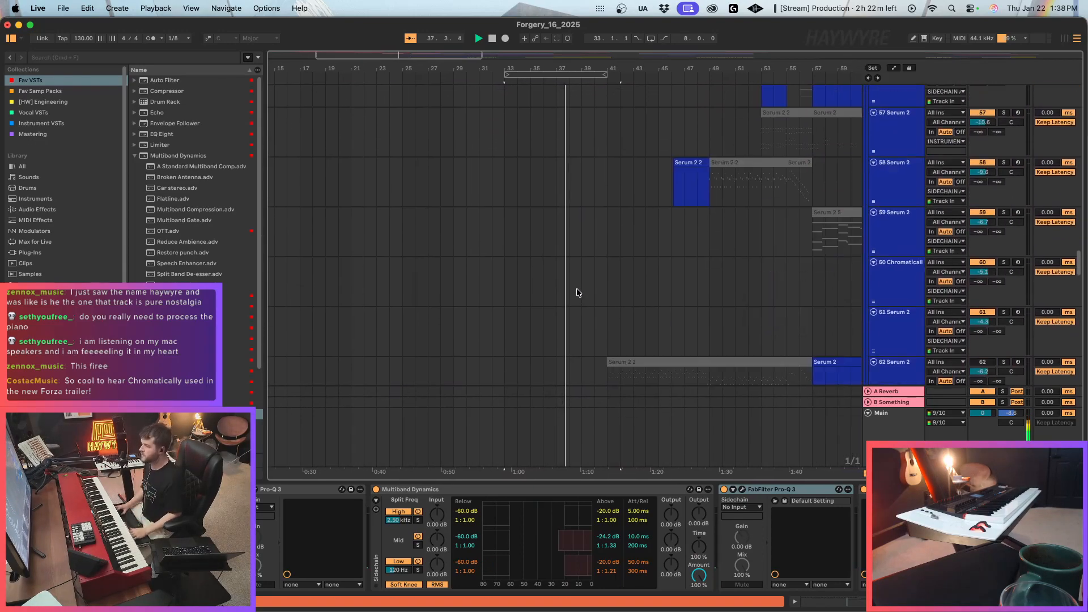
left_click_drag(576, 218, 594, 241)
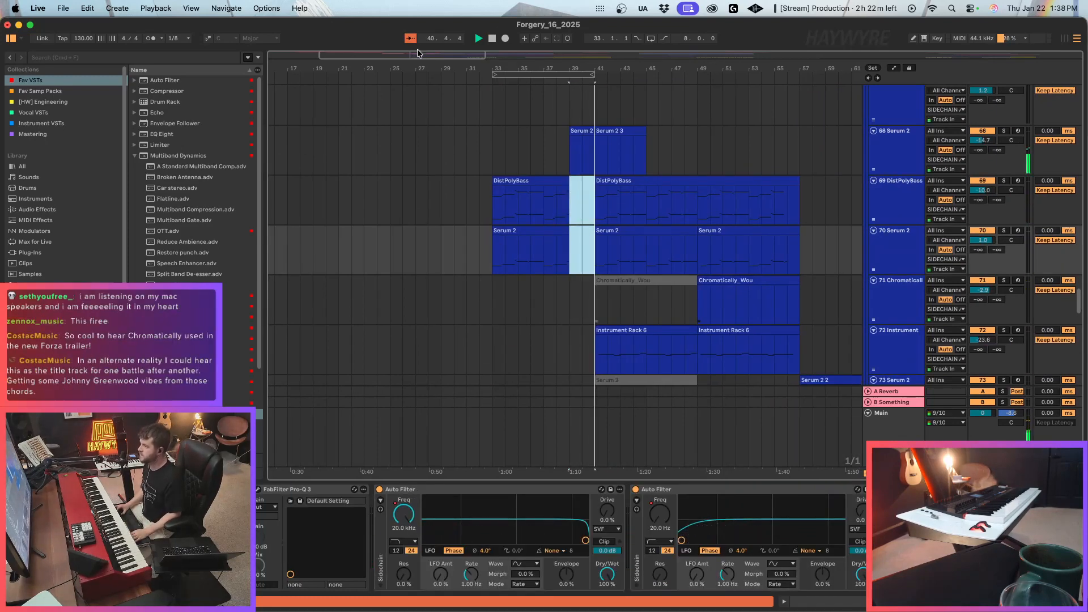
Place the playback start at bar 33 on the DistPolyBass track and stop playback.
left_click_drag(418, 55, 418, 35)
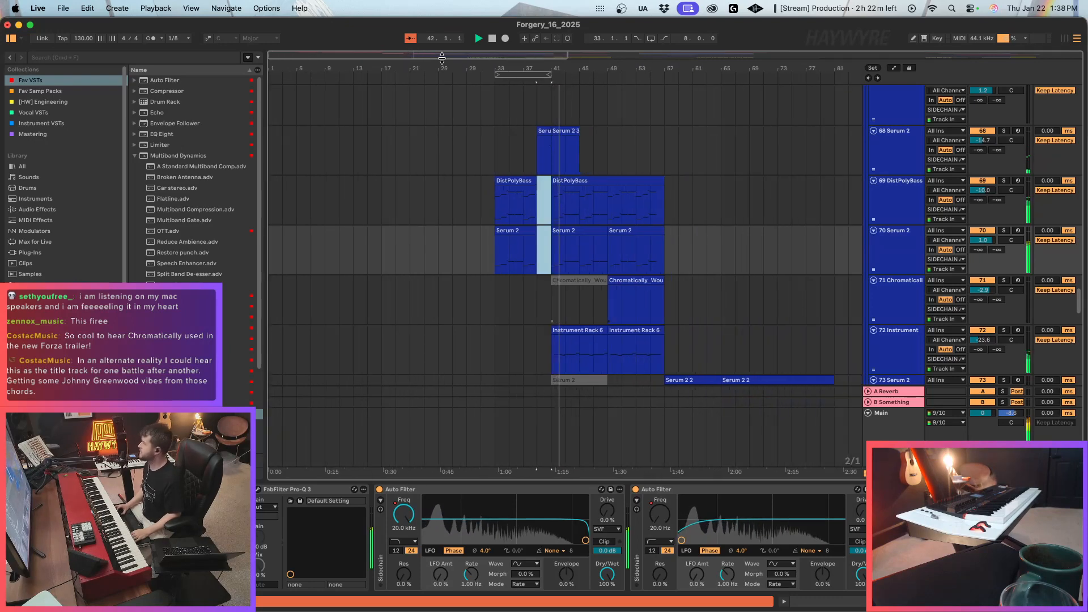
left_click(494, 208)
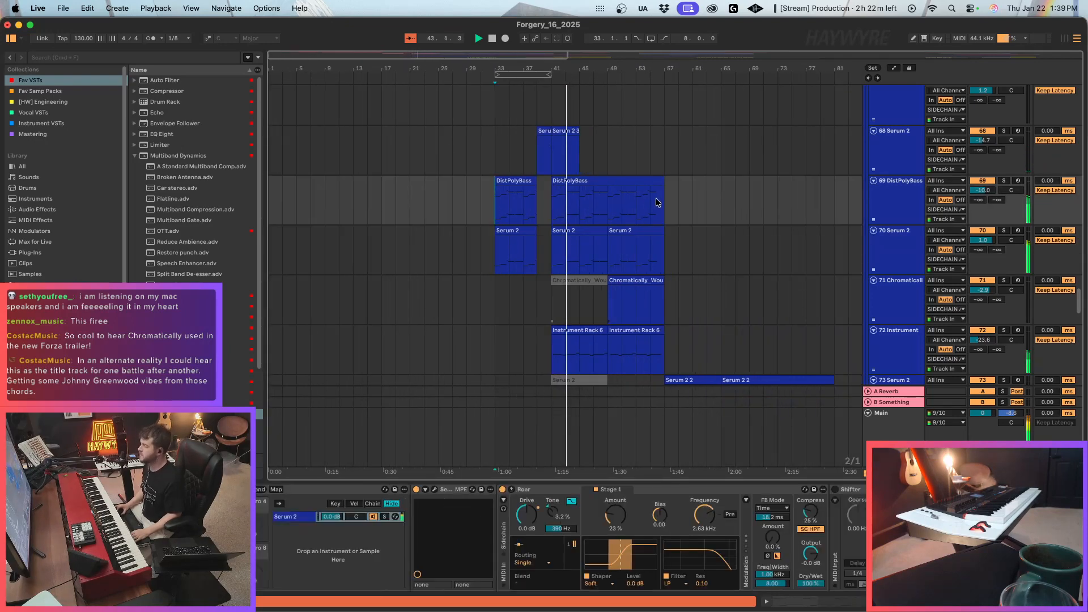
key("space")
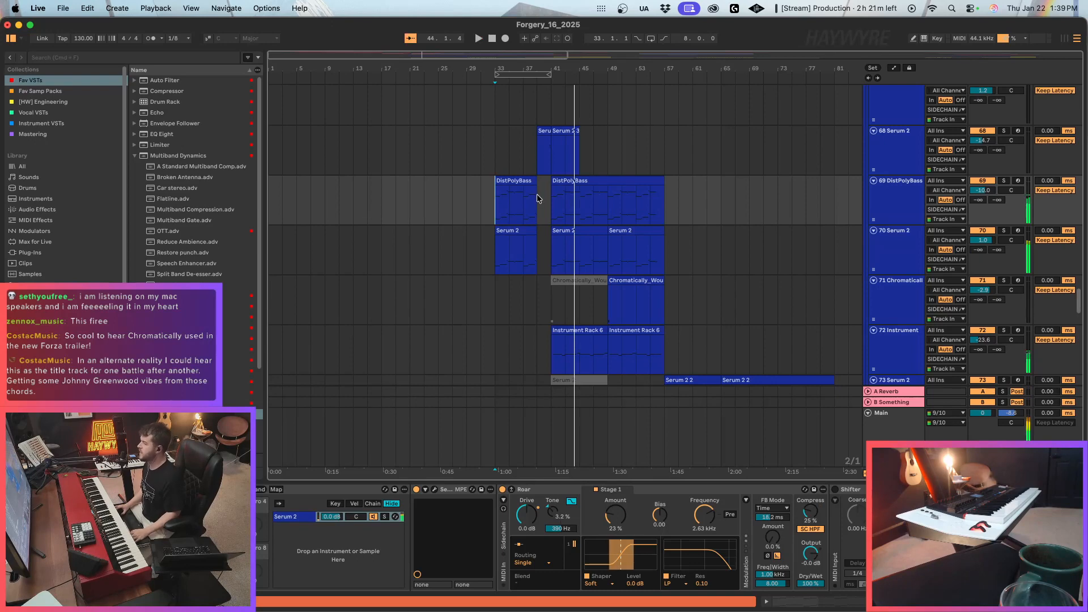
Deactivate the NORD 6 clip from bar 31 to 41 as well, and place the playback start at bar 25.
scroll(593, 320, "up", 5)
left_click_drag(1082, 282, 1082, 91)
left_click_drag(502, 147, 621, 148)
left_click(465, 149)
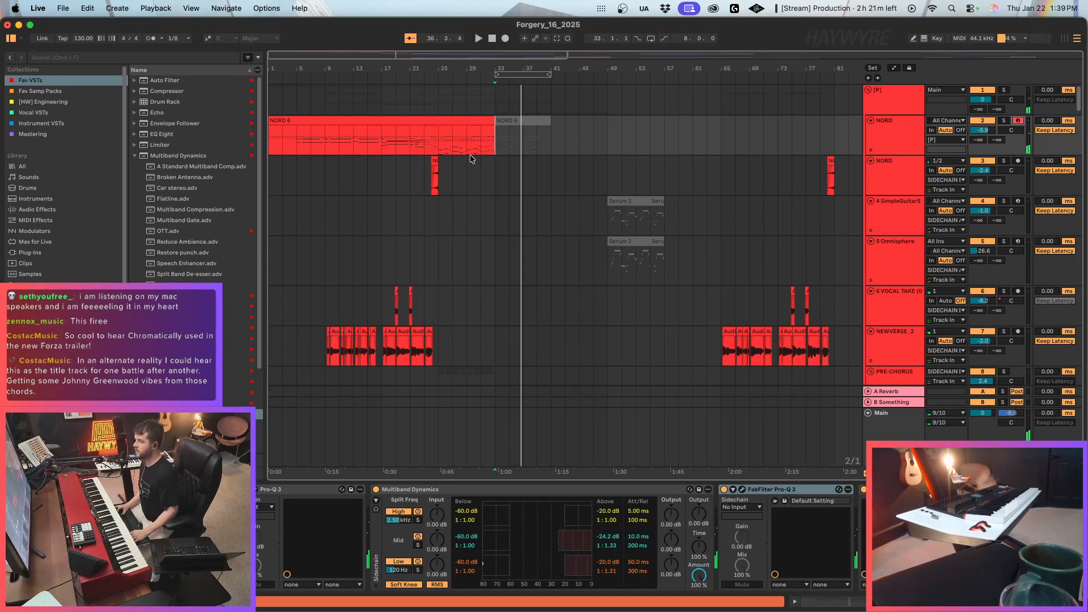
left_click_drag(481, 150, 567, 143)
key("0")
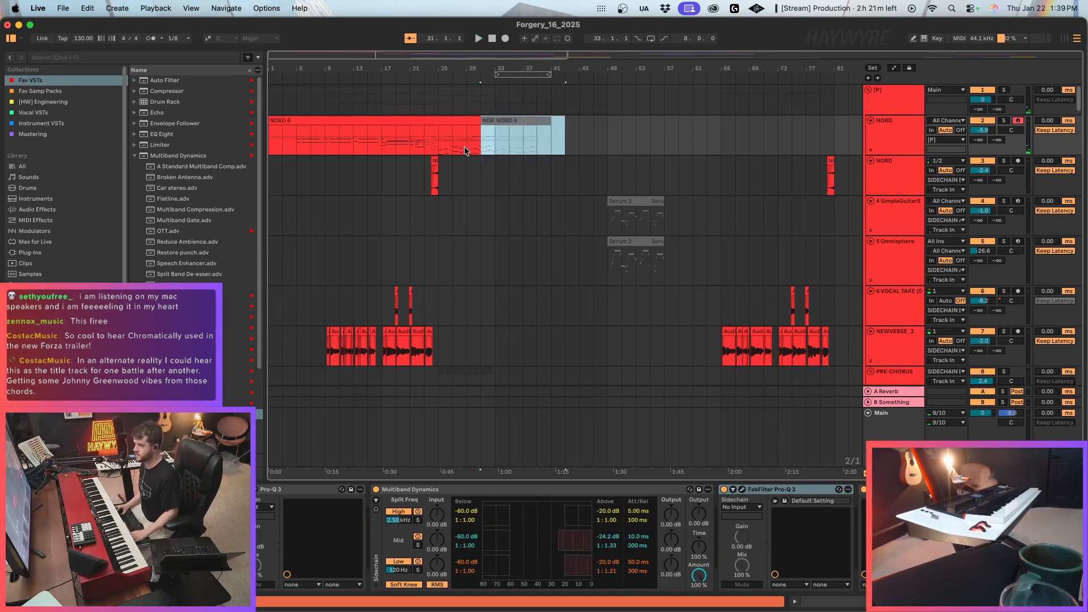
left_click(438, 149)
scroll(525, 179, "down", 3)
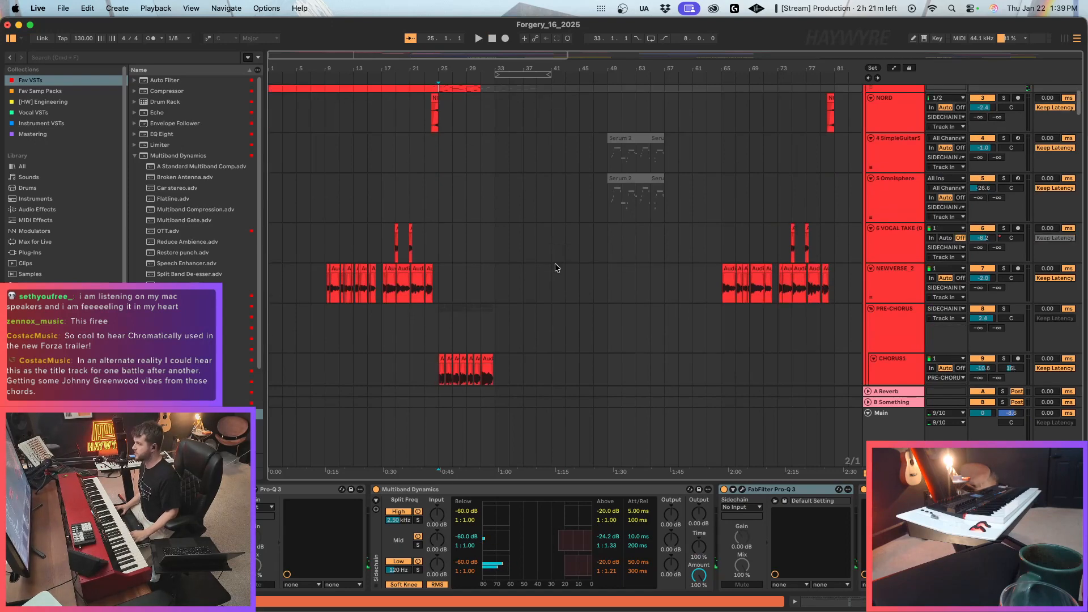
Try deactivating the NORD 6 clip from bar 25 to 31 as well, and audition the drop from bar 31.
scroll(556, 263, "up", 3)
left_click_drag(439, 141, 489, 138)
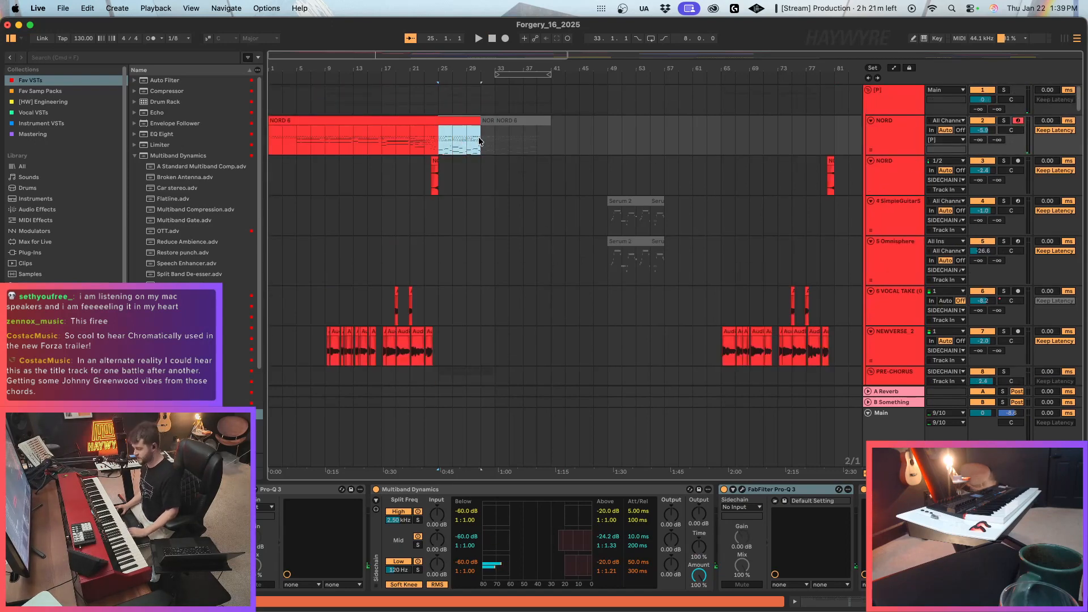
key("0")
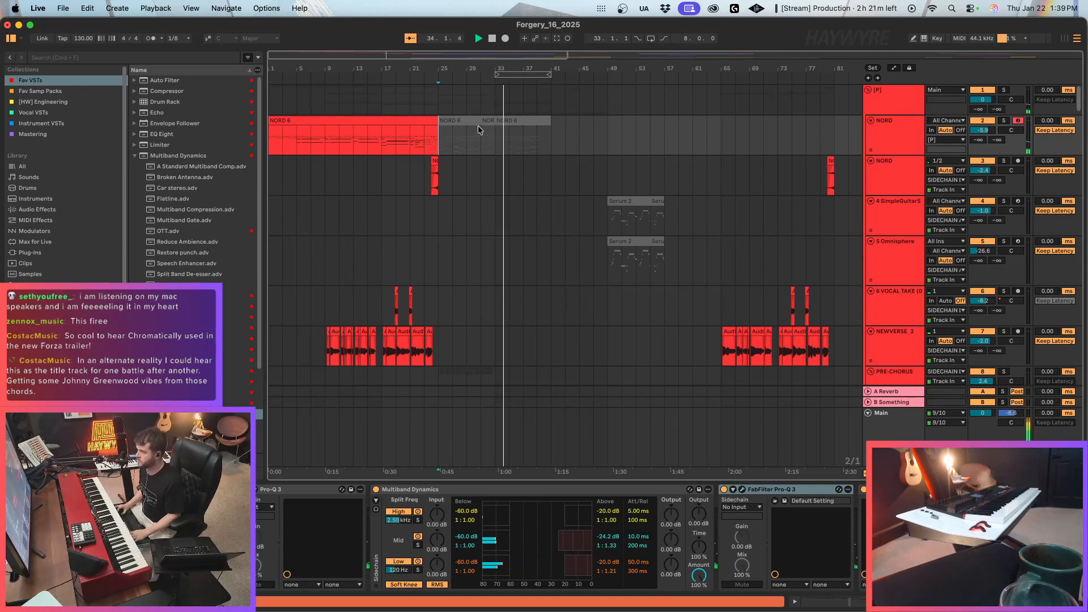
left_click(437, 149)
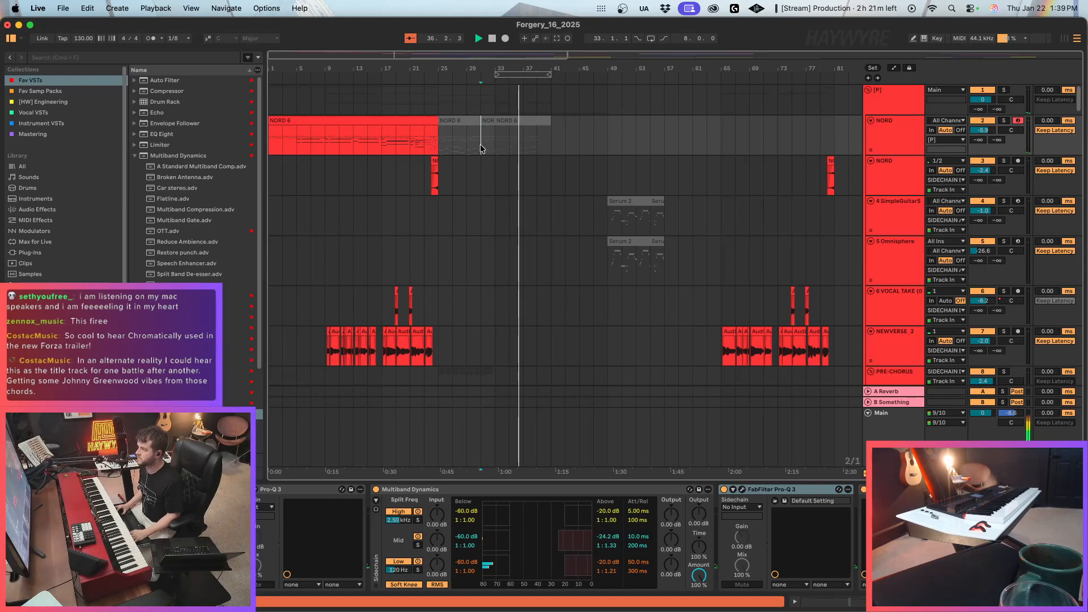
scroll(480, 148, "down", 15)
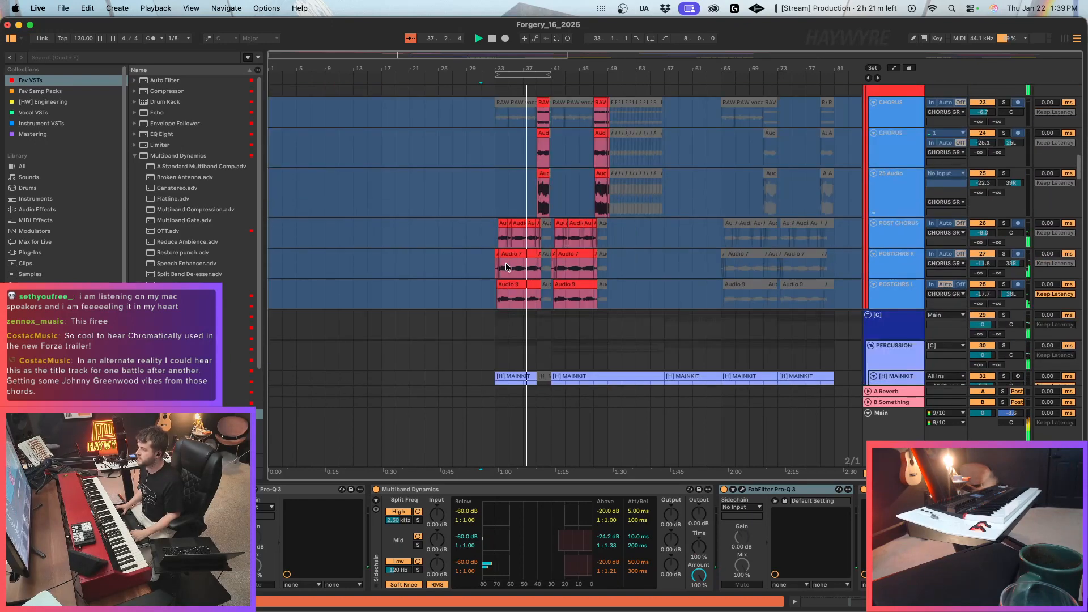
scroll(507, 267, "down", 10)
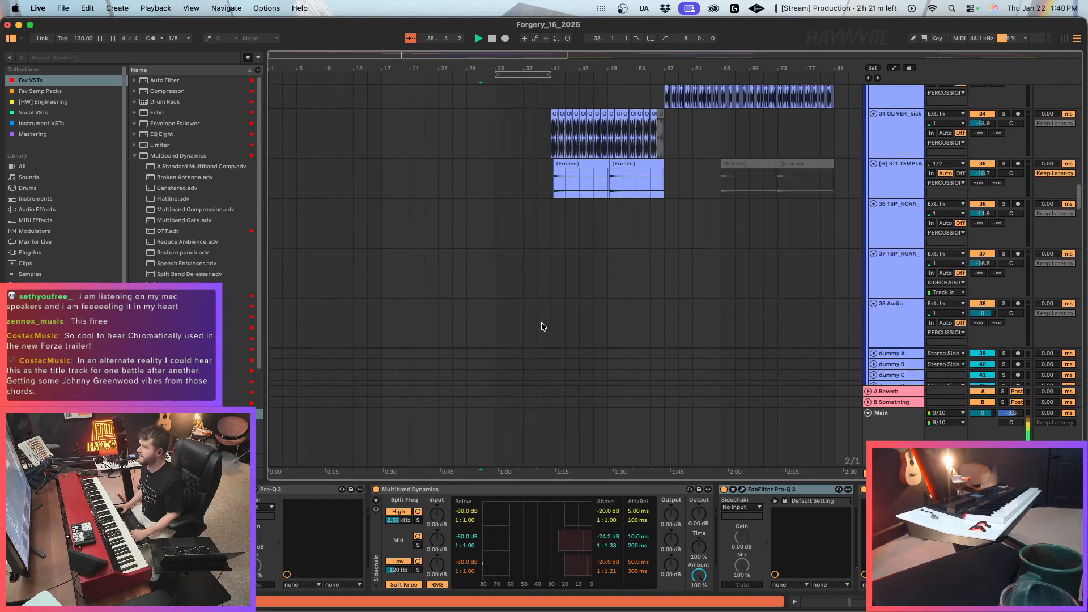
scroll(542, 326, "up", 2)
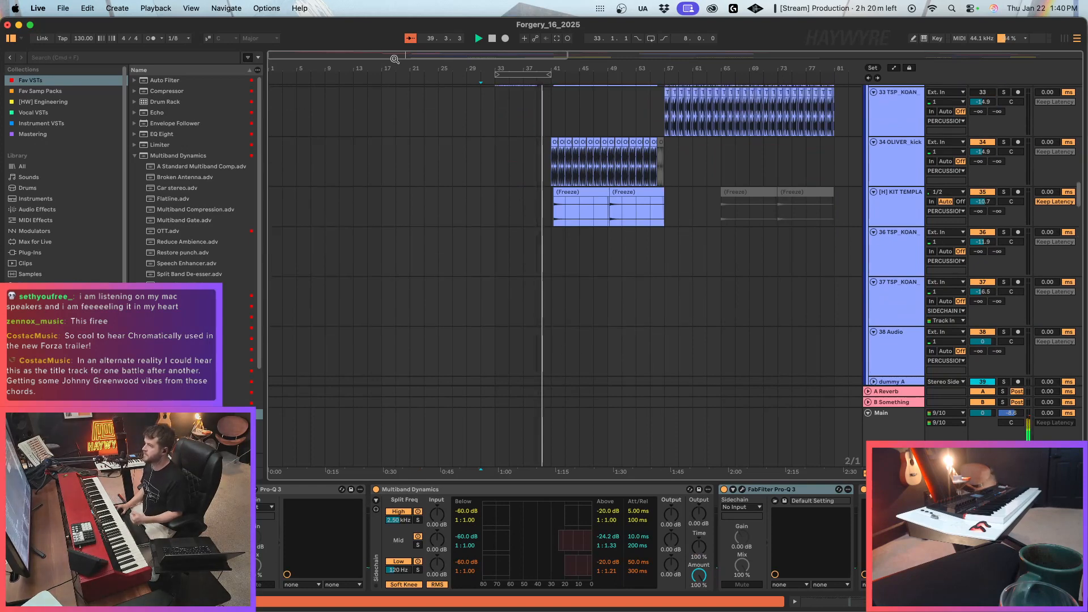
left_click_drag(394, 59, 395, 50)
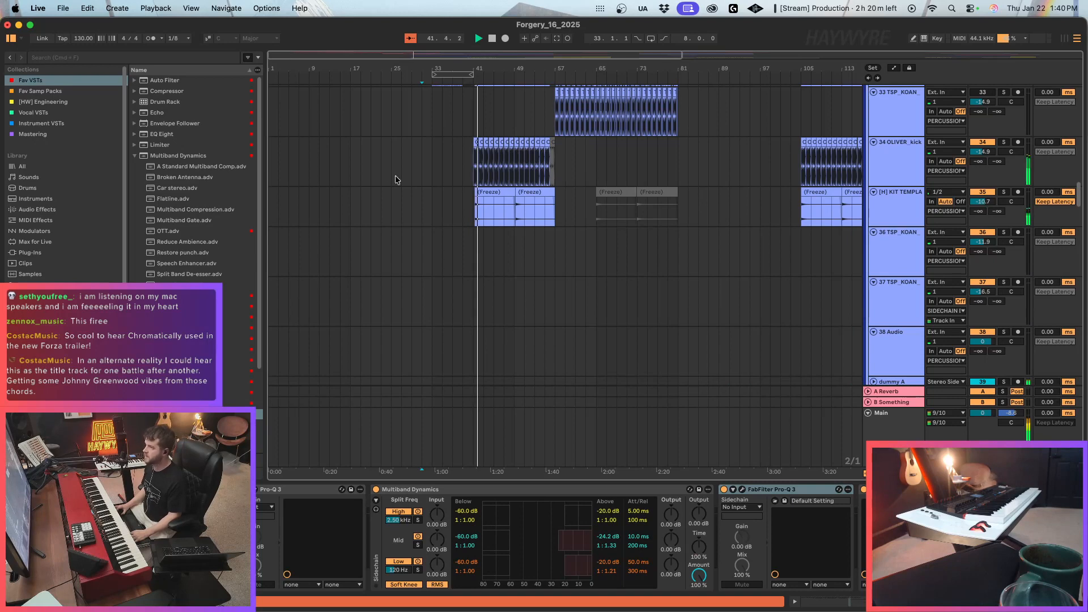
scroll(397, 180, "up", 15)
key("space")
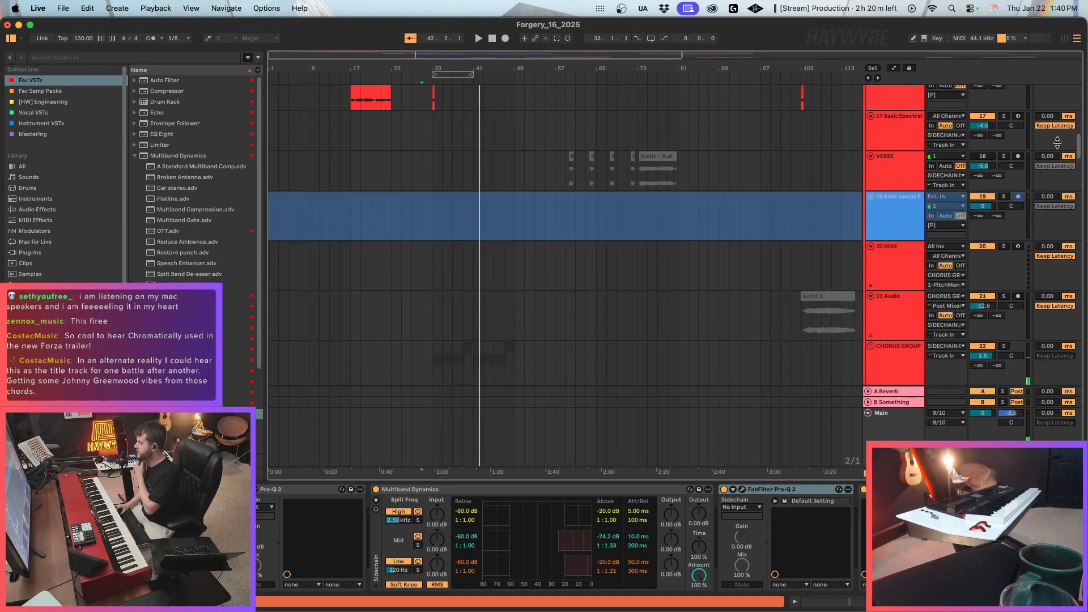
Reactivate the NORD 6 clip from bar 25 to 31, keep bars 31 to 33 deactivated, and play from bar 29.
left_click_drag(1079, 146, 1075, 61)
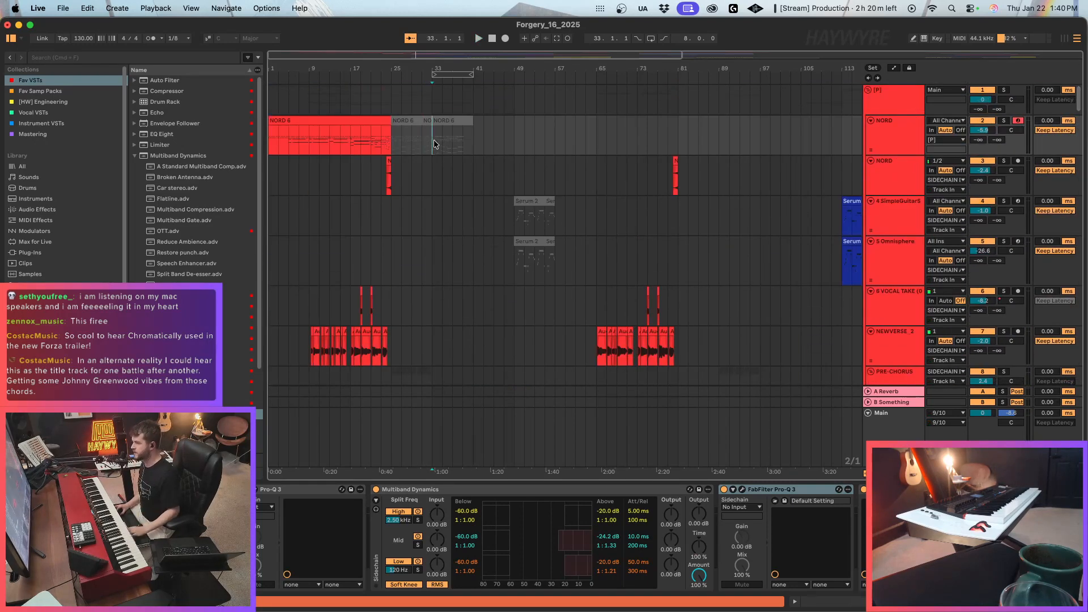
left_click_drag(392, 136, 424, 138)
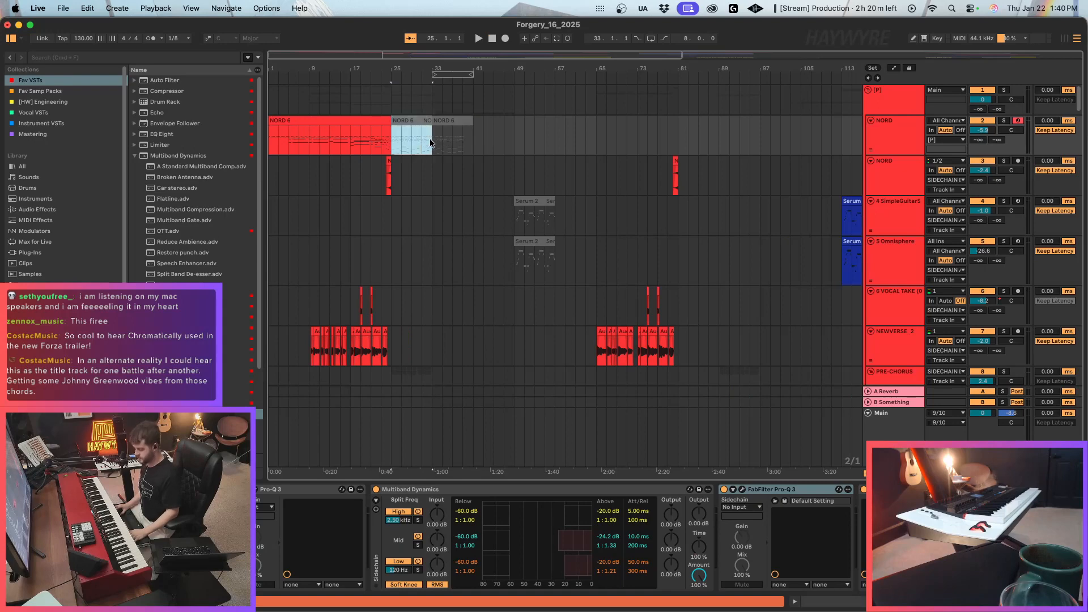
left_click(421, 151)
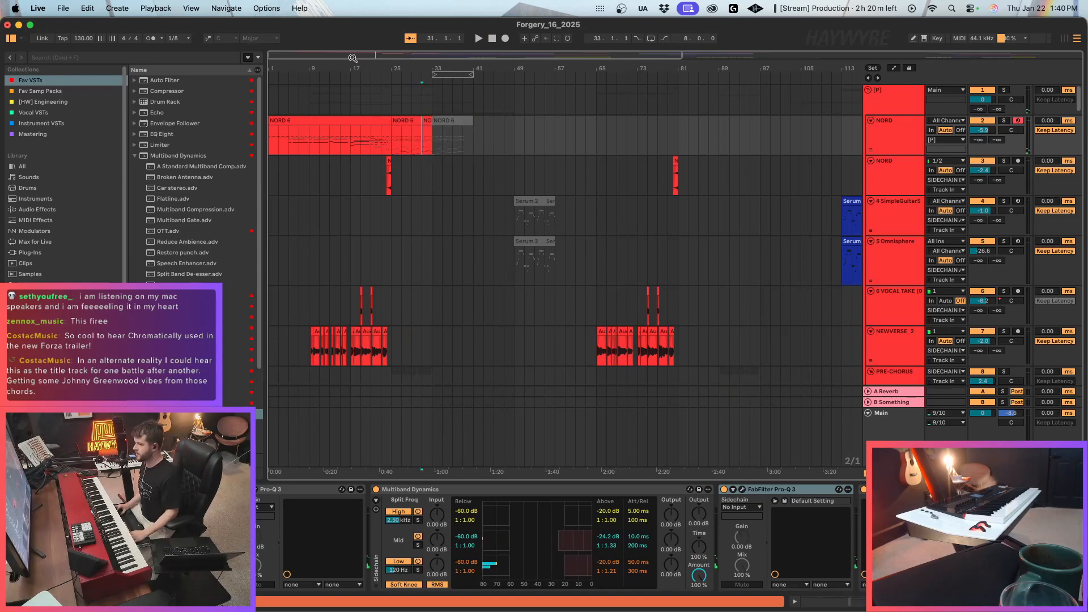
left_click_drag(352, 58, 353, 70)
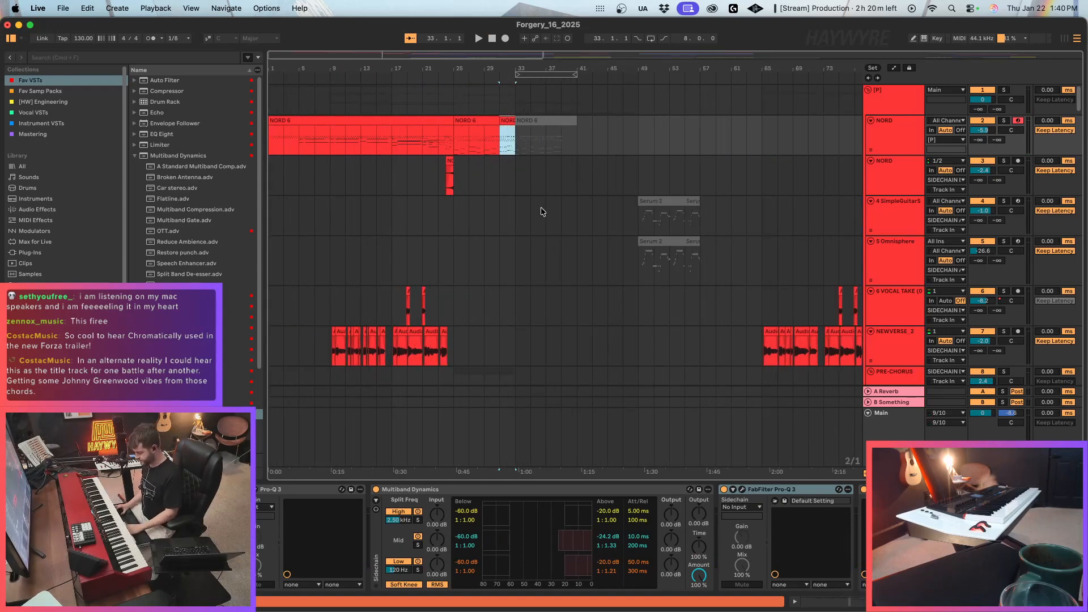
key("0")
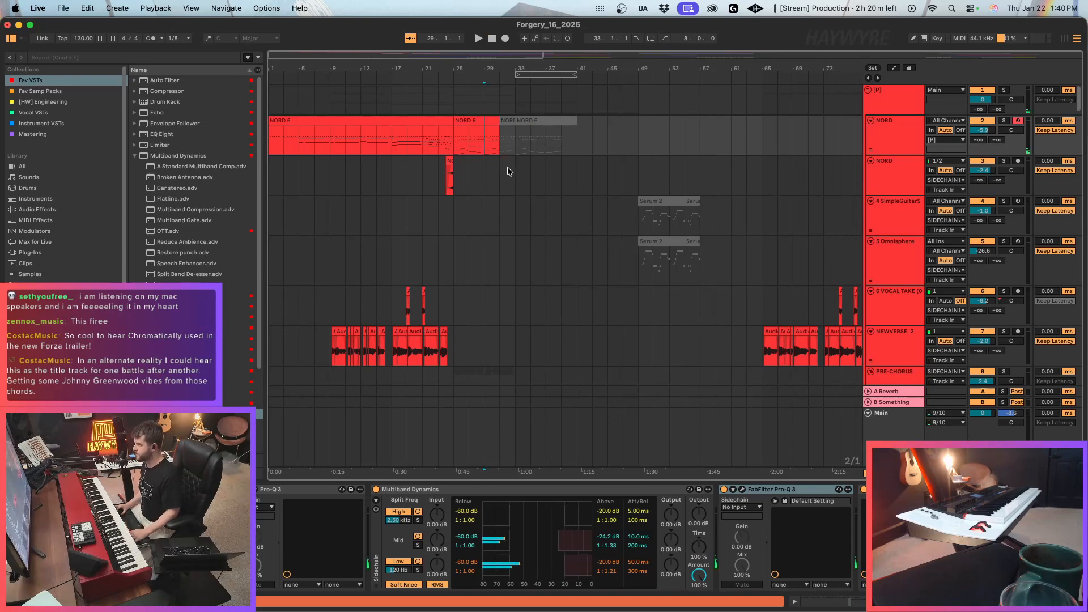
key("space")
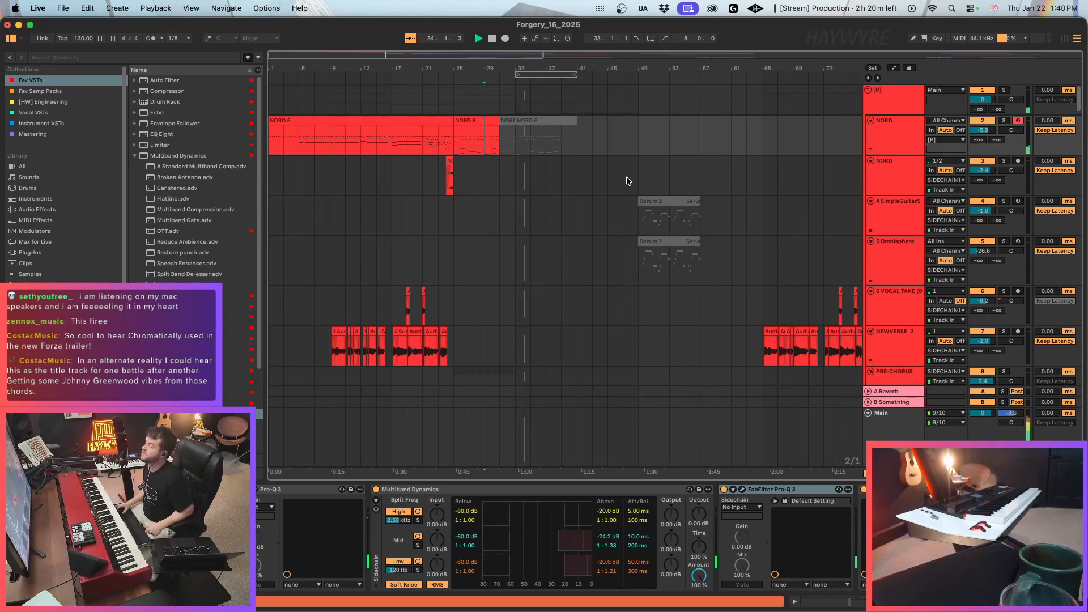
Loop bars 33 to 37 over the copied DistPolyBass clip.
scroll(621, 180, "down", 5)
scroll(618, 185, "down", 20)
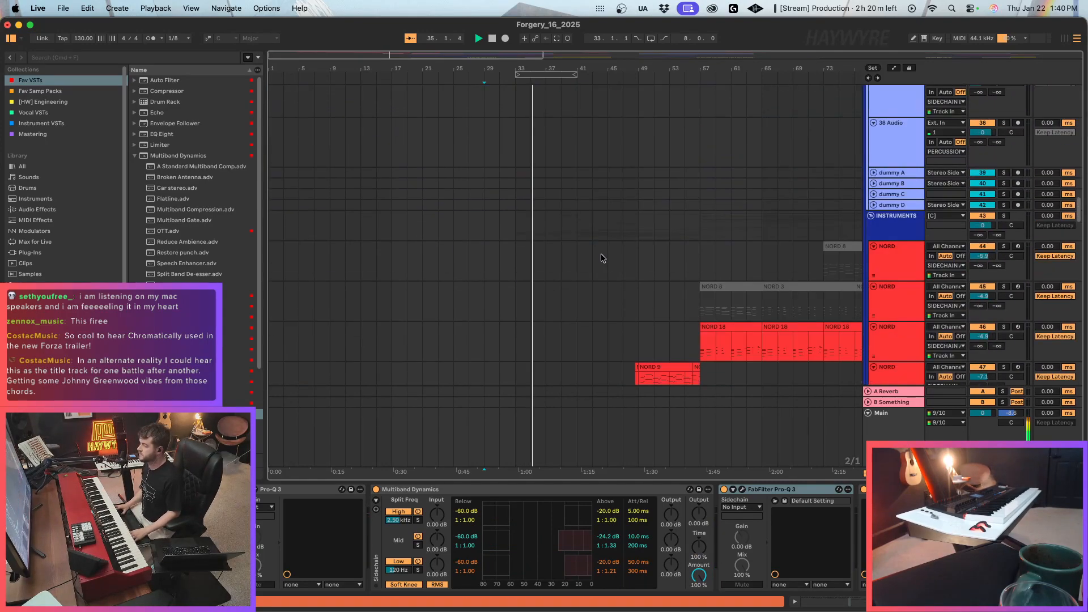
scroll(589, 264, "down", 13)
left_click_drag(518, 273, 539, 266)
key("super+l")
scroll(523, 266, "down", 6)
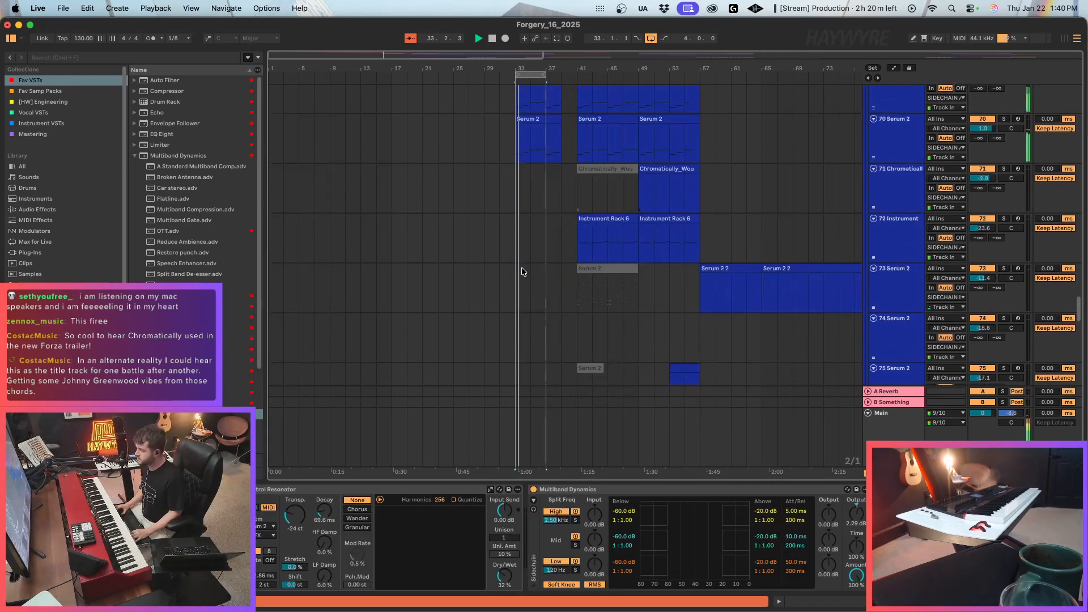
Solo the Serum 2 track 70 together with the DistPolyBass track 69 and listen to the loop.
left_click(525, 157)
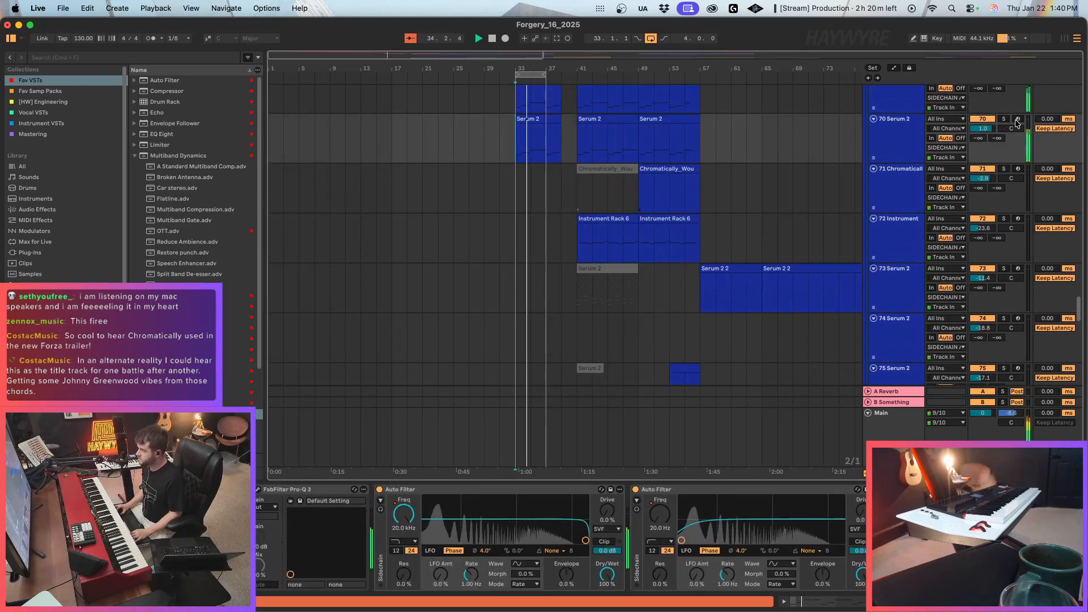
left_click(1004, 119)
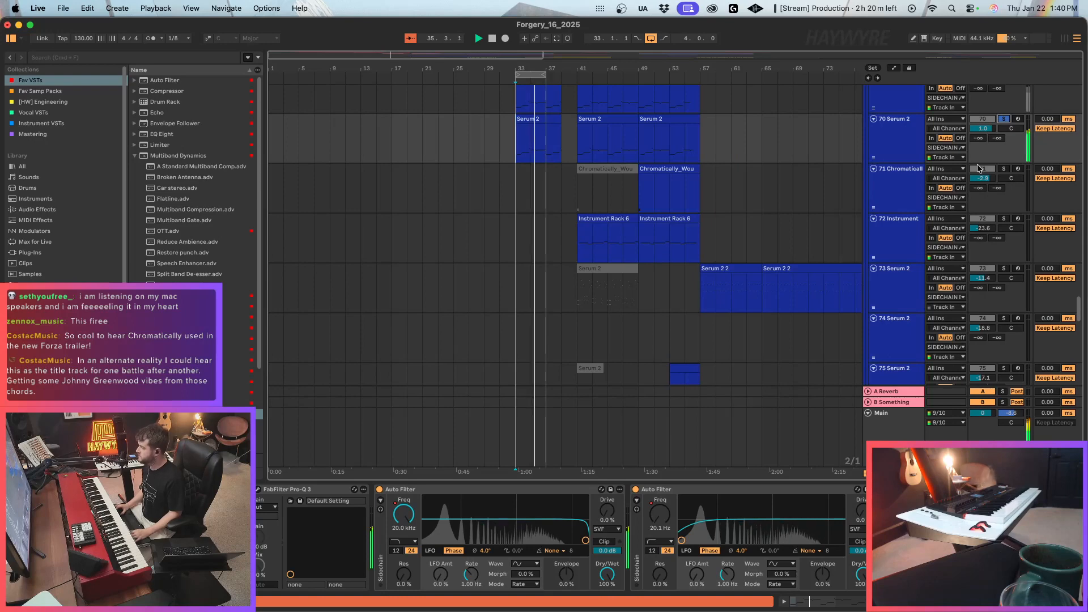
scroll(846, 425, "up", 3)
left_click(947, 256)
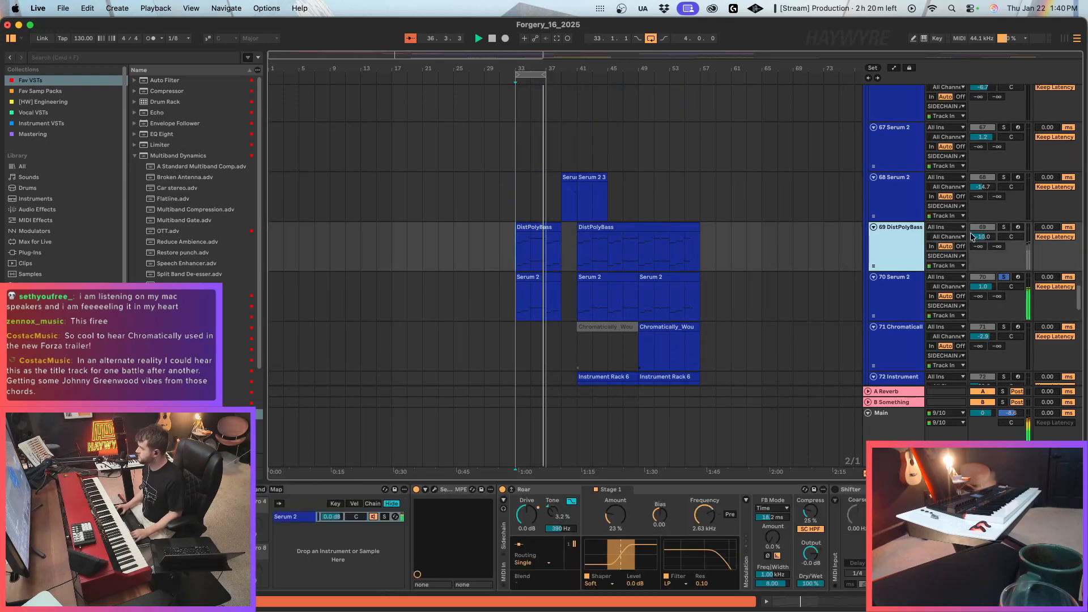
scroll(561, 538, "right", 10)
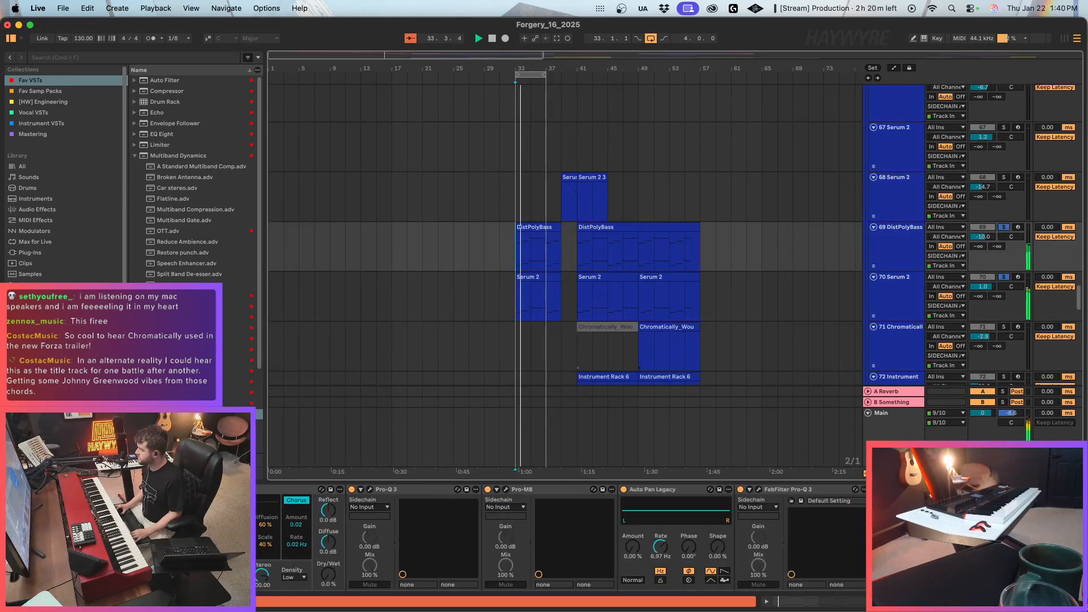
Raise the high-pass Auto Filter frequency automation on Serum 2 track 70 to about 51 Hz over the copied clip from bar 33.
left_click(875, 298)
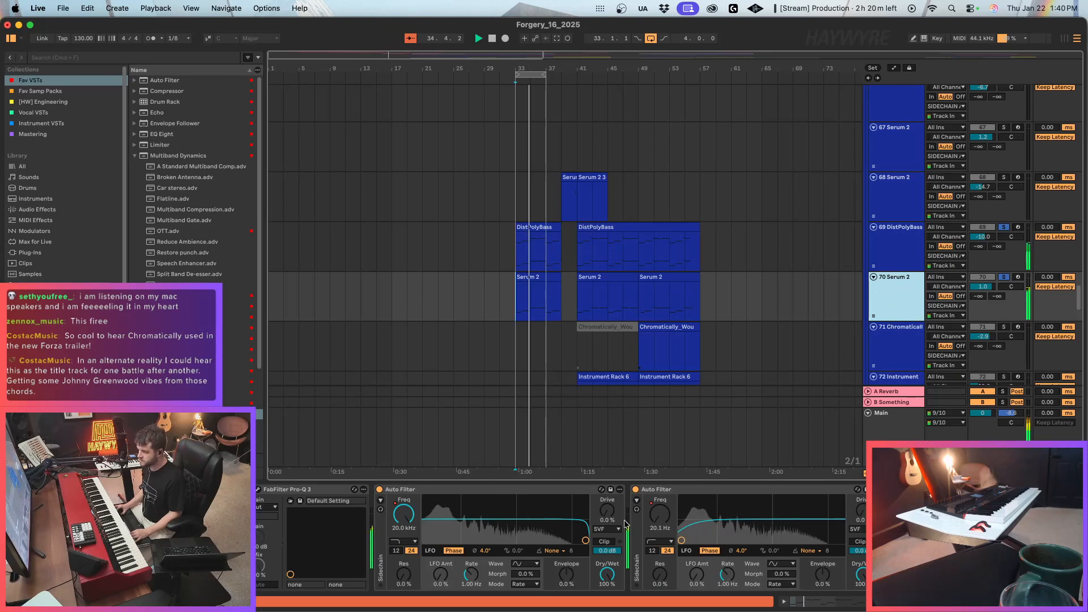
key("a")
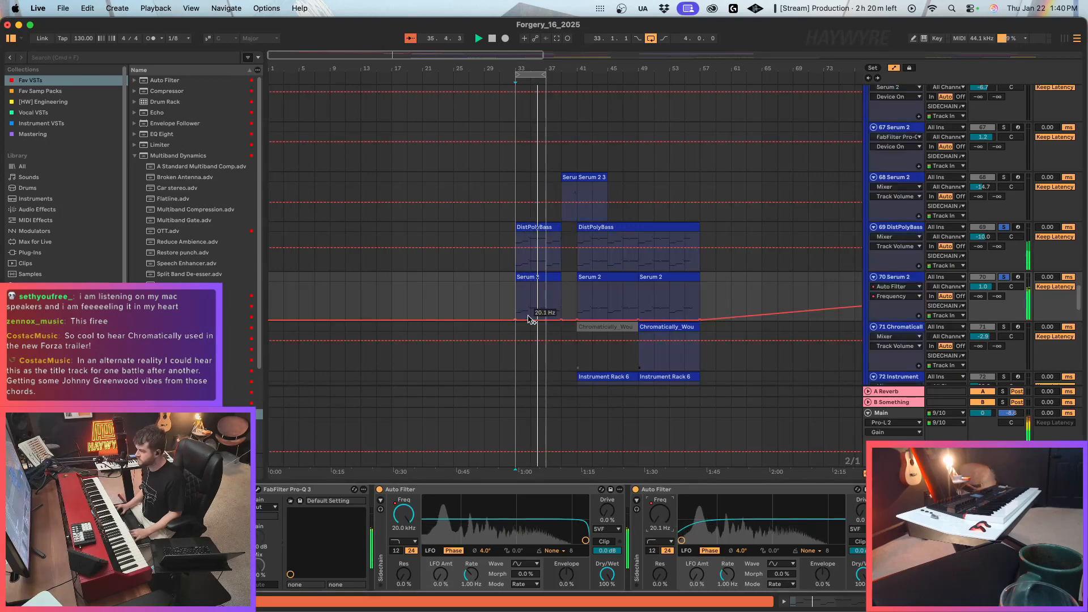
left_click_drag(531, 319, 530, 315)
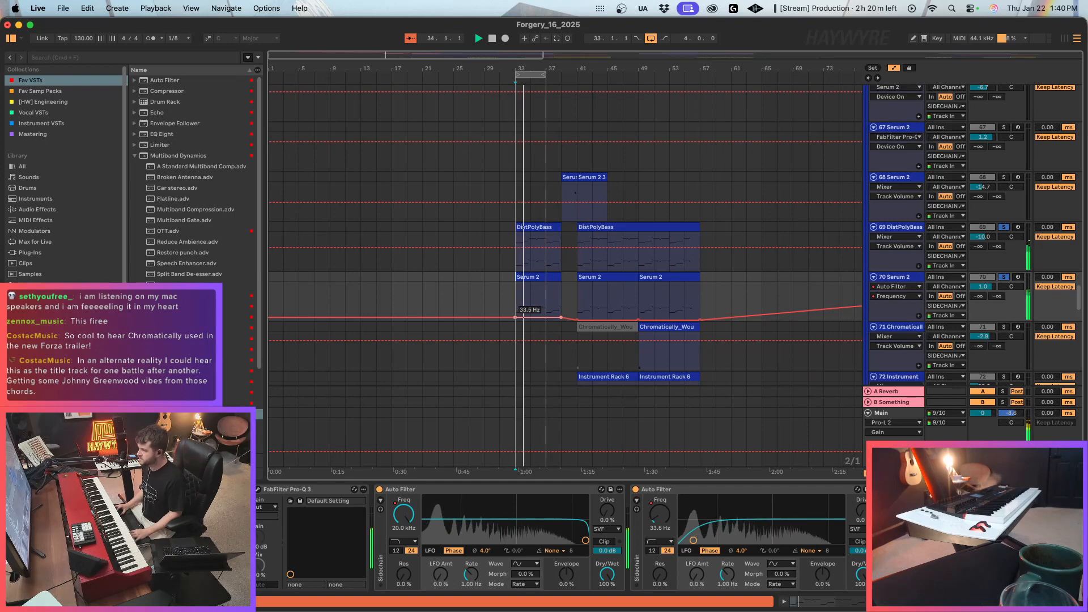
left_click_drag(531, 317, 561, 304)
Set track 70's low-pass Auto Filter frequency automation to 9.72 kHz over the copied clip, rising back up by bar 41.
left_click(414, 529)
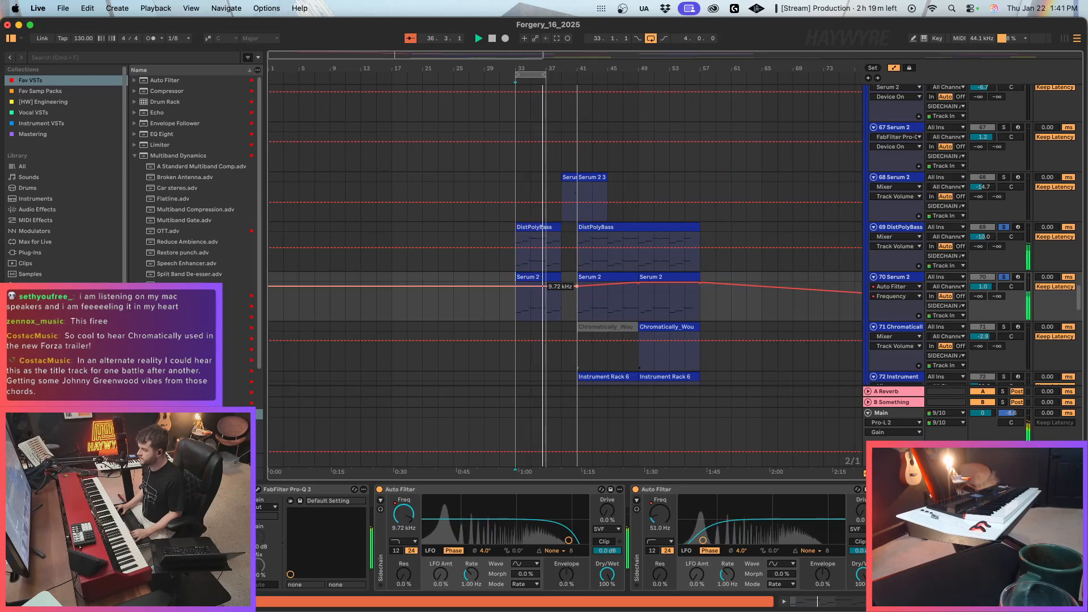
left_click(586, 308)
left_click(565, 286)
left_click_drag(577, 286, 577, 283)
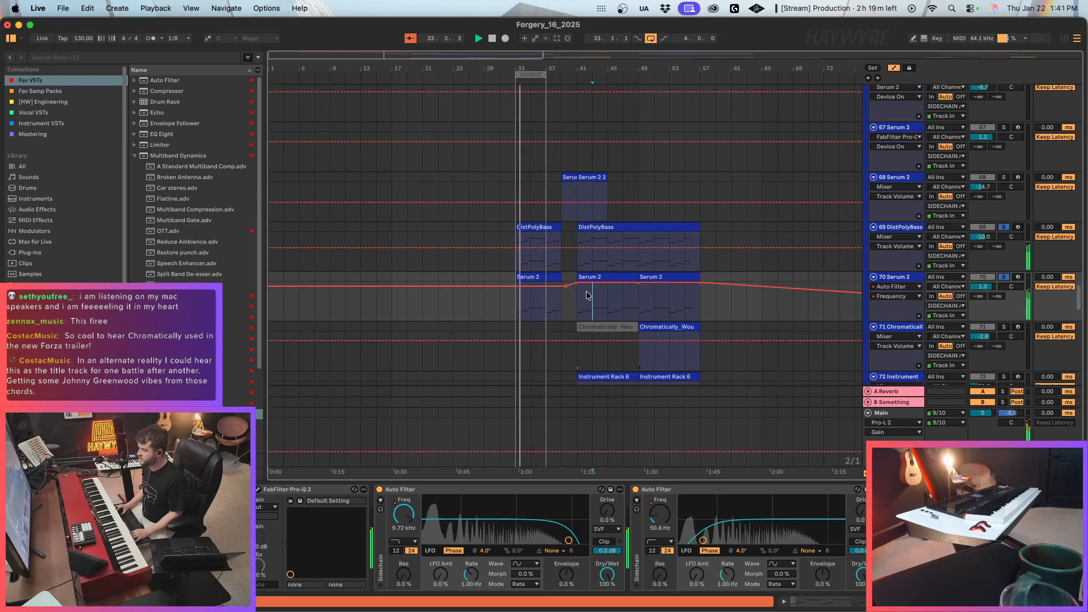
key("a")
Inspect the Serum 2 instrument on the DistPolyBass track, stop playback, and close the plug-in window.
left_click(517, 256)
scroll(561, 538, "left", 15)
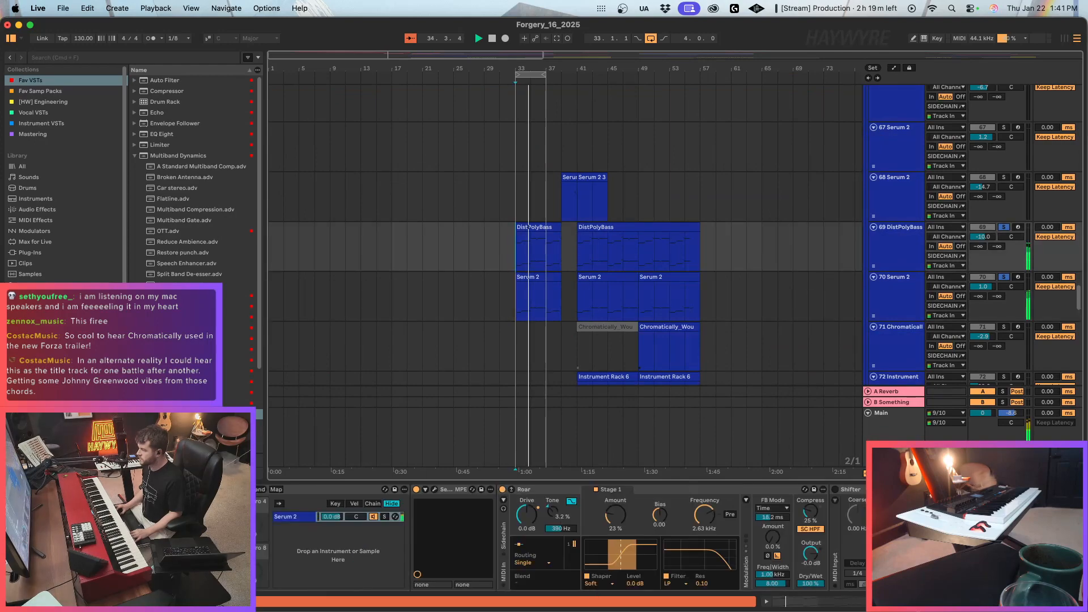
left_click(435, 490)
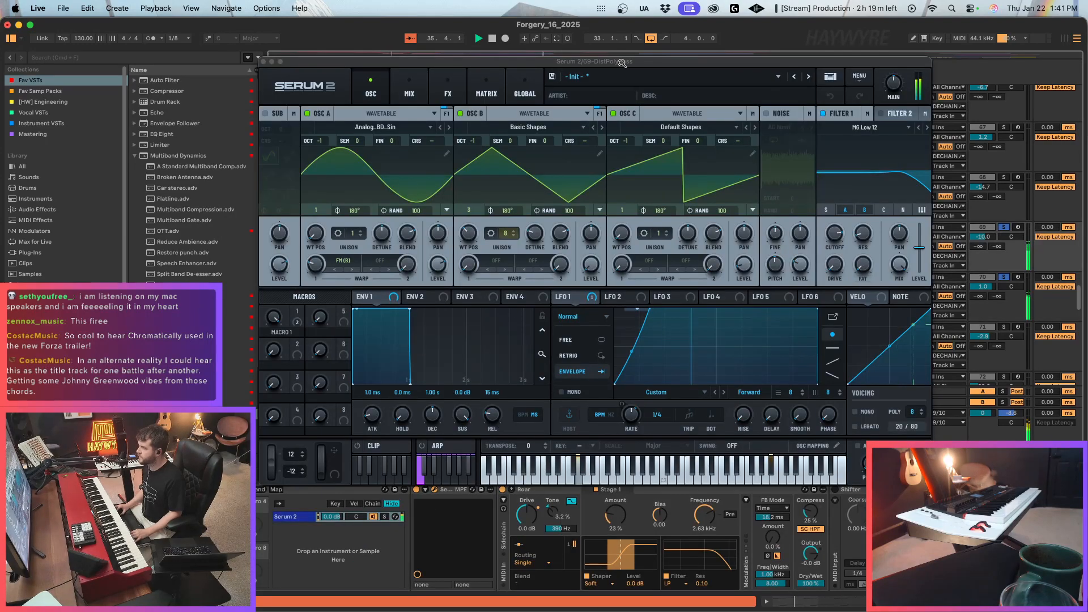
left_click_drag(621, 63, 756, 279)
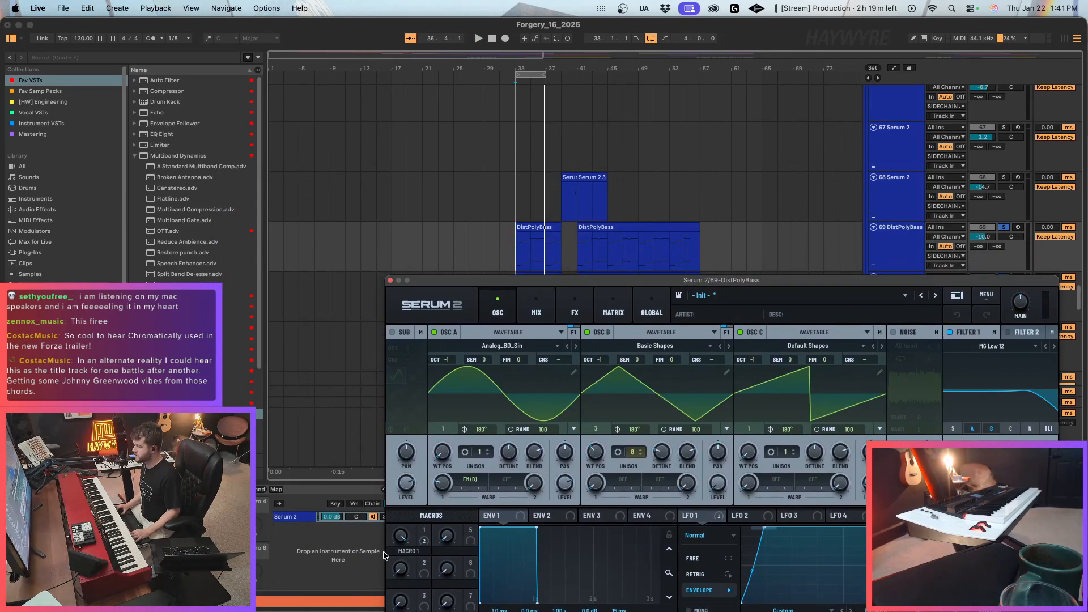
left_click_drag(710, 280, 627, 190)
key("space")
mouse_move(314, 466)
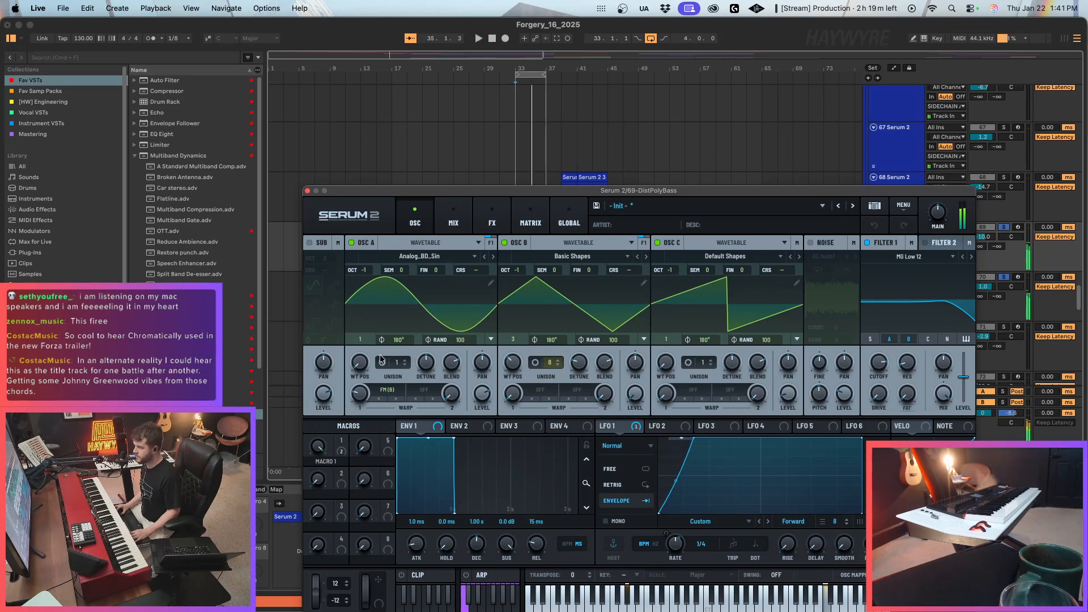
left_click(308, 190)
Place the playback start at bar 31, briefly play the transition into the drop, and clear the track solos.
scroll(504, 262, "up", 15)
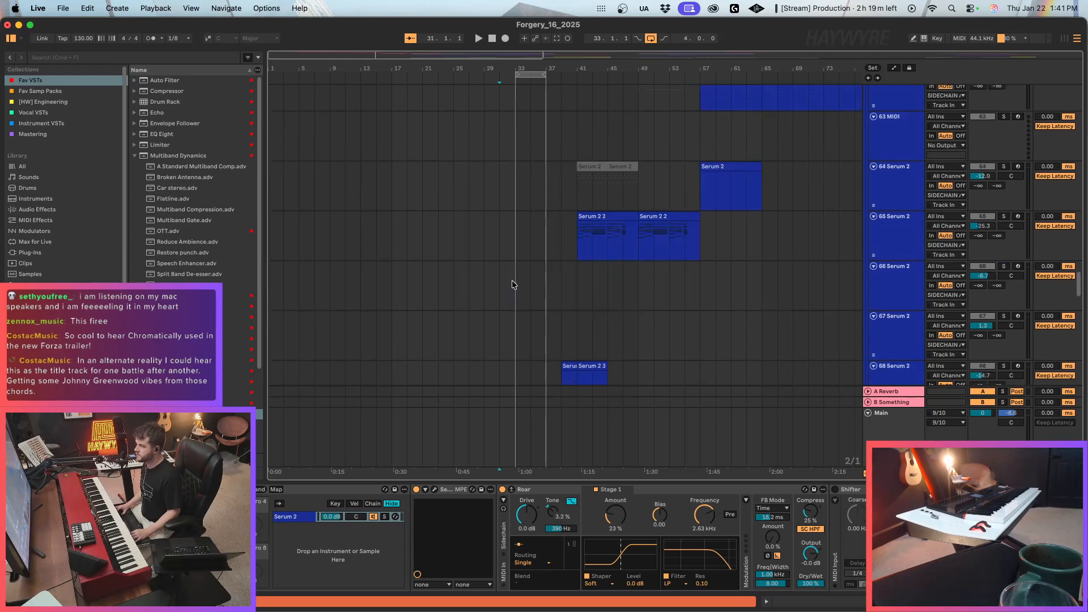
scroll(516, 298, "up", 12)
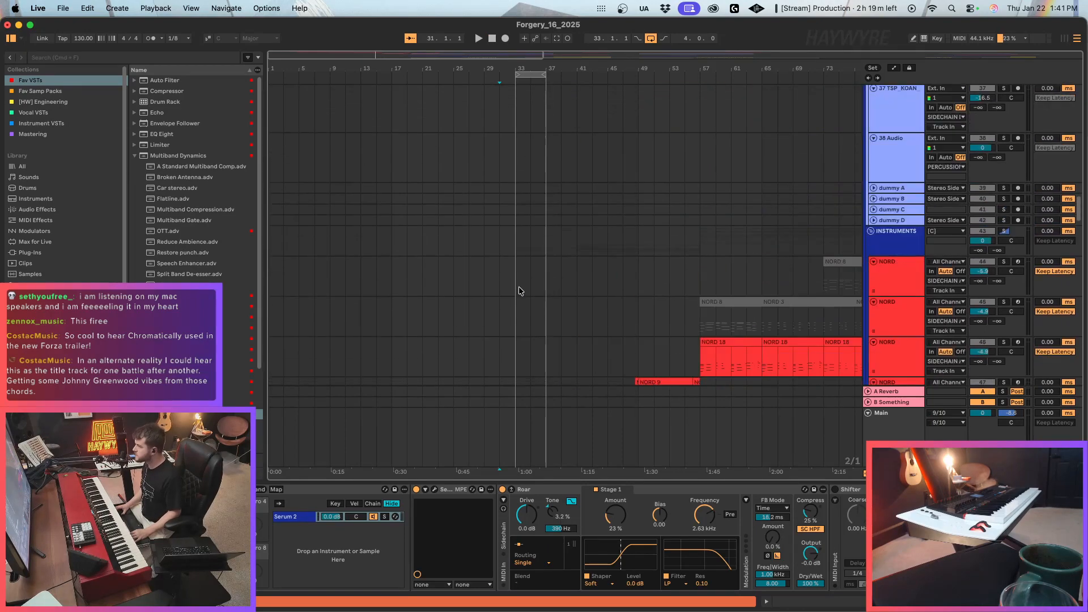
left_click(526, 271)
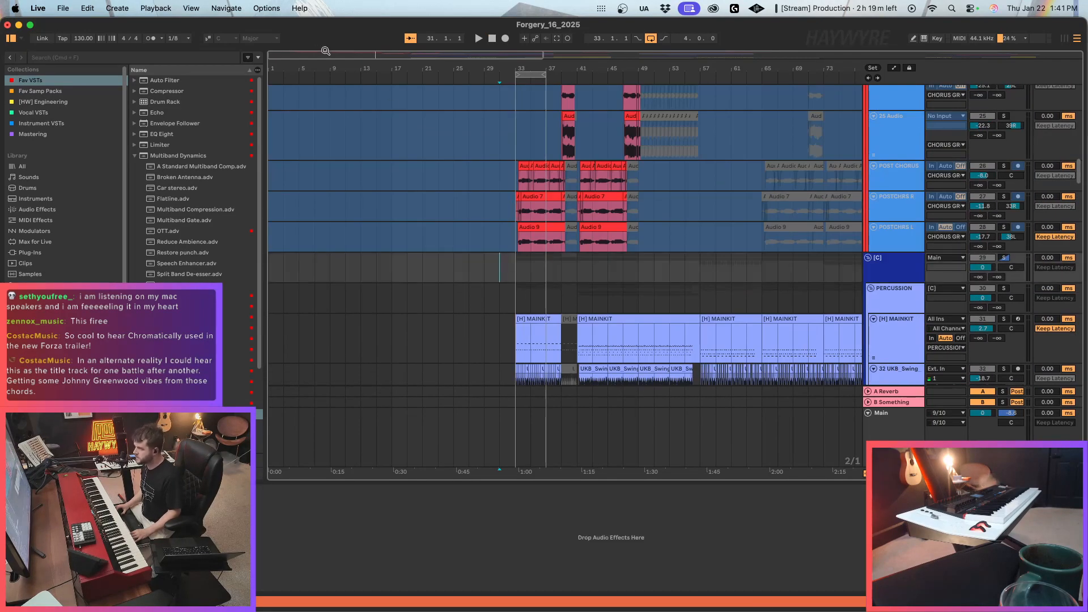
left_click_drag(362, 55, 366, 56)
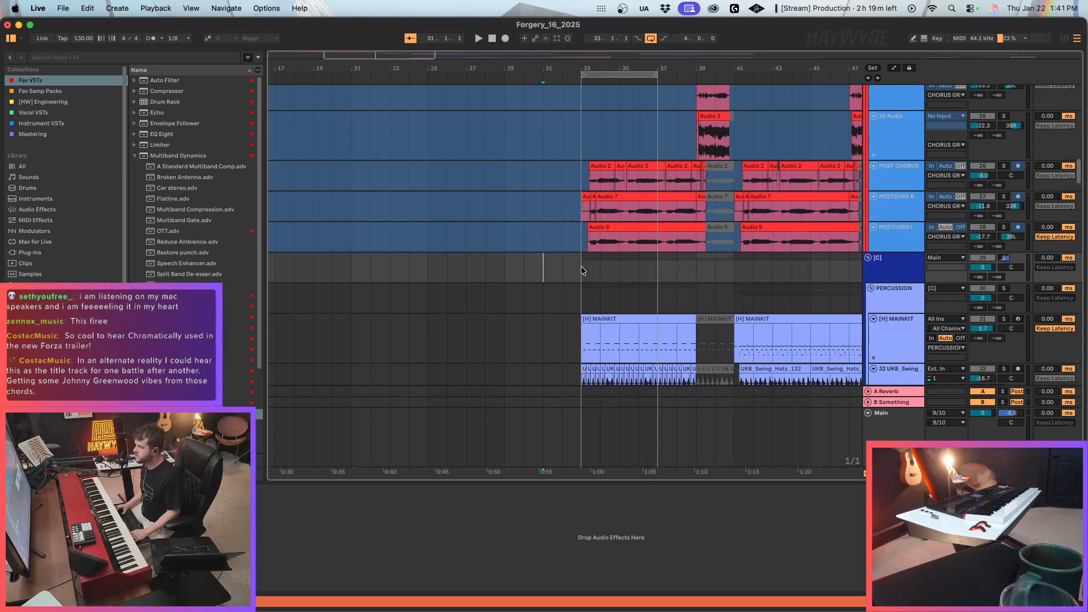
scroll(542, 275, "down", 5)
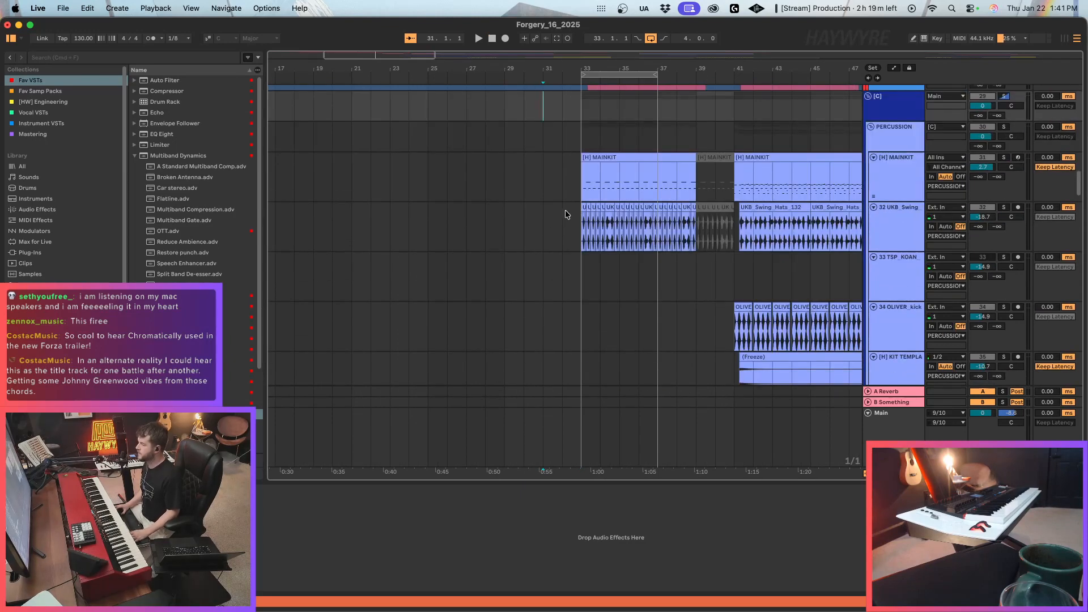
scroll(601, 215, "up", 3)
key("space")
Play the transition into the bar 33 drop and review the vocal and percussion tracks, including the UKB_Swing clips.
key("space")
left_click(1004, 225)
left_click(1005, 225)
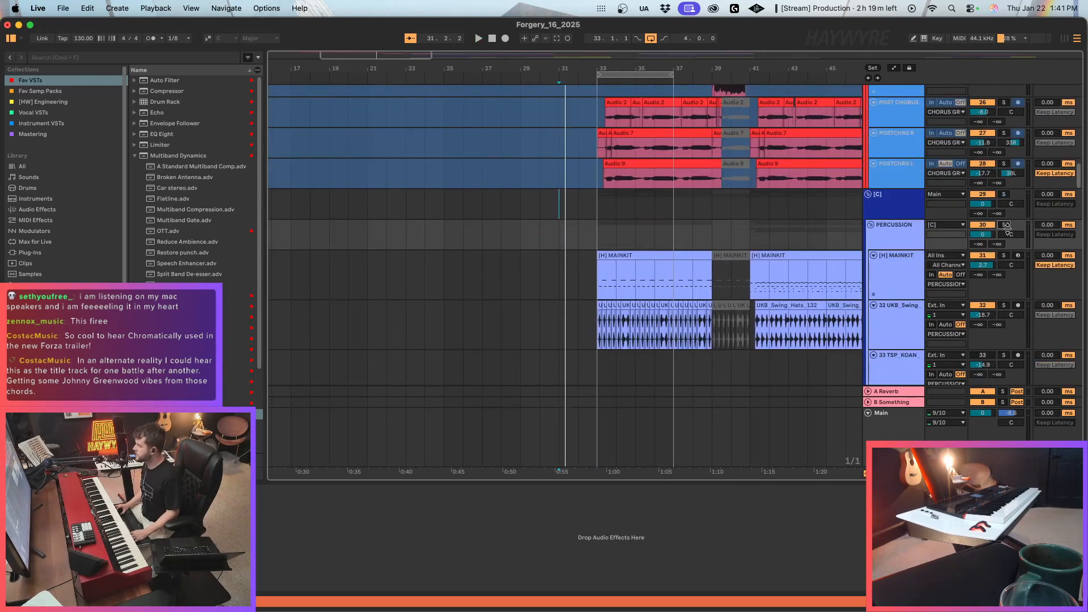
key("space")
scroll(606, 311, "up", 6)
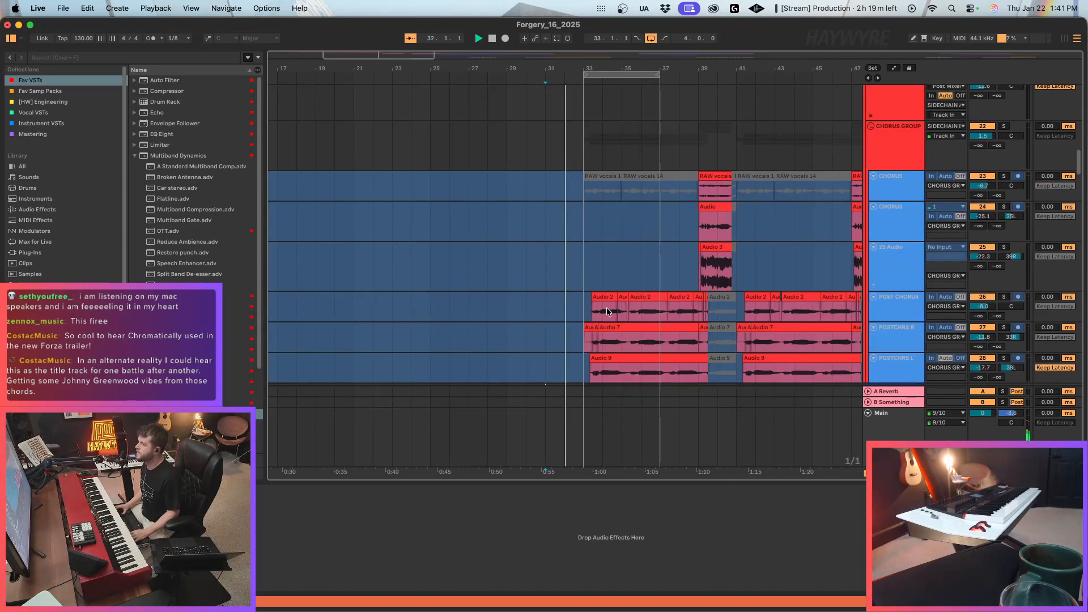
scroll(606, 310, "up", 10)
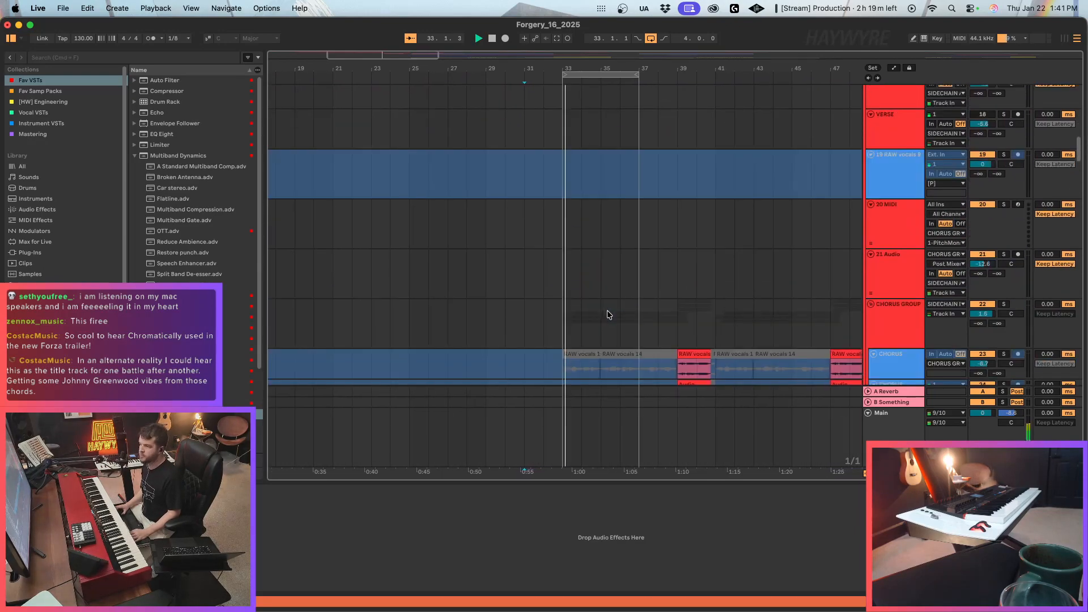
scroll(607, 310, "down", 15)
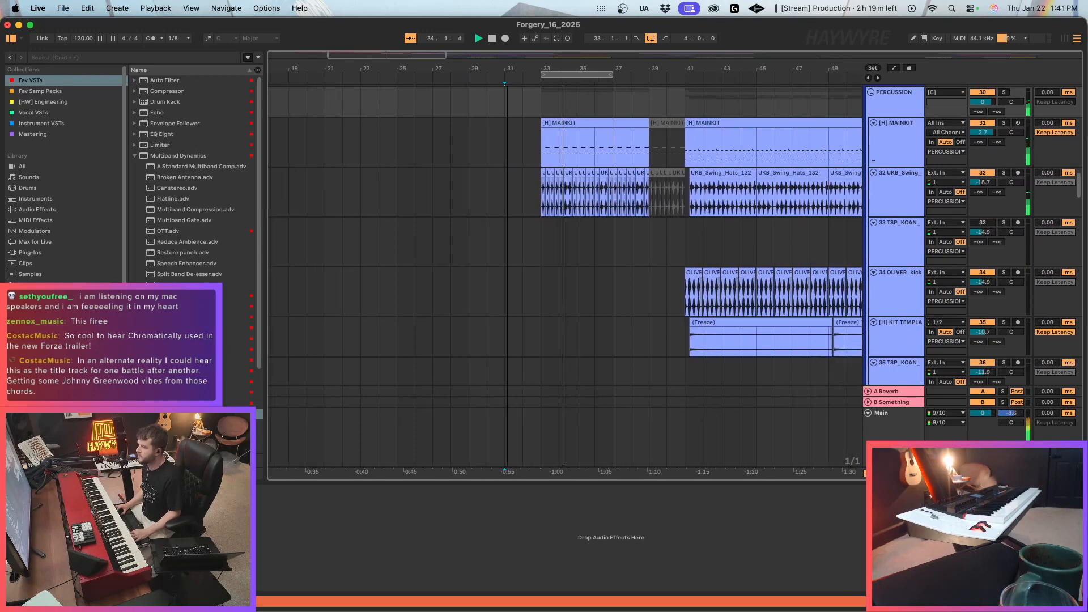
key("minus")
key("minus")
key("minus")
key("minus")
key("minus")
key("plus")
key("plus")
key("plus")
key("plus")
key("plus")
key("plus")
key("plus")
key("plus")
key("plus")
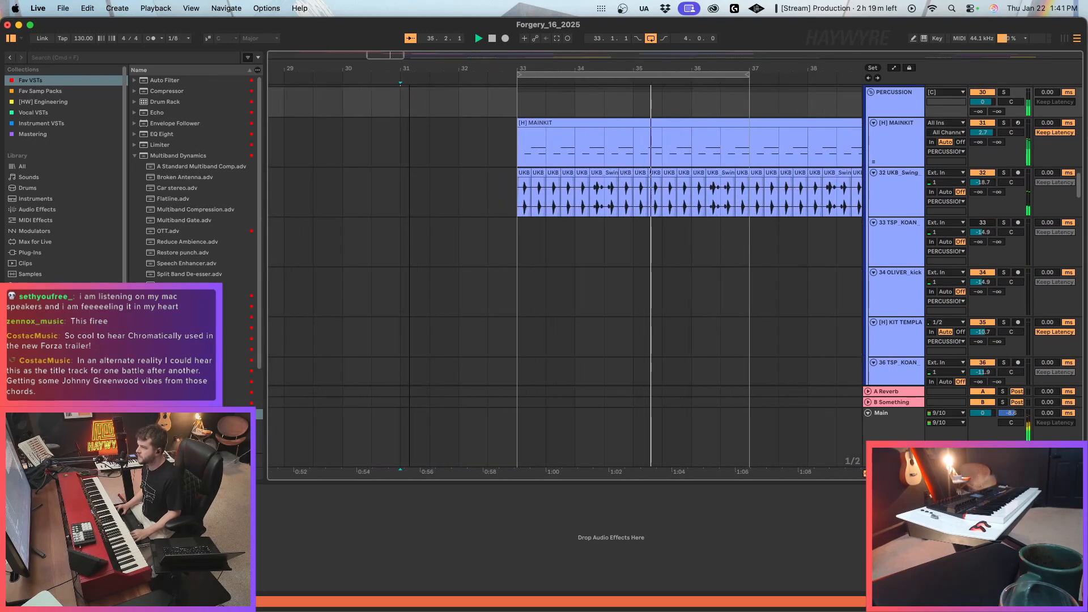
left_click(593, 199)
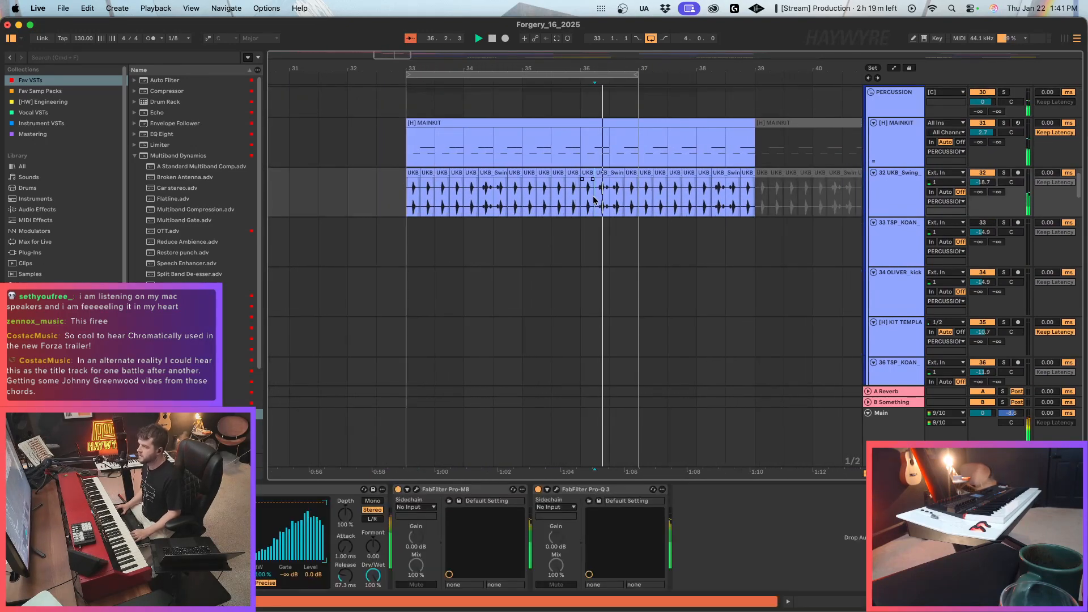
In the MAINKIT Drum Rack's snare Instrument Rack, set the GS_SB_SNA chain's volume to -0.2 dB.
left_click(471, 122)
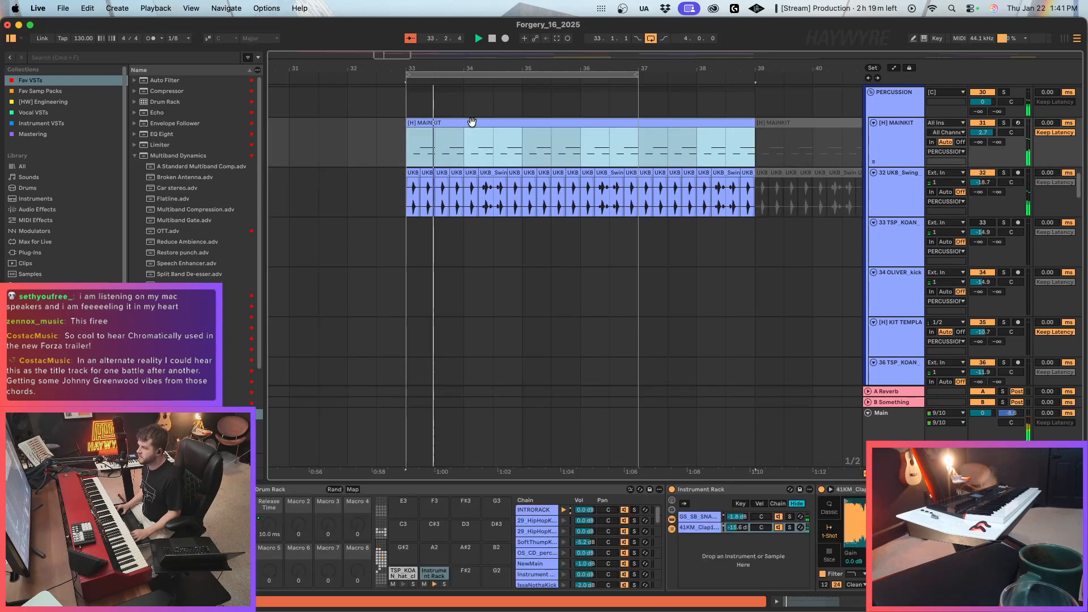
key("minus")
key("minus")
key("minus")
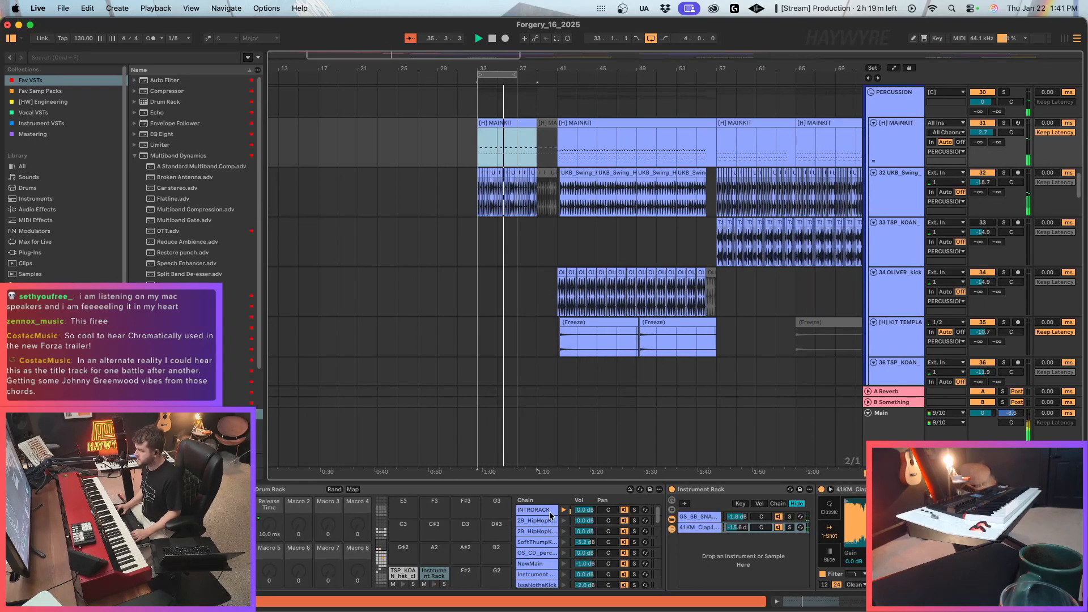
left_click(439, 573)
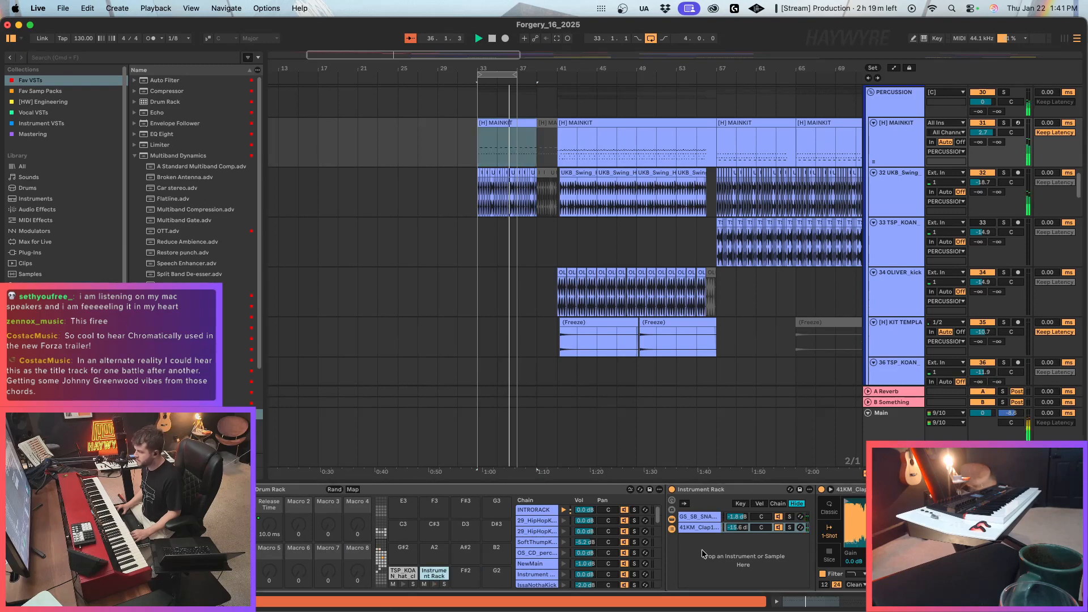
left_click(737, 517)
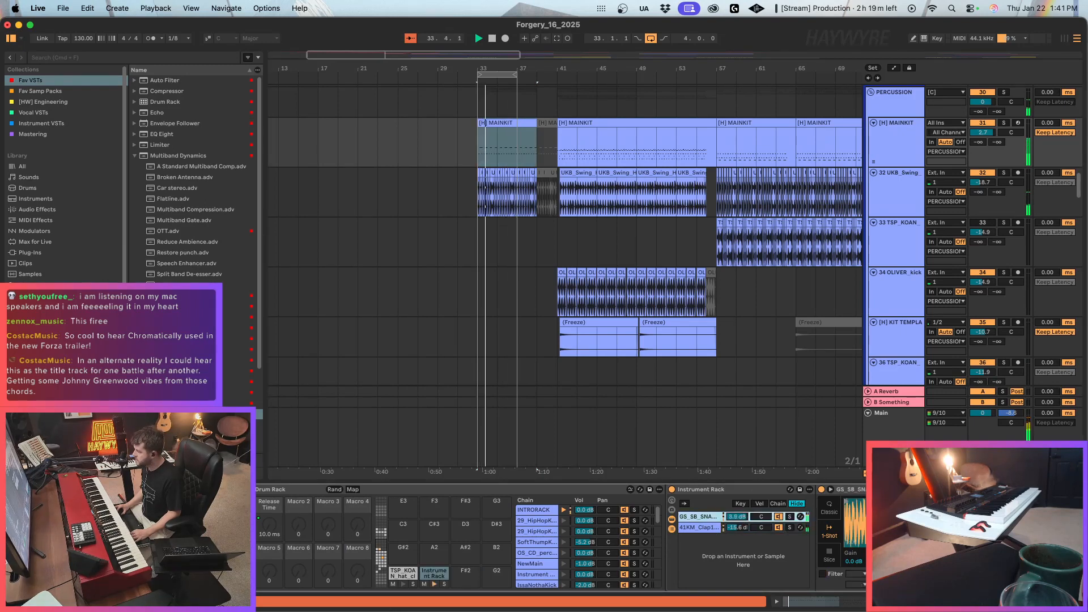
left_click(436, 574)
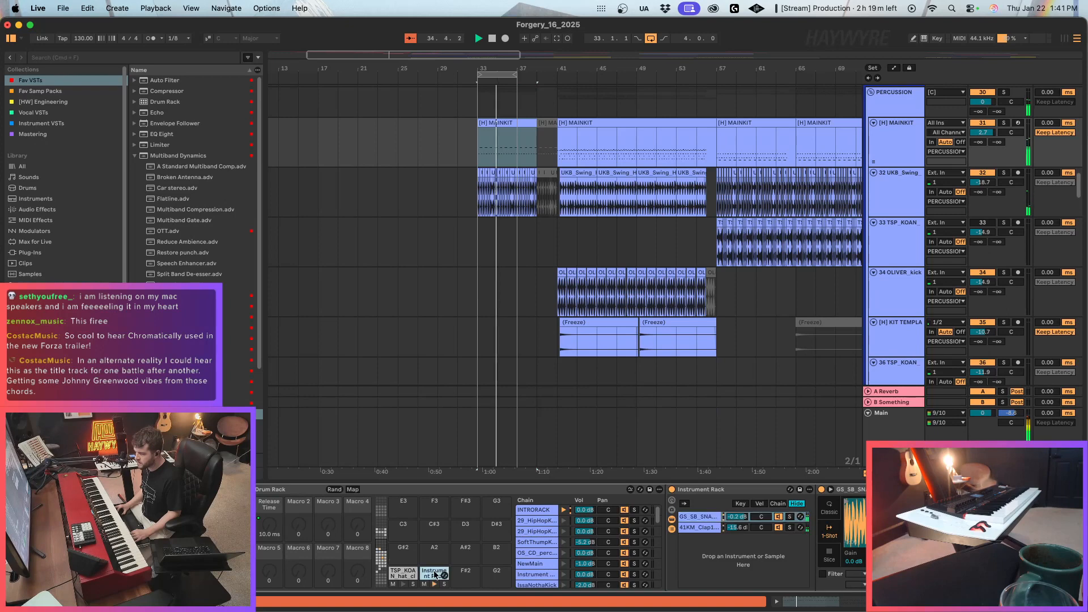
Raise the snare Instrument Rack's chain volume slightly in the MAINKIT Drum Rack and set the Compressor's ratio to 16.4:1.
scroll(567, 550, "down", 5)
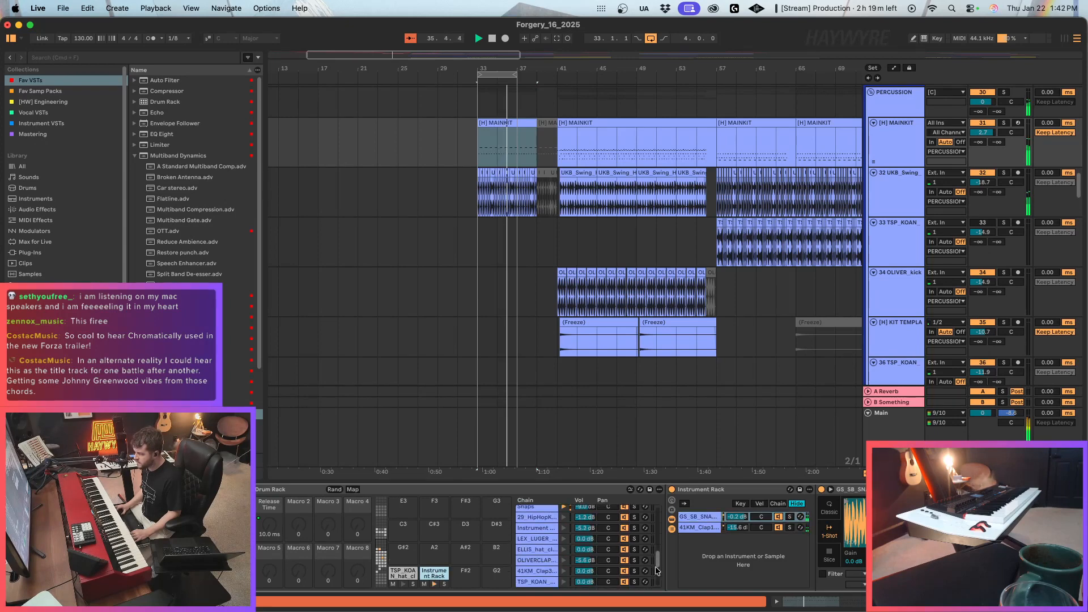
scroll(657, 560, "down", 4)
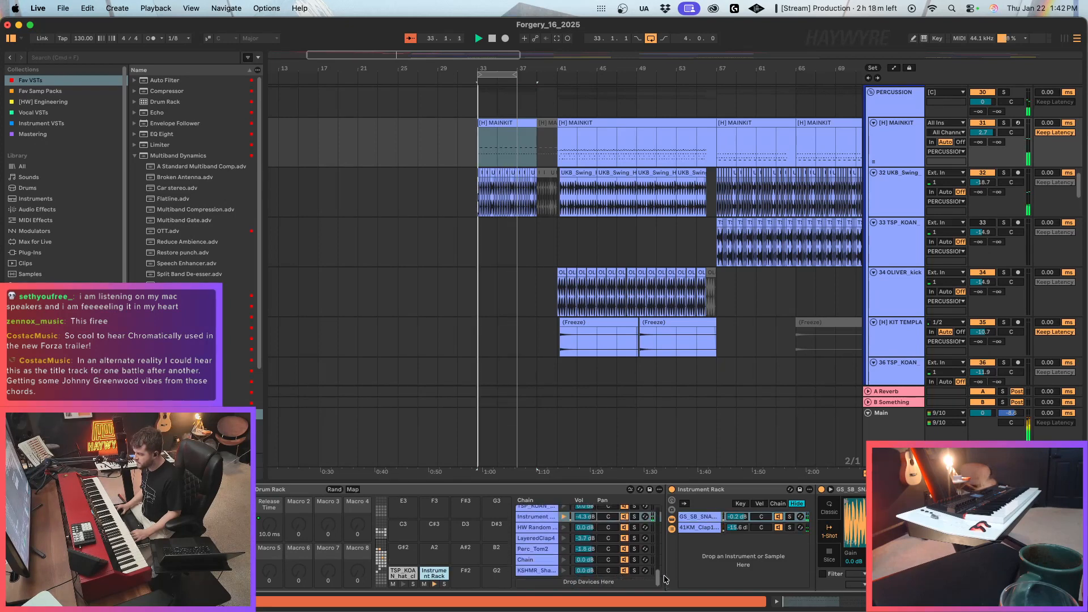
left_click_drag(589, 519, 590, 507)
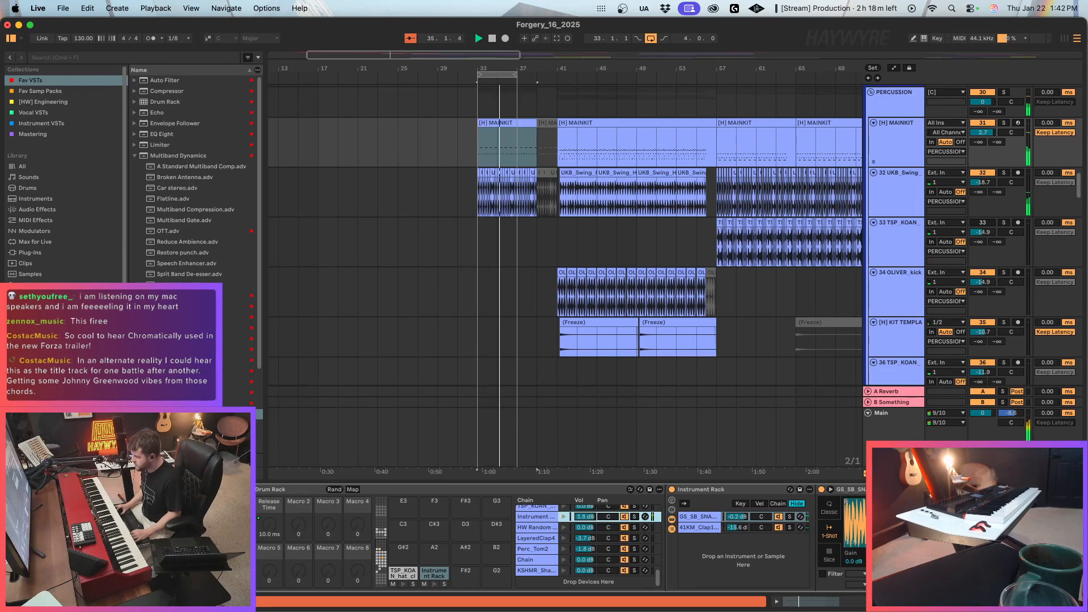
scroll(590, 538, "right", 12)
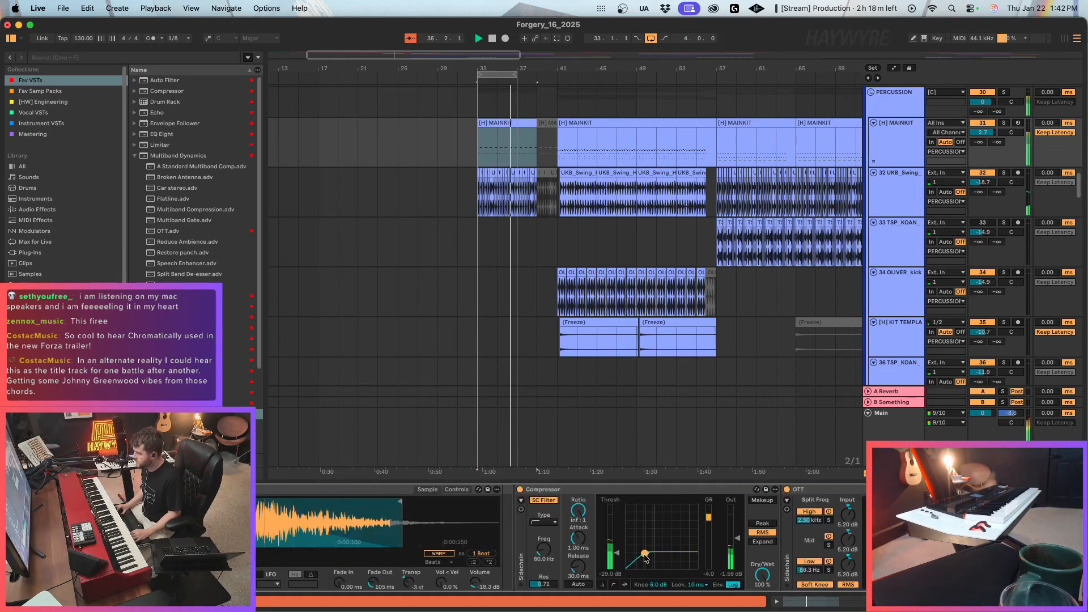
scroll(561, 538, "right", 3)
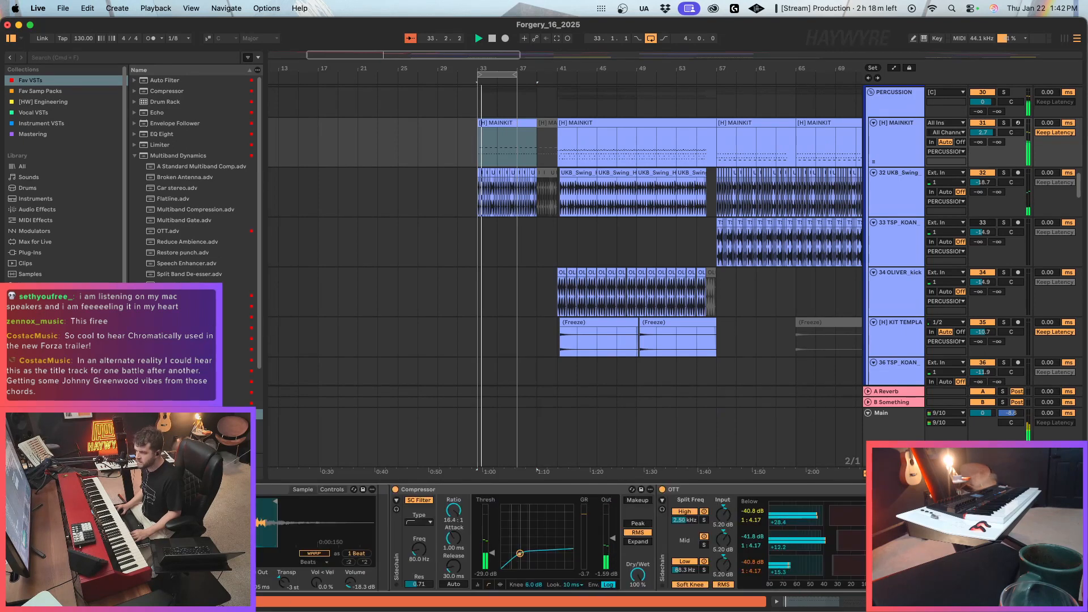
Add FabFilter Pro-Q 3 to MAINKIT with a slight low-mid dip and a +1.77 dB bell at about 178 Hz, Q 2.890.
key("super+f")
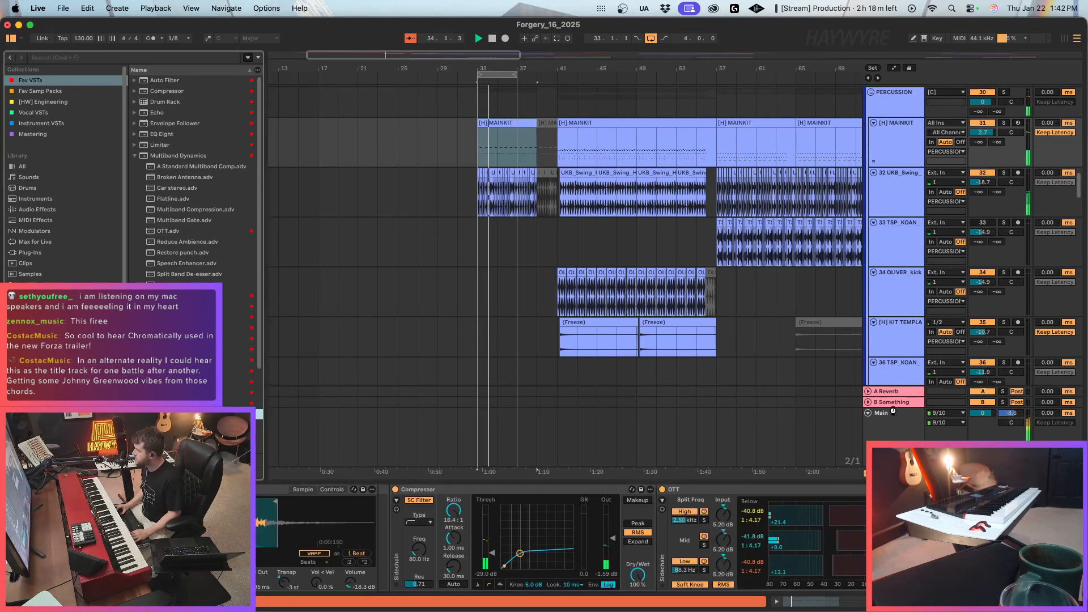
mouse_move(540, 311)
left_mouse_down()
mouse_move(525, 353)
mouse_move(535, 320)
left_mouse_up()
scroll(529, 344, "up", 3)
left_click_drag(460, 311, 463, 298)
left_click(476, 261)
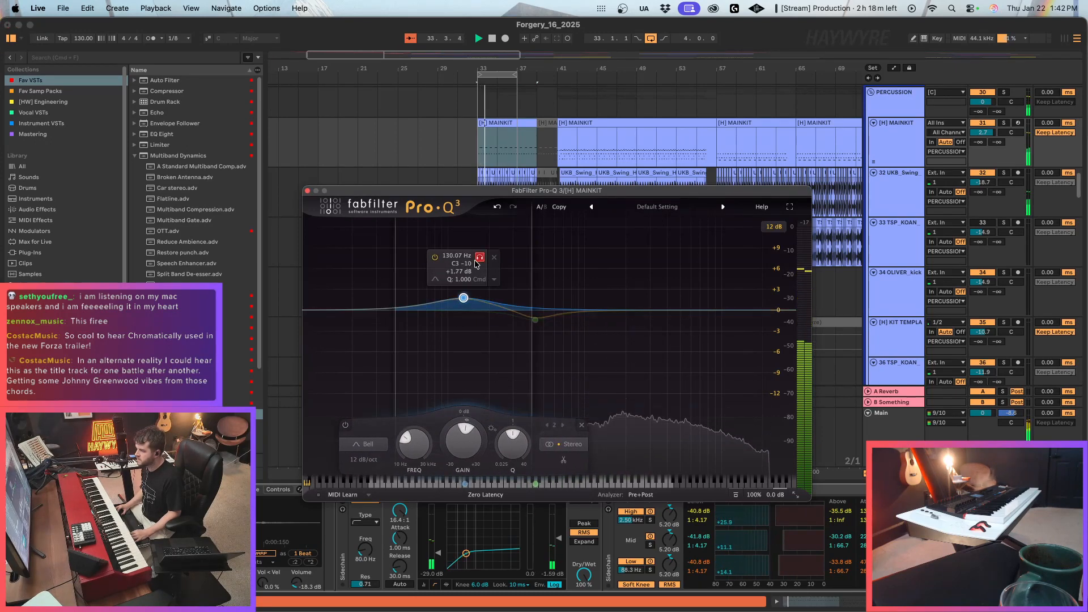
scroll(473, 260, "up", 6)
left_click_drag(475, 260, 493, 261)
Solo MAINKIT, add a low cut in Pro-Q 3, and retune the boosted bell to 482.88 Hz, +4.99 dB, Q 5.422.
left_click(1006, 123)
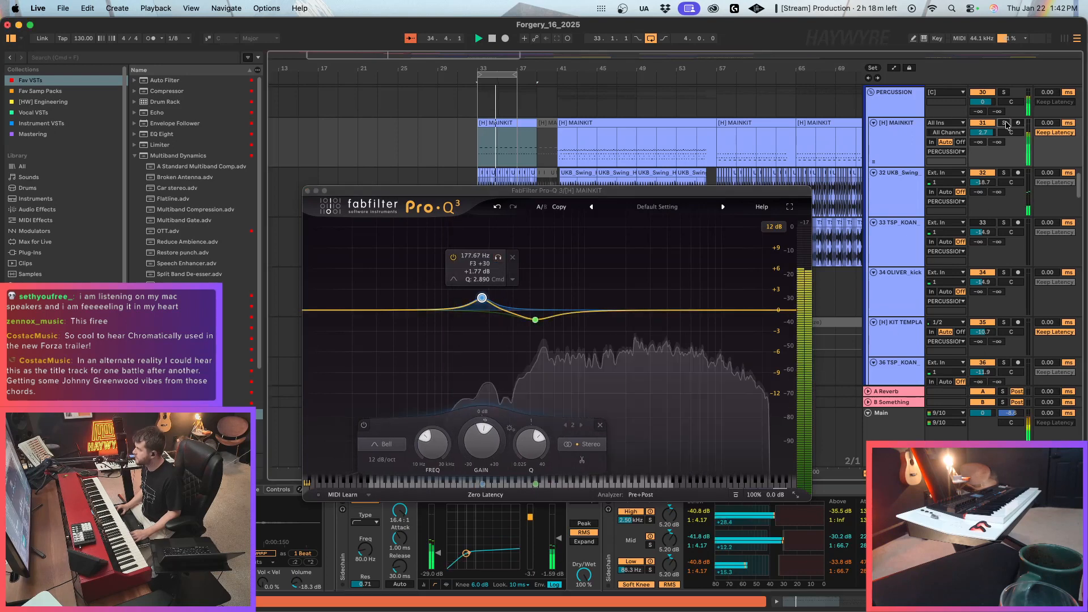
left_click_drag(321, 310, 479, 273)
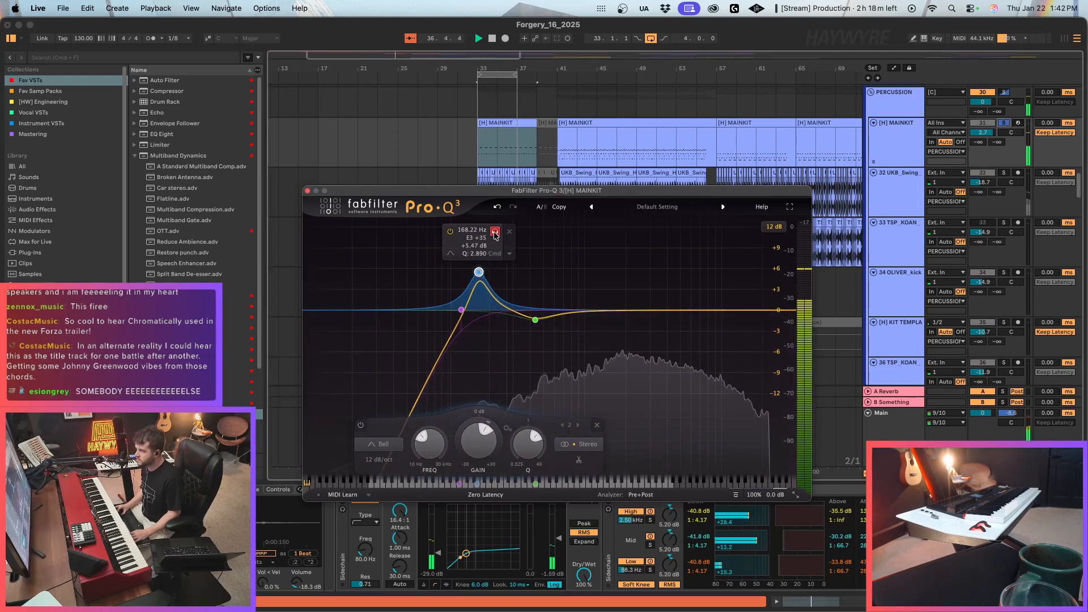
left_click_drag(495, 235, 563, 241)
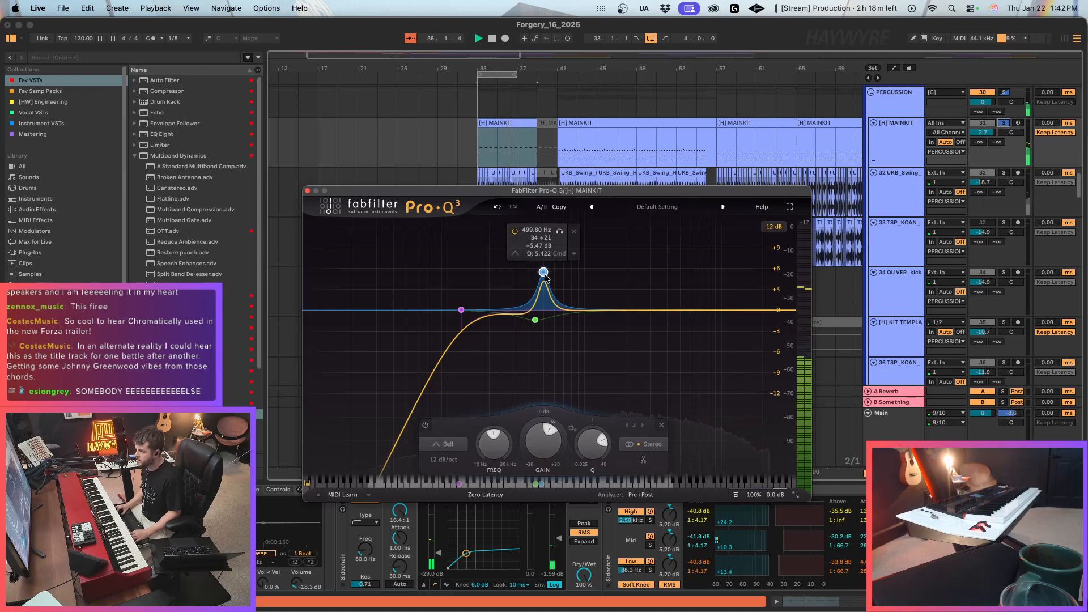
left_click_drag(546, 276, 544, 277)
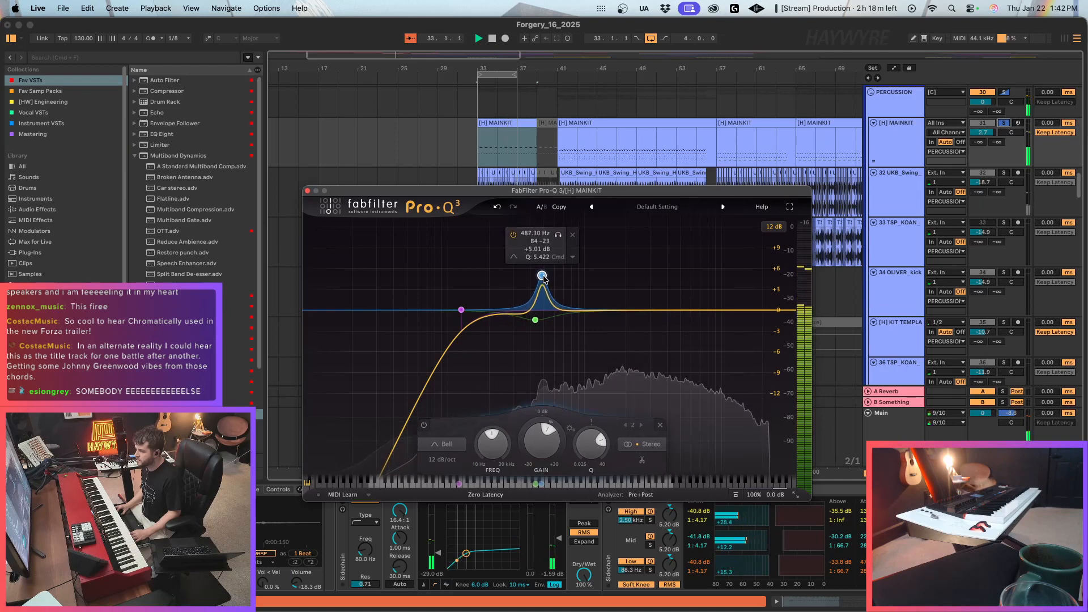
Add a -1.03 dB bell at 1982.2 Hz, clear the MAINKIT solo, and close the EQ window with playback running.
left_click(625, 321)
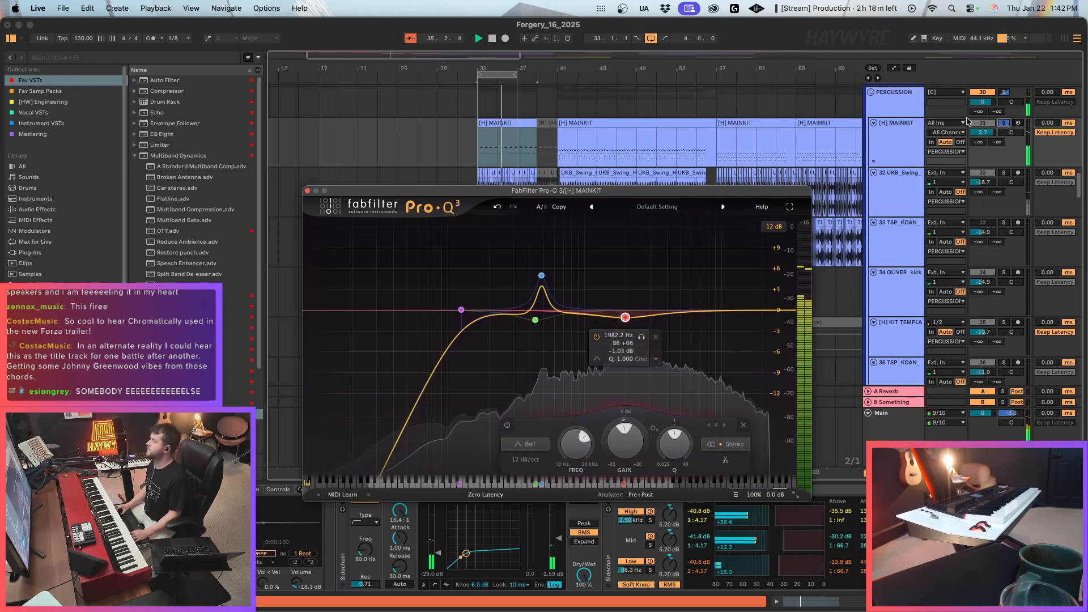
left_click(541, 276)
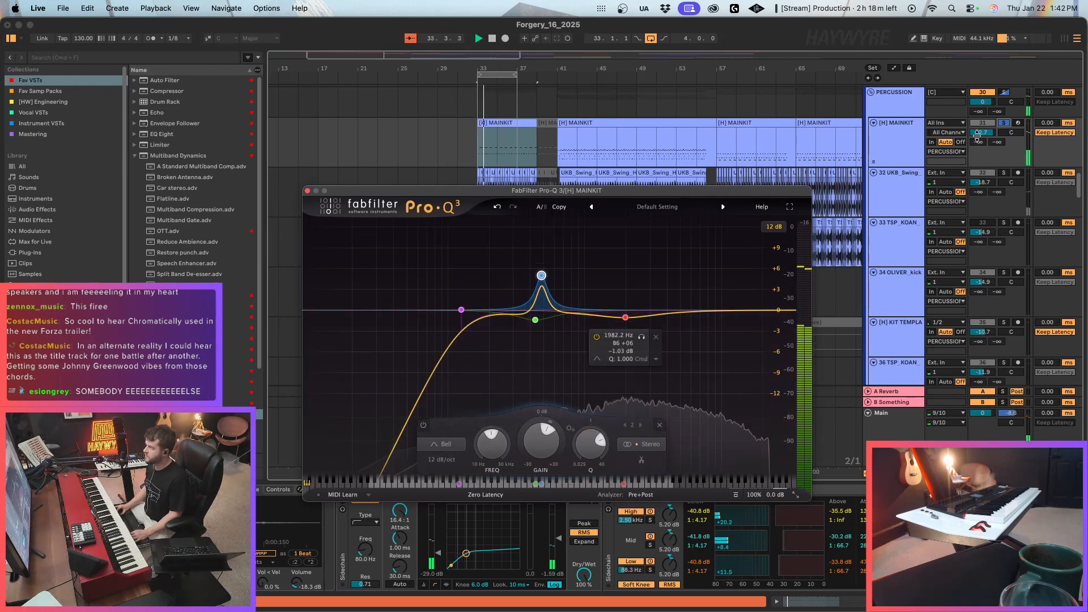
key("space")
left_click(1004, 123)
key("space")
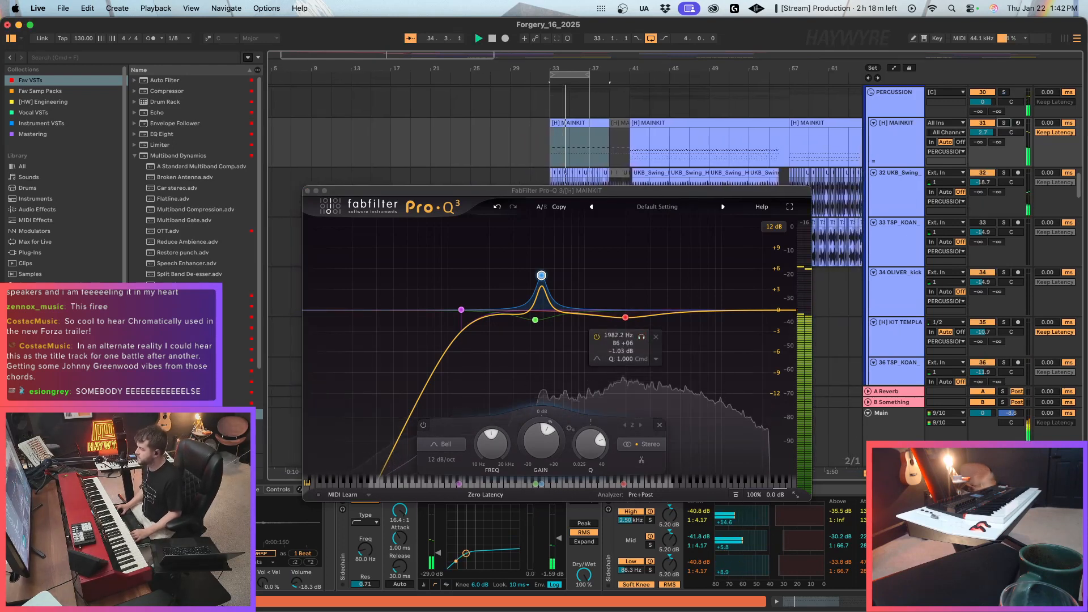
scroll(661, 538, "right", 2)
left_click(307, 191)
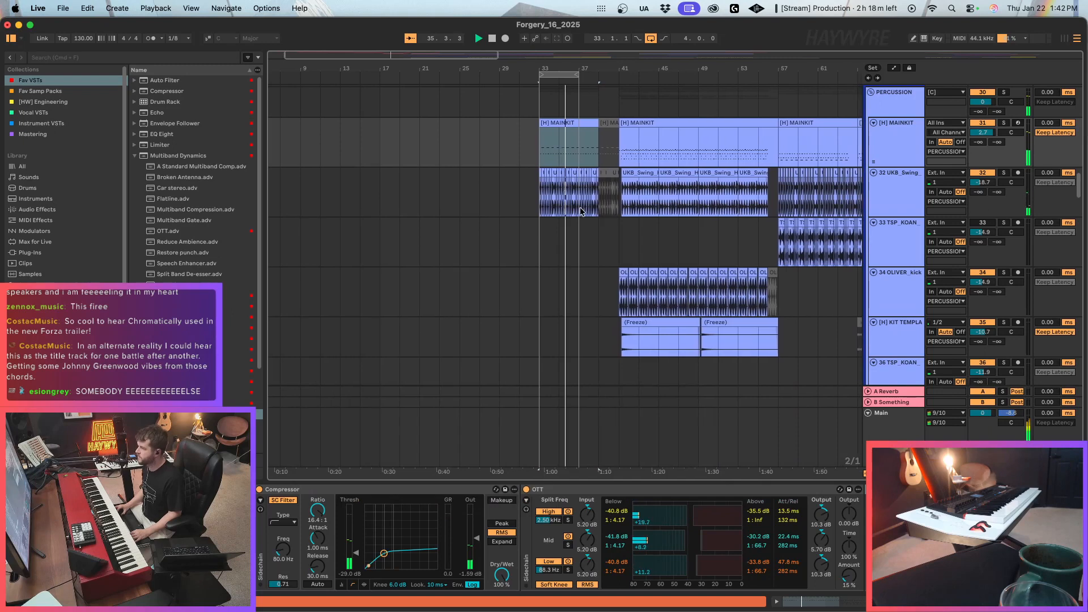
Extend the arrangement loop to 24 bars, from bar 33 to bar 57, and select the MAINKIT and UKB_Swing clips before bar 41.
left_click(552, 132)
left_click(552, 133)
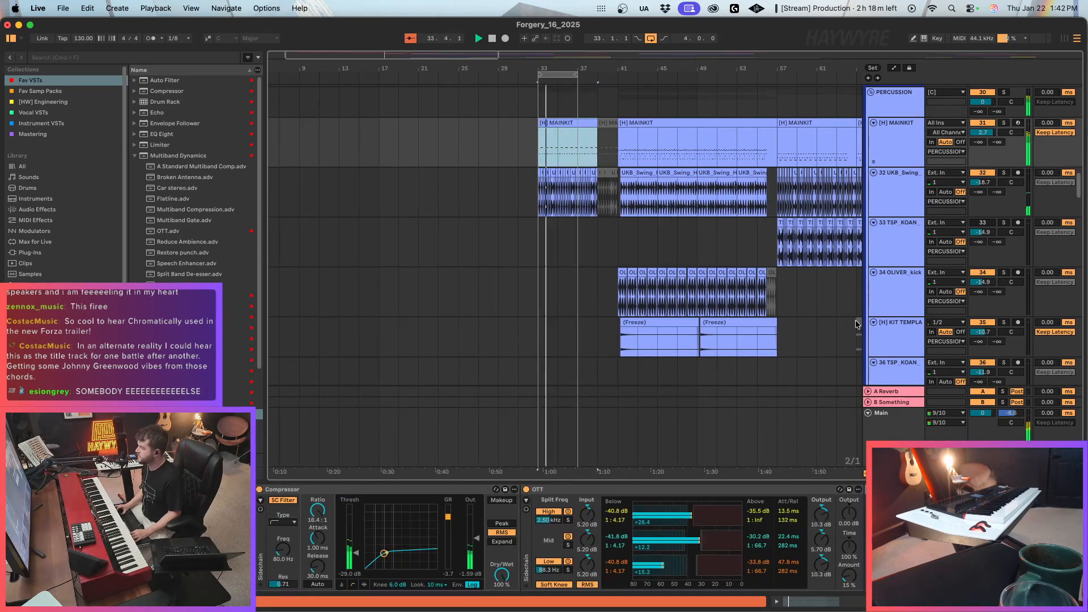
left_click(622, 157)
left_click_drag(576, 75, 774, 99)
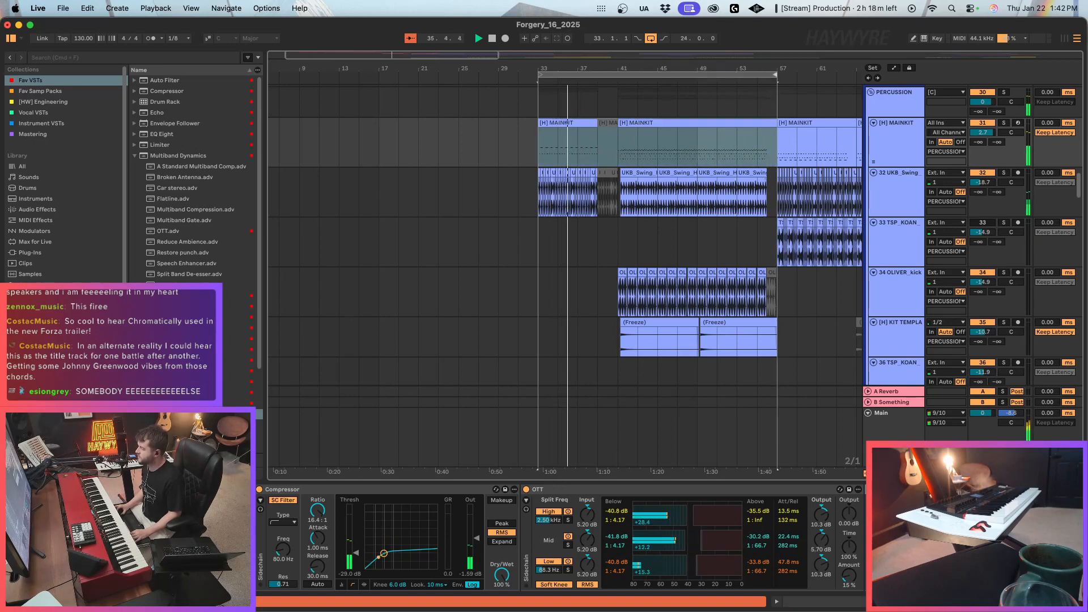
left_click_drag(542, 154, 619, 196)
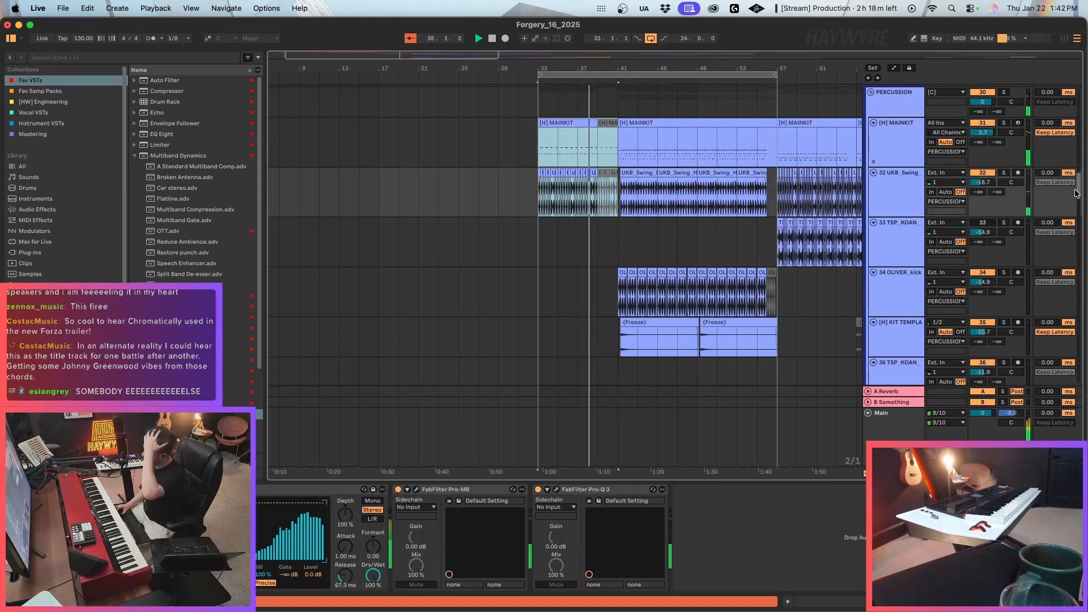
Copy a one-bar section of track 35's Freeze clip to the gap before bar 41 and reverse the copy.
left_click(707, 340)
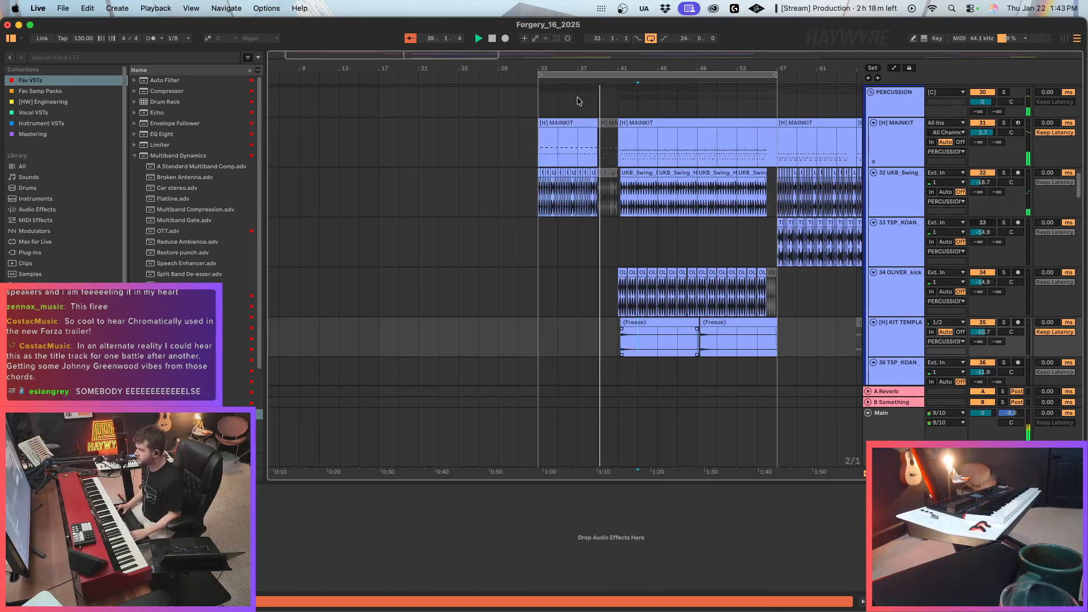
left_click_drag(418, 49, 414, 55)
left_click_drag(617, 340, 685, 355)
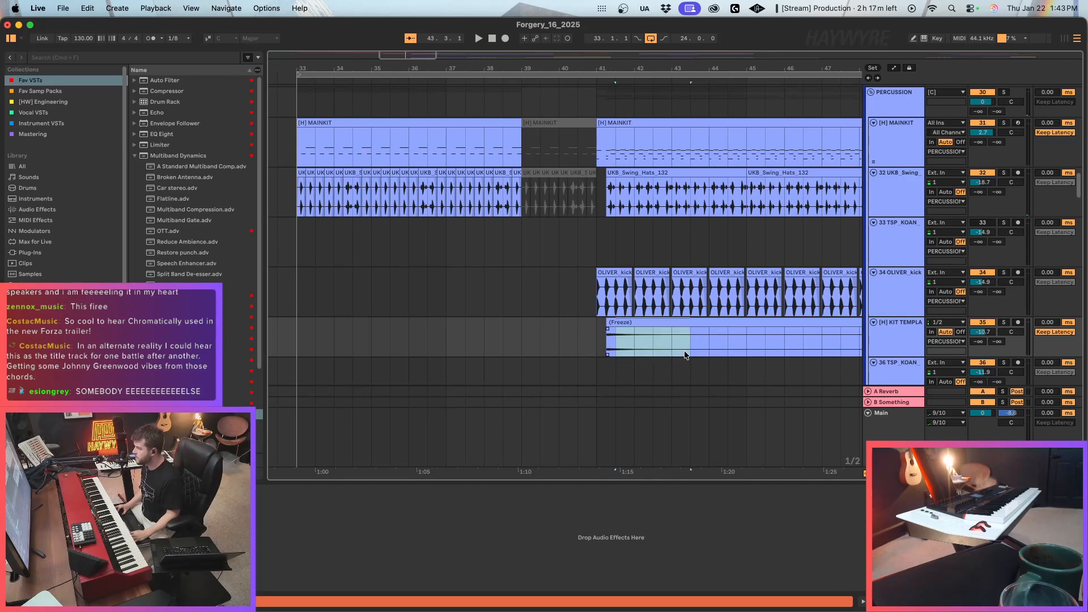
key("super+v")
double_click(555, 324)
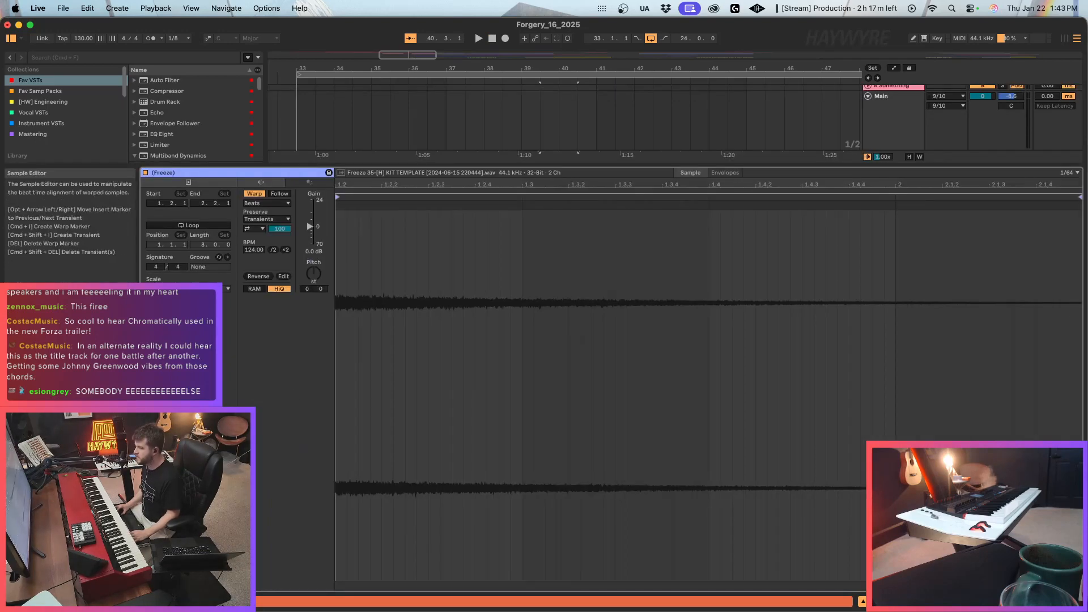
left_click(251, 277)
left_click(1009, 602)
scroll(629, 256, "up", 5)
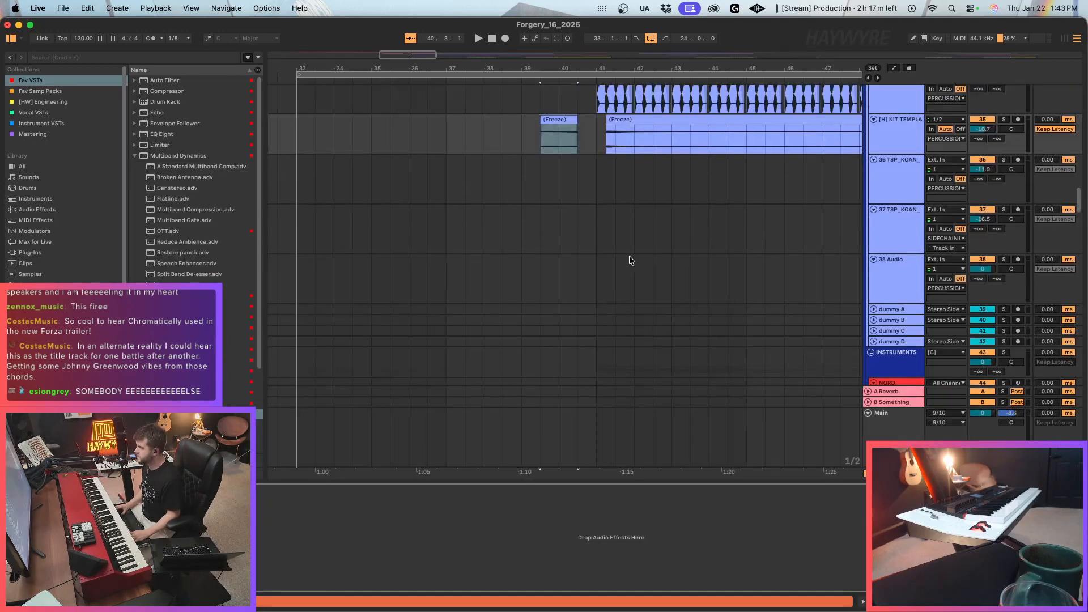
Move the reversed Freeze clip to start at bar 40 and end at bar 41, and play the transition across the tracks.
left_click(583, 207)
left_click_drag(568, 217, 587, 217)
key("space")
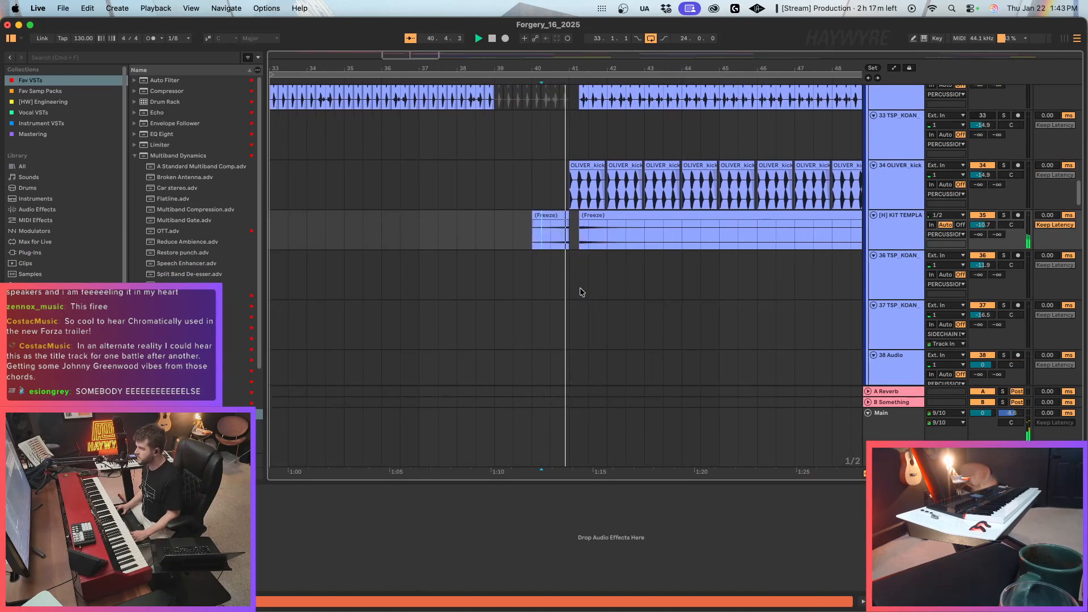
left_click(519, 187)
scroll(554, 336, "down", 15)
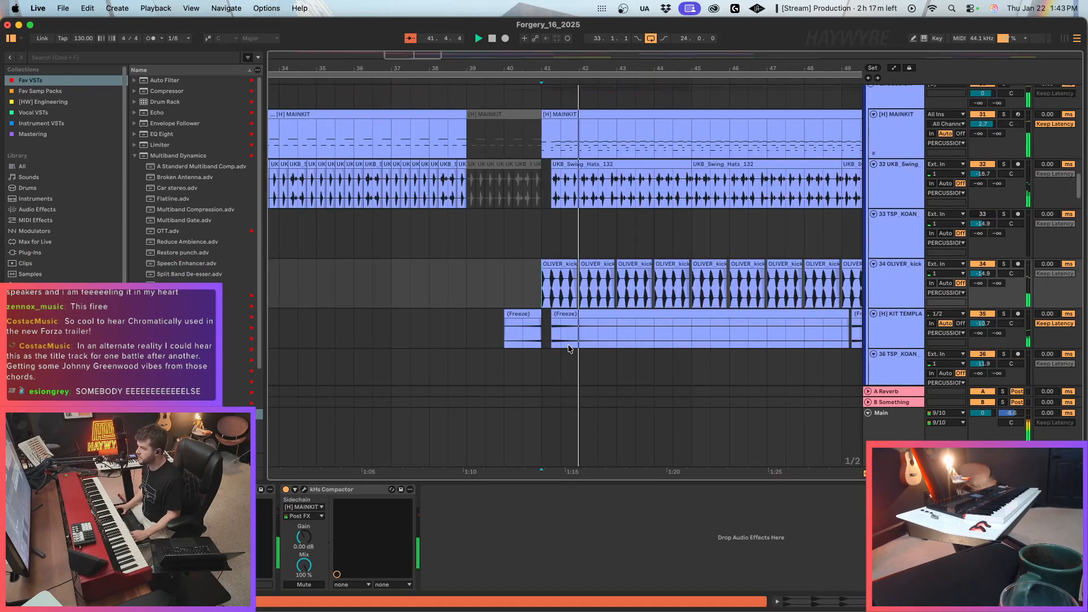
scroll(560, 341, "down", 16)
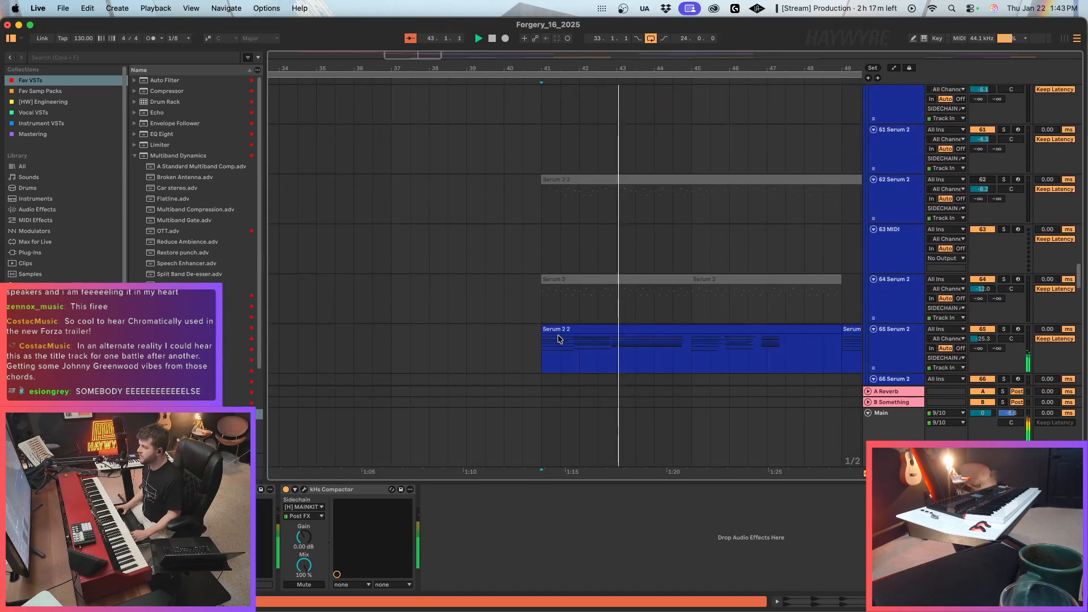
Insert a new MIDI track directly below track 68 Serum 2 and select it.
scroll(560, 313, "down", 2)
left_click(534, 172)
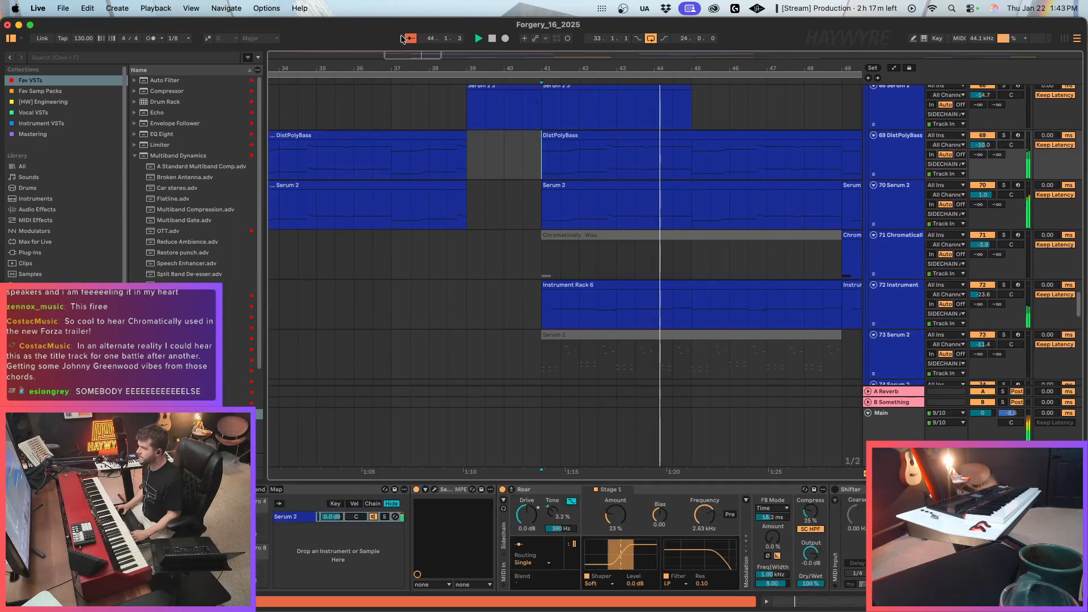
left_click_drag(445, 69, 580, 40)
scroll(907, 227, "up", 1)
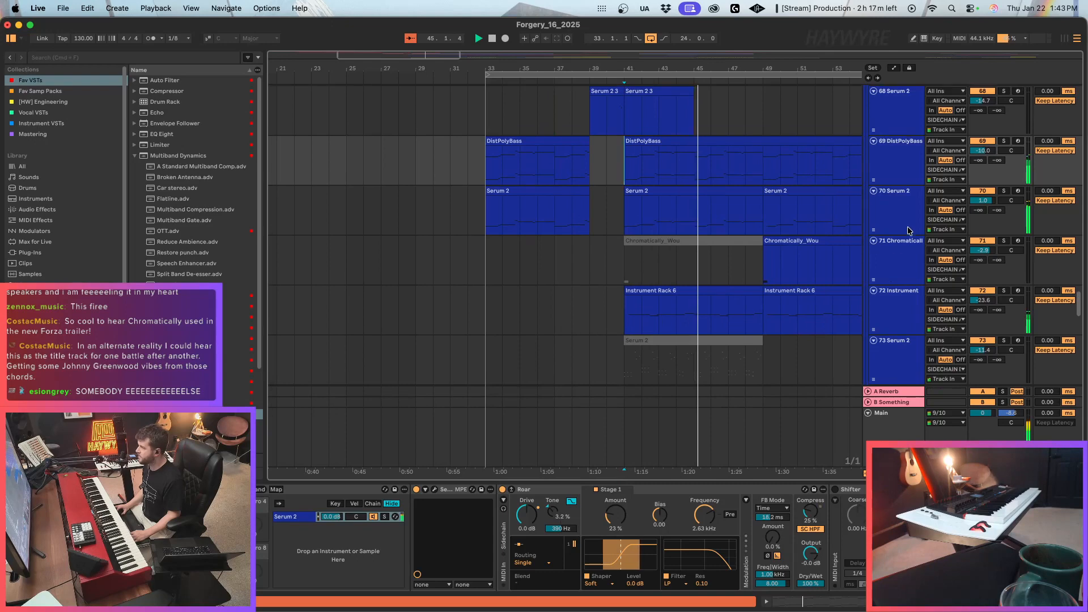
left_click(909, 230)
left_click(906, 124)
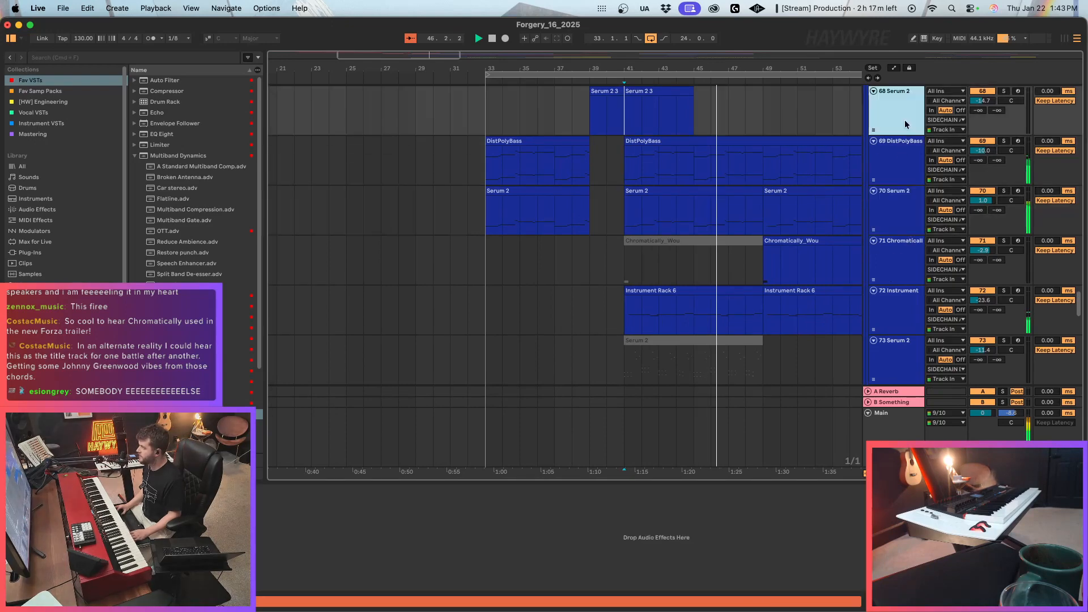
key("super+shift+t")
scroll(699, 358, "up", 1)
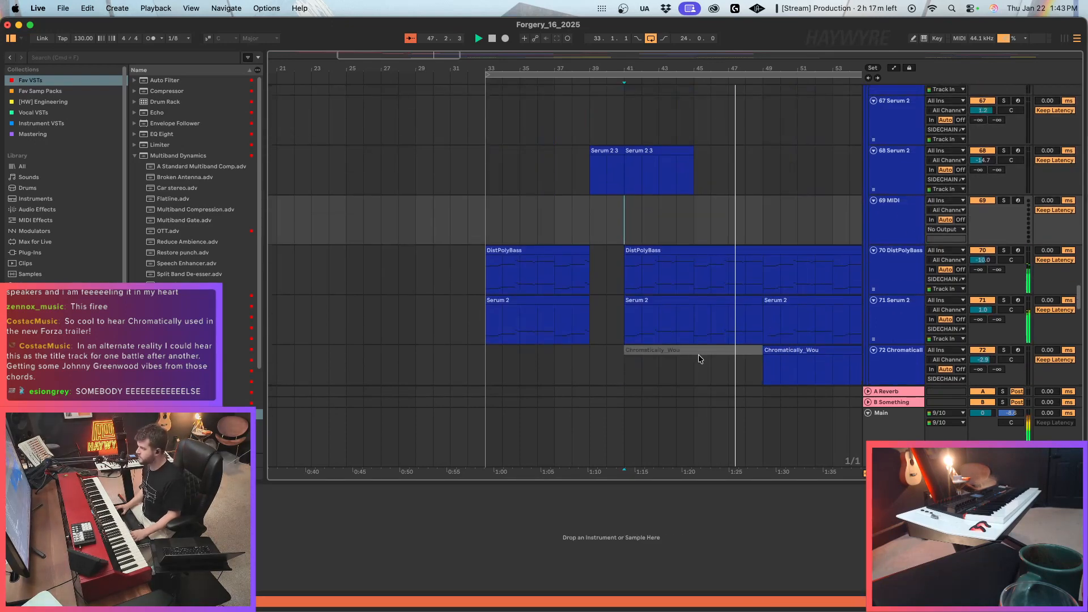
left_click(894, 226)
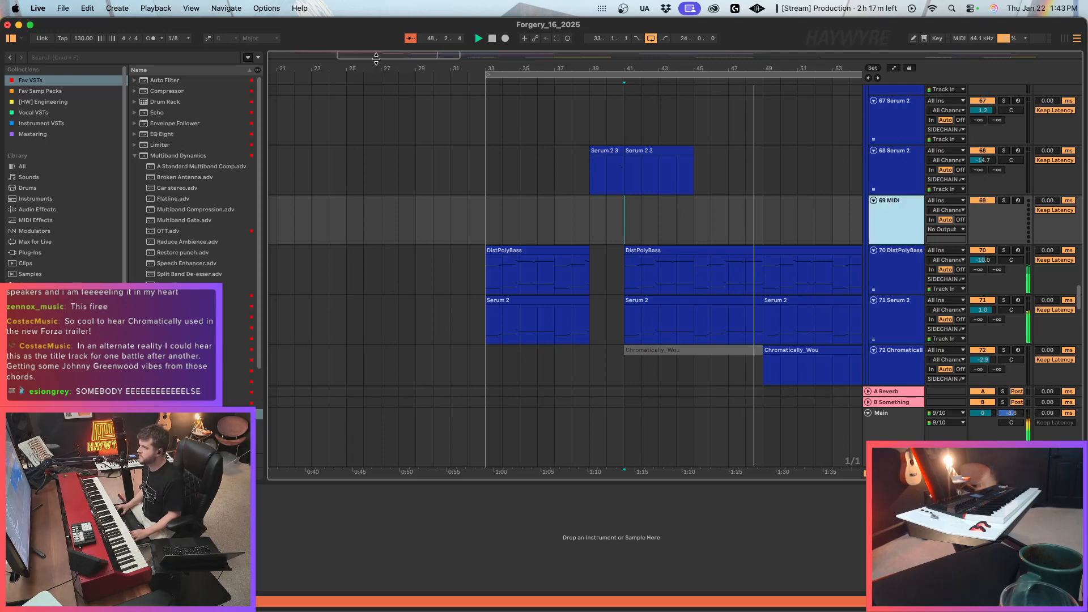
Place the insert marker at bar 41 on the new MIDI track 69.
left_click_drag(376, 58, 448, 130)
left_click(540, 213)
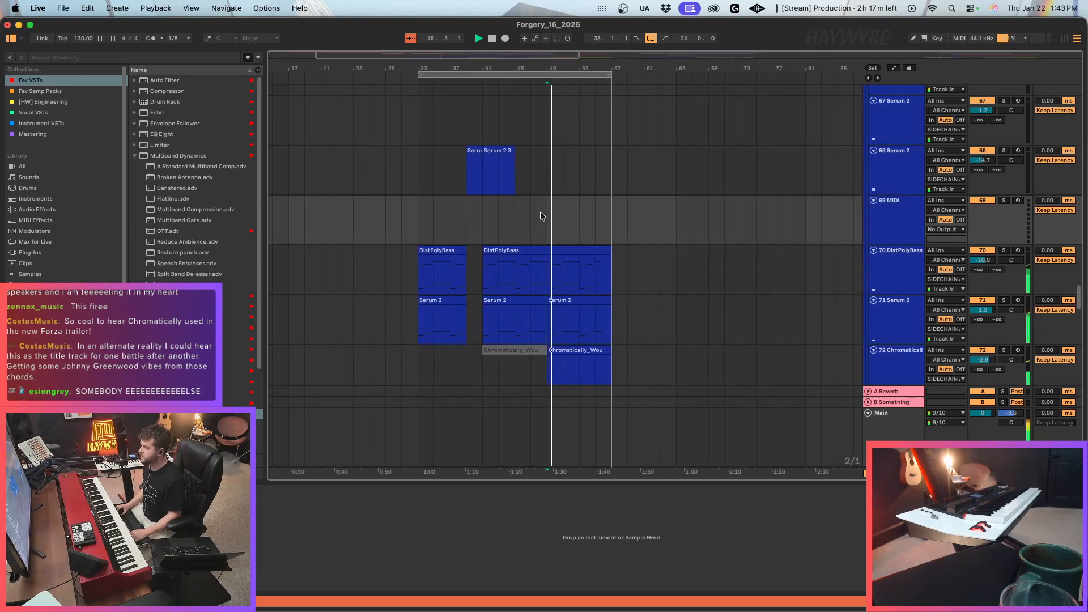
left_click_drag(550, 222, 607, 363)
left_click(475, 230)
left_click(480, 232)
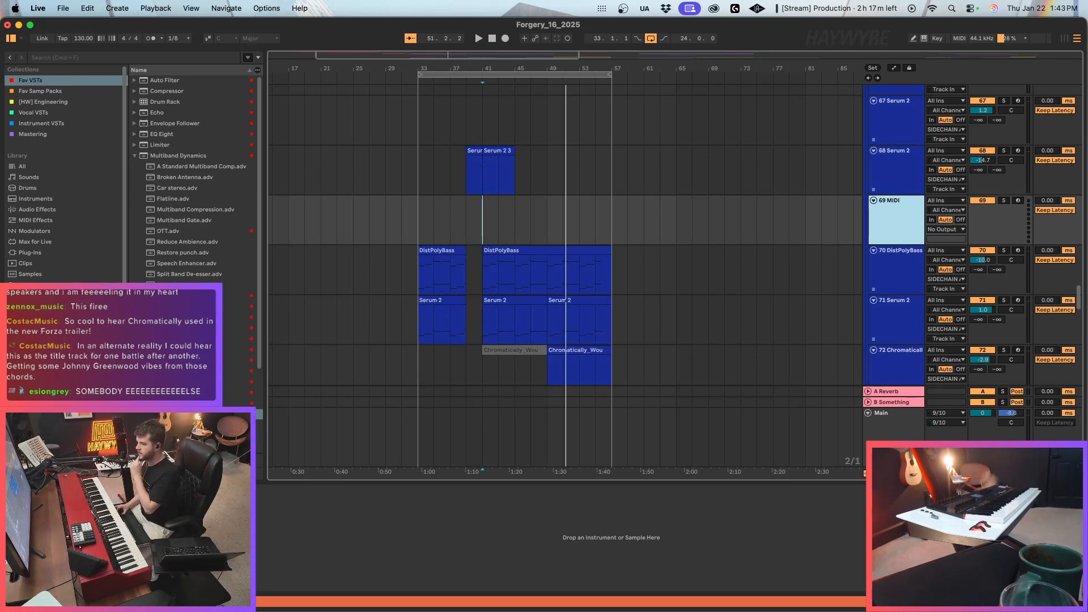
Browse the user library to the [HW] PATCHES folder inside Haywyre's Pre-Engineering [2025].
left_click(43, 386)
left_click_drag(458, 54, 442, 31)
left_click(219, 133)
left_click(204, 156)
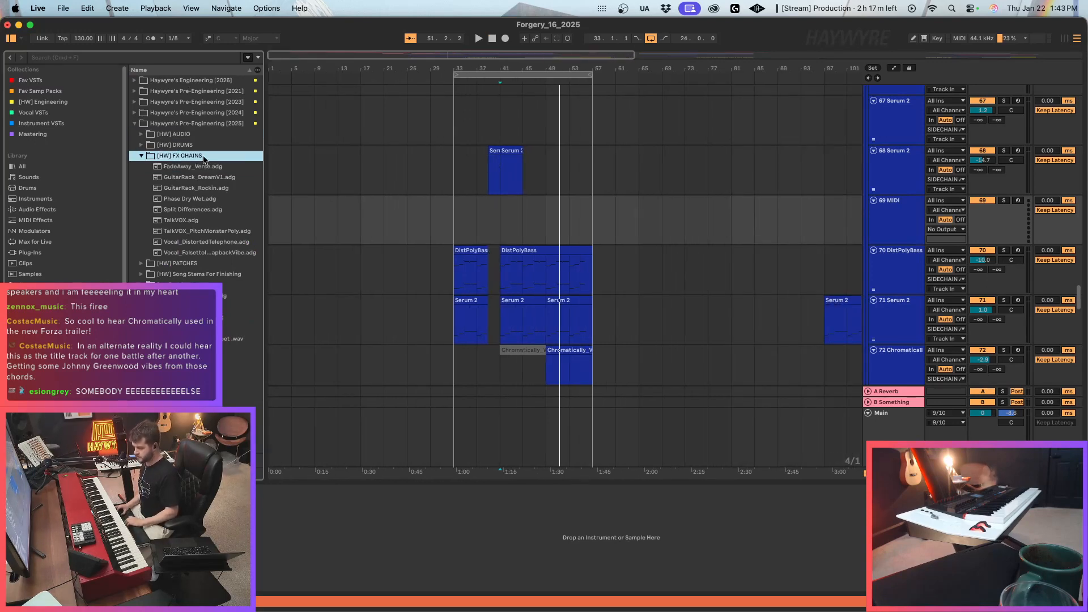
key("Left")
key("Left")
key("Left")
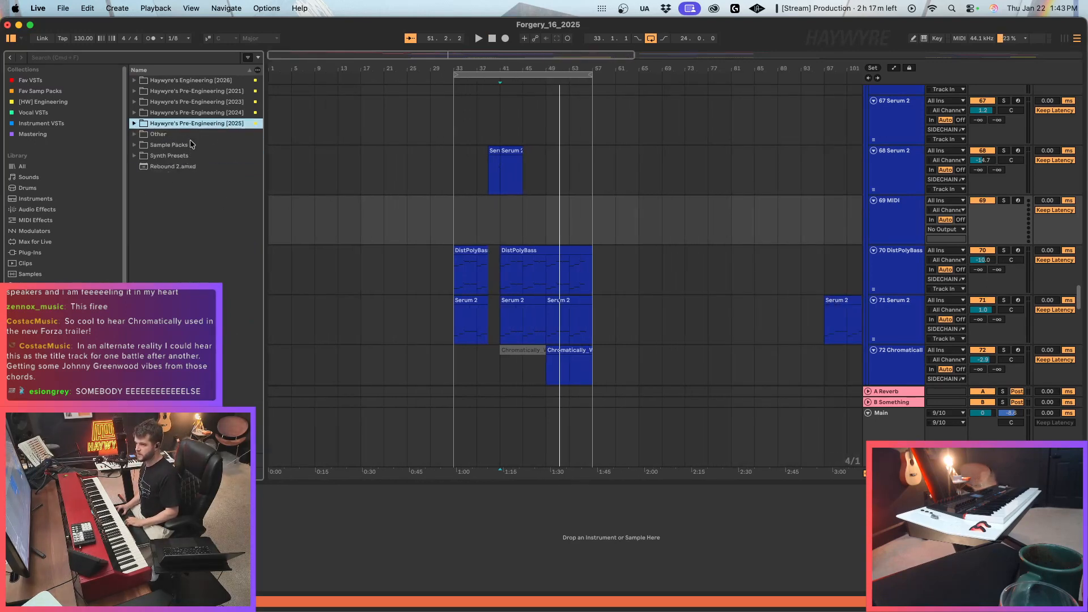
key("Right")
key("Down")
key("Down")
key("Down")
key("Down")
key("Right")
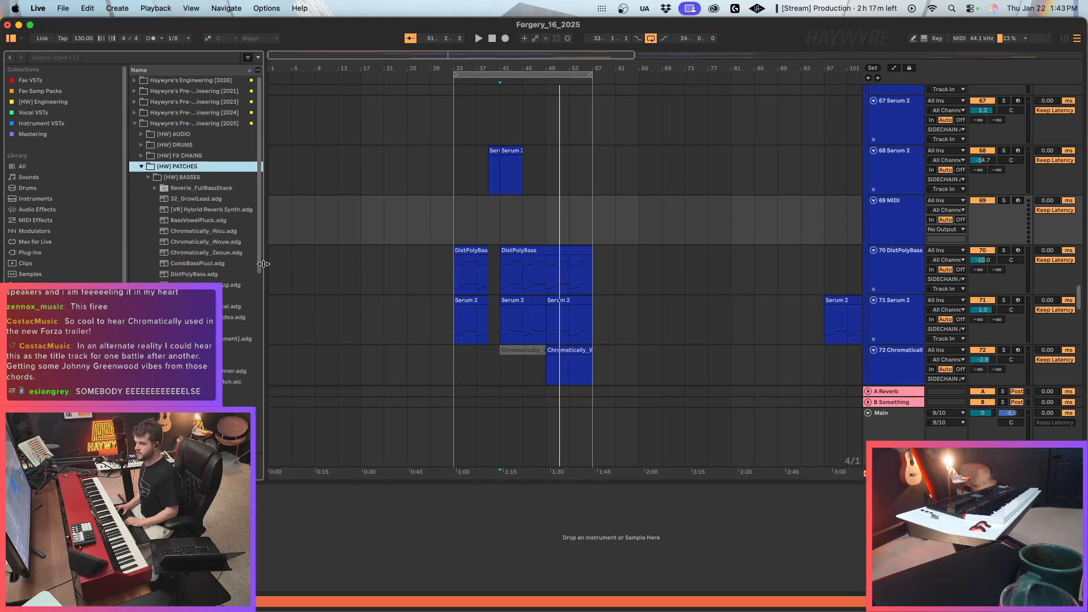
Load the Evolving Bass patch from the [HW] BASSES folder onto track 69 and set the marker at bar 41.
left_click_drag(264, 263, 278, 263)
key("Down")
key("Down")
key("Down")
key("Down")
key("Down")
key("Down")
key("Down")
key("Down")
key("Down")
key("Down")
key("Down")
key("Down")
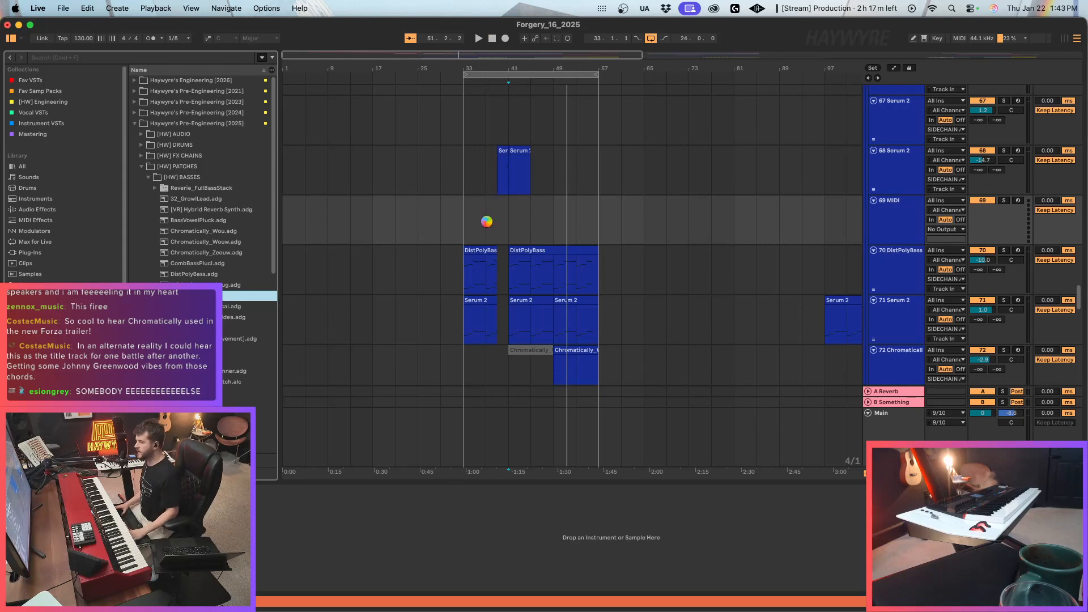
left_click(513, 220)
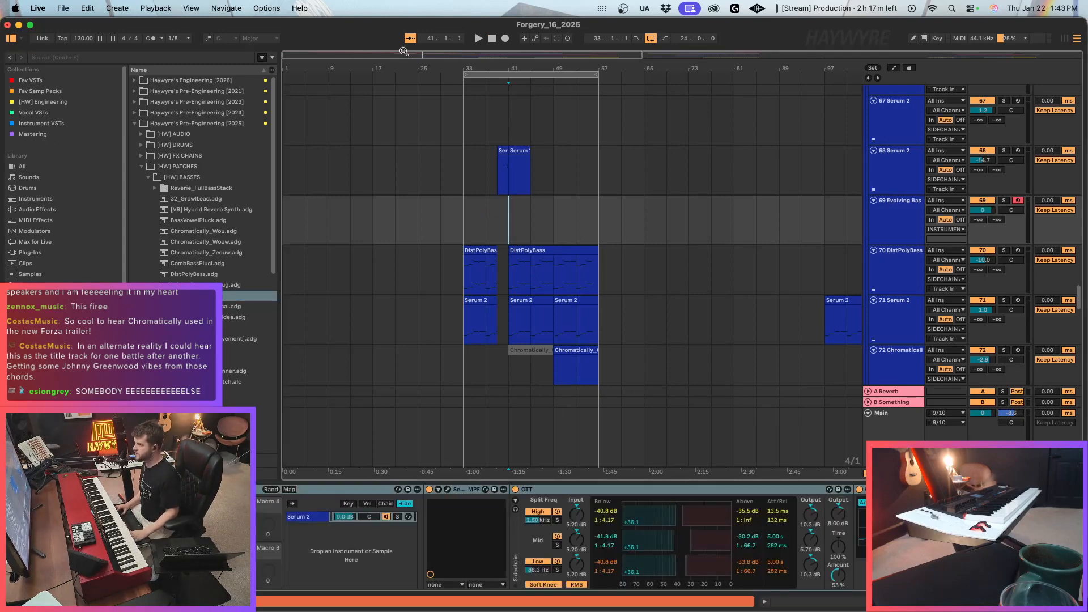
Freeze the NEWVERSE_2, CHORUS1 and CHORUS2 vocal tracks together.
left_click_drag(427, 59, 440, 114)
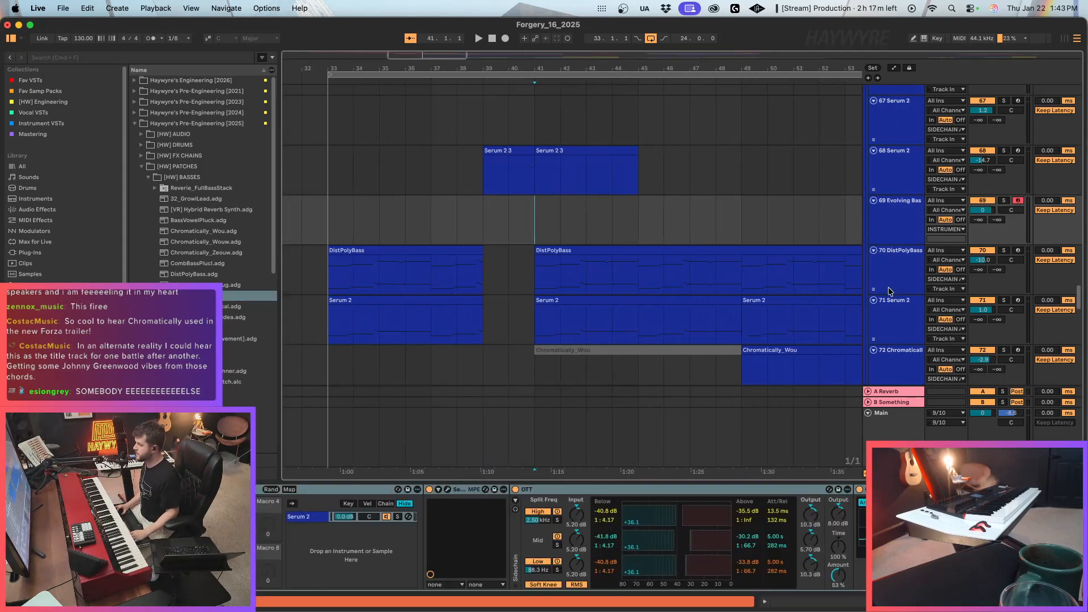
scroll(792, 267, "up", 5)
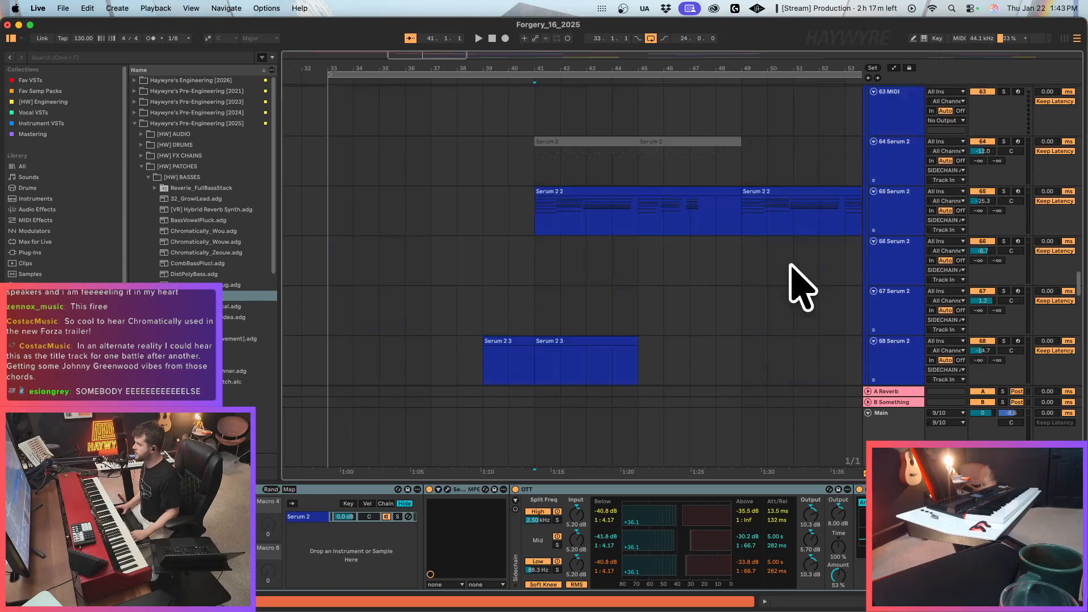
left_click_drag(1079, 290, 1079, 104)
left_click_drag(454, 56, 674, 56)
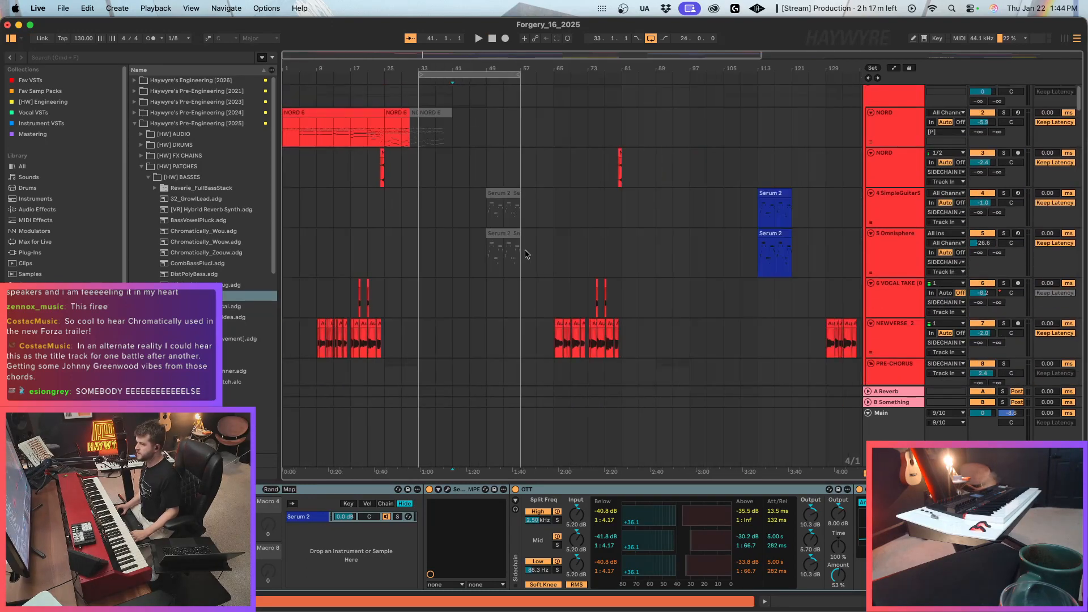
scroll(722, 289, "down", 3)
left_click(890, 220)
scroll(890, 246, "down", 3)
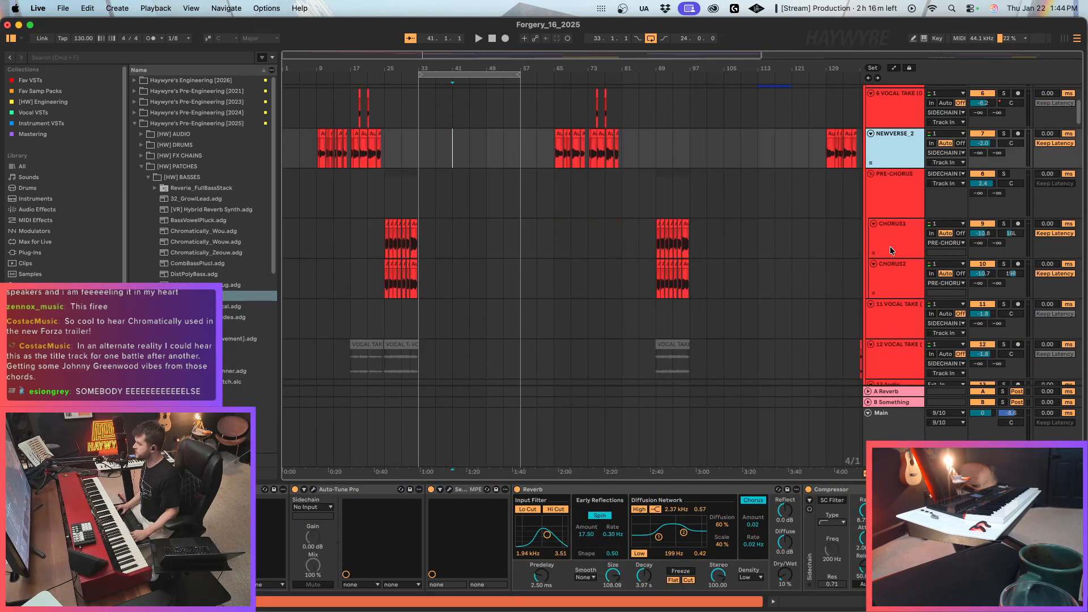
left_click(890, 248, "super")
left_click(892, 283, "super")
right_click(892, 283)
left_click(909, 327)
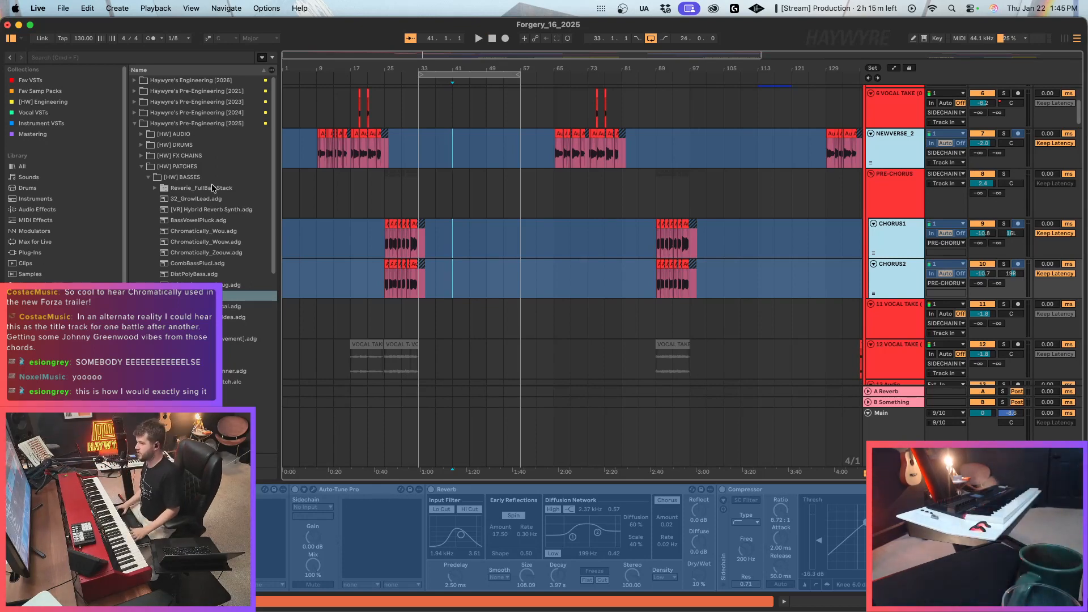
Delete the deactivated NORD 6 clip between bars 33 and 41 on the NORD piano track.
left_click(369, 197)
left_click(521, 172)
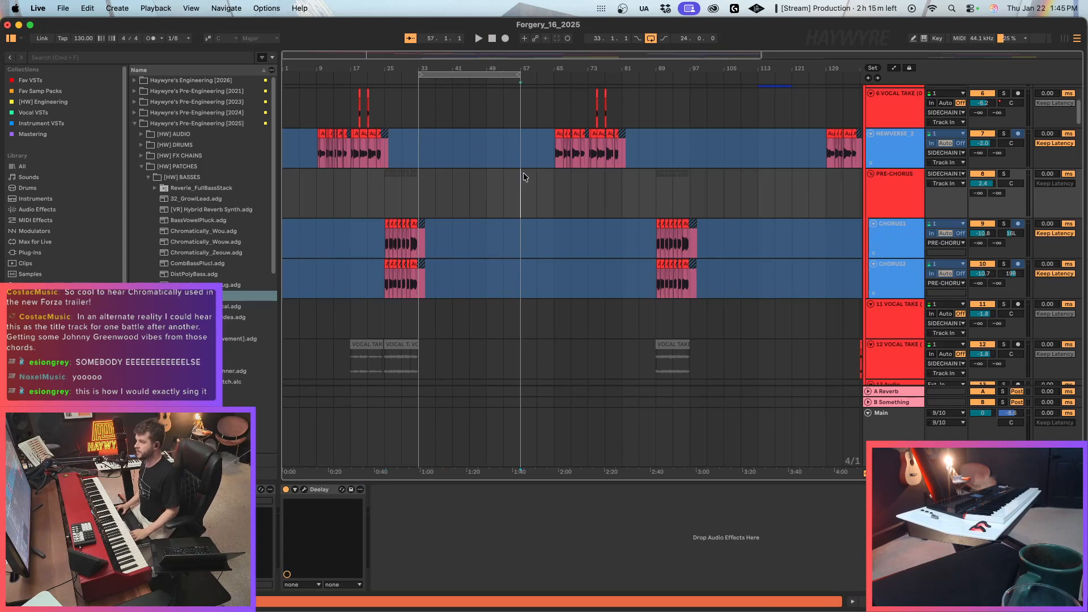
scroll(601, 272, "down", 4)
scroll(572, 271, "down", 6)
left_click(486, 233)
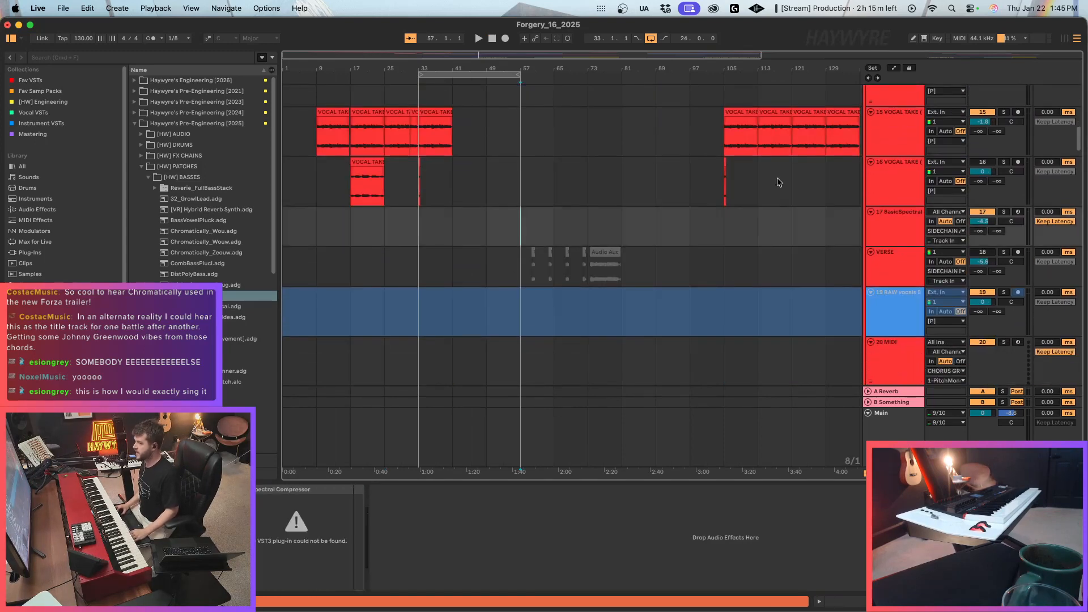
scroll(576, 185, "up", 10)
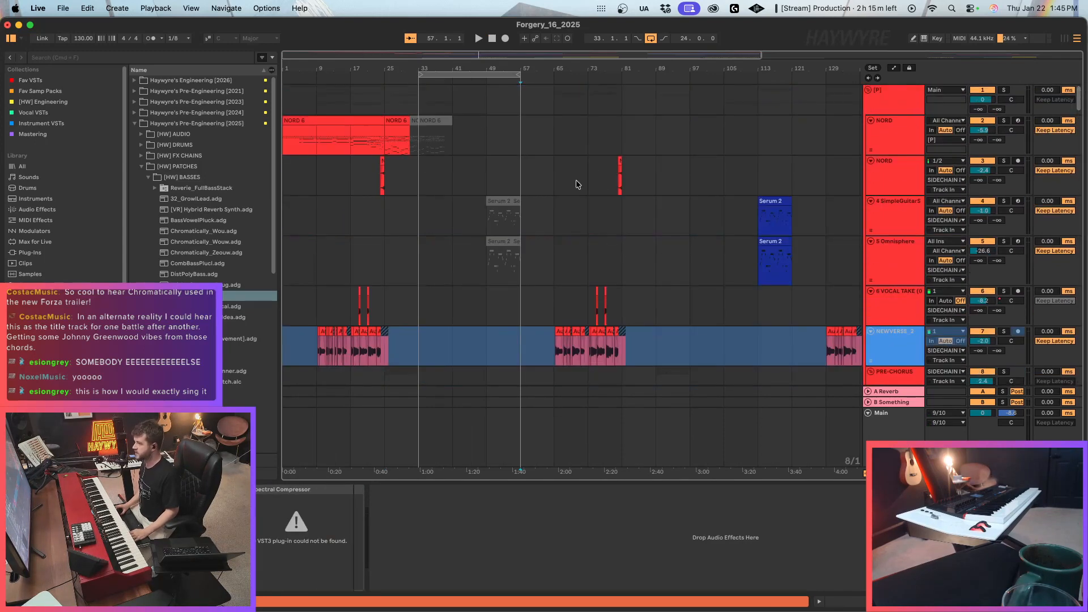
left_click(335, 153)
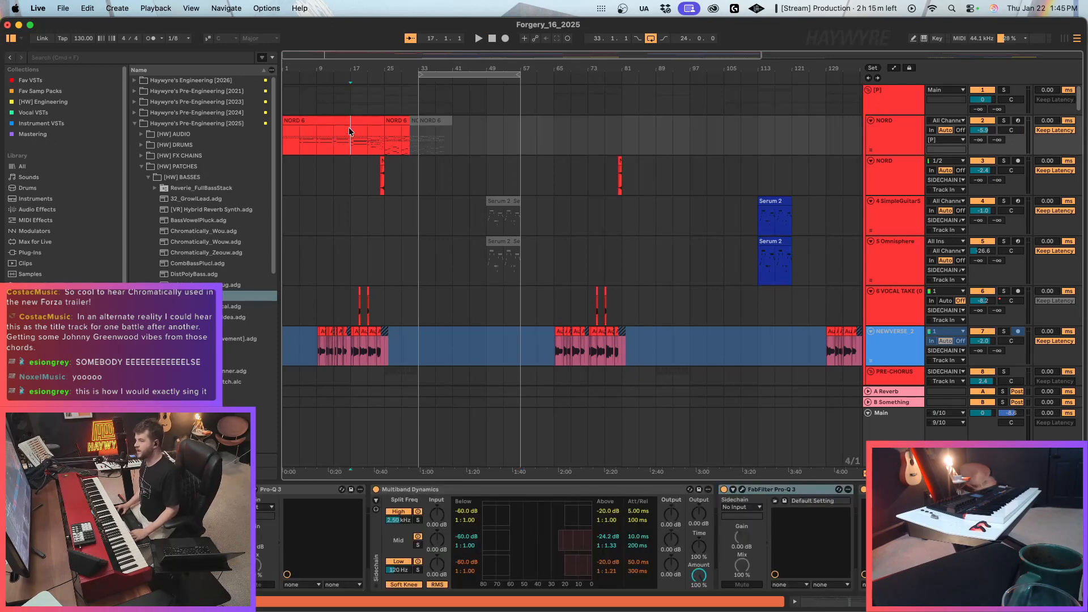
left_click(443, 138)
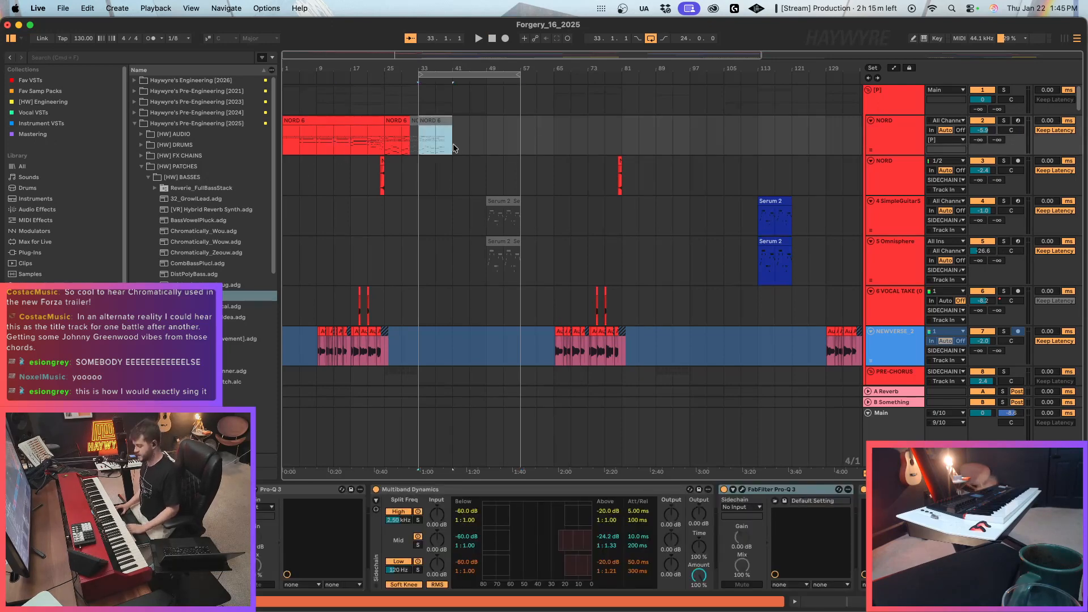
key("Delete")
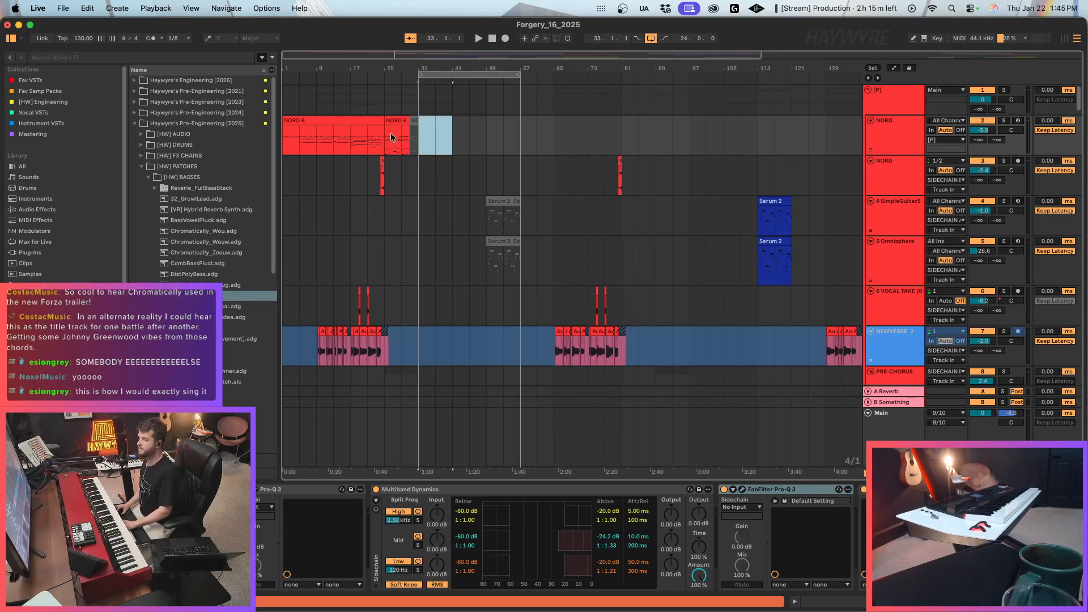
Examine the NORD track's clips before bar 33, its empty bars 57 to 69, and the vocal takes below.
left_click(422, 142)
left_click_drag(285, 57, 294, 64)
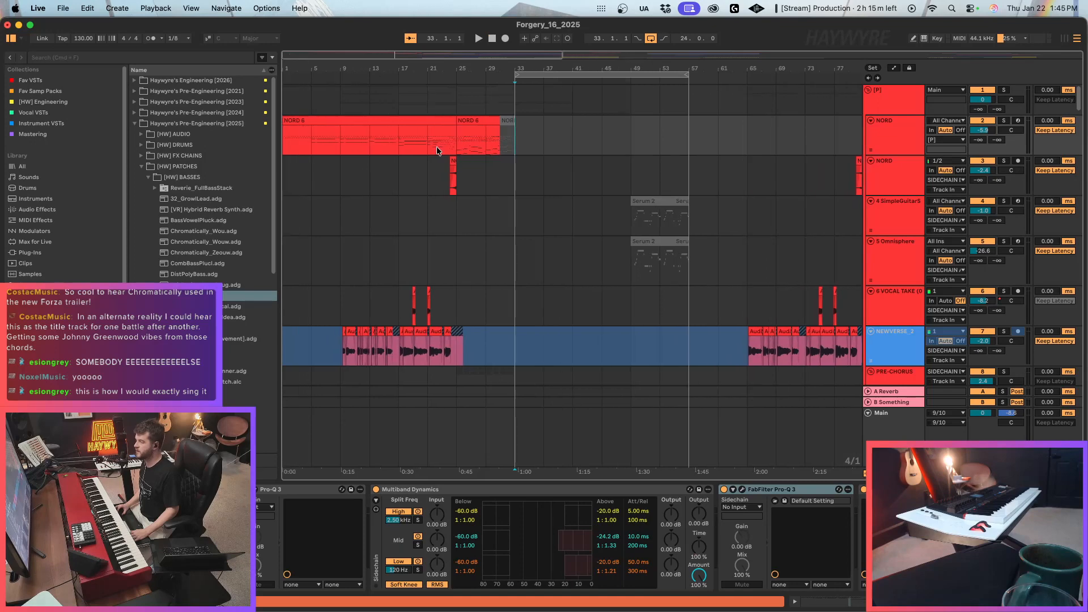
left_click(716, 111)
mouse_move(687, 123)
left_mouse_down()
mouse_move(760, 124)
mouse_move(771, 139)
left_mouse_up()
left_click(772, 134)
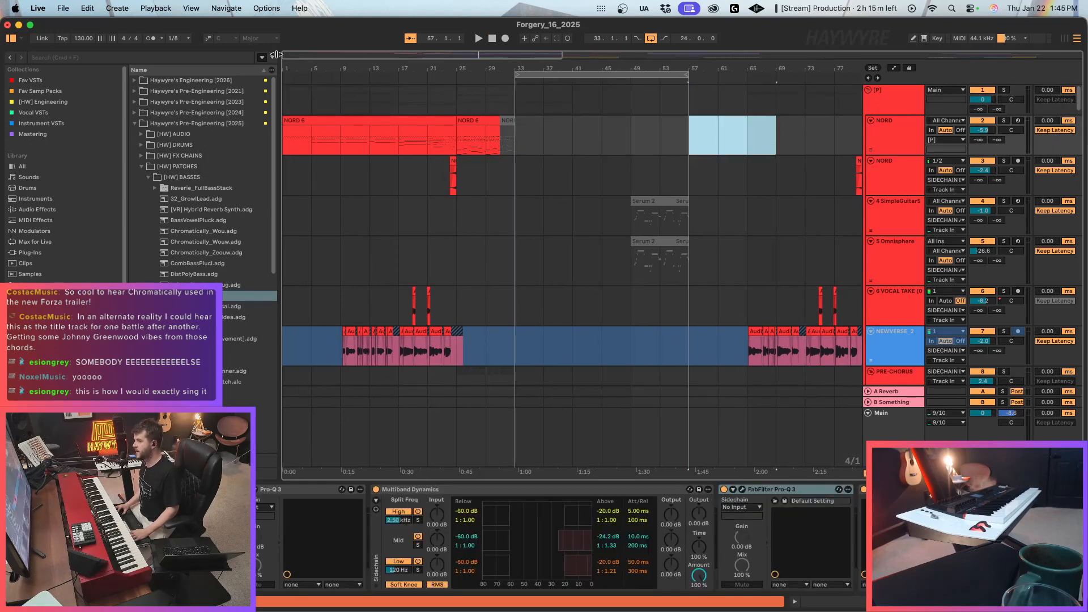
left_click_drag(304, 58, 305, 53)
scroll(445, 249, "down", 6)
scroll(453, 256, "down", 10)
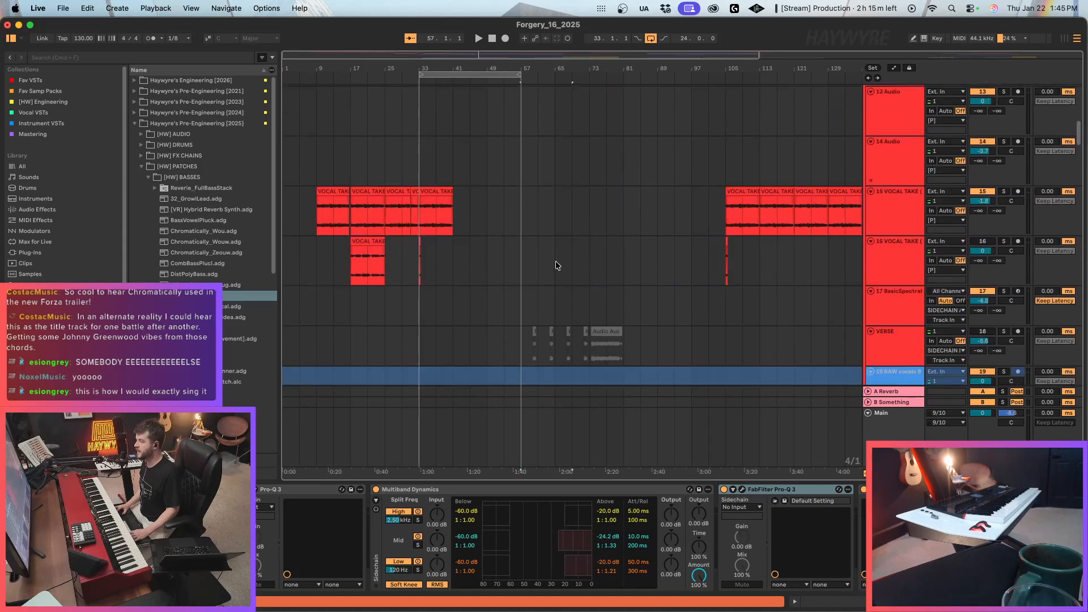
left_click_drag(1081, 137, 1082, 93)
left_click_drag(317, 143, 385, 139)
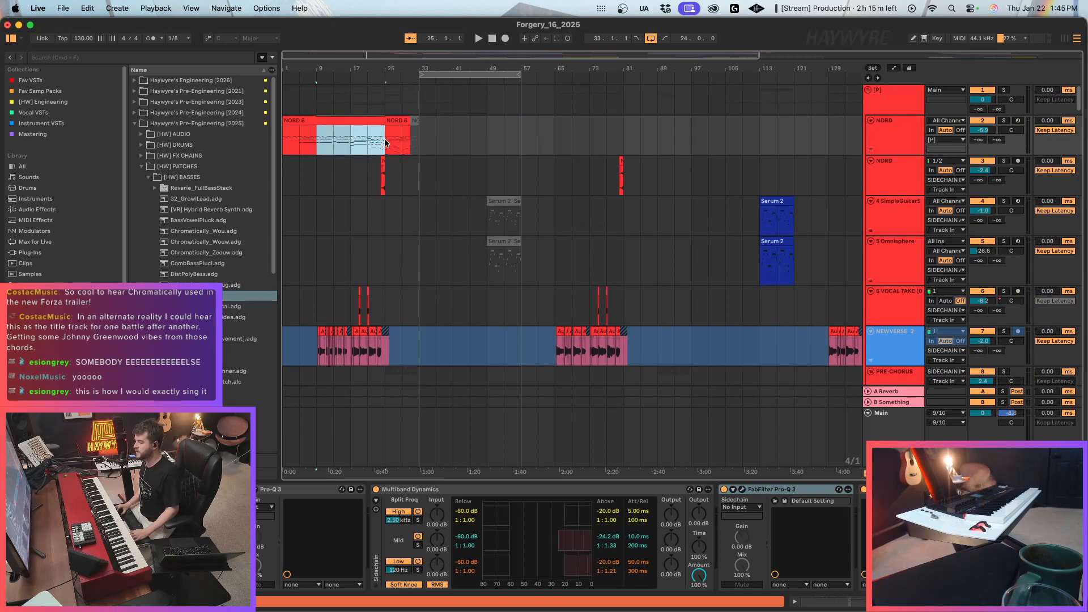
left_click(414, 120)
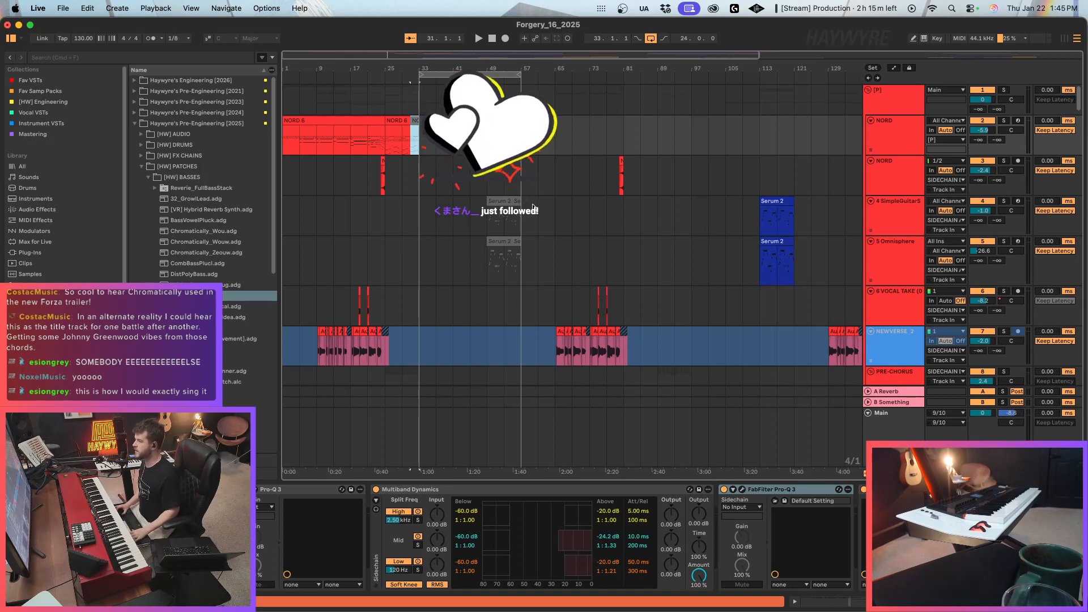
Play the song from bar 1 and slightly raise the NORD piano track's volume.
left_click(907, 138)
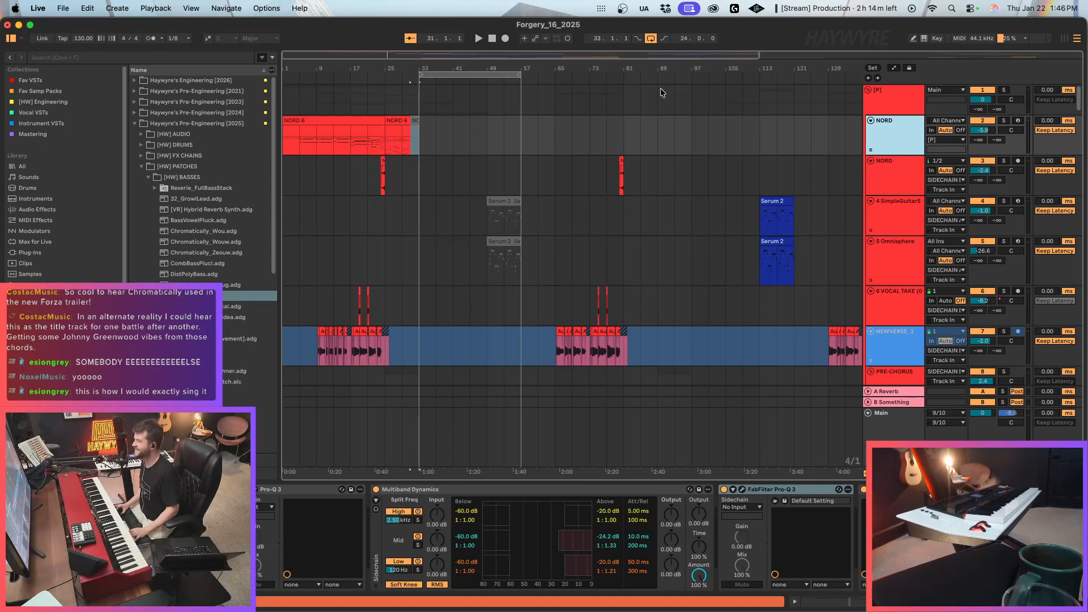
left_click(492, 38)
key("space")
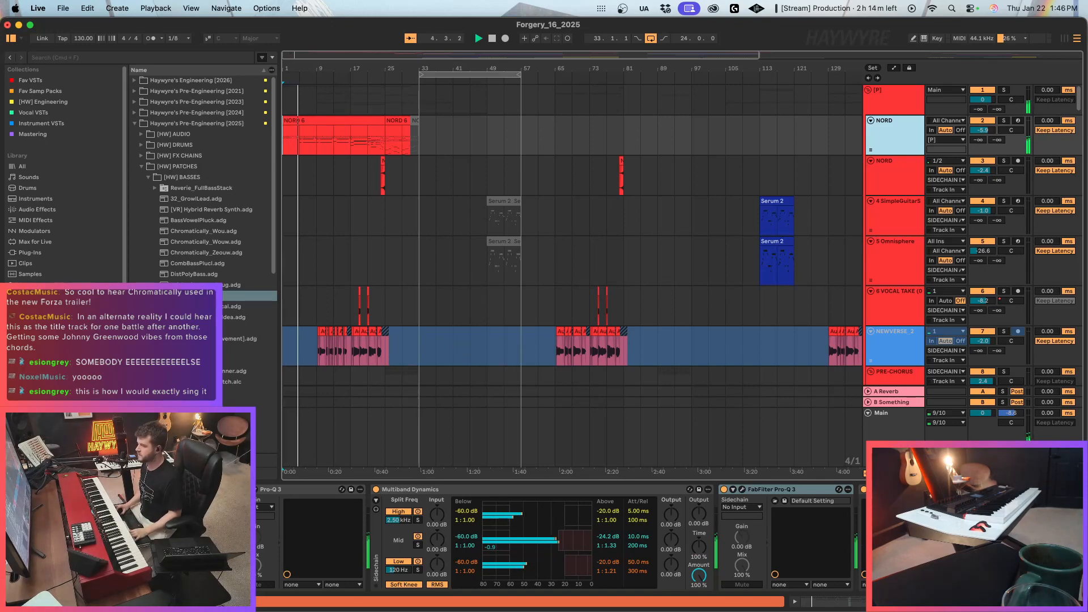
left_click(308, 121)
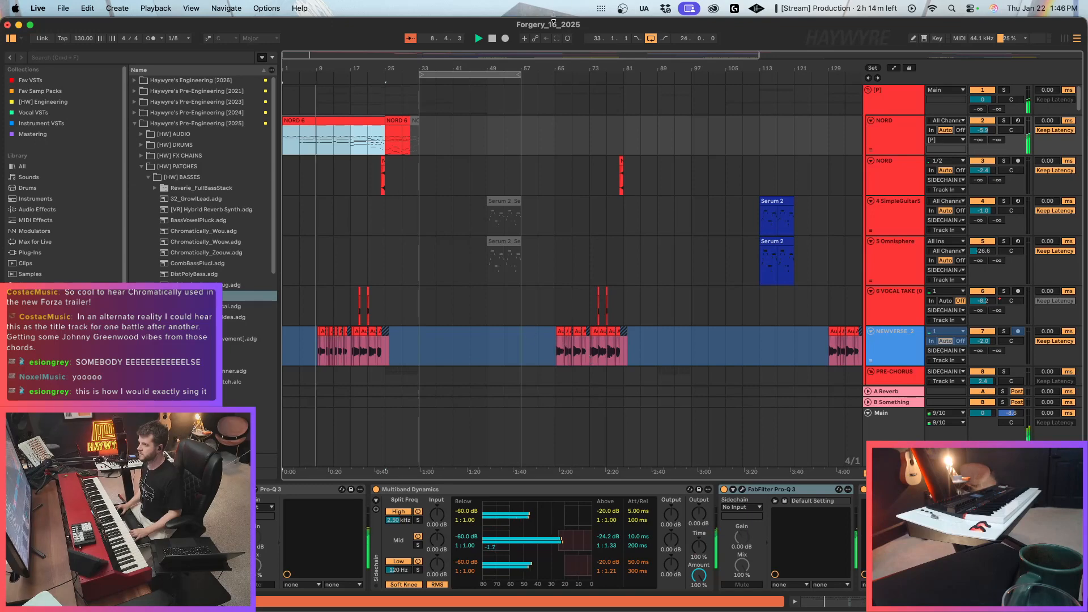
left_click_drag(422, 66, 740, 216)
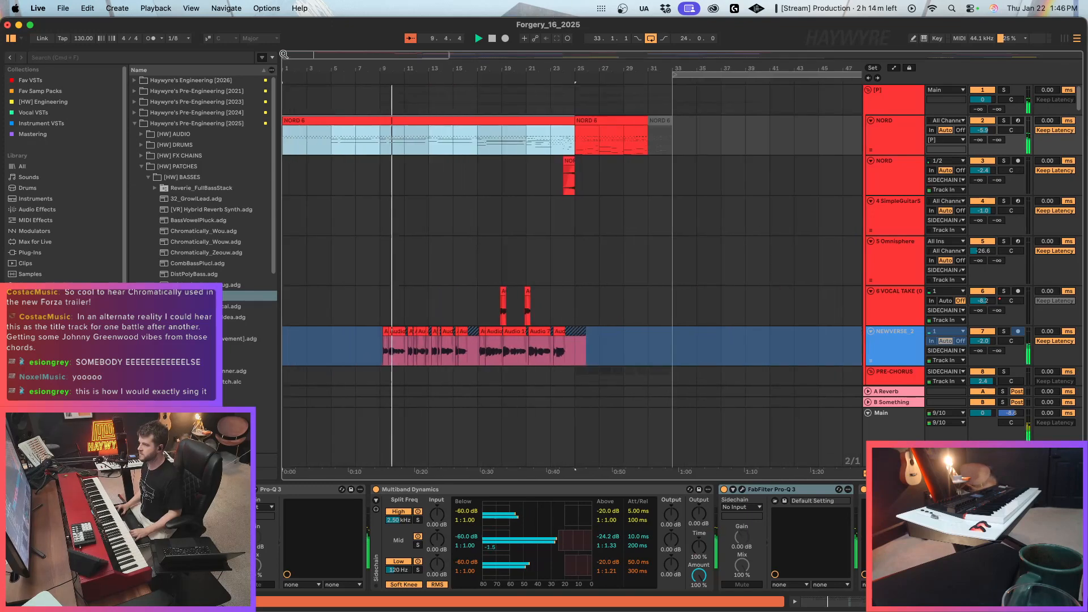
left_click_drag(983, 130, 982, 128)
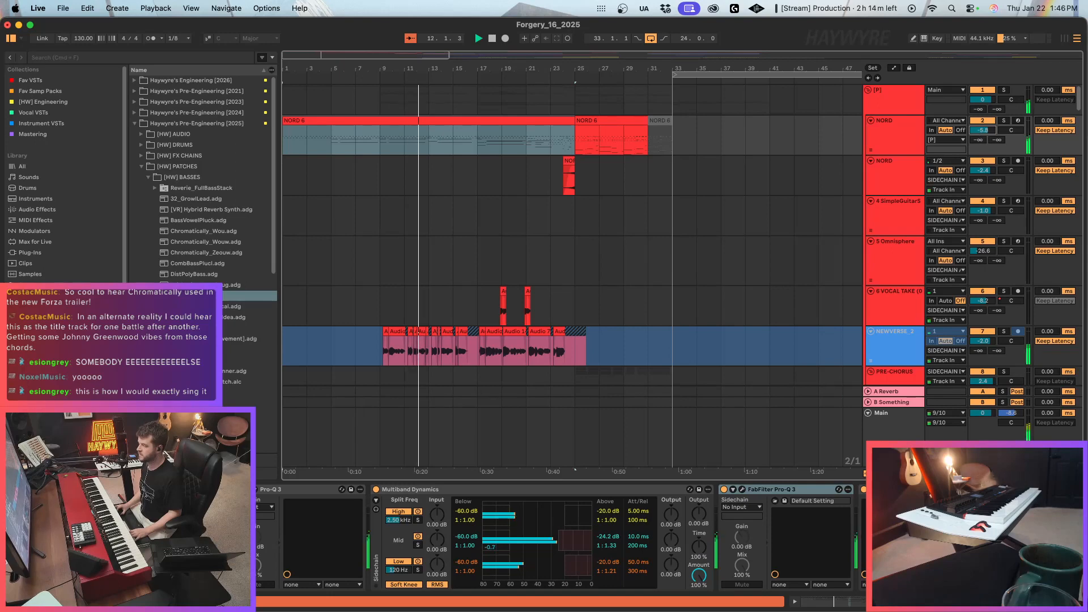
Add a Utility from the Fav VSTs collection to the end of the NORD piano track's device chain.
scroll(856, 496, "right", 5)
left_click(32, 80)
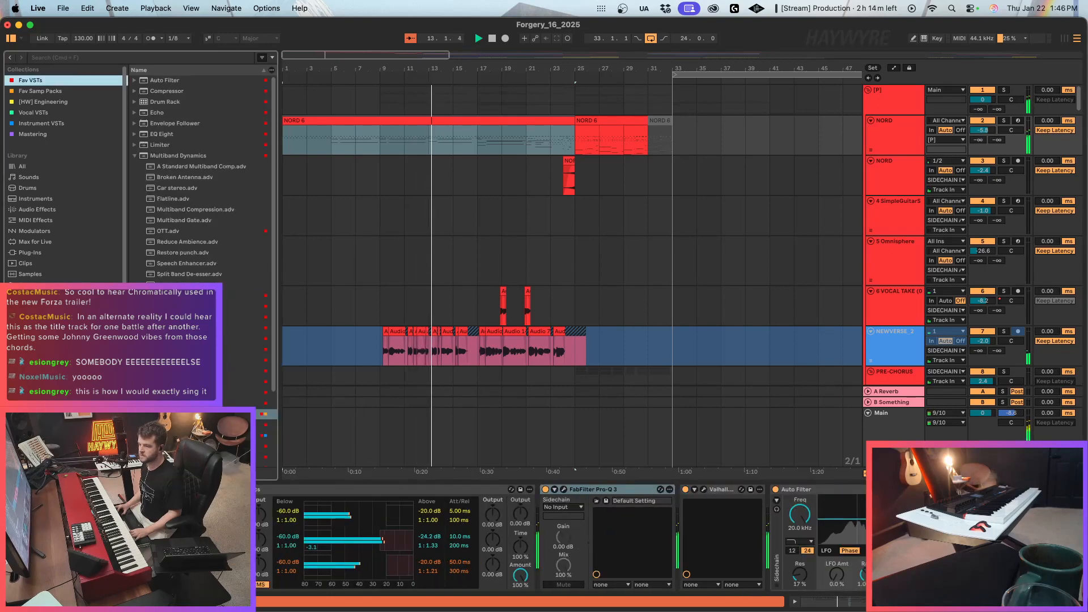
scroll(202, 176, "down", 4)
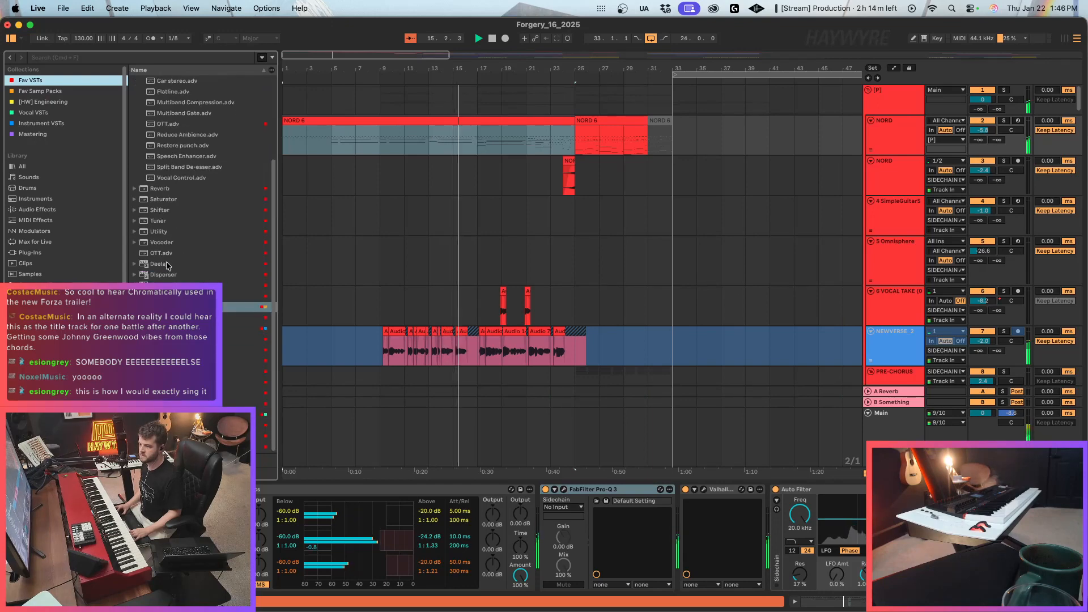
left_click(159, 232)
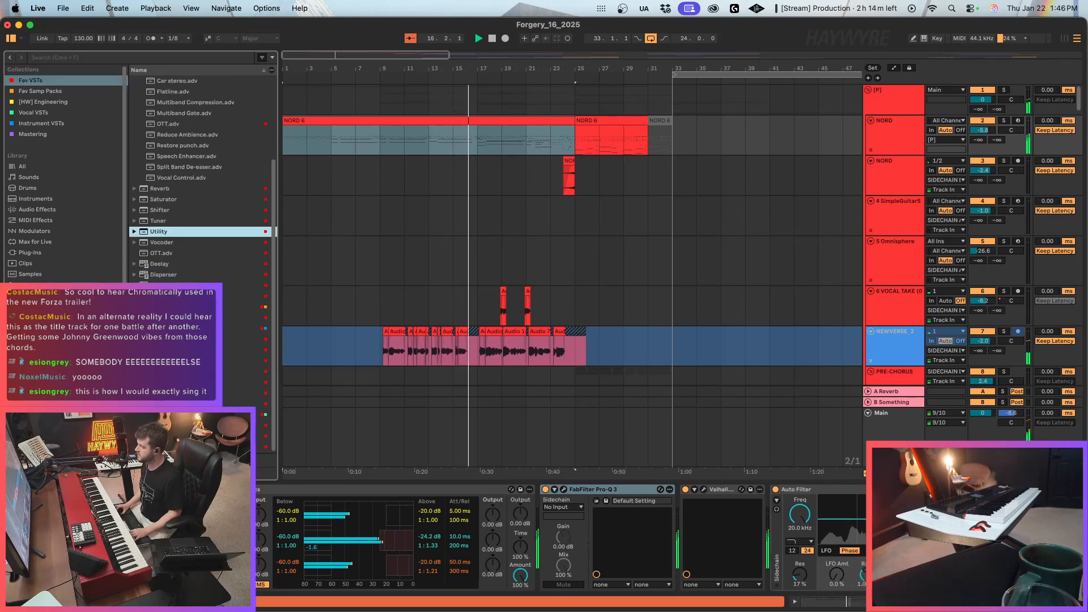
Automate the NORD track's Utility gain slightly higher until about bar 12, ramping down to 0 dB by bar 15.
key("a")
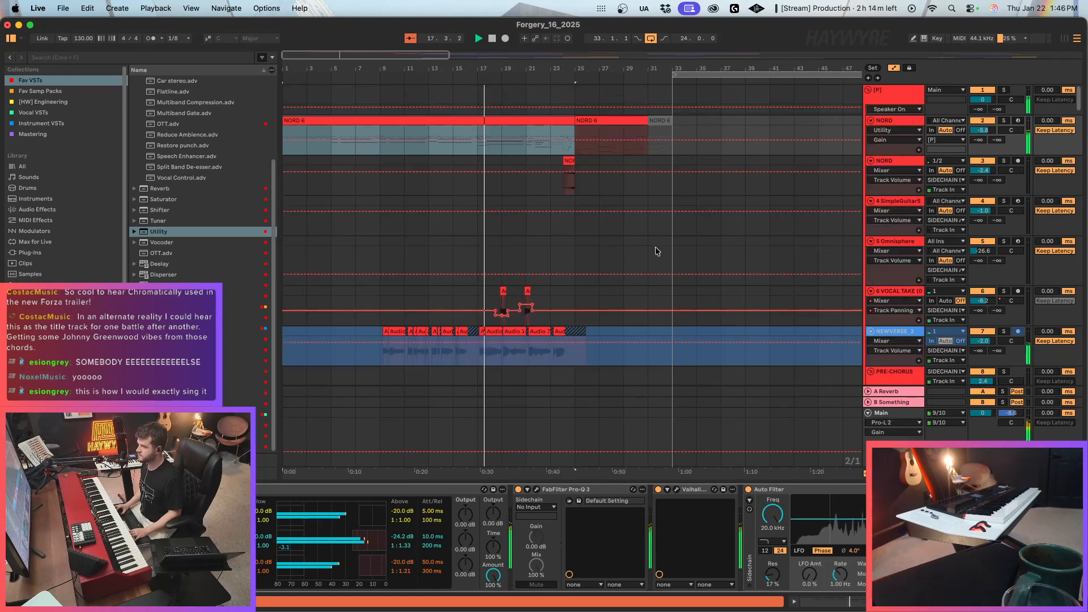
left_click(457, 140)
left_click(415, 139)
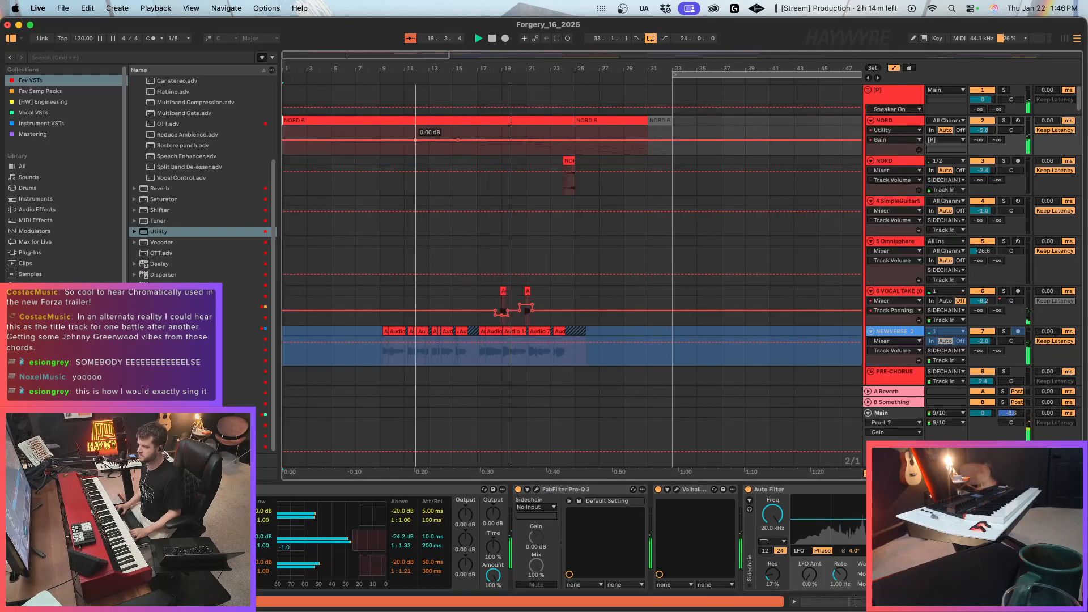
left_click_drag(415, 139, 416, 140)
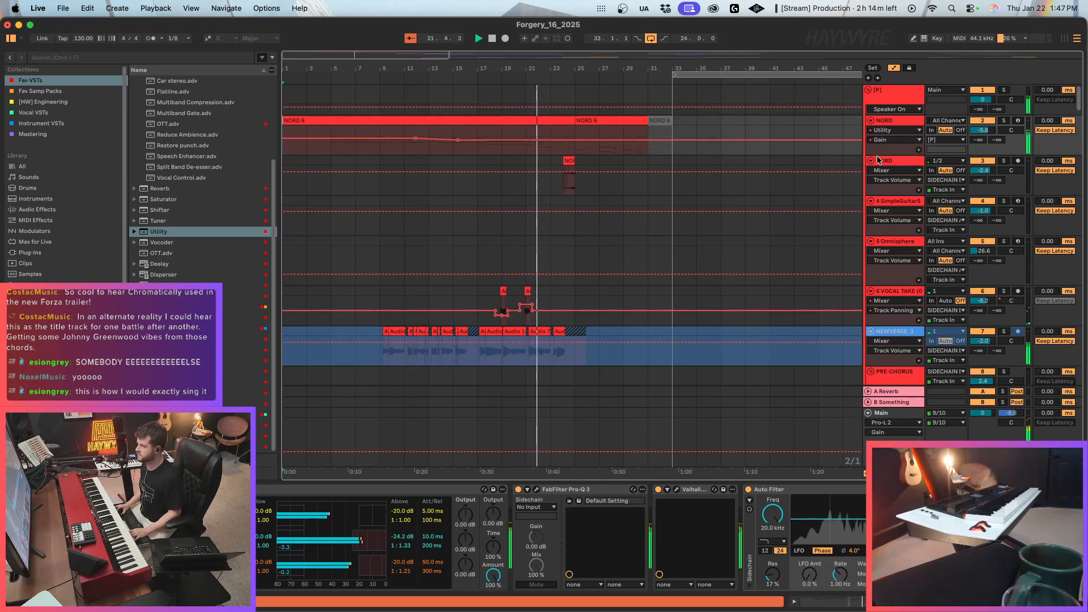
left_click_drag(891, 155, 891, 242)
left_click_drag(414, 175, 416, 178)
key("a")
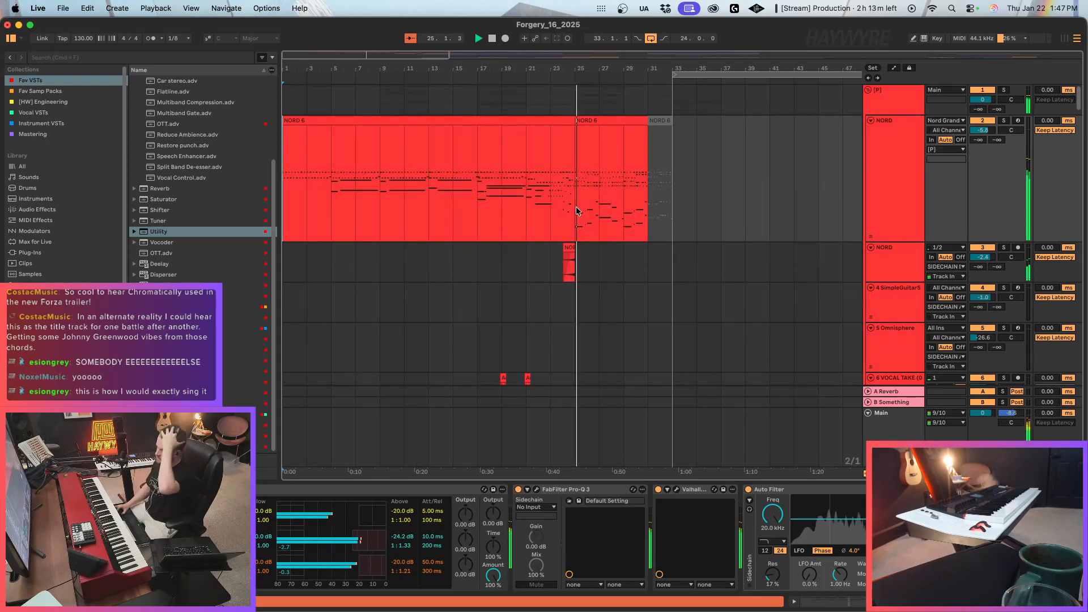
Copy the [H] MAINKIT clip that starts at bar 33 to bar 25 on the same track.
left_click(567, 247)
scroll(567, 258, "down", 15)
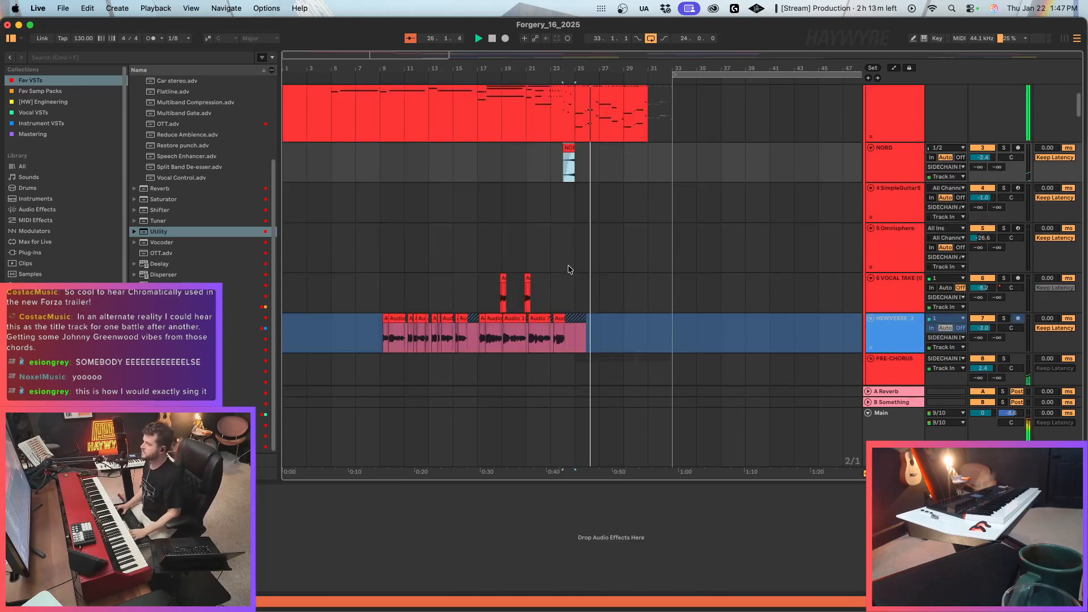
scroll(567, 264, "down", 20)
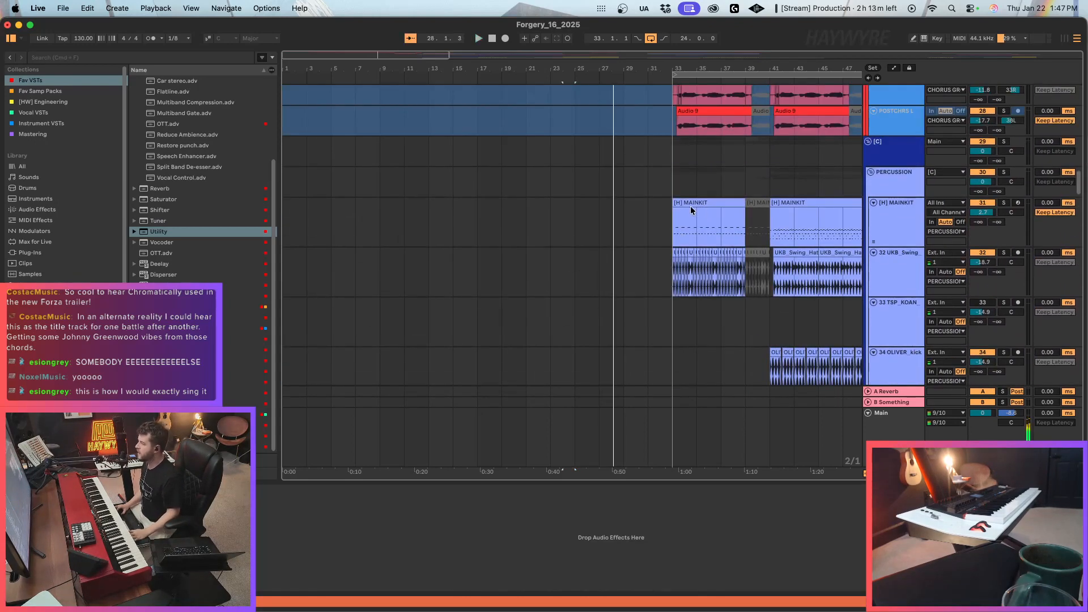
left_click(691, 206)
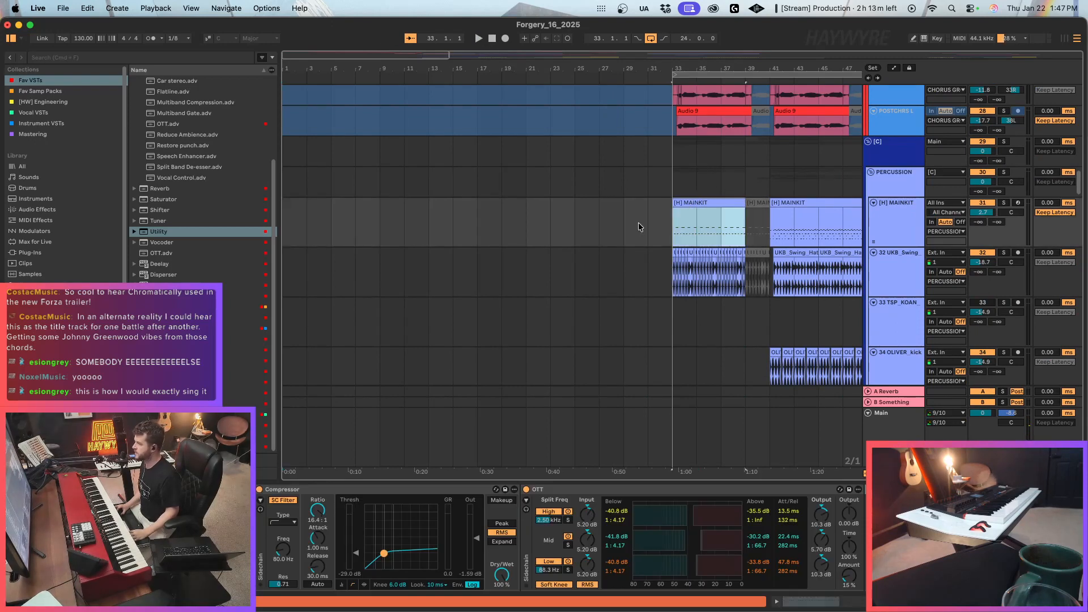
left_click(578, 227)
key("super+v")
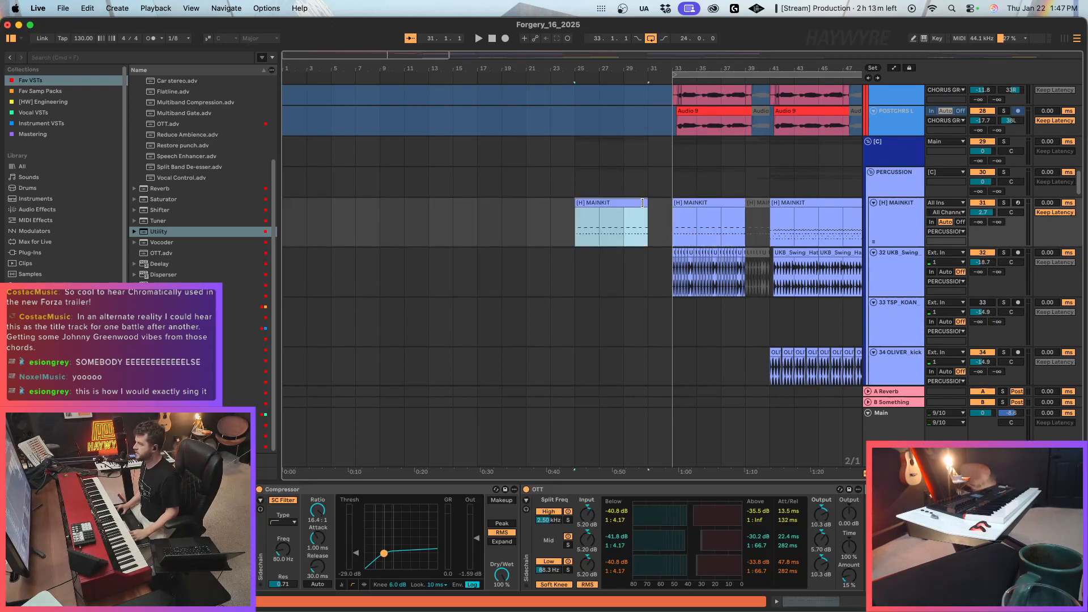
Extend the copied MAINKIT clip to bar 33, deactivate its Instrument Rack F2 notes and play from bar 25.
double_click(652, 202)
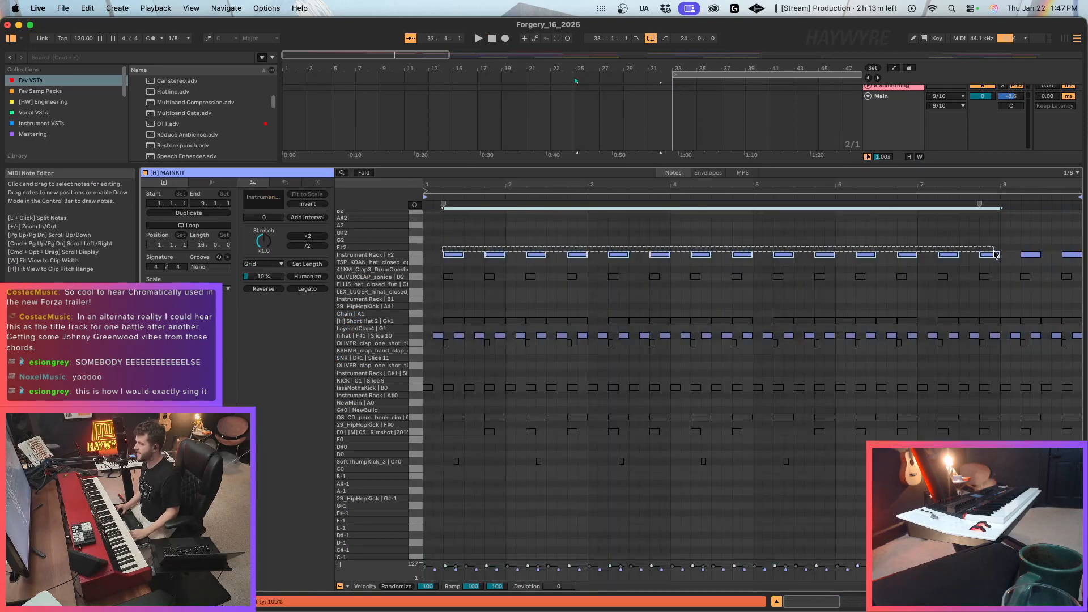
key("space")
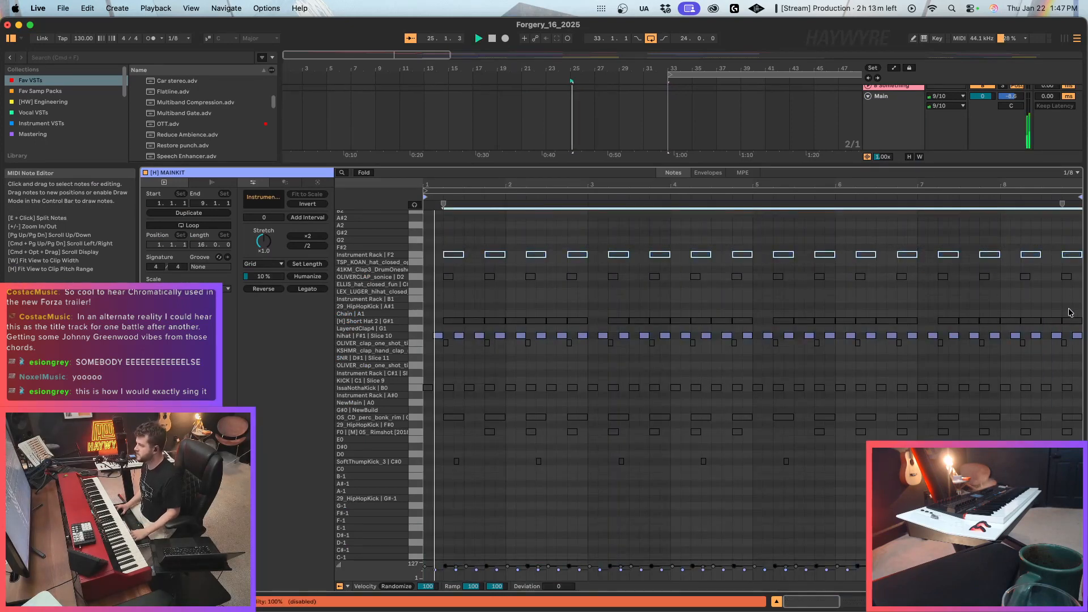
key("shift+Tab")
scroll(573, 149, "up", 3)
double_click(573, 149)
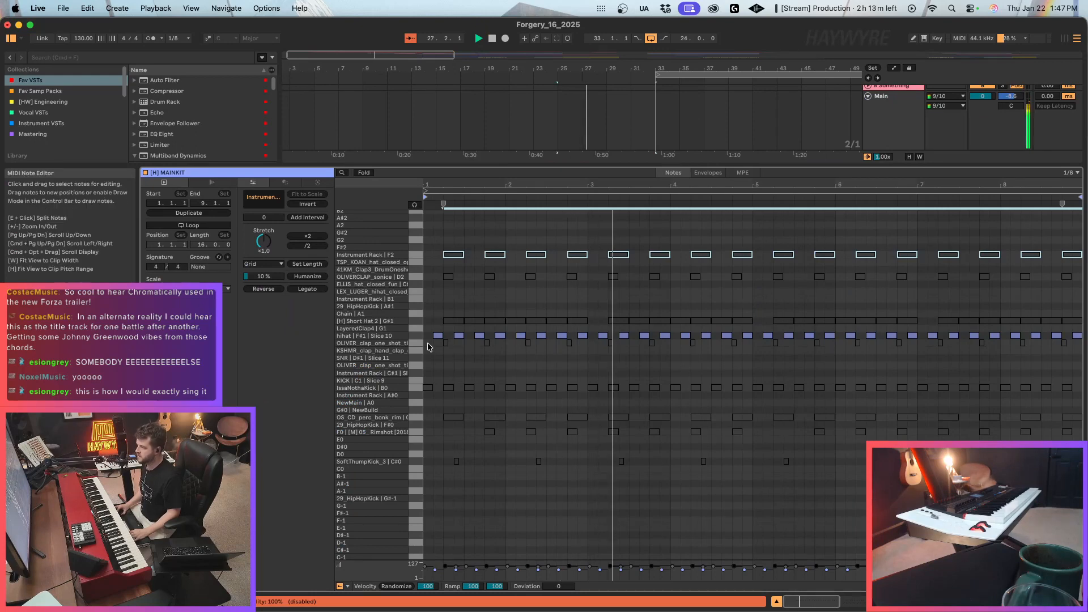
Delete all notes above and below the F#1 hi-hat row in the copied MAINKIT clip.
left_click_drag(427, 340, 1074, 564)
key("Delete")
left_click_drag(436, 249, 1079, 329)
key("Delete")
key("shift+Tab")
scroll(680, 253, "up", 3)
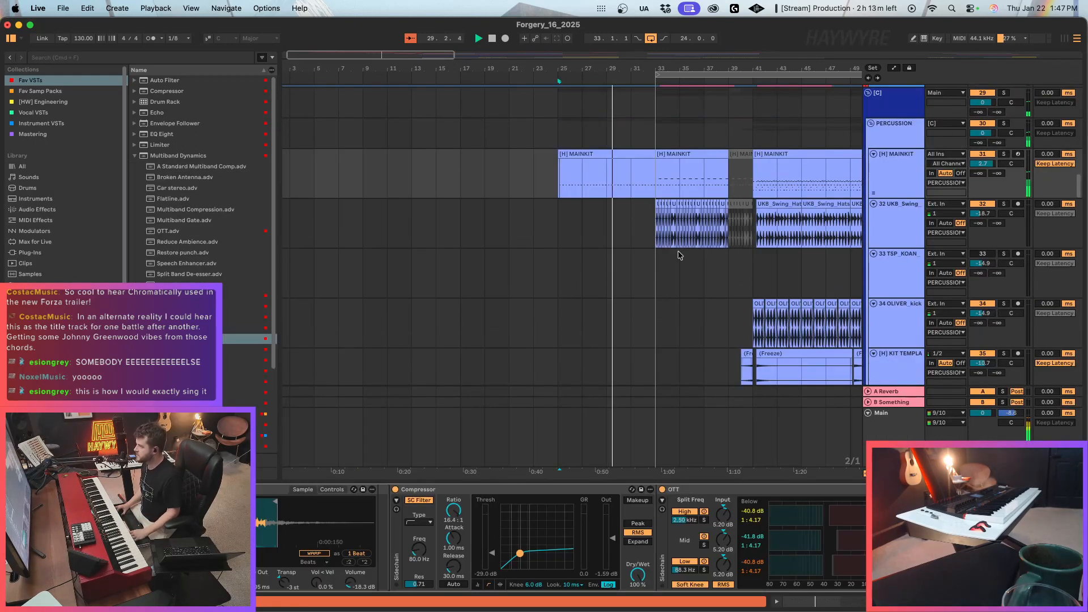
Copy the first bar of UKB_Swing hats at bar 33 to bar 25 and duplicate it up to bar 33.
left_click_drag(655, 234, 669, 238)
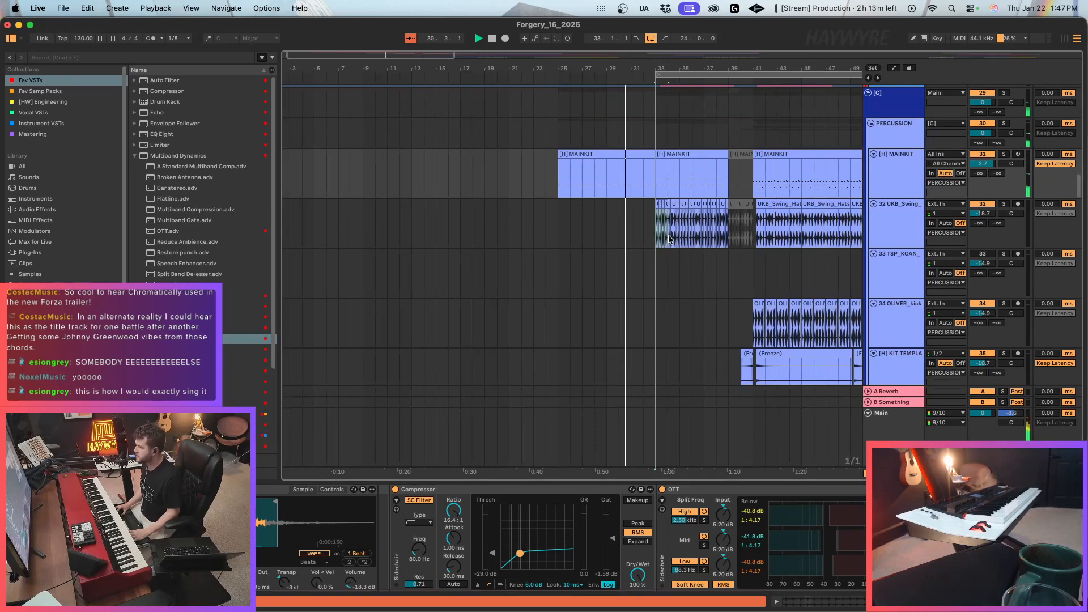
key("super+c")
left_click(558, 222)
key("super+v")
key("super+d")
key("super+d")
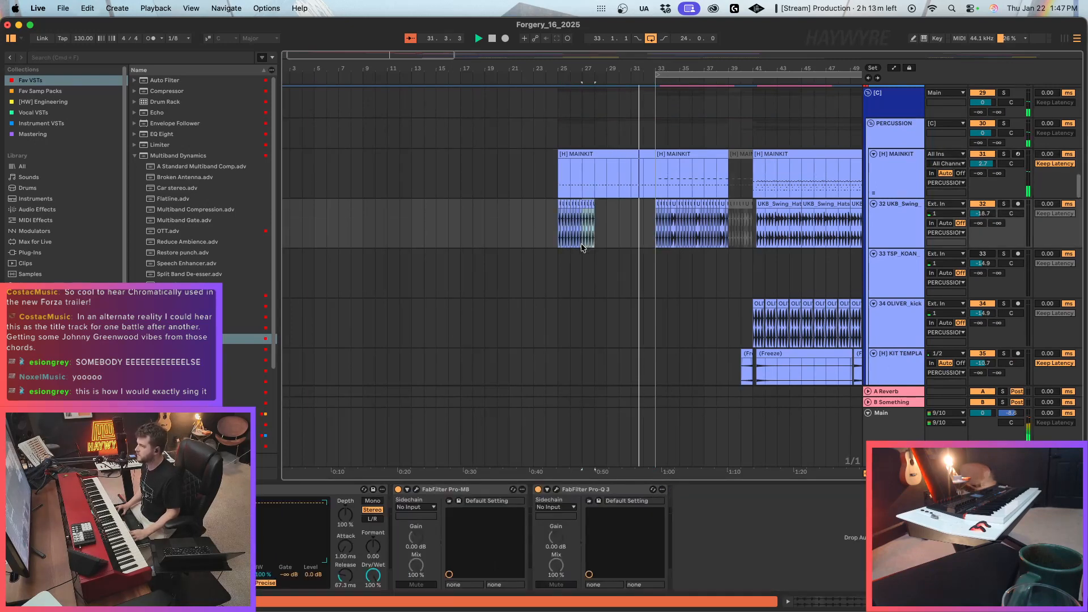
Reactivate the NORD 6 clip between bars 31 and 33 and play the section from bar 25.
scroll(629, 243, "up", 10)
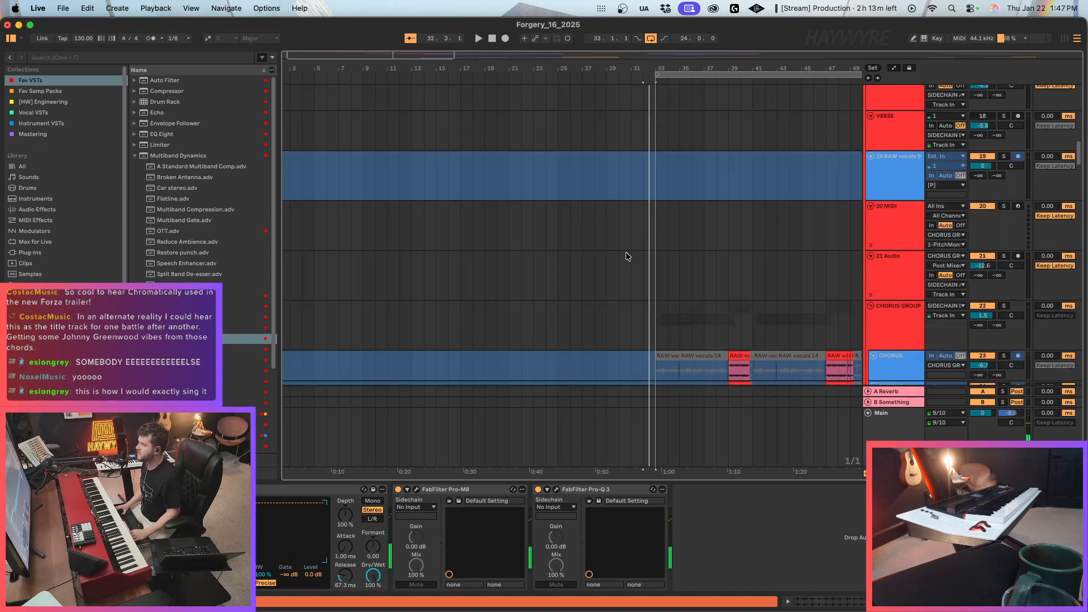
scroll(626, 252, "up", 15)
left_click(639, 184)
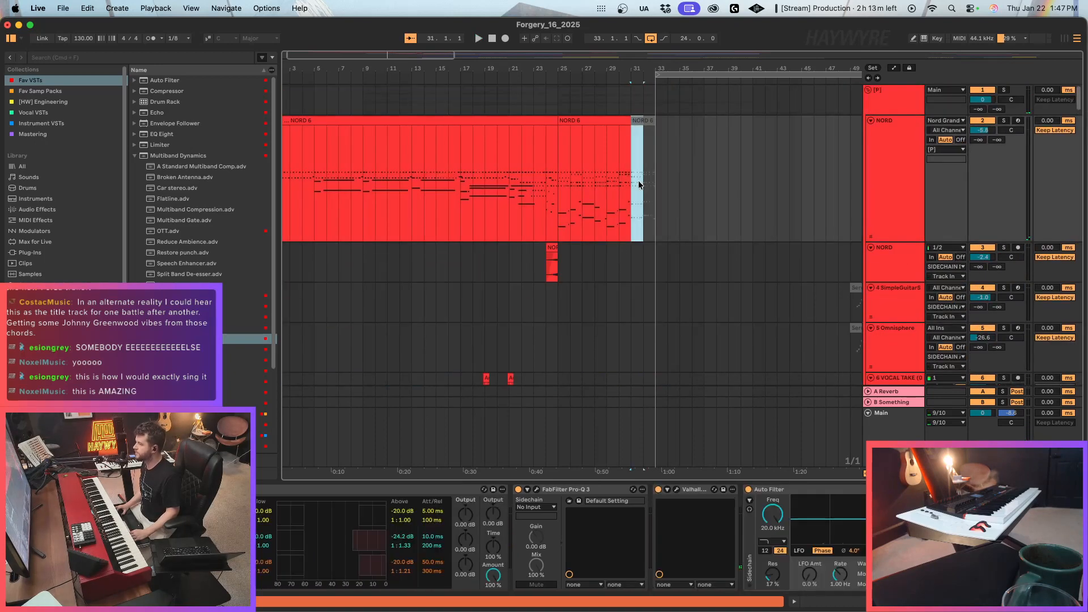
left_click_drag(657, 179, 628, 180)
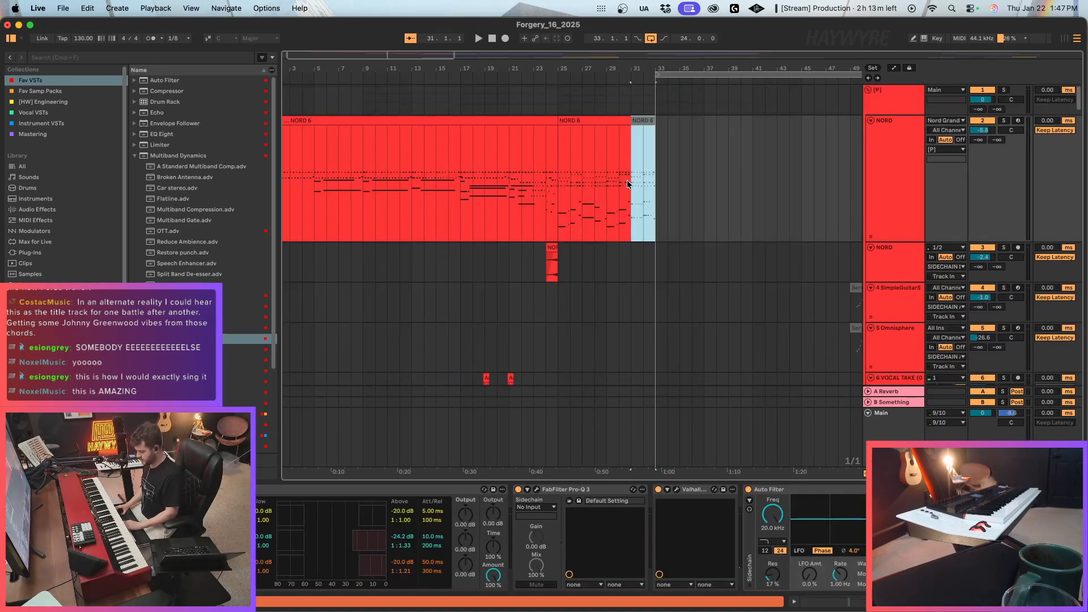
key("0")
left_click(627, 190)
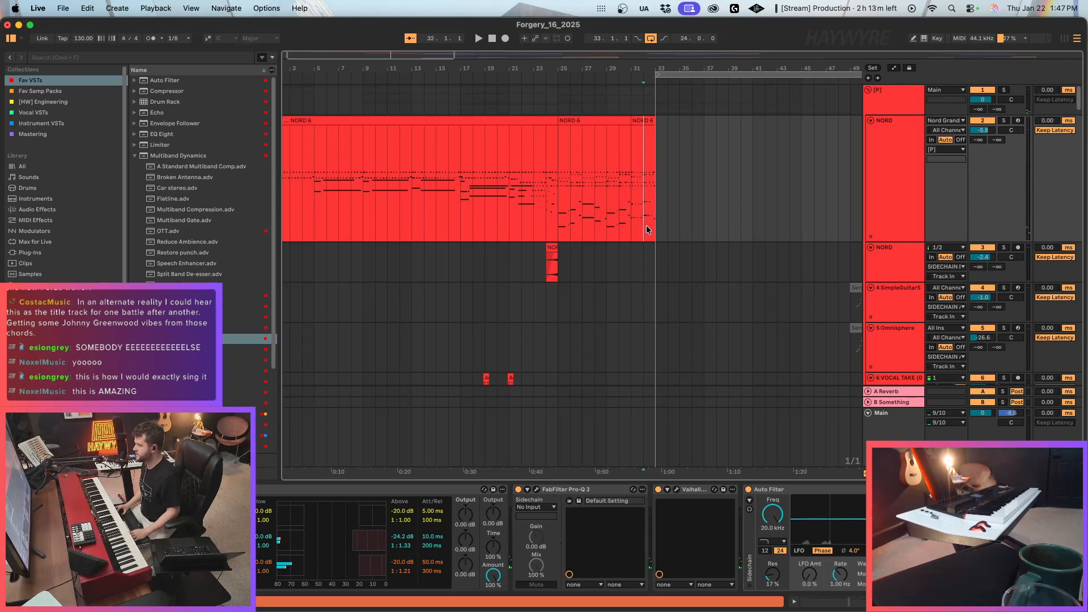
key("super+2")
key("space")
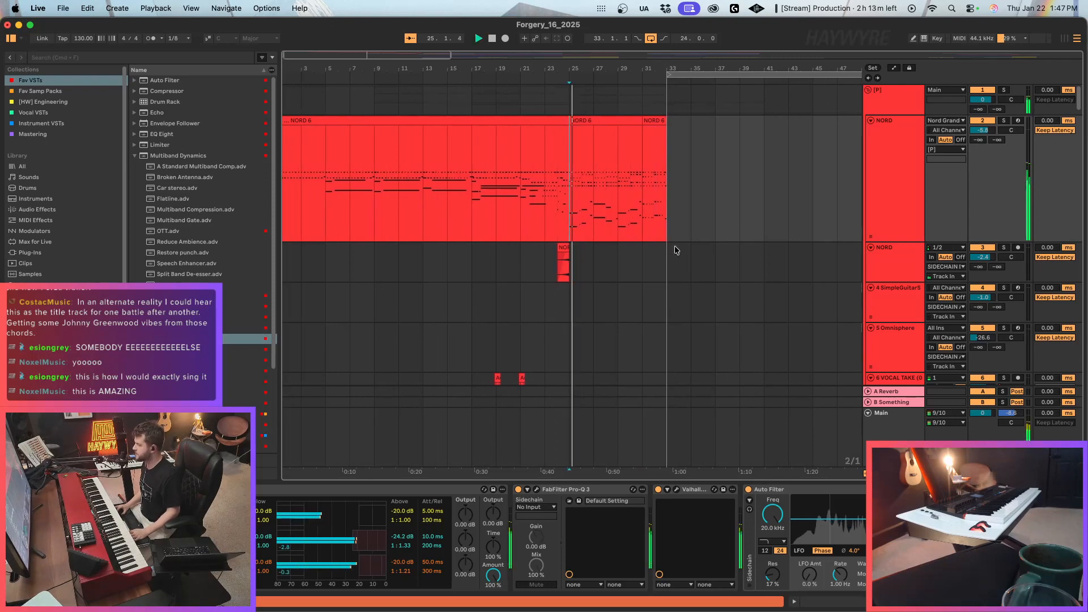
Consolidate the NORD 6 clips up to bar 33 into one clip and inspect its notes around bars 23 to 27.
left_click_drag(656, 183, 261, 192)
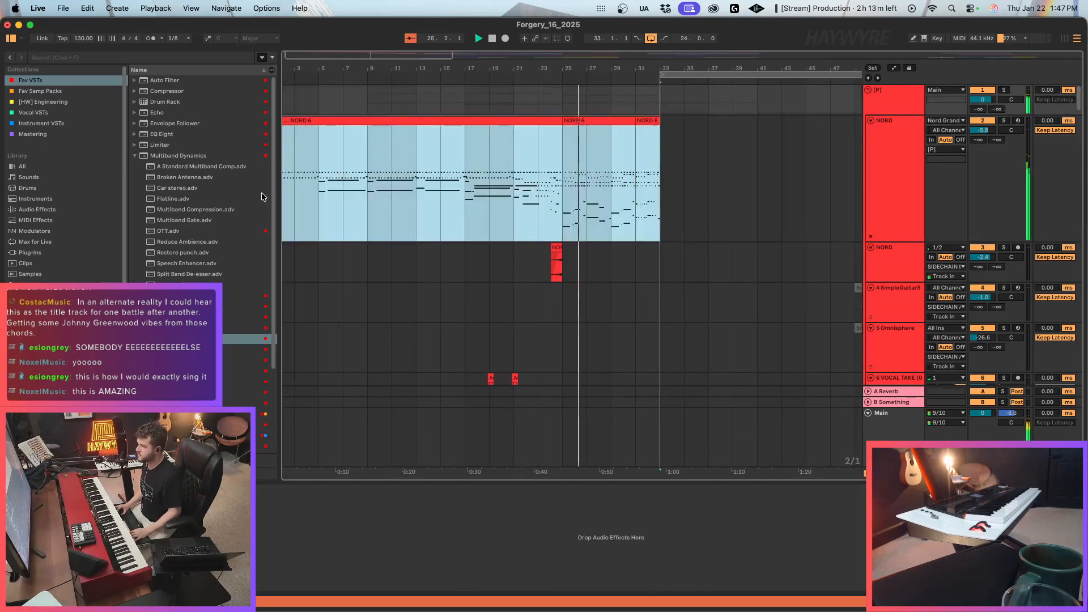
double_click(572, 121)
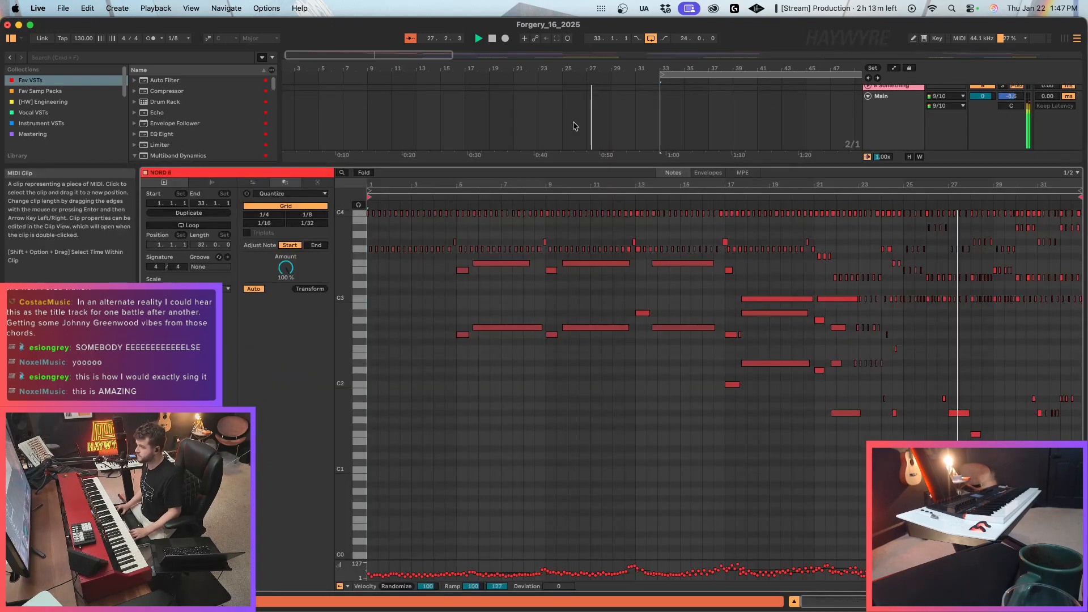
left_click_drag(1004, 185, 956, 227)
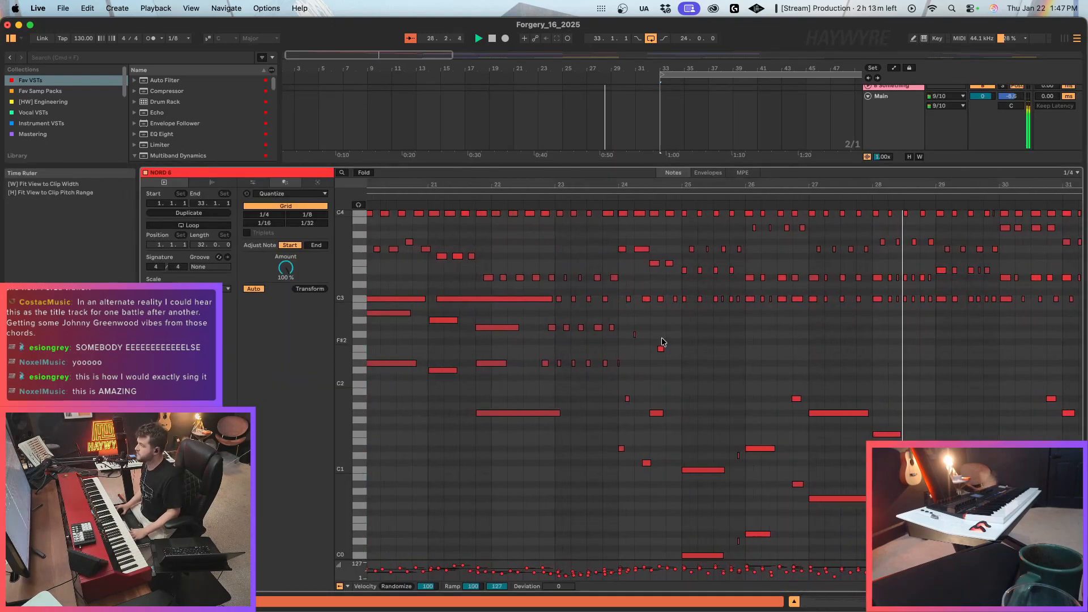
left_click_drag(708, 185, 699, 185)
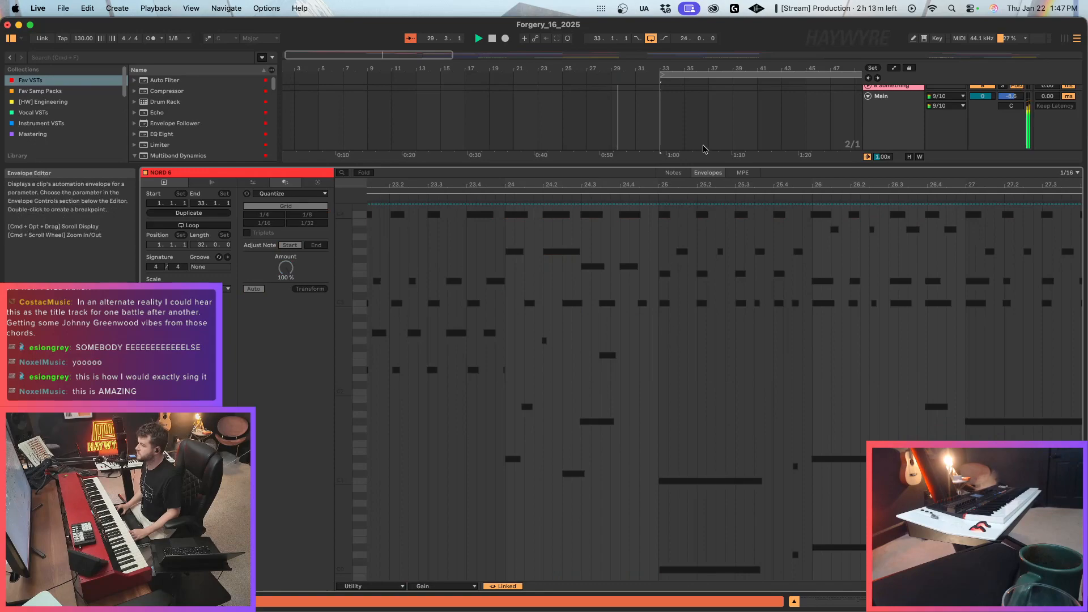
key("shift+Tab")
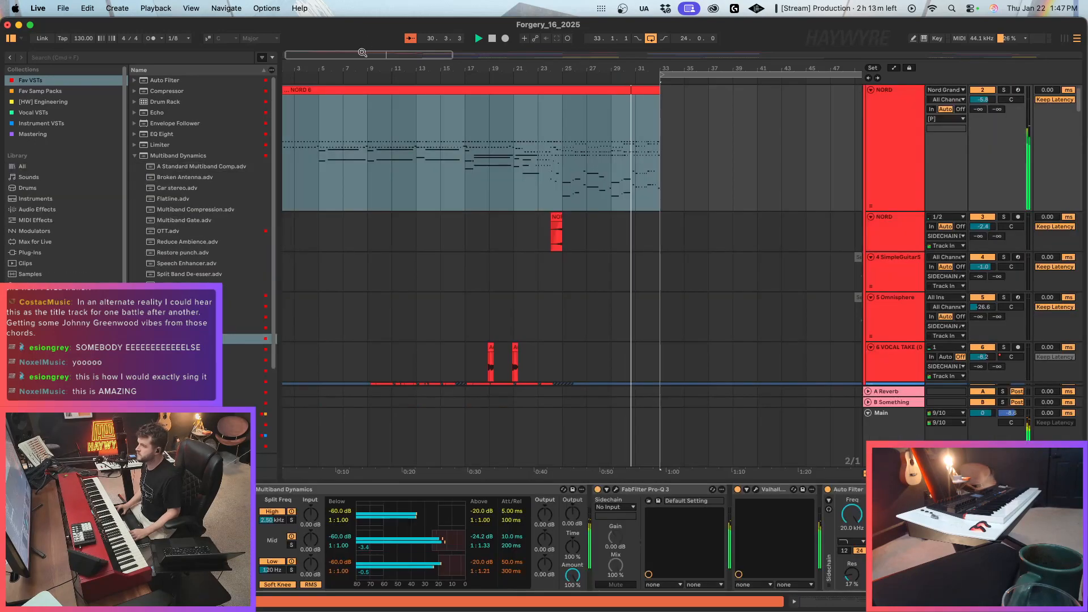
Listen through the transition into bar 33 while examining the chorus vocal and percussion clips around it.
left_click_drag(364, 53, 372, 40)
scroll(543, 288, "down", 10)
scroll(577, 307, "down", 20)
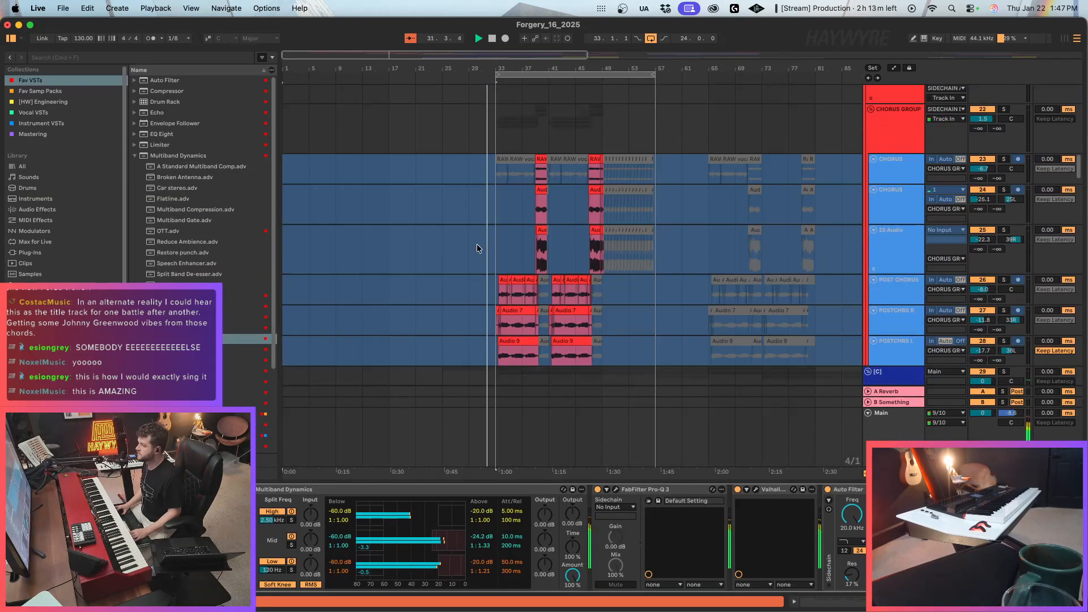
scroll(476, 249, "down", 3)
scroll(470, 260, "up", 8)
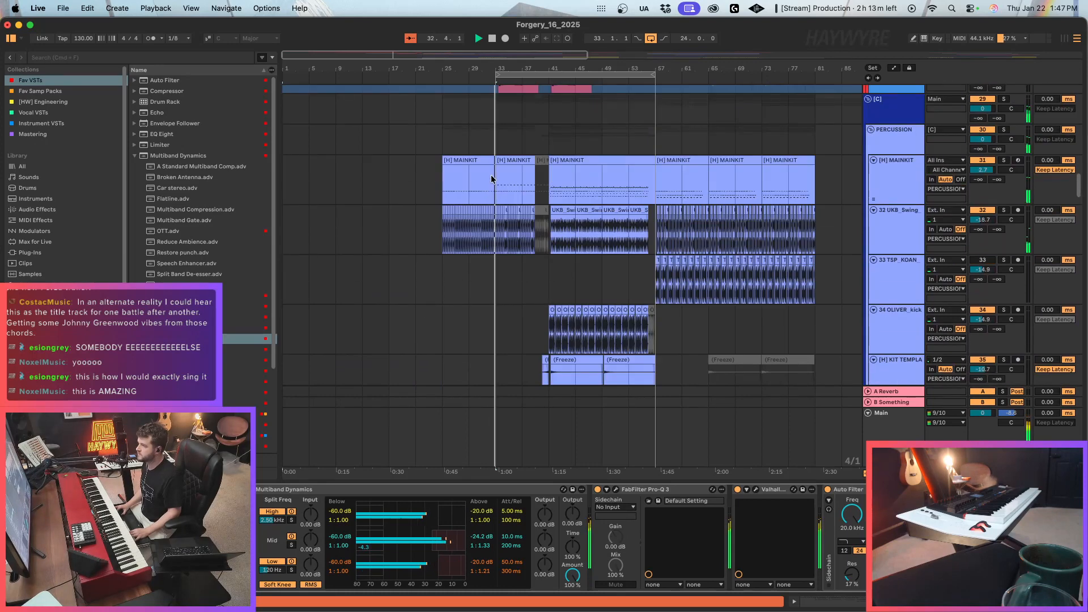
left_click(503, 194)
key("space")
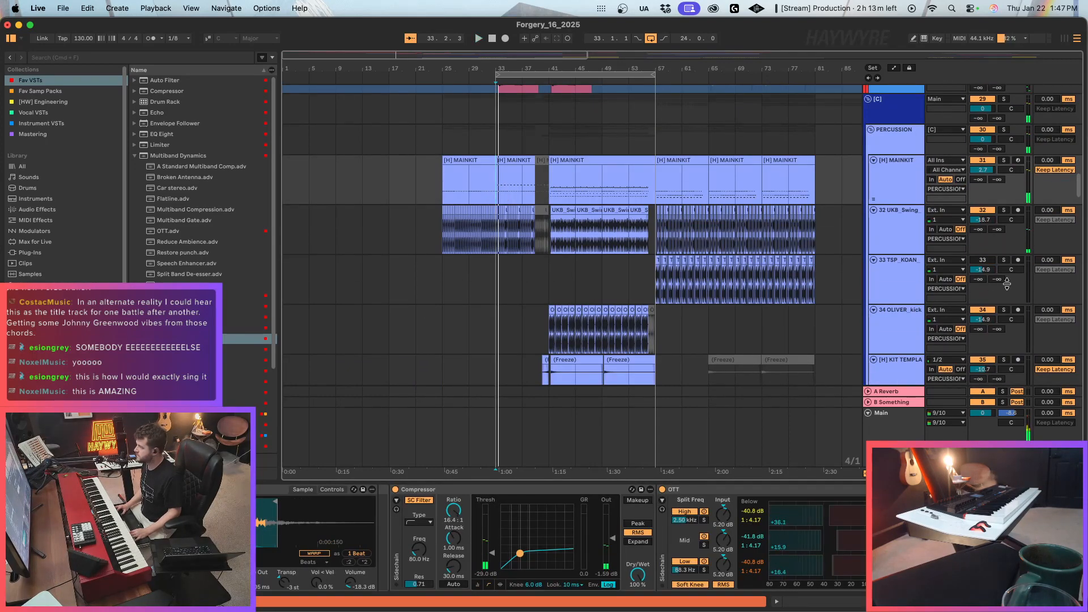
Split the NORD 6 clip at bar 32.4, one beat before the bar 33 drop.
left_click_drag(1082, 186, 864, 27)
left_click_drag(420, 66, 413, 32)
scroll(746, 201, "left", 5)
left_click(649, 192)
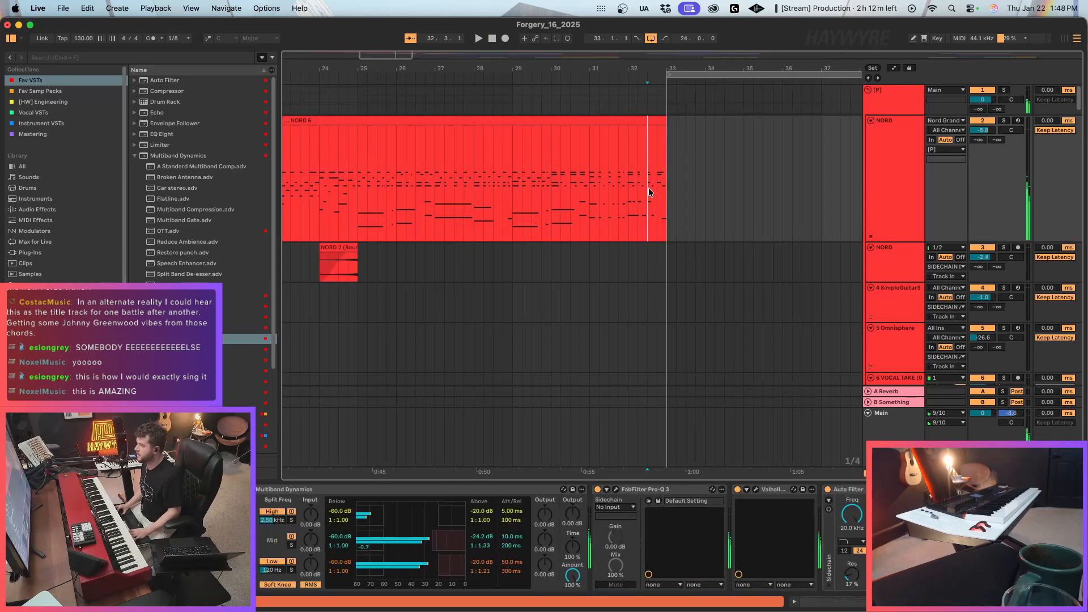
left_click(657, 182)
key("a")
key("a")
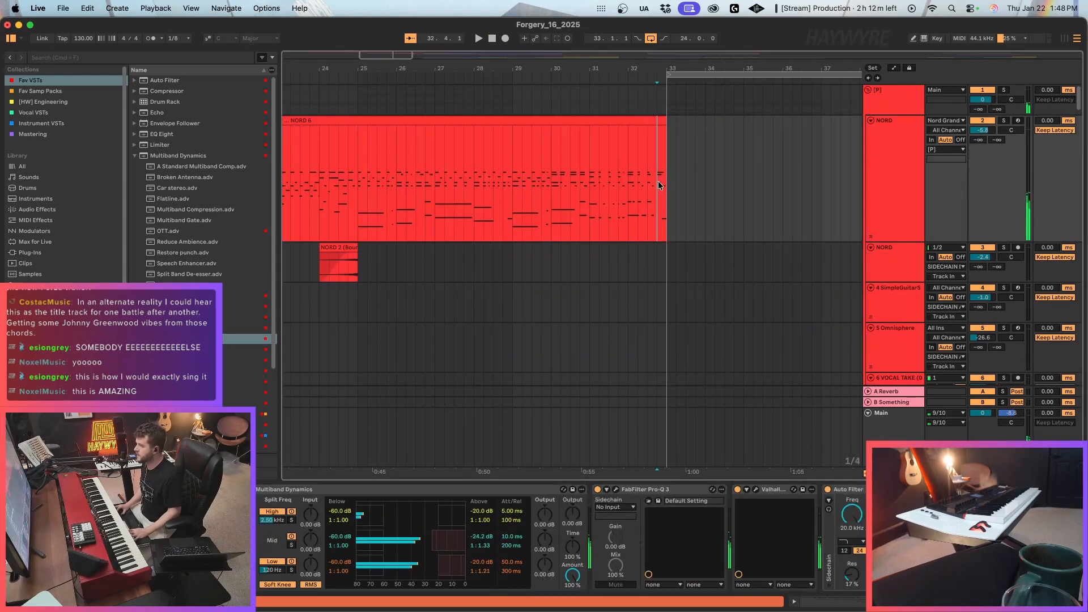
key("a")
key("a")
Delete the late notes in the second half of the split-off NORD 6 beat before bar 33.
double_click(660, 120)
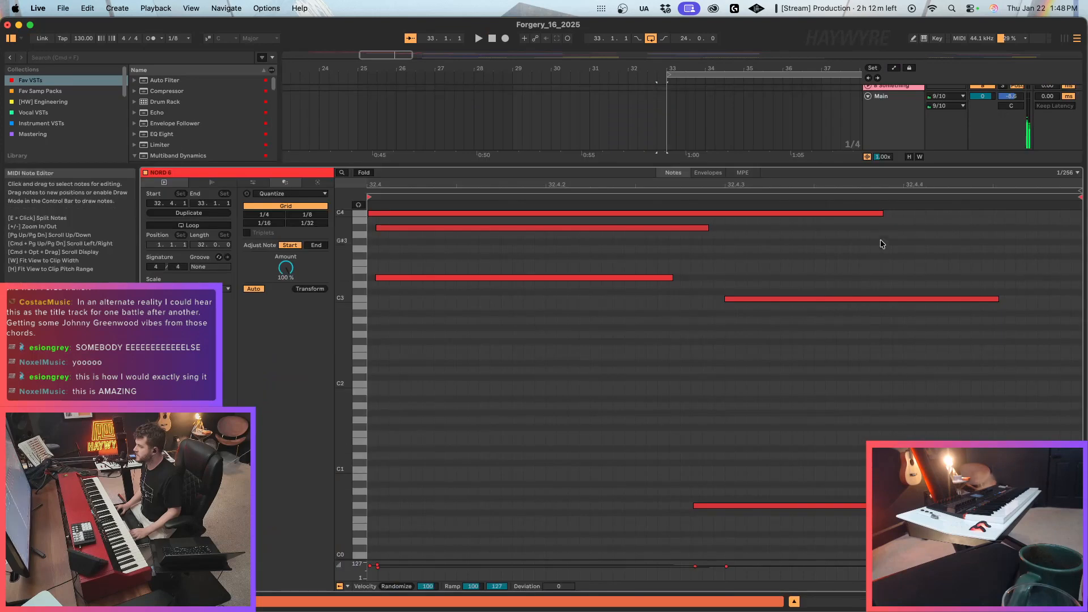
left_click_drag(882, 226, 855, 558)
key("Delete")
key("shift+Tab")
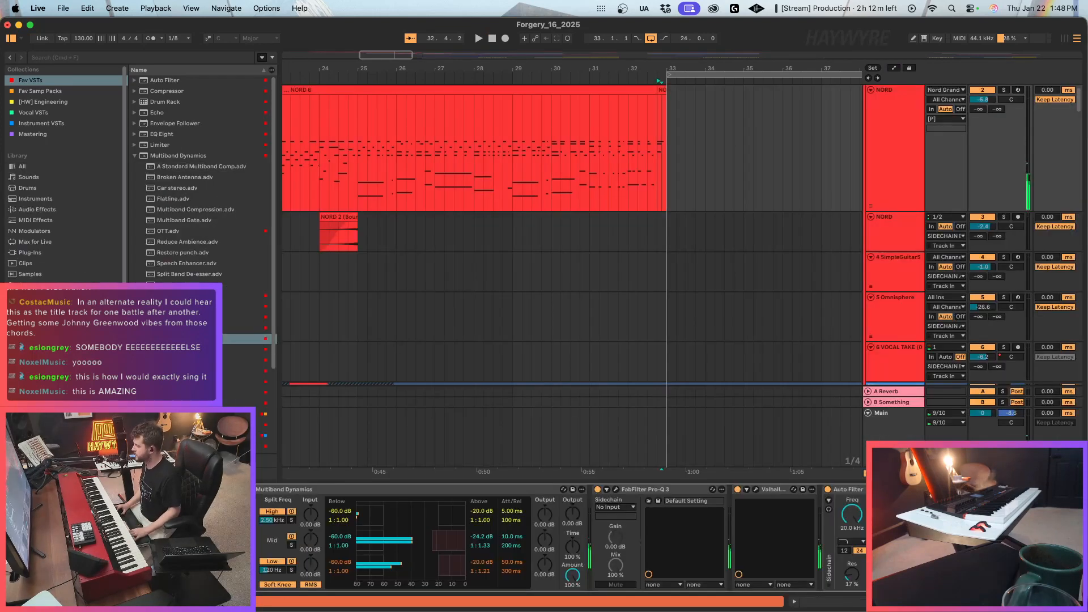
Automate the NORD track's Auto Filter frequency to sweep from 20 kHz down to its minimum over the last beat before bar 33.
key("a")
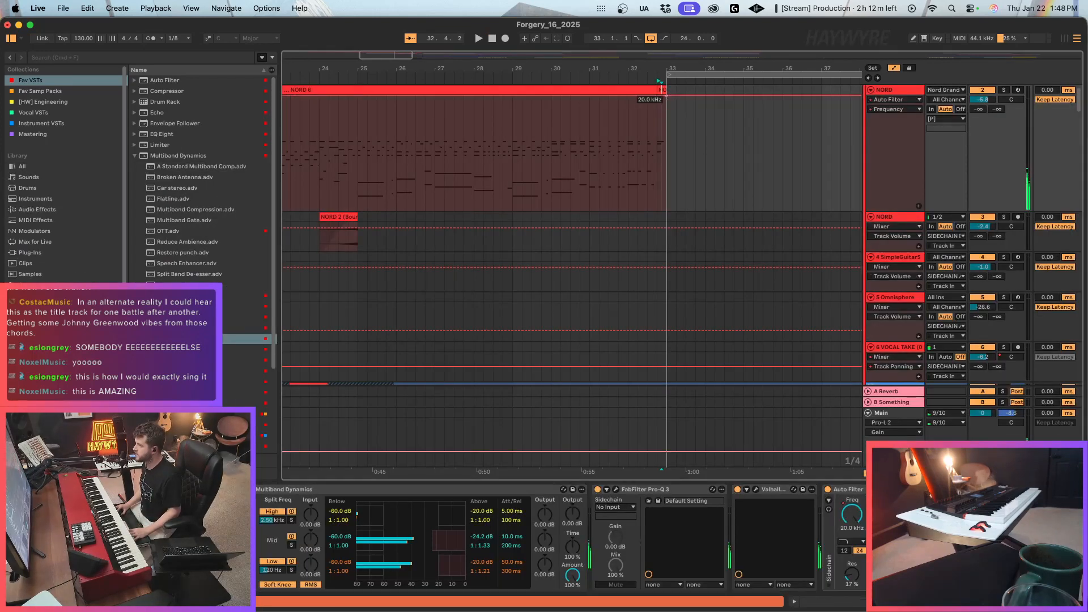
left_click_drag(666, 96, 667, 209)
left_click(655, 186)
key("space")
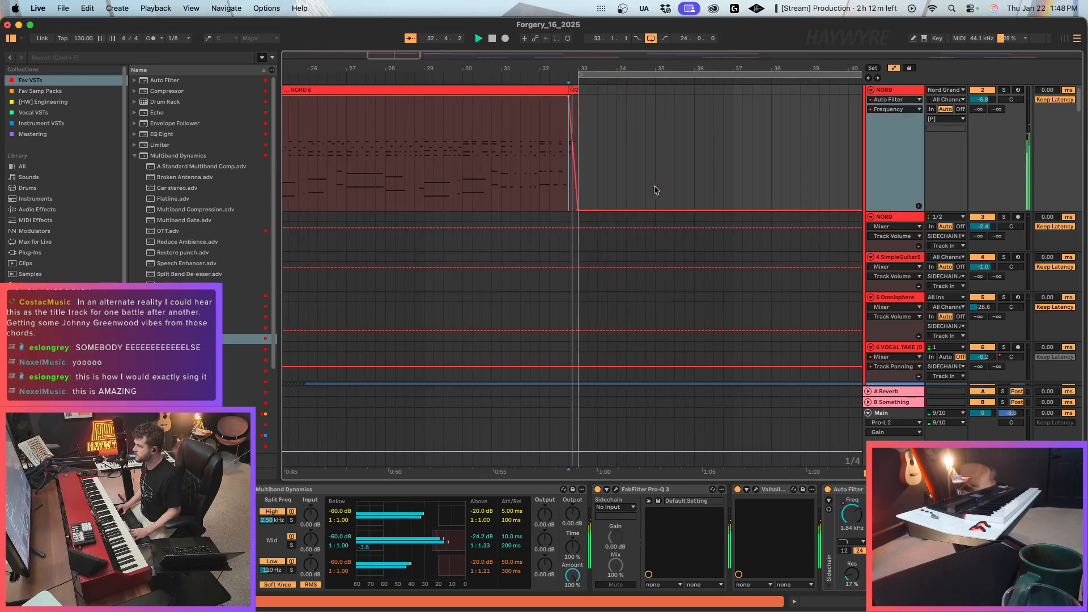
key("a")
Remove the dmmy vol automation breakpoints on the [H] MAINKIT track around bars 31 and 33.
left_click_drag(512, 68, 510, 58)
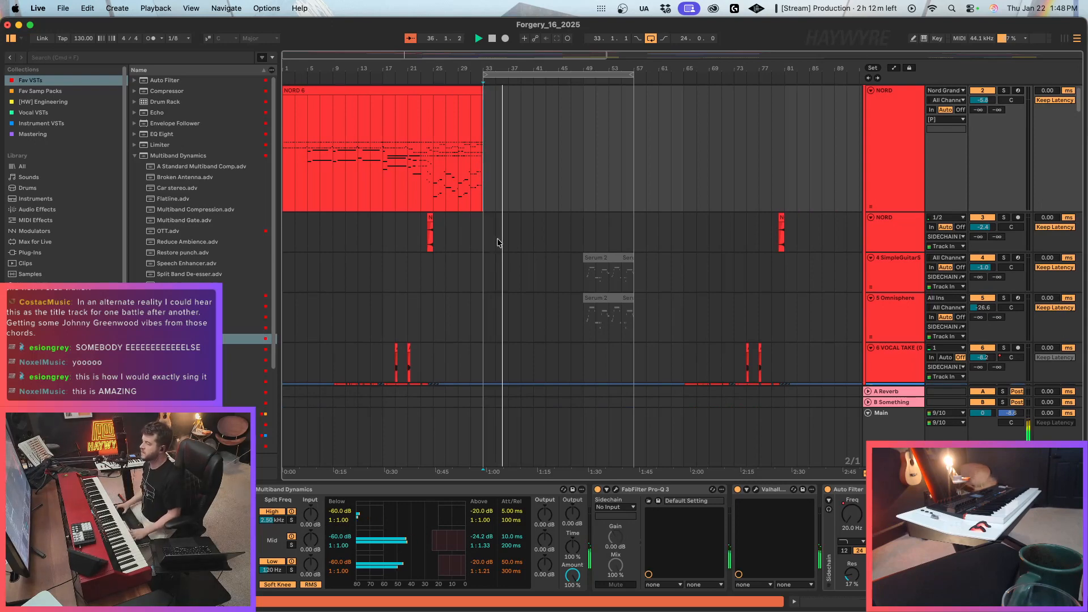
scroll(497, 241, "down", 15)
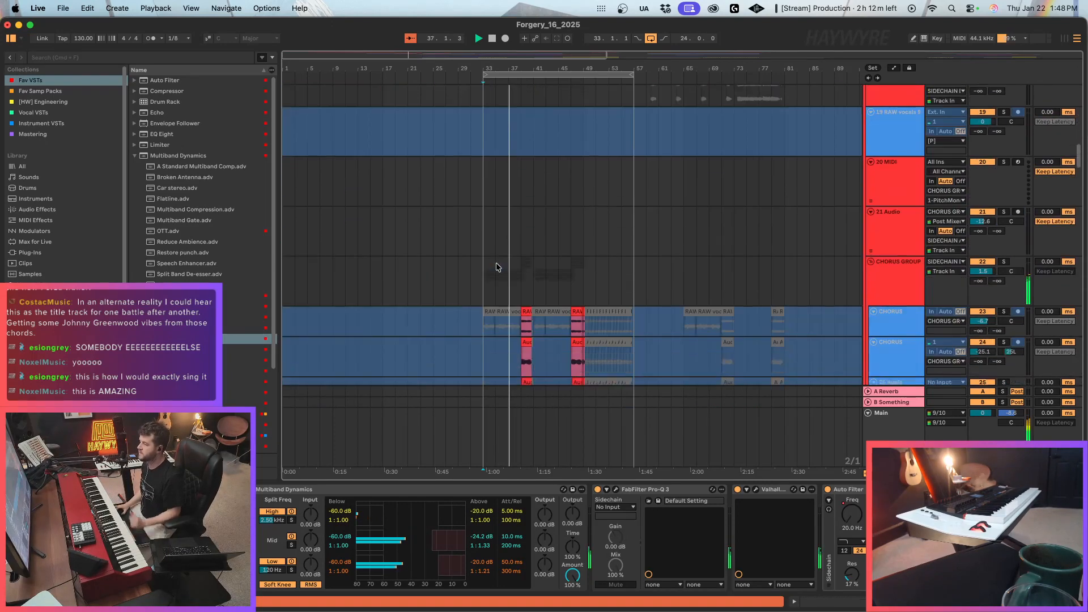
scroll(497, 269, "down", 12)
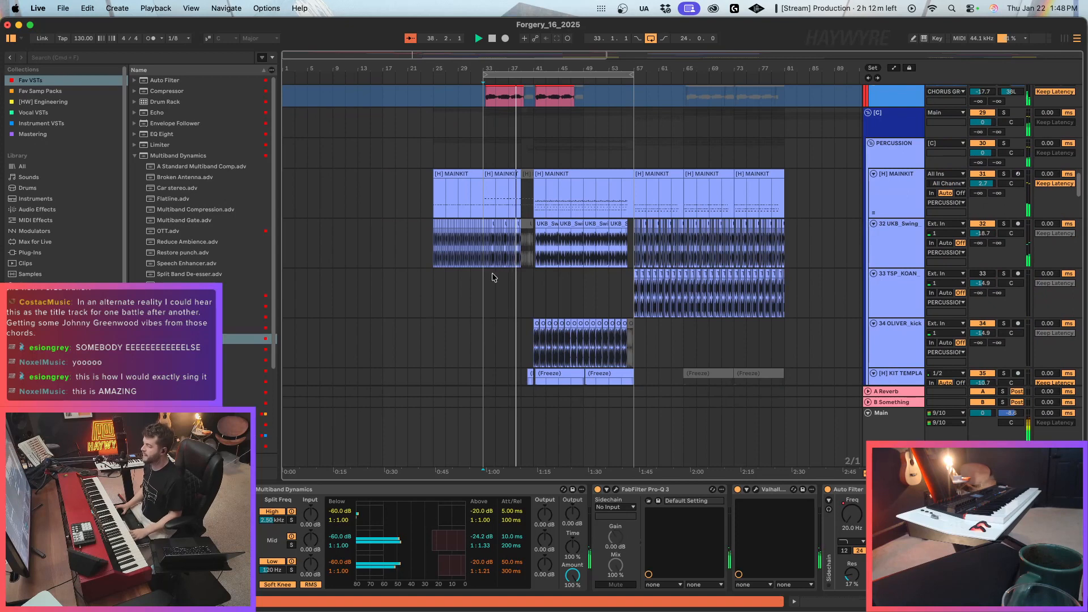
left_click(469, 209)
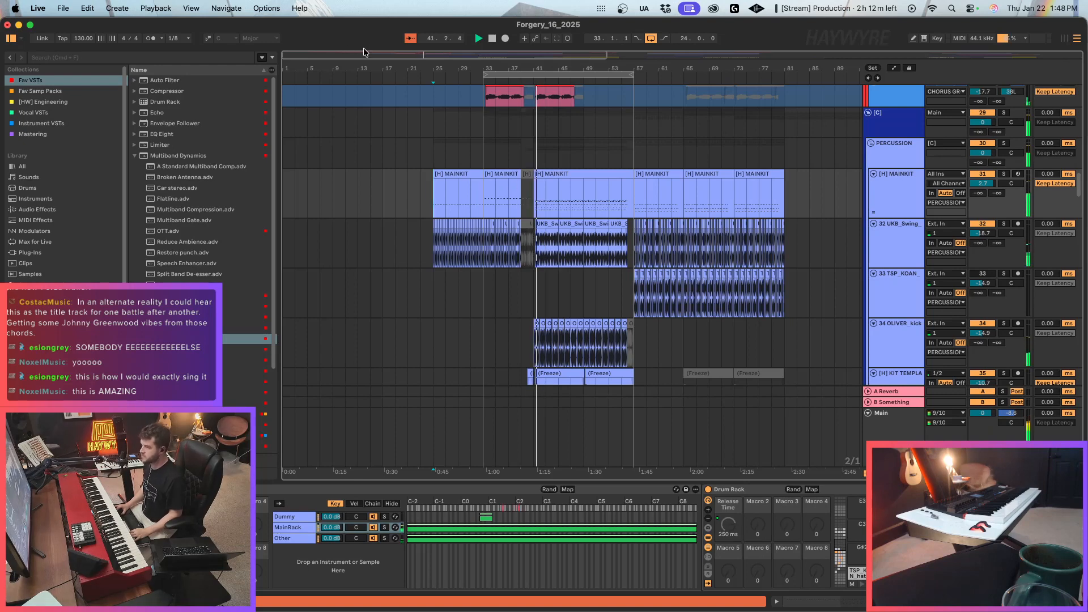
left_click_drag(365, 55, 369, 70)
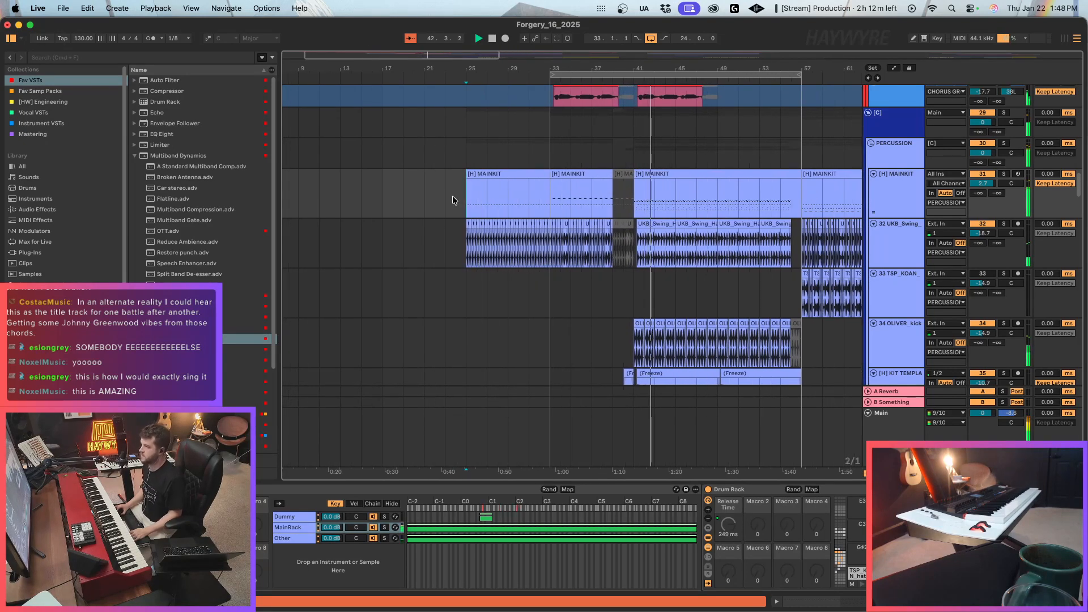
key("a")
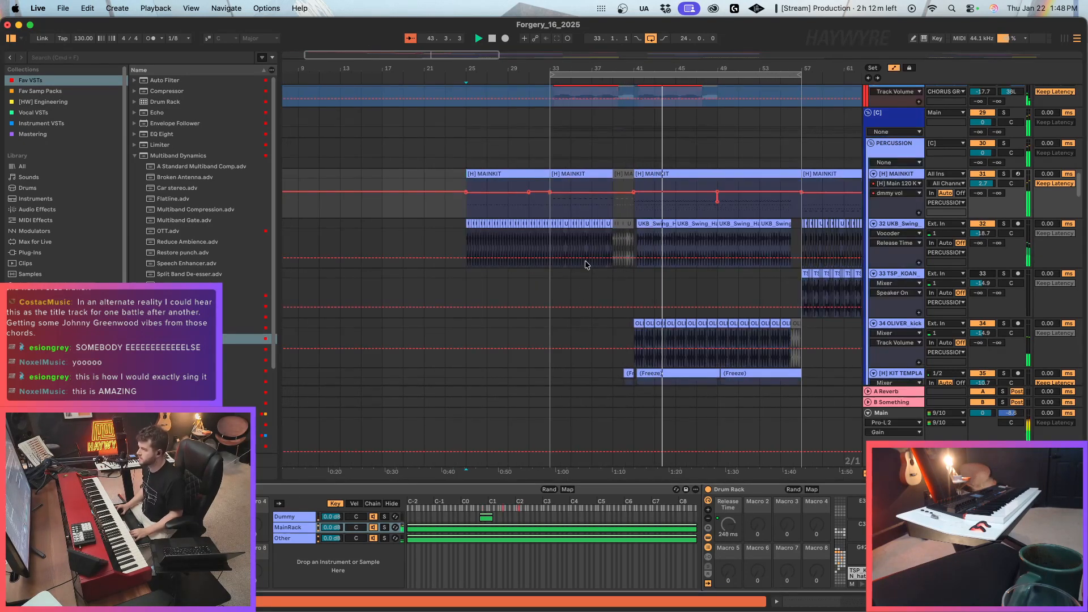
left_click(529, 192)
left_click(550, 192)
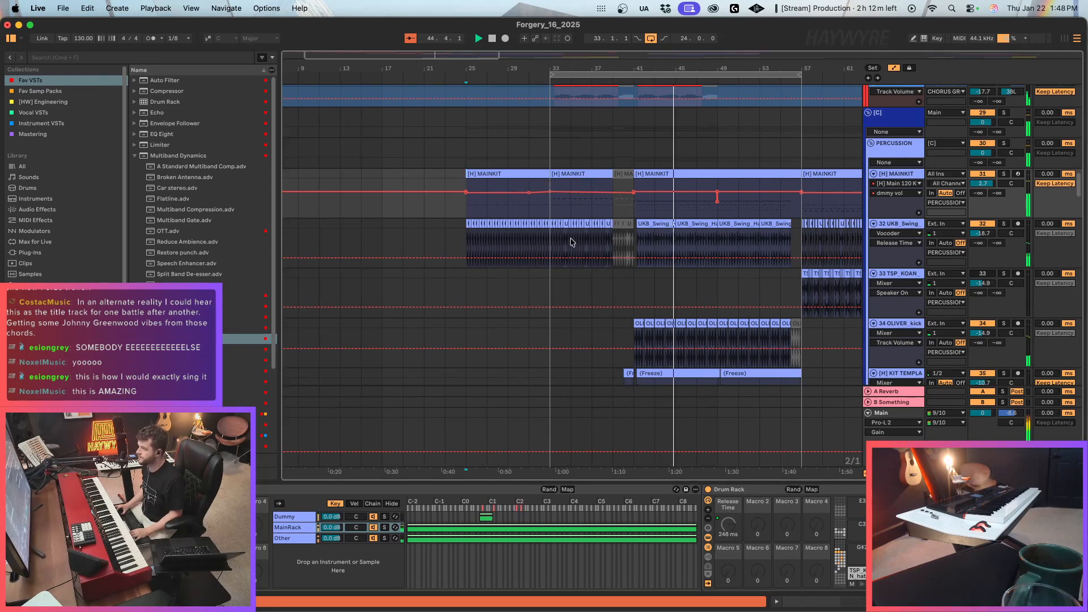
key("a")
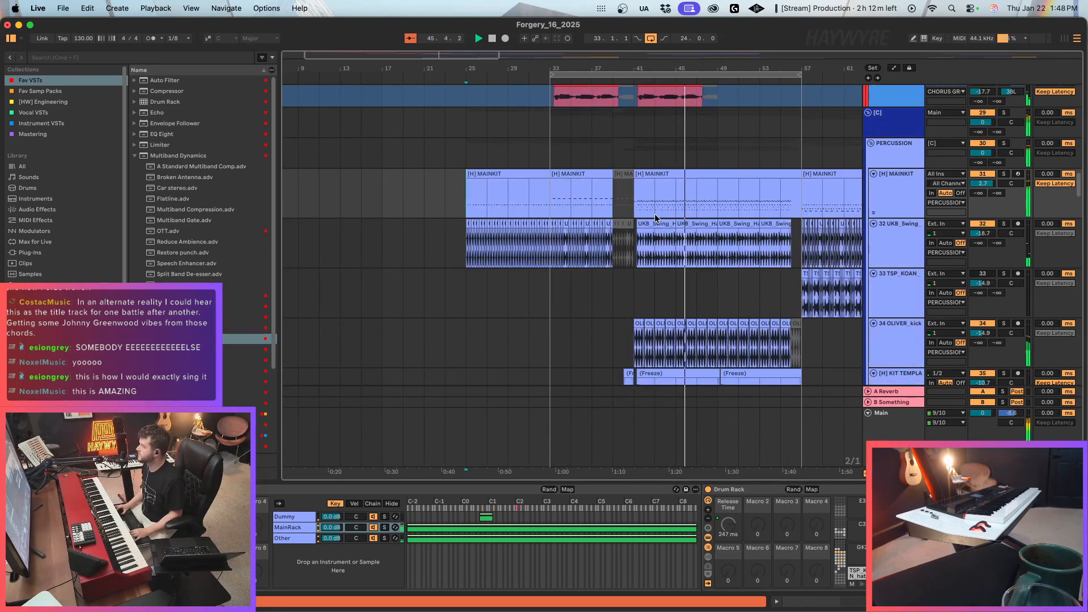
Look through the vocal, percussion and instrument tracks for a part to add in the section leading up to bar 33.
scroll(615, 342, "down", 10)
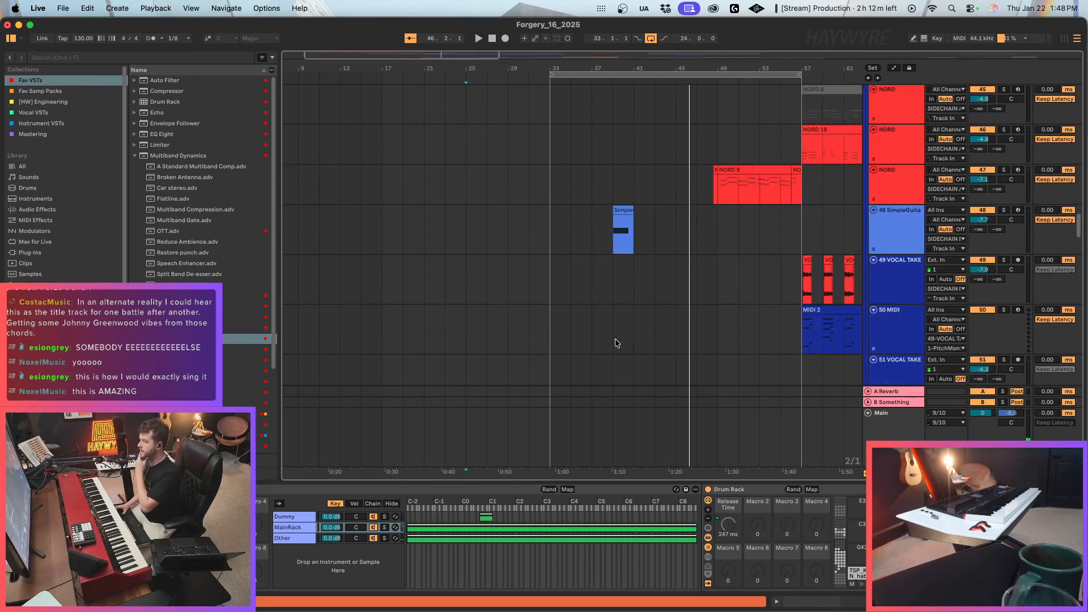
scroll(615, 343, "up", 10)
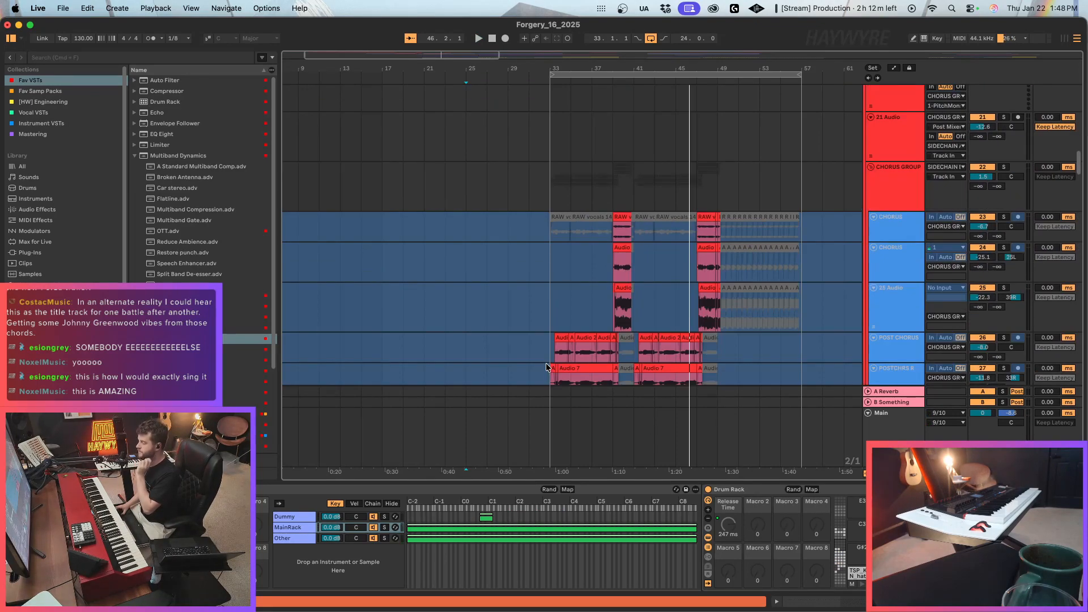
scroll(546, 366, "down", 10)
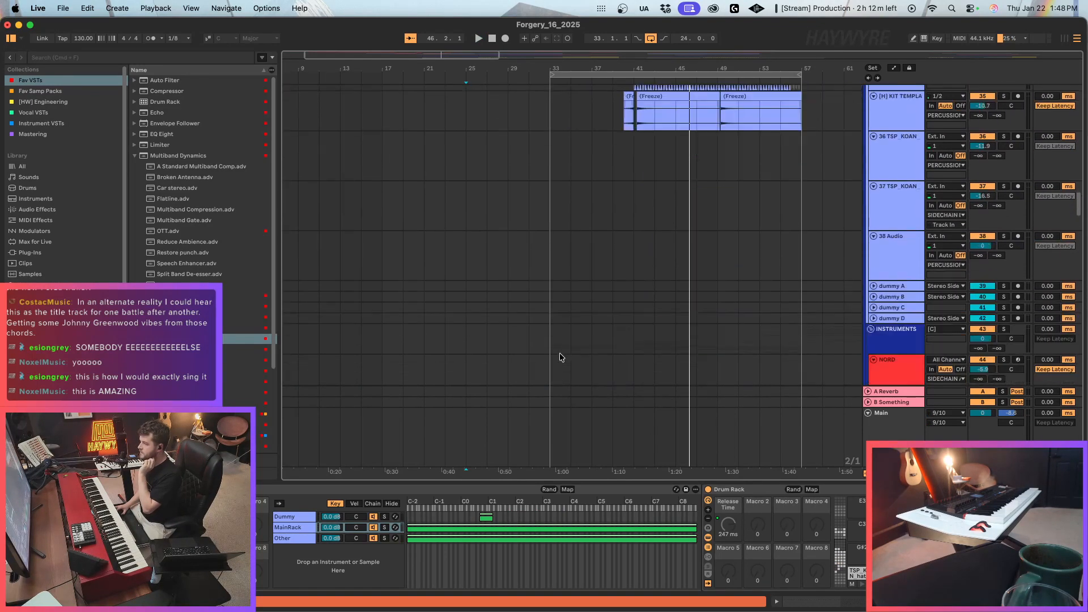
scroll(560, 354, "down", 5)
left_click_drag(377, 52, 377, 19)
scroll(462, 288, "down", 5)
scroll(457, 288, "down", 2)
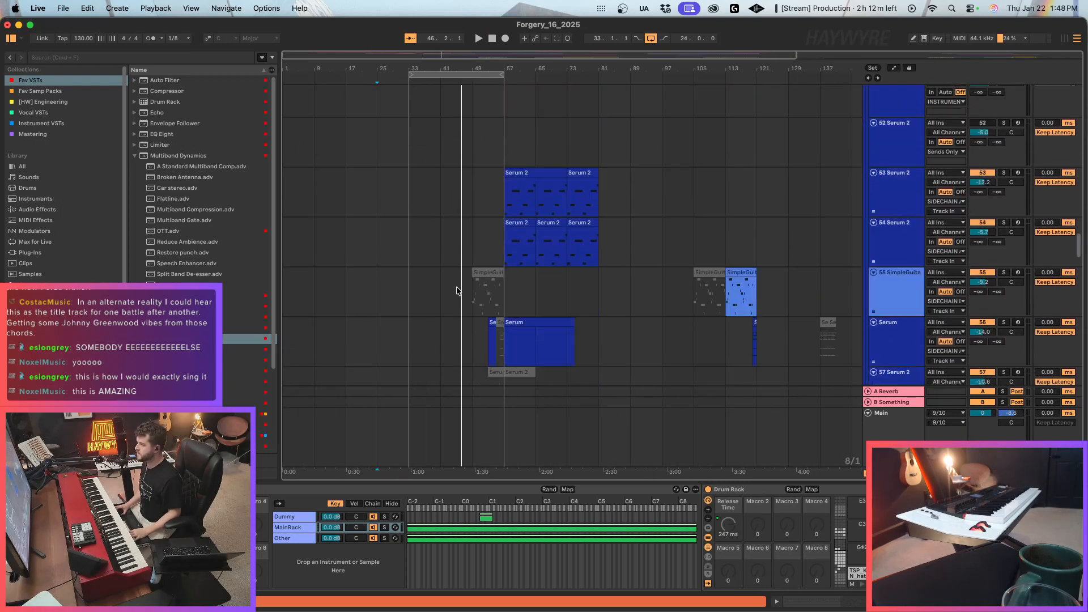
left_click(388, 251)
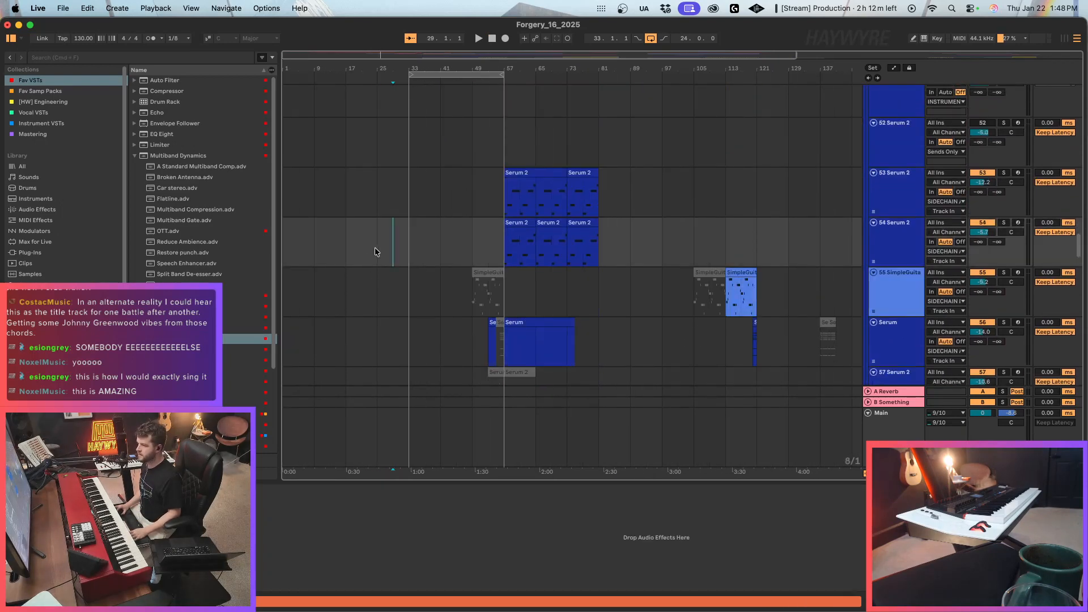
Add a locator named "prechorus" at bar 25.
left_click_drag(282, 52, 417, 119)
right_click(422, 79)
left_click(469, 106)
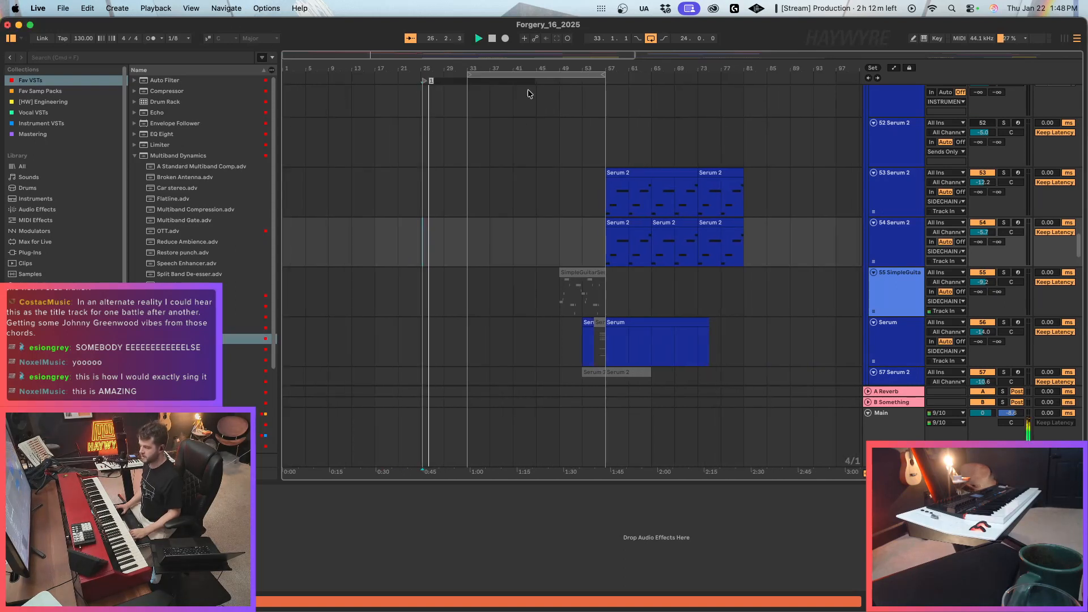
type("prechorus")
key("Return")
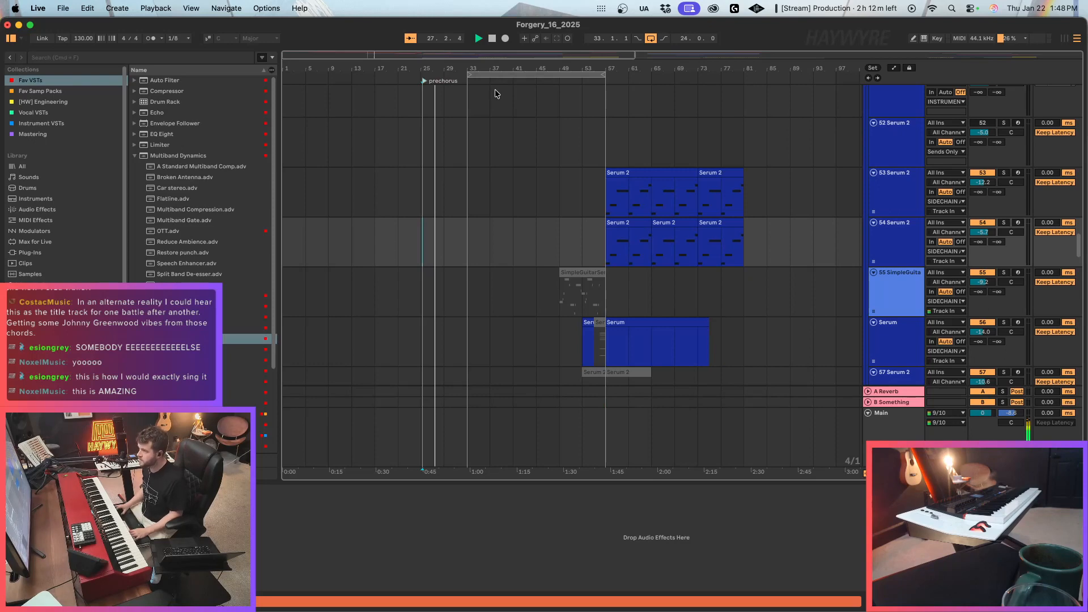
left_click_drag(427, 83, 420, 85)
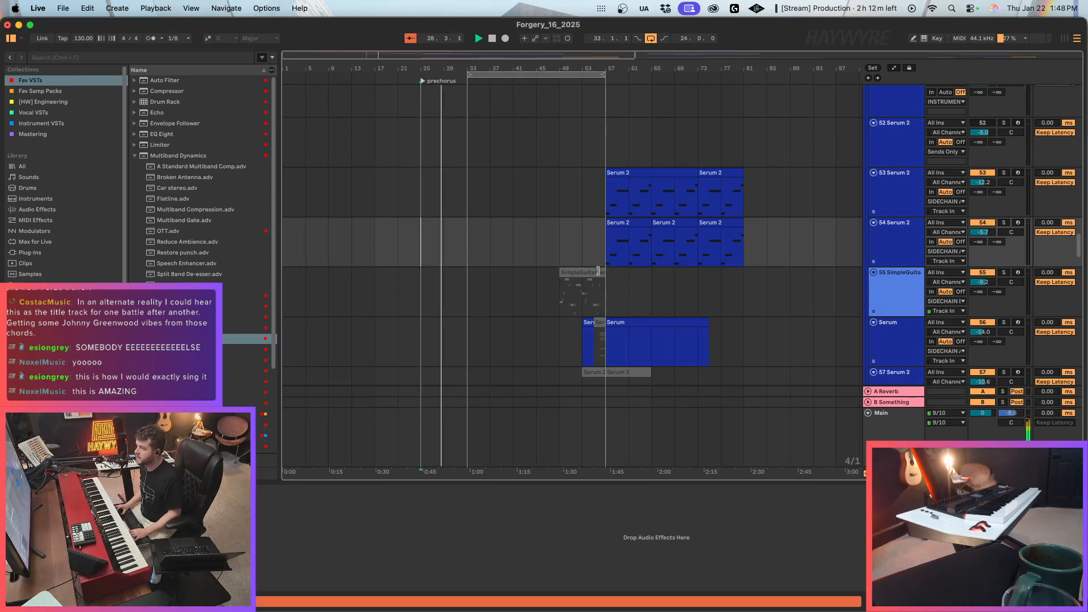
Set the loop to the eight bars from bar 25 to 33 using a time selection on the 55 SimpleGuitar track.
left_click(879, 307)
scroll(873, 324, "down", 2)
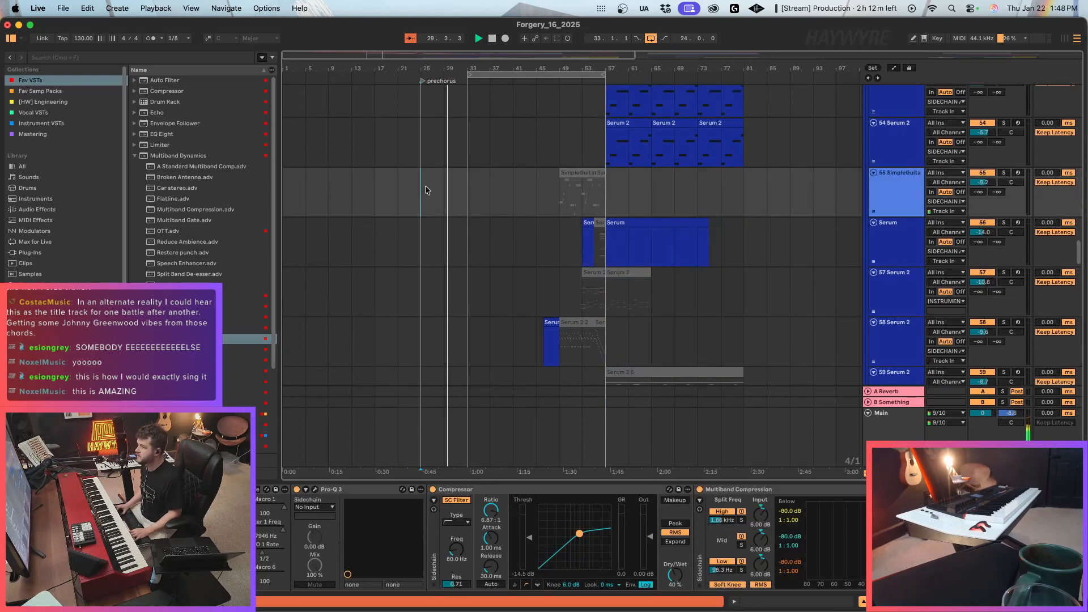
key("super+l")
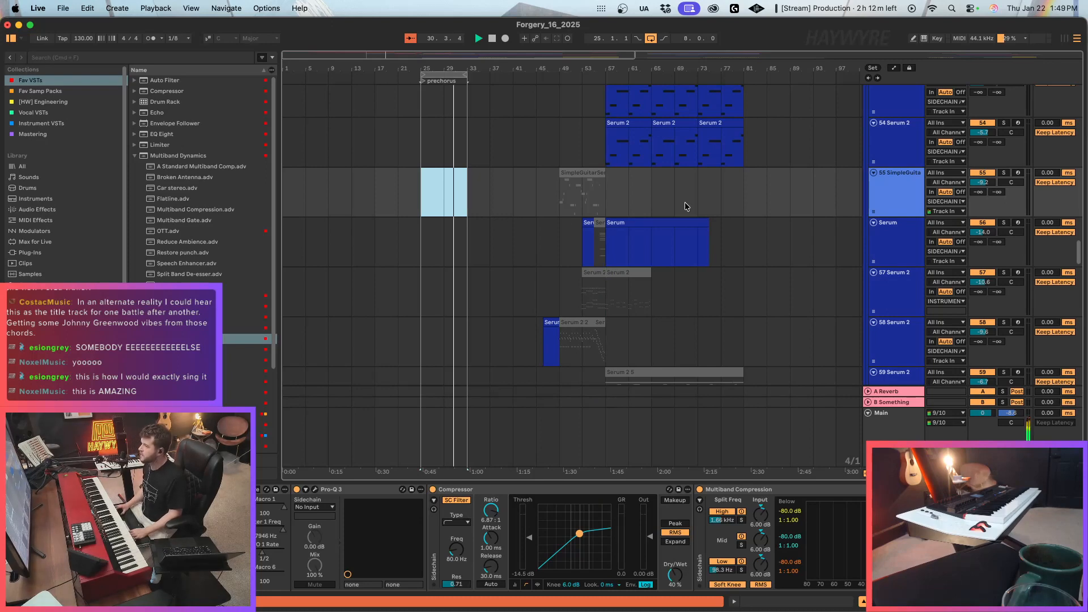
Arm the Serum, 57 Serum 2 and 58 Serum 2 tracks in turn to audition their sounds, leaving 58 Serum 2 armed.
left_click(906, 204)
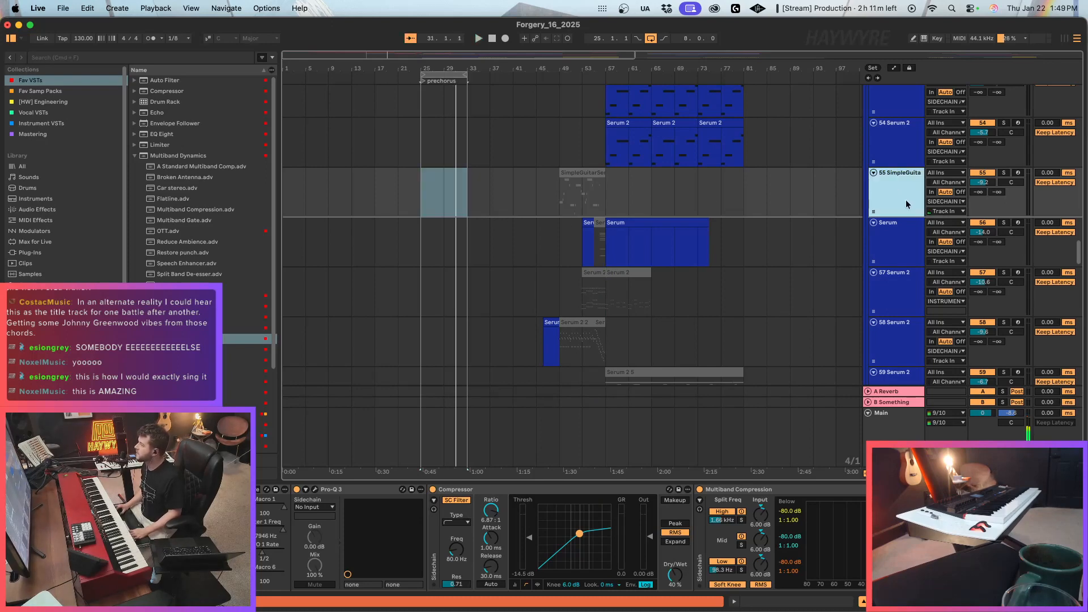
left_click(1018, 222)
scroll(1007, 237, "down", 2)
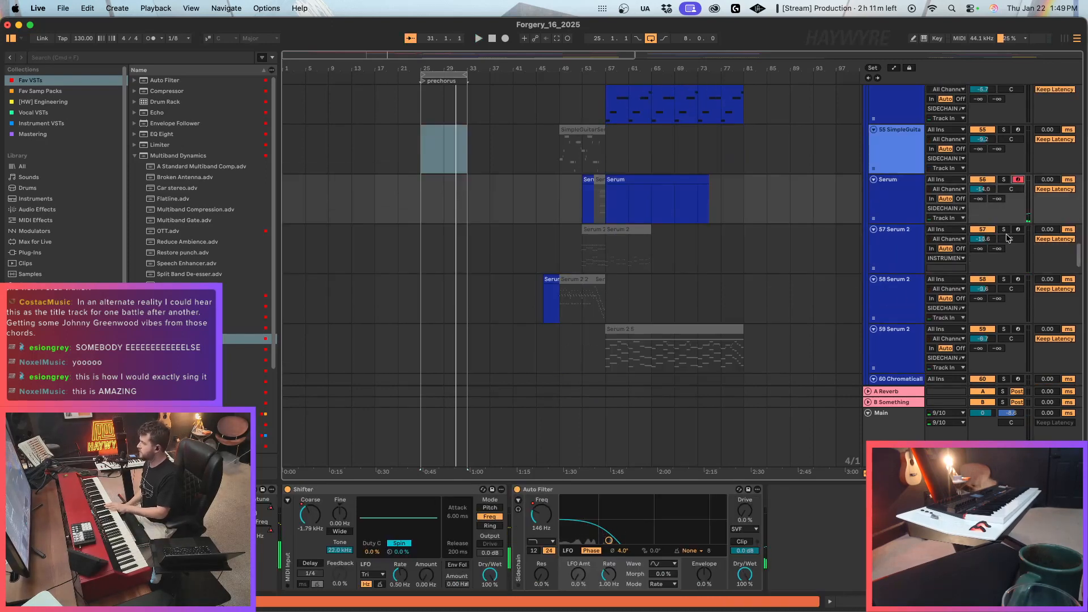
left_click(1018, 231)
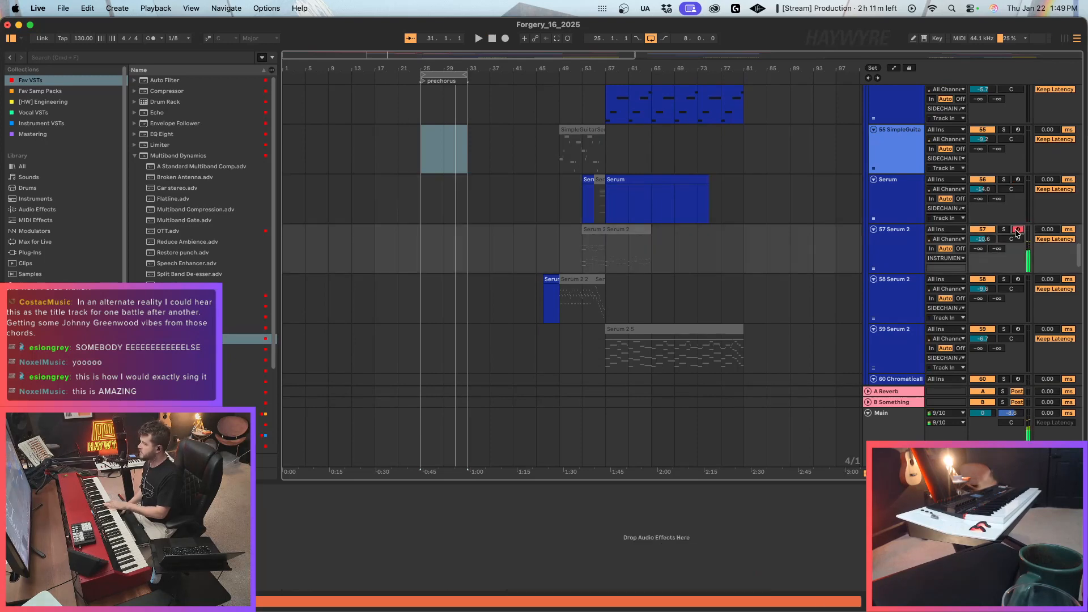
left_click(1018, 279)
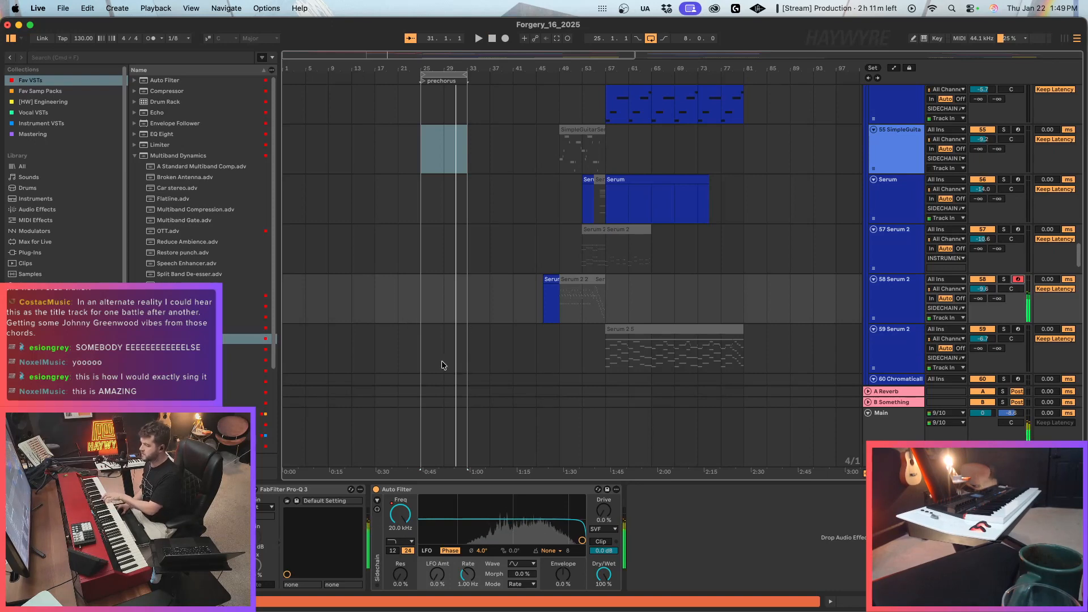
Raise the Serum 2 envelope 1 sustain to -2.6 dB on track 58 and set the track volume to -11.5 dB.
left_click(301, 299)
key("super+alt+p")
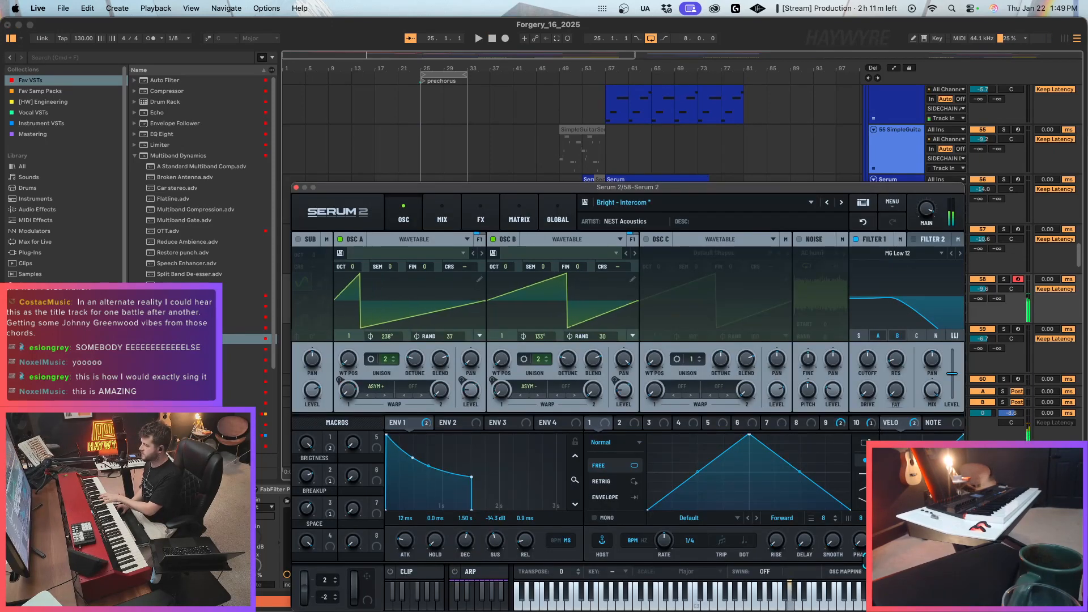
left_click_drag(495, 518, 506, 517)
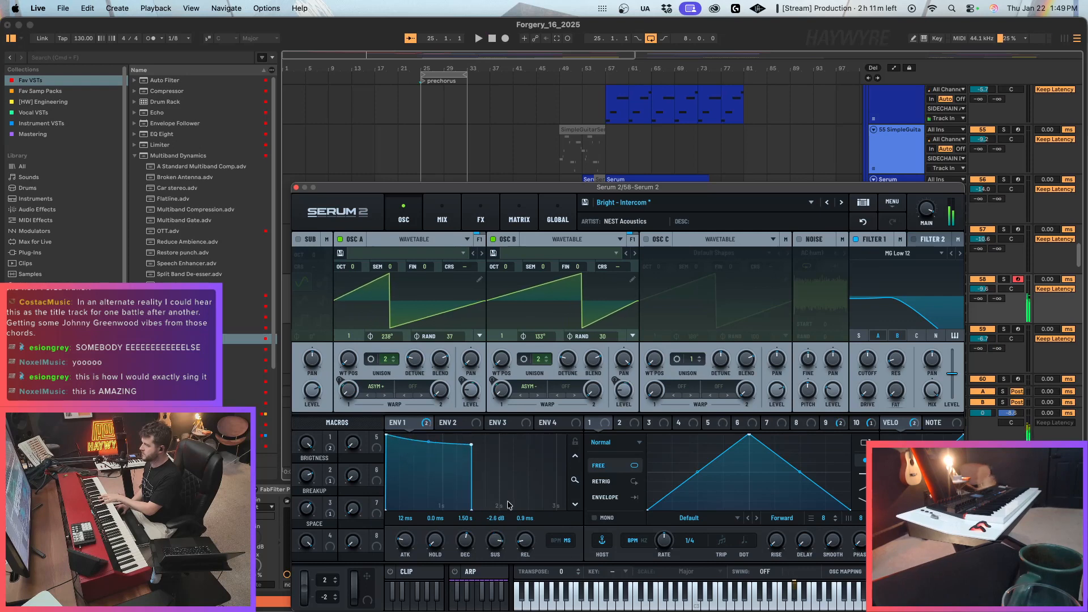
key("super+alt+p")
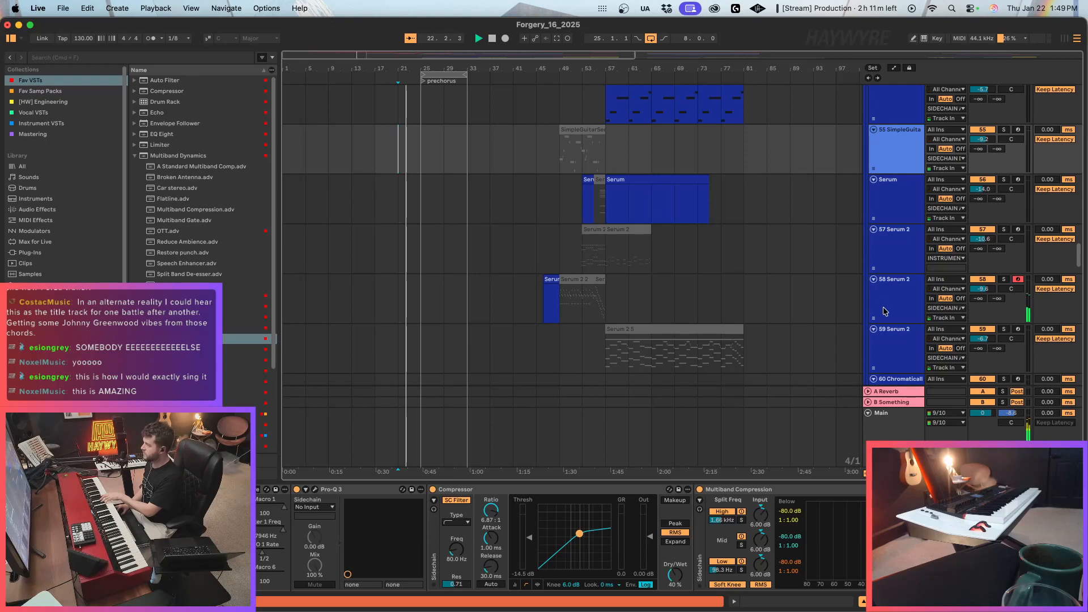
left_click(906, 279)
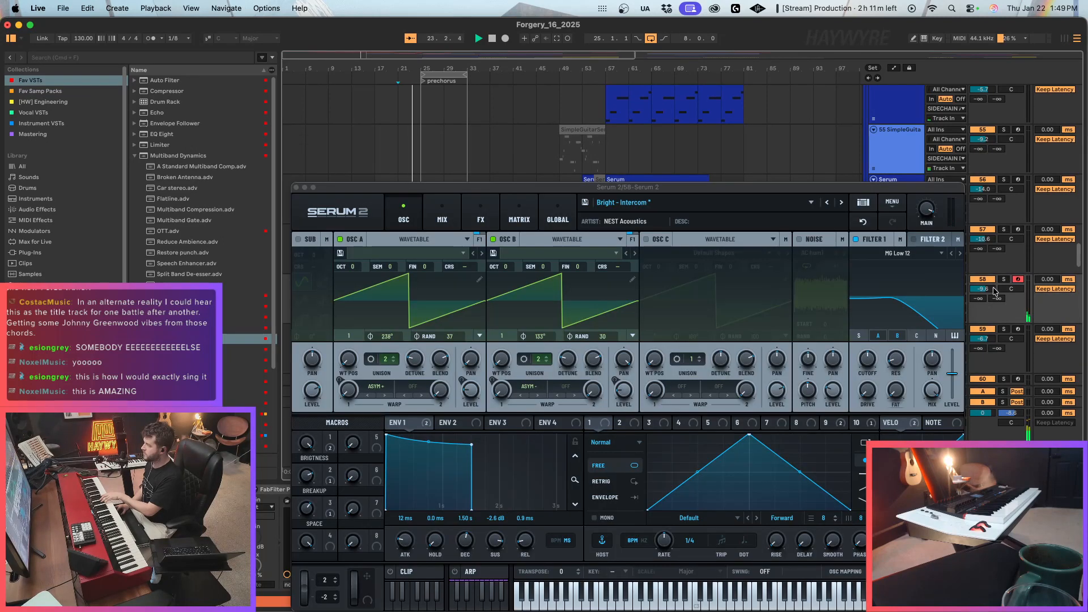
left_click(296, 188)
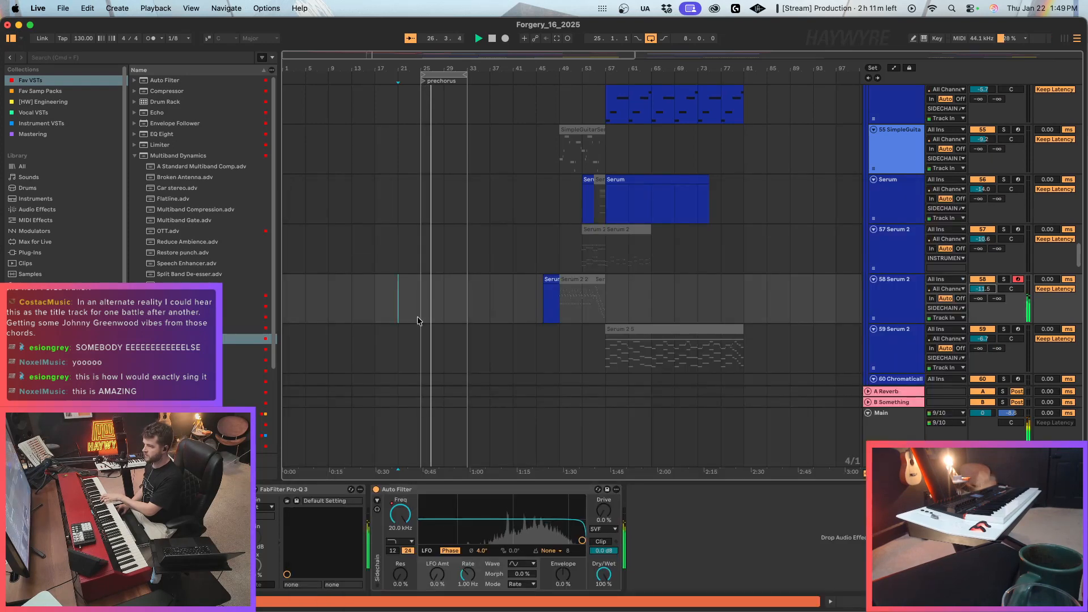
Lower the high-cut frequency in FabFilter Pro-Q 3 on the 58 Serum 2 track into the upper mids.
left_click(258, 491)
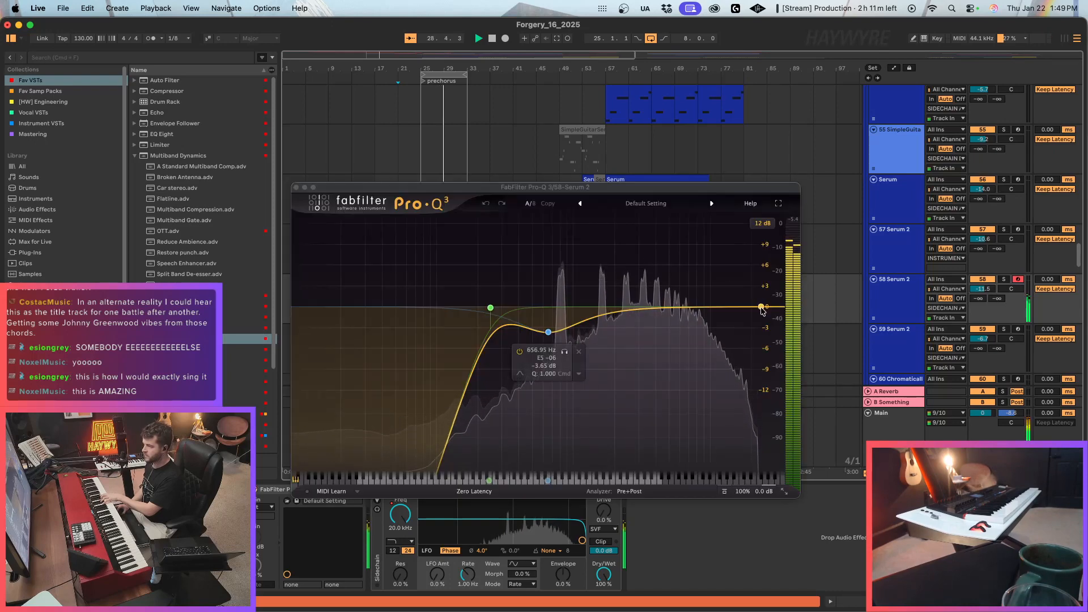
left_click_drag(761, 307, 637, 299)
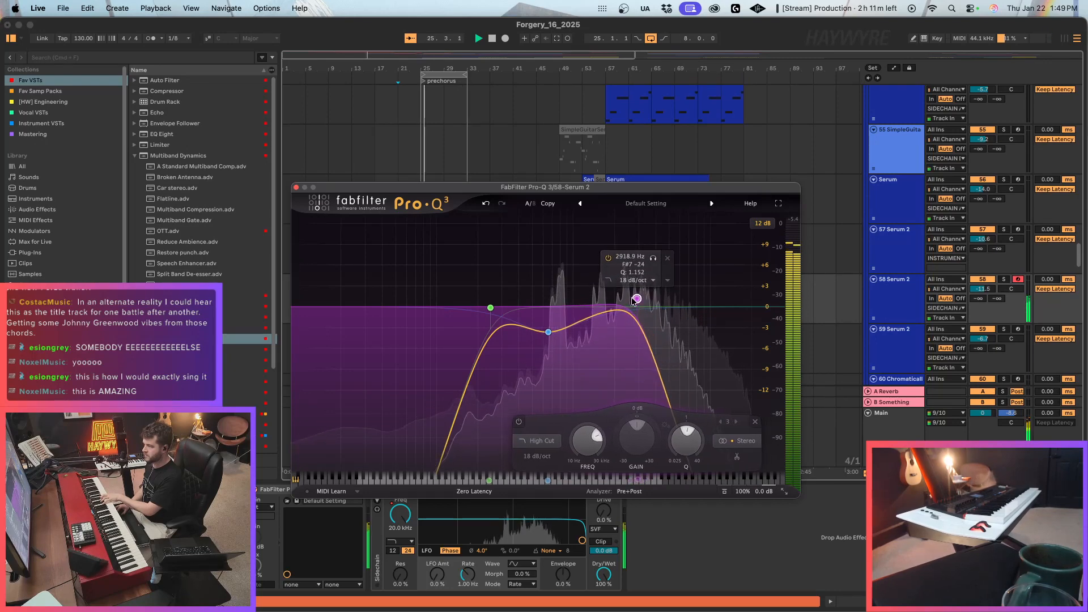
left_click(295, 190)
Record a new part on the 58 Serum 2 track, starting at bar 21 ahead of the prechorus.
left_click(403, 305)
key("space")
key("F9")
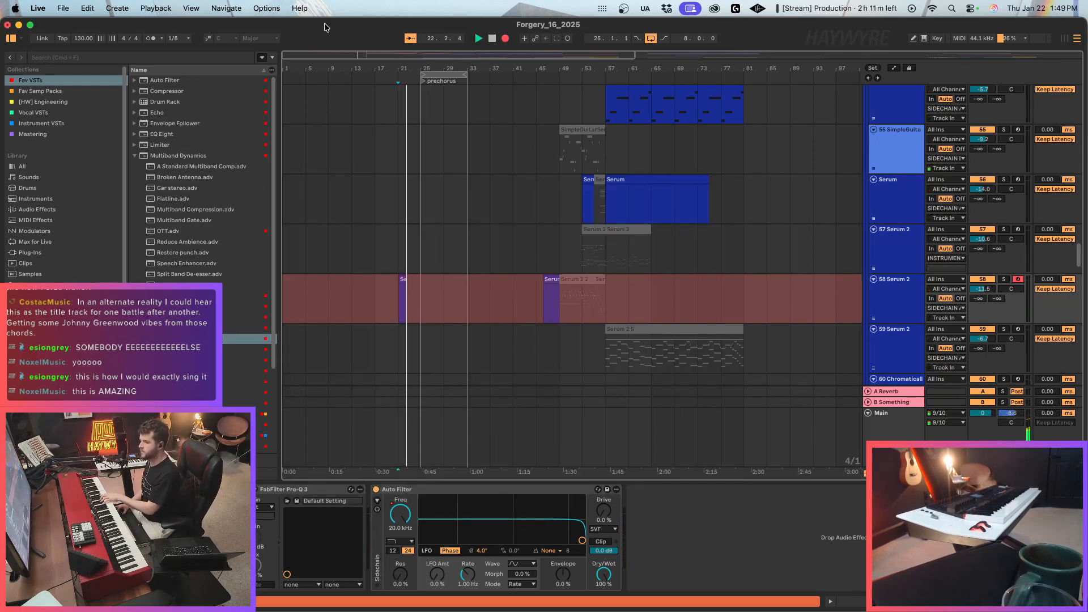
left_click_drag(304, 55, 303, 51)
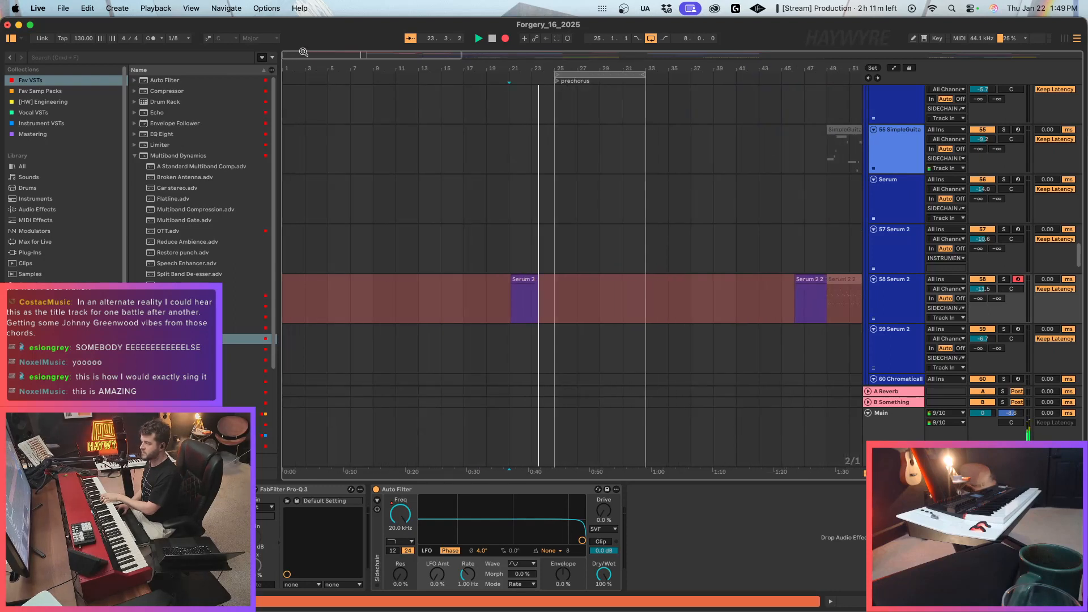
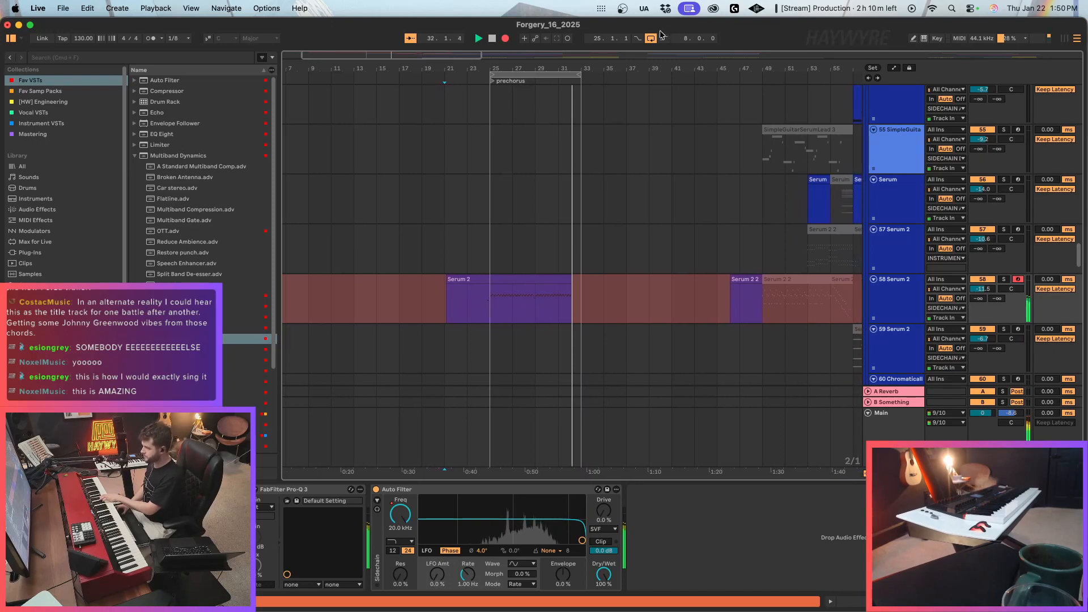
Stop recording and extend the prechorus take on the 58 Serum 2 track back to bar 23, clearing the leftover clip before it.
key("space")
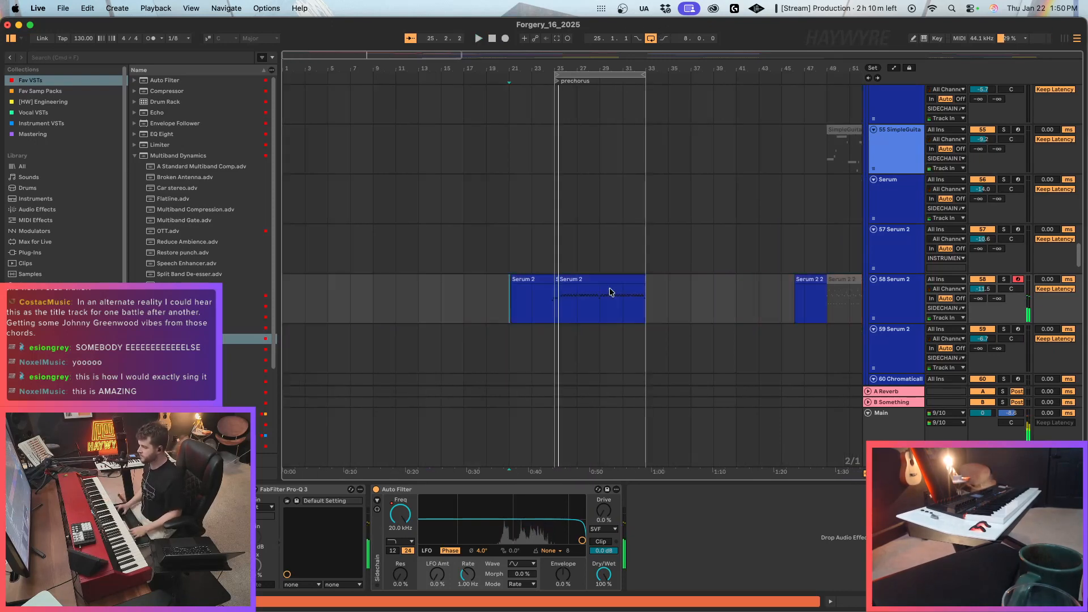
left_click(578, 344)
left_click(558, 280)
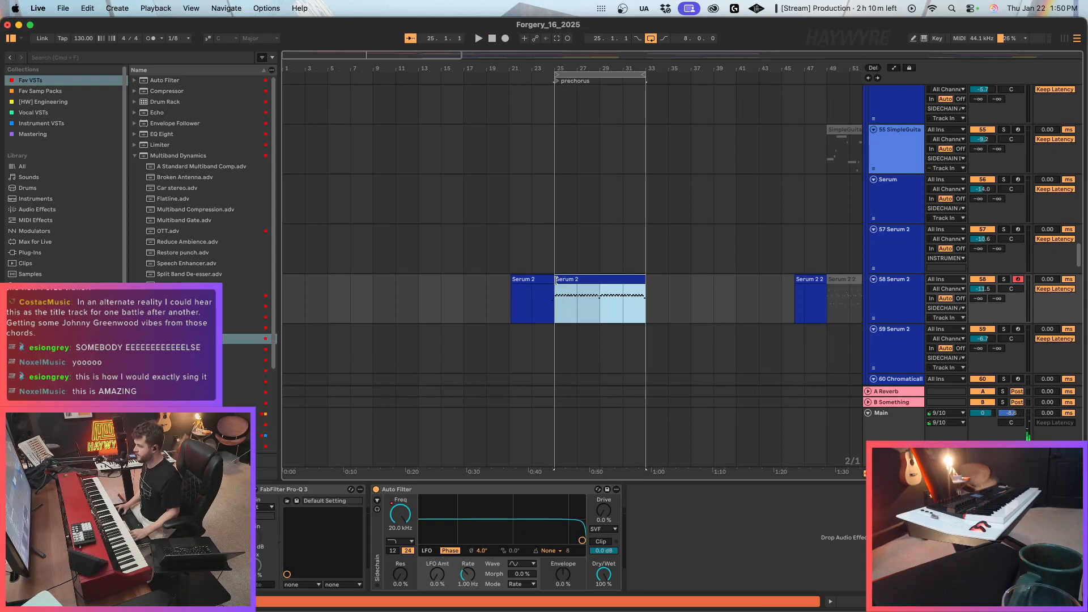
left_click_drag(545, 280, 537, 280)
left_click(522, 282)
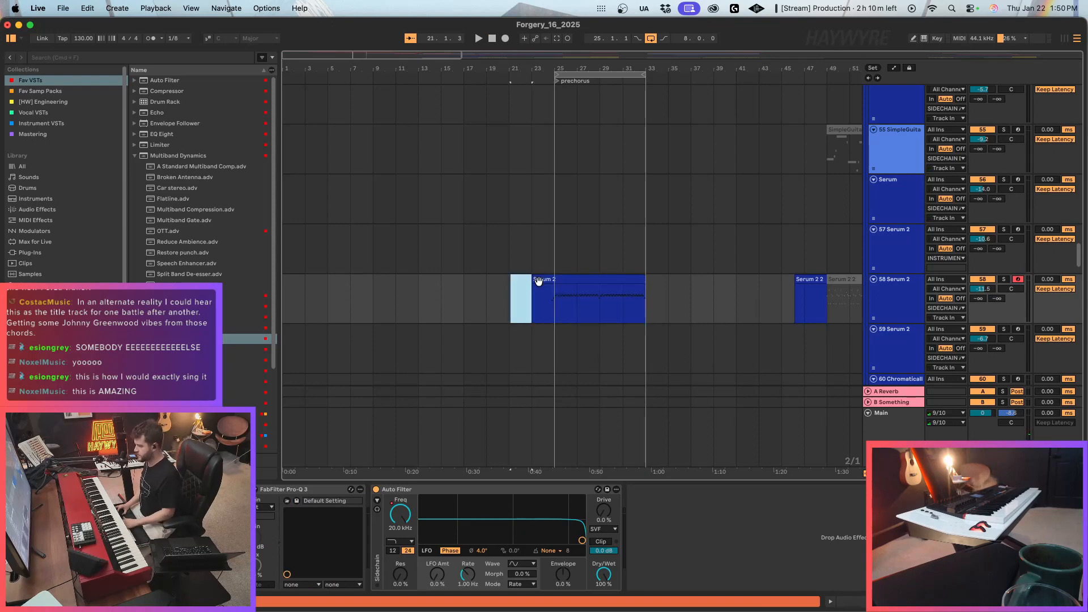
Quantize all notes in the recorded Serum 2 clip to the grid at 100% amount.
double_click(546, 278)
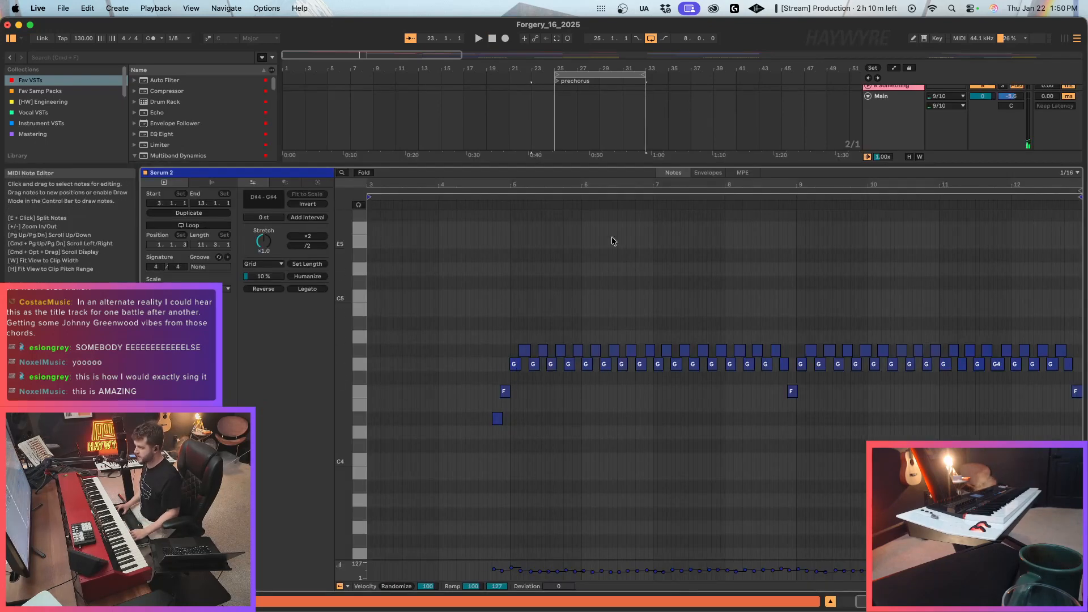
left_click(712, 173)
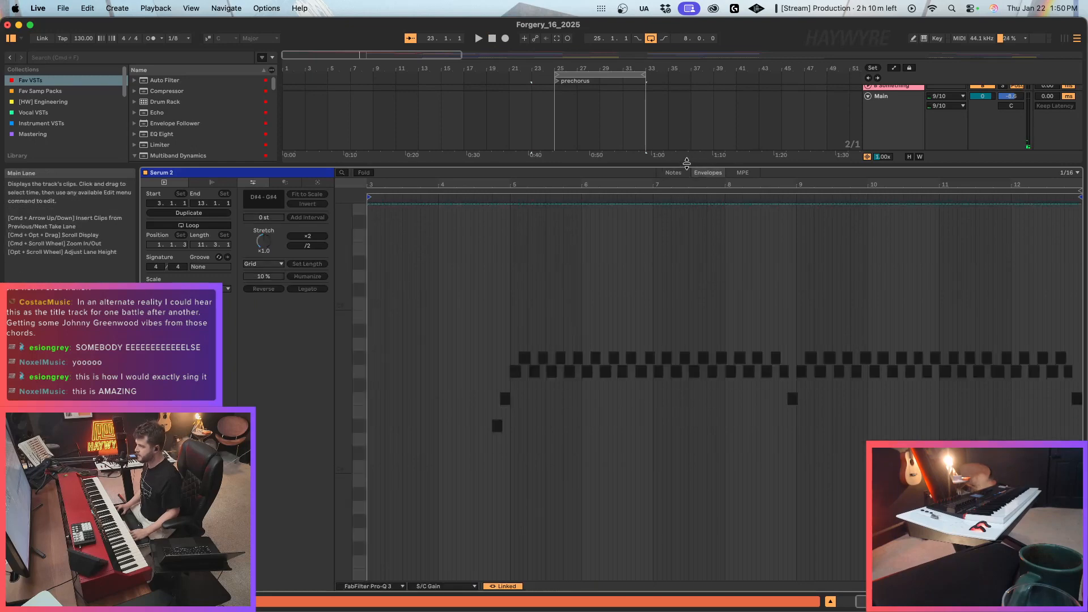
left_click(675, 173)
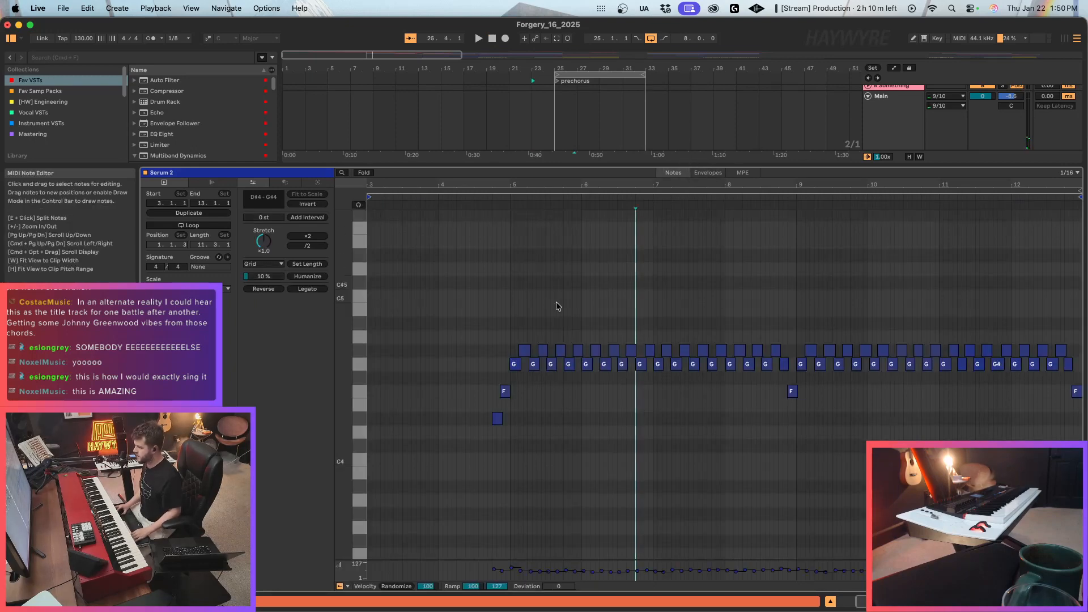
key("super+a")
key("super+u")
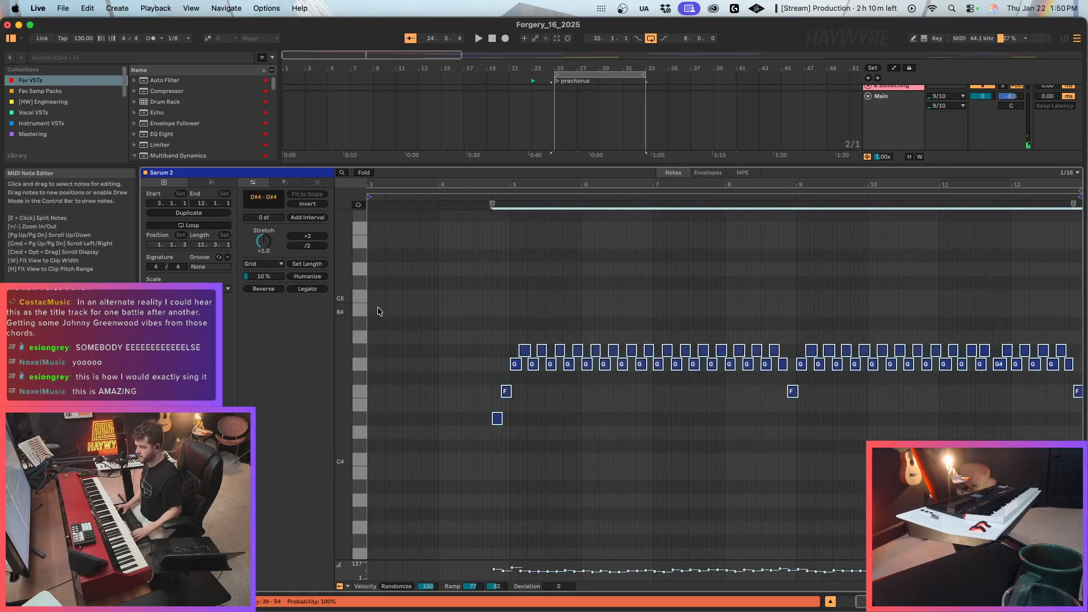
key("super+shift+u")
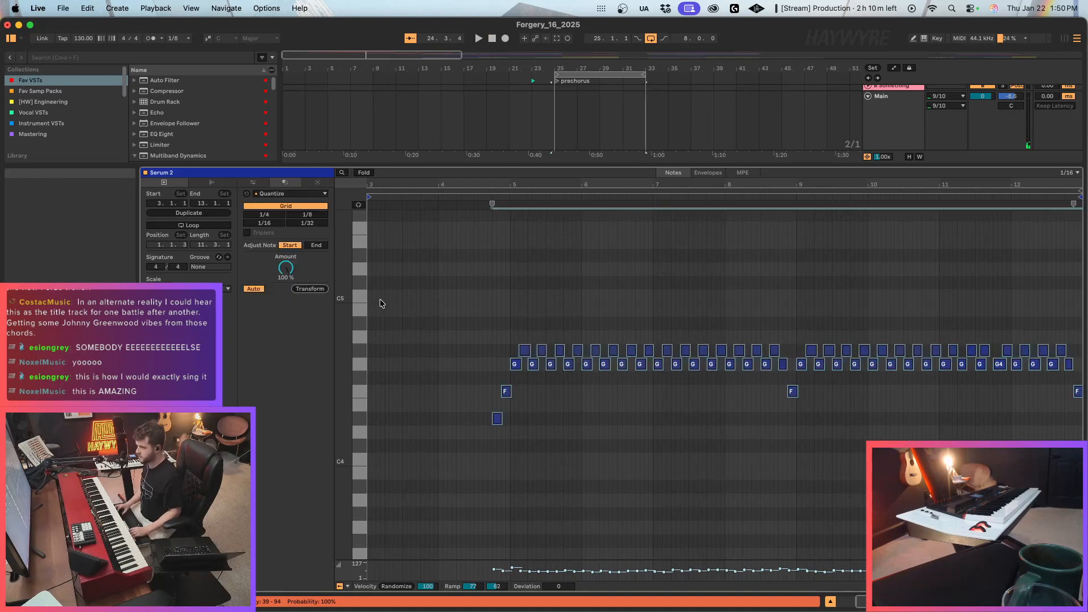
left_click(549, 290)
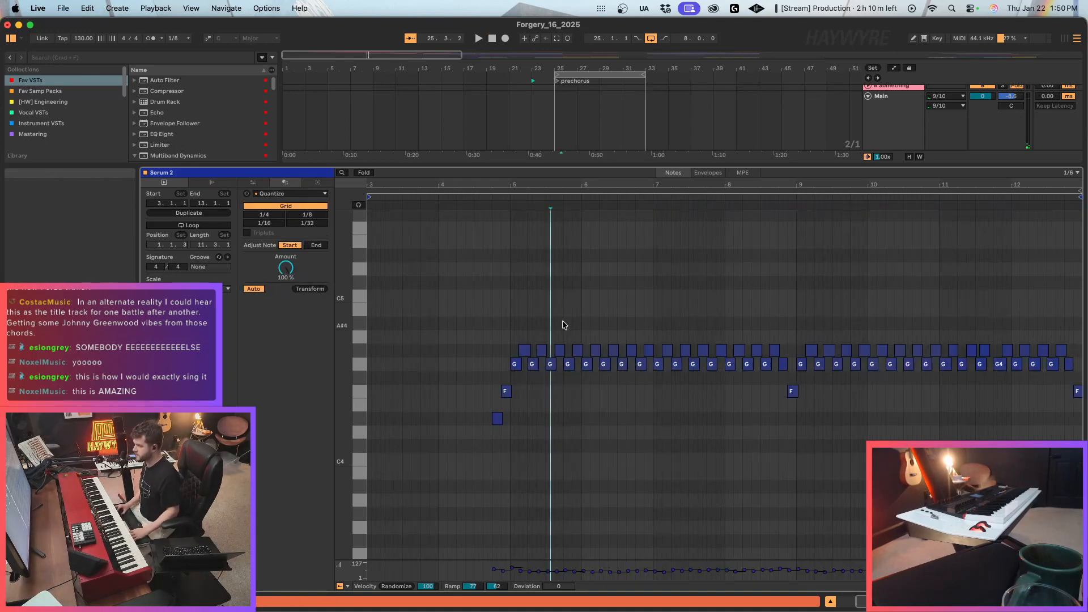
Narrow the arrangement grid and trim the start of the 58 Serum 2 prechorus clip to 24.3.
left_click(1014, 602)
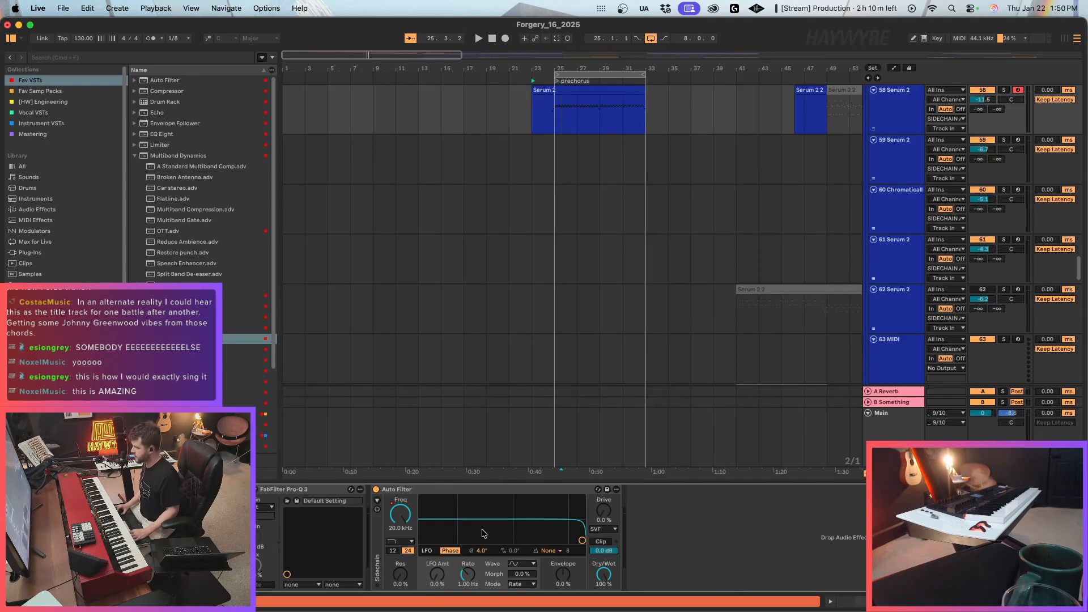
scroll(595, 128, "up", 2)
key("super+1")
key("super+1")
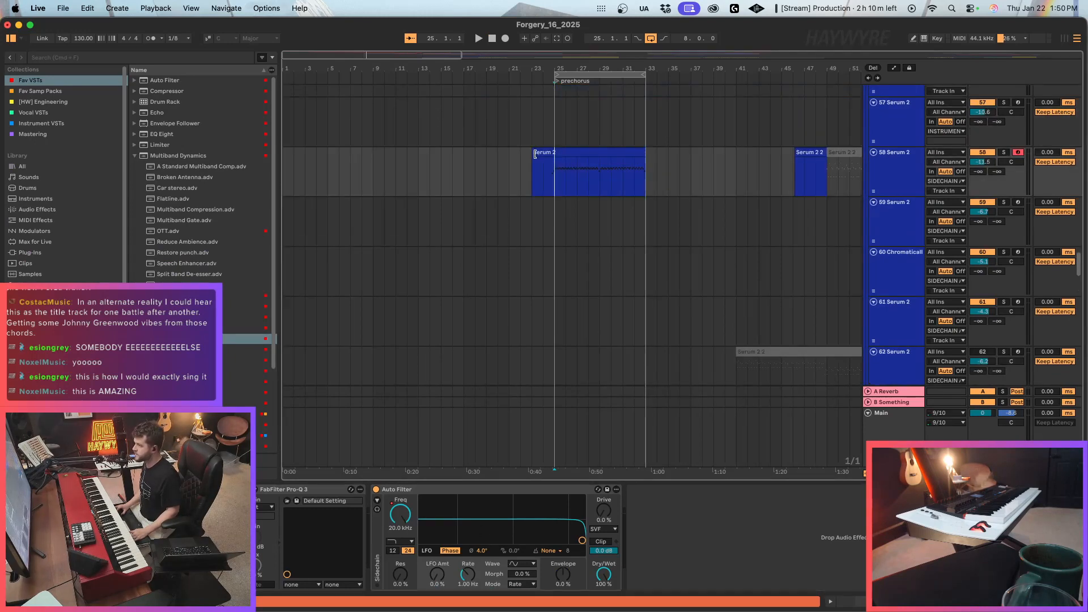
left_click_drag(534, 153, 551, 153)
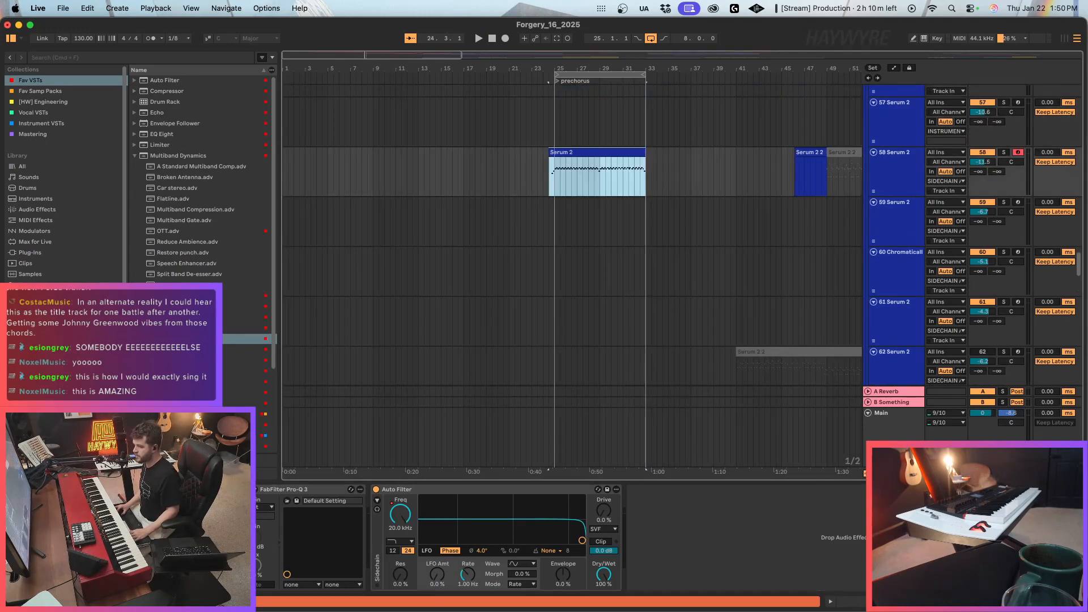
Set the downward pitch bend range in Serum 2 on track 58 to -12 semitones.
left_click(142, 489)
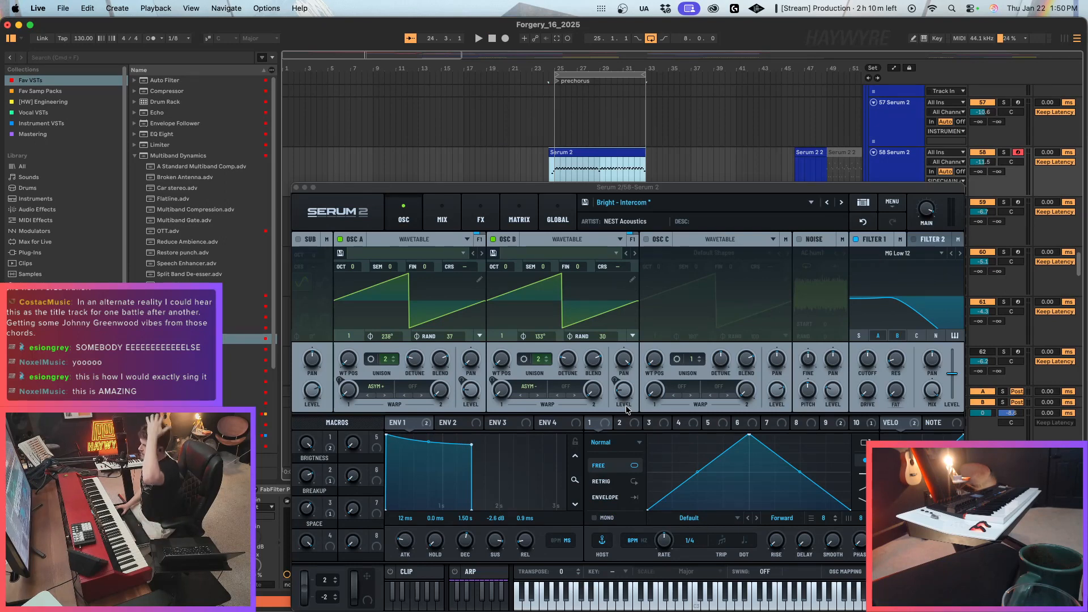
left_click_drag(326, 599, 326, 611)
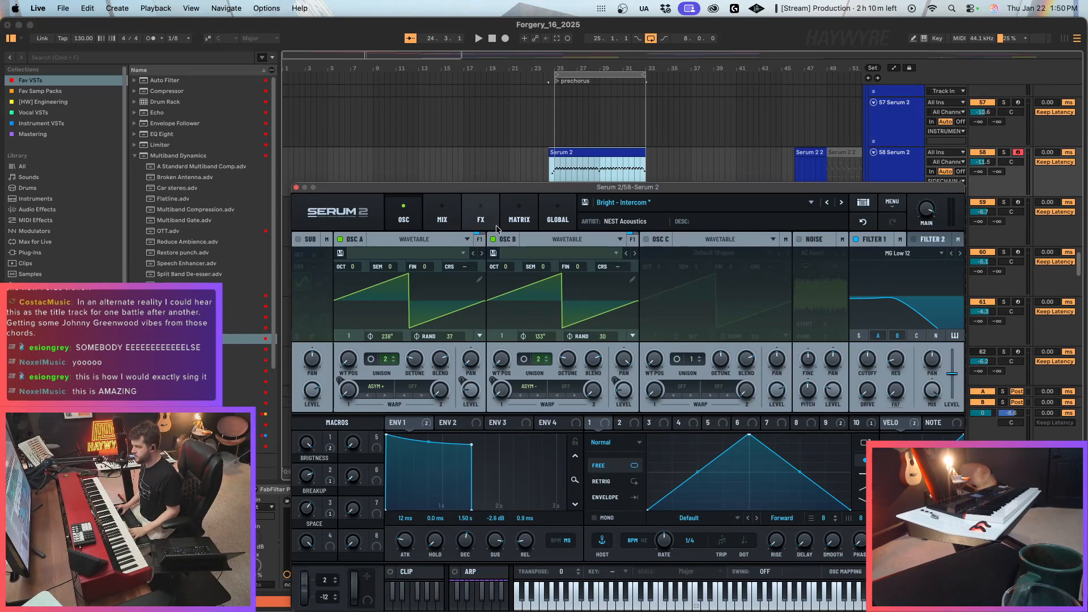
double_click(560, 156)
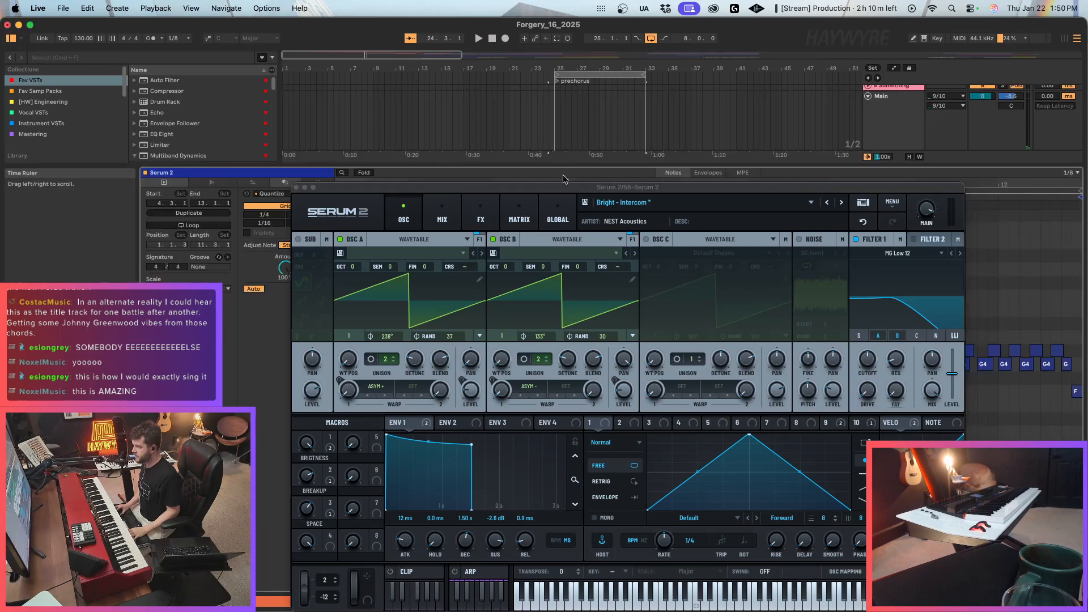
left_click(295, 187)
Delete the D#4 and F4 pickup notes in the Serum 2 clip and extend the first G4 back to 4.4.
left_click_drag(417, 185, 558, 283)
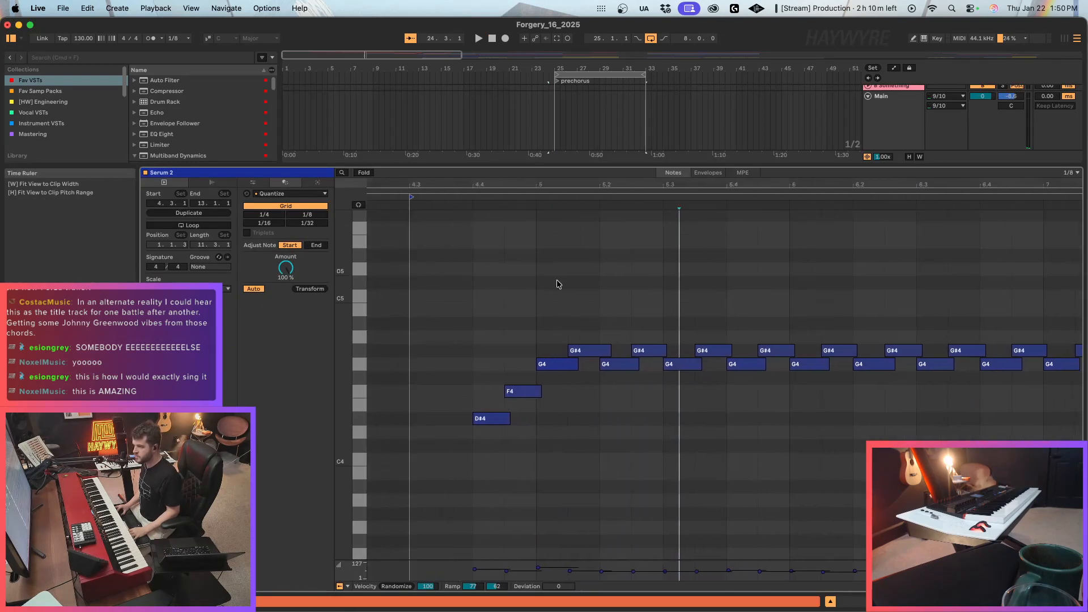
left_click(522, 391)
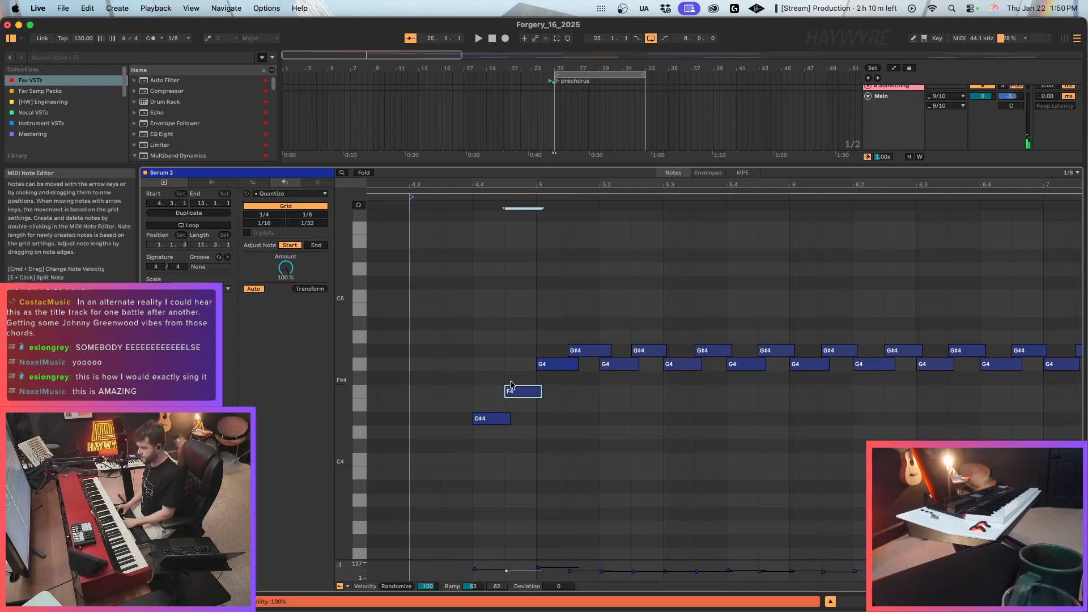
left_click_drag(522, 372, 472, 458)
key("Delete")
left_click_drag(537, 364, 473, 364)
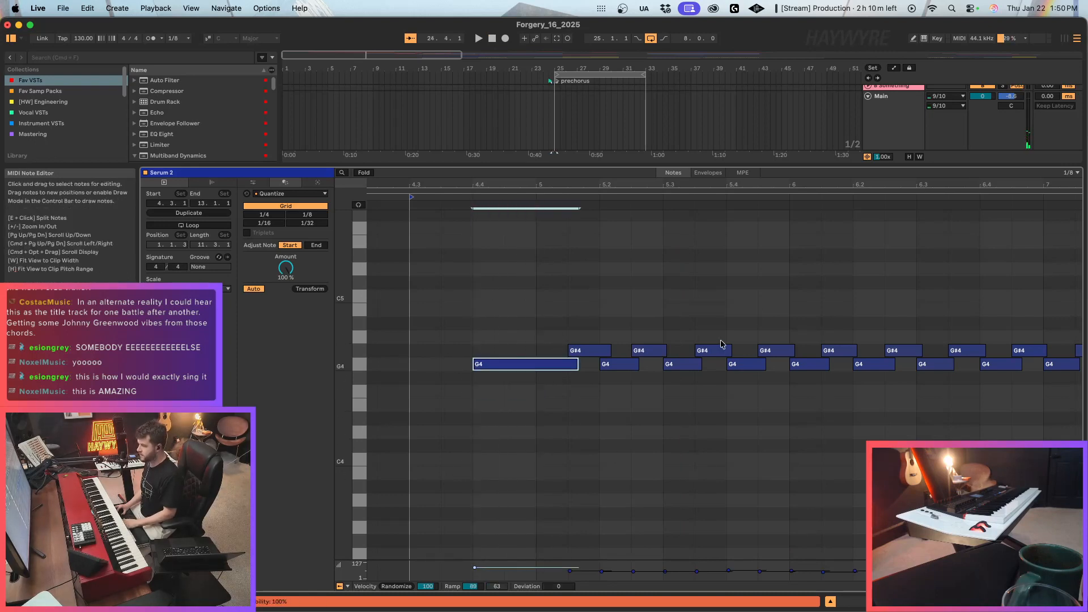
Draw a MIDI Ctrl Pitch Bend envelope that drops to its minimum at 4.4 and rises back to 0 at bar 5, and play it.
left_click(708, 173)
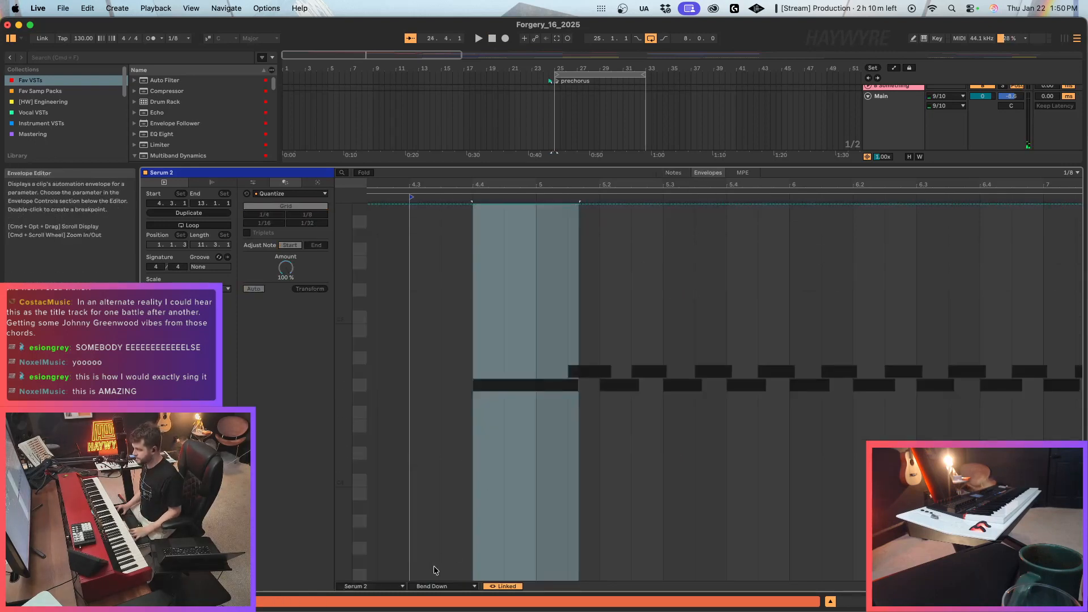
left_click(371, 586)
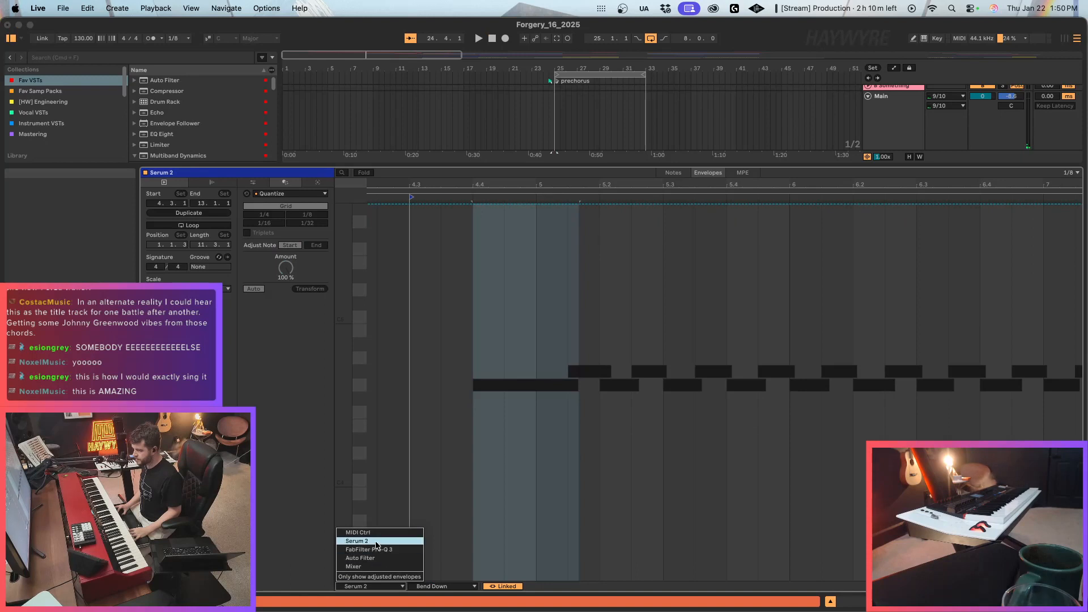
left_click(376, 541)
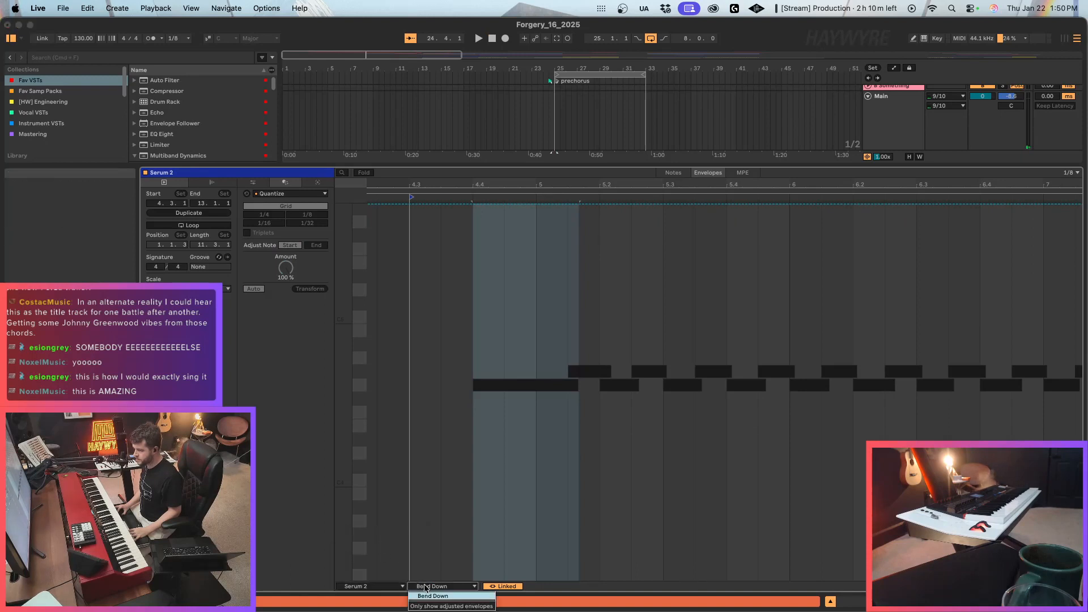
left_click(371, 586)
left_click(375, 532)
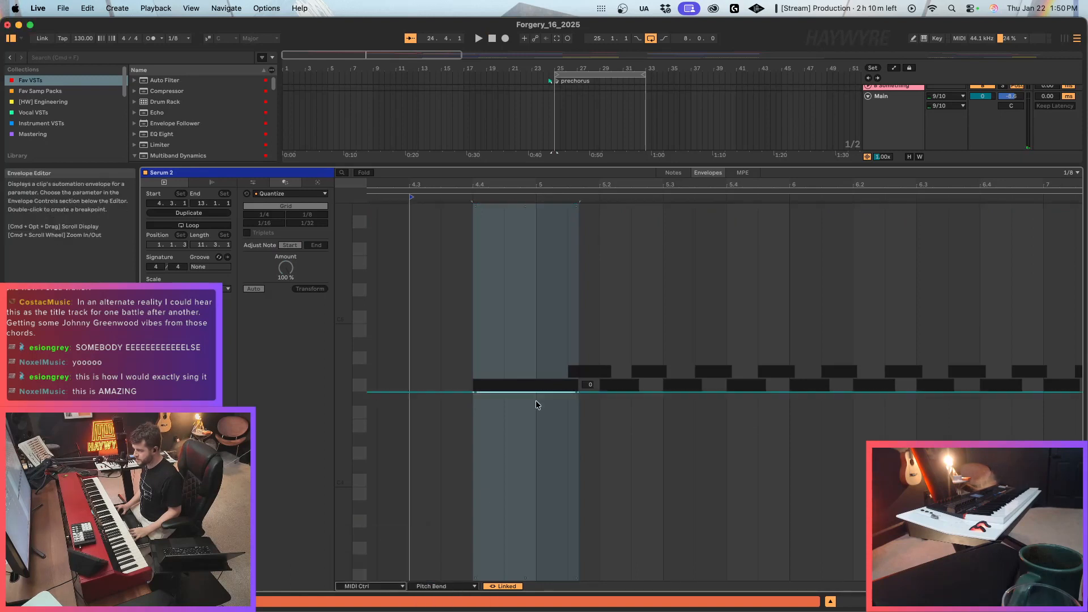
left_click(473, 392)
left_click_drag(473, 392, 473, 580)
key("space")
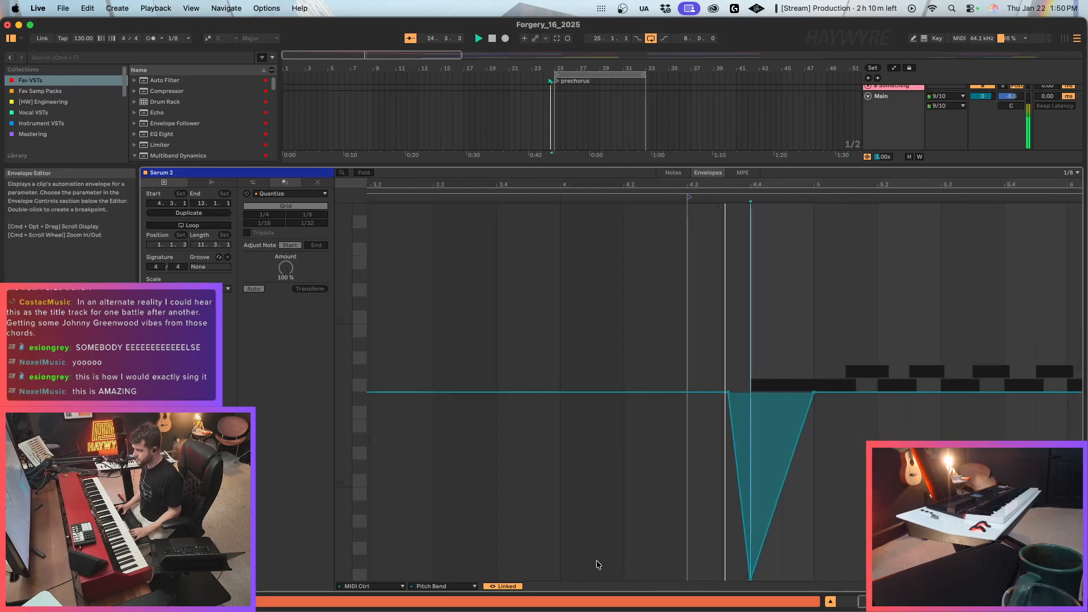
Automate the Auto Filter frequency on track 58 to dip at 24.4 and rise back to 20 kHz around bar 25, checking it in playback.
key("shift+Tab")
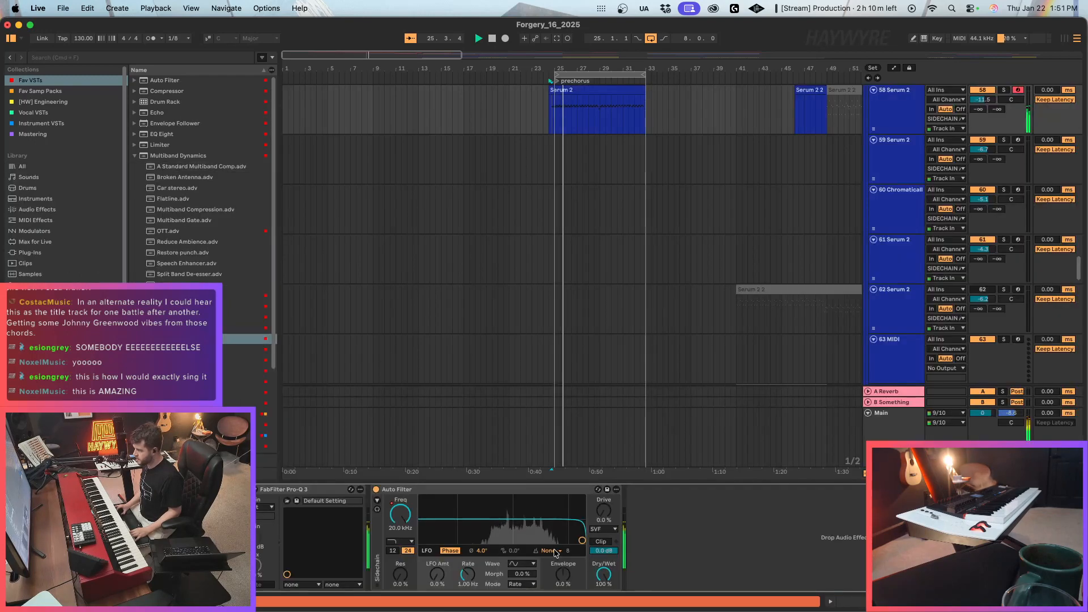
scroll(515, 89, "up", 10)
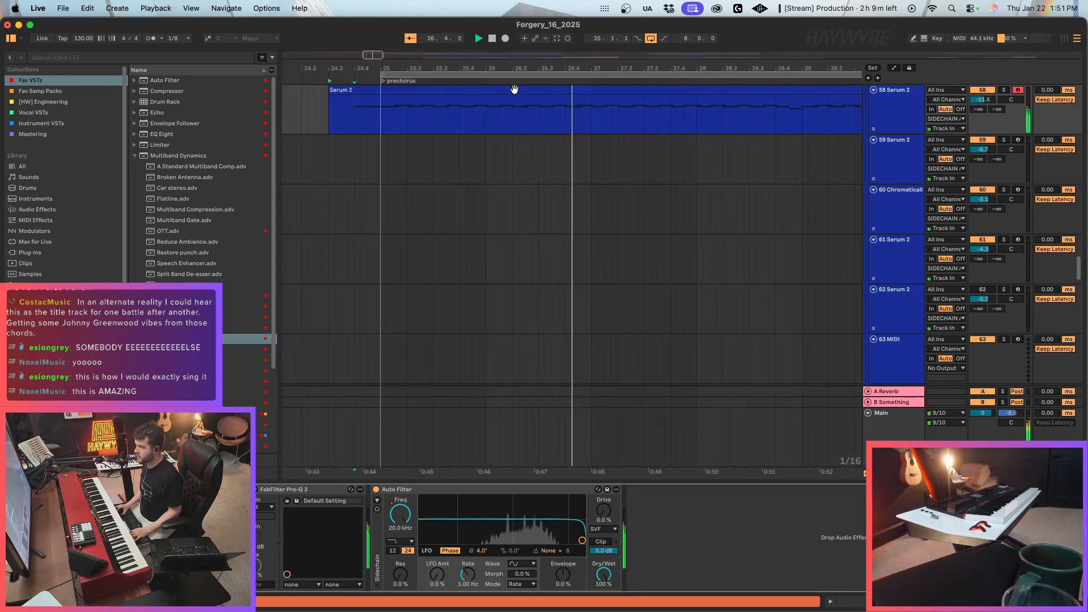
key("a")
left_click(323, 101)
left_click_drag(330, 101, 366, 101)
key("space")
key("space")
key("space")
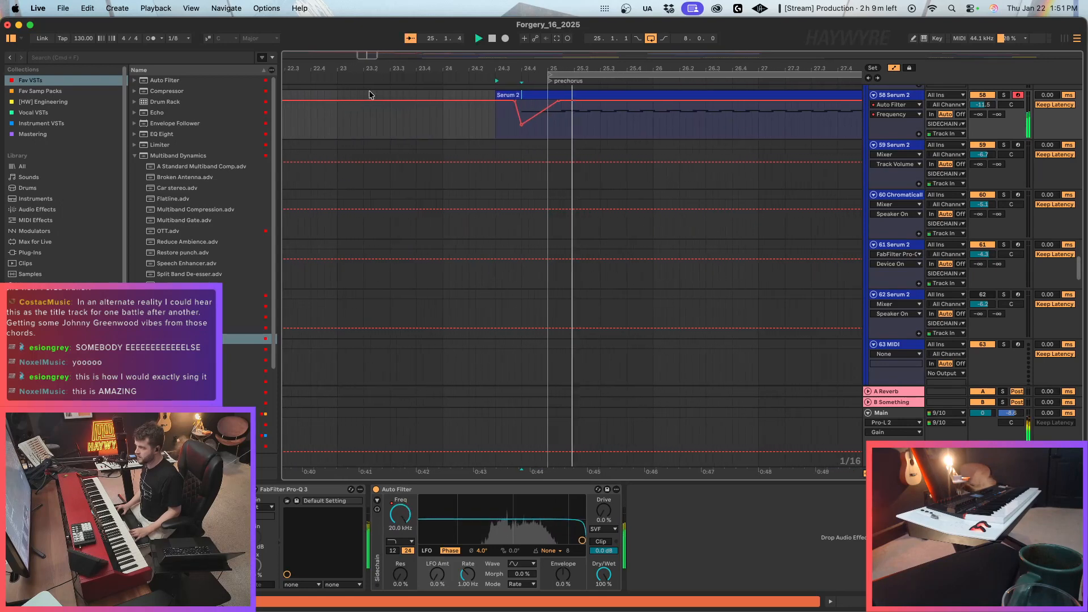
left_click_drag(367, 56, 367, 32)
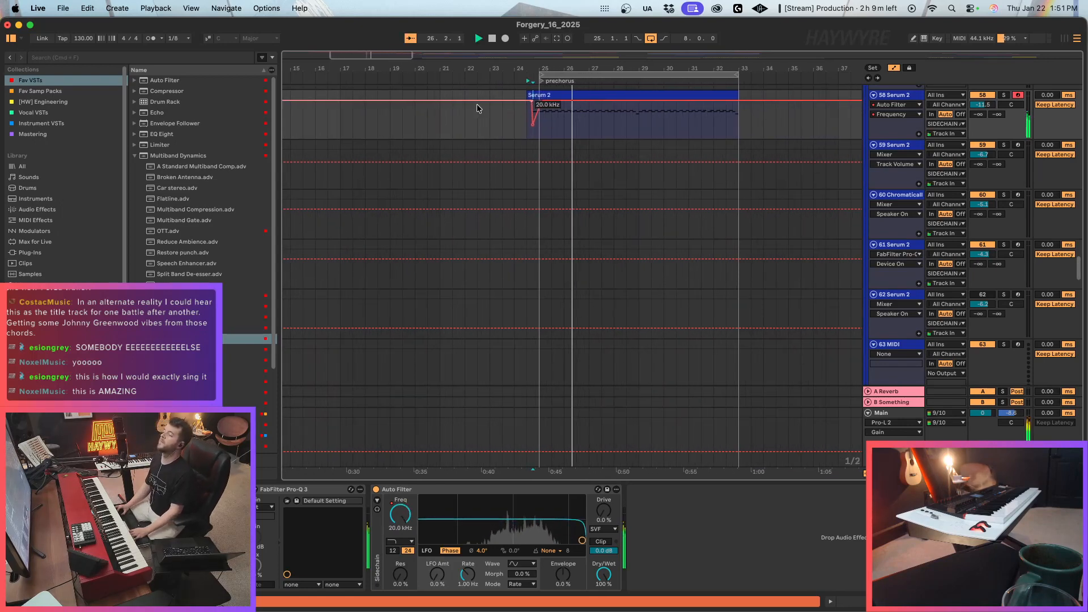
key("a")
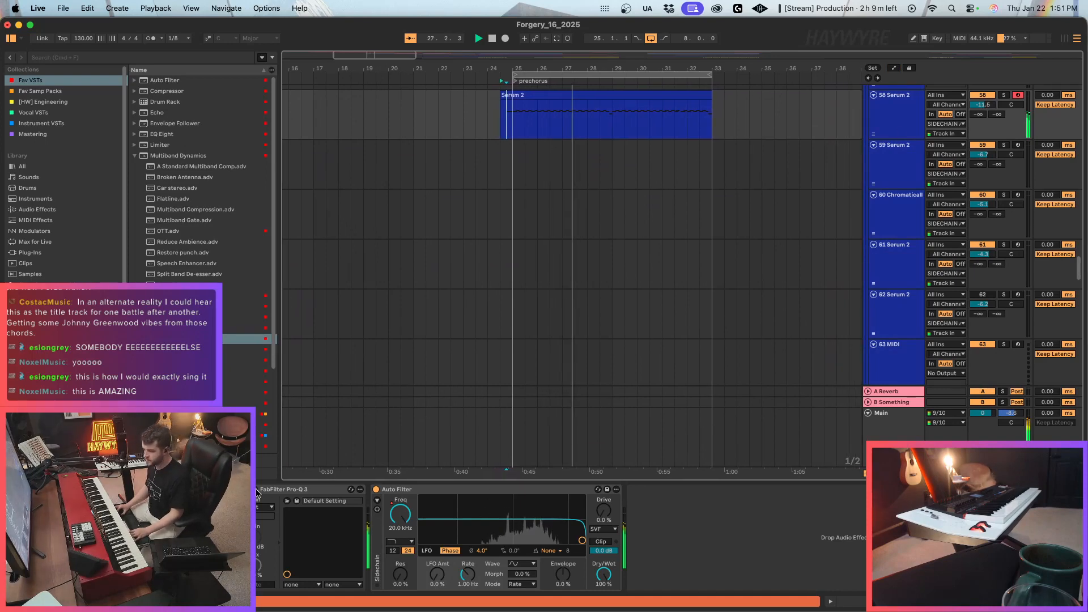
Lower the FabFilter Pro-Q 3 high cut on the 58 Serum 2 track to about 1960 Hz.
key("super+alt+p")
left_click_drag(637, 298, 610, 287)
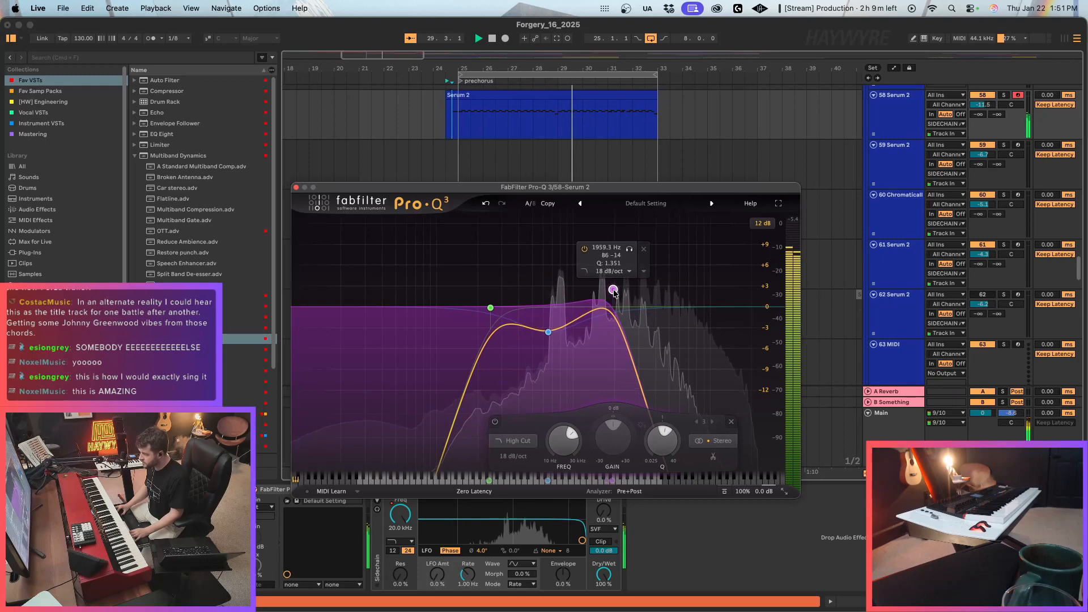
key("super+alt+p")
Turn off the arrangement loop and duplicate bars 25 to 33 of the 58 Serum 2 part directly after itself.
scroll(493, 187, "up", 3)
left_click(512, 202)
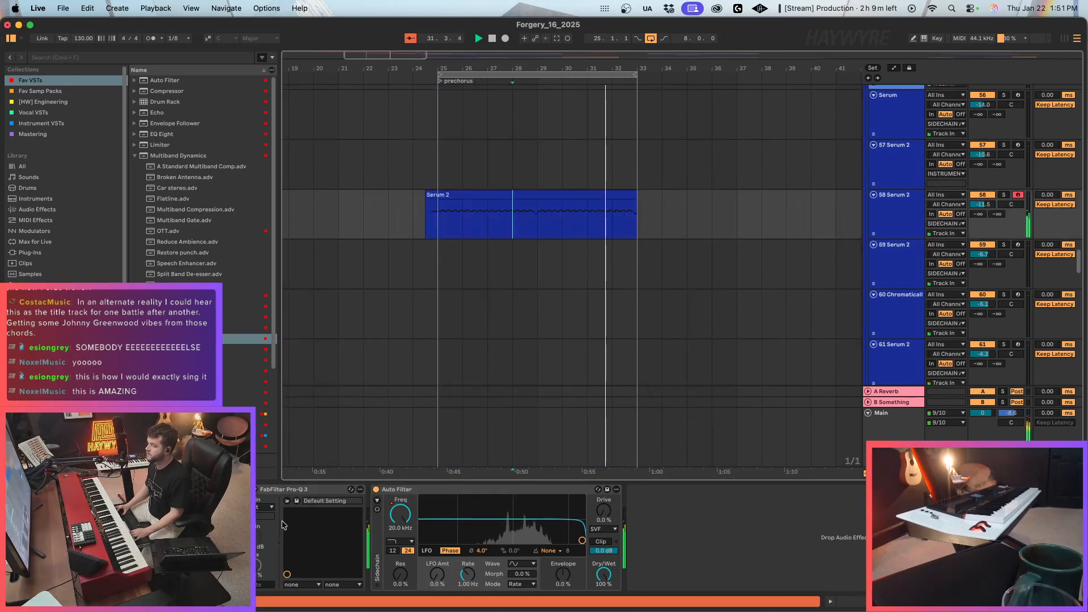
left_click(651, 38)
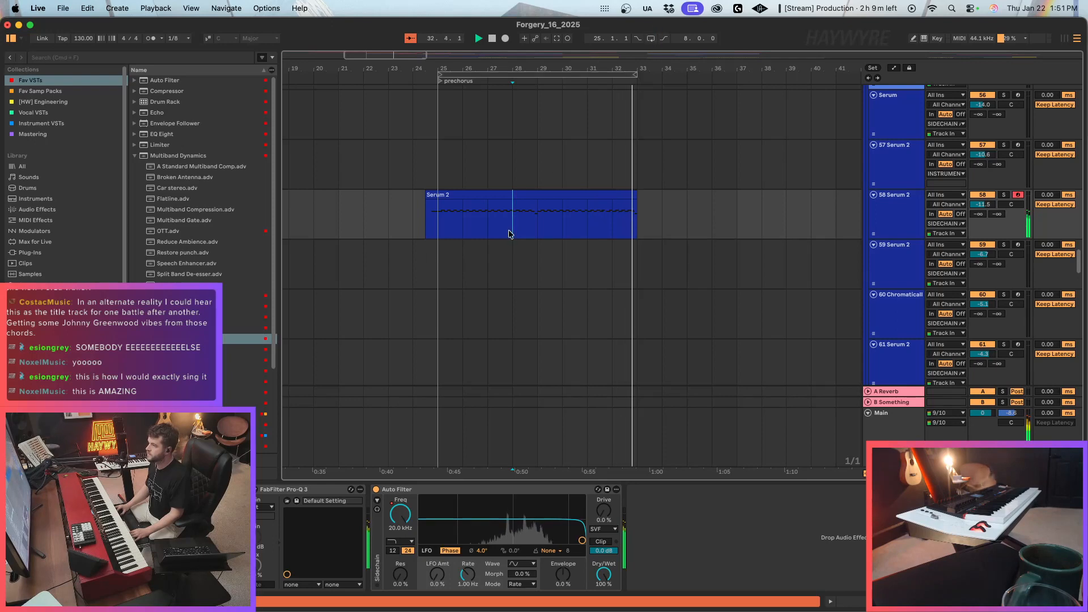
left_click_drag(440, 225, 630, 224)
key("super+d")
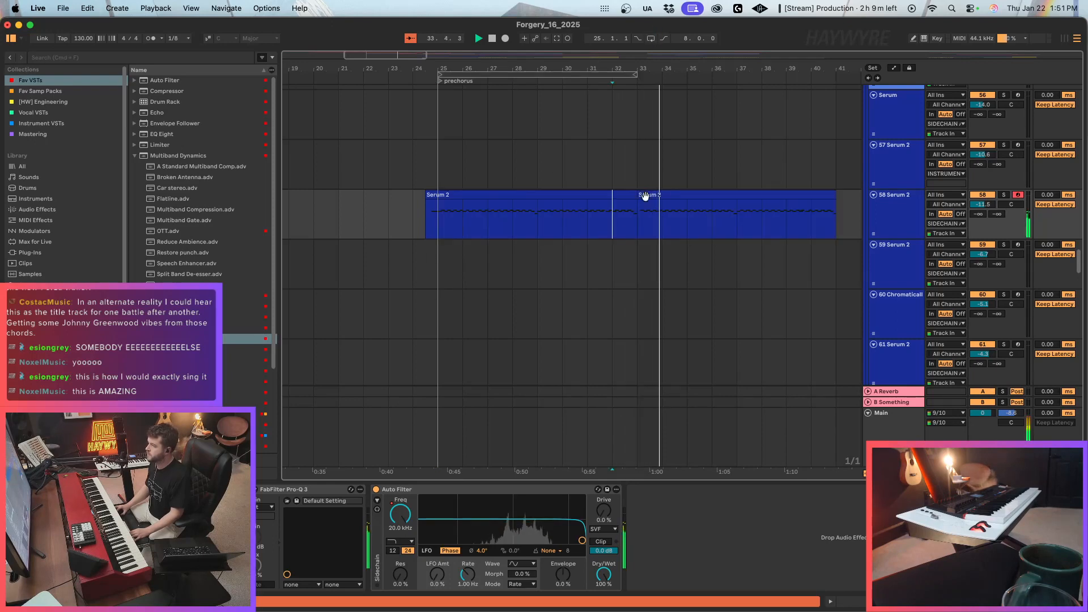
Trim the first G4 in the duplicated Serum 2 clip to start at bar 5, then place the insertion point at bar 33.
double_click(644, 195)
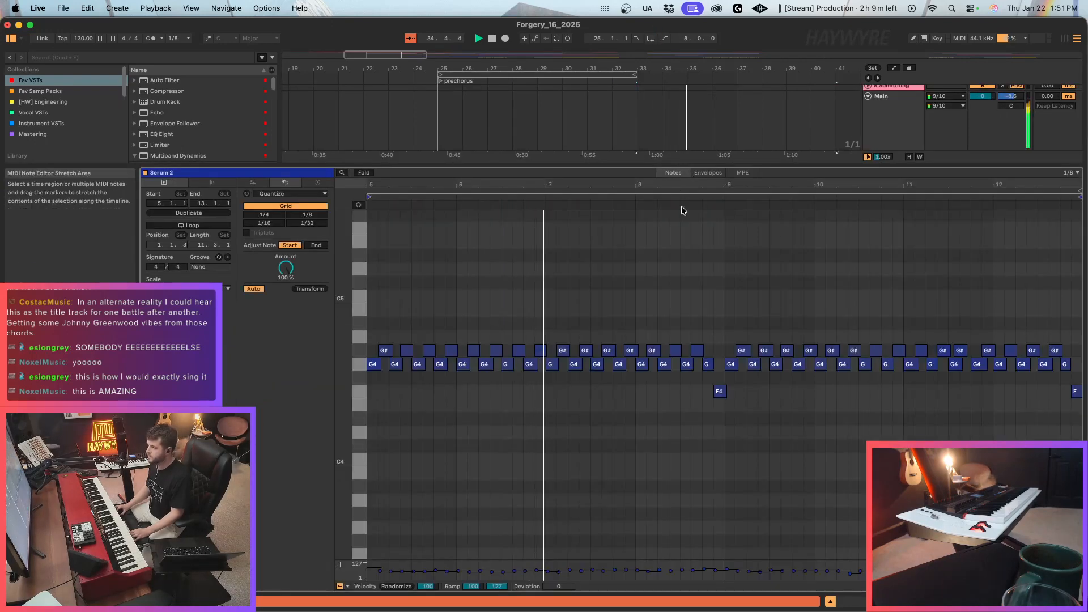
left_click_drag(368, 184, 549, 185)
left_click_drag(527, 364, 548, 363)
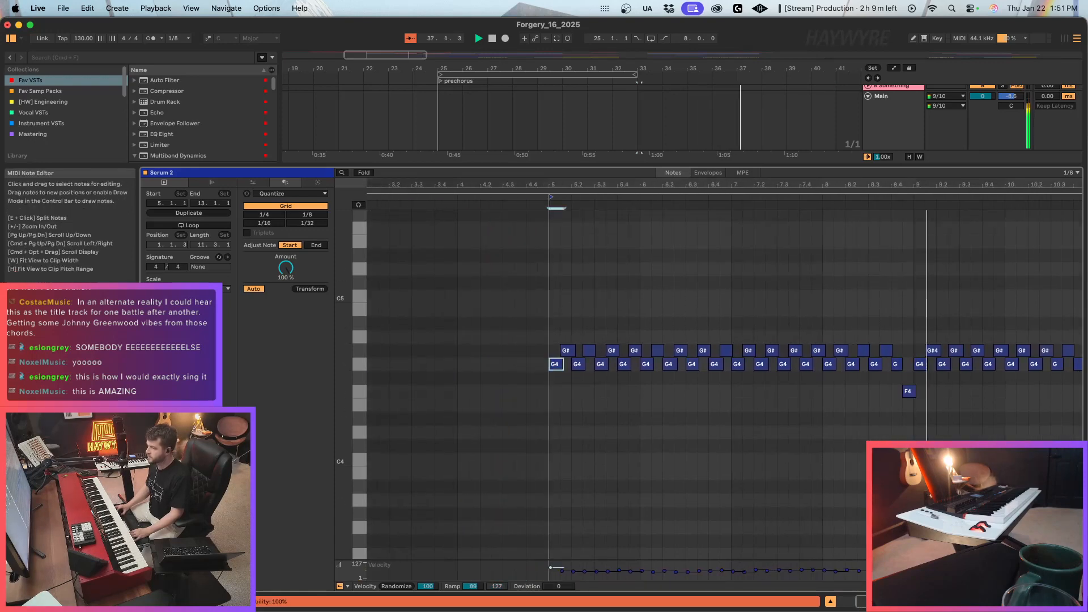
key("shift+Tab")
scroll(672, 214, "up", 5)
left_click(636, 332)
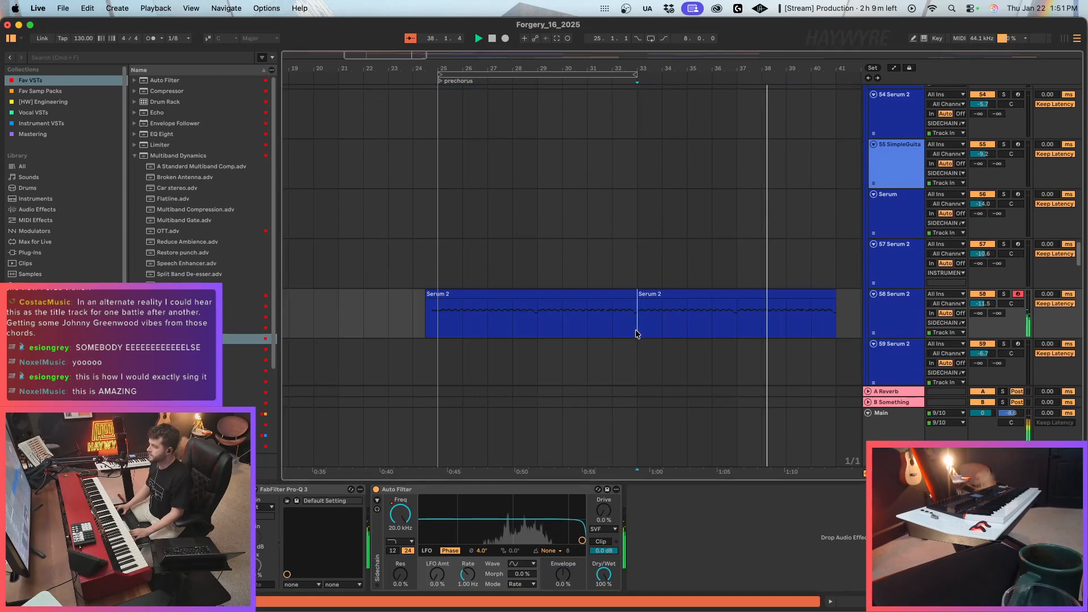
Delete bars 39 to 41 of the 58 Serum 2 part, plus the leftover clips on tracks 57 and 58 from bar 41 to 73.
left_click_drag(805, 321, 825, 326)
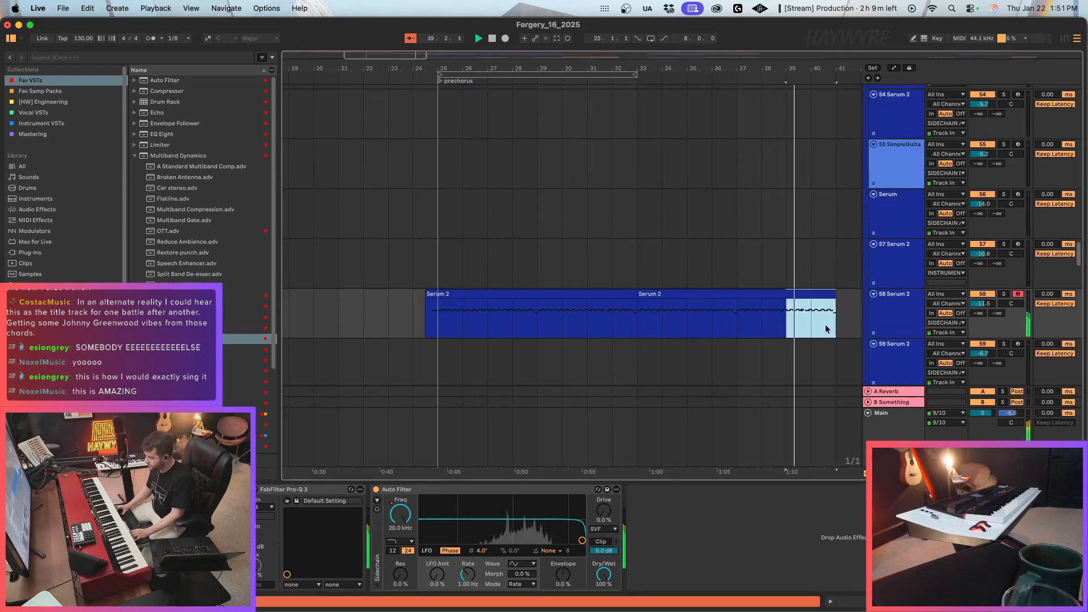
key("Delete")
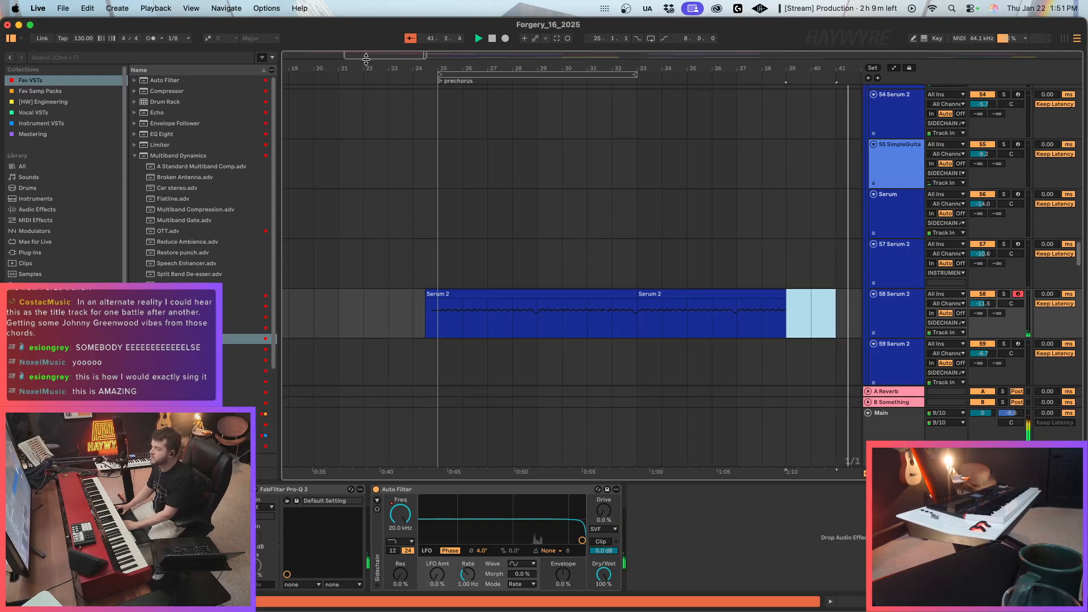
left_click_drag(367, 64, 390, 31)
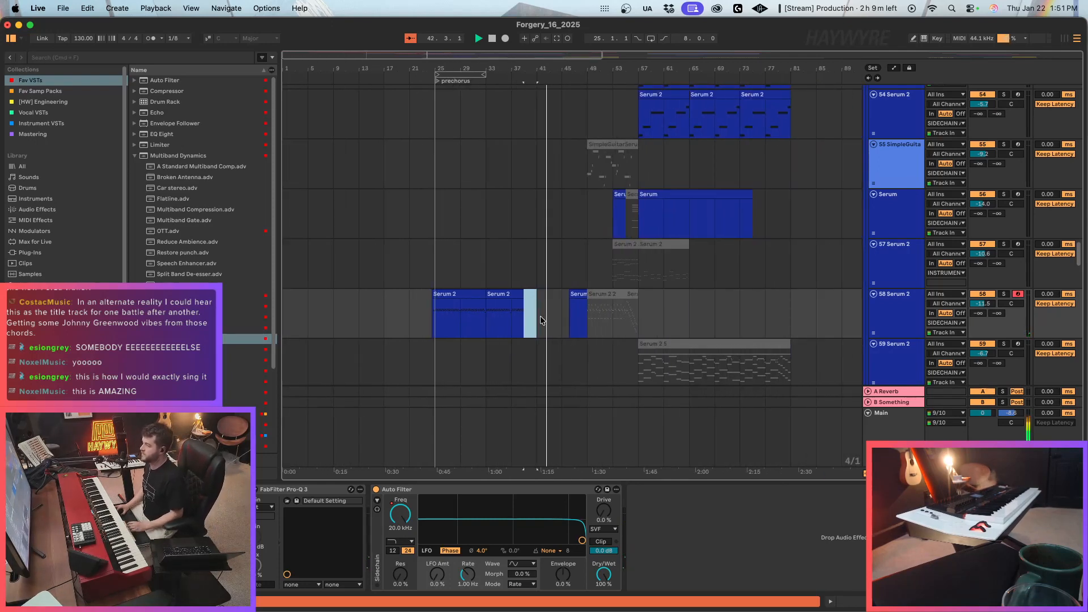
left_click_drag(540, 317, 747, 269)
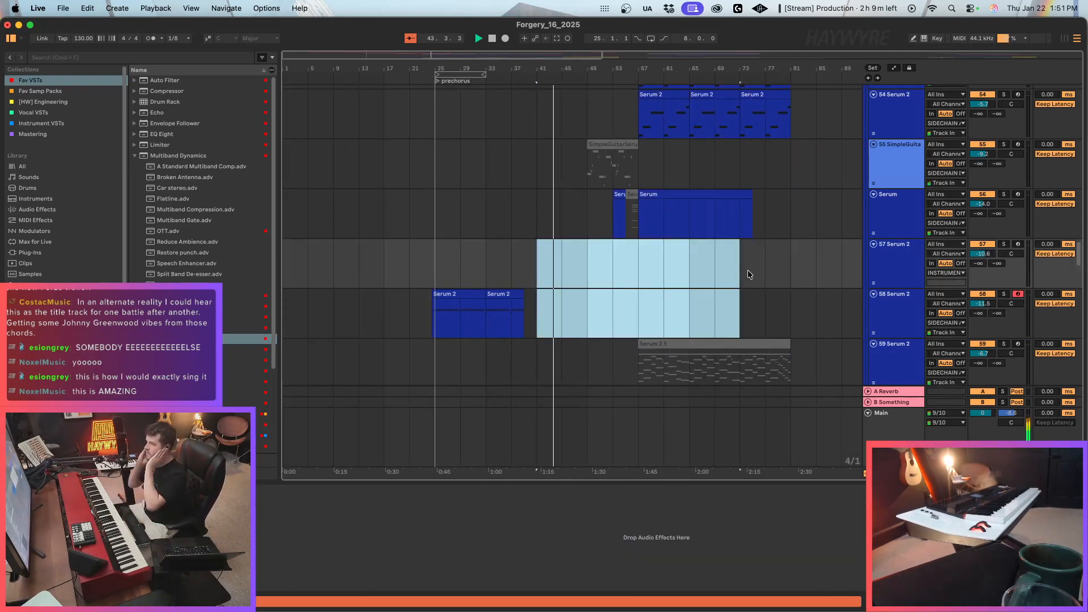
left_click(512, 261)
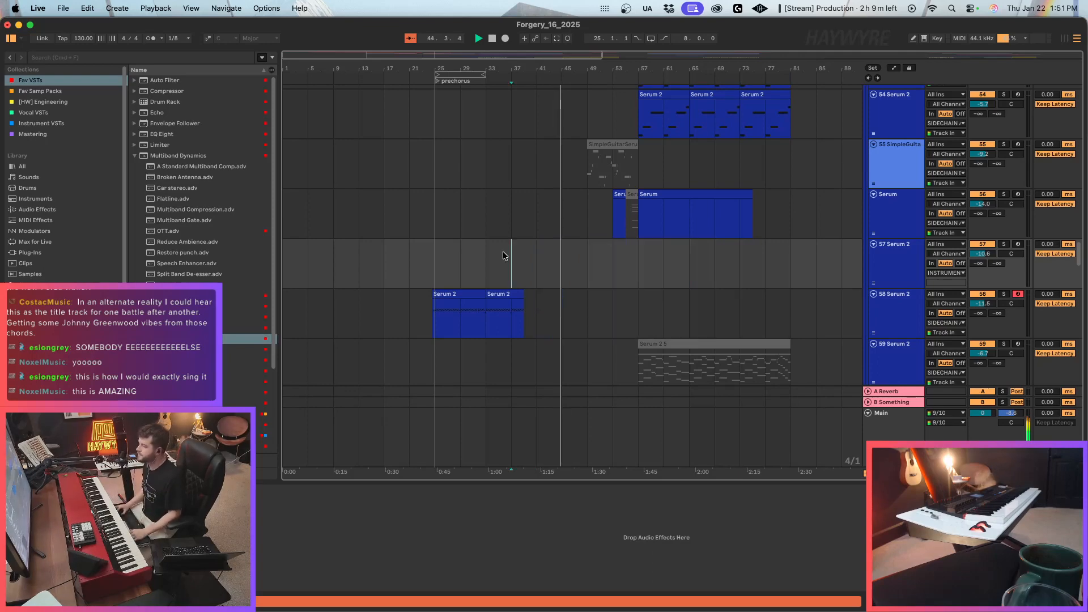
Examine the synth, vocal and percussion tracks above during playback, including the [H] MAINKIT devices.
left_click(558, 224)
scroll(556, 234, "up", 20)
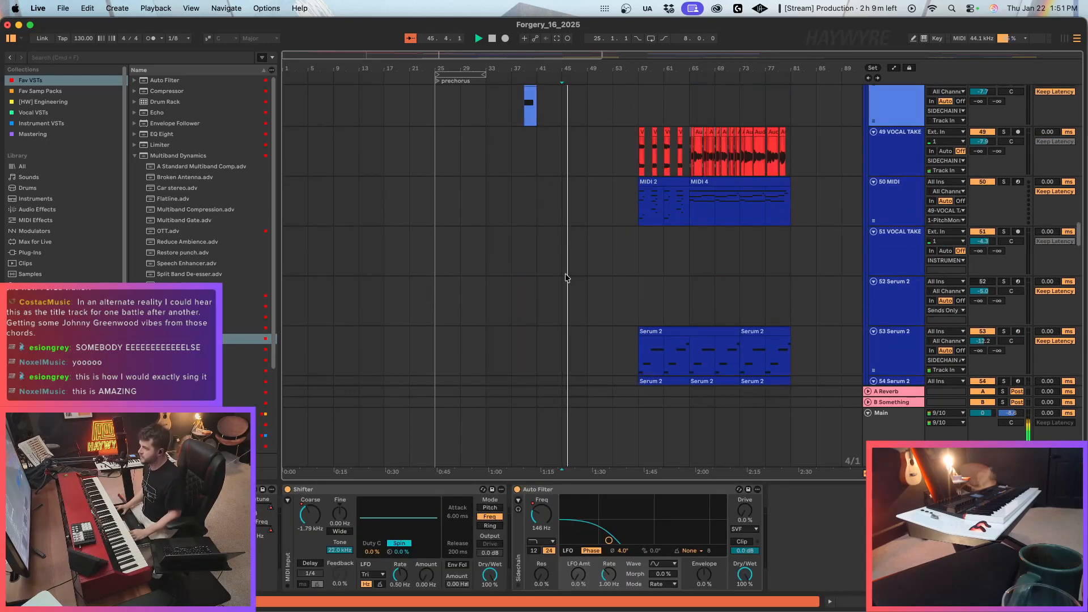
scroll(507, 261, "up", 3)
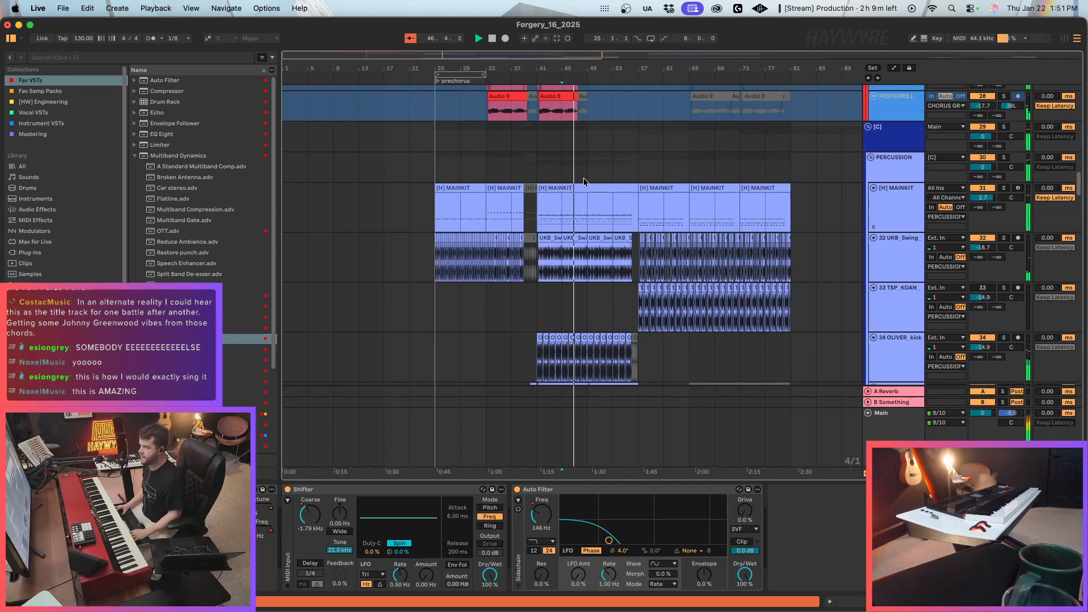
scroll(536, 165, "up", 1)
key("super+1")
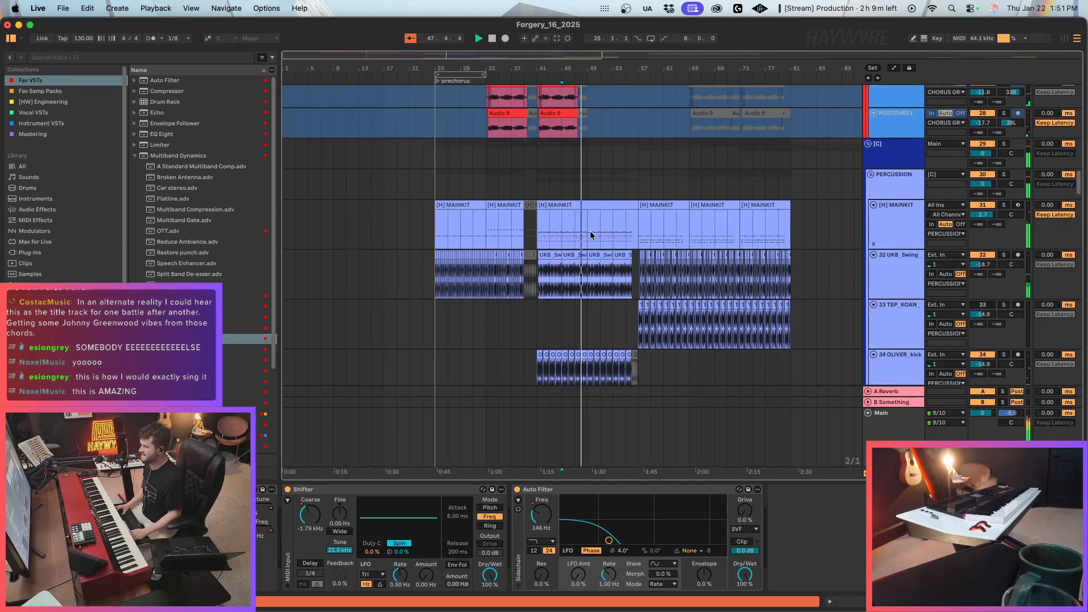
left_click(591, 235)
scroll(600, 252, "up", 7)
scroll(599, 250, "down", 14)
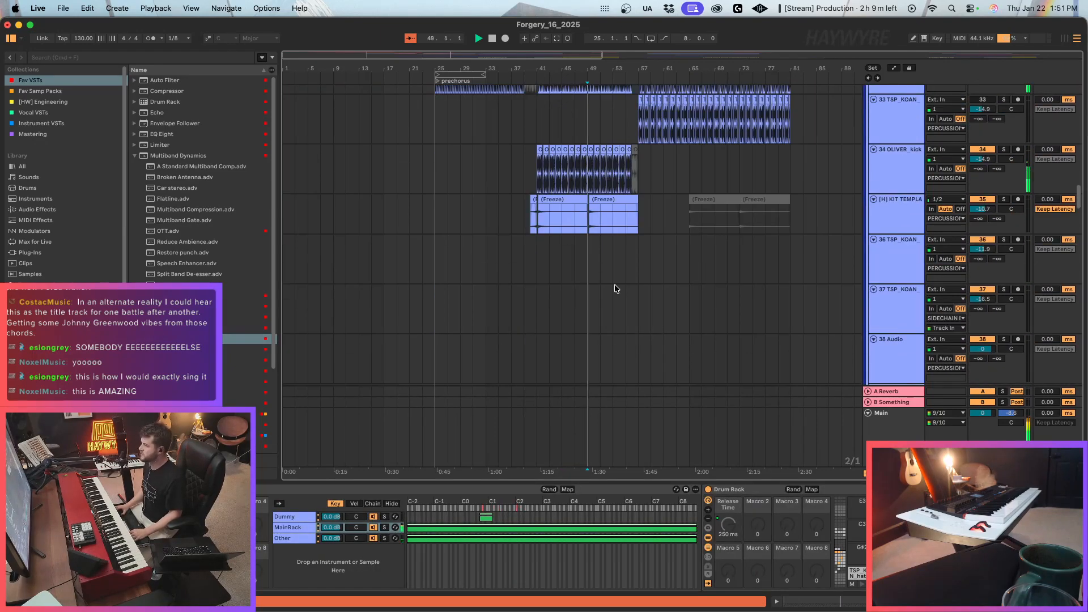
scroll(611, 317, "up", 20)
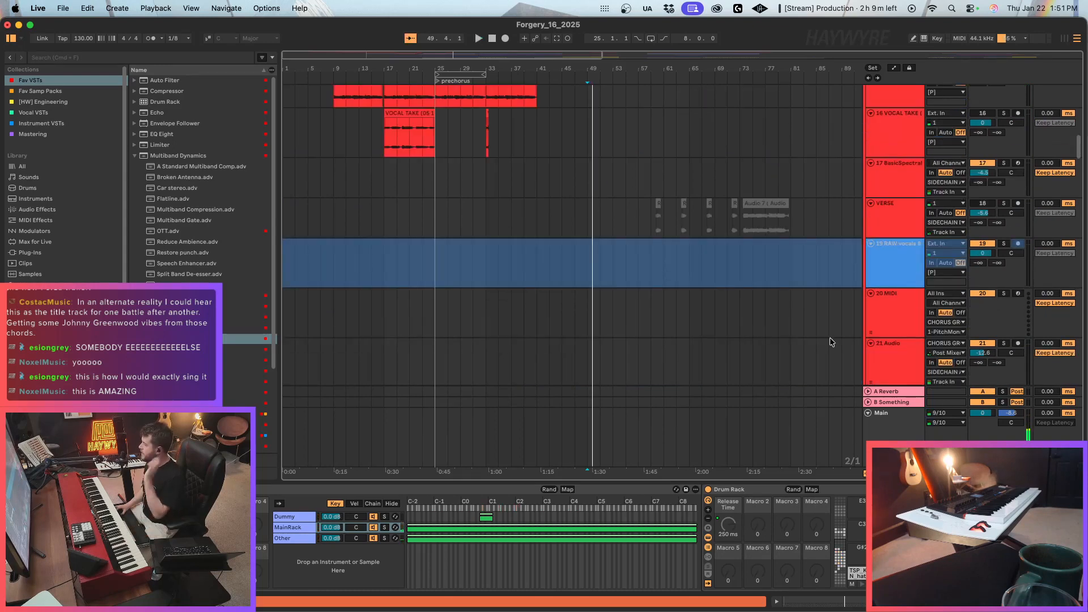
Play the 15 VOCAL TAKE track from bar 9 and survey the surrounding vocal tracks across the whole arrangement.
scroll(888, 311, "up", 7)
left_click(896, 237)
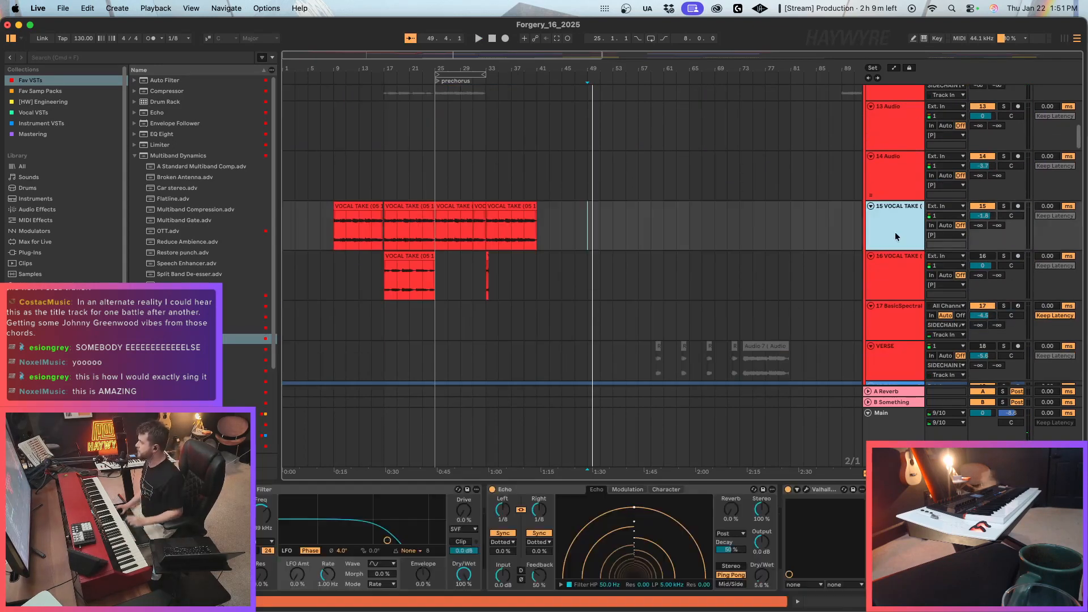
left_click(348, 227)
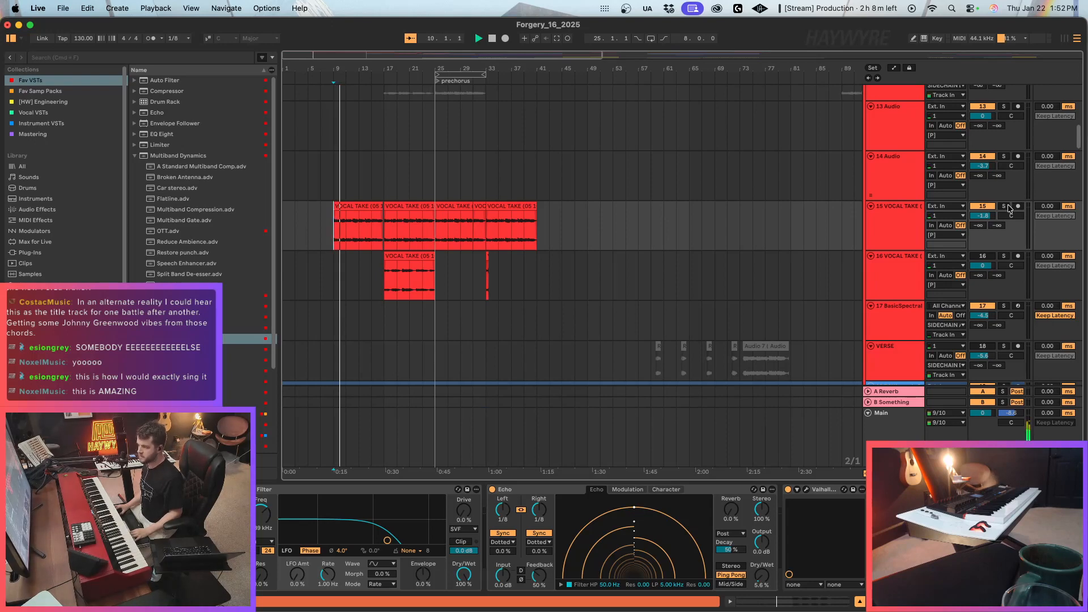
key("minus")
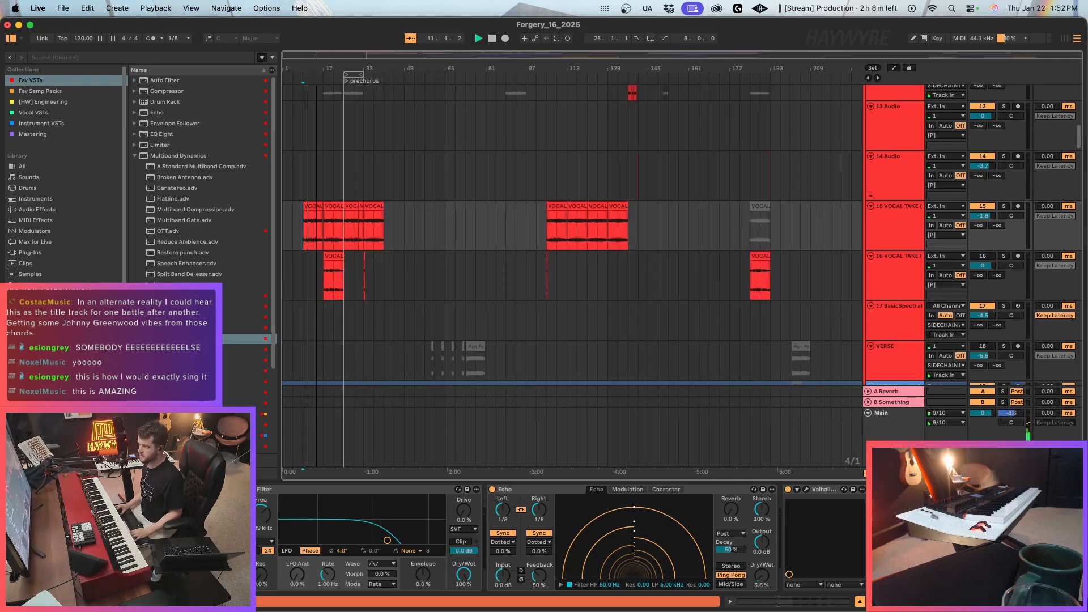
scroll(390, 352, "up", 10)
scroll(414, 363, "down", 6)
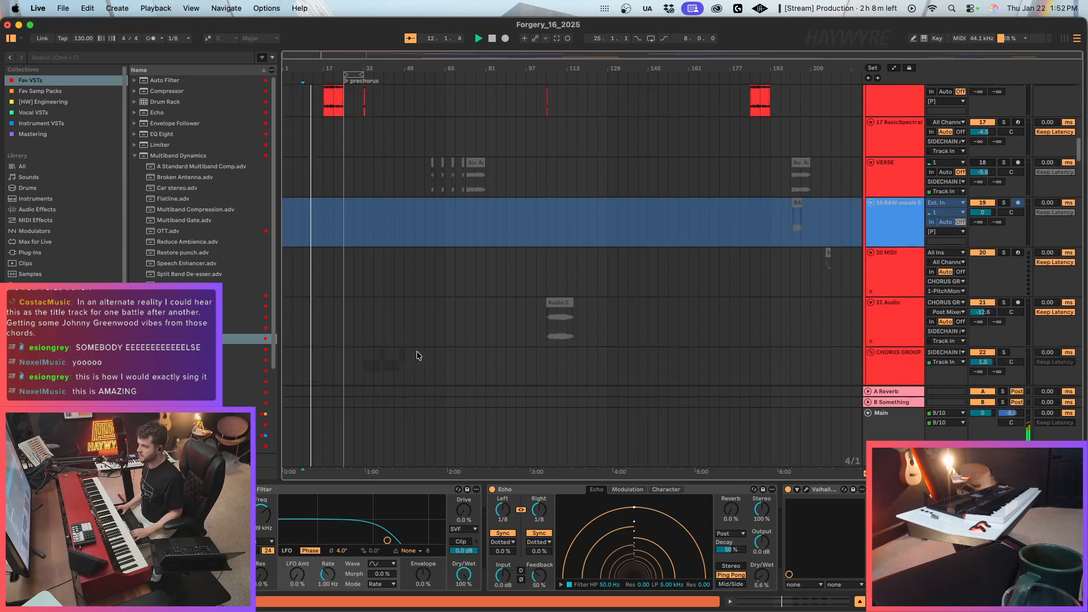
scroll(420, 352, "up", 6)
left_click(334, 299)
scroll(334, 299, "down", 8)
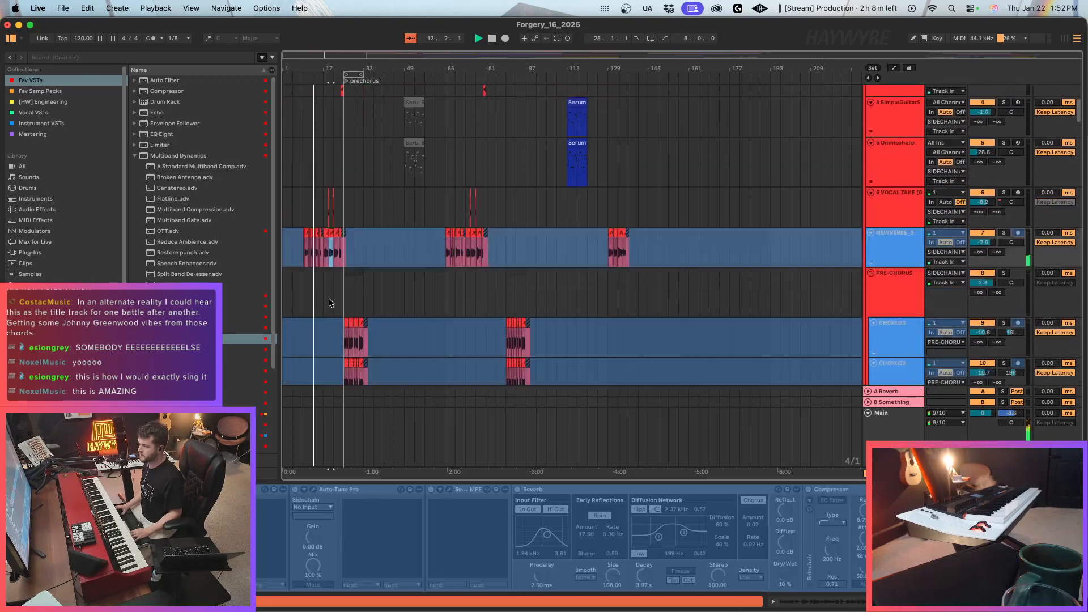
scroll(334, 300, "down", 3)
left_click(327, 225)
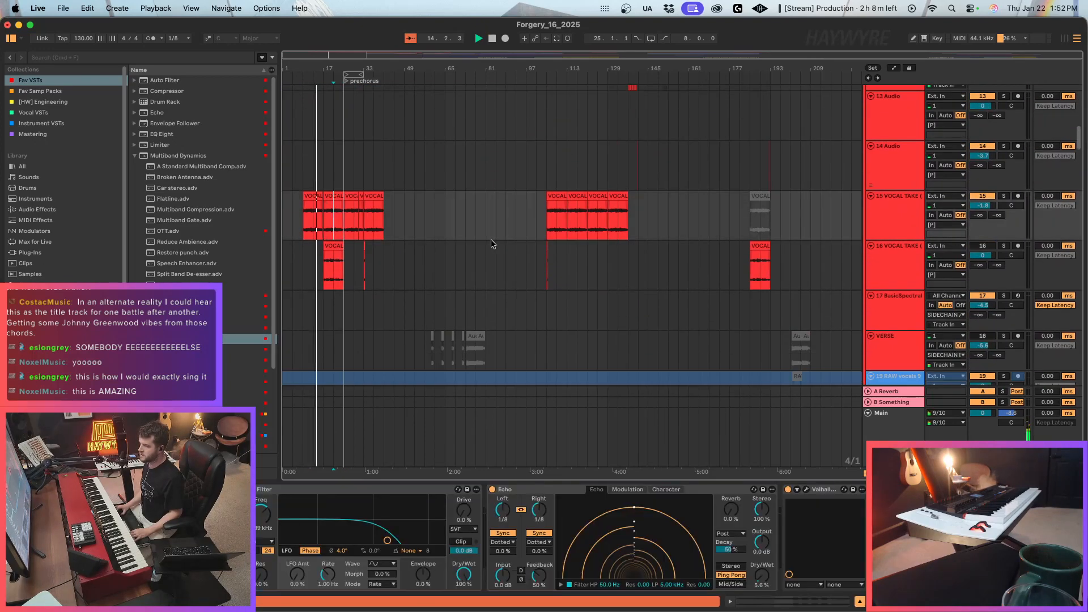
Inspect the devices and clips of vocal tracks 15 through 18 to judge whether they are still needed.
left_click(896, 221)
scroll(907, 226, "down", 3)
left_click(903, 247)
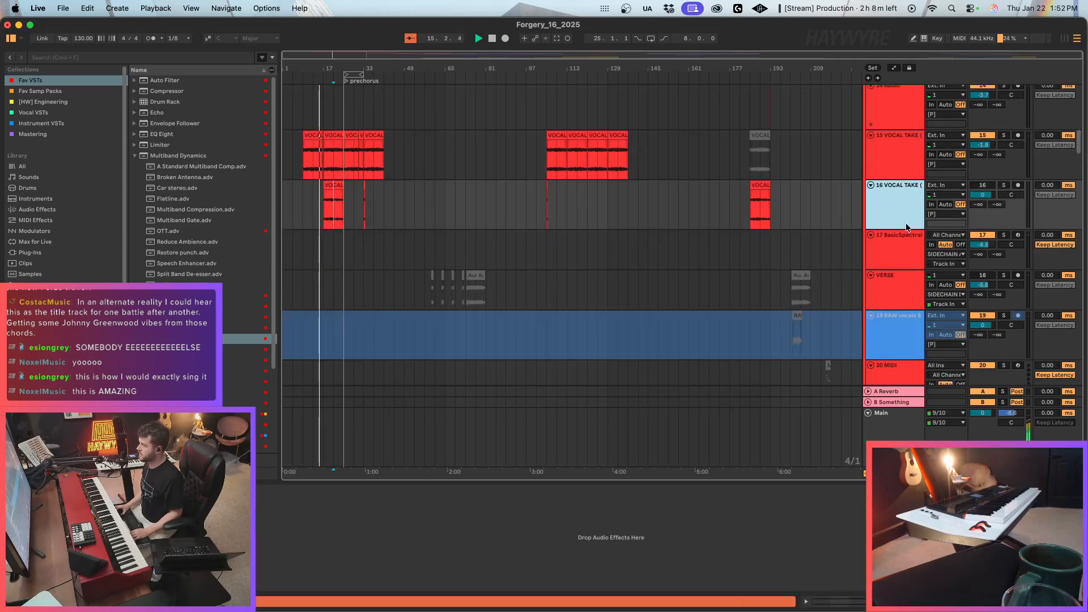
scroll(898, 246, "down", 3)
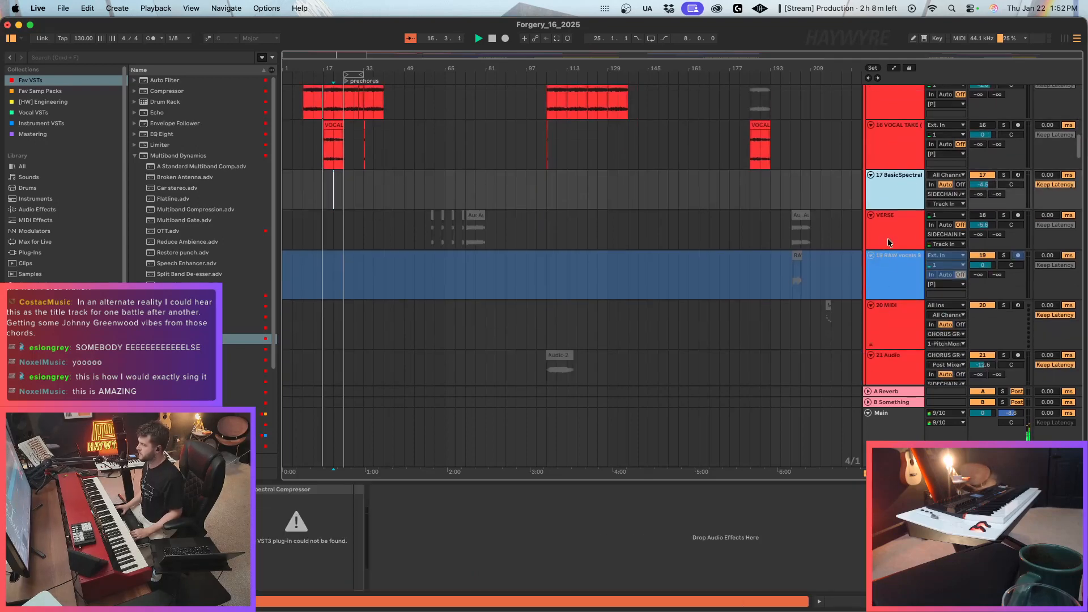
scroll(963, 227, "up", 2)
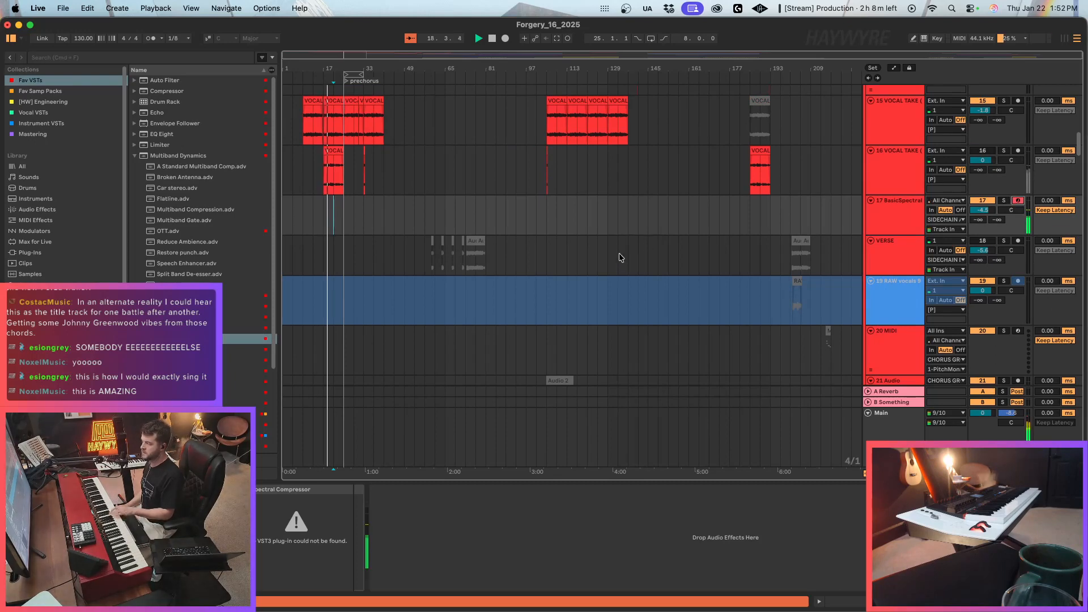
scroll(896, 270, "down", 4)
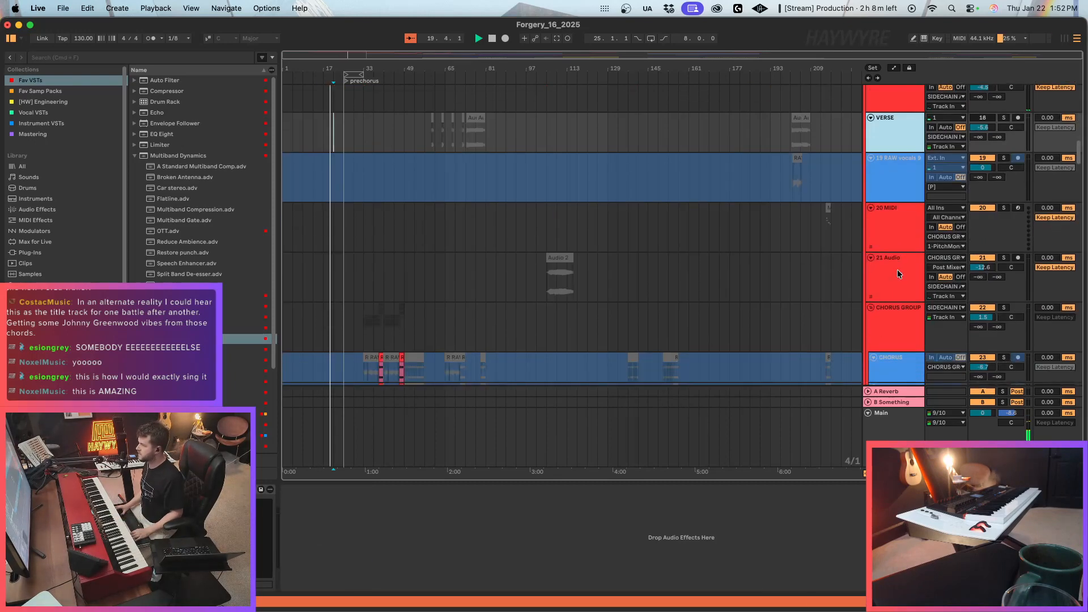
Delete tracks 13 Audio through 21 Audio, and also remove the 11 VOCAL TAKE track.
left_click(888, 280)
scroll(889, 277, "up", 10)
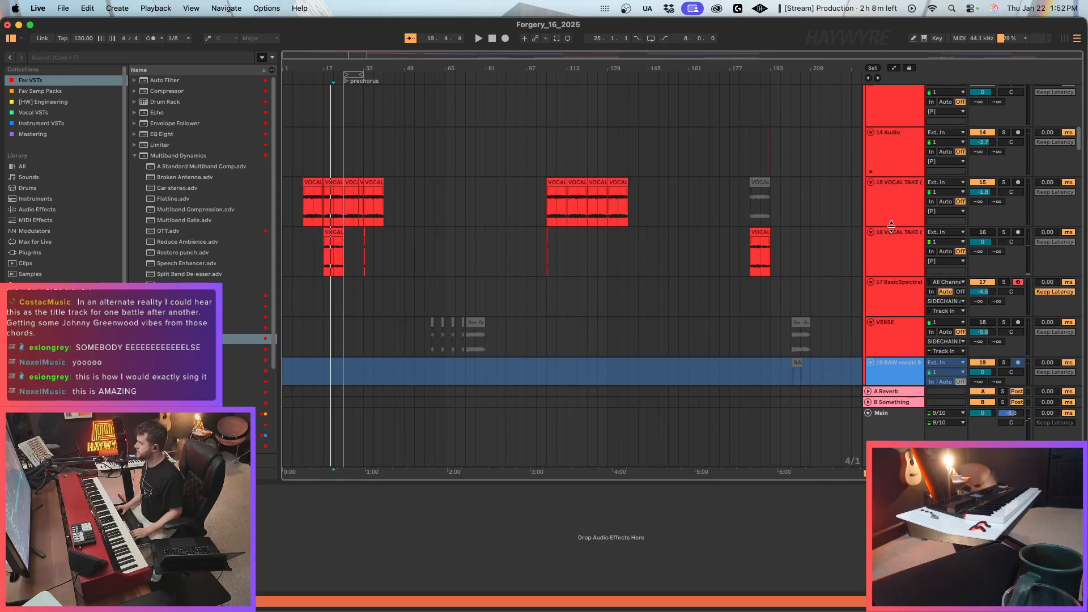
scroll(892, 229, "up", 1)
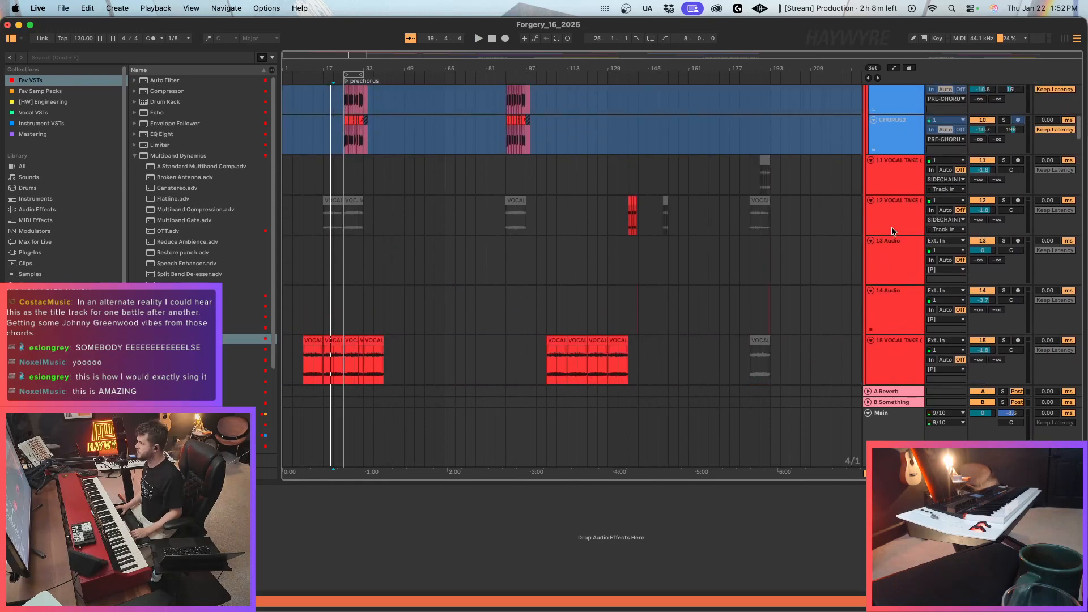
left_click(896, 251, "shift")
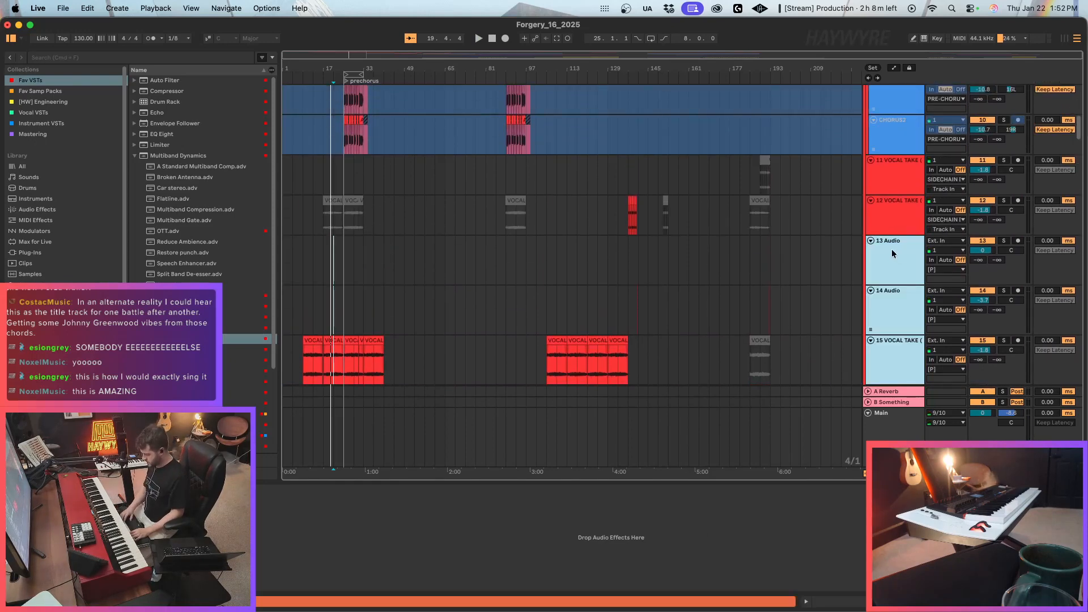
key("Delete")
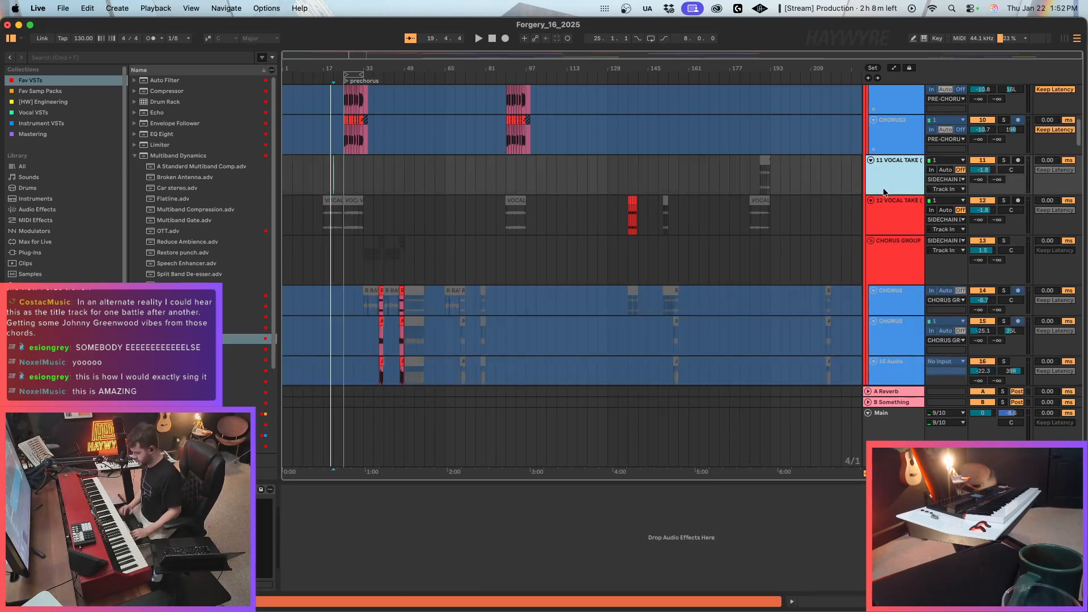
key("Delete")
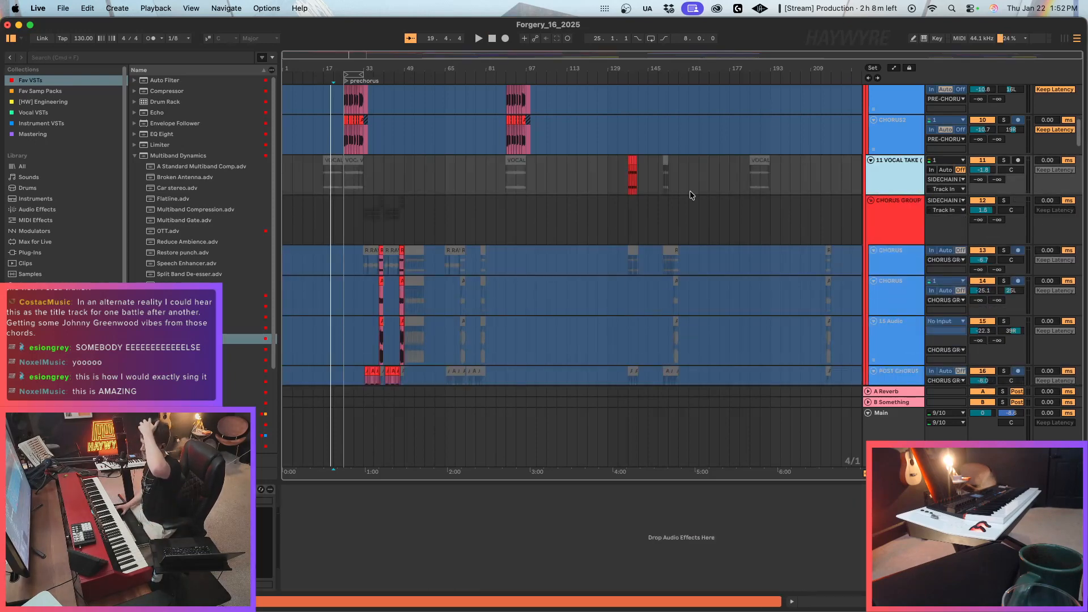
Solo the remaining vocal take track and audition its active clip from bar 137, ending with the solo off and playback stopped.
left_click(628, 186)
left_click(1004, 160)
key("space")
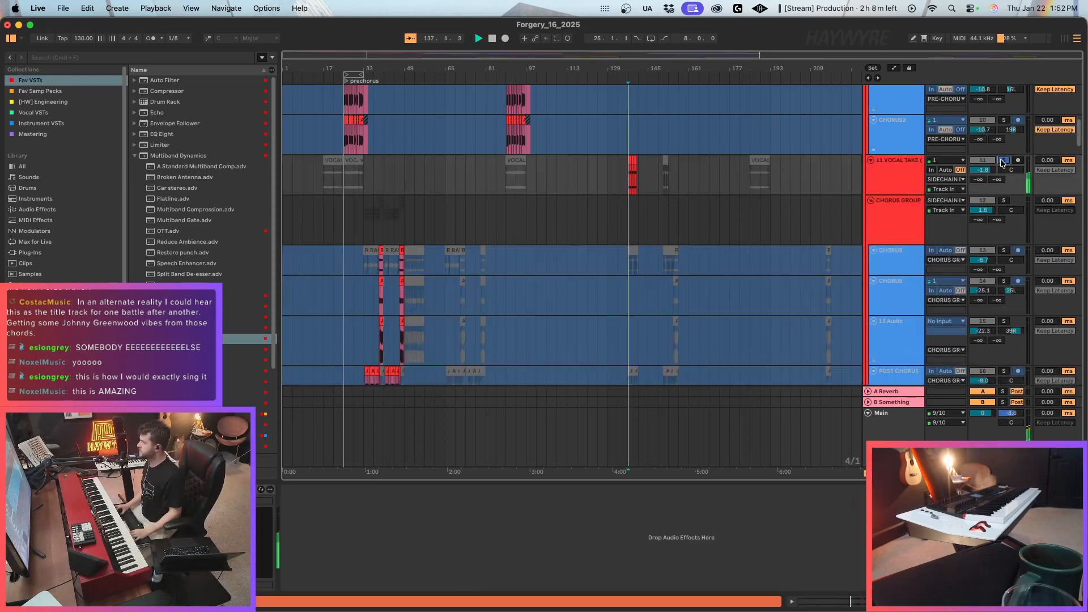
left_click(1004, 161)
key("space")
Delete the muted clips before and after the active bar 137 clip on the 11 VOCAL TAKE track.
left_click_drag(557, 178, 288, 197)
key("Delete")
scroll(595, 309, "up", 5)
left_click_drag(661, 323, 794, 315)
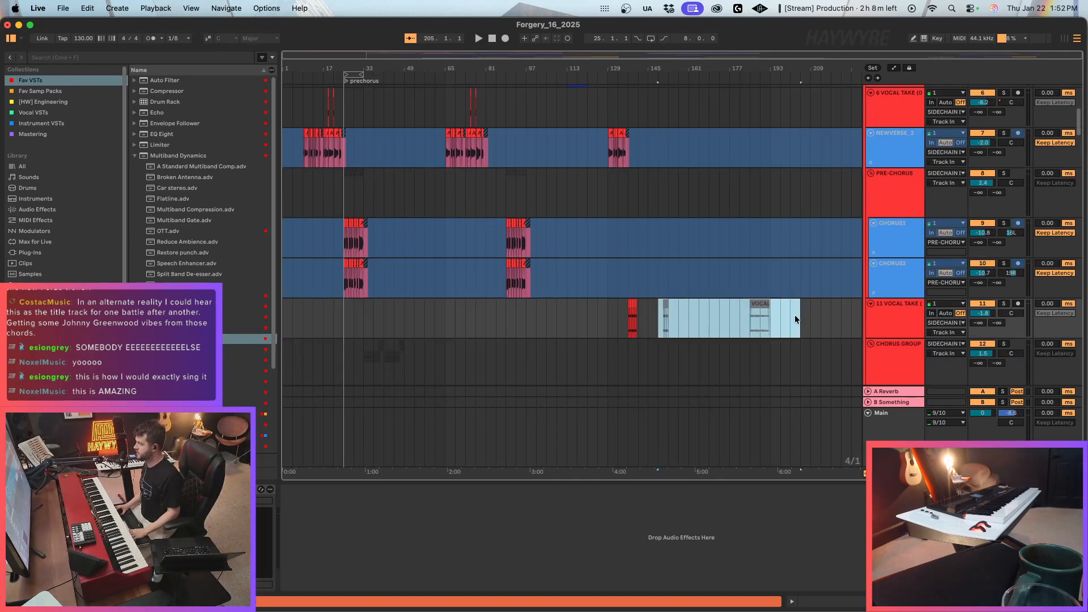
key("Delete")
Audition the bar 113 clips on 4 SimpleGuitarS and 5 Omnisphere with both tracks soloed, then release the solos.
scroll(635, 321, "up", 6)
scroll(508, 313, "up", 1)
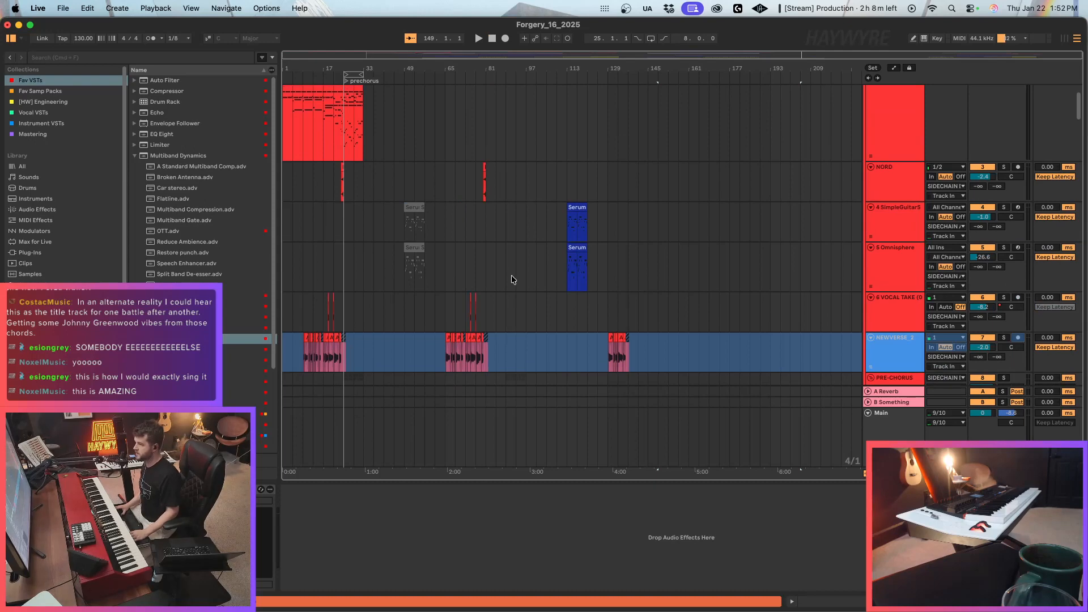
left_click(577, 222)
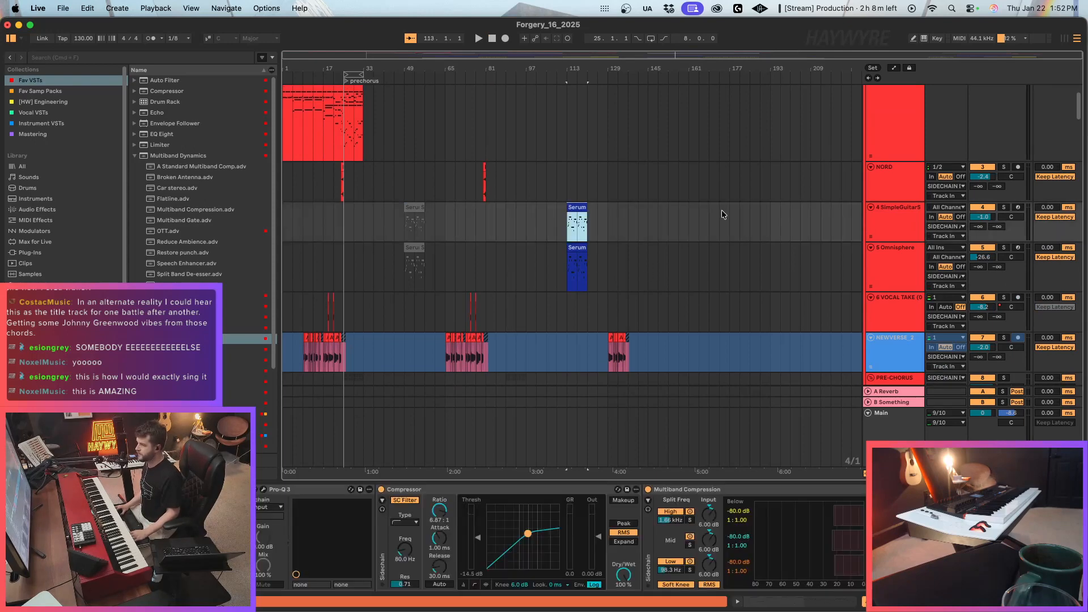
left_click(1004, 208)
key("space")
left_click(1004, 247, "super")
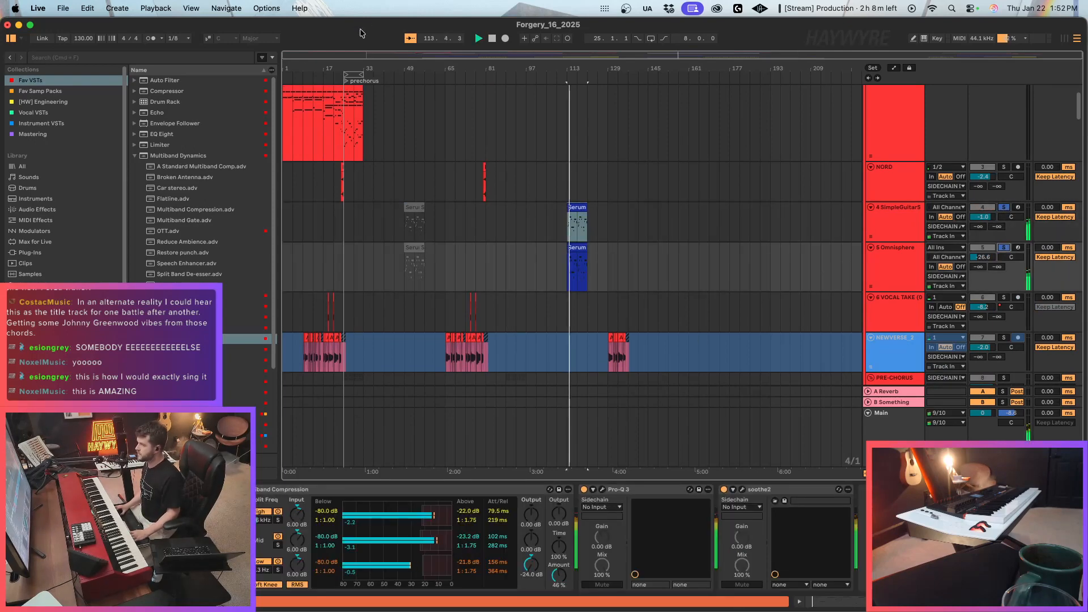
left_click_drag(284, 56, 288, 61)
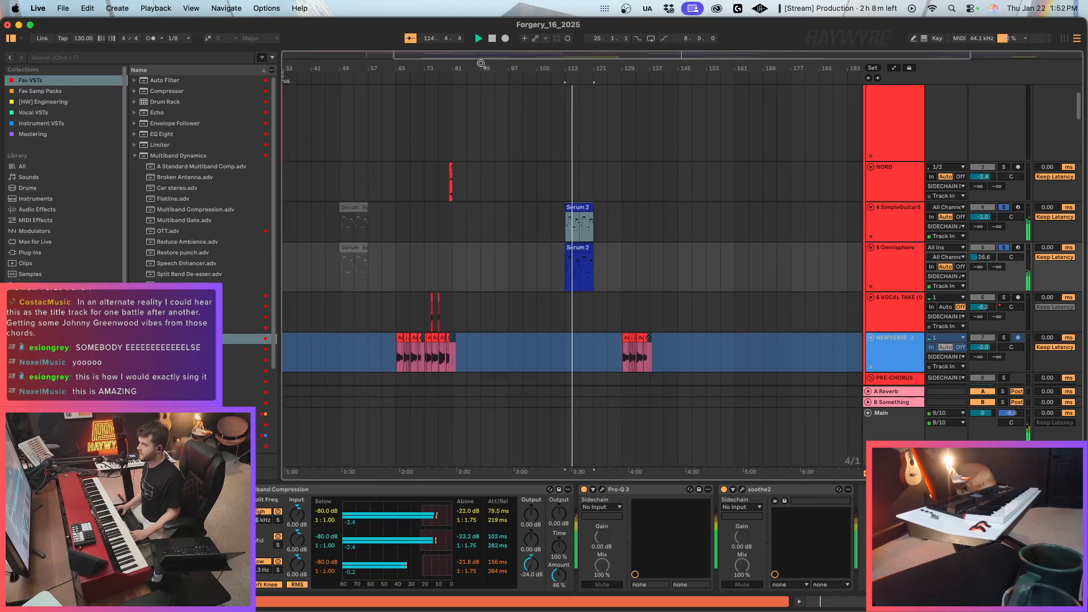
left_click_drag(481, 64, 429, 60)
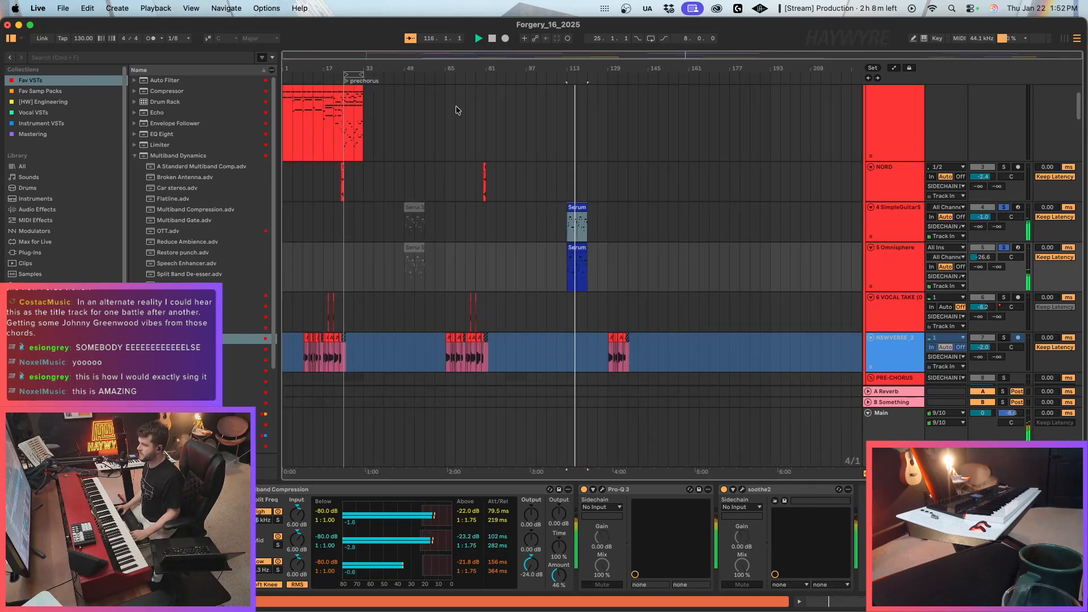
scroll(520, 265, "up", 2)
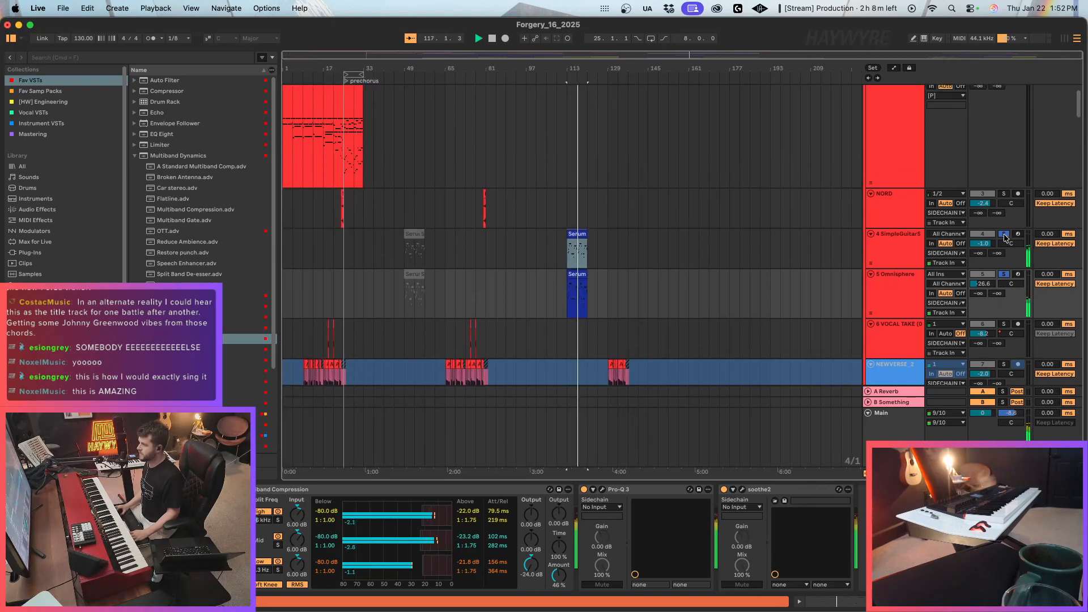
left_click(1004, 235)
Play the full mix from the prechorus at bar 25 and place the insertion point at bar 29 on the red MIDI track.
left_click(354, 262)
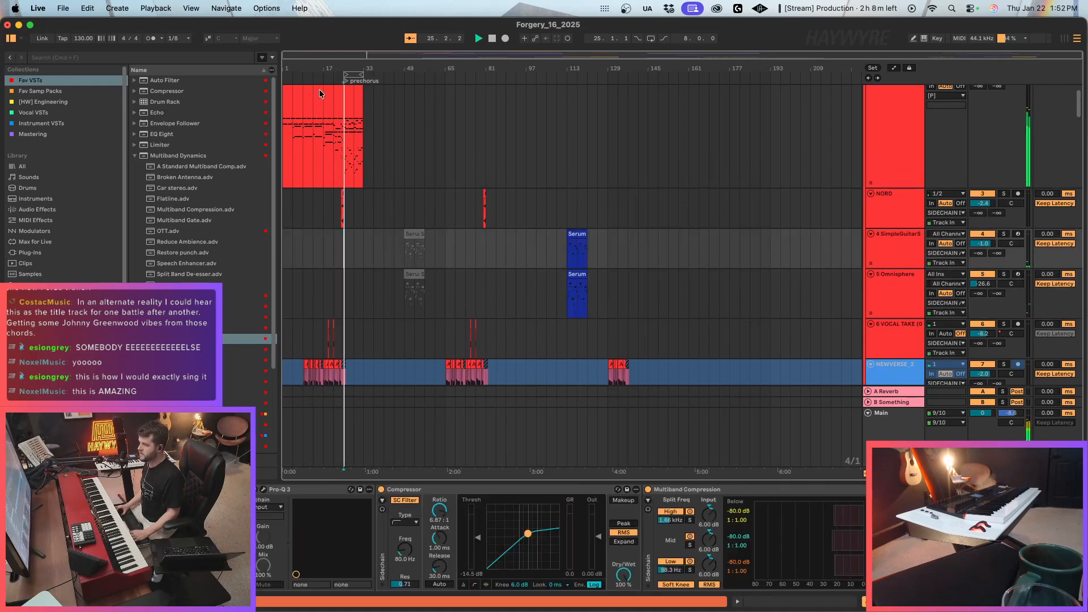
left_click_drag(291, 52, 292, 100)
left_click(443, 166)
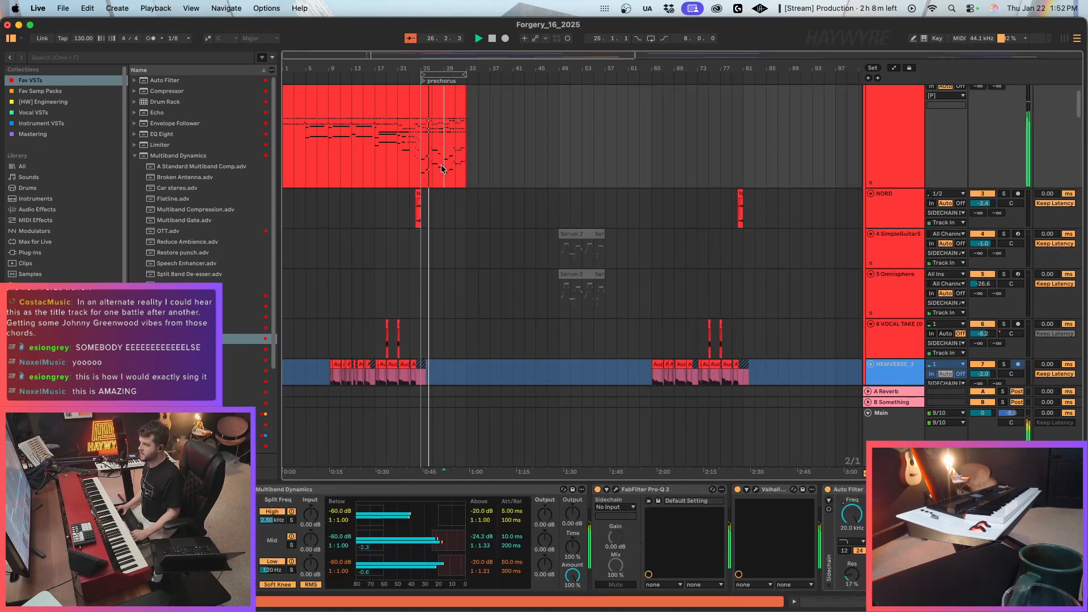
Look through the arrangement from the vocal and percussion tracks to the reference tracks, then examine the LIVE STRINGS clips around bar 185.
scroll(430, 304, "down", 8)
scroll(430, 303, "down", 10)
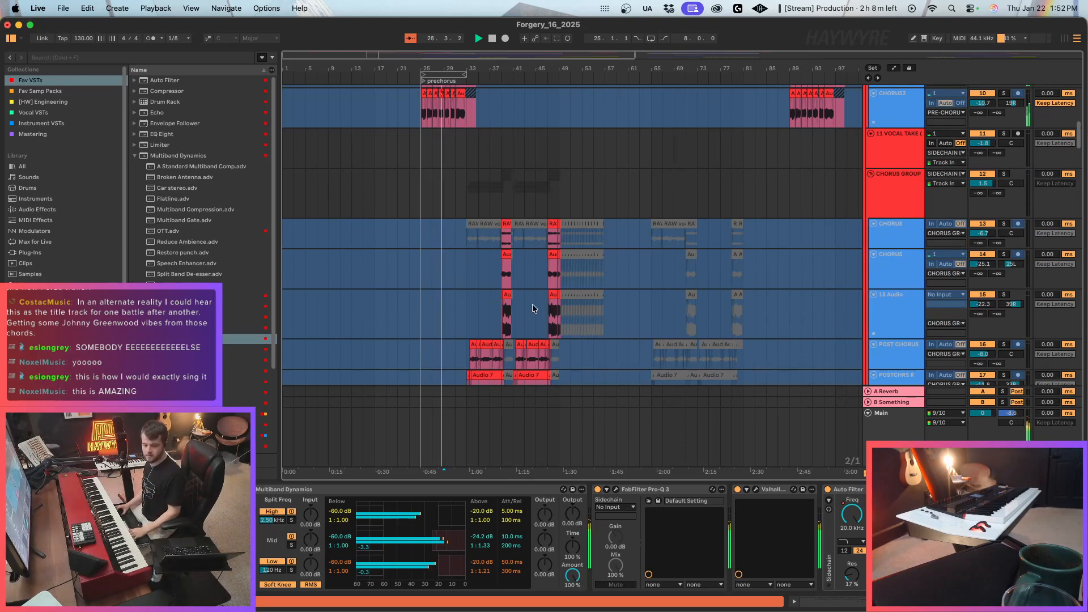
scroll(542, 308, "down", 3)
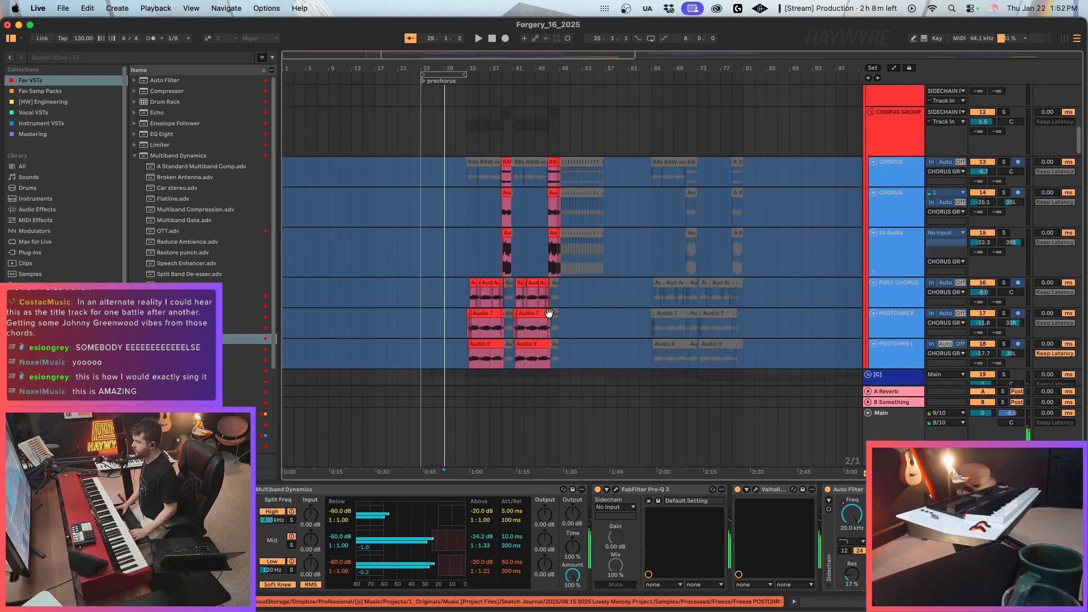
scroll(493, 269, "down", 12)
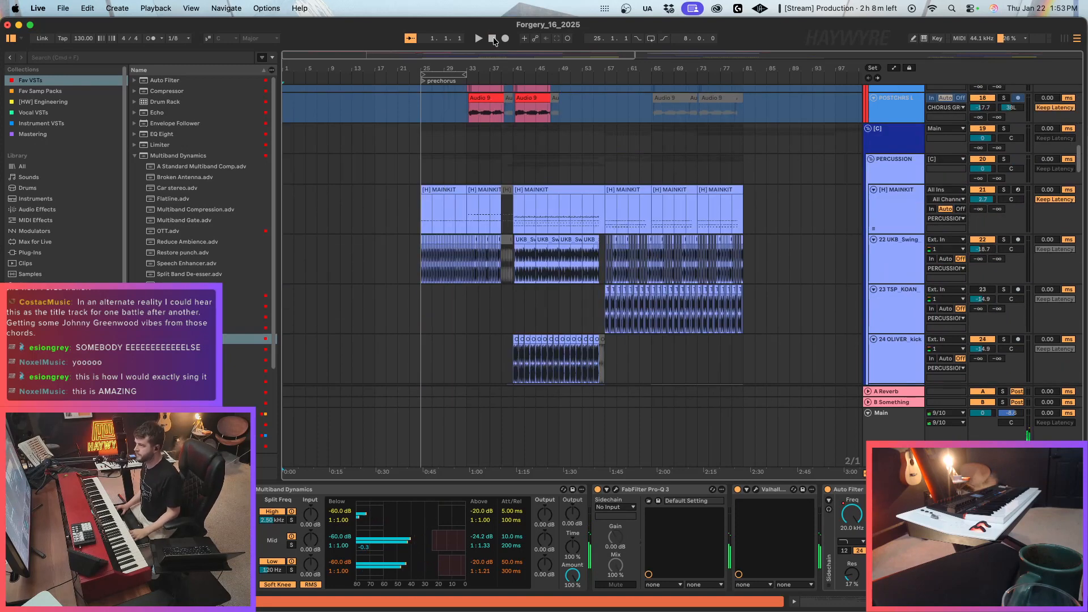
key("space")
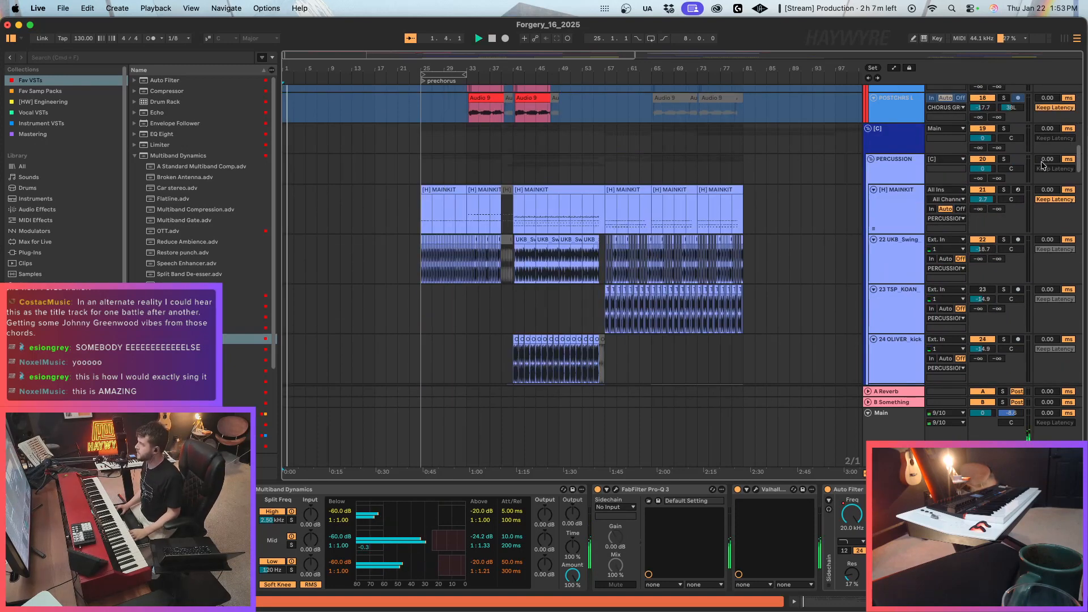
scroll(1042, 165, "down", 20)
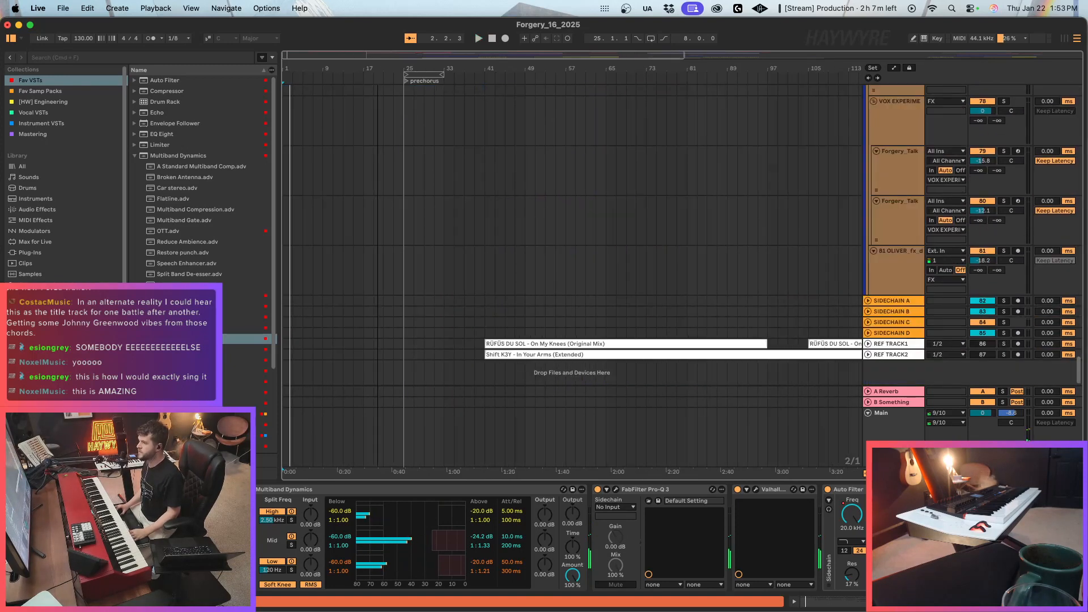
key("minus")
scroll(768, 275, "up", 15)
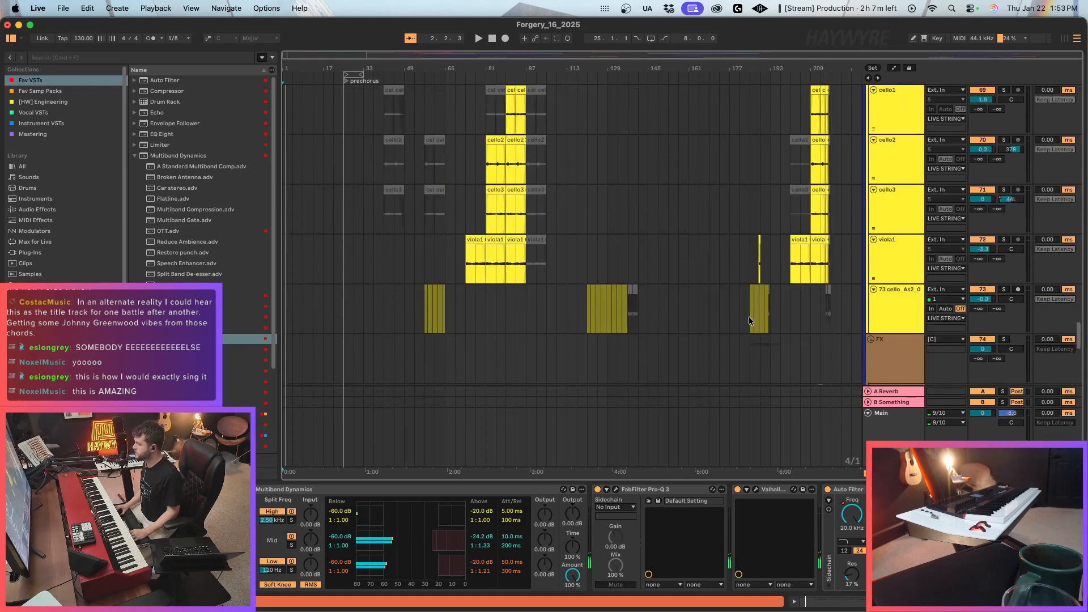
left_click(750, 317)
scroll(765, 325, "up", 4)
scroll(768, 324, "down", 5)
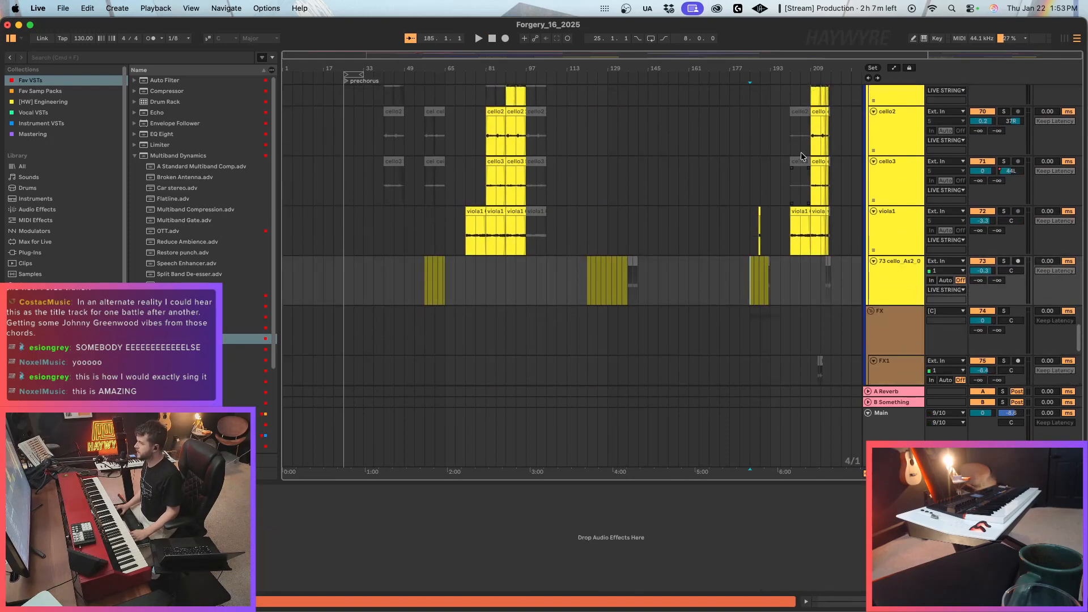
scroll(769, 211, "up", 2)
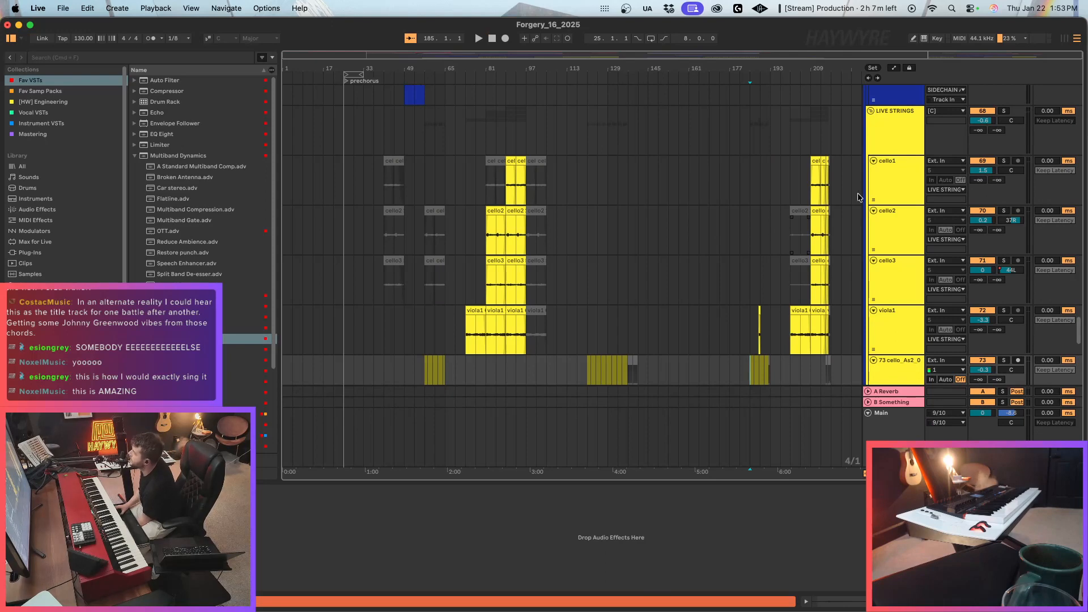
Move the cello1, cello2, cello3 and viola1 clips from bar 201 to bar 9 and start playback.
left_click_drag(798, 186, 835, 324)
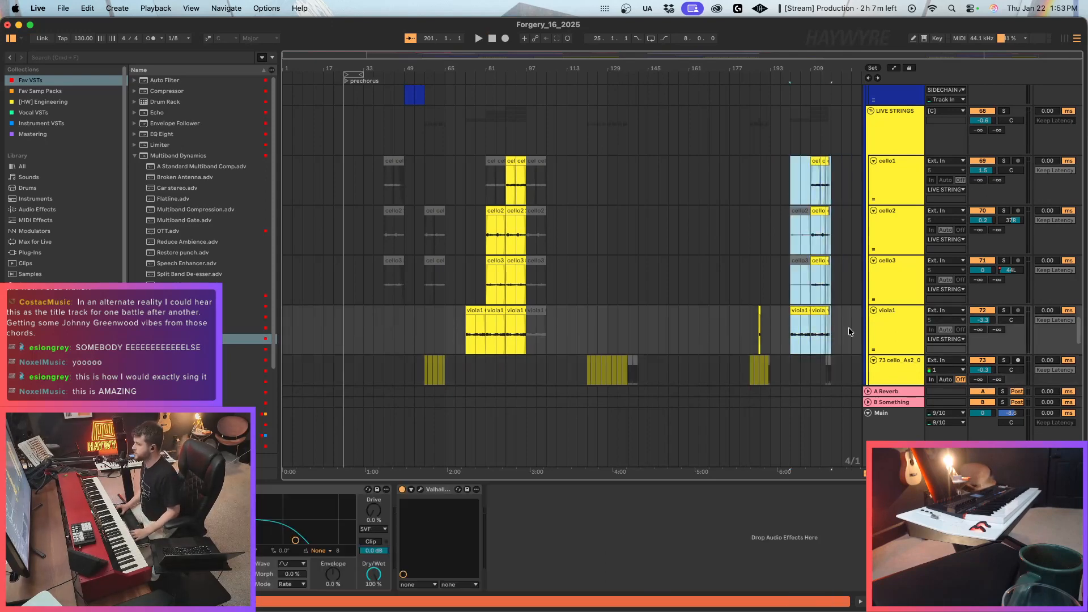
key("super+x")
left_click(307, 192)
key("super+v")
key("space")
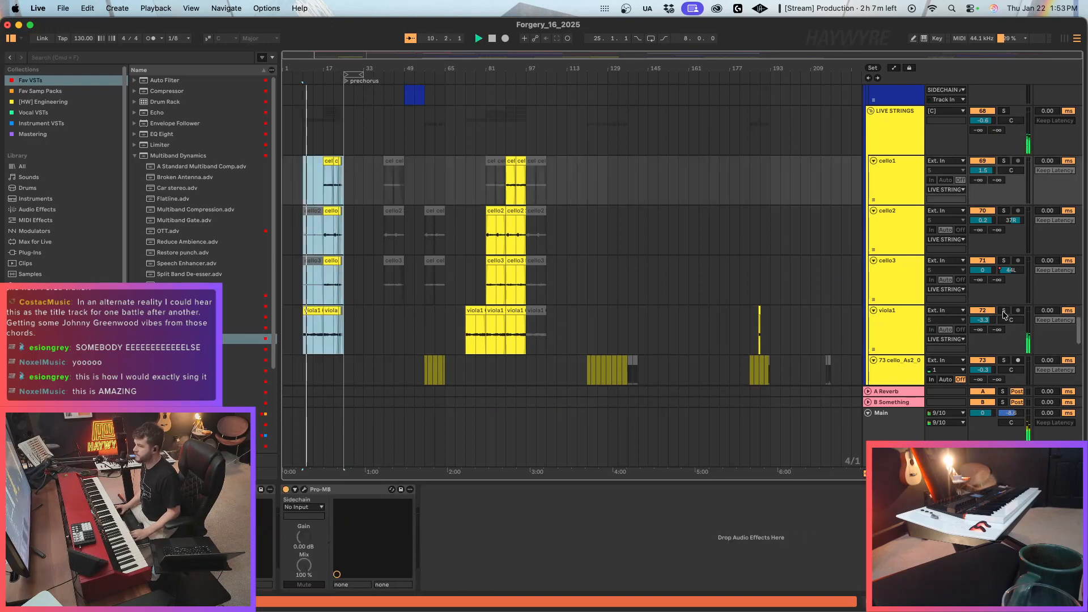
Move the cello and viola clips from bar 17 to the prechorus at bar 25, then duplicate the bar 9 viola1 clip into bar 17.
left_click(325, 332)
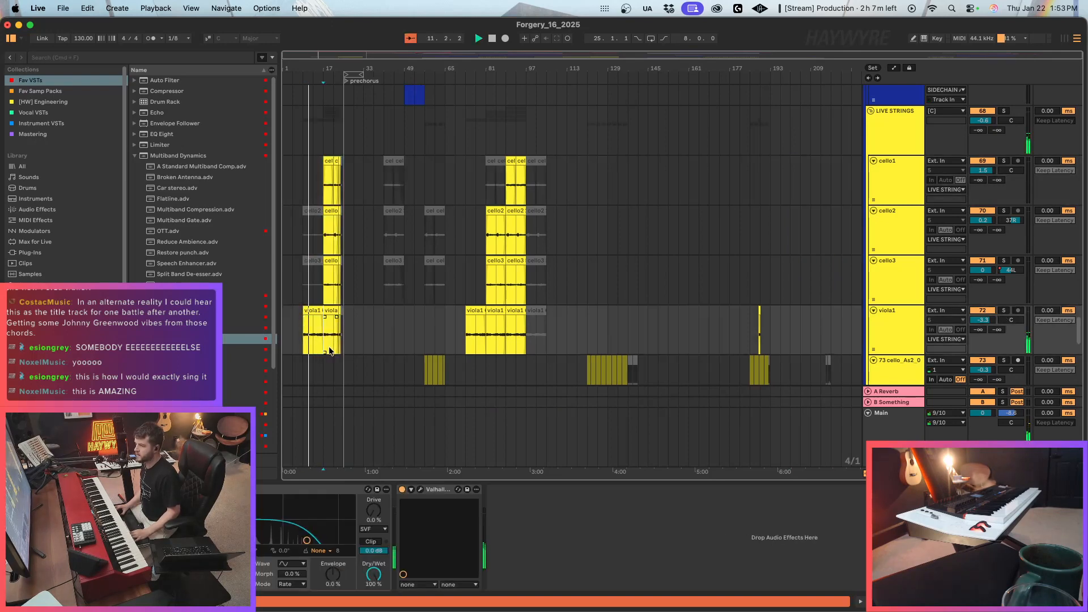
left_click_drag(281, 55, 282, 55)
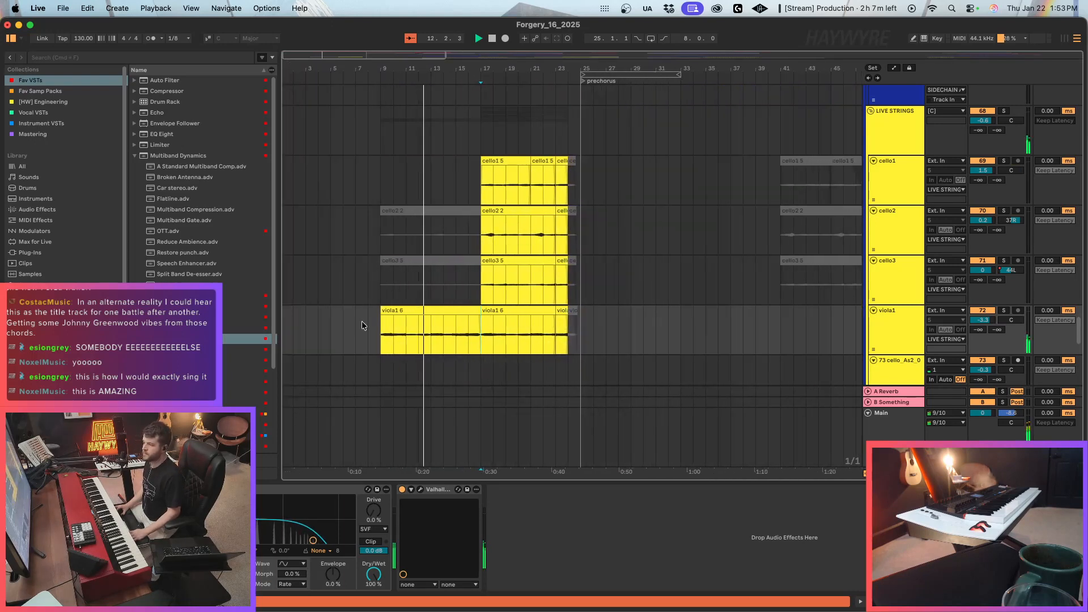
left_click(426, 332)
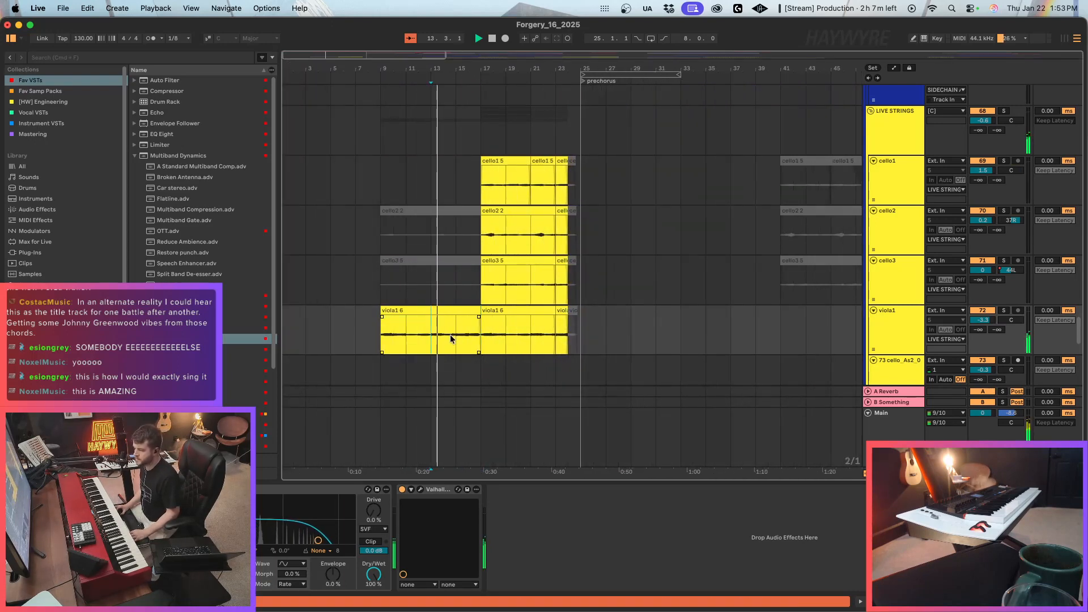
left_click(451, 342)
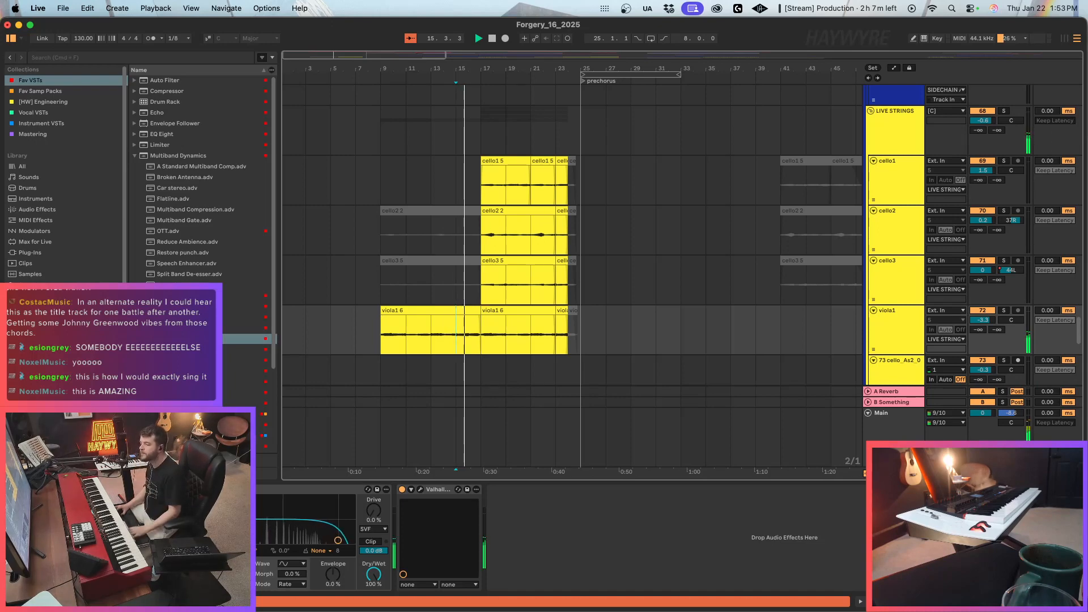
left_click_drag(481, 193, 581, 325)
key("super+x")
left_click(581, 178)
key("super+v")
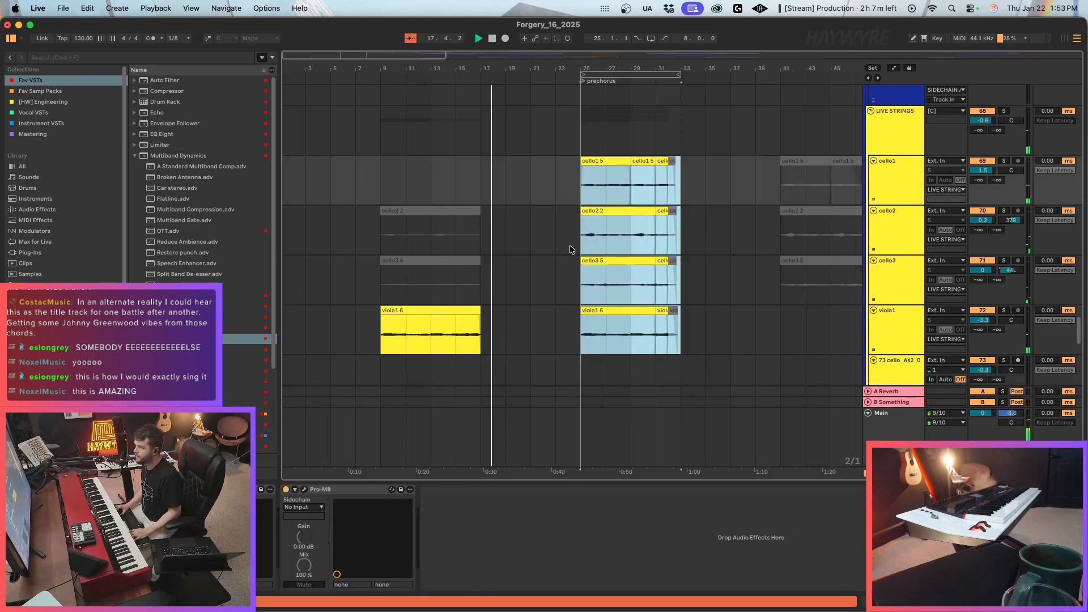
left_click(461, 310)
key("super+d")
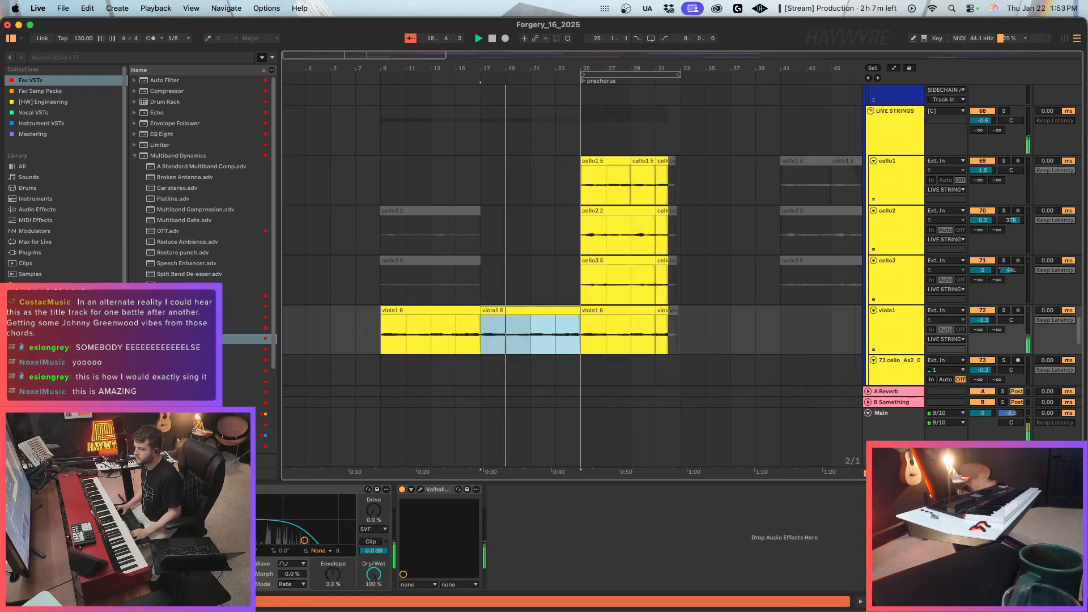
Smooth the viola1 Auto Filter frequency automation by removing the breakpoints at bar 17 and letting the sweep rise to 20.0 kHz before the prechorus.
key("a")
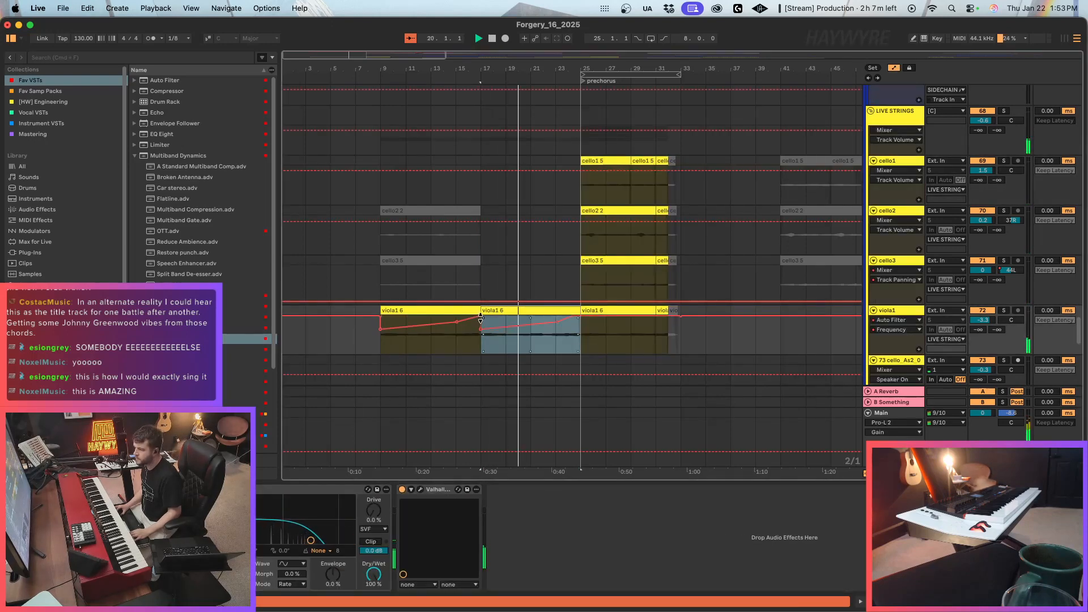
left_click(480, 329)
left_click(480, 316)
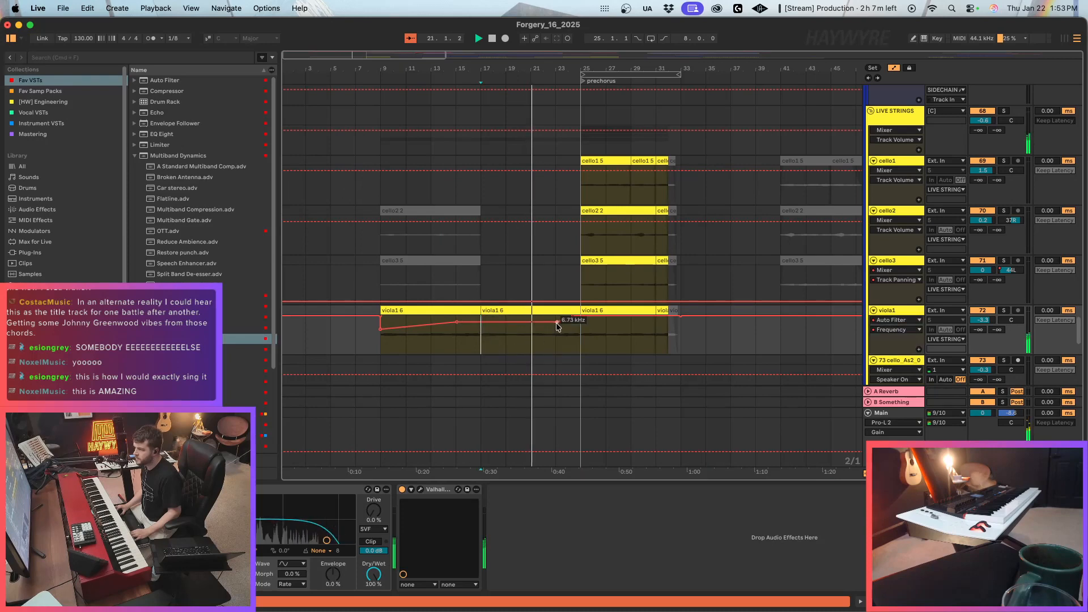
left_click_drag(557, 327, 555, 320)
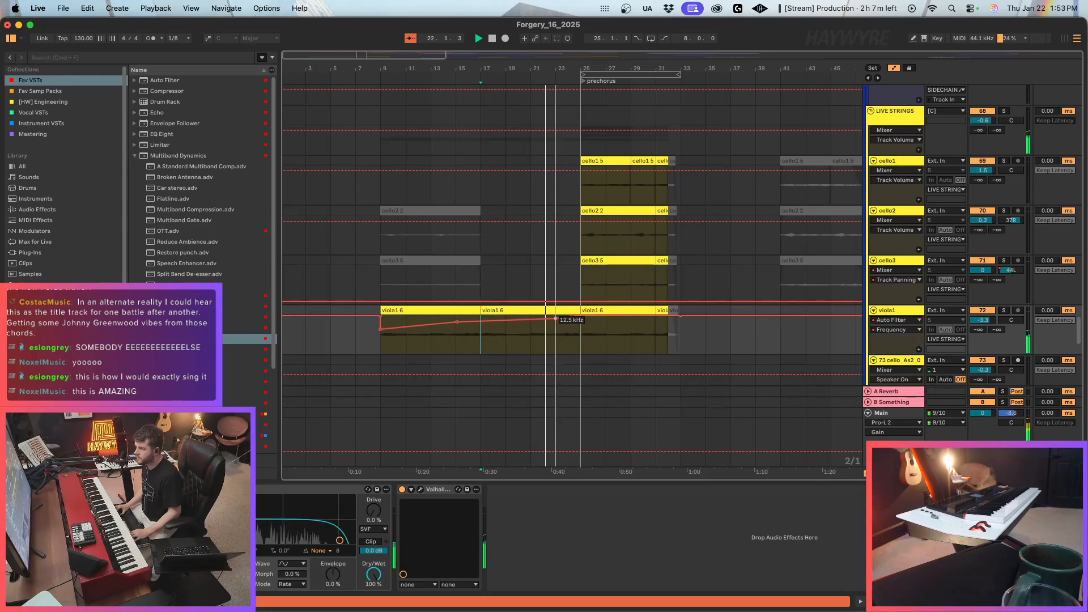
left_click(556, 319)
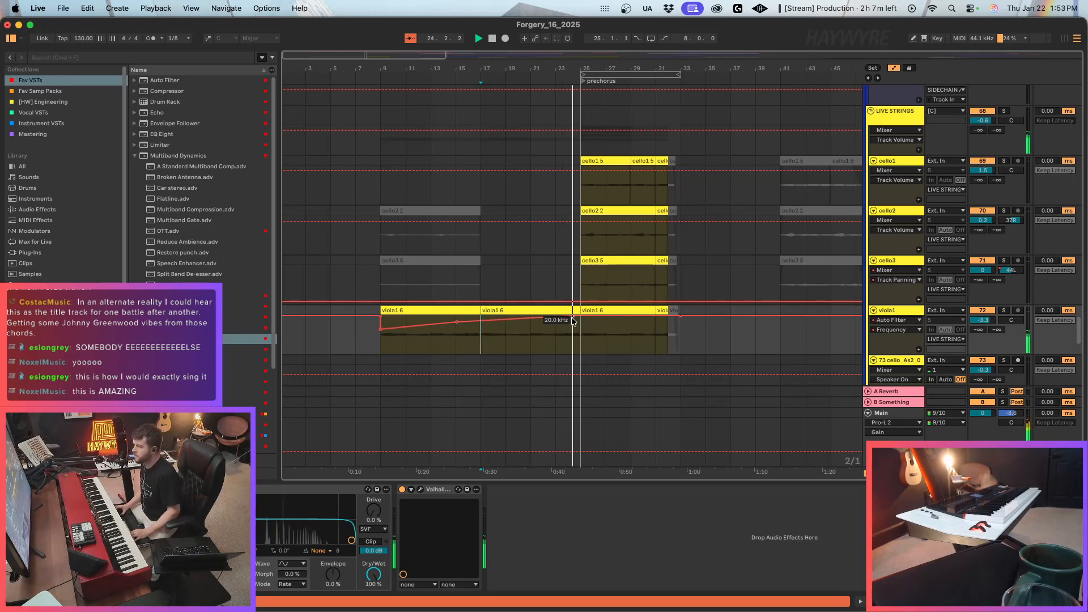
key("a")
Check the viola1 and cello_As2 clips around bar 185 and the FX tracks below them.
left_click_drag(309, 67, 307, 51)
scroll(641, 280, "down", 4)
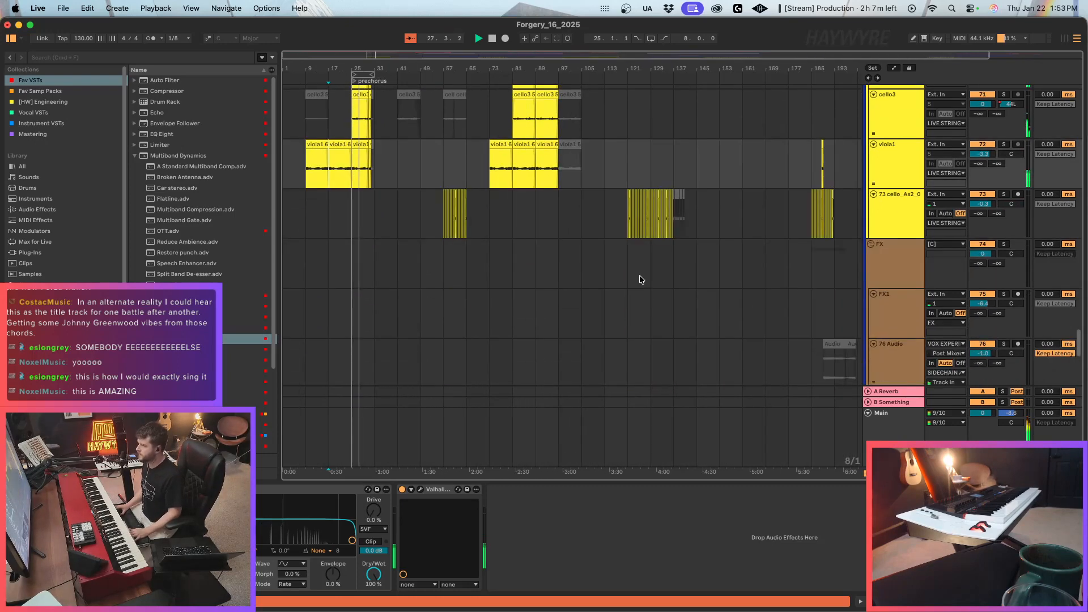
scroll(639, 279, "up", 1)
left_click_drag(811, 208, 807, 237)
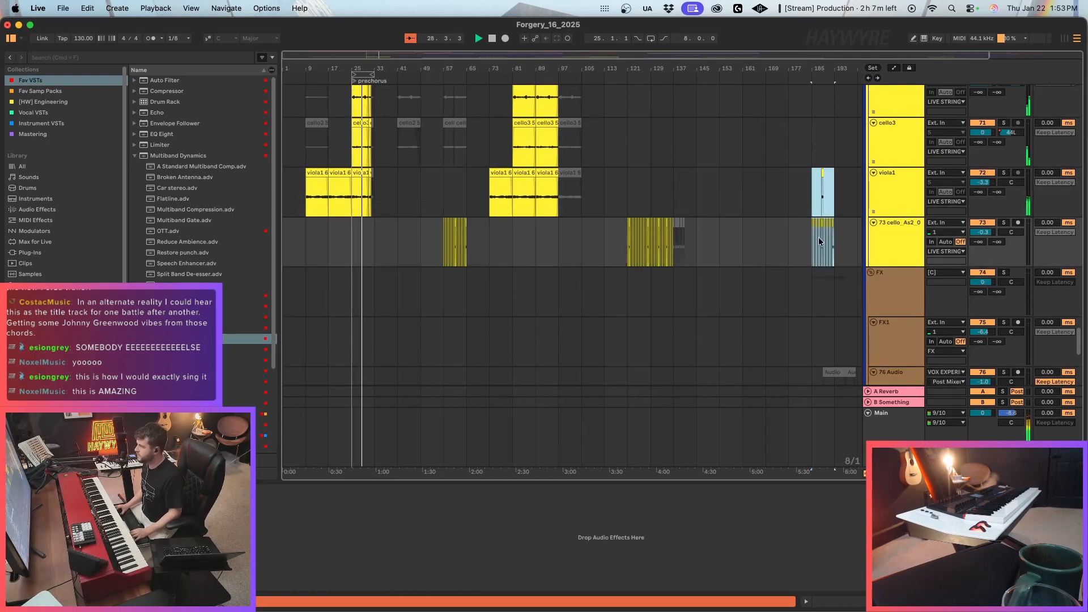
scroll(695, 325, "down", 5)
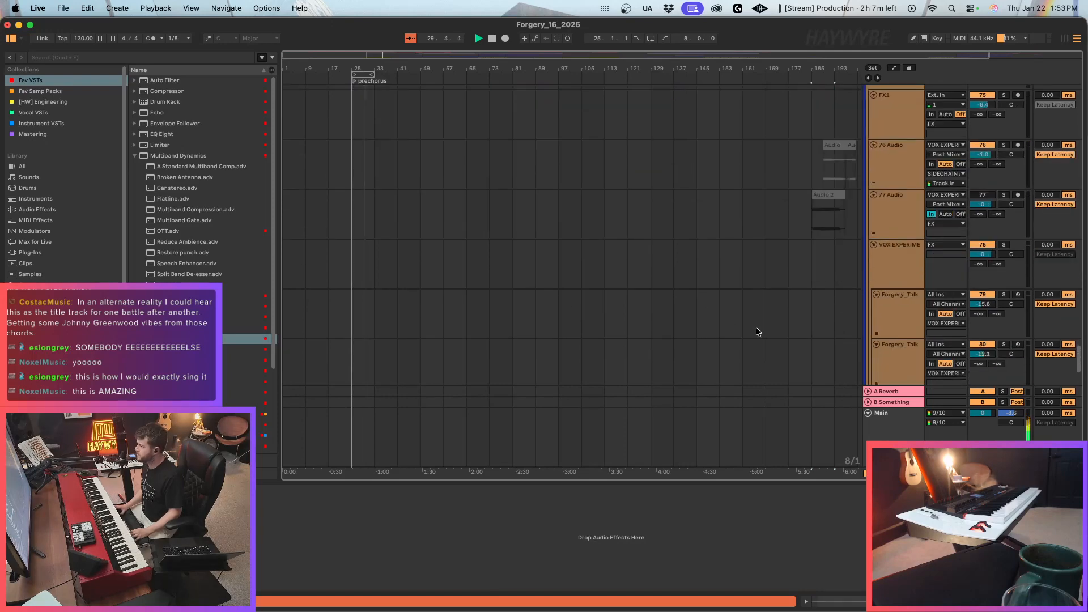
Reactivate the muted tail clips on the three cello tracks and viola1 at the end of the prechorus.
scroll(769, 336, "up", 15)
scroll(778, 332, "down", 10)
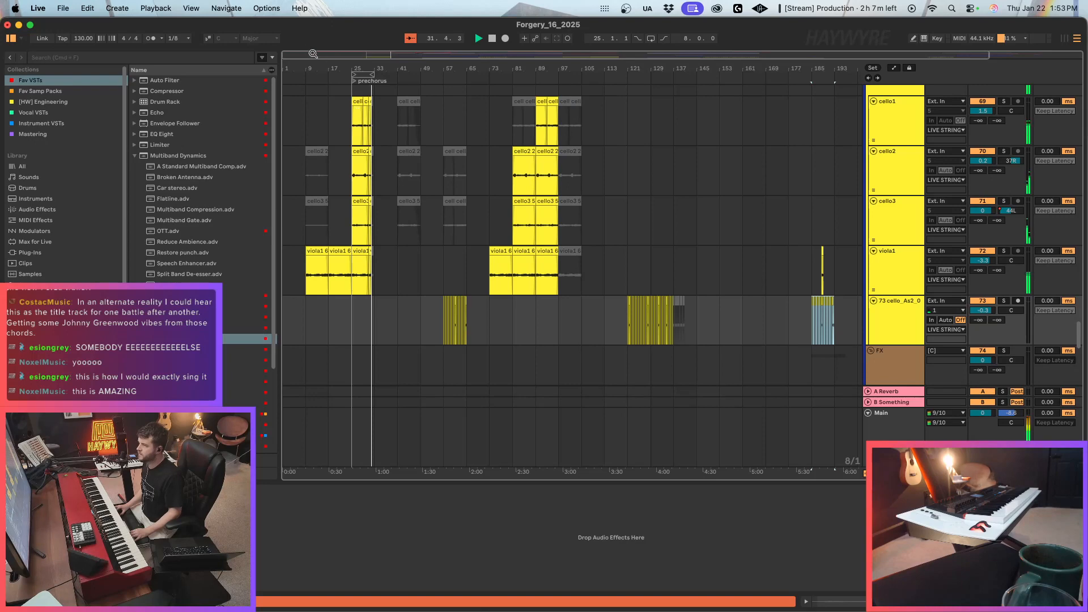
left_click_drag(313, 54, 313, 62)
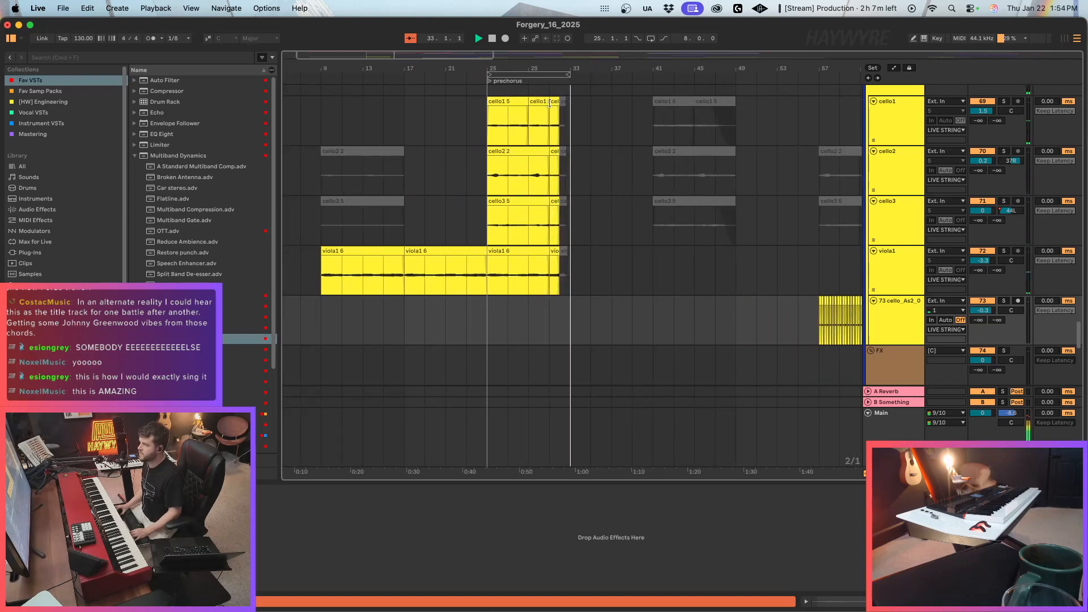
left_click(550, 259)
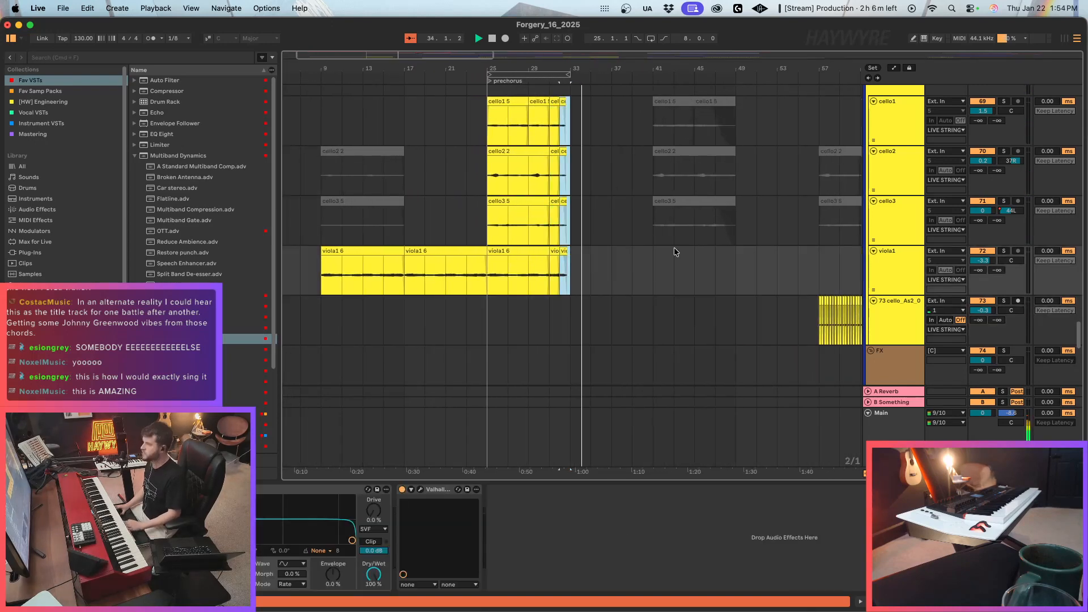
Deactivate bars 33 to 37 on the MAINKIT and UKB_Swing drum tracks and play from just before that section.
scroll(674, 247, "up", 15)
scroll(578, 263, "up", 15)
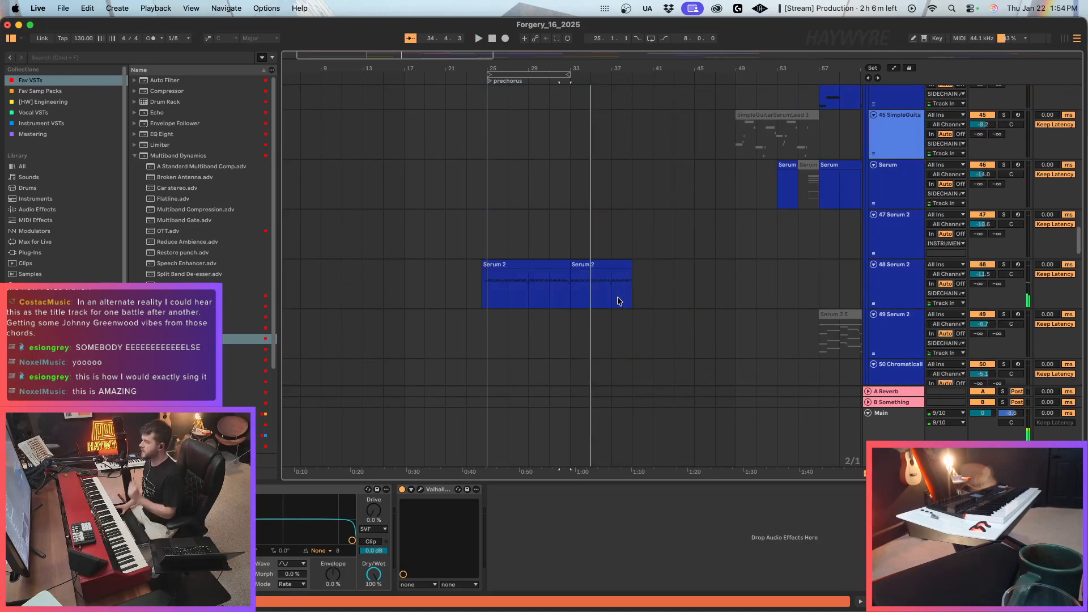
scroll(591, 295, "up", 15)
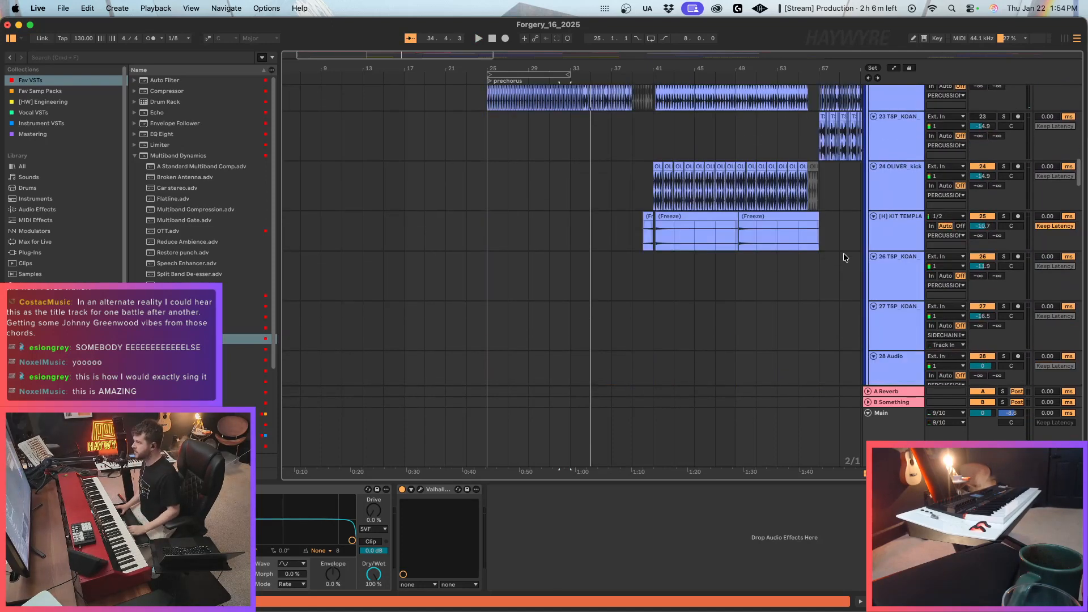
left_click_drag(605, 186, 610, 189)
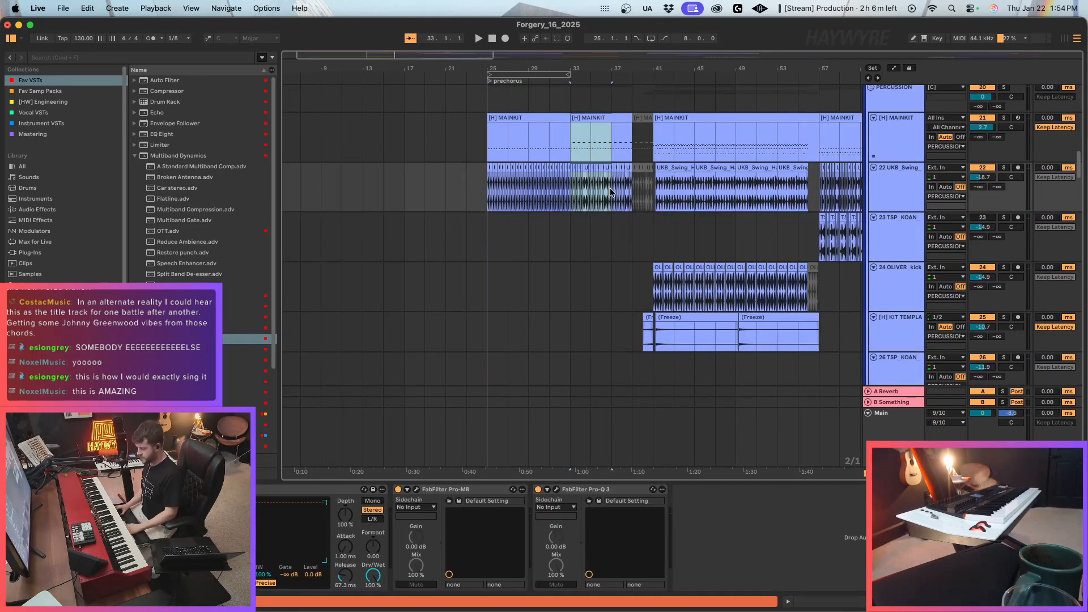
key("0")
left_click(562, 159)
key("space")
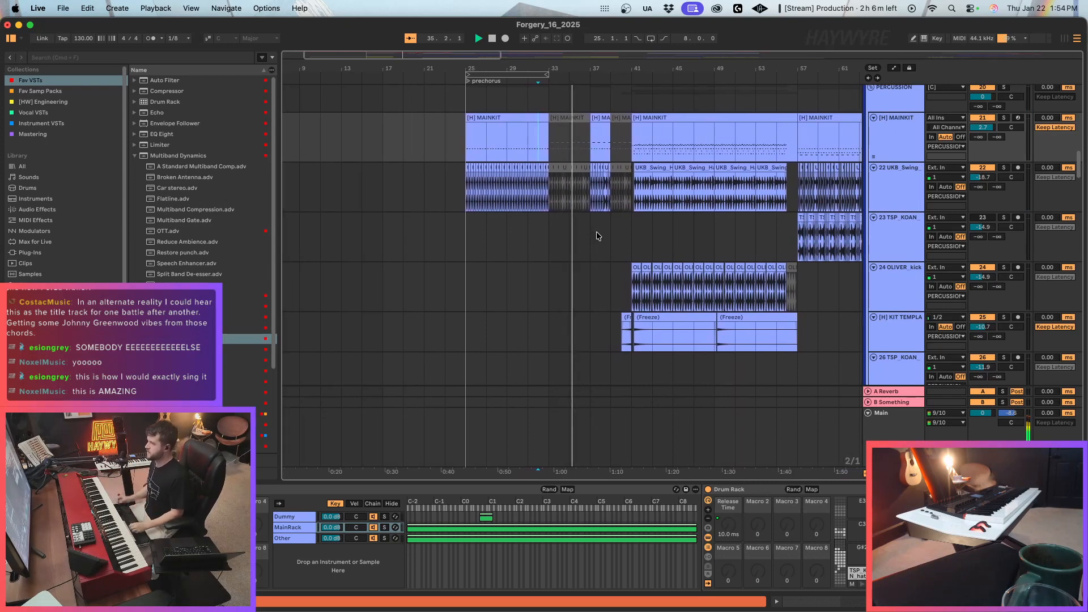
Play from bar 37 and review the MAINKIT and UKB_Swing drum edits leading into bar 41.
left_click(581, 239)
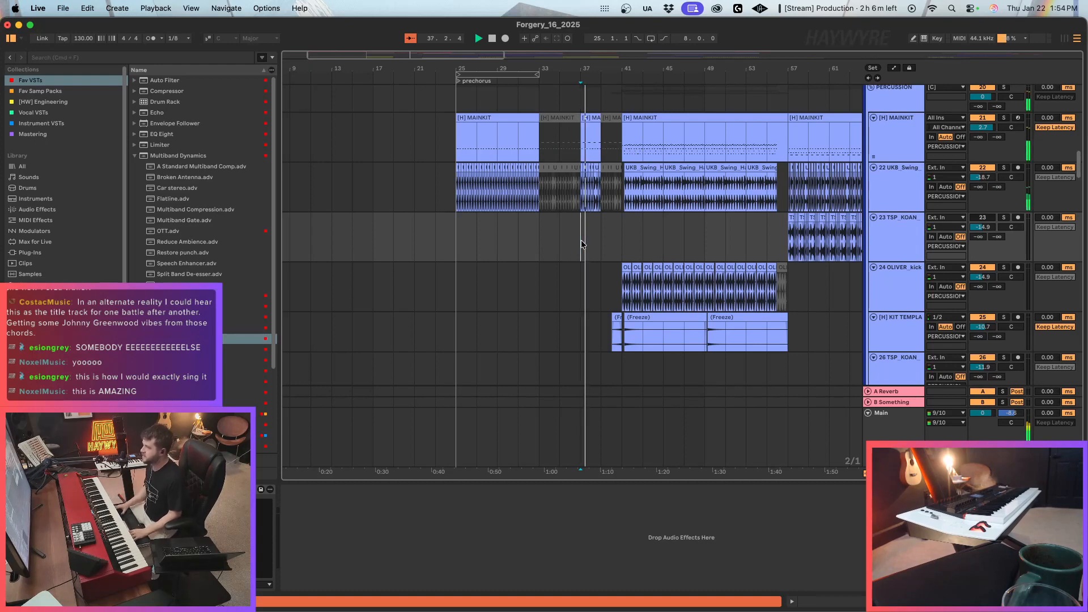
left_click_drag(593, 139, 602, 188)
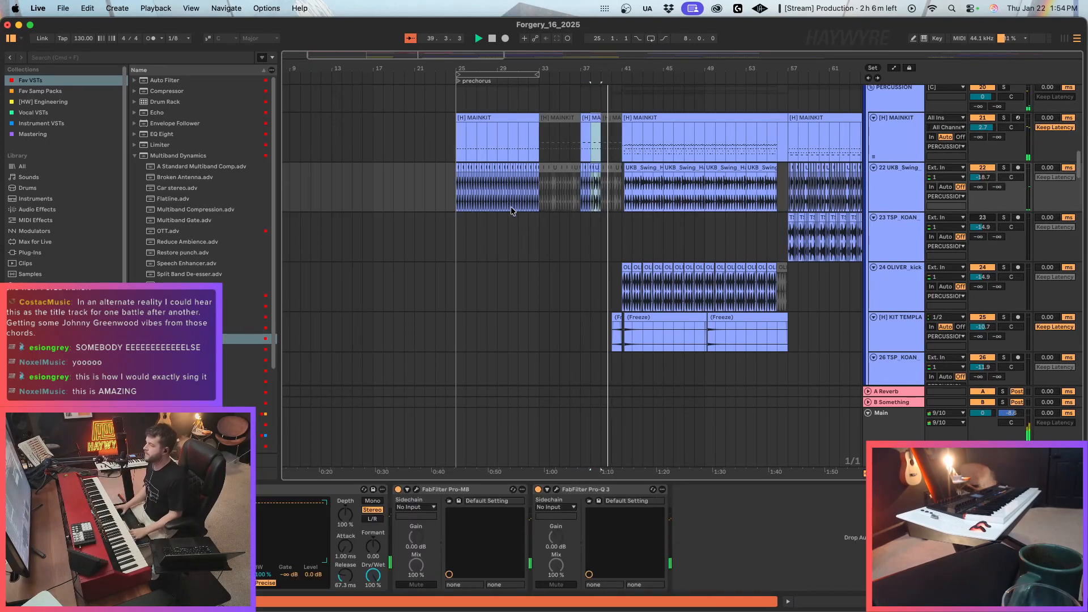
scroll(507, 234, "down", 4)
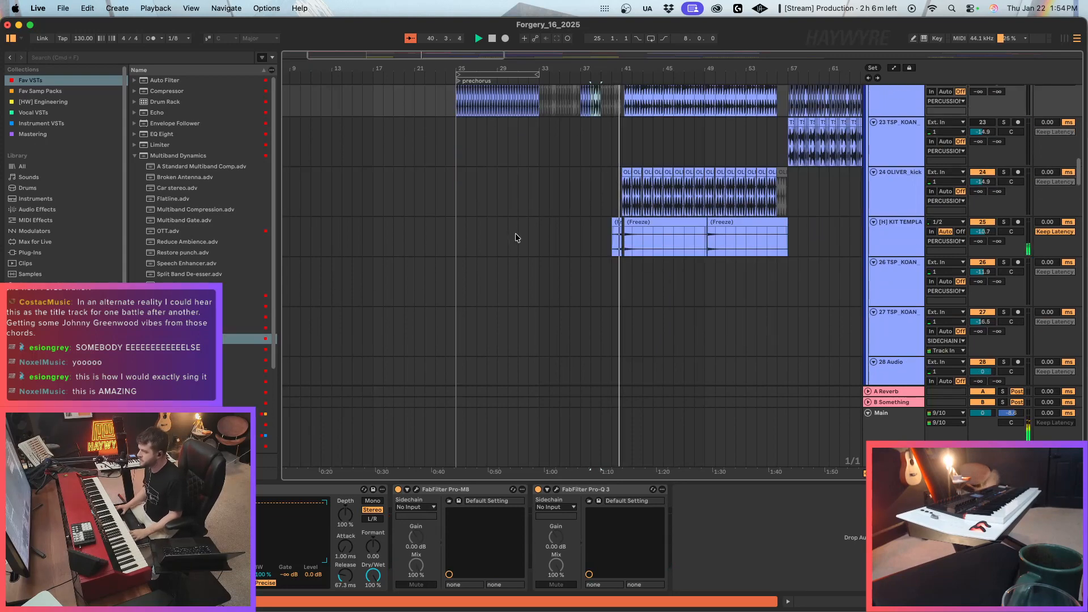
scroll(515, 241, "up", 10)
scroll(512, 247, "down", 20)
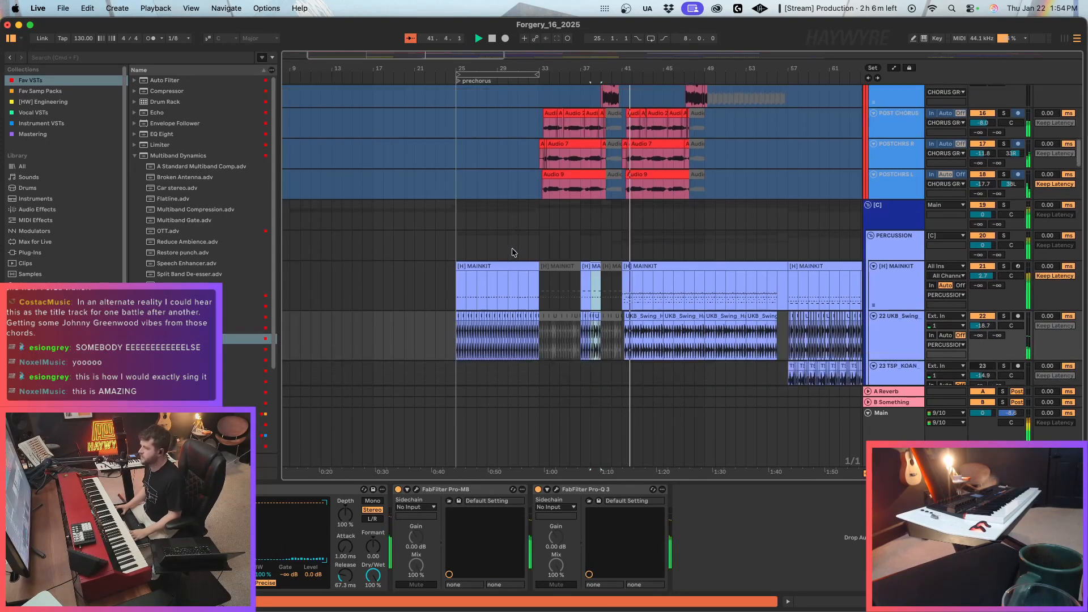
scroll(493, 241, "down", 15)
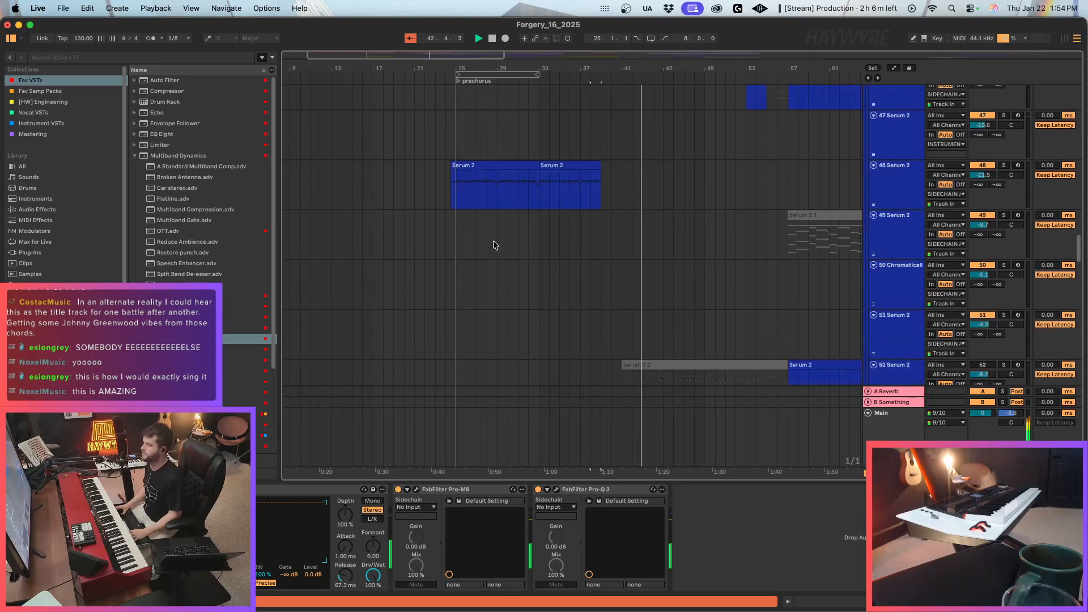
Check the Serum 2 clip on track 48 in the prechorus, and the live strings and FX tracks across the arrangement.
left_click(500, 225)
scroll(500, 225, "up", 9)
left_click(455, 329)
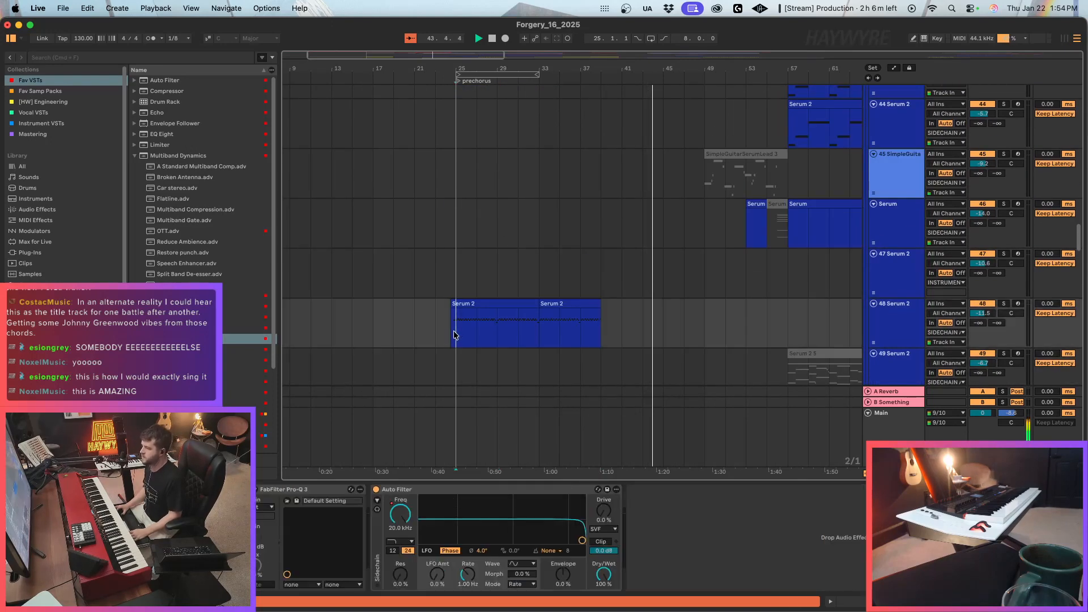
scroll(421, 282, "up", 1)
scroll(421, 282, "up", 10)
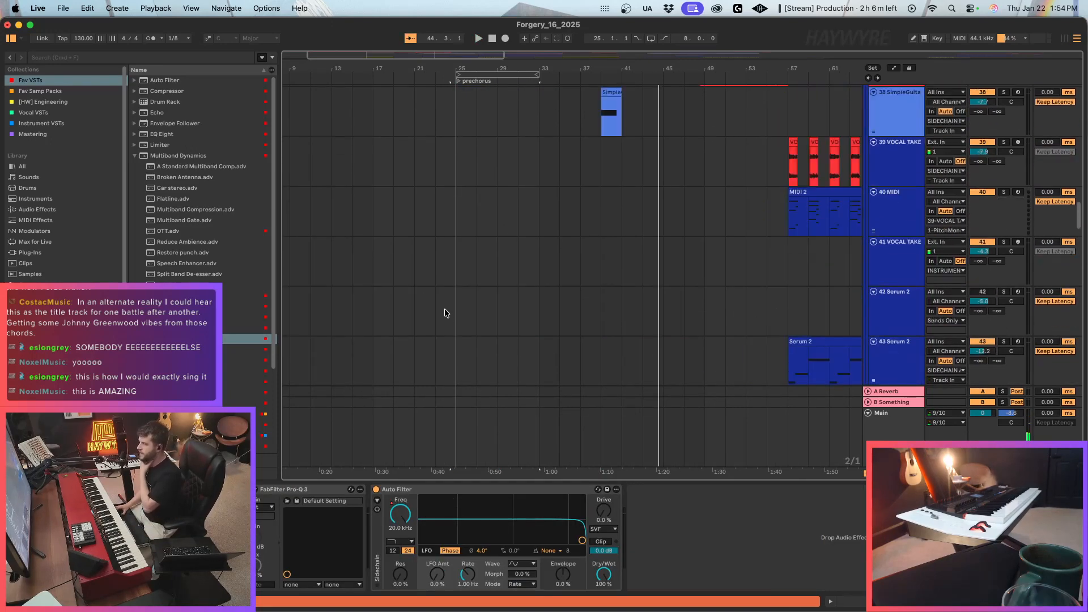
scroll(453, 323, "down", 20)
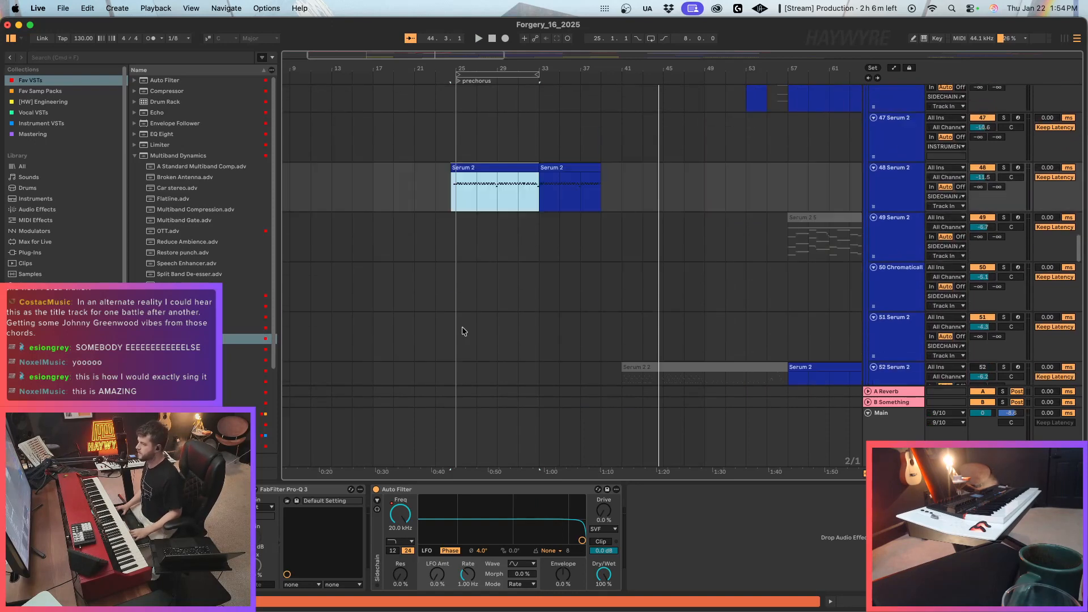
scroll(460, 323, "down", 10)
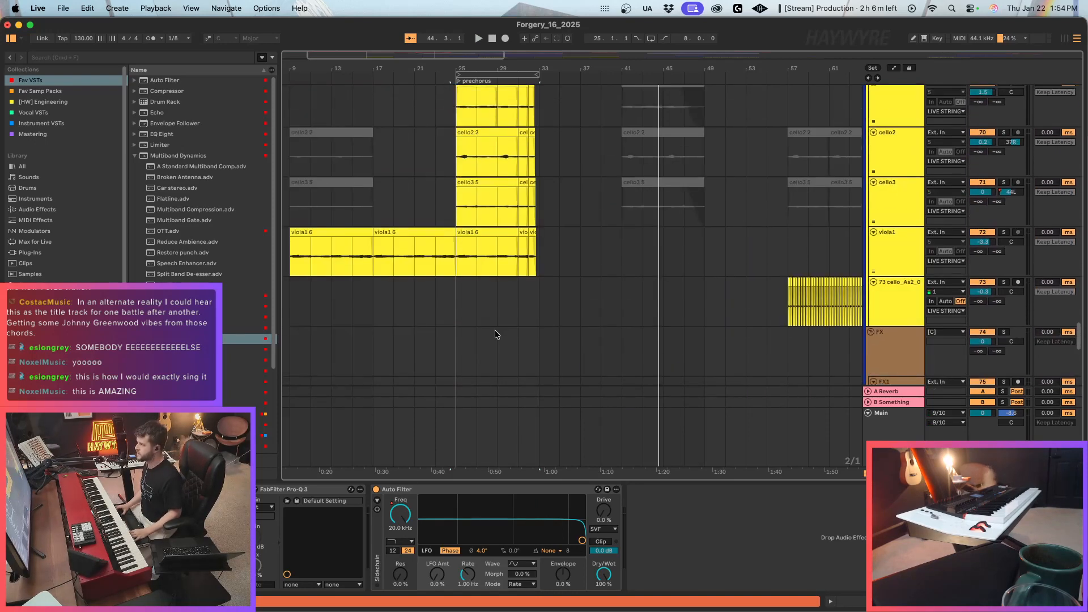
left_click_drag(332, 53, 334, 18)
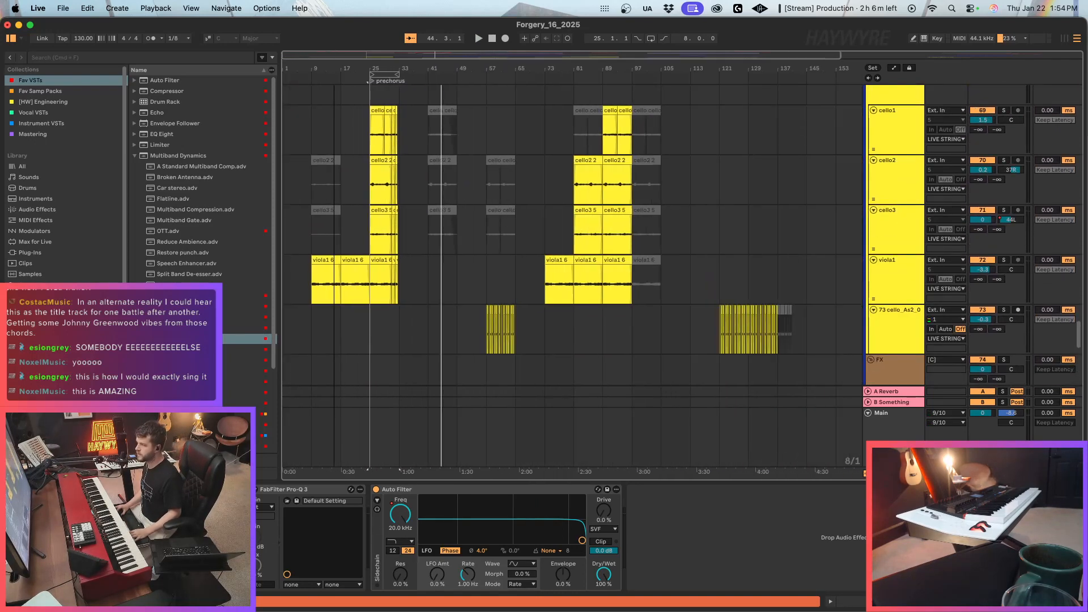
scroll(685, 273, "down", 10)
scroll(686, 277, "up", 10)
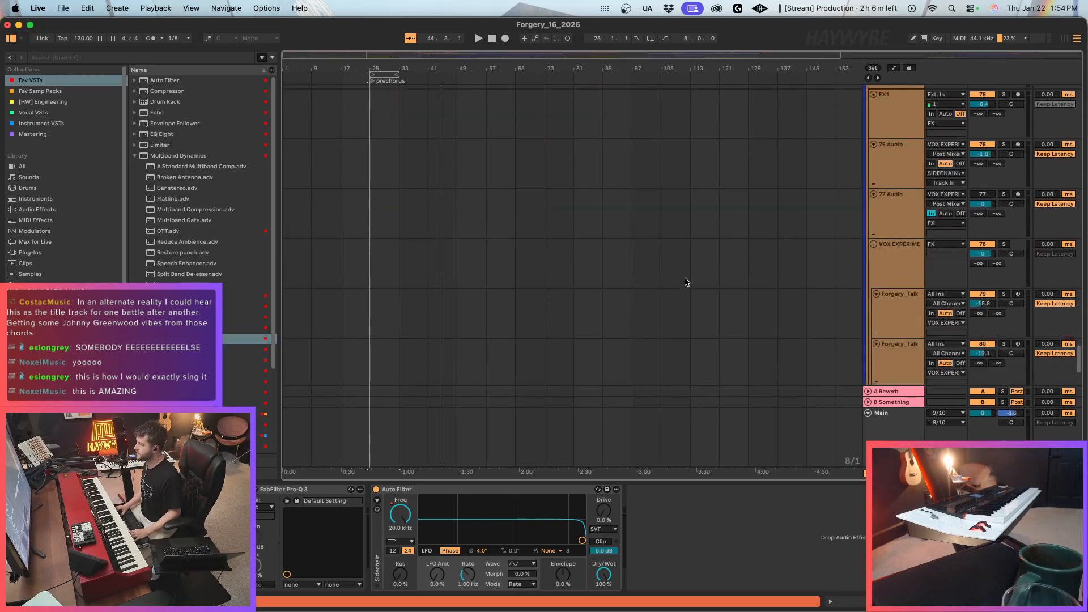
scroll(625, 323, "up", 3)
scroll(454, 272, "down", 5)
Play from bar 1, reactivate the muted intro cello2 clip at bar 9 and move it two bars earlier to bar 7.
left_click(289, 105)
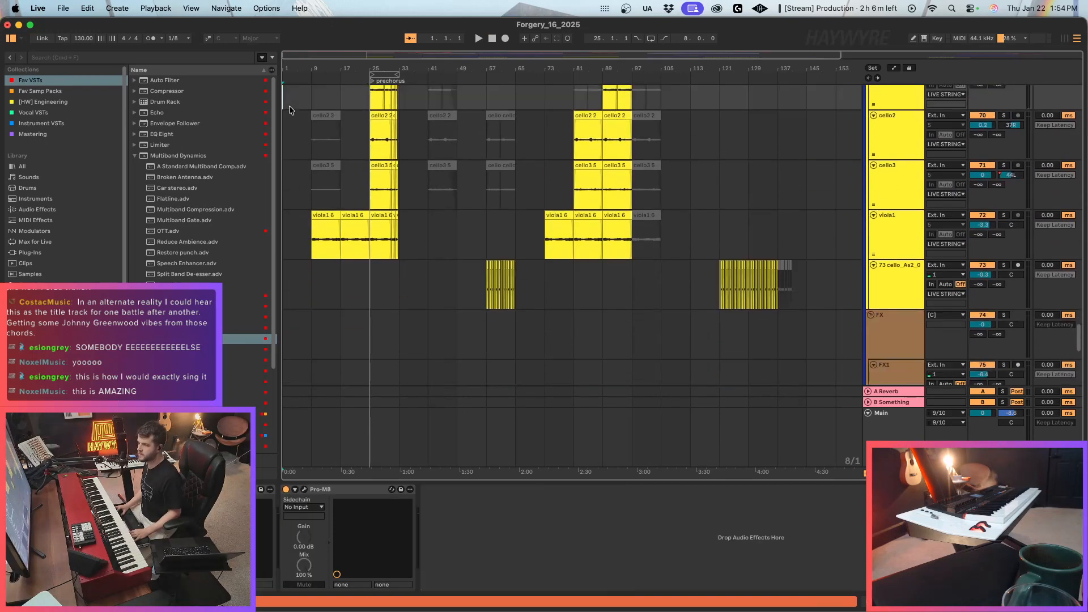
key("space")
left_click_drag(289, 52, 290, 76)
scroll(454, 295, "up", 5)
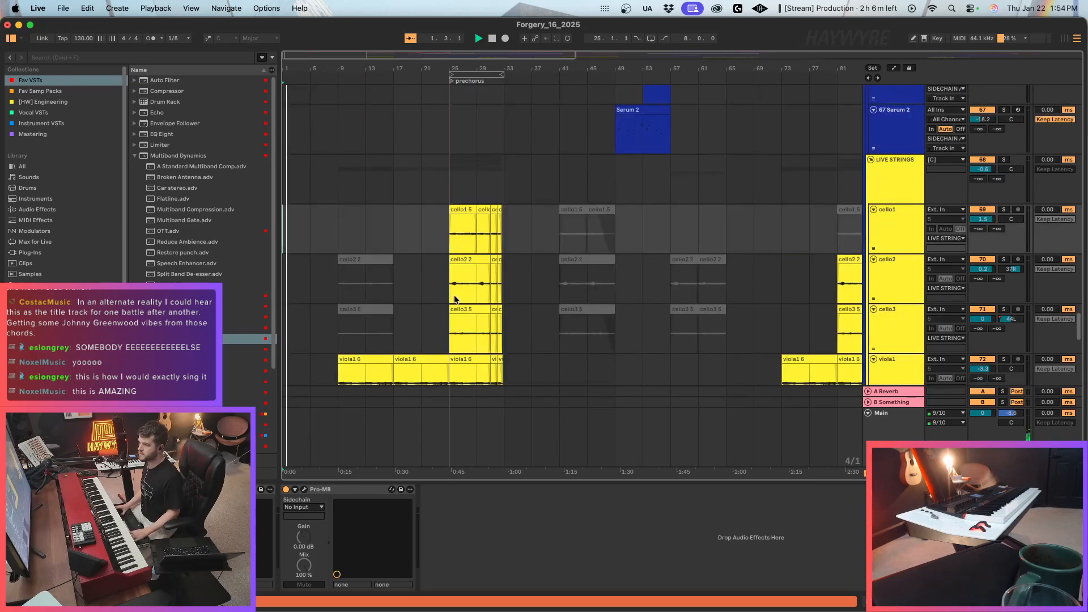
scroll(442, 296, "down", 3)
left_click(357, 298)
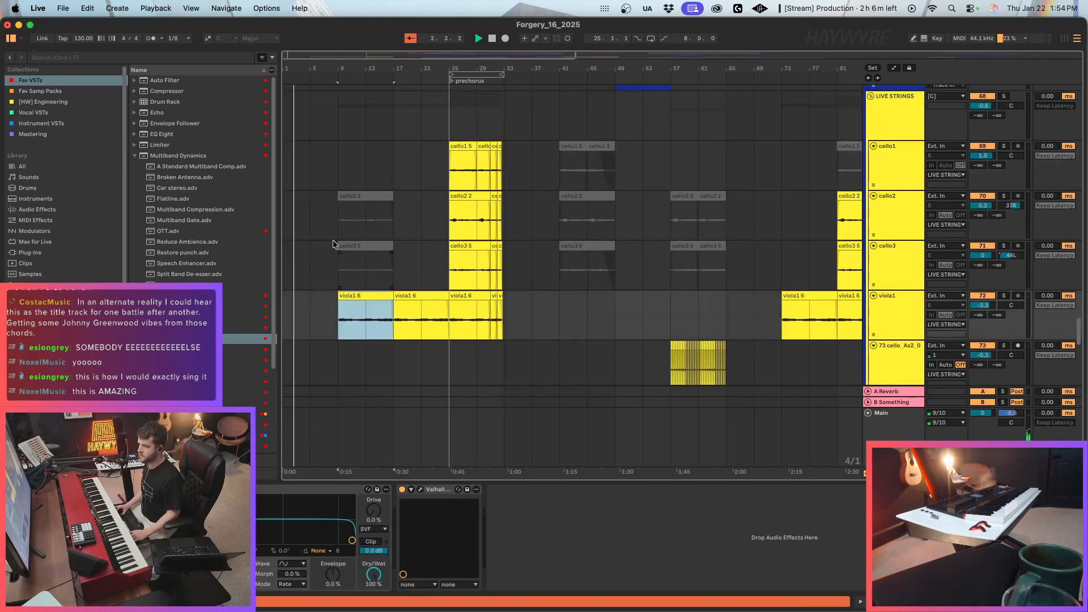
left_click(363, 237)
left_click(363, 245)
left_click(373, 198)
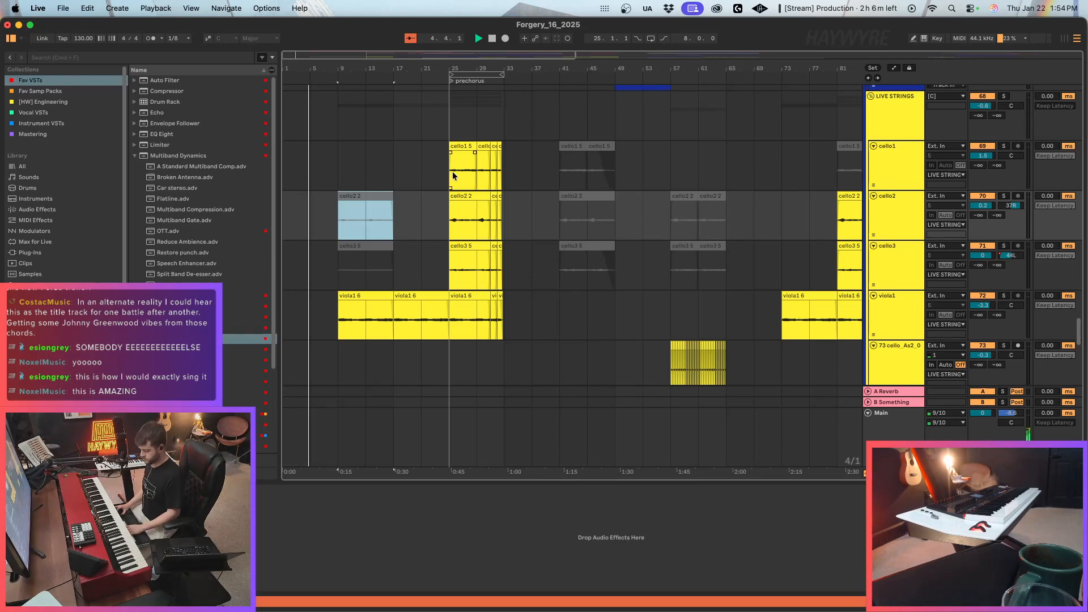
key("0")
left_click_drag(373, 194, 359, 194)
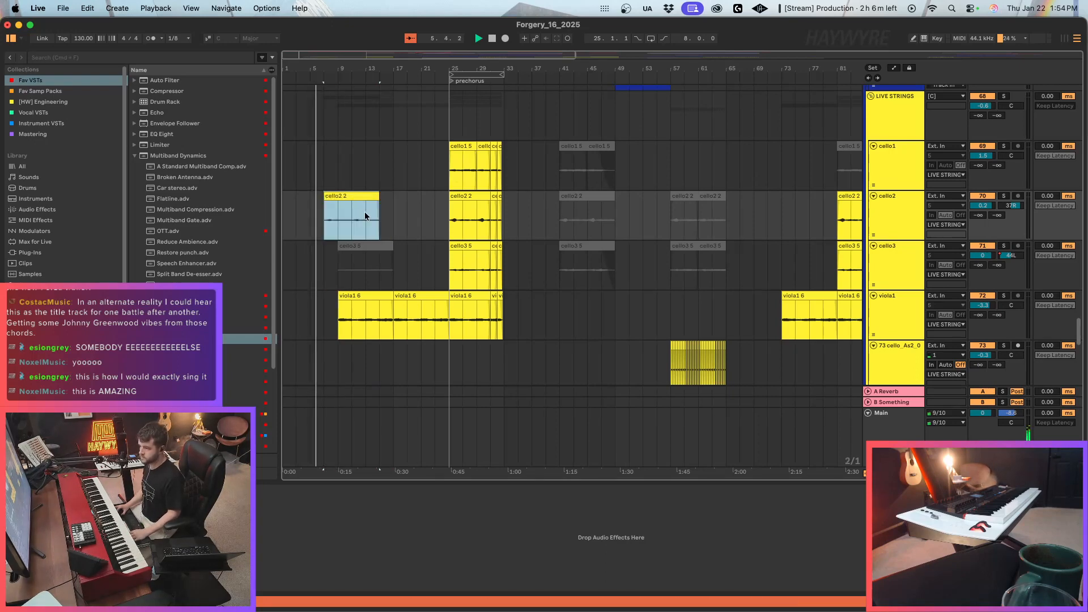
Loop playback over bars 5 to 9.
left_click_drag(290, 57, 290, 108)
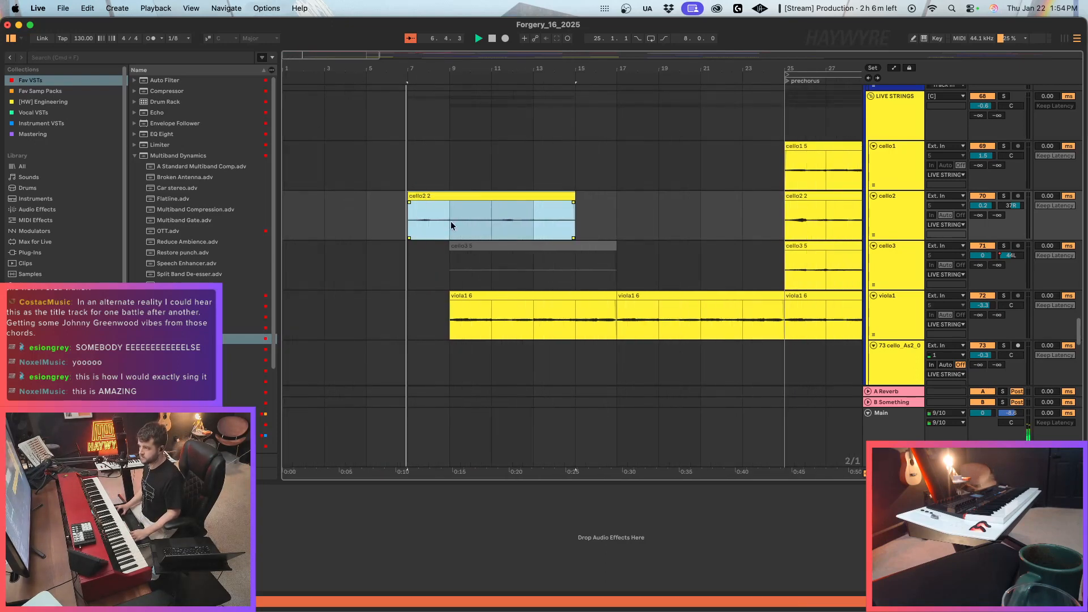
left_click_drag(450, 222, 370, 234)
key("super+l")
left_click(384, 233)
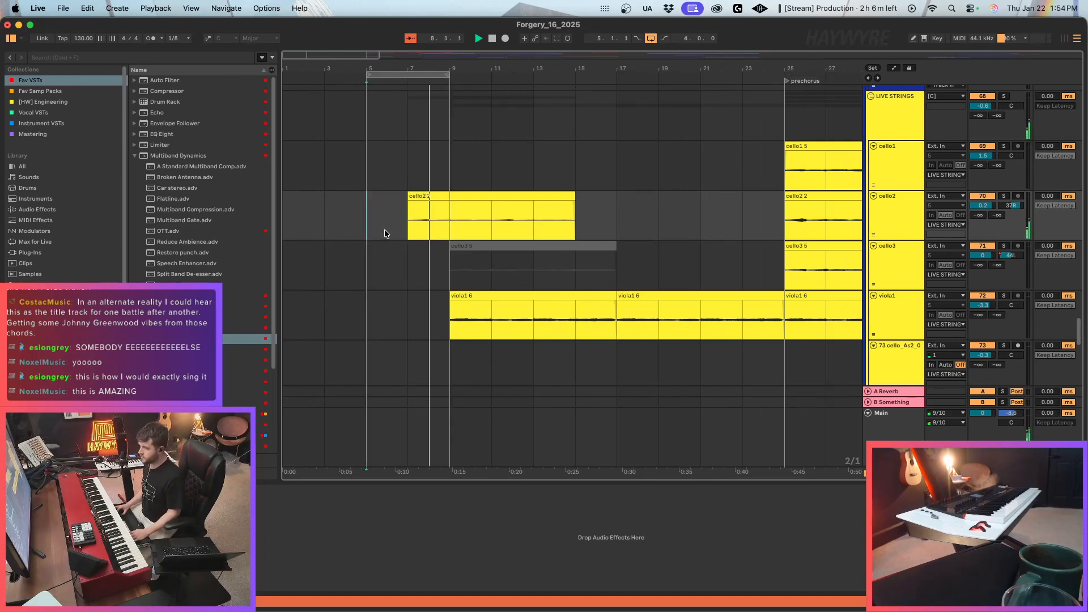
Trim the start of the intro clip on the cello2 track to bar 8.
left_click(407, 196)
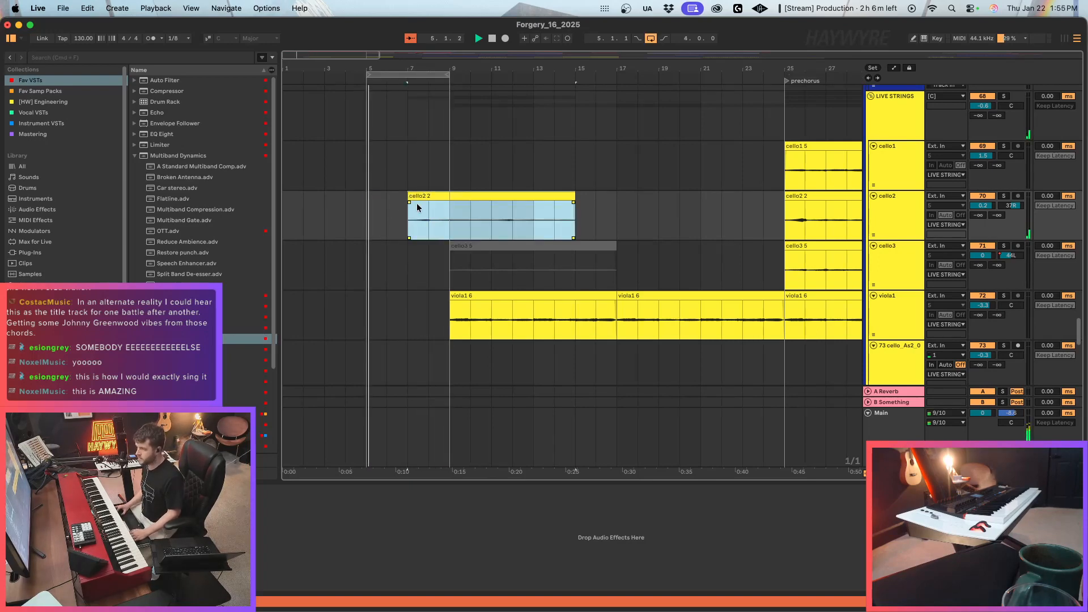
left_click_drag(408, 218, 429, 221)
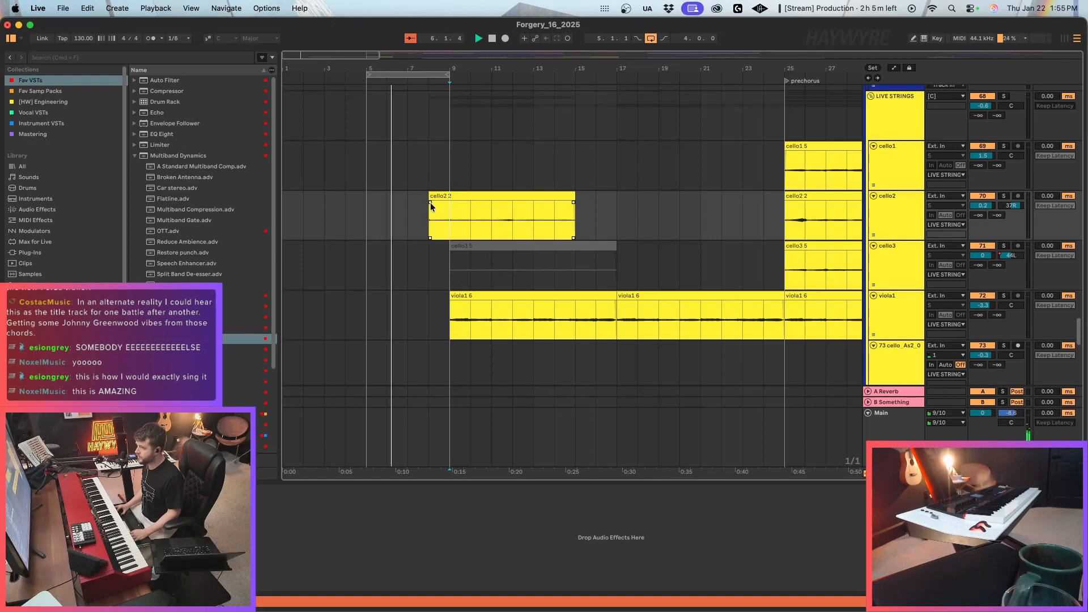
double_click(445, 196)
key("shift+Tab")
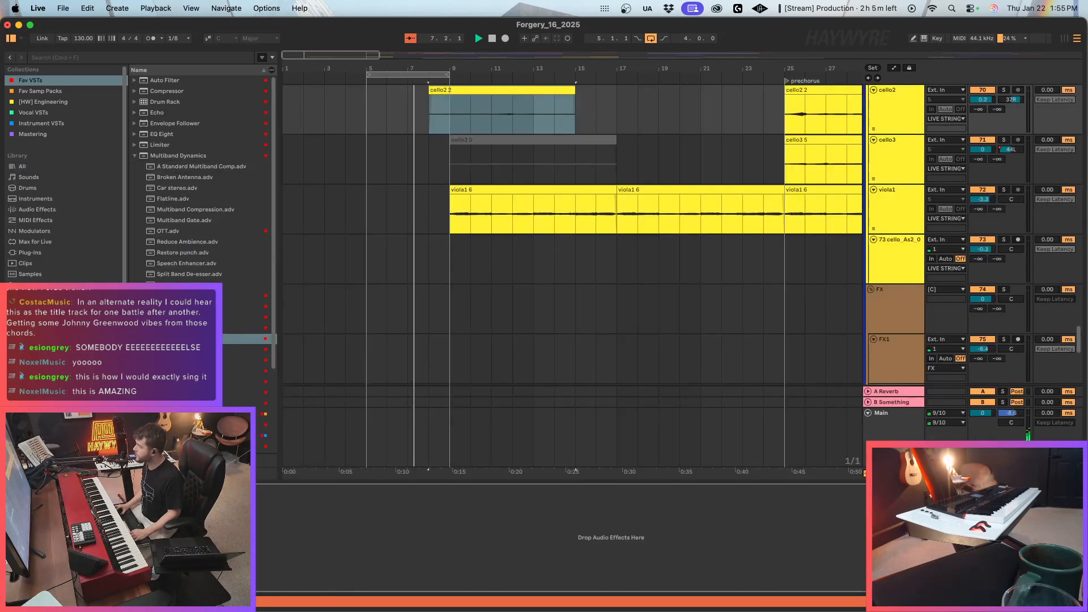
Move the trimmed intro clip to the cello1 track and delete its part after bar 10.
scroll(826, 335, "up", 4)
left_click_drag(473, 208, 598, 182)
left_click(467, 184)
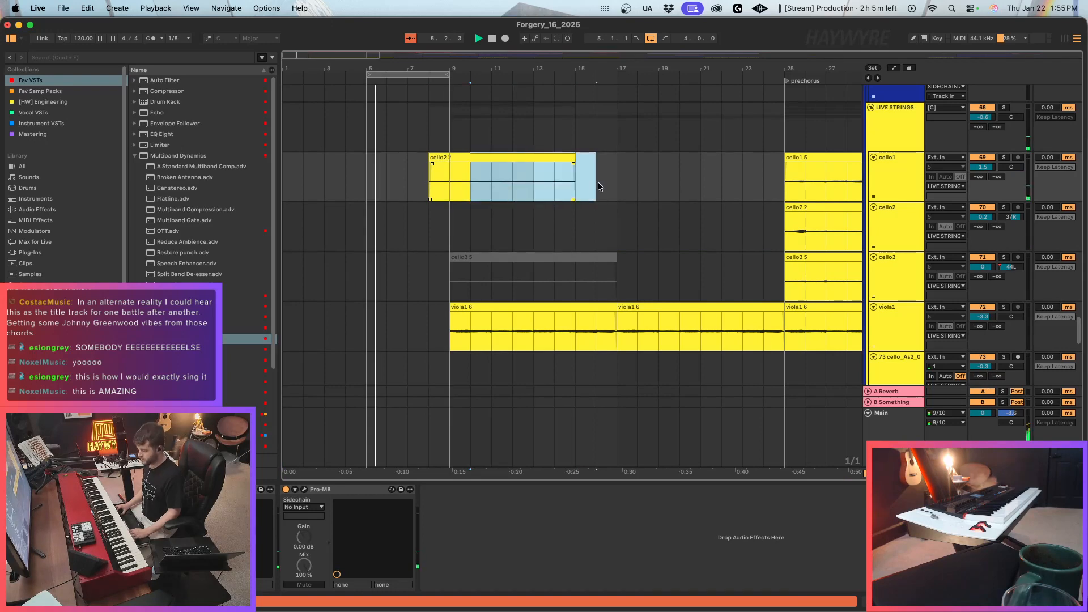
key("Delete")
left_click(456, 158)
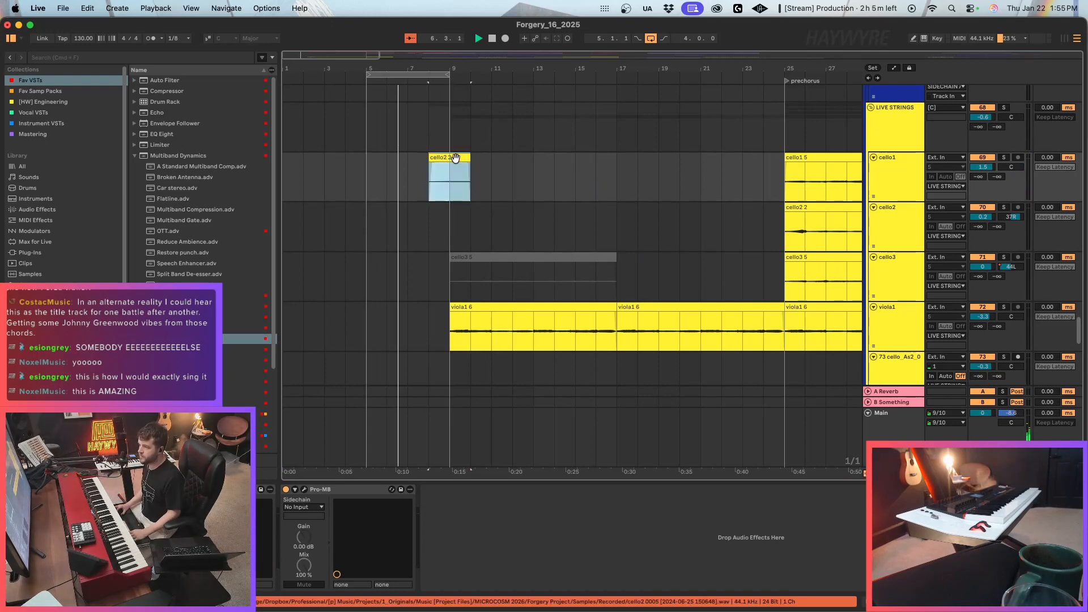
Copy the section of the cello1 track's intro clip from bar 9 to 10 and paste it at bar 5.
left_click_drag(451, 187, 471, 193)
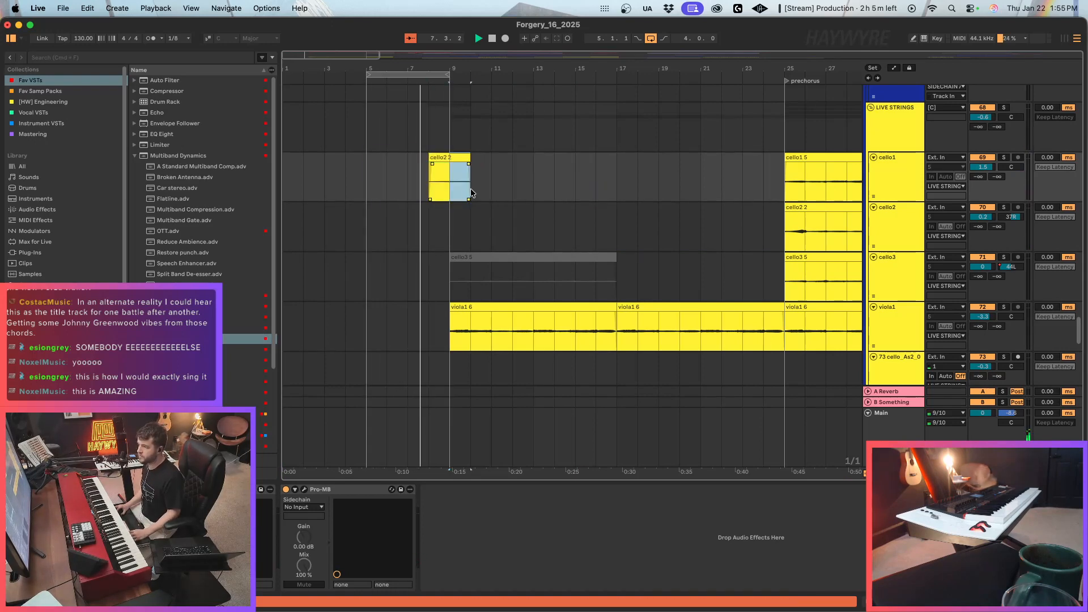
key("ctrl+c")
left_click(362, 179)
key("ctrl+v")
Set the gain of the pasted bar 5 cello clip to 0.1 dB and extend it to bar 7 with a fade-out.
left_click(450, 158)
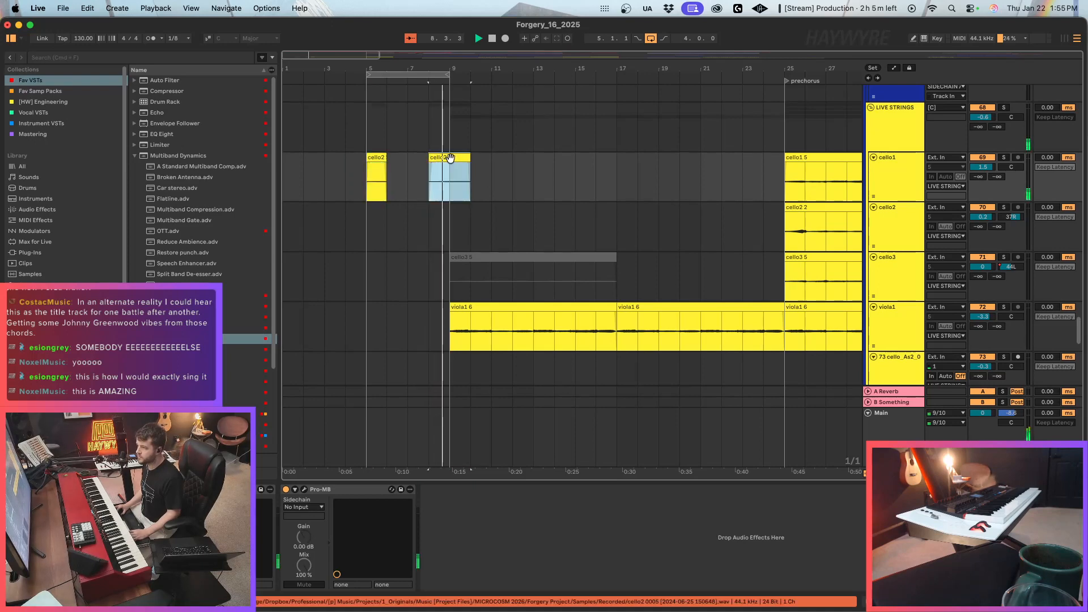
double_click(450, 158)
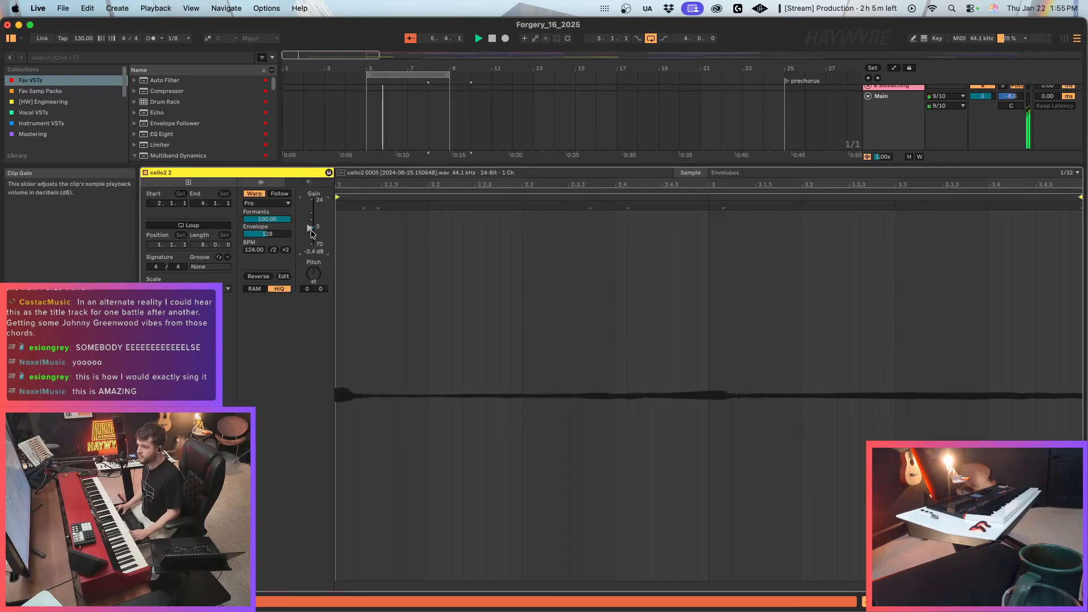
key("shift+Tab")
scroll(445, 257, "up", 5)
left_click_drag(386, 294, 378, 295)
double_click(376, 306)
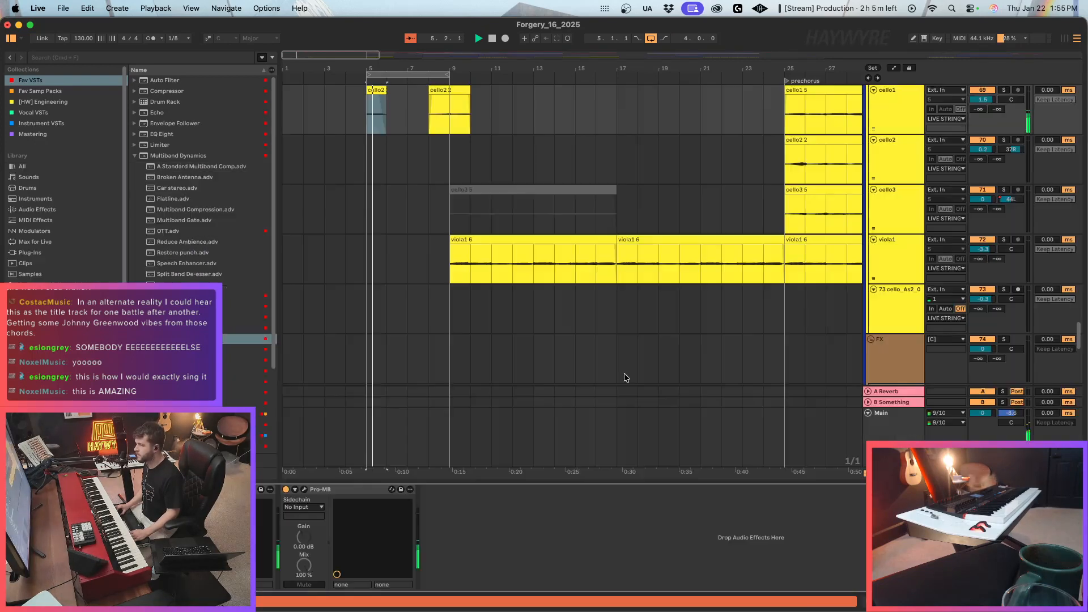
key("shift+Tab")
left_click_drag(385, 103, 404, 97)
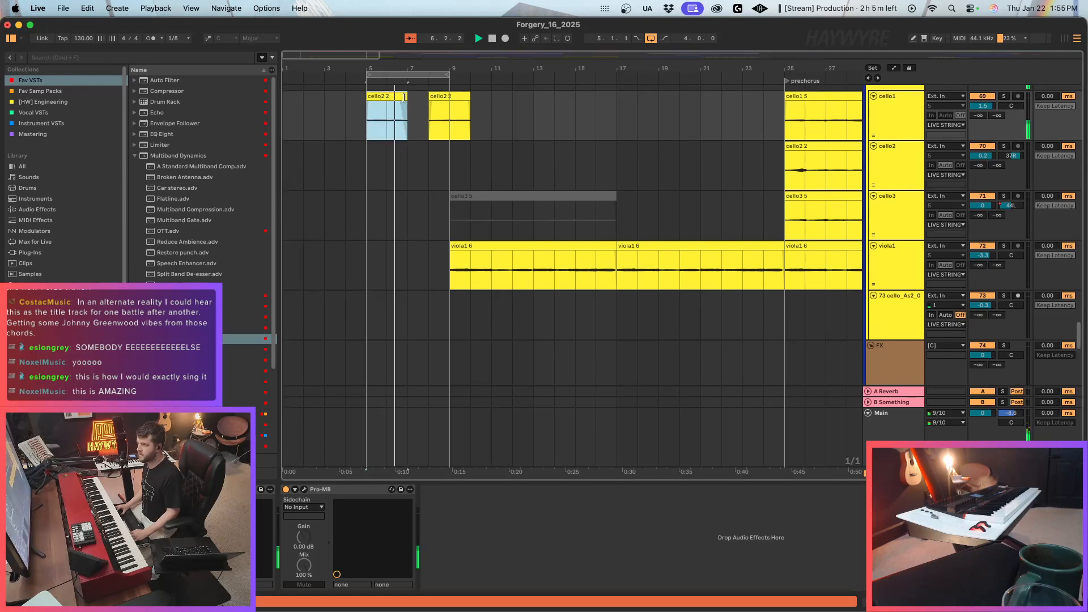
Raise the gain of the bar 8 clip on the cello1 track to 1.1 dB.
left_click(492, 143)
scroll(482, 141, "up", 3)
left_click(449, 157)
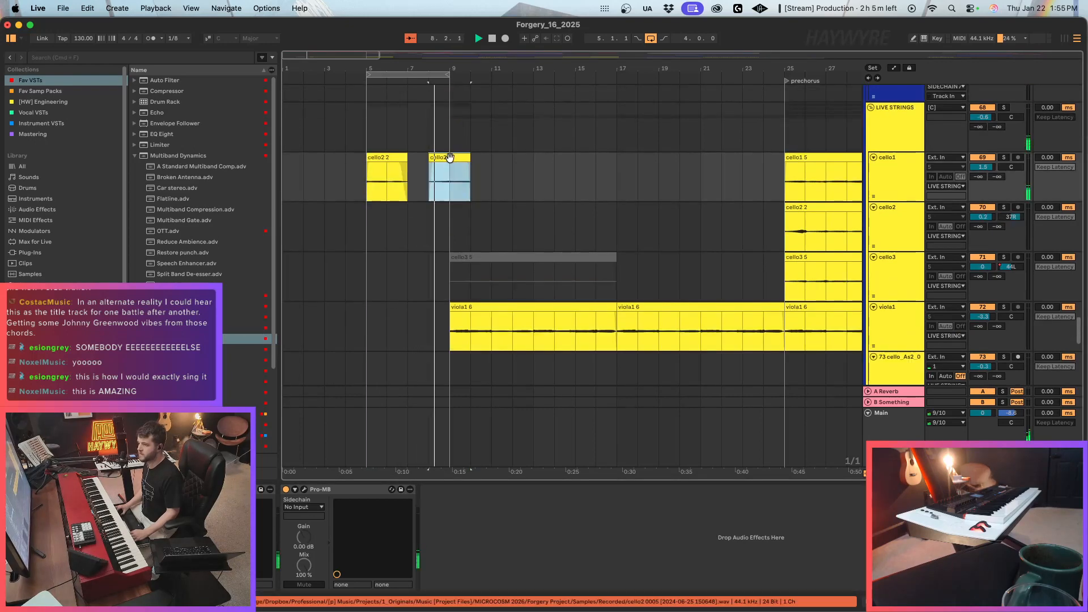
double_click(446, 167)
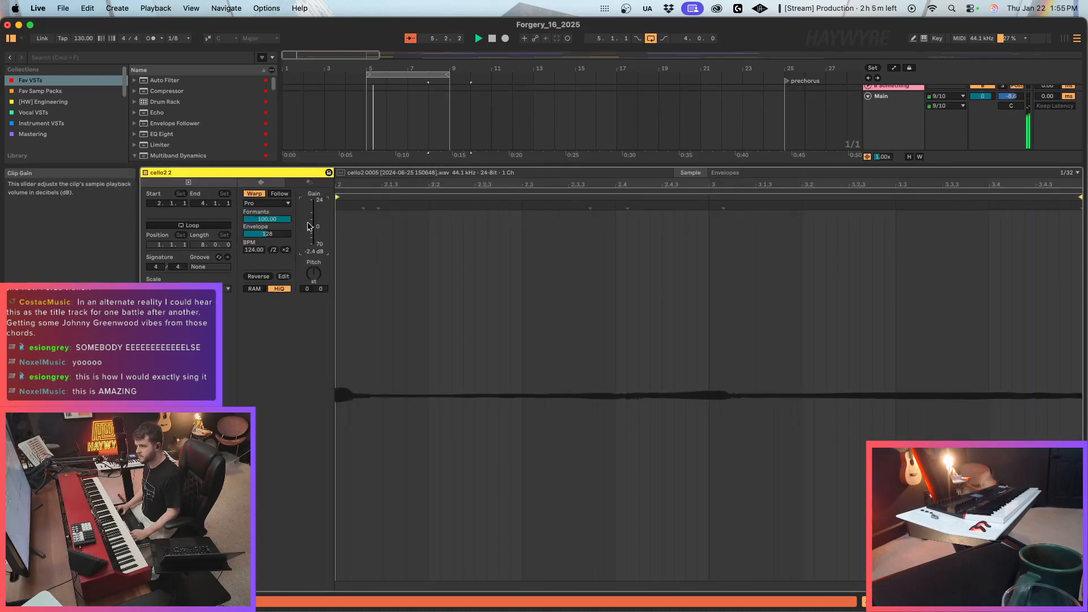
left_click_drag(309, 226, 309, 224)
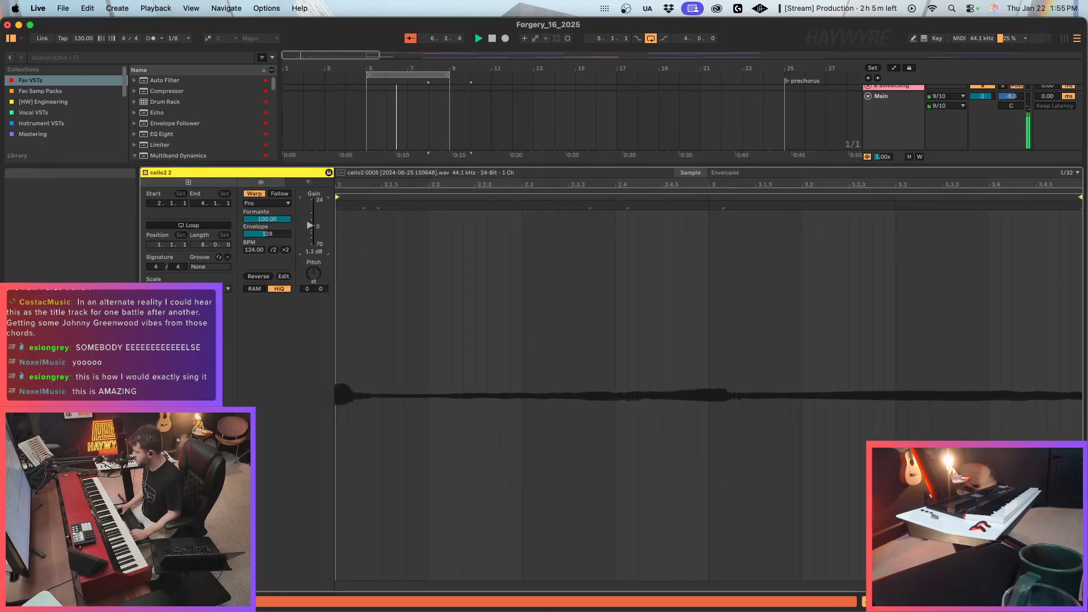
key("shift+Tab")
scroll(551, 316, "up", 3)
Listen to the looped cello intro and check the first viola1 clip at bar 9 against the surrounding string tracks.
left_click(425, 260)
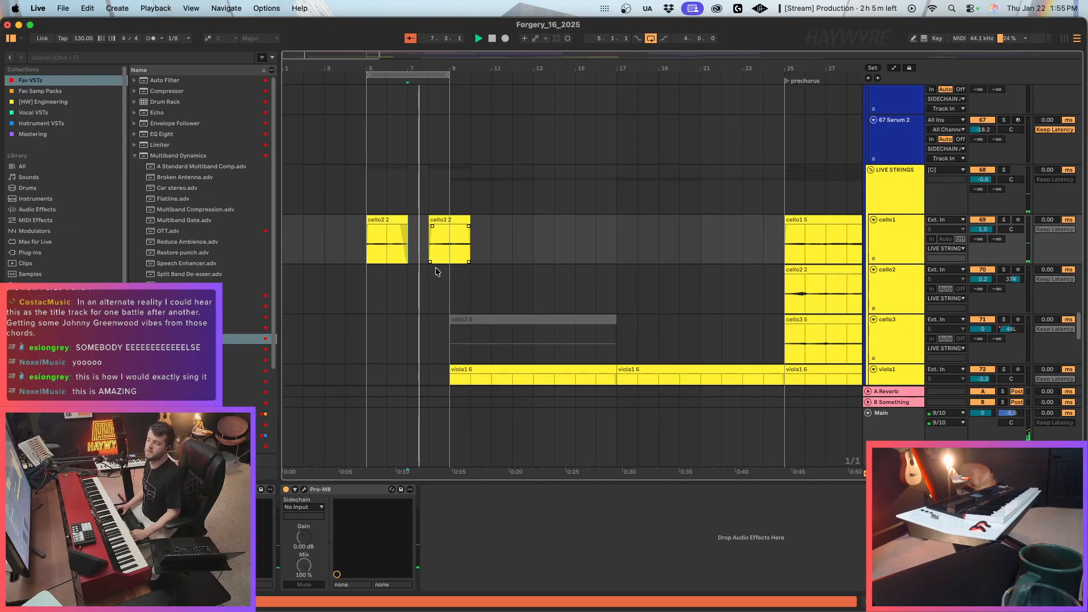
scroll(436, 272, "up", 10)
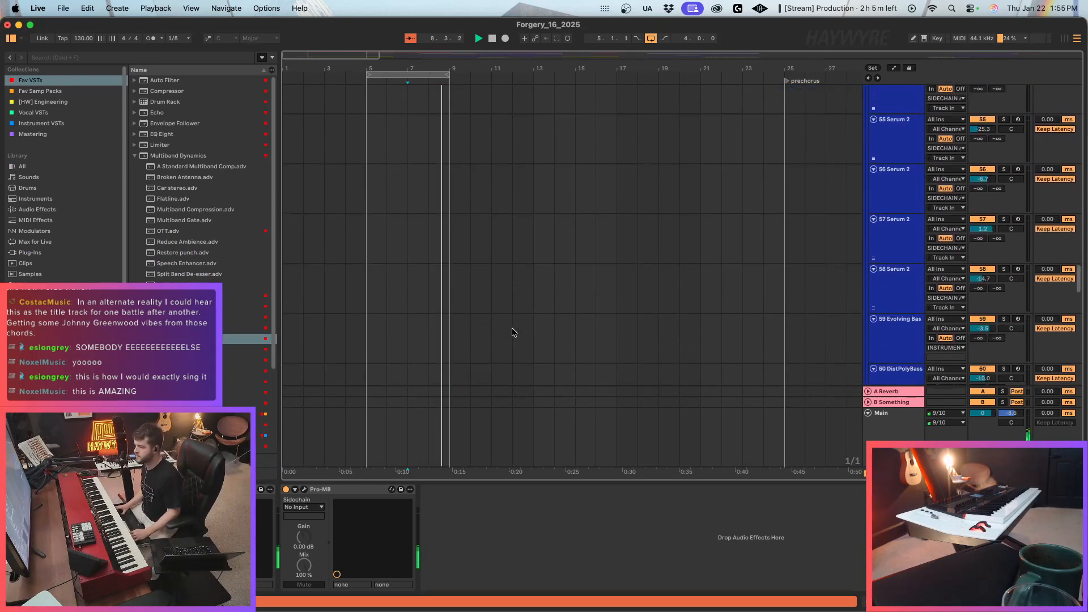
scroll(511, 324, "down", 10)
scroll(508, 284, "up", 3)
left_click(530, 232)
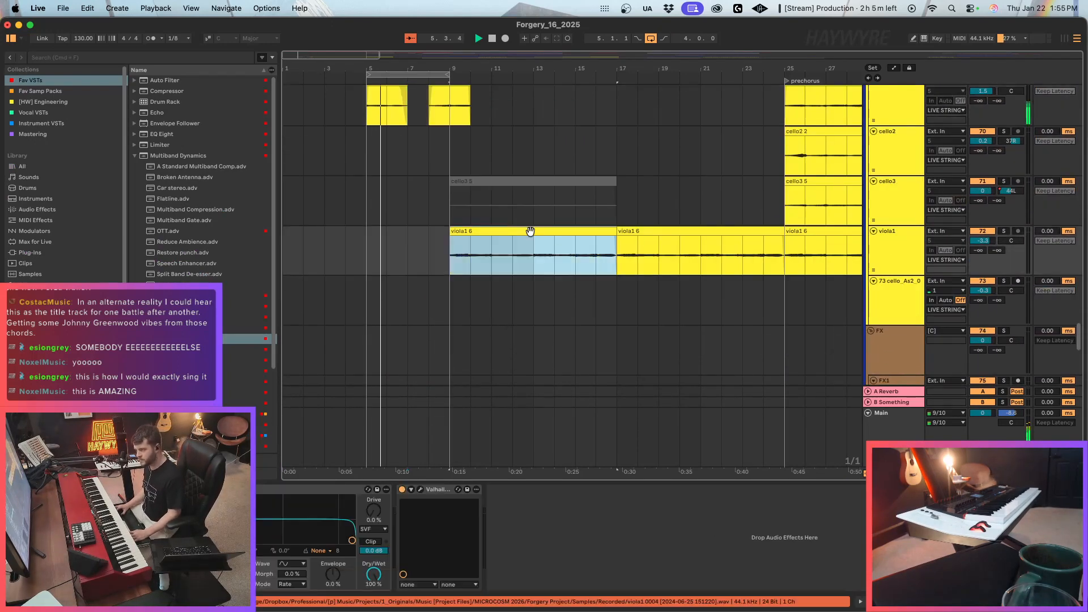
scroll(726, 230, "up", 3)
scroll(789, 290, "down", 1)
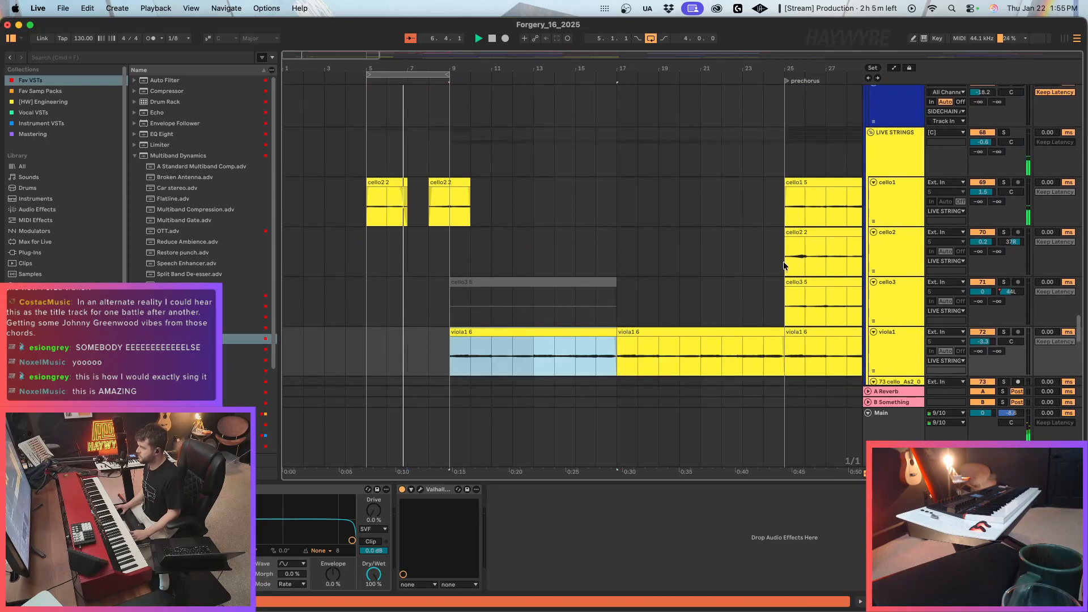
Copy the four-bar section of the cello2 and cello3 tracks from prechorus bar 25 and paste it at bar 5.
left_click_drag(783, 263, 855, 287)
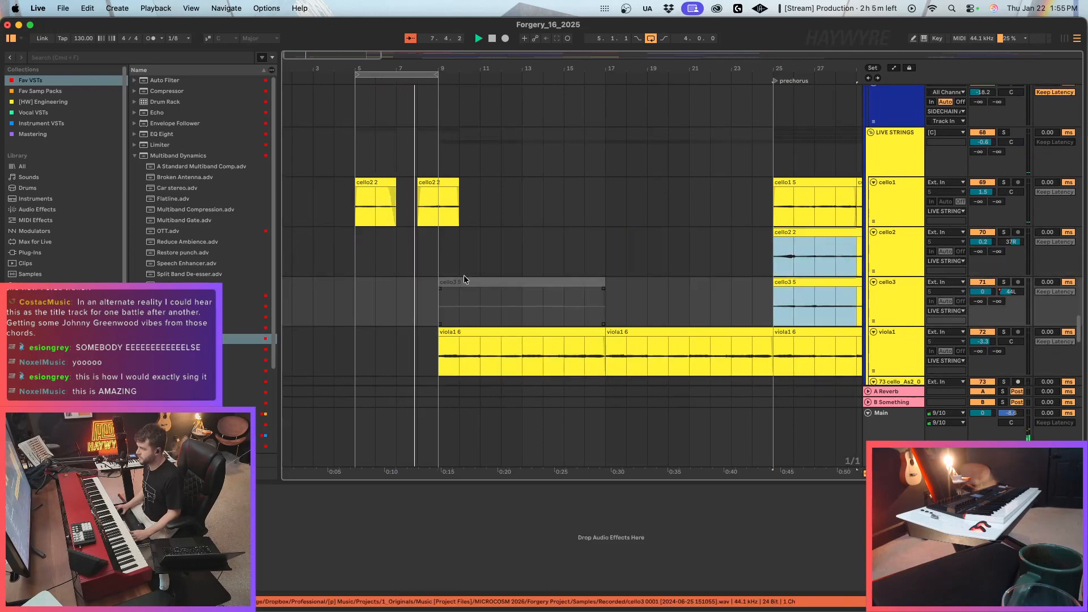
left_click(356, 255)
key("super+v")
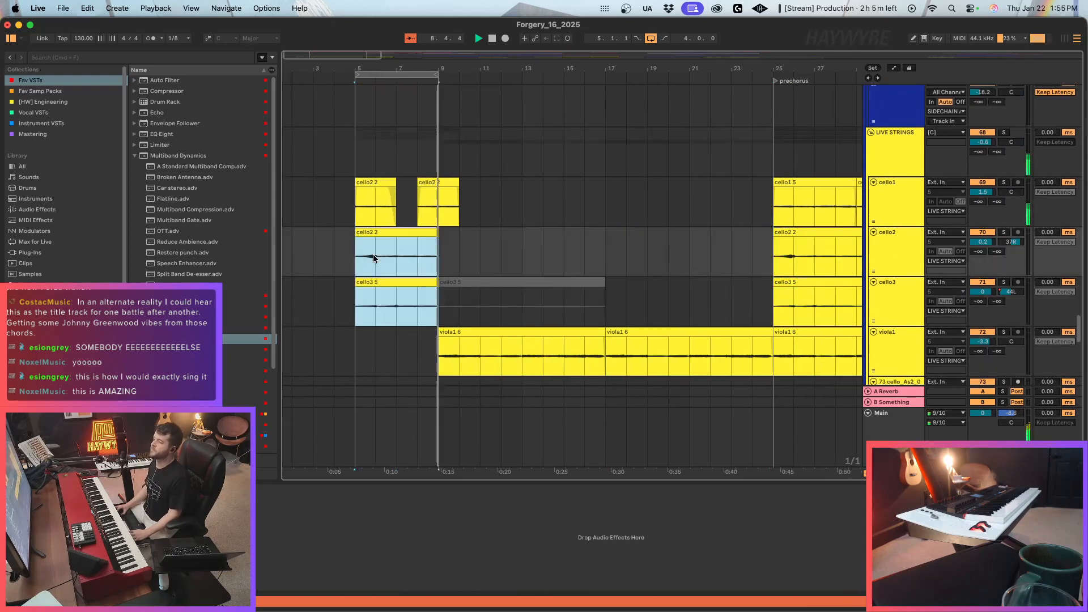
left_click(384, 311)
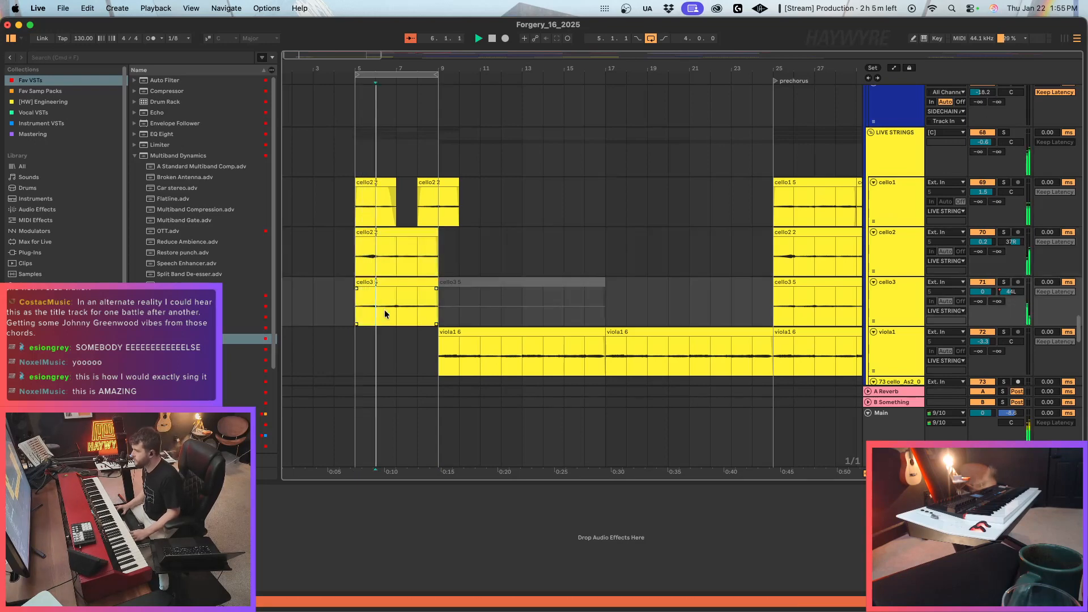
left_click(476, 304)
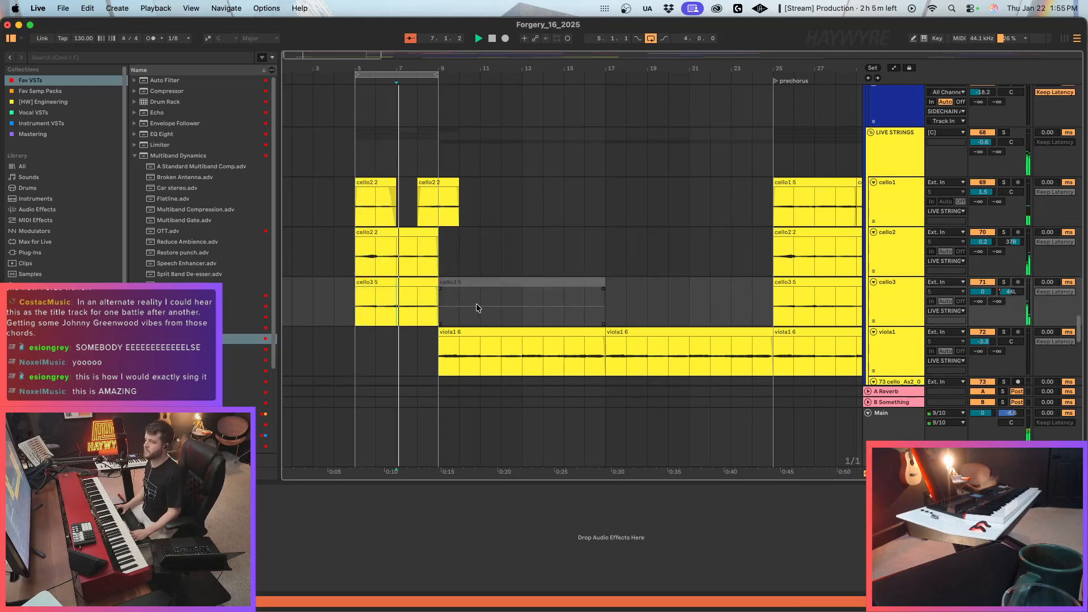
left_click(436, 316)
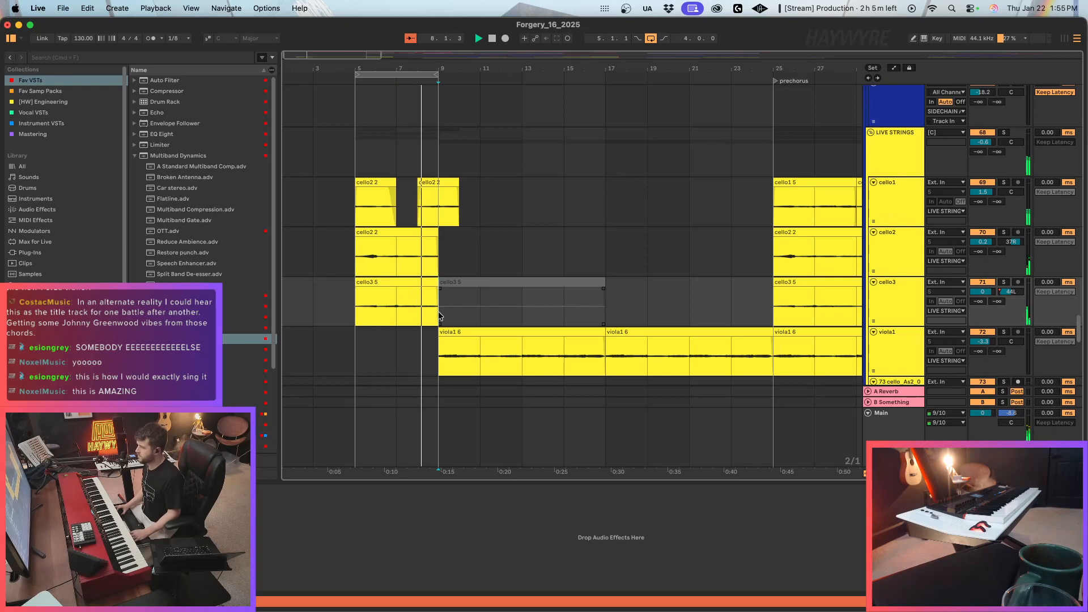
left_click(435, 317)
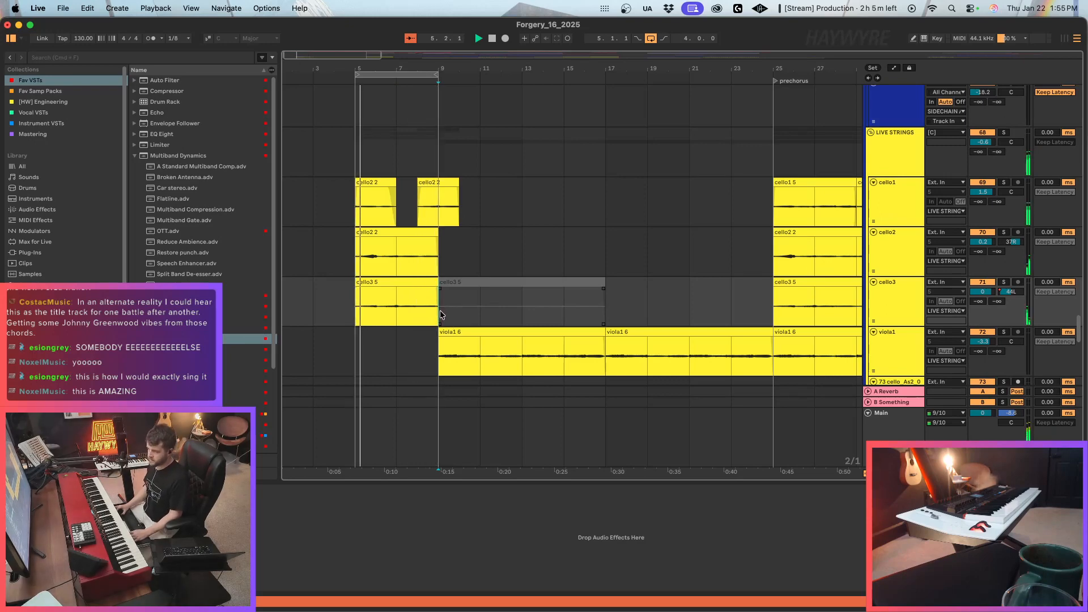
Arm the first NORD track for playing piano live over the looped intro.
scroll(590, 282, "down", 3)
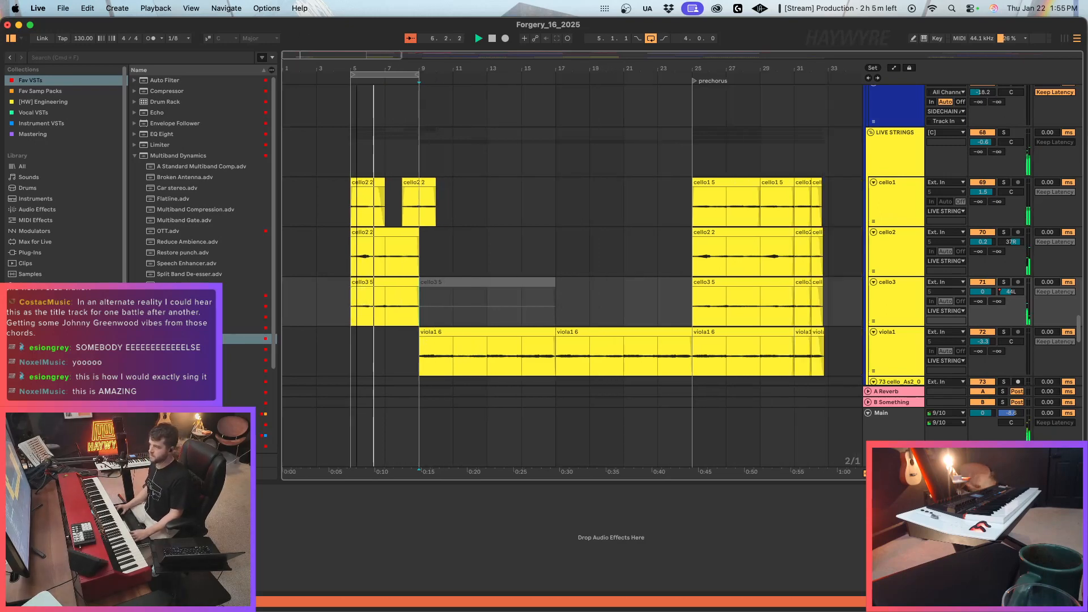
left_click_drag(651, 361, 698, 357)
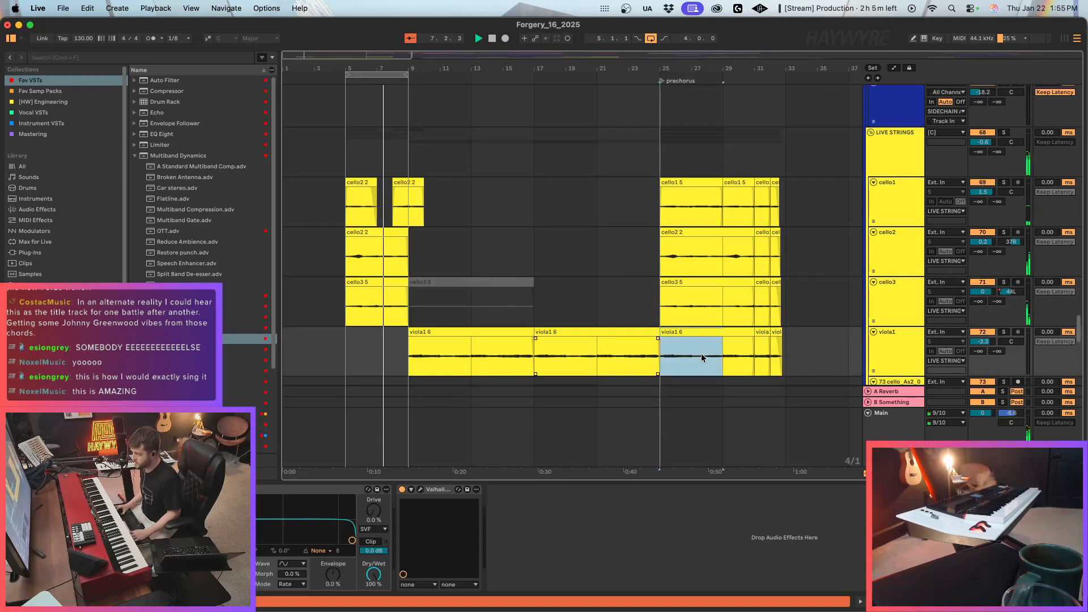
scroll(739, 340, "up", 10)
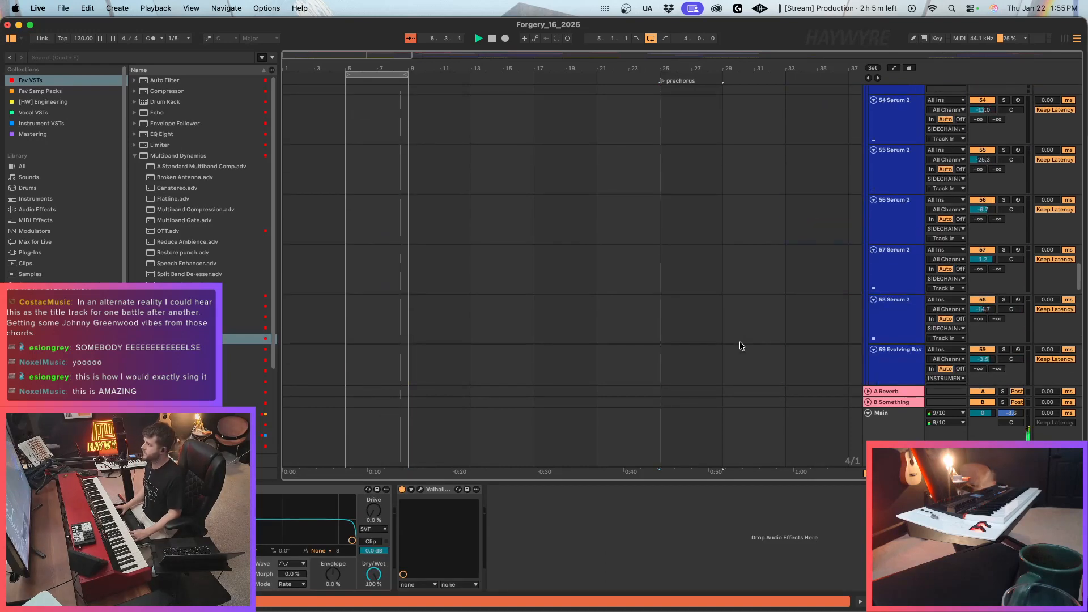
scroll(739, 341, "up", 15)
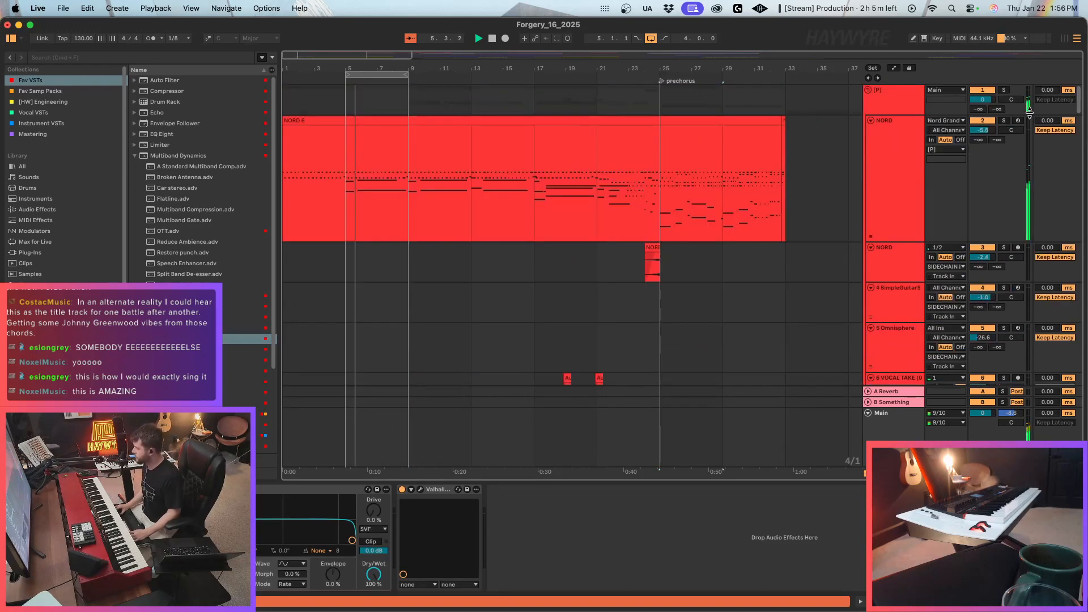
left_click(1018, 121)
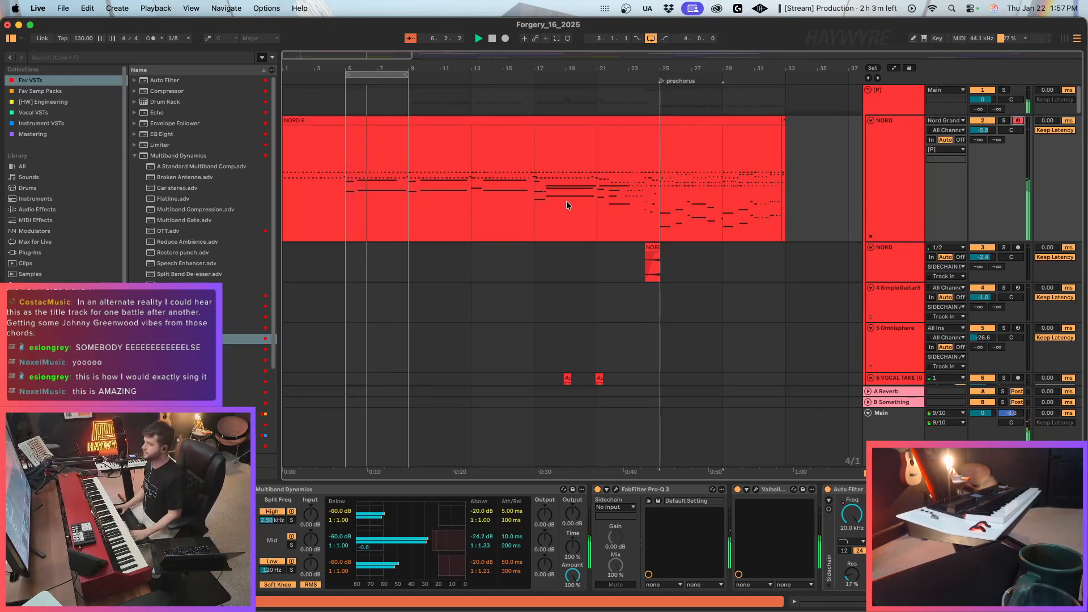
Stop playback and insert 16 bars of time across the arrangement at bar 5.
key("space")
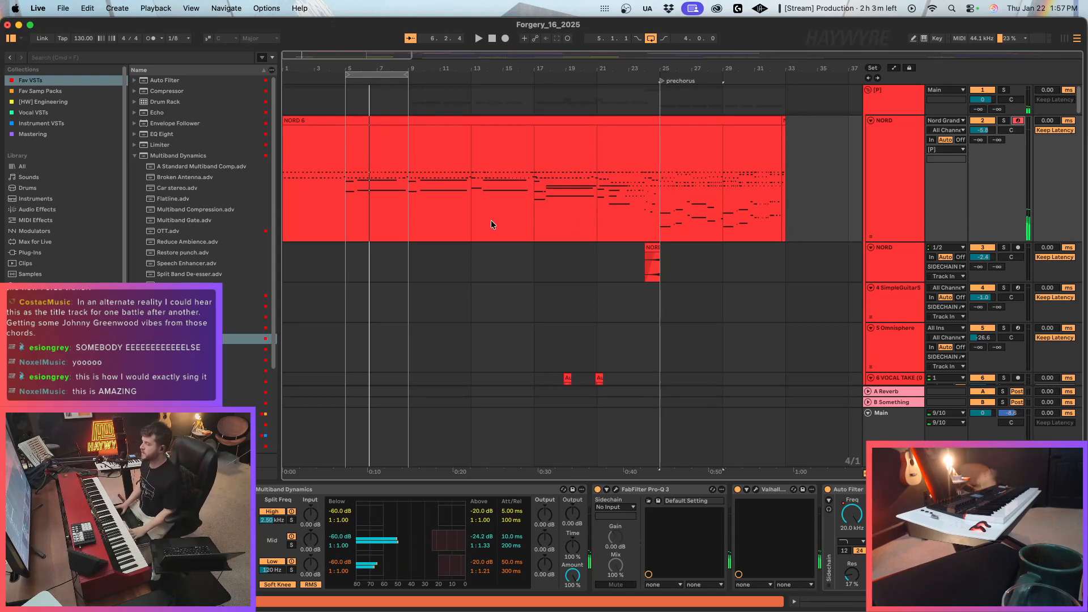
left_click(348, 212)
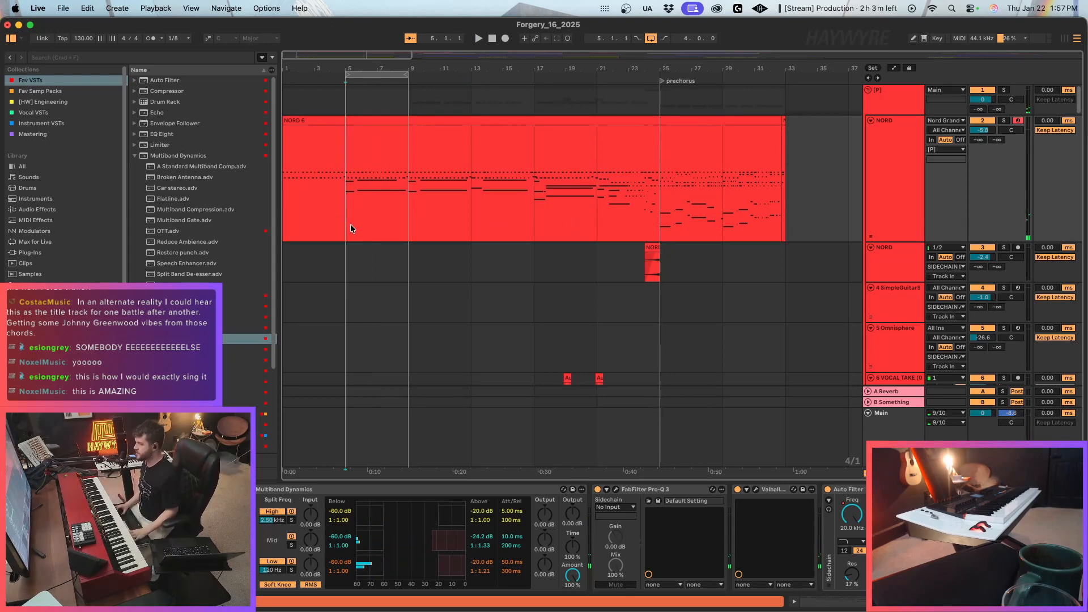
scroll(367, 237, "down", 5)
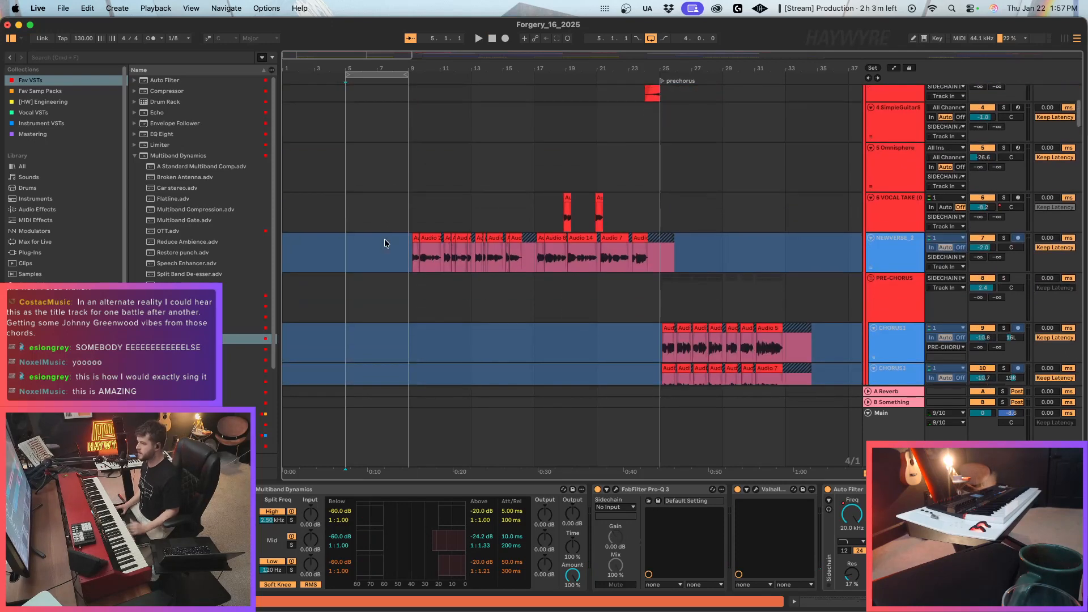
scroll(386, 244, "down", 8)
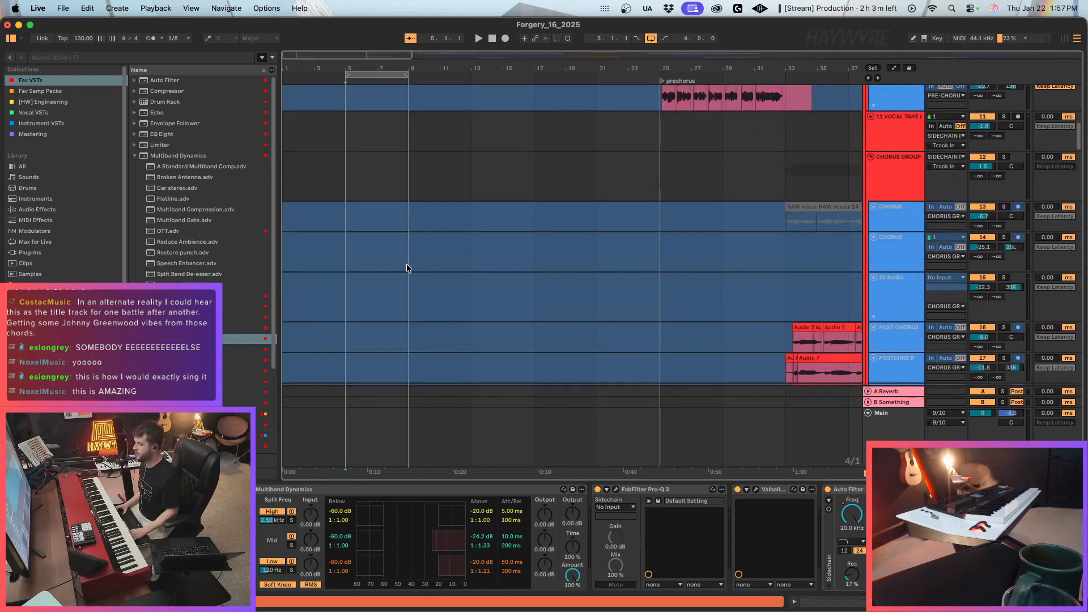
scroll(380, 264, "up", 13)
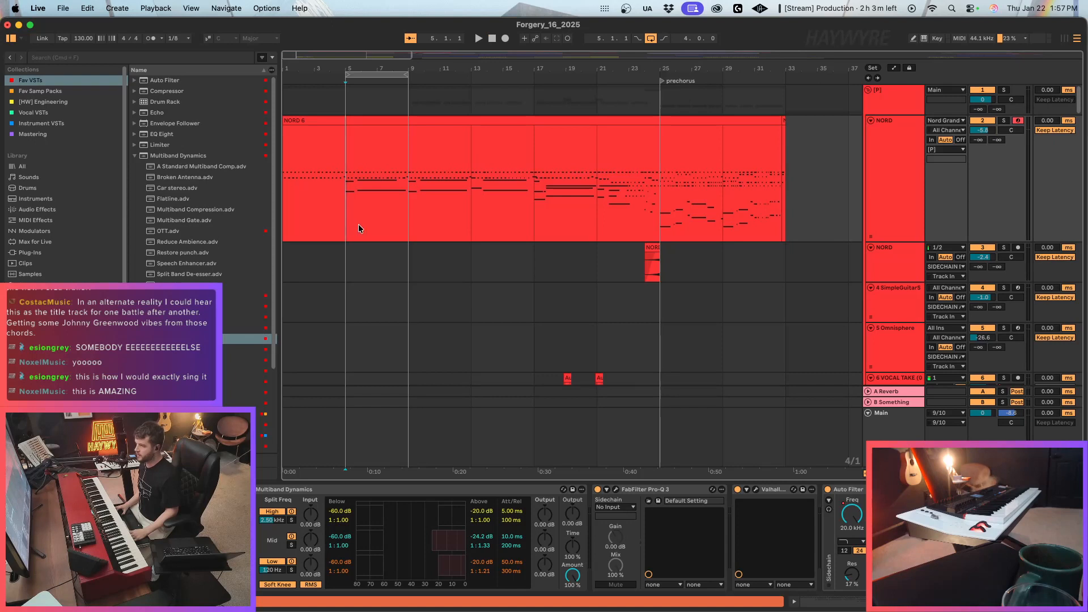
key("super+i")
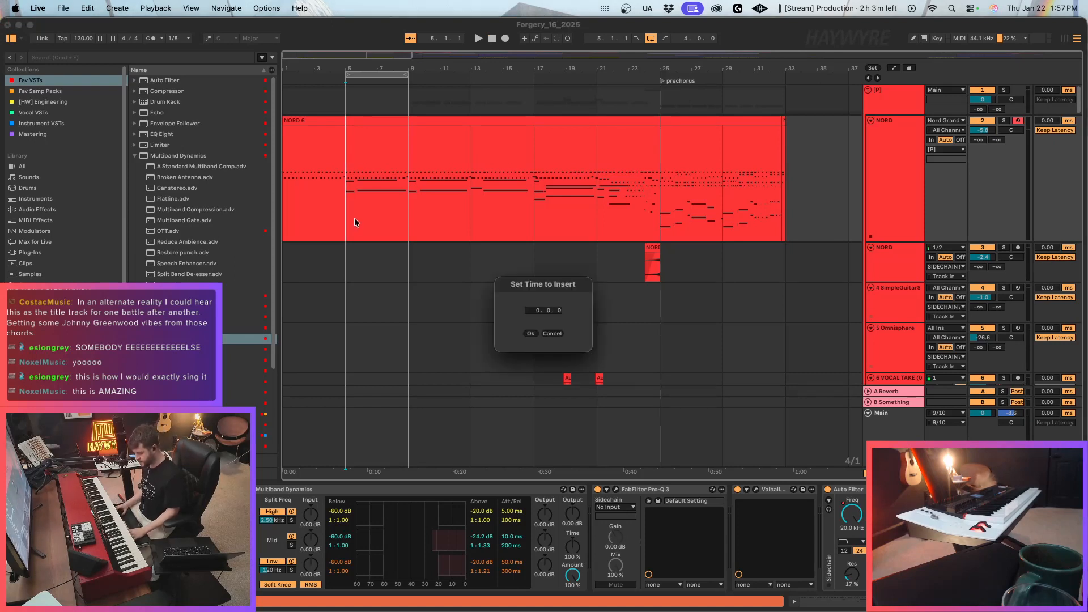
type("16")
left_click(533, 334)
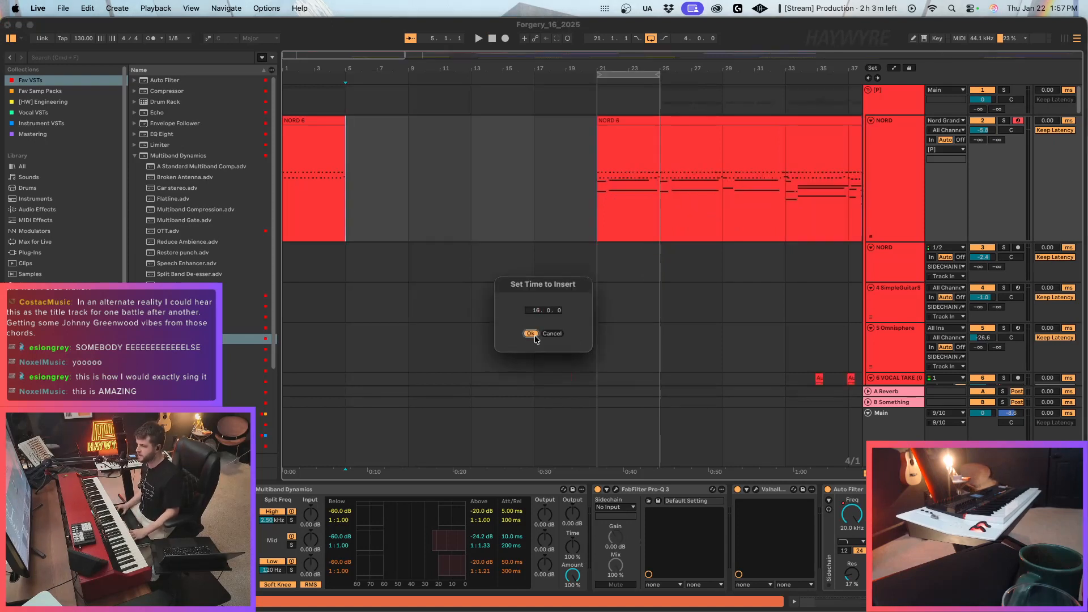
Copy the first four bars of the NORD clip at bar 21, paste them at bar 5 and duplicate them up to bar 21.
left_click_drag(649, 210, 670, 204)
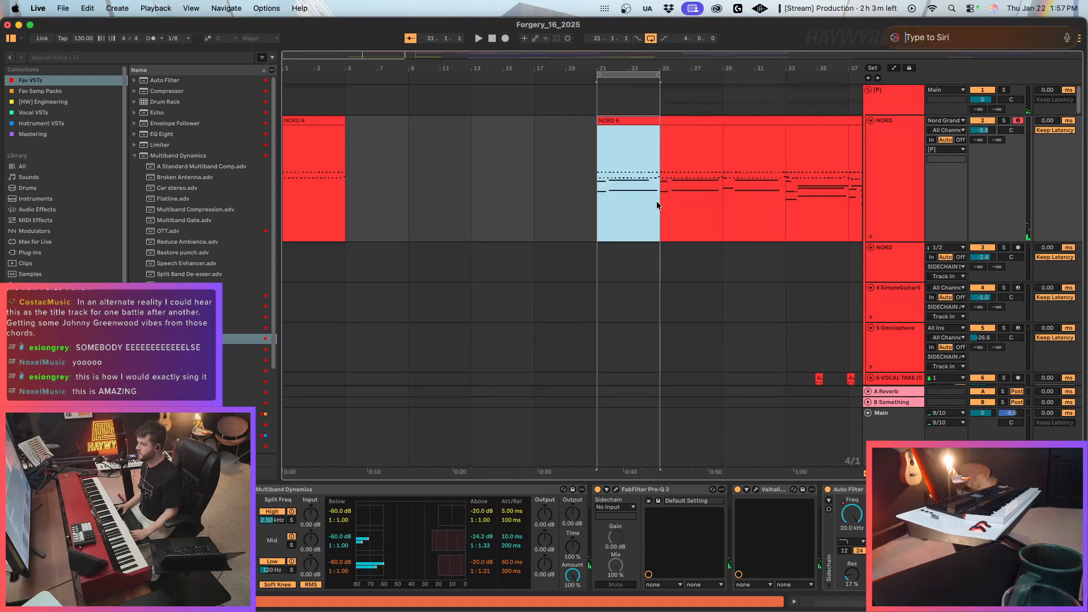
left_click_drag(327, 196, 318, 195)
left_click(325, 199)
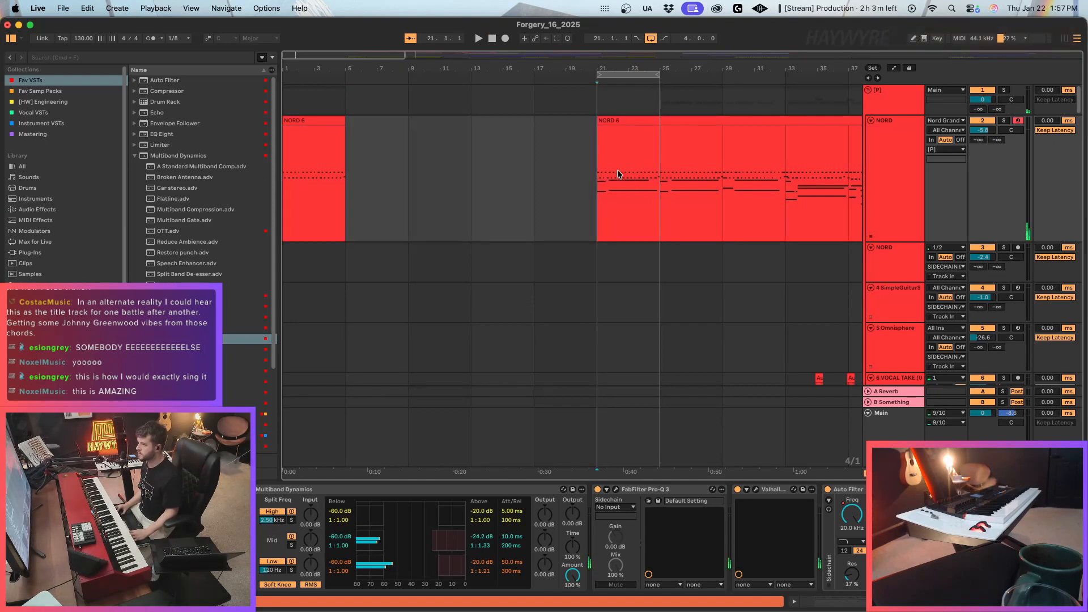
left_click_drag(617, 169, 645, 173)
left_click(327, 191)
key("super+v")
key("super+d")
key("super+d")
key("super+d")
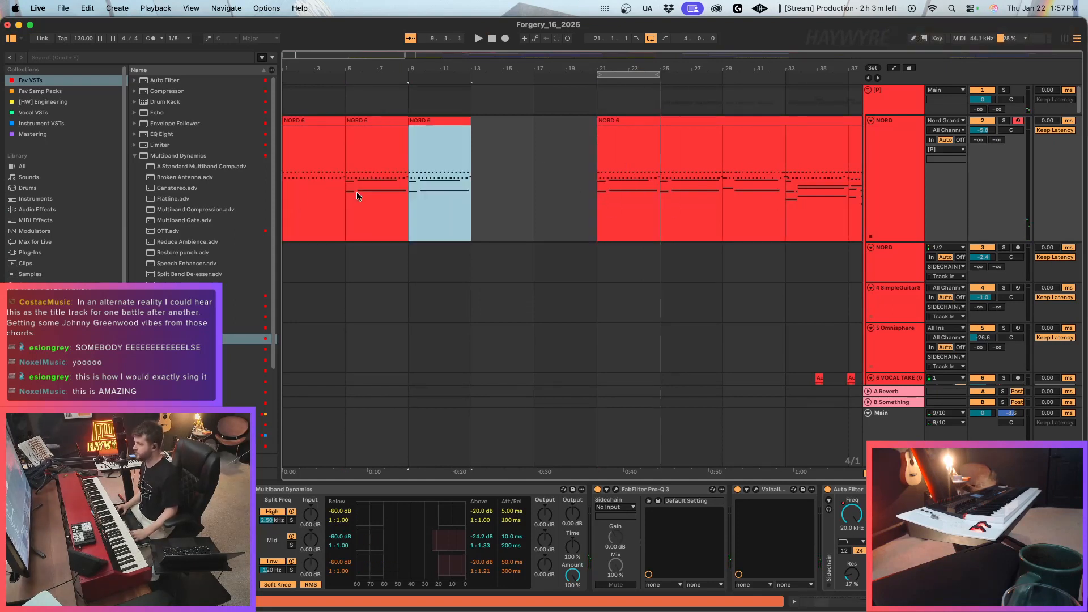
Play briefly from the start of the extended intro and check the shifted cello1 clips at bars 21 and 24.
left_click(324, 138)
left_click(338, 121)
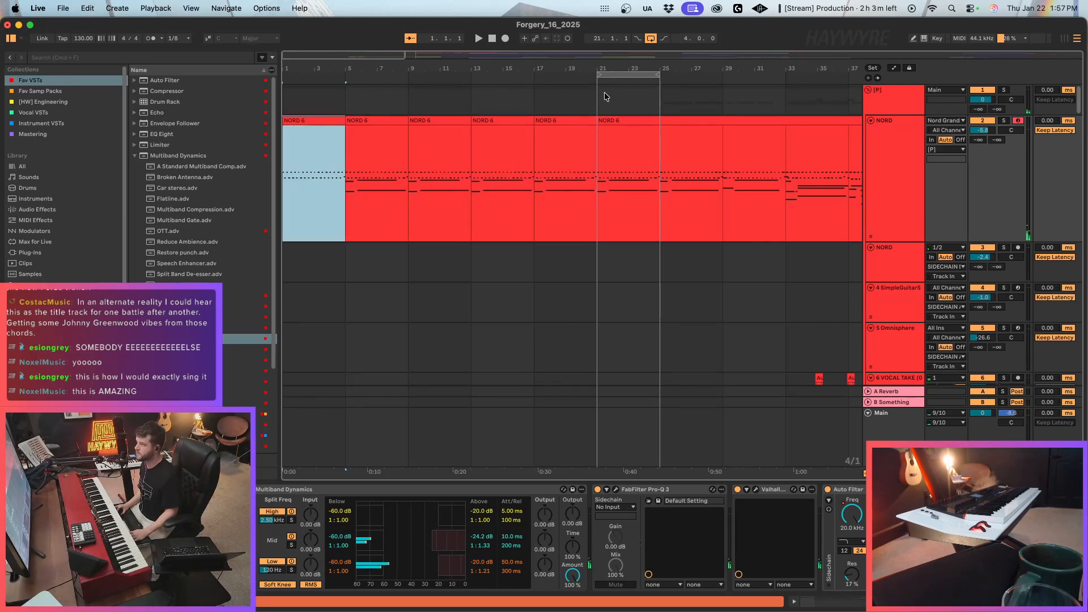
left_click(595, 76)
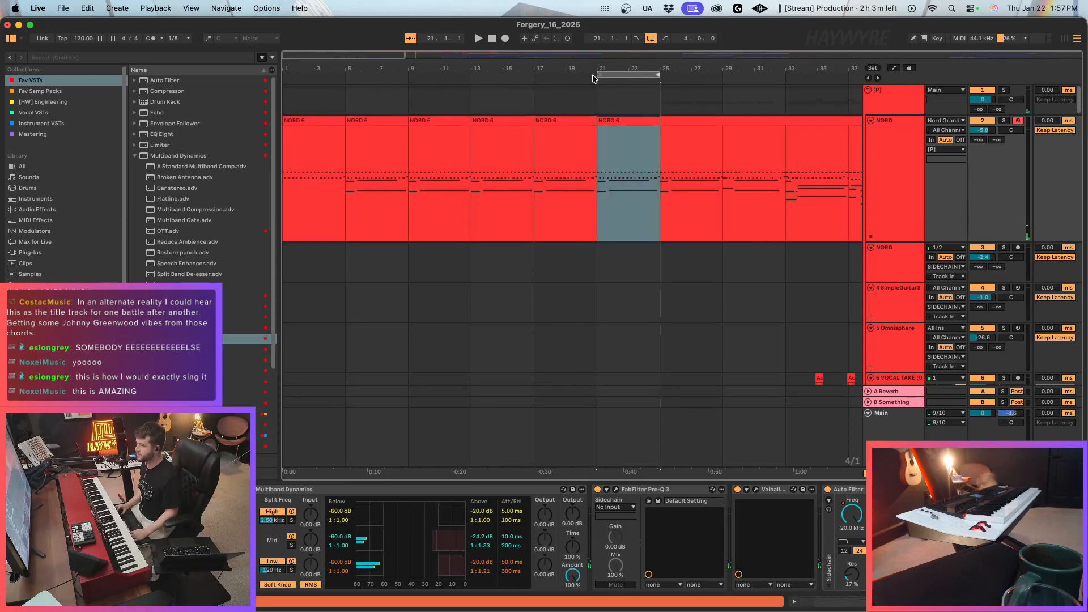
left_click(319, 122)
key("space")
key("space")
scroll(446, 357, "down", 20)
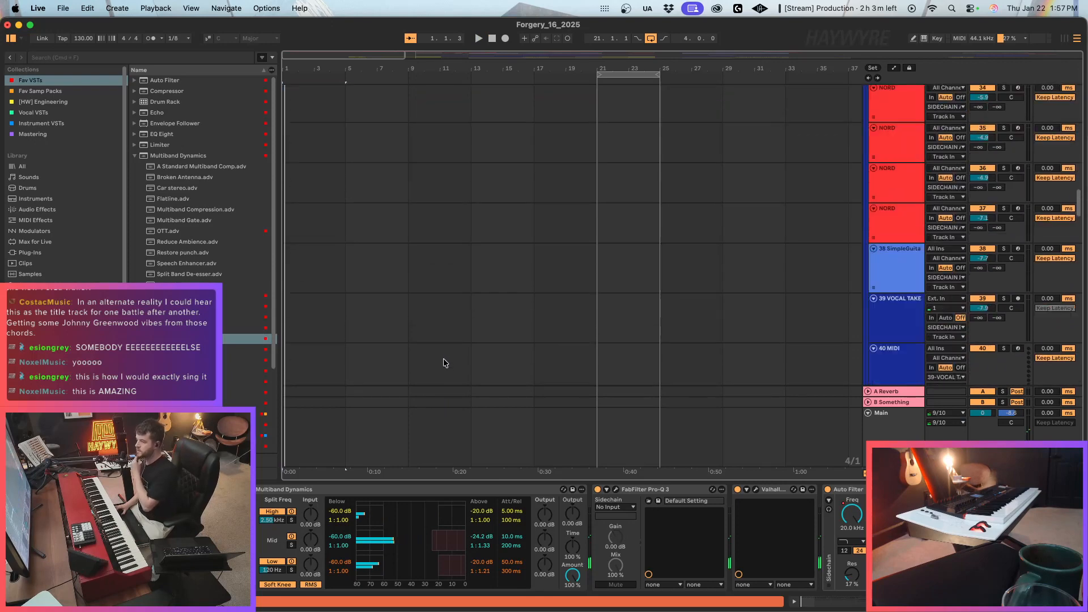
scroll(431, 352, "down", 20)
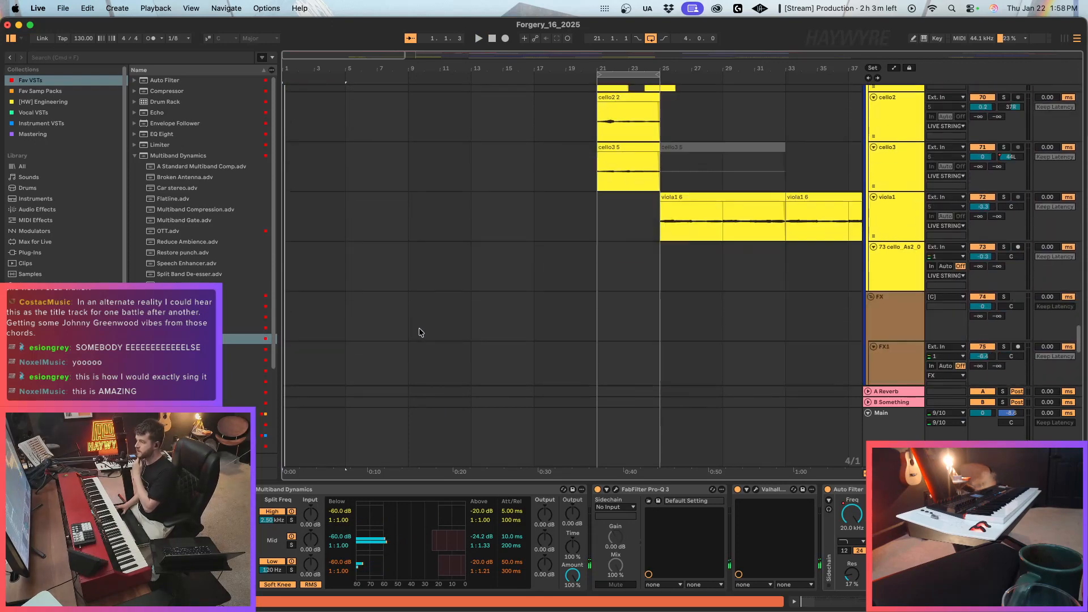
scroll(419, 331, "up", 5)
left_click(616, 181)
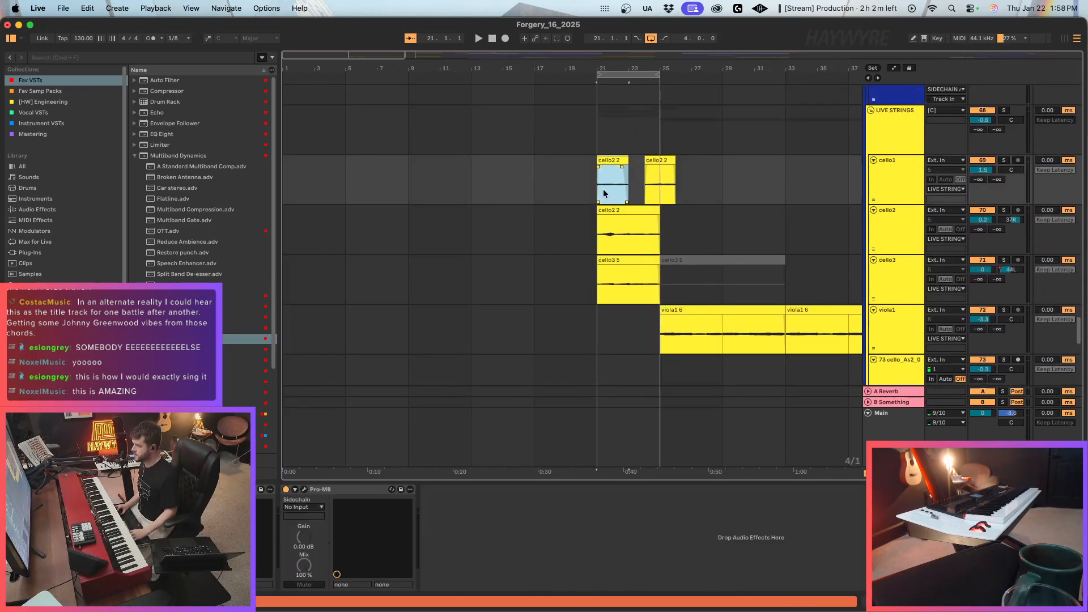
left_click(655, 160)
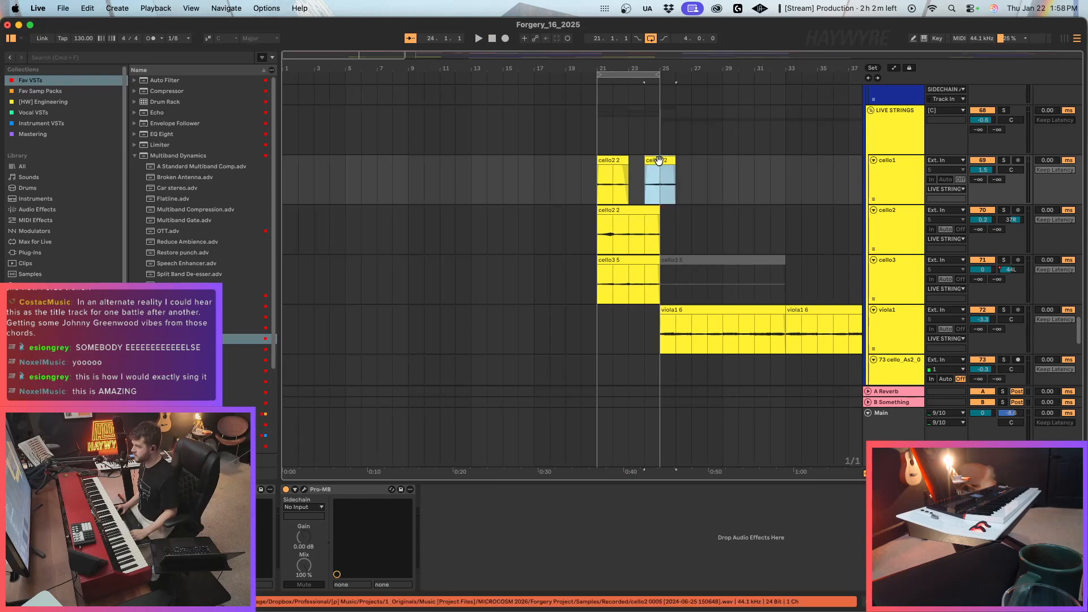
key("space")
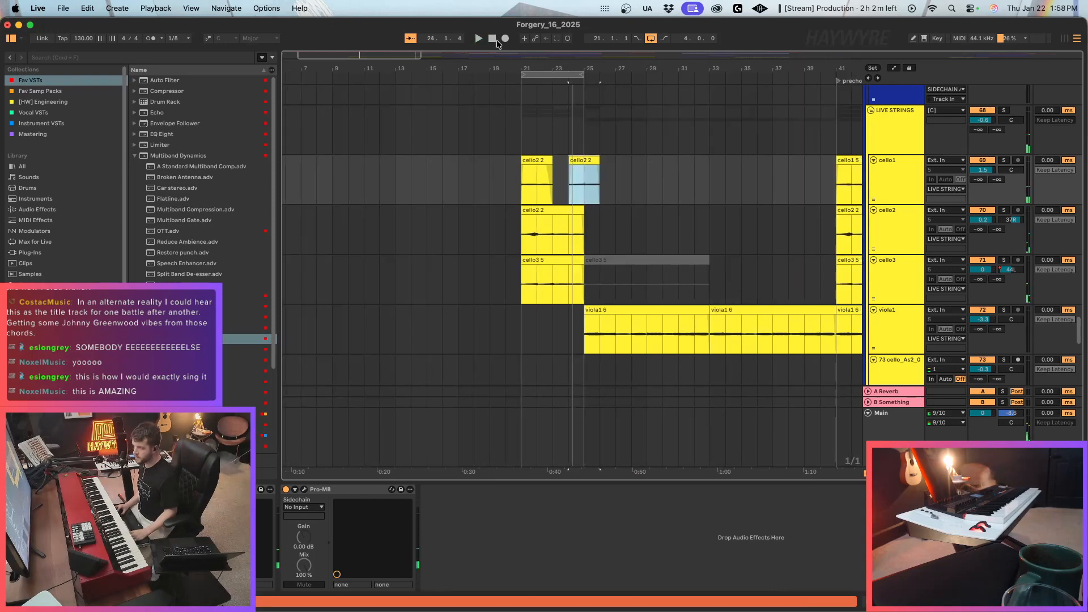
Restart playback from the beginning and move the cello1 clip from bar 24 to bar 12.
left_click(496, 40)
key("space")
scroll(667, 225, "up", 3)
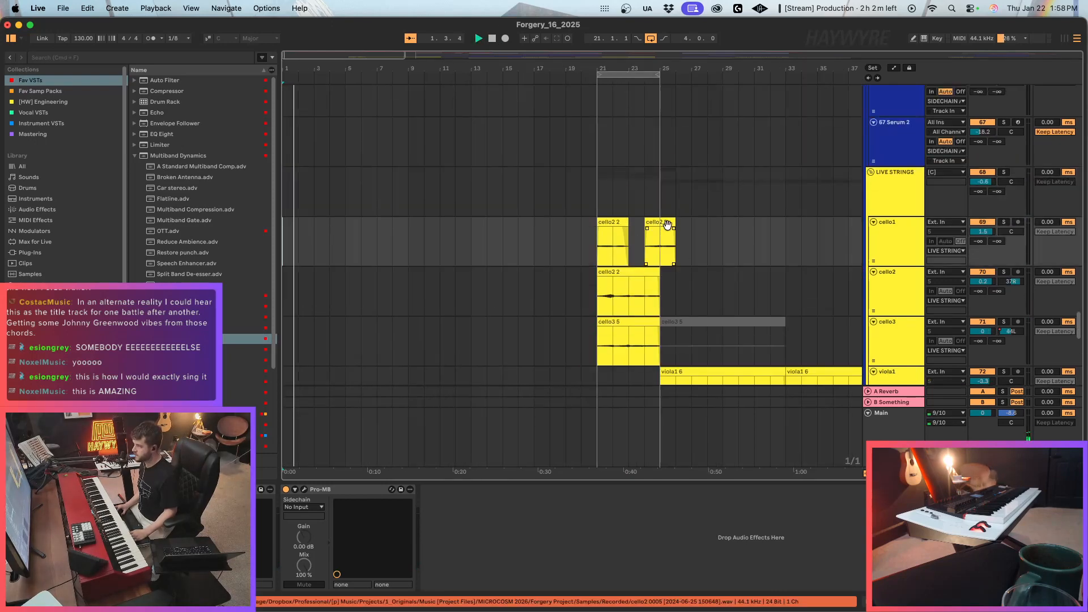
left_click(667, 227)
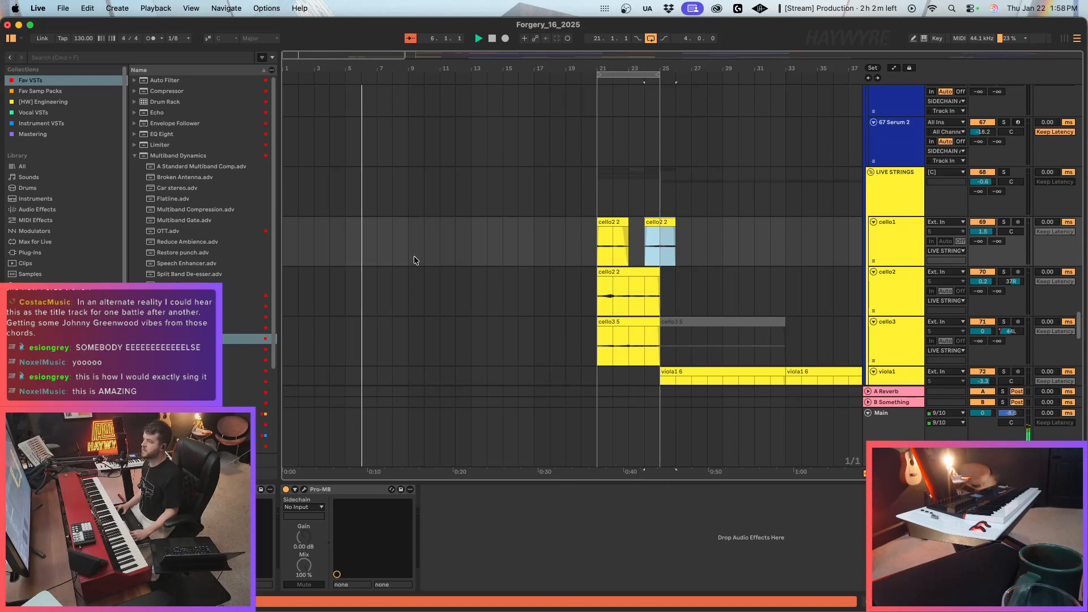
key("Delete")
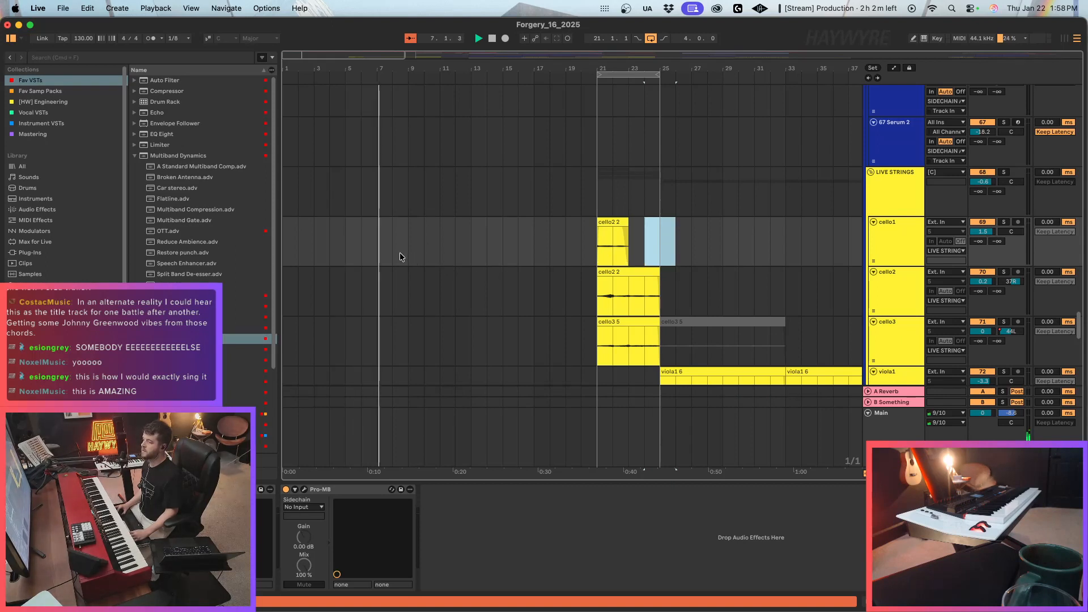
left_click(451, 257)
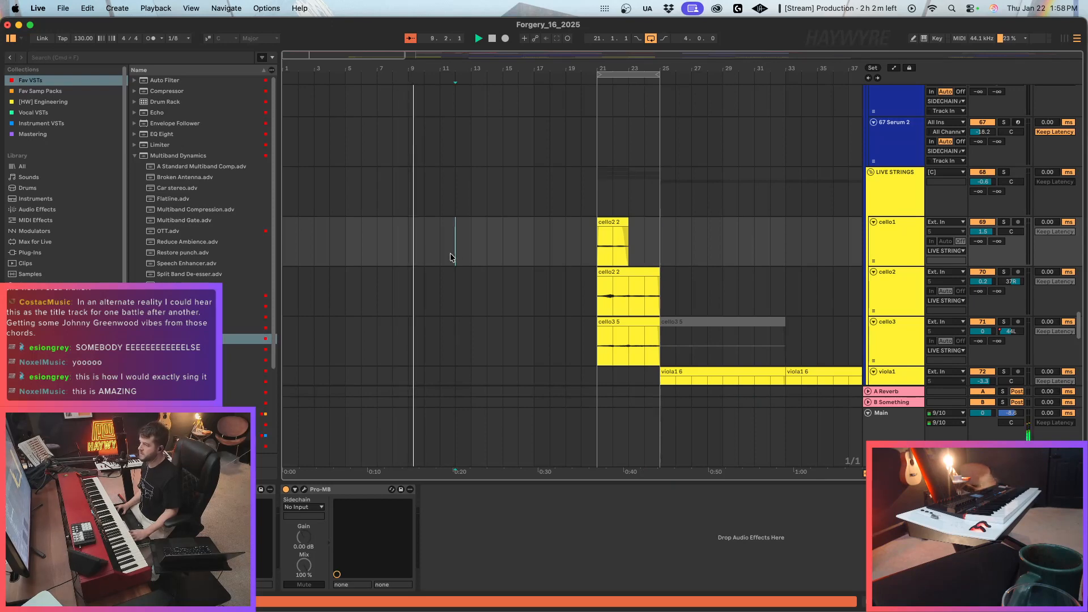
key("ctrl+v")
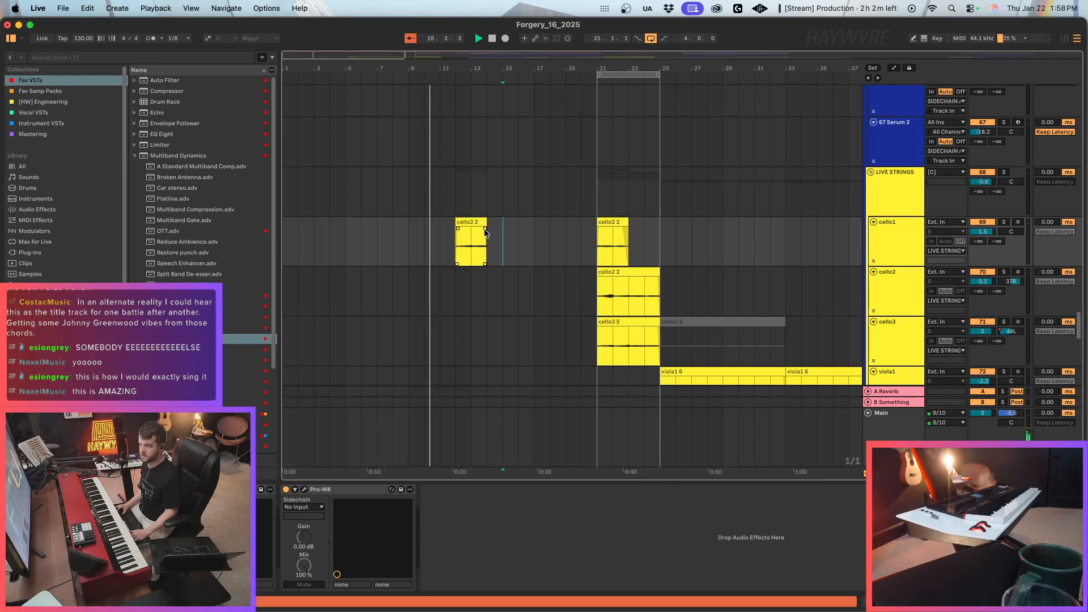
Extend the bar 12 clip on the cello1 track to bar 15 and place a one-bar copy at bar 16.
left_click(478, 222)
mouse_move(474, 241)
left_mouse_down()
mouse_move(487, 244)
mouse_move(472, 254)
mouse_move(482, 254)
left_mouse_up()
left_click(470, 222)
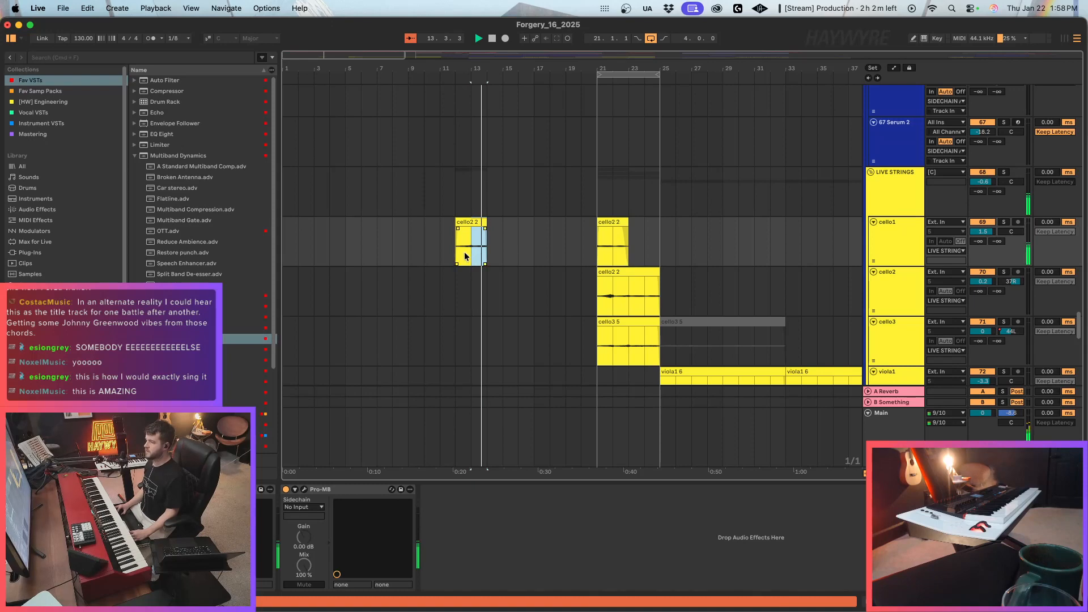
left_click_drag(466, 257, 535, 250)
key("super+c")
left_click(513, 245)
key("super+v")
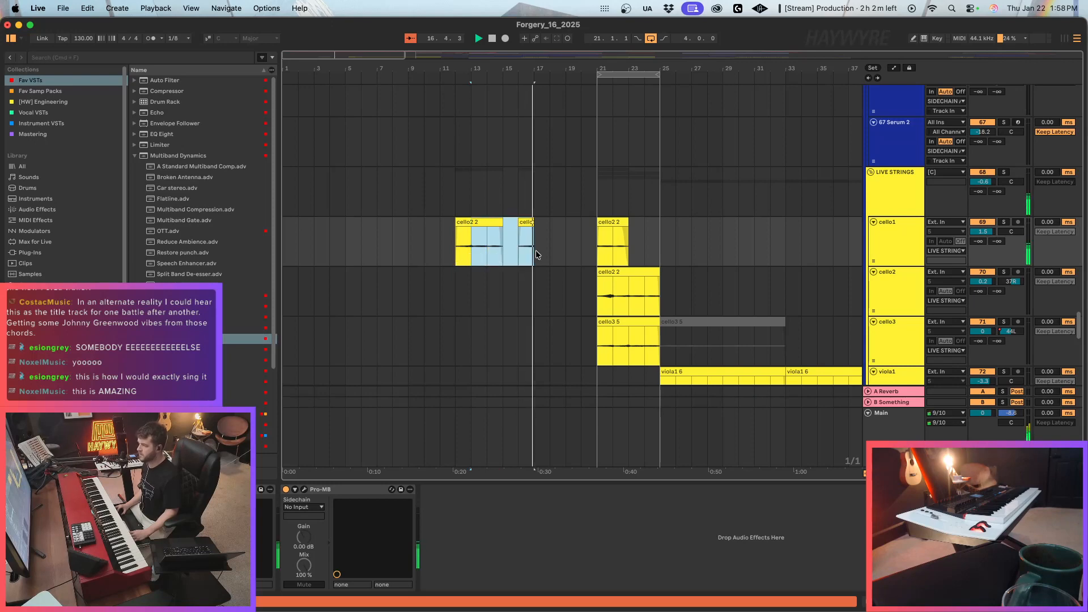
Duplicate the selected cello1 pattern from bar 17 to bar 21 and copy the one-bar clip at bar 20 to bar 24.
key("super+d")
left_click(602, 286)
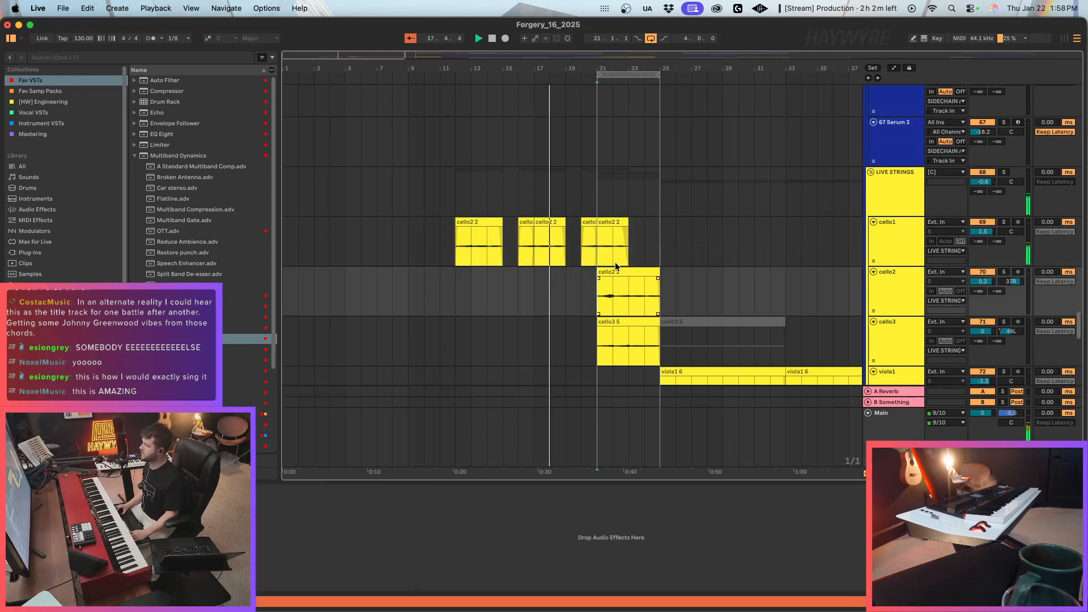
scroll(603, 253, "down", 5)
left_click(603, 256)
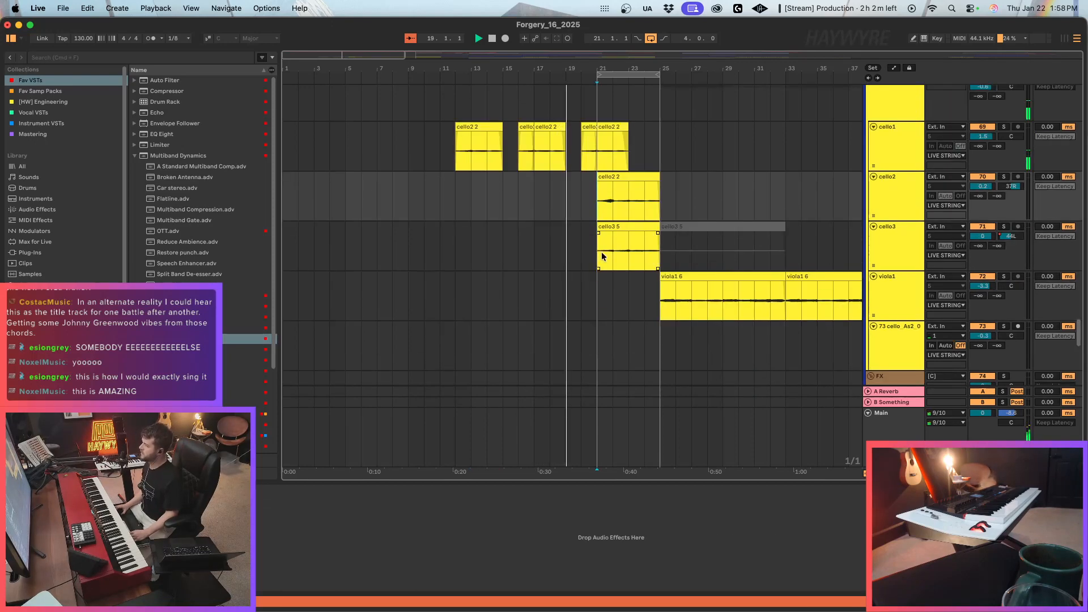
scroll(605, 226, "up", 3)
left_click(595, 214)
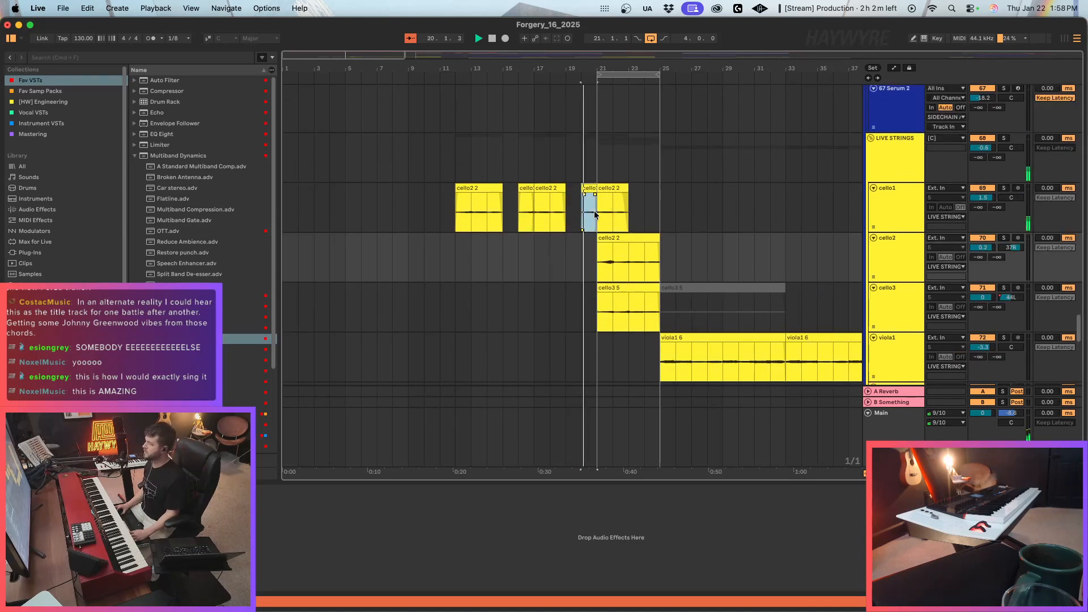
key("super+c")
left_click(645, 210)
key("super+v")
Play the looped bars 21 to 25 while looking over the tracks, and stop playback.
scroll(657, 213, "up", 20)
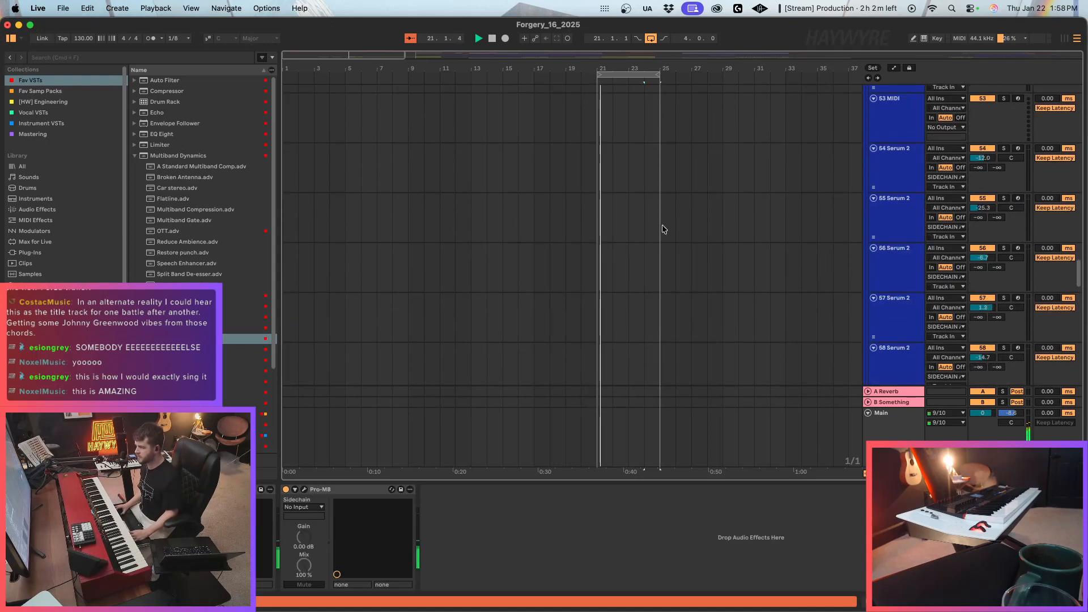
scroll(660, 230, "down", 20)
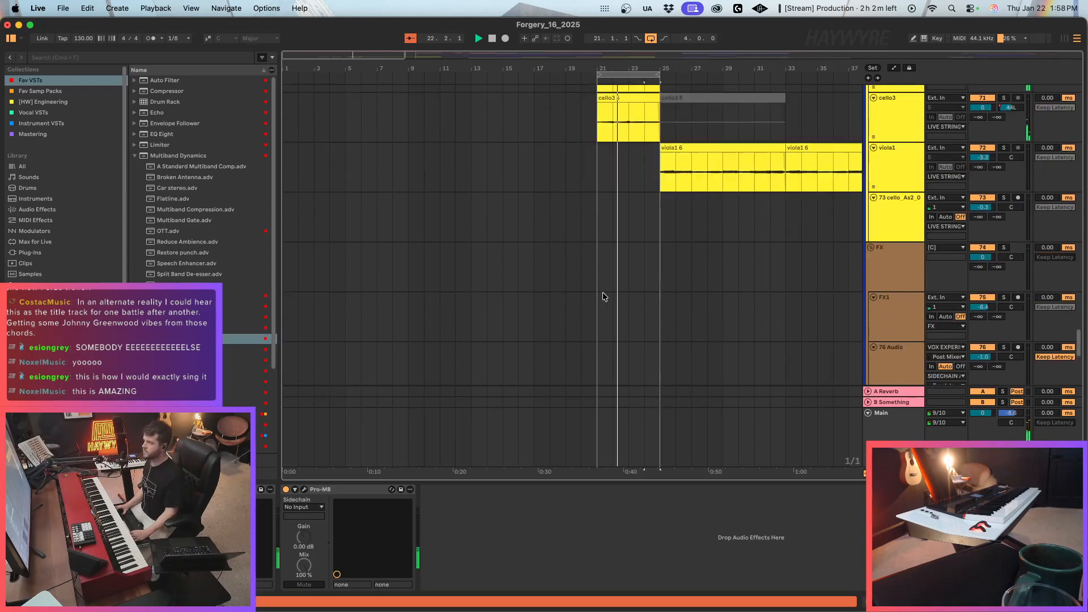
scroll(603, 291, "up", 20)
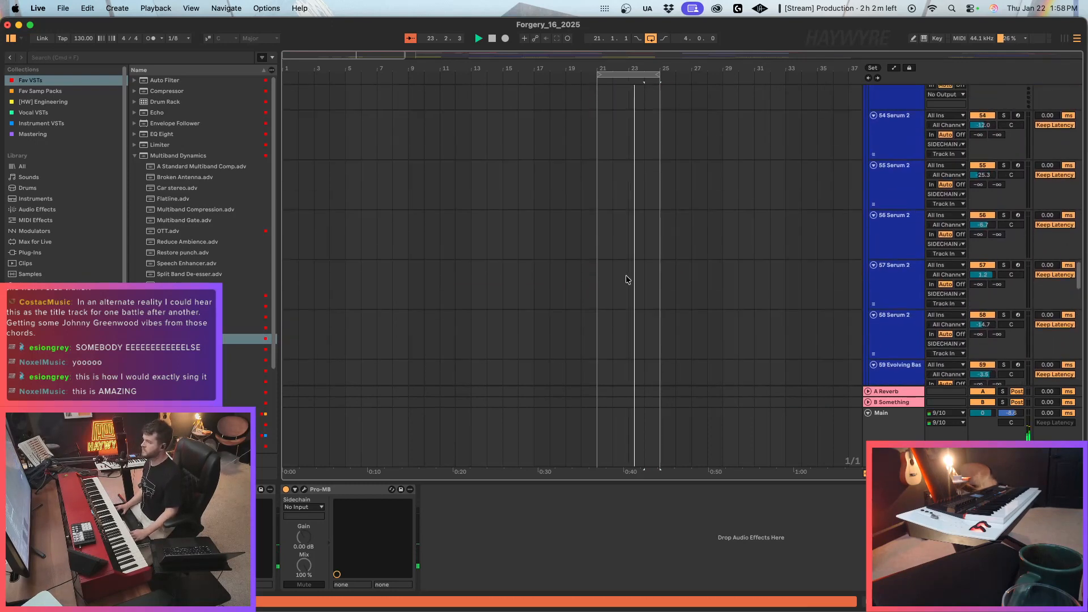
scroll(626, 274, "down", 20)
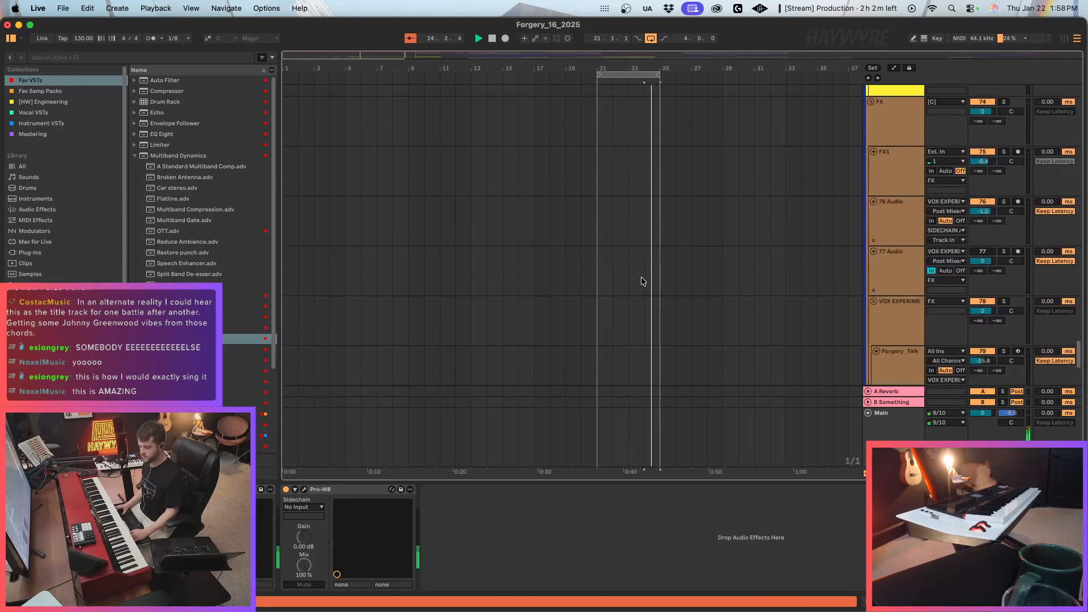
scroll(638, 272, "up", 4)
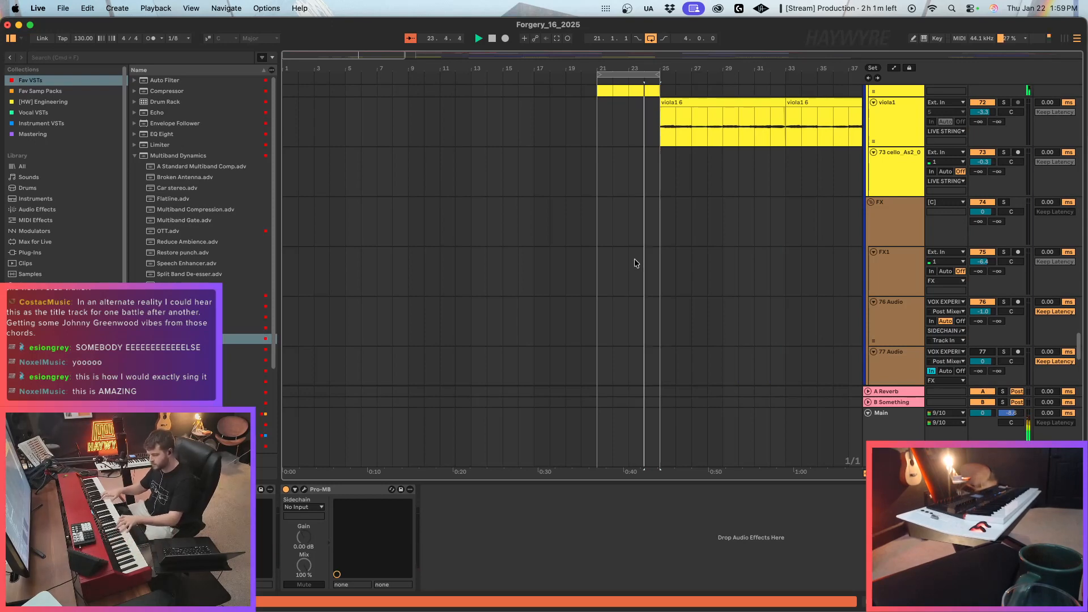
key("space")
Insert eight bars of time at bar 25 and fill them with two copies of the cello1, cello2 and cello3 clips from bars 21 to 25.
scroll(833, 187, "up", 4)
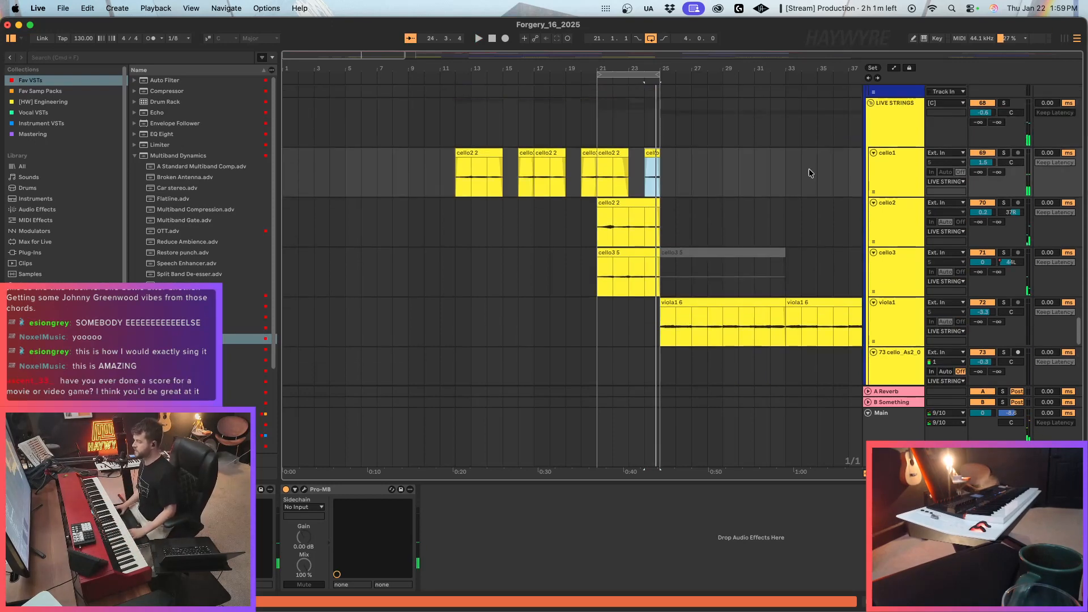
left_click(655, 237)
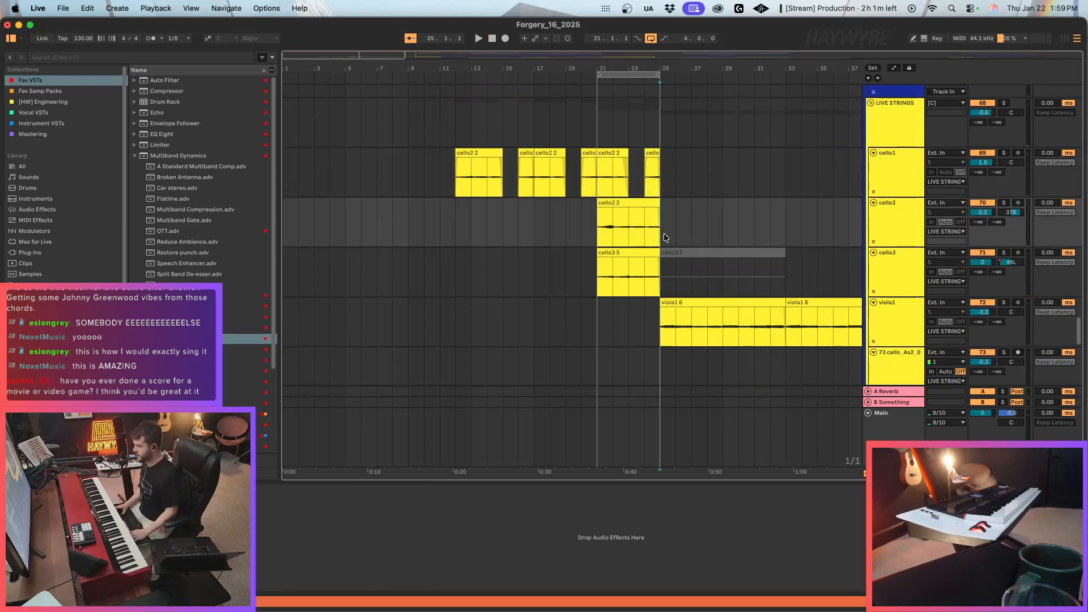
key("super+i")
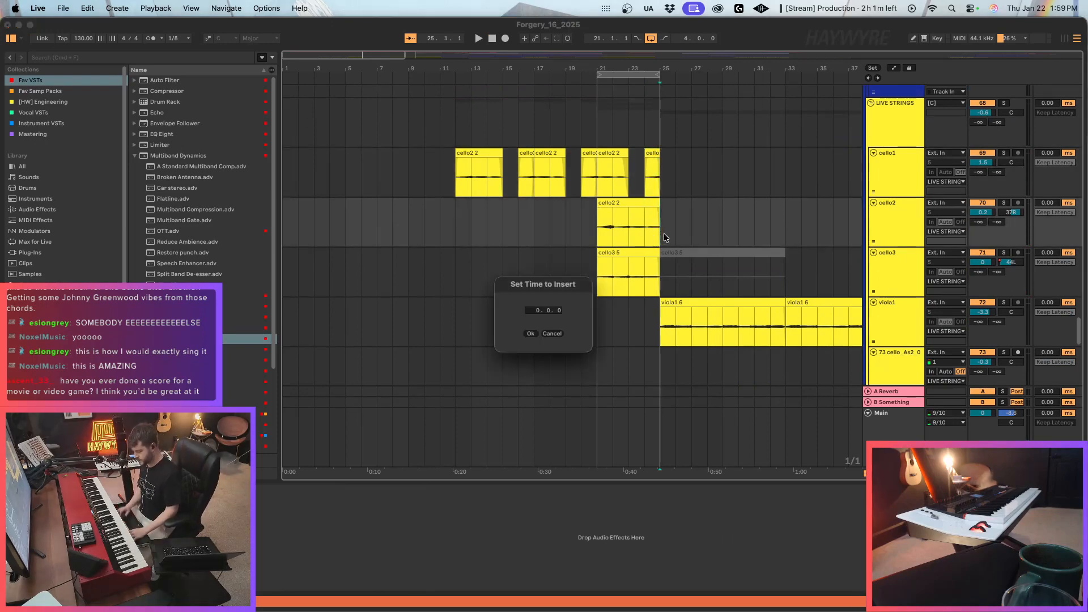
left_click(530, 335)
left_click_drag(611, 183, 659, 269)
key("super+d")
key("super+d")
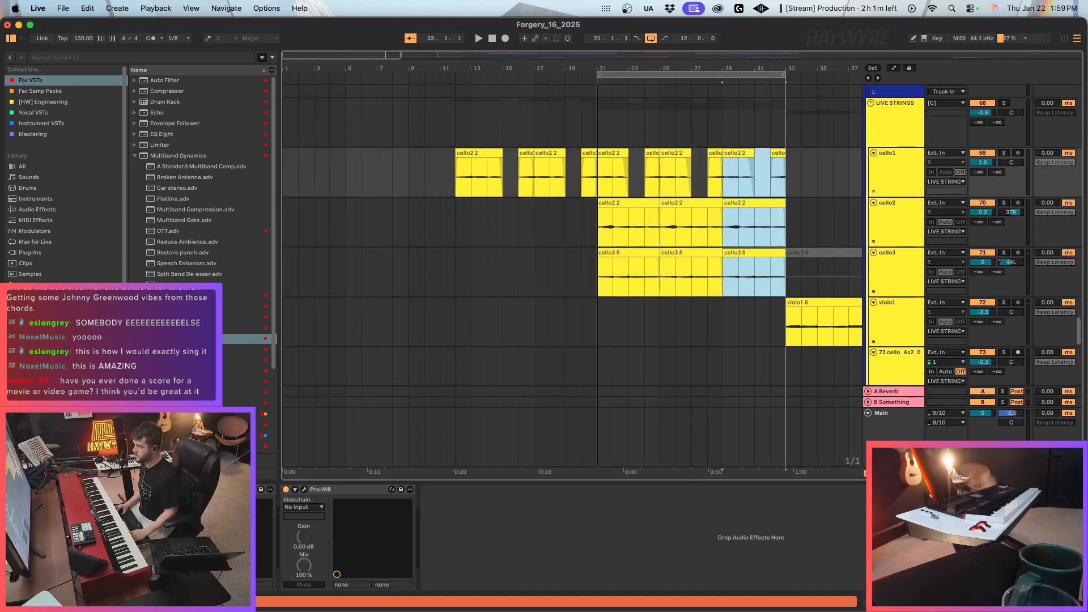
Insert another eight bars of time at bar 33.
key("minus")
scroll(726, 242, "up", 2)
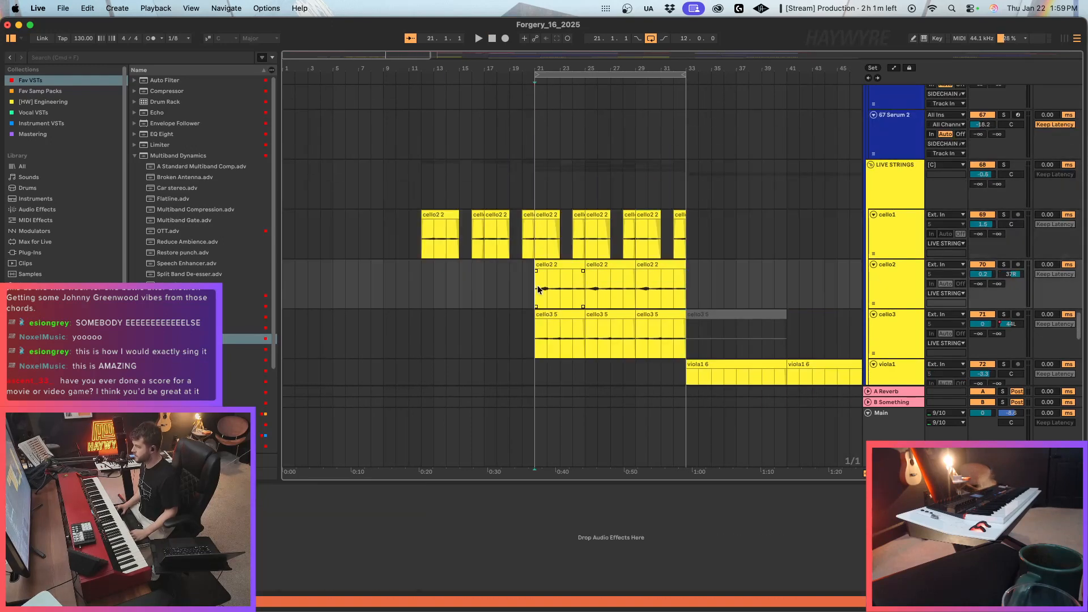
left_click(694, 250)
key("super+i")
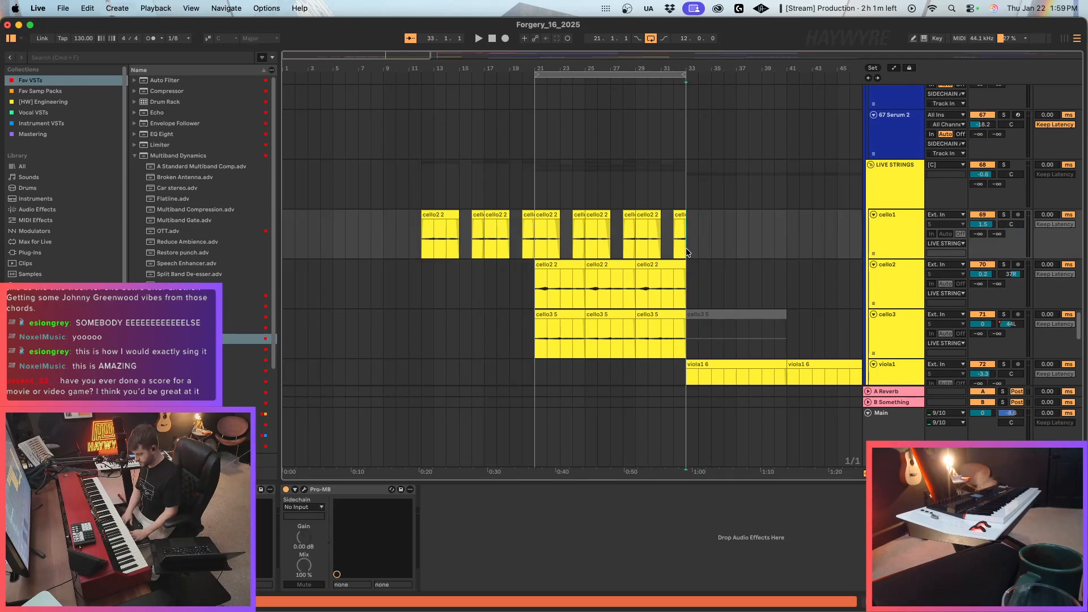
key("Return")
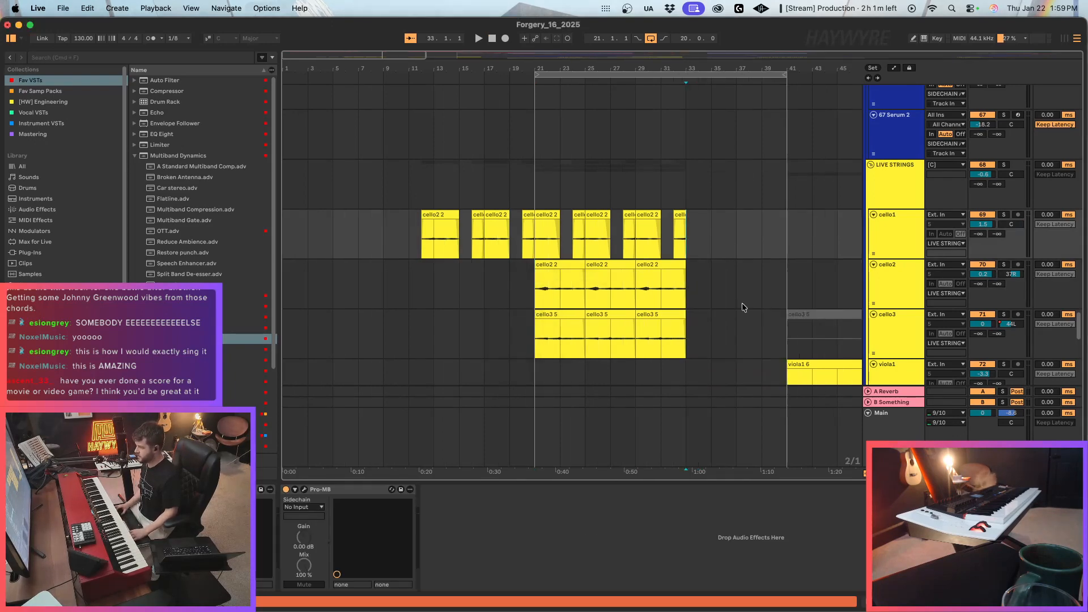
Duplicate the last four-bar section of the three cello tracks from bar 33 and delete the time between bars 37 and 41.
left_click_drag(696, 252, 641, 348)
key("super+d")
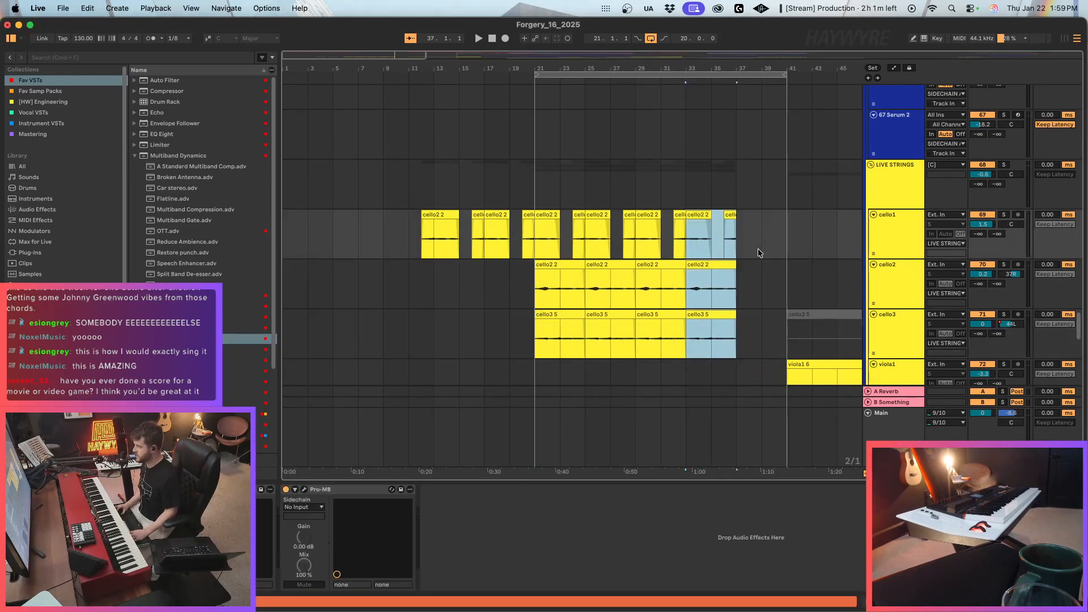
key("super+d")
key("super+shift+BackSpace")
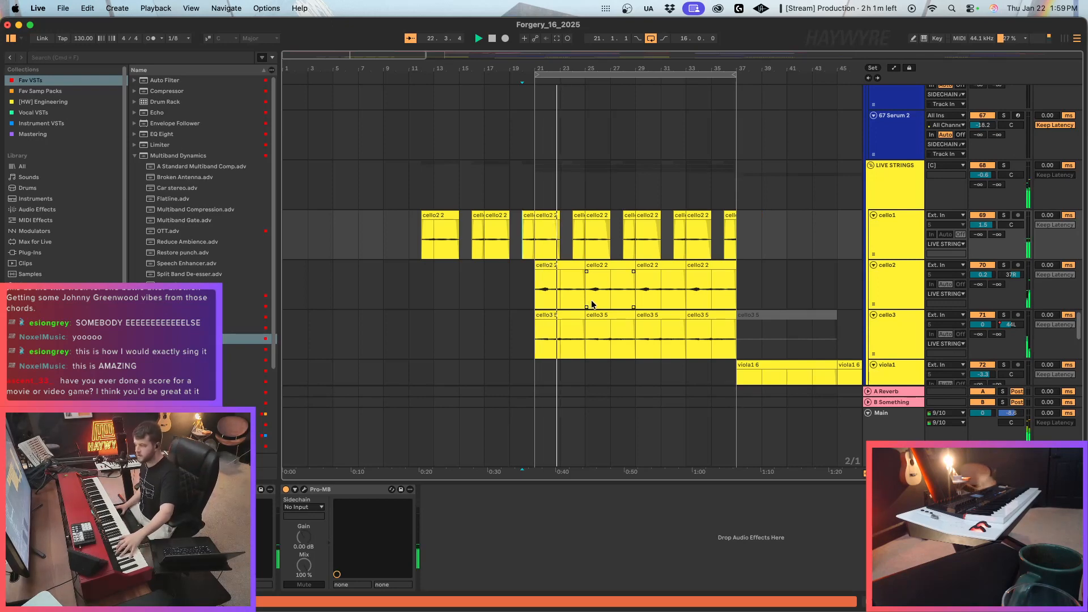
Duplicate the four-bar NORD clip at bar 21 three times to fill the gap up to bar 37.
scroll(601, 301, "up", 5)
scroll(603, 301, "up", 10)
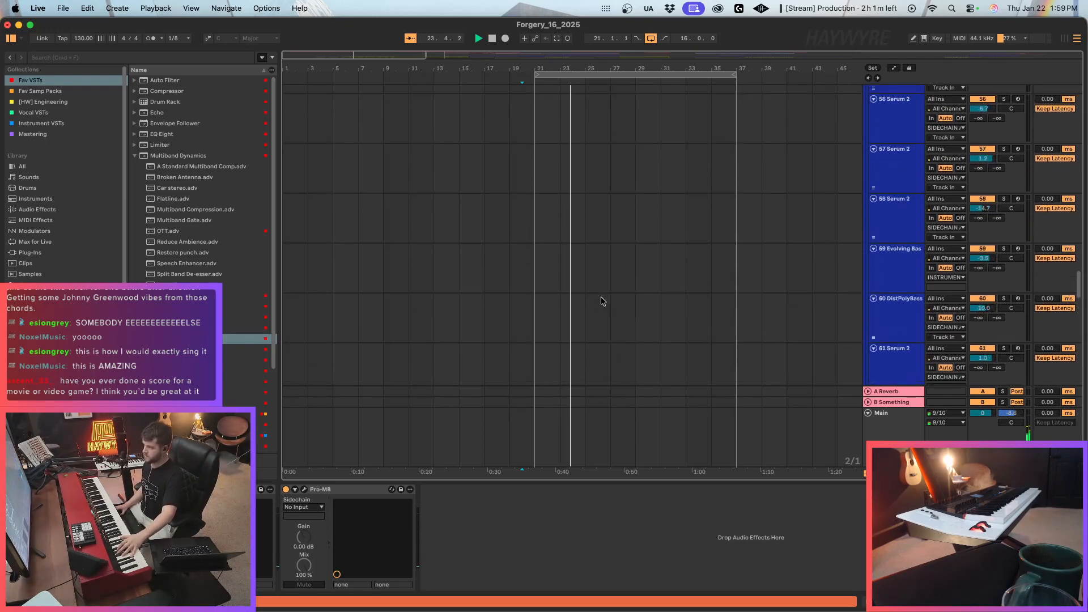
scroll(597, 305, "up", 5)
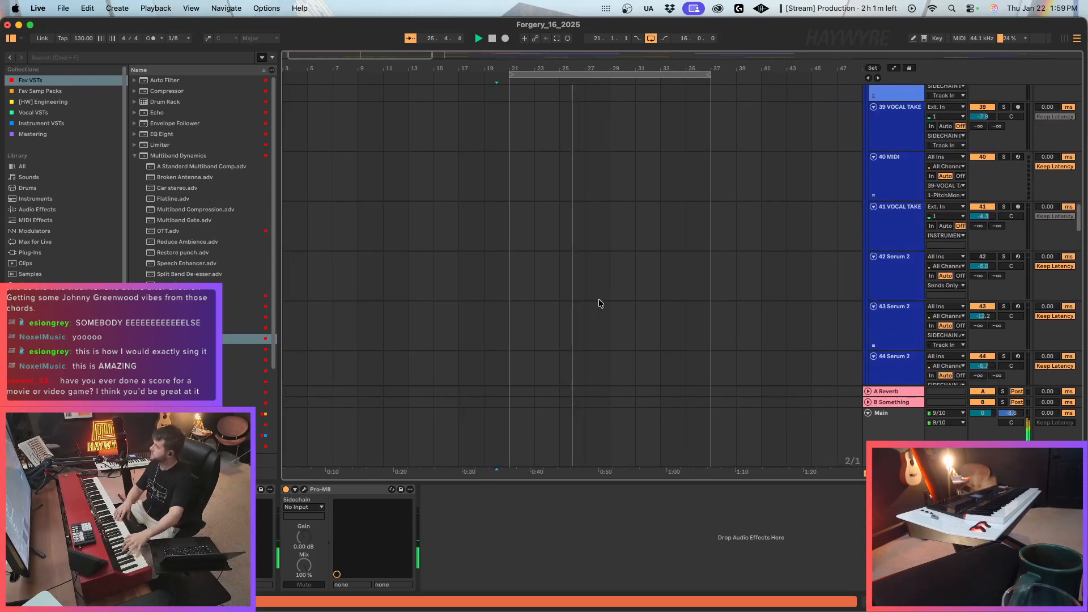
scroll(580, 220, "up", 15)
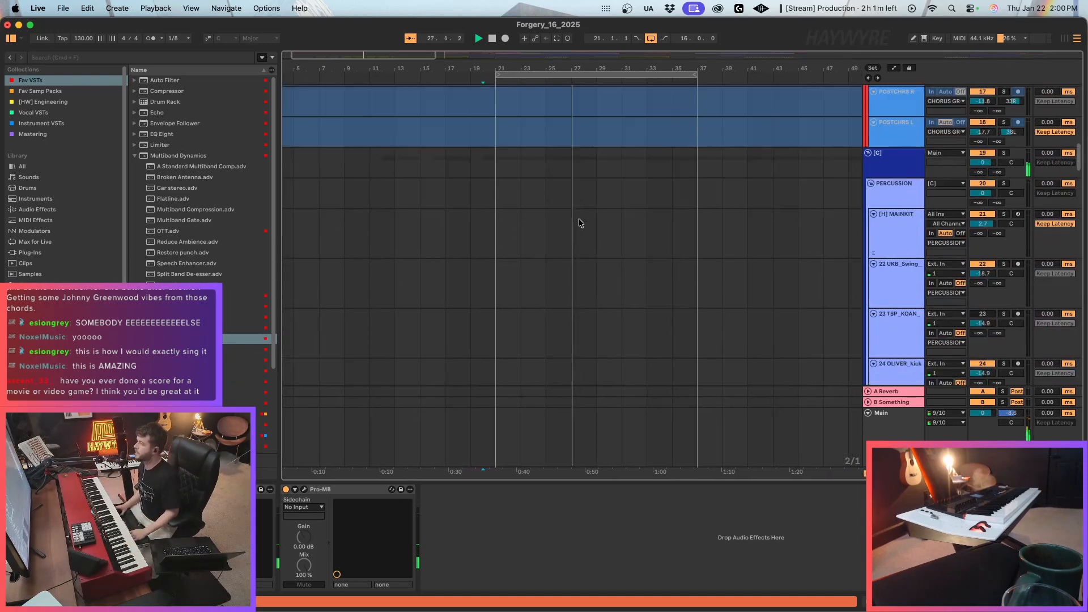
left_click(494, 208)
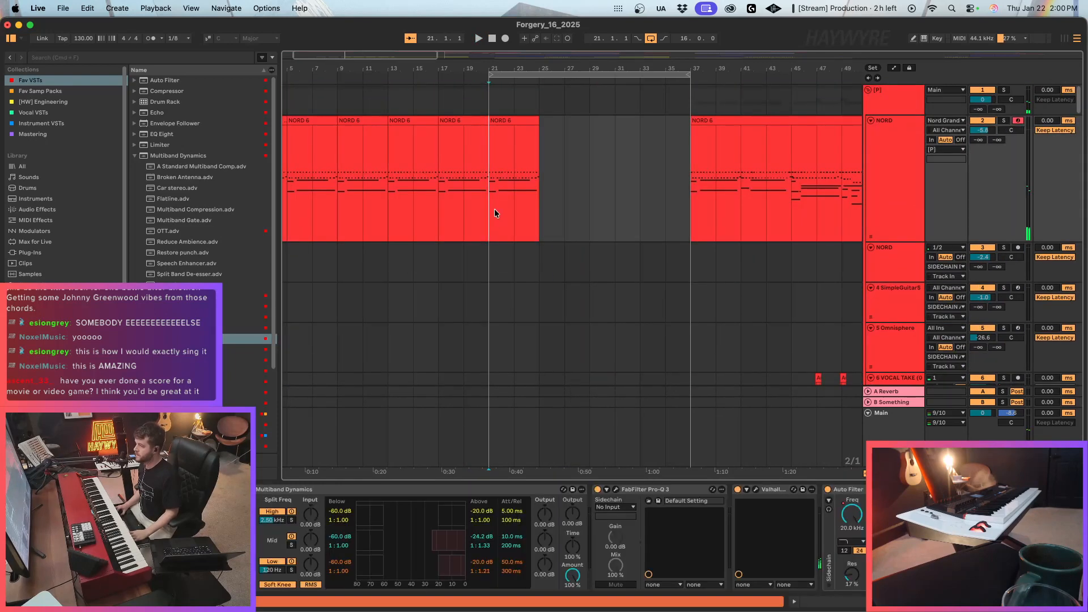
key("super+d")
key("super+d")
key("super+d")
Record an overdubbed piano part on the NORD track from bar 21 to bar 37.
left_click(491, 206)
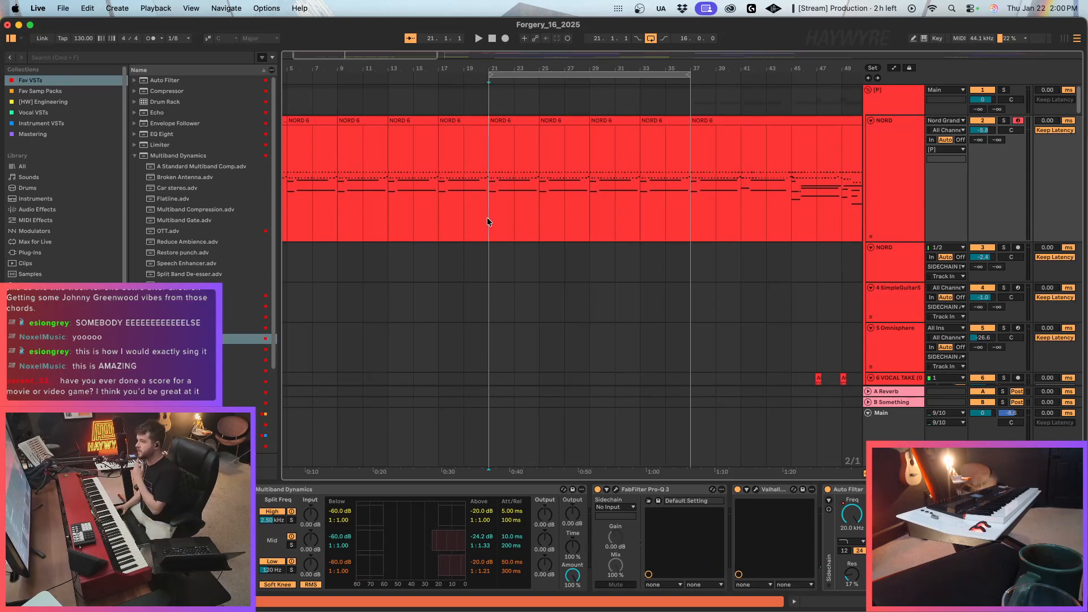
scroll(1070, 100, "down", 20)
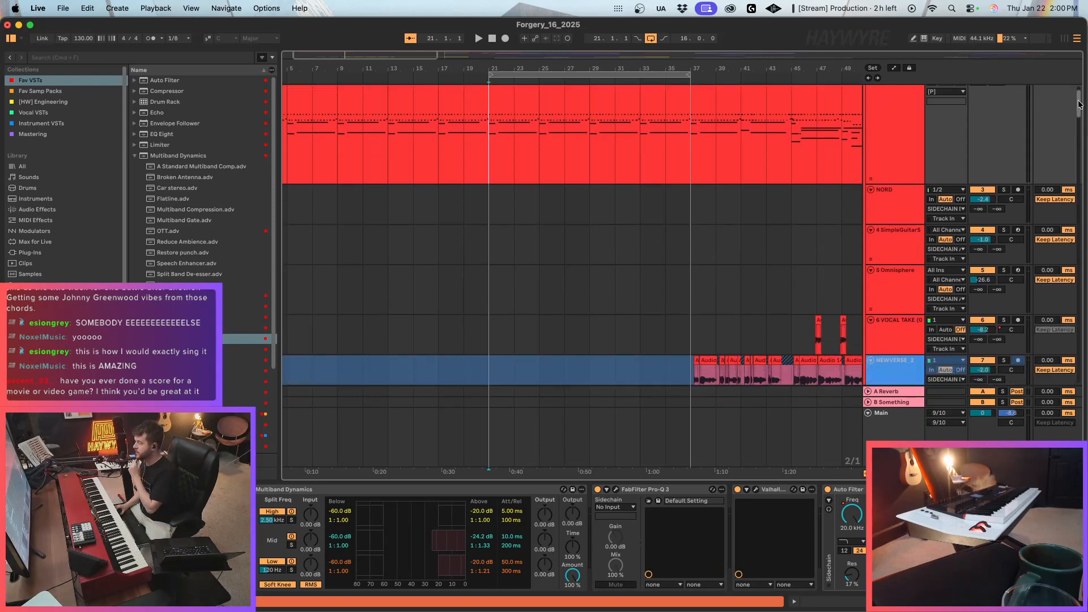
scroll(1039, 334, "up", 20)
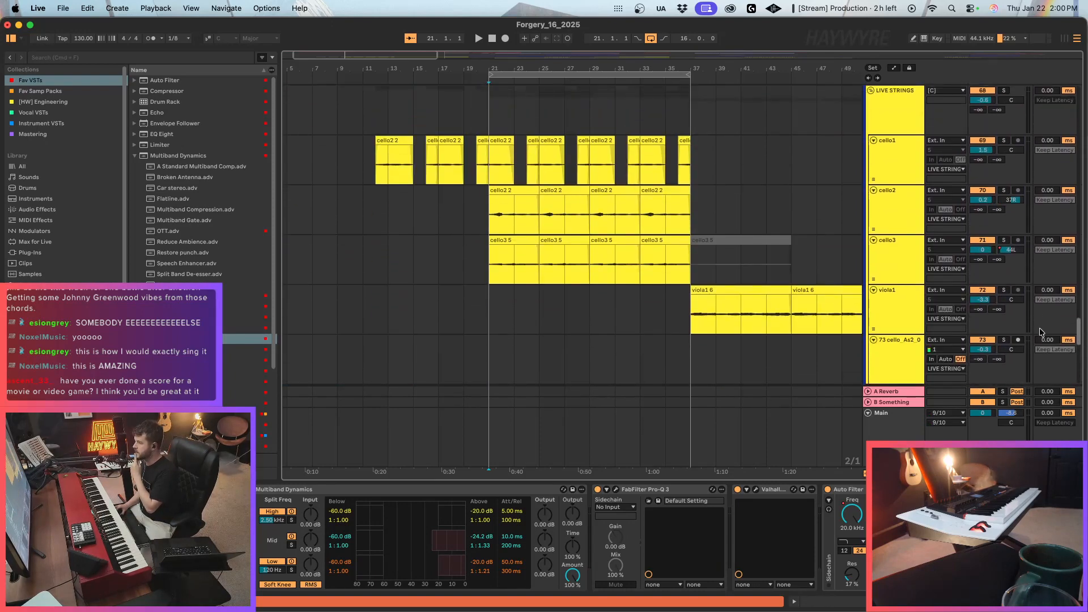
scroll(1083, 107, "up", 5)
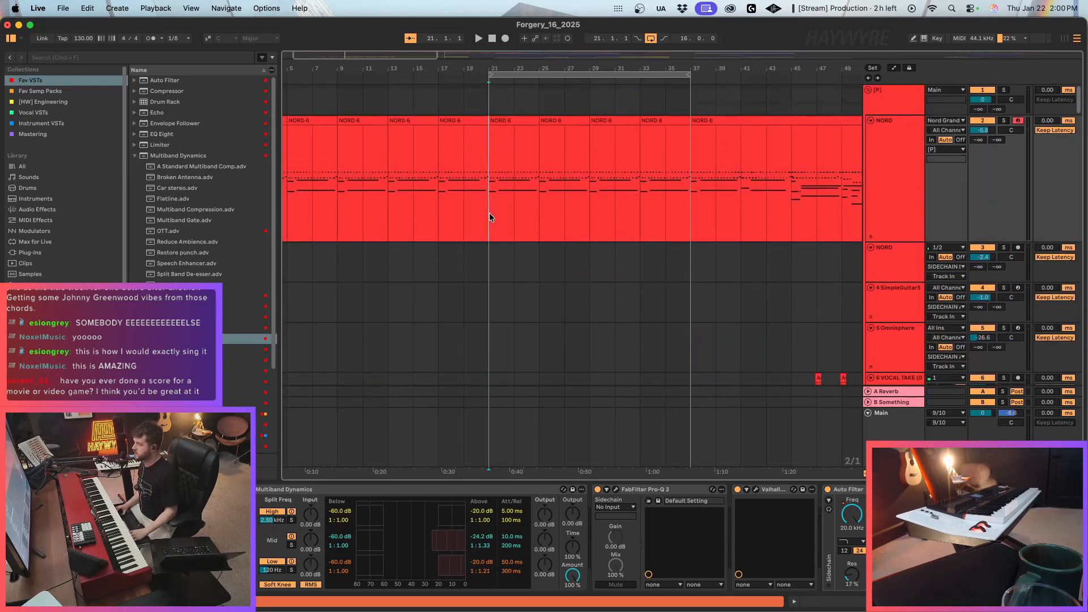
key("F9")
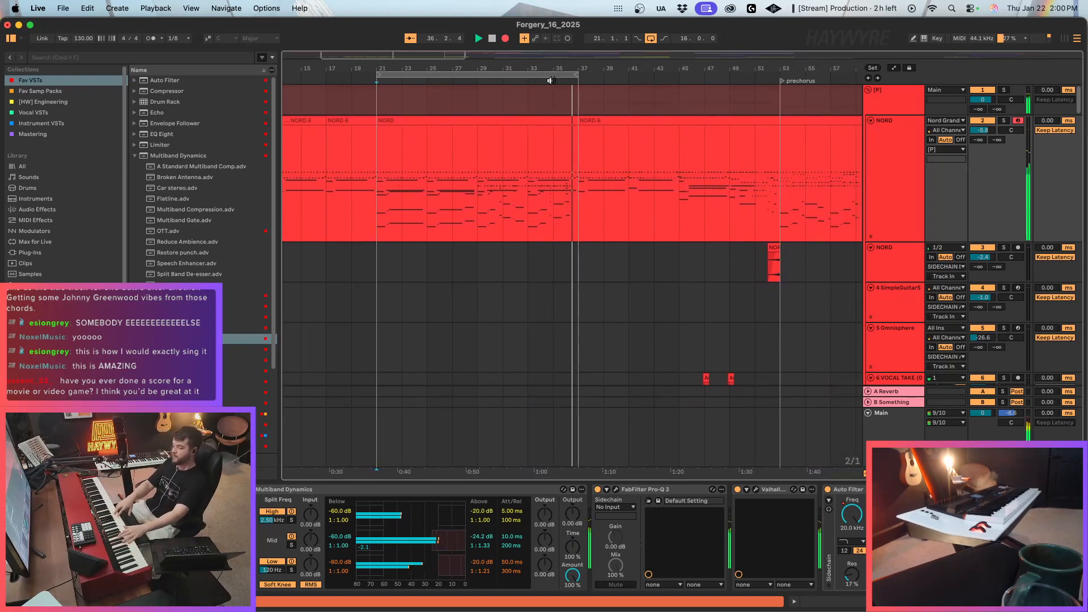
left_click(645, 310)
Copy the first four bars of the newly recorded NORD clip and paste them at bars 37 and 41.
scroll(641, 291, "down", 3)
scroll(622, 221, "up", 3)
left_click_drag(539, 203, 577, 204)
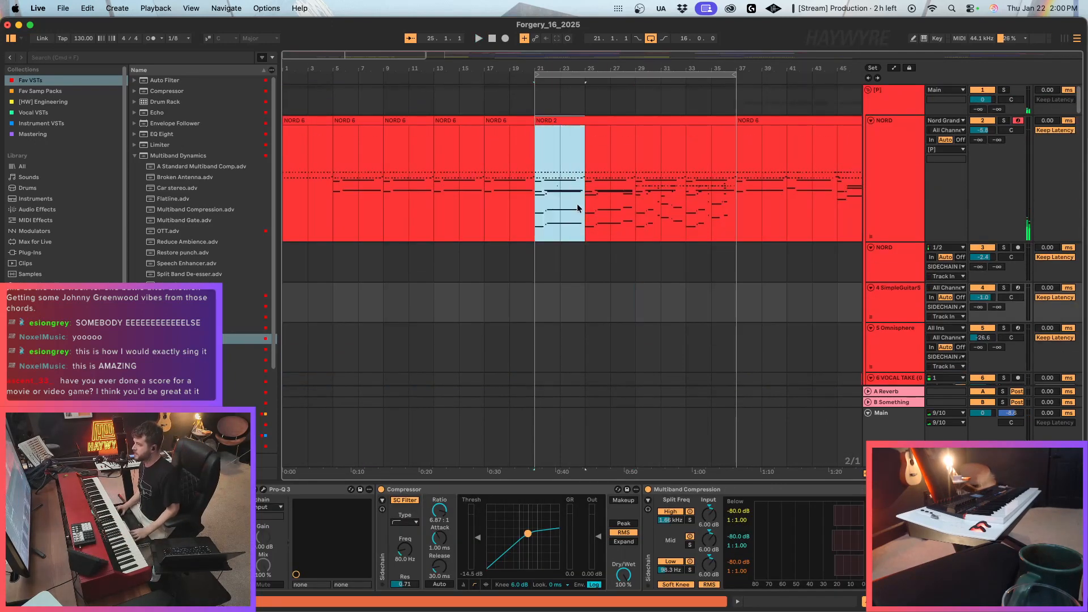
key("super+c")
left_click(753, 213)
key("super+v")
scroll(745, 216, "down", 4)
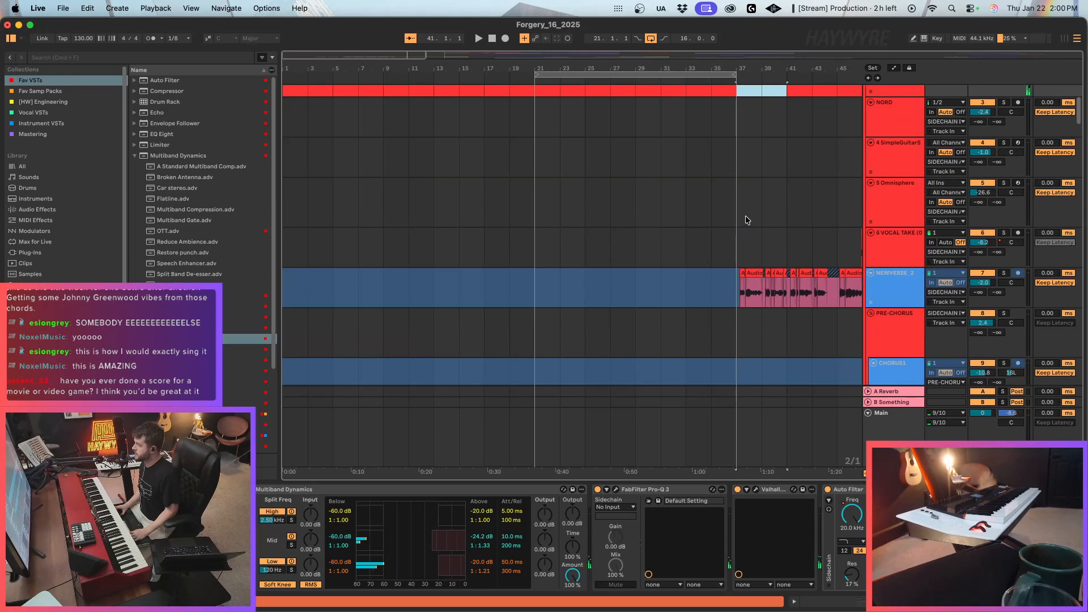
scroll(746, 215, "up", 4)
key("super+v")
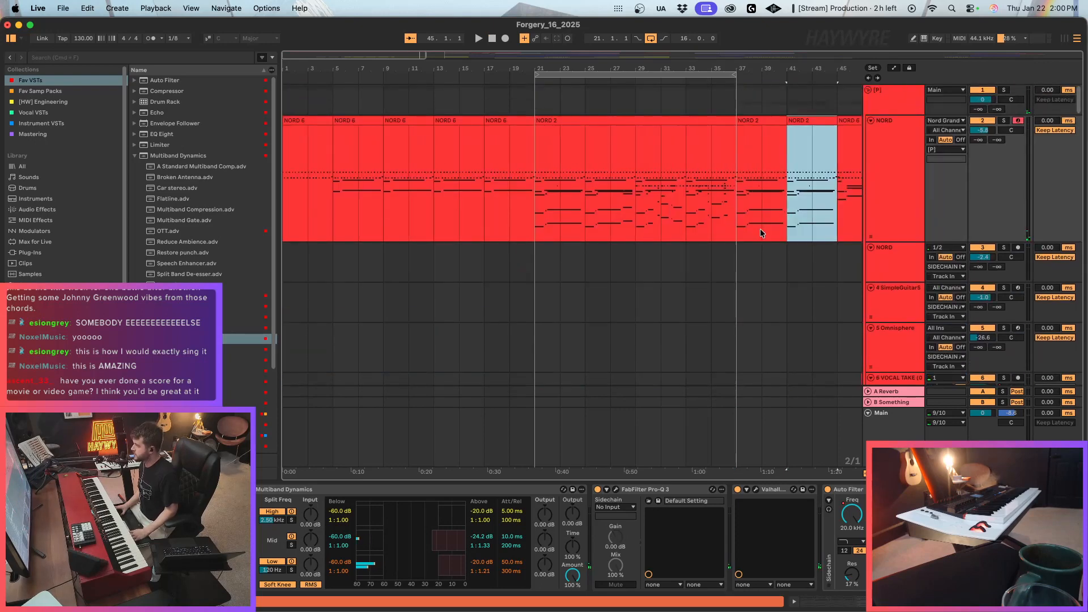
Play from bar 37 and check which vocal, synth and string clips sound in that section.
left_click_drag(372, 56, 401, 45)
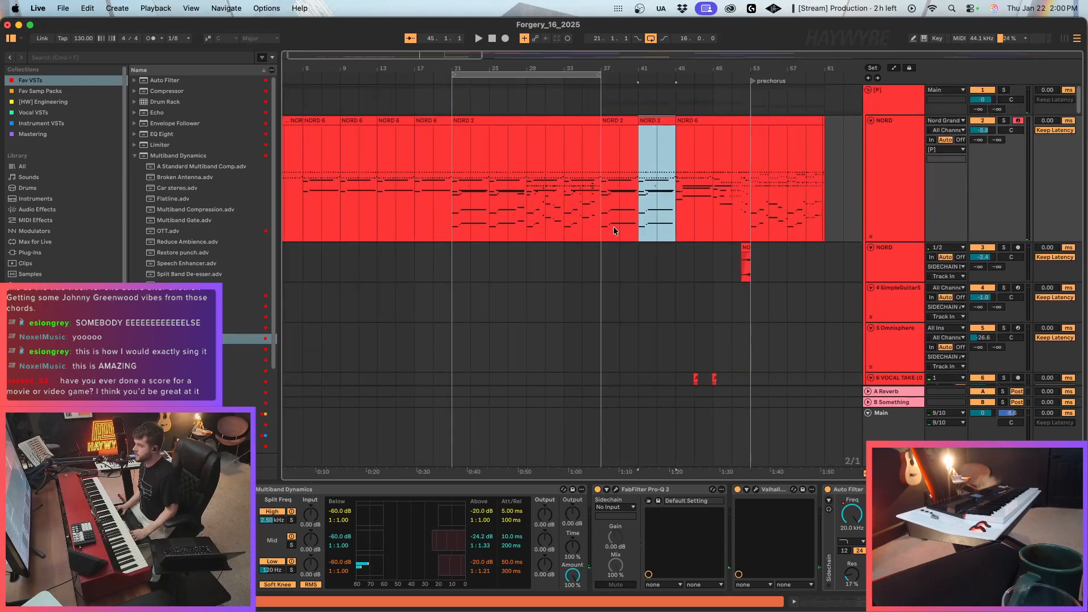
left_click(606, 230)
scroll(532, 340, "down", 12)
key("space")
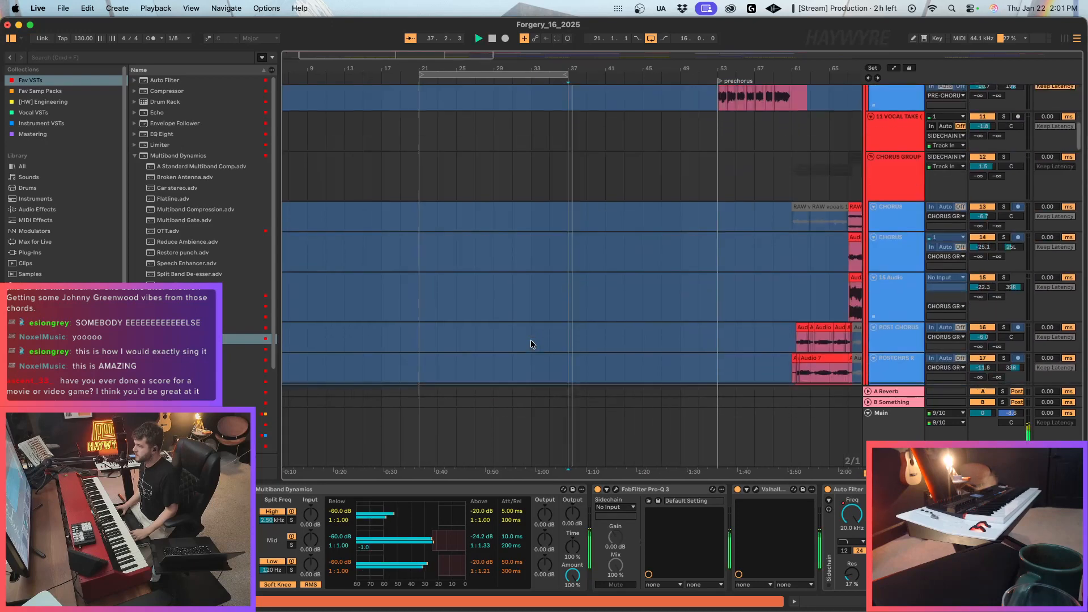
scroll(530, 339, "down", 15)
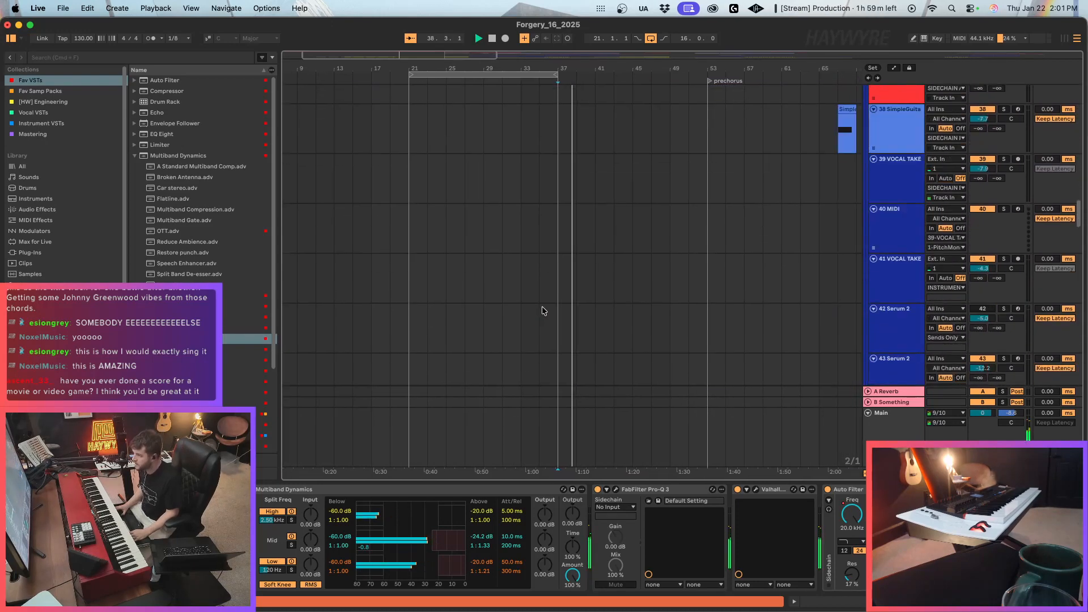
scroll(542, 311, "down", 18)
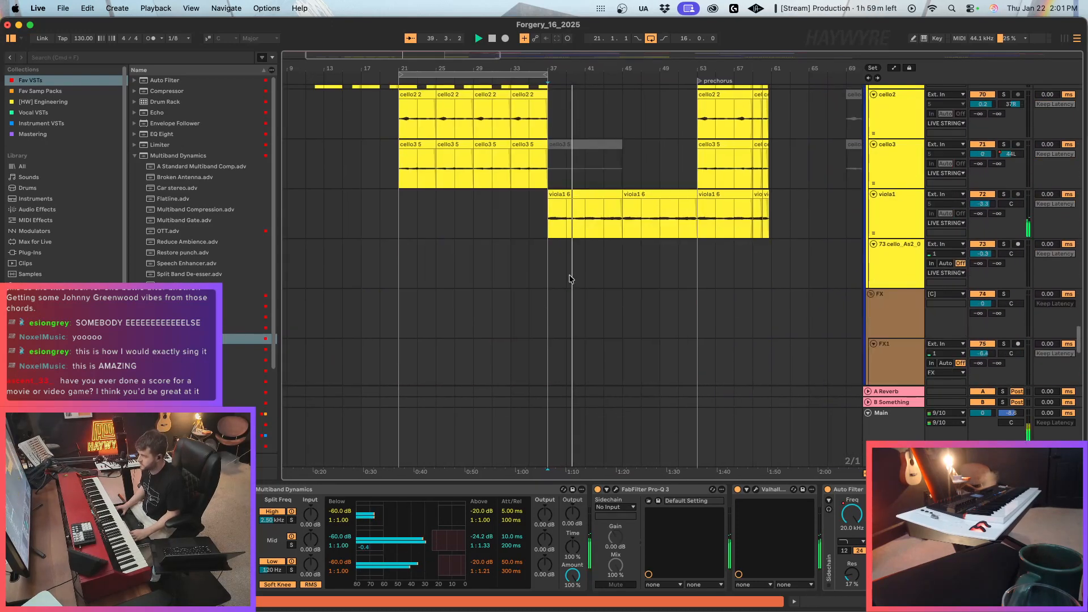
Duplicate the cello1 pattern past bar 37 and remove its copies between bars 40 and 45.
scroll(570, 278, "up", 5)
left_click_drag(507, 199, 619, 197)
key("super+d")
key("super+d")
key("Delete")
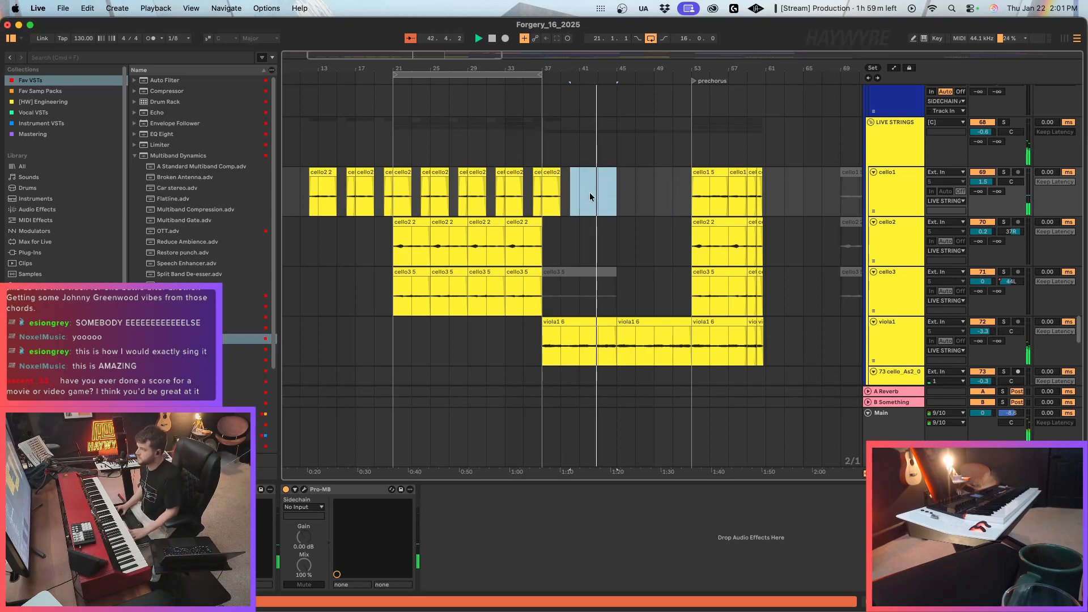
Copy the last four bars of the cello2 and cello3 clips before bar 37 and paste them at bar 45.
left_click_drag(506, 251, 542, 279)
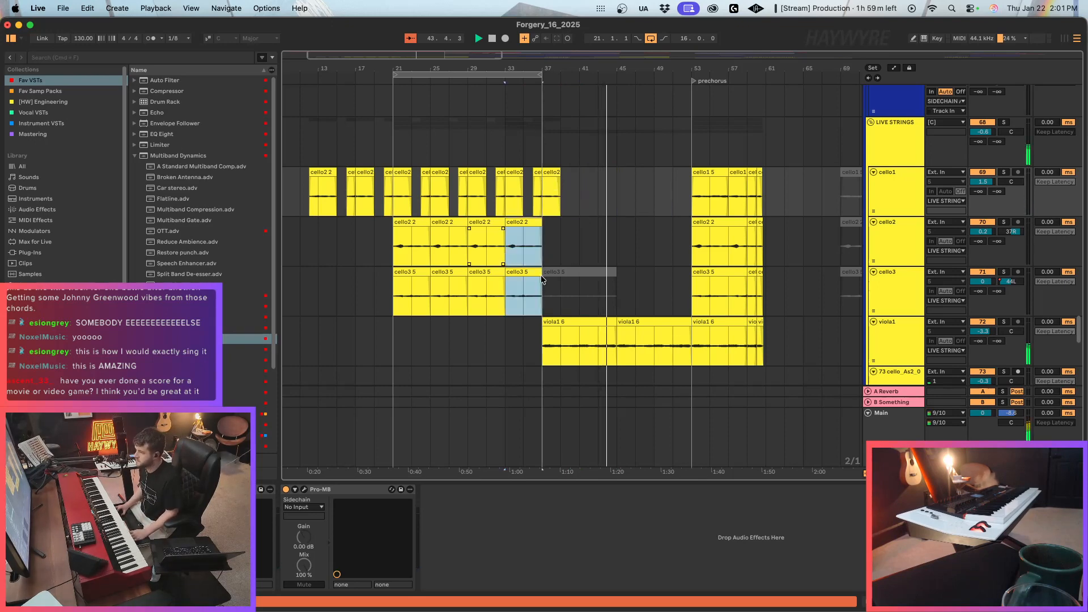
key("super+c")
left_click(617, 246)
key("super+v")
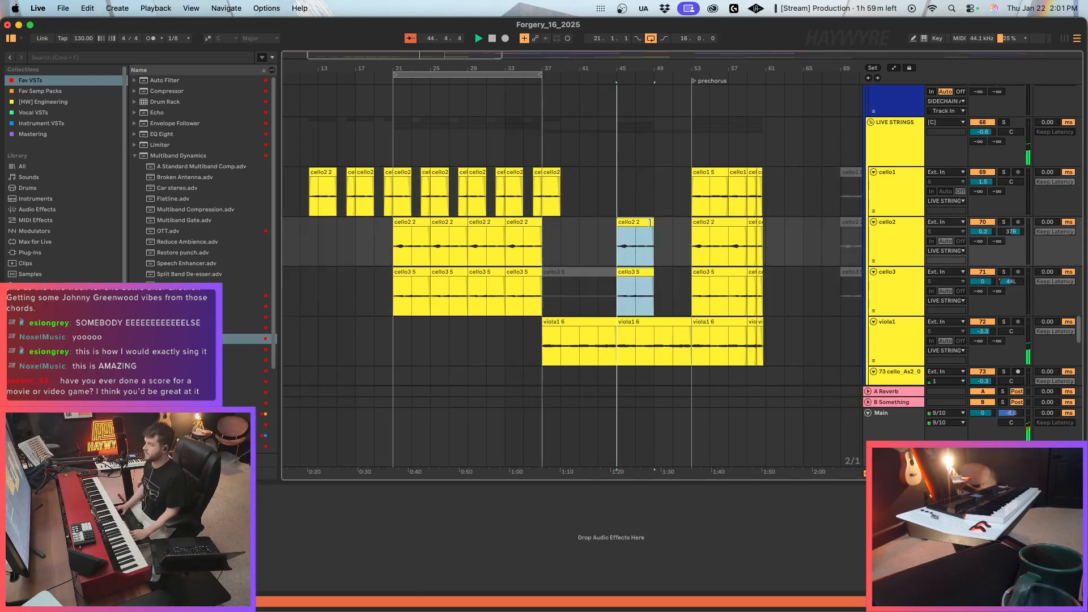
Copy the cello2 and cello3 prechorus clips starting at bar 53 and paste them at bar 45.
left_click_drag(697, 249, 764, 280)
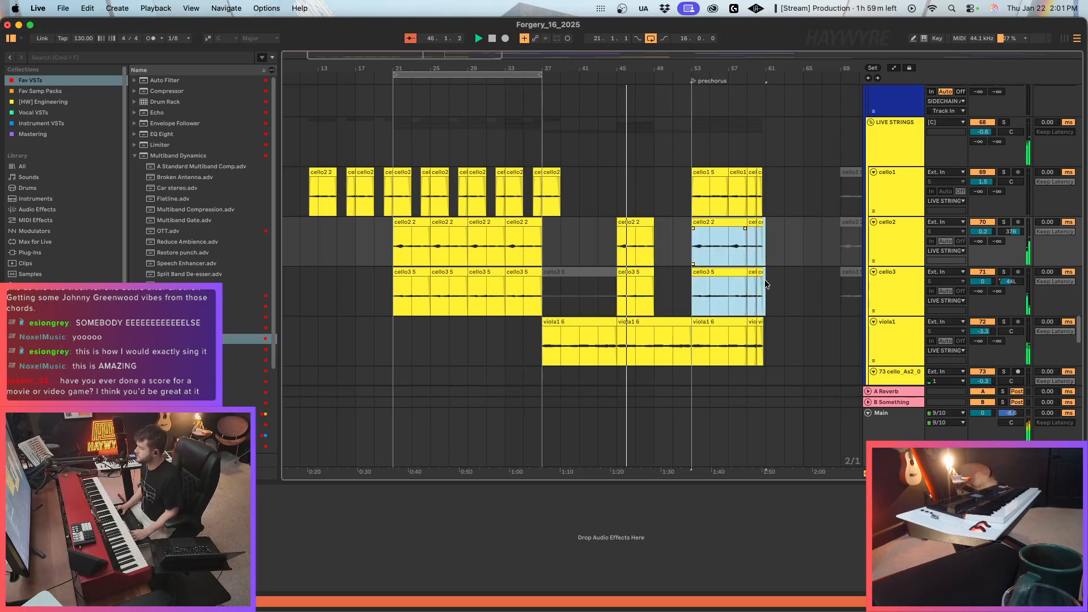
key("super+c")
left_click(618, 253)
key("super+v")
Copy bars 29 to 37 of the NORD piano part and paste them at bar 45, up to the prechorus.
scroll(648, 272, "up", 8)
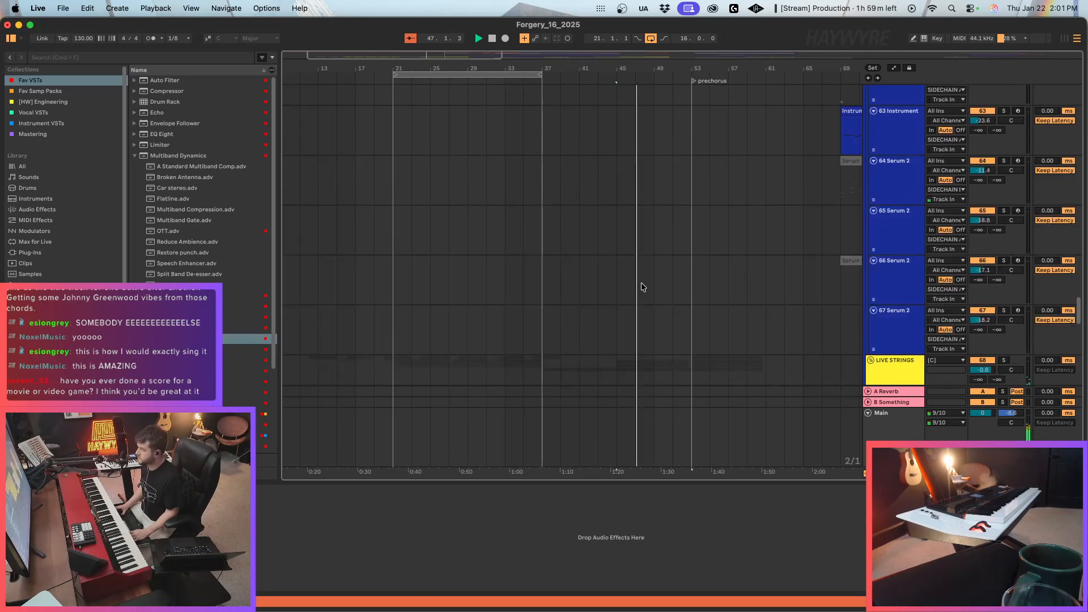
scroll(646, 283, "up", 15)
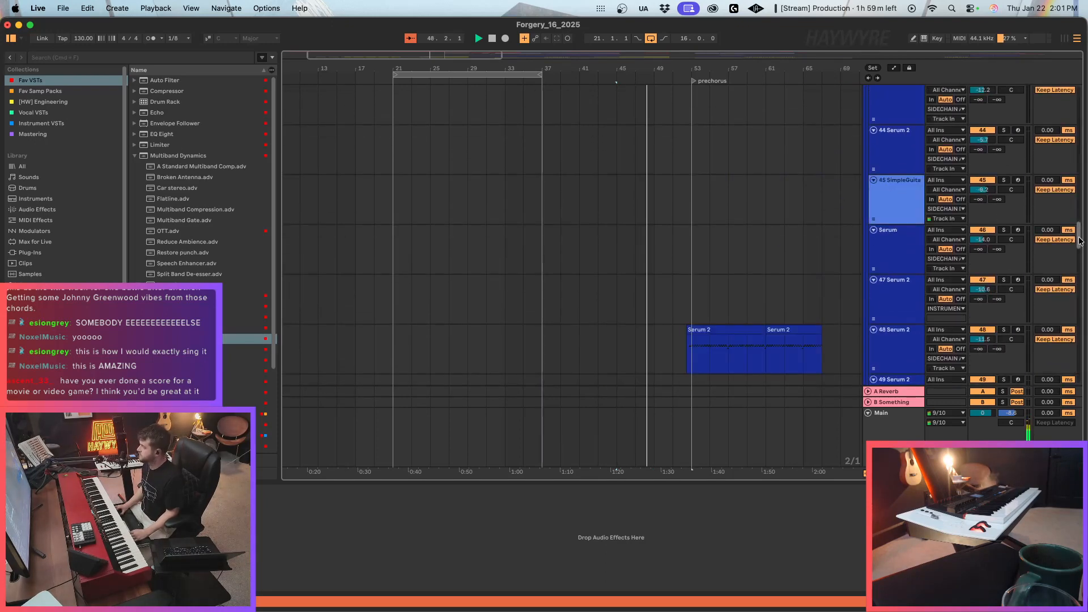
left_click_drag(1080, 241, 1080, 99)
left_click_drag(470, 214, 545, 213)
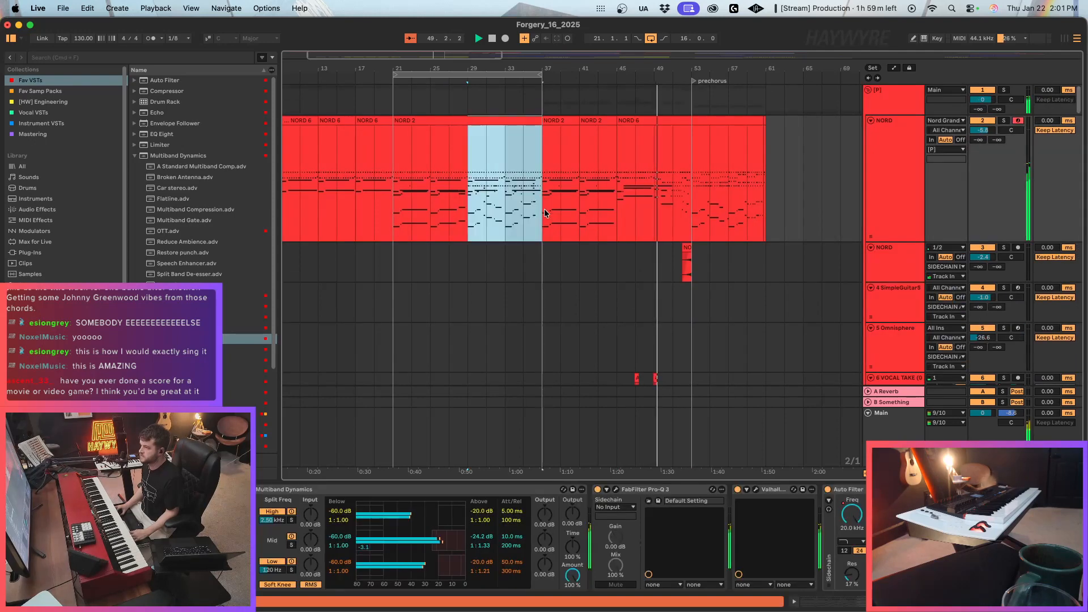
key("super+c")
left_click(617, 208)
key("super+v")
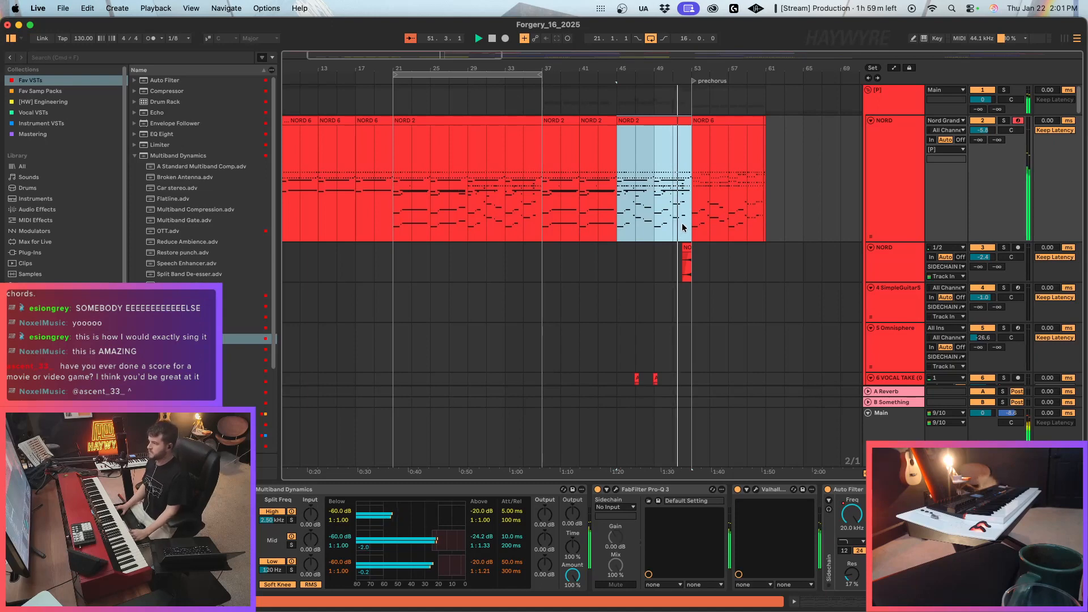
Deactivate the second Serum 2 clip on track 48, starting at bar 61 after the first prechorus clip.
left_click_drag(692, 210, 806, 209)
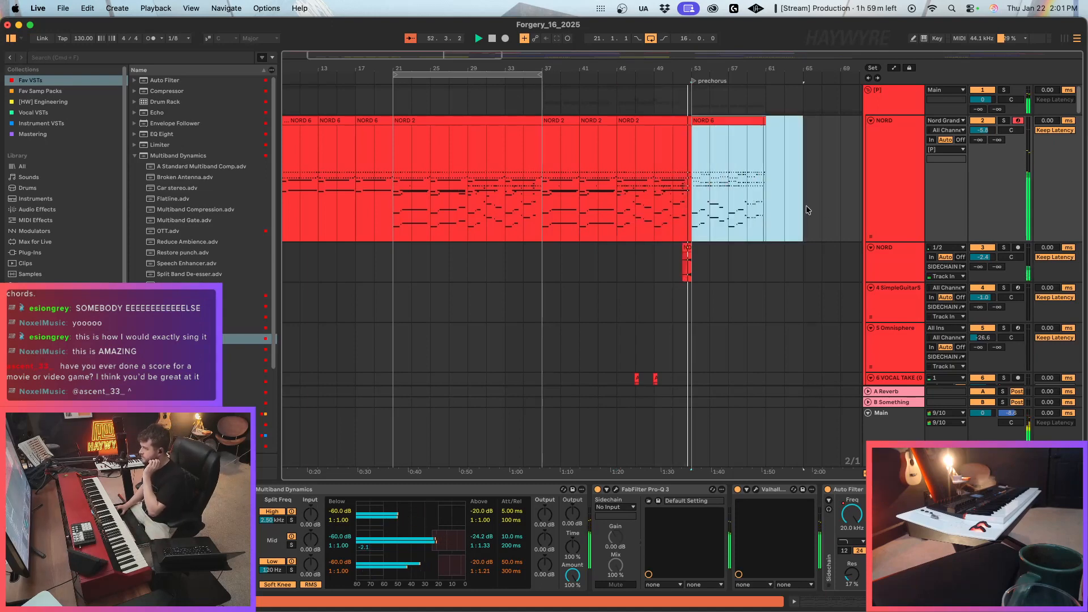
scroll(729, 301, "down", 10)
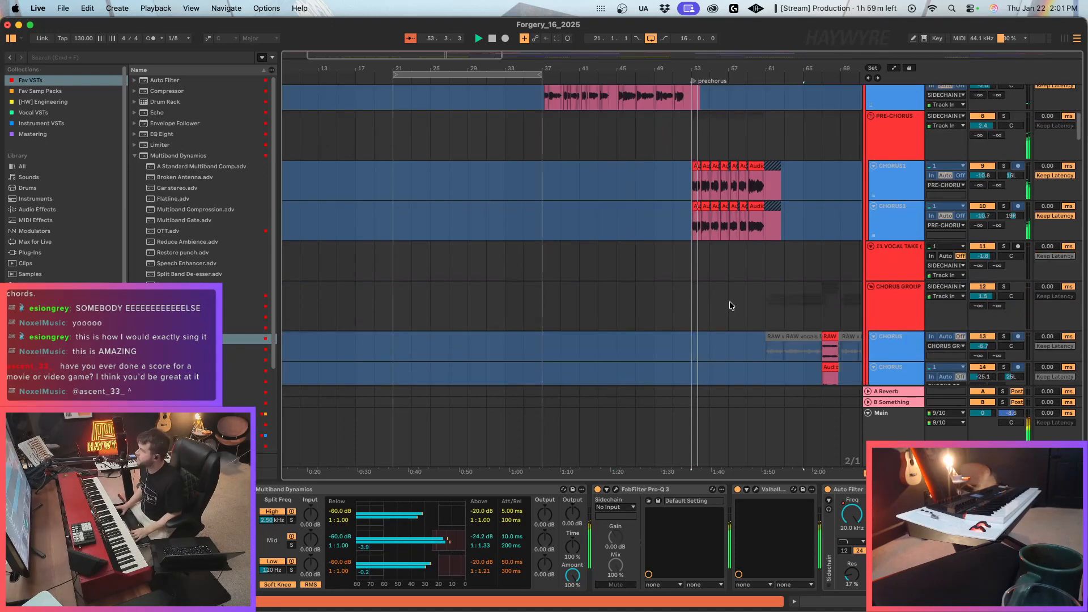
scroll(784, 309, "down", 15)
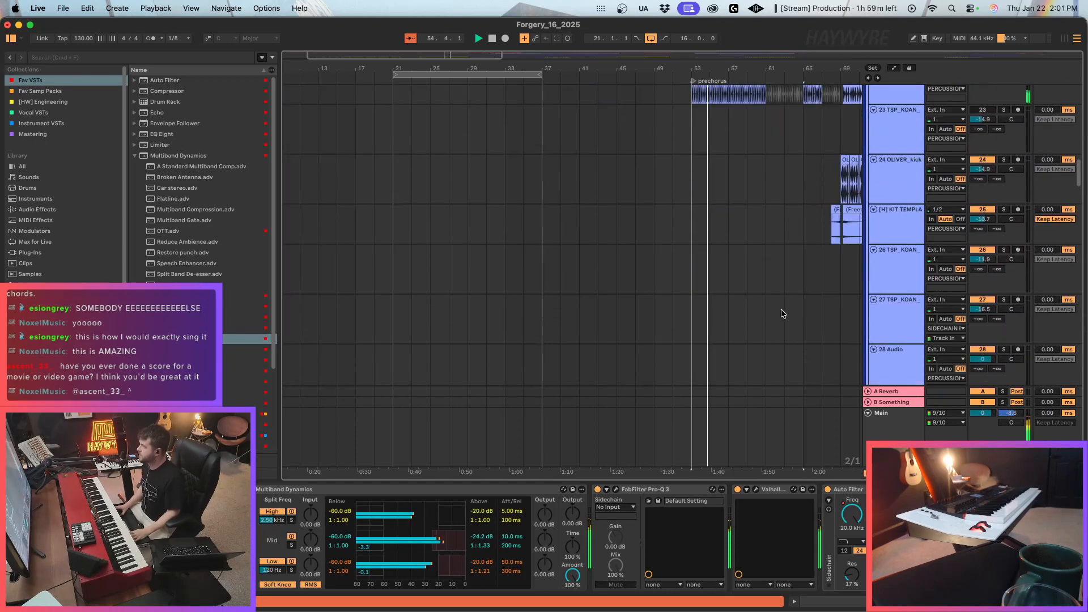
left_click_drag(341, 60, 350, 56)
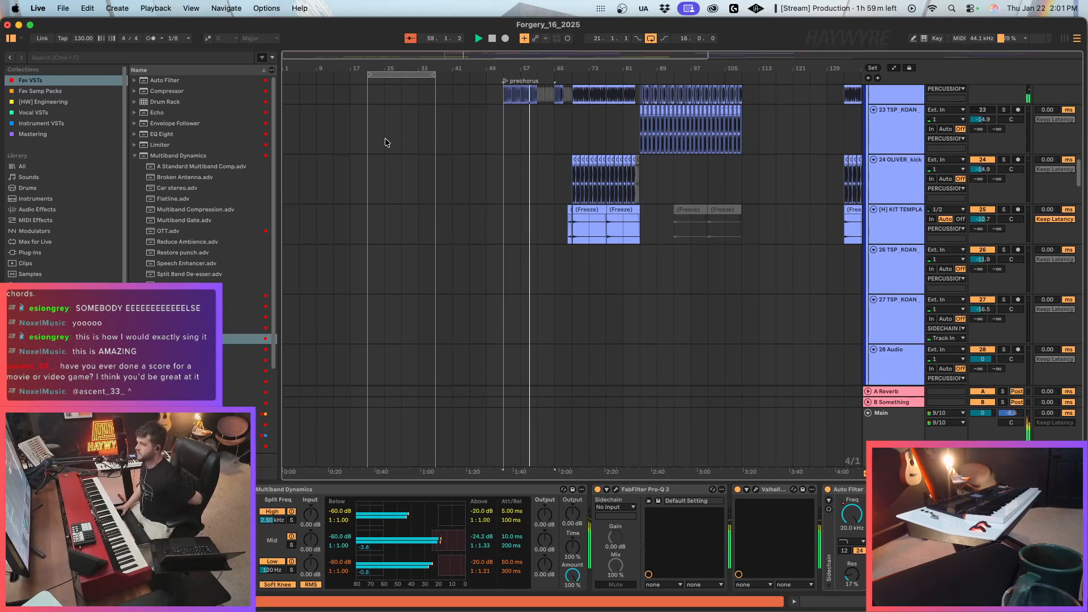
scroll(386, 137, "up", 5)
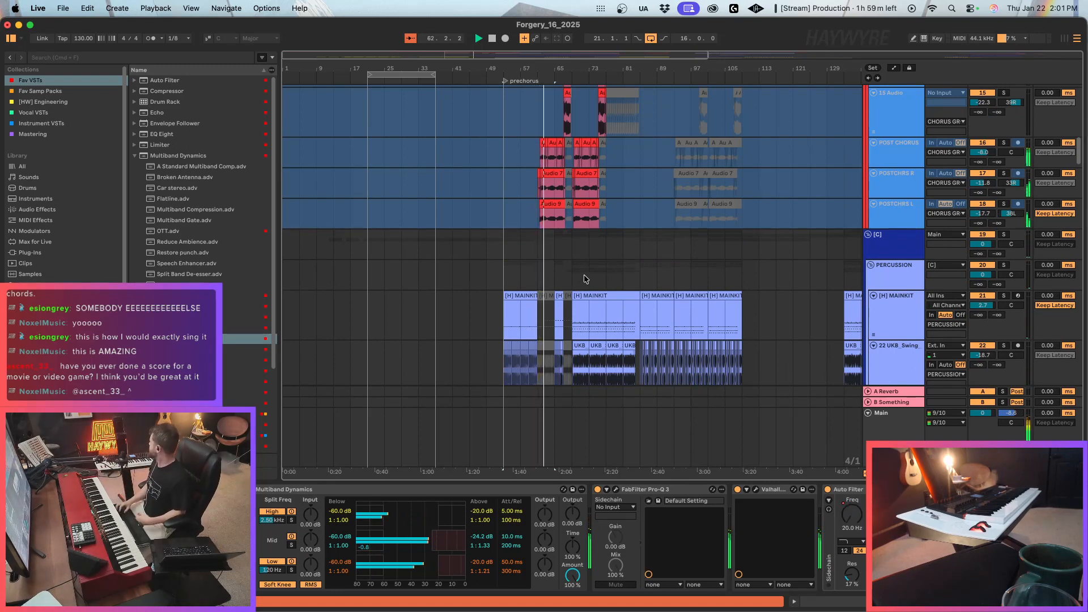
scroll(702, 249, "down", 6)
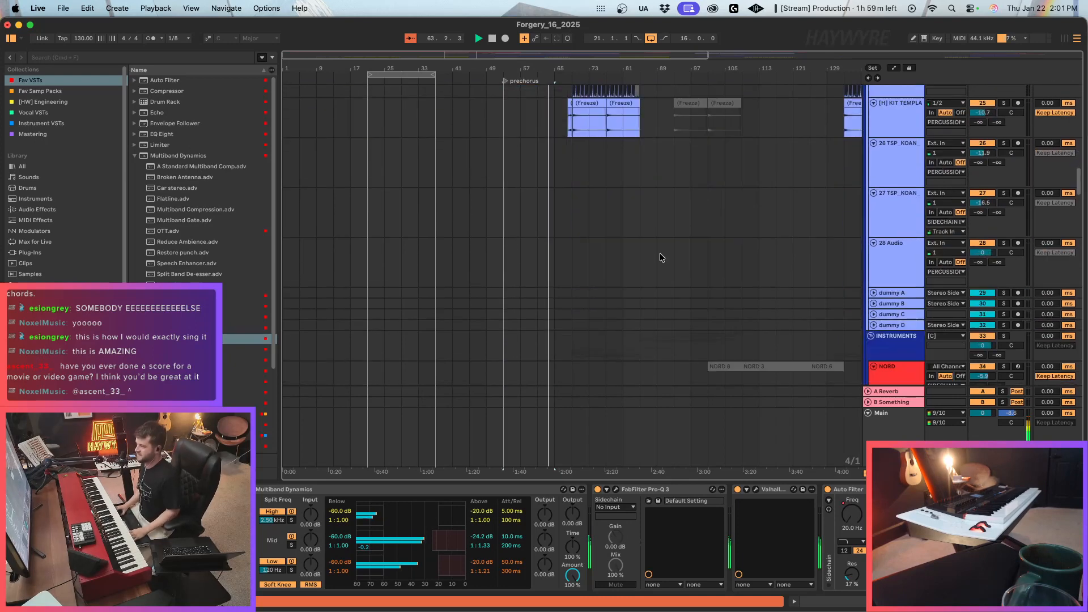
scroll(660, 252, "down", 12)
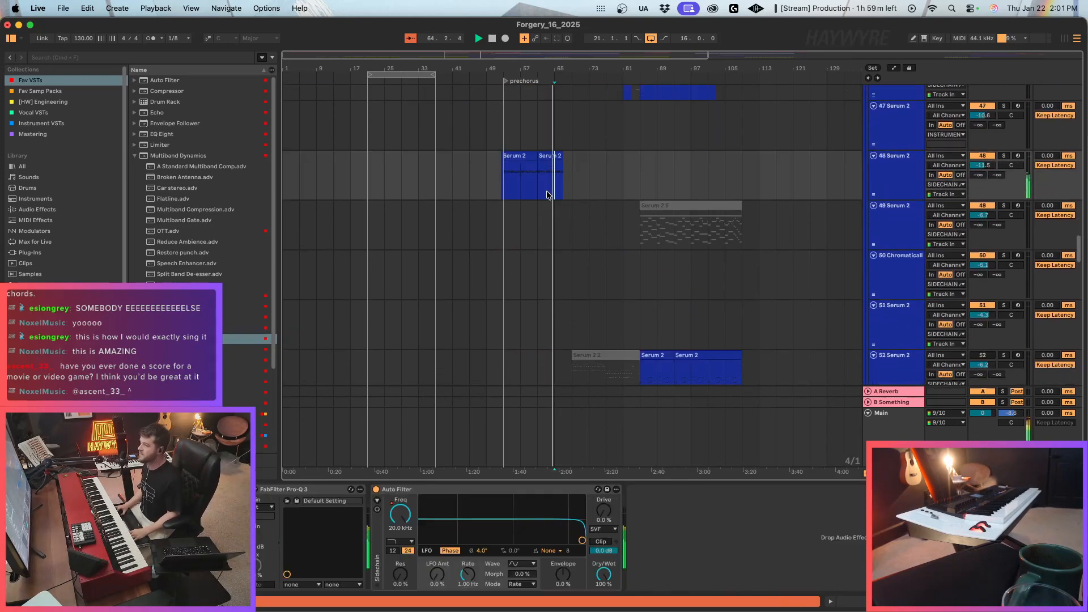
left_click_drag(548, 195, 571, 192)
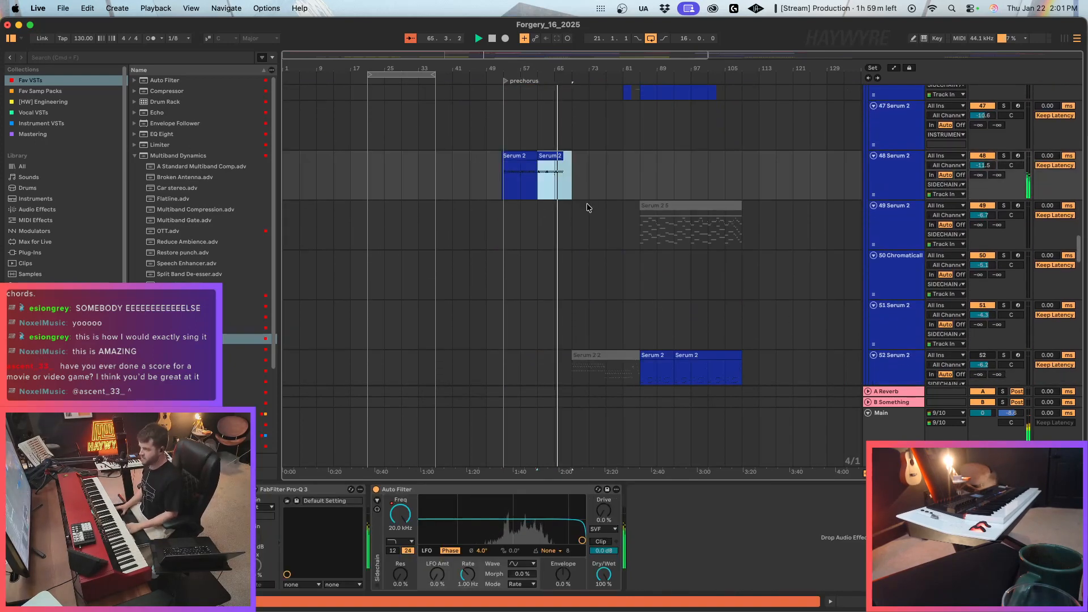
scroll(586, 235, "up", 3)
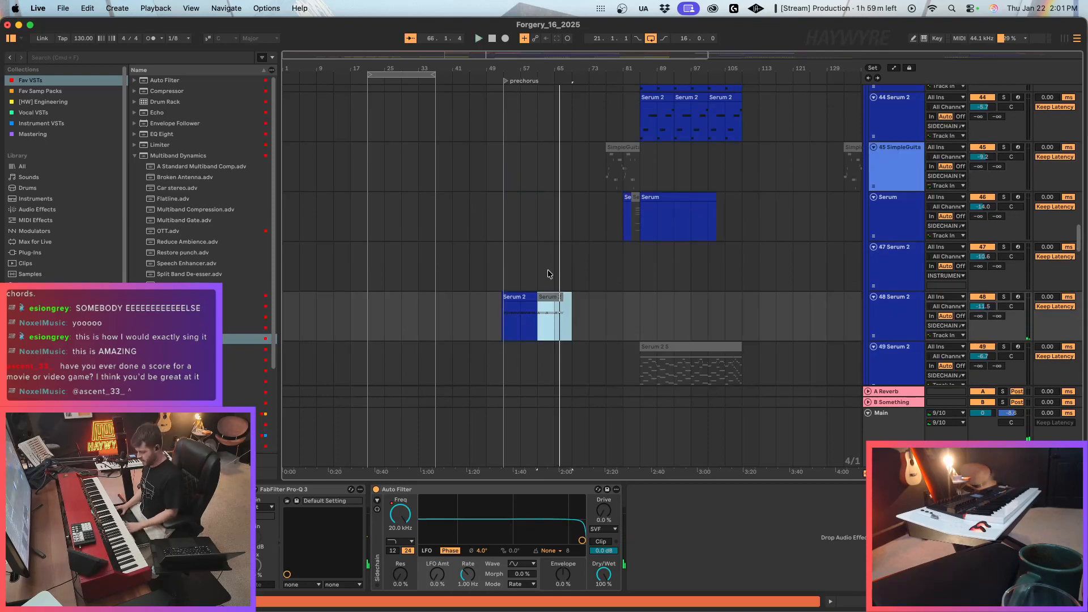
Save the Live Set as a new version named Forgery_17_2025 in the Forgery Project folder.
scroll(547, 272, "up", 12)
scroll(525, 273, "up", 3)
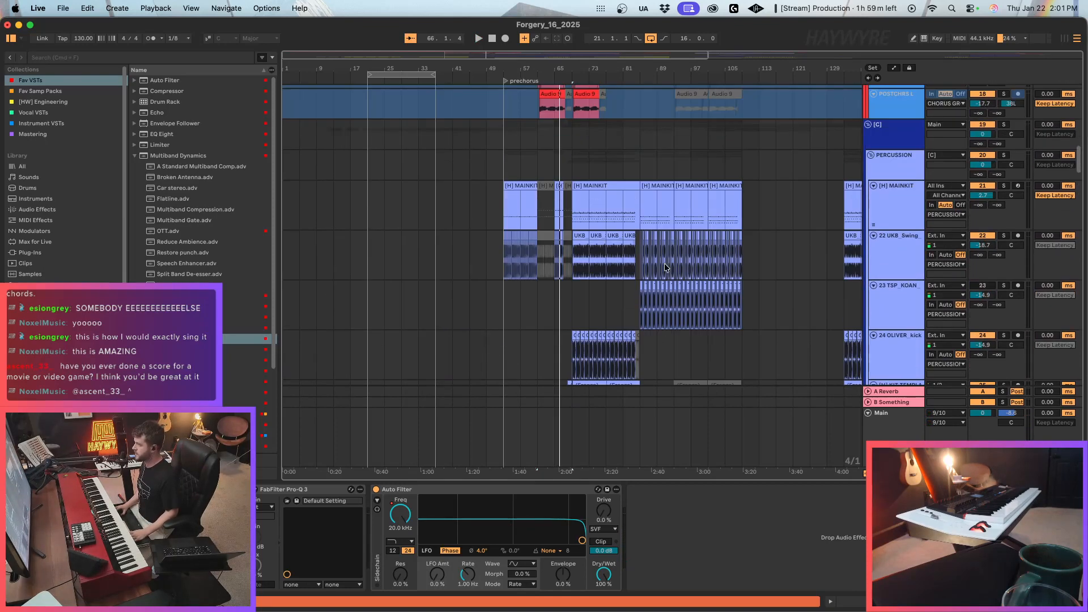
scroll(629, 164, "up", 15)
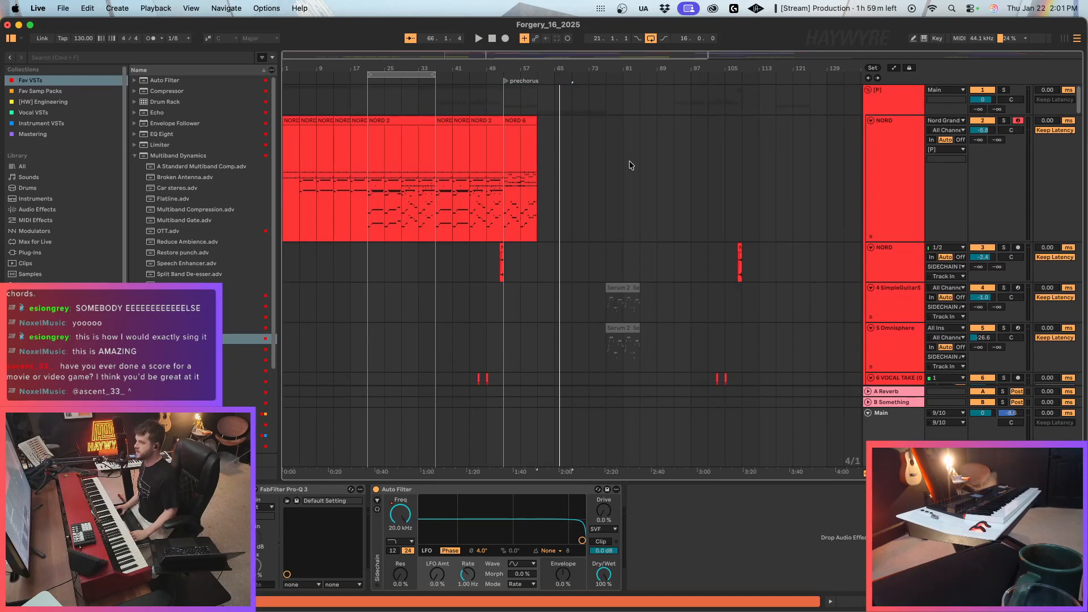
left_click(62, 8)
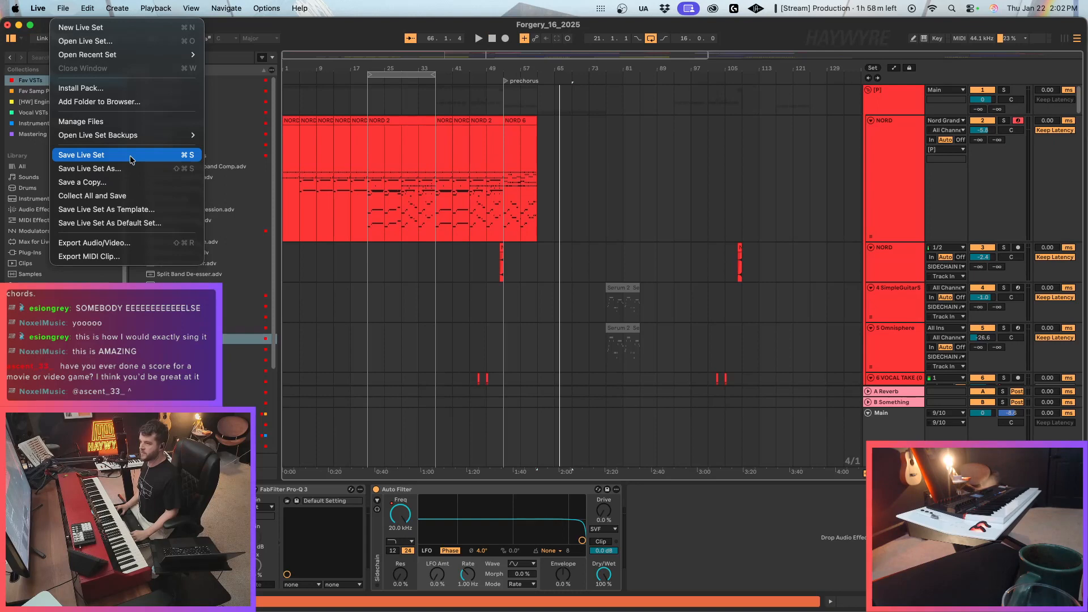
left_click(131, 160)
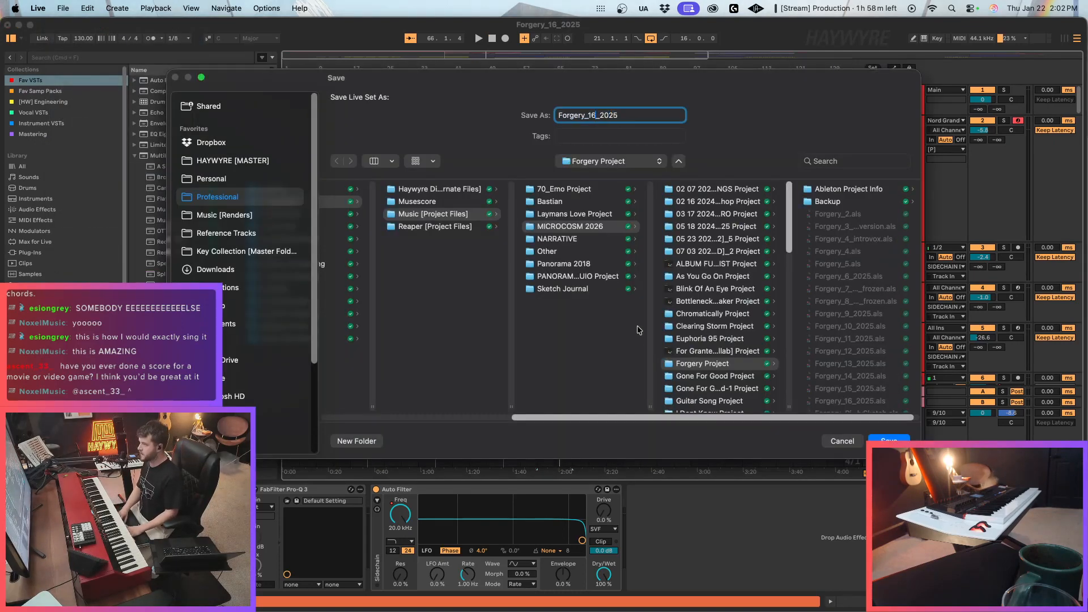
key("Return")
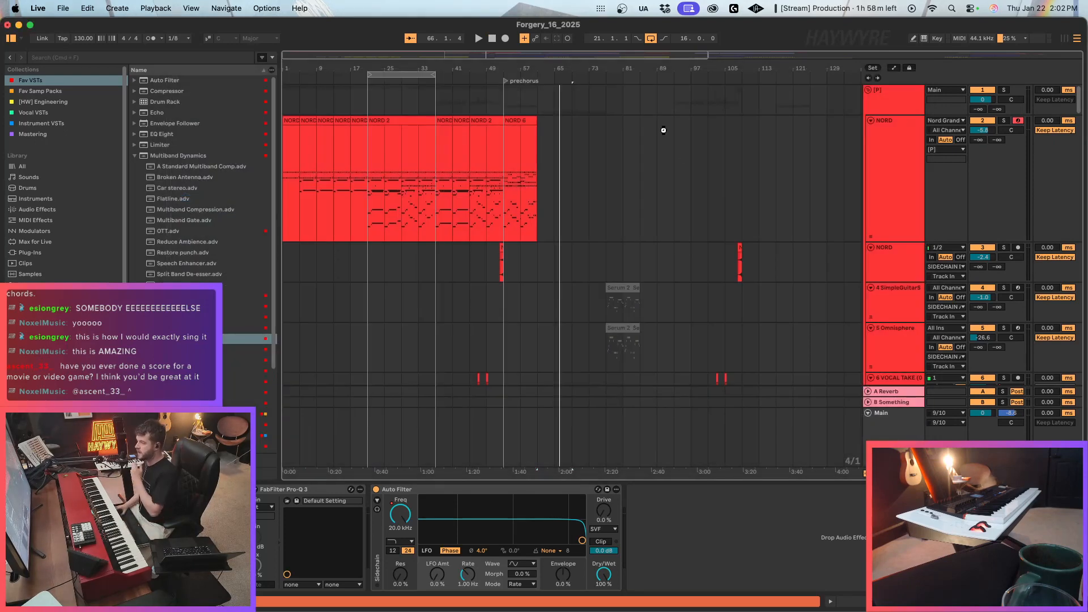
Open the recent Live Set Head First_4.als.
left_click(61, 10)
mouse_move(114, 55)
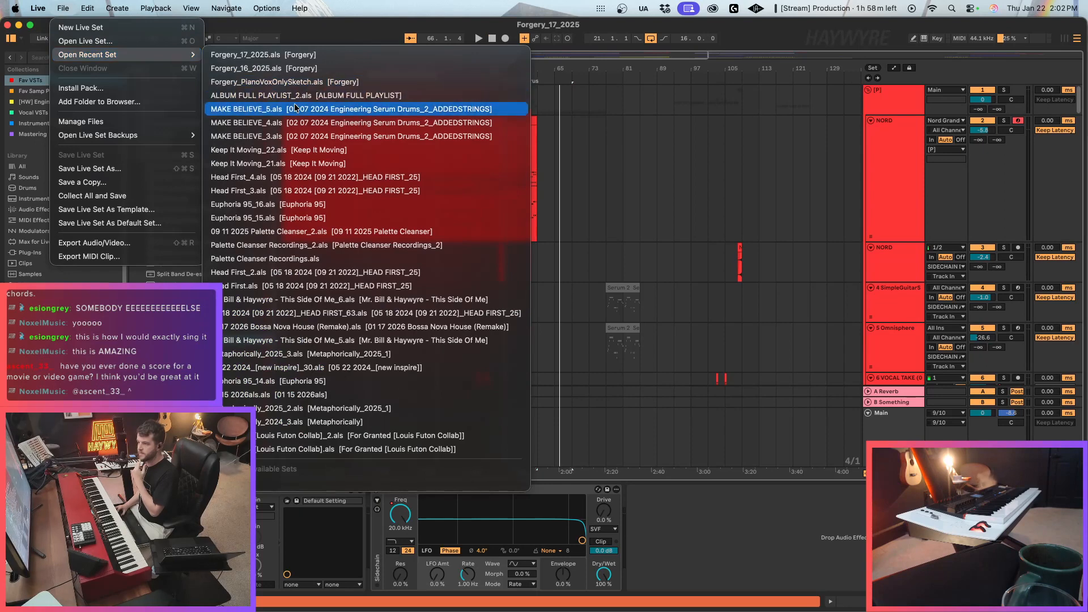
left_click(298, 180)
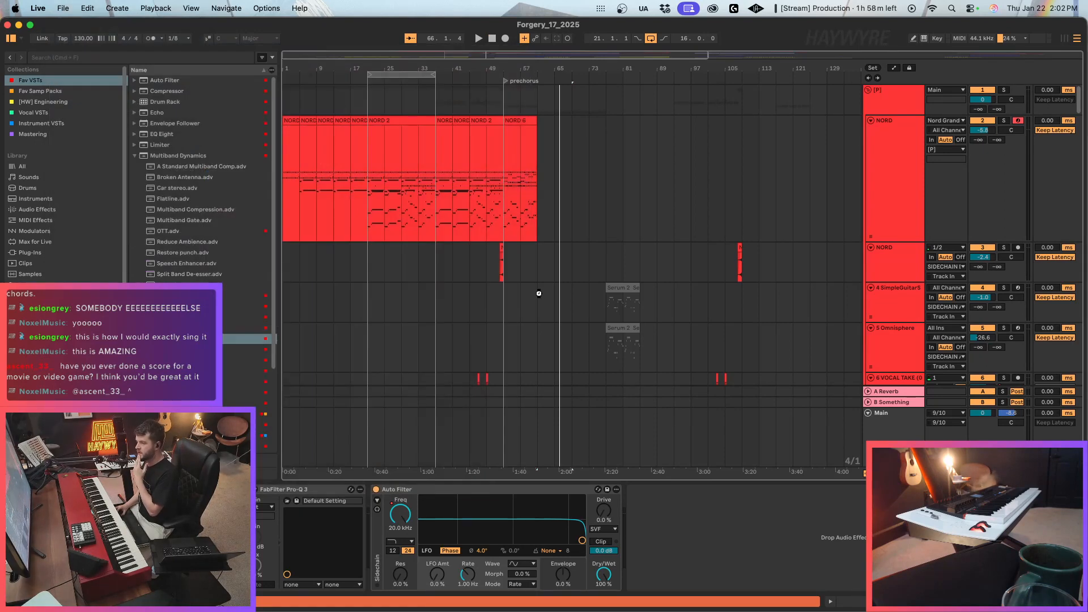
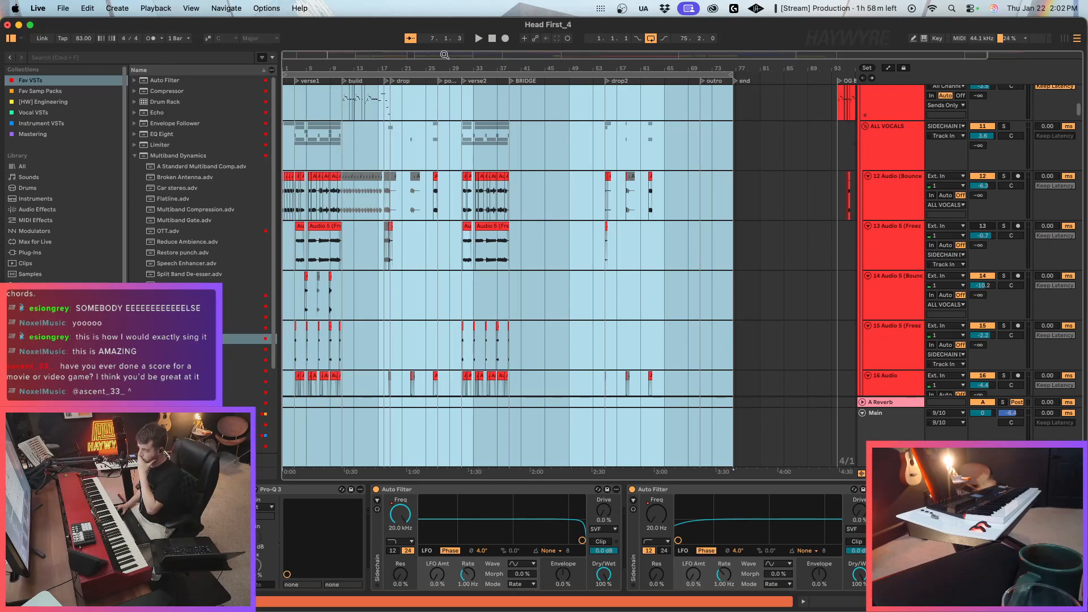
Solo the Kontakt track and audition its first bridge clip from about bar 44.
key("z")
scroll(539, 279, "down", 15)
left_click(540, 279)
scroll(539, 306, "up", 4)
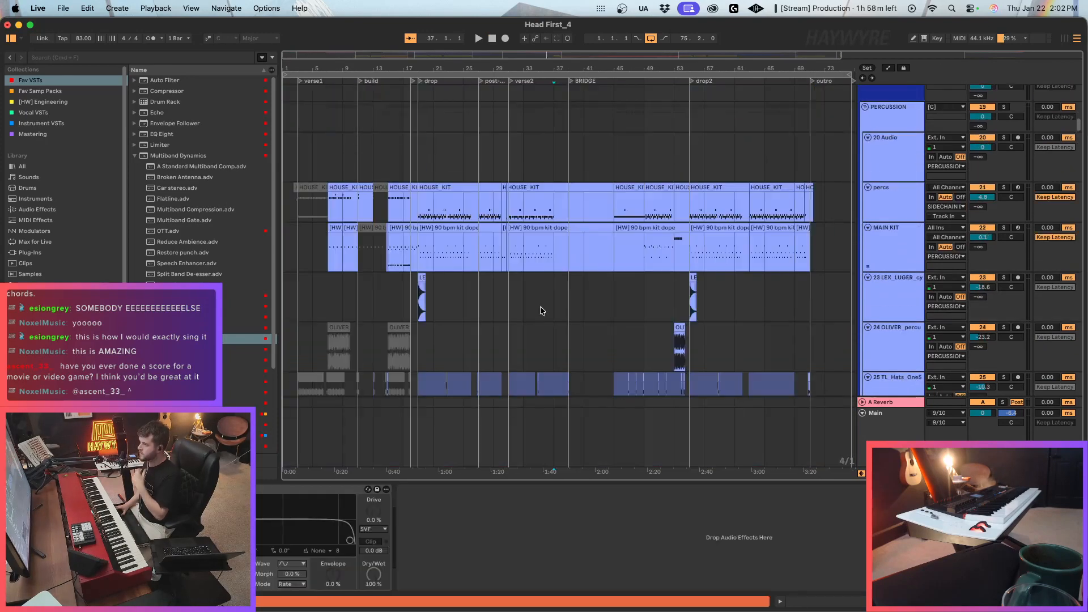
scroll(541, 309, "down", 20)
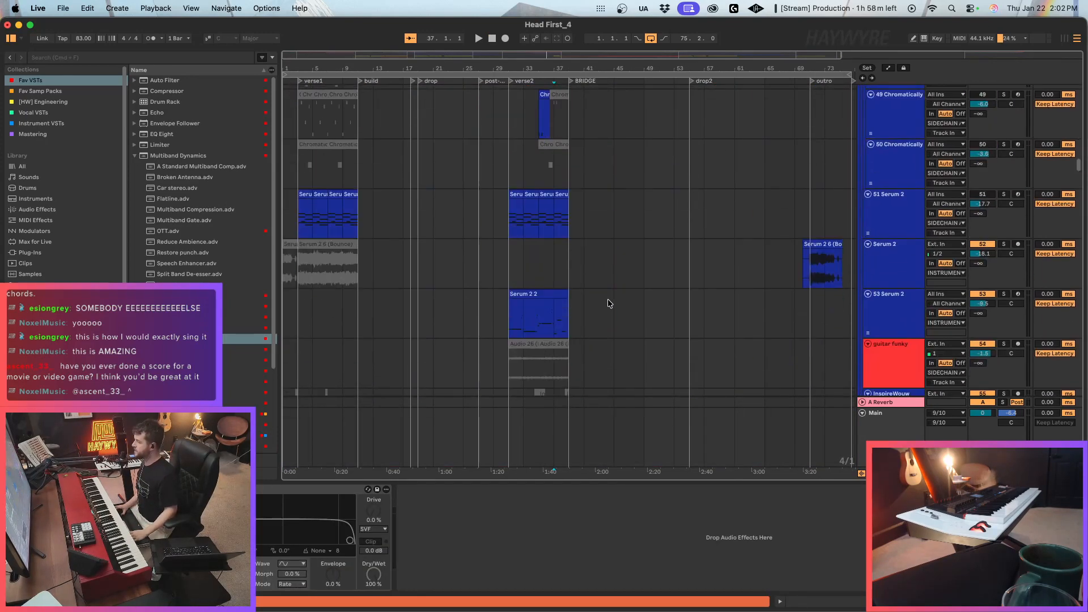
scroll(608, 300, "down", 20)
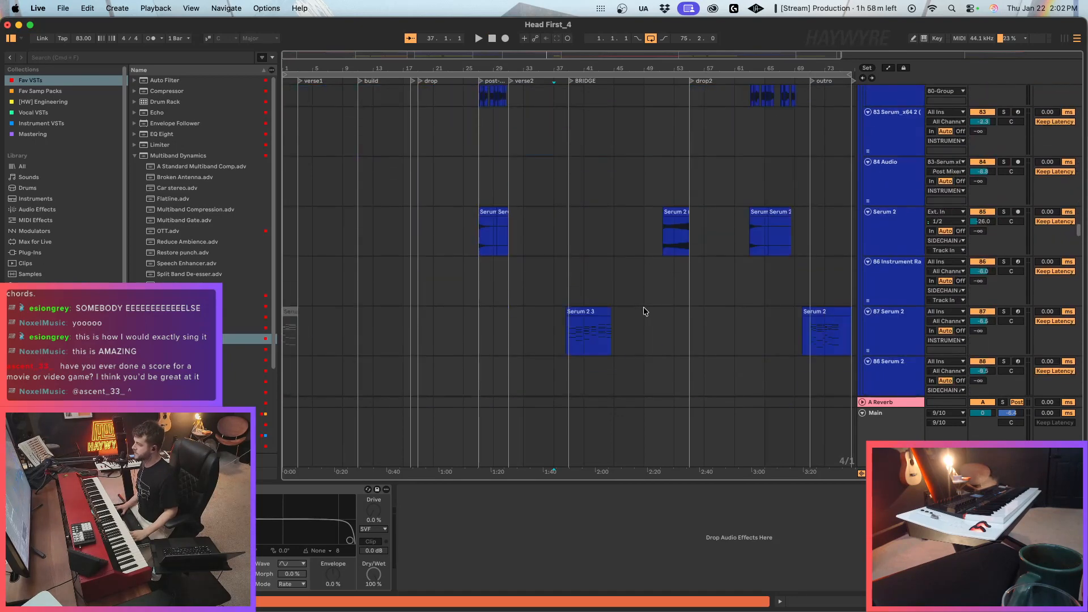
scroll(643, 307, "down", 12)
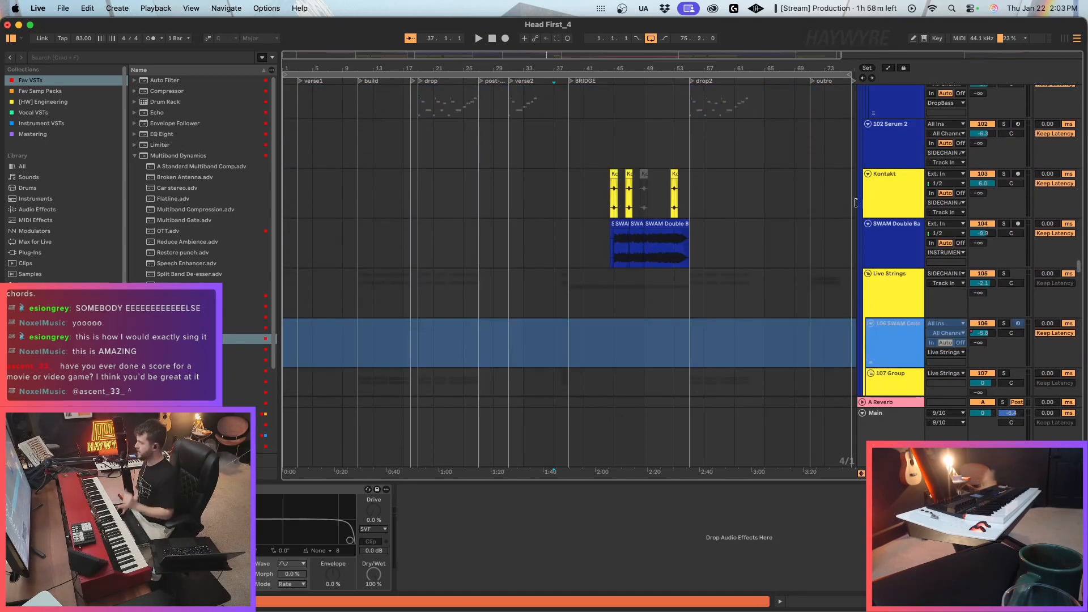
left_click(855, 203)
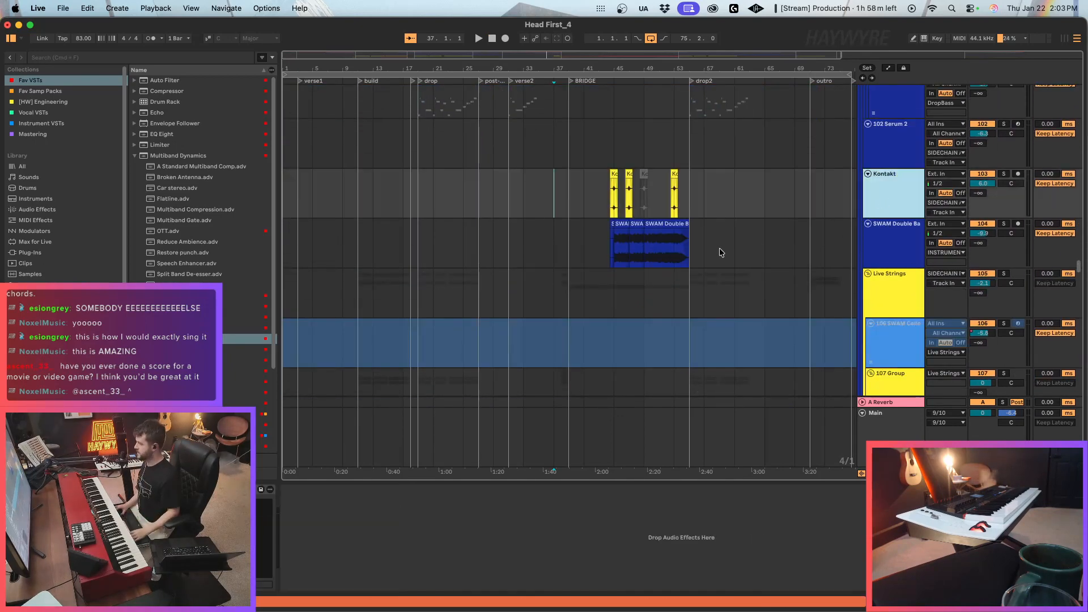
left_click(616, 175)
left_click(1003, 174)
key("space")
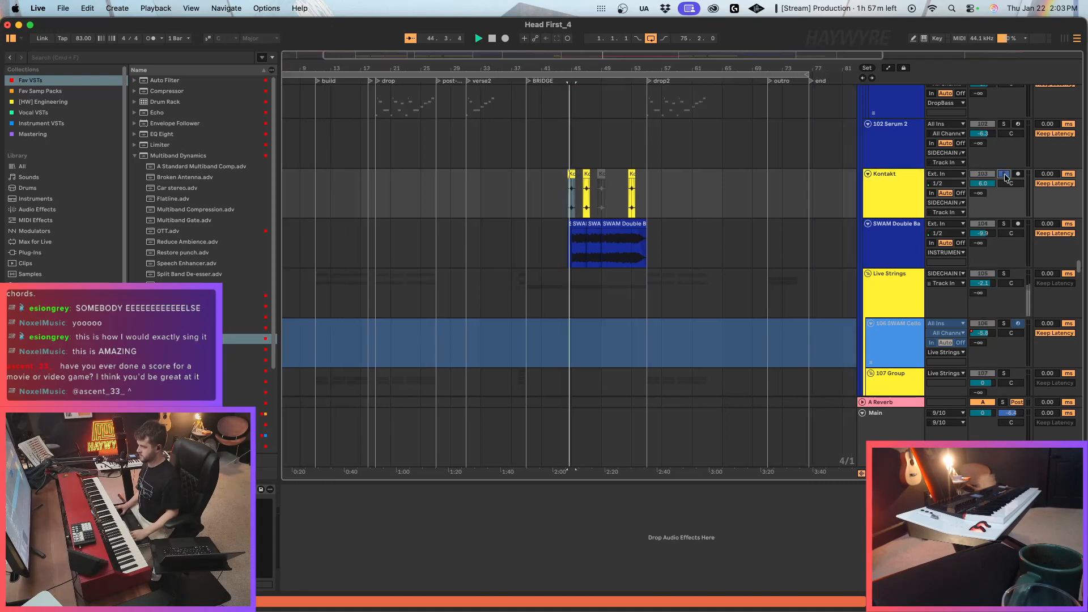
left_click_drag(590, 57, 593, 91)
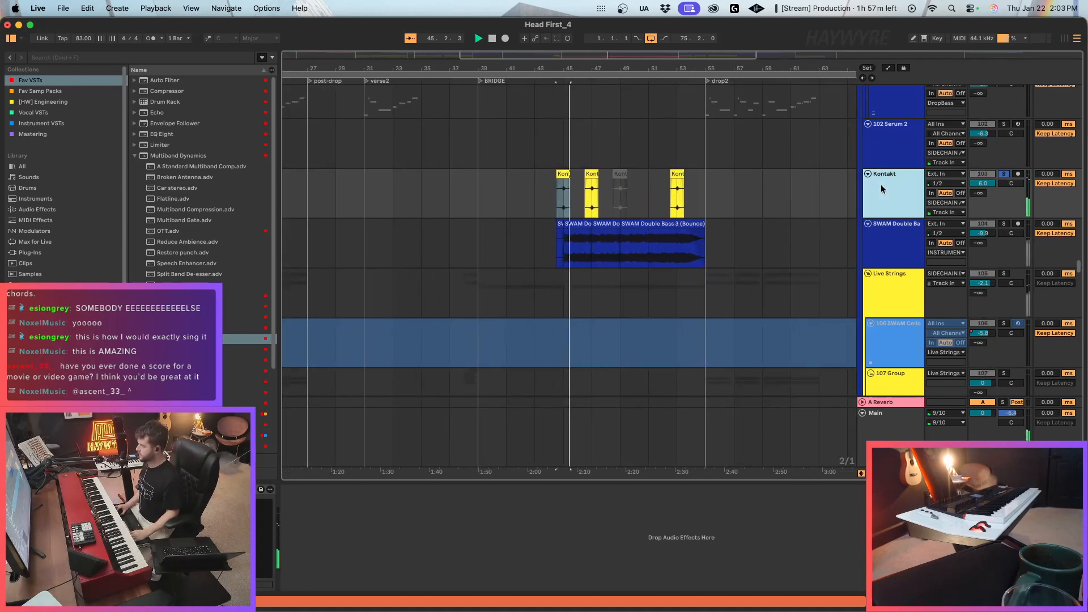
Cut the Kontakt and Evolving Bass tracks from Head First_4 to the clipboard.
scroll(668, 288, "down", 15)
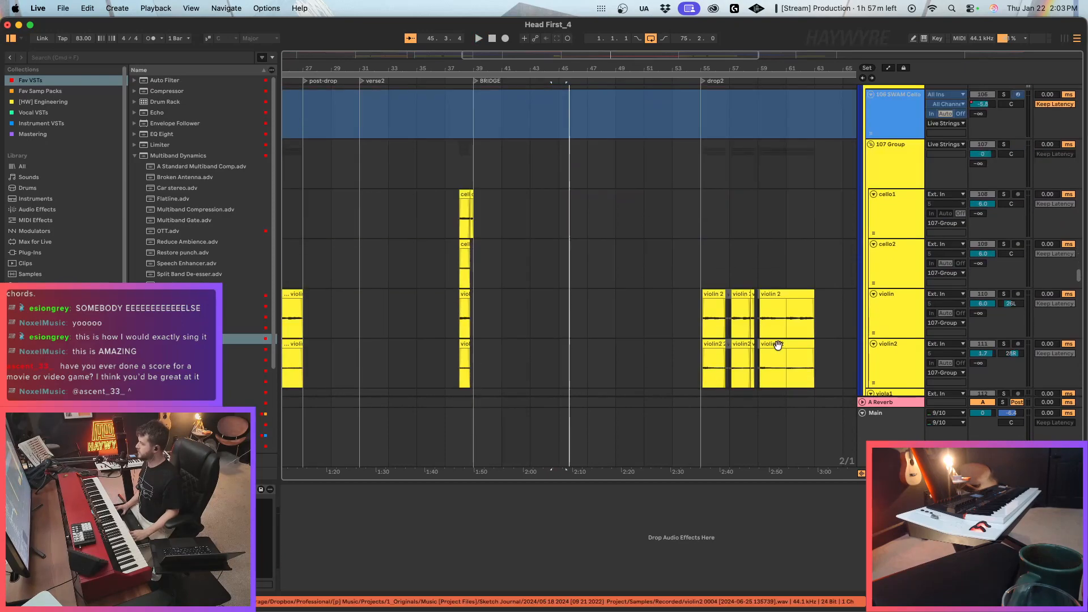
scroll(784, 347, "down", 15)
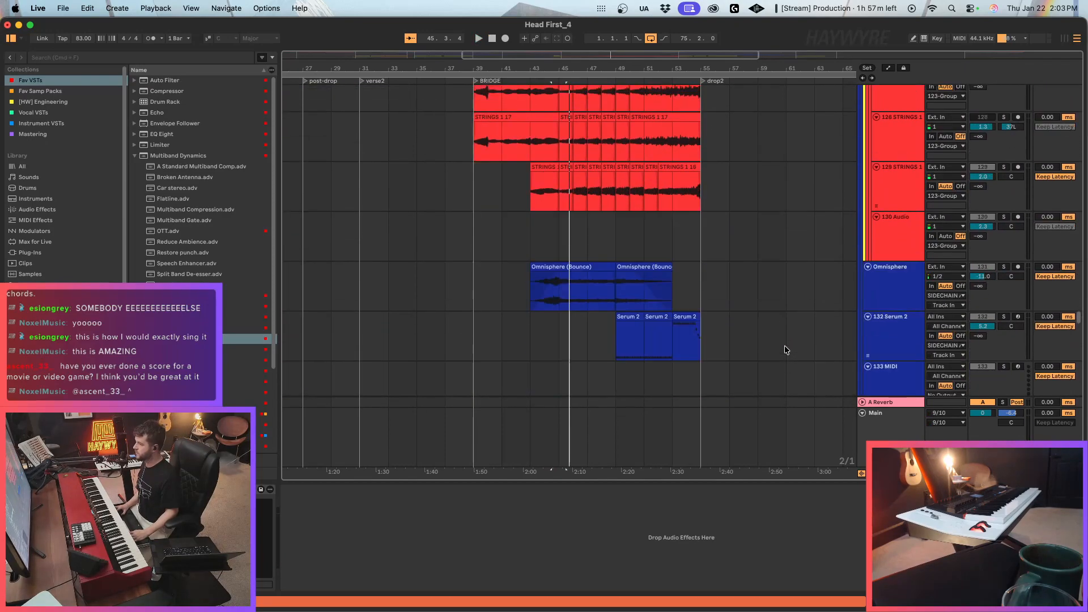
scroll(775, 345, "up", 5)
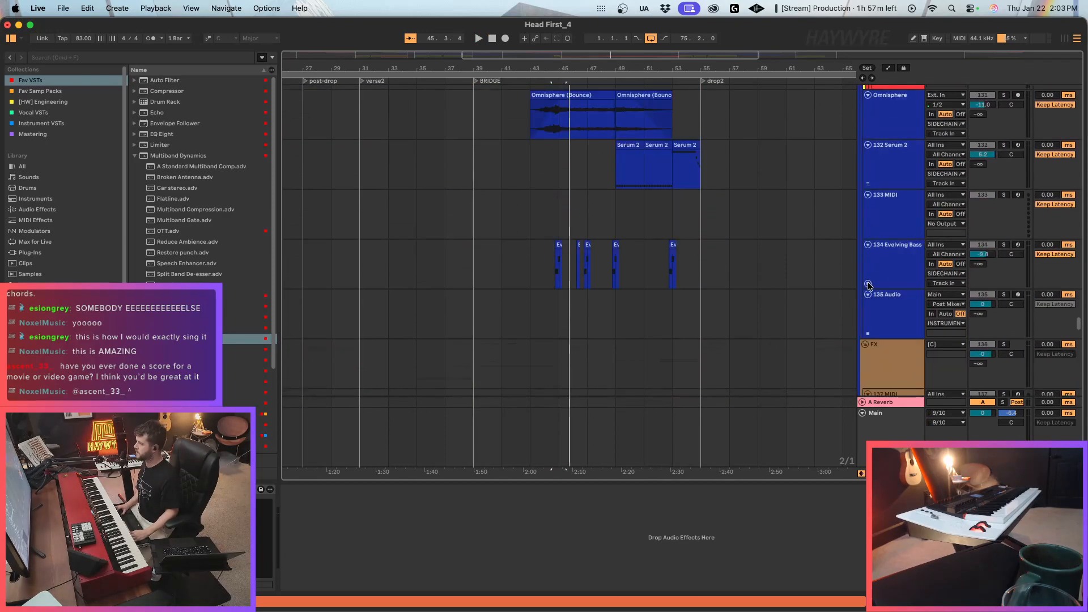
left_click(905, 274)
right_click(907, 274)
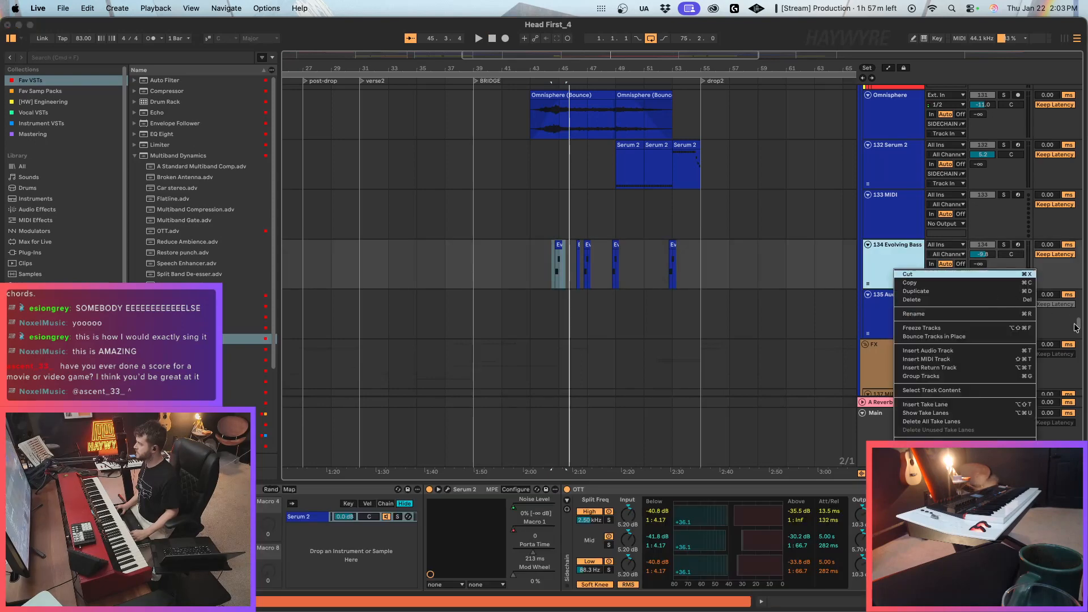
left_click_drag(1077, 326, 1086, 269)
Reopen the recent Live Set Forgery_17_2025, discarding the changes to Head First_4.
left_click(65, 9)
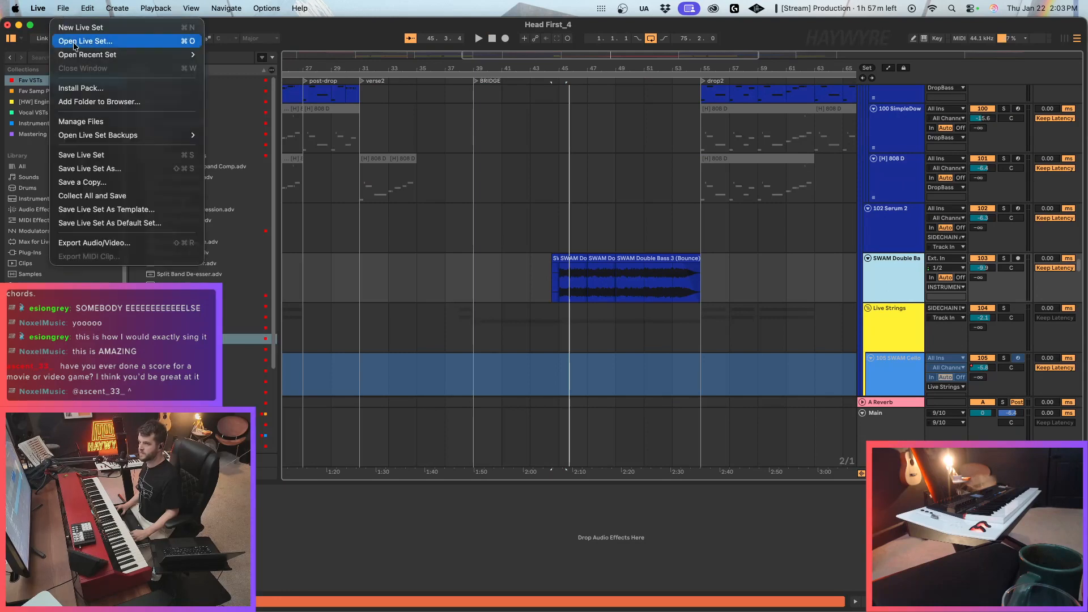
mouse_move(114, 53)
left_click(422, 77)
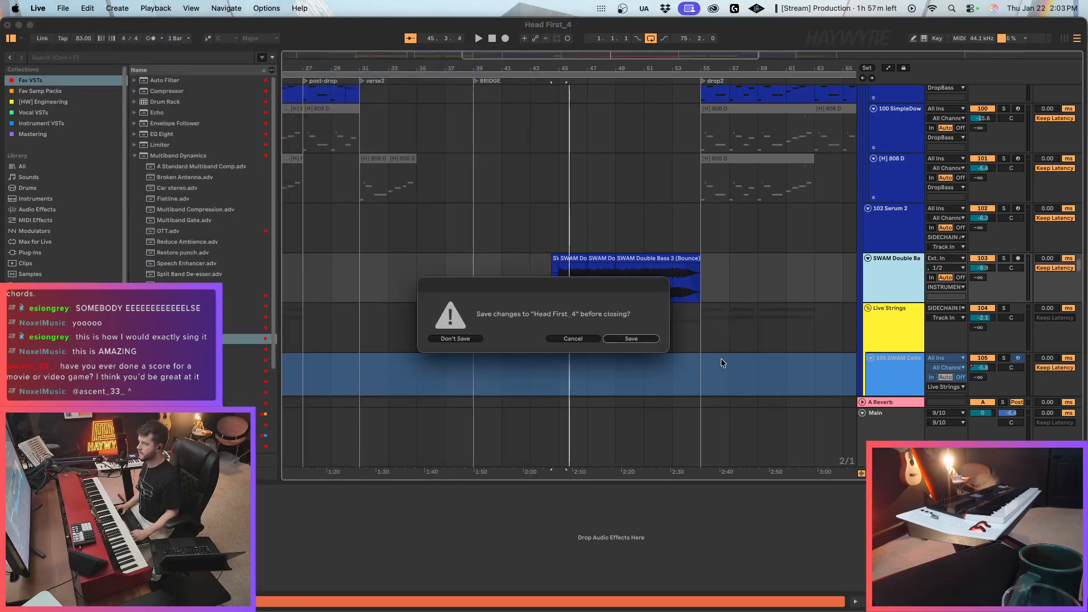
left_click(455, 339)
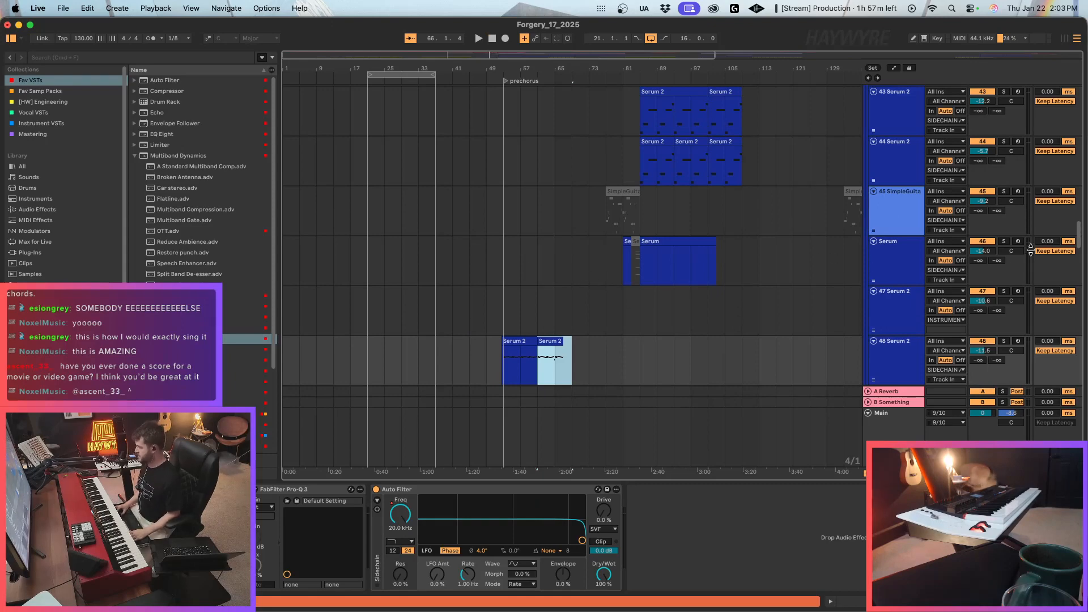
Paste the Kontakt and Evolving Bass tracks above the Serum 2 track 48.
scroll(1073, 240, "down", 3)
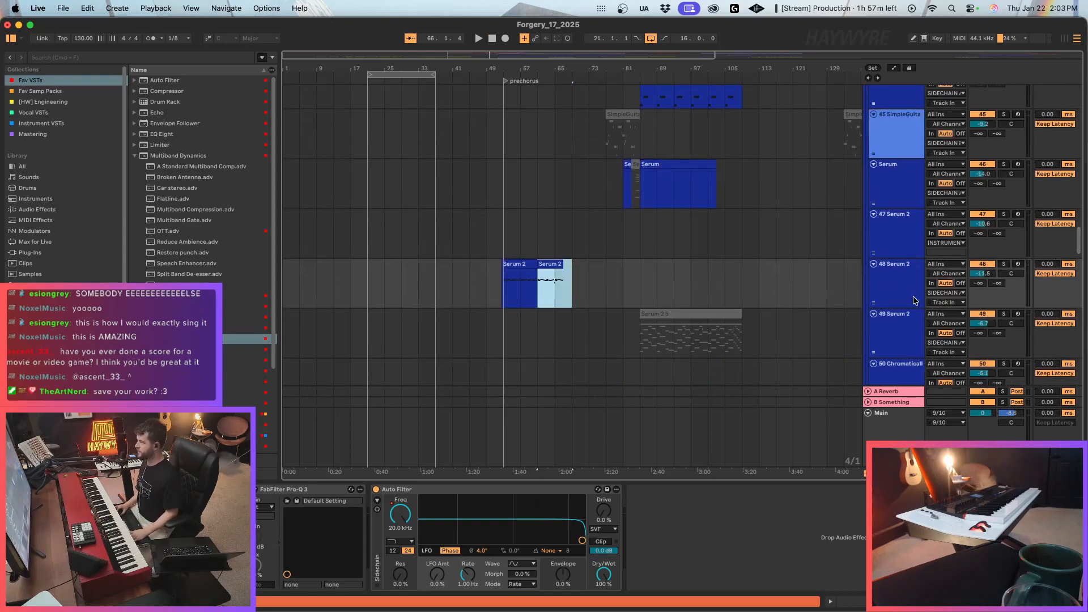
left_click(888, 290)
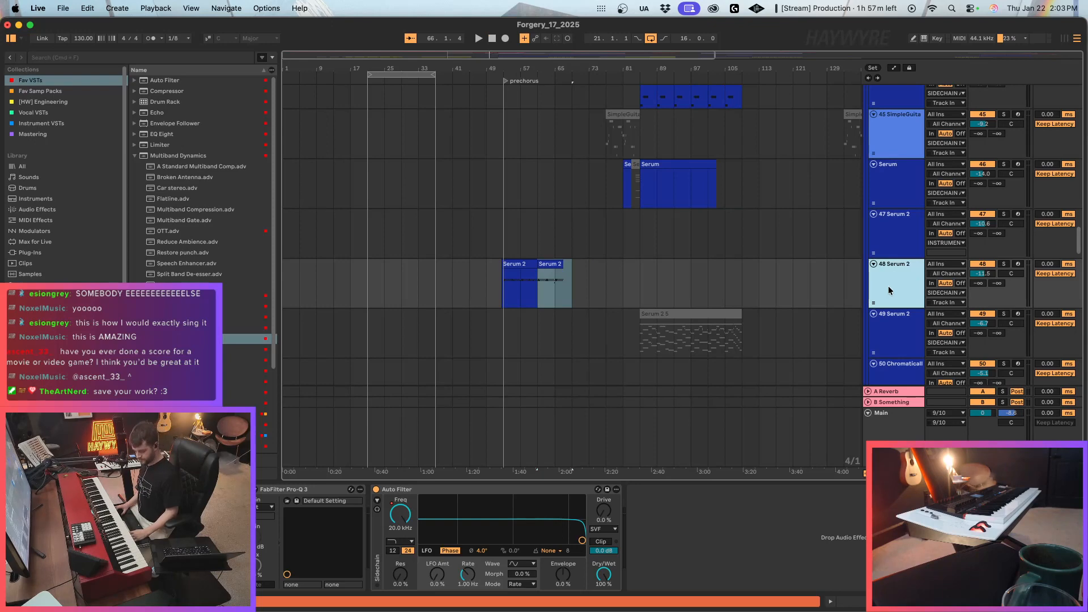
key("super+v")
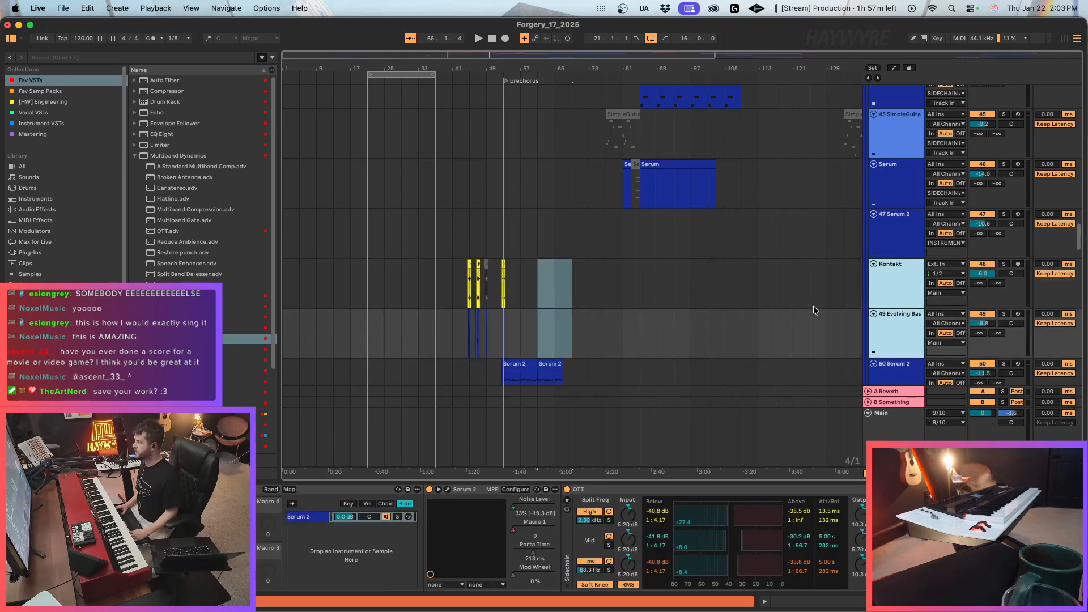
Deactivate the pasted Kontakt and Evolving Bass clips around the prechorus, and delete the first Kontakt clip near bar 45.
scroll(616, 295, "down", 2)
scroll(568, 230, "up", 3)
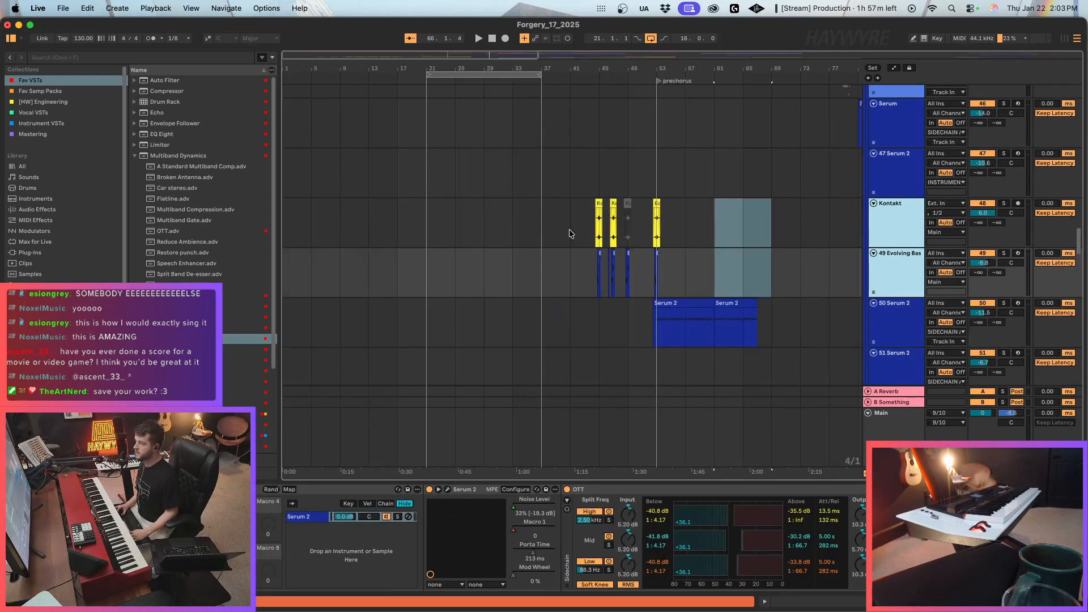
left_click(686, 237)
left_click_drag(771, 244, 635, 270)
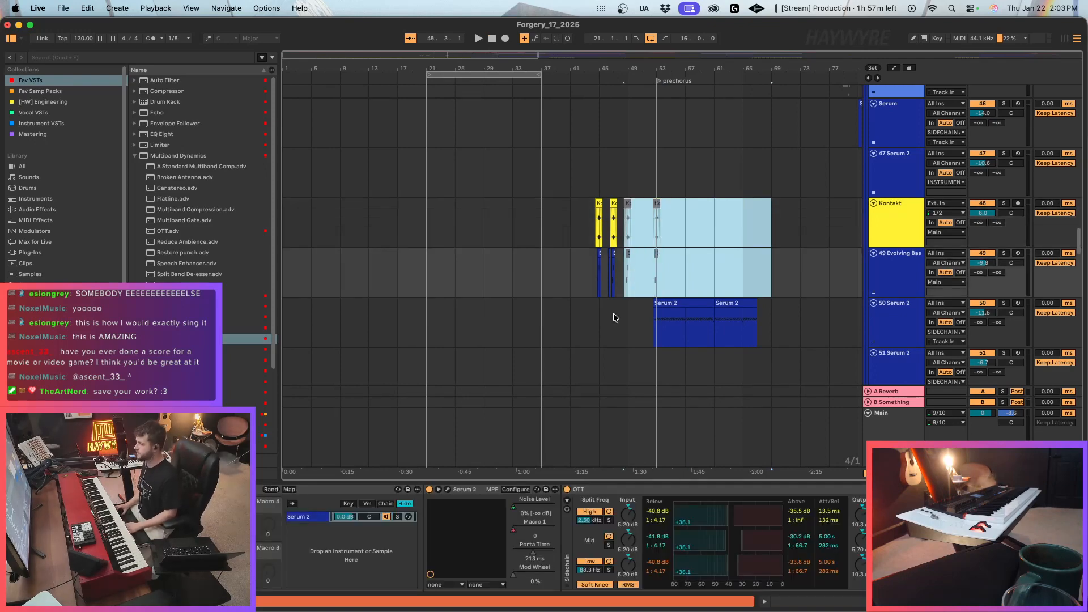
left_click_drag(571, 223, 615, 269)
key("0")
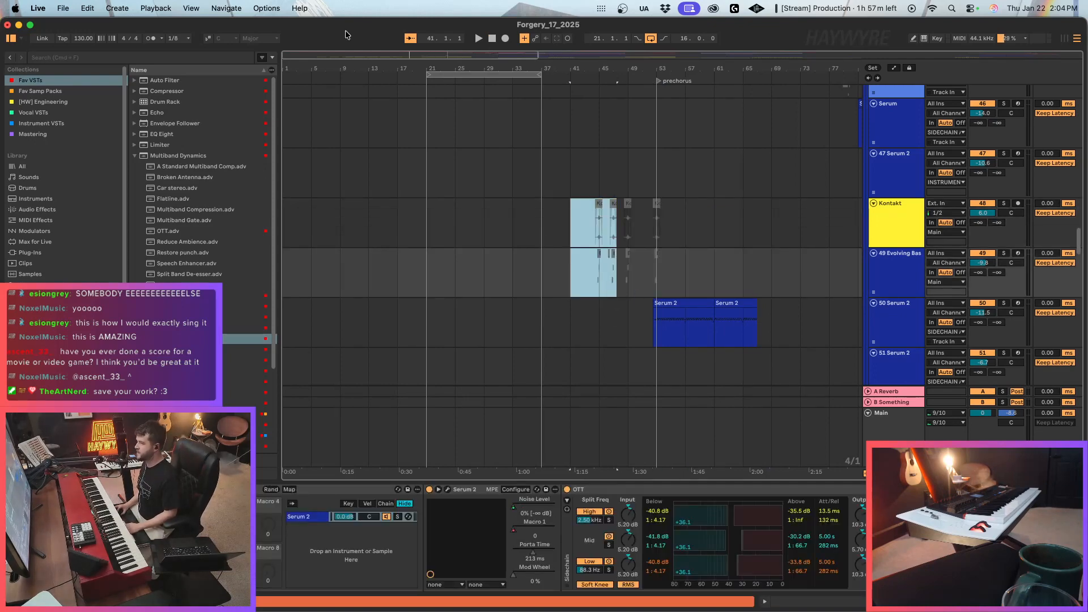
left_click_drag(290, 55, 331, 80)
left_click(741, 209)
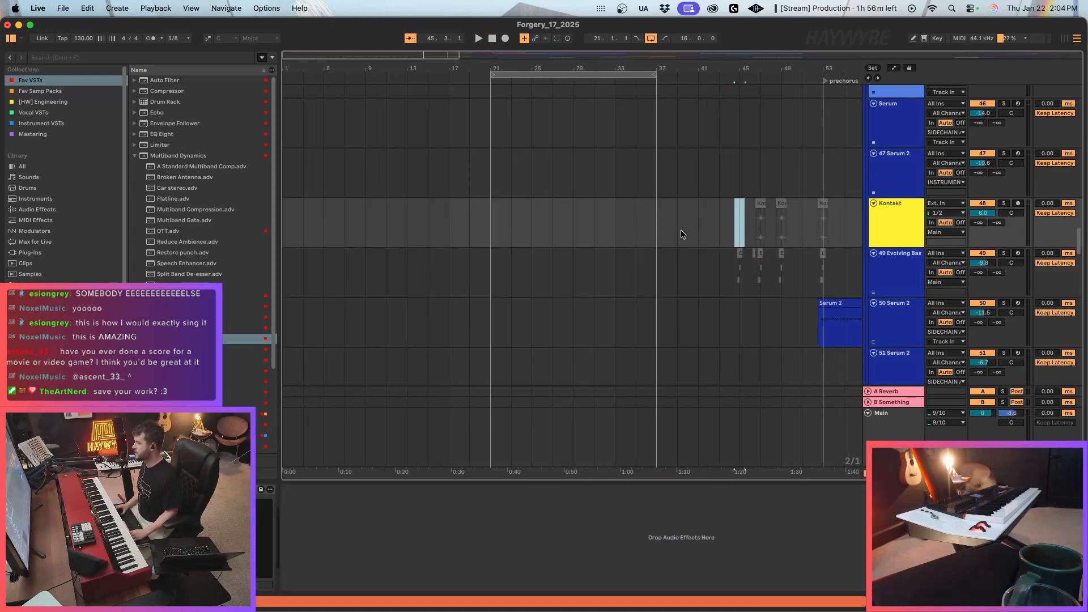
Play the arrangement from just before bar 21 and turn off the arrangement loop.
key("super+1")
key("space")
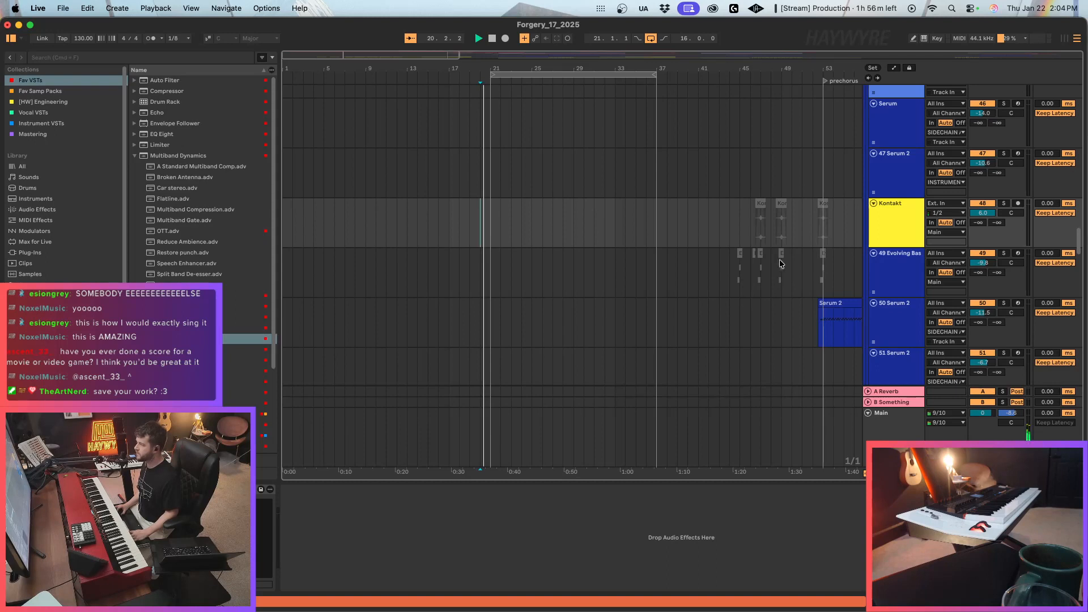
left_click(485, 233)
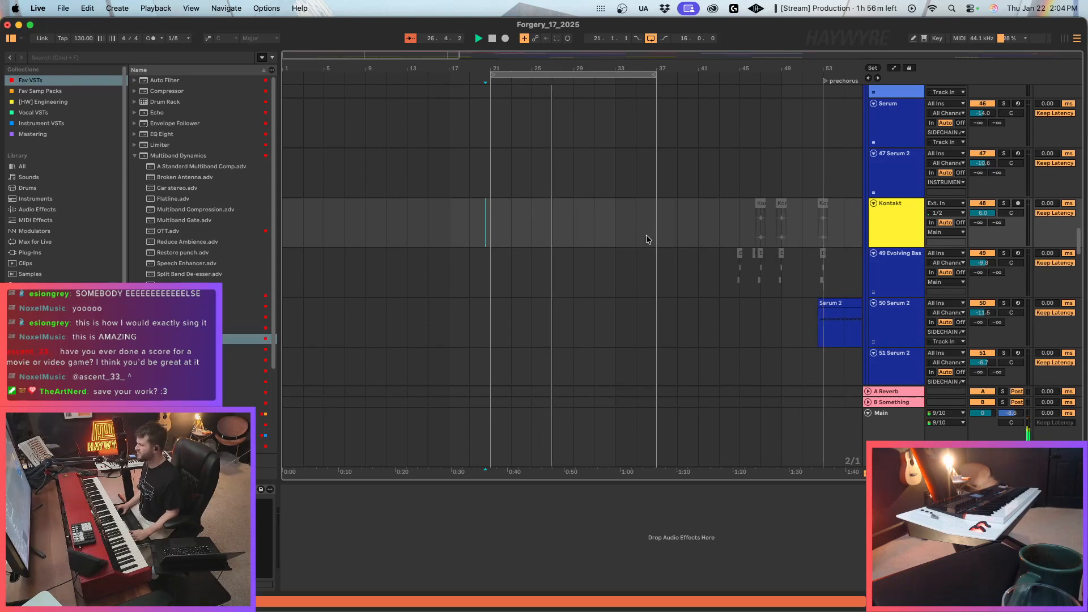
scroll(690, 256, "up", 1)
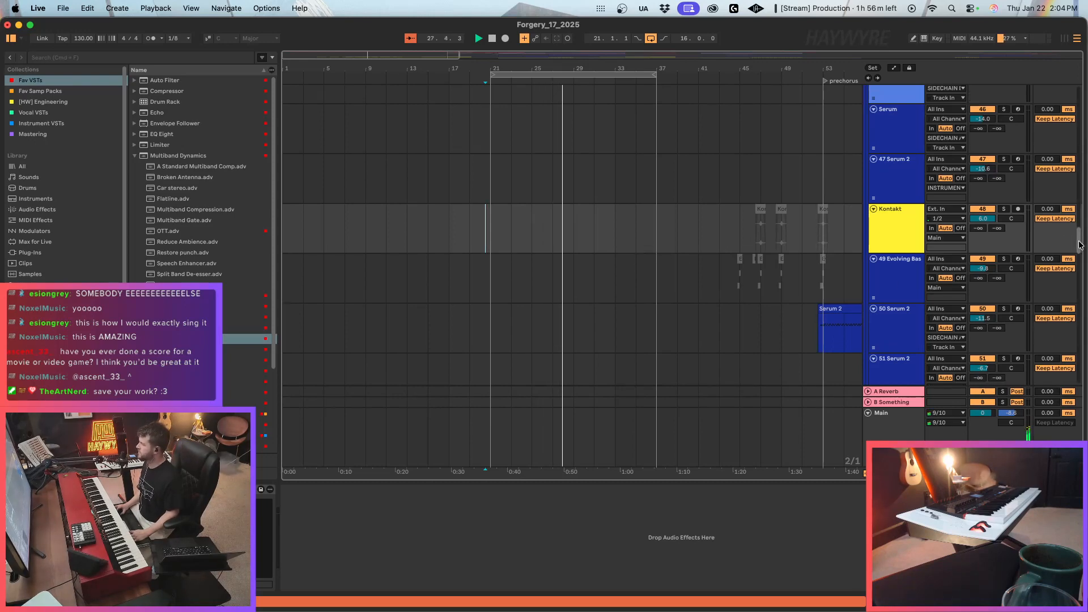
left_click(614, 75)
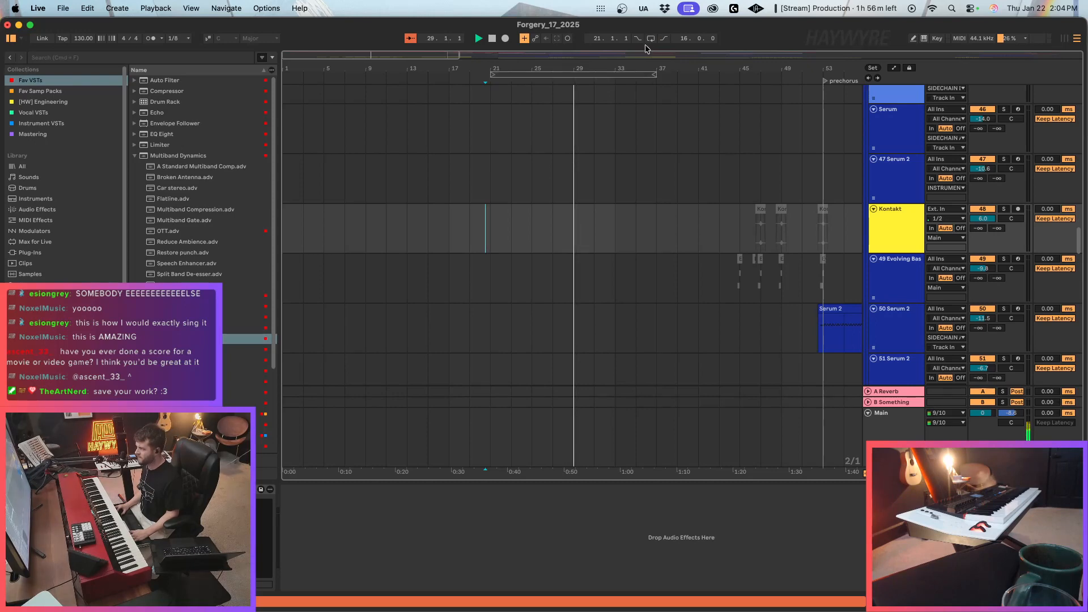
Delete the part of the last repeated cello1 clip that runs from bar 37 to bar 39.
scroll(613, 247, "down", 10)
scroll(629, 264, "down", 5)
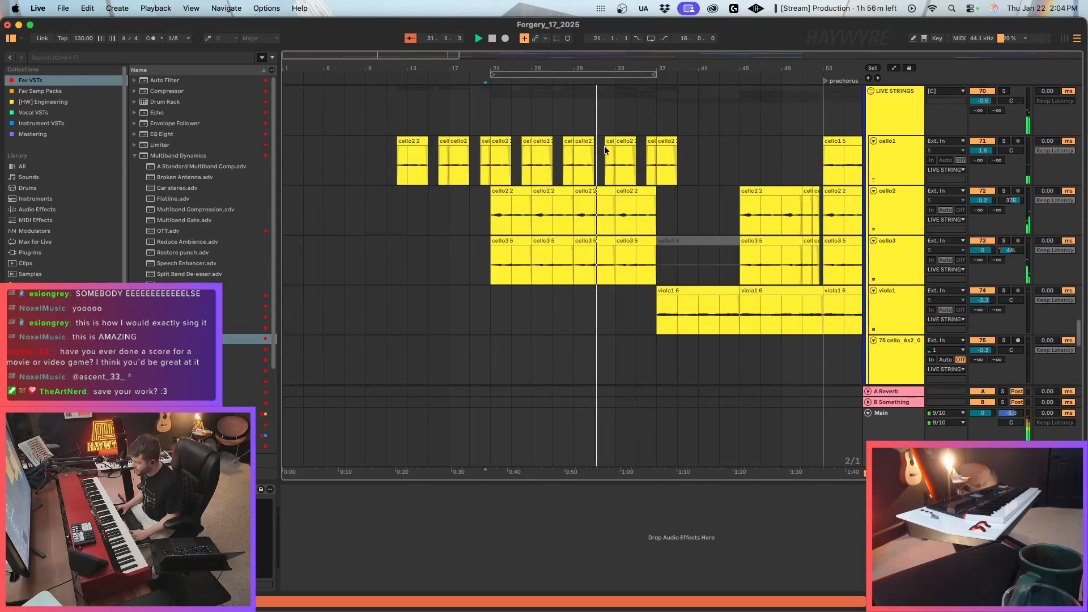
left_click(604, 140)
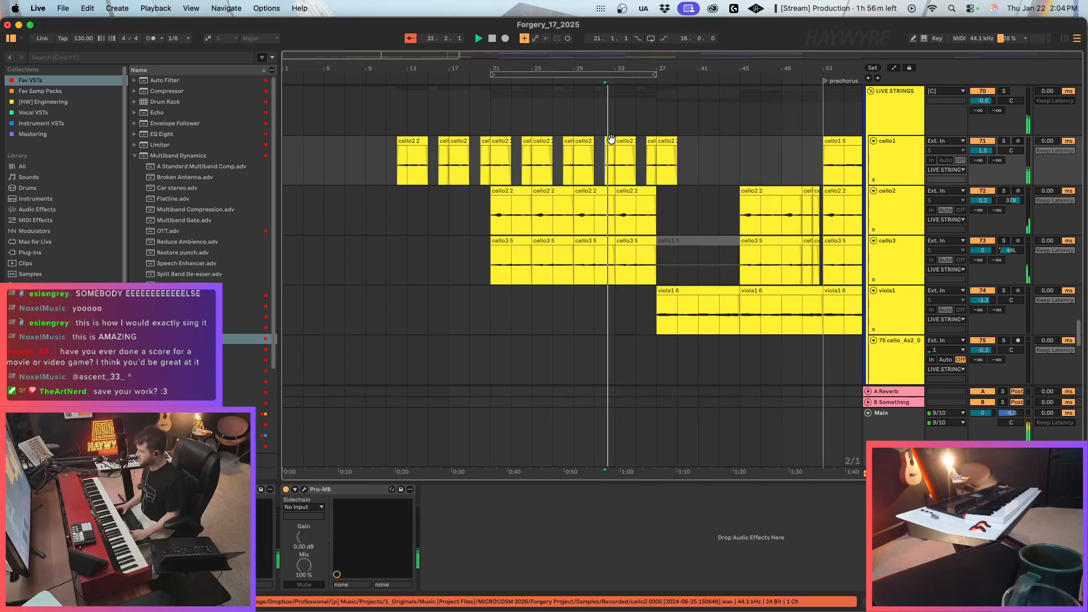
left_click(618, 205)
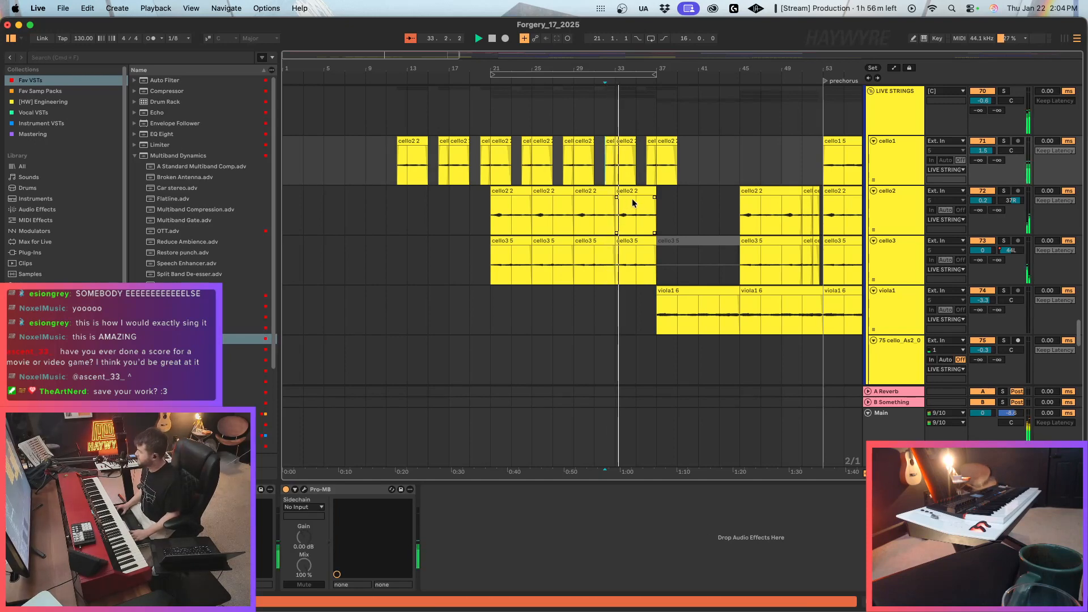
scroll(688, 243, "up", 3)
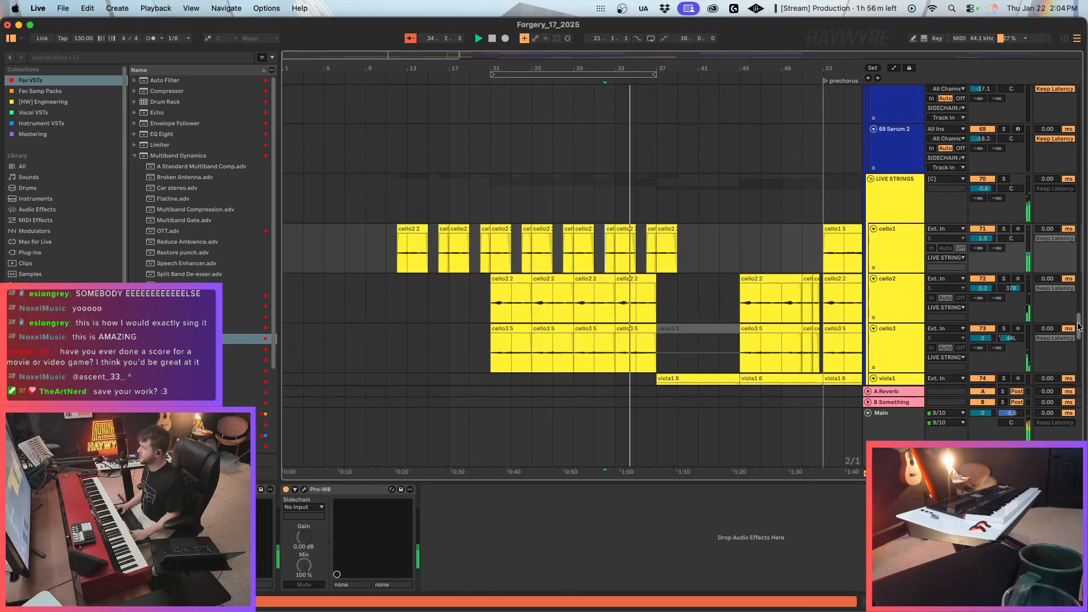
scroll(1071, 315, "up", 5)
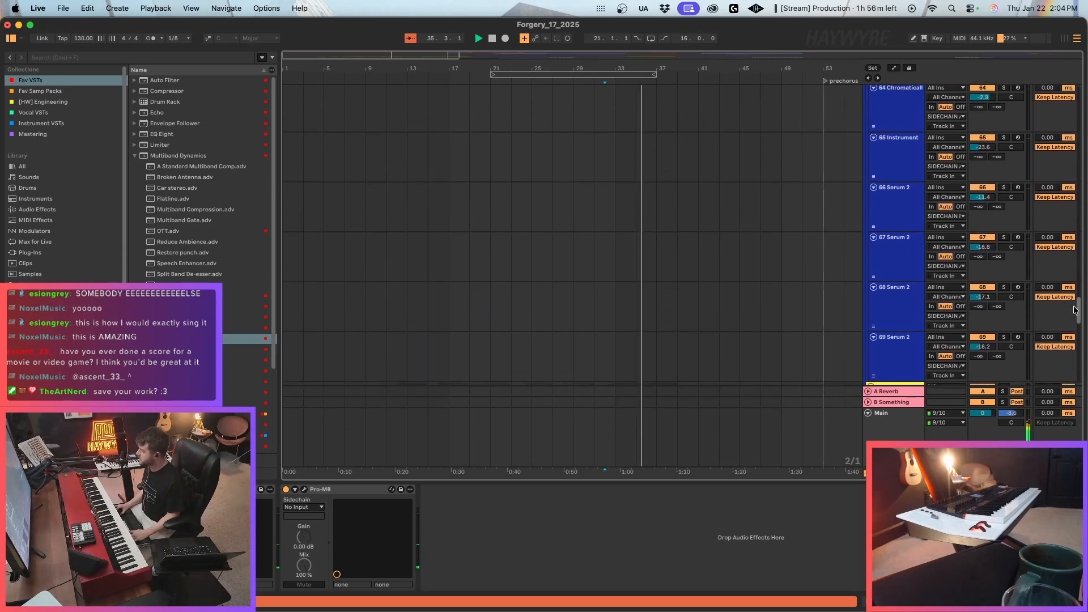
scroll(708, 272, "down", 5)
left_click(662, 226)
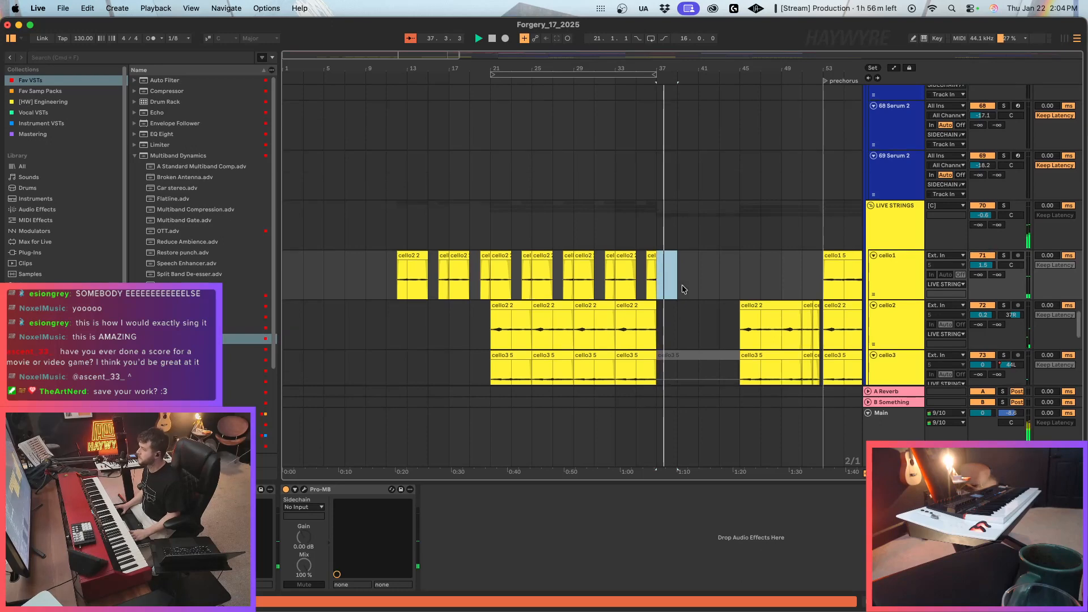
Reactivate the Kontakt clip at the start of the prechorus, around bar 53.
scroll(710, 294, "up", 20)
scroll(709, 292, "down", 20)
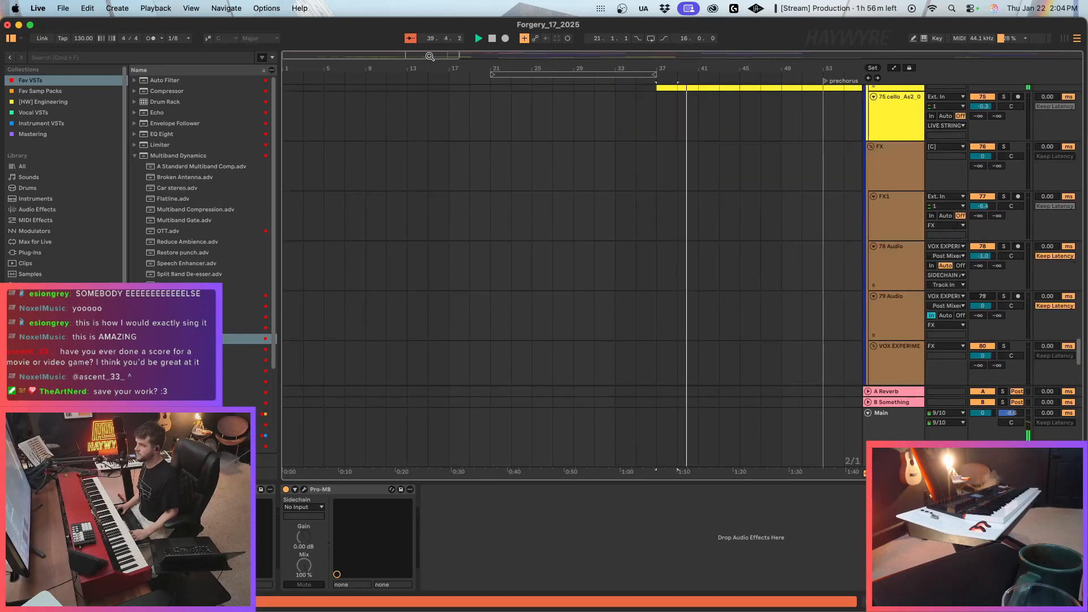
left_click_drag(459, 55, 1082, 56)
left_click_drag(1079, 350, 1087, 236)
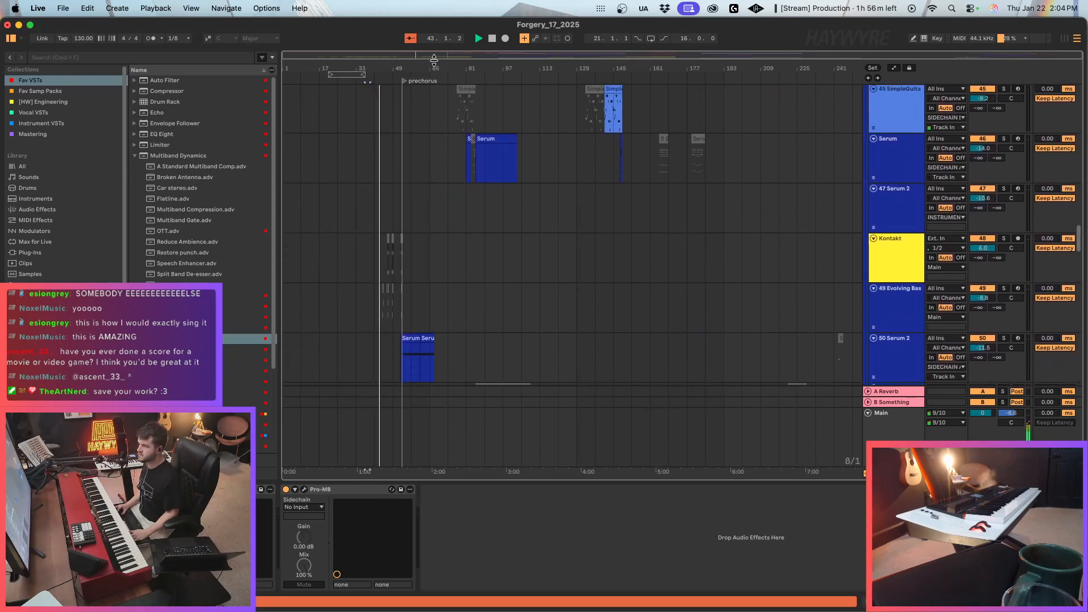
left_click_drag(334, 56, 334, 108)
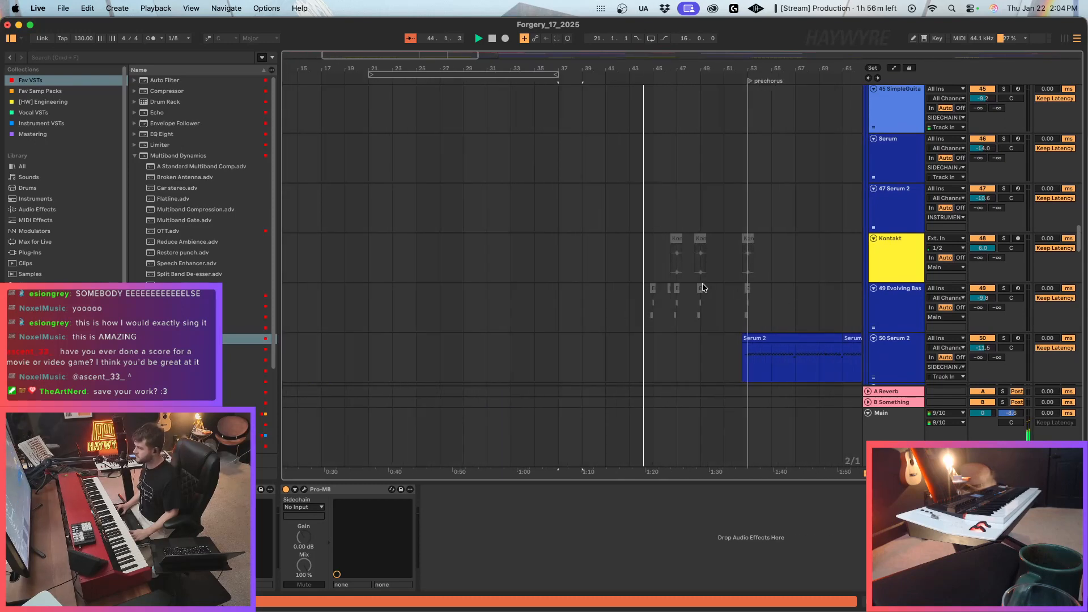
left_click(742, 272)
left_click(753, 270)
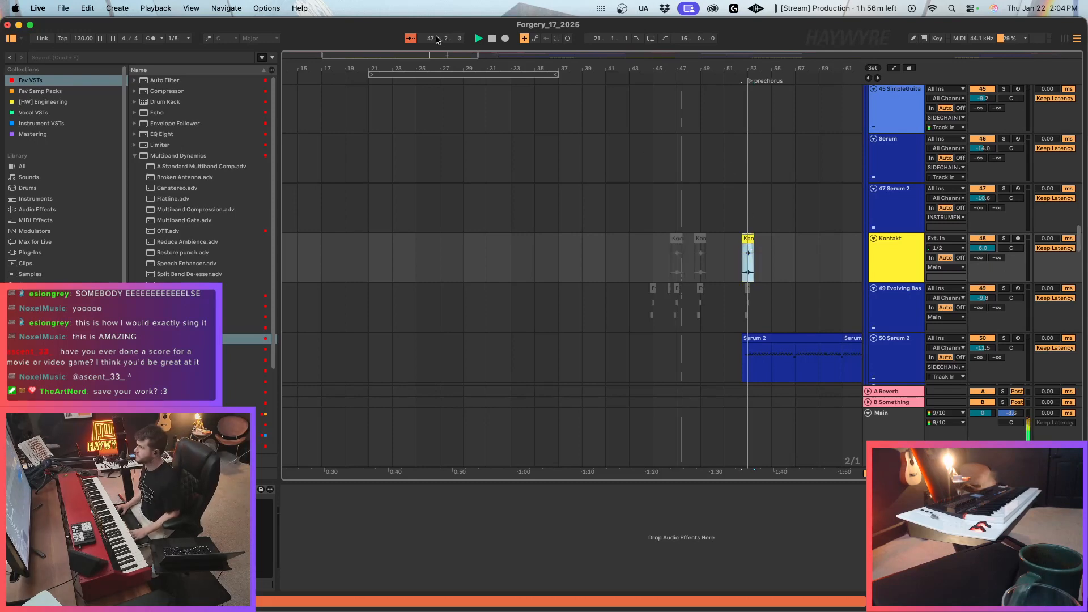
Reactivate the Evolving Bass clip at the start of the prechorus, around bar 53.
left_click_drag(661, 70, 496, 70)
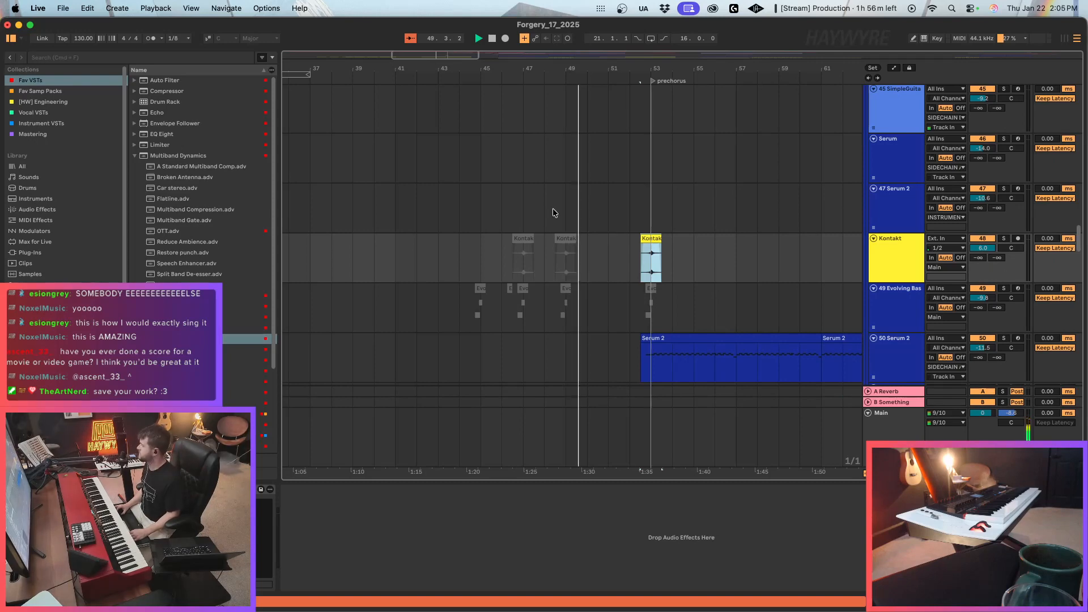
left_click_drag(454, 56, 454, 74)
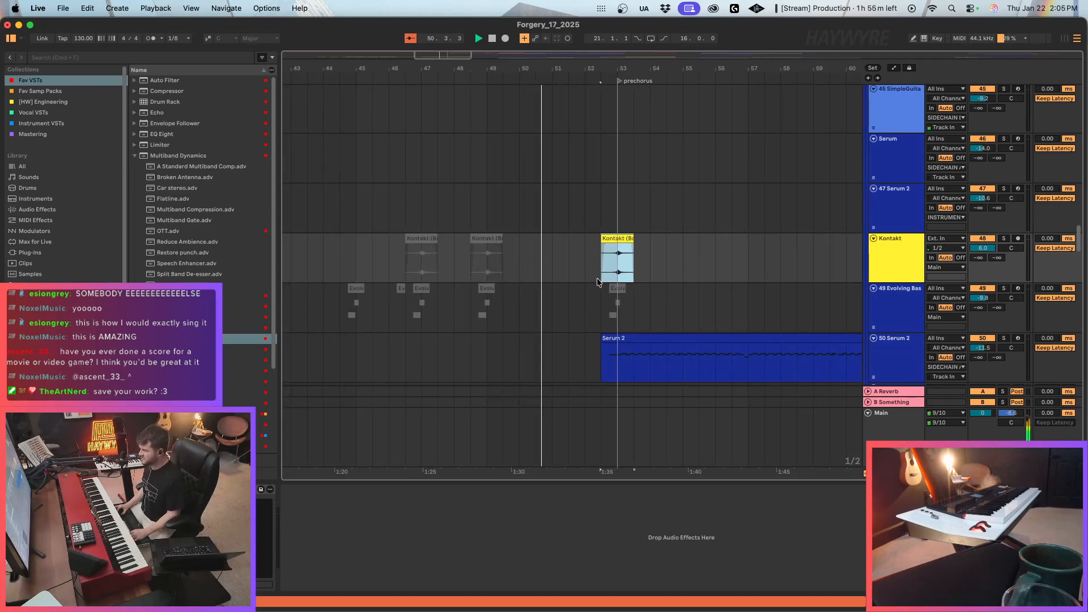
left_click(618, 289)
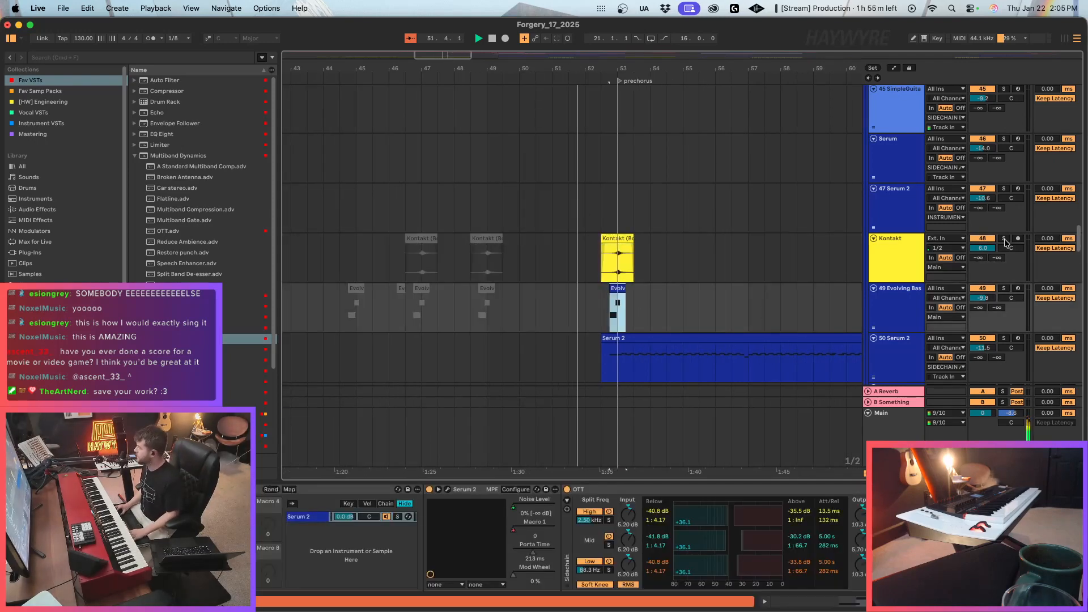
Solo the Kontakt and Evolving Bass tracks together and play their hits at the start of the prechorus.
left_click(1004, 239)
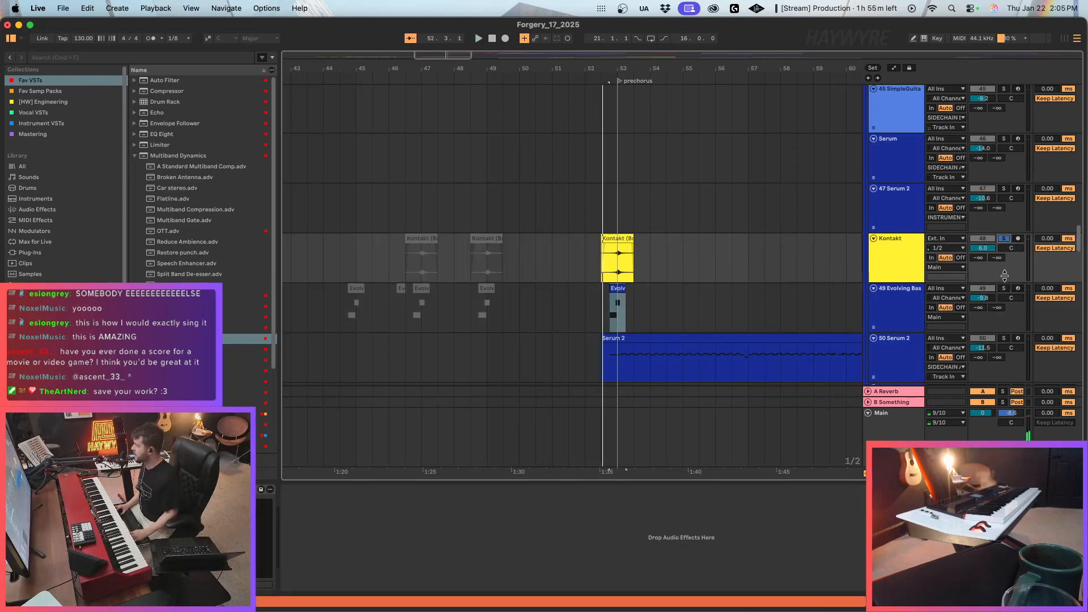
left_click(1004, 288)
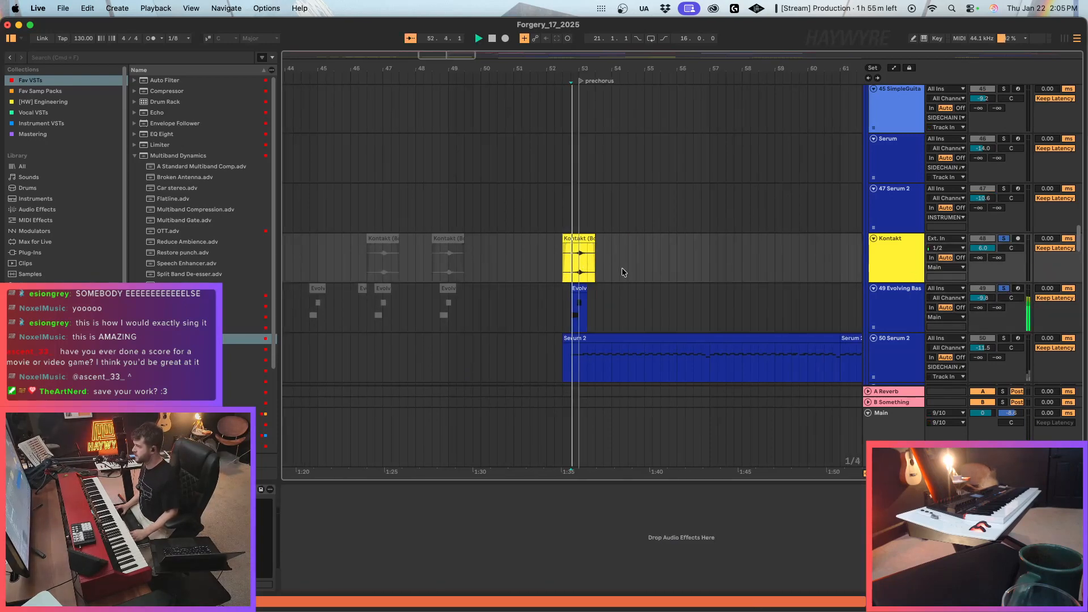
key("space")
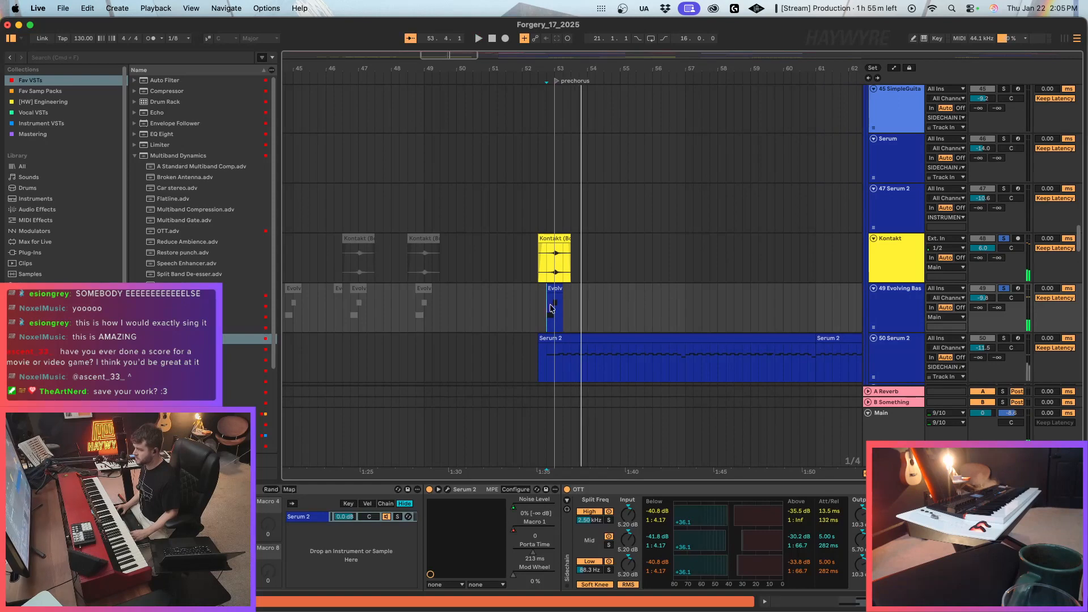
key("space")
key("space")
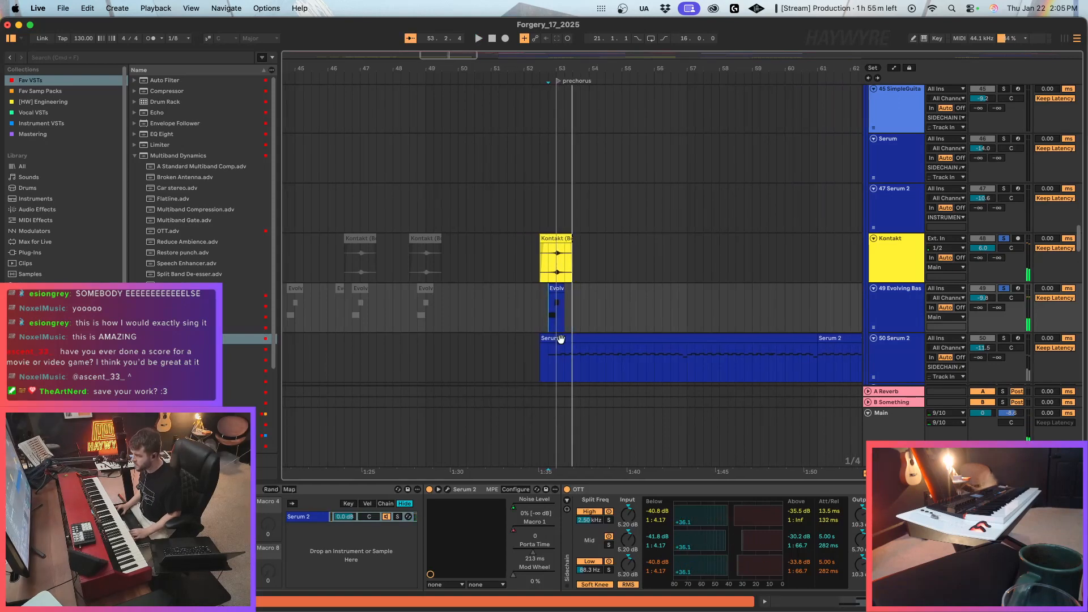
Insert ValhallaVintageVerb between the Saturator and the Utility in the Evolving Bass device chain.
scroll(743, 545, "right", 15)
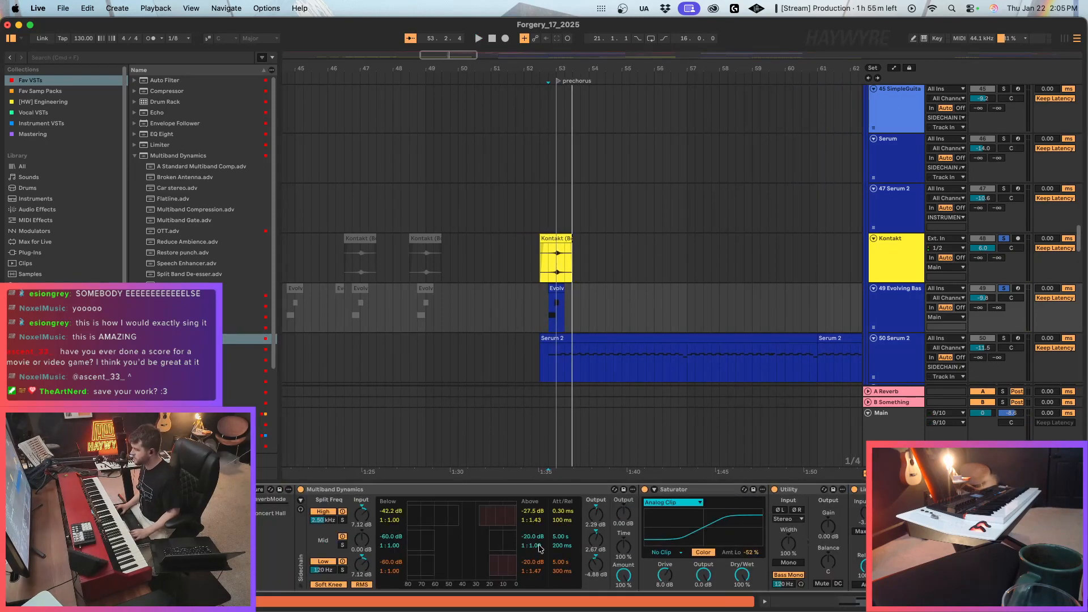
scroll(561, 539, "right", 15)
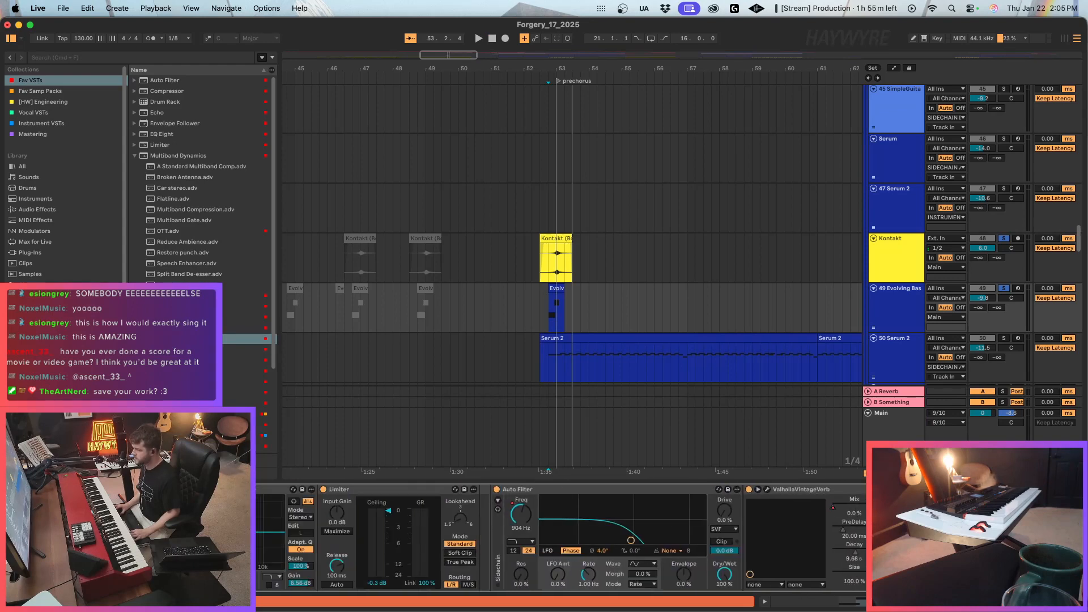
scroll(561, 538, "left", 15)
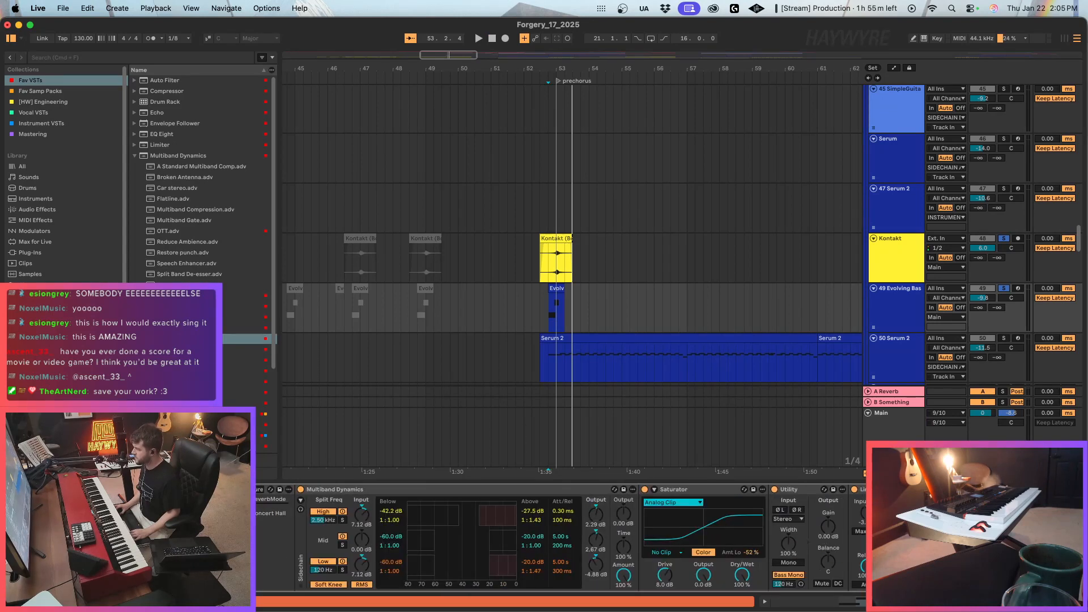
scroll(562, 538, "left", 15)
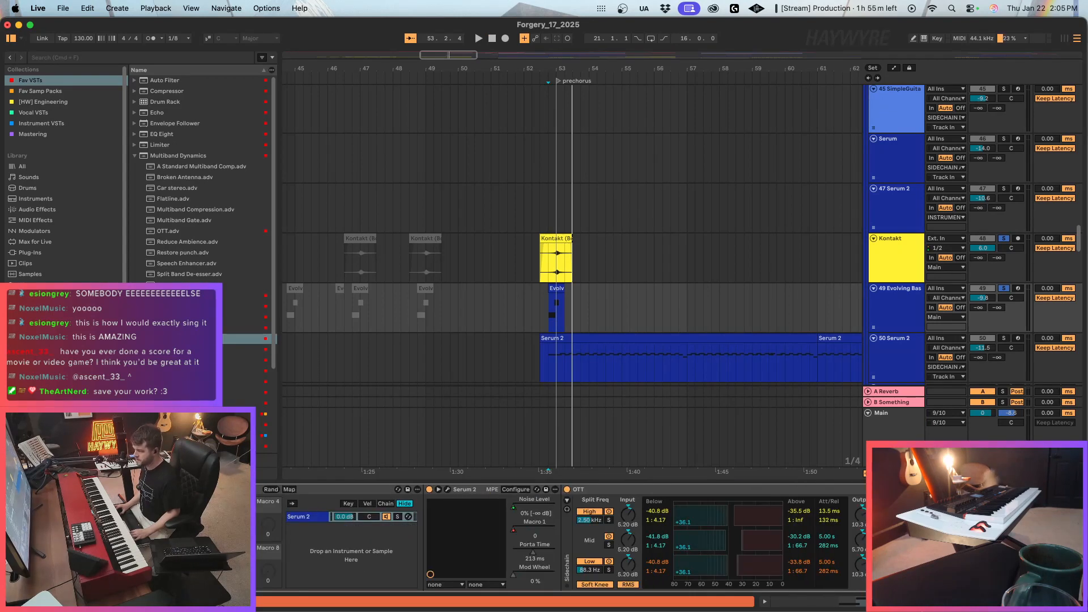
scroll(561, 538, "right", 15)
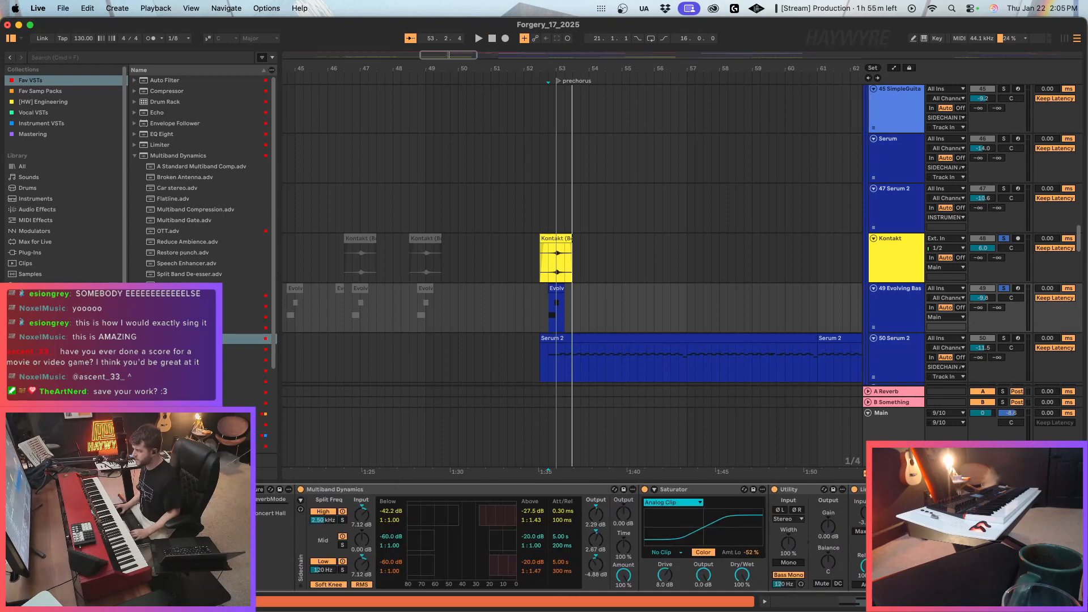
scroll(561, 538, "right", 10)
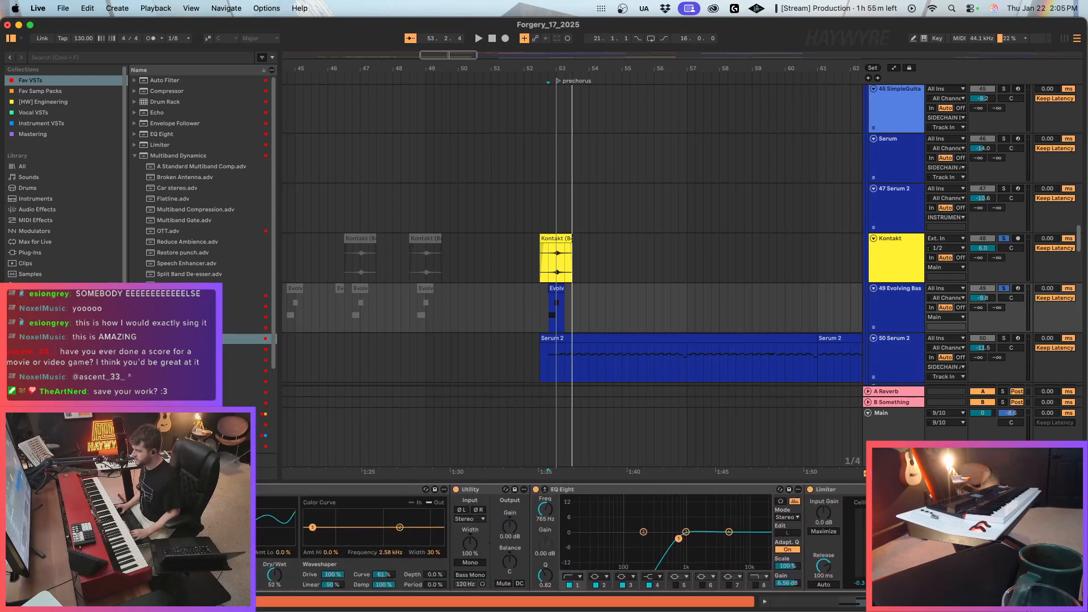
scroll(561, 538, "right", 10)
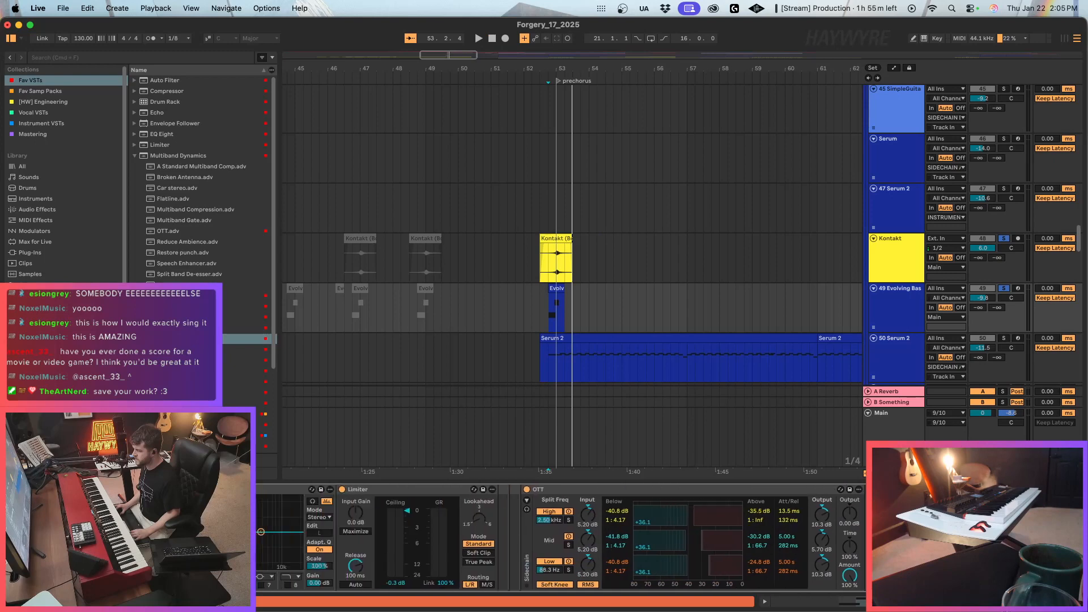
scroll(561, 539, "left", 15)
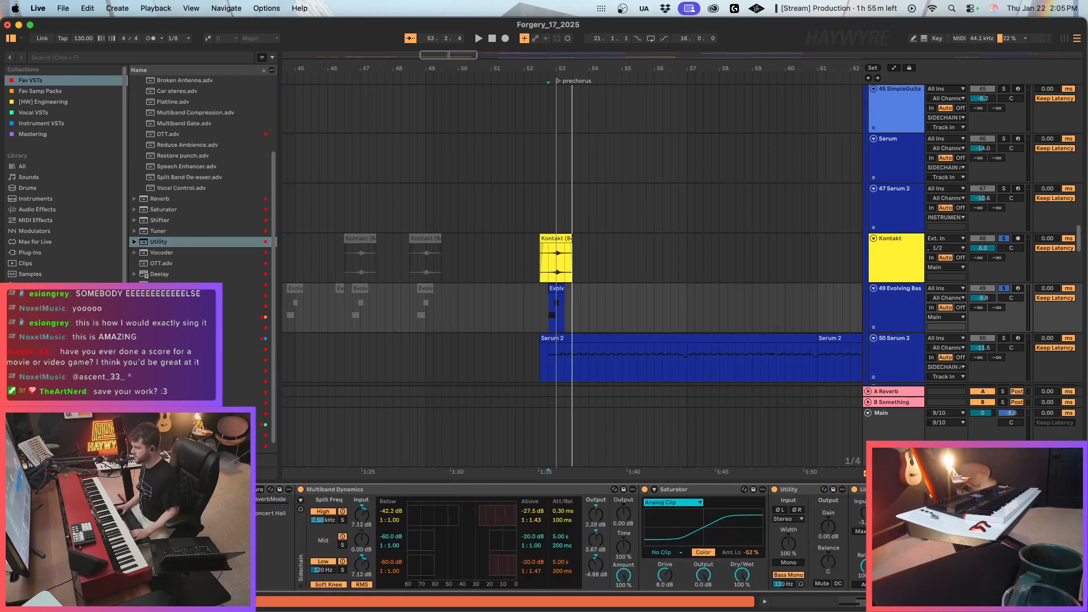
scroll(181, 436, "down", 1)
left_click_drag(182, 436, 452, 545)
left_click_drag(302, 543, 757, 534)
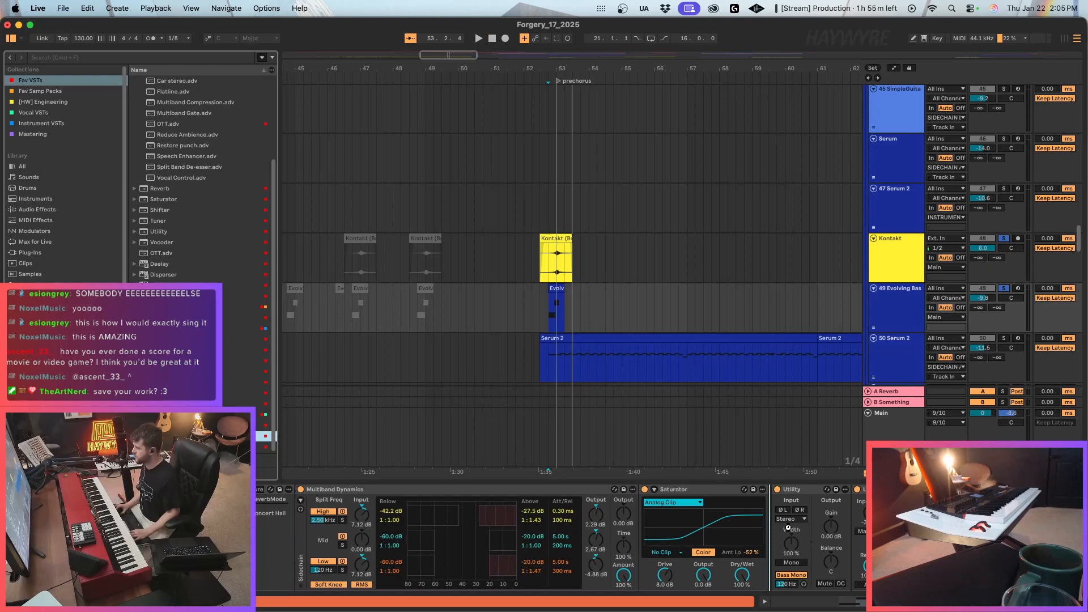
During playback, set the Evolving Bass reverb's mix to 11.6 % and predelay to 1.08 ms, and adjust its low cut.
left_click_drag(325, 276, 326, 360)
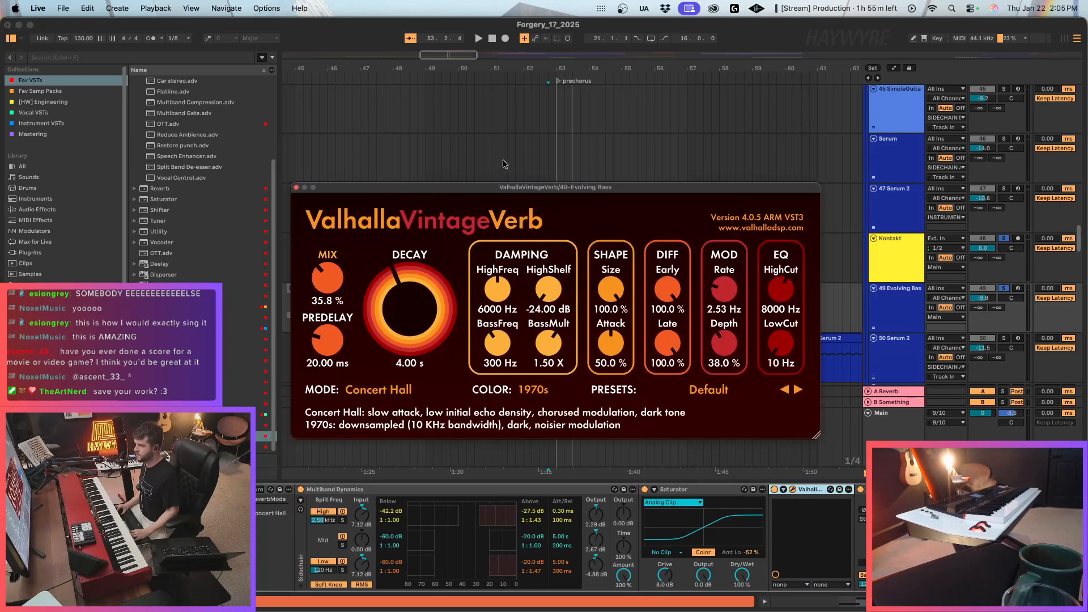
left_click_drag(527, 187, 701, 381)
key("a")
left_click_drag(556, 316, 556, 325)
key("space")
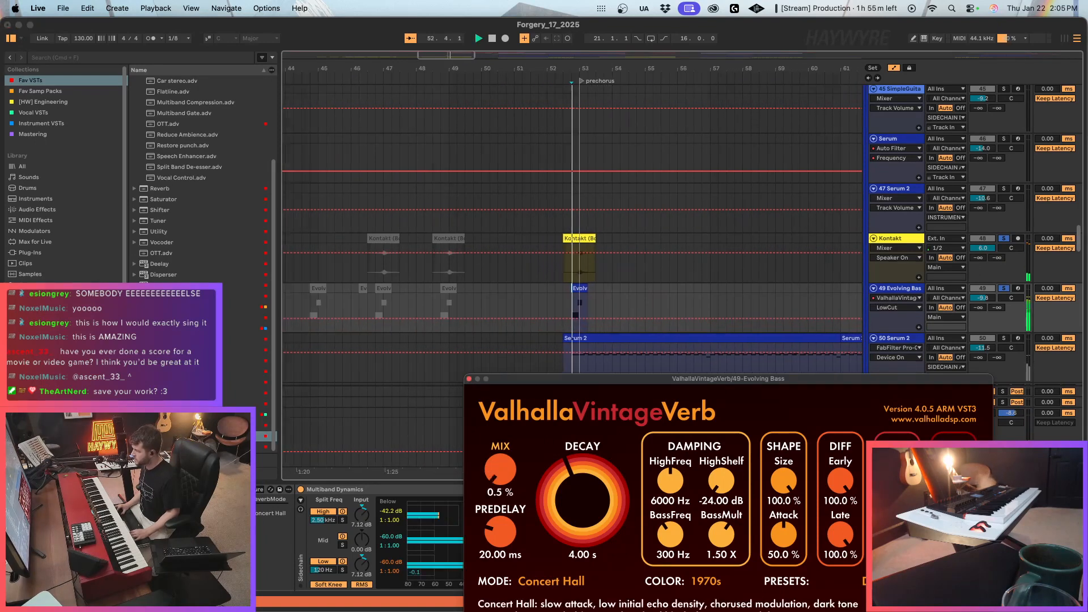
left_click_drag(499, 533, 496, 553)
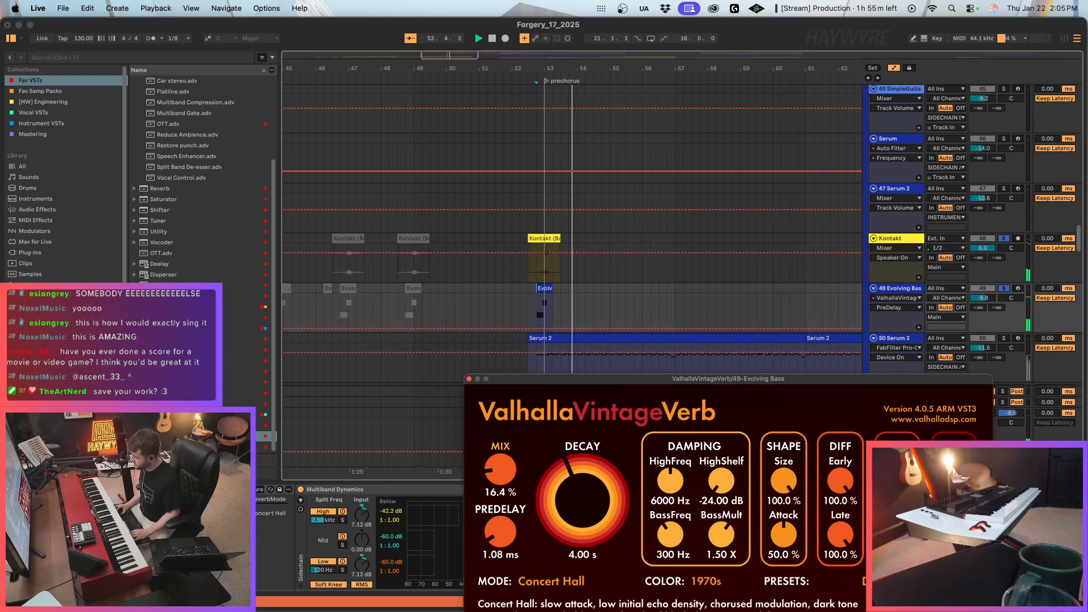
left_click_drag(897, 534, 897, 518)
Solo only the Evolving Bass track, close the reverb window and play the start of the prechorus.
left_click(1005, 289)
left_click(1004, 289)
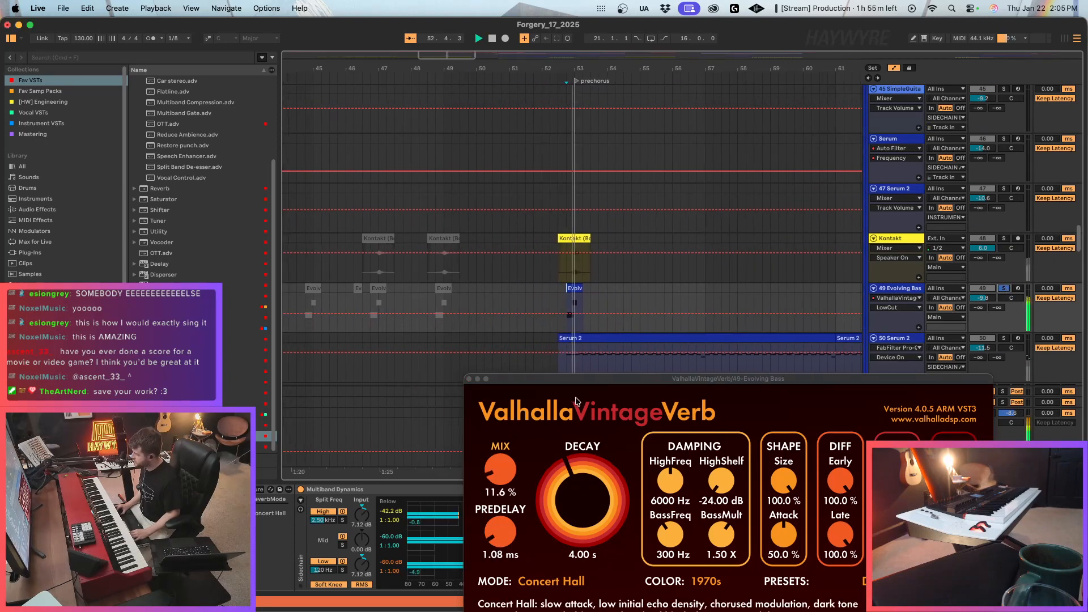
left_click(469, 379)
key("space")
key("a")
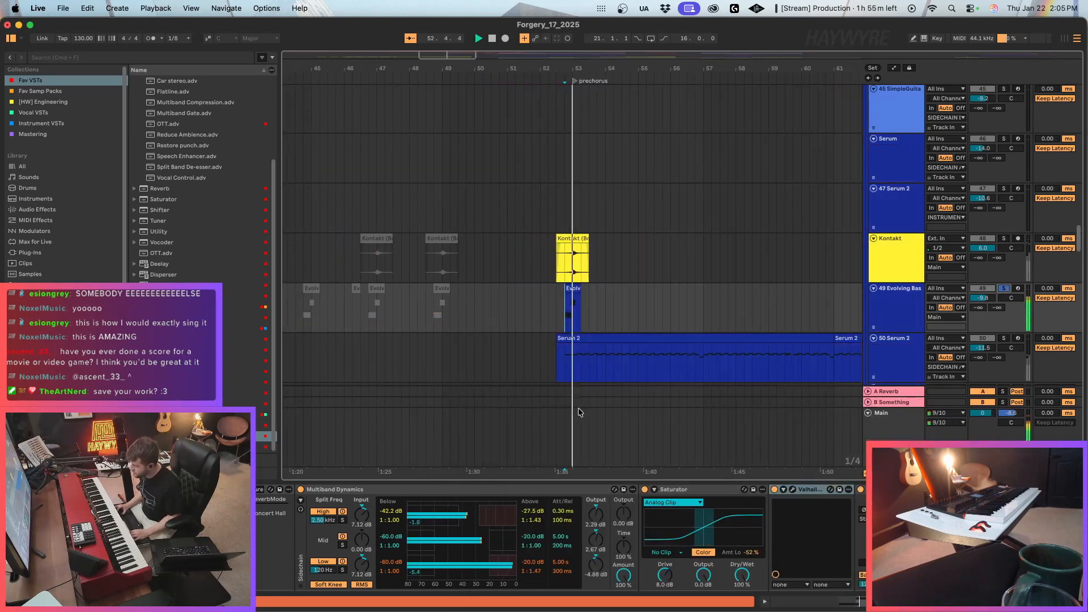
key("space")
Solo only the Kontakt track and play its hit at the start of the prechorus.
left_click(560, 267)
left_click(1004, 238)
key("space")
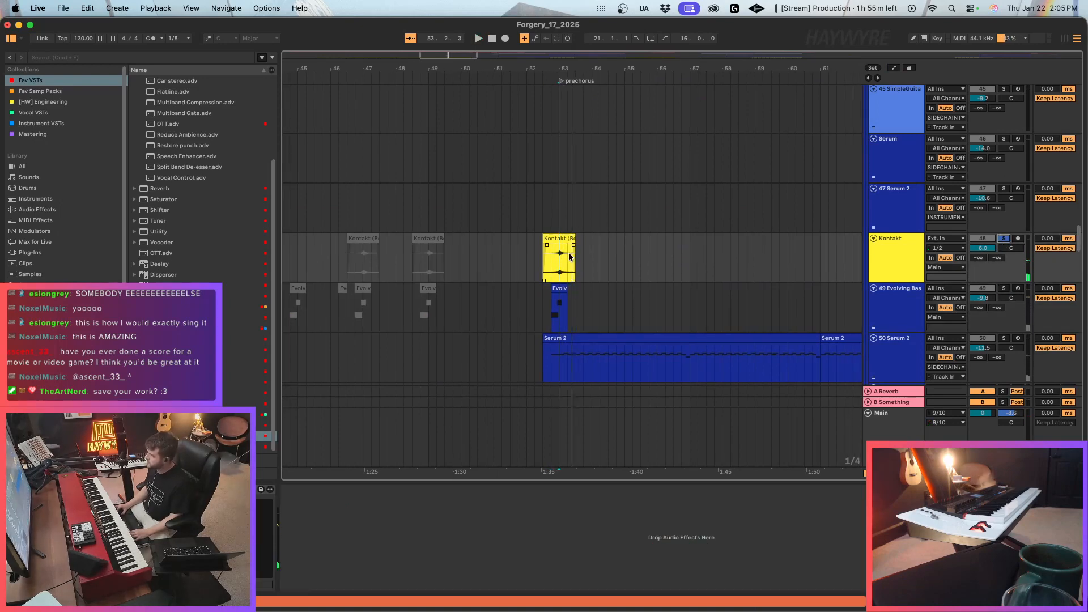
left_click(567, 239)
left_click(552, 263)
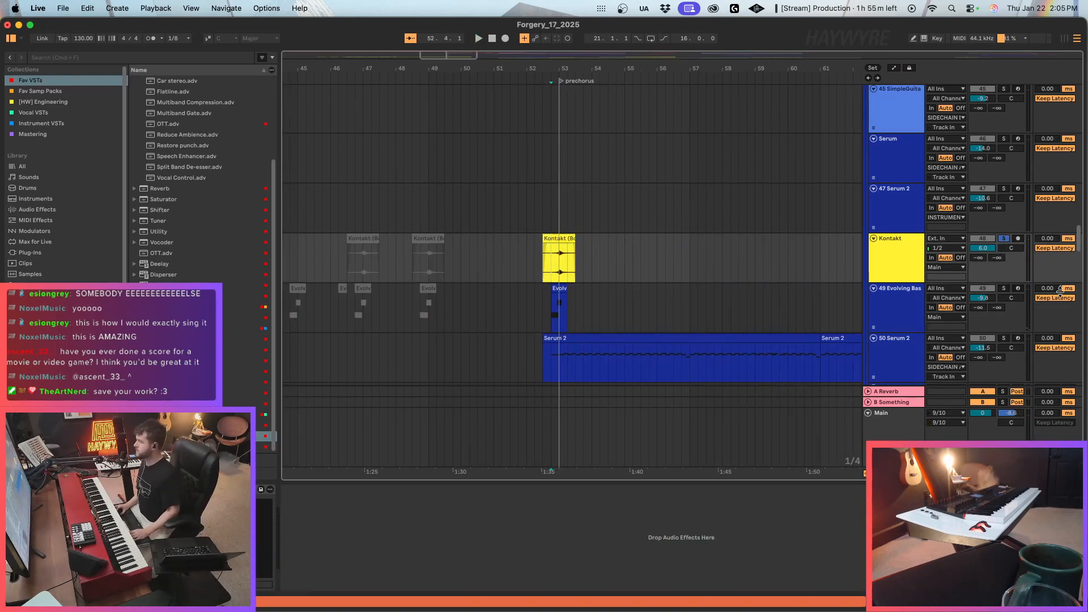
Solo the NORD piano track alongside Kontakt and play both from just before the prechorus.
left_click_drag(1072, 249, 1027, 85)
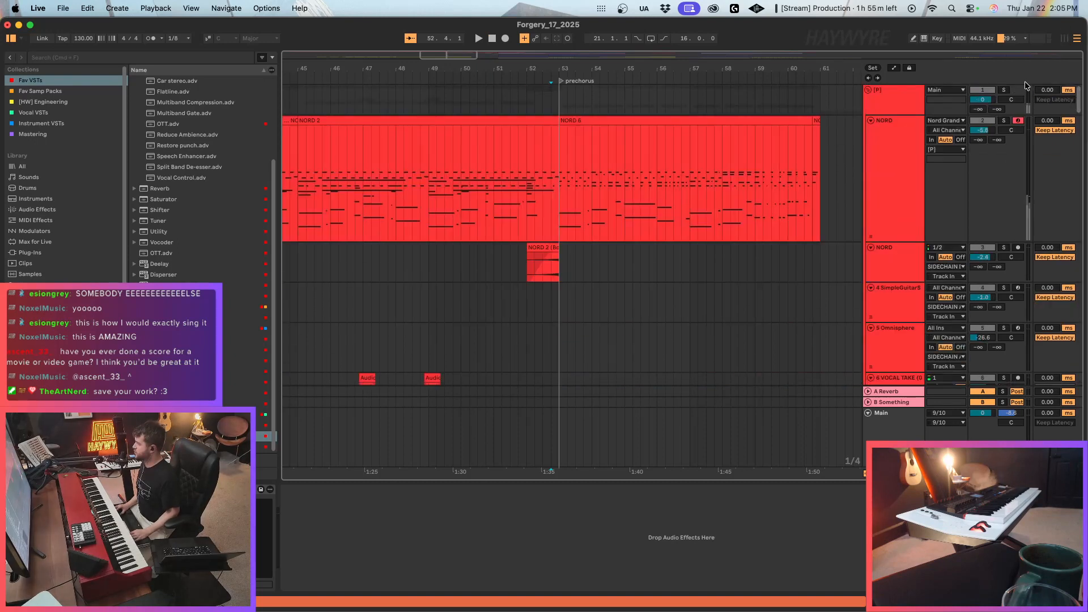
left_click(1006, 122)
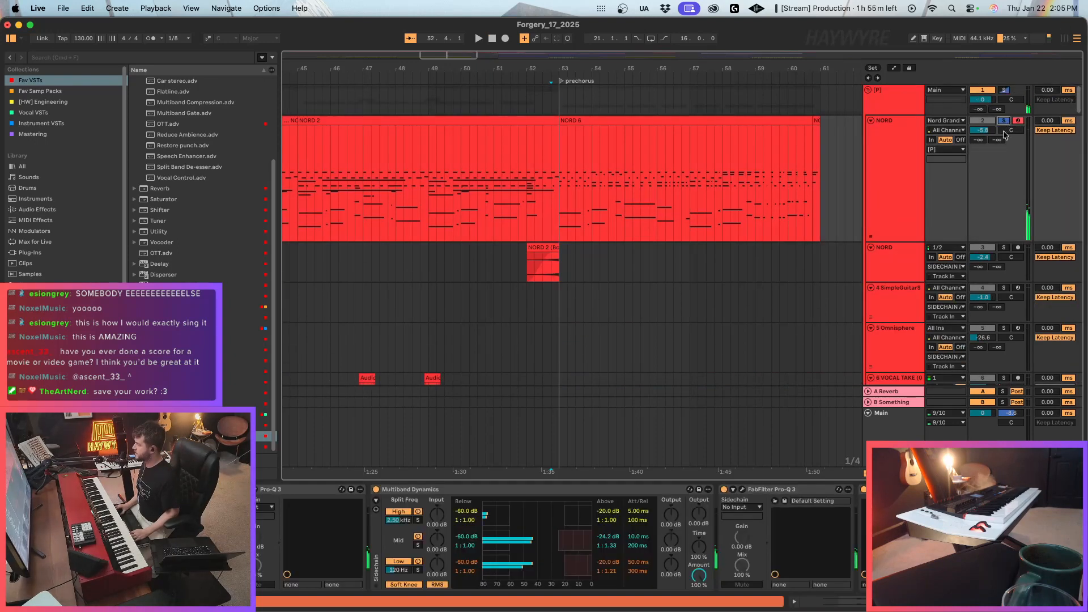
scroll(695, 220, "down", 10)
scroll(557, 359, "down", 15)
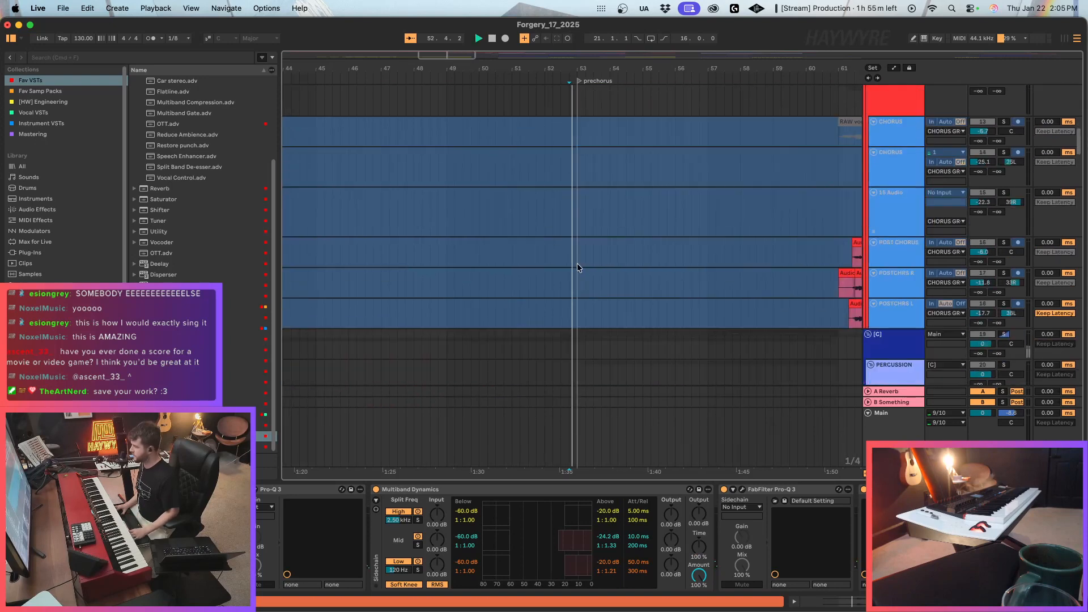
scroll(611, 291, "down", 10)
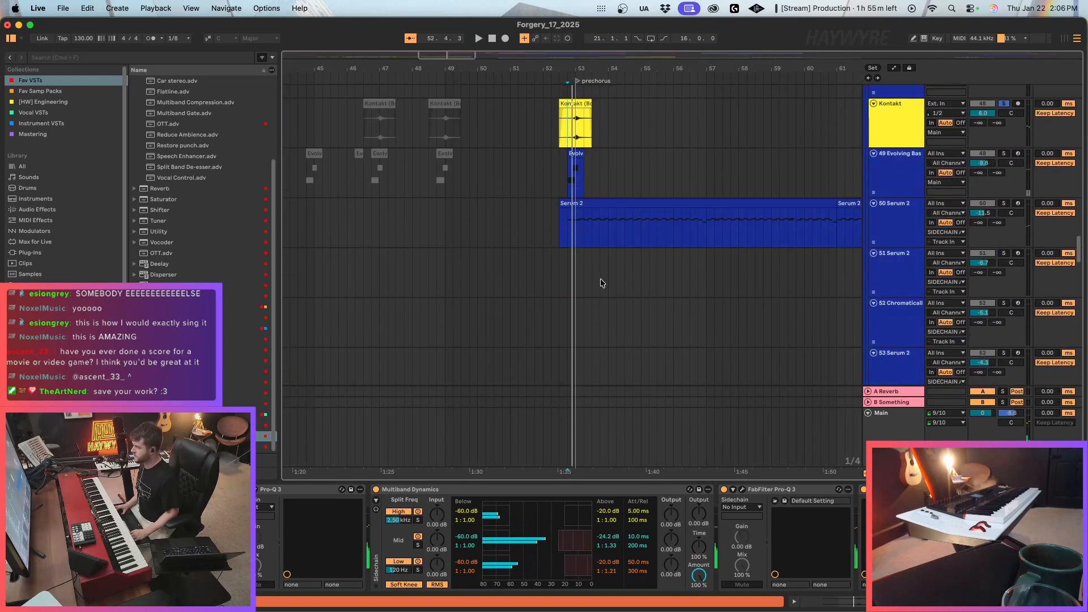
Move the Kontakt clip with its surrounding bars 51 to 55 out to the empty section at bars 209 to 213.
scroll(600, 279, "up", 2)
left_click_drag(440, 69, 439, 29)
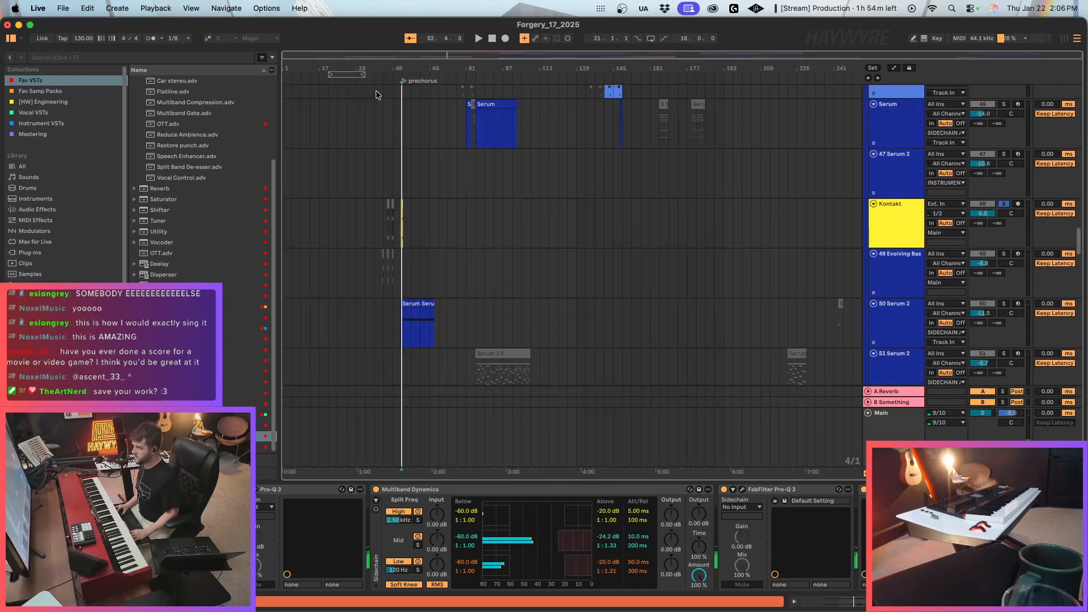
scroll(376, 90, "up", 5)
left_click(465, 203)
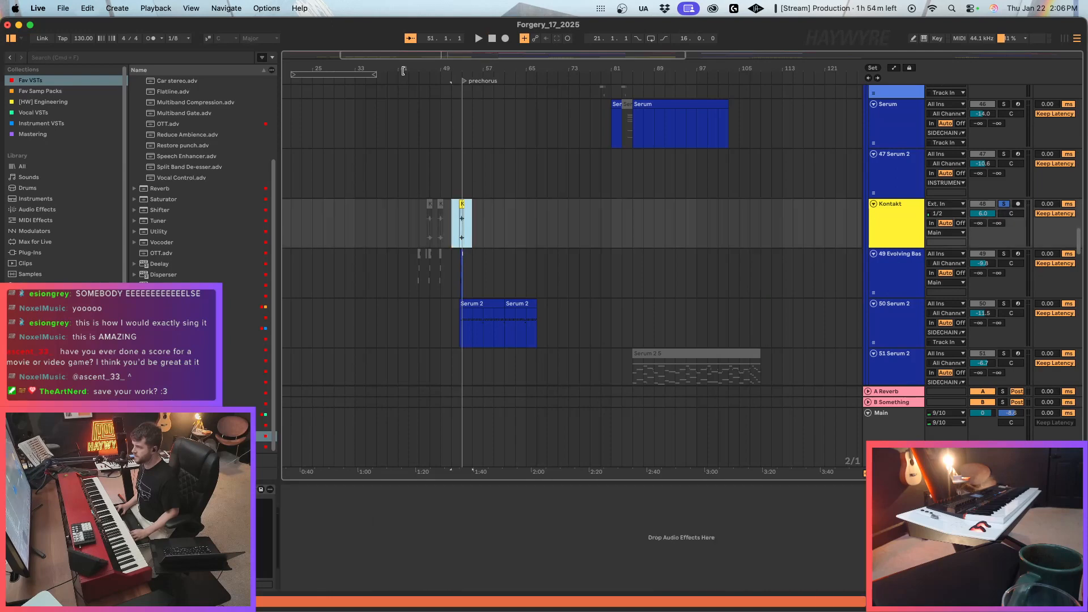
left_click_drag(403, 70, 449, 55)
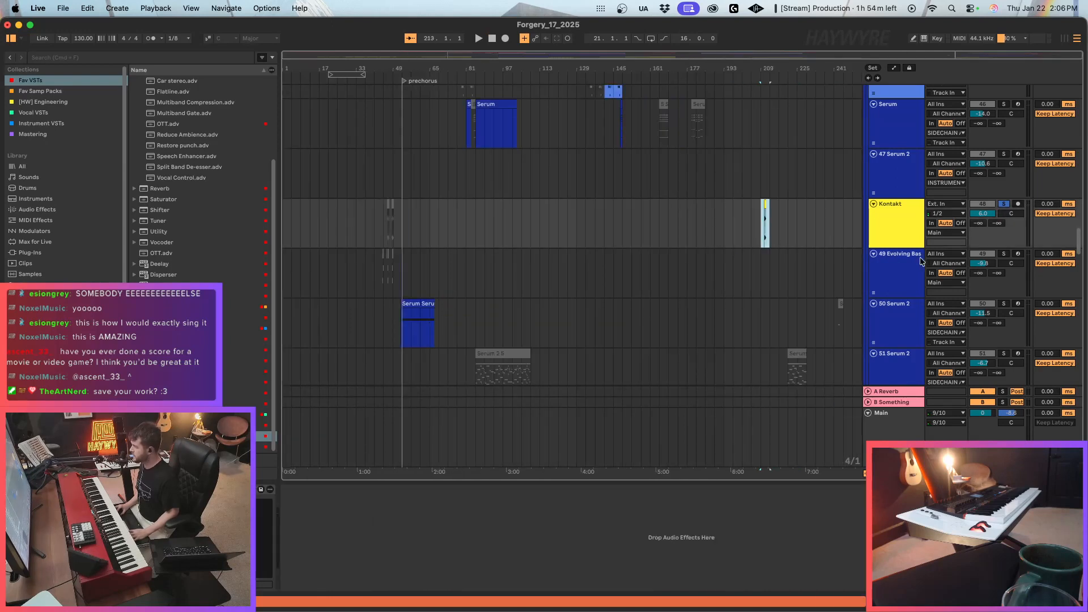
Play the relocated Kontakt clip near bar 211 and select just that clip.
key("space")
left_click_drag(966, 54, 958, 119)
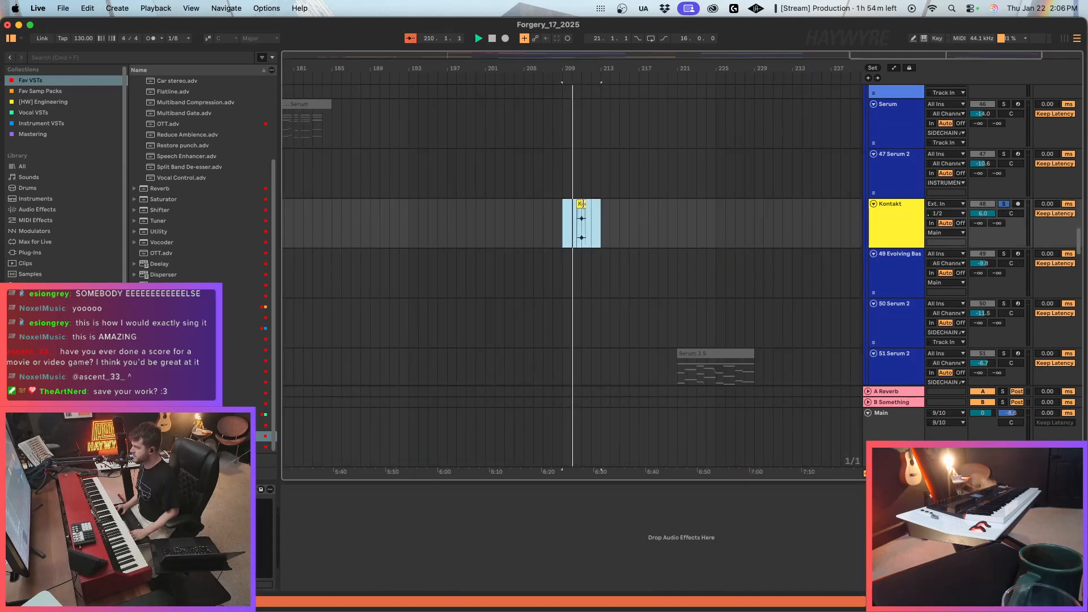
left_click(583, 204)
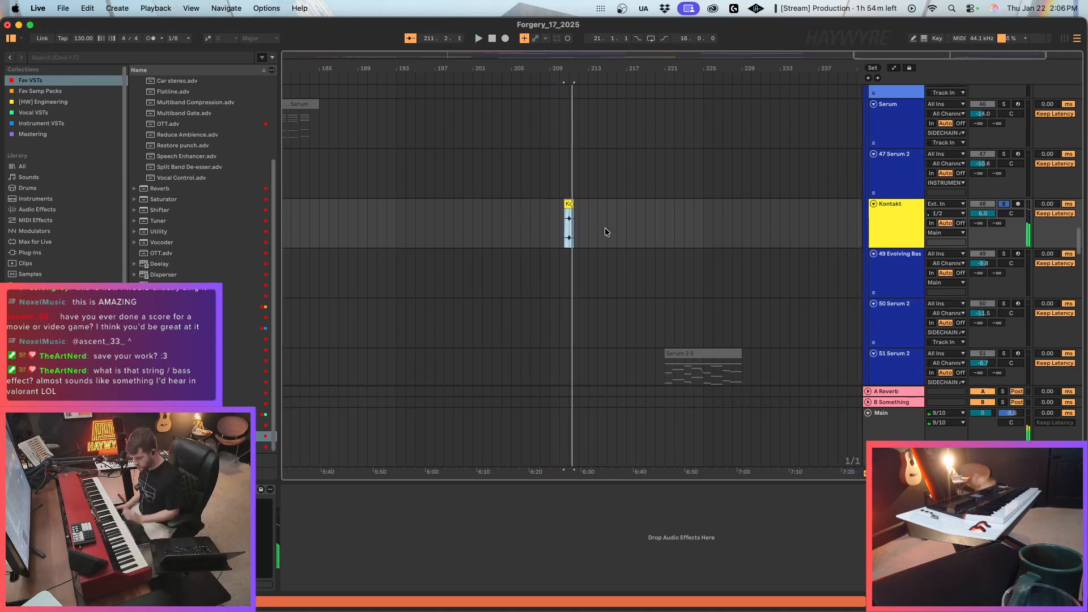
Place the playhead at bar 219 on the soloed NORD track and start playback from there.
left_click_drag(1079, 241, 1087, 3)
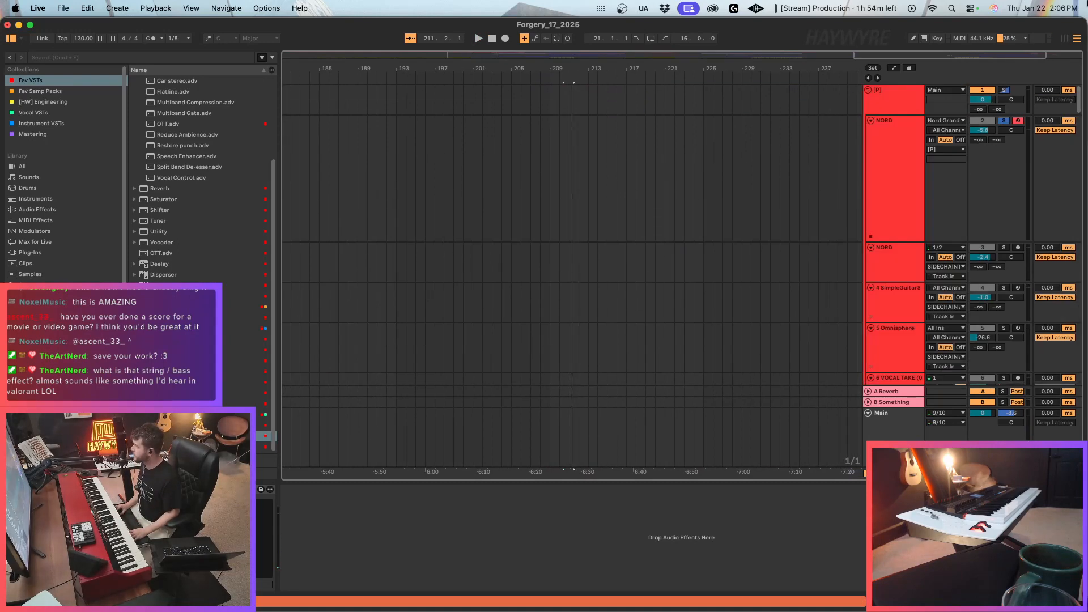
key("space")
left_click(646, 232)
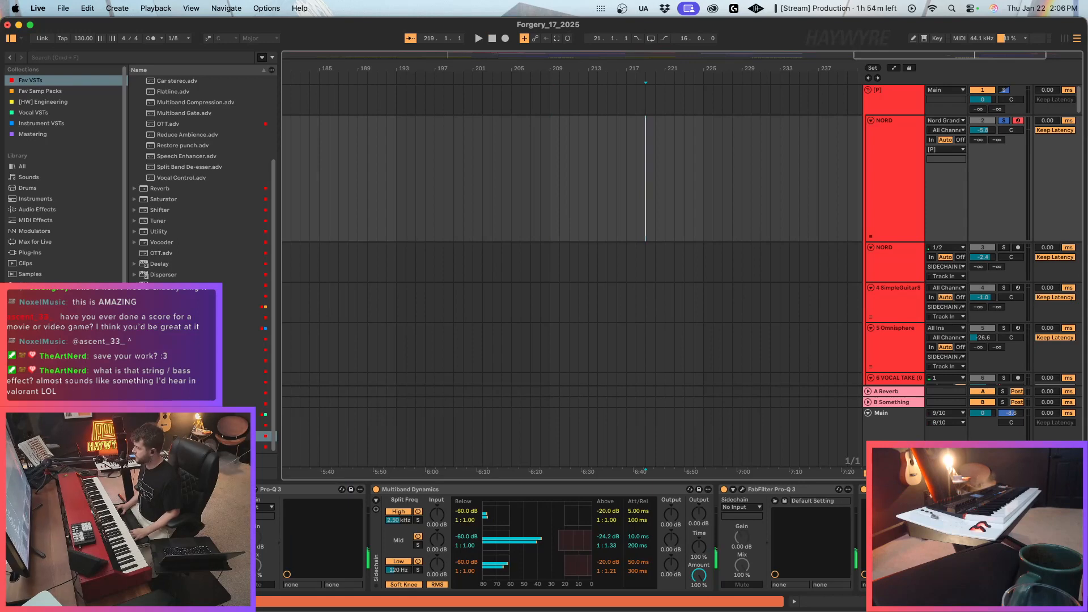
key("a")
key("b")
mouse_move(617, 140)
left_mouse_down()
mouse_move(602, 134)
mouse_move(796, 104)
left_mouse_up()
key("a")
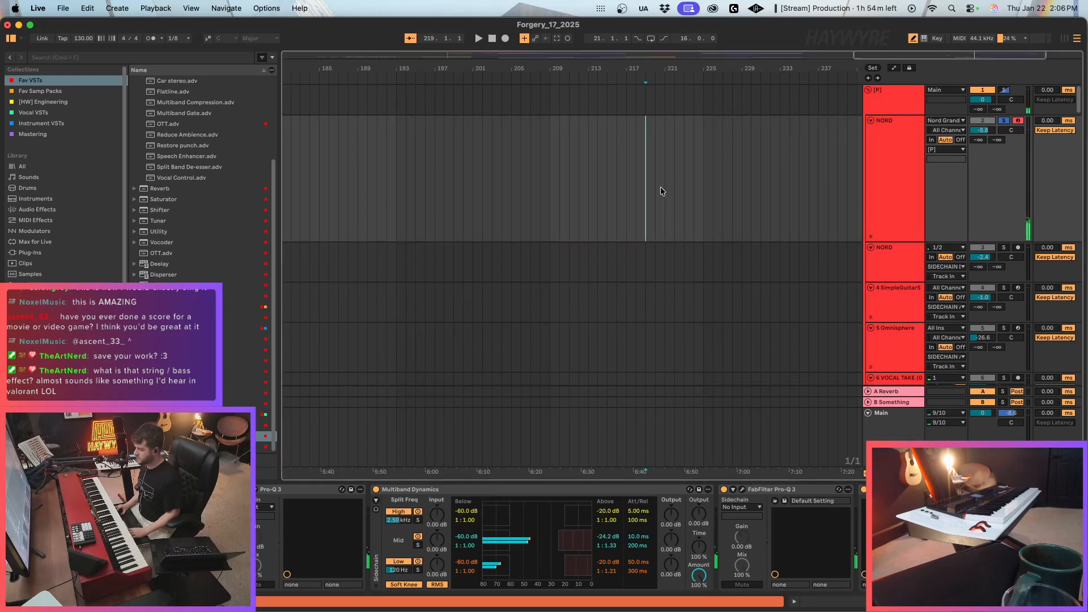
scroll(624, 296, "down", 10)
key("space")
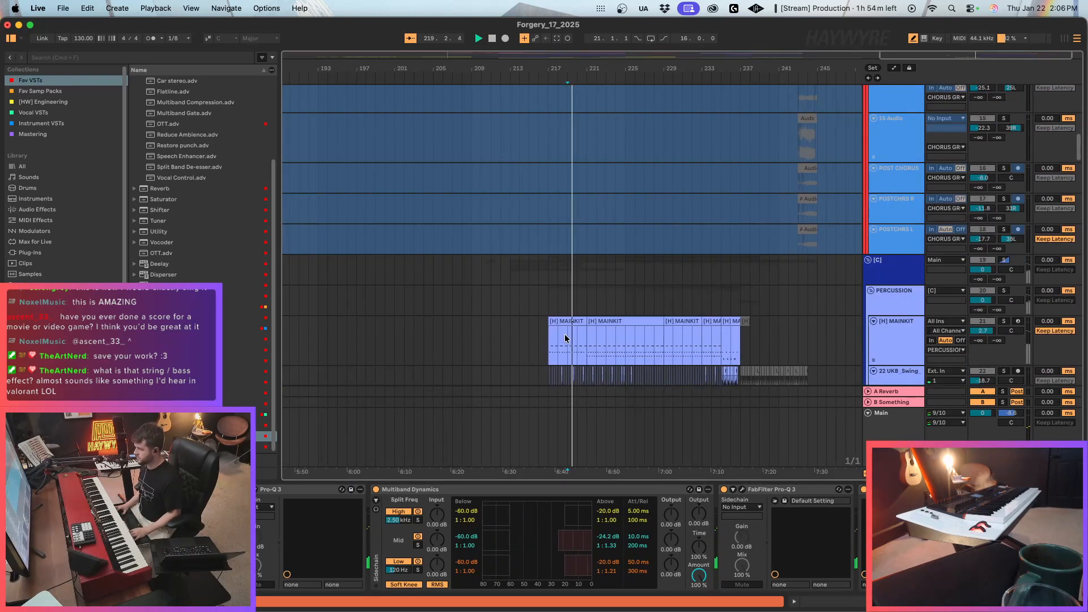
Return to the relocated Kontakt clip near bar 211, select it and play it again.
scroll(580, 338, "down", 12)
key("space")
left_click(458, 309)
scroll(708, 297, "down", 4)
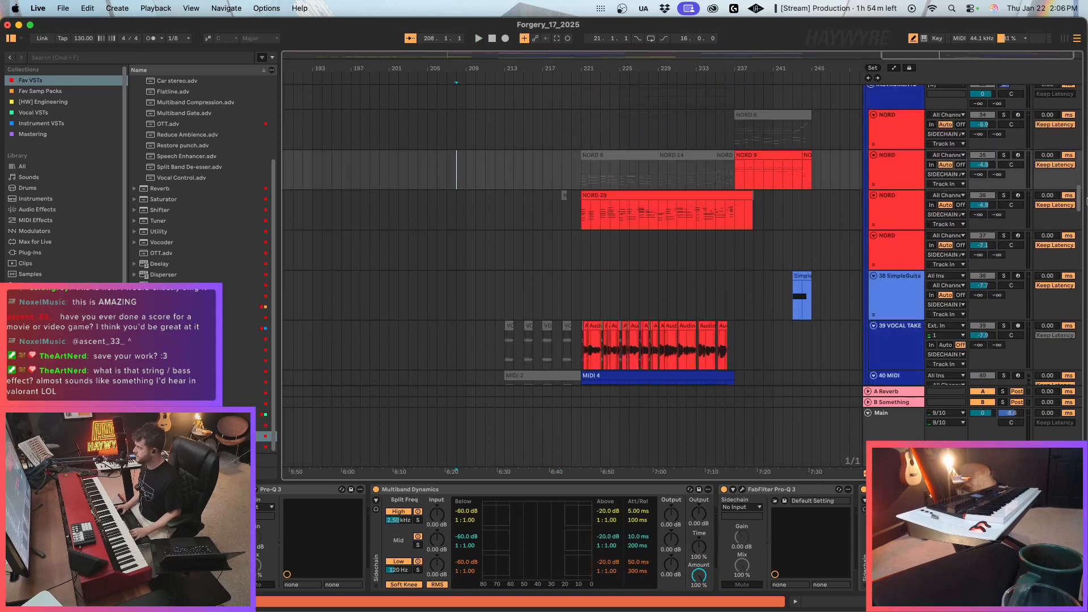
scroll(572, 238, "down", 8)
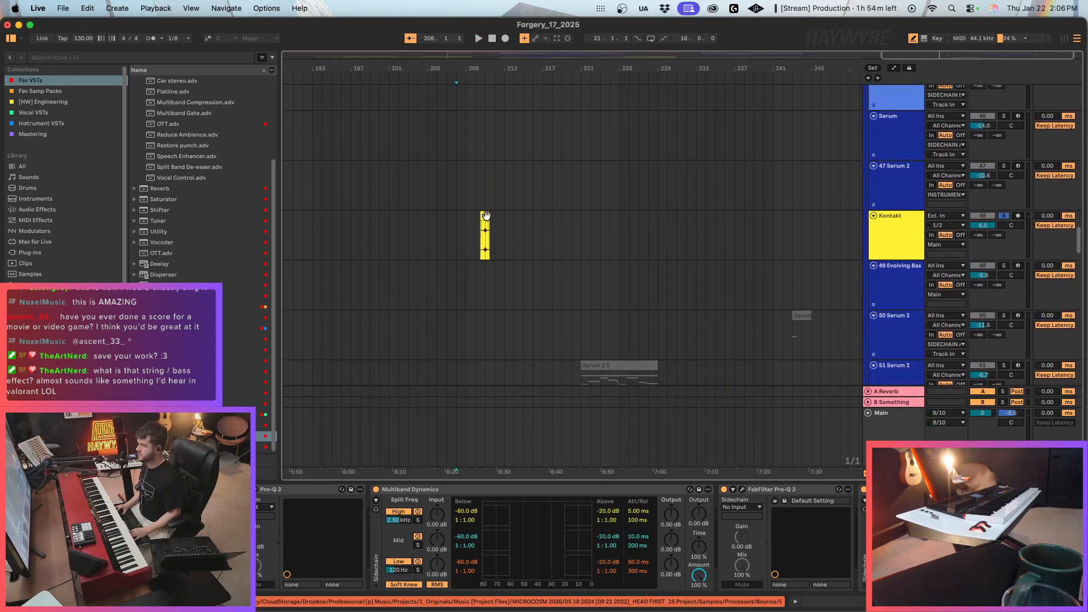
left_click(486, 215)
key("space")
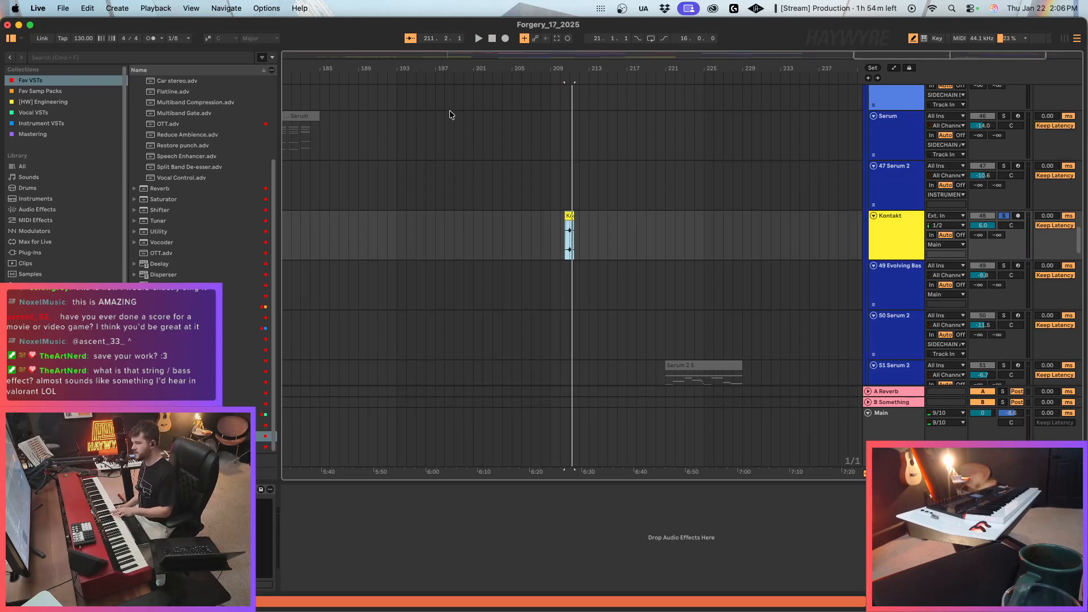
Restore the Kontakt and Evolving Bass clips at the start of the prechorus and examine the Kontakt clip's sample settings.
left_click_drag(925, 56, 551, 58)
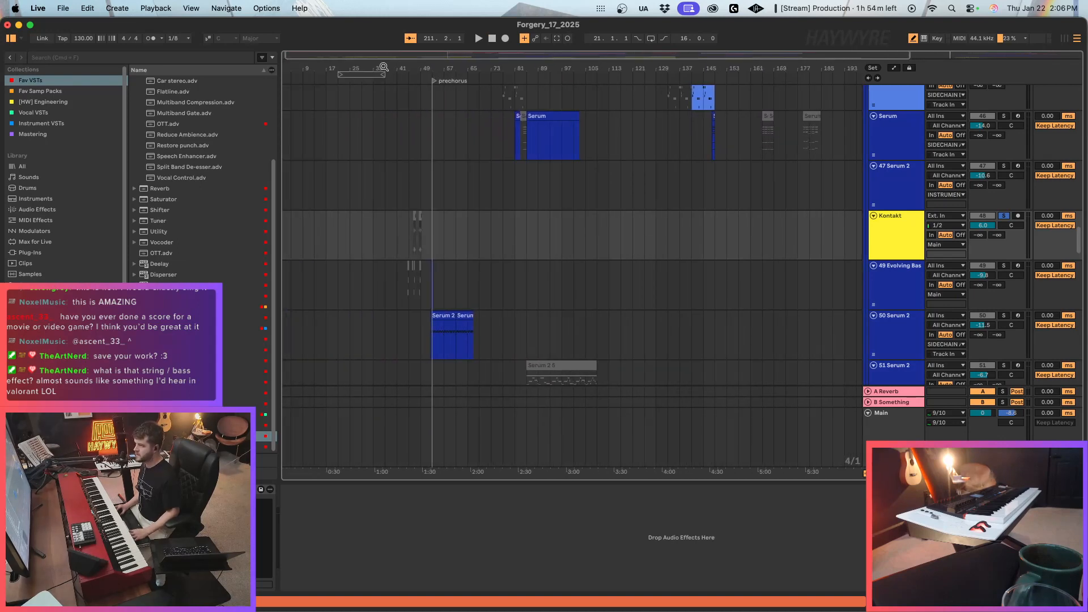
left_click_drag(383, 67, 643, 177)
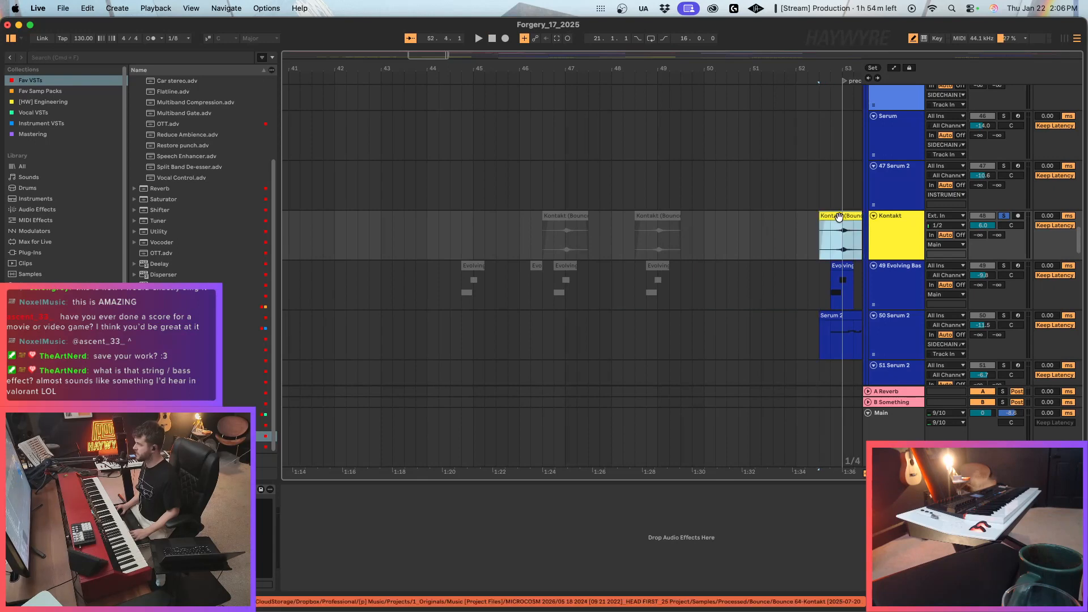
double_click(839, 225)
left_click(261, 182)
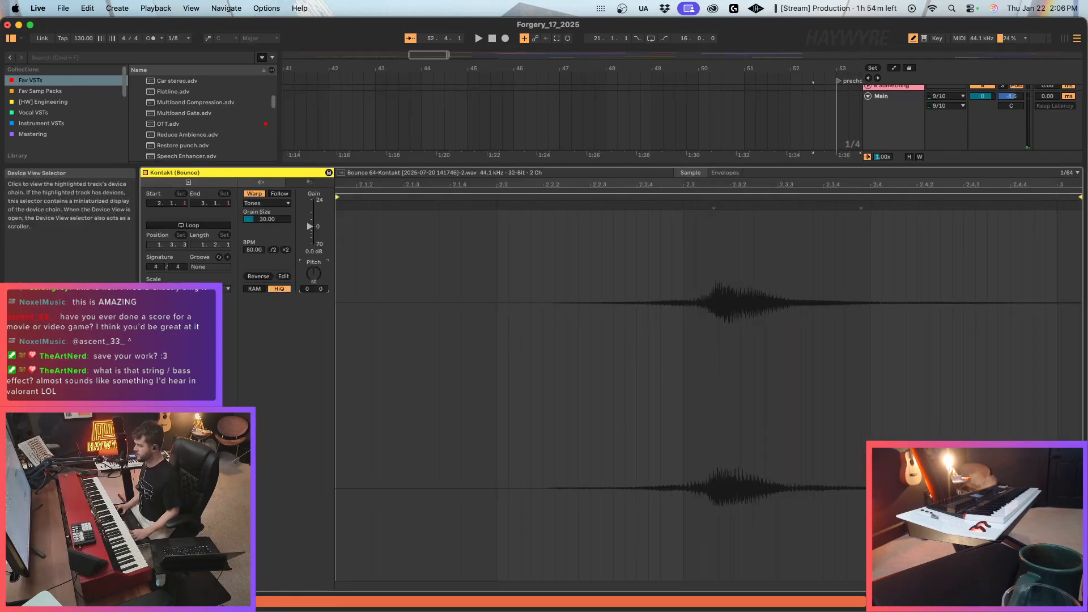
left_click(1029, 601)
scroll(839, 145, "up", 1)
left_click(828, 129)
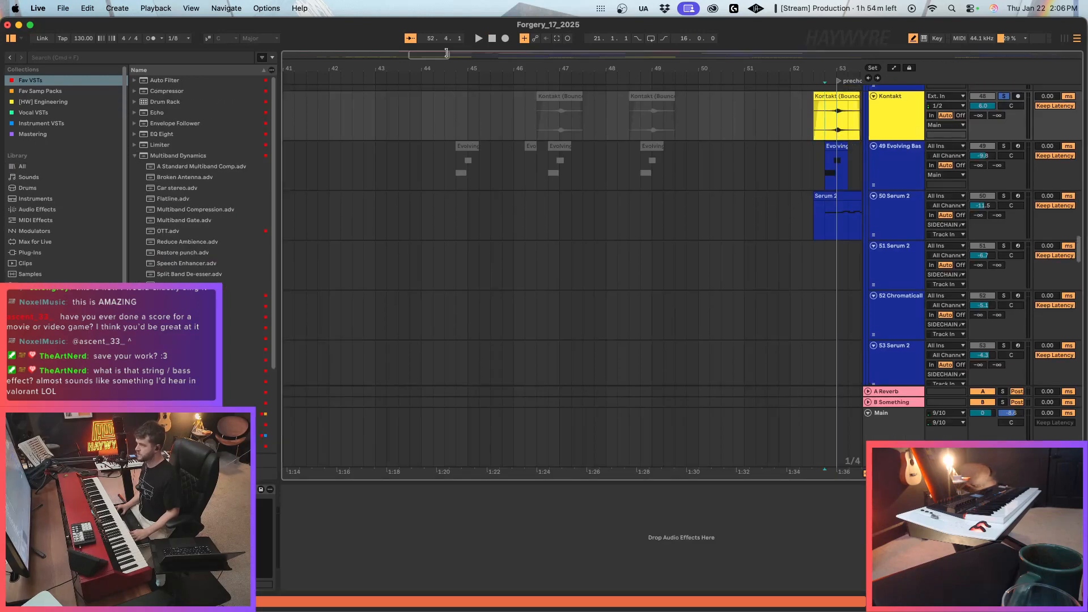
Cut off the front of the prechorus Kontakt clip so it starts with the Evolving Bass clip at bar 52, beat 4.
left_click_drag(447, 53, 459, 55)
scroll(518, 171, "up", 3)
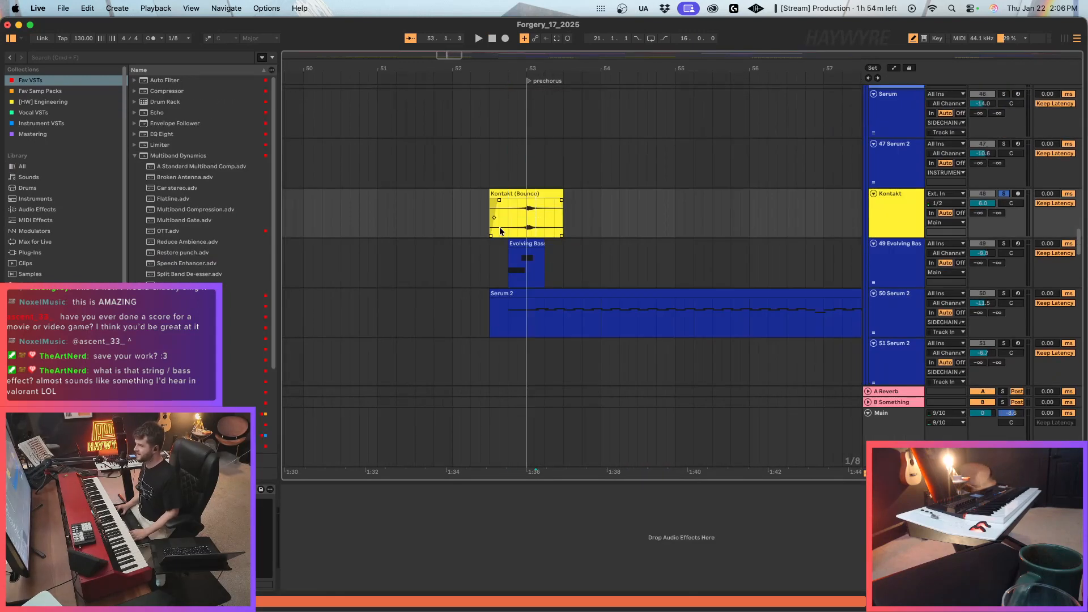
left_click_drag(509, 223, 446, 212)
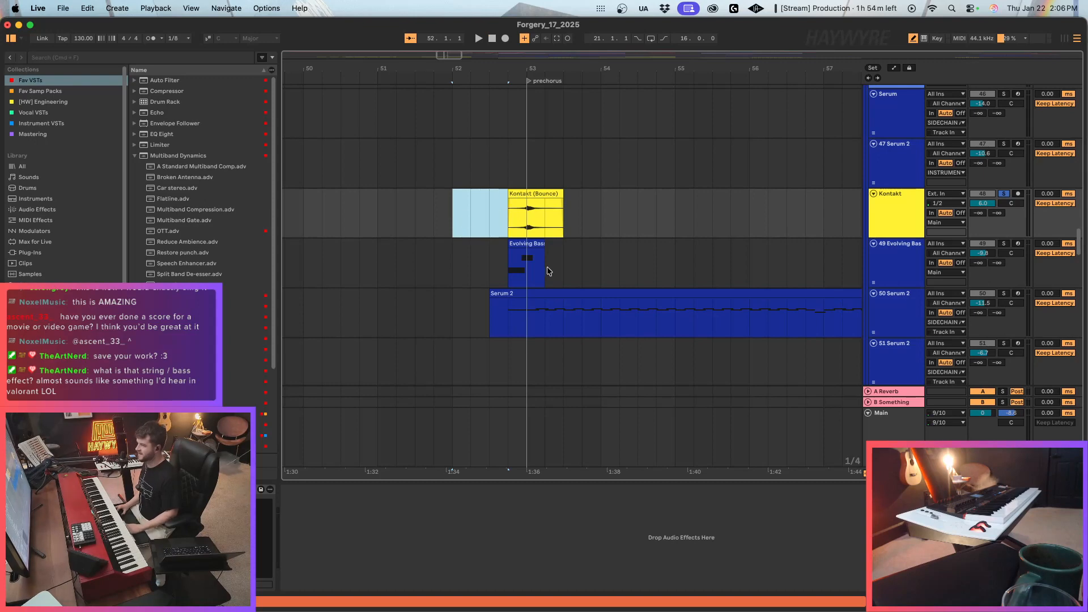
Transpose both notes in the prechorus Evolving Bass clip up three semitones to A#1 and C2.
double_click(528, 250)
key("b")
key("super+a")
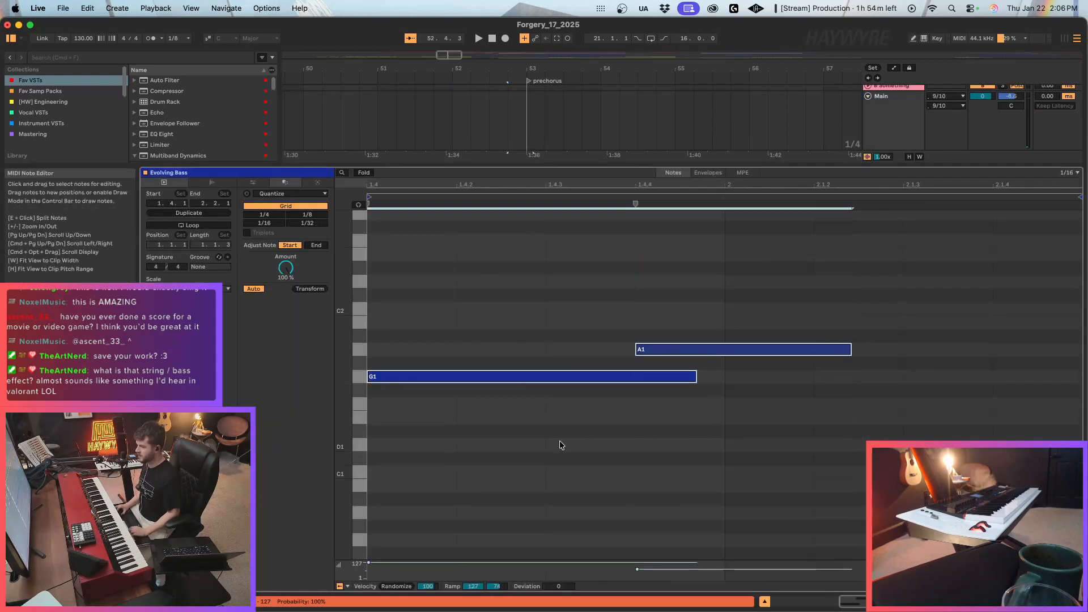
key("Up")
key("Up")
key("Up")
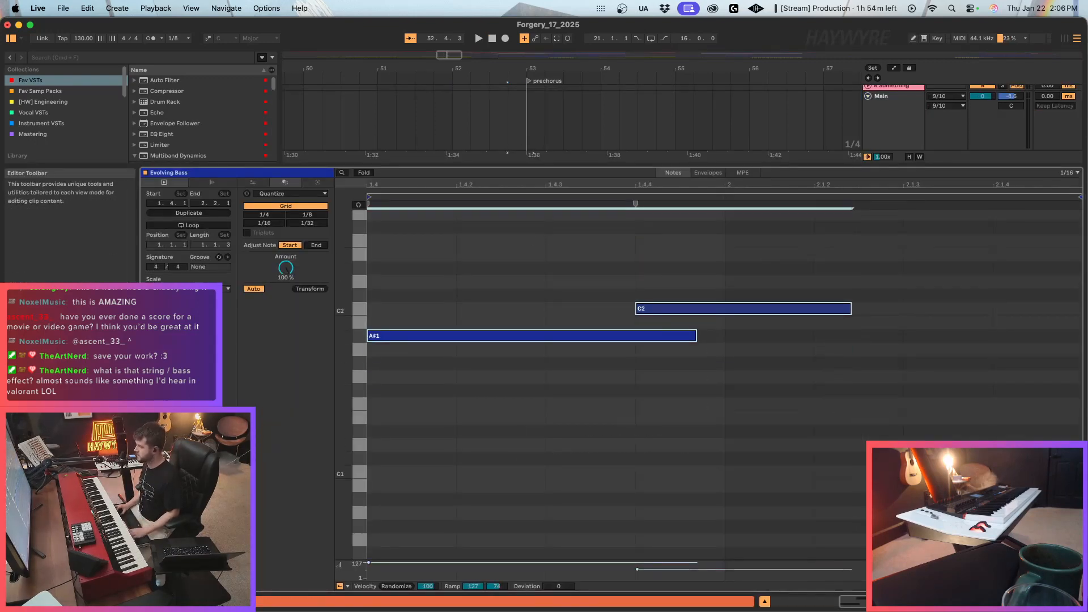
Solo the Evolving Bass track alongside Kontakt and play both hits into the prechorus.
left_click_drag(811, 166, 810, 474)
key("space")
scroll(689, 376, "up", 2)
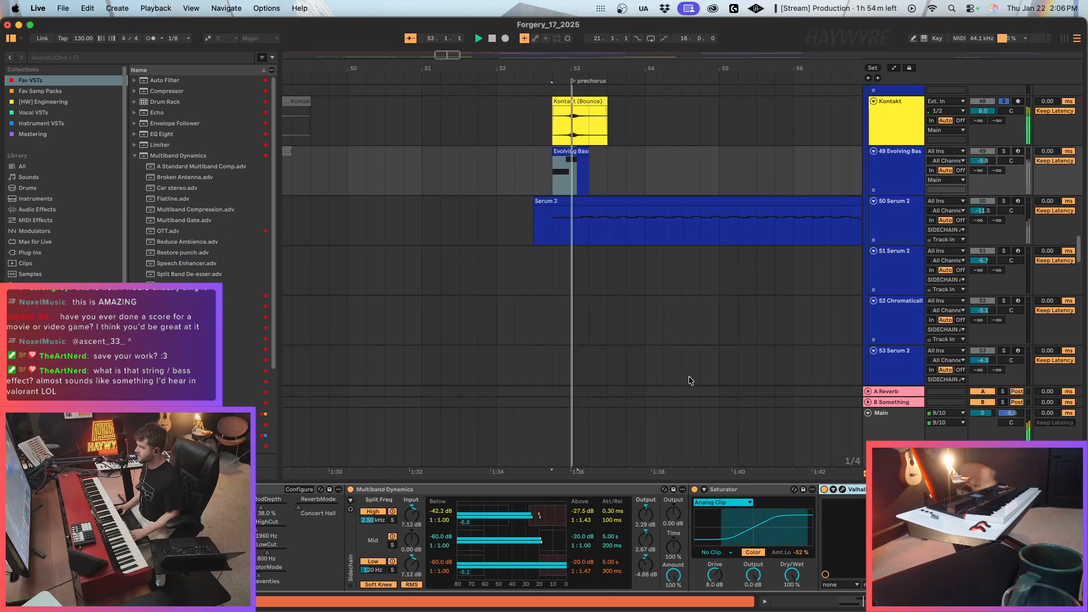
left_click(1005, 153, "super")
key("space")
key("space")
scroll(573, 185, "up", 2)
Lower both Evolving Bass notes by an octave to A#0 and C1 and play the hit.
double_click(563, 214)
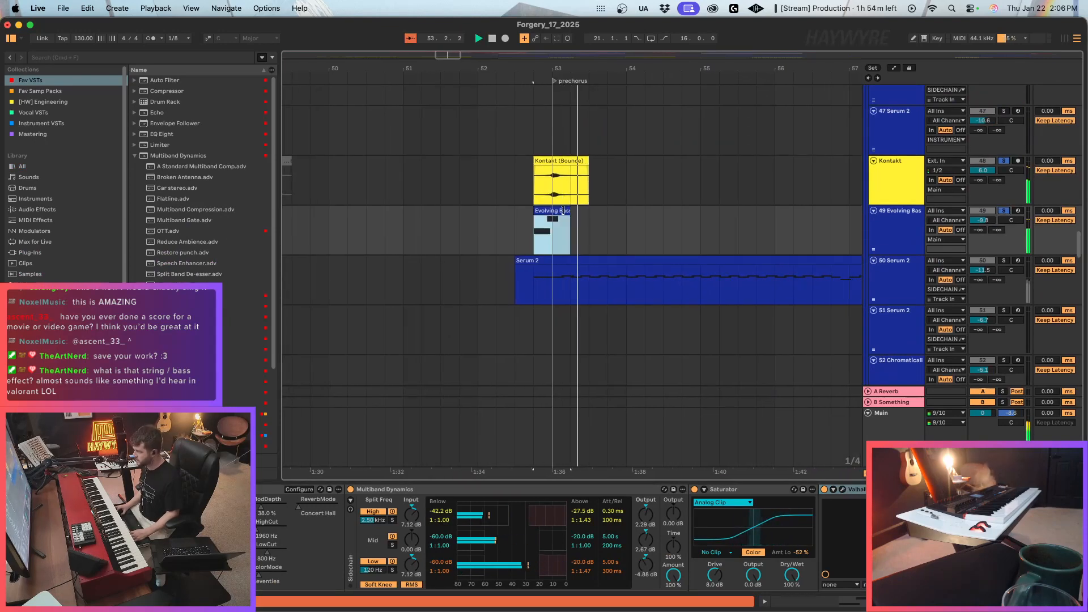
key("space")
left_click_drag(718, 276, 660, 360)
key("shift+Down")
key("space")
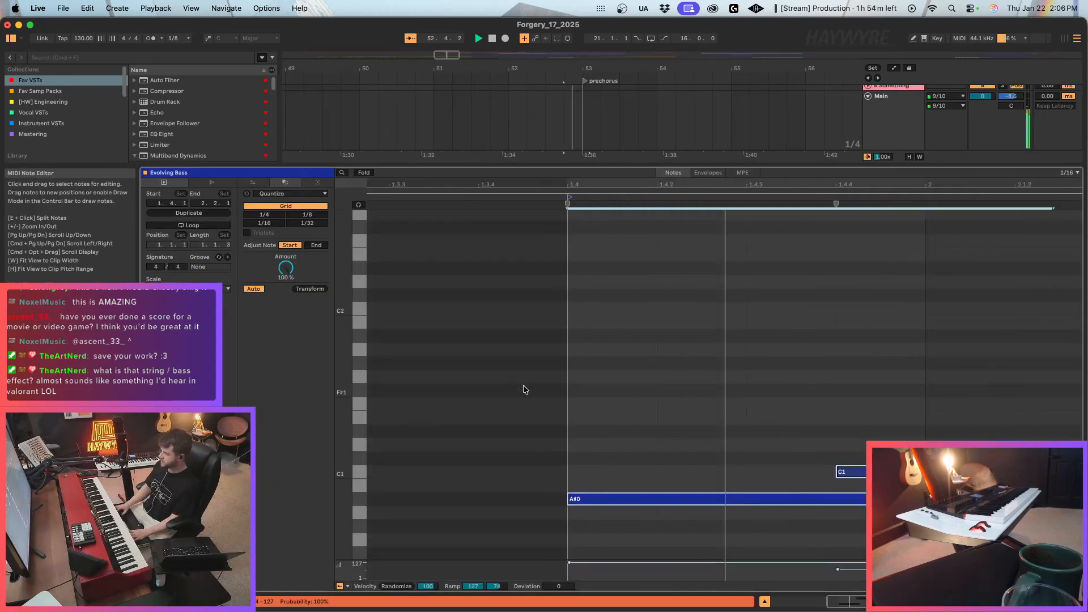
left_click(991, 602)
scroll(614, 355, "up", 3)
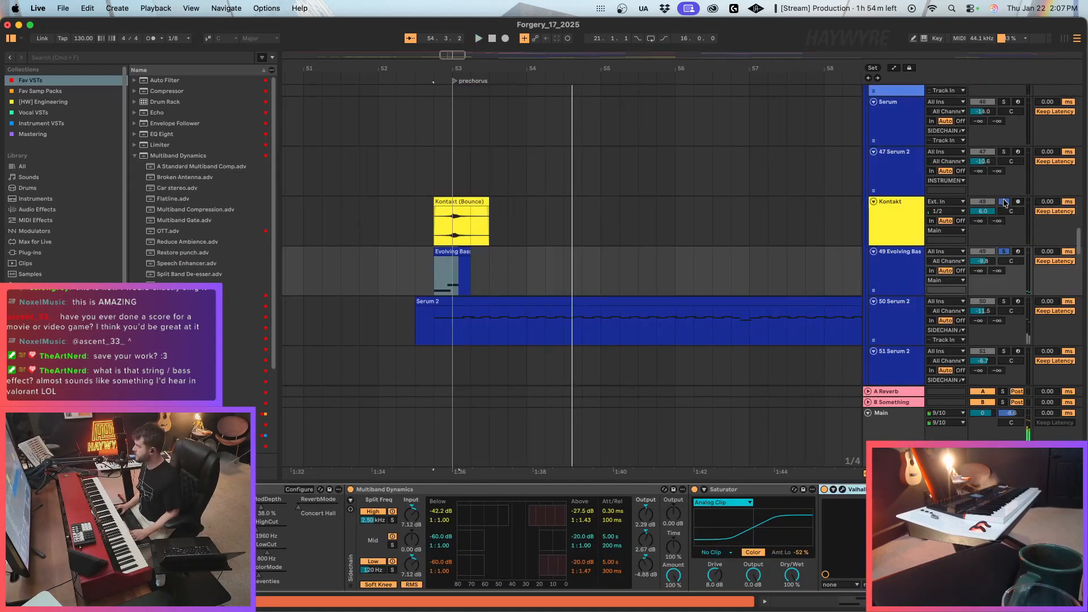
Clear the Kontakt and Evolving Bass solos and play the full mix into the prechorus from bar 52, beat 4.
key("space")
left_click(1005, 203)
left_click(370, 275)
scroll(571, 99, "down", 5)
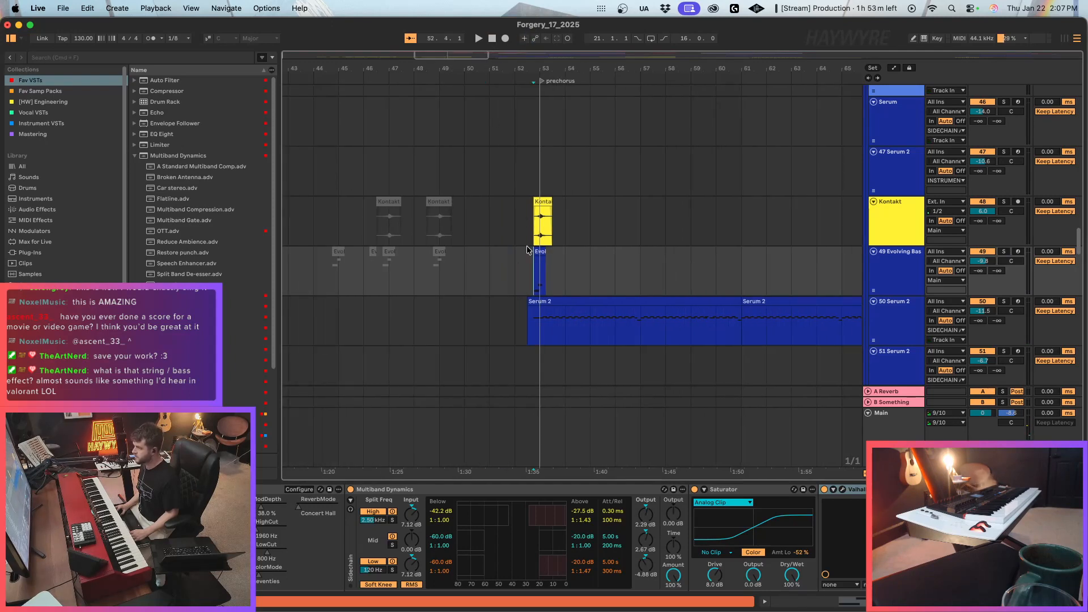
key("space")
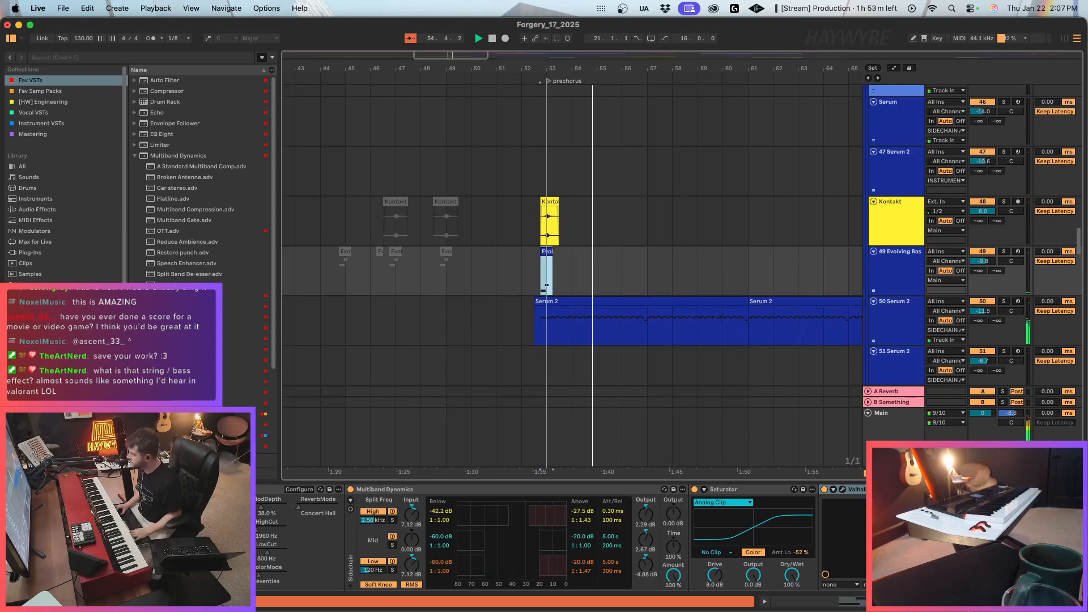
Duplicate the eight-bar section of the Kontakt and Evolving Bass tracks so both hits repeat around bar 61.
scroll(561, 538, "right", 3)
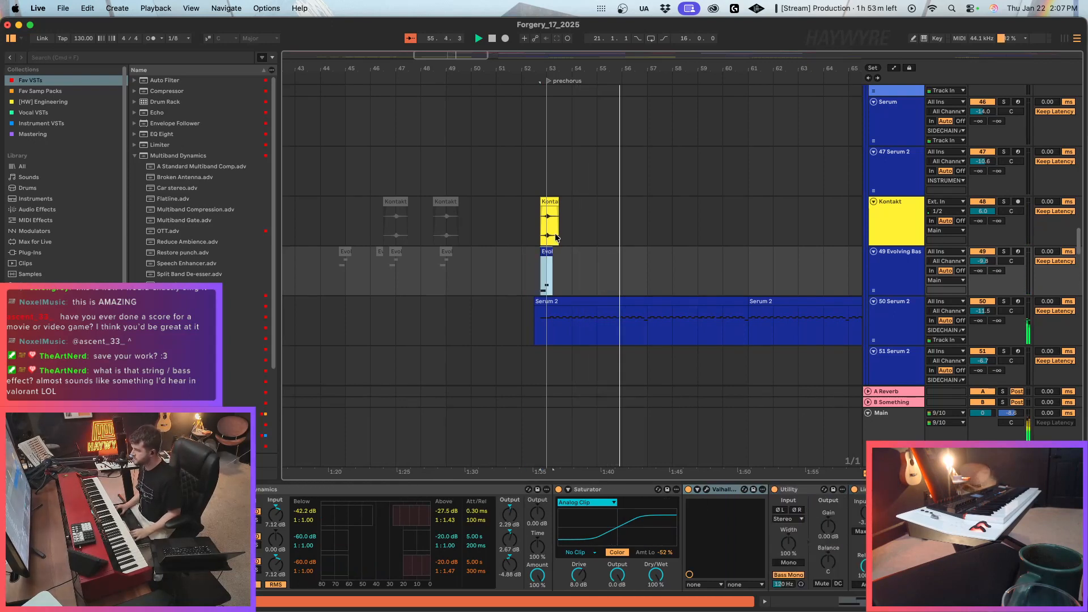
left_click_drag(556, 238, 737, 257)
key("super+d")
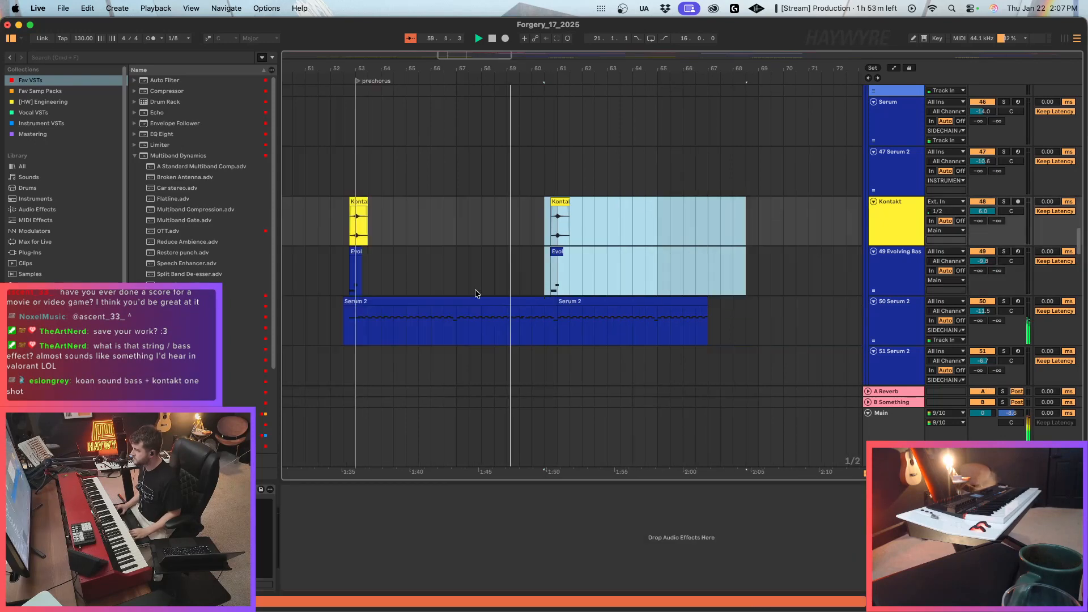
Delete the second Serum 2 clip, from bar 61 onward, on track 50.
left_click(475, 294)
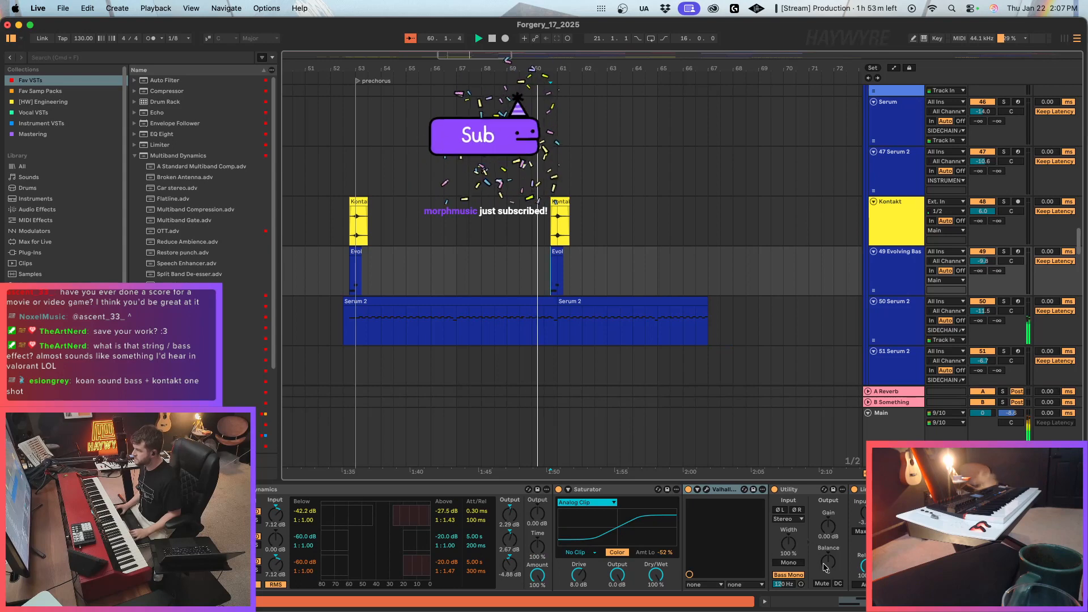
left_click(595, 302)
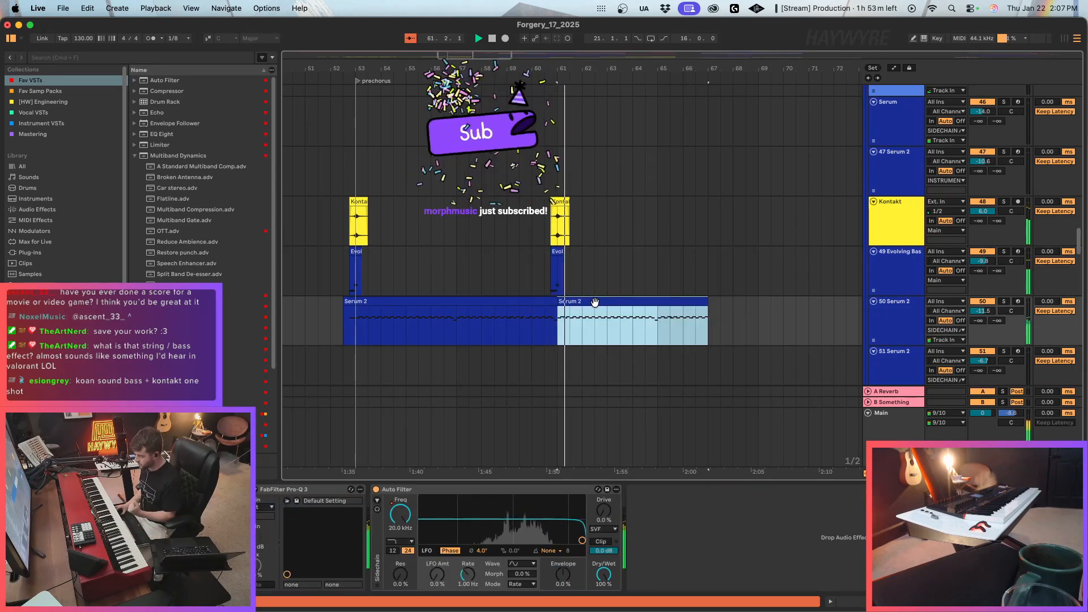
scroll(564, 341, "down", 5)
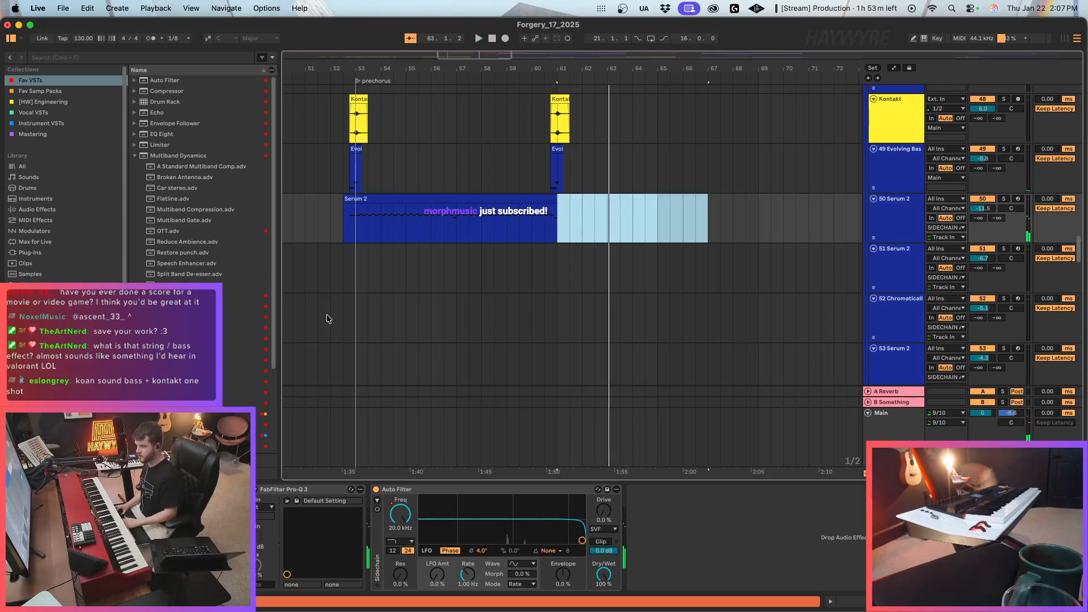
Add ValhallaVintageVerb to the end of the 50 Serum 2 track's effect chain.
scroll(327, 320, "down", 2)
scroll(204, 340, "down", 5)
left_click(734, 498)
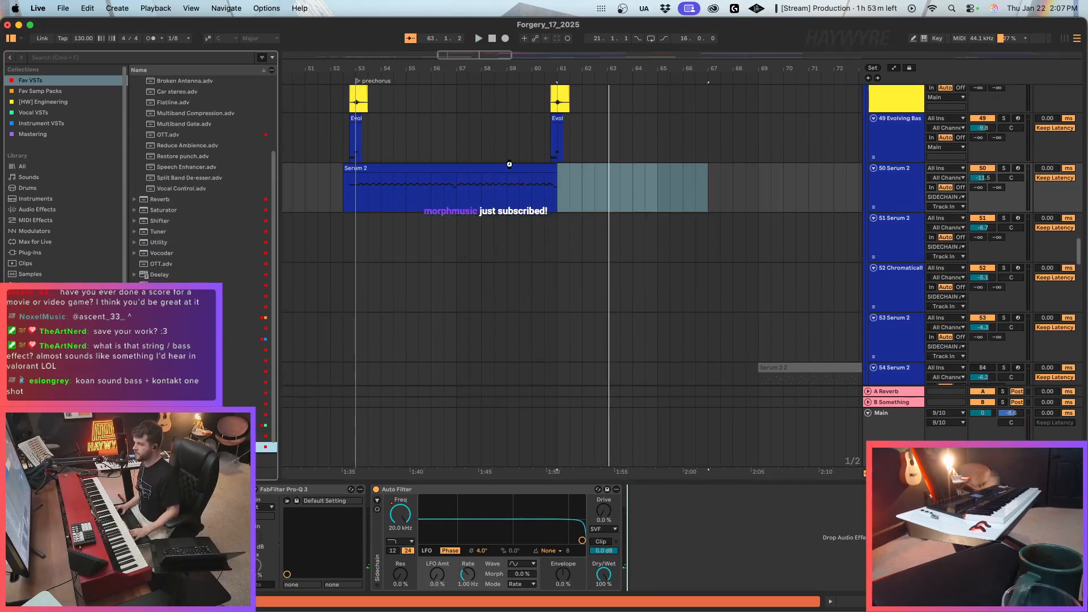
left_click(546, 194)
key("space")
Automate the reverb's Mix on 50 Serum 2 to rise from 0% at bar 60 to about 53% at bar 61.
left_click(500, 451)
key("a")
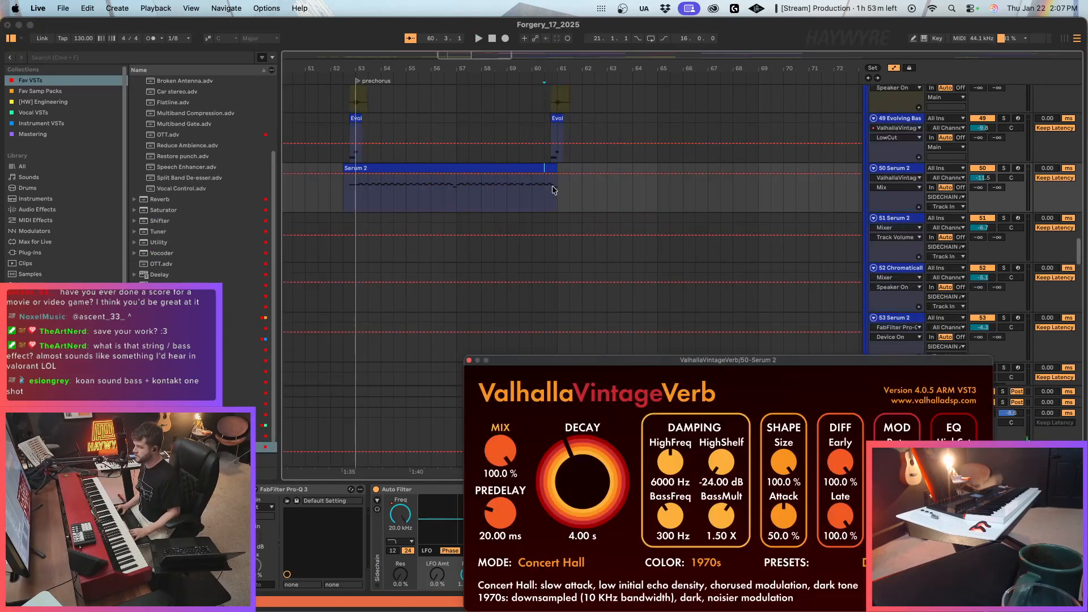
left_click_drag(557, 173, 532, 212)
left_click(534, 196)
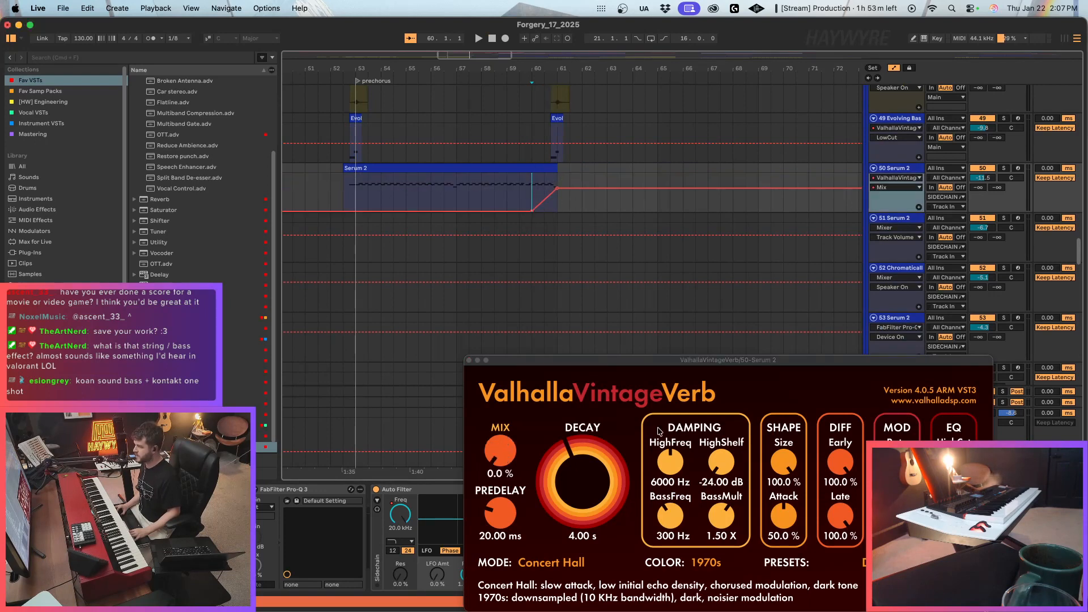
Set the reverb's decay to 14.75 s and predelay to 9.33 ms, and adjust its EQ cut controls.
left_click_drag(953, 516, 954, 499)
left_click_drag(954, 462, 954, 445)
left_click_drag(582, 489, 583, 457)
left_click_drag(507, 519, 507, 526)
left_click(500, 451)
key("a")
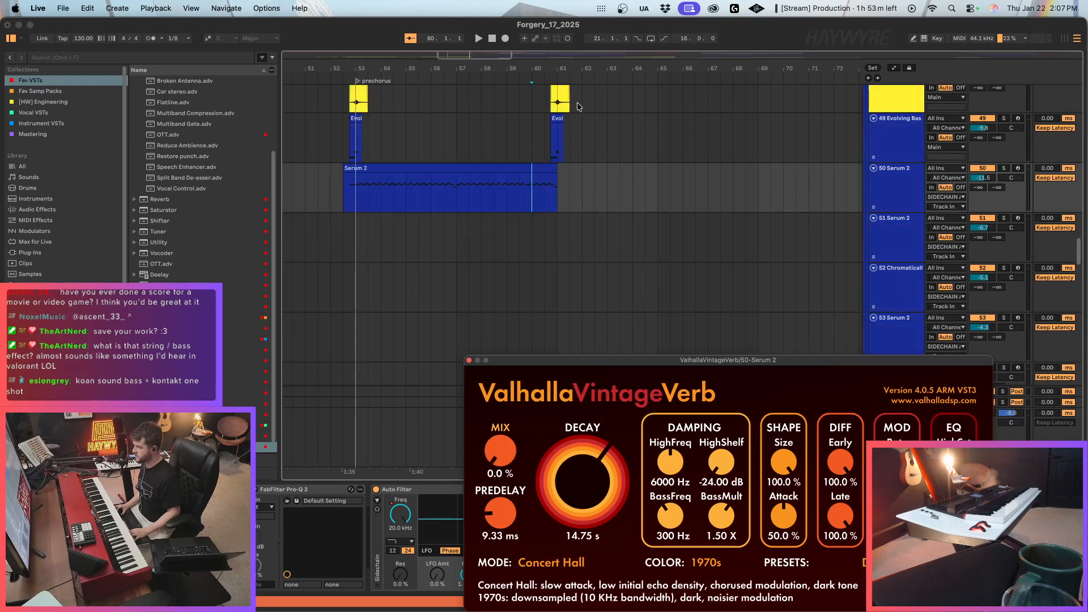
Play the reverb transition at bar 60, raise the automated Mix level to 61.2%, and close the plug-in window.
key("a")
key("space")
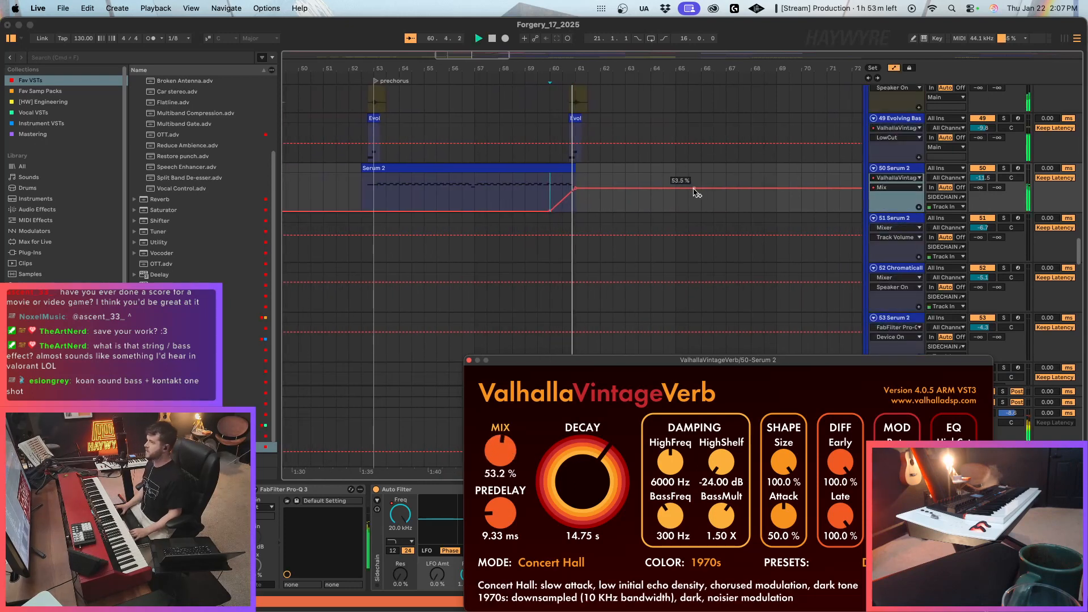
key("a")
scroll(627, 237, "up", 5)
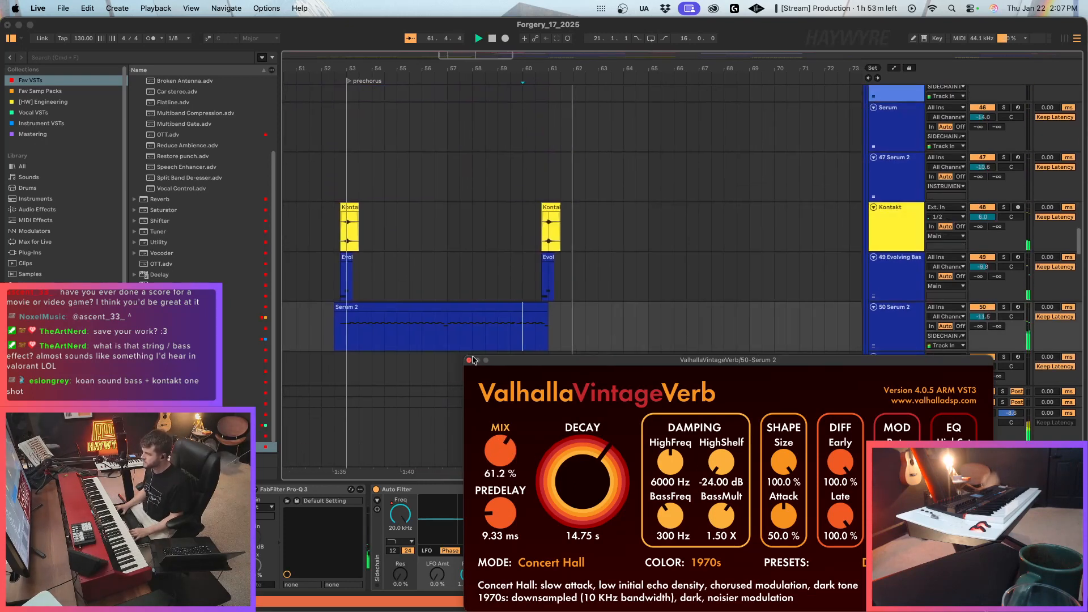
left_click(469, 361)
Select the repeated Evolving Bass clip at bar 61 and lower its track volume to about -14 dB.
left_click_drag(524, 221, 586, 283)
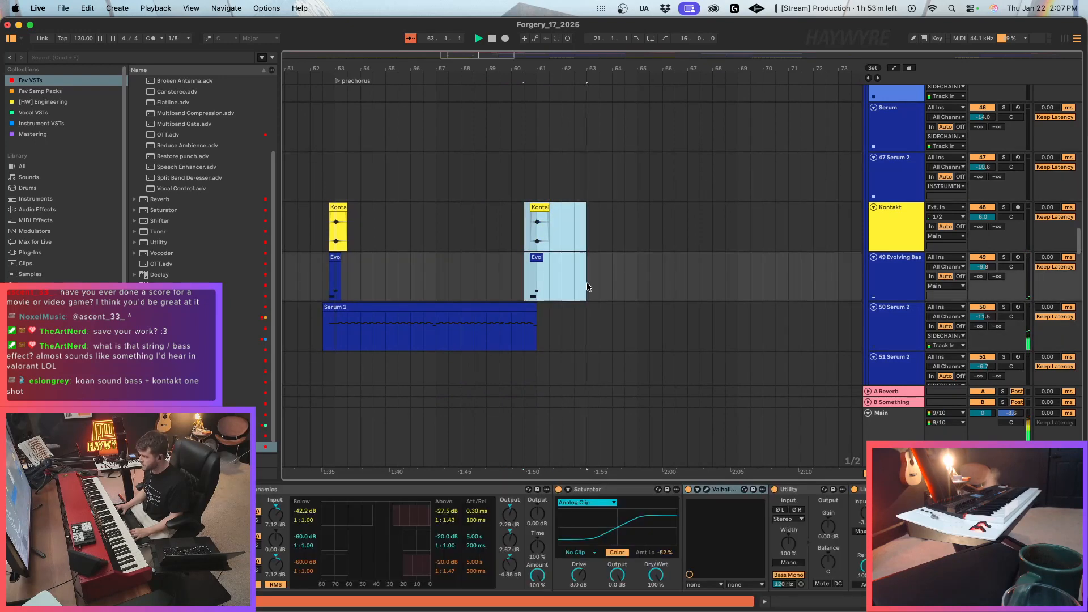
left_click(539, 249)
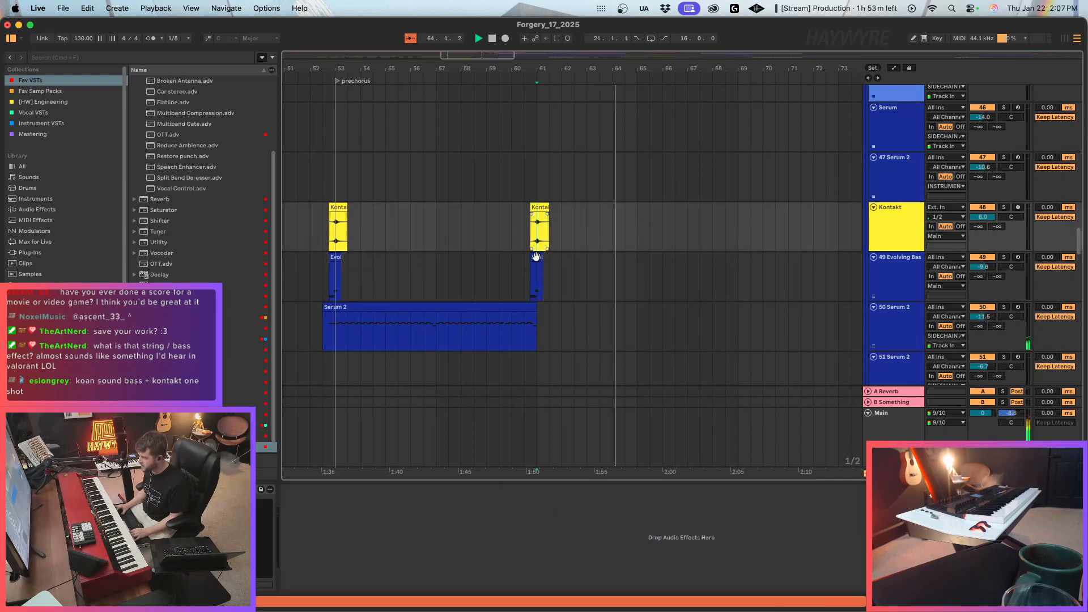
left_click(537, 257)
left_click_drag(984, 266, 983, 271)
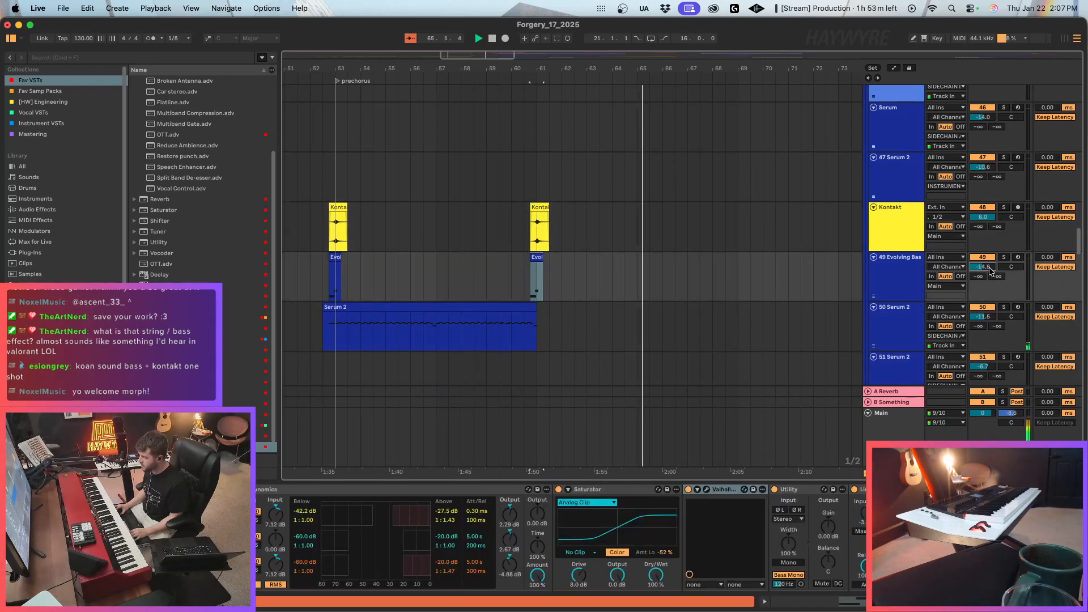
Add a locator at bar 1 of the arrangement and name it "intro".
left_click(523, 237)
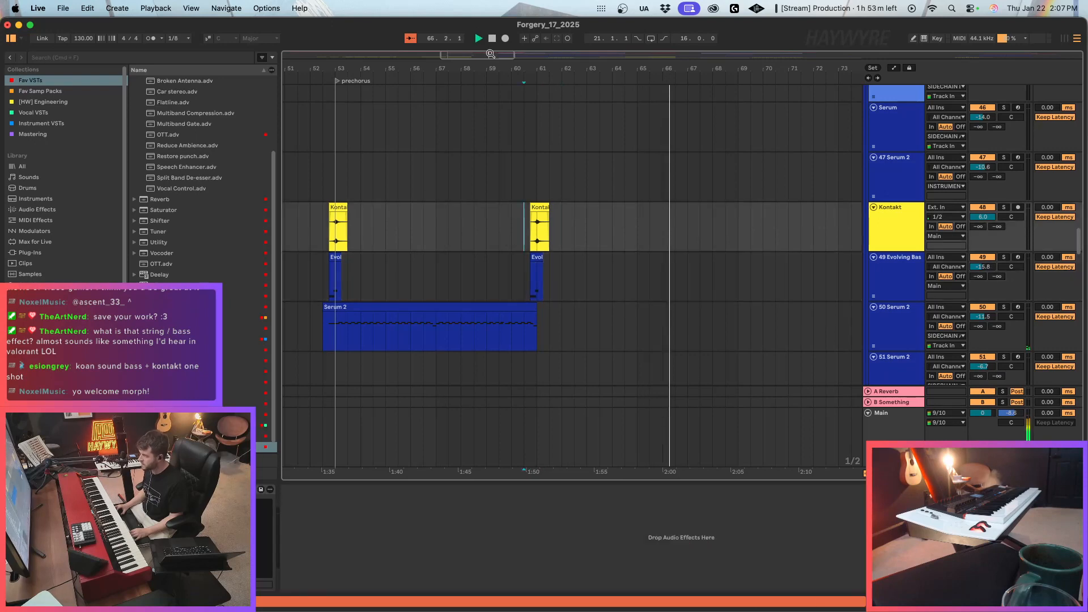
mouse_move(491, 55)
left_mouse_down()
mouse_move(453, 35)
mouse_move(611, 53)
left_mouse_up()
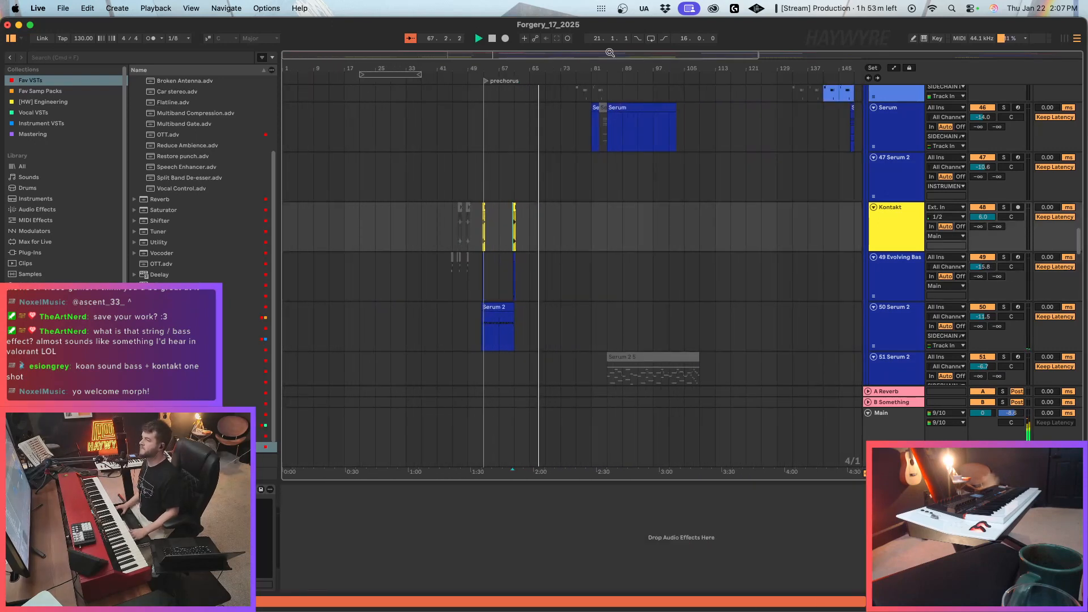
scroll(514, 145, "up", 5)
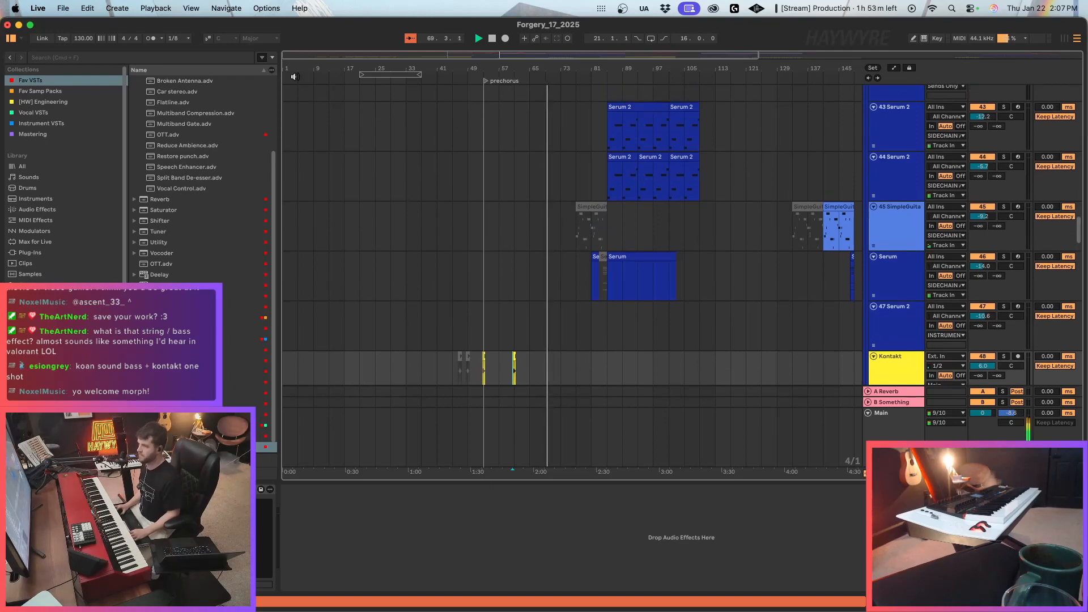
key("Home")
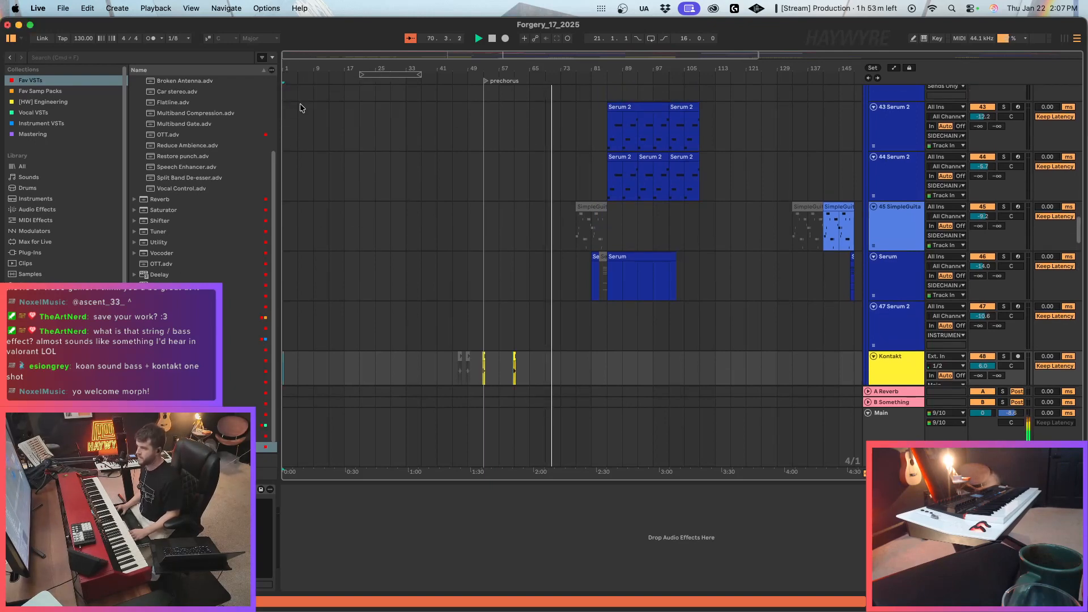
right_click(287, 81)
left_click(306, 108)
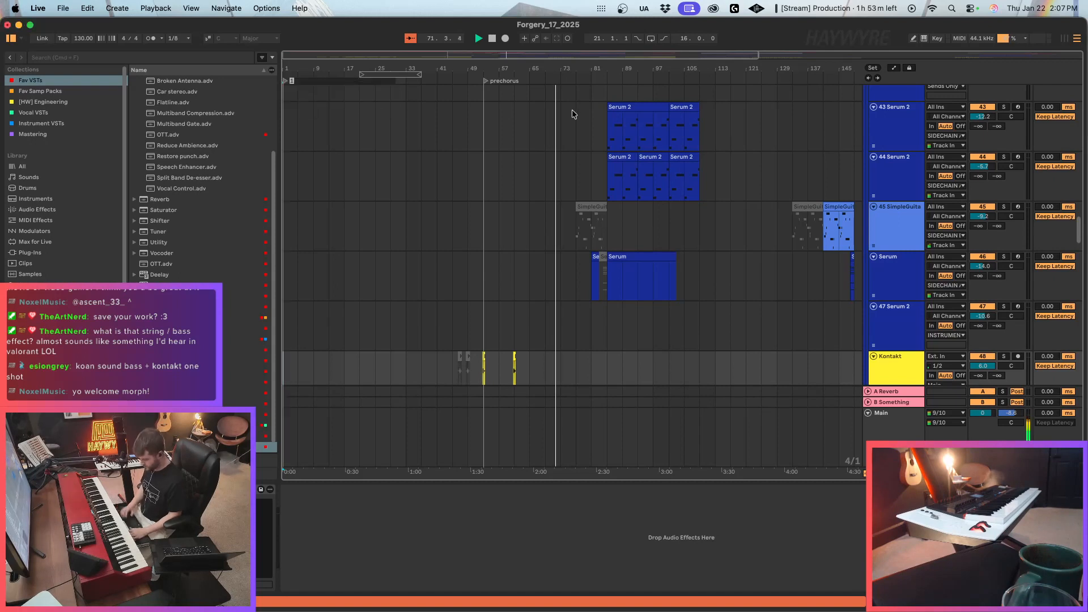
type("intro")
key("Return")
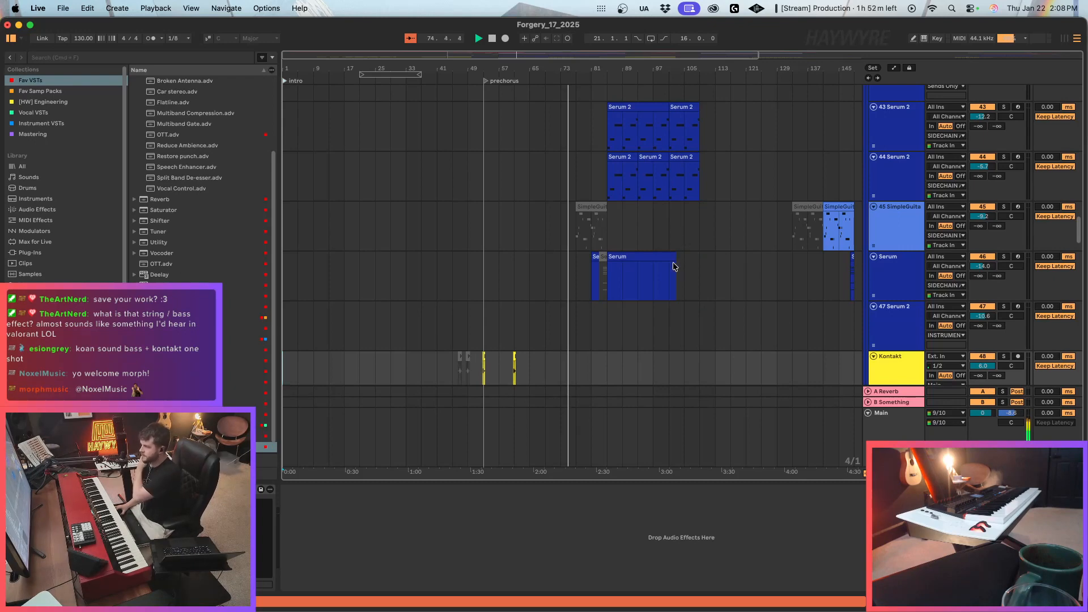
Copy the Serum 2 clips at bar 141 on 4 SimpleGuitar and 5 Omnisphere over the deactivated clips at bar 77.
scroll(675, 266, "up", 10)
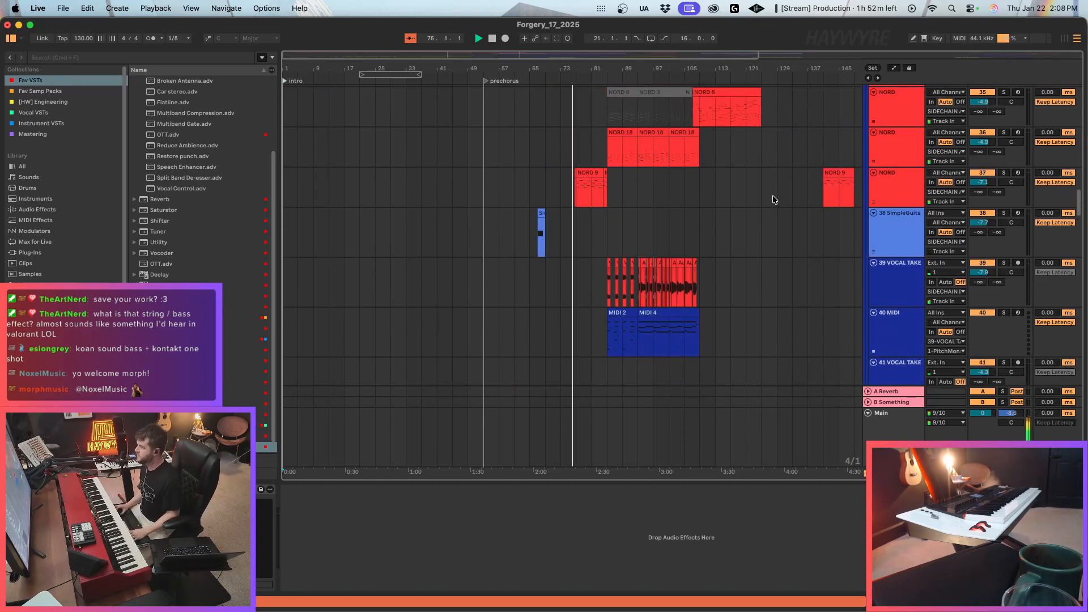
scroll(773, 195, "up", 15)
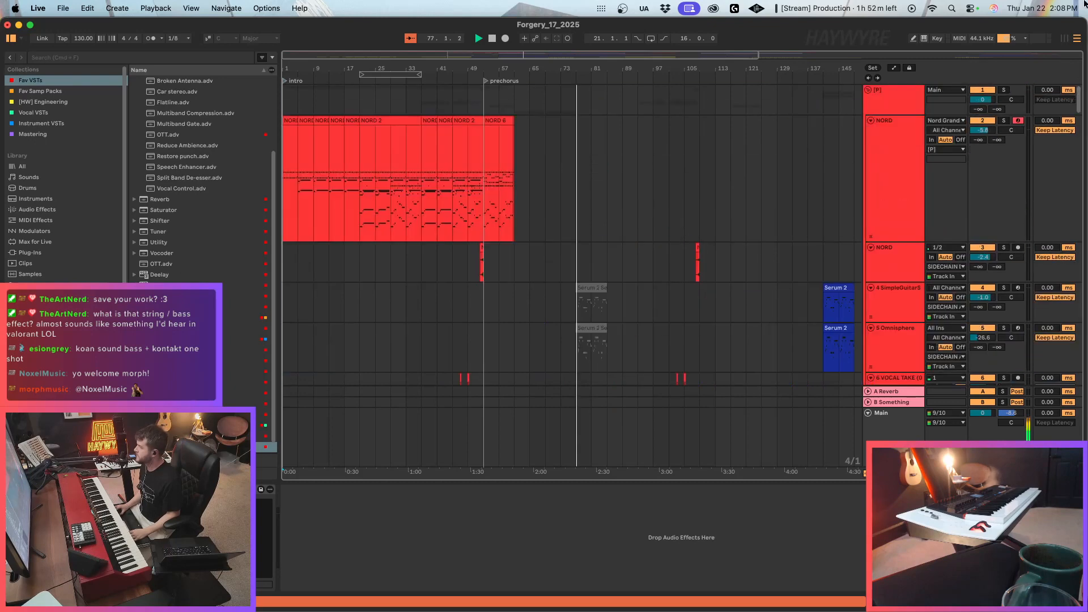
scroll(403, 190, "down", 3)
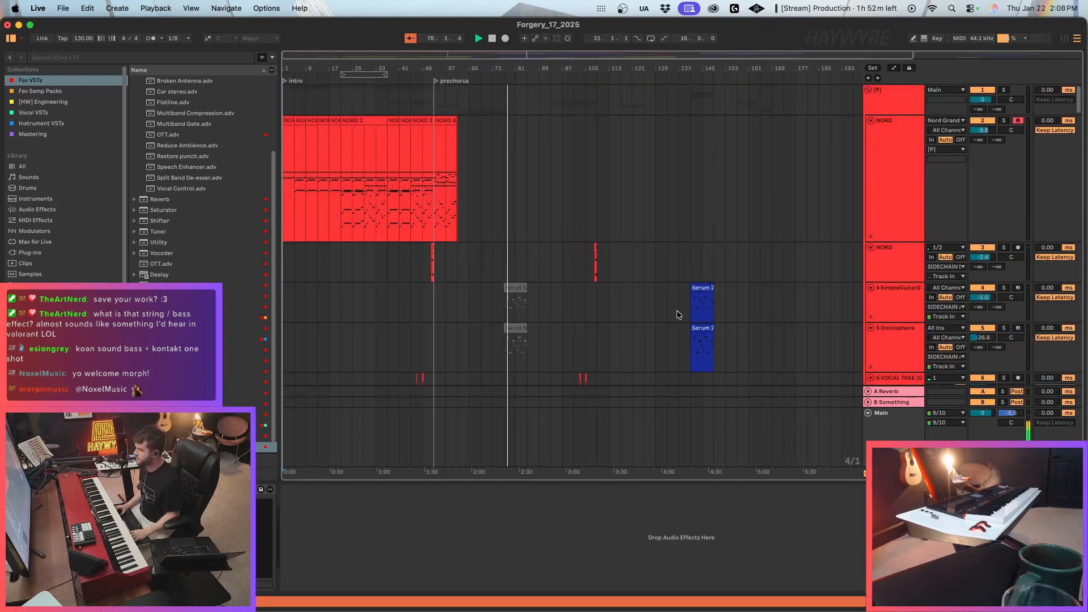
key("space")
left_click_drag(688, 311, 717, 339)
key("super+c")
left_click(503, 300)
key("super+v")
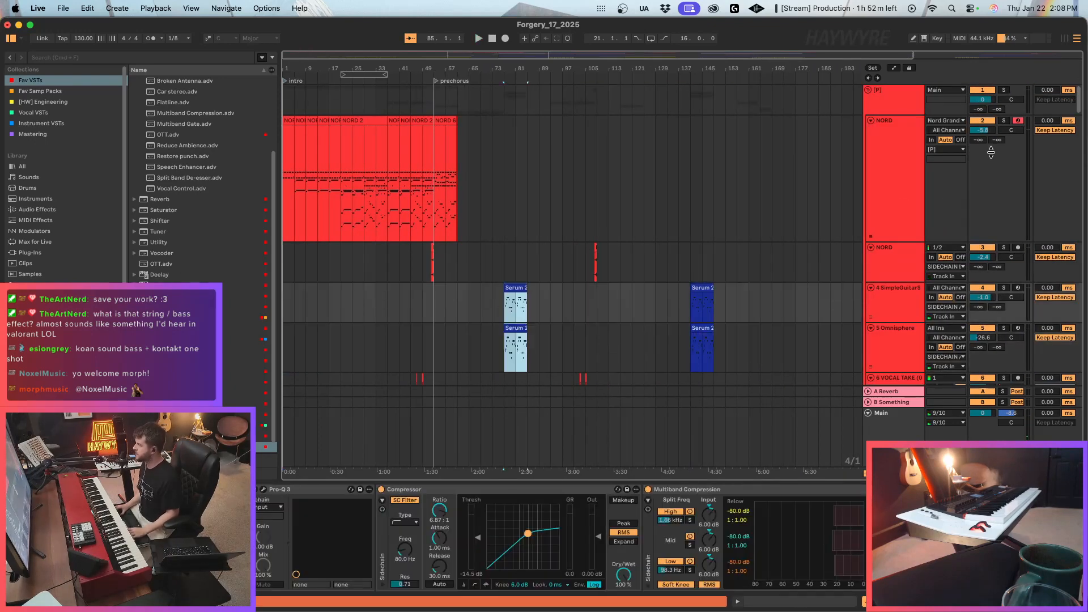
Play the section from bar 77 and examine the synth tracks down to 69 Serum 2 and the live strings.
left_click_drag(1074, 101, 1087, 283)
left_click(1004, 283)
key("space")
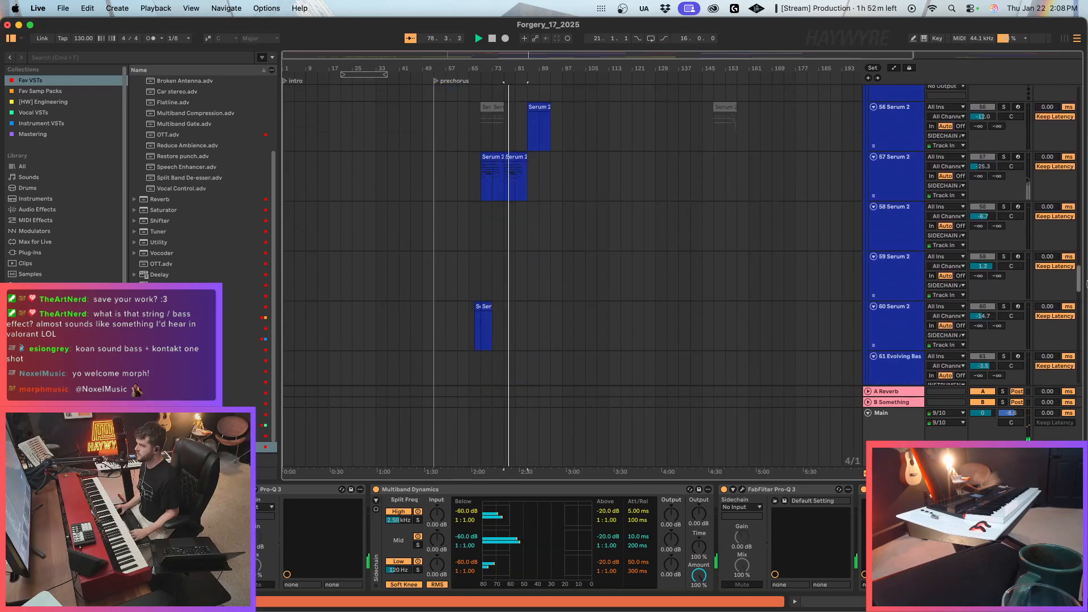
scroll(621, 331, "down", 5)
scroll(585, 333, "down", 3)
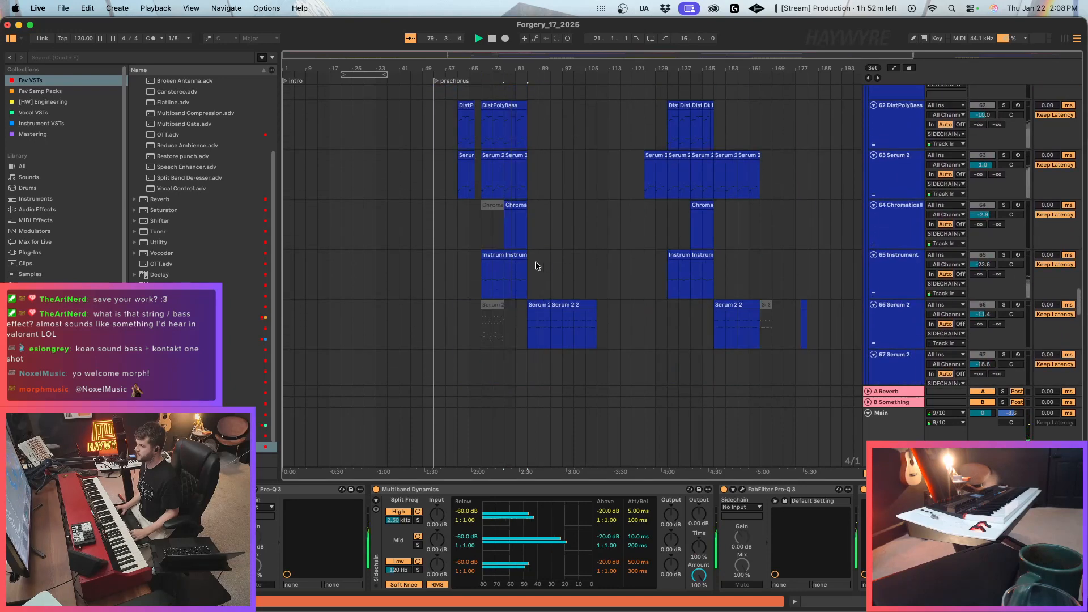
left_click(506, 231)
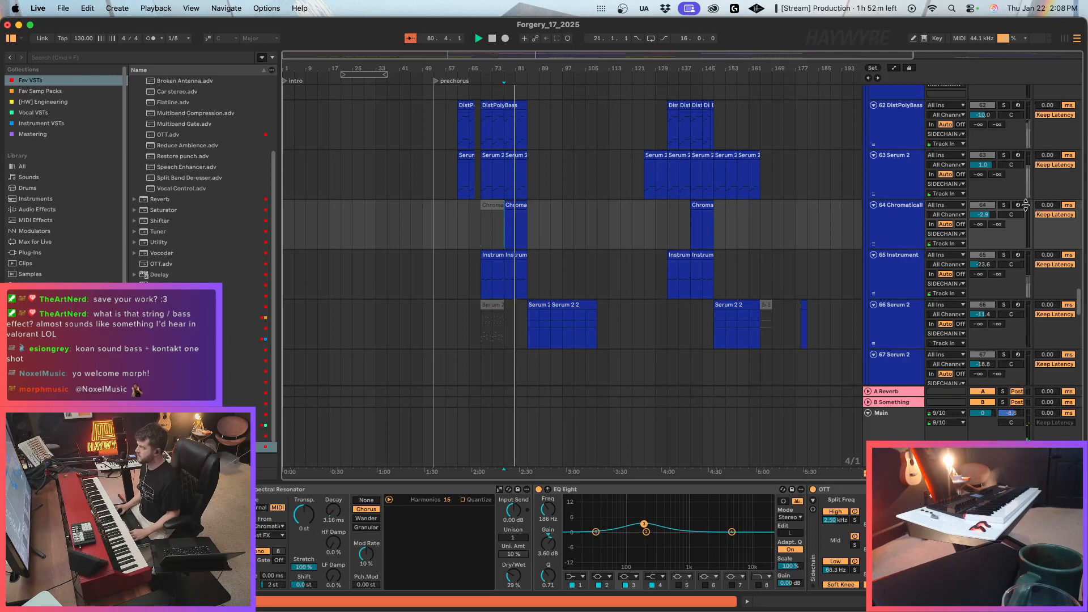
scroll(627, 248, "down", 5)
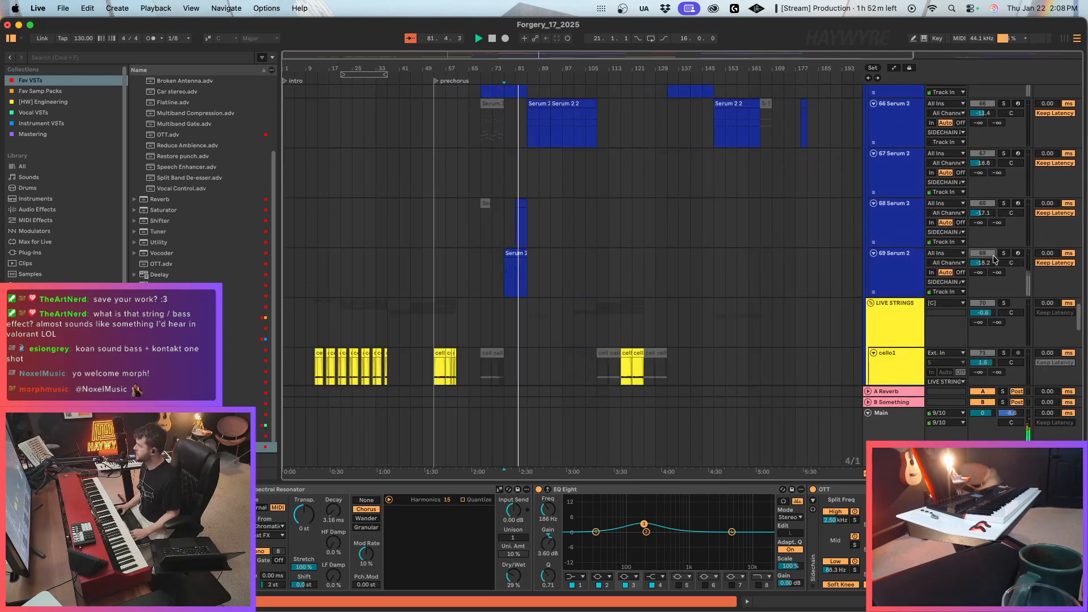
left_click(505, 272)
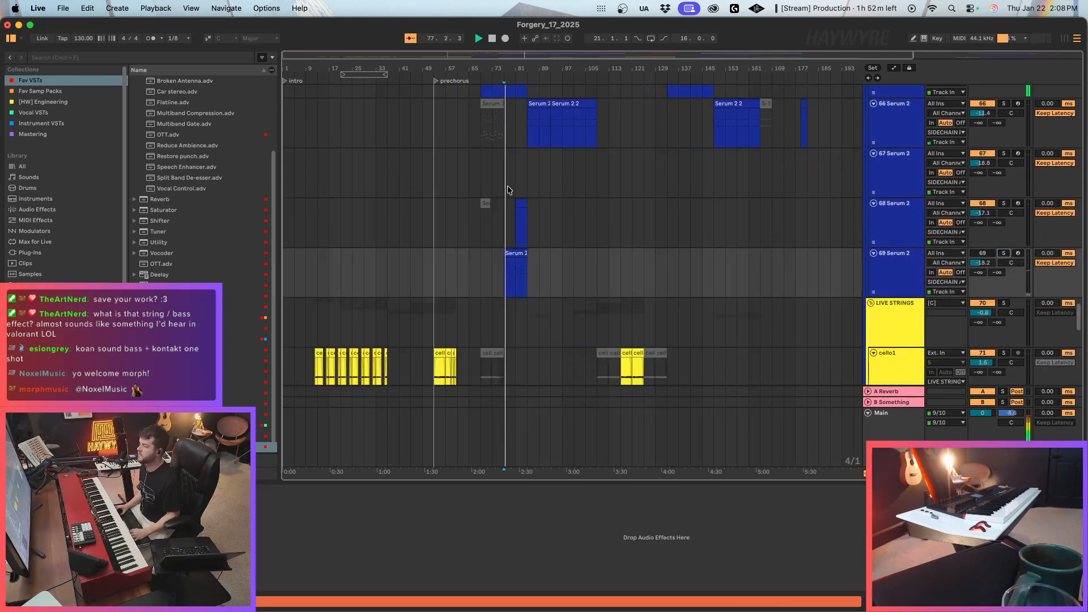
left_click_drag(285, 52, 288, 102)
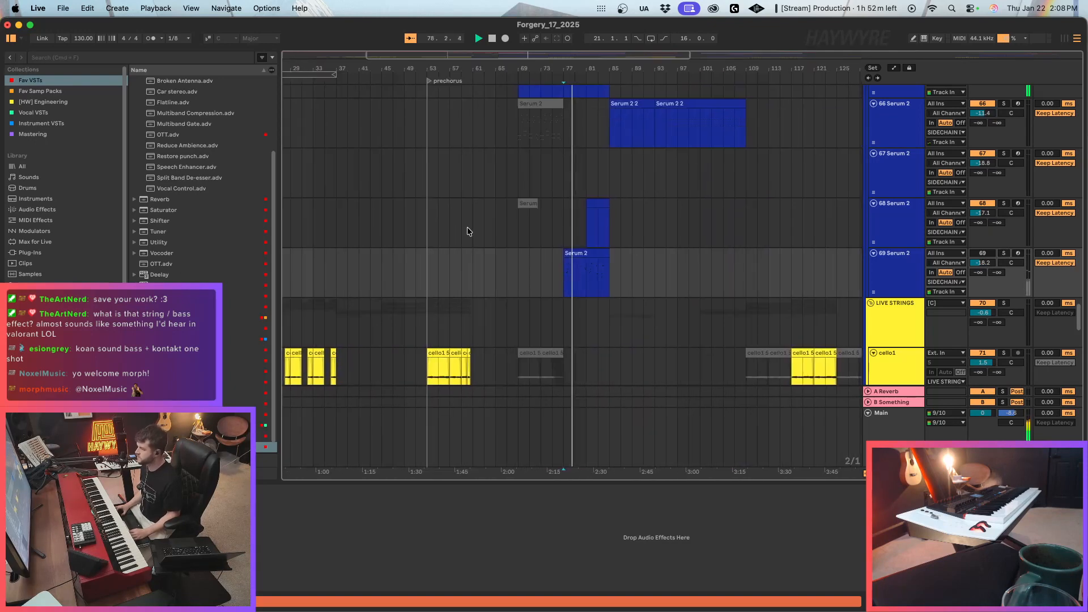
scroll(447, 203, "down", 5)
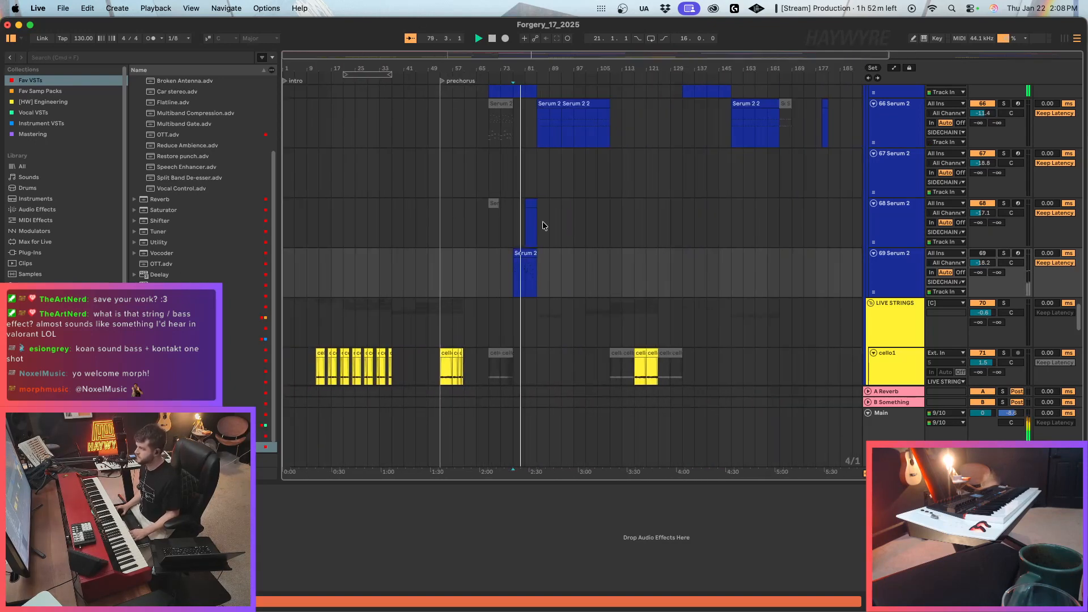
scroll(1081, 313, "up", 5)
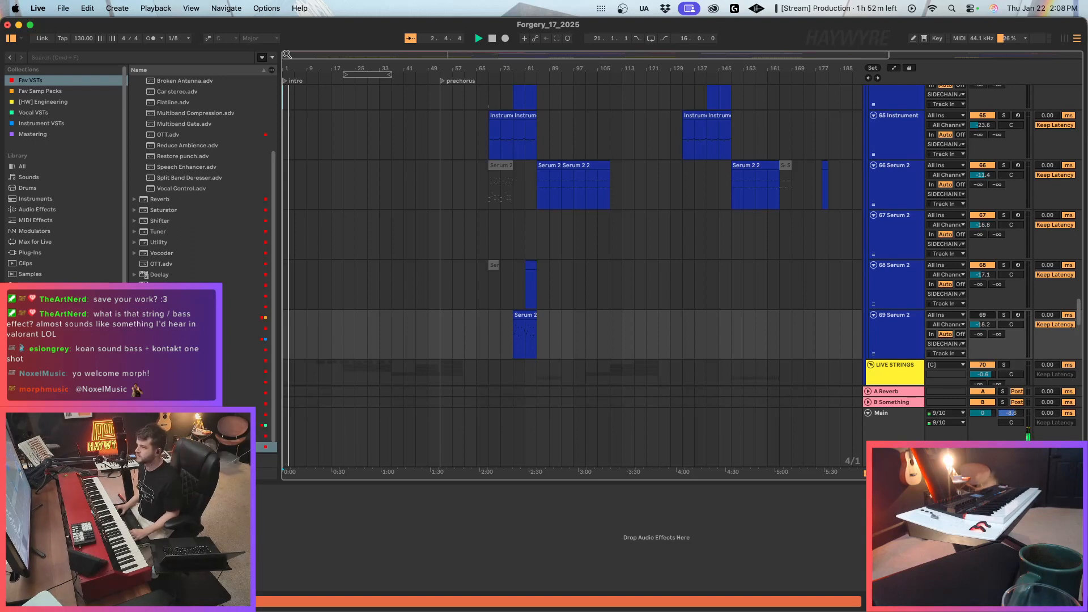
Play from the intro, stop, and review the full arrangement from the NORD tracks down to the reference tracks.
left_click_drag(287, 54, 265, 66)
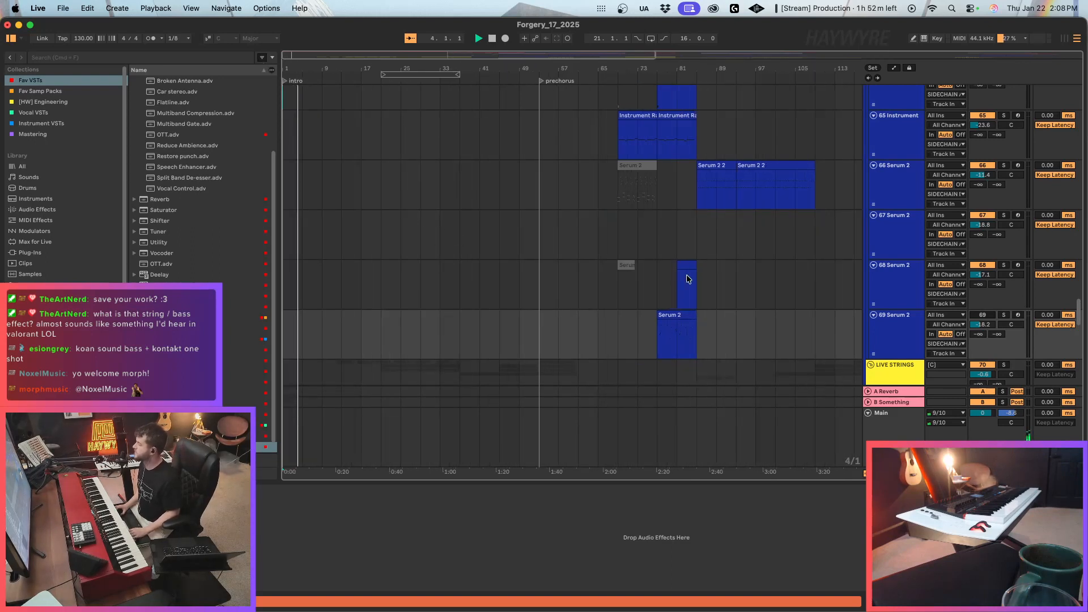
left_click_drag(1079, 312, 1084, 38)
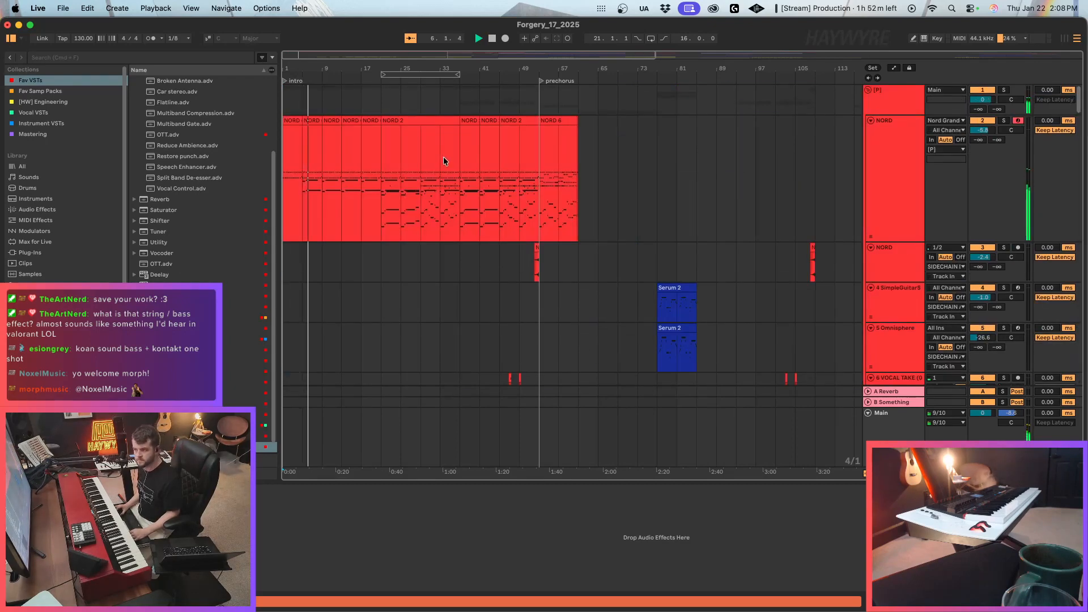
scroll(426, 174, "down", 2)
scroll(427, 177, "down", 12)
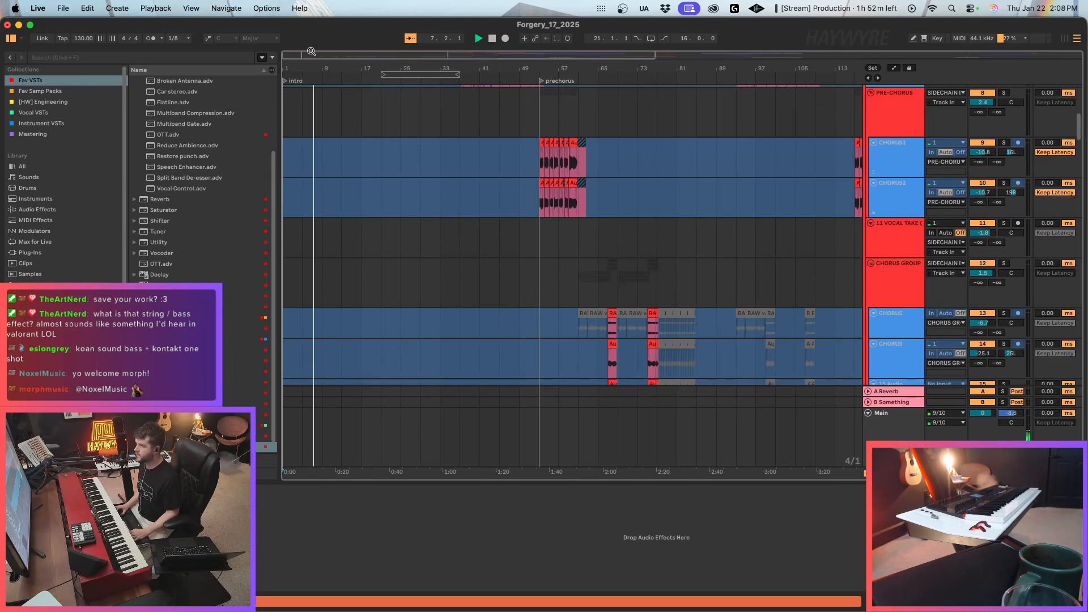
left_click_drag(310, 55, 352, 31)
scroll(644, 273, "down", 20)
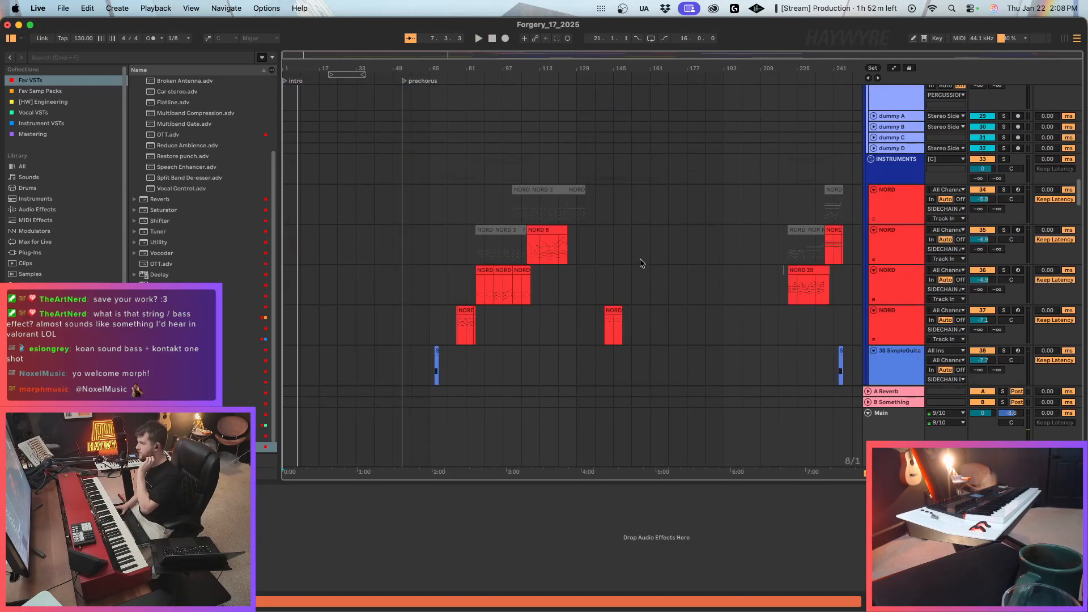
scroll(589, 292, "down", 20)
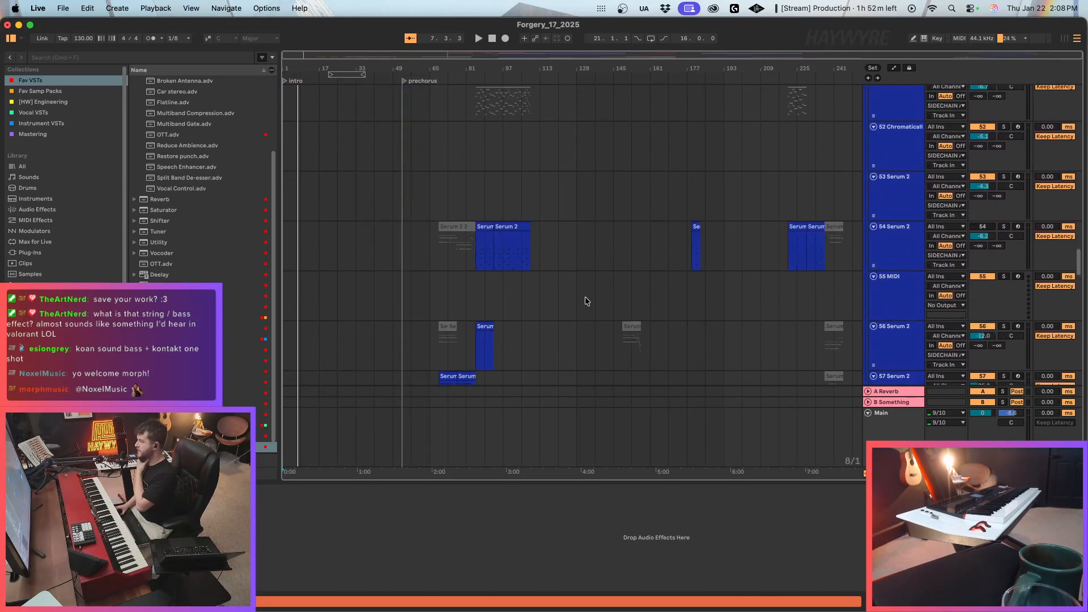
scroll(589, 292, "down", 12)
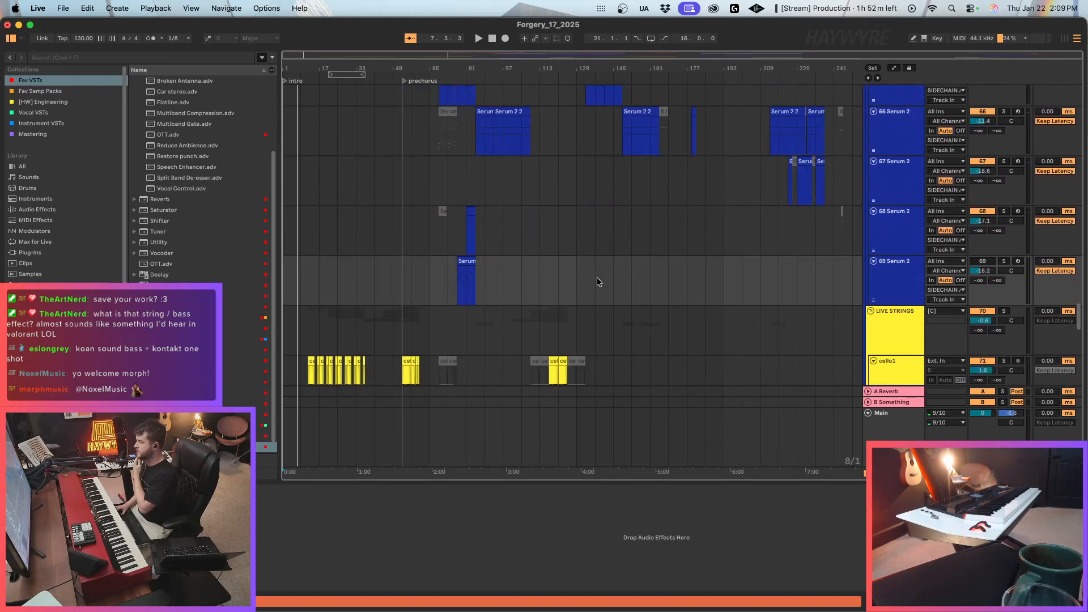
scroll(597, 277, "down", 12)
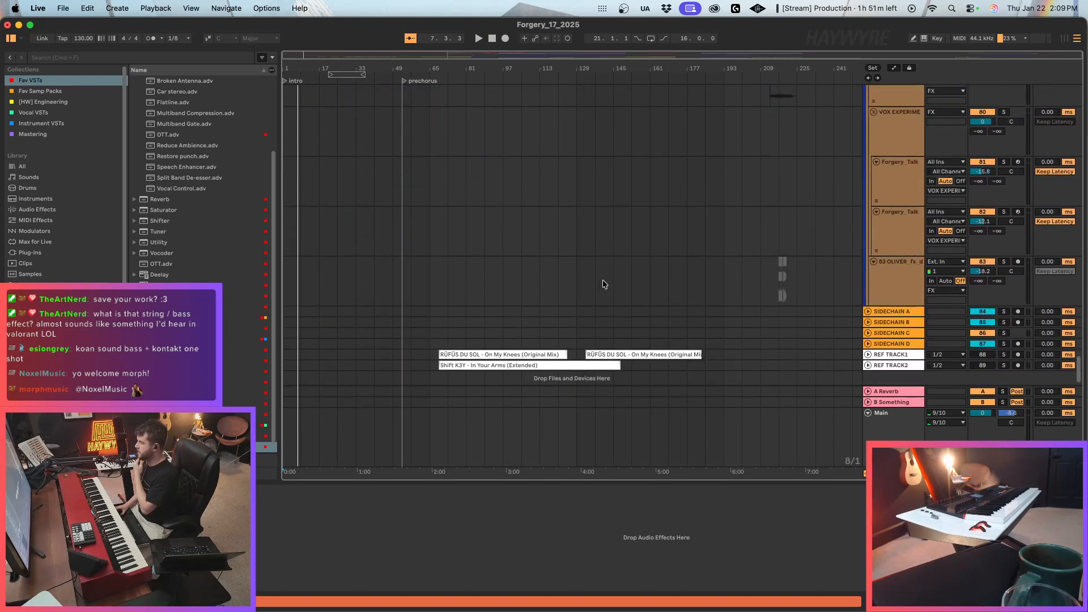
scroll(792, 165, "down", 5)
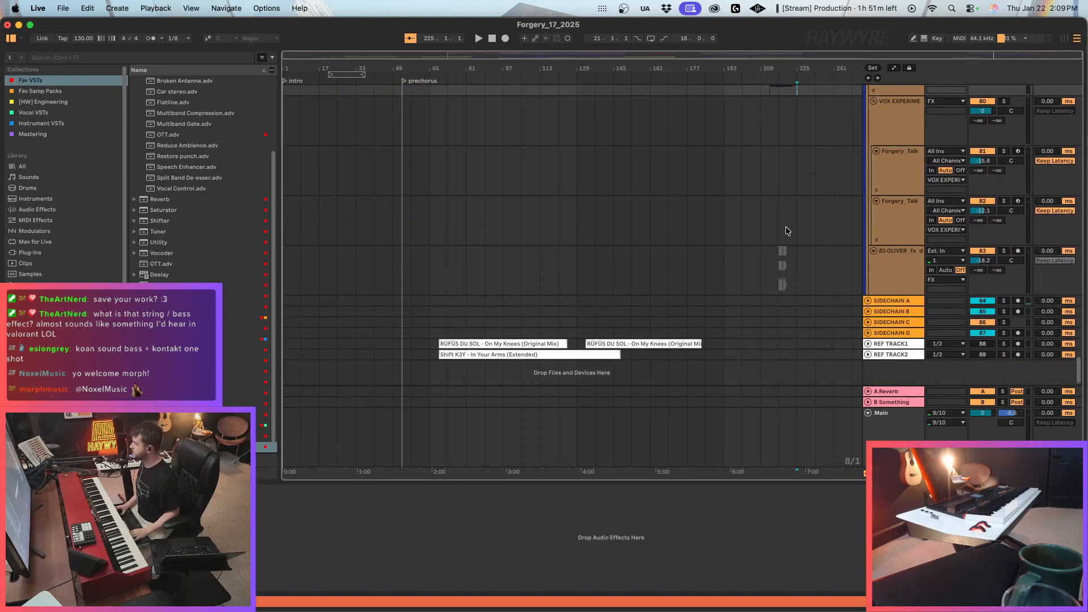
scroll(796, 315, "up", 15)
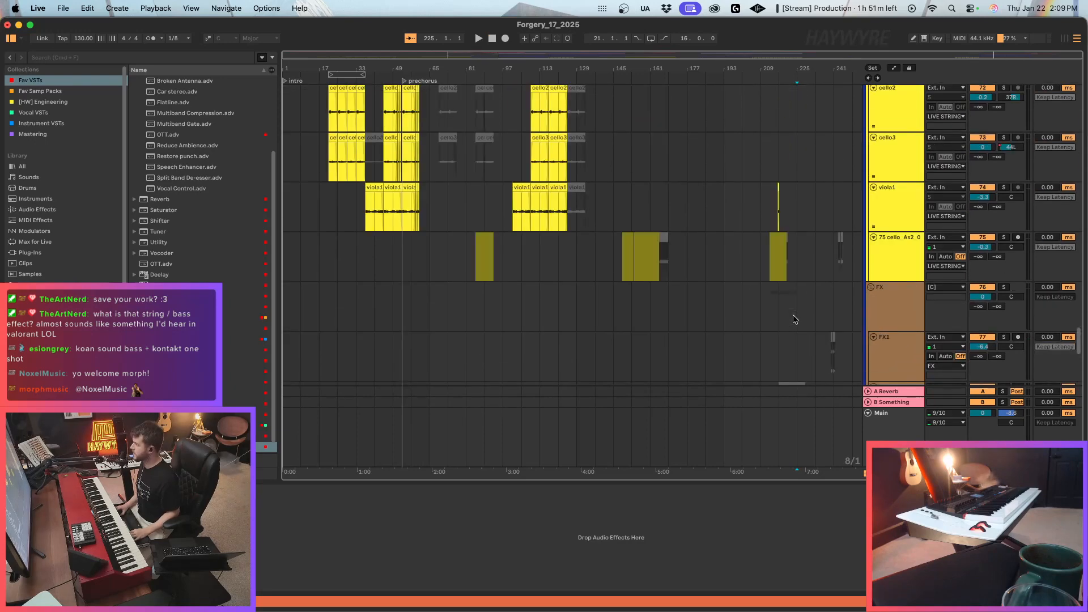
scroll(790, 322, "up", 4)
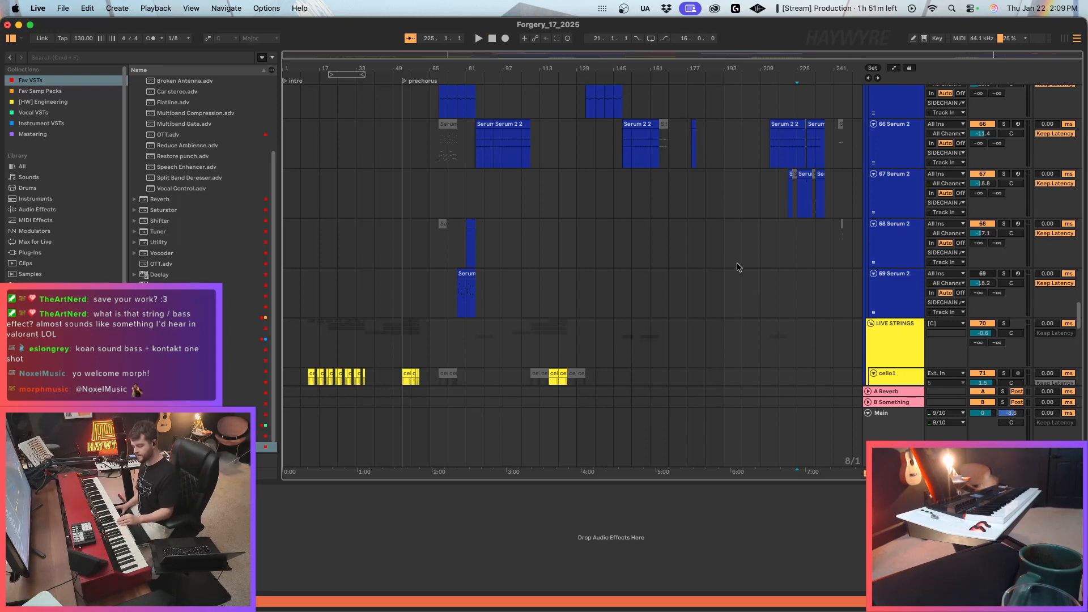
Open the recent set MAKE BELIEVE_5.als, saving the changes to Forgery_17_2025 first.
left_click(63, 8)
mouse_move(119, 55)
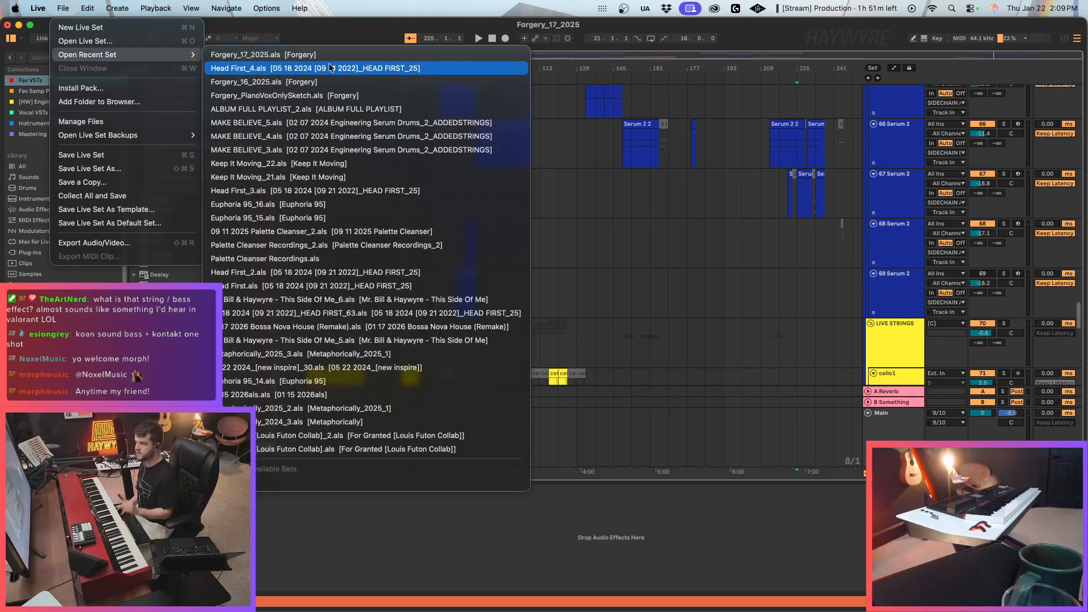
left_click(330, 123)
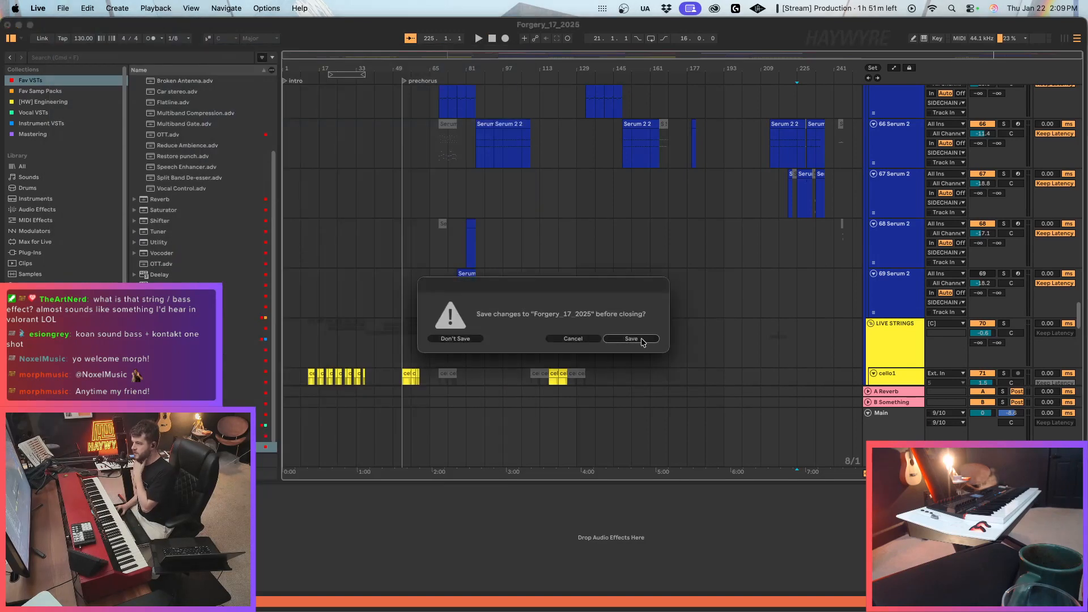
left_click(642, 339)
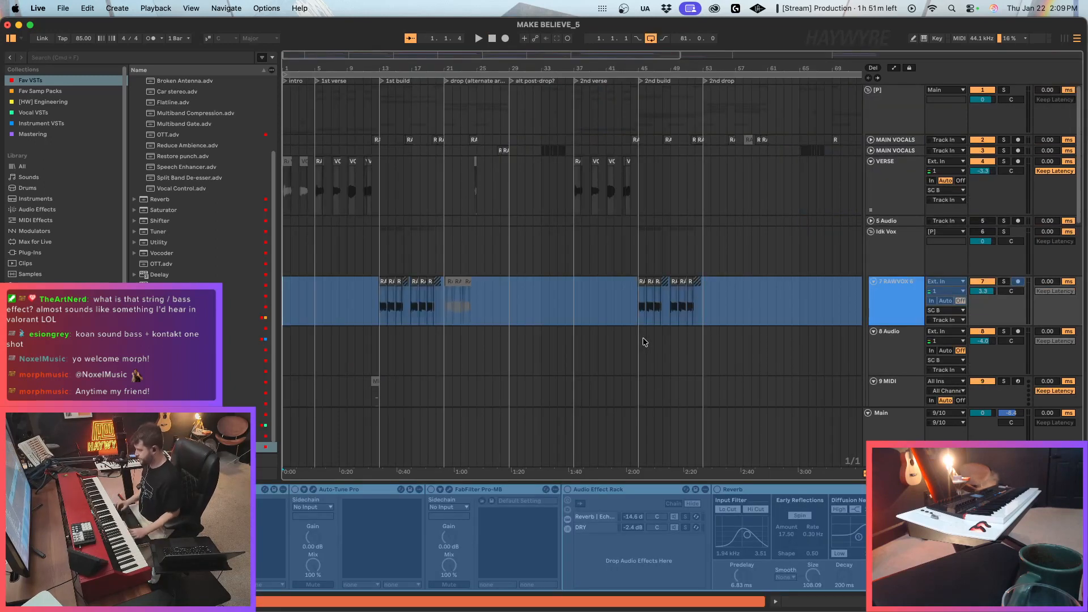
Unfold the [C] group to examine its percussion tracks, and play the set from the intro.
scroll(654, 312, "down", 15)
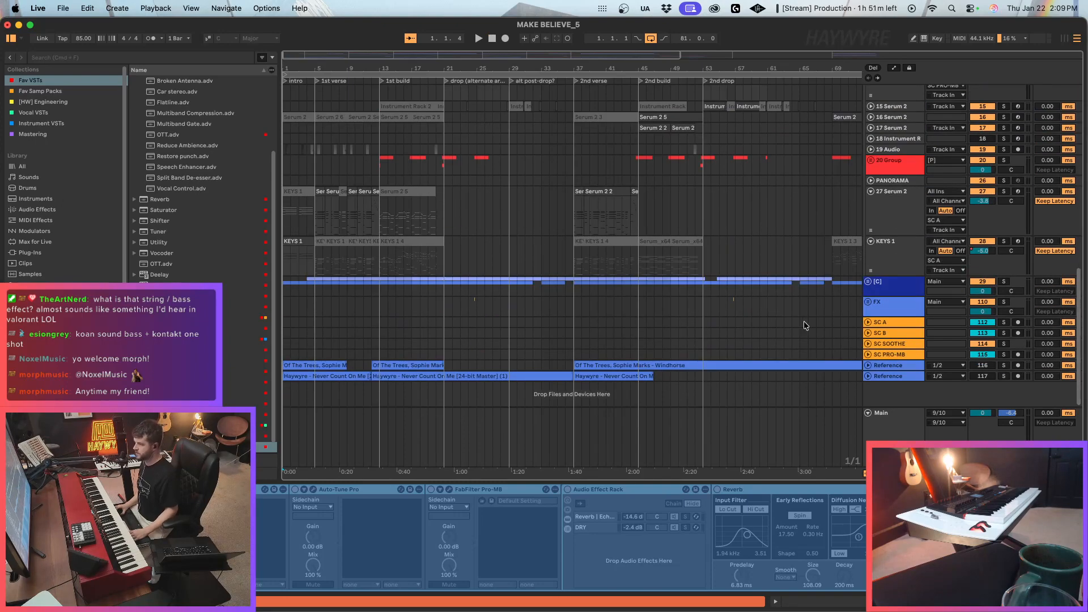
left_click(869, 282)
scroll(397, 353, "down", 10)
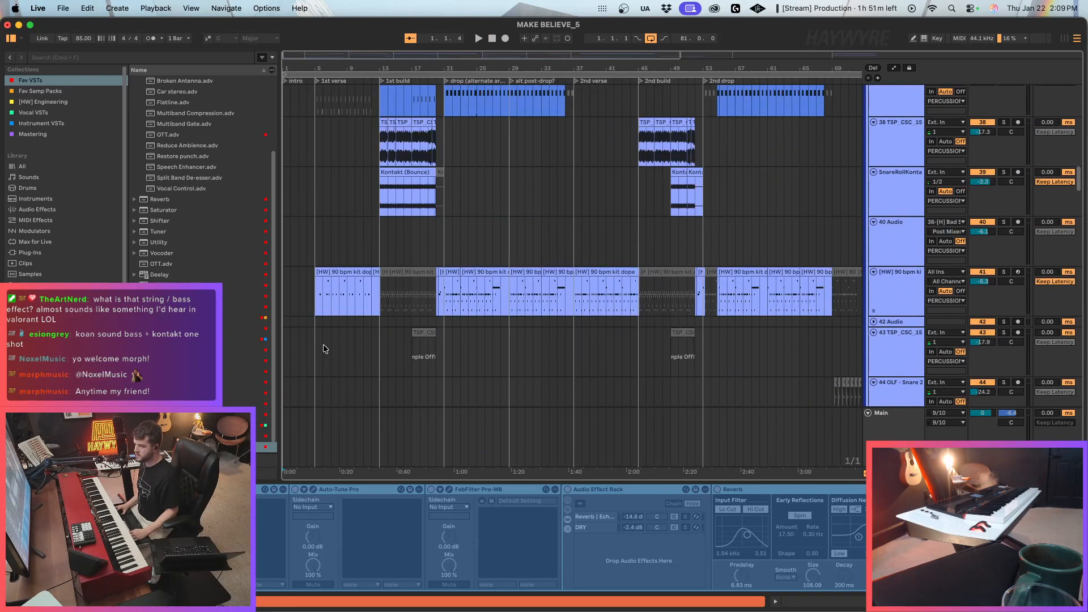
key("super+a")
left_click(287, 123)
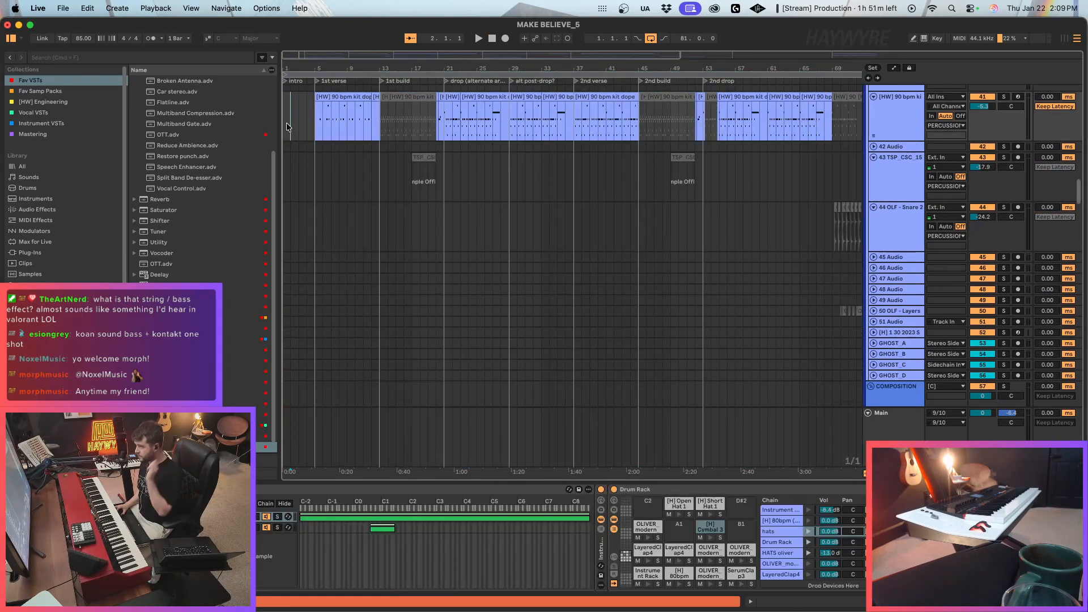
key("space")
key("plus")
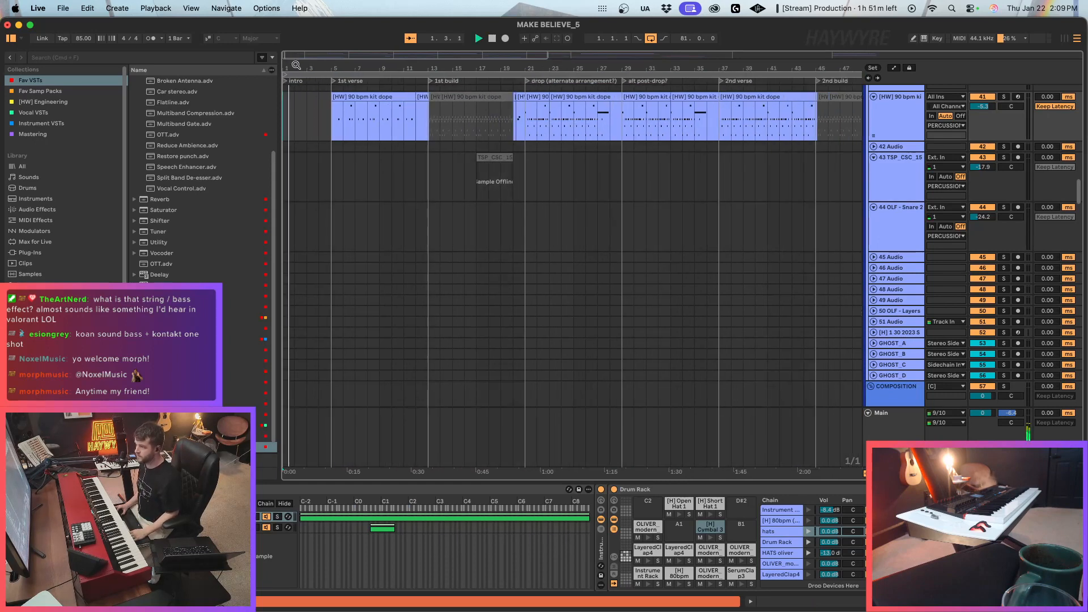
Copy the tracks 106 VIOLIN 3, 108 Audio and 109 Audio together from MAKE BELIEVE_5.
scroll(660, 292, "down", 5)
scroll(456, 335, "down", 4)
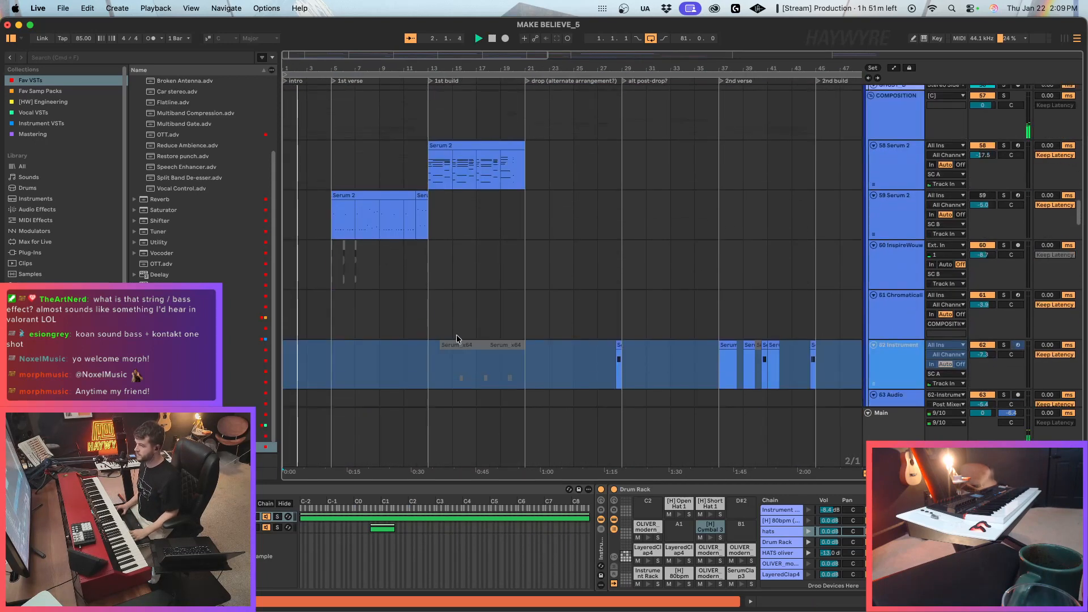
left_click_drag(1080, 214, 1080, 396)
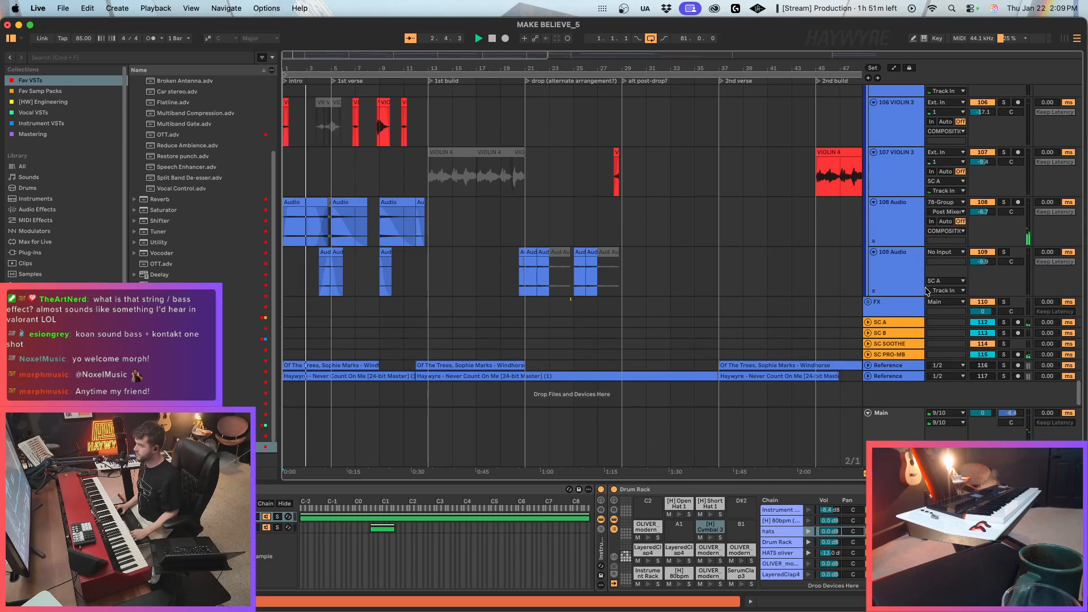
left_click(908, 227)
left_click(910, 267)
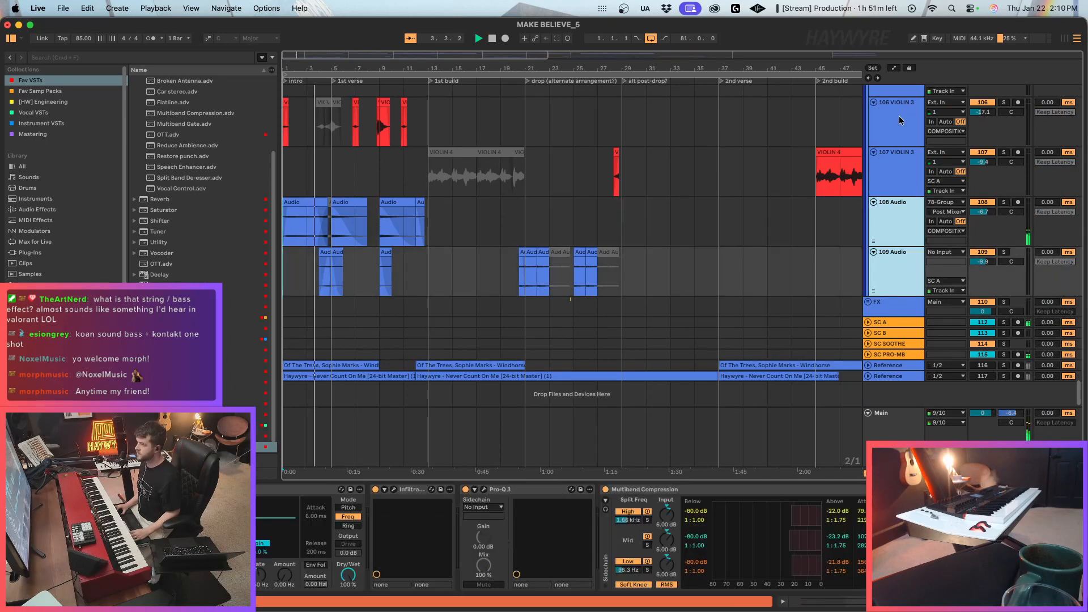
left_click(899, 116)
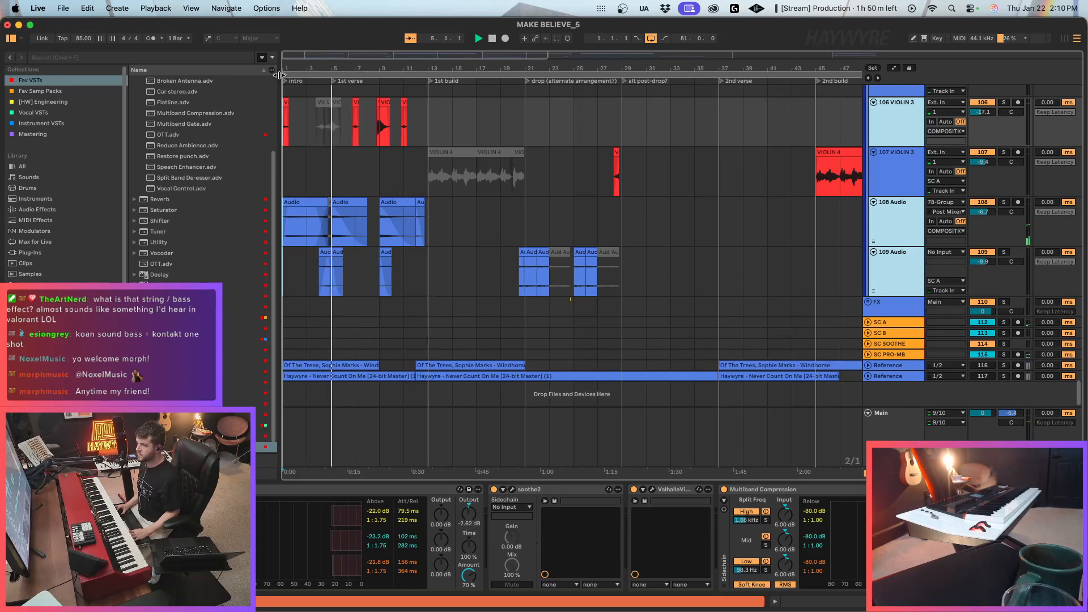
right_click(878, 125)
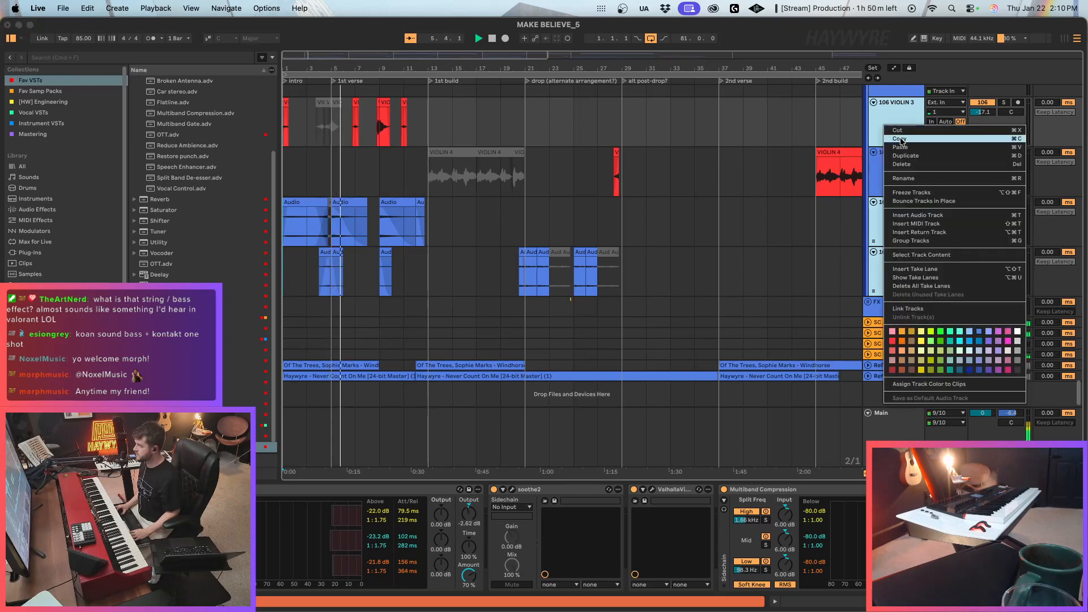
left_click(896, 141)
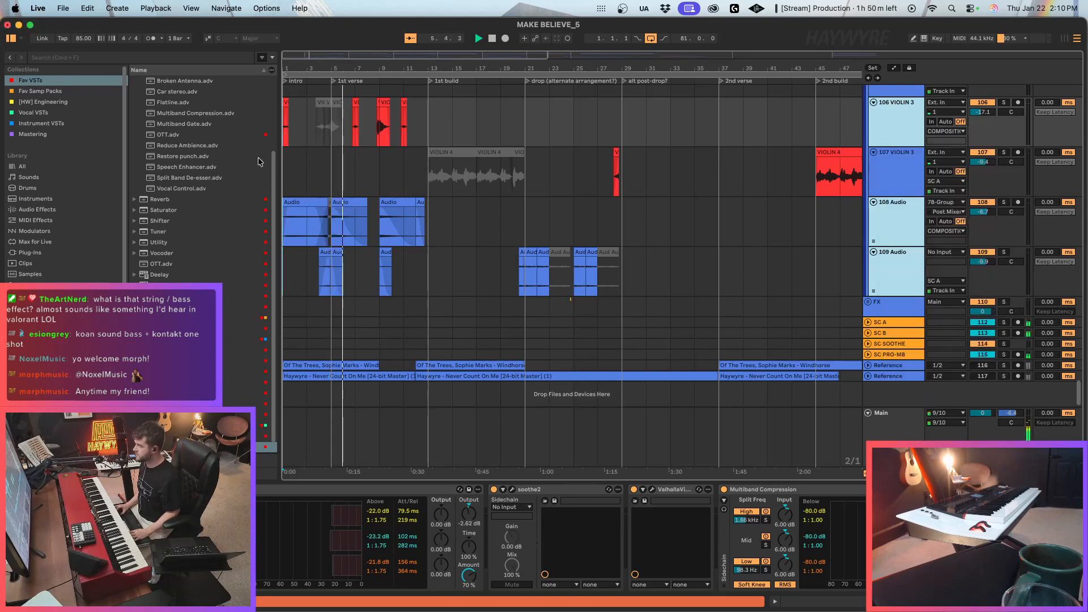
Reopen the recent set Forgery_17_2025, discarding the changes to MAKE BELIEVE_5.
left_click(64, 9)
mouse_move(113, 54)
left_click(304, 69)
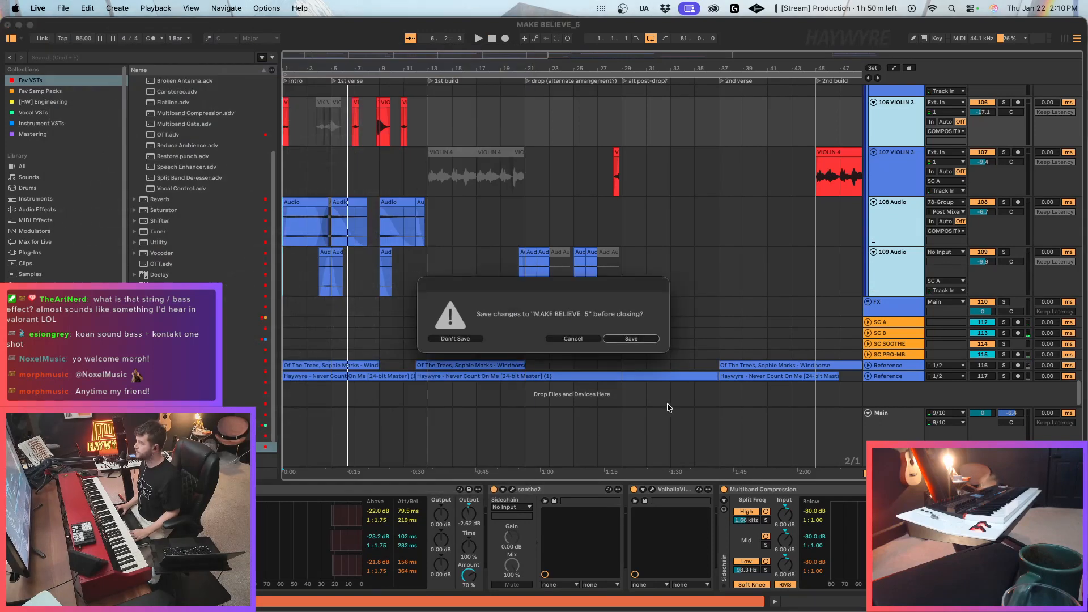
left_click(445, 340)
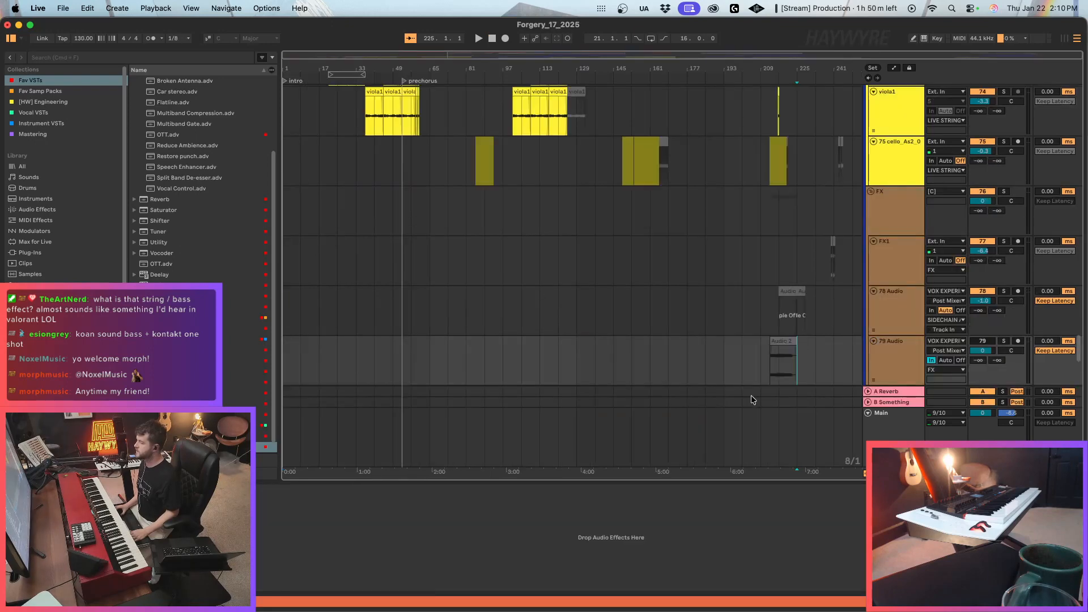
Paste the copied violin and audio tracks at the 83 OLIVER_fx track in the FX group.
scroll(929, 281, "down", 1)
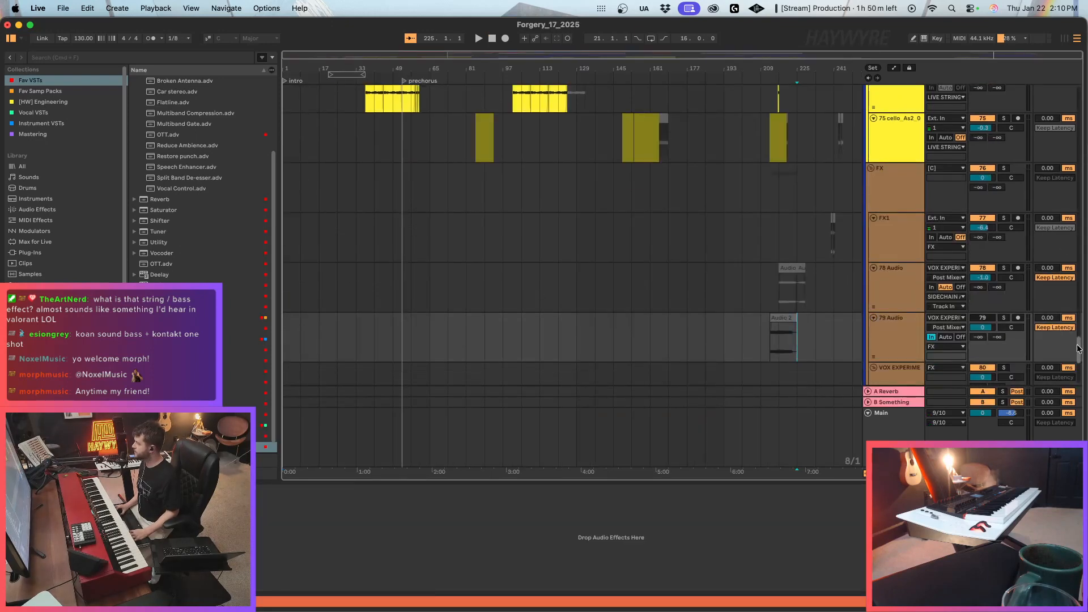
scroll(963, 243, "down", 10)
left_click(891, 256)
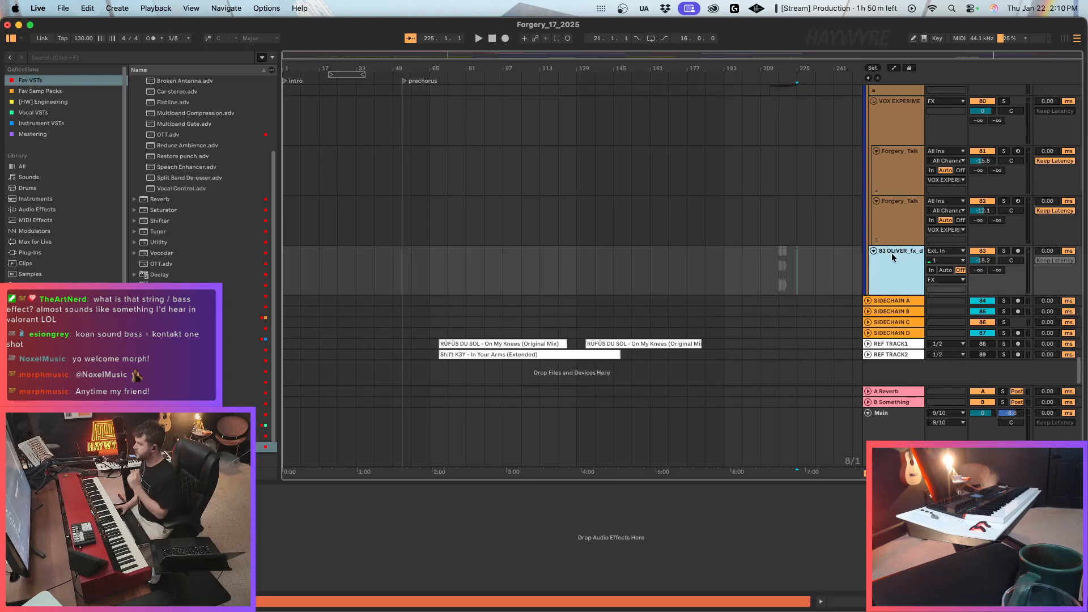
key("super+v")
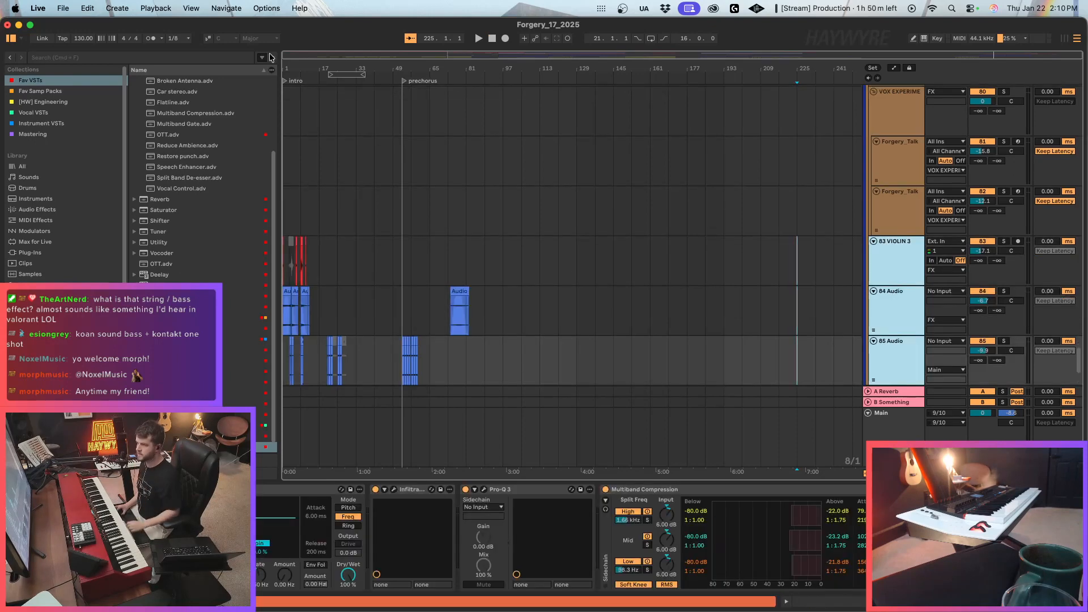
Deactivate the intro clips on the pasted 83 VIOLIN 3 track and all clips on 85 Audio.
left_click_drag(287, 55, 287, 125)
left_click_drag(548, 272, 285, 272)
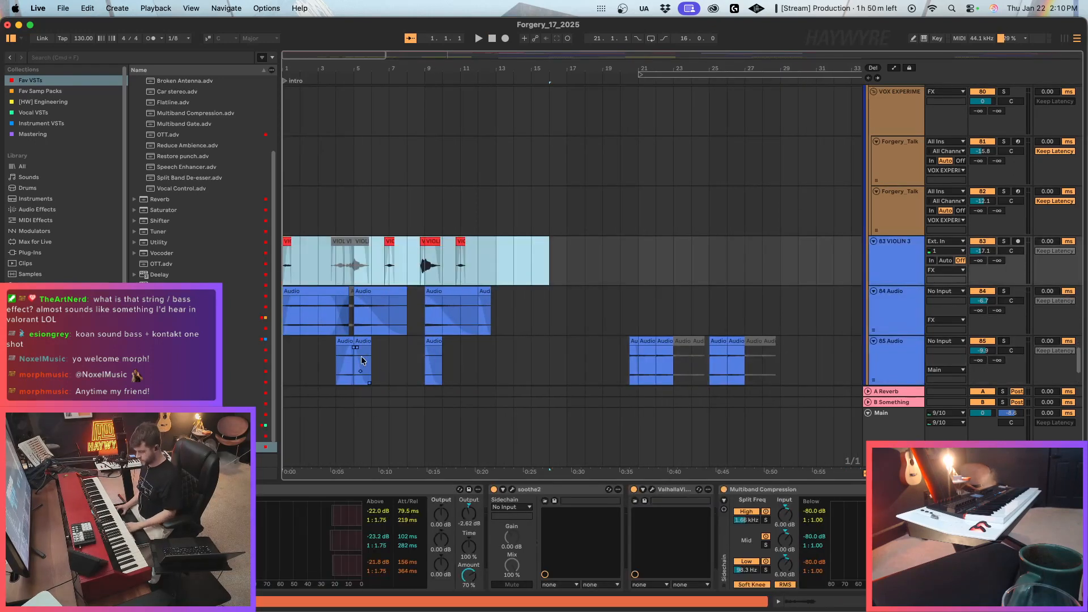
key("0")
scroll(675, 340, "down", 3)
left_click_drag(852, 318, 285, 318)
key("0")
Extend the first clip on 84 Audio over the short clip beside it to about the middle of bar 5, and play the intro.
left_click(351, 229)
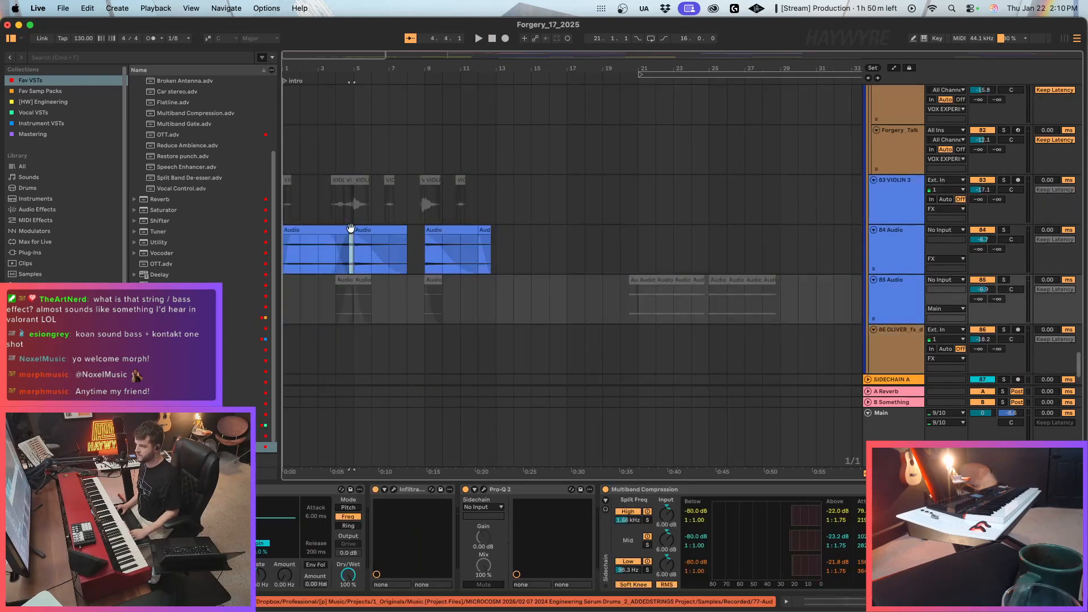
key("0")
left_click_drag(409, 244, 363, 239)
left_click(345, 231)
key("space")
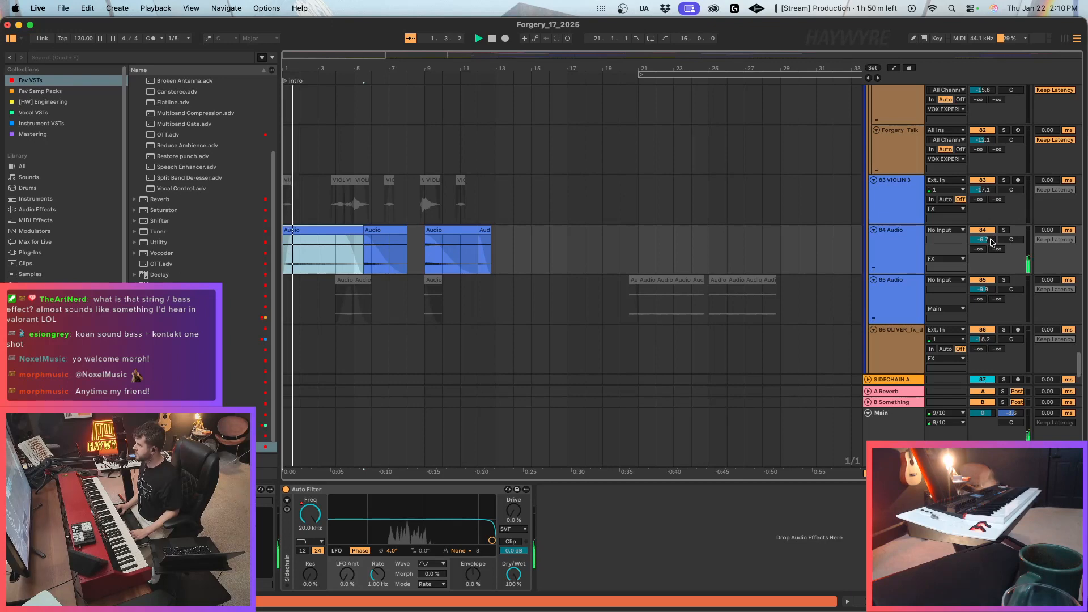
Transpose the first 84 Audio clip to -5 semitones and set its formants to 100 while replaying it.
double_click(339, 232)
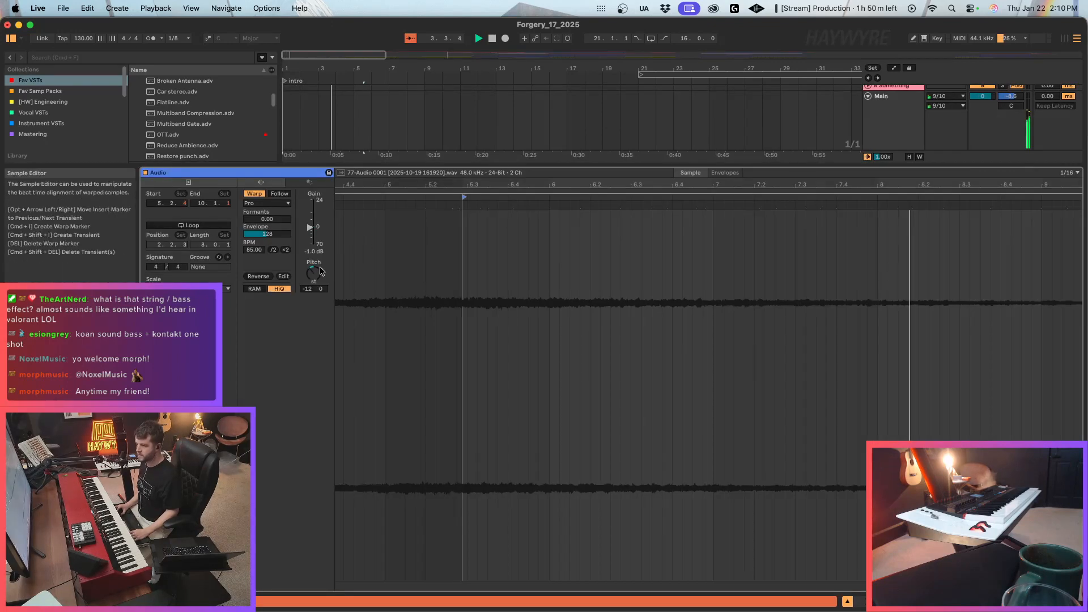
left_click_drag(321, 271, 320, 261)
key("space")
key("space")
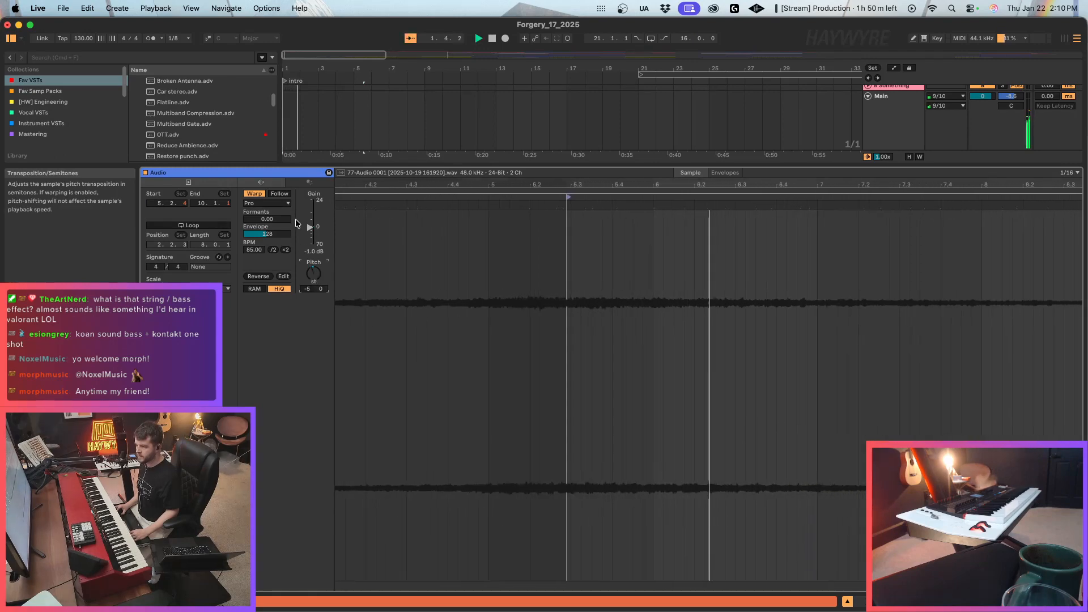
left_click_drag(272, 219, 272, 165)
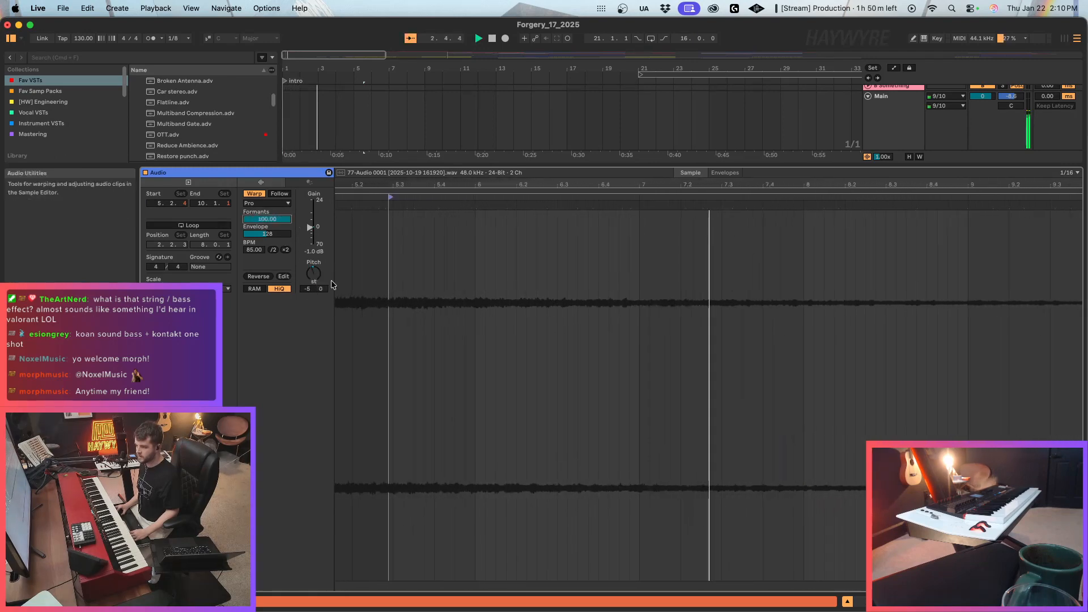
Solo 84 Audio, set its first clip's transposition to 0 semitones and set the track volume to -1.3 dB.
key("shift+Tab")
left_click(1002, 263)
key("space")
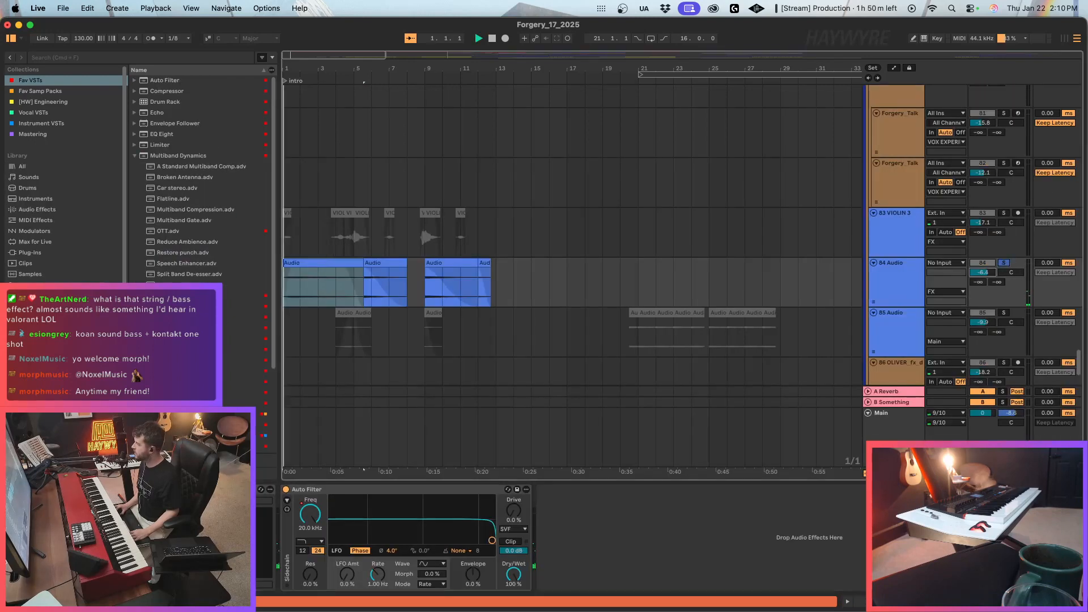
left_click(304, 259)
key("shift+Tab")
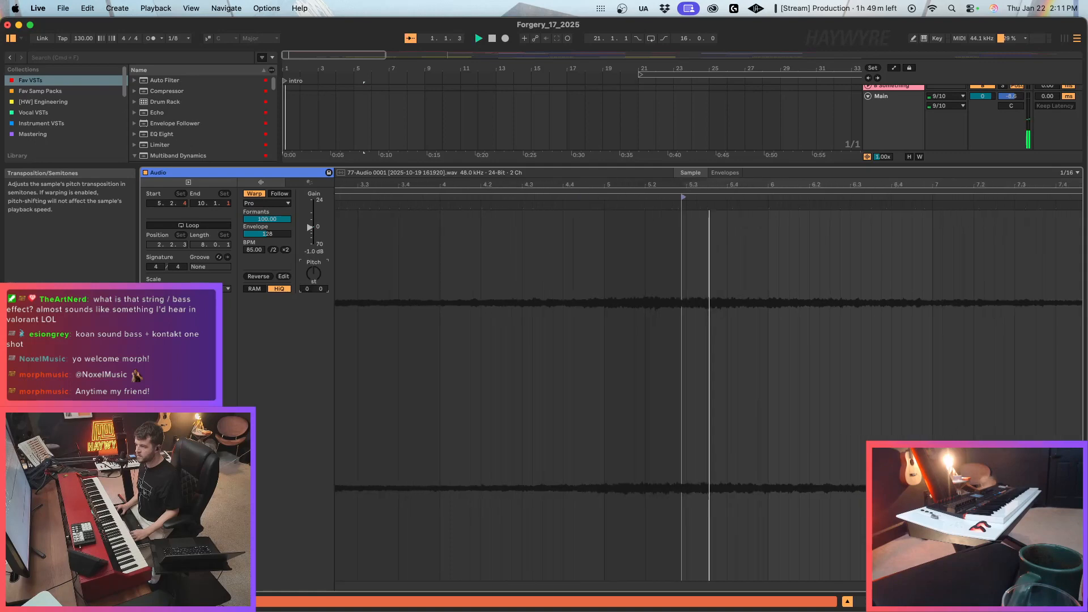
key("shift+Tab")
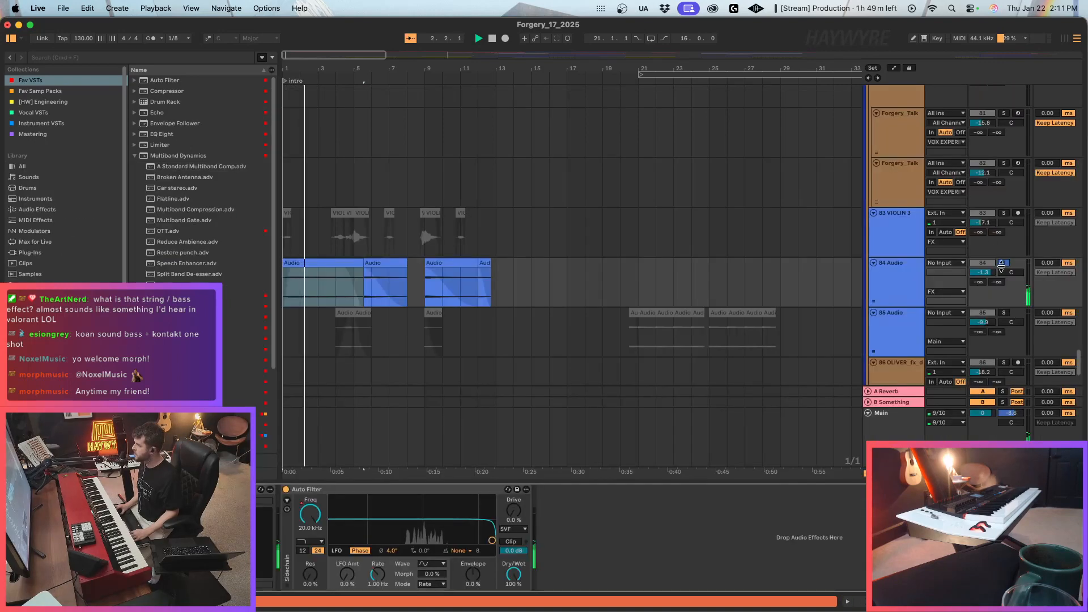
Set the first 84 Audio clip's transposition to +2 semitones and replay it from the start to check the pitch.
double_click(321, 263)
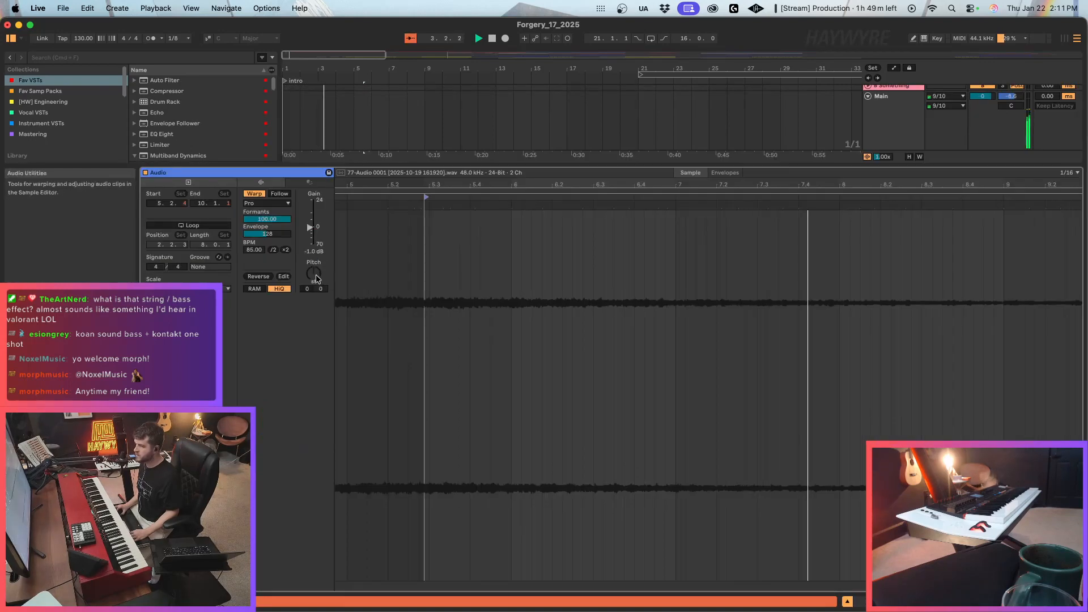
left_click_drag(306, 289, 307, 283)
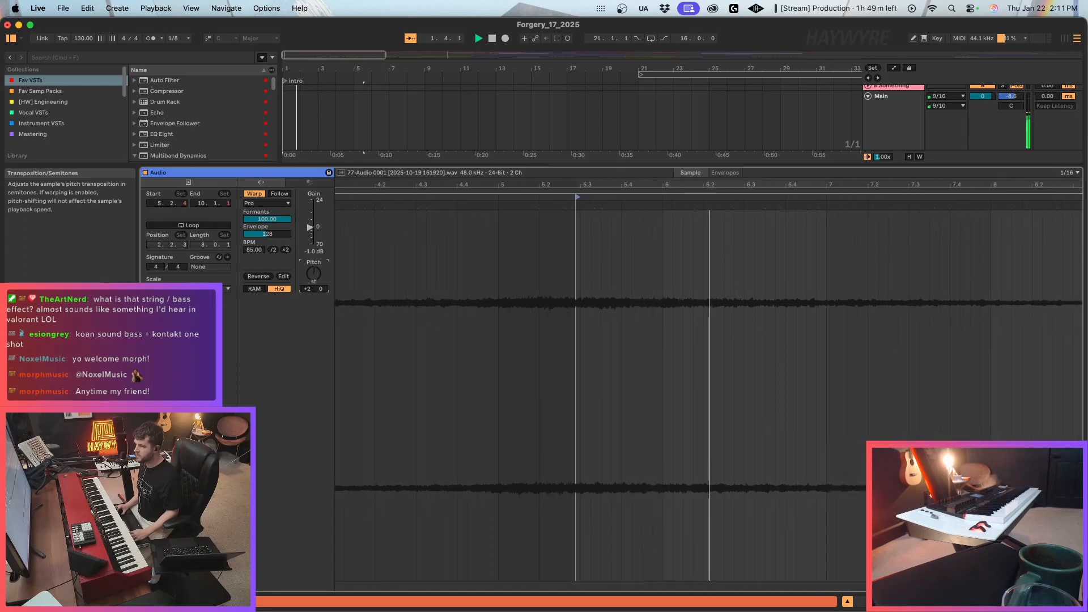
mouse_move(267, 219)
left_mouse_down()
mouse_move(267, 250)
mouse_move(267, 219)
left_mouse_up()
key("space")
key("space")
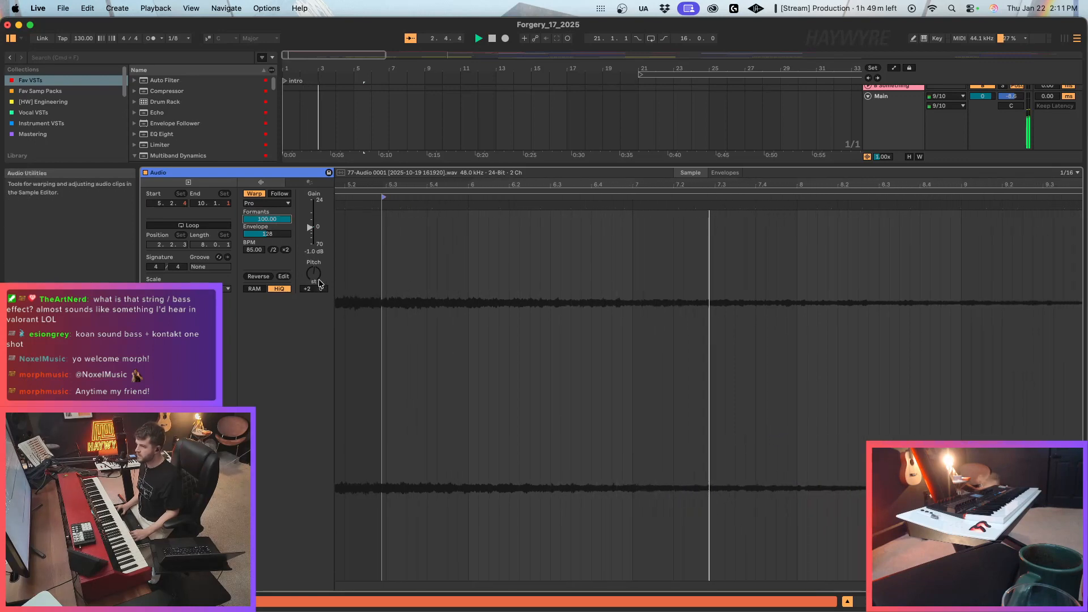
mouse_move(313, 274)
left_mouse_down()
mouse_move(314, 296)
mouse_move(313, 274)
left_mouse_up()
key("space")
key("space")
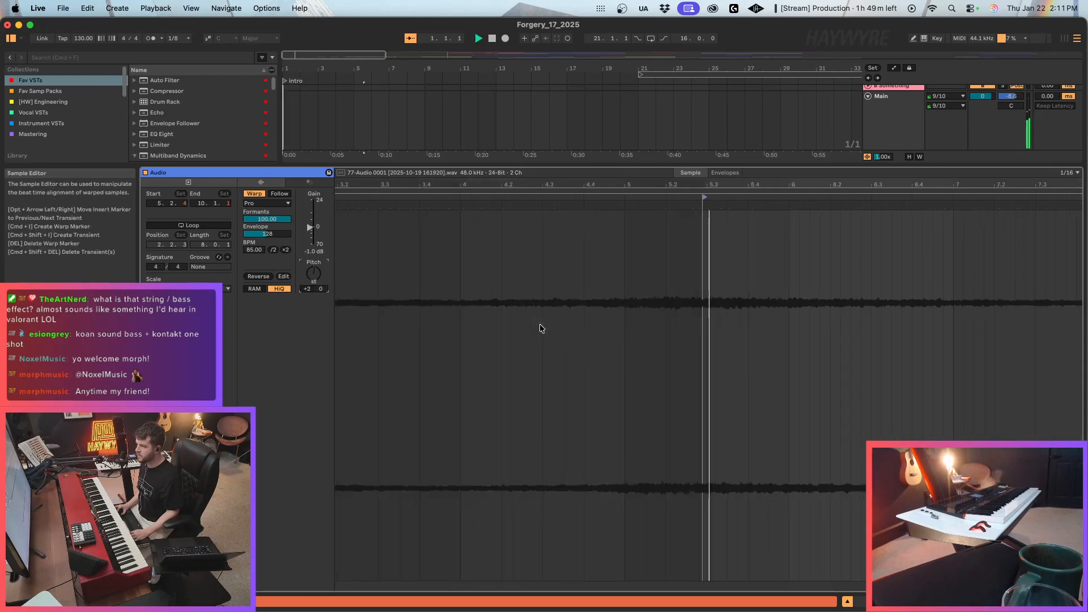
Lengthen the first 84 Audio clip's fade-in to about the middle of bar 2, and extend the second clip's start back to bar 5.
key("shift+Tab")
left_click(314, 288)
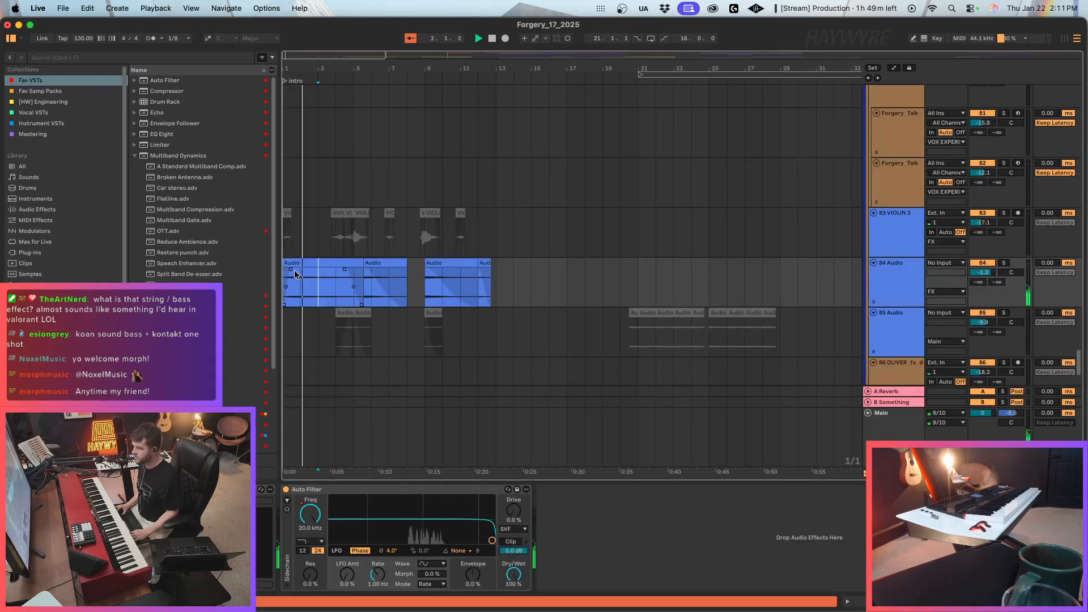
left_click_drag(292, 270, 313, 270)
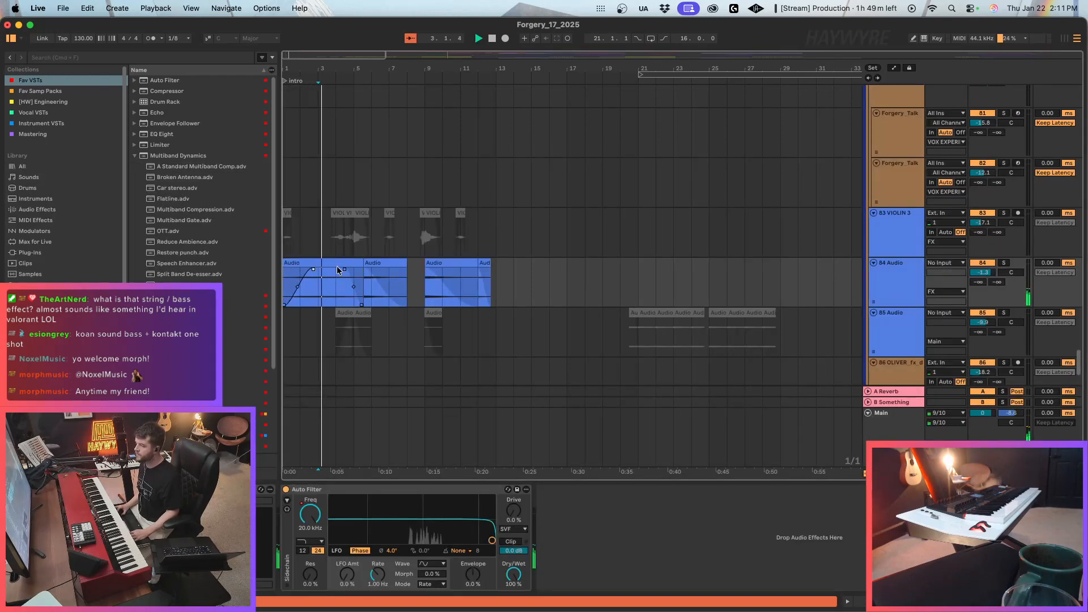
left_click_drag(366, 265, 358, 275)
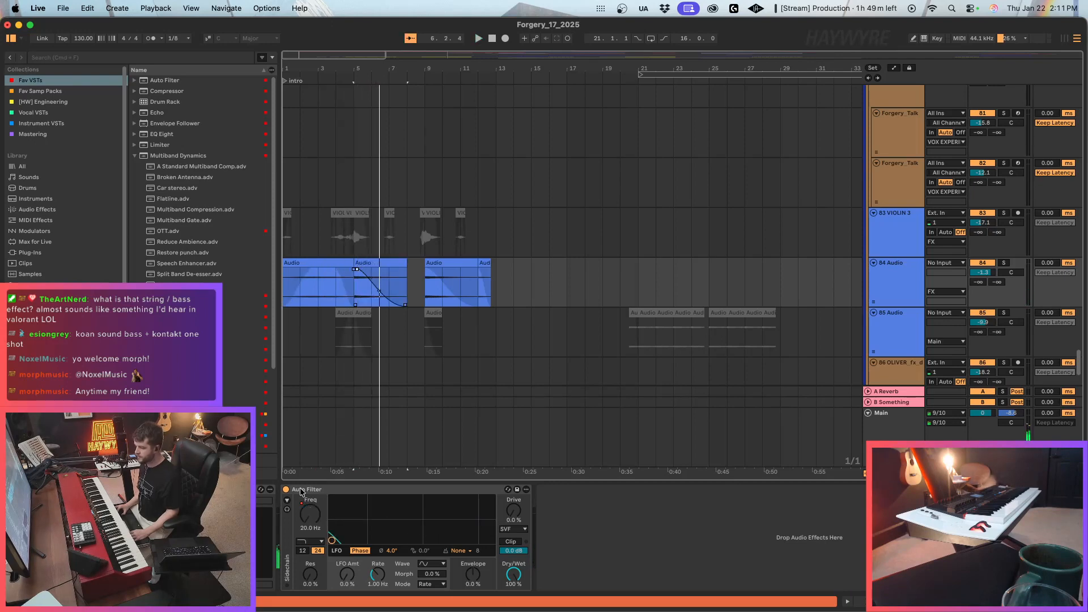
key("space")
Move the second 84 Audio clip one bar later and extend its start back to bar 5.
left_click(368, 264)
key("Right")
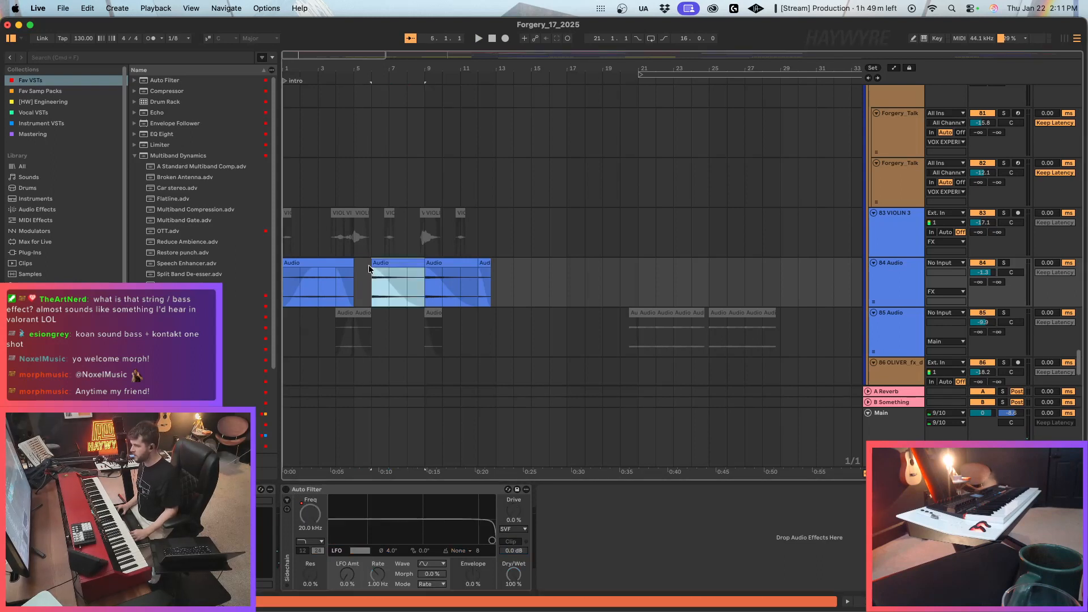
mouse_move(372, 264)
left_mouse_down()
mouse_move(356, 264)
mouse_move(364, 269)
left_mouse_up()
left_click(359, 264)
key("space")
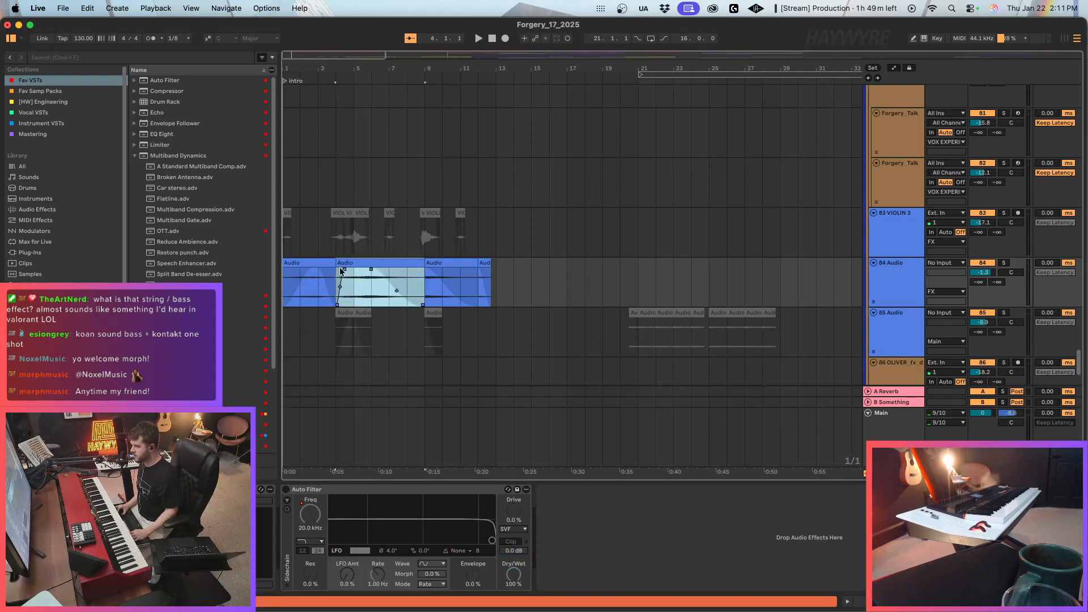
left_click(344, 264)
left_click(369, 271)
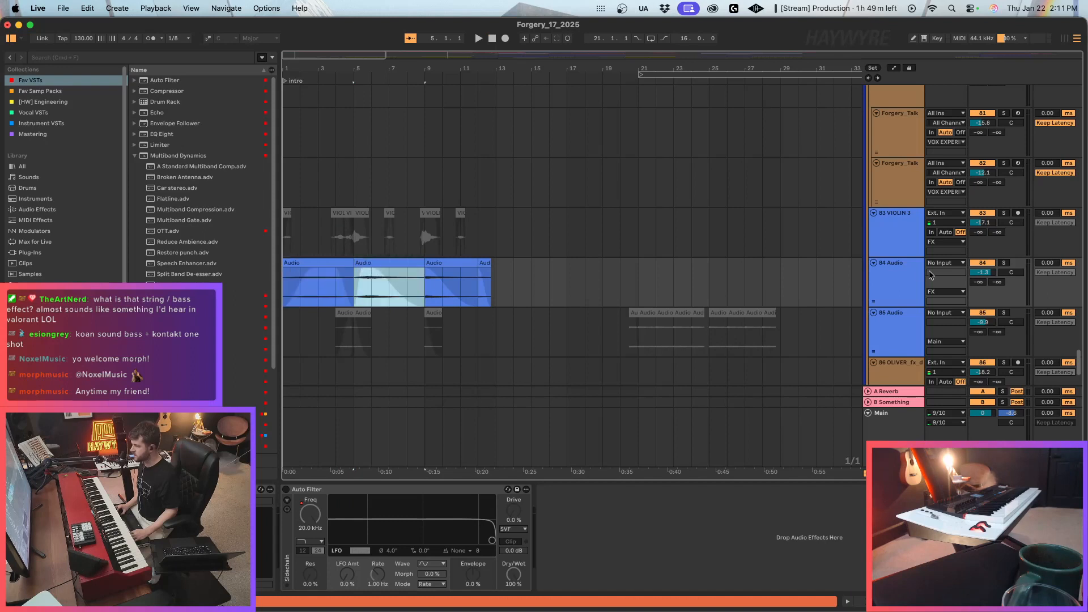
Play from bar 5 and extend the second 84 Audio clip's end to about the middle of bar 10.
left_click(1012, 263)
key("space")
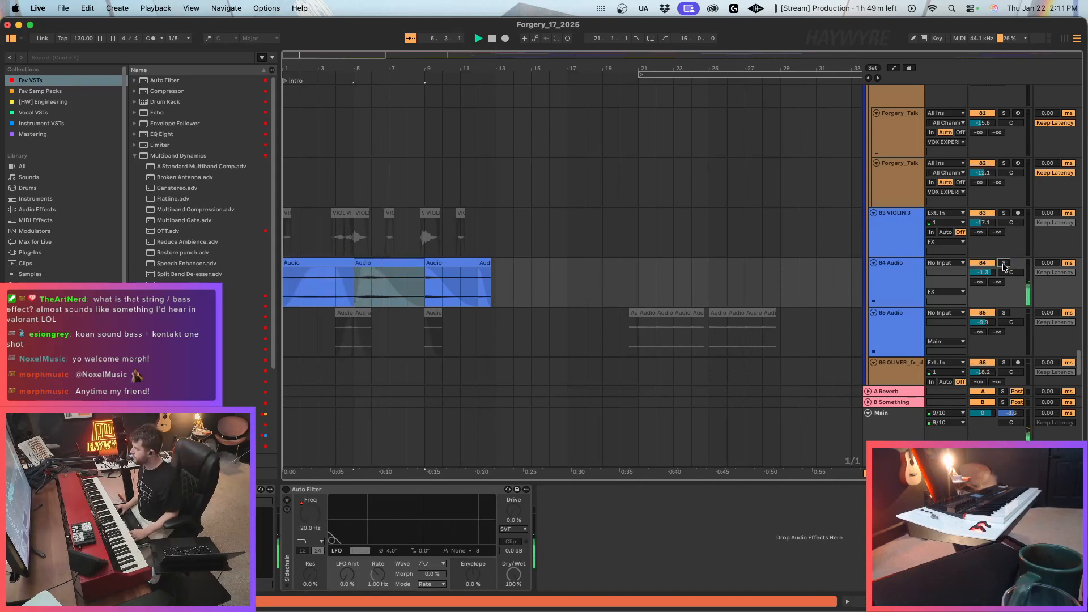
left_click_drag(424, 266, 571, 267)
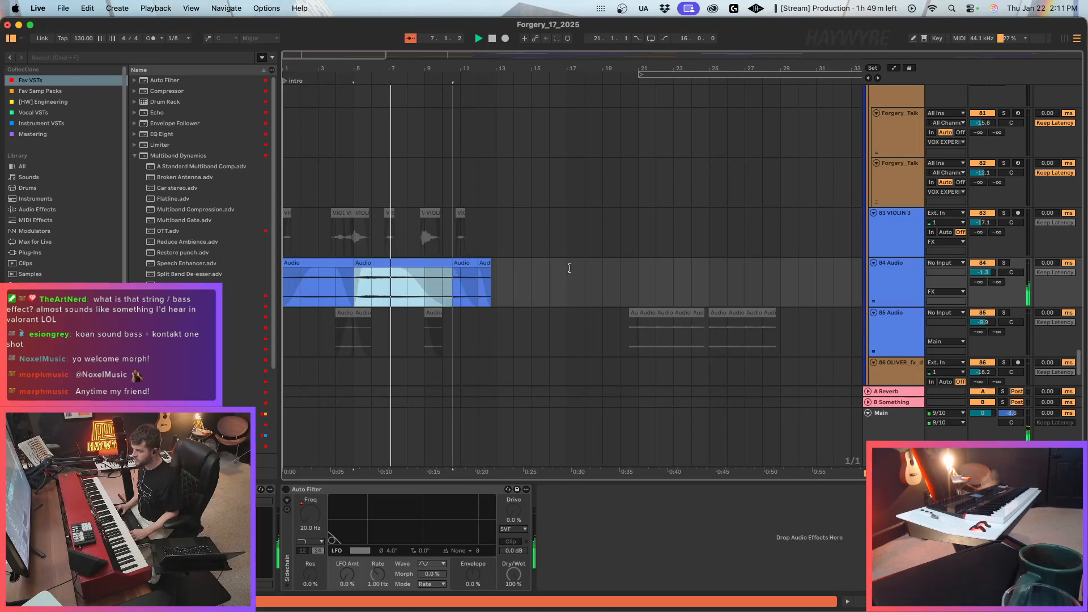
Set the second 84 Audio clip's transposition to -5 semitones, replaying it from bar 5 to check the pitch.
double_click(370, 263)
left_click_drag(314, 274, 314, 284)
key("space")
key("space")
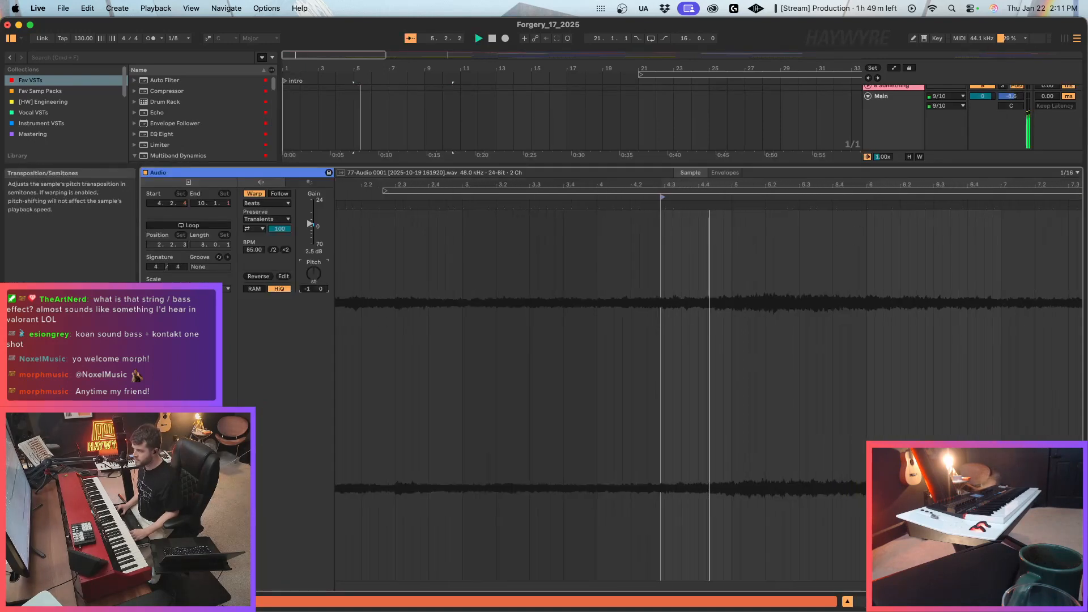
key("Down")
key("Down")
key("Down")
key("space")
key("space")
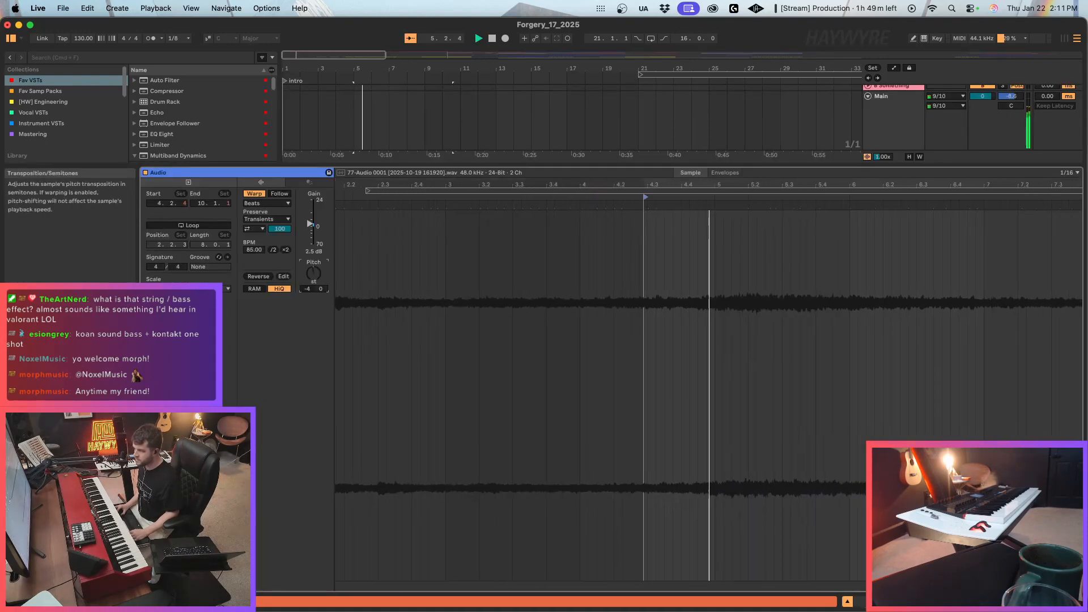
key("space")
key("space")
key("Up")
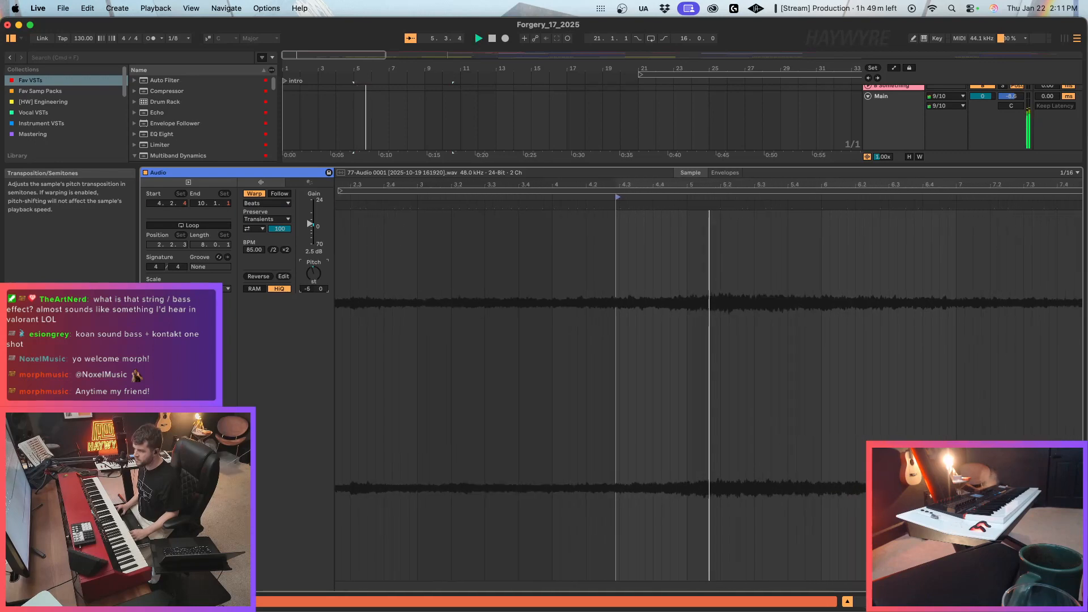
key("space")
key("space")
Switch the second 84 Audio clip's warp mode to Complex Pro with formants at 0, and replay it from bar 5.
left_click(267, 203)
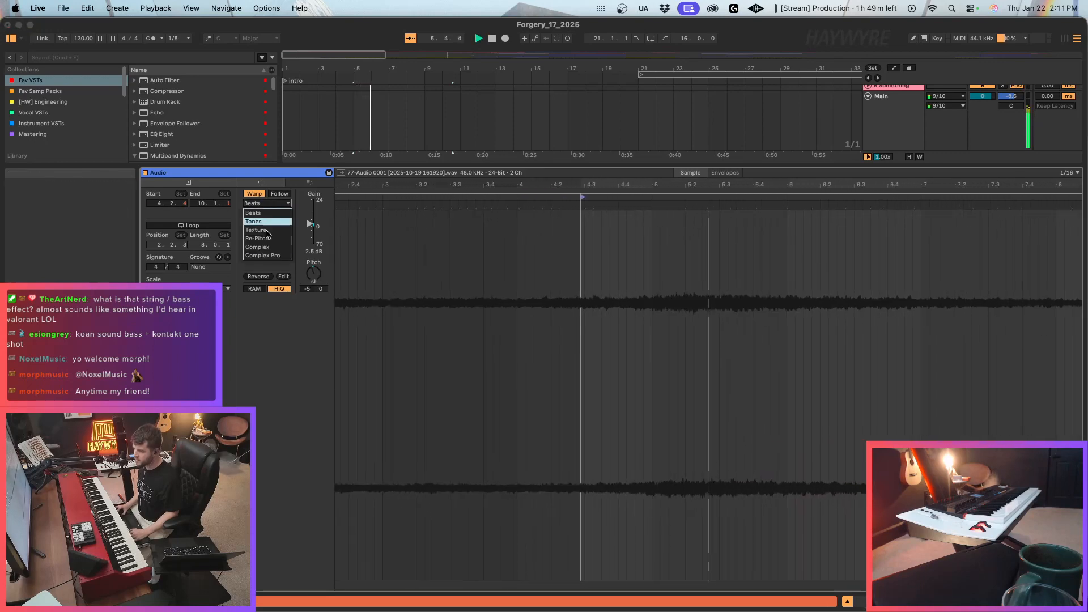
left_click(265, 255)
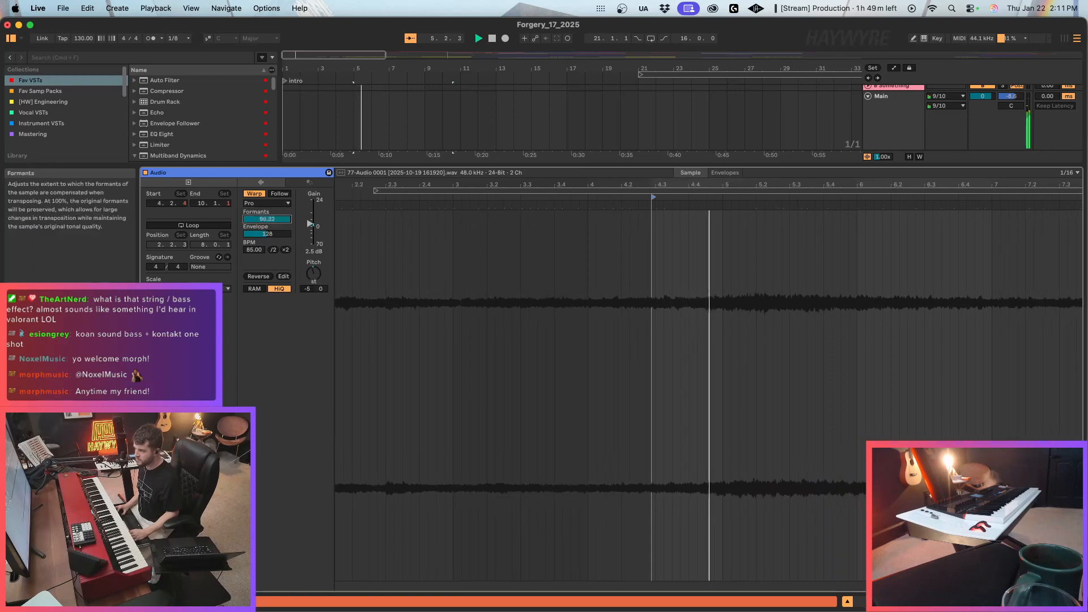
left_click_drag(267, 218, 267, 247)
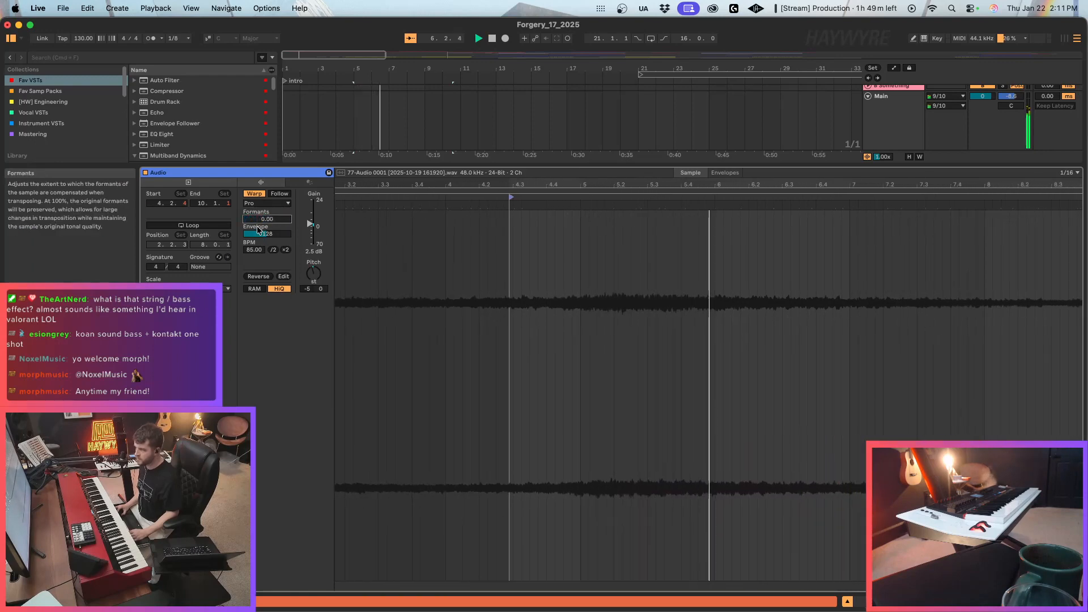
key("shift+Tab")
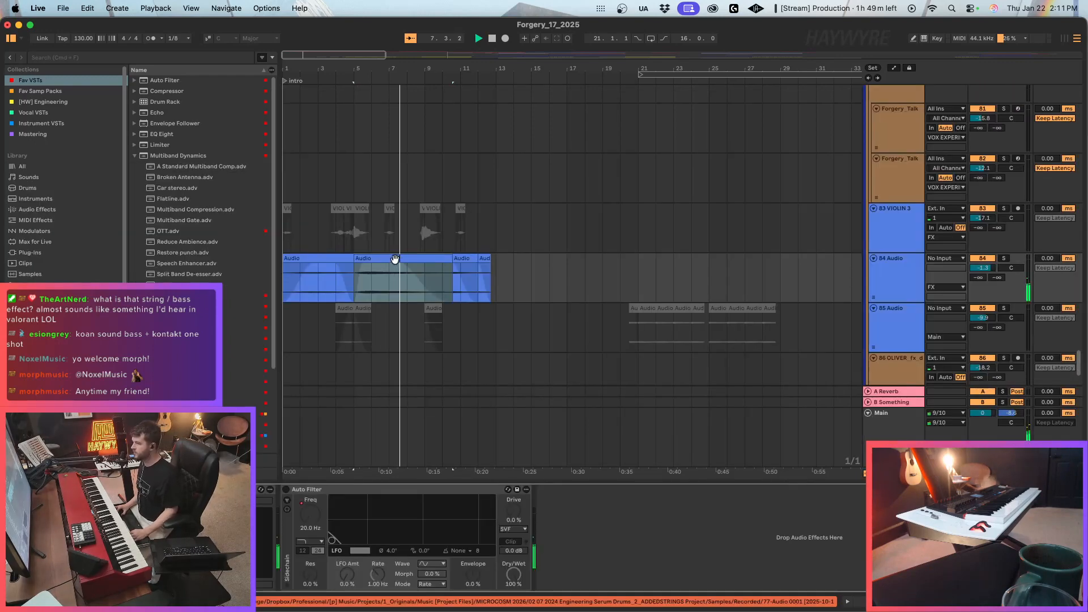
left_click(393, 258)
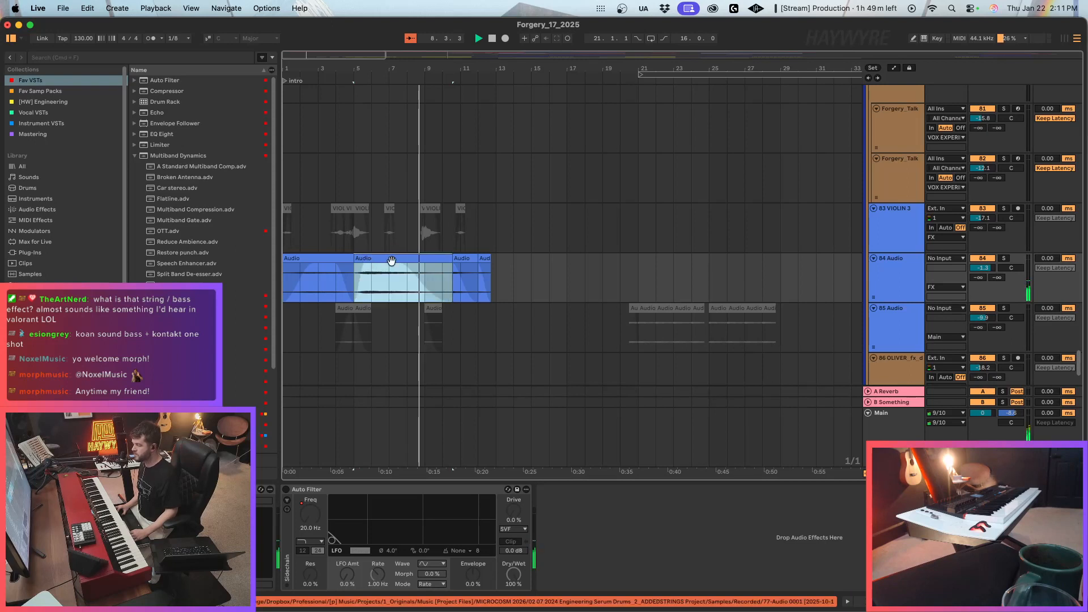
key("space")
key("space")
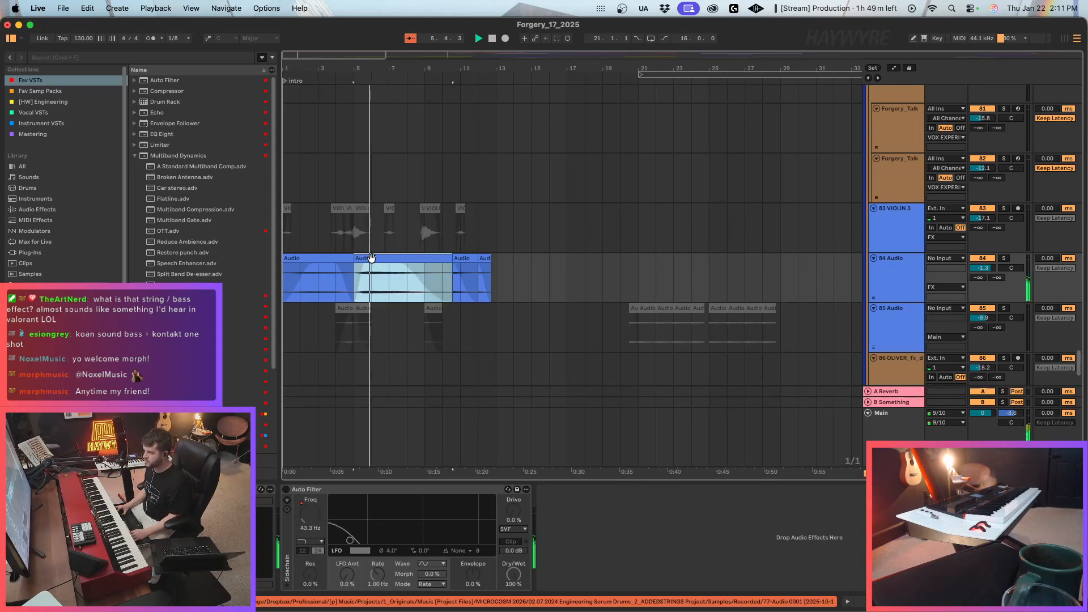
Delete the two trailing clips on the 84 Audio track and duplicate the second clip directly after itself.
left_click_drag(514, 278, 456, 278)
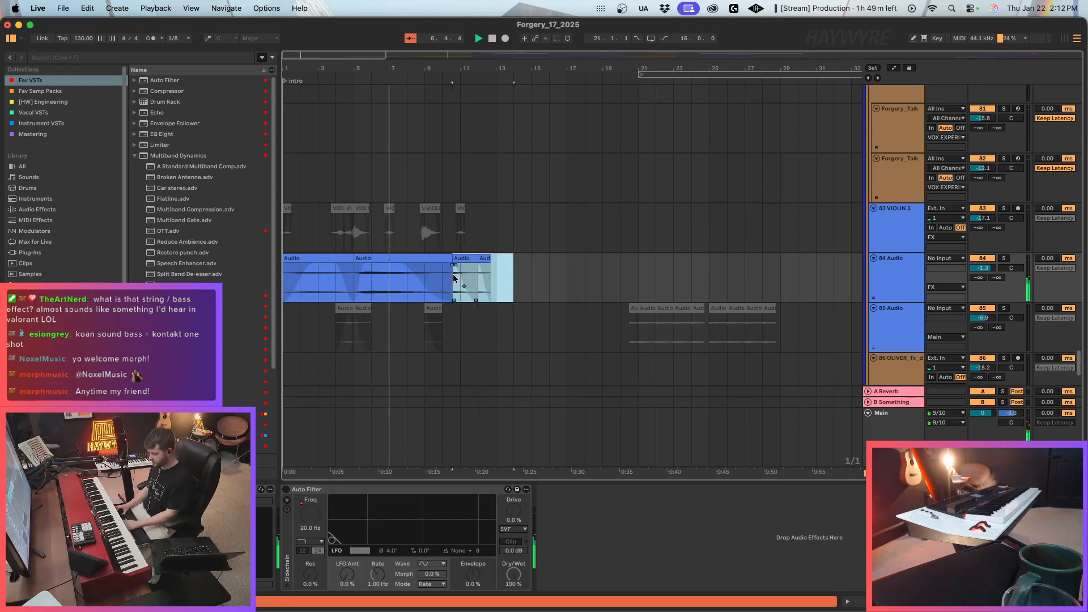
key("Delete")
left_click(413, 258)
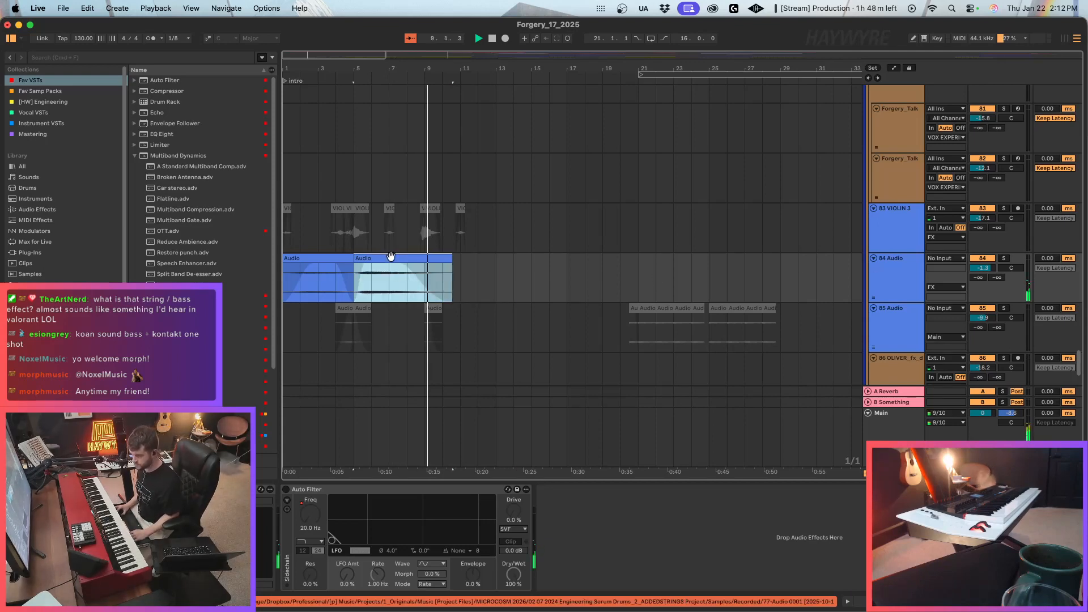
key("super+d")
Set the duplicated 84 Audio clip's transposition to +7 semitones and replay it from its start.
double_click(412, 267)
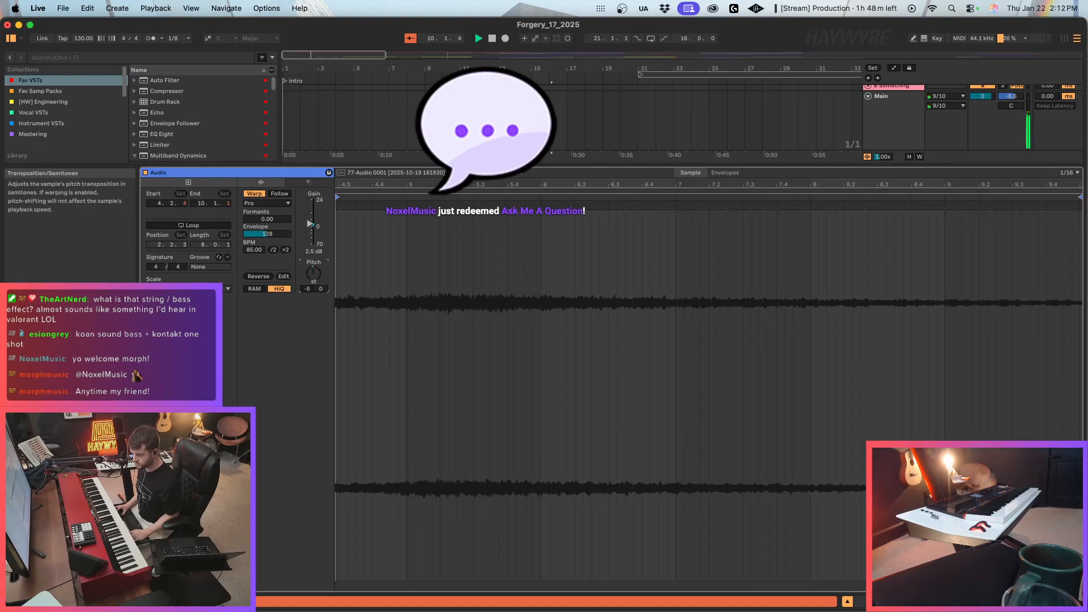
left_click_drag(313, 273, 313, 262)
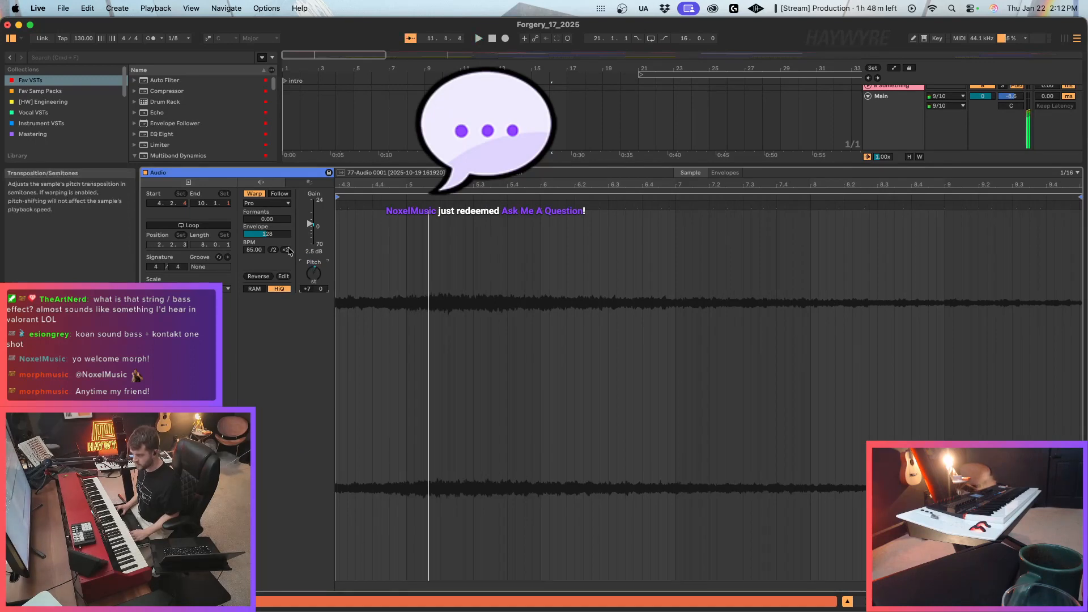
key("space")
key("space")
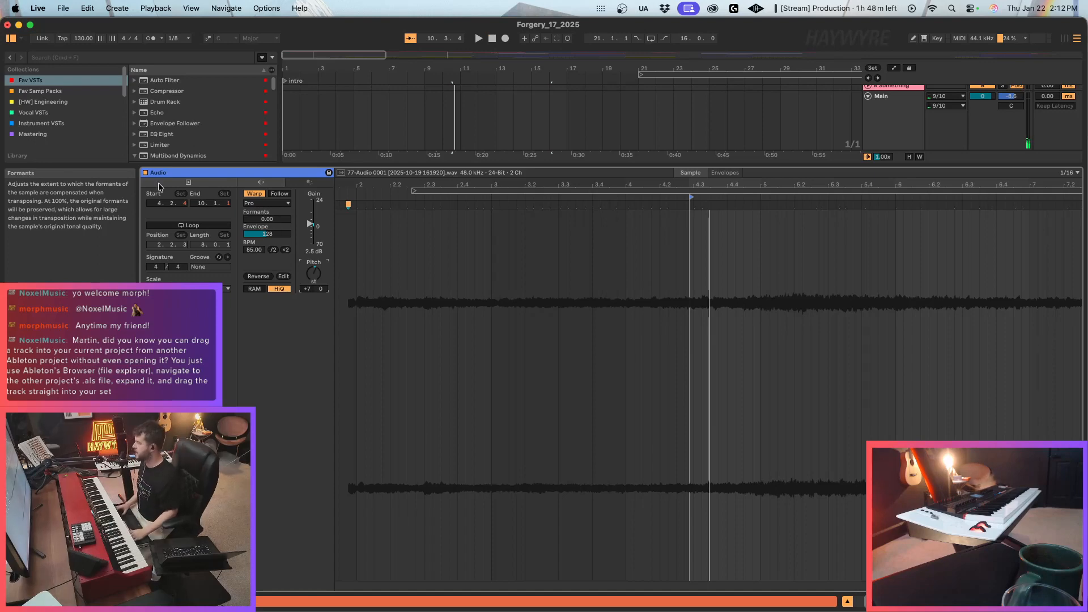
key("shift+Tab")
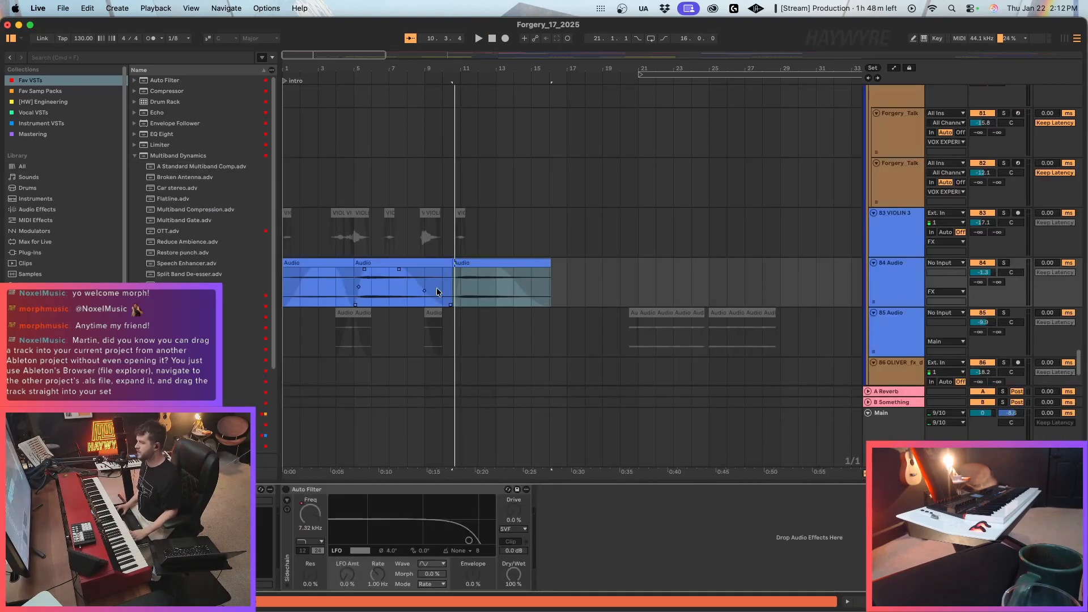
left_click(429, 291)
left_click(450, 263)
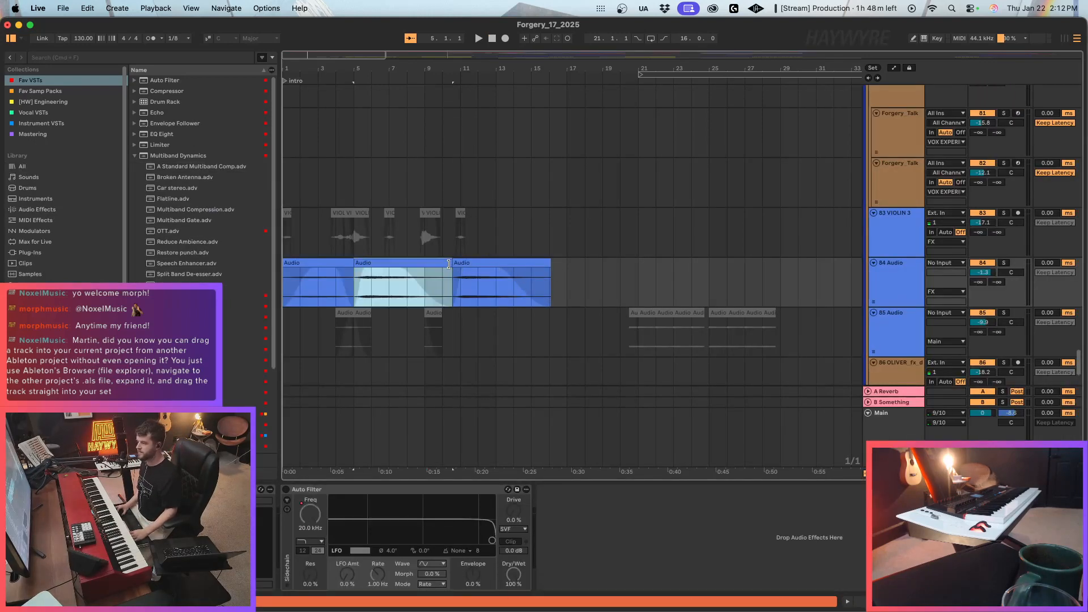
left_click(493, 267)
Browse to the 1_Originals folder, expand its Music [Project Files] subfolder, and widen the browser.
scroll(66, 170, "down", 1)
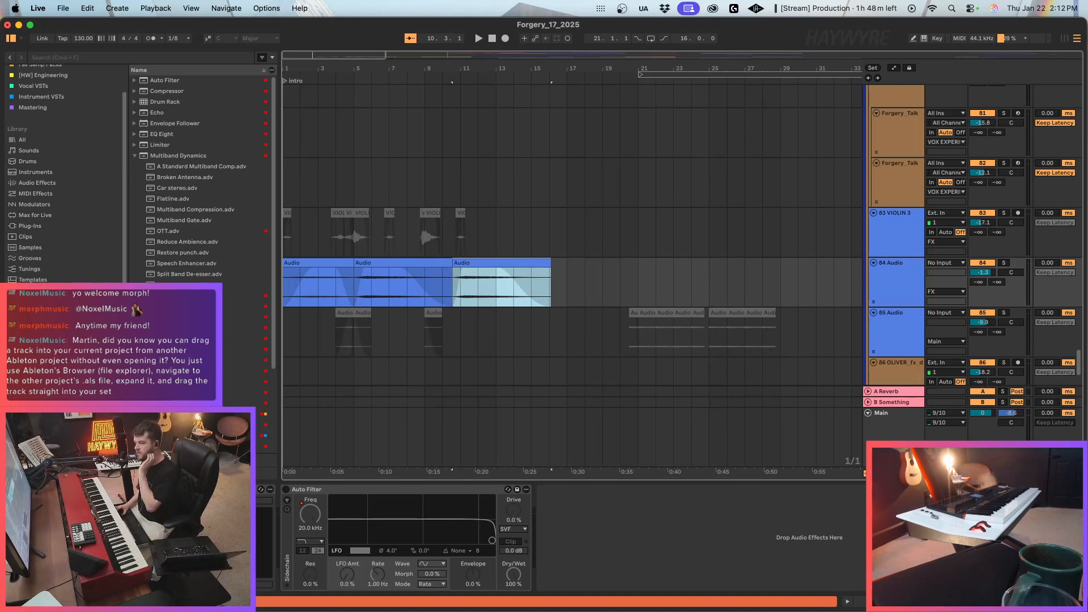
left_click(43, 75)
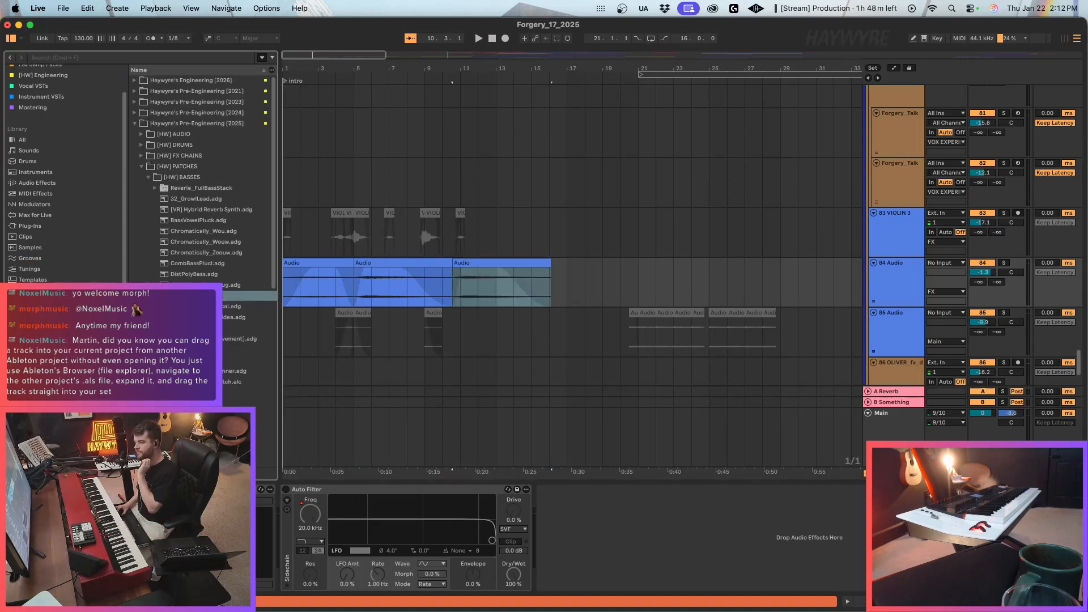
left_click(39, 376)
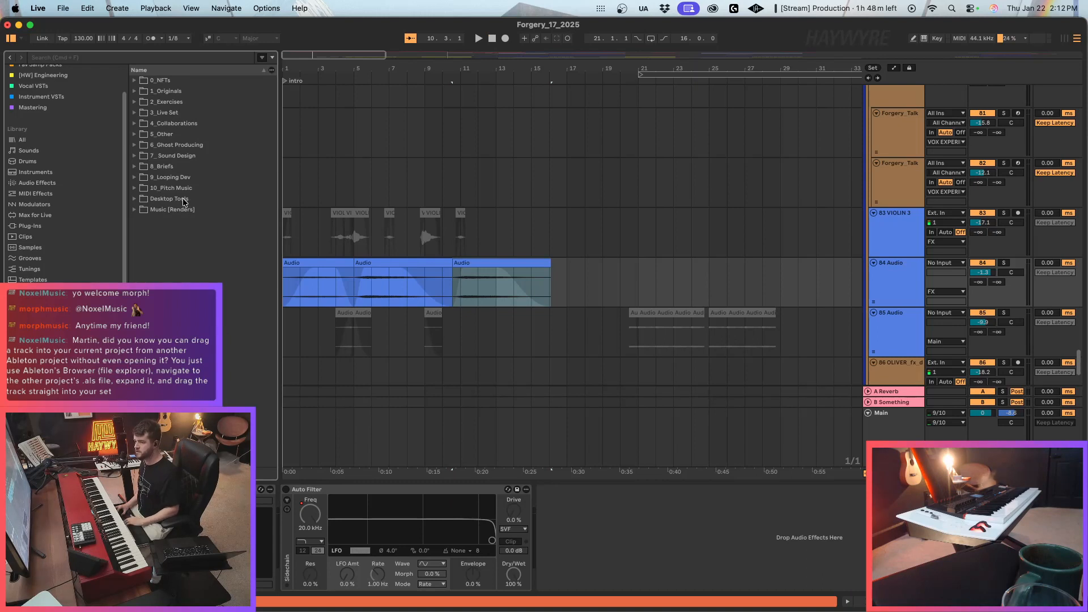
left_click(183, 94)
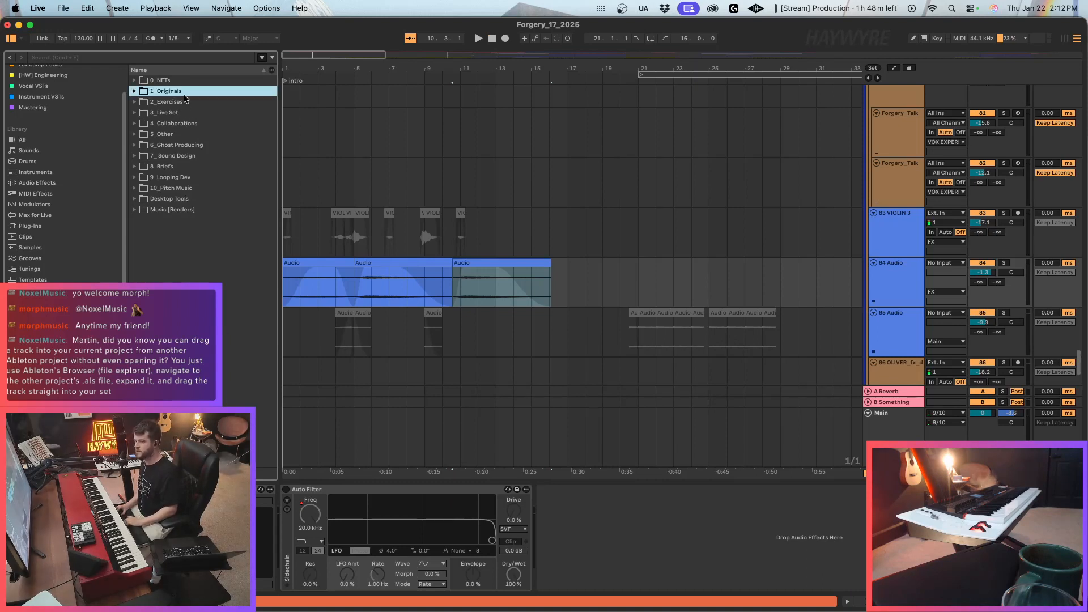
key("Right")
key("Down")
key("Down")
key("Down")
key("Right")
left_click_drag(279, 192, 348, 192)
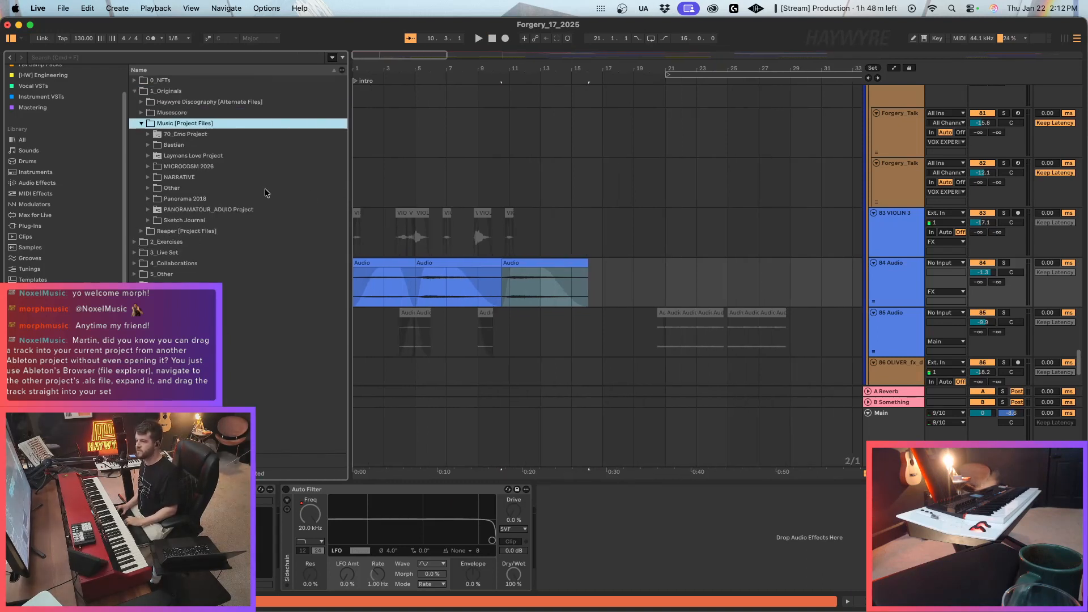
Expand the MICROCOSM 2026 folder, the 02 07 2024 Engineering Serum Drums_2_ADDEDSTRINGS project, and its MAKE BELIEVE_5.als set.
left_click(196, 177)
left_click(200, 168)
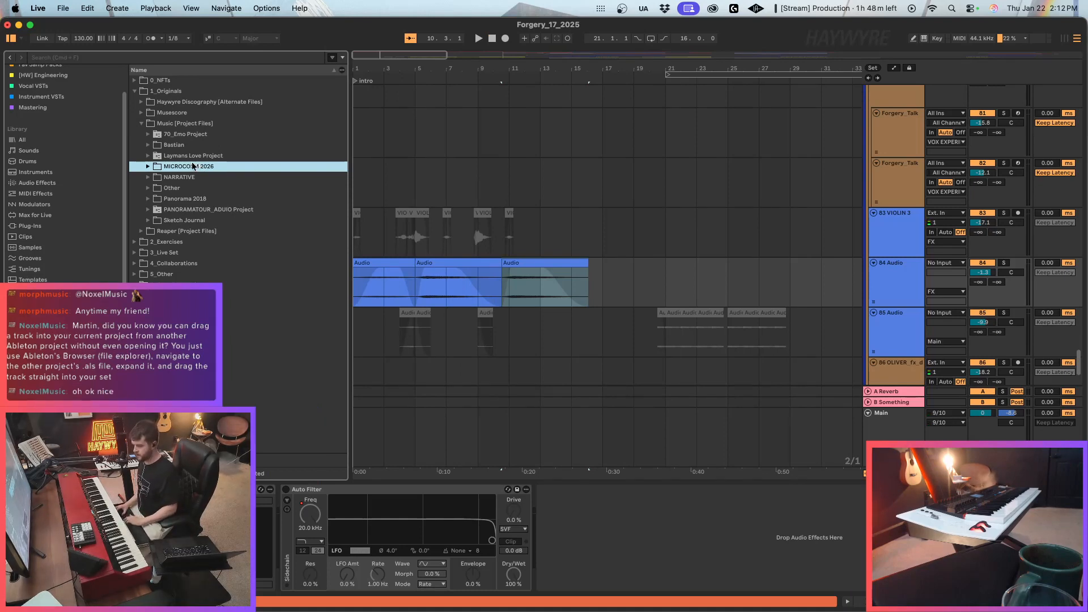
key("Right")
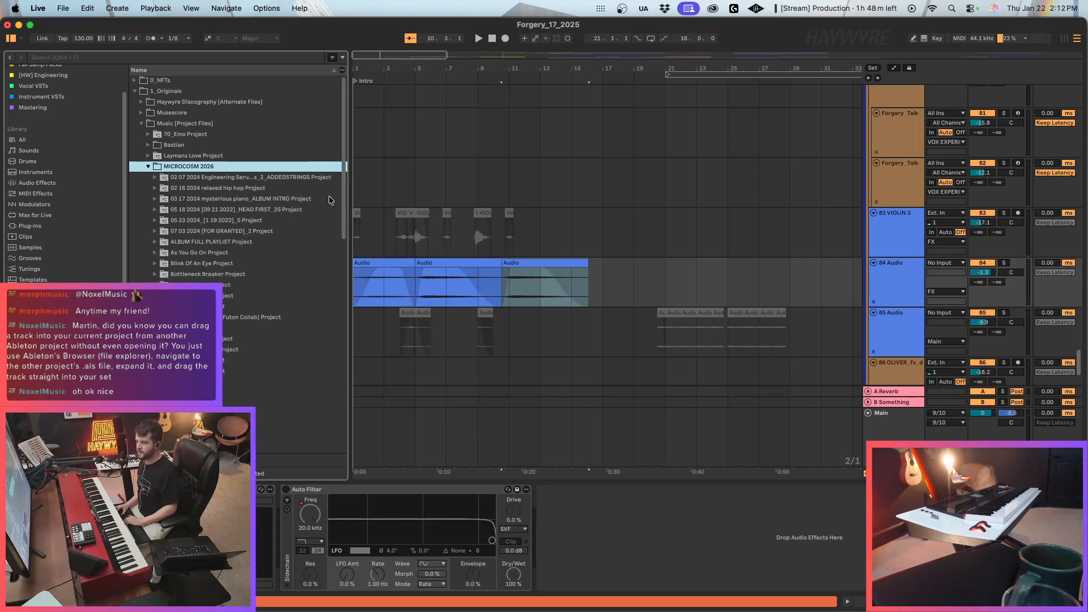
left_click_drag(347, 198, 448, 187)
left_click(284, 177)
key("Right")
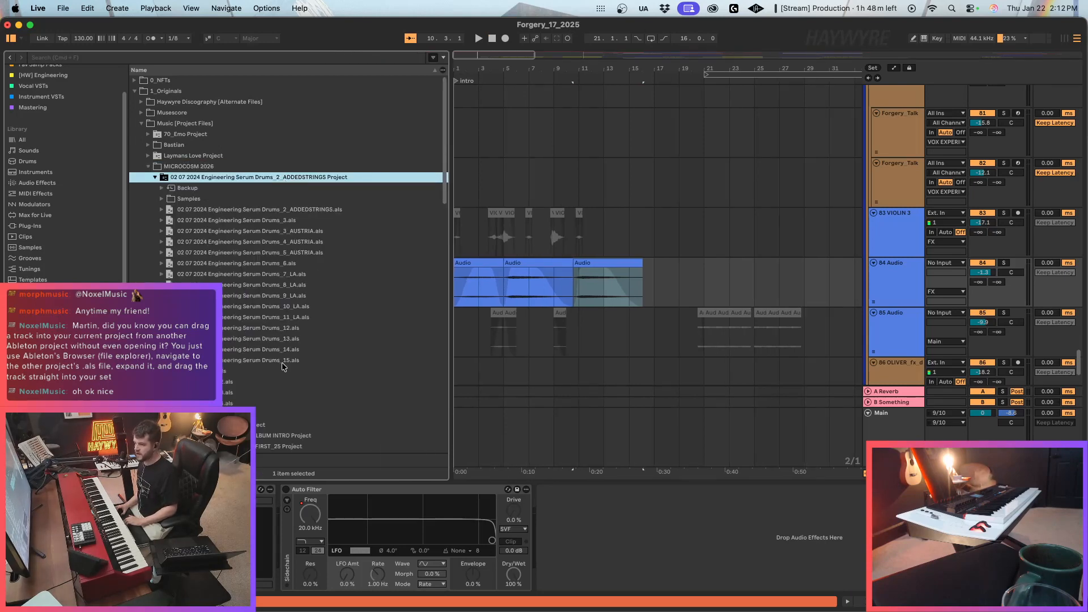
left_click(233, 415)
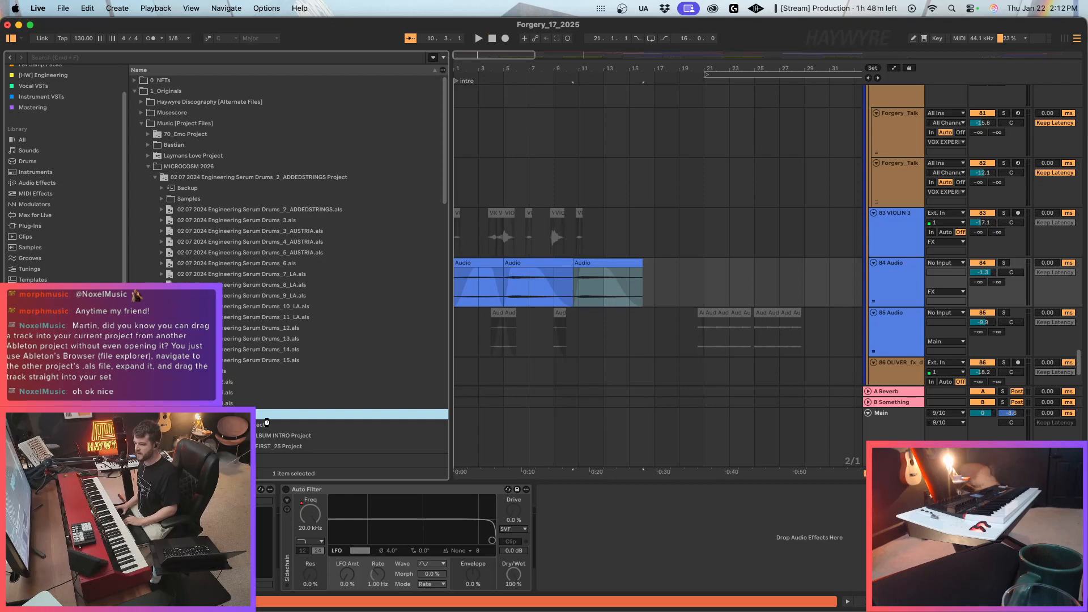
key("Right")
Examine the tracks in the set's [C] and COMPOSITION groups, including the contents of X_INSPOBASS.
scroll(258, 369, "down", 8)
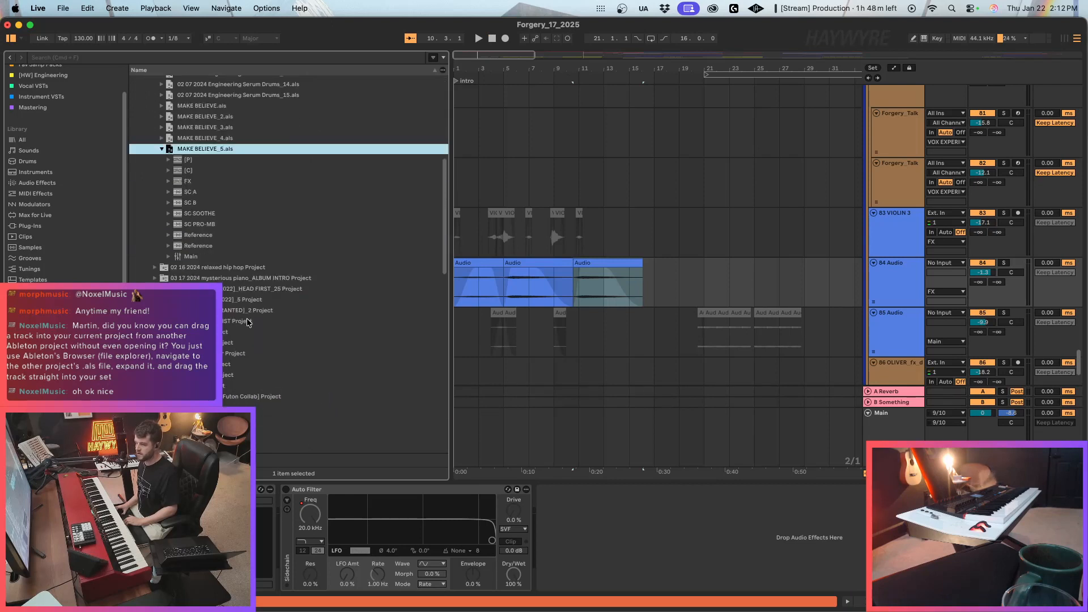
left_click(168, 171)
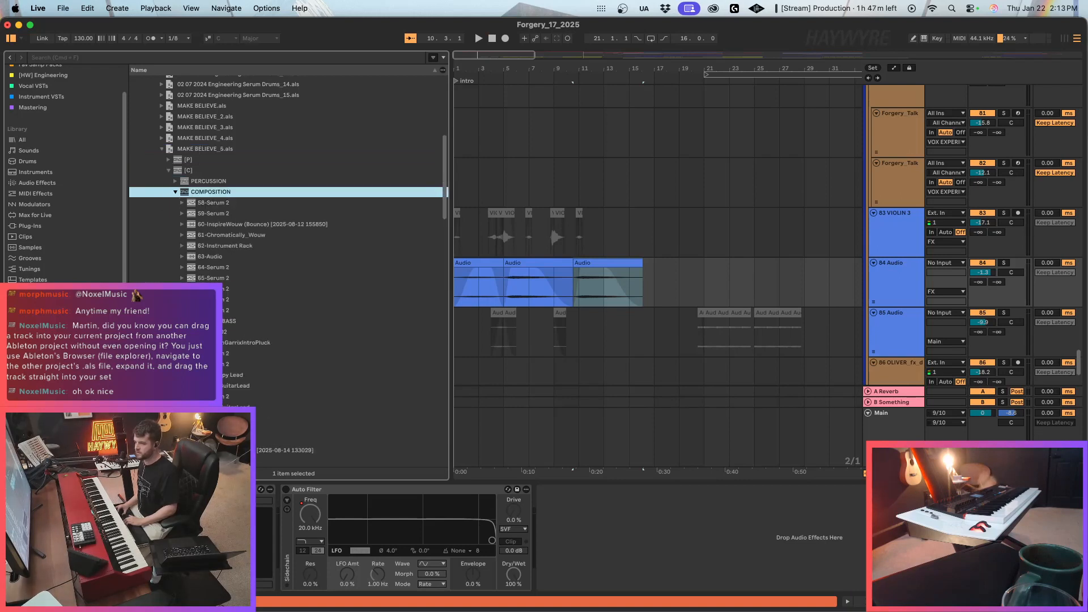
scroll(273, 440, "down", 5)
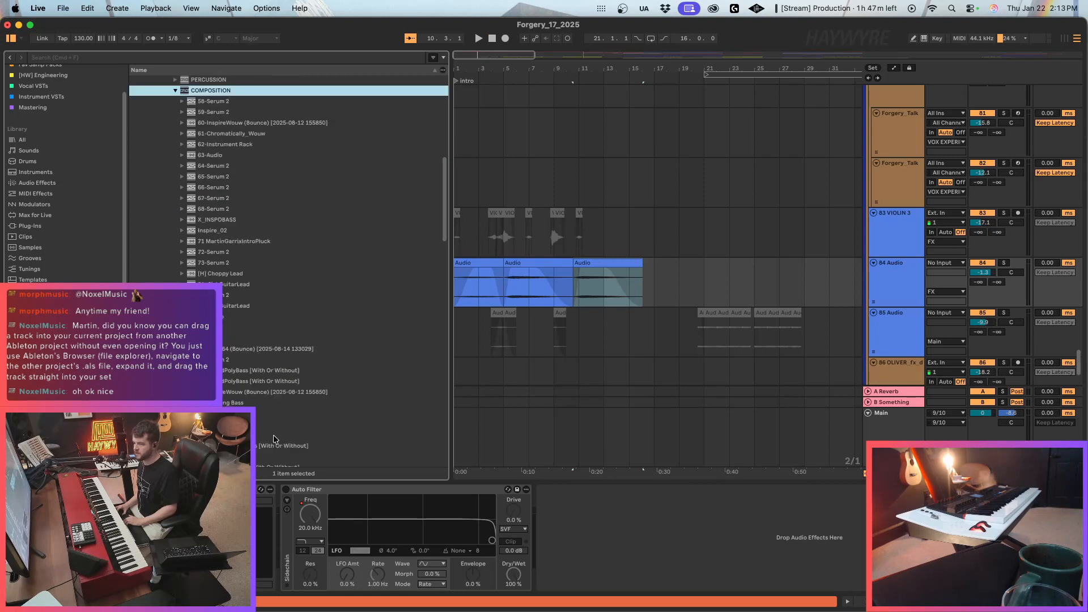
left_click(214, 220)
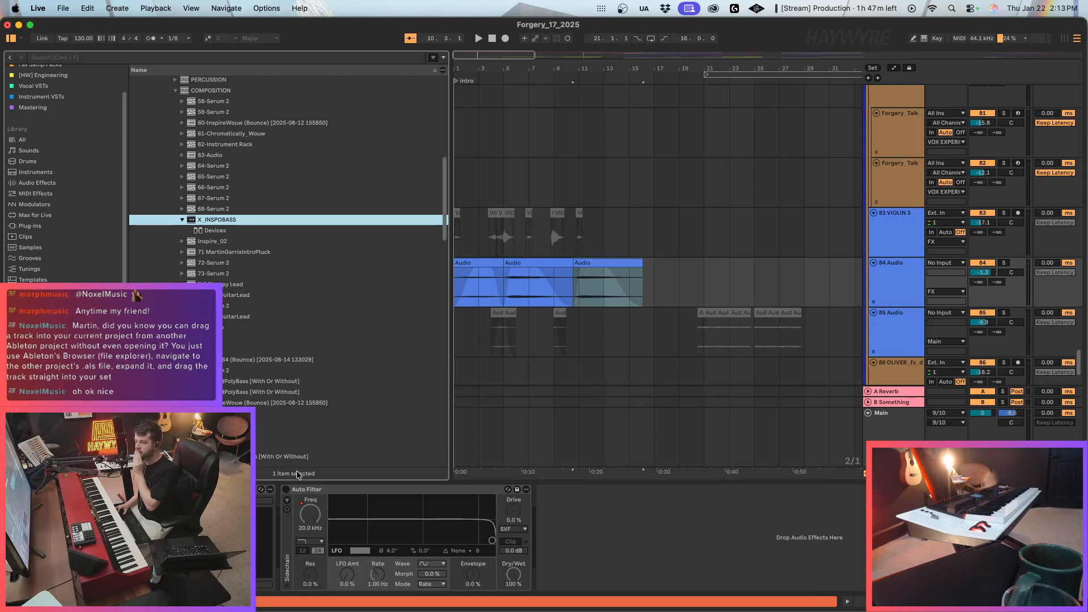
left_click(182, 220)
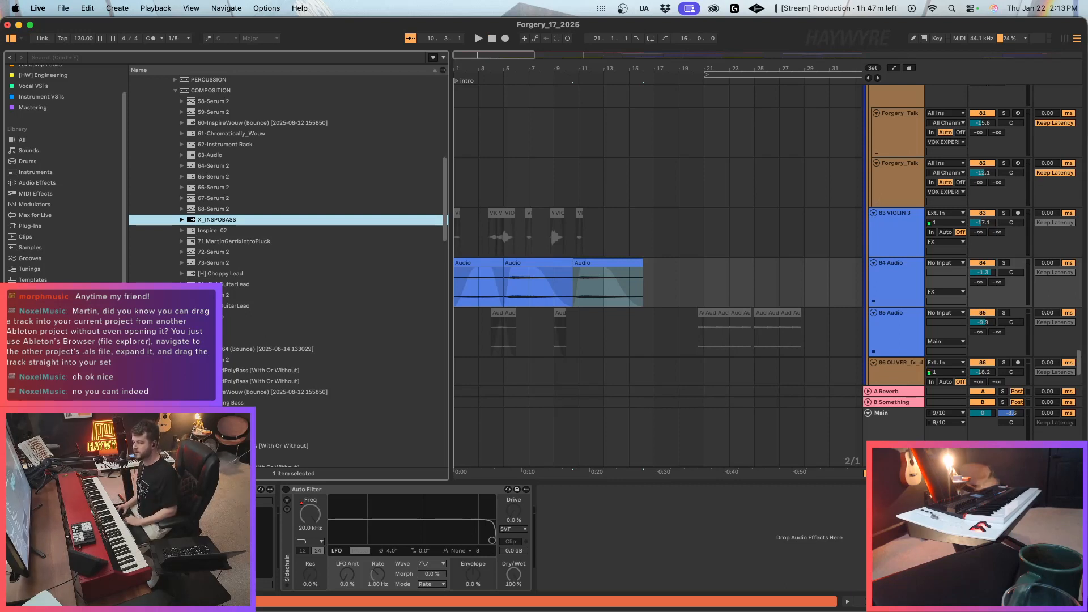
Open the [HW] Engineering collection and expand Haywyre's Pre-Engineering [2025] through [HW] PATCHES to the [HW] CHORDS folder.
left_click(42, 345)
left_click(42, 355)
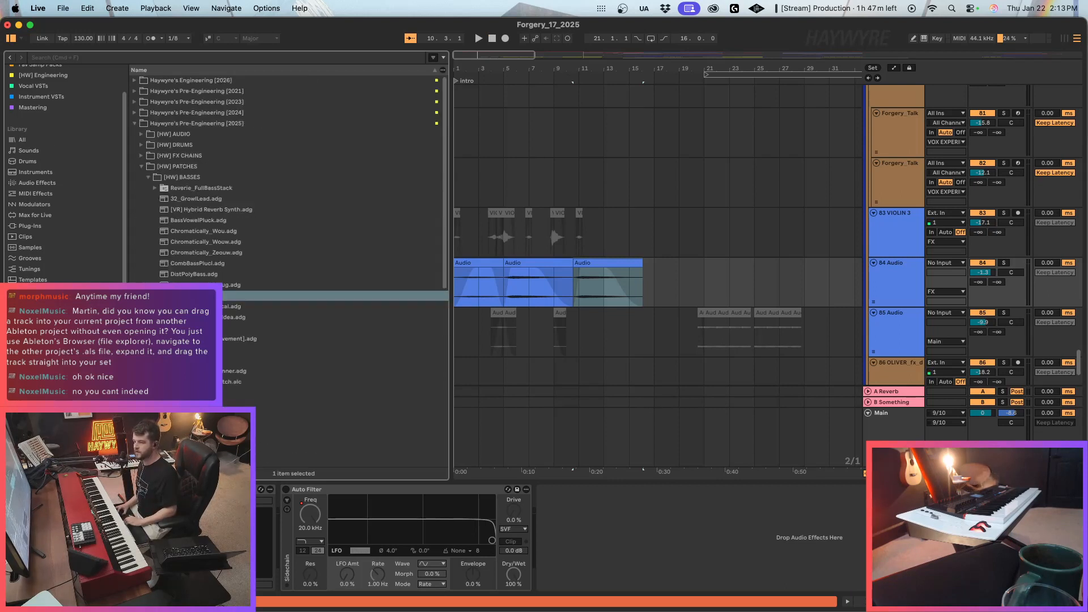
scroll(29, 120, "up", 2)
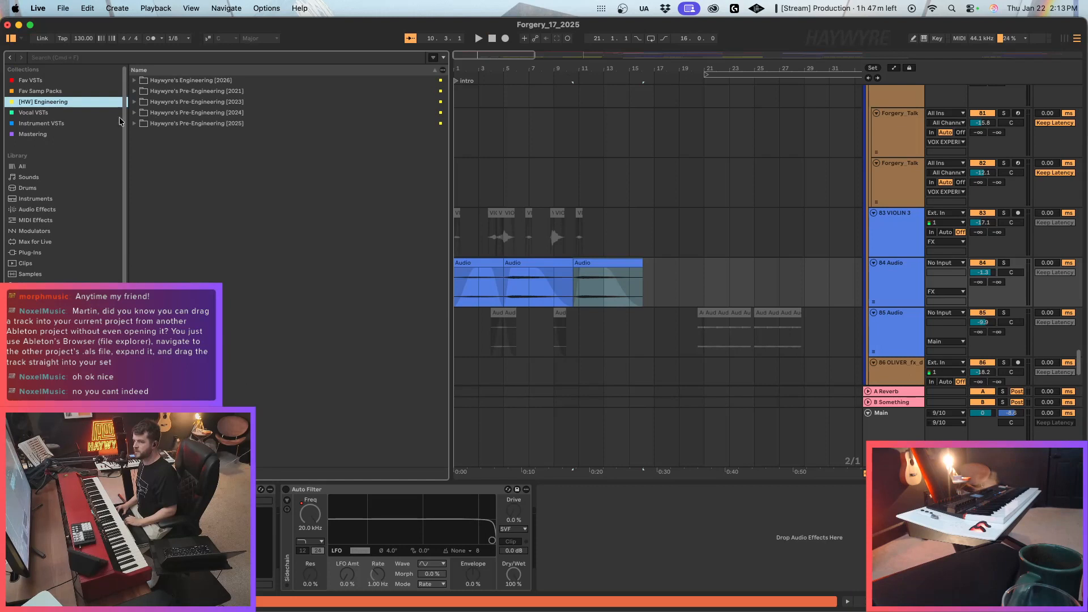
left_click(200, 123)
left_click(208, 145)
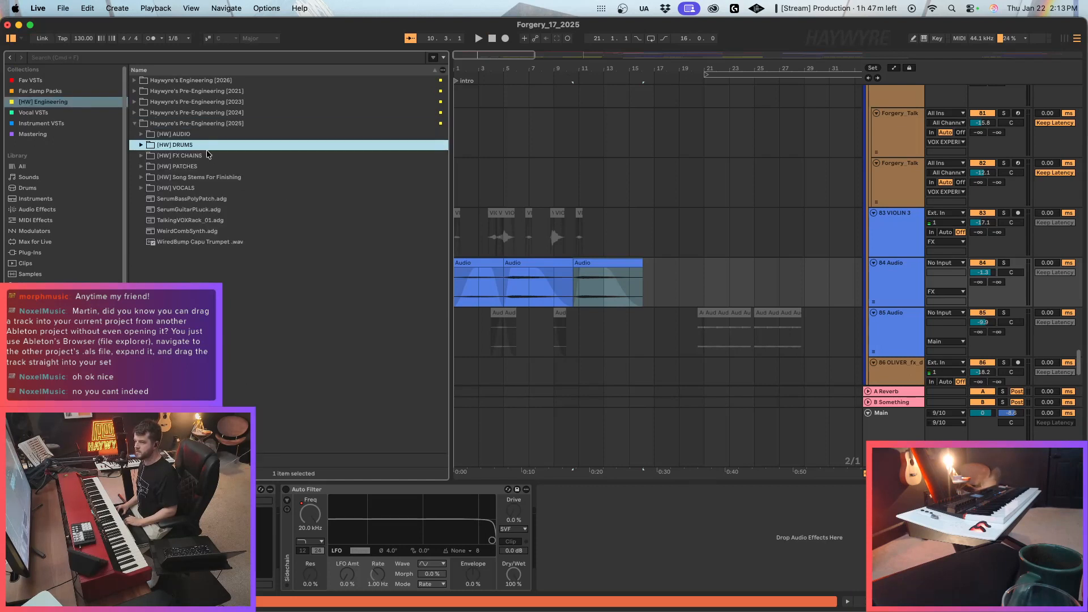
left_click(198, 168)
key("Right")
key("Down")
key("Down")
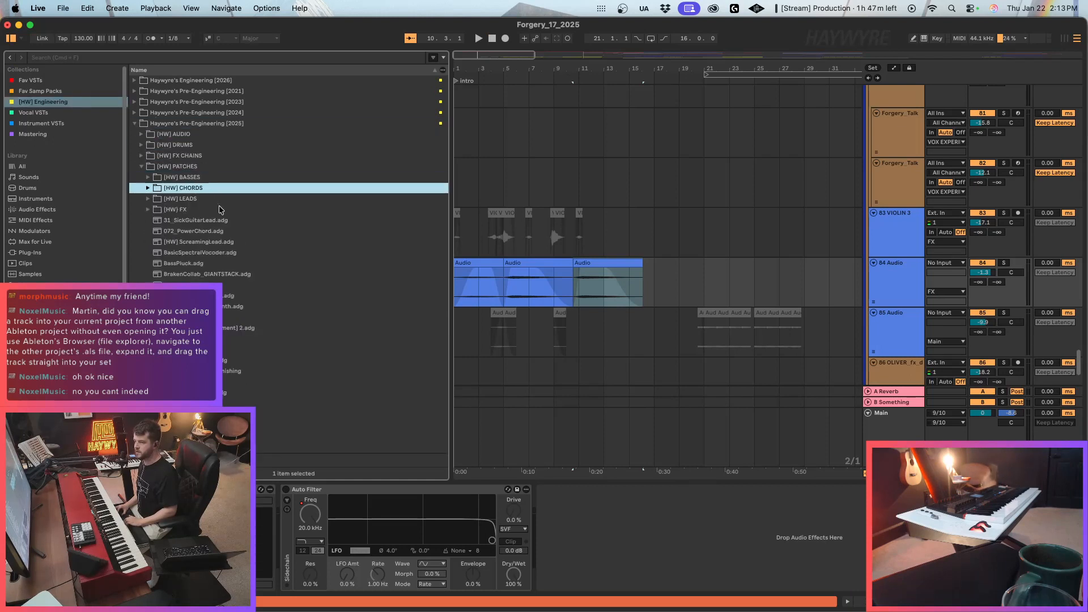
key("Right")
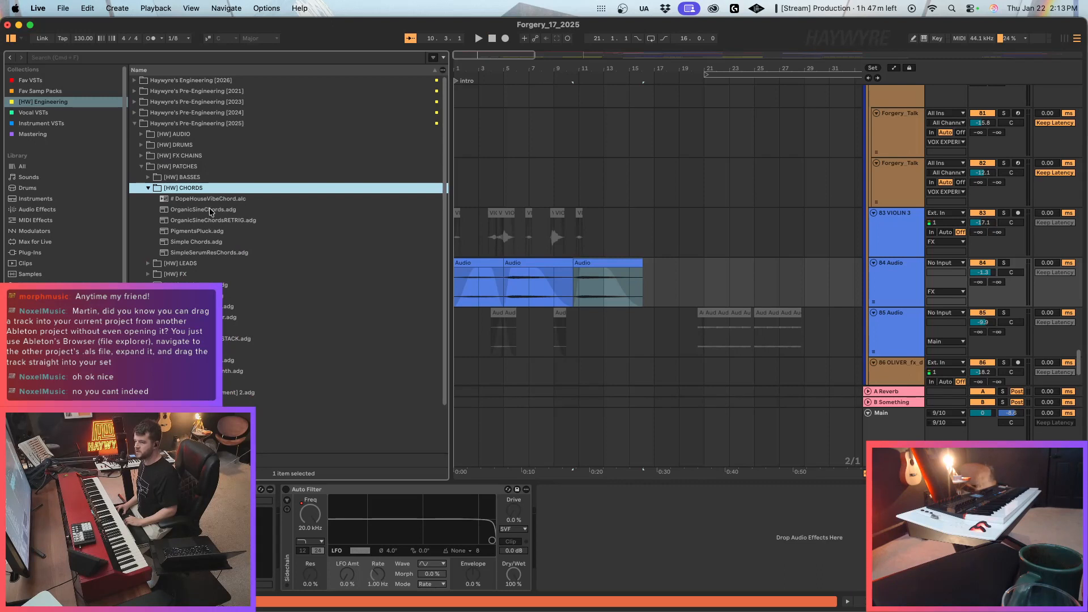
Look through the project folders, expand Guitar Song Project, and go back to [HW] Engineering to preview # DopeHouseVibeChord.alc from [HW] CHORDS.
scroll(64, 352, "down", 2)
left_click(63, 363)
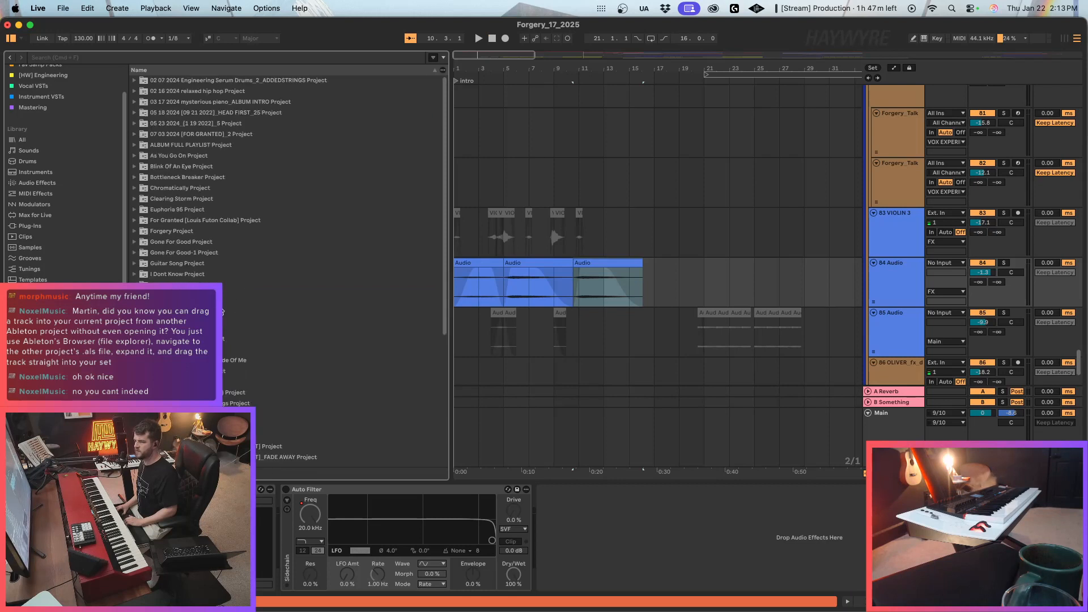
left_click(204, 265)
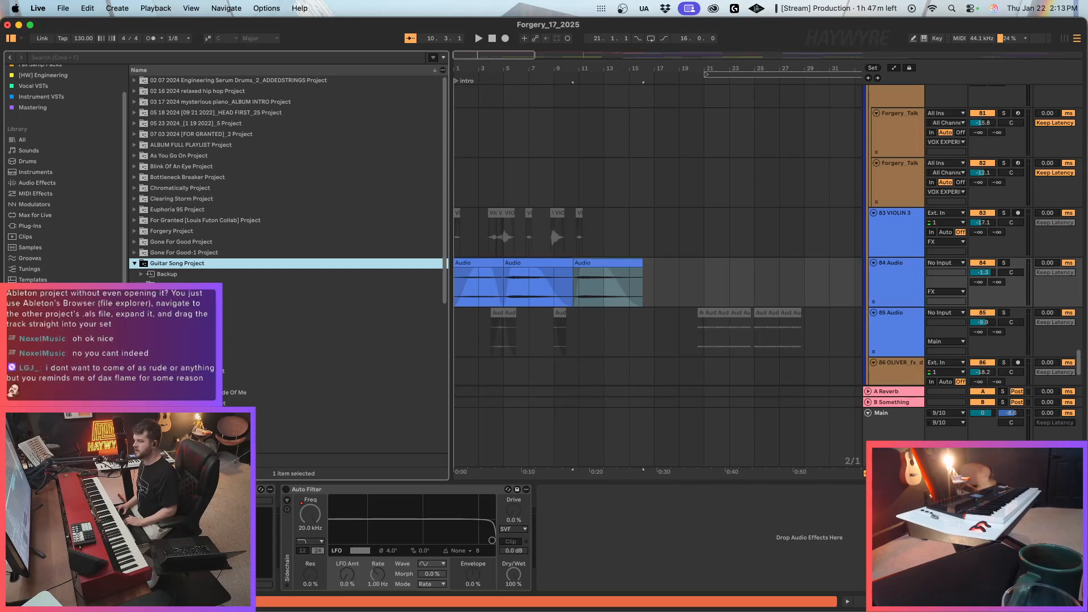
left_click(45, 365)
left_click(45, 377)
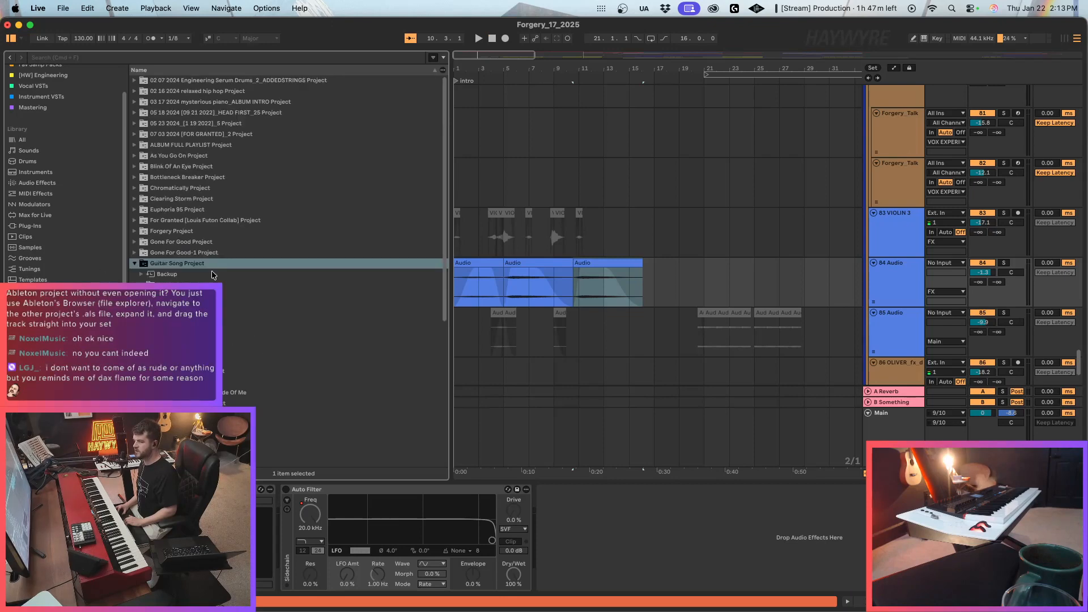
left_click(46, 77)
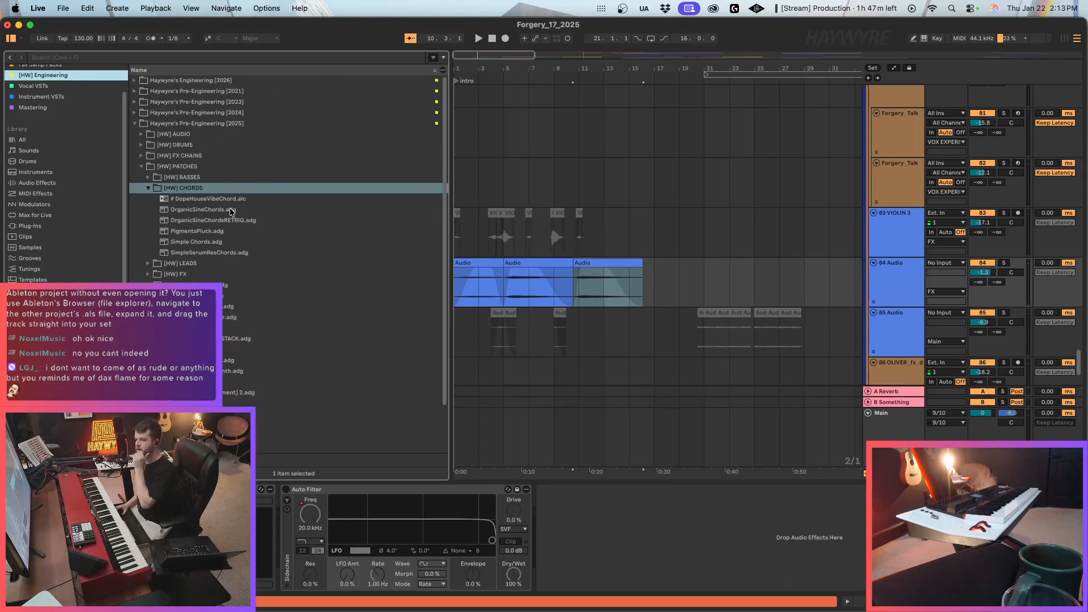
left_click(222, 199)
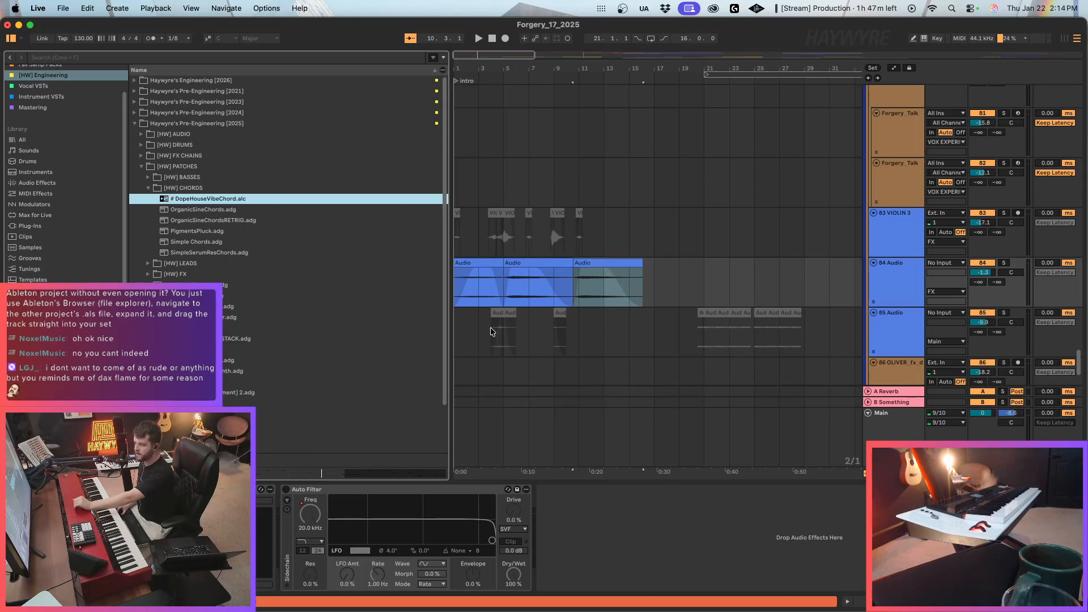
Narrow the browser to give the arrangement more width, and select the first audio clip on track 84 Audio.
left_click(479, 286)
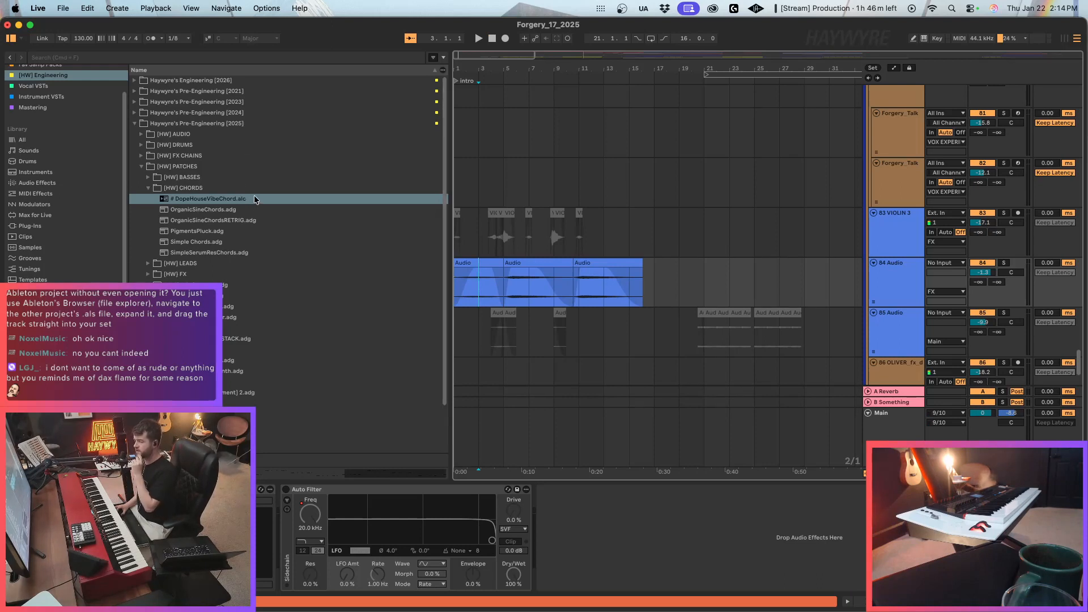
left_click_drag(446, 182, 317, 182)
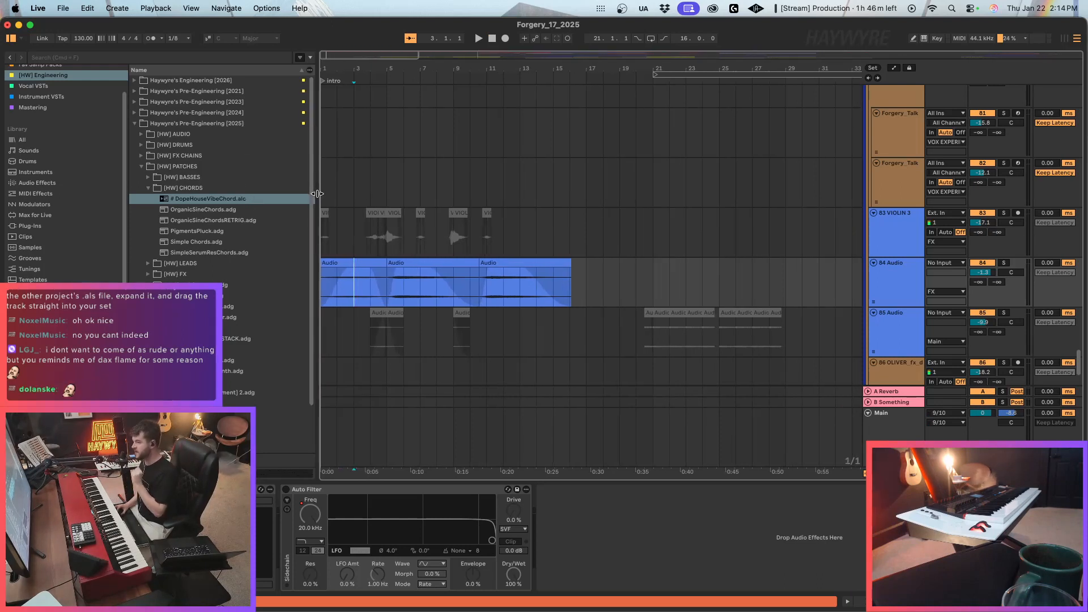
left_click_drag(353, 54, 353, 48)
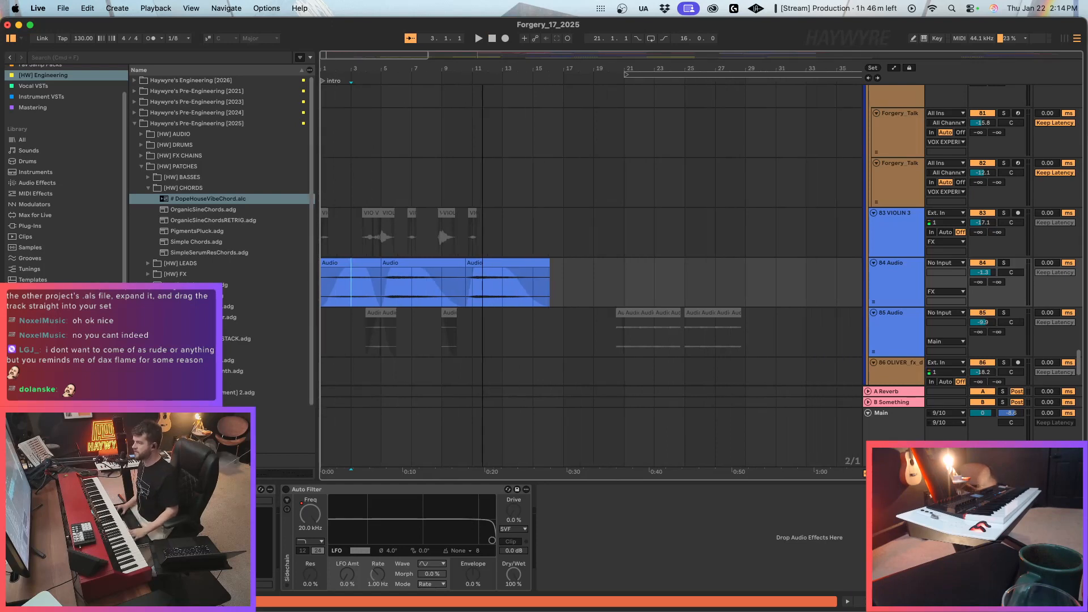
left_click(399, 308)
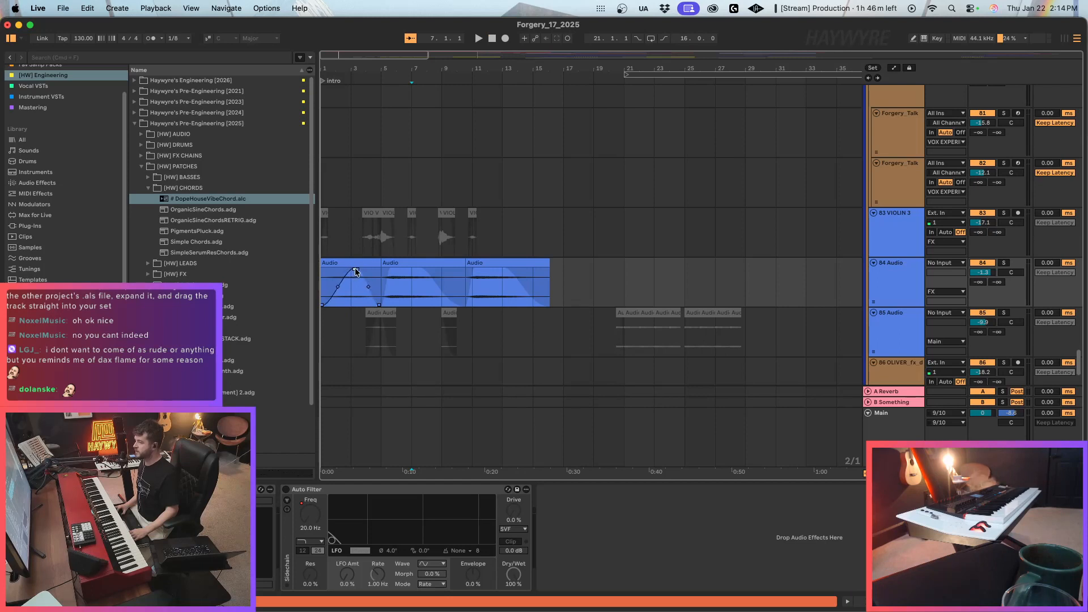
left_click(356, 264)
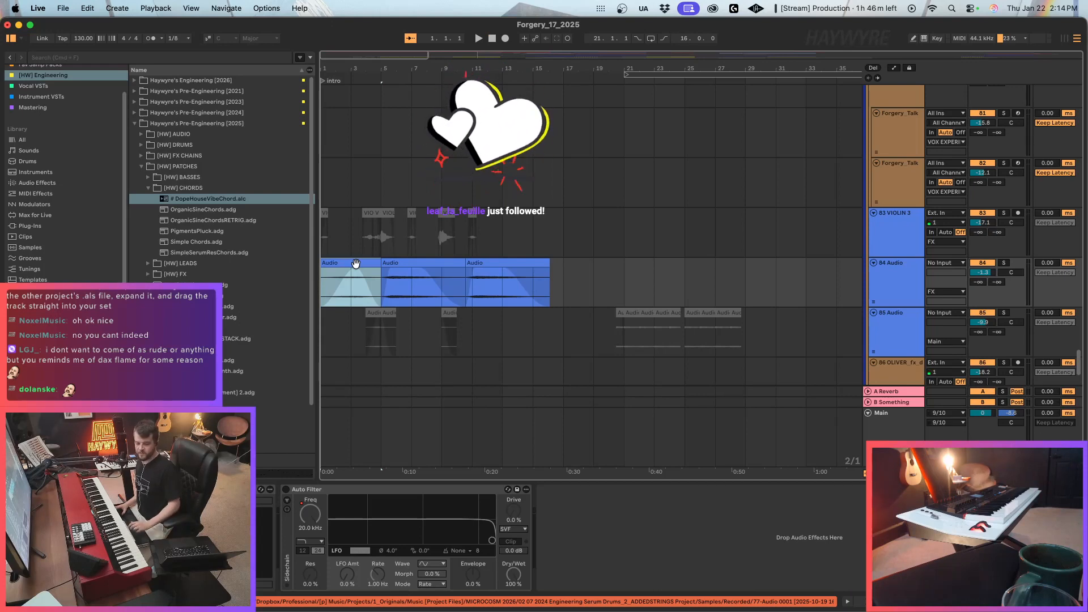
mouse_move(357, 273)
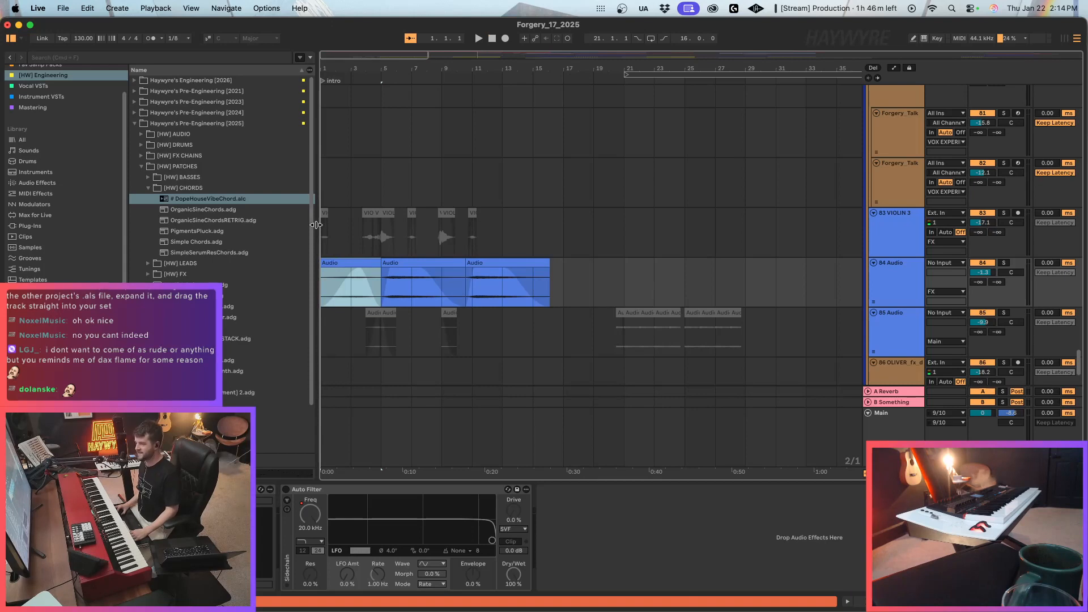
left_click_drag(315, 225, 291, 227)
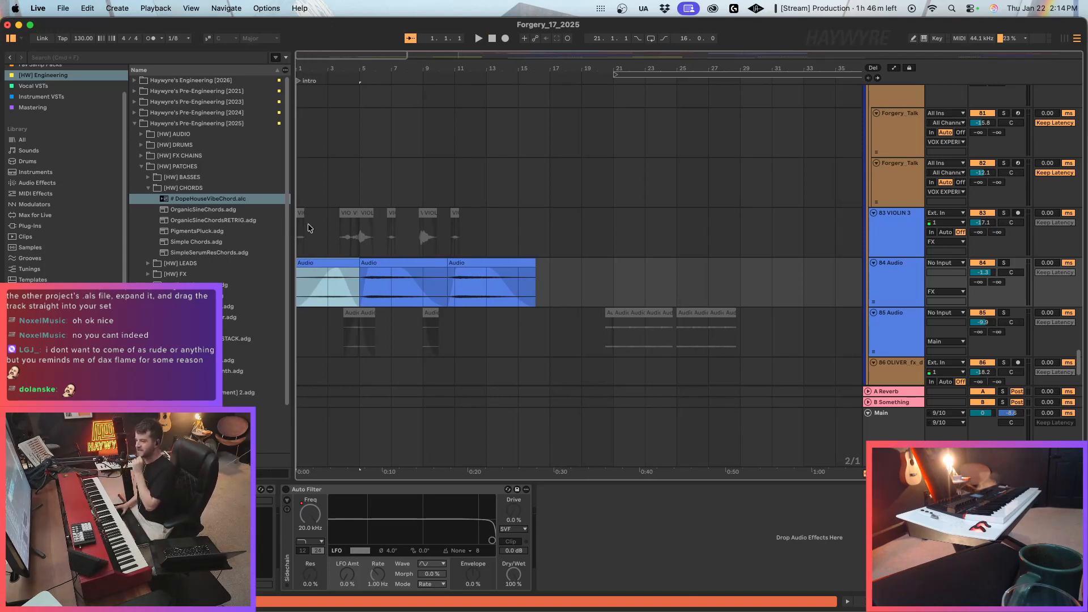
mouse_move(338, 272)
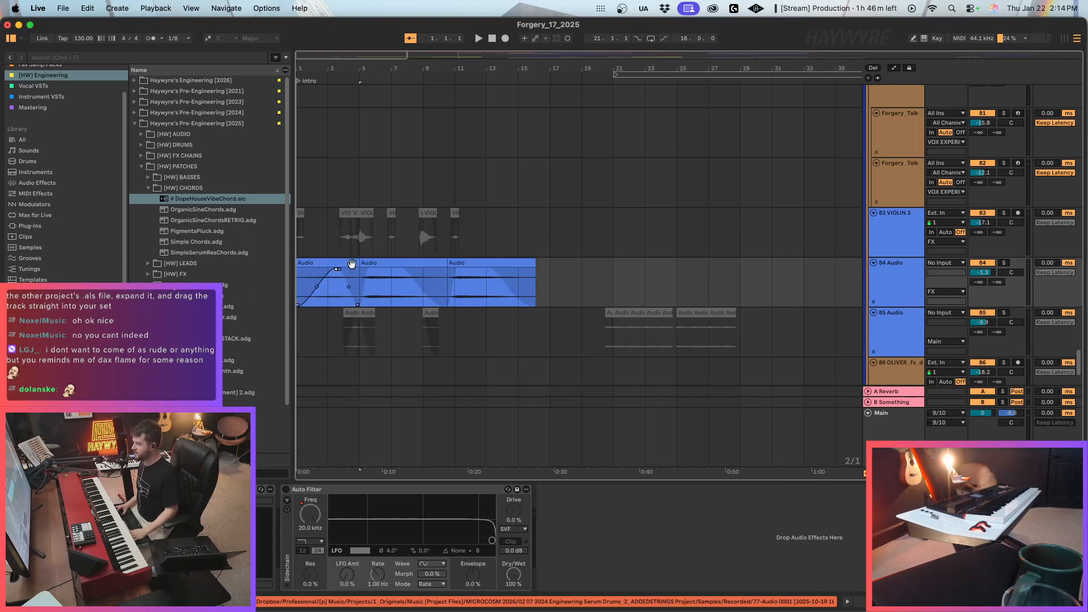
left_click(374, 263)
left_click(375, 265)
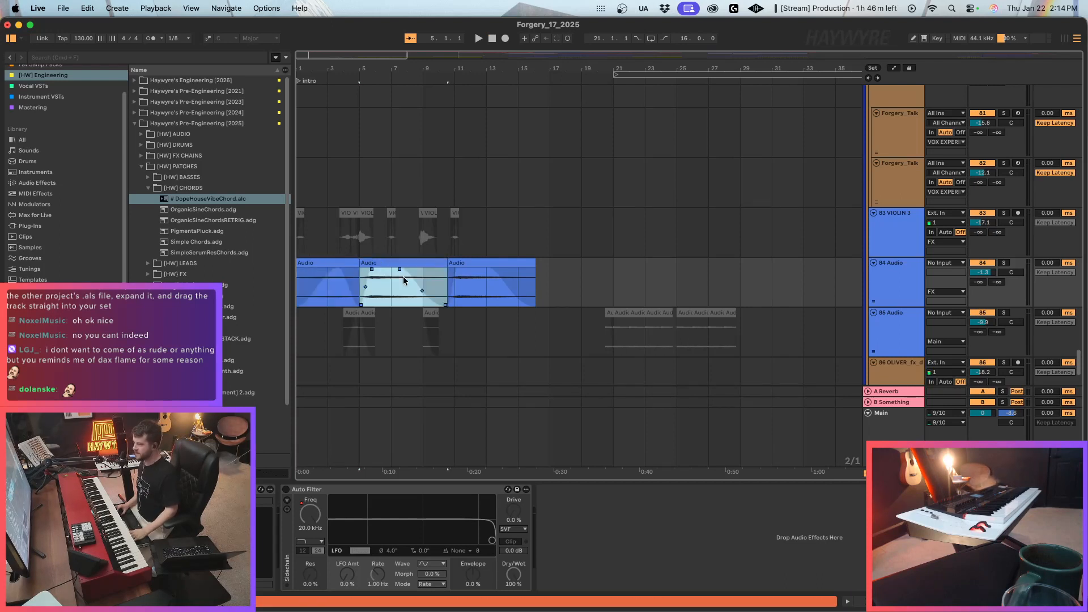
left_click(470, 276)
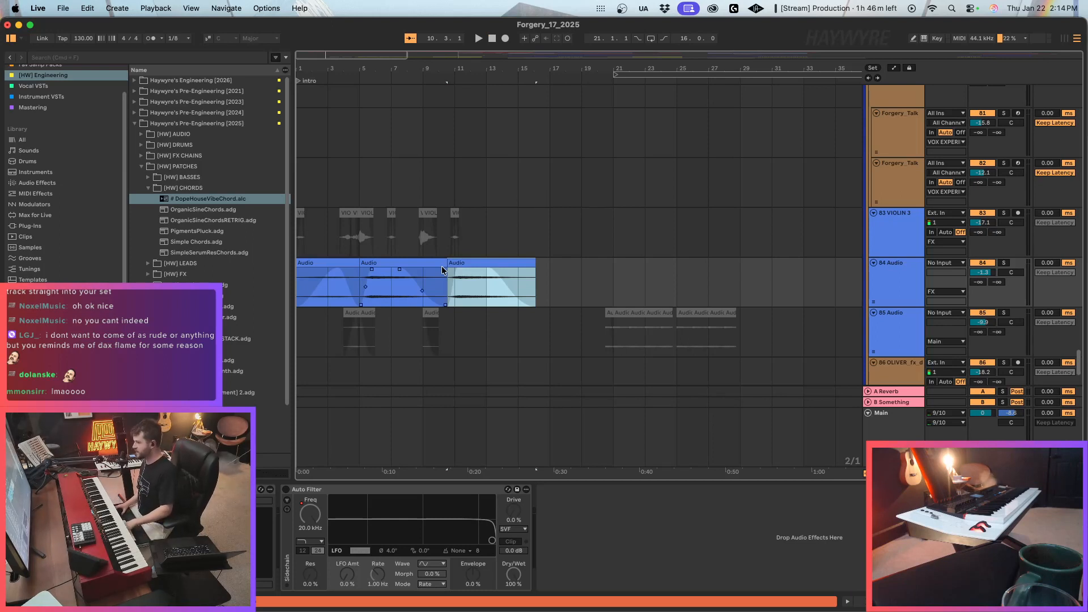
left_click(465, 289)
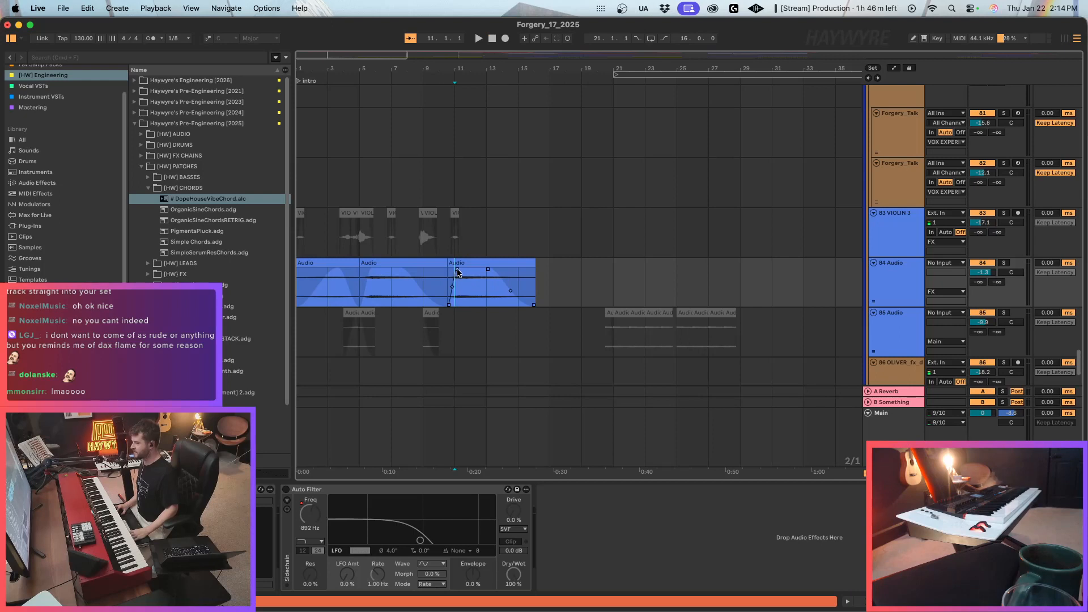
left_click(461, 268)
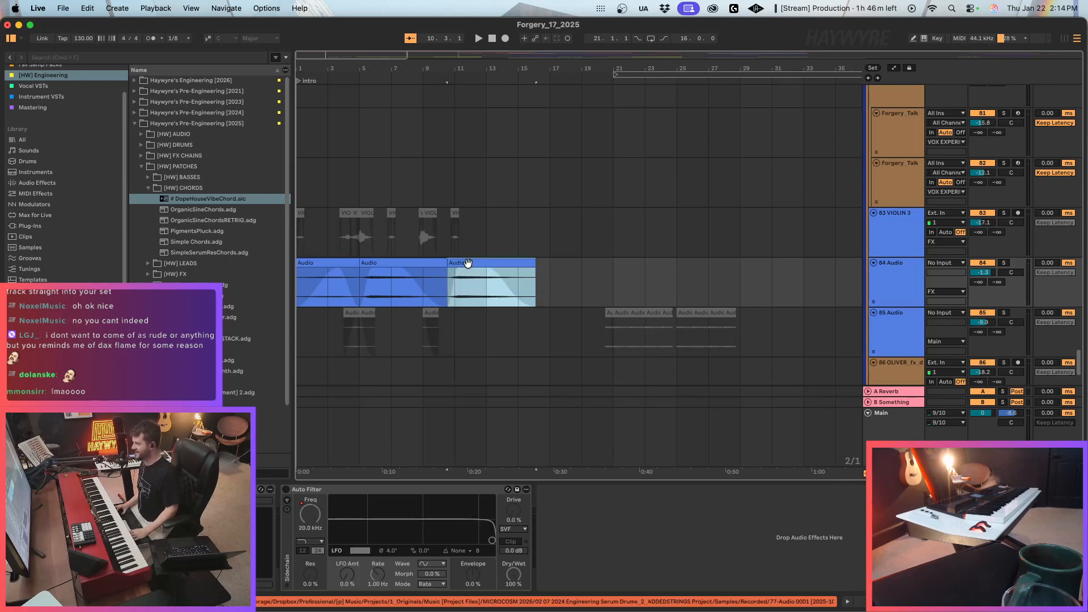
left_click(427, 262)
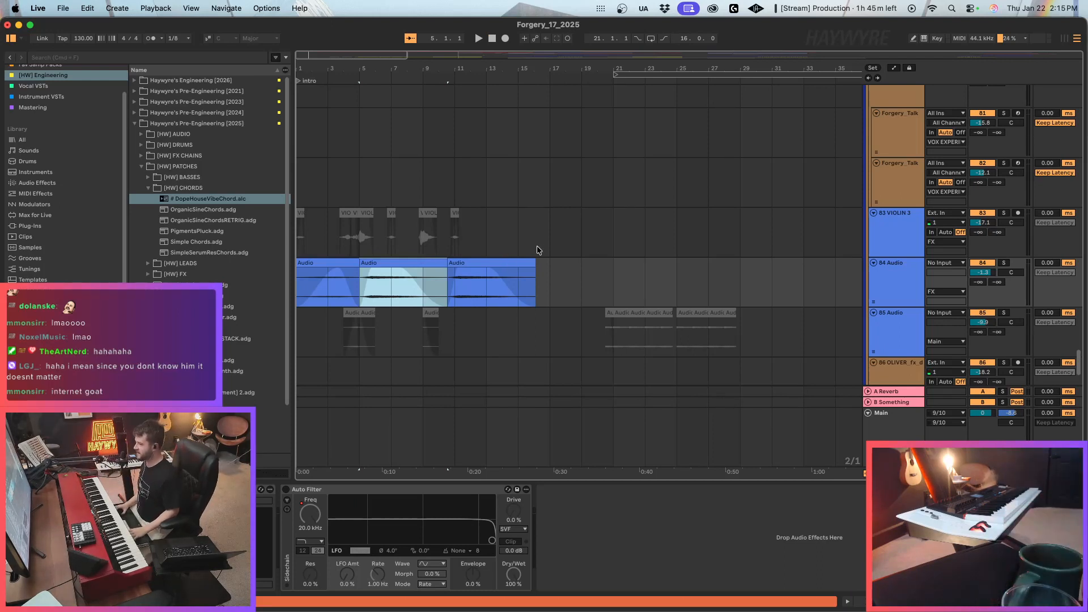
Narrow the browser slightly further and play the middle audio clip on track 84 Audio from bar 5.
left_click(297, 263)
left_click_drag(291, 268, 279, 268)
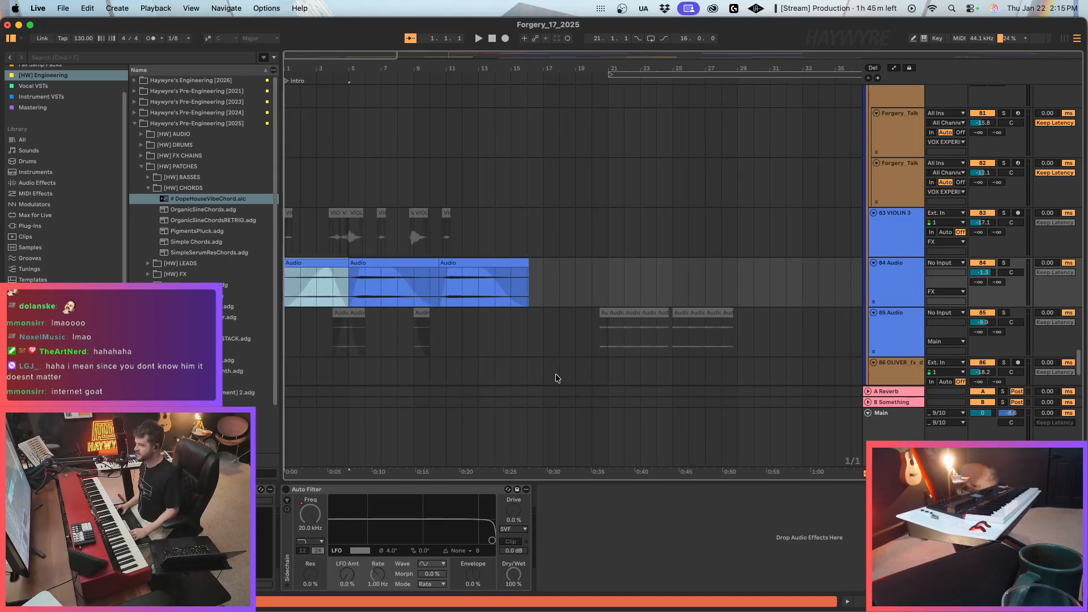
left_click(566, 290)
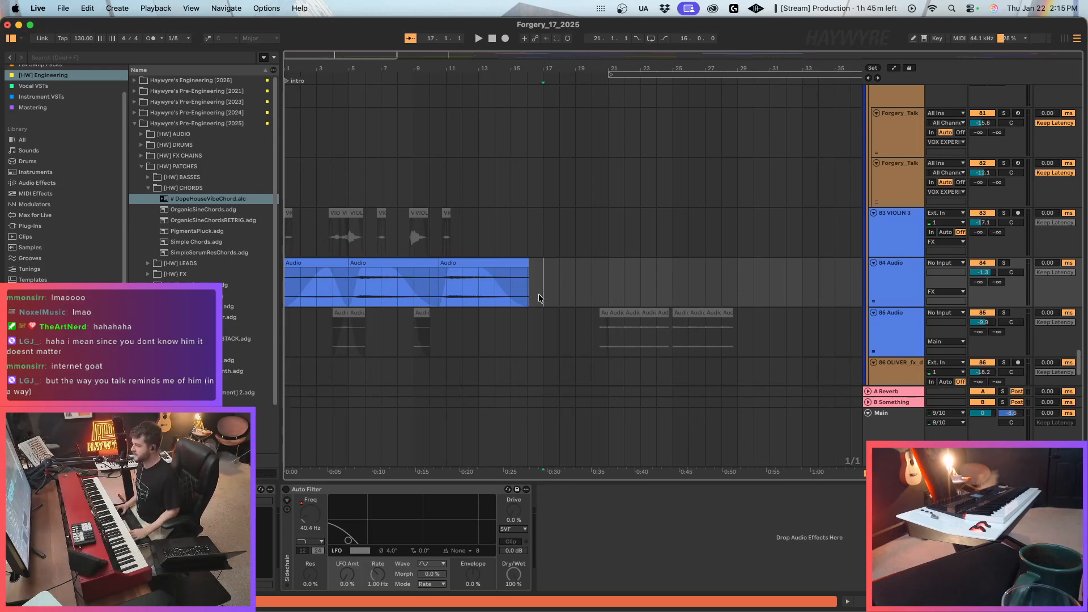
left_click(513, 250)
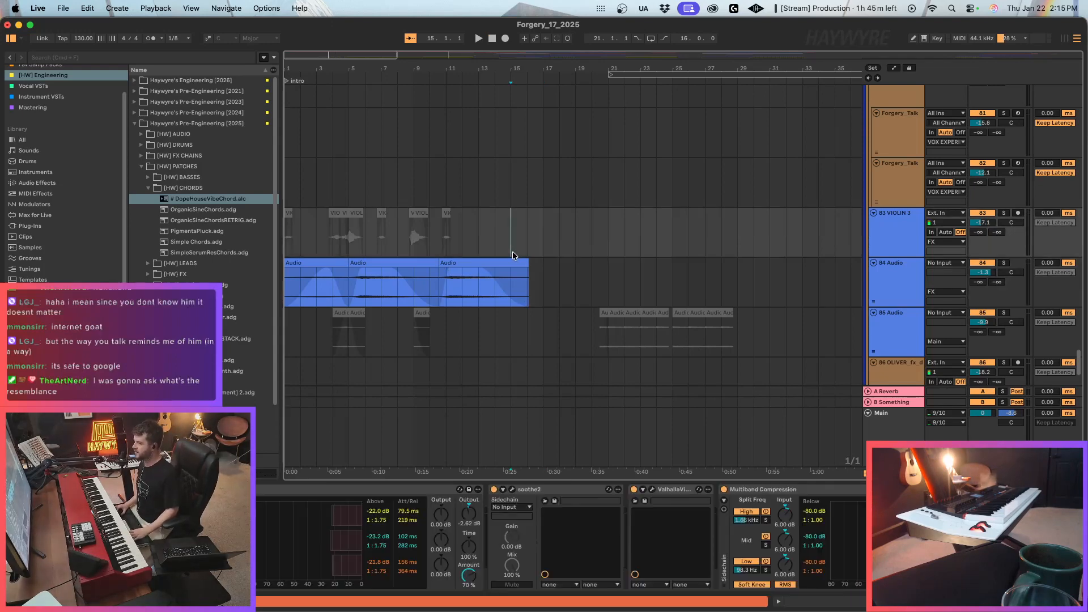
left_click(484, 261)
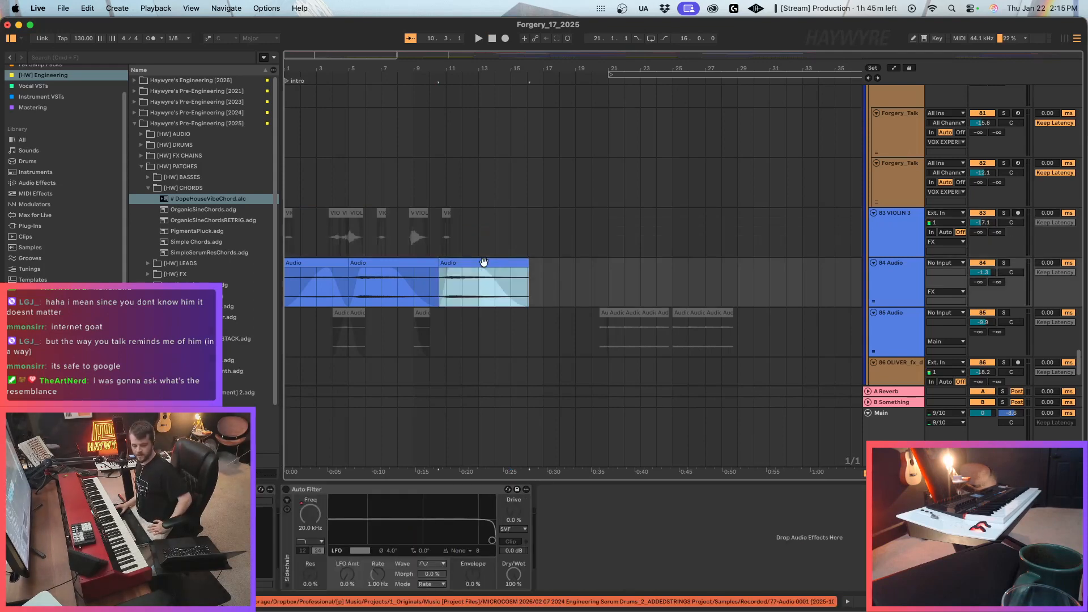
left_click(503, 309)
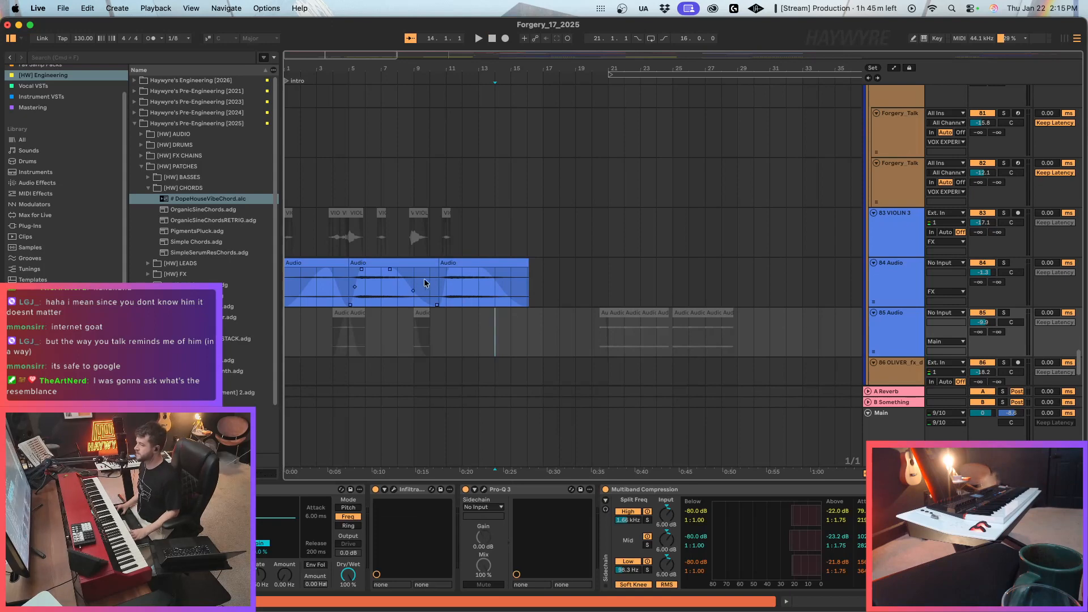
left_click(408, 262)
left_click(444, 271)
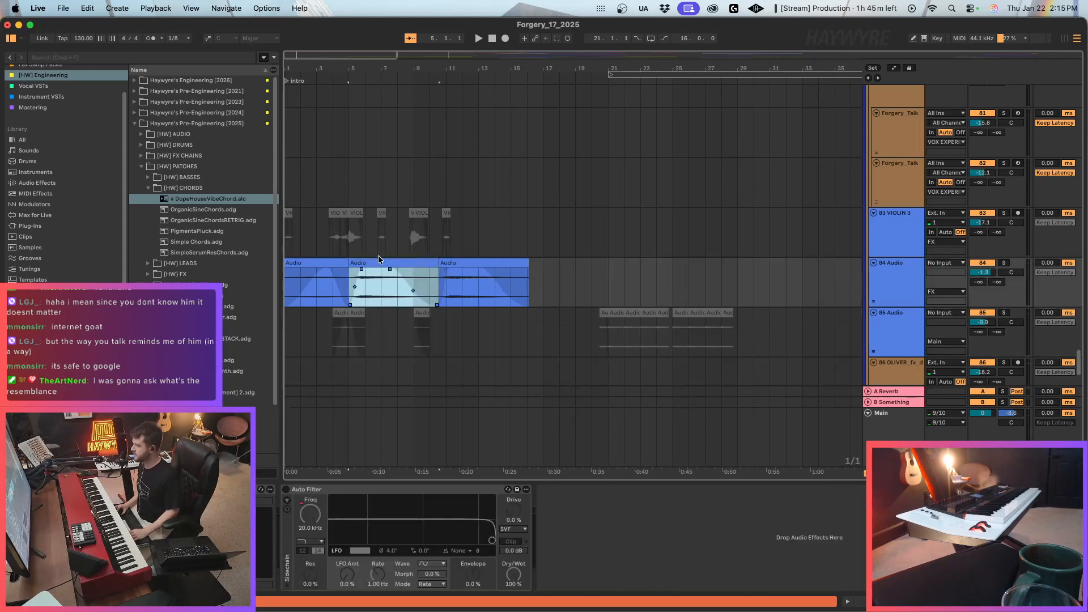
key("space")
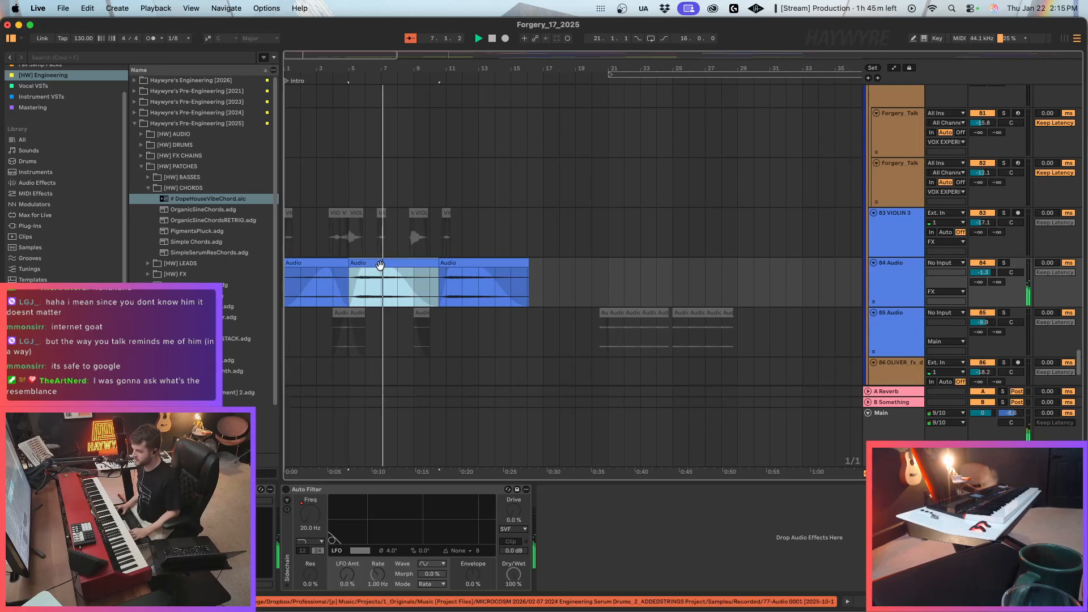
Add ValhallaVintageVerb from the Fav VSTs collection to track 84 Audio, with its mix at 100% and decay at 7.56 s.
scroll(53, 101, "up", 3)
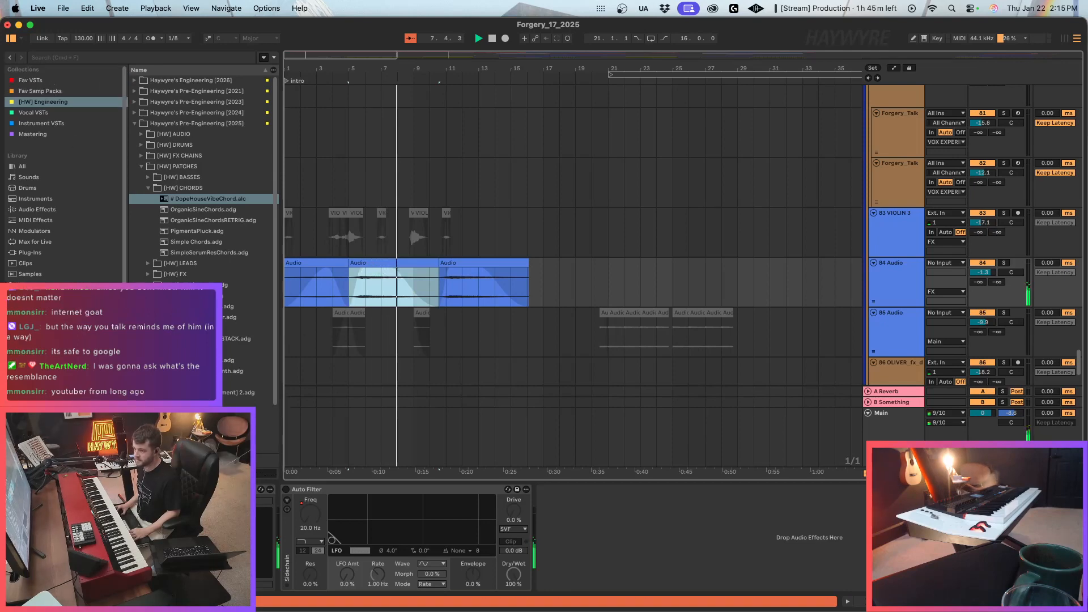
left_click(30, 80)
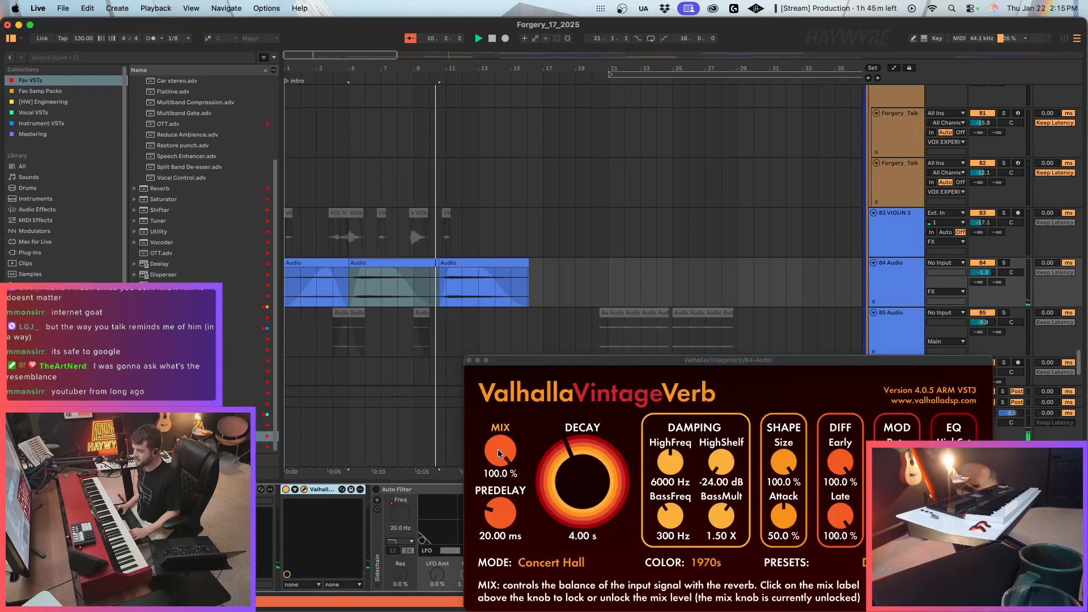
left_click_drag(501, 451, 501, 518)
left_click_drag(571, 494, 572, 469)
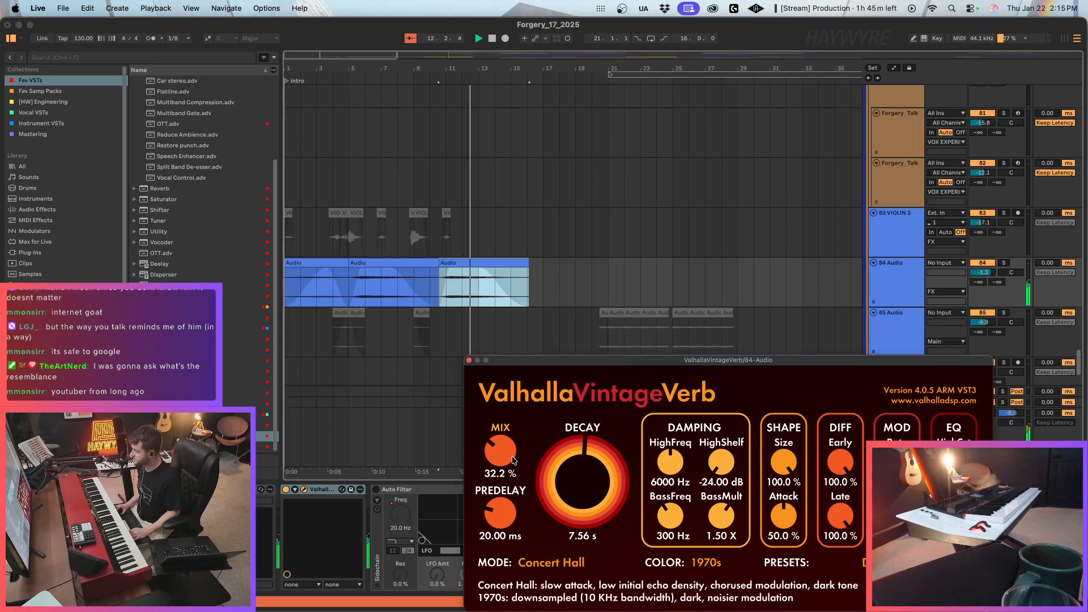
left_click_drag(500, 451, 518, 368)
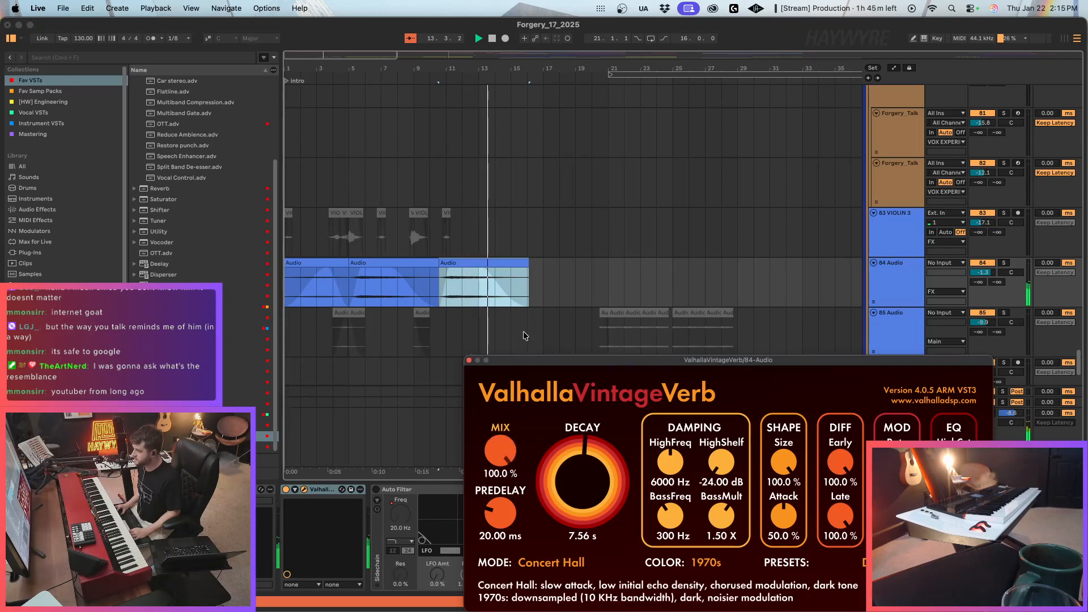
Rearrange track 84 Audio by removing the short first clip and placing the two longer clips at bars 1 and 9.
left_click(398, 264)
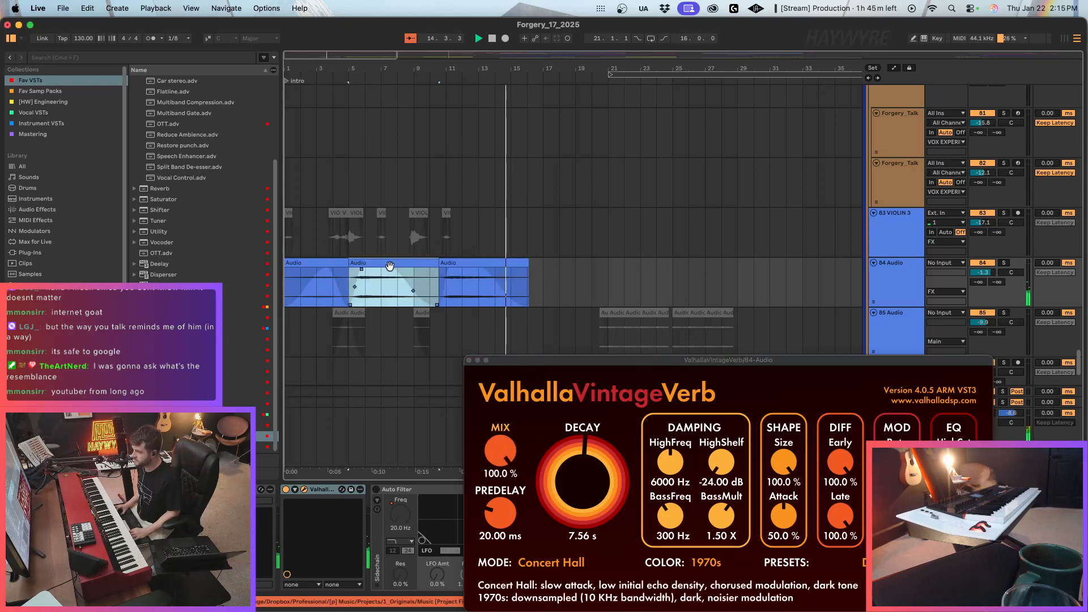
left_click_drag(389, 269, 469, 268)
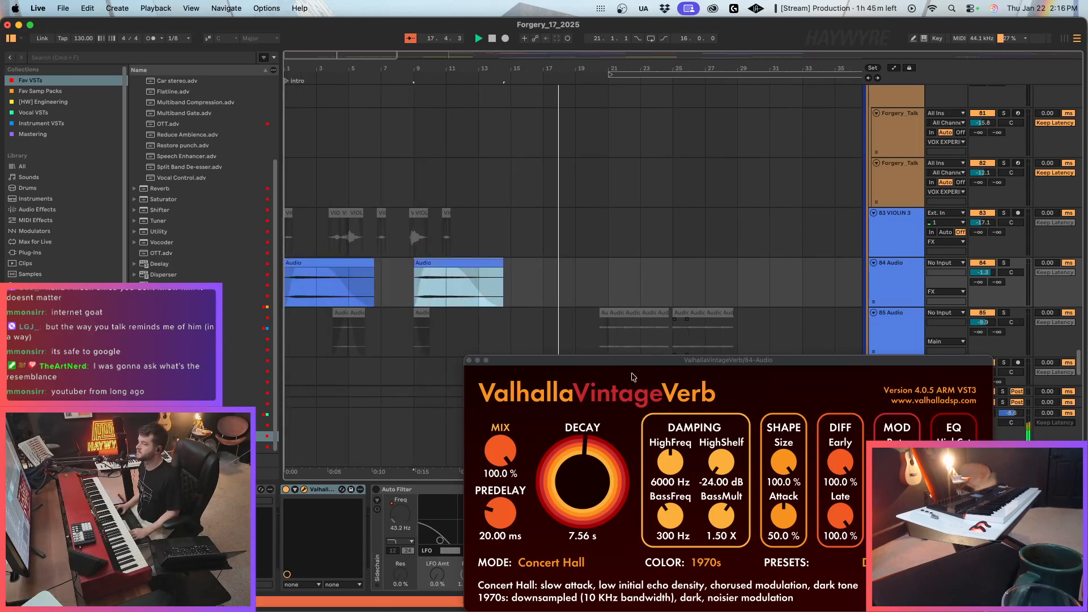
Reduce the ValhallaVintageVerb mix to 70.2% and the decay to 5.34 s, and close the plug-in window.
left_click_drag(500, 451, 501, 501)
left_click_drag(583, 481, 567, 544)
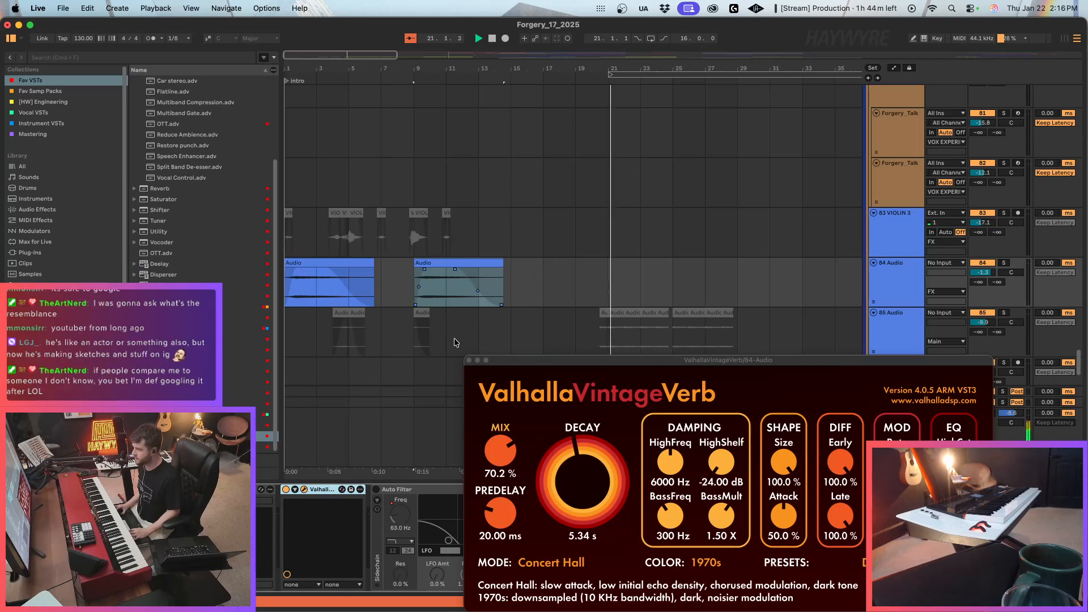
left_click(469, 361)
Paste the copied ValhallaVintageVerb at the end of the cello1 track's effects and set its mix to 25.1%.
scroll(661, 272, "up", 15)
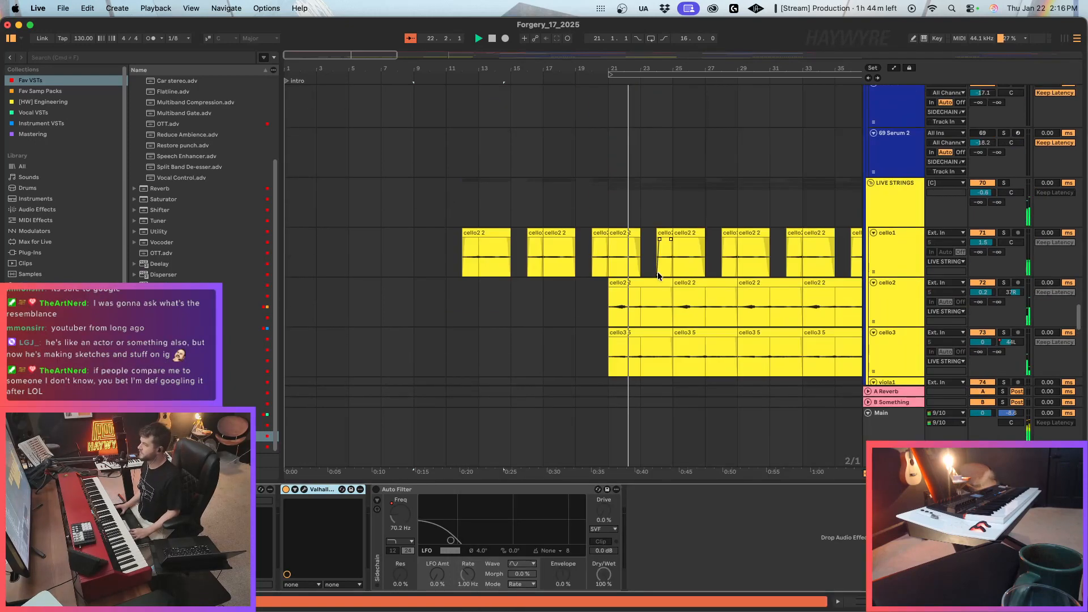
scroll(663, 300, "up", 10)
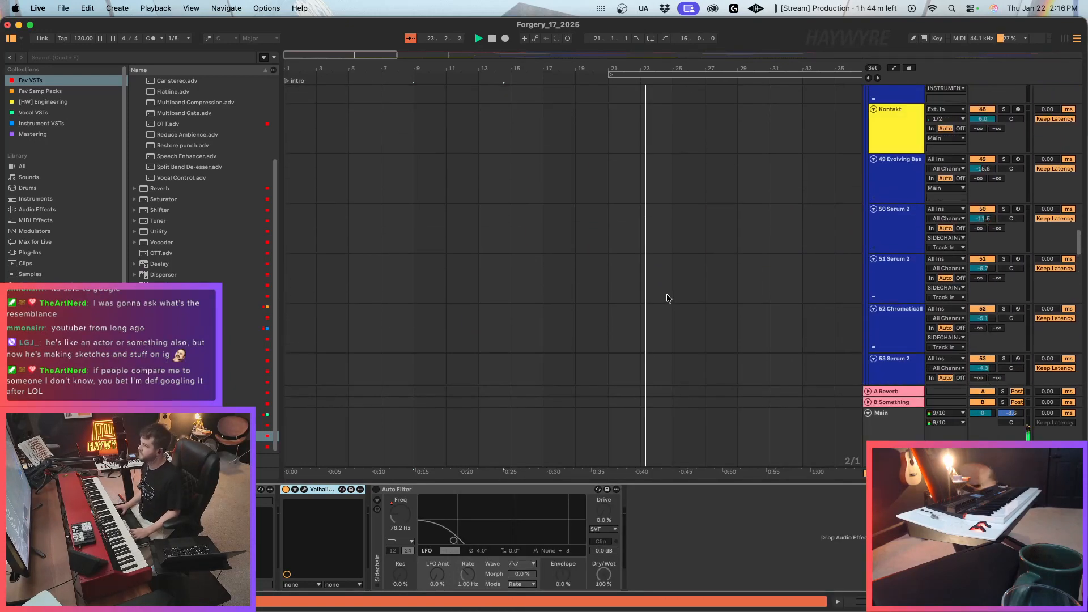
scroll(668, 328, "down", 12)
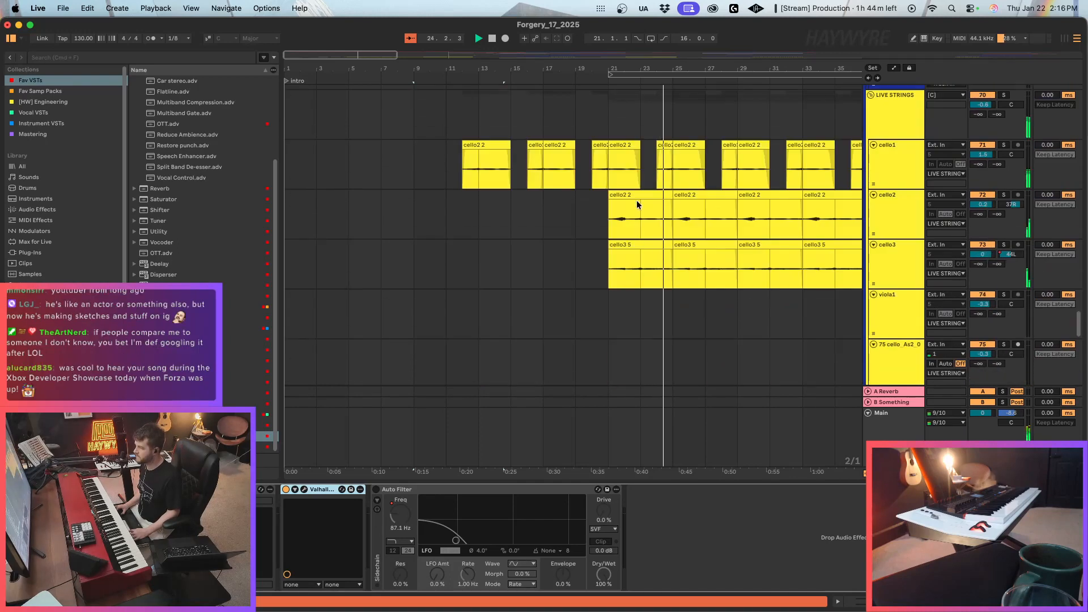
left_click(626, 158)
key("super+v")
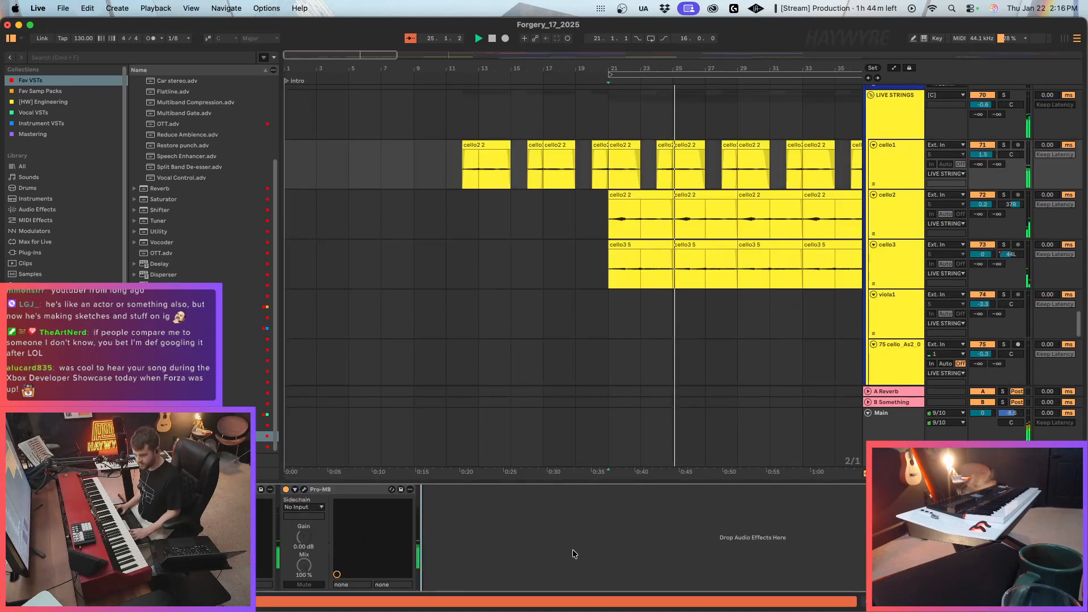
left_click_drag(498, 451, 499, 499)
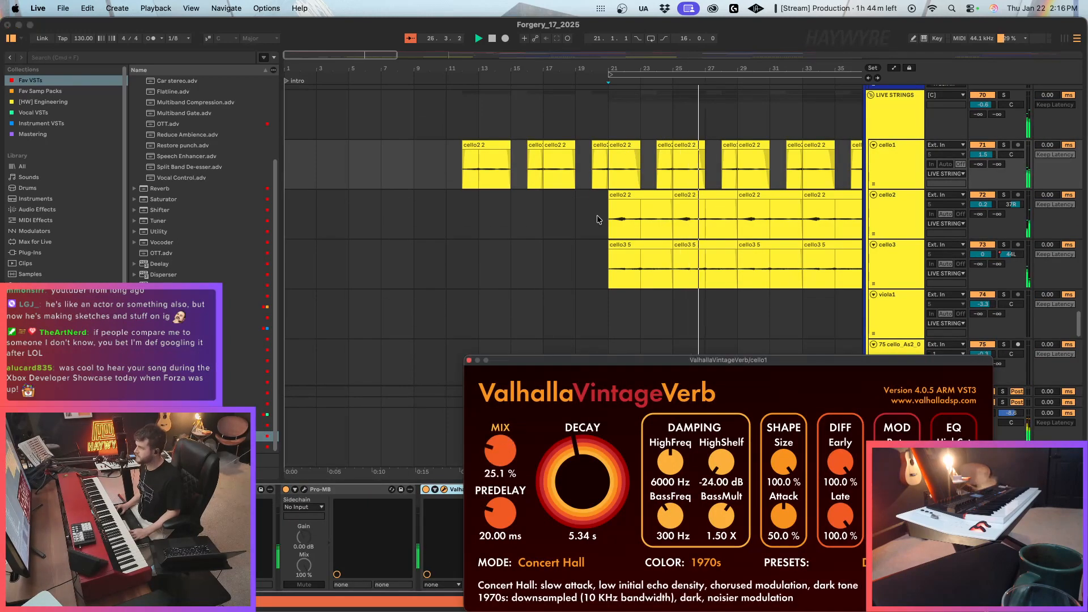
Loop bars 21 to 29 across the cello tracks and insert a new MIDI track directly below 69 Serum 2.
left_click_drag(615, 165, 731, 260)
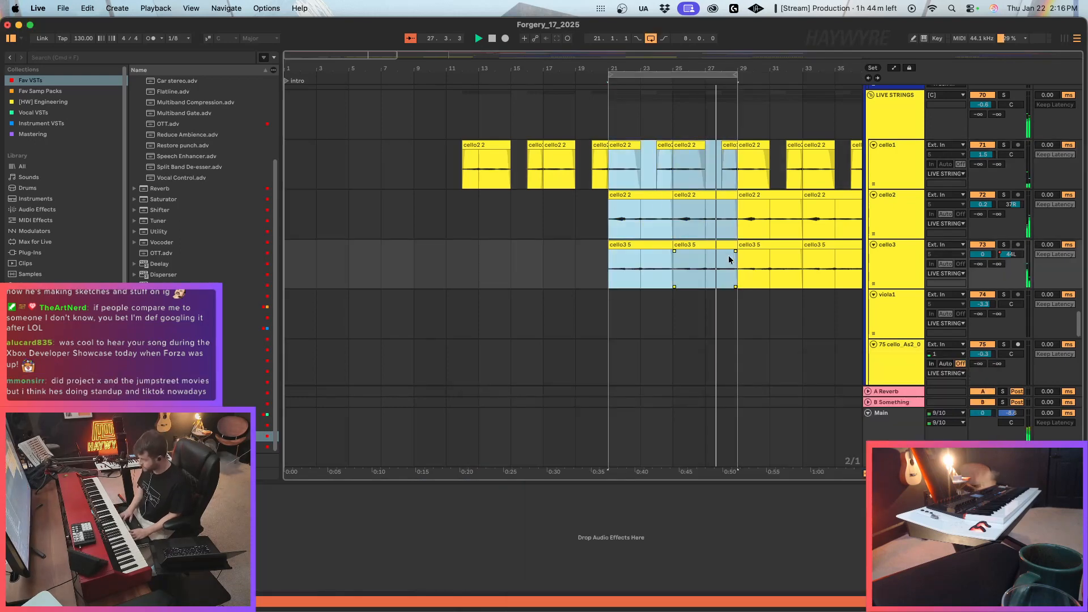
key("super+l")
scroll(886, 205, "up", 5)
left_click(887, 195)
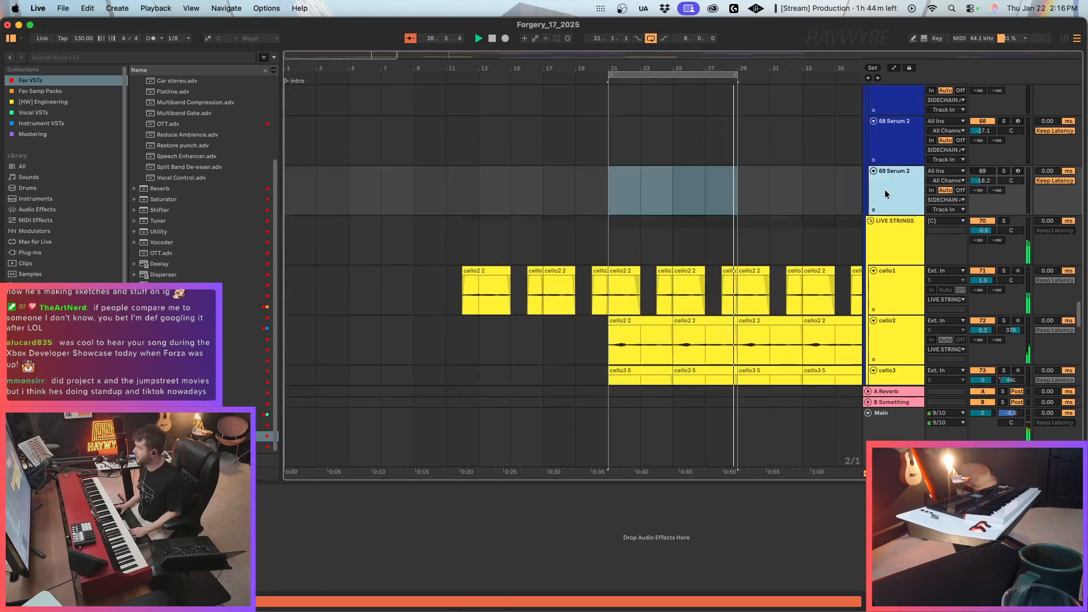
key("super+shift+t")
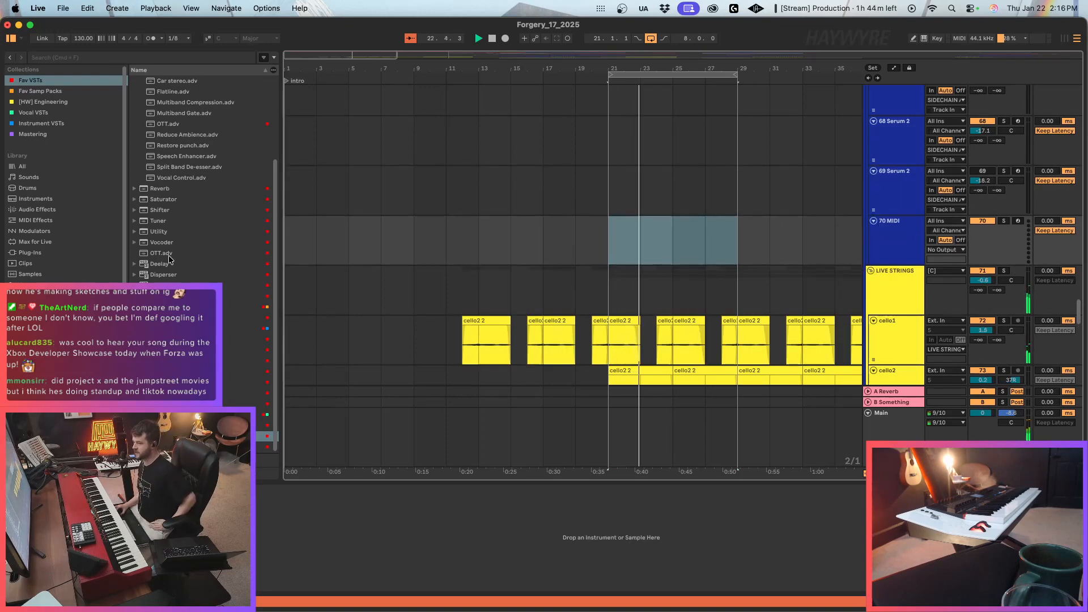
Load SWAM Viola 3 from the Instrument VSTs collection on the new MIDI track and lower the track volume to -3.3 dB.
left_click(48, 124)
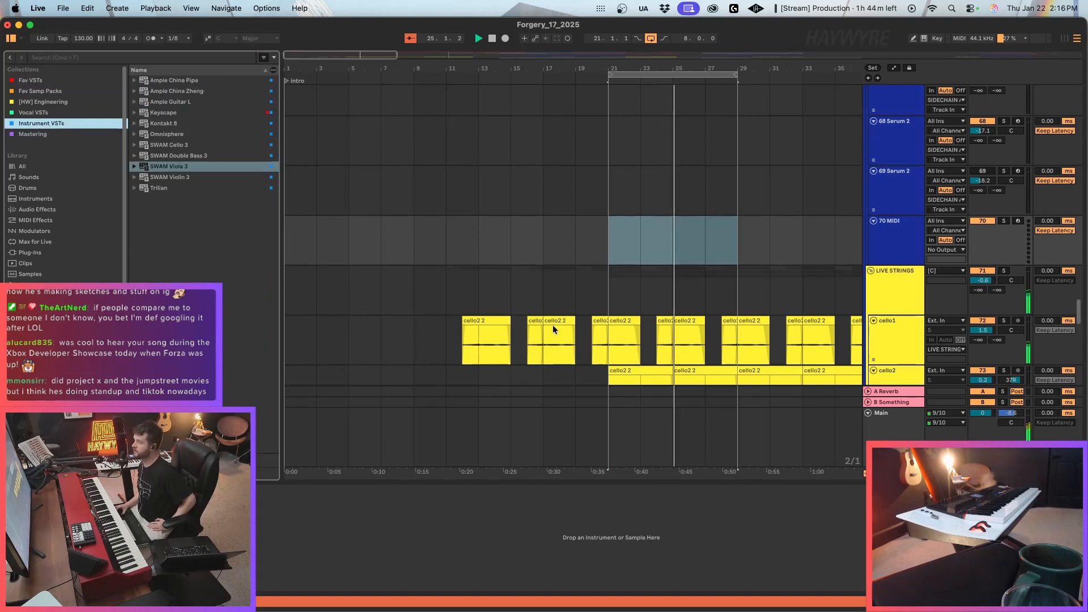
scroll(553, 325, "down", 2)
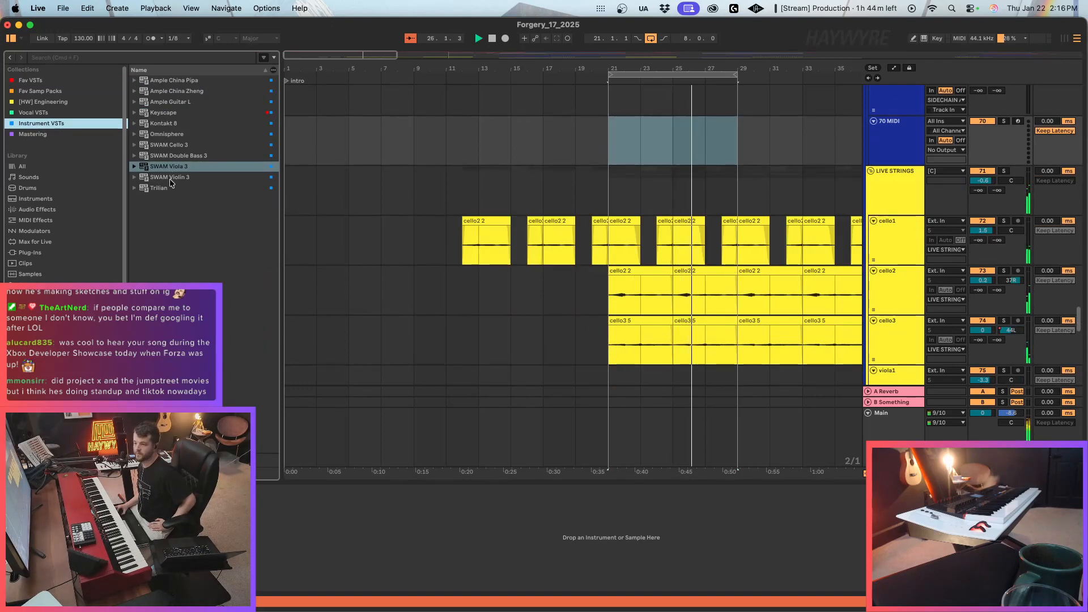
left_click_drag(170, 167, 707, 155)
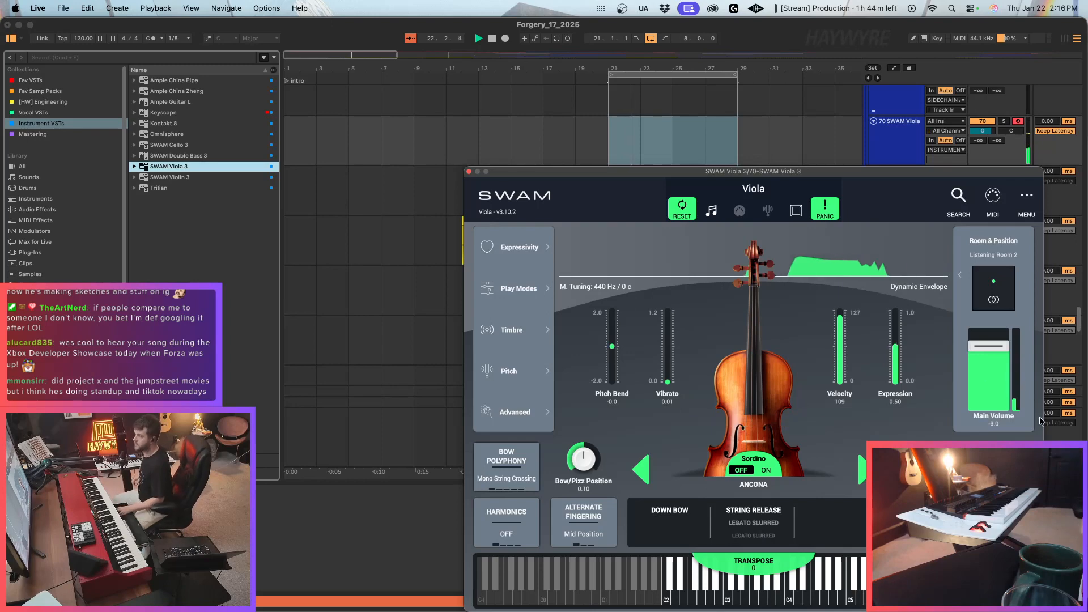
left_click_drag(983, 130, 990, 136)
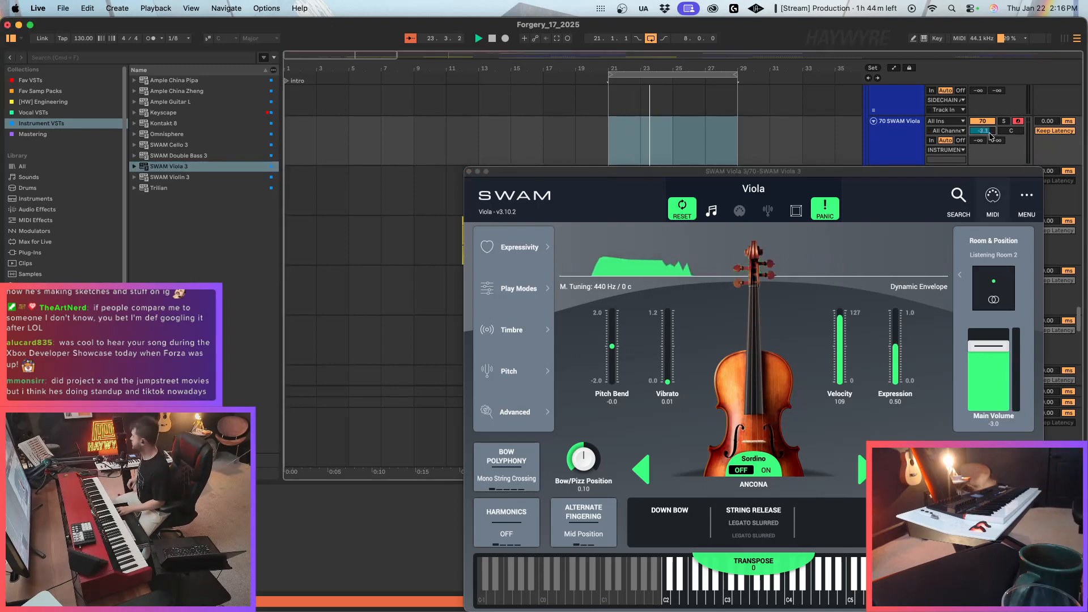
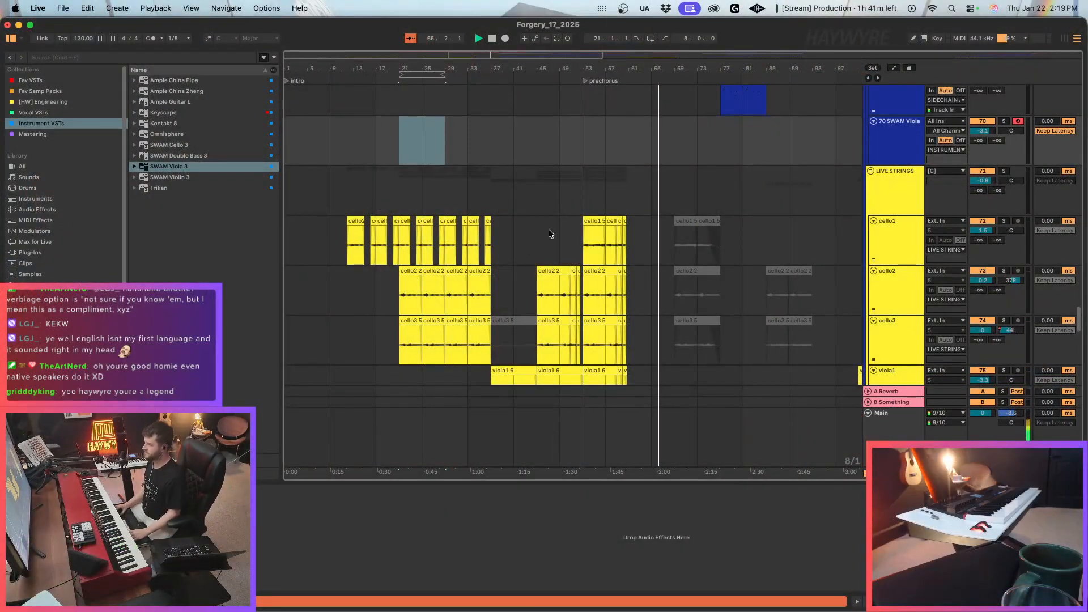
Examine the live strings, vocal, percussion and NORD tracks around the prechorus.
left_click(652, 172)
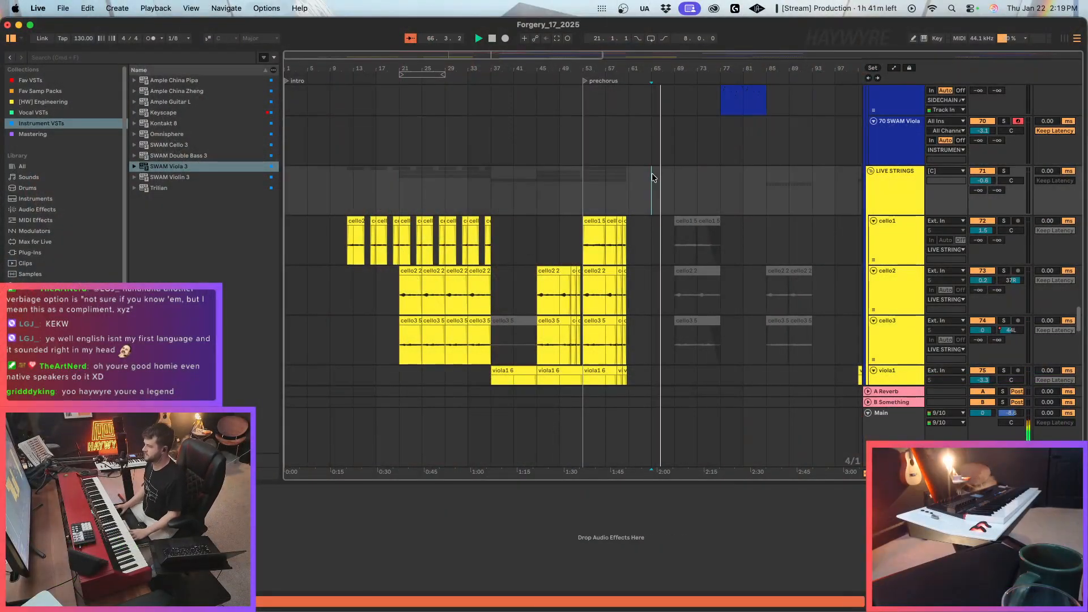
left_click(627, 182)
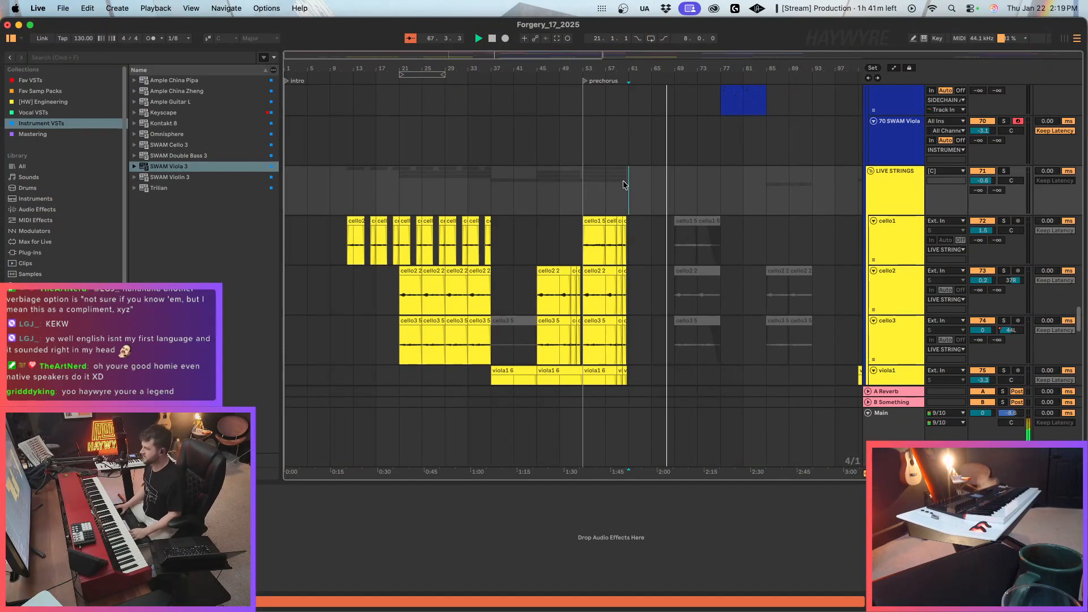
scroll(735, 277, "down", 3)
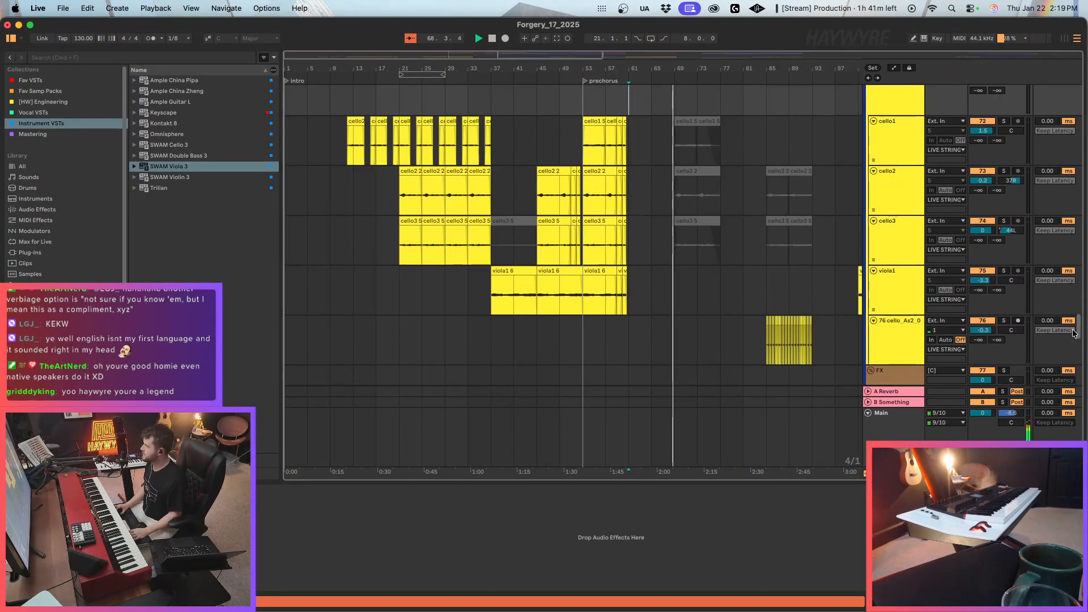
scroll(1073, 333, "up", 20)
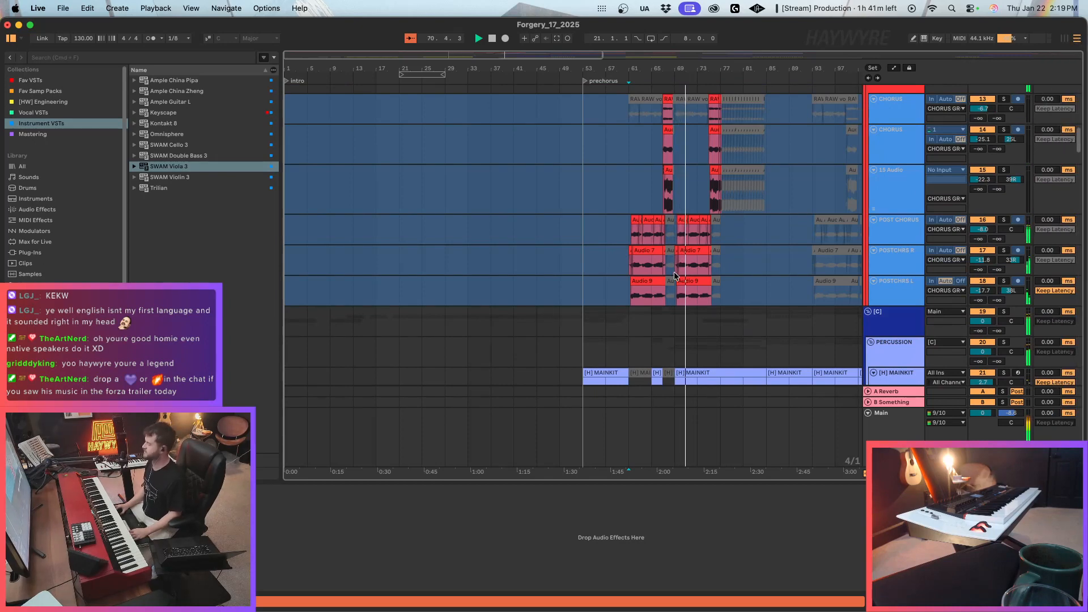
left_click(629, 437)
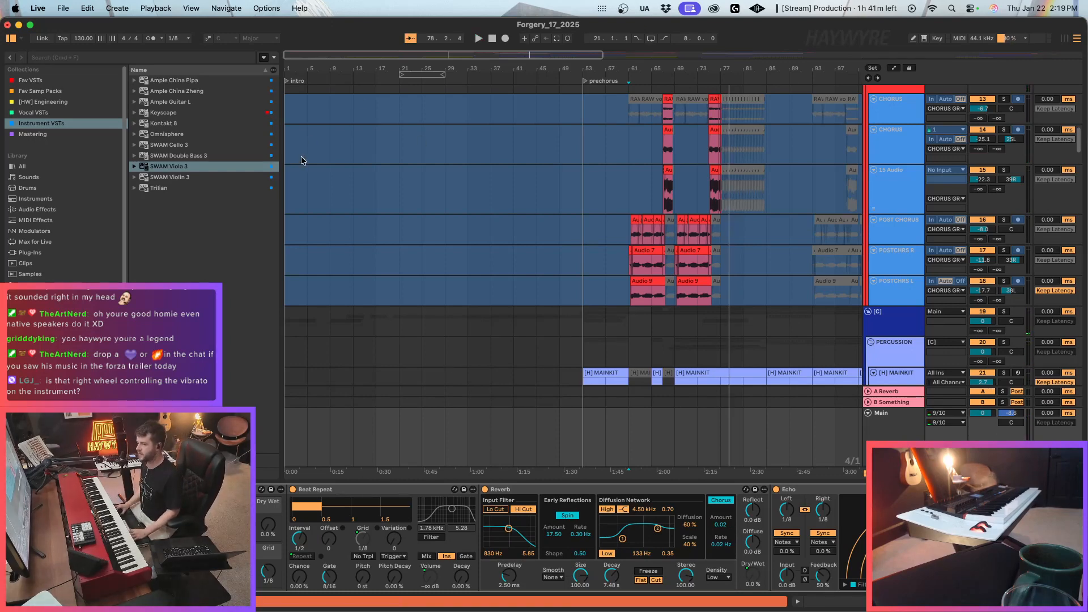
left_click_drag(282, 192, 271, 191)
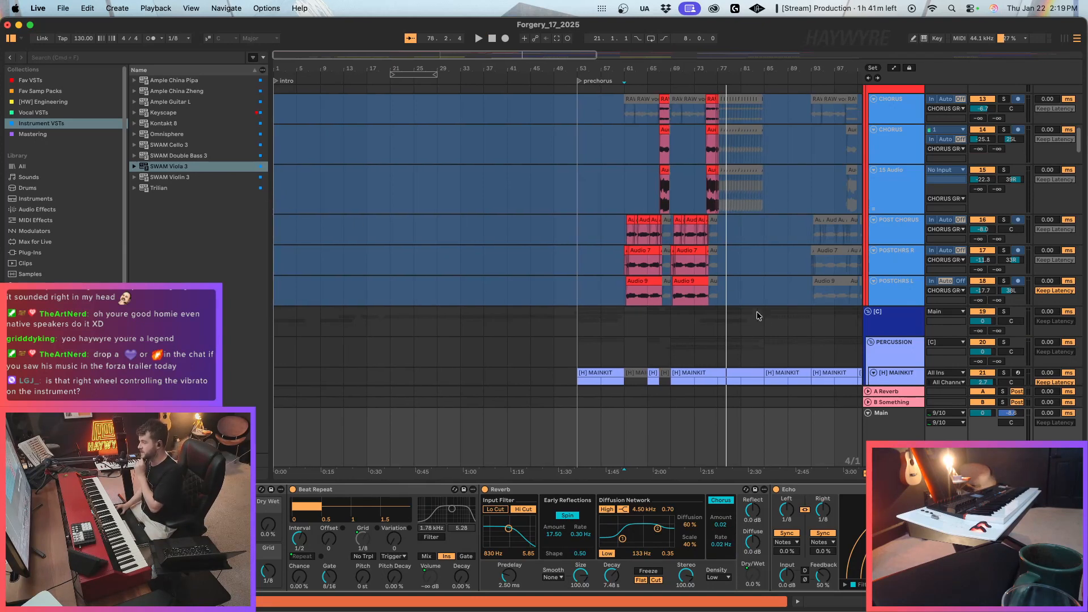
left_click(869, 414)
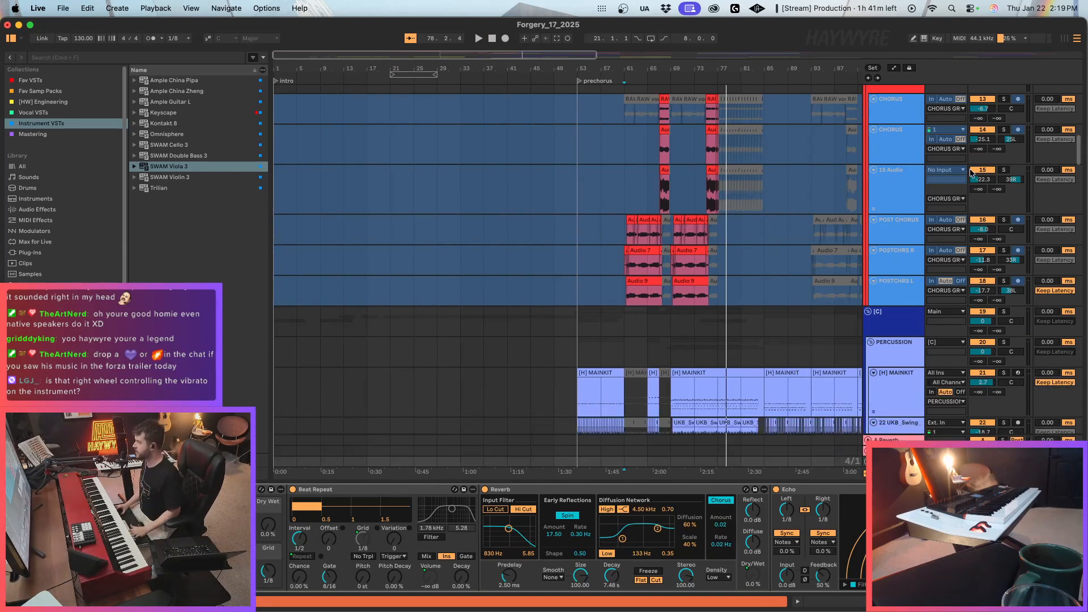
scroll(533, 116, "up", 10)
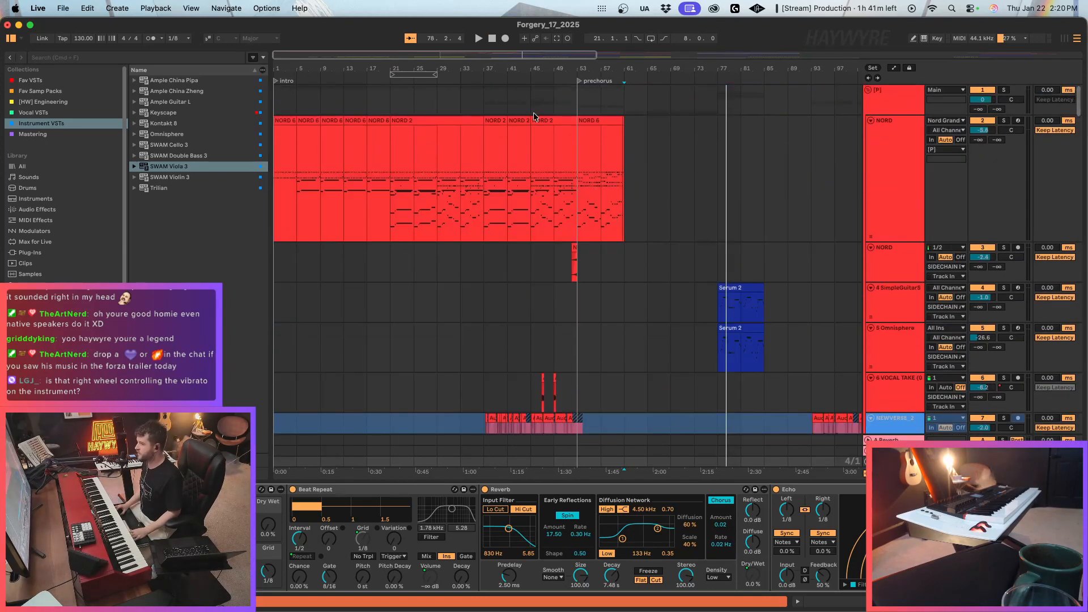
Consolidate the first NORD track's clips from bar 1 to bar 77 into one clip and reduce the track's height.
left_click_drag(718, 194, 235, 203)
key("super+j")
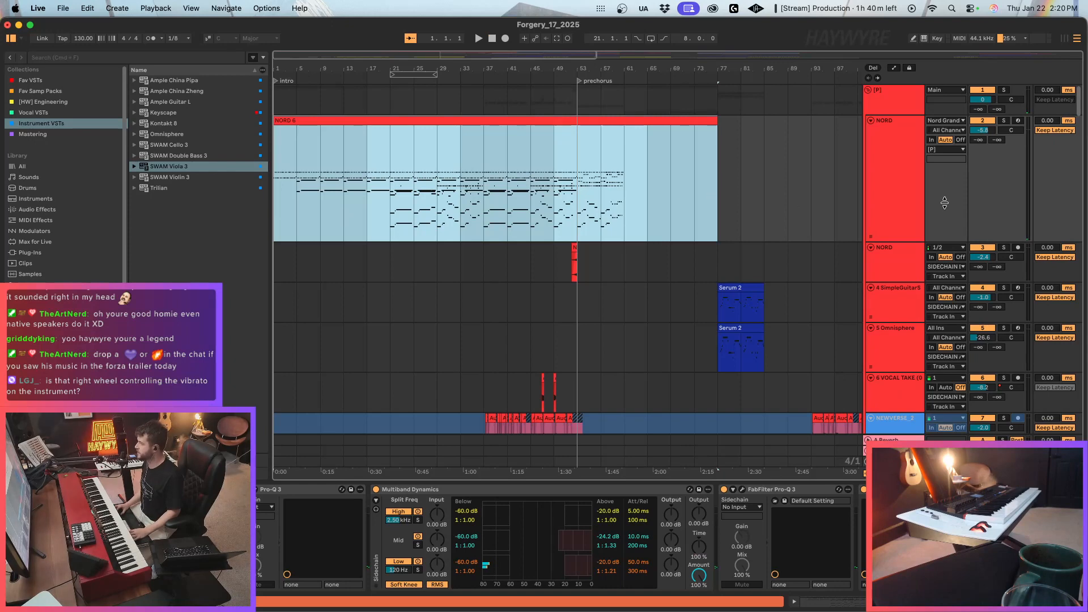
left_click(894, 245)
key("Up")
left_click_drag(895, 241, 898, 180)
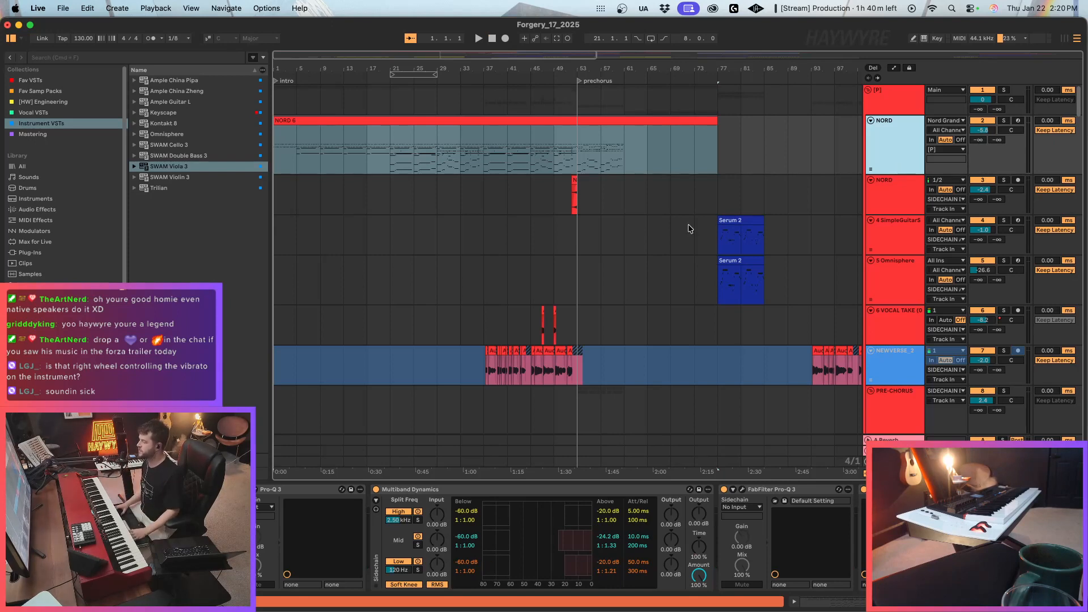
Examine the section after the prechorus across the NORD, vocal and percussion tracks, looking for where the drop begins.
left_click(664, 152)
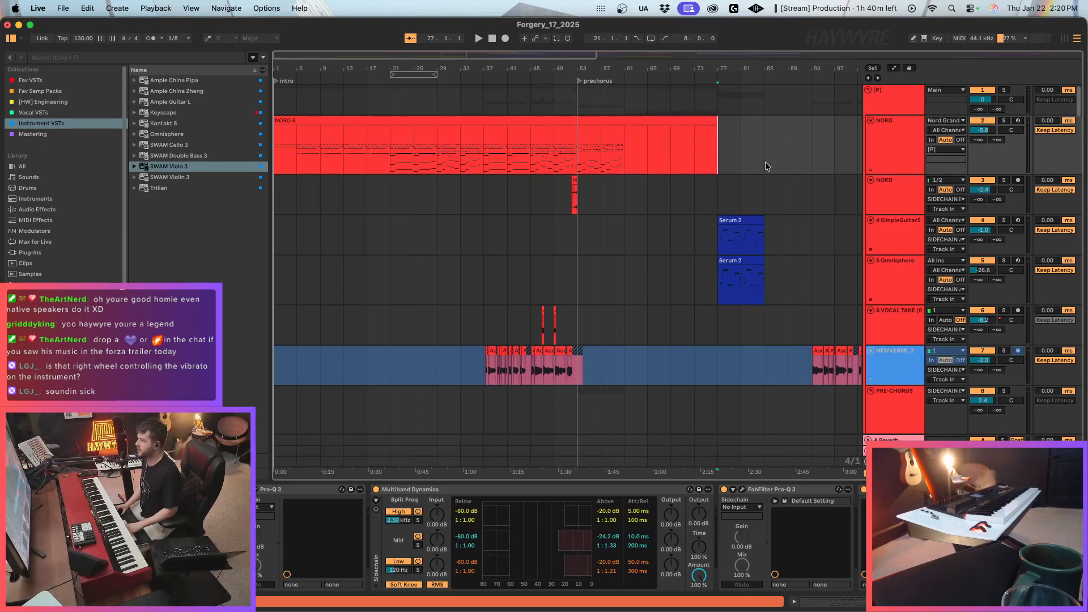
left_click_drag(765, 164, 579, 150)
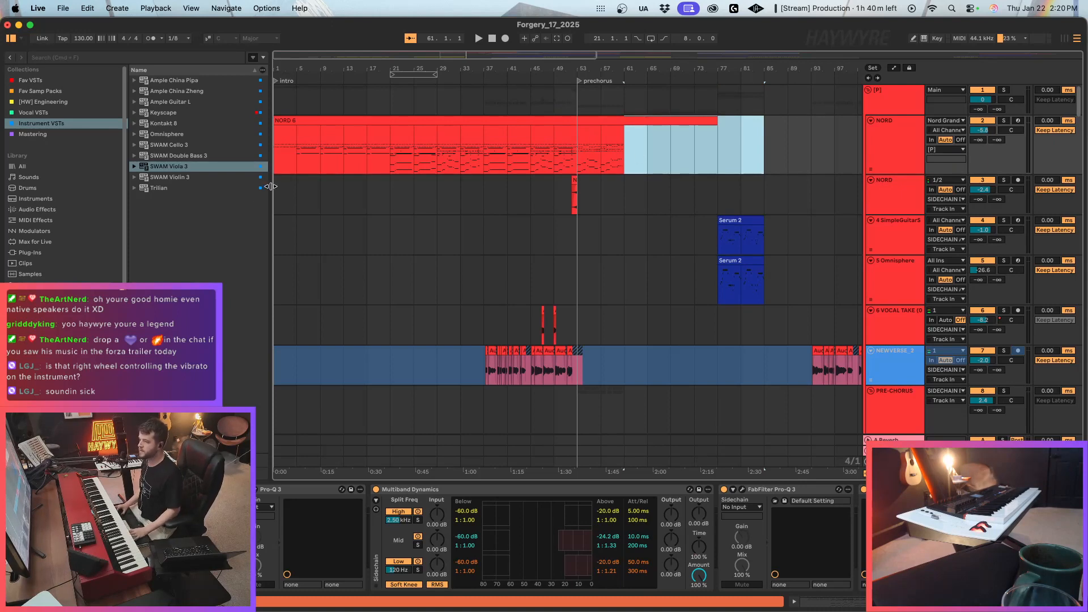
left_click_drag(271, 187, 242, 191)
left_click_drag(279, 52, 291, 62)
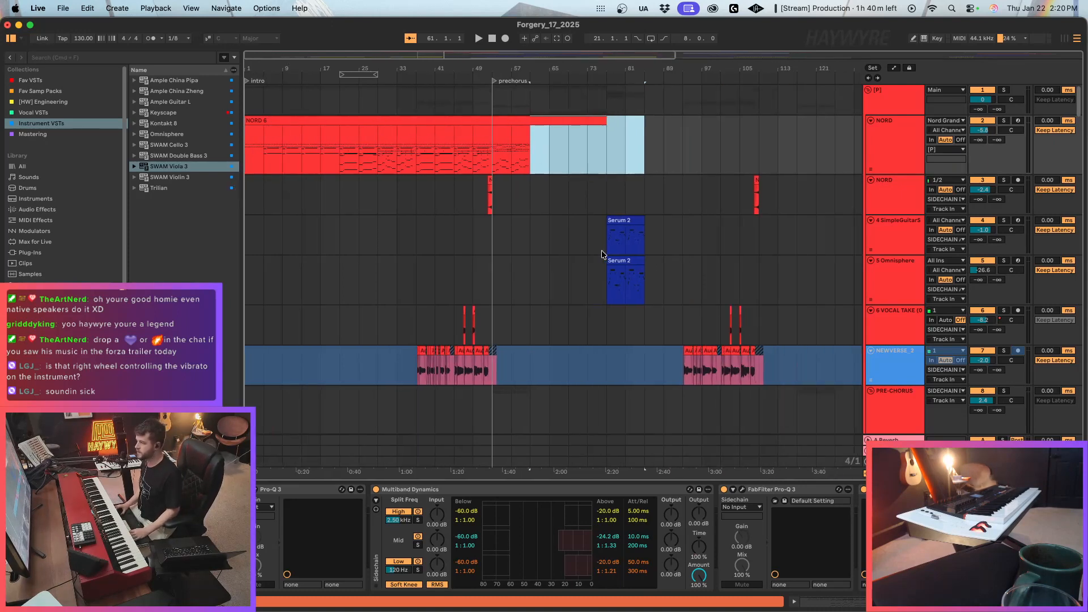
scroll(541, 216, "down", 2)
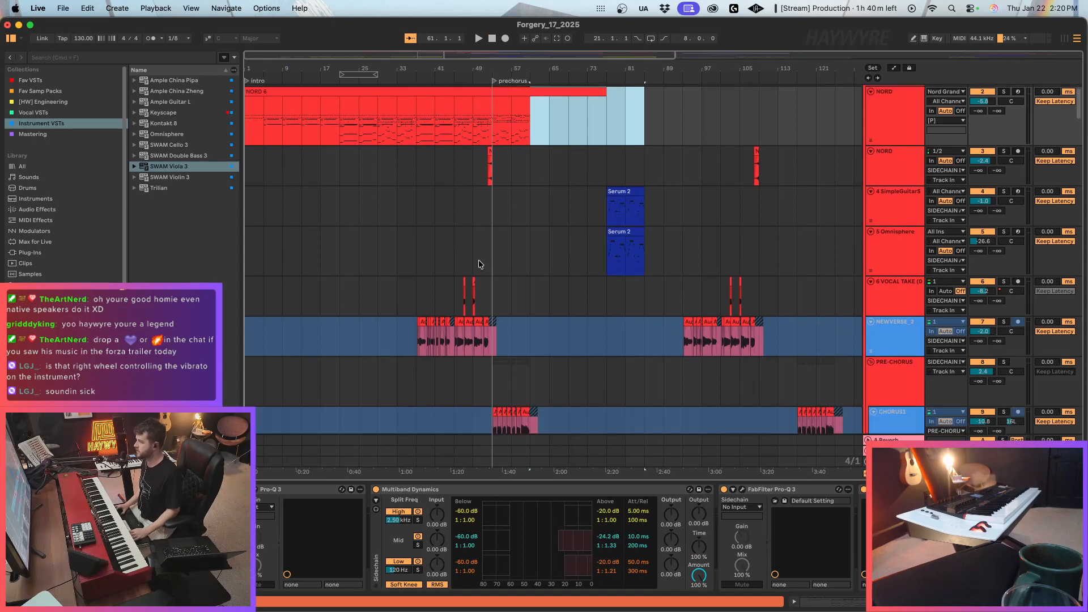
left_click(492, 39)
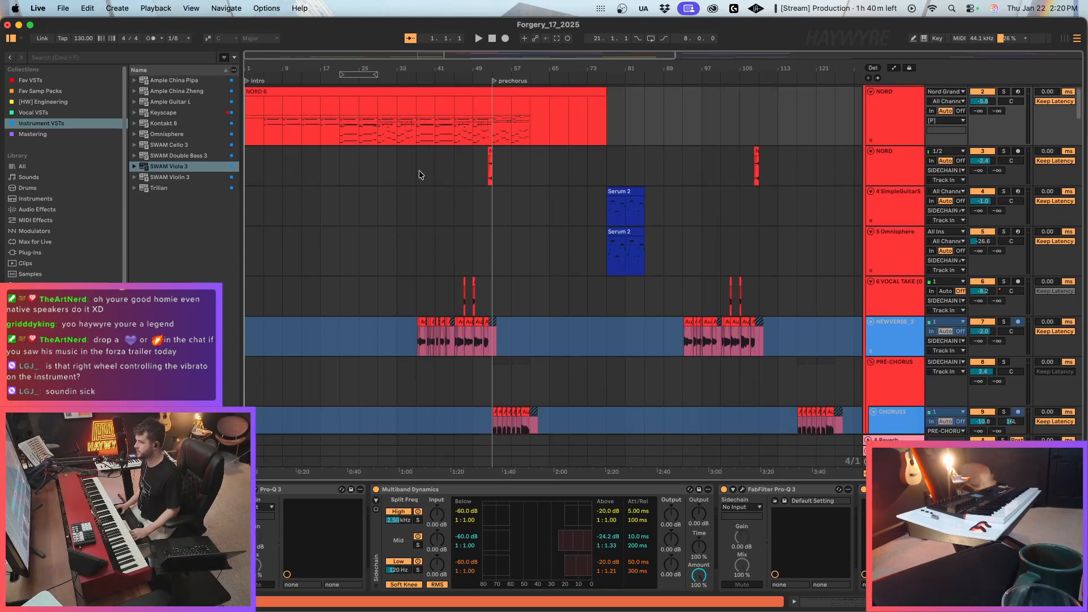
scroll(417, 170, "down", 4)
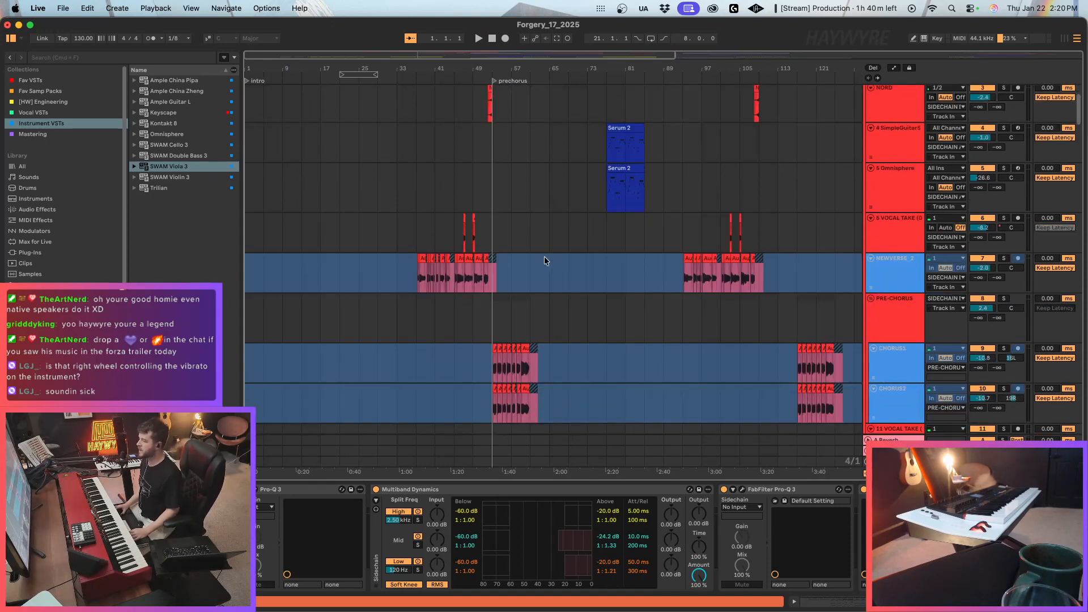
scroll(567, 267, "down", 12)
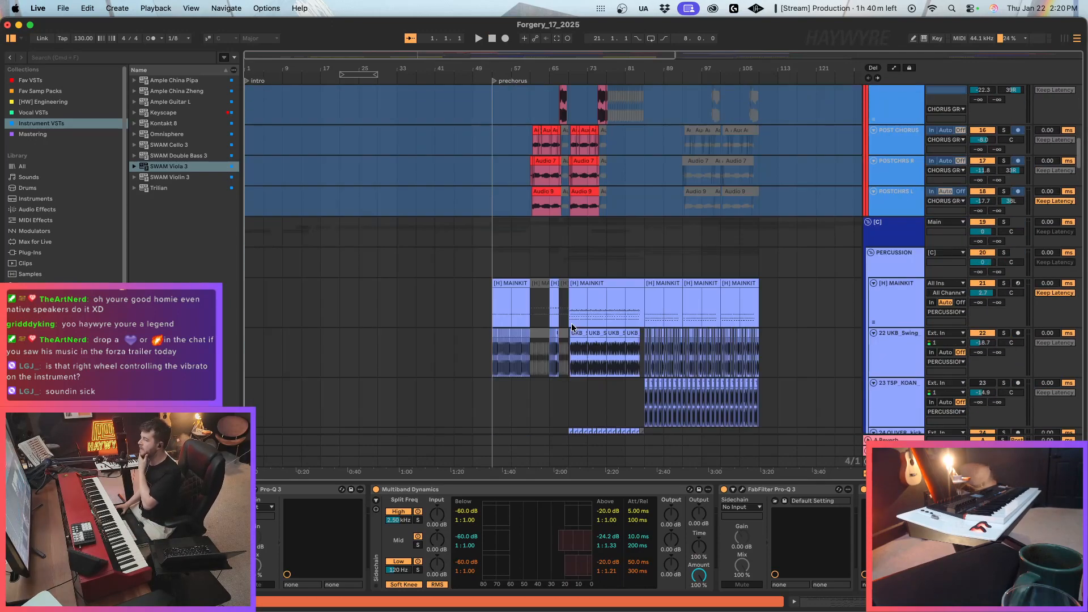
left_click(569, 305)
scroll(451, 279, "up", 12)
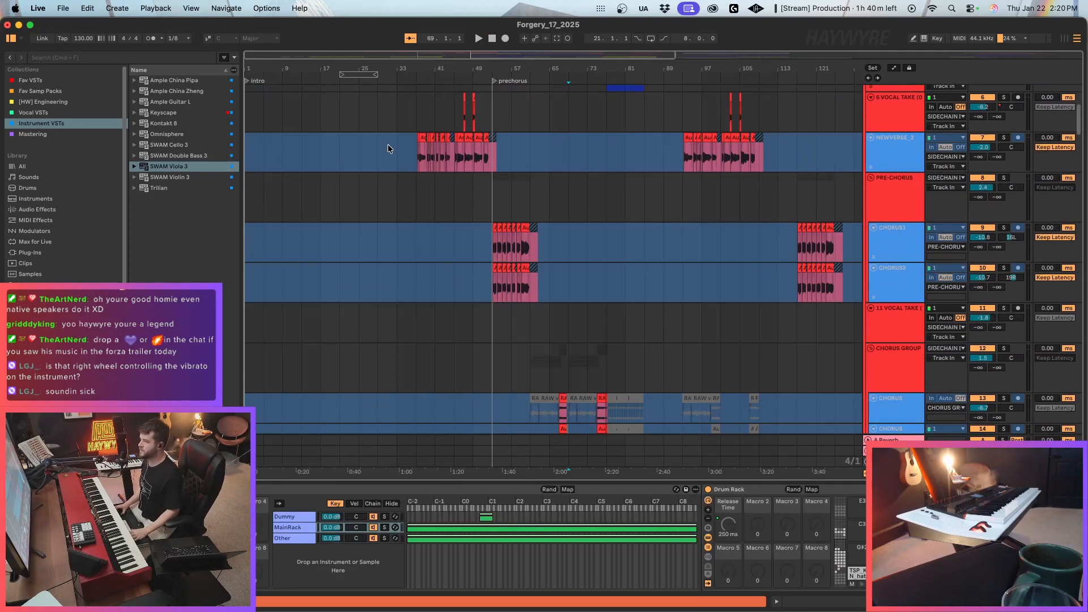
scroll(555, 289, "down", 12)
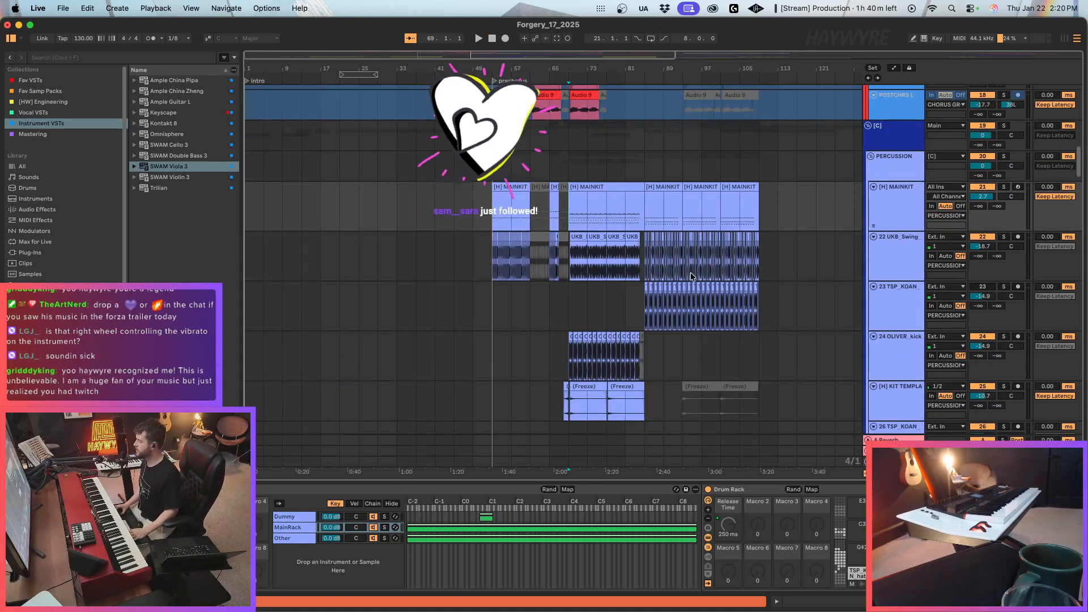
left_click(569, 170)
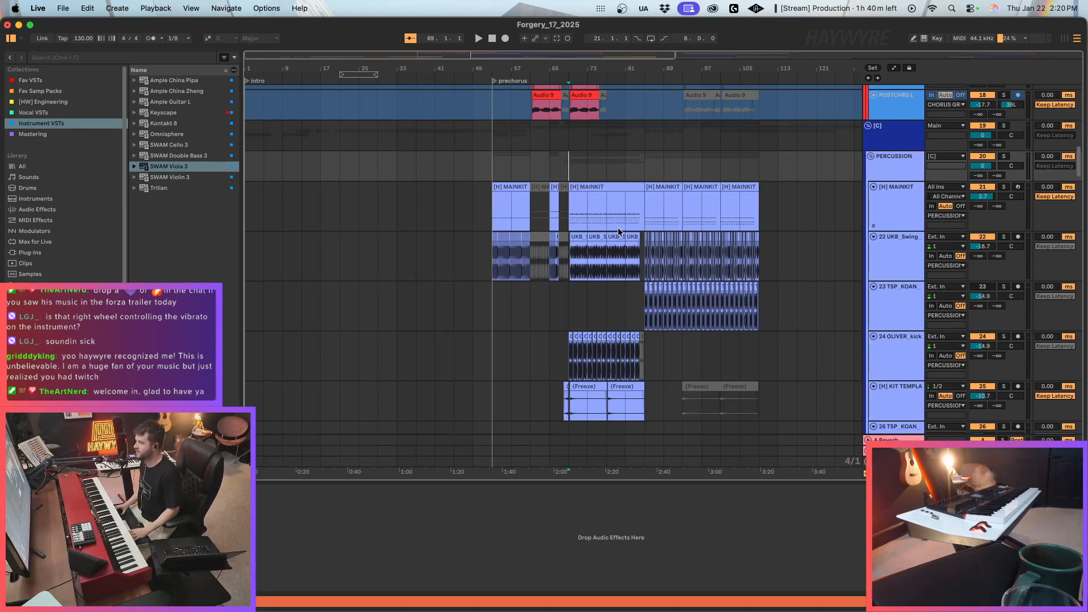
Add a locator named "drop" at bar 69, where the long MAINKIT clip starts.
left_click_drag(382, 58, 421, 58)
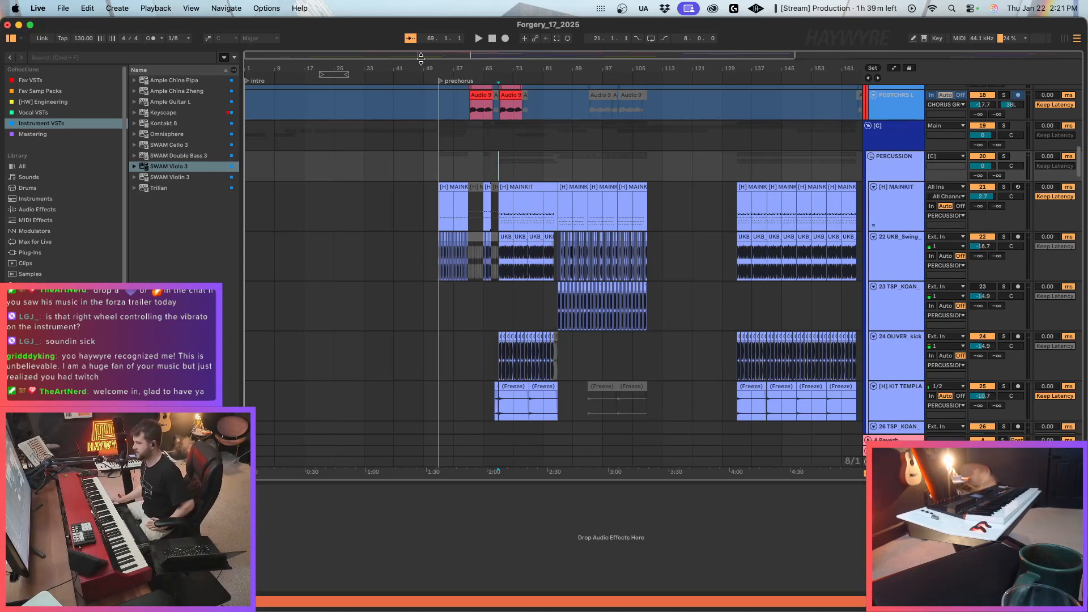
left_click(542, 234)
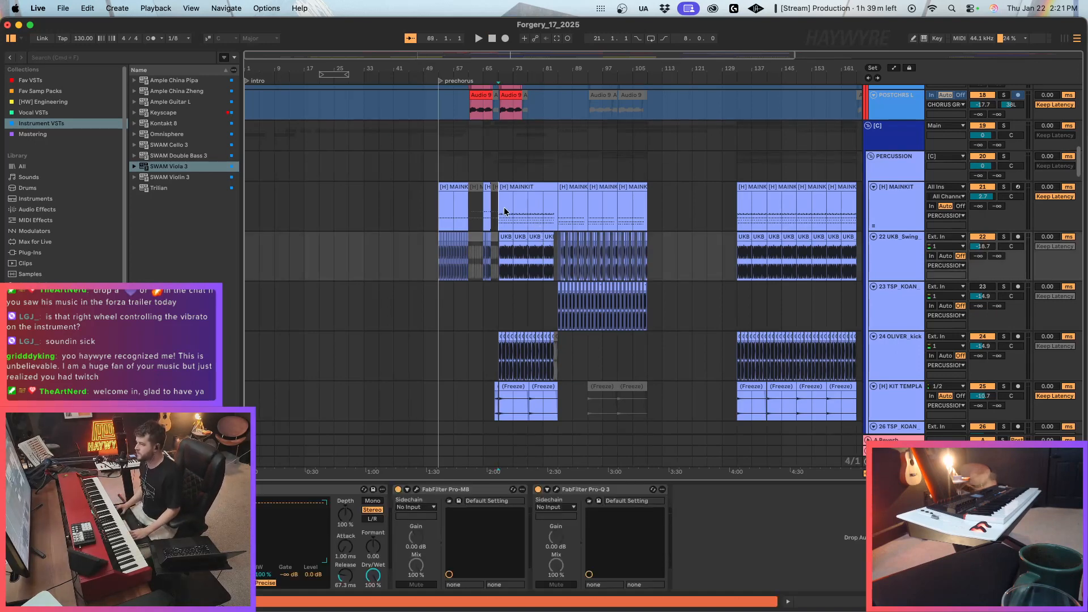
left_click(497, 220)
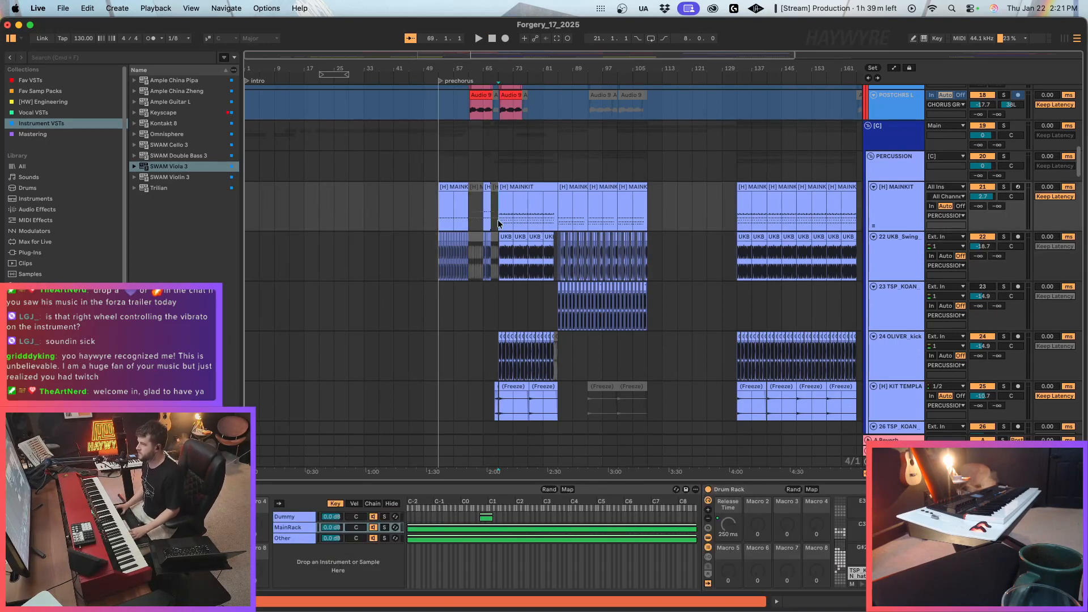
right_click(498, 80)
left_click(516, 108)
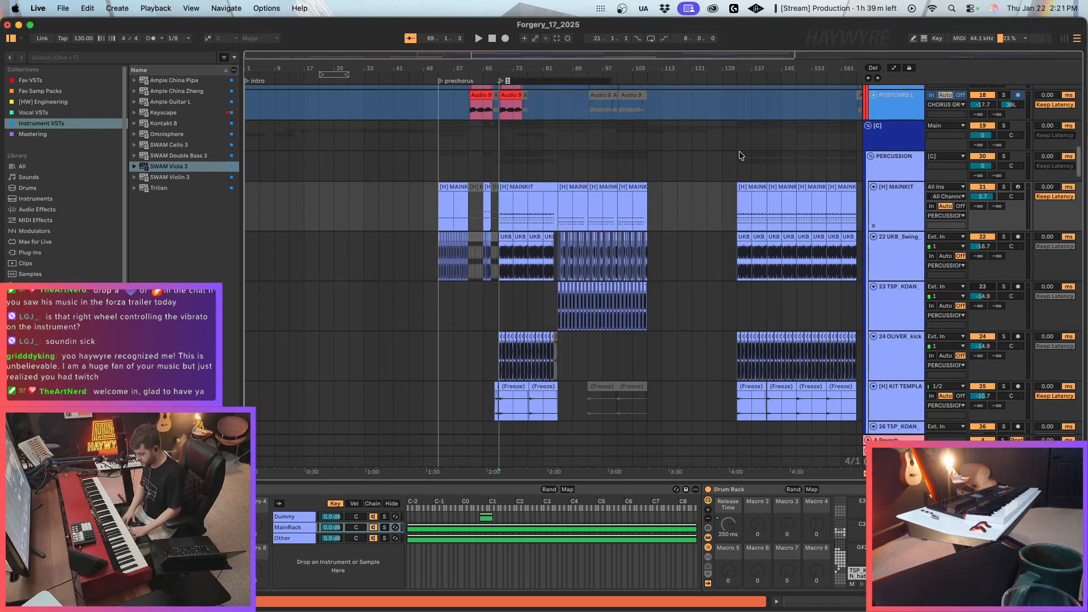
type("dr")
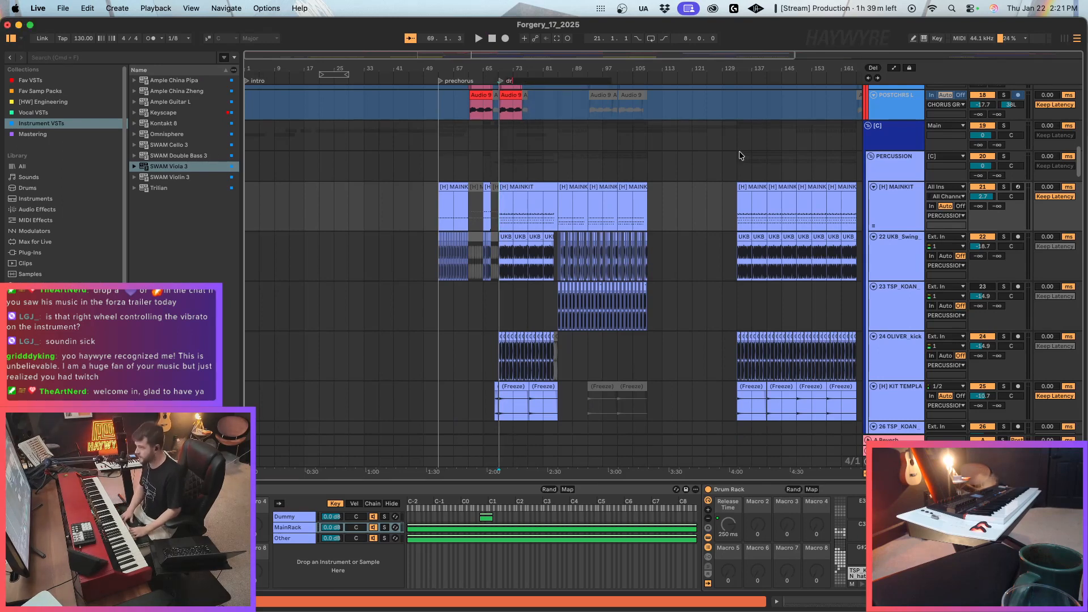
type("op")
key("Return")
Play the arrangement from bar 77 and add a locator named "post-drop" at that bar.
left_click(617, 136)
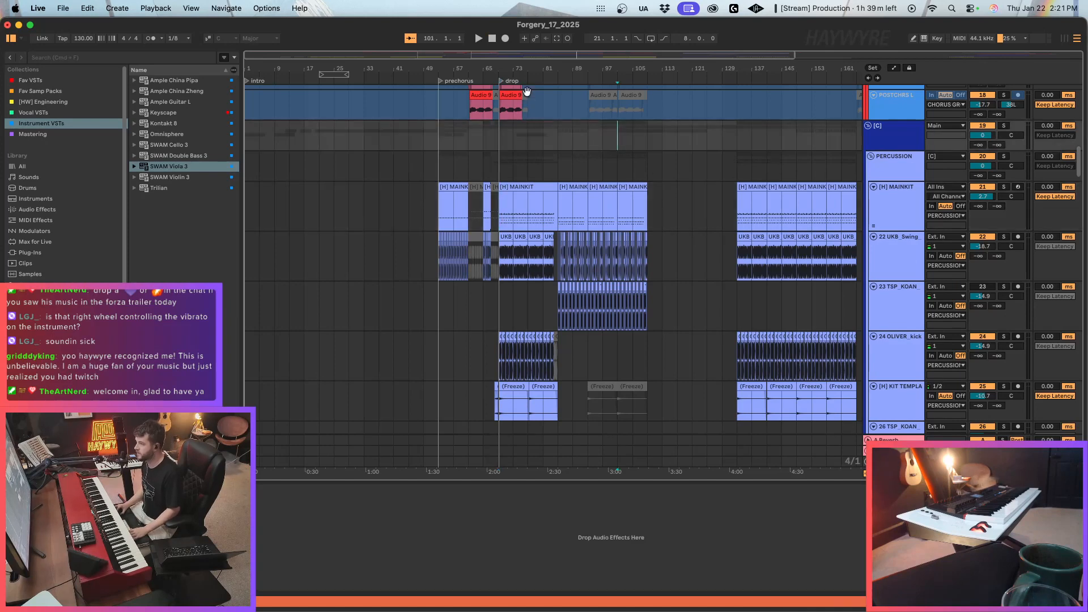
left_click(528, 148)
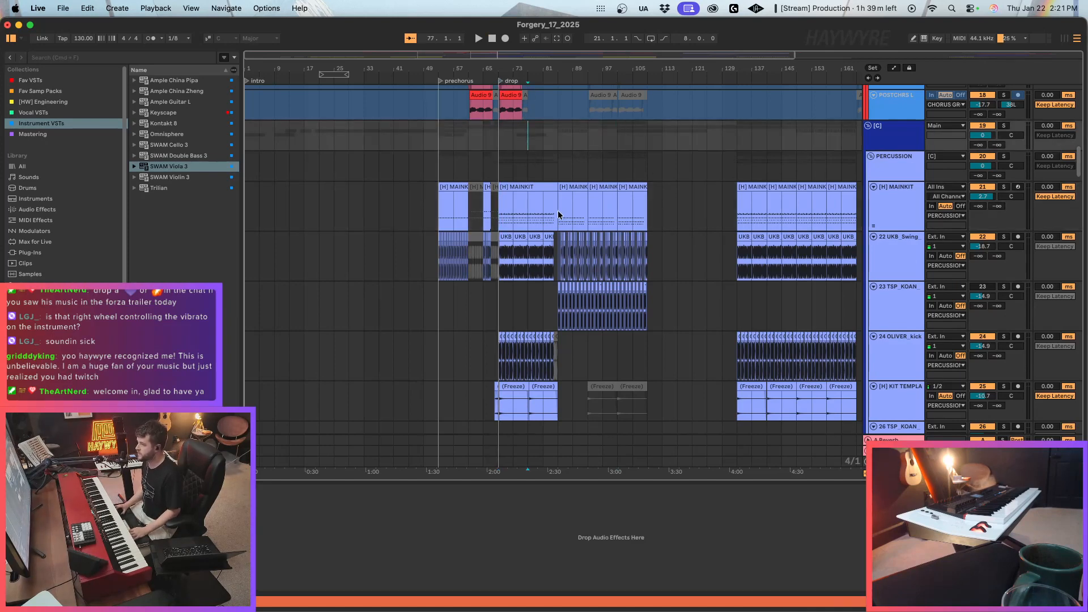
key("space")
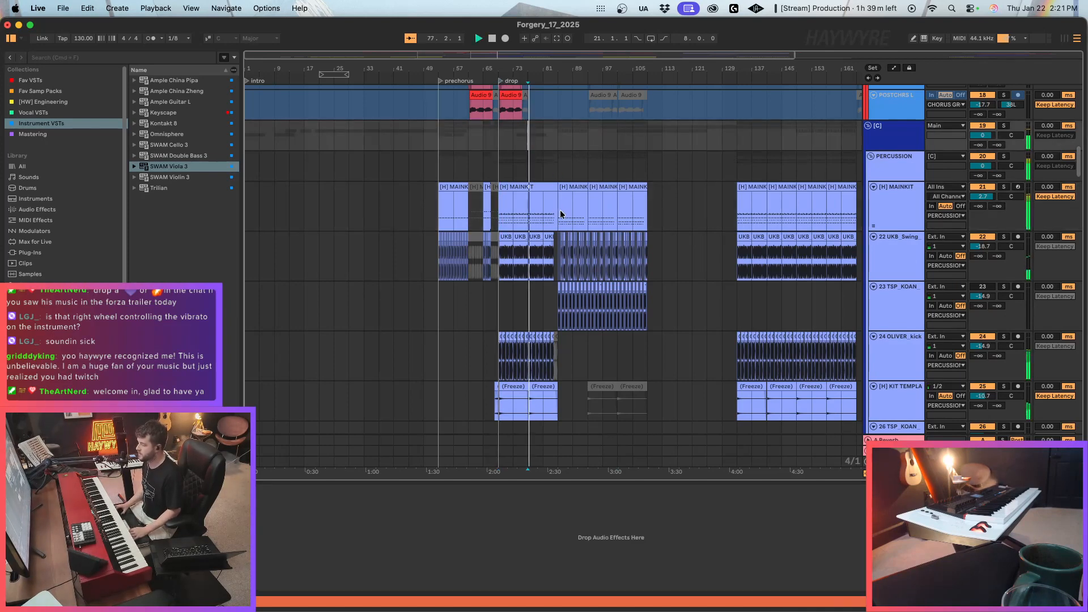
scroll(550, 228, "up", 5)
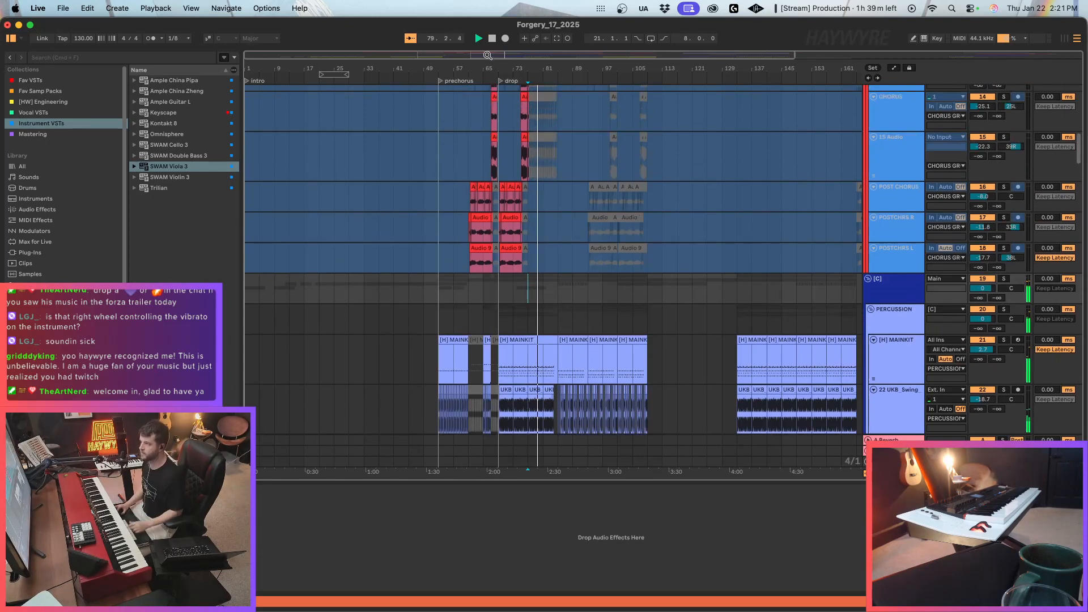
left_click_drag(488, 56, 522, 84)
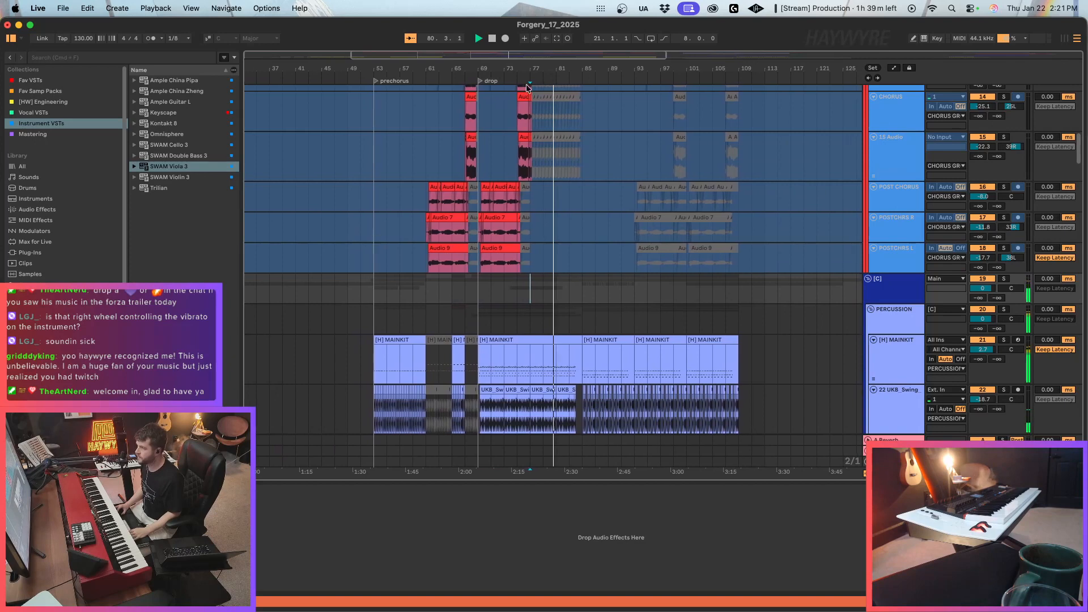
right_click(529, 81)
left_click(553, 107)
key("super+r")
type("post-dro")
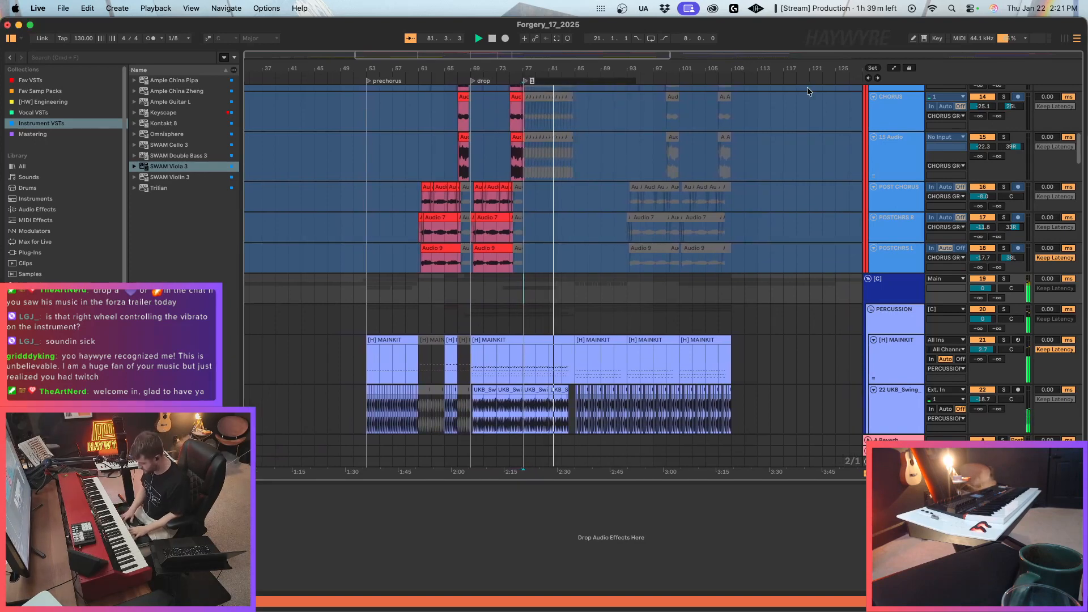
type("p")
key("Return")
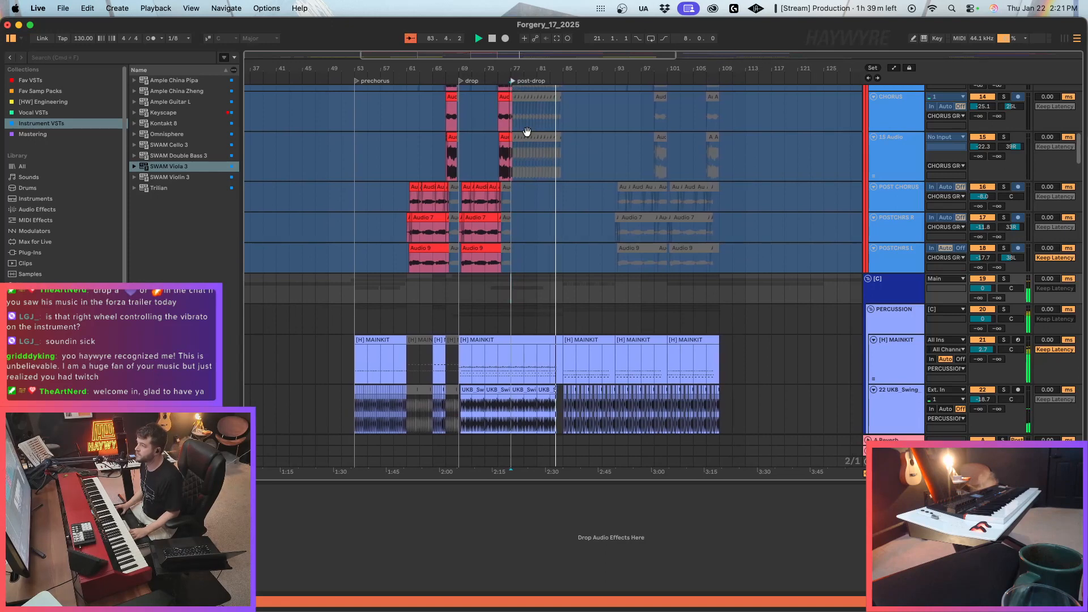
Examine the vocal, percussion and NORD tracks following the post-drop locator while the arrangement plays, checking the MAINKIT clip boundary at bar 85.
scroll(562, 281, "up", 3)
scroll(567, 280, "up", 3)
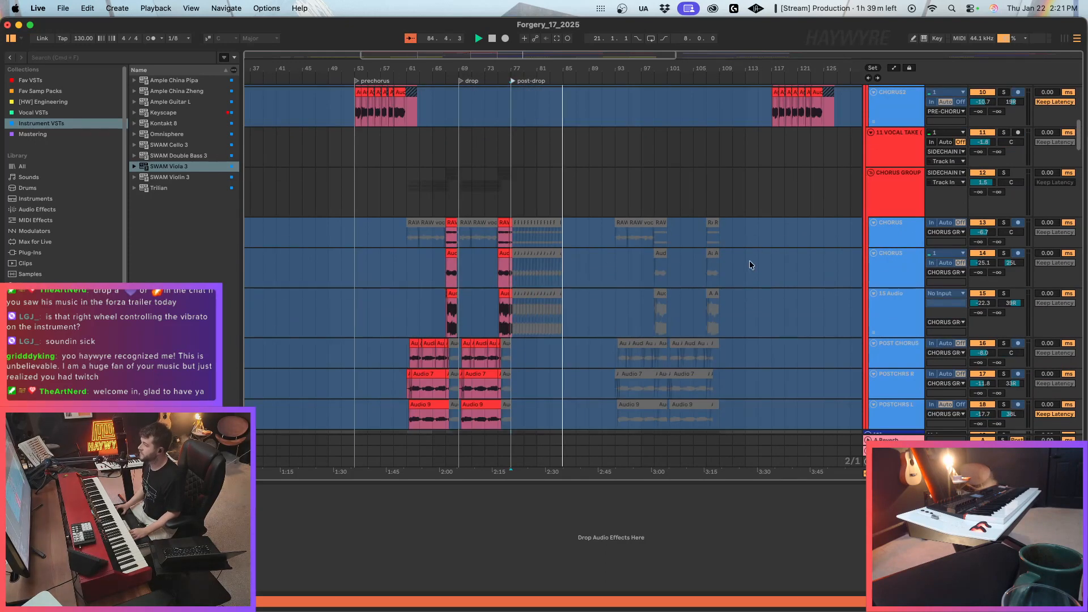
scroll(749, 260, "down", 8)
left_click(566, 230)
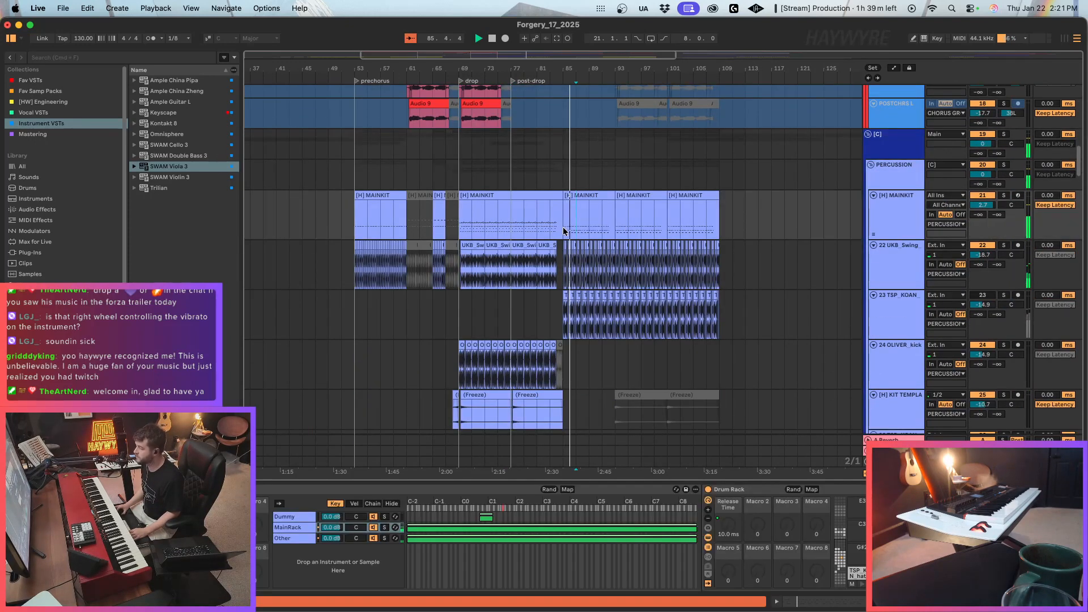
scroll(577, 237, "up", 10)
scroll(620, 252, "up", 10)
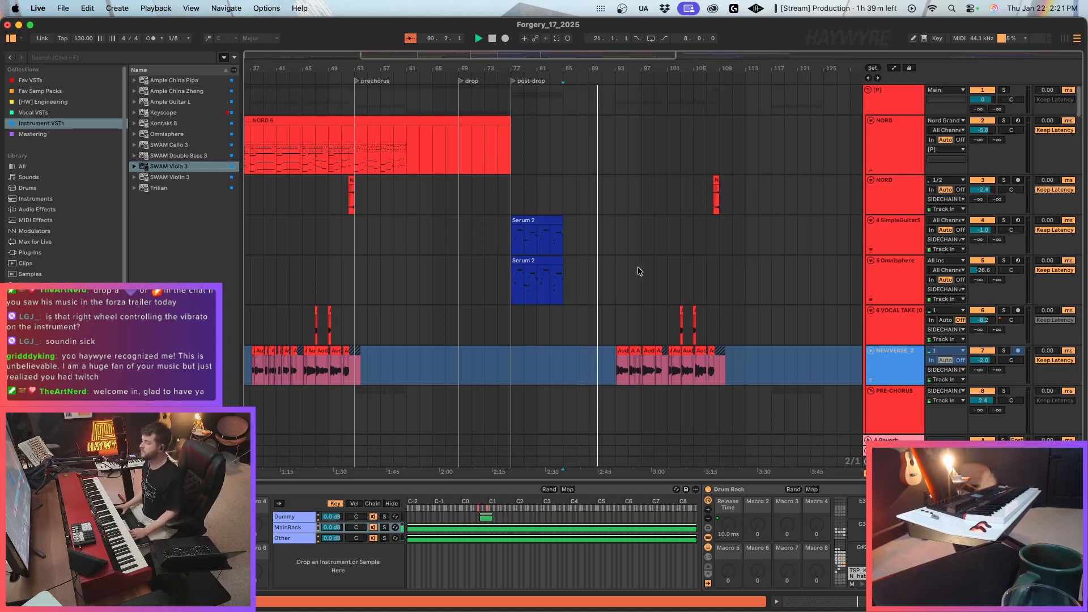
Copy the Kontakt and Evolving Bass one-shot clips that sit at the prechorus locator.
scroll(635, 266, "down", 5)
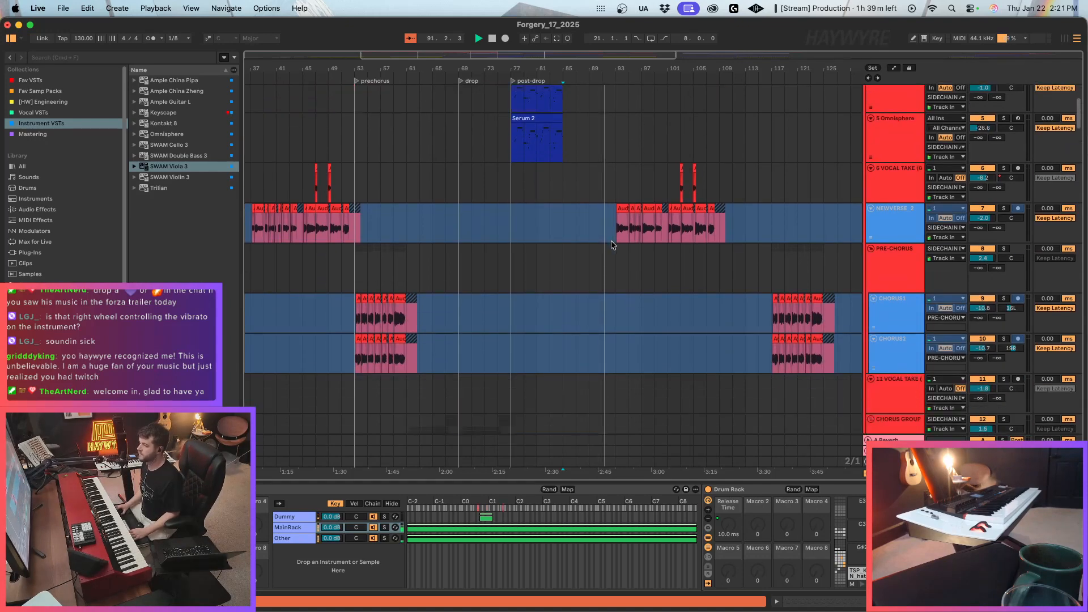
scroll(1073, 159, "down", 10)
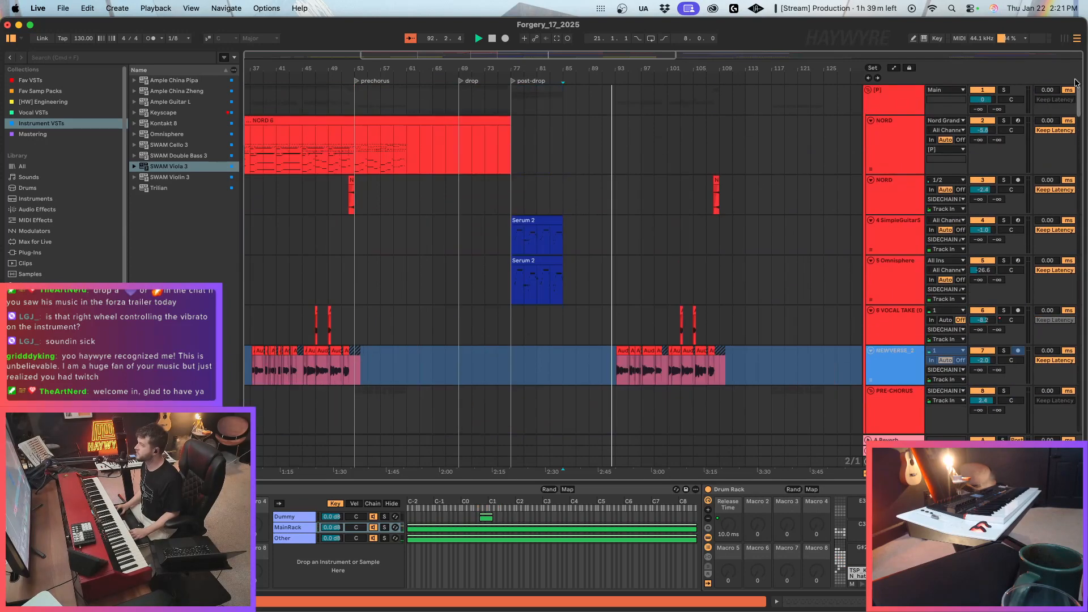
left_click_drag(1073, 159, 1070, 258)
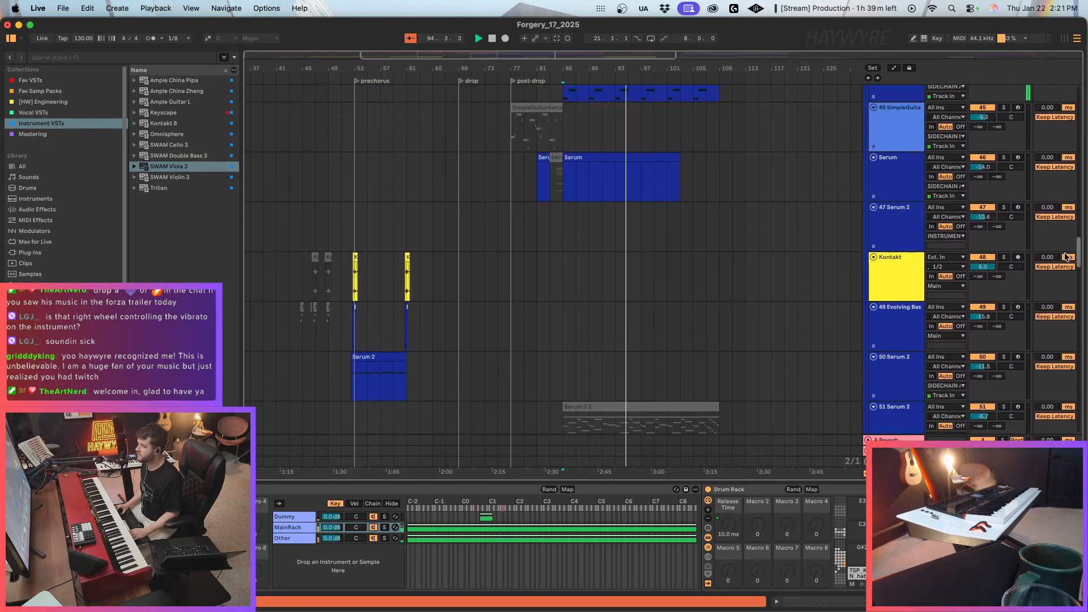
scroll(316, 263, "down", 2)
left_click_drag(348, 227, 374, 266)
Add a locator named "verse2" at bar 93.
left_click(618, 212)
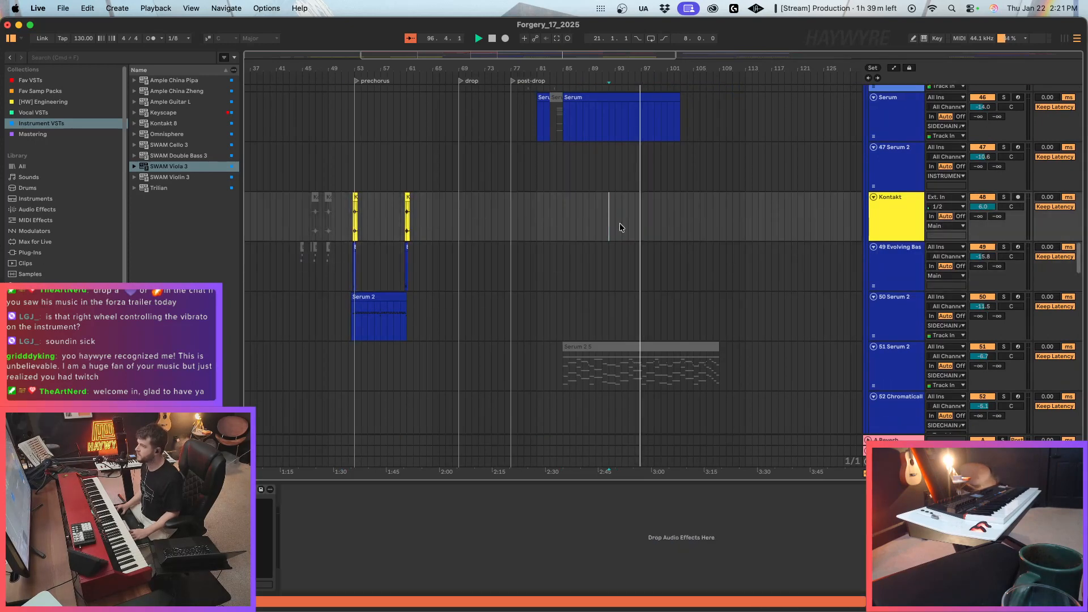
left_click(612, 82)
left_click(518, 220)
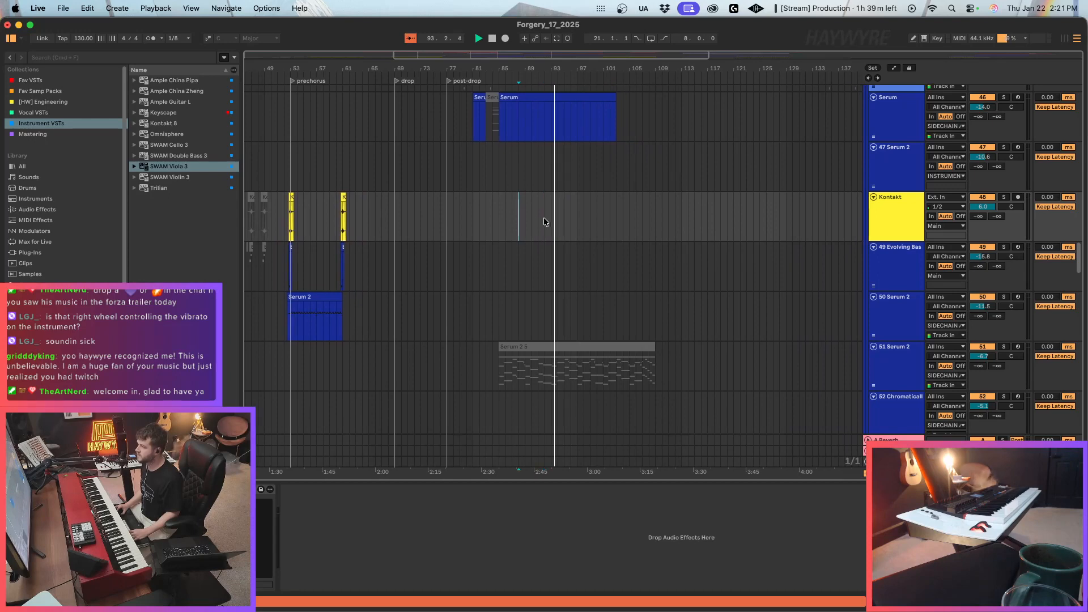
left_click(551, 218)
right_click(553, 81)
left_click(580, 109)
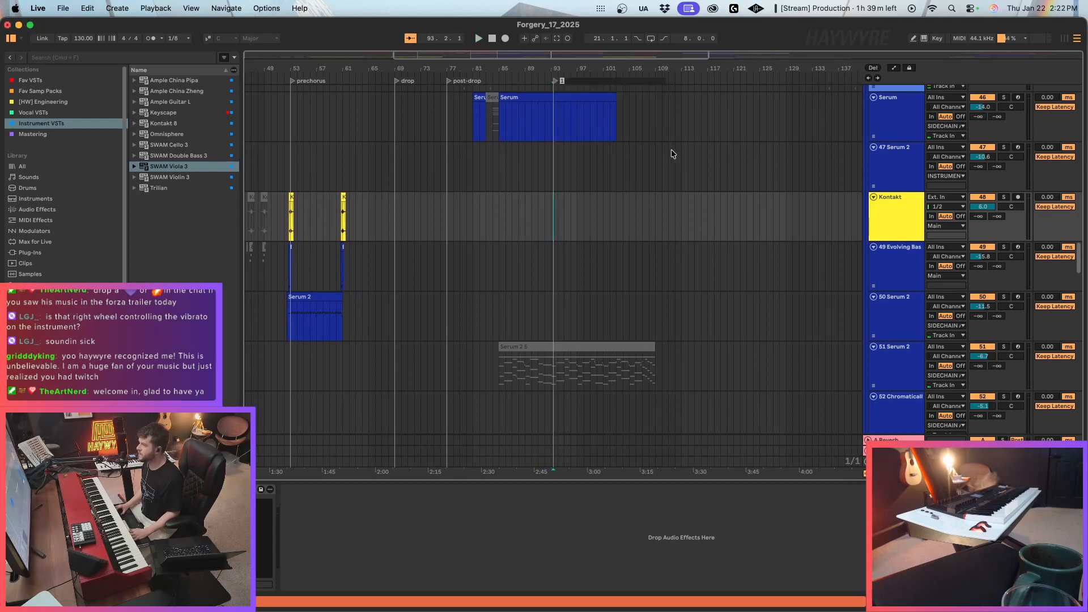
type("verse")
key("Return")
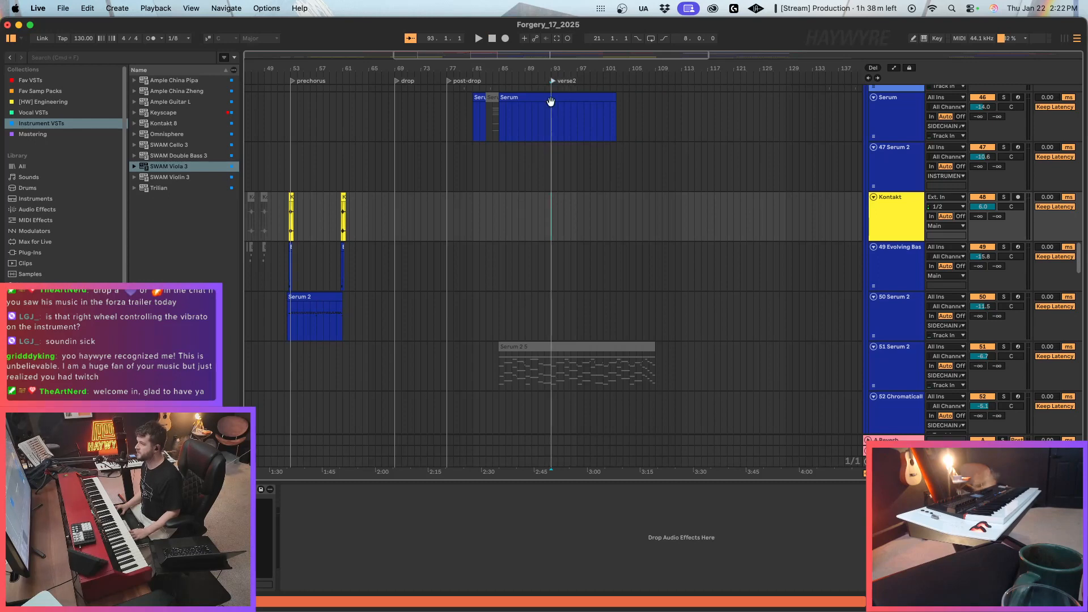
Paste the copied Kontakt and Evolving Bass clips from just before bar 93 so they land on the verse2 locator.
left_click(543, 215)
key("super+v")
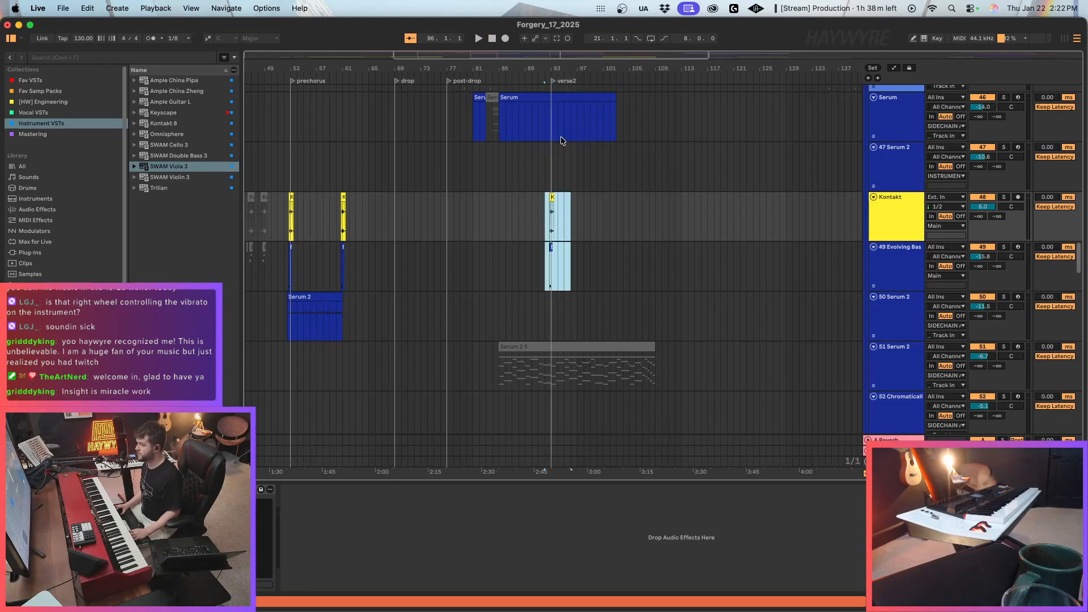
mouse_move(412, 56)
left_mouse_down()
mouse_move(370, 74)
mouse_move(394, 73)
left_mouse_up()
left_click(708, 249)
left_click(726, 220)
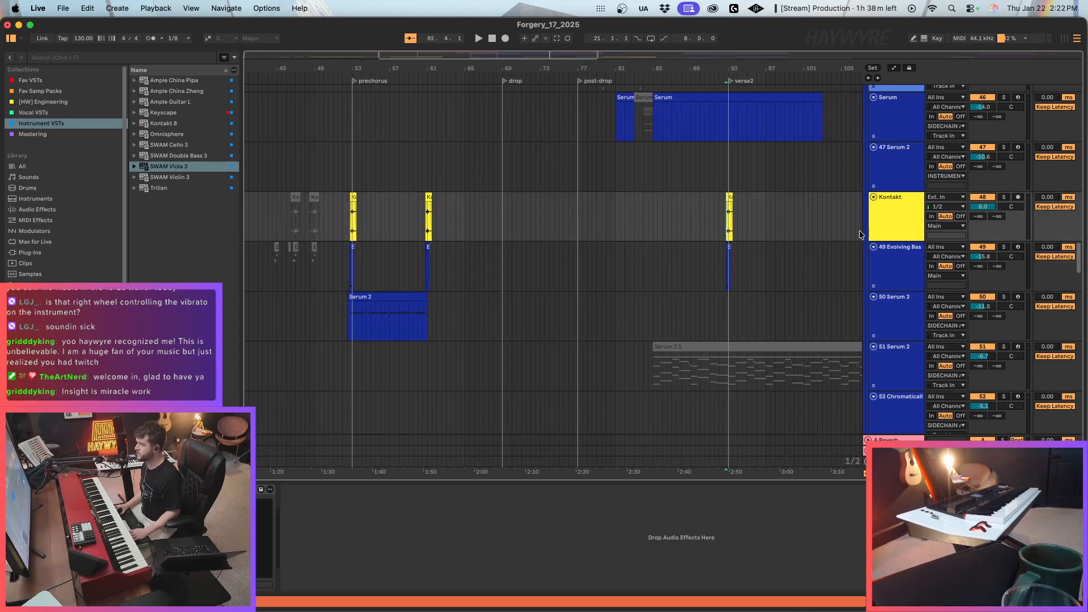
Play the pasted Kontakt and Evolving Bass clips at the verse2 locator to check how they sound.
left_click(730, 198)
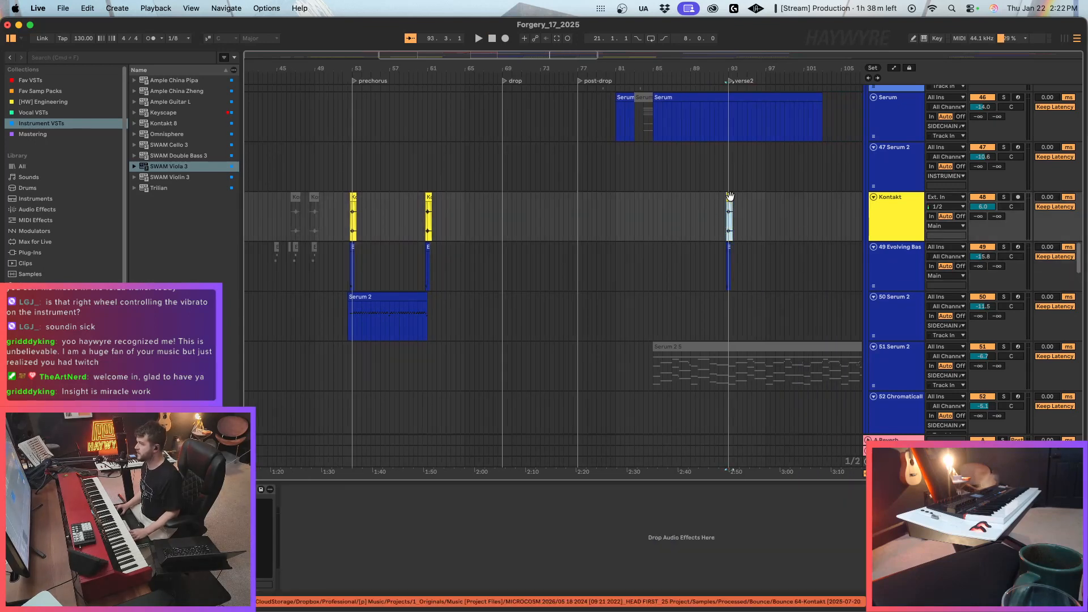
key("space")
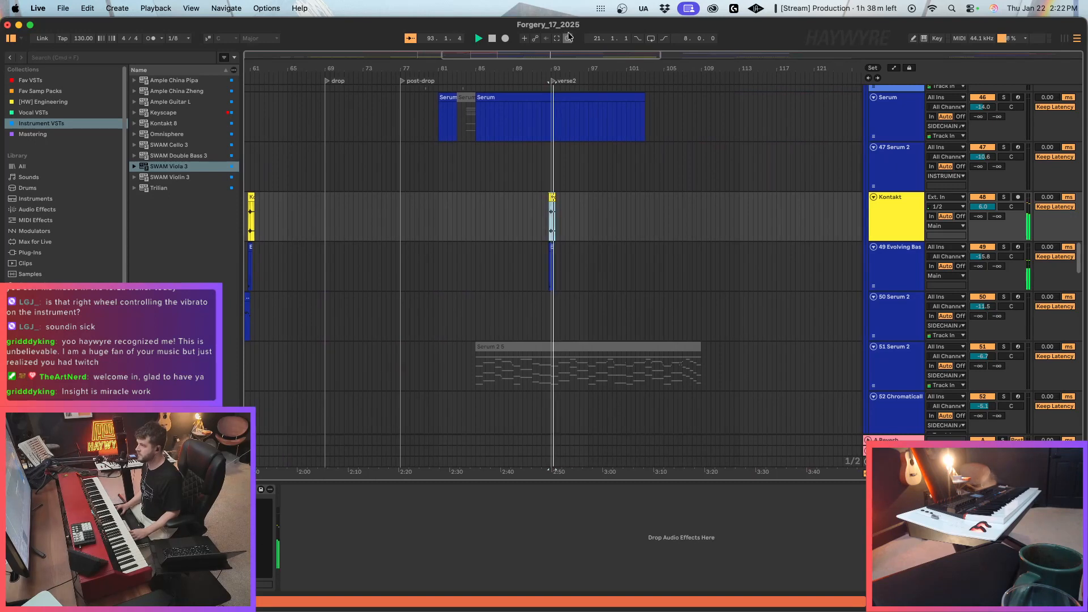
left_click_drag(560, 55, 558, 31)
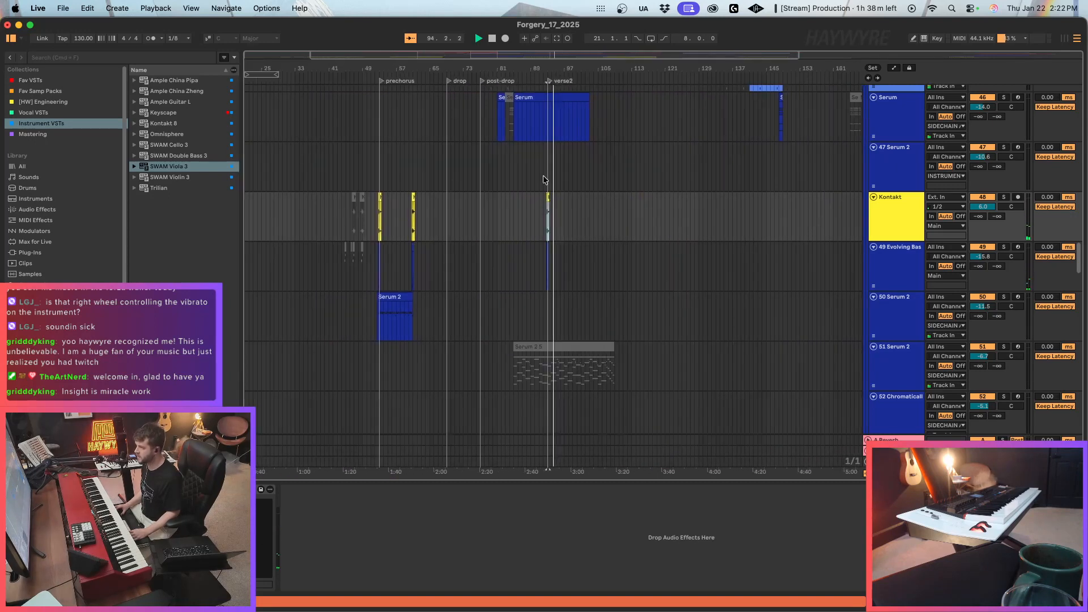
scroll(454, 203, "down", 3)
key("space")
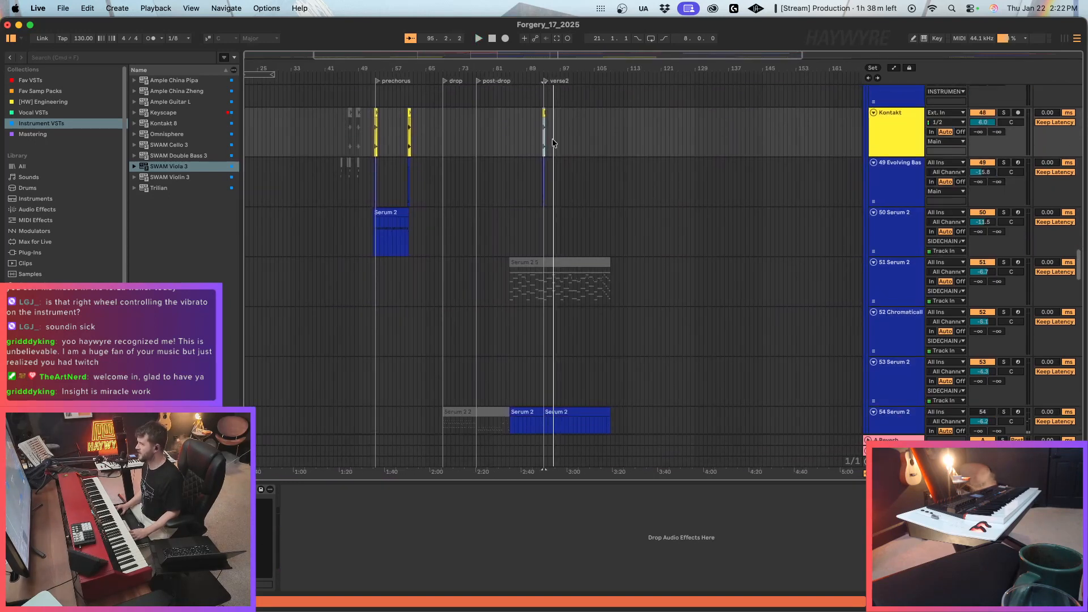
Insert a new MIDI track below the Kontakt track and load the Kontakt 8 instrument on it.
left_click_drag(531, 56, 607, 72)
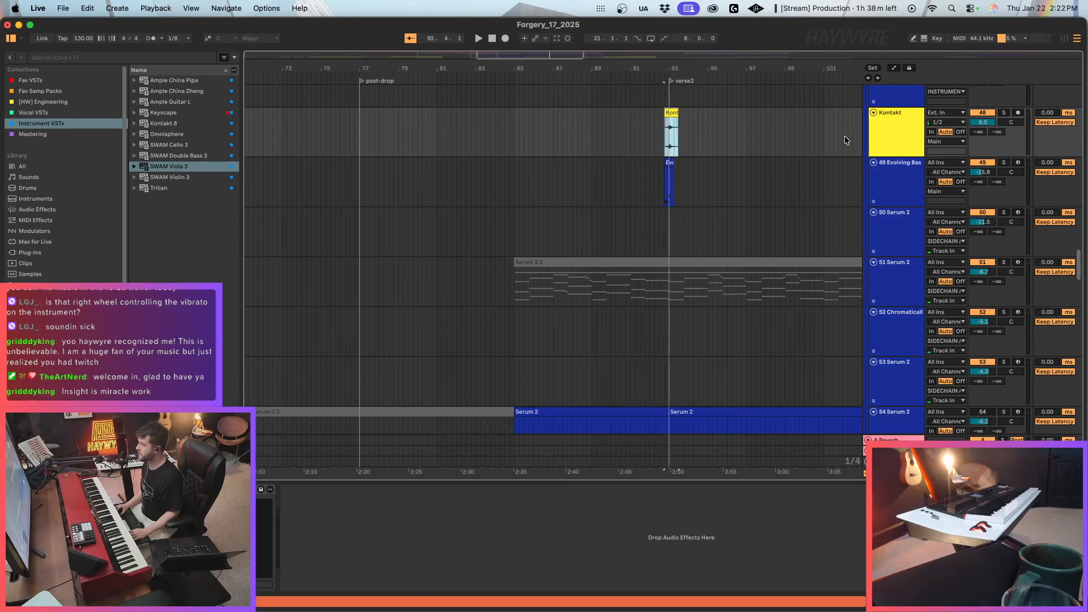
left_click(877, 128)
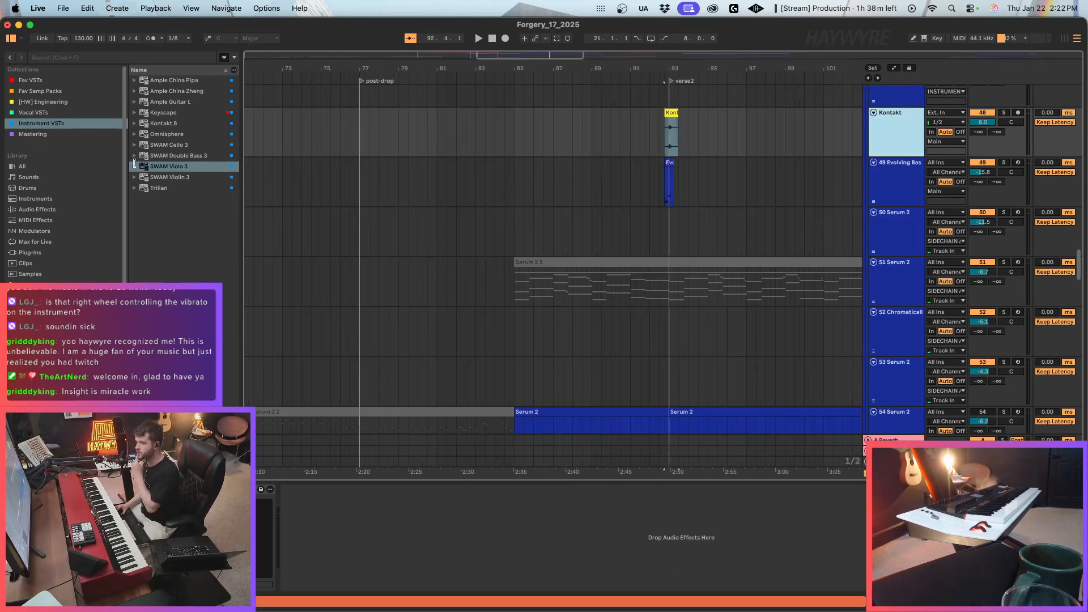
key("super+shift+t")
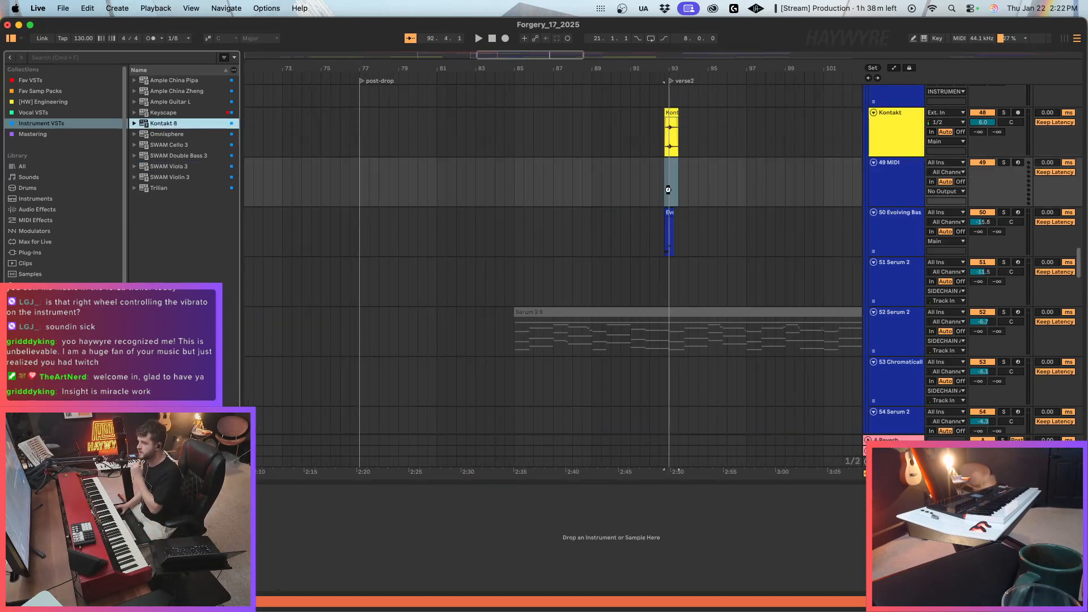
left_click_drag(668, 190, 669, 190)
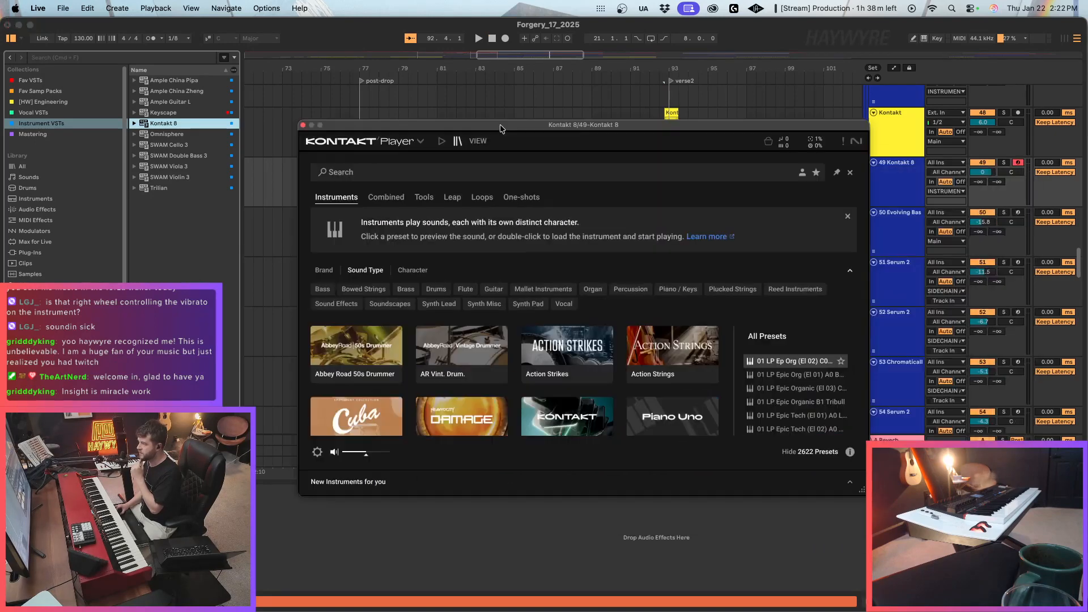
Load the Session Strings Pro preset MTown Sections 1 and 2 Violins Ani in Kontakt 8.
scroll(430, 368, "down", 10)
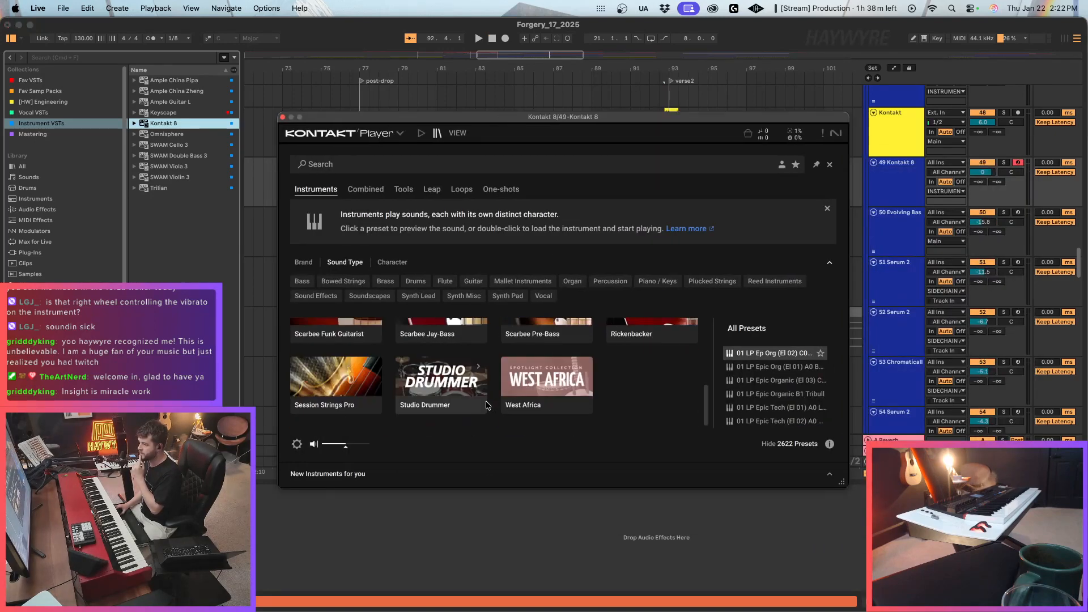
double_click(347, 388)
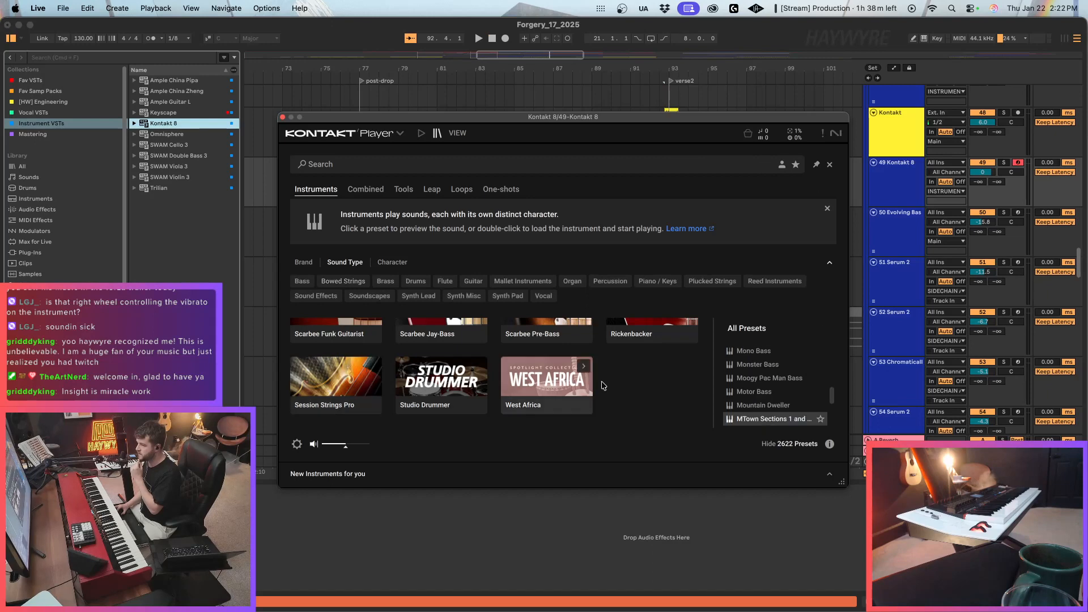
scroll(783, 397, "down", 3)
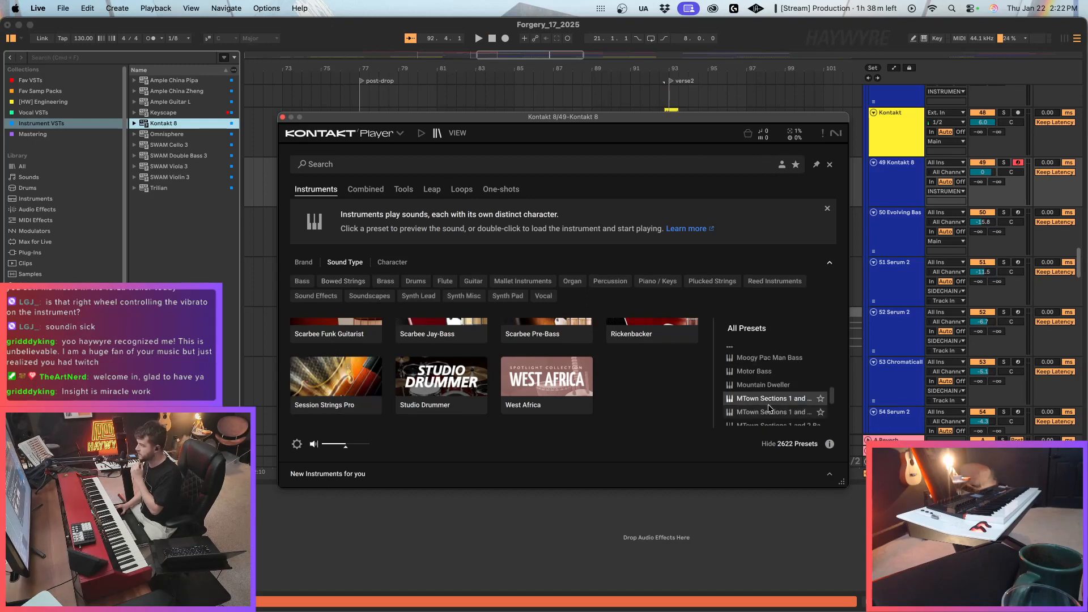
scroll(771, 403, "down", 3)
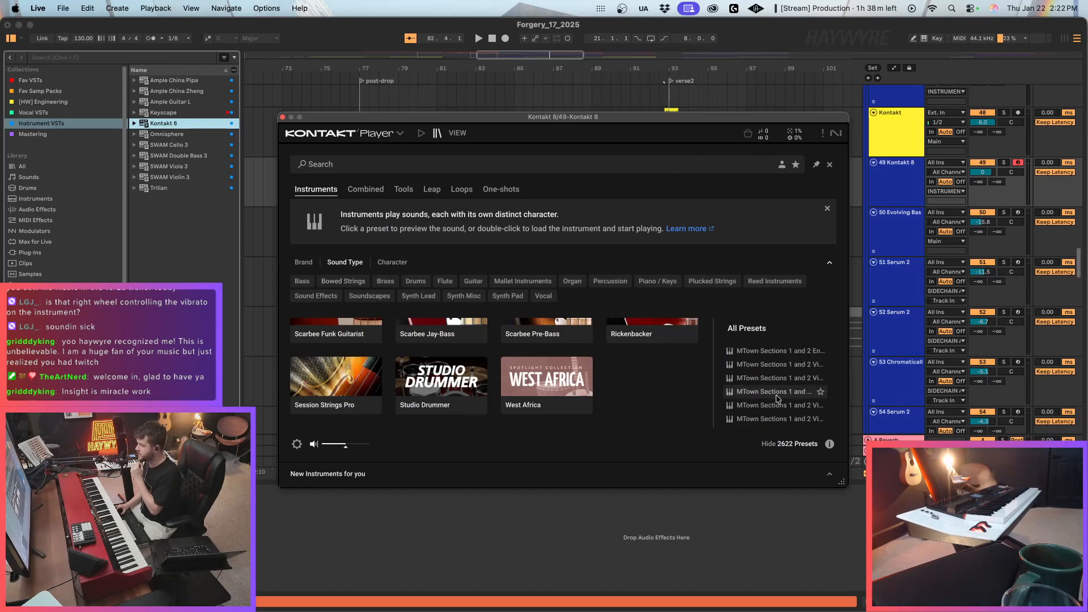
double_click(776, 405)
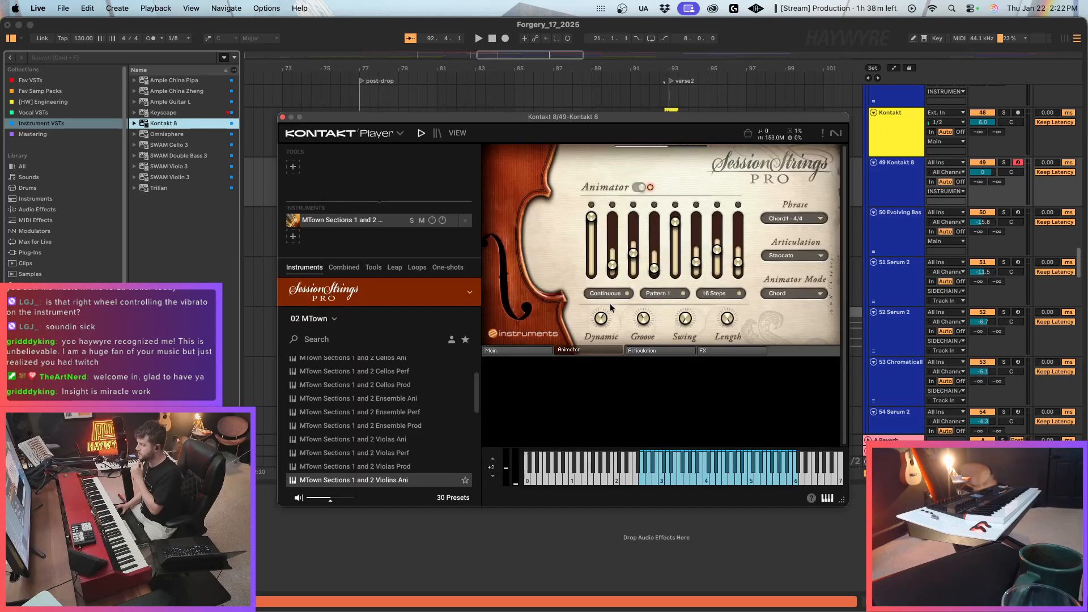
Set the main articulation of the violins preset to Scoop Fast and try out the sound.
left_click(514, 351)
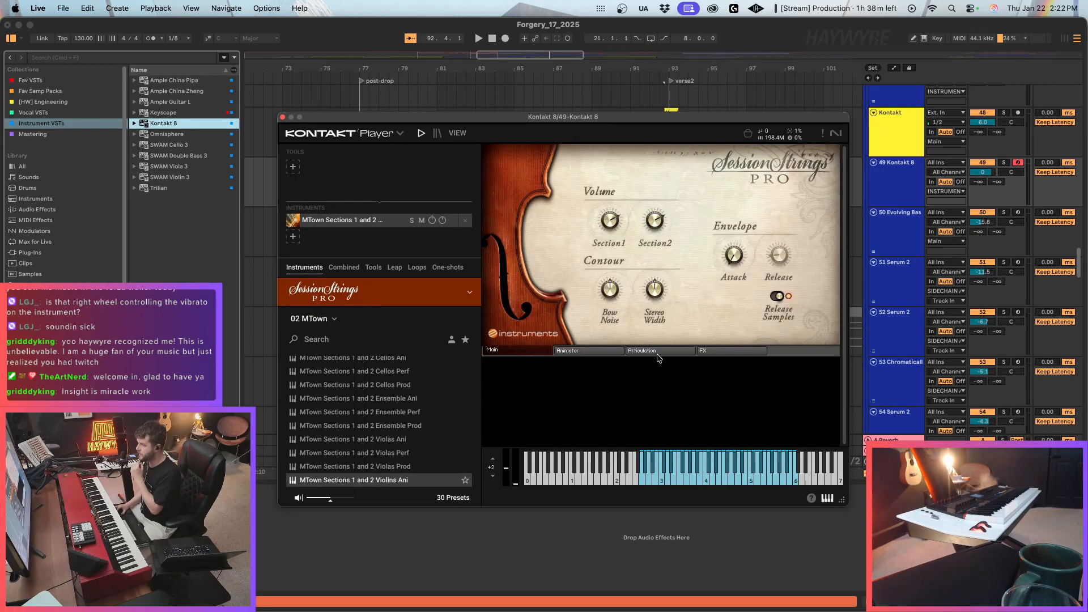
left_click(652, 351)
left_click(612, 184)
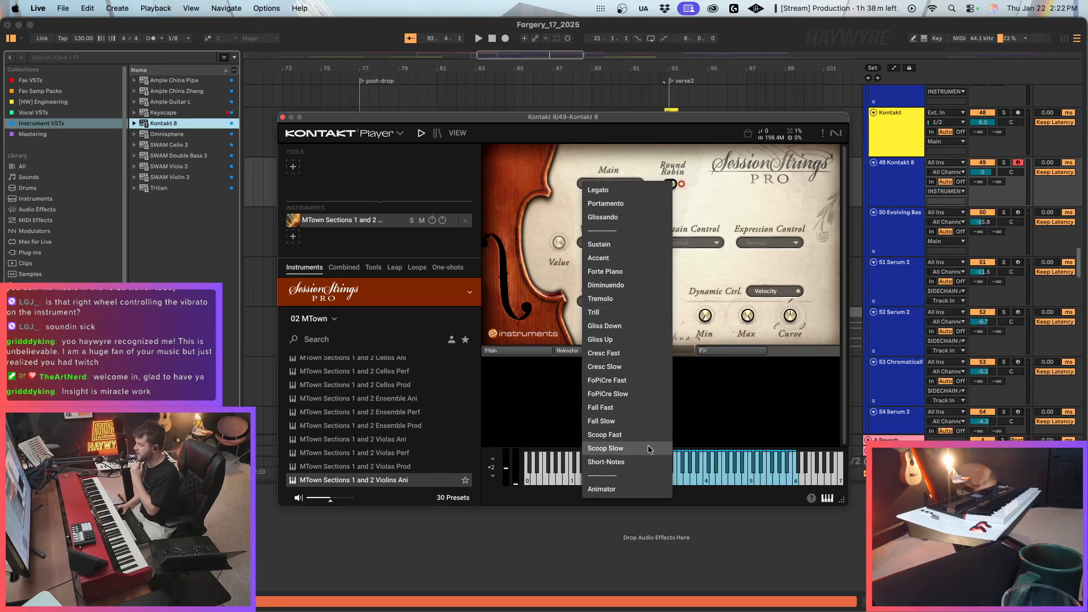
left_click(633, 436)
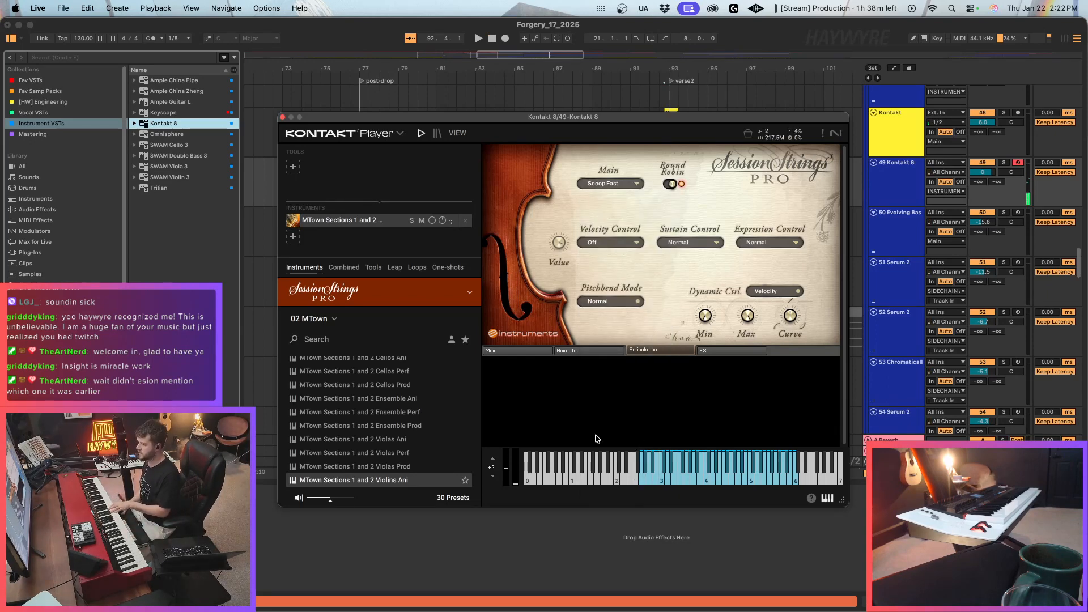
scroll(399, 414, "up", 4)
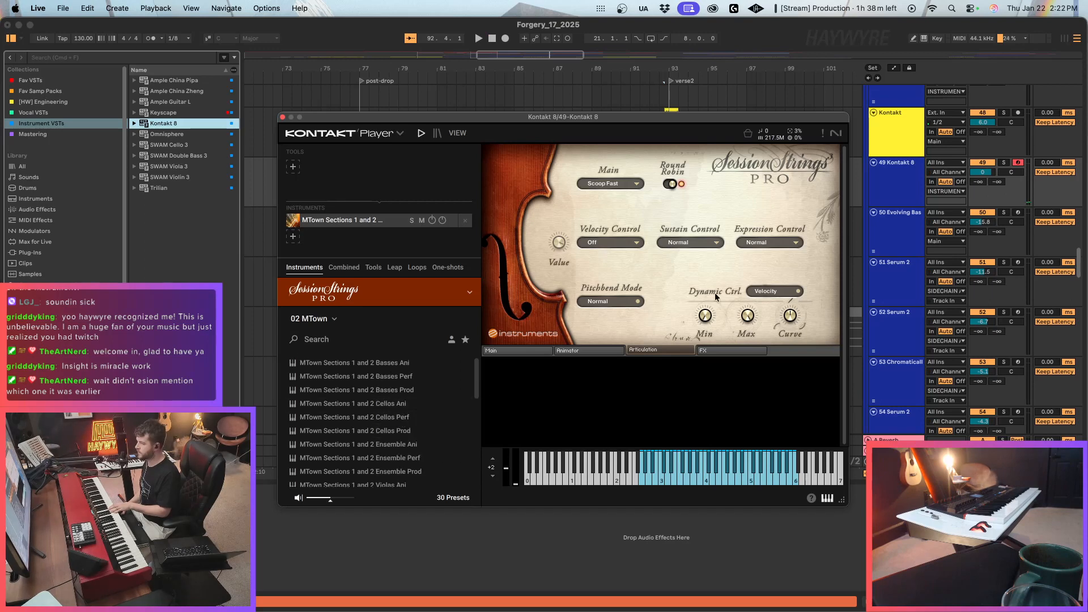
Close the Kontakt 8 window and delete the instrument from the new MIDI track.
left_click(282, 117)
left_click(57, 491)
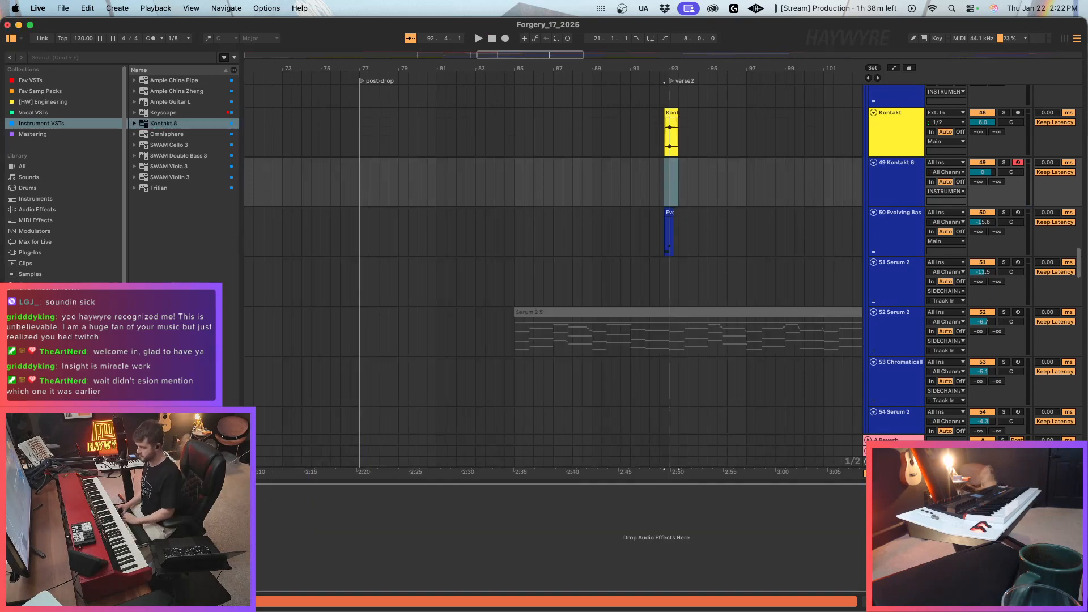
key("Delete")
Play the Kontakt one-shot at verse2 and set the Evolving Bass track volume to -16.0 dB.
left_click(664, 176)
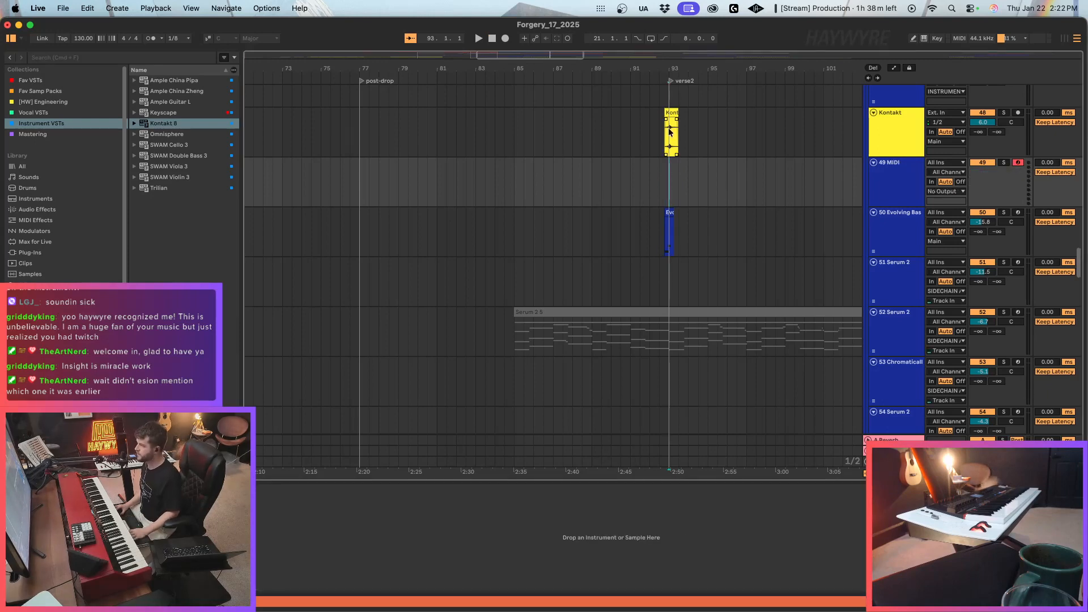
left_click(669, 114)
key("space")
left_click_drag(983, 221, 983, 223)
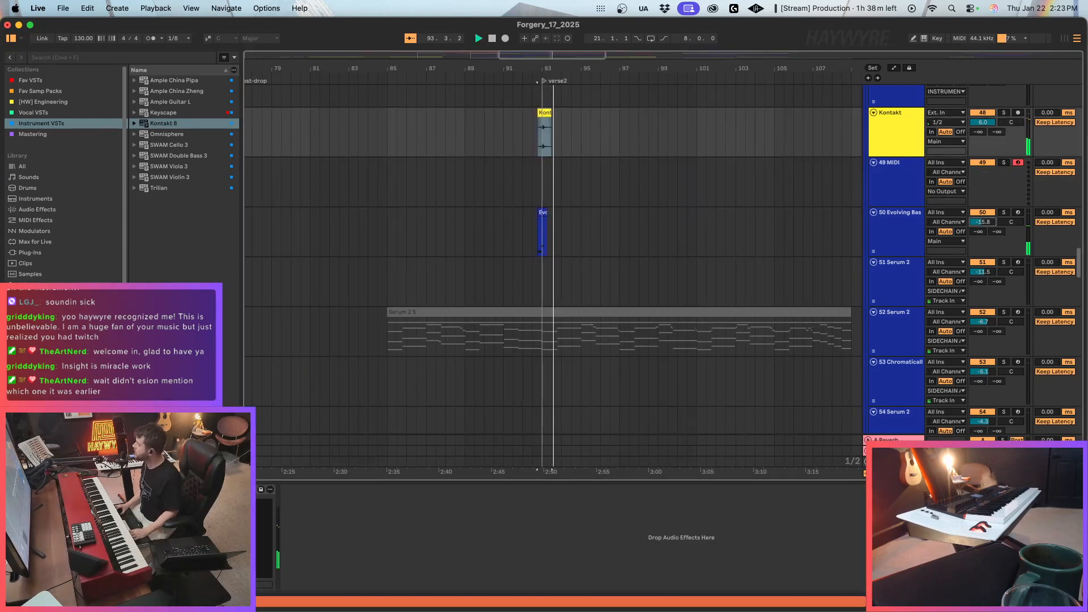
Route the output of both the Kontakt and Evolving Bass tracks to SIDECHAIN A.
left_click(904, 135)
left_click(910, 218, "super")
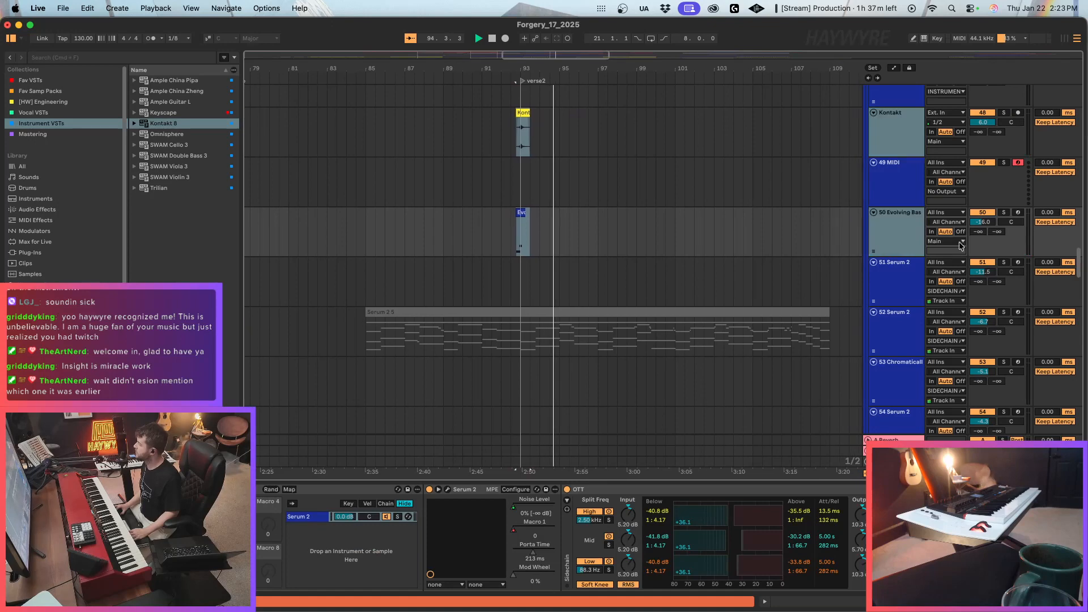
left_click(946, 241)
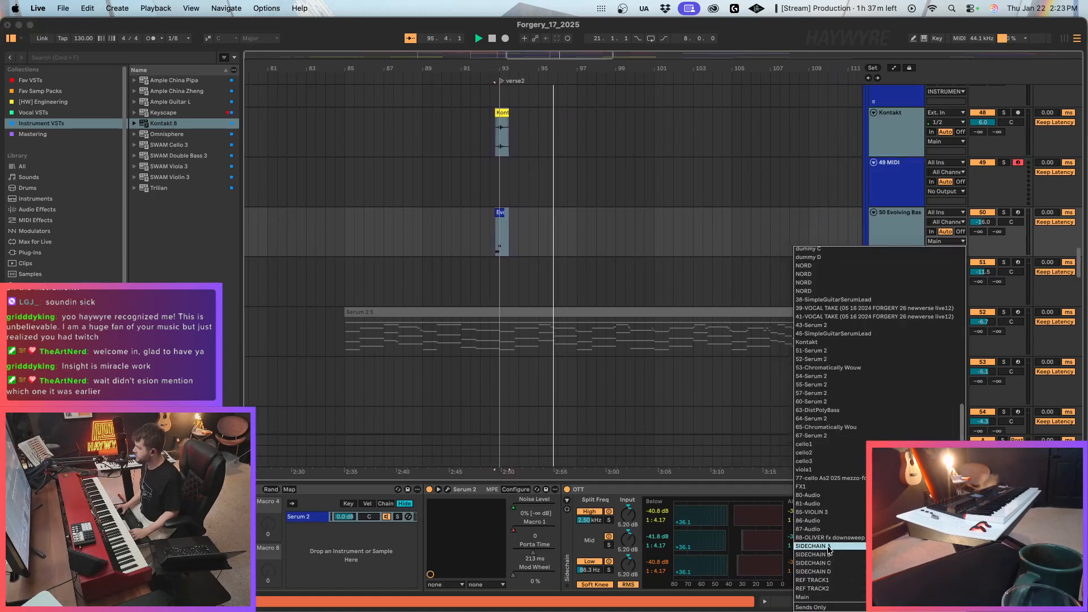
Delete the clips on the Serum track between about bars 73 and 109, around the post-drop and verse2 locators.
left_click_drag(613, 57, 617, 17)
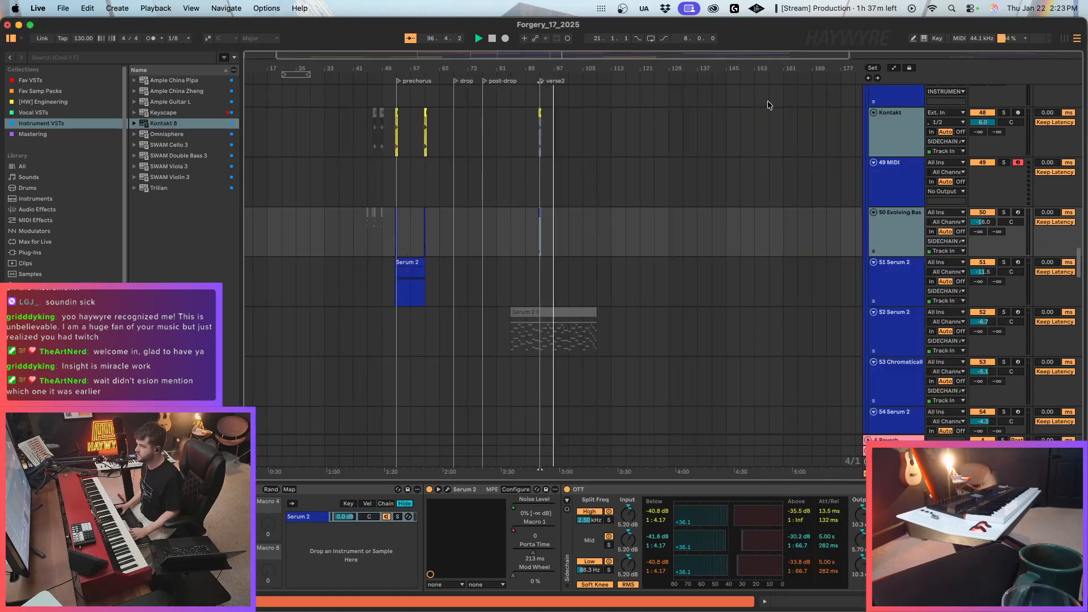
scroll(680, 165, "up", 5)
scroll(656, 179, "up", 3)
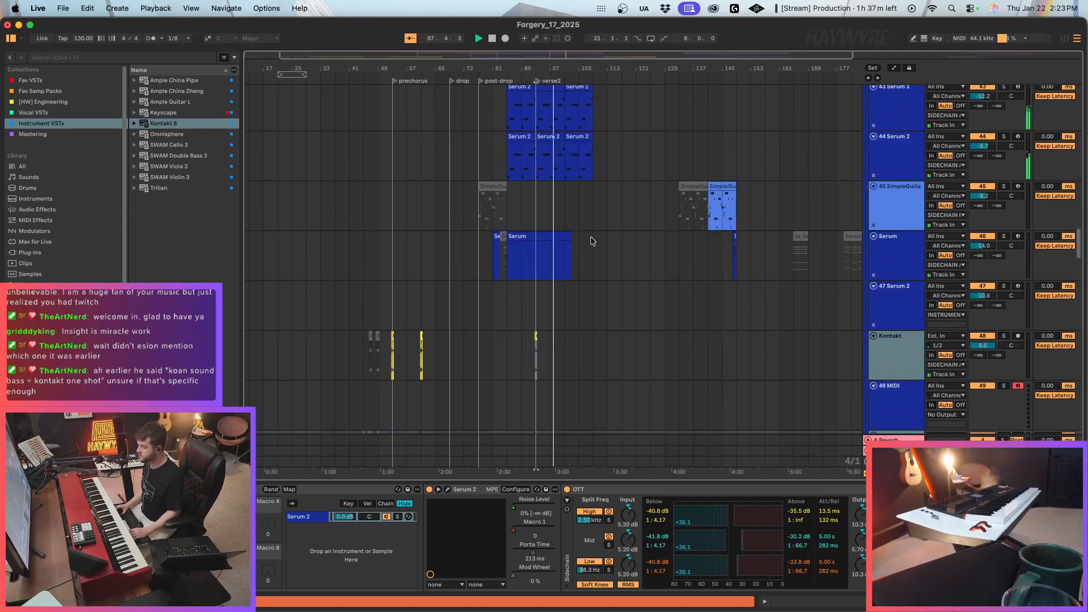
left_click_drag(590, 255, 477, 267)
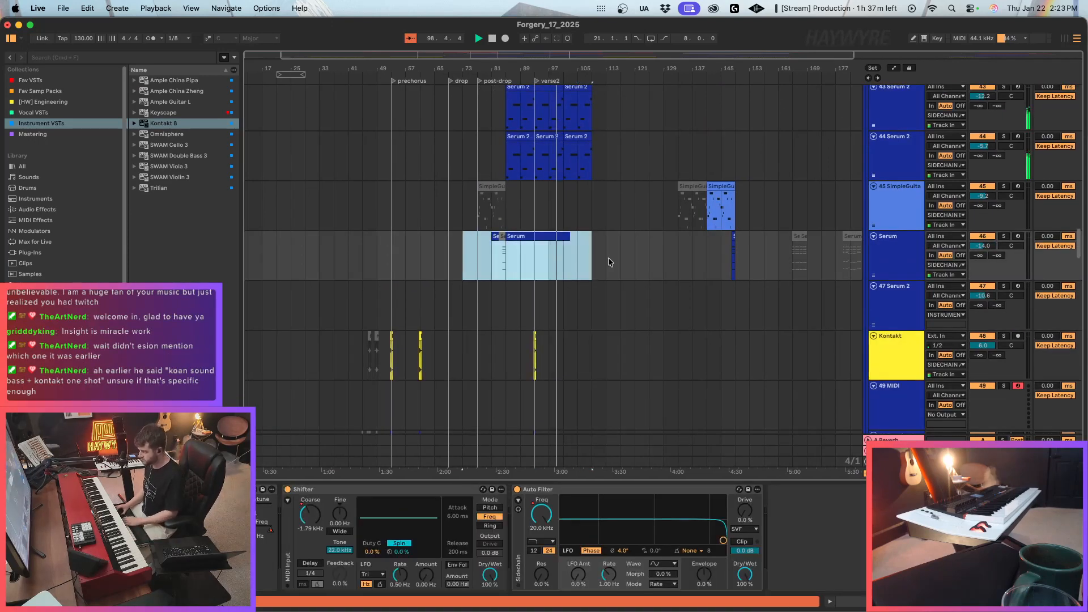
key("Delete")
Show the Macro 6 automation of the 43 Serum 2 track and shape its curve between about bars 101 and 109.
scroll(572, 209, "up", 4)
left_click(563, 225)
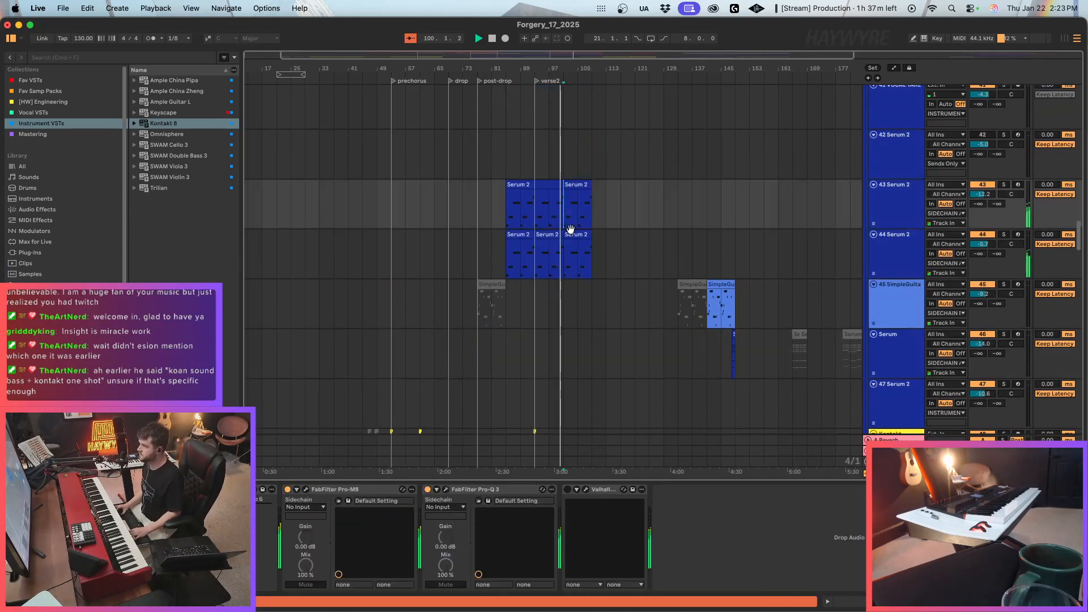
right_click(261, 504)
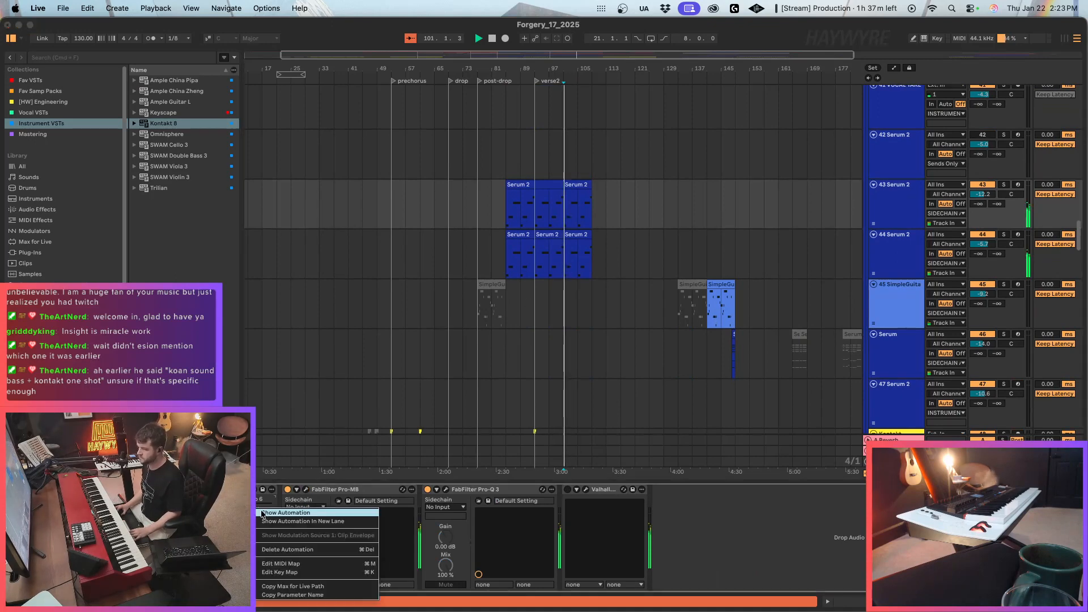
left_click(273, 515)
mouse_move(564, 211)
left_mouse_down()
mouse_move(563, 224)
mouse_move(591, 215)
left_mouse_up()
left_click(592, 211)
key("a")
left_click(579, 272)
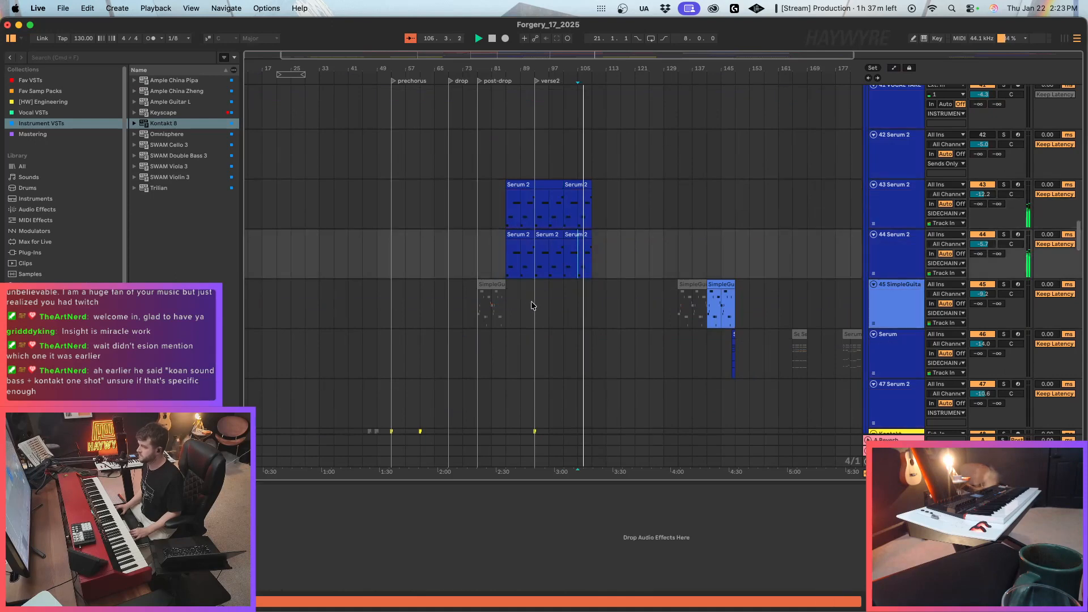
Refine the Macro 6 automation points near the end of verse2 on the 43 Serum 2 track to about 28 and 29.
scroll(589, 342, "up", 3)
key("a")
left_click(582, 318)
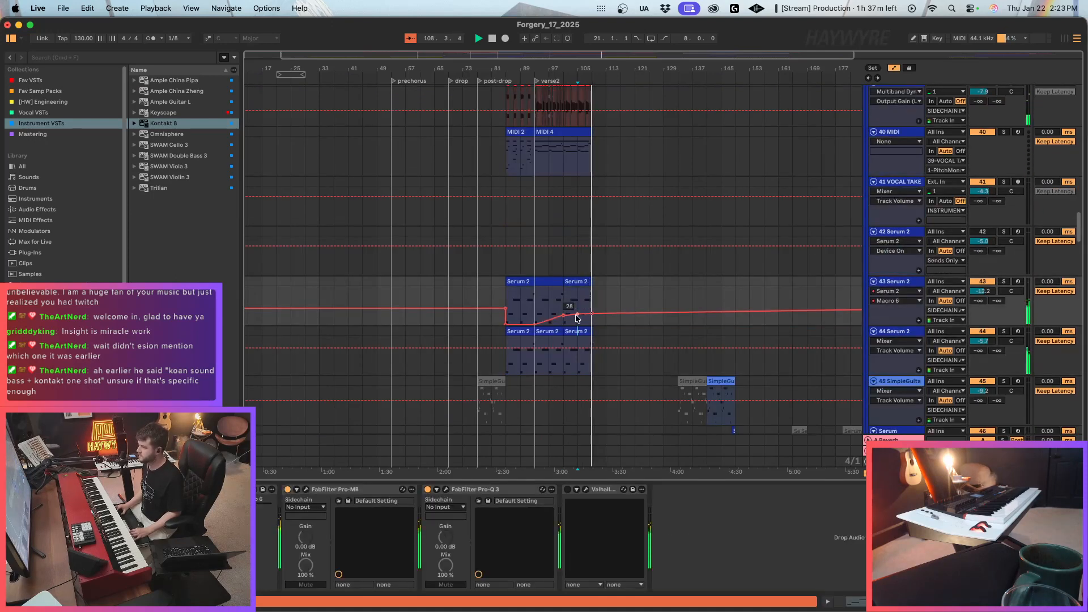
left_click(578, 315)
left_click(591, 316)
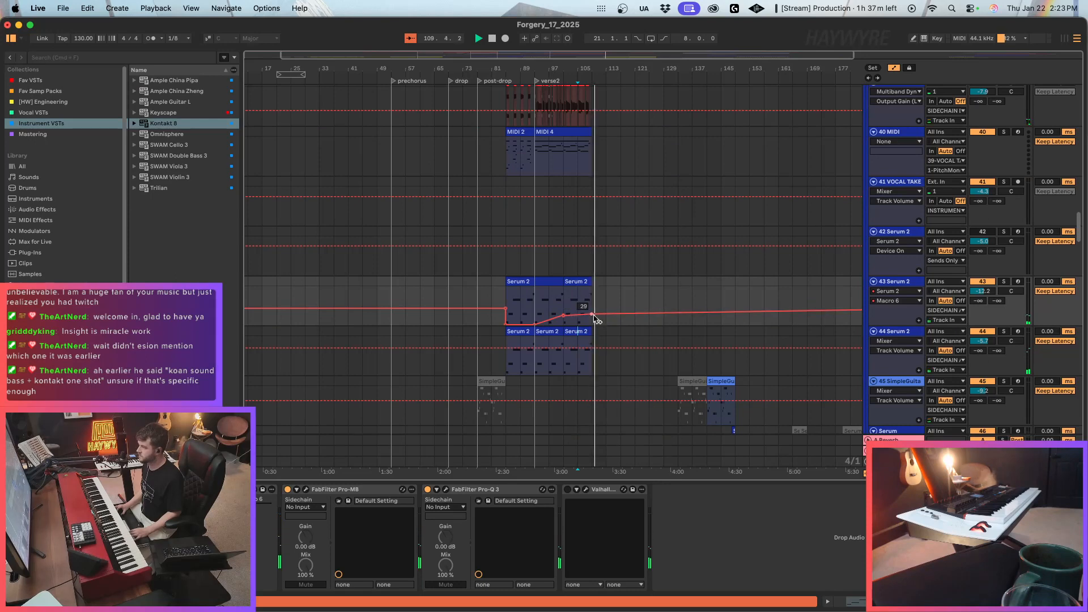
key("a")
Move the second set of CHORUS1 and CHORUS2 vocal clips from bar 117 to bar 109, directly after verse2.
scroll(641, 312, "up", 6)
left_click_drag(1079, 217, 1086, 124)
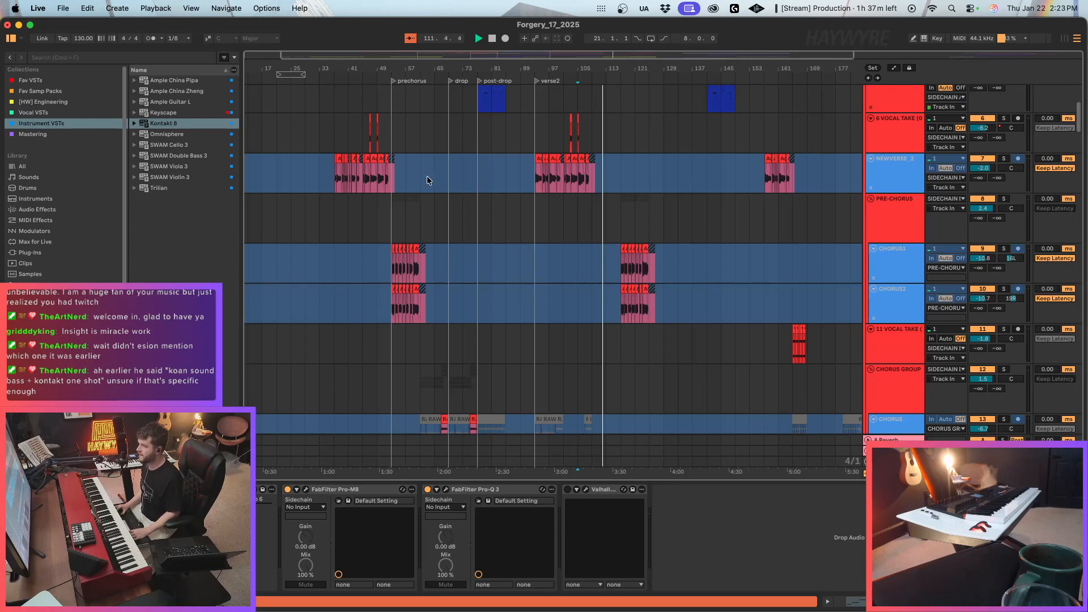
left_click_drag(399, 272, 432, 300)
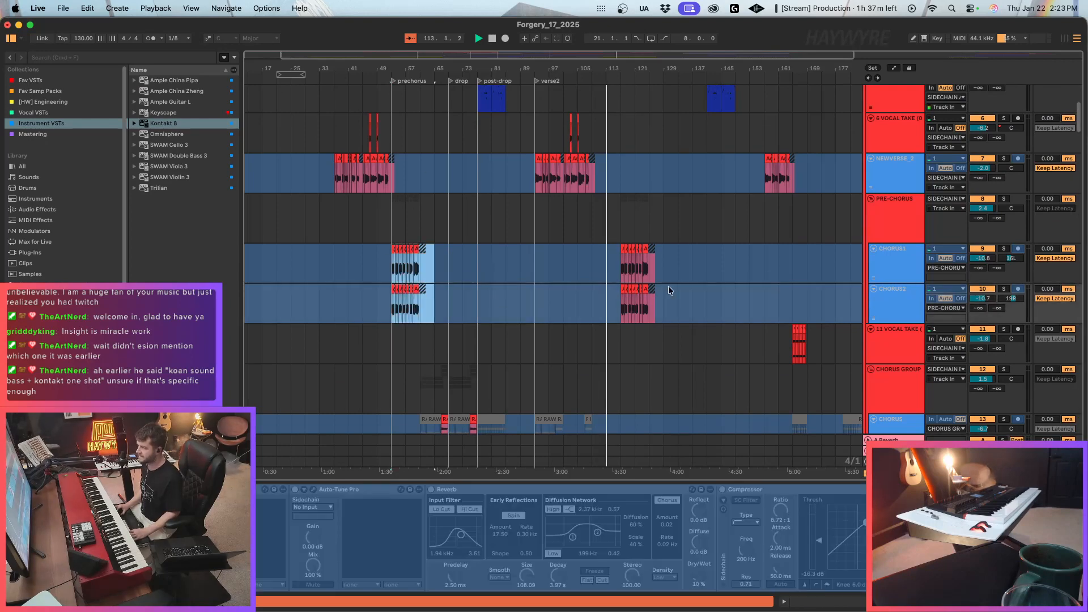
left_click_drag(617, 271, 678, 294)
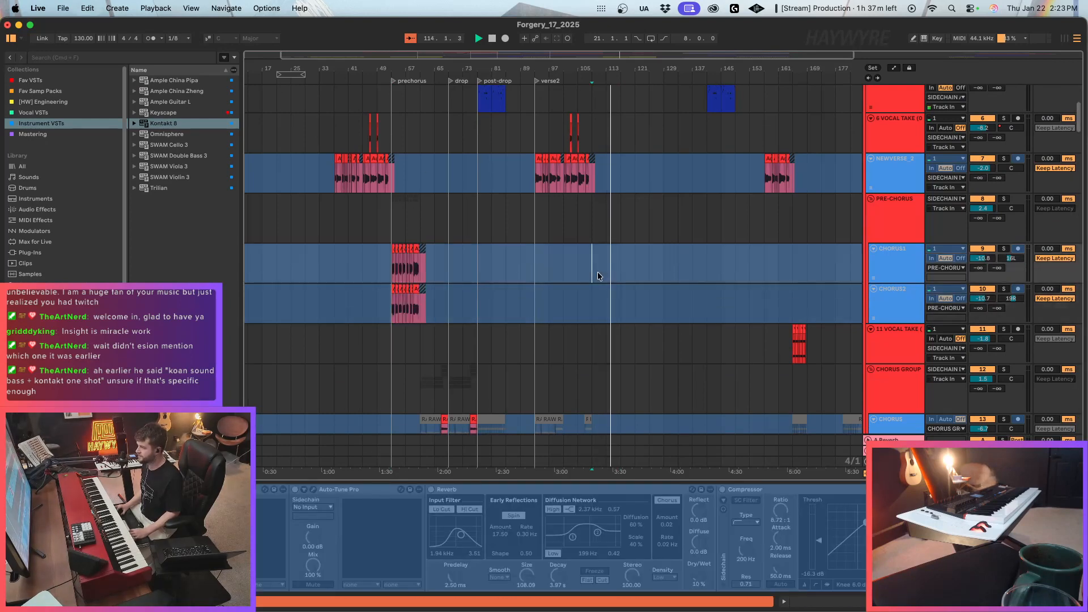
scroll(624, 295, "up", 2)
scroll(635, 317, "down", 10)
scroll(637, 328, "down", 10)
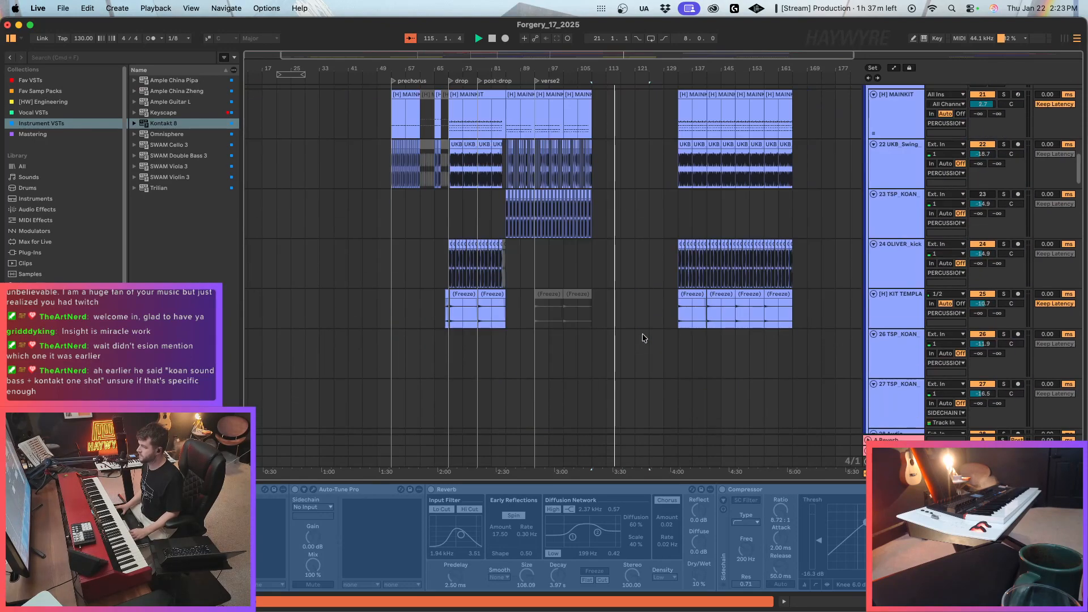
Copy the CHORUS GROUP vocal clips between the prechorus and drop, about bars 61 to 69, and paste them at bar 117.
scroll(624, 306, "up", 10)
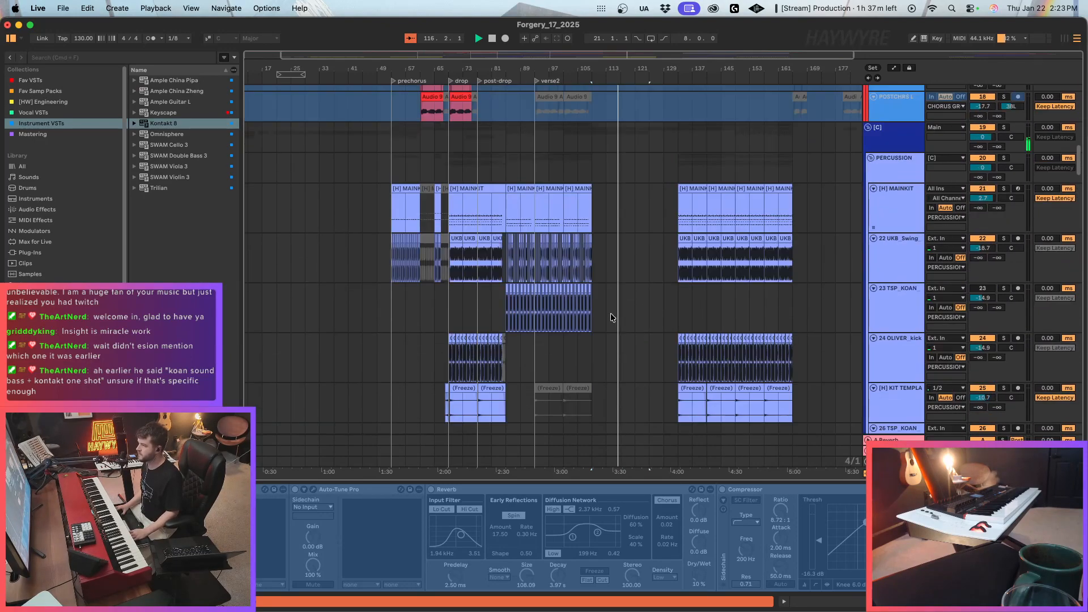
key("space")
left_click_drag(418, 176, 447, 320)
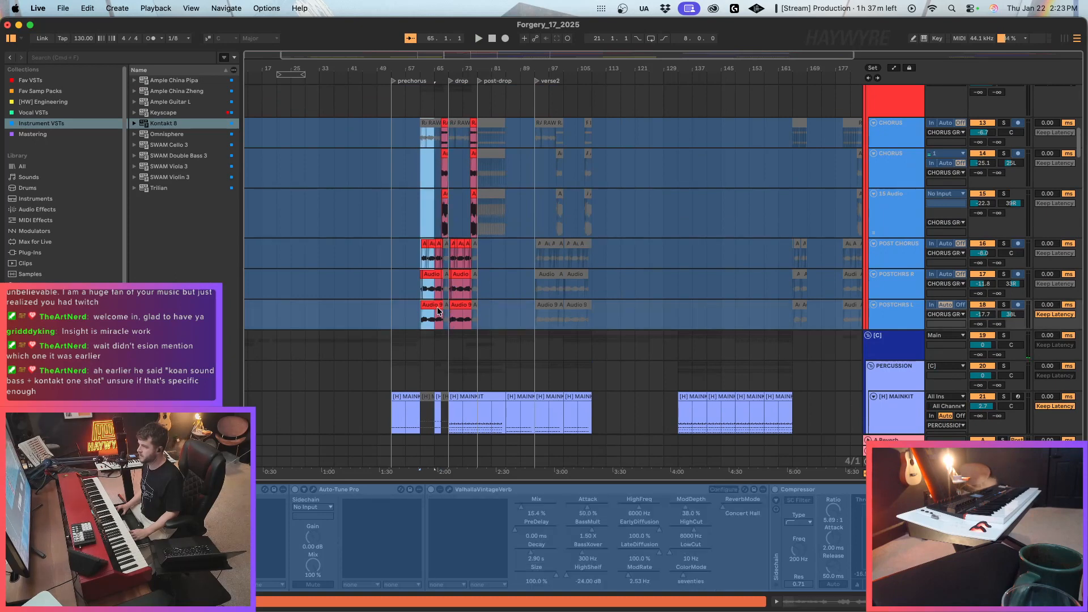
scroll(637, 242, "up", 5)
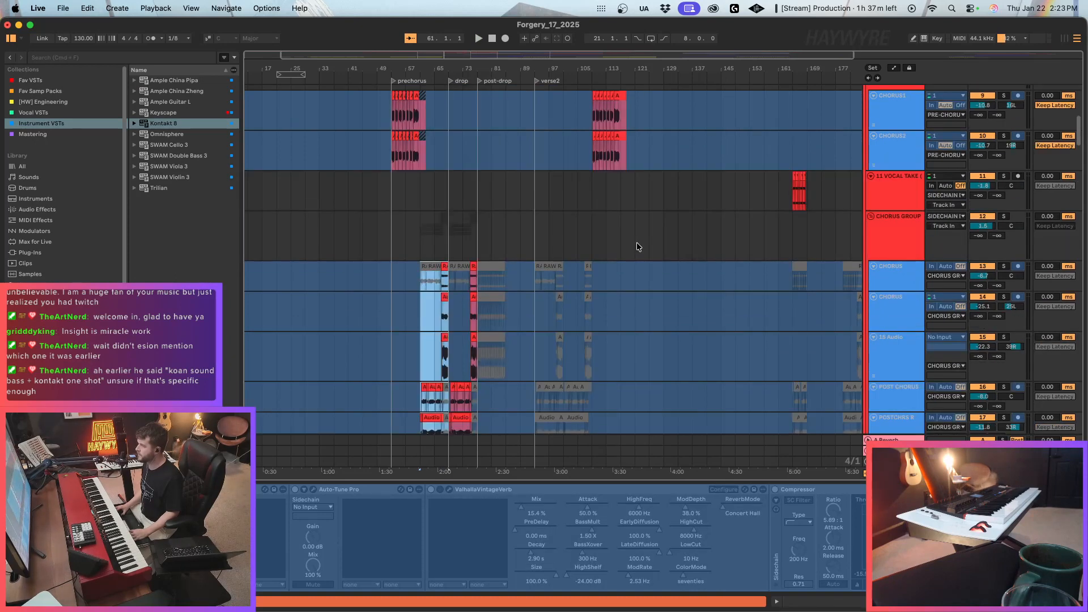
scroll(634, 242, "down", 4)
left_click(619, 178)
key("super+v")
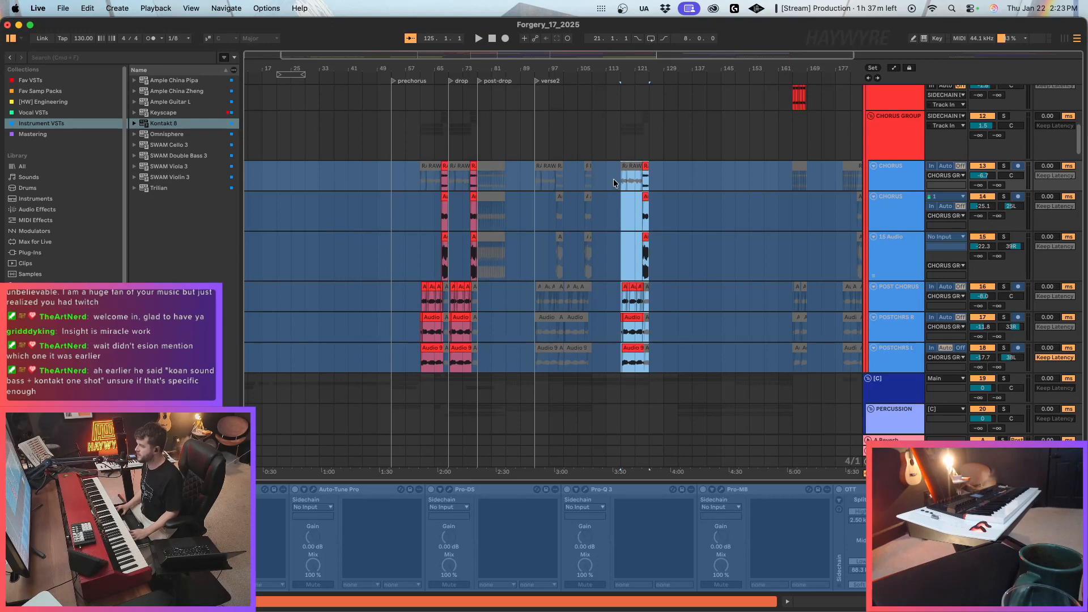
Play the pasted chorus and lower the CHORUS GROUP's ValhallaVintageVerb Mix automation to about 34% beneath it, dropping to 11.7% at its end.
scroll(603, 226, "right", 3)
key("space")
scroll(567, 263, "down", 3)
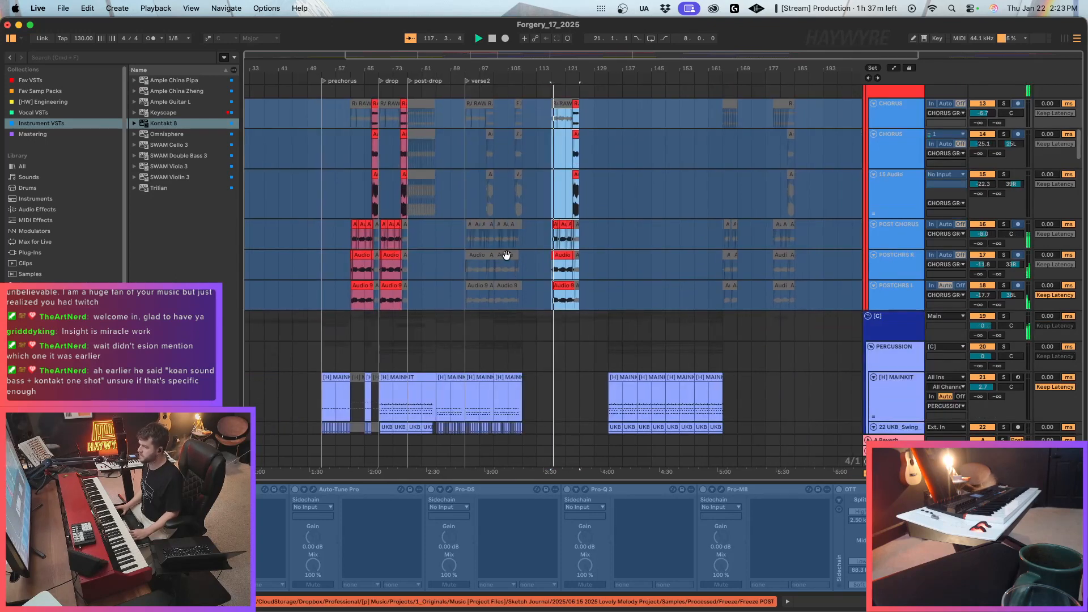
scroll(506, 255, "up", 3)
left_click(880, 173)
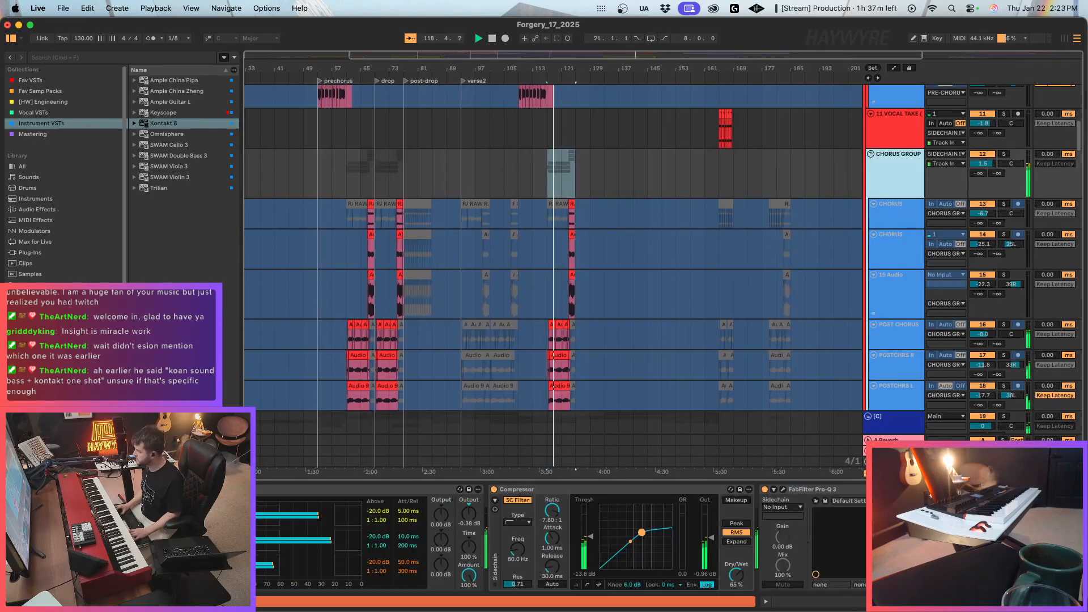
key("a")
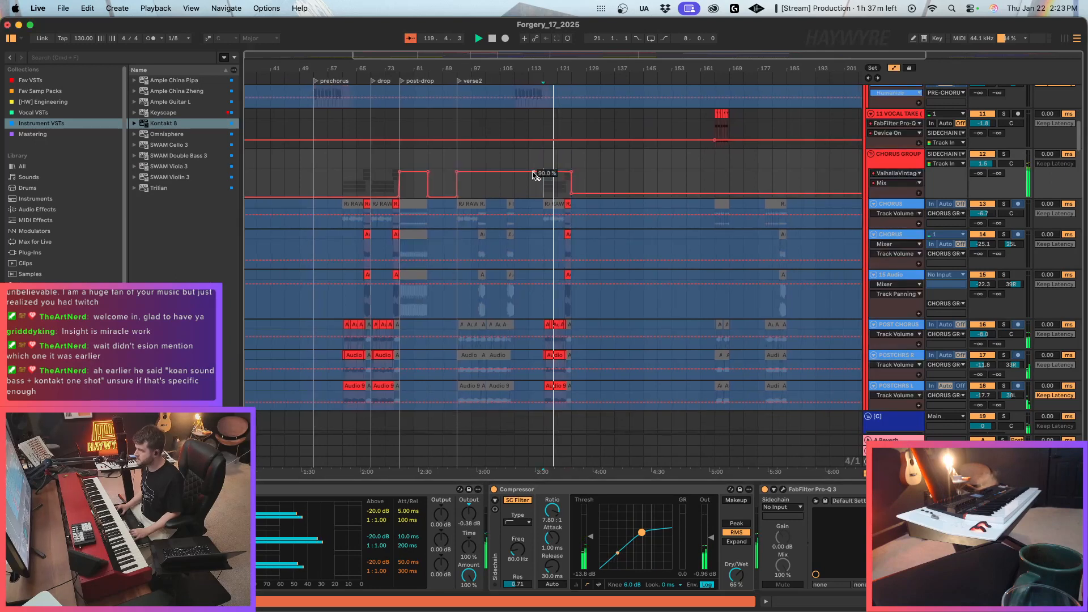
left_click_drag(535, 175, 554, 191)
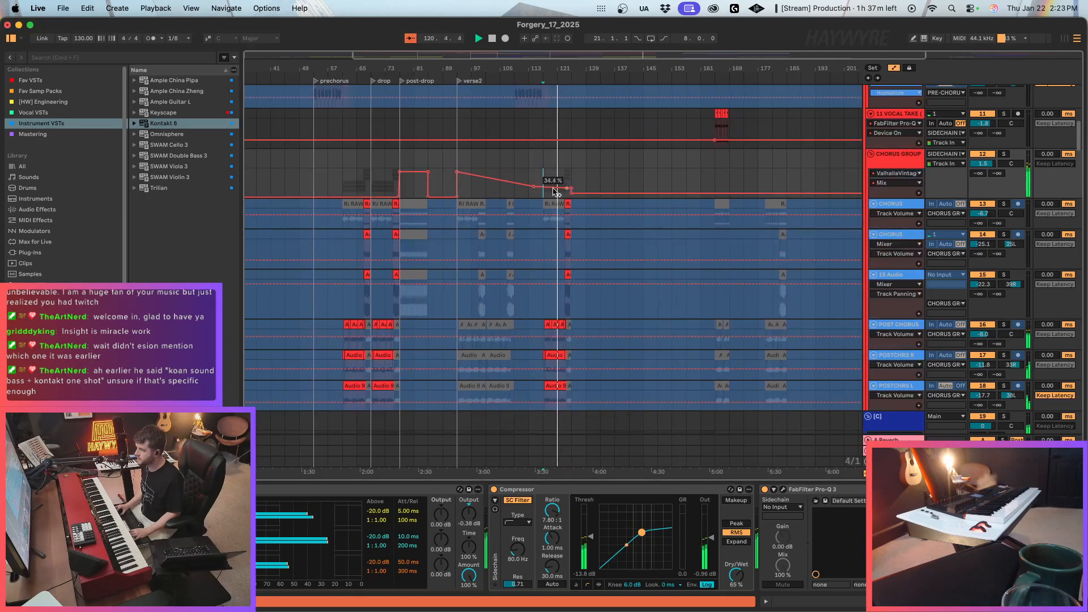
left_click(400, 194)
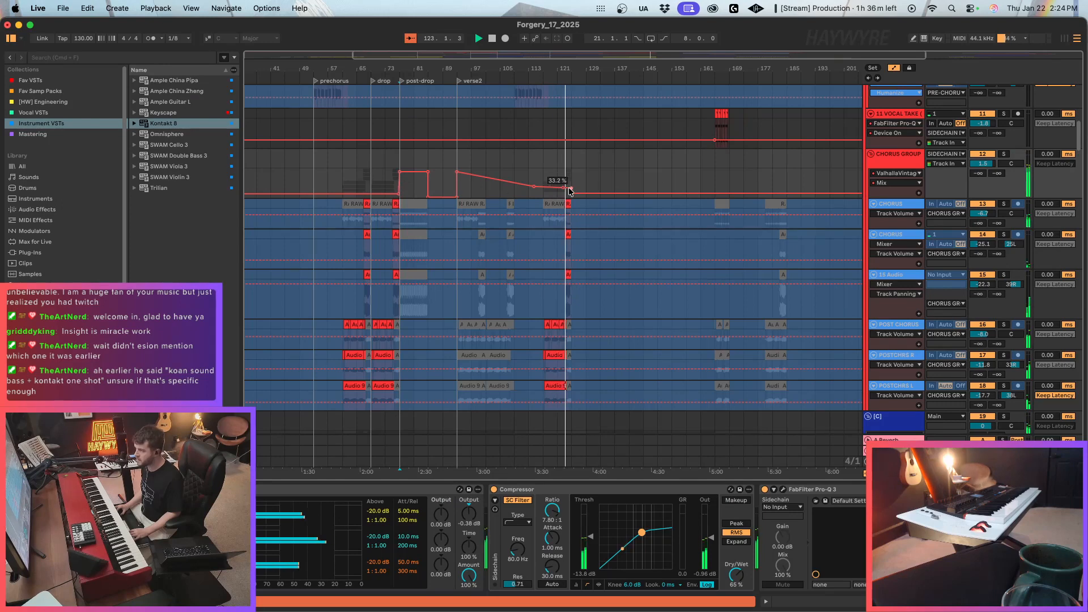
left_click_drag(570, 191, 575, 206)
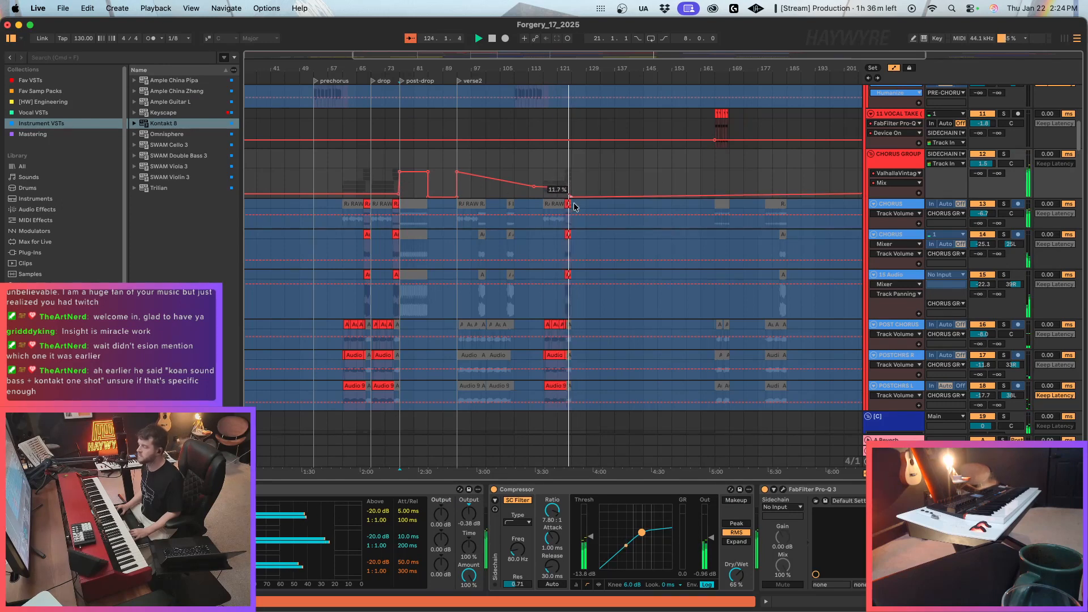
Remove the empty eight bars of time between bars 125 and 133 from the whole arrangement.
scroll(575, 206, "up", 10)
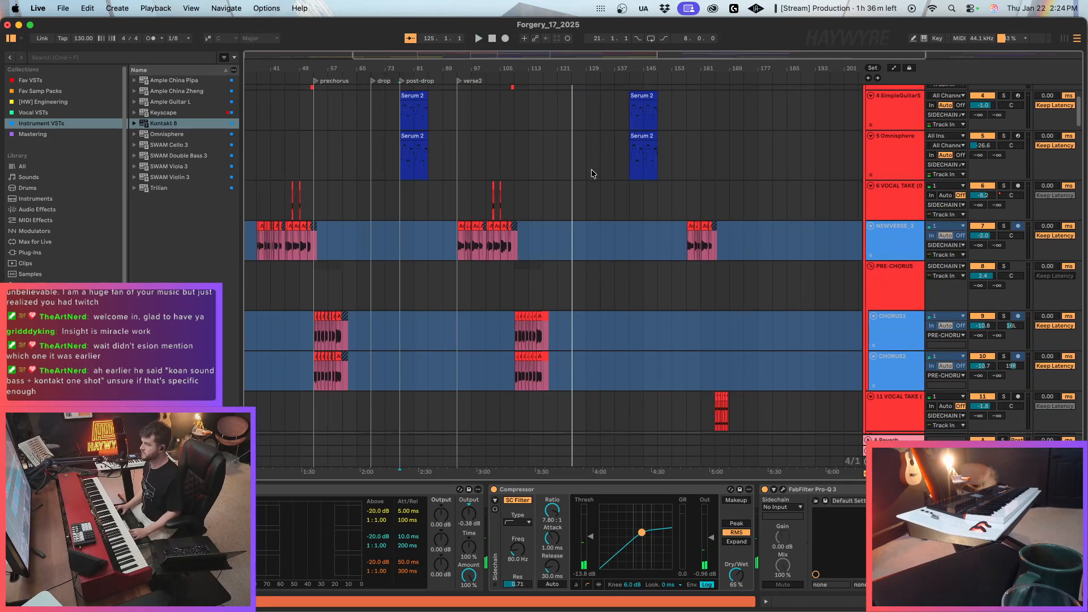
left_click(606, 156)
key("space")
left_click_drag(601, 159, 575, 164)
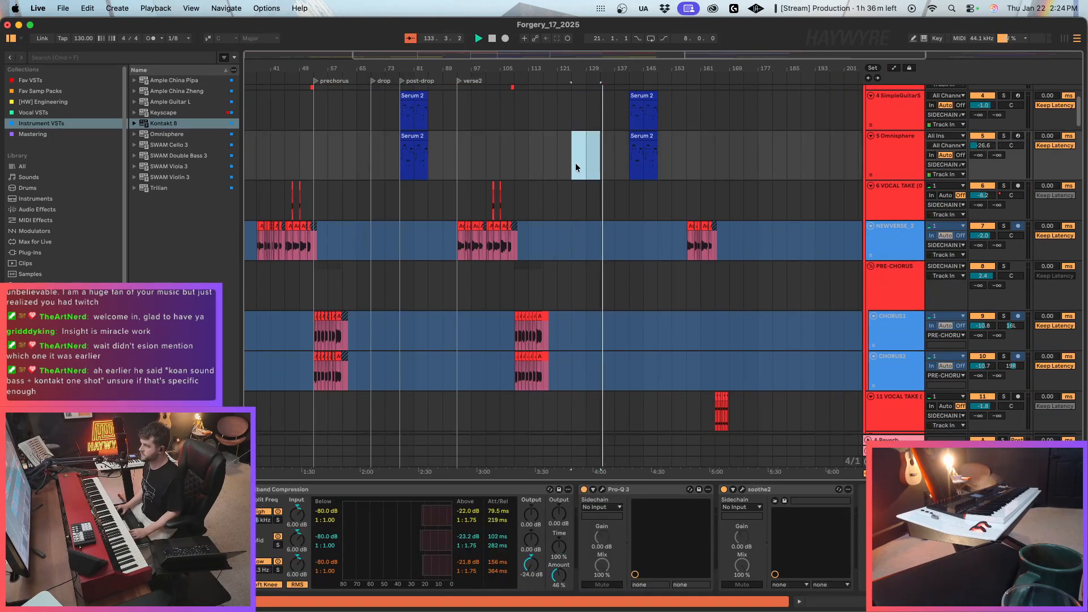
scroll(568, 315, "up", 4)
scroll(593, 391, "down", 5)
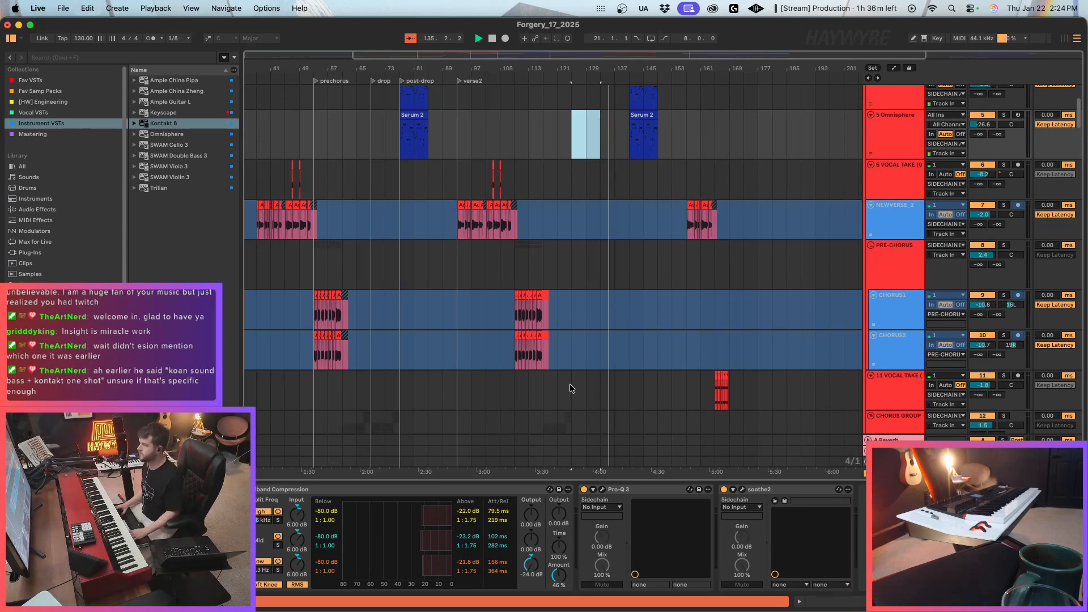
left_click(571, 389)
scroll(573, 374, "down", 8)
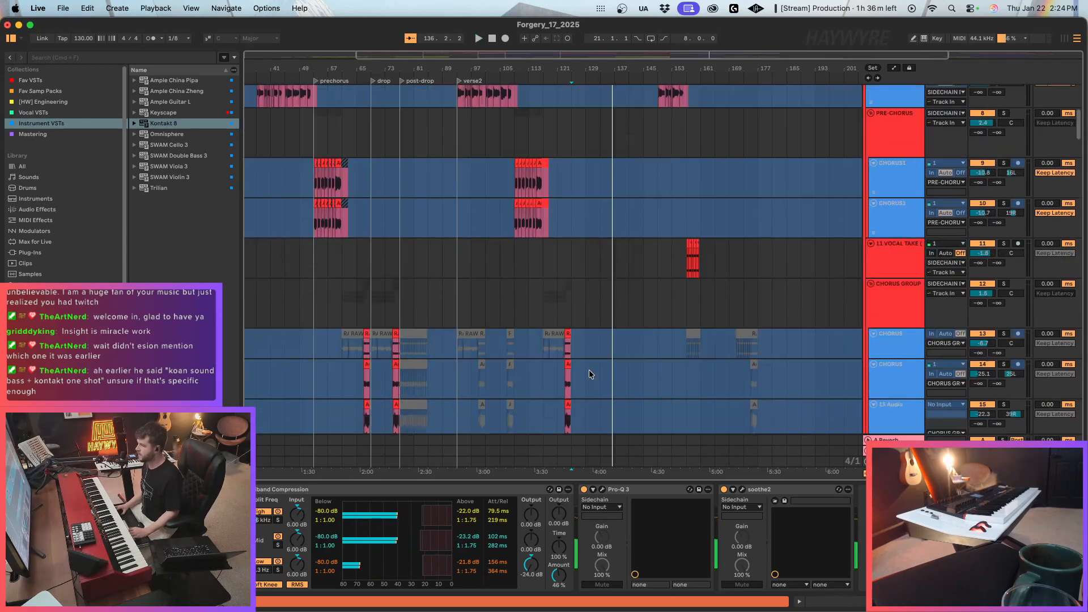
Duplicate the CHORUS GROUP vocal clips of bars 117 to 125 directly after themselves and play from bar 125.
scroll(575, 347, "down", 2)
left_click_drag(542, 186, 576, 357)
key("super+d")
key("space")
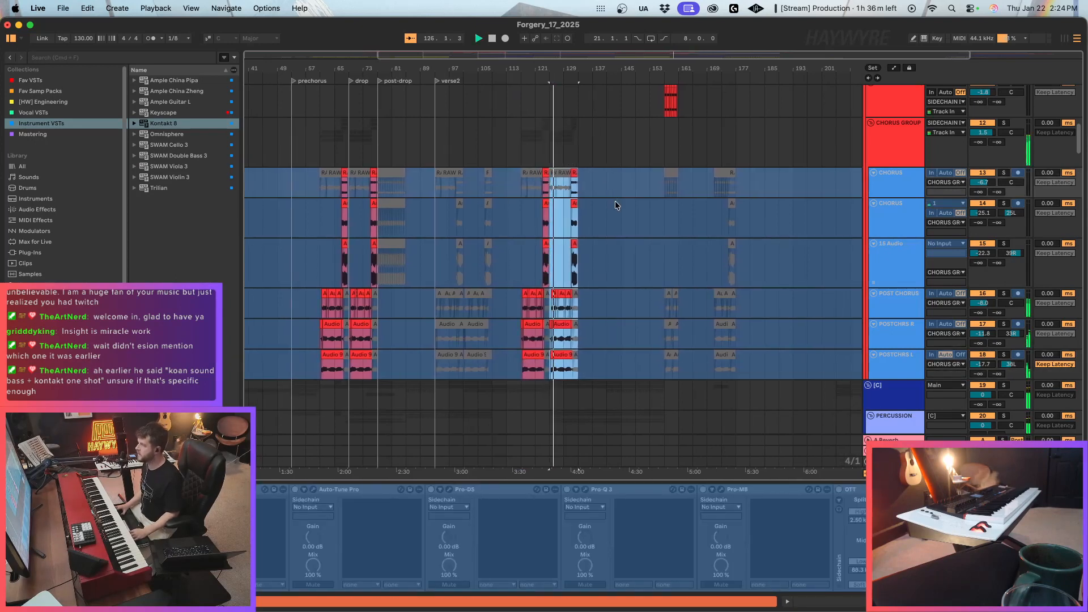
Listen to the second drop and look over the vocal, percussion and NORD tracks, including the TSP_KOAN clips around bar 225.
scroll(614, 200, "up", 2)
scroll(614, 198, "up", 2)
scroll(606, 220, "up", 9)
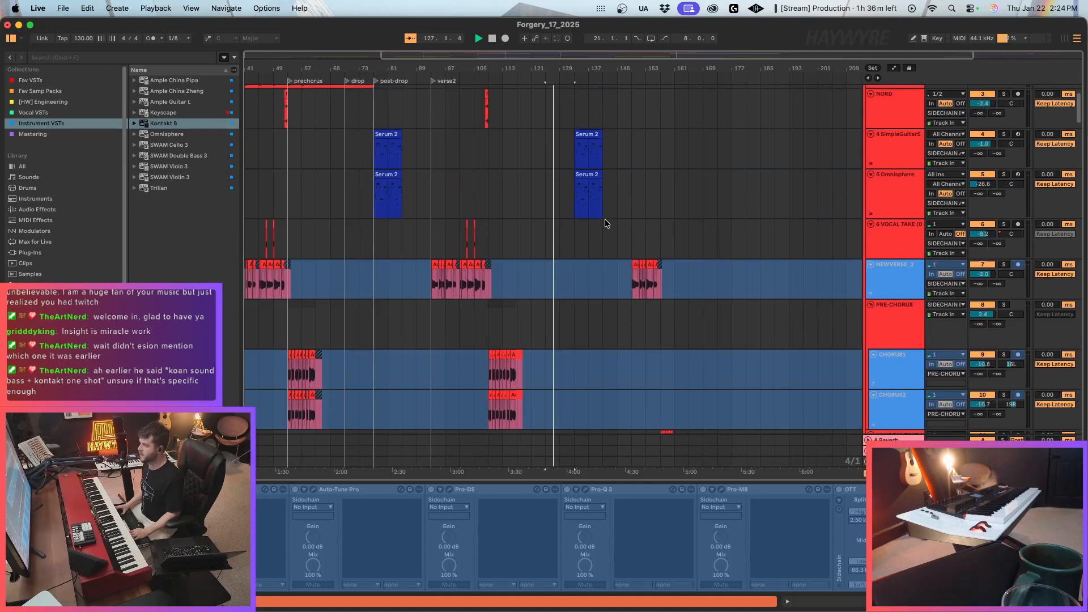
scroll(593, 202, "down", 10)
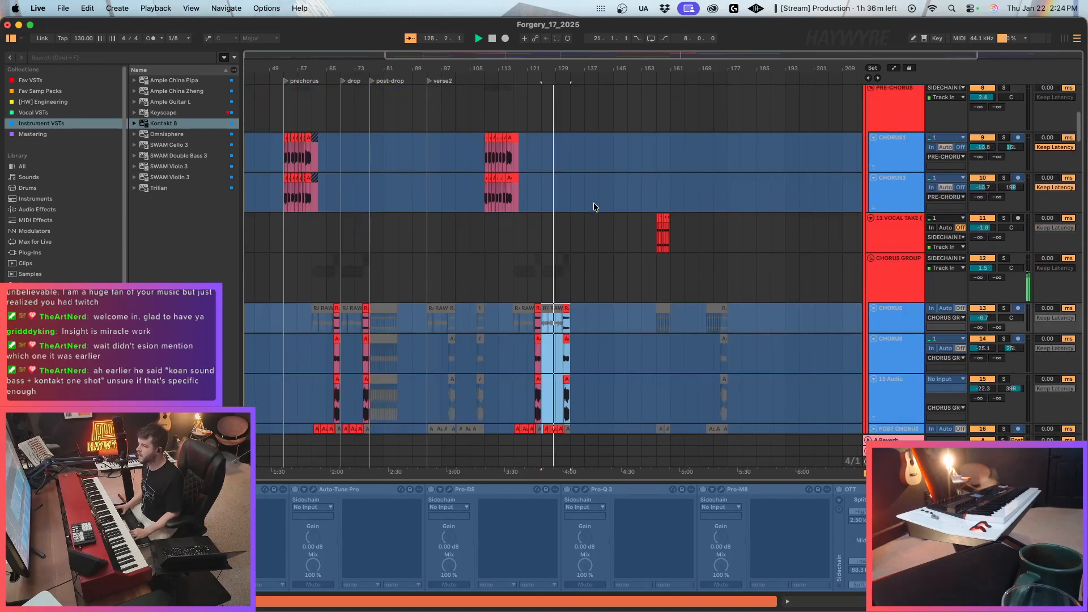
scroll(565, 268, "down", 10)
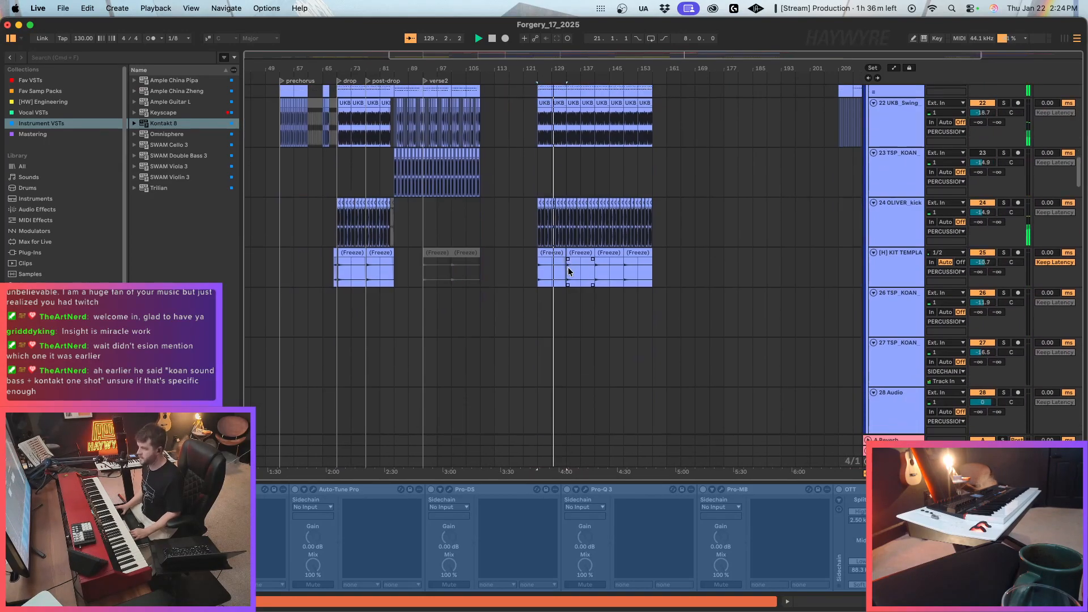
left_click_drag(577, 68, 544, 52)
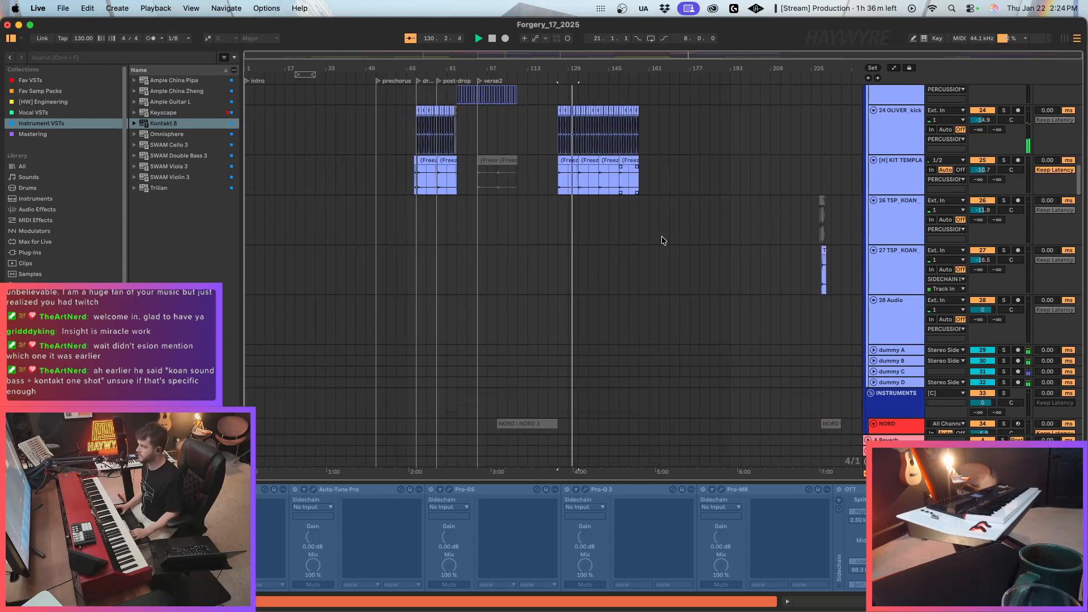
left_click_drag(840, 237, 794, 261)
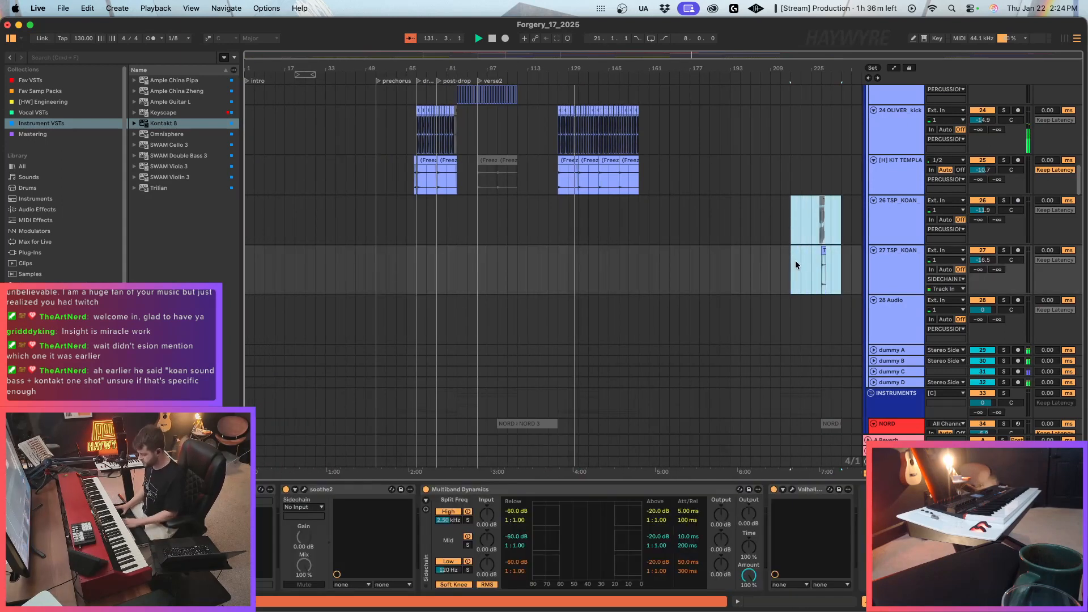
scroll(757, 265, "down", 3)
scroll(756, 264, "down", 2)
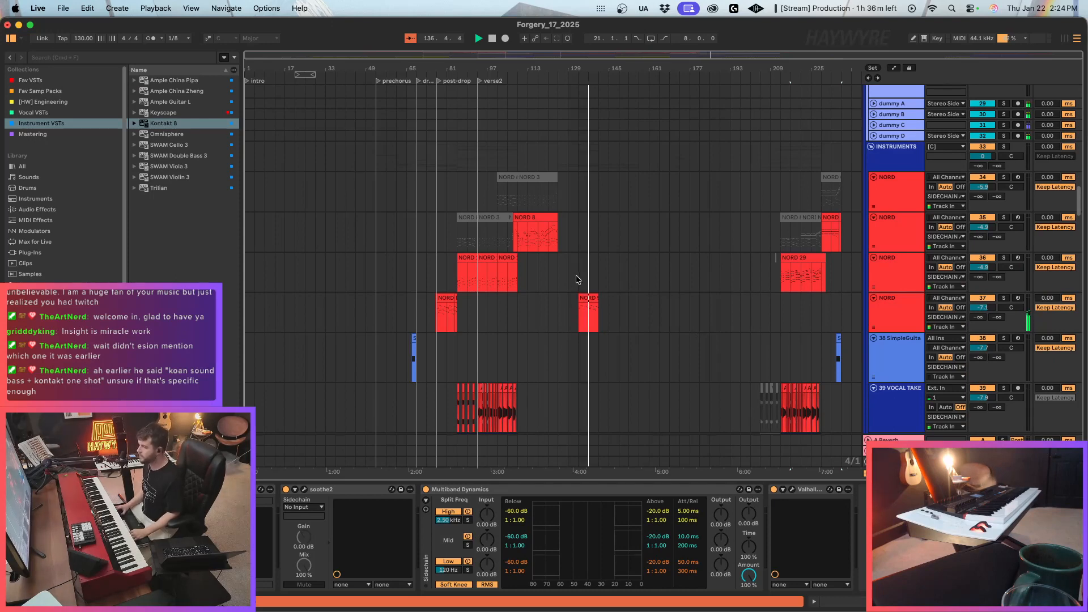
scroll(604, 300, "up", 15)
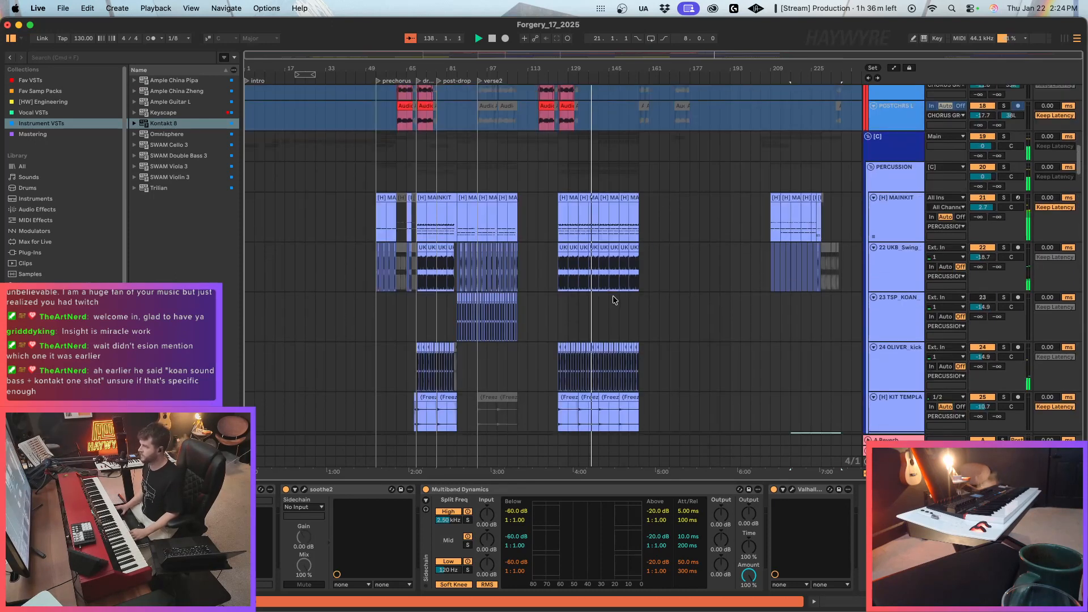
scroll(613, 304, "up", 5)
Arm the 4 SimpleGuitarS track during playback near bar 141 to play along with its Serum 2 sound.
left_click(1023, 227)
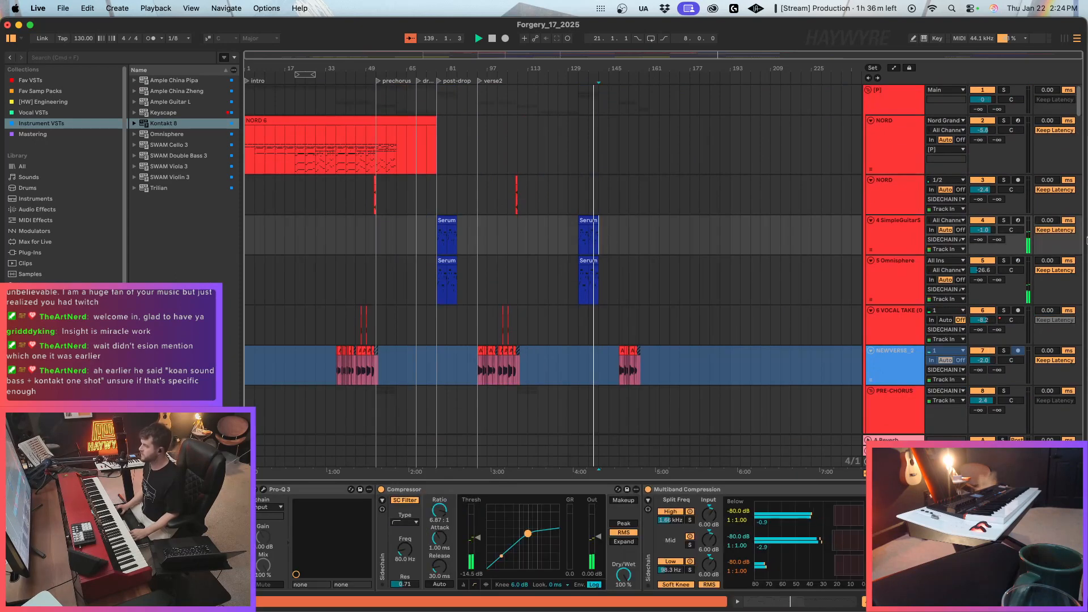
left_click(1019, 221)
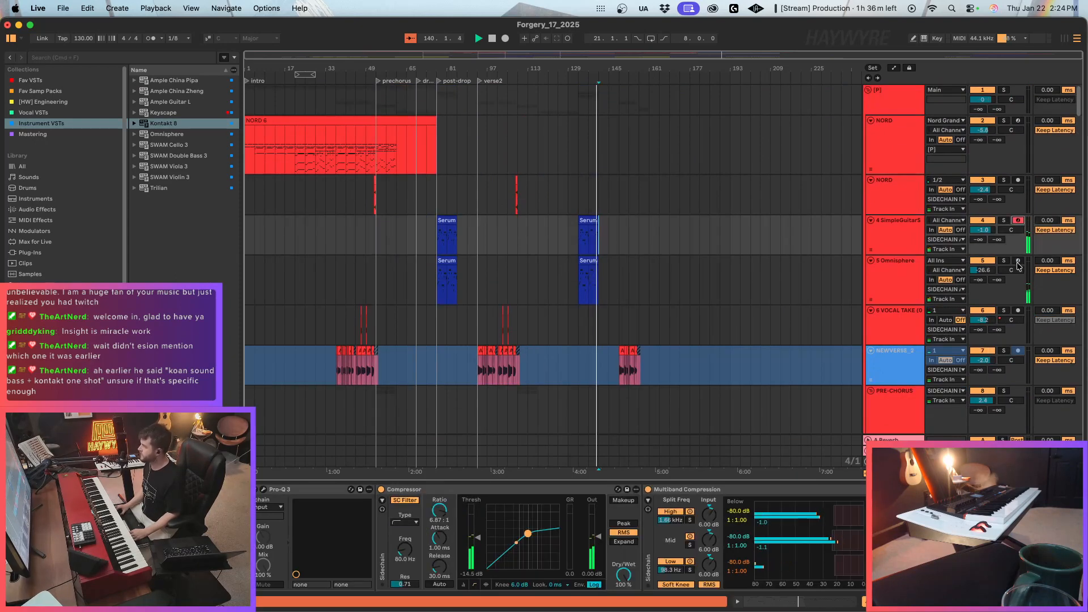
scroll(652, 316, "down", 3)
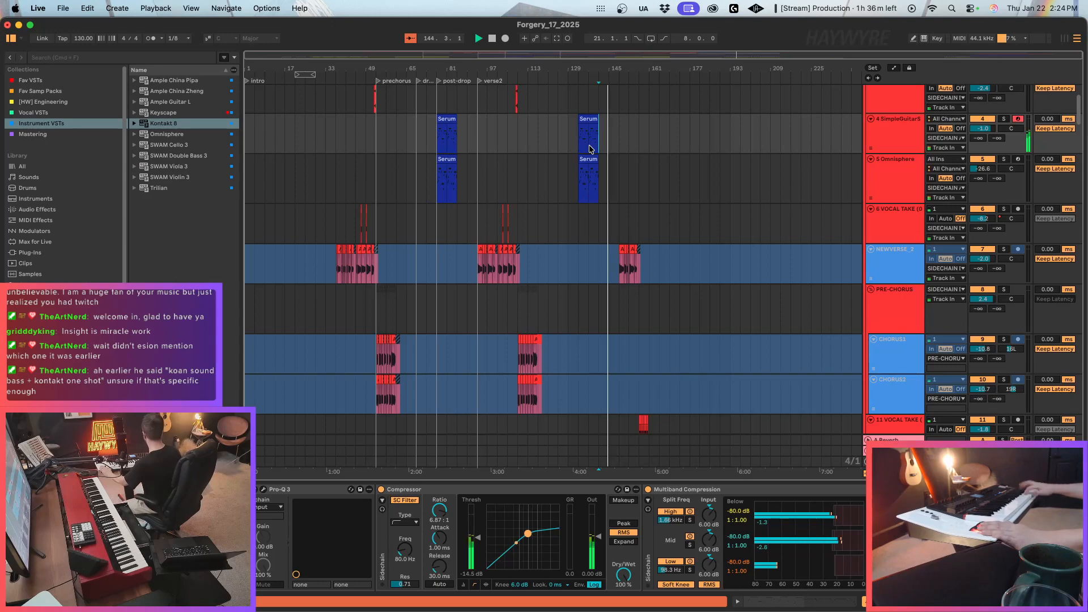
key("space")
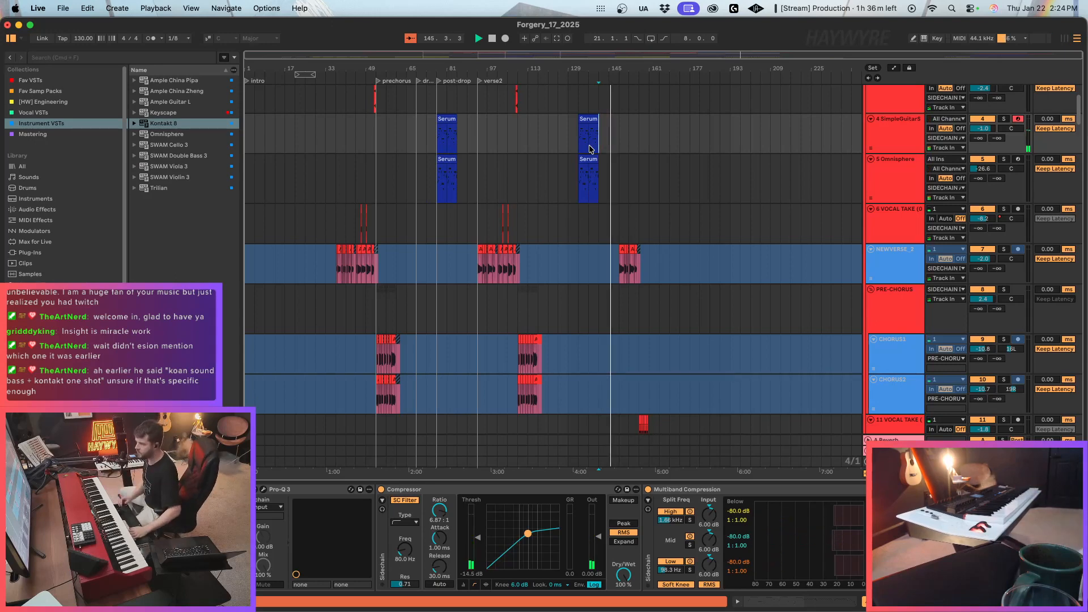
Duplicate the 4 SimpleGuitarS track and delete all clips from the copy.
scroll(697, 240, "up", 3)
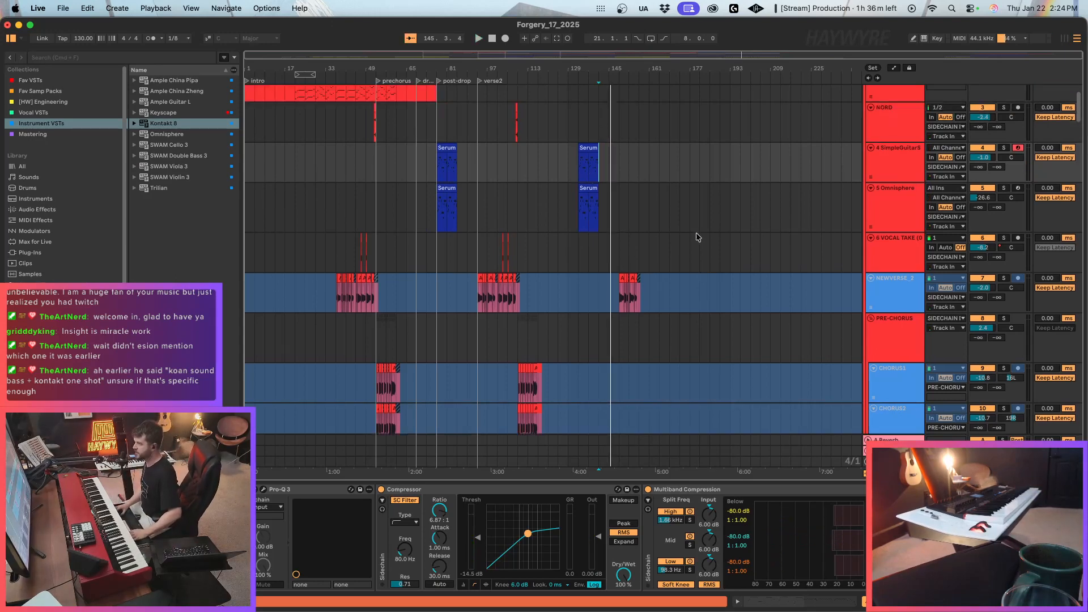
scroll(561, 539, "right", 10)
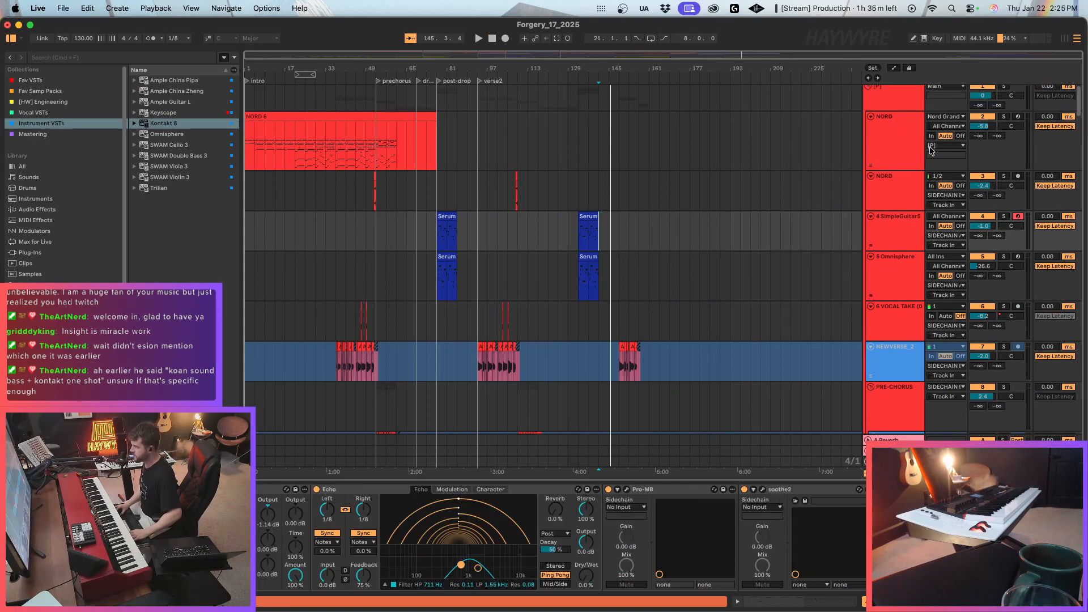
left_click(902, 240)
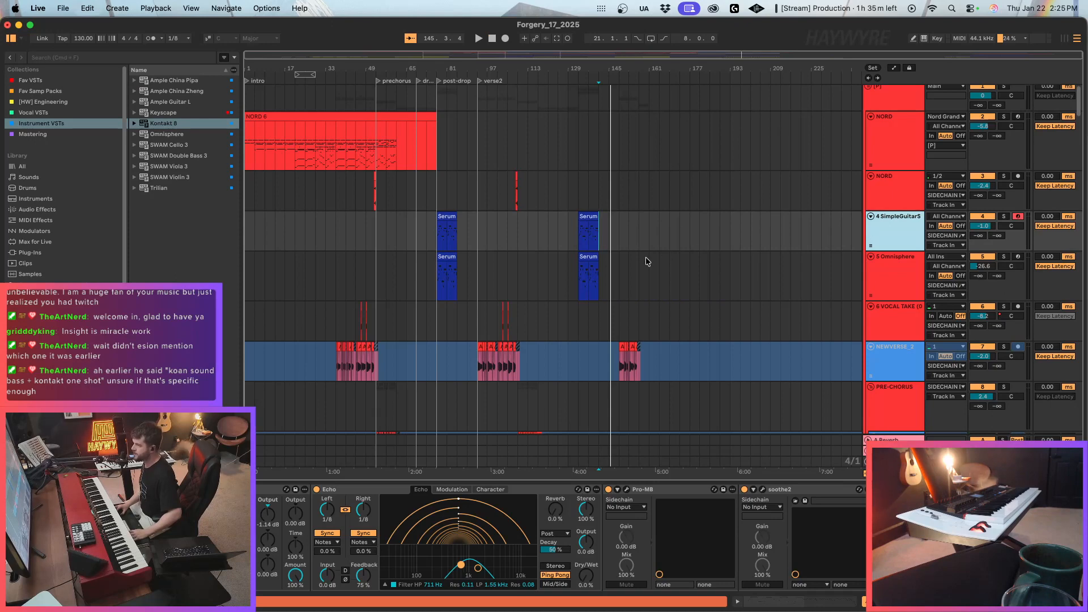
key("super+d")
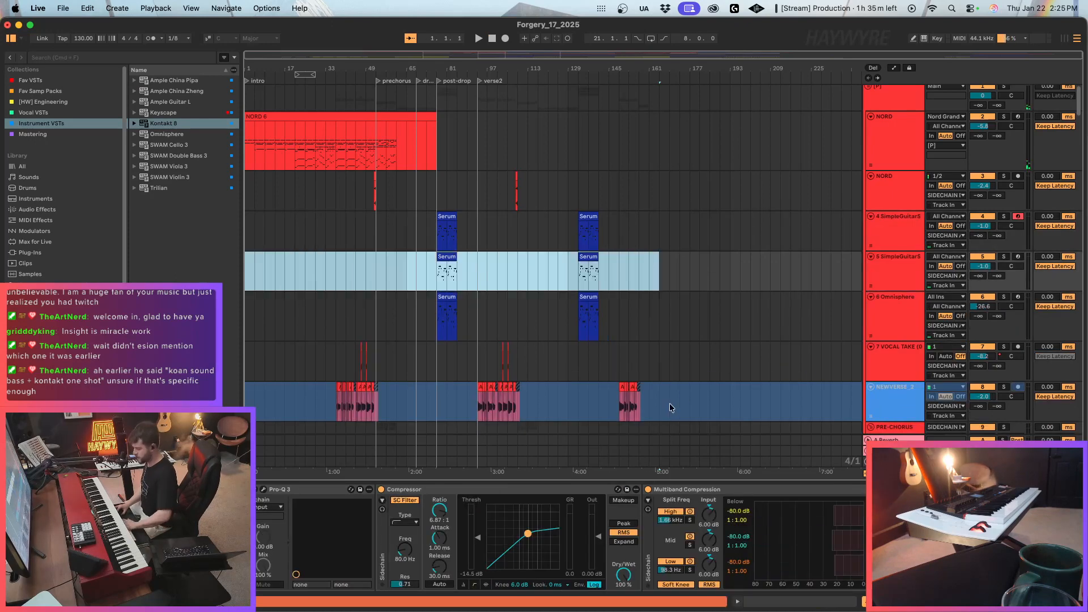
key("Delete")
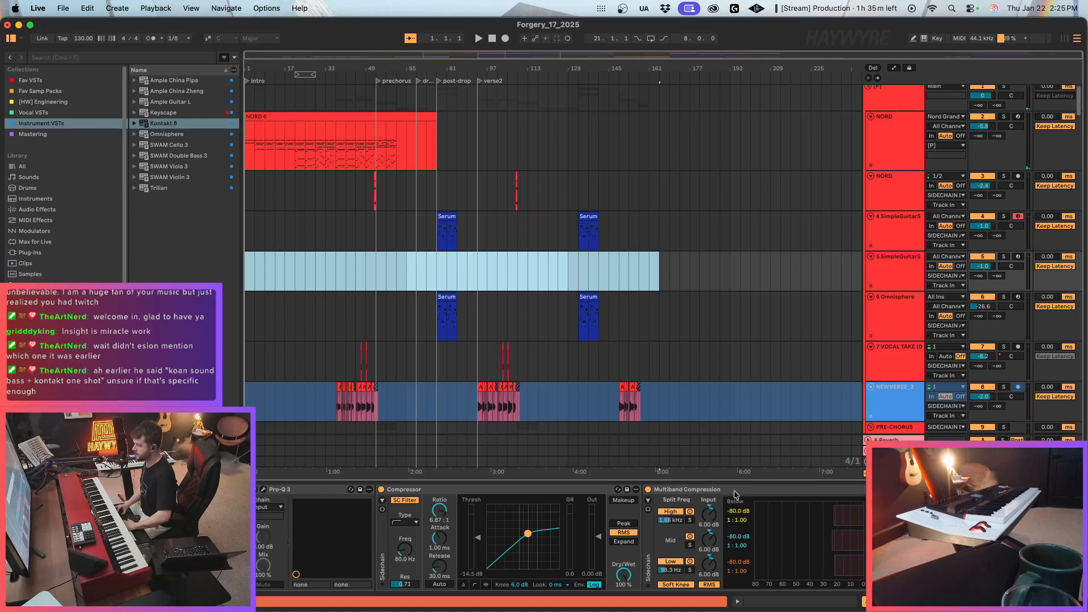
Remove the soothe2 and Pro-MB devices from the duplicated guitar track's effect chain.
scroll(561, 539, "right", 10)
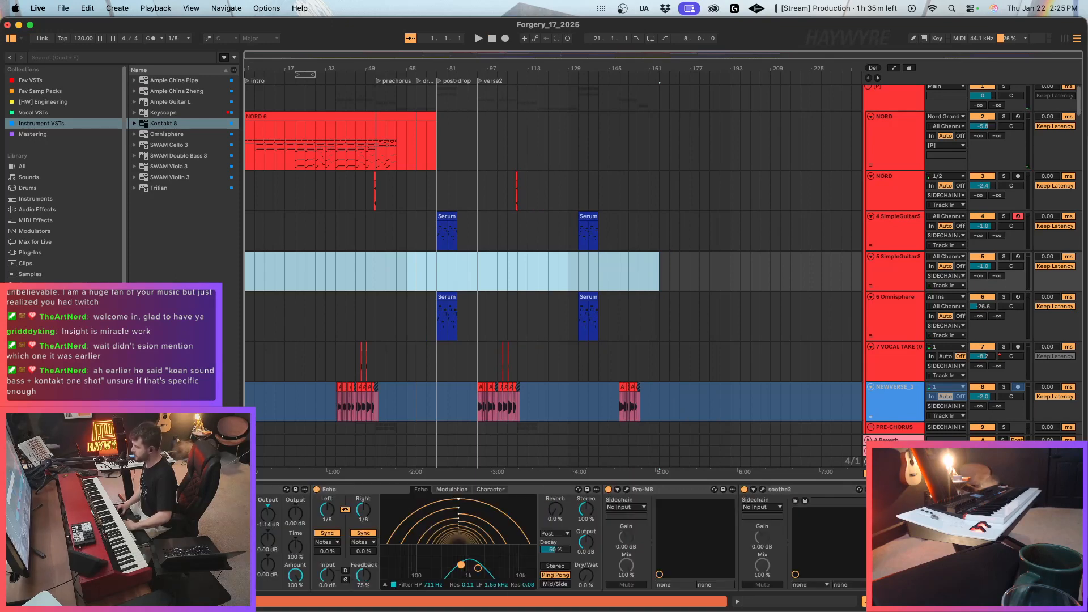
left_click(779, 499)
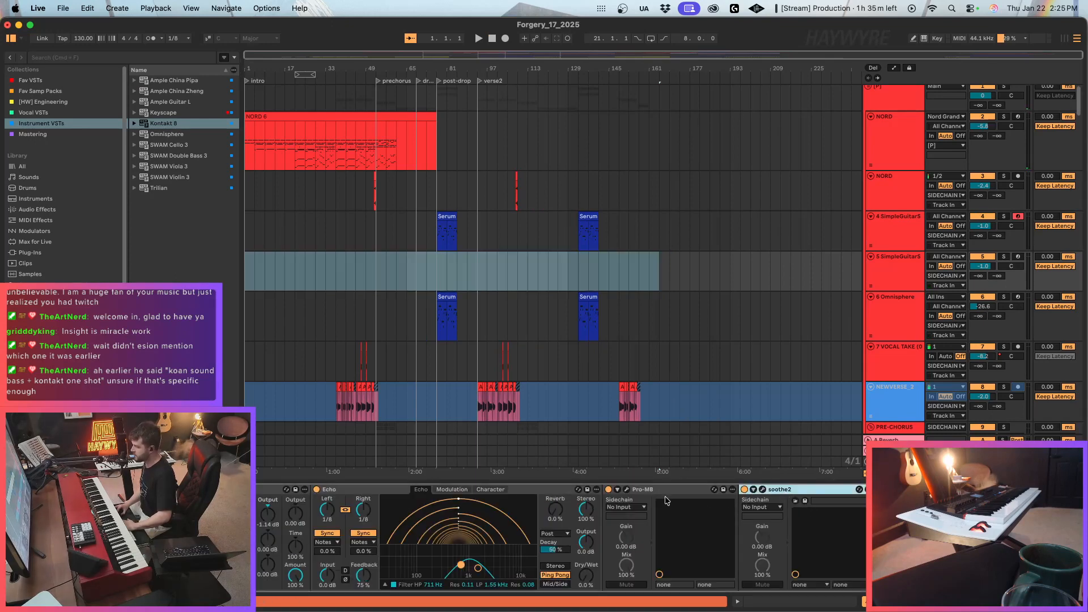
key("Delete")
key("Delete")
Arm the duplicated 5 SimpleGuitarS track and play from bar 137 to try its sound.
left_click(599, 278)
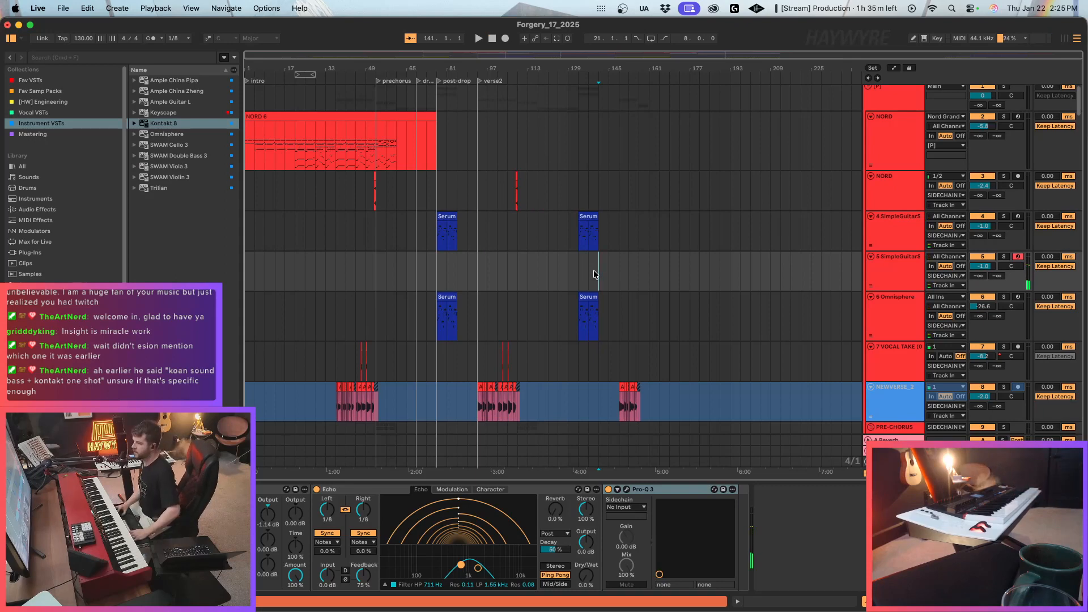
left_click(590, 271)
key("space")
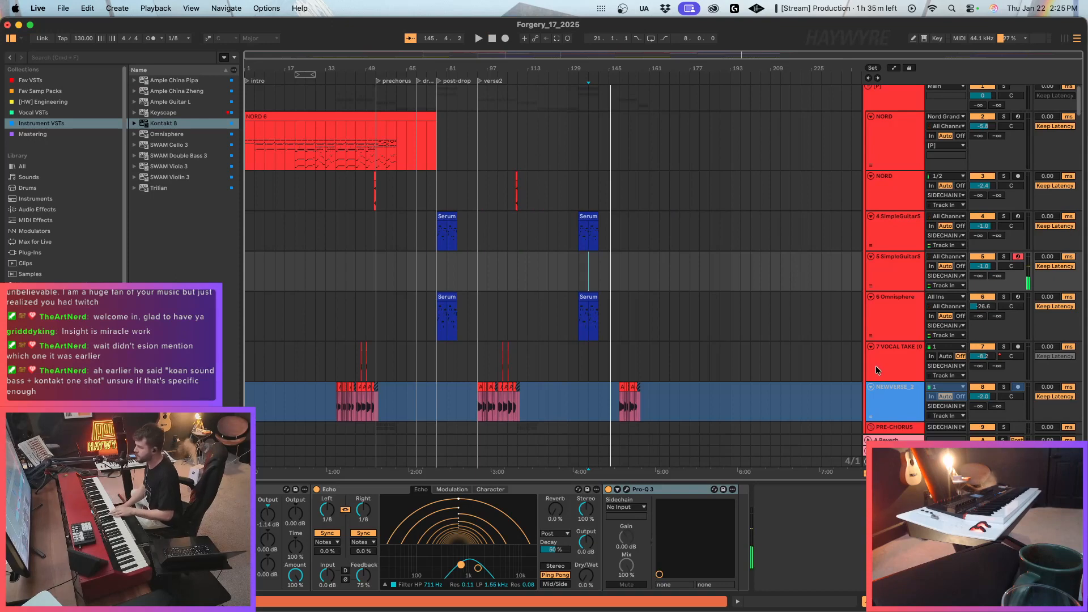
Examine the effect chain and the output routing options of the 5 SimpleGuitarS track.
scroll(737, 557, "right", 5)
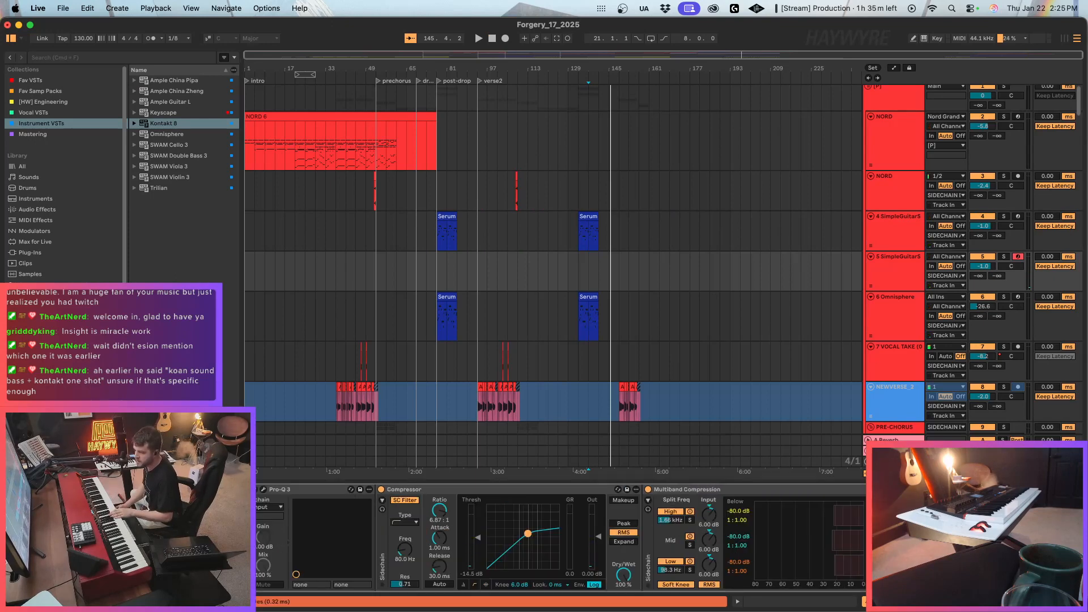
scroll(561, 538, "left", 2)
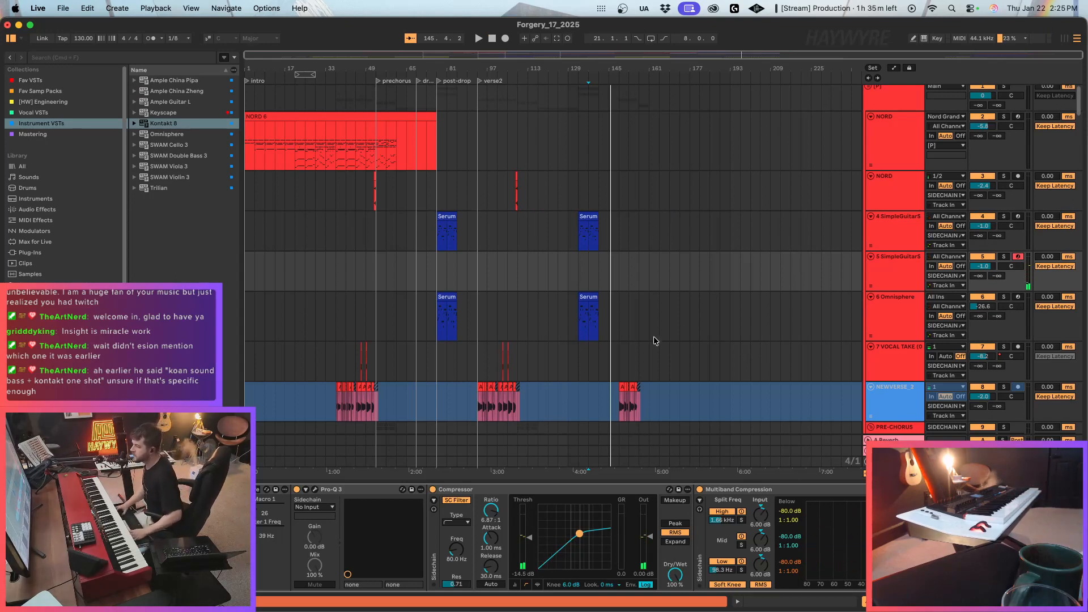
scroll(748, 349, "down", 1)
left_click(938, 250)
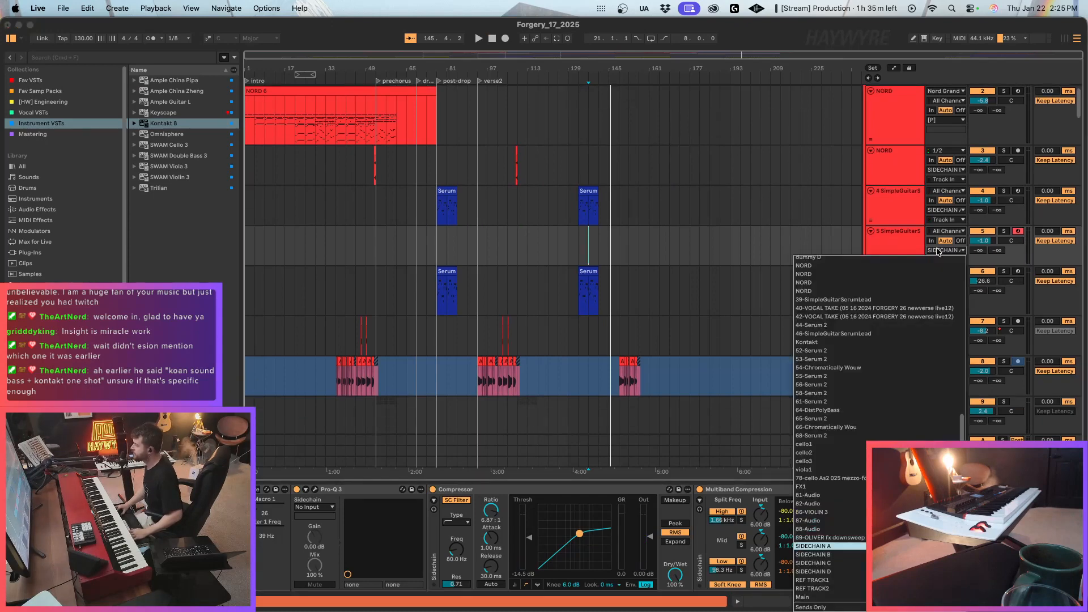
left_click(655, 275)
left_click(569, 253)
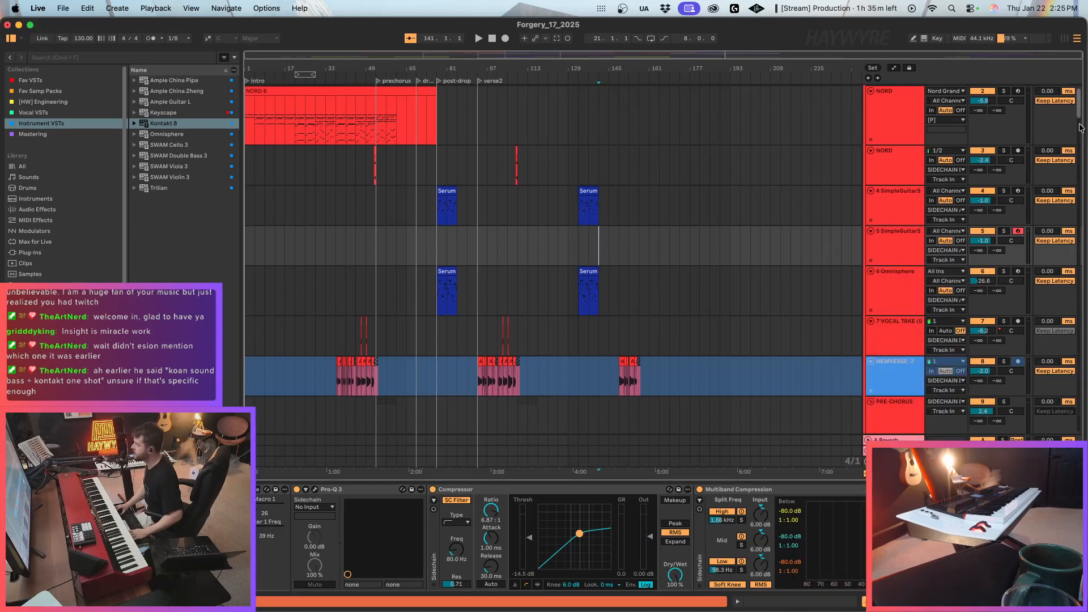
scroll(996, 169, "down", 2)
left_click(943, 212)
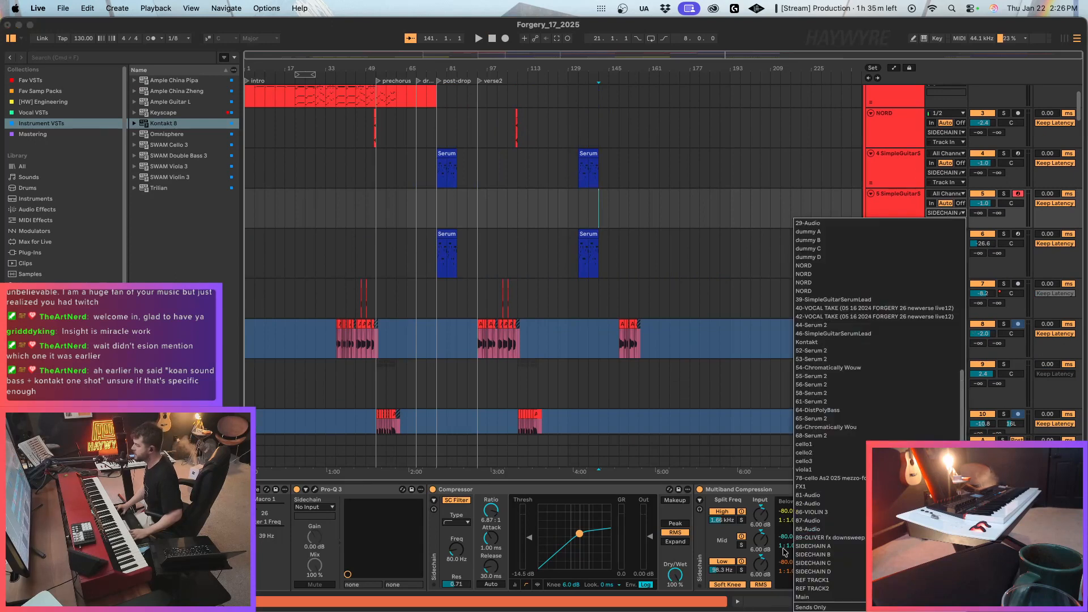
left_click(605, 226)
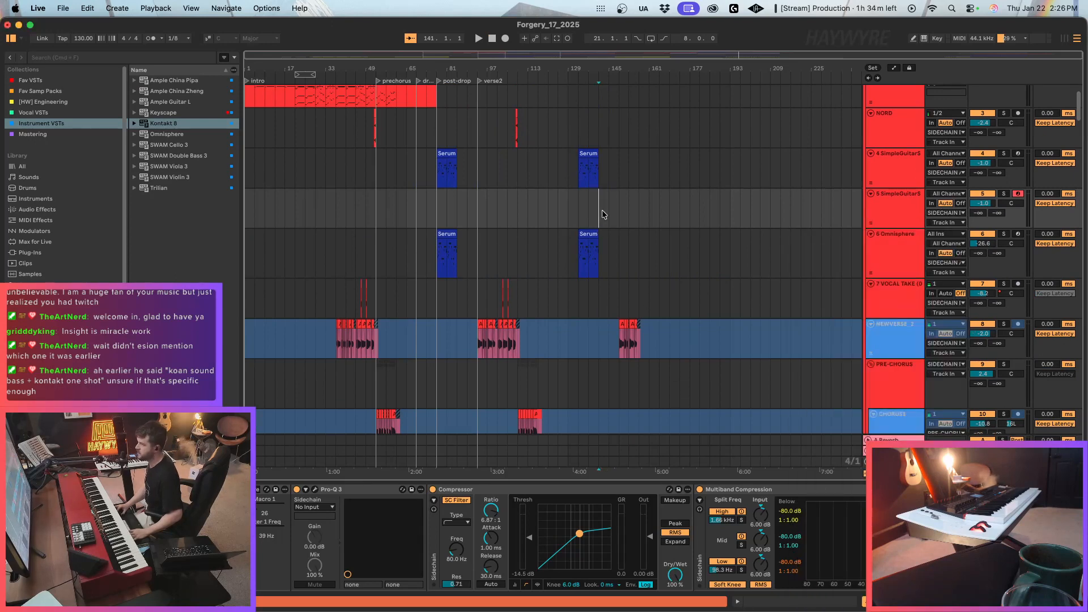
Play from bar 137 with the guitar track armed and look over the chorus and percussion tracks around bar 161.
left_click(589, 202)
key("space")
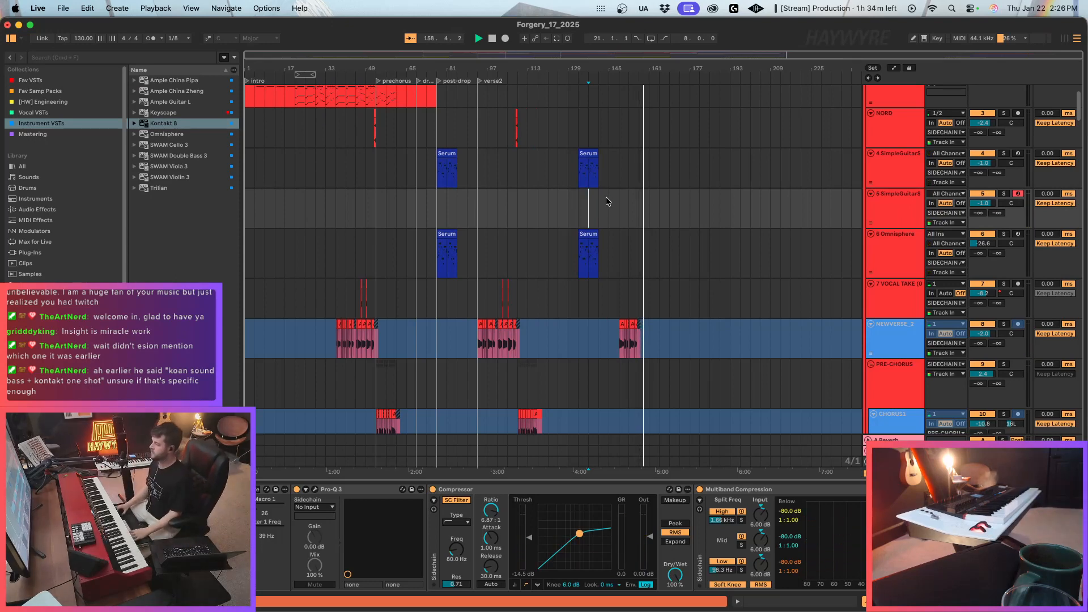
scroll(669, 226, "down", 3)
scroll(684, 235, "down", 10)
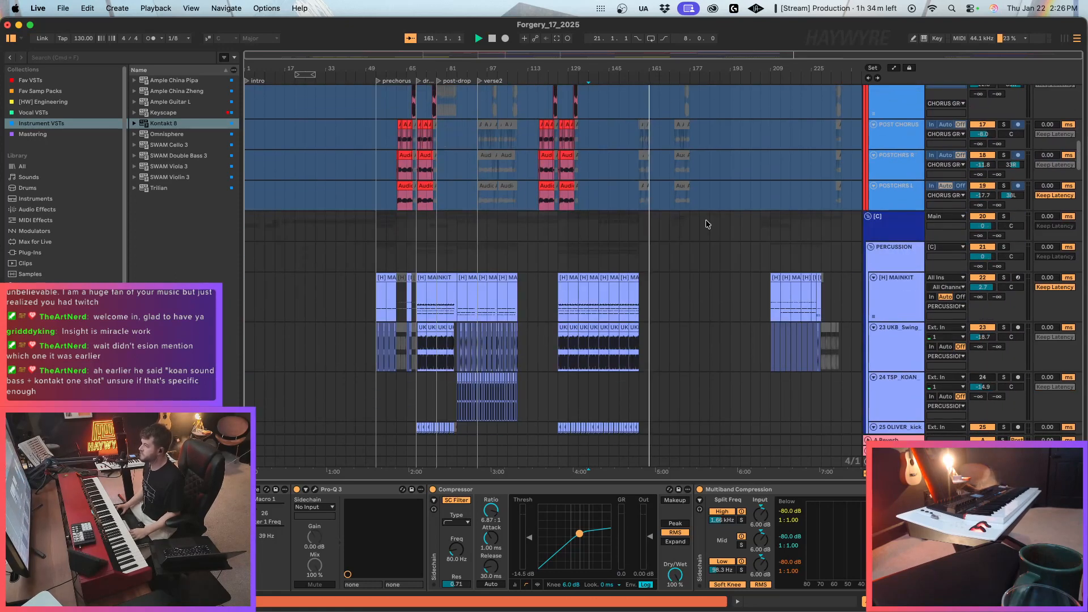
scroll(703, 232, "up", 5)
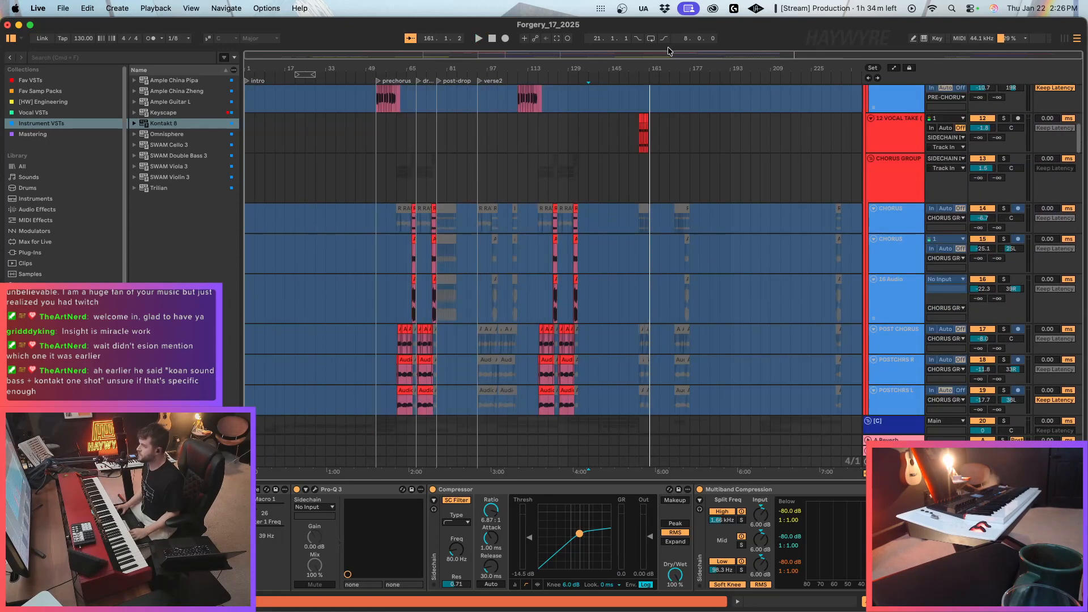
scroll(708, 225, "up", 12)
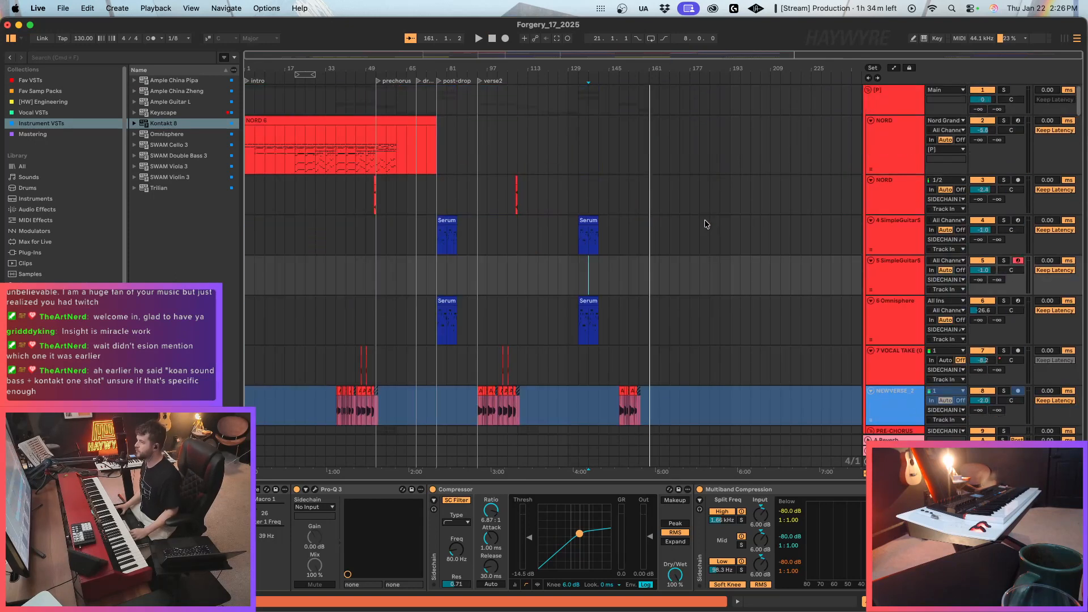
Record a MIDI lead take on the 5 SimpleGuitarS track from bar 137 to bar 161.
left_click(756, 53)
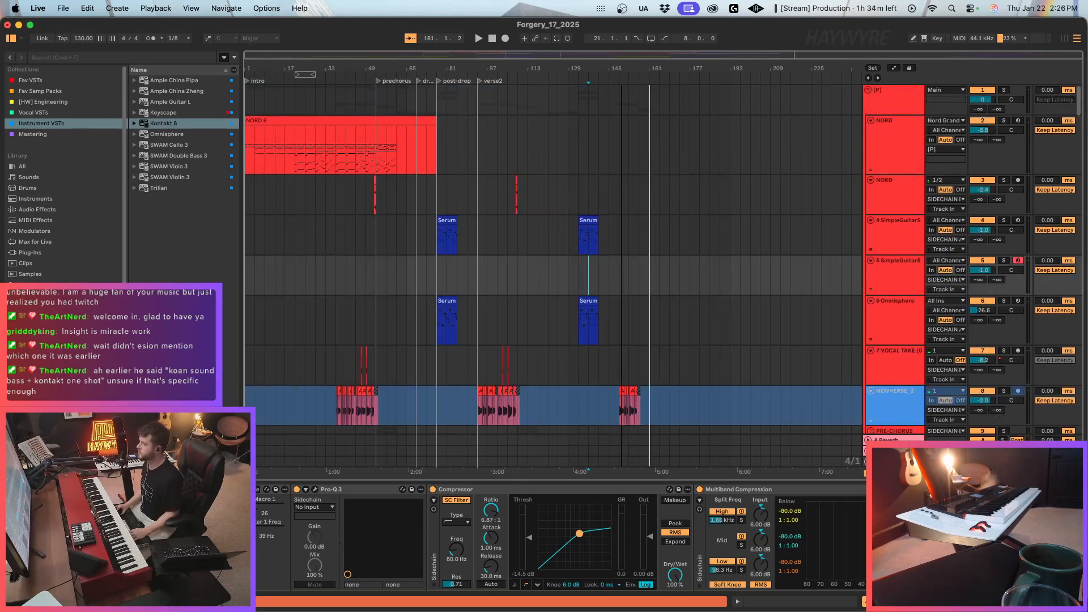
mouse_move(751, 55)
left_mouse_down()
mouse_move(750, 113)
mouse_move(752, 58)
left_mouse_up()
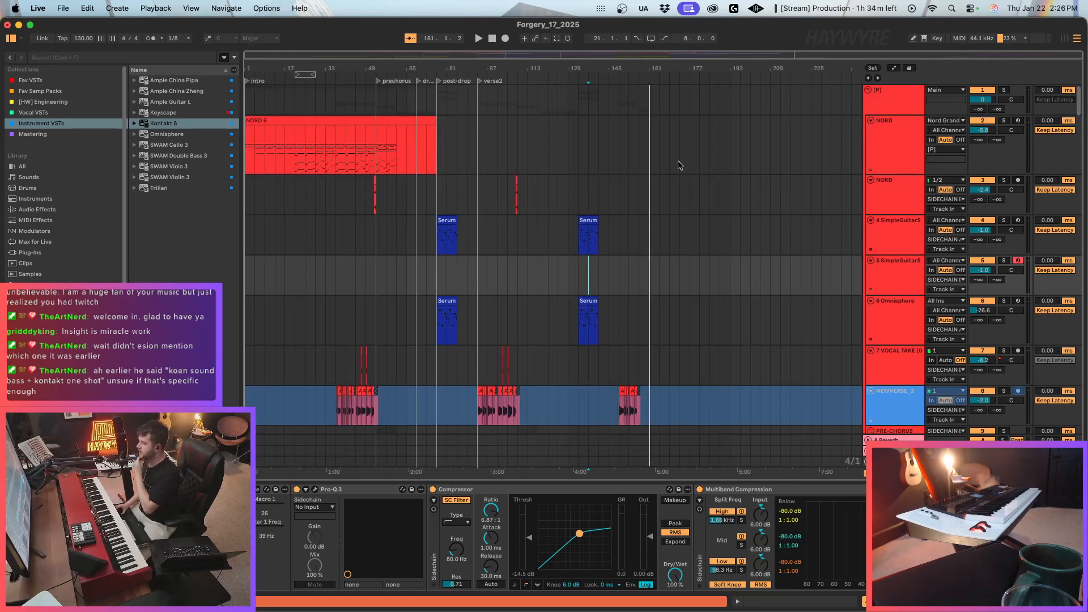
left_click(595, 274)
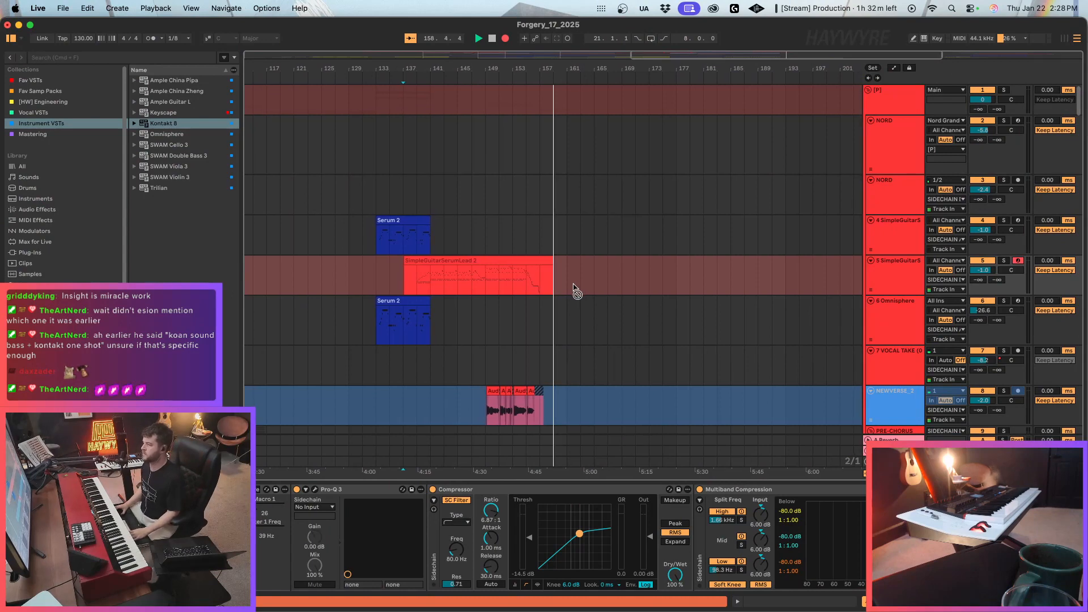
Look over the vocal, percussion, NORD and Serum 2 tracks between bars 117 and 201.
scroll(539, 329, "down", 2)
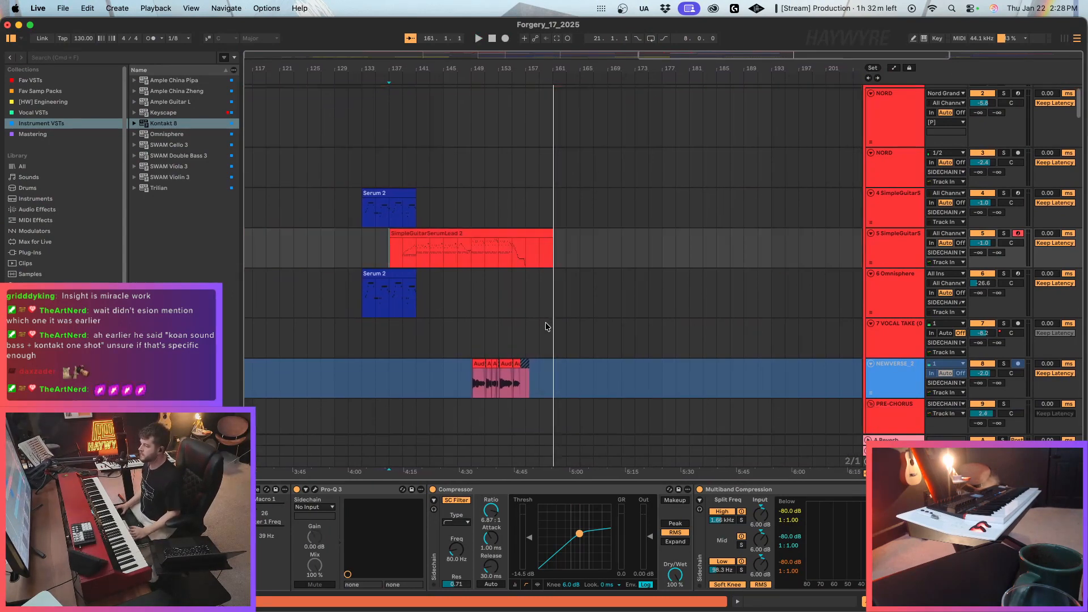
scroll(545, 318, "down", 10)
scroll(550, 328, "down", 20)
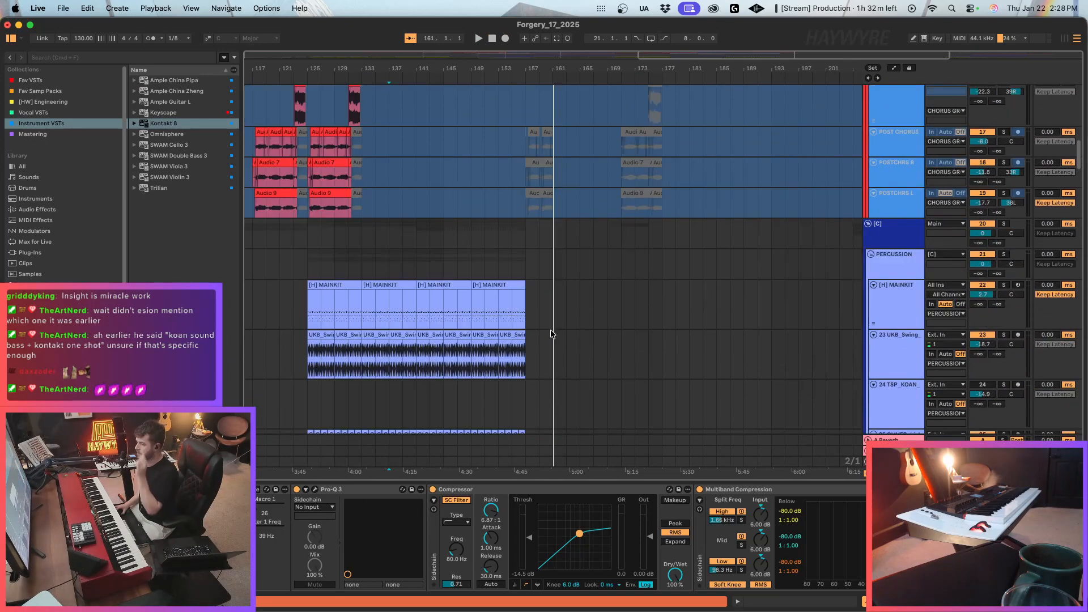
scroll(553, 333, "down", 20)
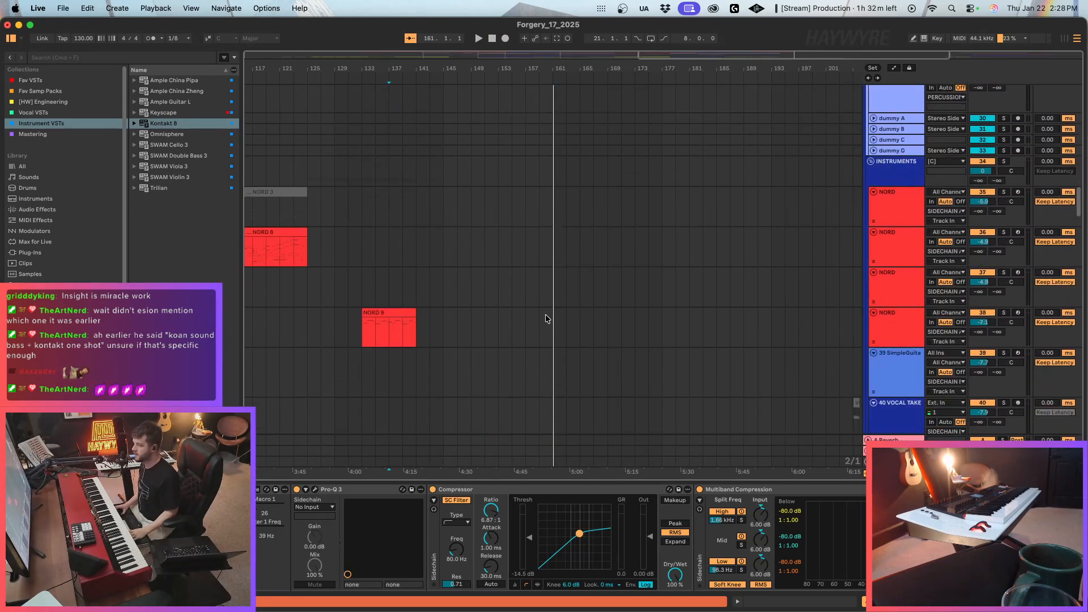
scroll(567, 293, "down", 4)
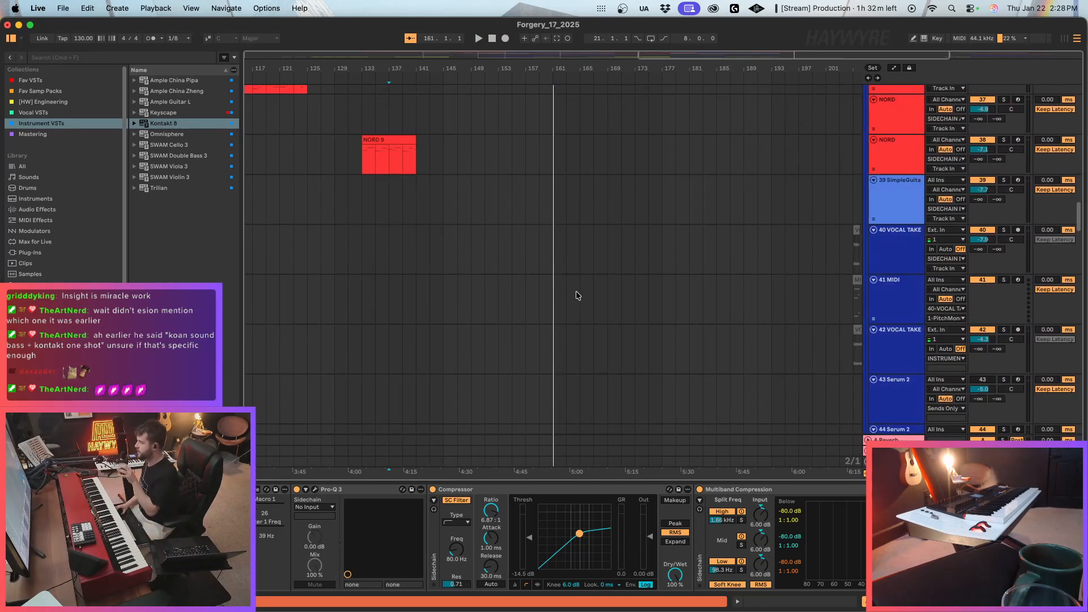
scroll(737, 224, "up", 6)
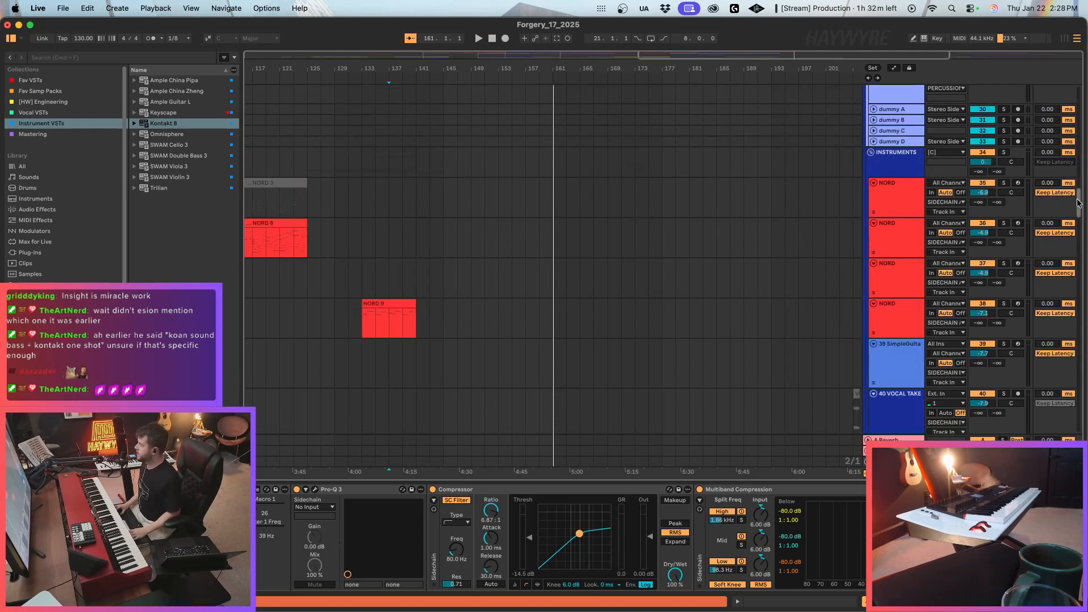
scroll(1055, 195, "up", 20)
Trim the recorded SimpleGuitarSerumLead clip to start at bar 139 and move it up onto the 4 SimpleGuitarS track.
left_click_drag(783, 51, 638, 41)
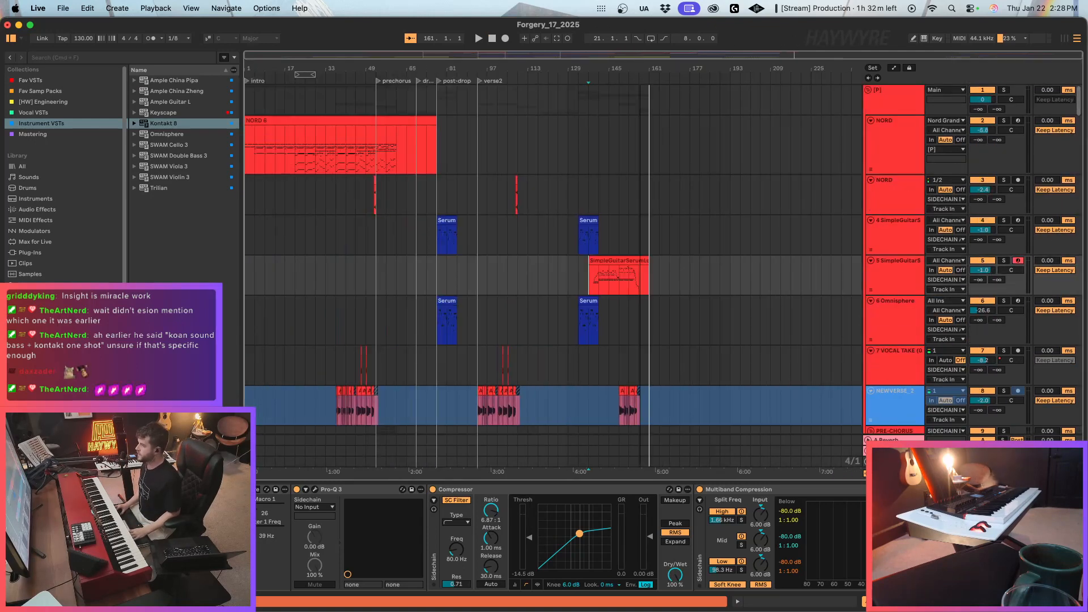
left_click(593, 263)
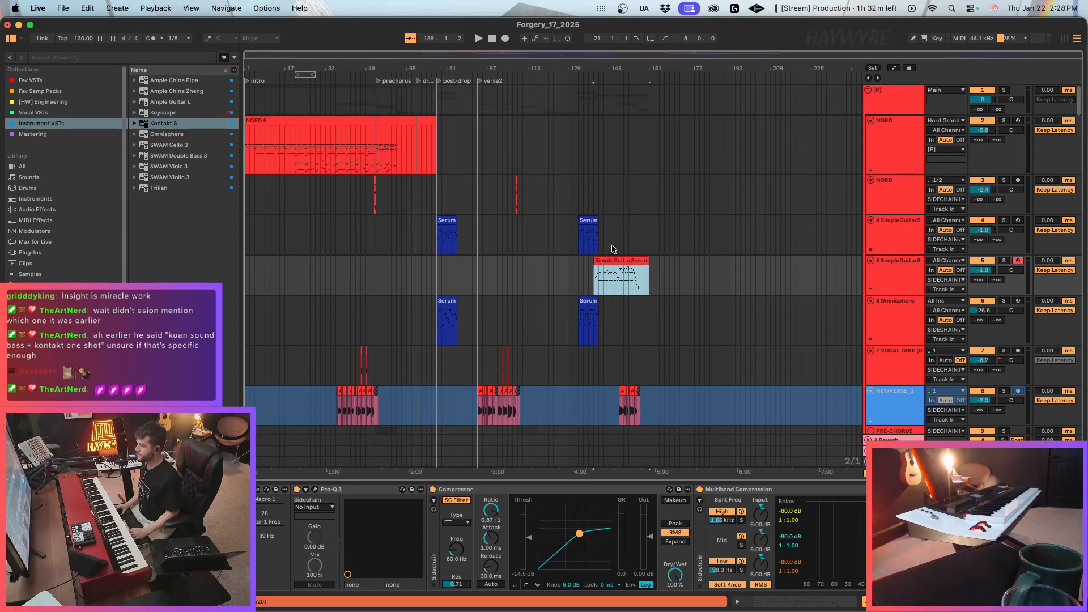
left_click_drag(877, 53, 818, 80)
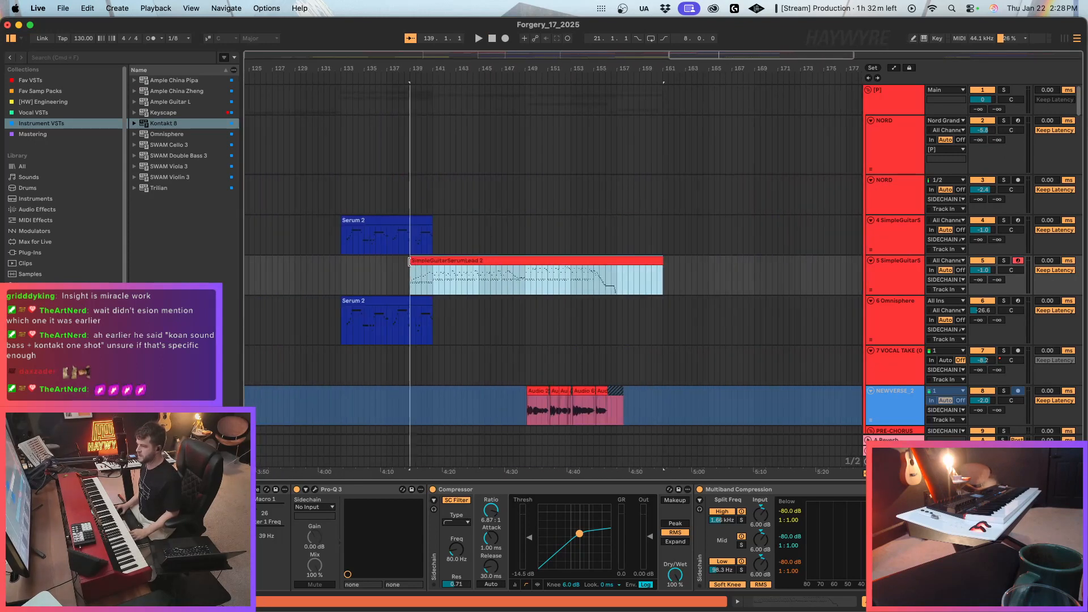
left_click_drag(412, 261, 414, 221)
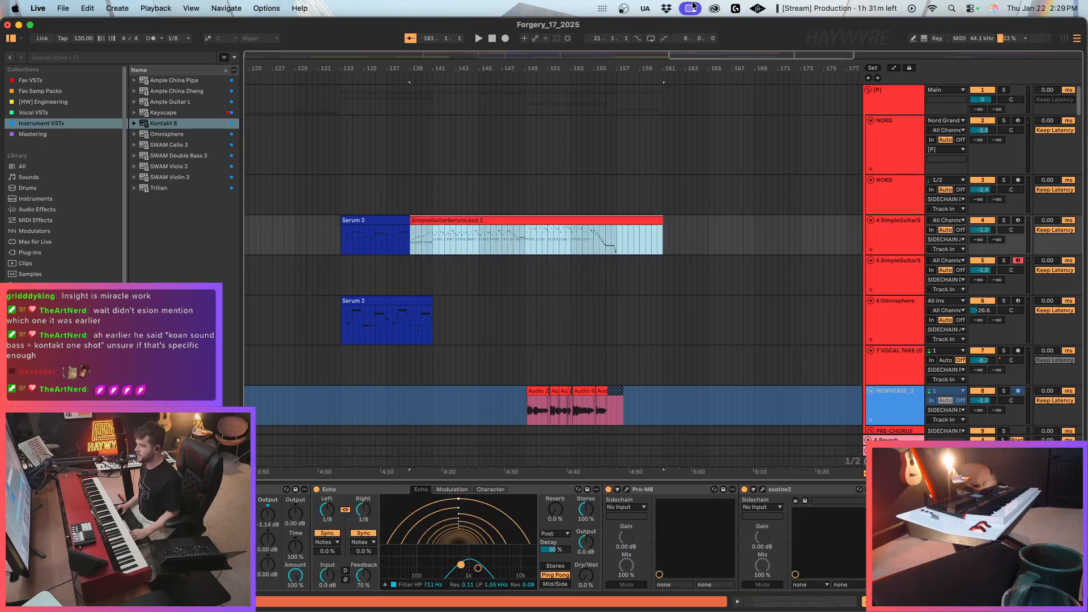
Reduce the height of the first NORD track and save the Live Set.
left_click_drag(723, 54, 723, 11)
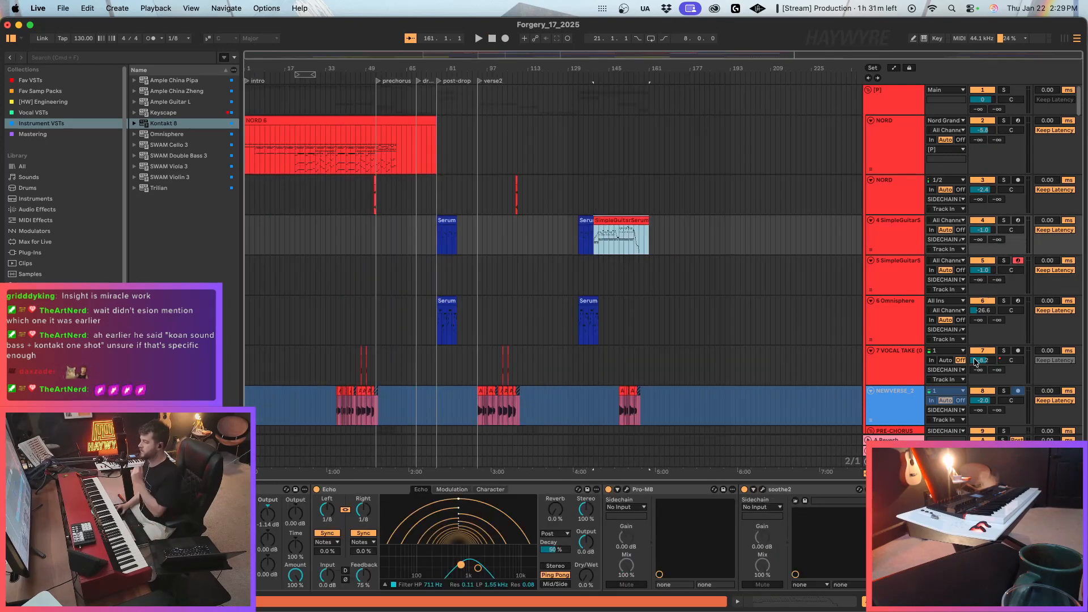
left_click(909, 191)
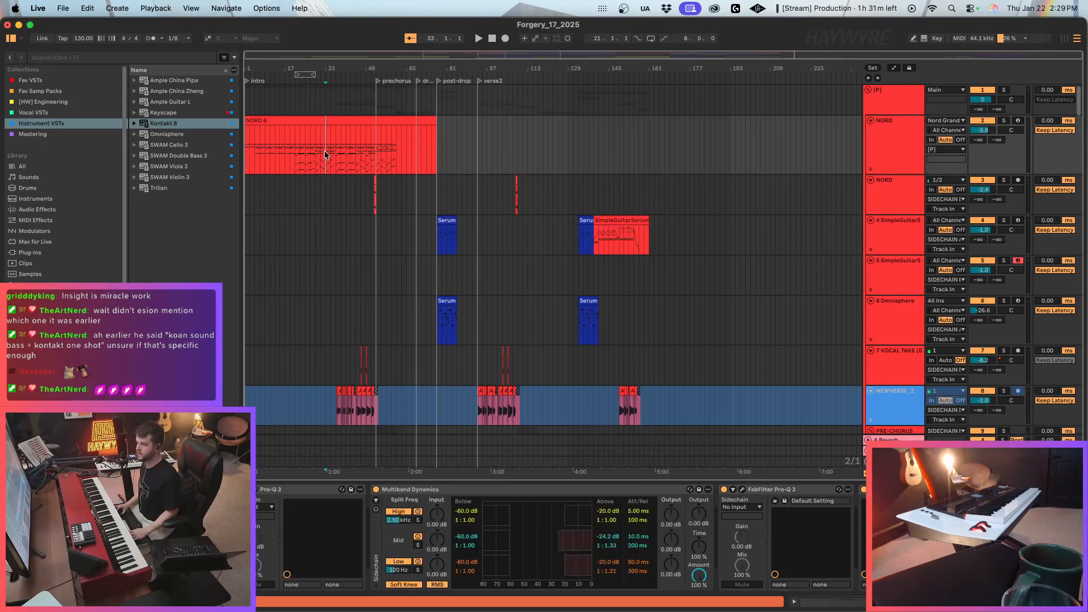
left_click(873, 169)
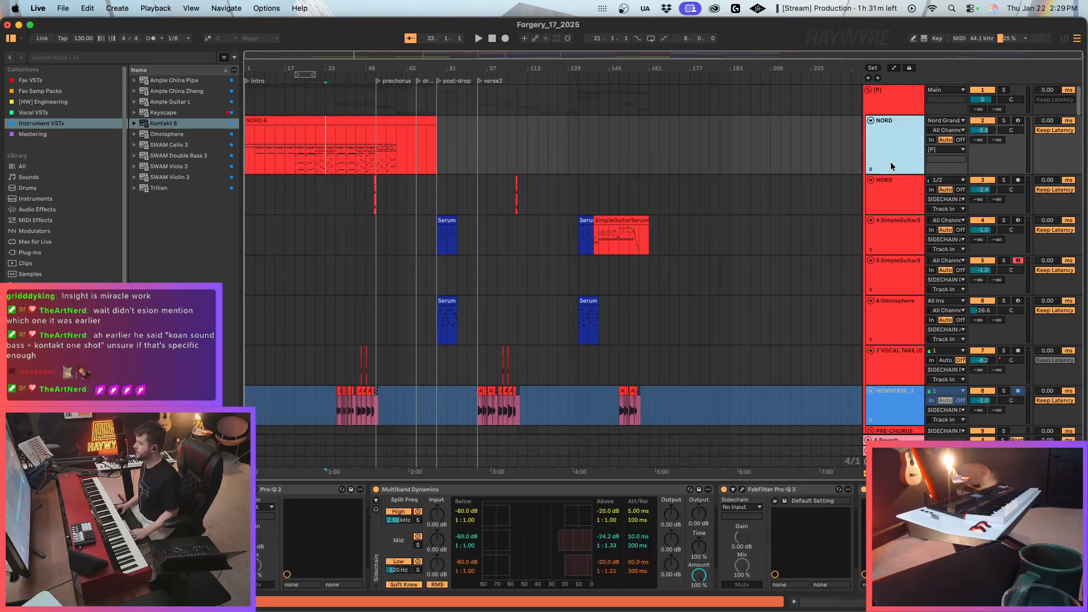
left_click_drag(892, 169, 892, 149)
left_click(68, 10)
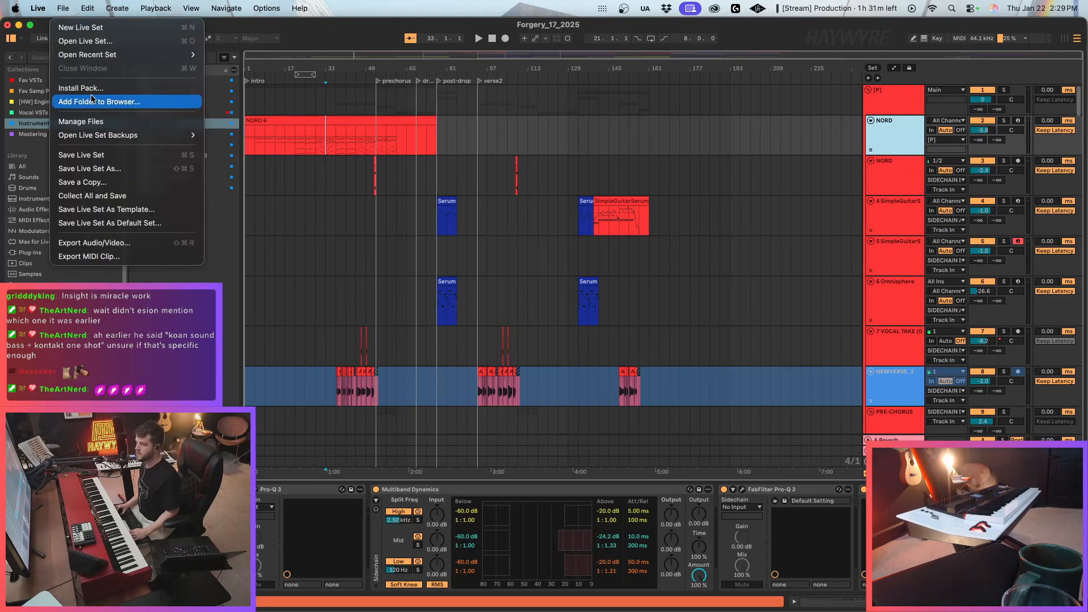
mouse_move(182, 55)
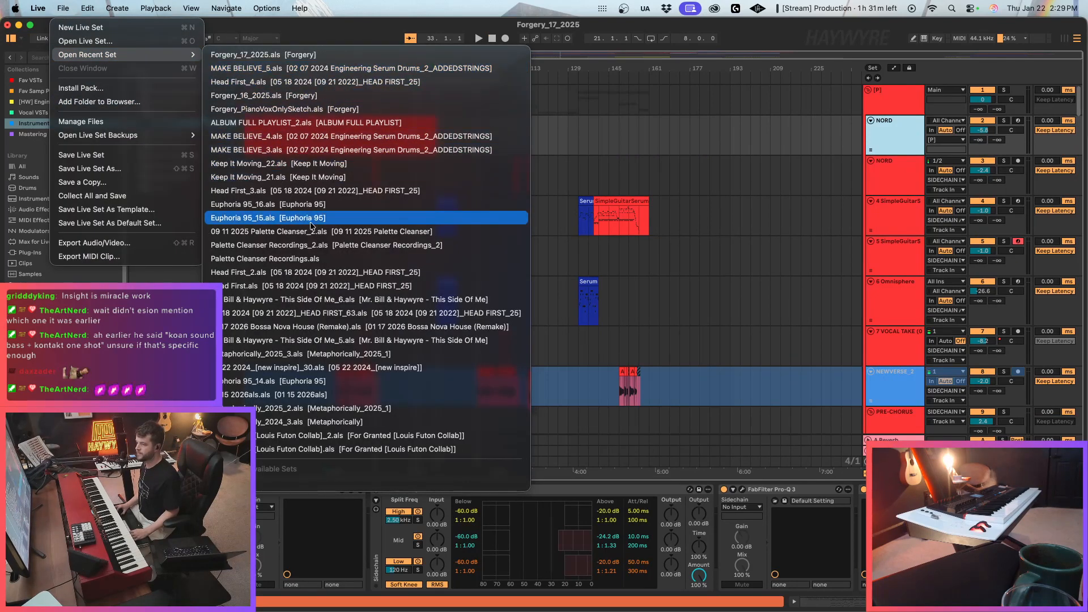
left_click(104, 155)
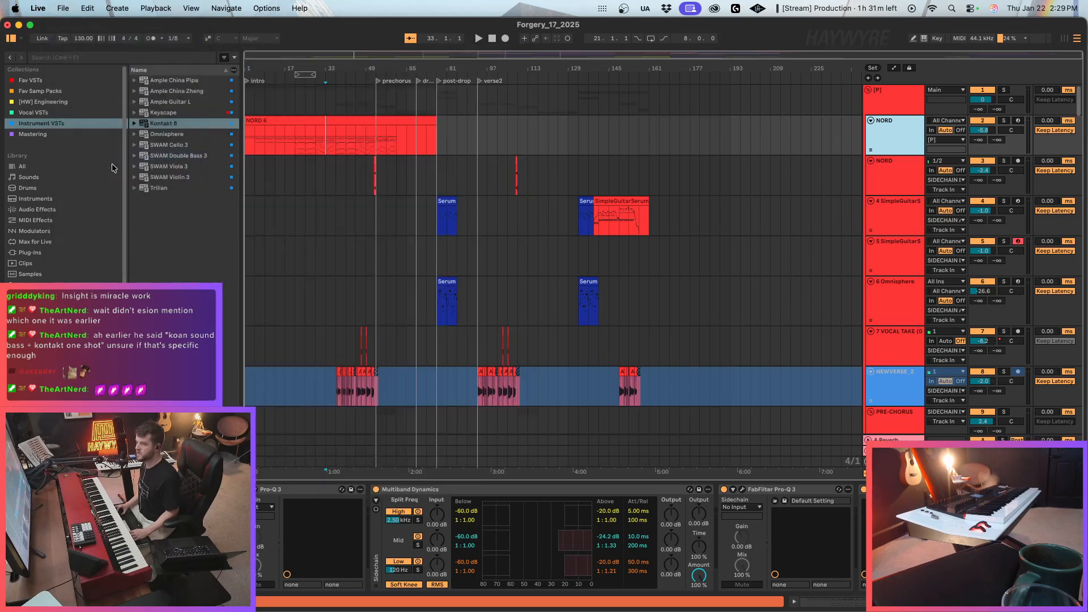
Open Forgery_14_2025.als from the Forgery Project folder.
left_click(67, 7)
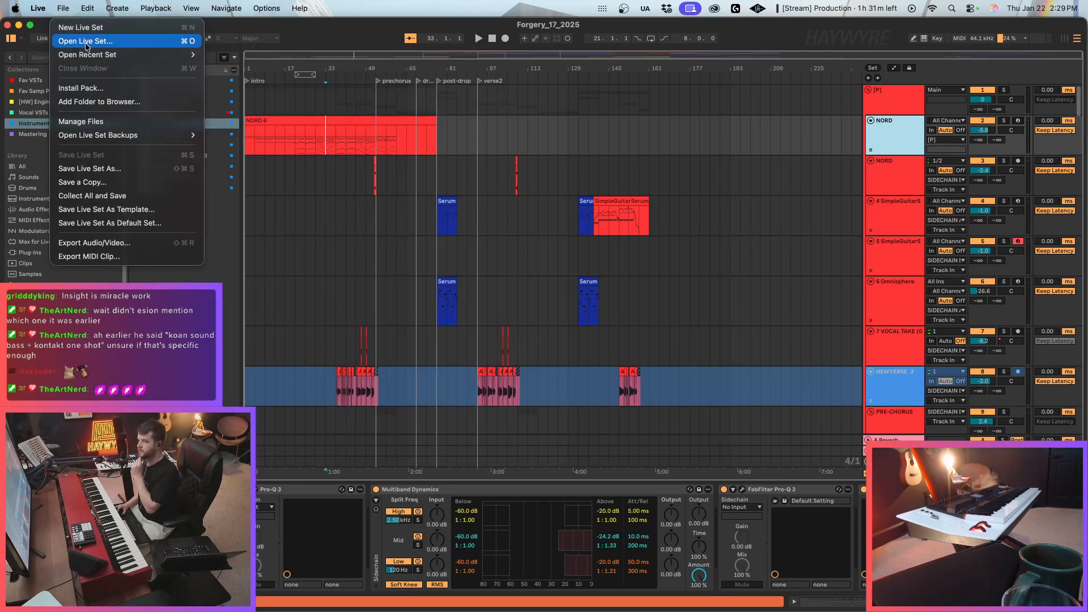
left_click(85, 41)
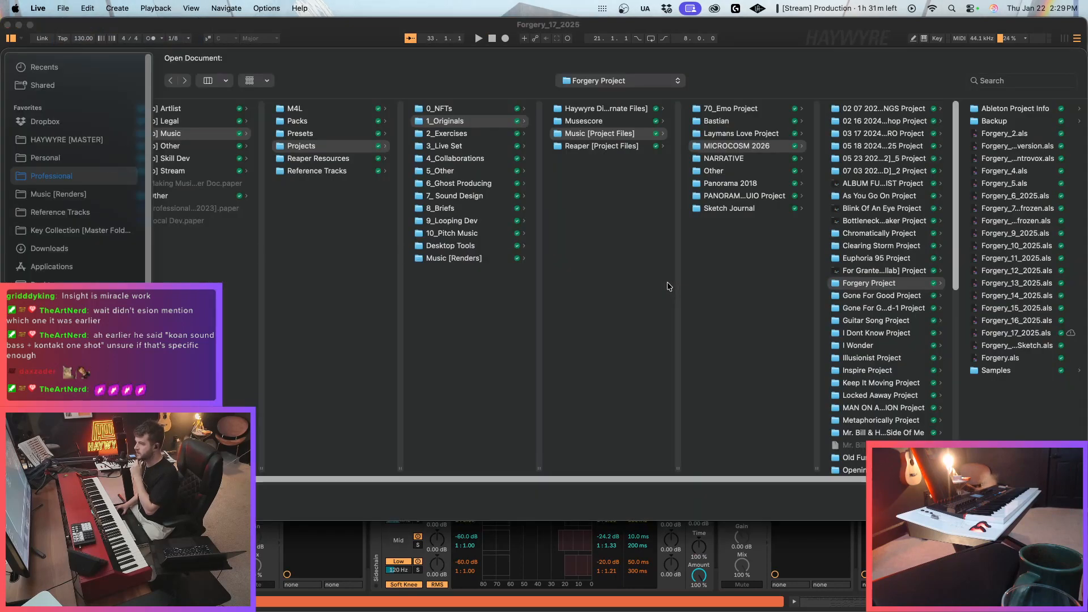
left_click(1023, 297)
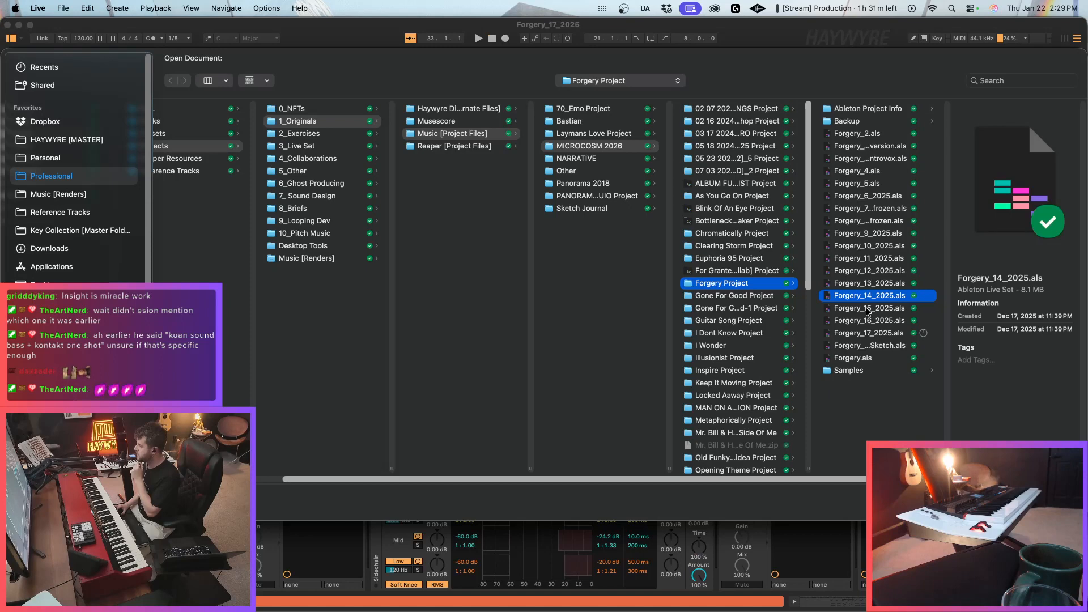
key("Return")
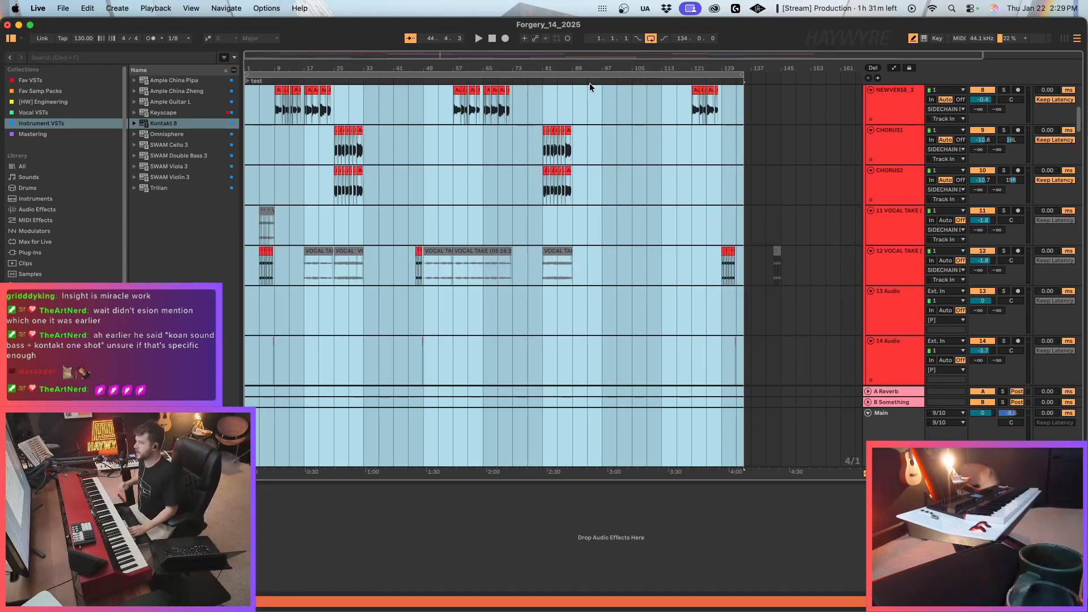
Find the short audio clip near bar 132 on the 14 Audio track and copy that whole track.
left_click(354, 166)
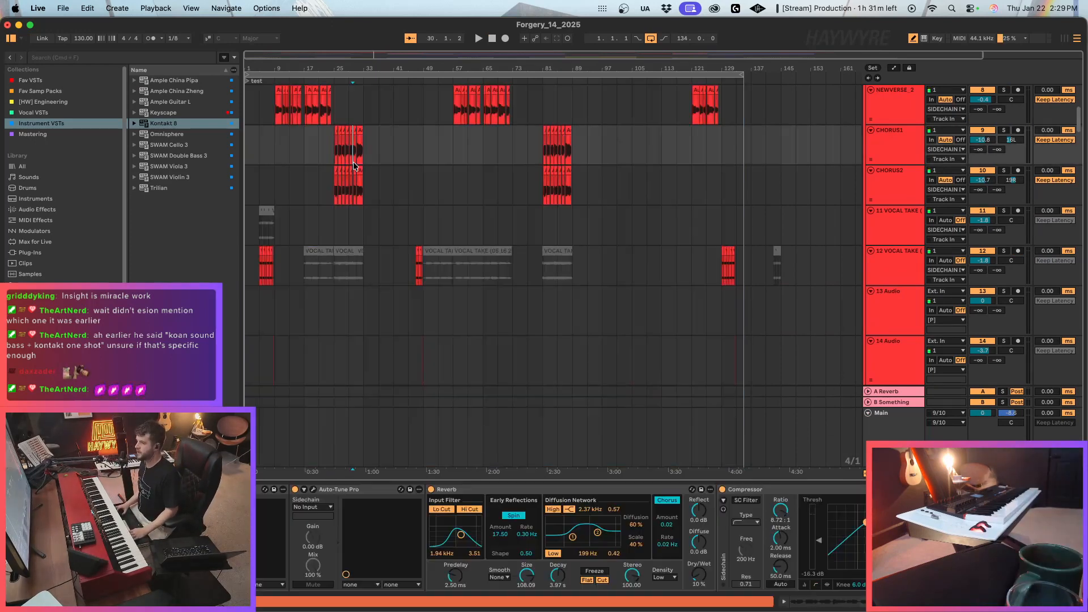
scroll(357, 215, "up", 3)
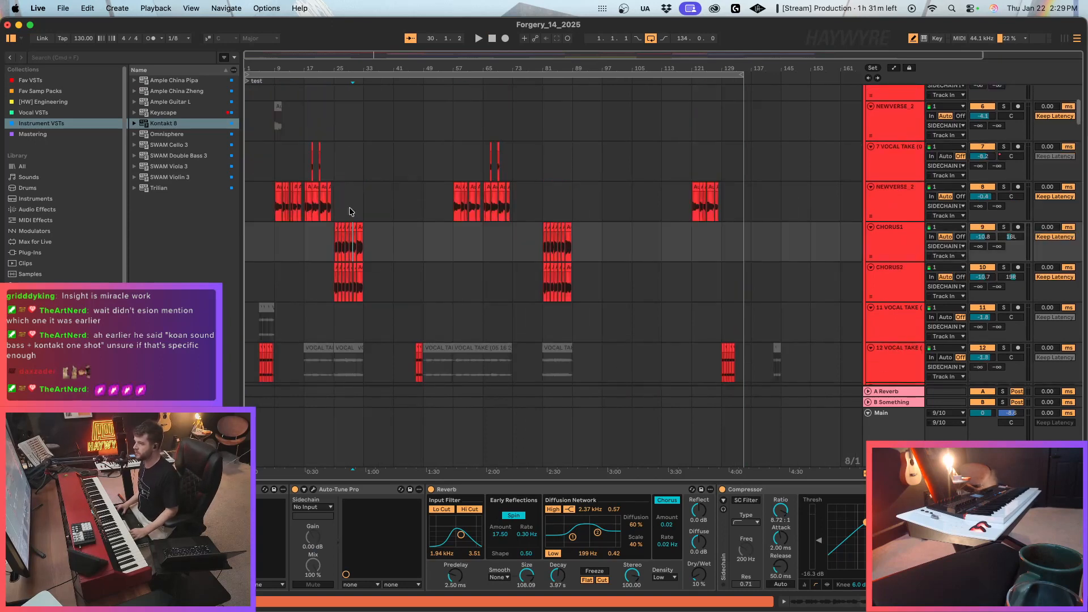
left_click(253, 136)
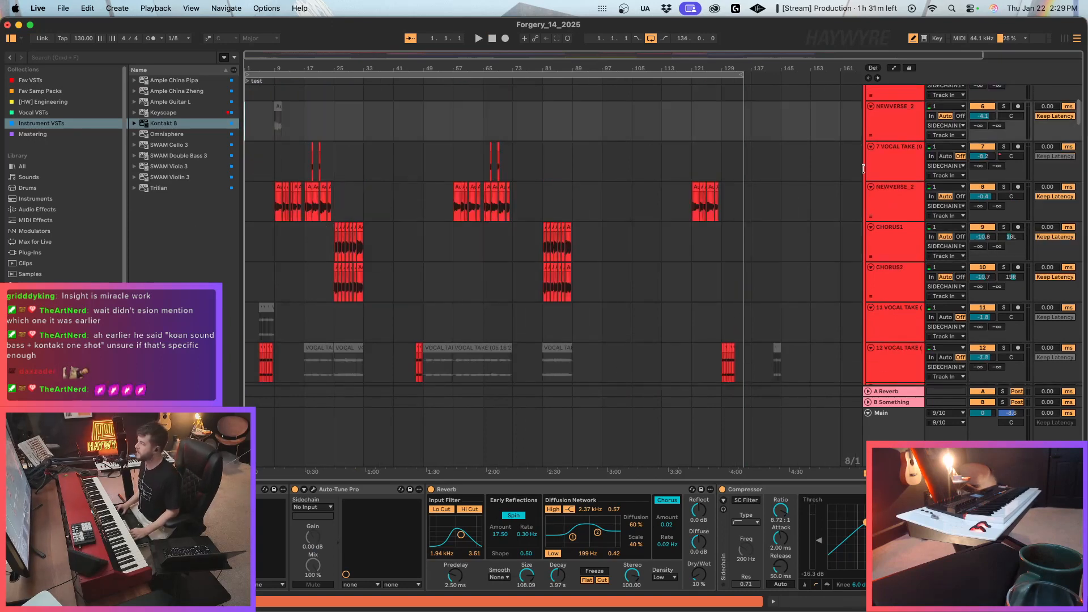
mouse_move(1080, 111)
left_mouse_down()
mouse_move(1084, 91)
mouse_move(1085, 132)
left_mouse_up()
left_click(781, 265)
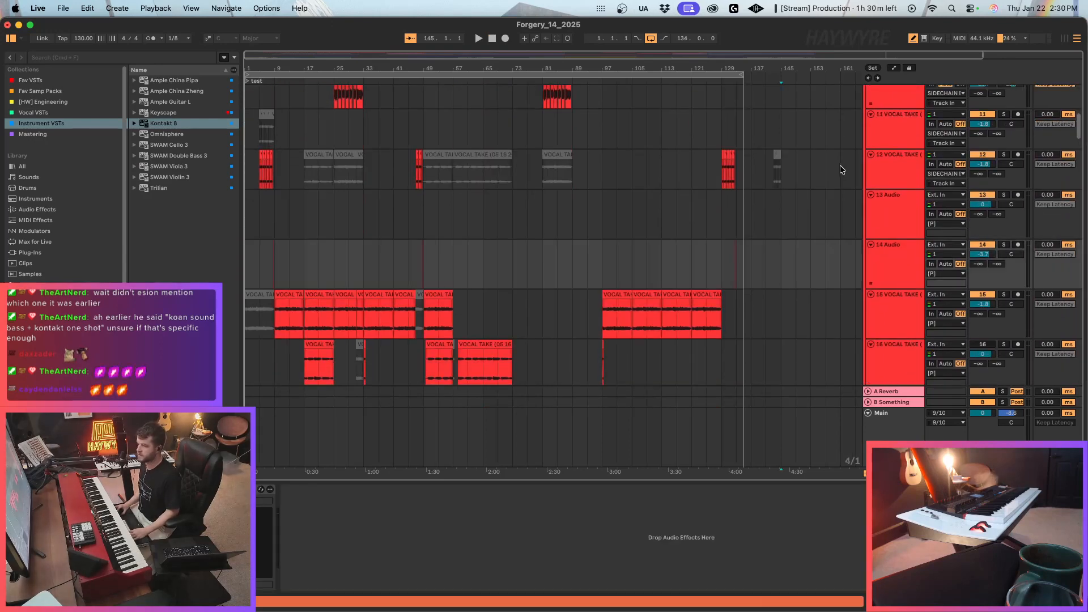
scroll(773, 298, "up", 8)
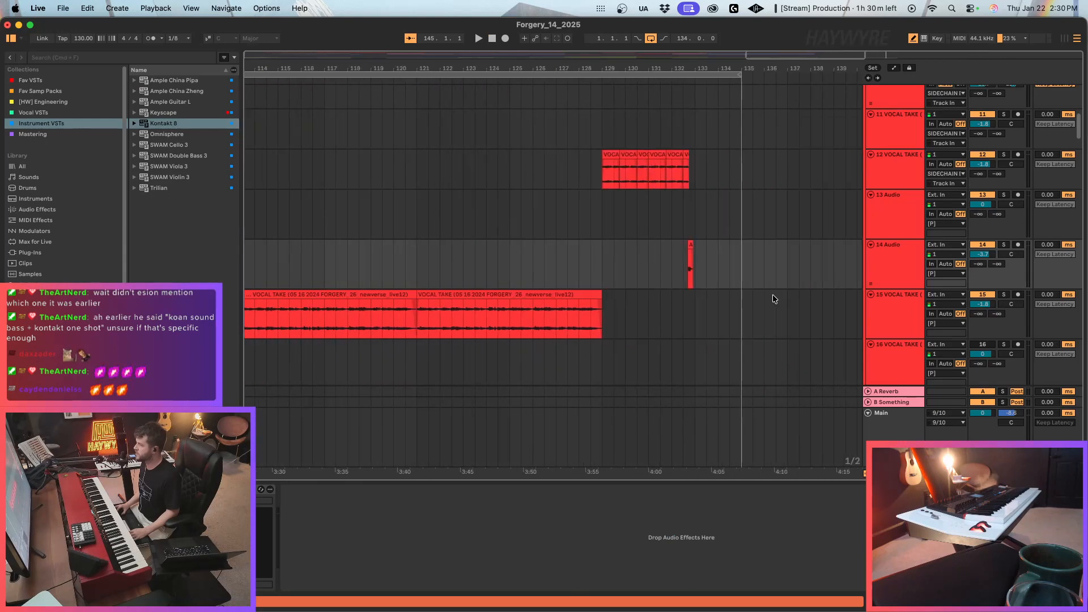
right_click(905, 266)
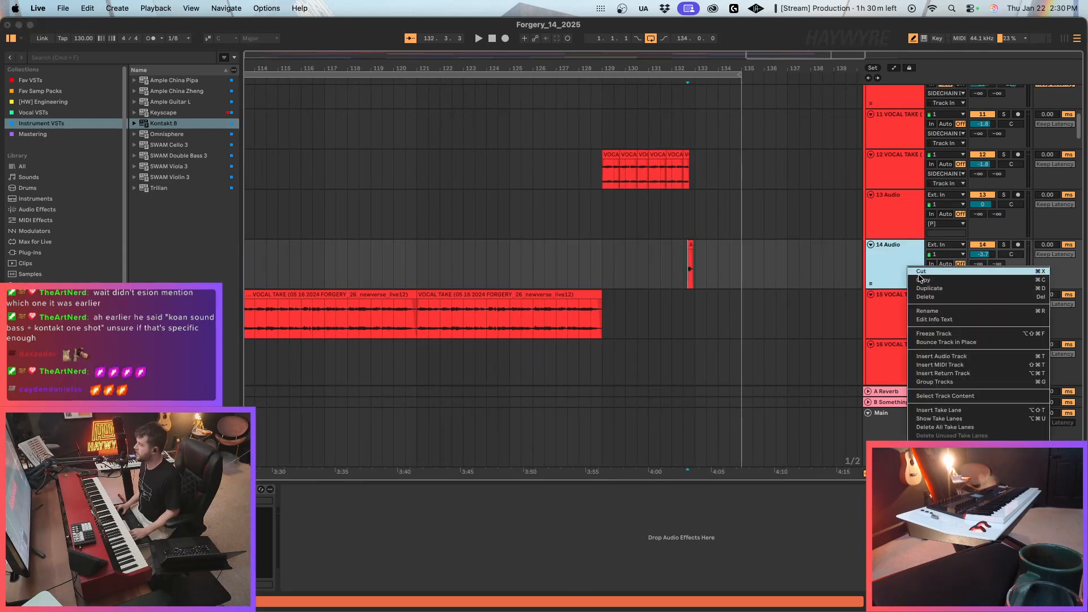
left_click(921, 280)
left_click(63, 8)
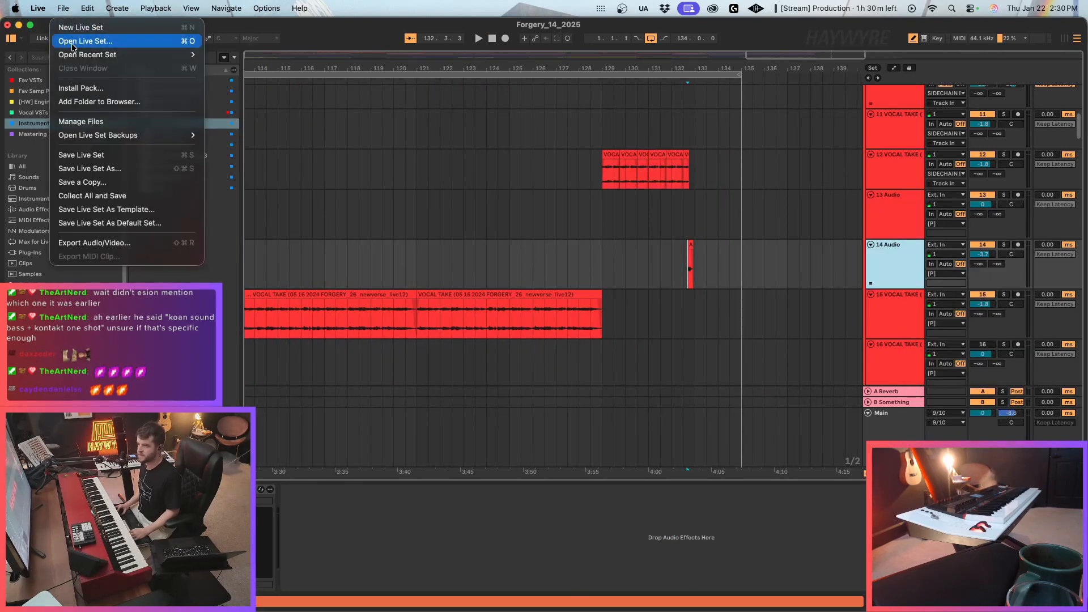
mouse_move(113, 55)
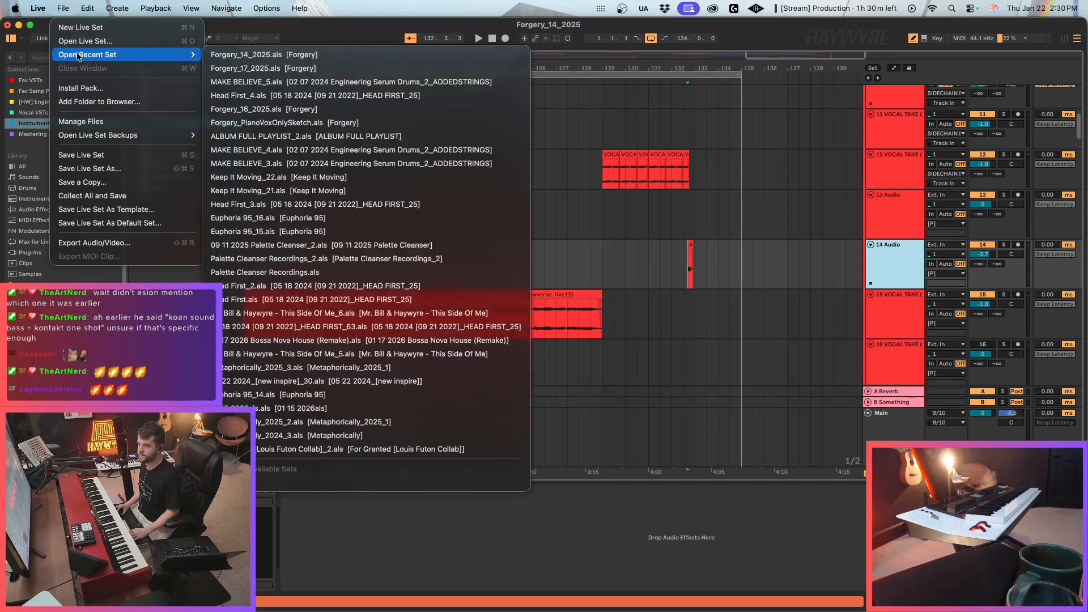
left_click(326, 67)
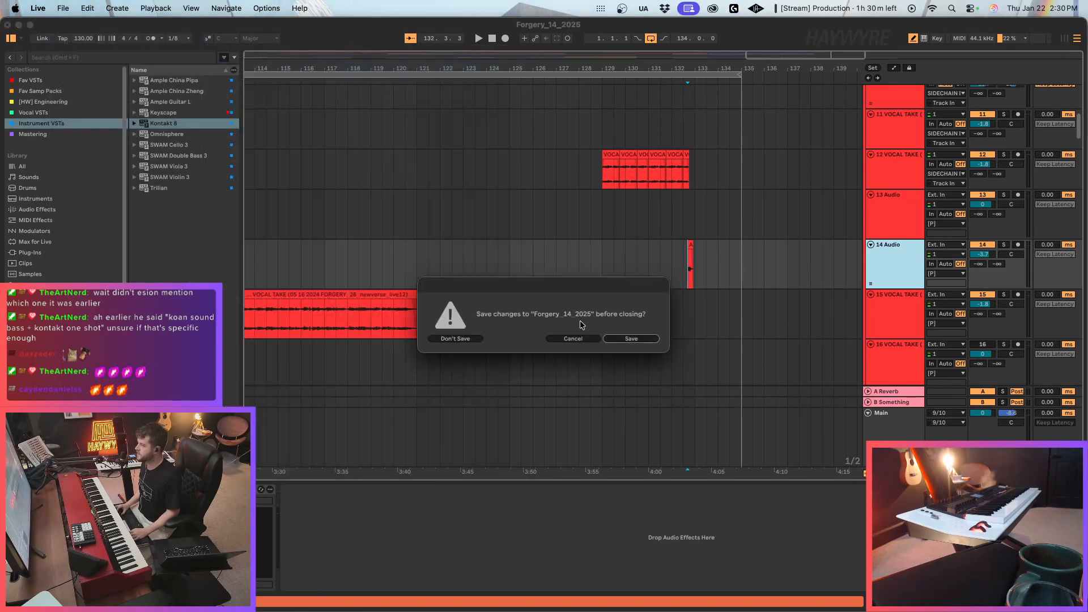
left_click(570, 339)
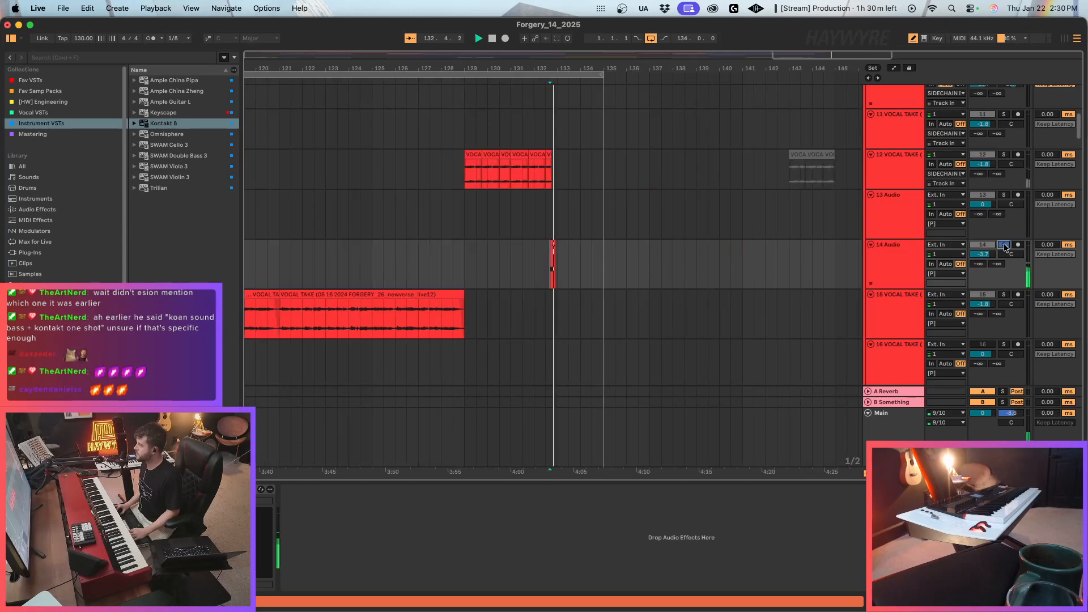
Cut the 14 Audio track and reopen Forgery_17_2025.als without saving the changes to Forgery_14_2025.
right_click(896, 273)
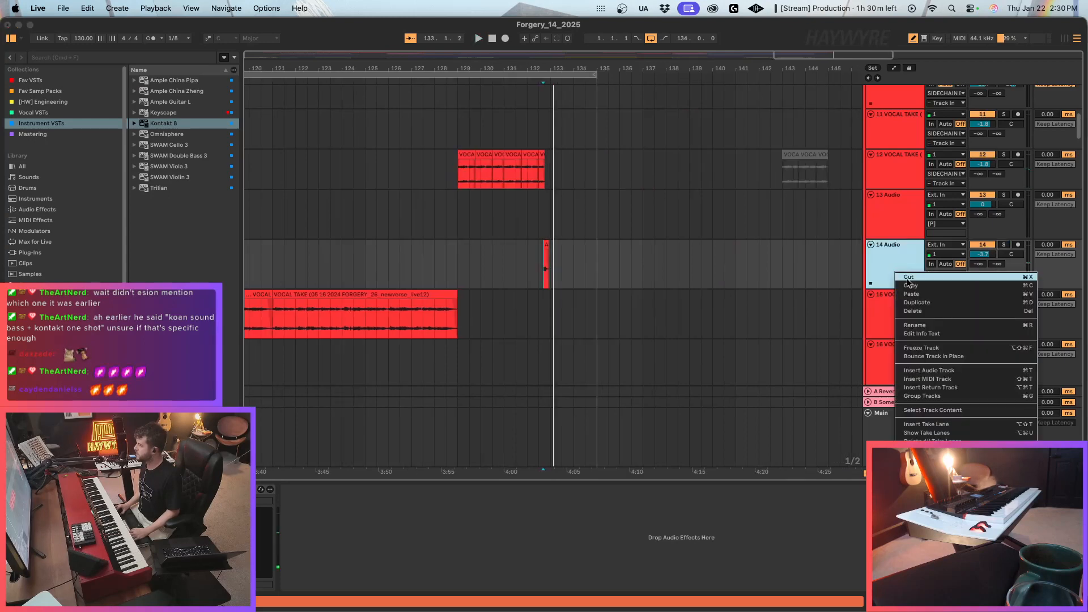
left_click(909, 278)
left_click(65, 8)
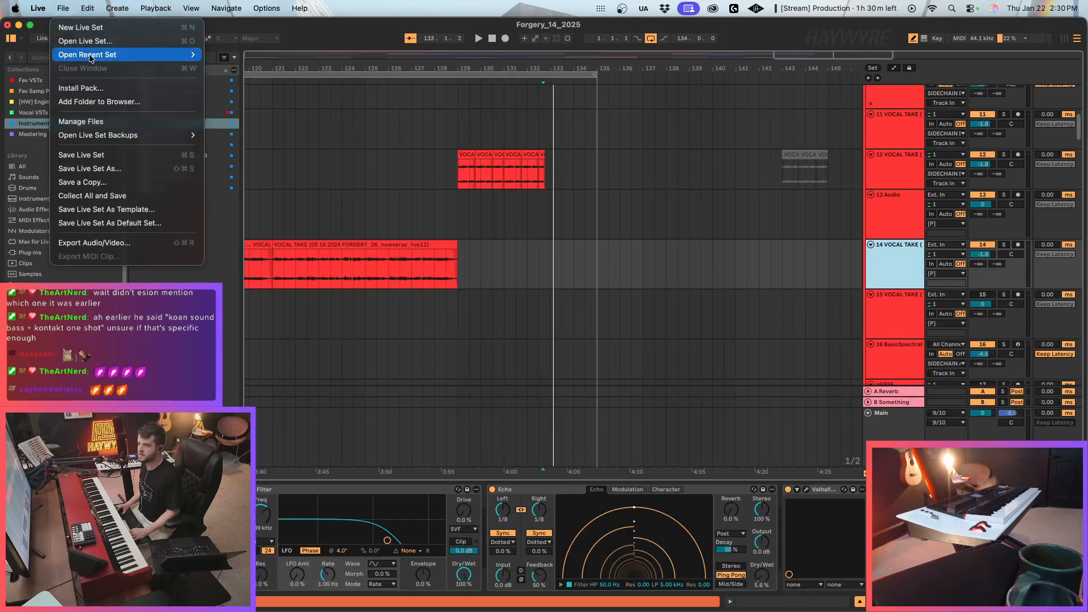
mouse_move(113, 54)
left_click(308, 66)
left_click(453, 338)
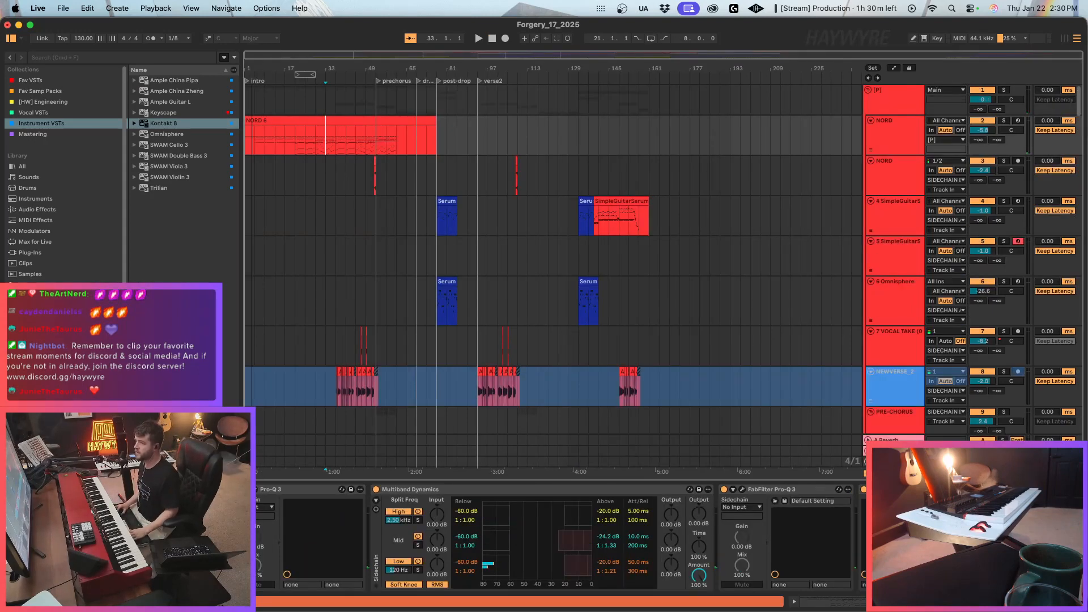
Paste the cut audio track directly above the NEWVERSE_2 track.
scroll(519, 303, "down", 10)
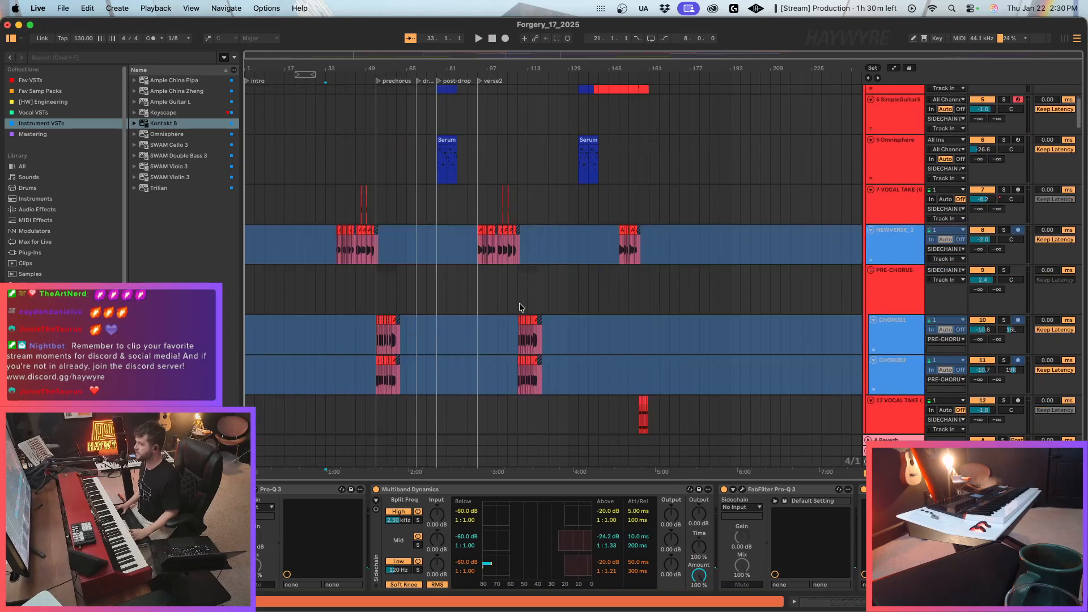
left_click(895, 163)
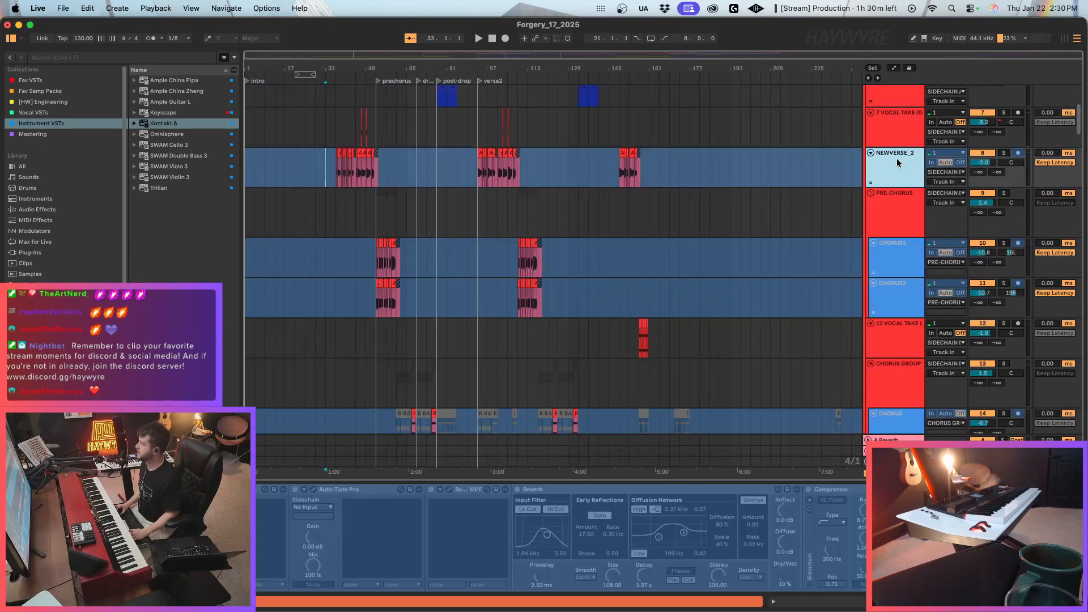
key("super+t")
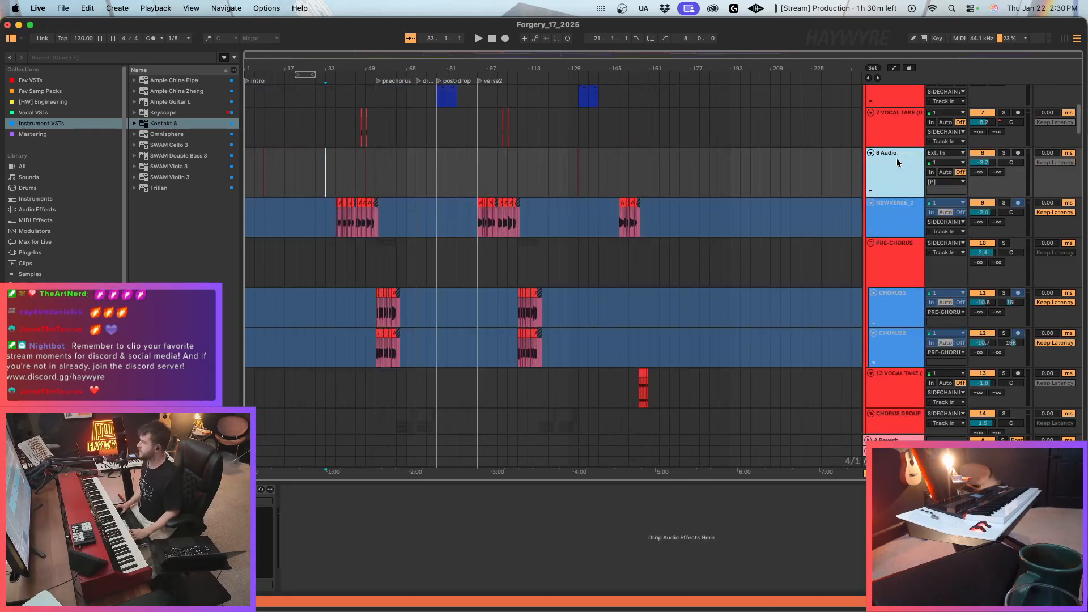
Play the short clip at bar 9 on the pasted 8 Audio track and delete it.
left_click(259, 172)
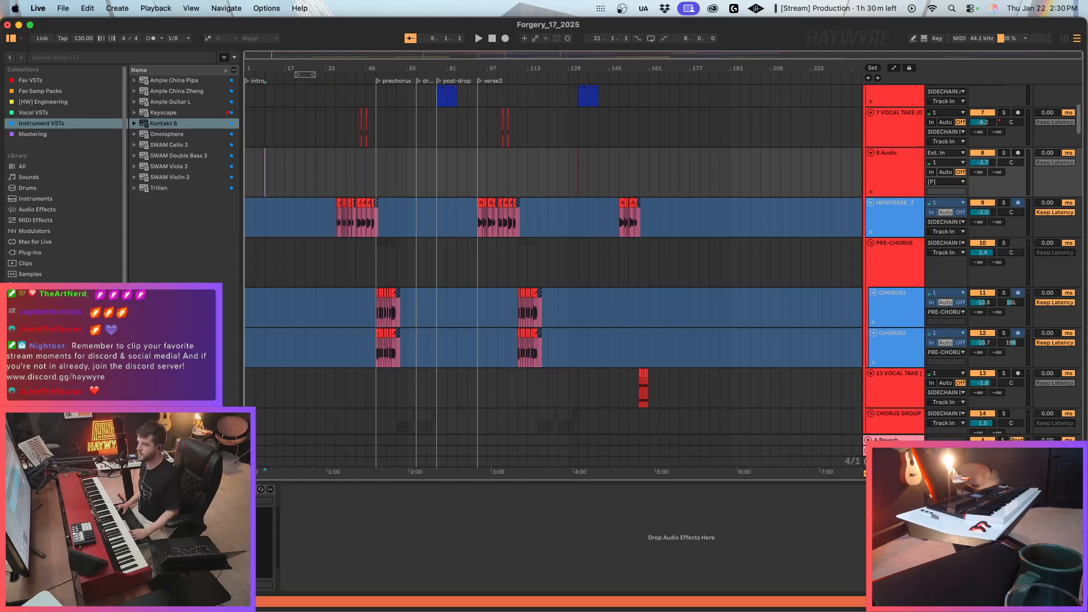
left_click_drag(254, 58, 290, 113)
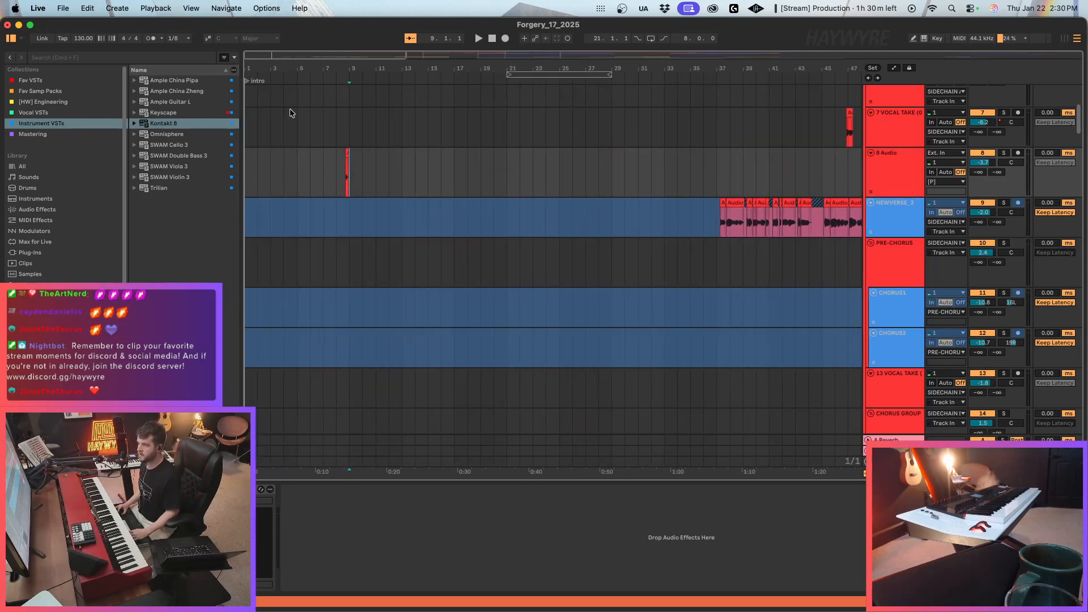
key("space")
key("space")
left_click_drag(428, 170, 307, 173)
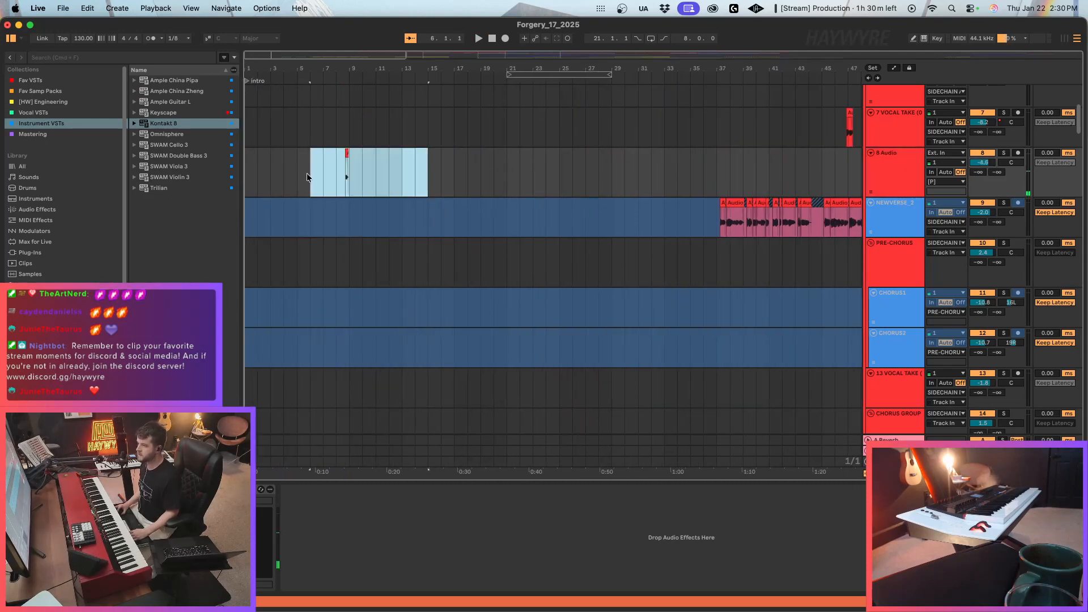
left_click(362, 177)
left_click(353, 182)
key("space")
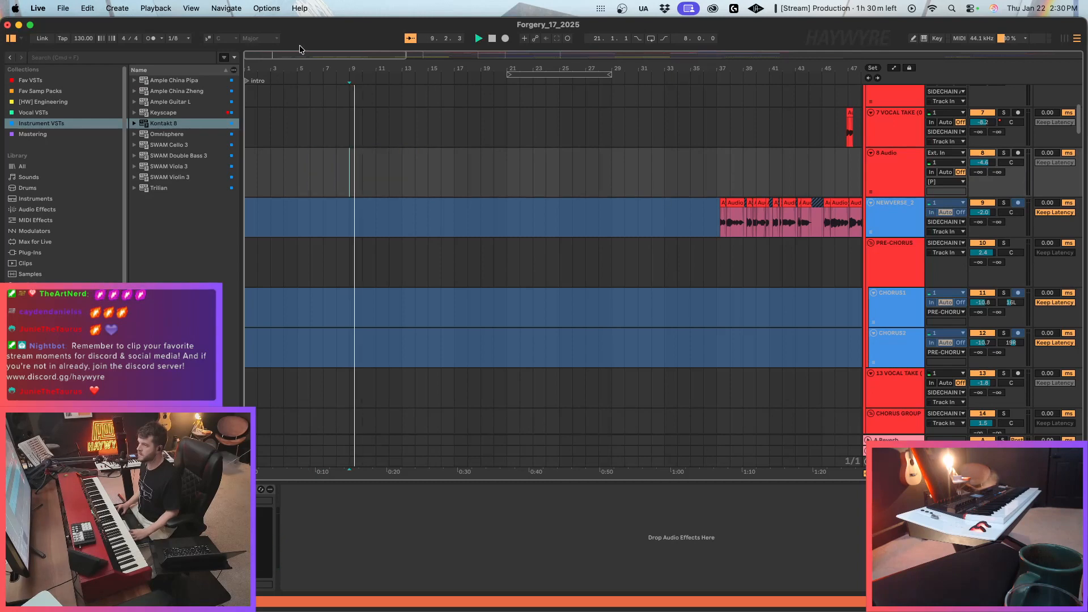
Delete the two remaining short clips on the 8 Audio track, near bars 48 and 132.
left_click_drag(301, 55, 301, 33)
key("minus")
left_click_drag(570, 176, 459, 170)
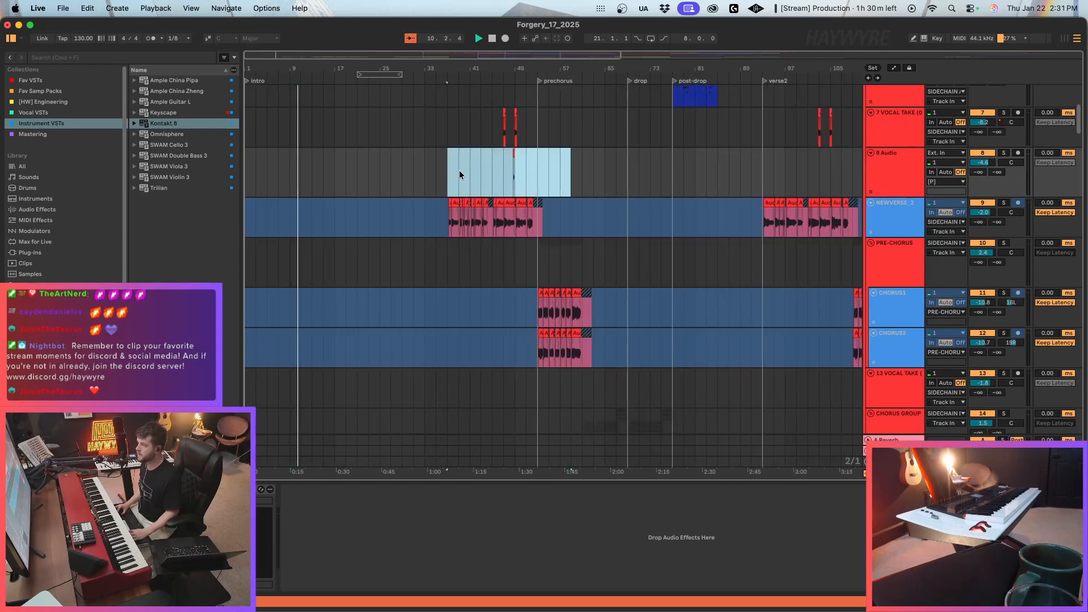
key("minus")
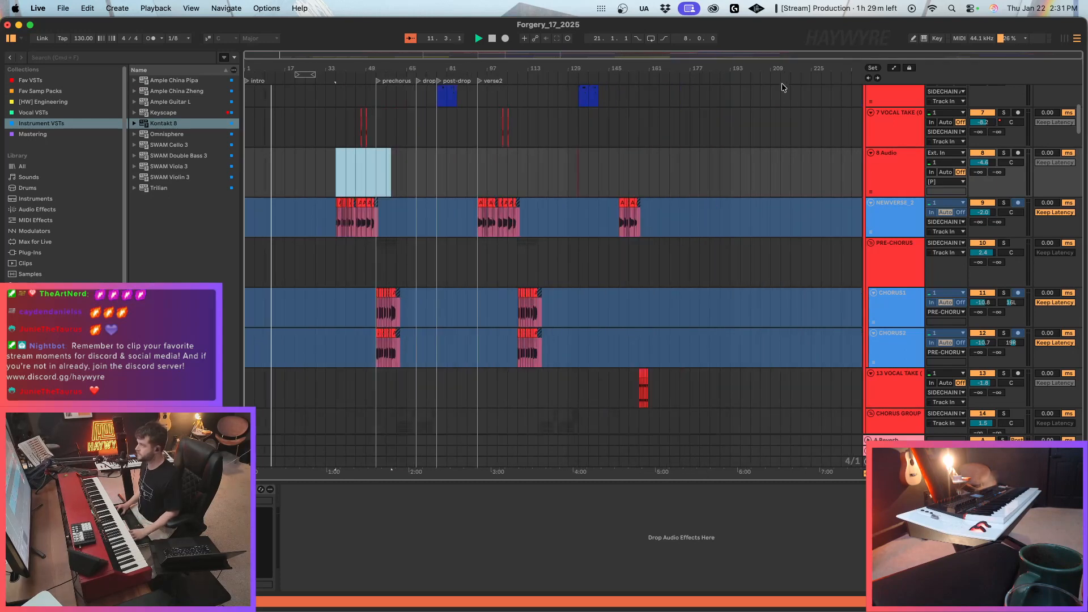
left_click_drag(722, 56, 757, 62)
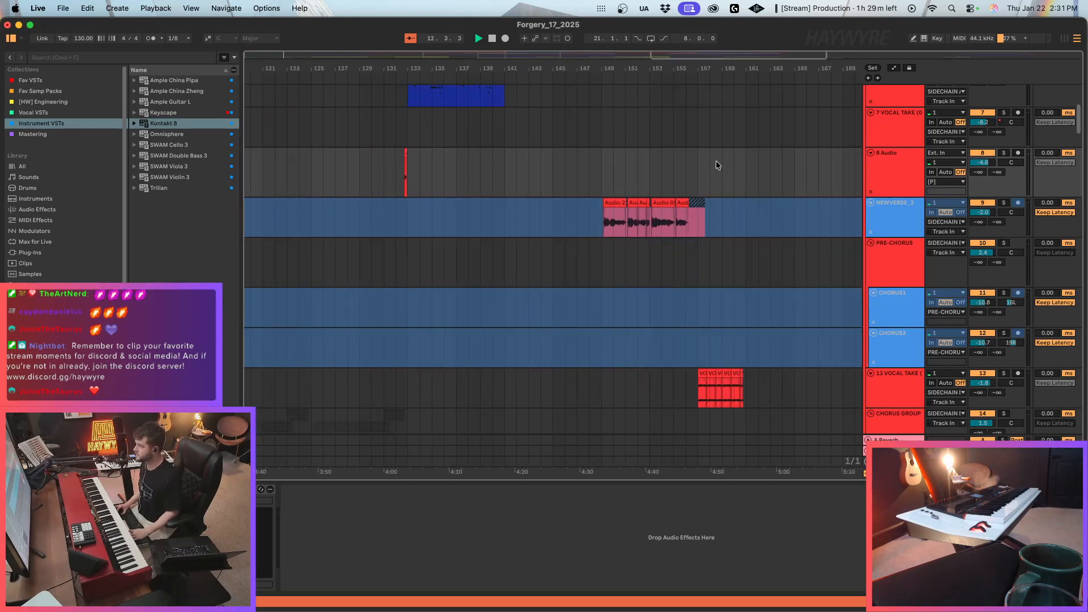
left_click_drag(466, 171, 339, 162)
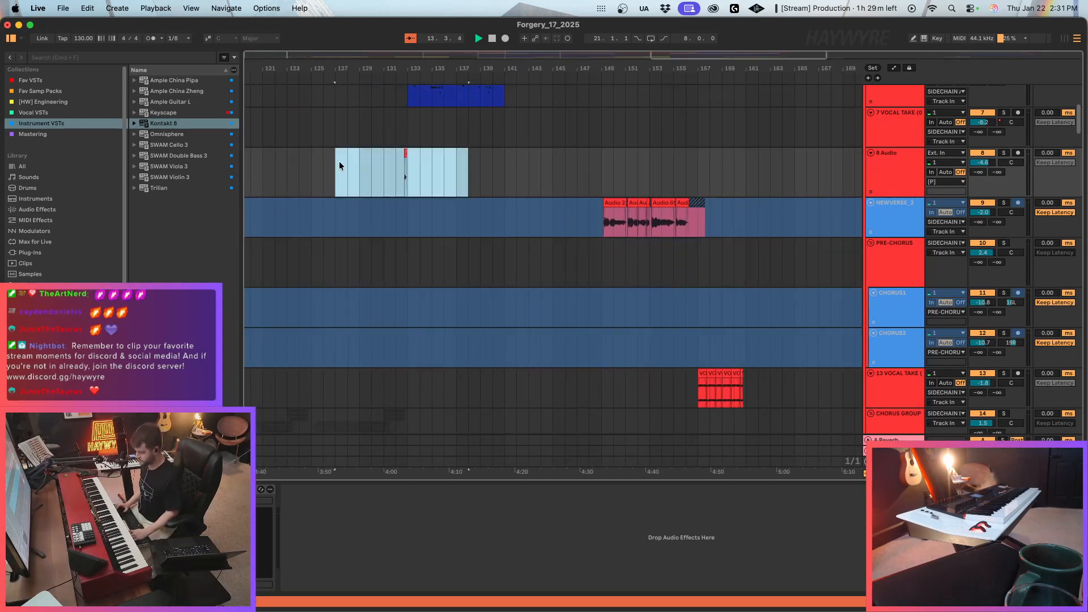
left_click(686, 180)
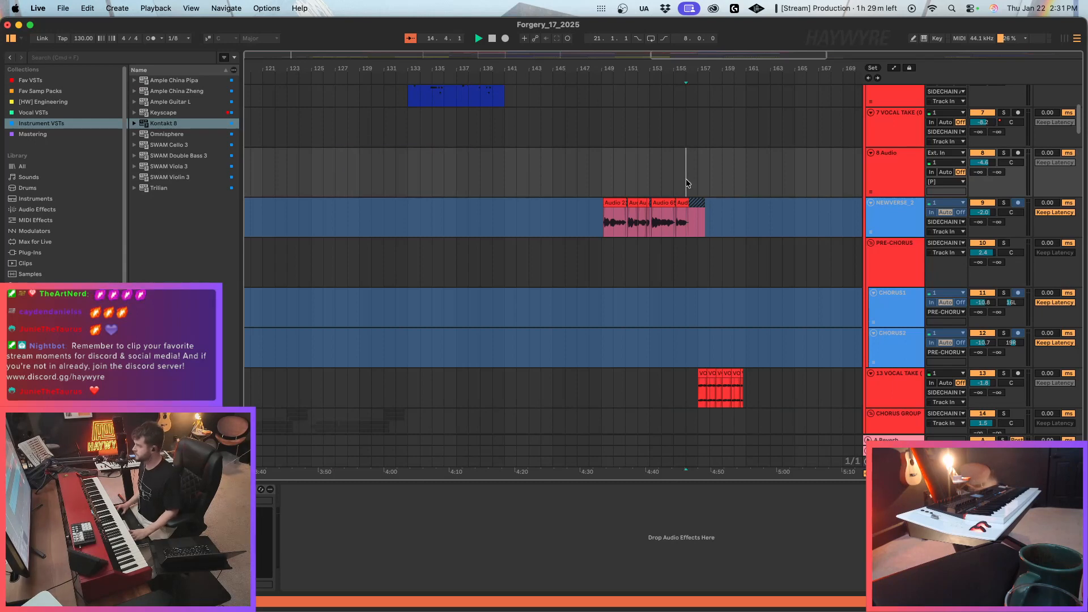
Place the short audio clip on the 8 Audio track just before bar 161, at the end of the 13 VOCAL TAKE clips.
key("space")
key("space")
left_click(620, 218)
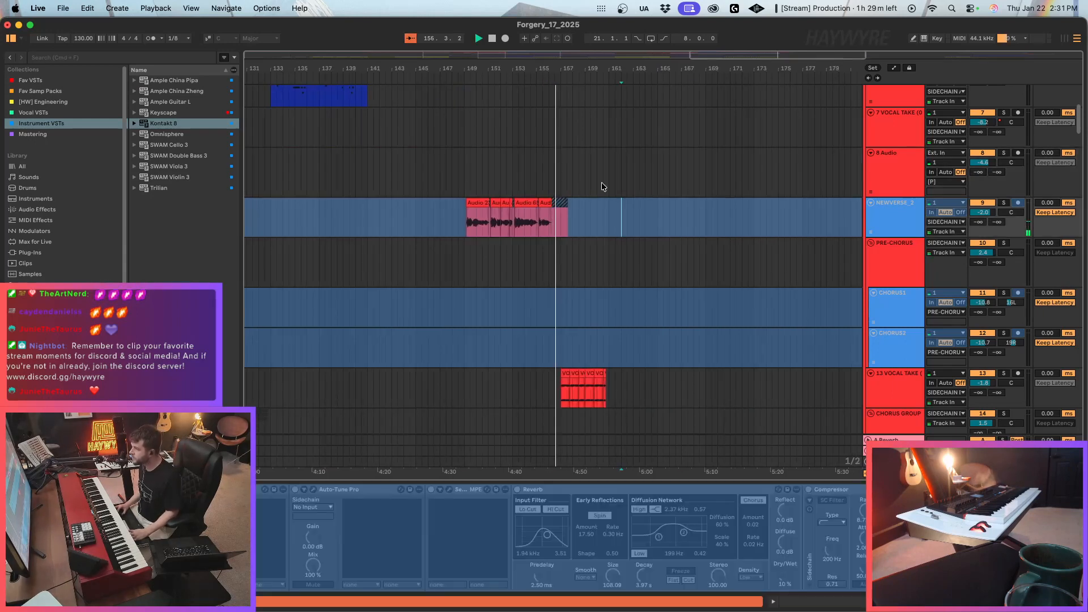
left_click(602, 183)
key("super+v")
left_click_drag(637, 186, 646, 184)
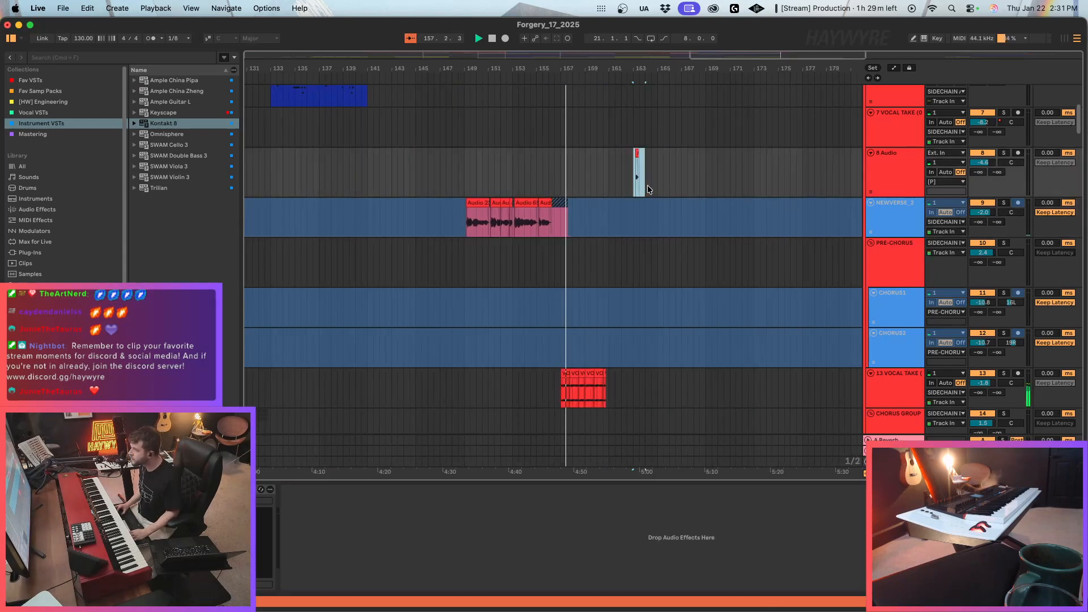
key("super+x")
left_click(604, 180)
key("super+v")
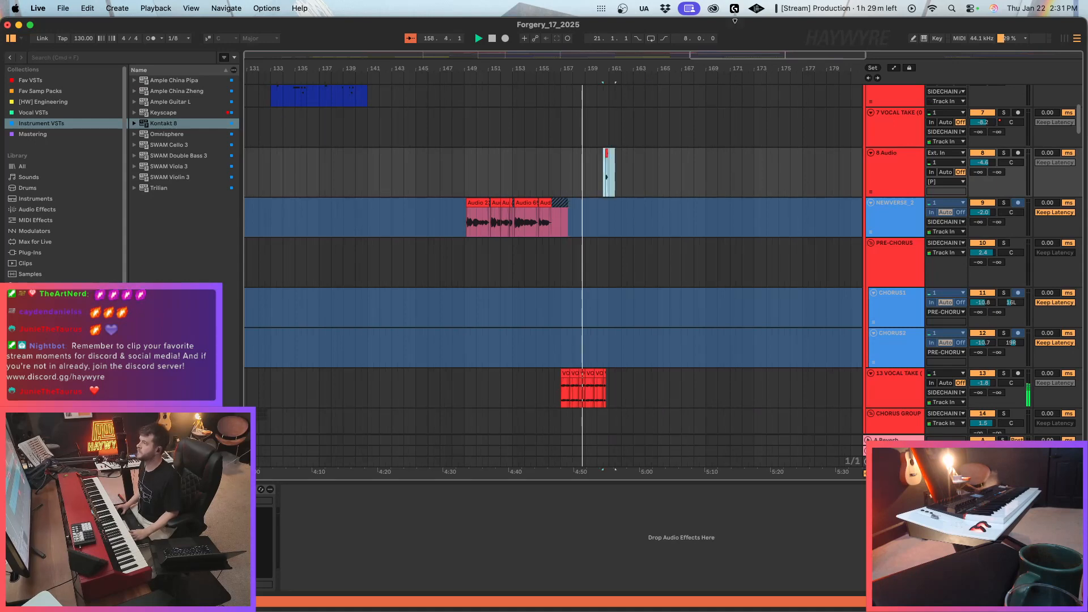
left_click_drag(755, 57, 773, 87)
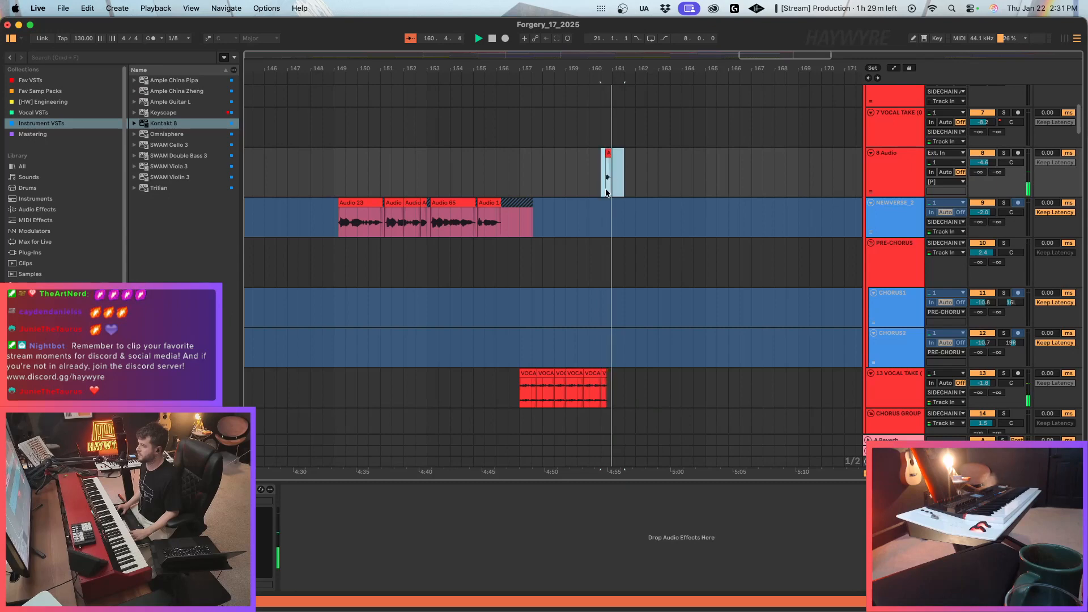
left_click(606, 149)
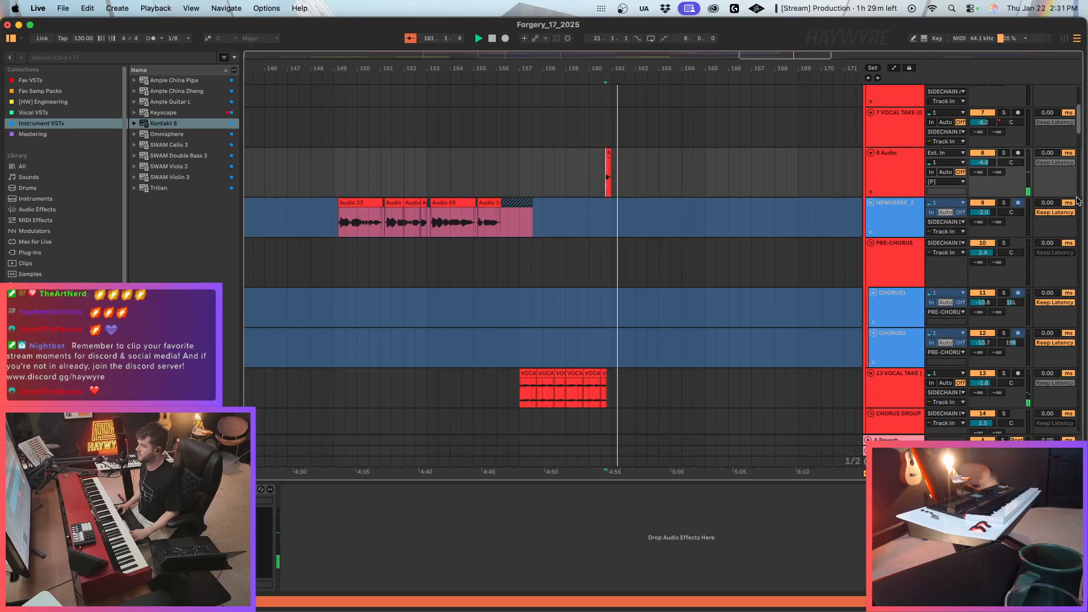
Play the 13 VOCAL TAKE clips from bar 157.
double_click(791, 54)
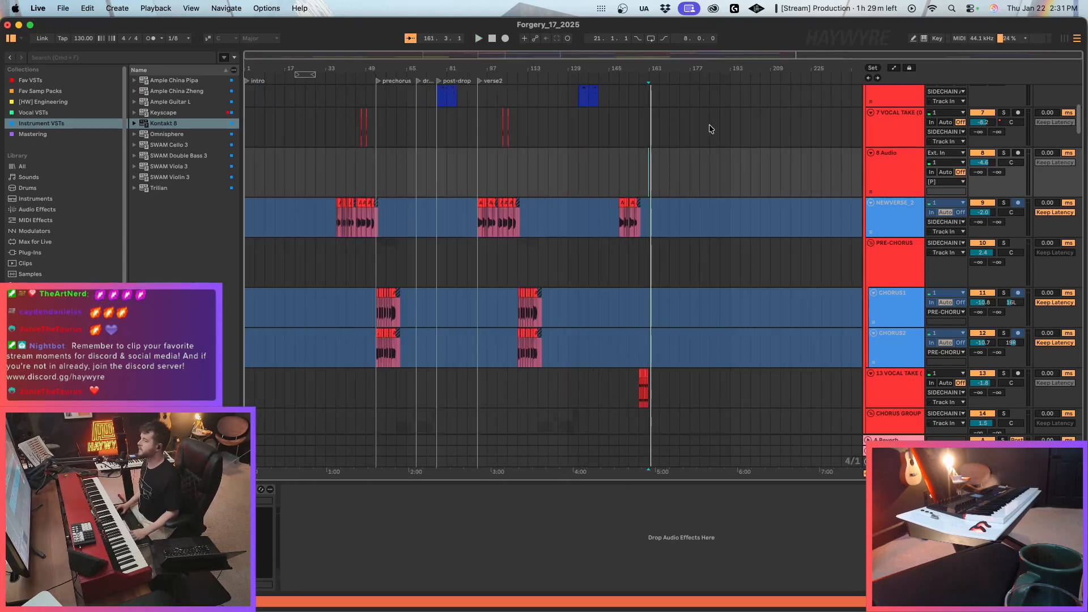
scroll(628, 278, "up", 1)
scroll(634, 267, "down", 3)
left_click(639, 173)
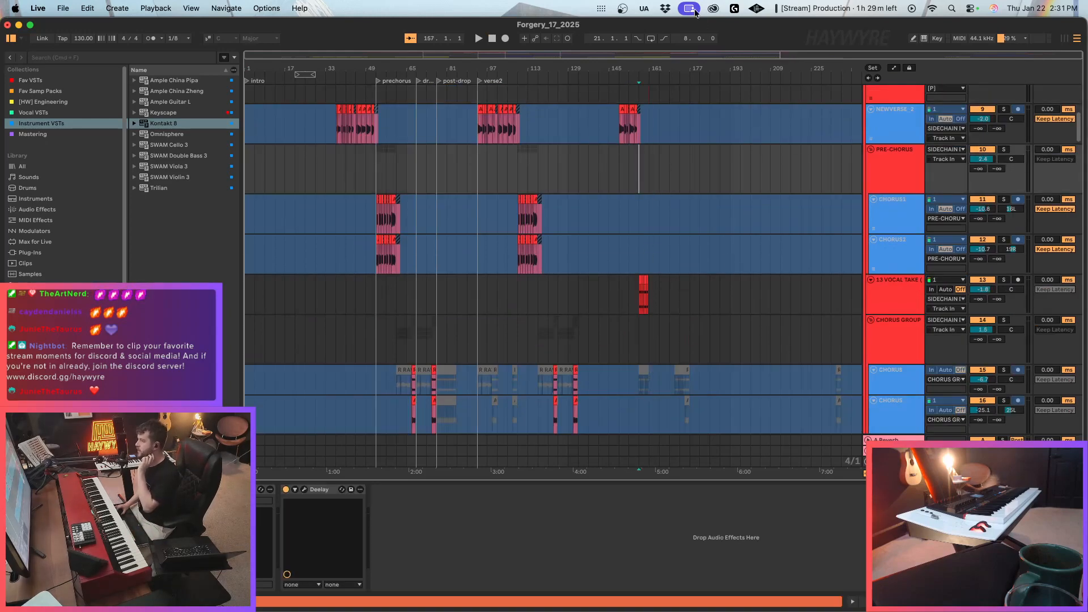
left_click_drag(717, 55, 754, 281)
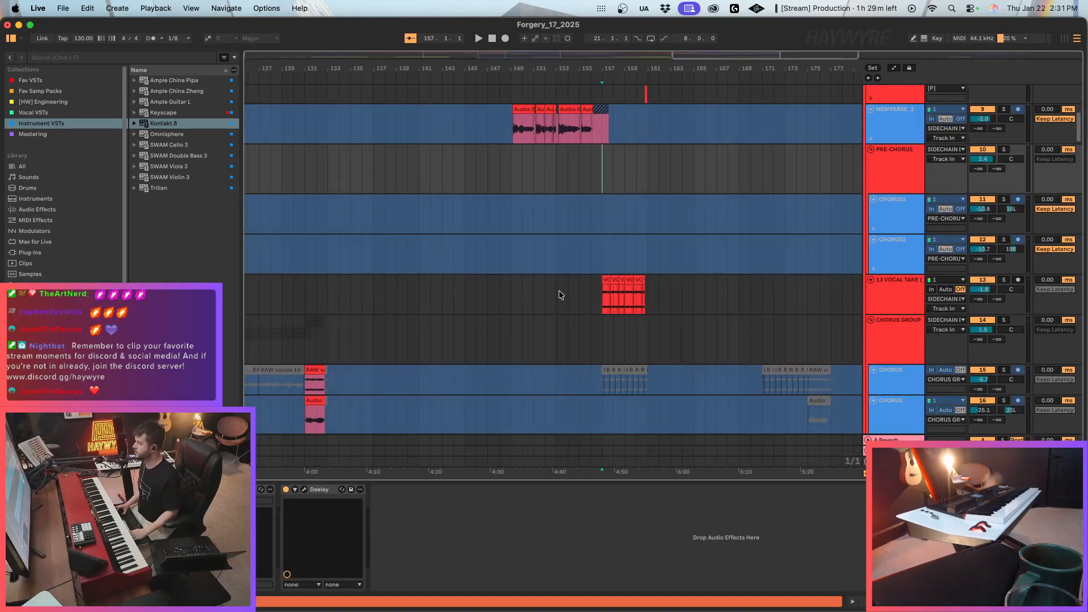
left_click(603, 314)
key("space")
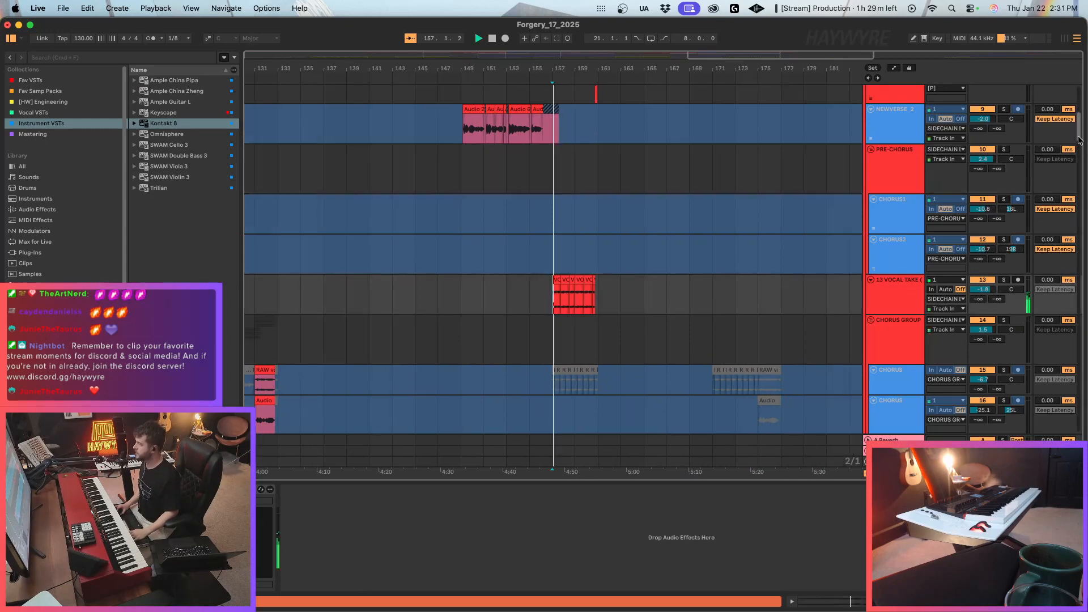
left_click_drag(1079, 135, 1083, 77)
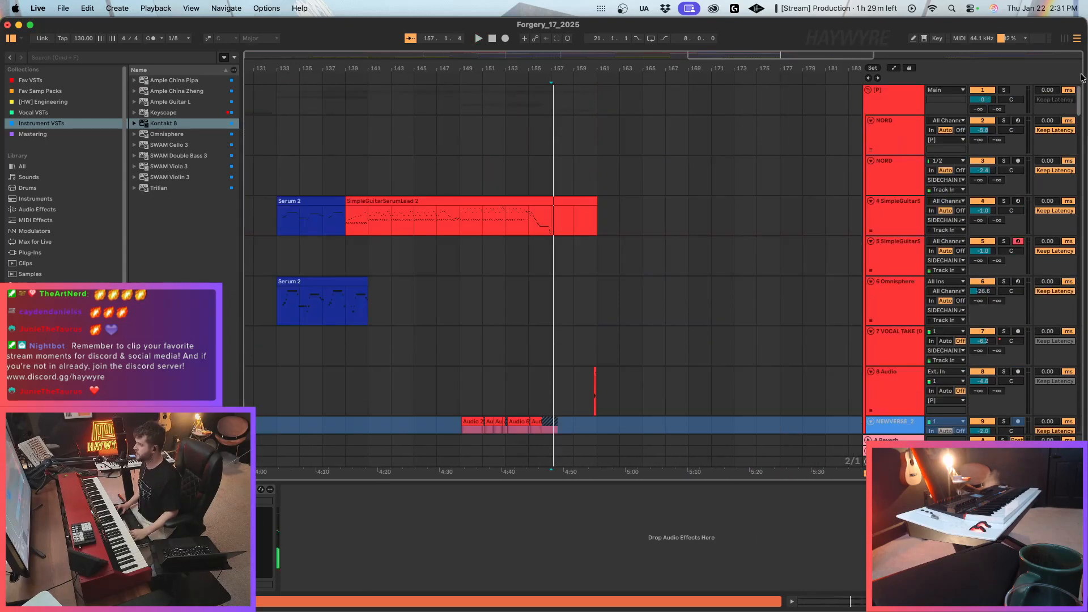
Arm the upper NORD track and draw its Auto Filter frequency automation up to 20 kHz from bar 157 to about bar 177.
left_click(917, 132)
left_click(1018, 120)
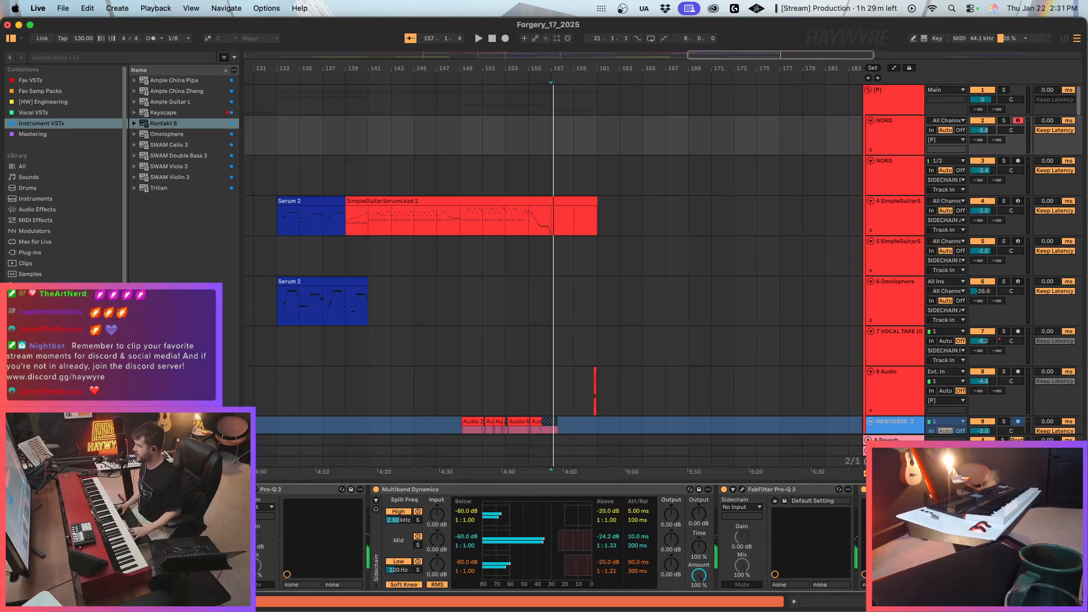
key("a")
key("b")
left_click_drag(566, 148, 771, 126)
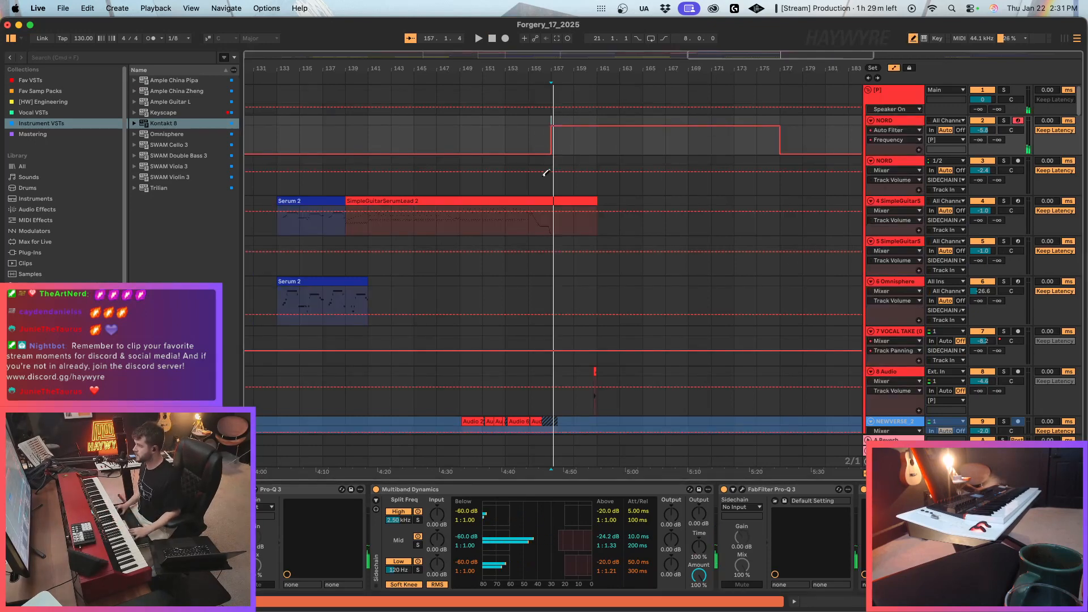
key("a")
left_click(492, 38)
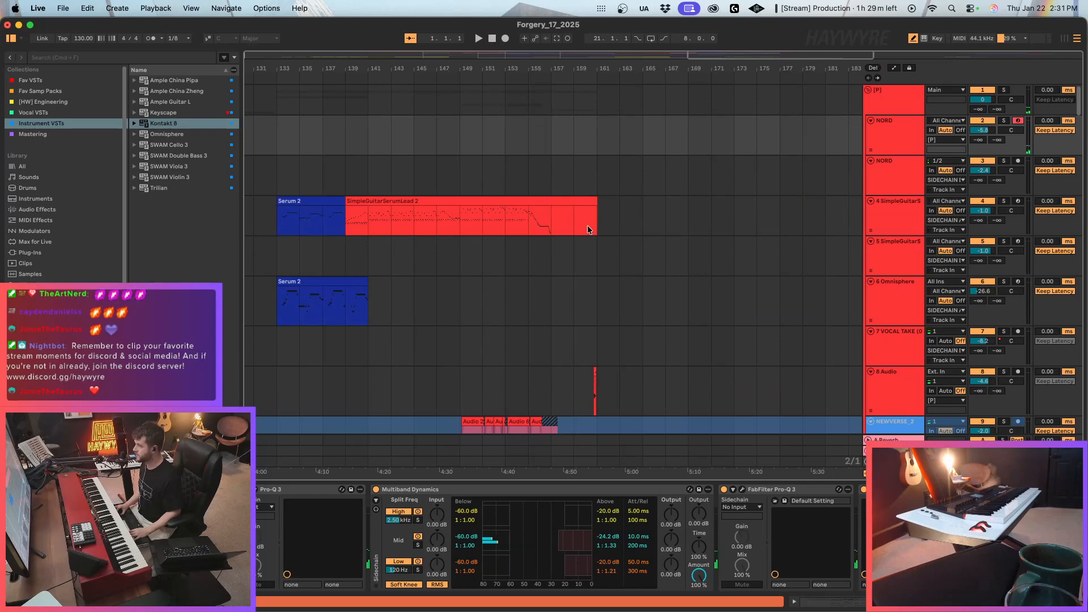
Audition the section from bar 157 and draw the NORD Auto Filter frequency down to 20 Hz from just before bar 161 to about bar 169.
scroll(567, 165, "down", 5)
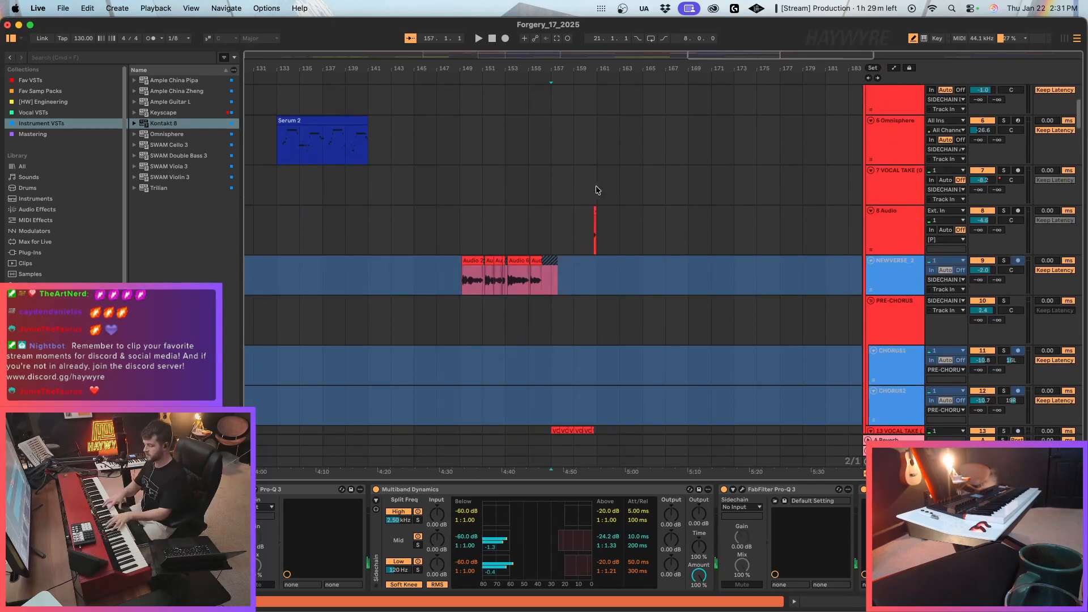
scroll(731, 195, "up", 4)
key("space")
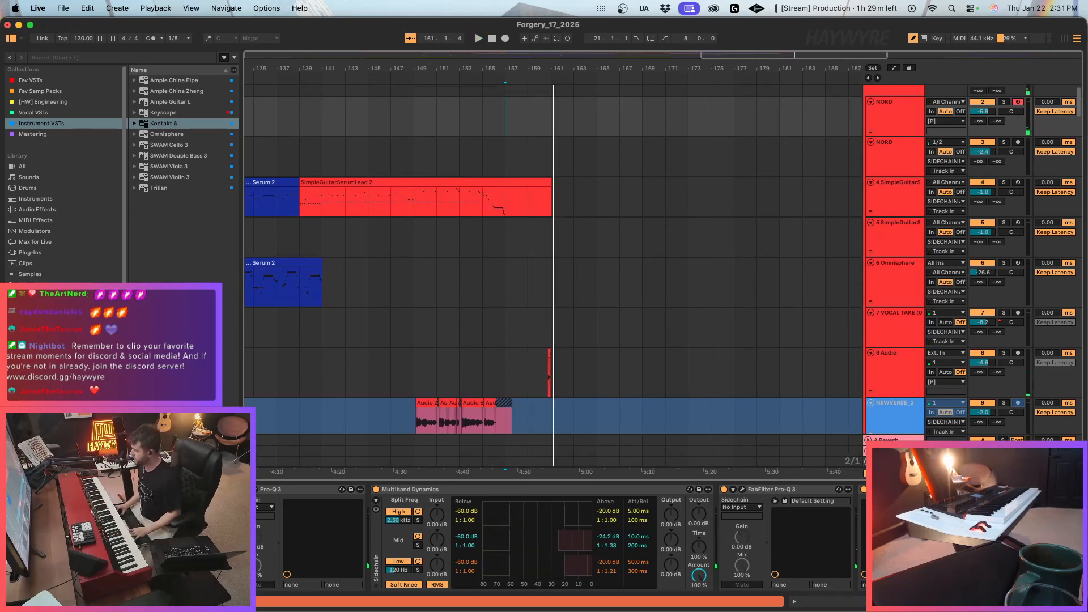
scroll(561, 538, "right", 9)
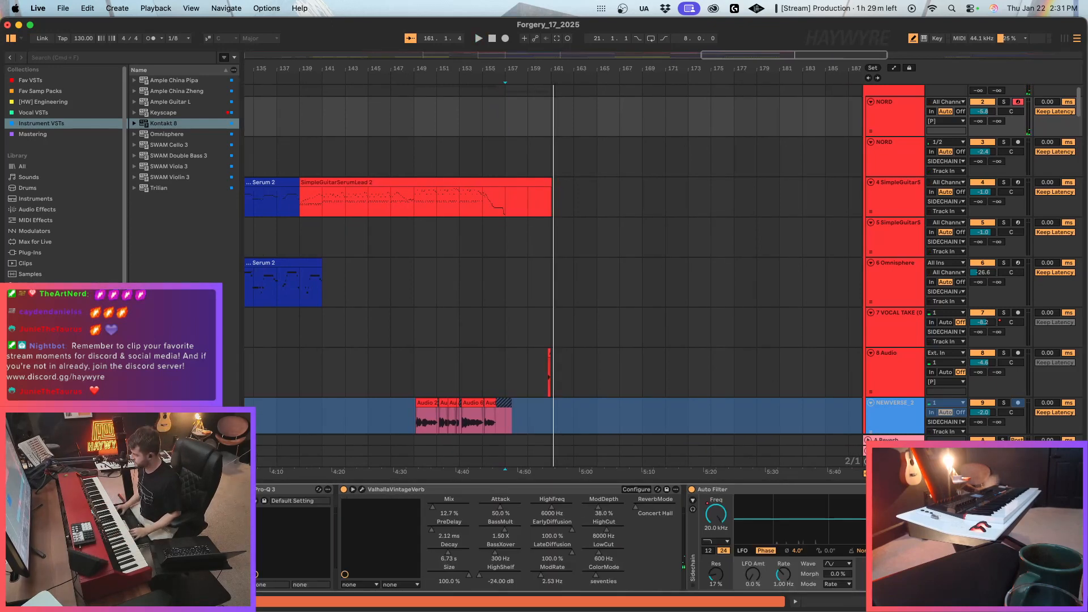
key("a")
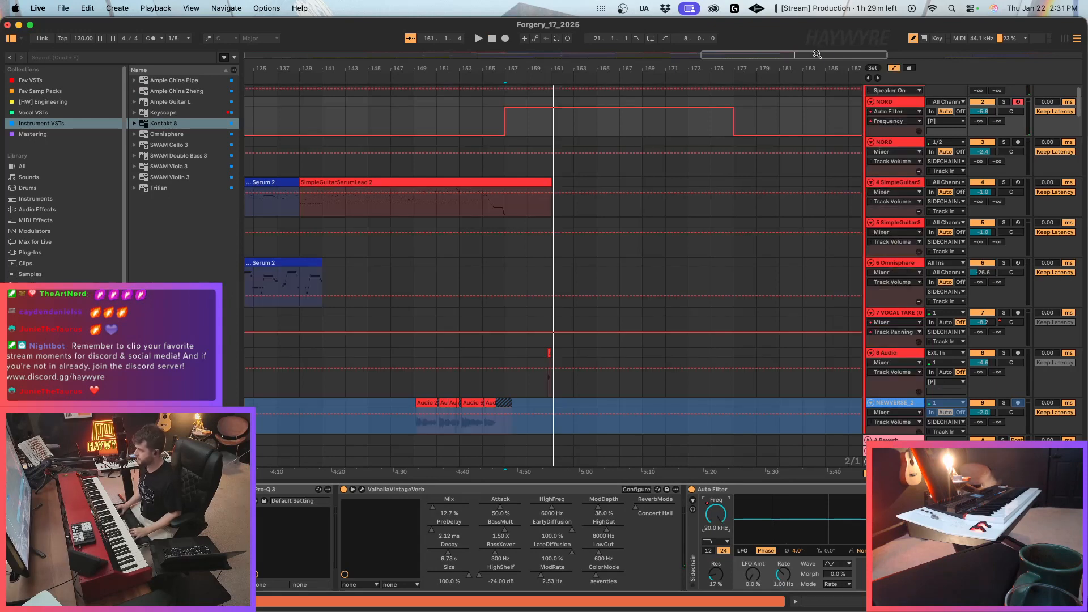
key("plus")
key("plus")
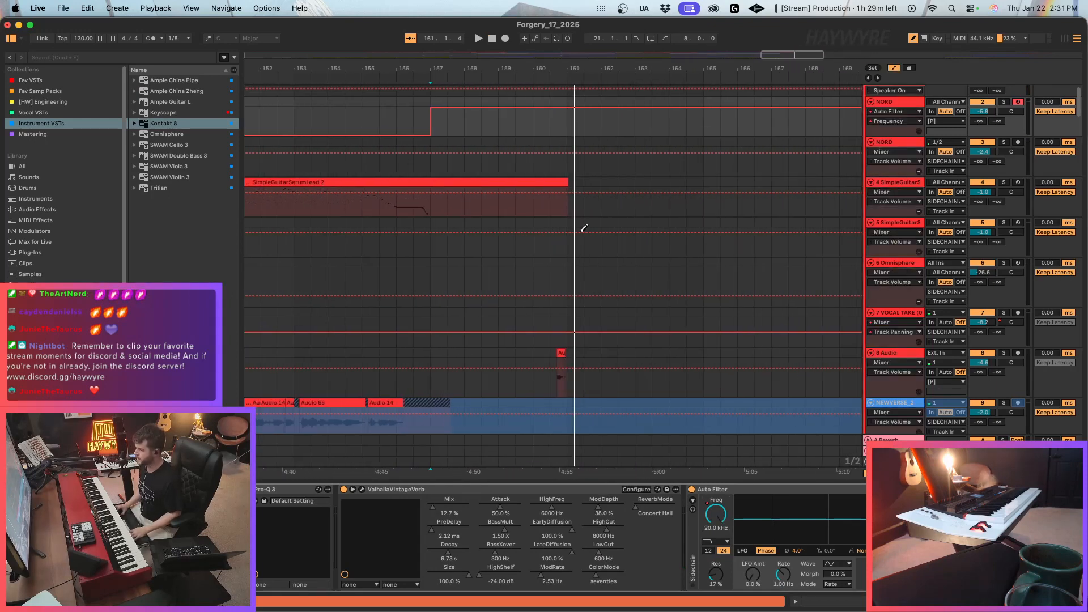
key("b")
left_click(559, 131)
left_click_drag(587, 133, 863, 134)
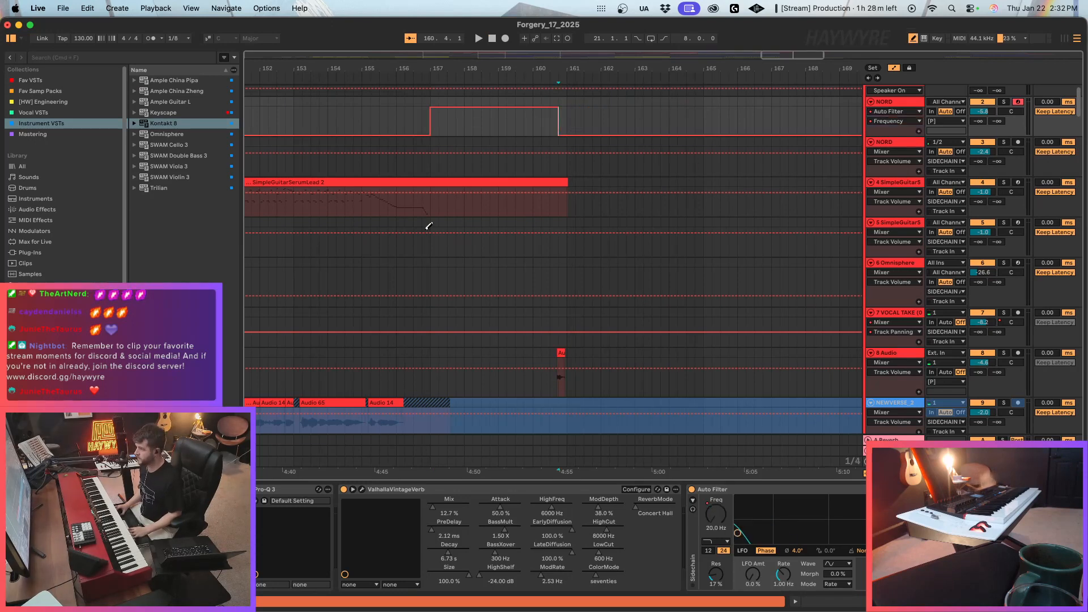
Play the section from bar 156 through the NORD filter automation change.
left_click(422, 119)
key("space")
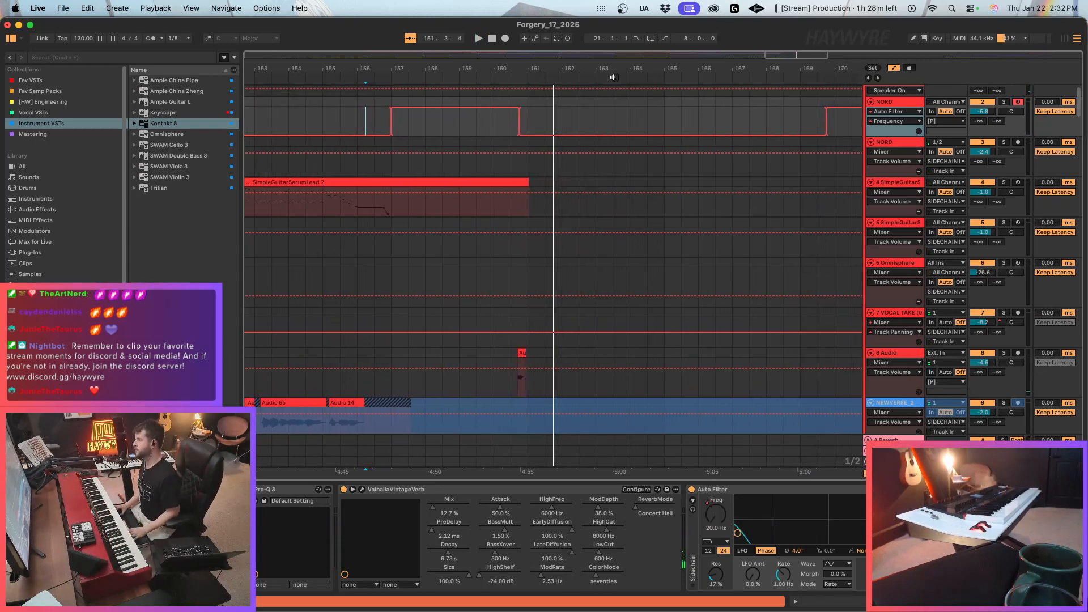
left_click_drag(818, 55, 818, 55)
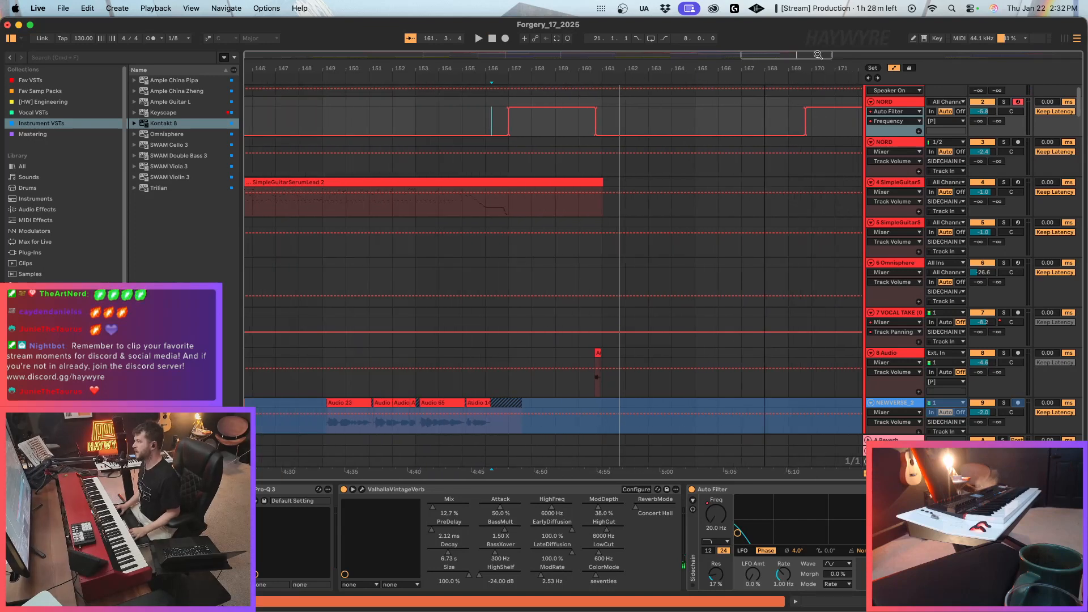
Record a NORD part on the armed track from bar 157 to about bar 161.
left_click(521, 125)
key("a")
left_click(513, 127)
key("a")
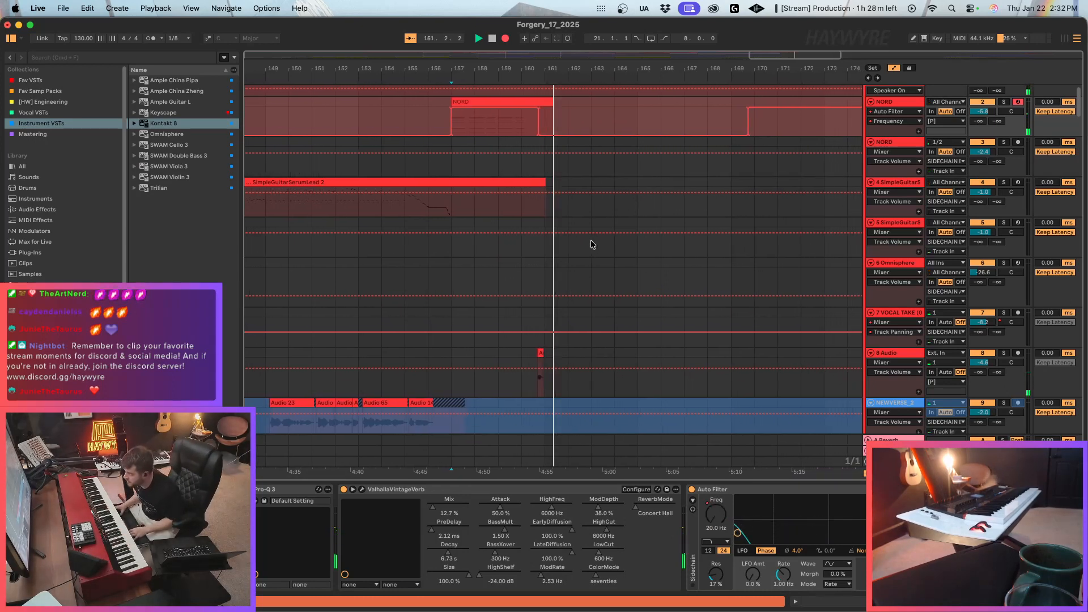
key("space")
left_click_drag(832, 55, 829, 53)
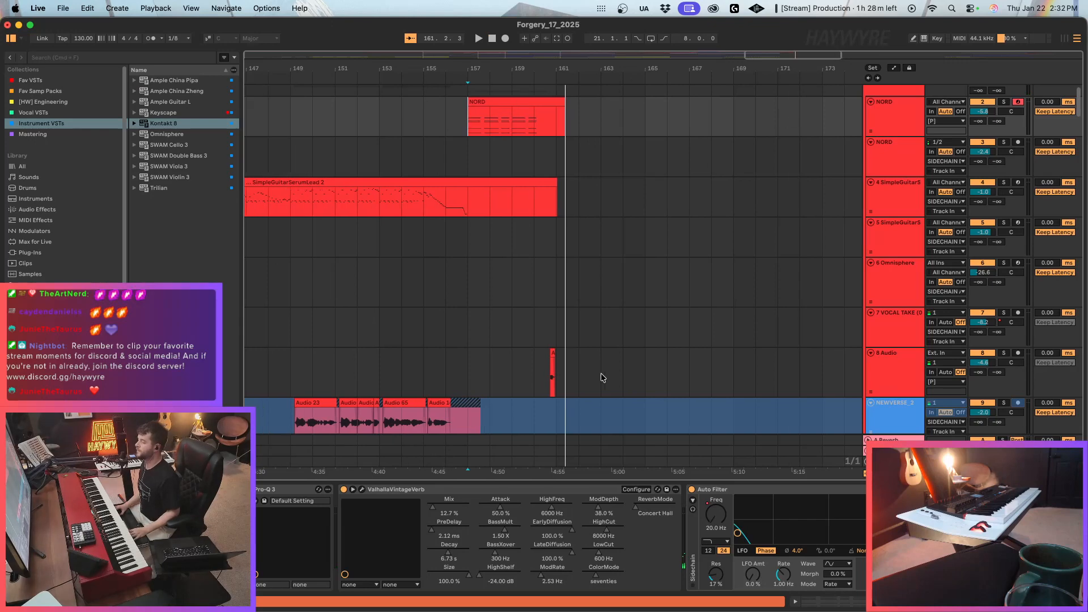
Review the percussion tracks across the whole arrangement and play the intro from the beginning.
left_click_drag(1080, 106, 1082, 171)
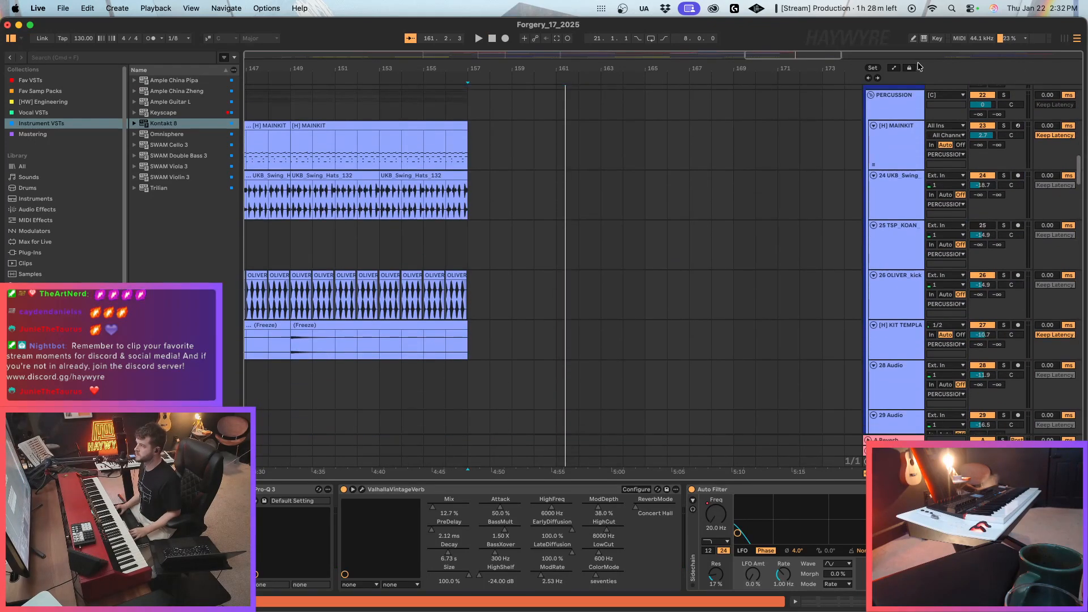
mouse_move(833, 52)
left_mouse_down()
mouse_move(807, 46)
mouse_move(825, 47)
left_mouse_up()
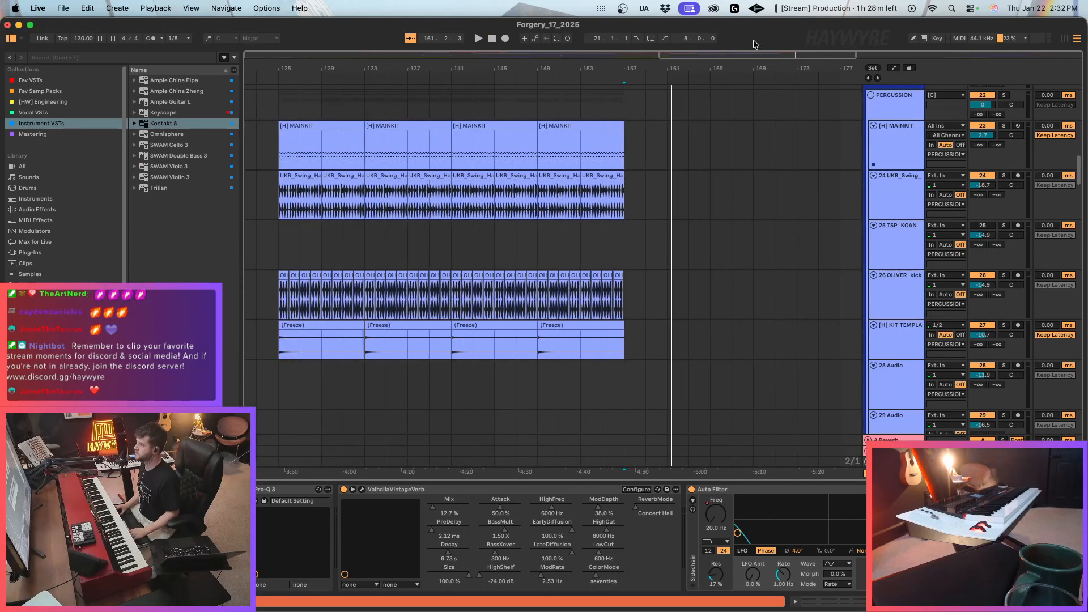
left_click_drag(756, 55, 466, 55)
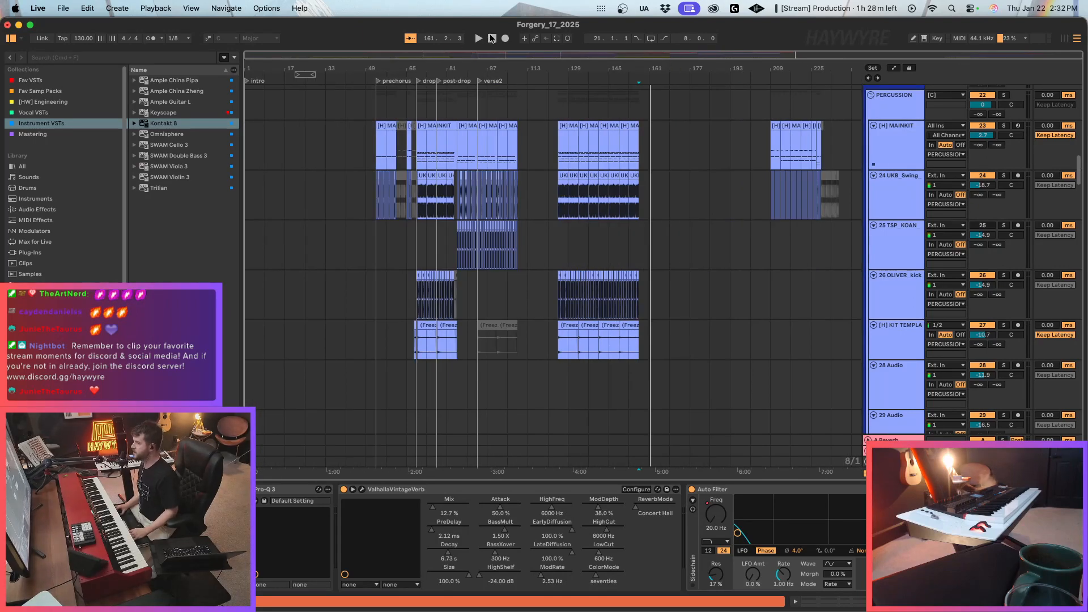
left_click(492, 38)
scroll(495, 386, "up", 5)
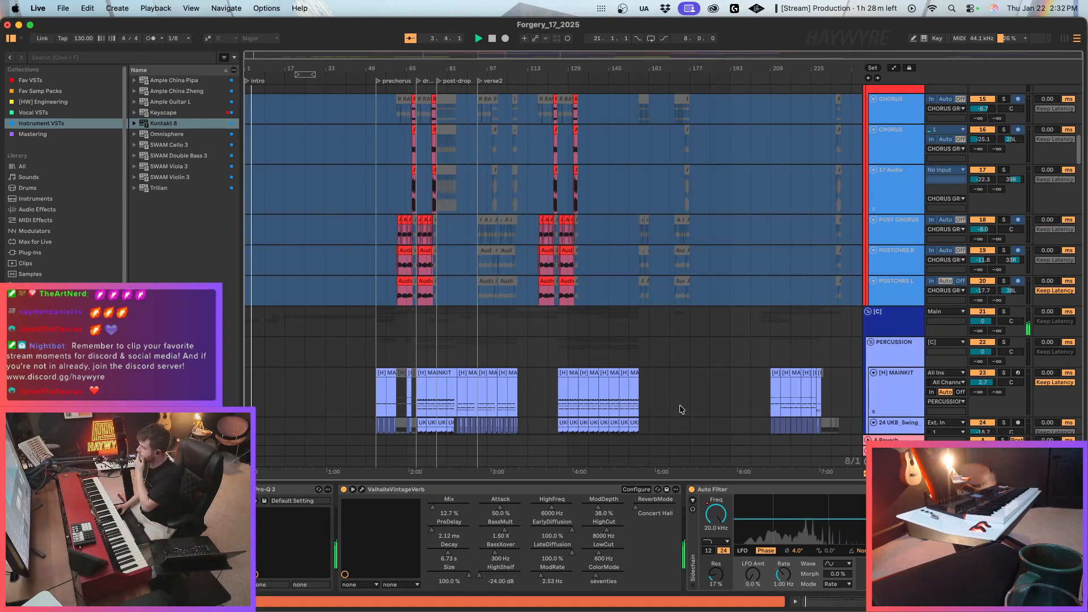
left_click_drag(1080, 146, 1084, 428)
left_click_drag(257, 54, 259, 137)
Set the gain of the second intro clip on the 88 Audio track to 1.9 dB.
left_click(477, 283)
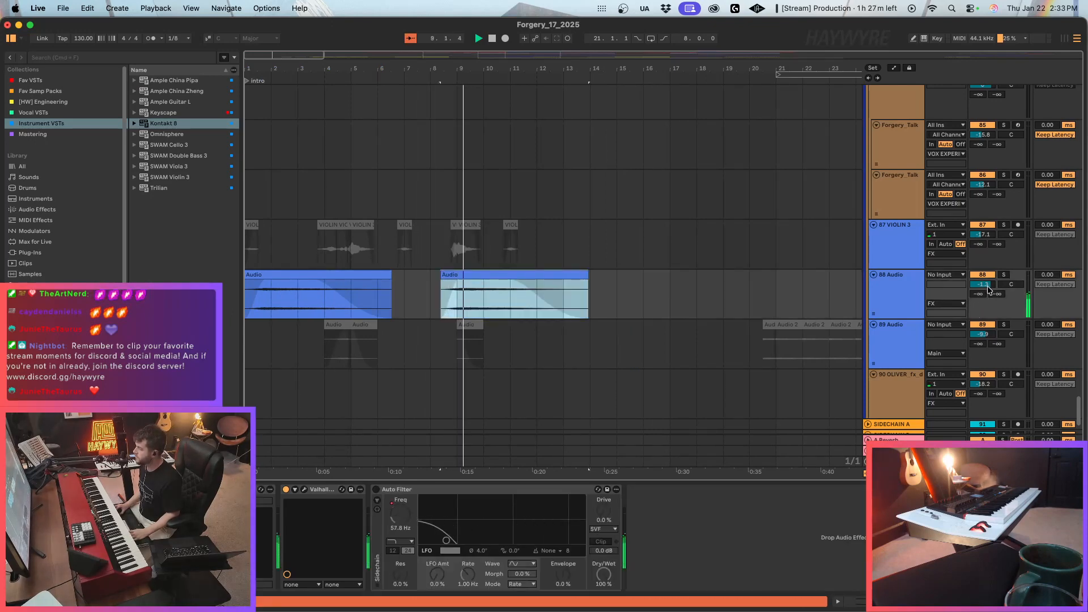
double_click(521, 273)
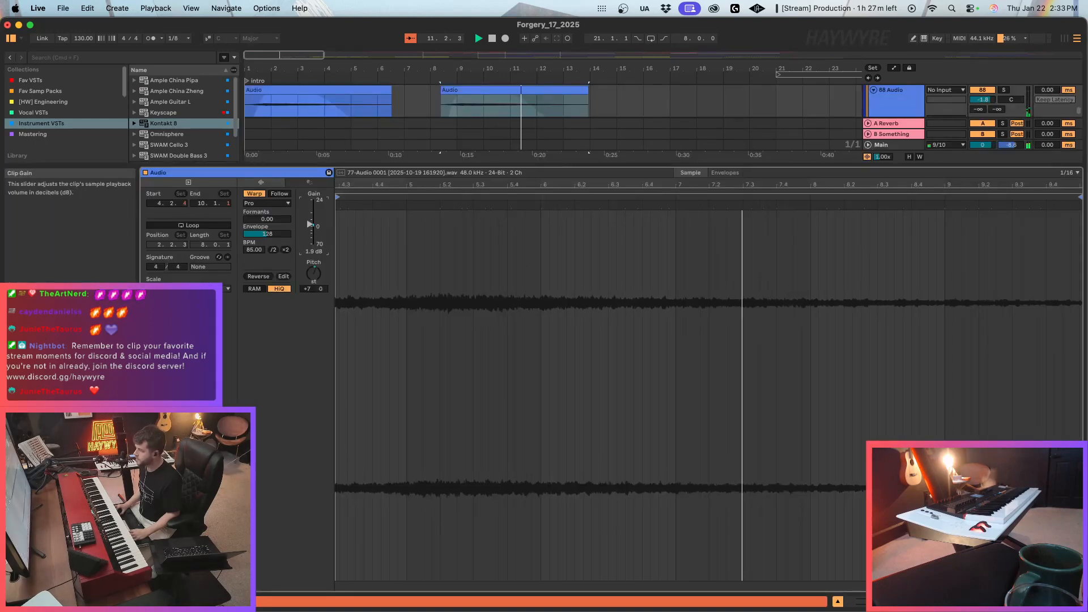
key("shift+Tab")
Set the ValhallaVintageVerb decay on the 88 Audio track to 45.98 s.
left_click(305, 490)
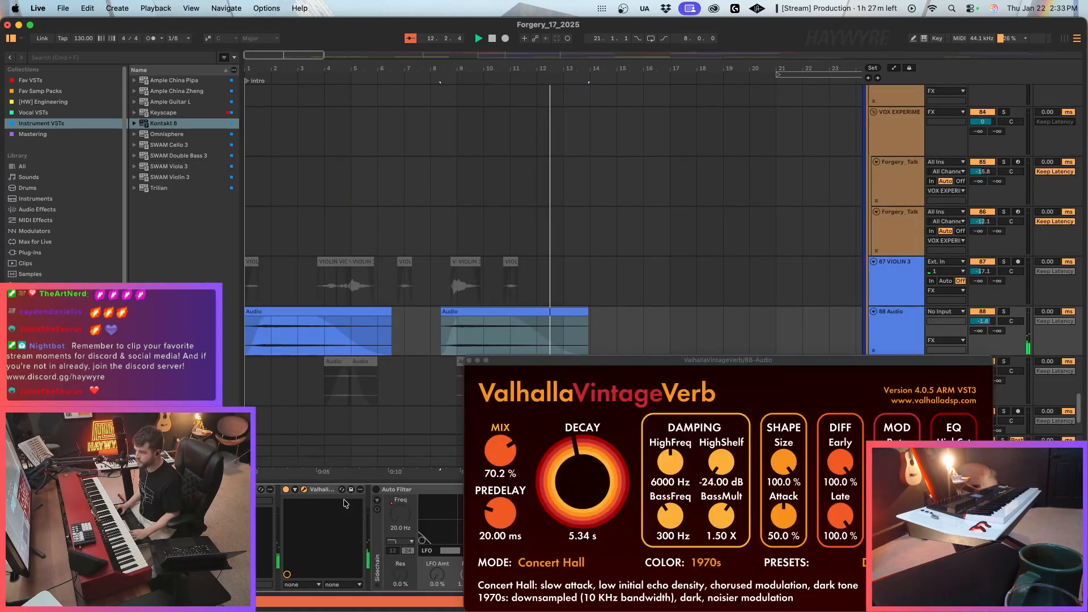
mouse_move(593, 505)
left_mouse_down()
mouse_move(593, 470)
mouse_move(593, 508)
left_mouse_up()
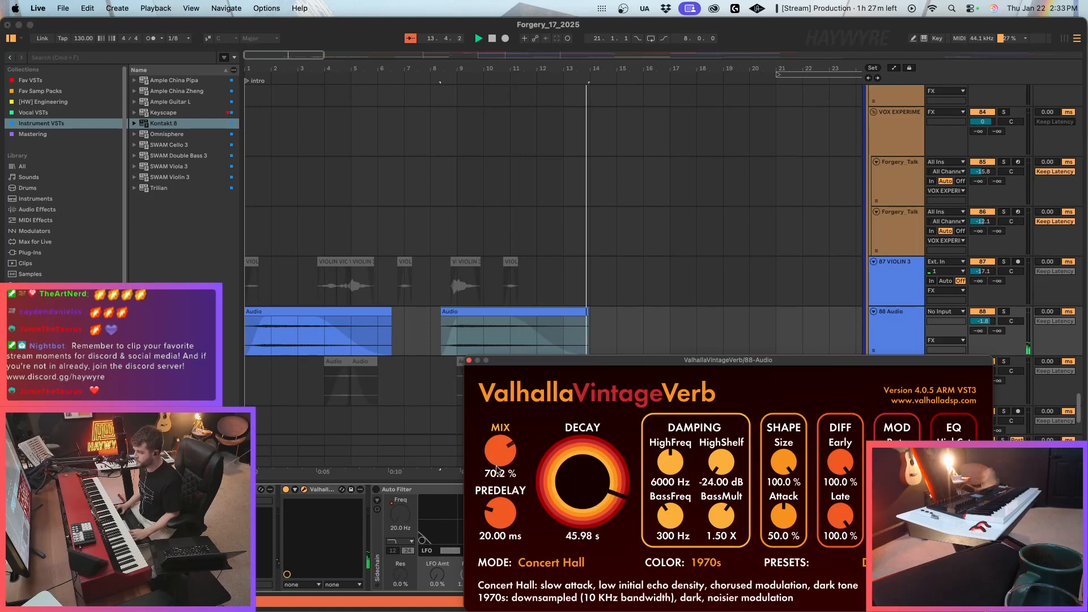
left_click(470, 361)
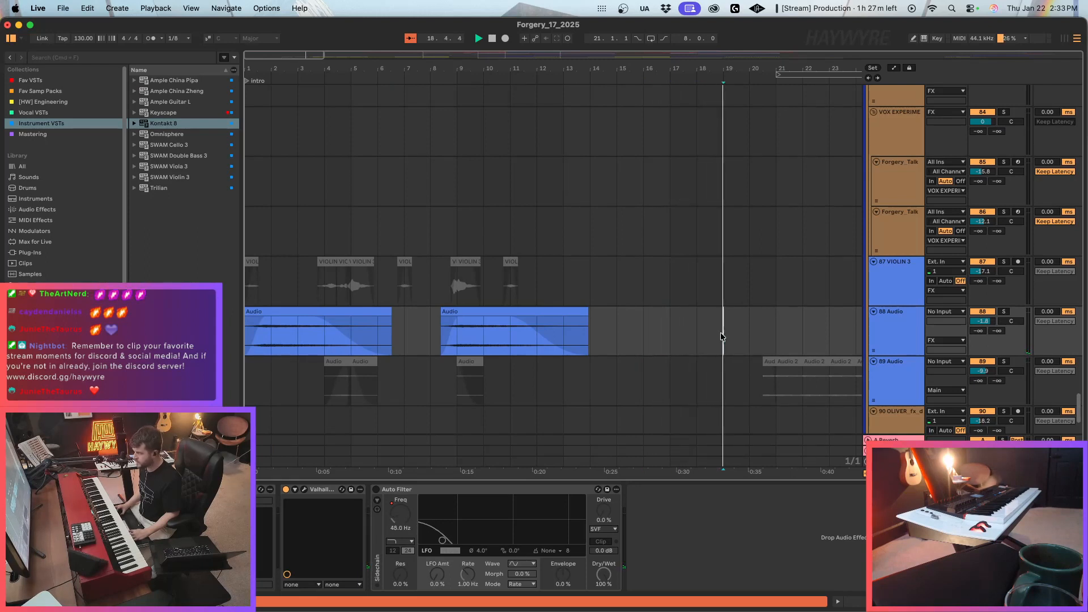
Paste a copy of the audio clip near bar 19 on the 88 Audio track and set its gain to 0.7 dB.
key("super+v")
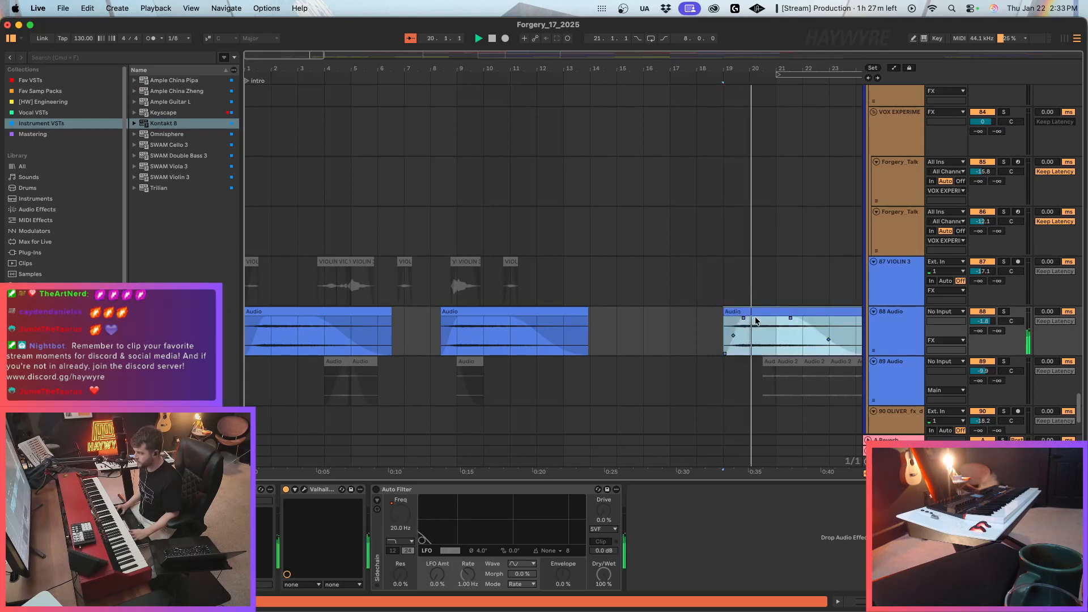
double_click(757, 320)
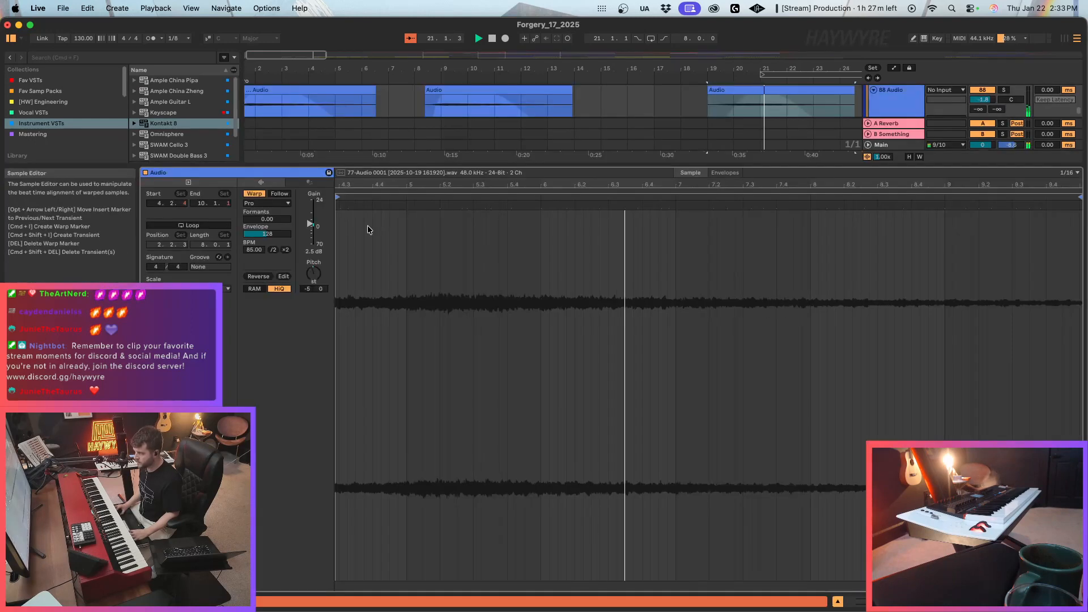
left_click_drag(310, 224, 310, 231)
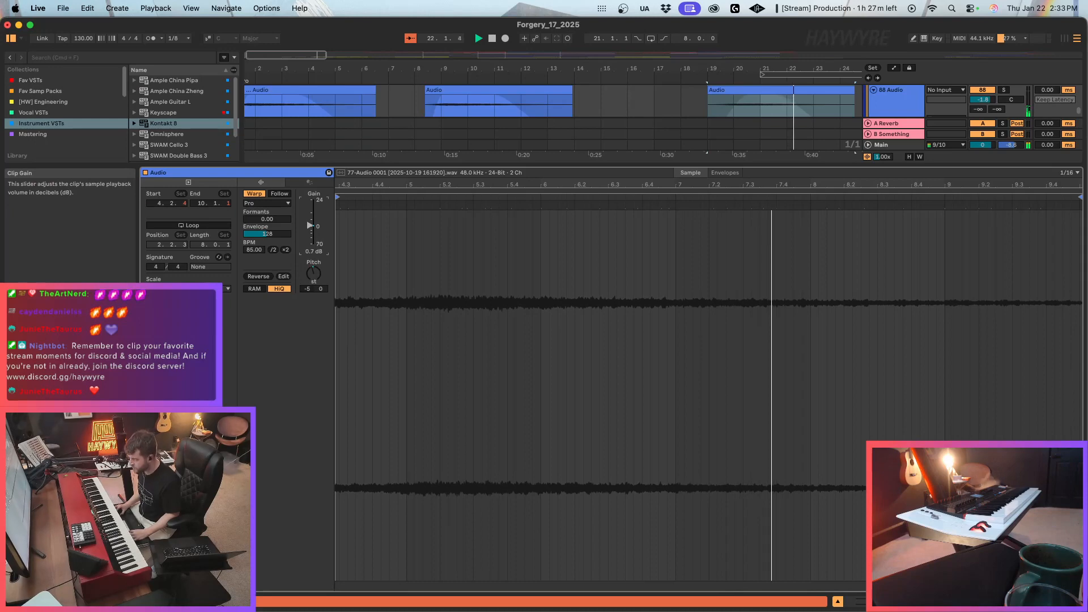
Set the gain of the audio clip near bar 19 on the 88 Audio track to -0.1 dB and return to the track's devices.
left_click_drag(315, 229, 315, 230)
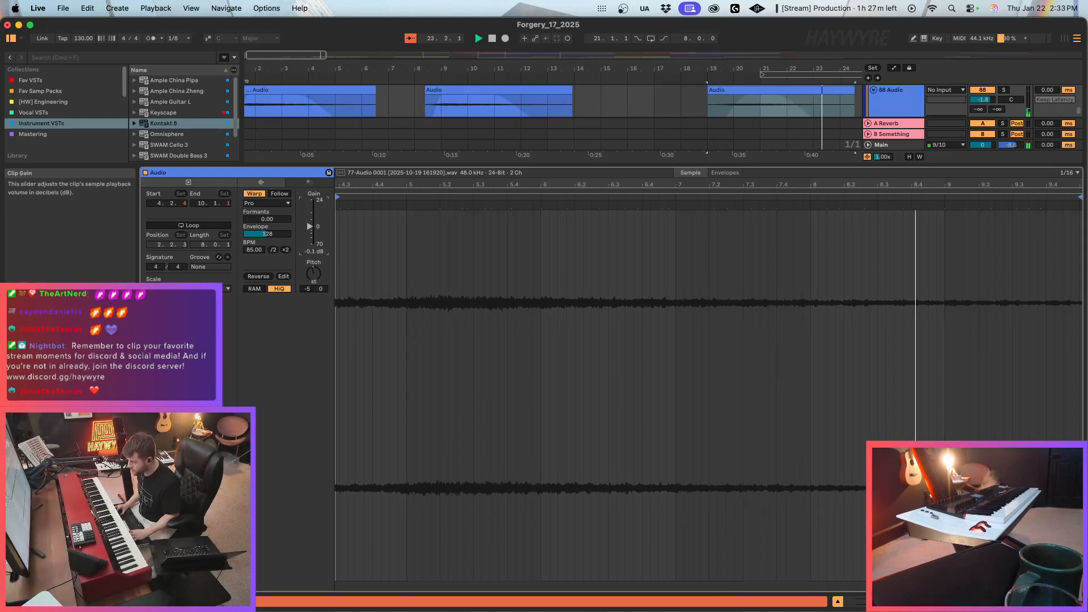
key("shift+Tab")
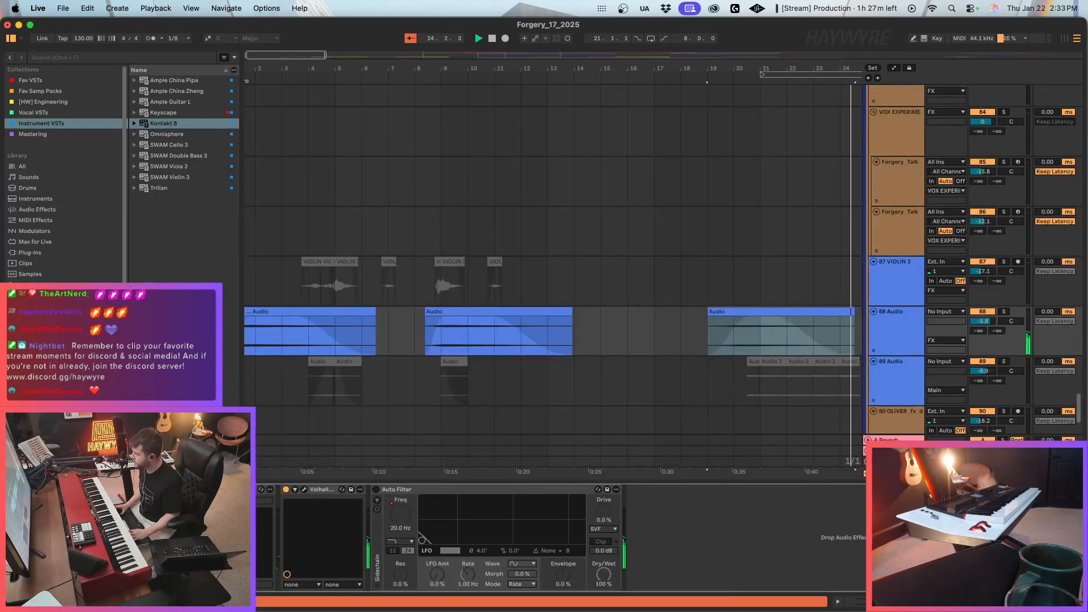
scroll(434, 219, "down", 5)
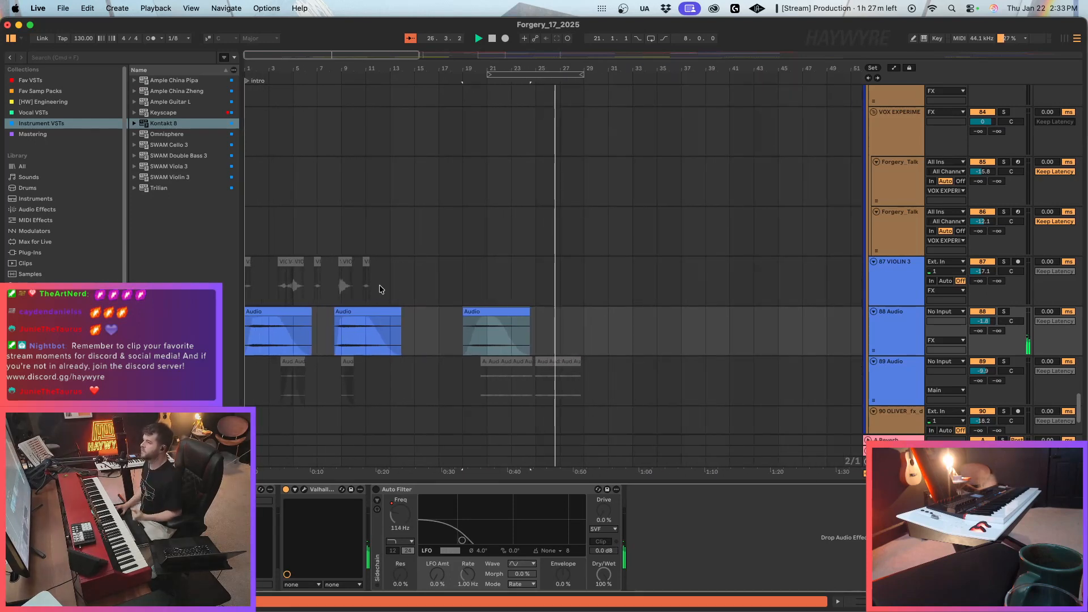
Find the 73 SWAM Viola track and arm it for recording.
scroll(636, 297, "up", 5)
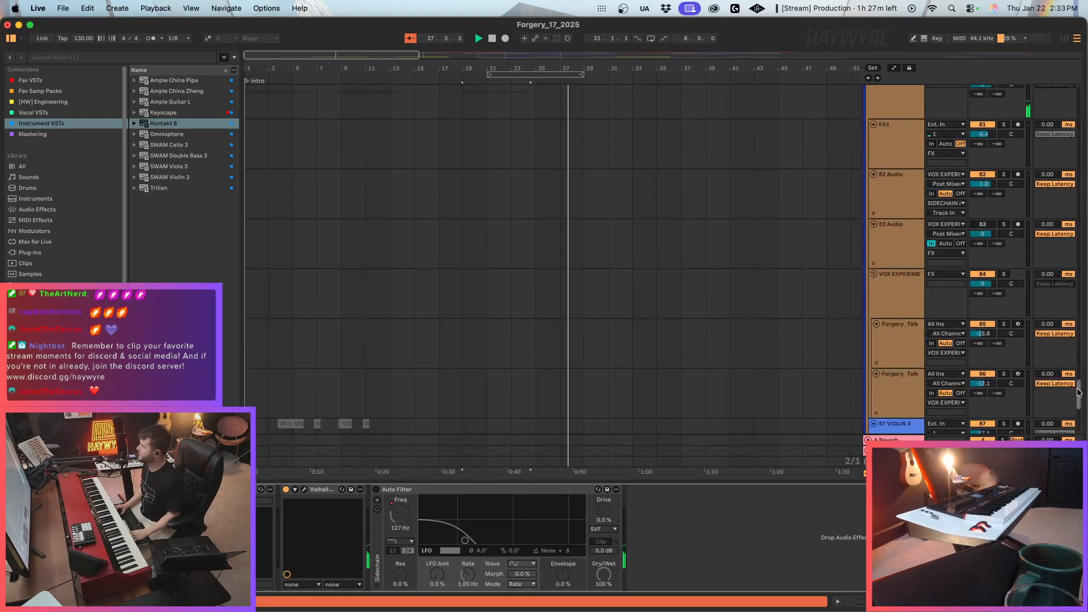
left_click_drag(1078, 390, 1084, 351)
left_click(910, 253)
left_click(1017, 215)
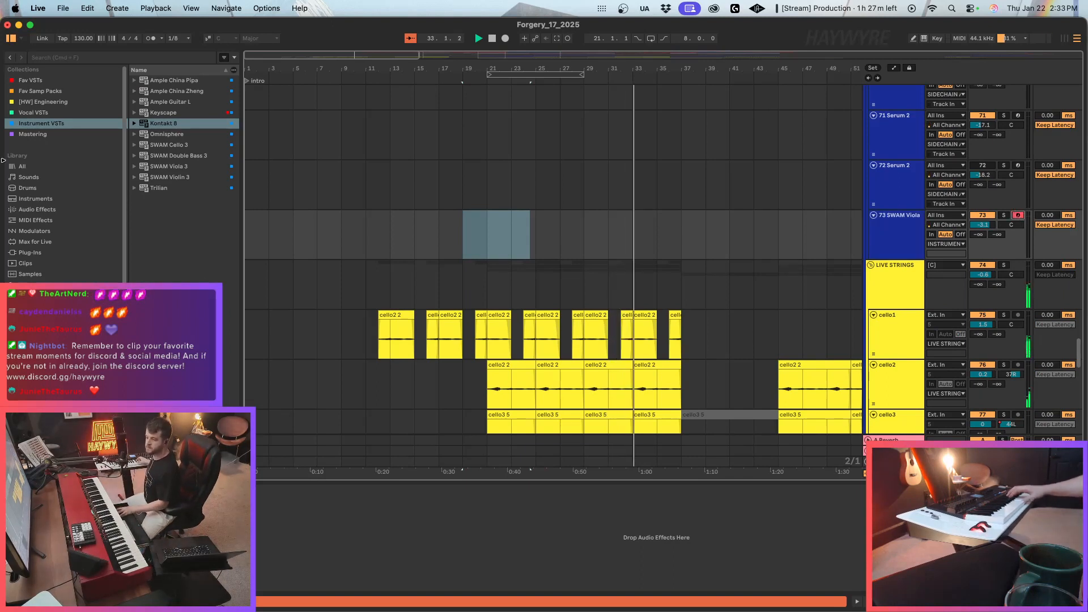
Open the SWAM Viola instrument, view its Expression MIDI mapping, and close the instrument window.
key("alt+super+p")
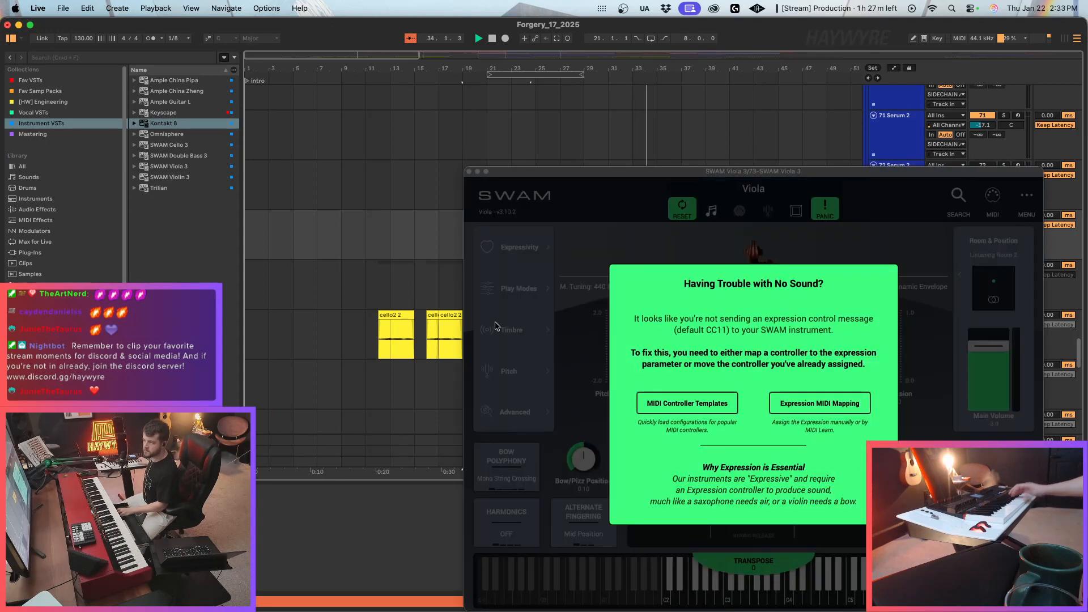
left_click(838, 408)
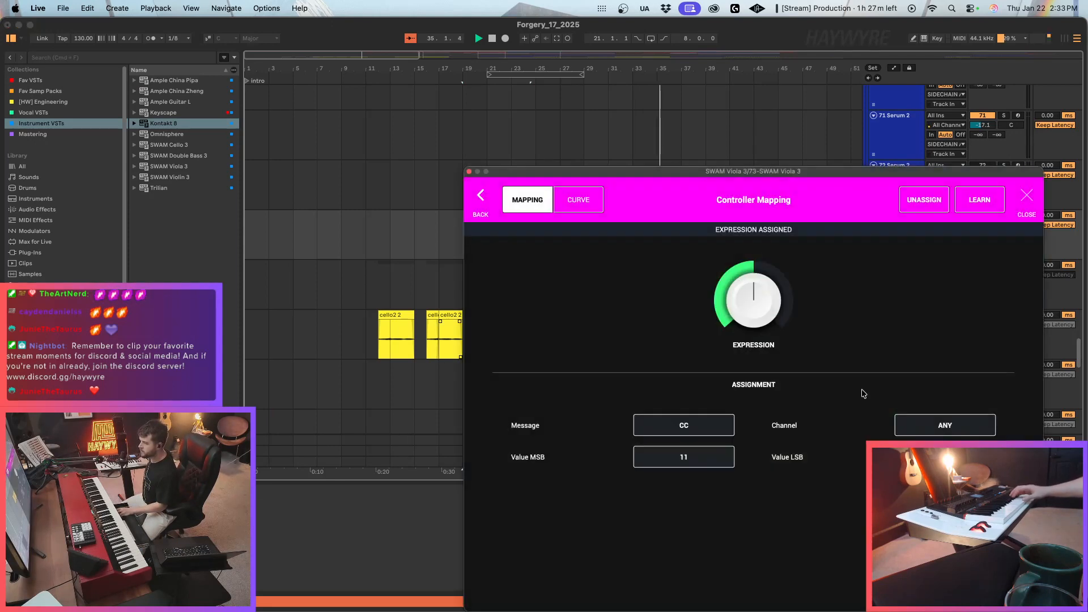
left_click(481, 198)
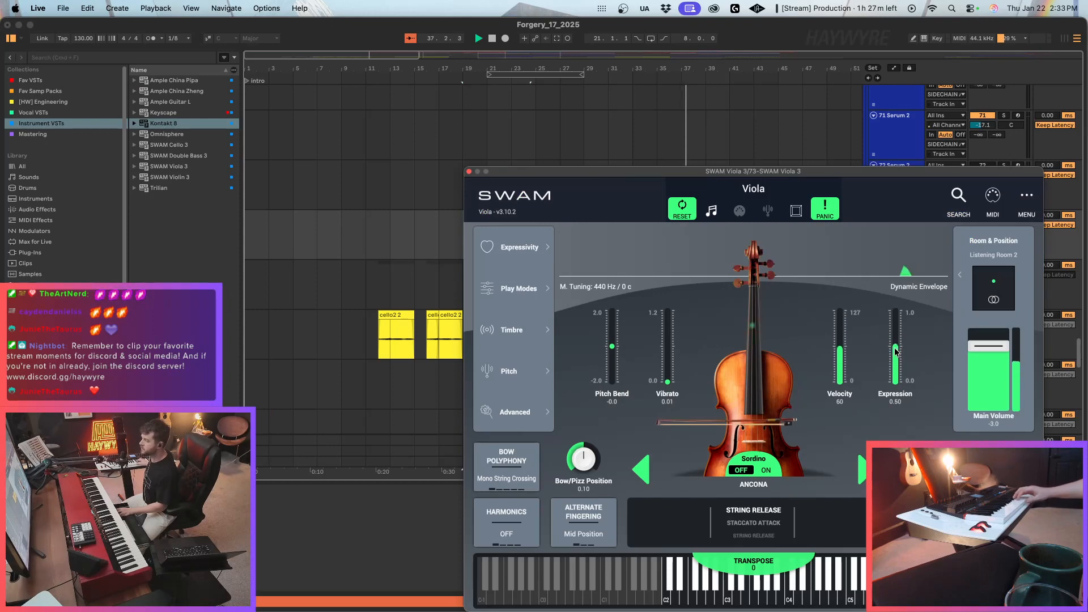
left_click(469, 171)
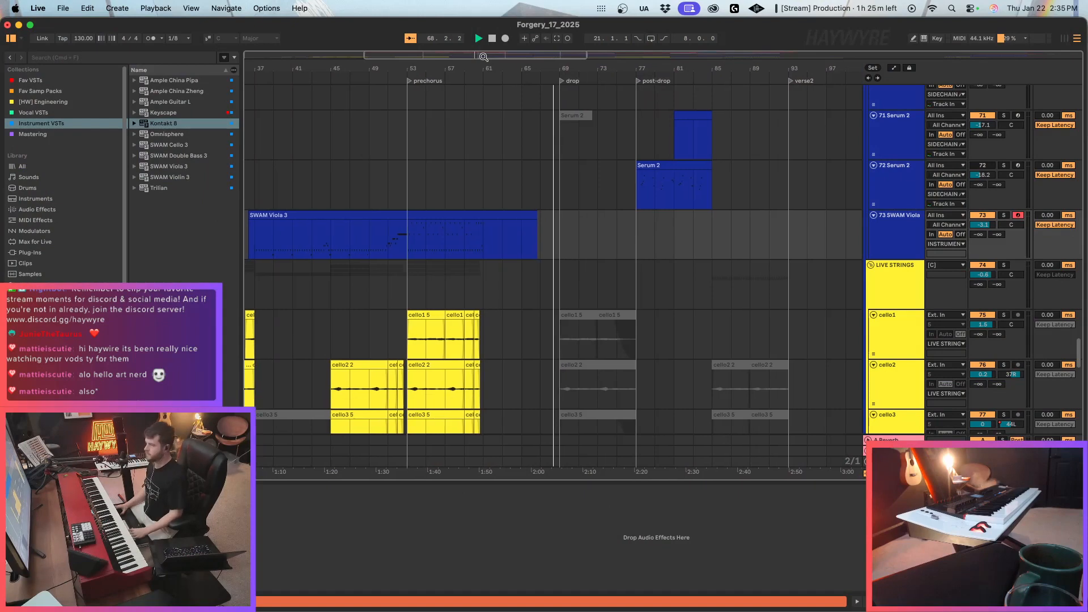
Stop playback and delete the deactivated clip at the drop on the 71 Serum 2 track.
left_click_drag(483, 56, 487, 29)
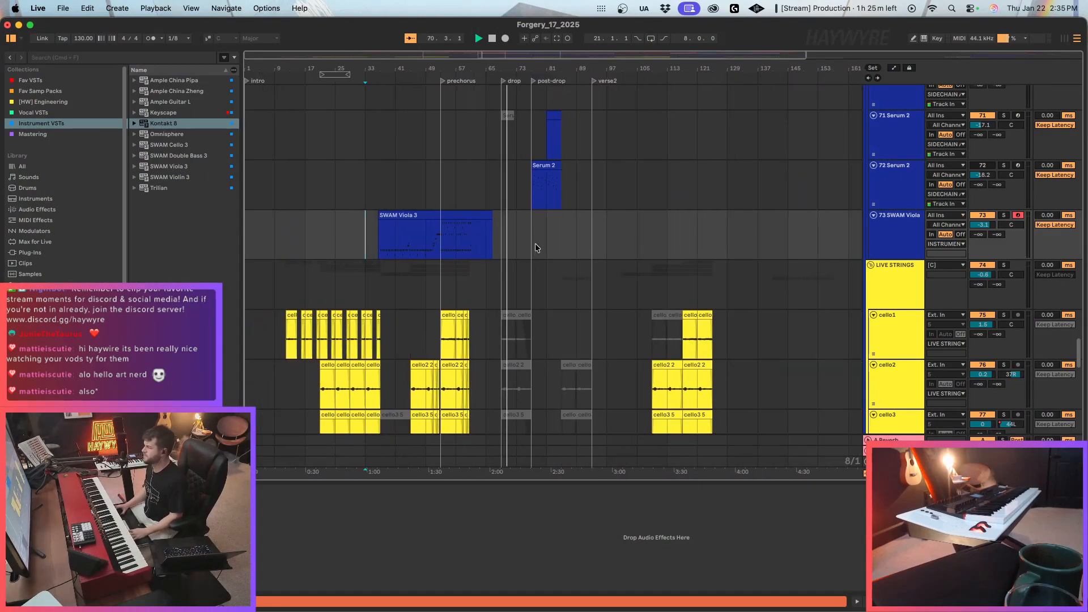
left_click_drag(531, 135, 396, 114)
key("space")
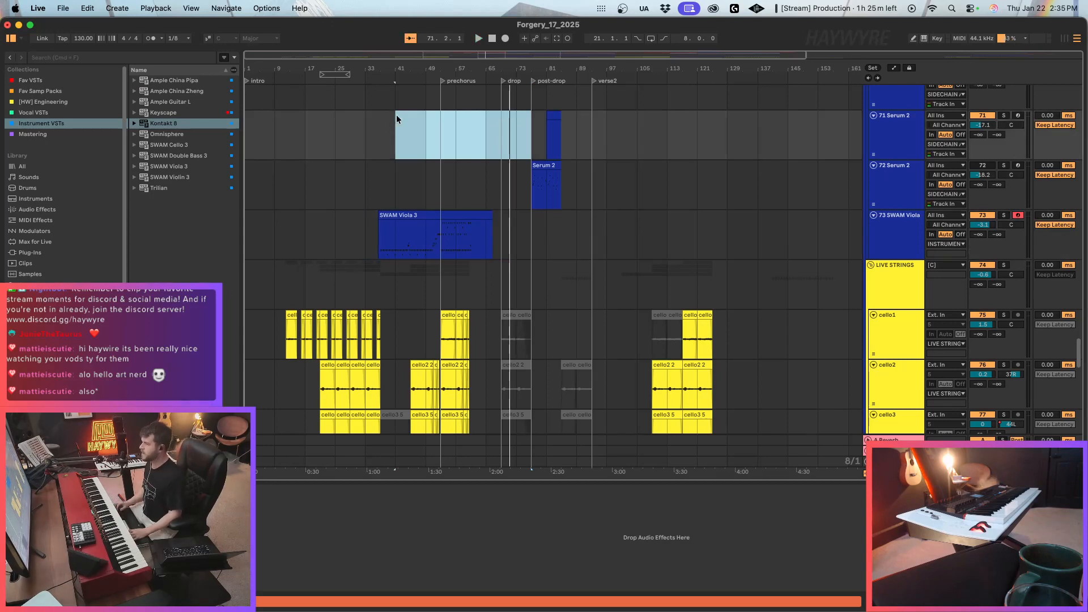
Delete the deactivated clips around the drop and post-drop on the cello1, cello2 and cello3 tracks.
scroll(558, 207, "down", 5)
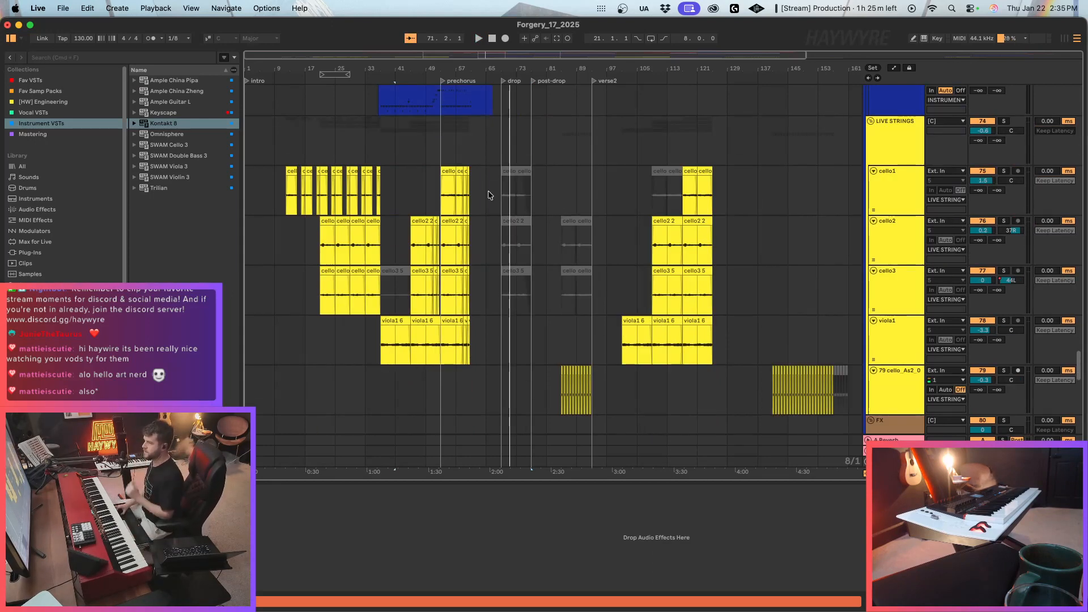
left_click_drag(488, 190, 605, 275)
key("Delete")
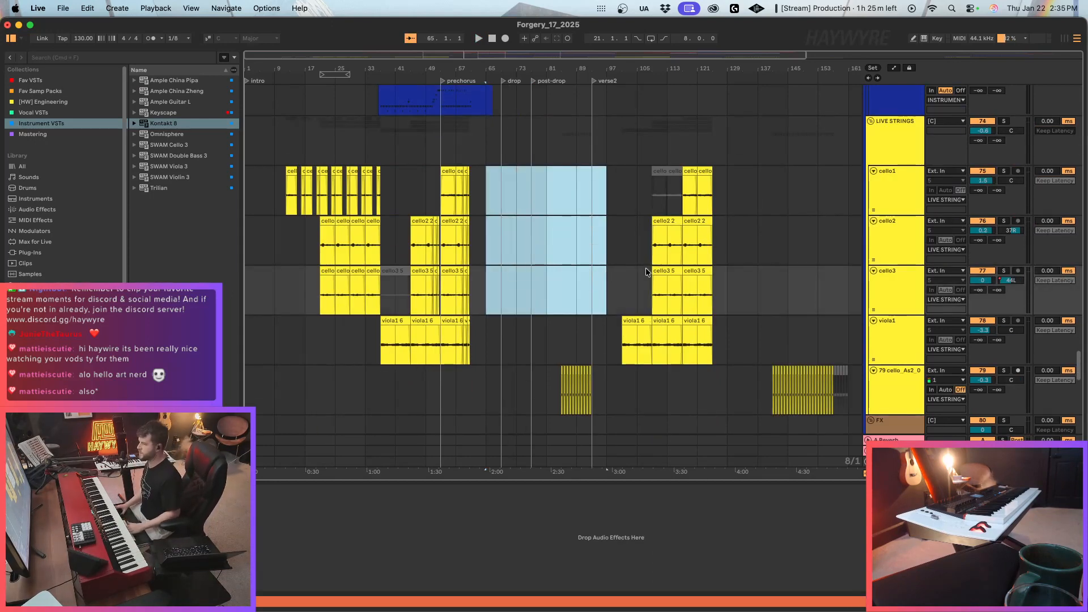
left_click(502, 228)
Delete the FX1, 82 Audio and 83 Audio tracks and the VOX EXPERIMENT group from the FX group.
left_click_drag(509, 56, 584, 41)
scroll(637, 201, "down", 4)
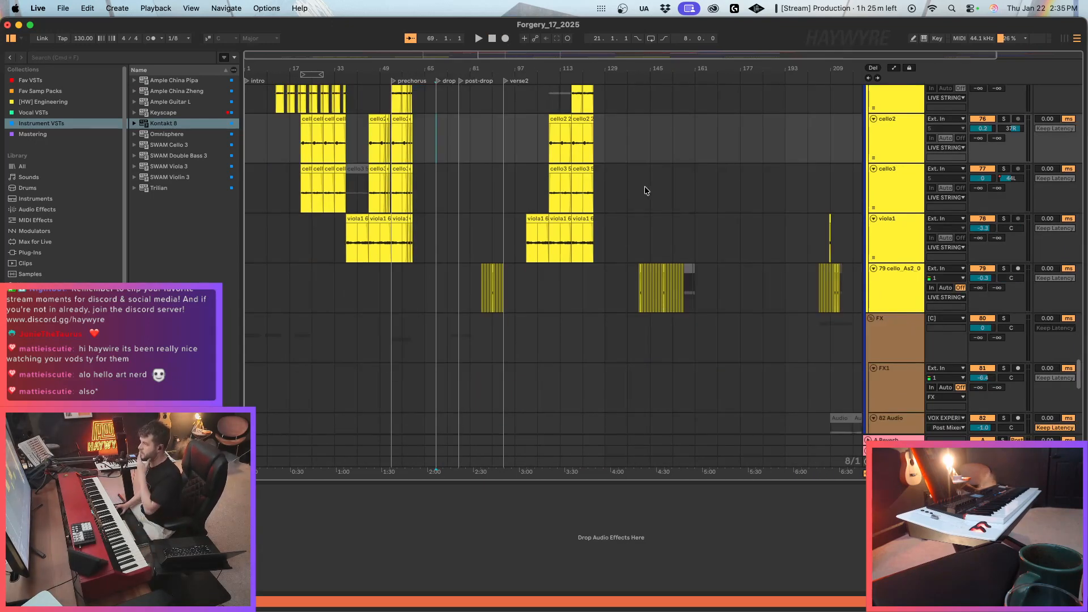
scroll(658, 307, "down", 8)
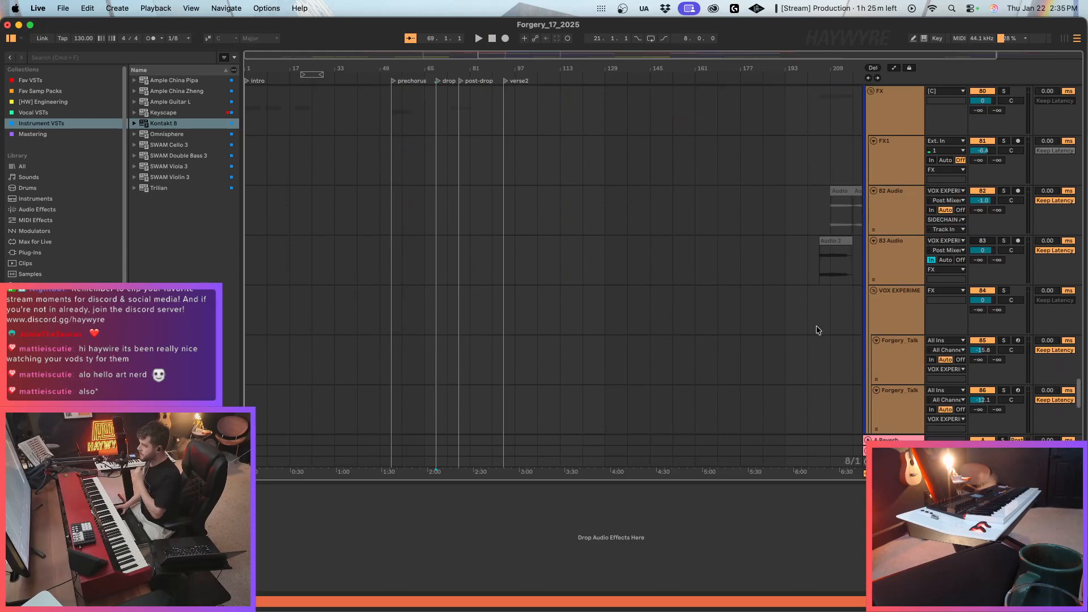
left_click_drag(463, 56, 465, 52)
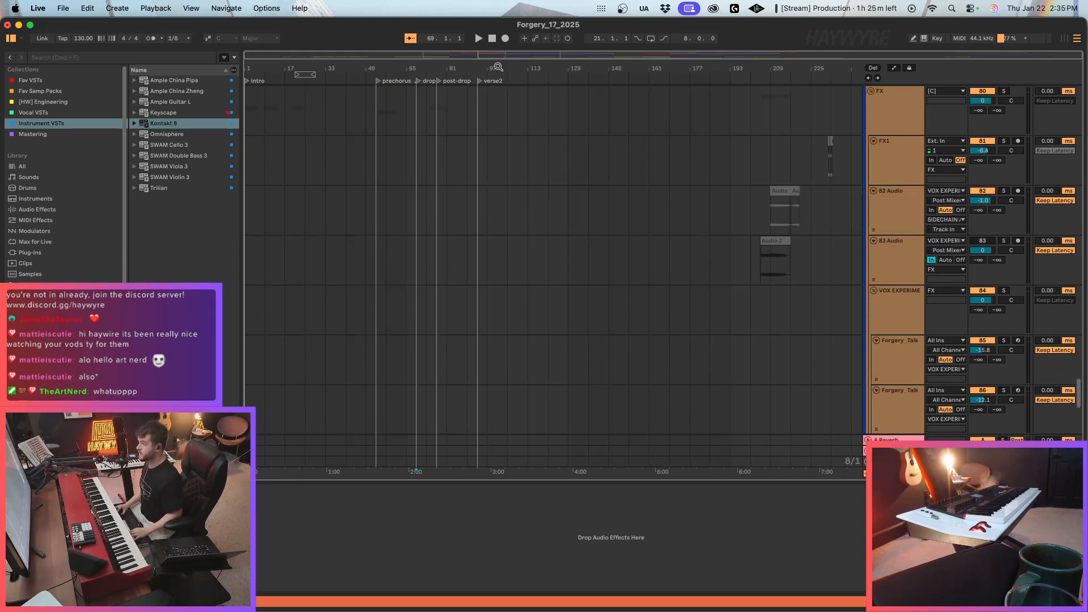
scroll(736, 222, "up", 4)
scroll(896, 284, "down", 6)
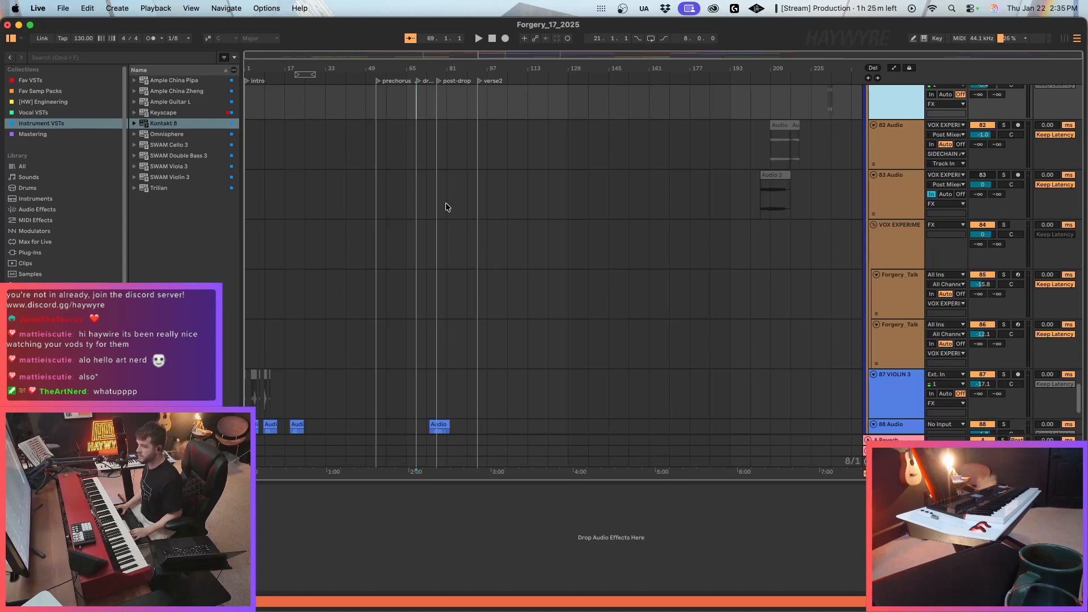
scroll(859, 237, "up", 4)
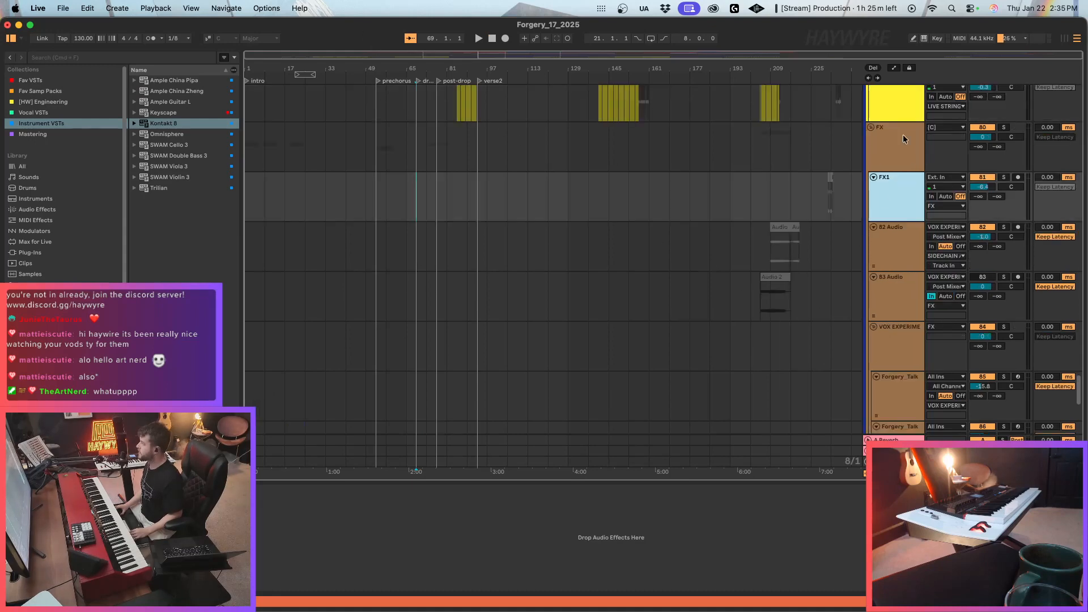
left_click(903, 137)
scroll(879, 250, "down", 4)
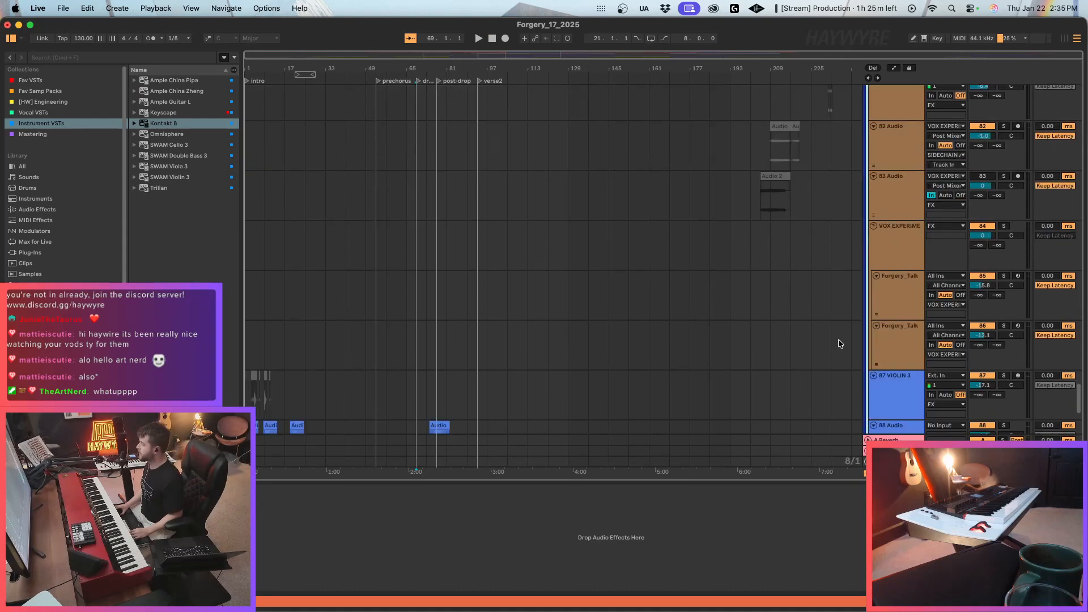
left_click(894, 266)
scroll(895, 260, "up", 2)
left_click(893, 168)
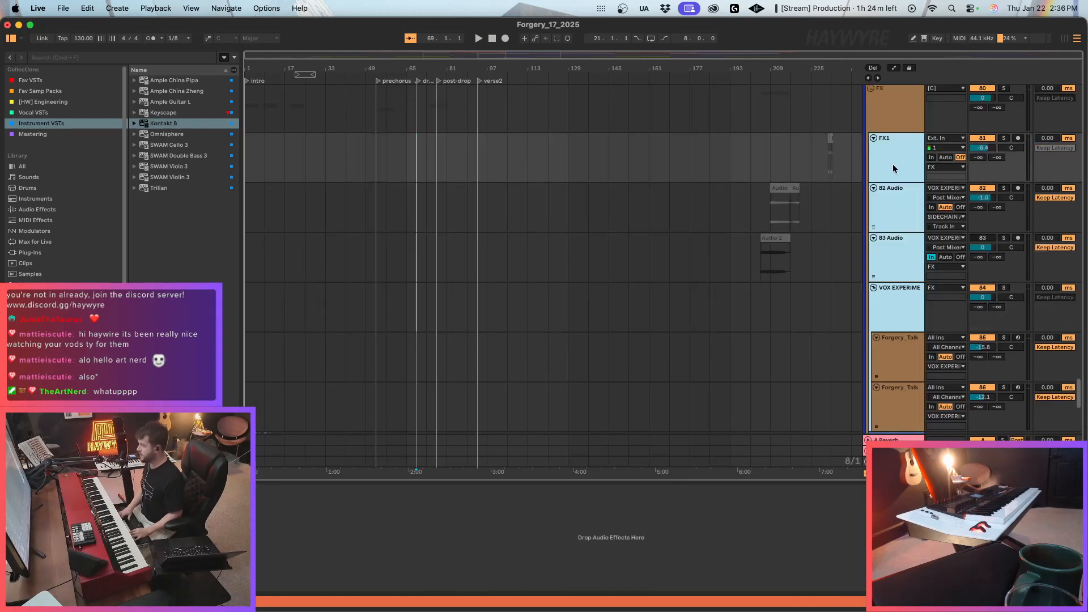
key("Delete")
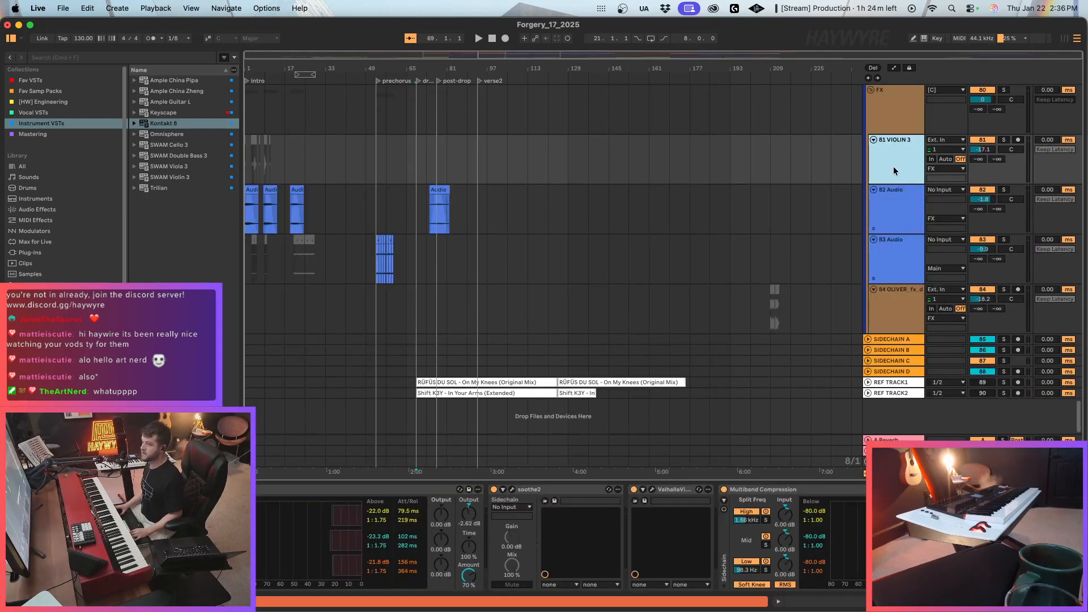
Look through the FX, strings and synth tracks around the drop, inspecting the devices on 52 Evolving Bass and 55 Chromatically.
scroll(912, 181, "up", 2)
left_click(306, 219)
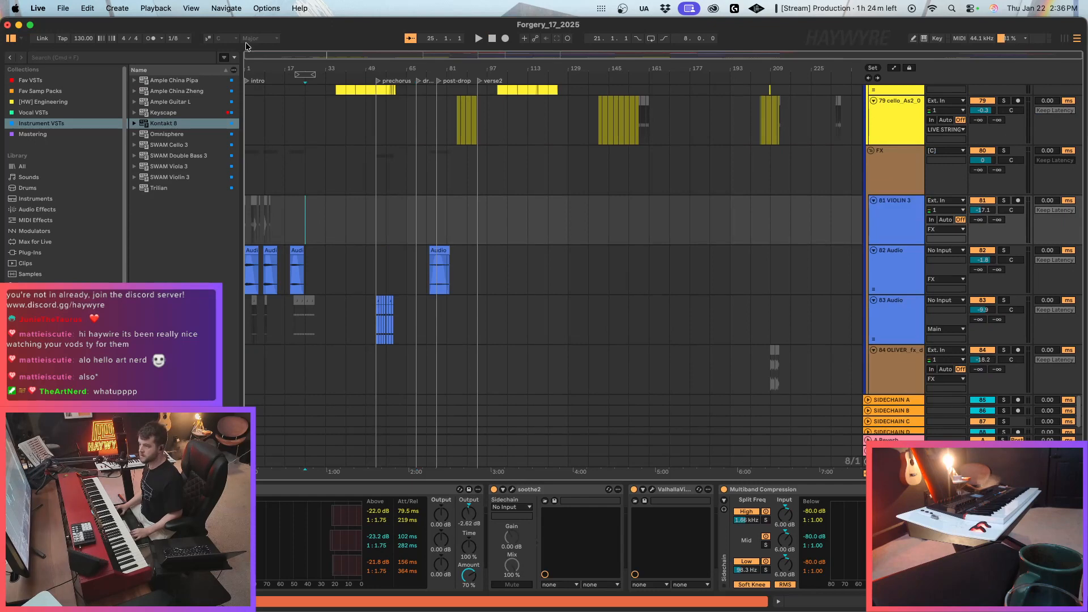
key("plus")
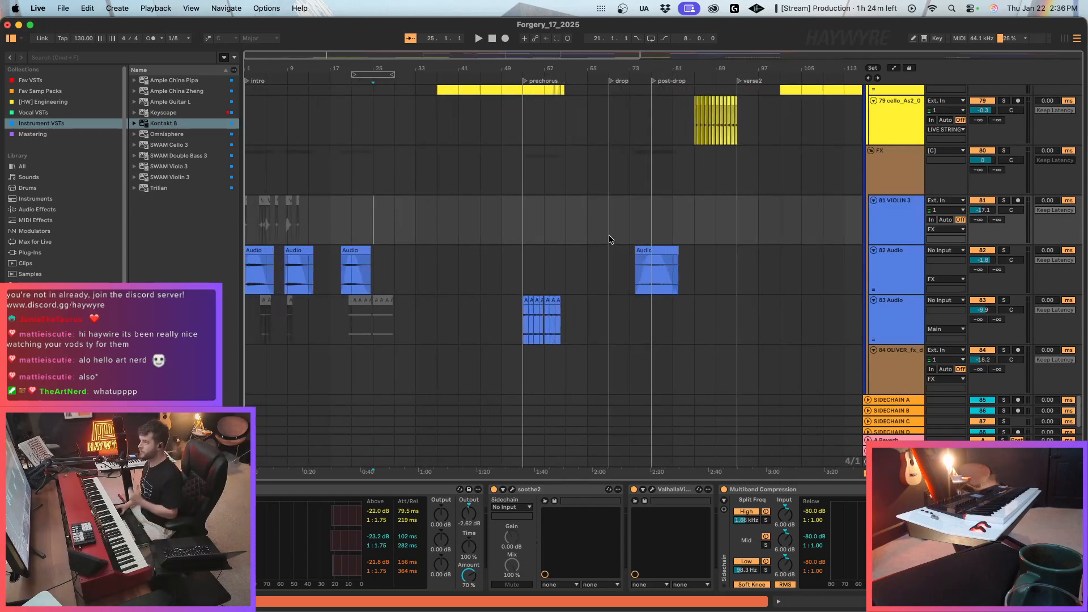
scroll(685, 323, "down", 2)
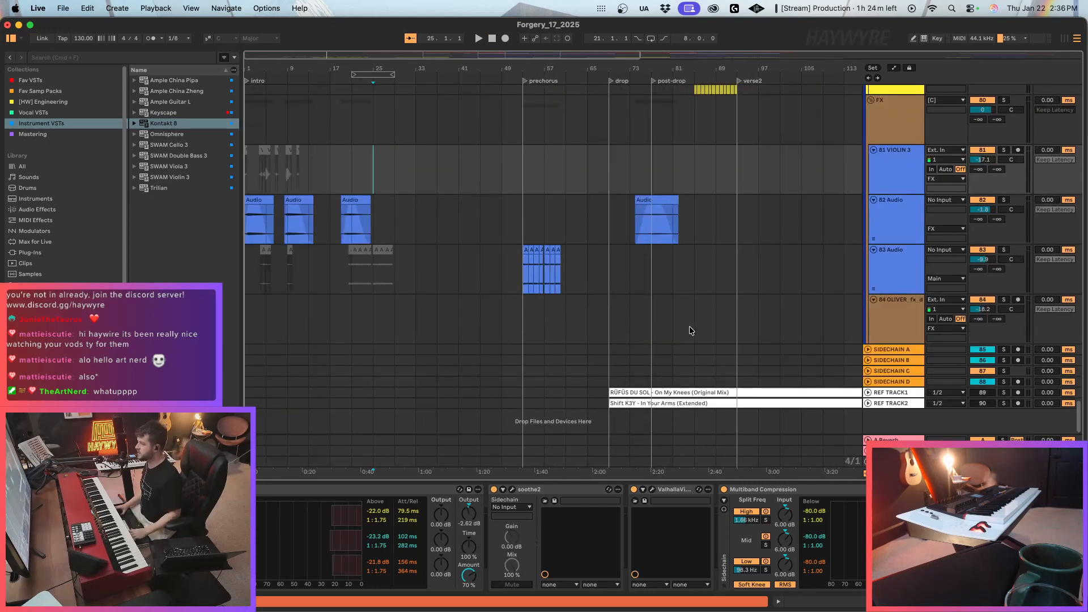
scroll(690, 326, "up", 12)
scroll(668, 300, "up", 3)
left_click(621, 158)
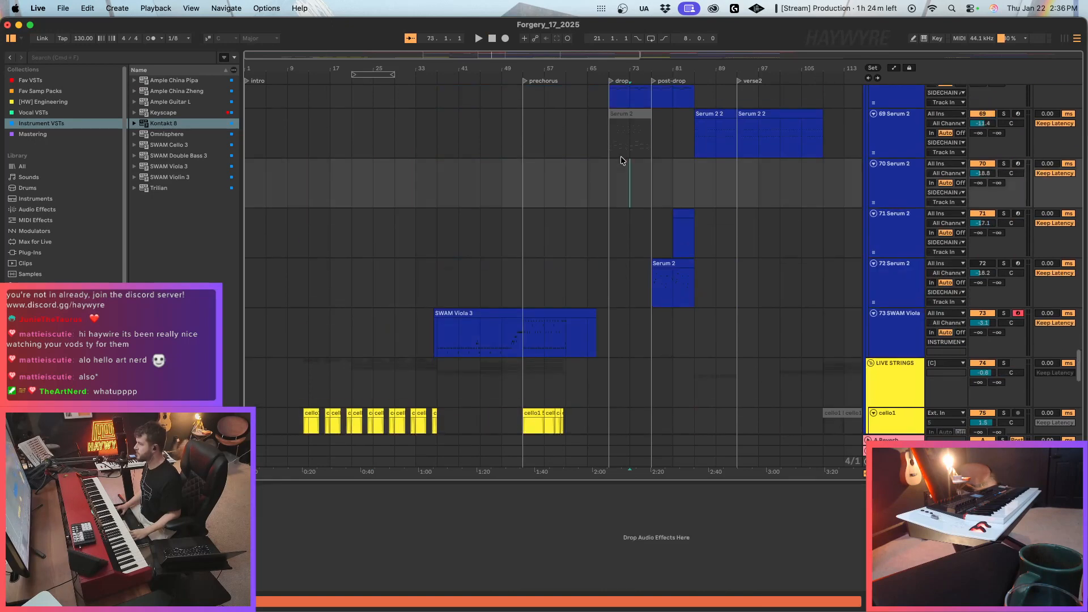
scroll(640, 259, "up", 8)
scroll(629, 305, "up", 2)
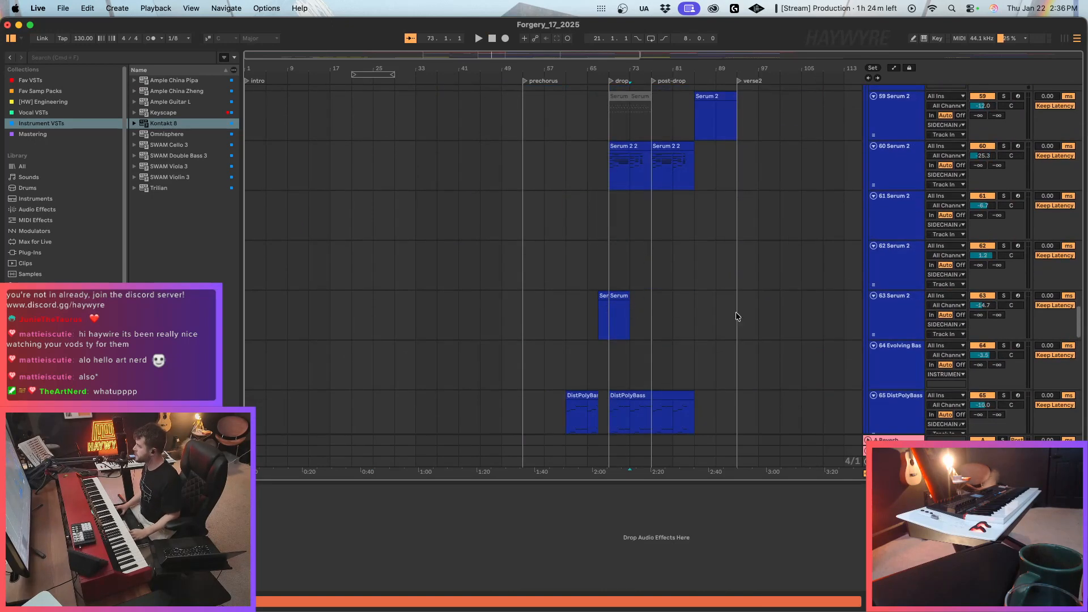
scroll(736, 311, "up", 10)
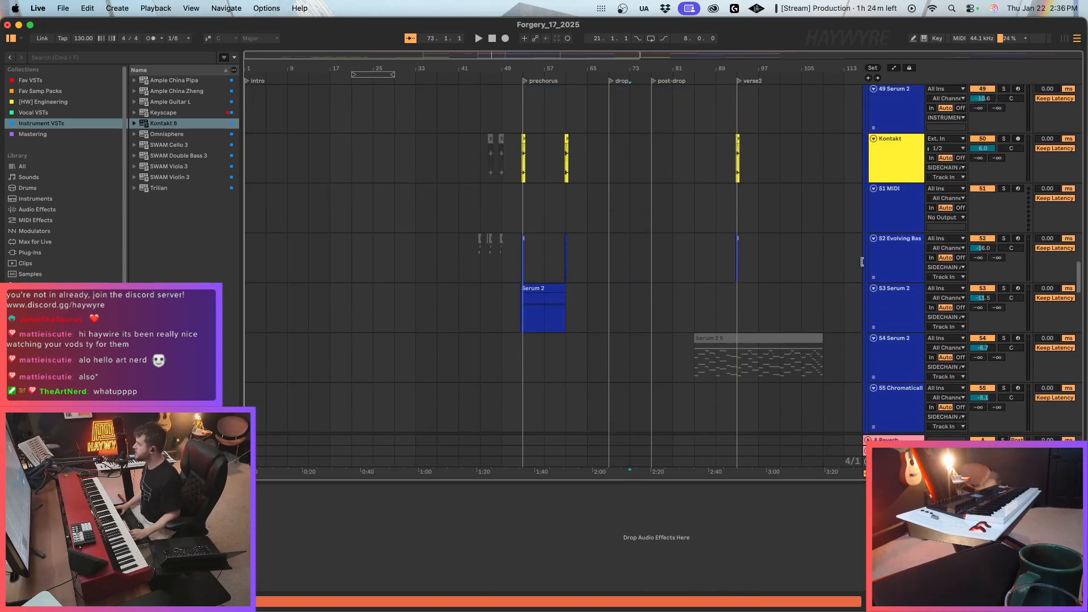
left_click(881, 269)
scroll(745, 324, "down", 2)
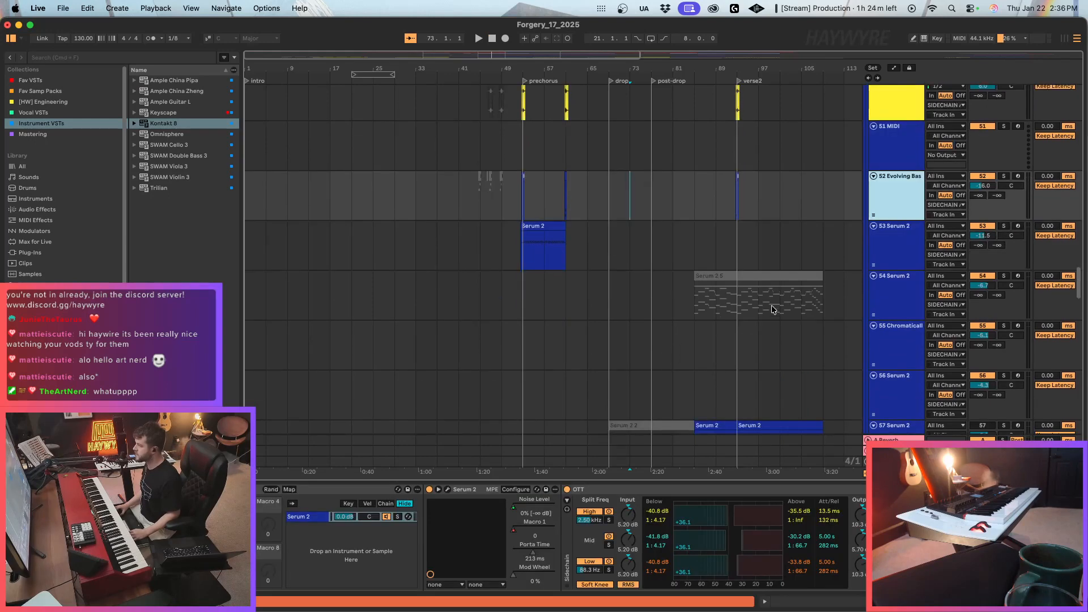
left_click(883, 334)
scroll(881, 390, "down", 4)
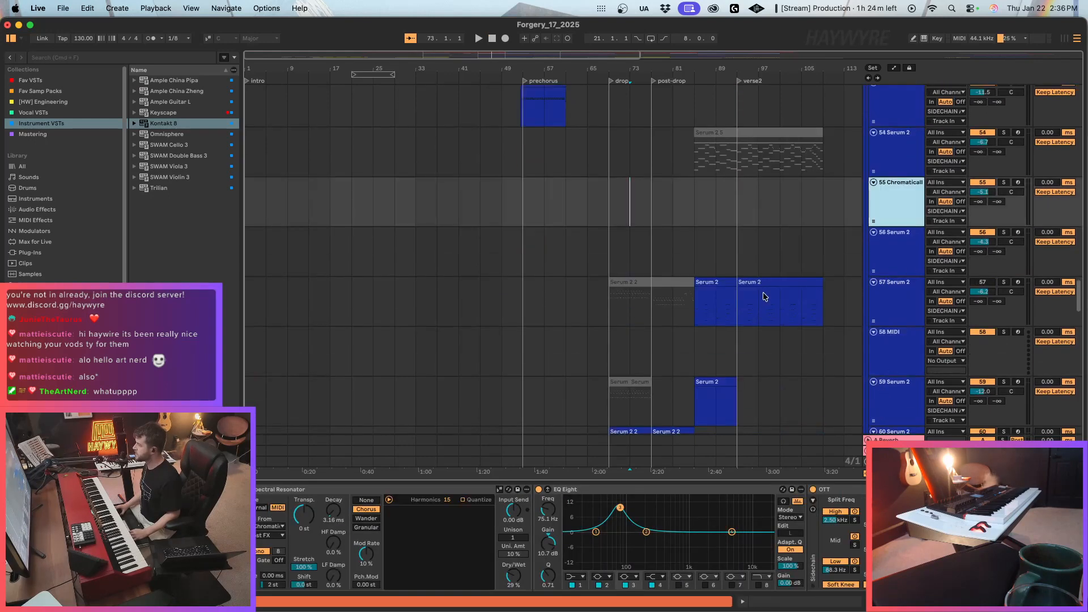
scroll(763, 296, "down", 15)
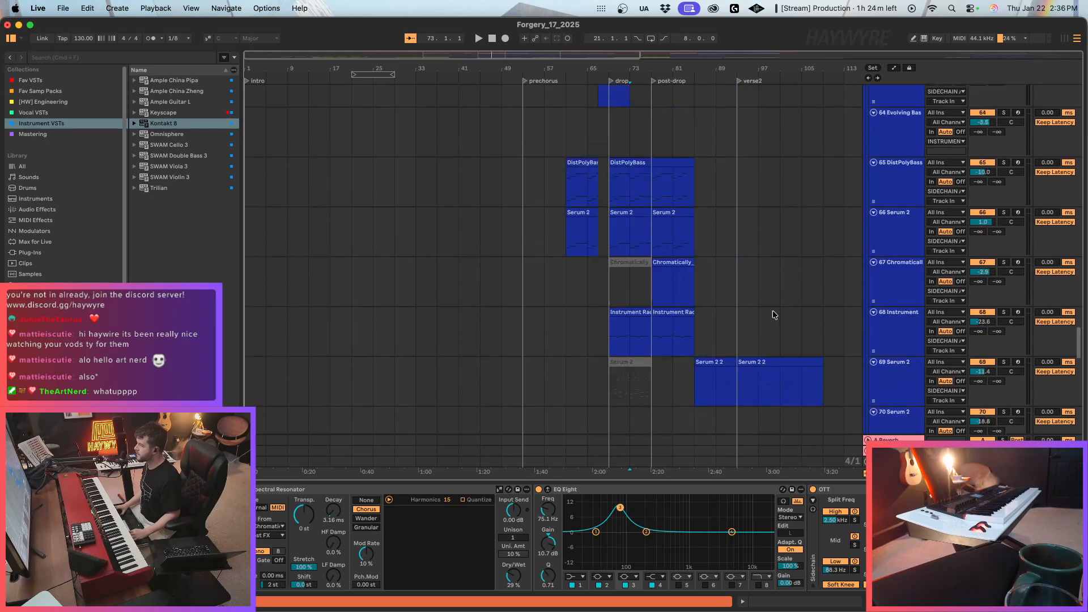
Arm the 64 Evolving Bass track and play the arrangement from the drop at bar 69.
left_click(881, 139)
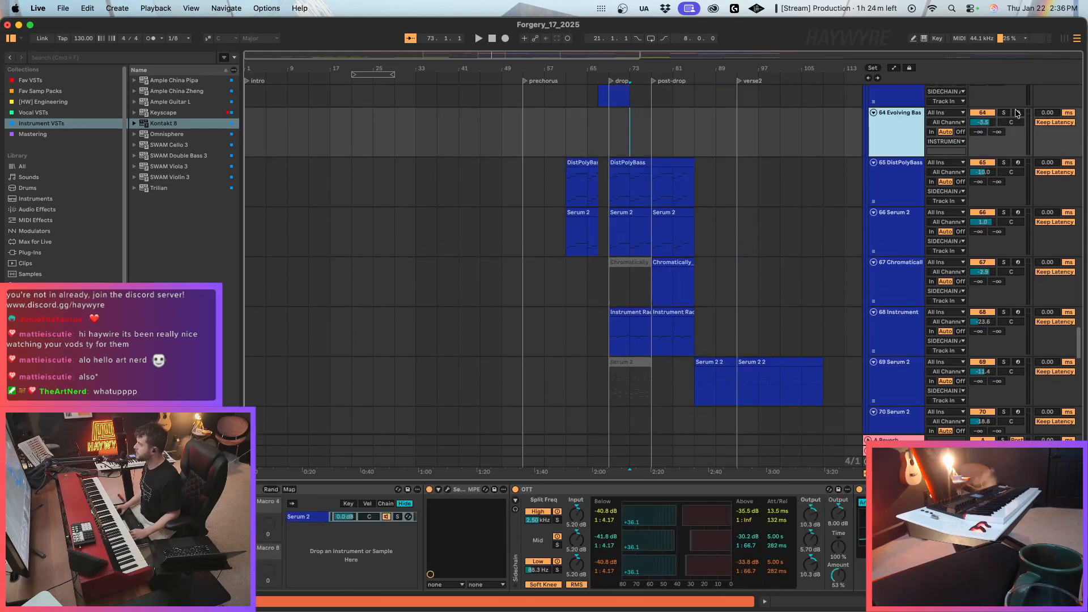
left_click(608, 141)
key("space")
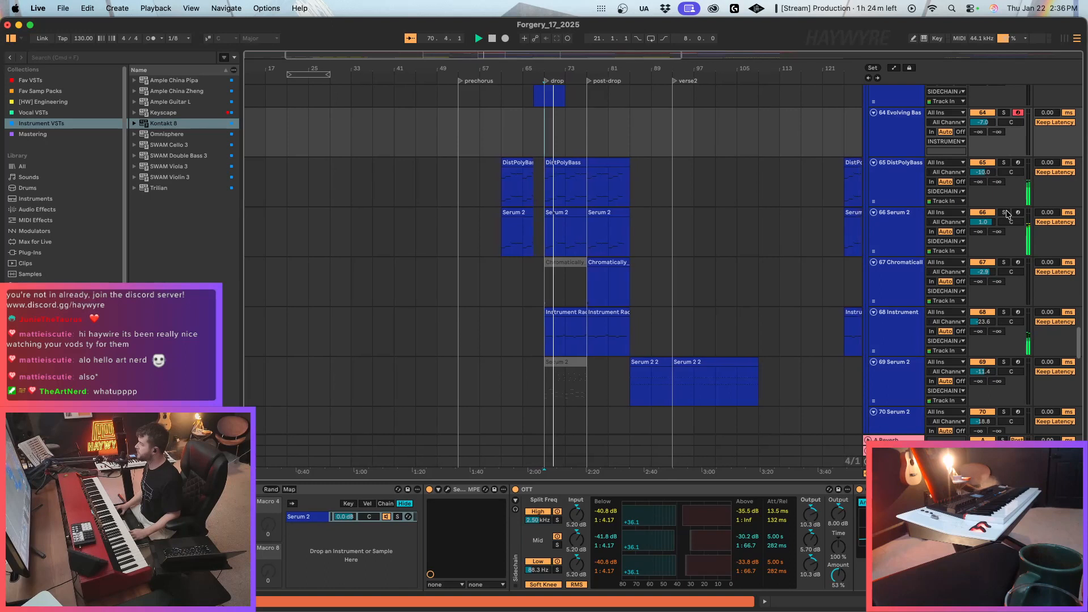
Set the 64 Evolving Bass track's volume to -11.3 dB and show the Serum 2 device's parameters.
left_click_drag(600, 70, 640, 95)
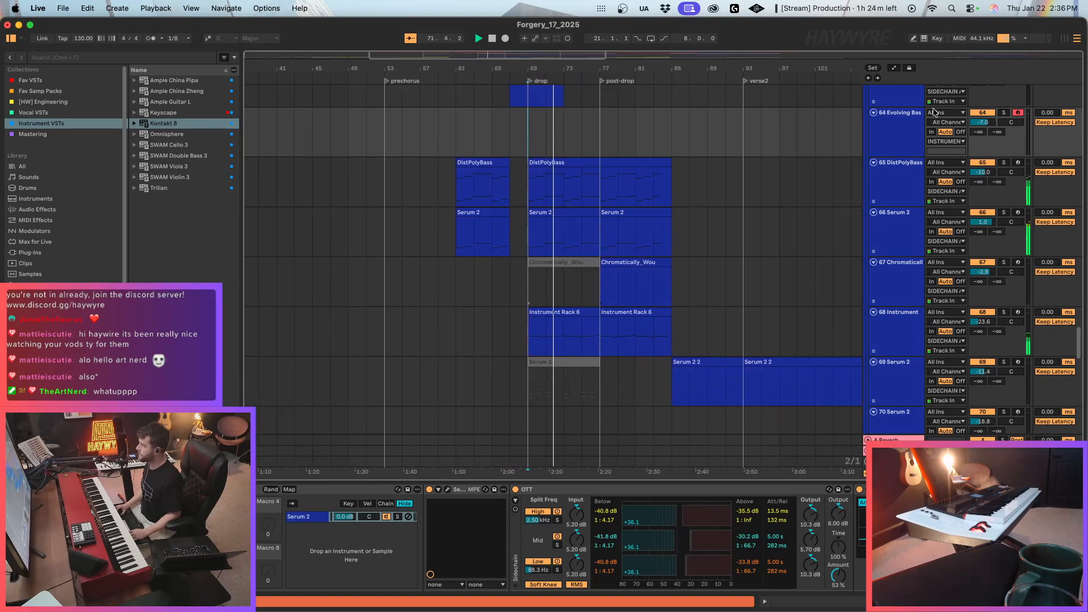
left_click_drag(983, 122, 982, 139)
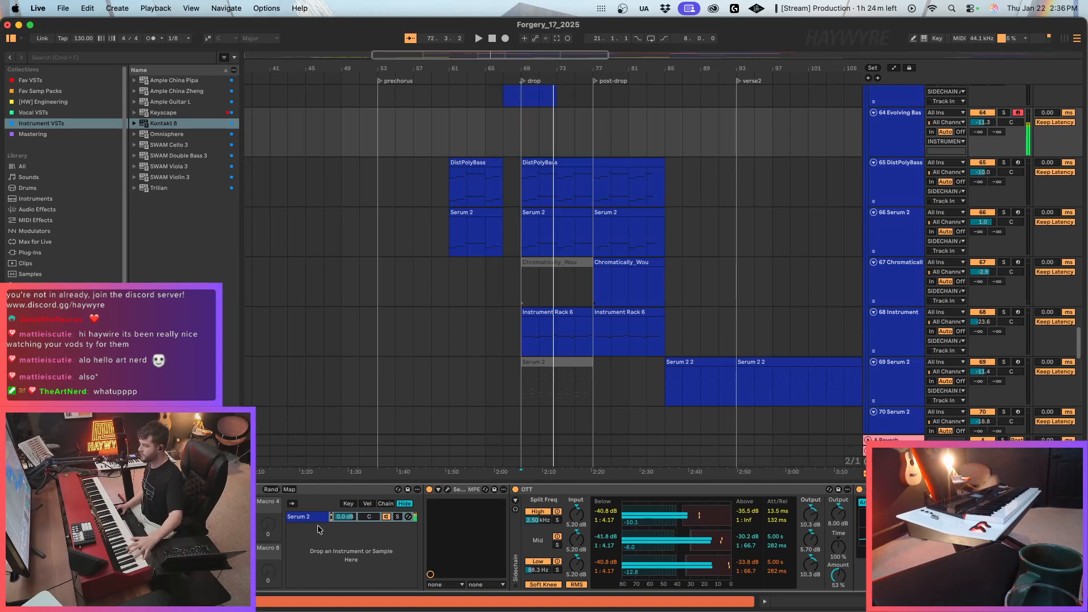
left_click(439, 490)
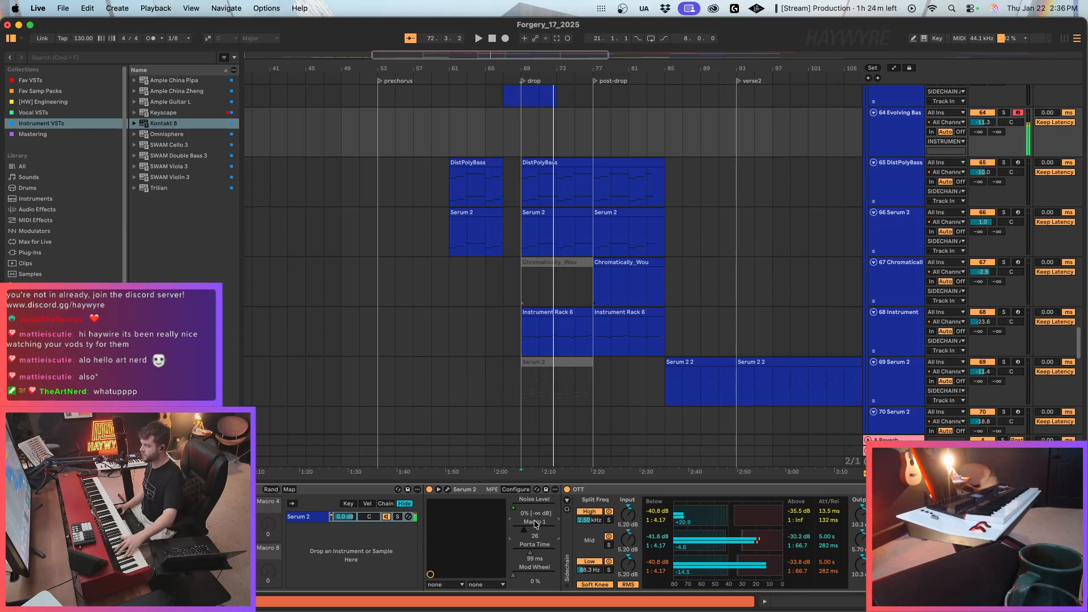
Play the arrangement from the drop at bar 69 and briefly solo the 66 Serum 2 track.
left_click(522, 142)
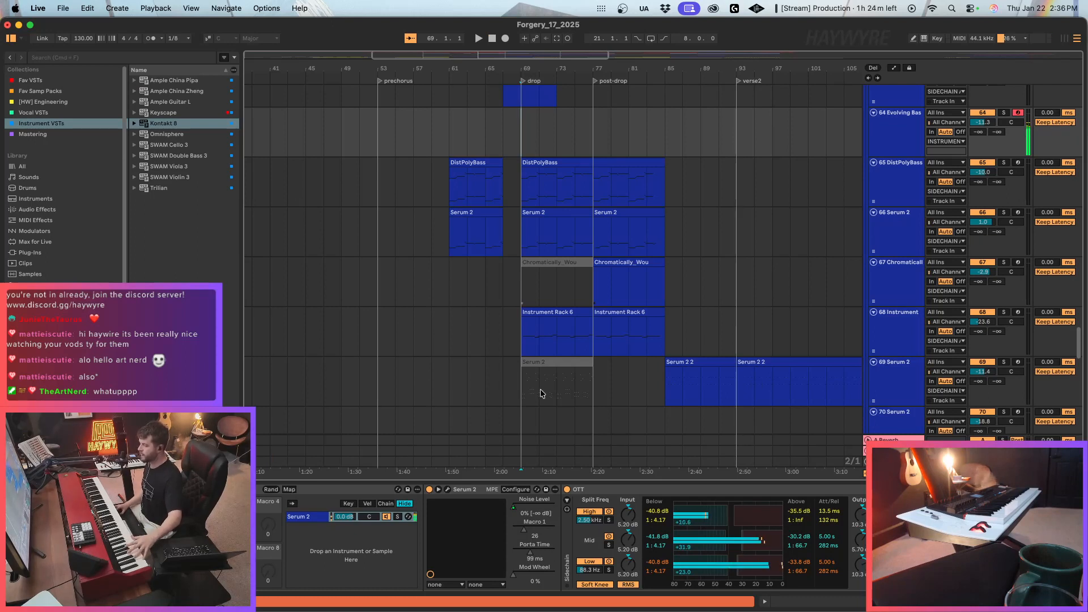
key("space")
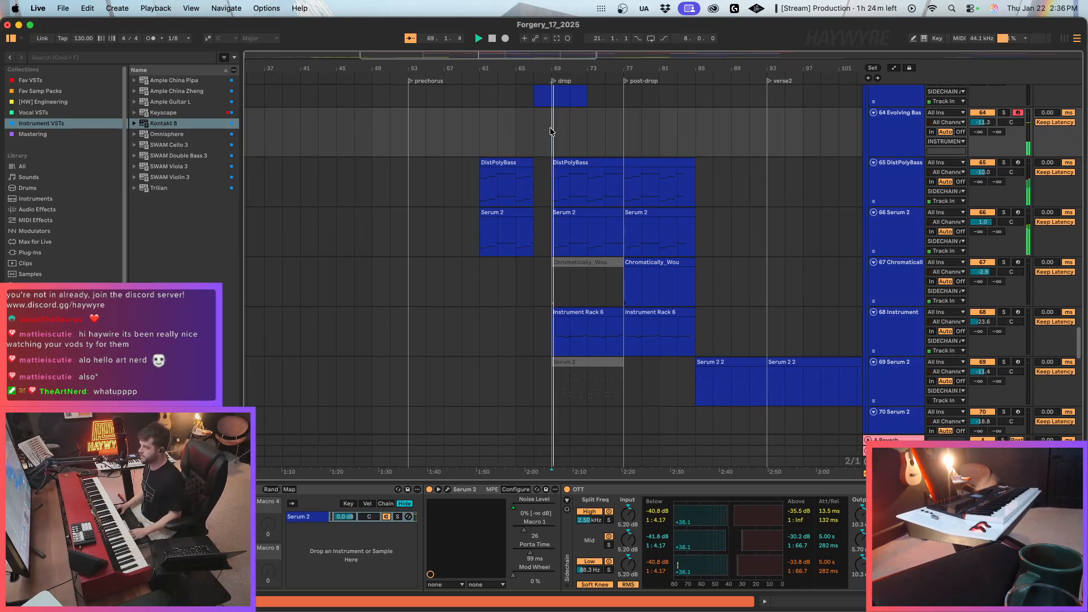
scroll(736, 180, "up", 1)
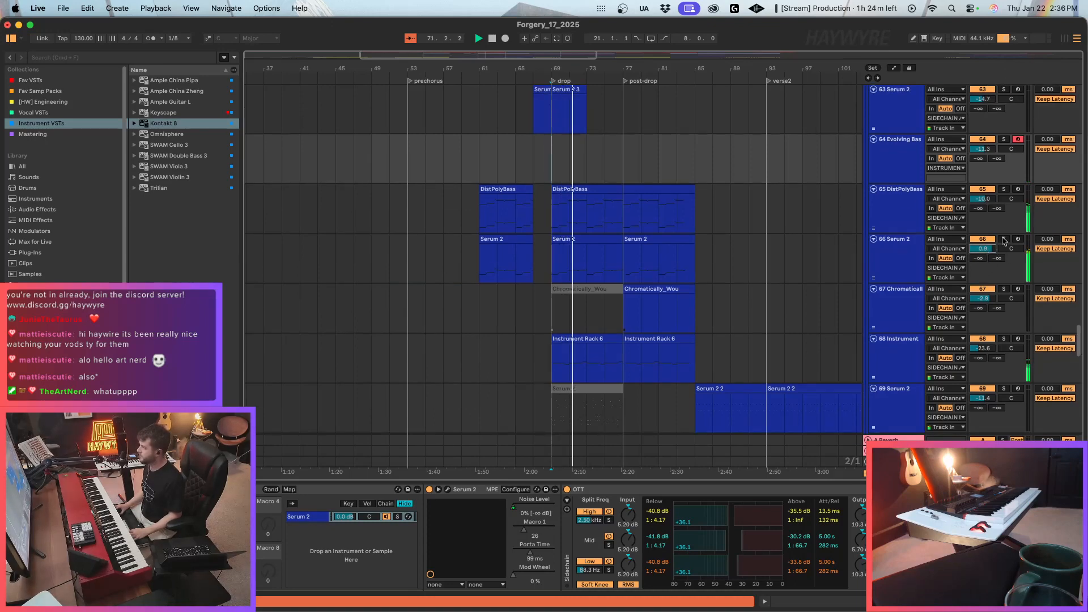
left_click(1004, 240)
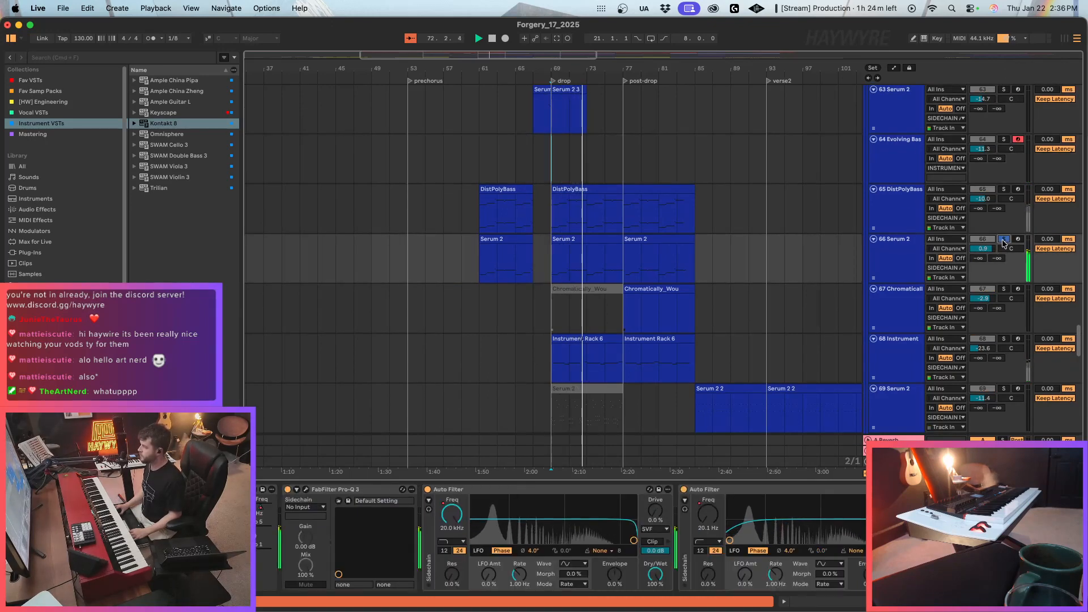
left_click(1003, 243)
key("space")
Route the output of the 64 Evolving Bass track to SIDECHAIN A.
left_click(906, 167)
left_click(964, 169)
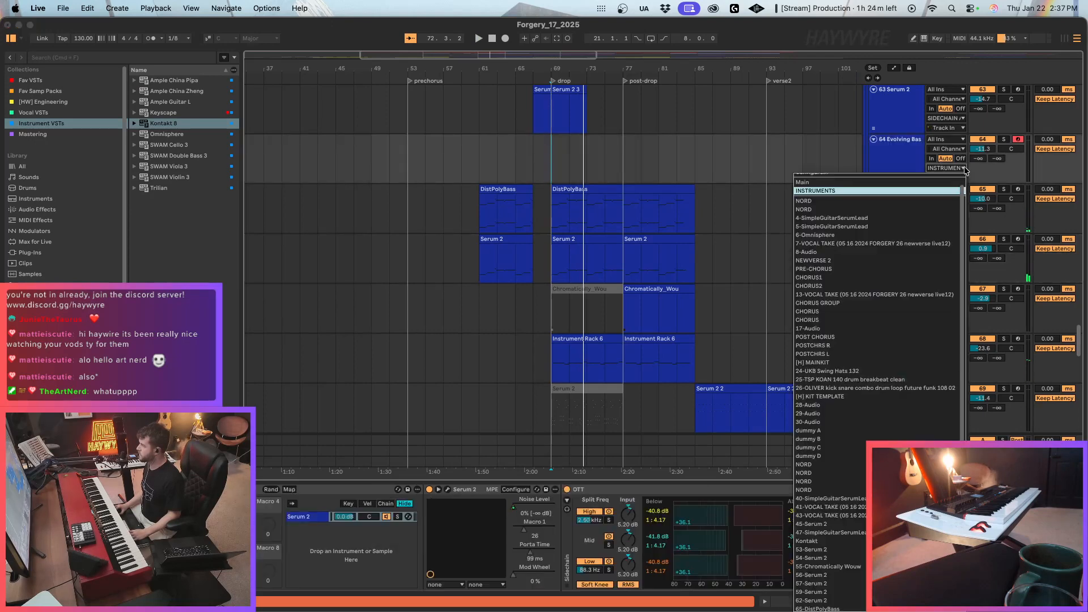
scroll(935, 567, "down", 5)
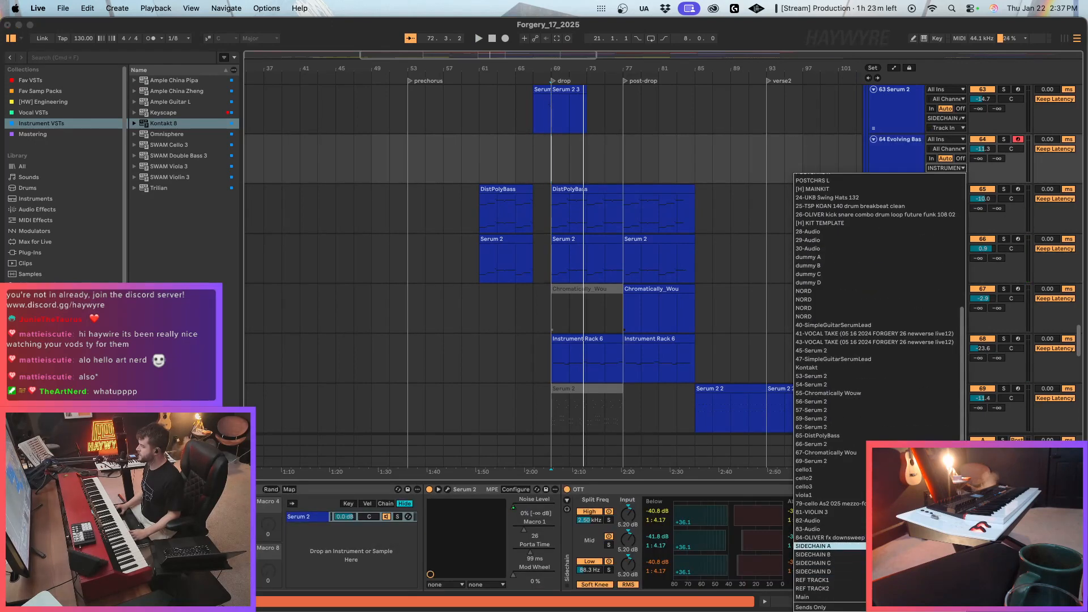
left_click(821, 546)
Move the two Serum 2 clips in the drop and post-drop from track 66 to the 64 Evolving Bass track.
left_click(586, 255)
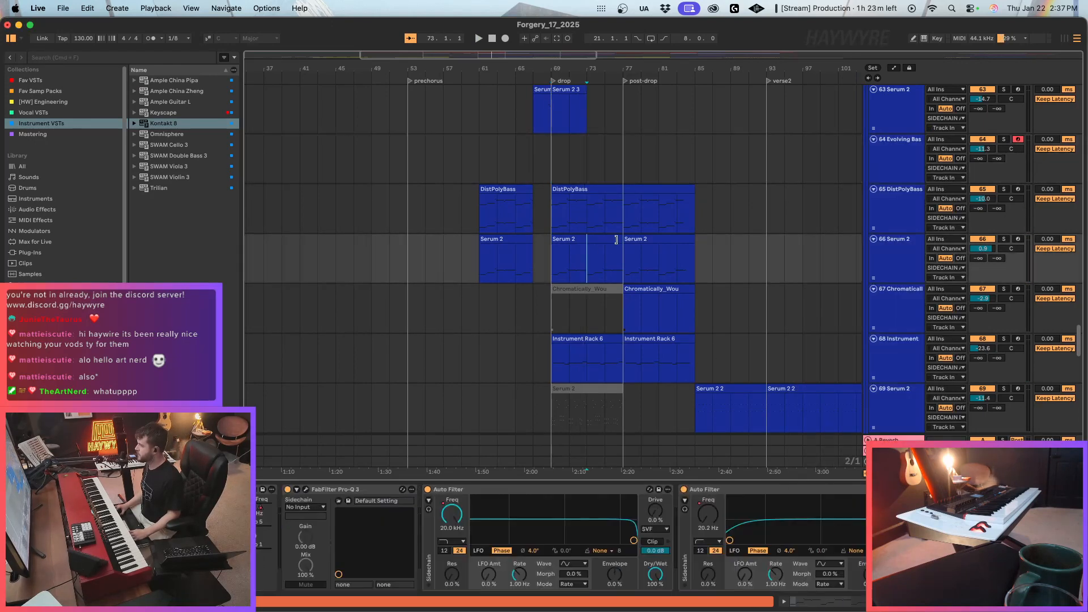
left_click(636, 239, "shift")
left_click_drag(612, 241, 609, 169)
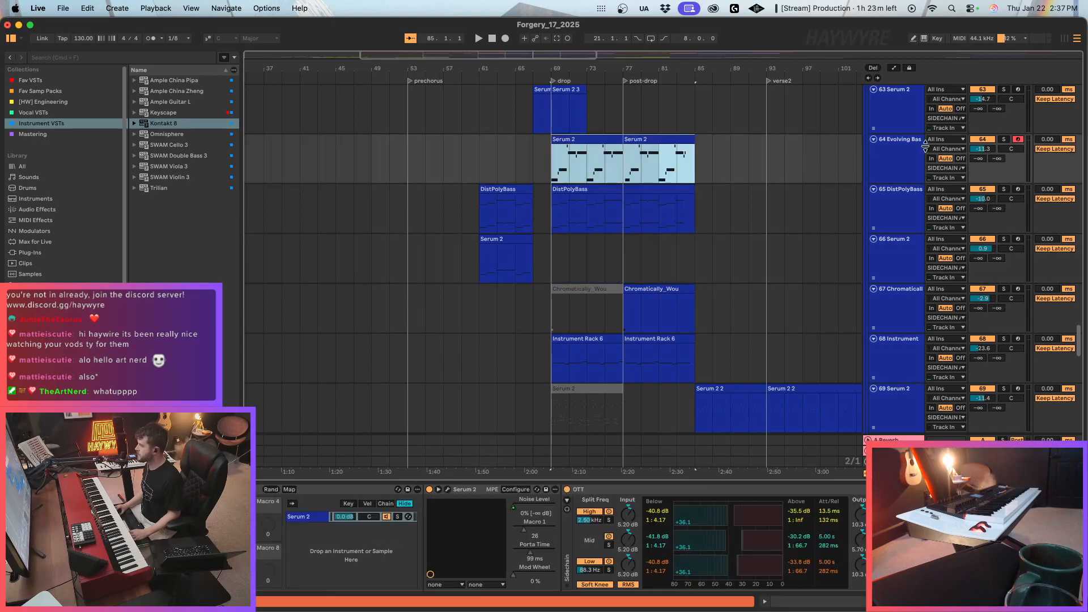
Play the drop, solo and unsolo the 64 Evolving Bass track, and set its volume to -14.7 dB.
left_click_drag(986, 150, 987, 145)
key("space")
left_click(1003, 139)
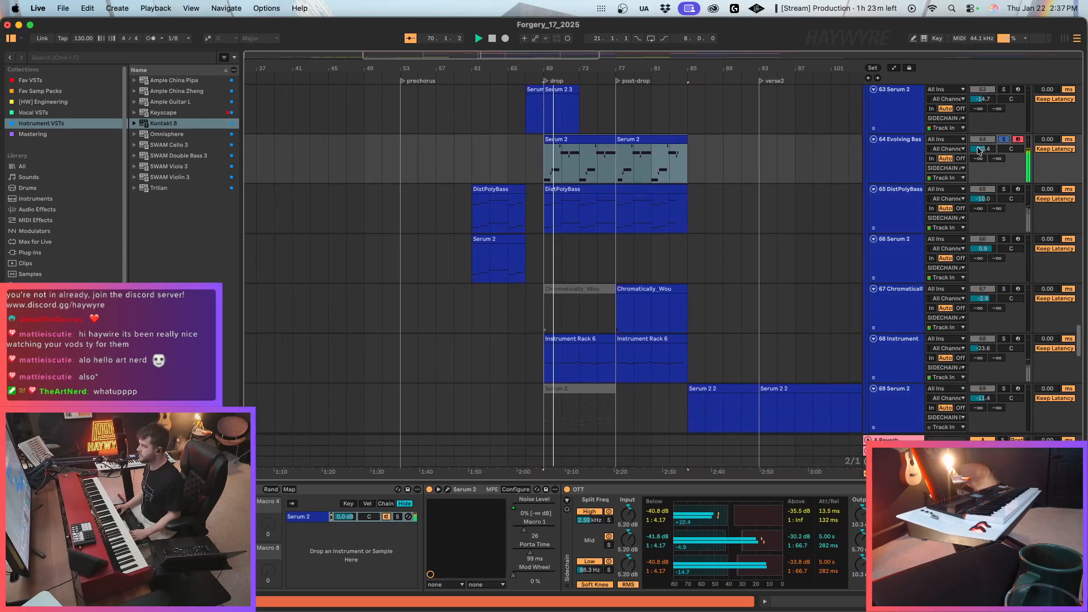
left_click_drag(982, 149, 982, 165)
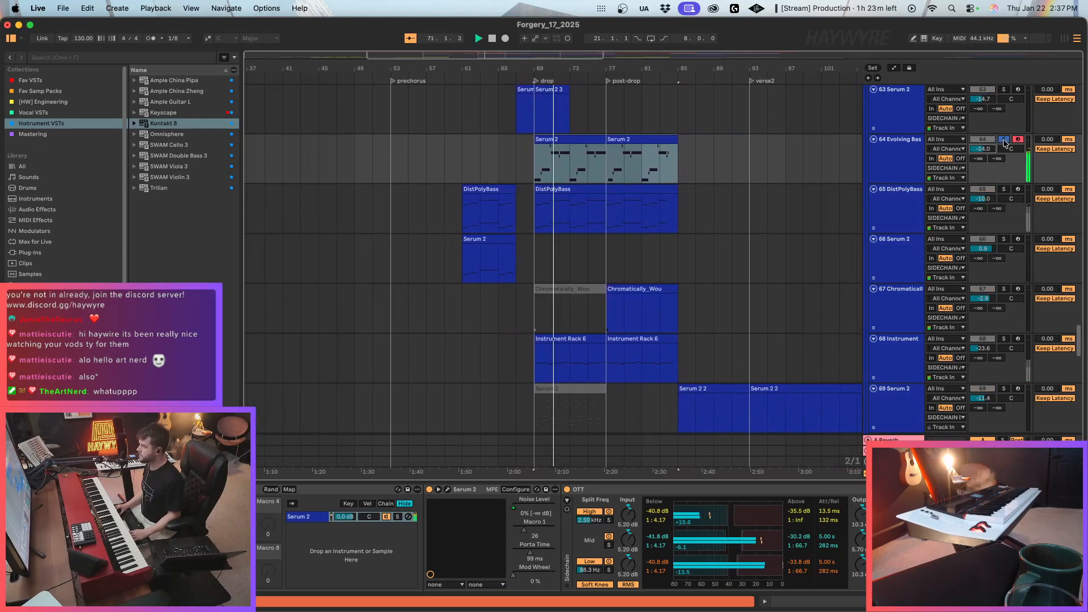
key("s")
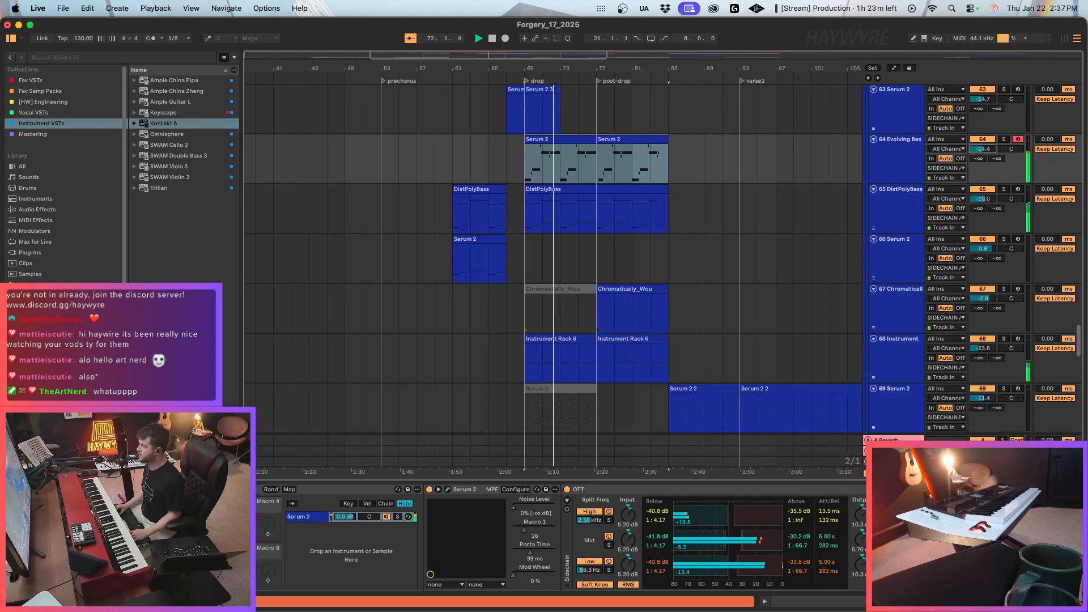
left_click_drag(983, 149, 983, 152)
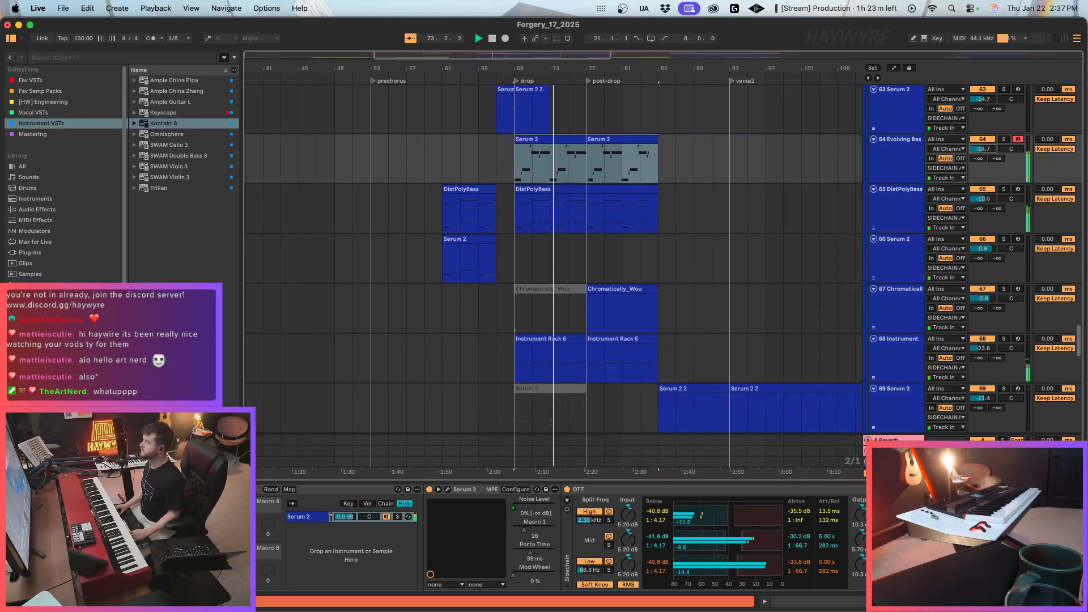
Move the two Serum 2 clips from the 64 Evolving Bass track back to the 66 Serum 2 track.
scroll(697, 263, "up", 2)
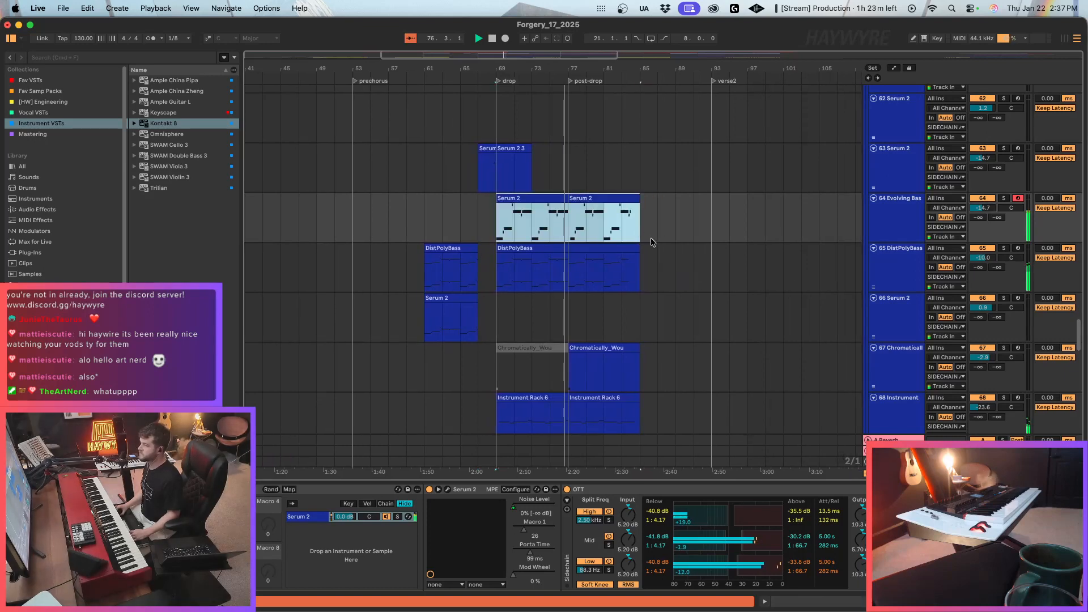
left_click_drag(558, 234, 556, 336)
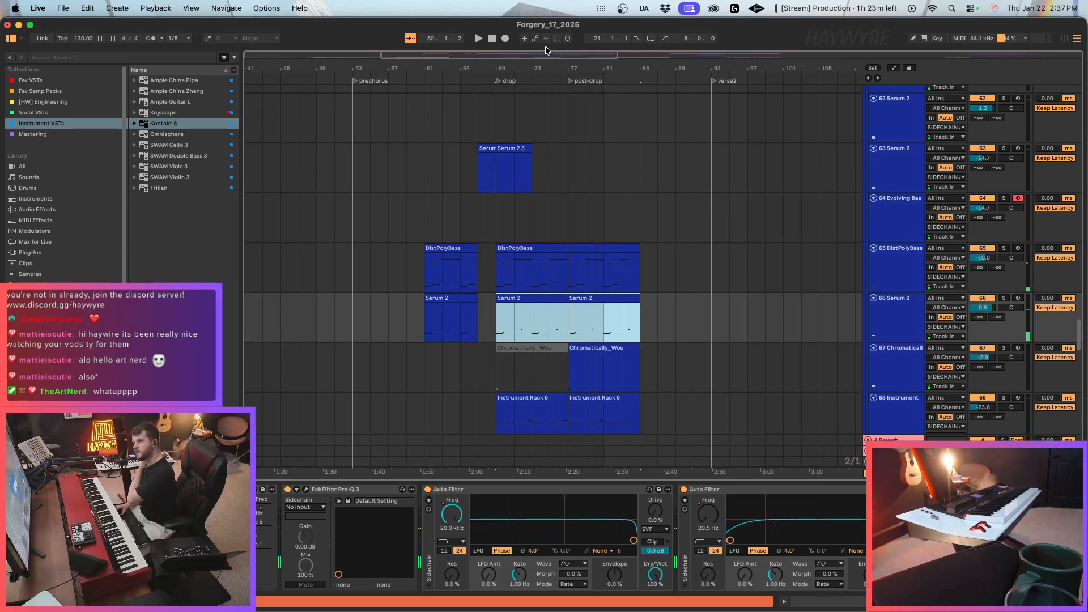
Look over the whole arrangement from the Serum 2 tracks to LIVE STRINGS, checking the deactivated clip on 67 Chromatically.
left_click_drag(546, 65, 748, 34)
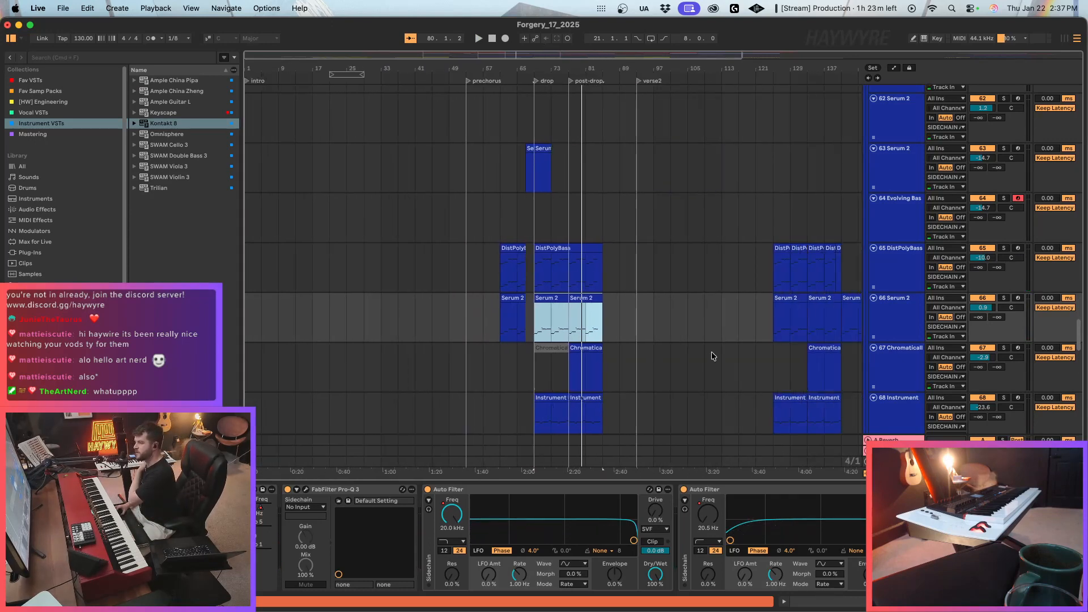
scroll(675, 345, "down", 2)
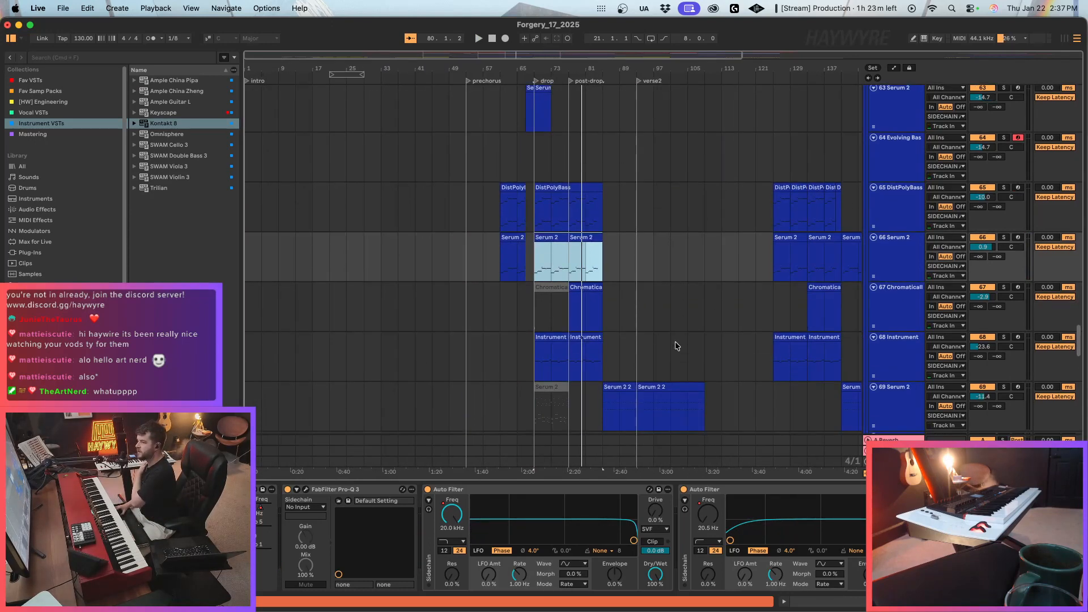
left_click(550, 287)
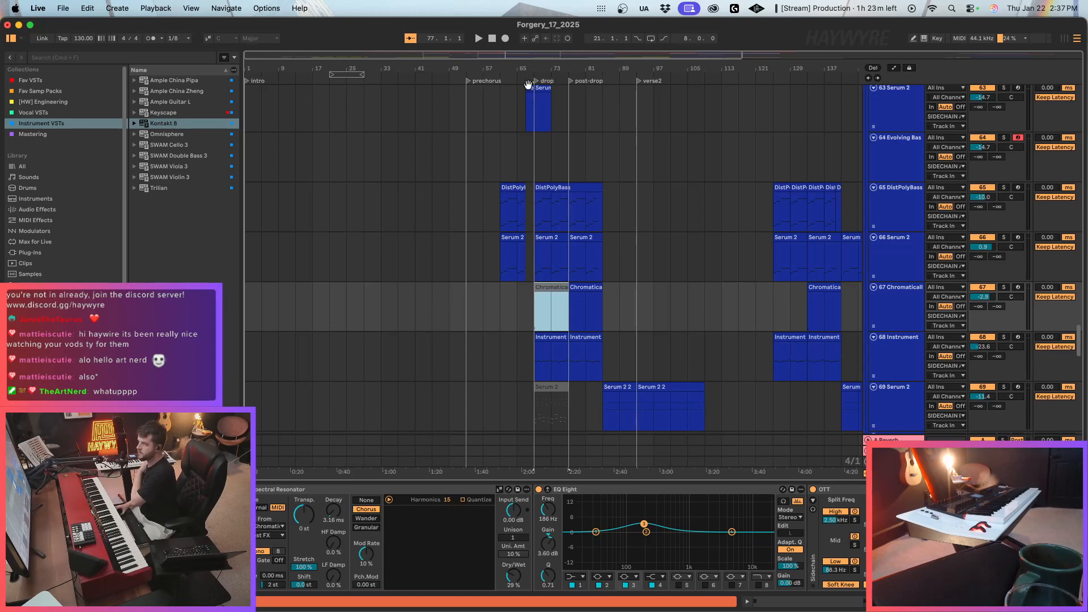
scroll(496, 187, "up", 1)
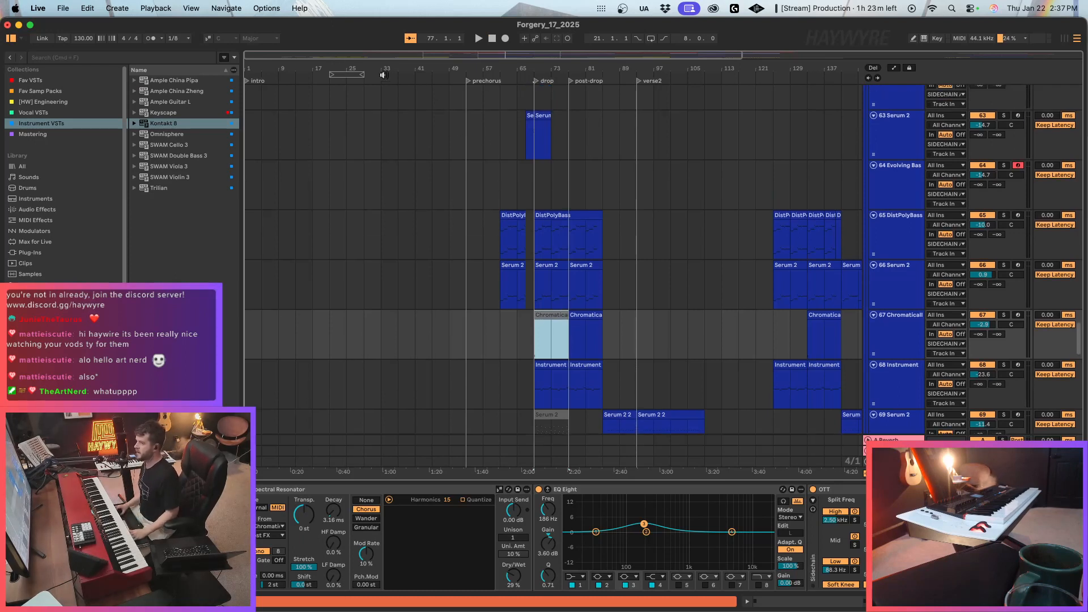
left_click_drag(336, 56, 382, 55)
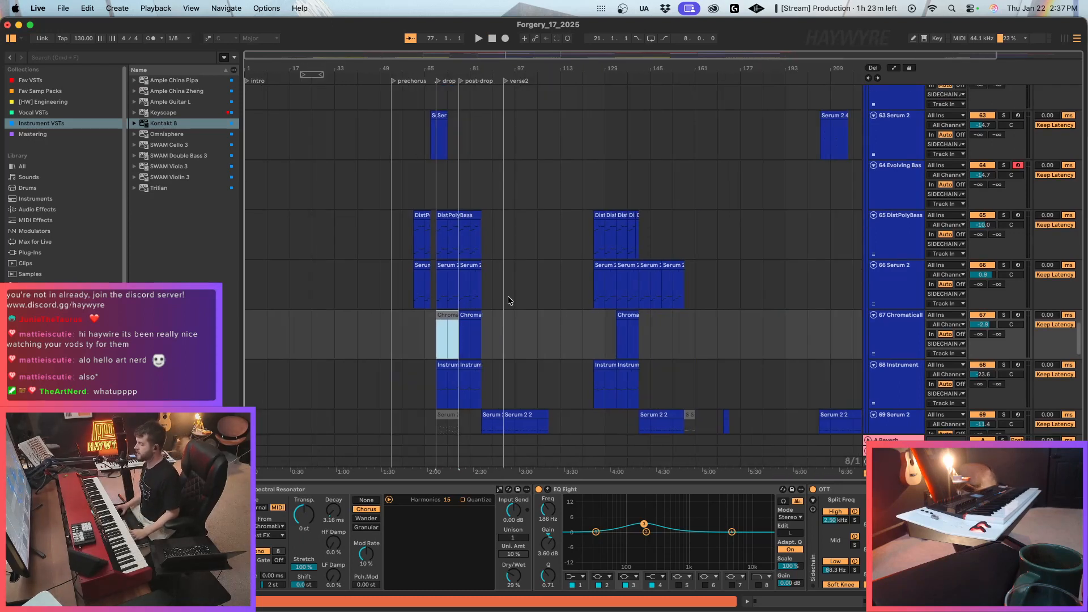
scroll(508, 300, "down", 2)
scroll(417, 295, "down", 8)
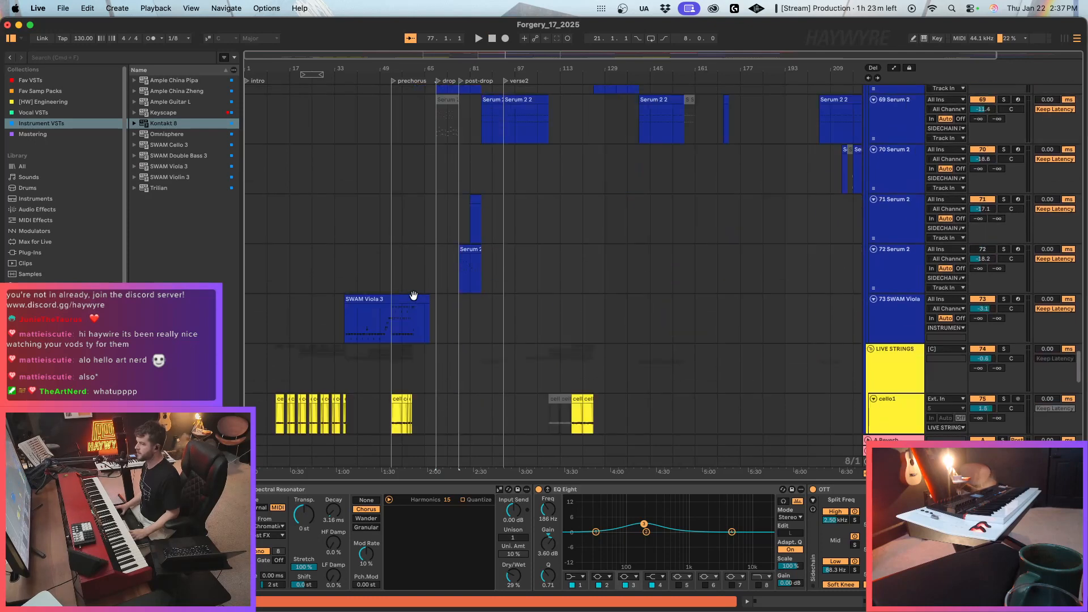
scroll(365, 252, "down", 5)
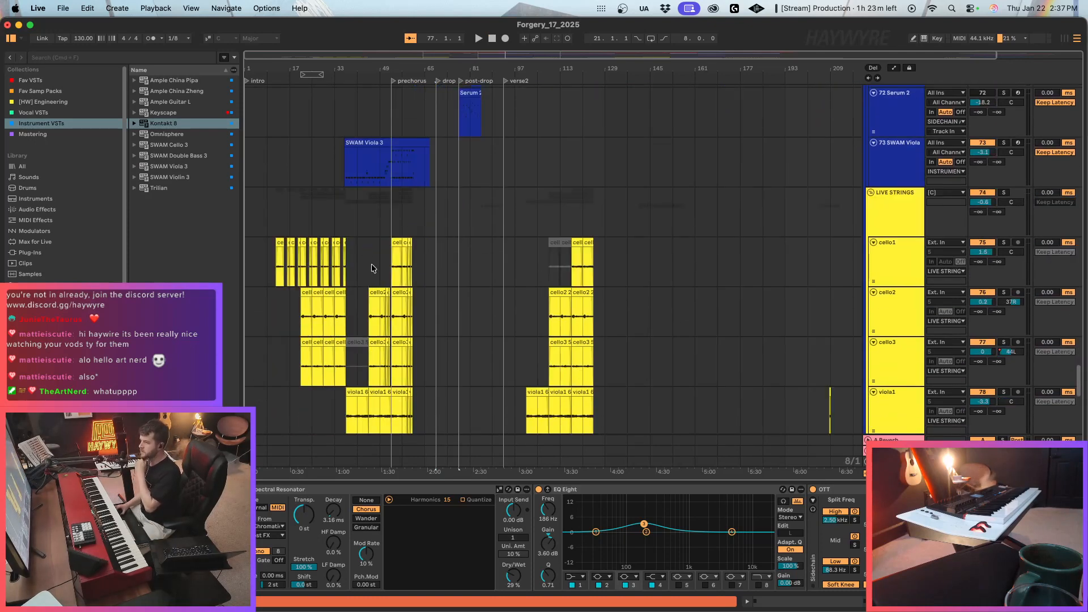
Bounce the 73 SWAM Viola track in place to audio.
left_click(426, 162)
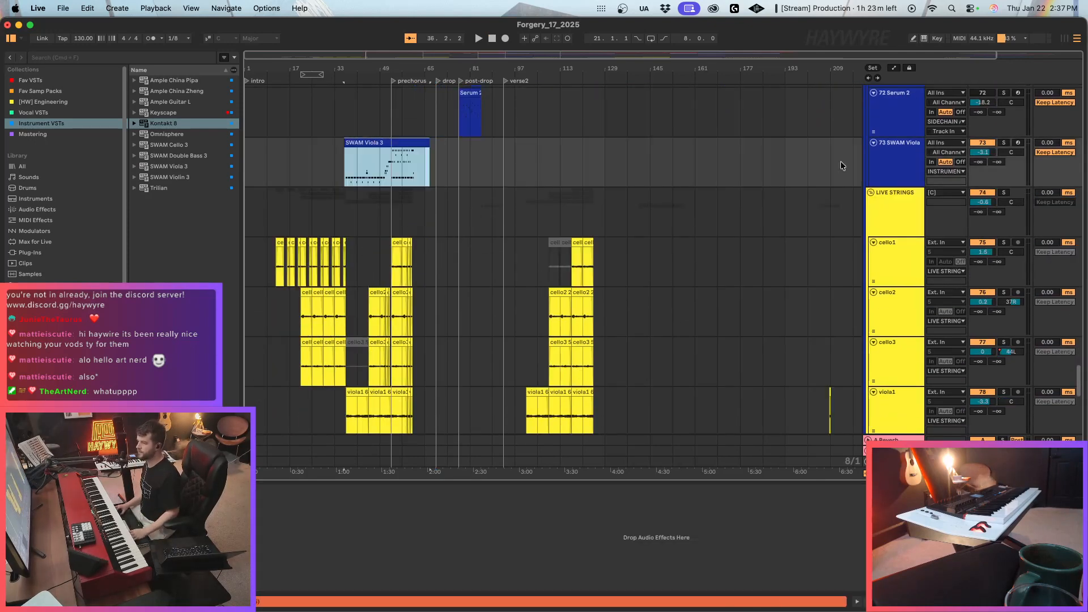
left_click_drag(329, 63, 349, 108)
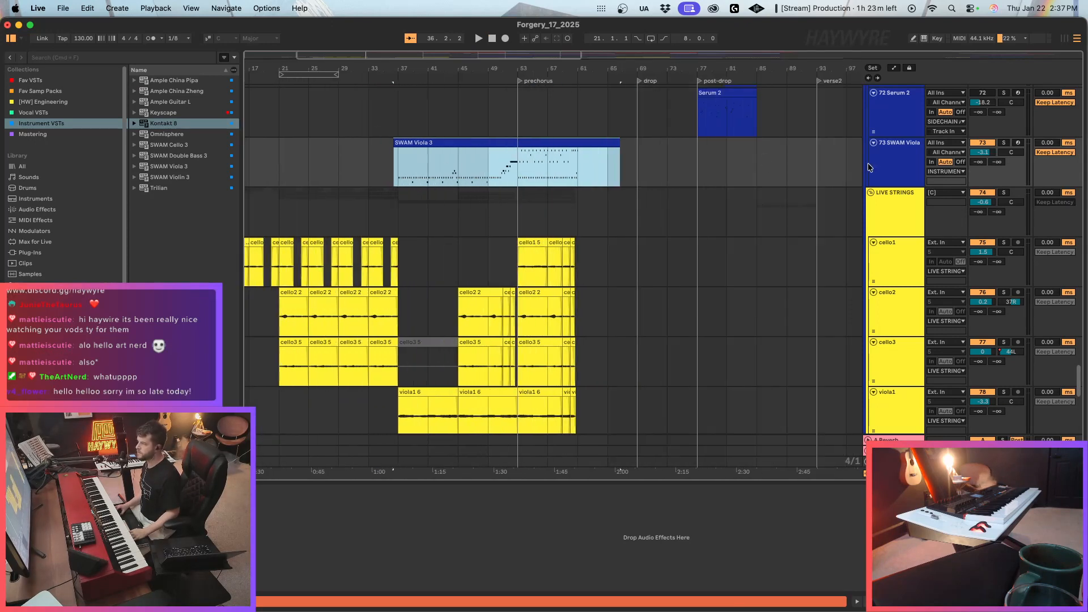
right_click(888, 161)
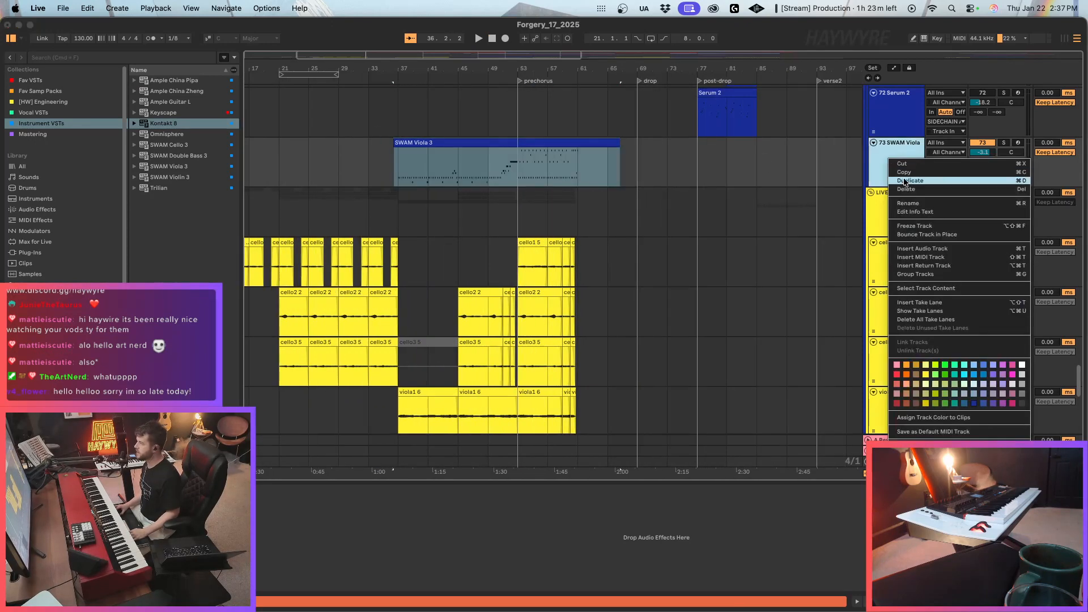
left_click(944, 235)
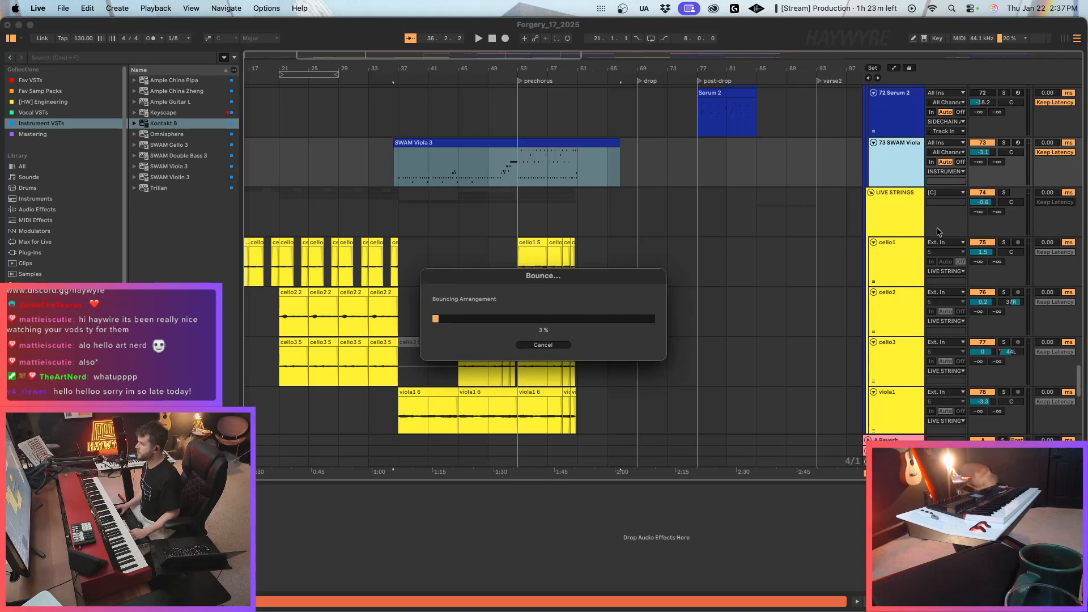
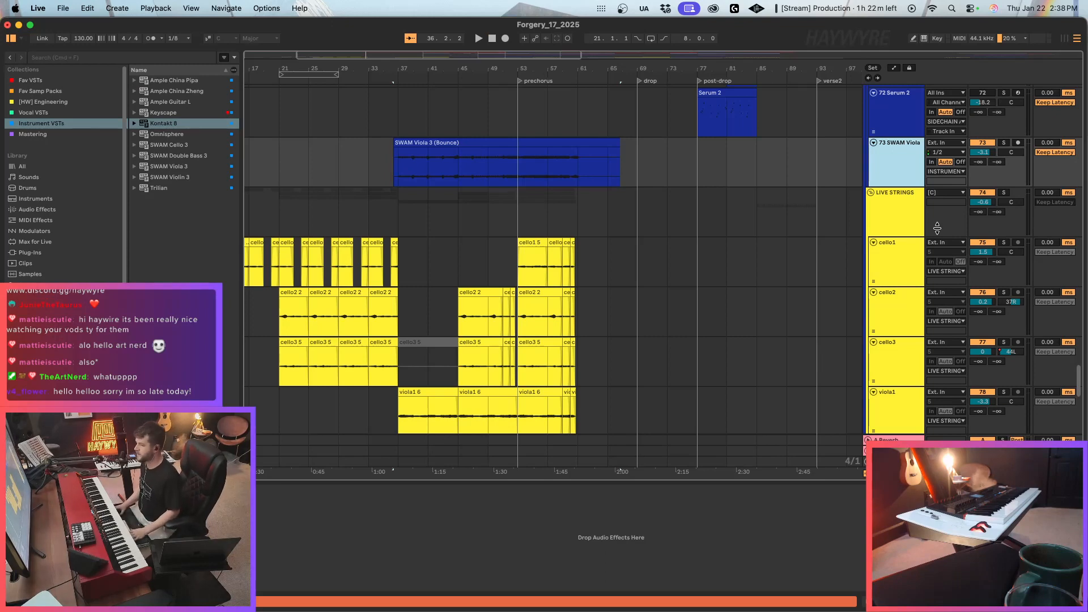
Trim the SWAM Viola 3 (Bounce) clip so it starts at bar 37 and ends just past bar 61.
scroll(742, 234, "up", 3)
left_click(339, 272)
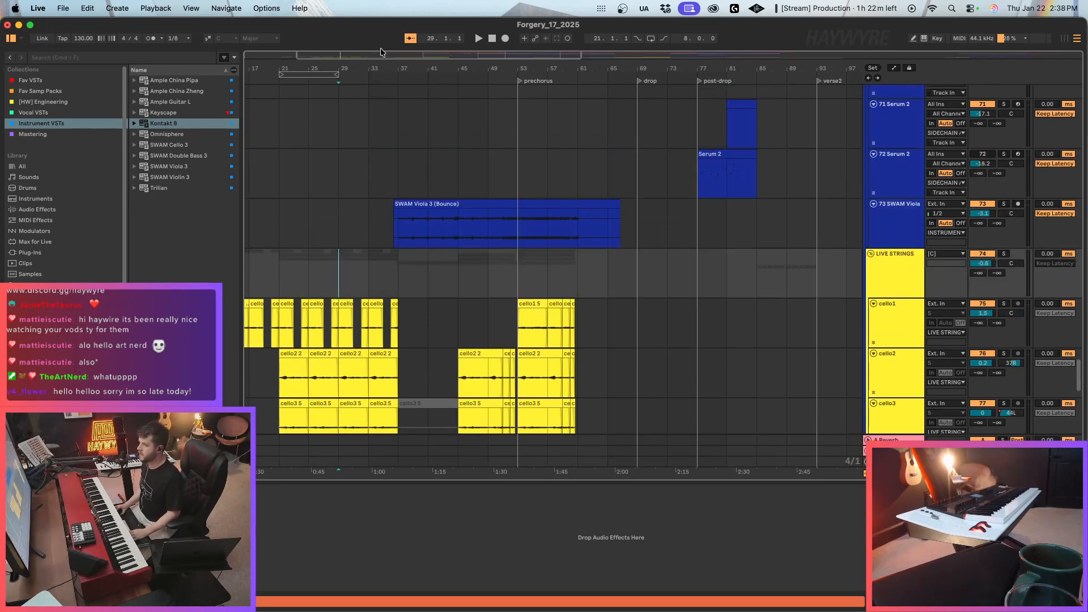
mouse_move(381, 52)
left_mouse_down()
mouse_move(381, 136)
mouse_move(424, 156)
left_mouse_up()
left_click(357, 220)
left_click(344, 200)
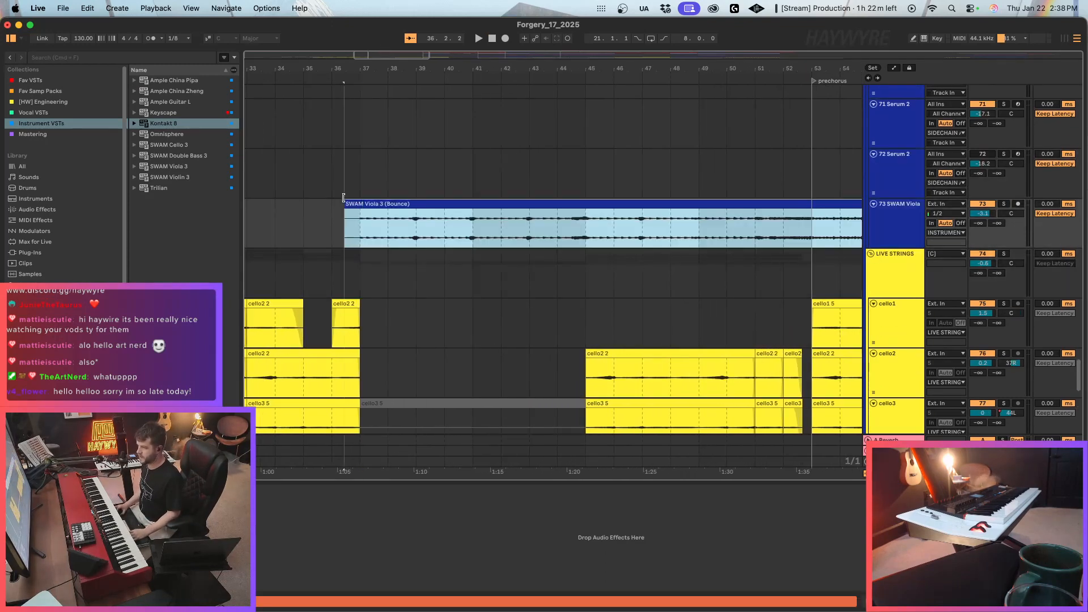
left_click_drag(343, 197, 359, 198)
scroll(461, 95, "down", 10)
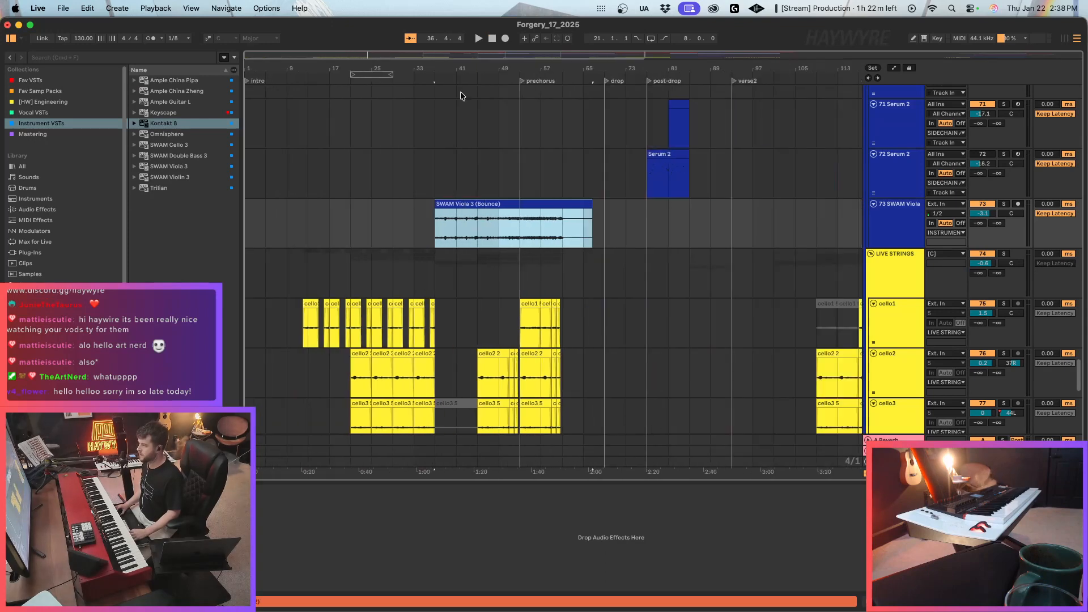
left_click(590, 191)
left_click_drag(590, 202, 565, 201)
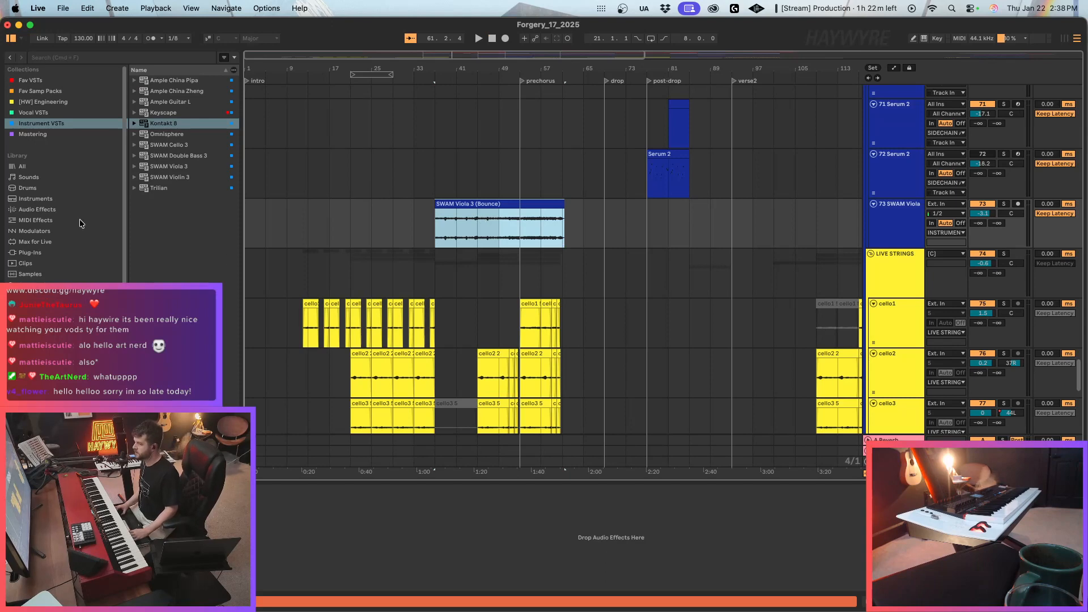
Play the arrangement from bar 1 and check the second audio clip on the 82 Audio track in the FX group.
left_click(267, 223)
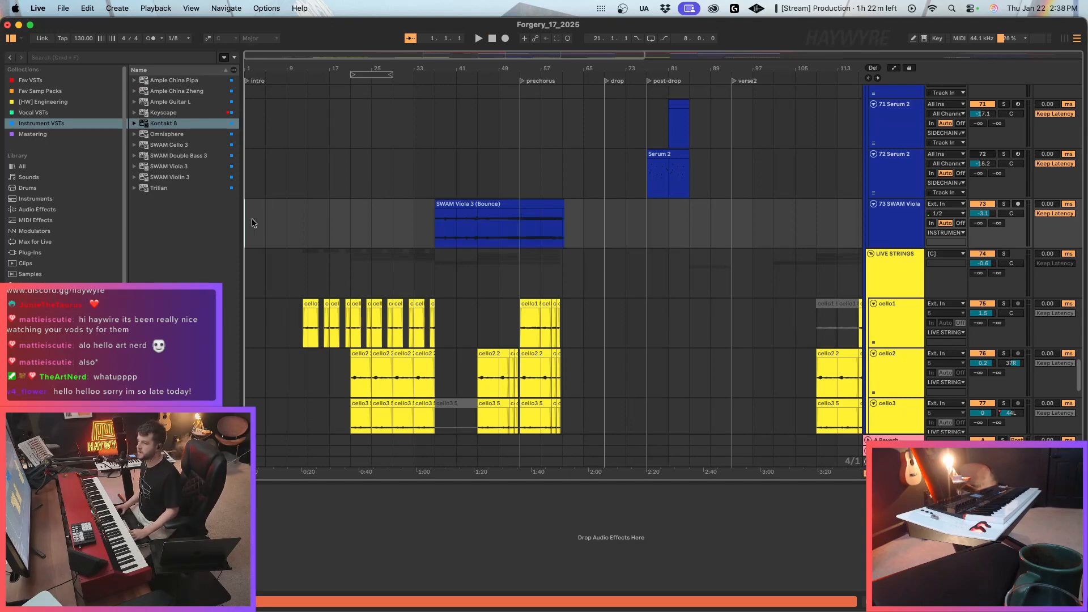
key("space")
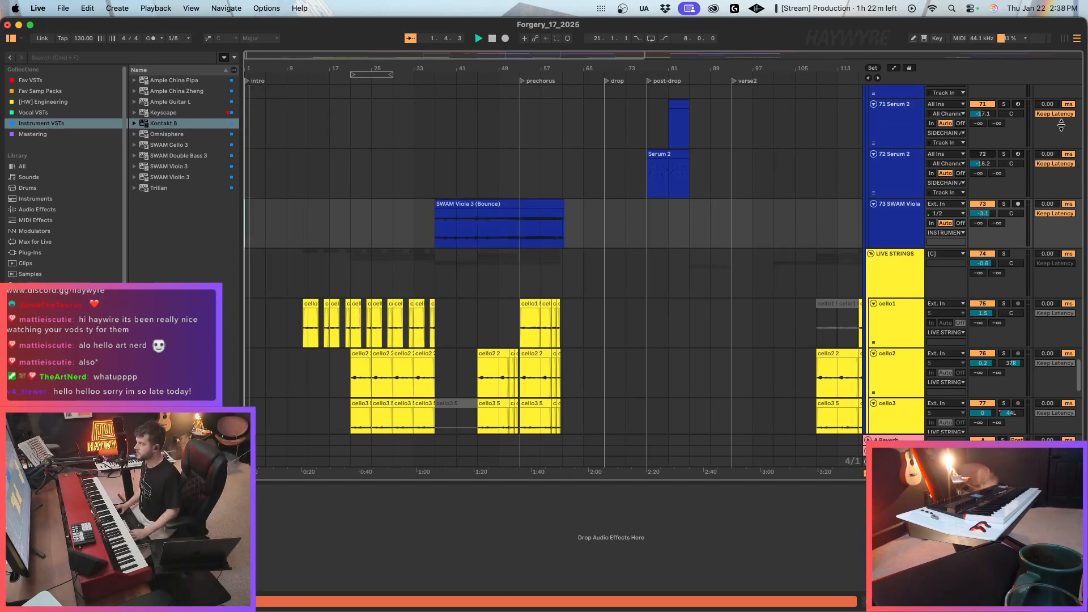
scroll(915, 169, "down", 10)
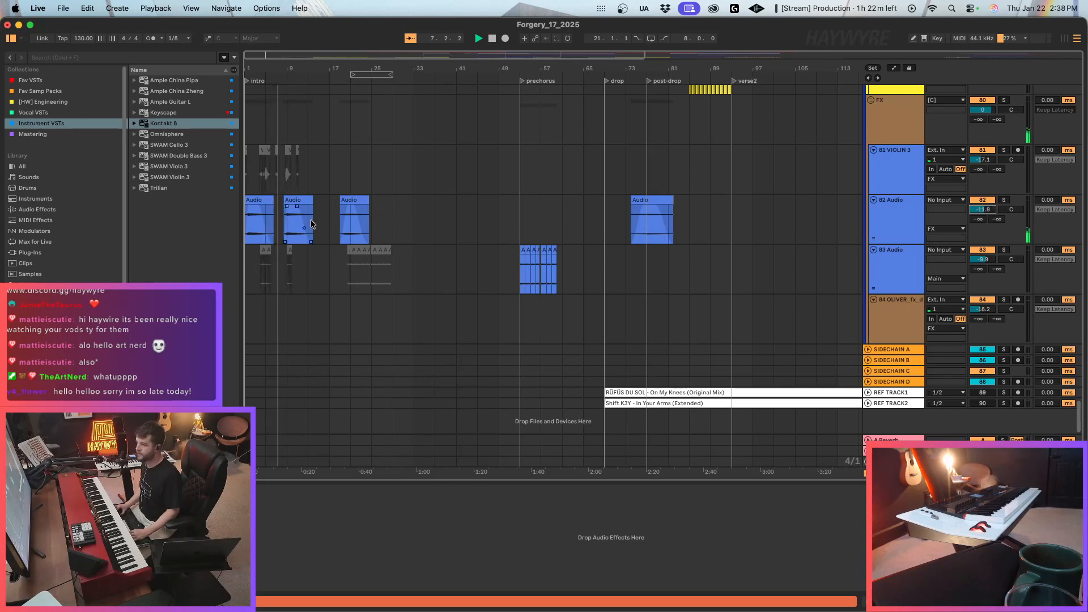
left_click(305, 237)
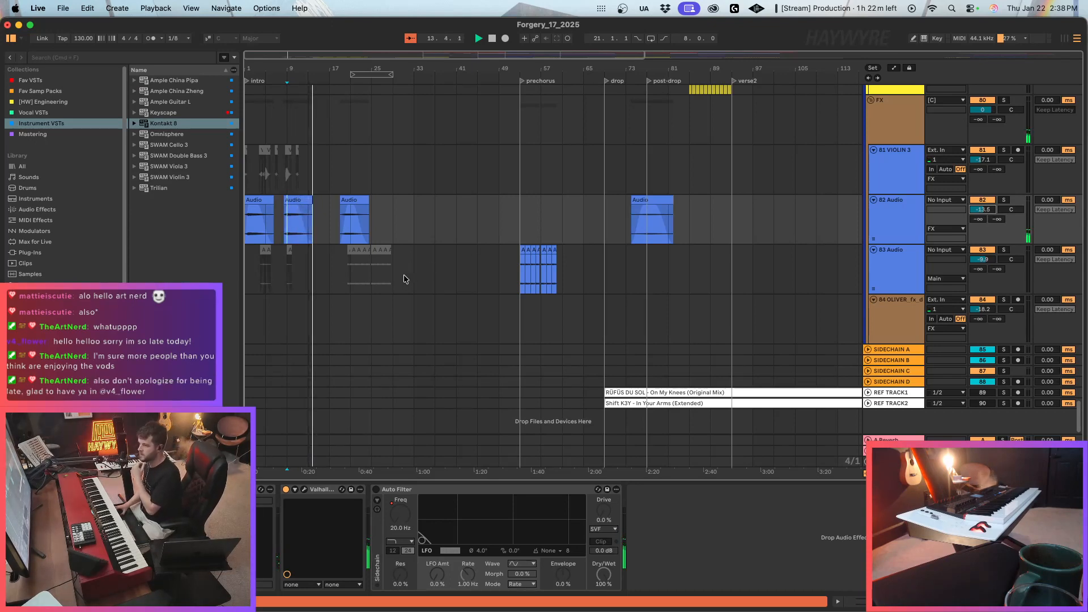
Look over the live strings and Serum 2 tracks and back to the NORD tracks while the intro plays.
scroll(399, 281, "up", 10)
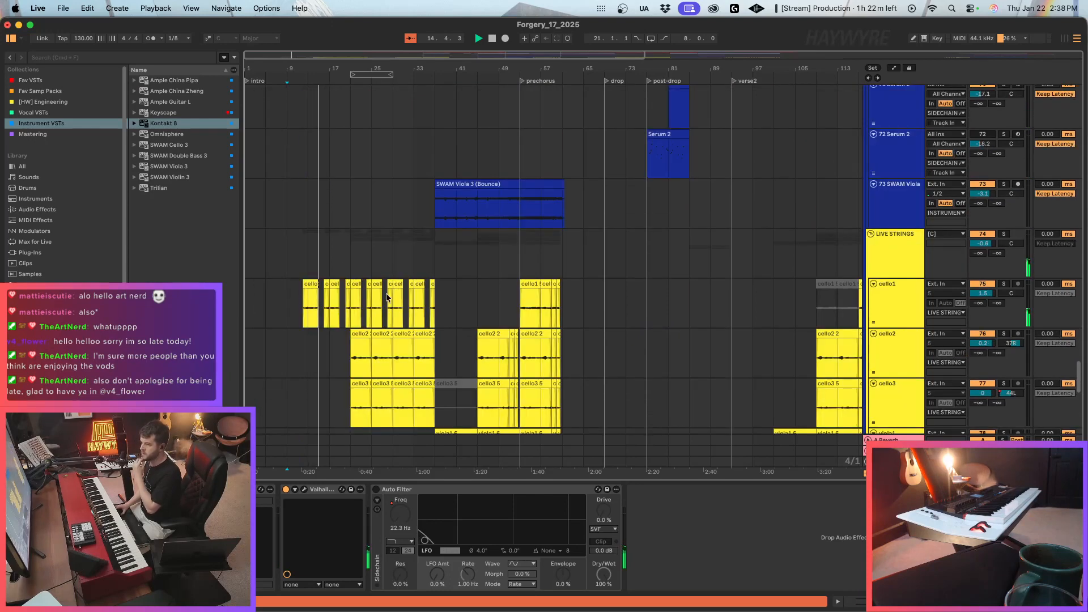
left_click(308, 322)
scroll(320, 292, "up", 2)
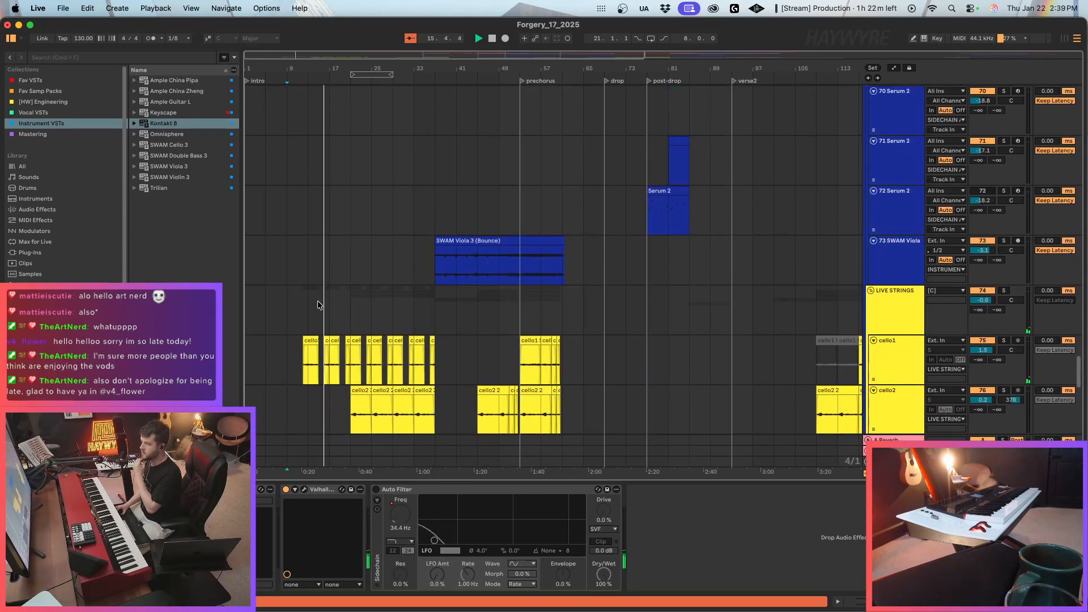
left_click(317, 305)
scroll(316, 308, "up", 3)
scroll(317, 314, "up", 5)
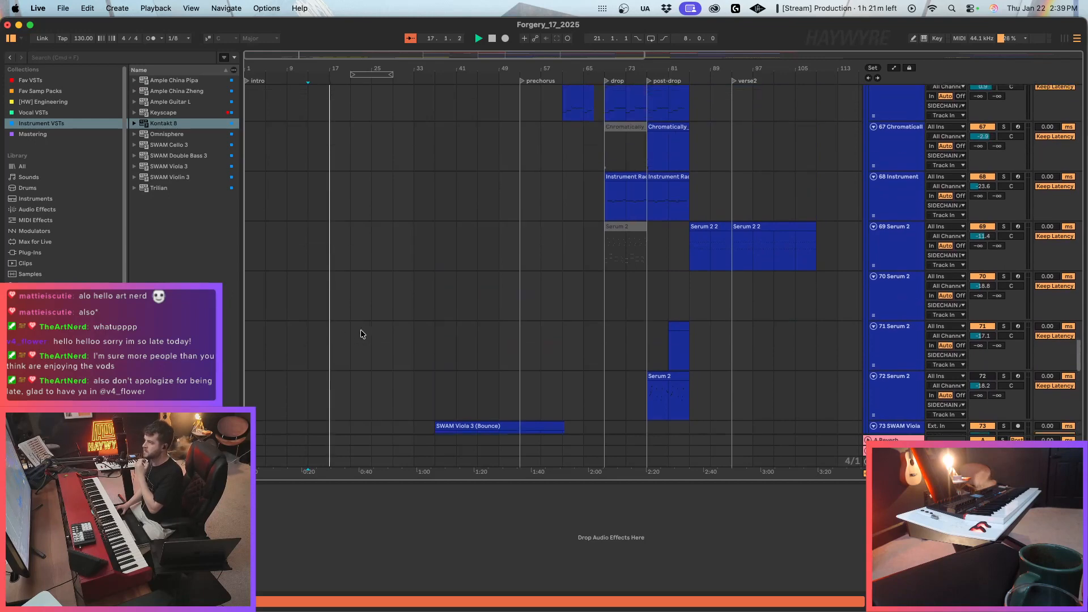
scroll(350, 337, "up", 4)
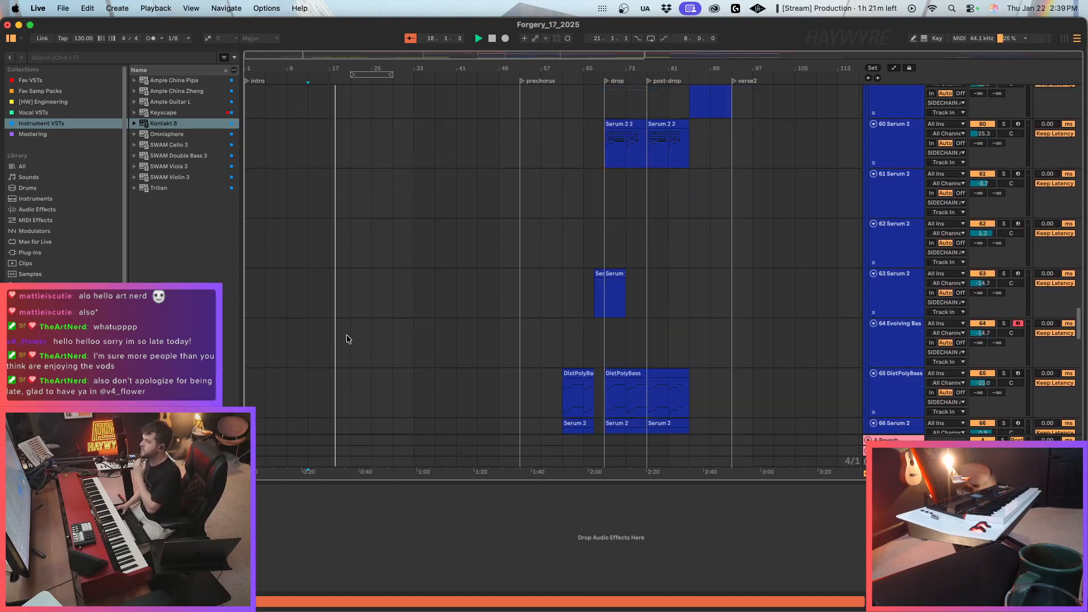
left_click(900, 214)
scroll(1081, 277, "up", 9)
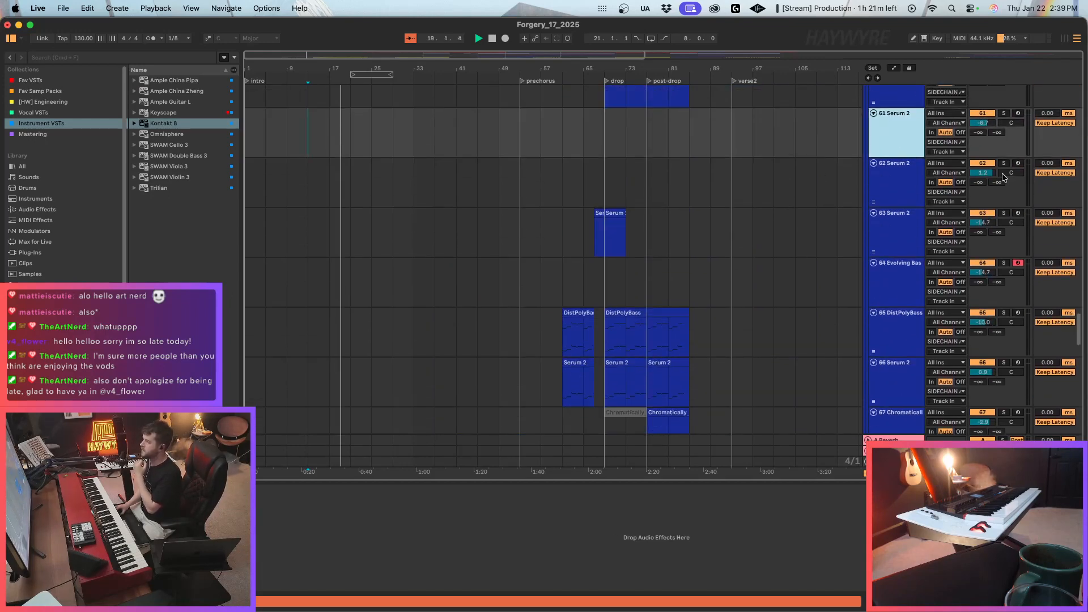
left_click_drag(1081, 277, 1081, 85)
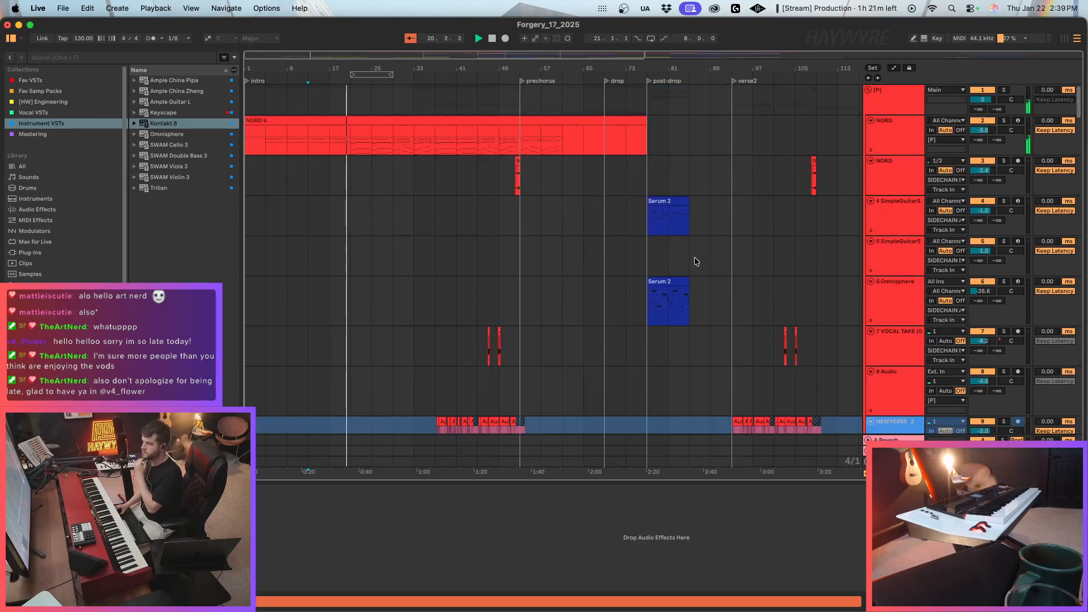
Look over the vocal, percussion and Serum 2 tracks, and examine the cello and viola clips leading into bar 37.
scroll(414, 285, "down", 2)
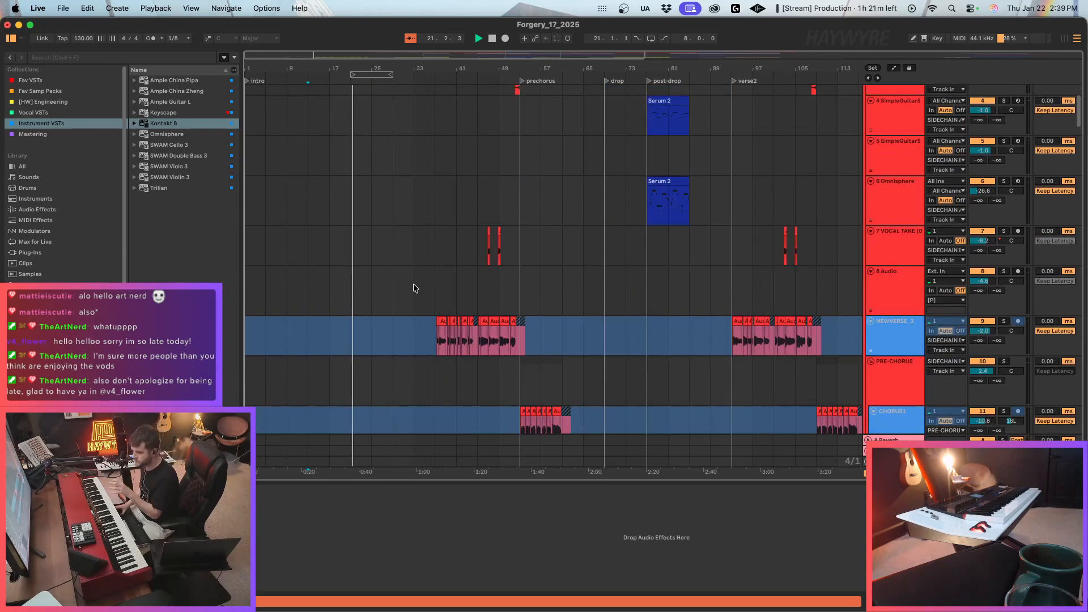
scroll(388, 324, "down", 2)
scroll(397, 332, "down", 10)
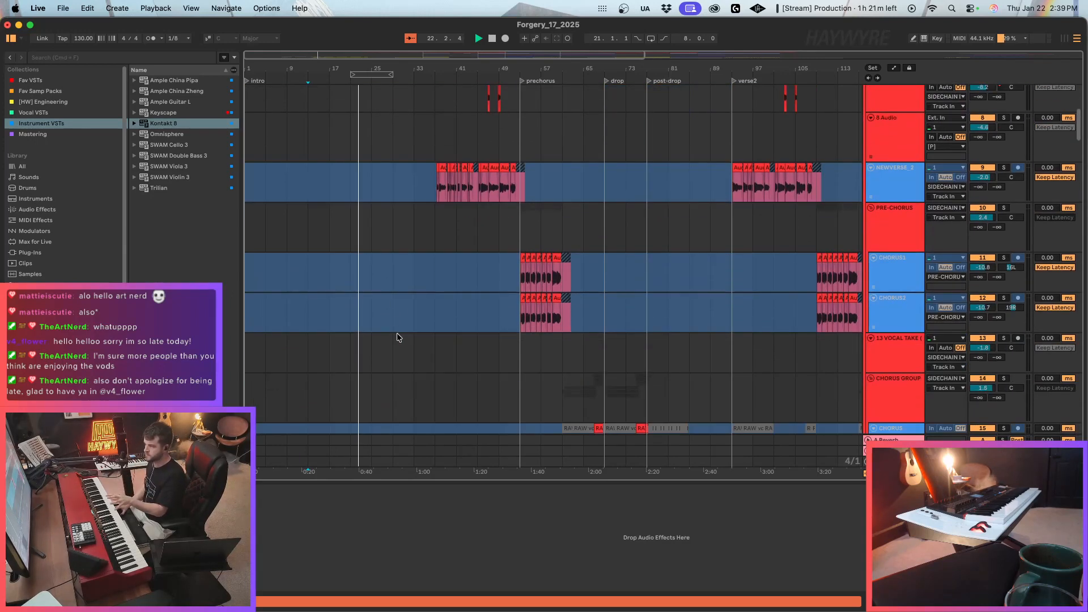
scroll(416, 331, "down", 18)
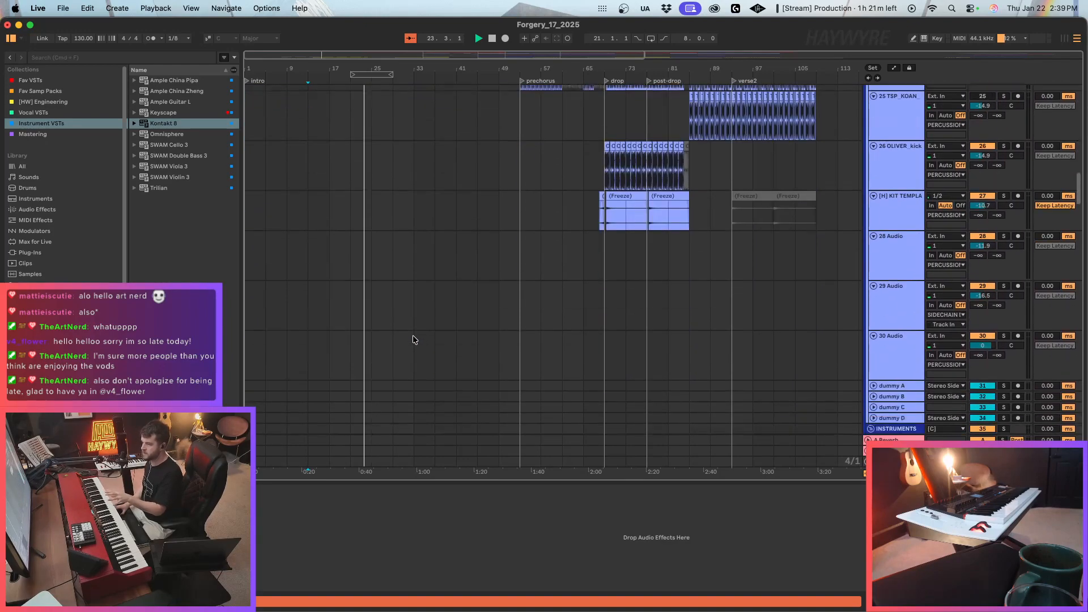
scroll(413, 335, "down", 20)
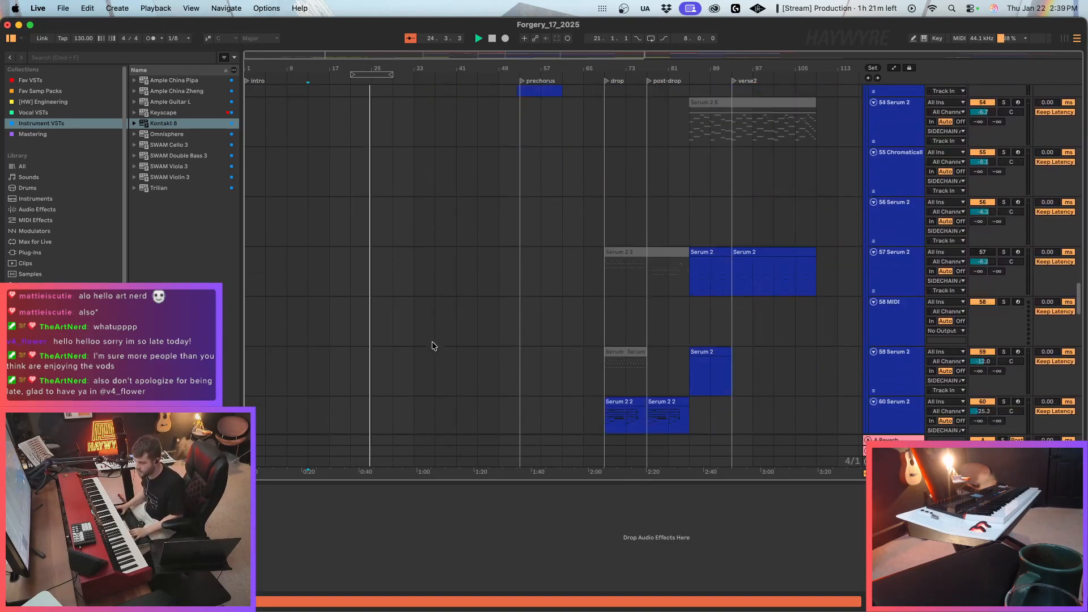
scroll(411, 343, "down", 5)
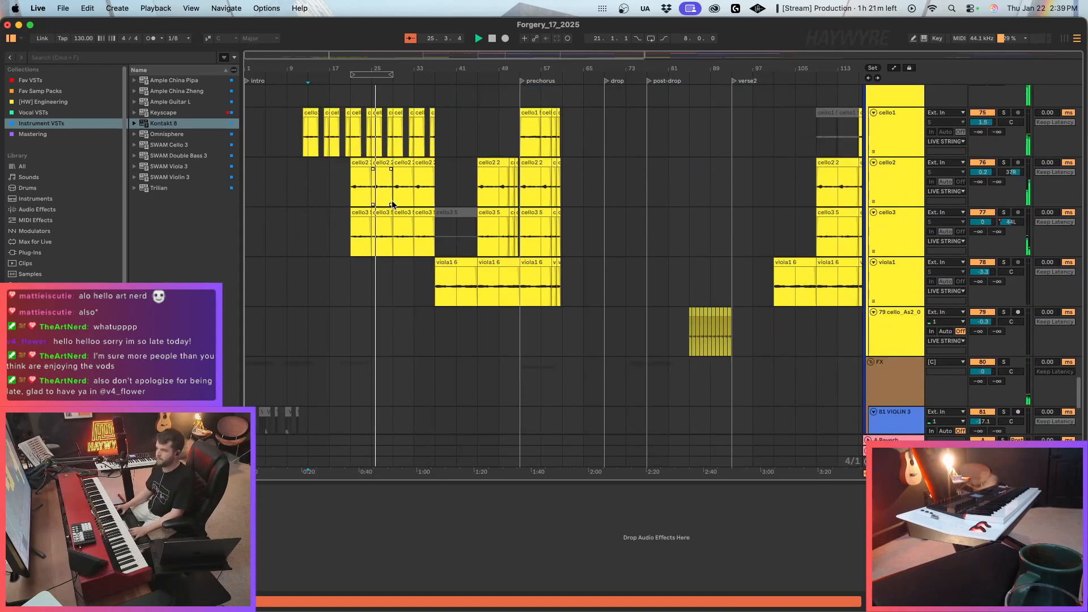
left_click(389, 194)
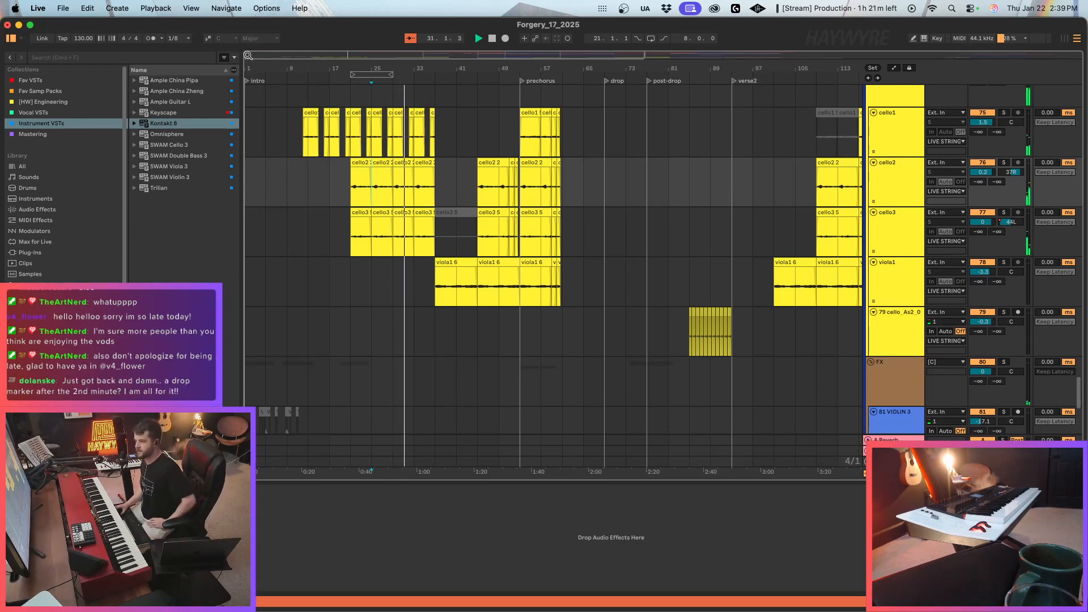
left_click_drag(251, 54, 251, 75)
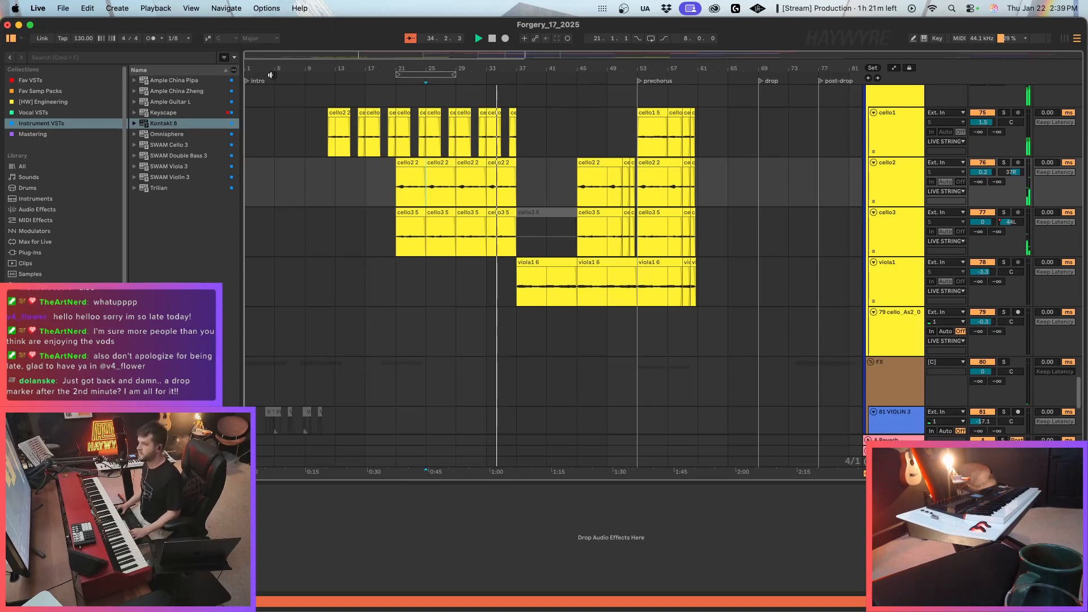
left_click_drag(256, 54, 256, 73)
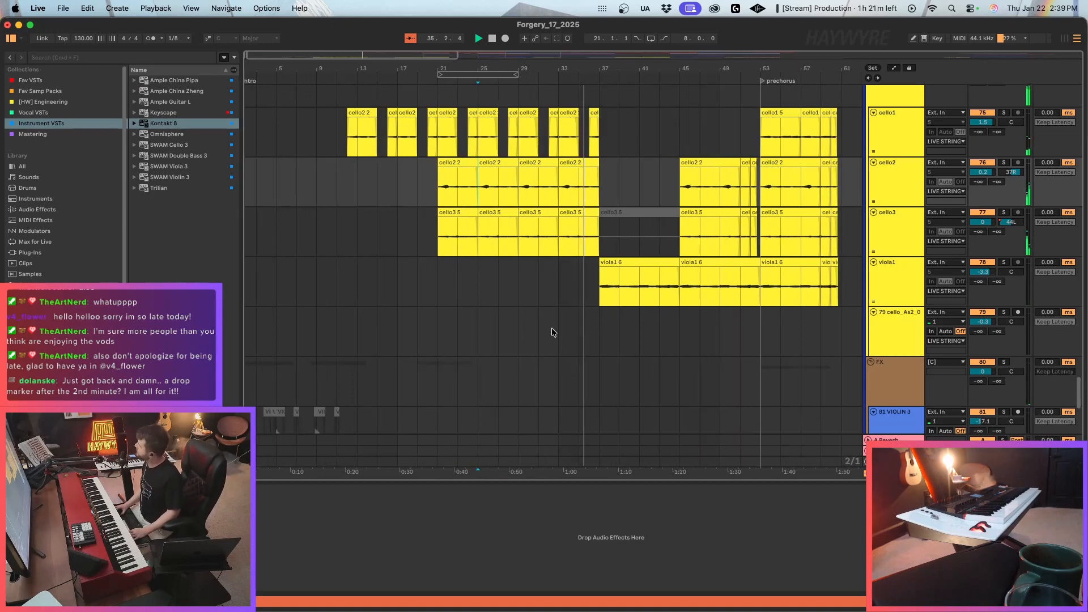
Stop playback, arm the NORD MIDI track for recording, and play its part from bar 33.
scroll(554, 327, "up", 10)
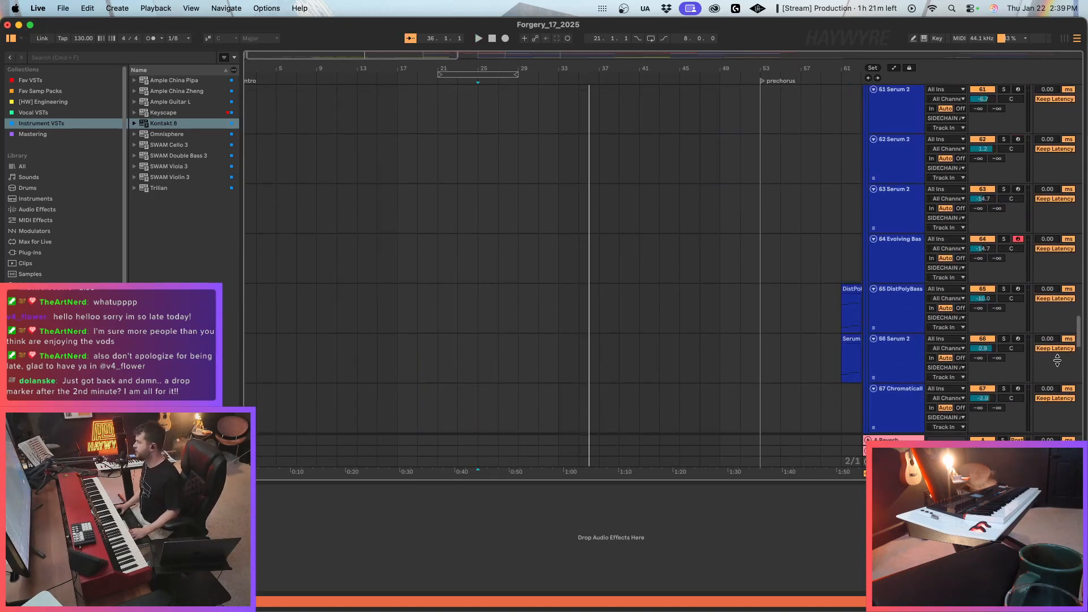
scroll(623, 255, "up", 20)
left_click(555, 145)
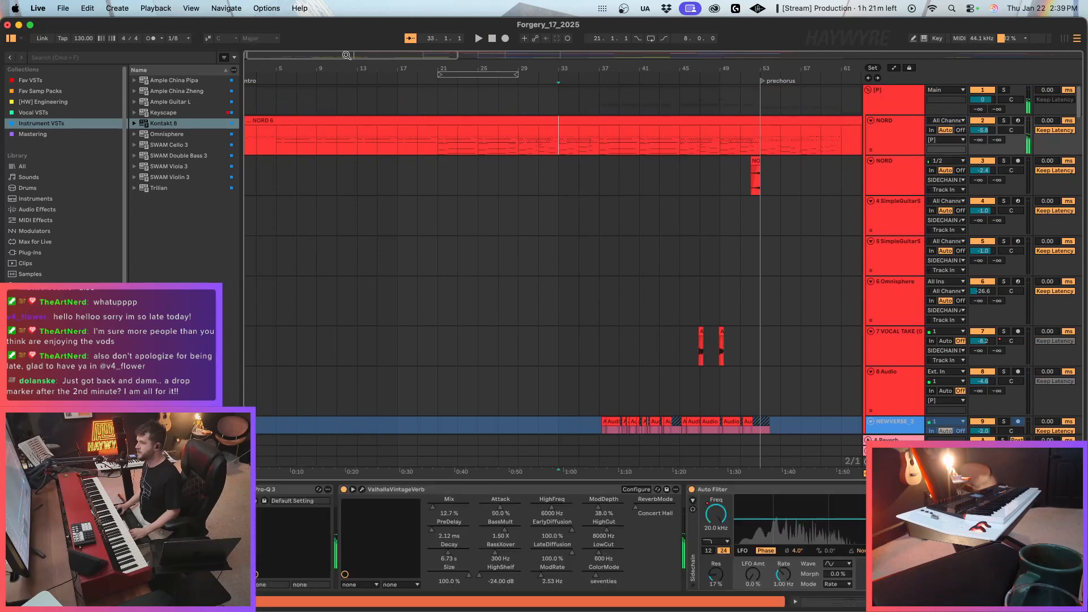
left_click_drag(347, 56, 347, 53)
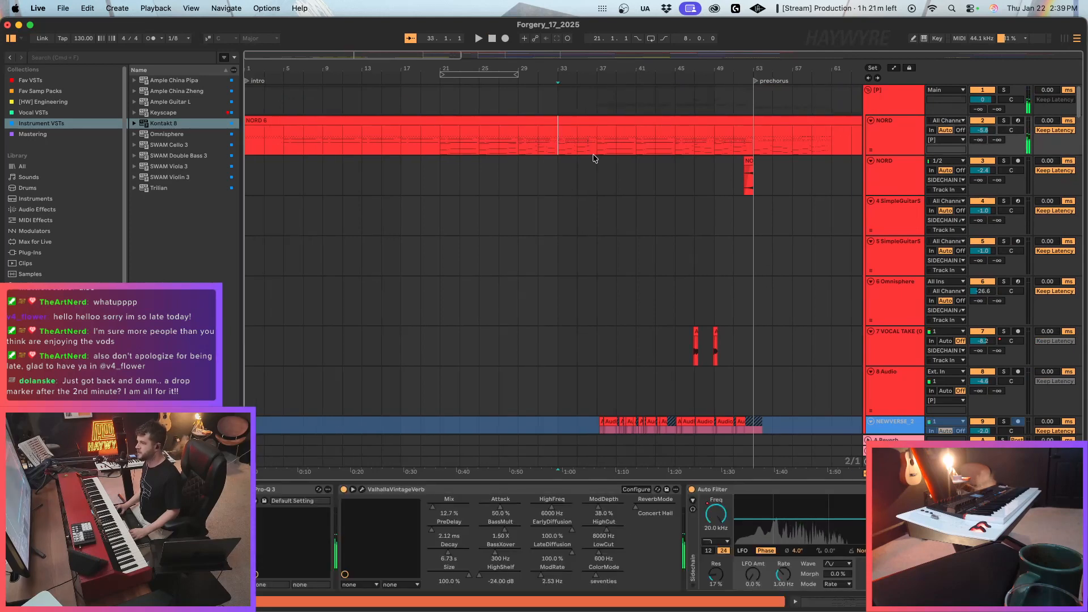
left_click(558, 147)
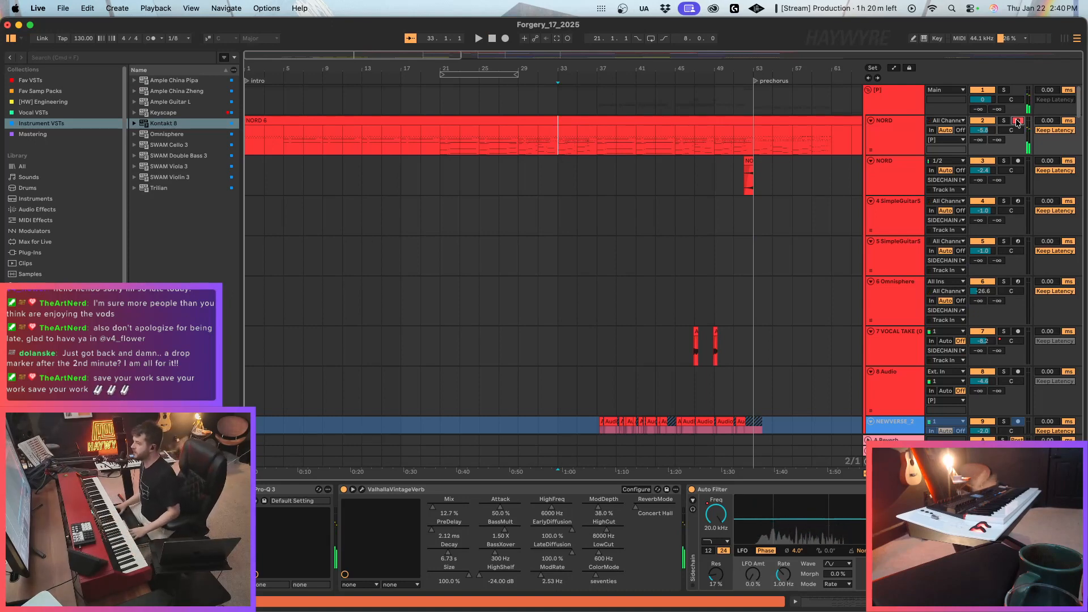
key("space")
left_click(577, 149)
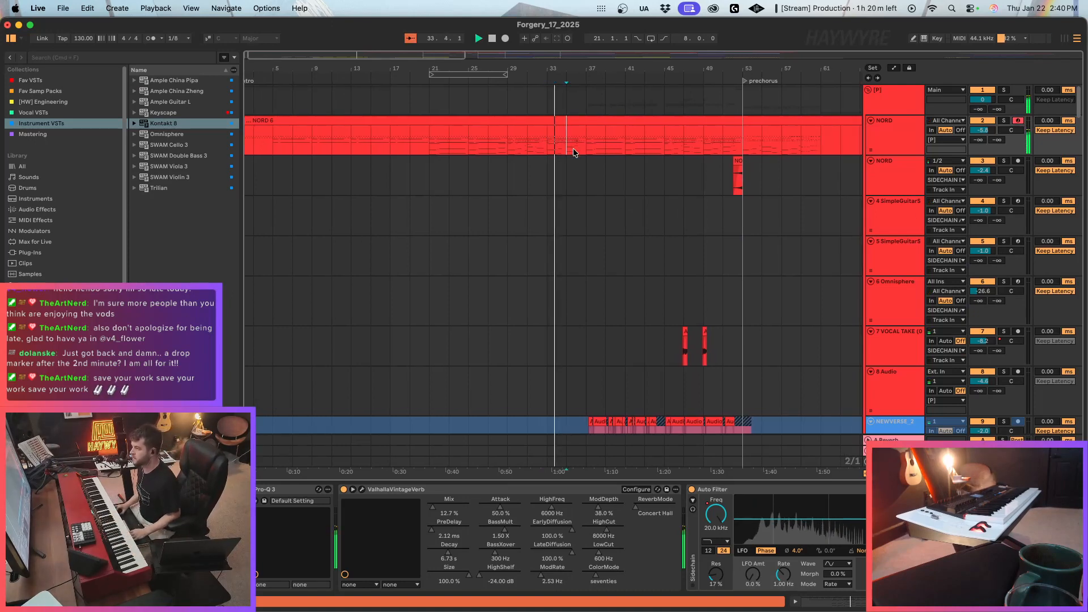
Open the notes of the NORD 6 clip, stop playback, and select the two bass notes at bar 35.
left_click(580, 122)
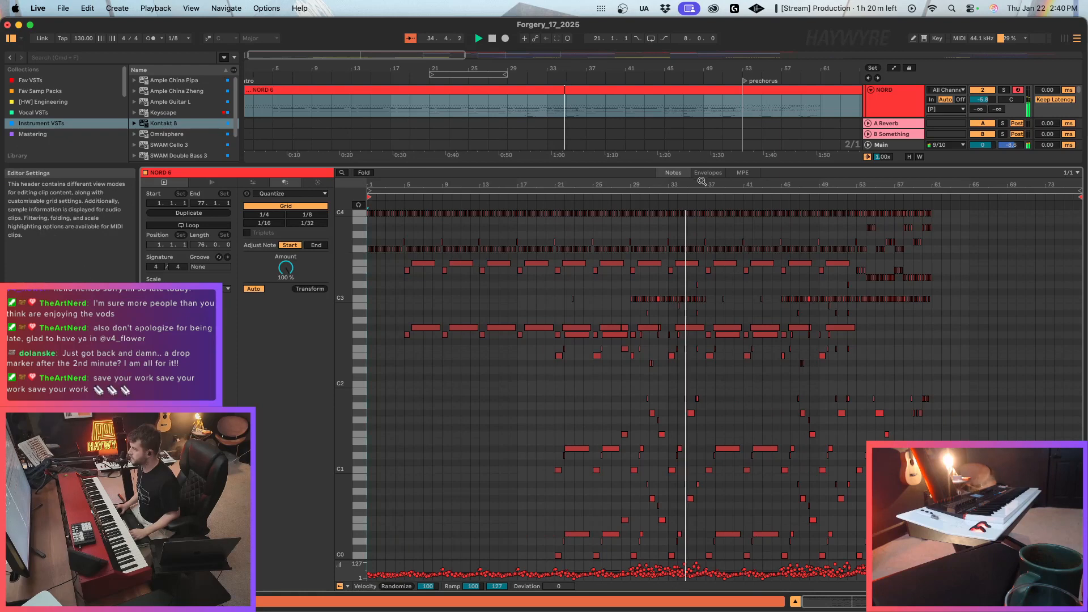
left_click_drag(702, 183, 702, 311)
key("space")
left_click_drag(656, 395, 649, 501)
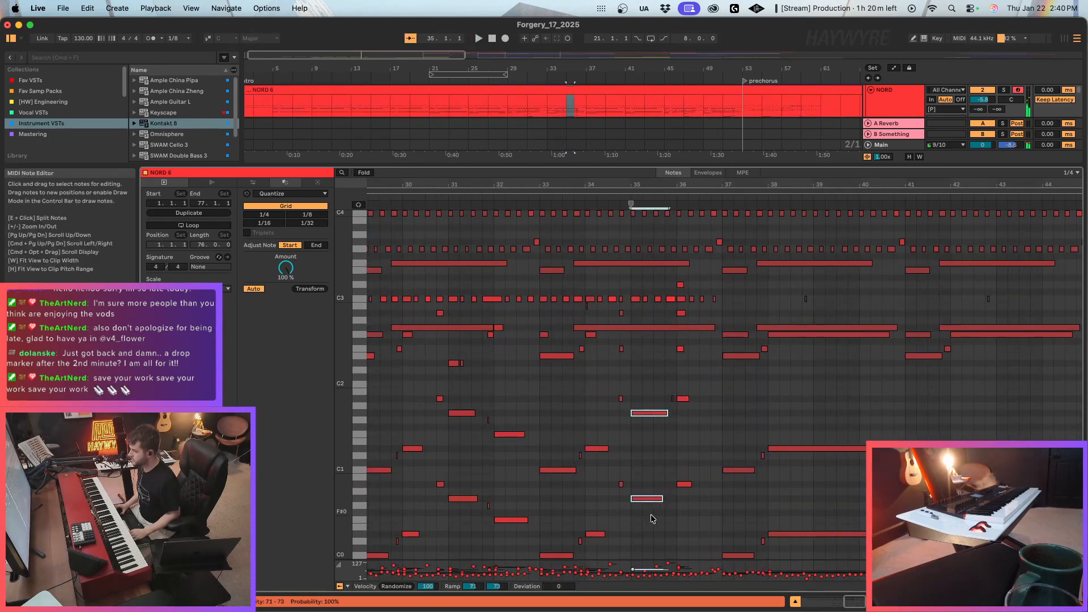
Lower the bottom bass note at bar 35 in the NORD 6 clip to D0.
scroll(607, 485, "up", 2)
scroll(608, 485, "down", 5)
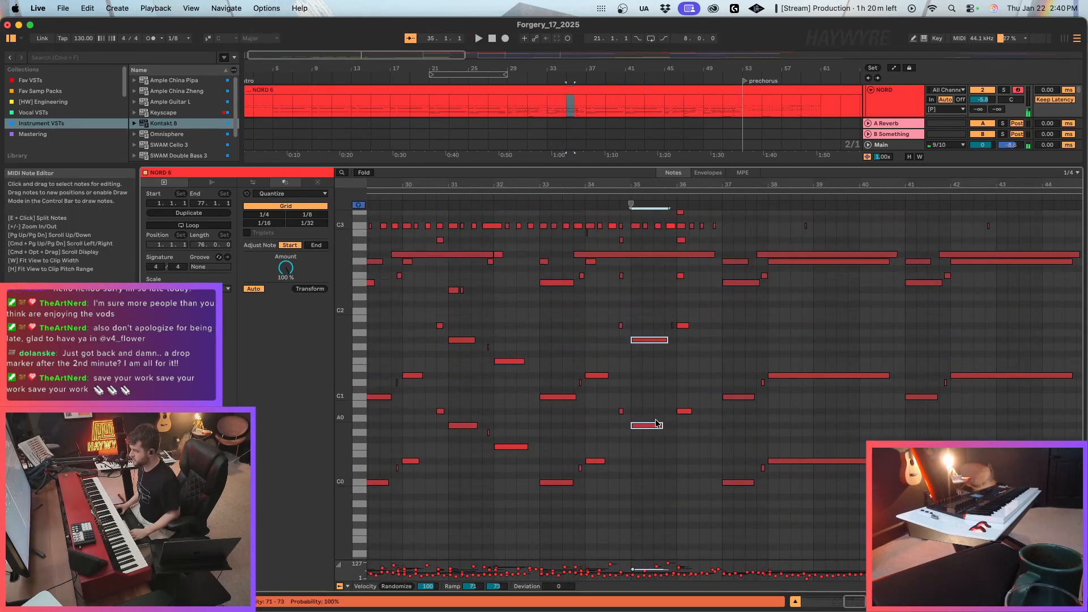
left_click(654, 425)
key("Down")
key("Down")
key("Down")
key("Down")
key("Down")
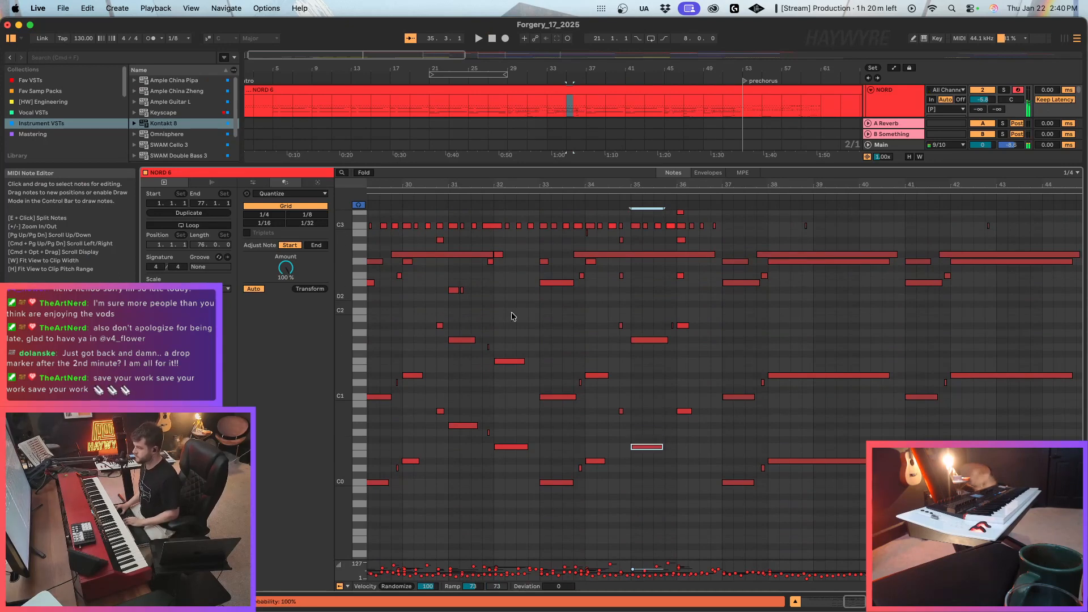
key("Up")
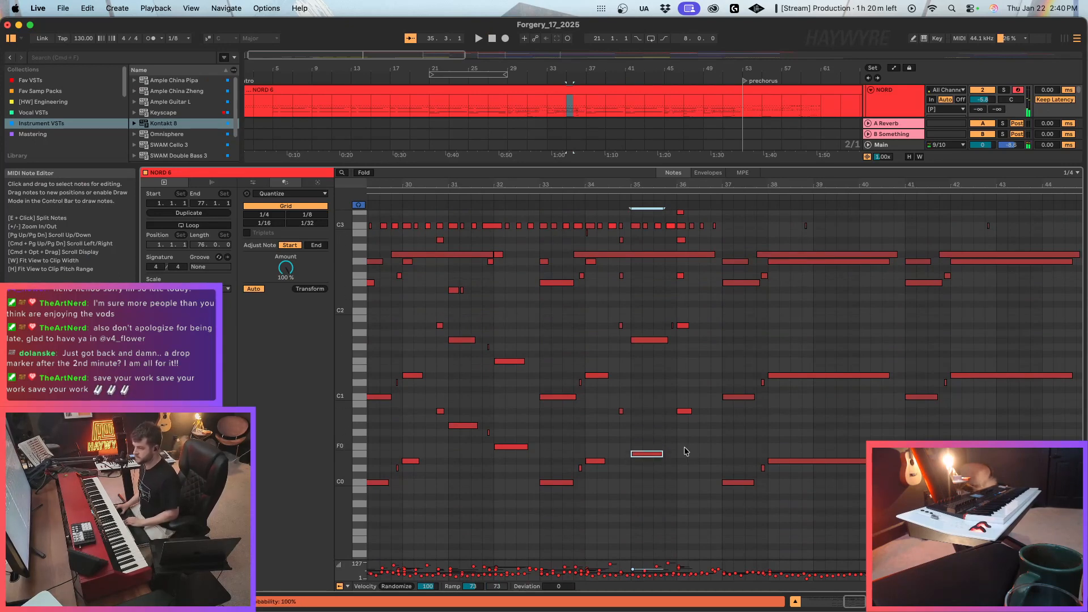
key("Down")
key("Down")
key("Down")
key("Up")
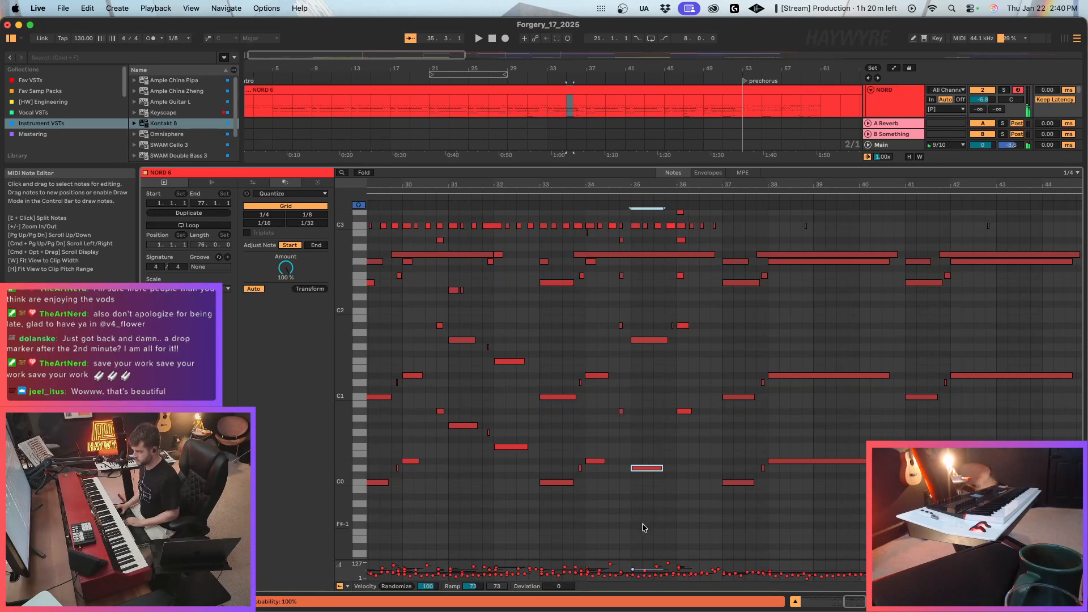
left_click(359, 468)
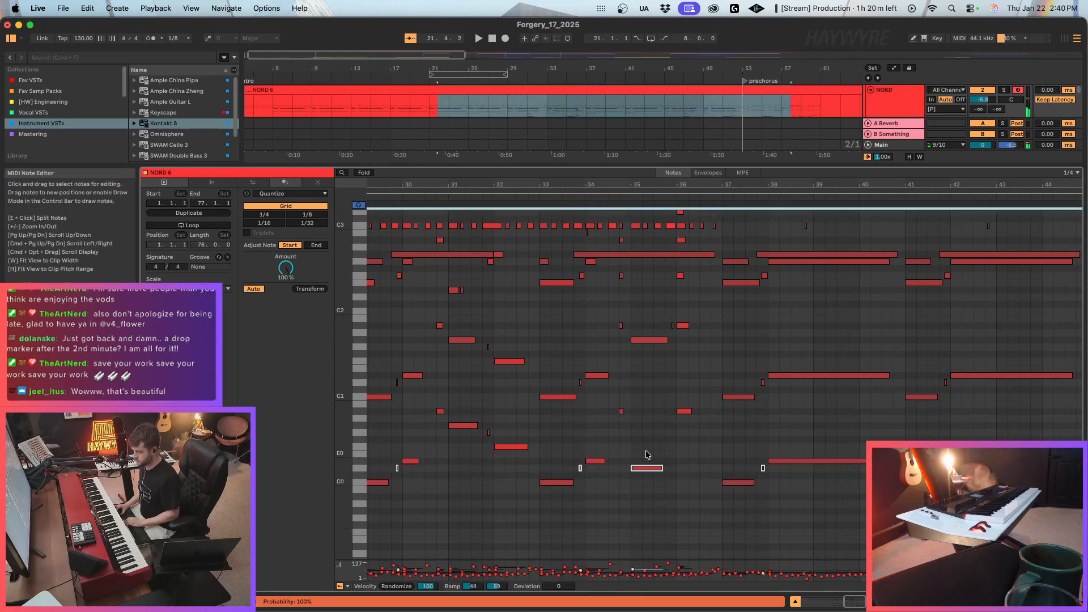
left_click(645, 468)
In the NORD 6 clip, lower the lowest bass note at bar 36 to G#0 and raise the A#1 note there to C2.
left_click(687, 412)
key("Down")
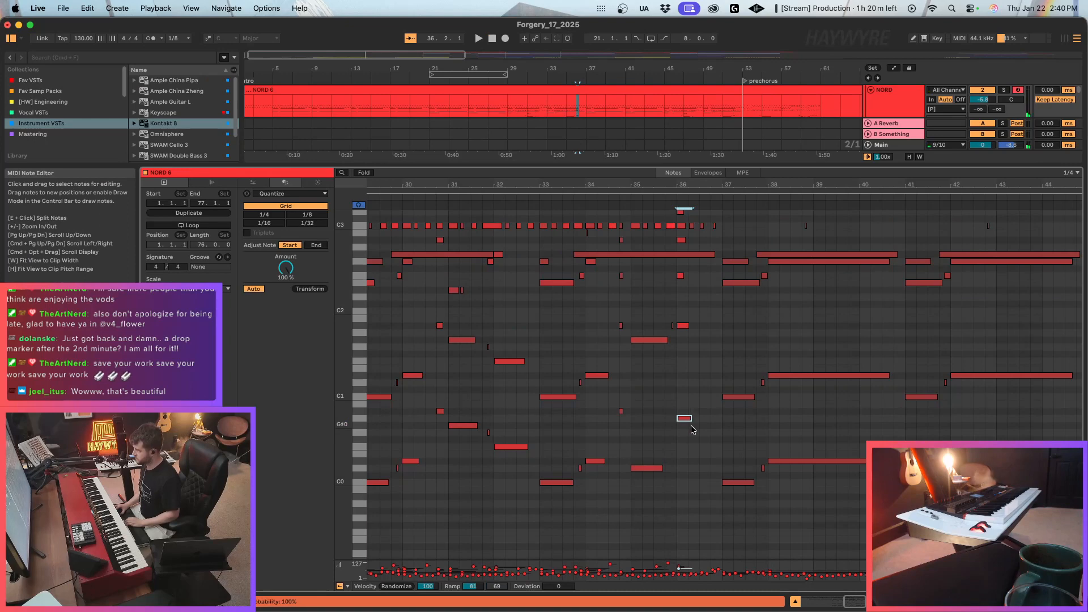
key("Down")
left_click(684, 326)
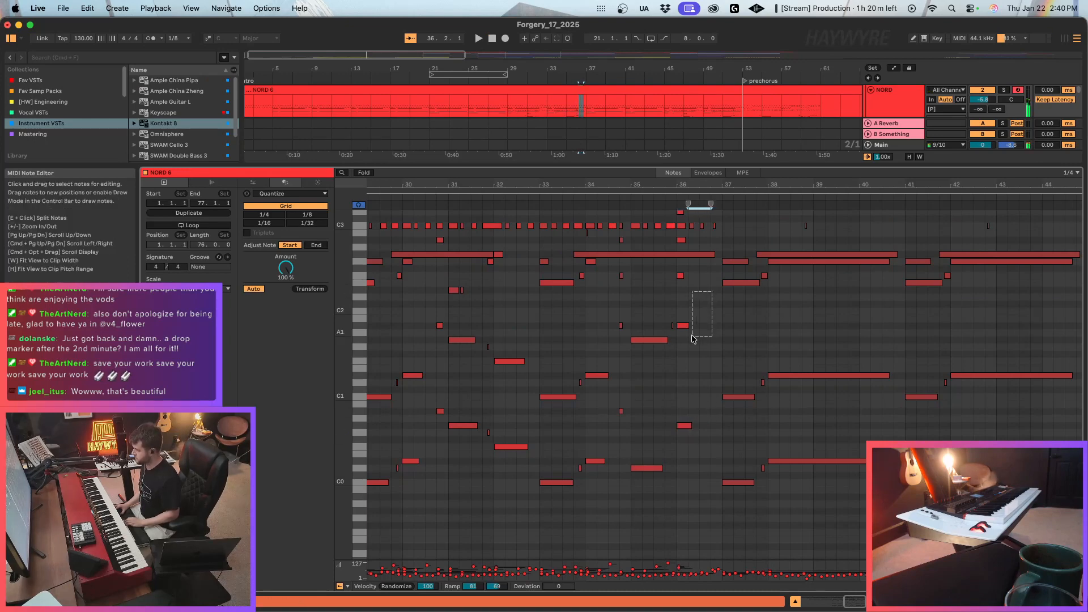
key("Up")
key("Up")
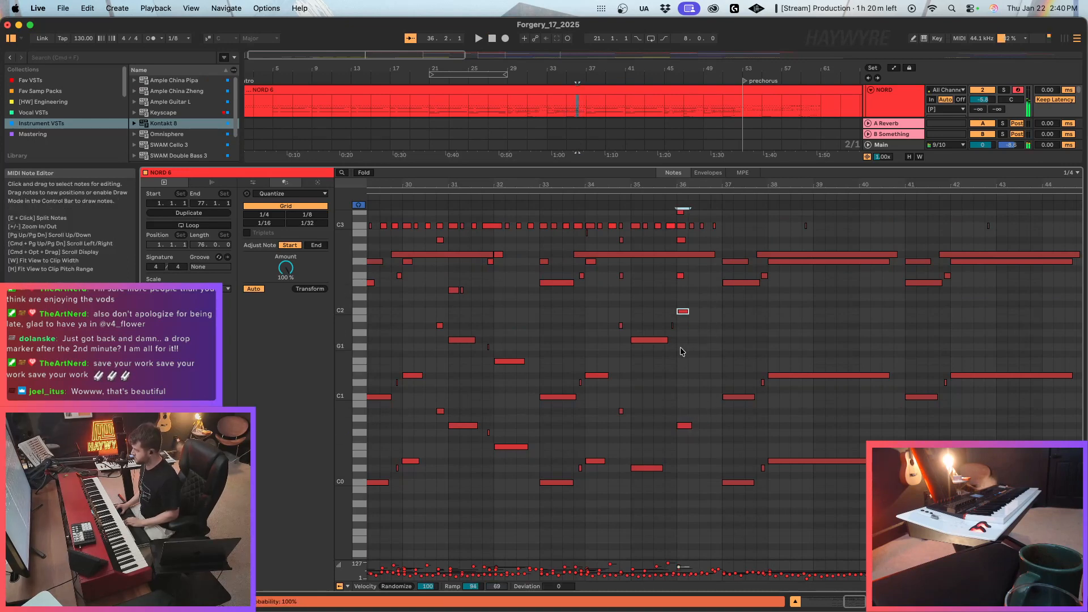
left_click(657, 340)
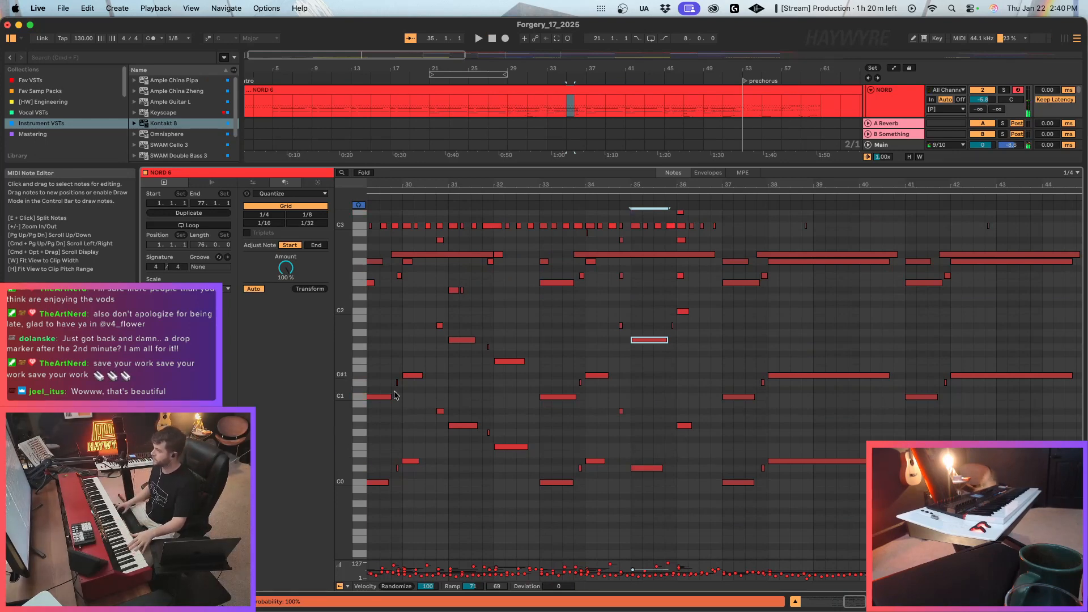
scroll(395, 396, "up", 5)
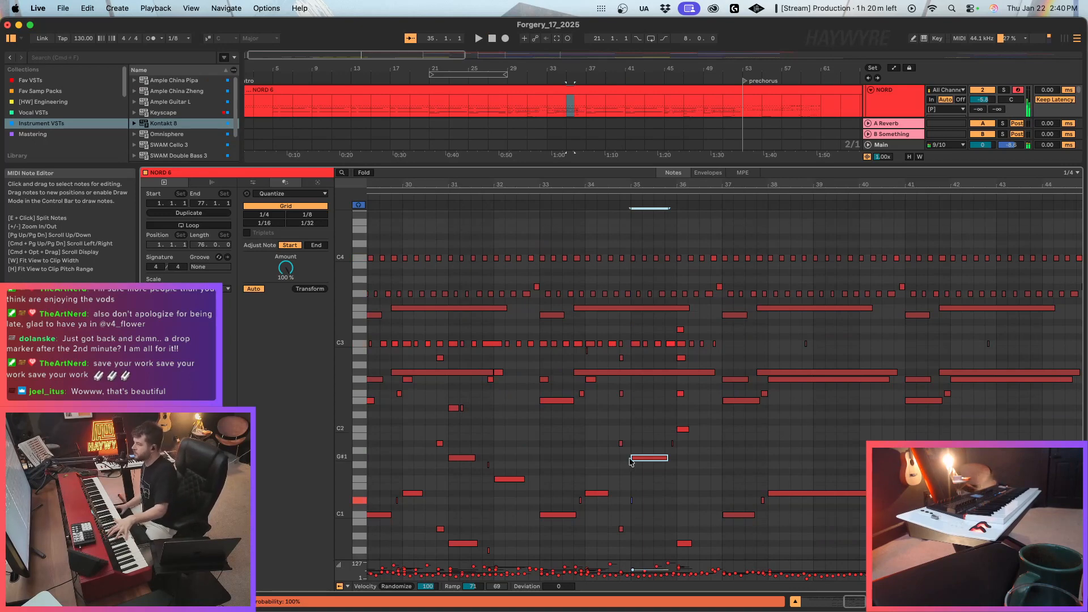
scroll(678, 455, "down", 3)
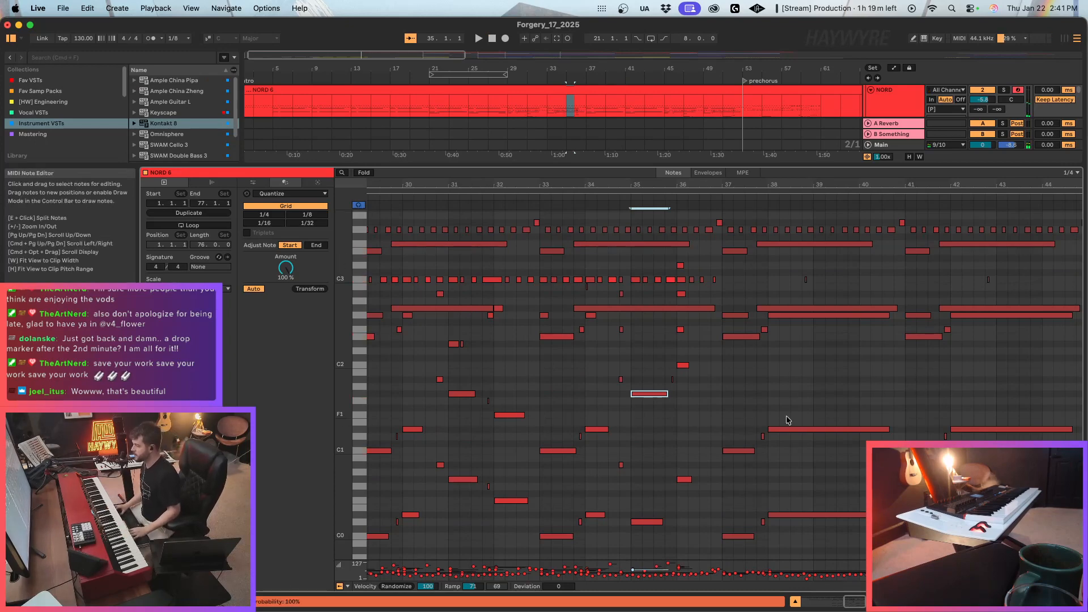
left_click(711, 442)
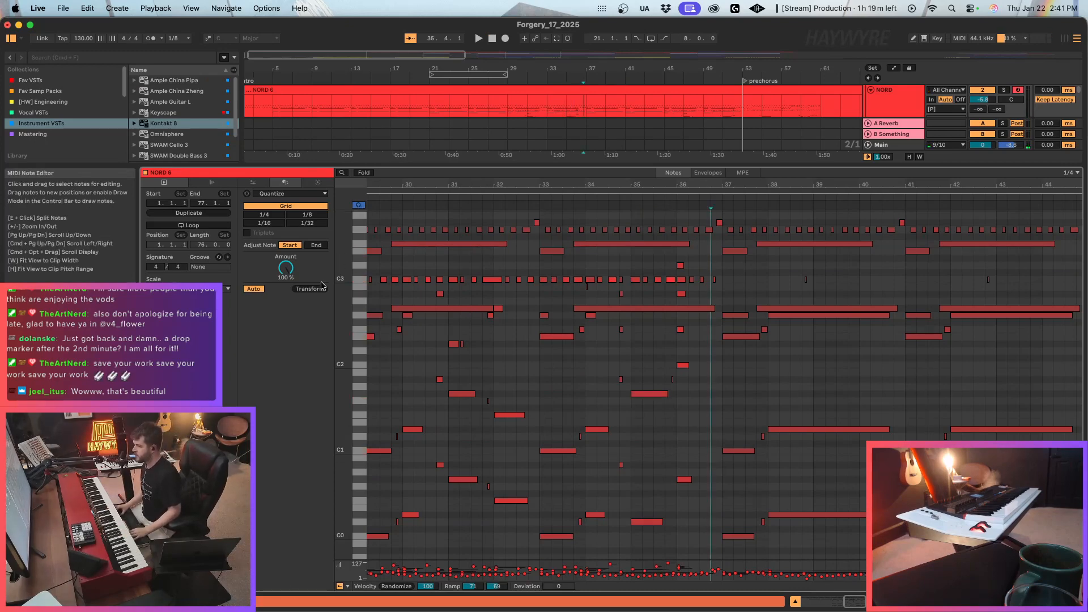
left_click(645, 393)
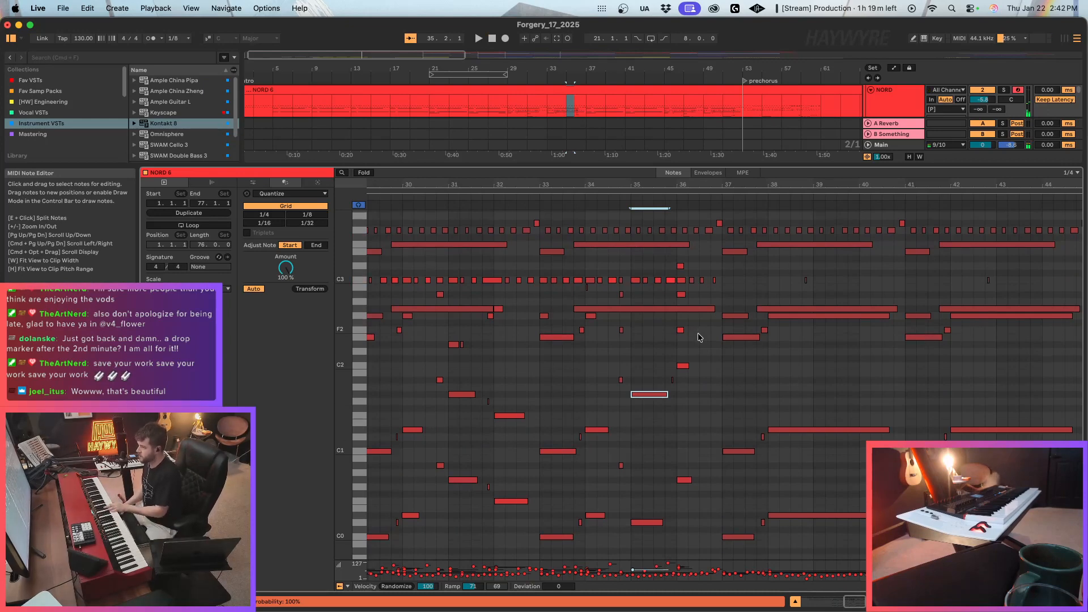
Lower the four short repeated G3 notes in bar 35 to F#3.
scroll(644, 269, "up", 5)
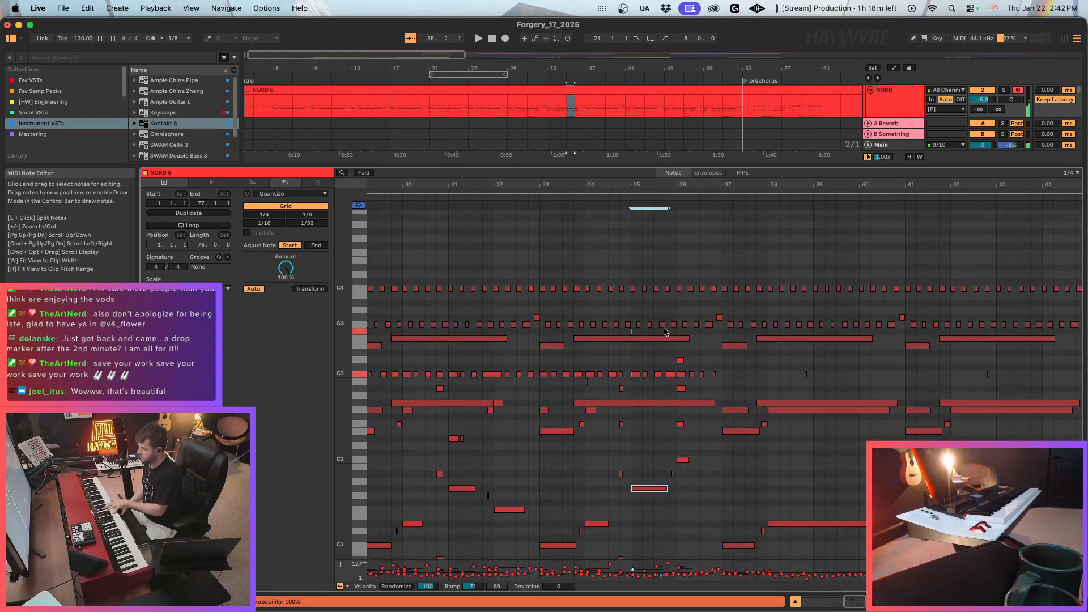
left_click_drag(634, 318, 676, 328)
key("Down")
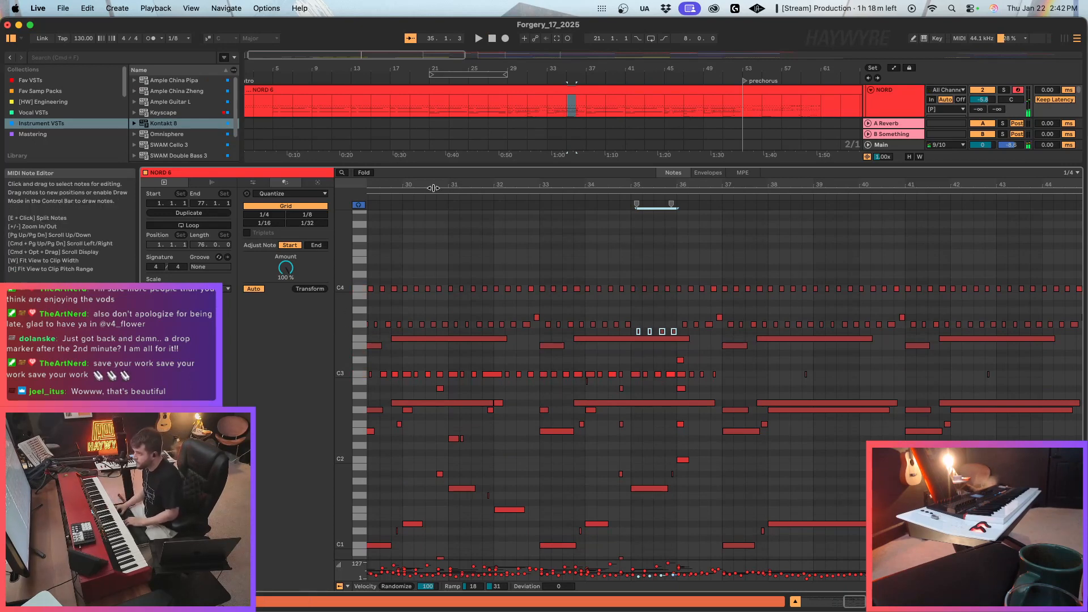
Lower the repeated upper notes through bar 36, including the one just before bar 37, to D#3.
key("super+d")
key("Down")
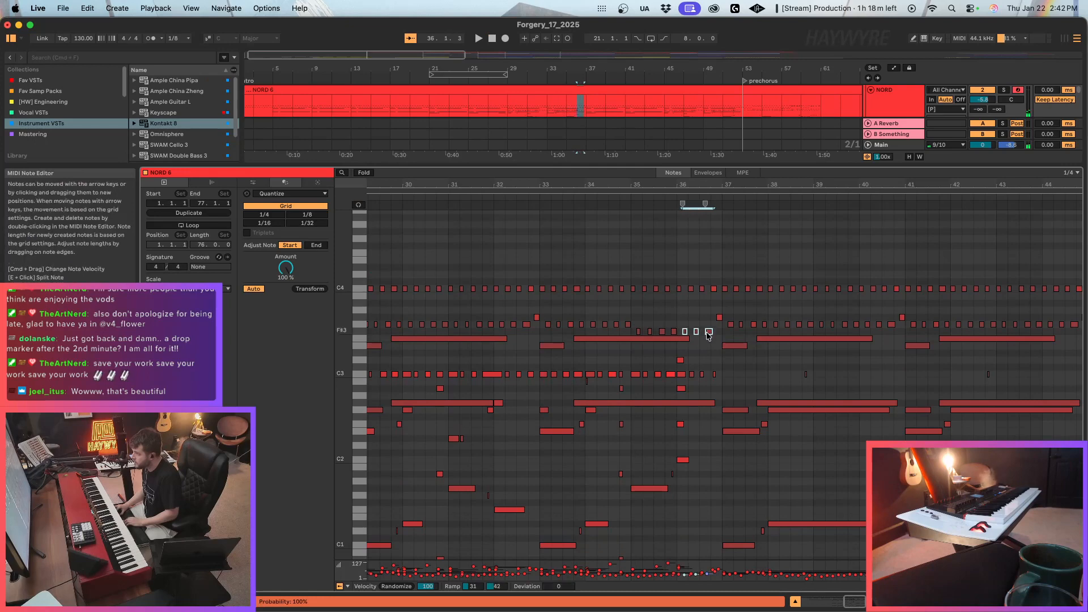
key("Down")
left_click(359, 205)
key("Down")
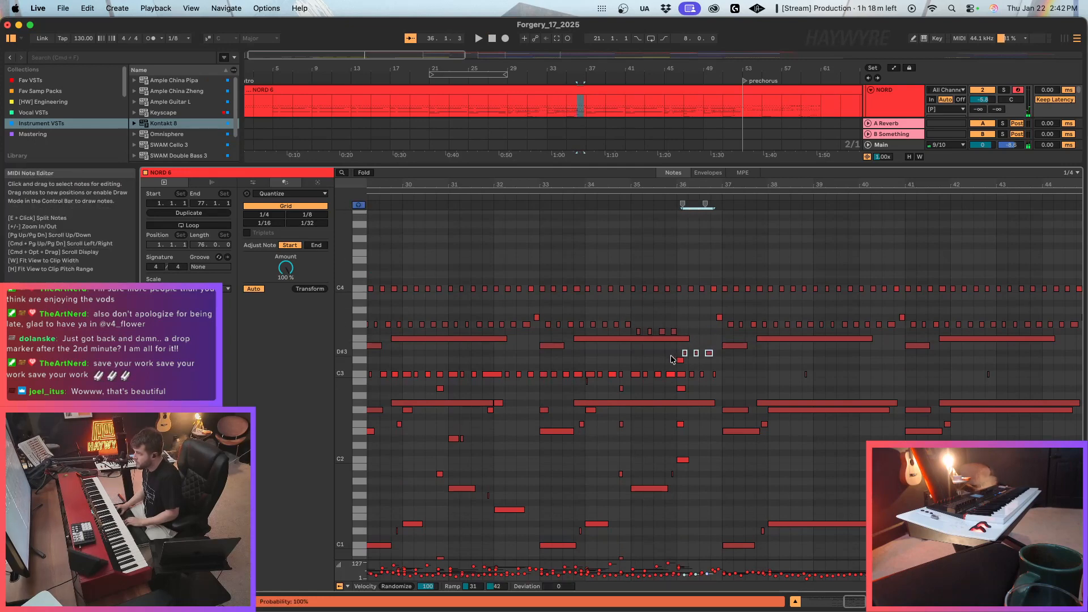
left_click_drag(667, 358, 682, 389)
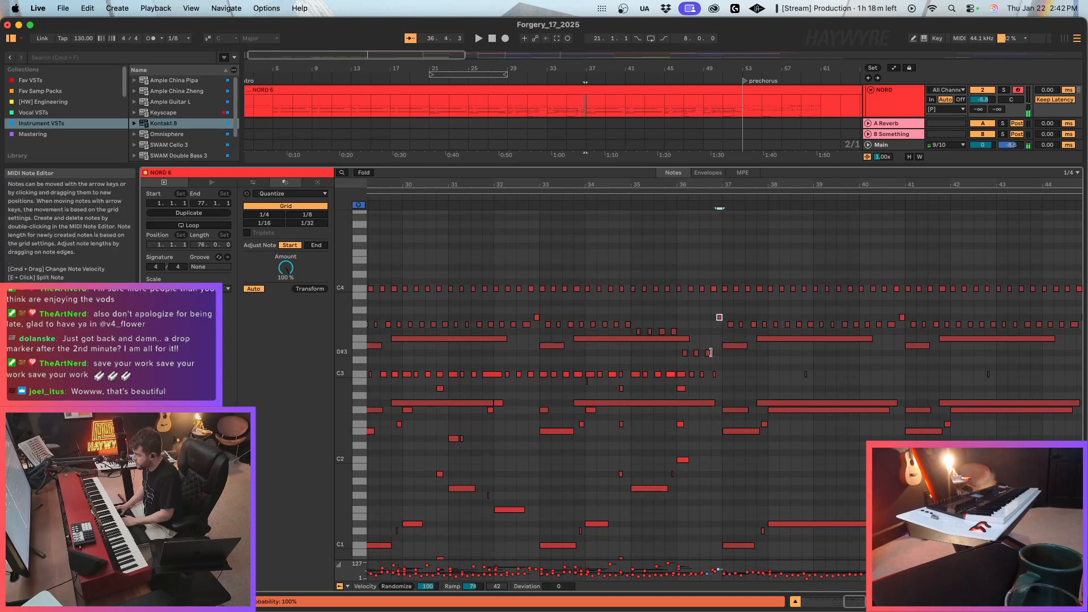
left_click(723, 362)
key("super+v")
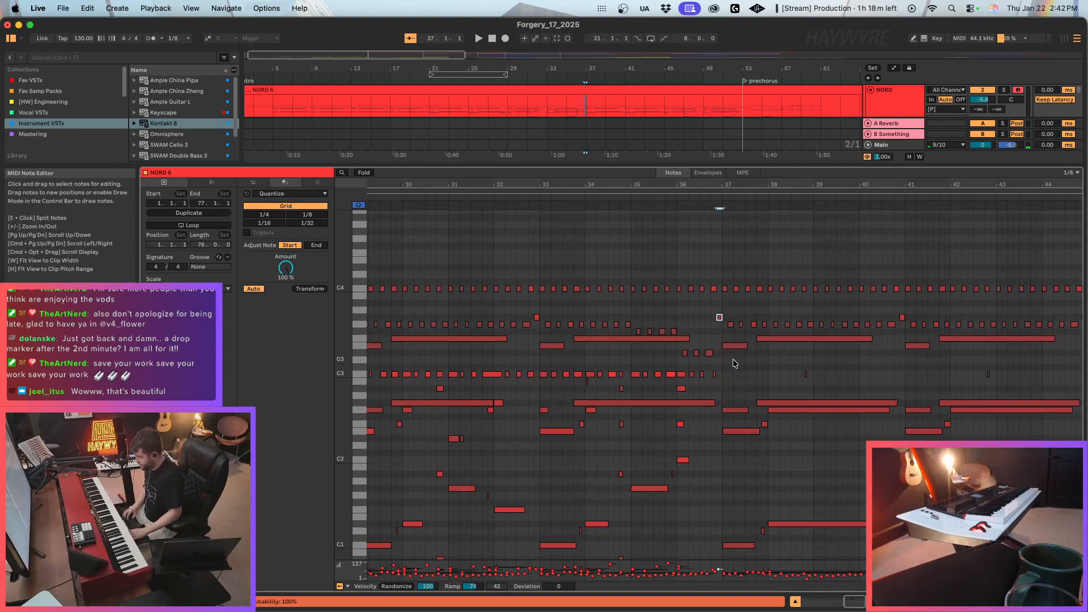
Raise the lowest bass note at bar 35 by an octave to D1.
scroll(722, 377, "down", 5)
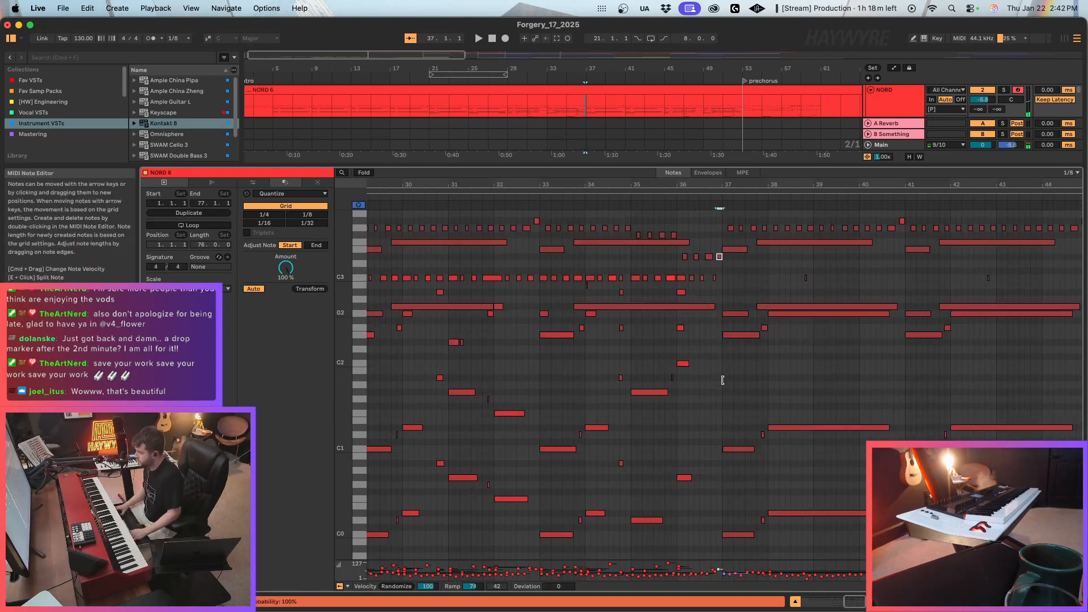
left_click(650, 332)
left_click(639, 461)
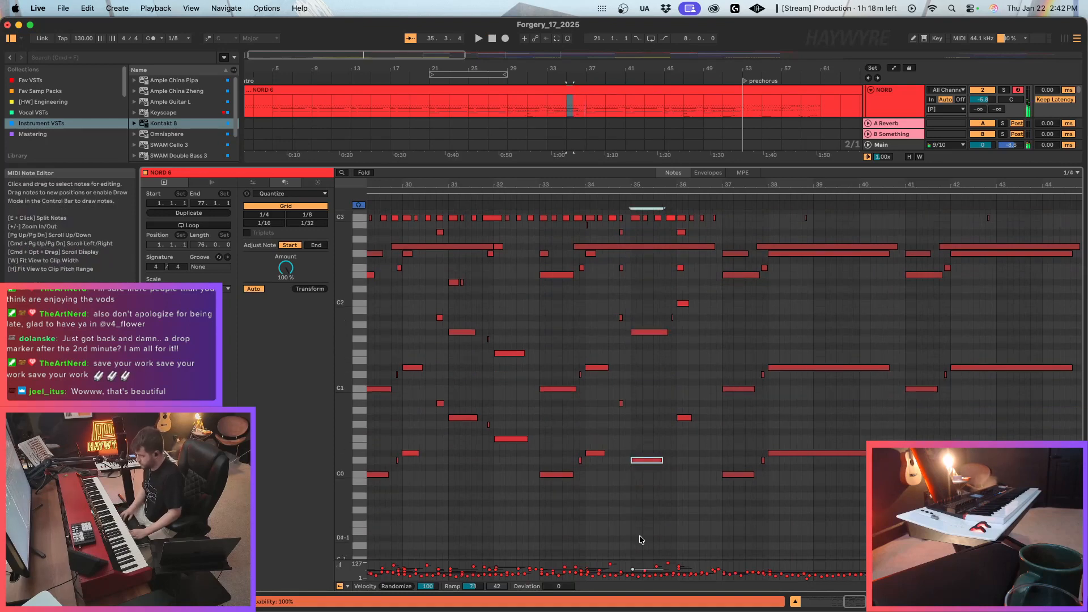
key("shift+Up")
Raise the long note above the bass at bar 35 to F#2.
scroll(657, 482, "up", 1)
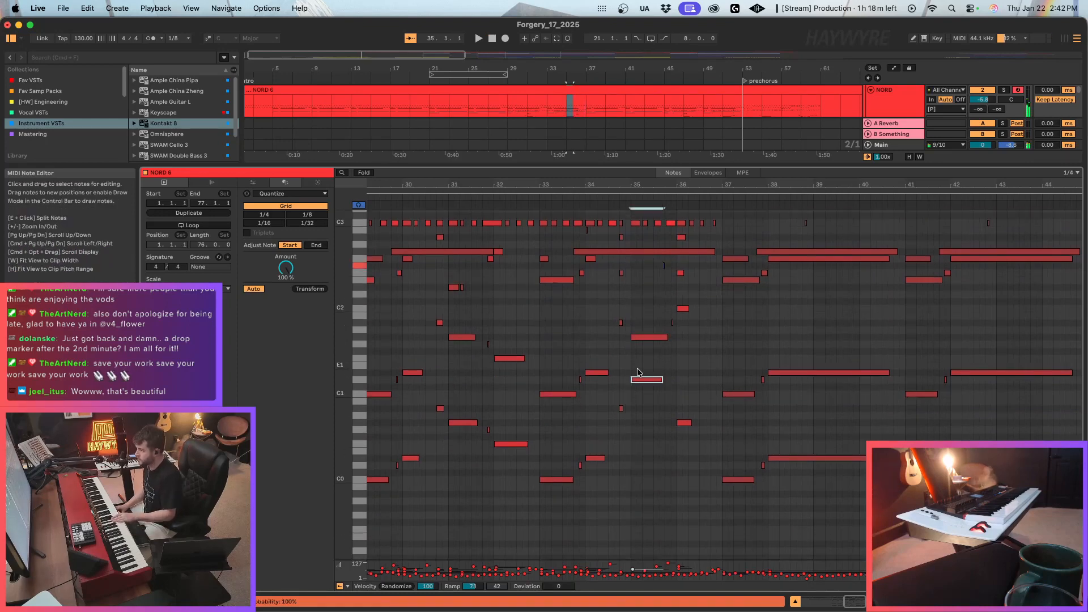
left_click(660, 339)
key("Up")
key("Up")
key("Up")
key("Up")
key("Up")
key("Up")
key("Up")
key("Up")
key("Up")
key("Up")
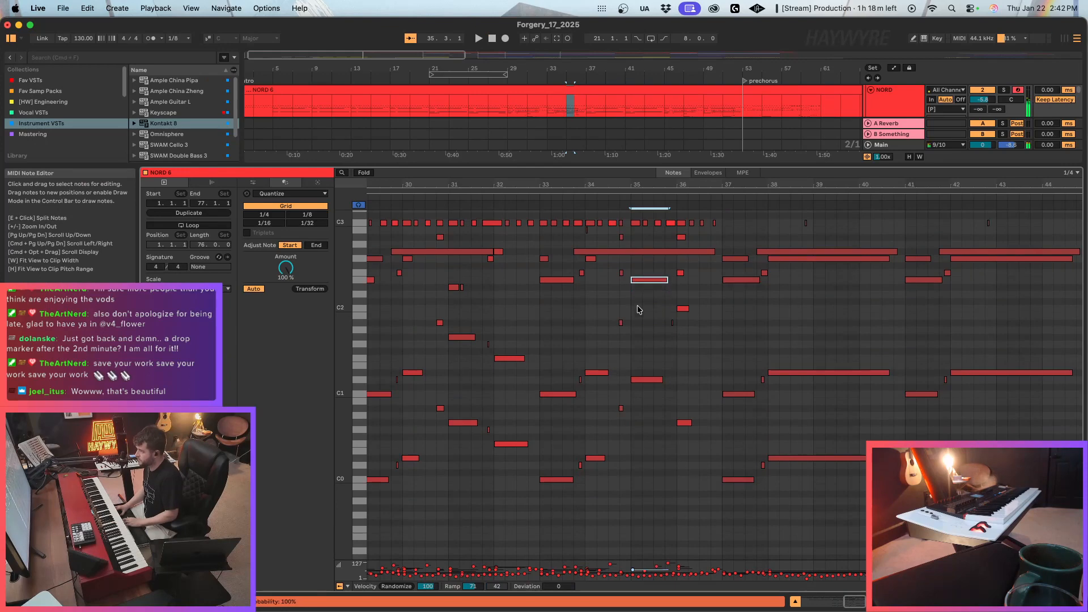
scroll(638, 310, "up", 2)
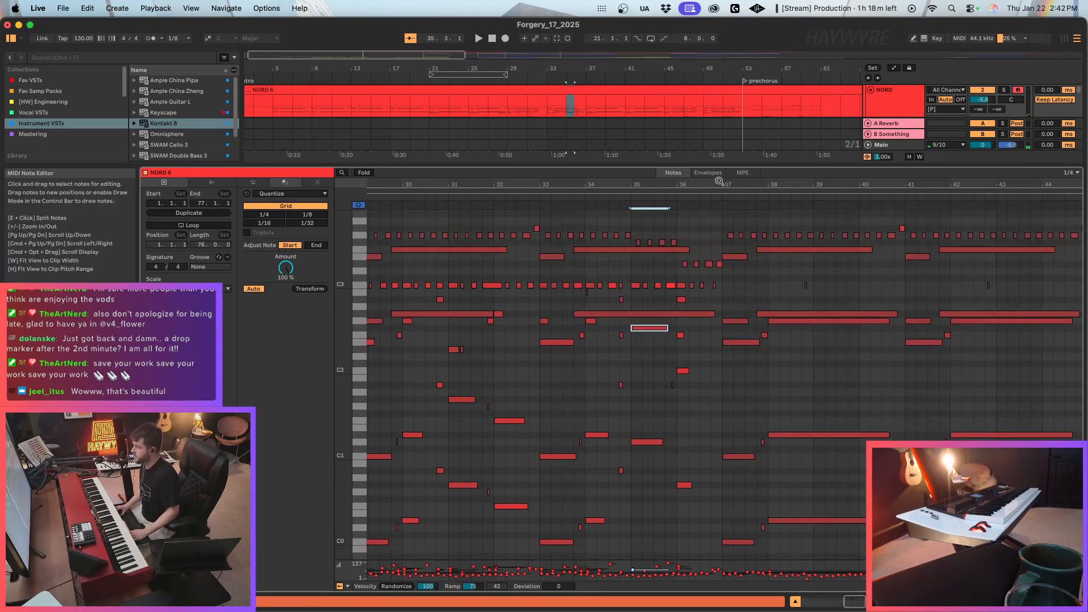
Turn off note preview and shorten the D1 and F#2 notes at bar 35 together.
left_click_drag(718, 182, 709, 227)
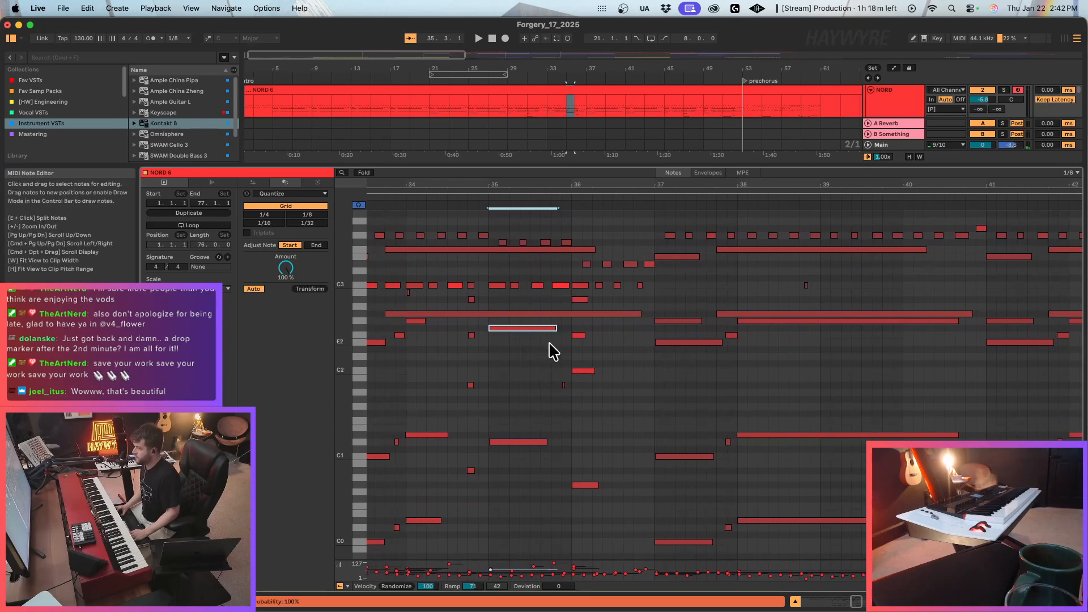
left_click(356, 207)
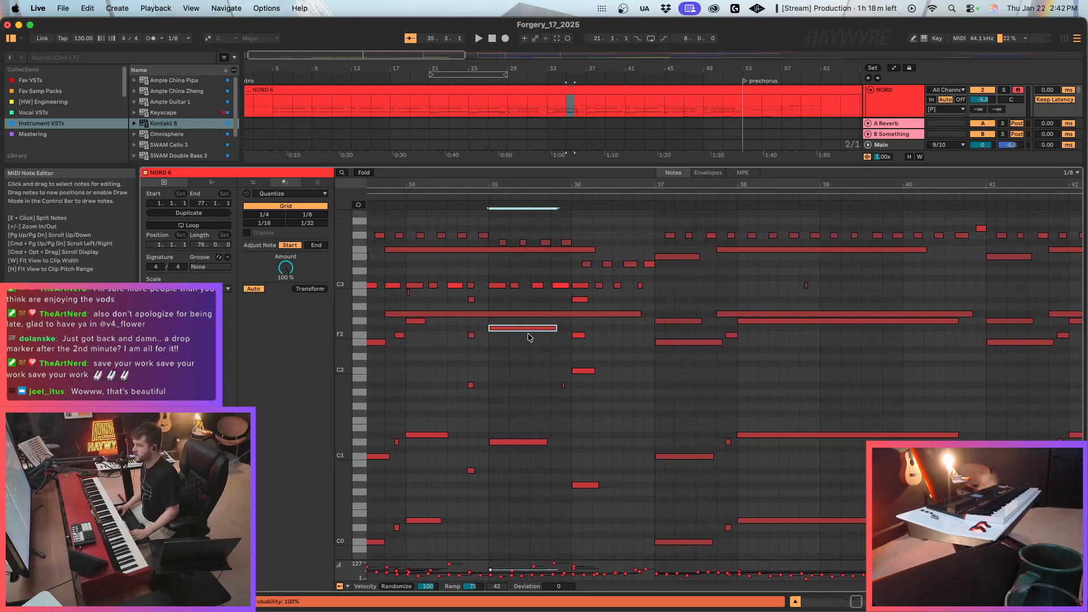
left_click_drag(524, 467, 545, 328)
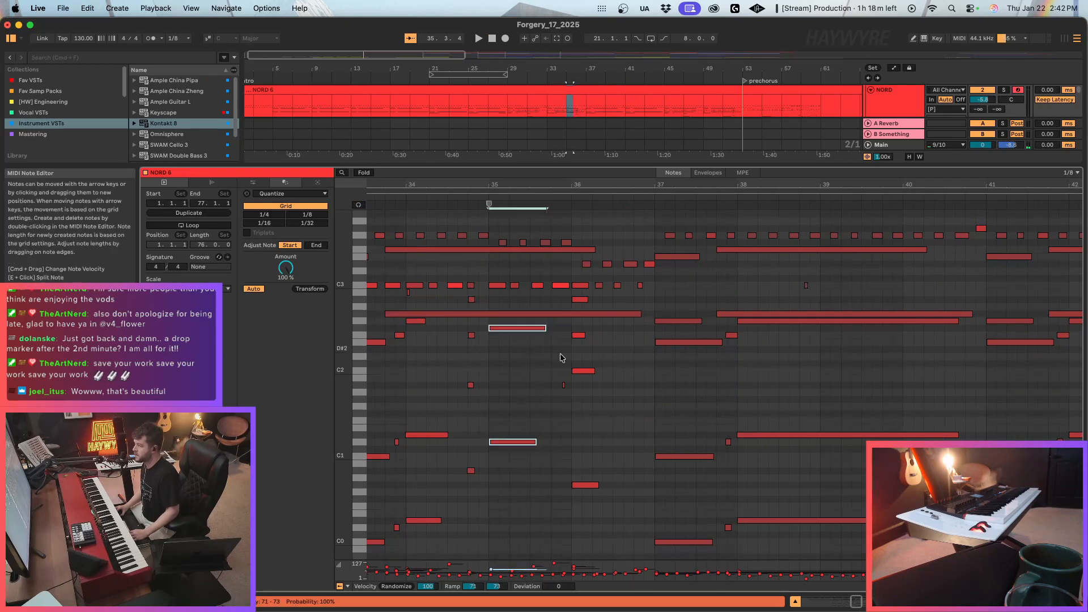
left_click(563, 385)
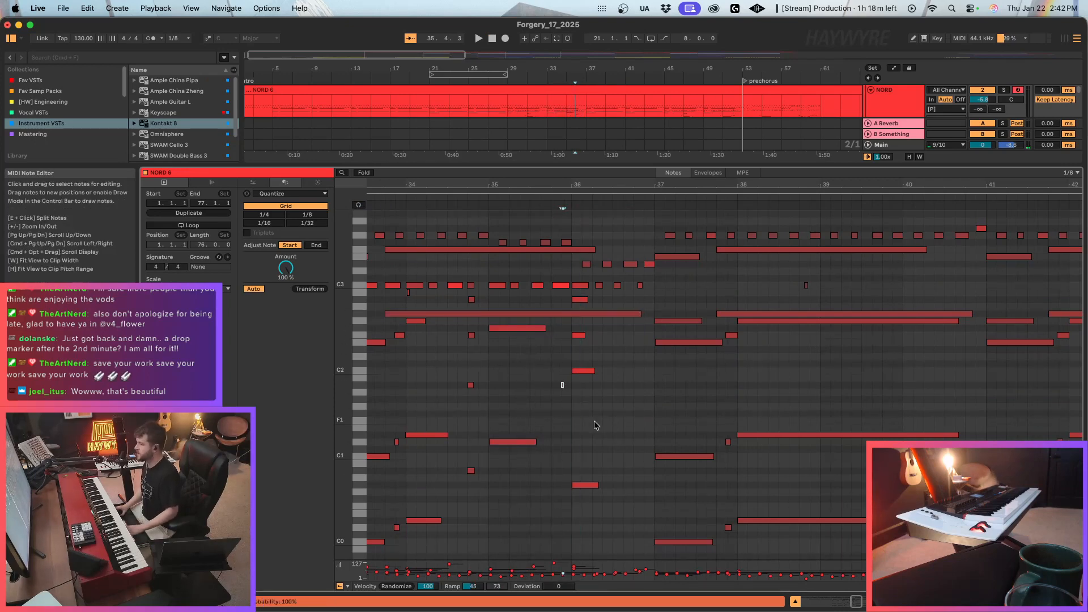
left_click(613, 389)
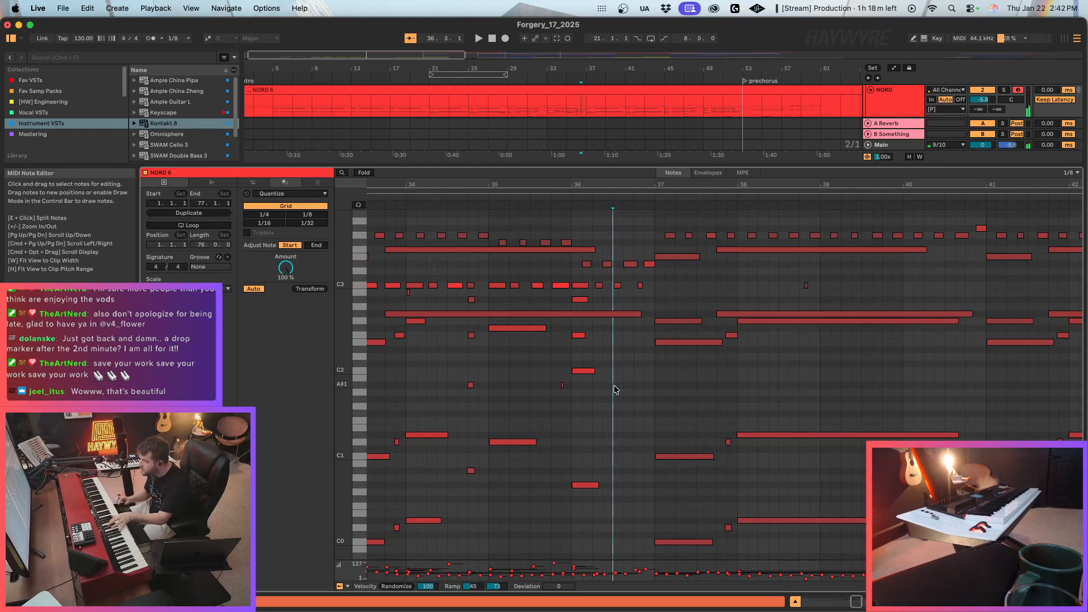
Raise the lowest note at bar 36 by an octave to G#1 and turn note preview back on.
left_click(585, 485)
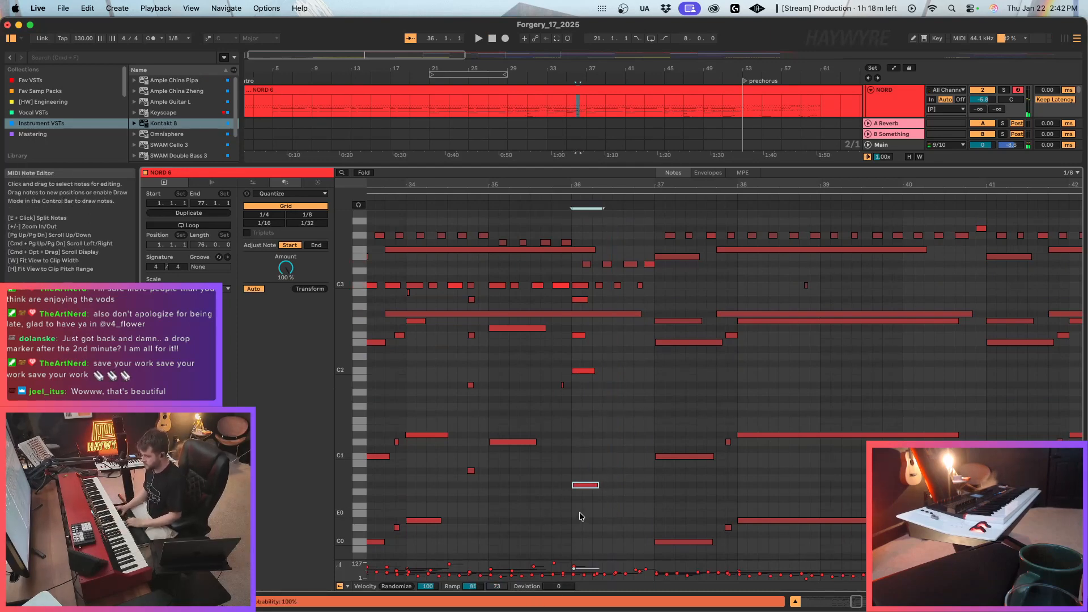
key("shift+Up")
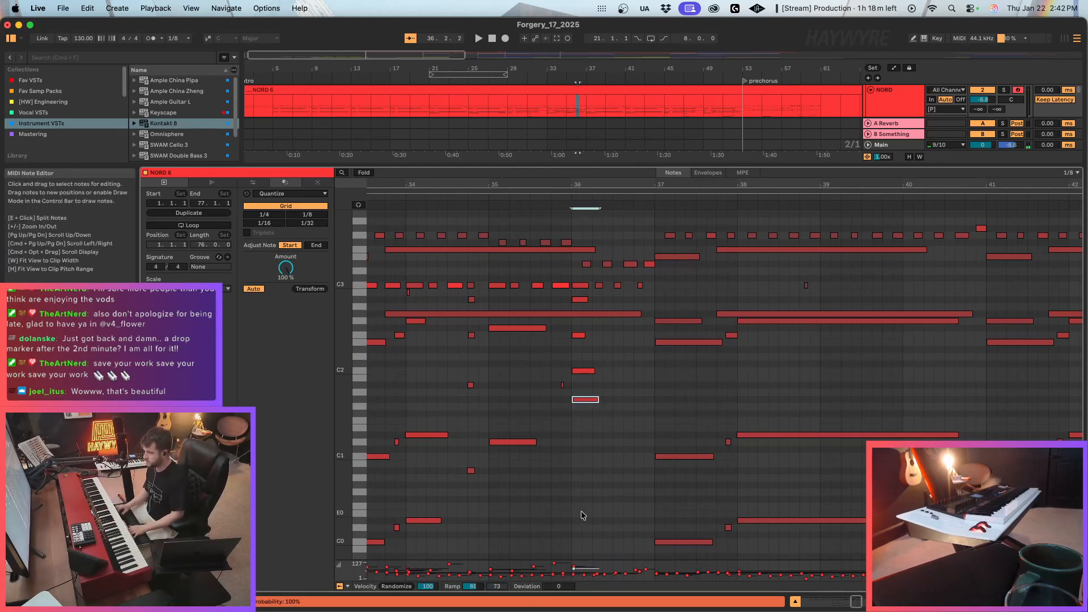
left_click(359, 205)
Raise the C2 note at bar 36 to D#2 and the F2 note above it to G#2.
key("Down")
key("Up")
key("Up")
key("Up")
key("Up")
key("Up")
key("Up")
key("Up")
key("Up")
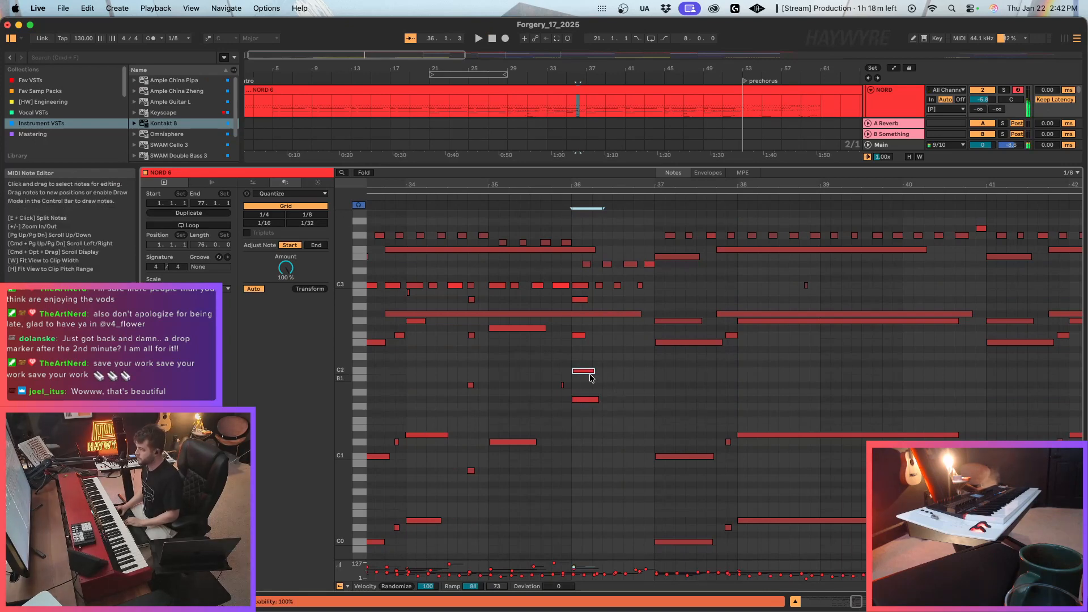
left_click(578, 335)
key("Up")
key("Up")
key("Up")
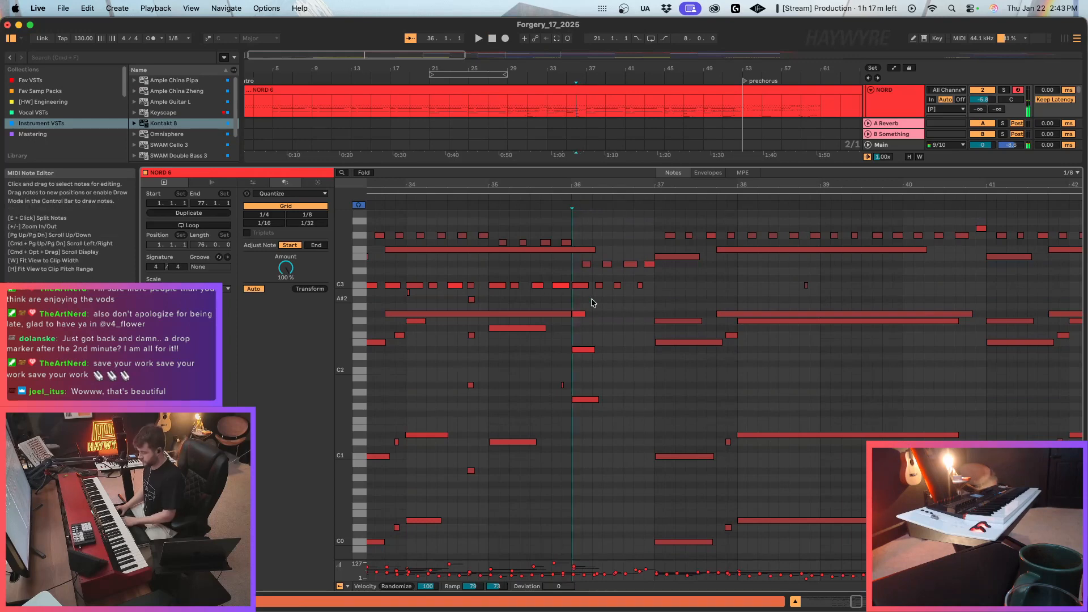
Play the NORD part from bar 36 to check the edited chord and stop playback after bar 38.
left_click(590, 298)
key("space")
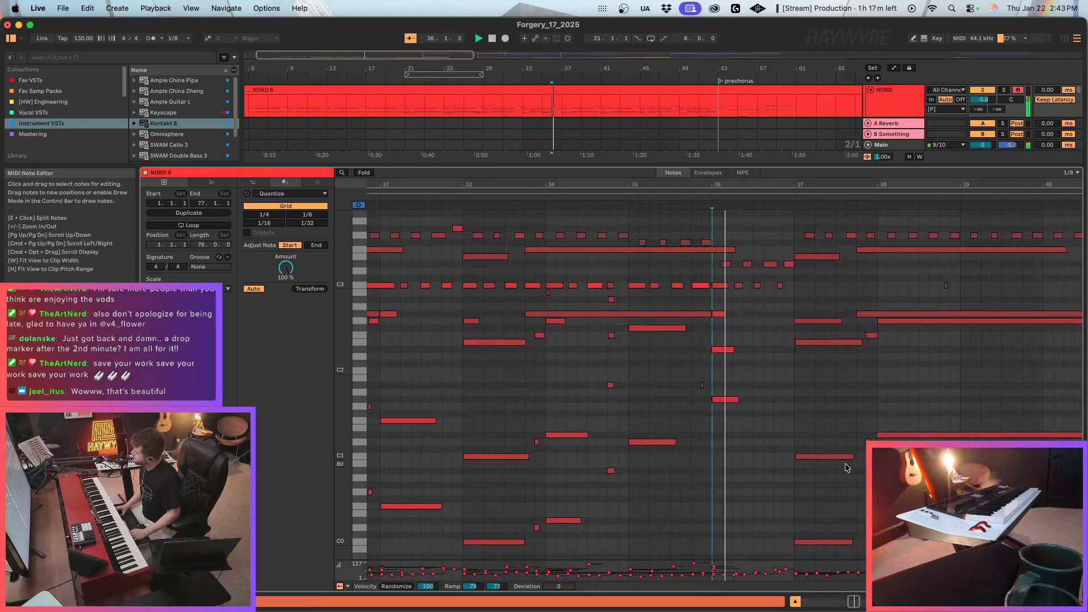
scroll(714, 471, "up", 3)
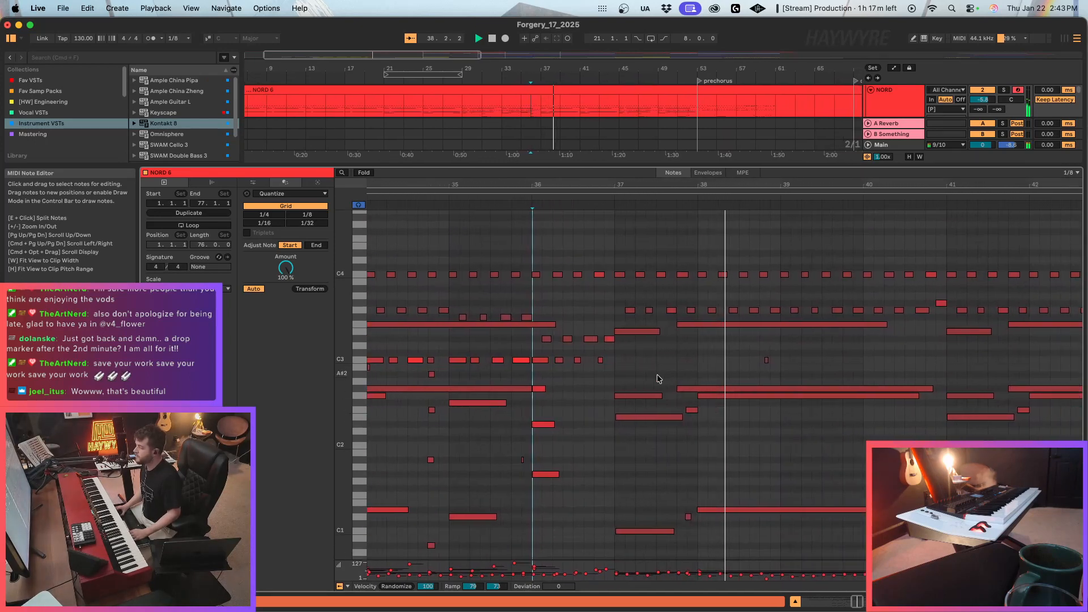
key("space")
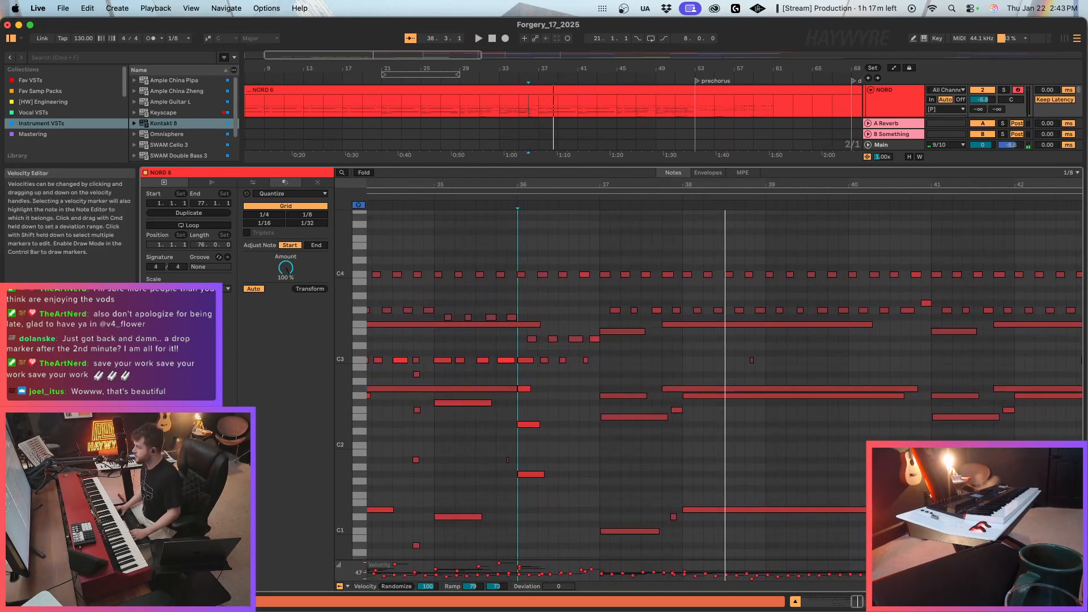
Close the note editor, play the arrangement from bar 32, and look down through the vocal and Serum 2 tracks.
key("shift+Tab")
scroll(493, 203, "up", 2)
left_click(454, 170)
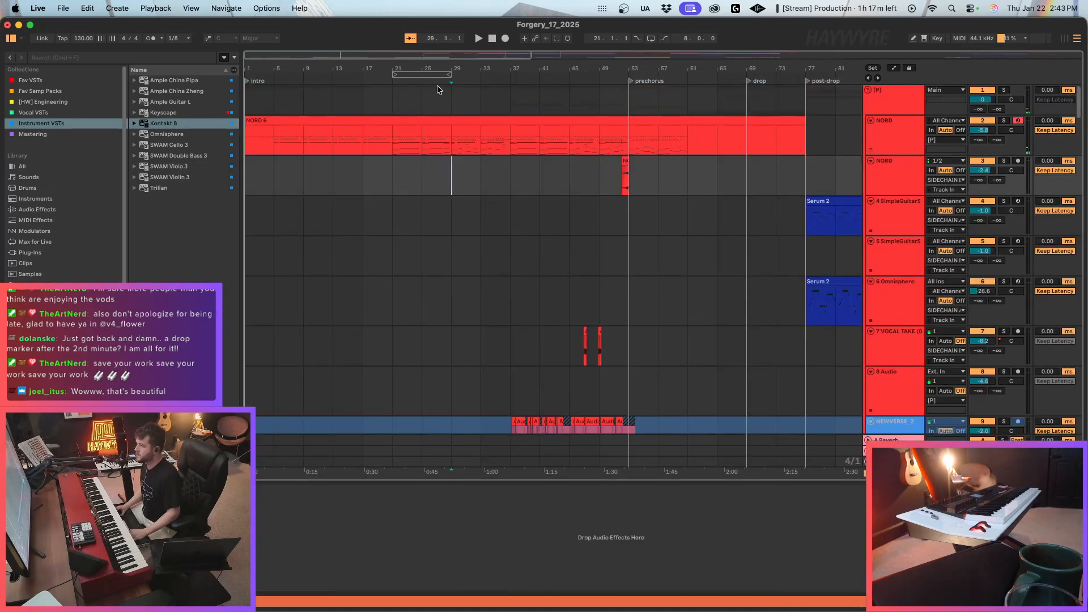
left_click_drag(352, 57, 352, 96)
left_click(502, 148)
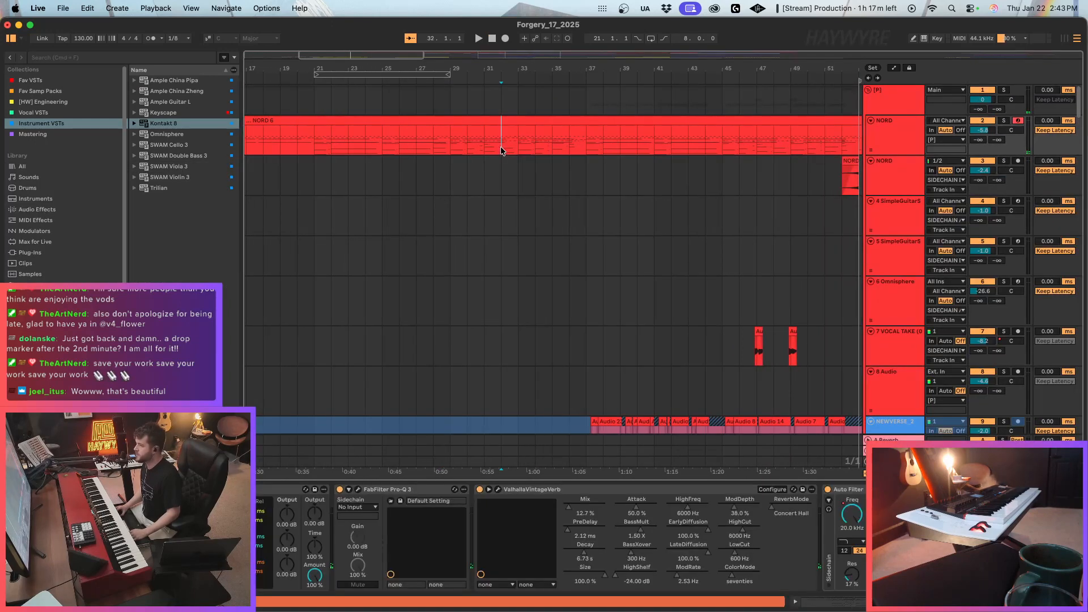
key("space")
scroll(609, 232, "down", 15)
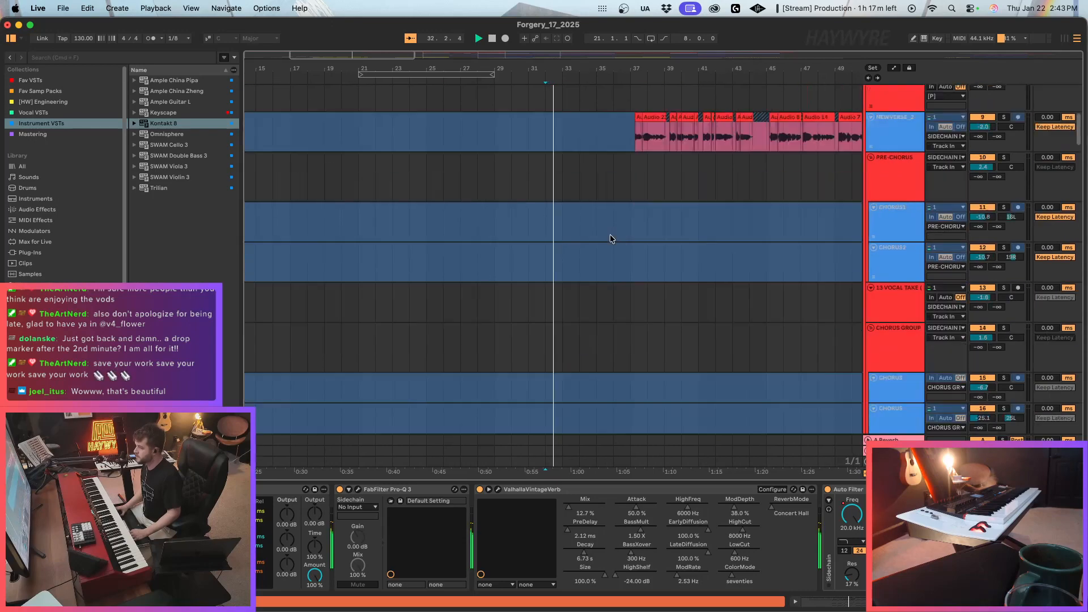
scroll(555, 297, "down", 20)
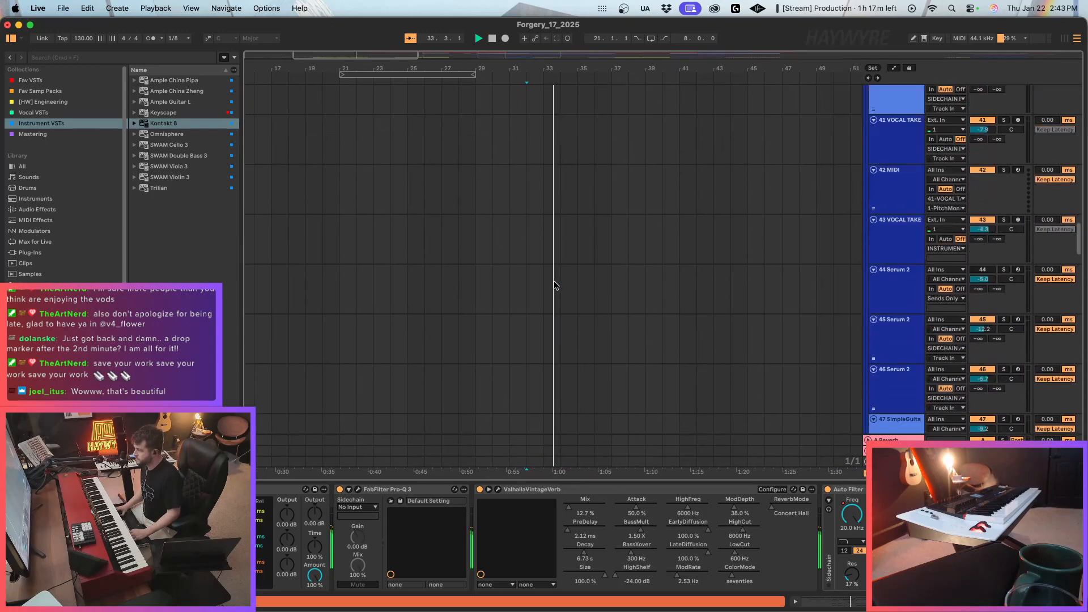
Look through the vocal, Serum 2, live strings and Kontakt tracks while the song plays, then stop playback.
scroll(555, 305, "down", 18)
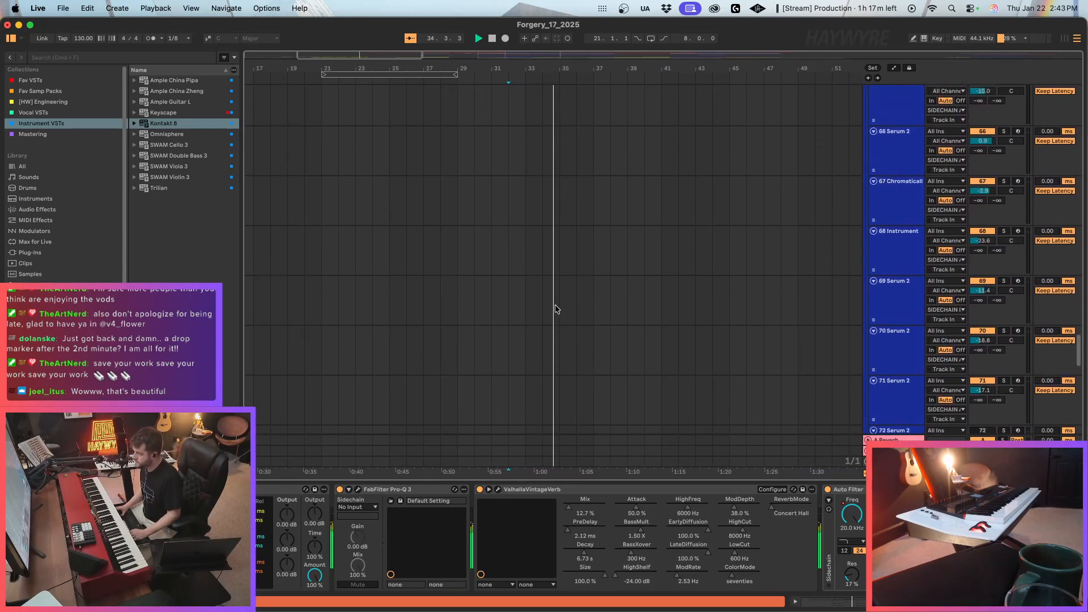
scroll(548, 255, "up", 2)
left_click(546, 256)
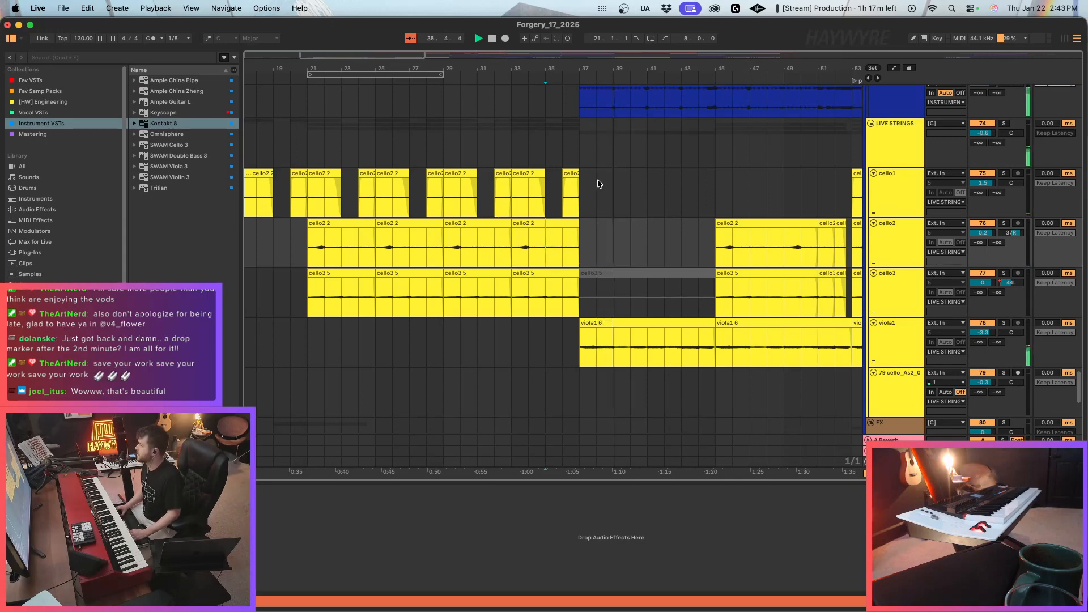
left_click(521, 176)
left_click_drag(413, 59, 609, 58)
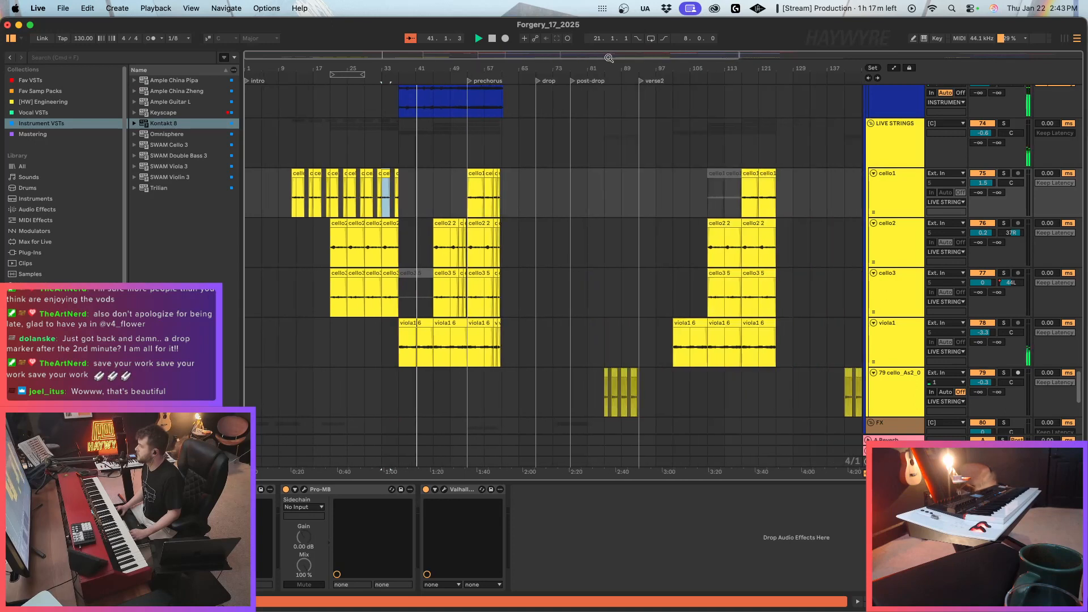
left_click_drag(730, 58, 731, 51)
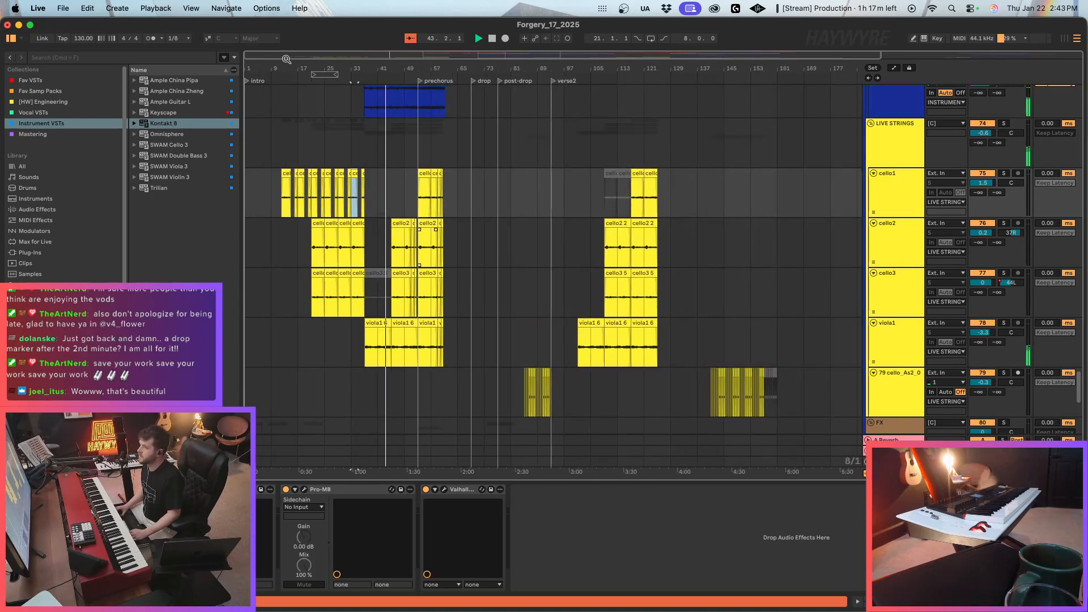
left_click_drag(275, 59, 276, 53)
scroll(409, 212, "up", 1)
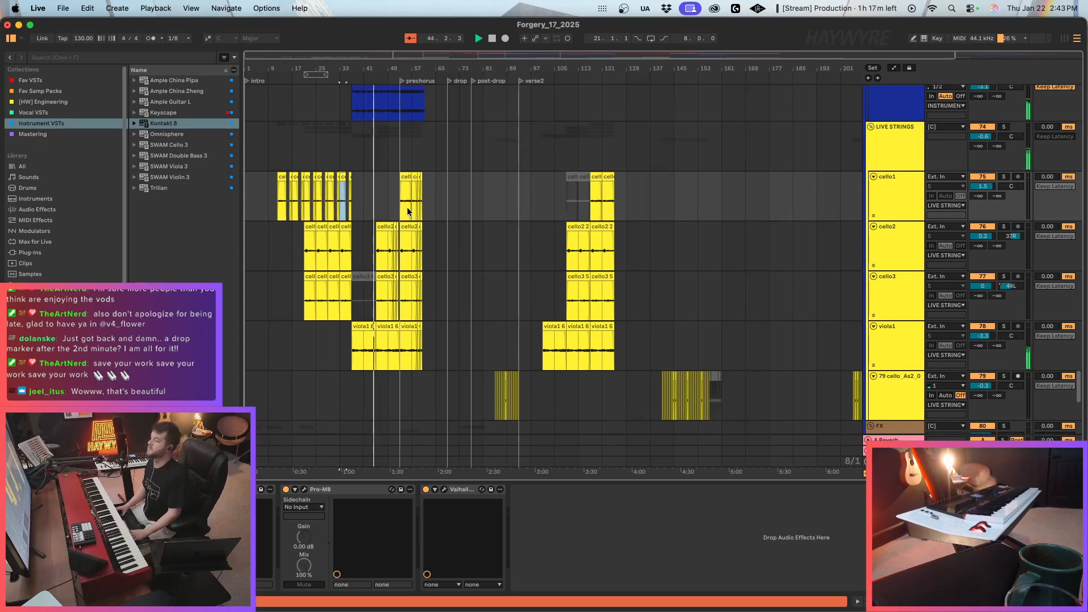
scroll(407, 209, "up", 10)
scroll(381, 228, "up", 1)
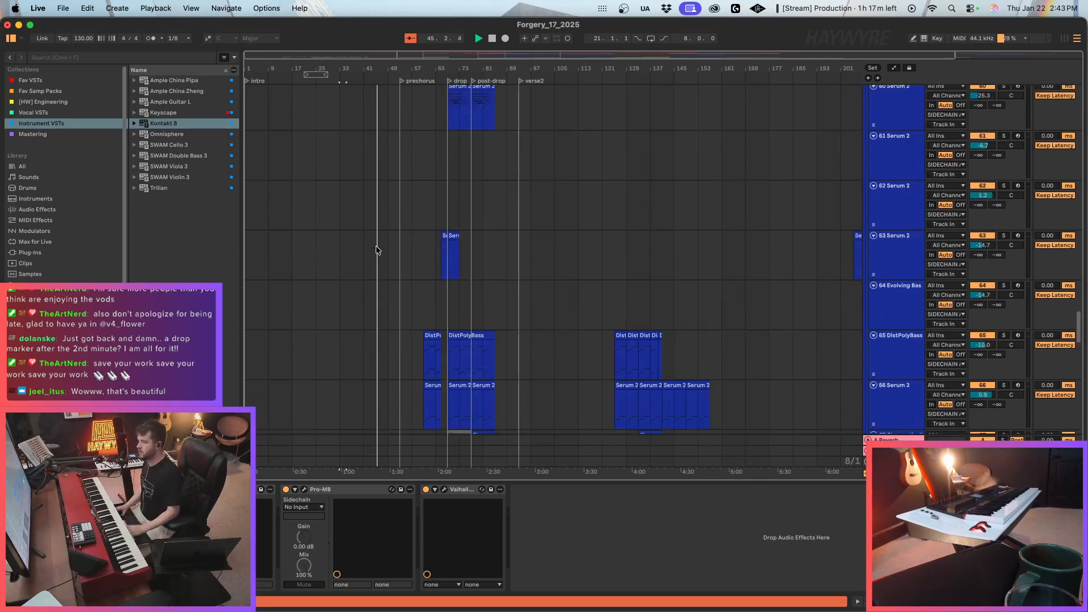
scroll(378, 248, "up", 10)
key("space")
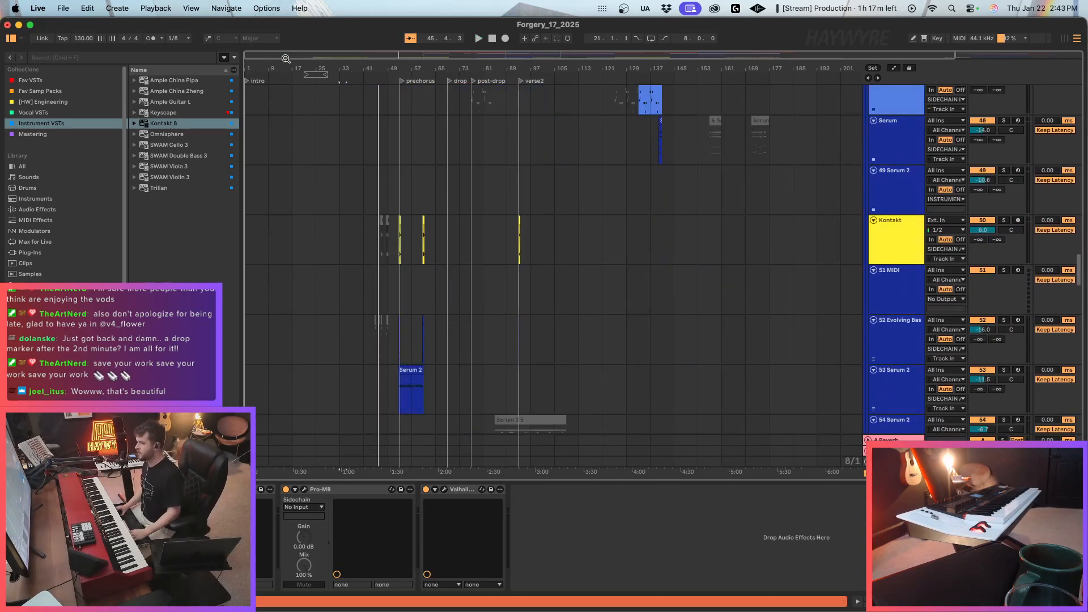
Copy the Kontakt and Evolving Bass hits at the prechorus marker to around bar 45 and play them back.
left_click_drag(286, 59, 272, 64)
left_click_drag(350, 69, 352, 80)
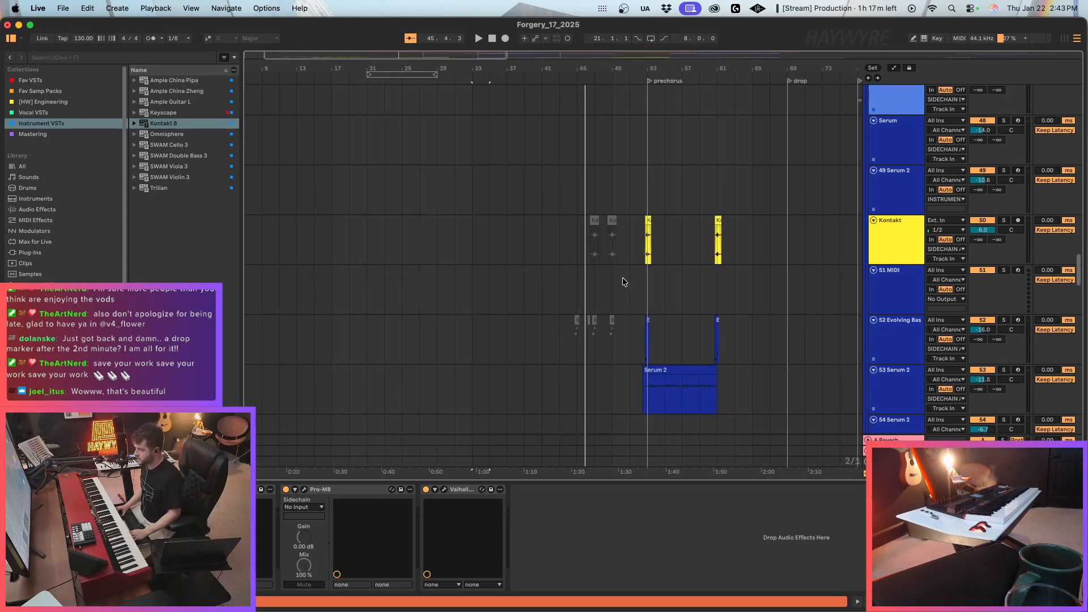
left_click(622, 279)
mouse_move(637, 247)
left_mouse_down()
mouse_move(670, 324)
mouse_move(657, 325)
left_mouse_up()
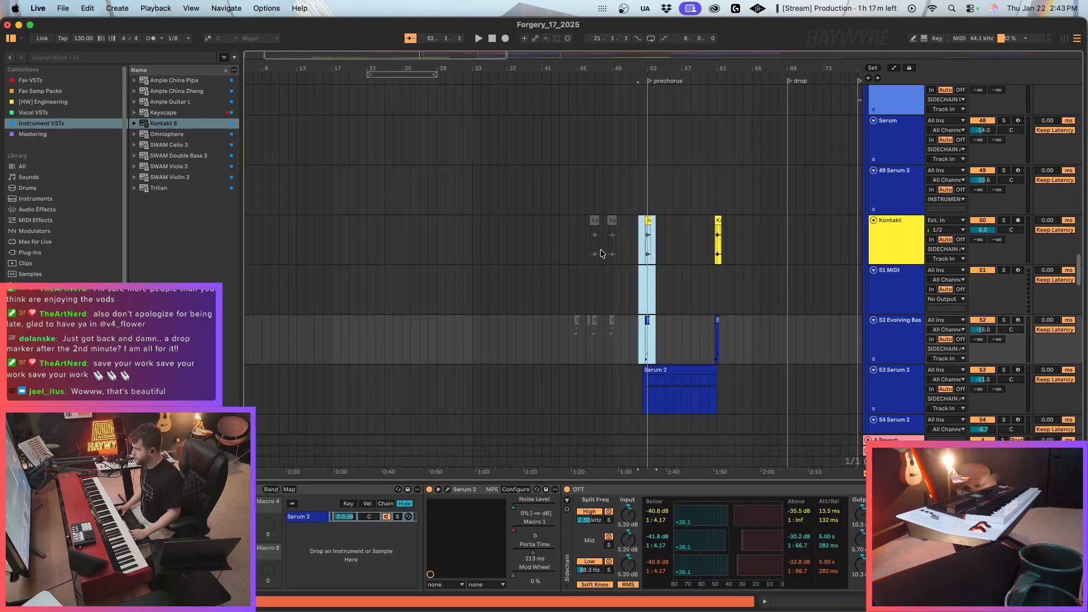
left_click(575, 249)
key("space")
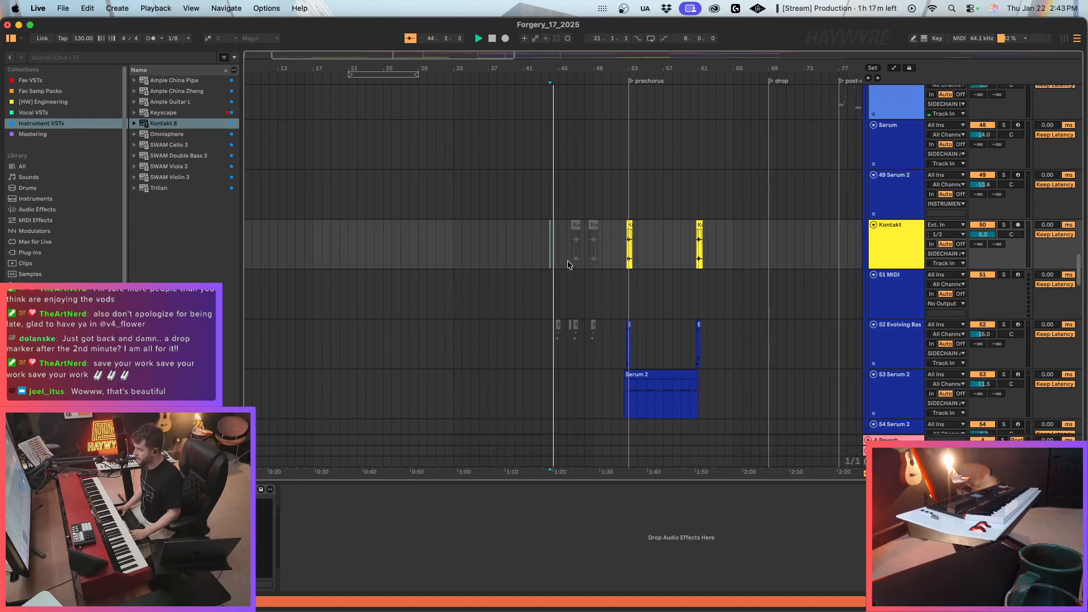
left_click(548, 259)
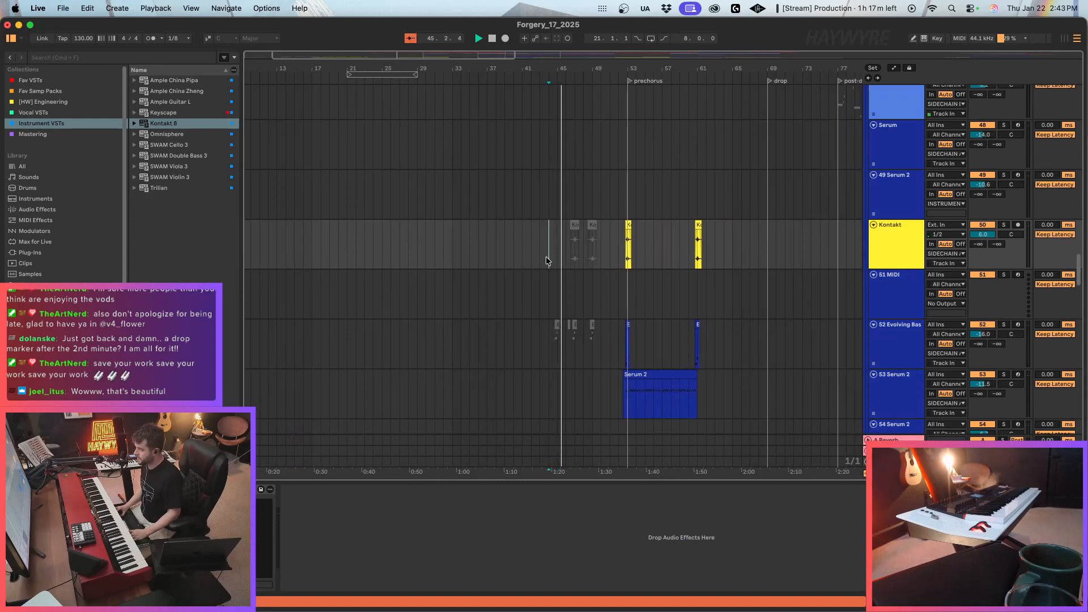
key("super+v")
left_click(549, 261)
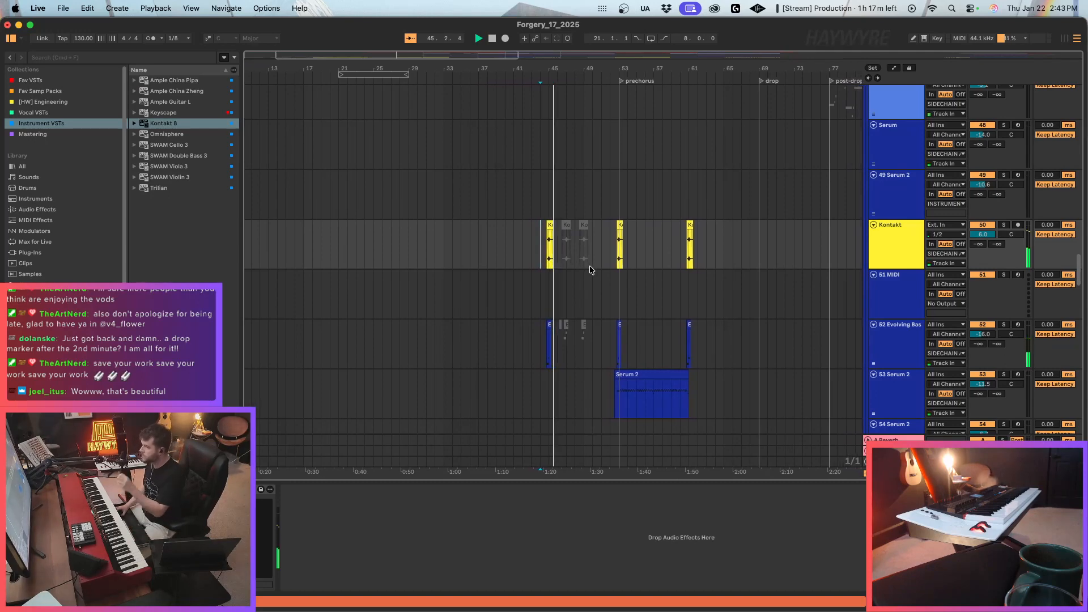
Delete the deactivated Kontakt and Evolving Bass clips between the bar 45 hit and the prechorus.
left_click_drag(552, 240, 584, 326)
key("Delete")
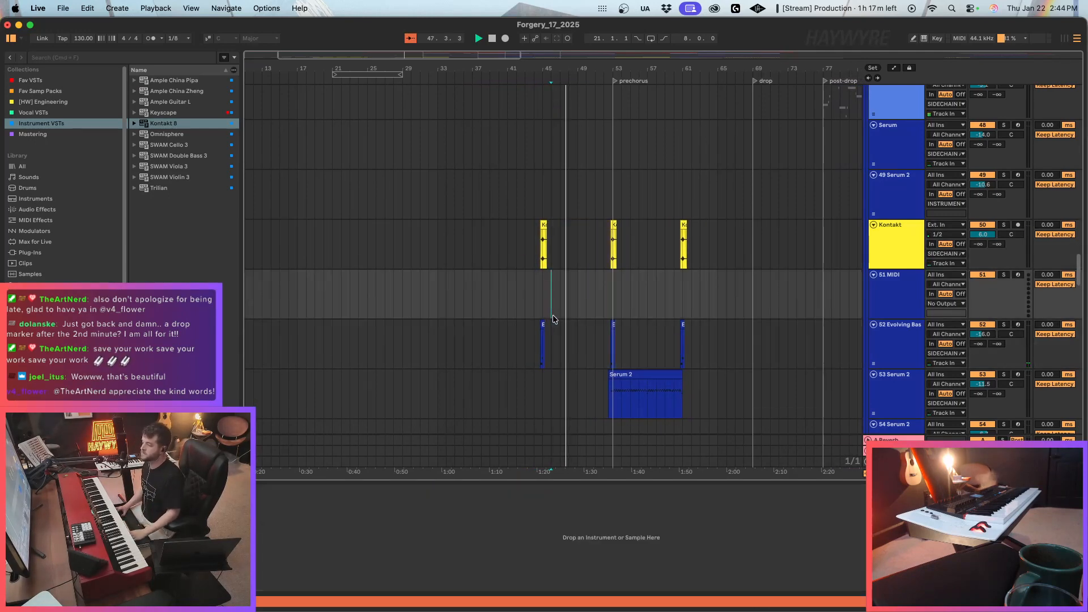
left_click(577, 337)
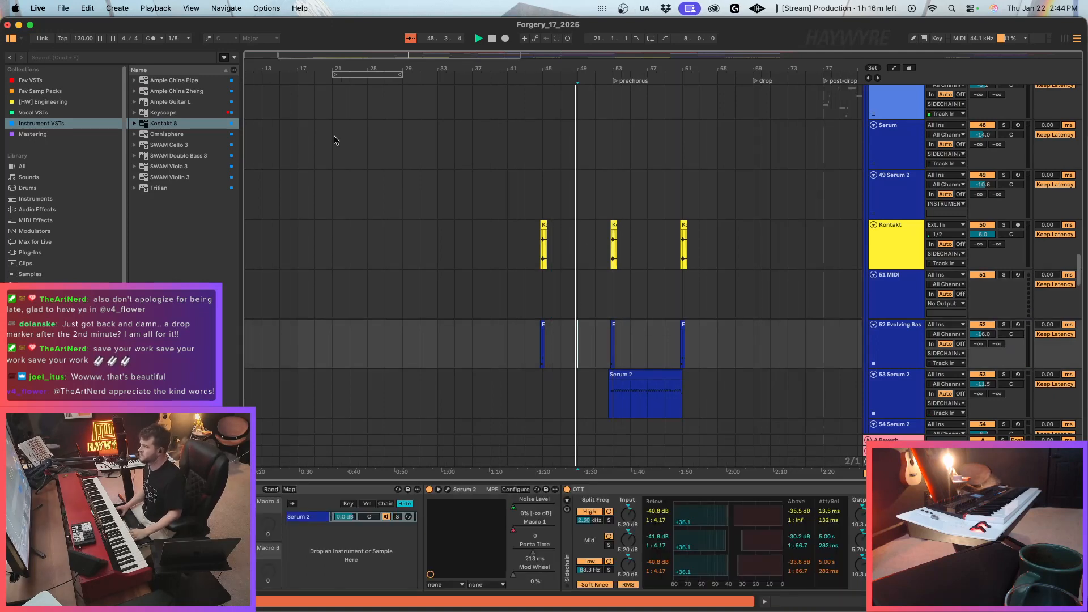
Select the cello1 part at the prechorus and inspect its ValhallaVintageVerb settings, then close the plug-in window.
left_click_drag(361, 56, 359, 32)
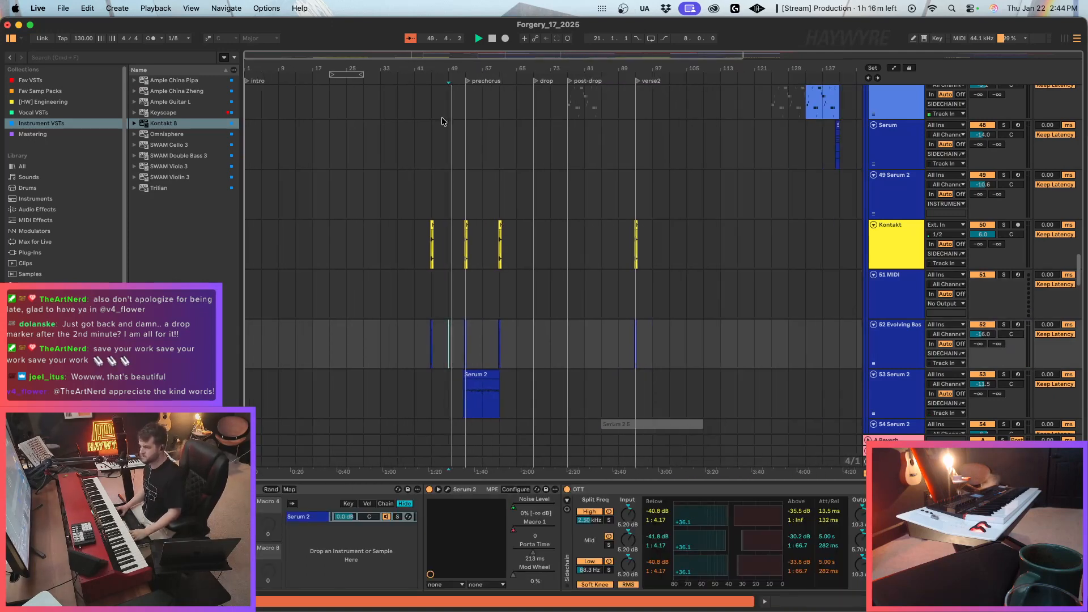
scroll(478, 326, "down", 10)
scroll(477, 327, "down", 15)
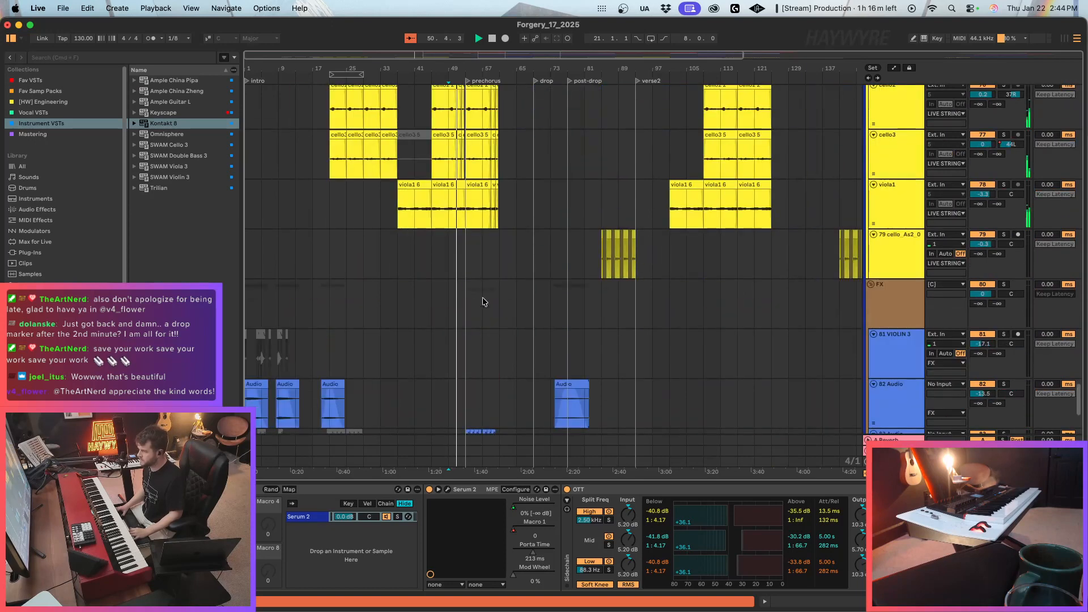
left_click(466, 211)
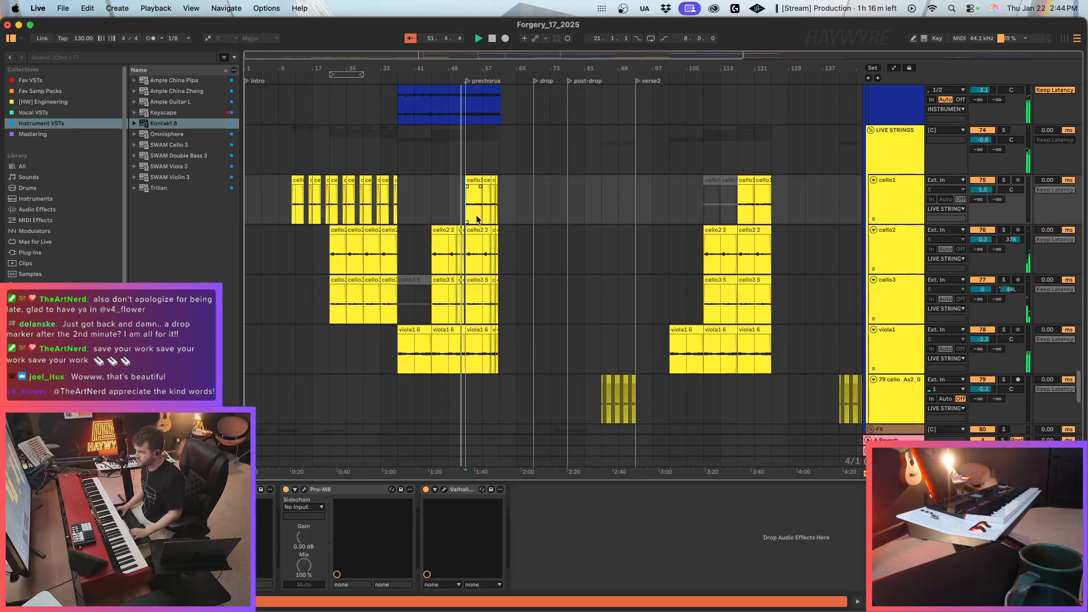
left_click(444, 490)
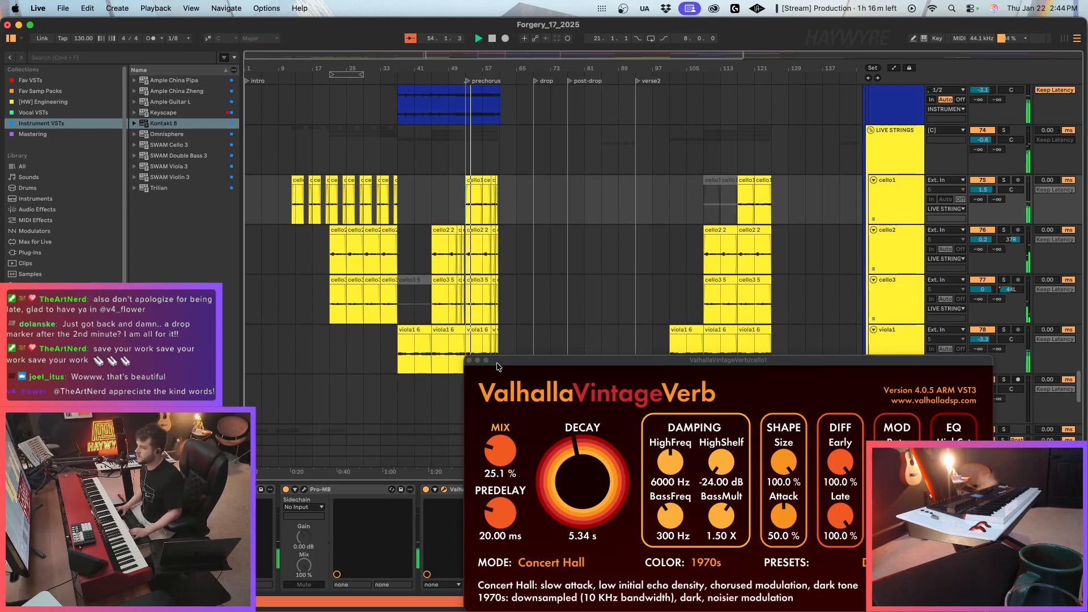
left_click(469, 360)
Examine the synth, vocal, FX audio, live strings and SWAM Viola tracks around the prechorus.
scroll(476, 366, "up", 15)
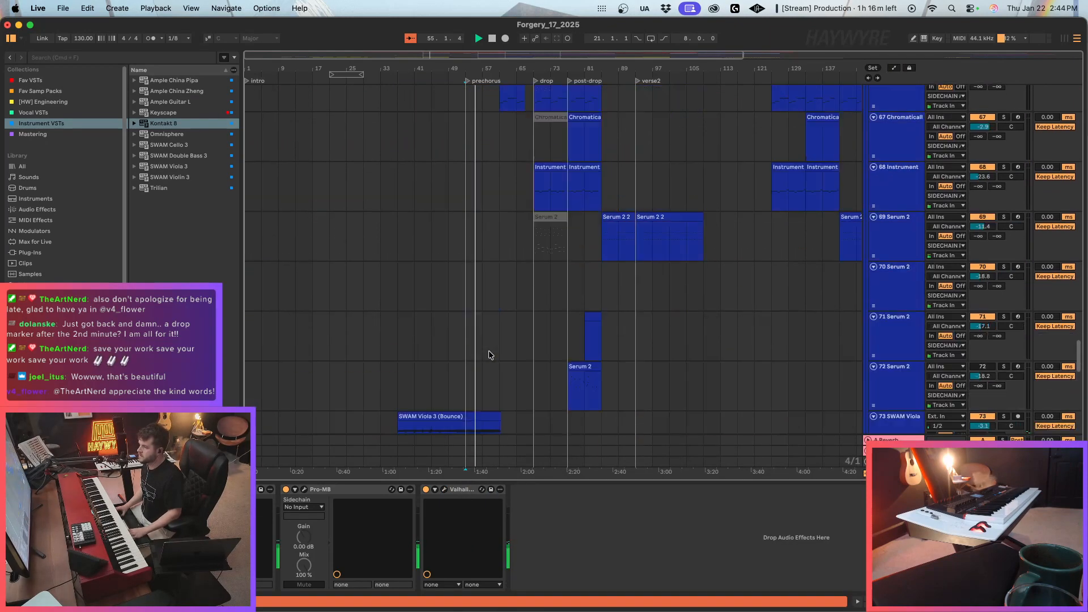
scroll(484, 350, "up", 20)
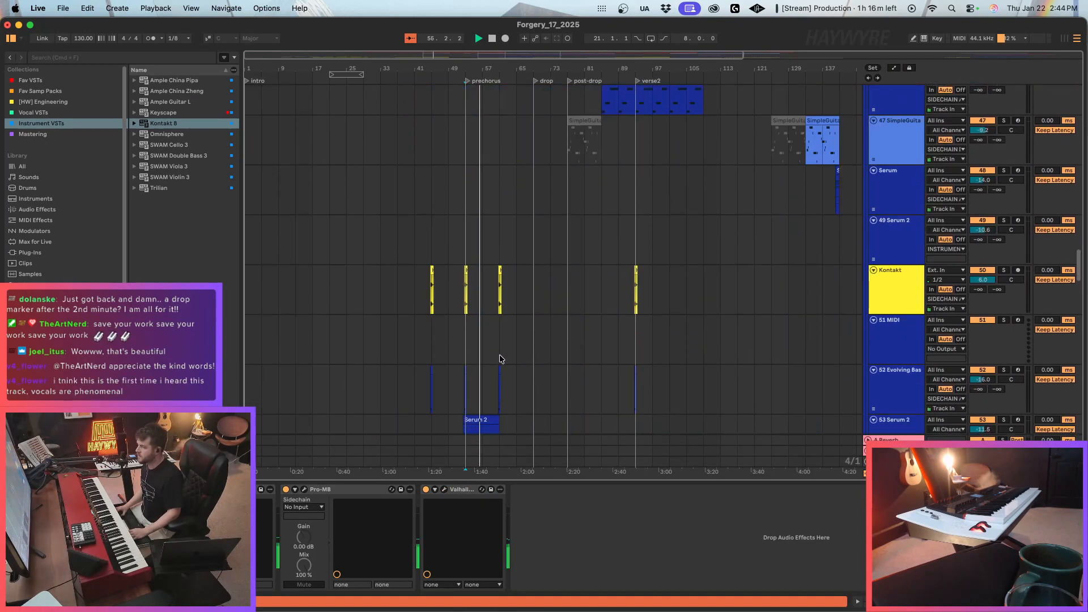
scroll(498, 358, "up", 10)
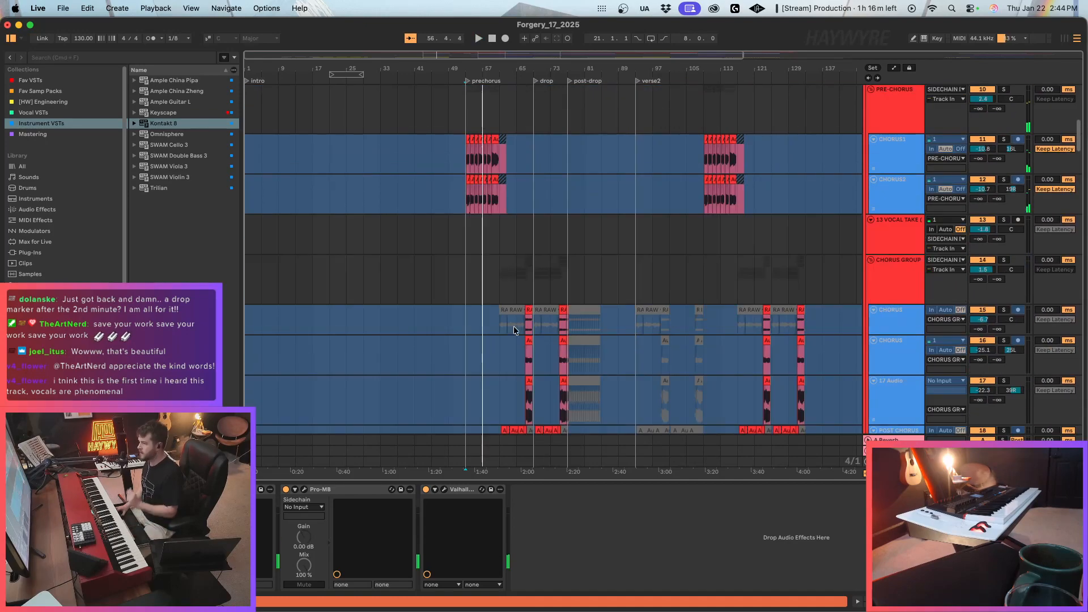
left_click_drag(1081, 133, 1080, 423)
scroll(470, 315, "up", 5)
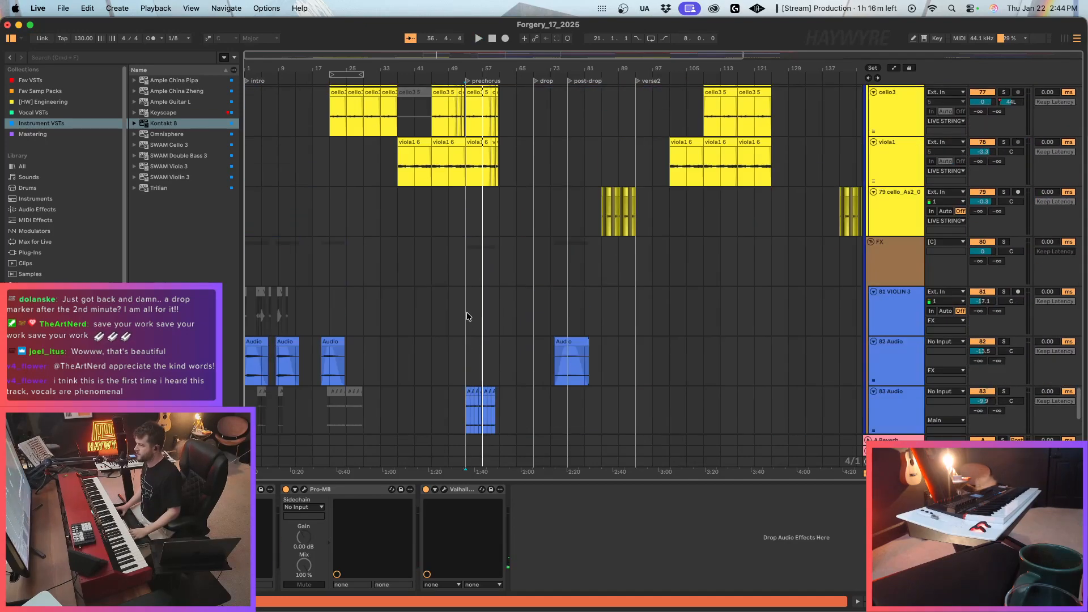
scroll(473, 316, "down", 3)
left_click(469, 320)
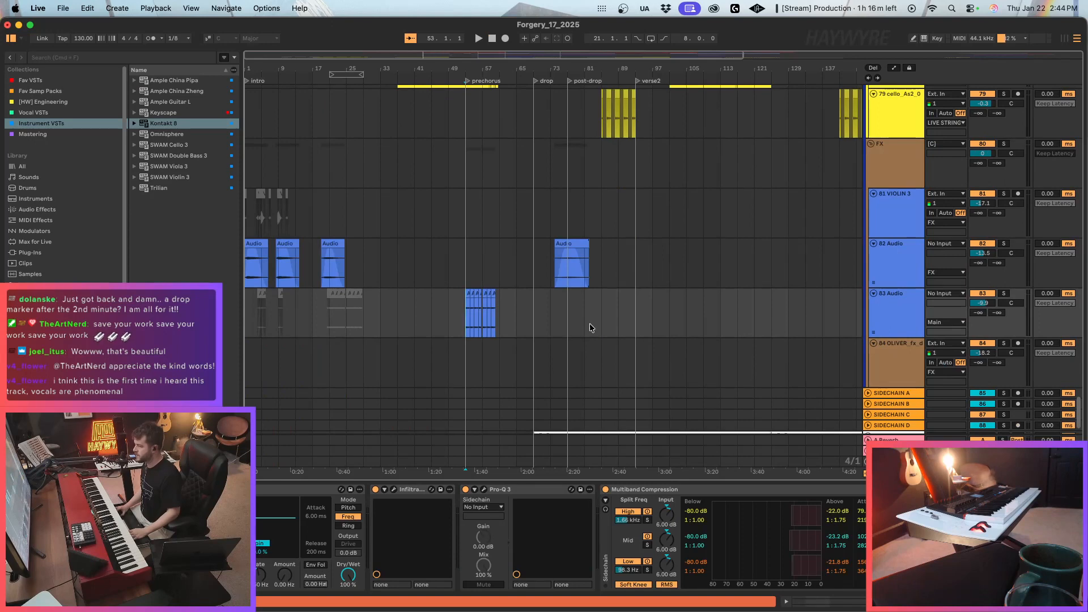
scroll(519, 325, "up", 3)
scroll(516, 329, "down", 5)
scroll(499, 365, "up", 8)
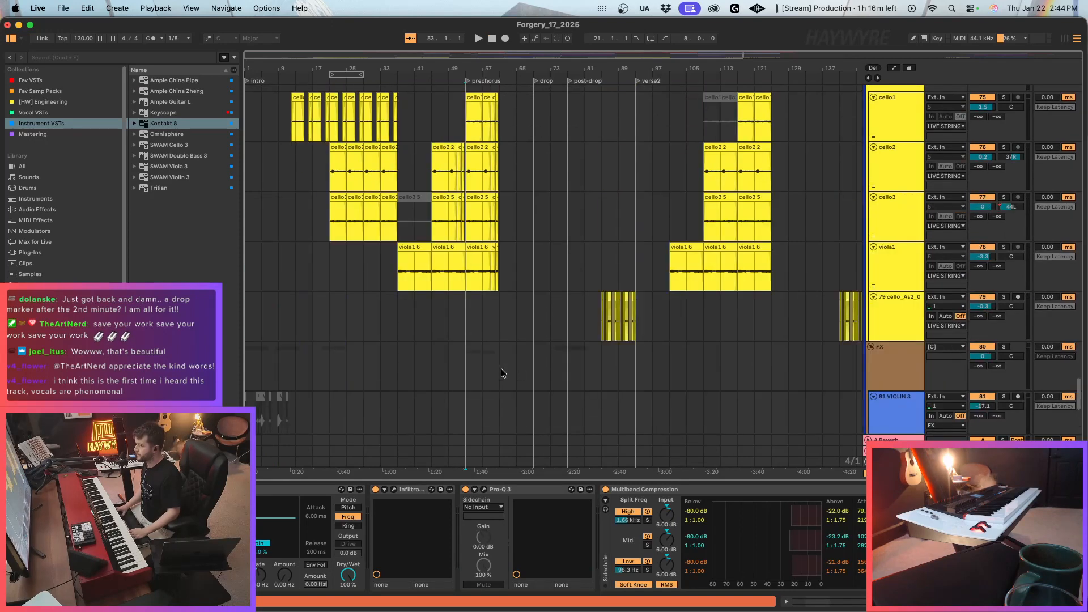
left_click(477, 277)
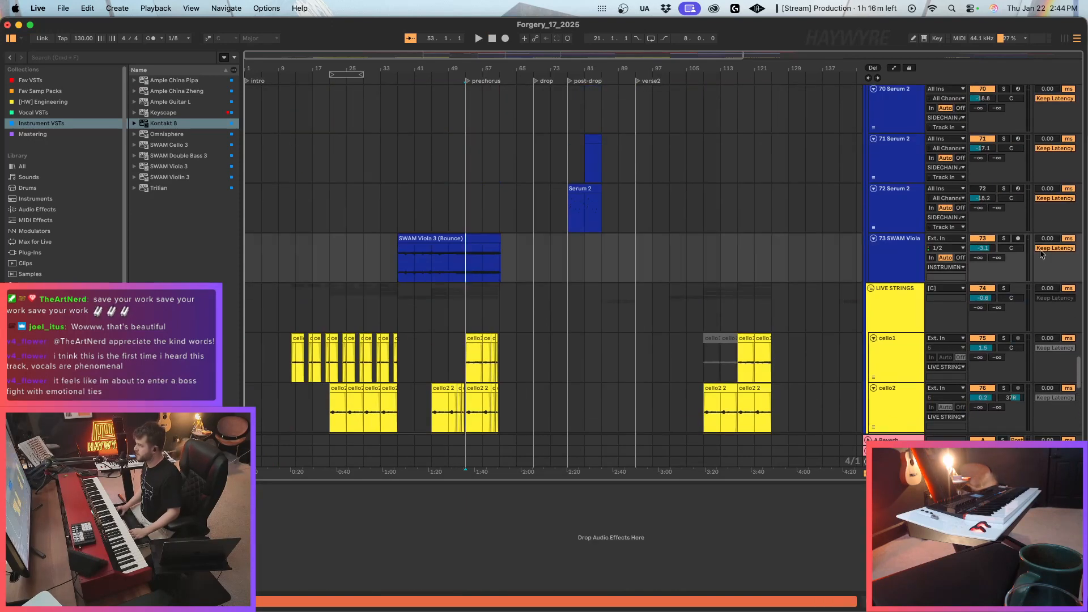
scroll(845, 275, "down", 3)
Inspect the Pro-Q 3 curve of the Serum 2 prechorus part during playback, then close the EQ and stop.
left_click_drag(1079, 372, 1085, 263)
left_click(471, 363)
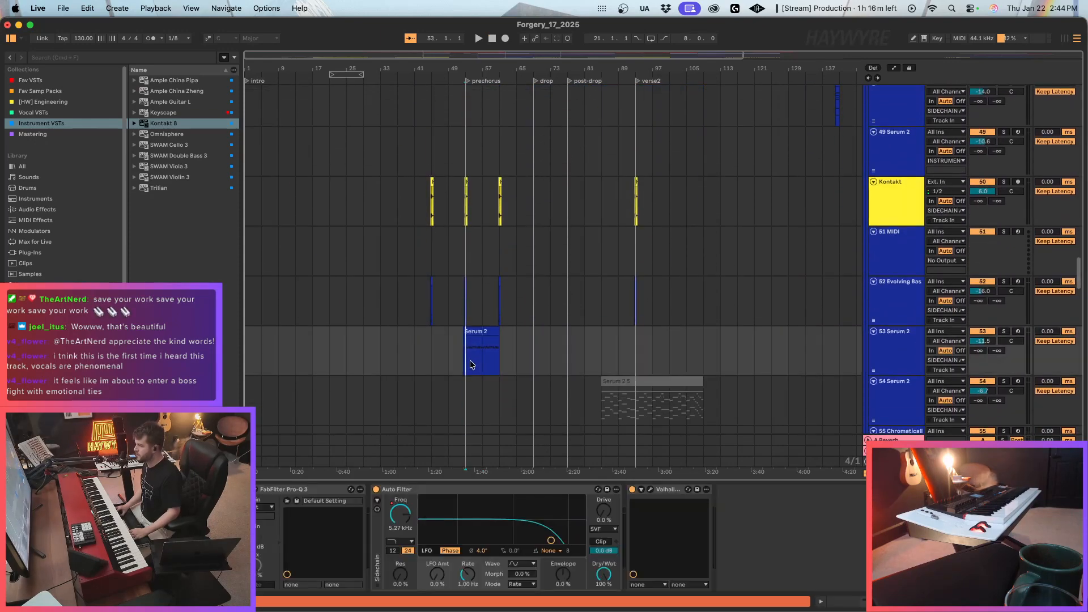
left_click(258, 489)
key("space")
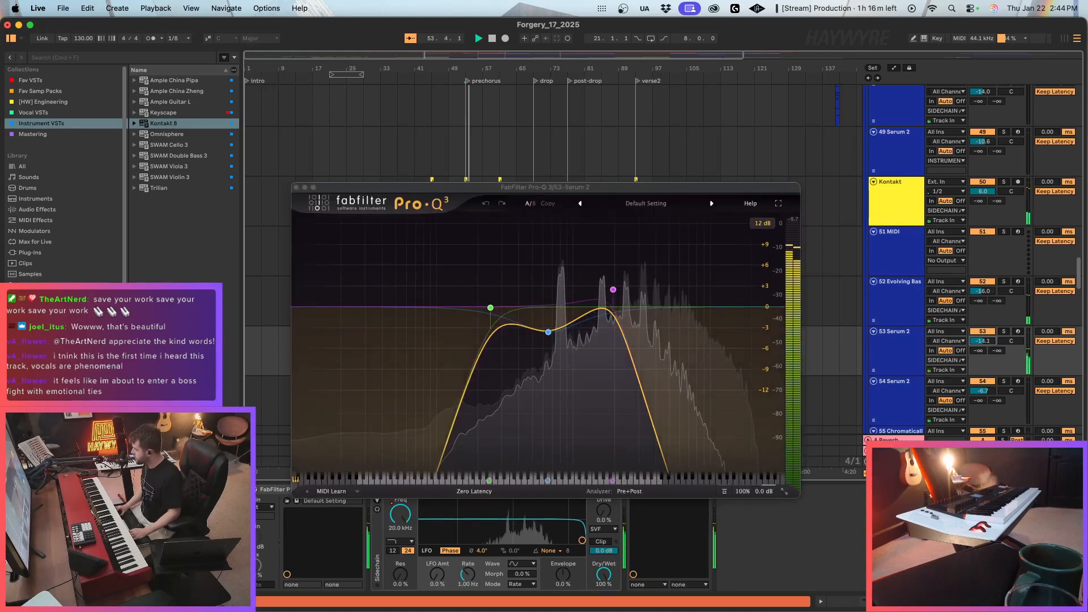
left_click(296, 187)
scroll(560, 327, "up", 20)
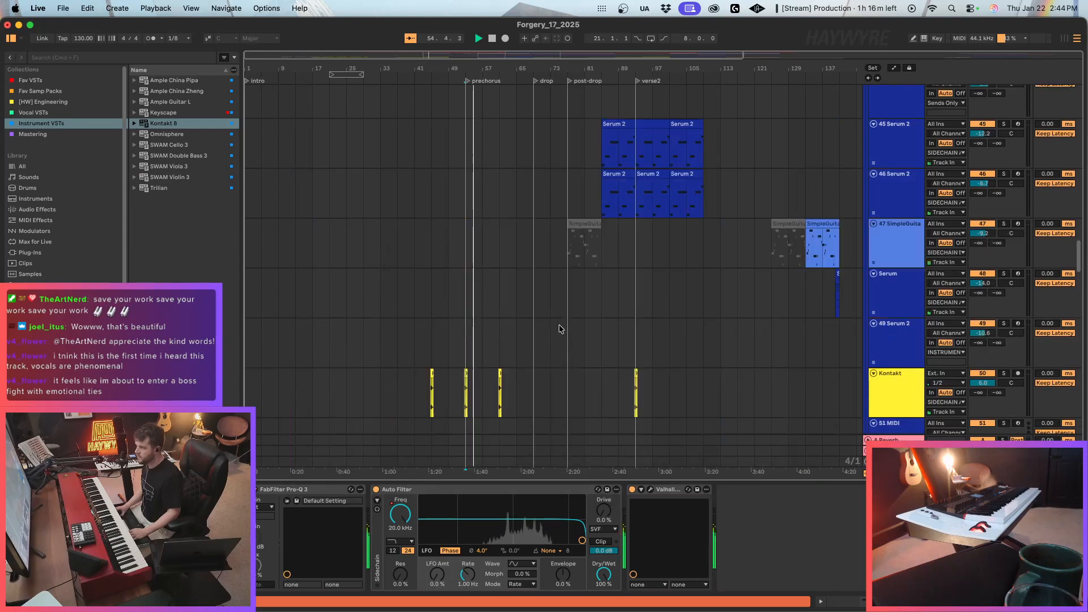
key("space")
Turn the low-mid cut in the PRE-CHORUS group's Pro-Q 3 into a slight boost at about 298 Hz while listening.
scroll(494, 325, "up", 15)
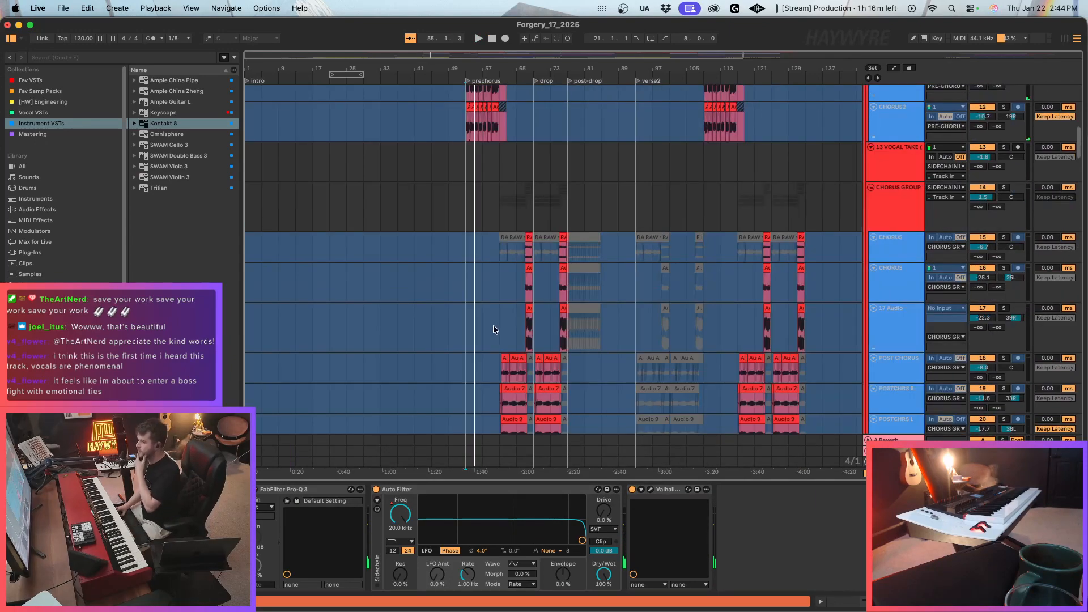
scroll(498, 308, "down", 3)
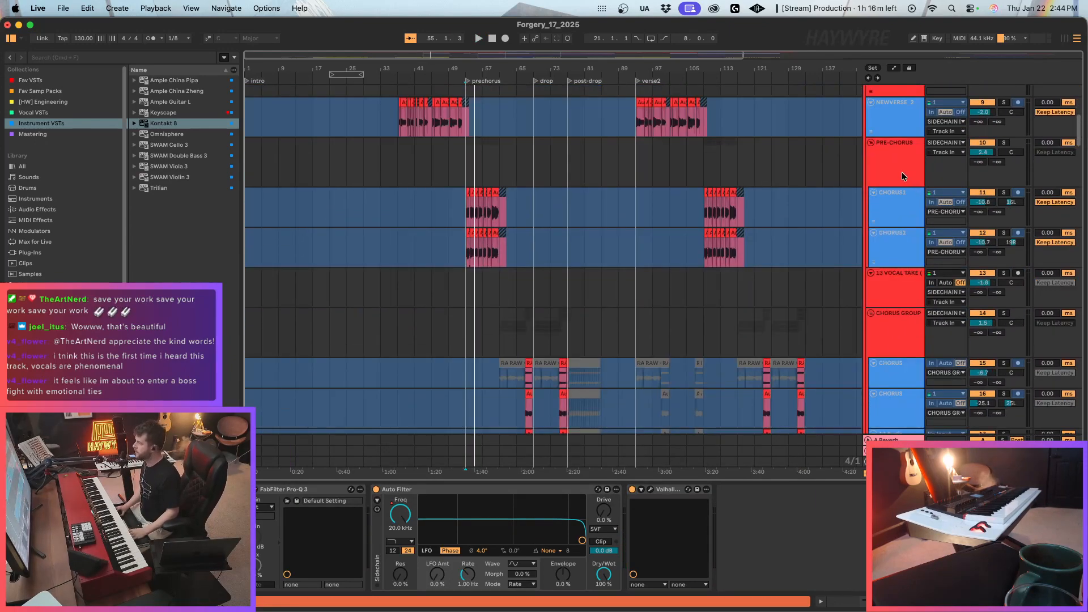
left_click(489, 143)
left_click(214, 489)
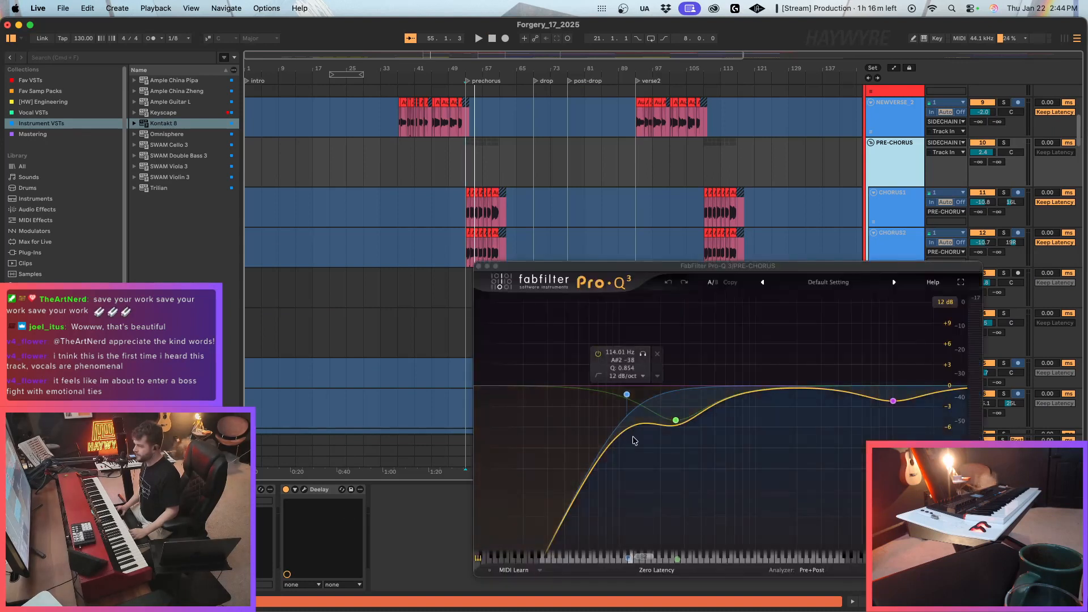
key("space")
left_click_drag(679, 422, 684, 377)
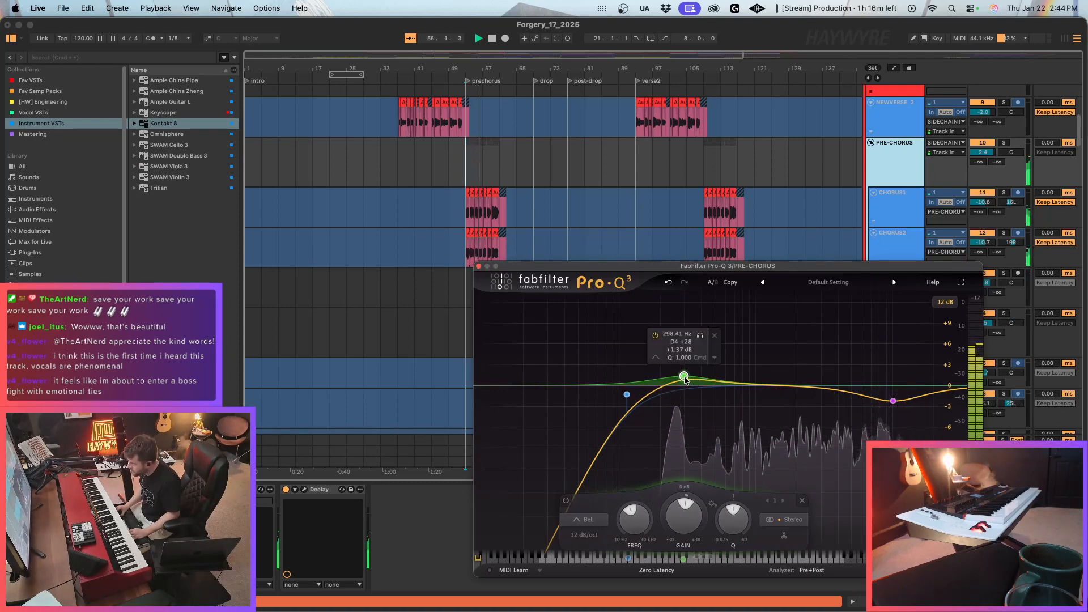
left_click_drag(684, 377, 684, 379)
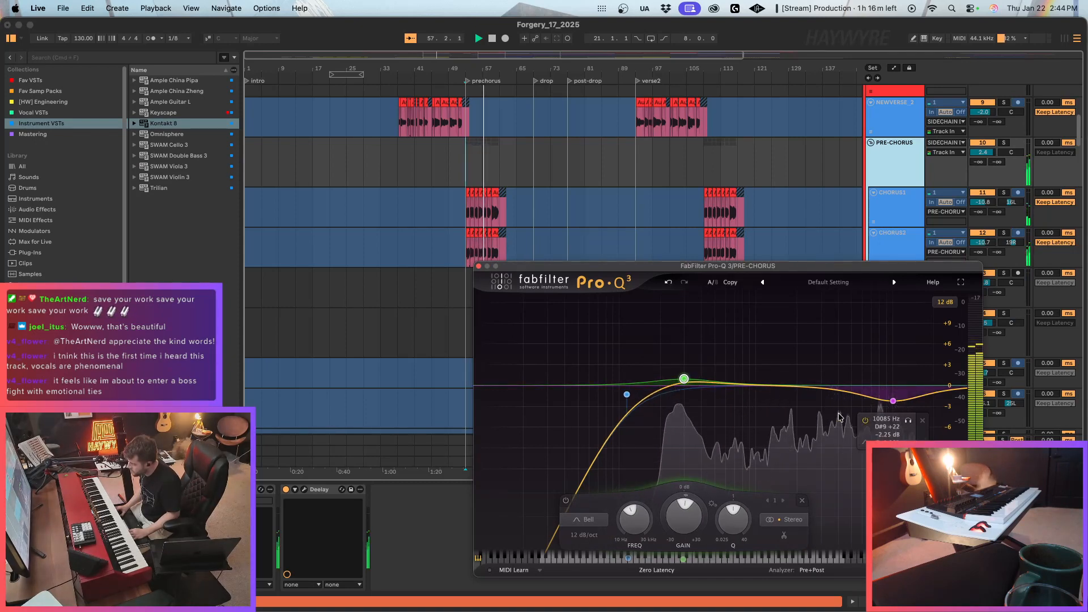
Add a bell band to the PRE-CHORUS EQ at about 980 Hz with a gain of about +1.95 dB.
left_click(752, 379)
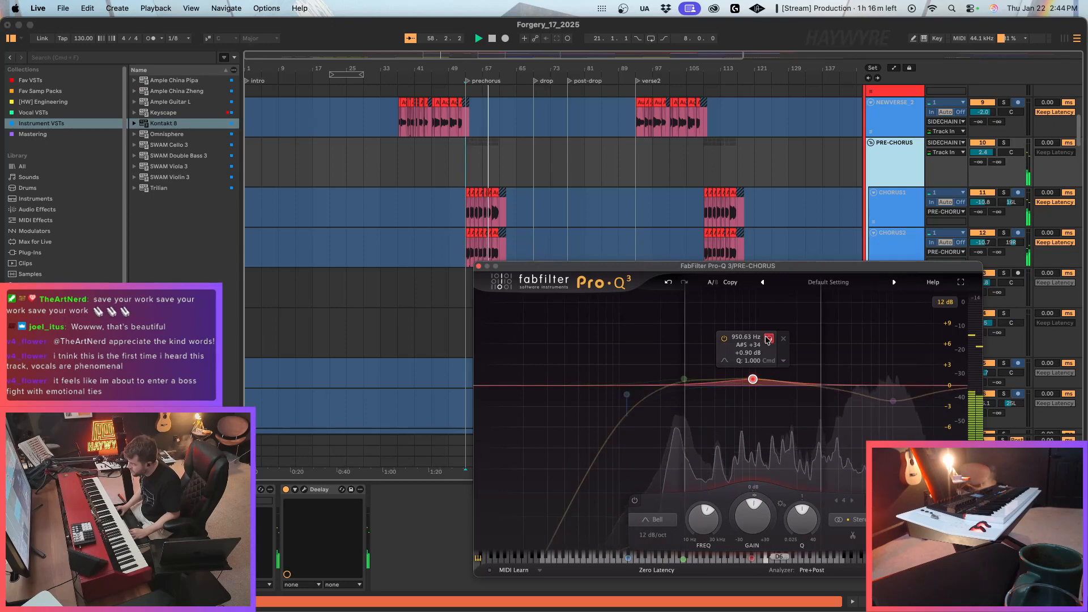
mouse_move(753, 379)
left_mouse_down()
mouse_move(761, 325)
mouse_move(758, 380)
left_mouse_up()
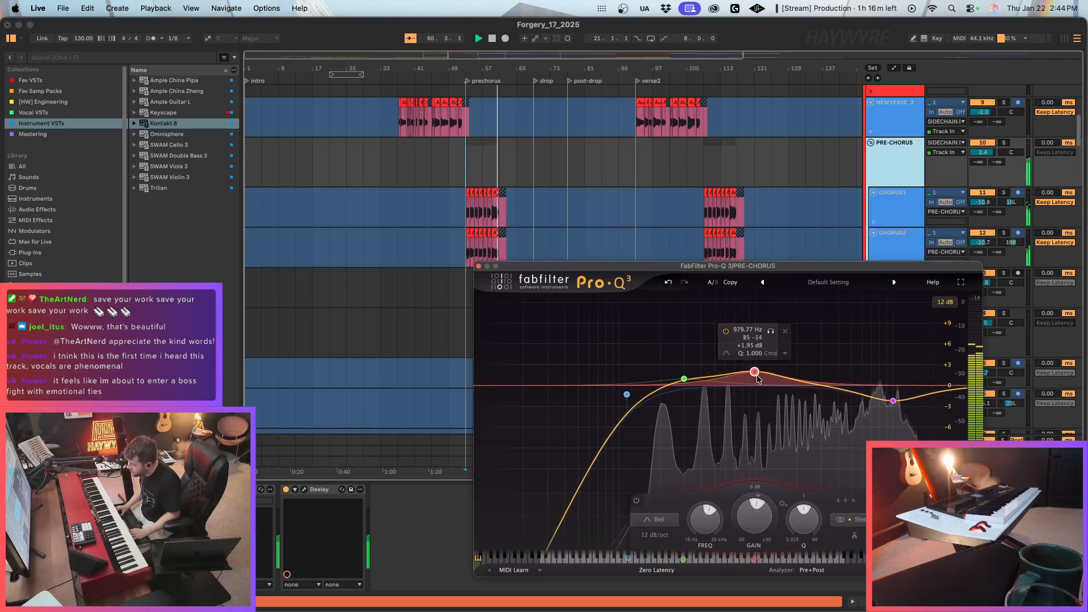
Close the PRE-CHORUS Pro-Q 3 and look through the chorus, instrument and Serum 2 tracks while the song plays.
left_click(479, 266)
scroll(480, 284, "down", 15)
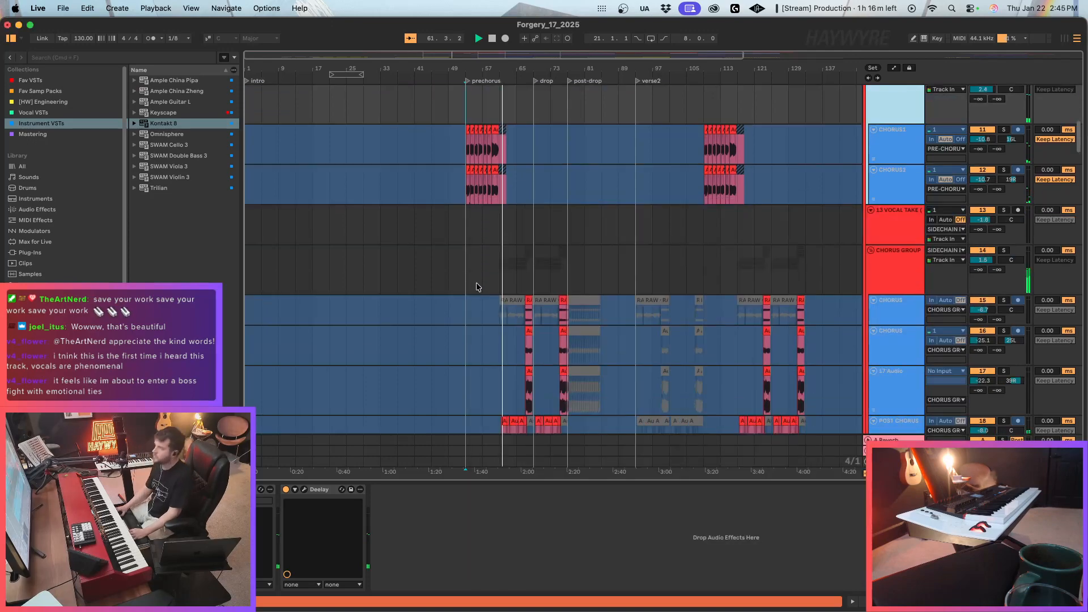
scroll(503, 334, "down", 20)
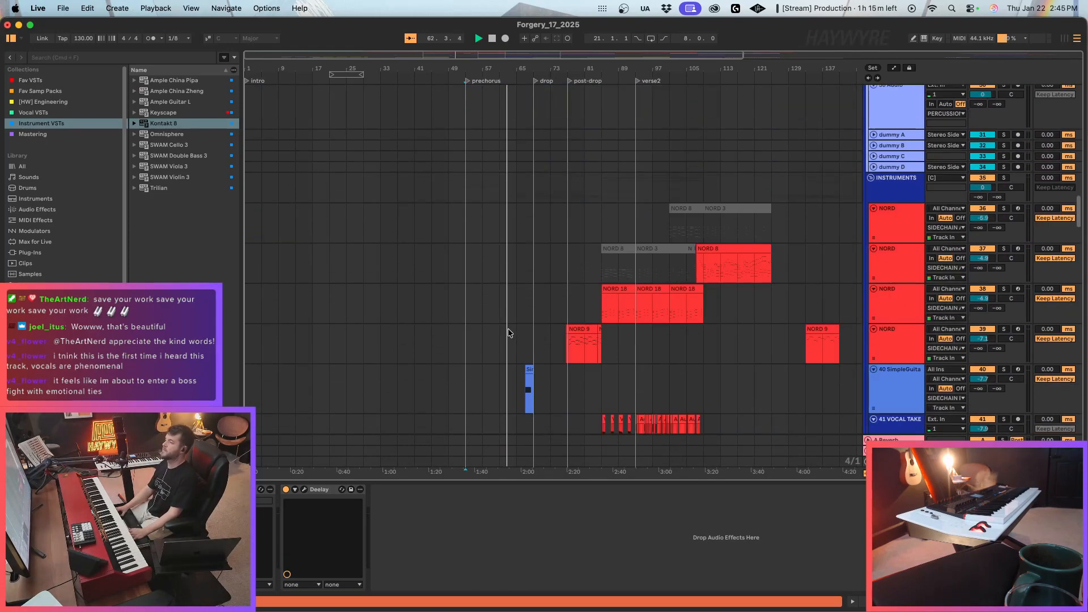
scroll(502, 340, "down", 5)
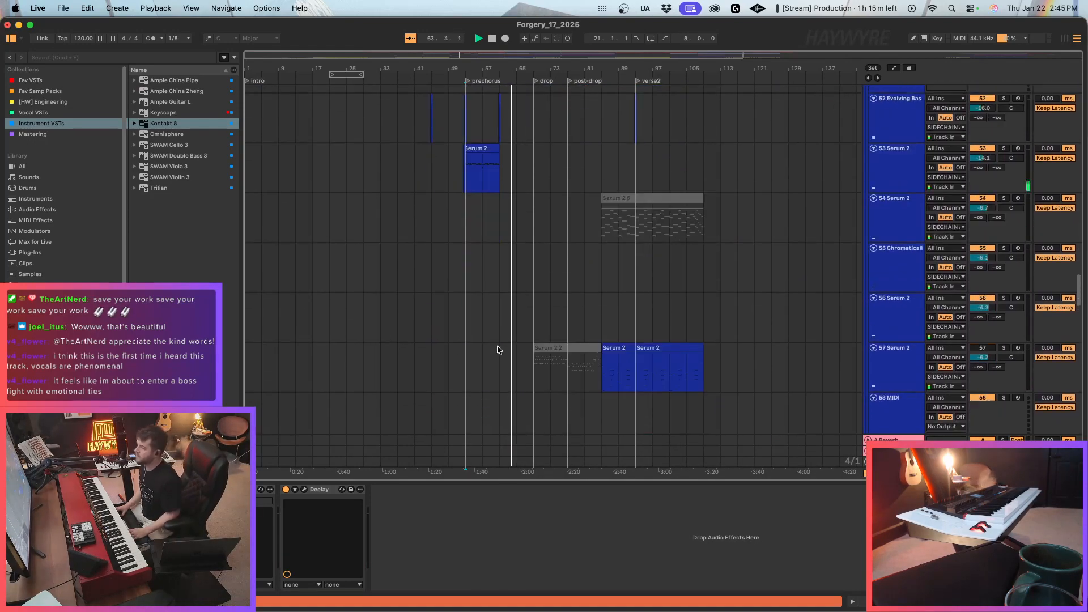
Stop playback and add a locator named "chorus" at bar 61, between the prechorus and drop locators.
left_click_drag(404, 55, 472, 68)
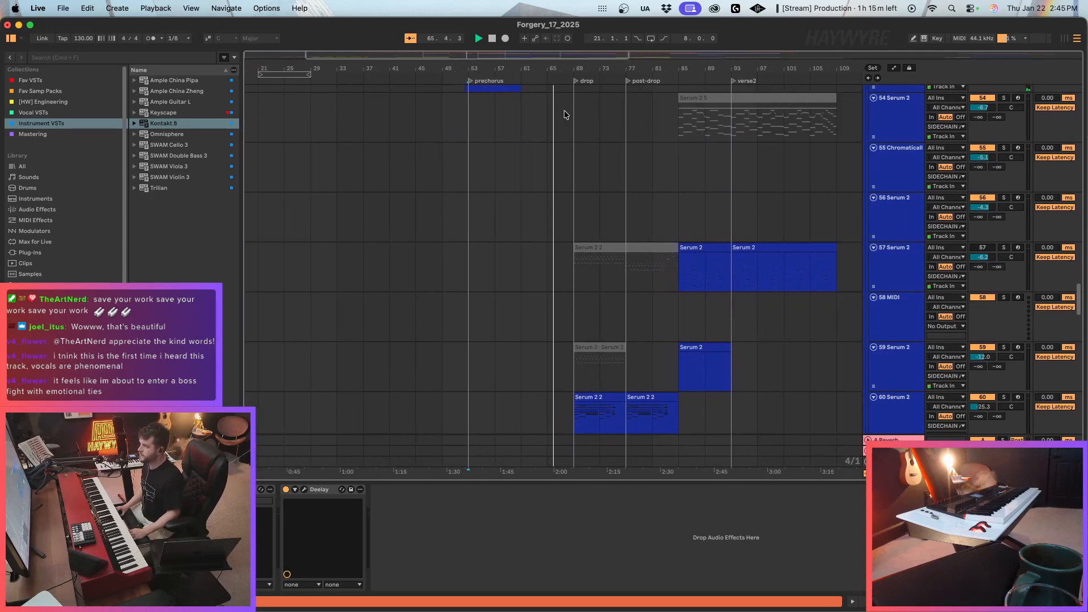
key("space")
right_click(521, 80)
left_click(562, 108)
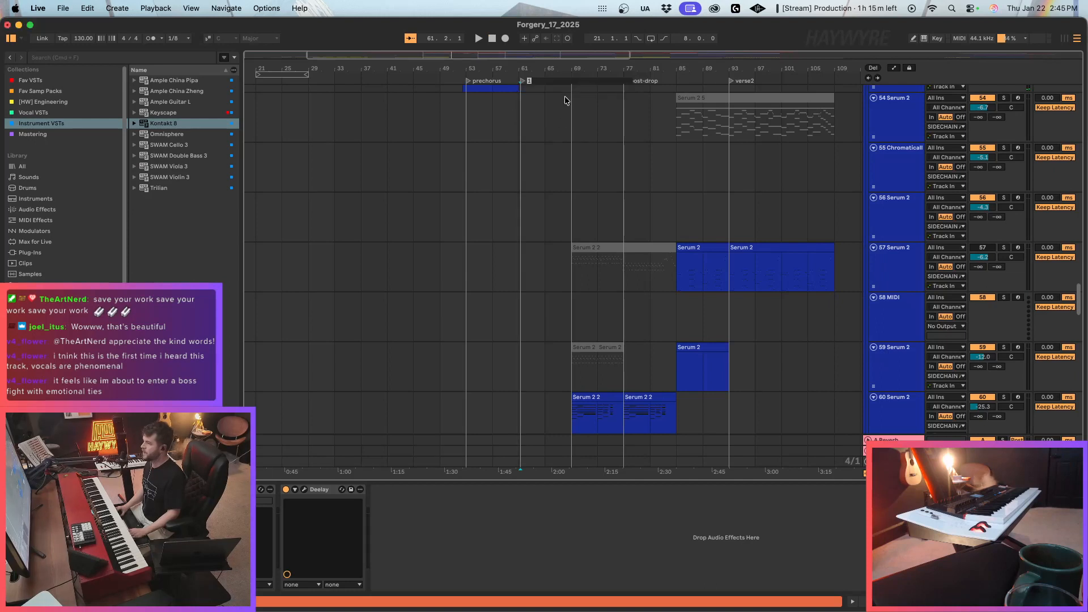
type("chorus")
key("Return")
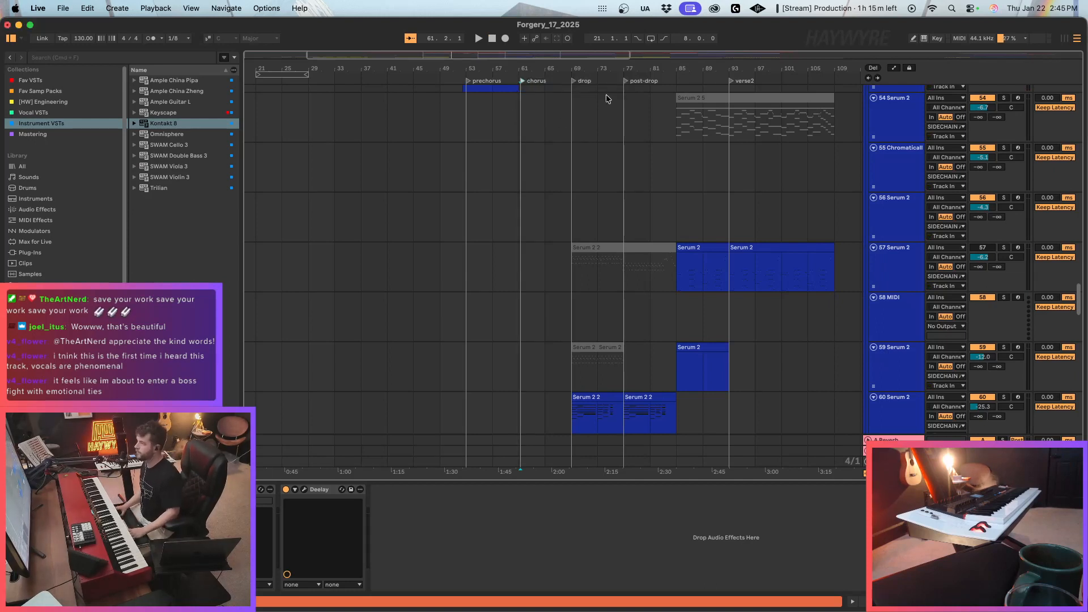
left_click_drag(523, 82, 518, 80)
Check the stretch after the end locator, from bar 161 to bar 169, on the uppermost tracks.
double_click(368, 55)
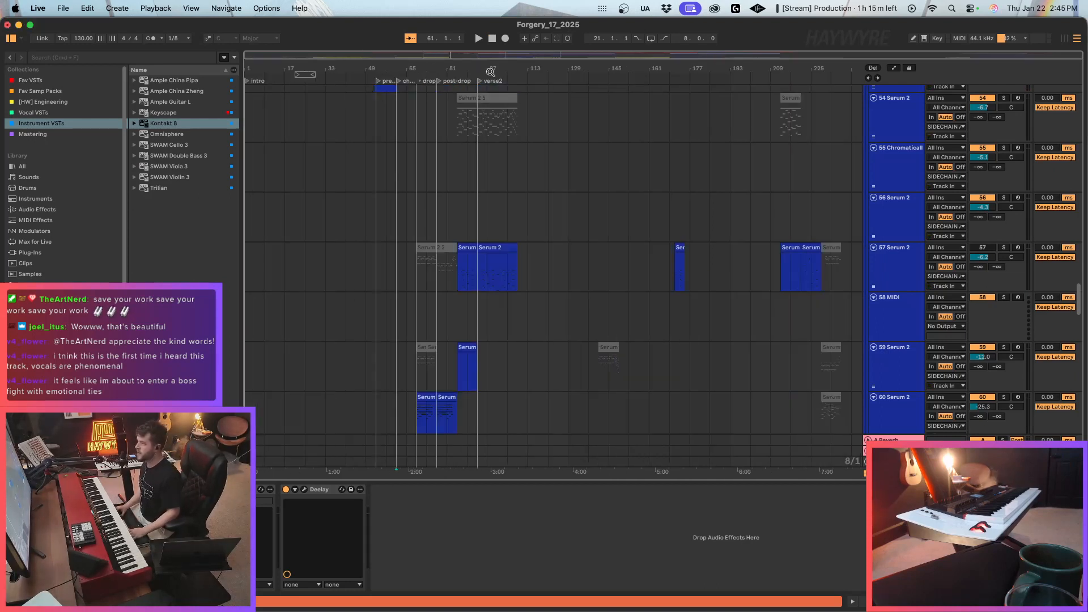
scroll(895, 232, "up", 1)
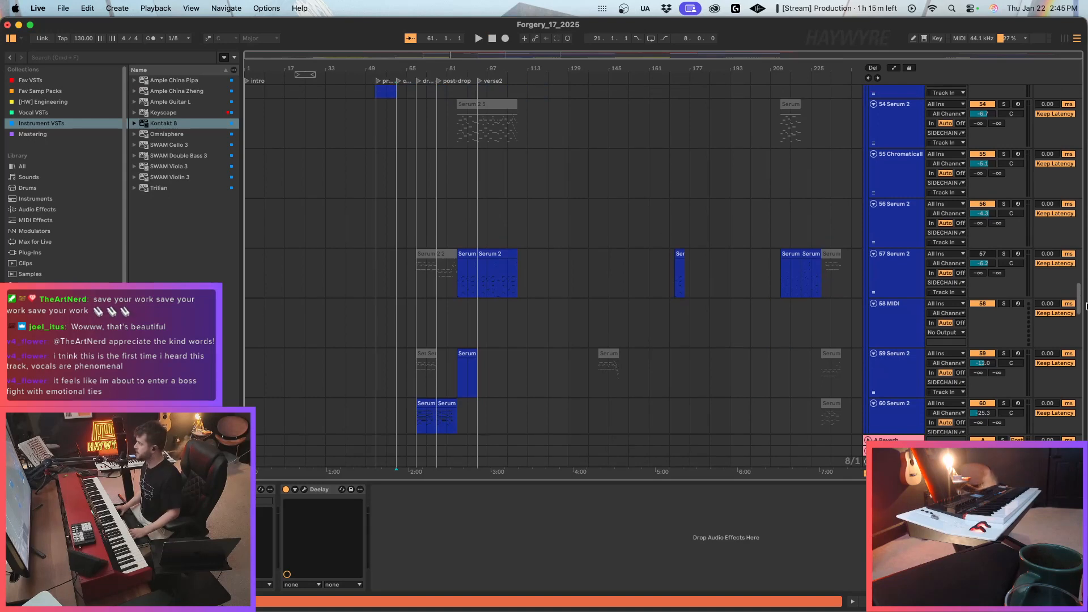
left_click_drag(1079, 291, 1079, 89)
left_click_drag(690, 58, 683, 328)
left_click(597, 69)
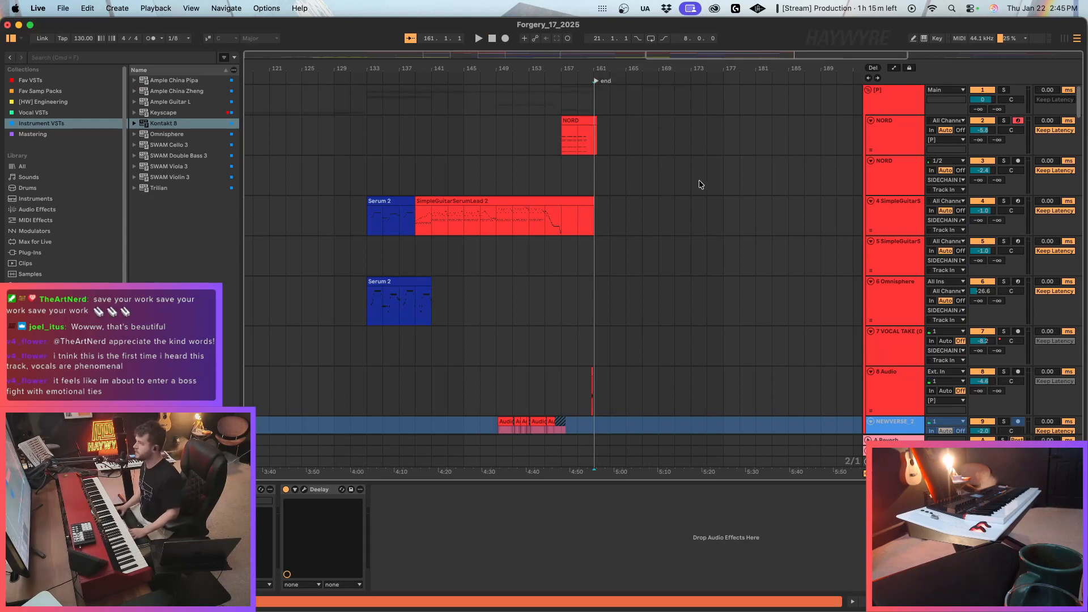
left_click_drag(674, 85, 595, 232)
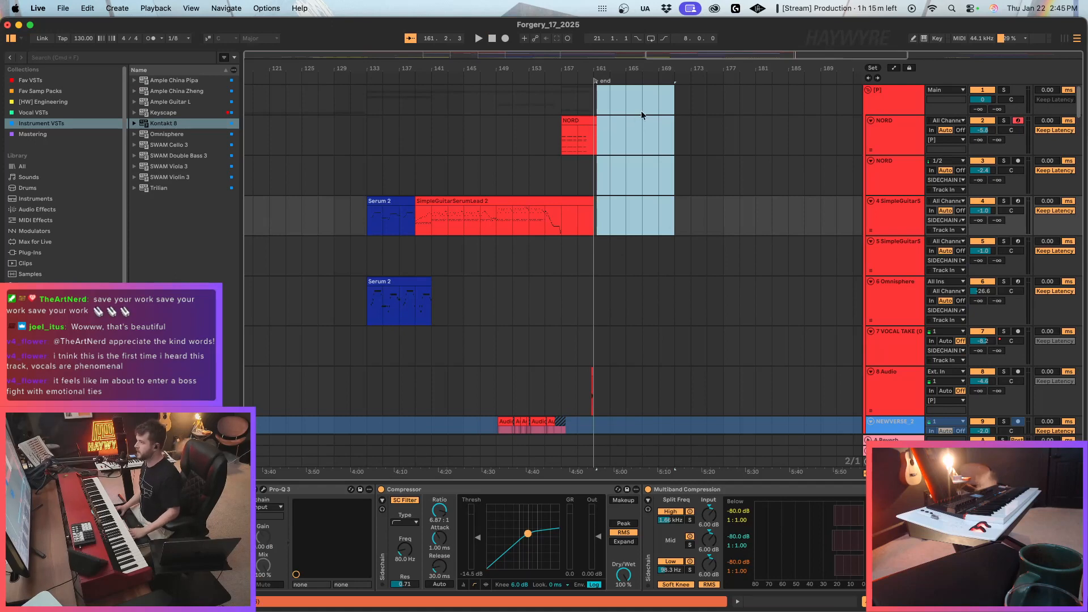
left_click_drag(672, 97, 593, 217)
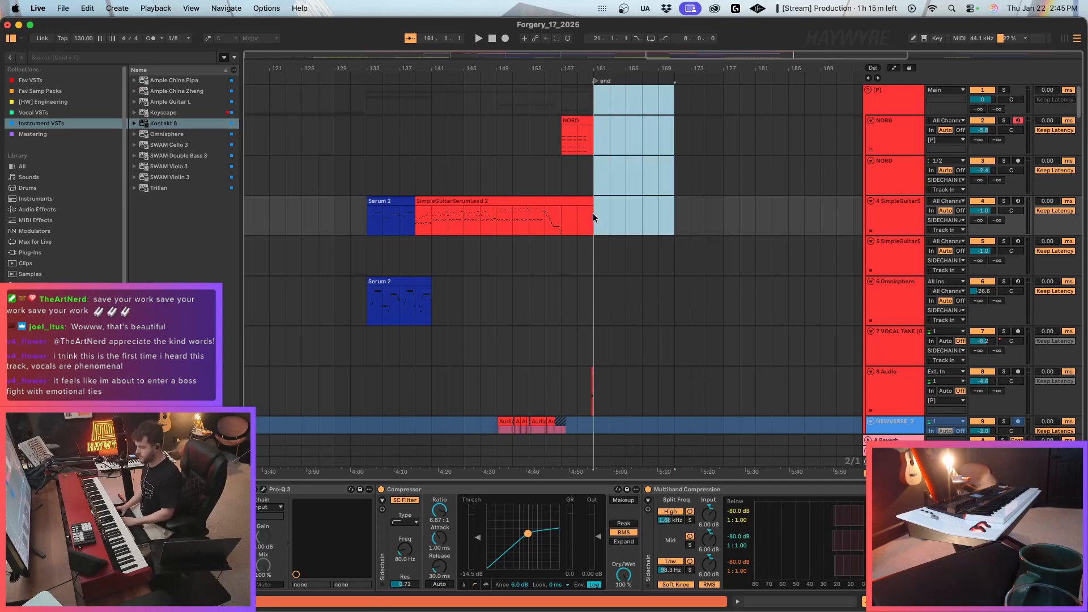
left_click_drag(828, 54, 793, 5)
left_click(670, 100)
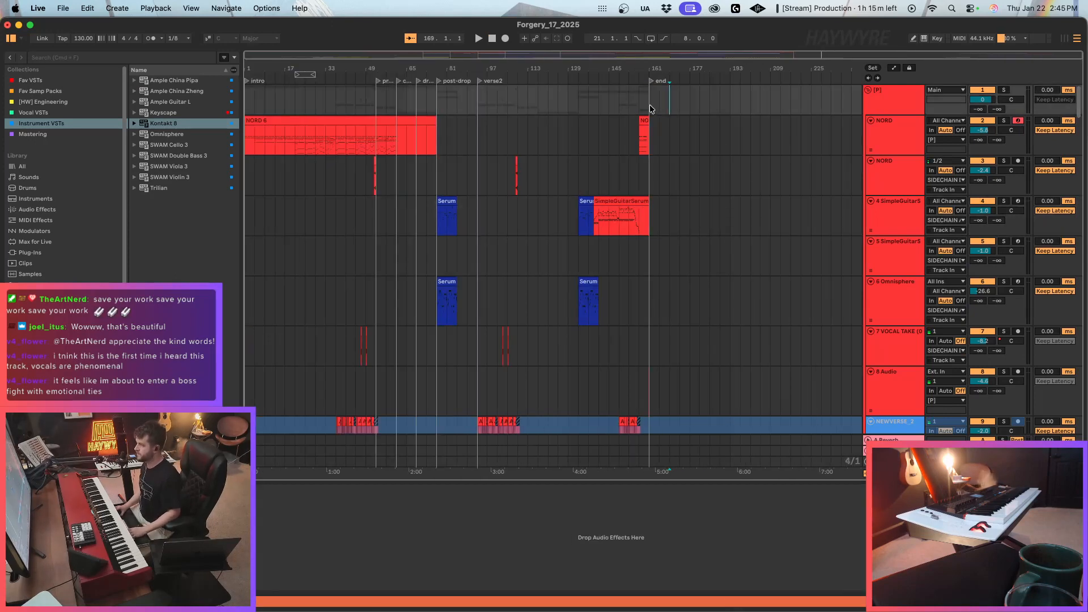
Loop the whole arrangement from bar 1 to the end locator and export the Main track as an MP3 at 48000 Hz.
left_click_drag(652, 108, 218, 303)
key("super+l")
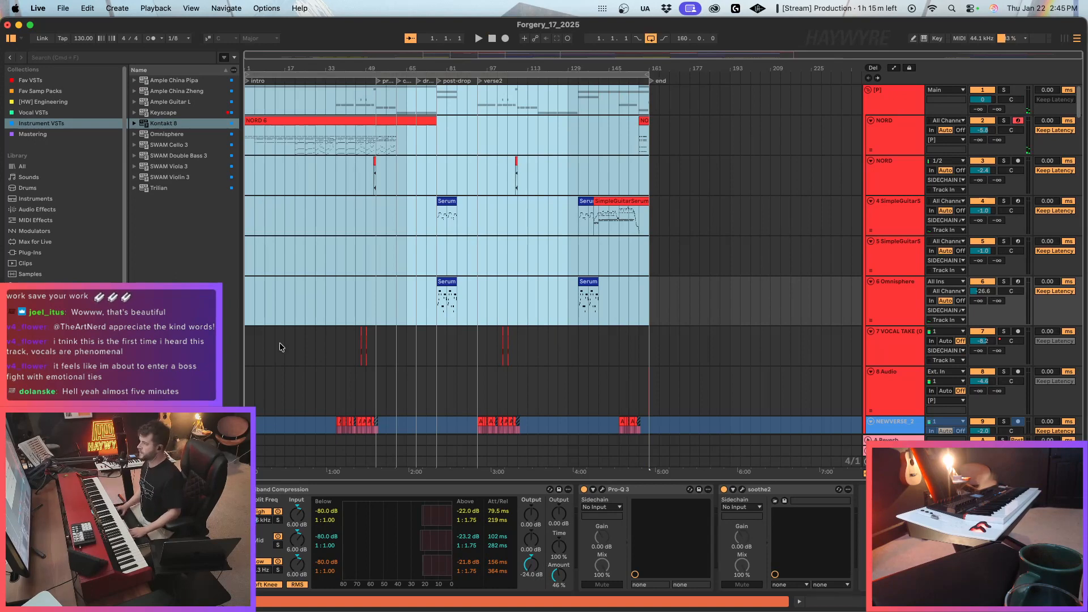
key("super+shift+r")
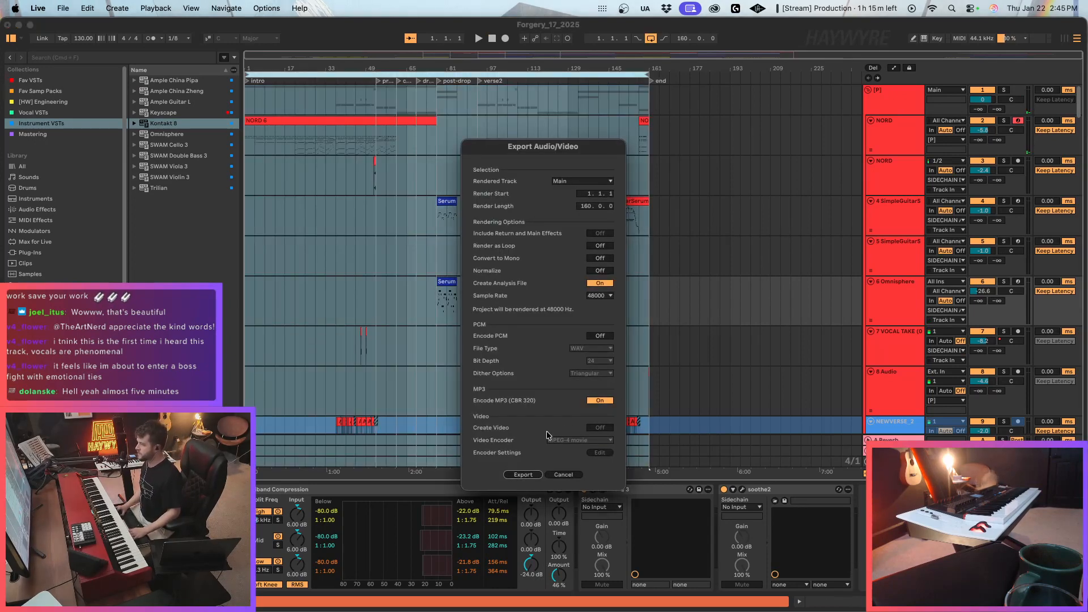
left_click(525, 476)
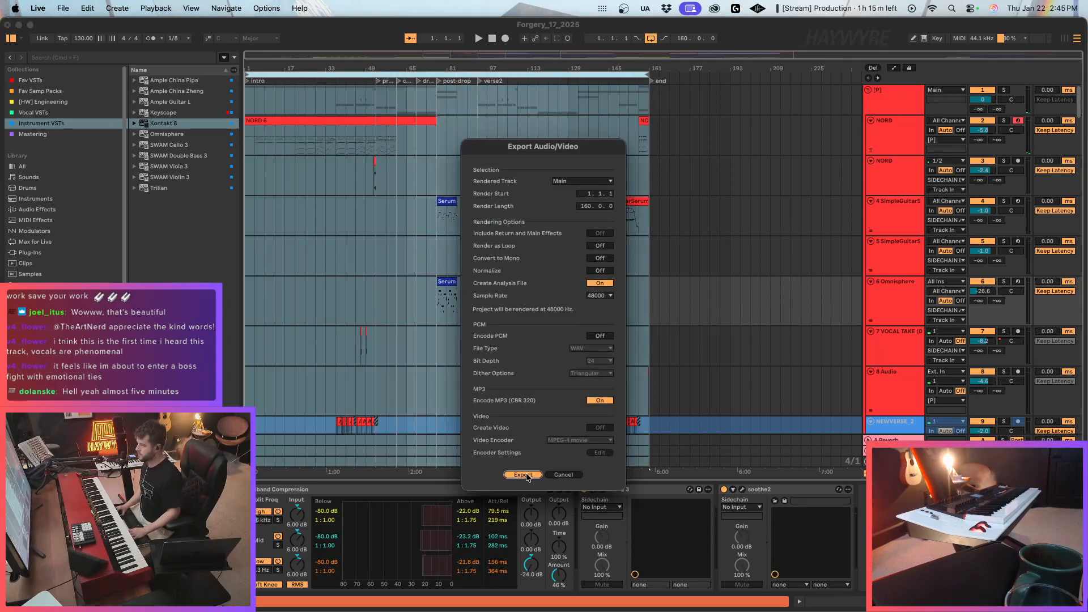
key("Return")
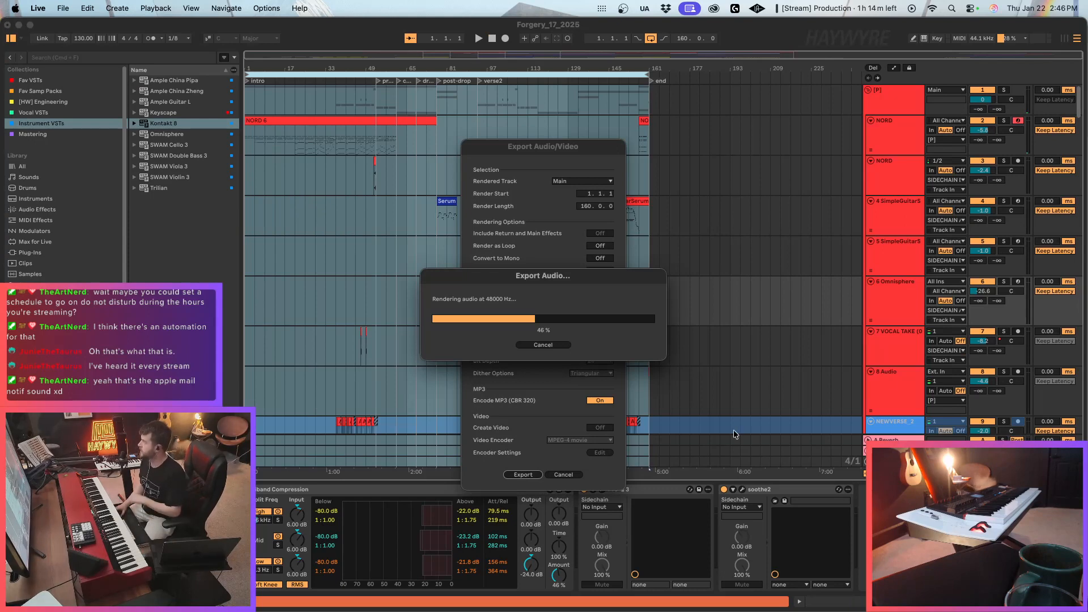
Open the recent set ALBUM FULL PLAYLIST_2, saving the changes to Forgery_17_2025.
mouse_move(1086, 344)
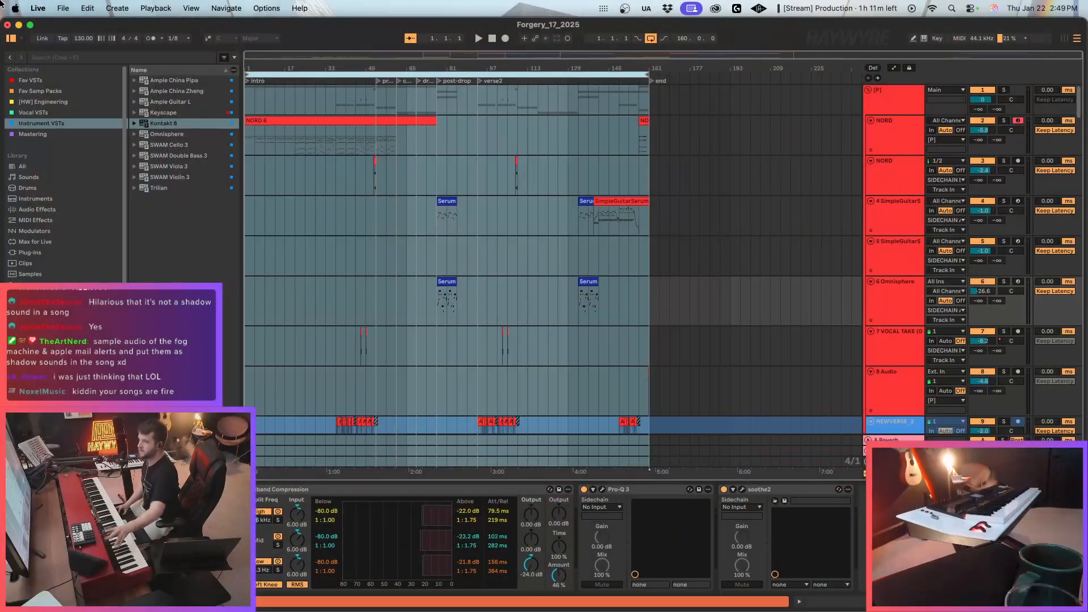
left_click(62, 8)
mouse_move(92, 54)
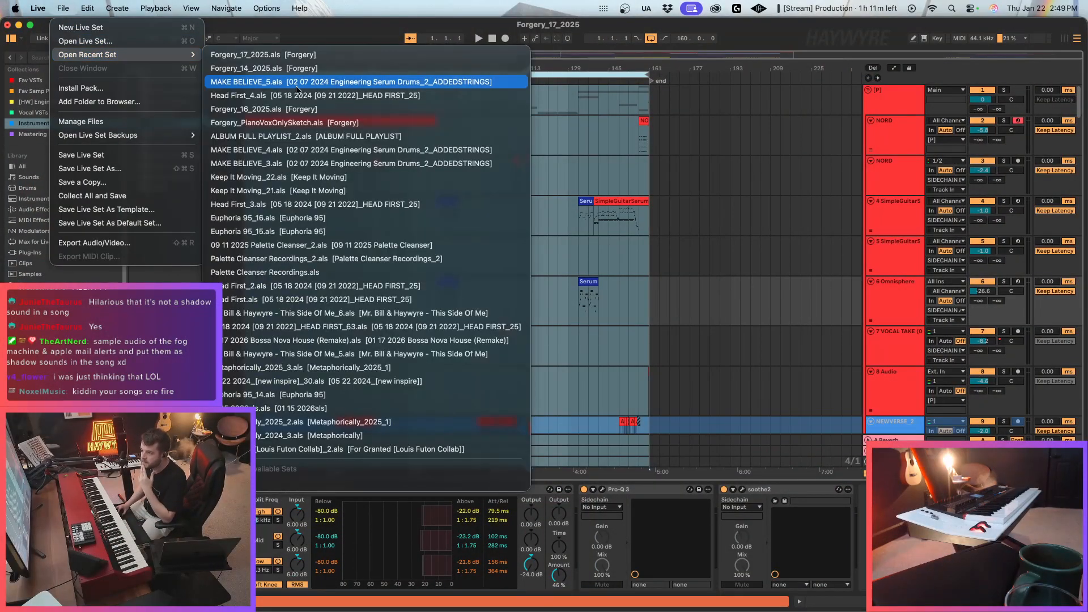
left_click(295, 136)
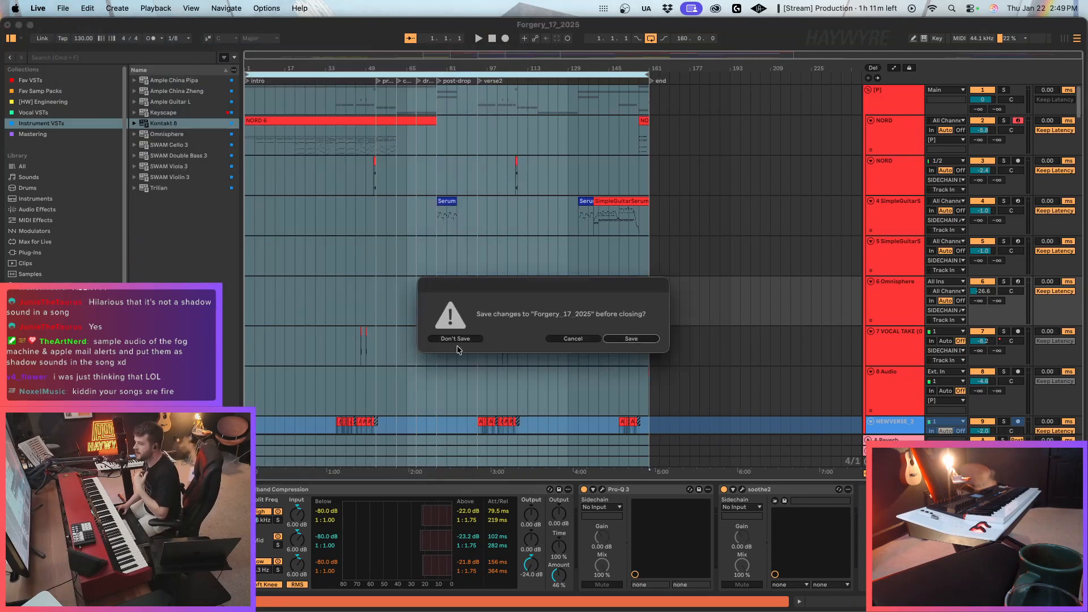
left_click(631, 339)
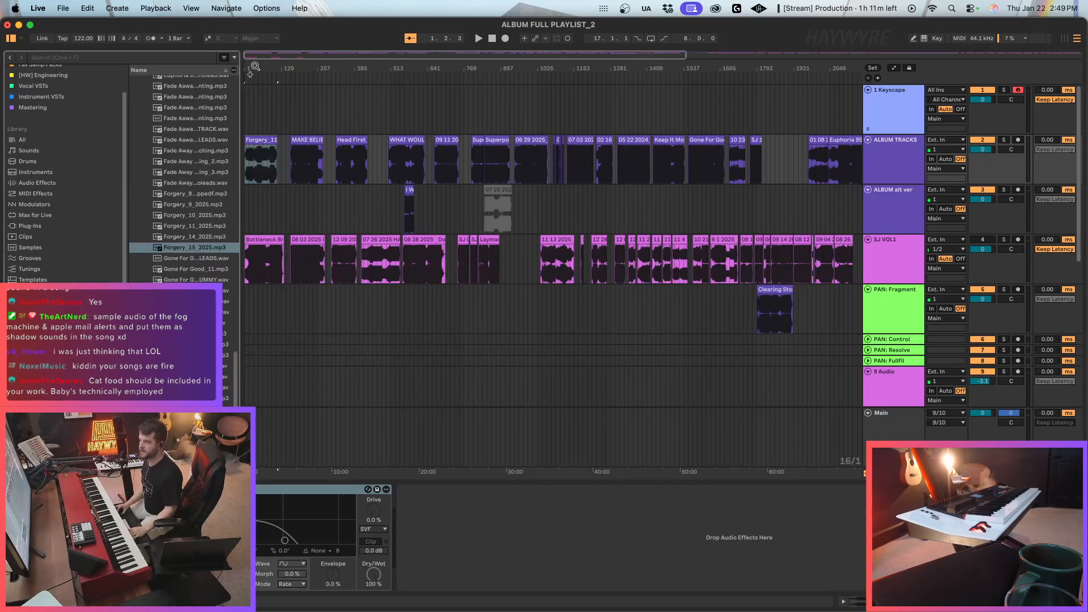
Delete the Forgery_11_2025 clip from the start of the ALBUM TRACKS track.
left_click_drag(253, 55, 258, 79)
left_click(315, 140)
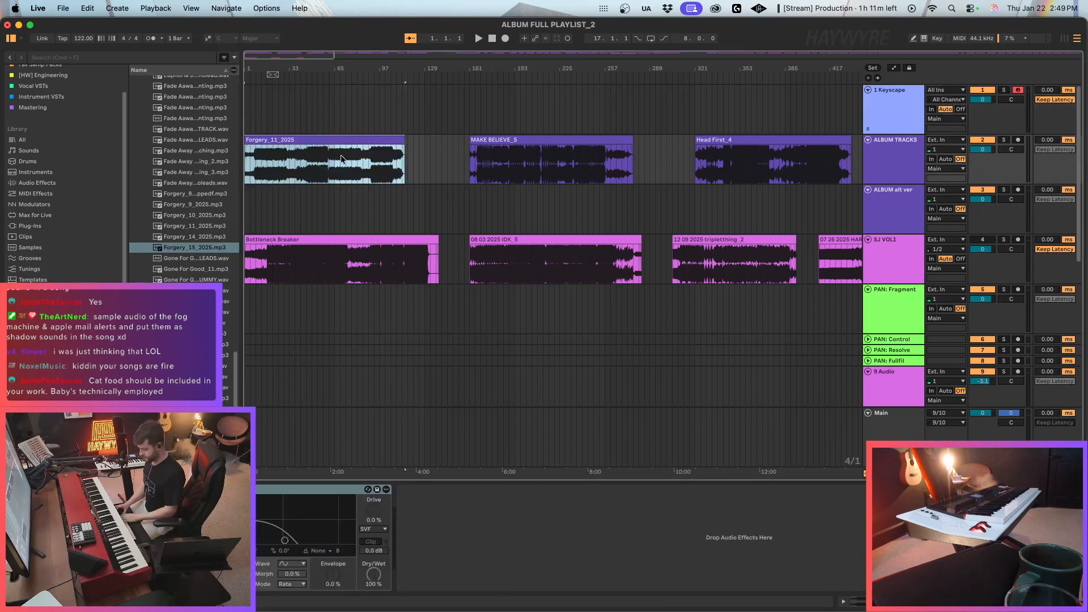
key("Delete")
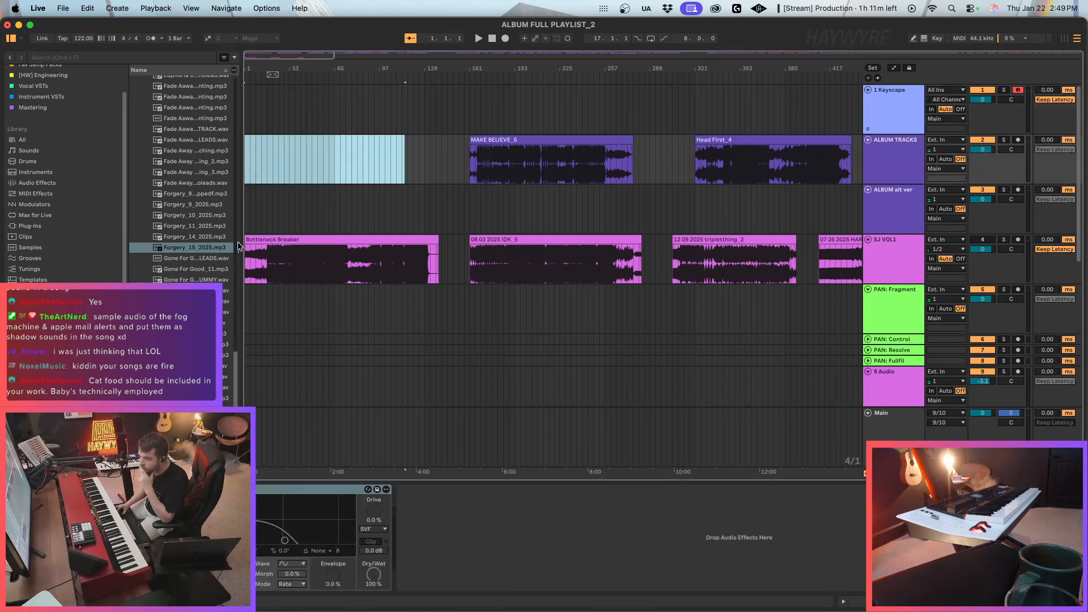
Widen the browser, reveal Forgery_15_2025.mp3 in Finder to check where the renders are stored, and close the Finder windows.
left_click_drag(242, 243, 294, 243)
left_click(209, 250)
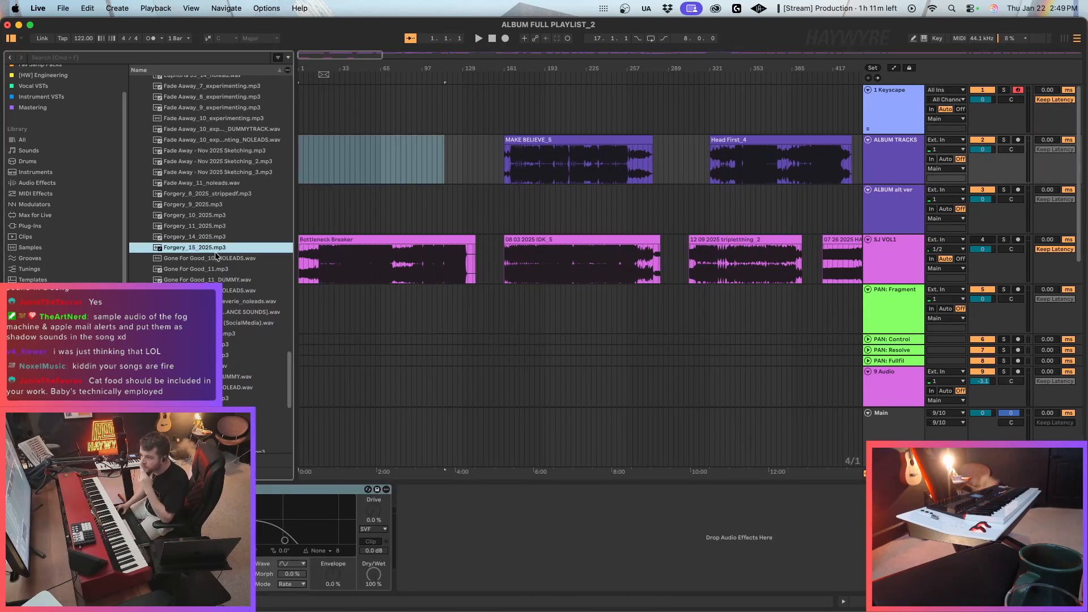
right_click(213, 251)
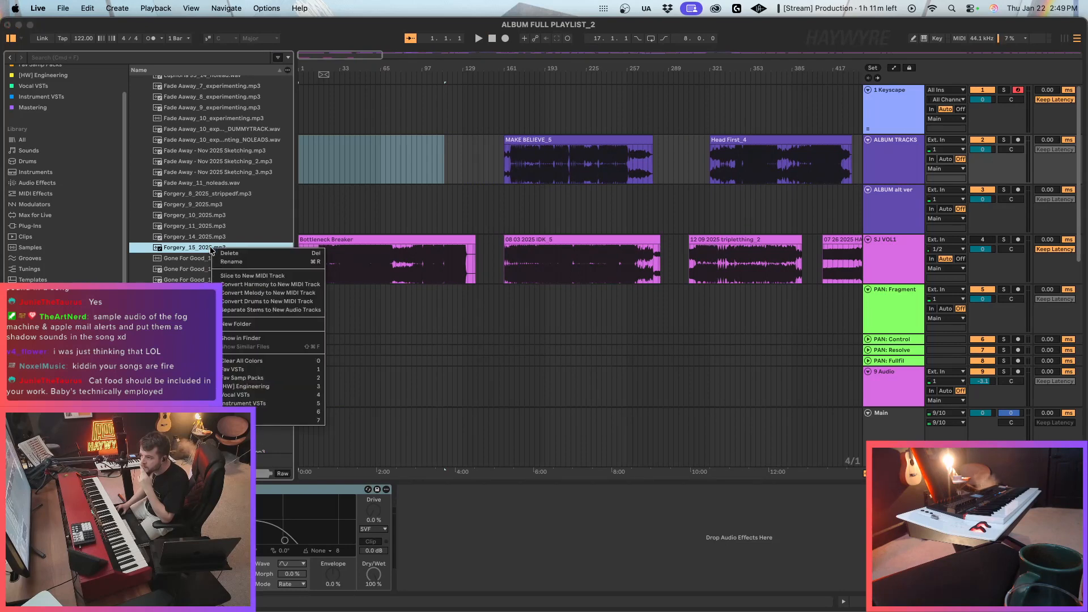
left_click(261, 339)
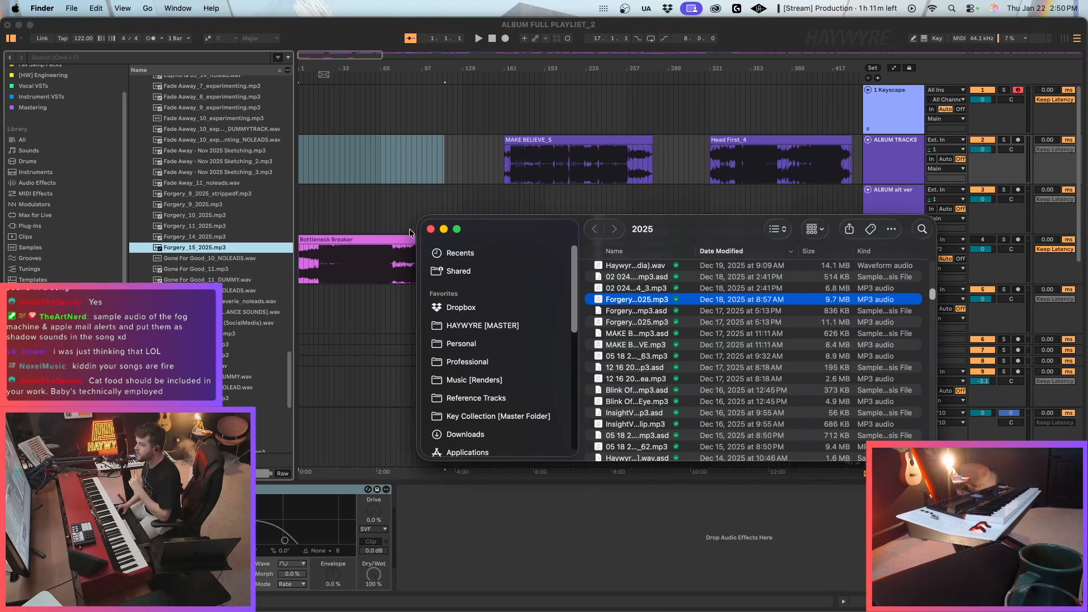
left_click(430, 230)
scroll(264, 329, "up", 8)
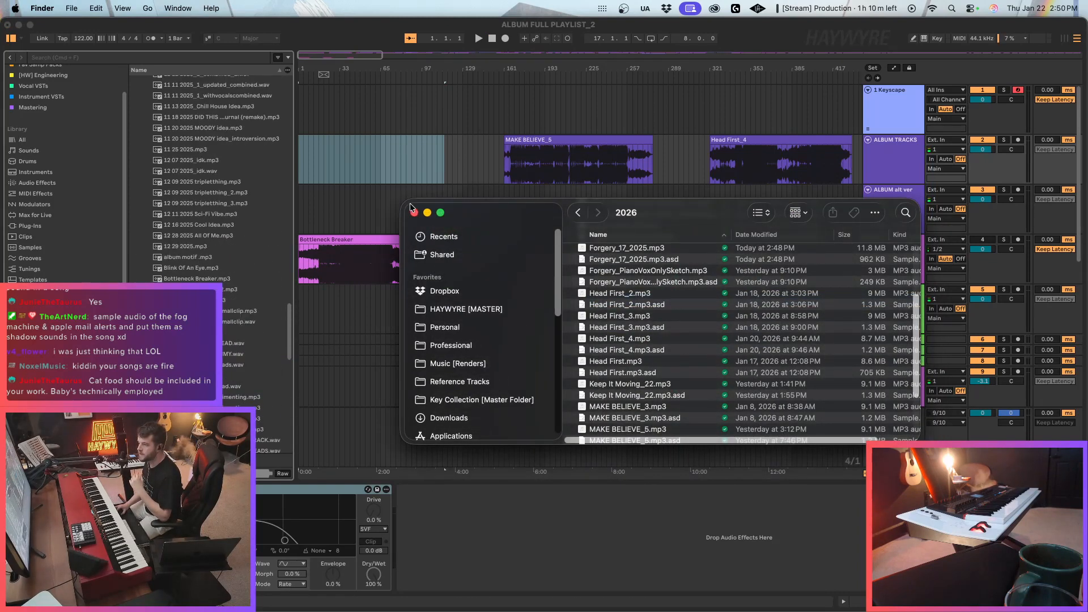
left_click(415, 213)
Collapse the 2025 folder under Sketch Journal in the browser and expand the 2026 folder to list its renders.
left_click(290, 351)
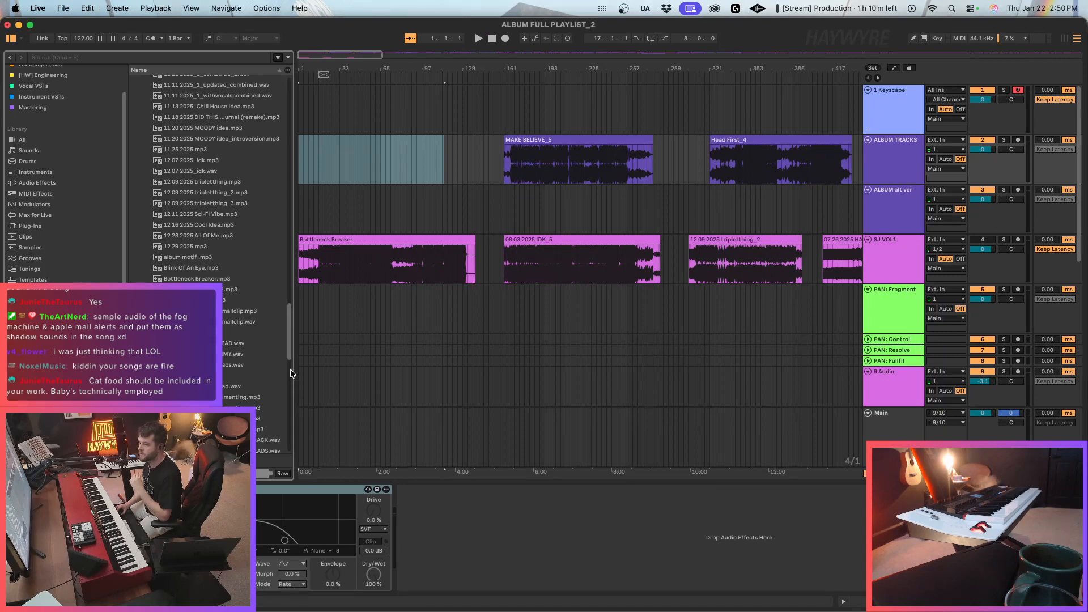
left_click_drag(291, 353, 290, 131)
left_click(141, 302)
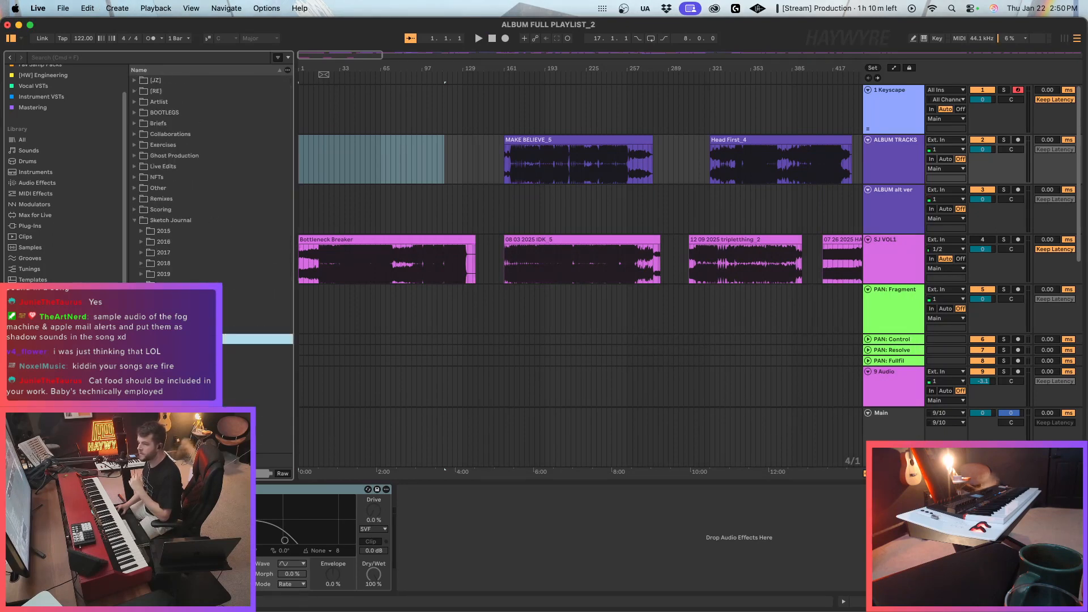
left_click(141, 349)
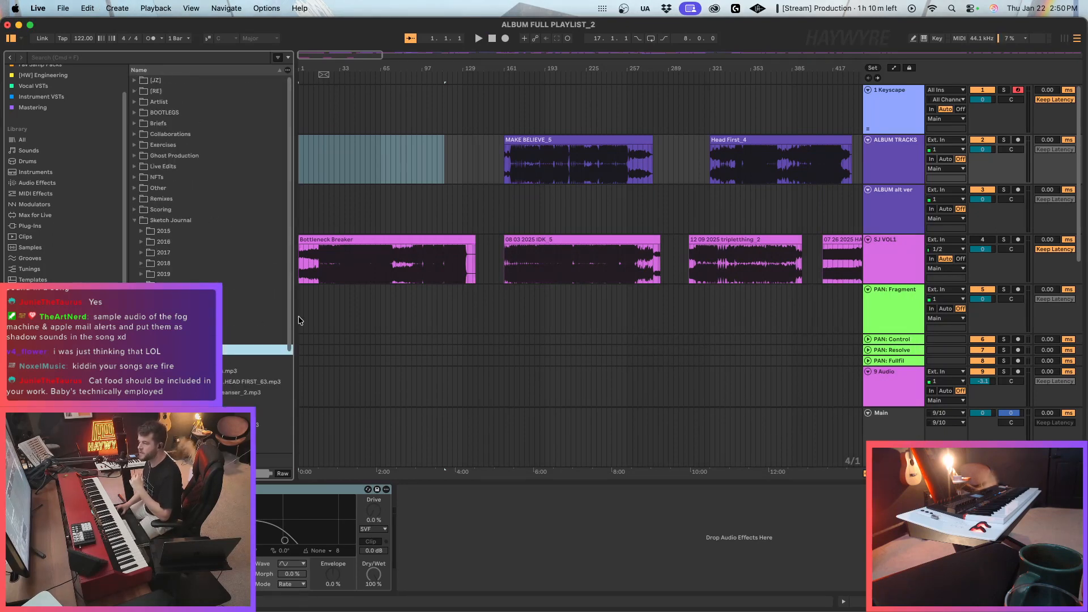
left_click_drag(299, 320, 307, 312)
scroll(303, 308, "down", 3)
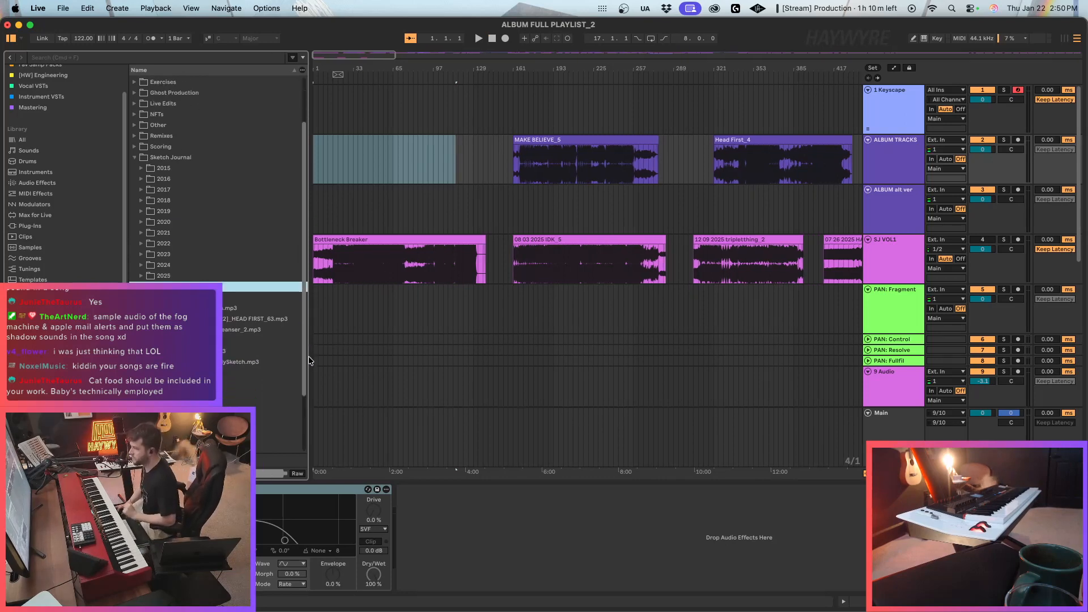
scroll(309, 356, "down", 3)
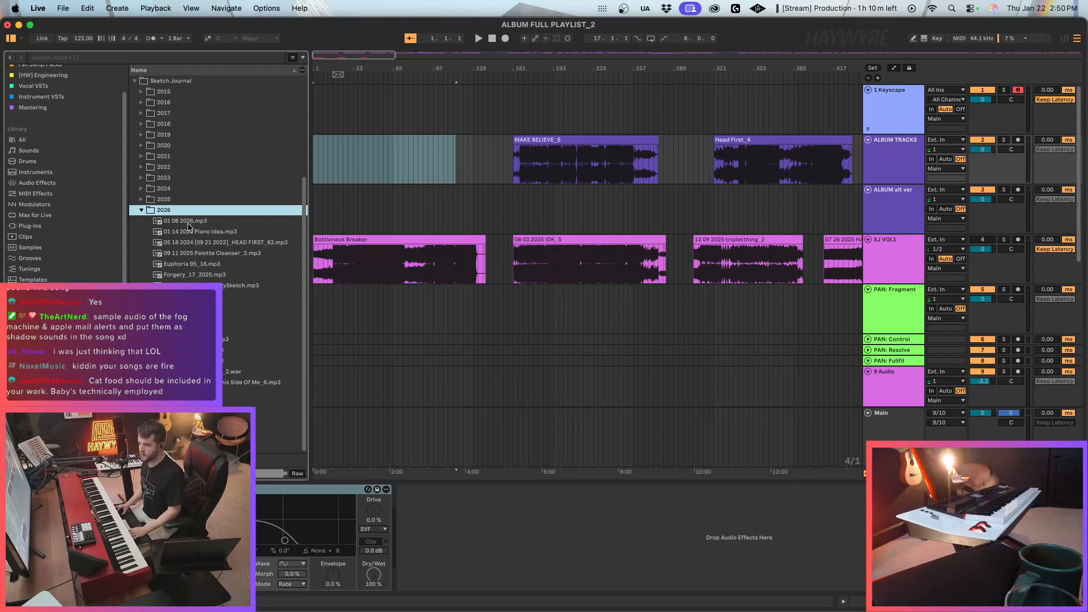
Place Forgery_17_2025.mp3 at the start of ALBUM TRACKS and move the MAKE BELIEVE_5 clip later to leave a gap after it.
mouse_move(195, 273)
left_mouse_down()
mouse_move(364, 151)
mouse_move(313, 157)
left_mouse_up()
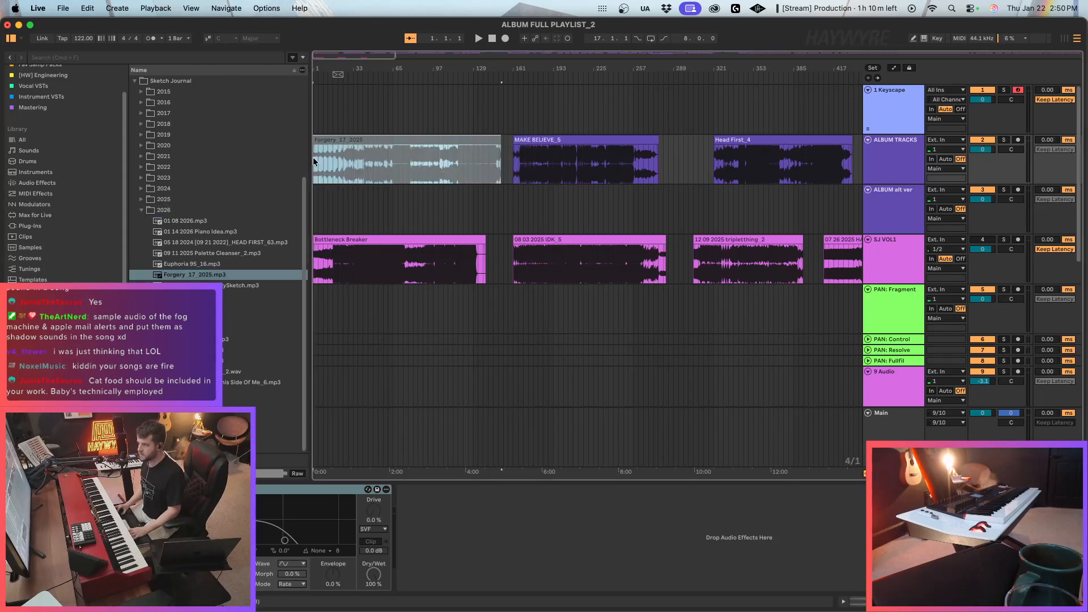
left_click(364, 163)
left_click(353, 140)
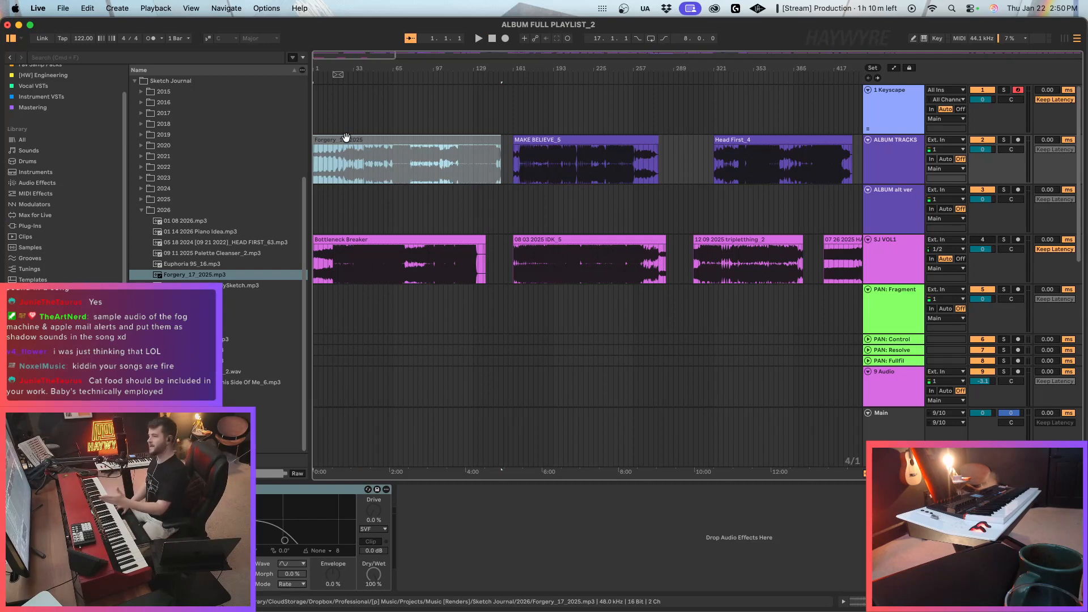
left_click(481, 169)
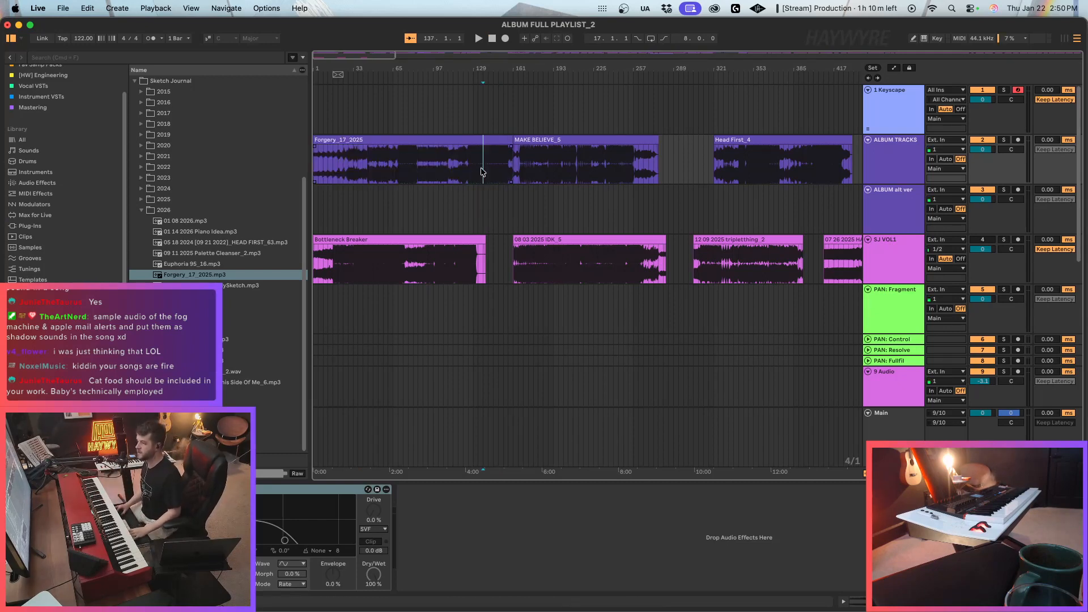
left_click_drag(553, 139, 579, 141)
left_click(554, 196)
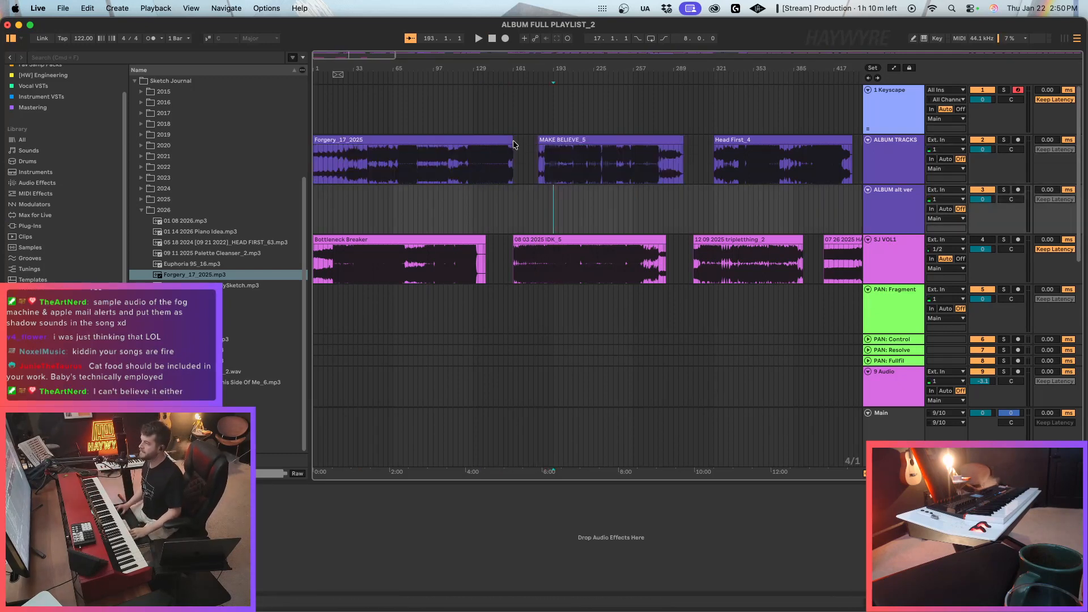
Turn off warping for the Forgery_17_2025 clip in ALBUM TRACKS and play its opening briefly.
left_click_drag(512, 144, 539, 145)
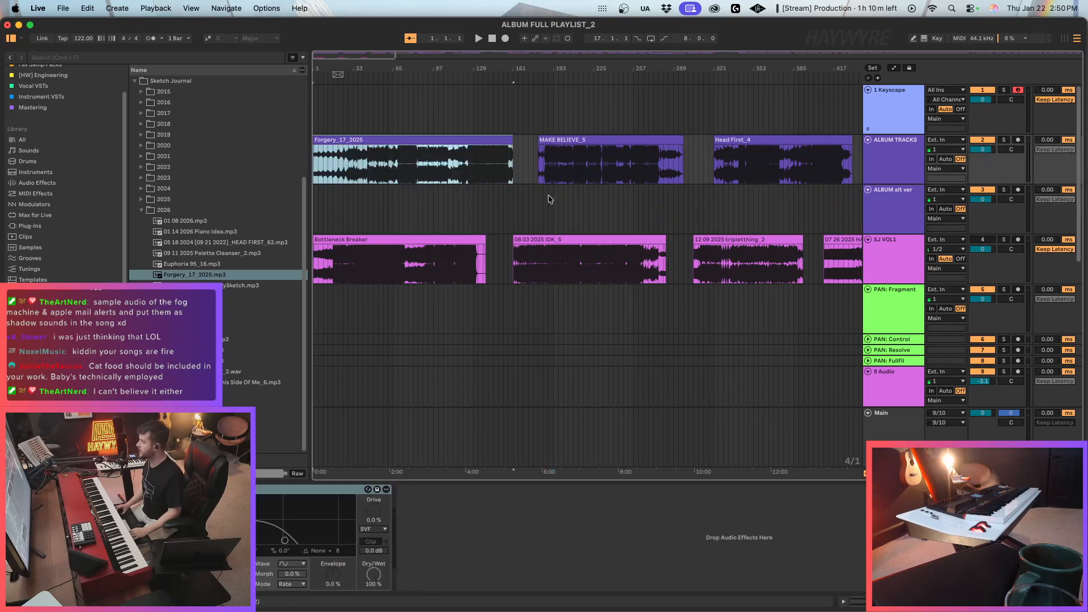
left_click(409, 173)
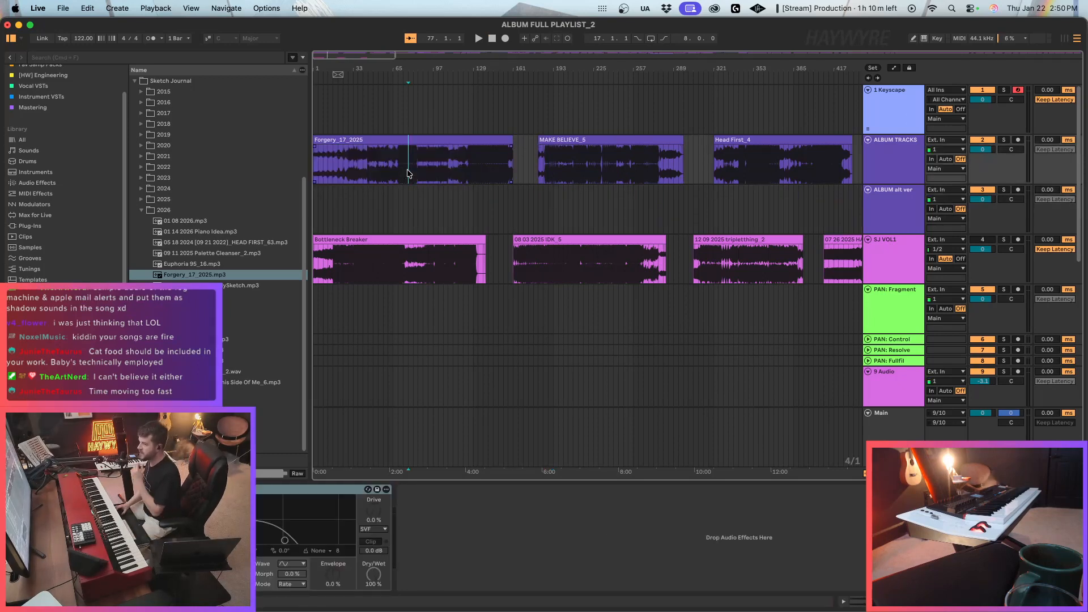
left_click(351, 134)
key("space")
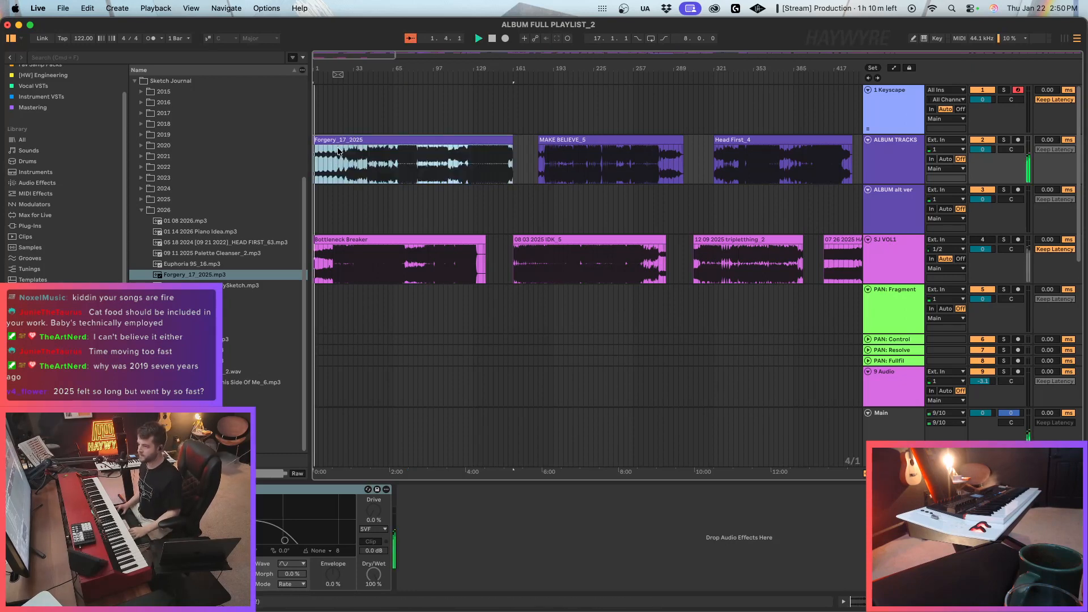
double_click(338, 152)
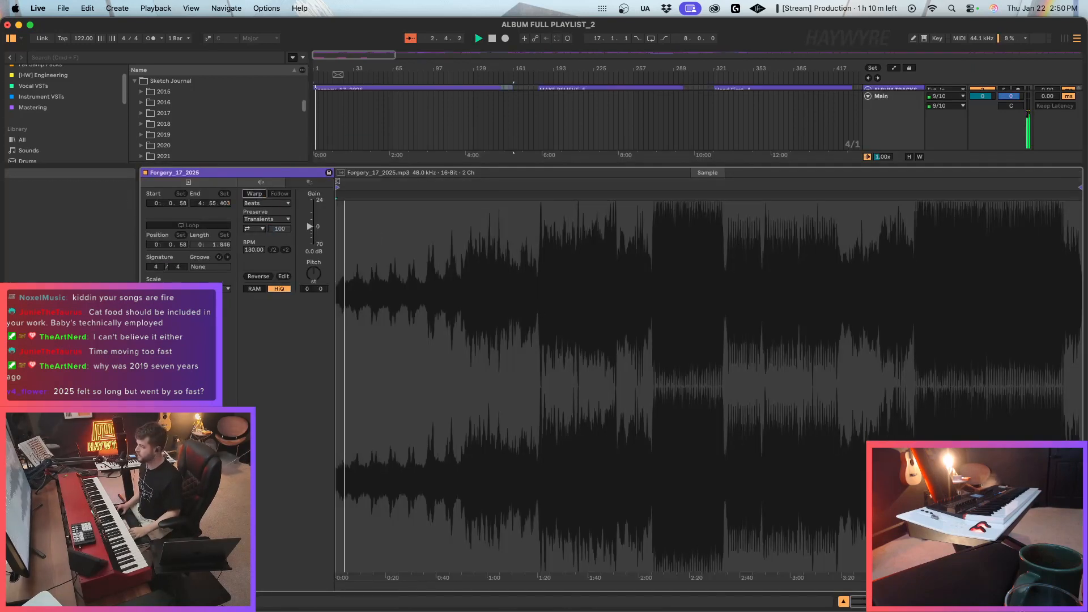
key("shift+Tab")
left_click(471, 146)
left_click(513, 106)
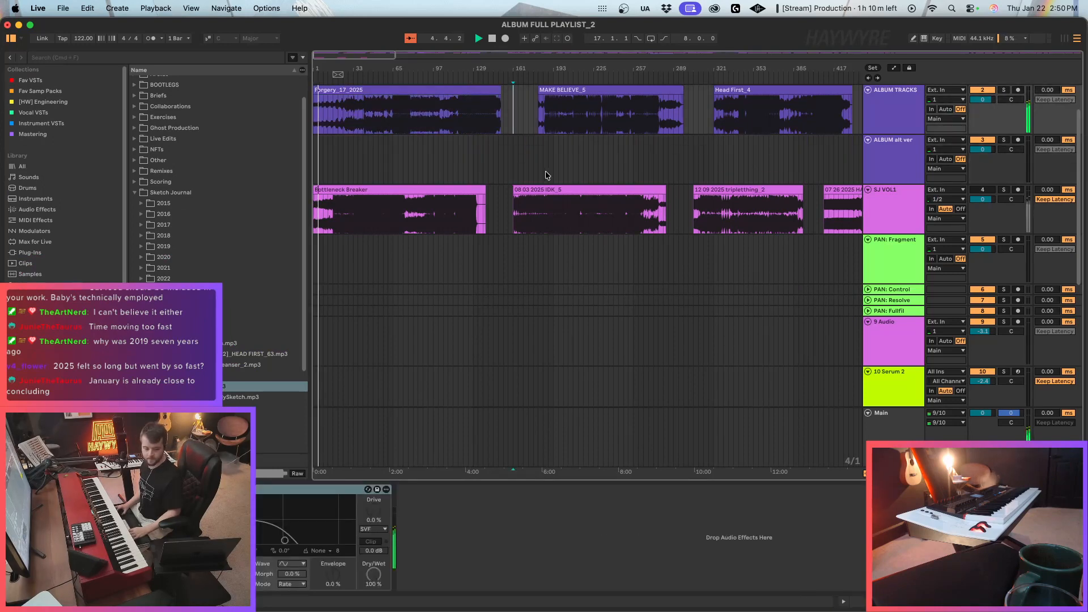
scroll(546, 174, "up", 2)
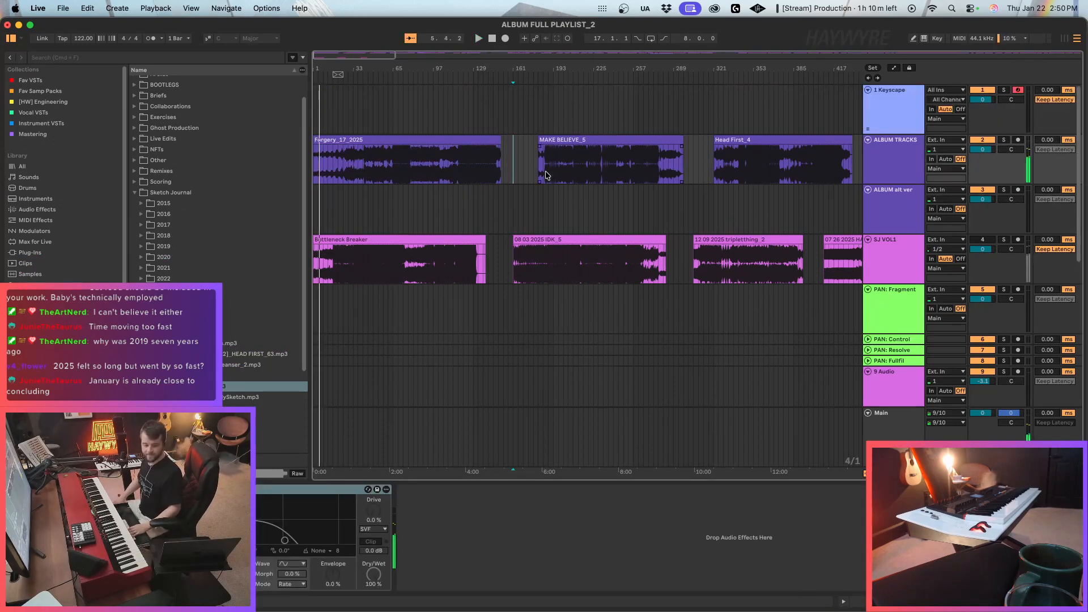
key("space")
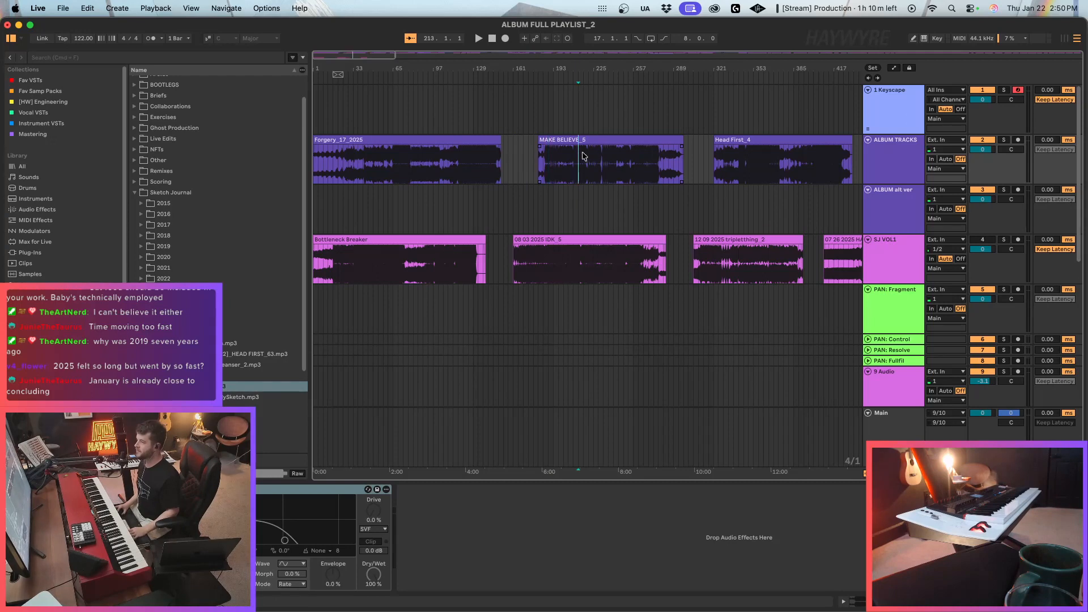
Move the MAKE BELIEVE_5 clip earlier to bar 169 and shift Head First_4 earlier to tighten the gap between them.
left_click_drag(607, 149, 598, 144)
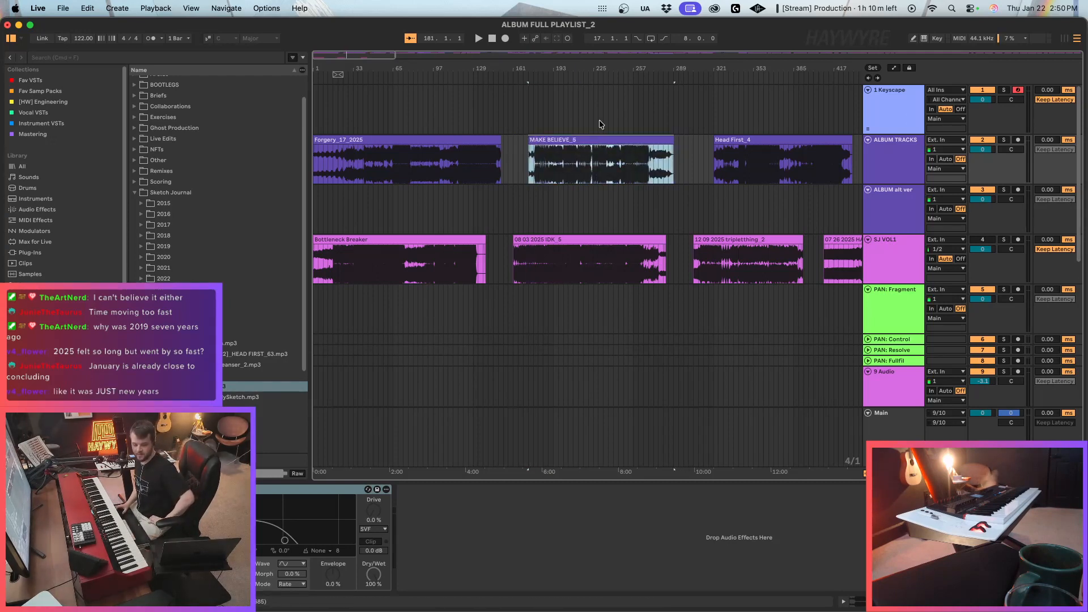
left_click(618, 149)
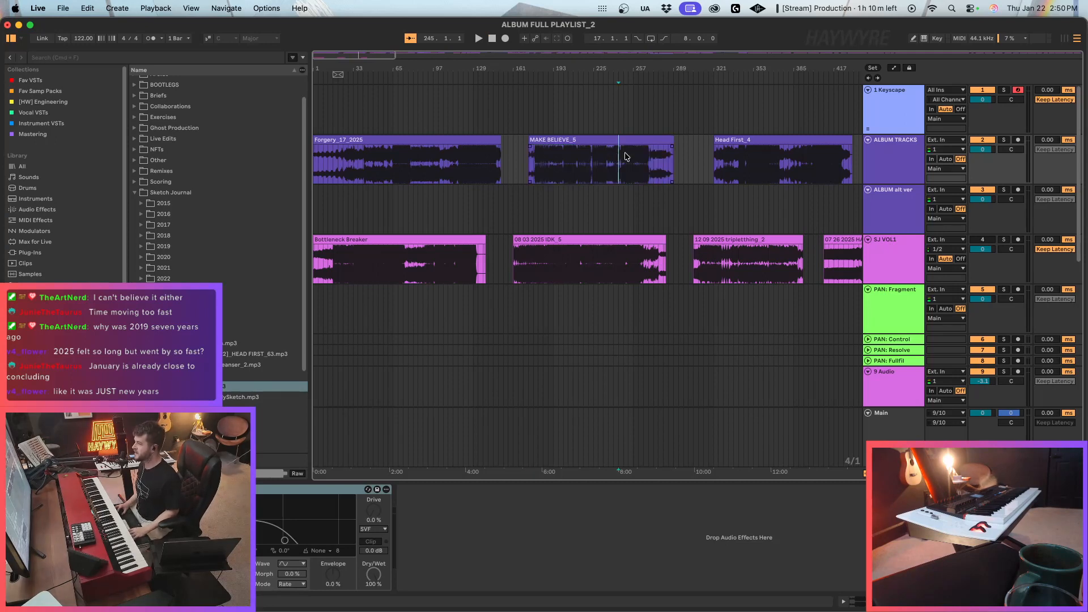
left_click_drag(646, 143, 642, 145)
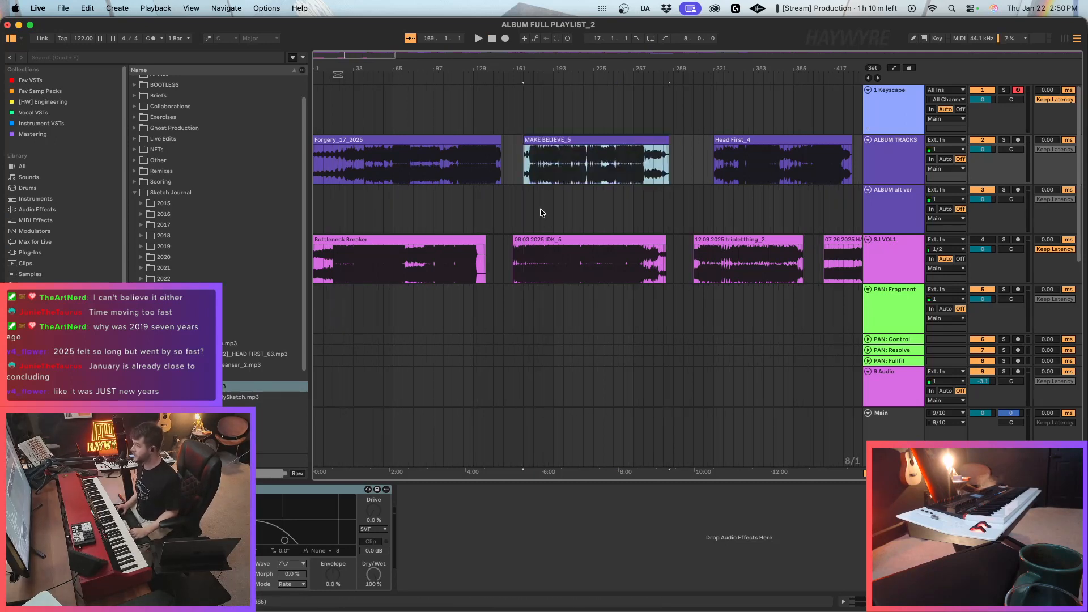
left_click(535, 201)
left_click(761, 148)
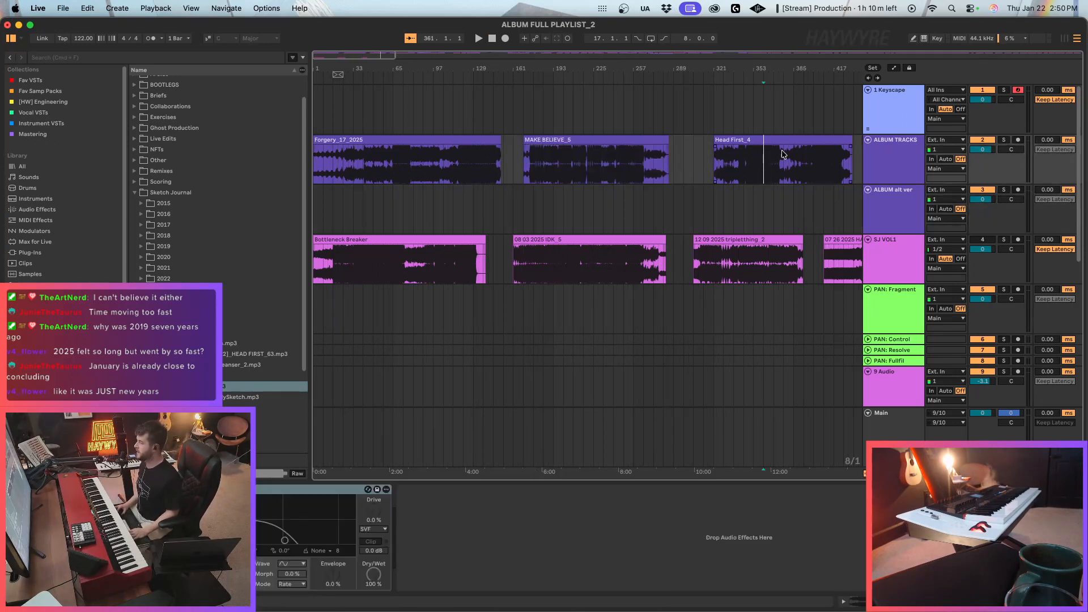
left_click_drag(786, 141, 773, 151)
left_click(753, 226)
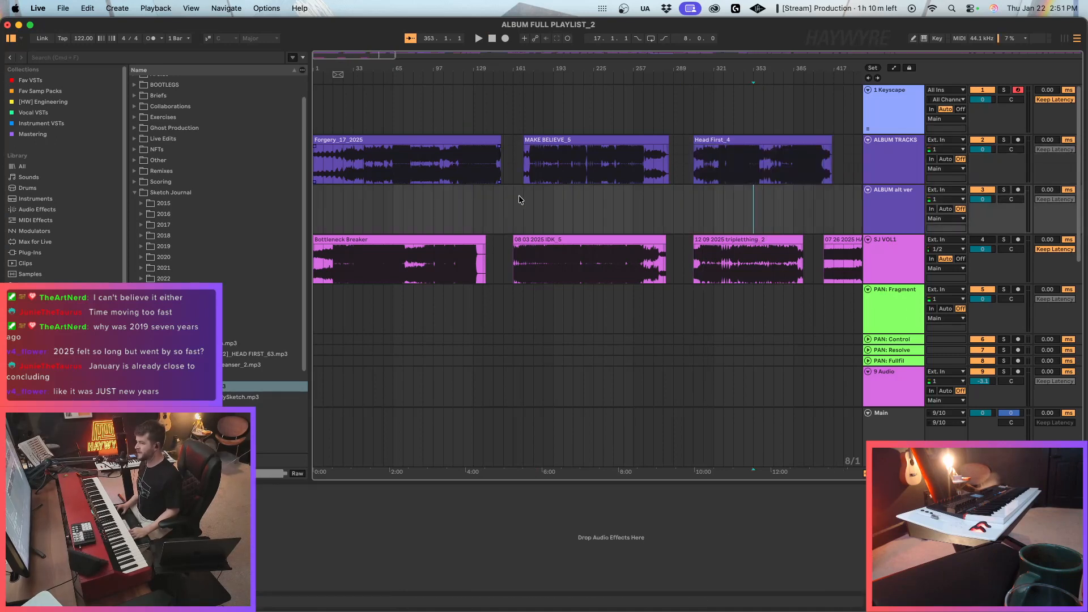
Narrow the browser and look over the order and spacing of clips across the whole playlist arrangement.
left_click(310, 216)
left_click_drag(310, 214, 293, 220)
left_click_drag(319, 54, 338, 55)
left_click(559, 219)
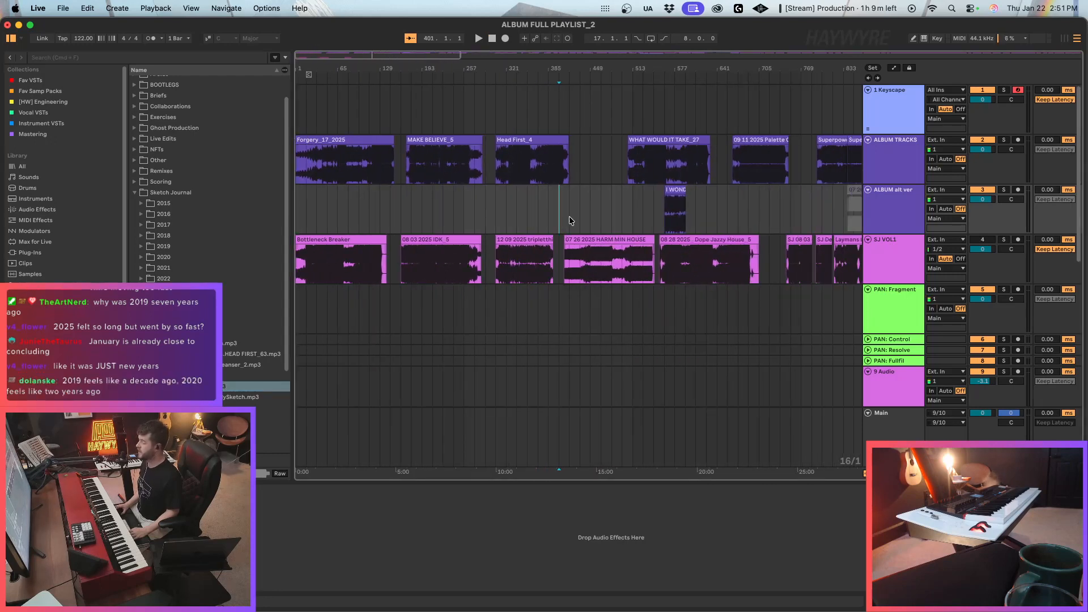
left_click(633, 217)
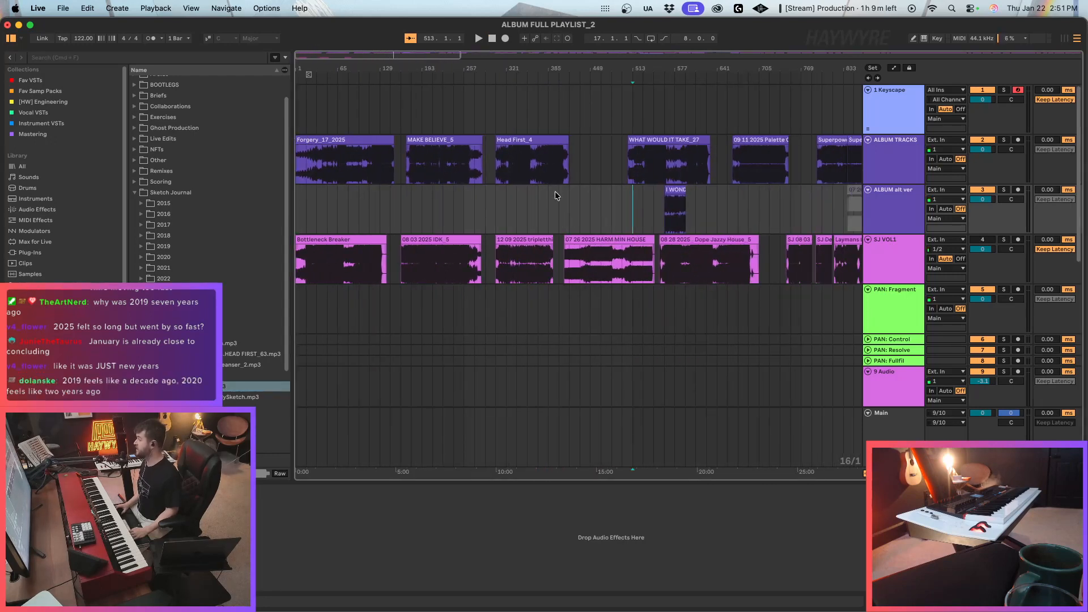
left_click(579, 179)
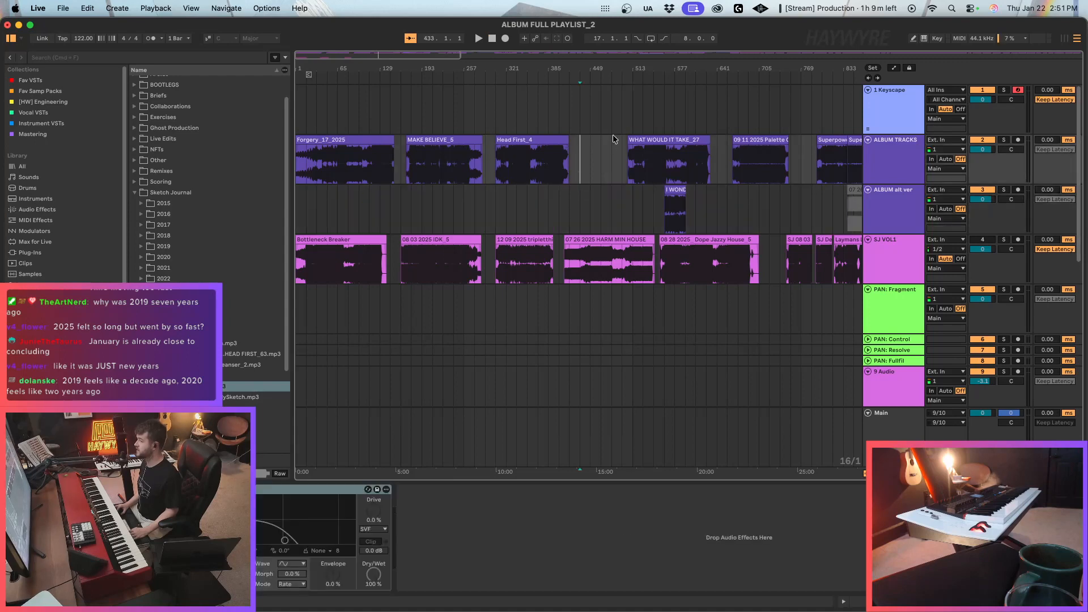
left_click_drag(311, 53, 330, 55)
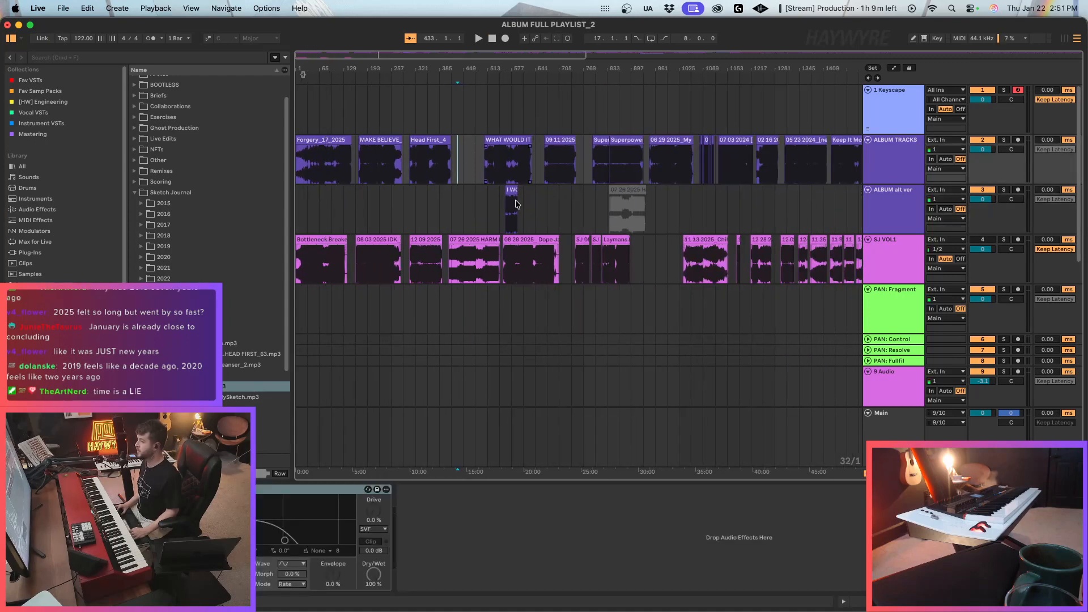
left_click(517, 204)
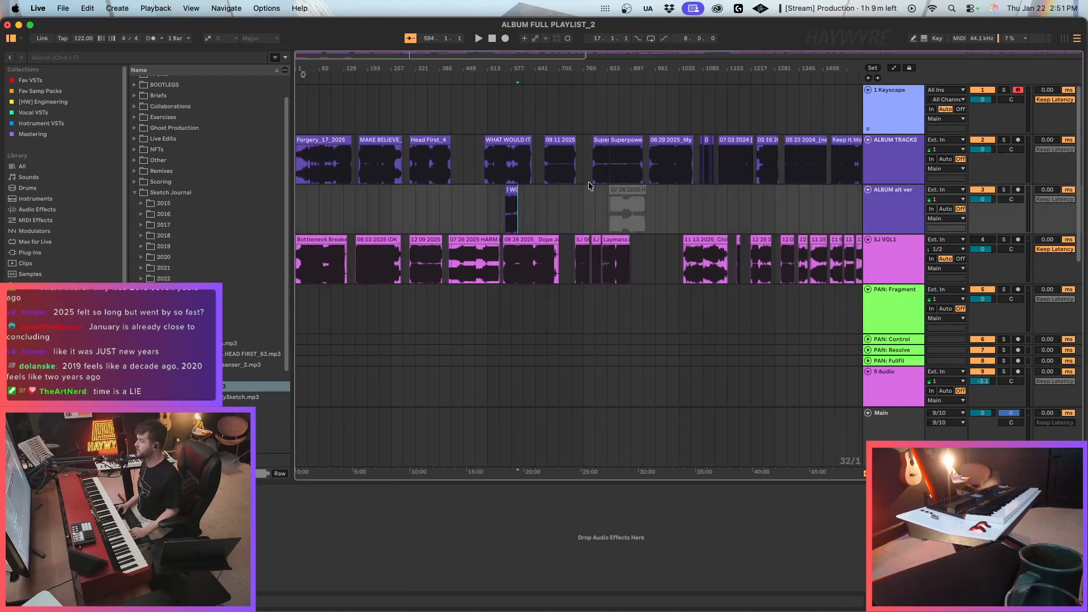
left_click_drag(304, 56, 305, 44)
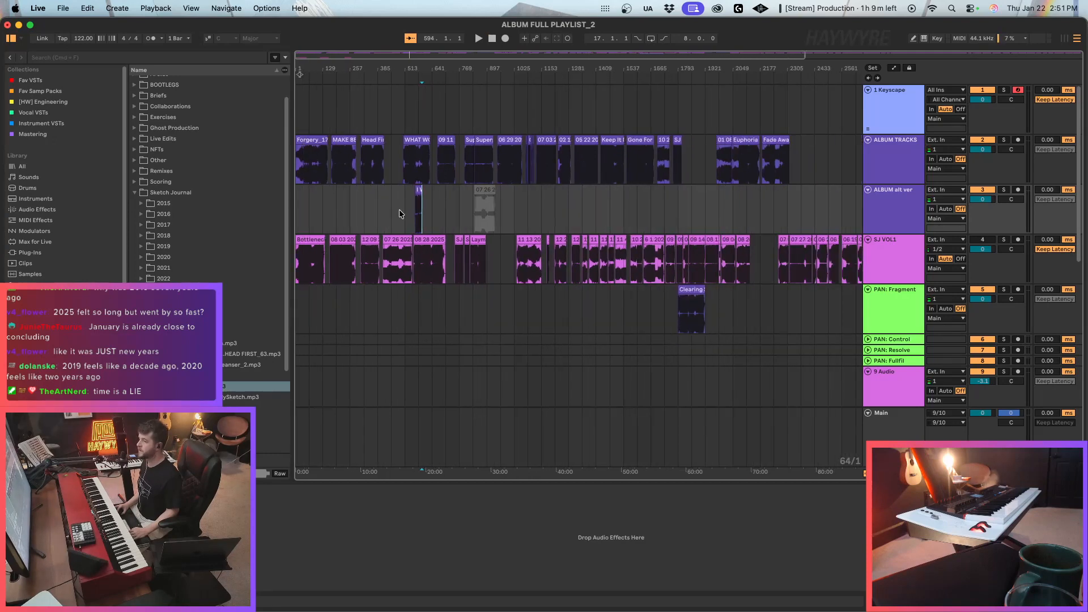
left_click(395, 180)
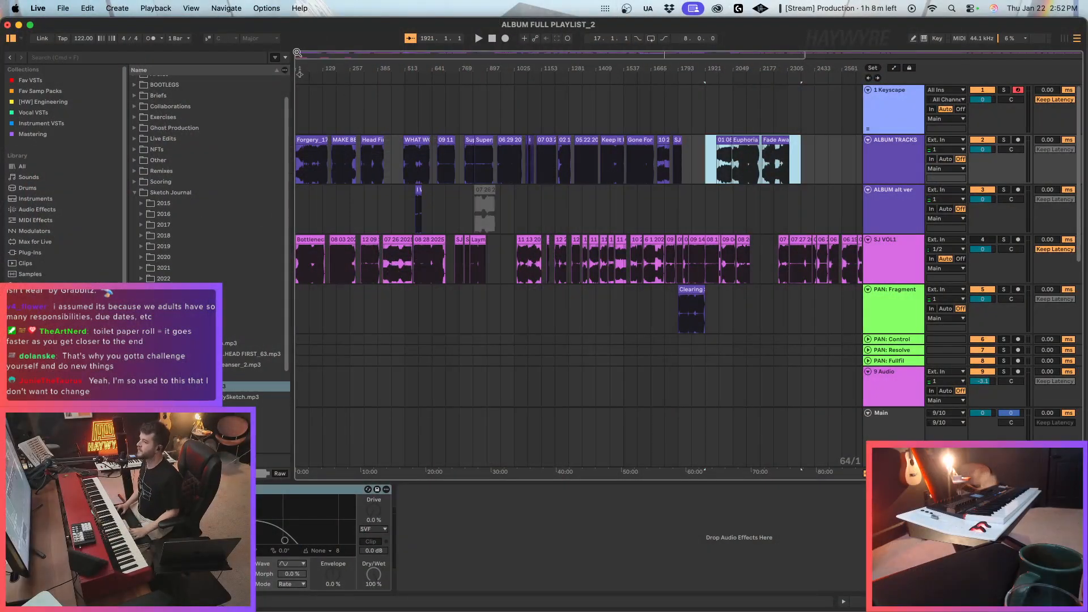
Play the MAKE BELIEVE_5 clip briefly from its start and inspect its placement between the neighbouring album clips.
left_click_drag(297, 55, 297, 102)
left_click(498, 158)
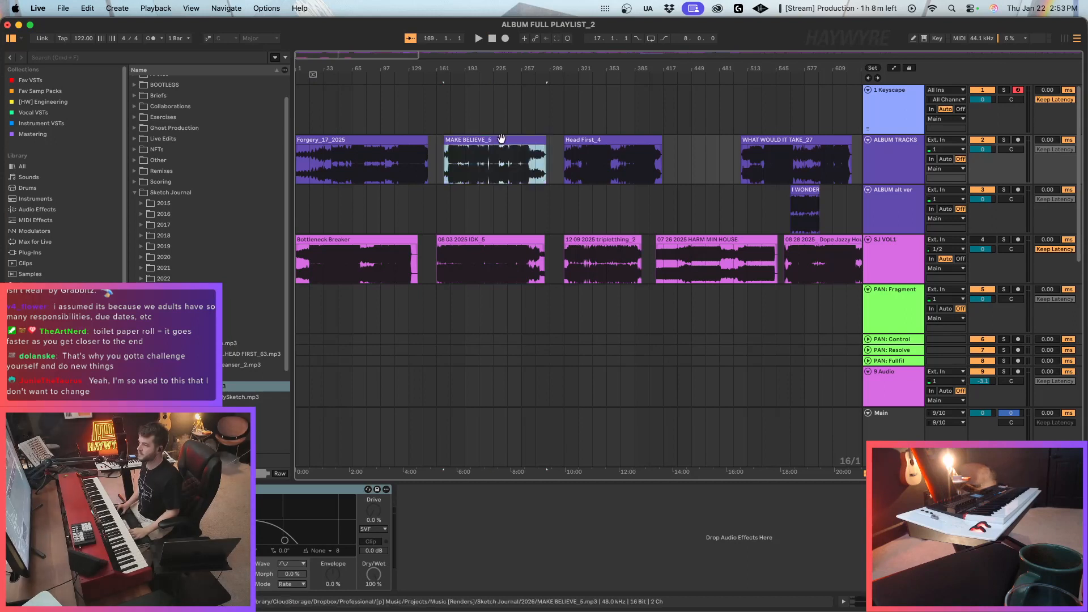
key("space")
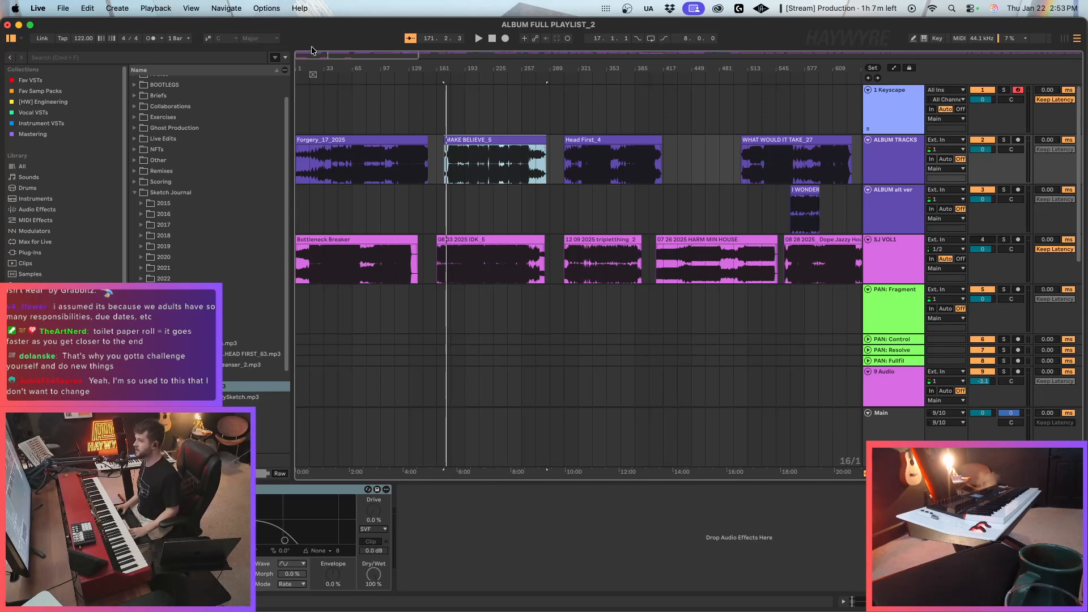
left_click_drag(320, 55, 320, 68)
left_click(570, 191)
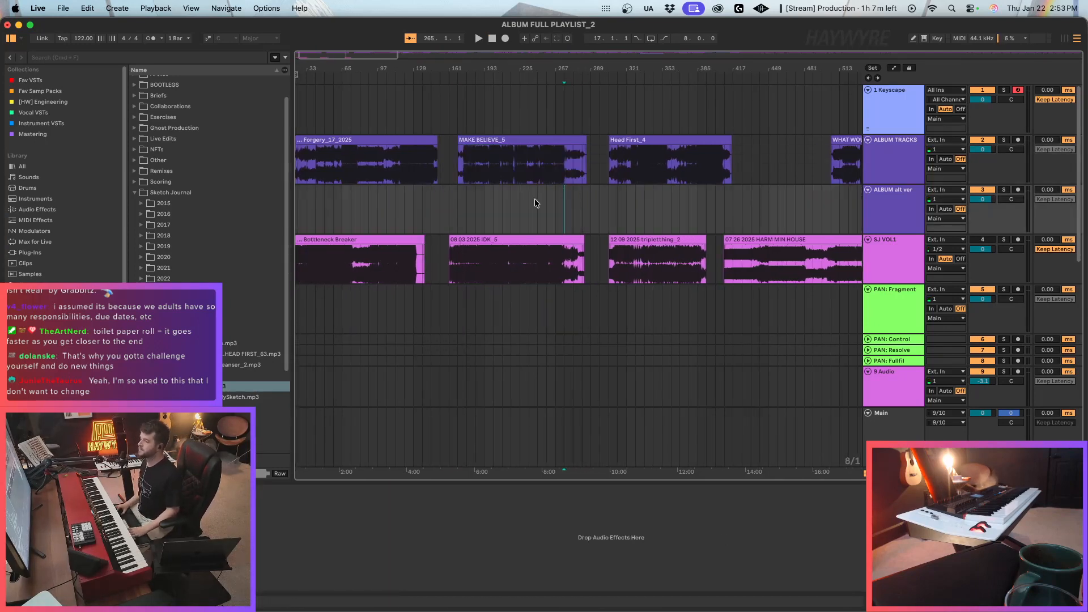
left_click(528, 164)
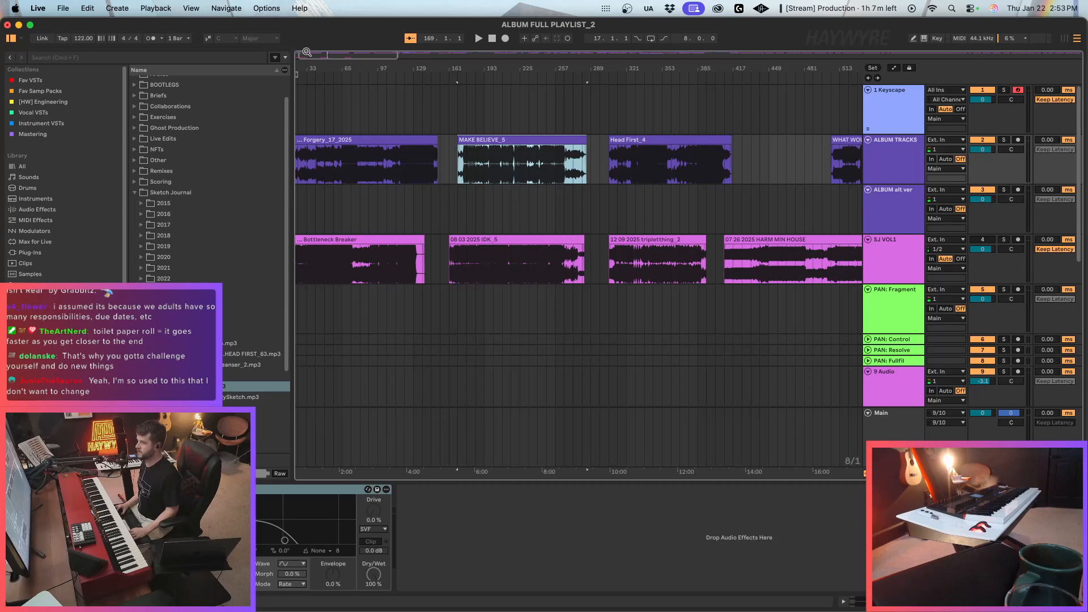
scroll(509, 183, "up", 3)
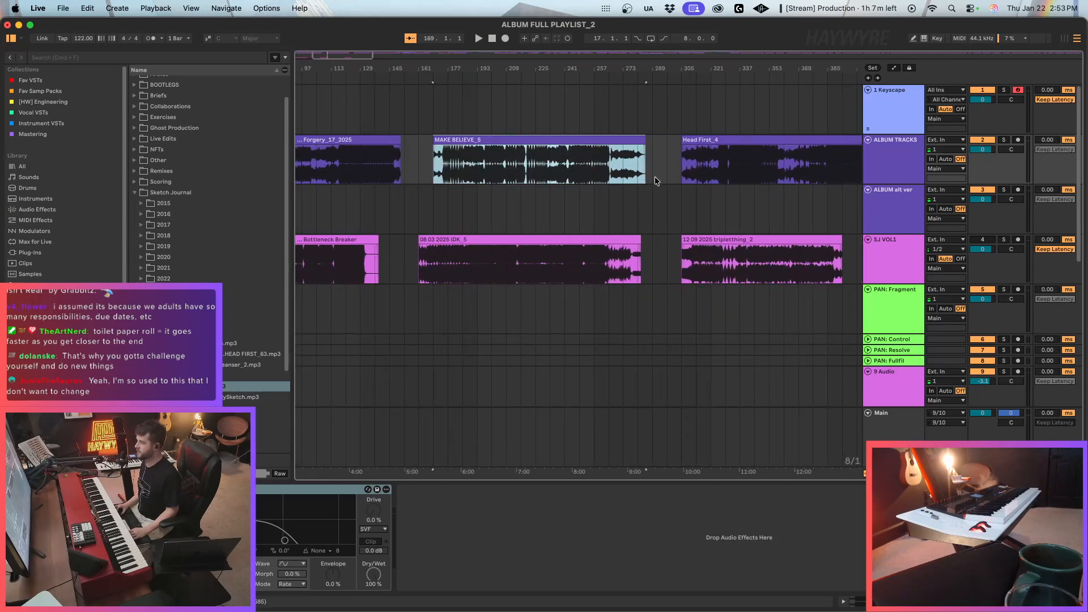
Examine the ALBUM TRACKS clips along the timeline, from MAKE BELIEVE_5 through to Keep It Moving_22.
left_click(662, 150)
left_click_drag(355, 56, 355, 35)
left_click_drag(506, 62, 441, 56)
left_click(608, 140)
left_click(702, 176)
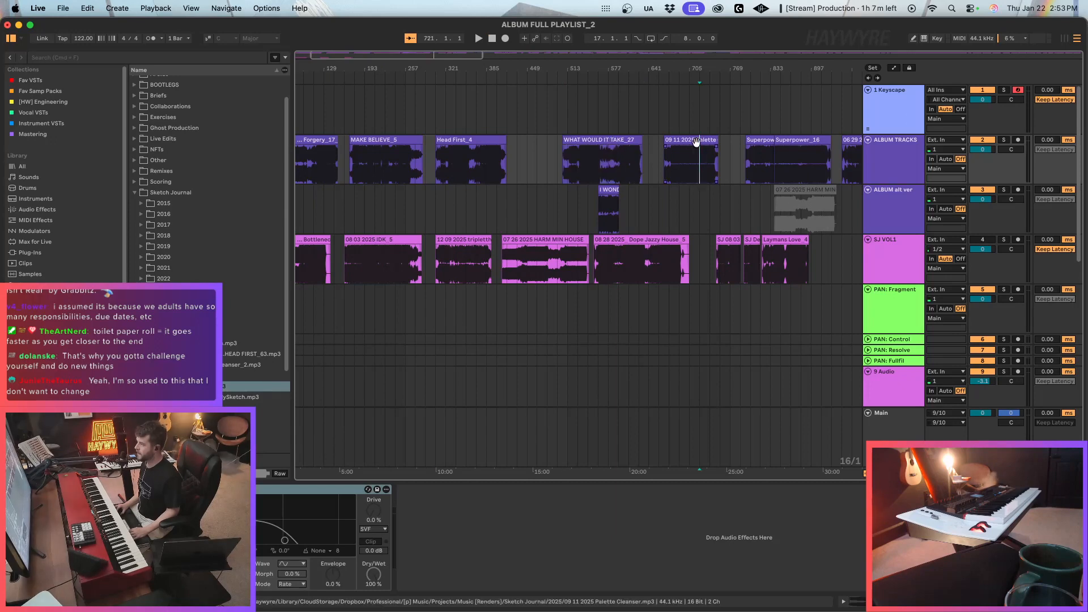
left_click_drag(467, 56, 642, 67)
left_click_drag(501, 80, 618, 225)
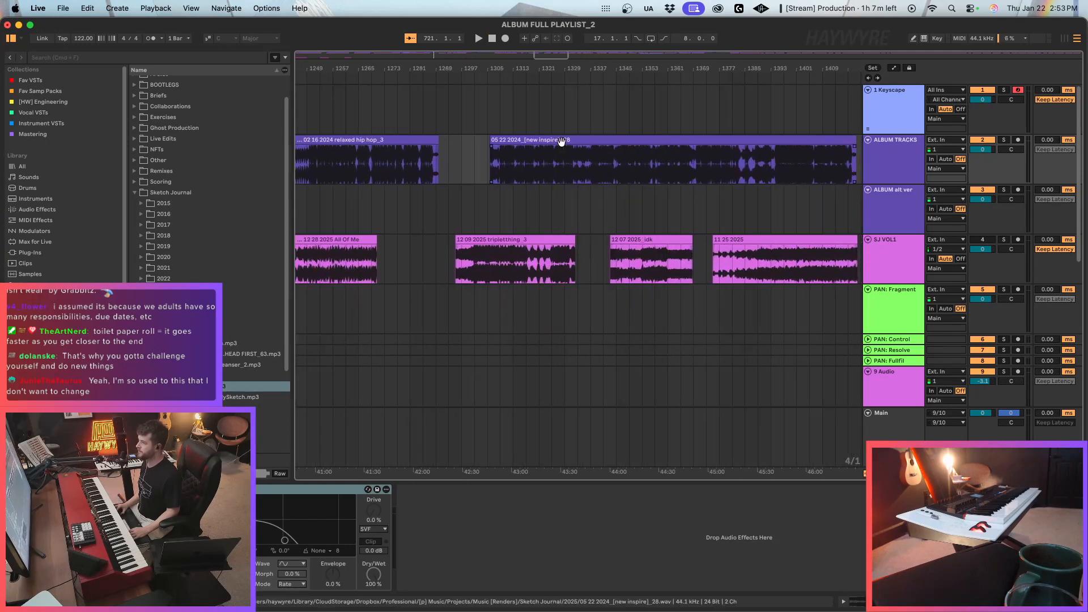
left_click(561, 140)
left_click_drag(523, 54, 561, 35)
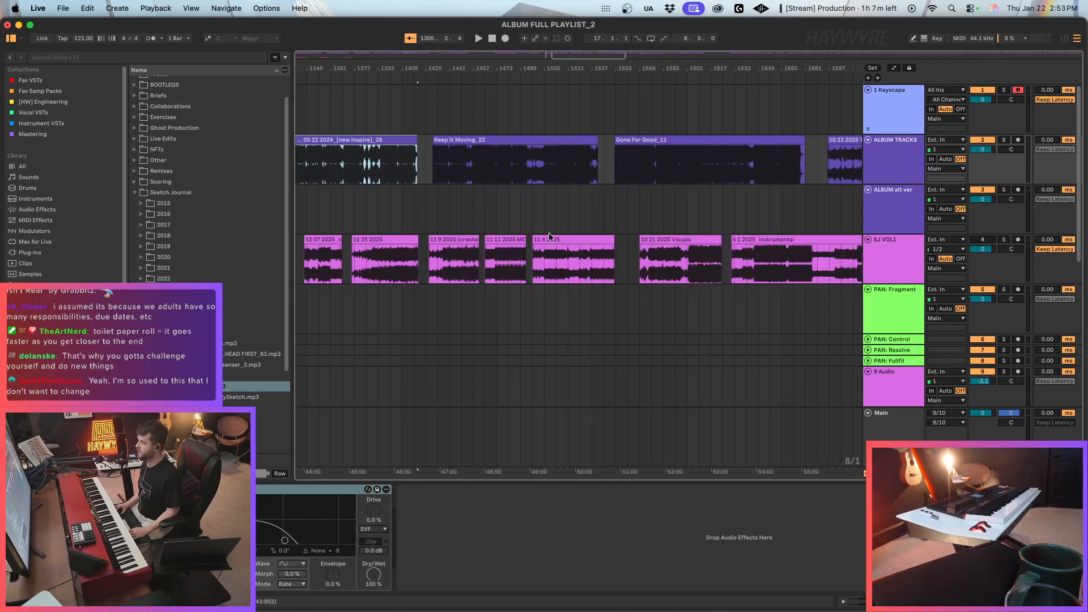
left_click(450, 140)
Widen the browser and expand the 2026 folder under Sketch Journal to check its renders.
left_click(141, 322)
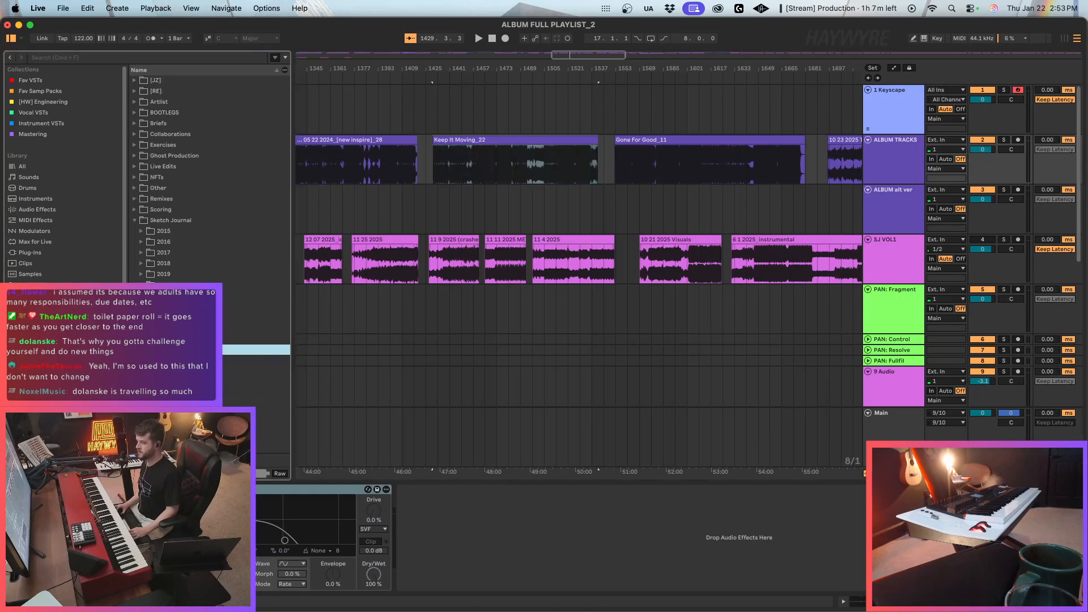
left_click_drag(291, 356, 325, 356)
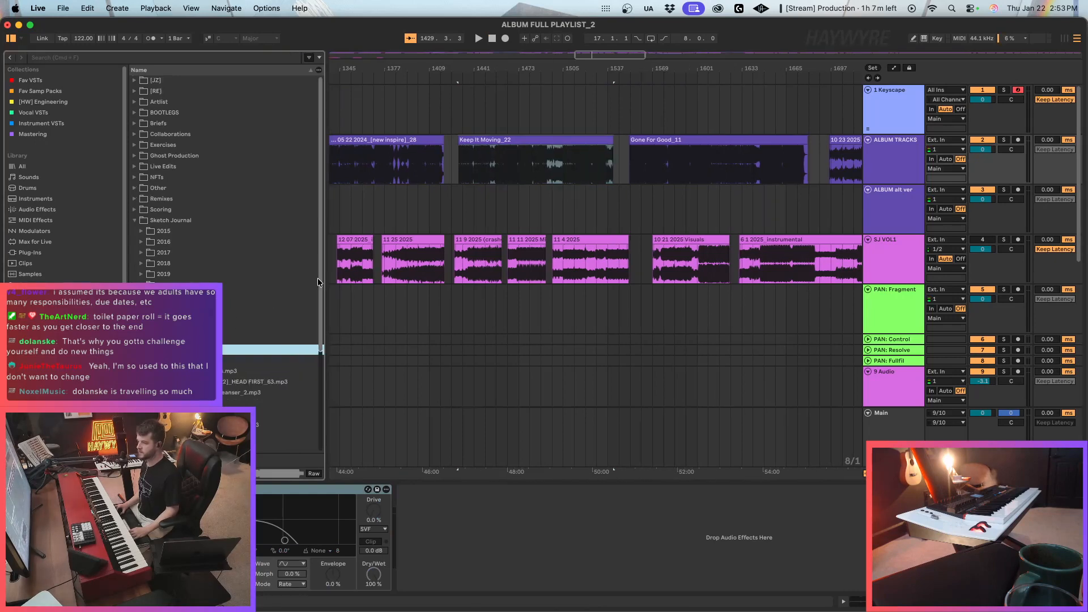
key("Right")
scroll(273, 398, "down", 3)
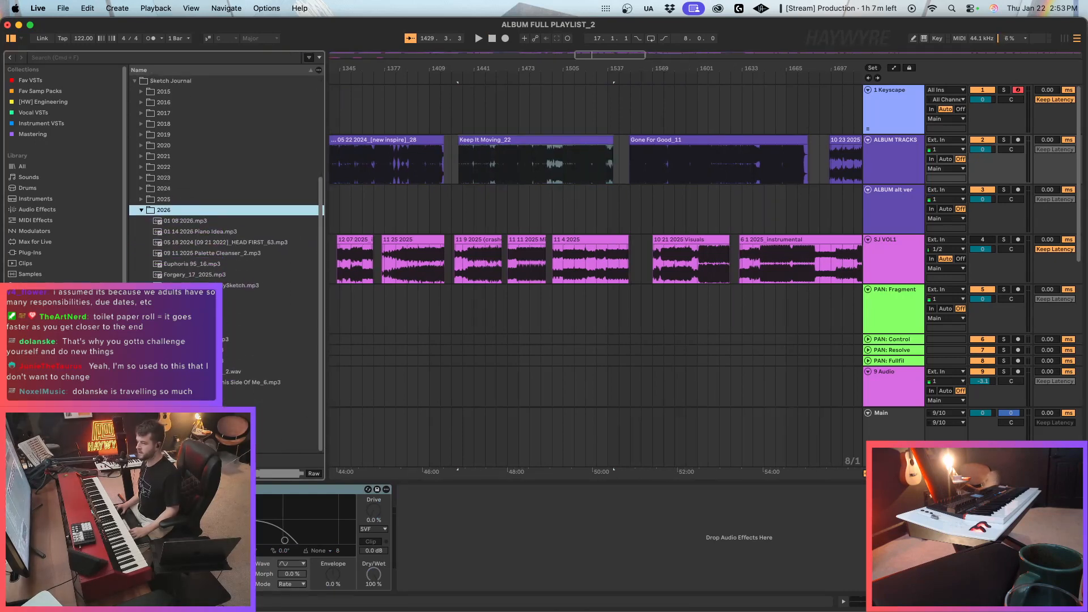
Play a passage from the middle of the Keep It Moving_22 clip in ALBUM TRACKS.
left_click(516, 203)
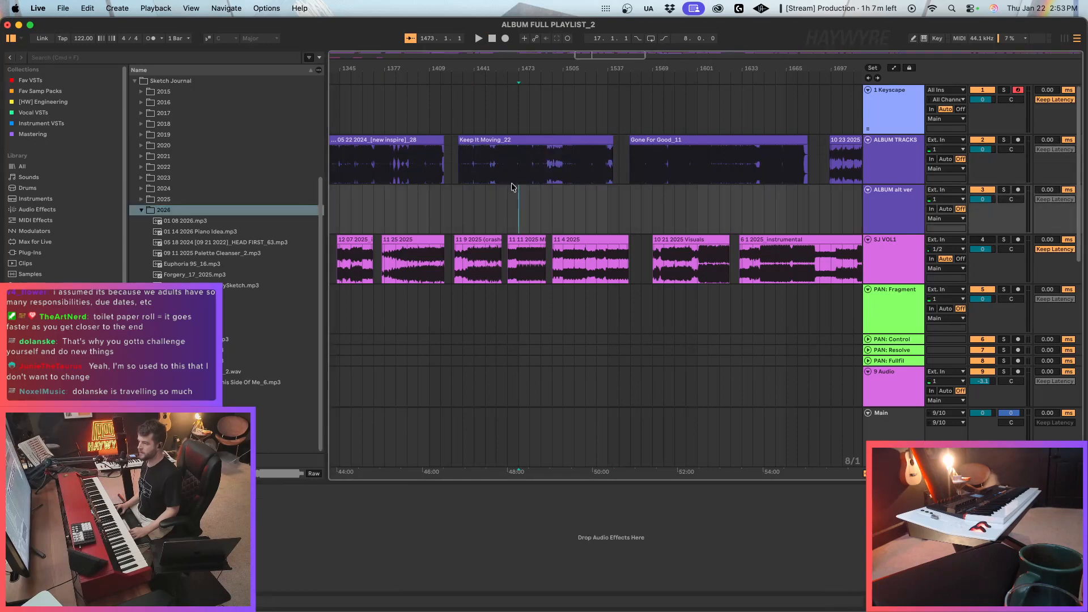
left_click(510, 164)
left_click_drag(596, 55, 590, 80)
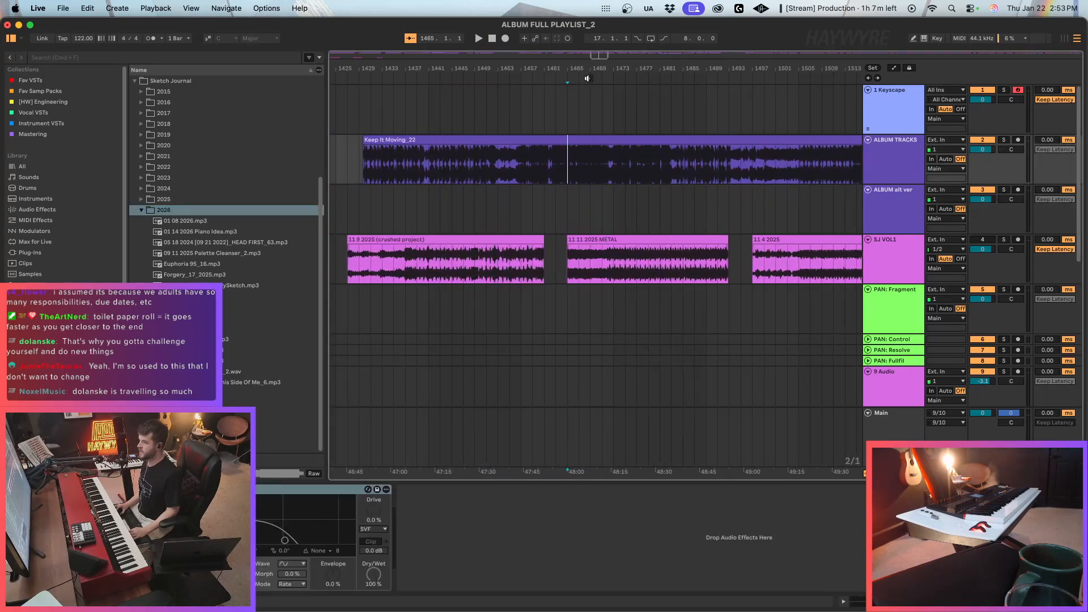
left_click(594, 191)
left_click(587, 172)
left_click(591, 169)
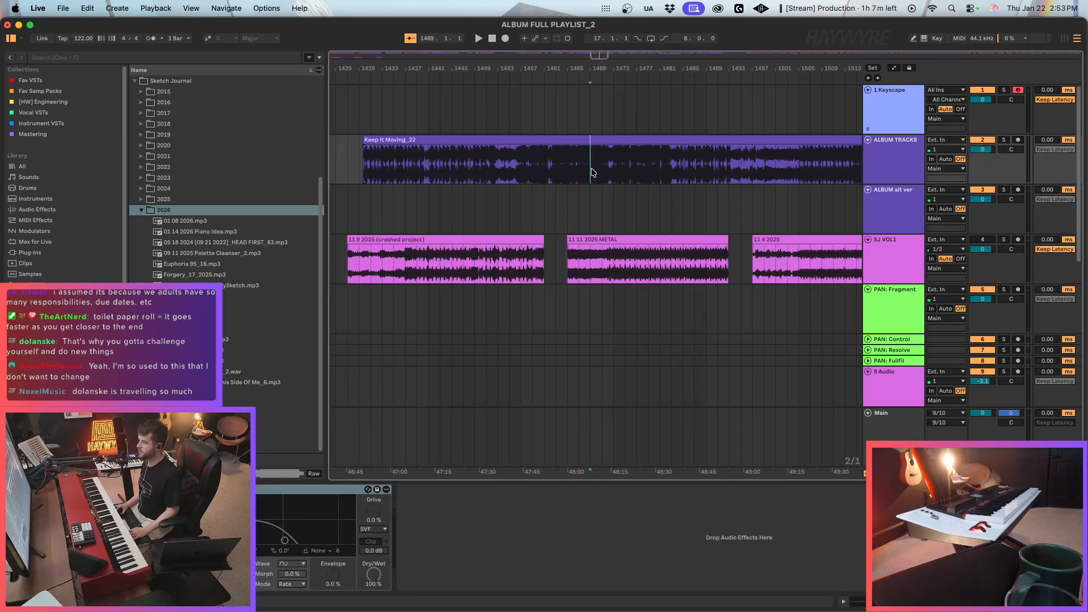
left_click(610, 171)
key("space")
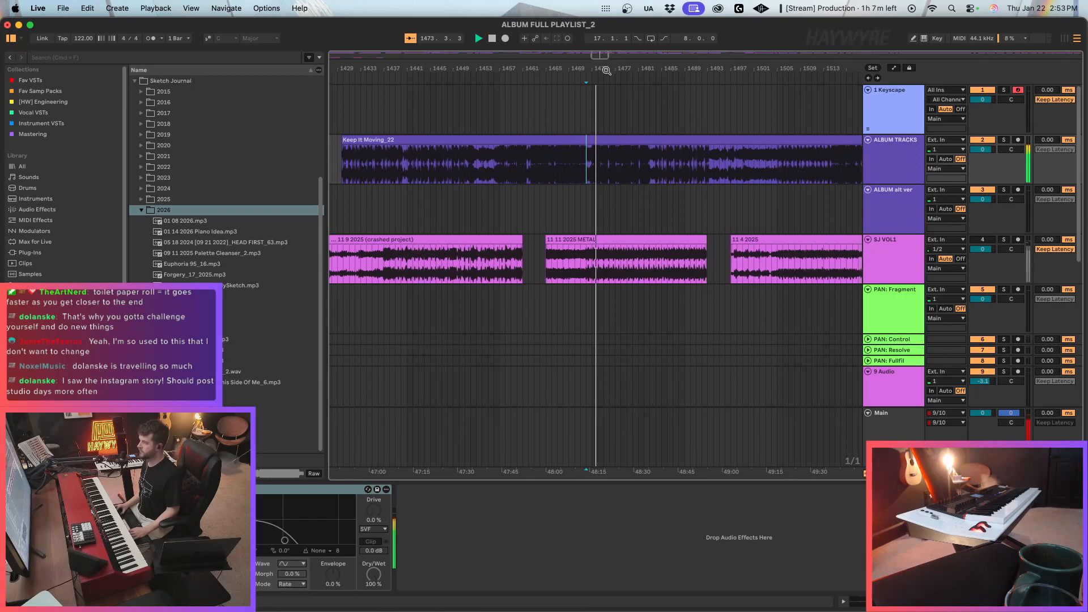
left_click_drag(606, 70, 583, 192)
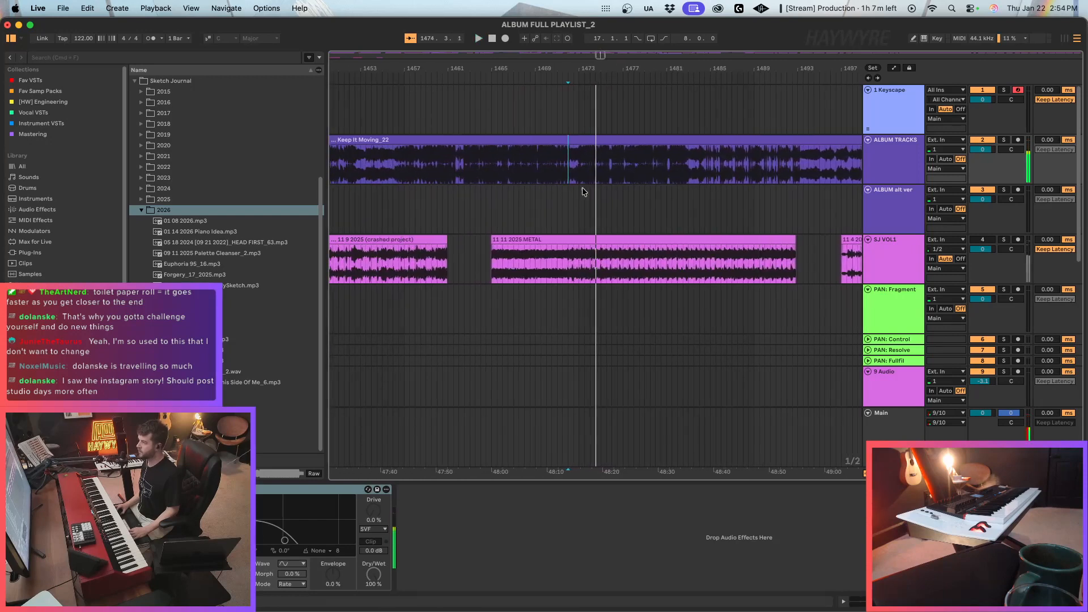
Stop playback, open the recent set Keep It Moving_22 and save the changes to ALBUM FULL PLAYLIST_2.
key("space")
left_click(577, 166)
left_click_drag(600, 55, 600, 12)
left_click(63, 8)
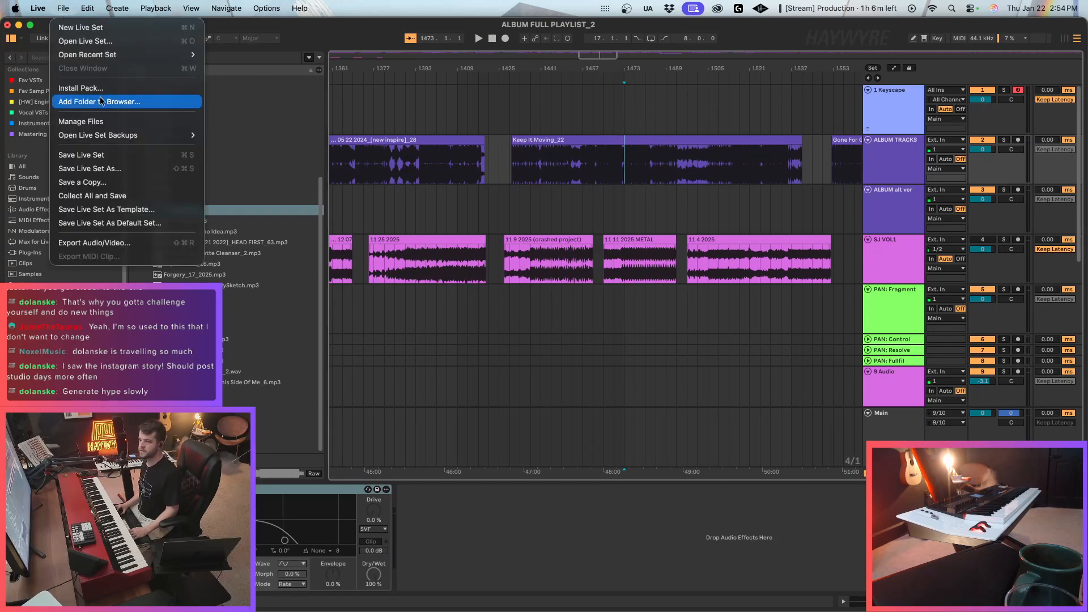
mouse_move(114, 55)
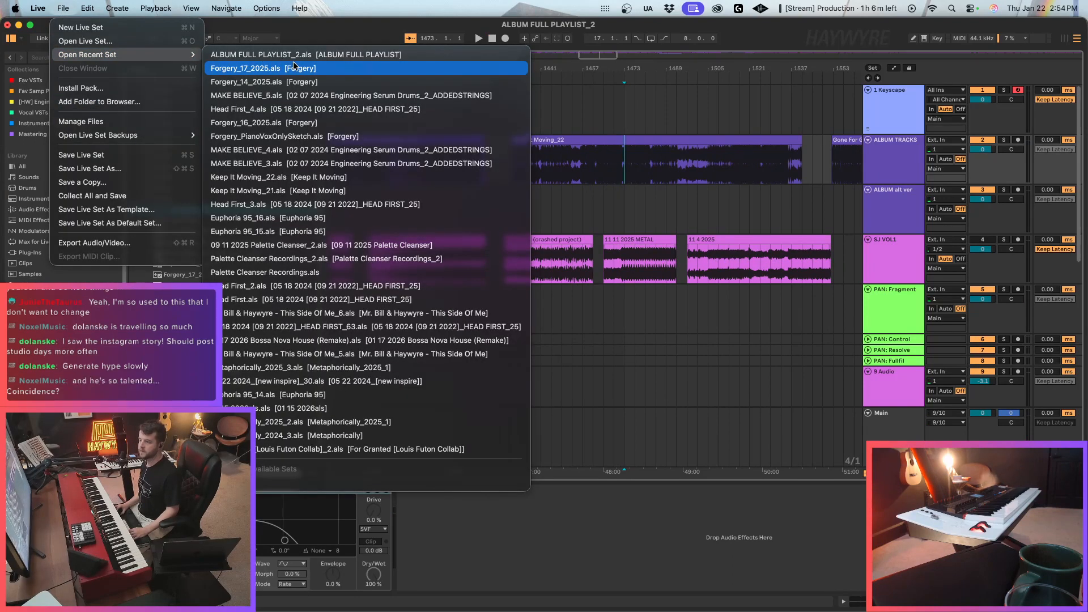
left_click(324, 191)
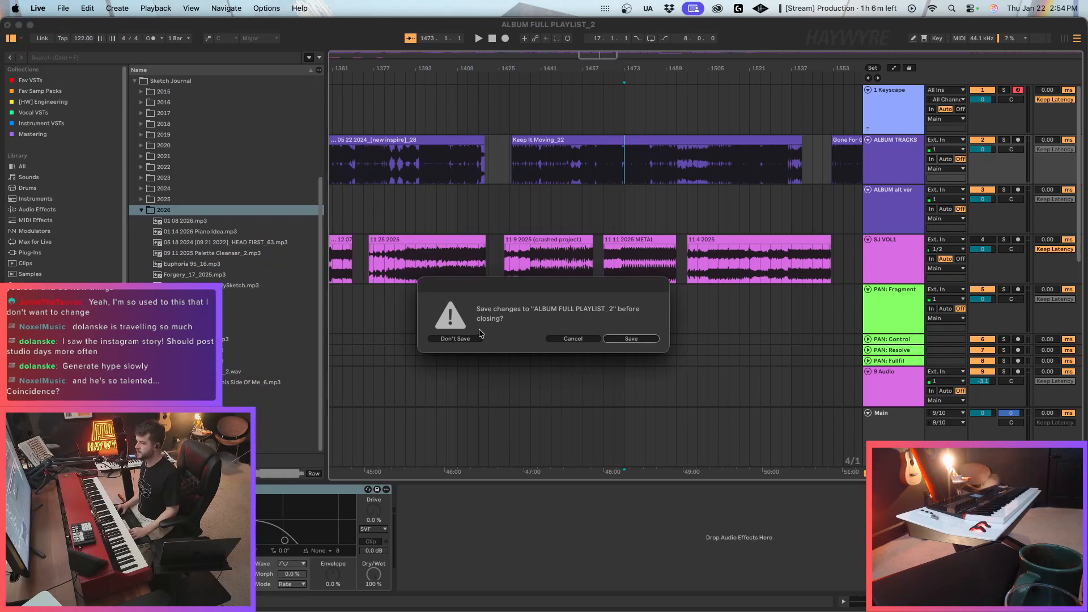
left_click(617, 338)
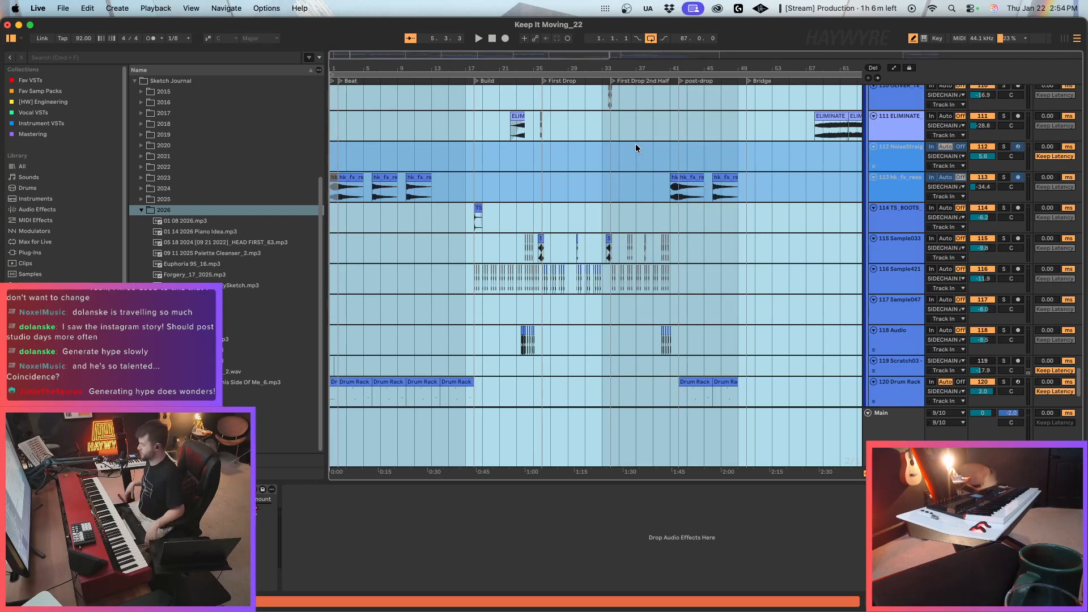
Narrow the browser slightly to give the Keep It Moving_22 arrangement more room.
left_click(501, 156)
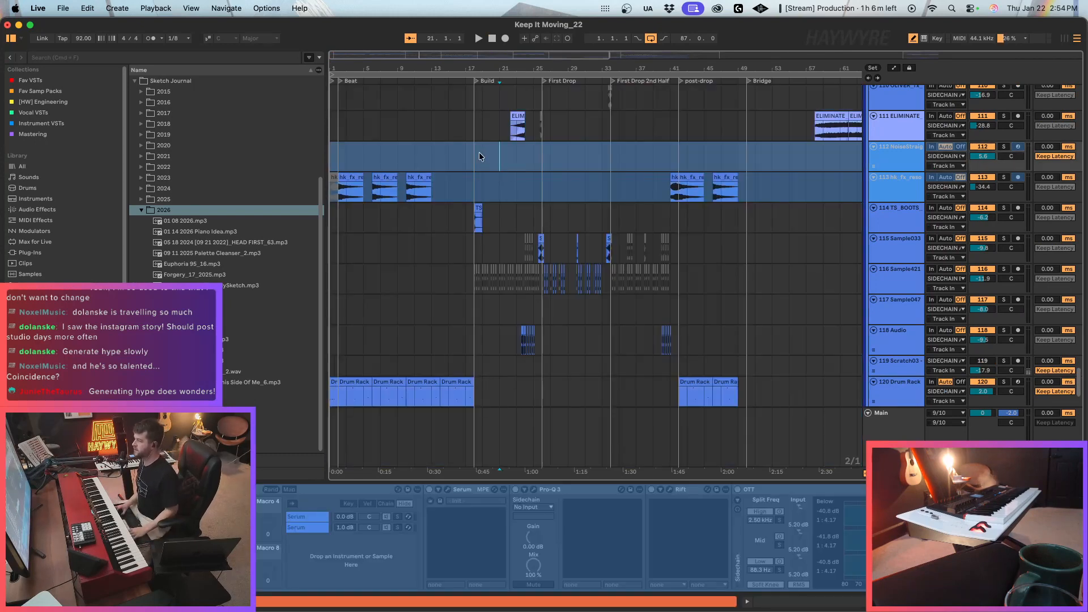
left_click_drag(322, 191, 299, 191)
left_click_drag(306, 53, 313, 70)
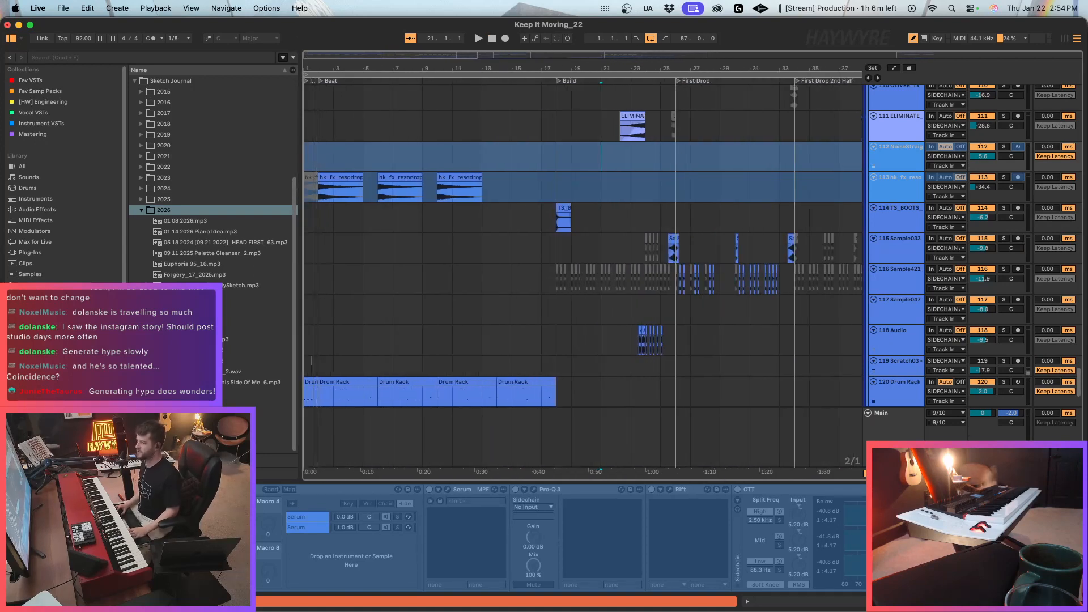
Examine the Keep It Moving_22 tracks, going from the lower effects tracks back to the Serum 2 and PIANO tracks.
left_click(374, 174)
left_click(374, 160)
scroll(637, 168, "down", 1)
scroll(1063, 372, "up", 5)
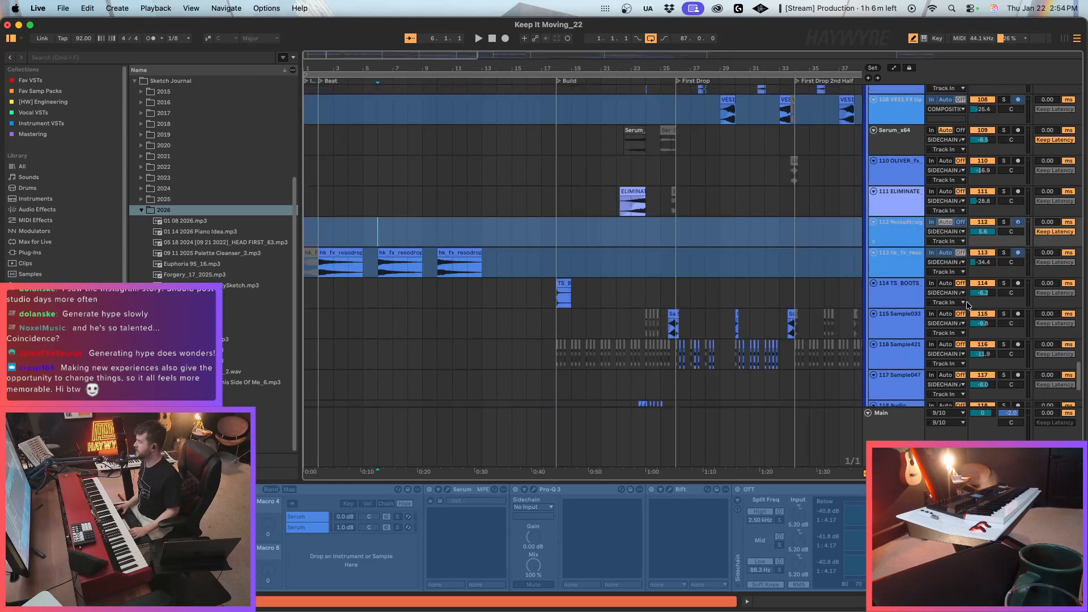
left_click_drag(1078, 378, 1086, 93)
left_click(454, 205)
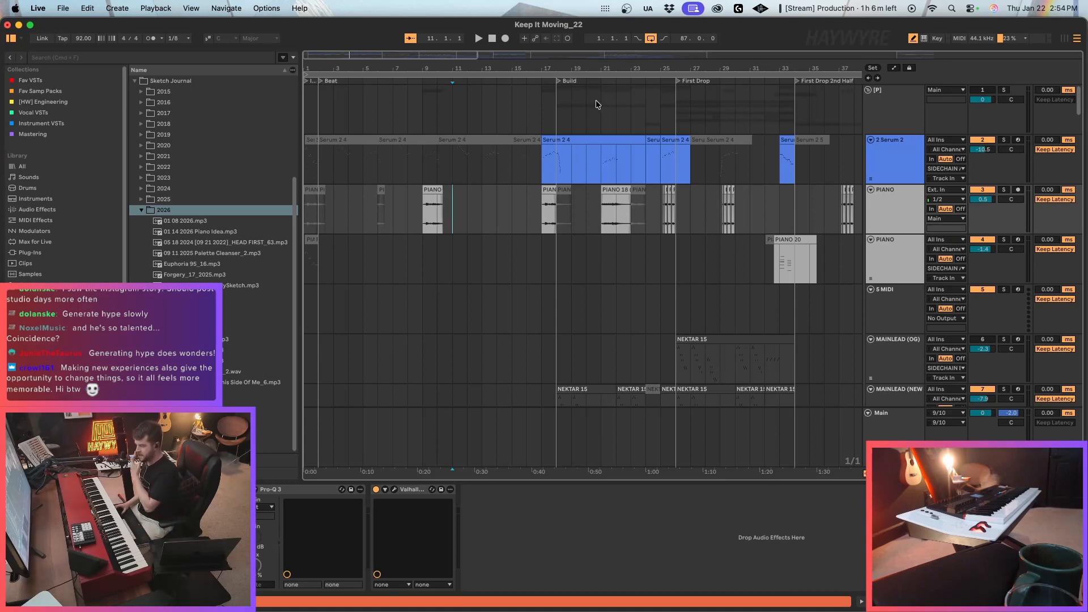
left_click(544, 175)
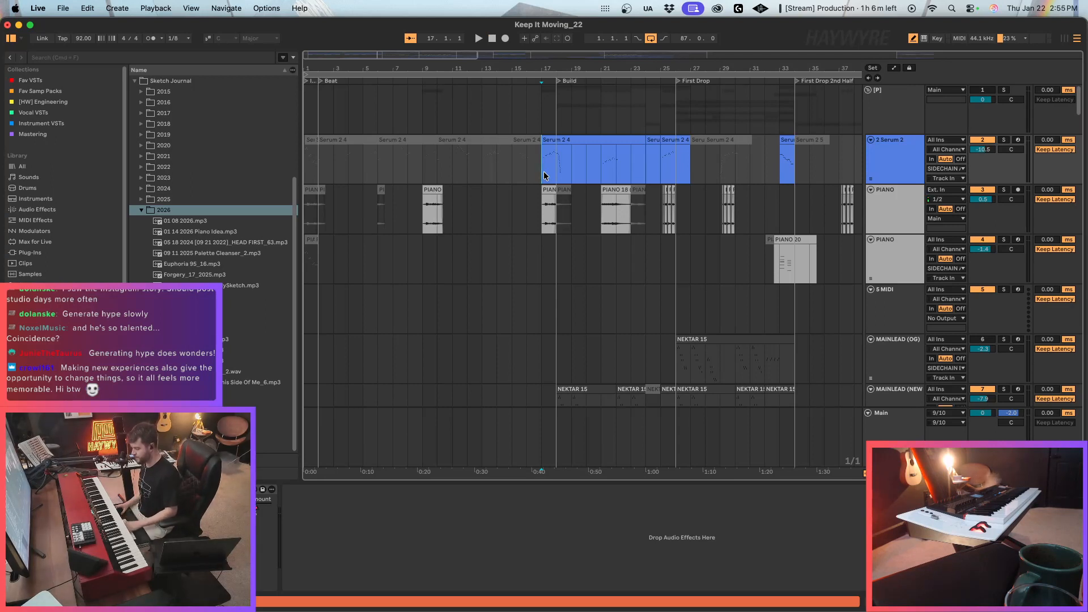
left_click(307, 163)
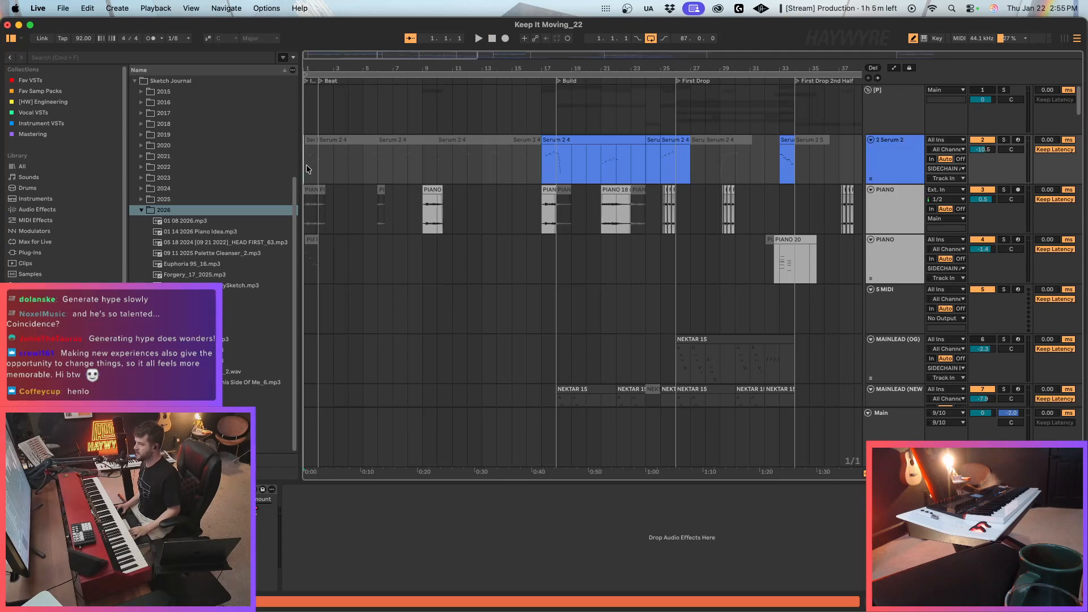
key("plus")
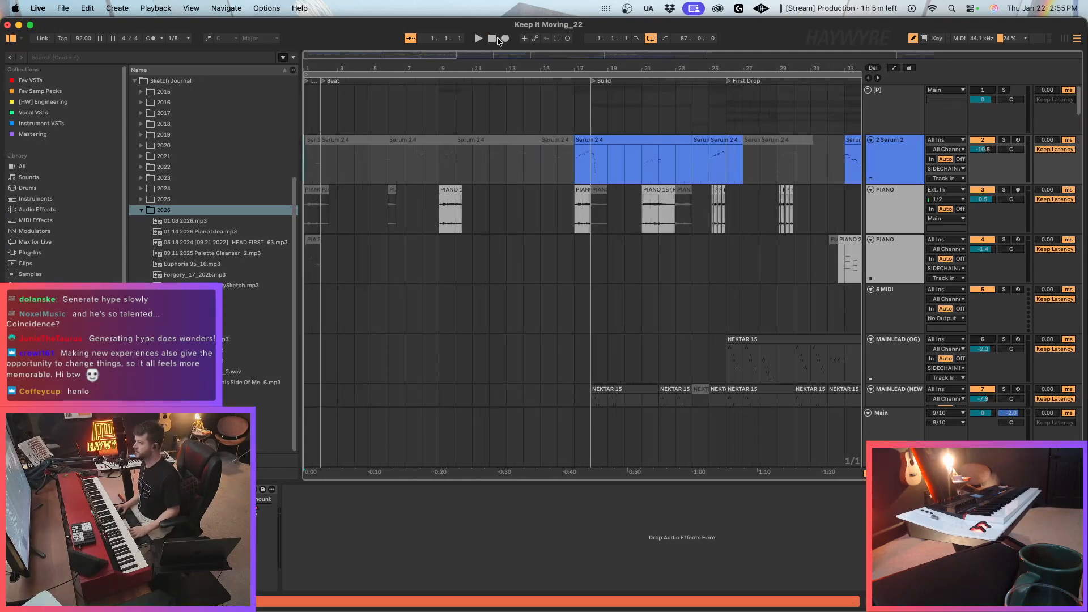
Examine the MAINLEAD, DROPSYNTH and L1 to L4 lead tracks around the First Drop and First Drop 2nd Half sections.
scroll(567, 227, "down", 5)
scroll(596, 248, "down", 5)
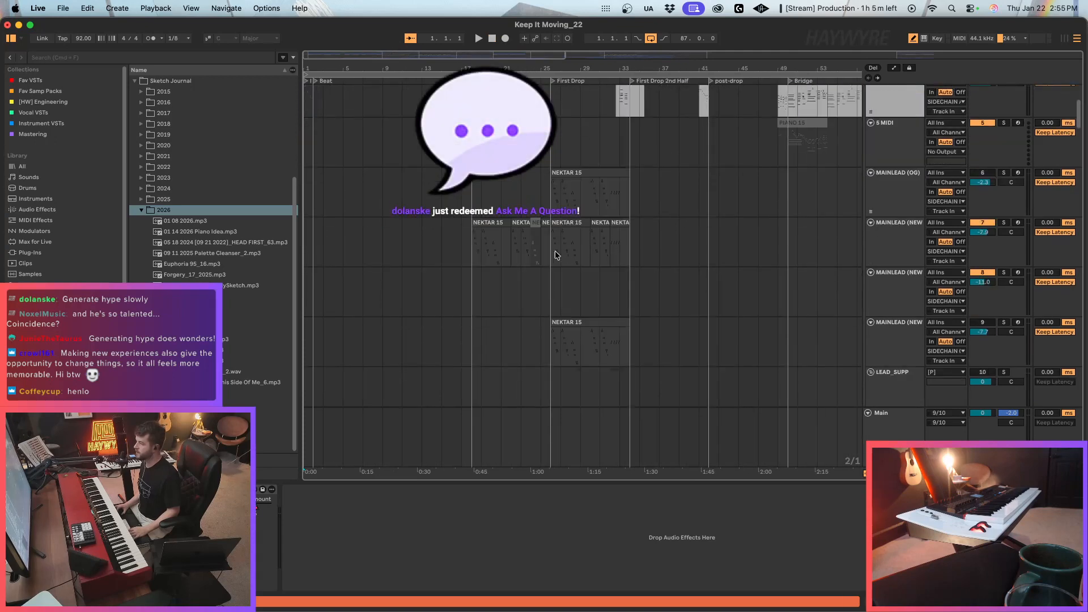
left_click(556, 255)
left_click_drag(466, 56, 465, 82)
scroll(599, 268, "down", 5)
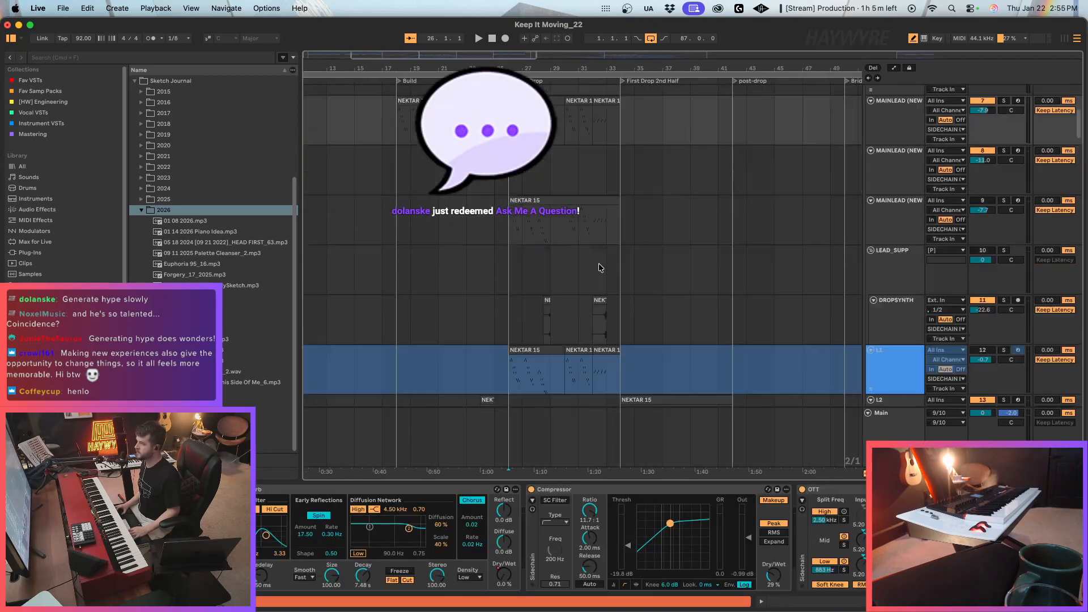
scroll(600, 267, "down", 8)
left_click(627, 221)
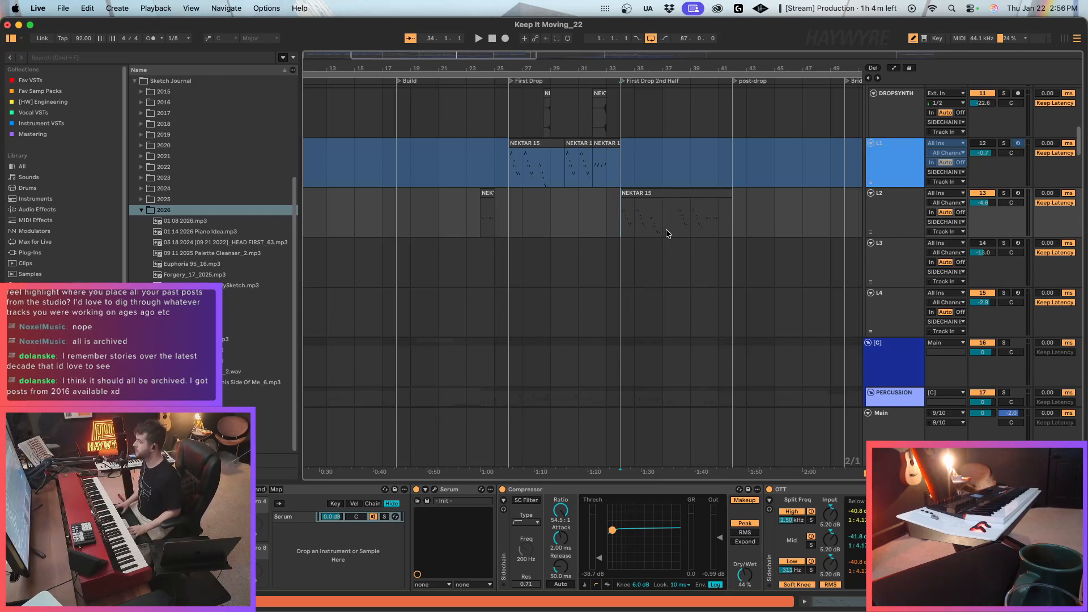
left_click(667, 233)
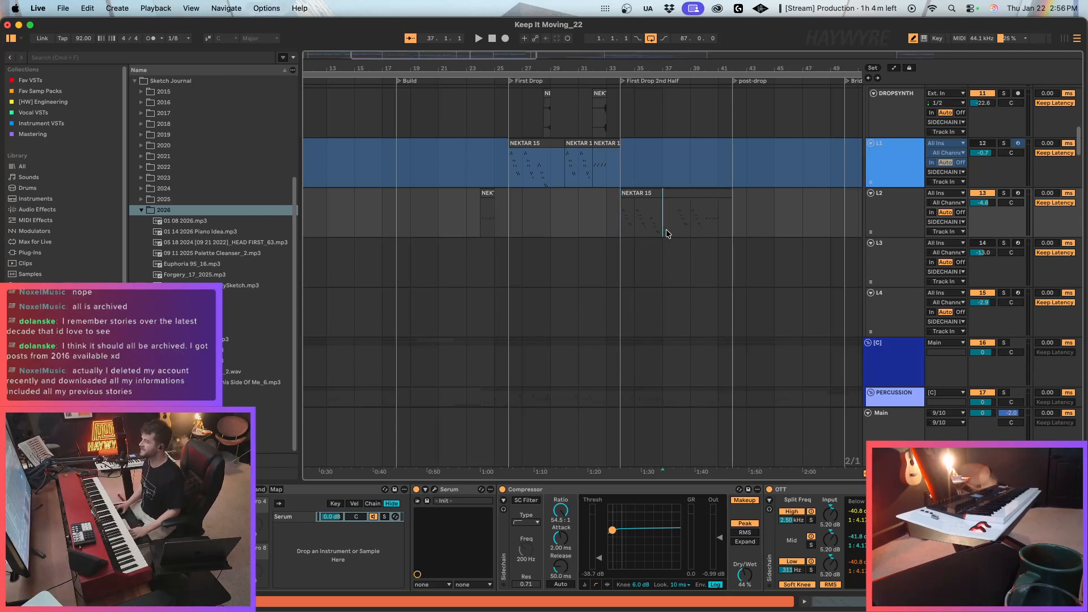
left_click(675, 232)
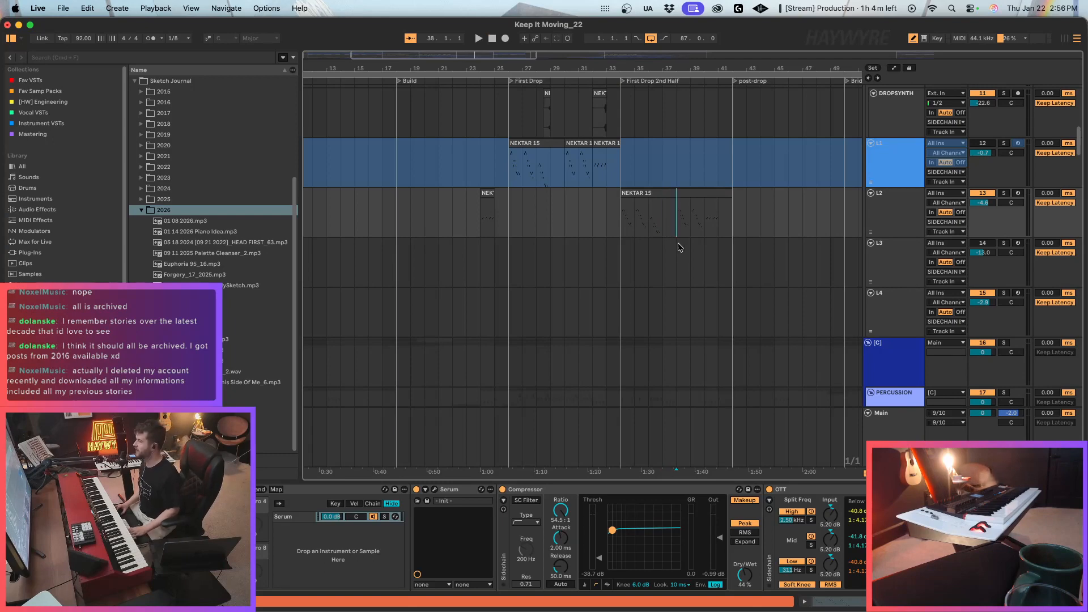
Play from the First Drop 2nd Half marker and locate the 79 Evolving Bass track's clip in that section.
scroll(680, 247, "up", 2)
left_click(612, 212)
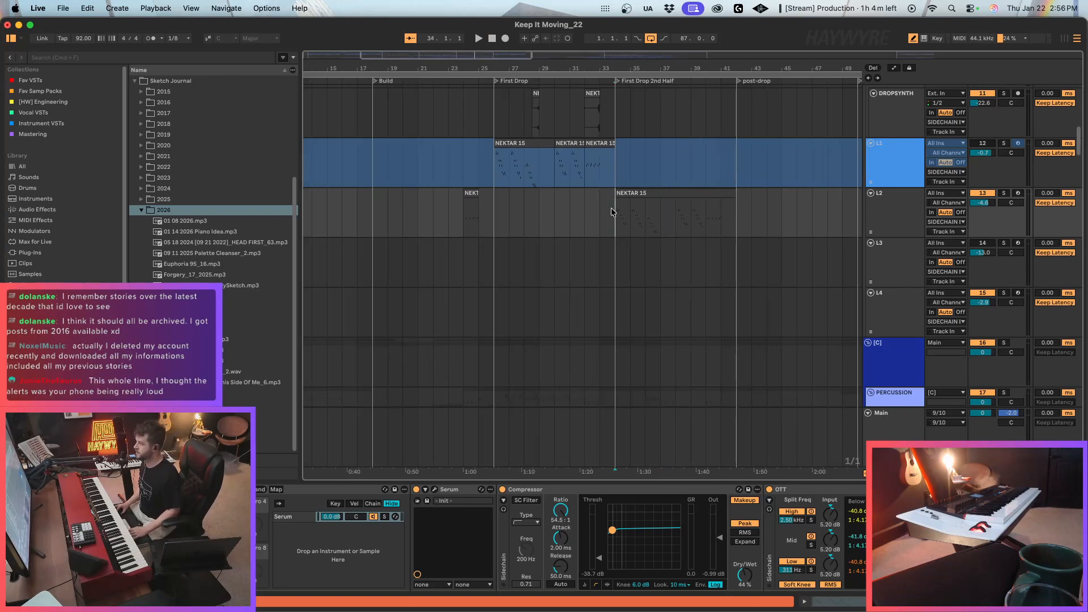
scroll(613, 212, "right", 2)
key("space")
scroll(577, 322, "down", 10)
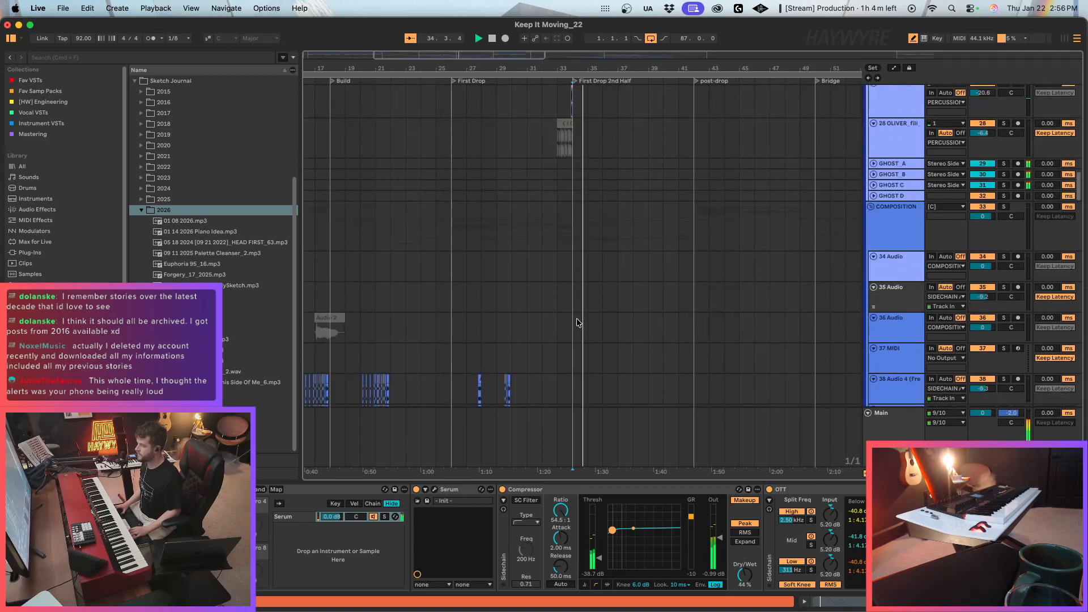
scroll(577, 322, "down", 15)
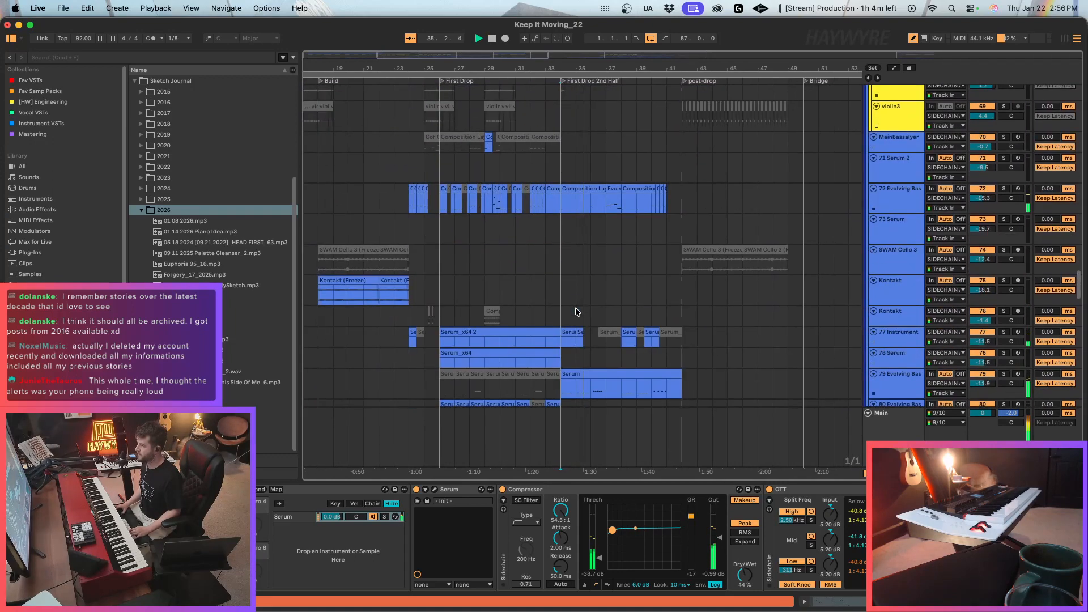
scroll(576, 313, "down", 4)
left_click(559, 291)
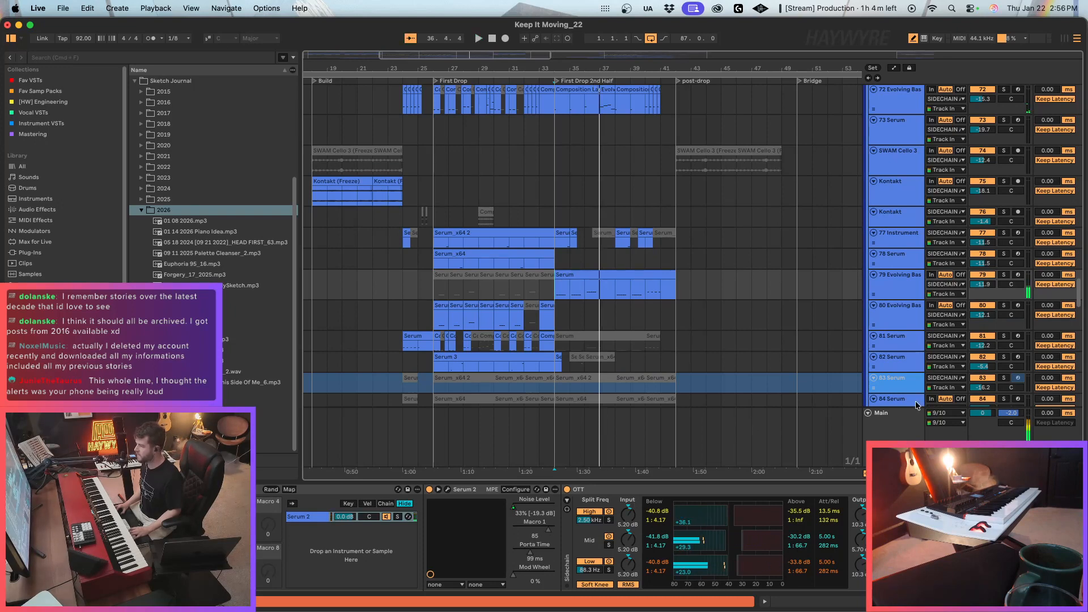
Inspect the 79 Evolving Bass device chain and its Auto Filter frequency automation at First Drop 2nd Half with automation lanes shown.
scroll(561, 538, "right", 10)
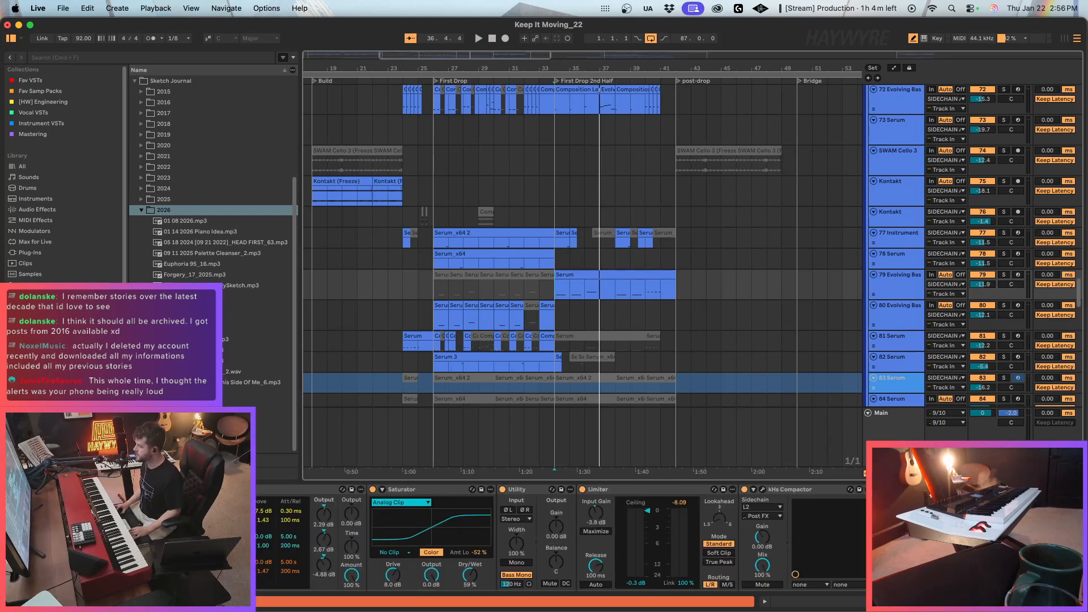
scroll(562, 538, "left", 6)
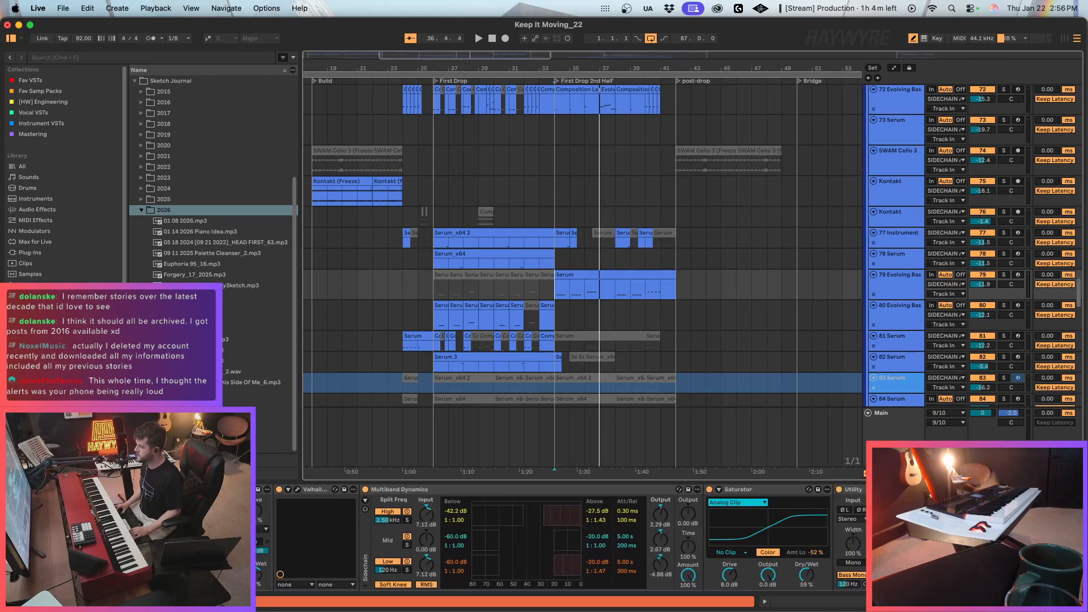
scroll(561, 538, "left", 10)
key("a")
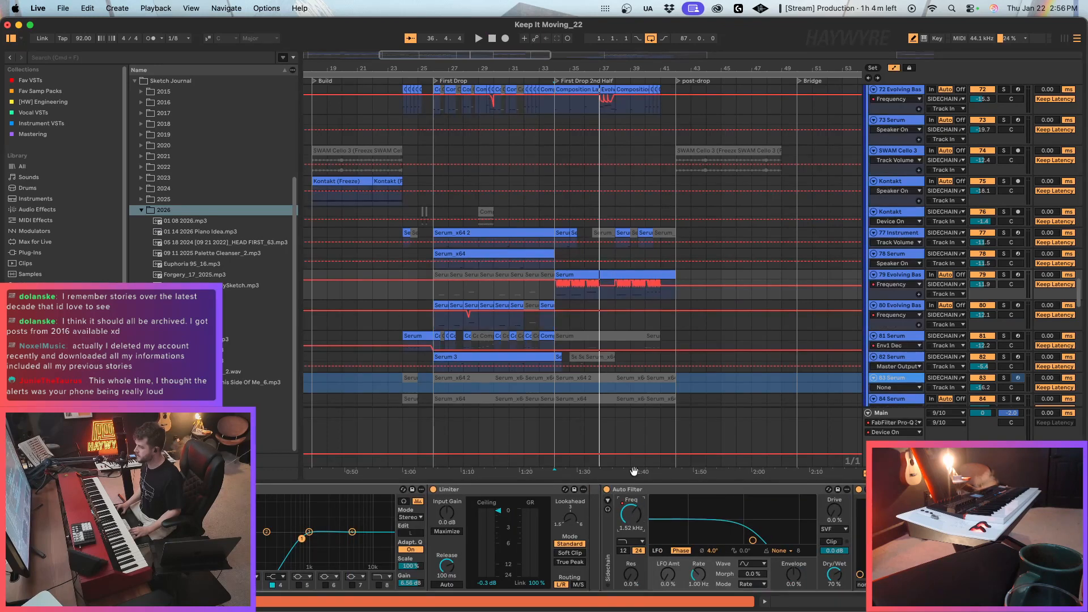
mouse_move(466, 54)
left_mouse_down()
mouse_move(467, 82)
mouse_move(476, 83)
left_mouse_up()
key("a")
key("a")
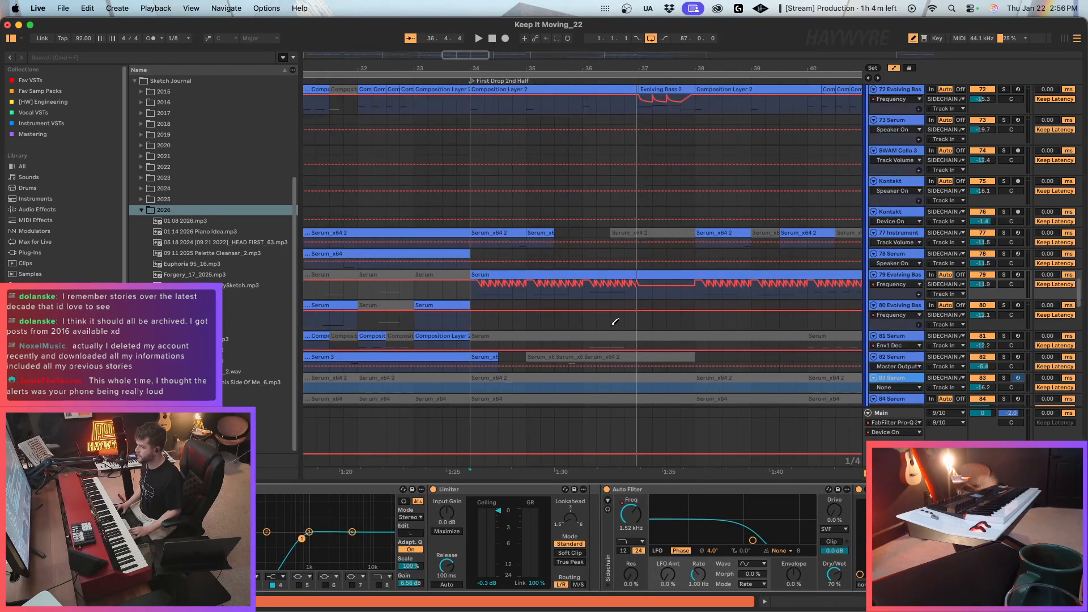
key("b")
Audition the 79 Evolving Bass track soloed from the First Drop 2nd Half marker, listening to its Auto Filter sweep.
key("space")
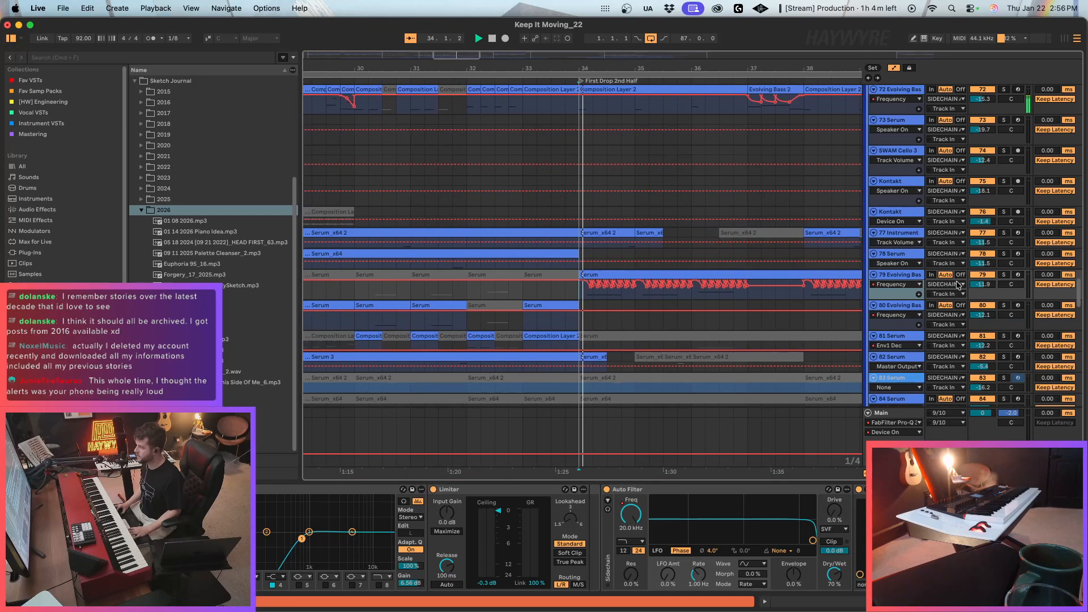
left_click(1004, 275)
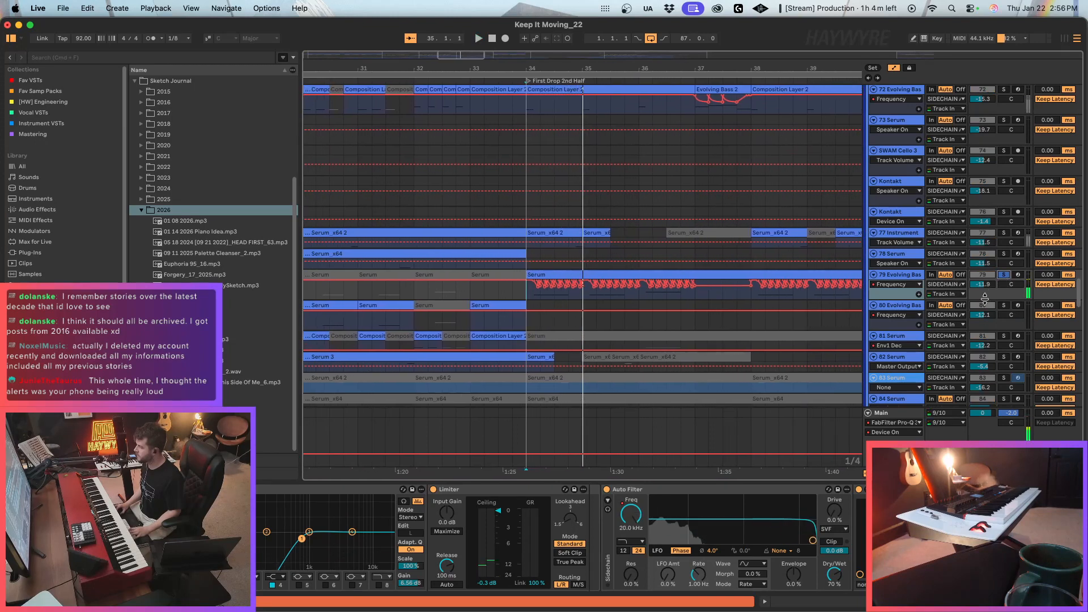
left_click_drag(801, 543, 758, 546)
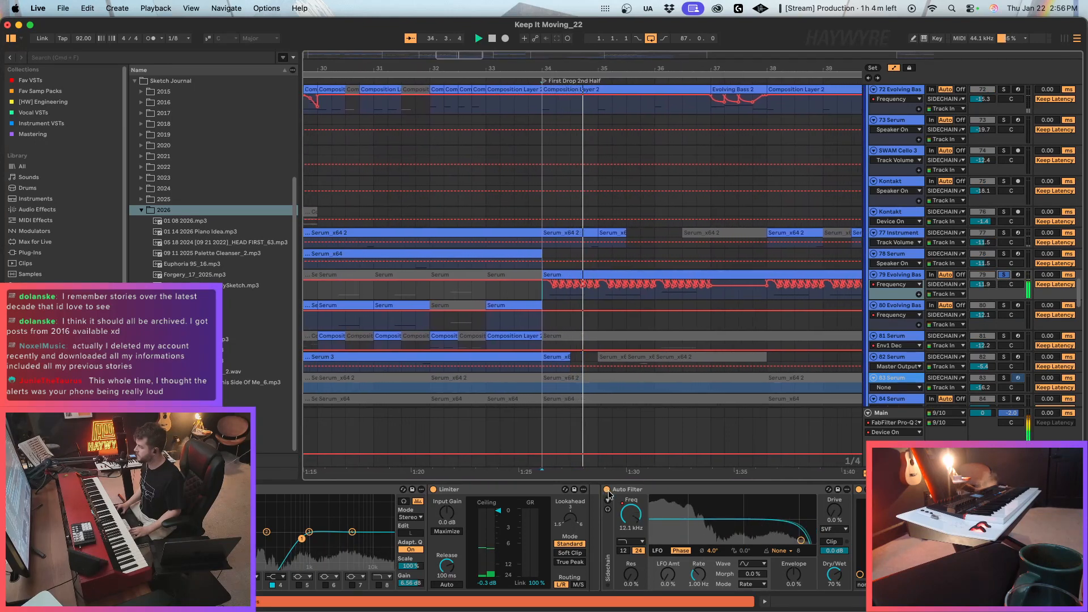
key("space")
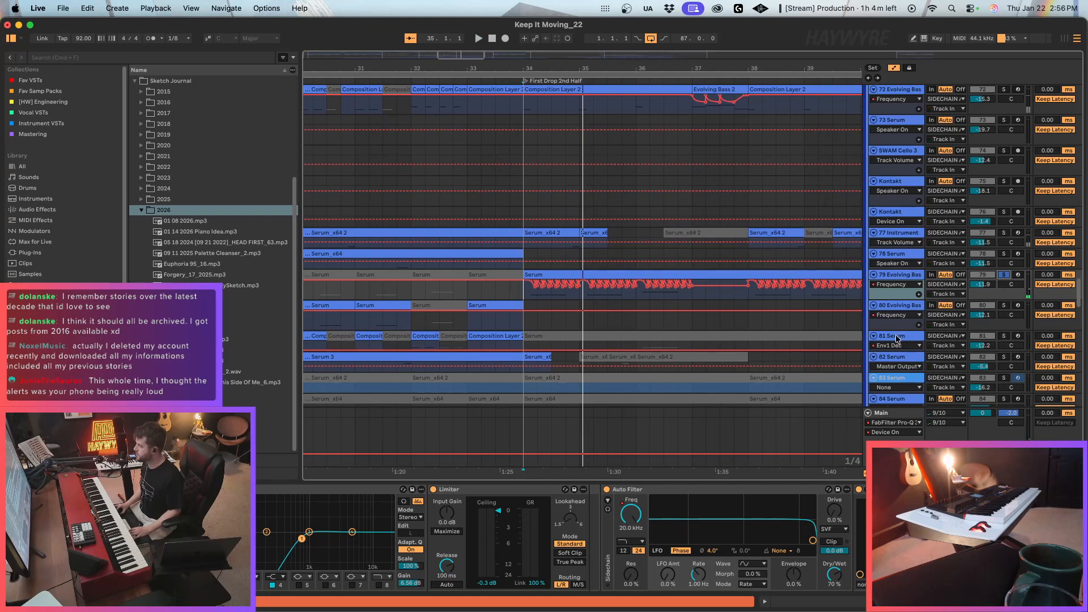
Make the 79 Evolving Bass track taller and raise its volume to -11.0 dB while playing it in the mix.
left_click_drag(909, 296, 909, 325)
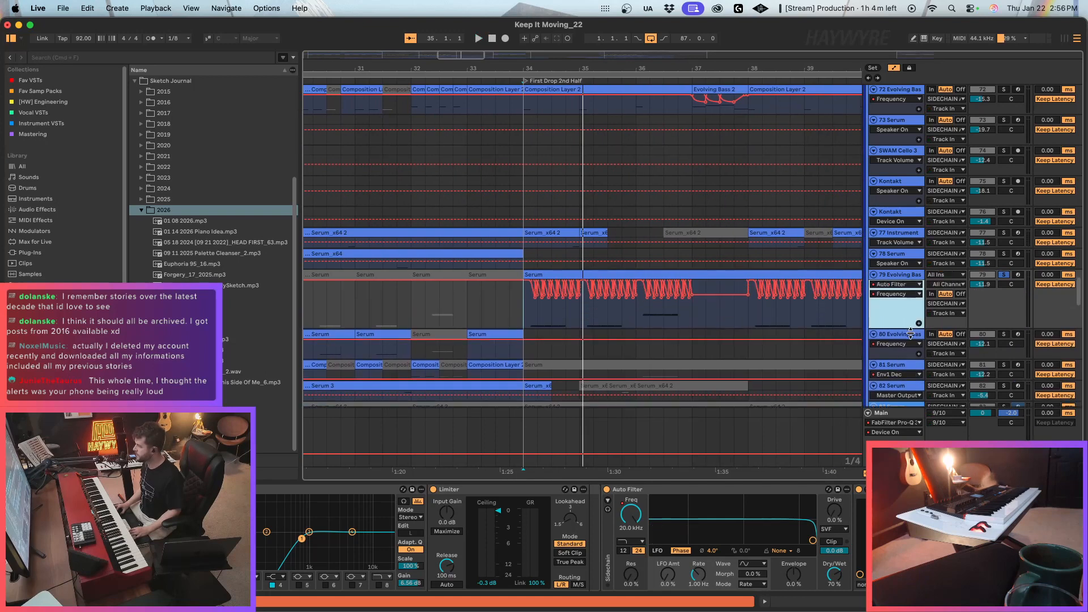
key("space")
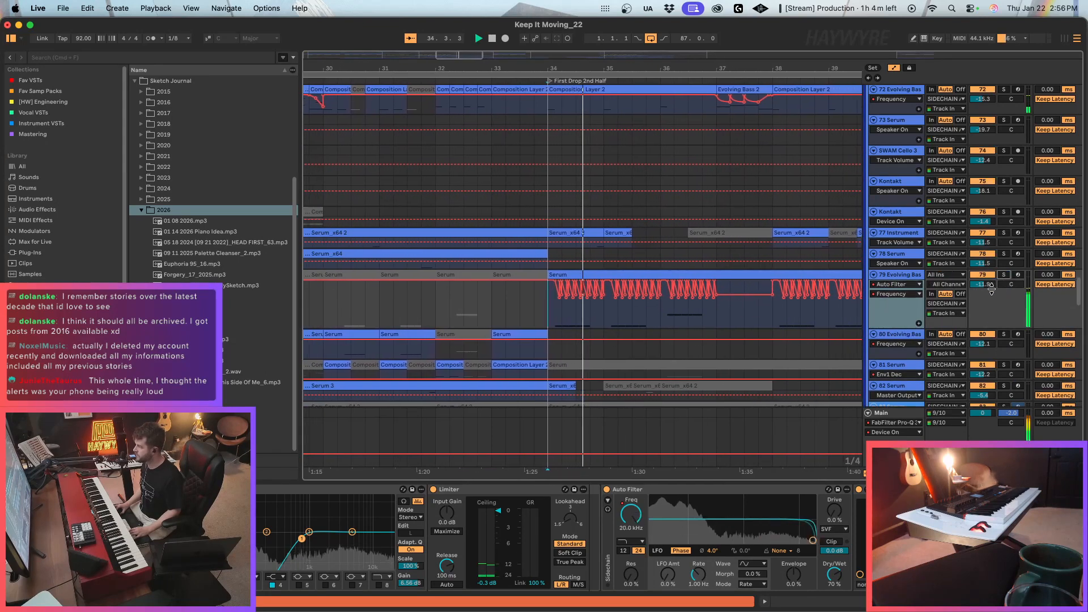
left_click_drag(982, 284, 982, 279)
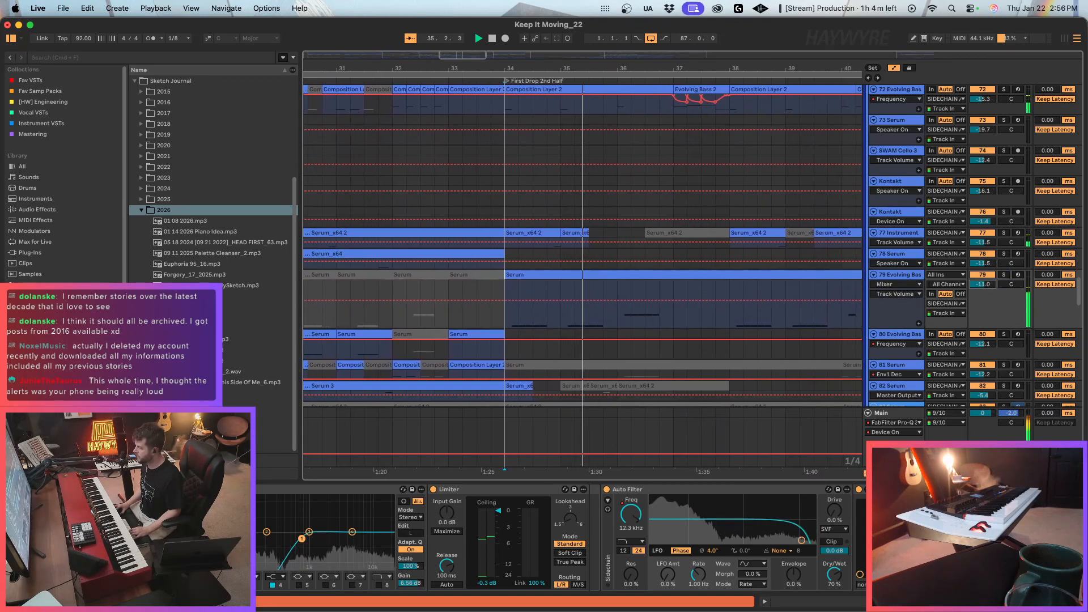
Compare the 79 Evolving Bass sound in the mix with its Auto Filter bypassed and enabled.
left_click(607, 491)
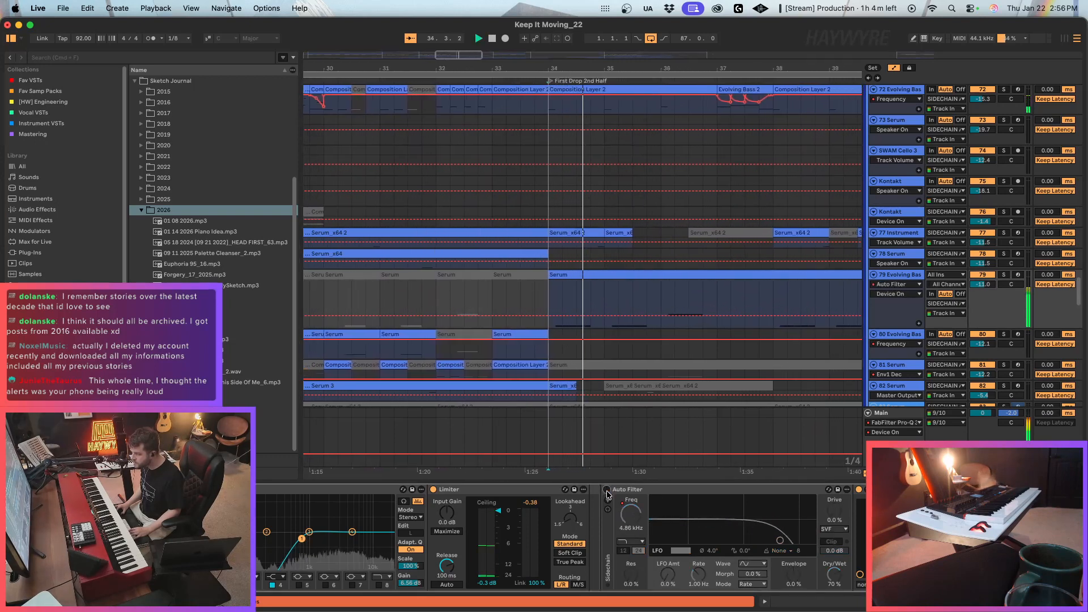
left_click(607, 491)
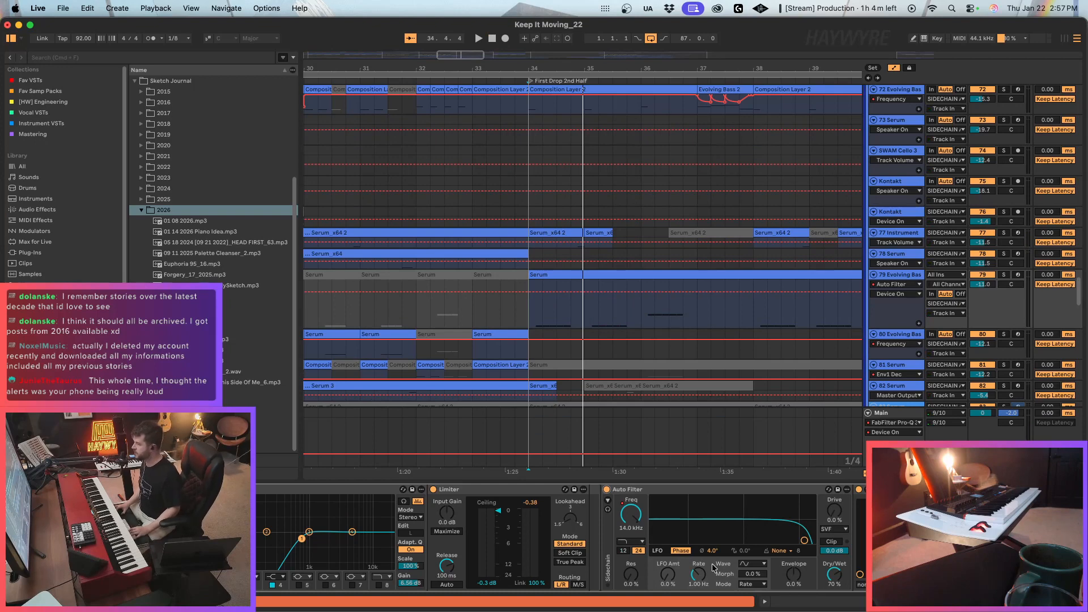
key("space")
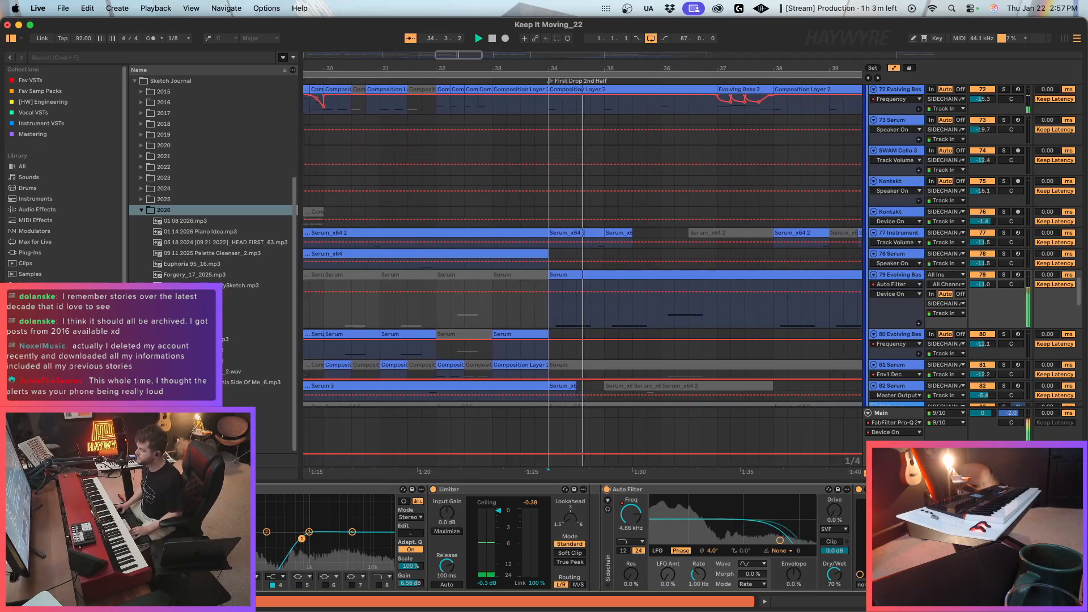
Hide the automation lanes and return to the Serum 2 instrument at the start of the bass device chain.
scroll(558, 538, "left", 15)
key("a")
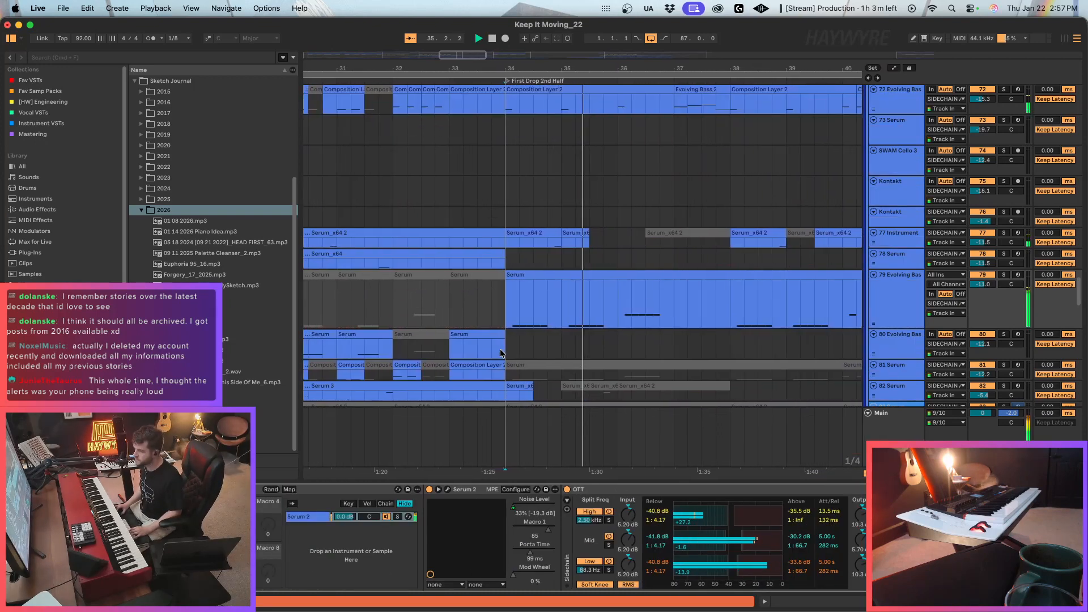
Try a brief Noise Level automation spike of 35 near the start of the 79 Evolving Bass clip in First Drop 2nd Half.
key("a")
left_click_drag(462, 68, 467, 56)
left_click(444, 322)
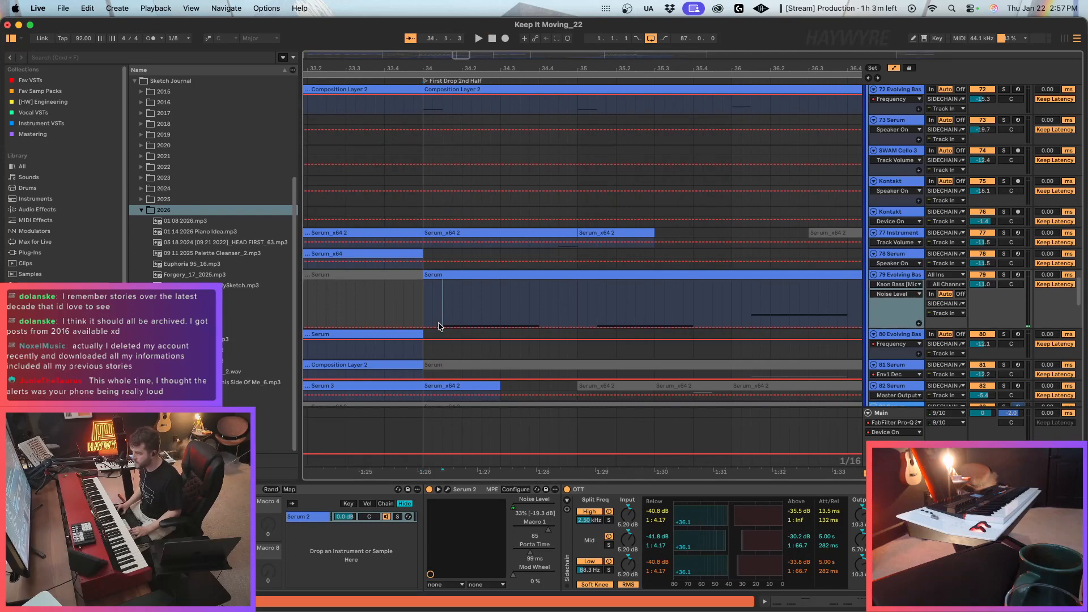
left_click(439, 327)
left_click_drag(443, 328, 443, 315)
key("space")
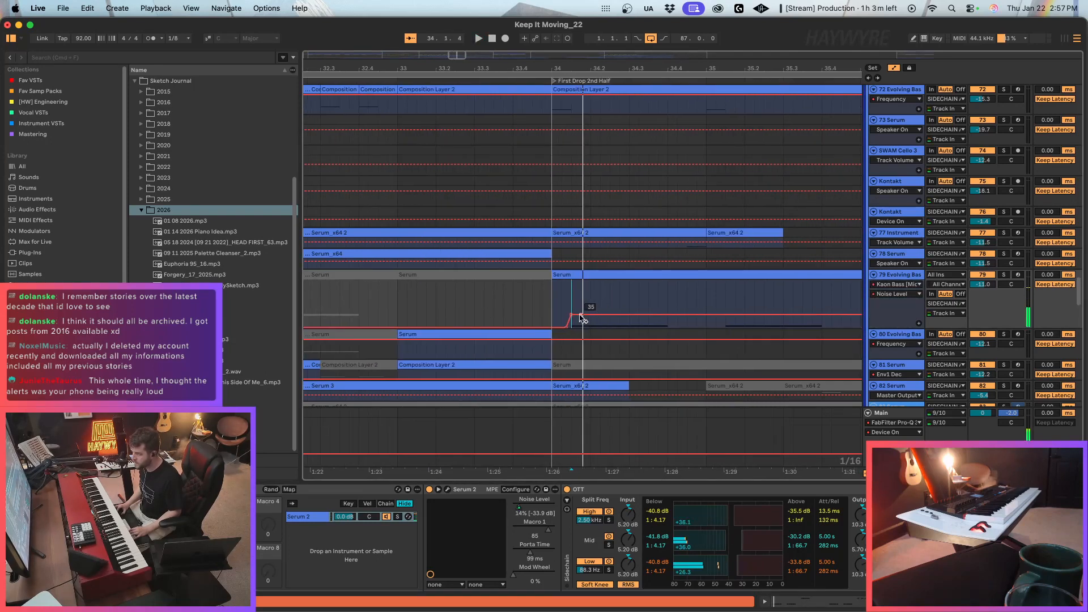
left_click(581, 315)
key("space")
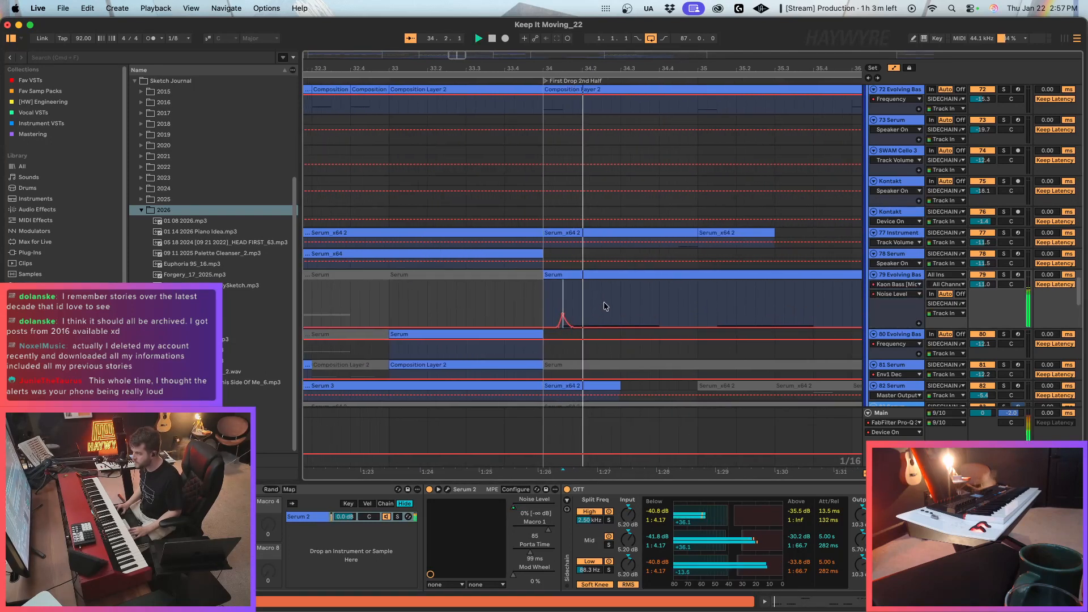
left_click(603, 307)
Adjust the 79 Evolving Bass Noise Level spike, then duplicate it three times while auditioning the section.
mouse_move(564, 313)
left_mouse_down()
mouse_move(557, 307)
mouse_move(573, 301)
mouse_move(556, 302)
left_mouse_up()
key("space")
key("space")
left_click(574, 298)
key("space")
key("ctrl+d")
key("ctrl+d")
key("ctrl+d")
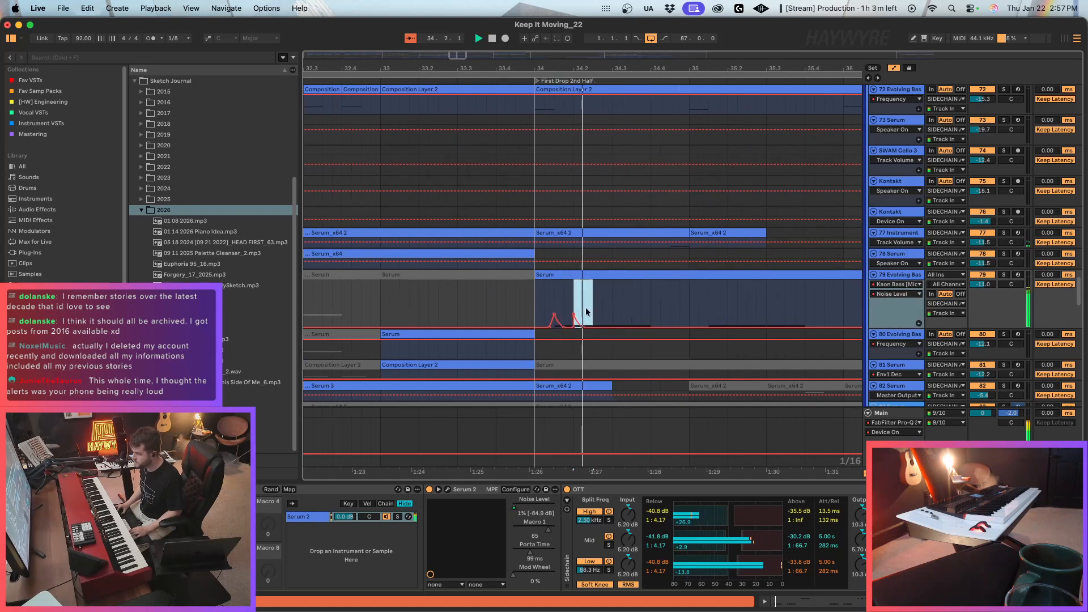
key("space")
Try raising the first Noise Level spike on 79 Evolving Bass to 96 during playback.
left_click(555, 294)
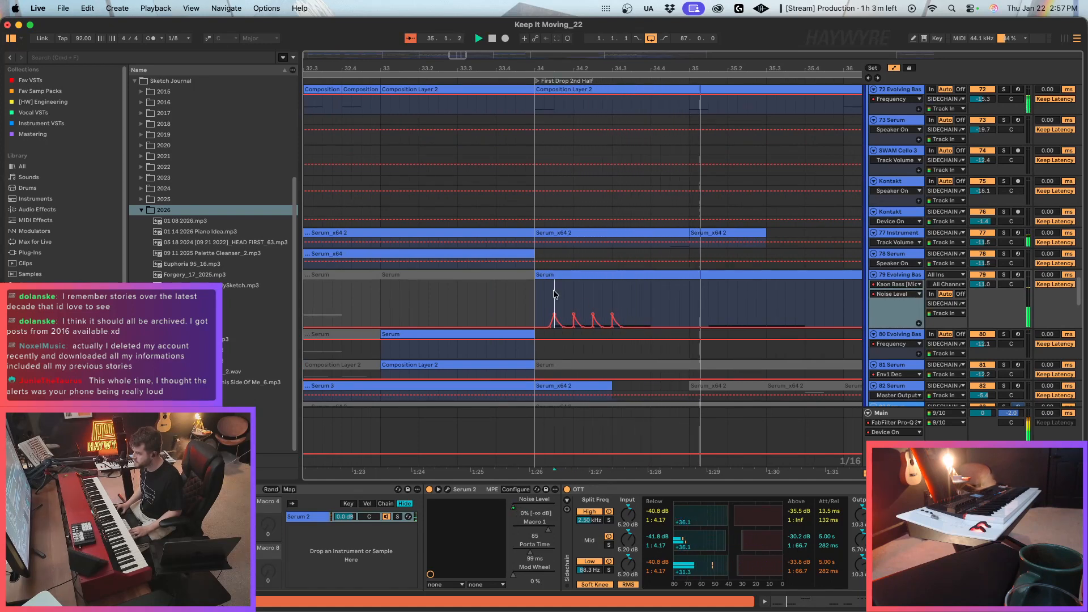
left_click_drag(554, 314, 554, 292)
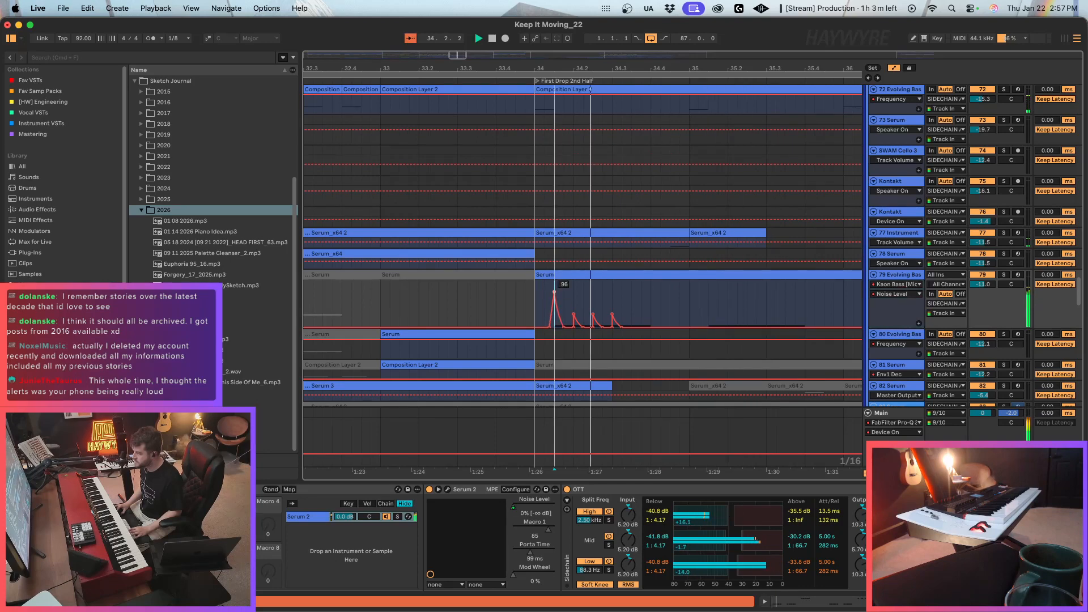
left_click(554, 292)
key("space")
Delete the Noise Level spikes at the start of First Drop 2nd Half on 79 Evolving Bass and hide the automation lanes.
left_click_drag(631, 311, 535, 308)
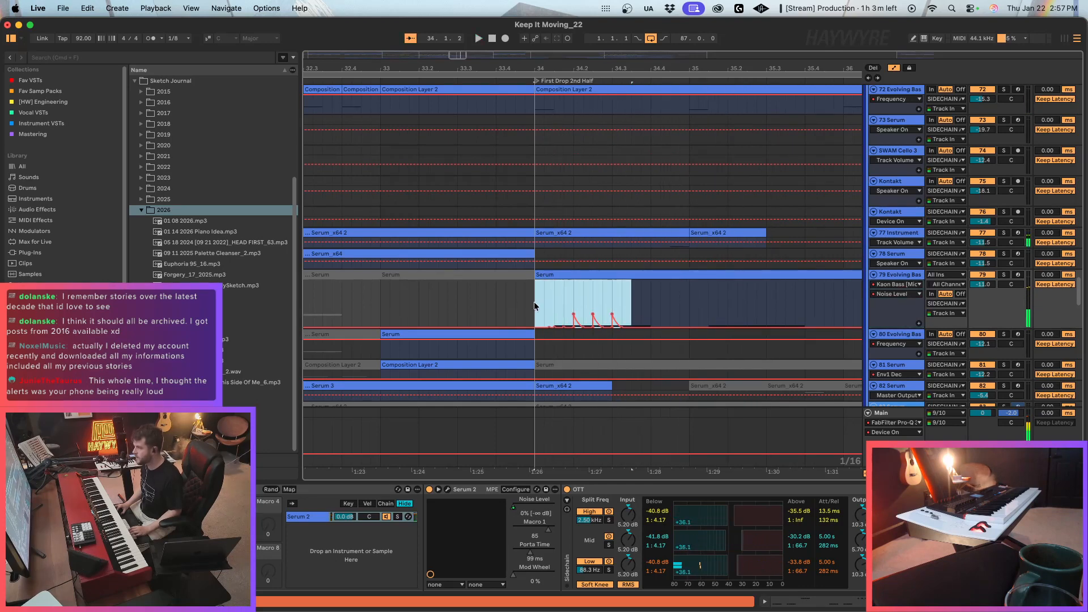
key("Delete")
key("a")
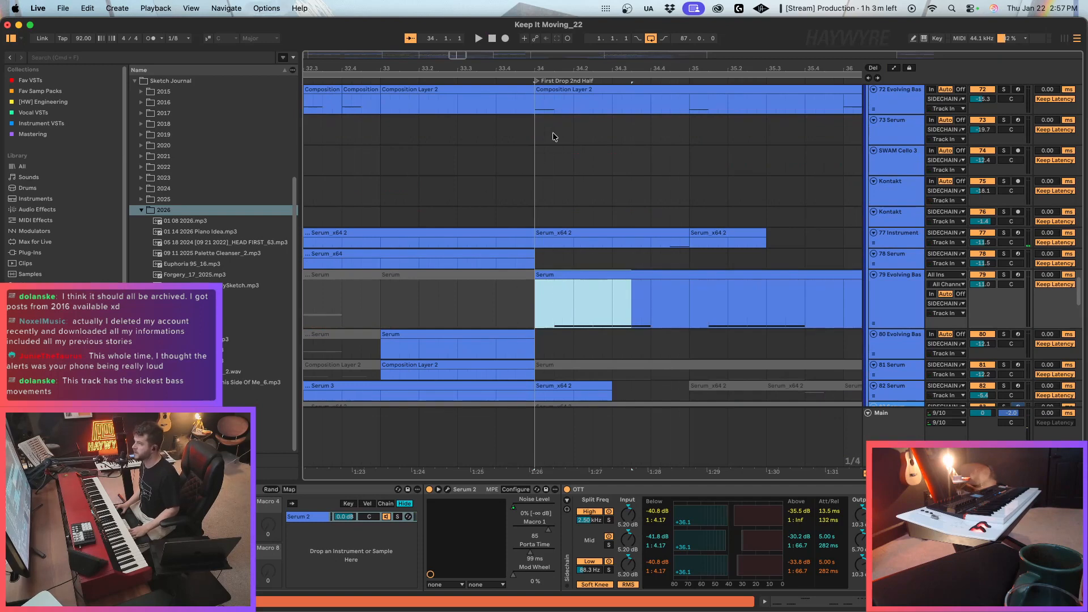
left_click_drag(462, 54, 462, 34)
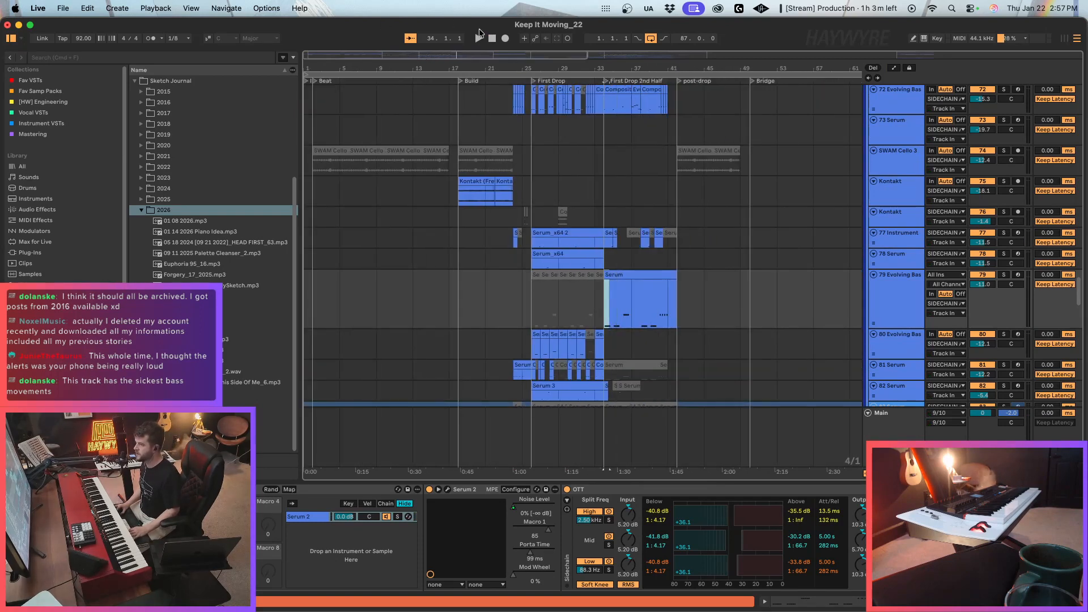
Play the song from the opening Beat section and reduce the height of the 79 Evolving Bass track.
key("space")
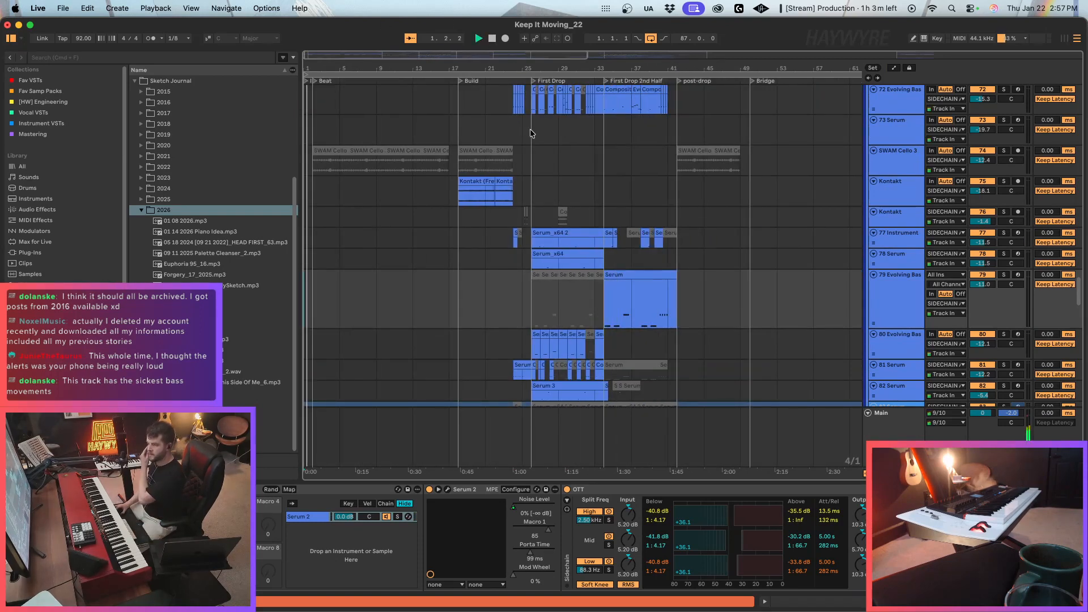
left_click(899, 294)
left_click_drag(901, 326, 900, 307)
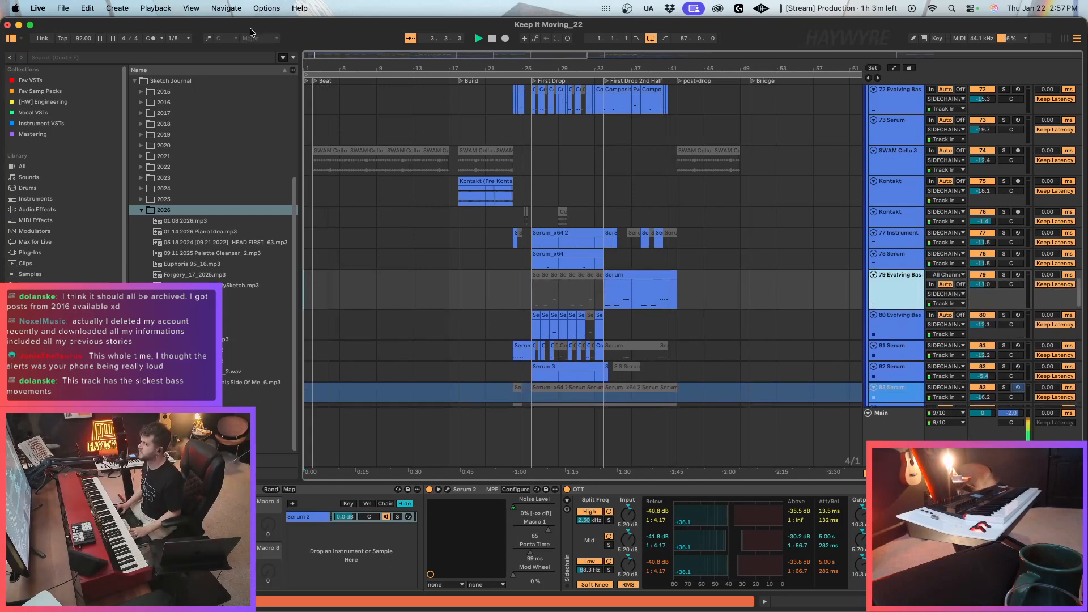
Open the 120 Drum Rack track's device chain at its Auto Filter and show the Fav VSTs collection.
left_click_drag(311, 58, 308, 61)
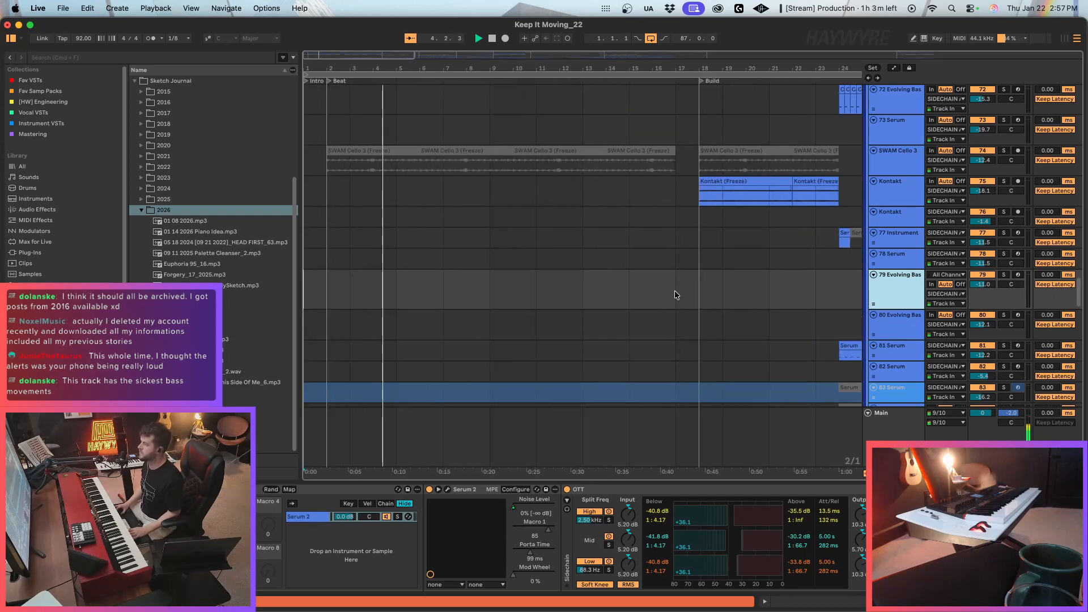
scroll(557, 317, "down", 3)
scroll(558, 317, "down", 15)
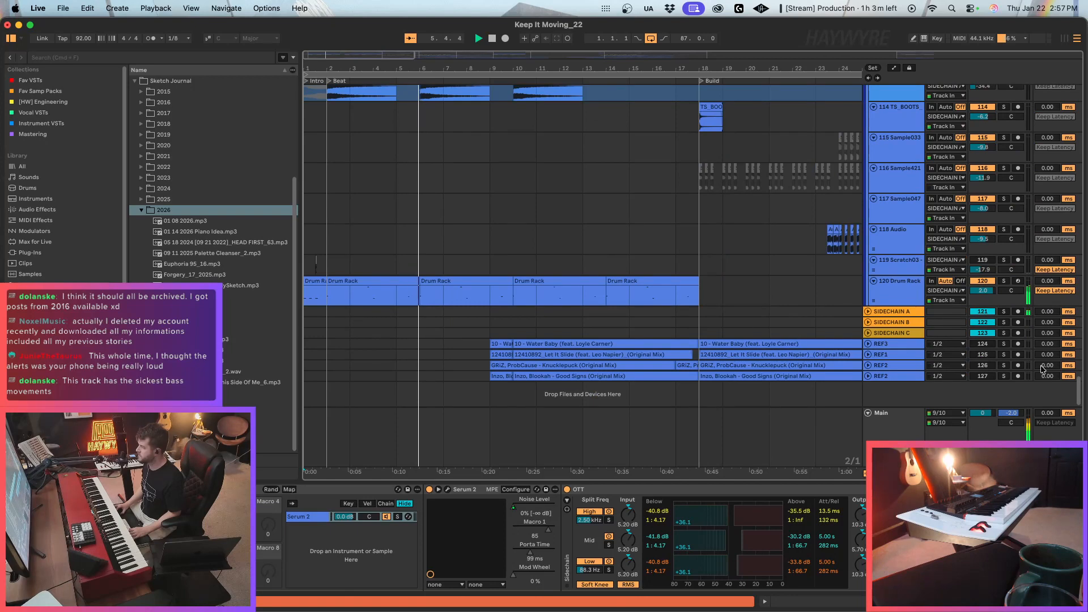
scroll(1077, 395, "up", 2)
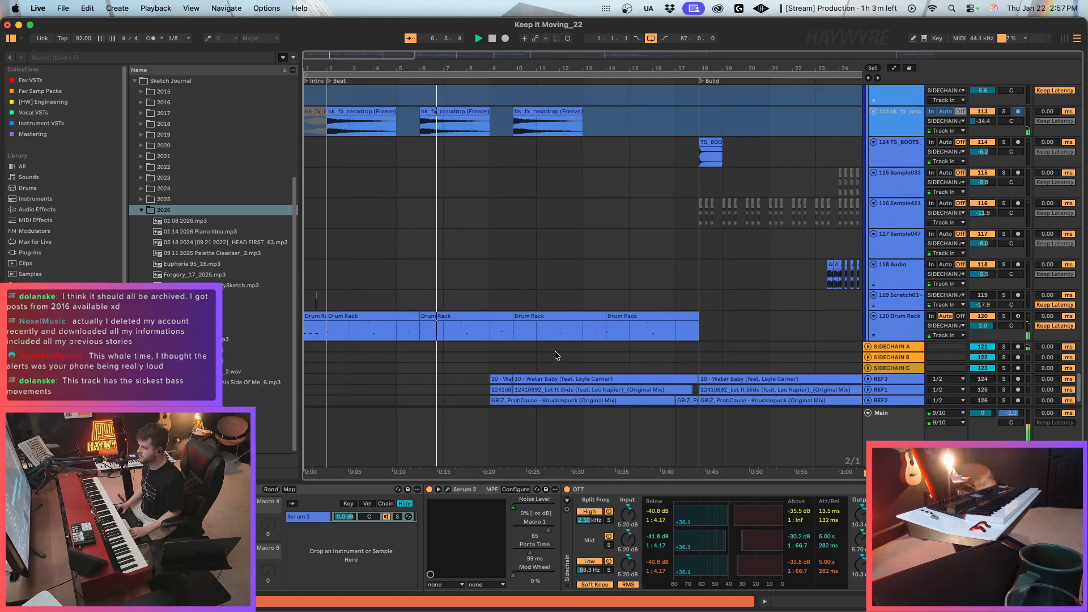
left_click(395, 332)
left_click(34, 80)
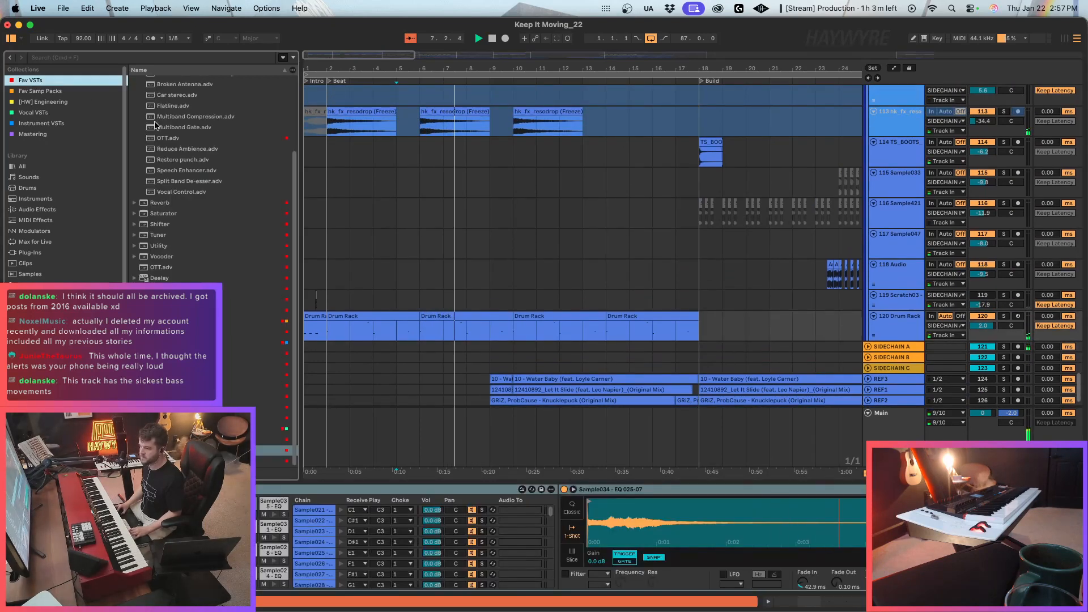
scroll(561, 539, "right", 10)
left_click(411, 334)
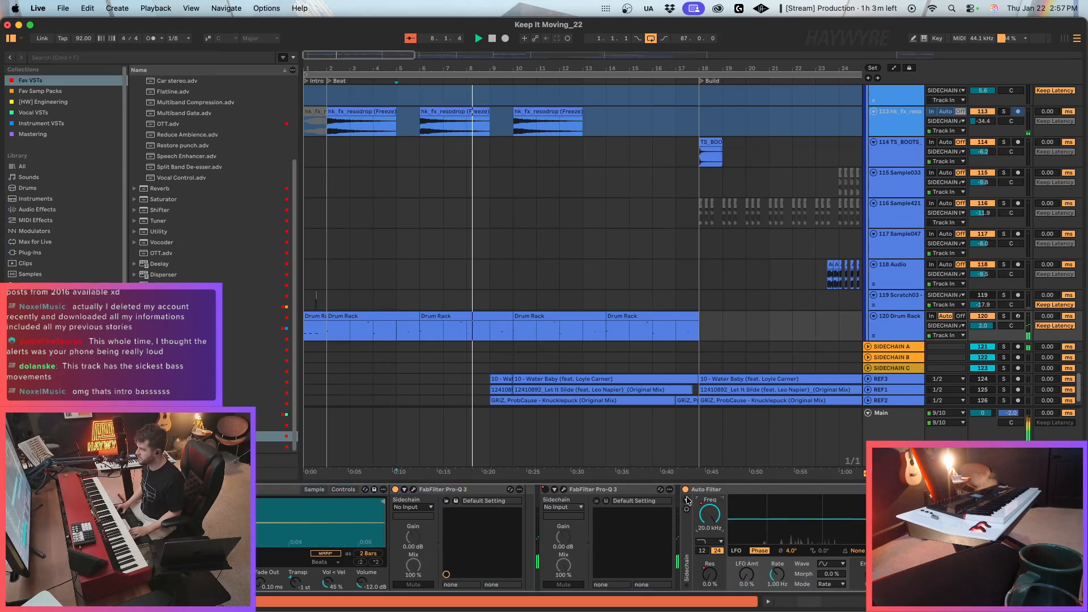
Automate two short Auto Filter Frequency dips on 120 Drum Rack, ramping back up to about 20 kHz at bars 6 and 10.
key("a")
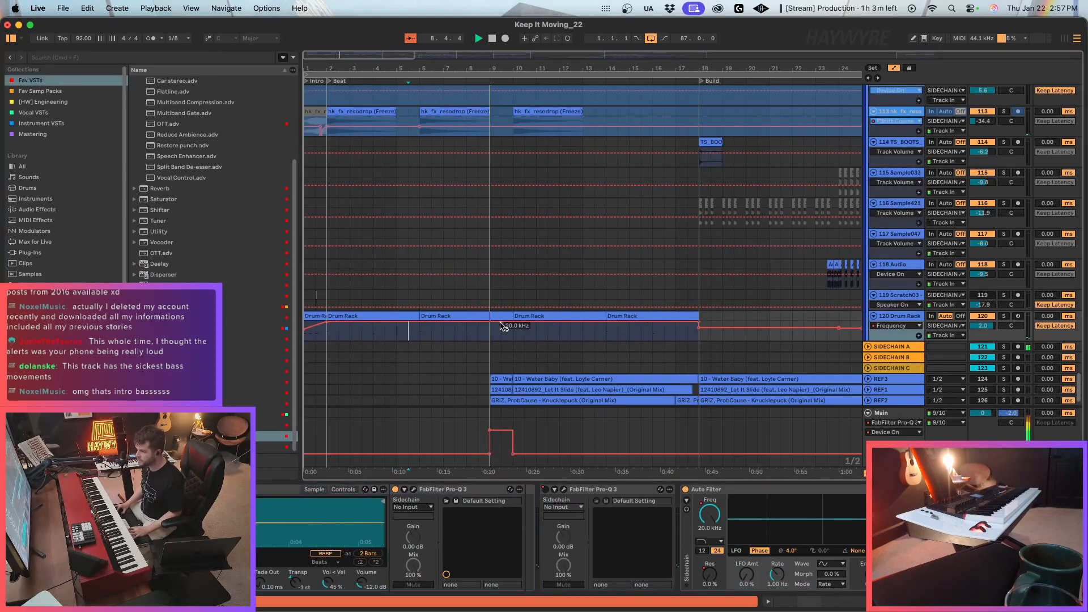
left_click(501, 323)
mouse_move(504, 323)
left_mouse_down()
mouse_move(502, 336)
mouse_move(513, 322)
left_mouse_up()
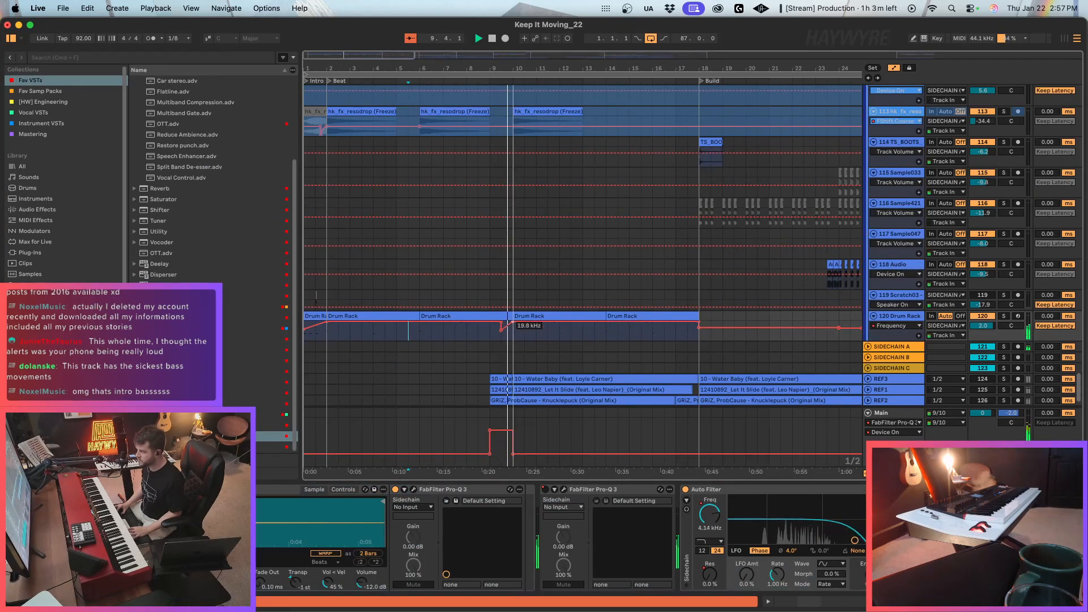
left_click(397, 335)
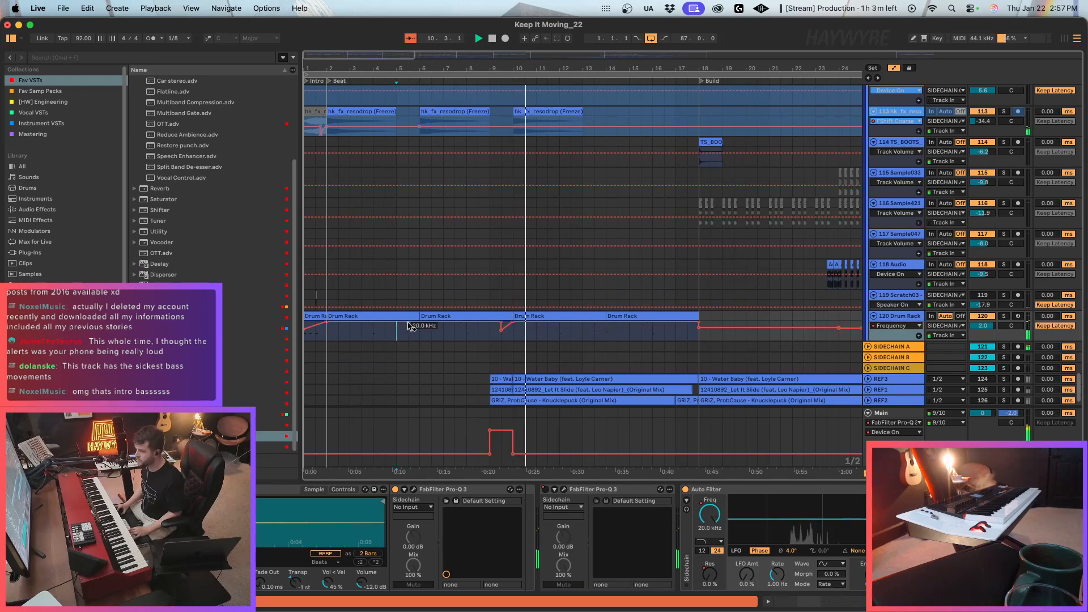
left_click(408, 323)
left_click_drag(411, 323, 420, 322)
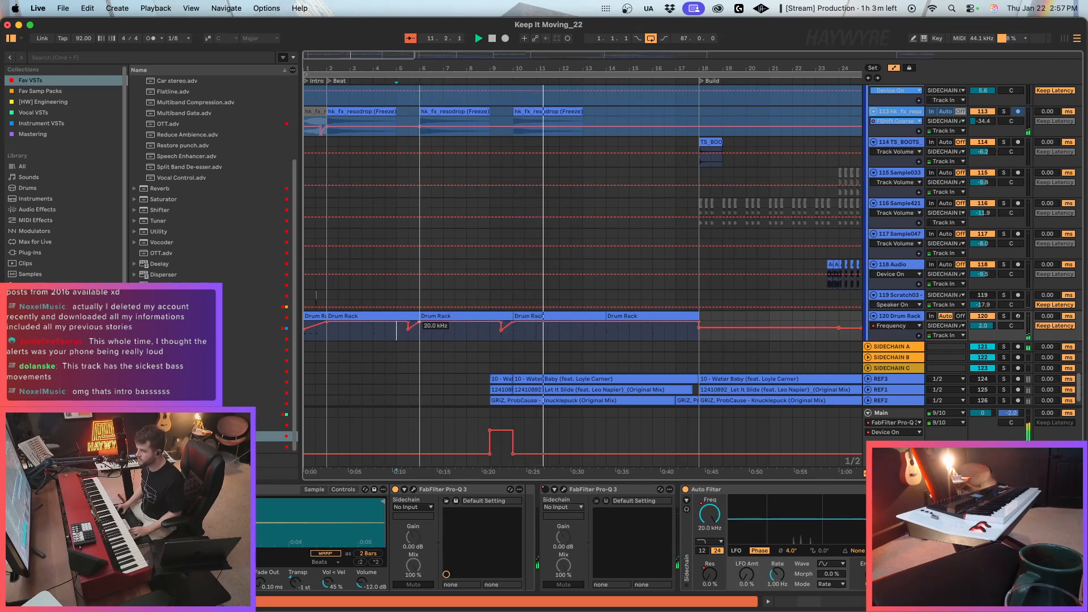
Hide the automation lanes and audition the 49 Serum 2 track from the middle of bar 3, first in the mix and then soloed.
scroll(567, 340, "up", 5)
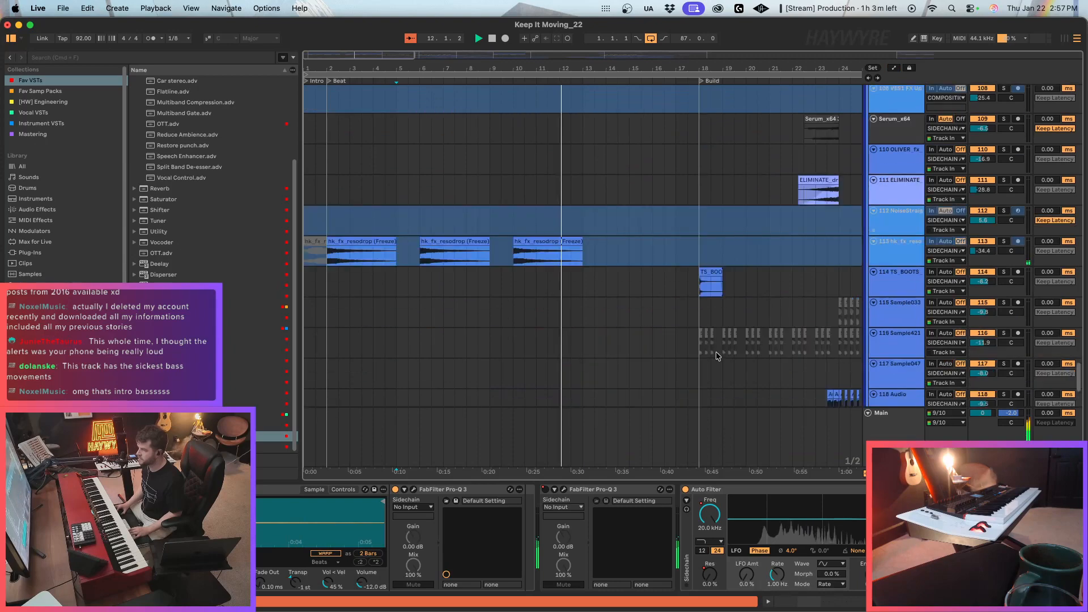
key("space")
left_click_drag(1079, 384, 1052, 159)
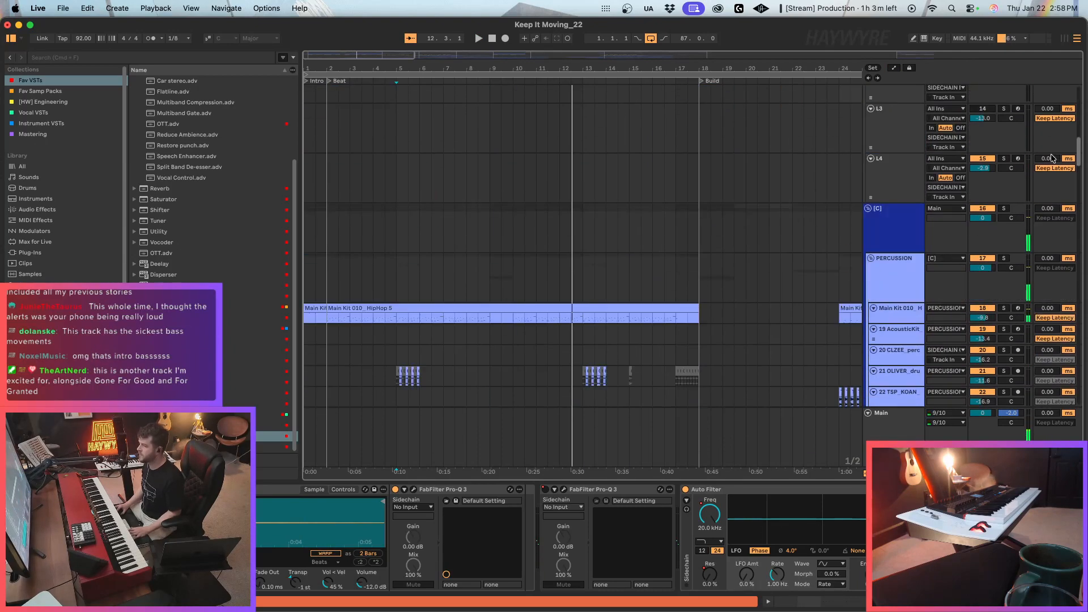
scroll(362, 234, "down", 15)
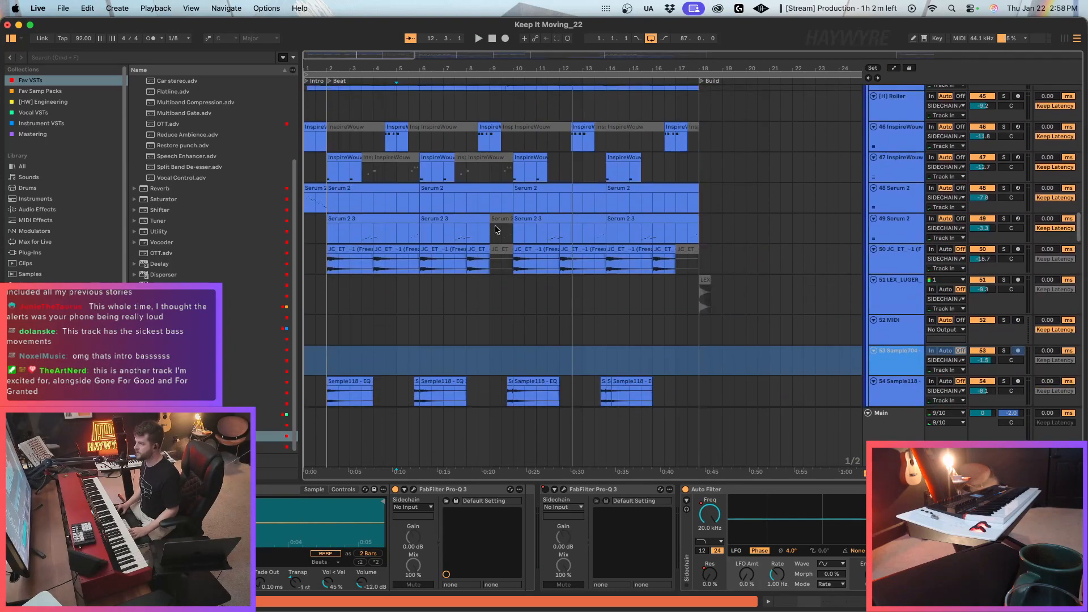
left_click(362, 235)
key("space")
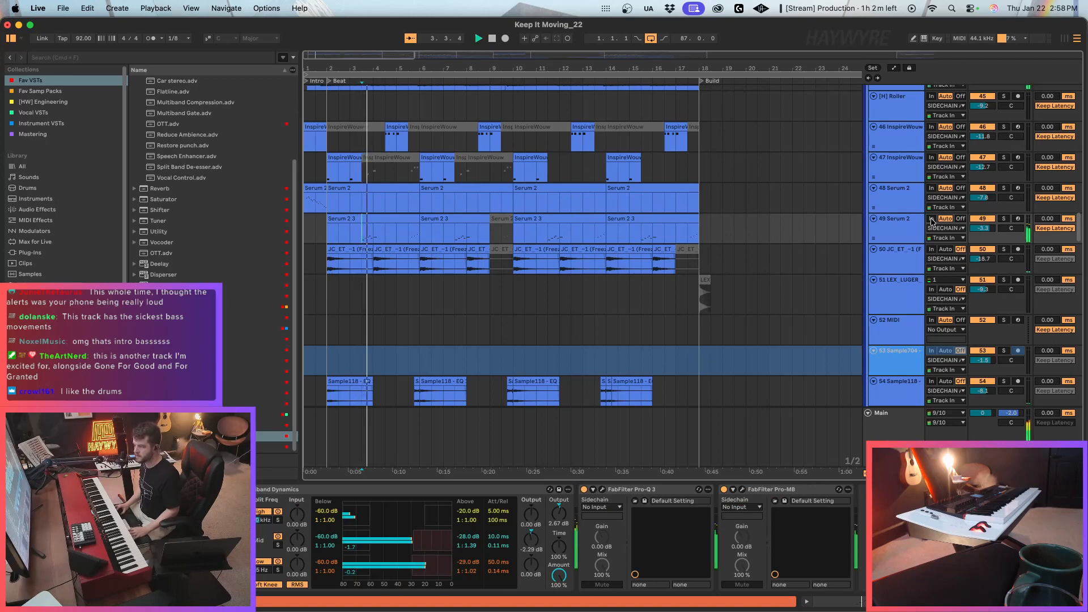
left_click(1004, 219)
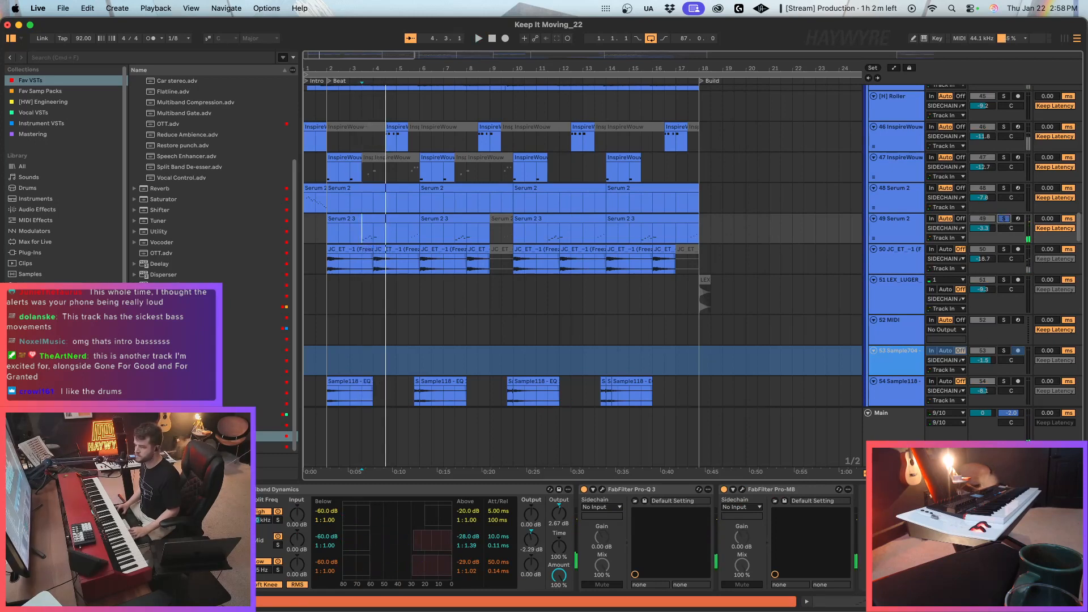
Add FabFilter Pro-Q 3 to 49 Serum 2 and cut a bell band at 170.99 Hz by 9.59 dB.
double_click(170, 307)
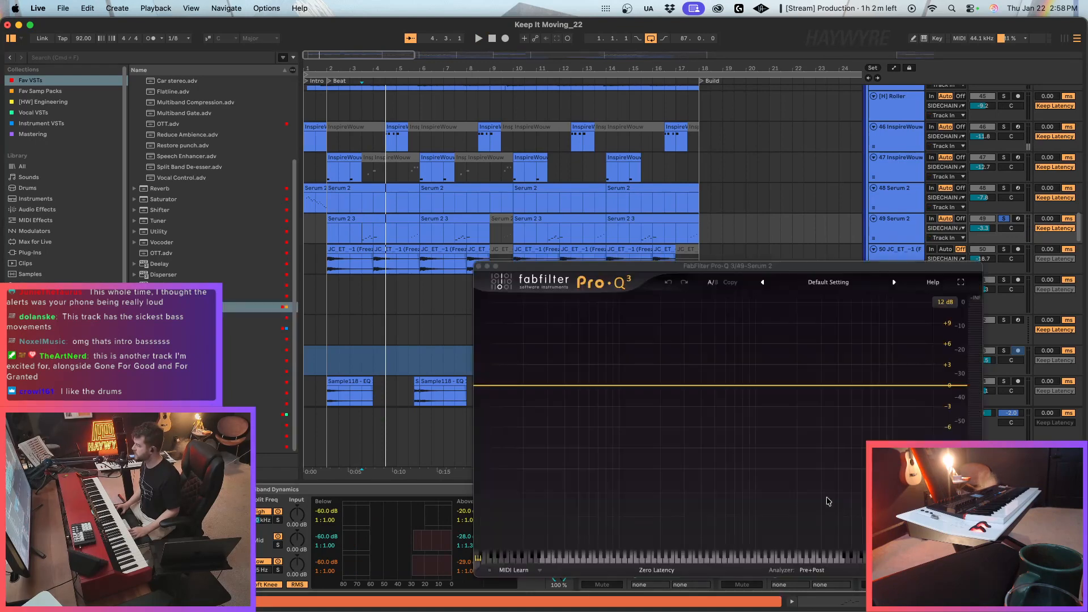
key("space")
left_click_drag(638, 386, 650, 451)
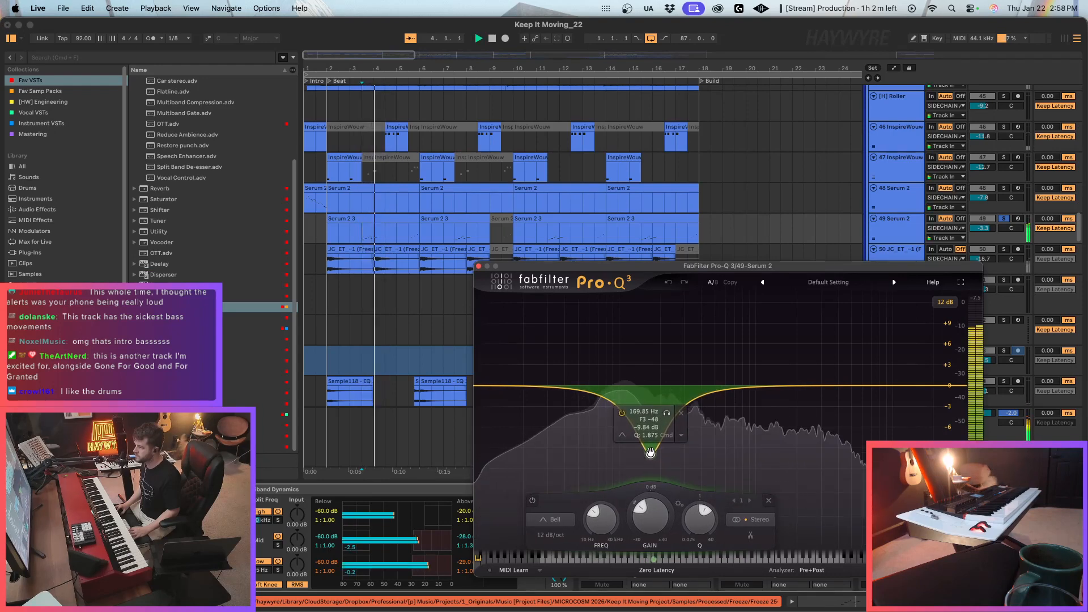
Unsolo 49 Serum 2, boost a second EQ band by 0.99 dB at 79.701 Hz, and make the existing cut slightly shallower.
left_click(1004, 219)
key("space")
key("space")
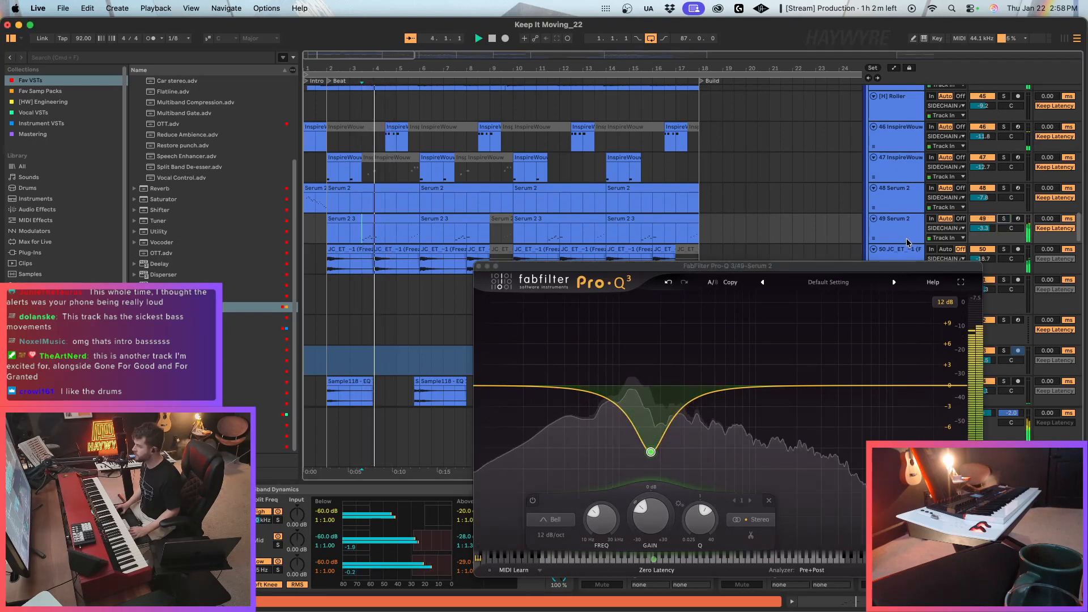
left_click_drag(604, 399, 605, 380)
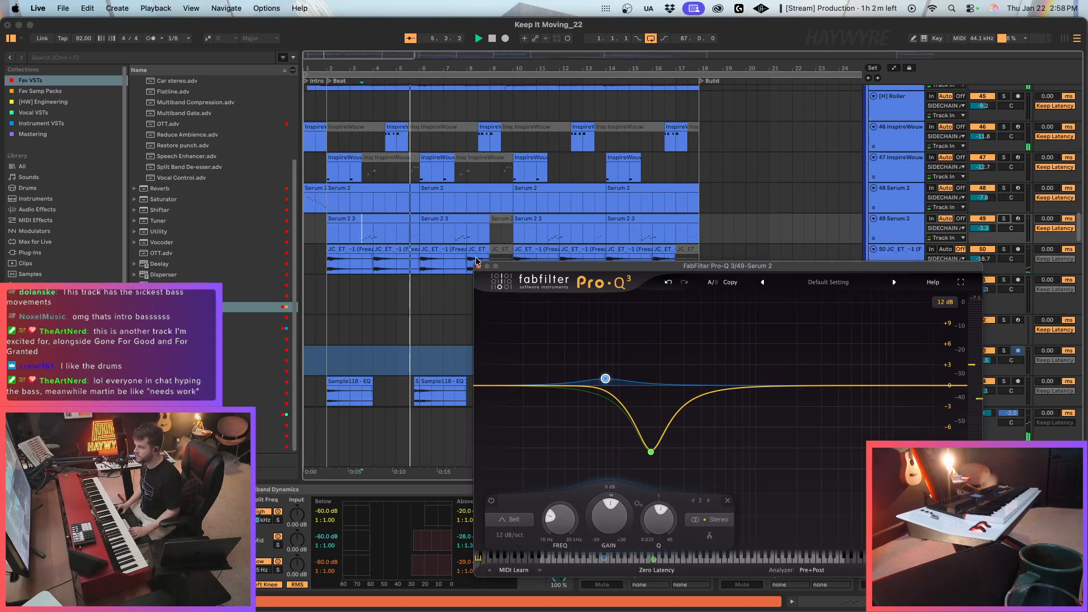
left_click_drag(651, 452, 650, 445)
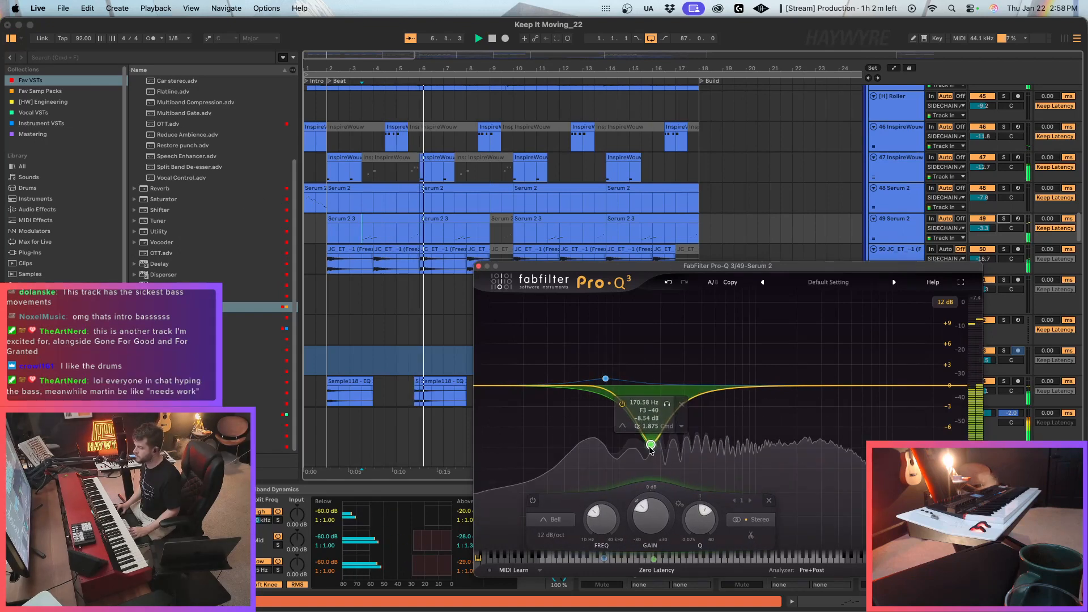
left_click(407, 237)
left_click(479, 266)
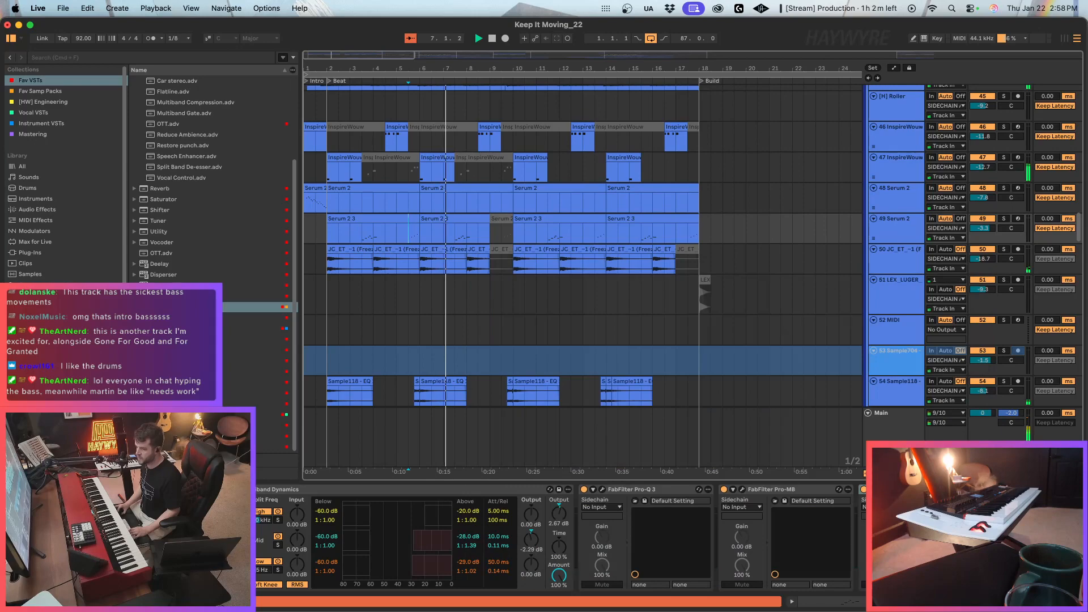
scroll(274, 546, "left", 1)
key("a")
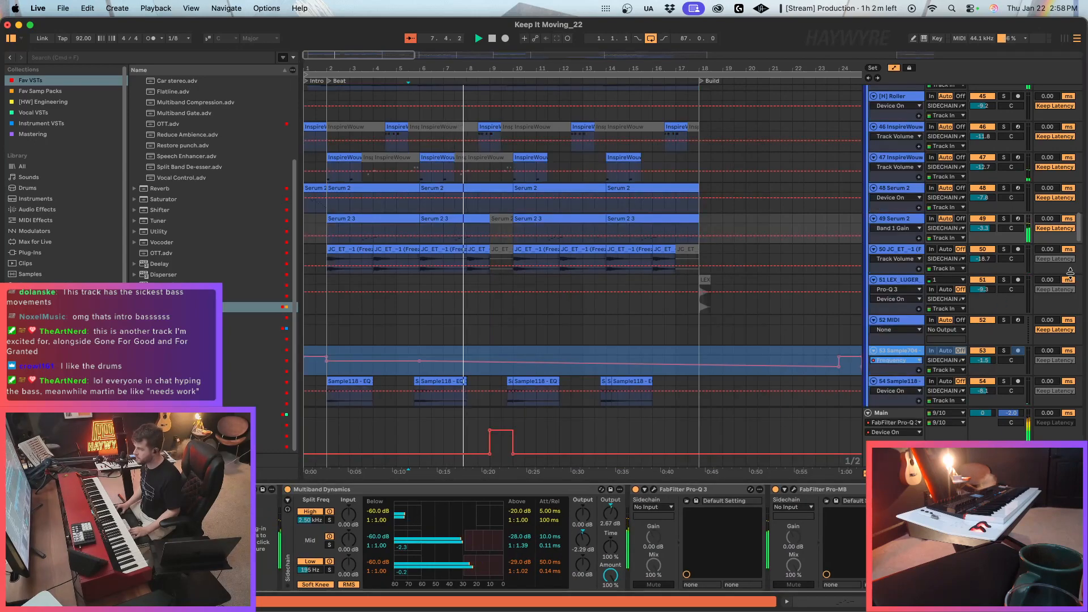
key("a")
Copy the chopped audio clips from bar 1 of the 38 Audio 4 track to bar 9 on the same track.
left_click_drag(1080, 237, 1083, 185)
scroll(988, 304, "down", 5)
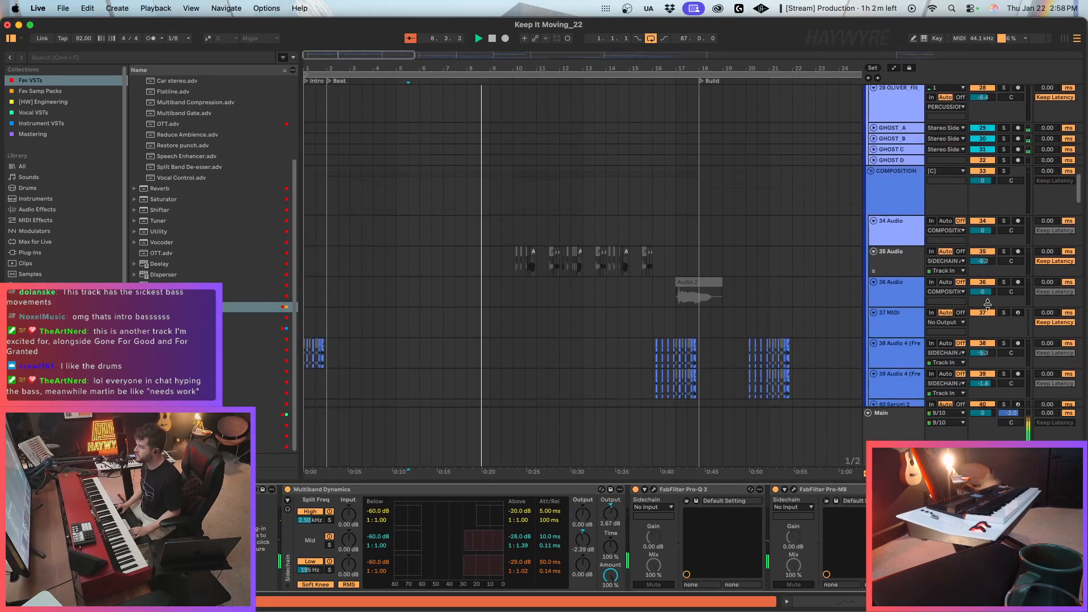
scroll(988, 266, "down", 1)
left_click(506, 327)
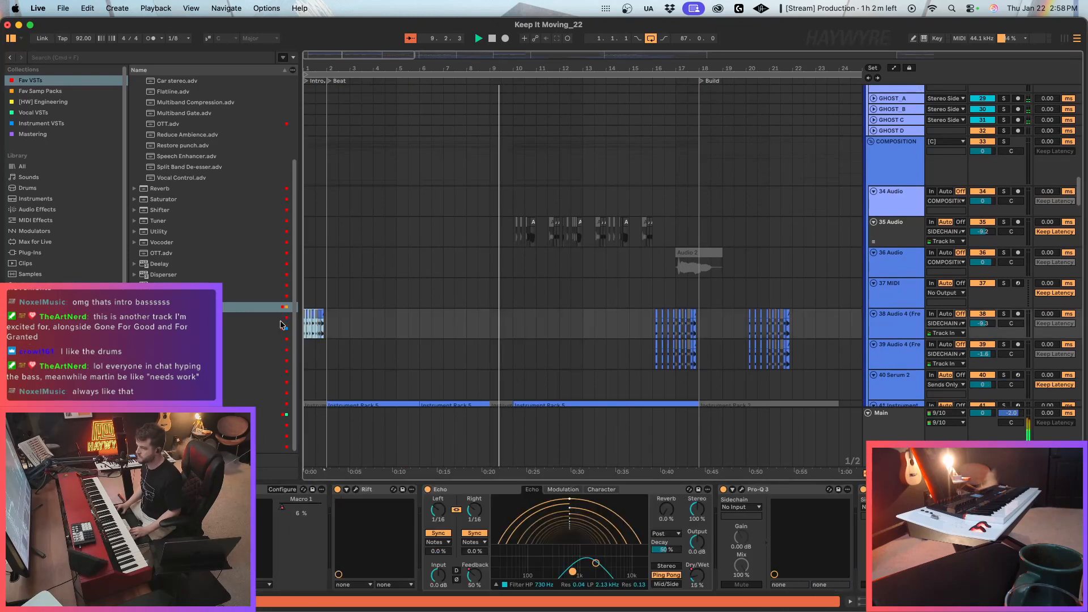
key("super+v")
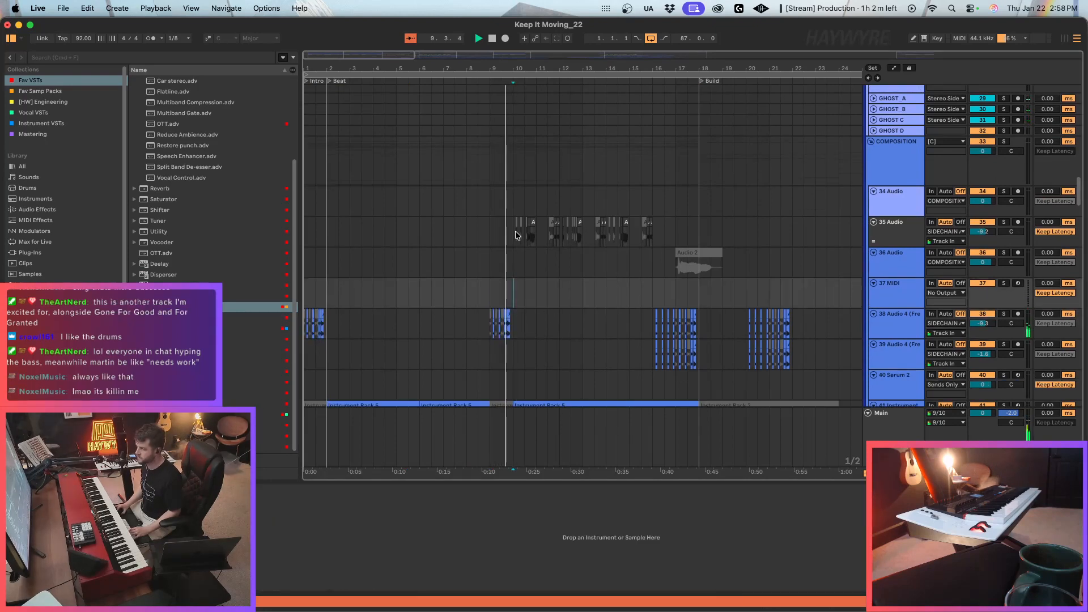
Deactivate several chopped clips between bars 11 and 15 on 35 Audio, and copy the short clips at bar 12 to bar 16.
left_click(513, 240)
left_click(506, 336)
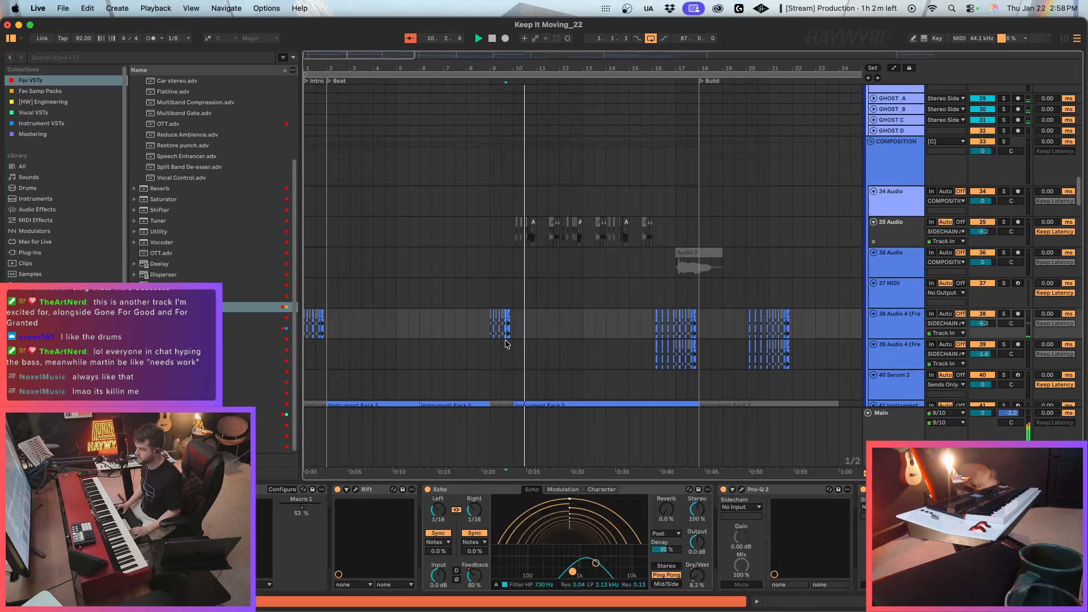
left_click(557, 242)
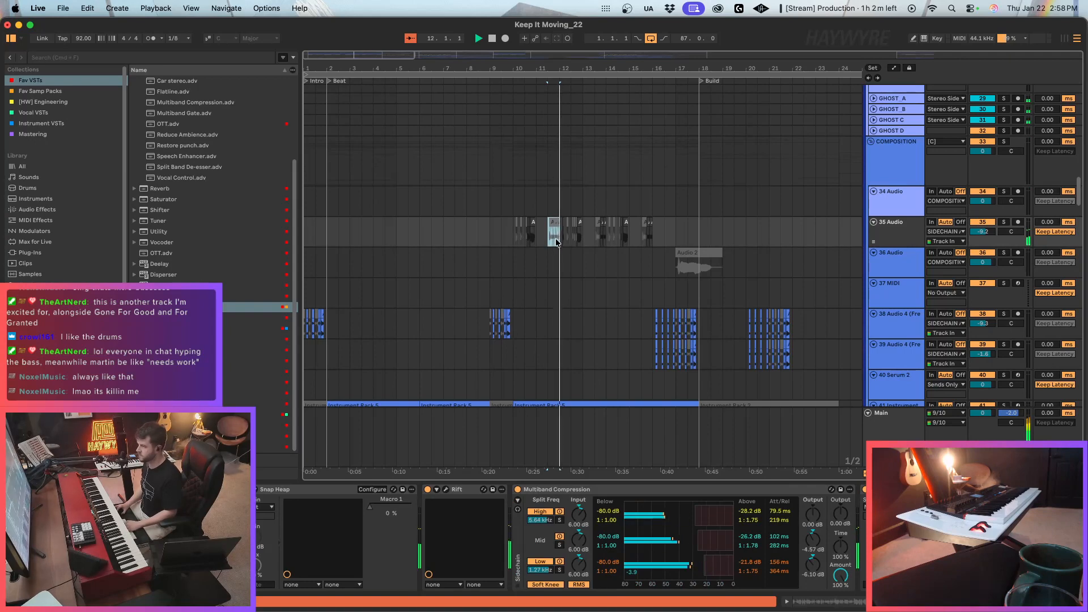
left_click(580, 239)
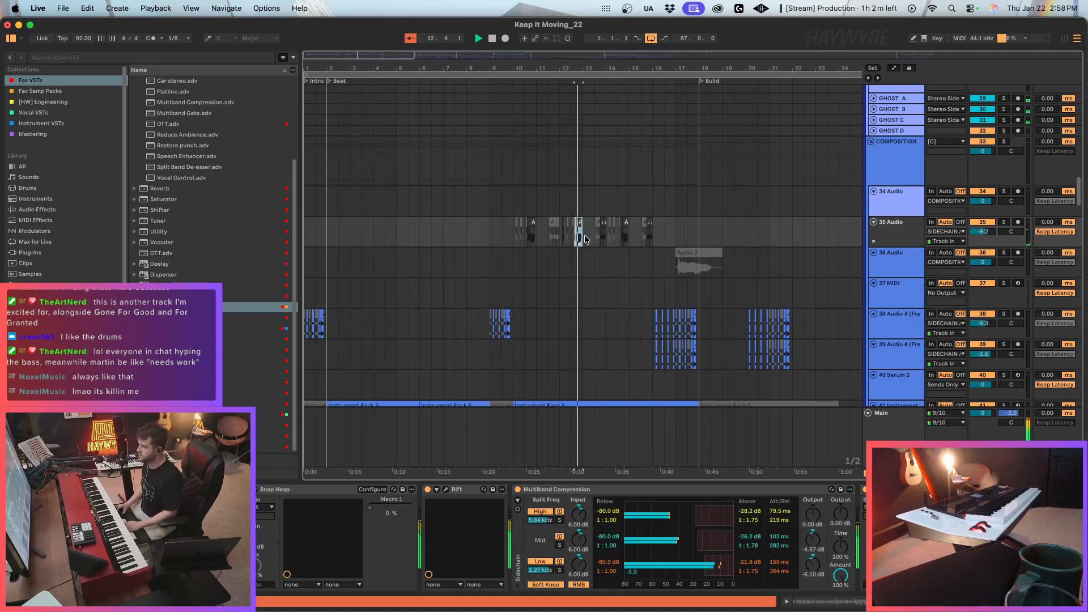
left_click(607, 236)
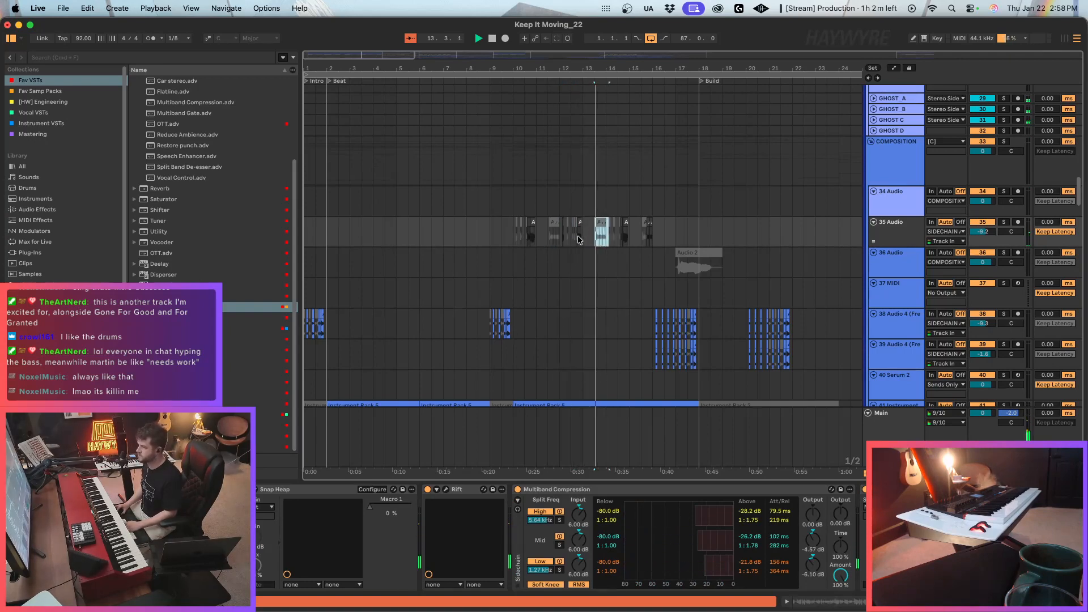
left_click_drag(582, 237, 567, 239)
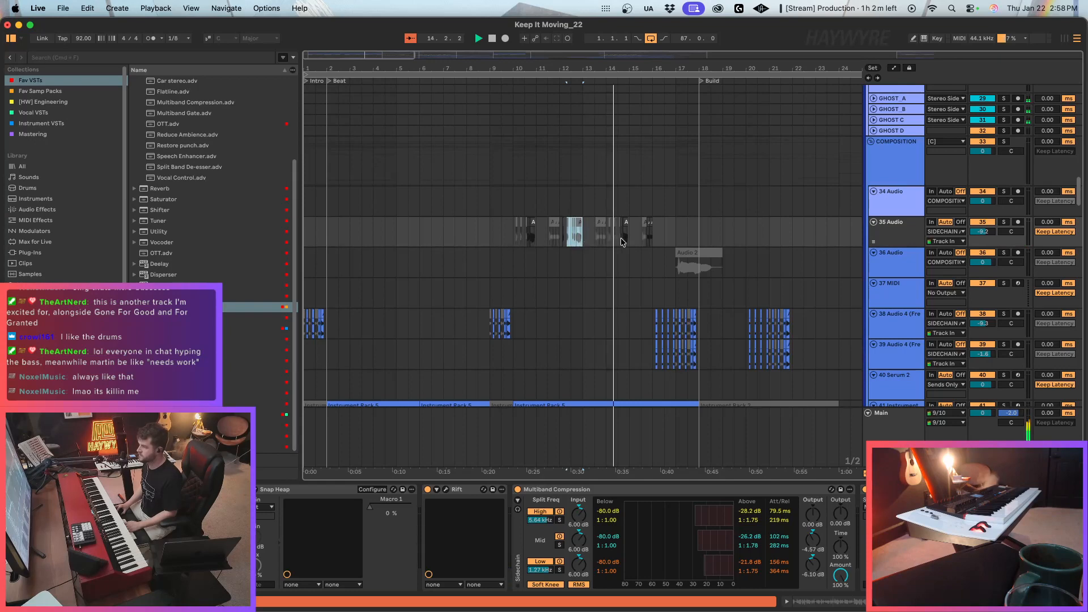
left_click(622, 241)
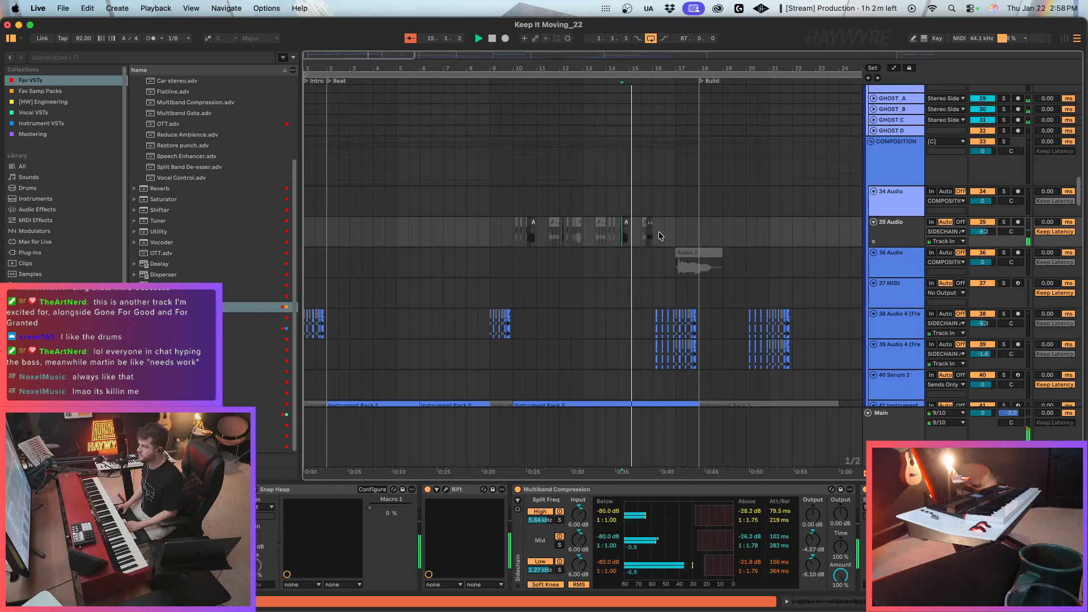
left_click_drag(659, 235, 638, 248)
left_click(567, 235)
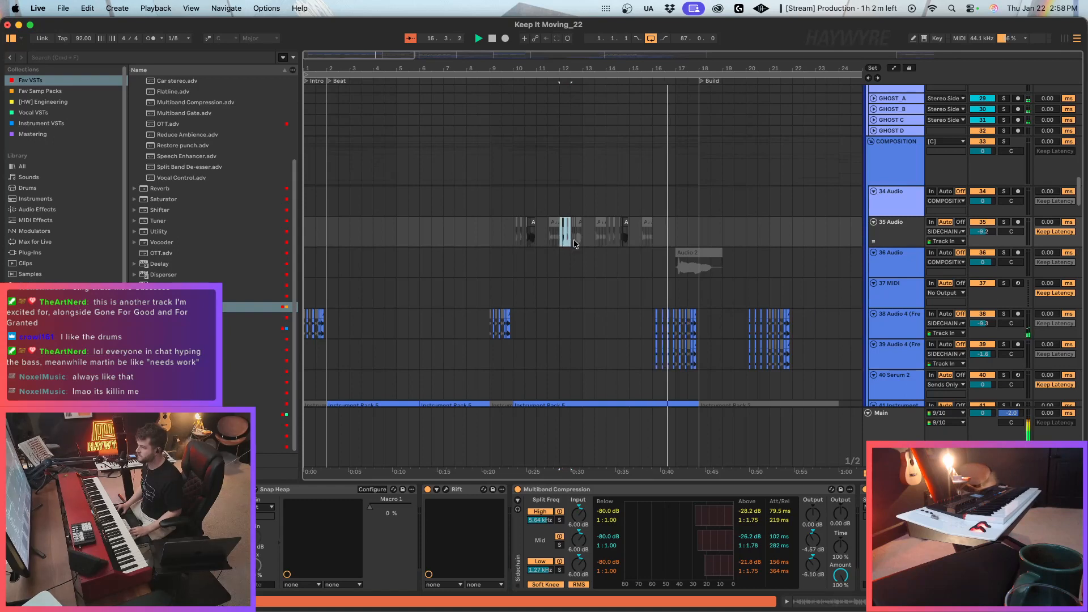
left_click(658, 235)
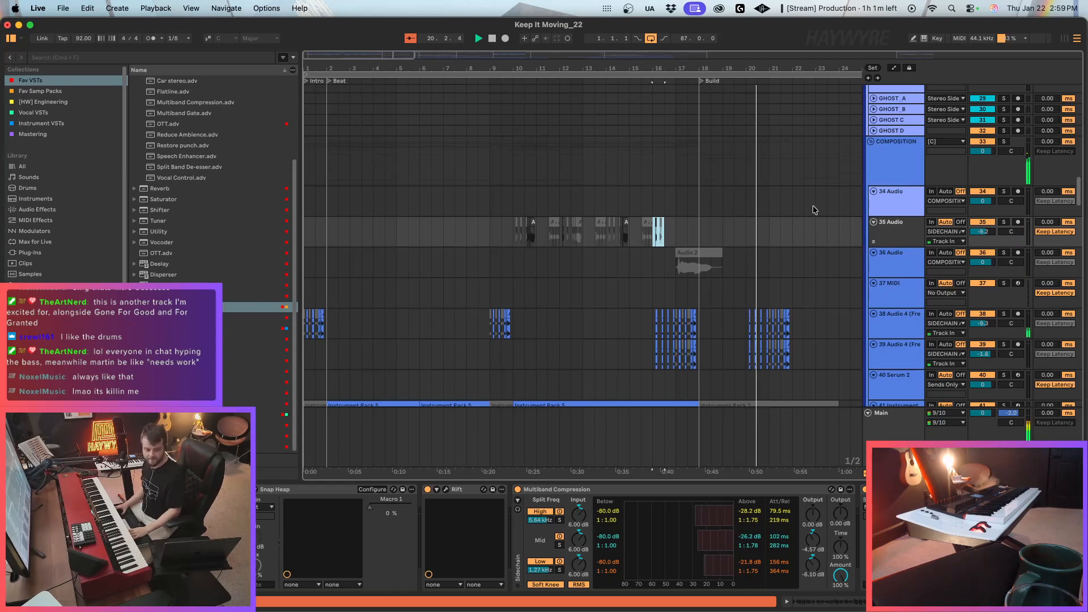
Consolidate the Serum 2 clips across the Build section on 42 Instrument and set the loop to 8 bars from bar 18.
scroll(807, 315, "down", 4)
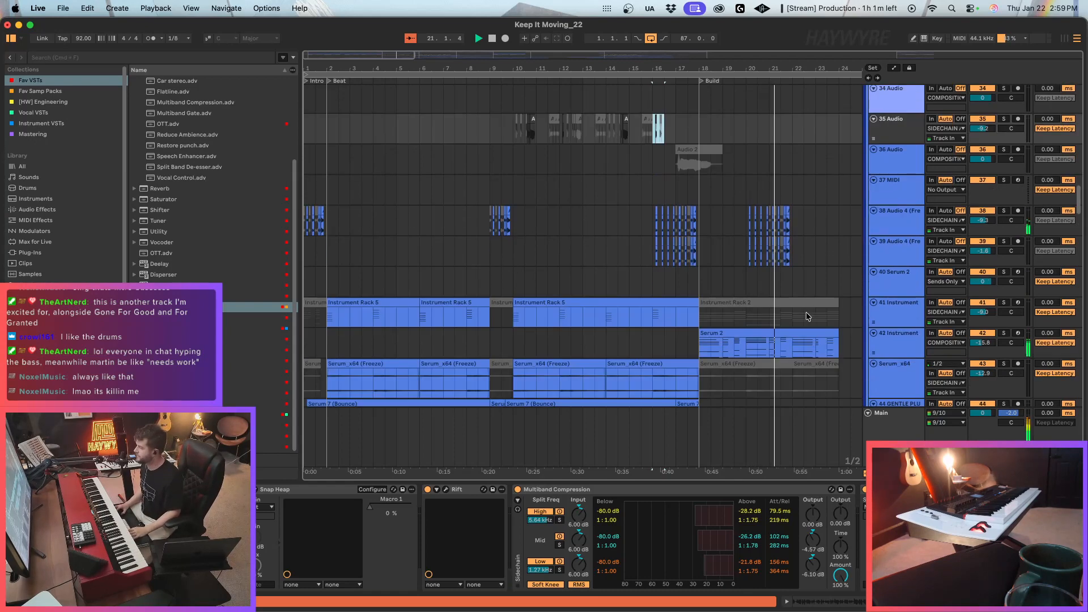
scroll(763, 304, "down", 5)
scroll(638, 282, "down", 4)
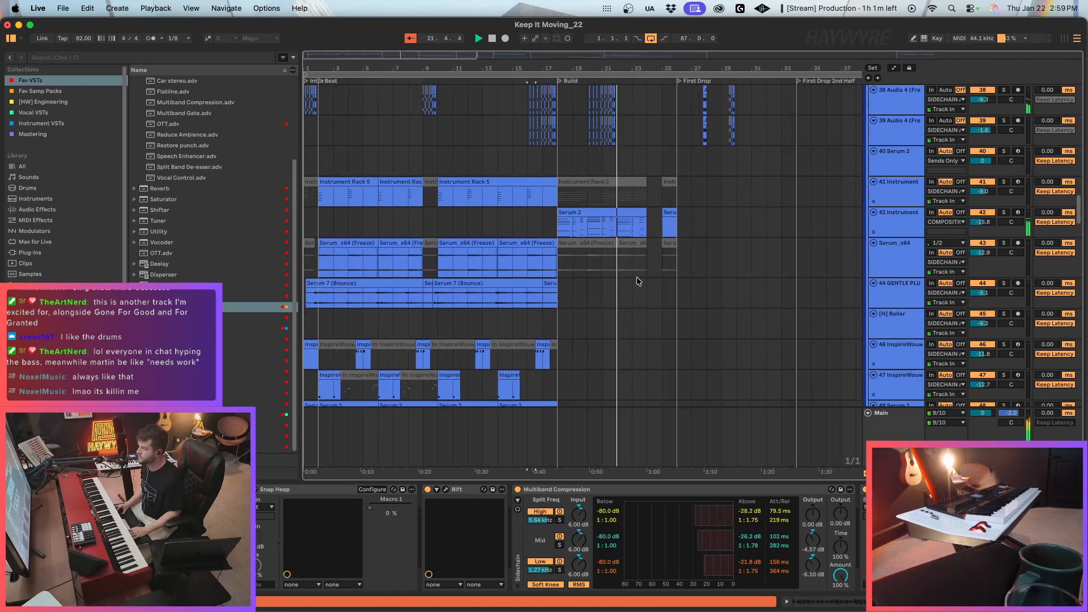
left_click(638, 282)
left_click_drag(559, 227, 676, 230)
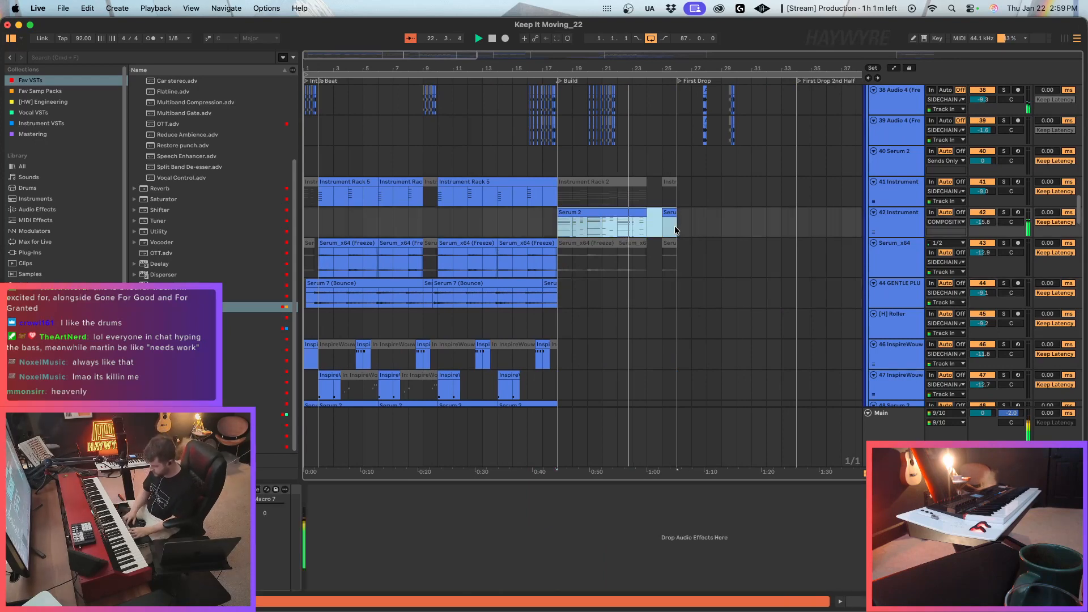
key("super+l")
Delete the empty 37 MIDI track from the COMPOSITION group.
scroll(585, 327, "up", 4)
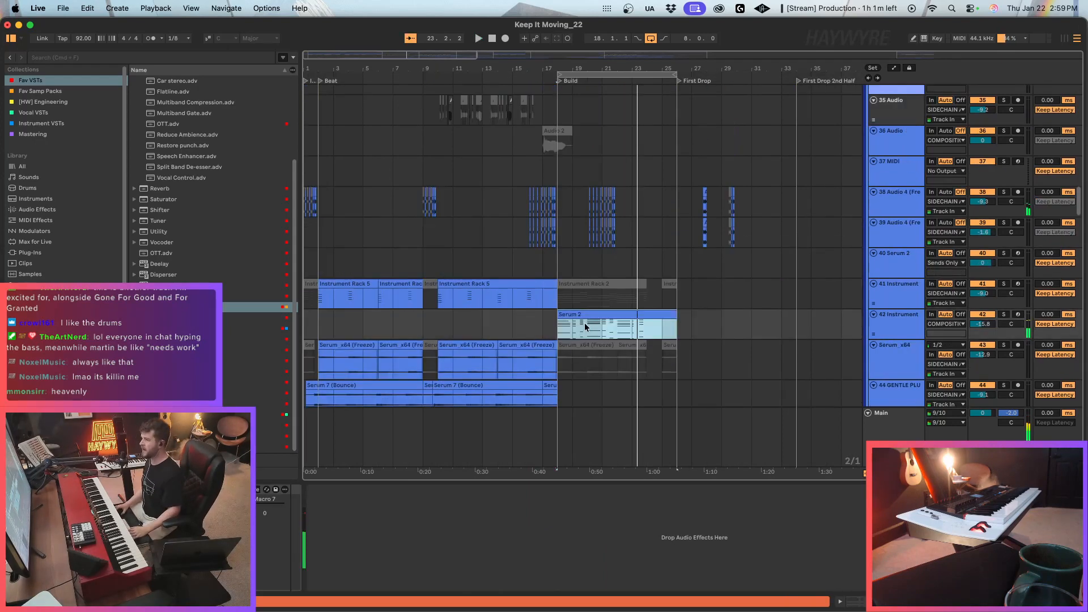
scroll(586, 327, "up", 7)
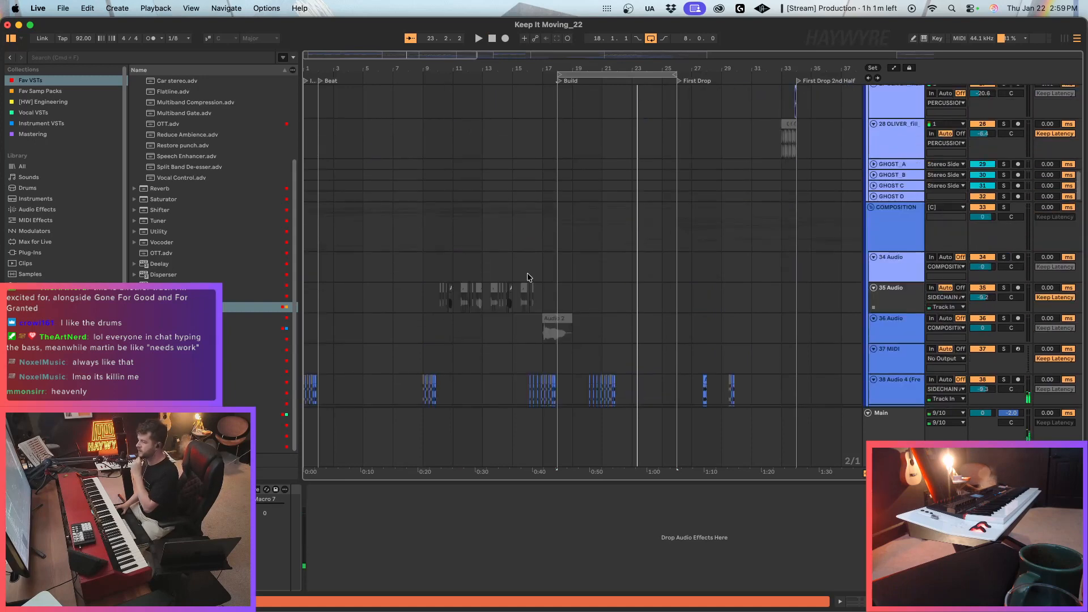
scroll(527, 277, "down", 4)
left_click(888, 205)
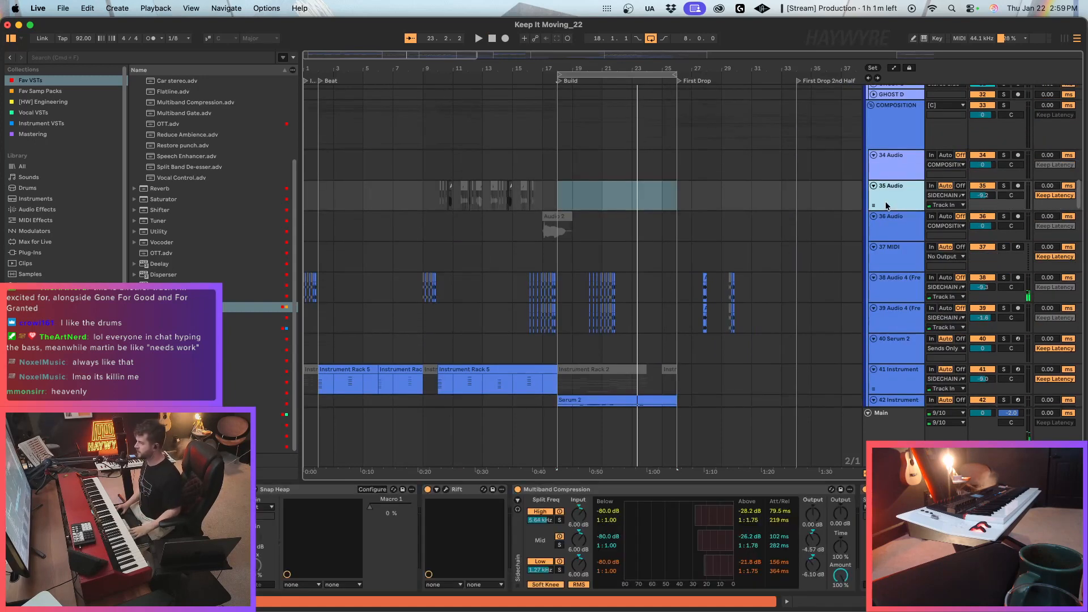
left_click(892, 220)
left_click(901, 268)
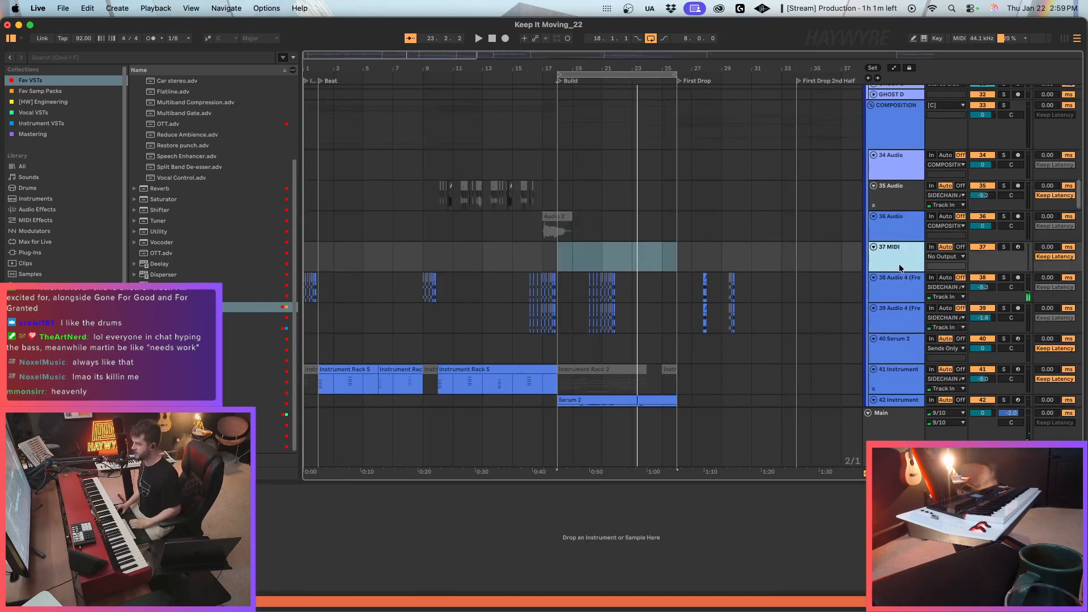
key("BackSpace")
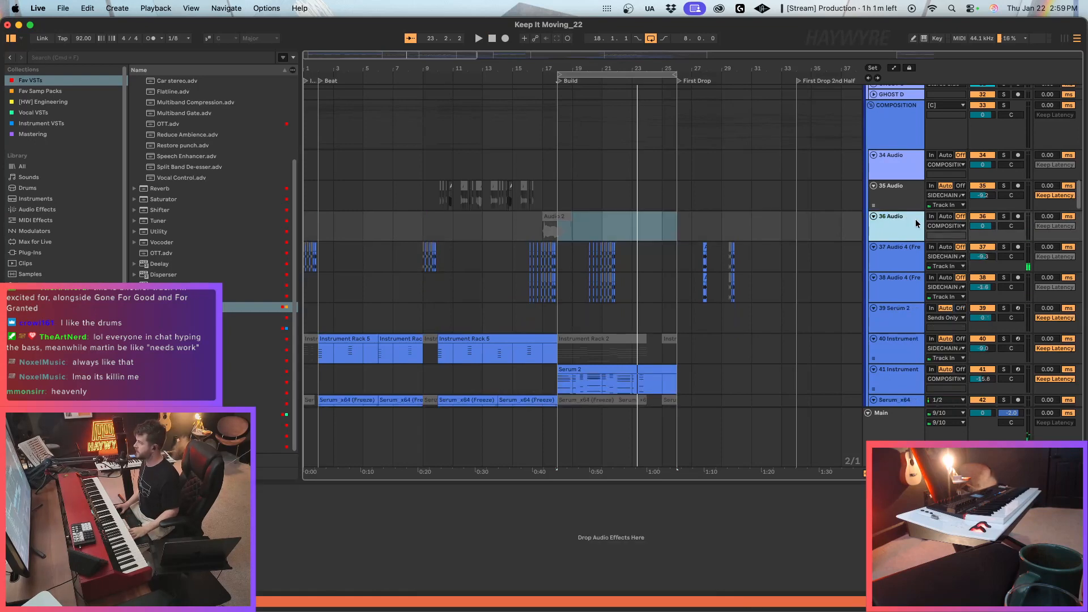
Examine the percussion and COMPOSITION tracks around the start of the Build section, including 36 Audio and 41 Instrument.
left_click(554, 229)
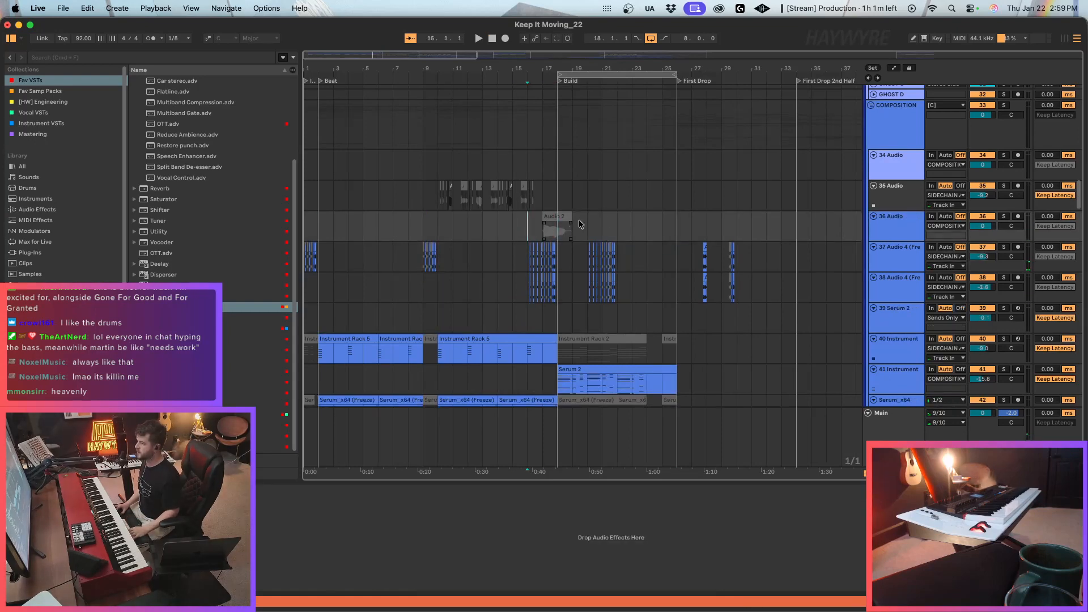
left_click(558, 387)
scroll(732, 386, "down", 3)
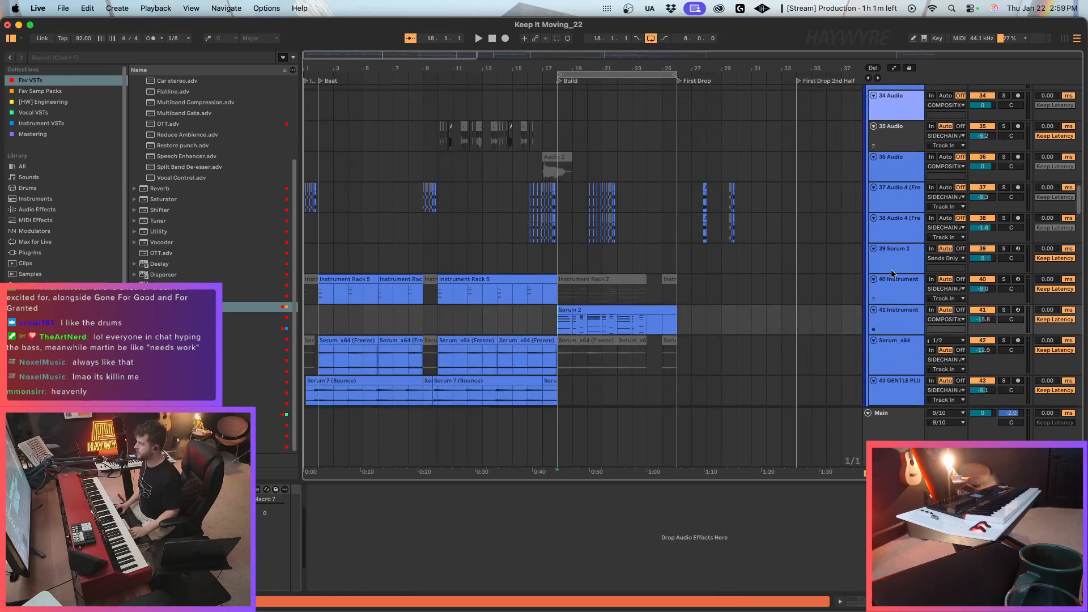
left_click(902, 331)
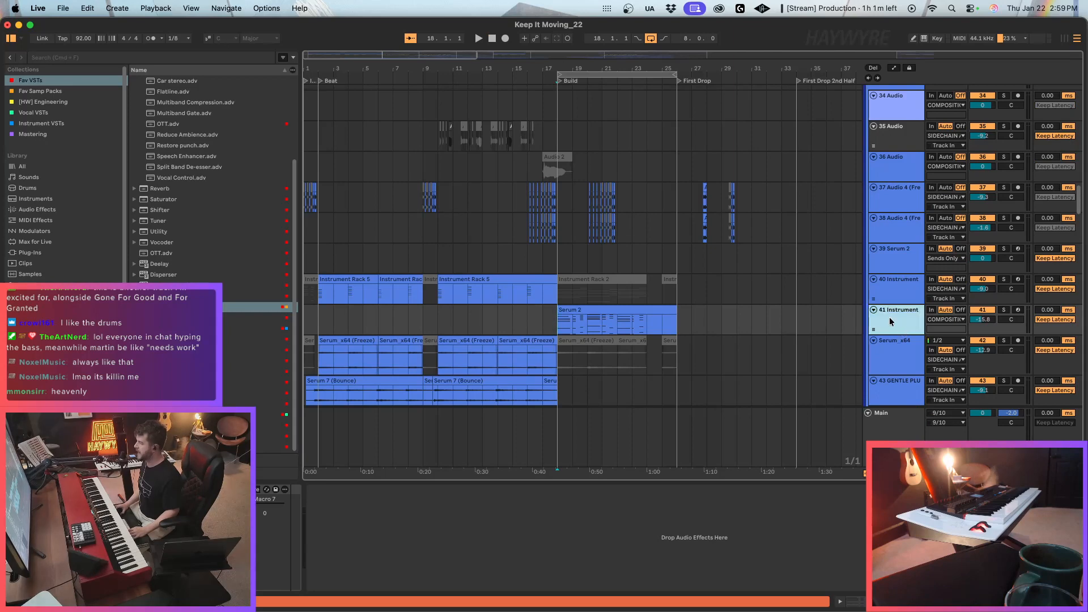
scroll(839, 324, "up", 3)
scroll(789, 266, "up", 5)
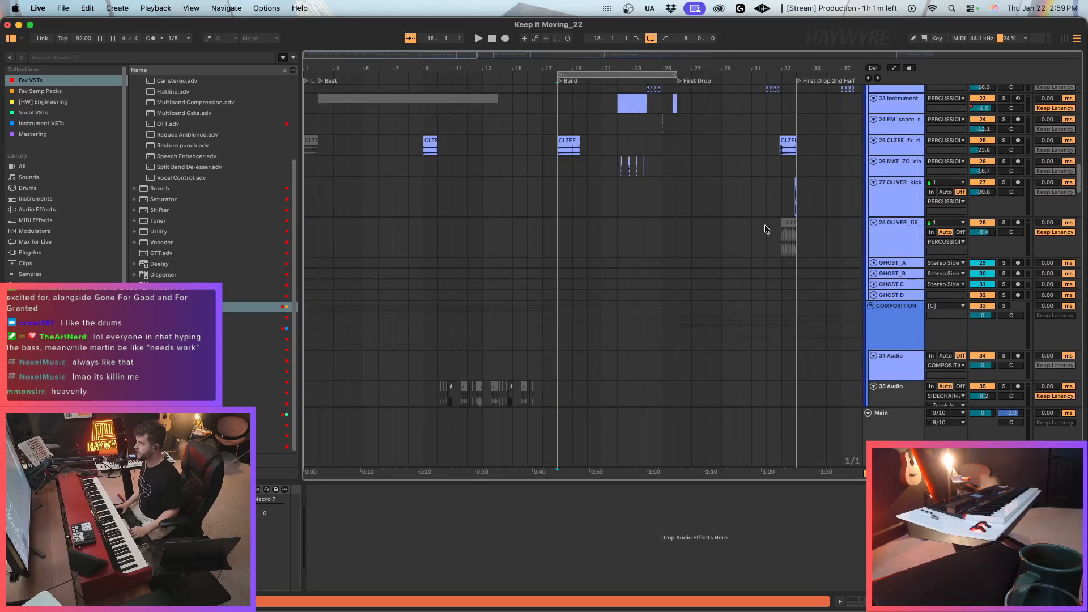
scroll(770, 247, "down", 4)
left_click(889, 300)
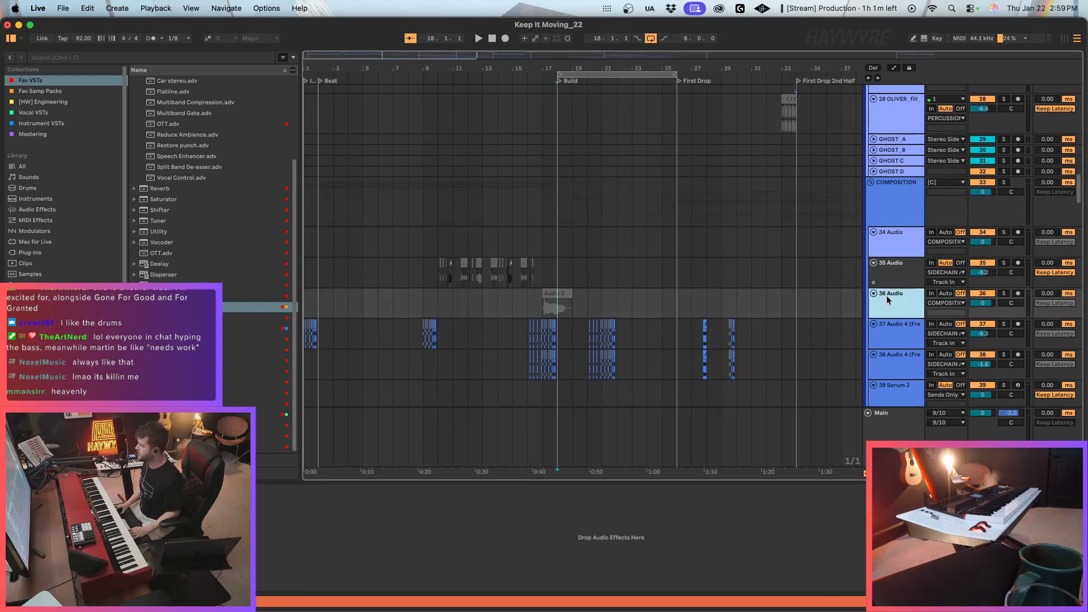
scroll(562, 266, "down", 2)
left_click_drag(388, 57, 388, 87)
left_click(893, 444)
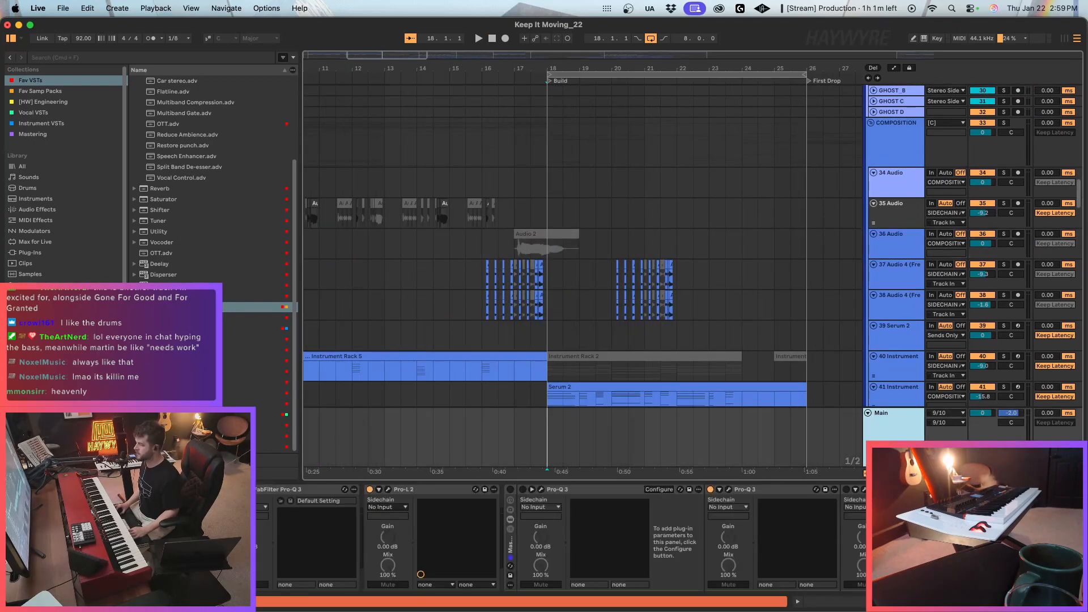
scroll(561, 538, "right", 5)
scroll(561, 539, "left", 5)
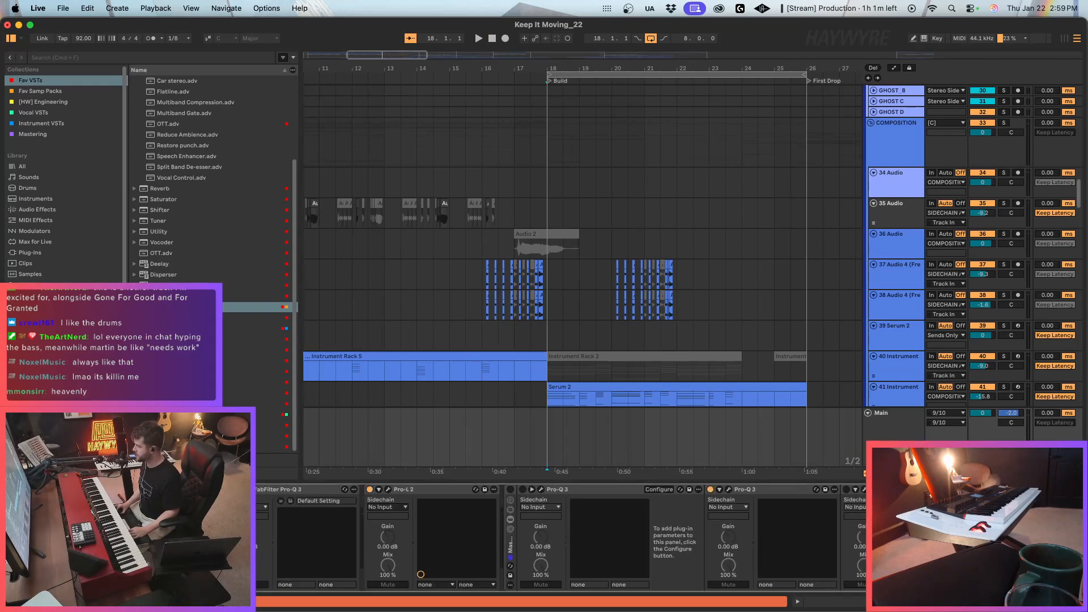
Load the FadeAway_Verse.adg chain from [HW] FX CHAINS in the Haywyre's Pre-Engineering [2025] folder onto 36 Audio and close its Pro-Q 3 window.
left_click(497, 334)
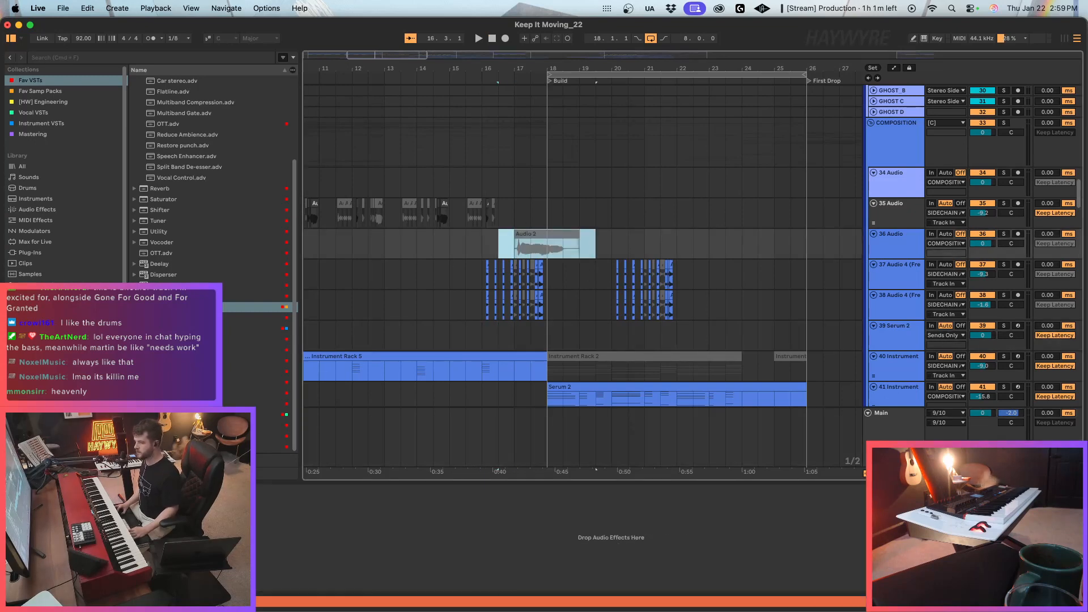
left_click(45, 385)
left_click(45, 395)
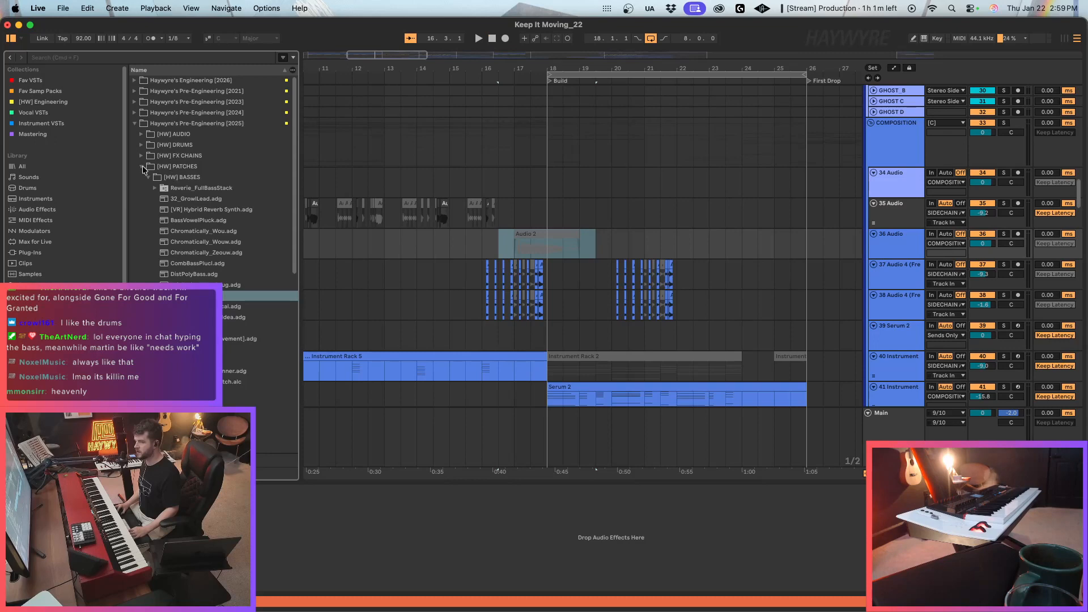
left_click(143, 166)
left_click(178, 146)
key("Left")
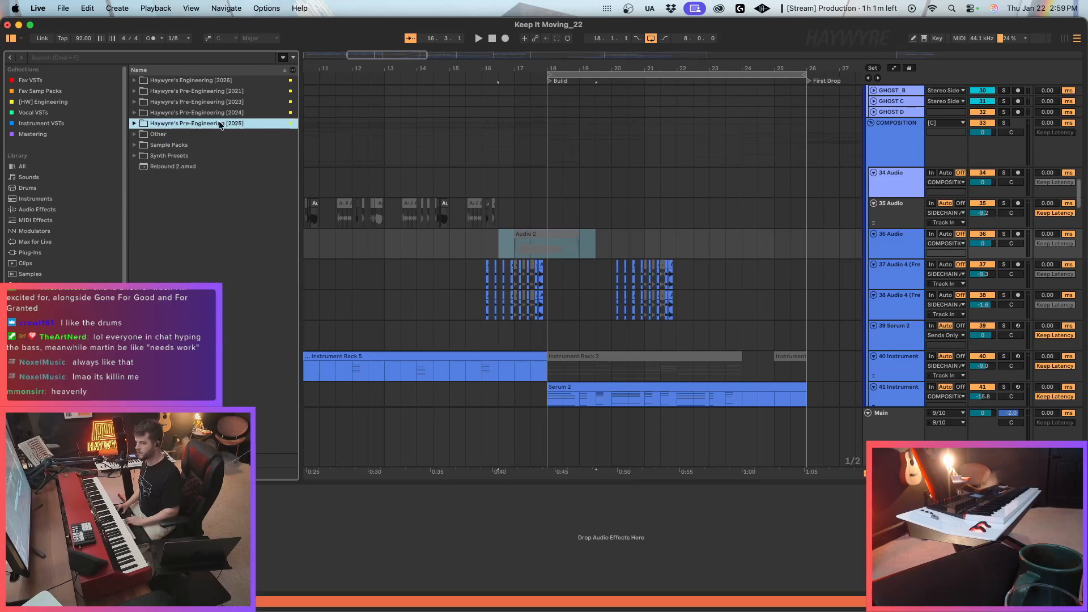
key("Right")
key("Down")
key("Down")
key("Down")
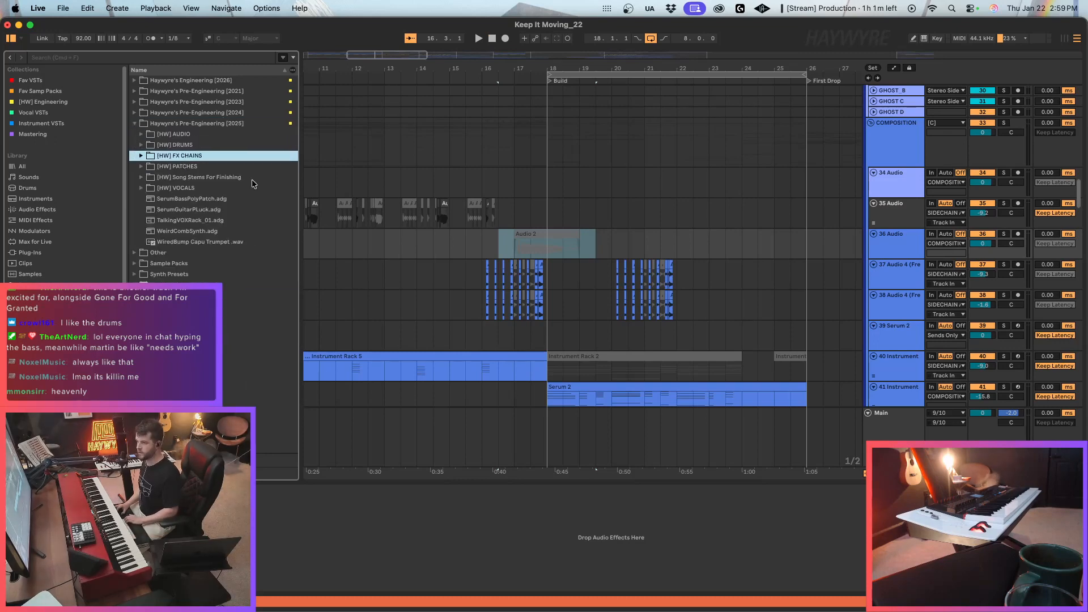
key("Right")
left_click(187, 167)
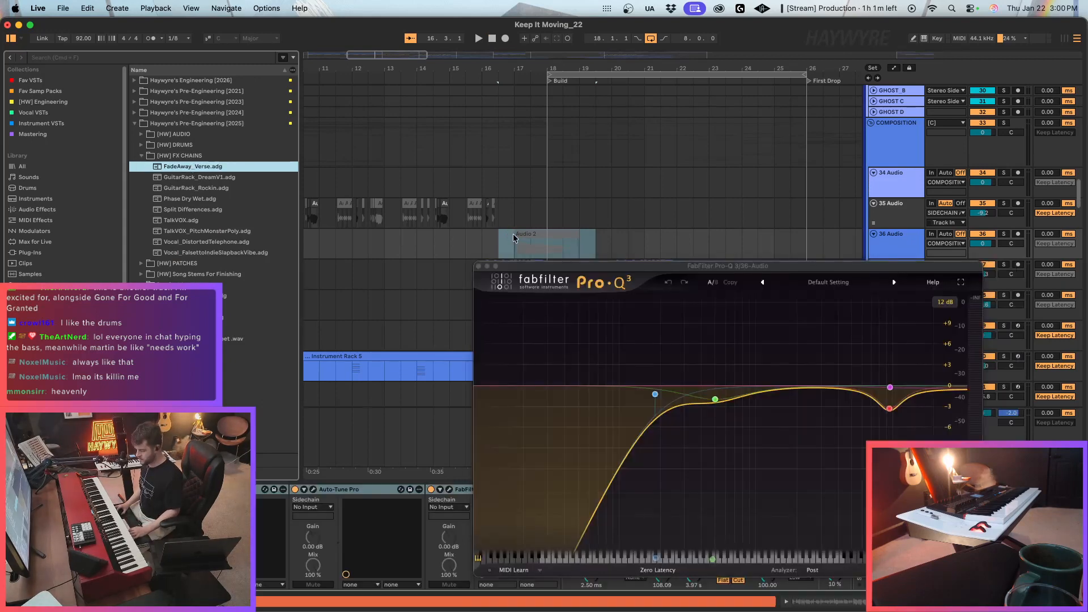
left_click(479, 266)
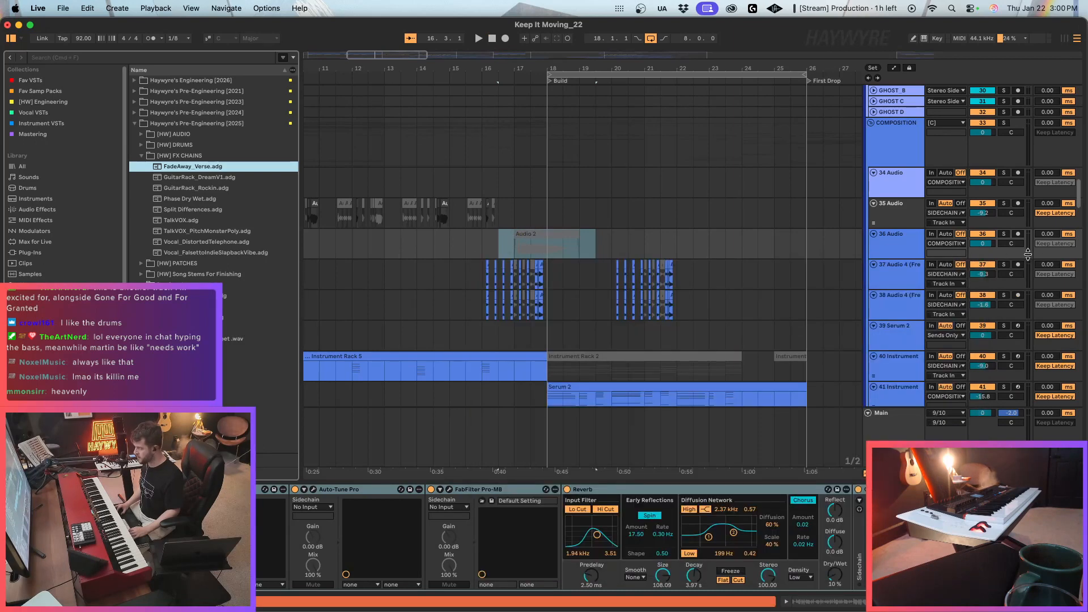
Turn off Auto-Tune Pro and lower the Reverb's Dry/Wet in the effects chain on 36 Audio.
left_click(349, 584)
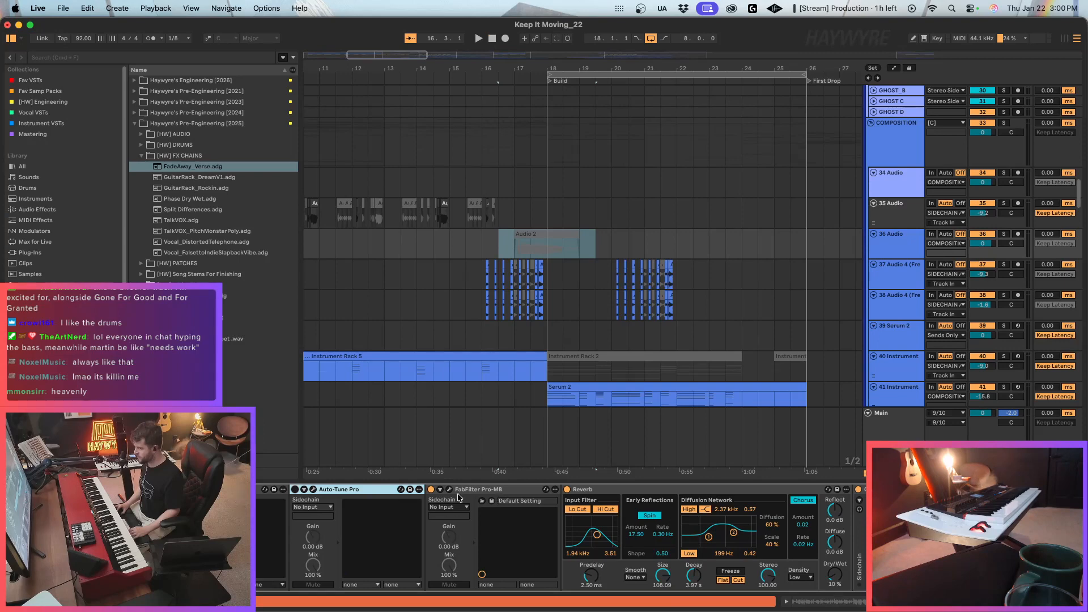
left_click_drag(835, 574, 835, 578)
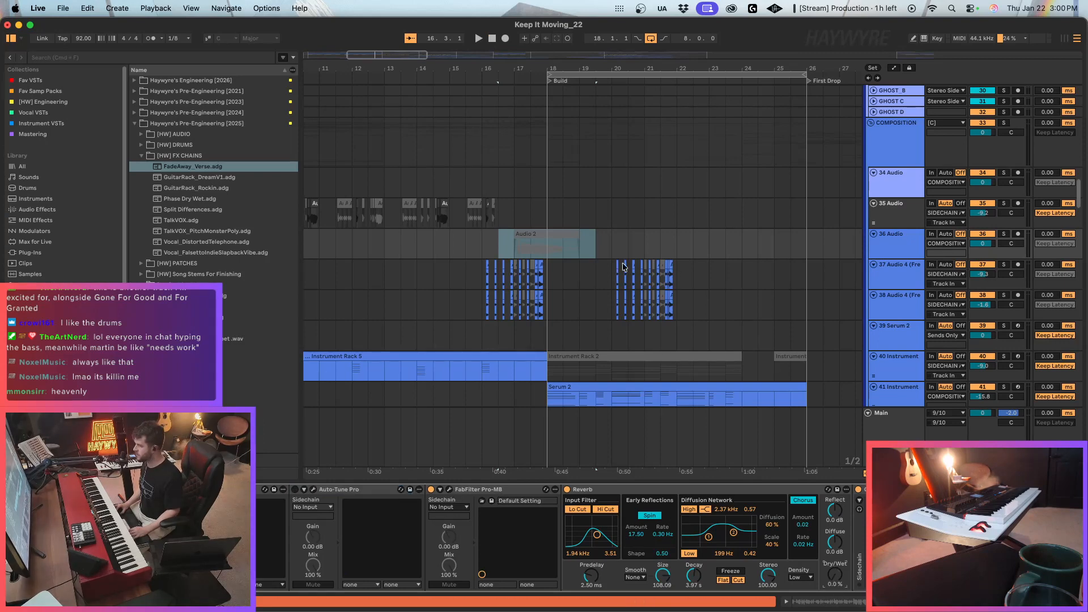
Reactivate the Audio 2 clip on 36 Audio and lower the track's volume to -10.5 dB while auditioning it from bar 17.
key("space")
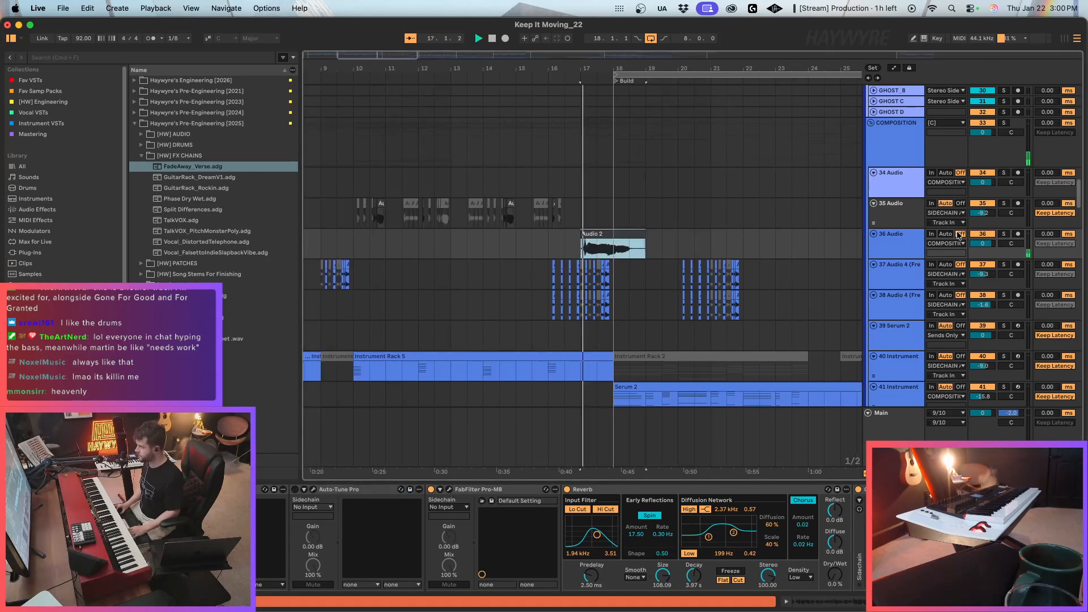
left_click_drag(982, 242, 983, 244)
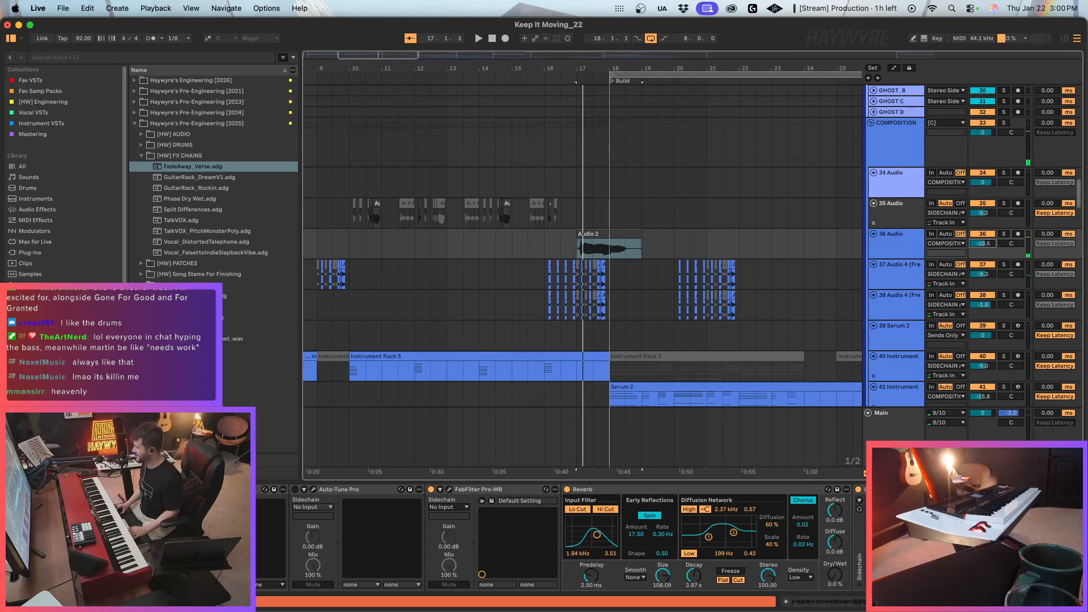
scroll(561, 539, "right", 10)
left_click(579, 238)
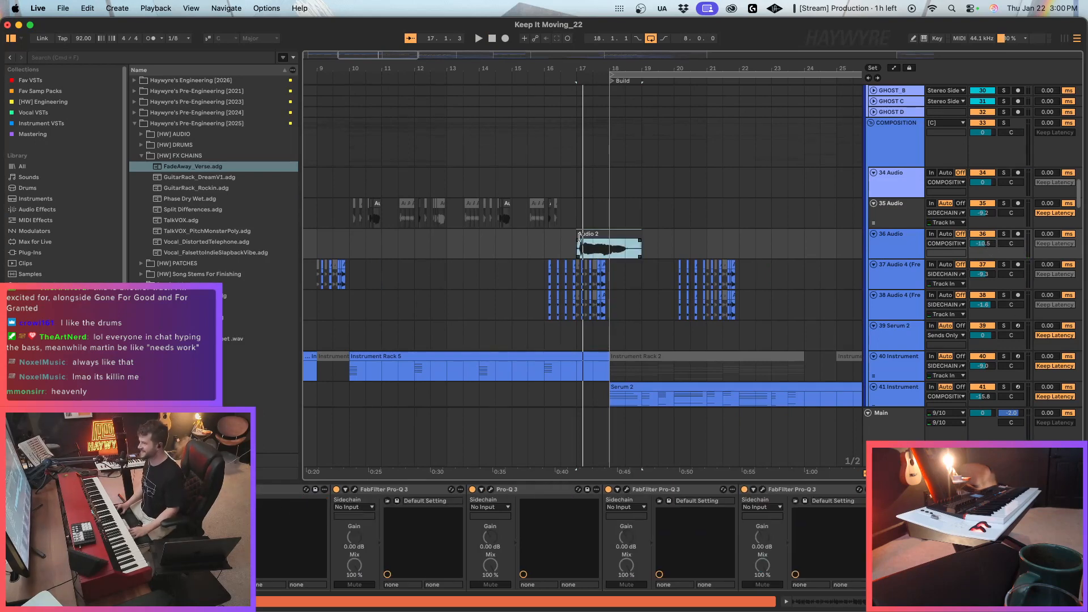
key("space")
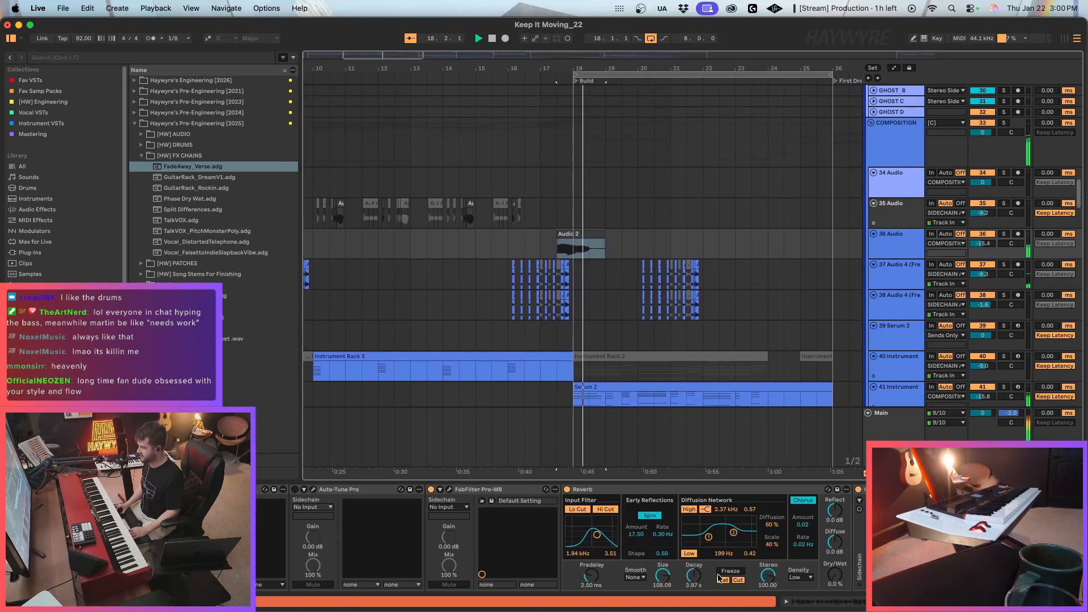
Stop playback and delete the Audio 2 clip around the start of the Build on 36 Audio.
scroll(399, 504, "left", 10)
key("space")
left_click(648, 269)
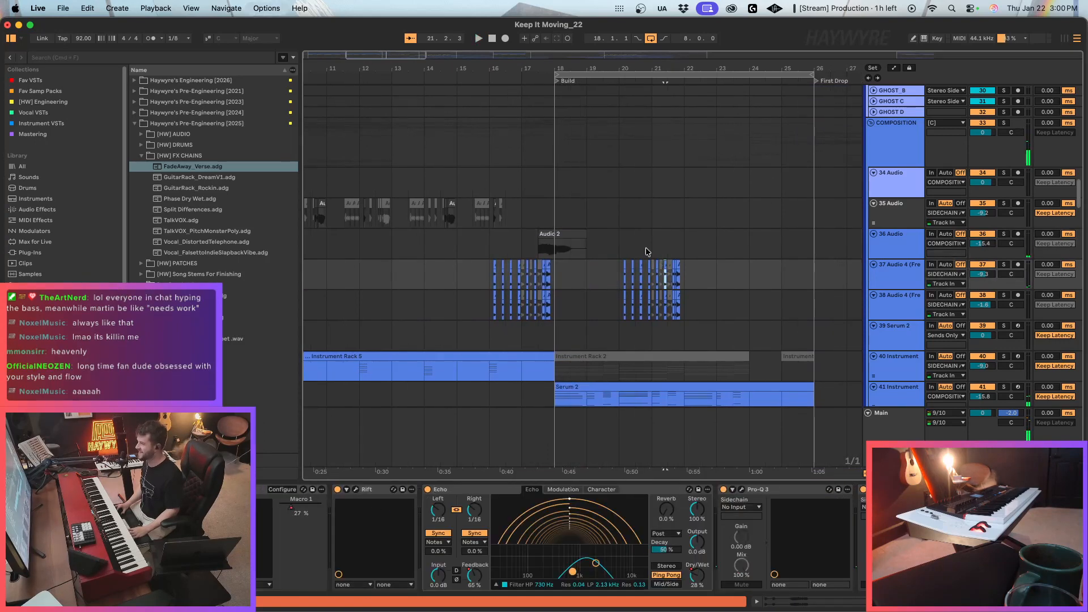
left_click_drag(652, 248, 476, 241)
Insert a new audio track directly below 35 Audio and set its input monitoring to Auto.
left_click(895, 221)
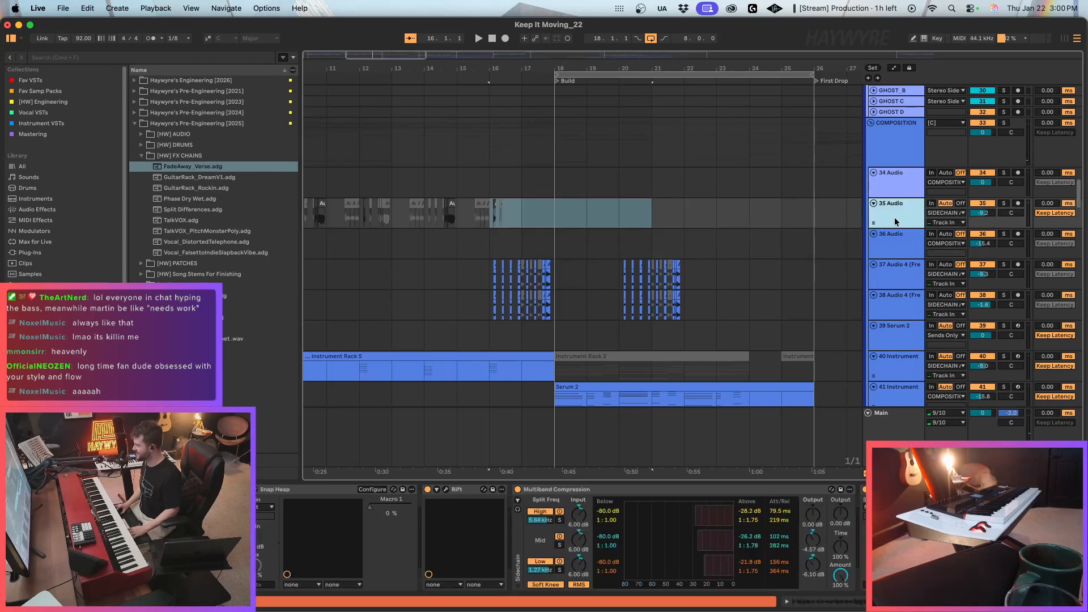
key("super+t")
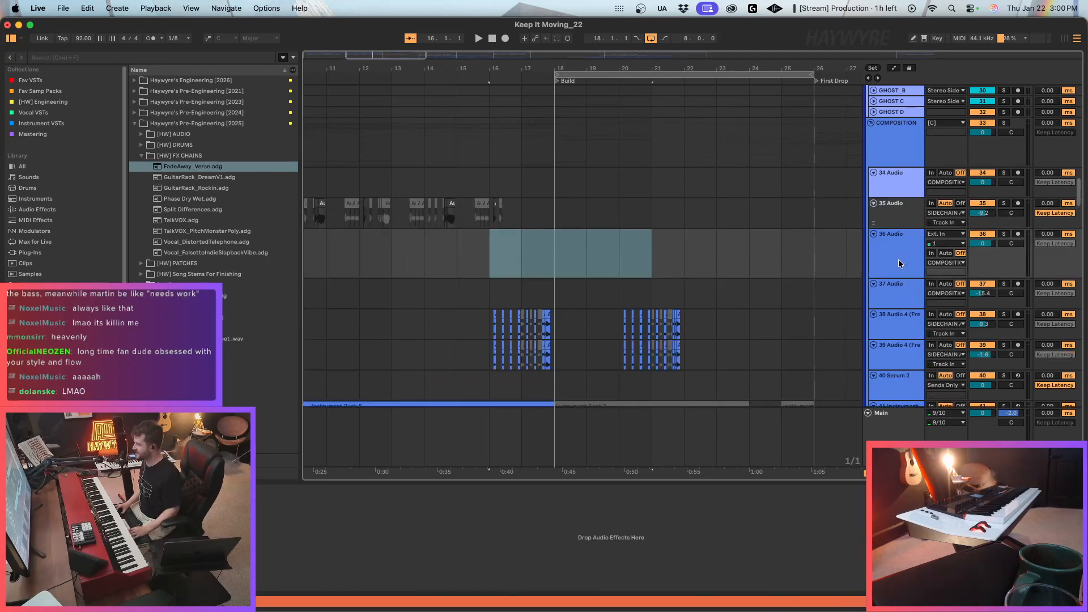
left_click(531, 277)
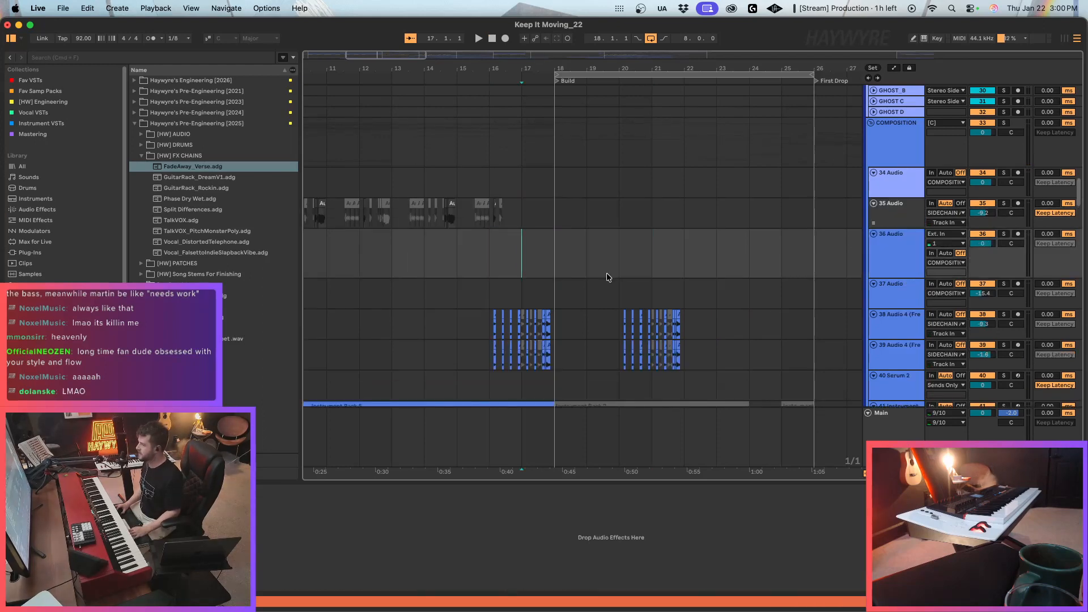
left_click(946, 253)
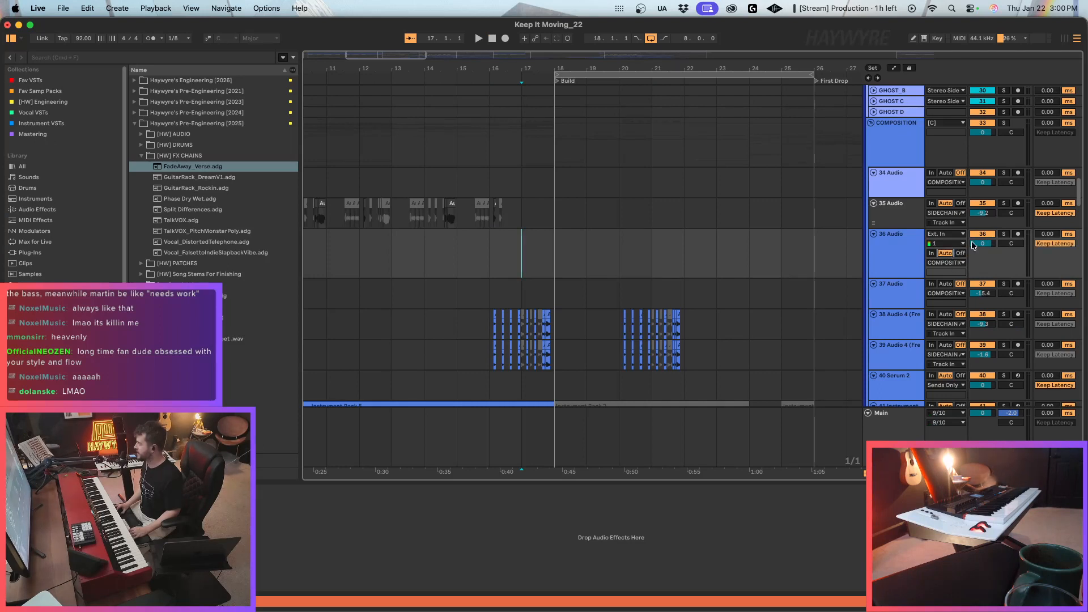
Lower the new 36 Audio track's volume to -3.2 dB and show the Main track's device chain.
mouse_move(1087, 543)
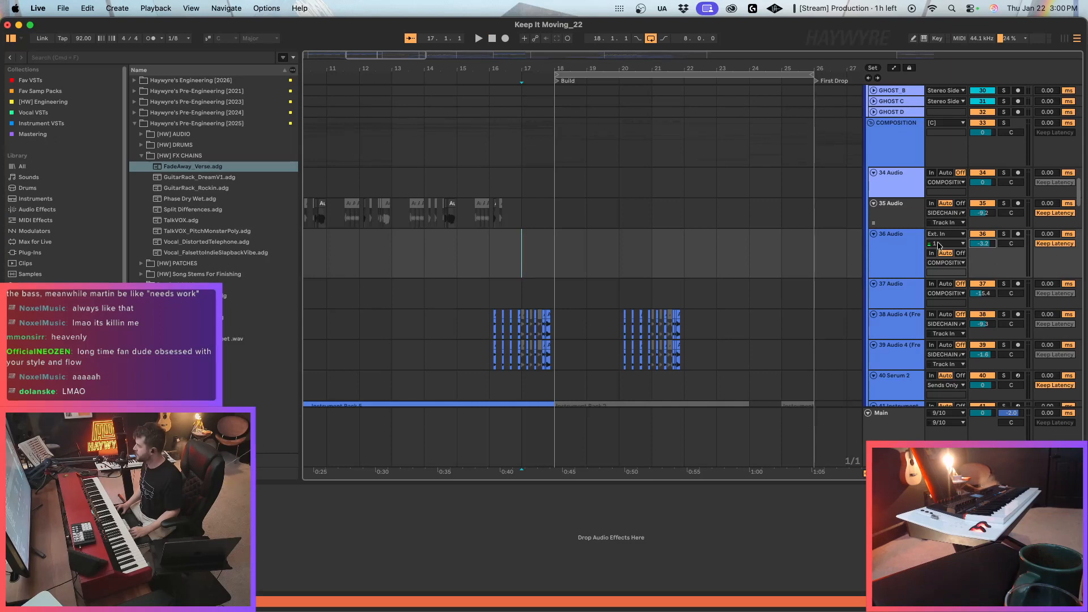
left_click(891, 415)
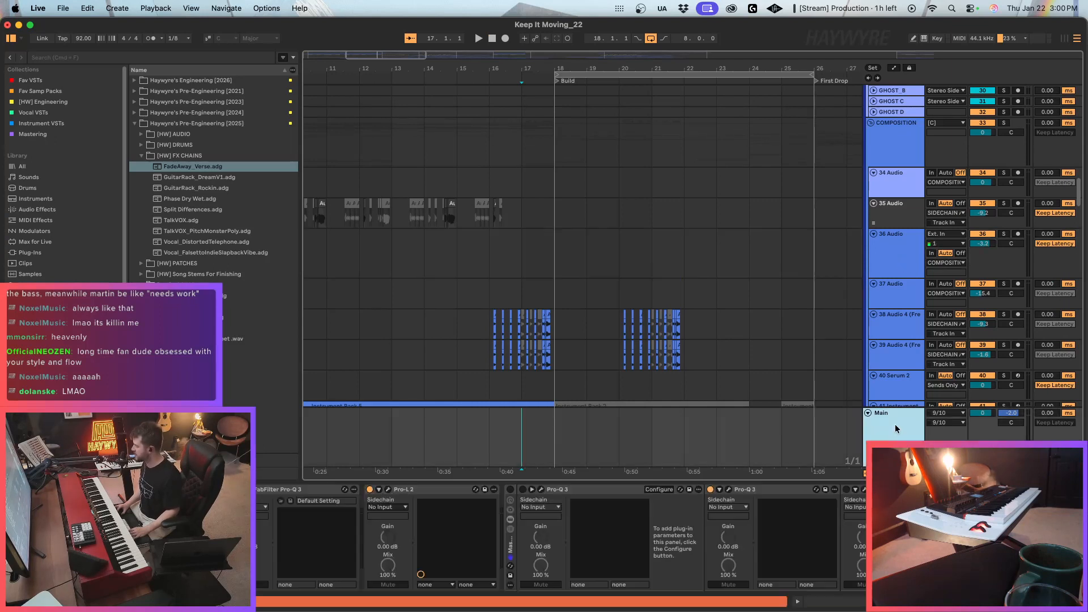
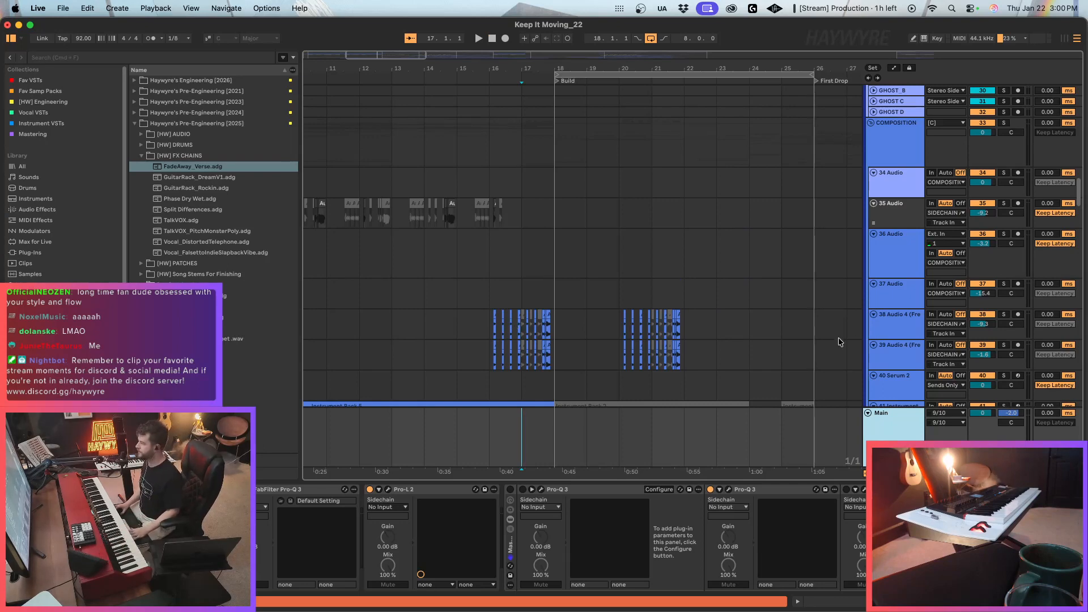
Arm 36 Audio for recording and remove the Pro-L 2 limiter from the Main track's device chain.
left_click(897, 261)
left_click(1018, 234)
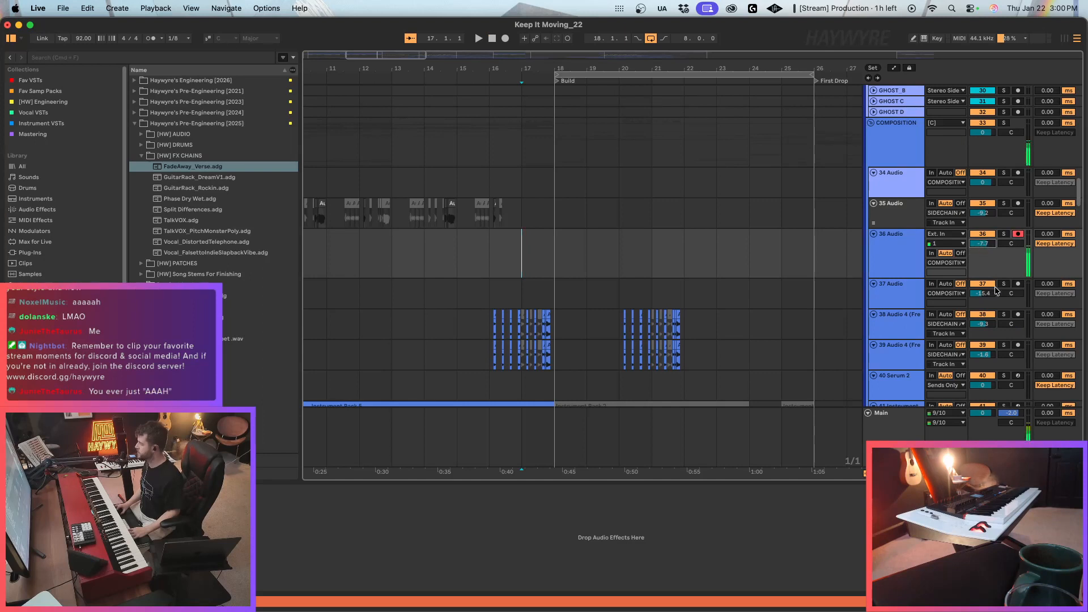
left_click(829, 459)
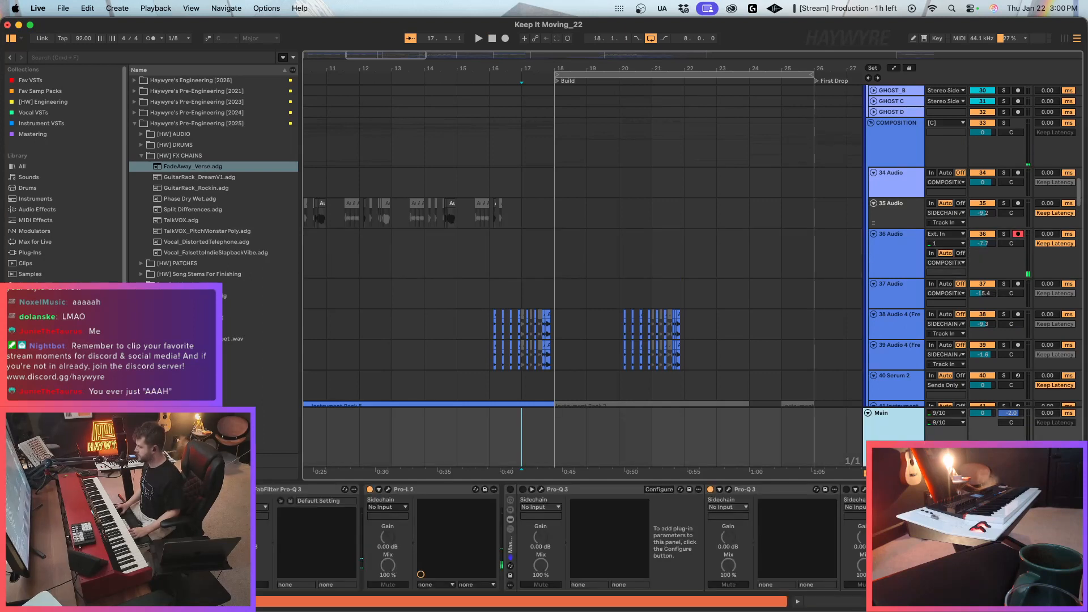
left_click(408, 491)
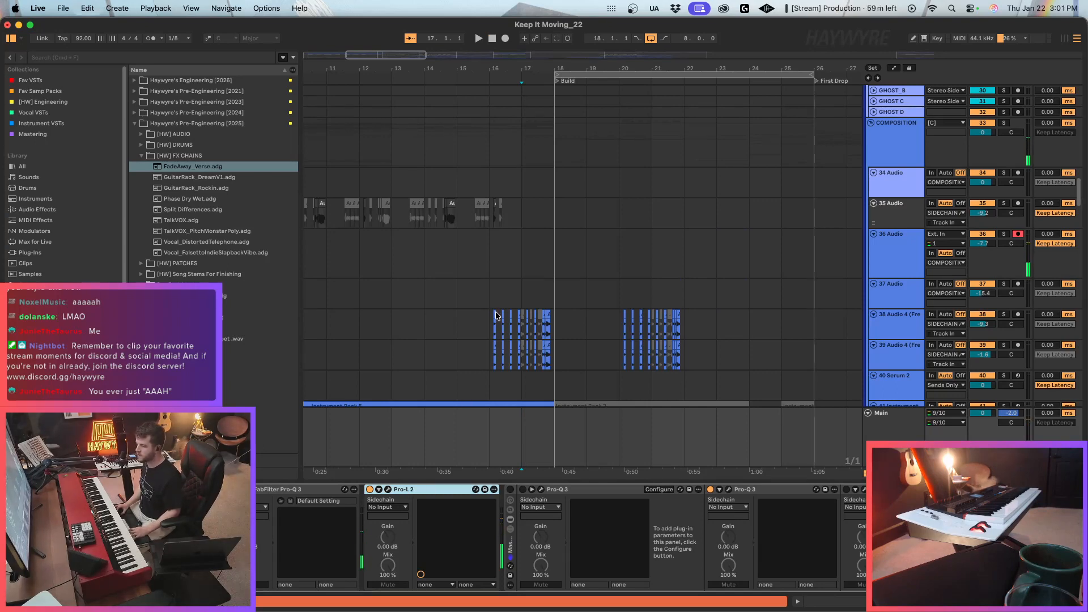
Audition the lead-in to the Build from about bar 16 with 36 Audio armed, and check the Main track's device chain.
left_click(494, 266)
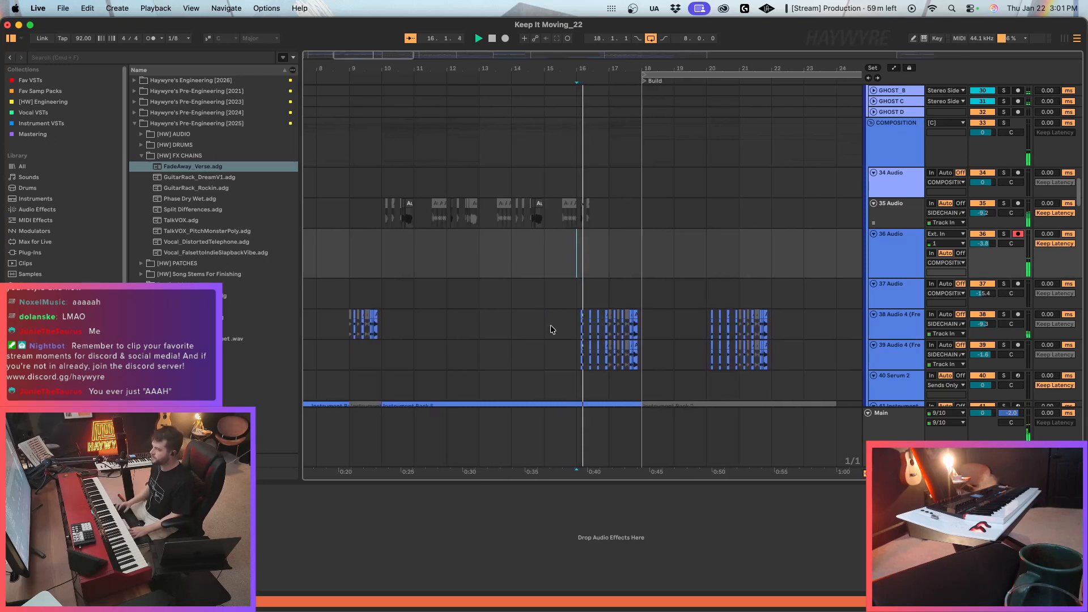
key("space")
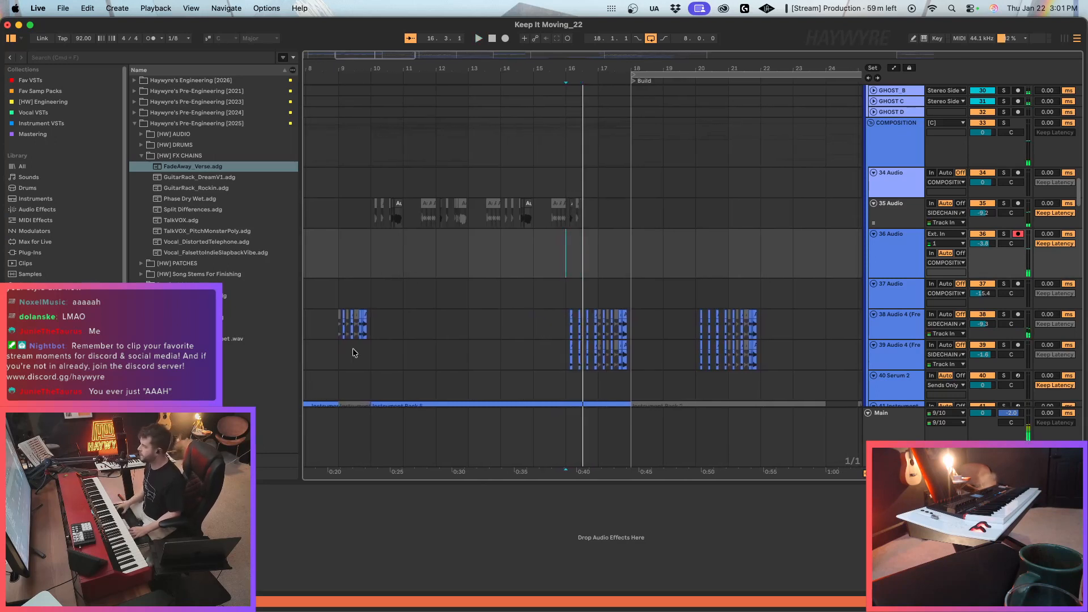
left_click(909, 416)
key("space")
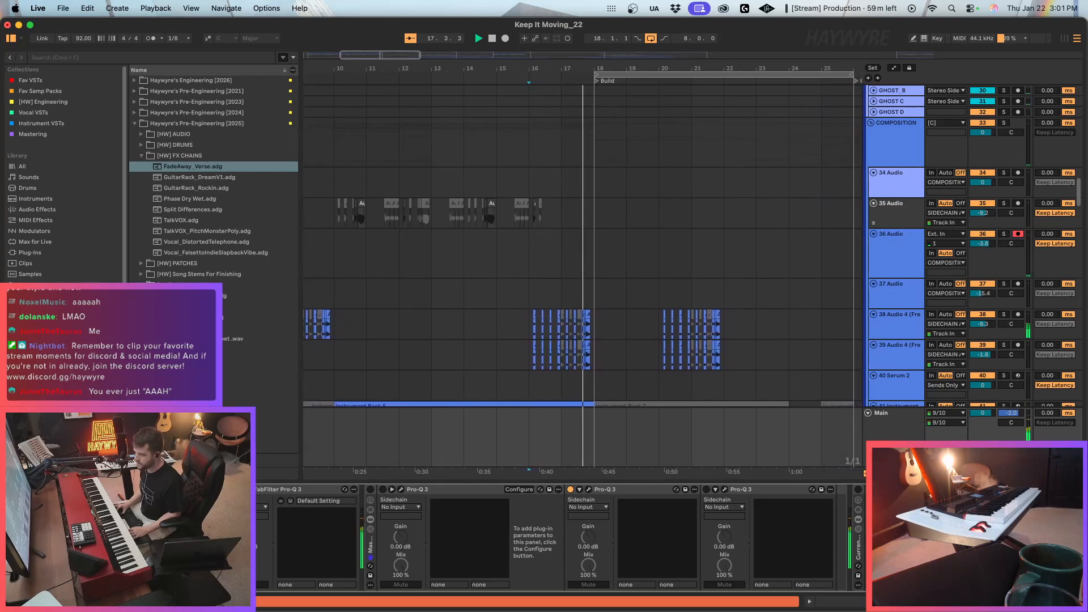
left_click(528, 252)
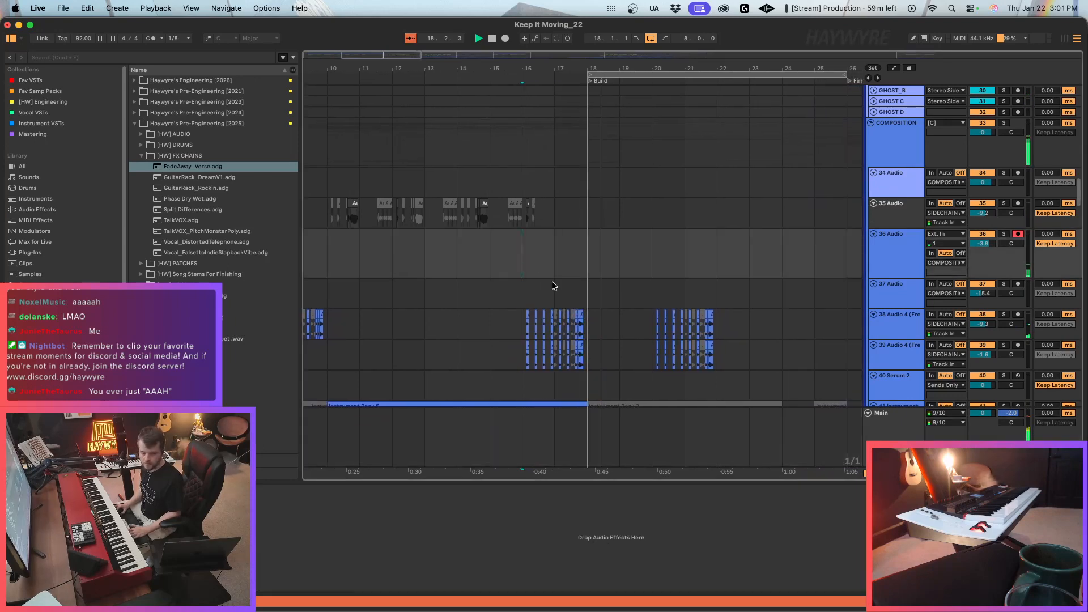
key("space")
key("space")
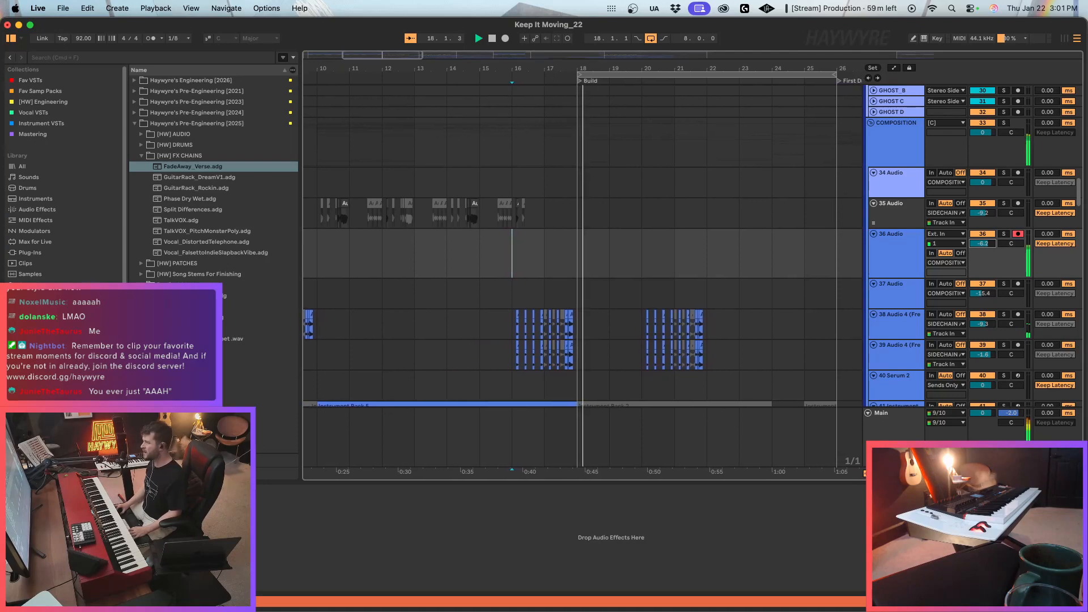
key("space")
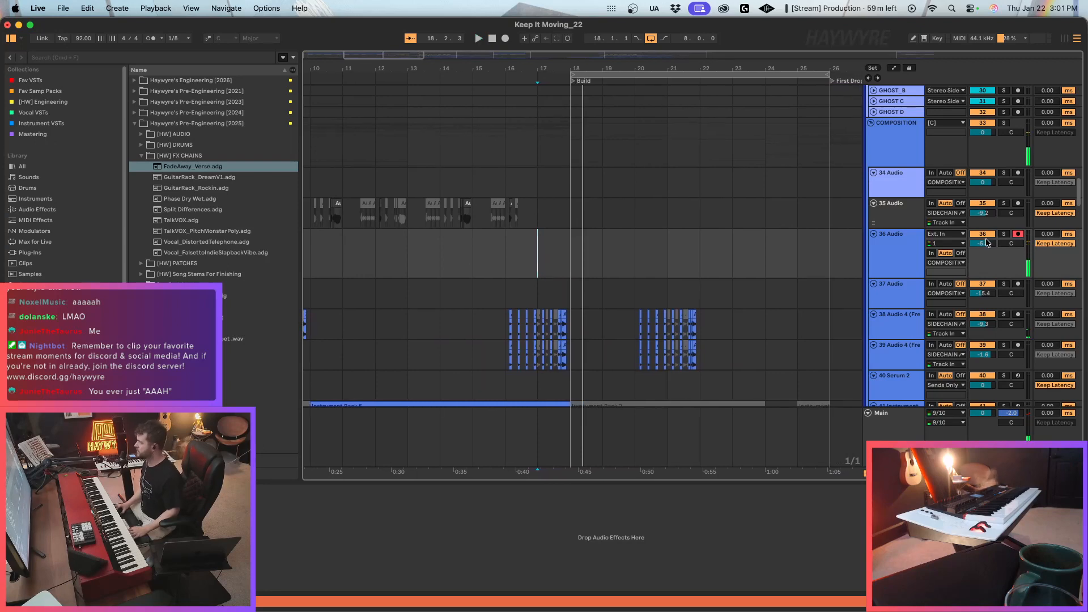
Raise 36 Audio's volume slightly and record a new take into it across the start of the Build, ending just past bar 20.
left_click_drag(991, 244, 990, 238)
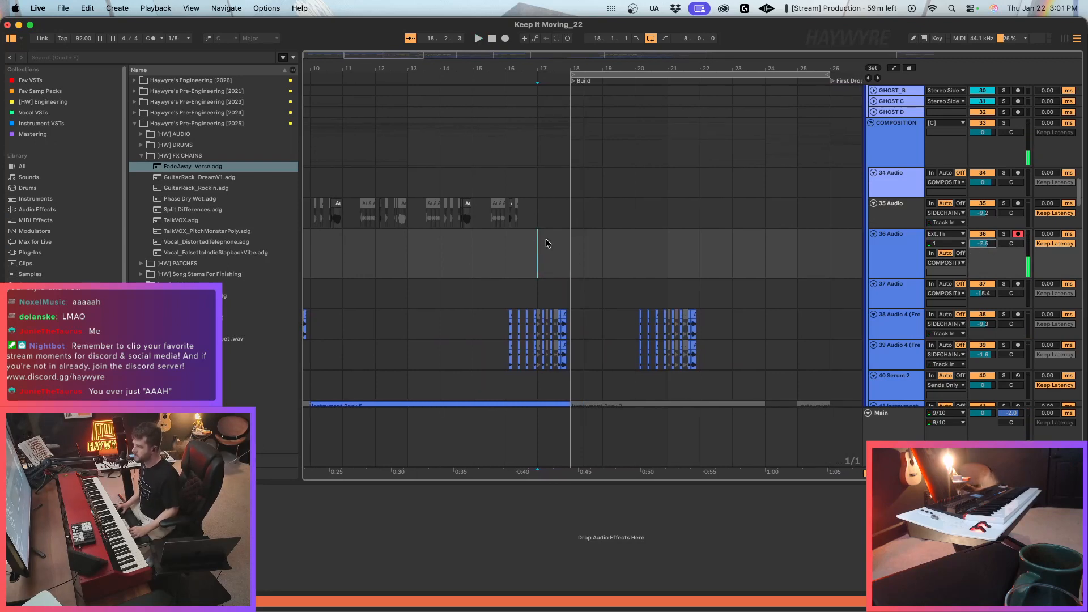
key("F9")
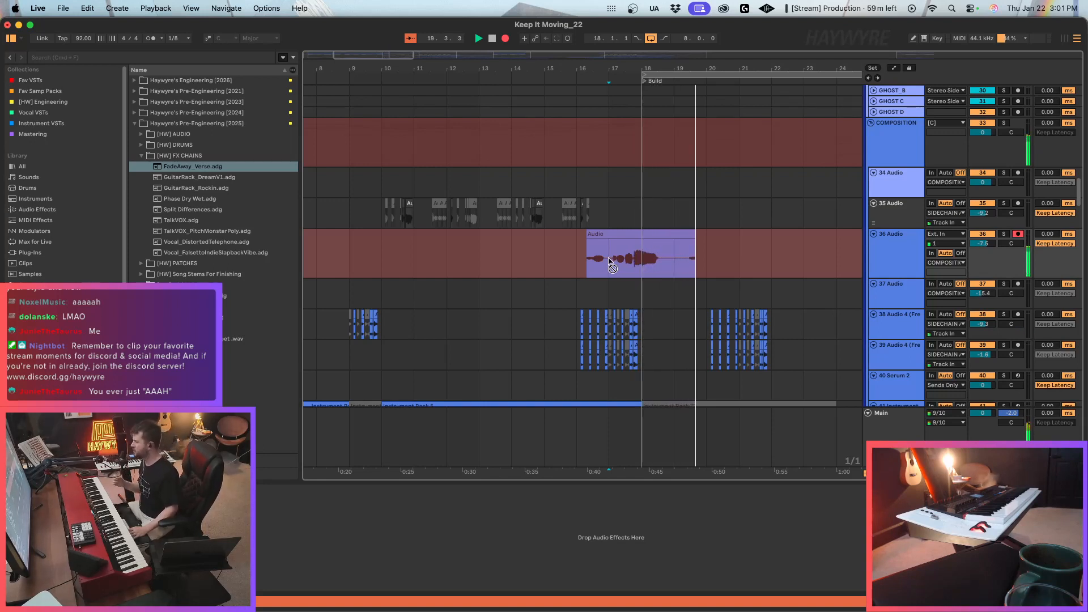
key("space")
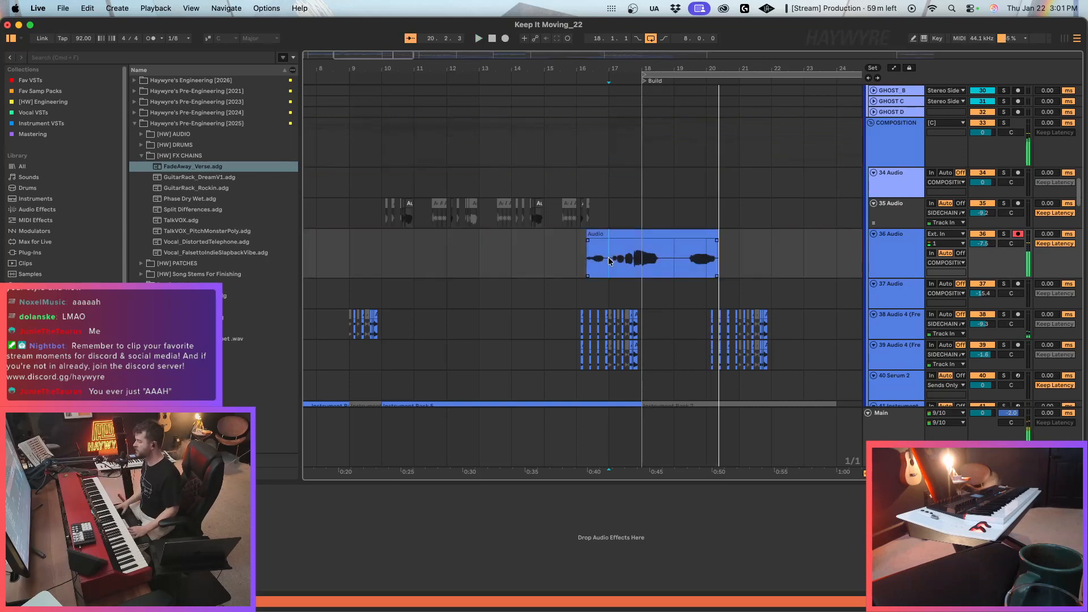
Trim the start of the newly recorded clip on 36 Audio to bar 17.
scroll(691, 314, "down", 10)
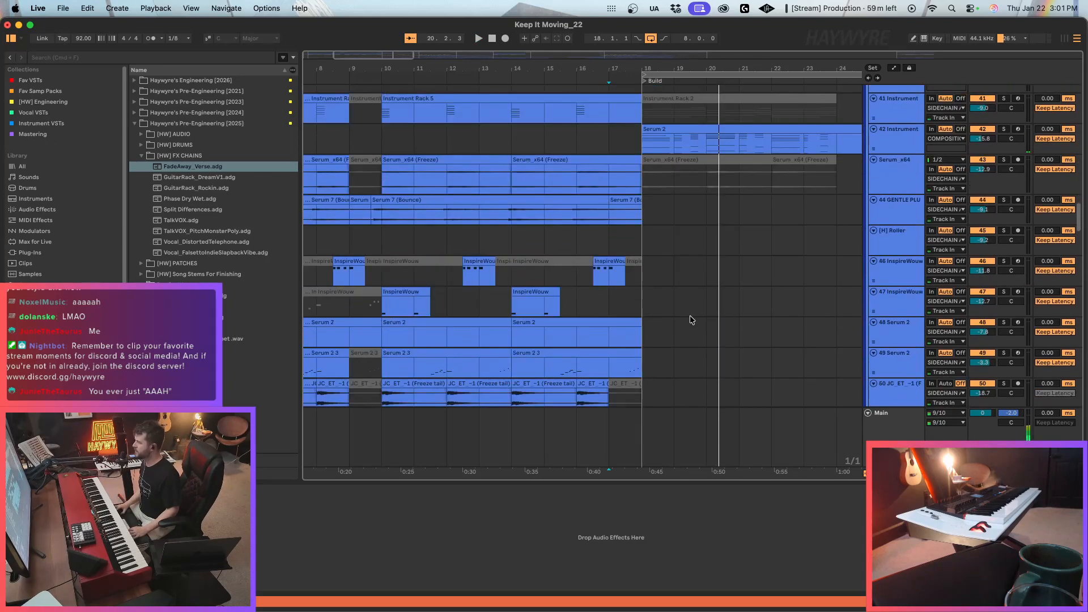
scroll(689, 315, "up", 6)
left_click(672, 322)
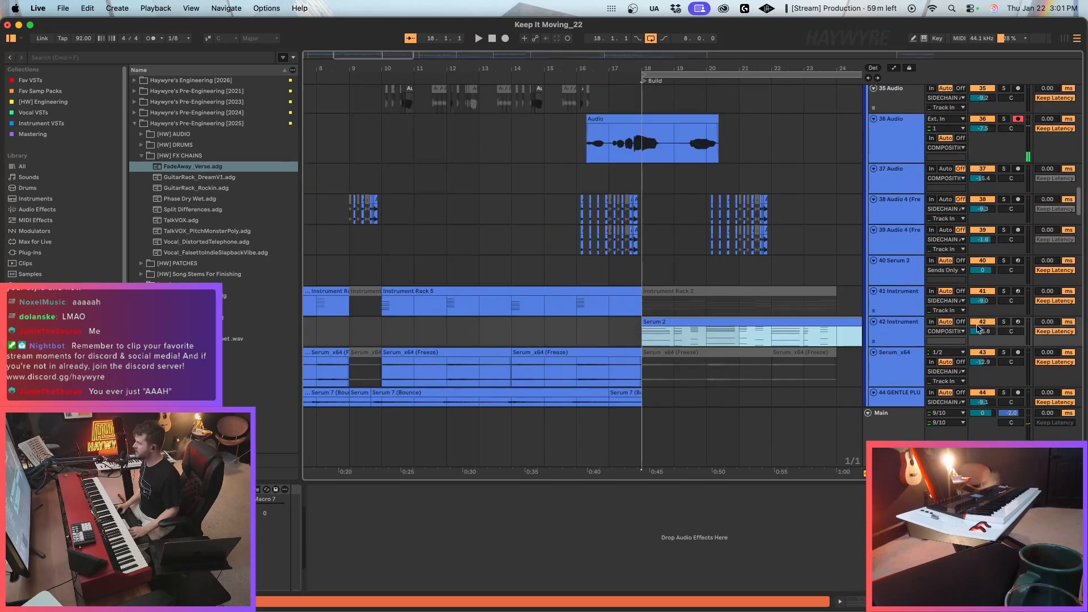
scroll(825, 275, "up", 5)
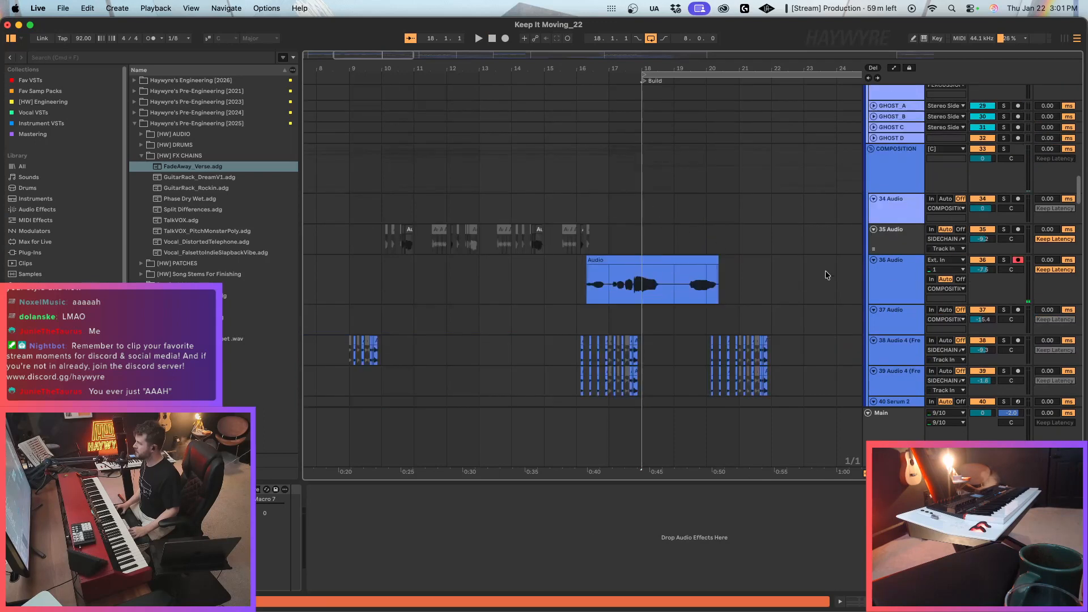
left_click(900, 299)
left_click(591, 260)
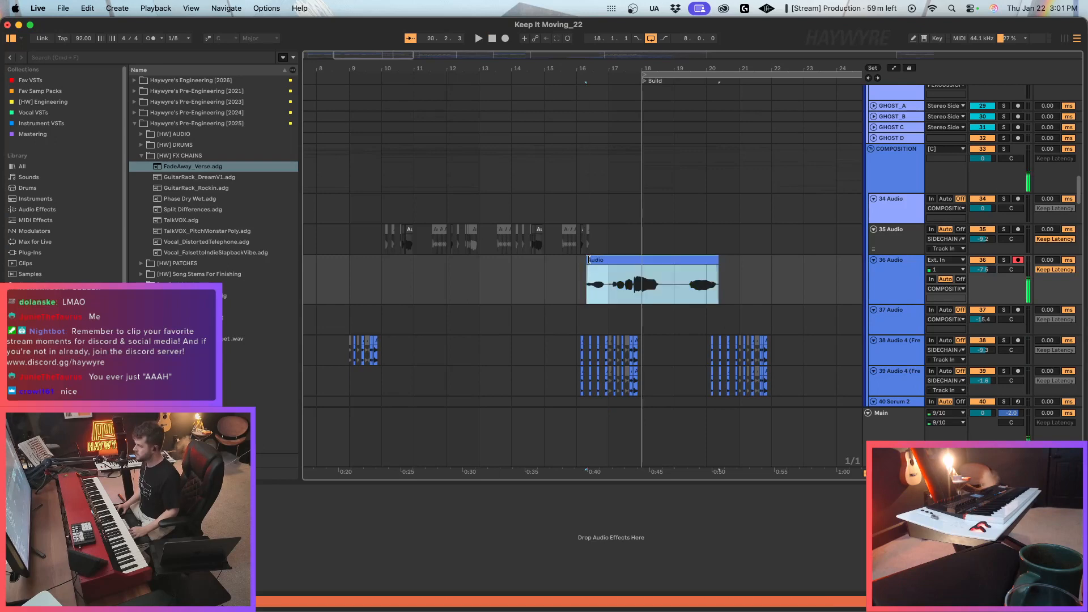
left_click_drag(588, 261, 600, 262)
Play the trimmed take from bar 17 while comparing the device chains of 37 Audio and 36 Audio.
left_click(899, 285)
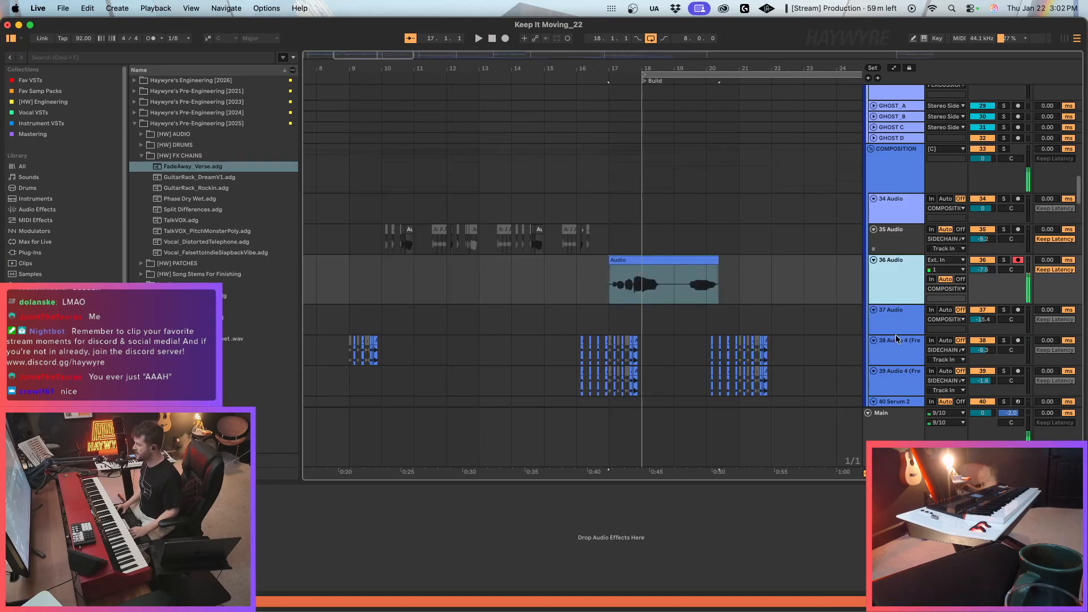
left_click(897, 325)
key("space")
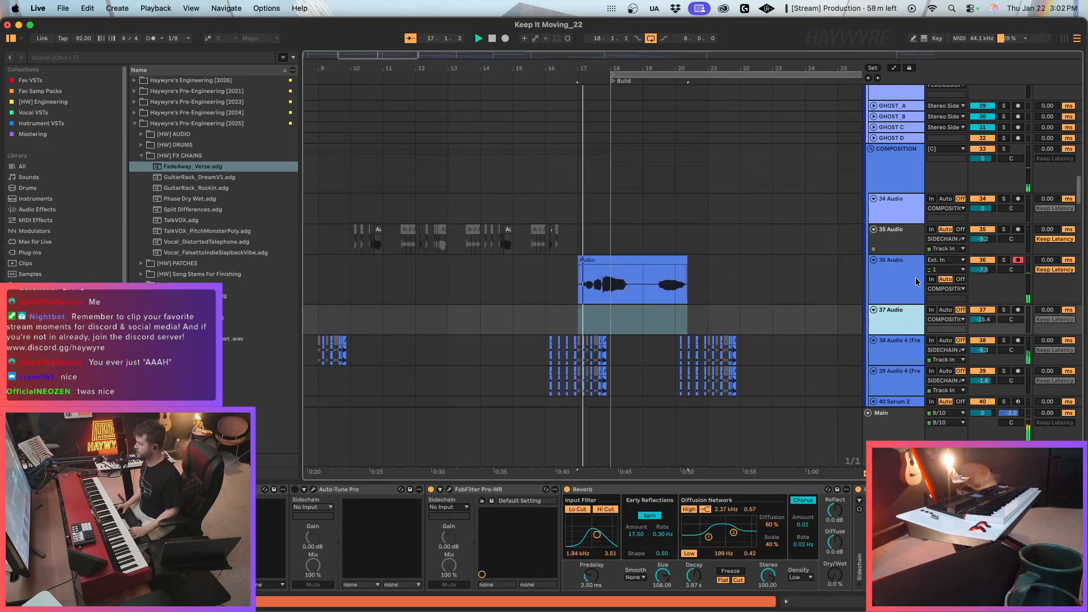
left_click(894, 288)
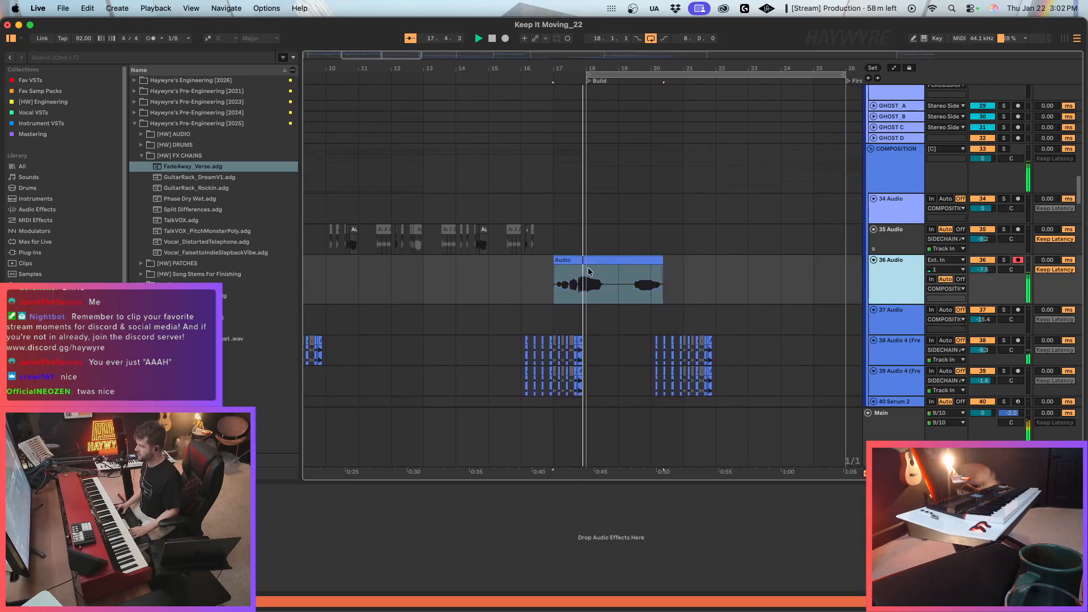
Split the take at bar 19, move both parts down to 37 Audio, and trim the second part's silent start.
left_click_drag(604, 297, 720, 287)
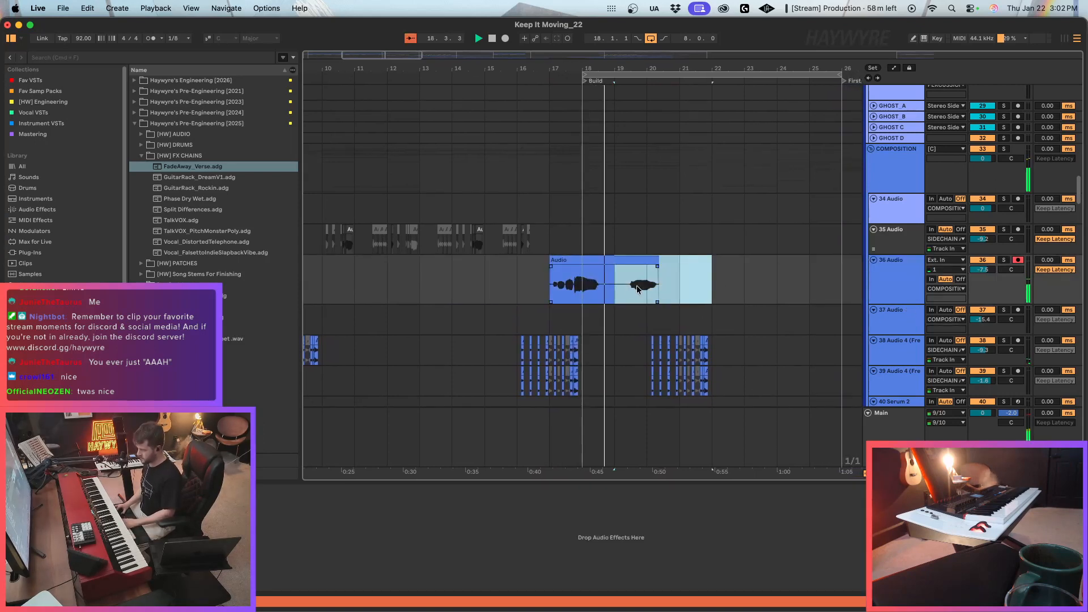
left_click(616, 287)
key("super+e")
left_click(586, 263)
left_click_drag(586, 263, 578, 314)
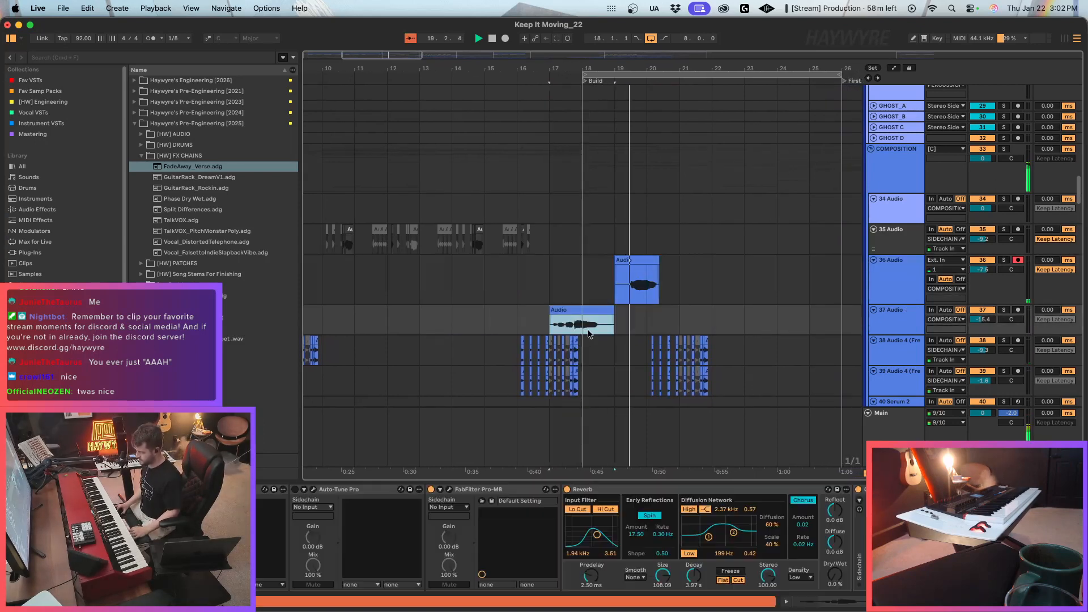
left_click(620, 264)
key("super+1")
mouse_move(616, 261)
left_mouse_down()
mouse_move(628, 260)
mouse_move(641, 314)
left_mouse_up()
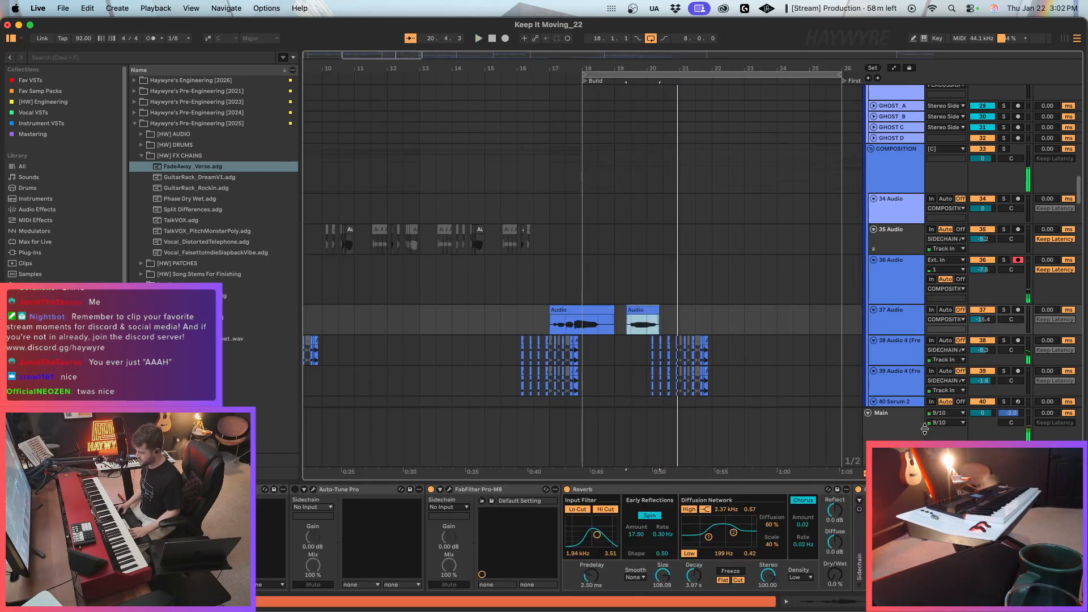
Raise 37 Audio's volume to about -4.3 dB and audition the moved clips from bar 17.
key("space")
key("space")
scroll(567, 332, "right", 2)
left_click(531, 326)
left_click(509, 312)
left_click_drag(983, 320, 983, 293)
key("space")
key("space")
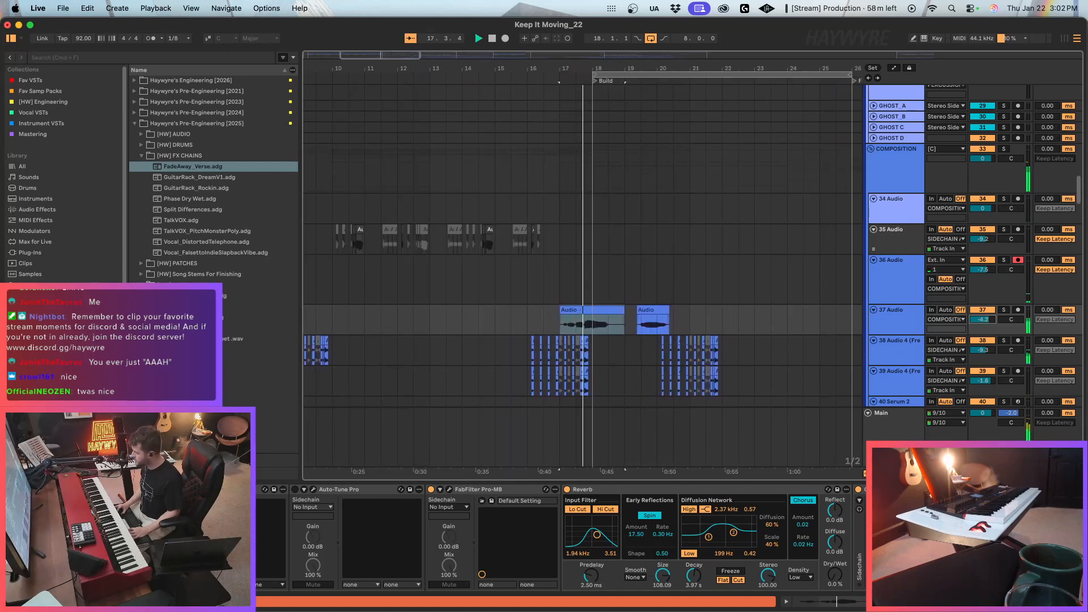
Open Auto-Tune Pro on 37 Audio and set its key to F# and its scale to Major.
left_click(313, 489)
left_click(612, 307)
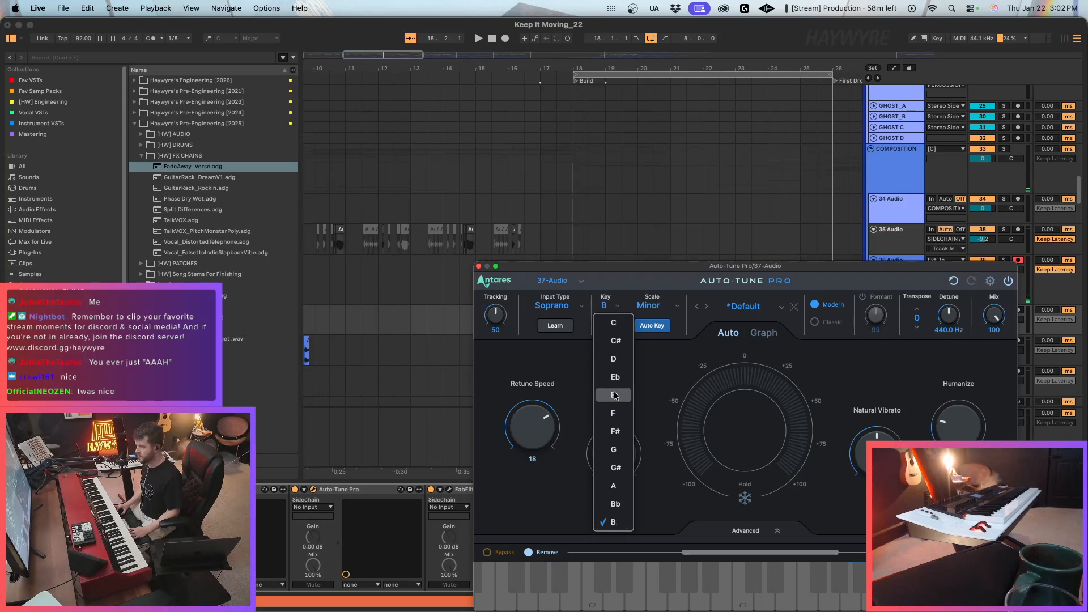
left_click(614, 431)
left_click(644, 313)
left_click(665, 293)
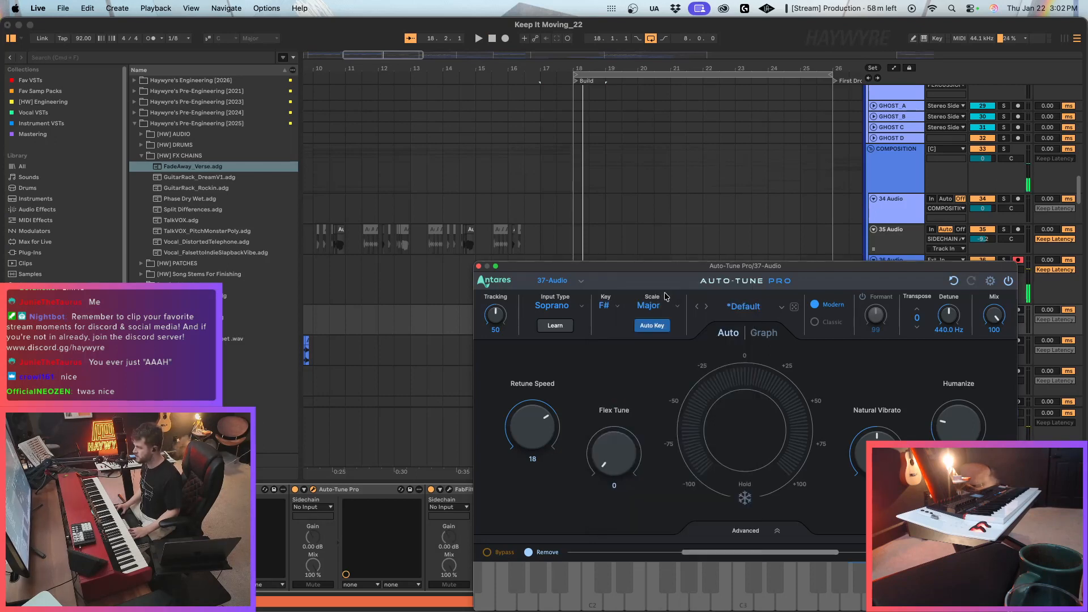
Move the Auto-Tune Pro window clear of the arrangement, raise 37 Audio to -3.2 dB, and replay its first clip.
key("space")
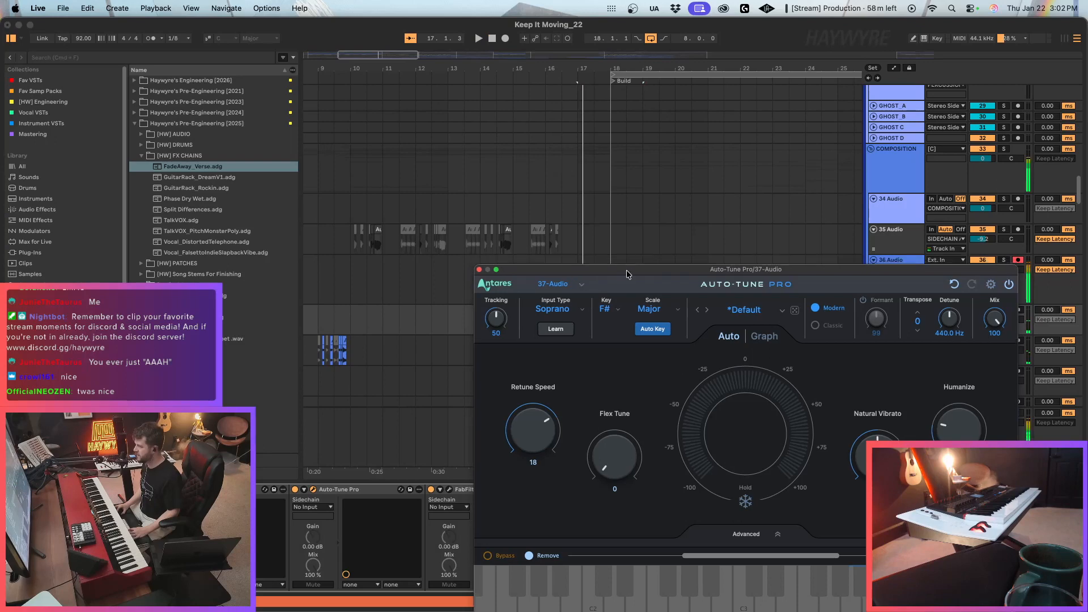
left_click_drag(596, 266, 686, 419)
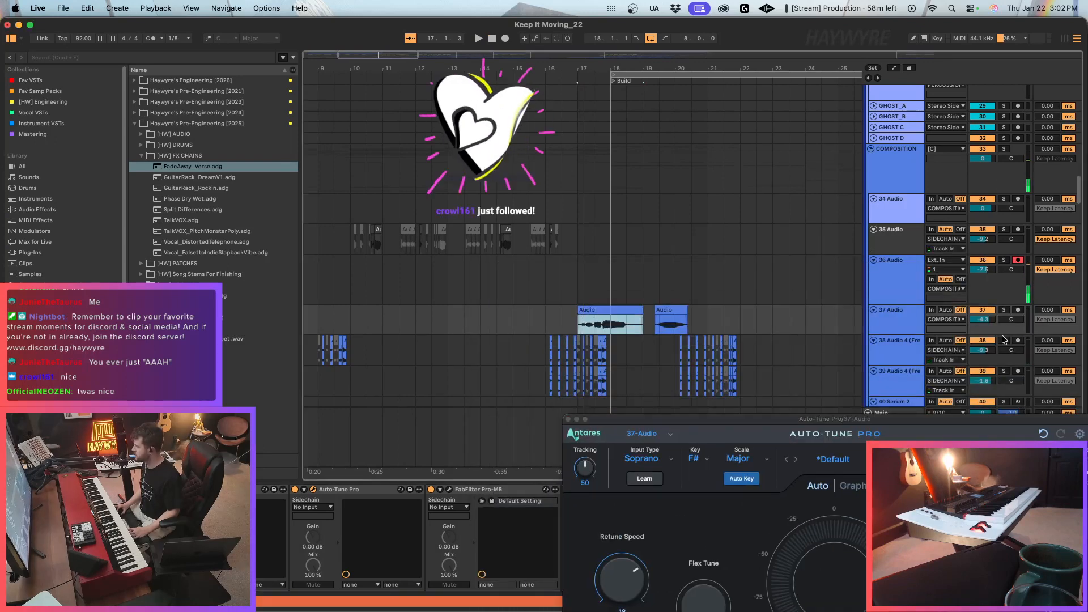
left_click(592, 313)
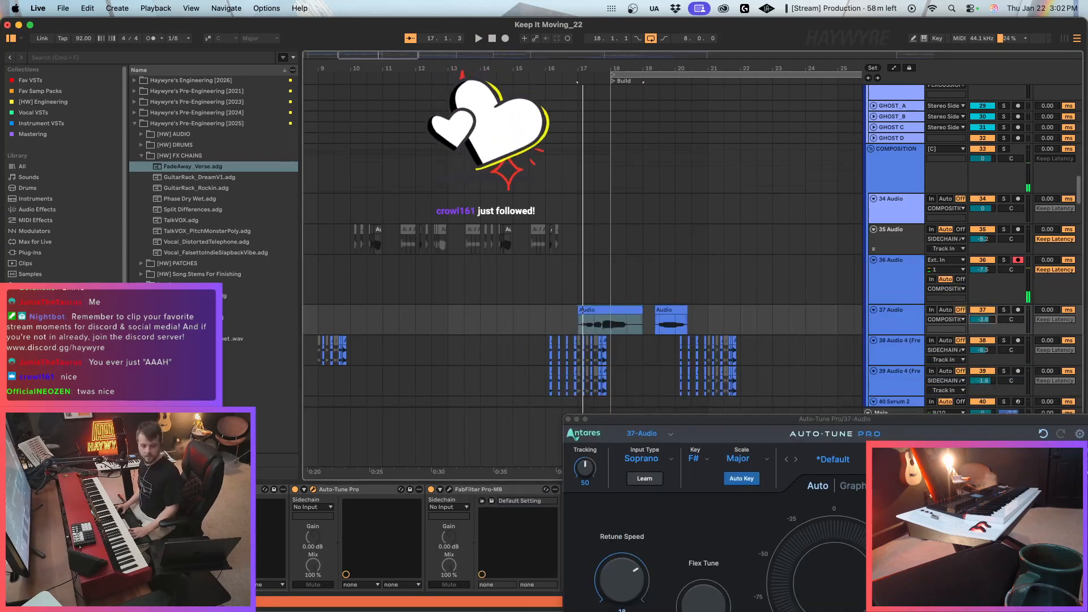
key("space")
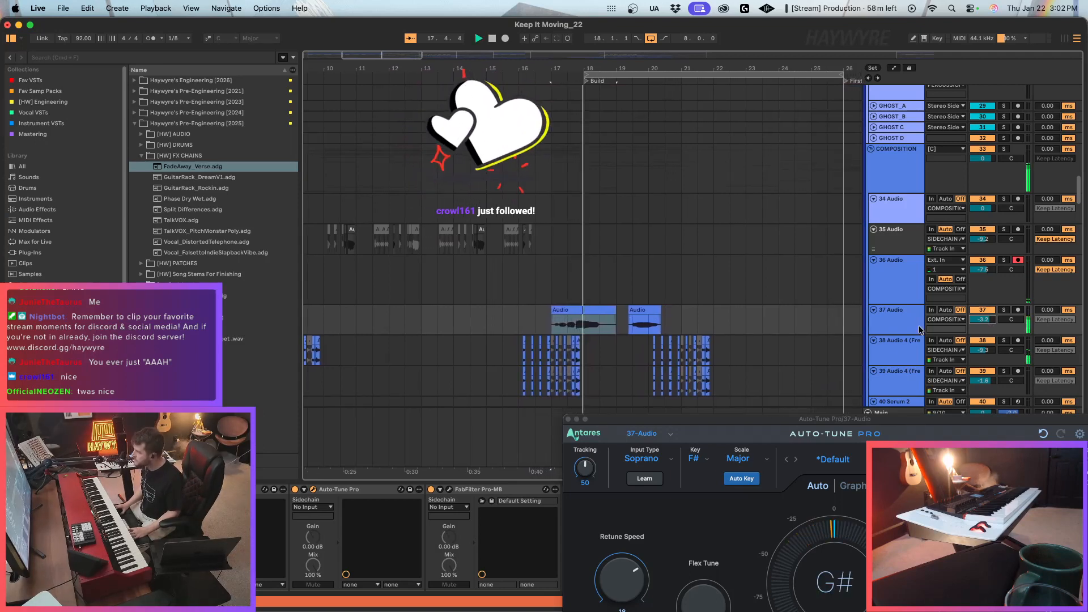
key("space")
Arm the 2 Serum 2 track to try reference notes on the keyboard, and return the recording arm to 36 Audio.
scroll(951, 161, "up", 15)
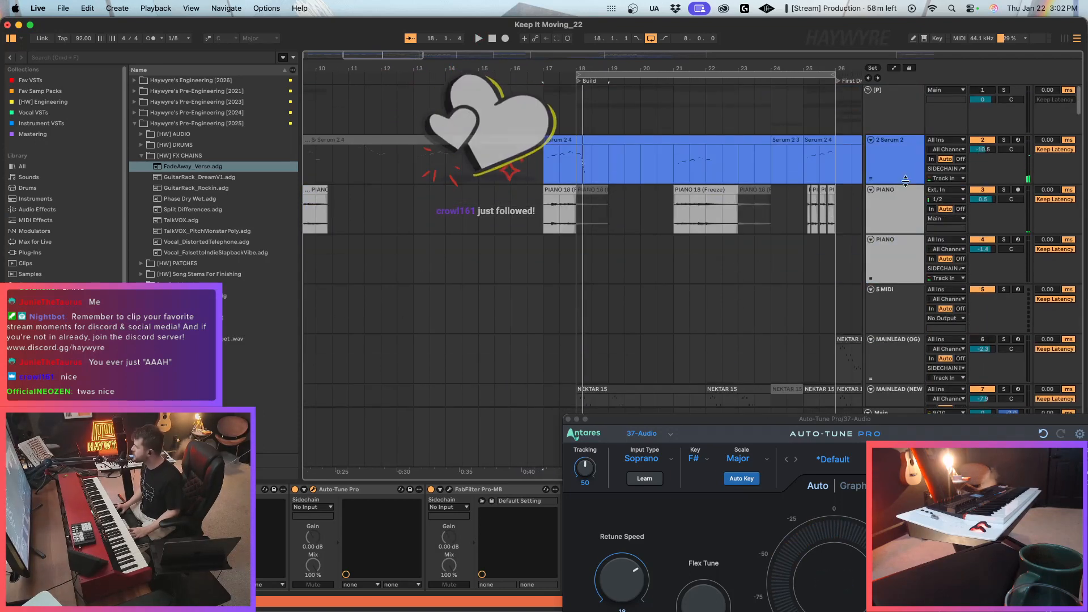
left_click(1017, 140)
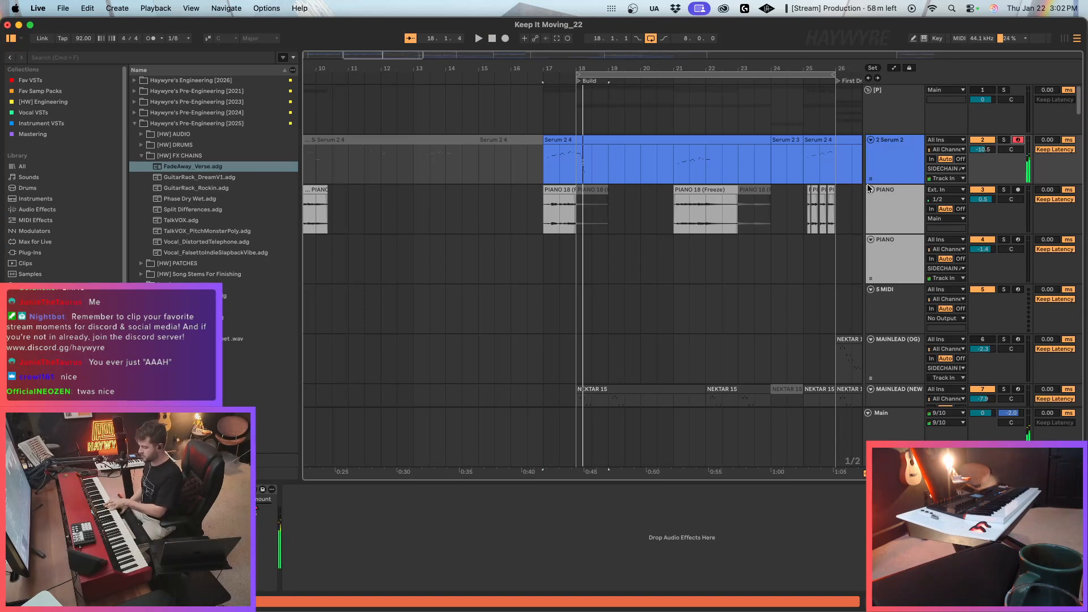
scroll(646, 250, "down", 15)
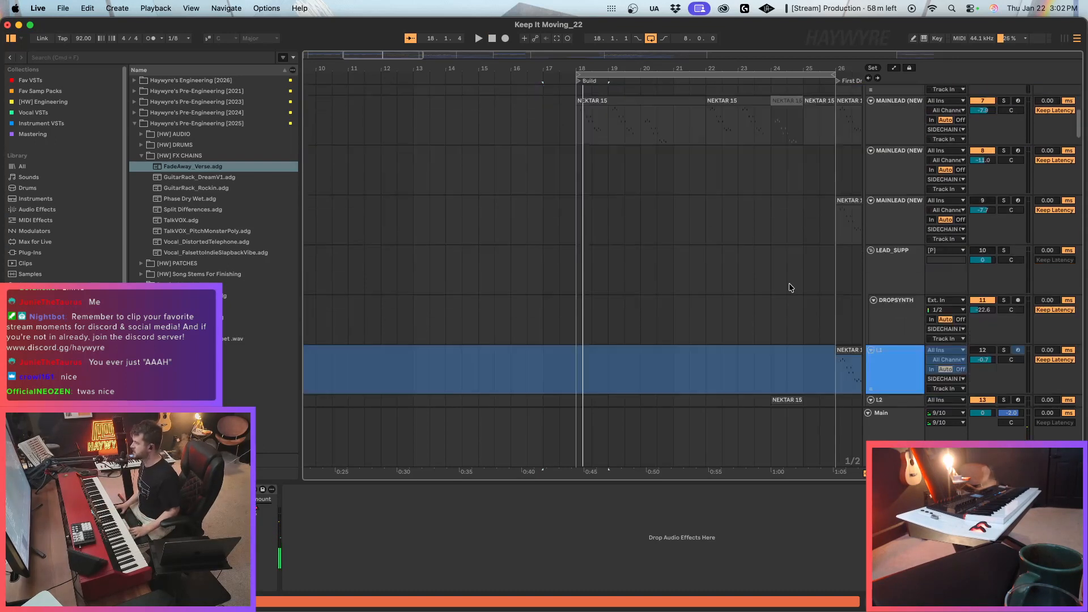
scroll(737, 306, "down", 10)
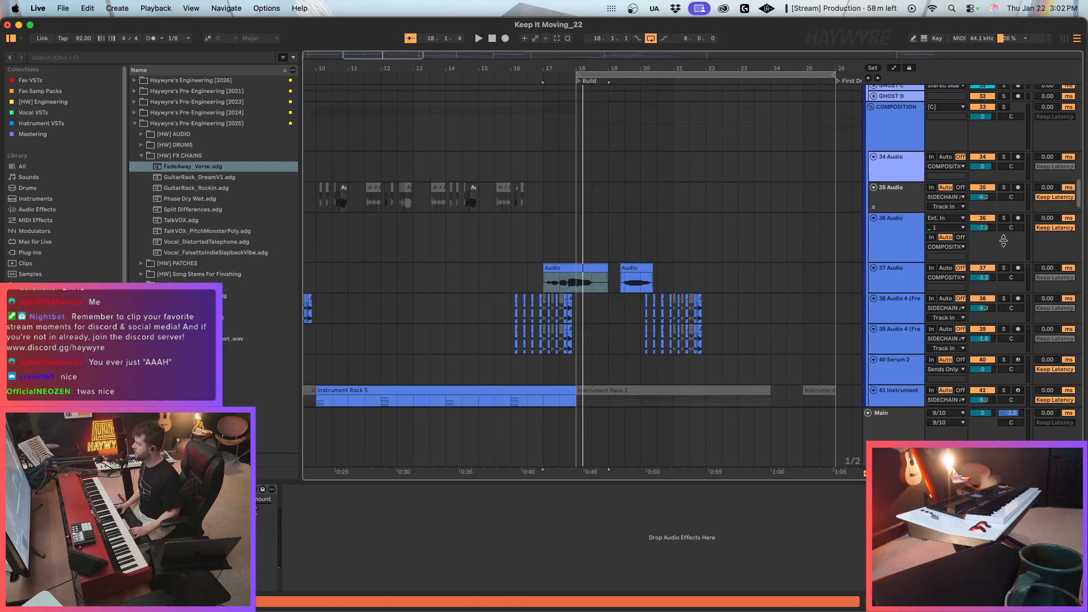
left_click(1016, 219)
Return to bar 17 on 37 Audio and set the key in its Auto-Tune Pro to E.
left_click(546, 283)
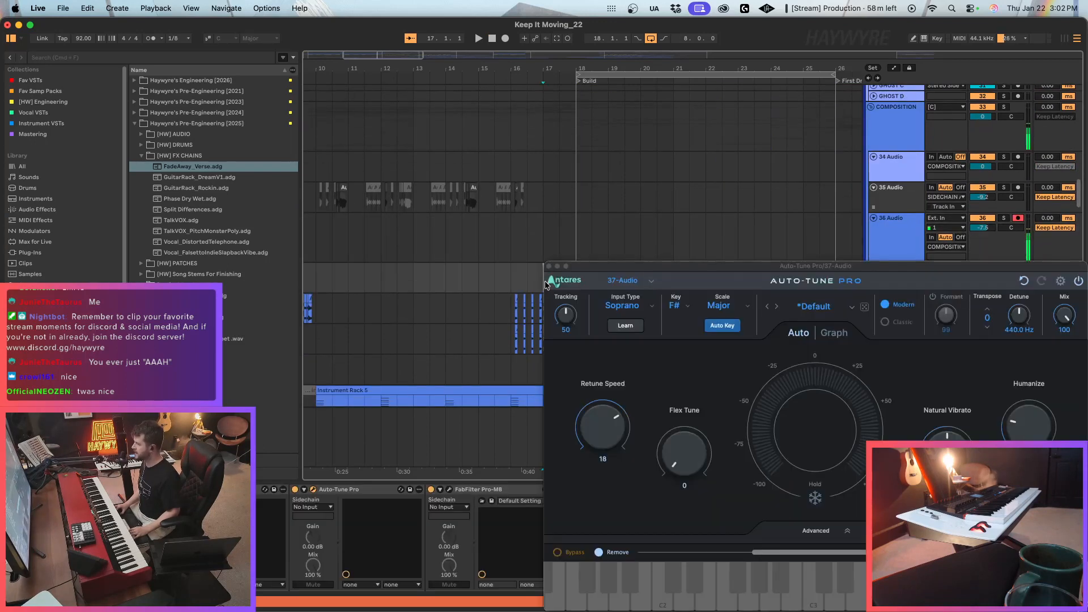
left_click(676, 306)
left_click(685, 395)
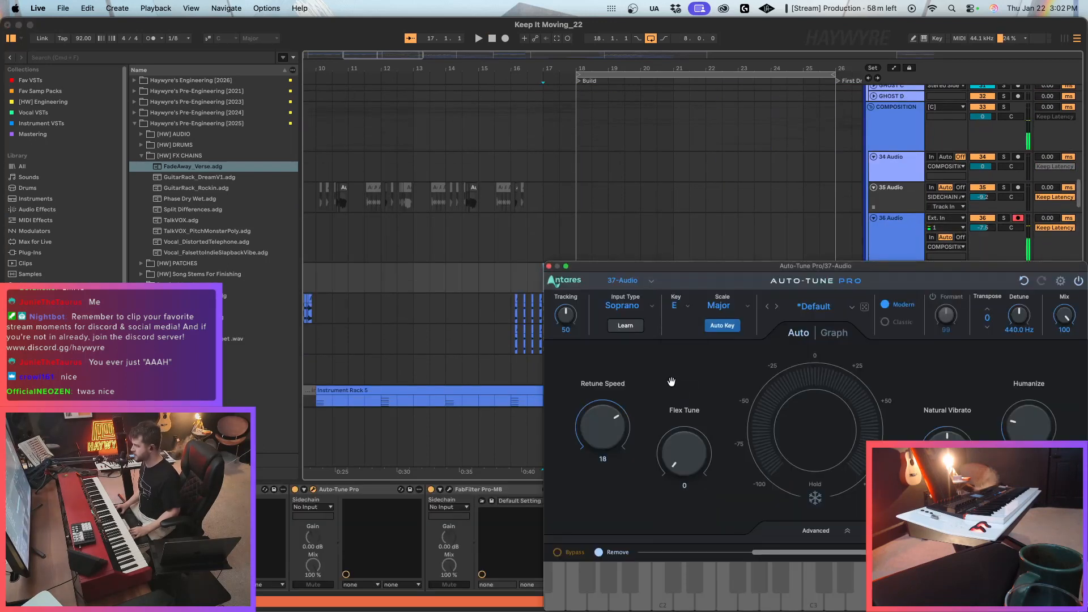
Replay 37 Audio's first clip and set the Retune Speed in its Auto-Tune Pro to 12.
left_click(547, 266)
key("space")
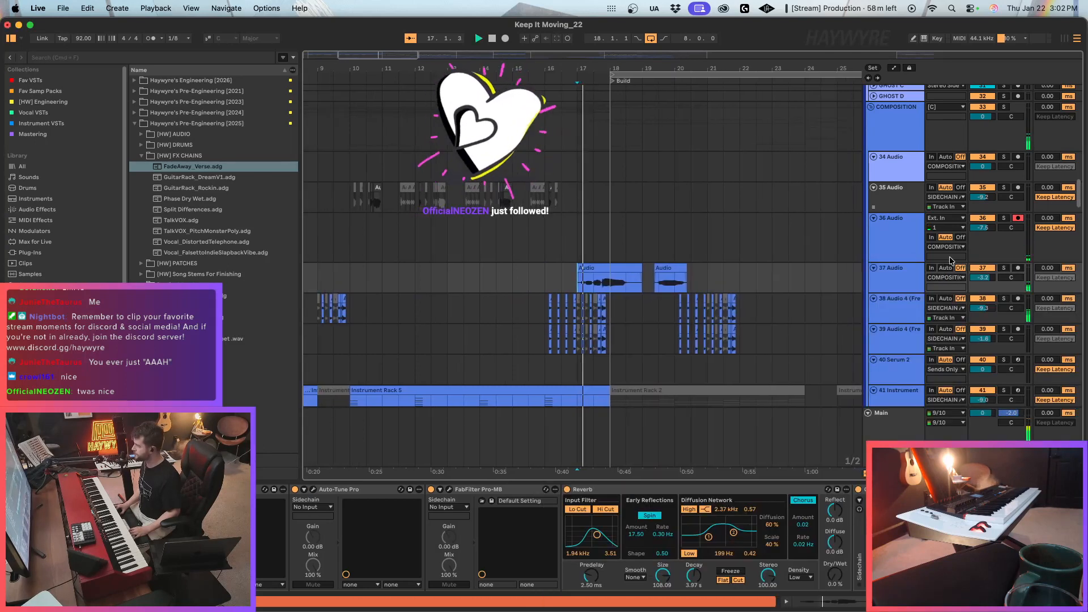
left_click(313, 489)
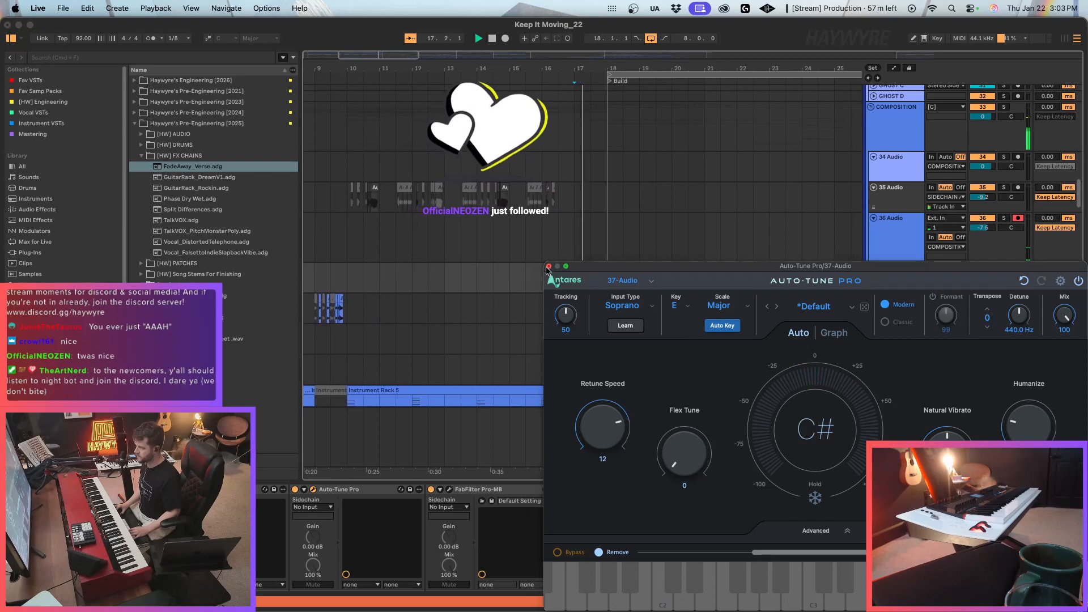
left_click(547, 266)
Select the first clip on 37 Audio, narrow the grid to 1/4, lower the track to -5.2 dB, and replay the clip.
left_click(574, 270)
key("super+1")
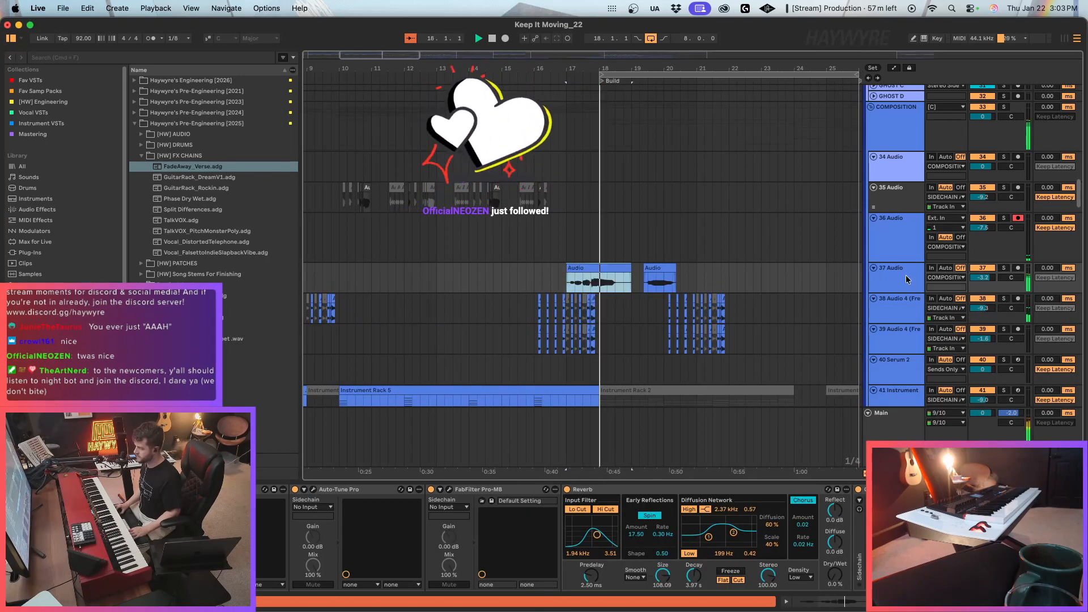
left_click_drag(982, 277, 982, 284)
key("space")
key("space")
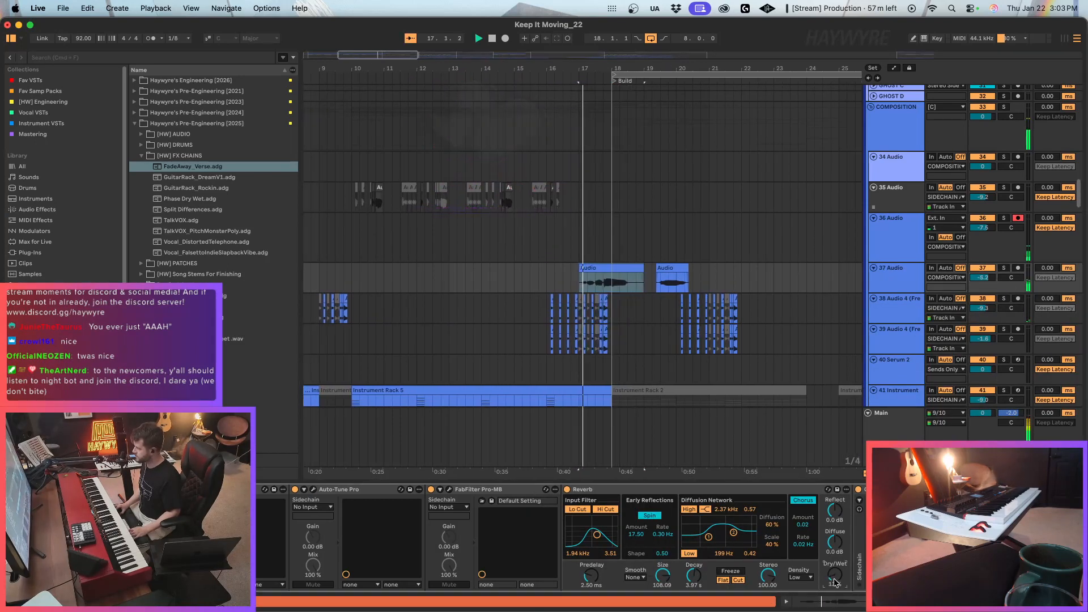
Set the 37 Audio Reverb to 46% Dry/Wet and 5.70 s Decay while the clip plays.
left_click_drag(835, 575, 835, 544)
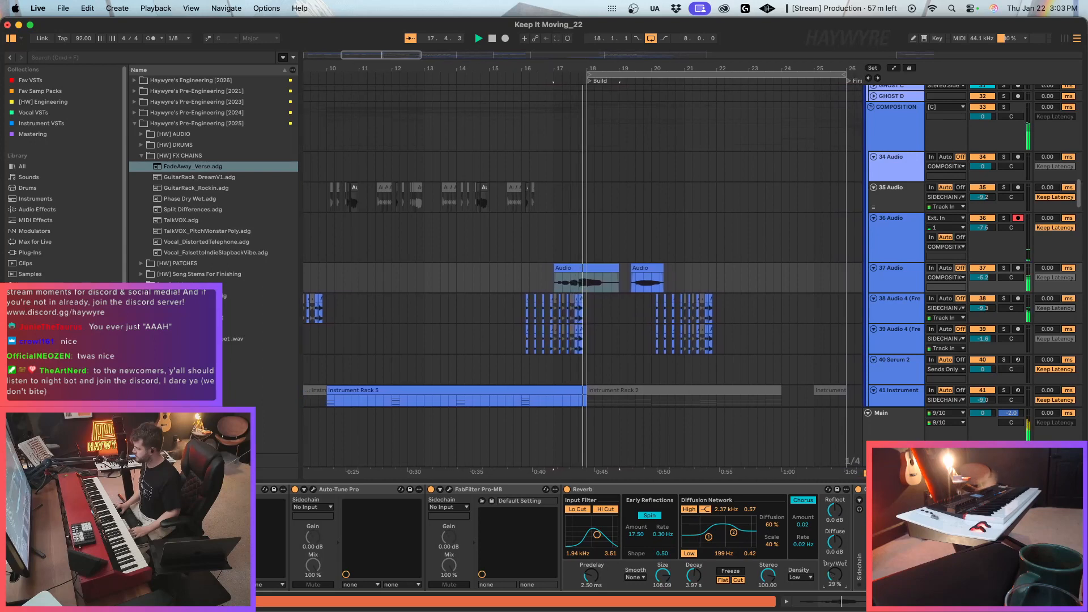
left_click_drag(694, 576, 693, 569)
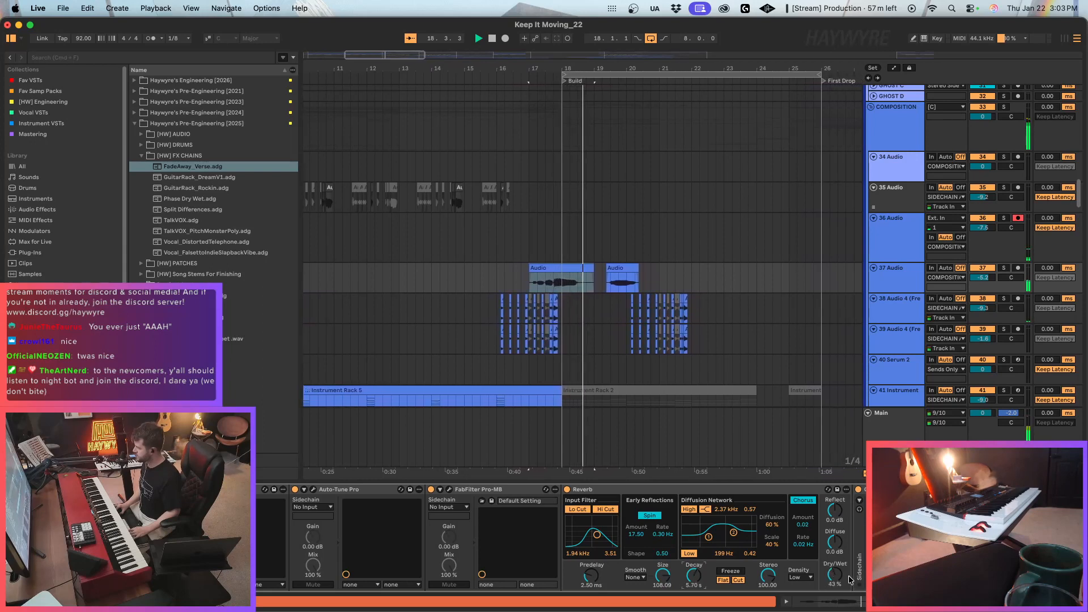
left_click_drag(829, 576, 829, 573)
key("space")
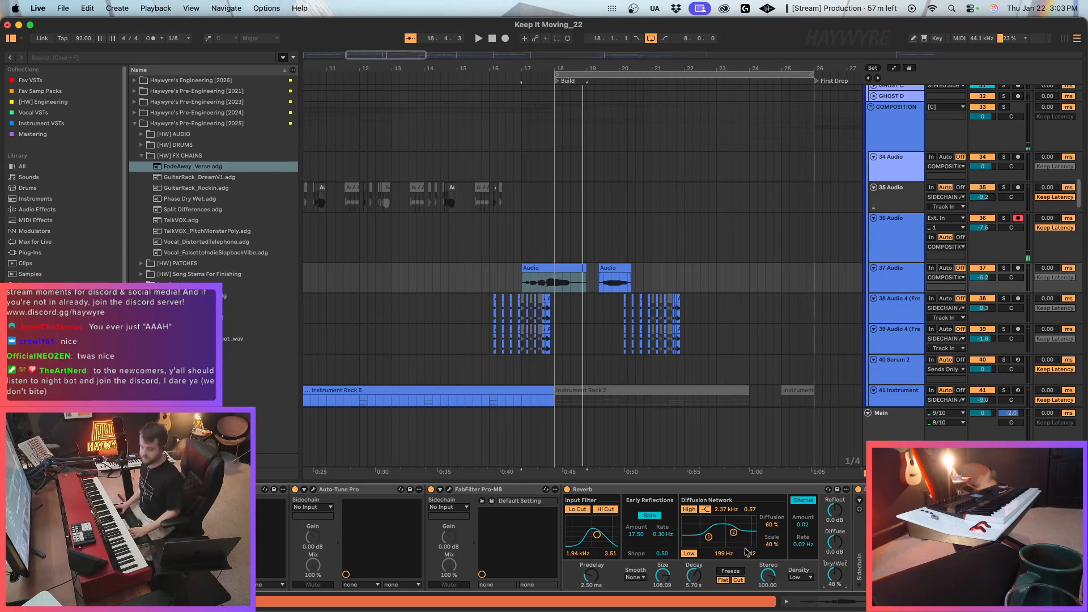
Deactivate the first clip on 37 Audio and place the playback start at bar 16 on 36 Audio.
left_click(579, 285)
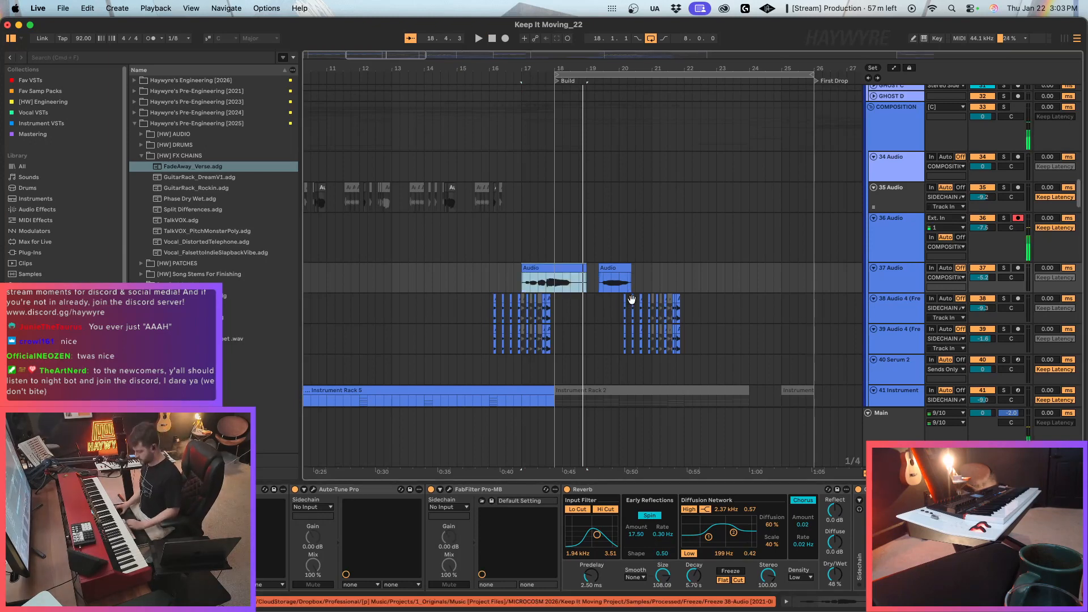
left_click(520, 238)
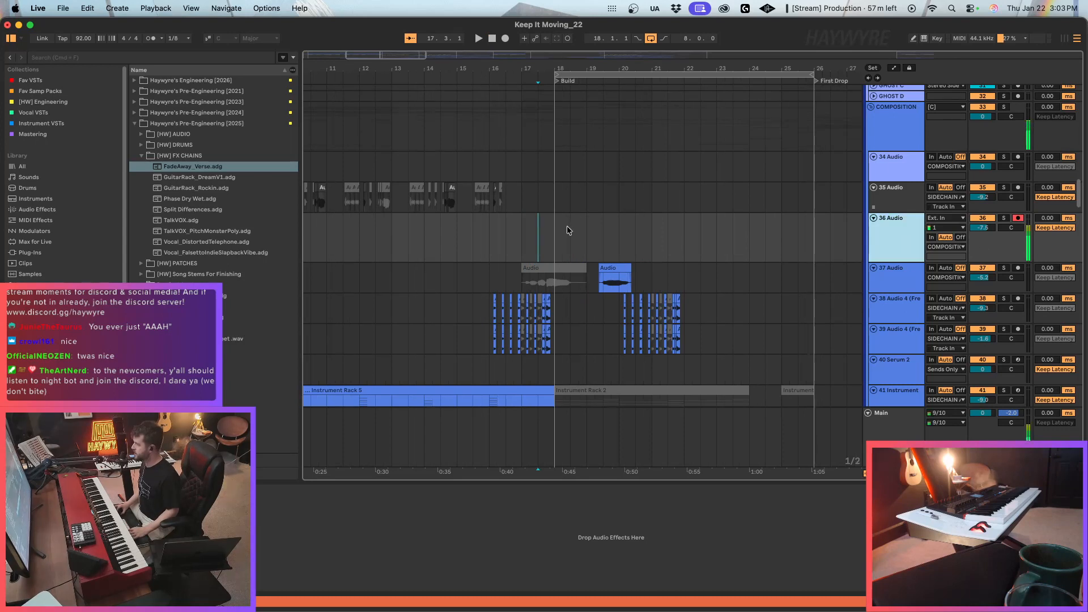
left_click(521, 239)
left_click(523, 265)
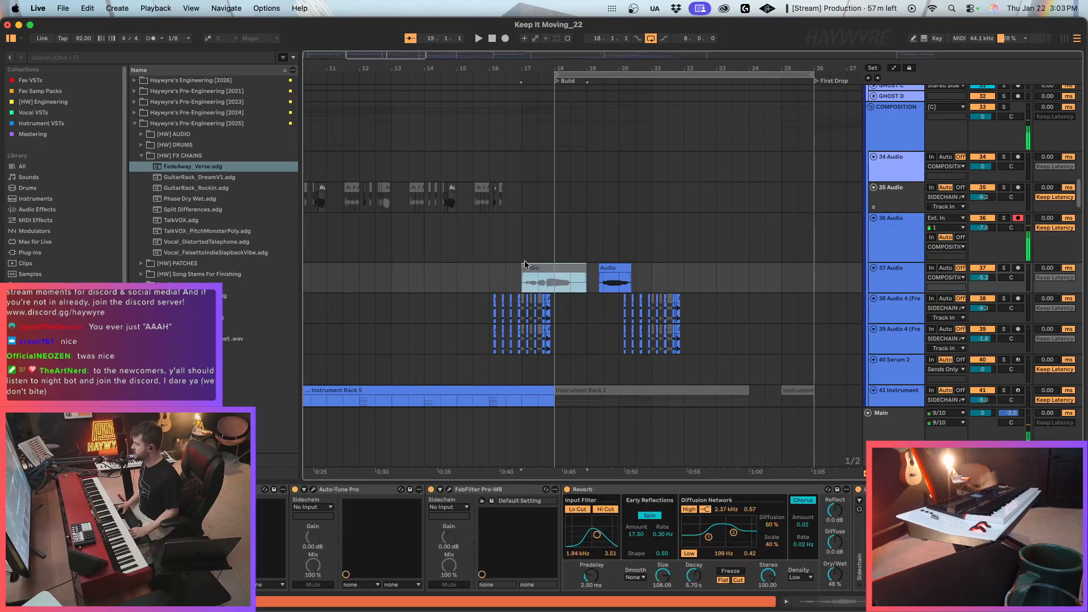
left_click(521, 253)
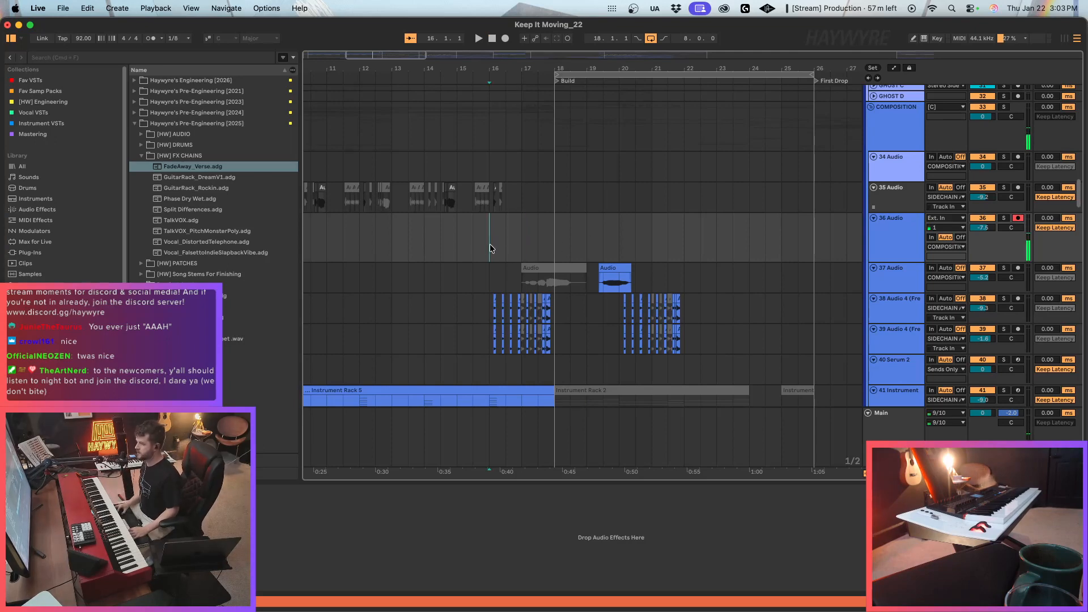
Try recording a take on 36 Audio, punching in just before bar 17 and running to the Build.
key("space")
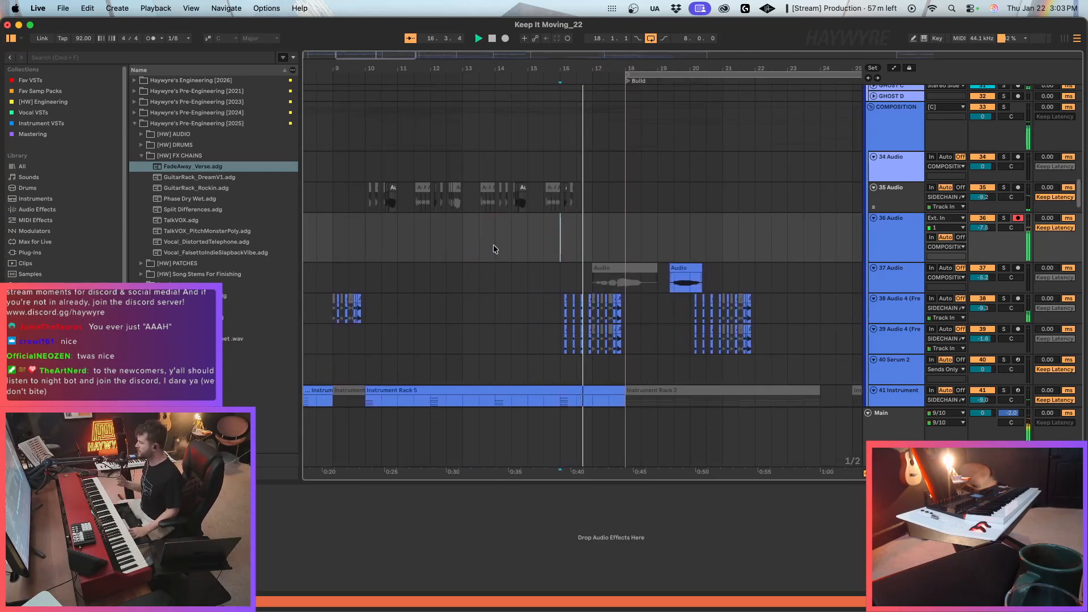
key("F9")
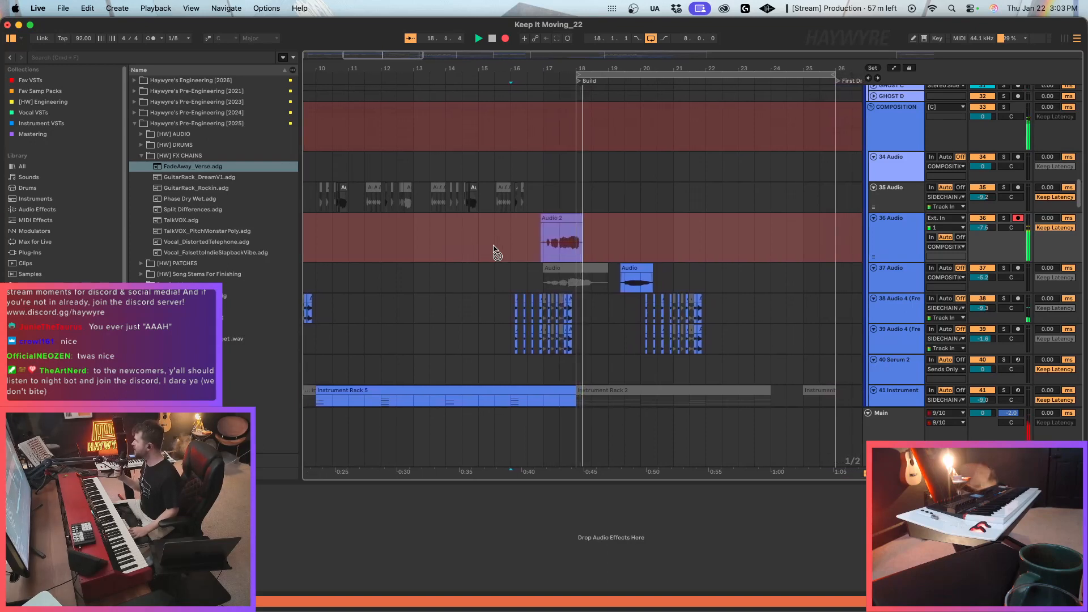
key("space")
key("space")
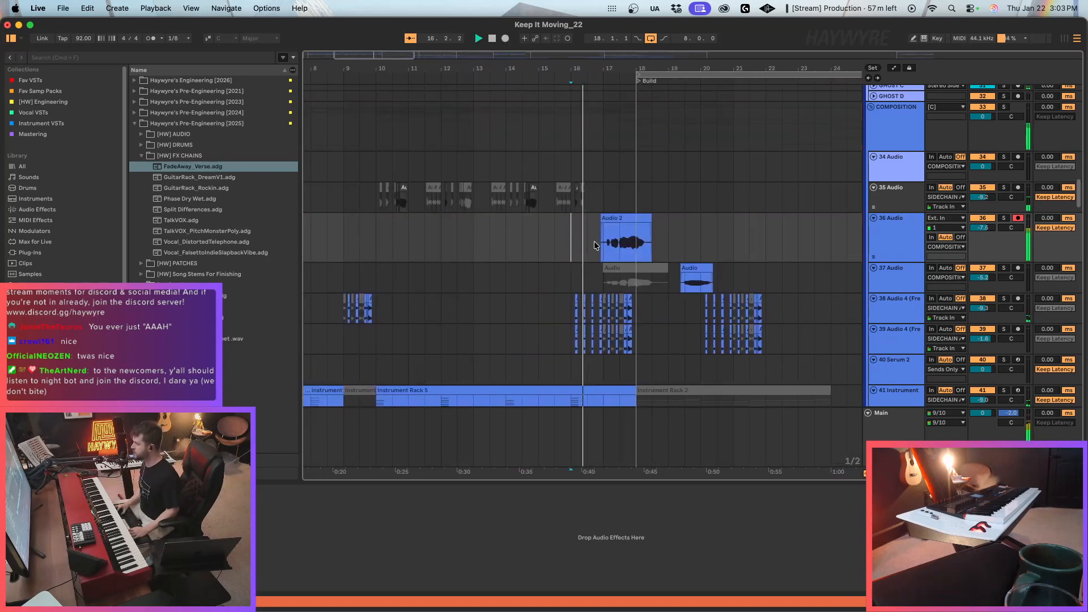
Play again from bar 16 and record a new take on 36 Audio through the start of the Build.
key("F9")
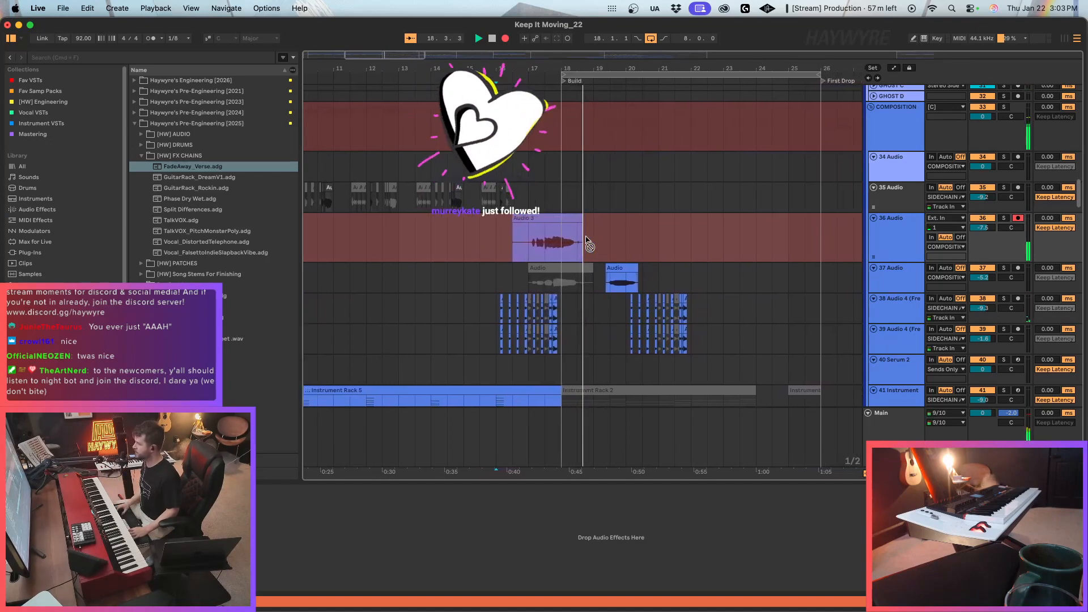
key("space")
Remove the new take's audio before bar 17, move the take onto 37 Audio over the deactivated clip, and play it.
left_click_drag(519, 244, 423, 252)
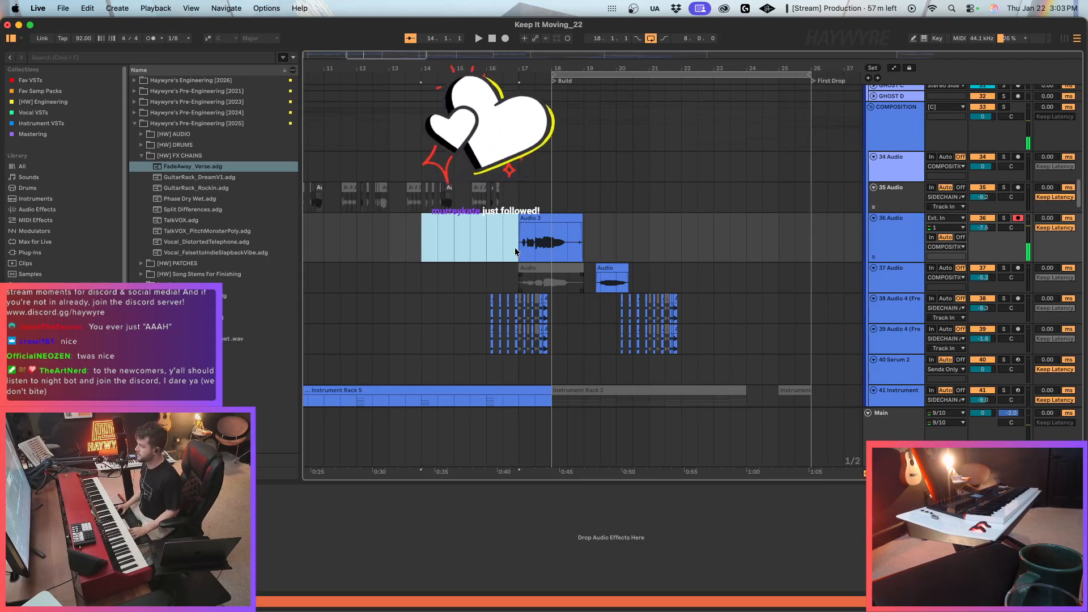
left_click_drag(548, 219, 550, 277)
key("space")
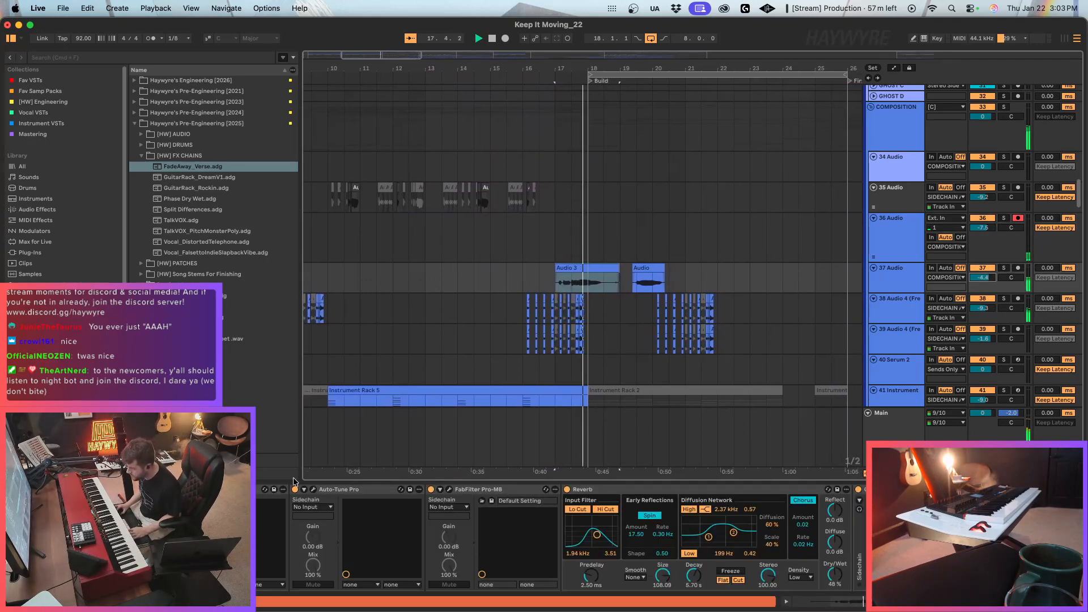
Move the Auto-Tune Pro window below the arrangement and trim the clip edges around the gap between the two 37 Audio clips.
left_click(313, 489)
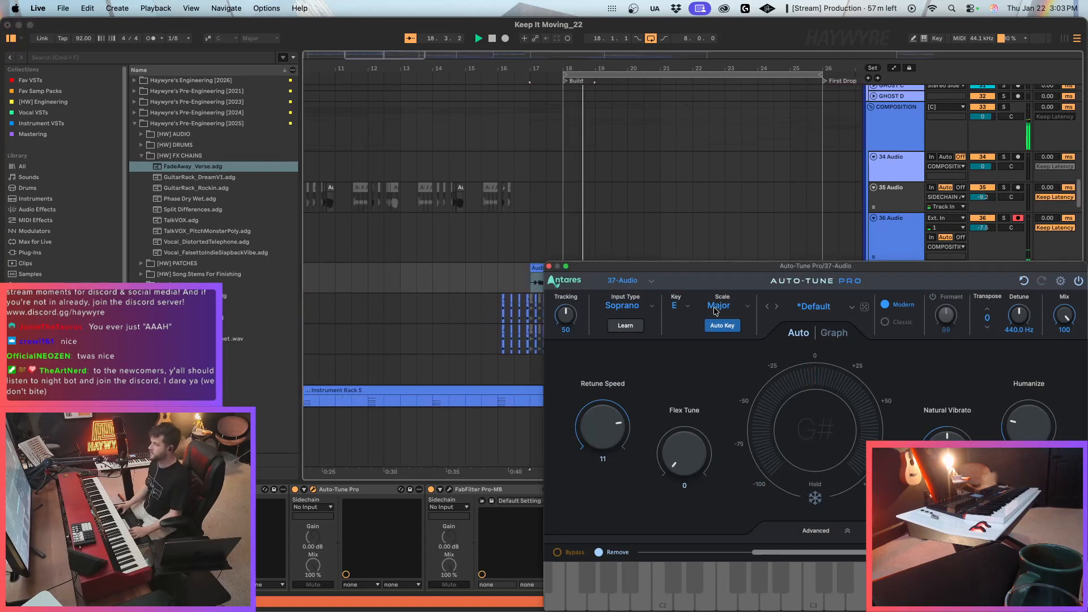
left_click_drag(711, 266, 685, 466)
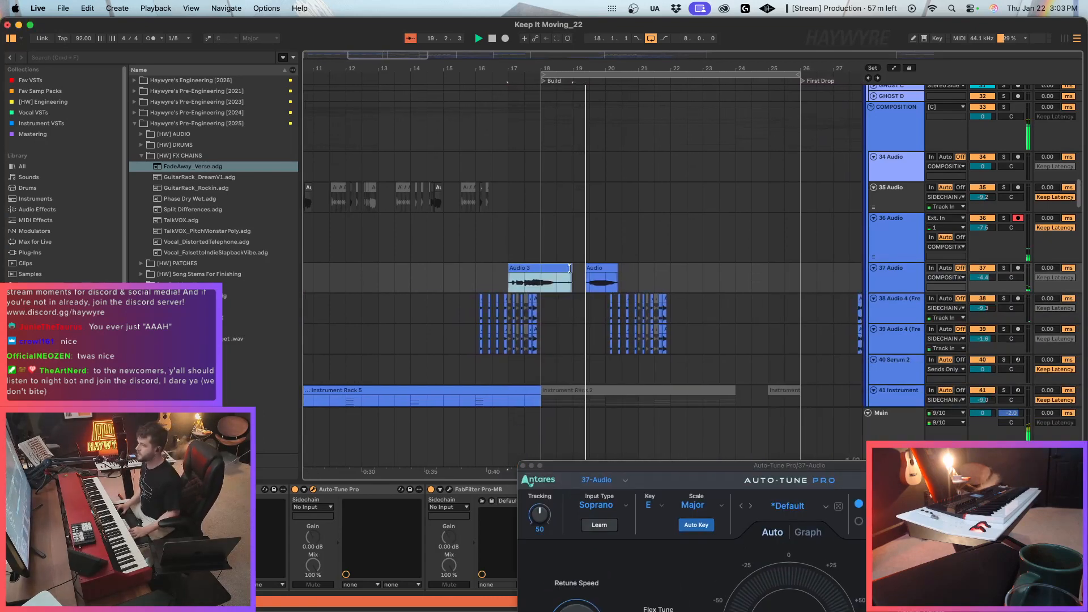
left_click_drag(570, 268, 589, 268)
key("space")
Rehearse from bar 17, try recording another take on 36 Audio over the start of the Build, and delete it.
left_click(508, 255)
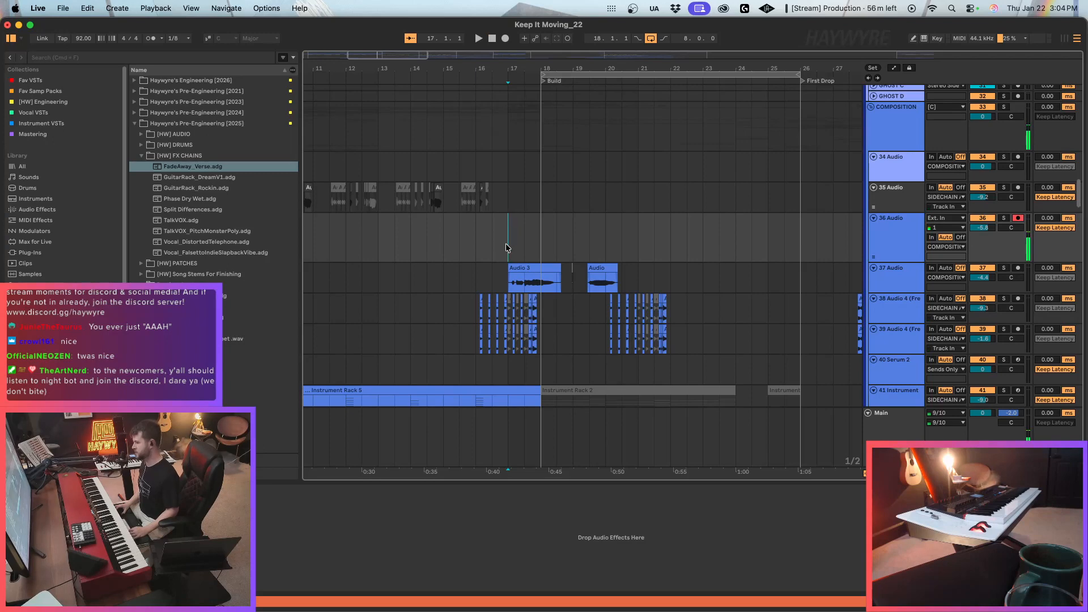
key("space")
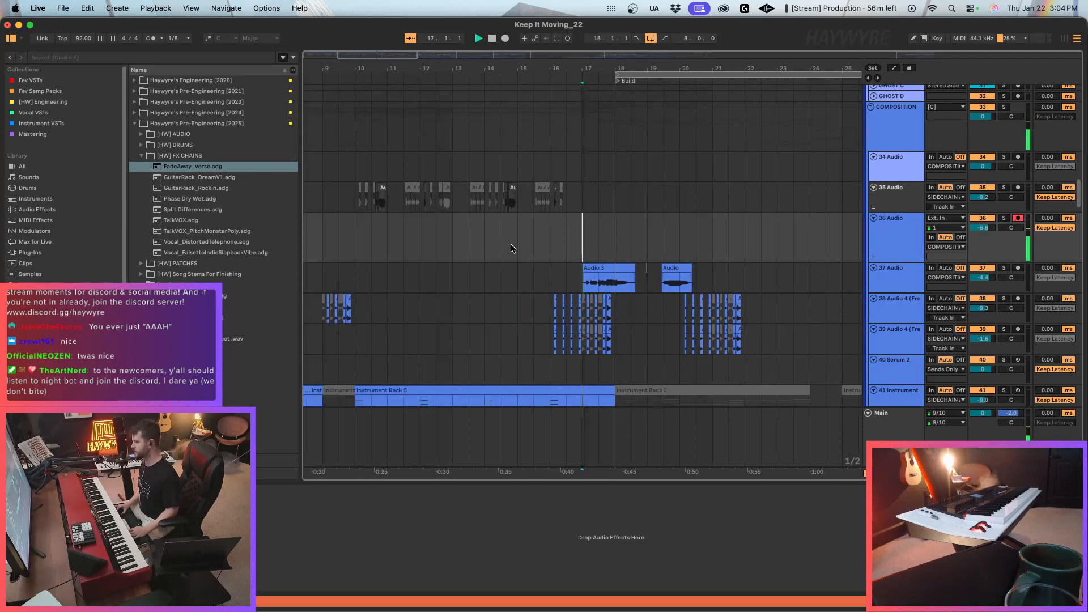
scroll(570, 273, "left", 3)
scroll(571, 274, "down", 3)
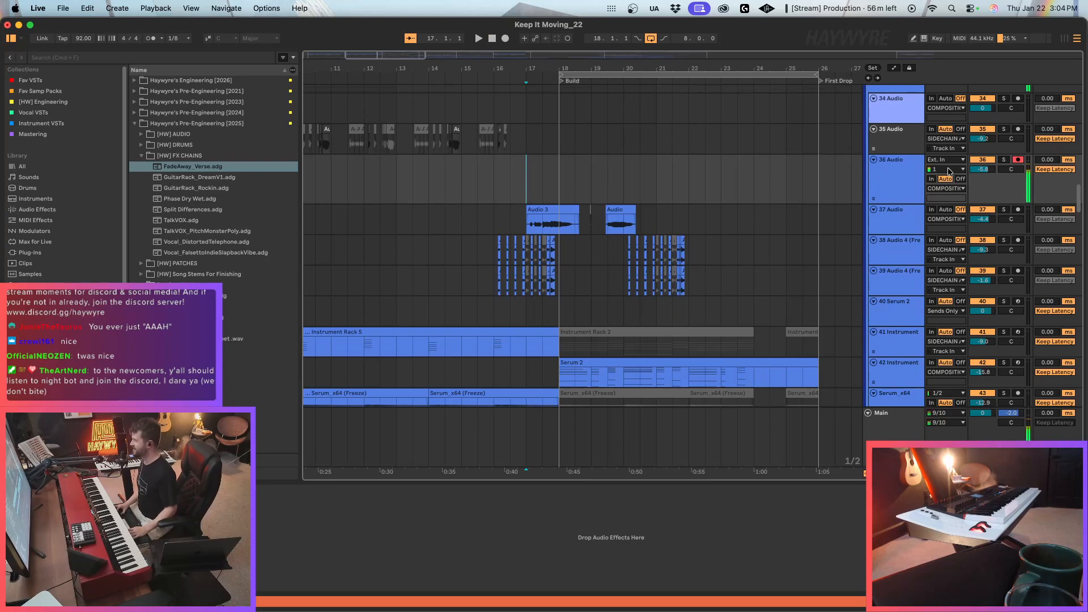
left_click(912, 184)
key("F9")
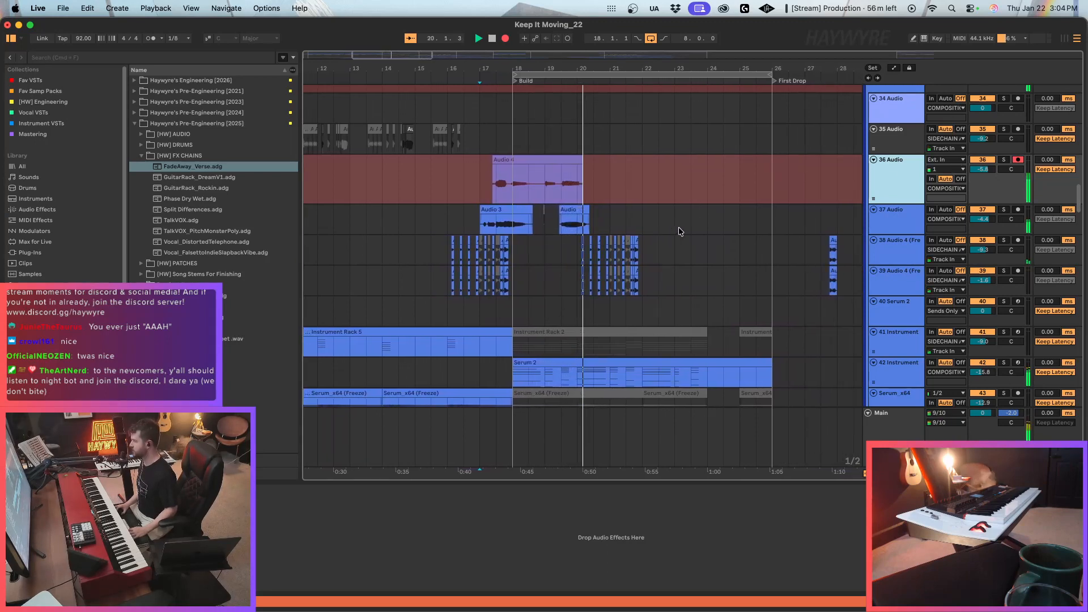
key("space")
key("Delete")
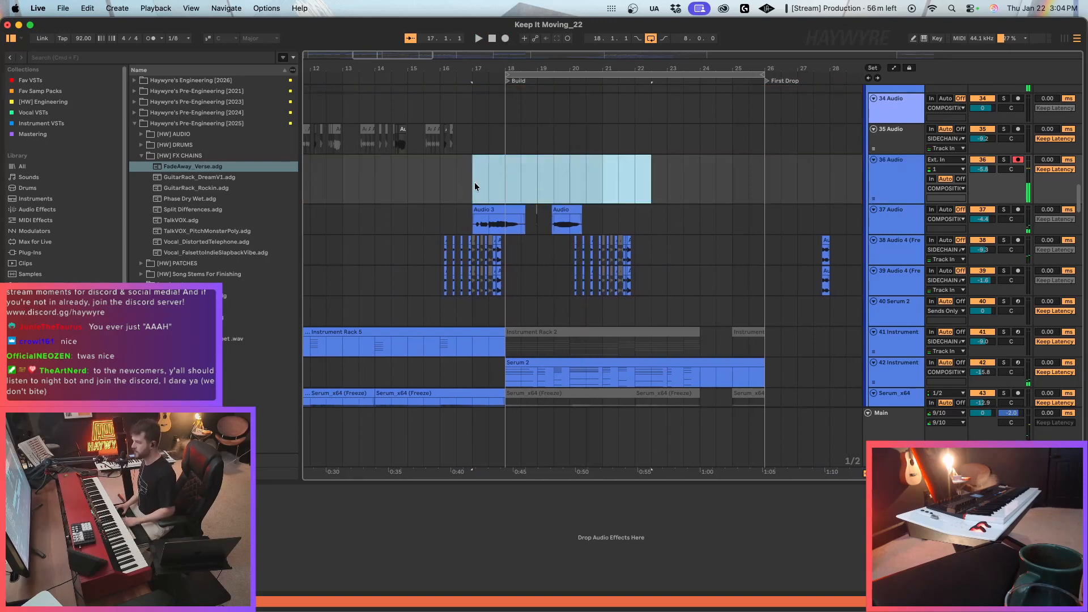
Replay the lead-in from bar 17 and the start of the Build, and check bars 18 to 20 of the Serum 2 clip on 42 Instrument.
left_click(482, 181)
key("space")
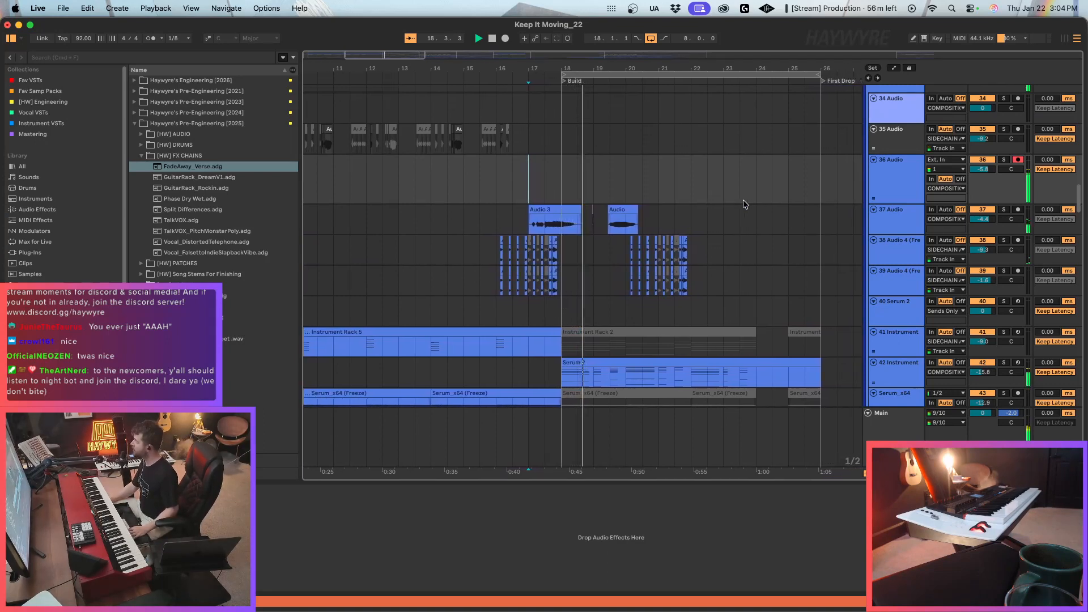
key("space")
key("space")
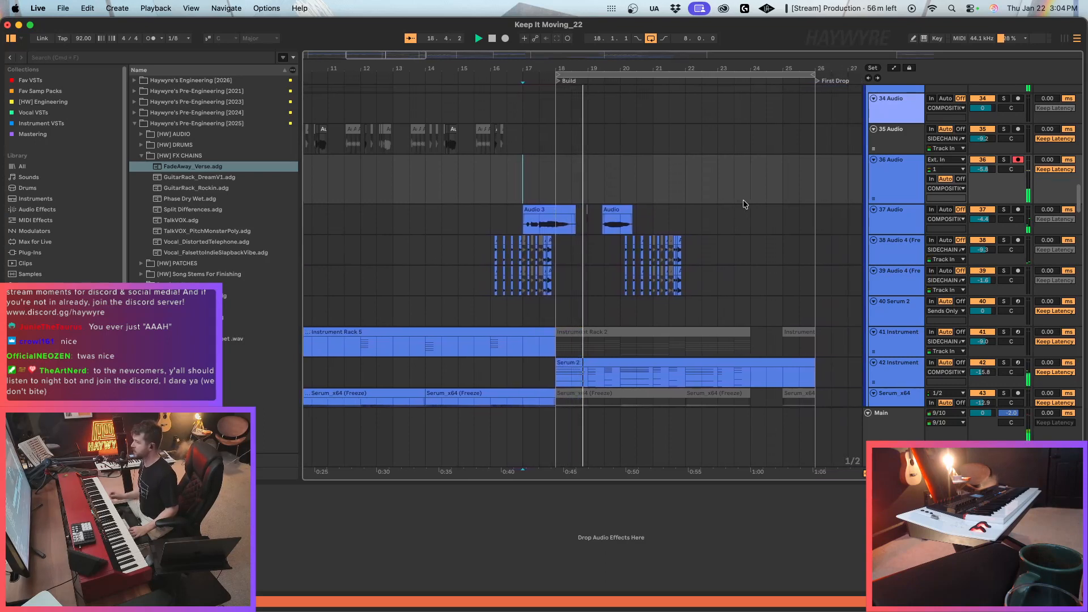
key("space")
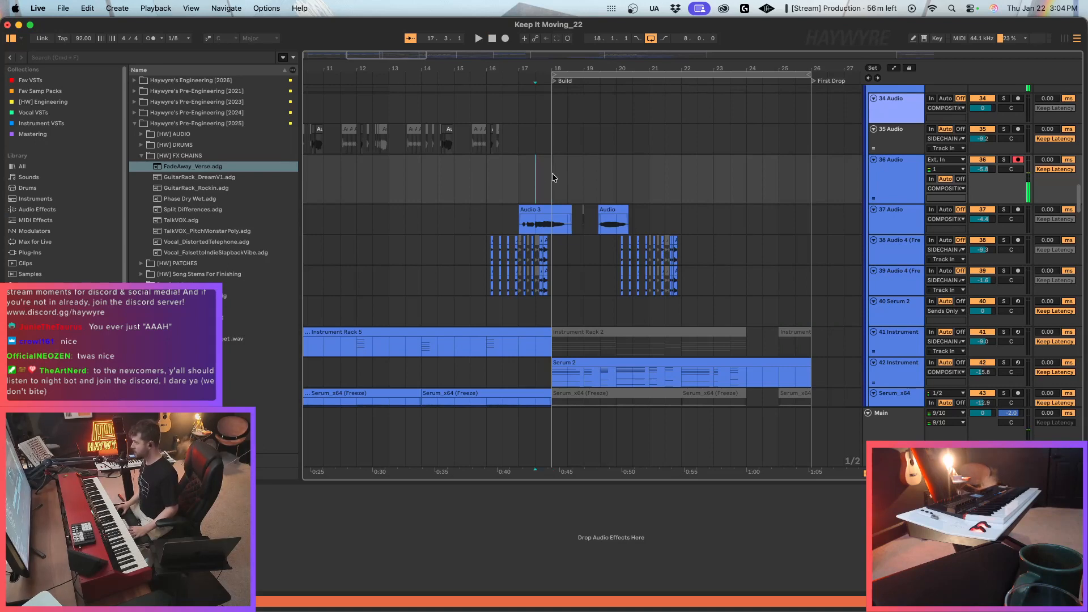
key("space")
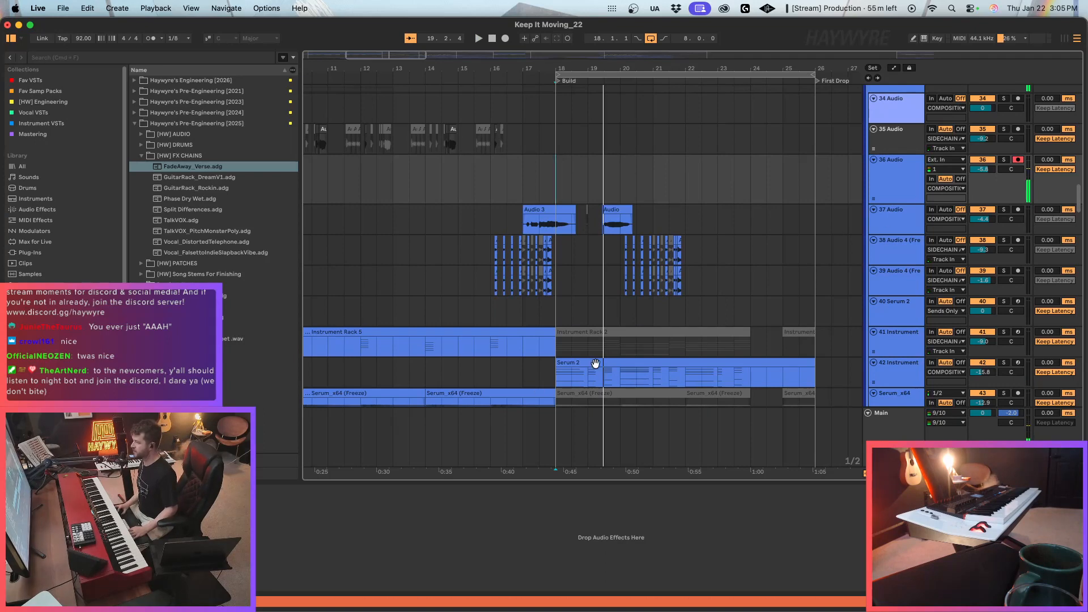
left_click(589, 386)
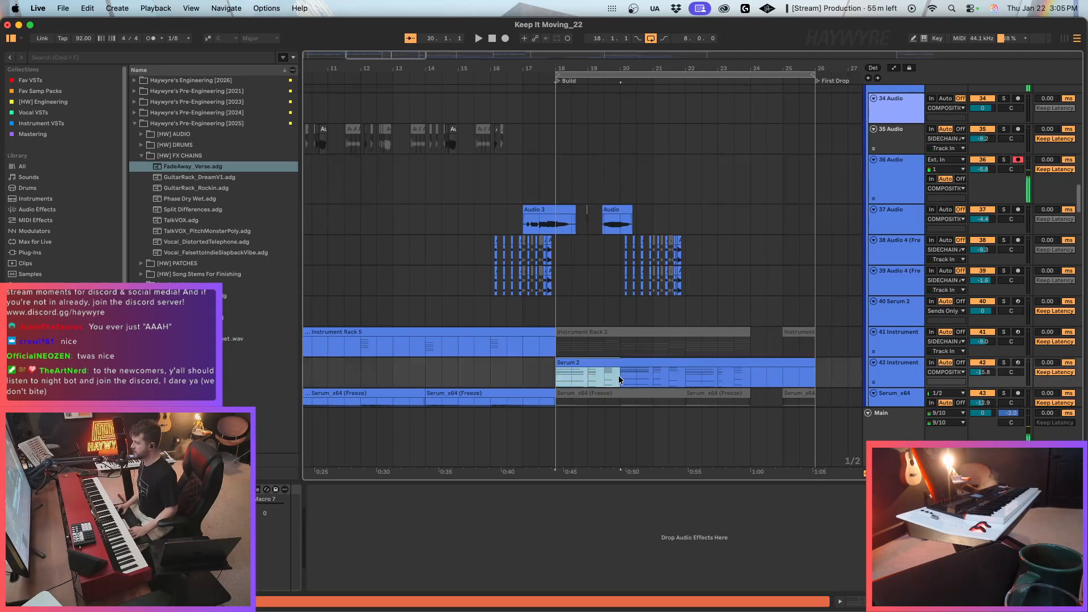
Record a take on 36 Audio from bar 18 and delete everything in it from bar 21 onward.
left_click(570, 177)
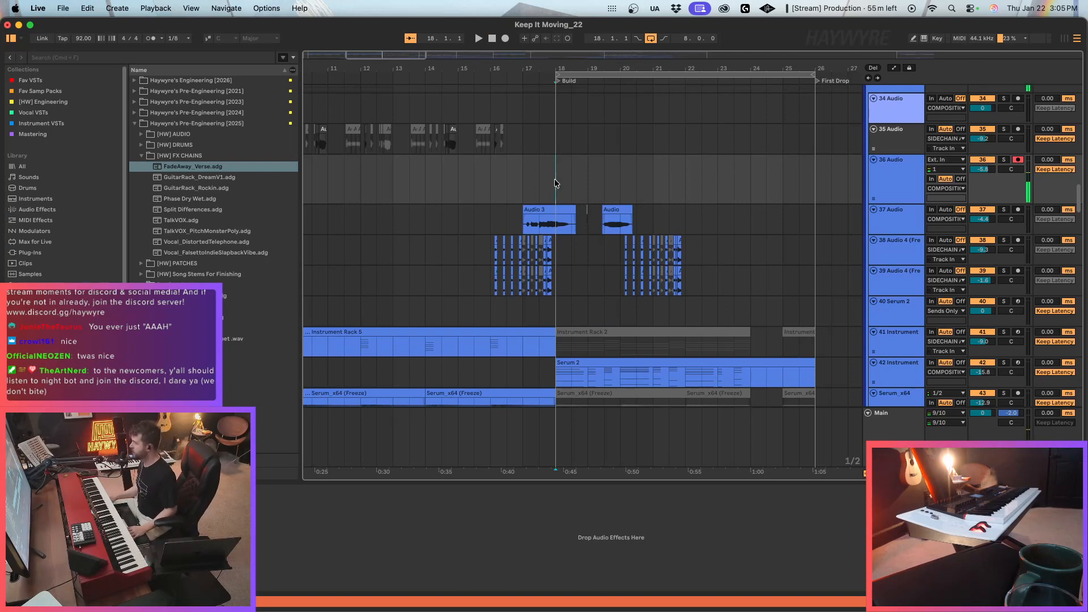
scroll(555, 179, "left", 1)
key("F9")
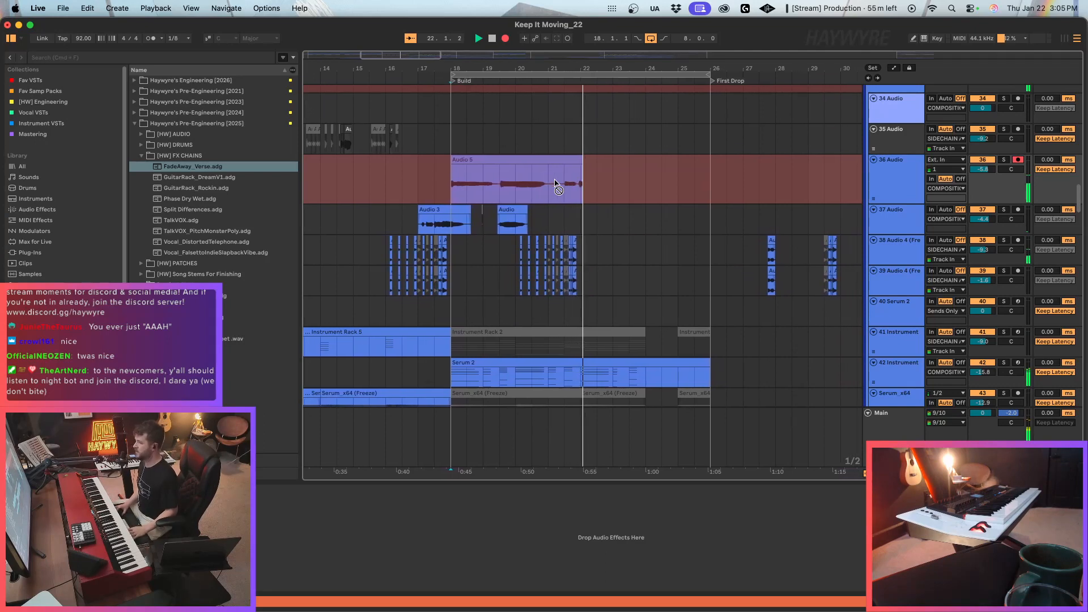
key("space")
left_click_drag(555, 183, 612, 185)
key("Delete")
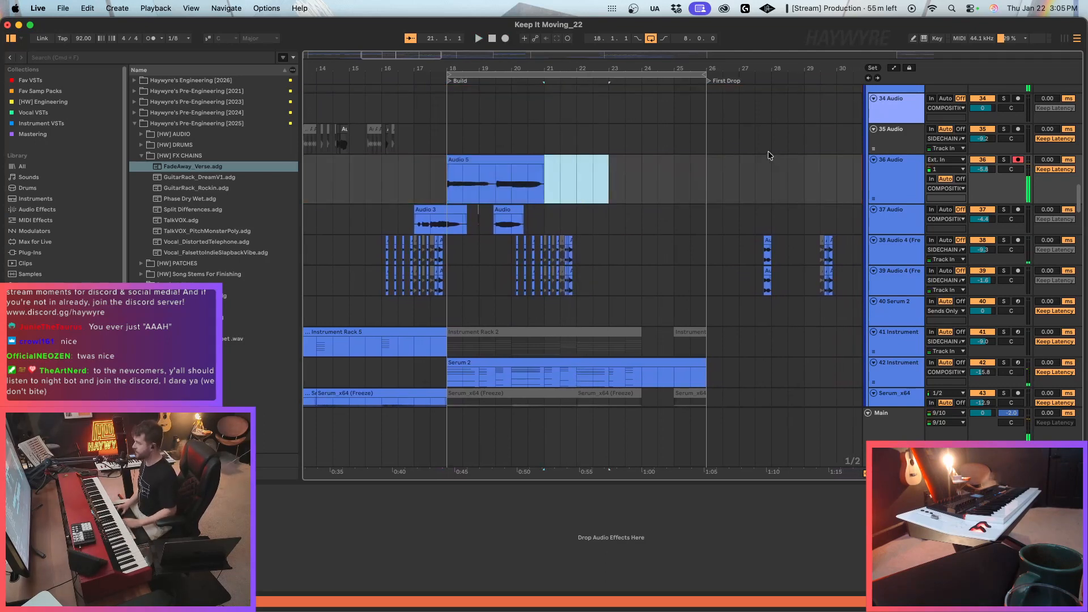
Duplicate the 36 Audio track, clear the recorded clip from the original, and select the copied clip on the duplicate.
left_click(898, 184)
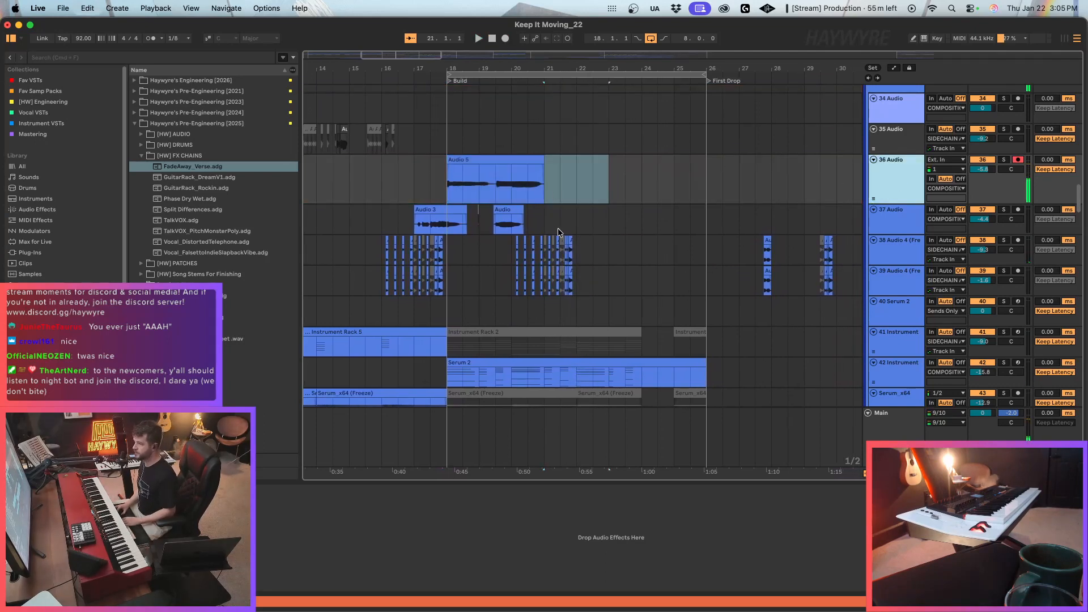
key("super+d")
left_click_drag(590, 181, 424, 196)
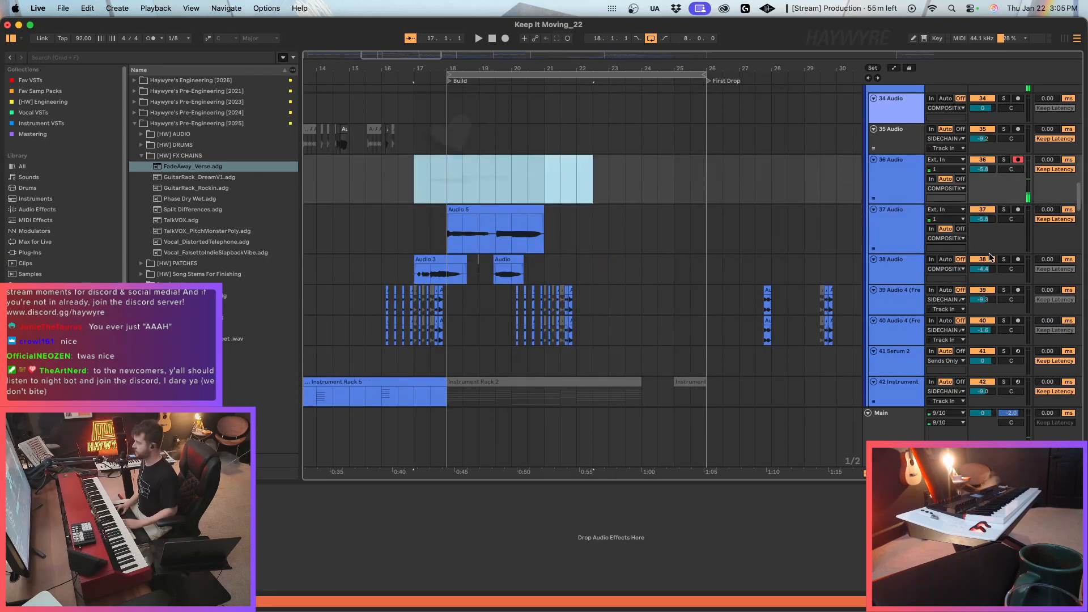
left_click(468, 220)
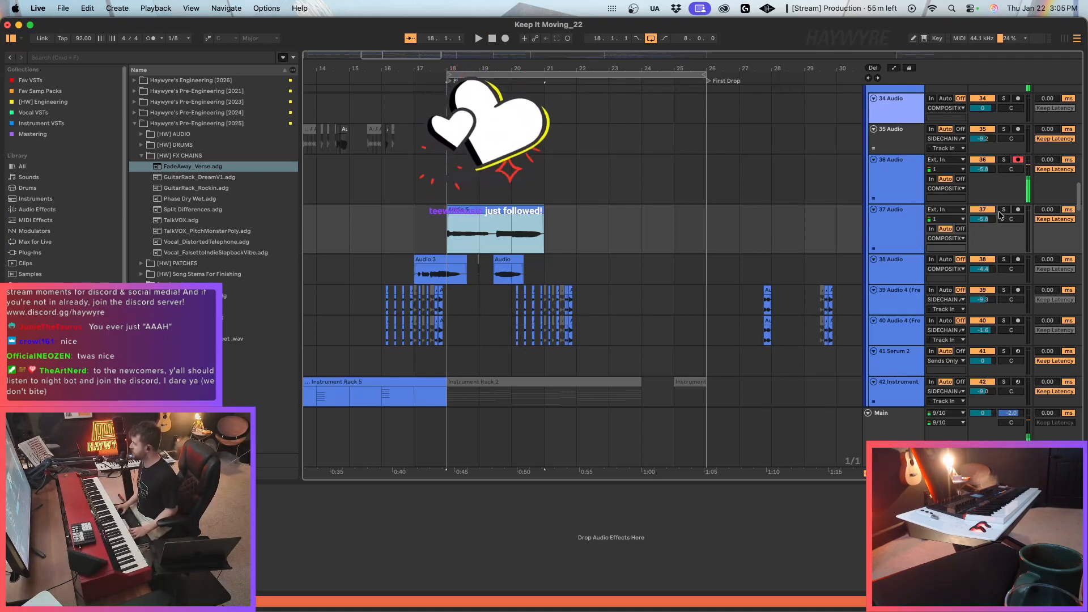
Copy the entire effect chain from the 38 Audio track onto the 37 Audio track.
left_click(915, 175)
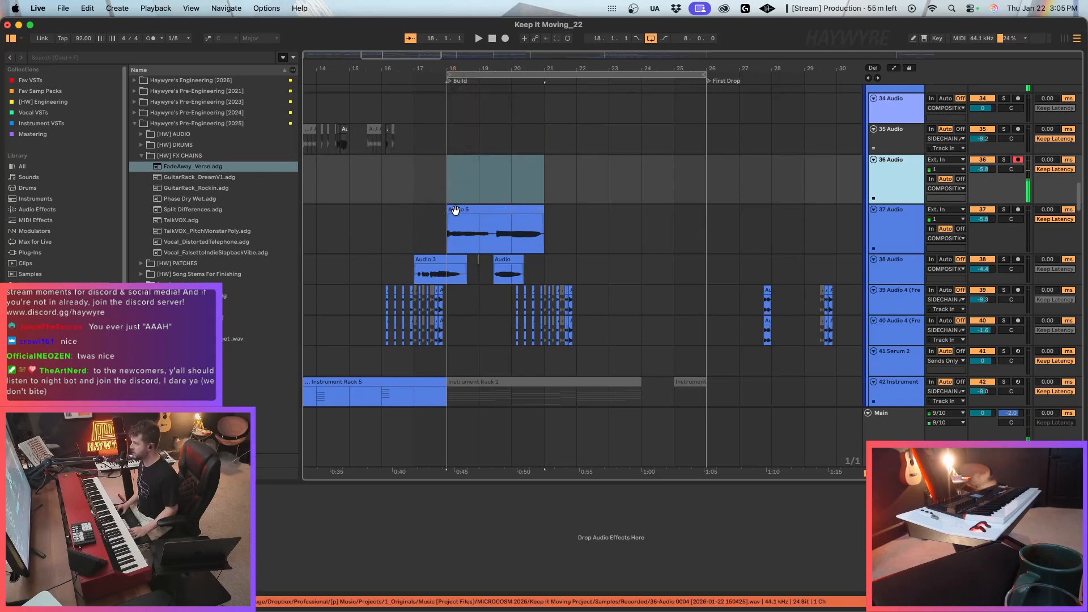
left_click(454, 219)
left_click(483, 208)
left_click(908, 268)
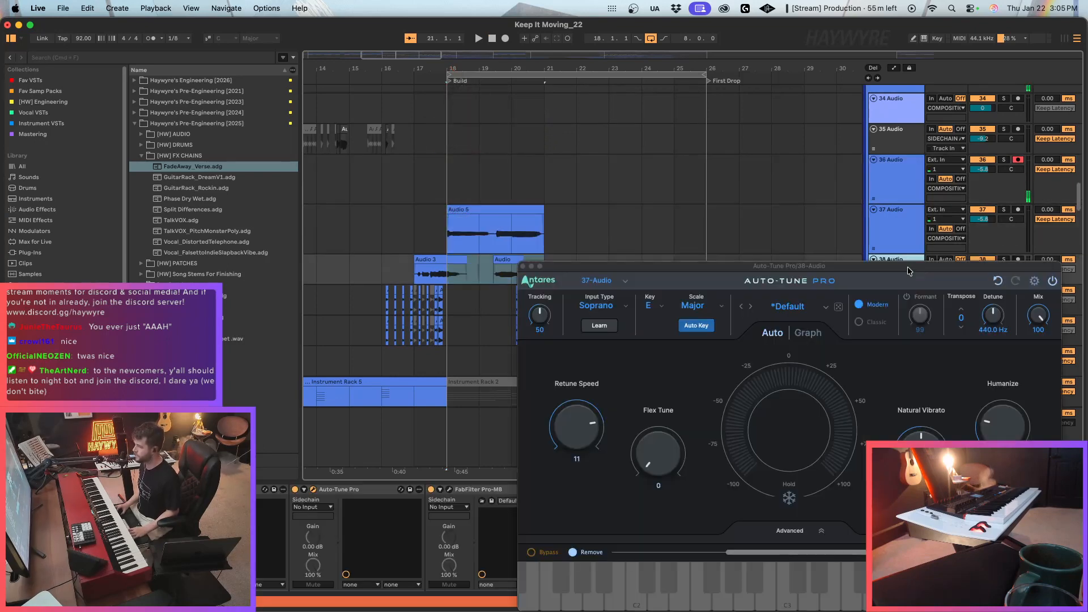
left_click(363, 489)
key("super+a")
key("super+c")
left_click(434, 244)
left_click(470, 549)
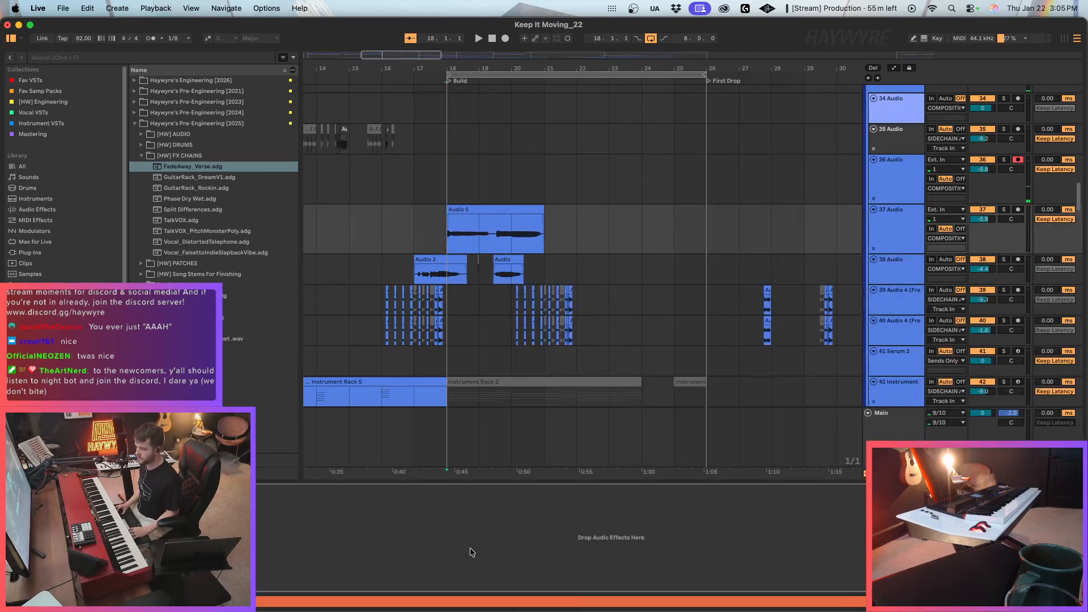
key("super+v")
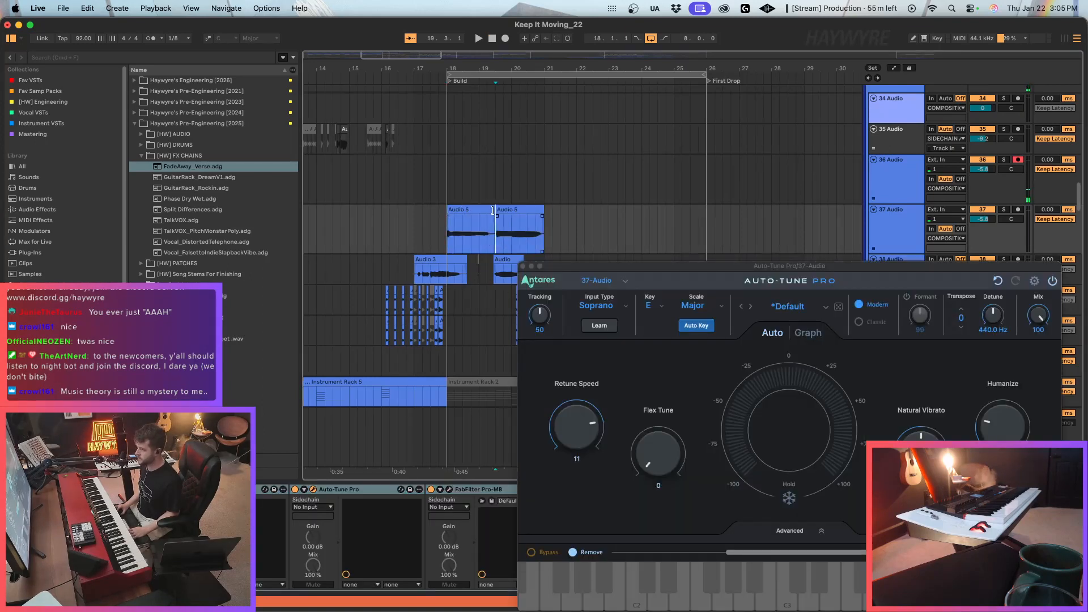
Cut out the gap between the two phrases on 37 Audio and set its Auto-Tune Retune Speed to 8.
left_click(492, 210)
key("space")
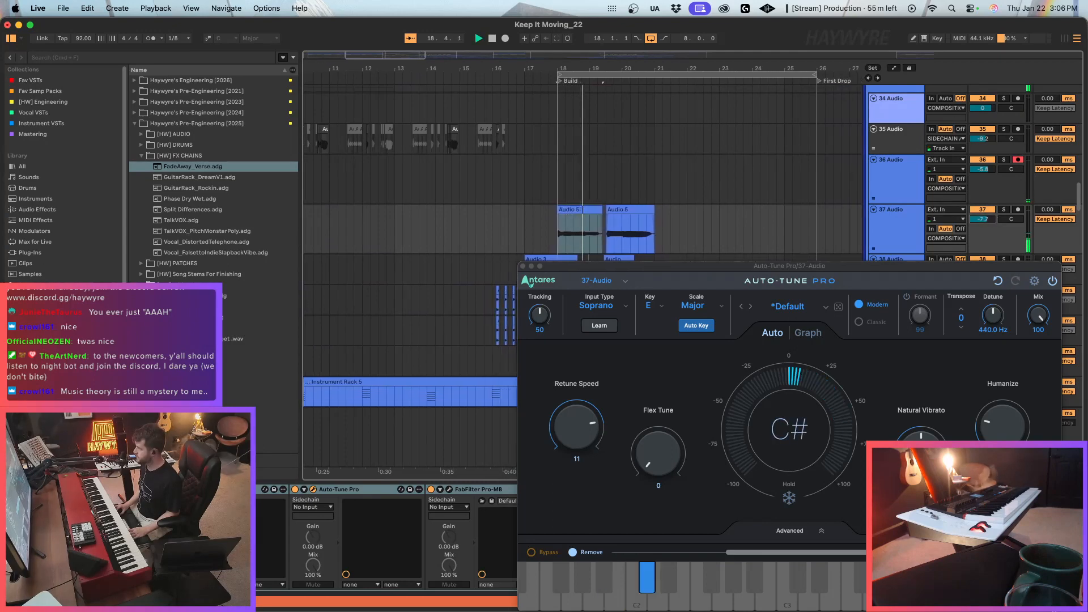
left_click_drag(577, 427, 577, 422)
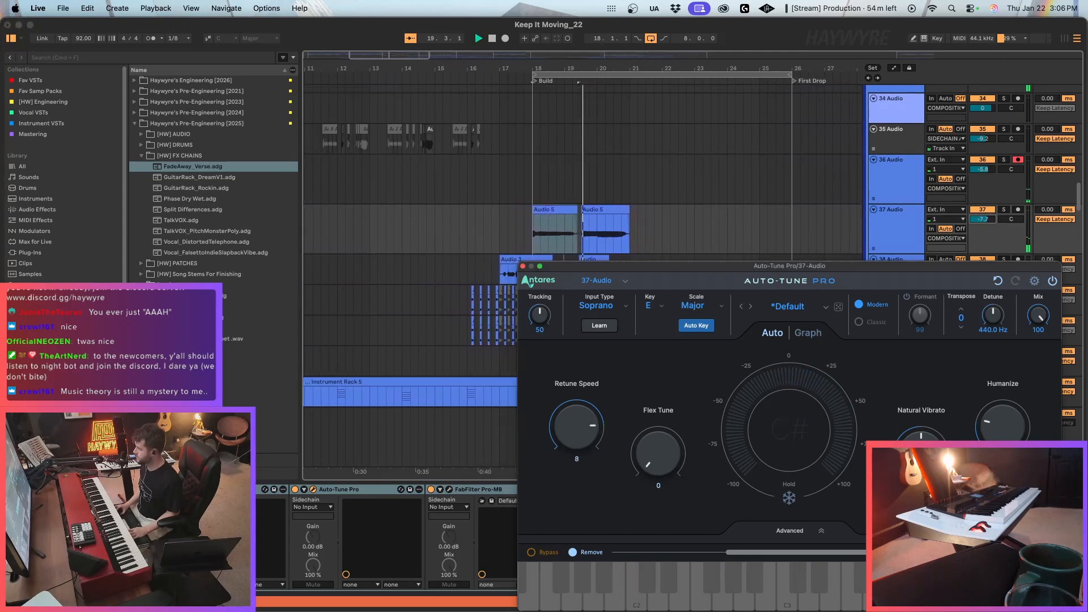
Solo 37 Audio and replay the second phrase of its take.
left_click(587, 209)
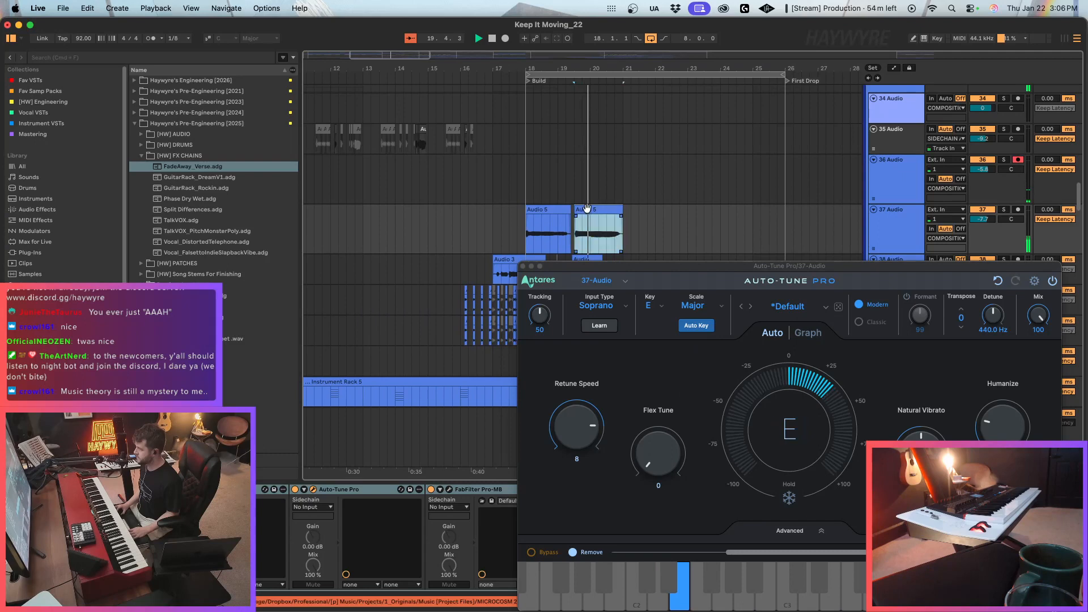
left_click(523, 266)
left_click(586, 260)
left_click(1007, 209)
key("space")
key("space")
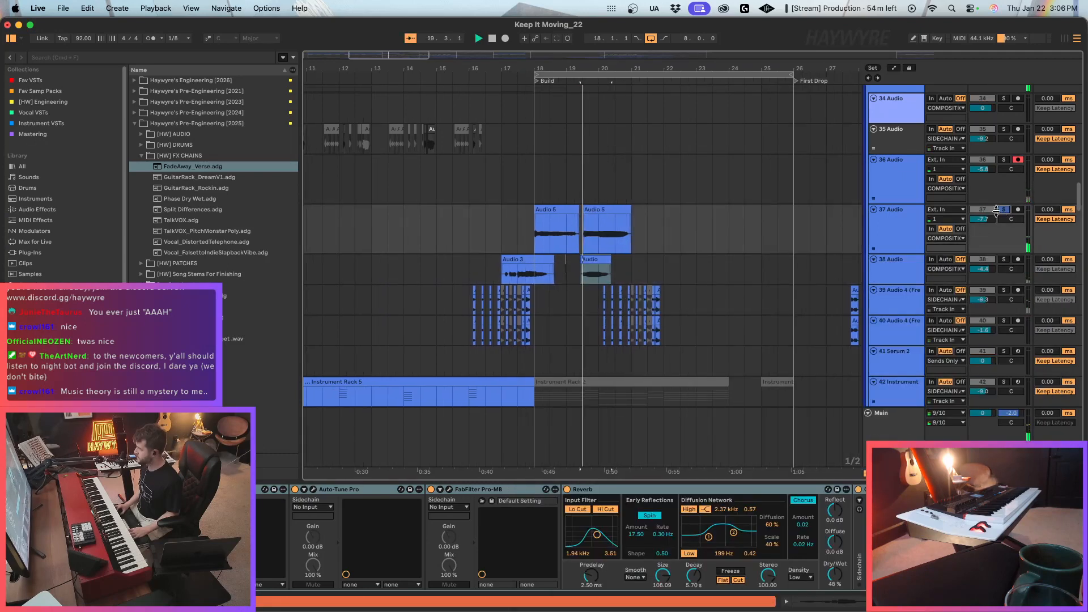
left_click(607, 210)
key("space")
key("space")
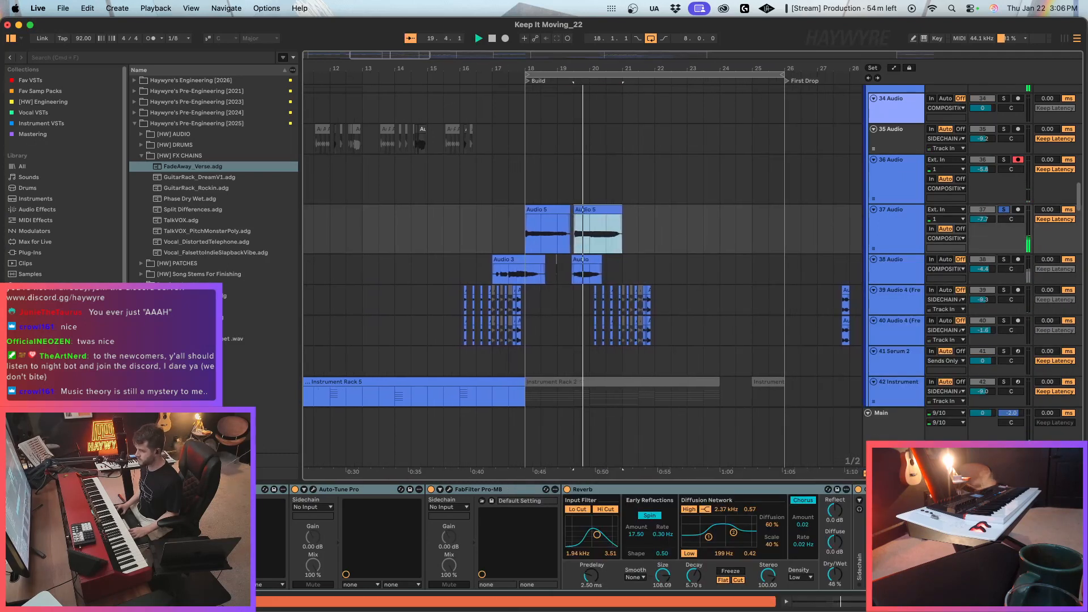
Check the Auto-Tune settings and the remaining effects on 37 Audio while its second phrase plays.
left_click(313, 490)
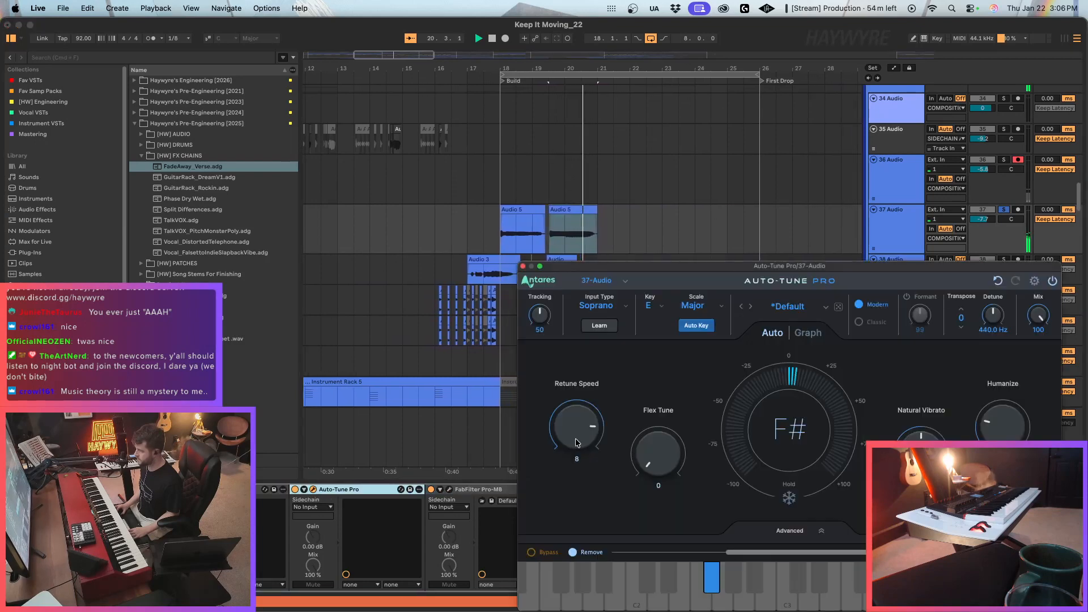
left_click(523, 266)
key("space")
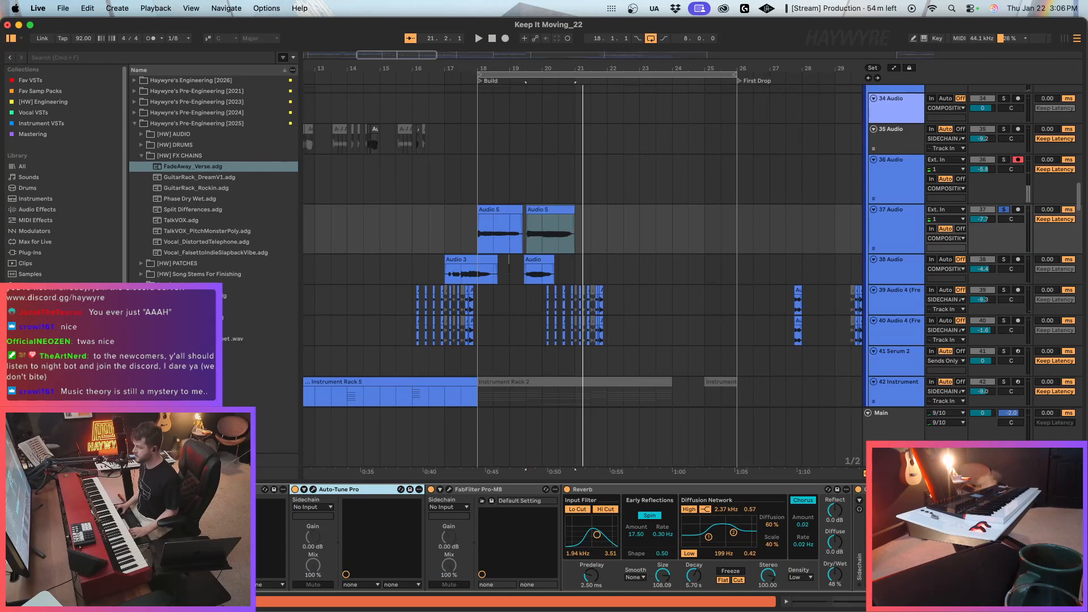
scroll(841, 589, "right", 10)
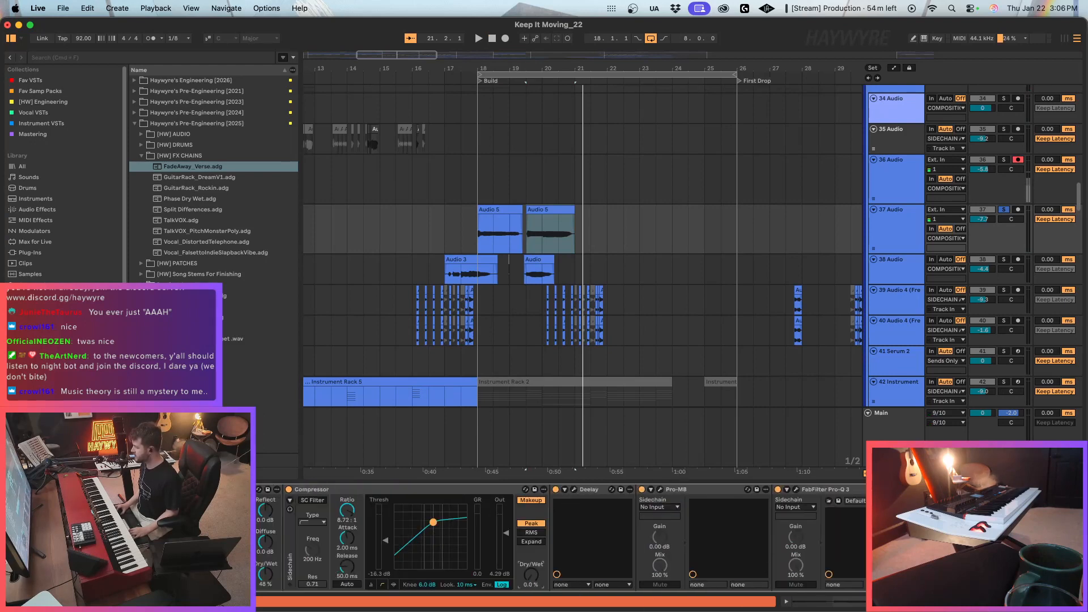
scroll(626, 533, "left", 10)
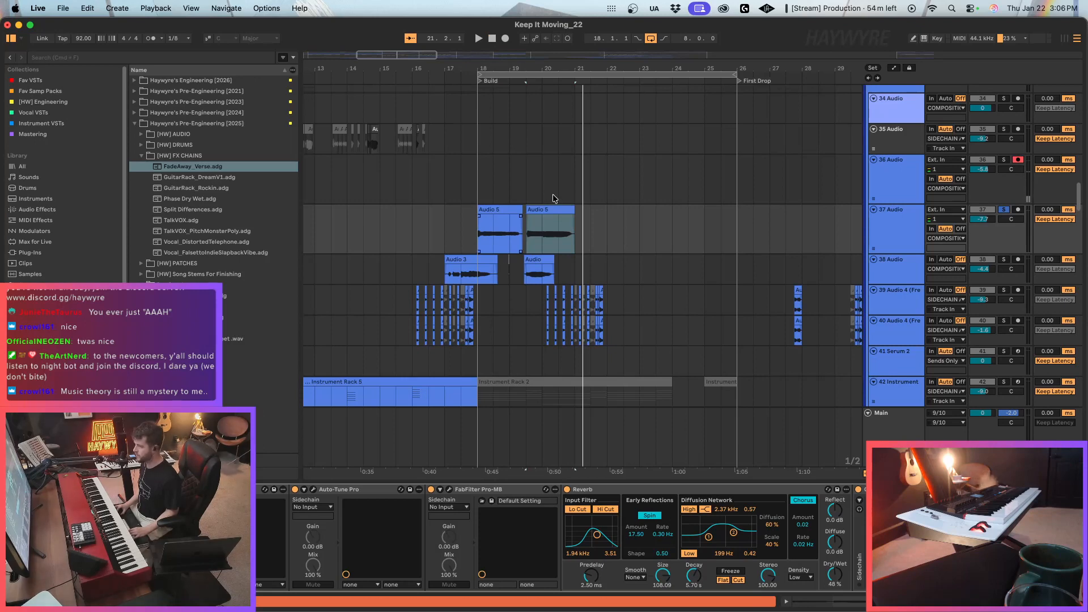
Deactivate the second phrase on 37 Audio, unsolo the track, and replay that passage.
left_click_drag(526, 188, 593, 227)
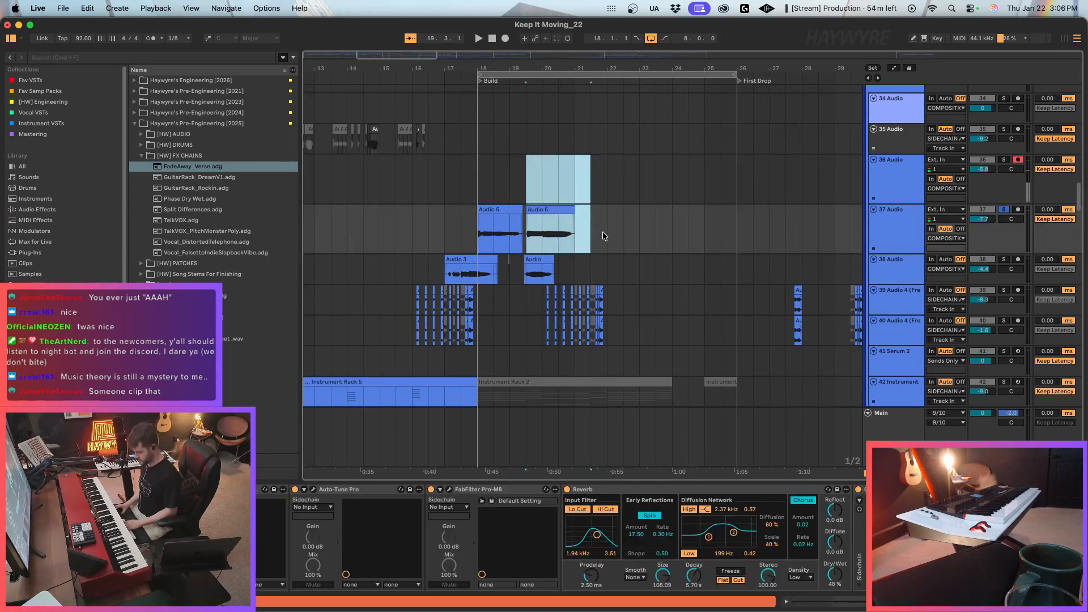
key("0")
key("space")
left_click(1004, 210)
key("space")
key("space")
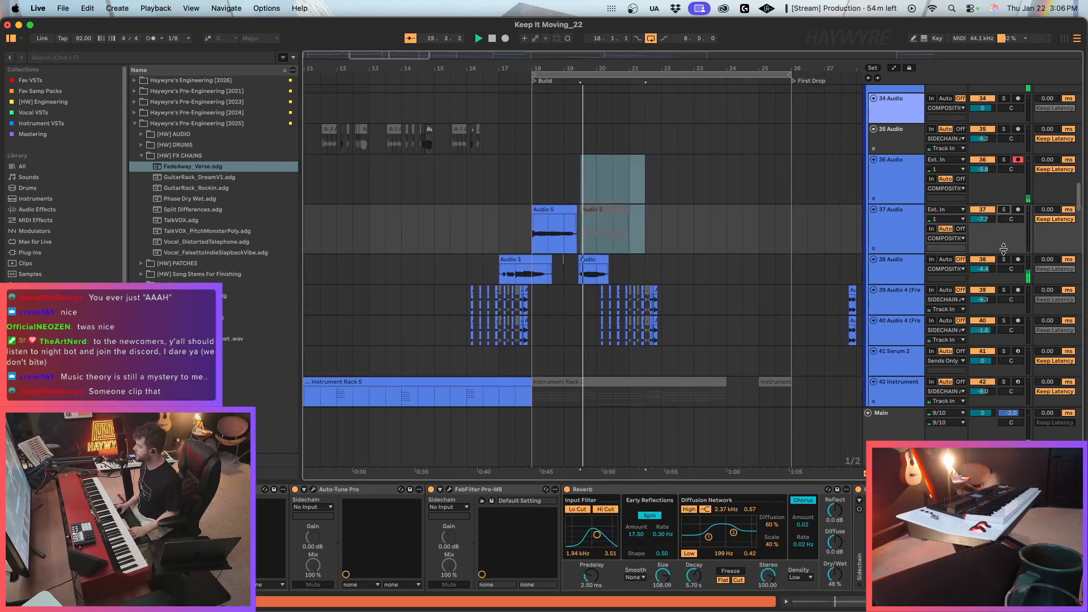
key("space")
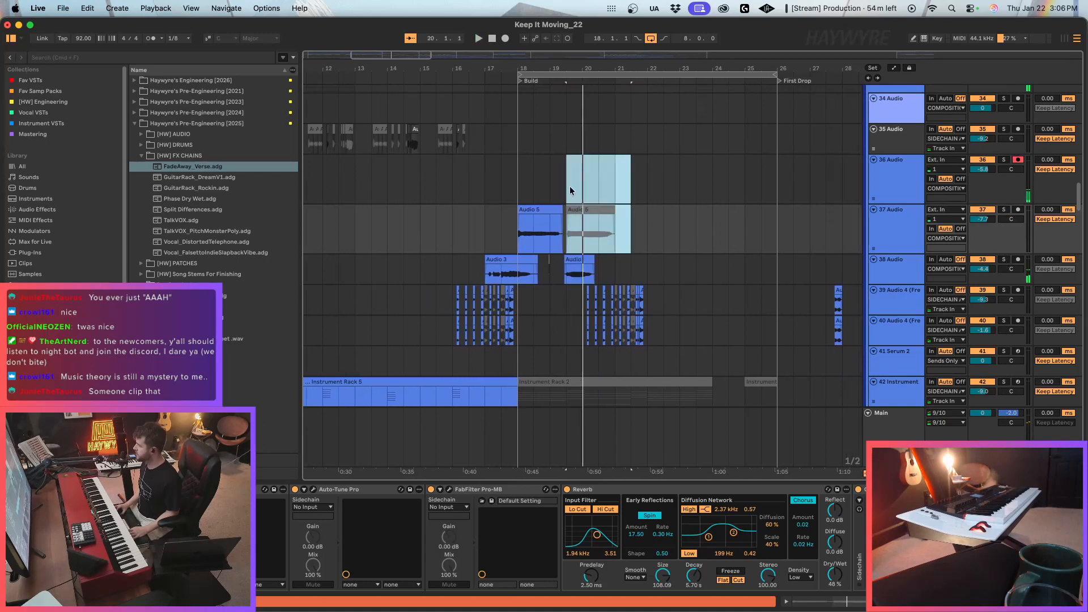
Rehearse over the first phrase of the Build by playing from bar 18 on 36 Audio.
left_click(535, 186)
key("space")
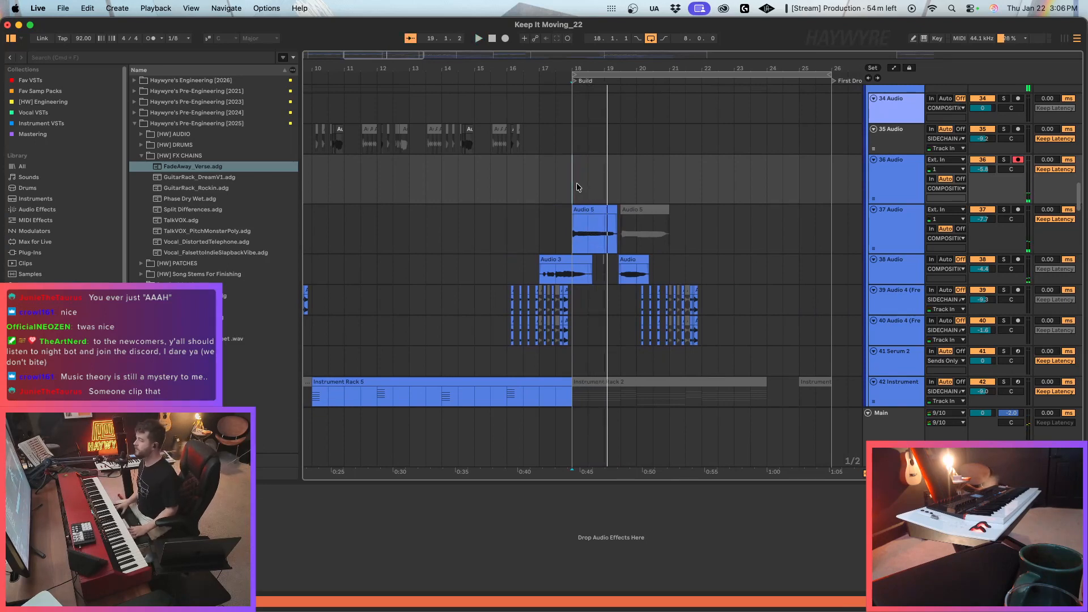
key("space")
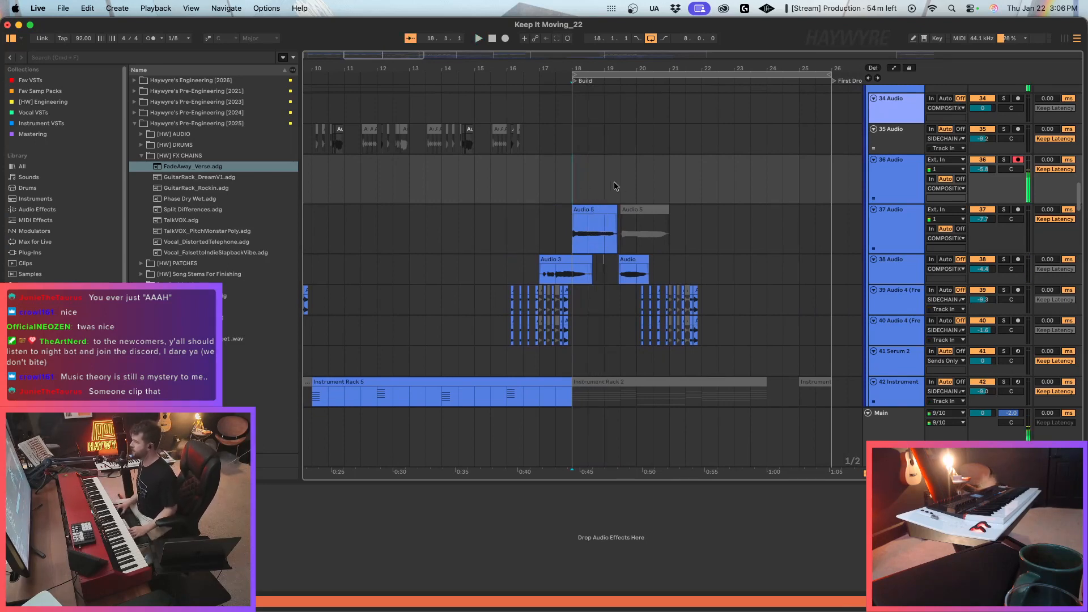
left_click(874, 189)
left_click_drag(580, 235, 696, 235)
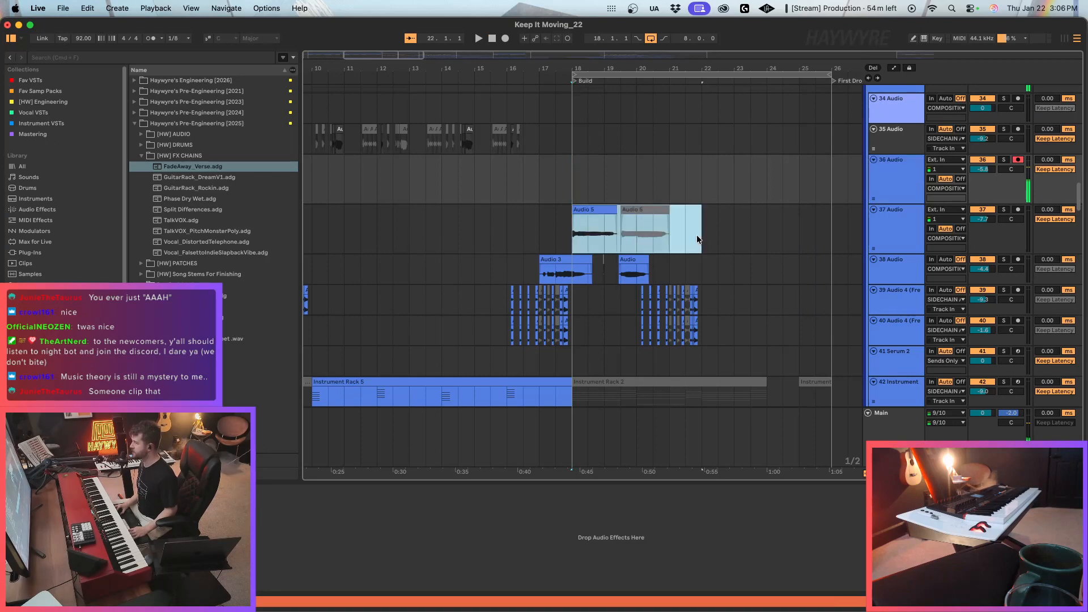
left_click(569, 182)
key("space")
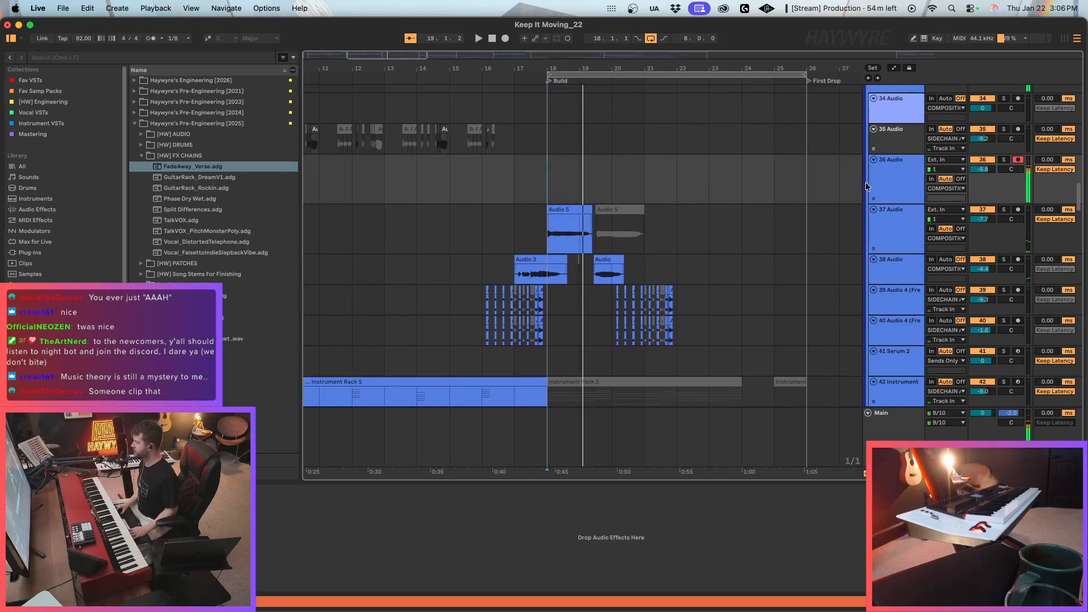
Record a take on 36 Audio from bar 18, keep it on a duplicate track, and clear the original.
key("F9")
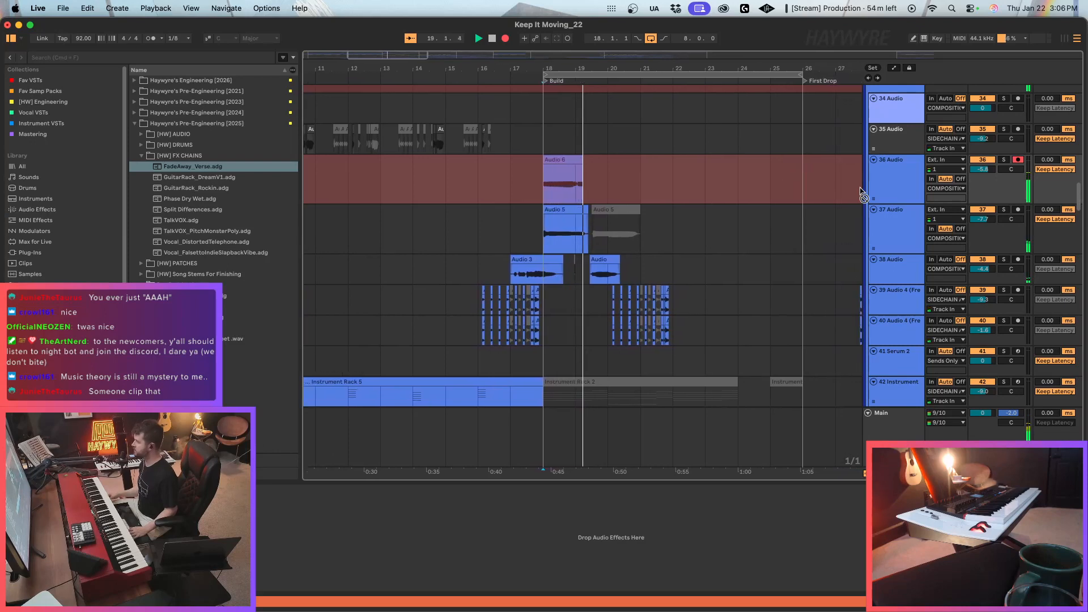
key("space")
left_click(872, 192)
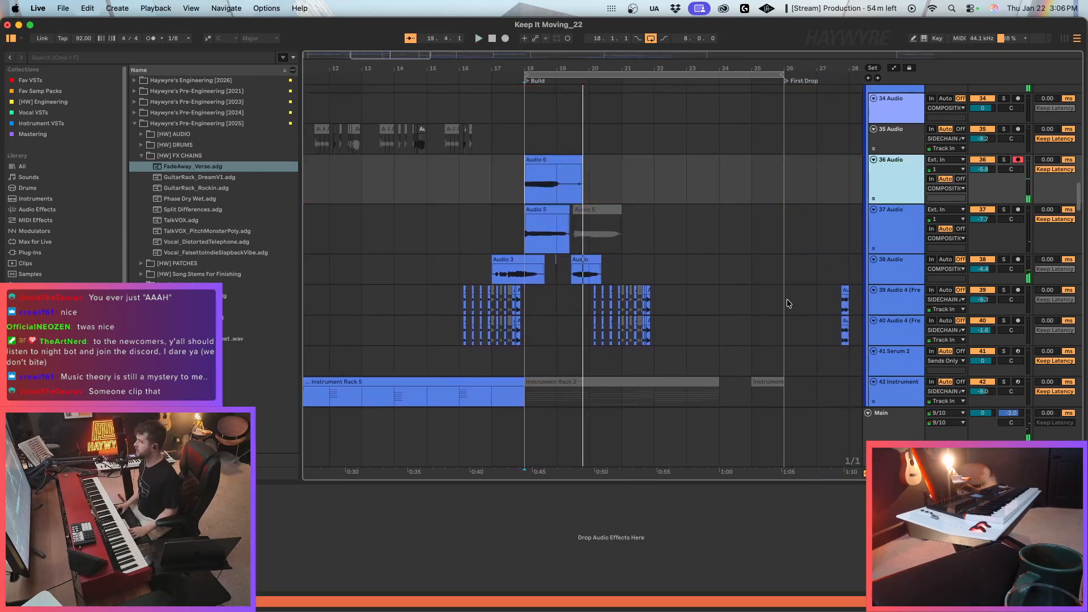
key("super+d")
left_click_drag(626, 192, 527, 179)
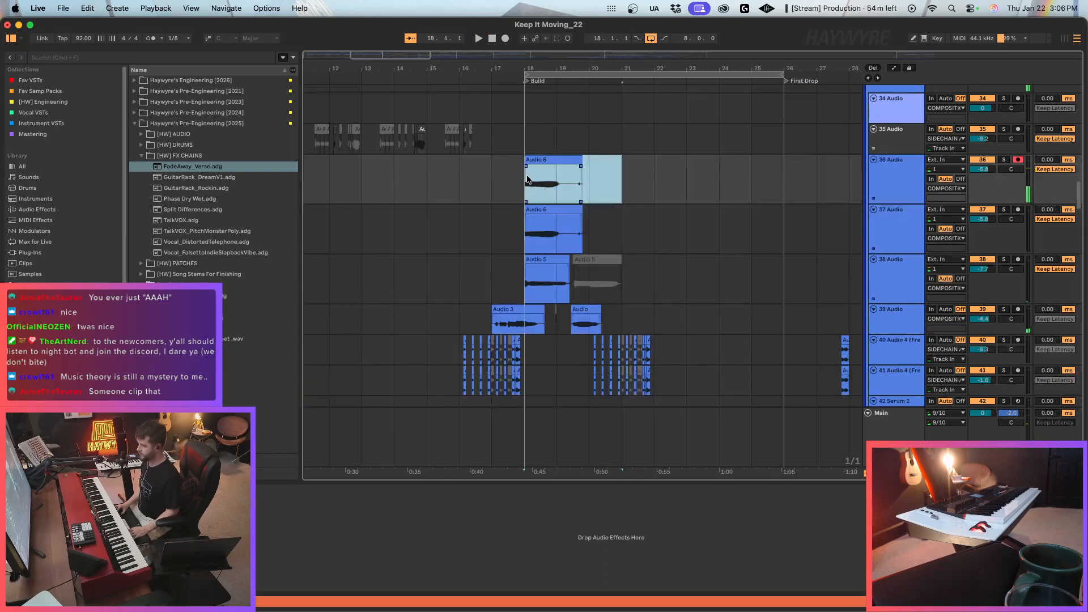
key("Delete")
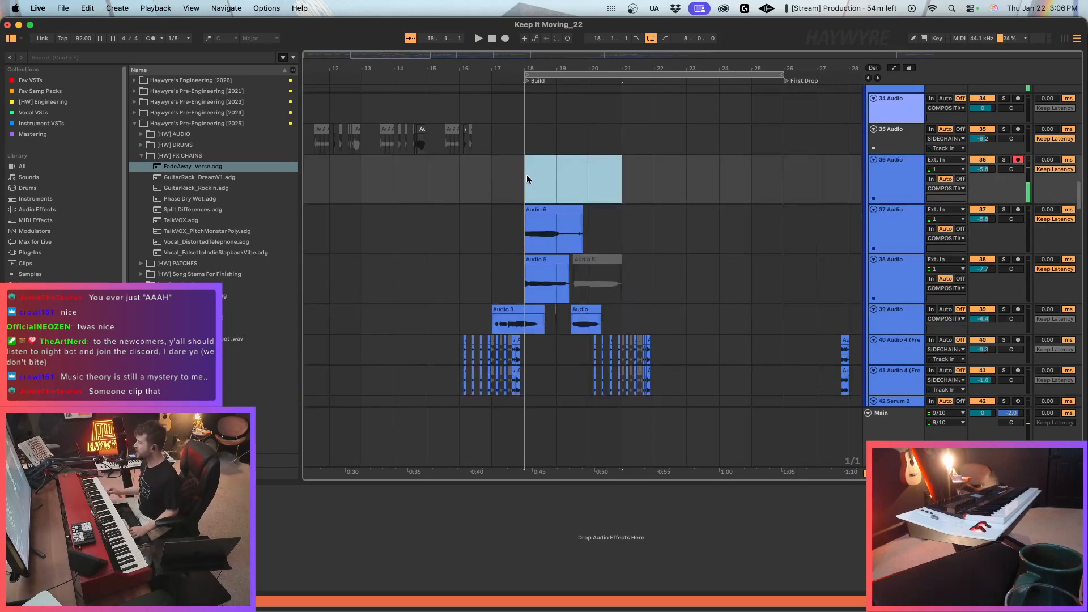
Record a second layer on 36 Audio from bar 18, duplicate the track, and clear the layer from the original.
key("F9")
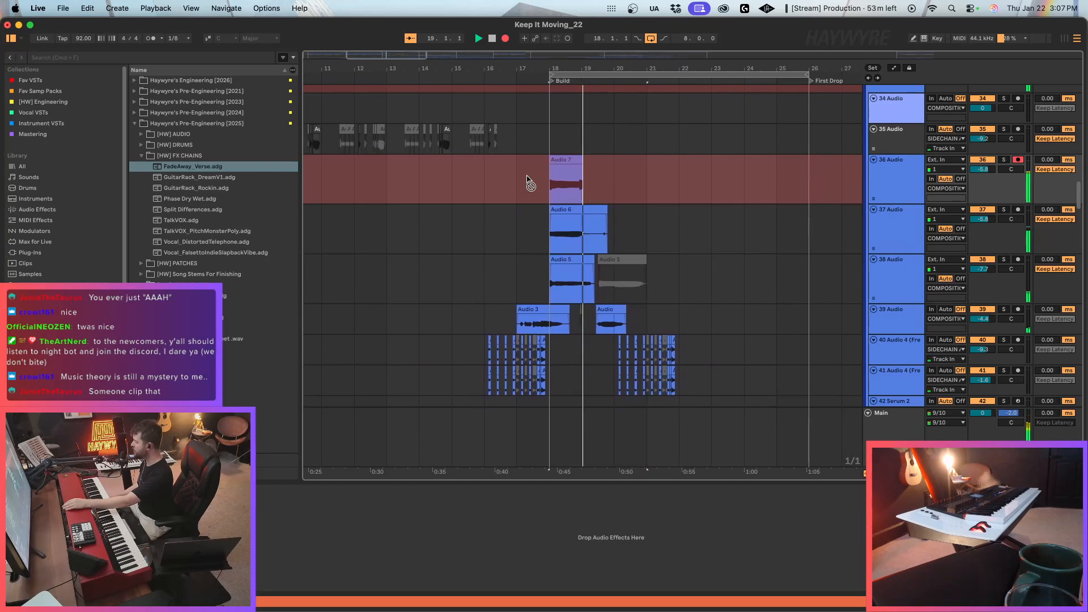
key("space")
left_click(898, 186)
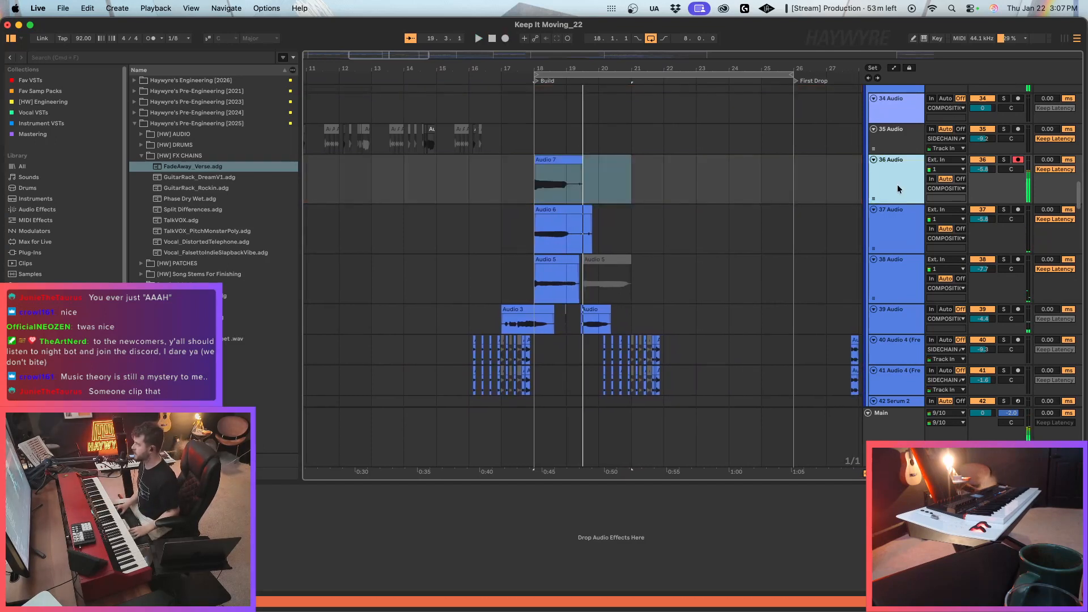
key("super+d")
left_click_drag(653, 185, 534, 181)
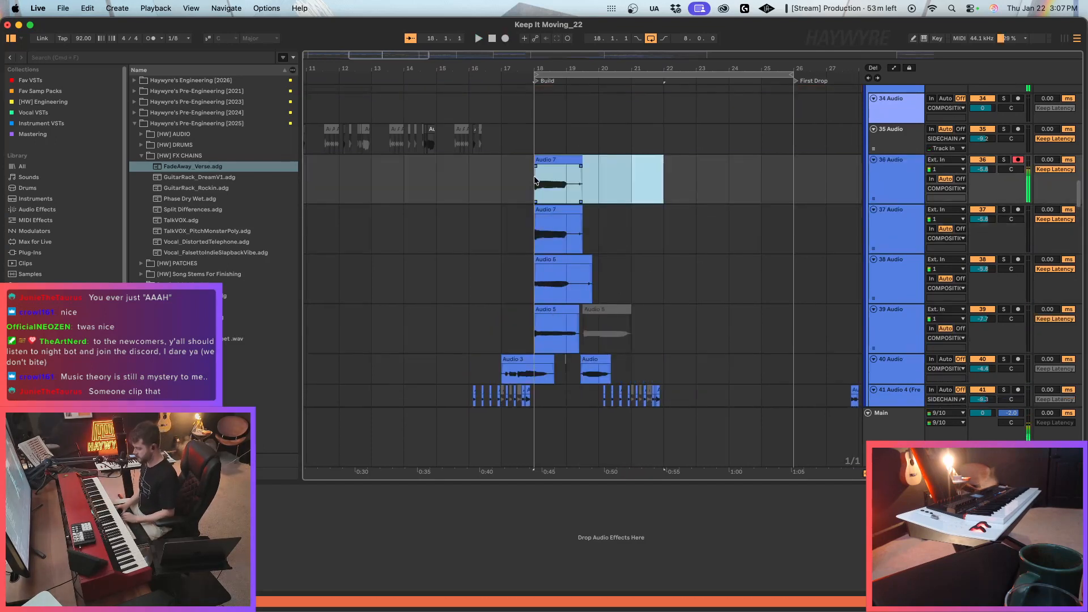
key("Delete")
Record a third layer on 36 Audio from bar 18 and keep it only on a duplicate of the track.
left_click(536, 177)
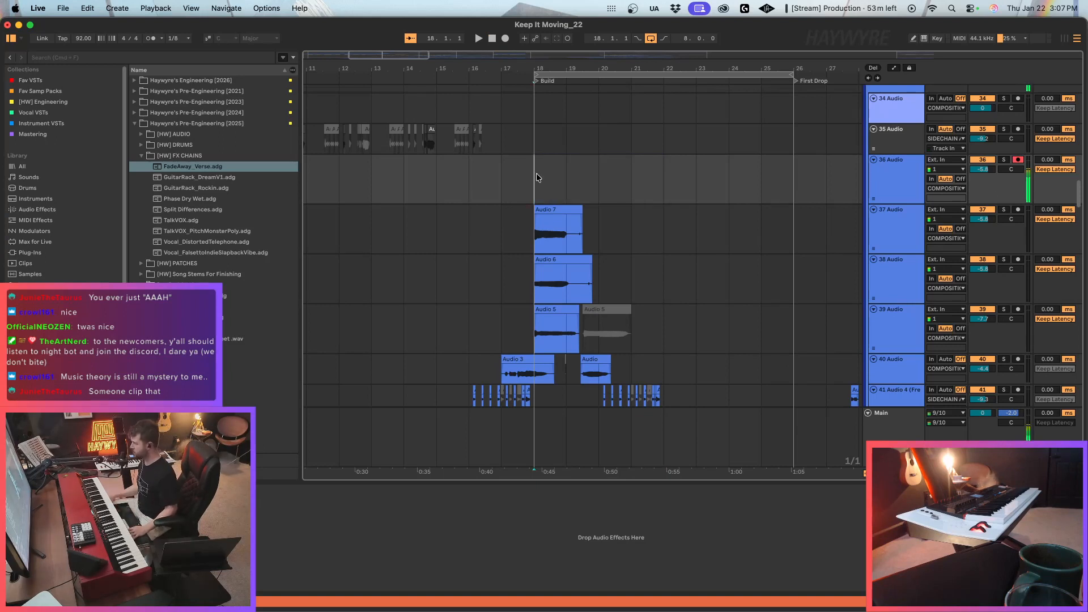
key("F9")
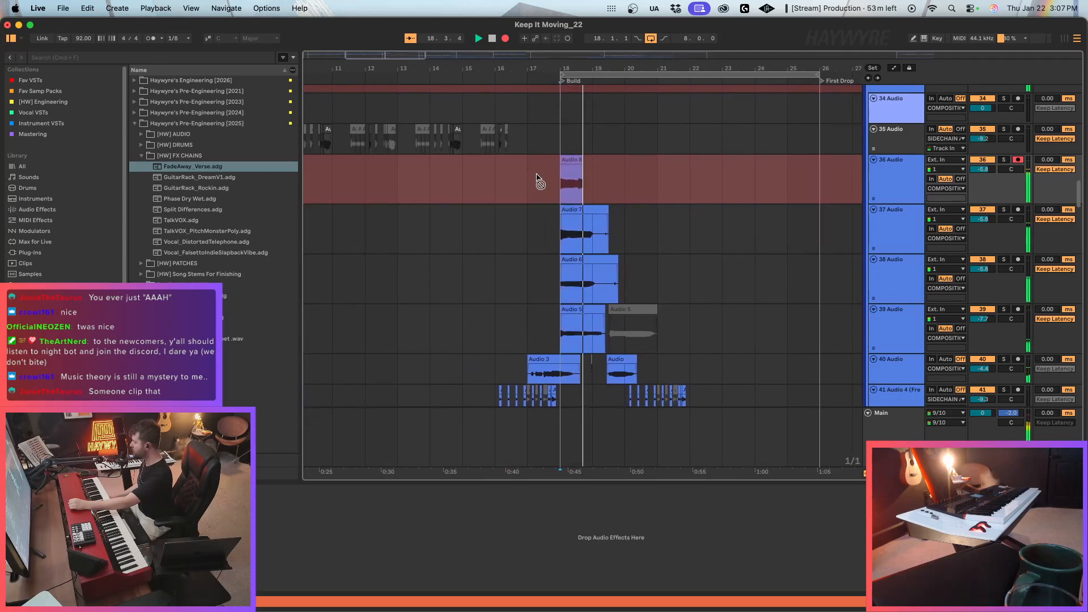
key("space")
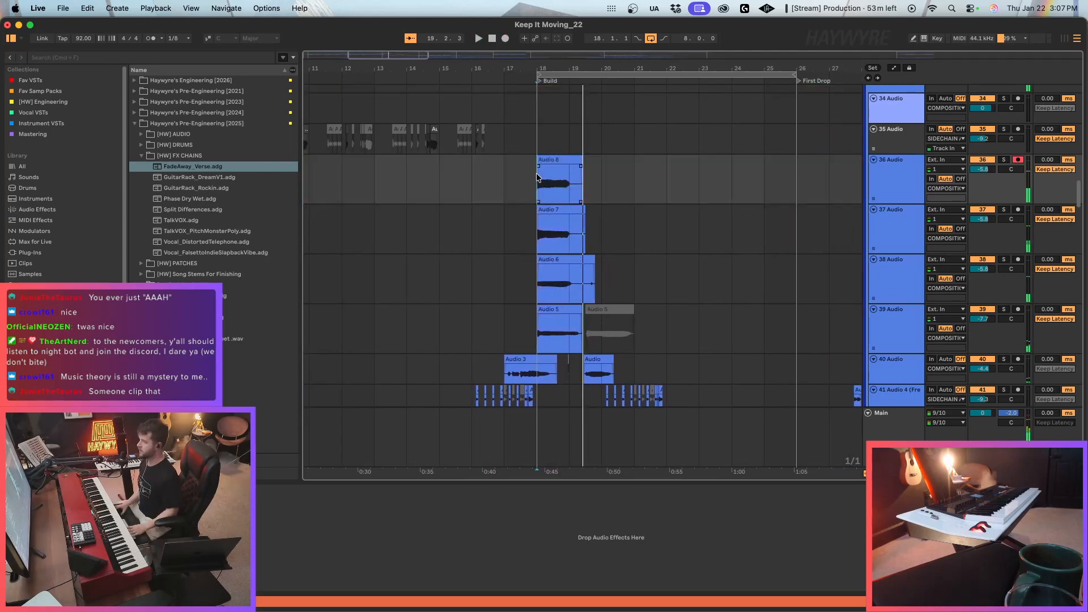
left_click(866, 176)
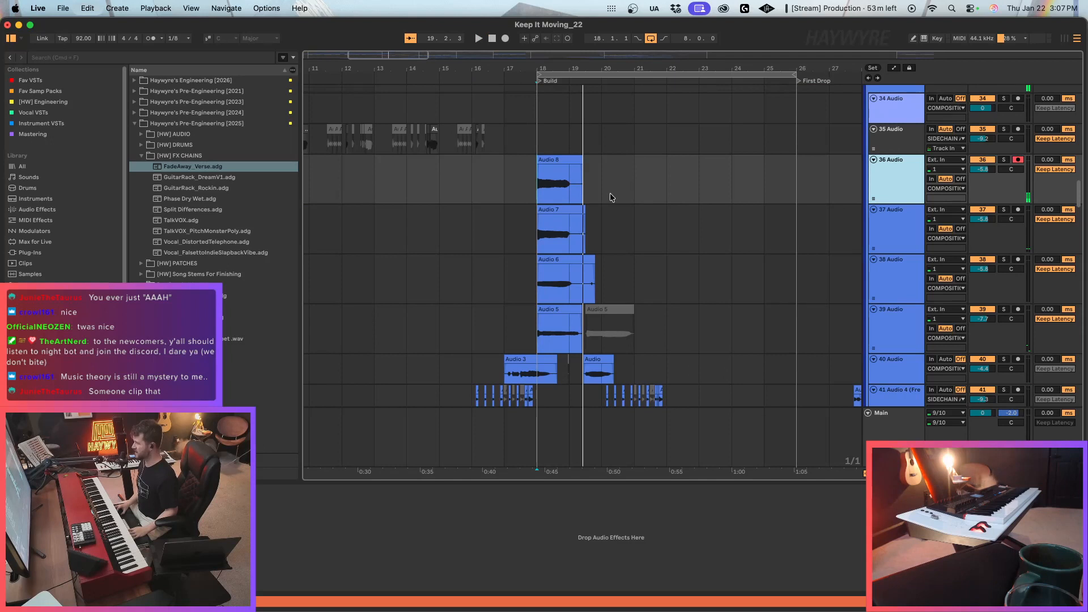
key("super+d")
left_click_drag(604, 177, 542, 183)
key("Delete")
Record another vocal layer on 36 Audio from bar 18, at the start of the Build.
left_click(511, 180)
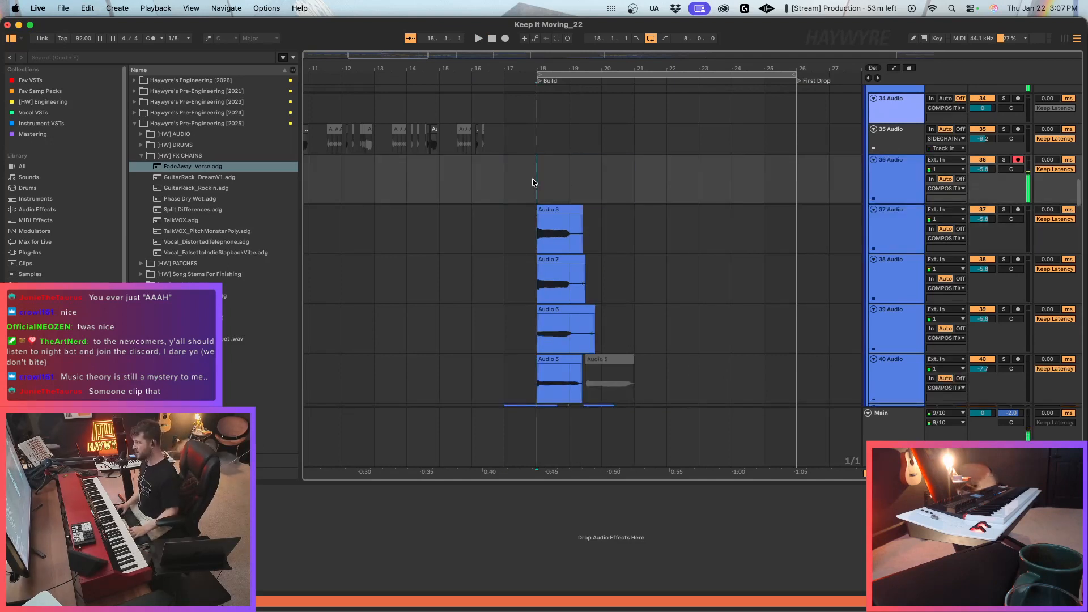
key("F9")
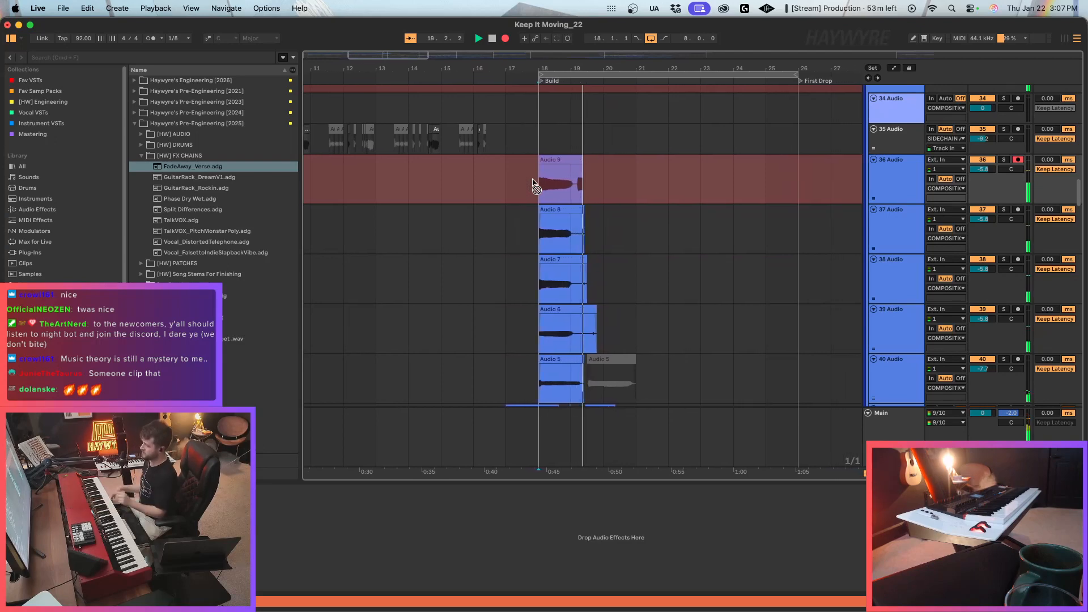
key("space")
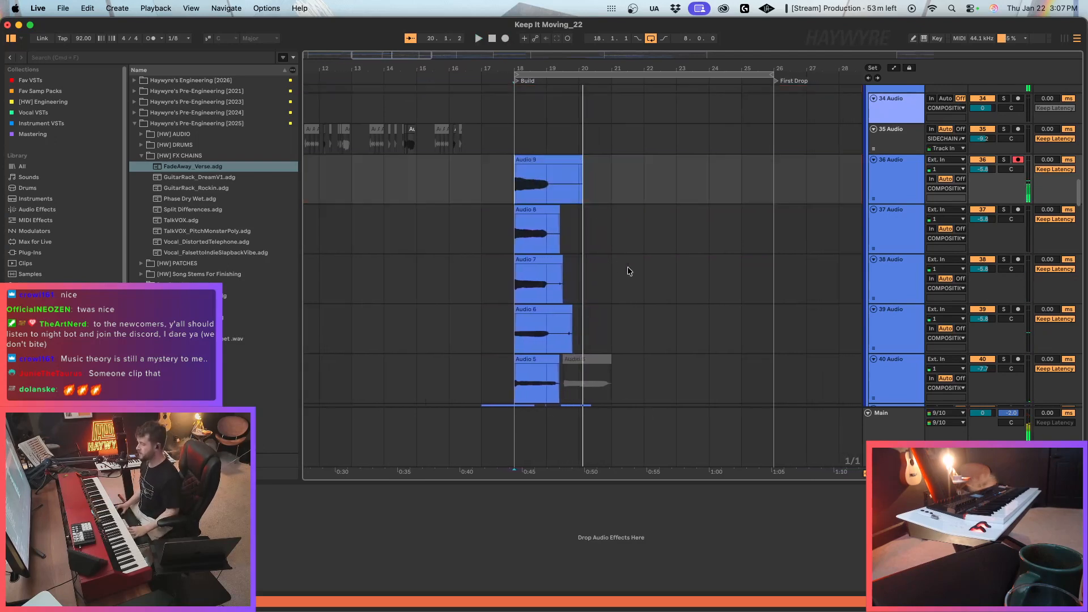
left_click(883, 189)
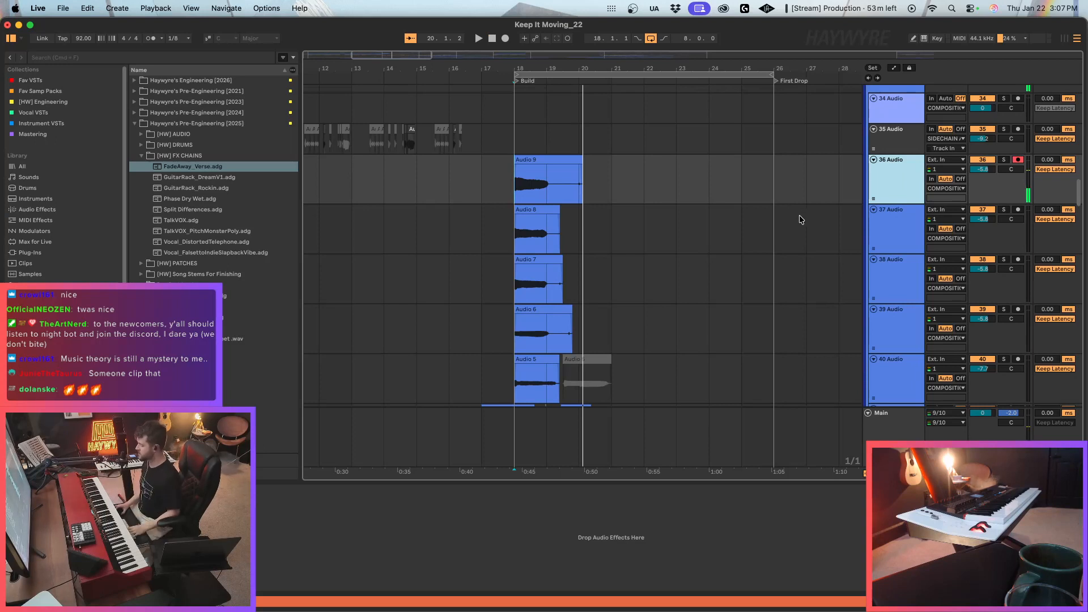
Delete everything from 19.3.1 onward on the five stacked takes of 36 to 40 Audio, and disarm 36 Audio.
scroll(680, 203, "down", 2)
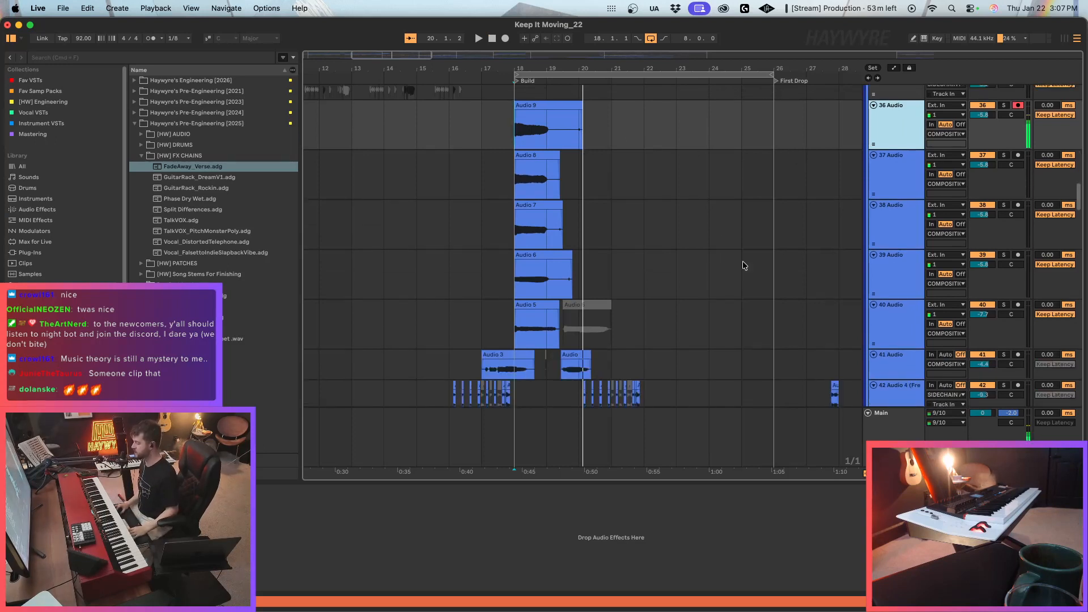
scroll(748, 250, "up", 1)
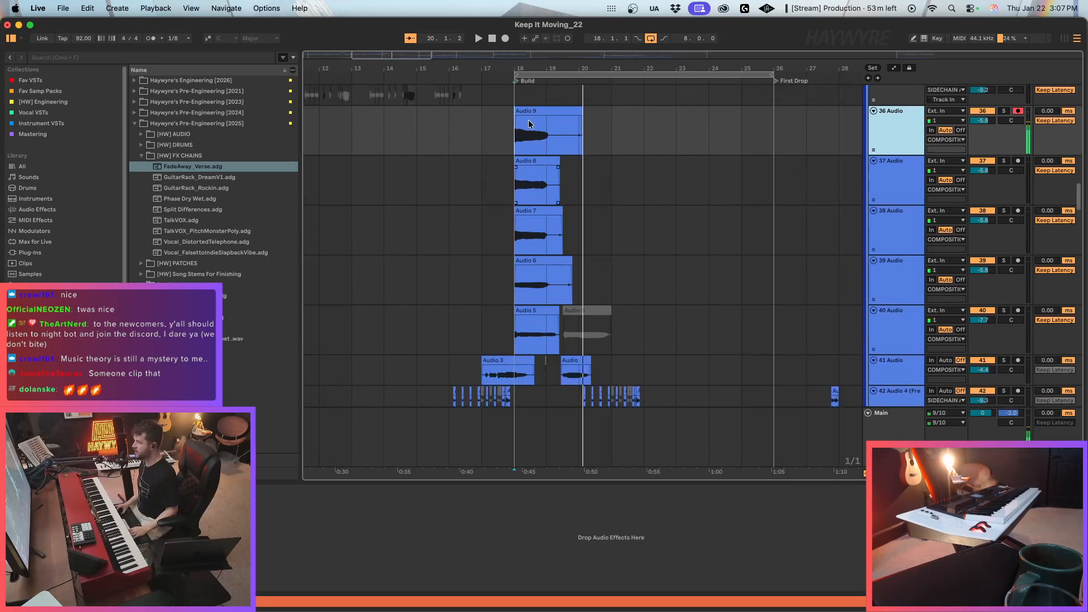
left_click(571, 143)
left_click_drag(572, 144, 677, 309)
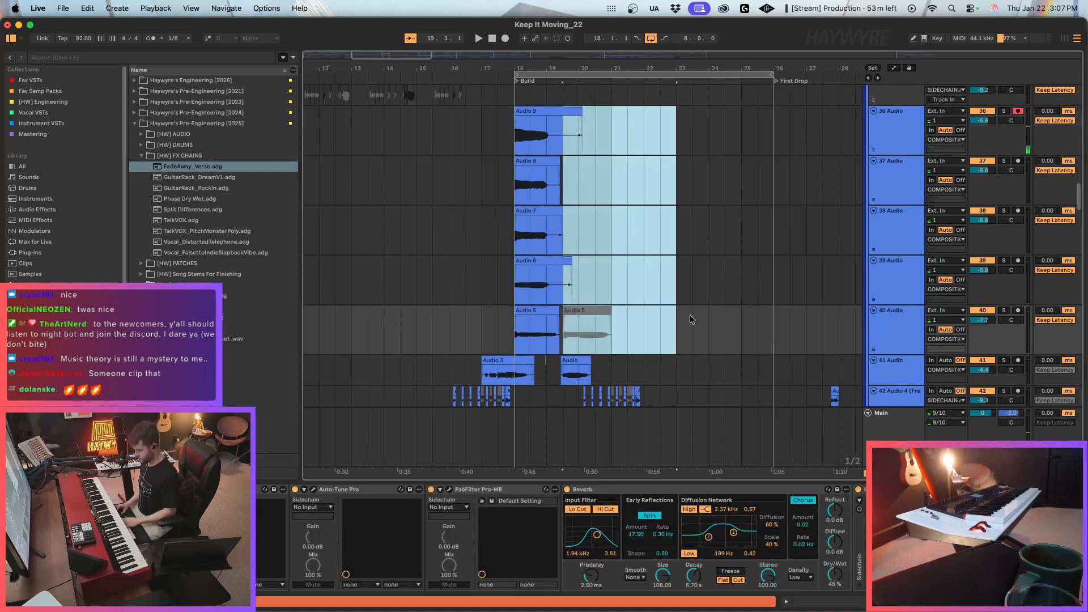
scroll(825, 162, "up", 2)
left_click(916, 201)
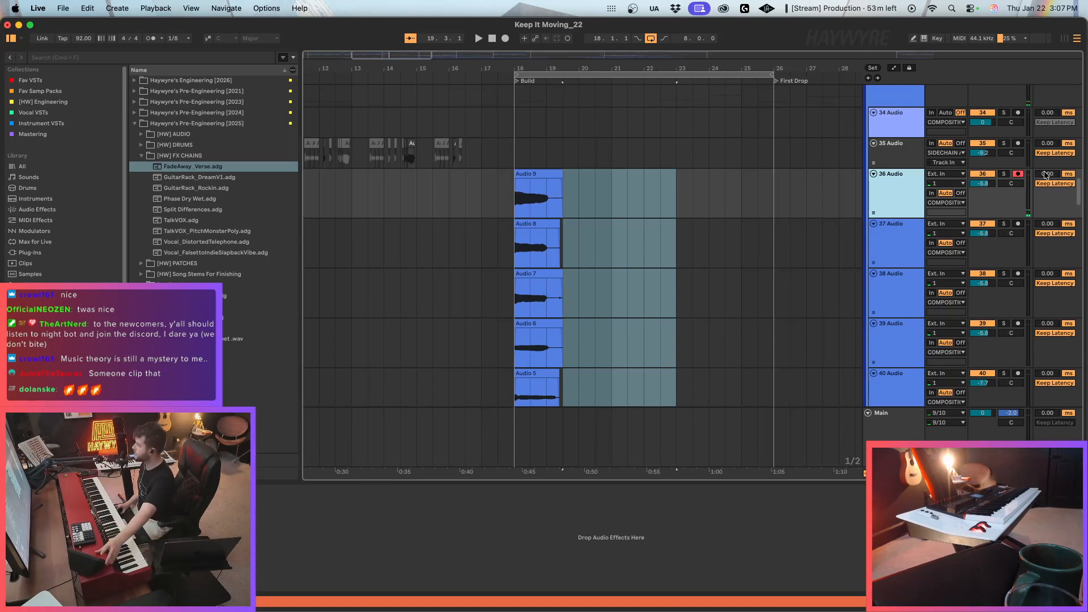
left_click(1018, 173)
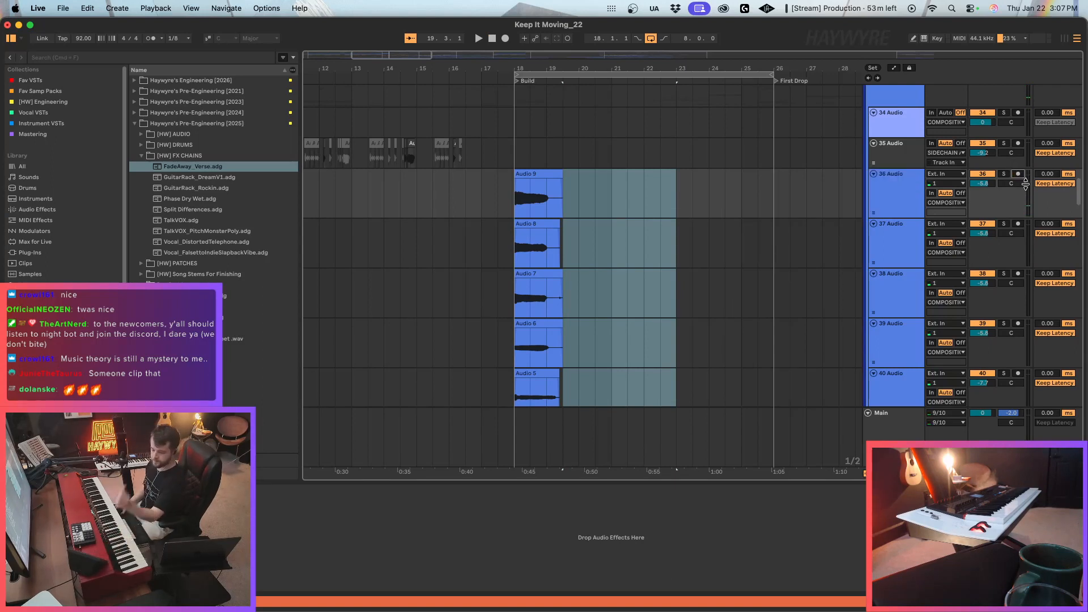
Set the Reverb Dry/Wet on 37 Audio to 21%.
scroll(681, 335, "down", 2)
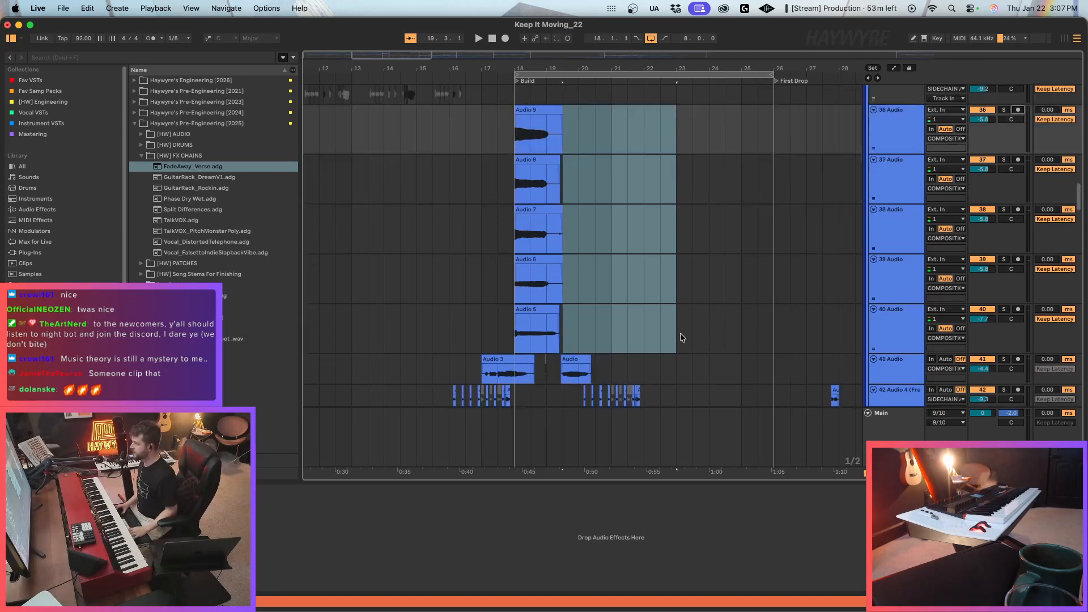
left_click(896, 344)
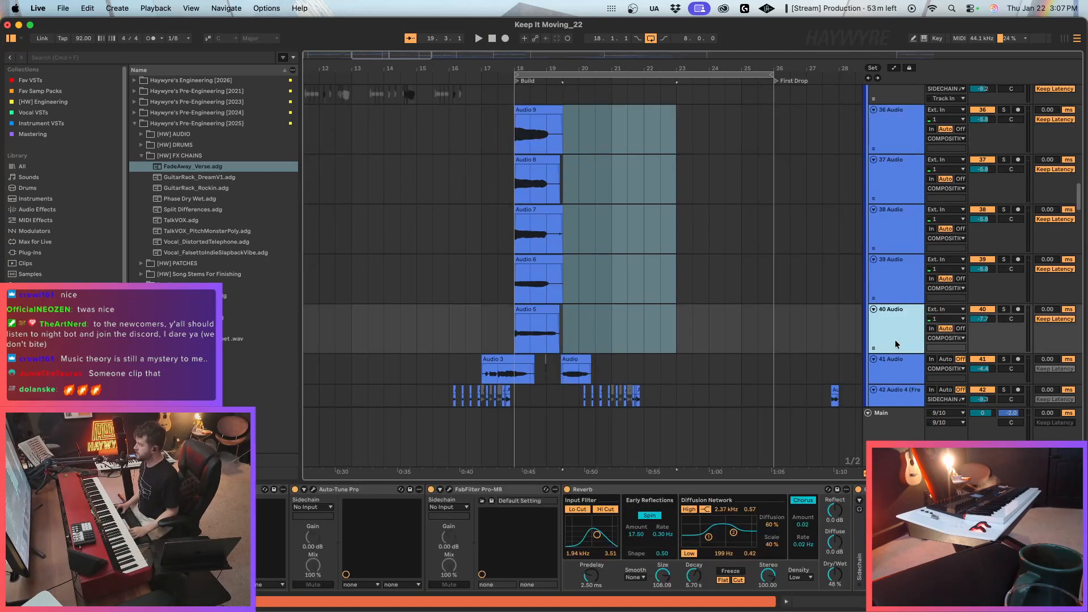
key("super+a")
left_click(529, 280)
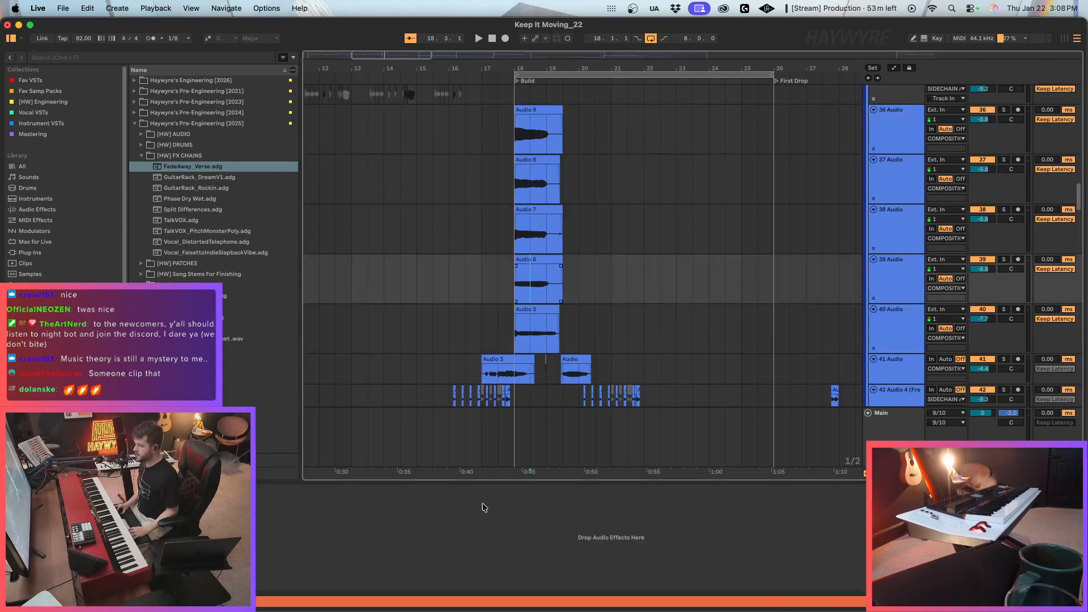
left_click(518, 235)
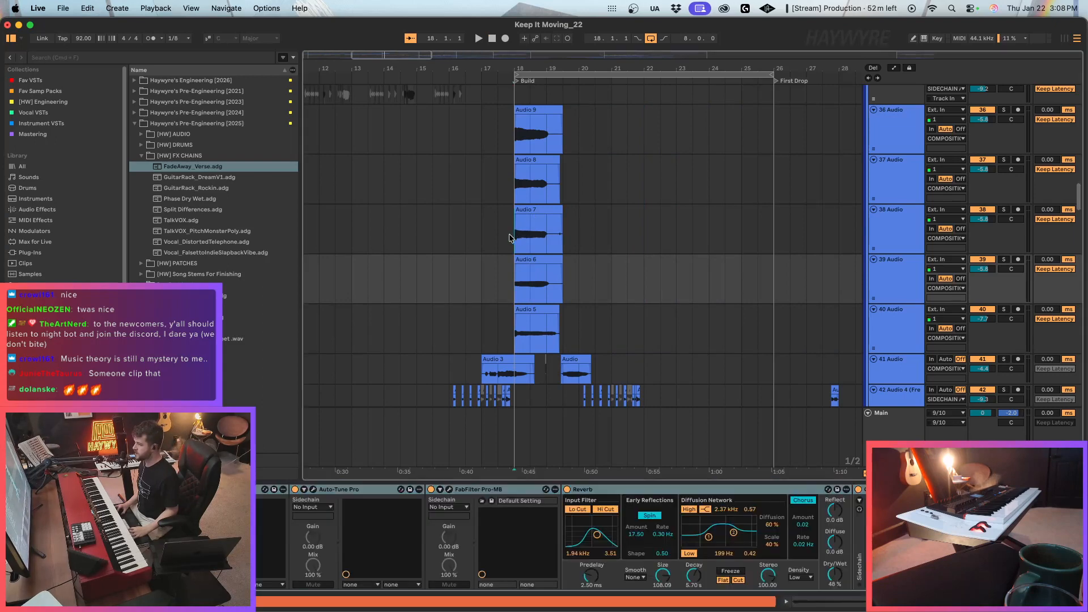
left_click(514, 182)
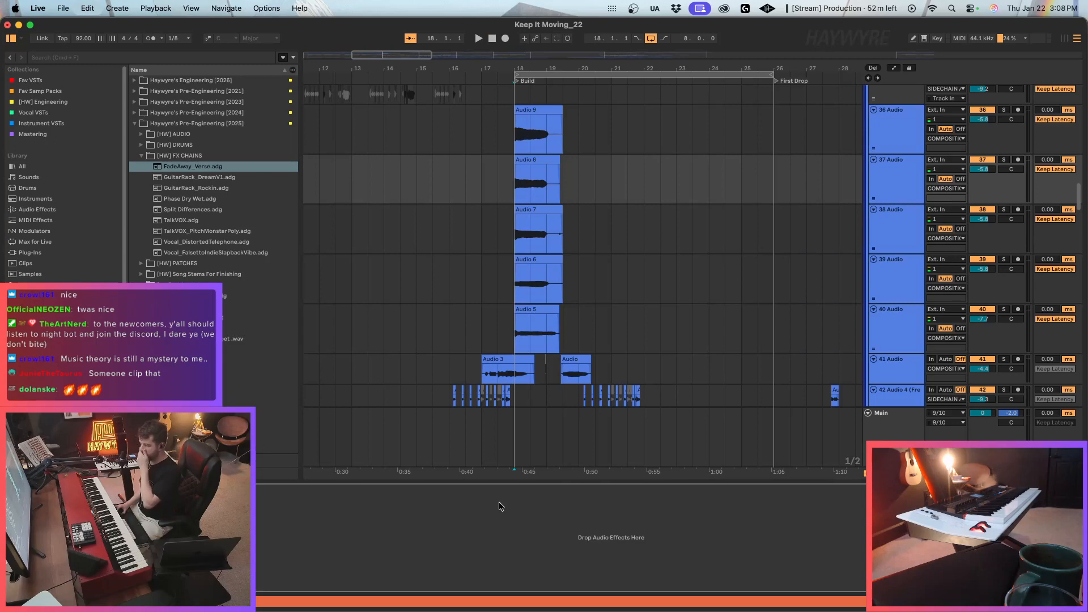
left_click_drag(834, 573, 834, 588)
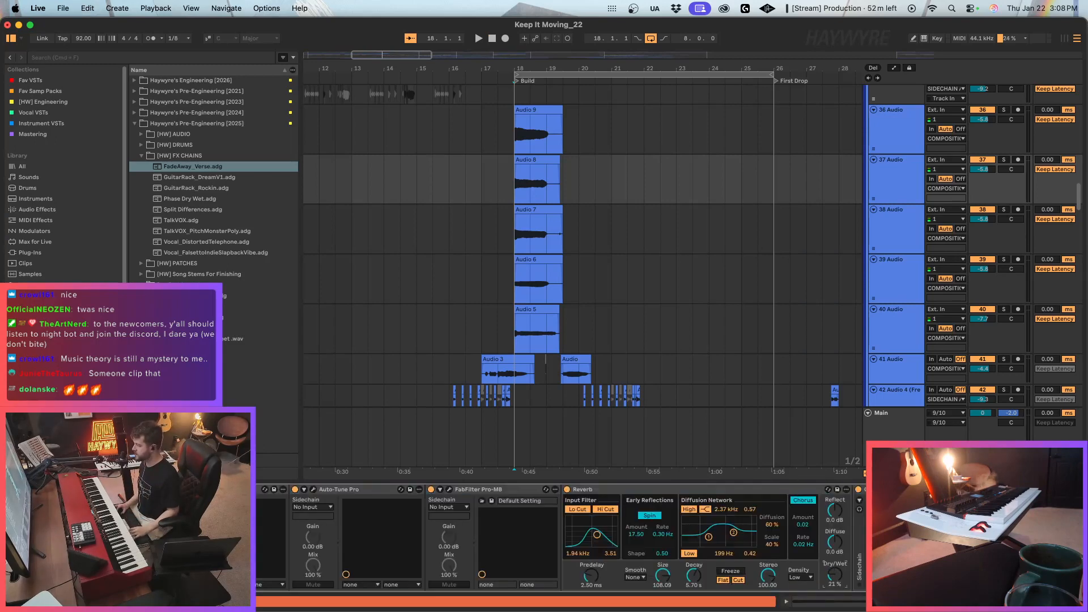
Raise the volume of tracks 36 to 40 Audio together, bringing 36 to 39 Audio to about -0.6 dB.
left_click(543, 126)
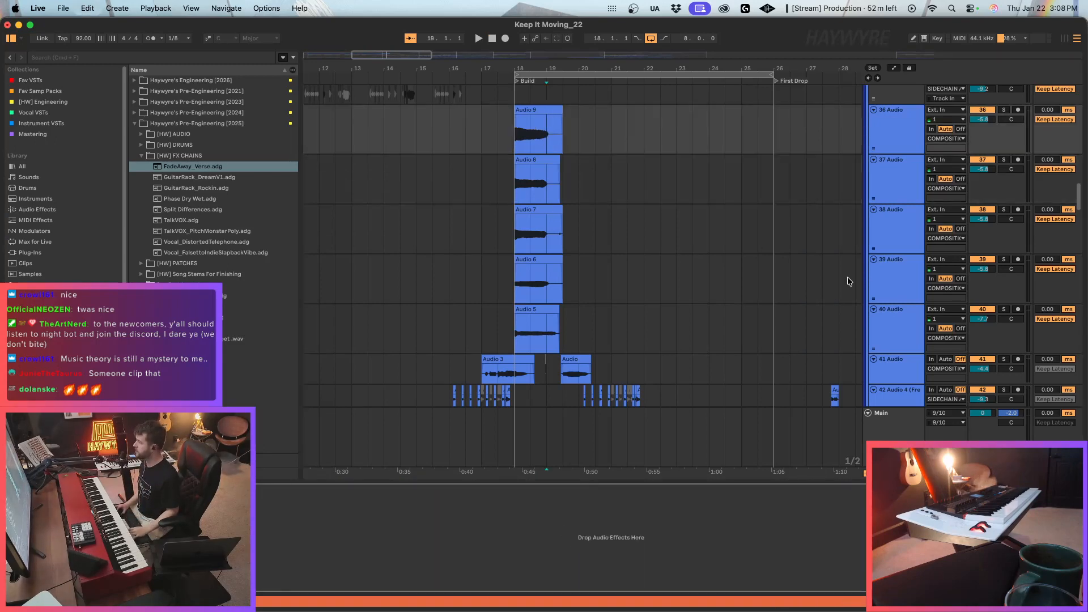
left_click(892, 146)
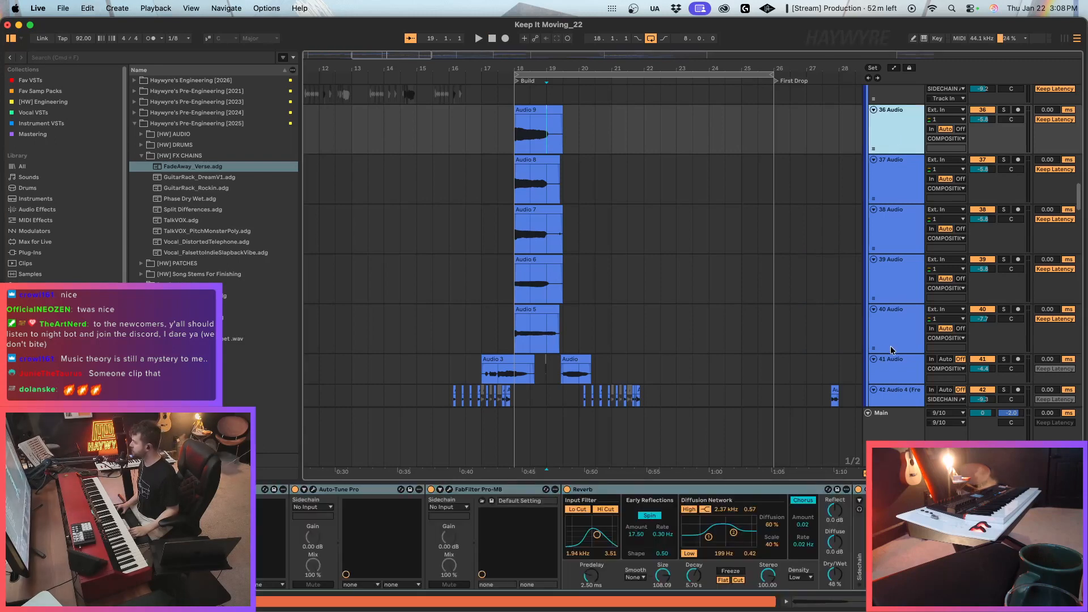
left_click(892, 350, "shift")
key("space")
left_click_drag(993, 120, 993, 100)
key("space")
key("space")
key("space")
key("space")
key("space")
key("space")
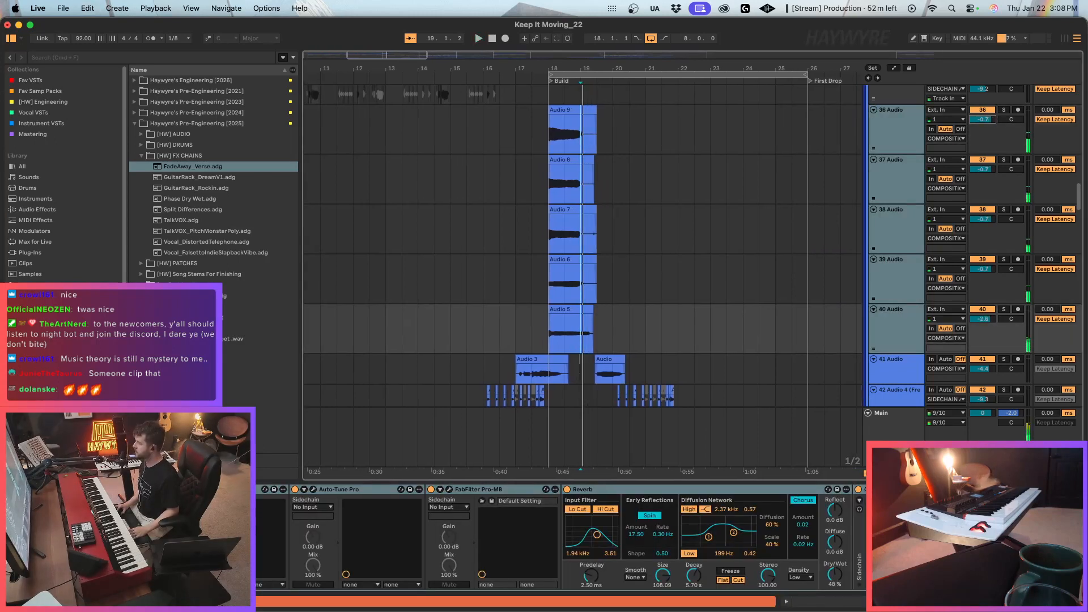
Solo all five vocal tracks, 36 to 40 Audio, while playing the stack from bar 18.
left_click(553, 141)
key("space")
key("space")
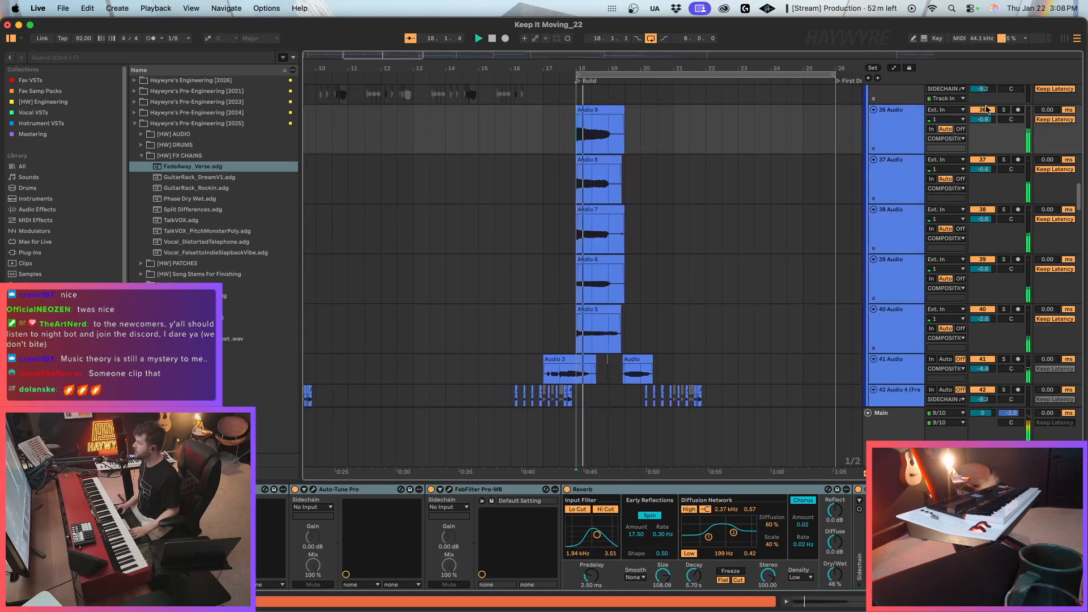
left_click(1004, 110)
left_click(1005, 160)
left_click(1004, 209, "super")
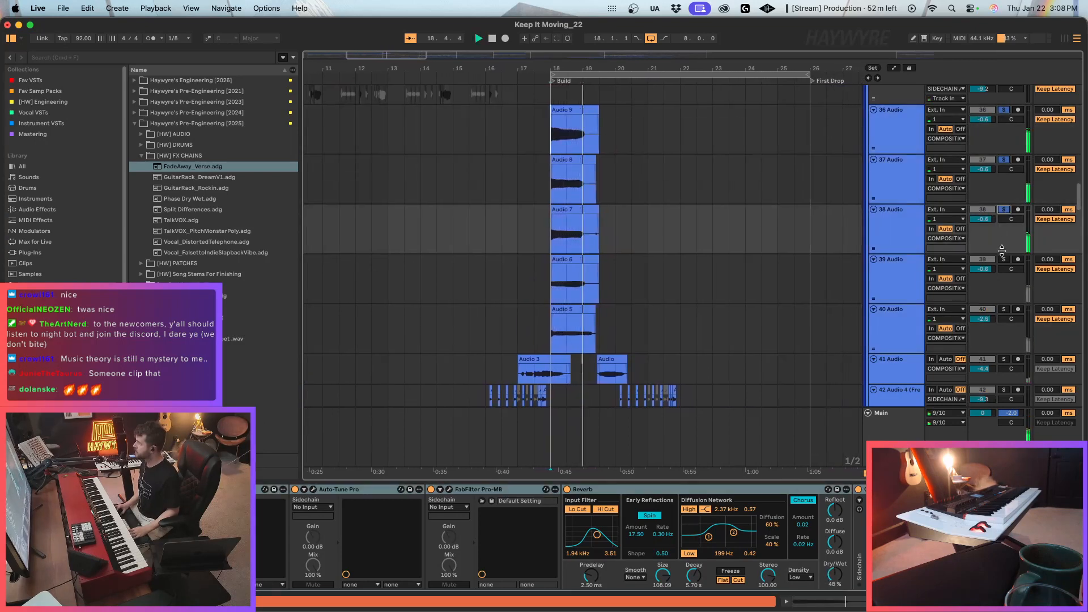
left_click(1003, 260, "super")
left_click(1003, 310, "super")
key("space")
Trim the tails of all five stacked takes so the clips end at bar 19.
key("space")
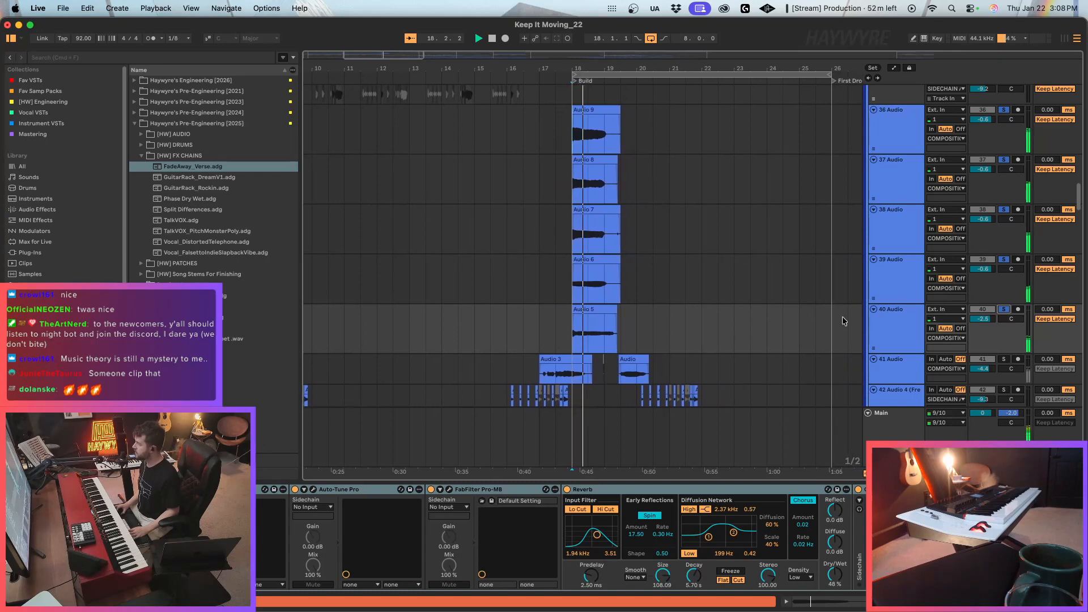
left_click(608, 311)
left_click_drag(608, 310, 601, 310)
key("space")
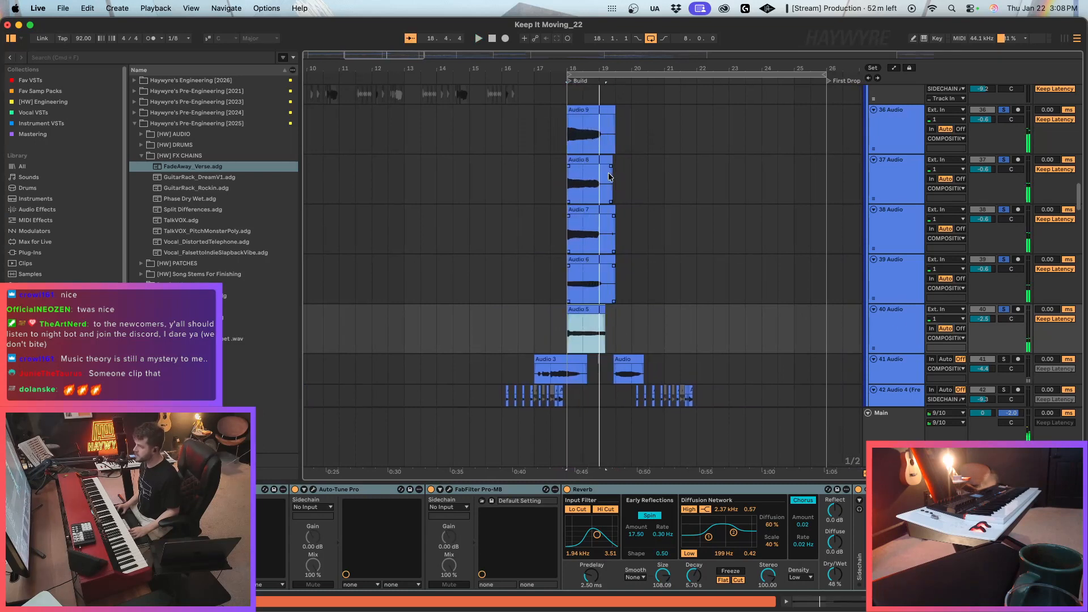
left_click_drag(604, 135, 645, 324)
key("Delete")
scroll(645, 323, "up", 3)
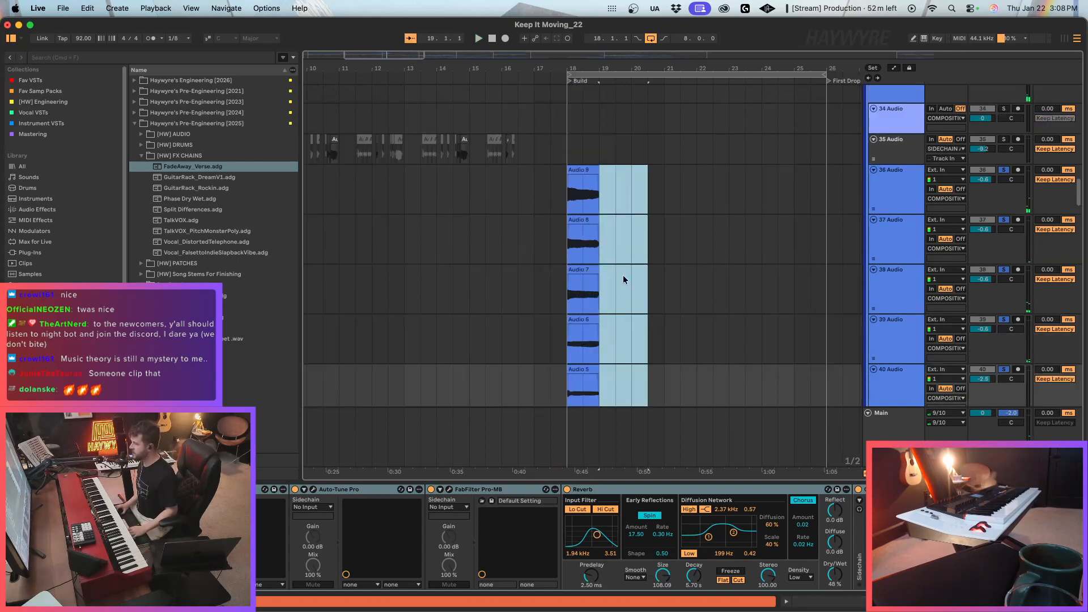
Pan 37 Audio and 39 Audio to the left and 38 Audio to the right, and play the soloed stack from bar 18.
left_click(567, 201)
key("space")
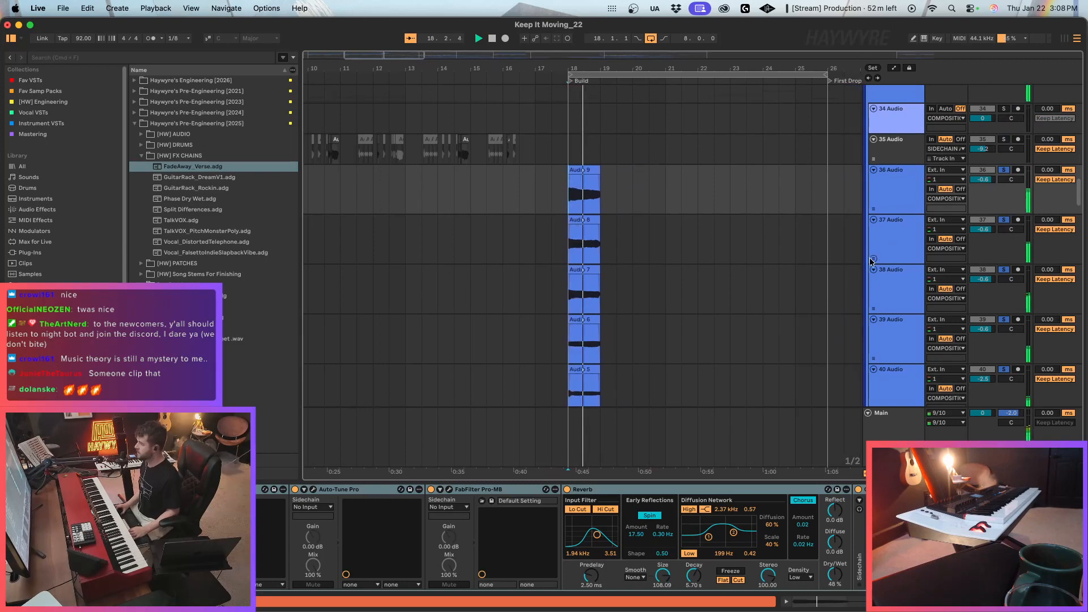
scroll(858, 306, "down", 1)
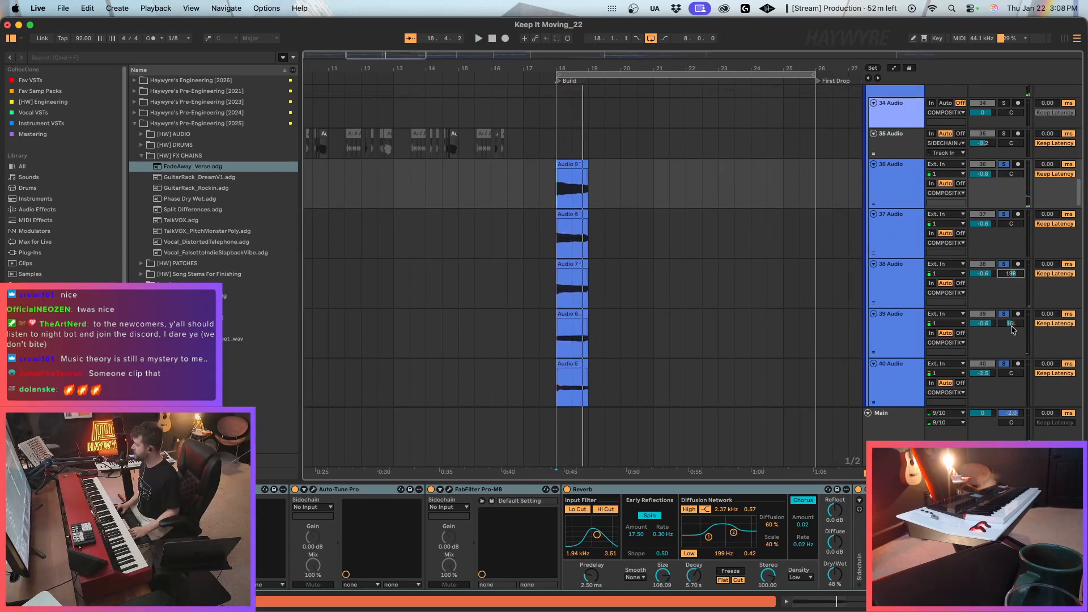
left_click_drag(1014, 330, 1013, 335)
left_click_drag(1011, 223, 1011, 227)
key("space")
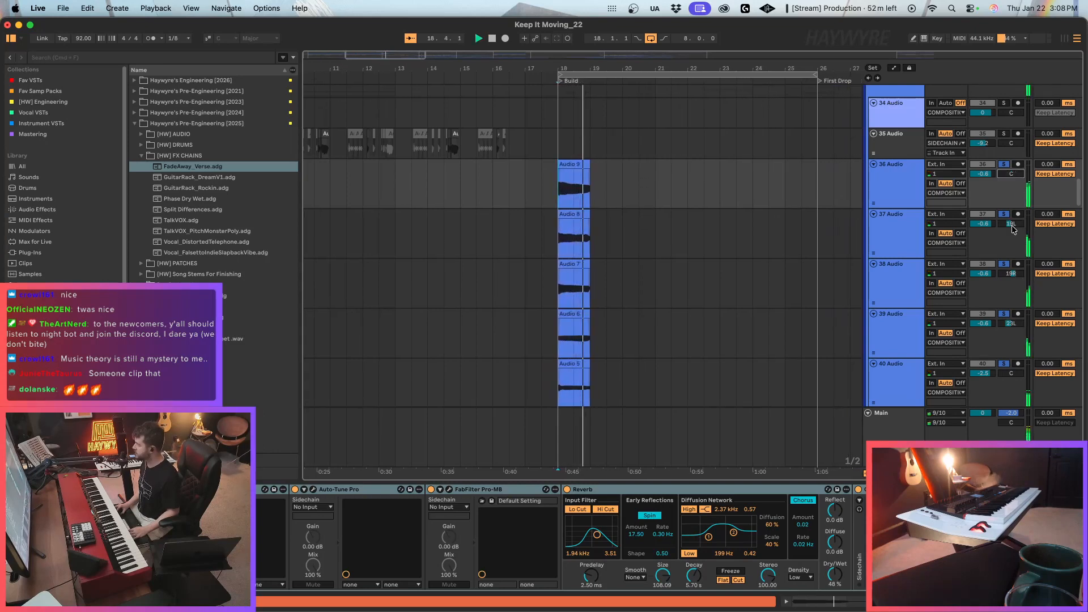
scroll(726, 352, "down", 3)
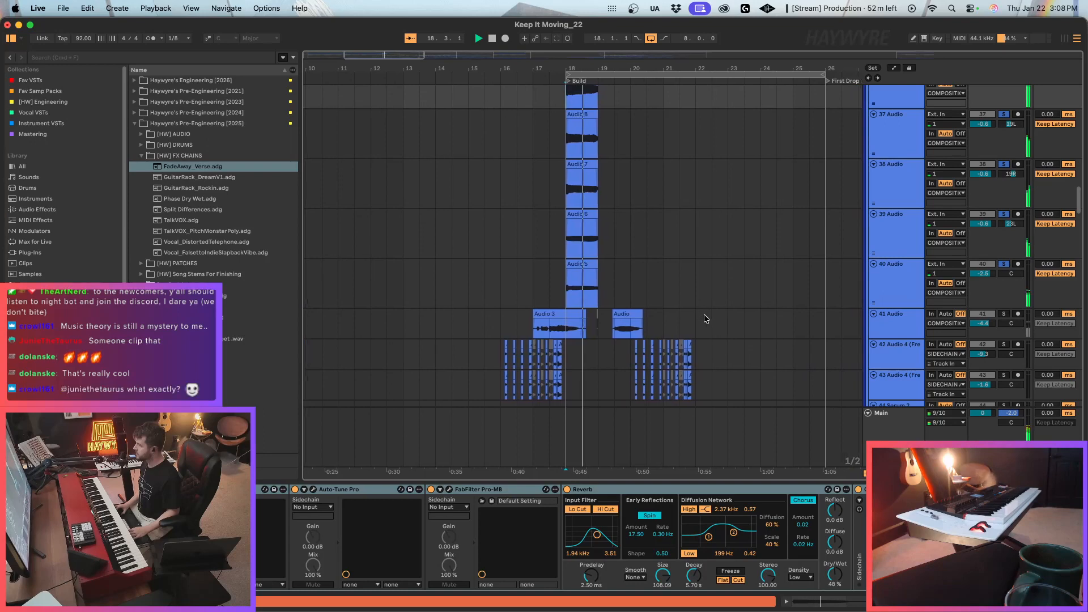
scroll(615, 219, "up", 2)
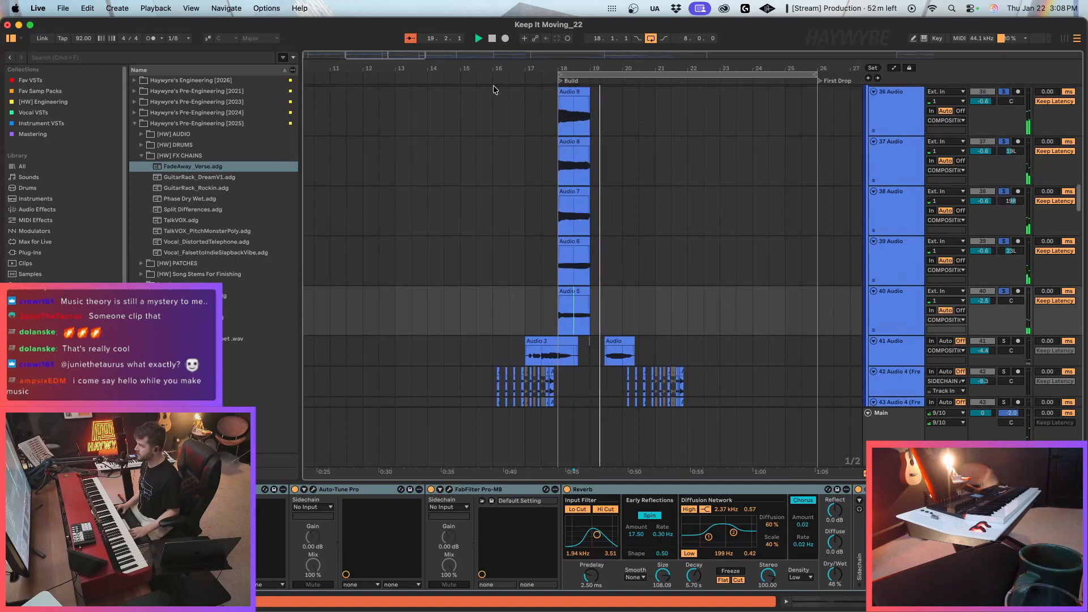
key("space")
Group tracks 36 to 40 Audio and rename the group VOX STACK.
left_click_drag(384, 55, 388, 79)
scroll(797, 343, "up", 5)
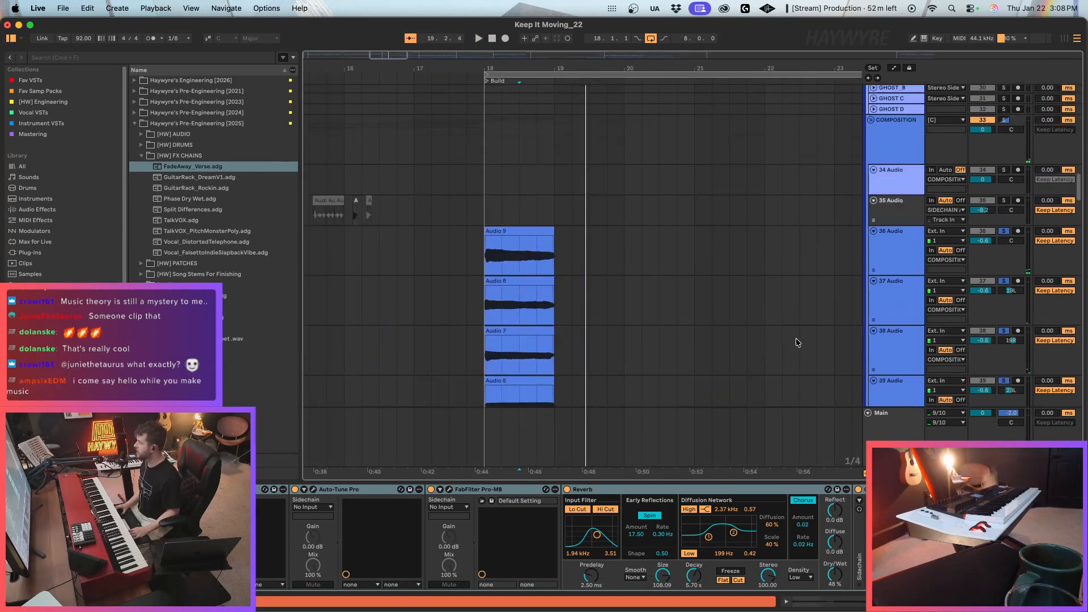
scroll(888, 303, "down", 4)
left_click(901, 164)
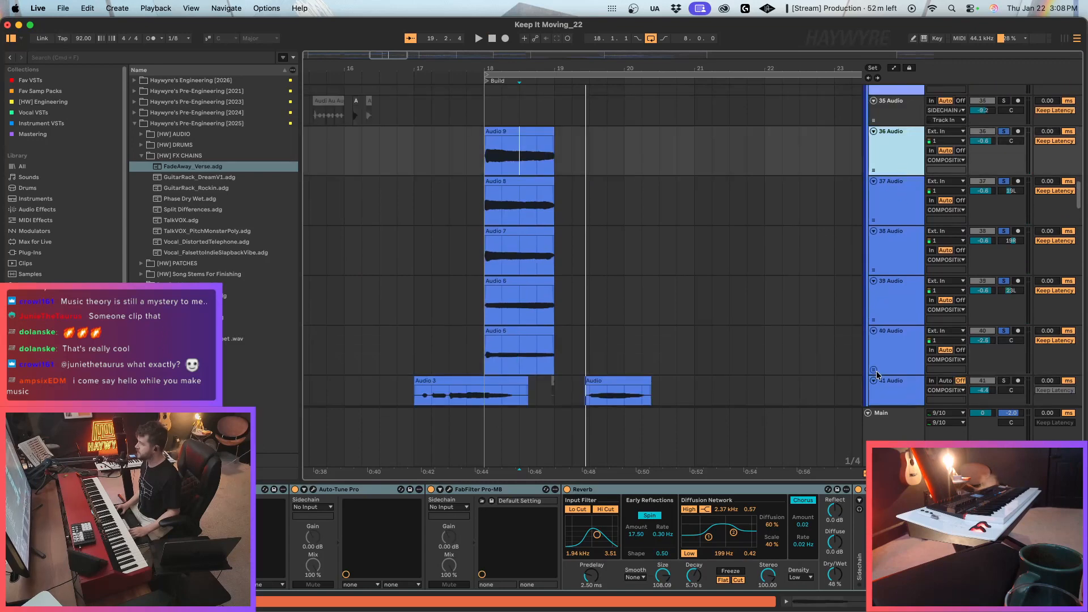
left_click(880, 372, "shift")
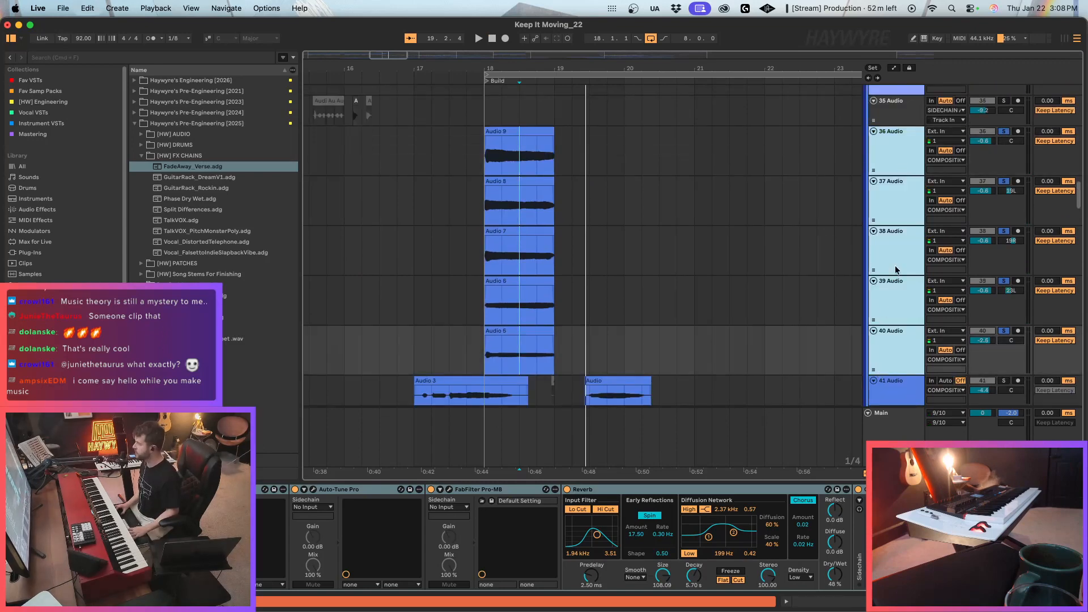
key("super+g")
left_click(902, 151)
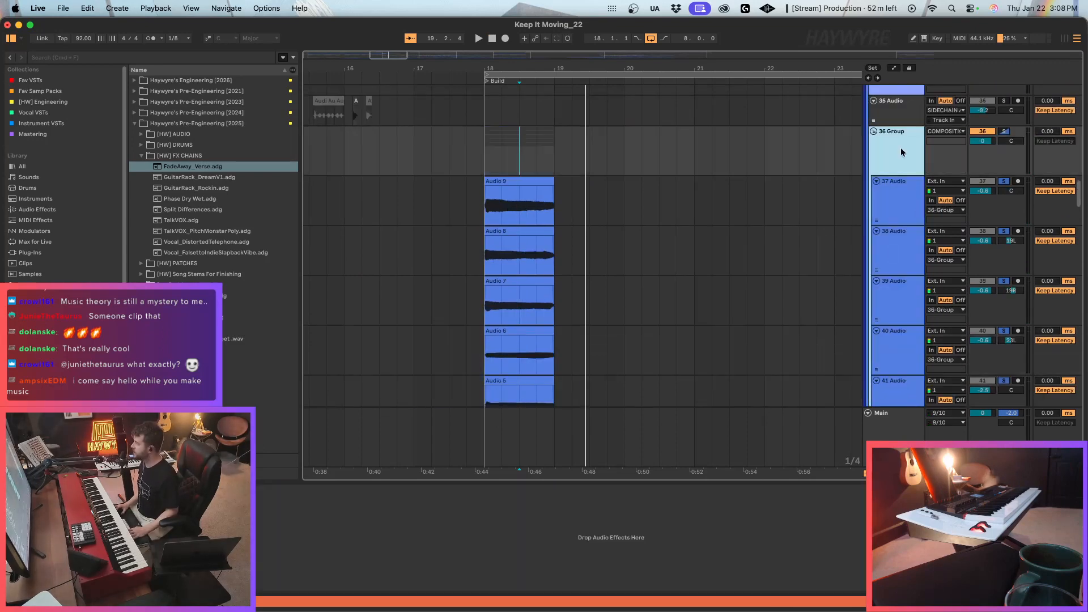
key("super+r")
type("VOX STACK")
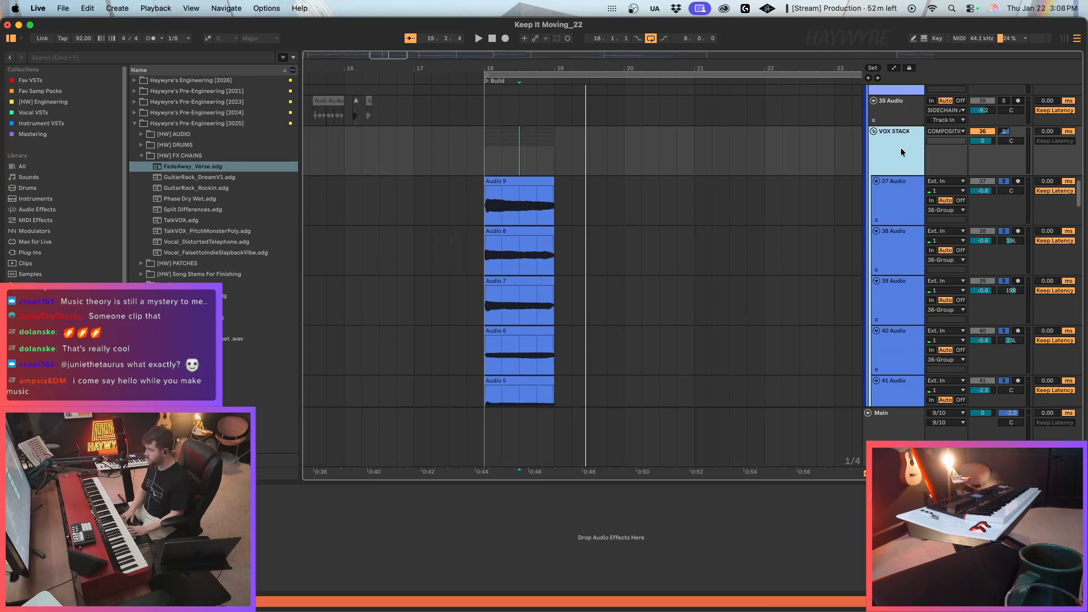
key("Return")
Insert a new audio track directly below 35 Audio, above the VOX STACK group.
left_click(878, 119)
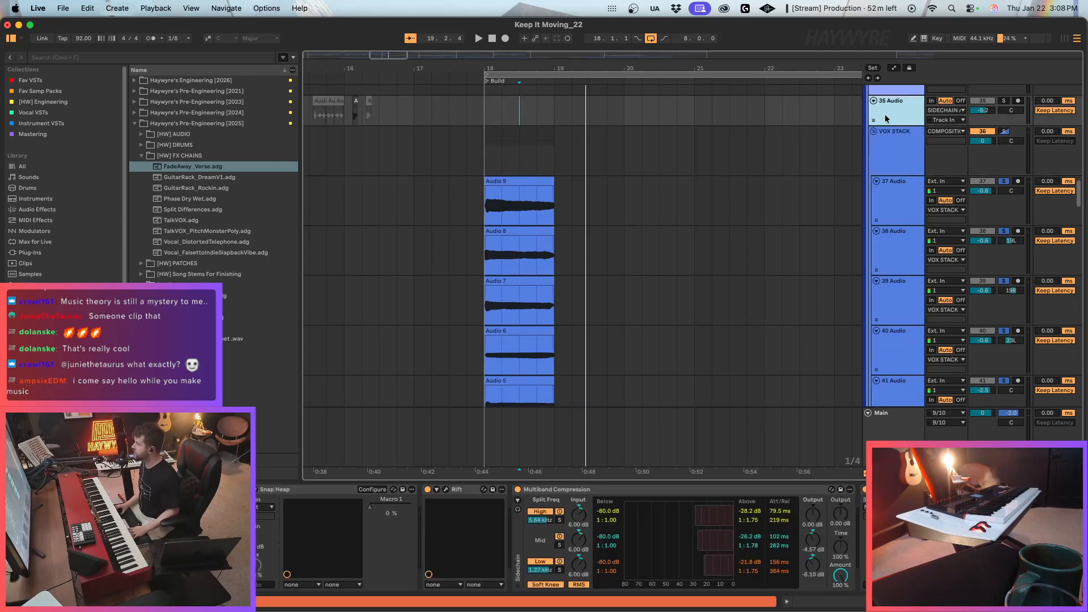
key("super+t")
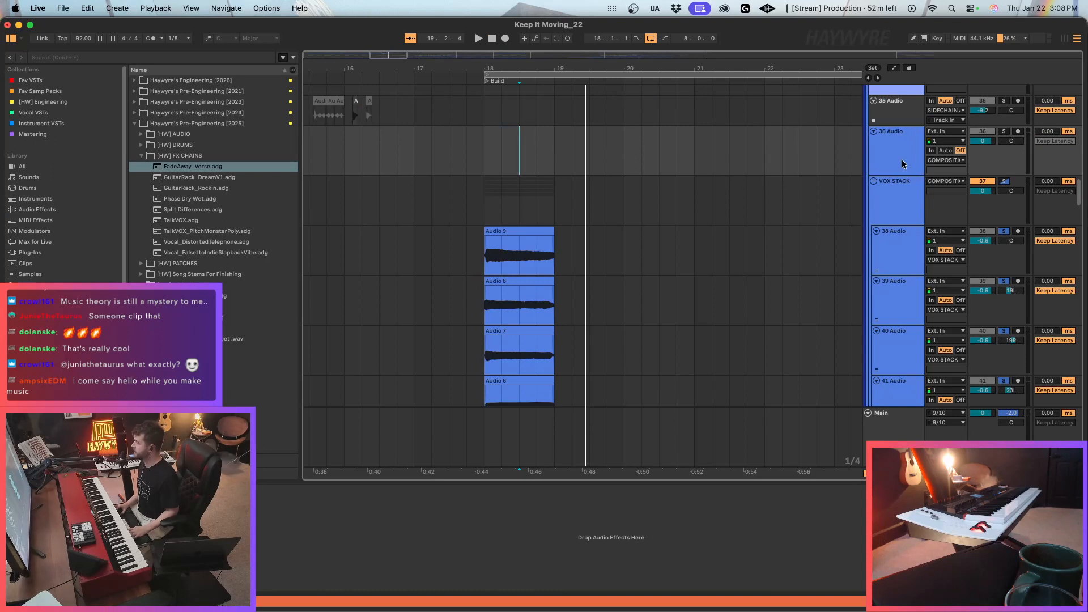
Unsolo the vocal stack and prepare 36 Audio for recording by deactivating its output, monitoring In and arming it.
left_click(904, 163)
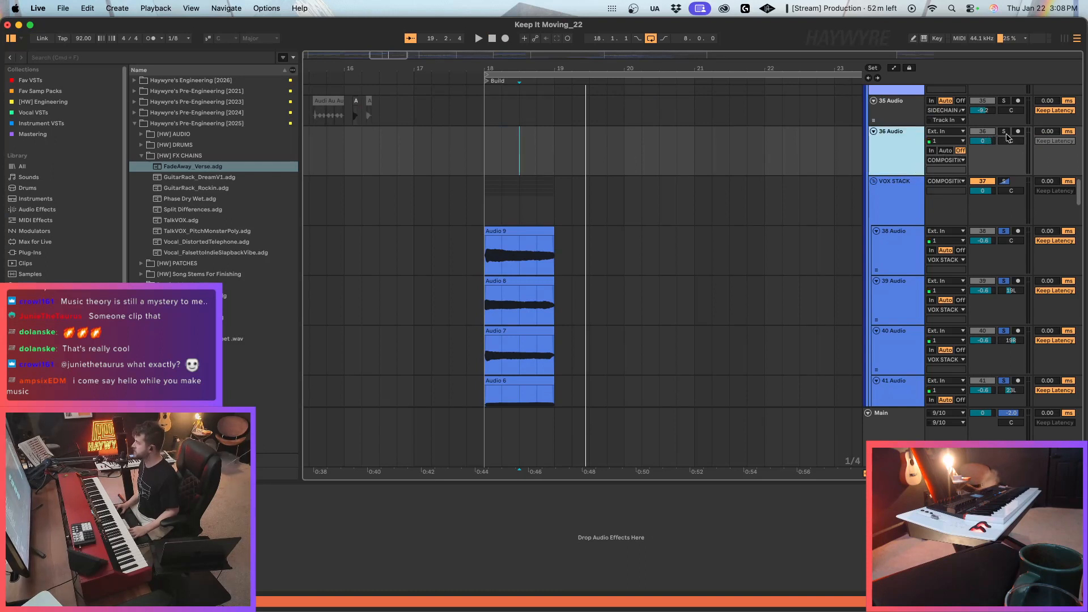
left_click(1005, 231)
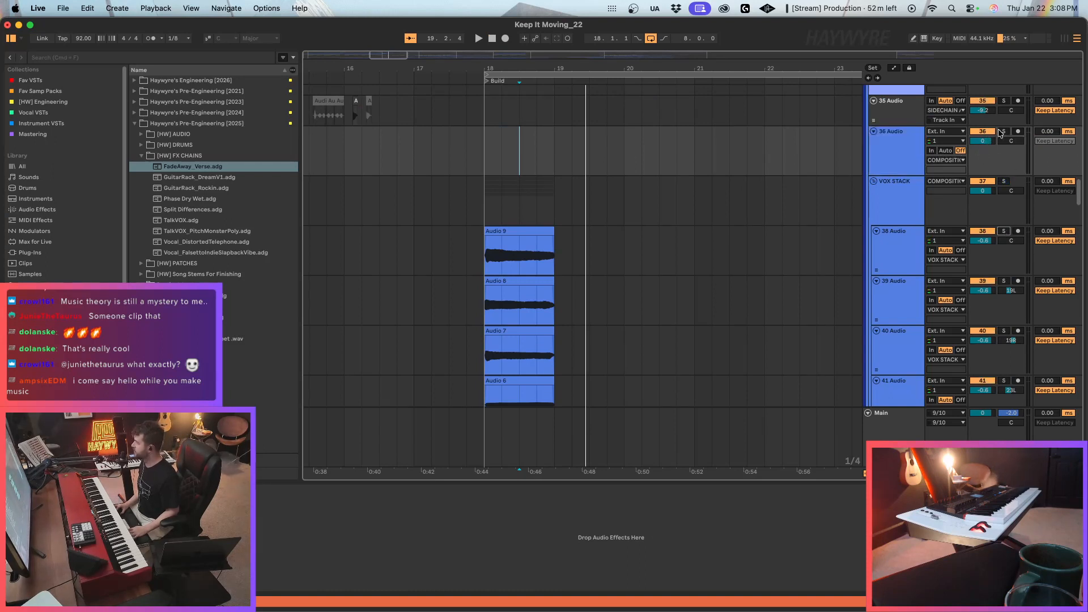
left_click(983, 132)
left_click(932, 151)
left_click(1019, 132)
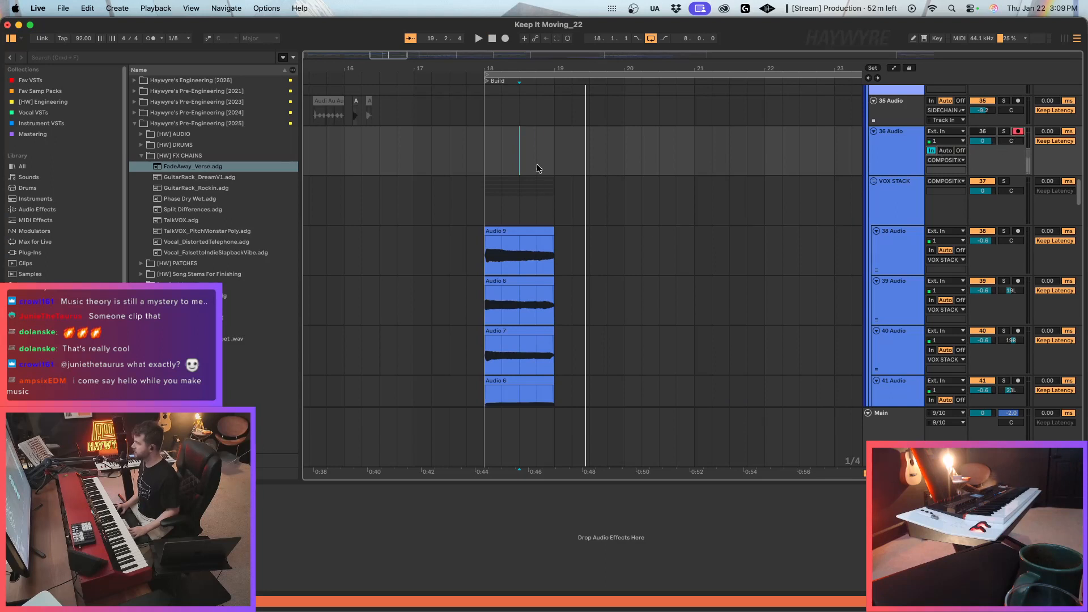
Set the audio input of 36 Audio to the VOX STACK group.
key("space")
left_click(951, 133)
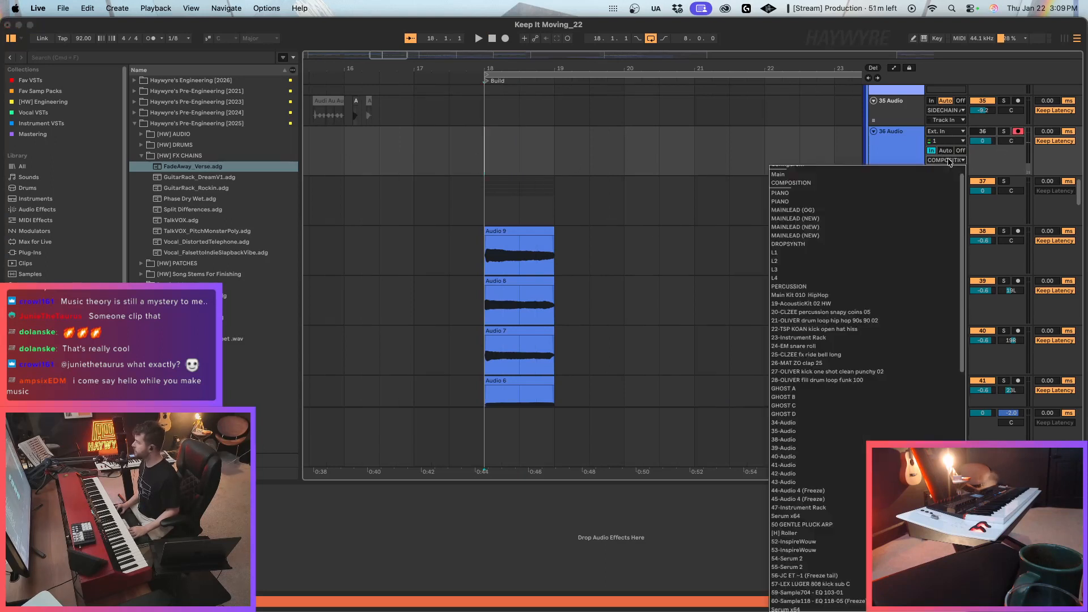
left_click_drag(964, 209, 966, 237)
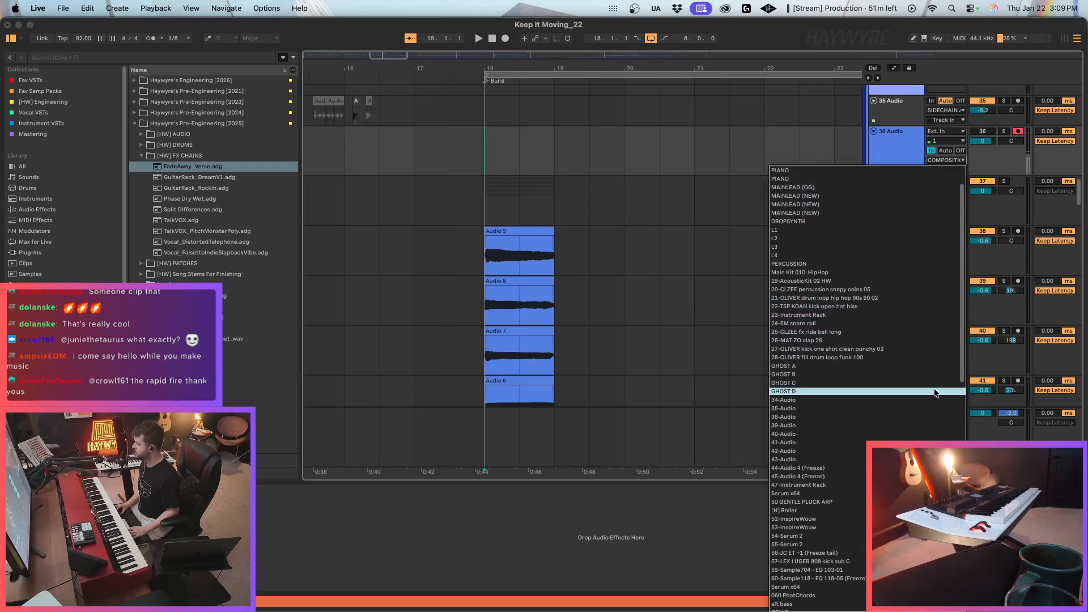
left_click(809, 117)
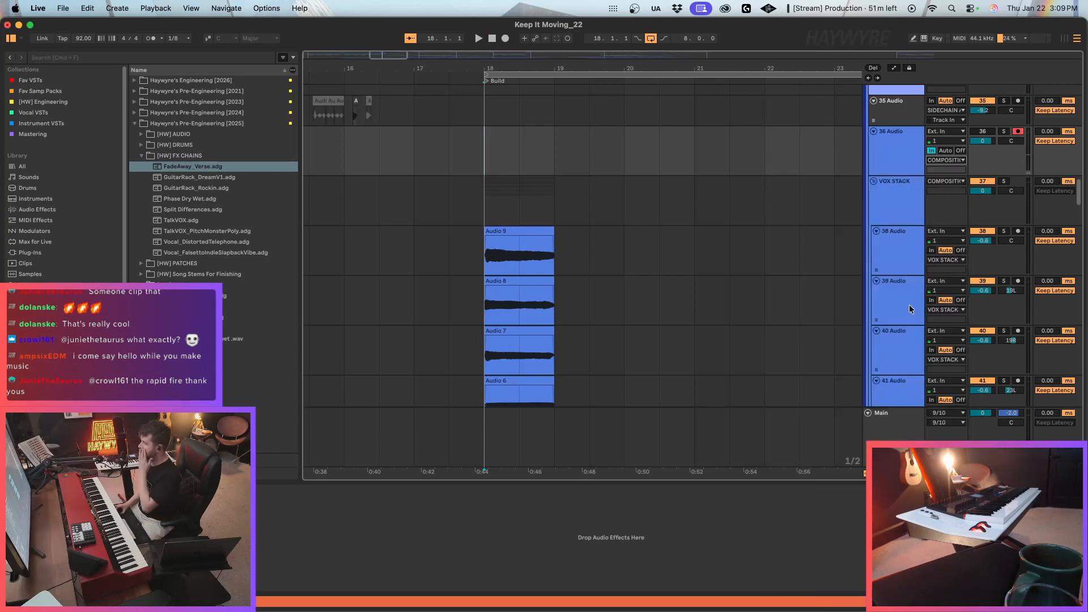
left_click(958, 164)
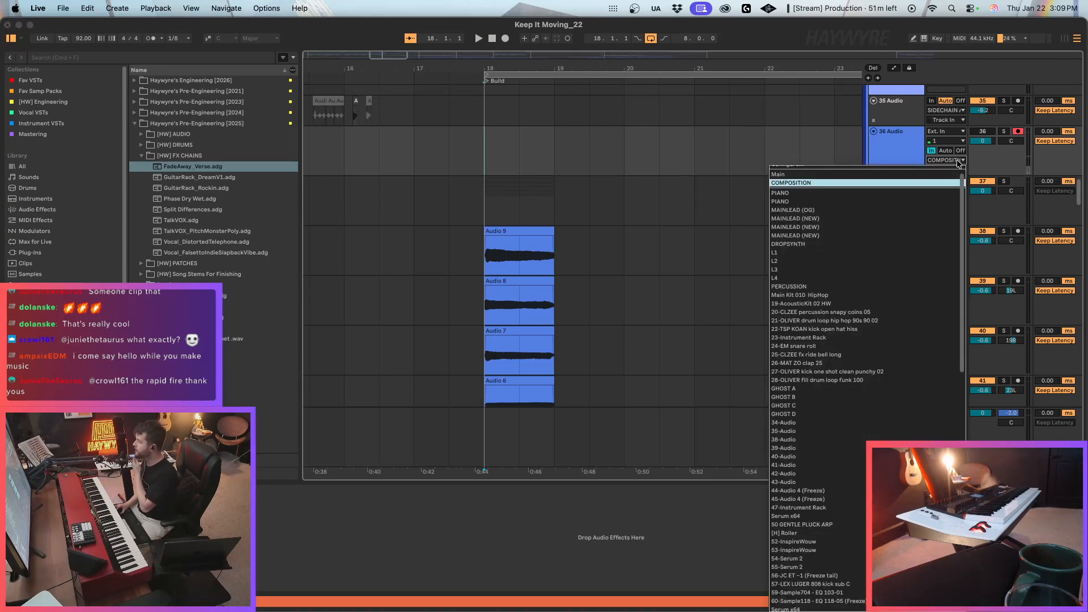
left_click(958, 164)
left_click(945, 130)
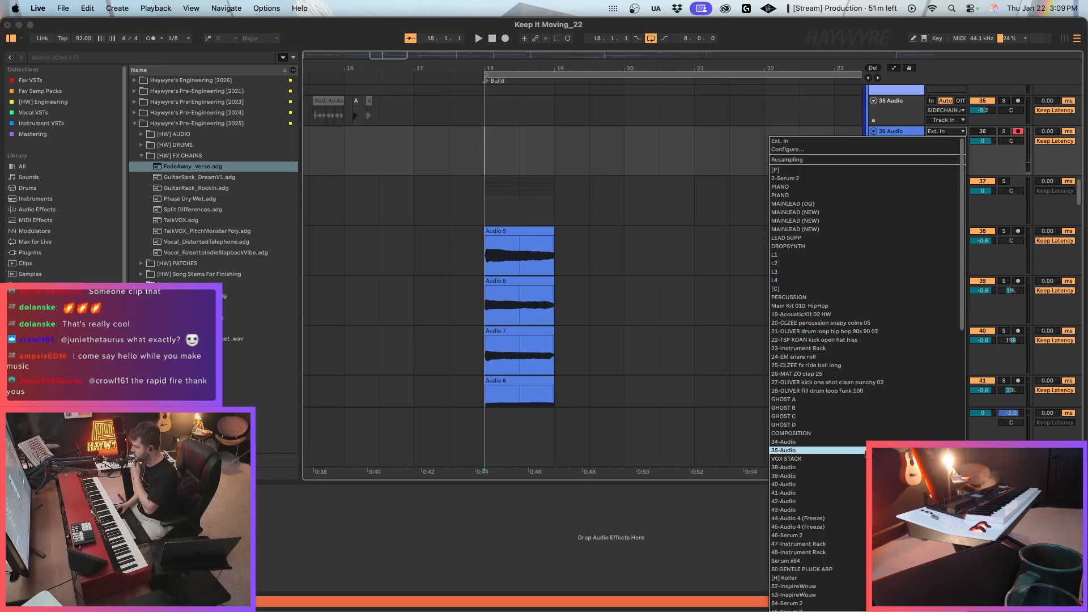
left_click(839, 458)
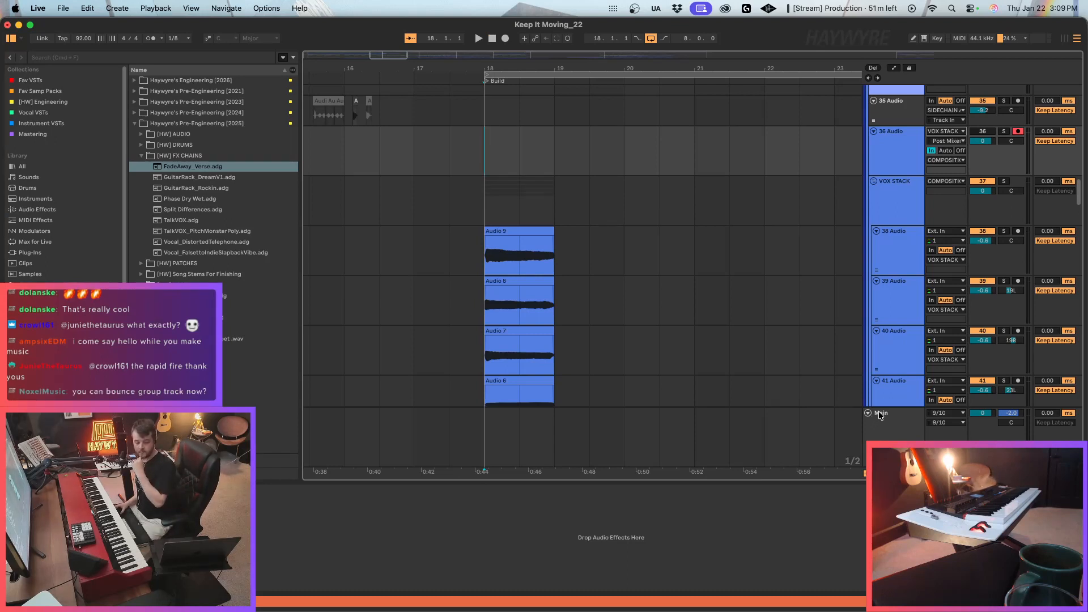
Try bouncing the VOX STACK group in place and play the soloed bounce from bar 18.
right_click(901, 205)
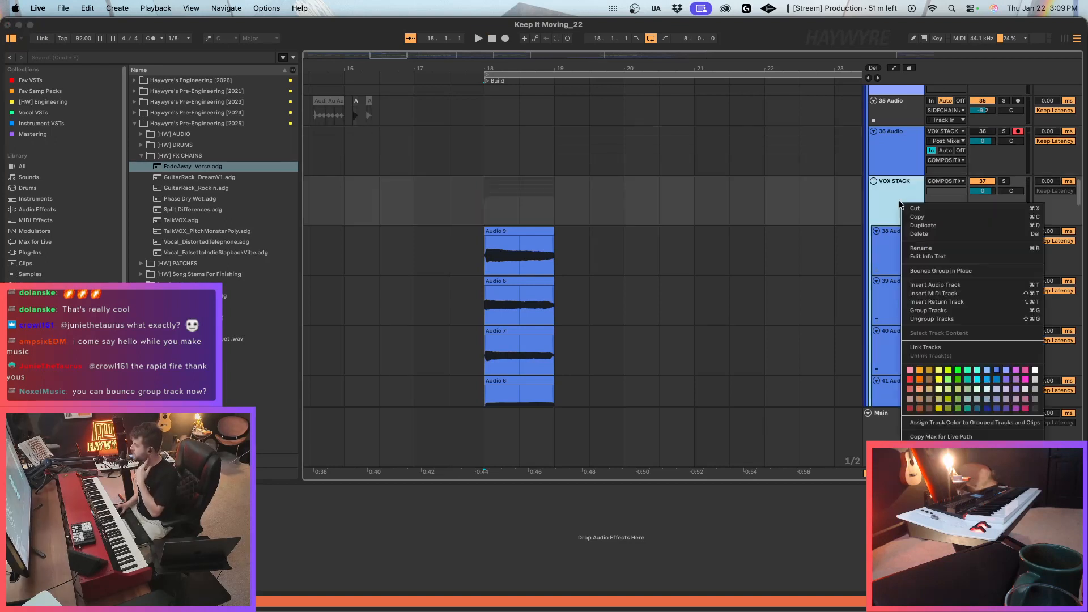
left_click(938, 277)
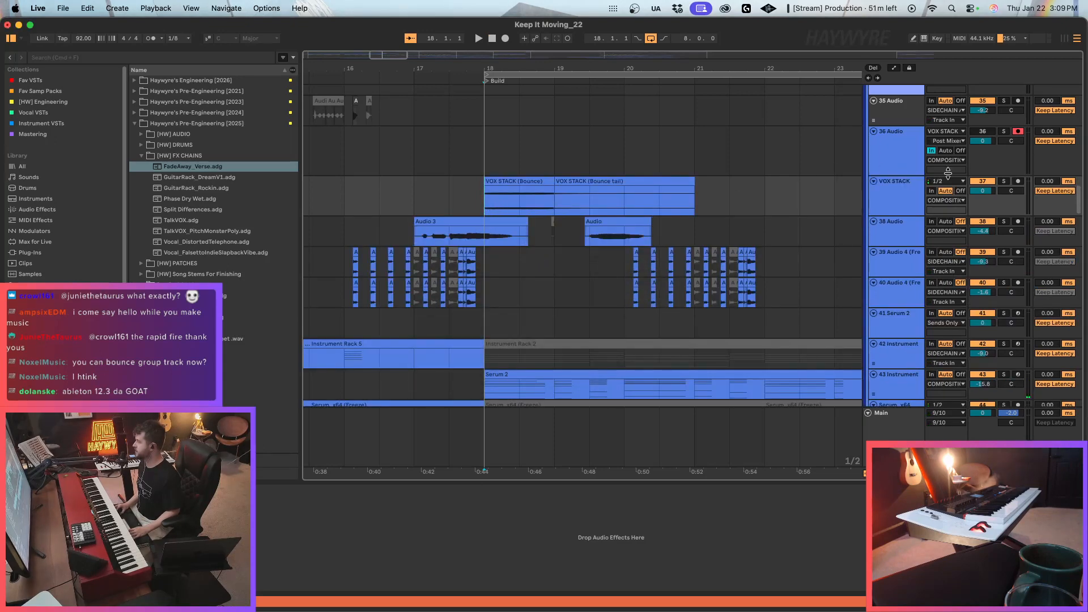
left_click(1001, 182)
key("space")
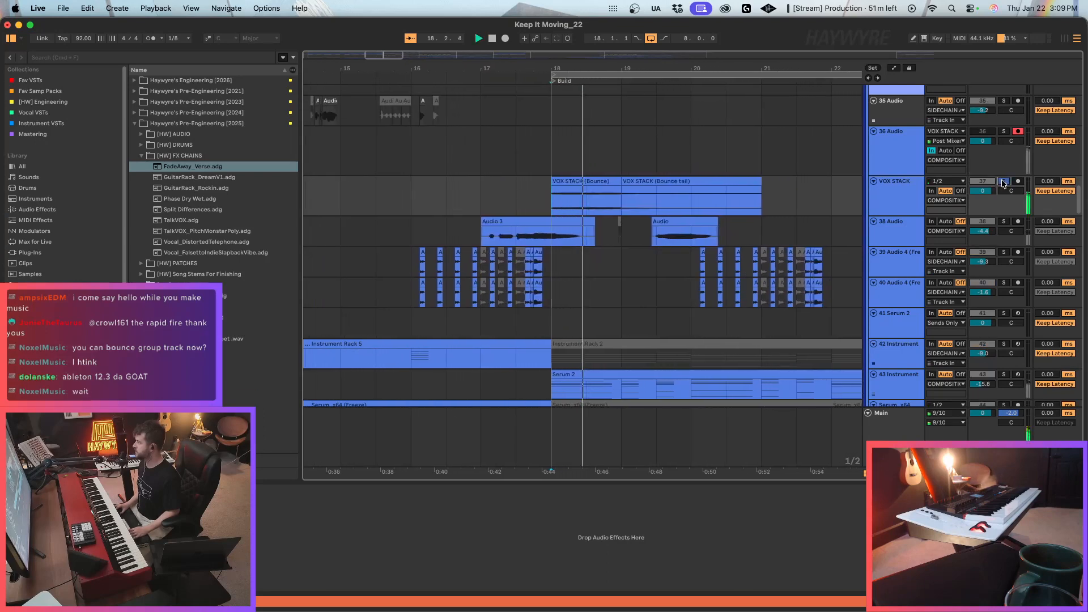
left_click_drag(547, 200, 582, 203)
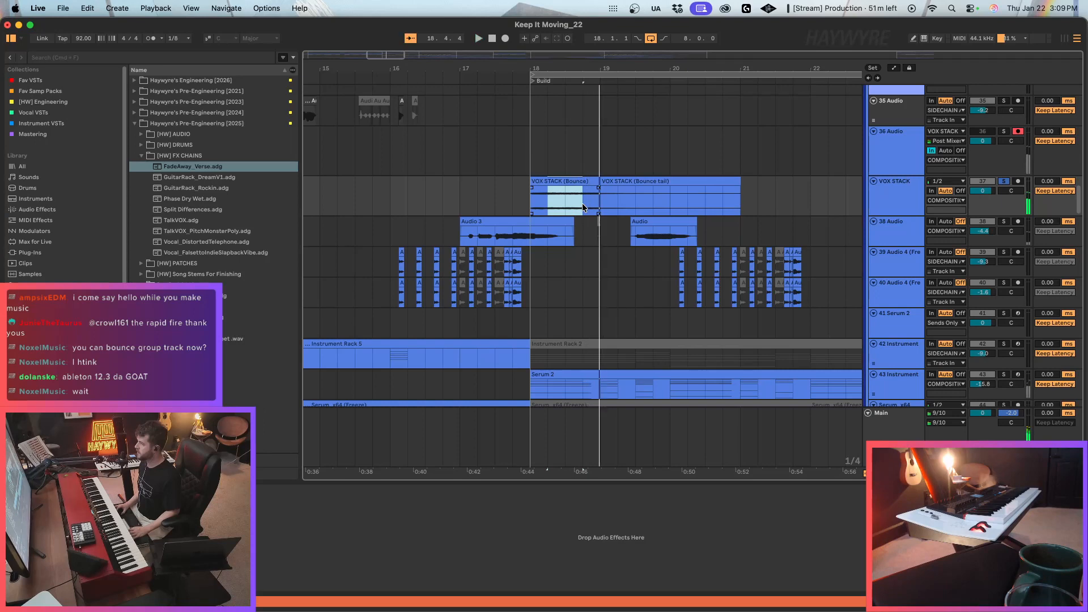
left_click(905, 141)
left_click(880, 204)
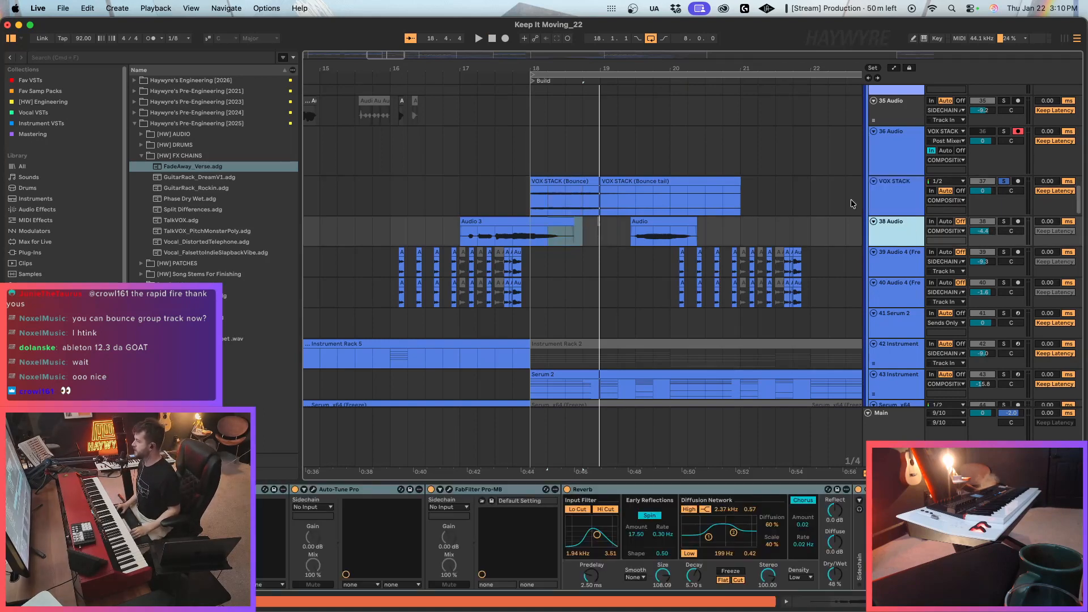
left_click(887, 192)
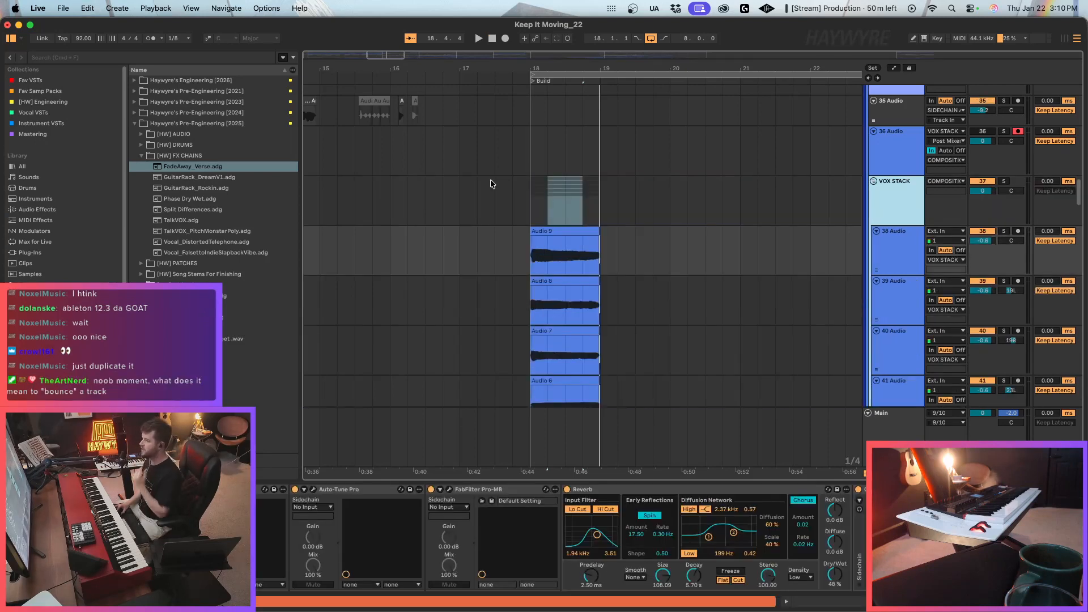
Fold and duplicate the VOX STACK group, and bounce the duplicate in place to audio.
left_click_drag(533, 204, 606, 193)
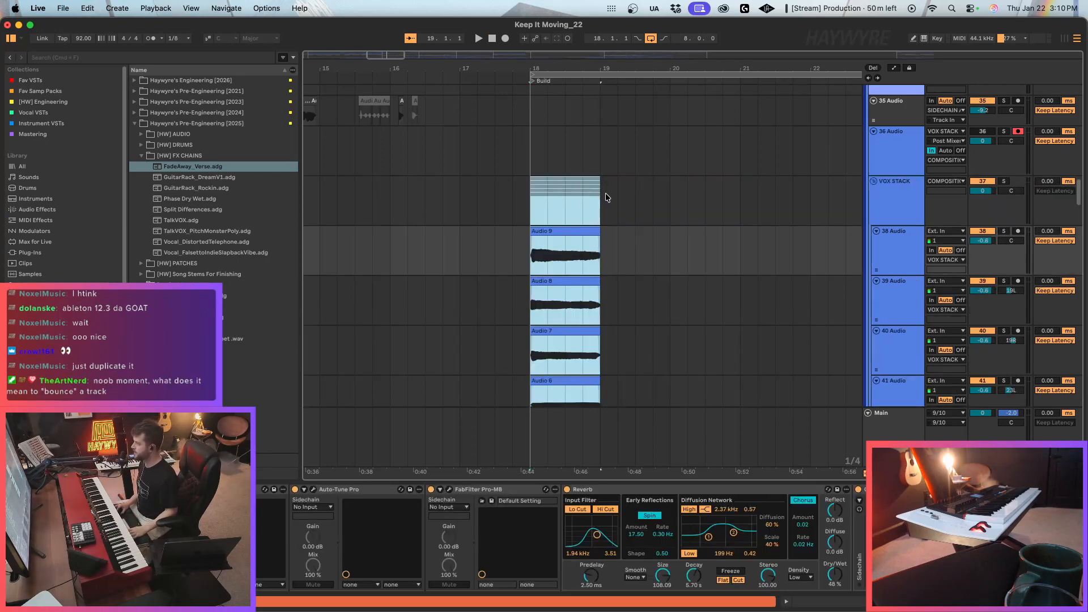
left_click(873, 180)
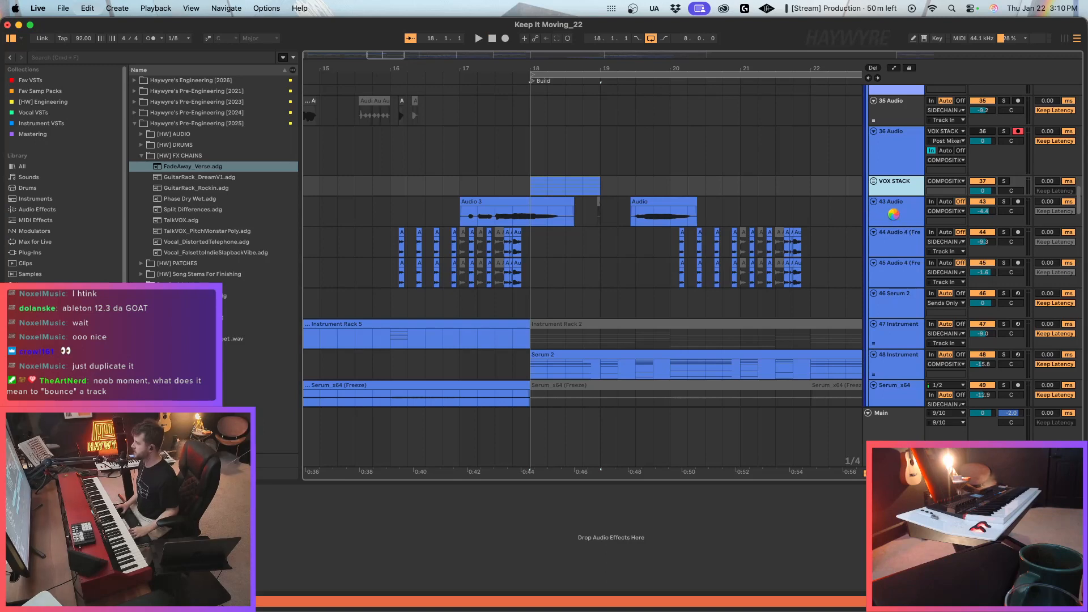
scroll(894, 218, "up", 15)
scroll(777, 257, "down", 5)
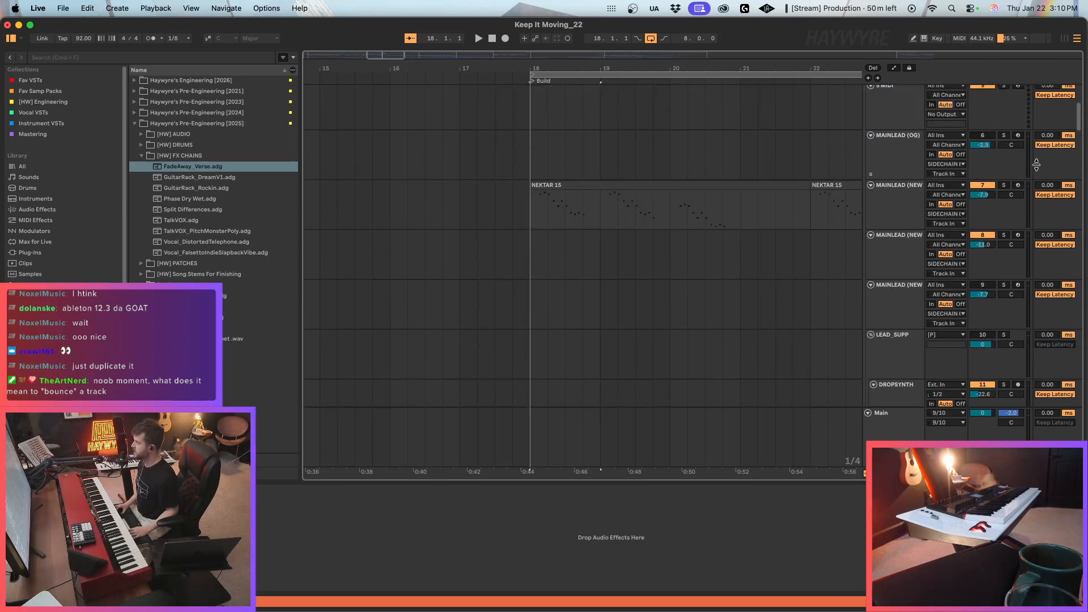
left_click_drag(1082, 111, 1086, 194)
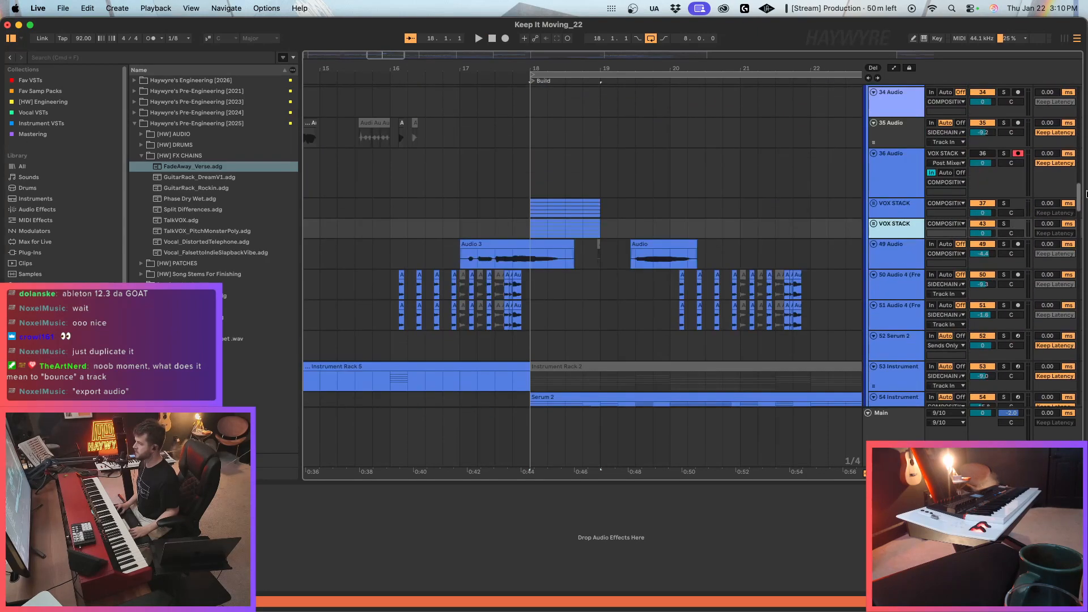
right_click(902, 233)
left_click(925, 305)
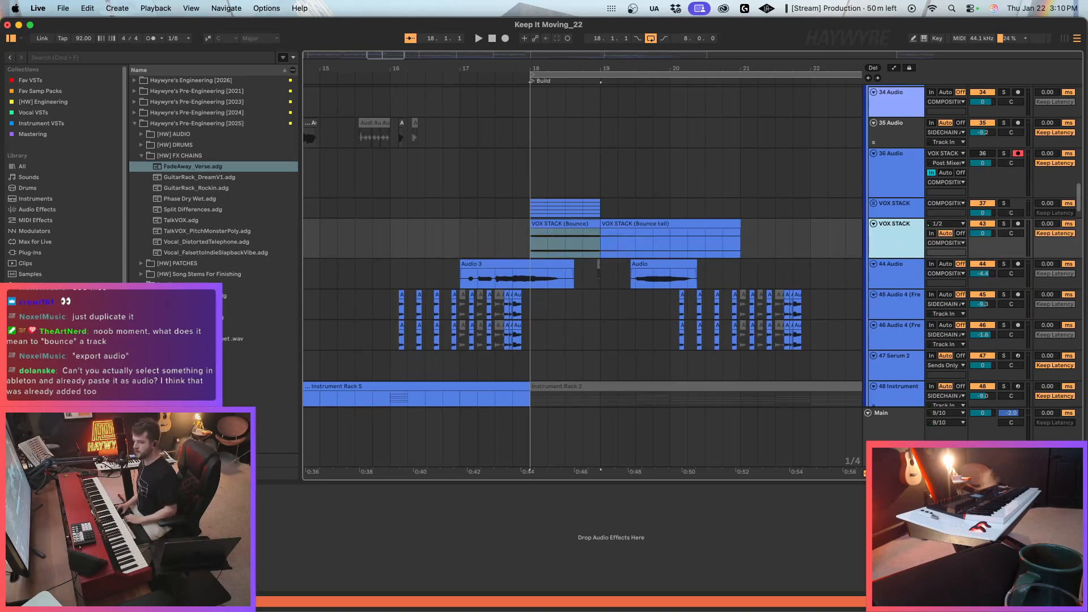
Insert a MIDI track below the bounced track and load a Sampler with the VOX STACK (Bounce) clip as its sample.
key("super+shift+t")
left_click(46, 209)
left_click(46, 242)
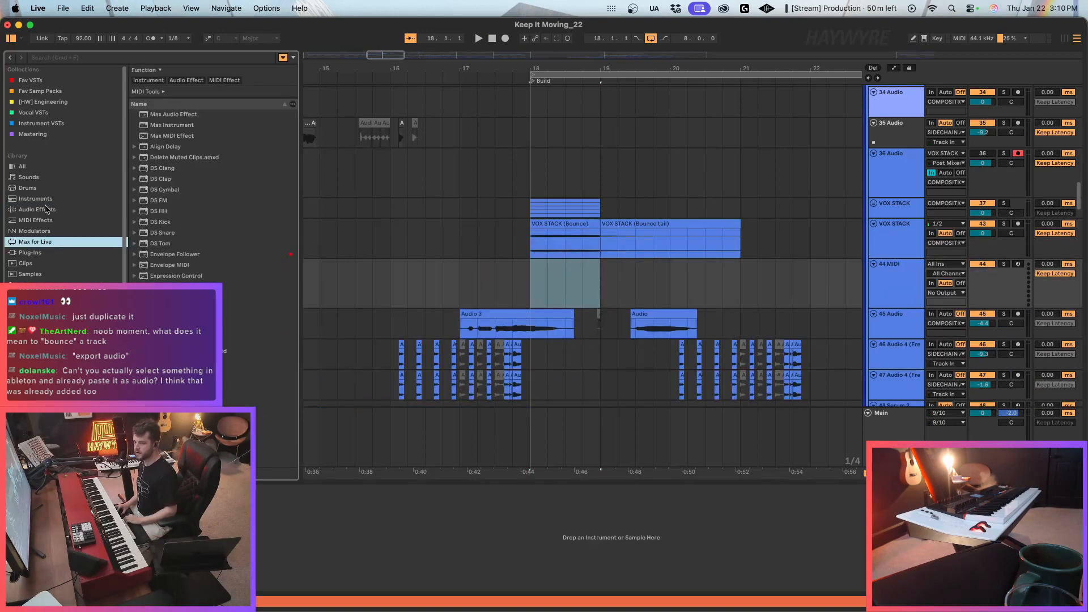
left_click(47, 200)
left_click_drag(170, 349, 577, 281)
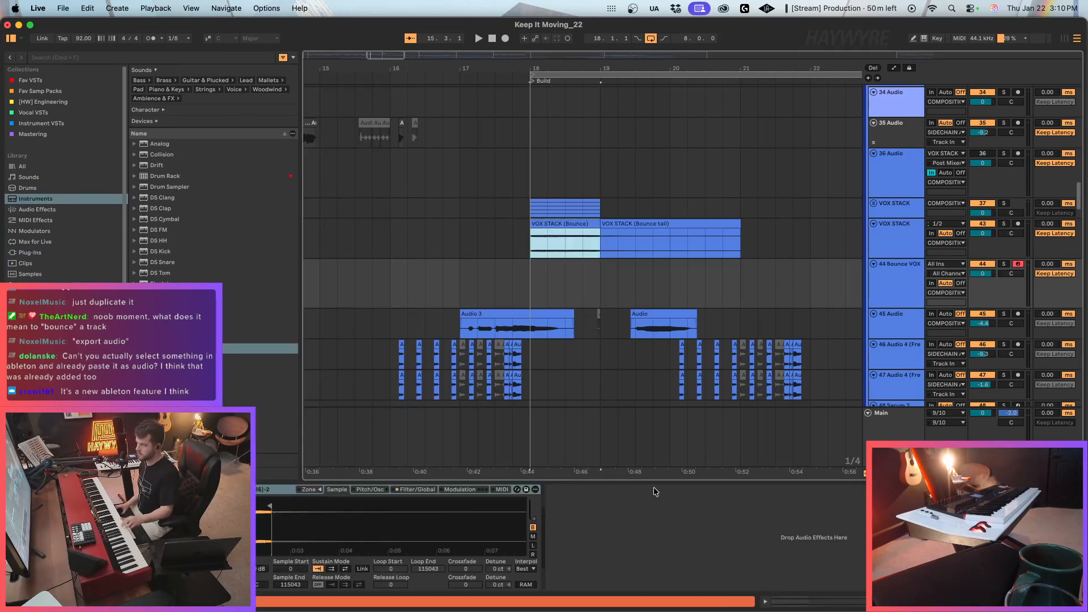
Set the Bounce VOX track volume to 6.0 and add a Compressor with threshold -10.4 dB, ratio 11.8:1 and output about 8.6 dB.
left_click_drag(987, 274, 988, 267)
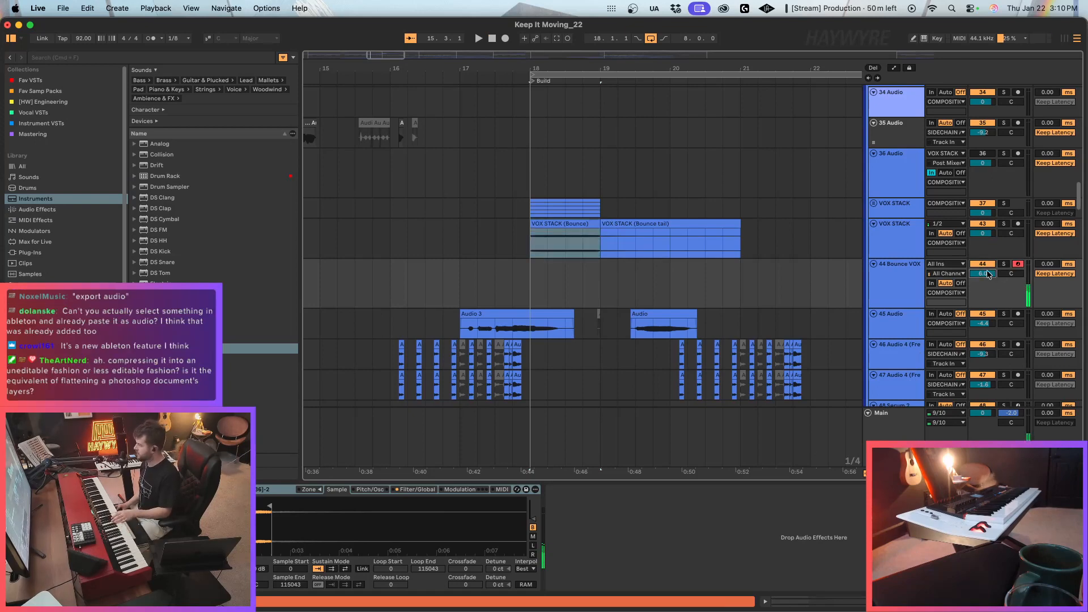
left_click(40, 80)
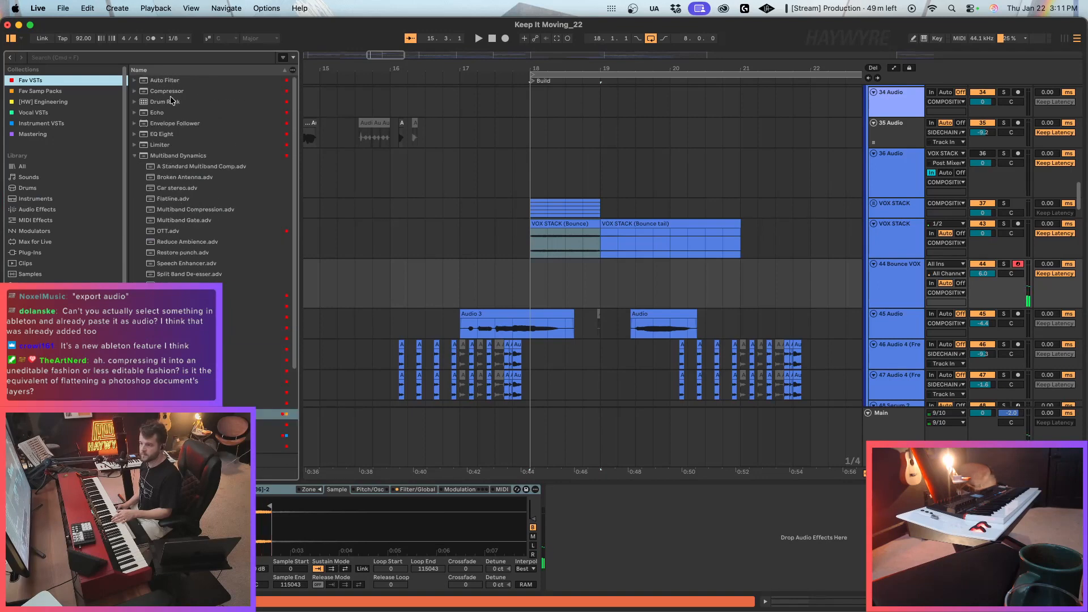
left_click(202, 91)
left_click_drag(183, 93, 644, 557)
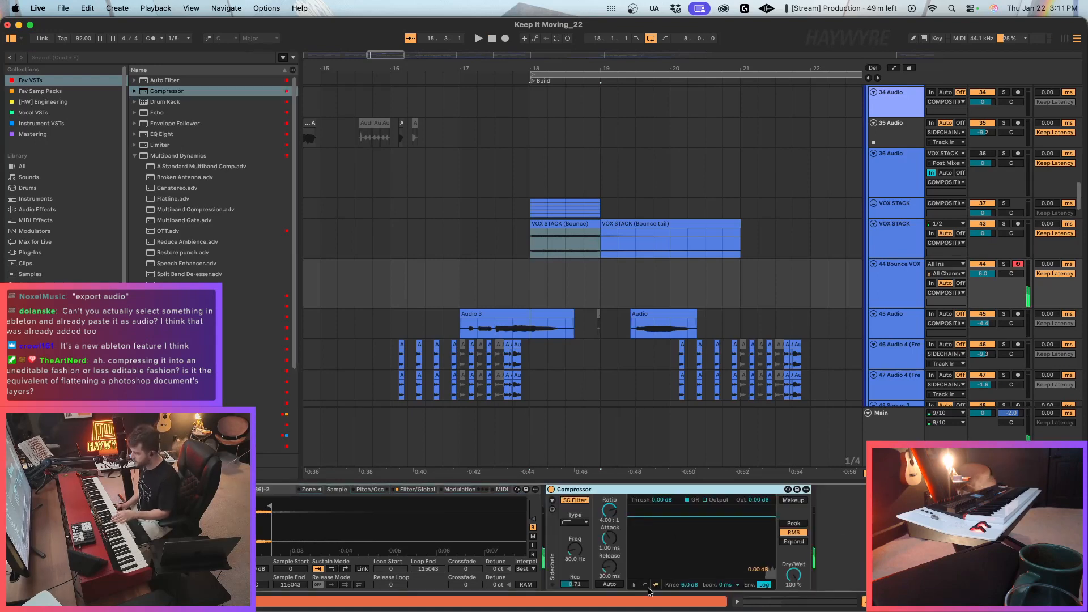
left_click_drag(719, 513, 704, 530)
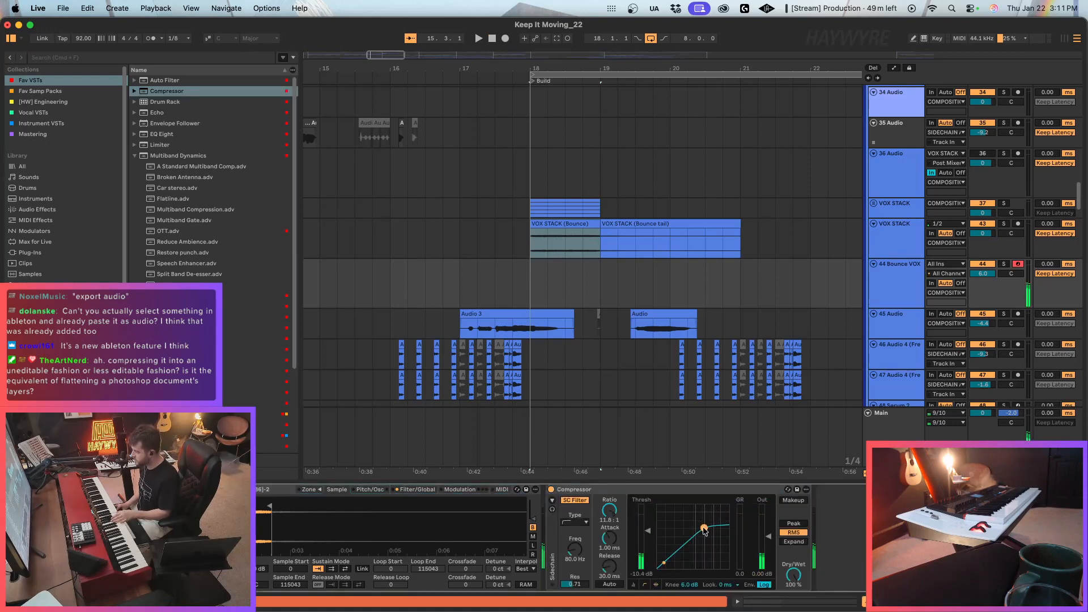
left_click_drag(769, 543, 769, 526)
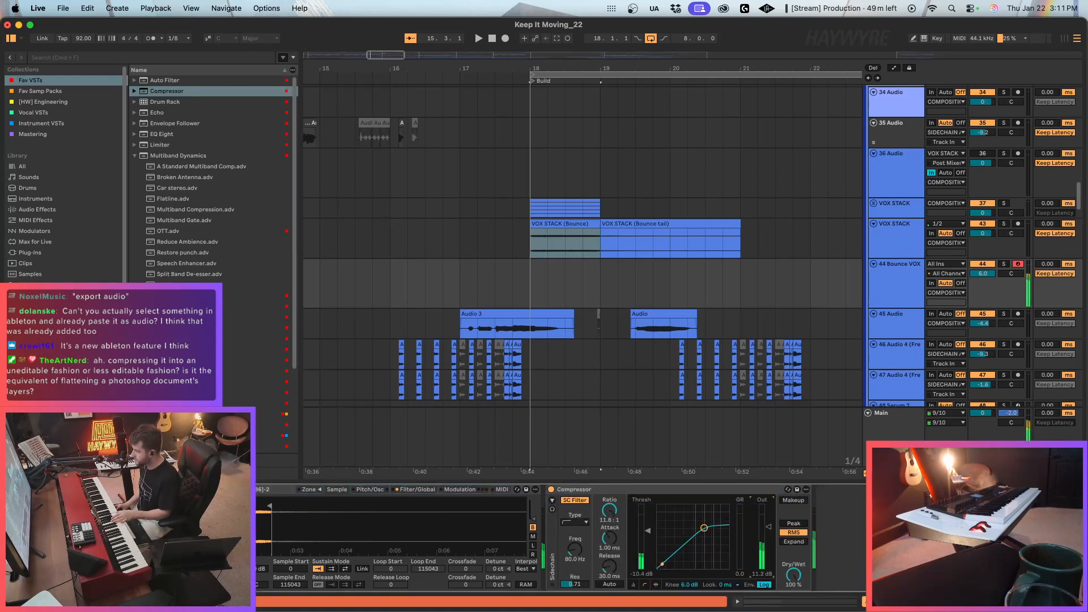
Add a Pro-L 2 limiter to the Main track with its gain at +6.3.
left_click(874, 441)
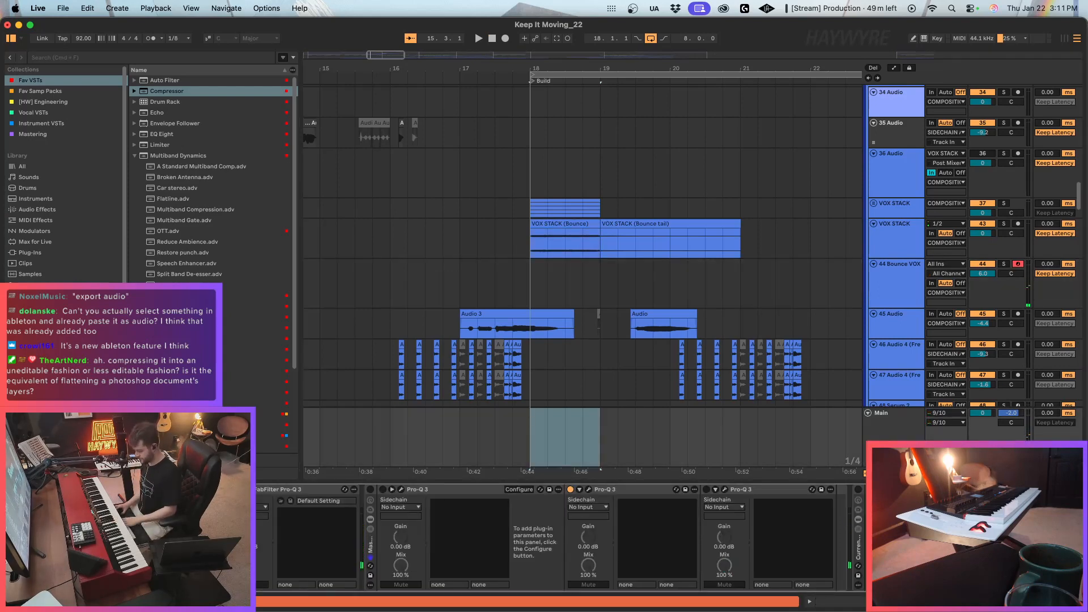
scroll(210, 176, "down", 5)
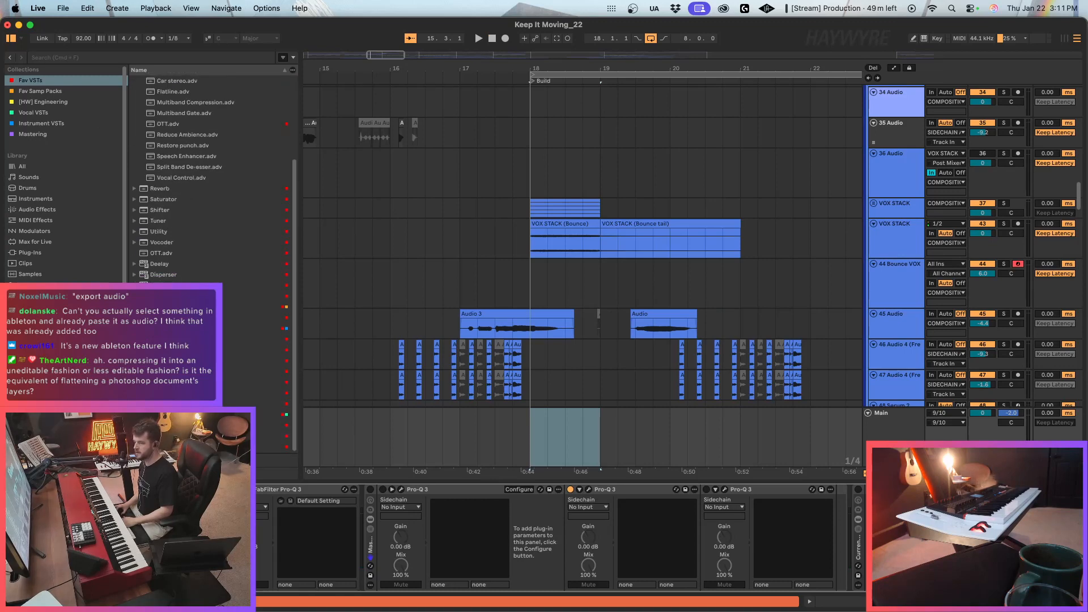
left_click(56, 132)
left_click_drag(165, 91, 406, 546)
left_click_drag(548, 489, 549, 446)
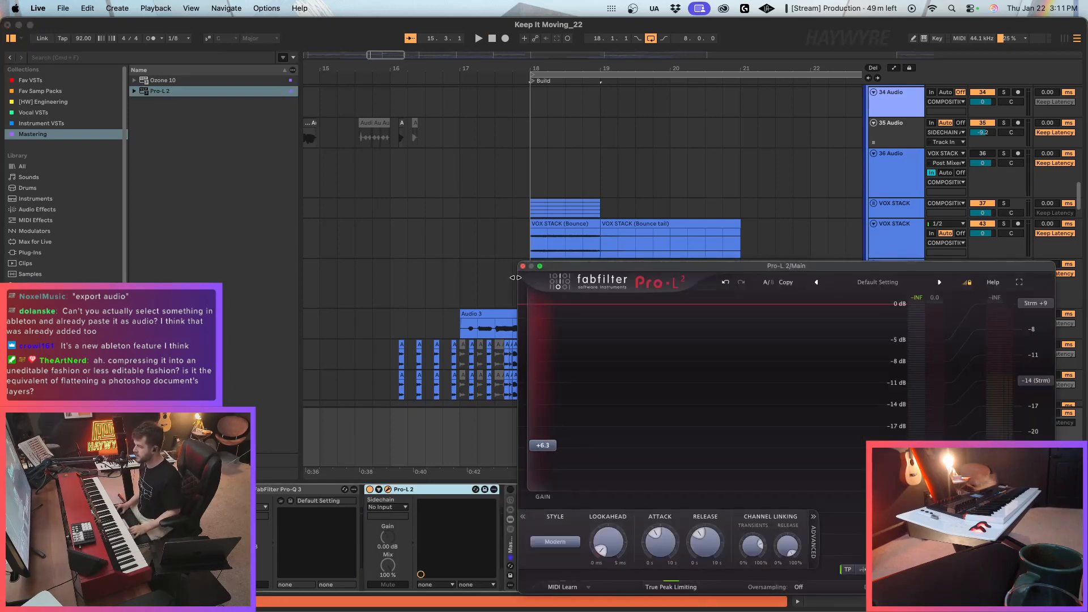
left_click(527, 248)
Play the arrangement from bar 18 and deactivate the bounced VOX STACK clips, including the bounce tail.
key("space")
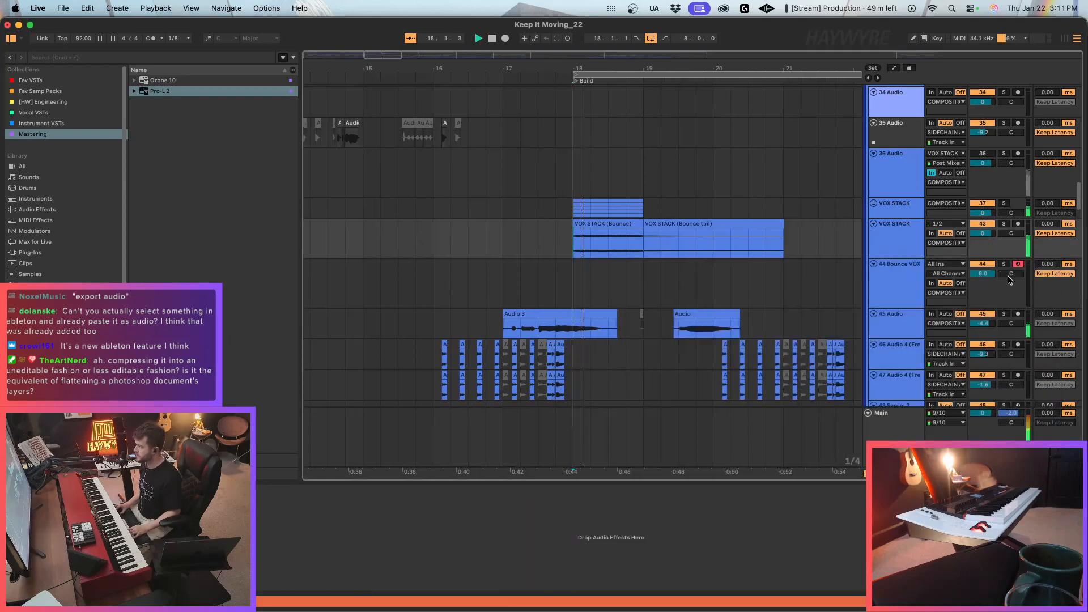
left_click_drag(547, 258, 787, 232)
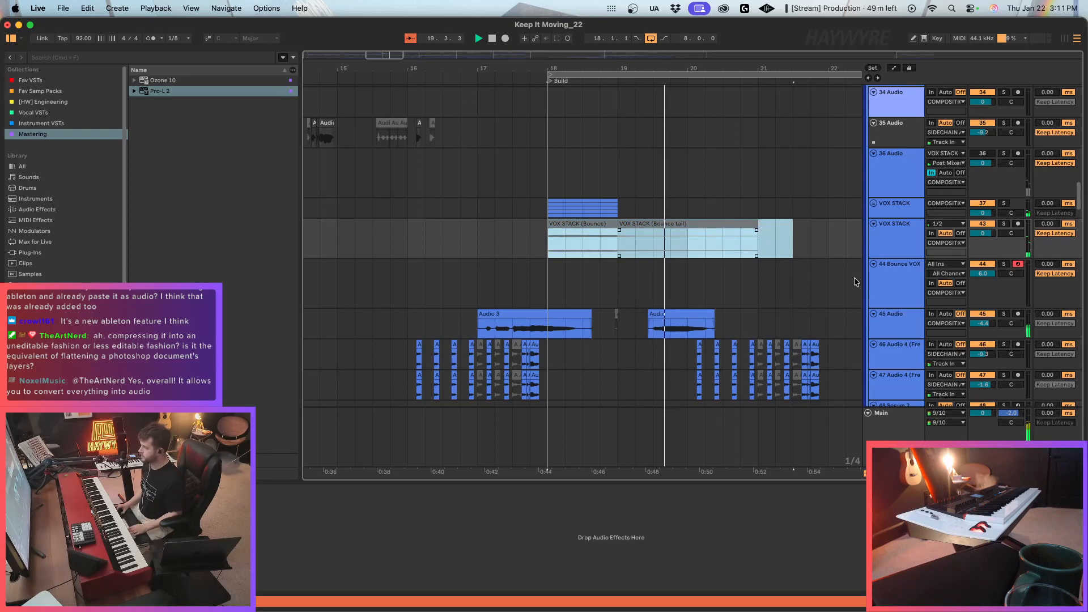
left_click(919, 289)
key("space")
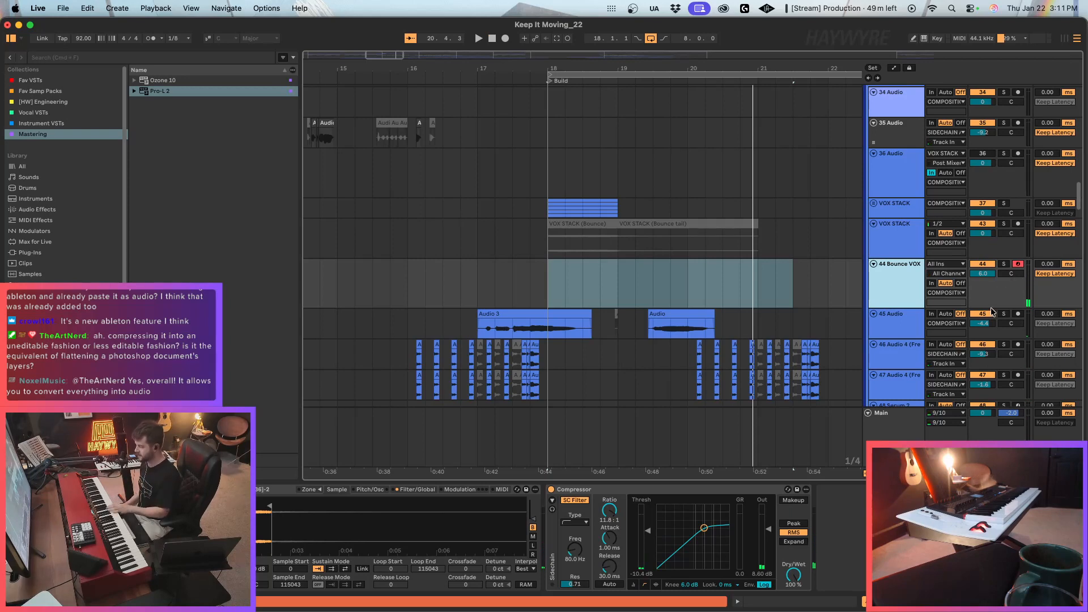
On the Bounce VOX track, set the Compressor's lookahead to 10 ms and the Sampler's sustain mode to back-and-forth looping.
left_click(736, 585)
left_click(741, 579)
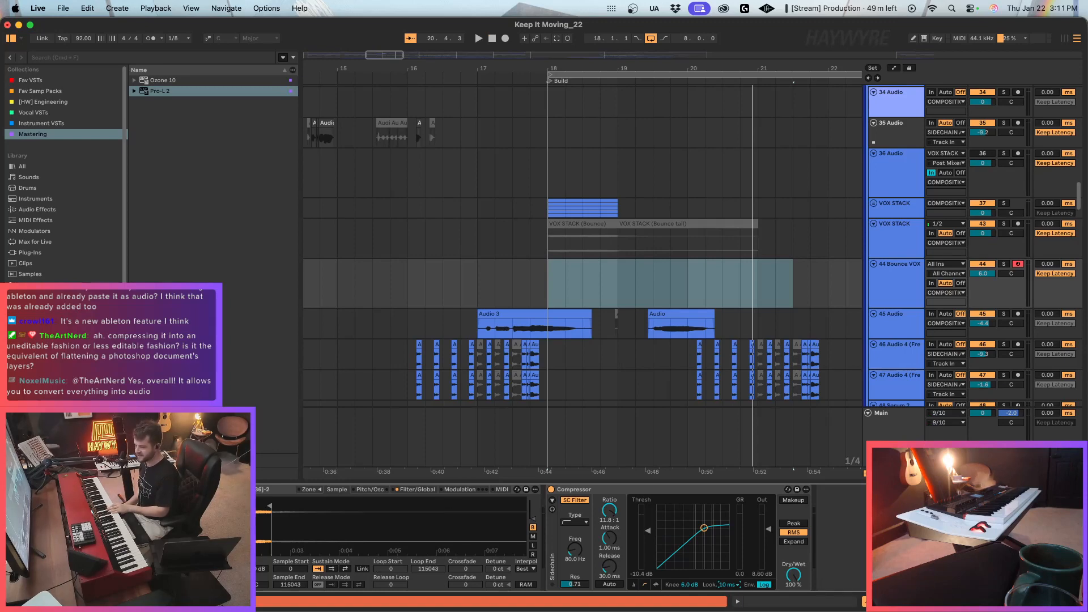
left_click_drag(392, 524, 377, 551)
left_click(347, 569)
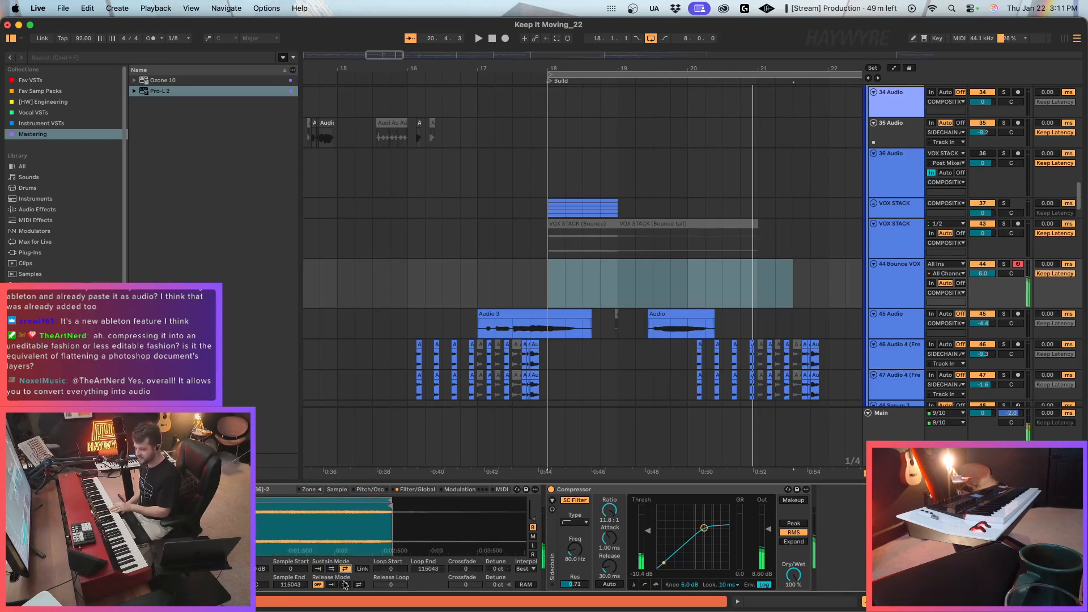
In the Bounce VOX Sampler, set the sample start to 64991, the loop start to 71832 and the loop crossfade to 29456.
left_click_drag(289, 506, 288, 506)
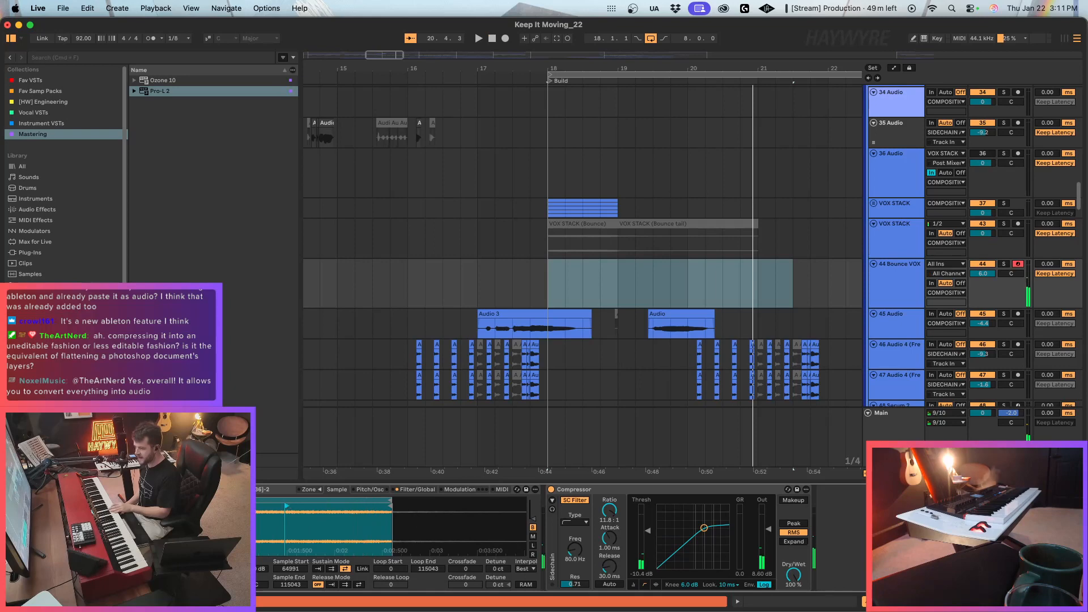
left_click_drag(146, 501, 301, 501)
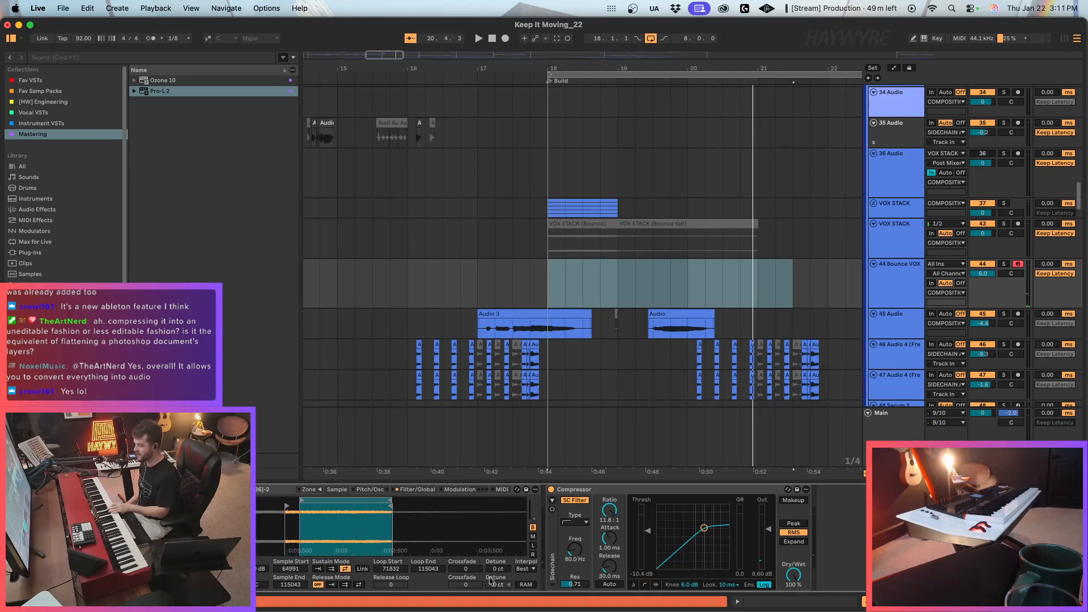
left_click_drag(465, 569, 466, 555)
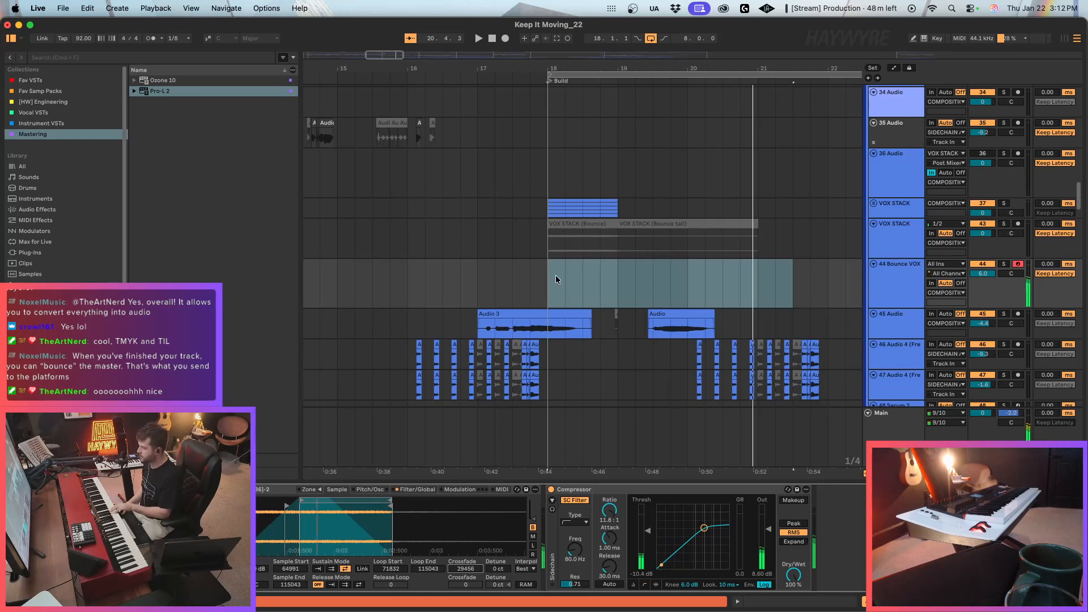
Play the arrangement from the start of the Build at bar 18 to audition the looped vocal Sampler.
left_click(530, 299)
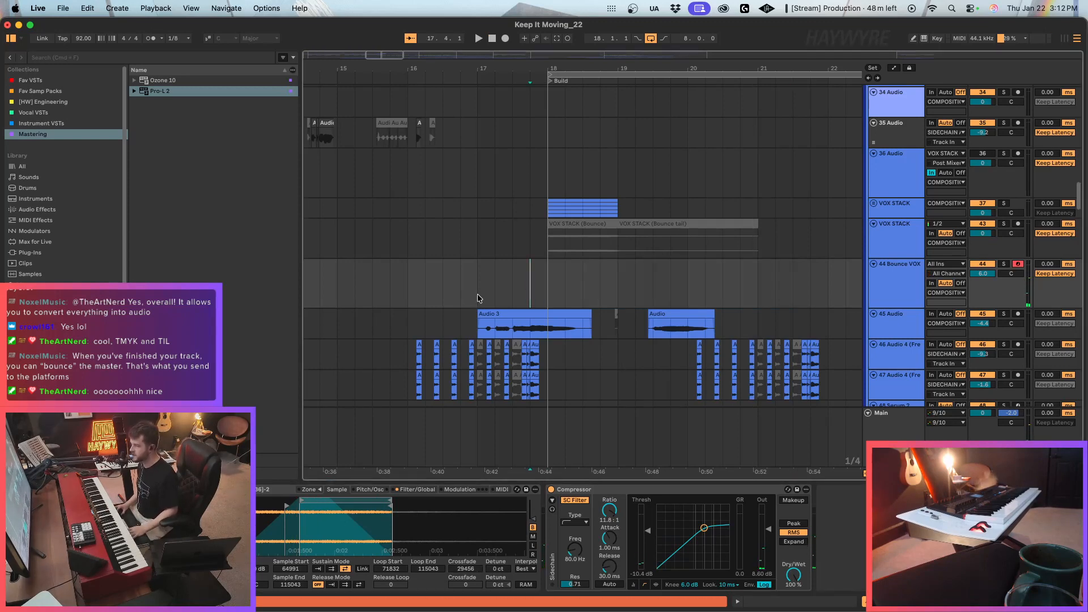
left_click(547, 300)
key("space")
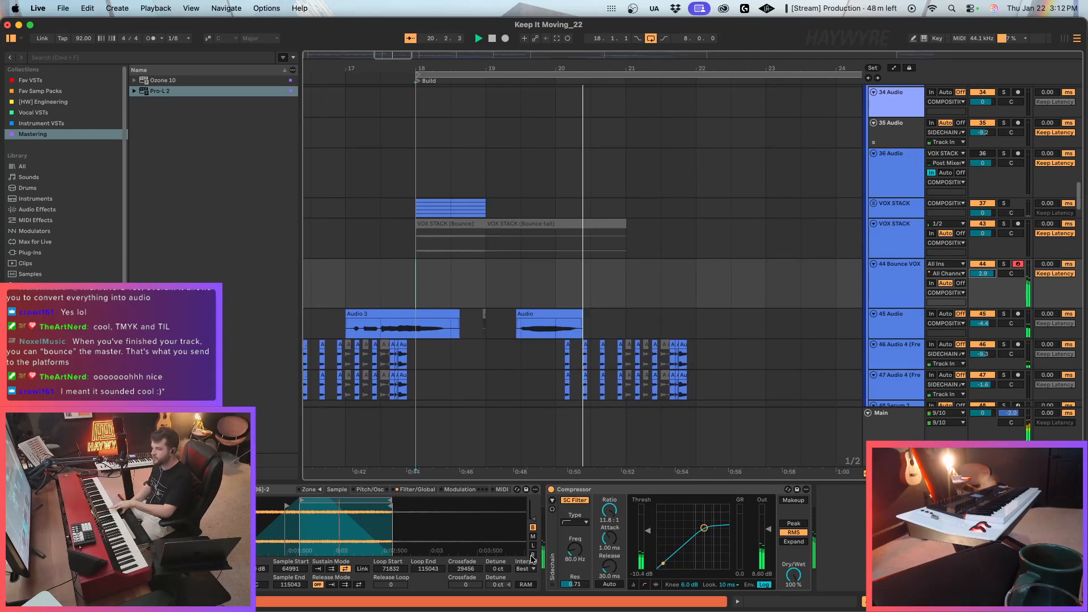
Limit the vocal Sampler to 1 voice and close the Main track's Pro-L 2 window.
left_click(433, 491)
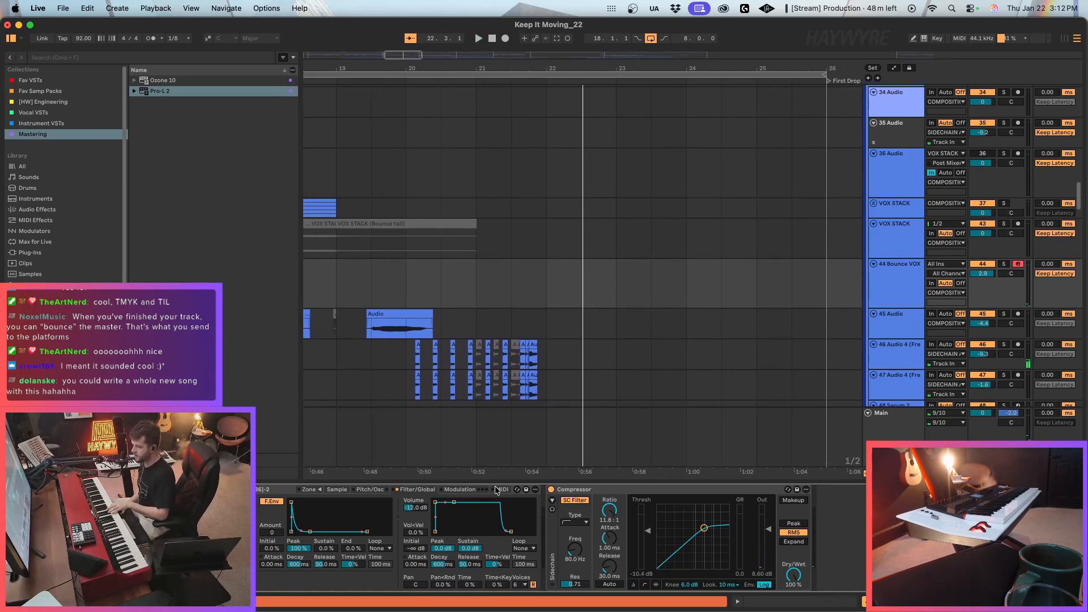
left_click(520, 584)
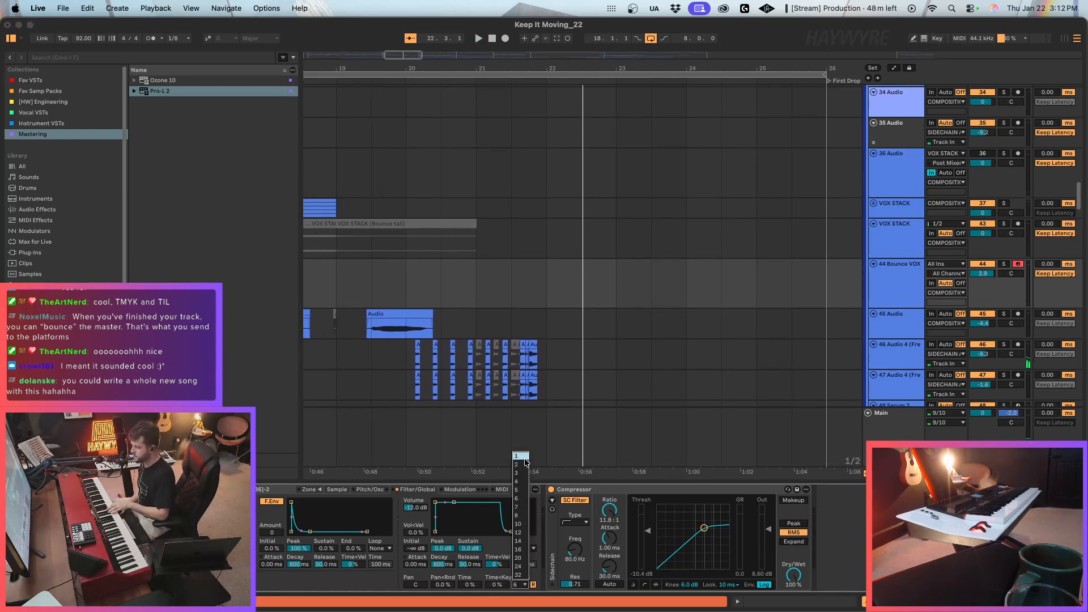
left_click(517, 456)
left_click(475, 428)
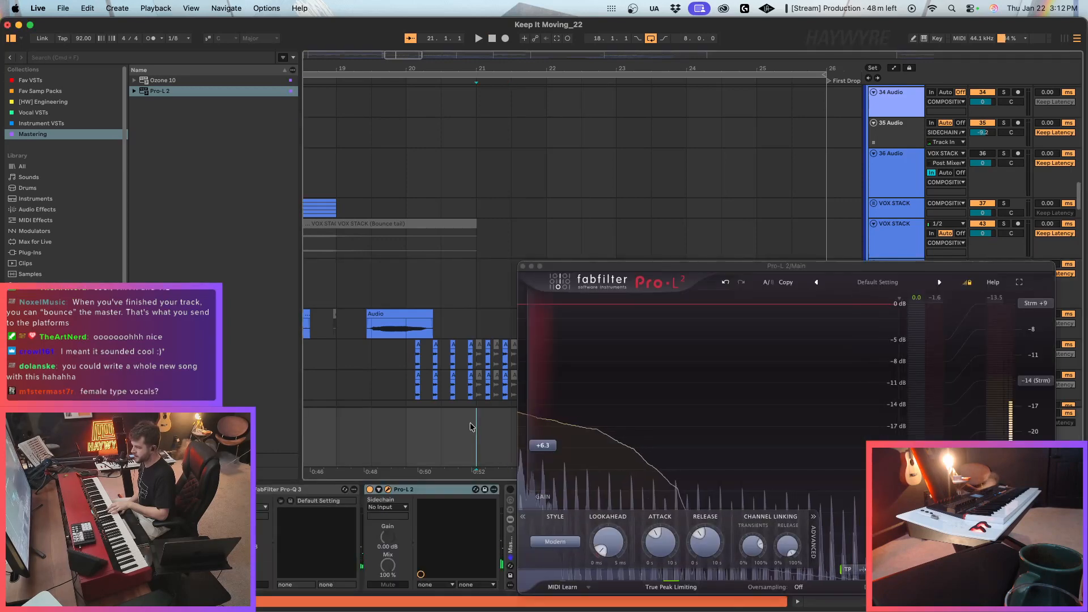
left_click(523, 266)
left_click(916, 288)
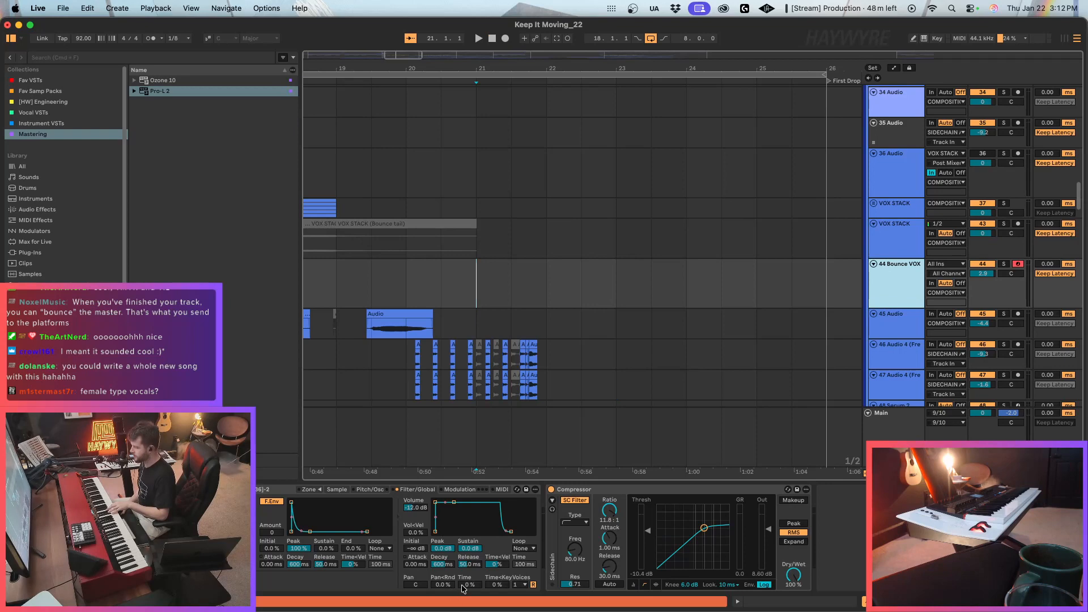
Adjust the pitch bend range in the Bounce VOX Sampler's MIDI settings.
left_click(506, 490)
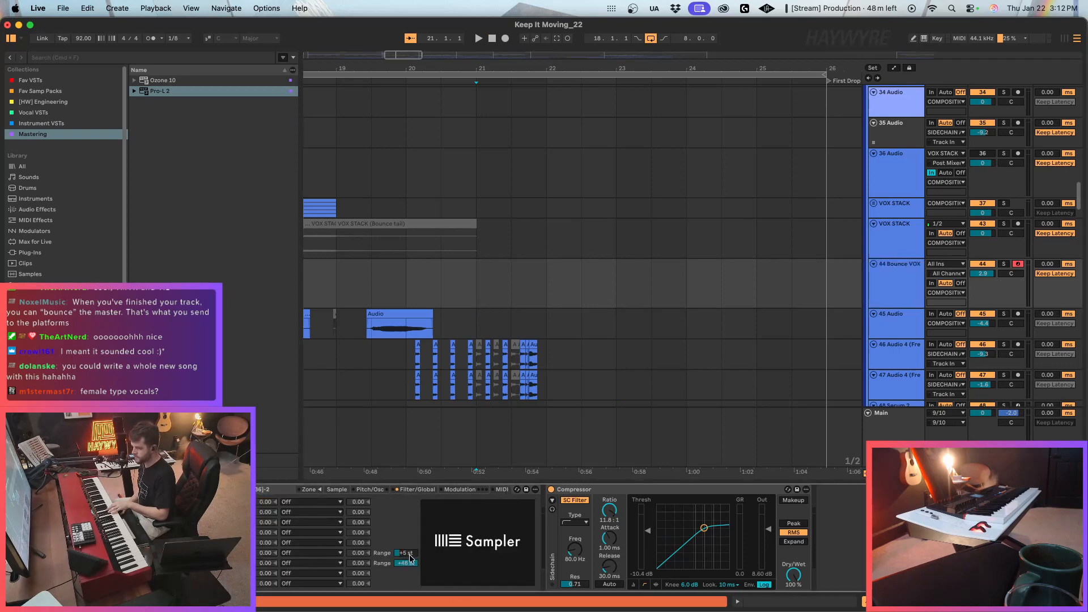
left_click_drag(406, 552, 407, 556)
left_click(414, 489)
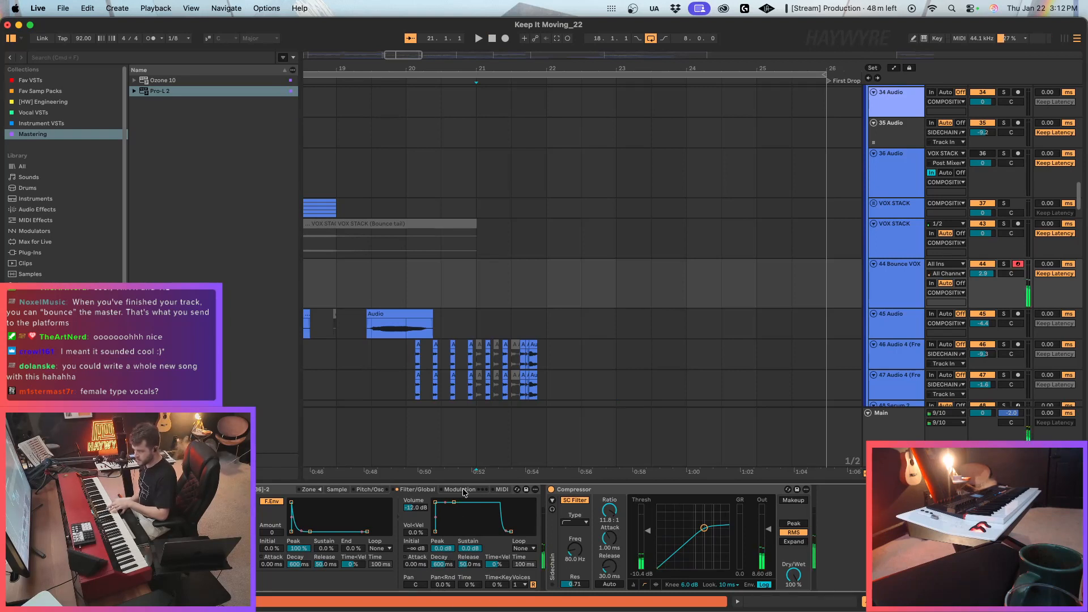
Set the vocal Sampler's glide mode to Portamento with a glide time of 12.9 ms.
left_click(365, 490)
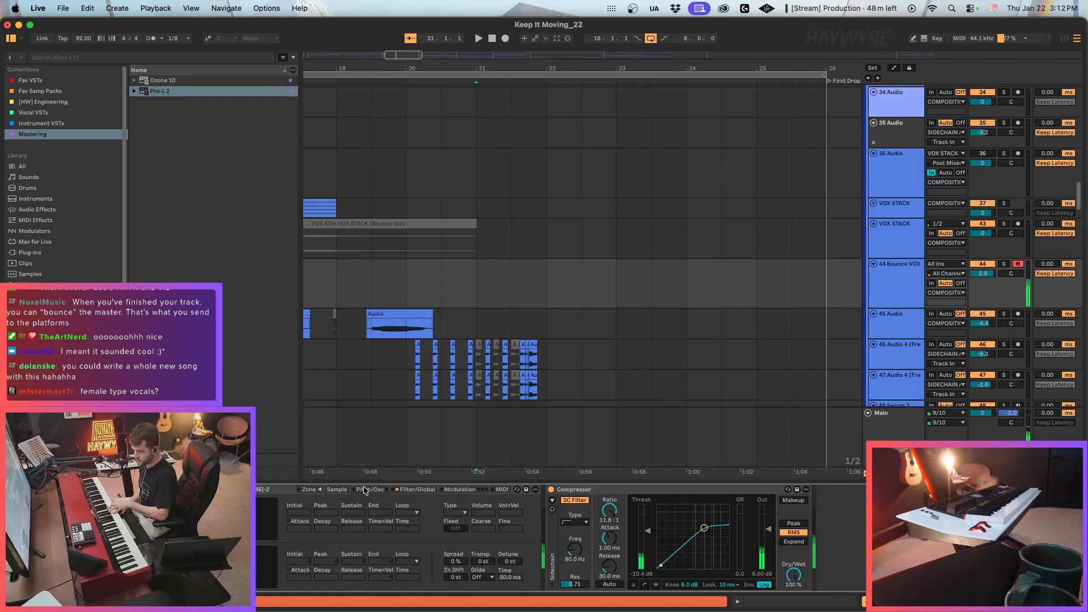
left_click(487, 577)
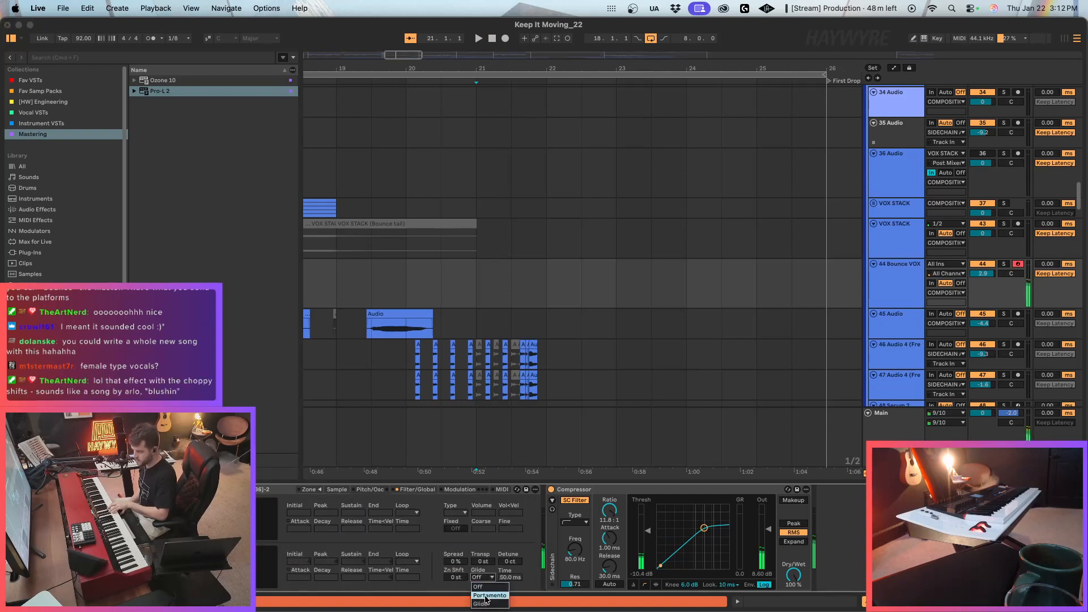
left_click(488, 595)
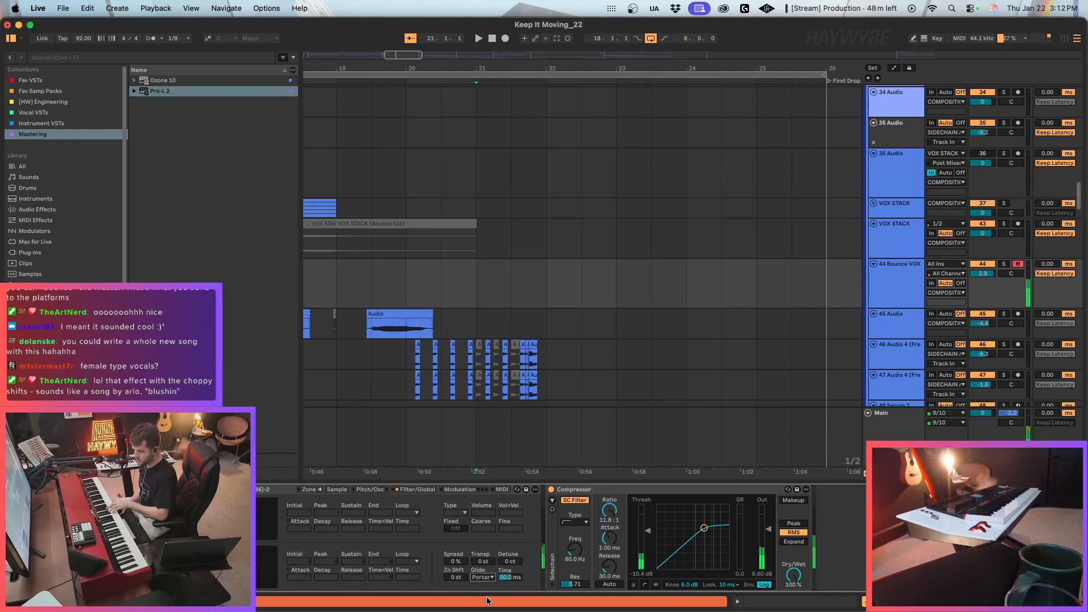
left_click(510, 577)
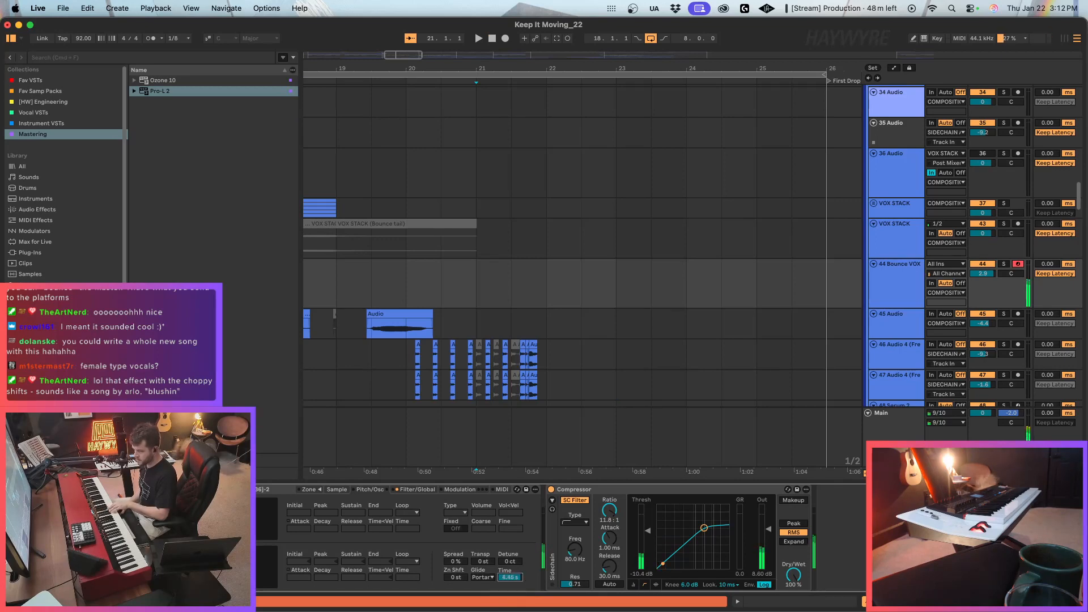
left_click(482, 579)
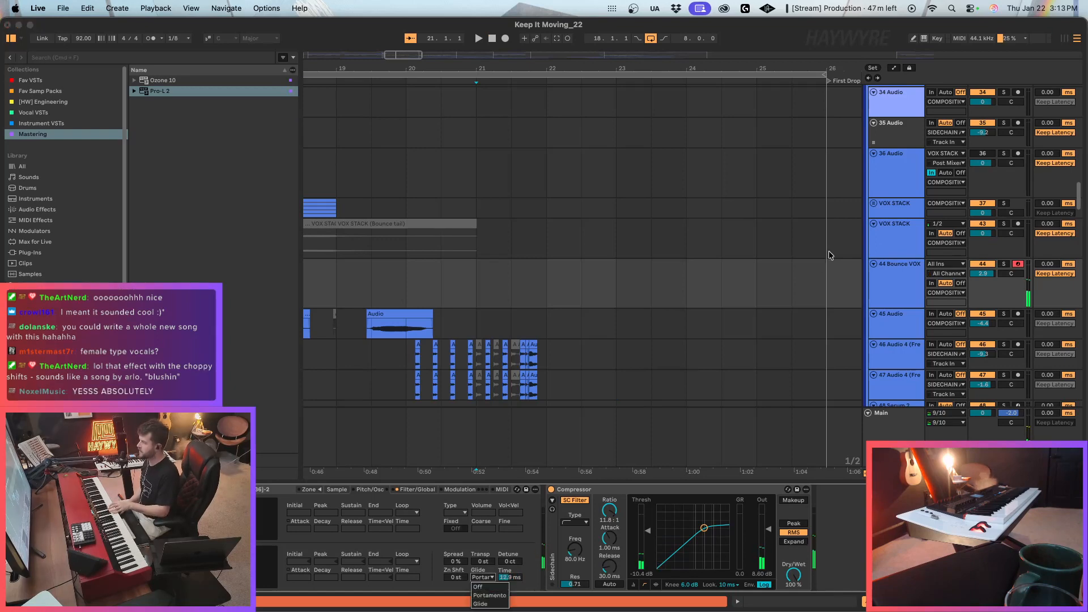
left_click(813, 263)
Set the Bounce VOX track volume to 6.0.
left_click_drag(412, 55, 413, 23)
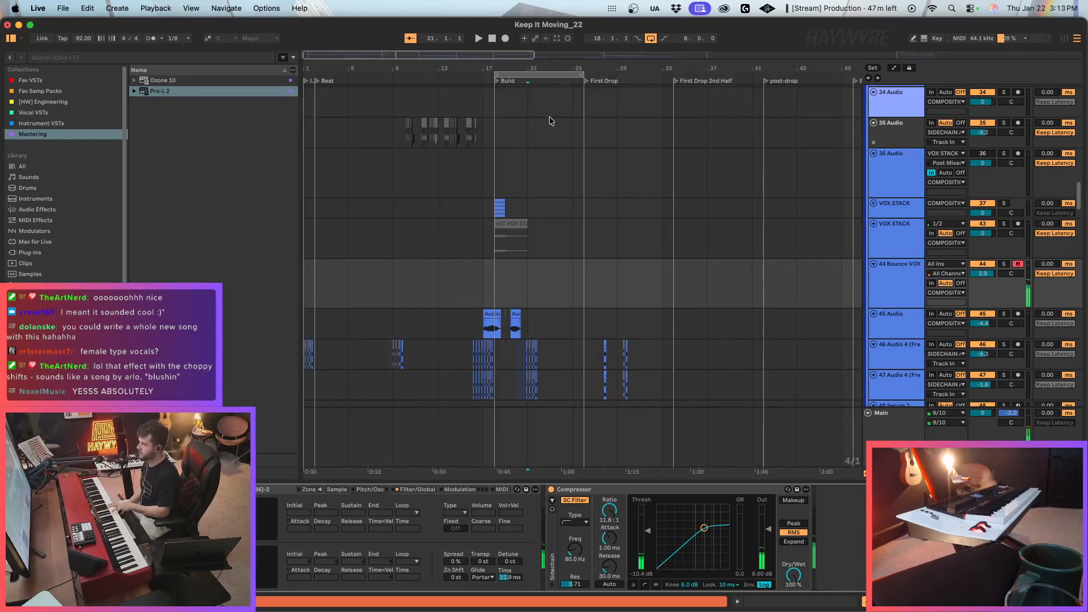
left_click_drag(986, 275, 986, 252)
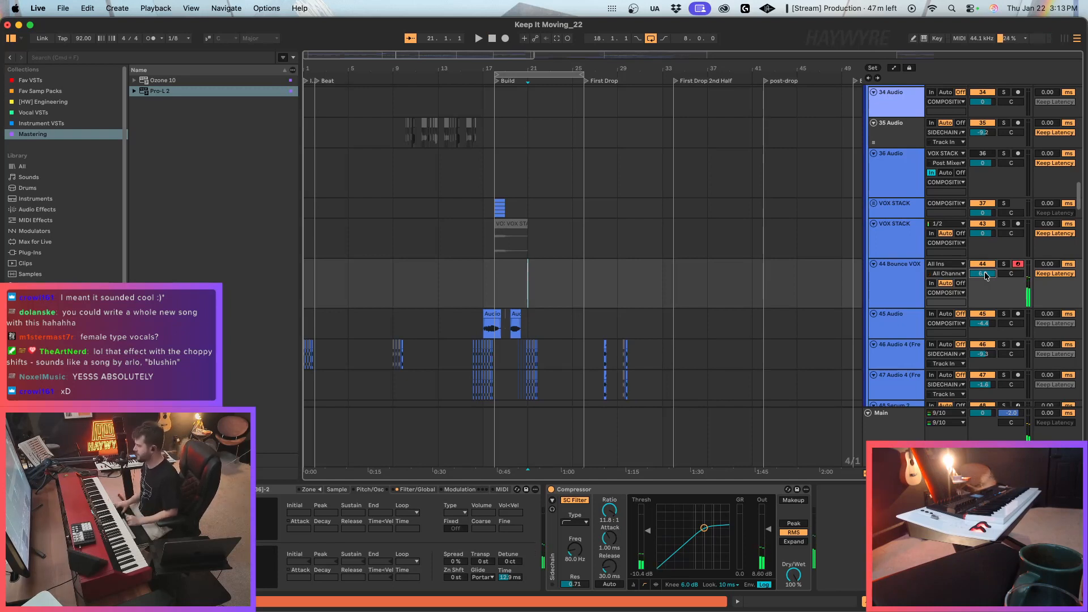
left_click(894, 275)
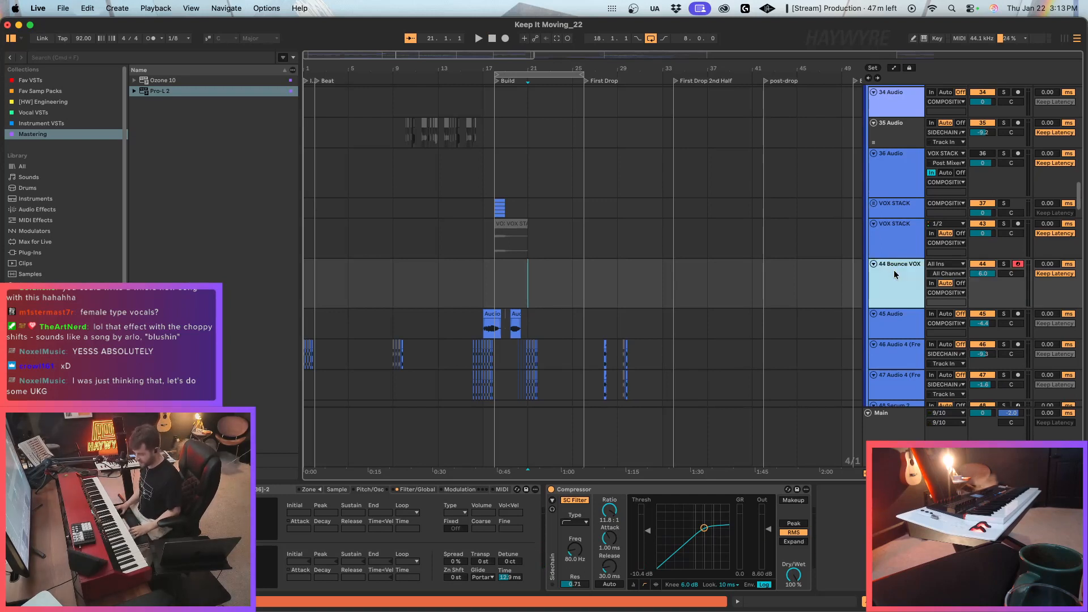
Record a MIDI performance on the Bounce VOX track from bar 18 through the Build, with arrangement looping turned off before the First Drop.
left_click(483, 283)
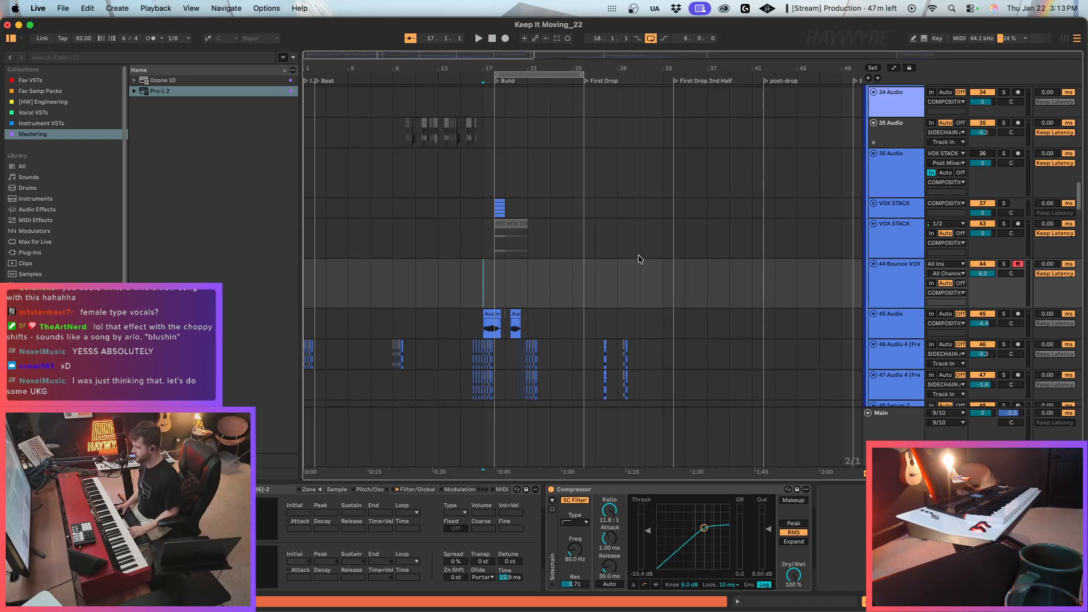
key("space")
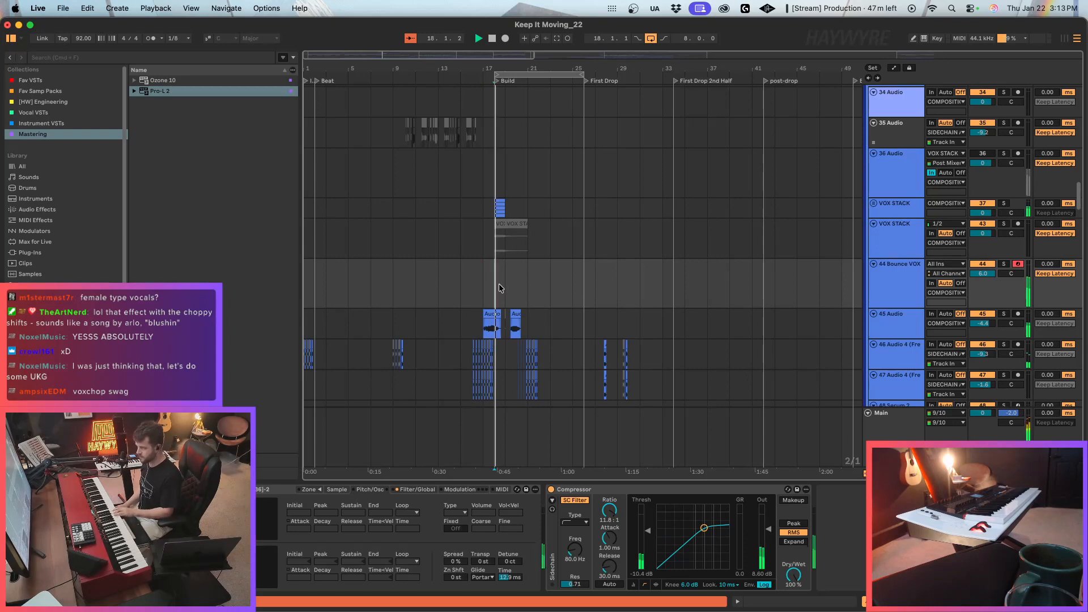
key("F9")
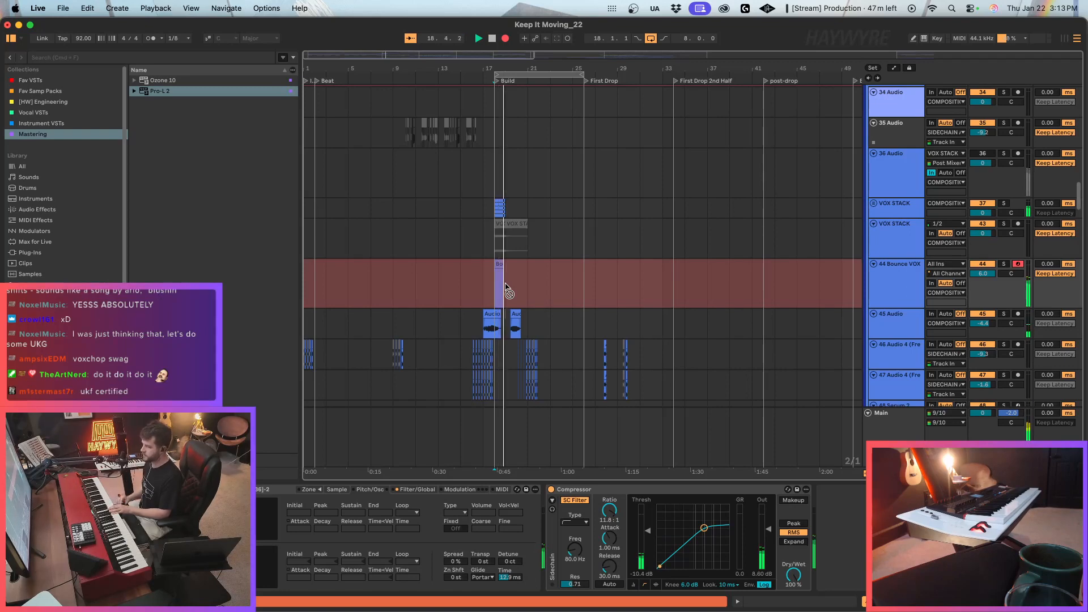
left_click_drag(383, 56, 385, 108)
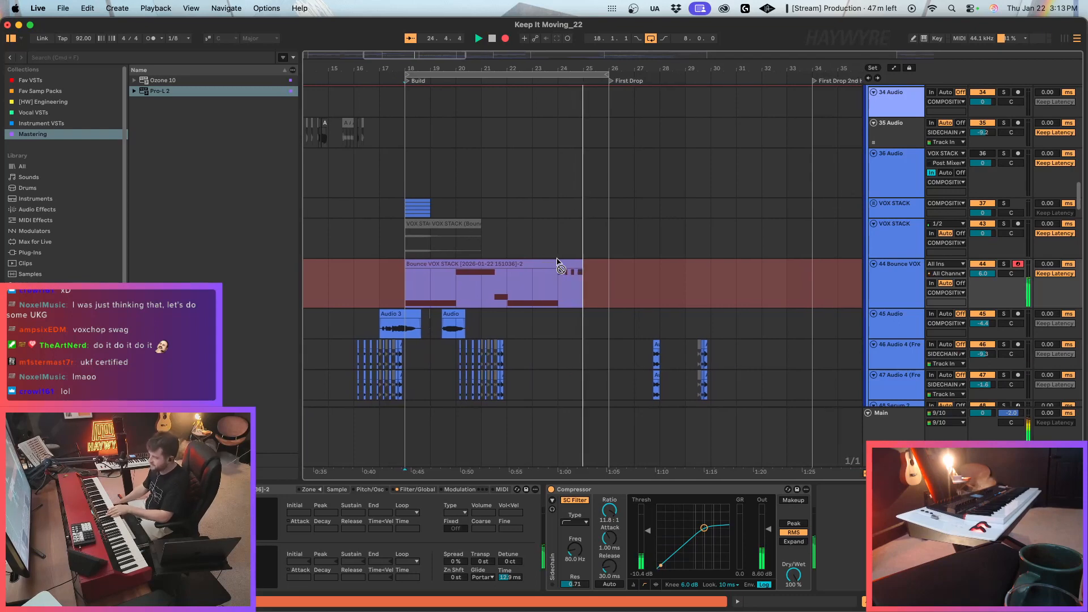
left_click(650, 40)
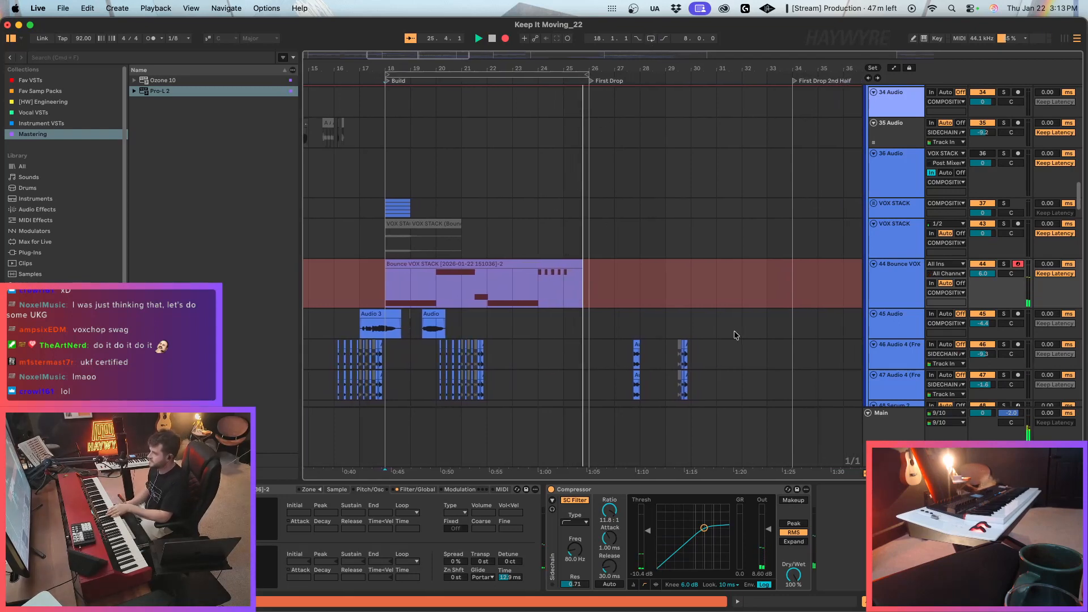
scroll(481, 330, "down", 5)
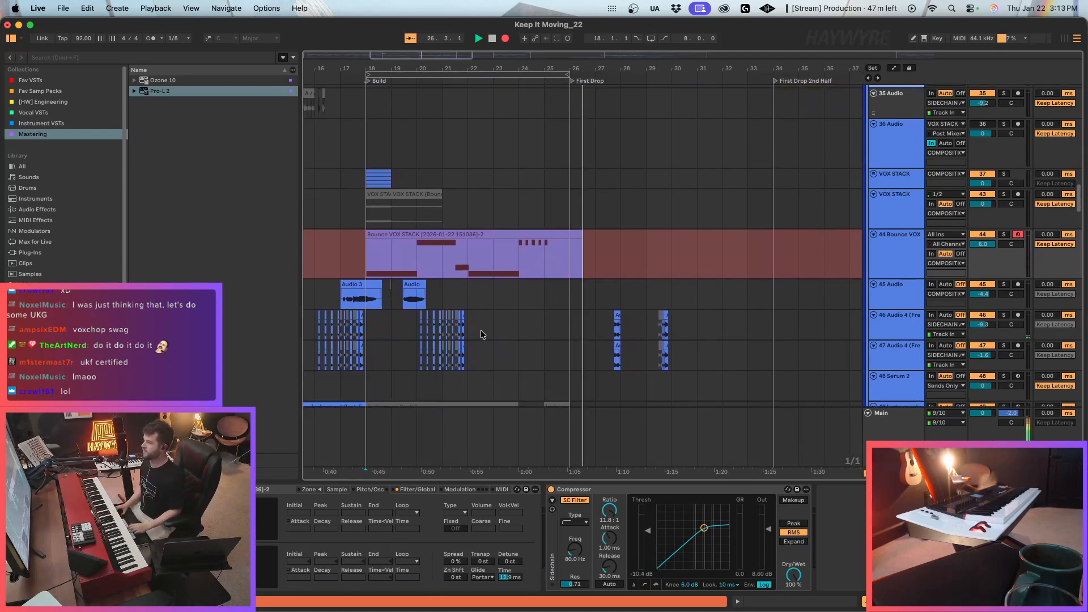
left_click(505, 39)
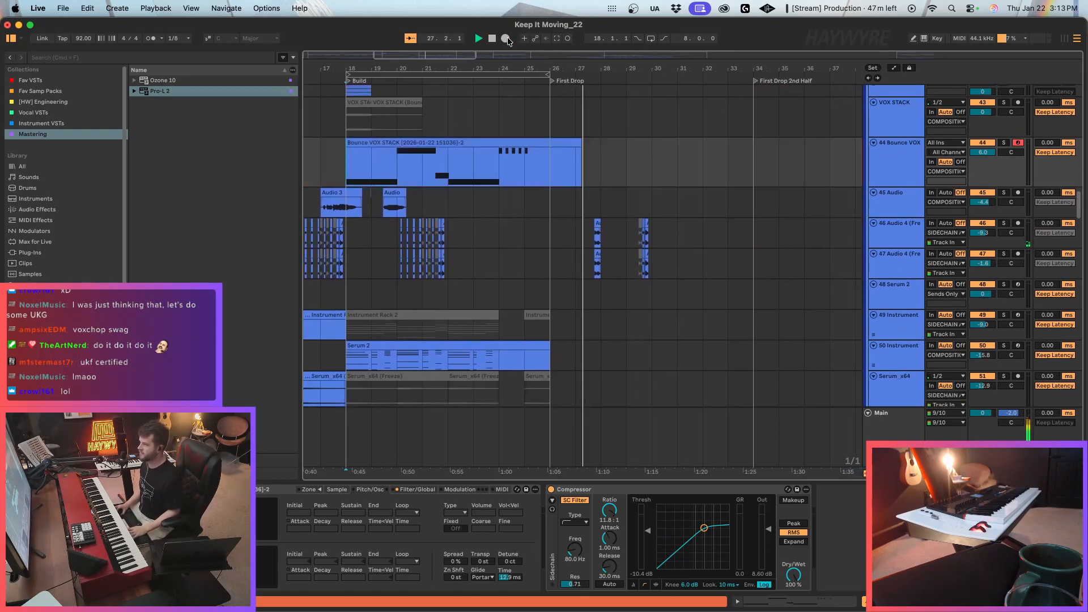
Delete the part of the recorded Bounce VOX clip that extends past the First Drop at bar 26.
left_click_drag(436, 57, 436, 56)
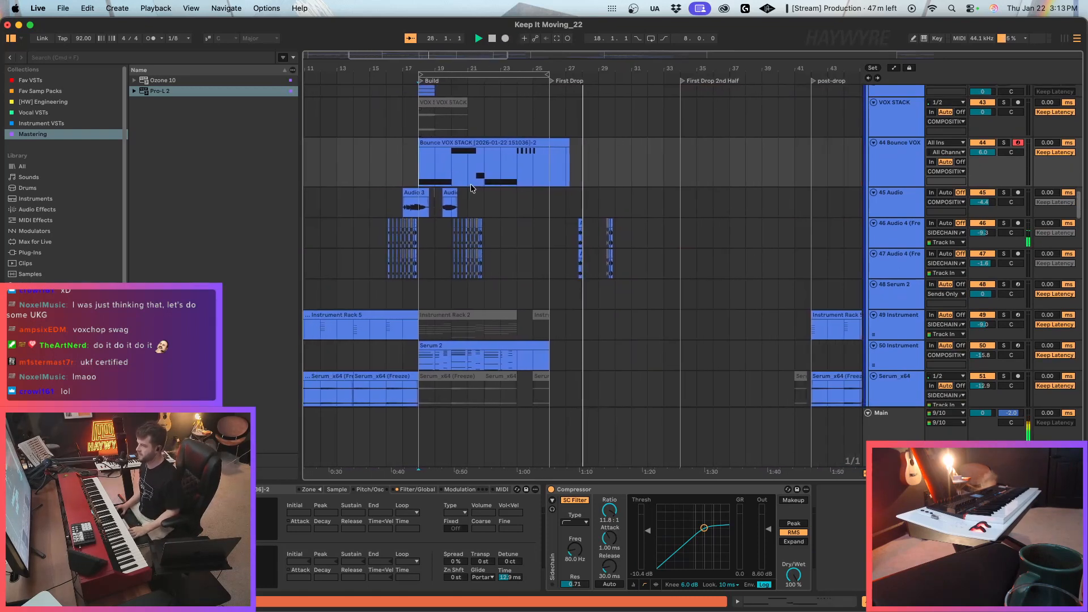
left_click(383, 175)
left_click_drag(549, 180, 602, 174)
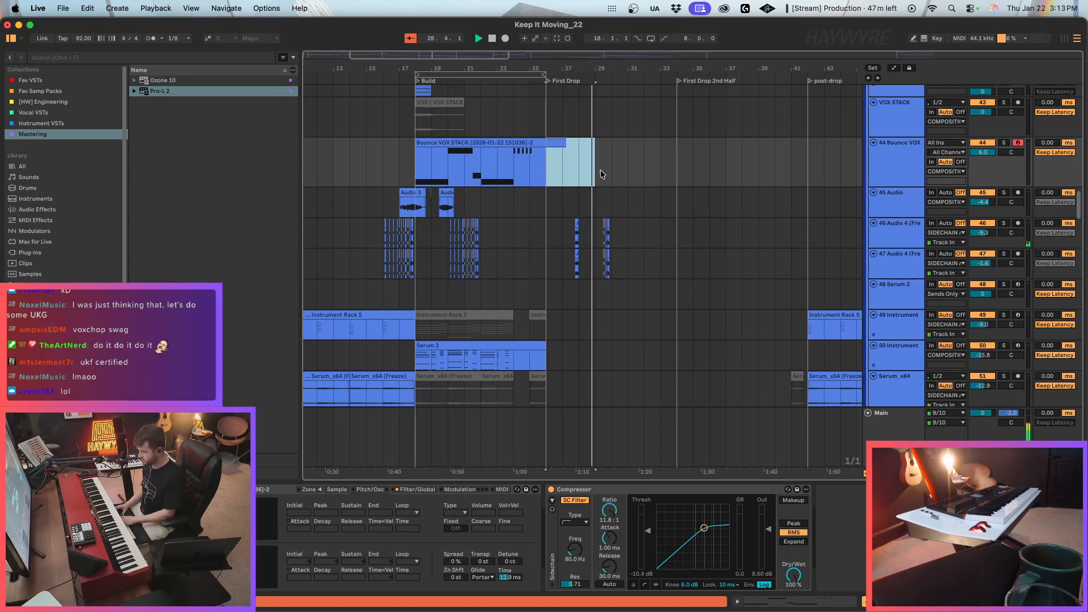
left_click(523, 141)
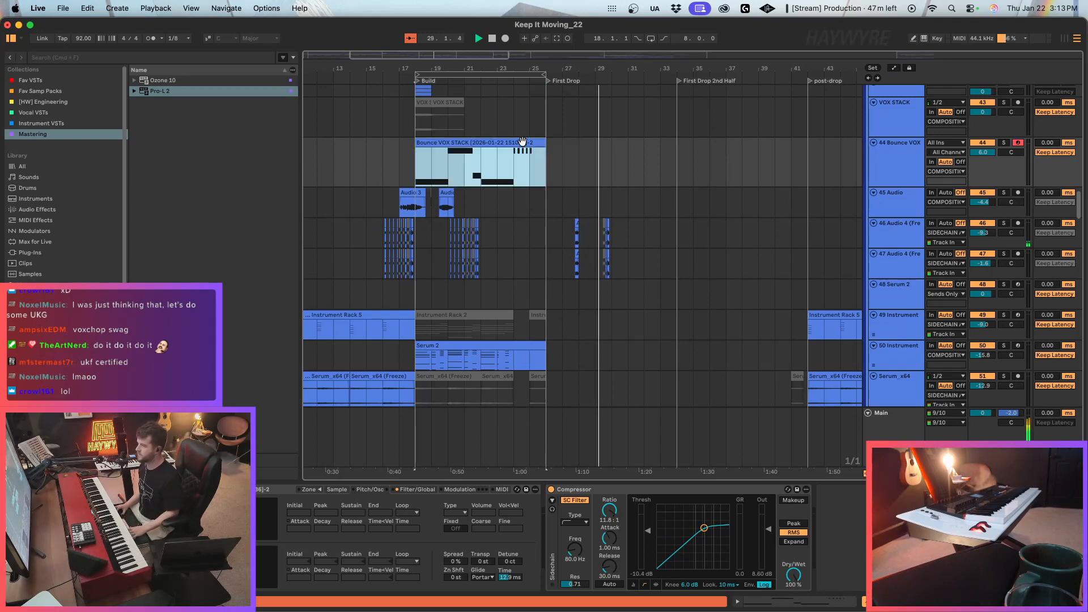
Raise the gain of the Main track's Pro-L 2 limiter to +10.8 and close its window.
left_click(875, 435)
left_click(388, 490)
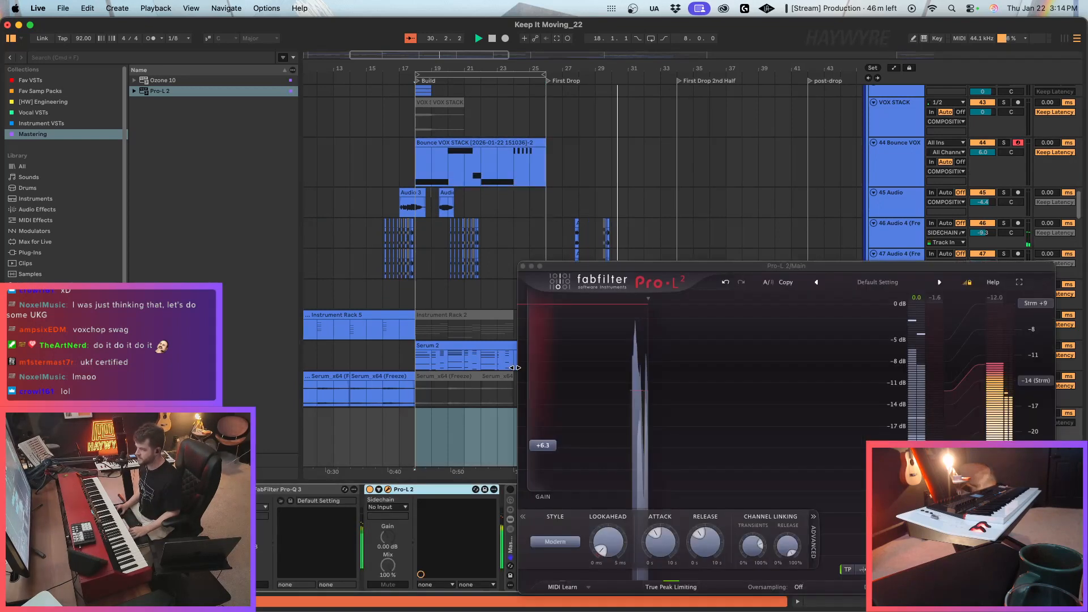
left_click_drag(542, 446, 559, 423)
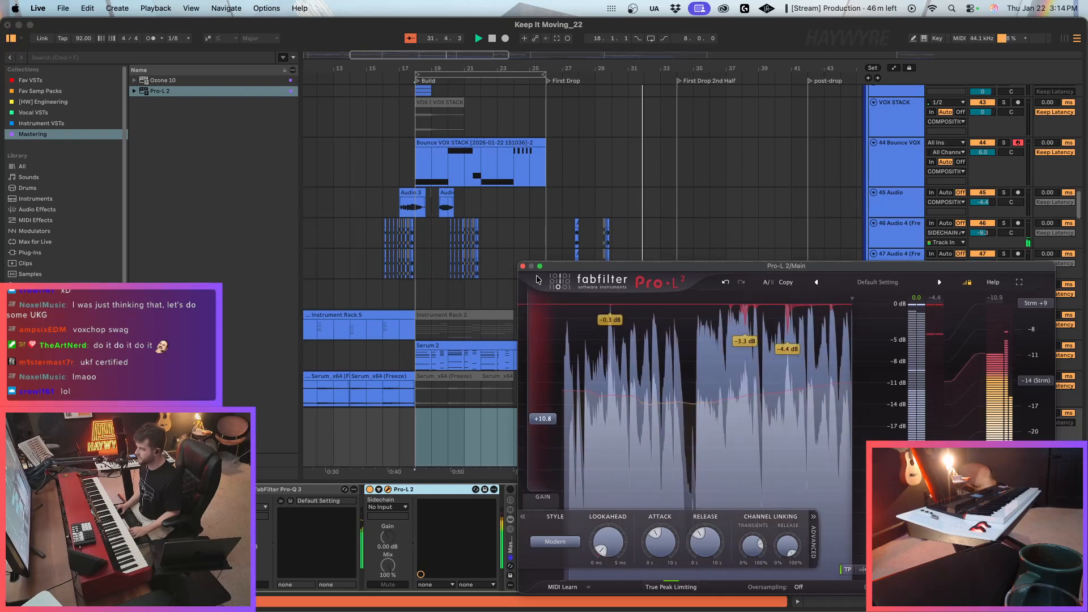
left_click(522, 266)
Copy bars 24 and 25 of the Bounce VOX clip to bar 32, just before the First Drop 2nd Half.
scroll(515, 329, "up", 3)
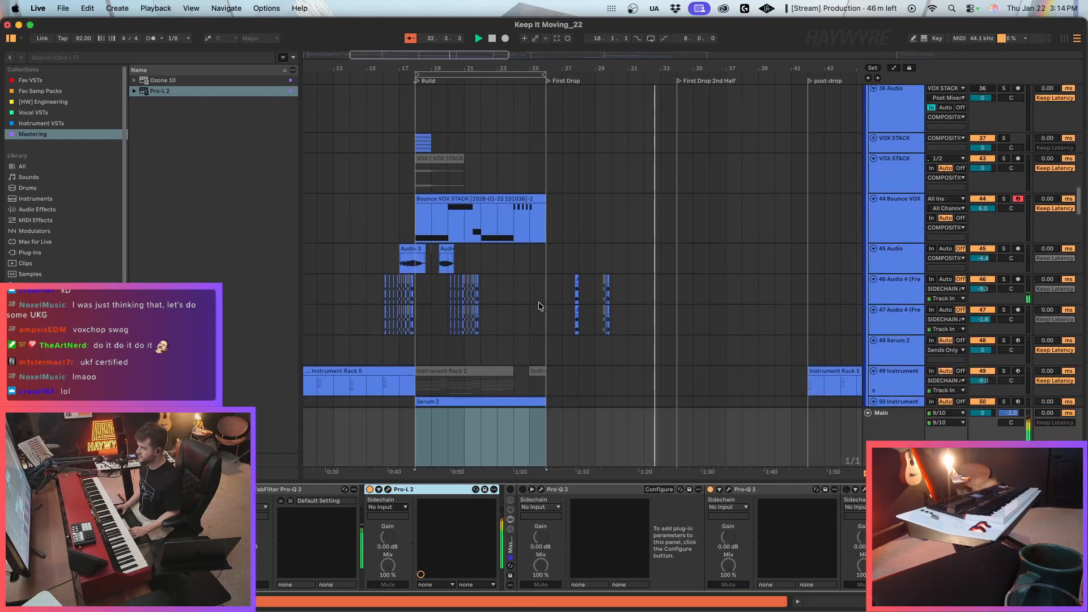
left_click(804, 222)
left_click_drag(522, 229, 544, 229)
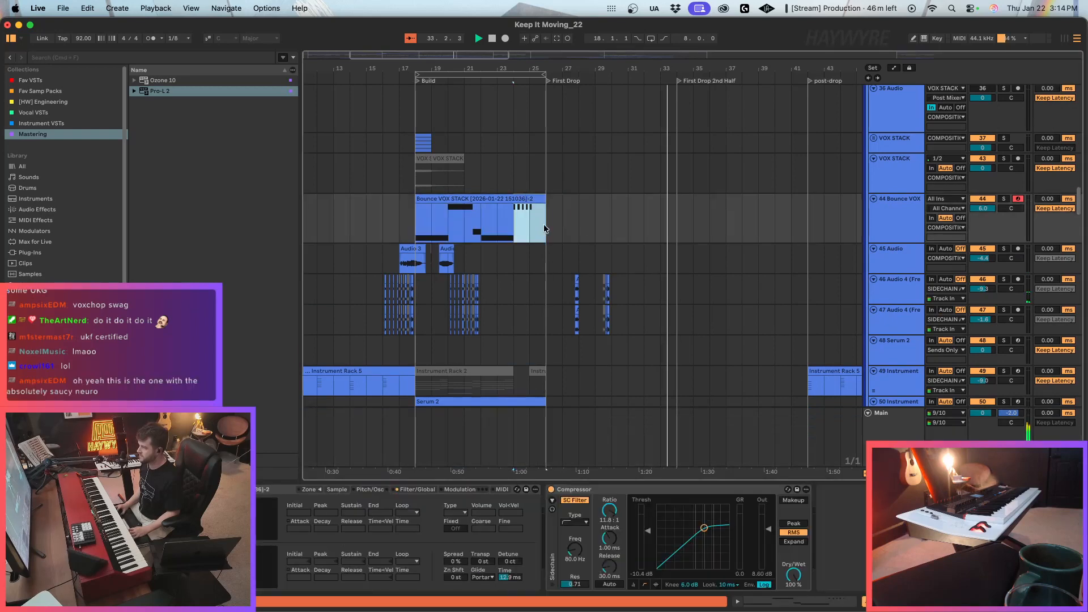
left_click(648, 221)
key("super+v")
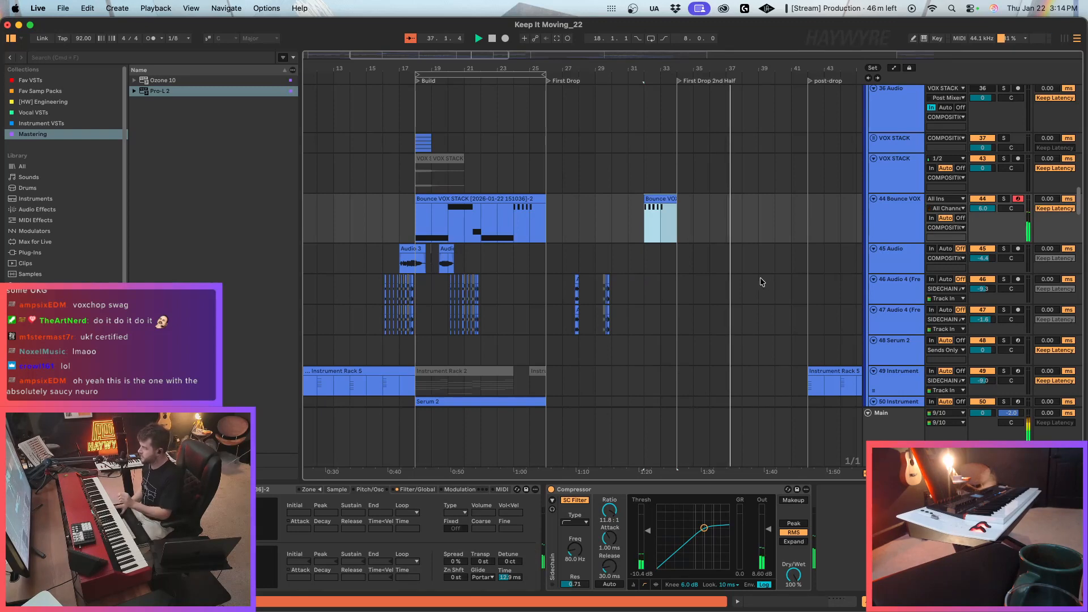
Lower the Bounce VOX track's volume to 1.8 dB and record a MIDI performance over the First Drop 2nd Half.
left_click(558, 221)
key("space")
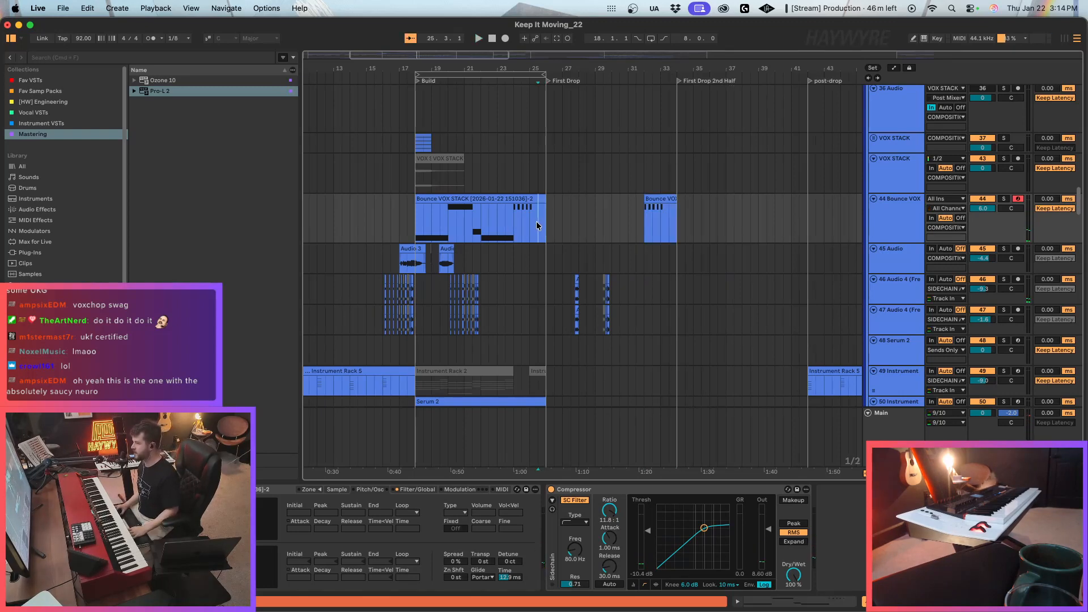
key("space")
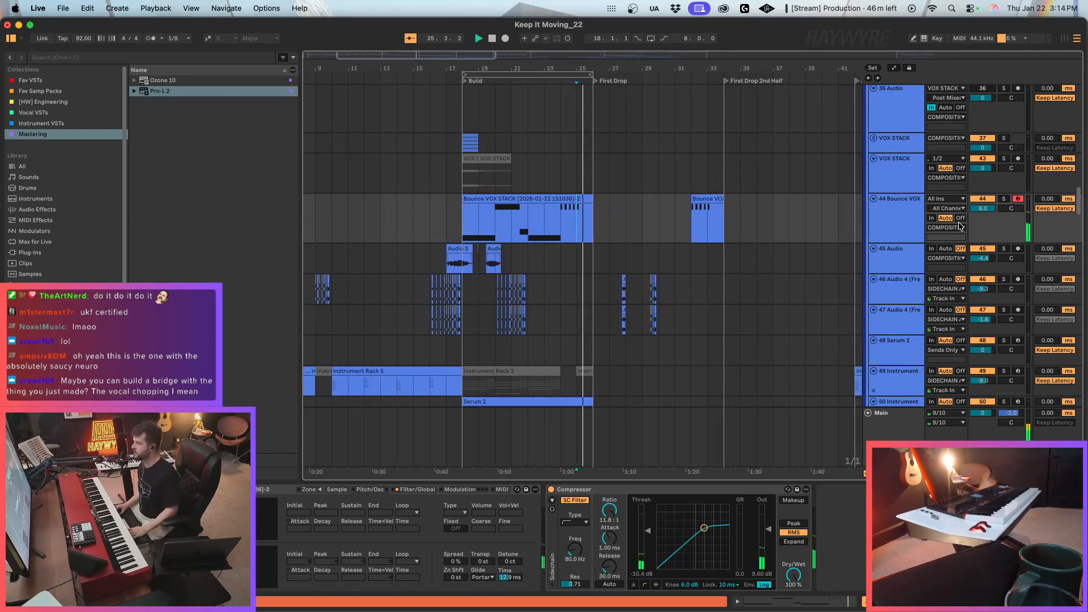
left_click_drag(978, 209, 979, 211)
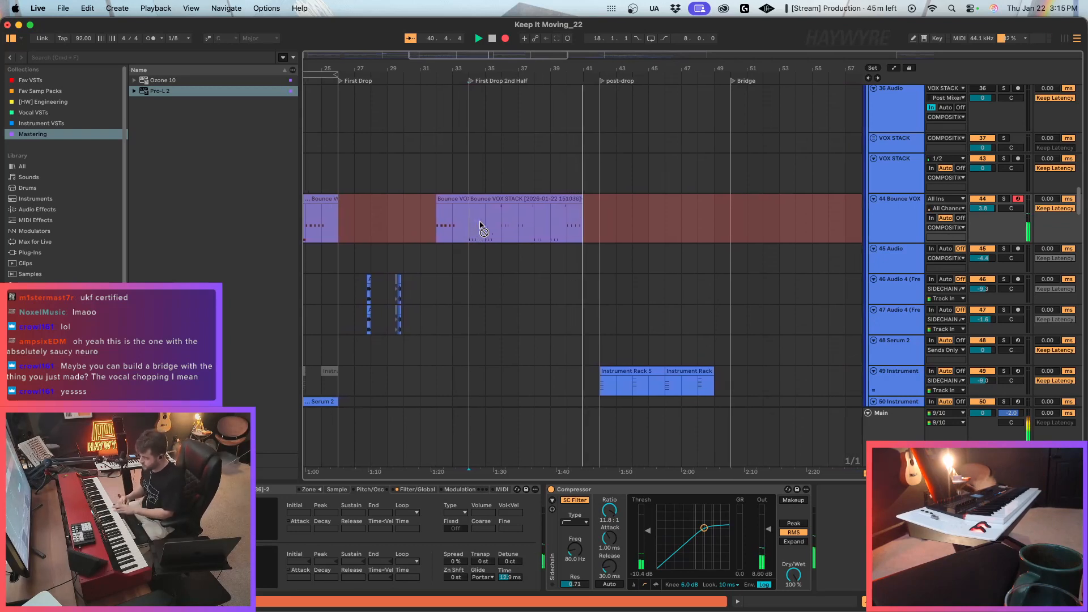
key("F9")
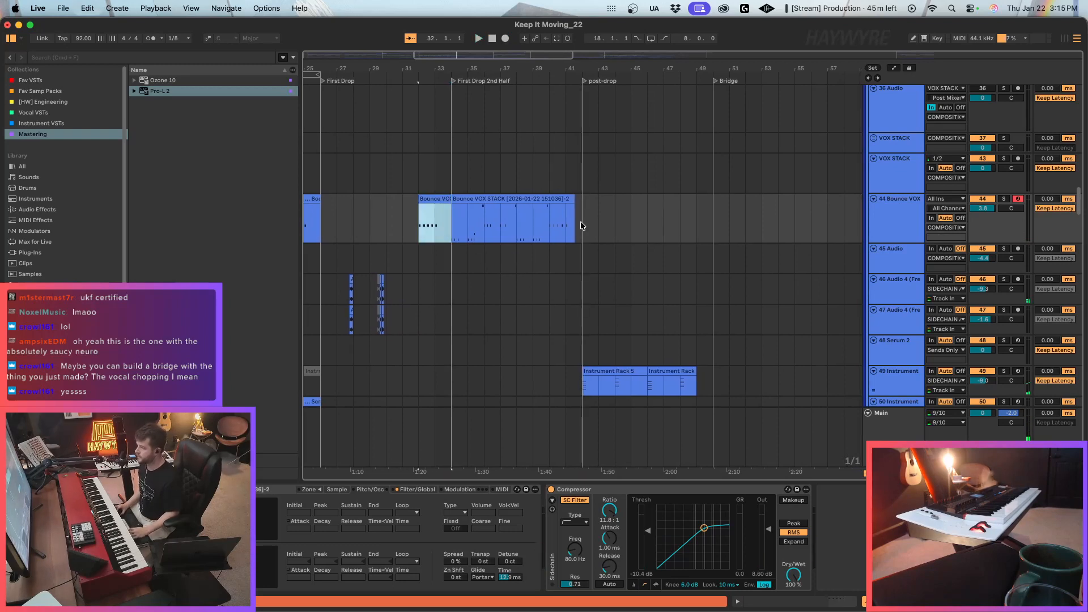
Fill the Bounce VOX recording's end up to post-drop with the bar 32 clip, then consolidate and loop bars 34 to 42.
left_click(553, 224)
left_click_drag(578, 221, 452, 223)
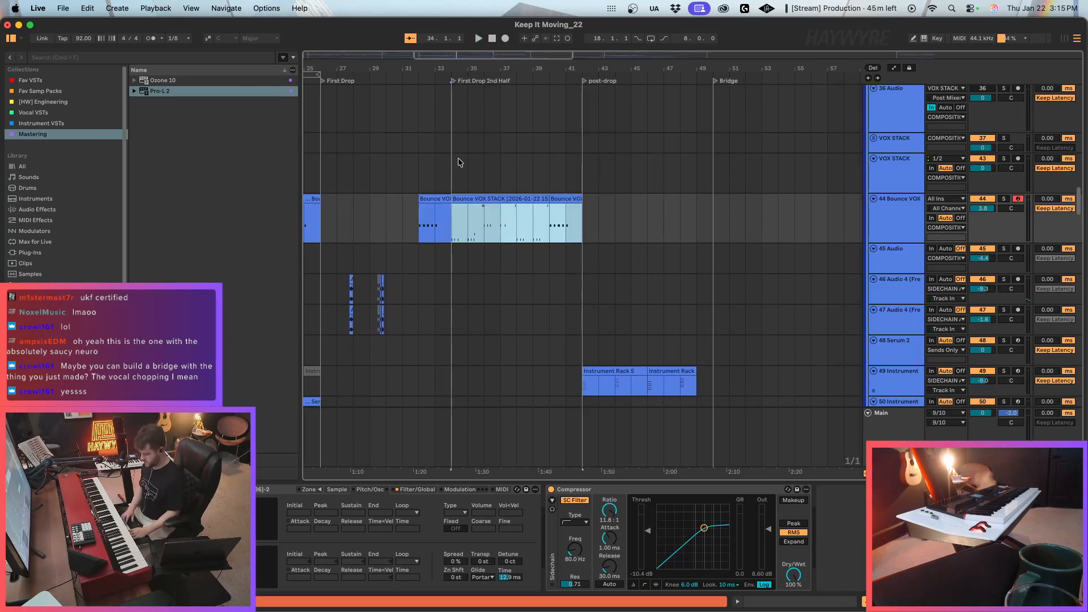
key("ctrl+l")
left_click_drag(561, 69, 798, 64)
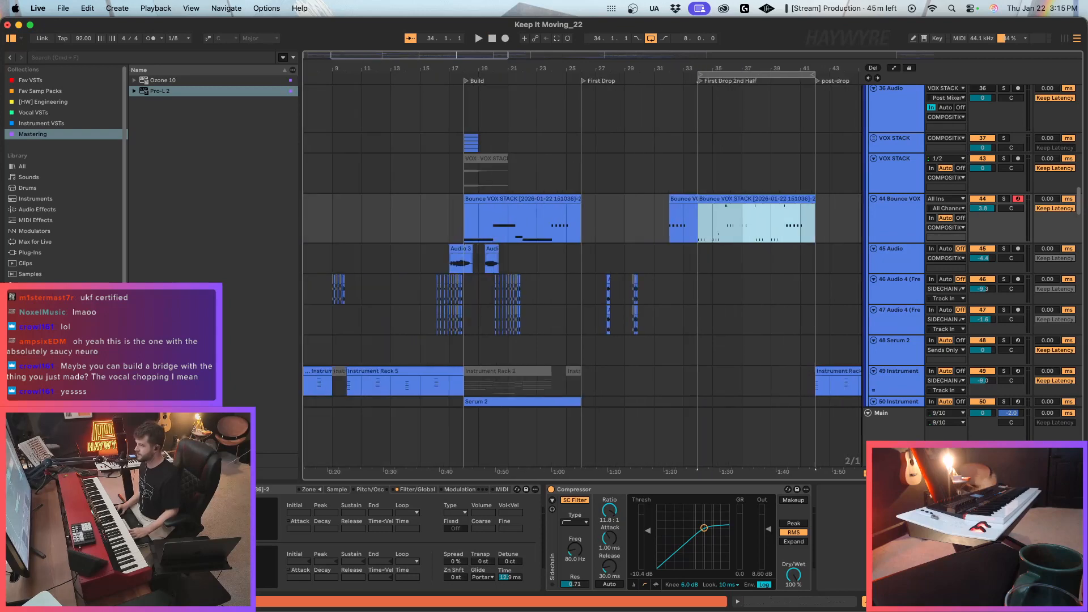
Route the Bounce VOX track's output to the SIDECHAIN track and select its Build clip.
left_click(944, 228)
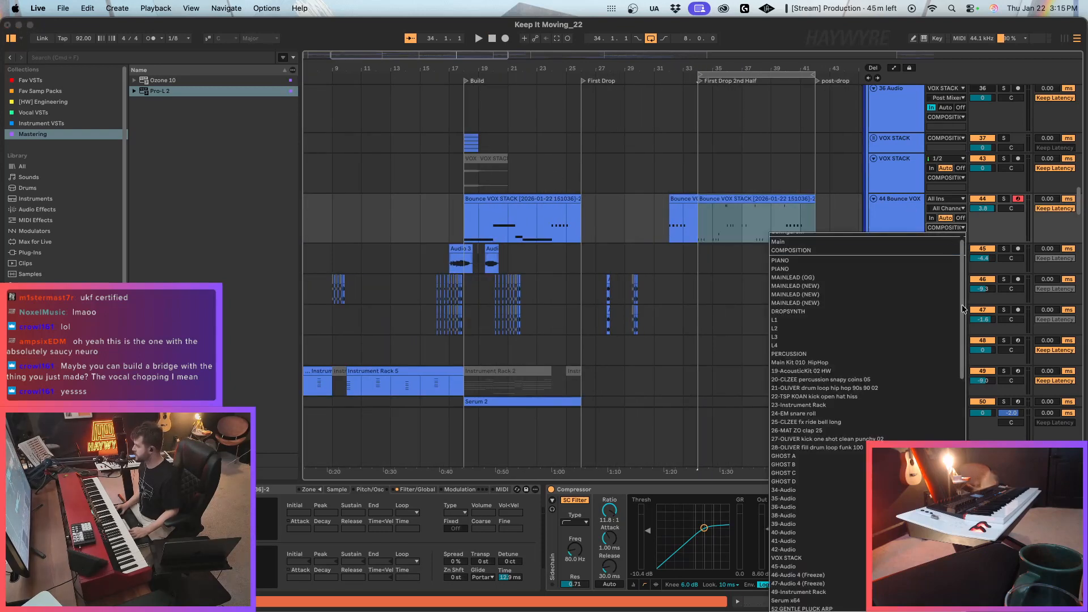
scroll(963, 309, "down", 15)
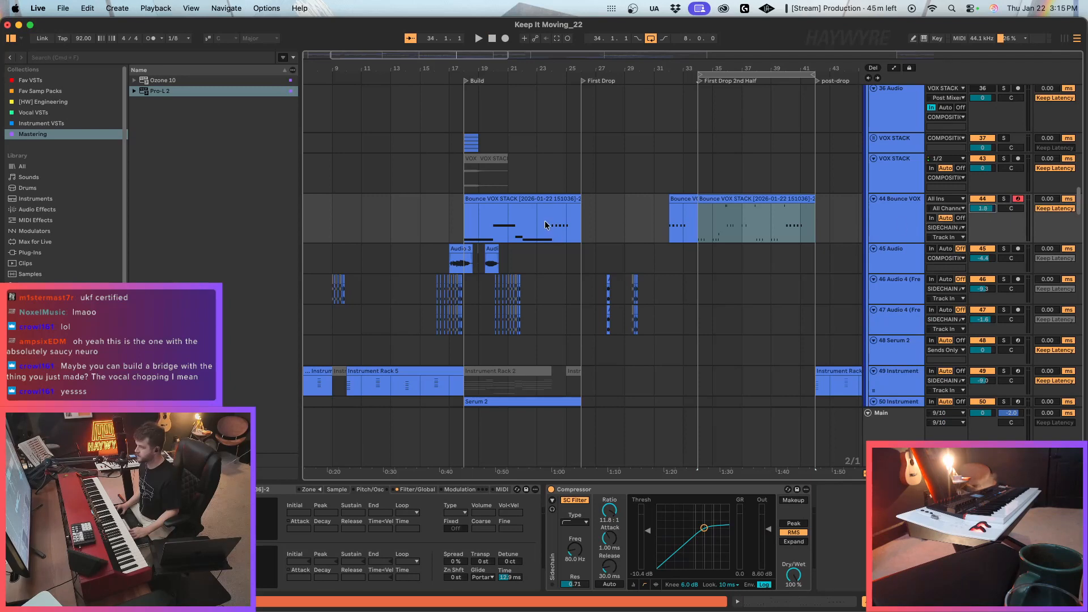
left_click(513, 195)
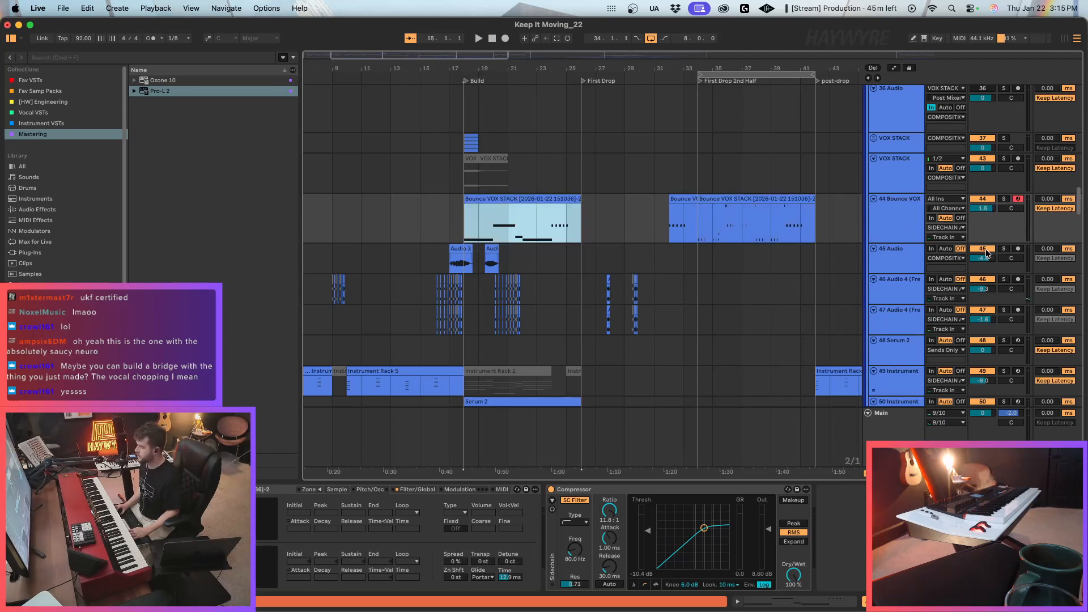
Lower track 45 Audio's volume to -12.6 dB, auditioning it from bar 17 soloed and in the mix.
left_click(876, 259)
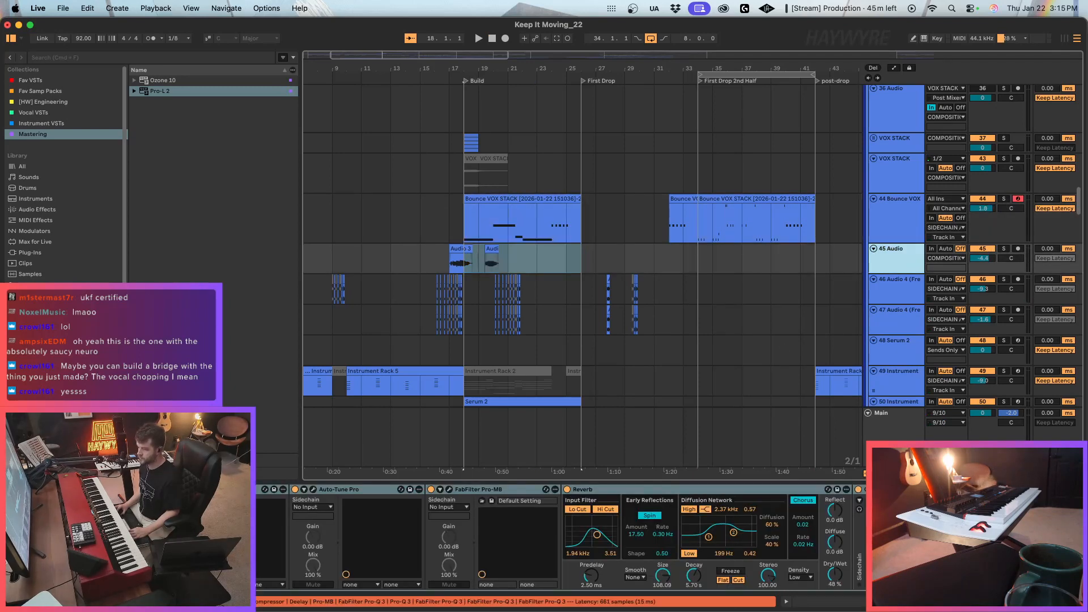
left_click(460, 259)
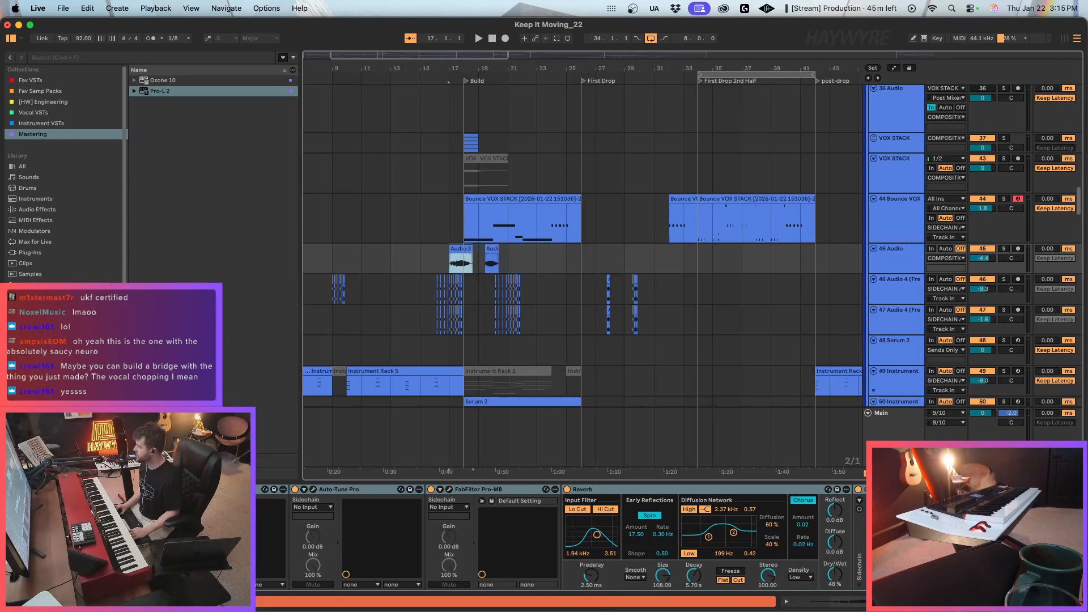
scroll(561, 538, "right", 10)
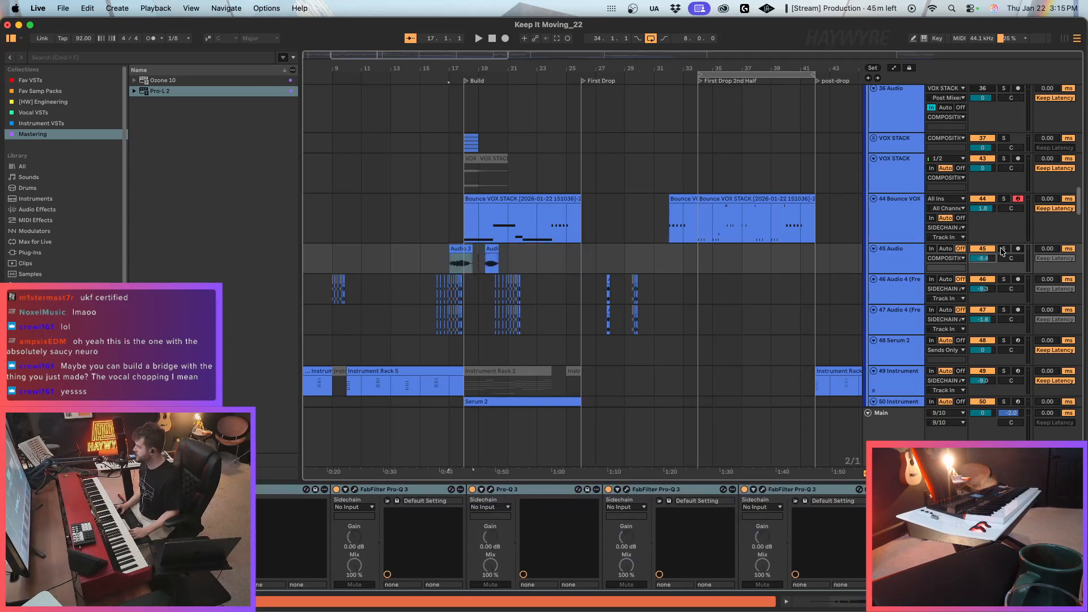
left_click(1004, 248)
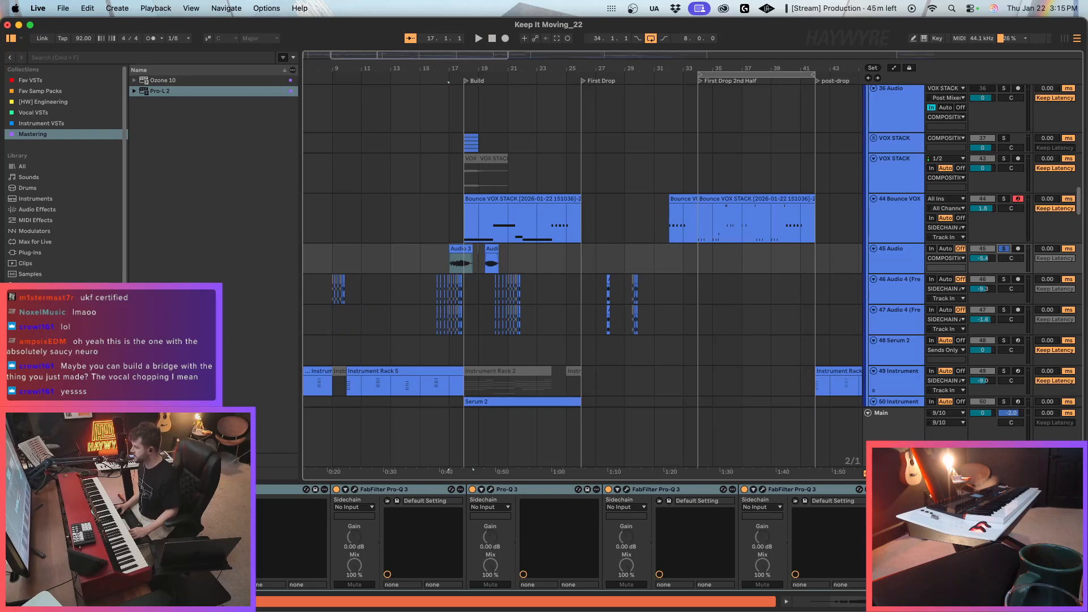
key("space")
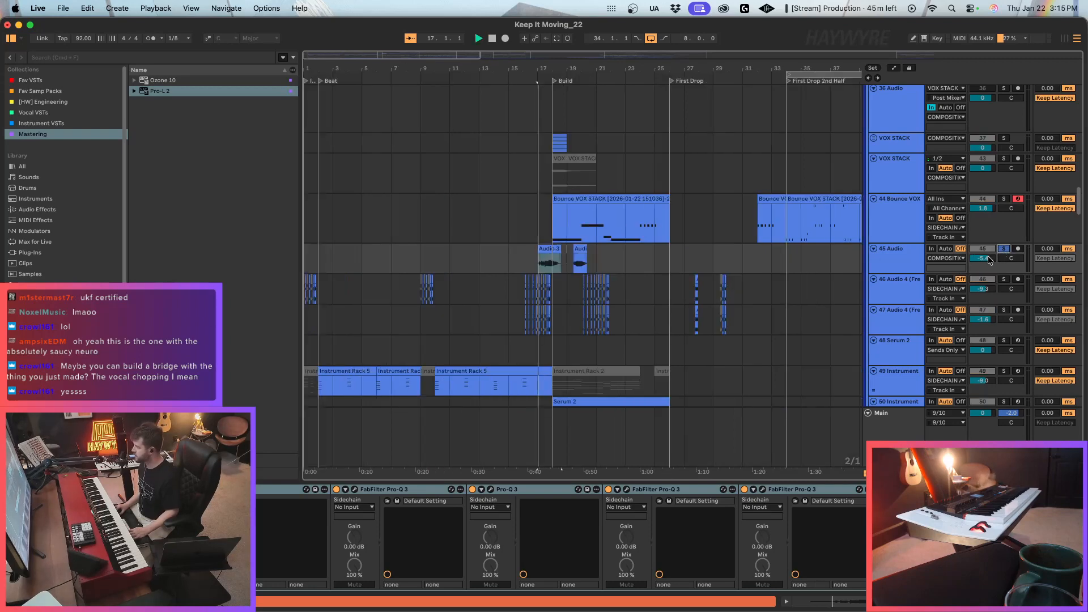
left_click(1004, 249)
key("space")
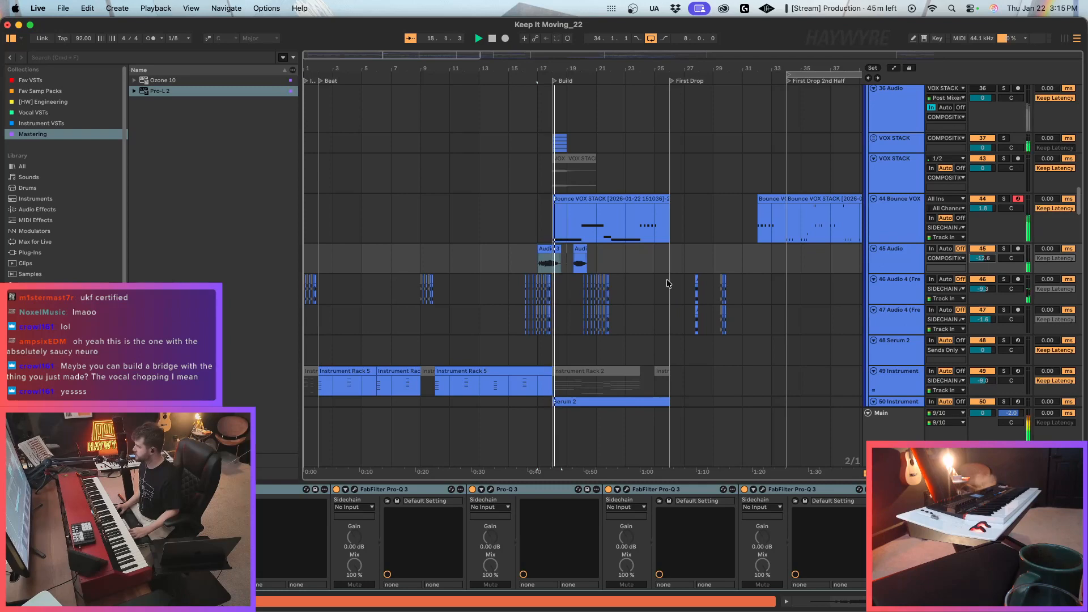
Trim the start of track 45's first audio clip to mid-bar 17 and loop bars 18 to 22.
left_click(566, 262)
left_click_drag(538, 250, 545, 249)
left_click(556, 232)
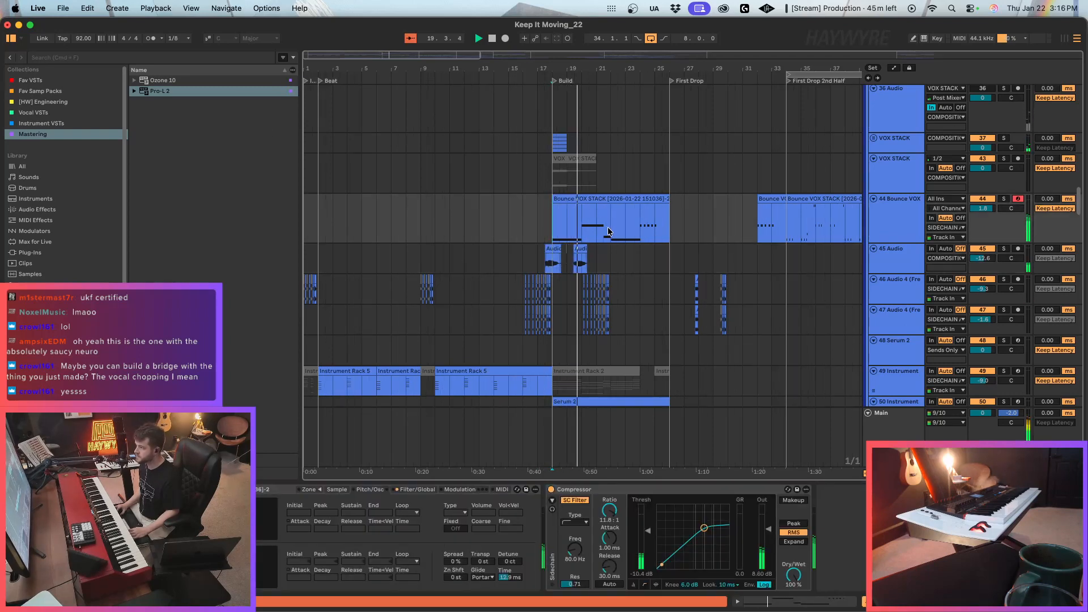
left_click_drag(608, 226, 556, 228)
key("super+l")
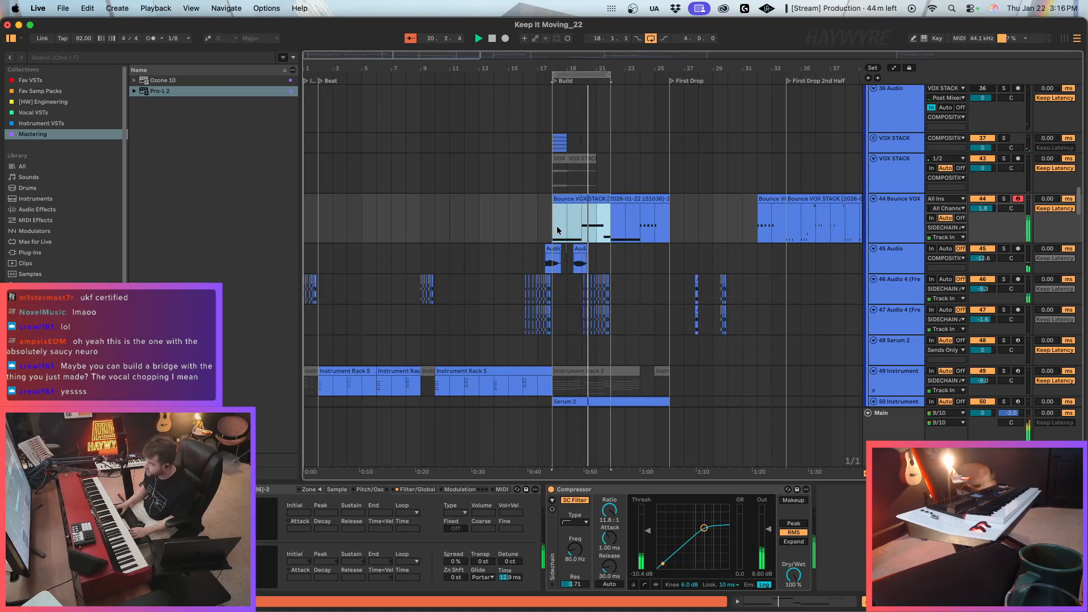
Add an Auto Filter after the Bounce VOX track's Compressor, with its frequency at 12.2 kHz and the track volume at 0 dB.
left_click(30, 80)
scroll(189, 98, "up", 4)
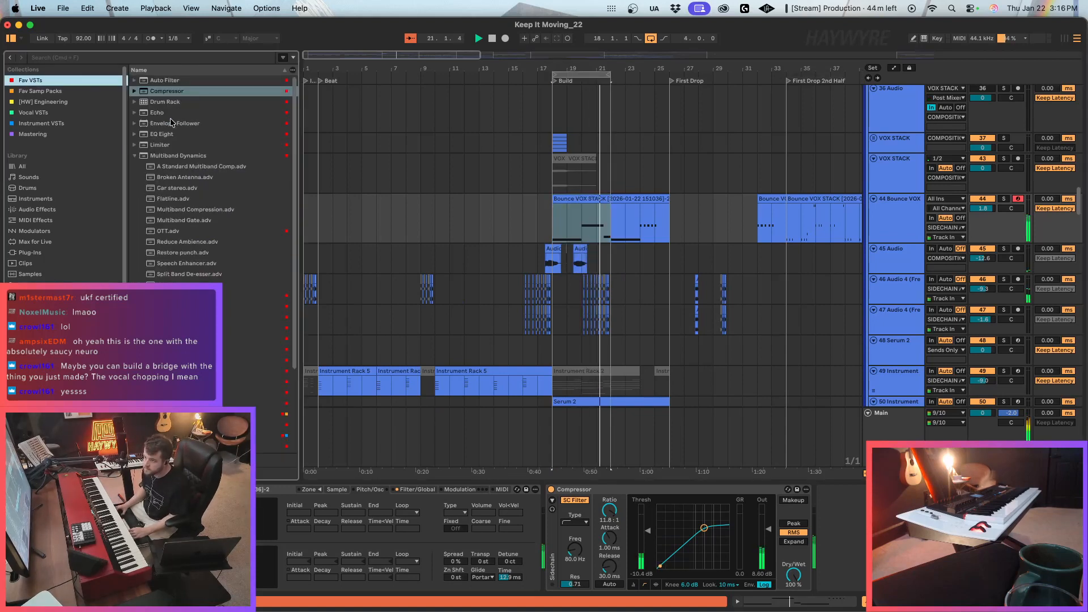
mouse_move(169, 81)
left_mouse_down()
mouse_move(876, 536)
mouse_move(842, 536)
mouse_move(846, 507)
left_mouse_up()
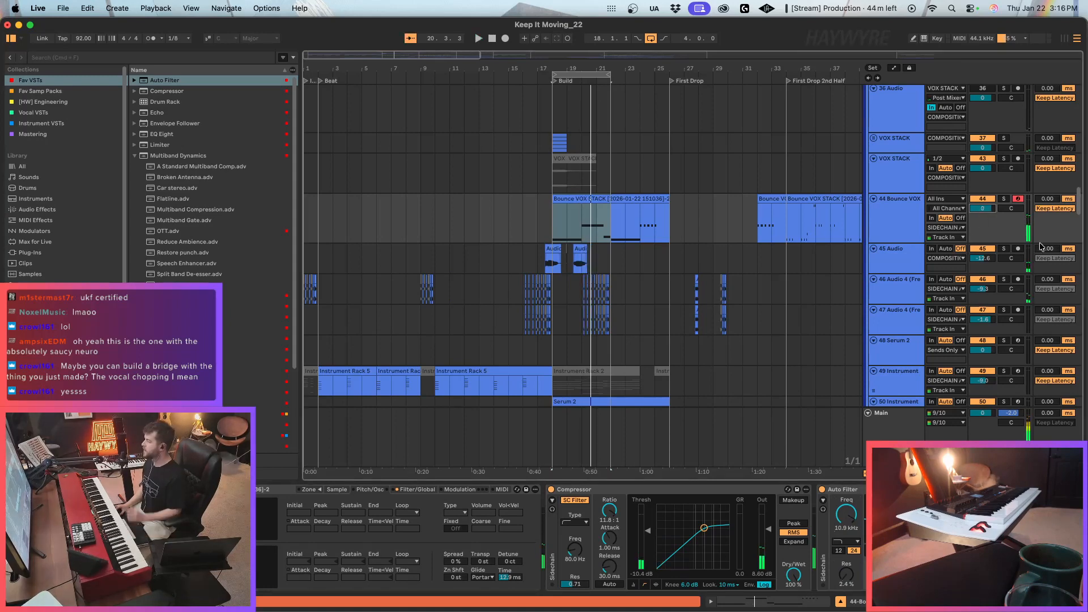
key("a")
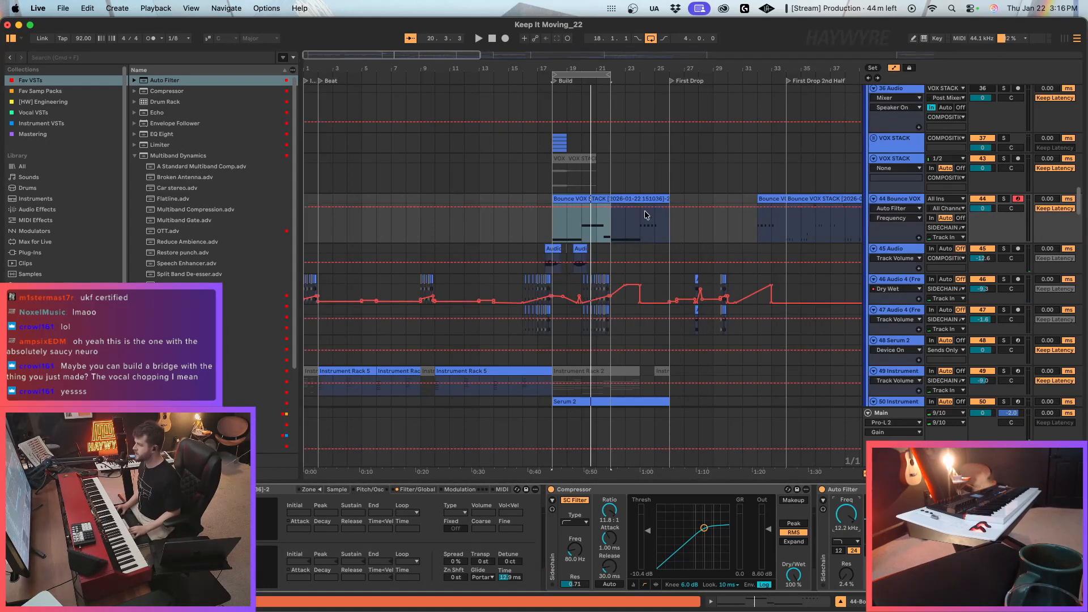
key("space")
key("a")
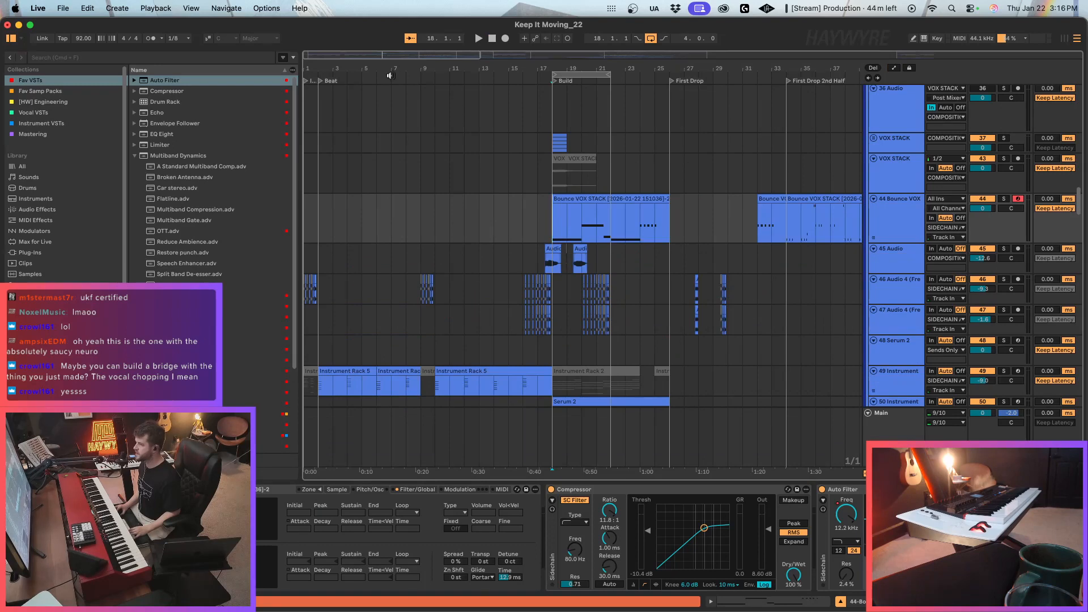
Extend the arrangement loop to run from bar 1 to the post-drop at bar 42.
scroll(524, 195, "down", 5)
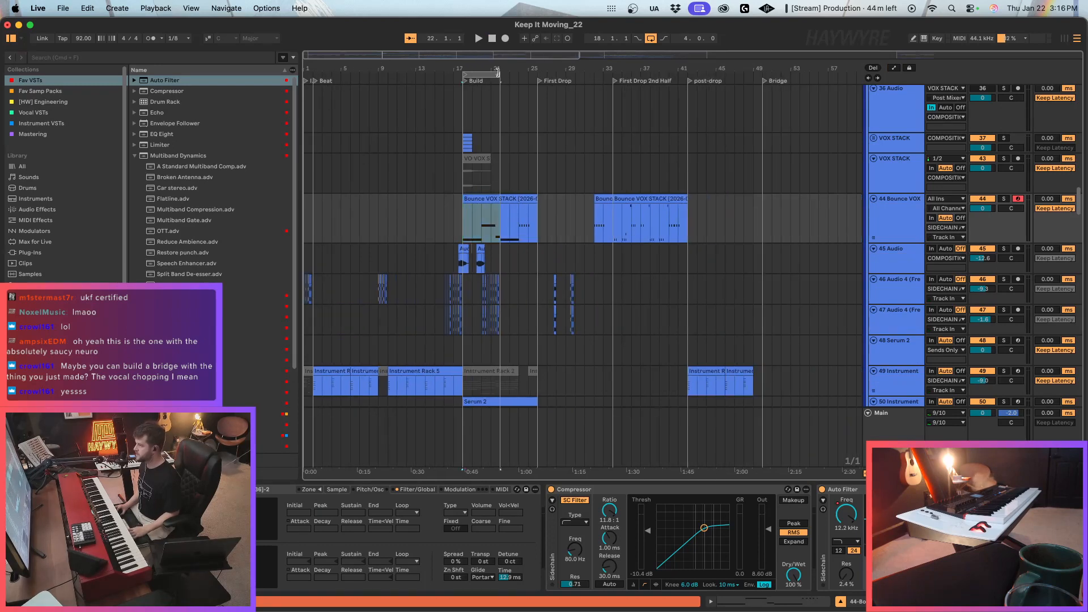
left_click_drag(497, 72, 676, 79)
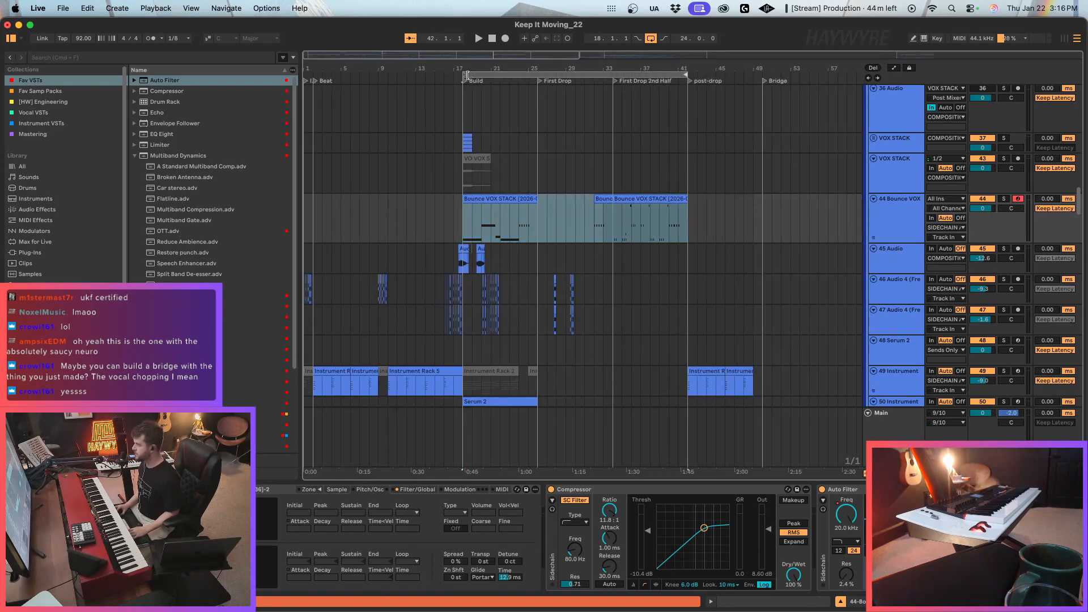
left_click_drag(467, 75, 67, 116)
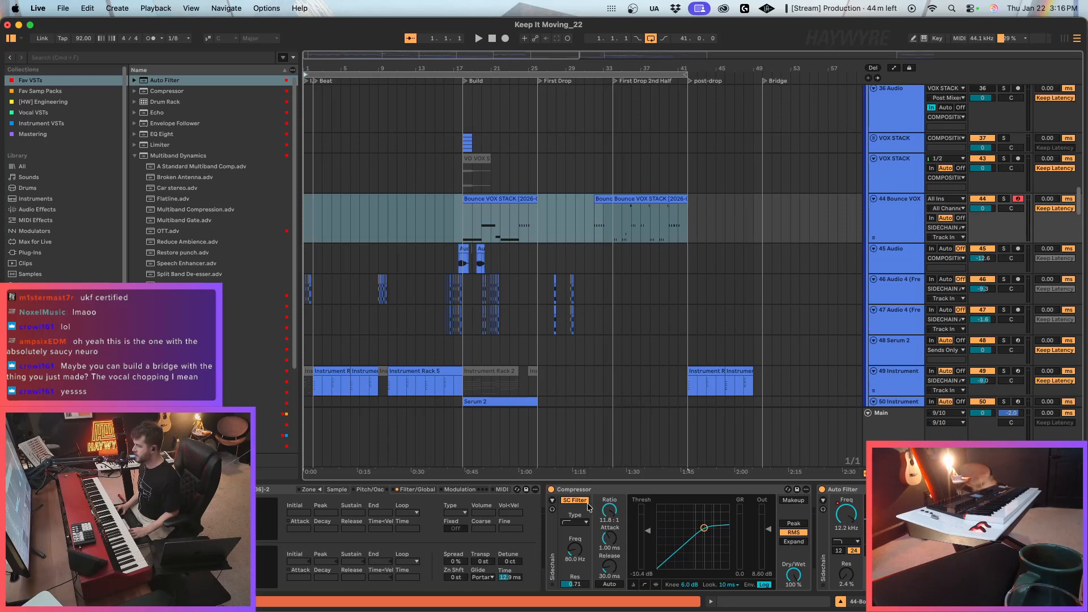
left_click(610, 491)
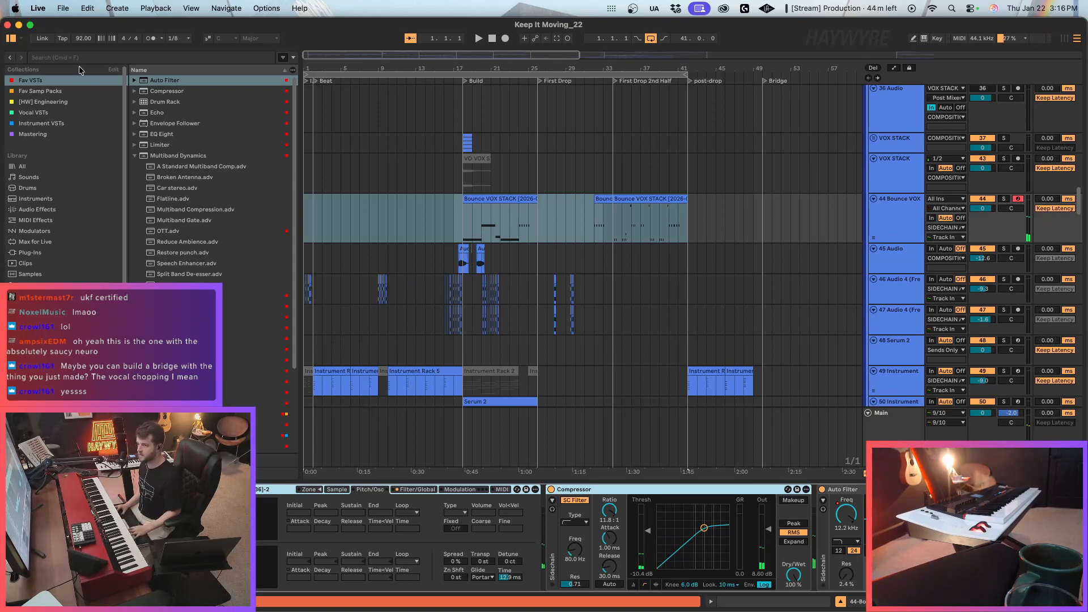
Create a new Live Set and try duplicating its RAW vocals track.
left_click(64, 8)
left_click(84, 29)
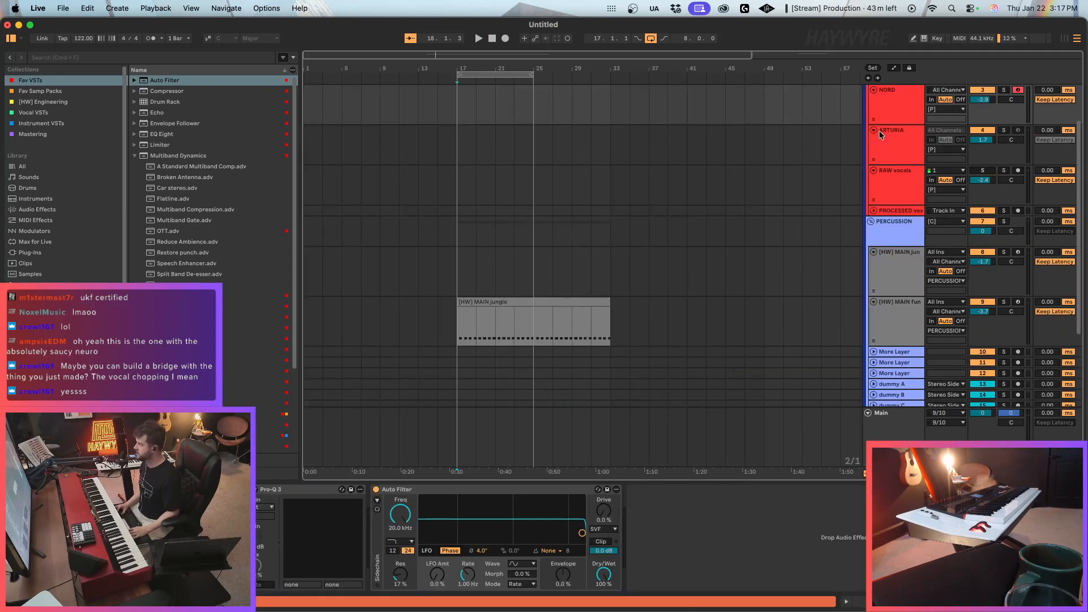
left_click(883, 121)
left_click(895, 192)
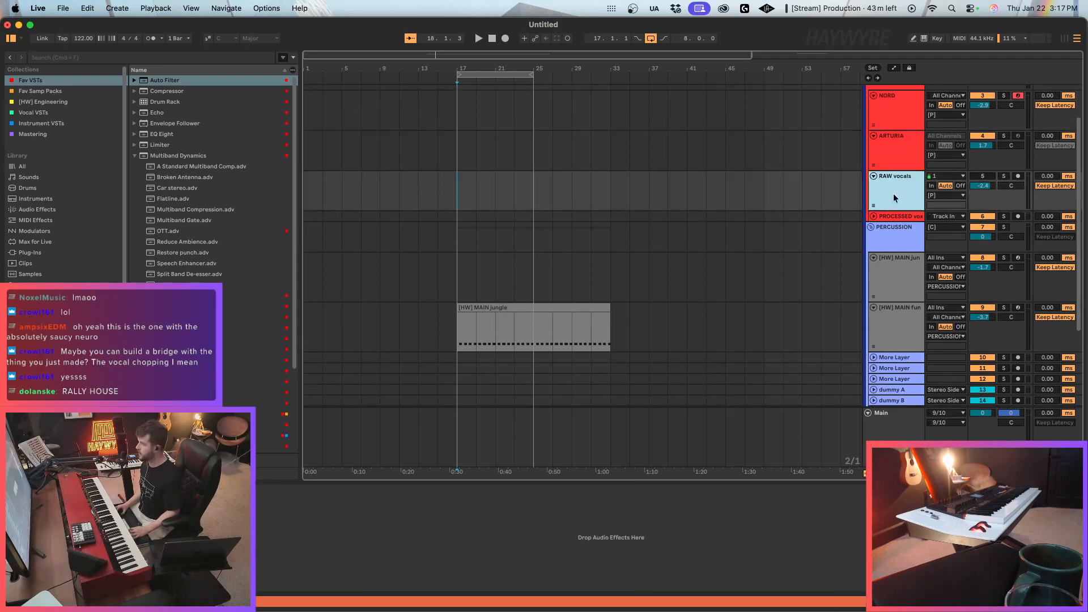
key("super+d")
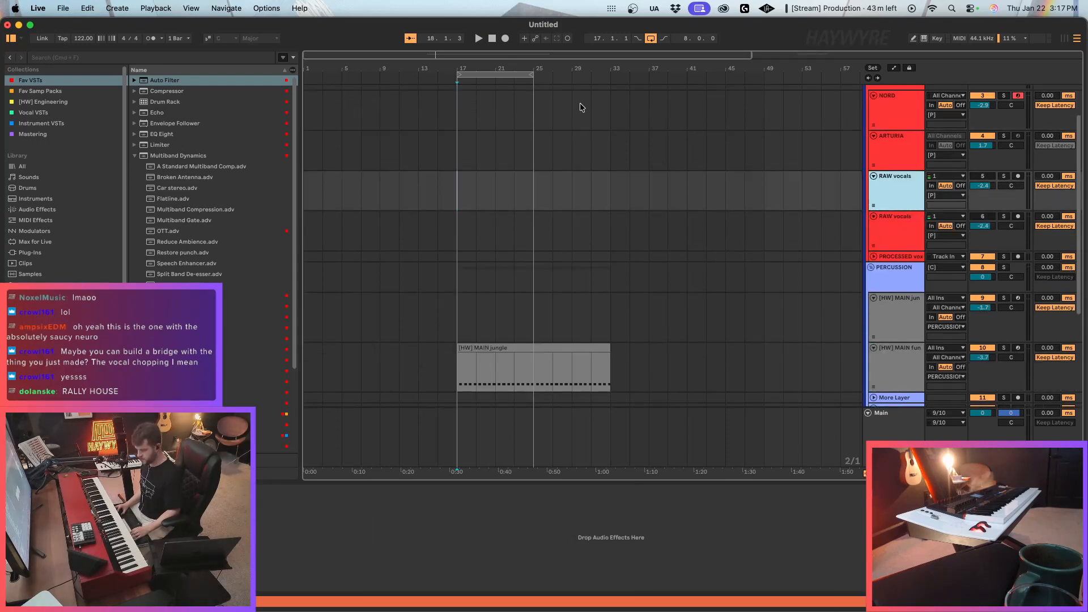
key("super+z")
Reopen the recent Live Set Keep It Moving_22.
left_click(63, 8)
mouse_move(91, 54)
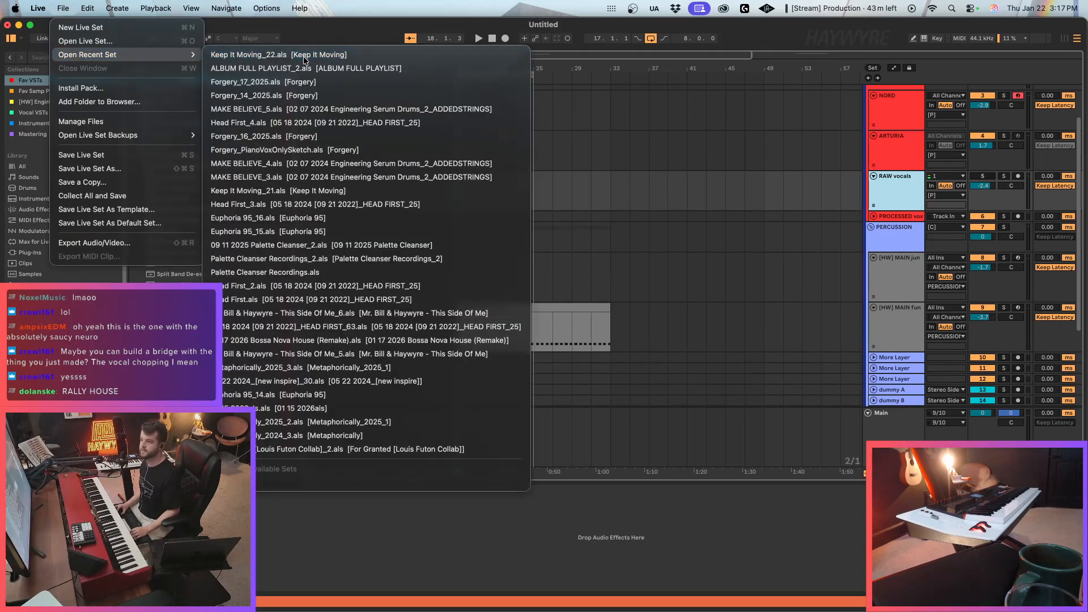
left_click(304, 56)
left_click(456, 339)
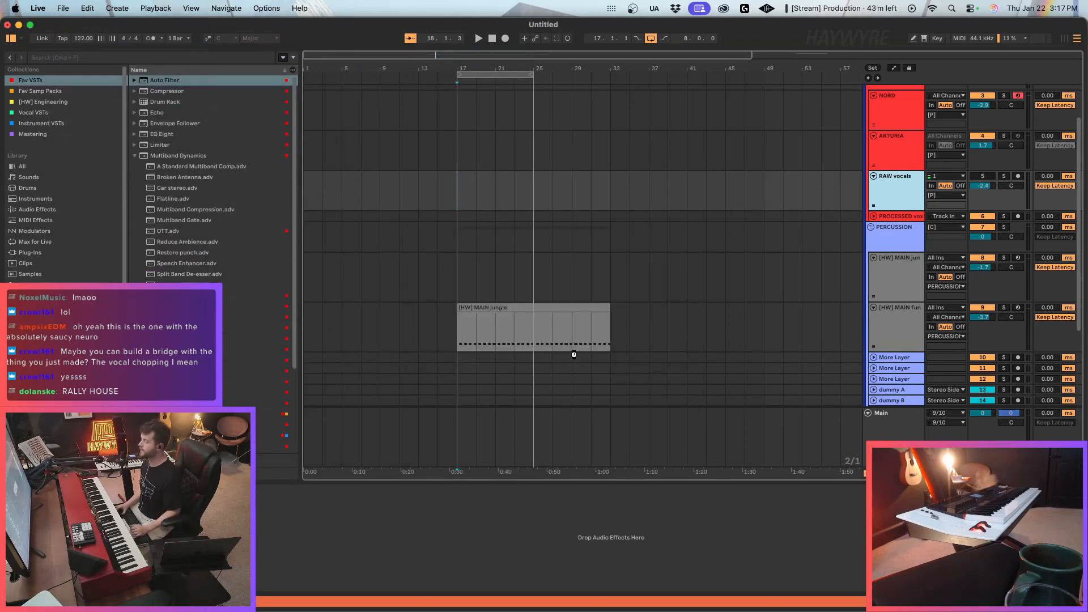
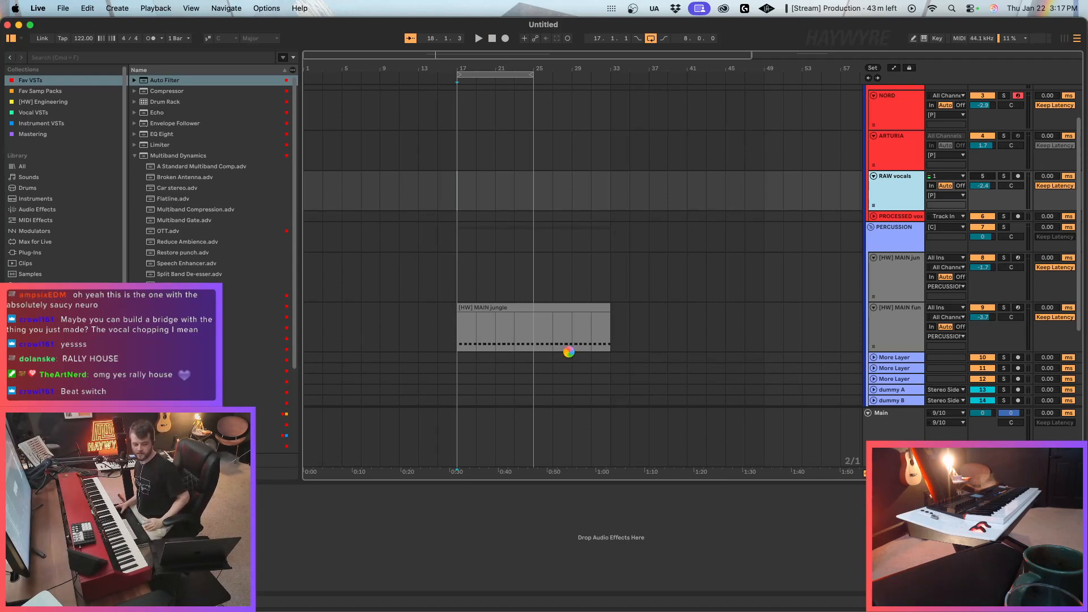
Copy the Bounce VOX track from Keep It Moving_22 and create a new Live Set.
left_click(593, 268)
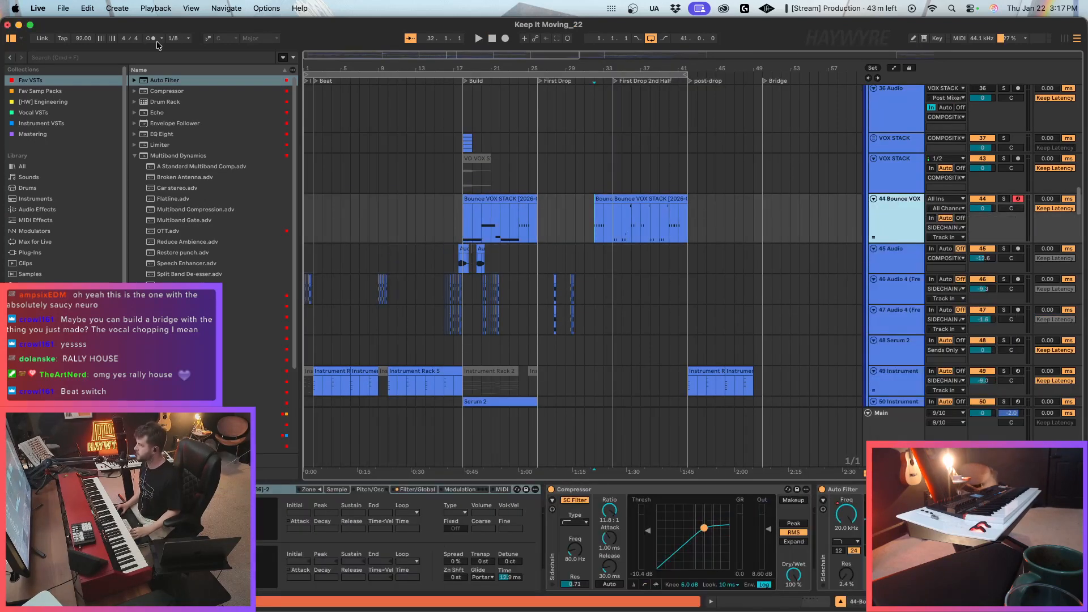
left_click(65, 11)
left_click(69, 25)
left_click(480, 339)
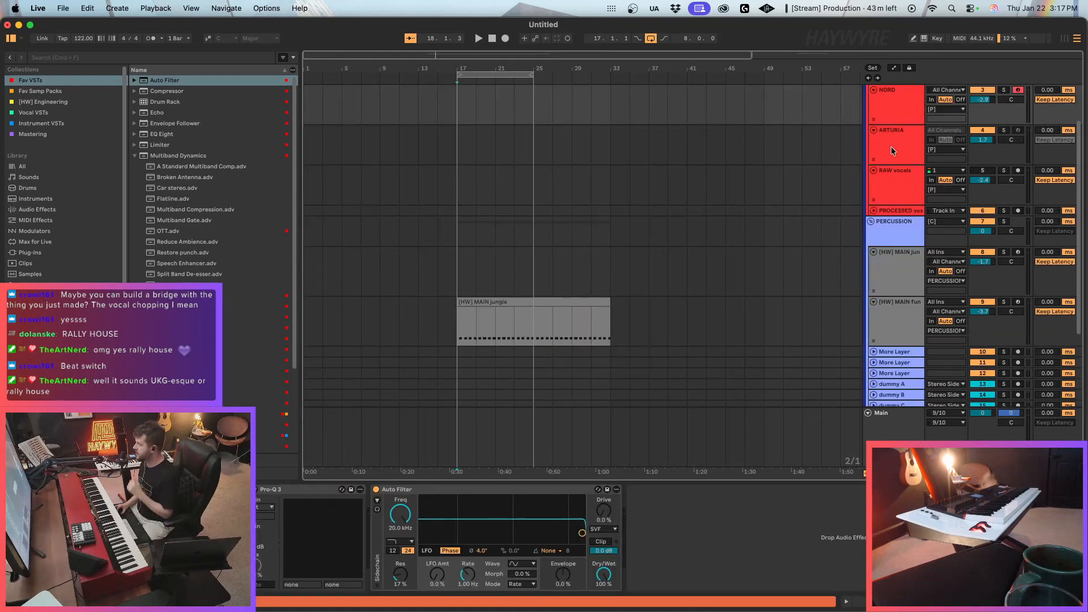
Paste the Bounce VOX track into the INSTRUMENTS group and delete all of its clips.
left_click(906, 144)
left_click(900, 167)
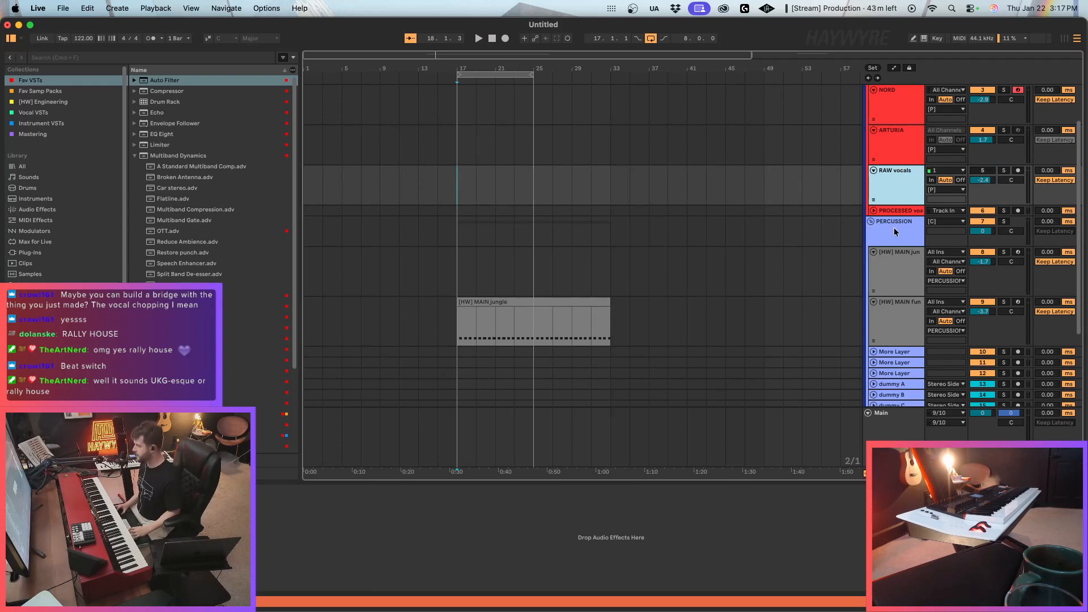
left_click(896, 319)
scroll(896, 317, "down", 5)
left_click(900, 322)
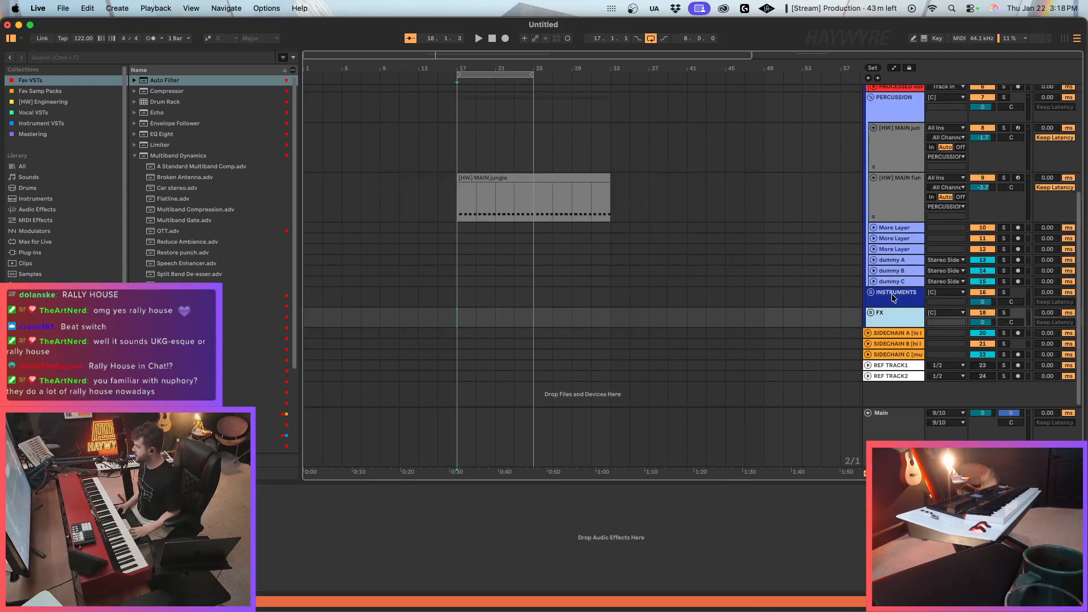
left_click(893, 295)
left_click(871, 293)
left_click(899, 341)
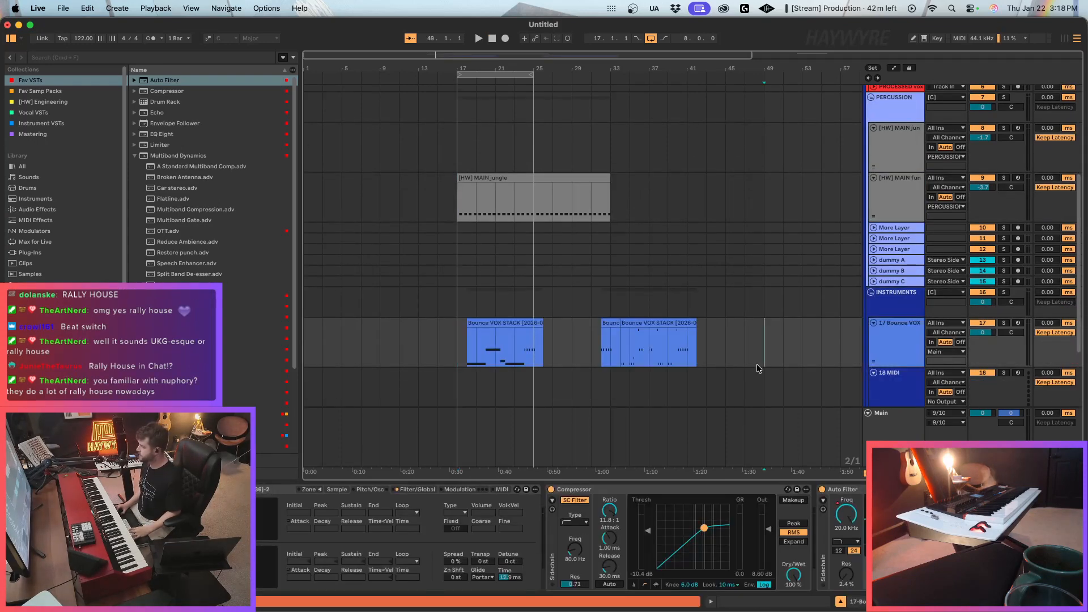
left_click_drag(757, 364, 422, 356)
key("Delete")
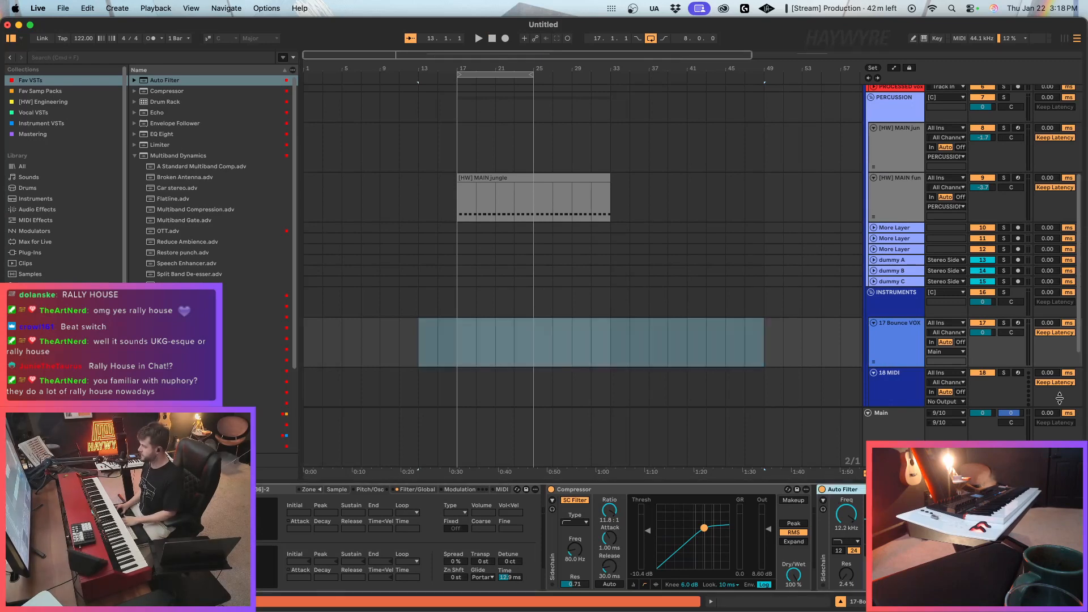
Arm the Bounce VOX track and boost its level, with track volume at 6.0 dB and Compressor output at 16.9 dB.
left_click(1019, 323)
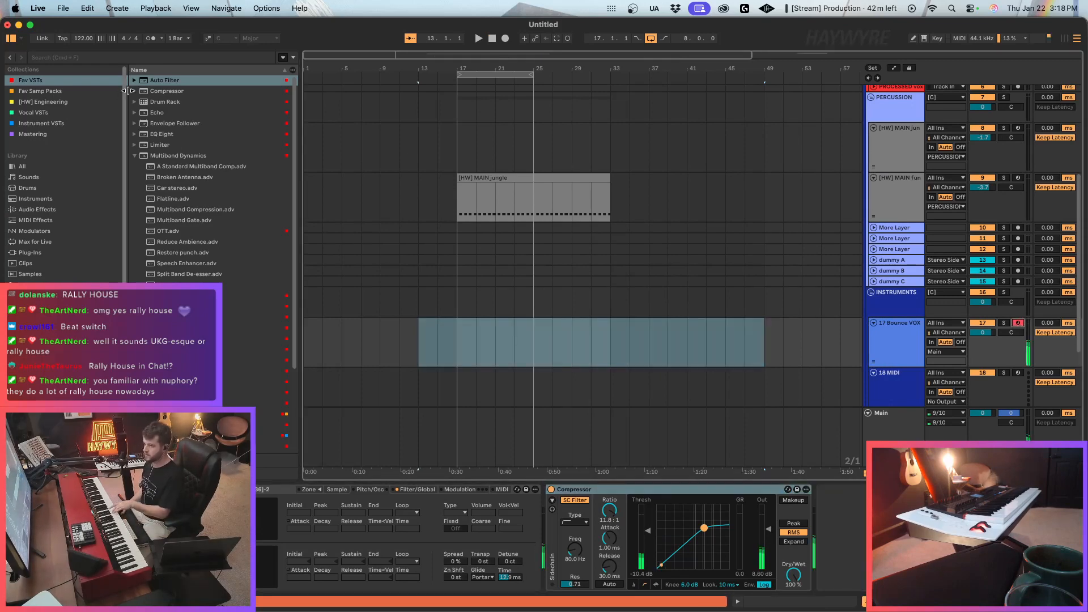
left_click_drag(989, 336, 989, 306)
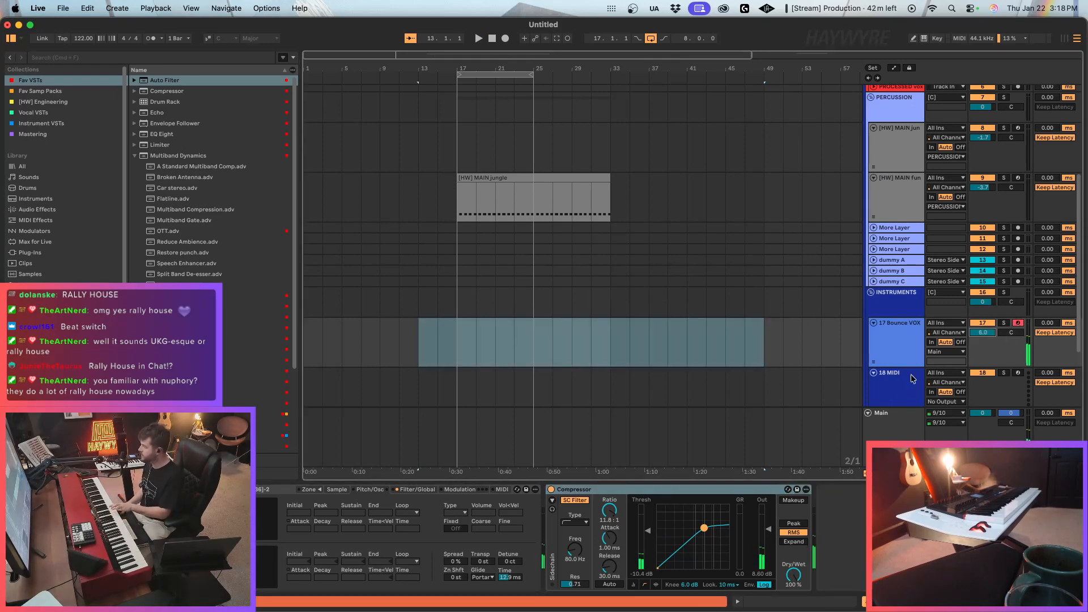
mouse_move(766, 539)
left_mouse_down()
mouse_move(765, 513)
mouse_move(769, 522)
left_mouse_up()
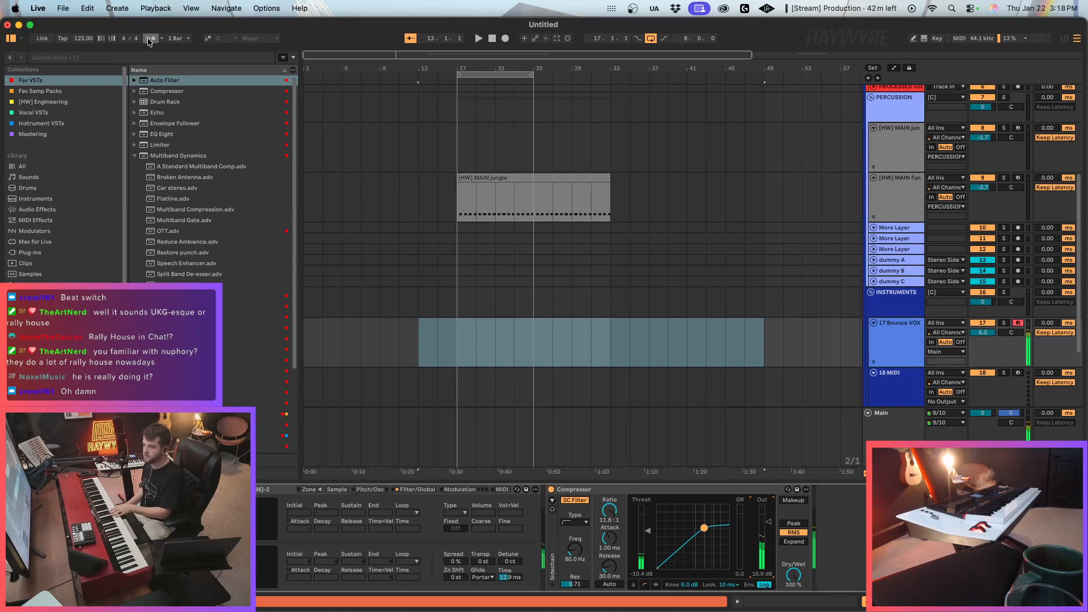
Tap out a tempo, start playback and set the project tempo to 130 BPM.
left_click(61, 39)
left_click(62, 38)
left_click(61, 39)
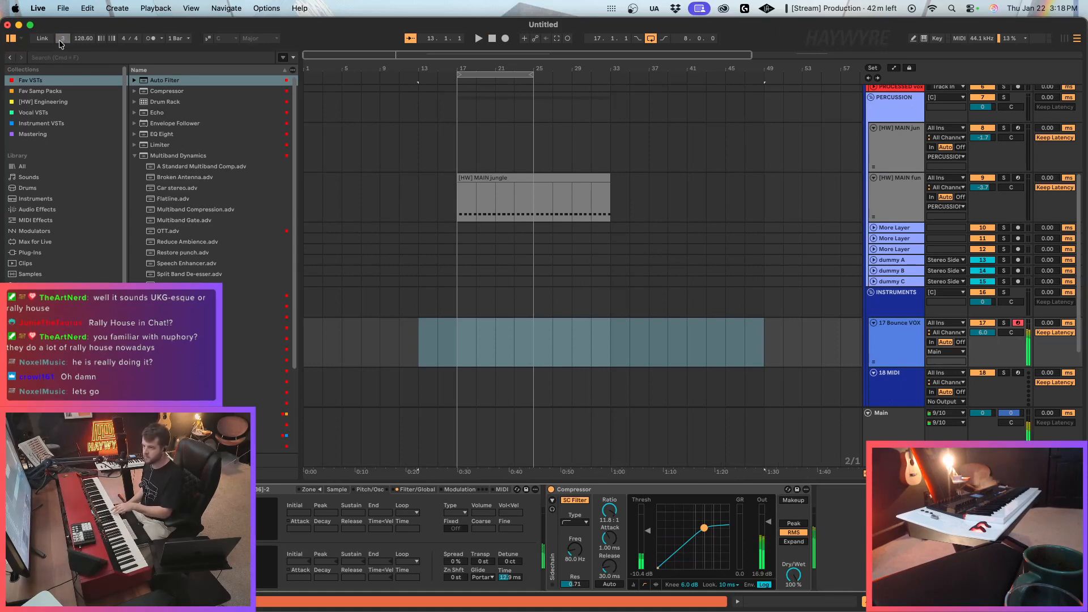
left_click(61, 39)
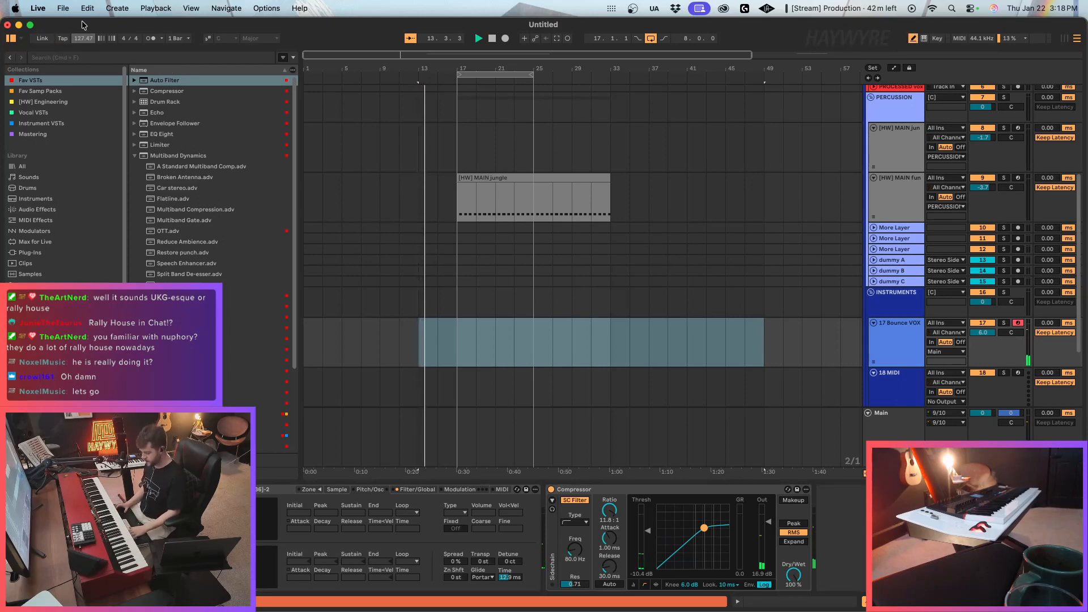
type("130")
key("Return")
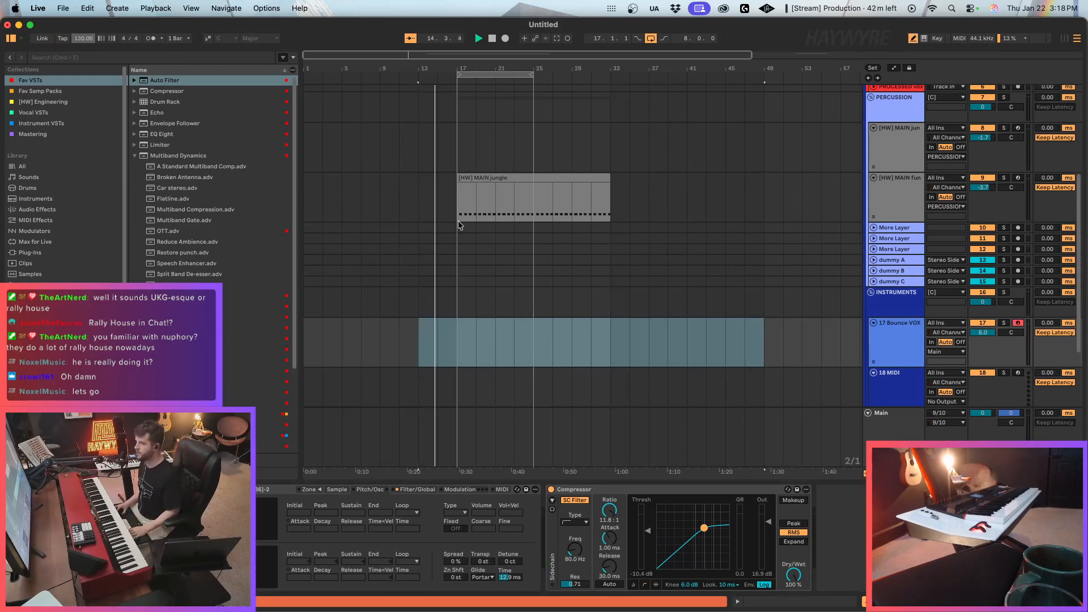
Set the [HW] MAIN fun drum track to -4.4 dB and record an eight-bar Bounce VOX part from bar 17.
left_click(495, 227)
left_click(568, 169)
left_click(565, 178)
left_click_drag(981, 187, 989, 190)
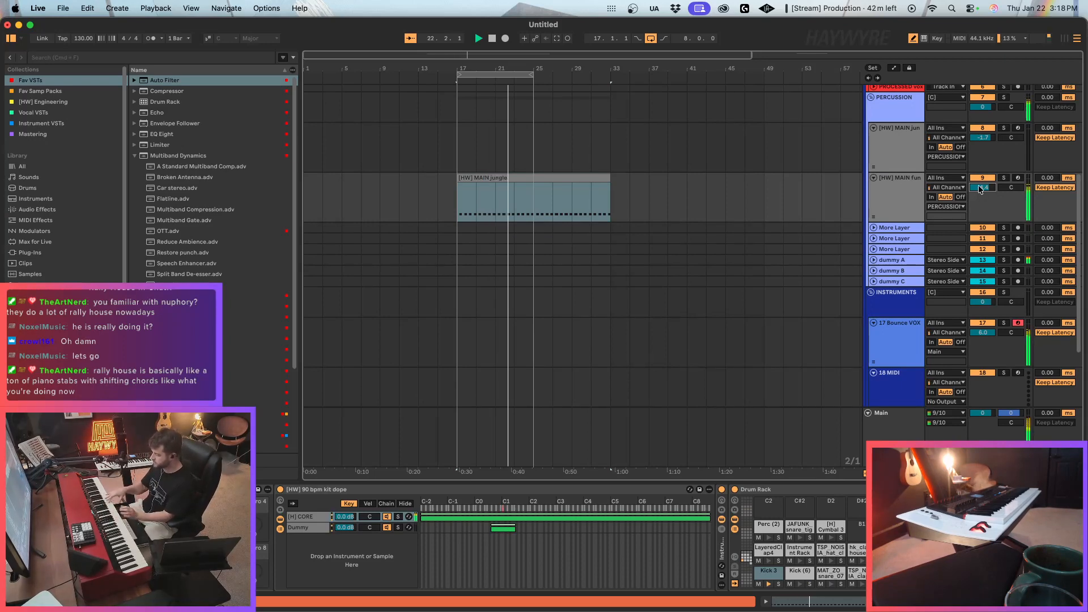
key("F9")
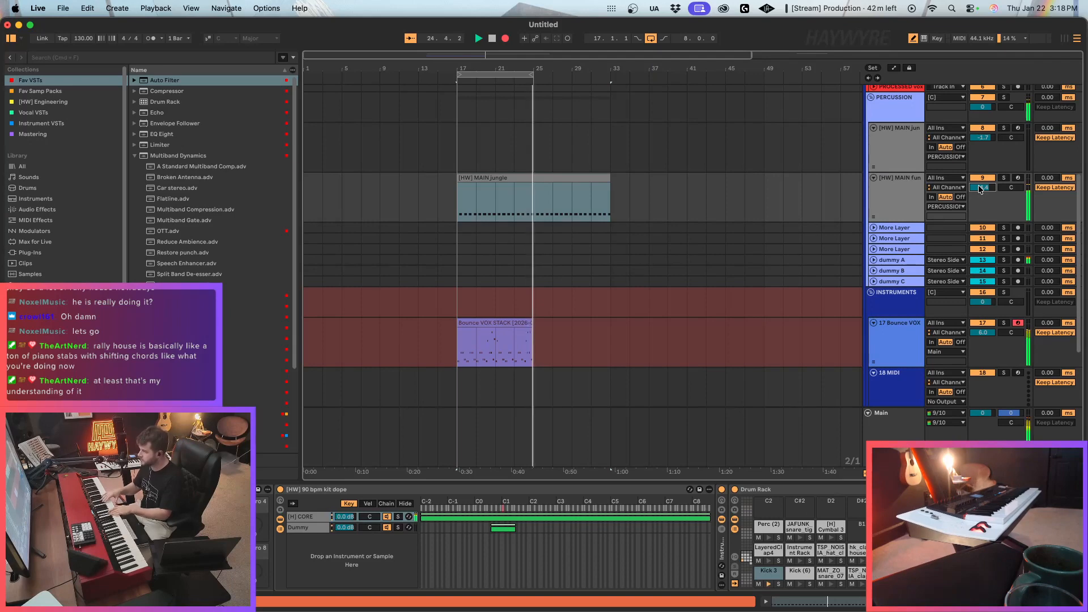
key("space")
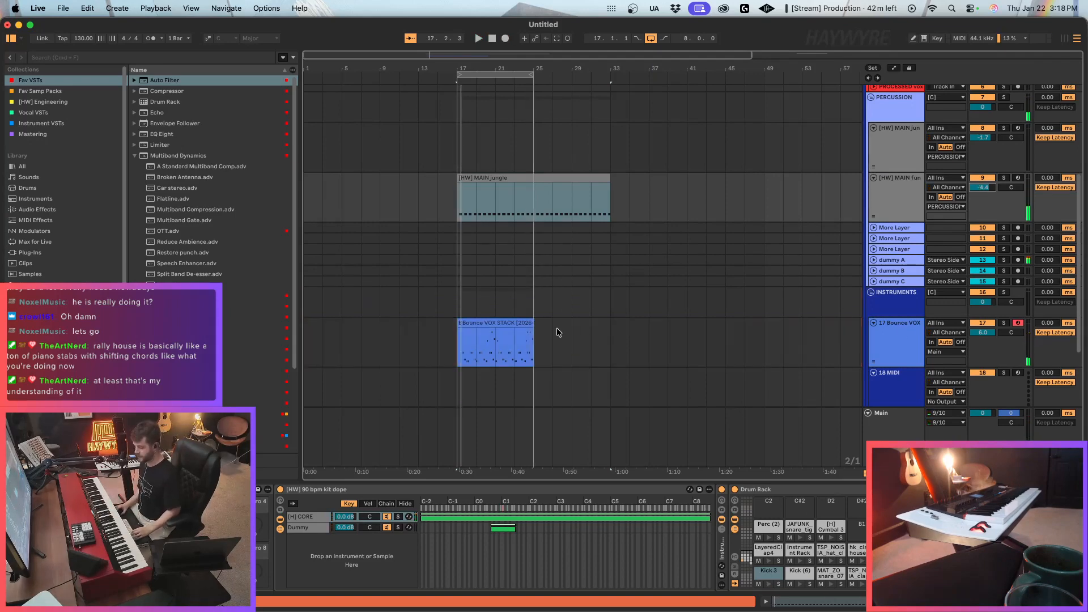
Copy the recorded Bounce VOX clip to bars 1 and 9, and loop bars 9 to 17.
left_click(472, 337)
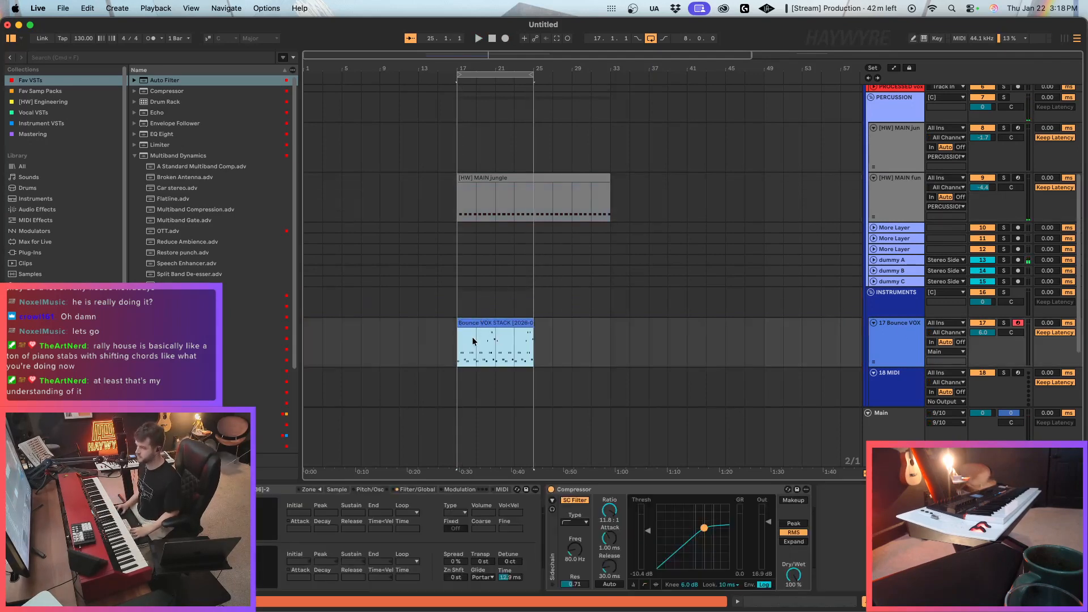
left_click(308, 341)
key("super+v")
key("super+v")
left_click(395, 323)
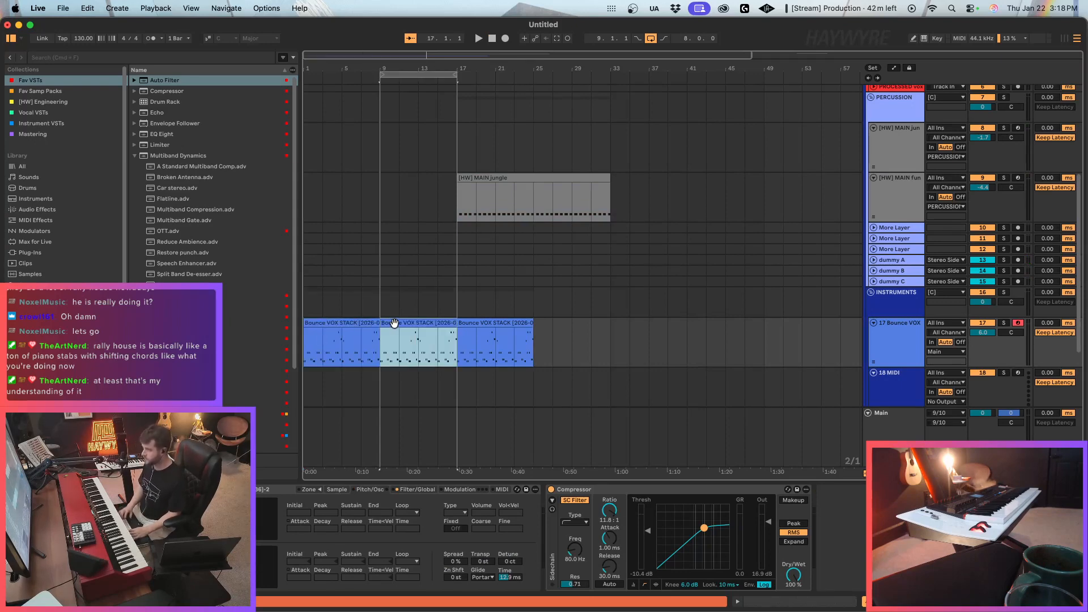
Select the [HW] MAIN jungle track and search the [HW] Engineering collection for "loop".
scroll(755, 270, "up", 2)
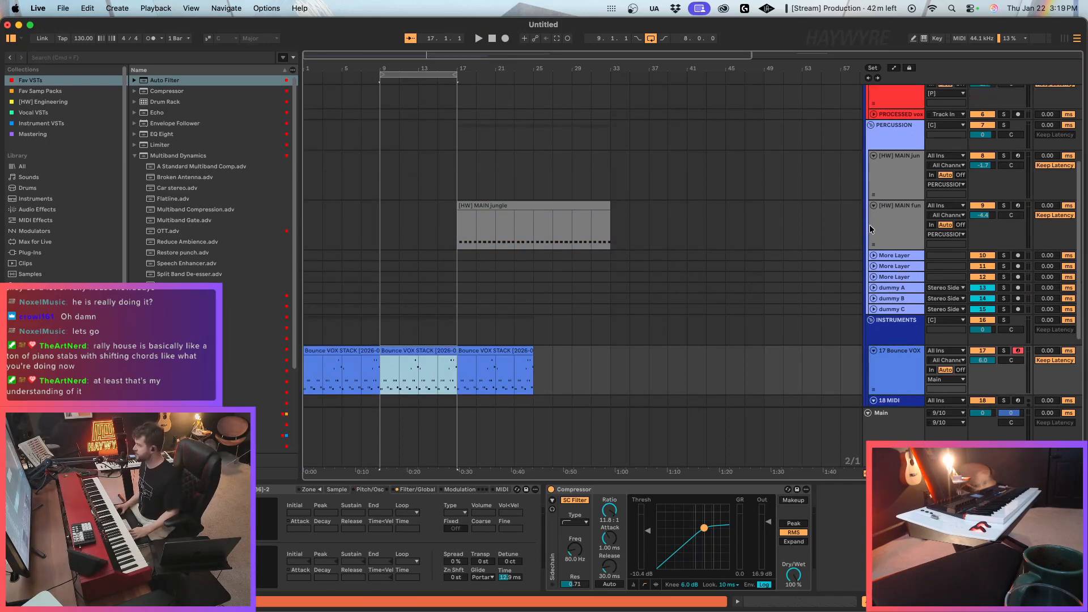
left_click(905, 206)
key("Up")
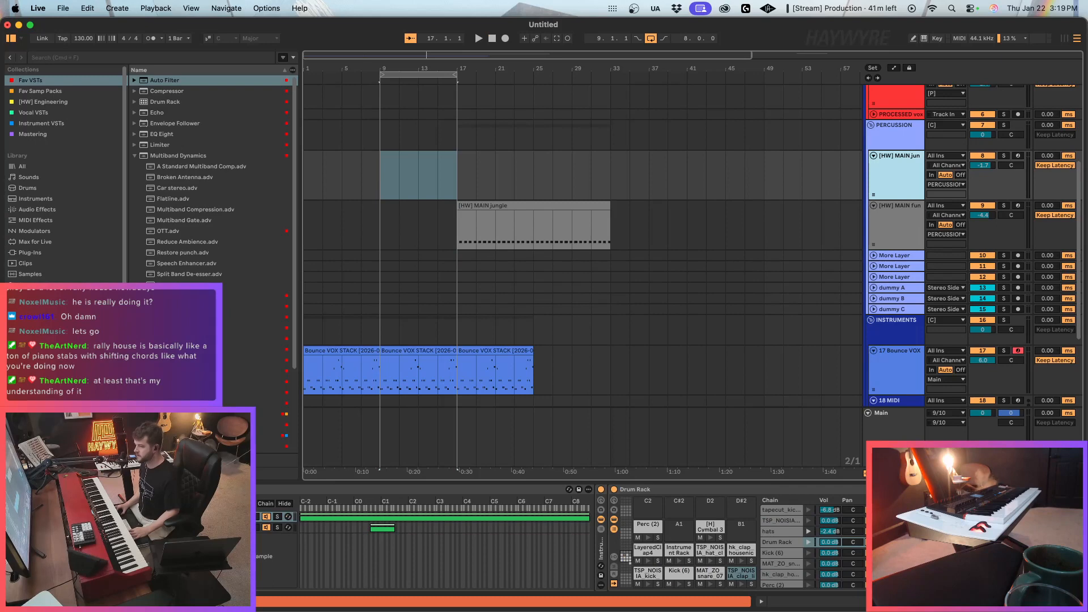
left_click(43, 102)
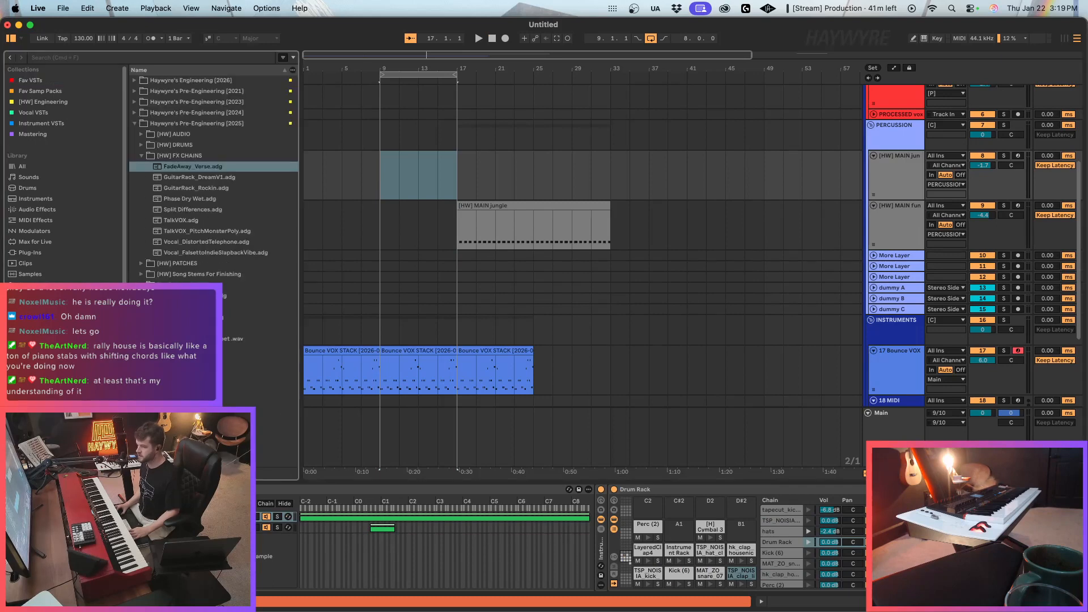
left_click(476, 227)
key("Up")
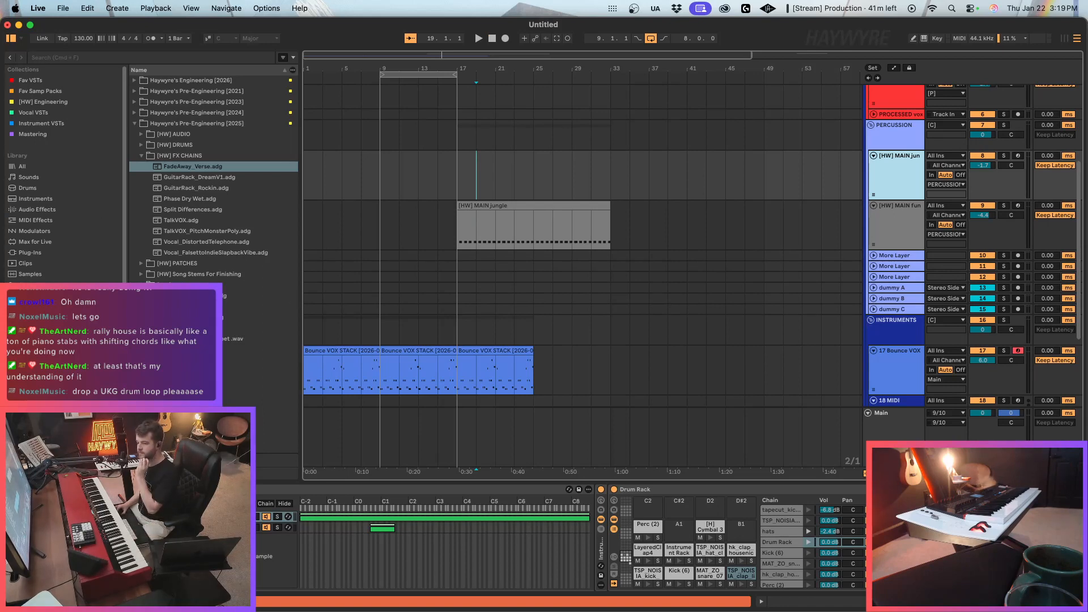
left_click(119, 58)
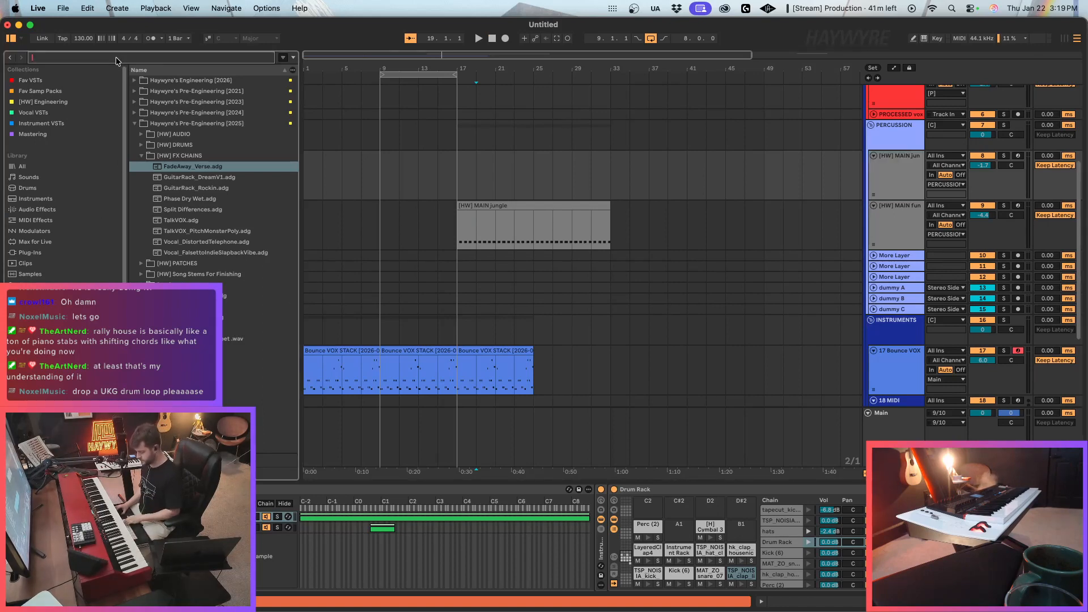
type("loop")
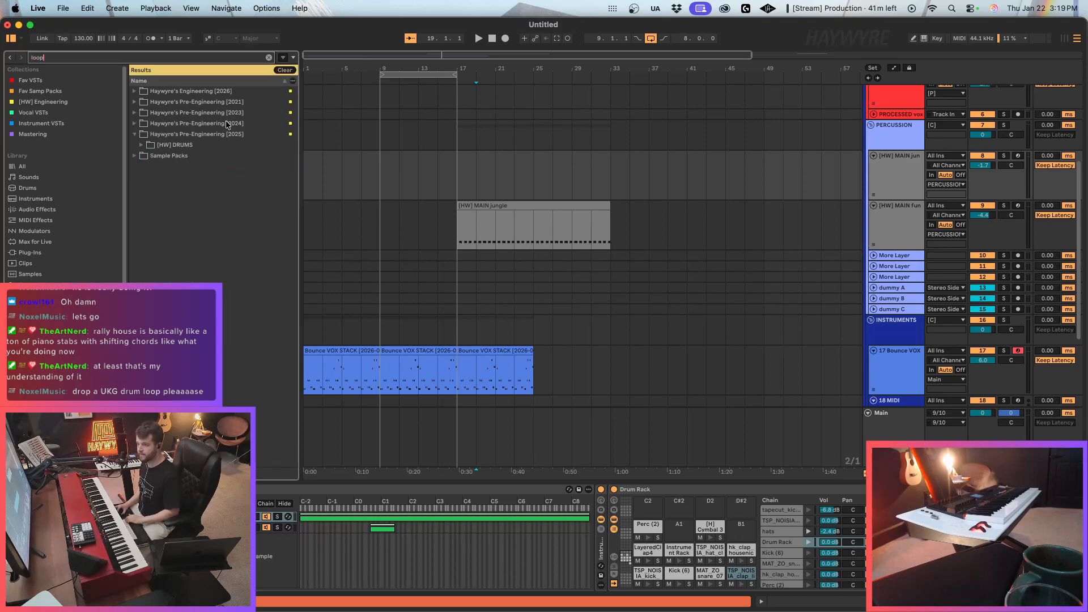
Expand Sample Packs in the search results and open the MAT_ZO_drum_break_loops folder.
left_click(181, 153)
key("Right")
key("Down")
key("Down")
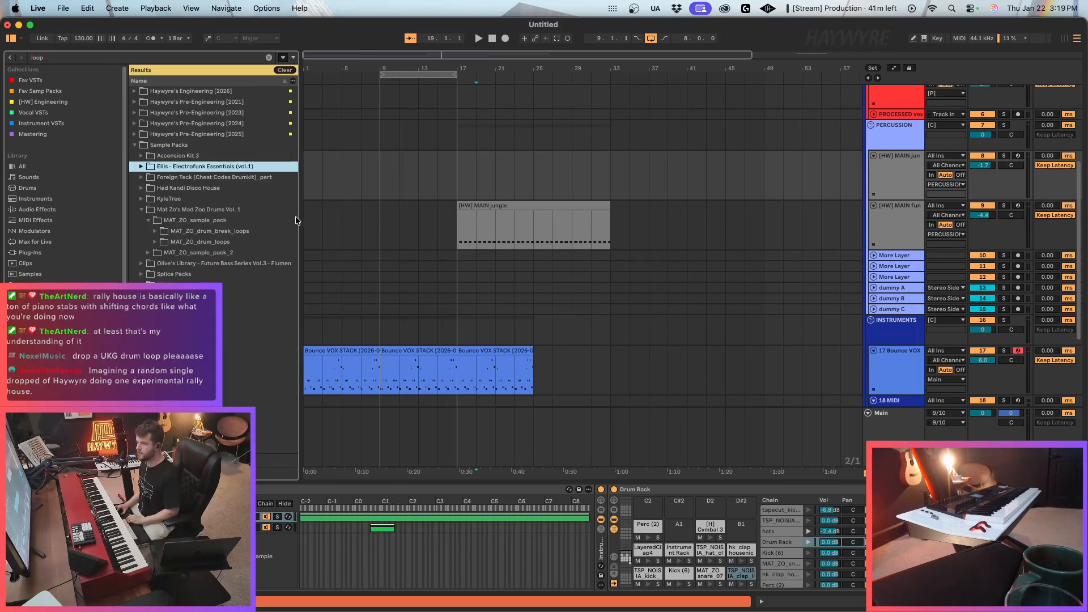
key("Down")
key("Down")
key("Down")
key("Down")
key("Down")
key("Down")
key("Right")
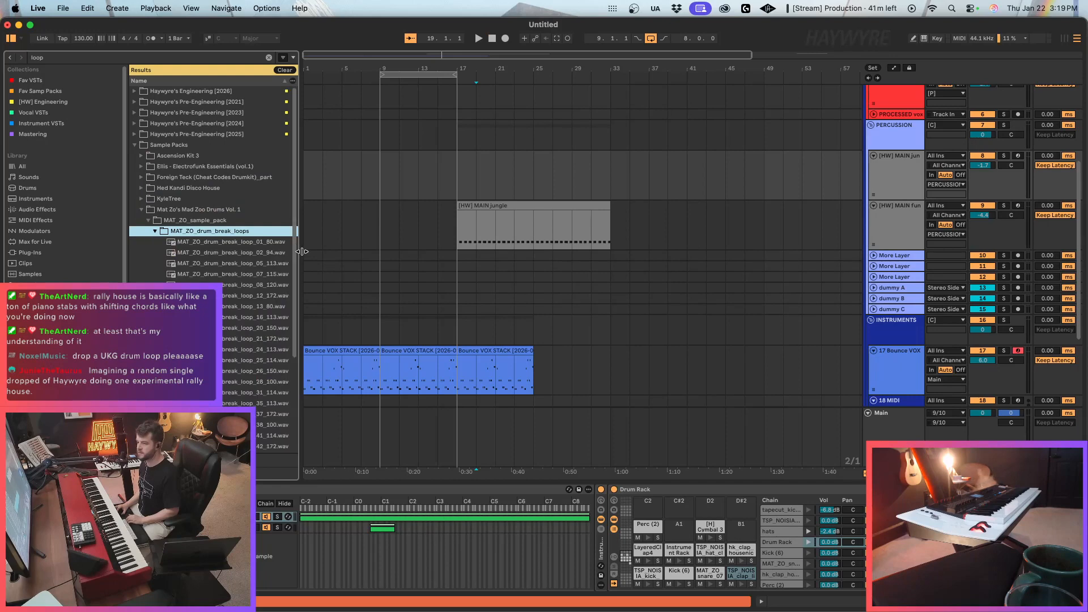
Widen the browser and audition several samples in the MAT_ZO_drum_break_loops folder.
left_click_drag(302, 252, 374, 253)
key("Down")
key("Down")
key("Down")
key("Down")
key("Down")
key("Down")
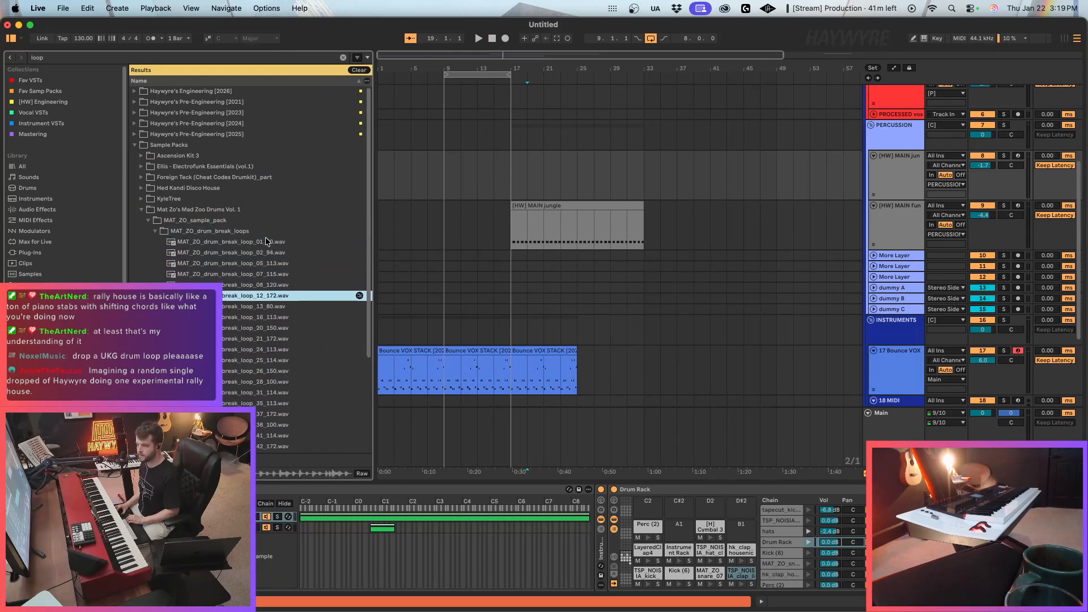
key("Down")
key("Down")
key("Down")
key("Down")
left_click_drag(374, 324, 376, 392)
scroll(374, 323, "down", 1)
left_click(272, 374)
left_click(278, 395)
scroll(278, 419, "down", 1)
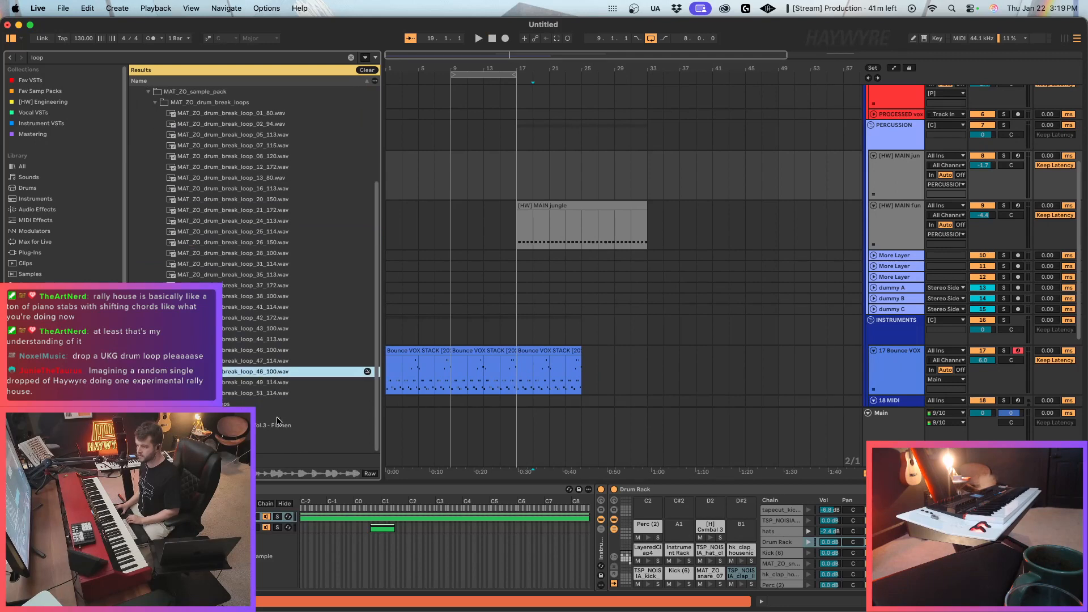
Open the MAT_ZO_drum_loops folder and audition loops 12 and 11.
left_click(155, 404)
left_click(259, 371)
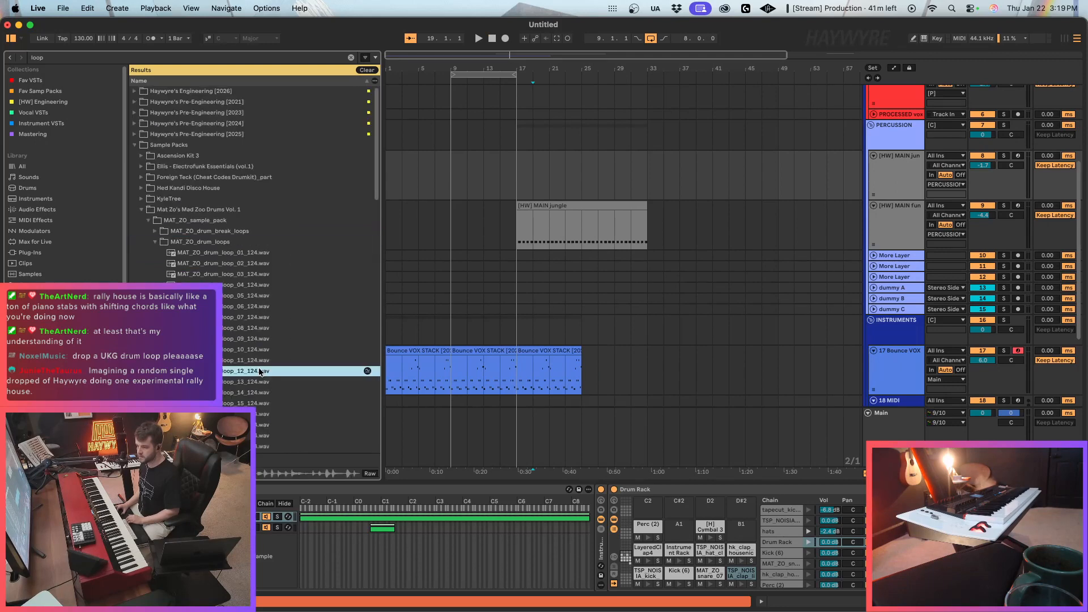
scroll(276, 394, "down", 3)
left_click(255, 261)
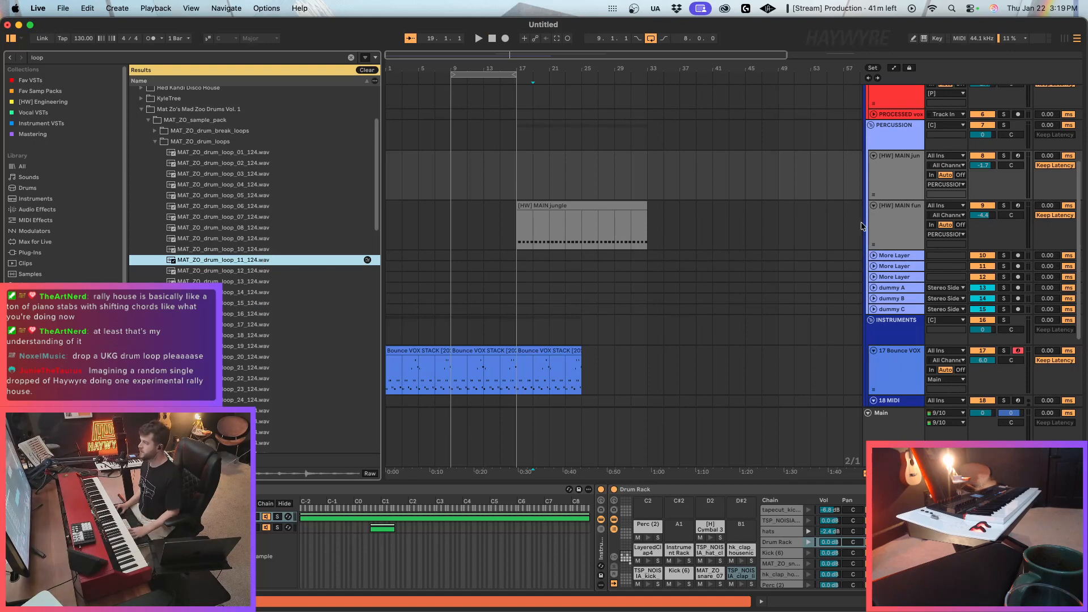
Insert an audio track below [HW] MAIN fun with MAT_ZO_drum_loop_11_124.wav at bar 9, and set its volume to -4.3 dB.
left_click(889, 225)
key("super+t")
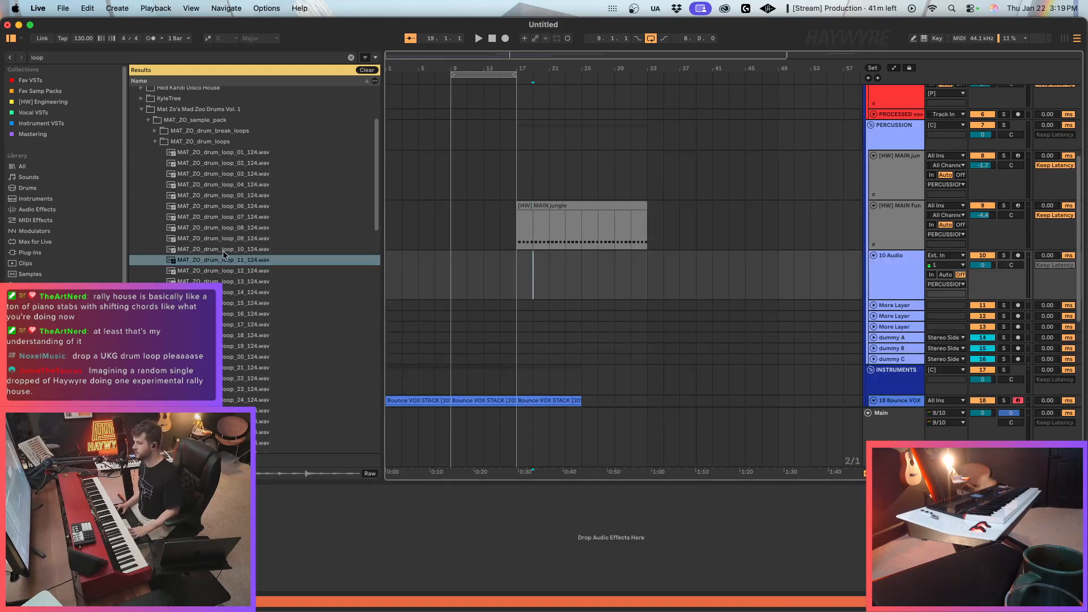
left_click_drag(231, 260, 452, 286)
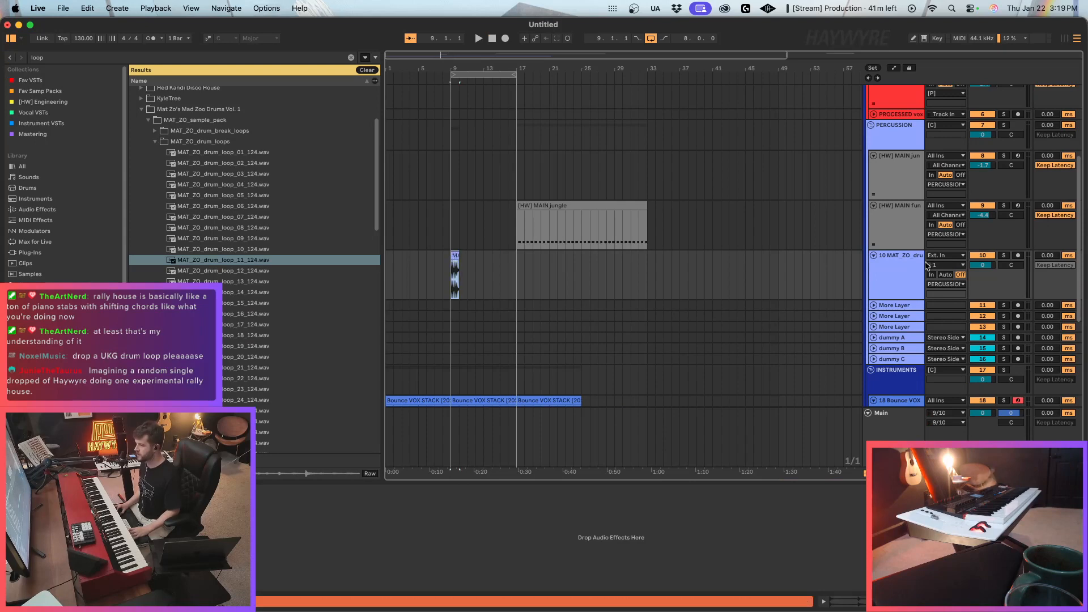
mouse_move(999, 264)
left_mouse_down()
mouse_move(999, 283)
mouse_move(987, 263)
left_mouse_up()
key("space")
Duplicate the drum loop clip repeatedly to fill bars 9 to 17, and play the section.
key("space")
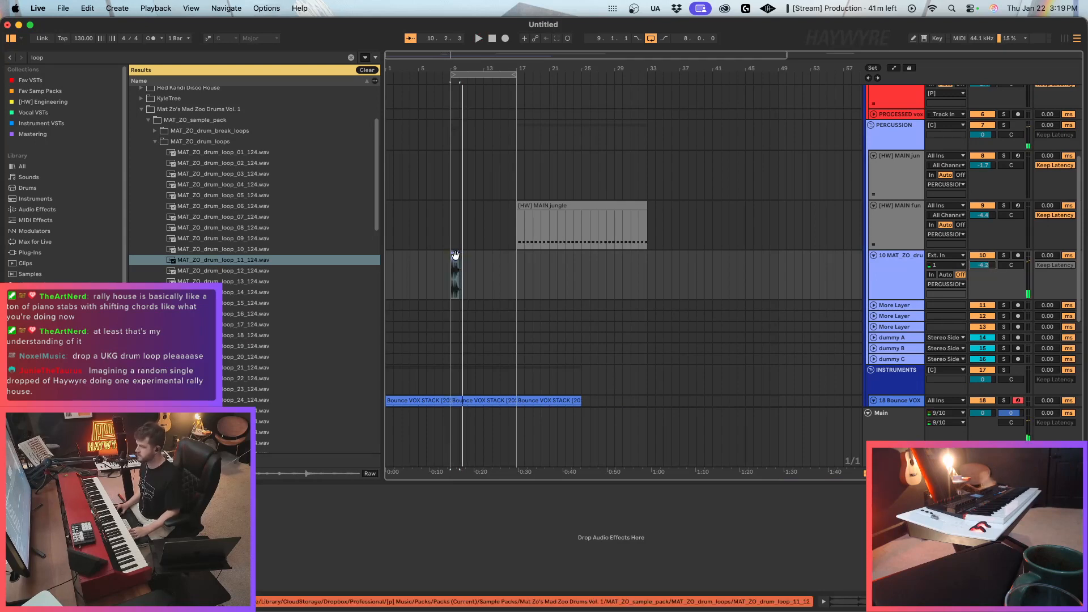
left_click(456, 255)
key("super+d")
key("super+d")
key("super+d")
key("super+d")
key("super+d")
key("space")
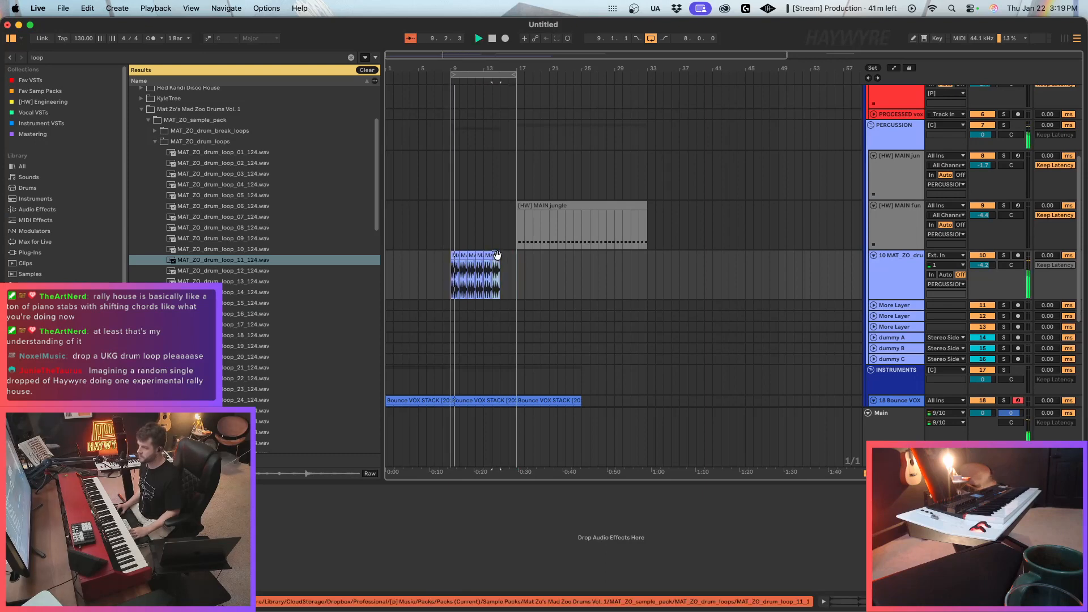
key("super+d")
key("super+d")
Insert an audio track below the loop 11 track and place MAT_ZO_drum_loop_17_124.wav on it at bar 9.
left_click(278, 323)
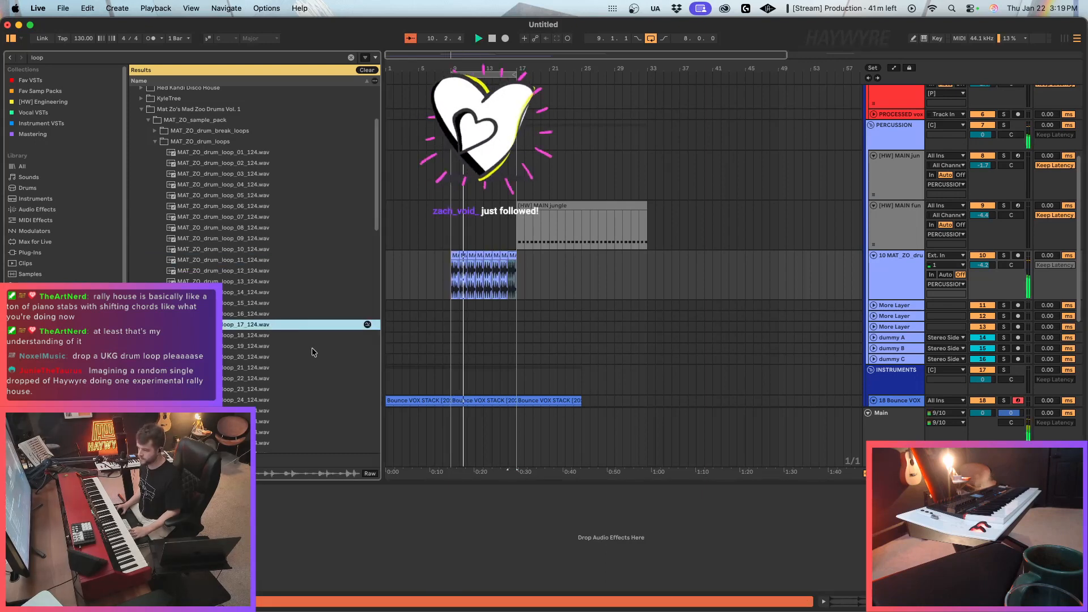
scroll(458, 347, "down", 3)
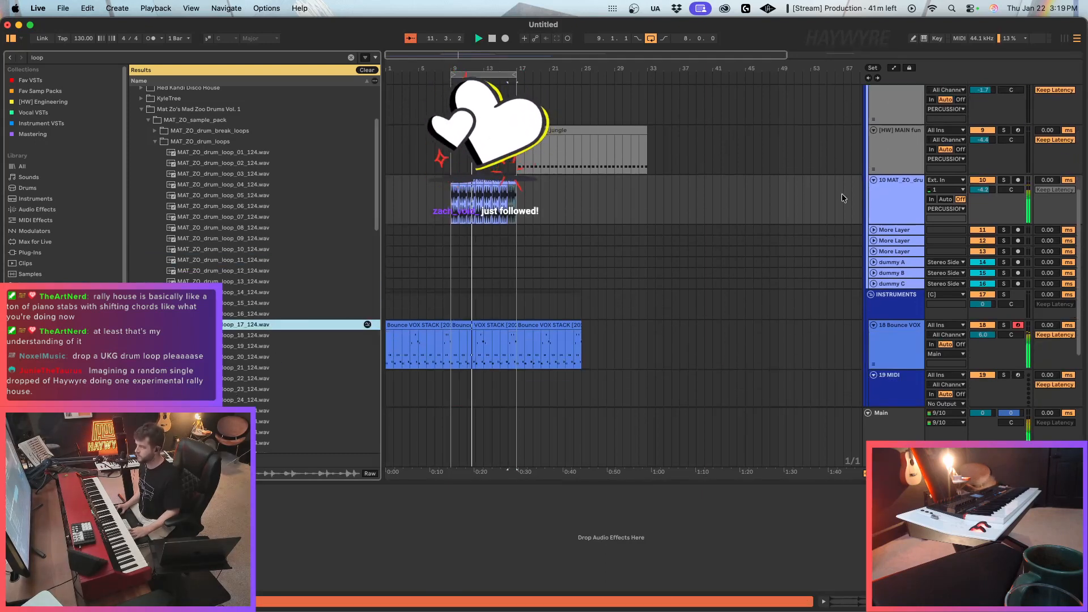
left_click(893, 192)
key("super+t")
left_click_drag(266, 325, 455, 250)
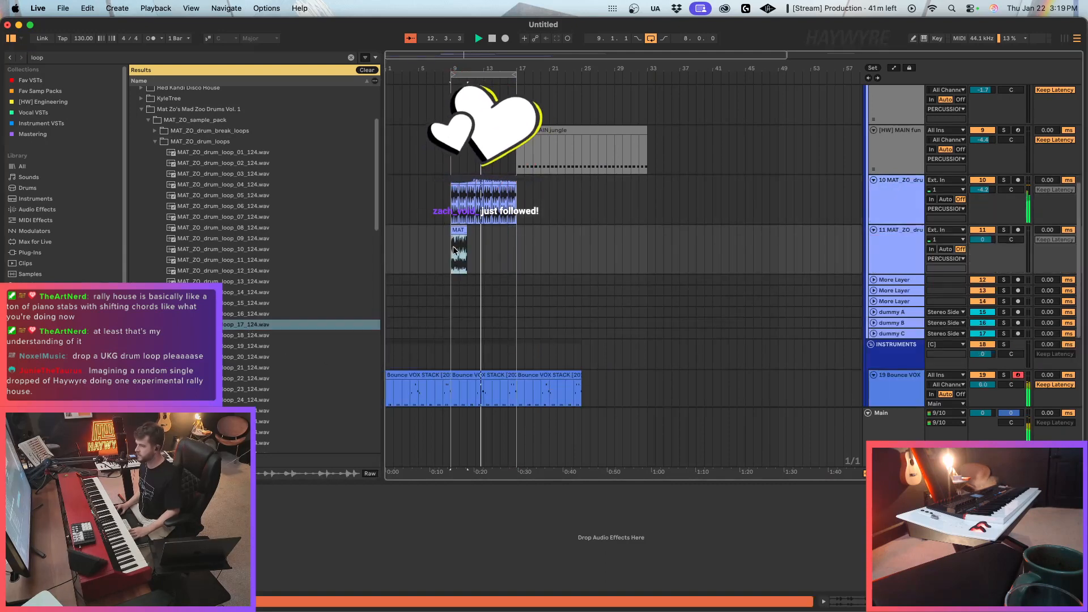
Duplicate the loop 17 clip until it fills bars 9 to 17, and play the section.
key("super+d")
key("super+d")
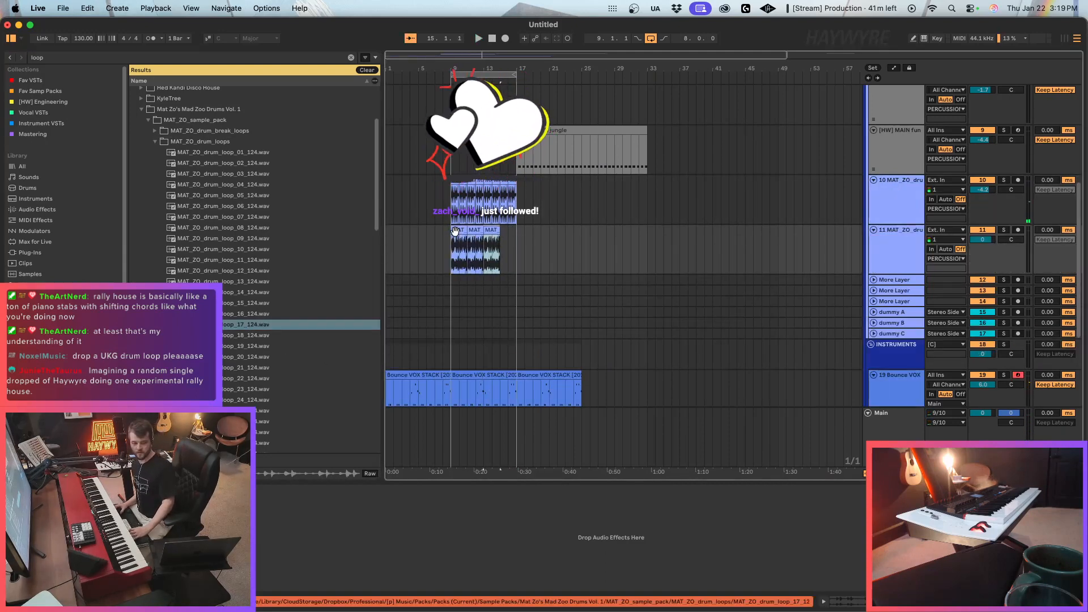
key("super+d")
key("space")
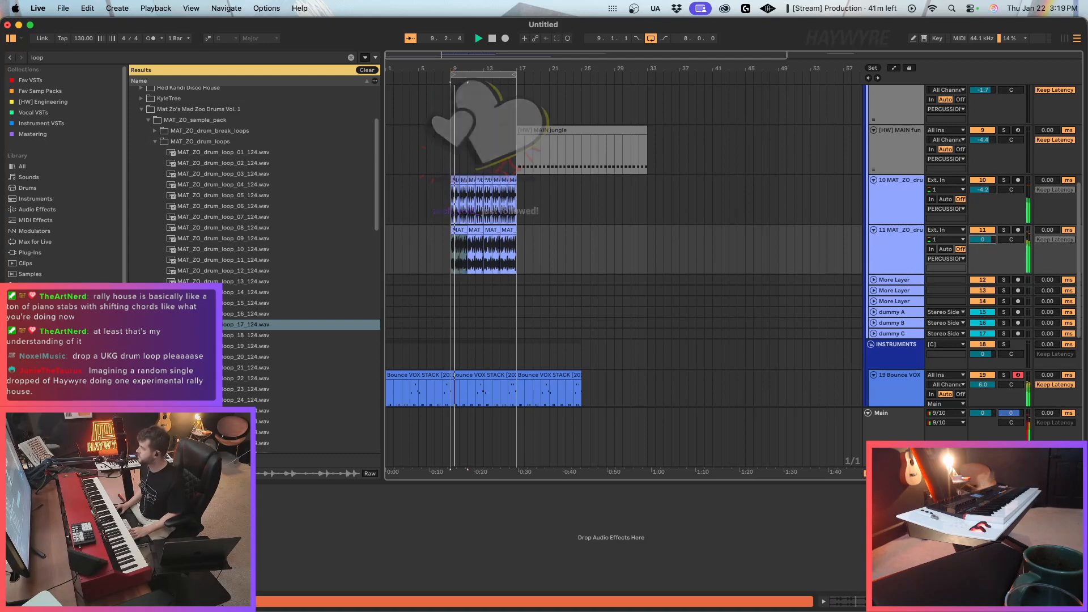
key("space")
Set the loop 17 track's volume to -2.3 dB, then solo the track and play it from bar 9.
left_click_drag(449, 68, 558, 263)
left_click(596, 262)
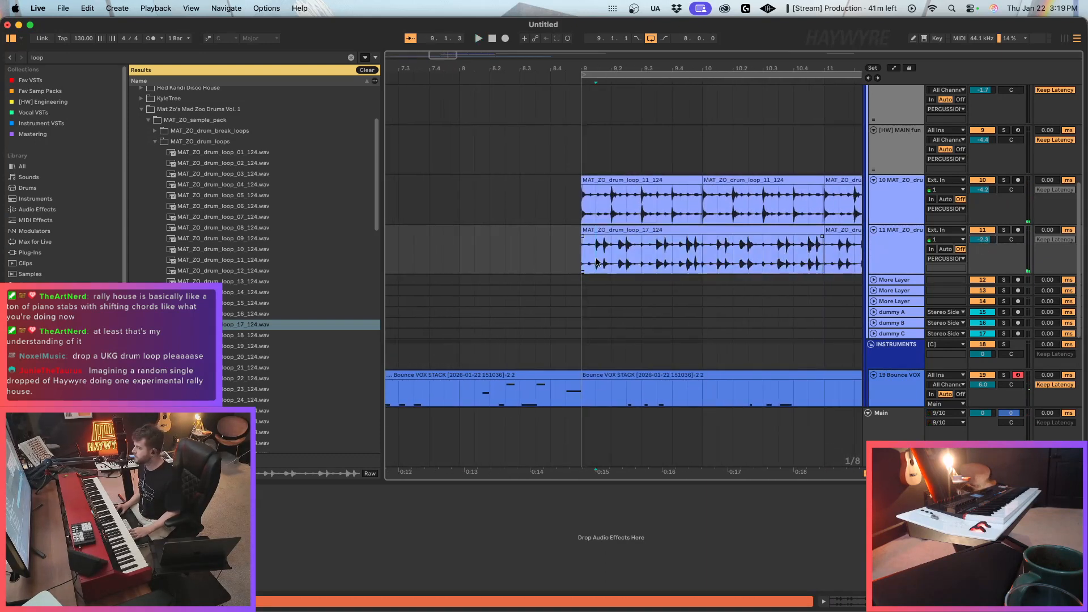
left_click(1004, 230)
key("space")
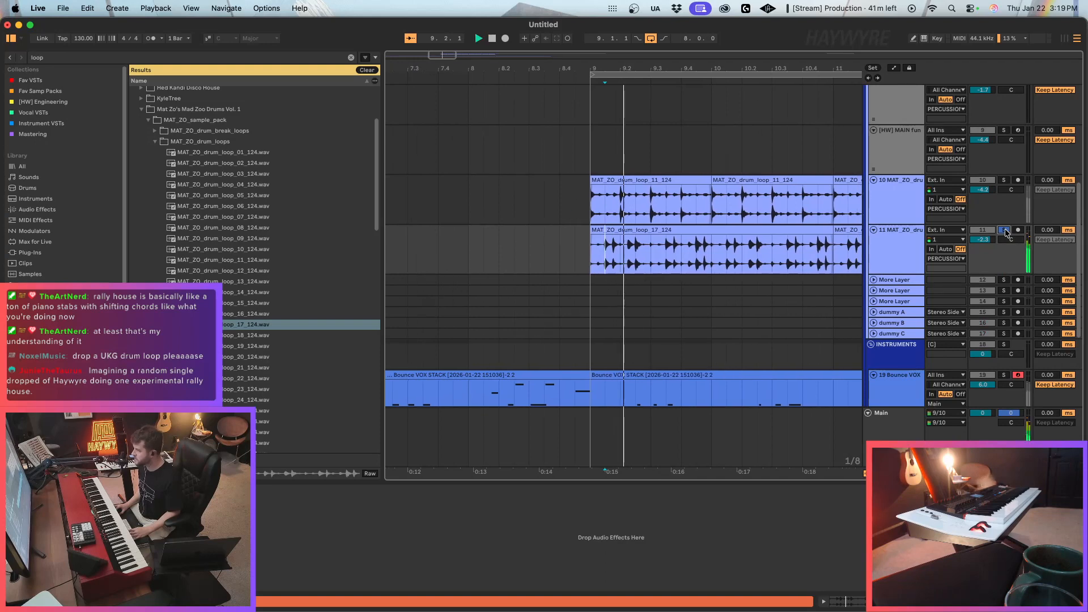
key("space")
On a 1/16 grid, cut the first loop 17 clip down to the single short hit within the first beat of bar 9.
key("super+1")
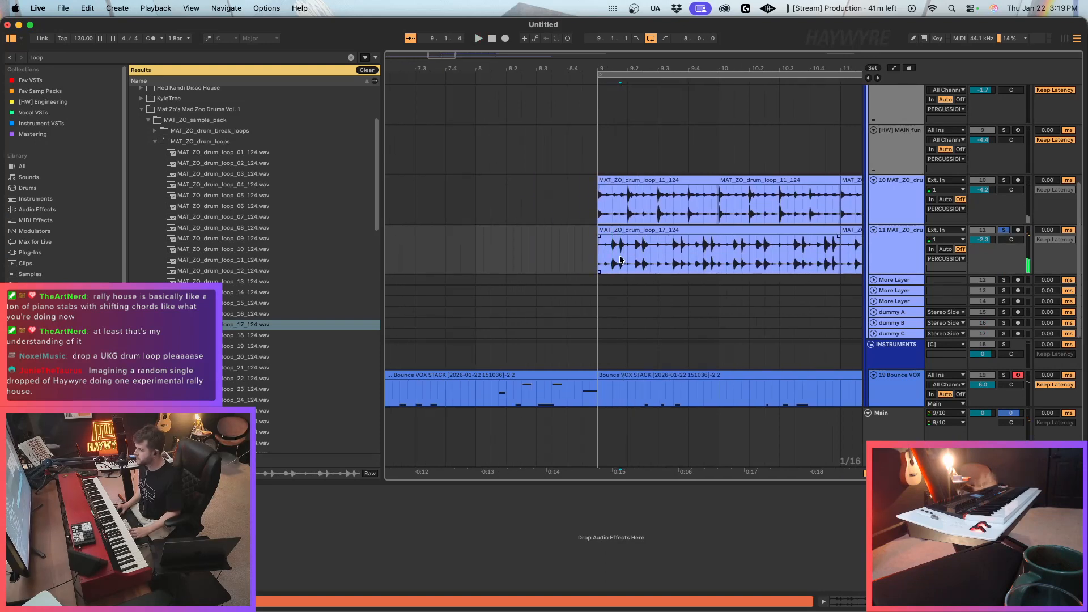
mouse_move(620, 261)
left_mouse_down()
mouse_move(598, 250)
mouse_move(611, 231)
mouse_move(839, 241)
left_mouse_up()
key("Delete")
left_click(614, 249)
key("Delete")
left_click(704, 258)
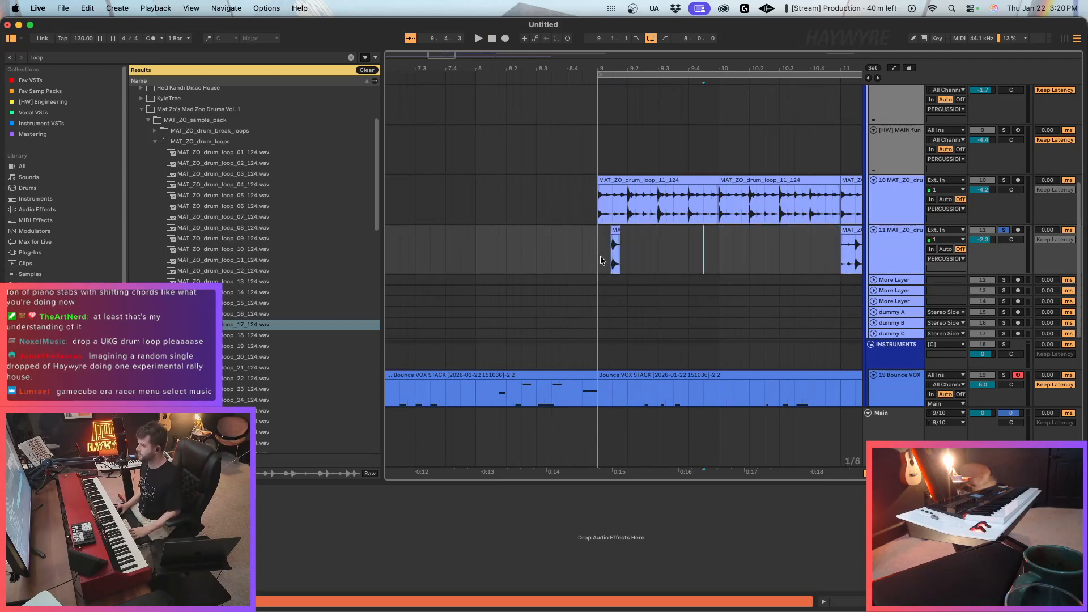
Duplicate the one-beat segment with the hit so that it repeats on every beat from bar 9 to 11.
key("space")
key("super+d")
scroll(628, 258, "left", 1)
key("super+d")
key("super+d")
key("super+d")
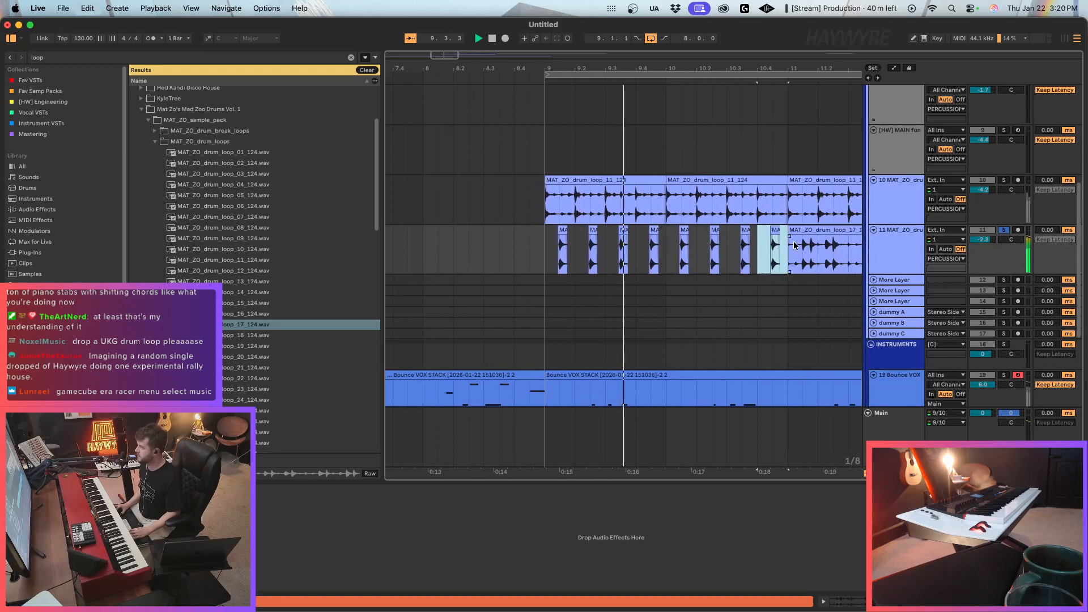
Delete the full loop 17 clip at bar 11, play the chopped hits, and unsolo the track.
left_click(804, 231)
key("Delete")
left_click(514, 256)
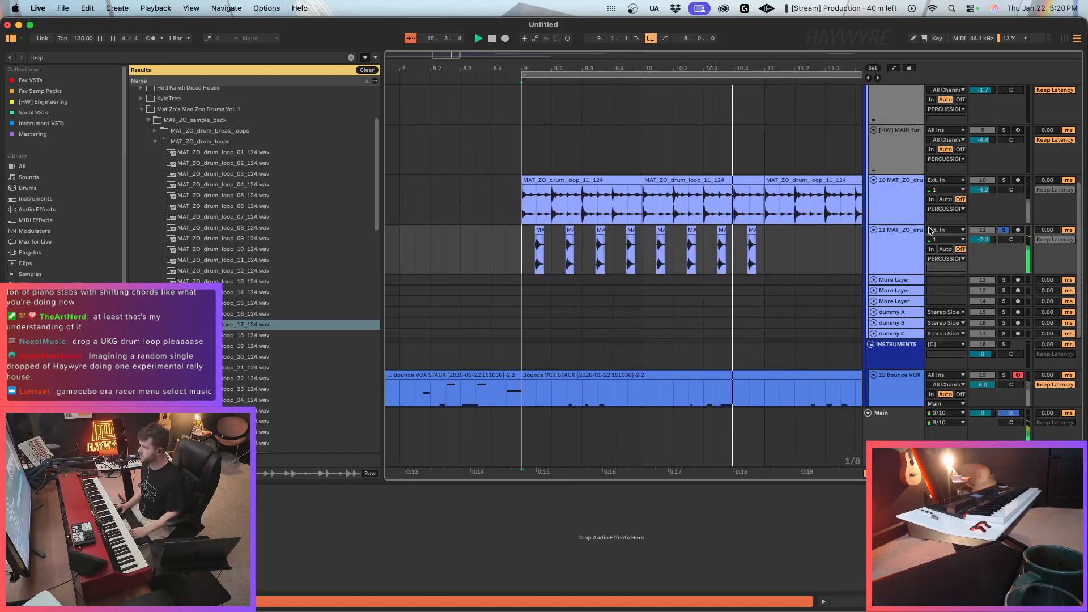
key("space")
key("space")
key("s")
Duplicate the two-bar pattern of chopped hits twice, starting from bar 11.
left_click(798, 258)
left_click_drag(833, 253, 593, 263)
key("super+d")
key("super+d")
Set the arrangement loop to bars 9 to 13.
left_click_drag(481, 56, 480, 25)
left_click_drag(680, 155, 472, 261)
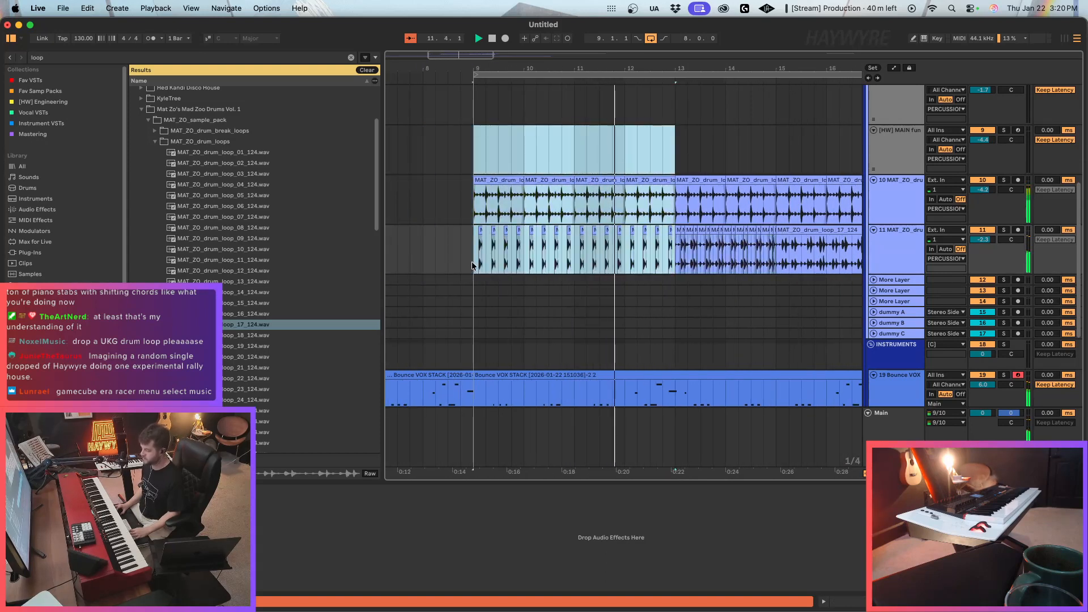
key("super+l")
Select the empty 20 MIDI track, clear the browser search, and collapse the Mat Zo's Mad Zoo Drums Vol. 1 folder.
scroll(727, 261, "down", 4)
scroll(727, 261, "down", 1)
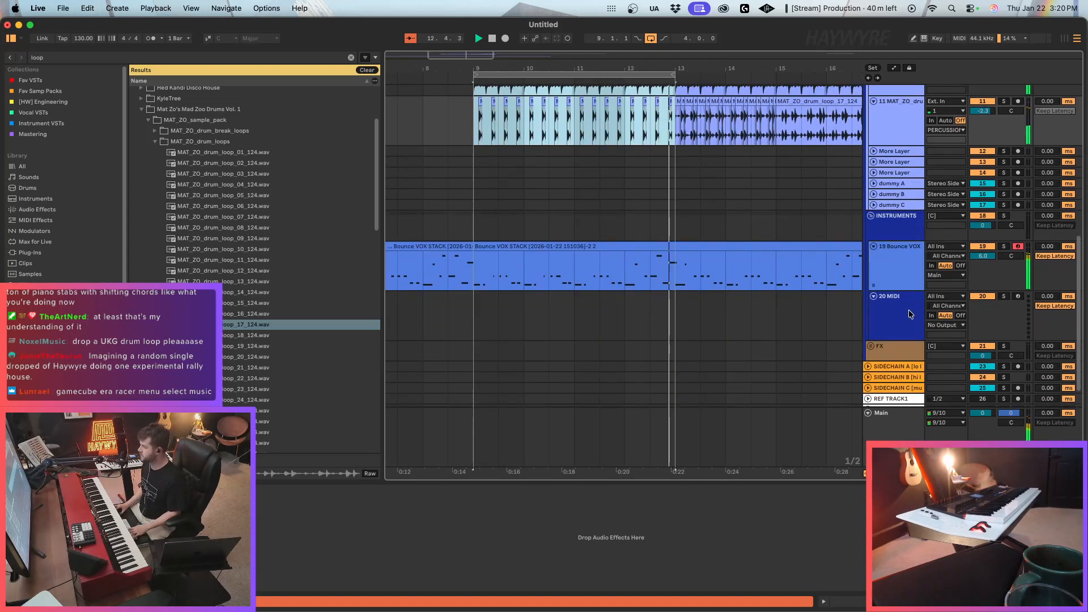
left_click(911, 314)
left_click(913, 273)
left_click(907, 316)
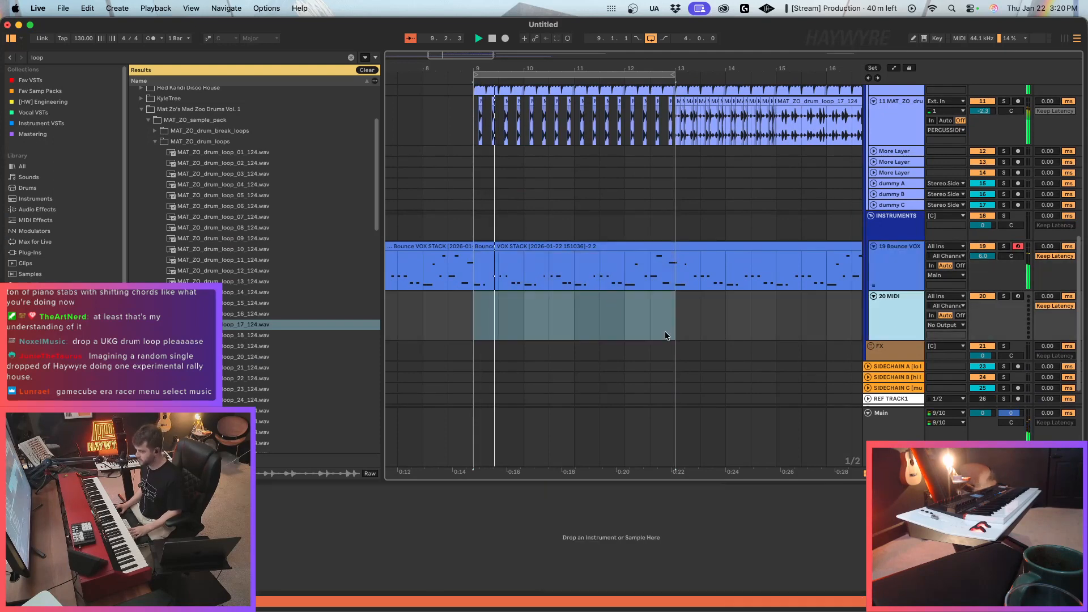
left_click(351, 58)
left_click(141, 317)
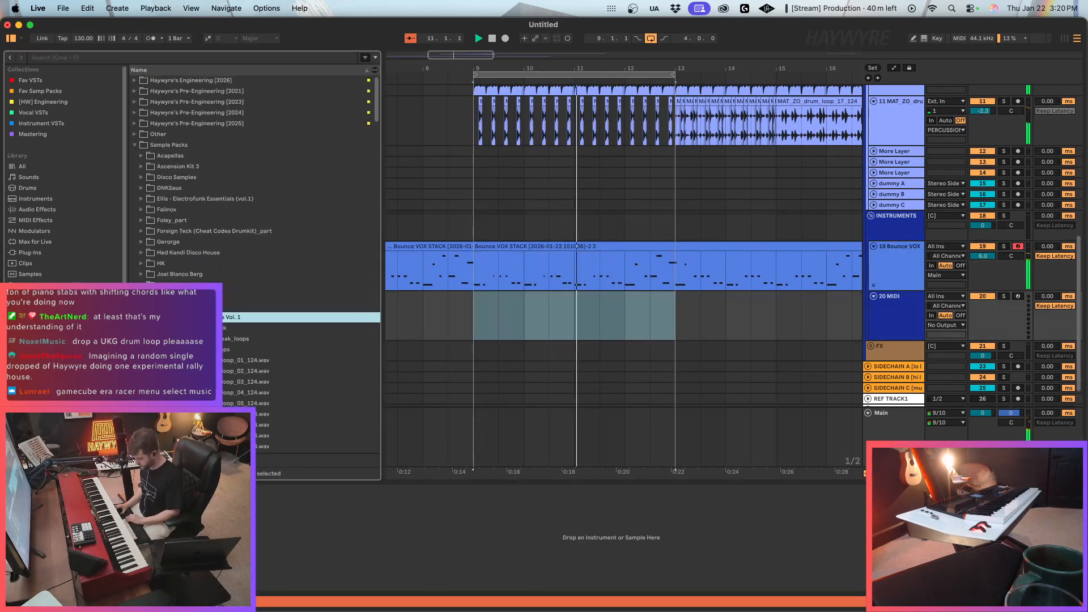
Quantize all notes in the Bounce VOX STACK clip at bar 9 and return to the track's devices.
double_click(529, 247)
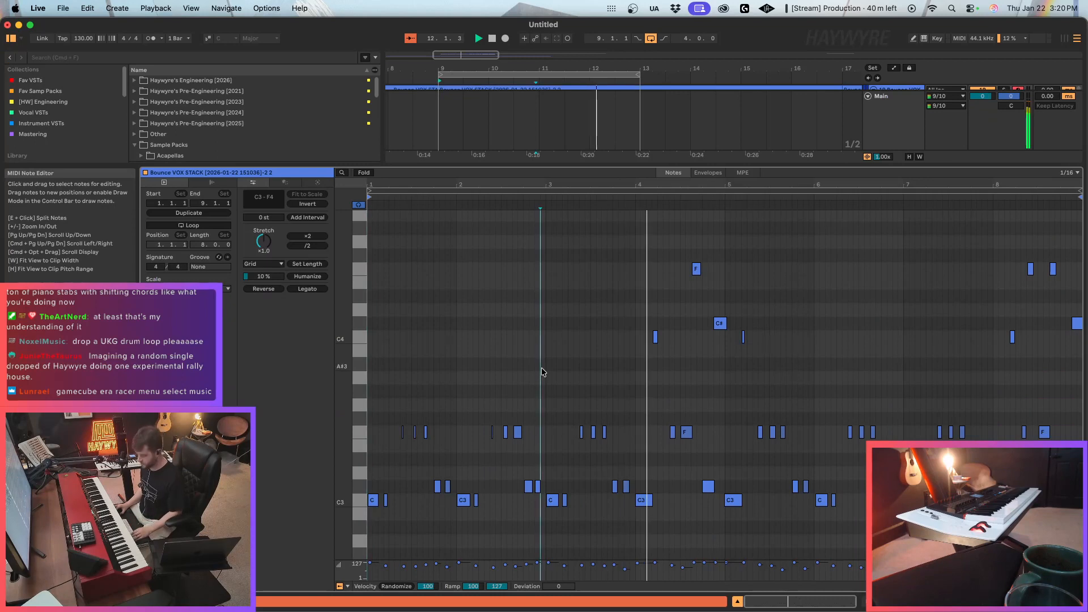
key("super+a")
key("super+u")
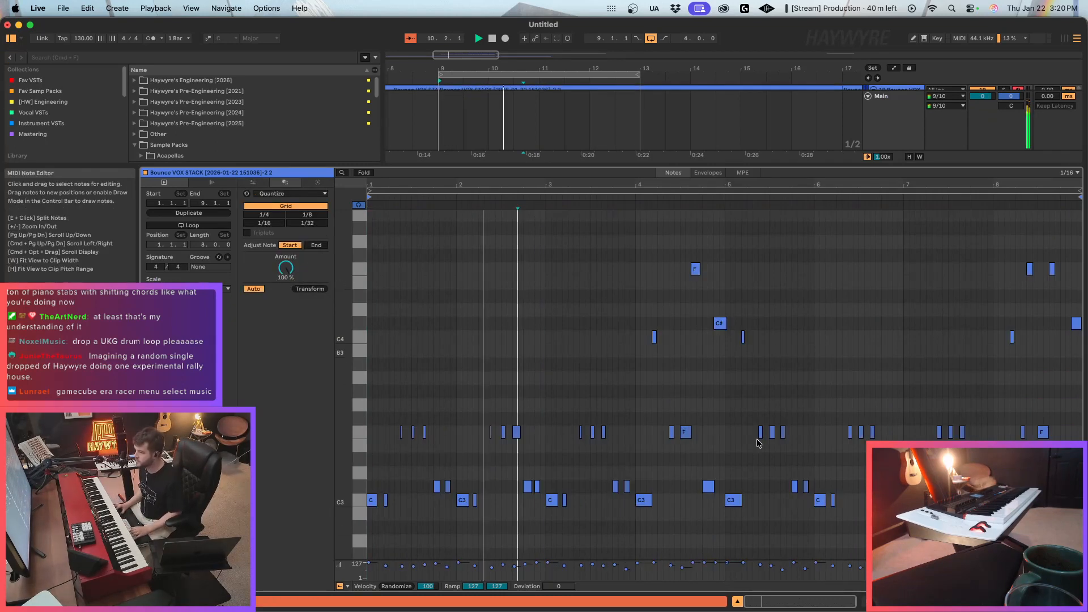
key("shift+Tab")
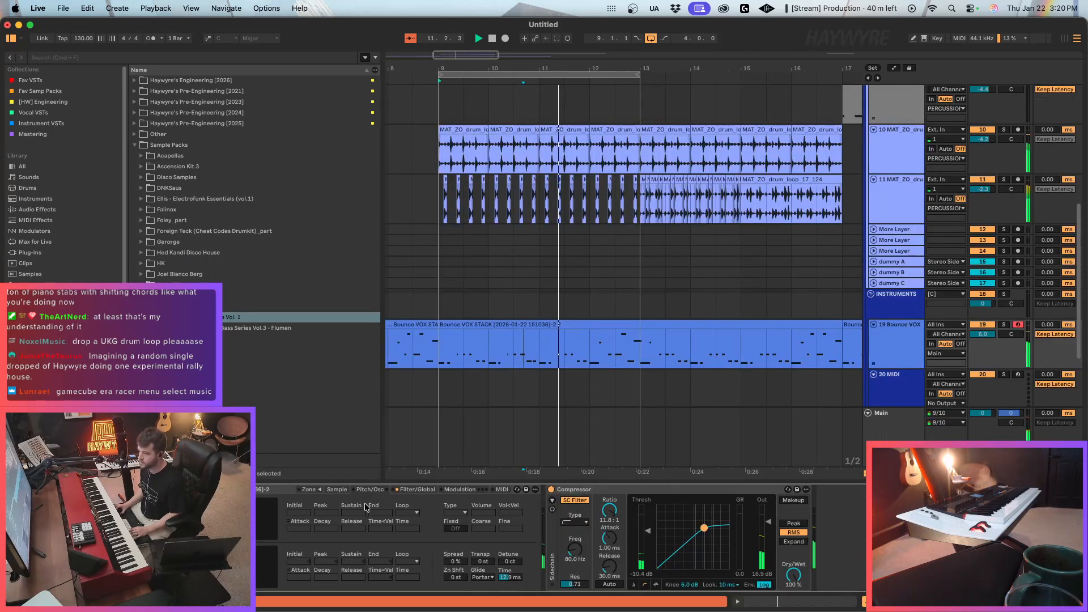
Add Deelay before the Compressor on the Bounce VOX track with ping pong on, a 230 ms delay time, and adjusted low and high cuts.
left_click(21, 83)
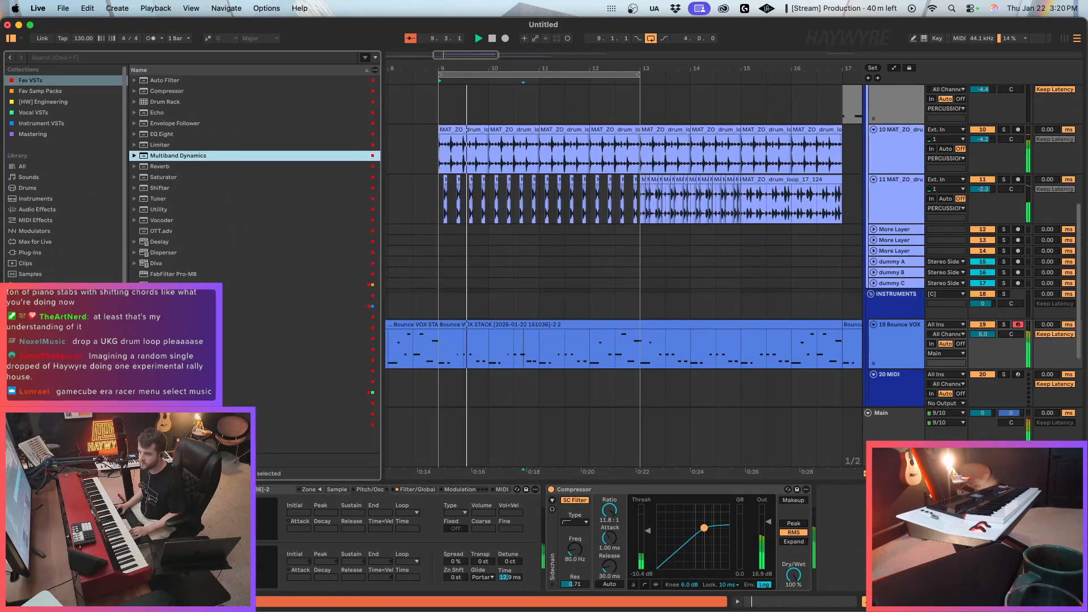
left_click_drag(161, 243, 563, 524)
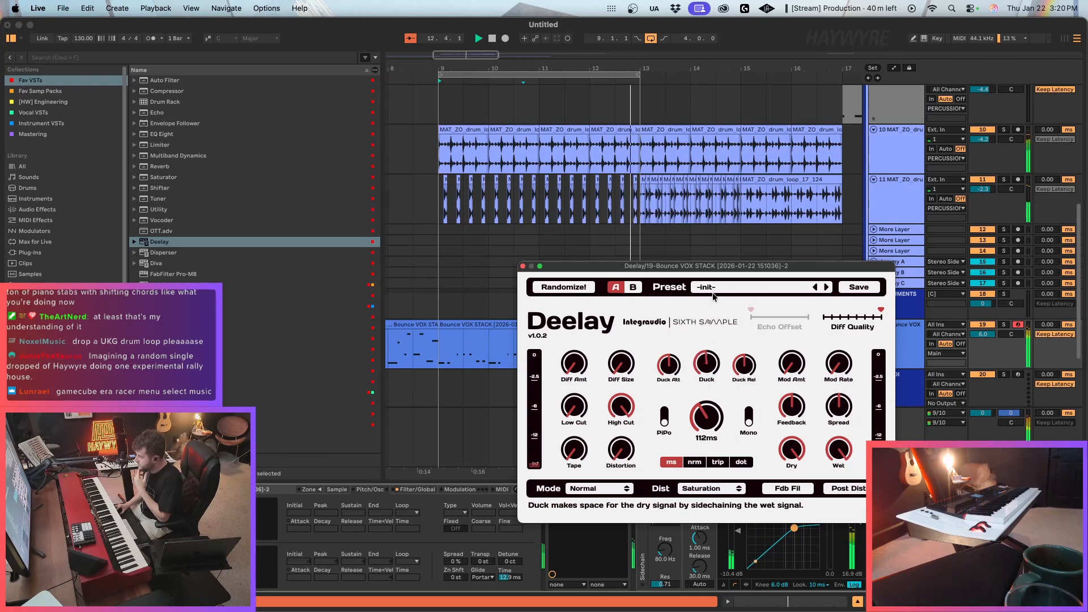
left_click(665, 421)
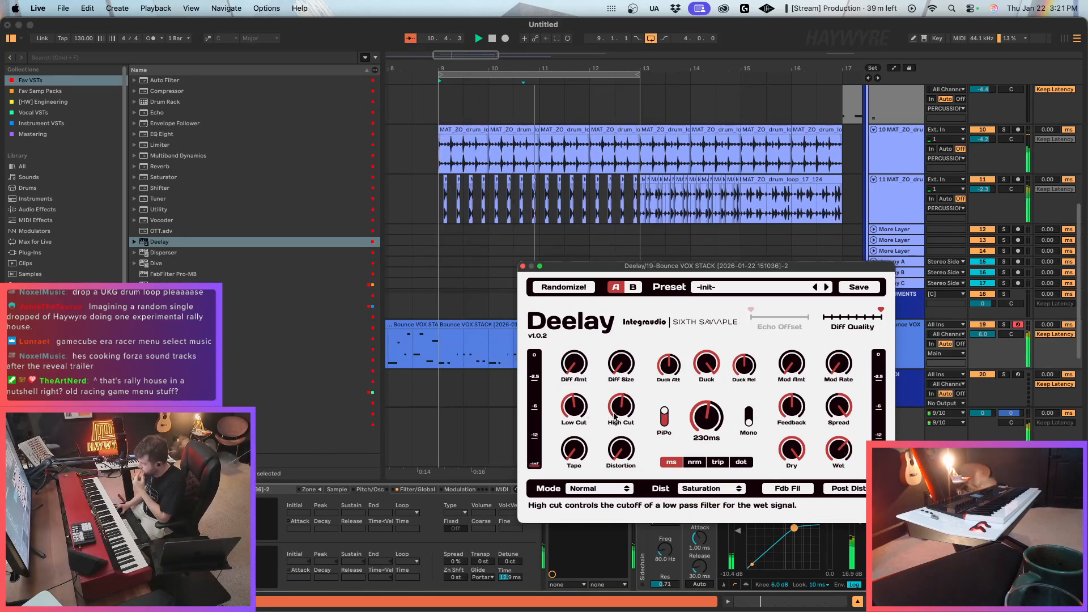
left_click(522, 266)
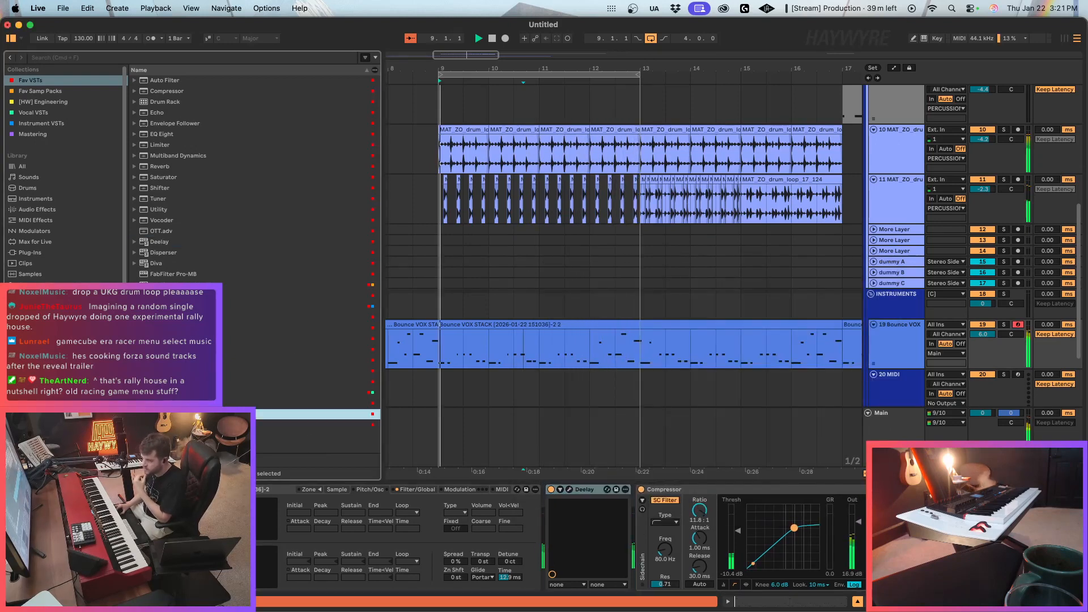
Set the Bounce VOX Sampler's filter envelope decay and release to 1.00 ms.
left_click(337, 490)
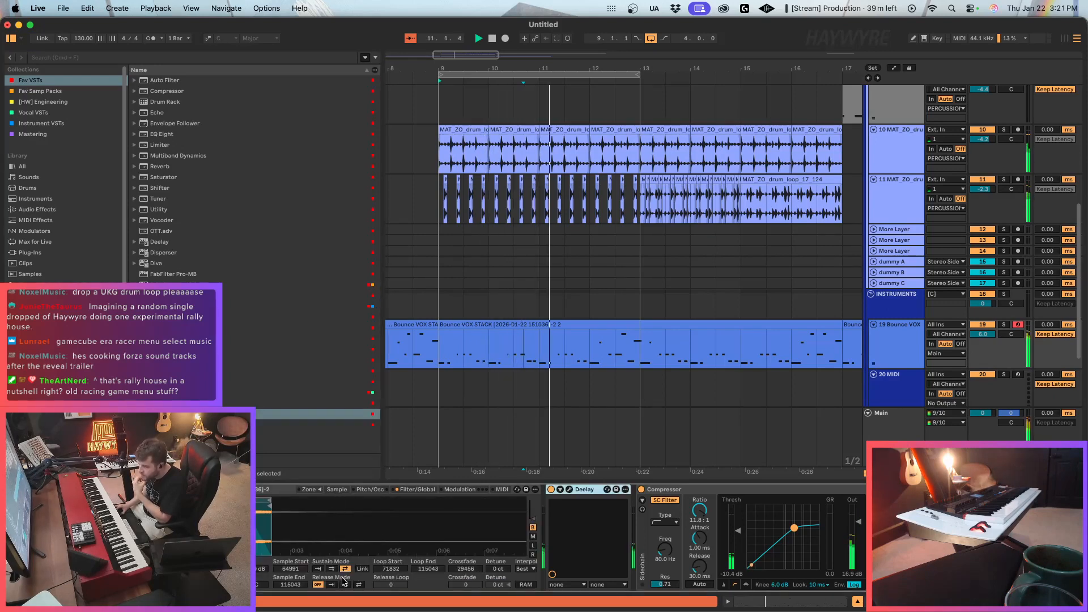
left_click(417, 490)
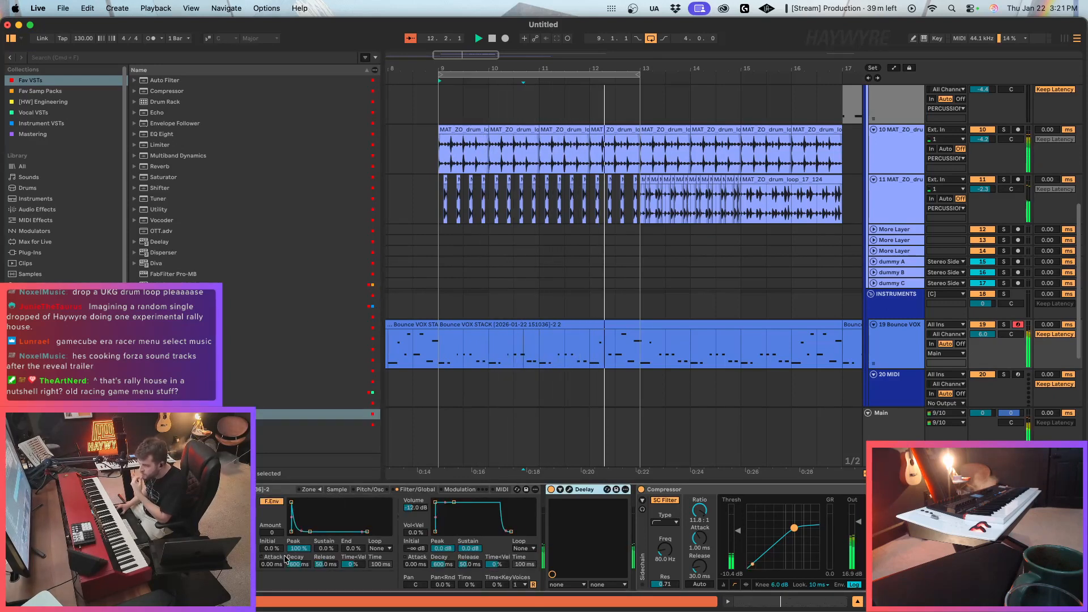
left_click_drag(299, 564, 326, 488)
left_click_drag(309, 569, 325, 607)
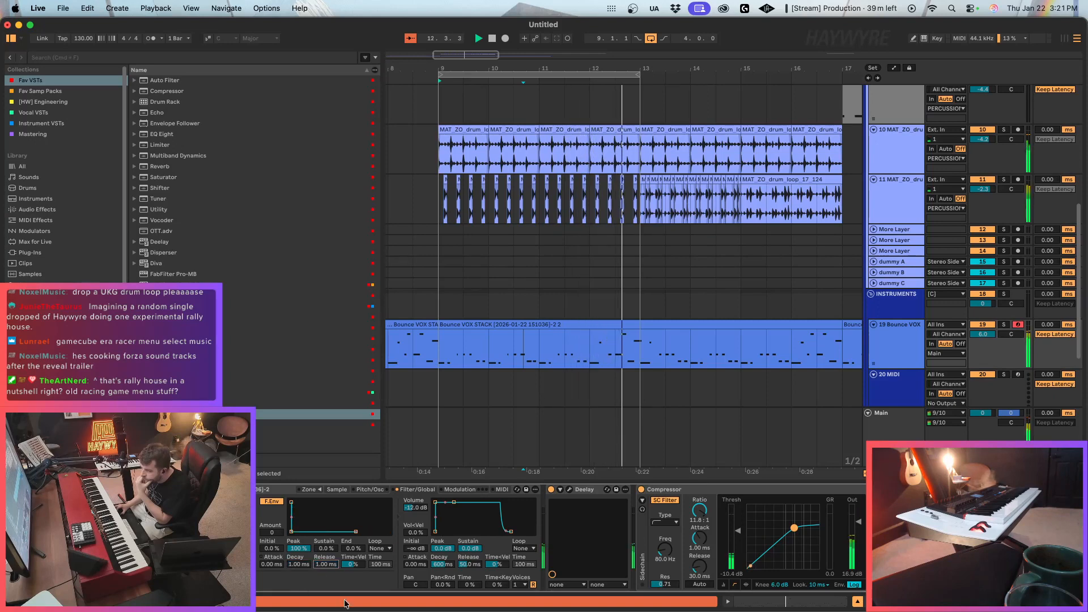
left_click(339, 490)
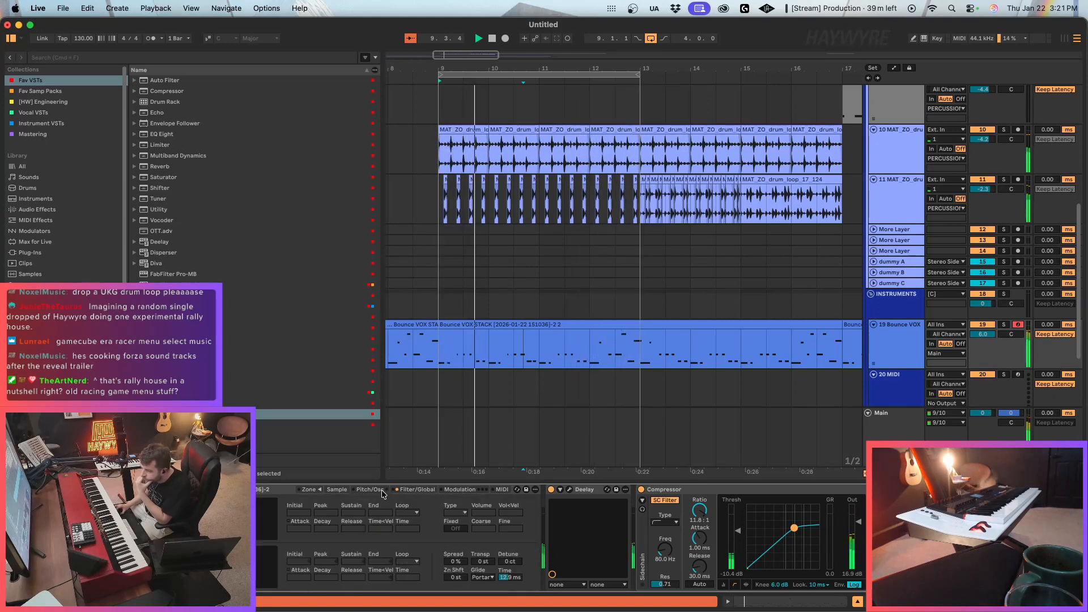
Play back the looped bars 9 to 13 to hear the delayed vocal chops with the drums.
left_click(464, 354)
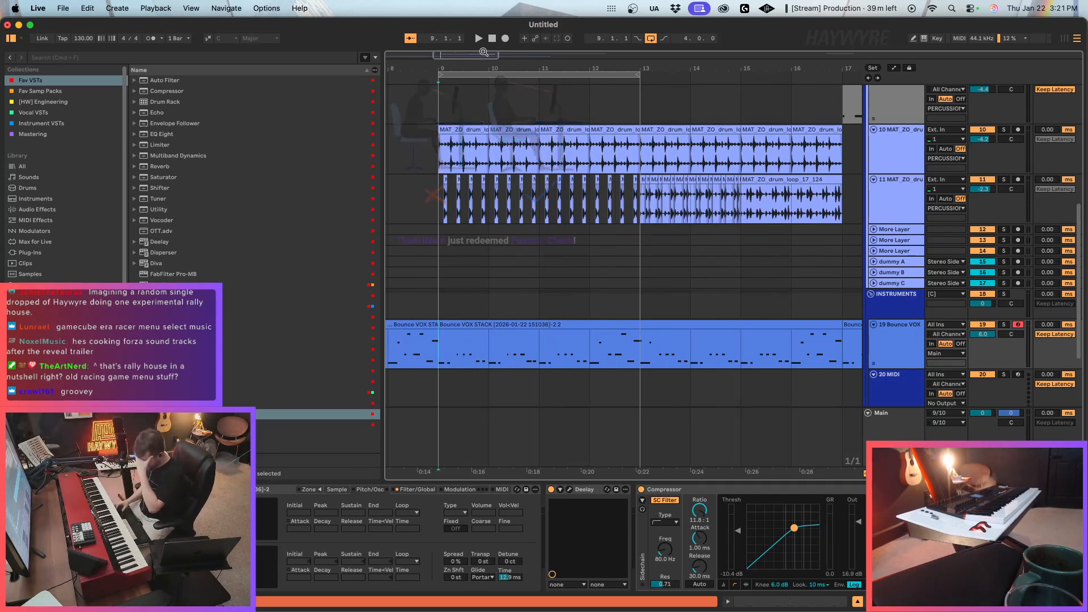
left_click_drag(477, 65, 706, 39)
key("space")
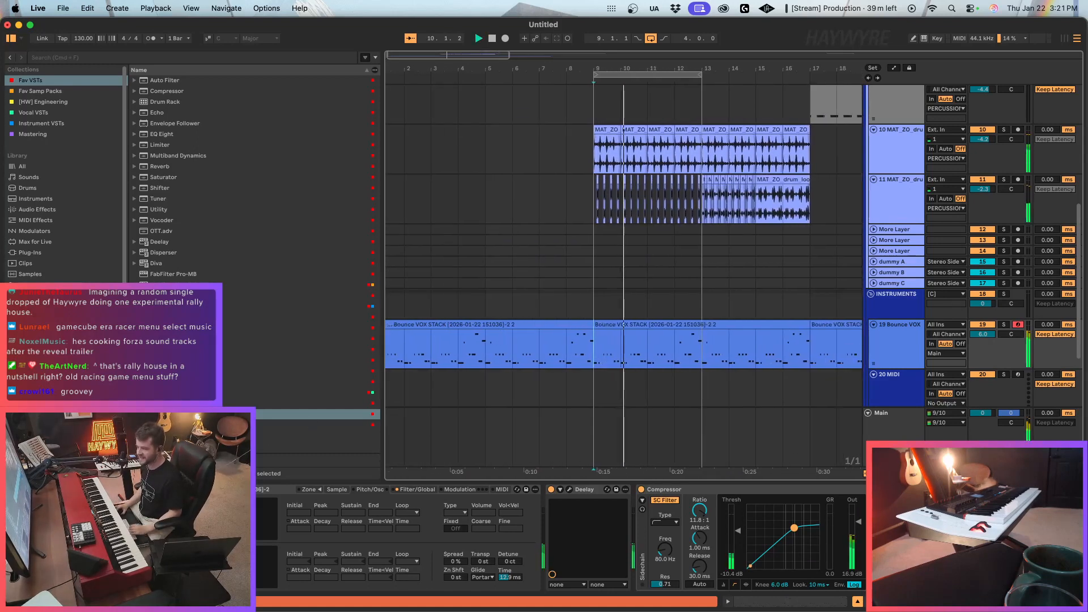
left_click(176, 285)
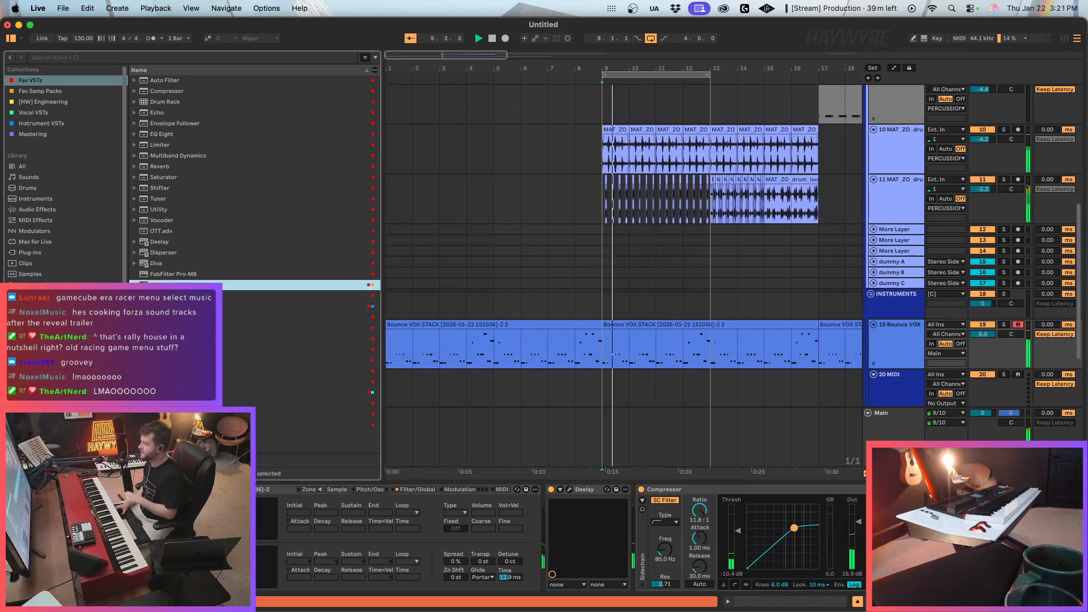
Delete the drum loop clips on tracks 10 and 11 from bar 13 onward.
left_click(610, 361)
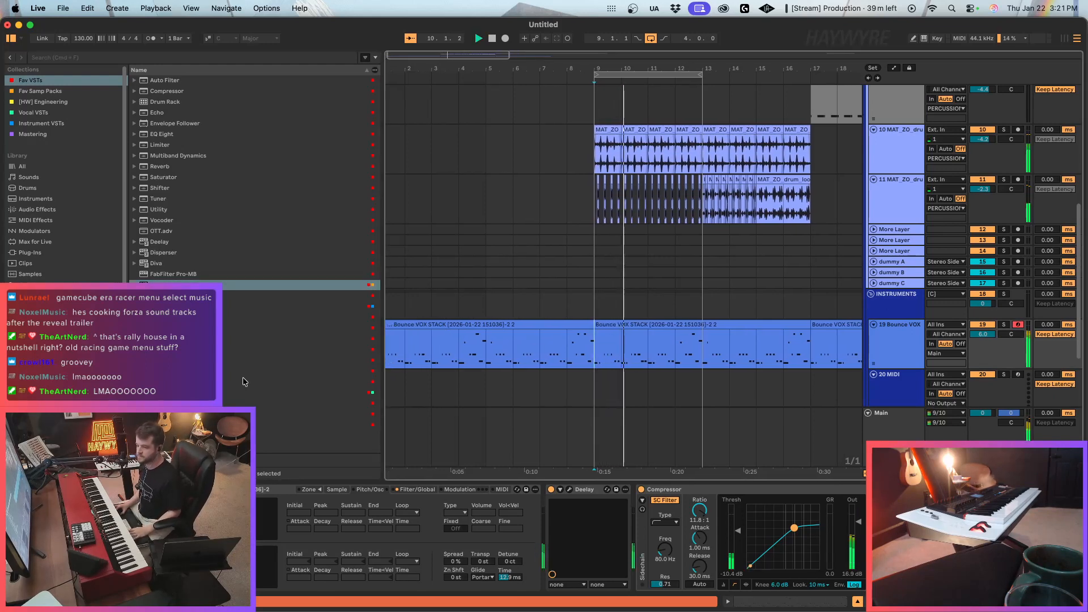
left_click_drag(709, 212, 864, 222)
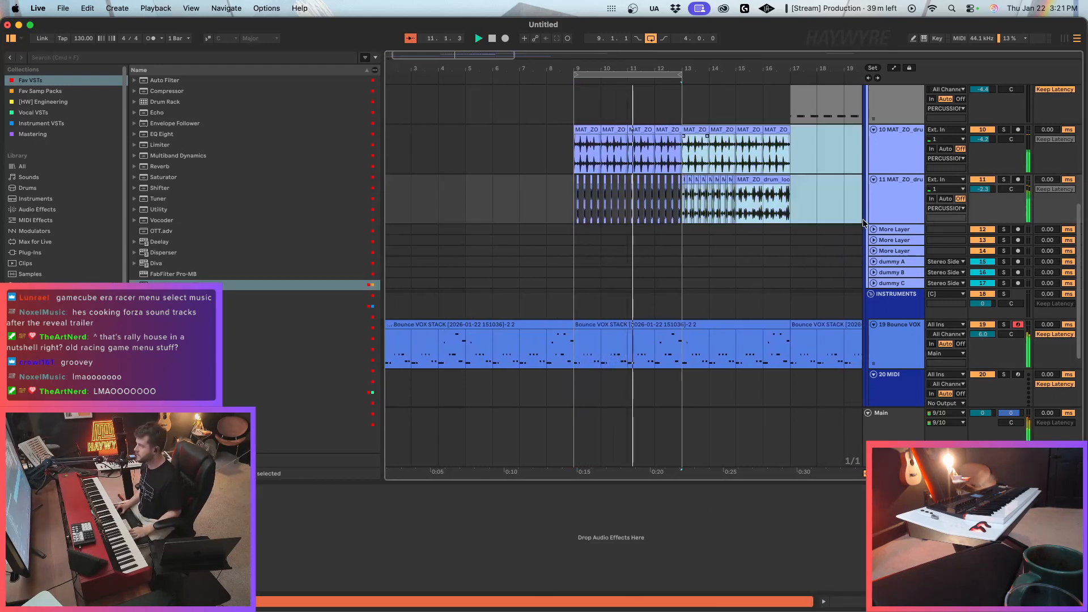
key("Delete")
Load Serum 2 onto the 20 MIDI track and reposition its plugin window.
left_click(907, 388)
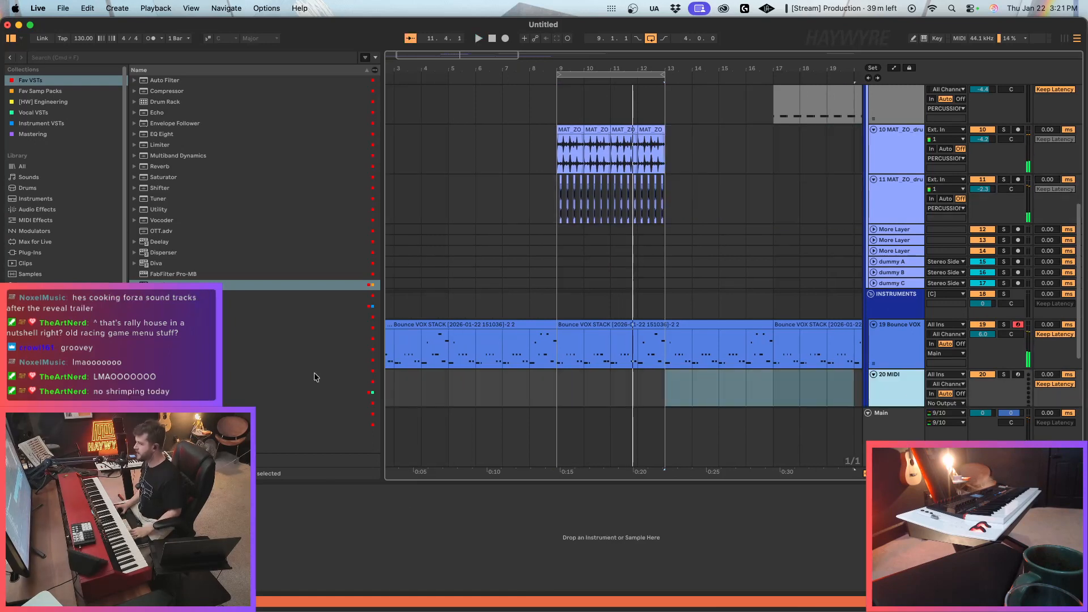
left_click_drag(176, 371, 655, 387)
left_click_drag(754, 193, 644, 182)
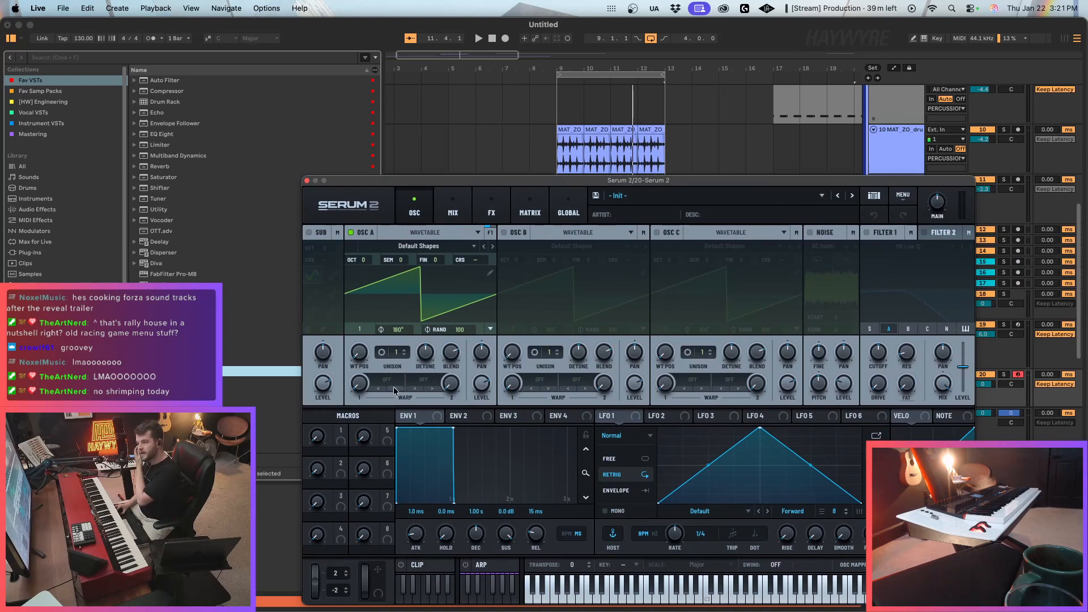
Set oscillator A's wavetable position to 2 for a sine wave, and enable oscillator B at position 2 as well.
left_click_drag(362, 355, 359, 331)
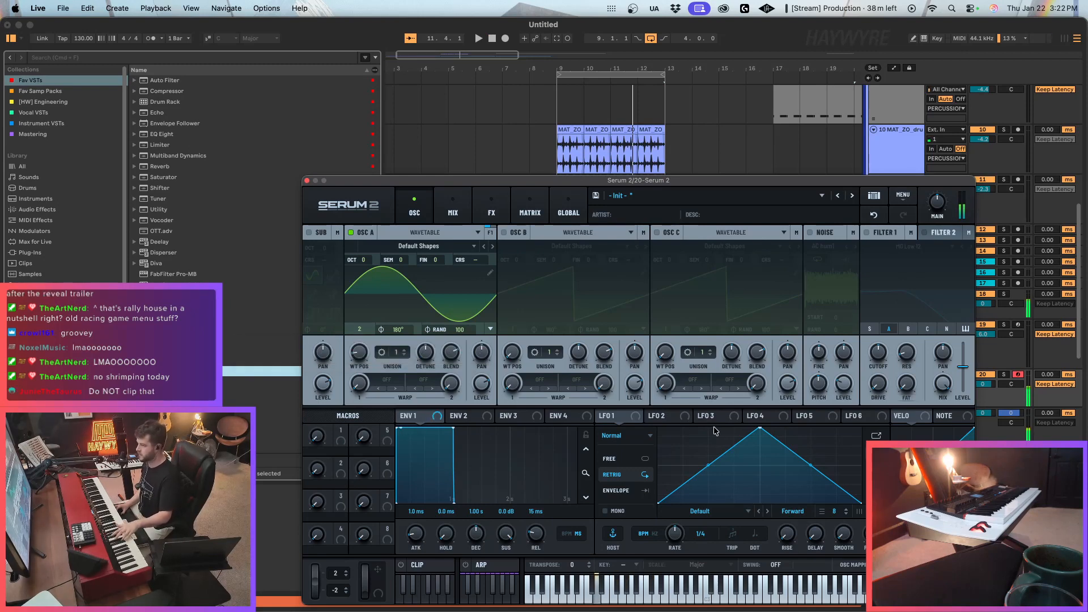
left_click(504, 232)
left_click_drag(515, 358, 515, 349)
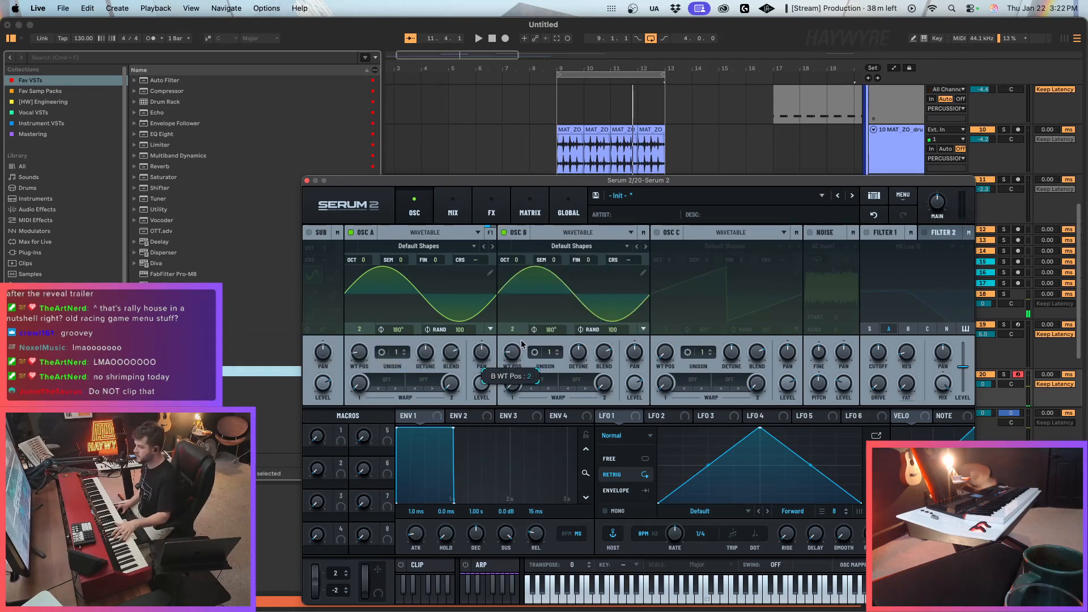
Tune oscillator B to octave +1 and semitone +7, then route both oscillators through an enabled Filter 1.
left_click_drag(516, 260, 564, 229)
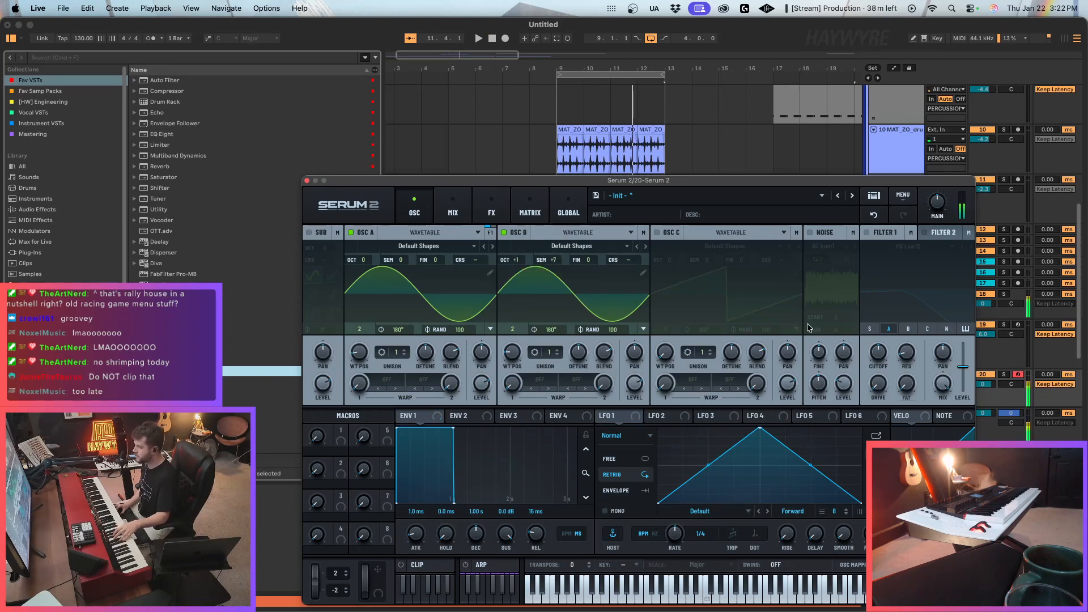
left_click(866, 232)
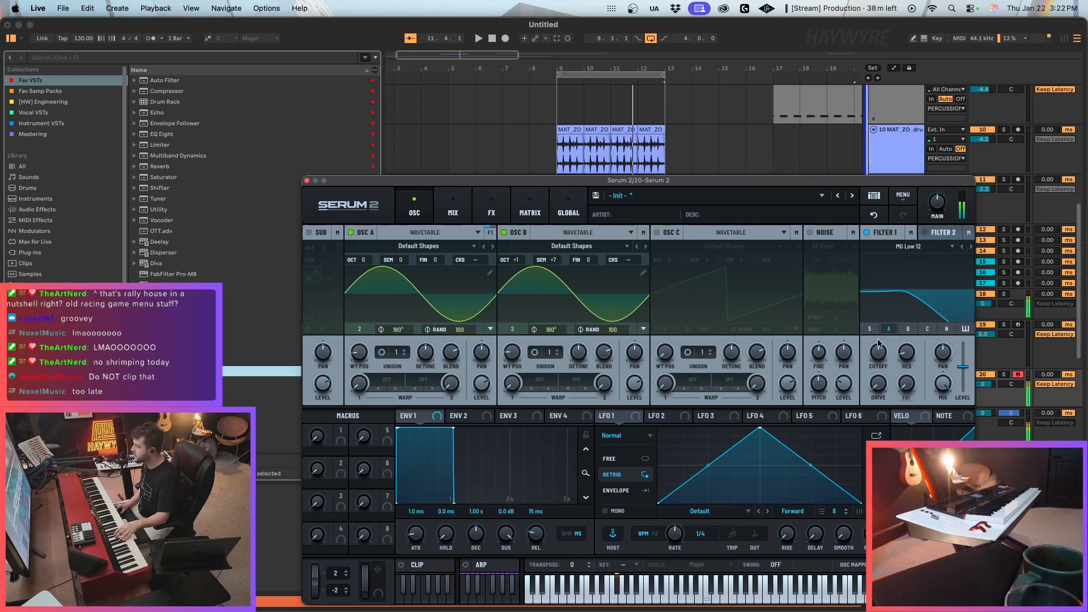
left_click(907, 329)
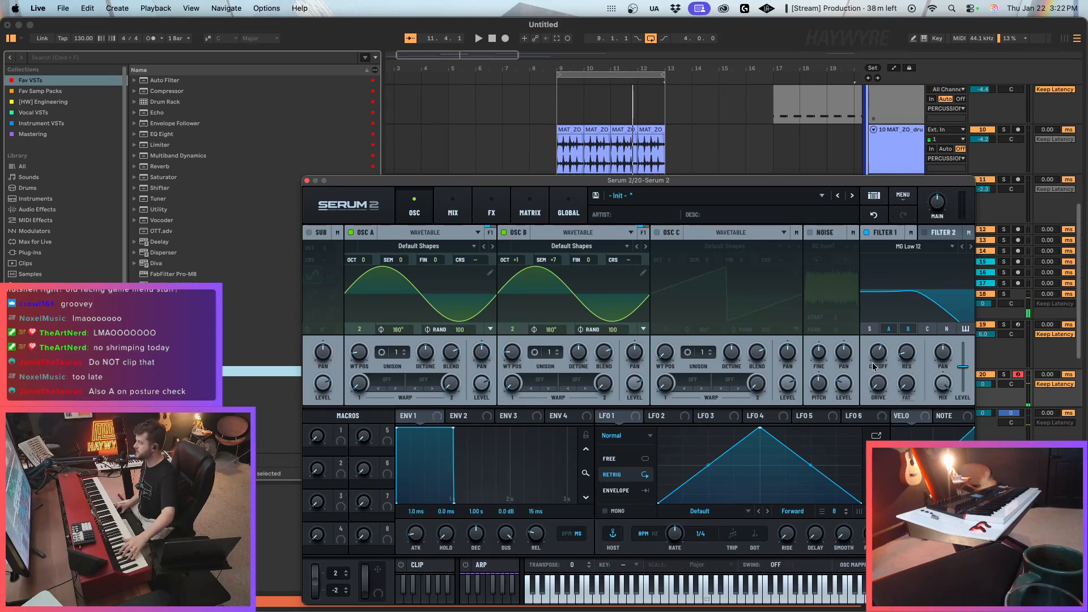
Shape LFO 1 as a curved falling ramp in Envelope mode, modulate Filter 1's cutoff with it, and choose the MG Low 24 filter.
left_click_drag(761, 431, 638, 425)
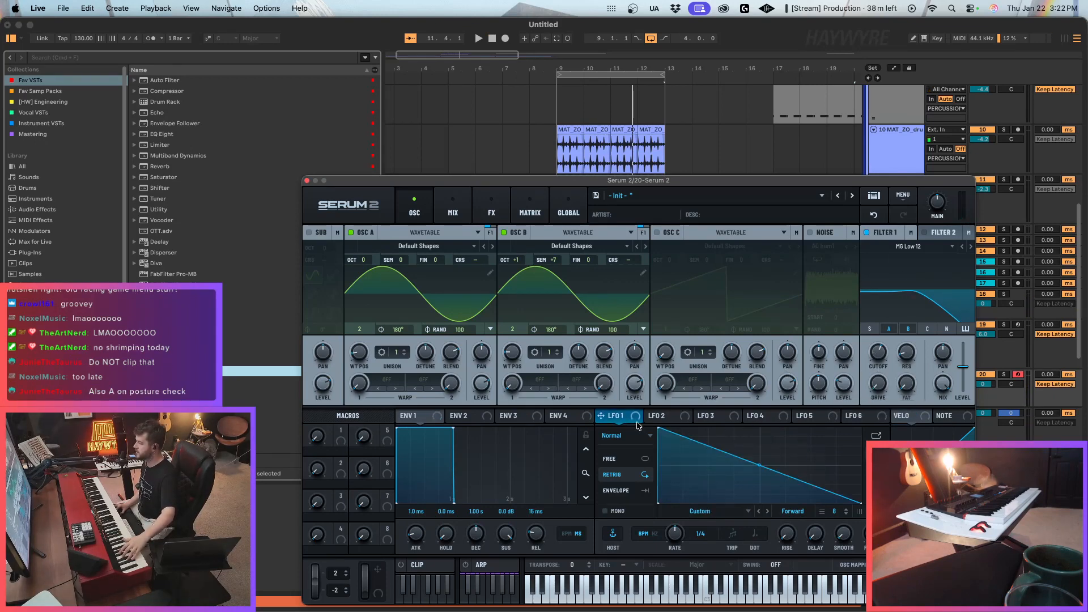
left_click_drag(853, 348, 886, 357)
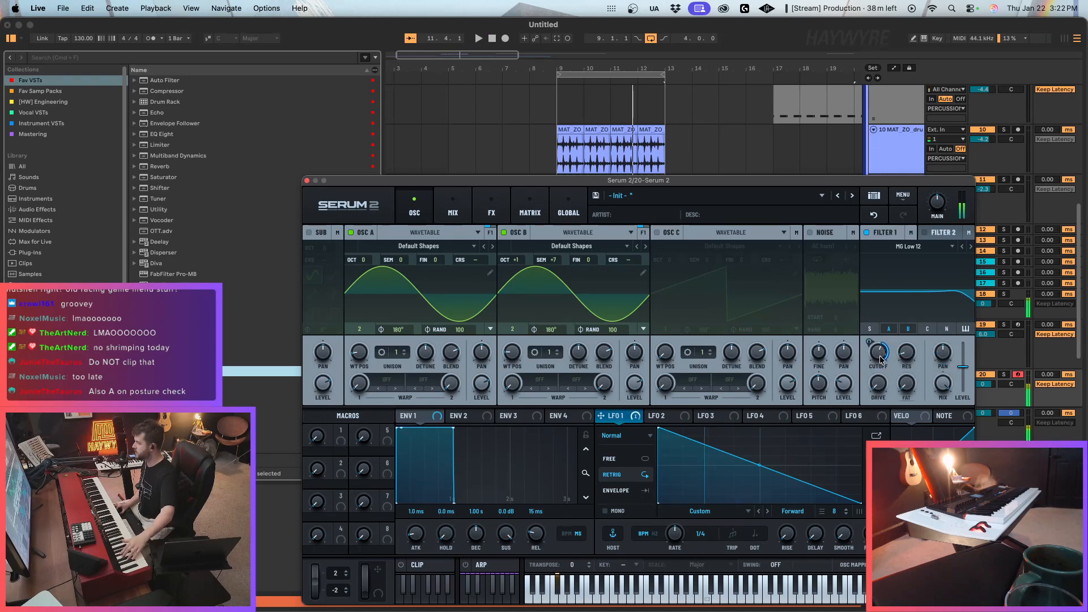
left_click(620, 491)
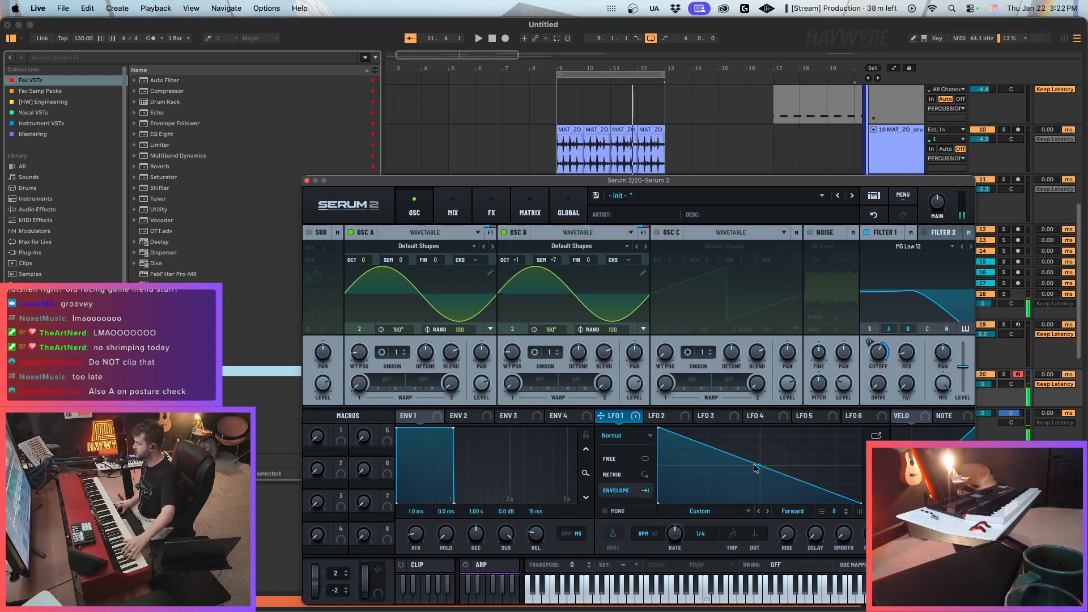
left_click_drag(755, 467, 757, 492)
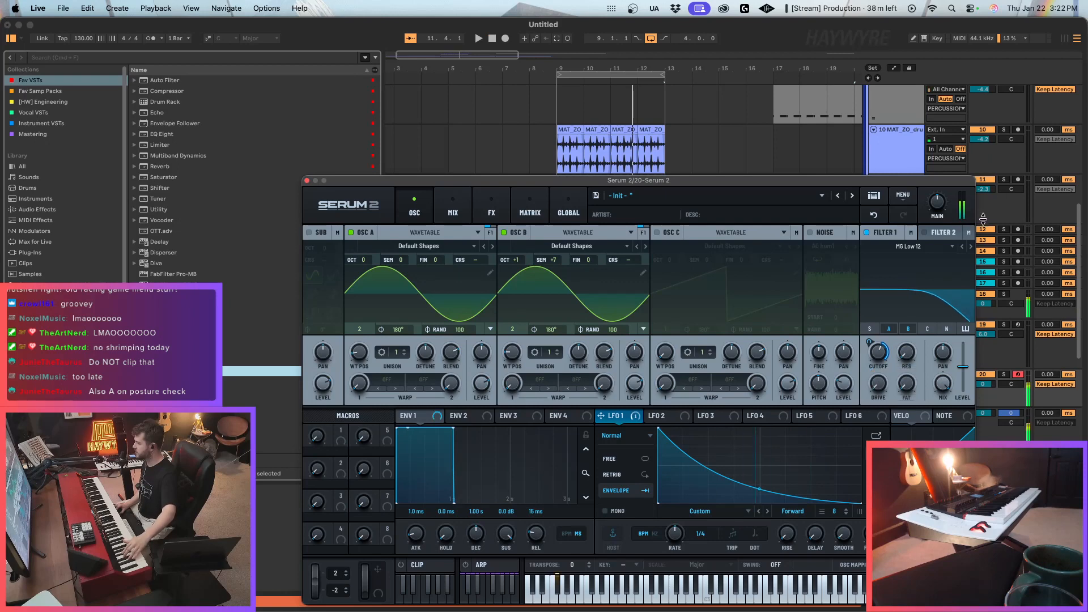
left_click_drag(883, 355, 869, 334)
left_click_drag(883, 384, 886, 366)
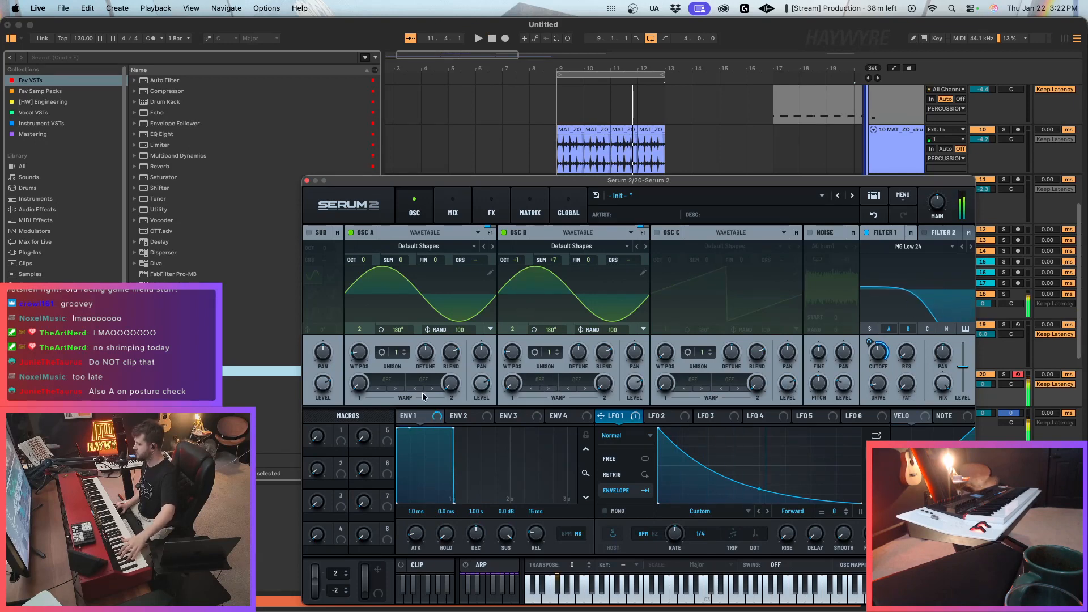
Set oscillator A's first warp to FM (B) and assign LFO 1 to modulate its amount.
left_click(387, 380)
mouse_move(418, 469)
left_click(463, 461)
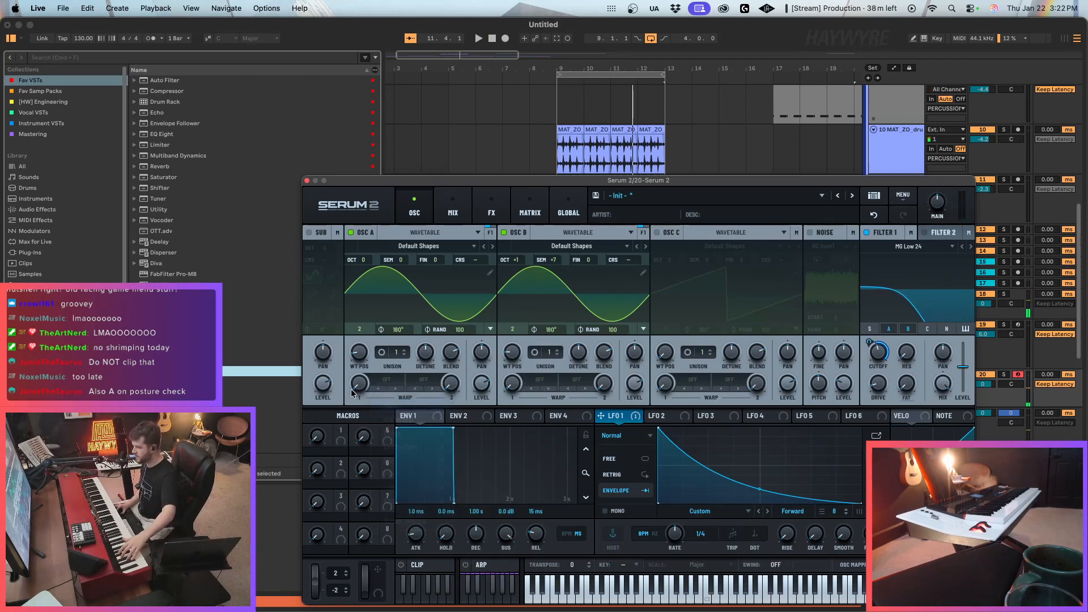
left_click_drag(366, 370, 366, 381)
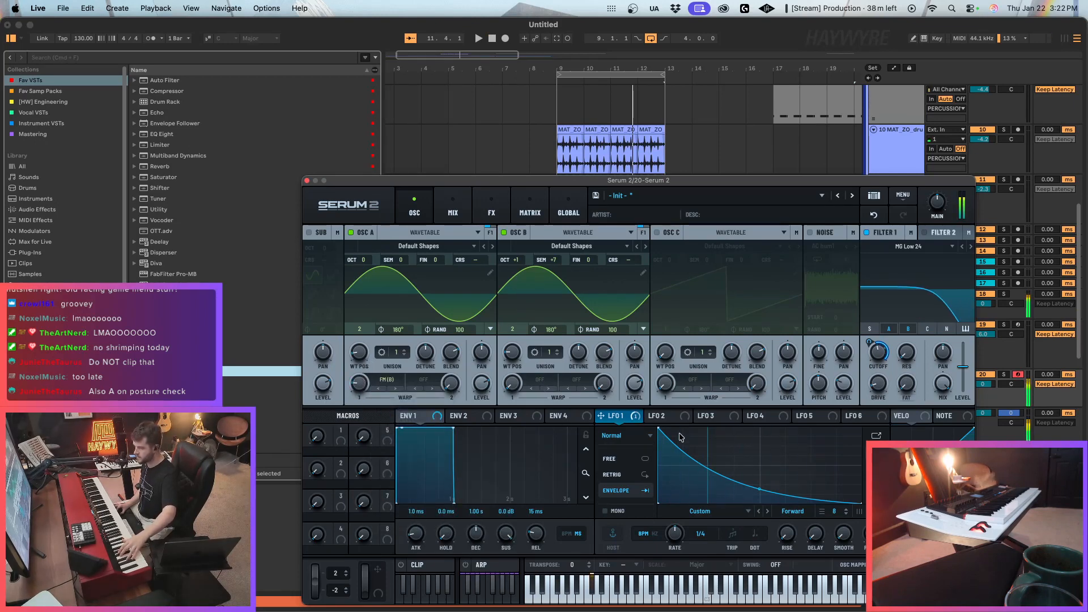
left_click_drag(602, 416, 348, 392)
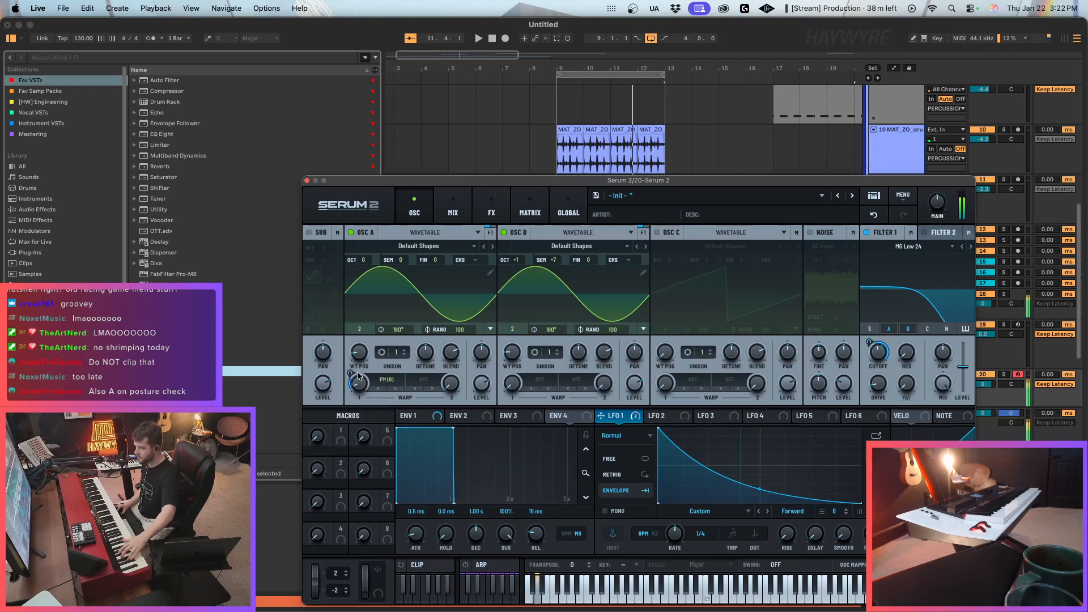
Raise oscillator B to octave +2 and fine-tune the LFO 1 modulation of oscillator A's FM warp.
left_click_drag(515, 261, 515, 251)
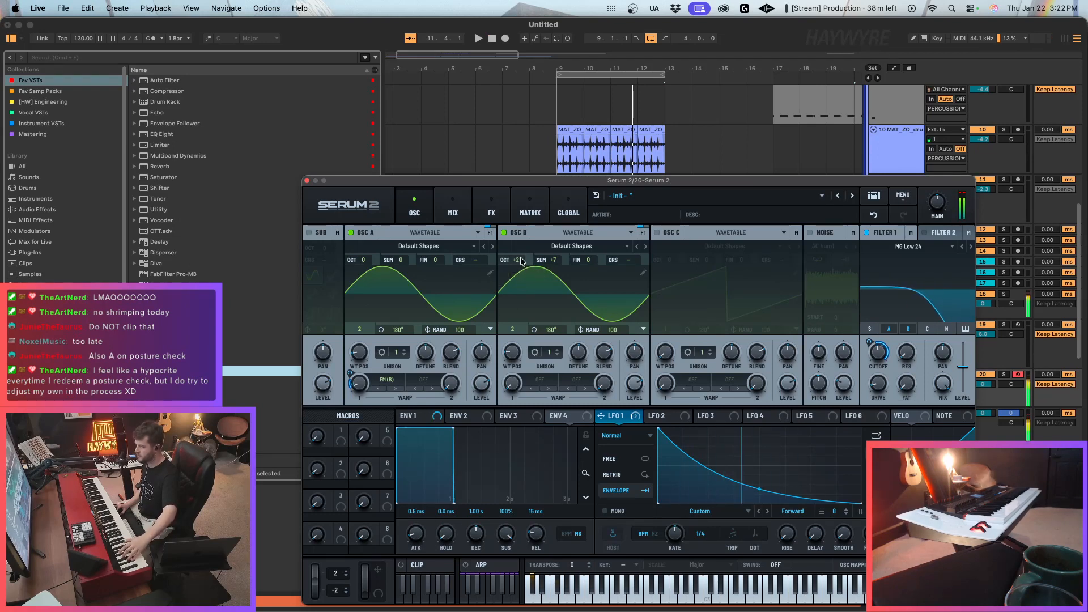
left_click(503, 233)
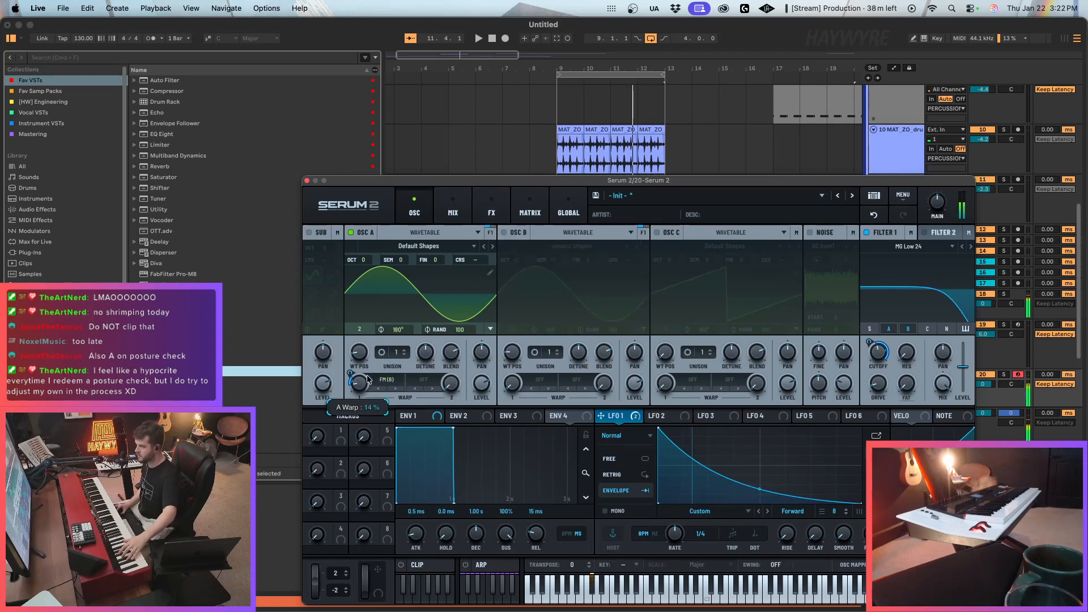
left_click(504, 232)
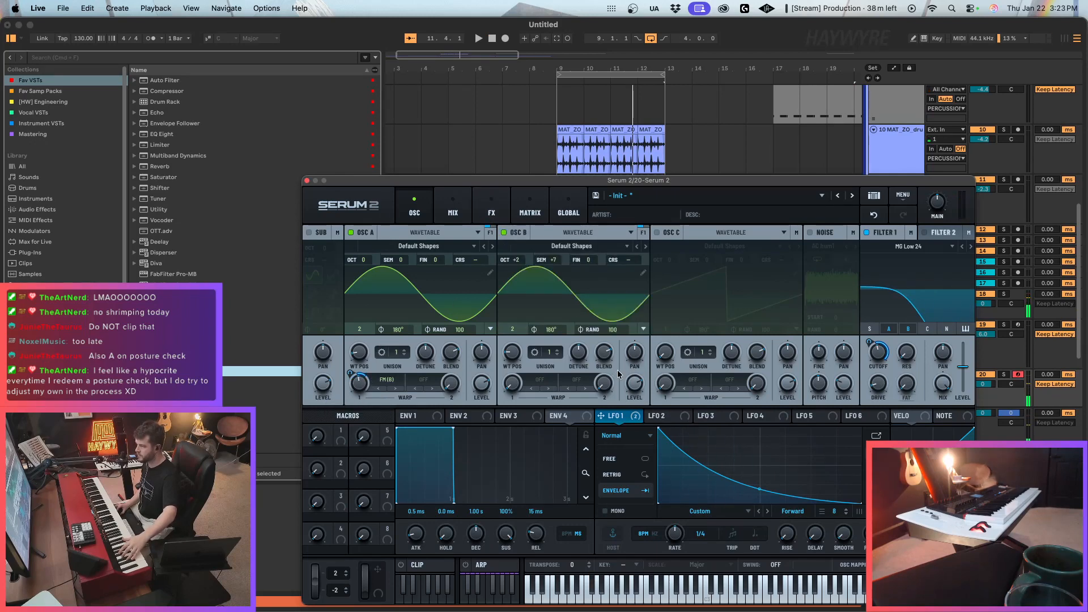
left_click_drag(350, 373, 352, 423)
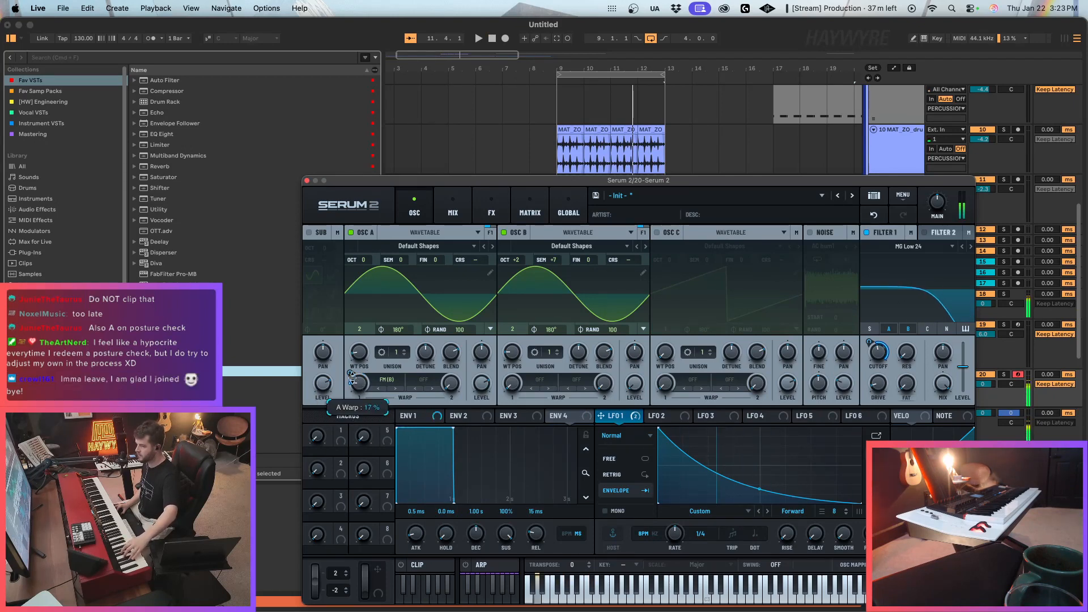
left_click_drag(350, 373, 352, 355)
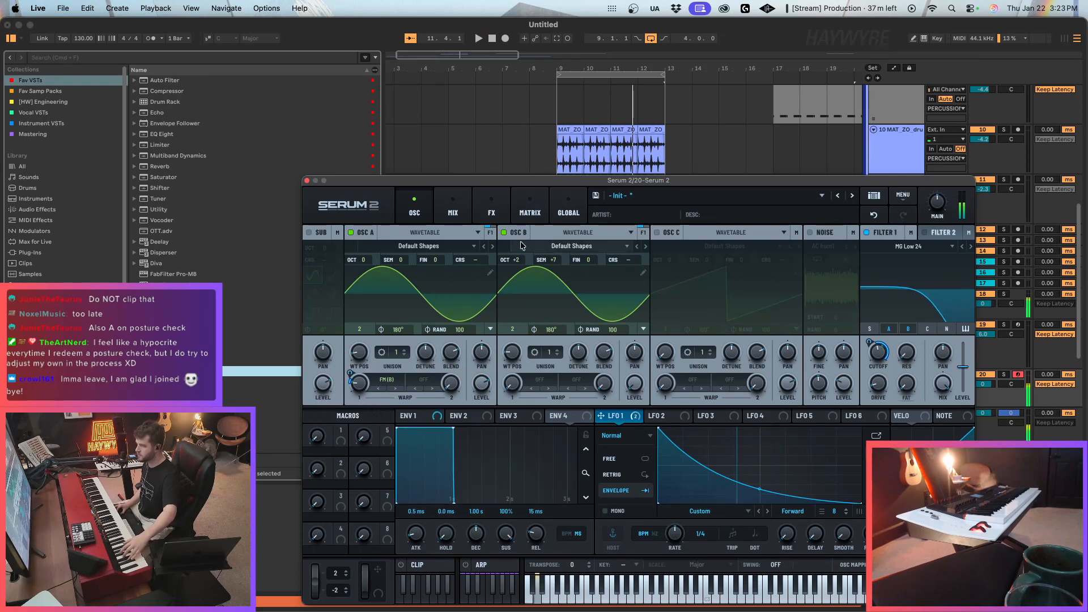
Assign LFO 2 to oscillator B's level, shaped as a straight falling ramp in Envelope mode.
mouse_move(643, 376)
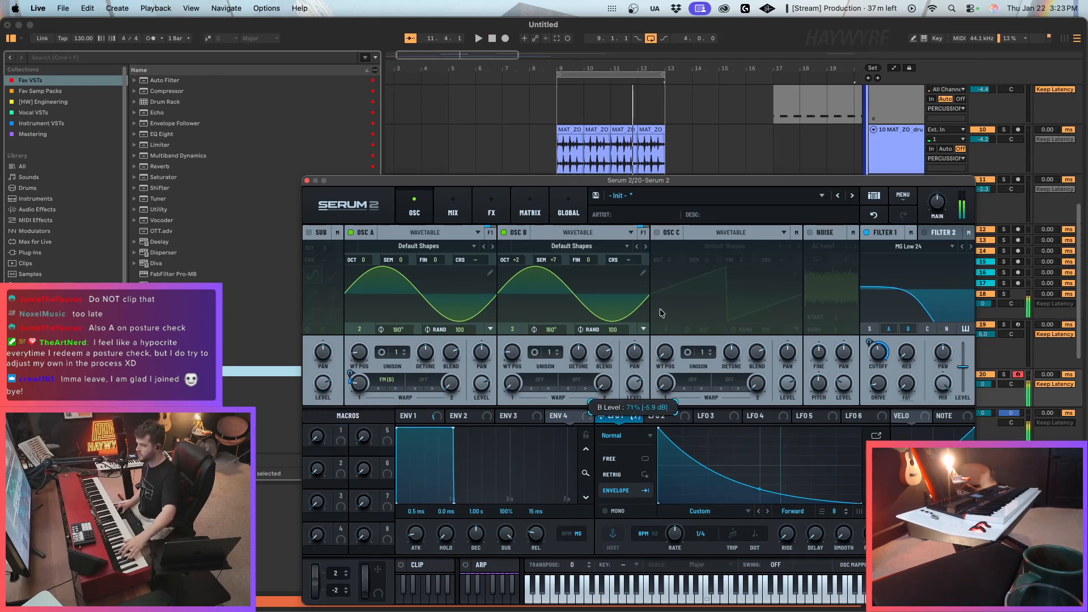
left_click(667, 418)
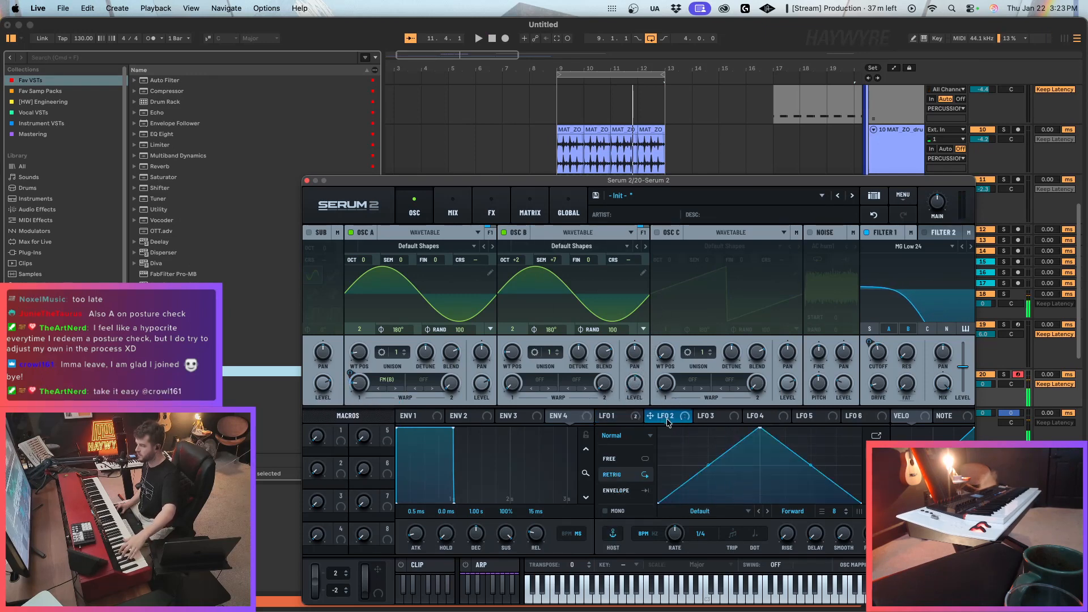
left_click_drag(641, 390, 634, 395)
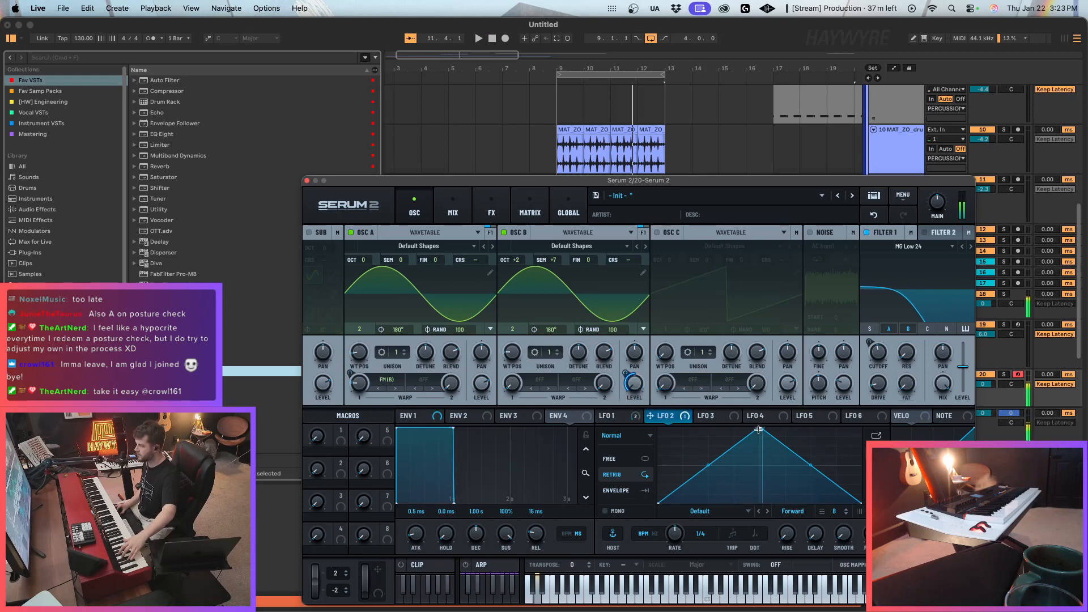
left_click_drag(759, 430, 687, 429)
left_click(616, 490)
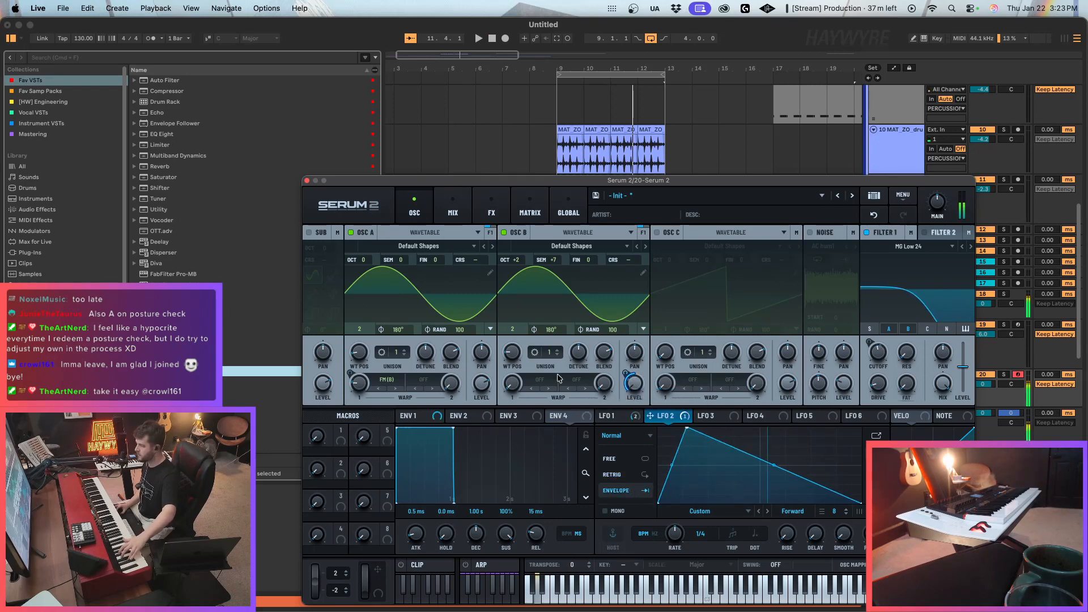
left_click_drag(690, 432, 658, 429)
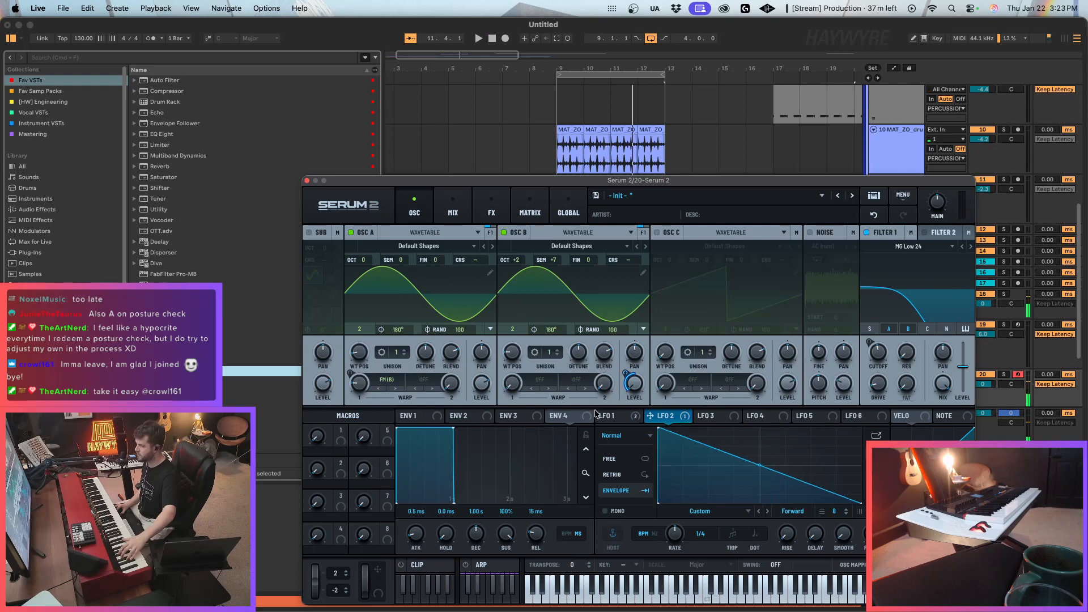
mouse_move(355, 390)
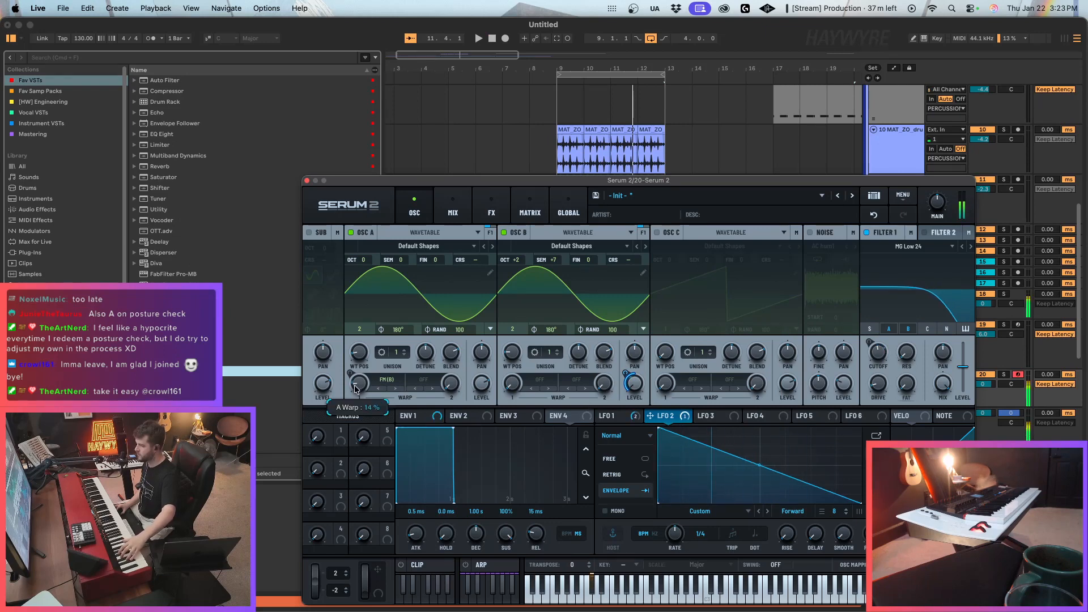
Add a Distortion effect to Serum 2's main effects chain and set its type to Asym.
left_click(492, 208)
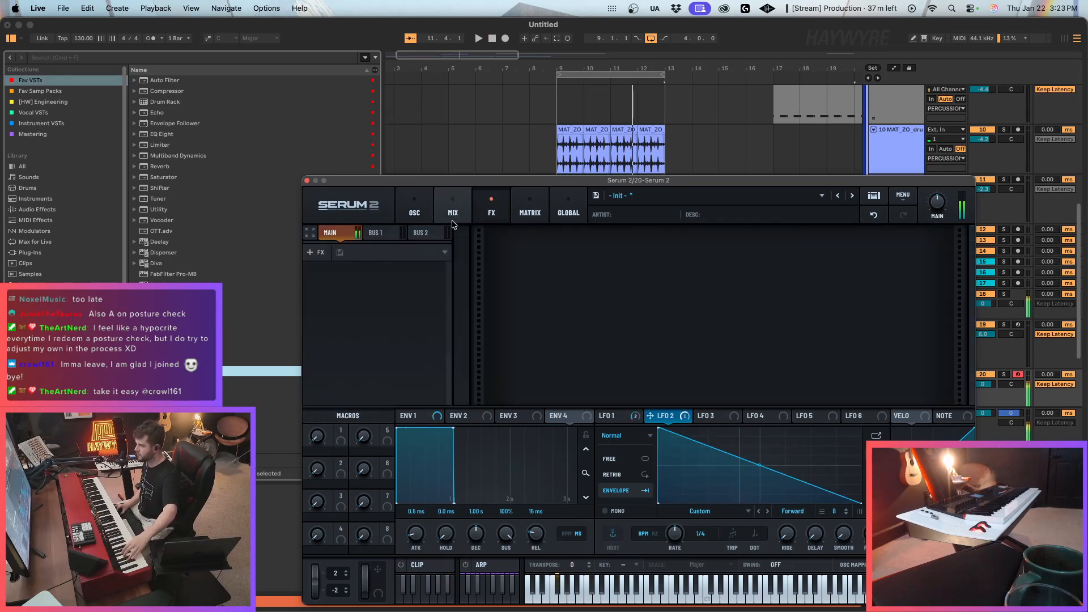
left_click(311, 253)
left_click(326, 334)
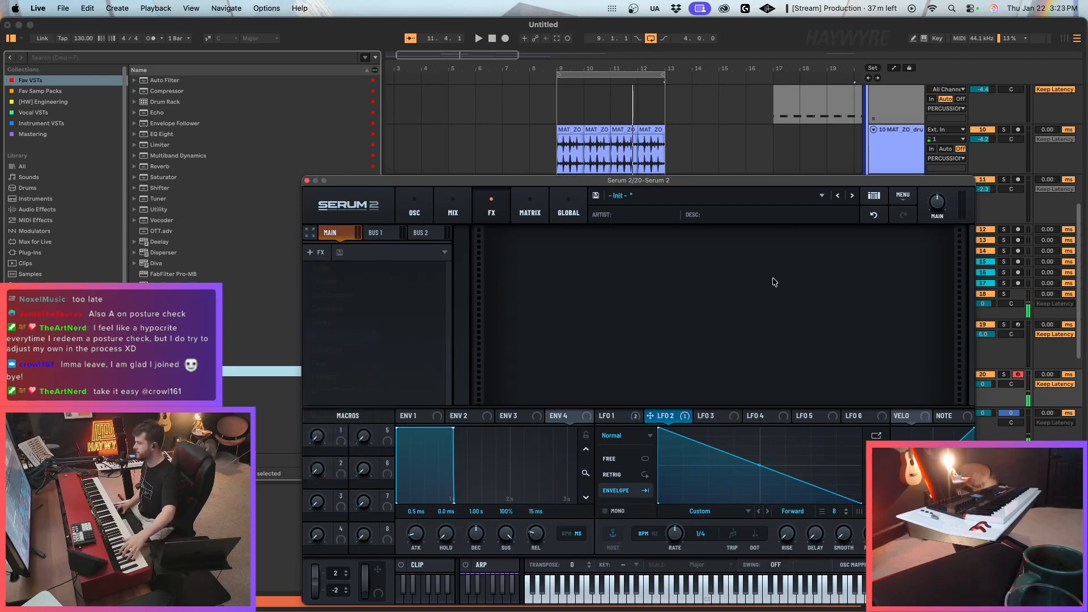
left_click(579, 262)
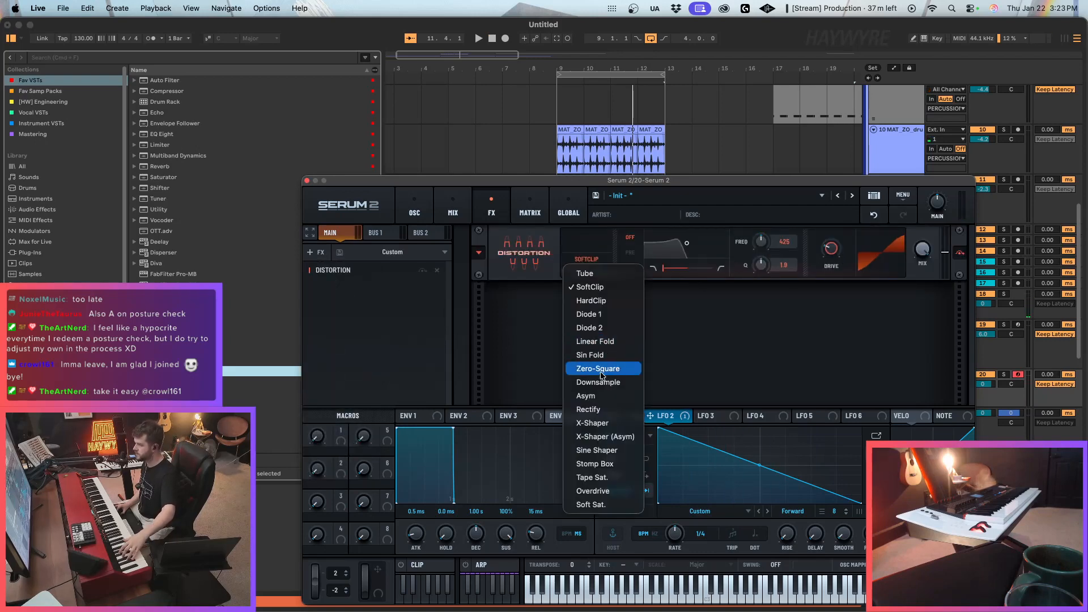
left_click(595, 393)
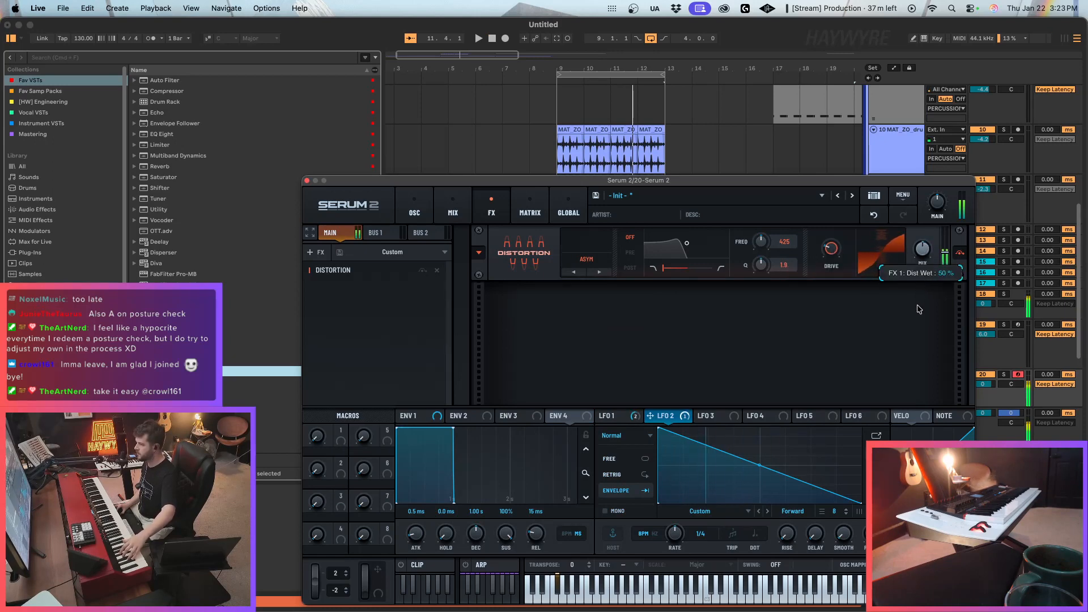
Add a Filter effect of type Diffusor after the distortion, raise its stages and drive, and lower its cutoff to 155 Hz.
left_click(315, 252)
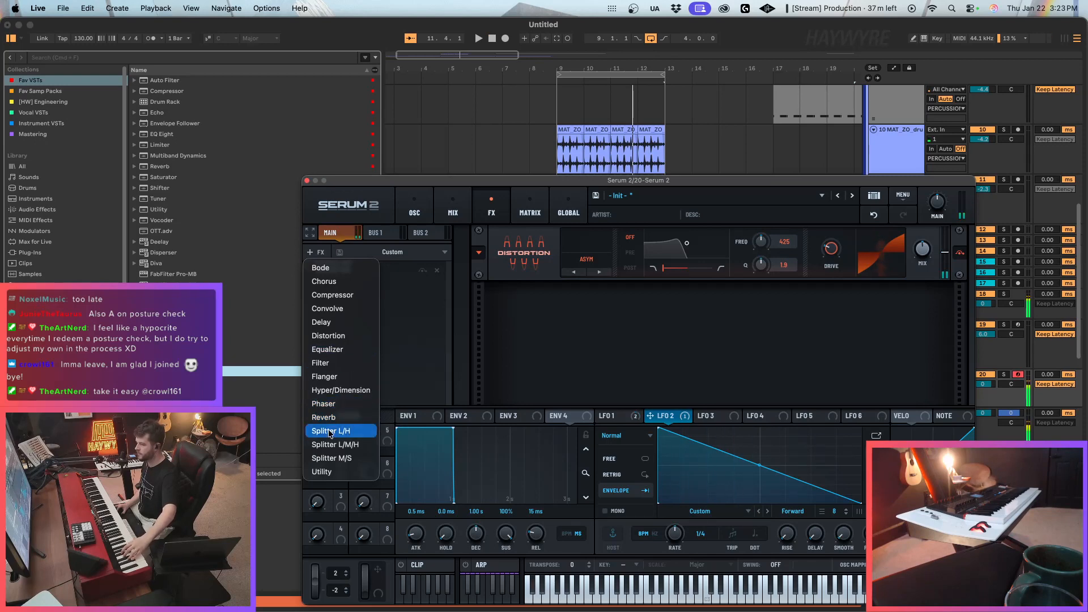
left_click(329, 363)
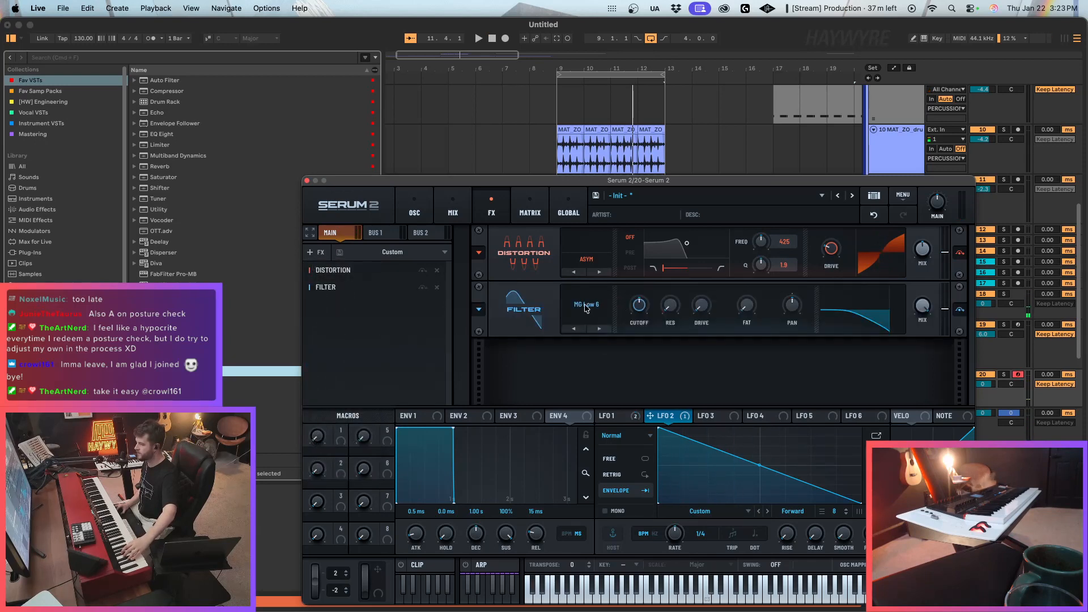
left_click(585, 307)
mouse_move(600, 384)
left_click(661, 413)
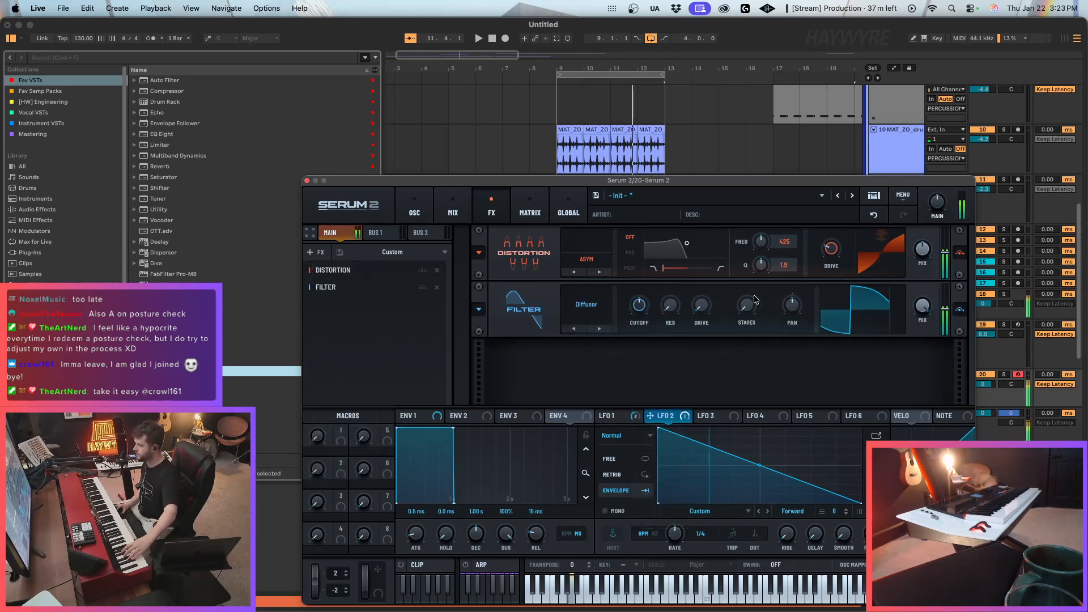
left_click_drag(749, 306, 751, 257)
left_click_drag(702, 310, 746, 305)
left_click_drag(641, 311, 644, 333)
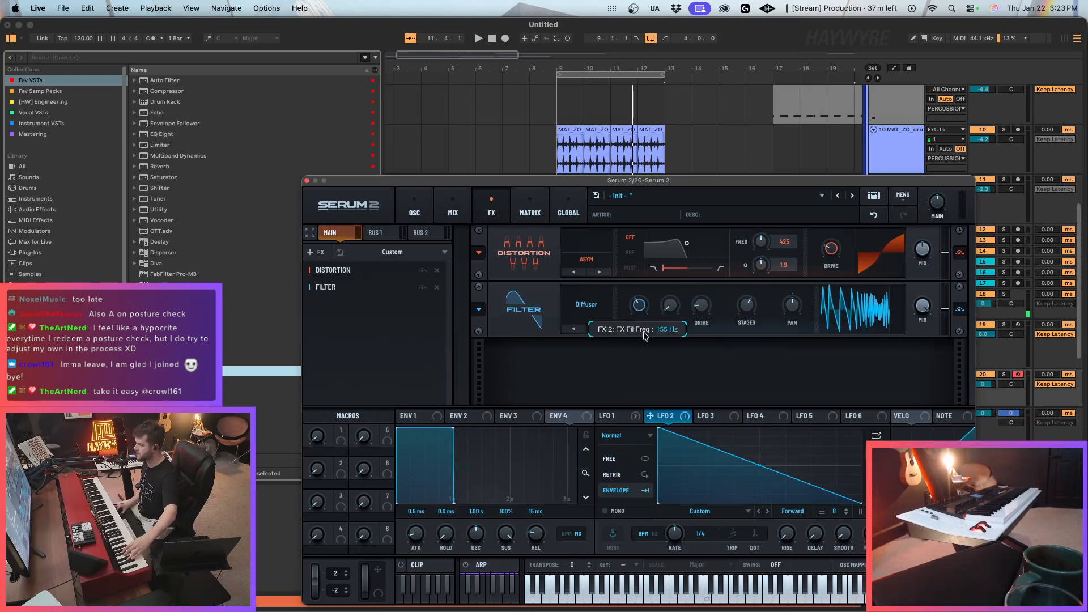
Lower the 20 Serum 2 track's level and play the loop from bar 9 to hear the synth with the drums.
left_click(1004, 374)
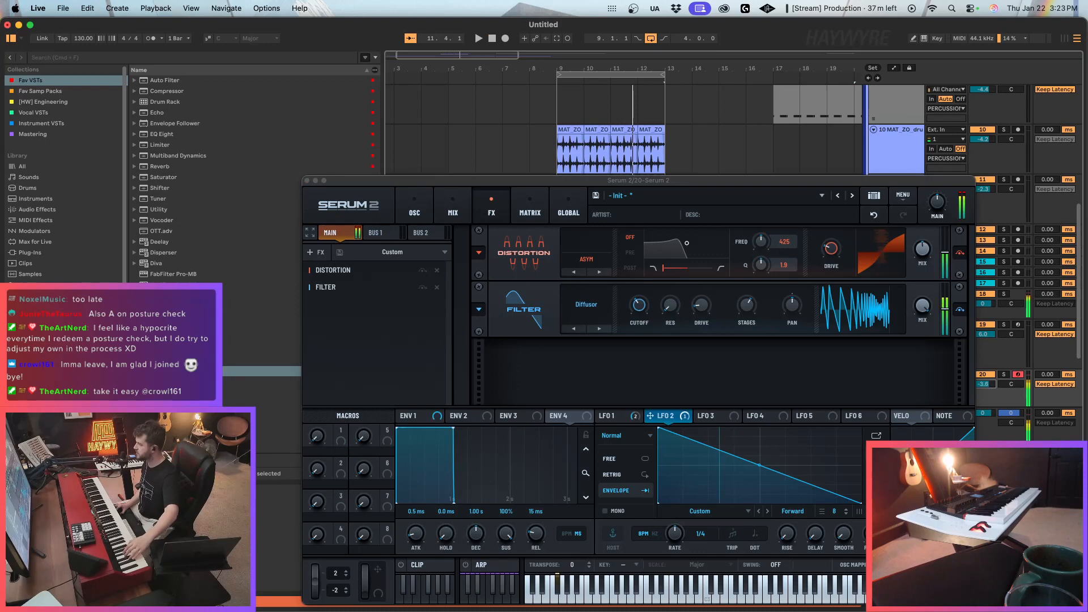
left_click(547, 145)
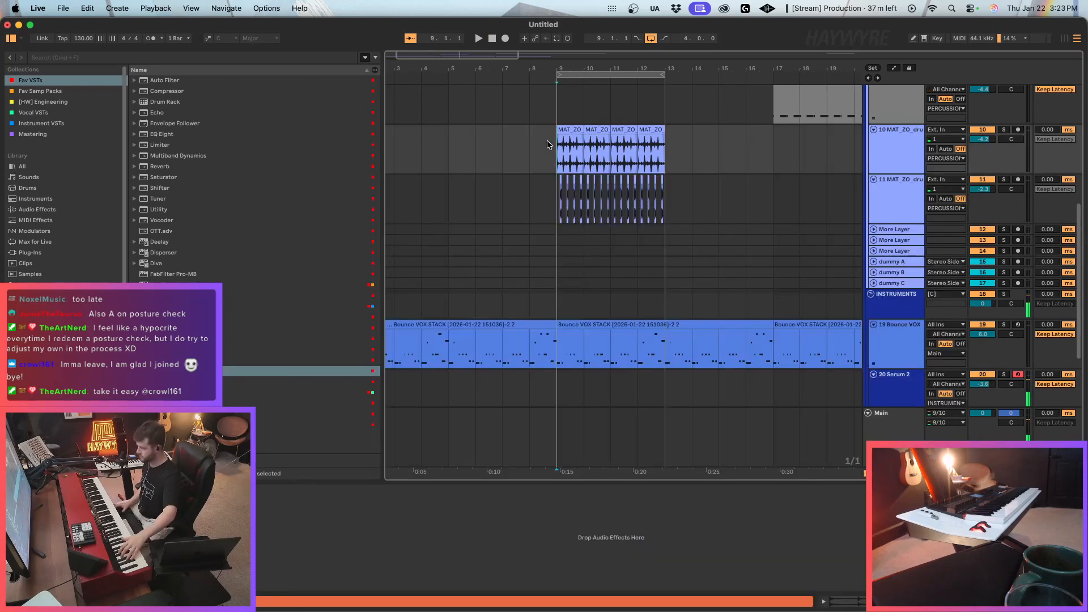
key("space")
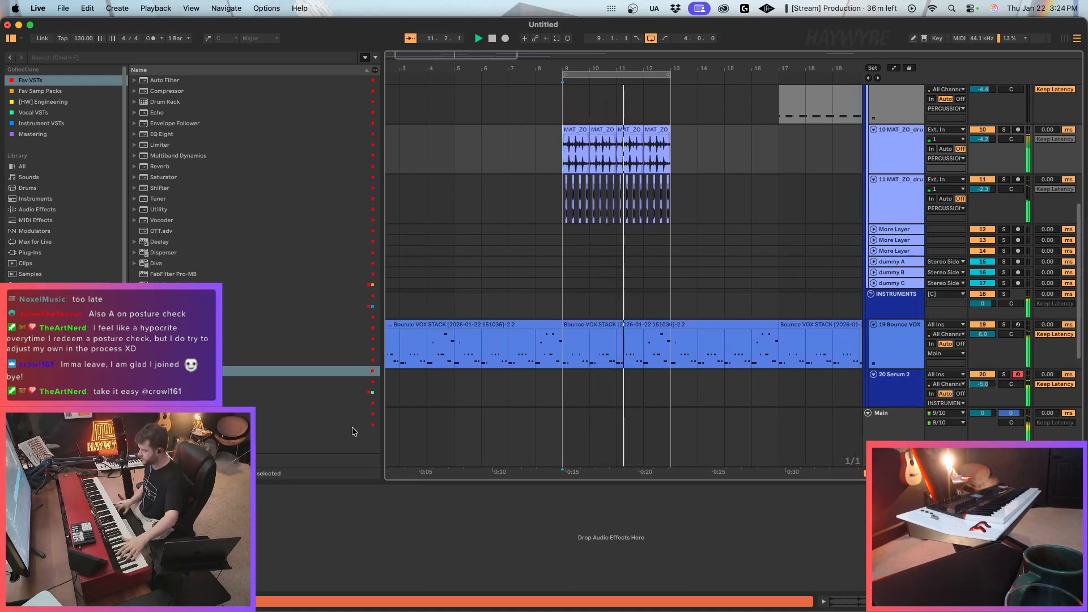
Add two quiet upper harmonics to frame 2 of oscillator A's wavetable in Serum 2's wavetable editor.
left_click(584, 386)
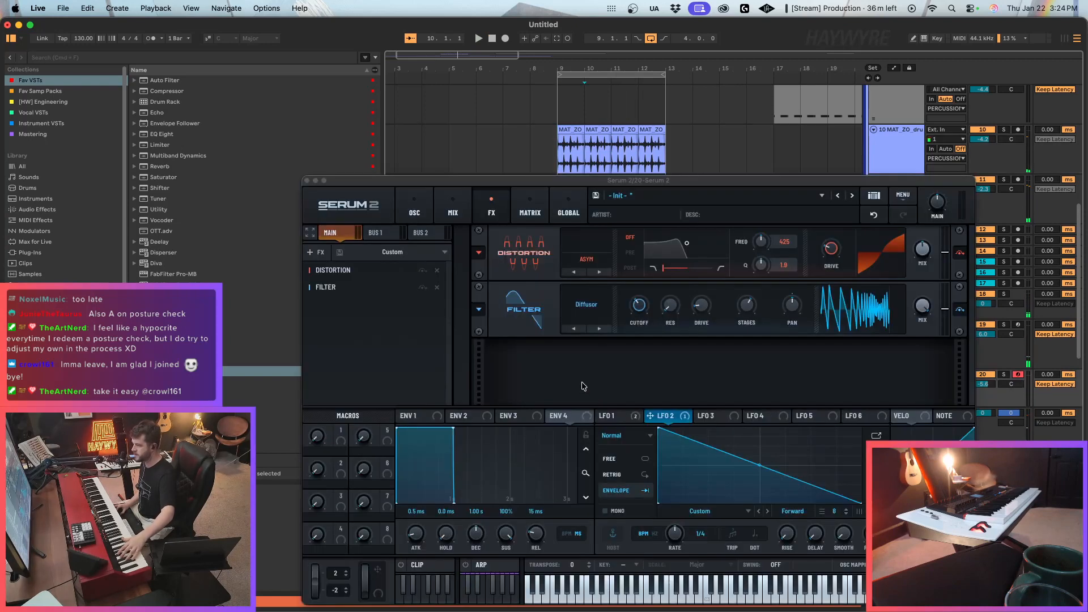
left_click(426, 204)
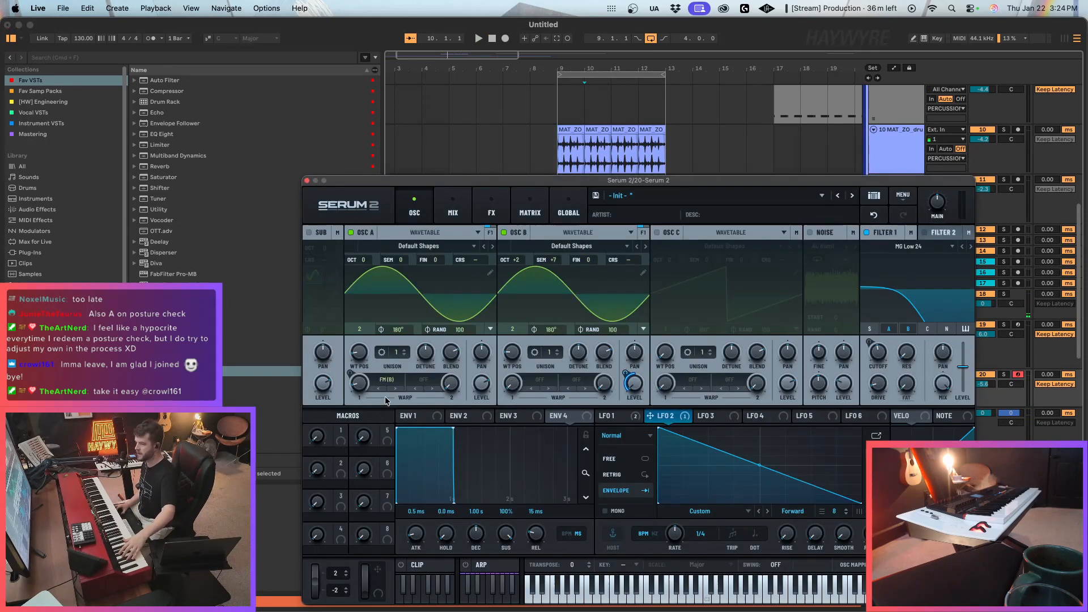
left_click(492, 276)
left_click(366, 250)
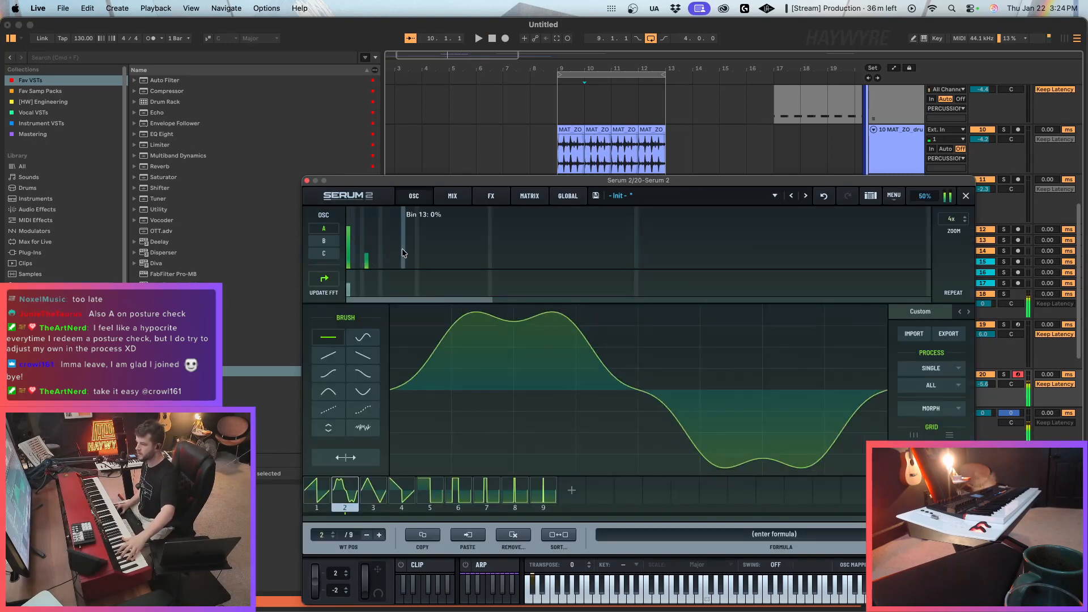
mouse_move(418, 250)
left_mouse_down()
mouse_move(416, 269)
mouse_move(399, 258)
left_mouse_up()
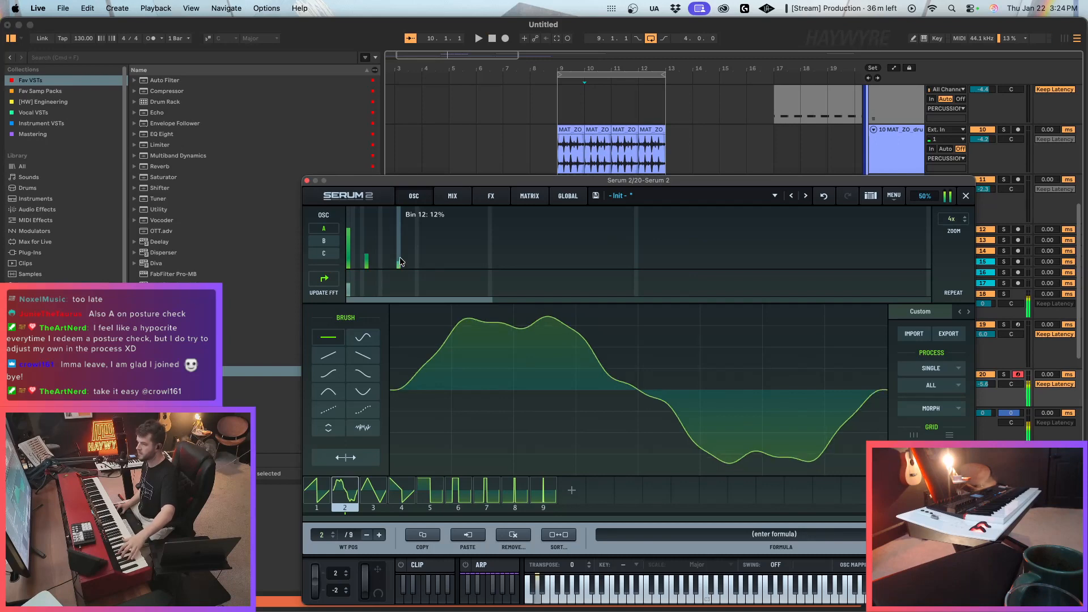
left_click(454, 196)
left_click(491, 196)
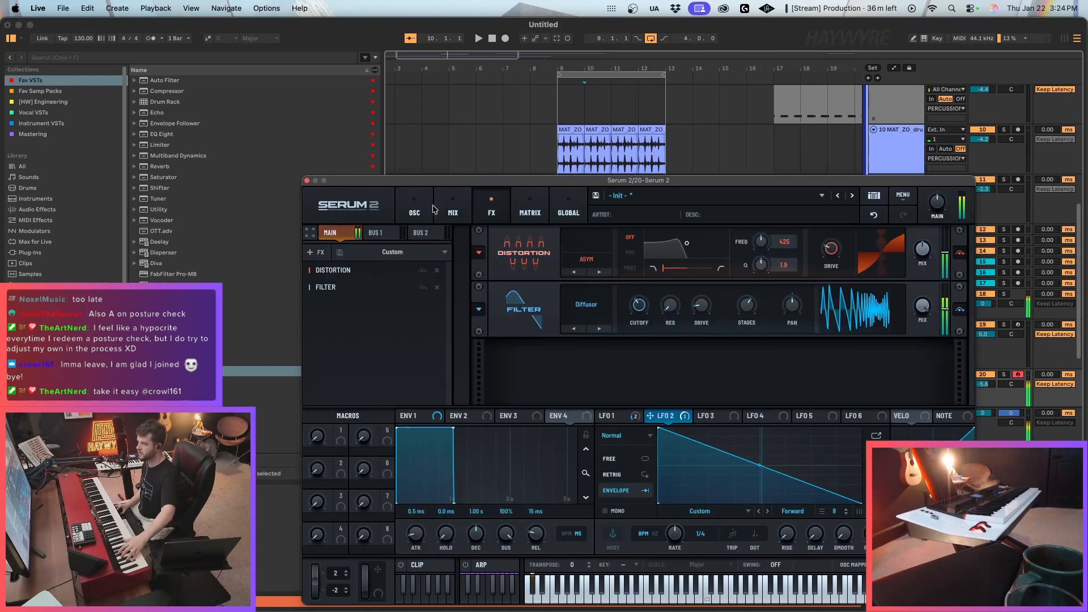
left_click(317, 252)
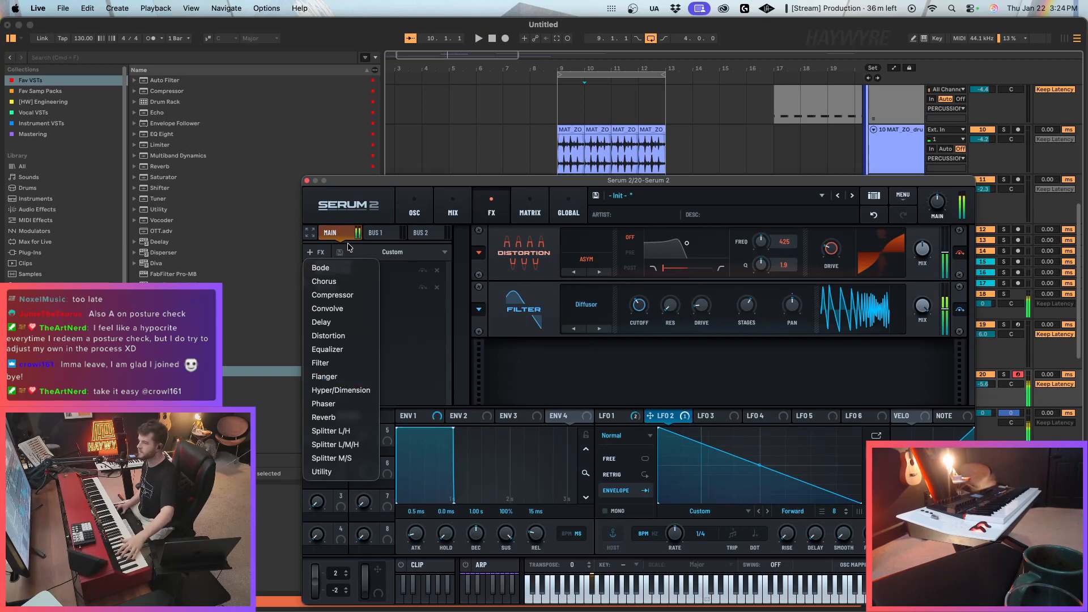
left_click(604, 356)
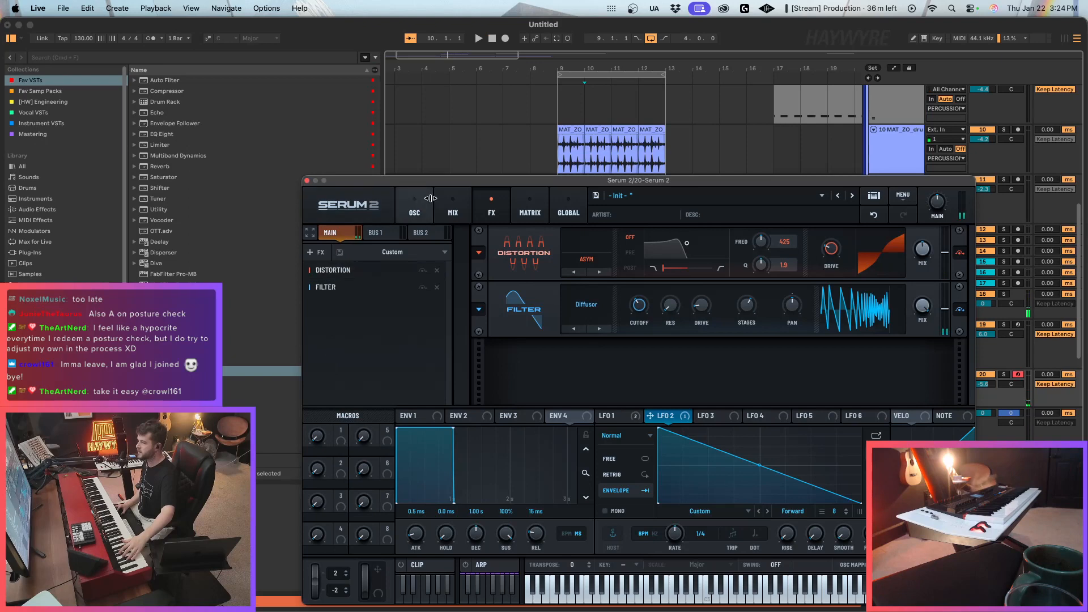
Assign LFO 3 to the coarse pitch of oscillators A and B.
left_click(415, 208)
left_click(693, 415)
left_click_drag(700, 415, 475, 264)
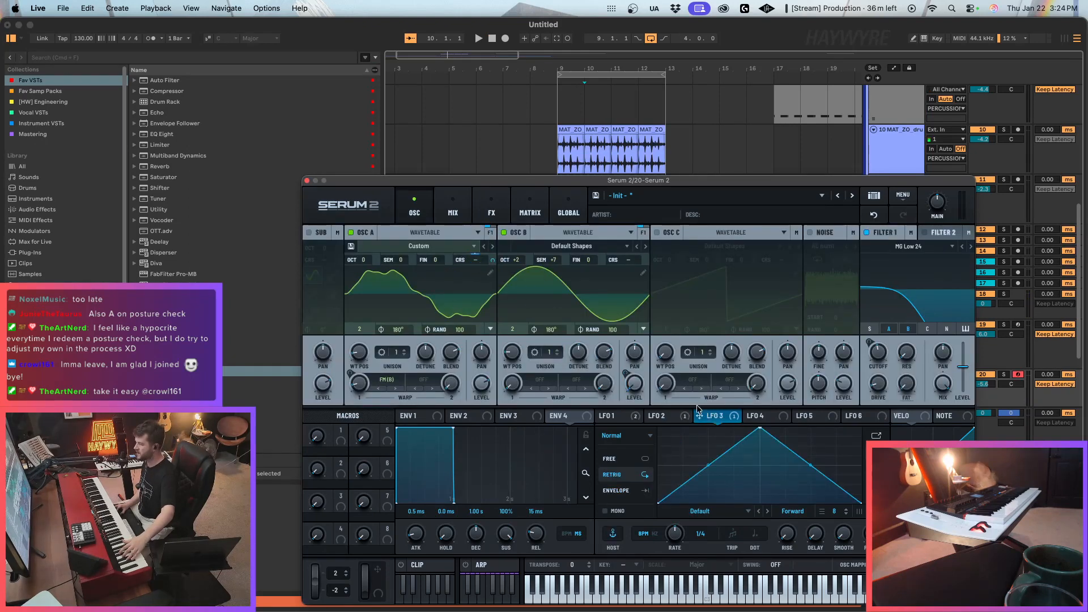
left_click_drag(700, 415, 624, 260)
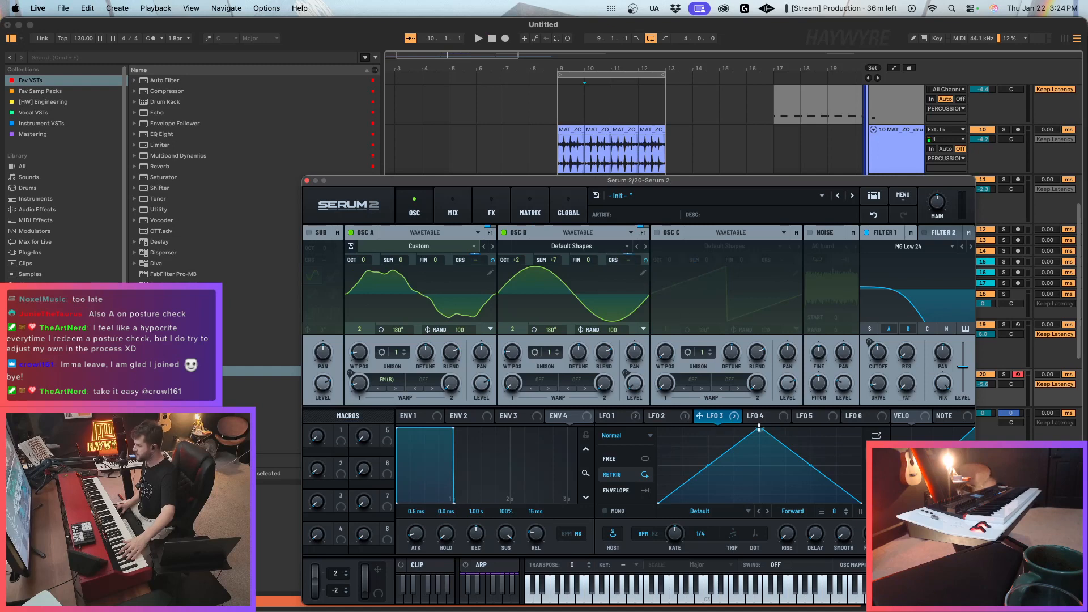
Shape LFO 3 as a short steep falling curve in Envelope mode and make its oscillator B coarse pitch modulation unipolar.
left_click_drag(759, 428, 659, 429)
double_click(685, 500)
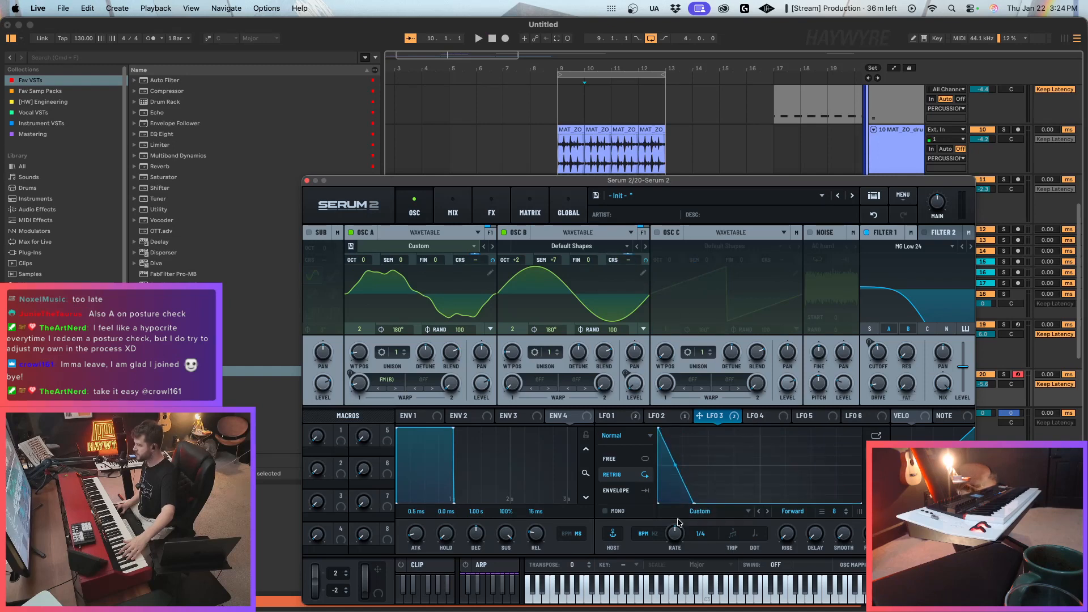
left_click(632, 496)
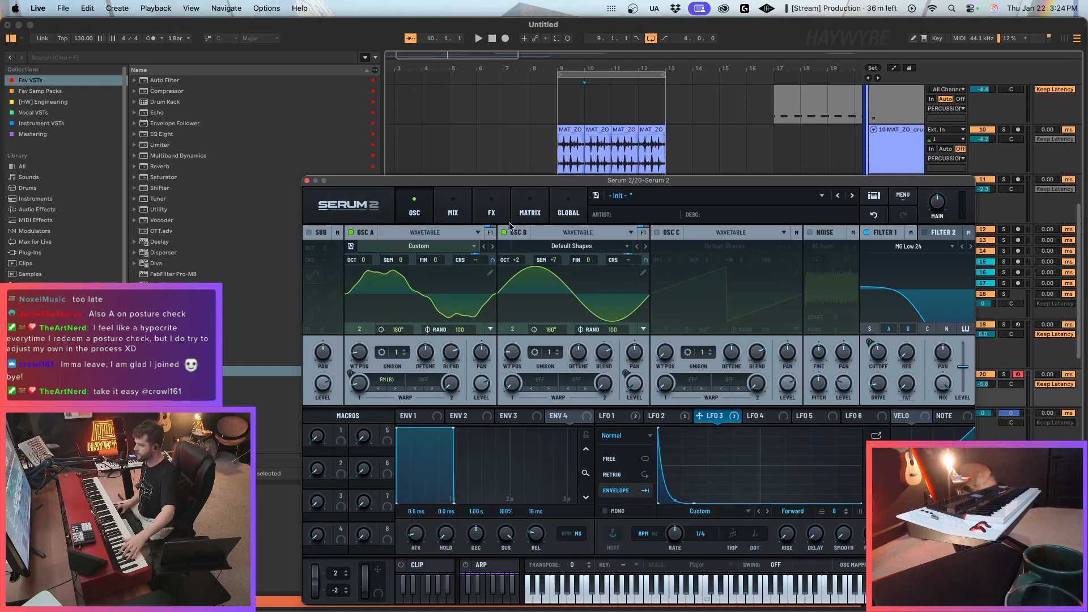
left_click(527, 213)
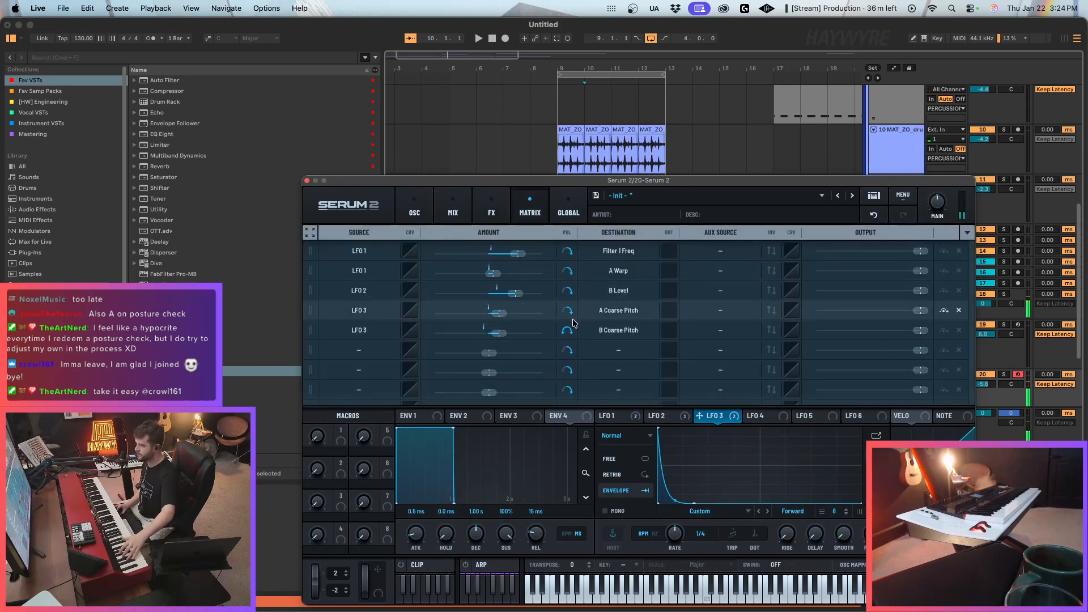
left_click(569, 332)
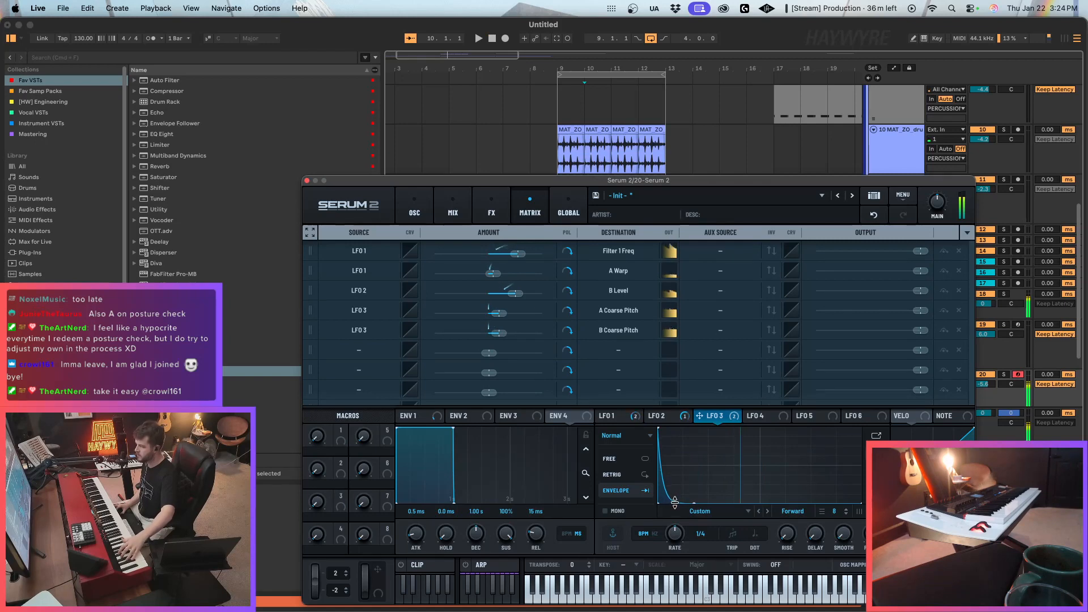
Enable oscillator C at a lower level with 6 unison voices and a unison width of 50.
left_click(414, 211)
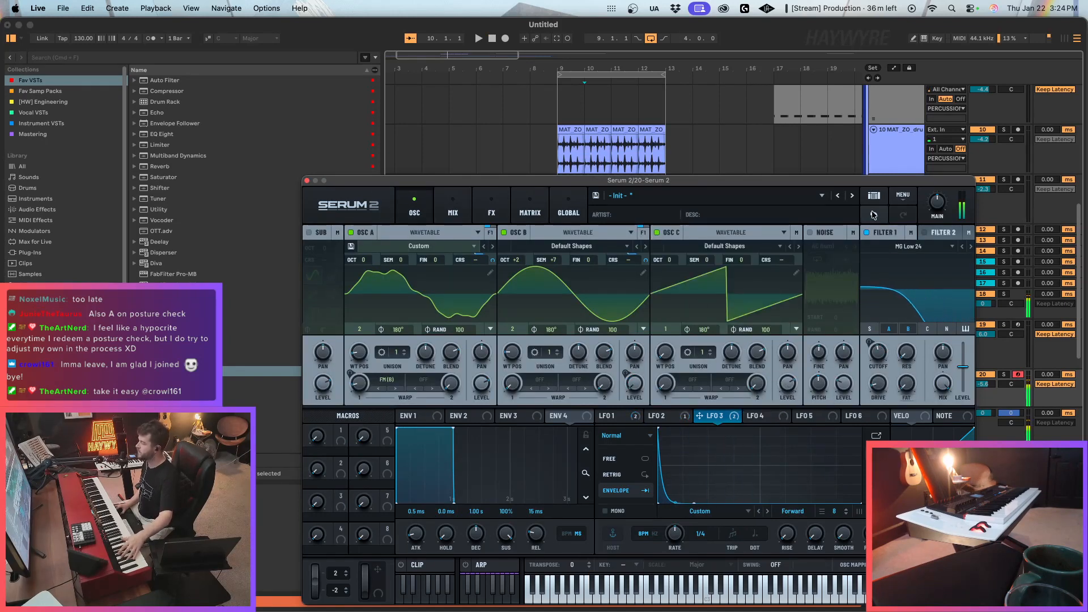
left_click_drag(708, 356, 713, 318)
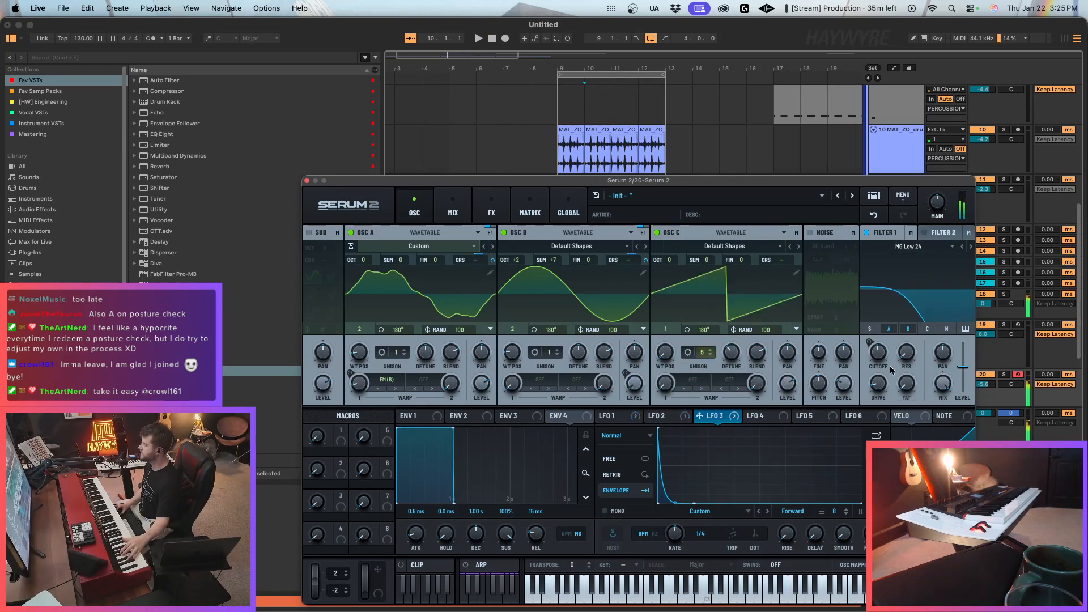
left_click_drag(788, 386, 787, 404)
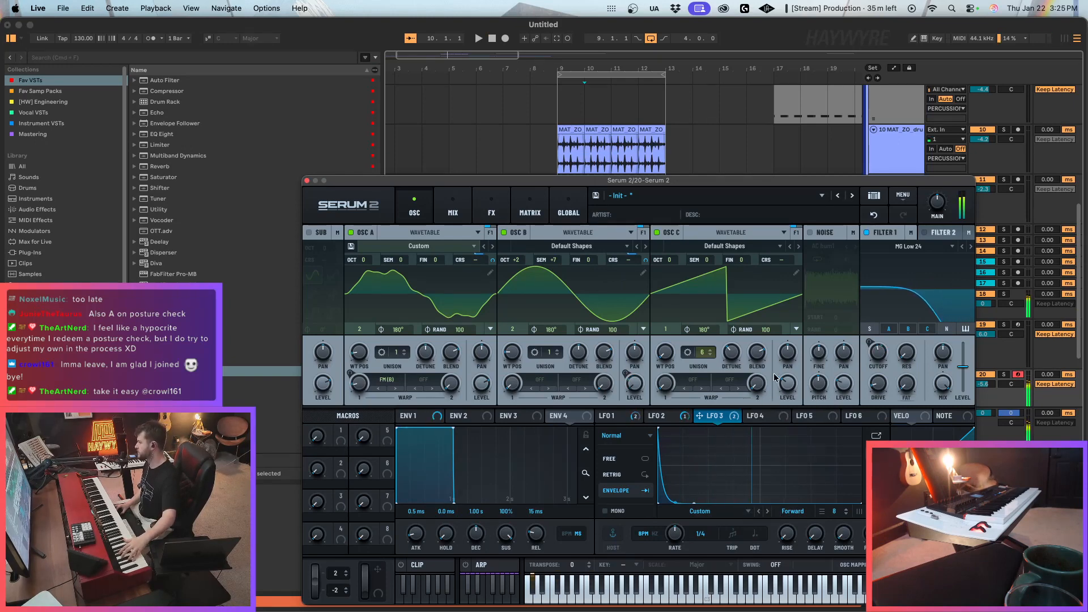
left_click(688, 352)
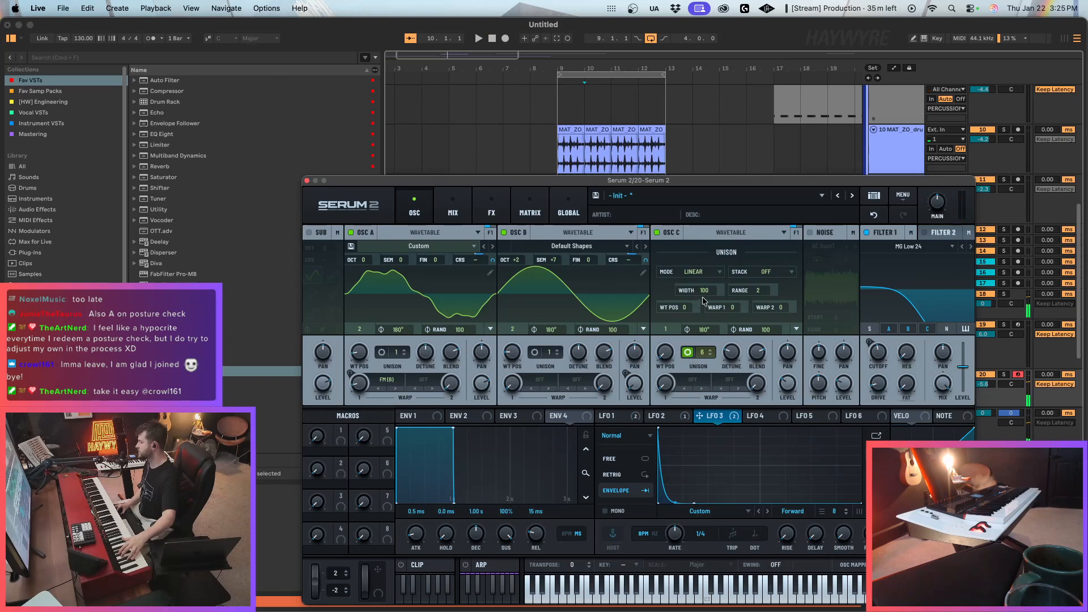
left_click_drag(702, 298, 702, 324)
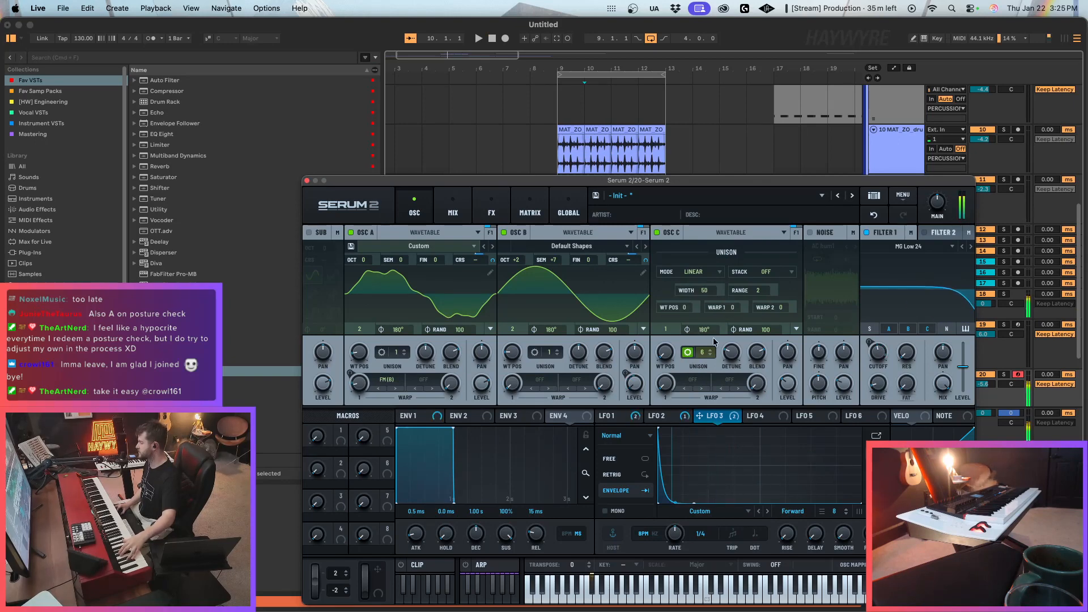
mouse_move(789, 397)
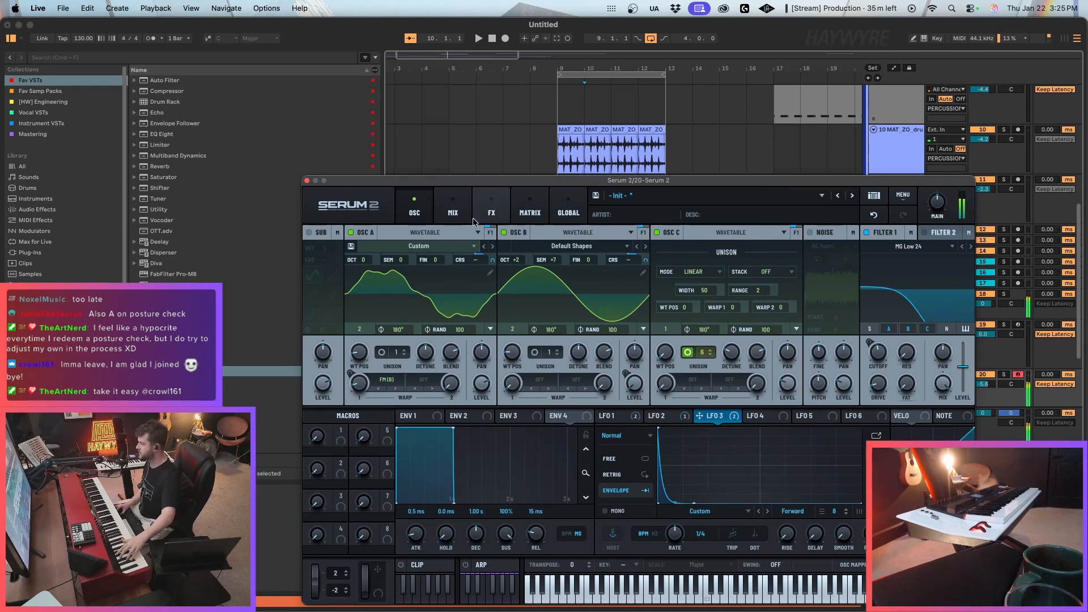
Play the arrangement from bar 8 and slightly raise the 20 Serum 2 track's level.
left_click(491, 210)
left_click(531, 148)
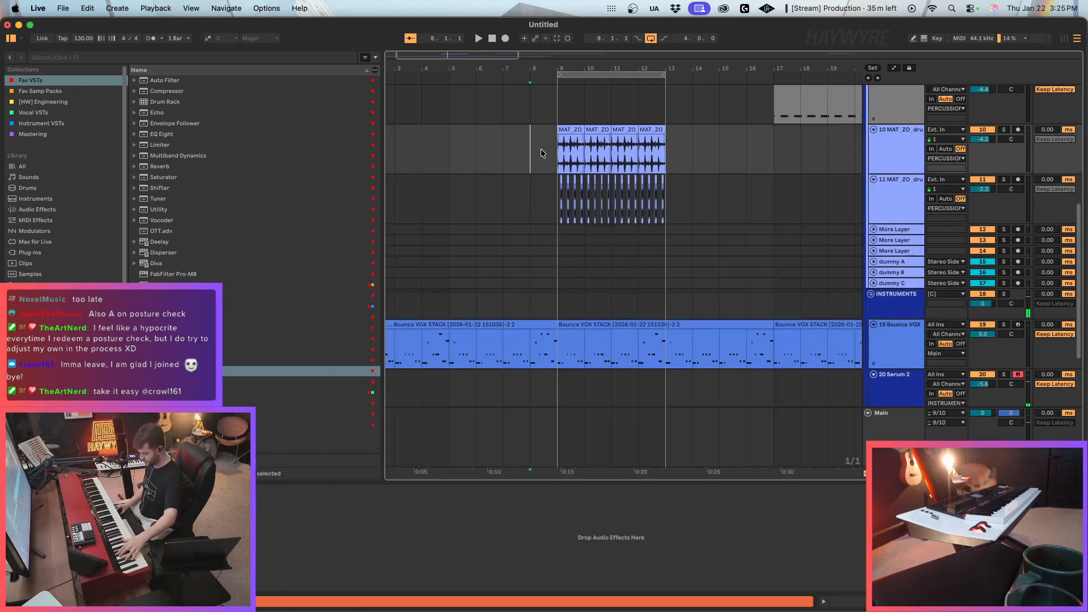
key("space")
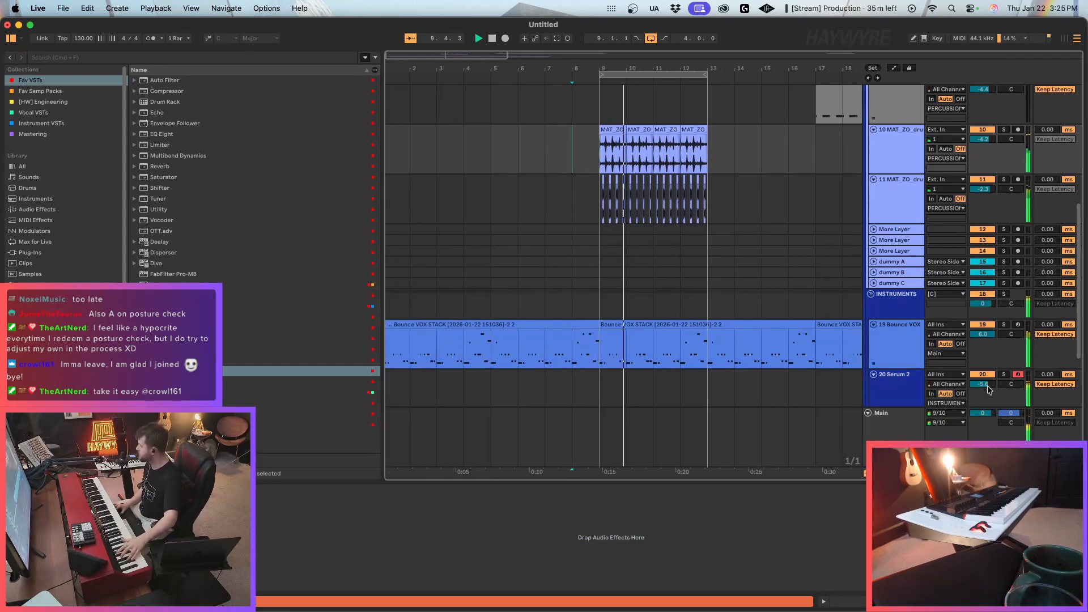
left_click_drag(985, 385, 985, 382)
scroll(556, 379, "down", 3)
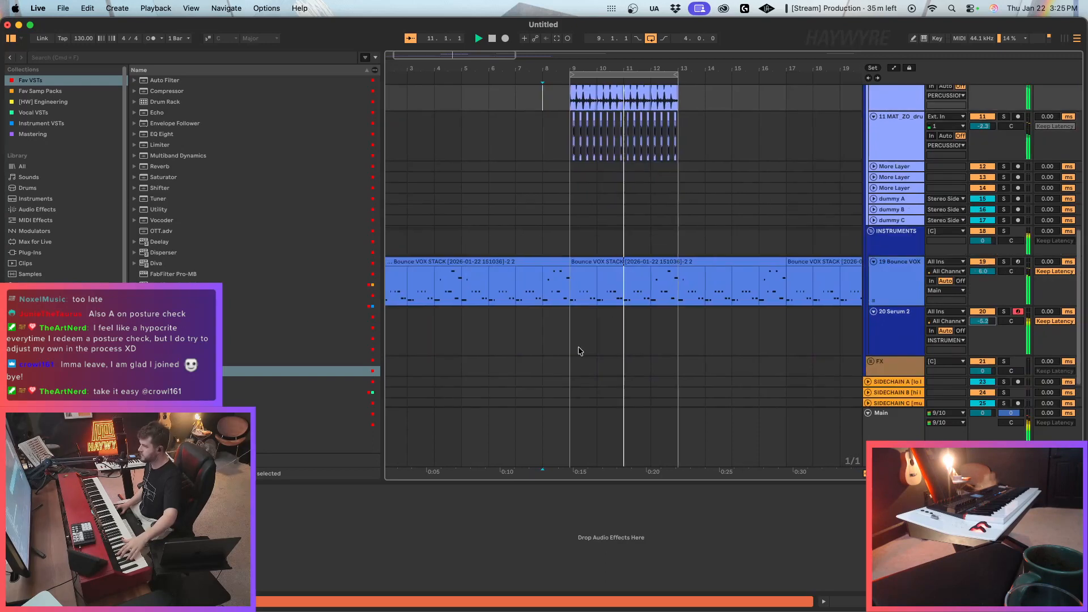
Record a four-bar MIDI part on the 20 Serum 2 track from bar 9 to bar 13.
left_click(580, 334)
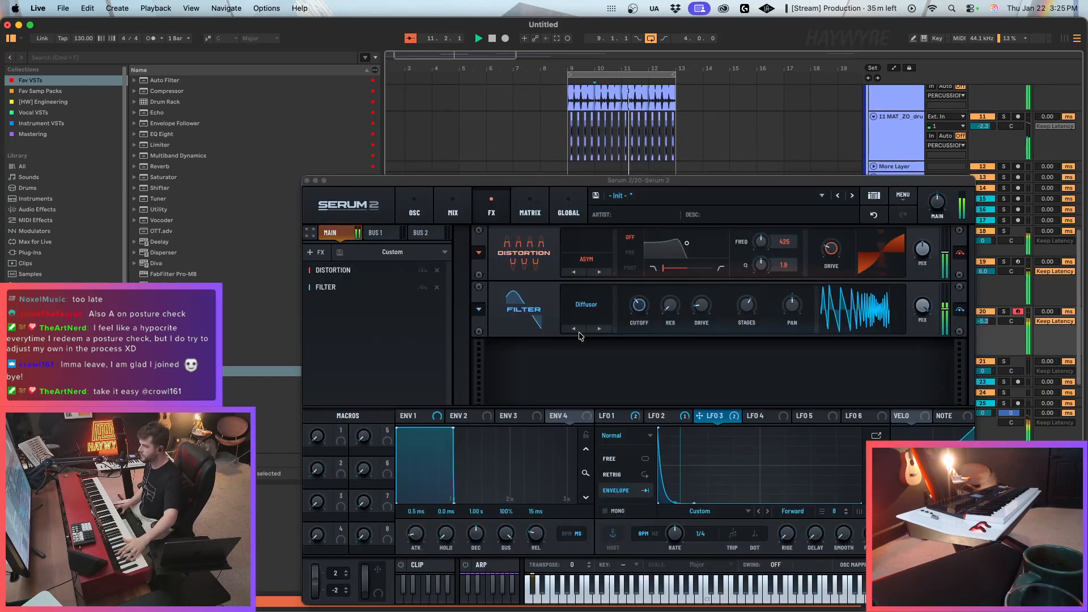
left_click(307, 181)
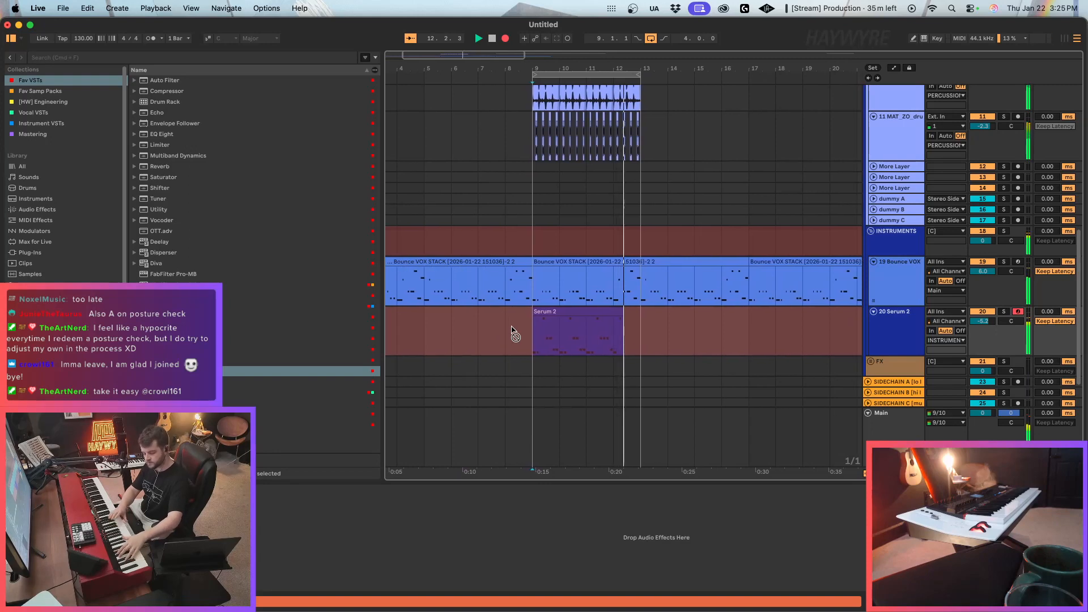
key("space")
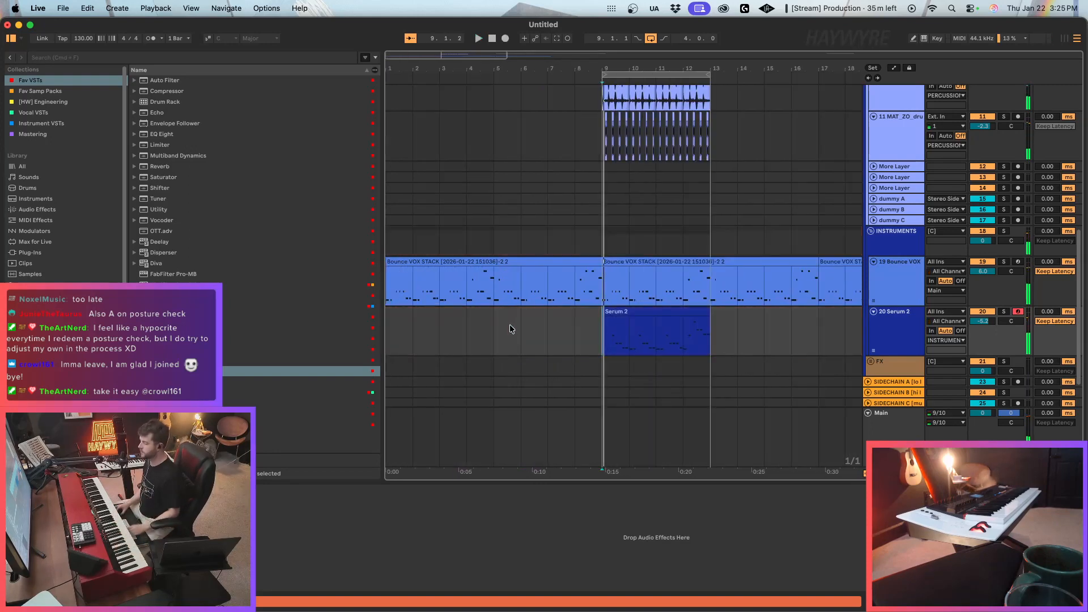
Play the recorded Serum 2 clip and open it in the MIDI editor with all its notes selected.
left_click(651, 329)
left_click(604, 313)
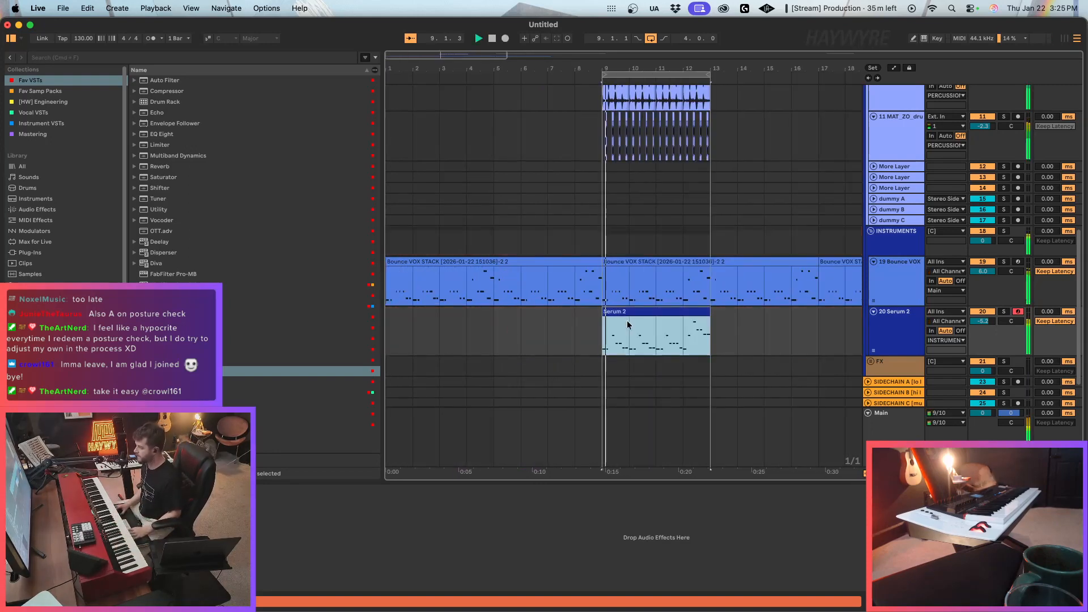
double_click(627, 321)
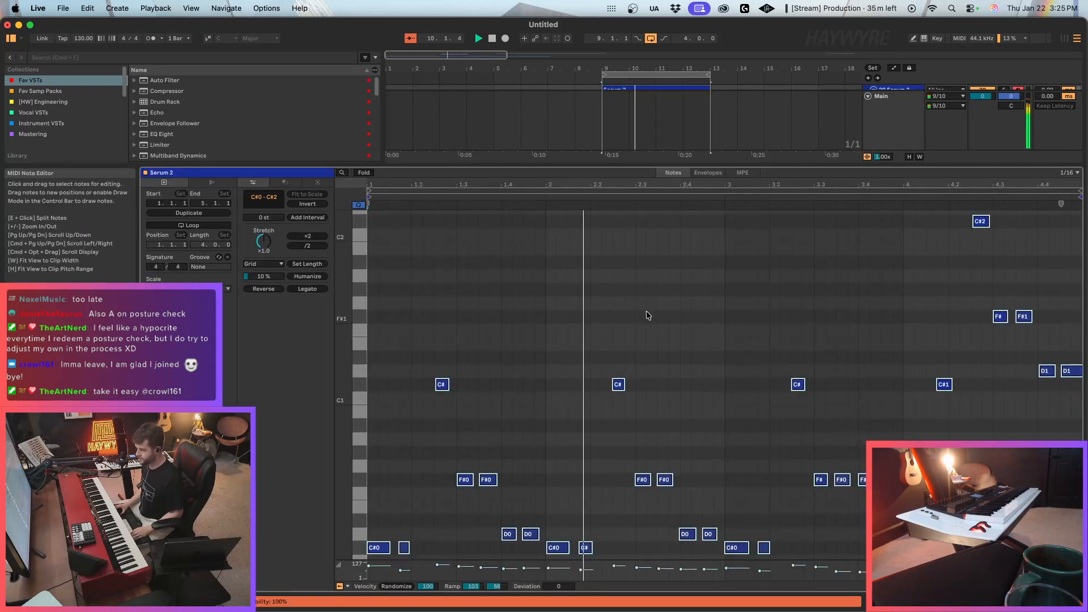
key("super+a")
left_click(1031, 602)
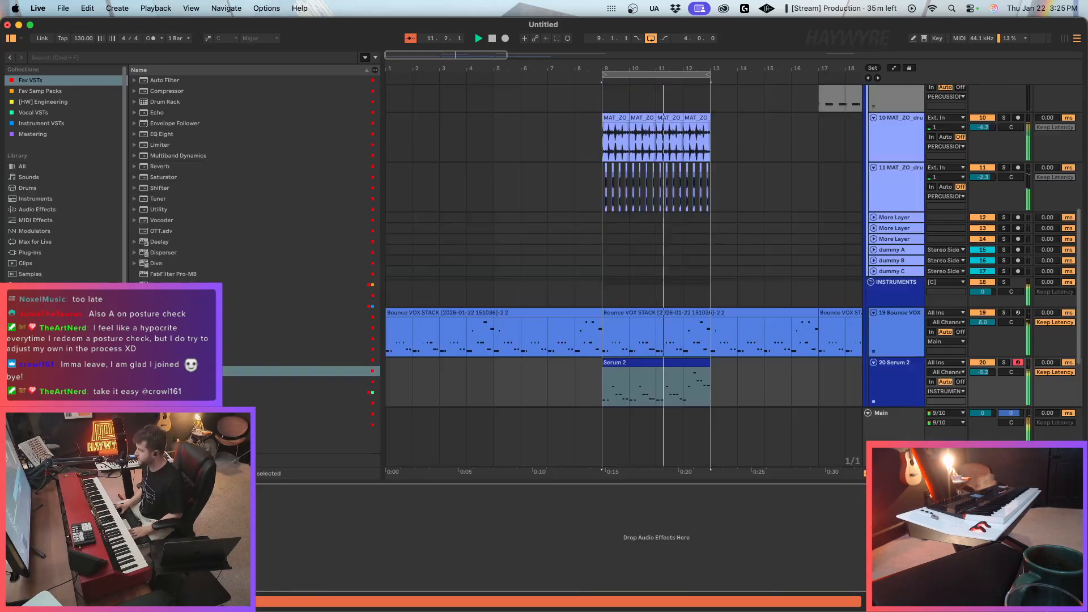
Arm the [HW] MAIN funk track and lower the 10 MAT_ZO drum loop track's level to -7.1 dB.
scroll(991, 117, "up", 3)
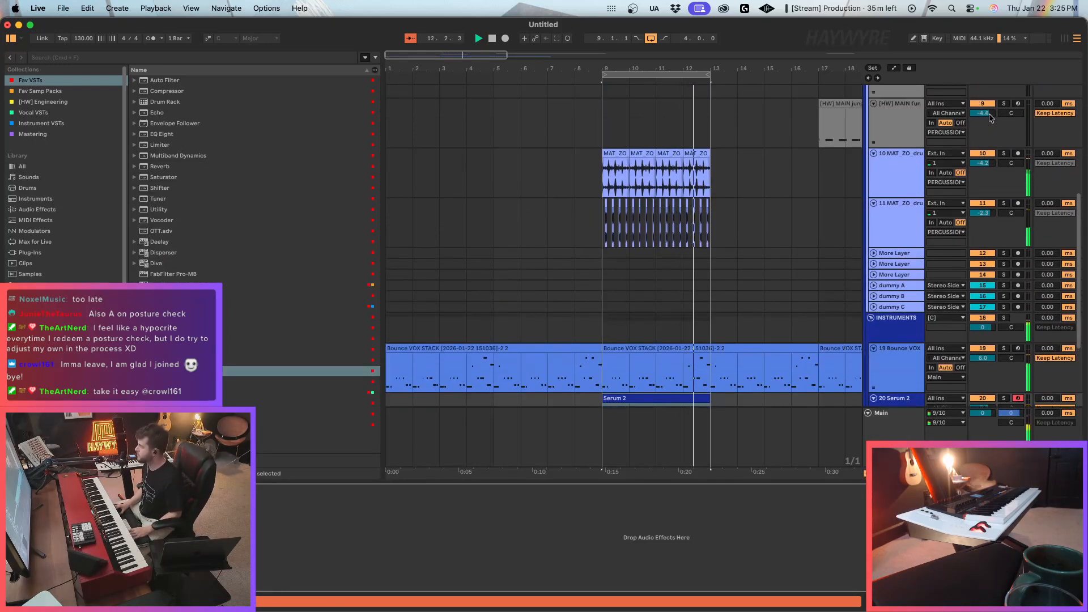
left_click(1018, 104)
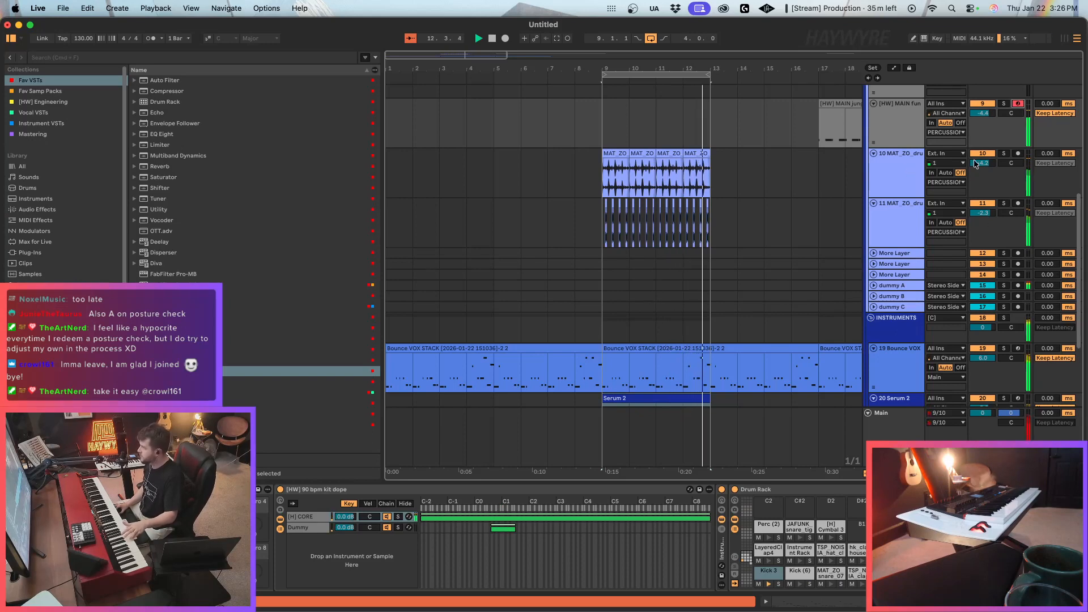
left_click_drag(983, 163, 983, 172)
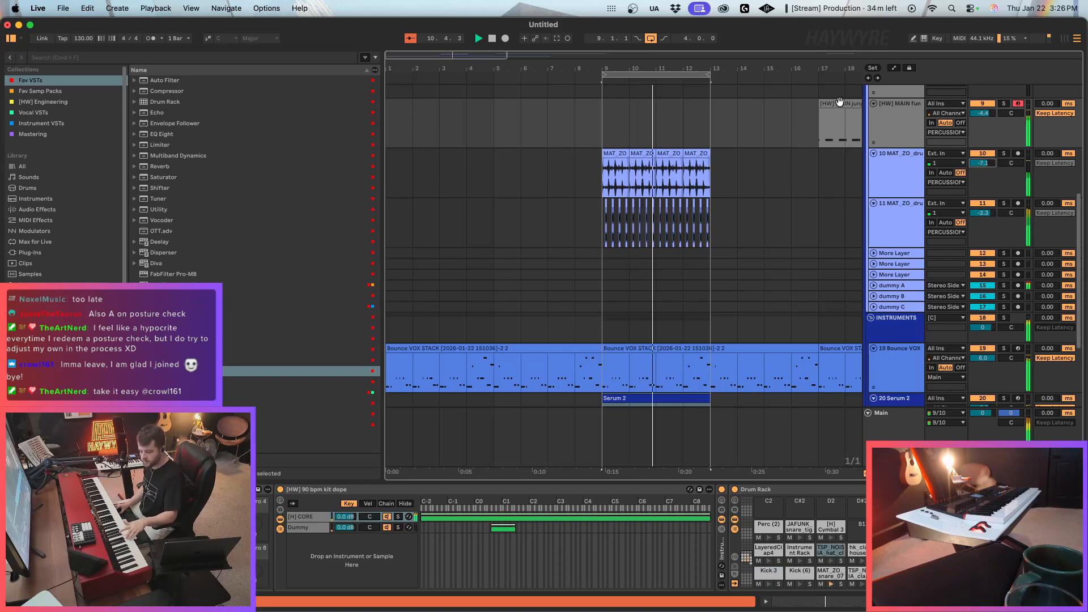
Move the [HW] MAIN jungle clip so it starts at bar 9 alongside the drum loops.
left_click_drag(840, 102, 606, 122)
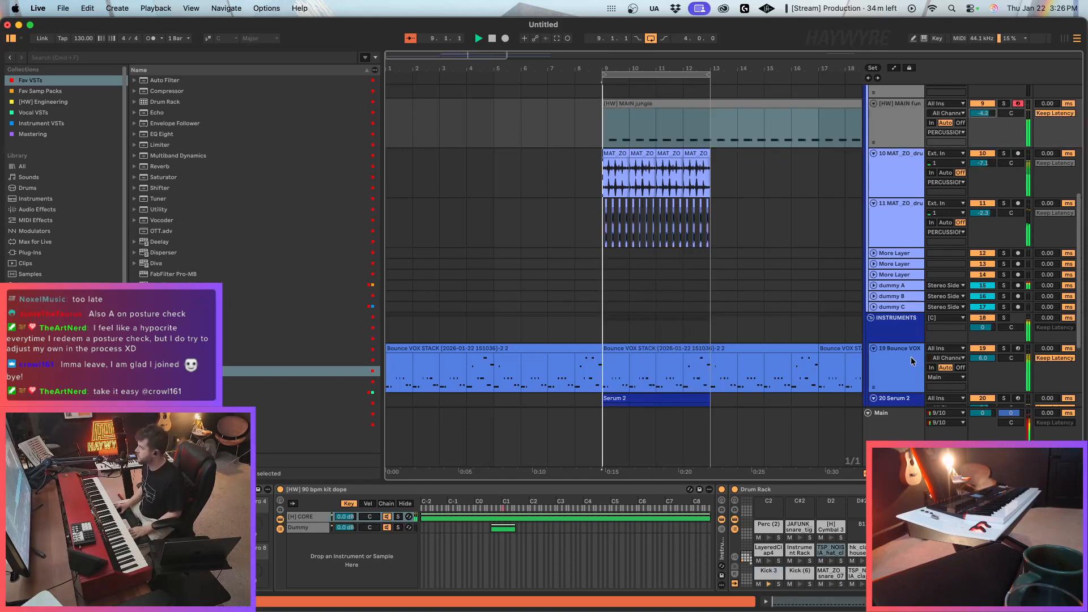
Route the outputs of the 19 Bounce VOX and 20 Serum 2 tracks together to a SIDECHAIN track.
scroll(895, 278, "down", 1)
left_click(901, 260)
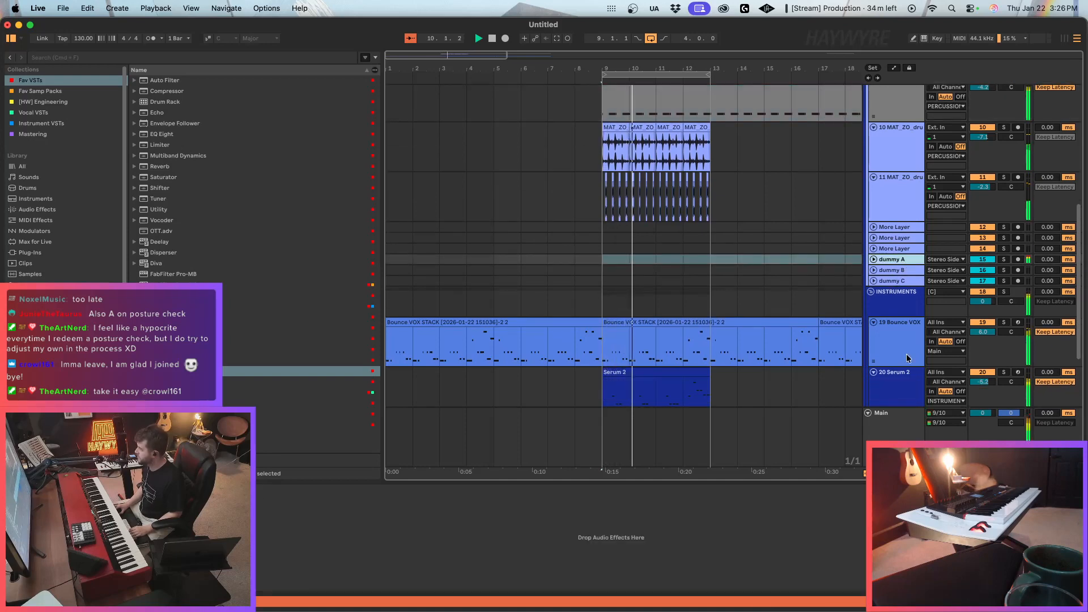
left_click(901, 331)
left_click(910, 373, "shift")
left_click(946, 351)
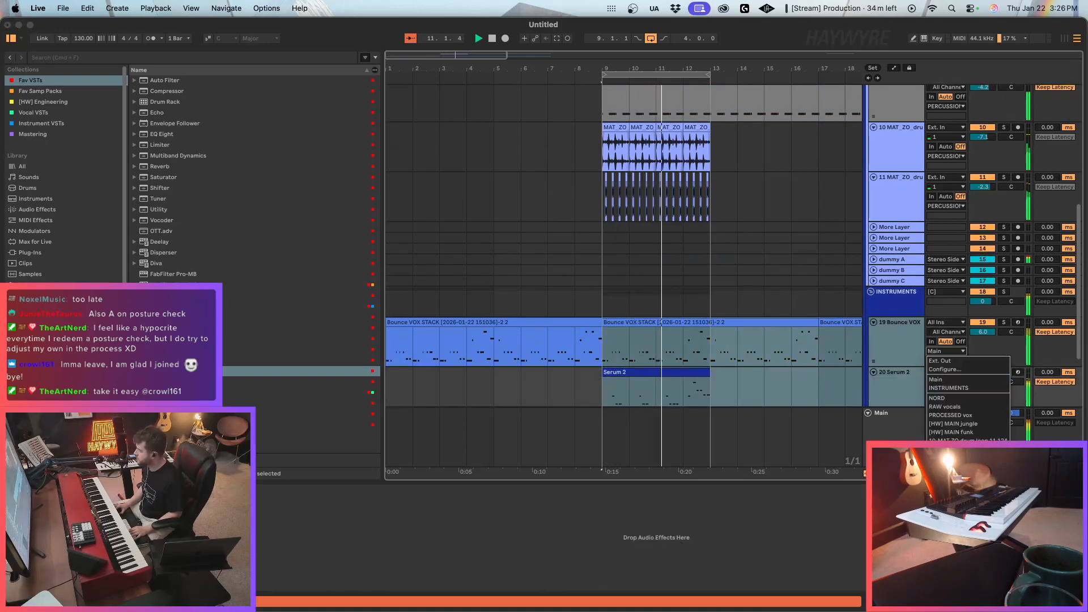
left_click(957, 487)
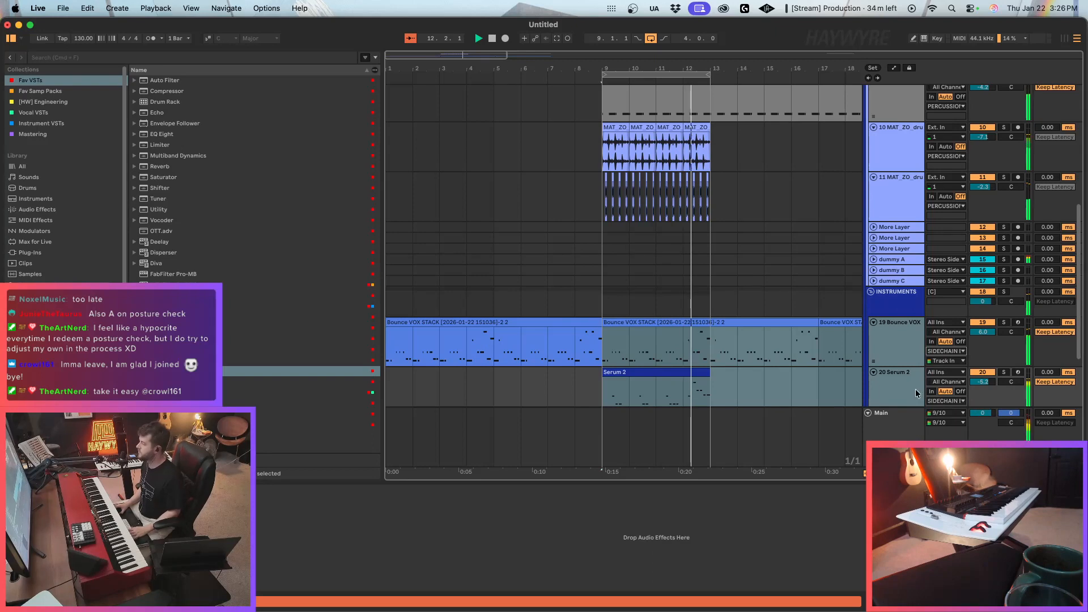
Unfold the dummy A, dummy B and dummy C tracks and review dummy A's input source and channel choices.
scroll(894, 229, "up", 1)
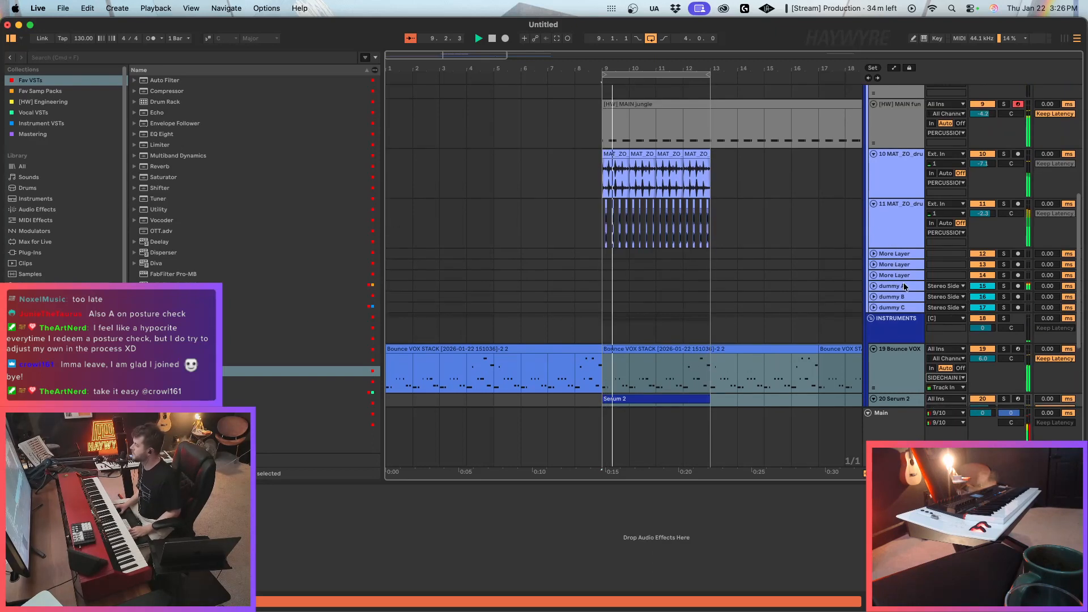
scroll(903, 311, "down", 2)
scroll(908, 272, "up", 2)
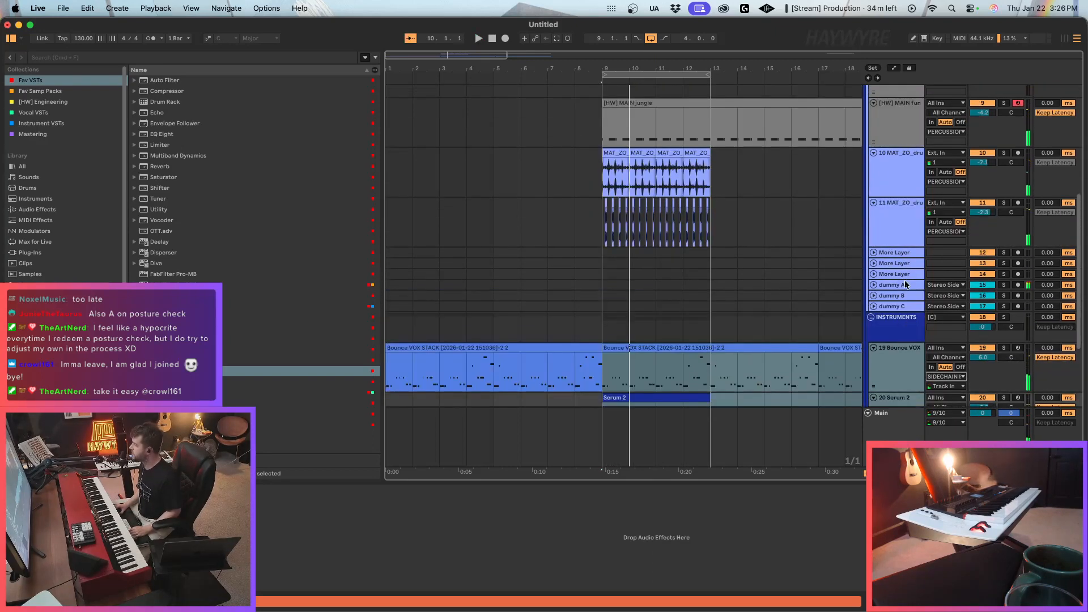
left_click(905, 283)
left_click(893, 306, "shift")
left_click(874, 306)
left_click(957, 263)
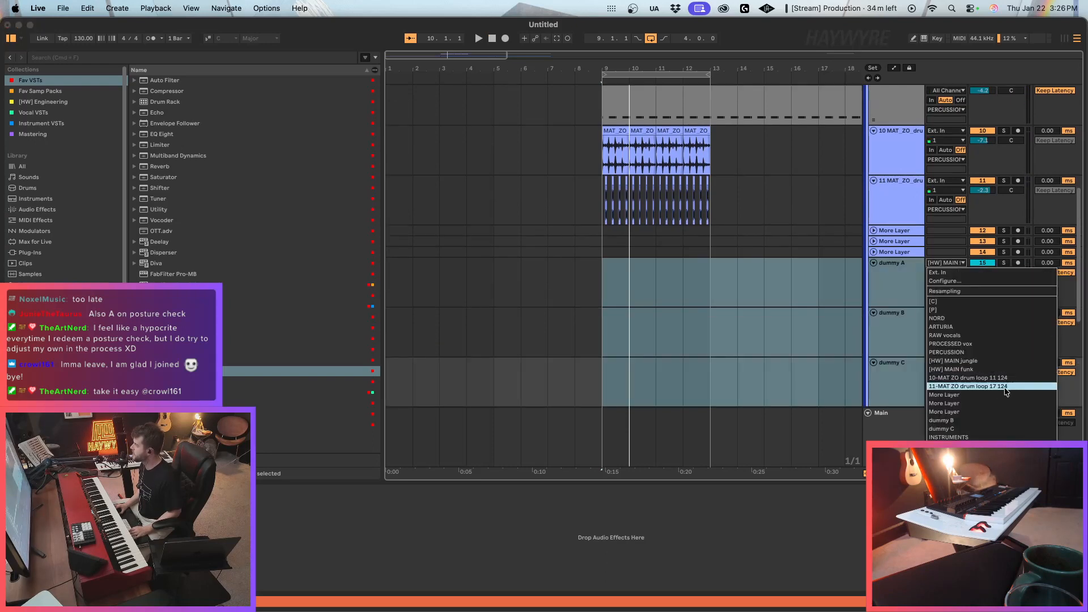
left_click(817, 201)
scroll(891, 141, "up", 1)
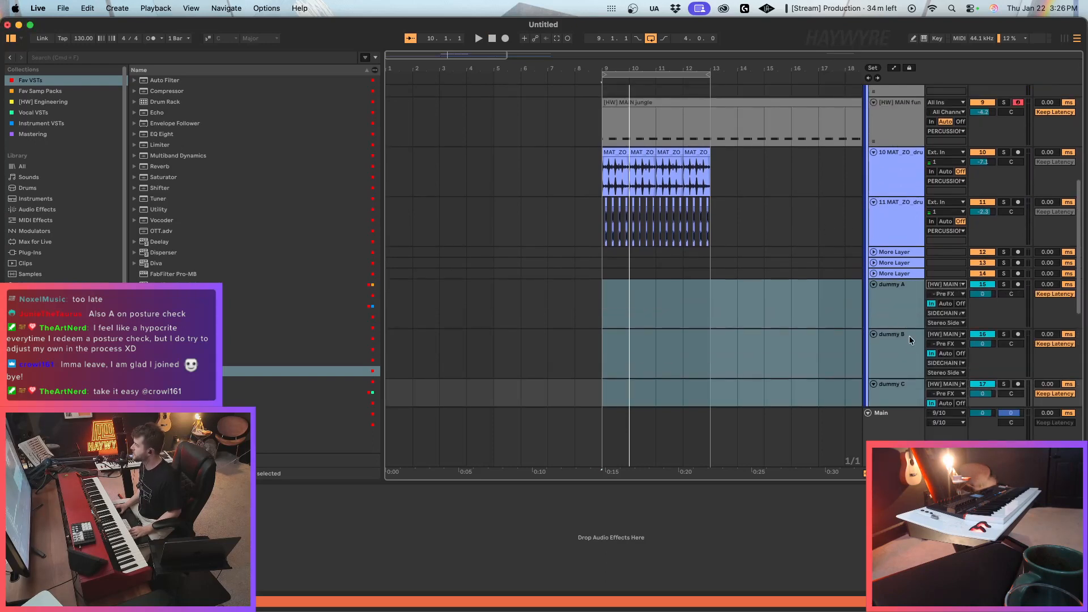
left_click(953, 294)
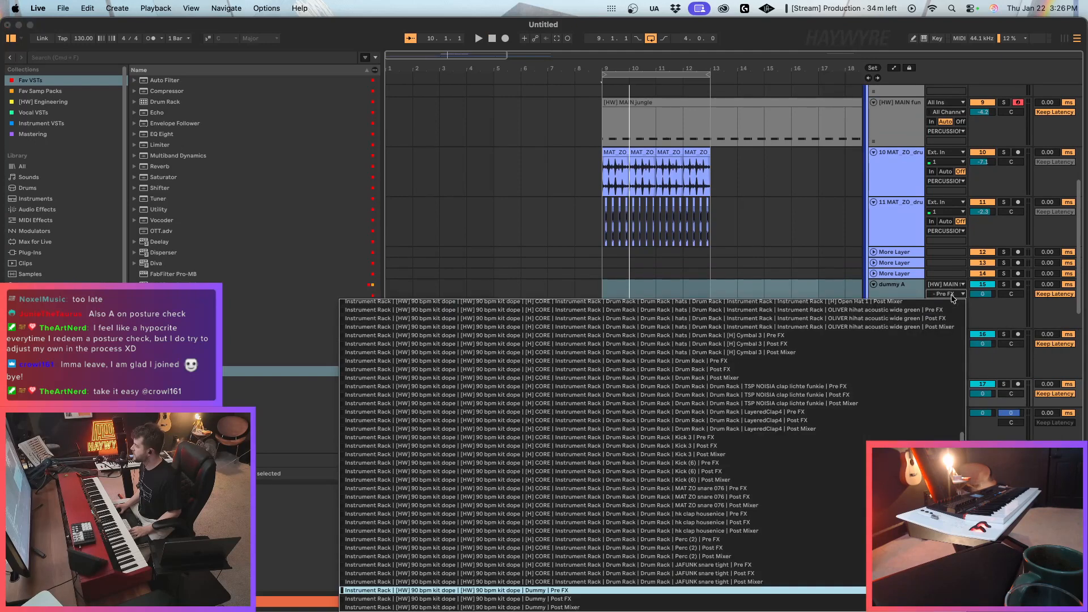
left_click(952, 296)
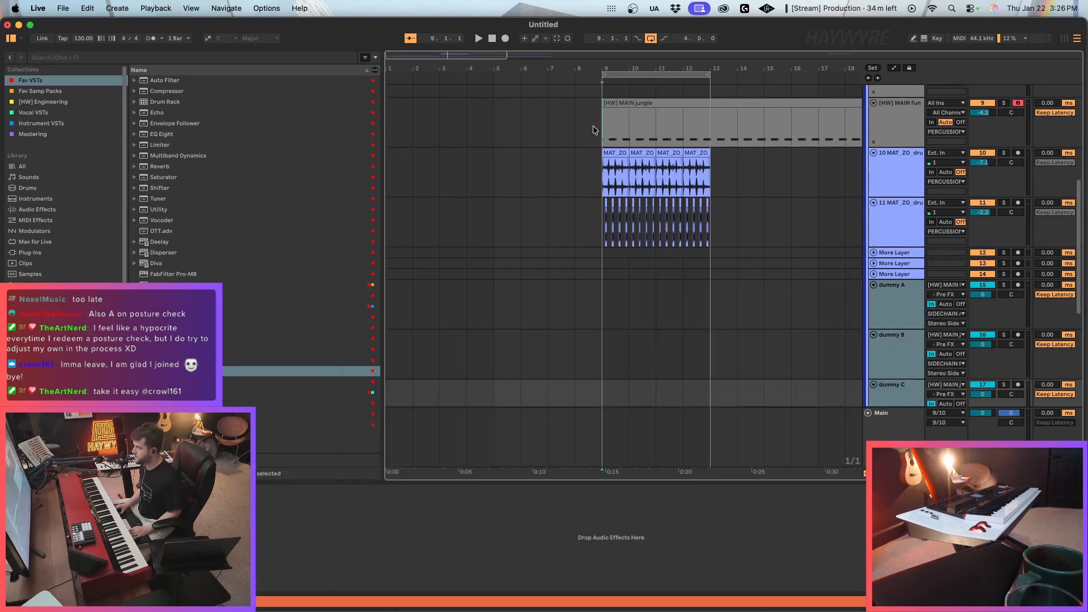
Play the loop, lower the 10 MAT_ZO drum loop track to -14.2 dB, and turn down the 11 MAT_ZO track too.
key("space")
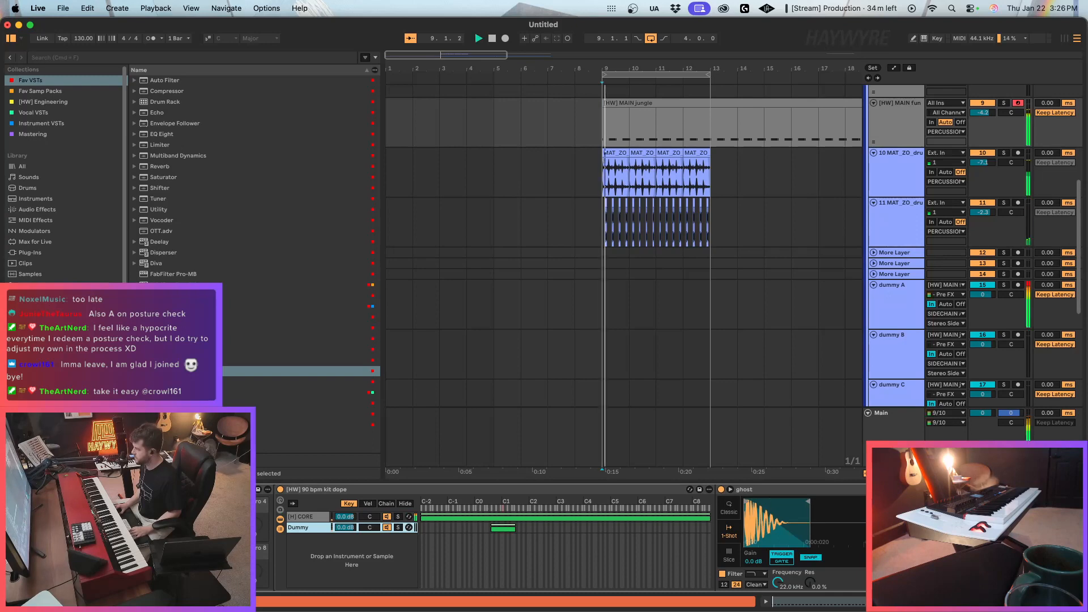
left_click(985, 163)
mouse_move(984, 164)
left_mouse_down()
mouse_move(983, 178)
mouse_move(993, 167)
left_mouse_up()
key("space")
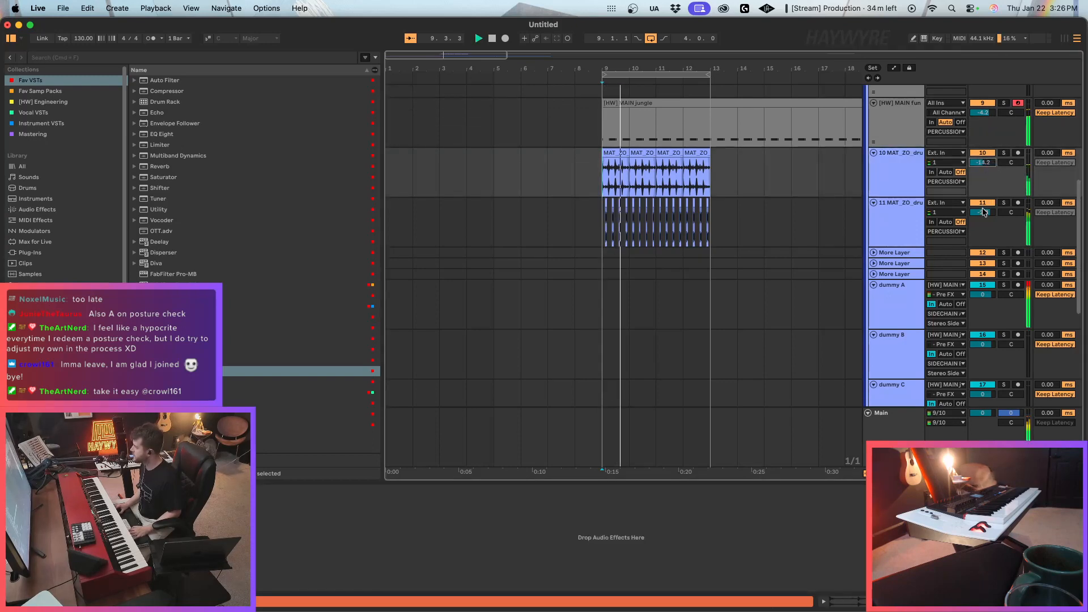
left_click_drag(985, 213, 984, 220)
Open the FabFilter Pro-C 2 on the SIDECHAIN B track and check its response during playback.
scroll(992, 193, "down", 5)
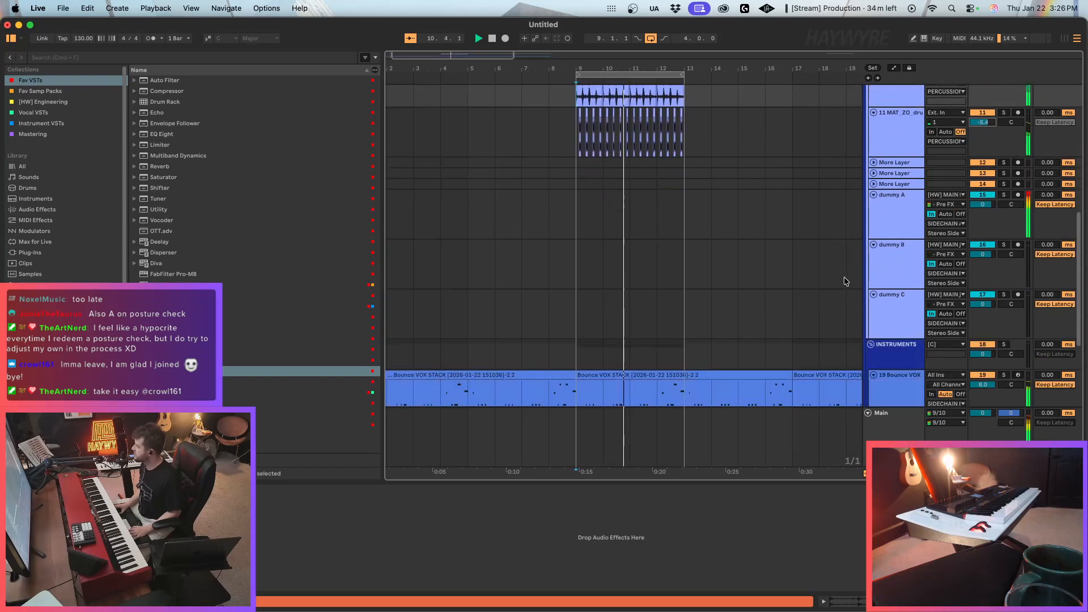
scroll(688, 325, "down", 5)
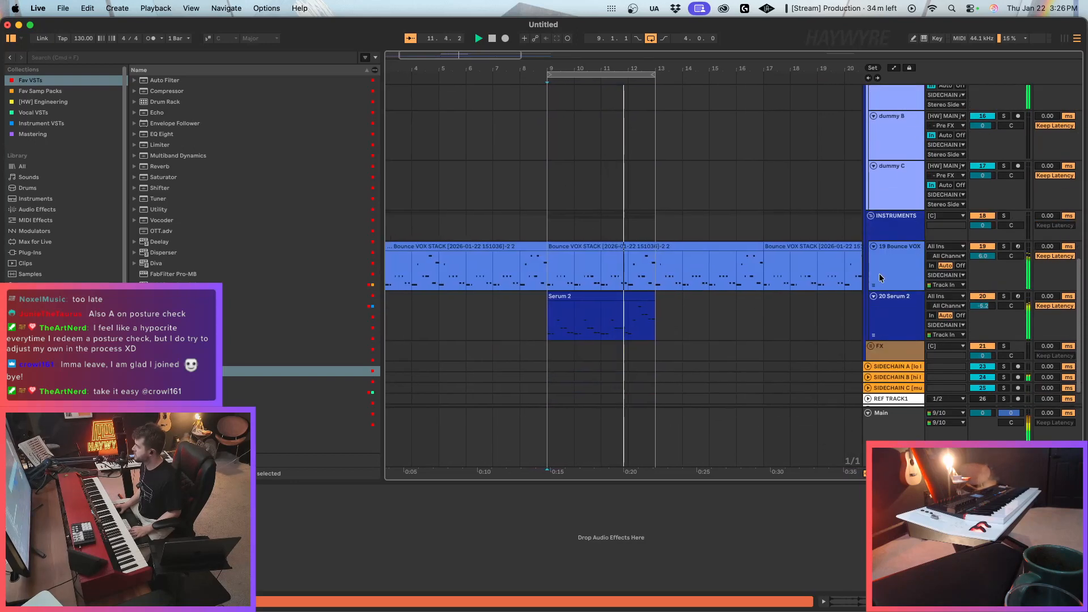
left_click(896, 241)
left_click(902, 348)
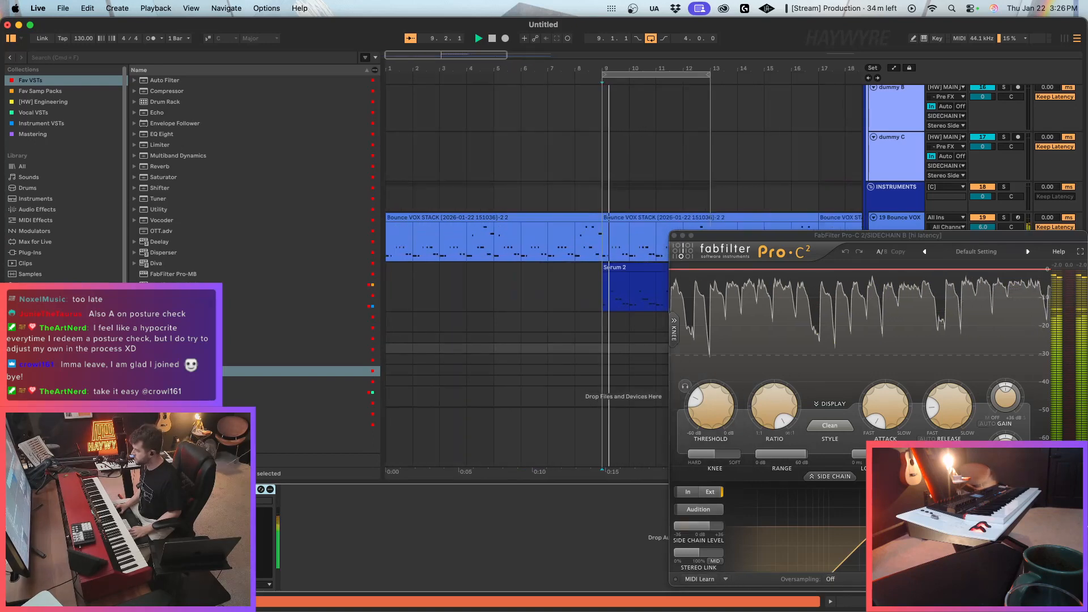
key("space")
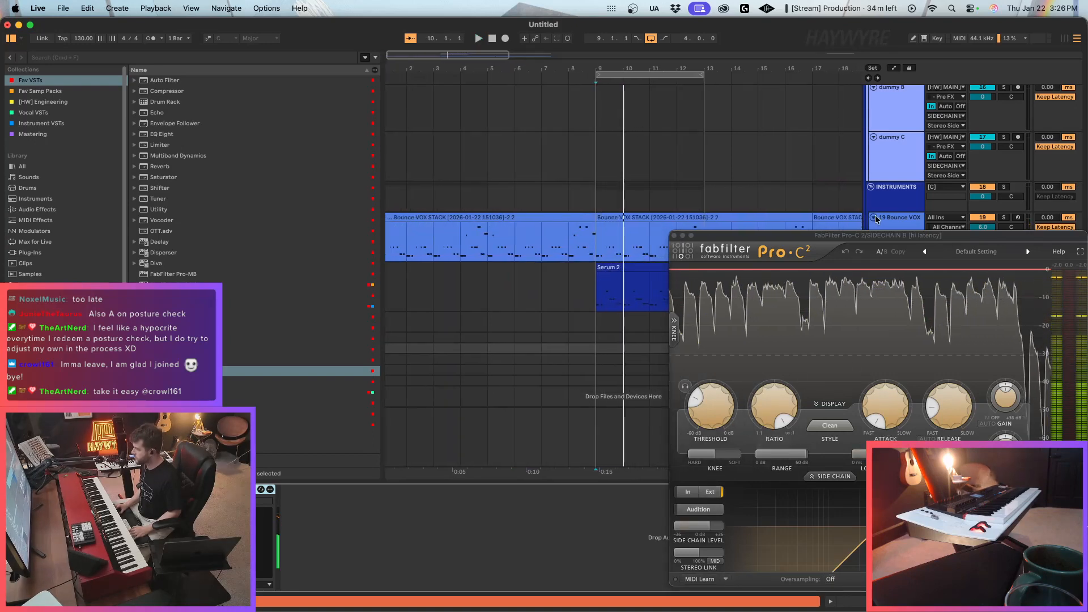
left_click_drag(895, 235, 612, 361)
Set dummy B's audio input to the [HW] MAIN funk track at Post Mixer, then restart playback.
scroll(791, 341, "up", 2)
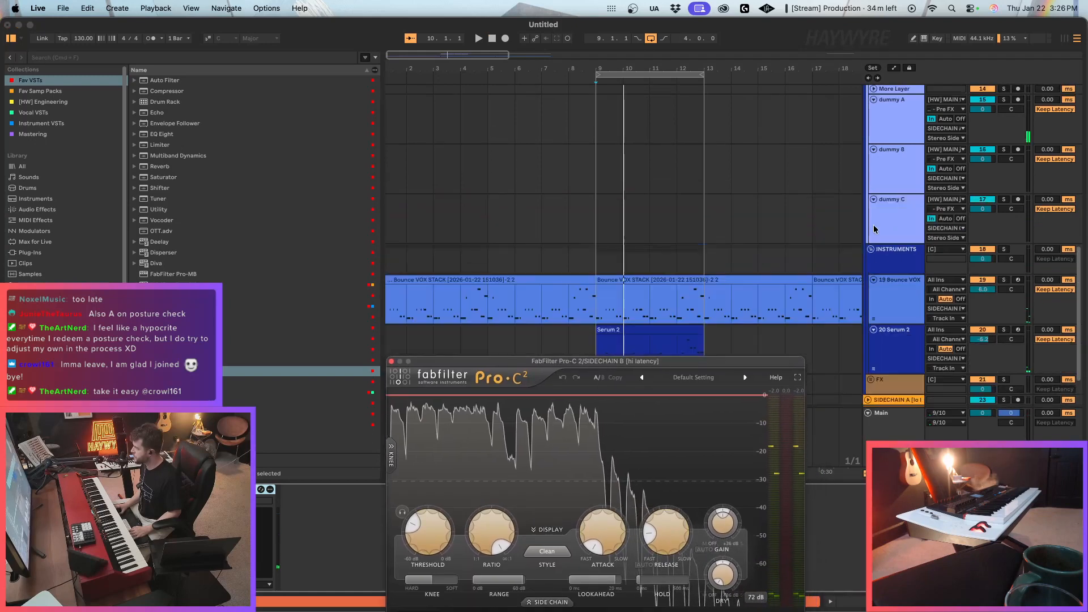
left_click(953, 150)
left_click(953, 152)
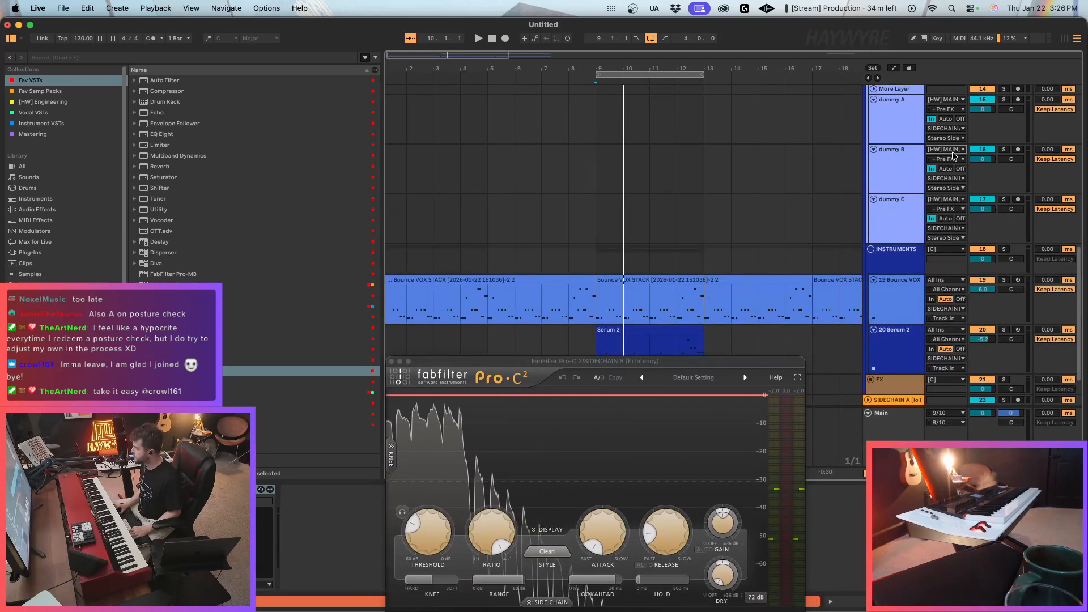
left_click(953, 152)
left_click(976, 256)
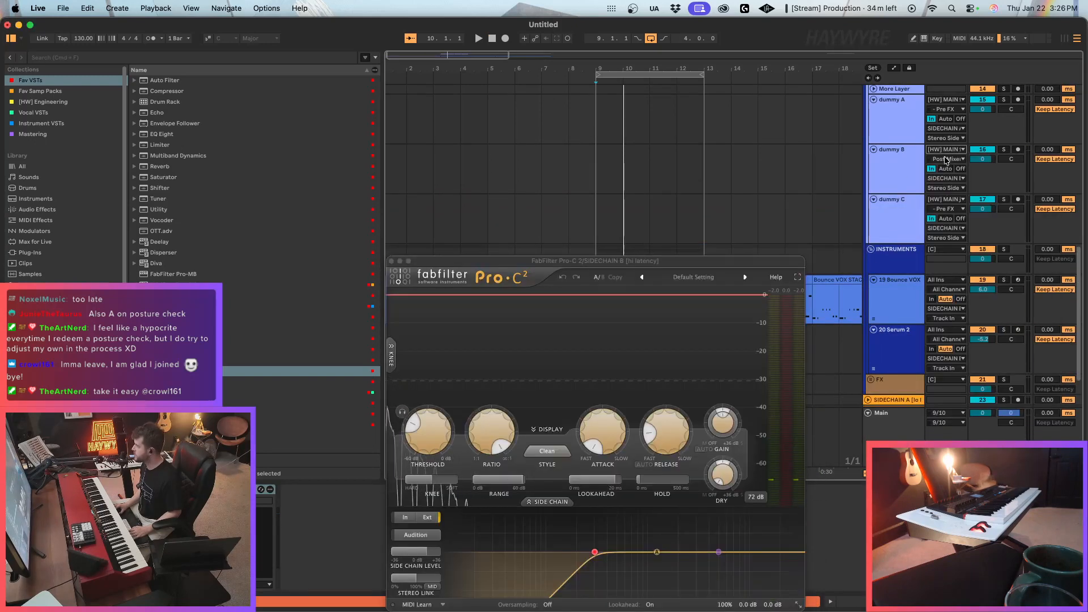
key("space")
left_click(623, 250)
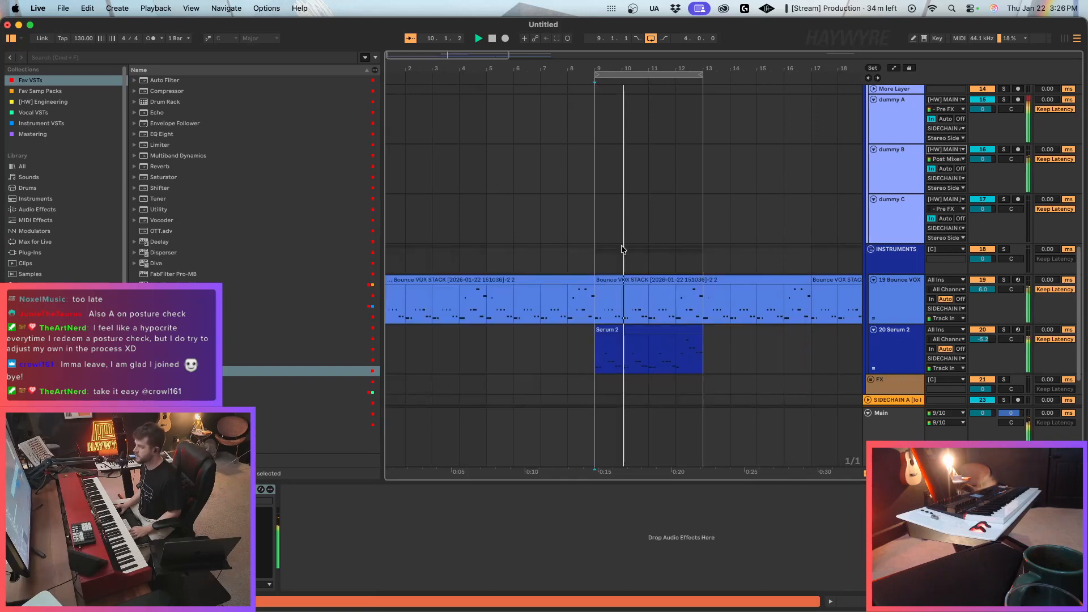
Adjust the Release of SIDECHAIN B's Pro-C 2 to 17.57 ms and close the plug-in window.
scroll(898, 337, "down", 2)
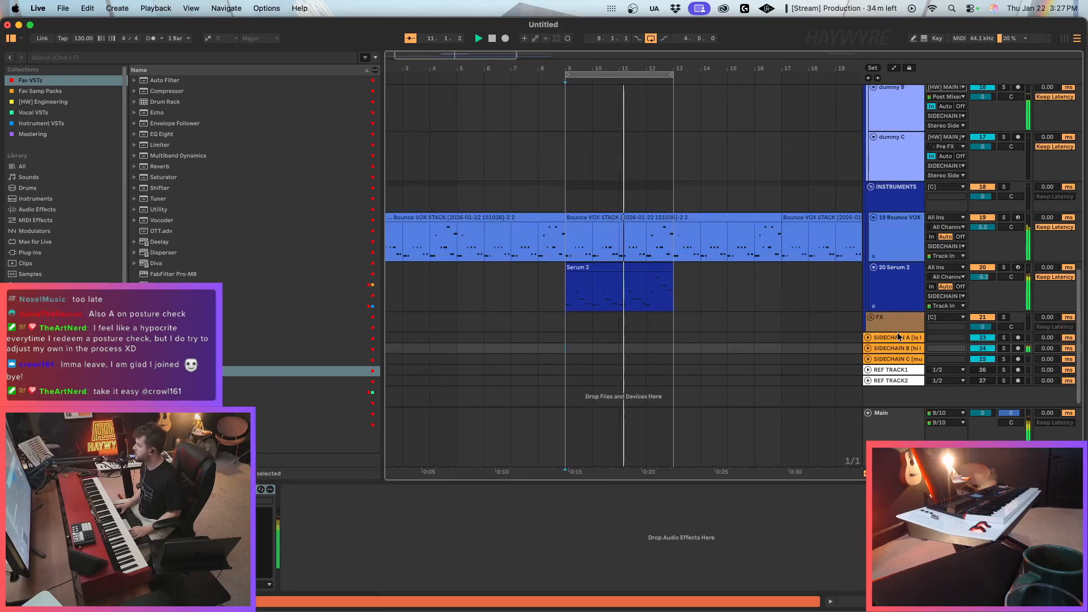
left_click(899, 350)
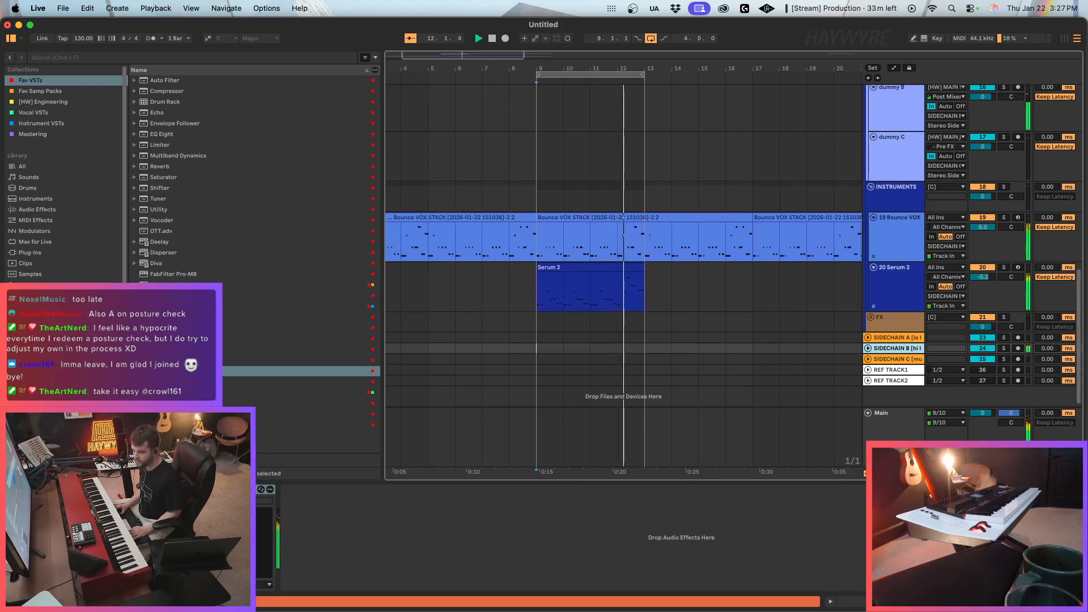
left_click_drag(667, 440, 685, 494)
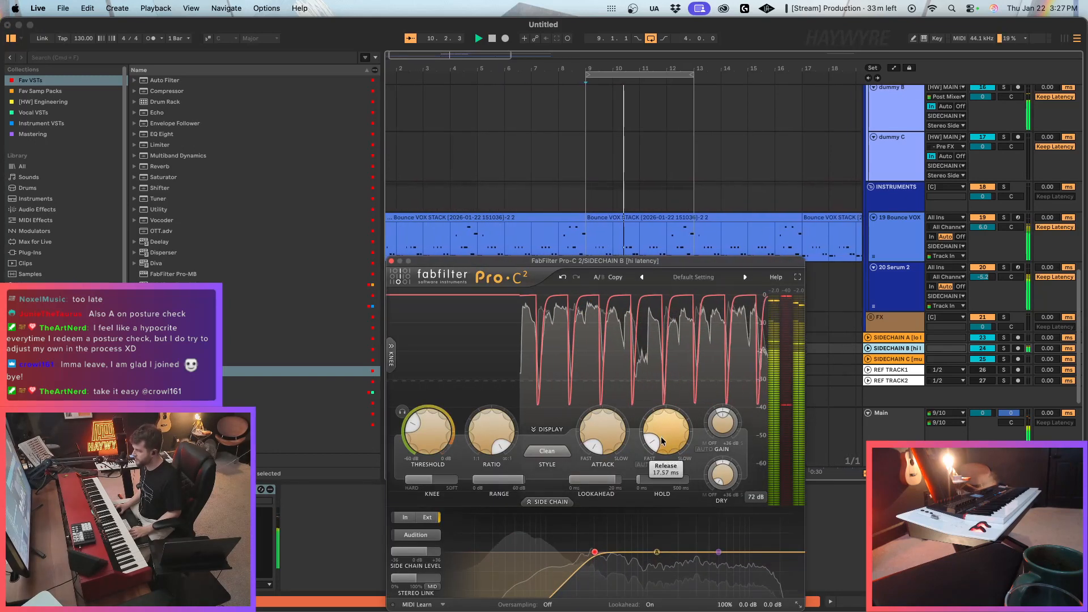
left_click(391, 261)
Turn off transient looping in the Beats warp settings of the four 10 MAT_ZO clips and set their transient envelope to 43.
scroll(610, 271, "up", 5)
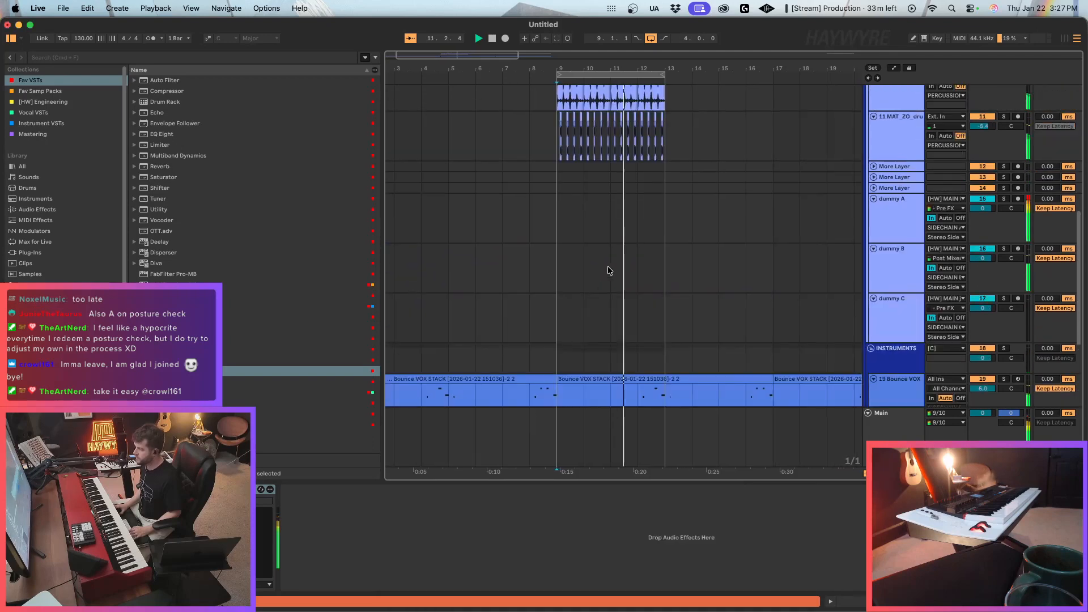
scroll(609, 271, "up", 5)
left_click_drag(706, 242, 524, 258)
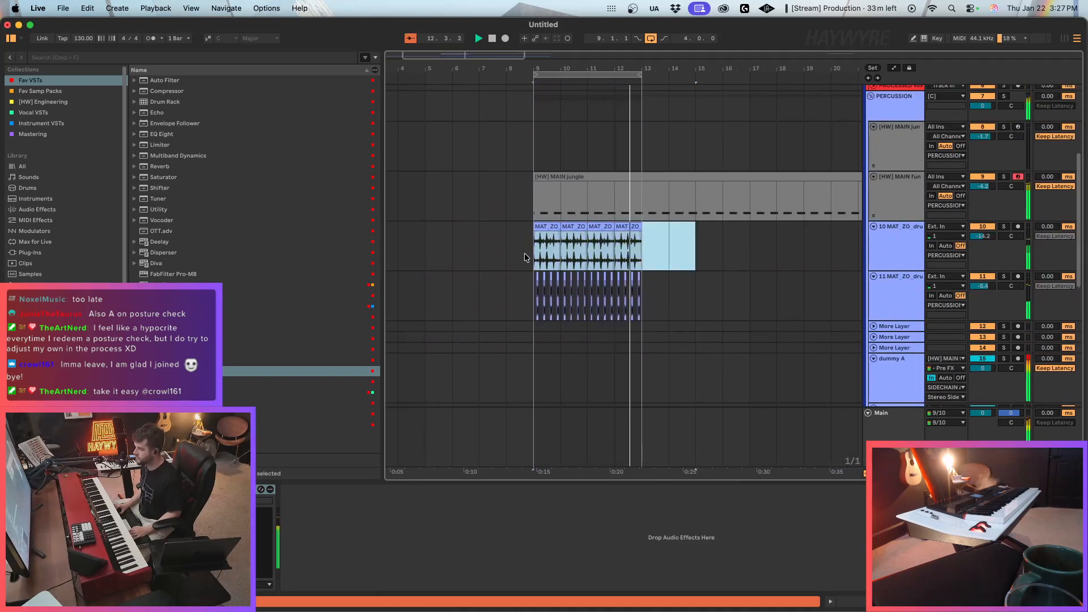
double_click(536, 262)
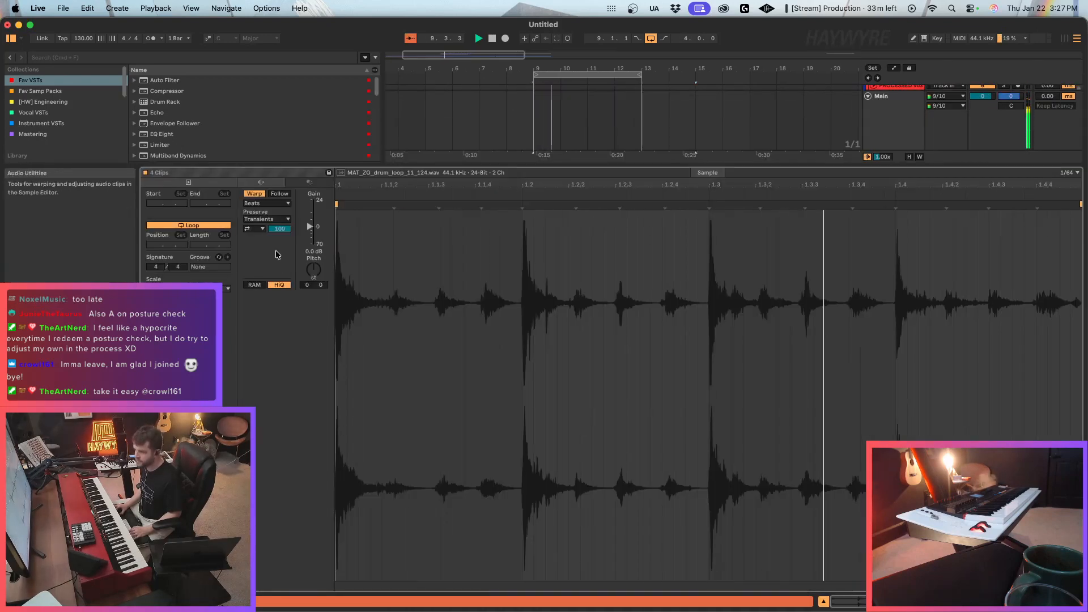
left_click(255, 229)
left_click(255, 238)
left_click(279, 229)
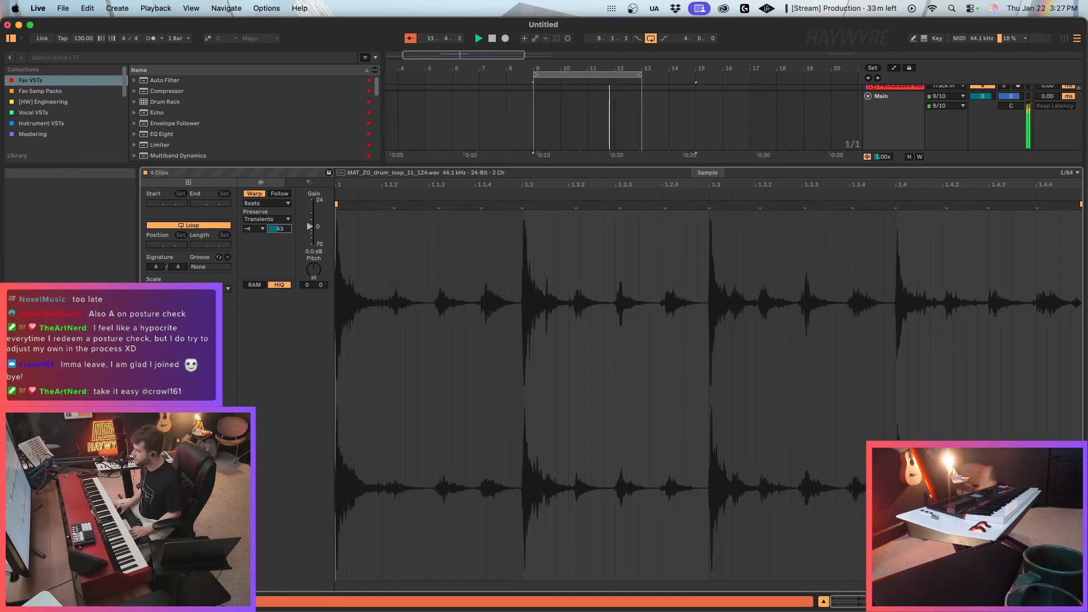
Return to the arrangement and select the [HW] MAIN funk track to show its [HW] 90 bpm kit dope rack.
key("shift+Tab")
scroll(651, 251, "up", 1)
left_click(915, 206)
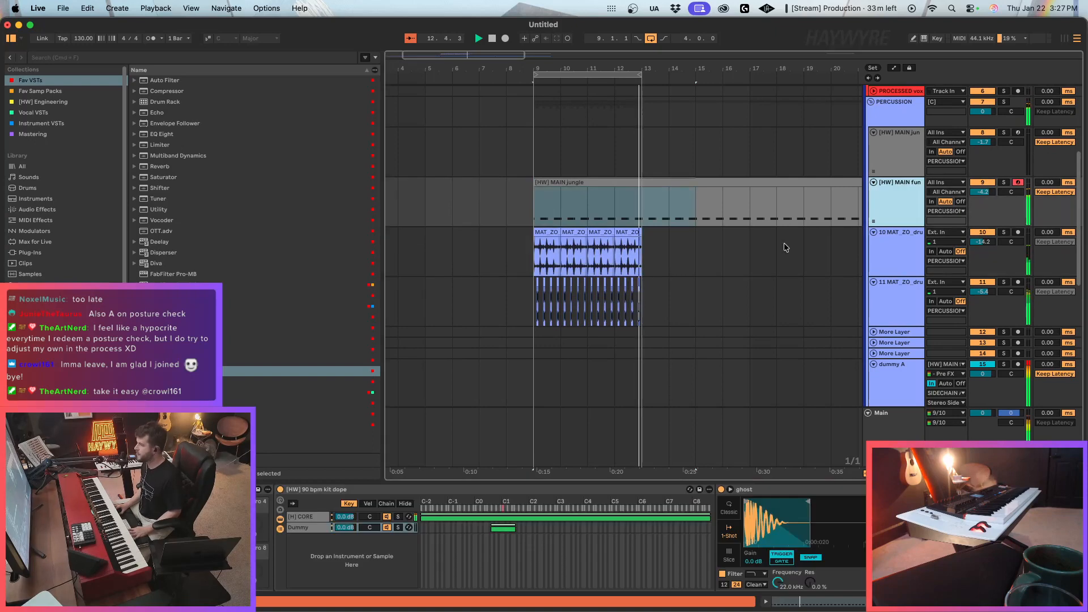
key("Down")
left_click(901, 214)
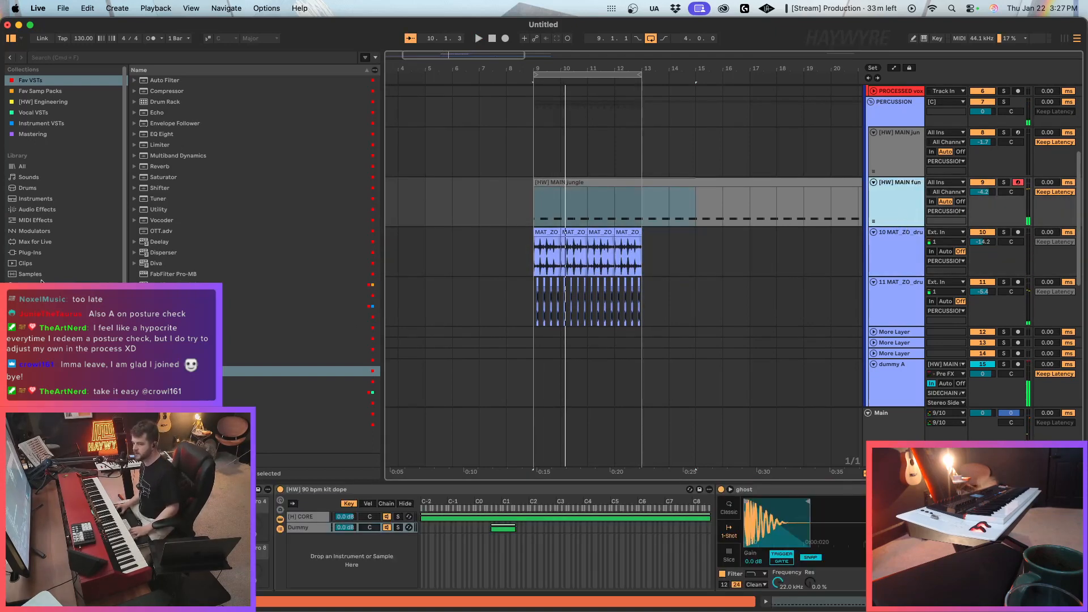
Search the sample library for "snare" and audition several results, including WAVE_RACER_snare_fake_808_02.wav and WAVE_RACER_snare_clappy_01.wav.
left_click(31, 253)
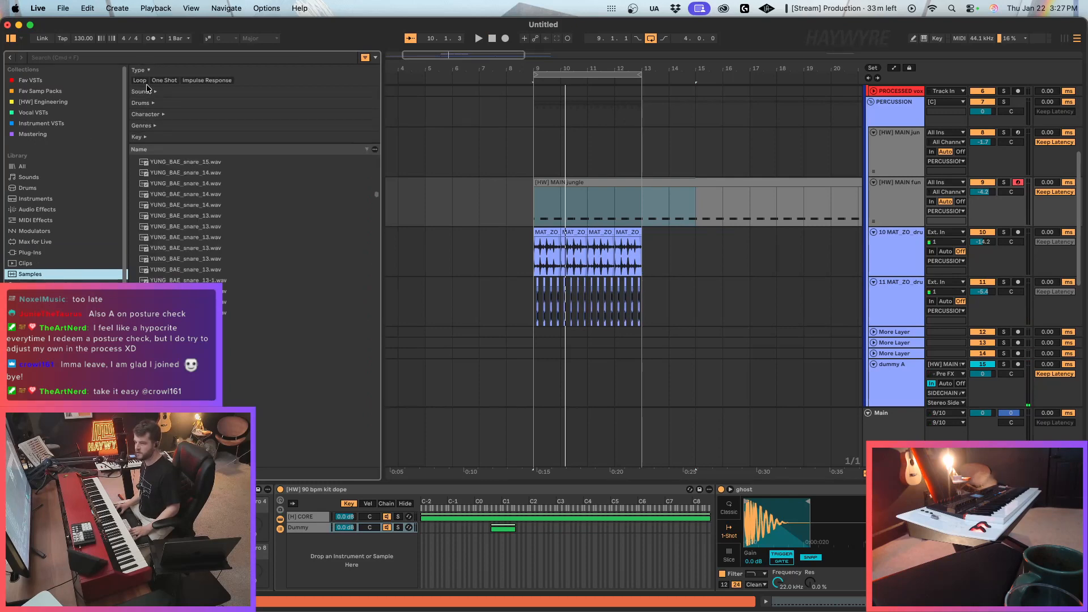
left_click(146, 58)
type("snare")
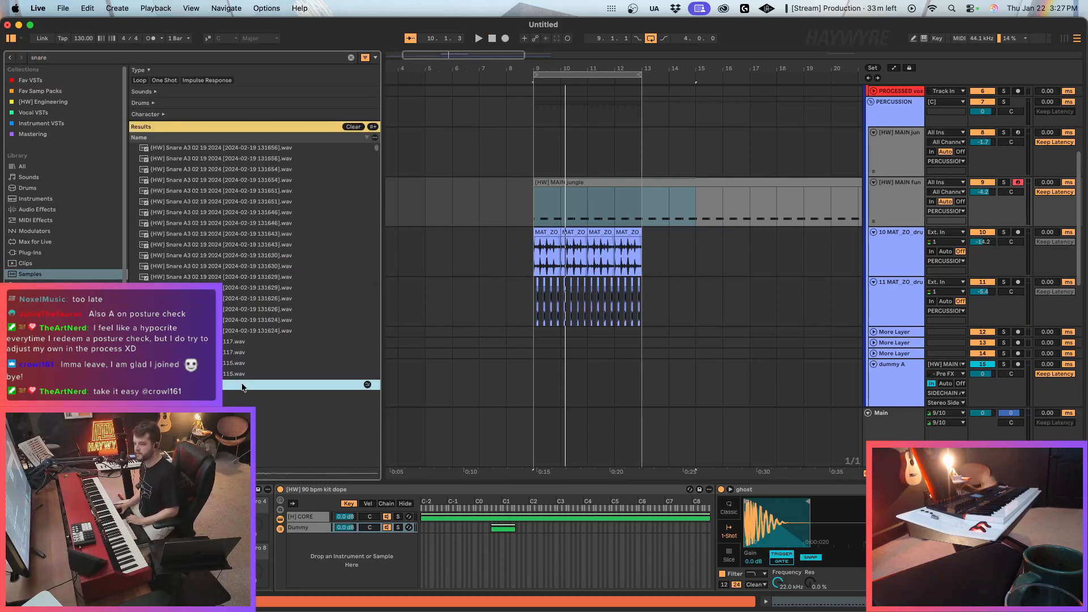
left_click(291, 212)
scroll(308, 255, "down", 15)
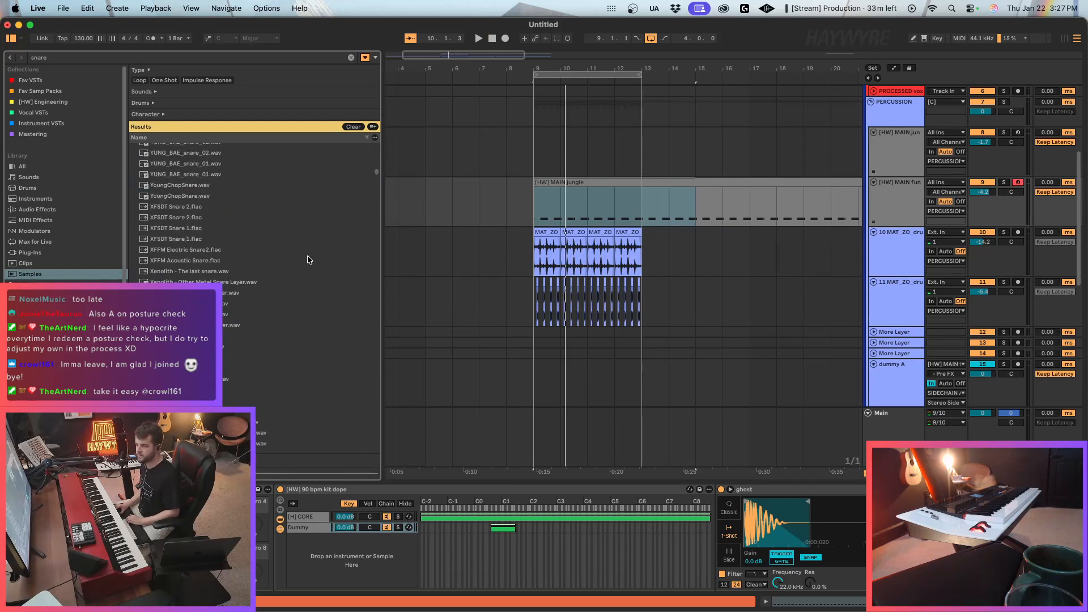
left_click(238, 380)
scroll(237, 375, "down", 4)
left_click(239, 379)
scroll(241, 378, "down", 5)
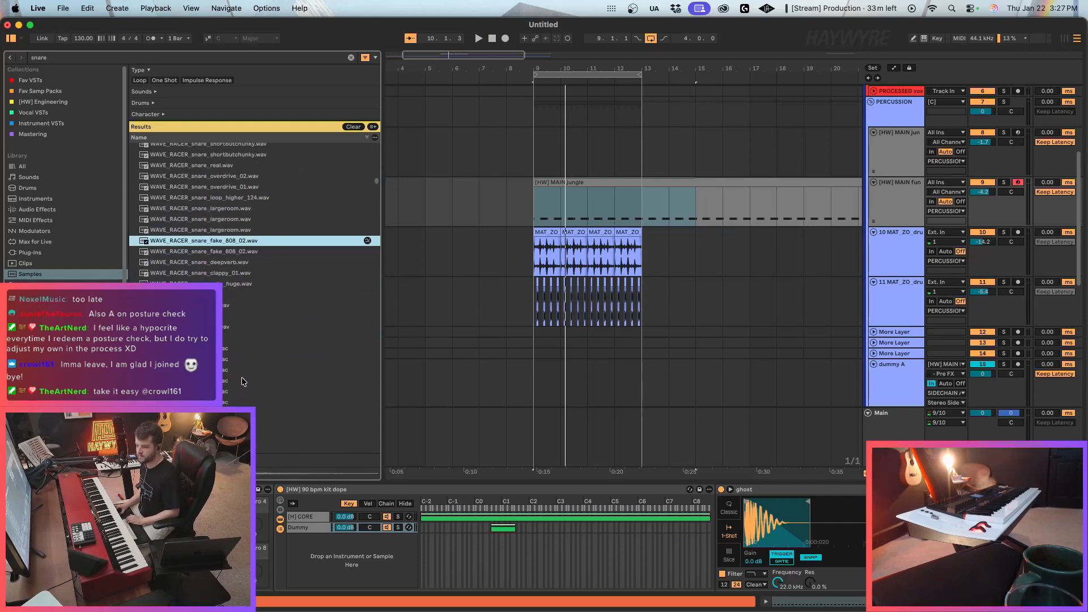
left_click(257, 218)
left_click(248, 251)
left_click(240, 274)
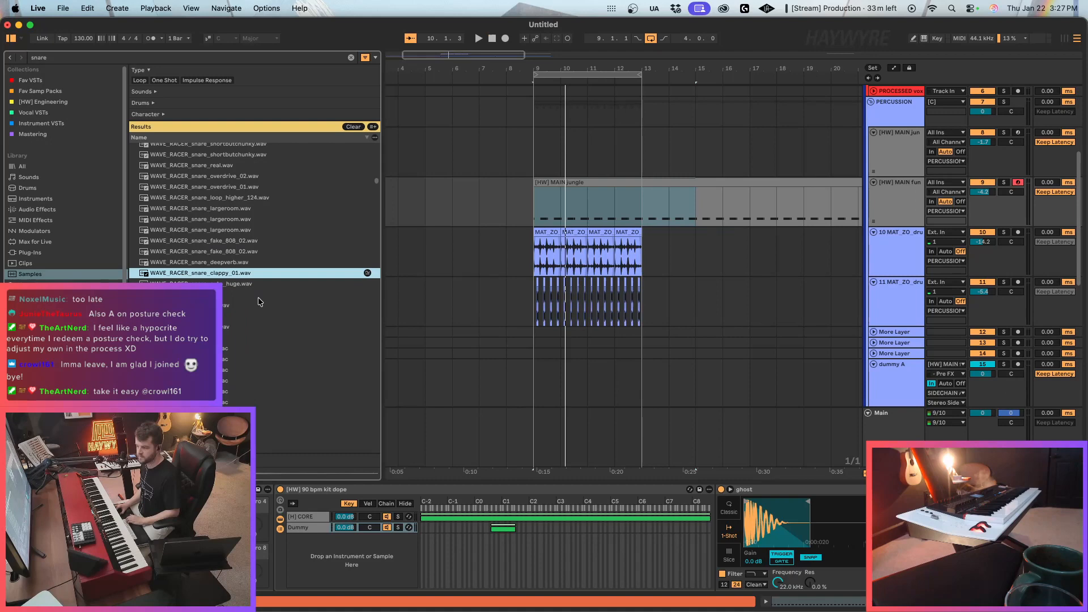
Open the [HW] MAIN jungle clip's notes and add MAT_ZO_snare_076 hits on beats 2 and 4 of bar 1.
left_click(292, 517)
scroll(813, 569, "right", 5)
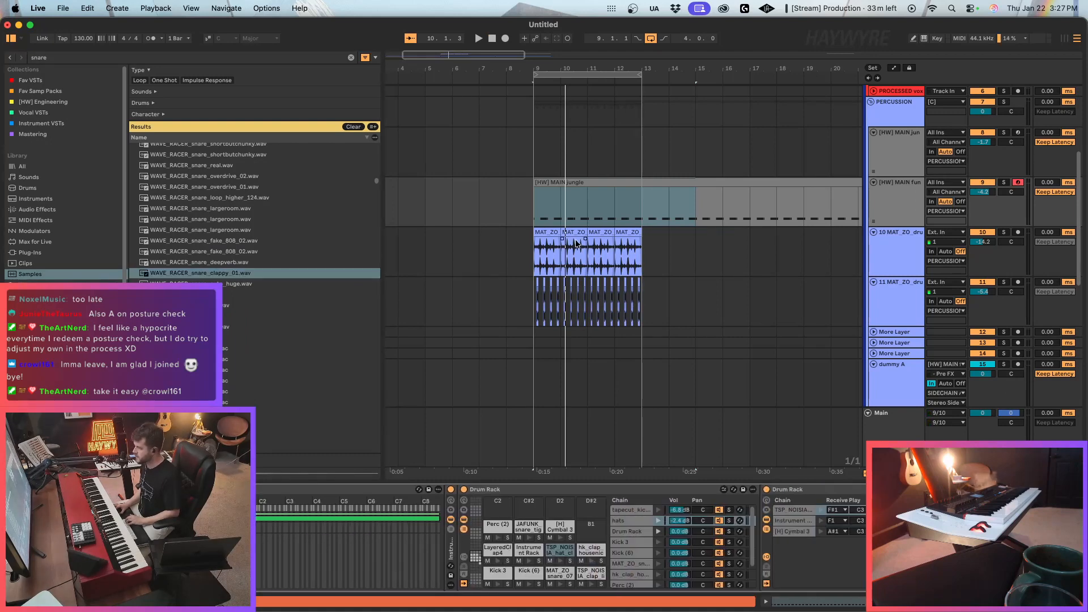
left_click(576, 166)
double_click(568, 181)
double_click(439, 357)
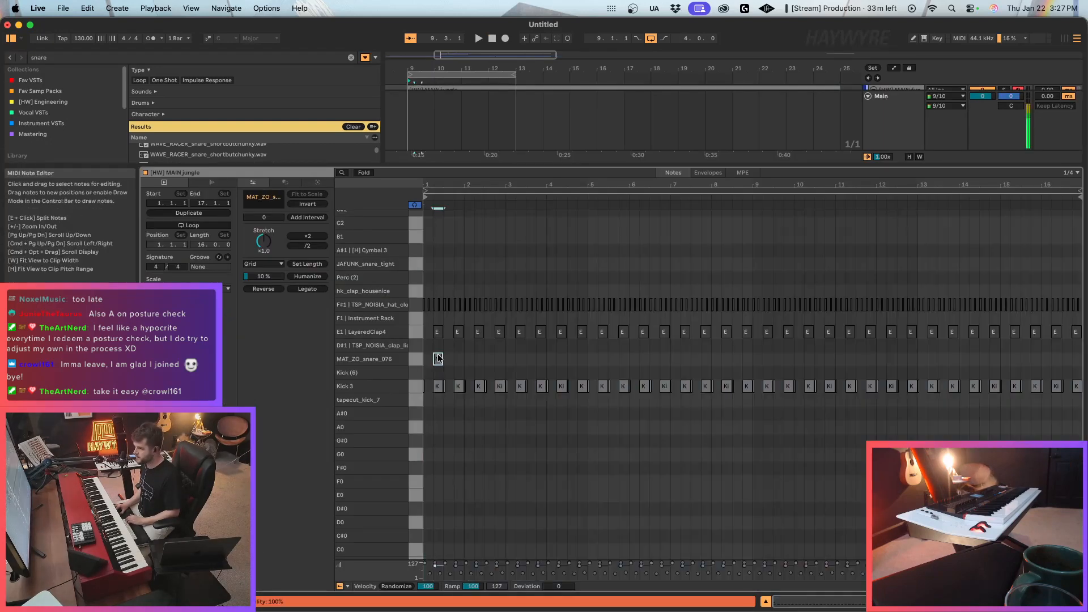
left_click(458, 365)
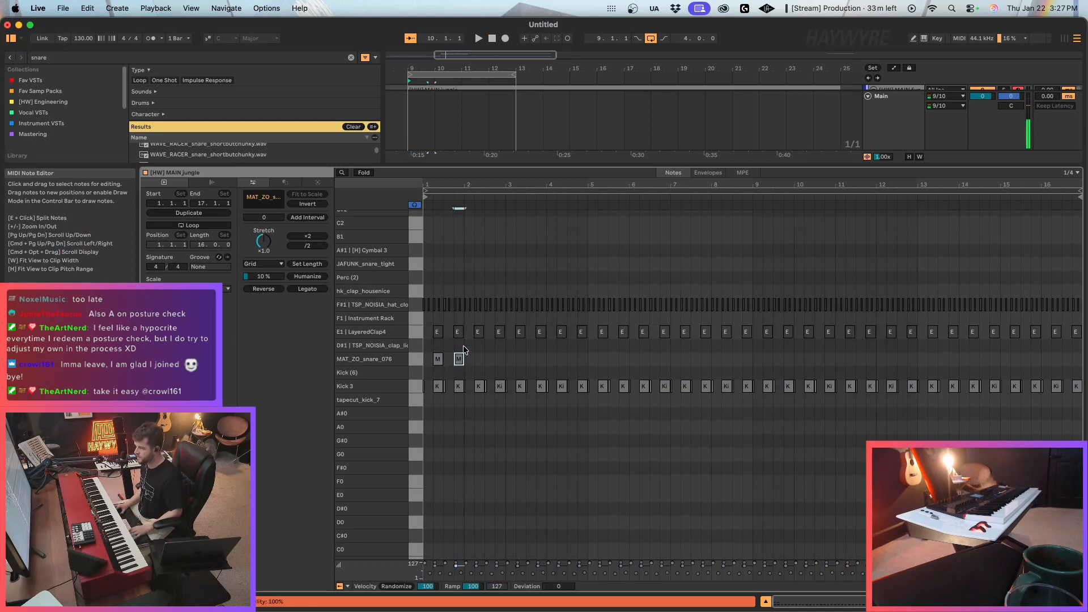
Duplicate the MAT_ZO_snare_076 hits through bar 16 of the clip and play the result.
key("super+d")
key("super+d")
key("super+d")
key("super+d")
key("super+d")
key("super+d")
key("super+d")
key("super+d")
key("super+d")
key("super+d")
key("super+d")
key("super+d")
key("super+d")
key("super+d")
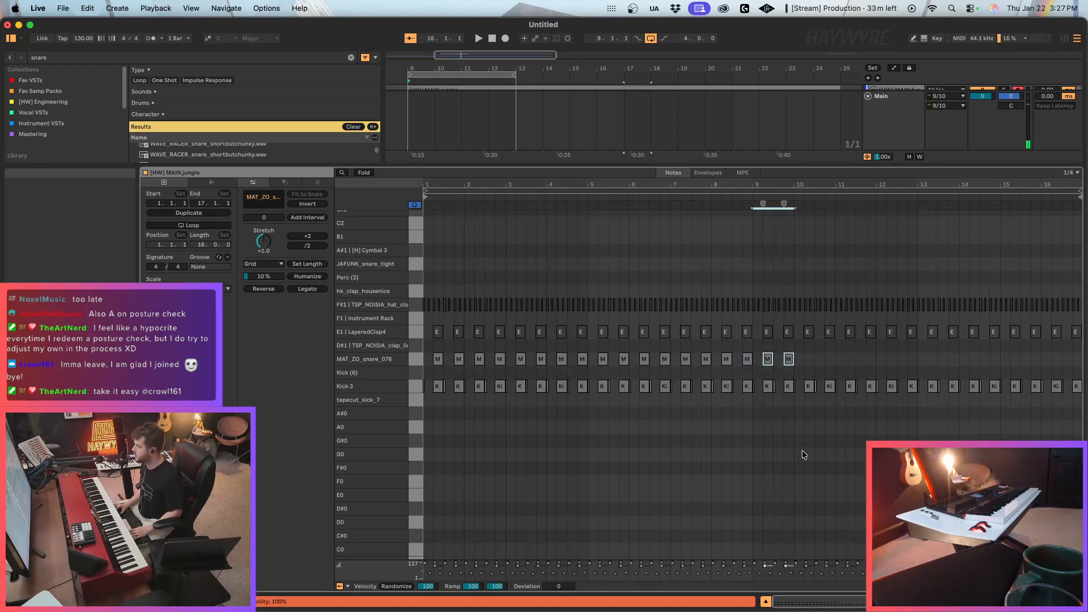
key("space")
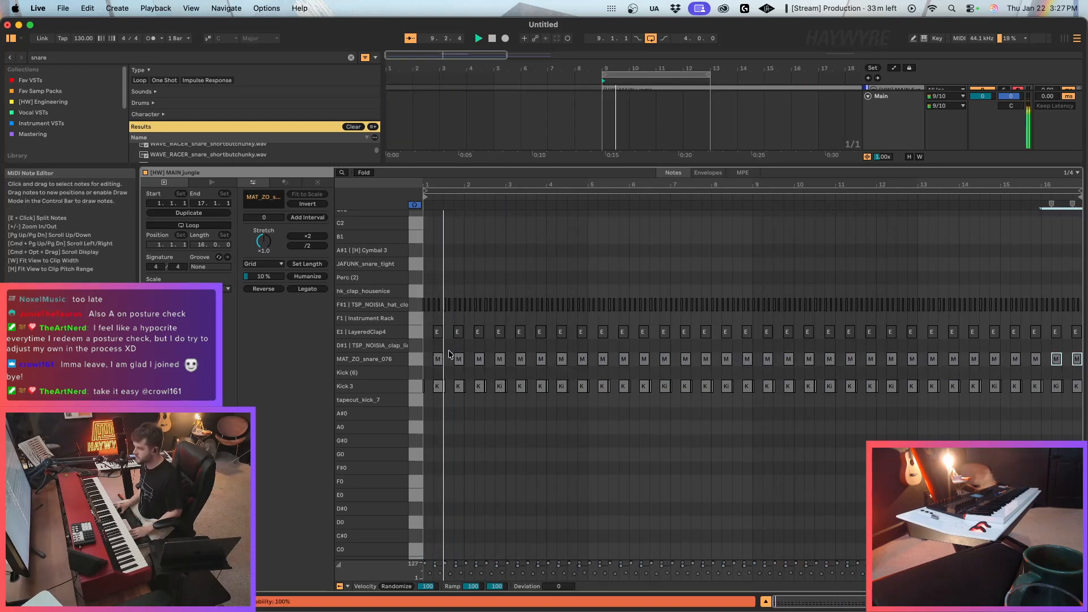
Return to the drum rack, put the MAT_ZO_snare_076 pad into swap mode and search the samples for "snare".
key("shift+Tab")
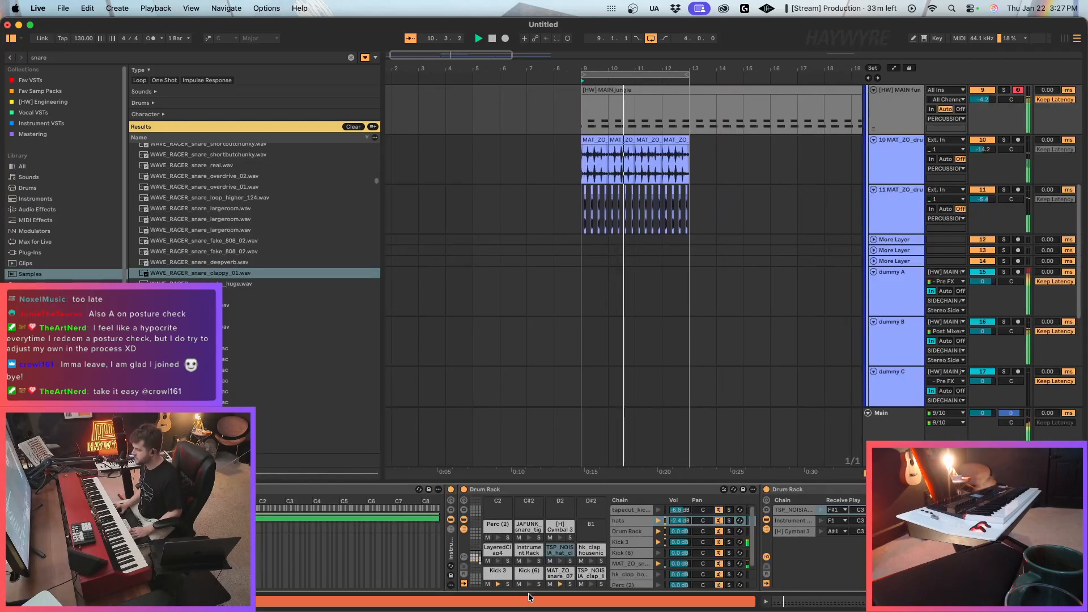
left_click(557, 577)
scroll(558, 577, "right", 6)
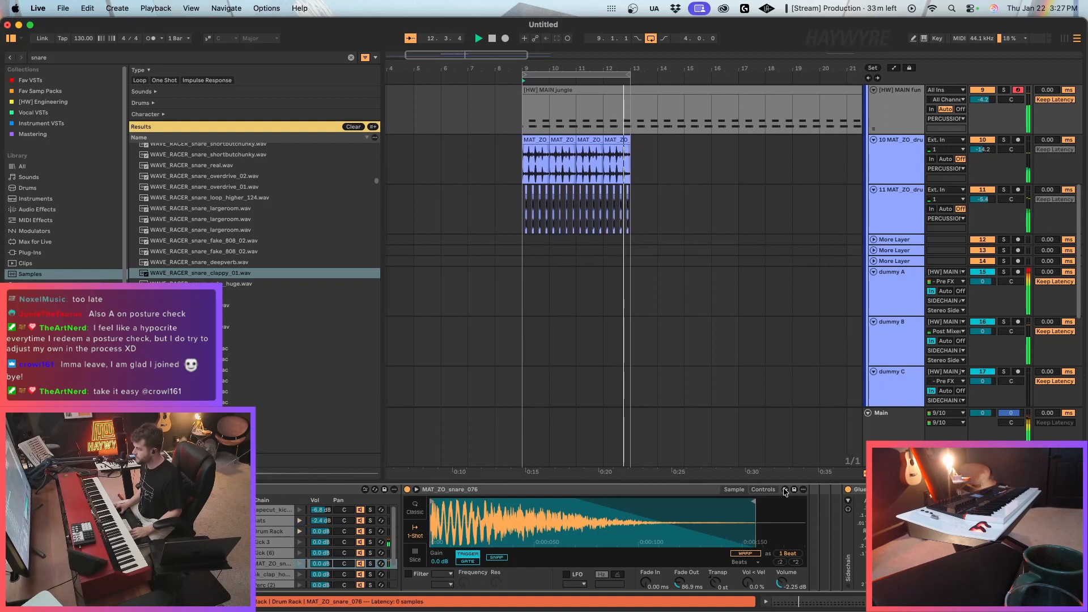
key("q")
left_click(35, 271)
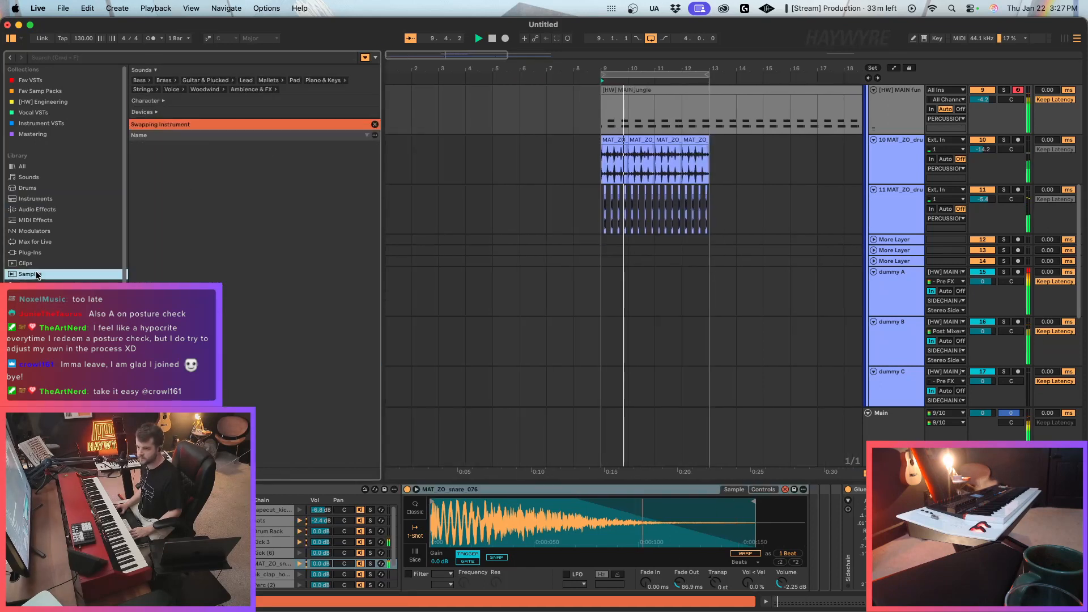
left_click(109, 60)
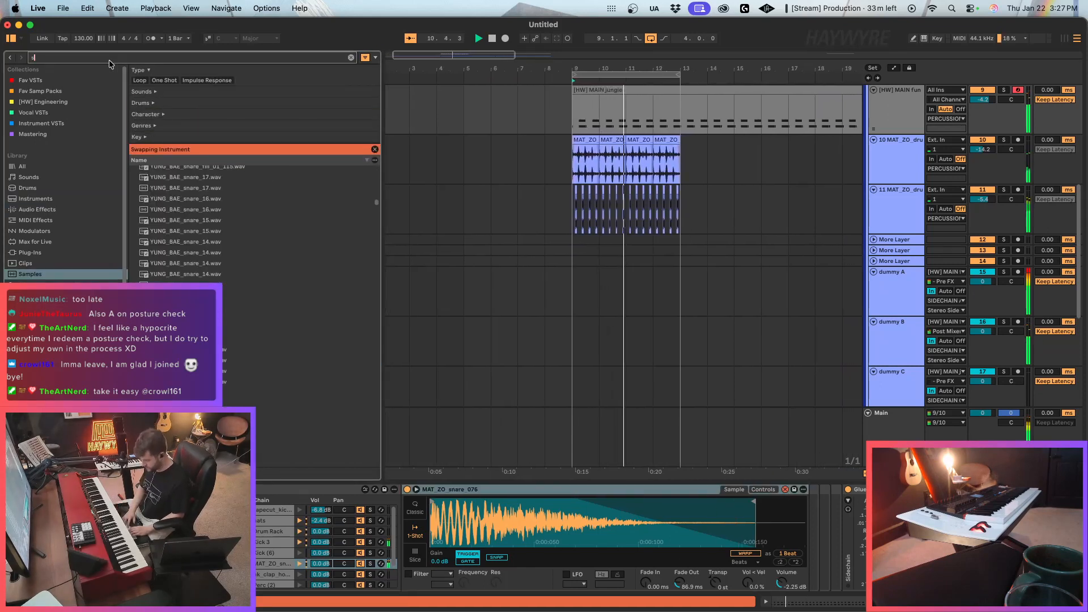
type("snare")
Stop playback and audition several of the VTL Snare .flac samples in the swap results.
left_click(248, 398)
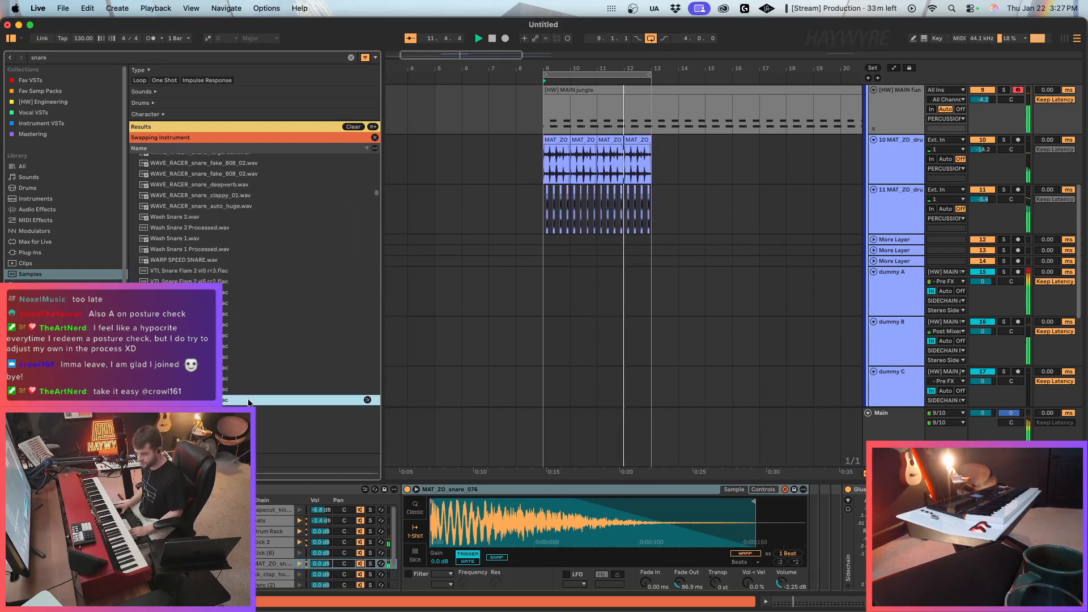
scroll(248, 400, "down", 7)
key("space")
left_click(246, 400)
scroll(246, 401, "down", 5)
left_click(246, 400)
scroll(246, 400, "down", 3)
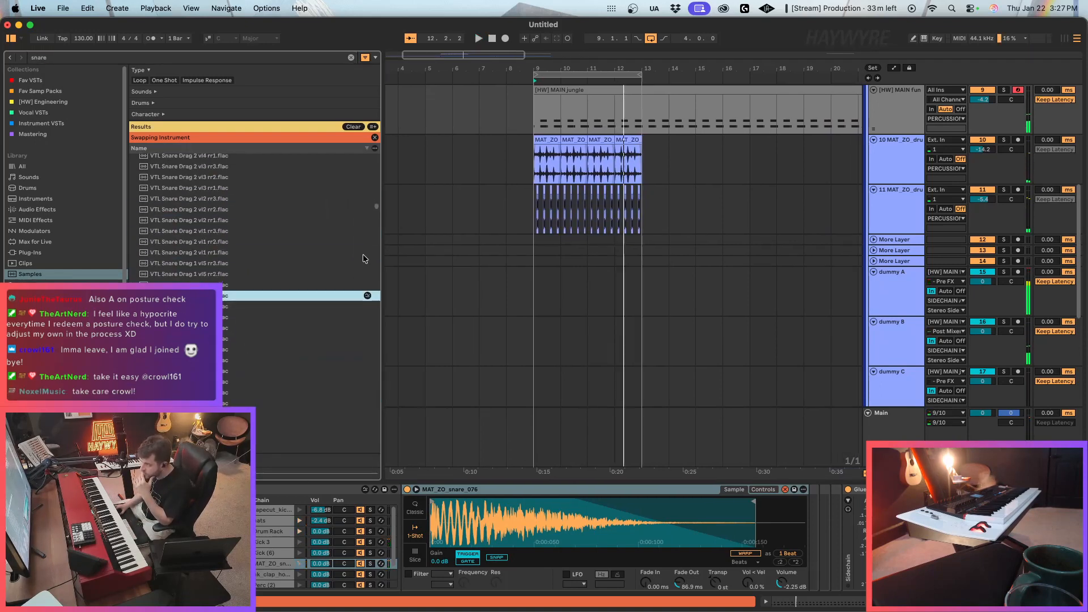
Audition snare samples further along the swap results, around the Vikt0r-Snare files.
left_click_drag(376, 205, 377, 229)
left_click(271, 358)
scroll(271, 360, "down", 3)
left_click(244, 367)
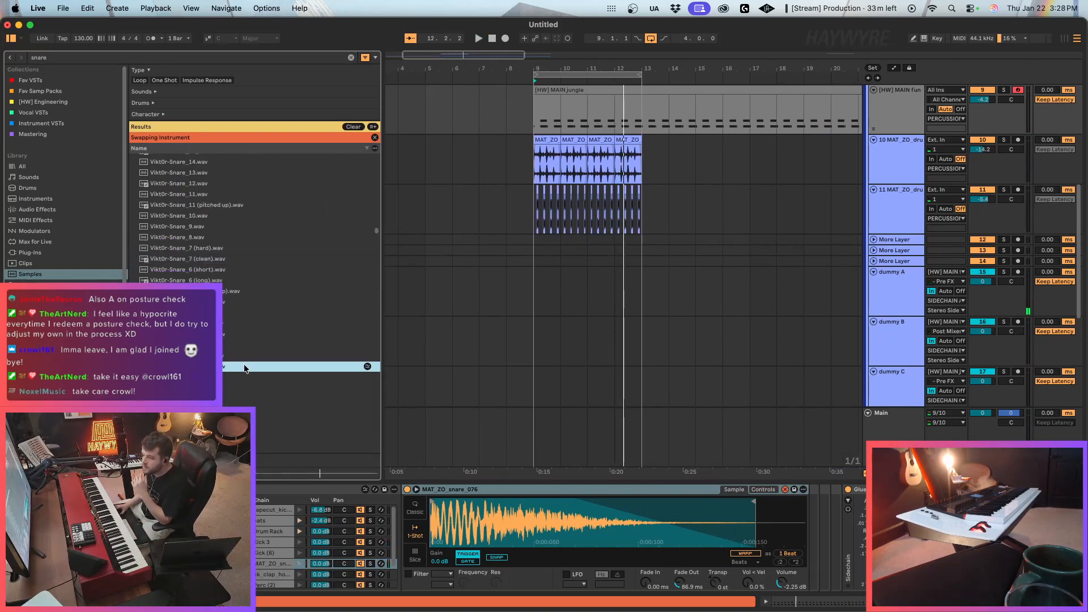
left_click(231, 390)
scroll(227, 393, "down", 4)
left_click(224, 396)
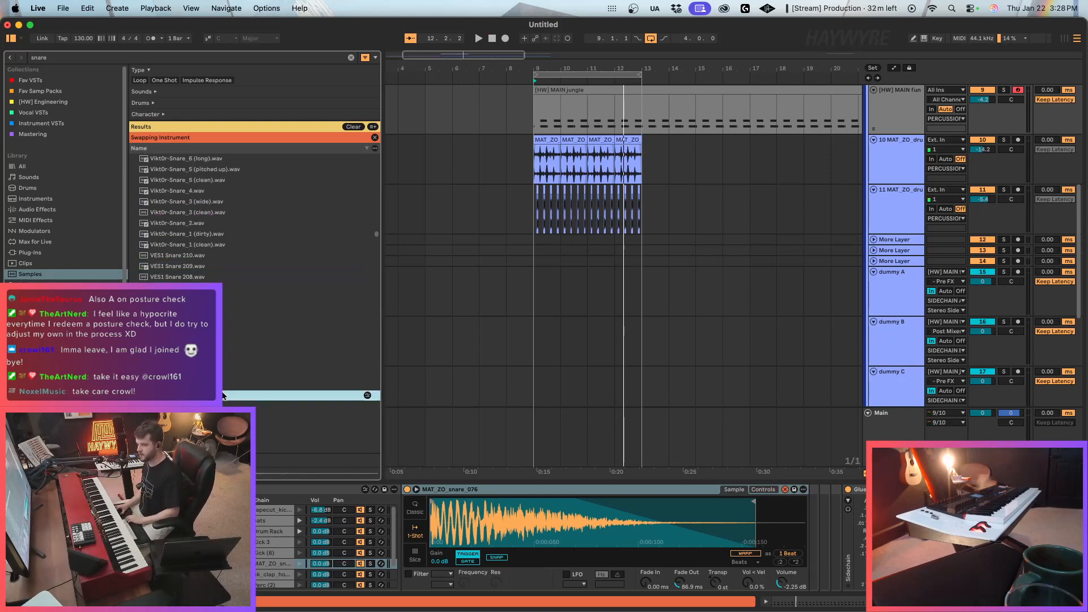
Audition several VES1 Snare samples in the swap results, with the loop playing to compare the current snare.
scroll(223, 396, "down", 5)
left_click(223, 394)
scroll(223, 394, "down", 5)
left_click(224, 389)
key("Down")
key("Down")
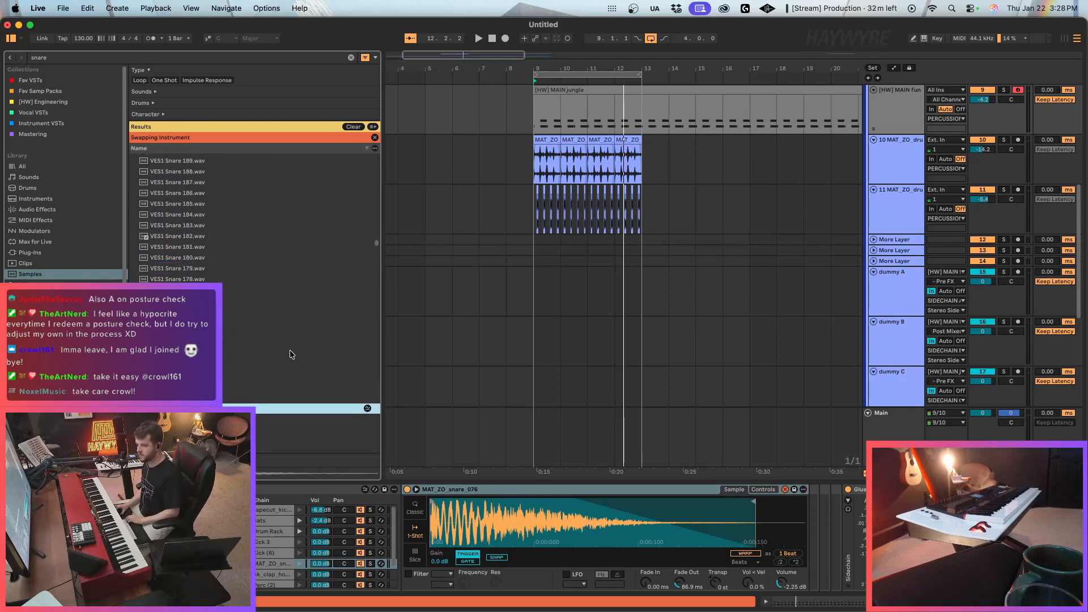
scroll(289, 382, "down", 2)
key("space")
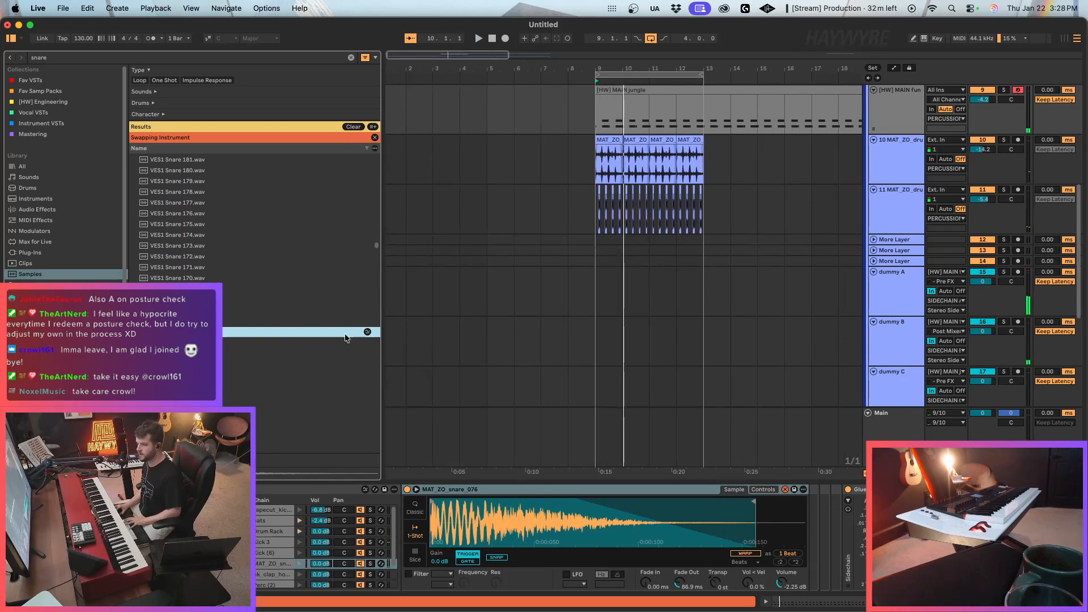
Try VES1 Snare 165, 155, 128 and 107 on the snare pad, setting the last one's volume to 2.86 dB.
double_click(323, 335)
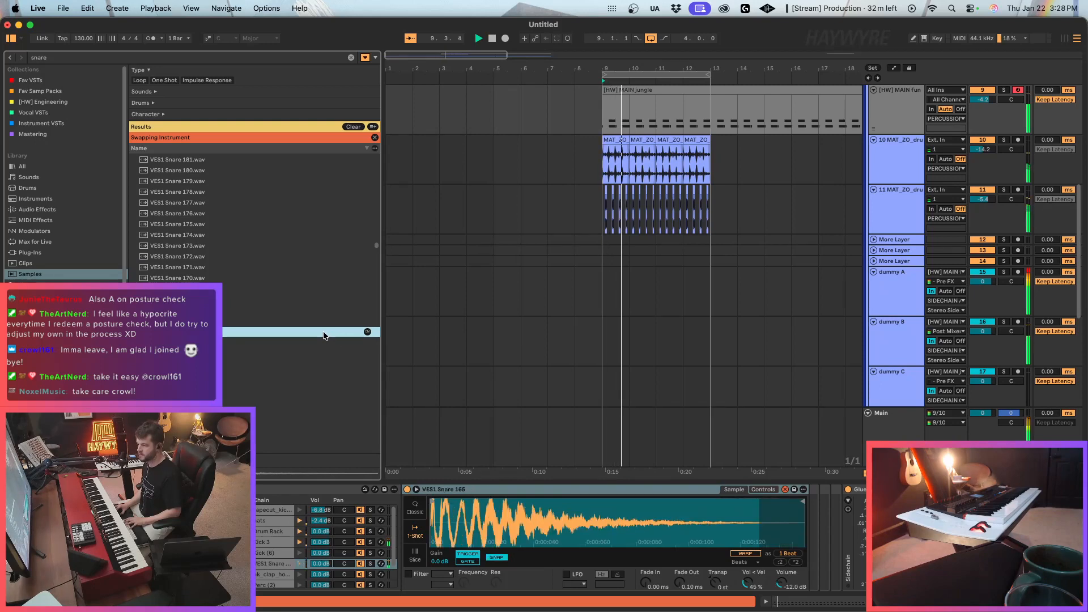
scroll(306, 343, "down", 3)
double_click(231, 347)
scroll(249, 377, "down", 5)
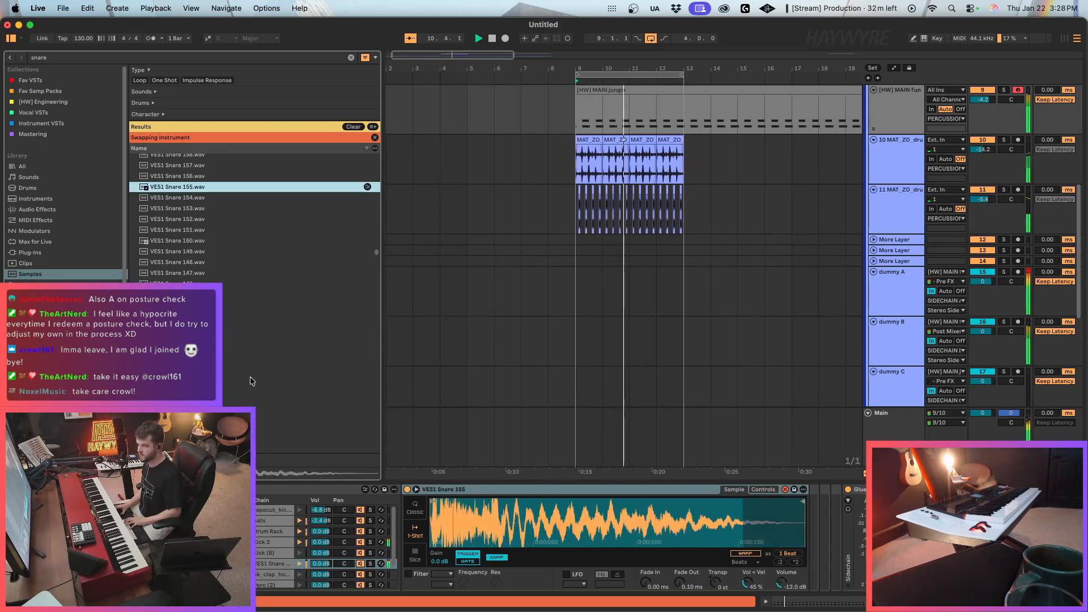
scroll(249, 376, "down", 3)
double_click(249, 376)
scroll(253, 376, "down", 6)
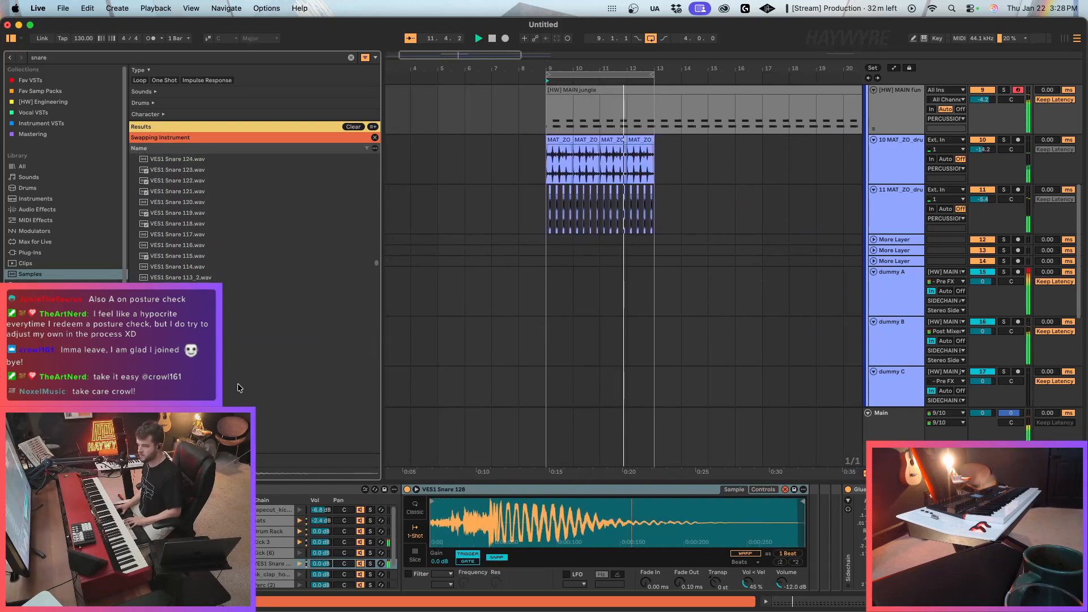
double_click(235, 353)
scroll(237, 362, "down", 5)
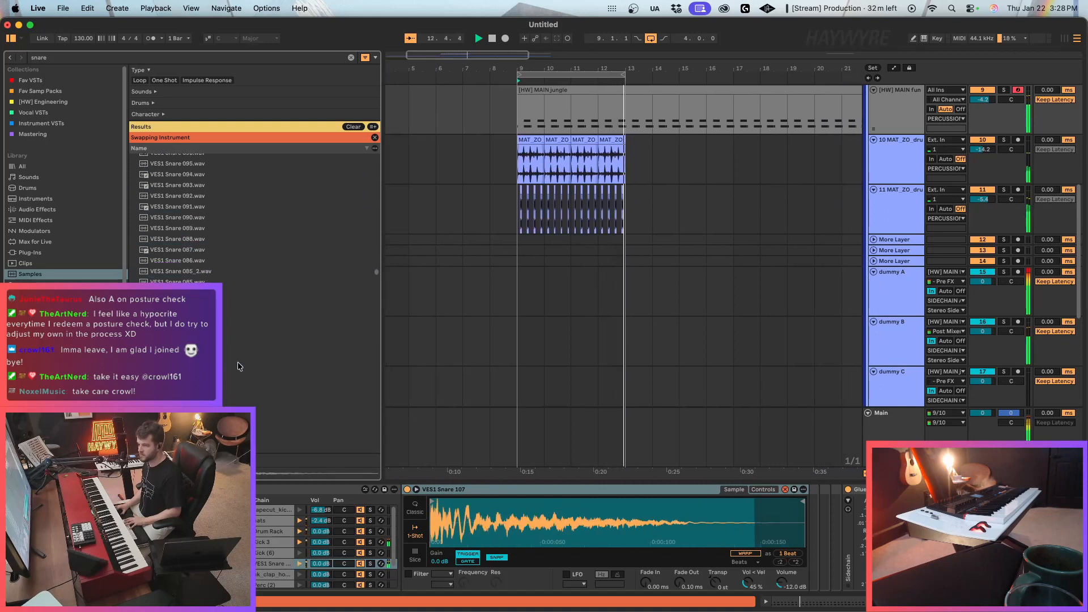
scroll(237, 362, "down", 2)
left_click_drag(748, 583, 782, 573)
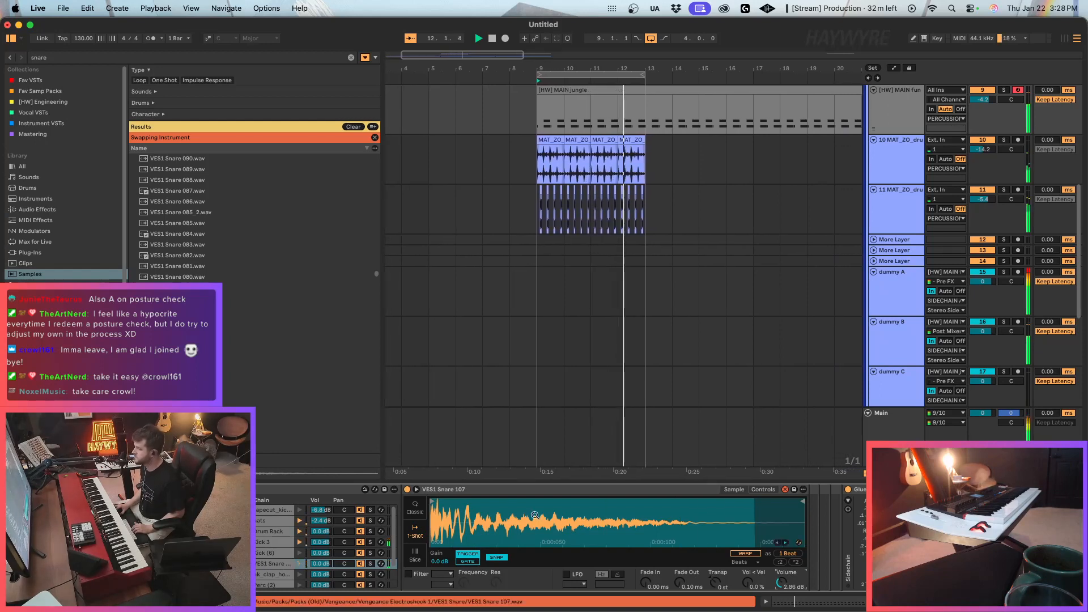
Swap the pad's sample through VES1 Snare 052 and 025, ending on VEH2 Snares - 165.
left_click(244, 416)
scroll(245, 416, "down", 5)
left_click(244, 331)
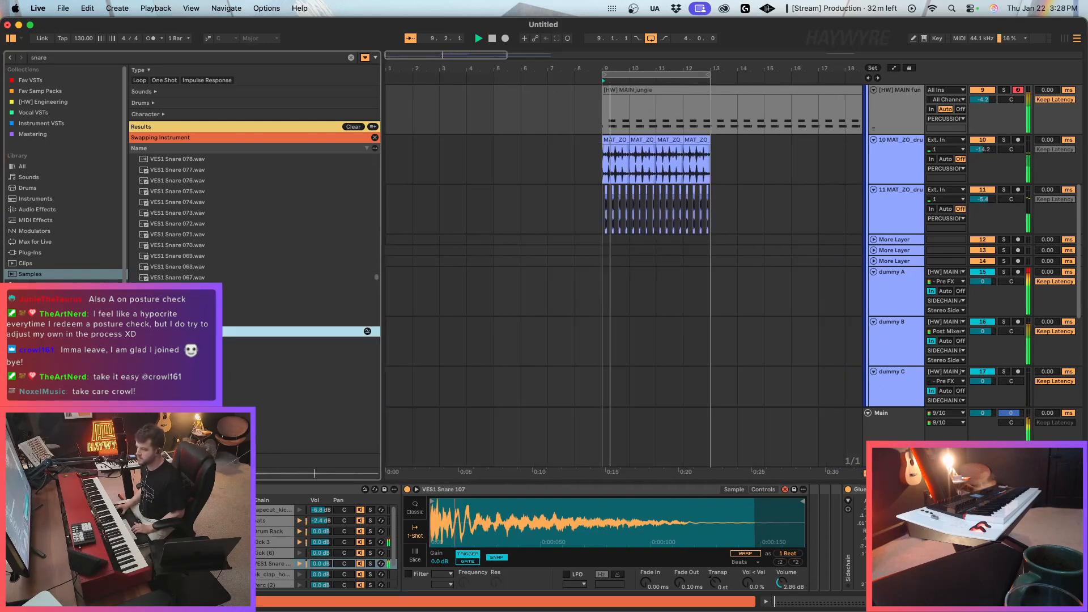
left_click(245, 396)
scroll(245, 396, "down", 4)
left_click(245, 339)
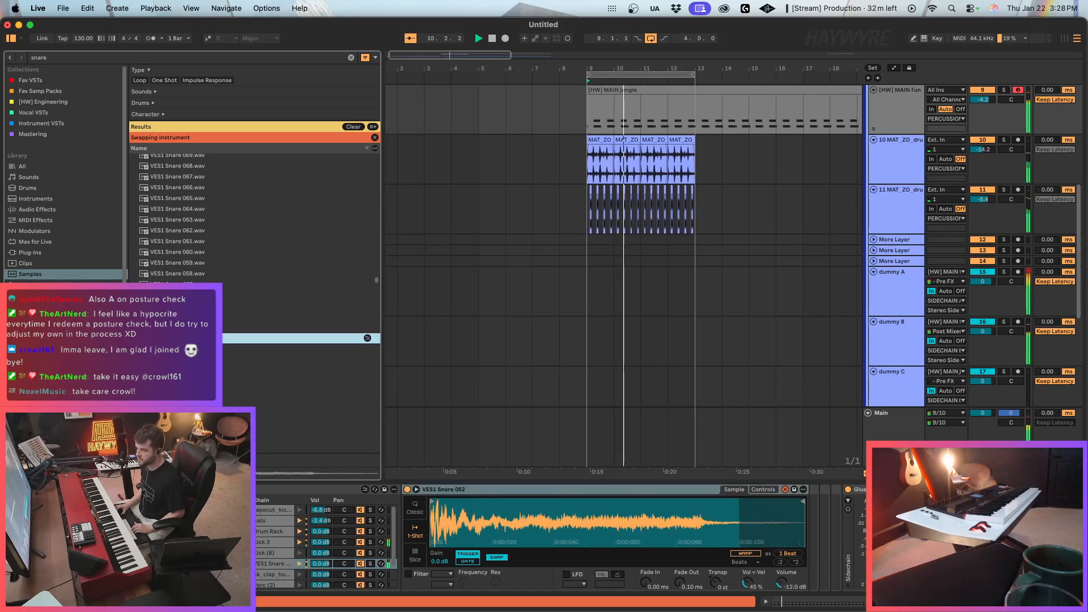
scroll(193, 339, "down", 8)
left_click(192, 431)
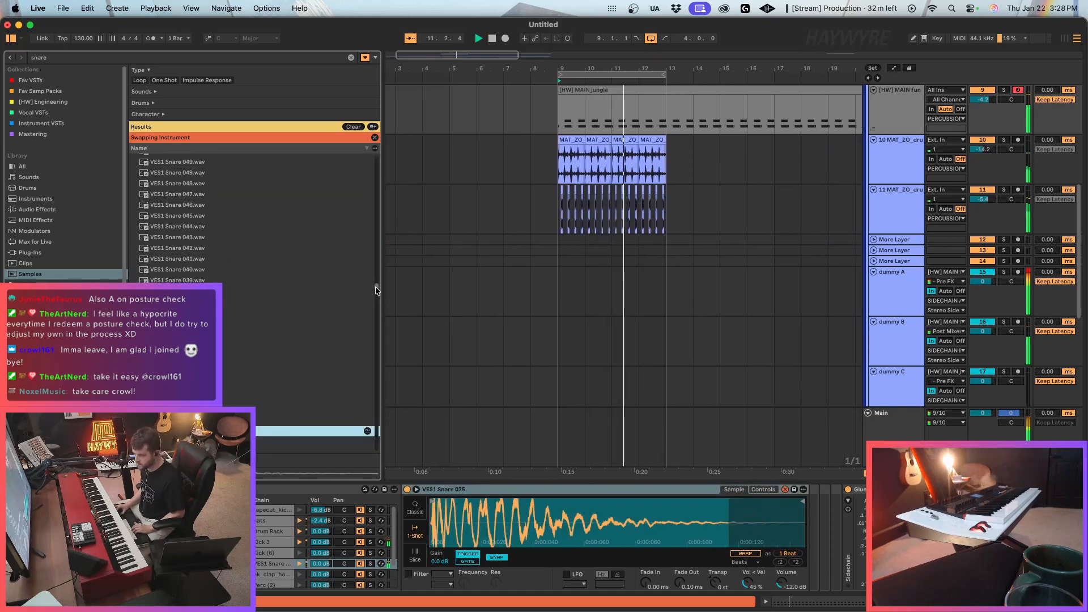
left_click_drag(375, 287, 376, 315)
left_click(286, 352)
scroll(285, 353, "down", 10)
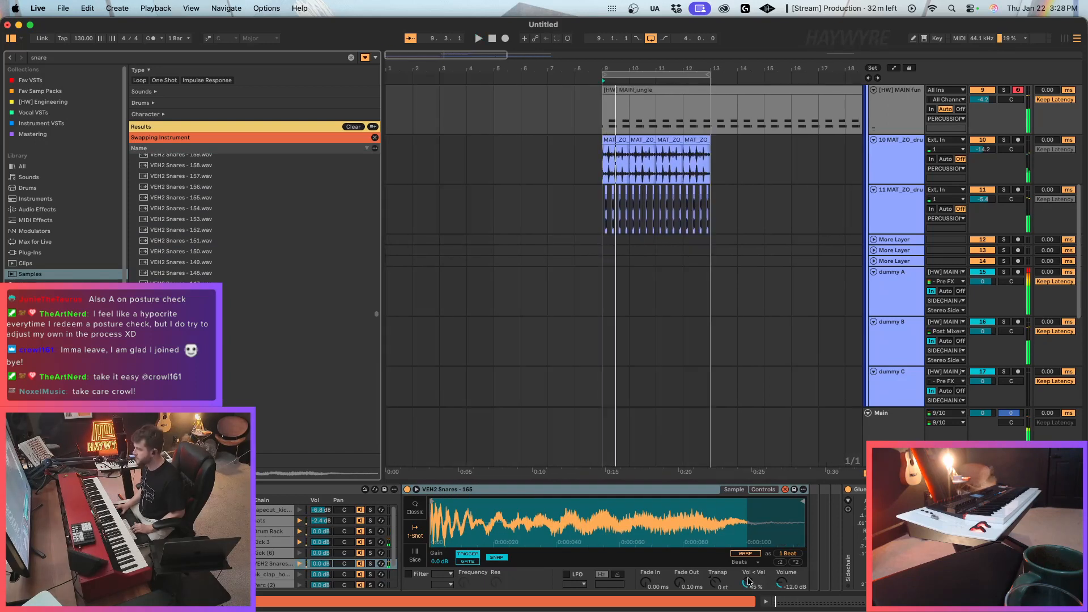
Group VEH2 Snares - 165 into an Instrument Rack with its chain list shown, and set its Fade In to 15.6 ms.
left_click(547, 497)
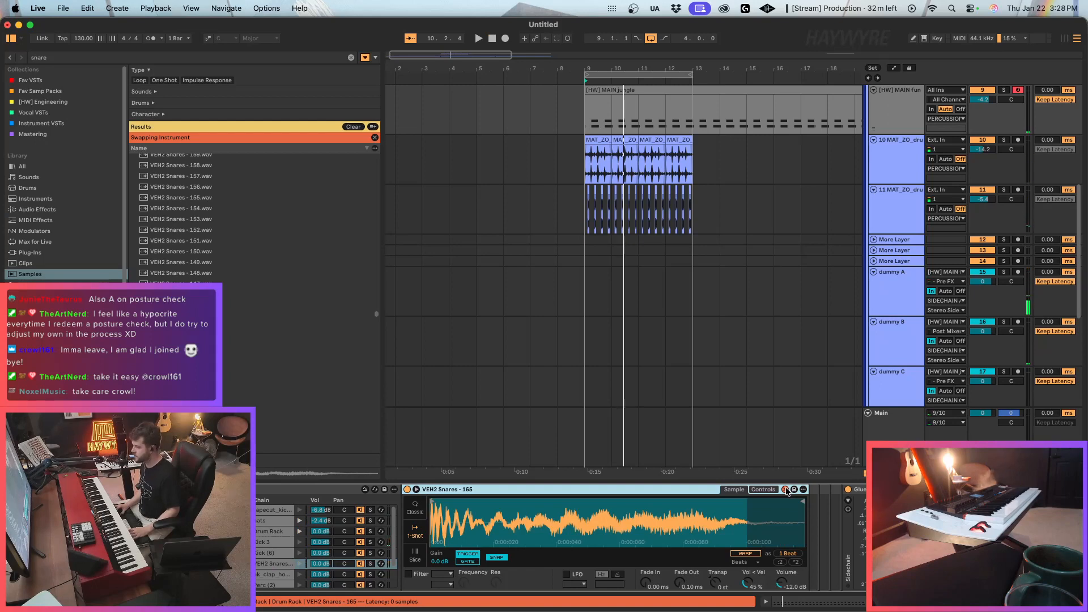
key("super+g")
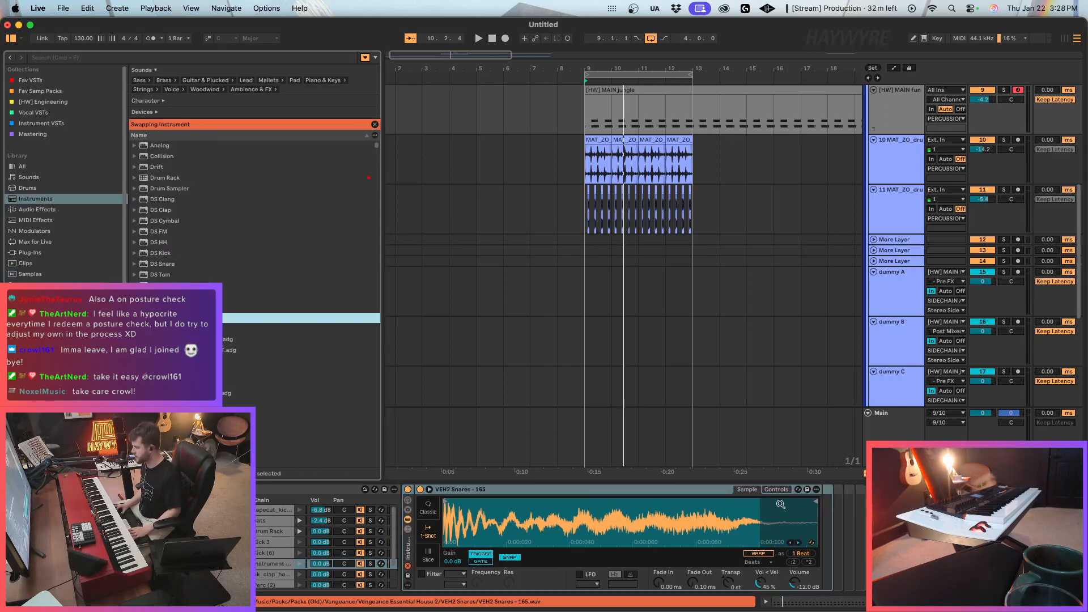
left_click(408, 529)
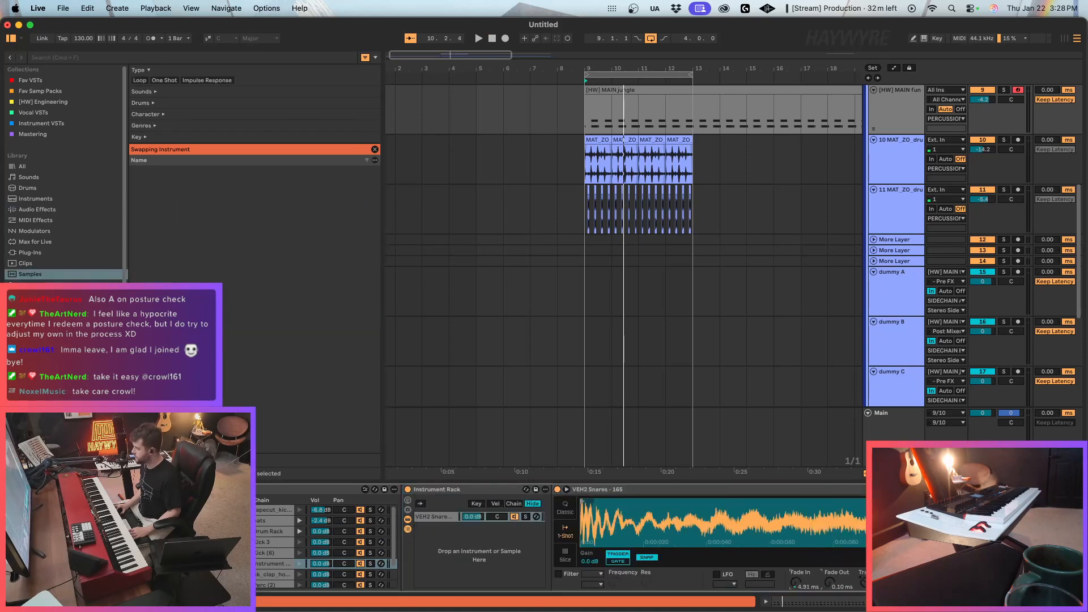
left_click_drag(797, 581, 797, 567)
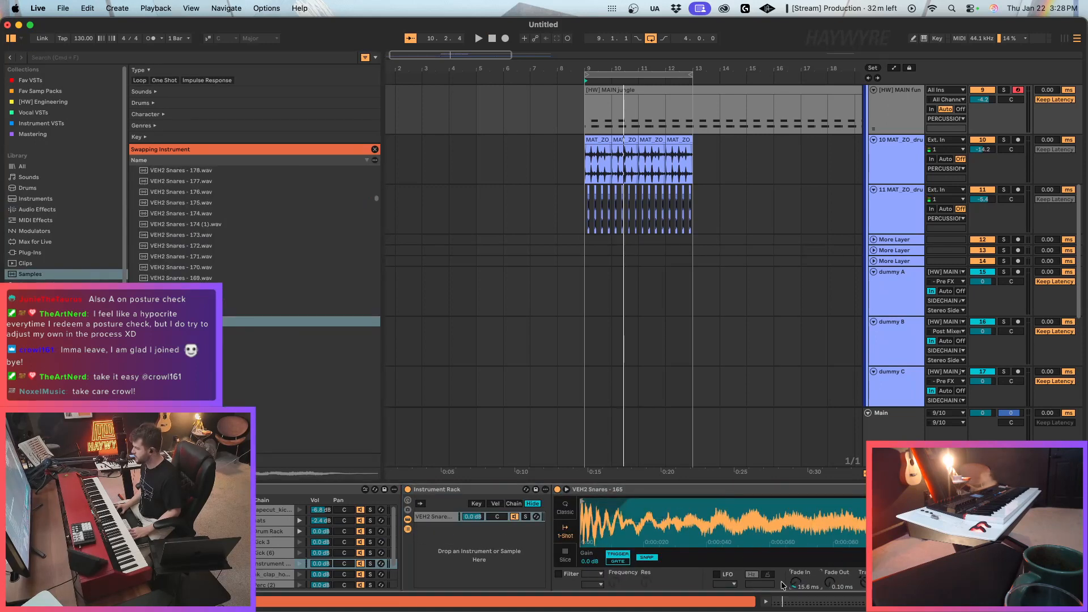
Leave swap mode and search the sample library for "snare".
left_click(375, 124)
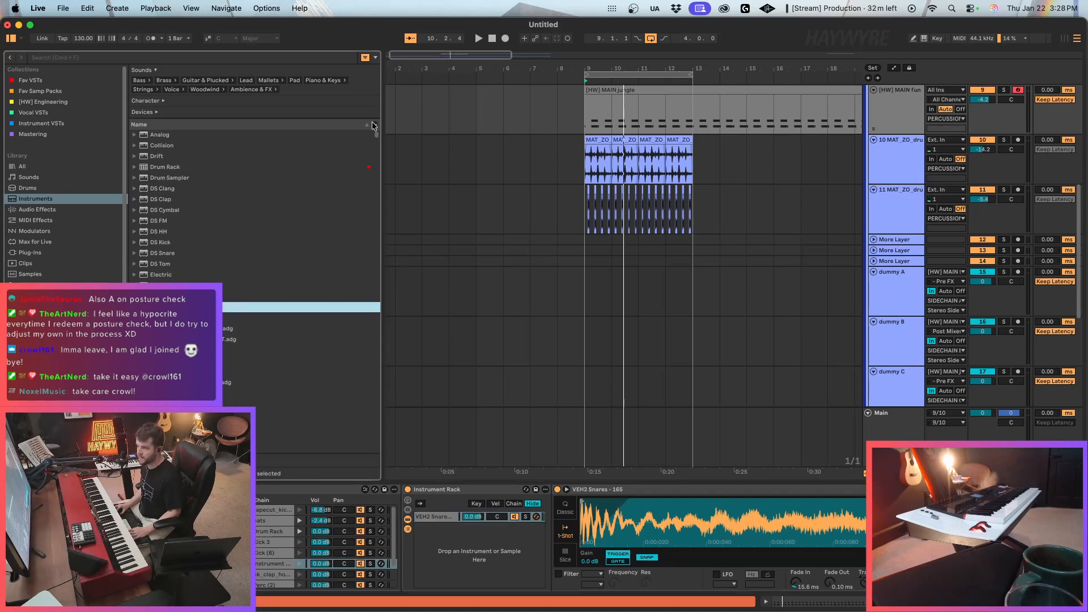
left_click(40, 273)
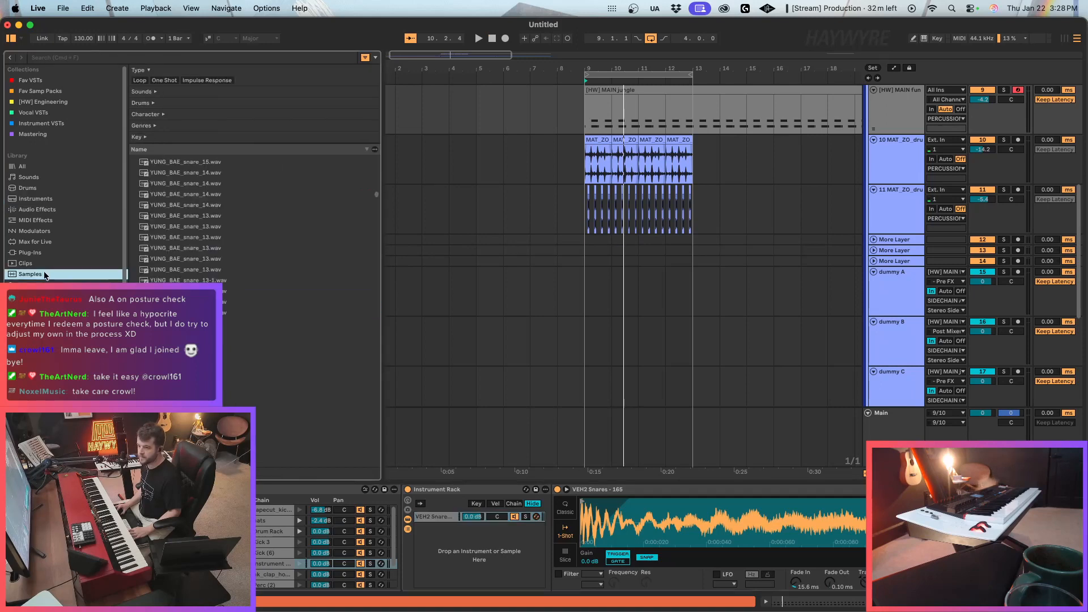
left_click(155, 59)
type("snare")
Audition several VEE2 Snare samples as candidates for a second rack layer.
left_click(264, 308)
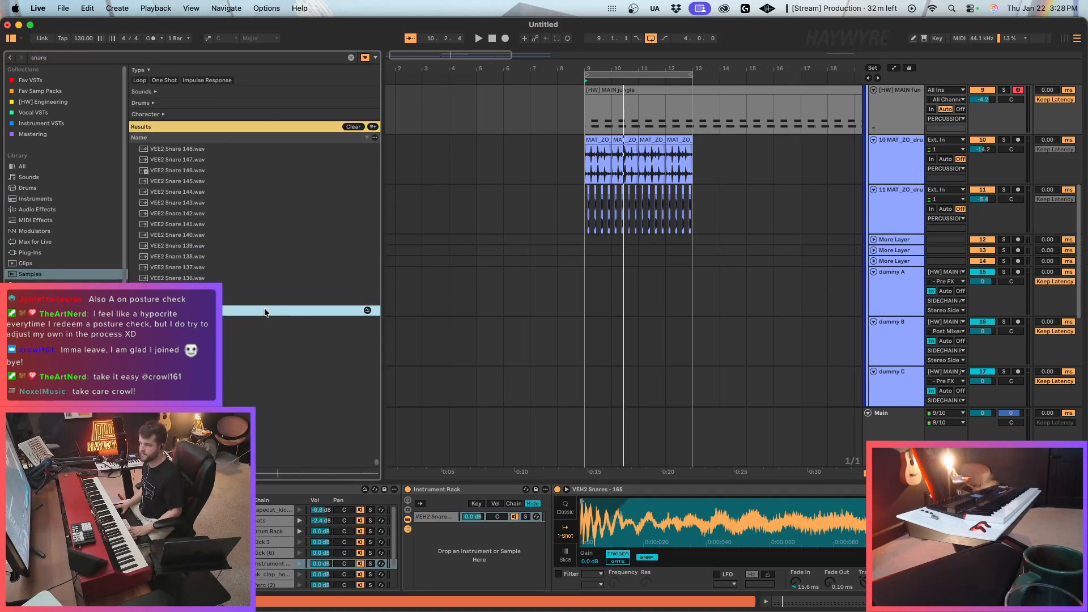
left_click(318, 386)
left_click(297, 426)
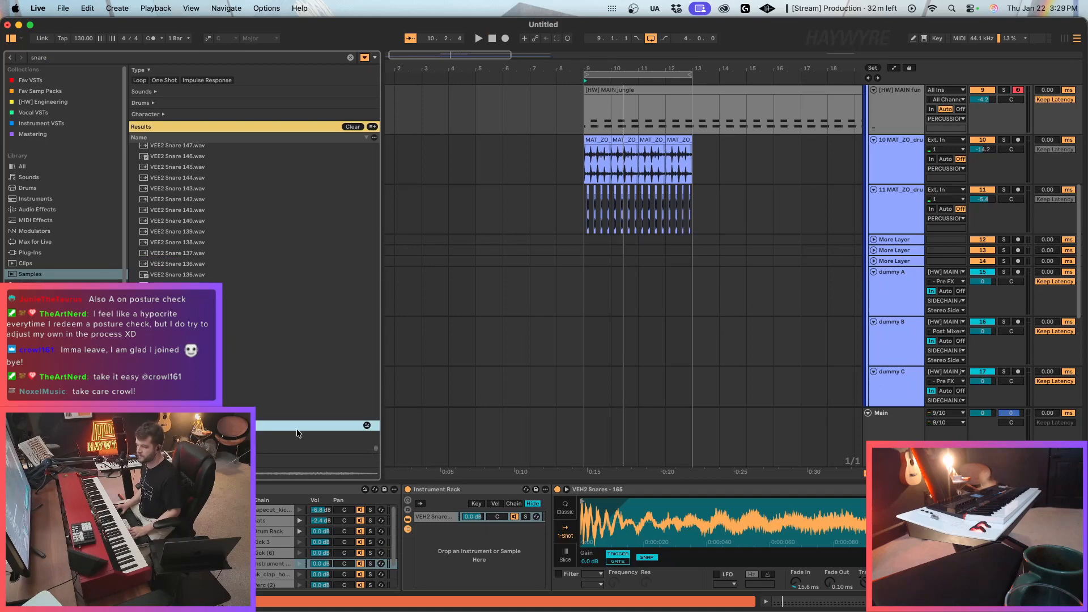
left_click(216, 297)
scroll(215, 289, "up", 3)
left_click(213, 207)
scroll(213, 237, "up", 9)
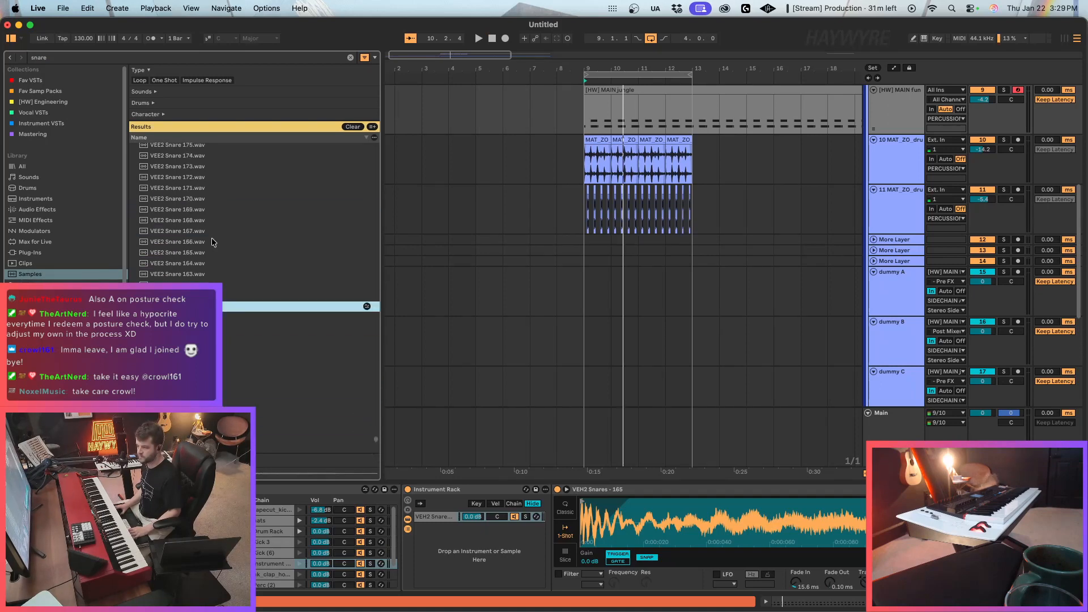
left_click(218, 212)
Go back to the start of the snare results and audition samples from VTL Snare 1 through Violent Snare.wav to the Vikt0r snares.
left_click_drag(378, 425, 366, 141)
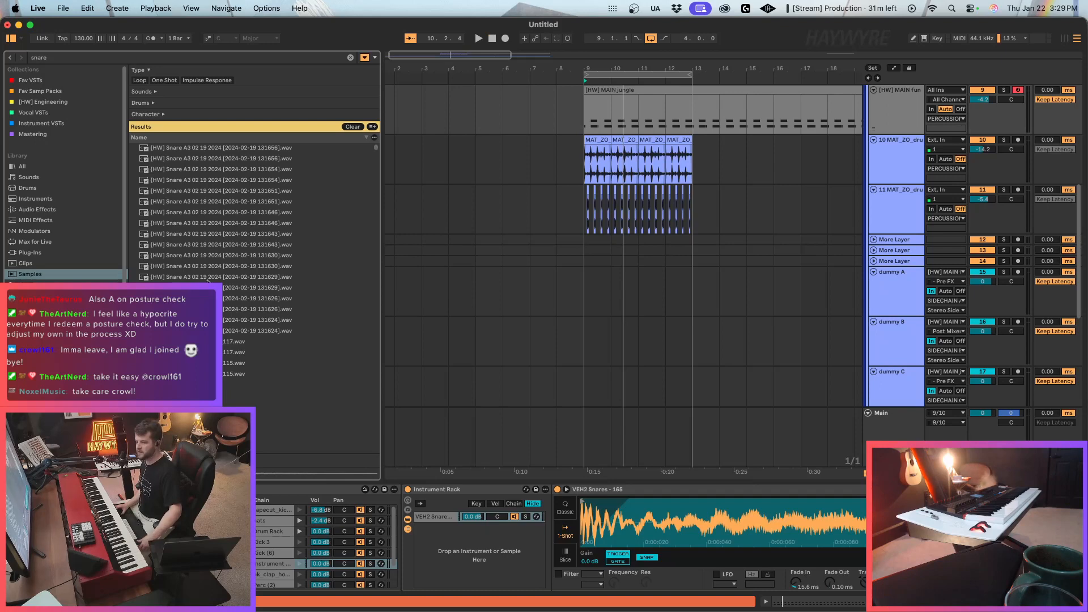
scroll(238, 289, "down", 10)
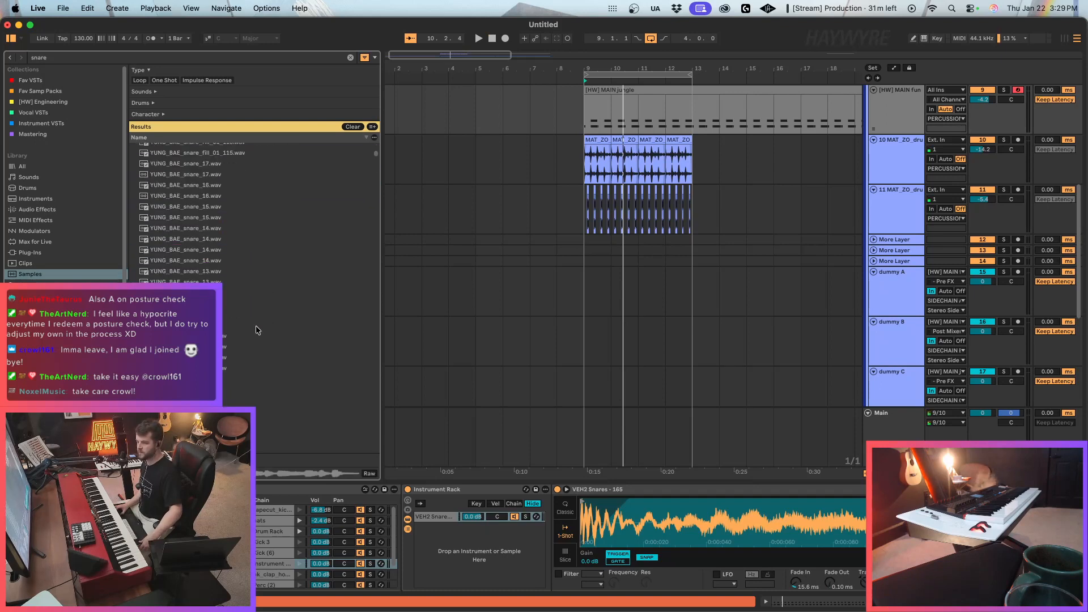
left_click_drag(376, 154, 377, 215)
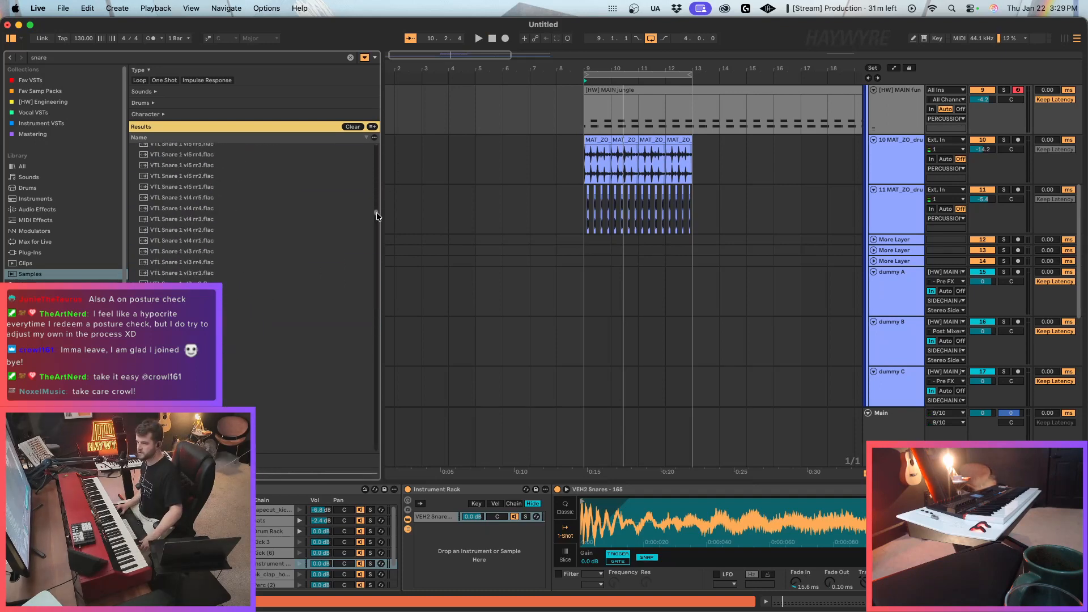
scroll(225, 374, "down", 3)
scroll(277, 344, "down", 4)
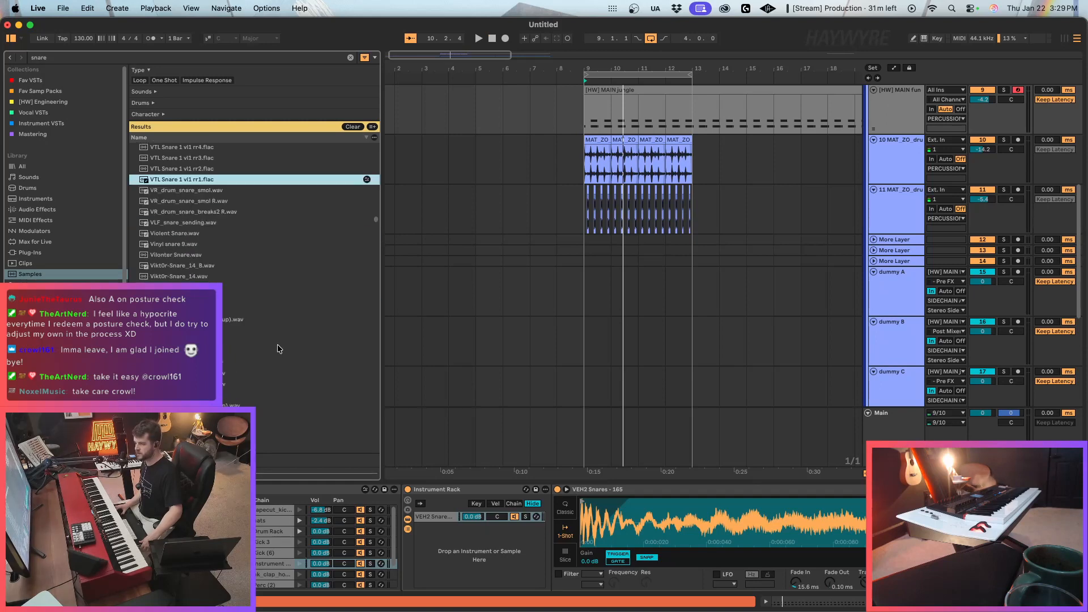
left_click(199, 235)
left_click(196, 256)
scroll(195, 249, "down", 4)
left_click(188, 206)
scroll(205, 230, "down", 4)
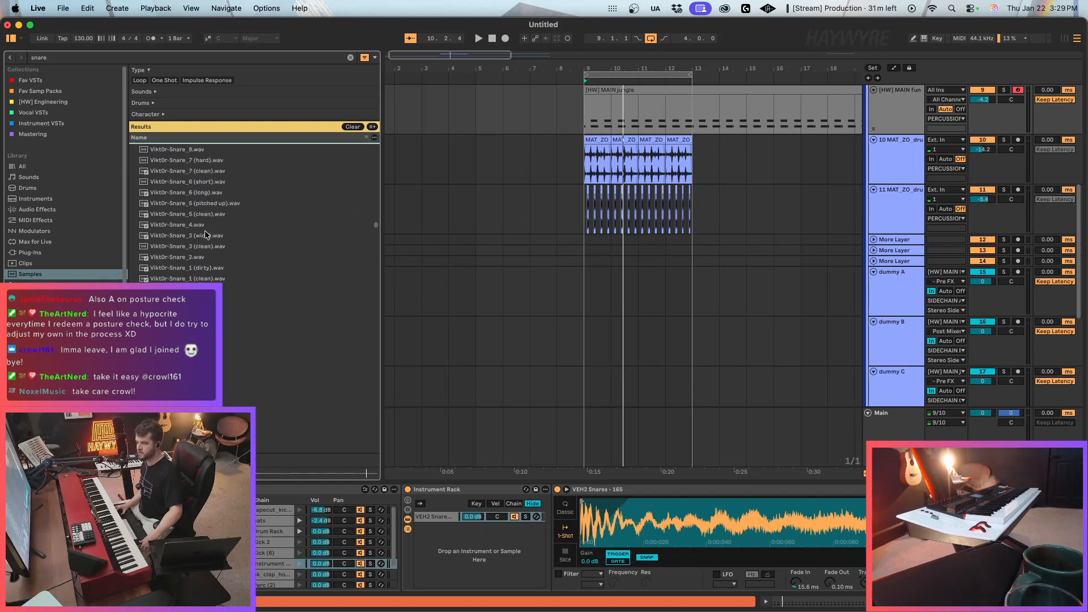
Audition the remaining Vikt0r snares and continue into the VES1 Snare samples around VES1 Snare 200.wav.
left_click(205, 232)
left_click(211, 256)
scroll(222, 307, "down", 4)
left_click(220, 301)
scroll(205, 246, "down", 4)
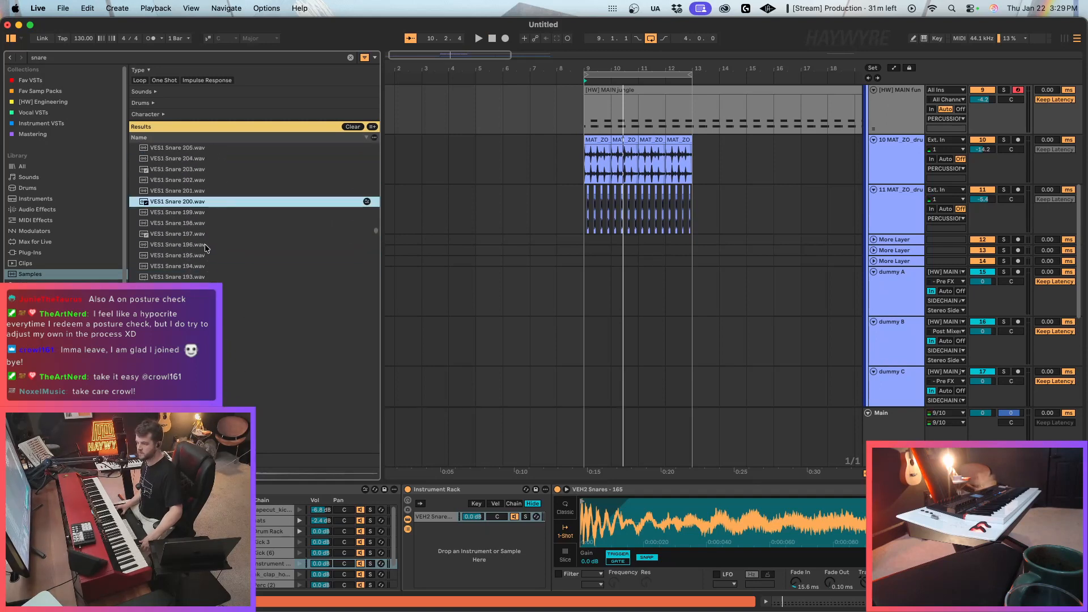
left_click(205, 245)
scroll(206, 246, "down", 1)
left_click(206, 247)
scroll(205, 247, "up", 2)
left_click(199, 222)
scroll(199, 219, "up", 3)
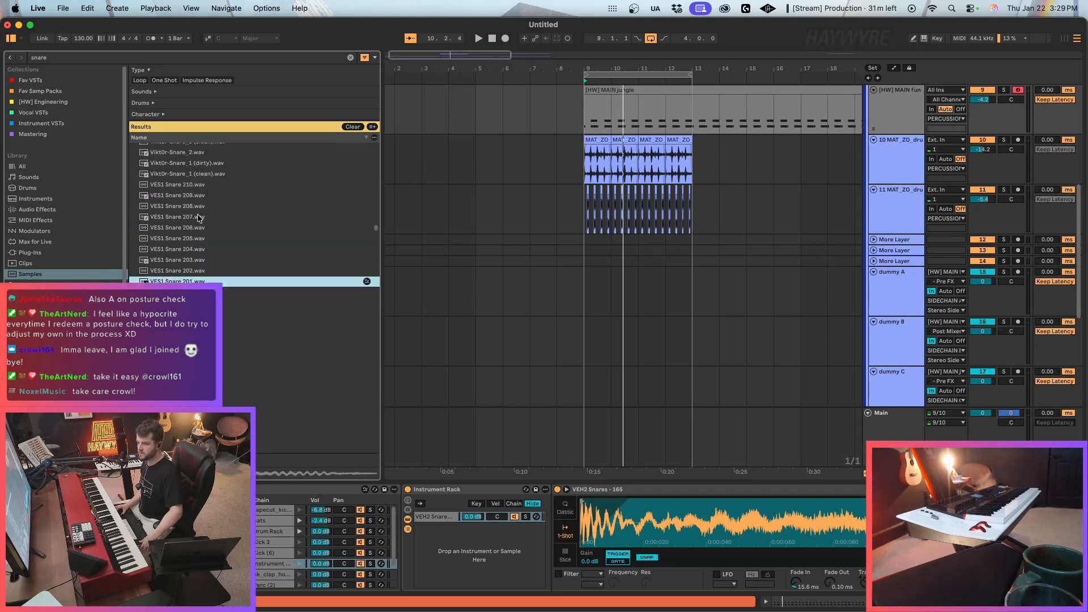
Audition the VES1 Snare samples near the start of their series, from VES1 Snare 210.wav onwards.
left_click(200, 227)
left_click(196, 196)
left_click(191, 185)
left_click(195, 206)
left_click(196, 220)
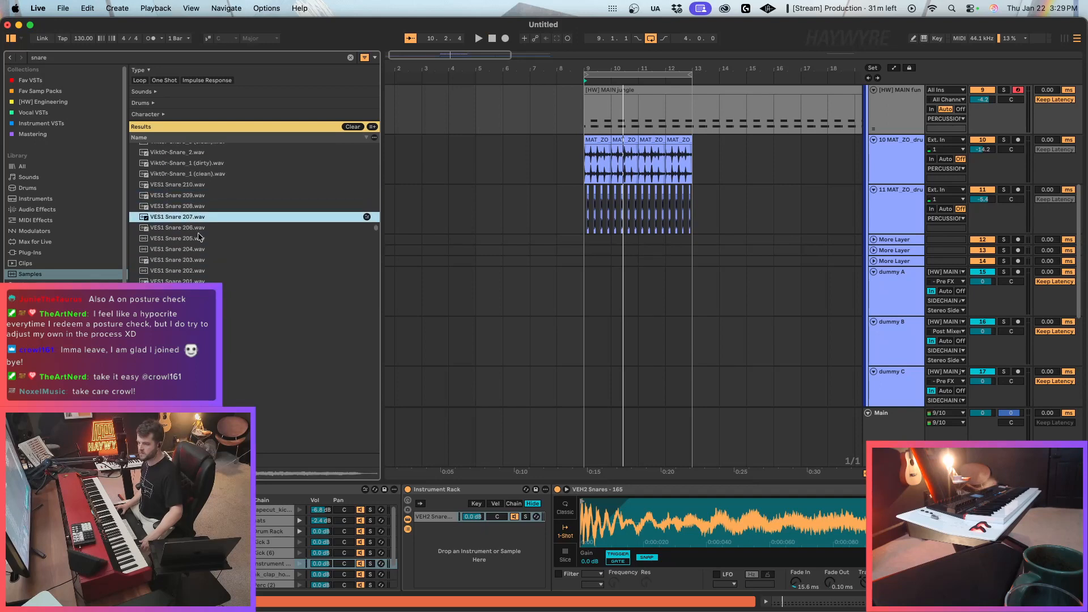
left_click(198, 238)
left_click(200, 249)
left_click(202, 257)
left_click(199, 280)
scroll(199, 282, "down", 3)
left_click(200, 342)
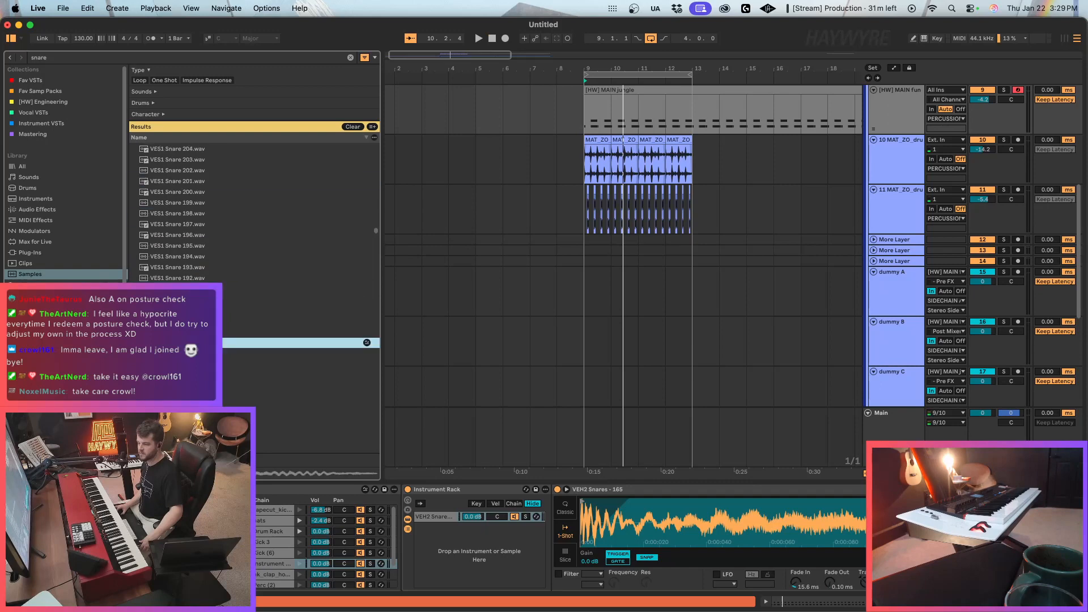
Switch the snare results to the sample pack folders and look through the packs inside Splice Packs.
left_click_drag(376, 231, 375, 447)
left_click(51, 392)
left_click(51, 403)
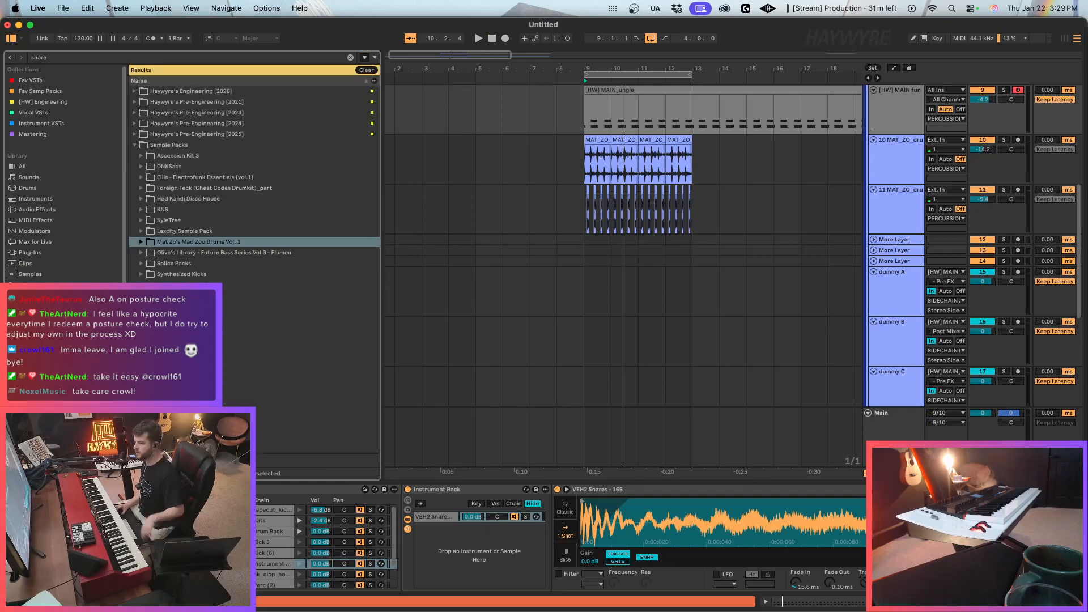
double_click(193, 262)
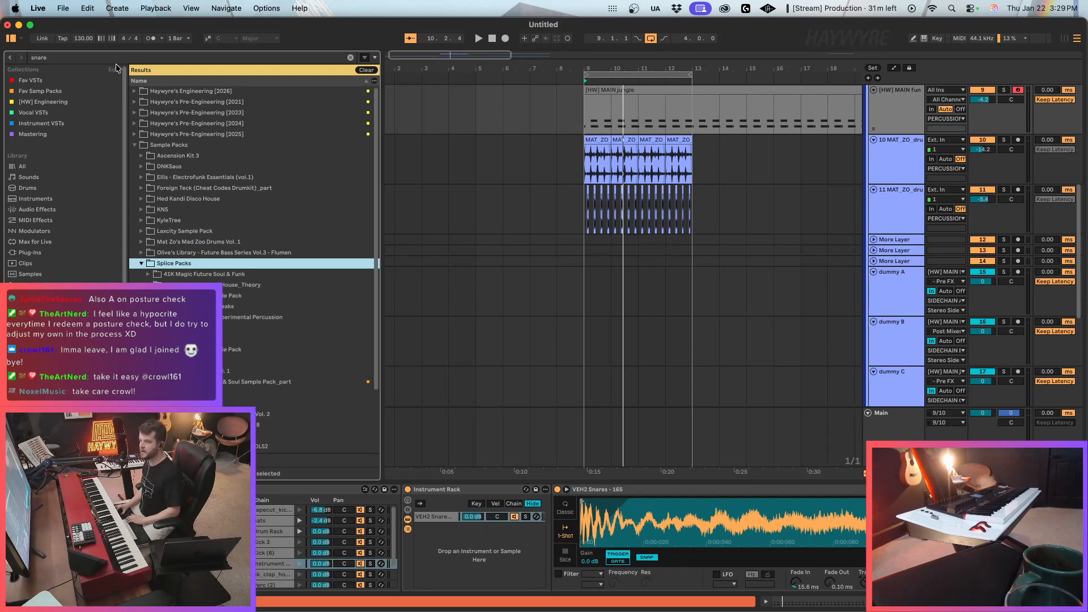
scroll(233, 301, "down", 2)
left_click(235, 289)
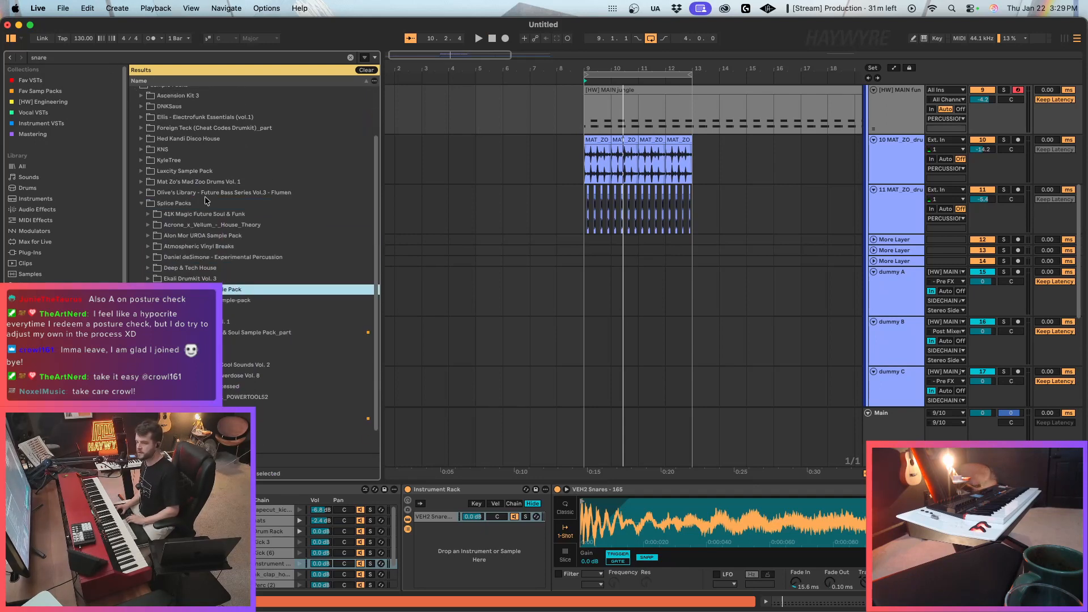
left_click(221, 258)
key("Down")
key("Down")
scroll(227, 340, "down", 1)
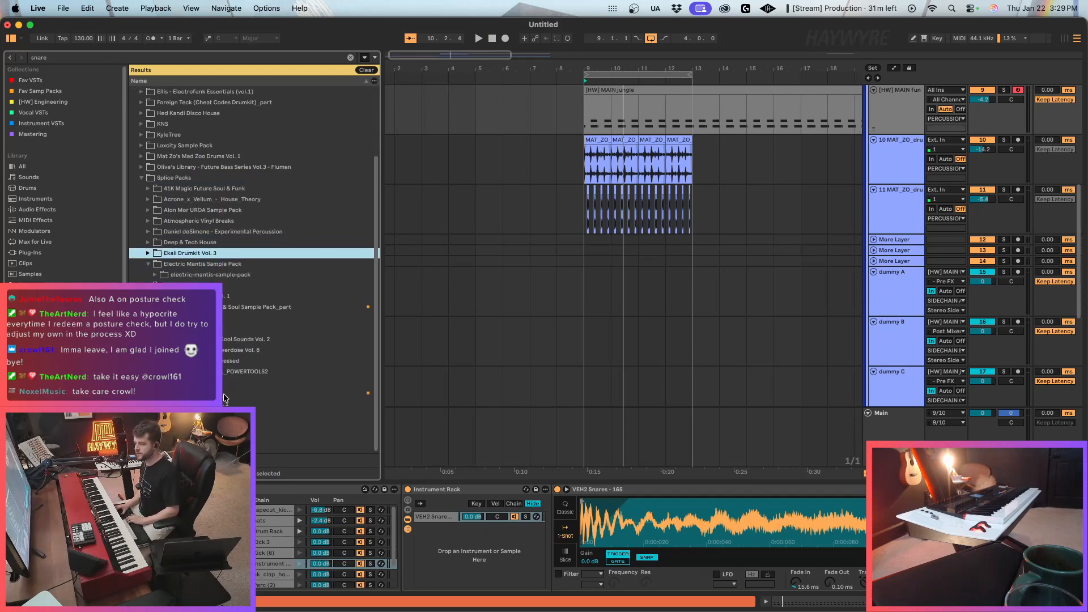
Expand the packs folder under Samples in Splice Packs and move through its first entries.
left_click(225, 395)
key("Up")
scroll(268, 421, "up", 1)
key("Right")
key("Down")
key("Down")
key("Down")
scroll(267, 413, "down", 3)
key("Down")
key("Down")
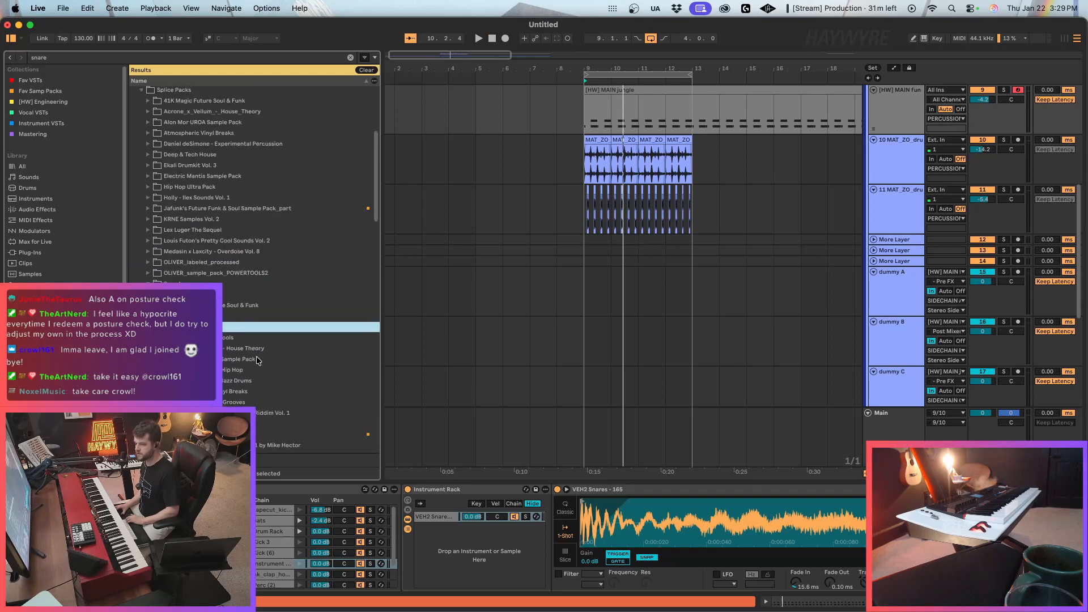
Audition the Acoustic Drum Tools snares from adt_snare_clean.wav through the snare_perfect.wav sample.
key("Right")
key("Down")
key("Right")
key("Down")
key("Right")
key("Down")
key("Right")
key("Down")
scroll(274, 358, "down", 3)
key("Down")
key("Down")
key("Down")
key("Down")
key("Down")
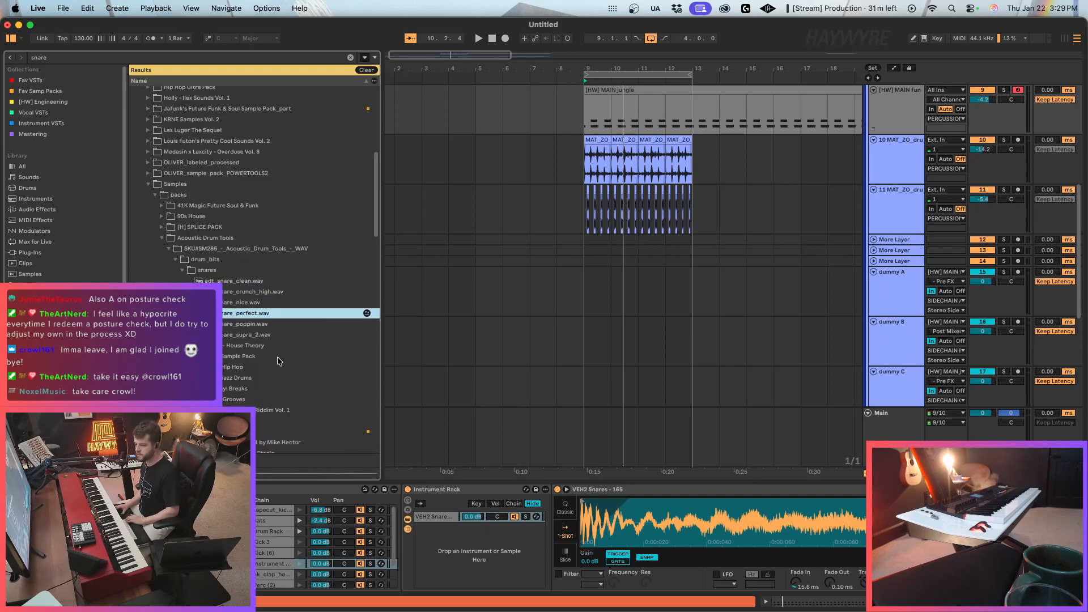
Check the Daniel deSimone - Experimental Percussion and DECAP - Drums That Knock Vol. 2 packs for snares.
scroll(254, 386, "down", 3)
left_click(237, 364)
key("Right")
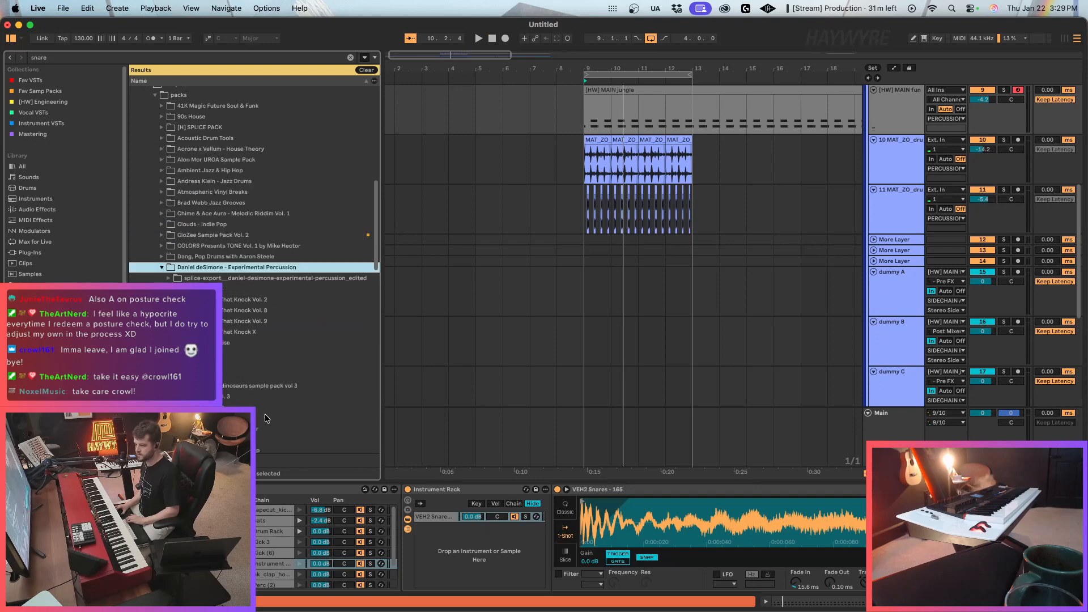
key("Down")
key("Right")
key("Down")
key("Right")
key("Down")
key("Down")
key("Right")
key("Down")
Expand the DEAD pack and audition its CDS_DEAD_SNARE_ONE_SHOT_SMACK.wav sample.
key("Right")
key("Down")
key("Right")
key("Down")
key("Down")
key("Right")
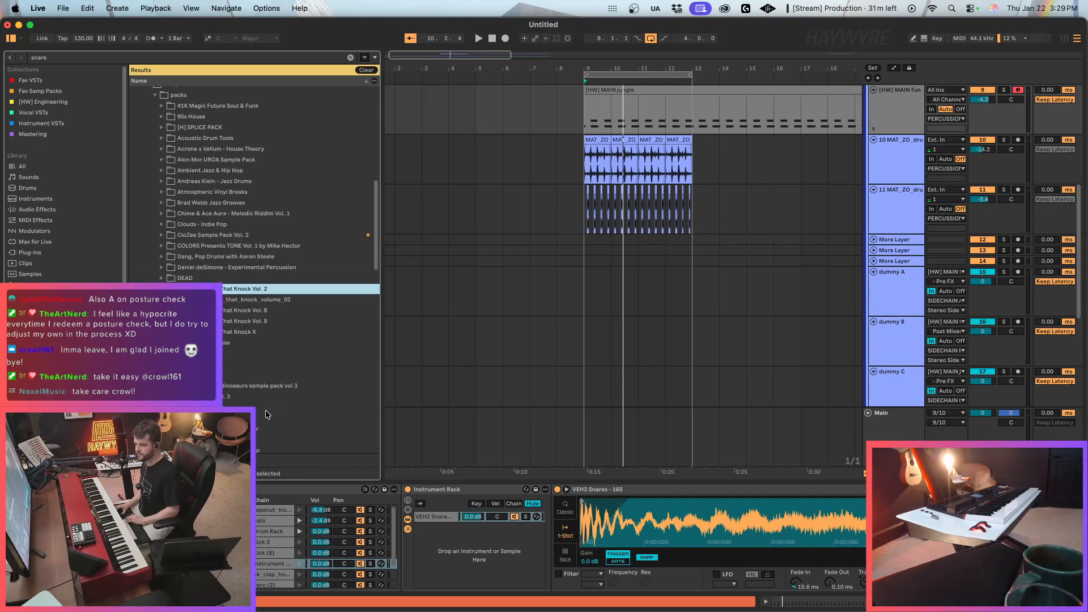
key("Up")
key("Right")
key("Down")
key("Down")
key("Down")
key("Right")
key("Down")
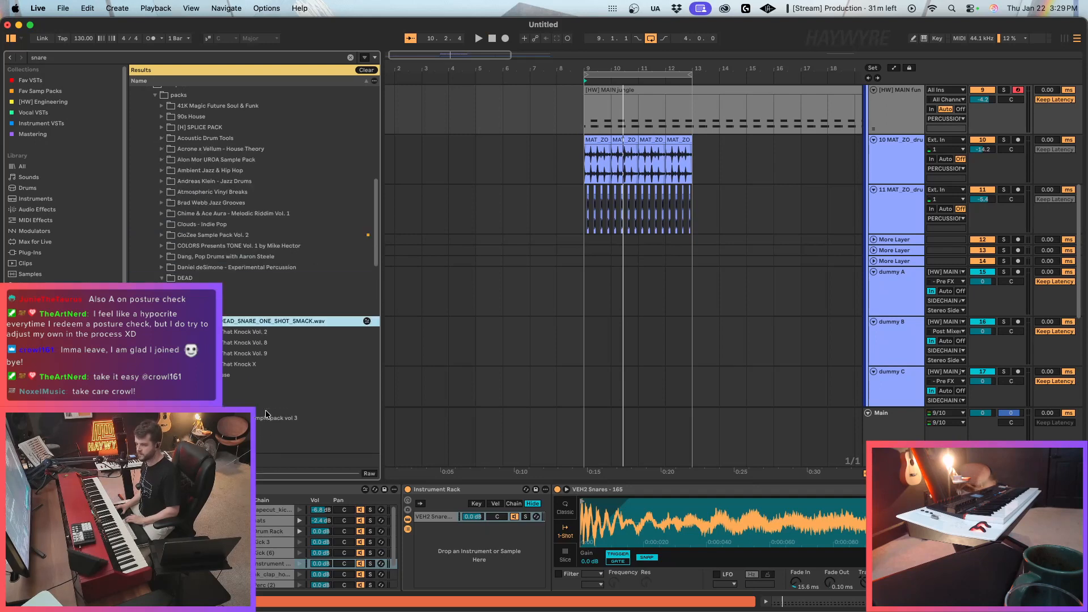
Add CDS_DEAD_SNARE_ONE_SHOT_SMACK.wav as a second Instrument Rack chain in 1-Shot mode and play the loop.
left_click_drag(506, 565, 506, 565)
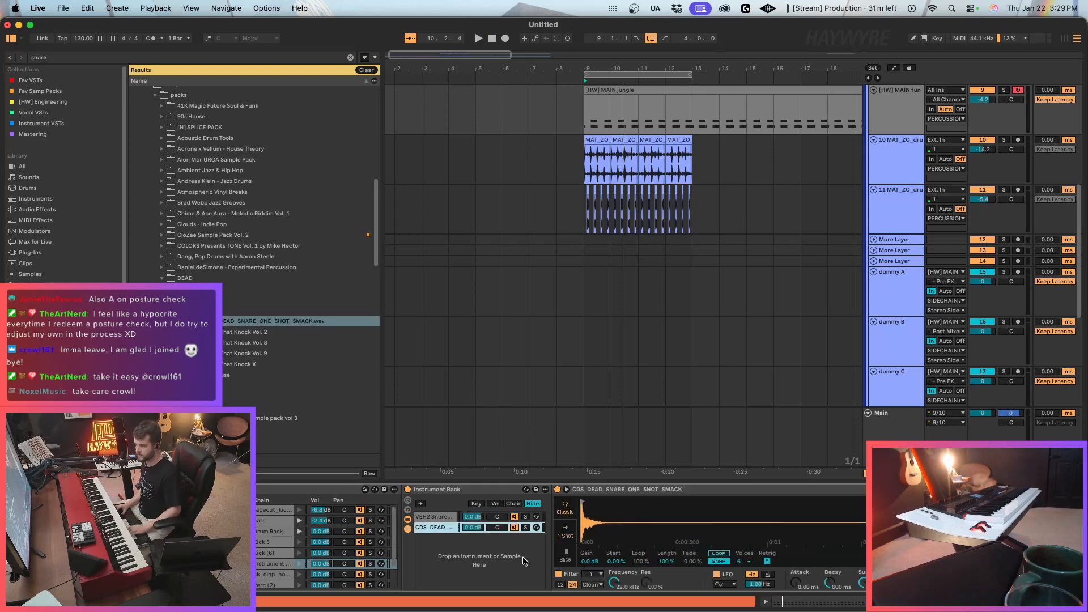
key("space")
left_click(565, 532)
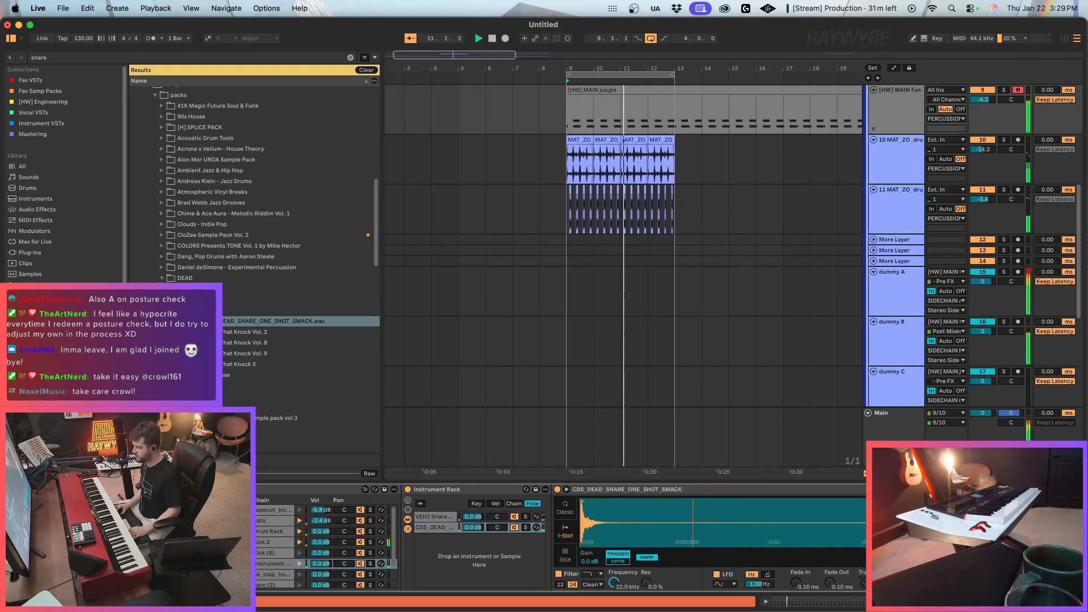
key("space")
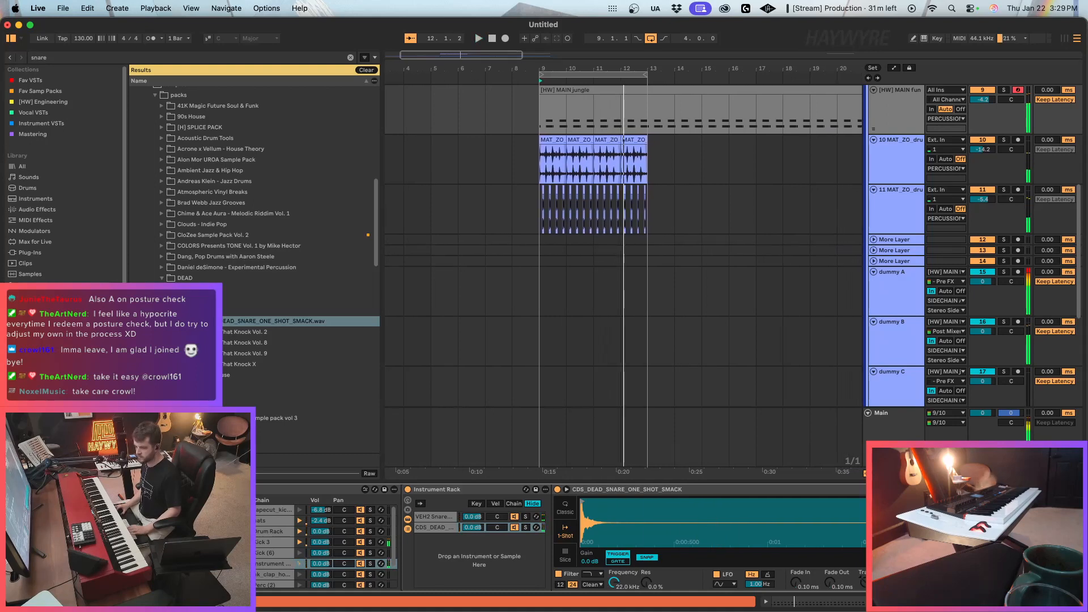
Move past the DEAD and DECAP packs and expand the Eliminate Cyber Trap Vol. 1 folder.
left_click(306, 407)
scroll(233, 342, "down", 4)
left_click(233, 336)
key("Right")
key("Right")
key("Right")
key("Right")
key("Right")
key("Right")
key("Right")
key("Right")
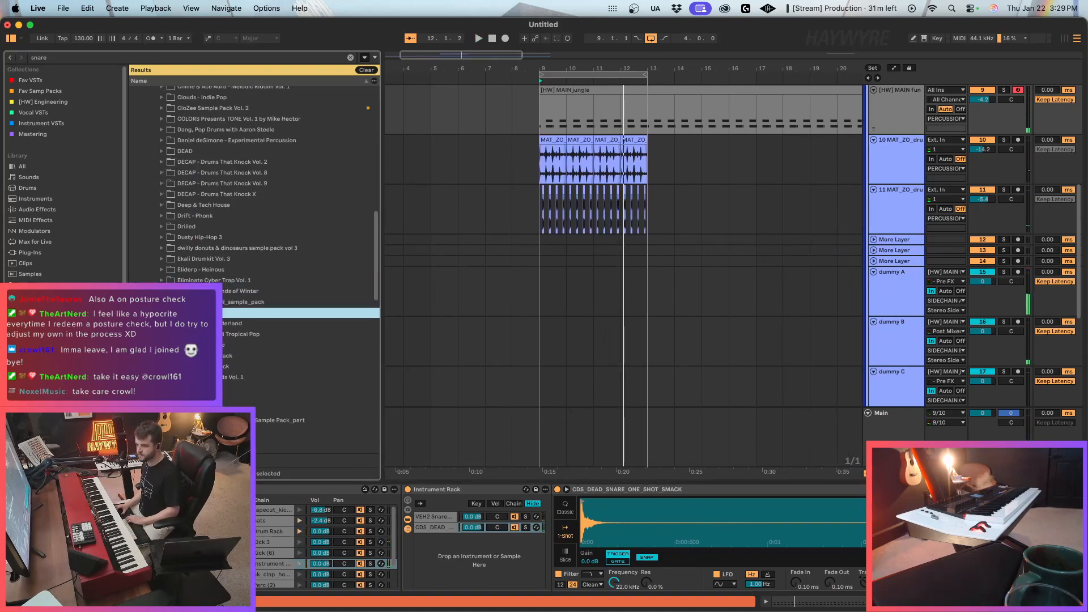
left_click(229, 278)
key("Right")
key("Down")
key("Down")
key("Down")
key("Down")
key("Down")
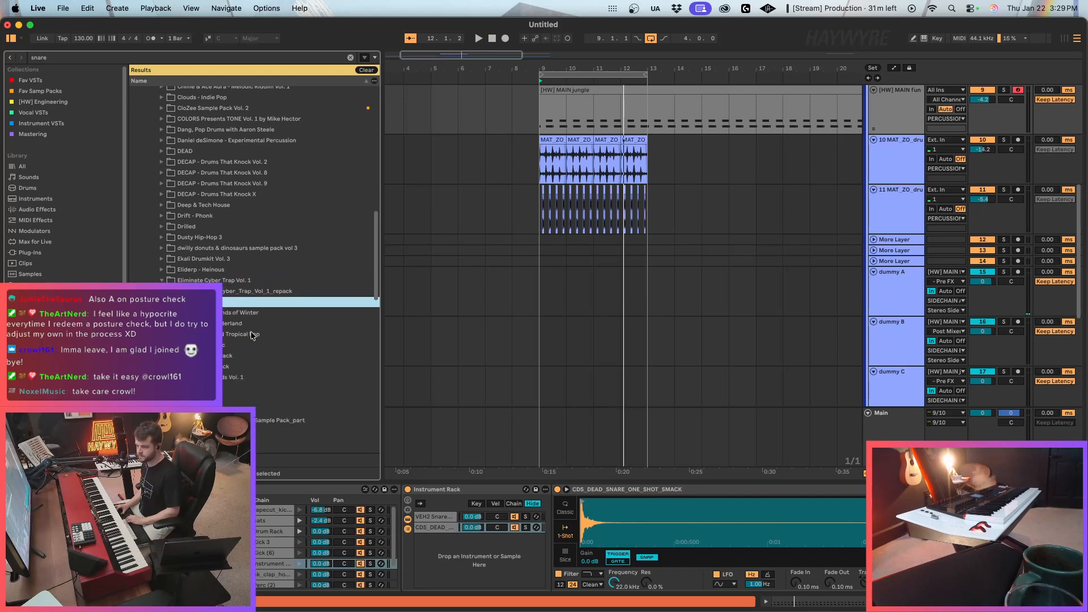
Audition the ELIMINATE snare one-shots through ELIMINATE_snare_yogurtsnare.wav, and go back to ELIMINATE_snare_yellowpants.wav.
key("Down")
key("Down")
key("Down")
key("Down")
key("Down")
key("Down")
key("Down")
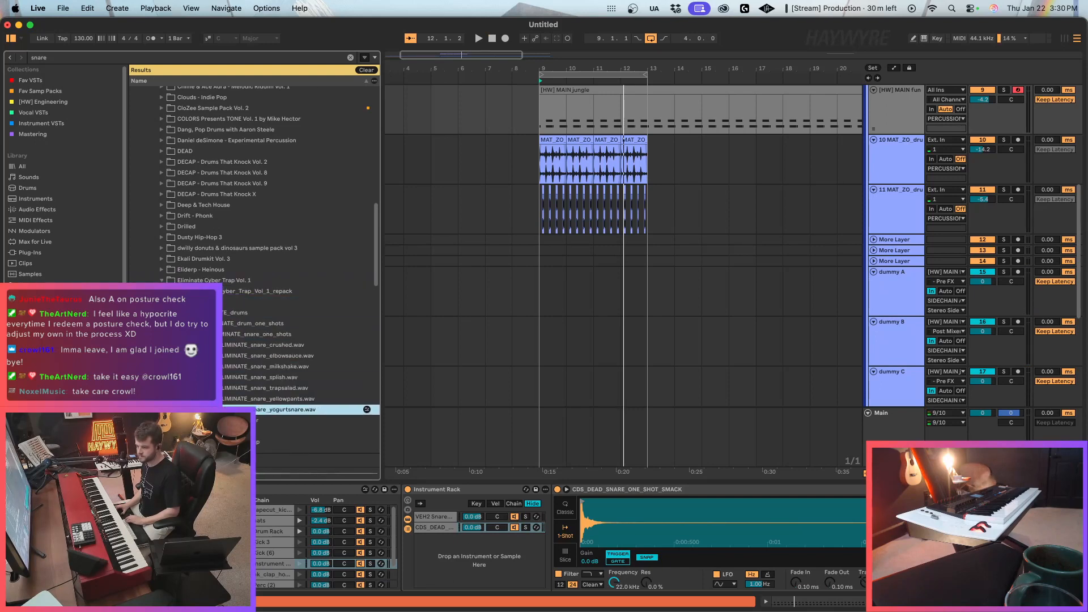
scroll(244, 393, "down", 3)
key("Up")
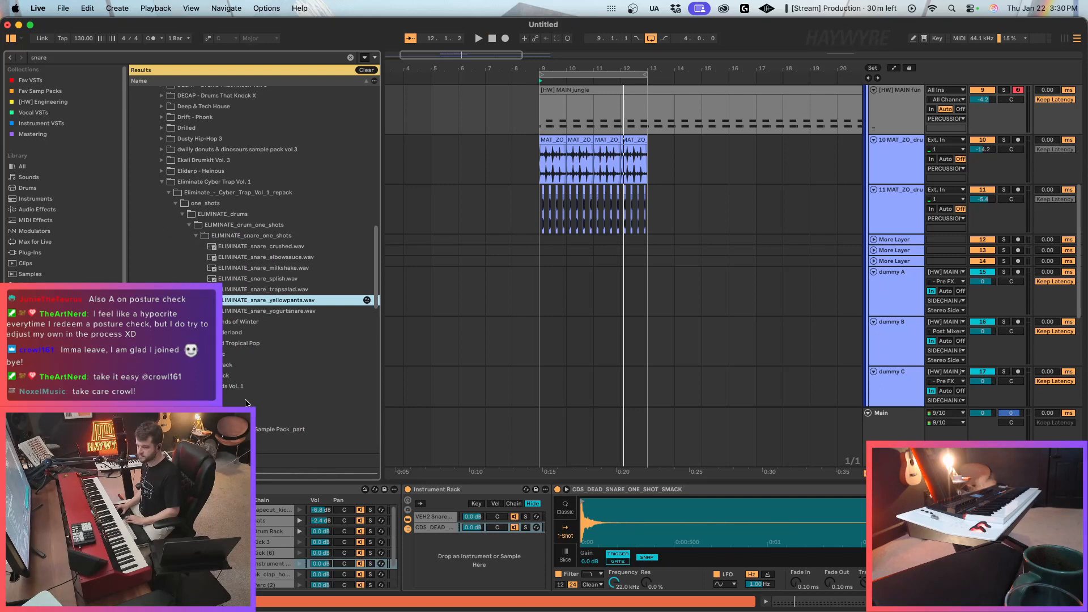
Try ELIMINATE_snare_yellowpants.wav as the second chain's sample and play it with the loop.
left_click(252, 408)
key("Return")
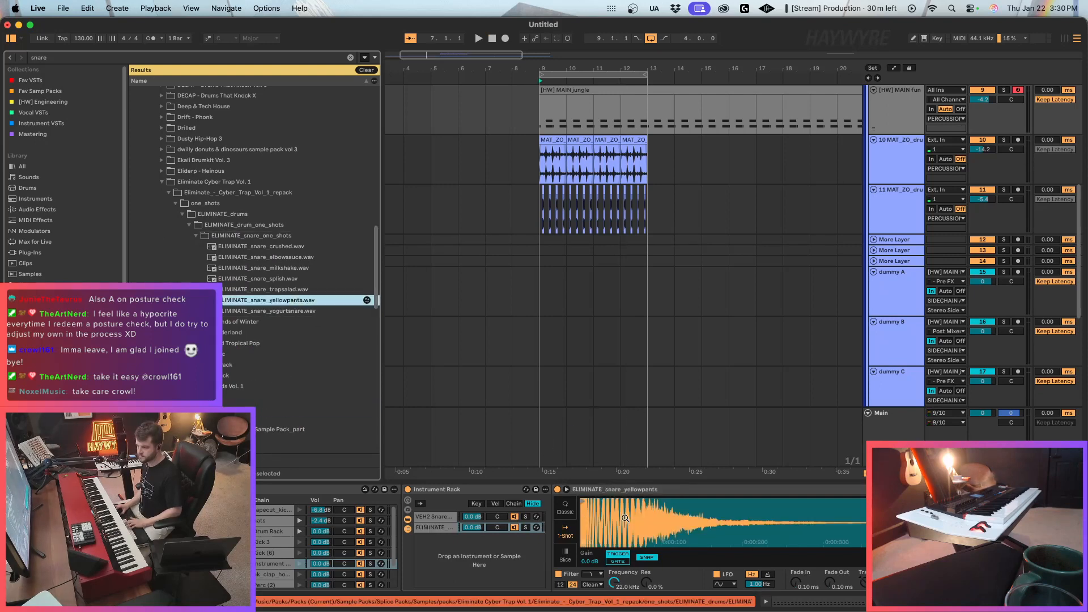
key("space")
key("space")
Expand Holly - Ilex Sounds Vol. 1 and audition its claps and snares through HOLLY_snare_shower.wav.
left_click(228, 387)
scroll(229, 390, "down", 2)
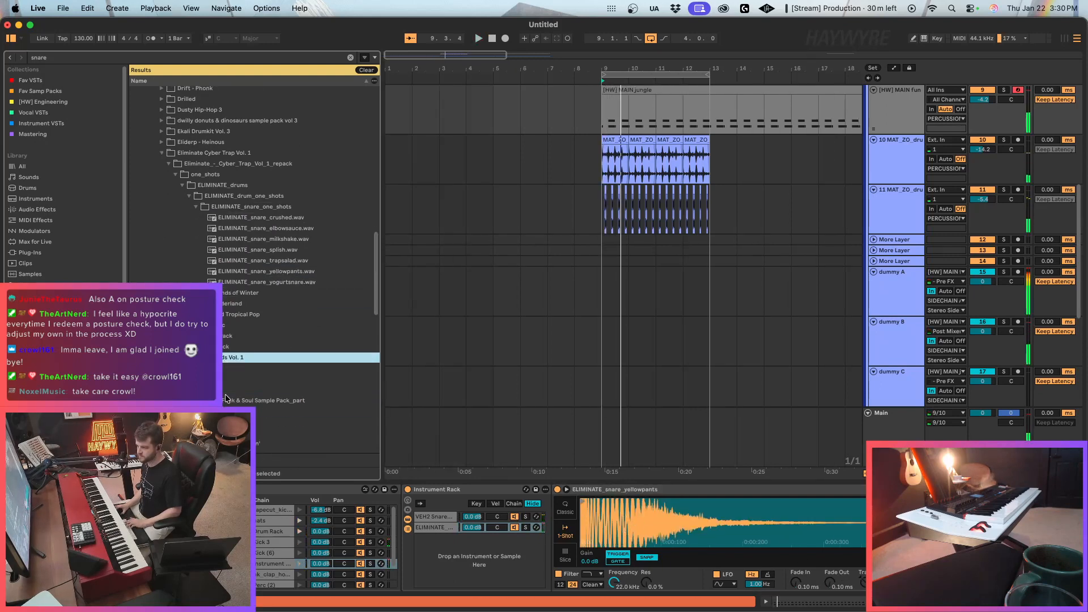
key("Right")
key("Down")
key("Right")
key("Down")
key("Right")
key("Down")
key("Right")
key("Down")
key("Down")
key("Down")
key("Down")
key("Down")
key("Down")
key("Down")
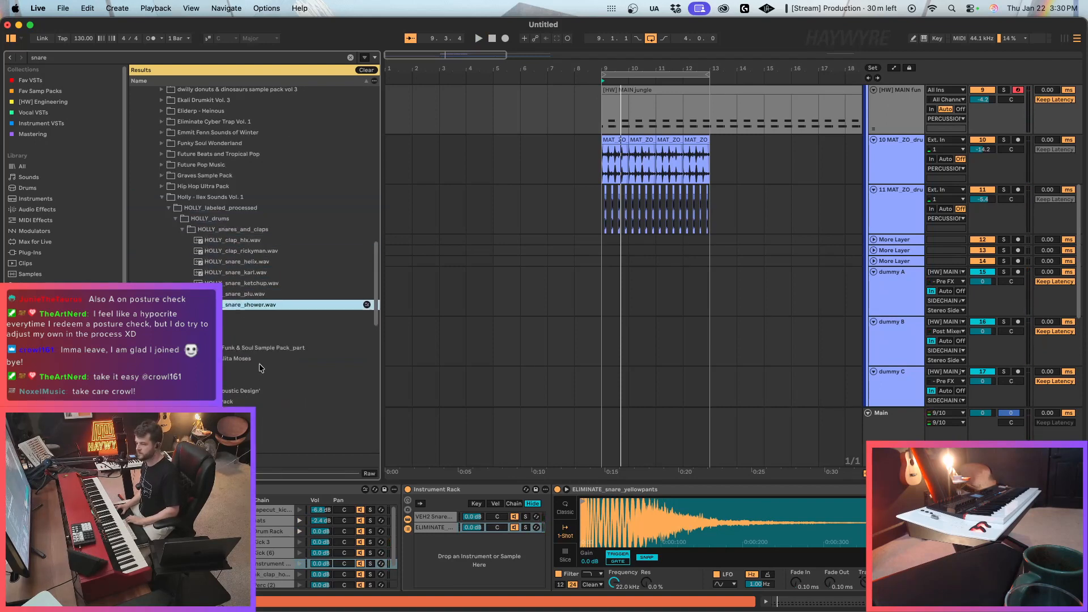
Check the Indie Forever packs and expand Indie Pop down to the ip_snr_blast.wav sample.
key("Down")
key("Down")
key("Right")
key("Down")
key("Right")
key("Down")
key("Down")
key("Right")
key("Down")
key("Right")
key("Down")
key("Right")
key("Down")
key("Right")
key("Down")
key("Right")
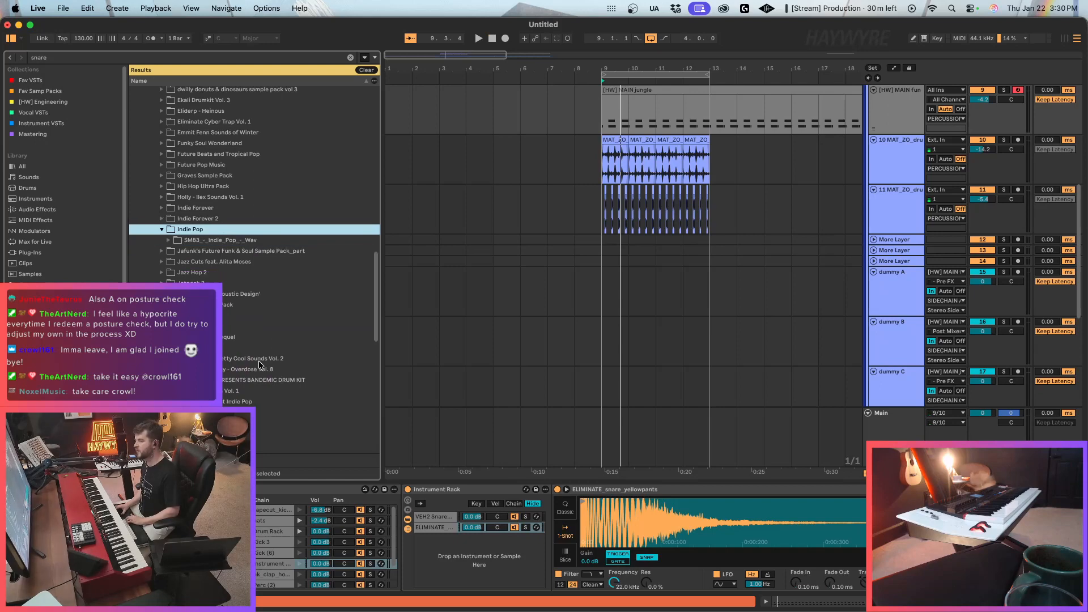
key("Down")
key("Right")
key("Down")
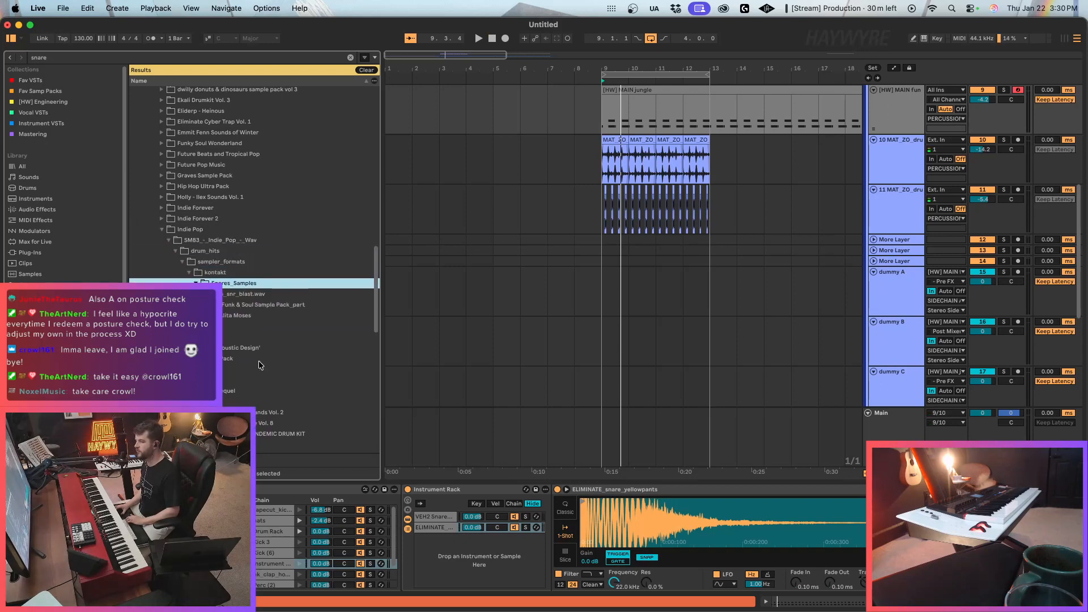
Load ip_snr_blast.wav into the second rack chain, trimming its end to a short hit with a 42.8 ms Fade Out.
left_click_drag(248, 294, 658, 529)
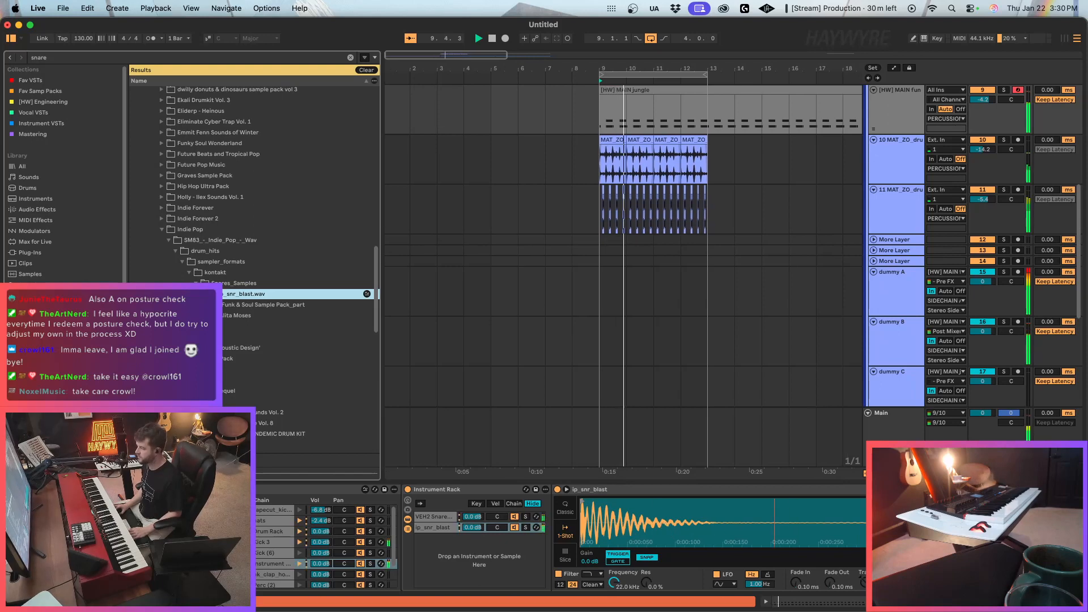
left_click_drag(962, 510, 706, 514)
left_click_drag(831, 583, 831, 553)
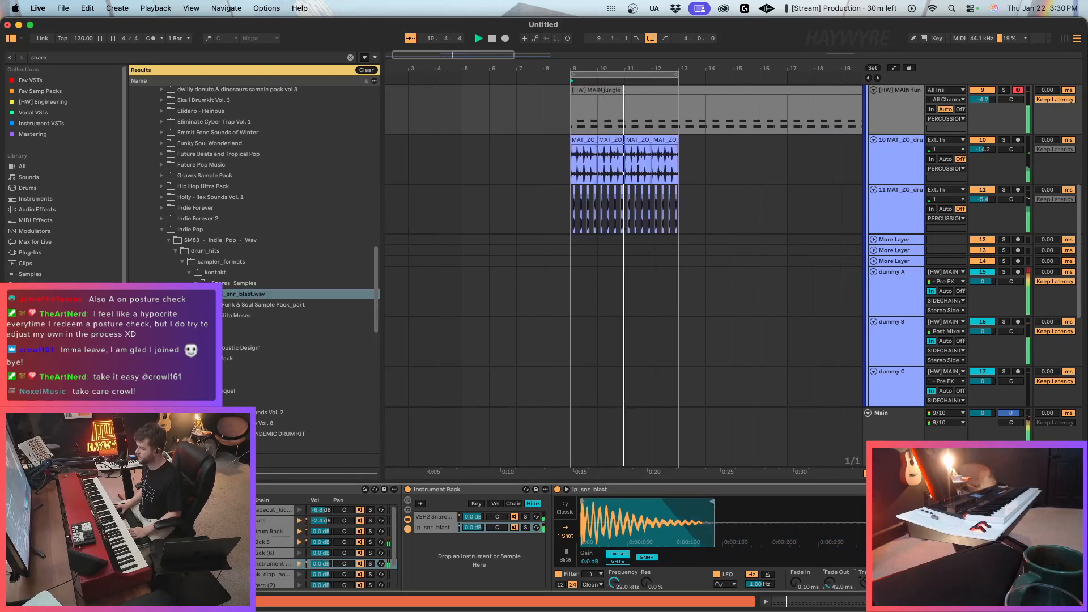
left_click_drag(713, 508, 666, 509)
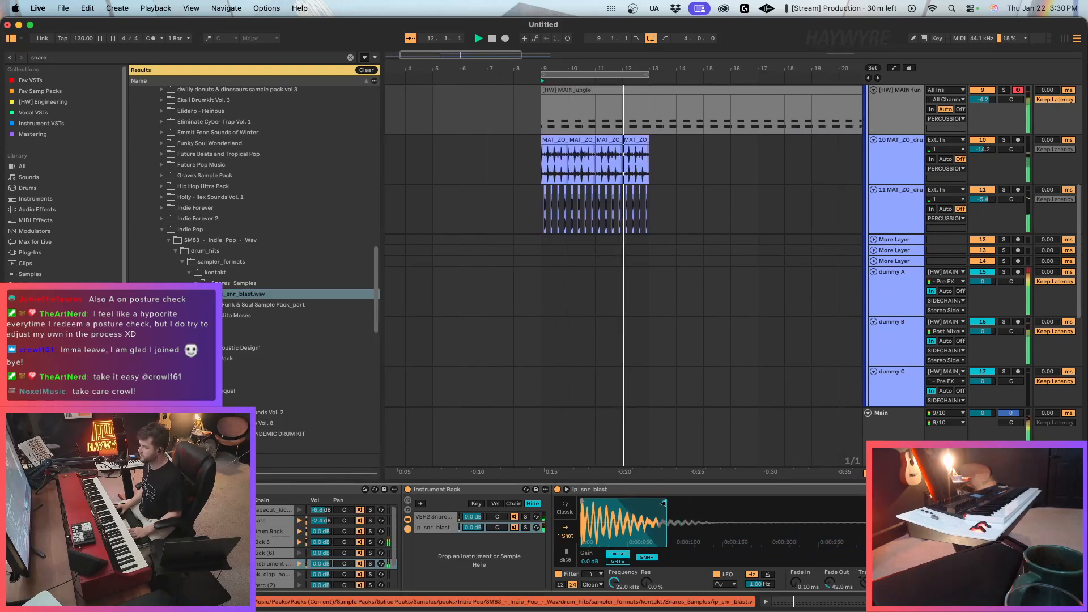
Set the VEH2 Snares chain volume in the rack to -4.0 dB.
left_click(434, 517)
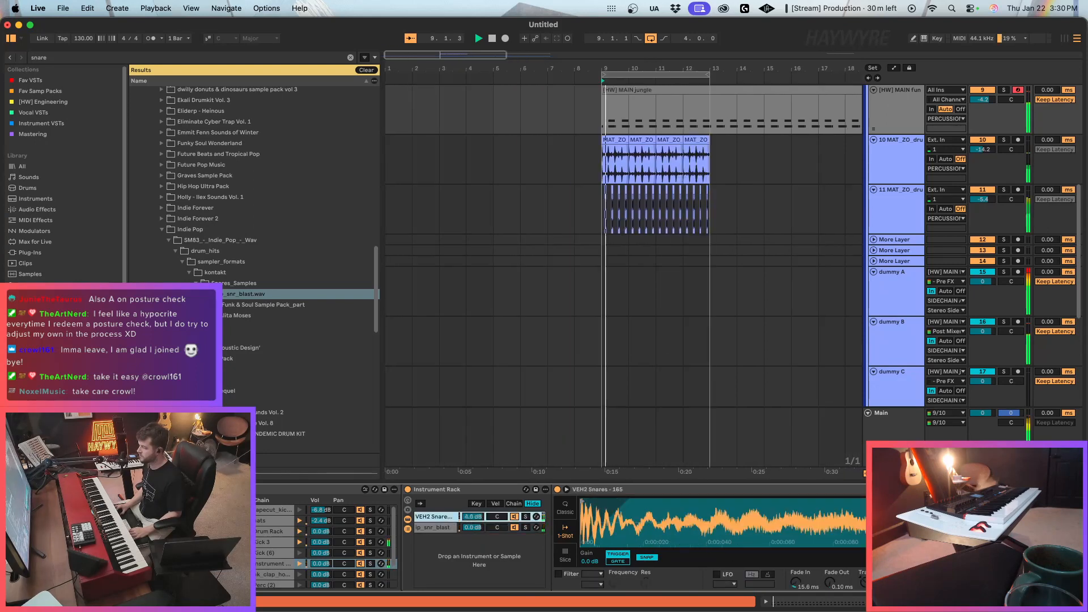
left_click_drag(468, 518, 468, 521)
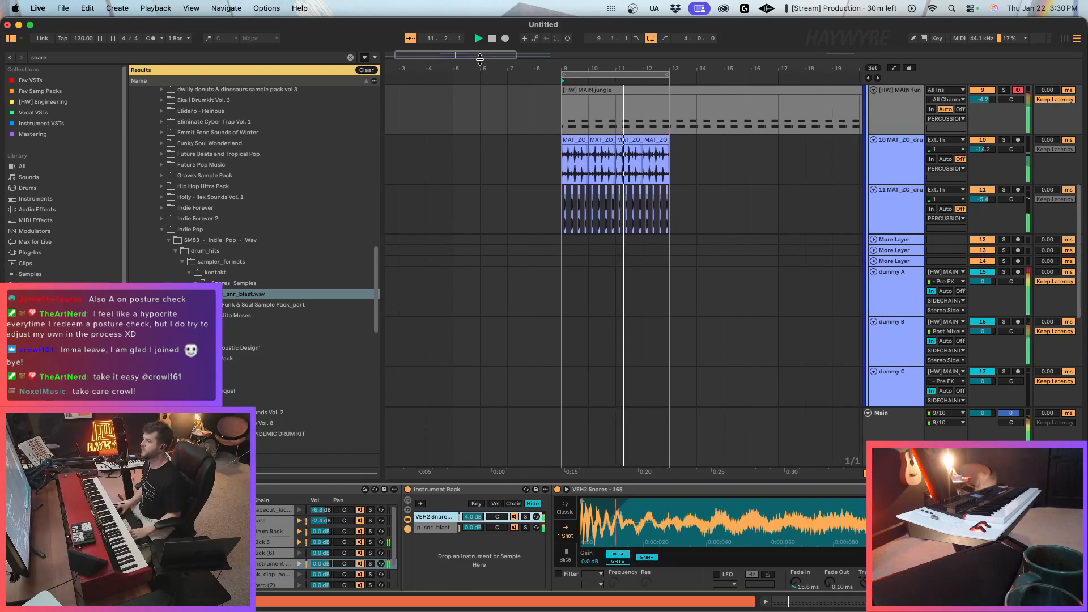
Delete the MAIN jungle MIDI material after bar 13 and paste a copy of the four-bar clip at bar 25.
left_click_drag(529, 70, 528, 64)
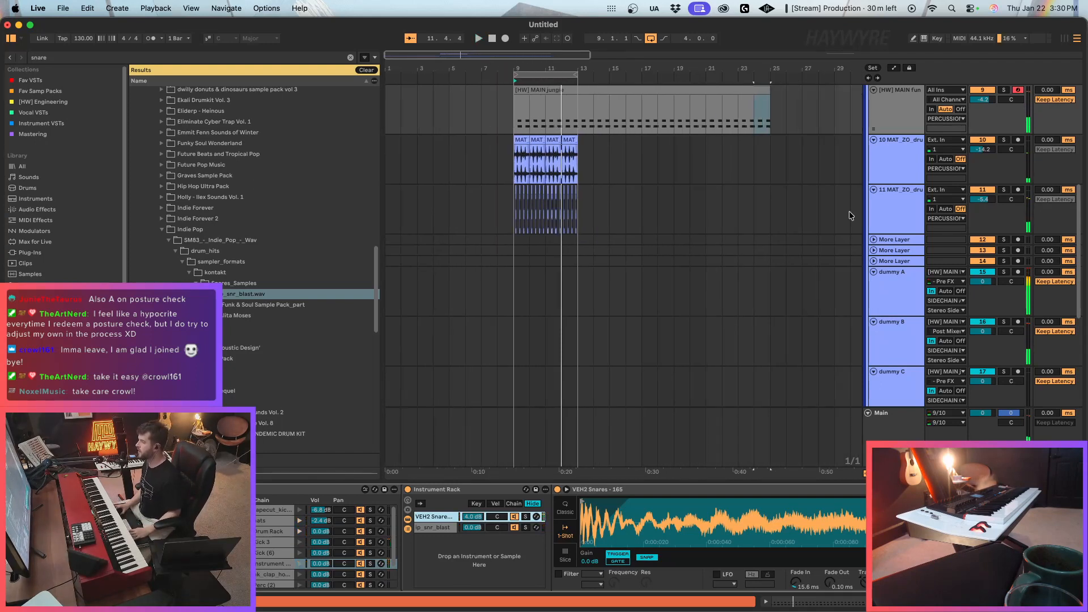
scroll(839, 193, "up", 3)
left_click_drag(819, 182, 605, 182)
key("Delete")
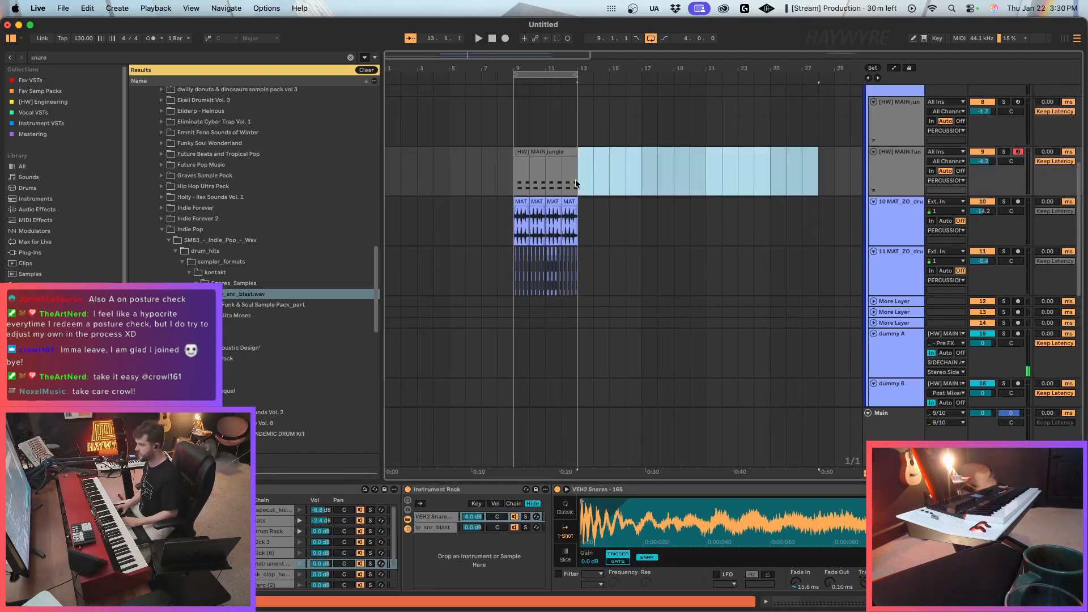
left_click(738, 172)
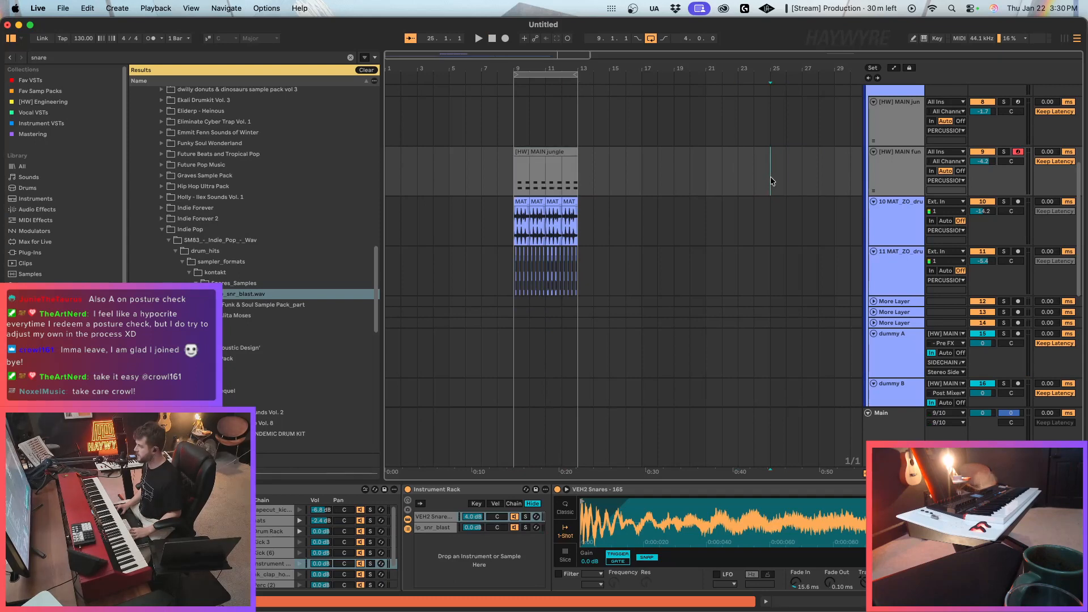
key("super+v")
In the copied MAIN jungle clip, delete the notes in the D#1 clap and Instrument Rack rows, and select the tapecut_kick_7 notes.
double_click(793, 153)
left_click_drag(444, 345, 1047, 358)
key("Delete")
left_click_drag(454, 348, 1069, 327)
left_click_drag(1063, 370, 417, 444)
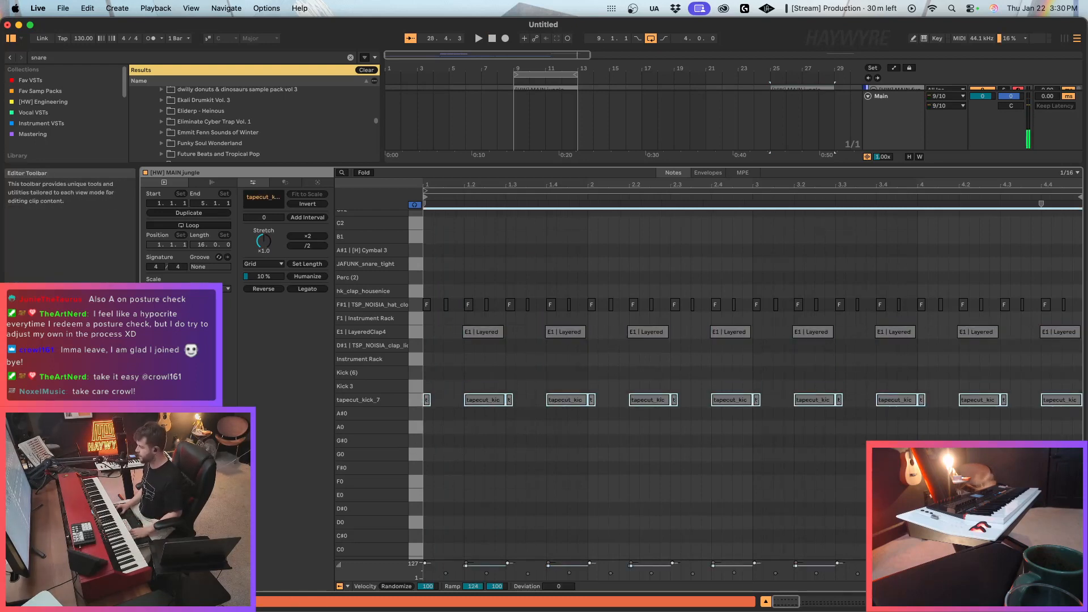
Return from the clip's notes to the rack devices and clear the snare search in the browser.
left_click(992, 602)
left_click(350, 58)
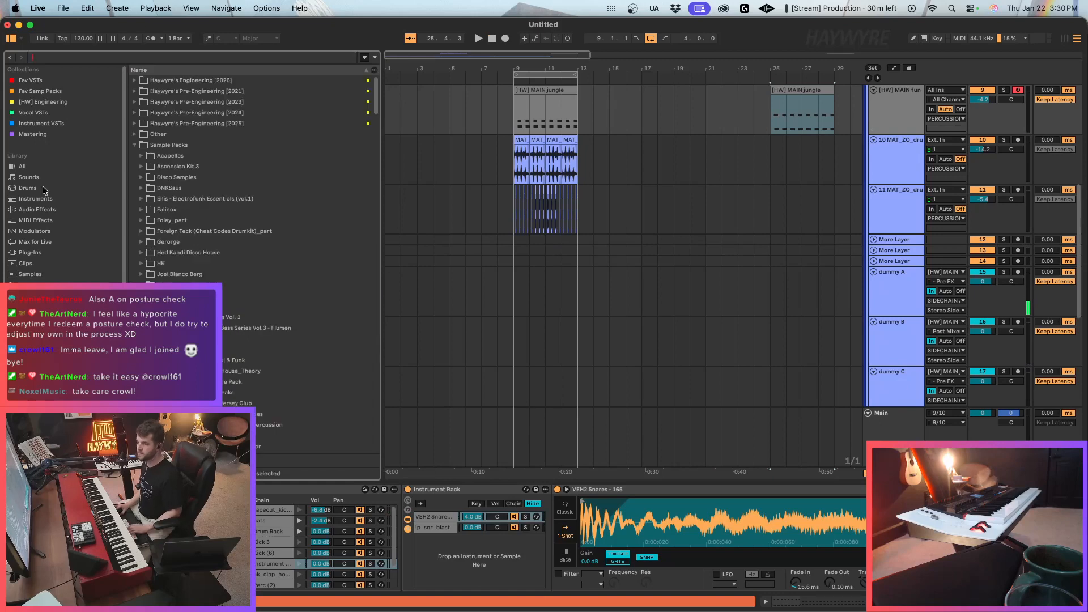
Browse the sample library and expand the Haywyre's Pre-Engineering [2025] folder.
left_click(44, 102)
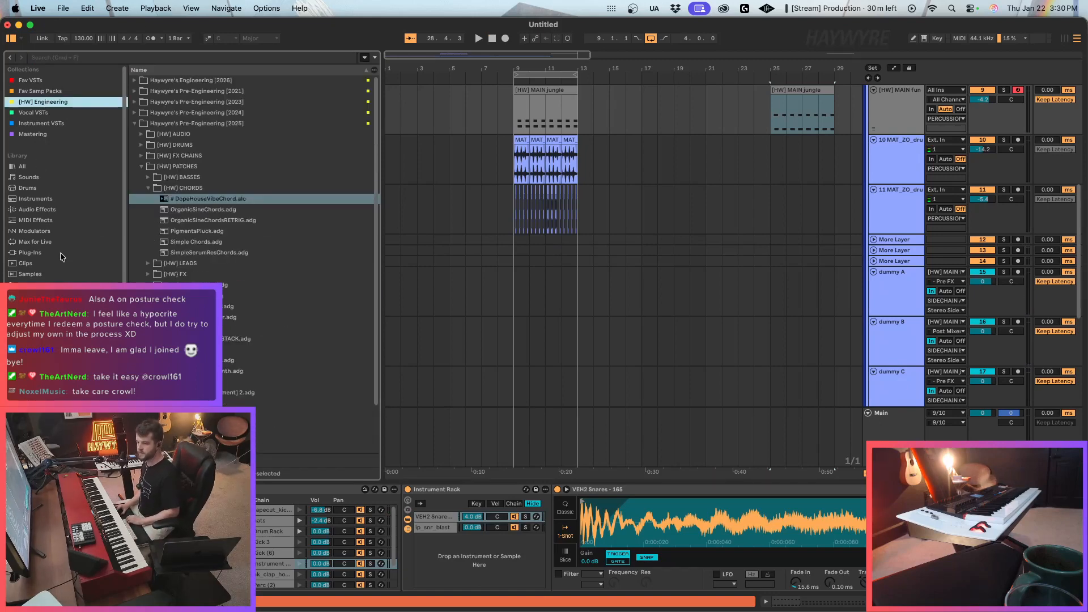
left_click(37, 253)
left_click(41, 386)
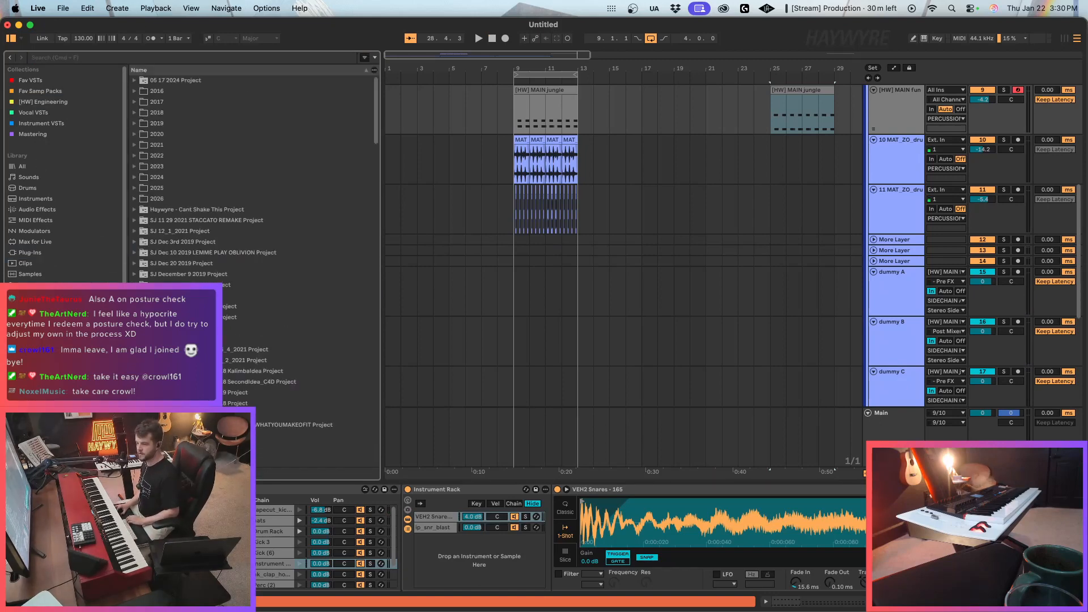
scroll(216, 151, "down", 20)
scroll(346, 275, "up", 4)
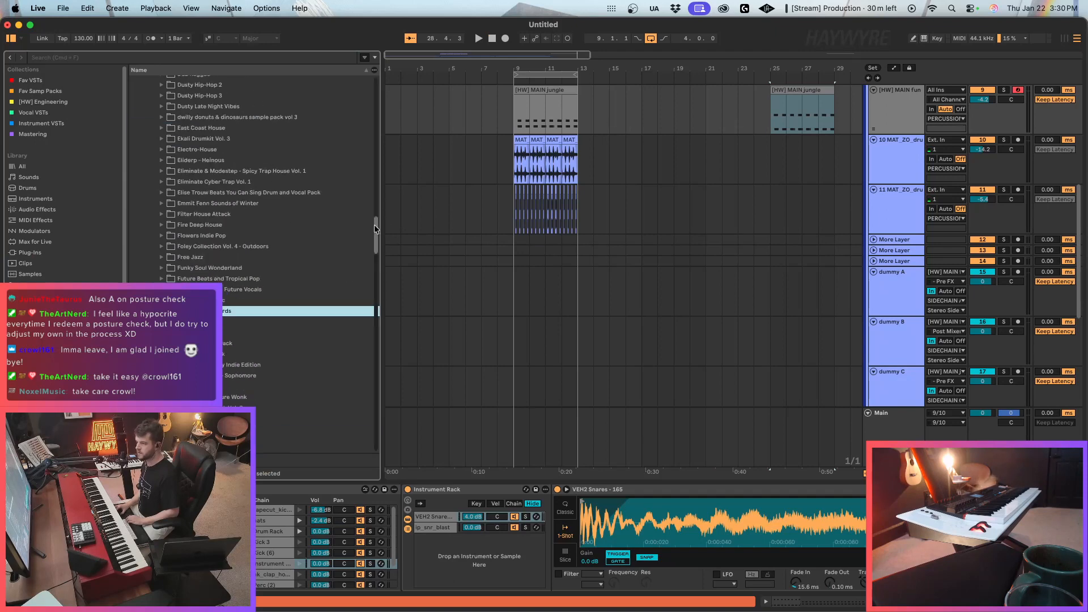
left_click_drag(374, 228, 375, 93)
left_click(227, 123)
key("Right")
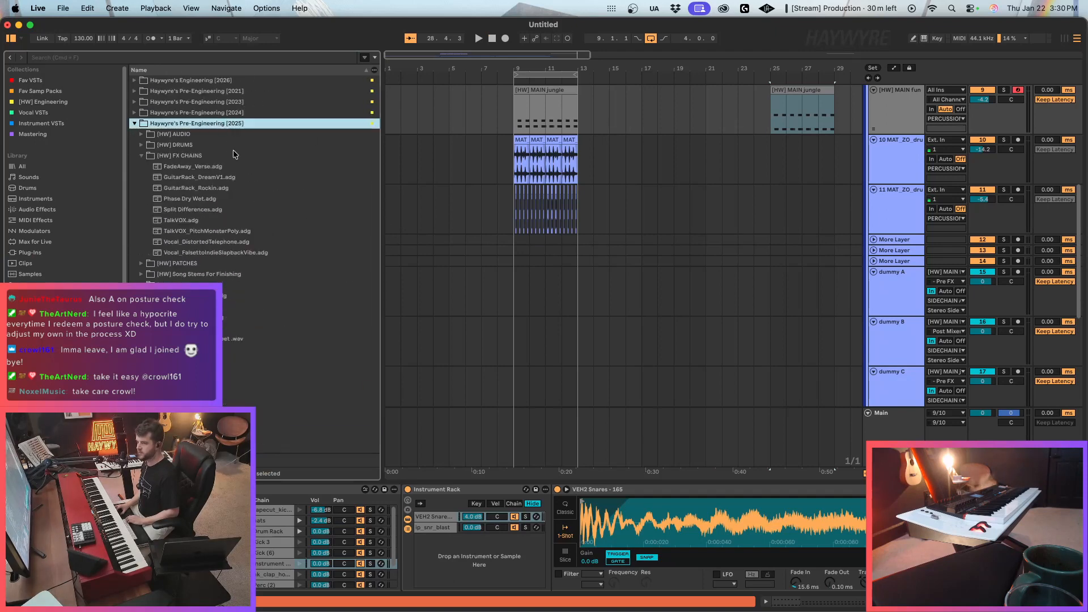
Audition the Deep Funk Kick (Bounce) samples in the Kicks 25 folder under [HW] DRUMS, ending on the 105557 file.
key("Down")
key("Down")
key("Down")
key("Up")
key("Right")
key("Down")
key("Down")
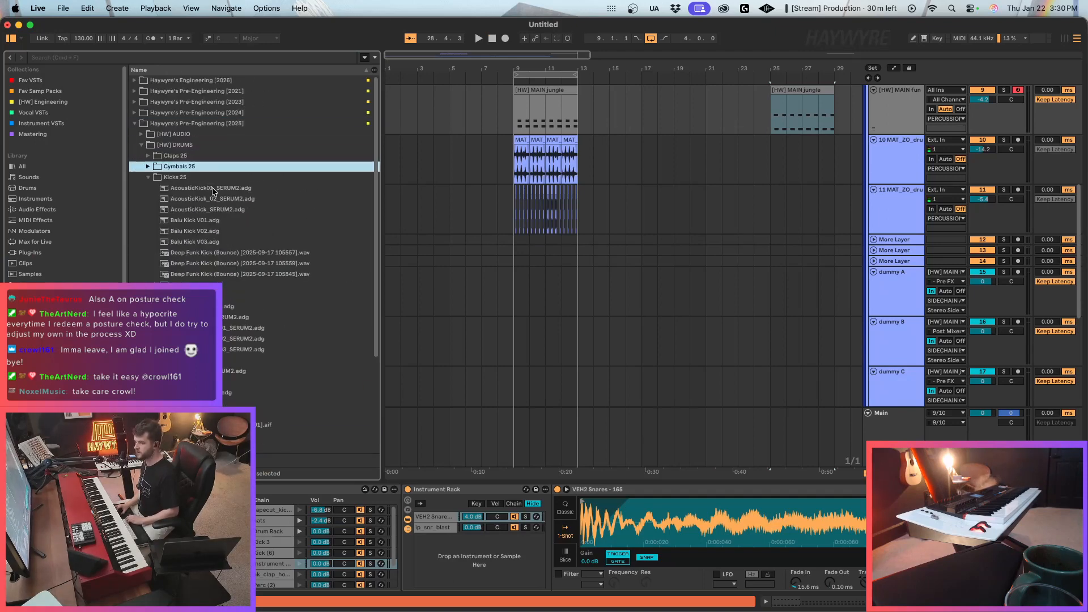
key("Down")
left_click(222, 240)
key("Down")
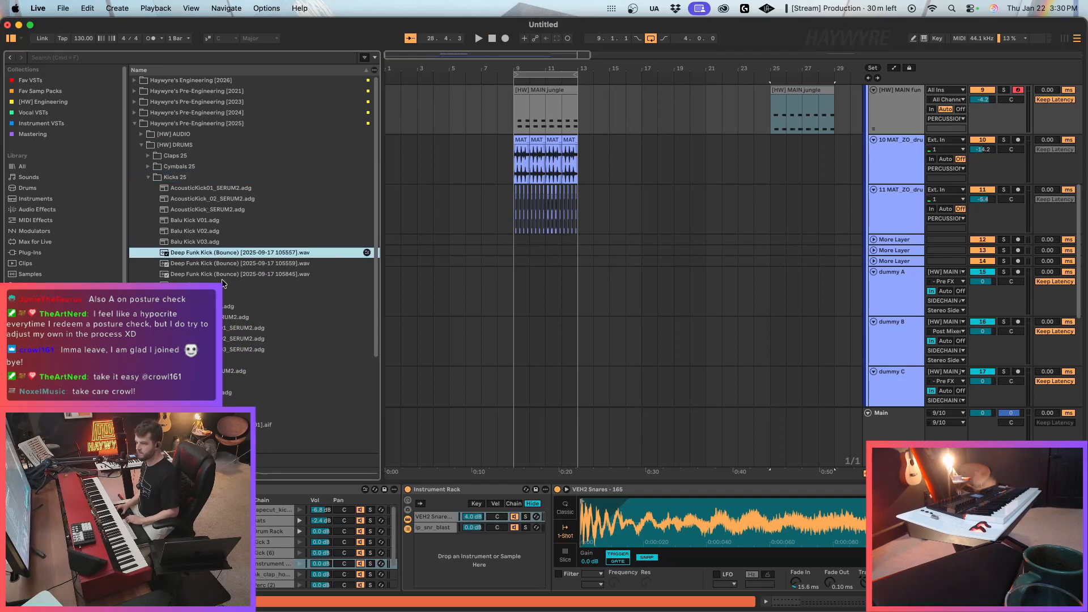
key("Down")
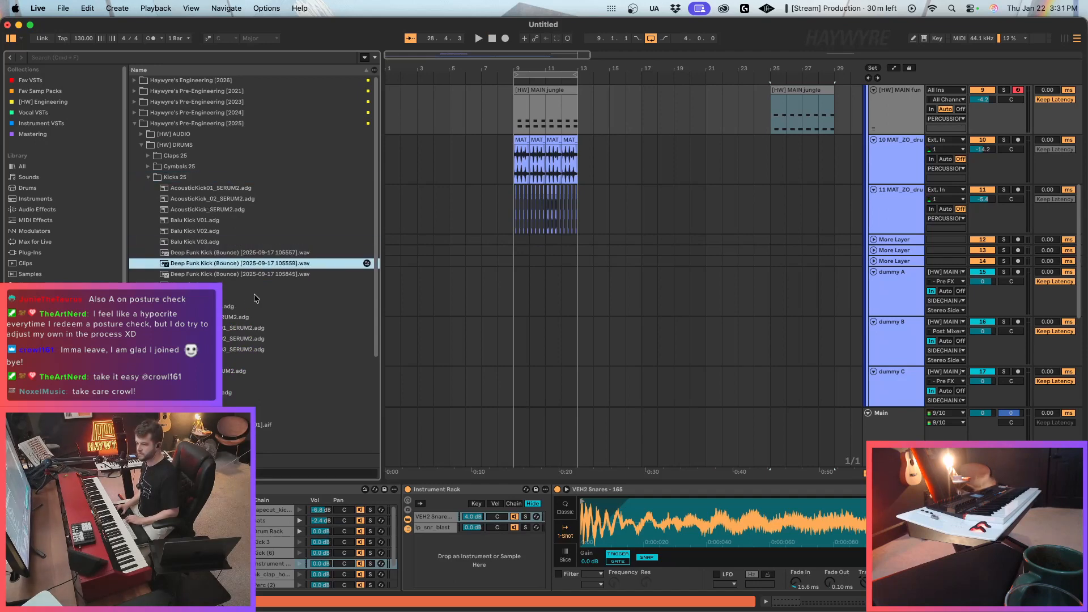
key("Down")
key("Up")
key("Up")
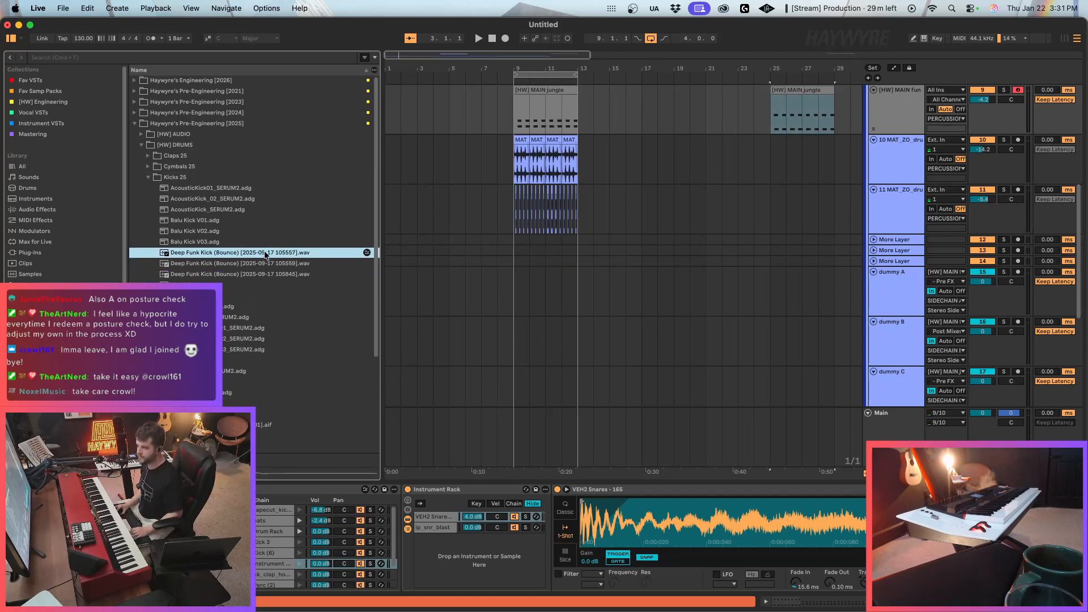
left_click(547, 88)
left_click(826, 89)
key("space")
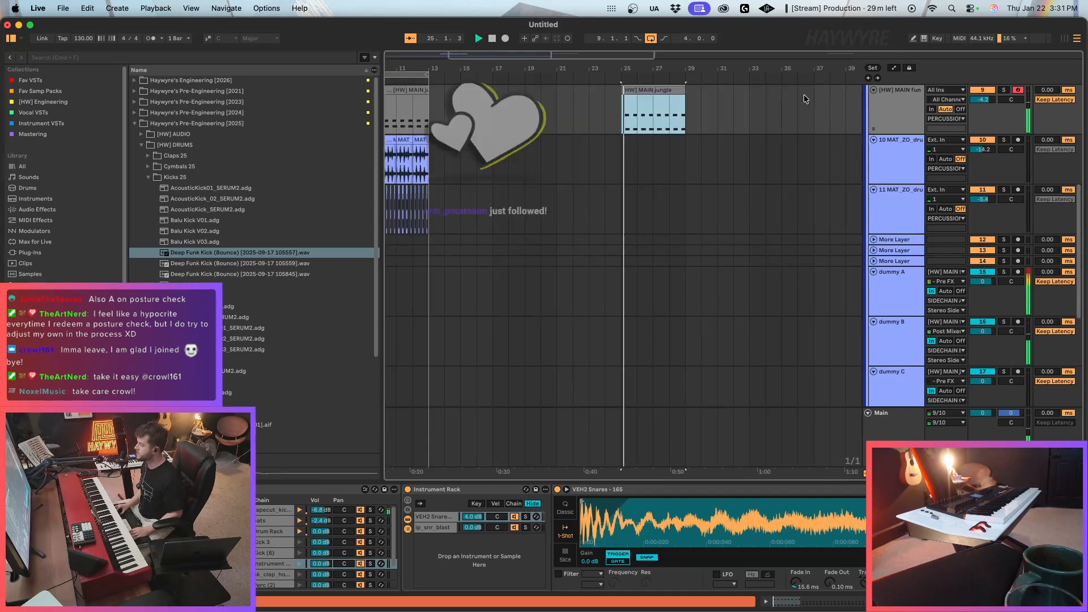
scroll(801, 527, "left", 10)
key("space")
key("space")
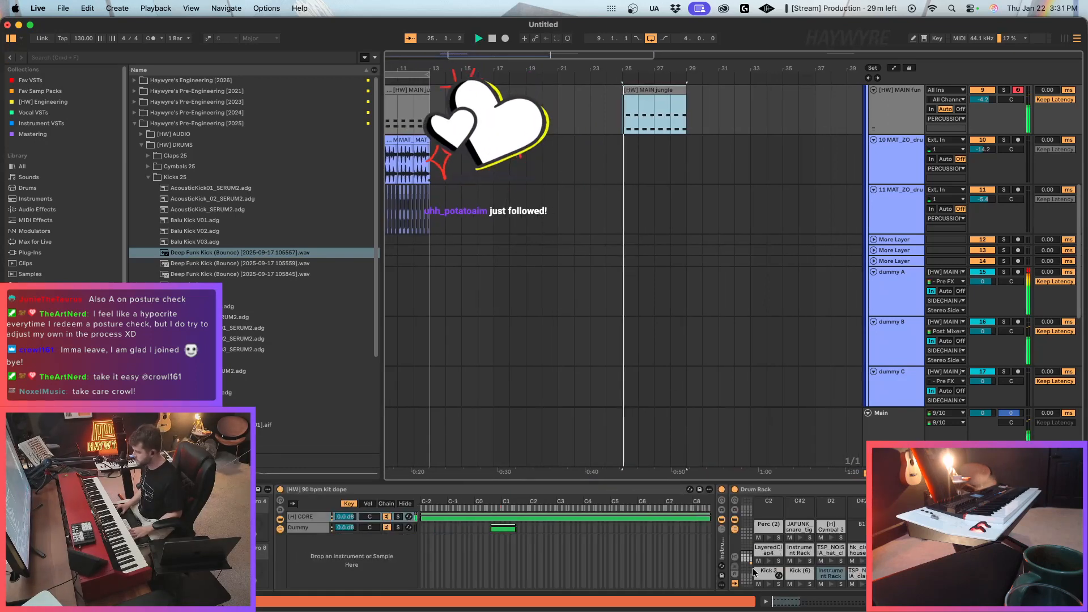
left_click(801, 527)
left_click(858, 504)
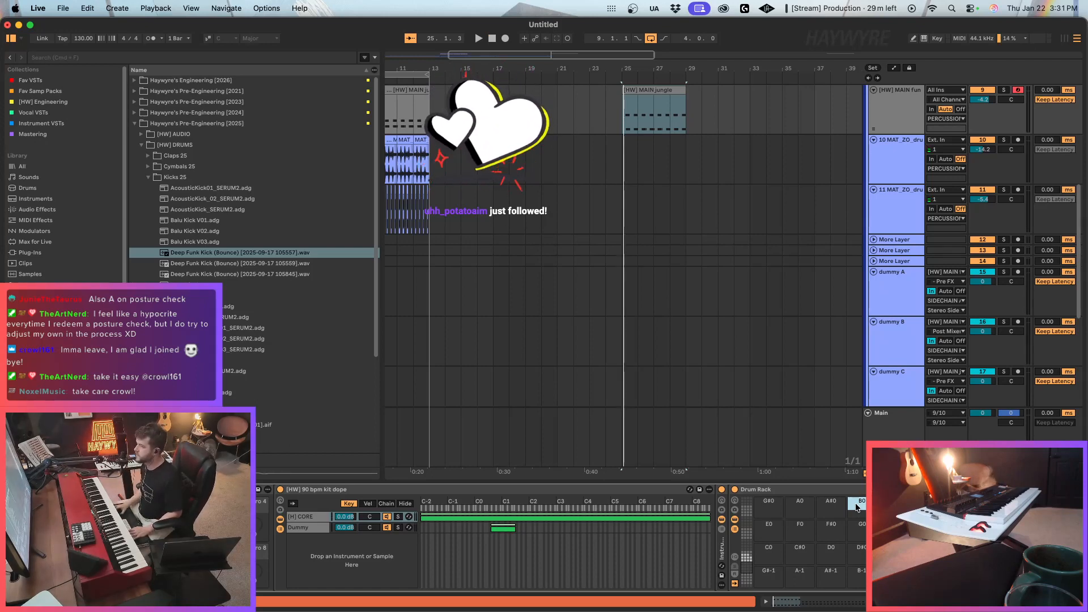
mouse_move(246, 256)
left_mouse_down()
mouse_move(816, 469)
mouse_move(858, 504)
mouse_move(692, 508)
left_mouse_up()
Audition the Deep Funk Kick within the copied MAIN jungle clip and check the clip's notes.
key("space")
scroll(858, 504, "right", 10)
left_click_drag(723, 583, 723, 544)
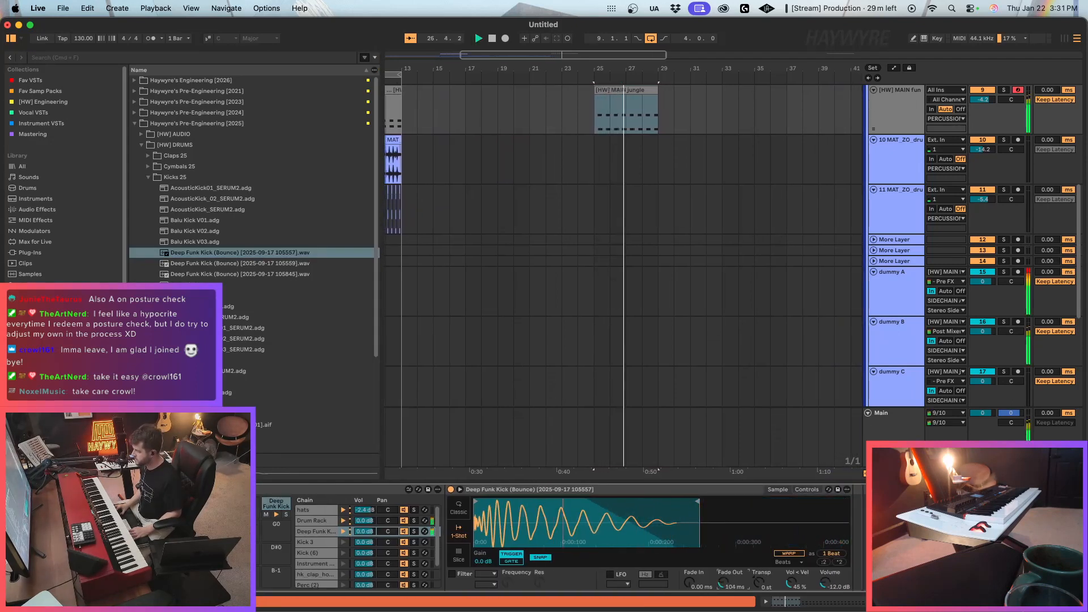
key("space")
key("space")
key("space")
double_click(665, 90)
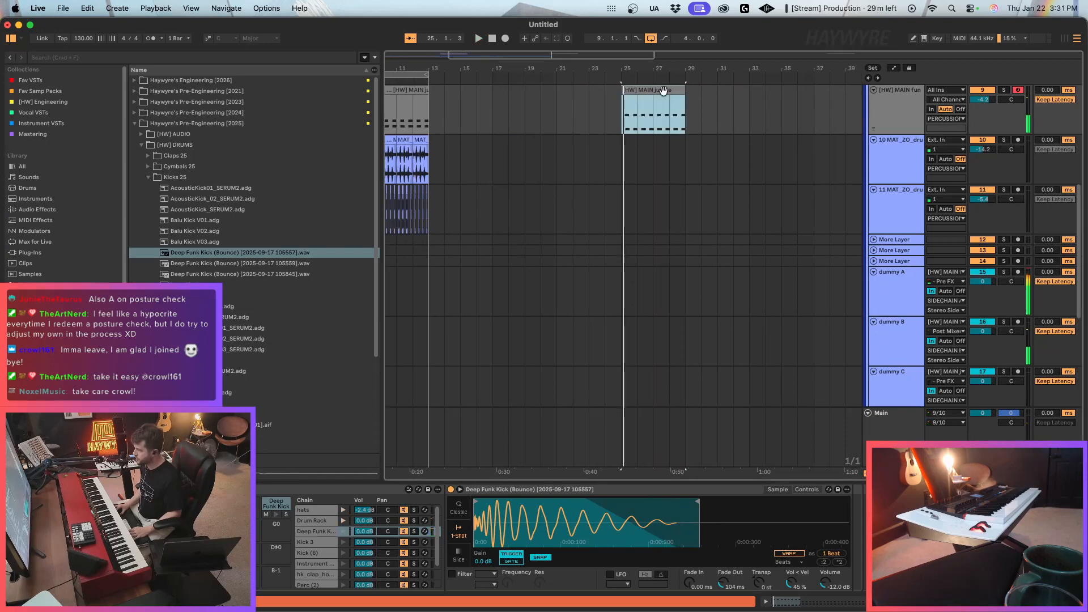
key("shift+Tab")
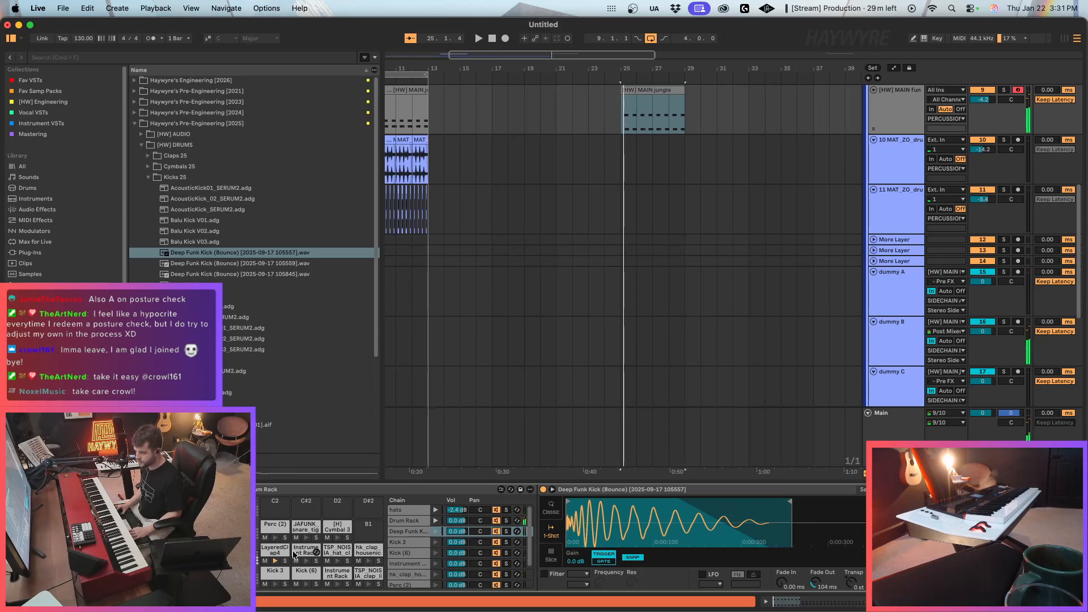
Load OLIVERCLAP_sonice.wav from the HW Claps 2024 folder onto the drum rack's empty B1 pad.
left_click(368, 525)
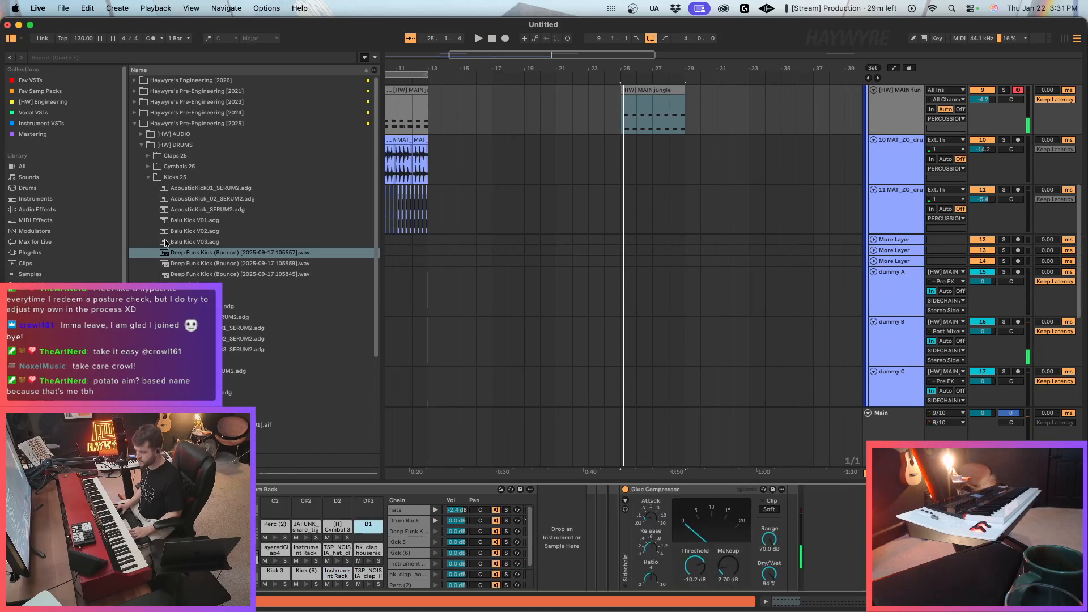
left_click(203, 146)
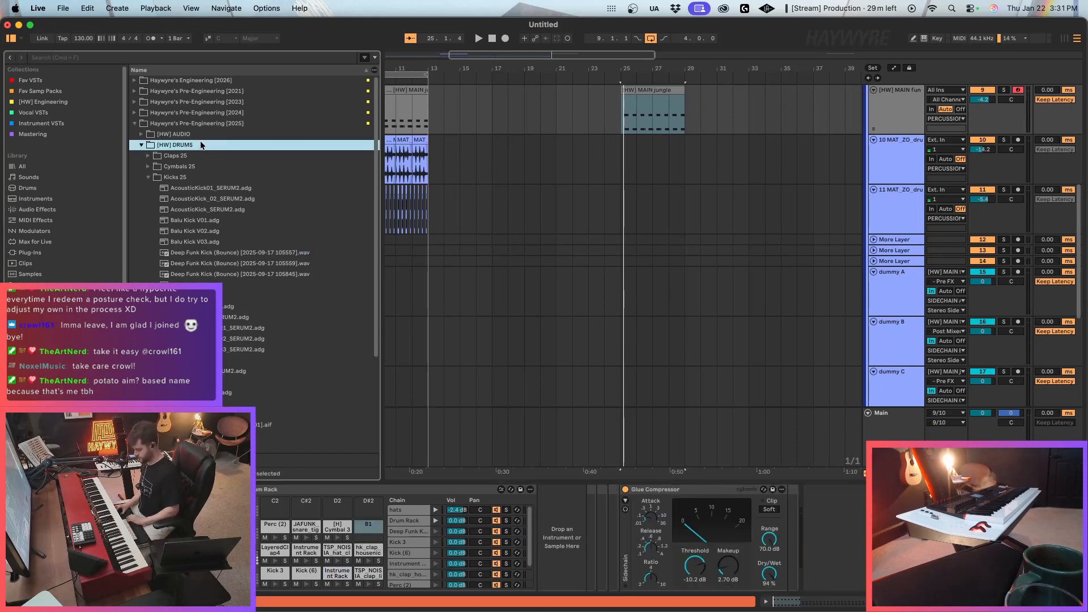
key("Down")
key("Right")
key("Down")
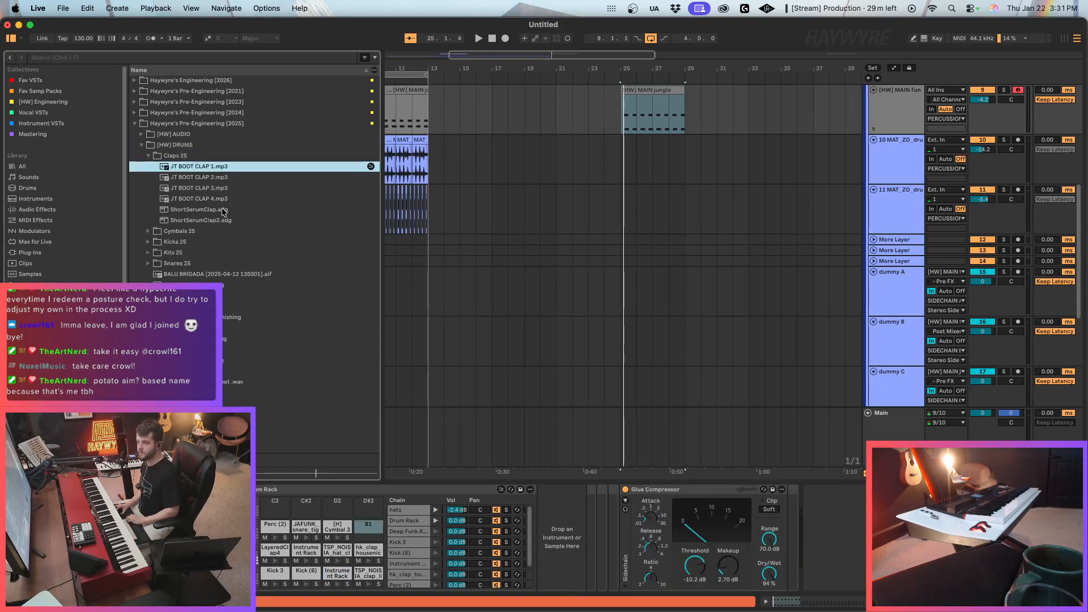
left_click(229, 113)
left_click(202, 137)
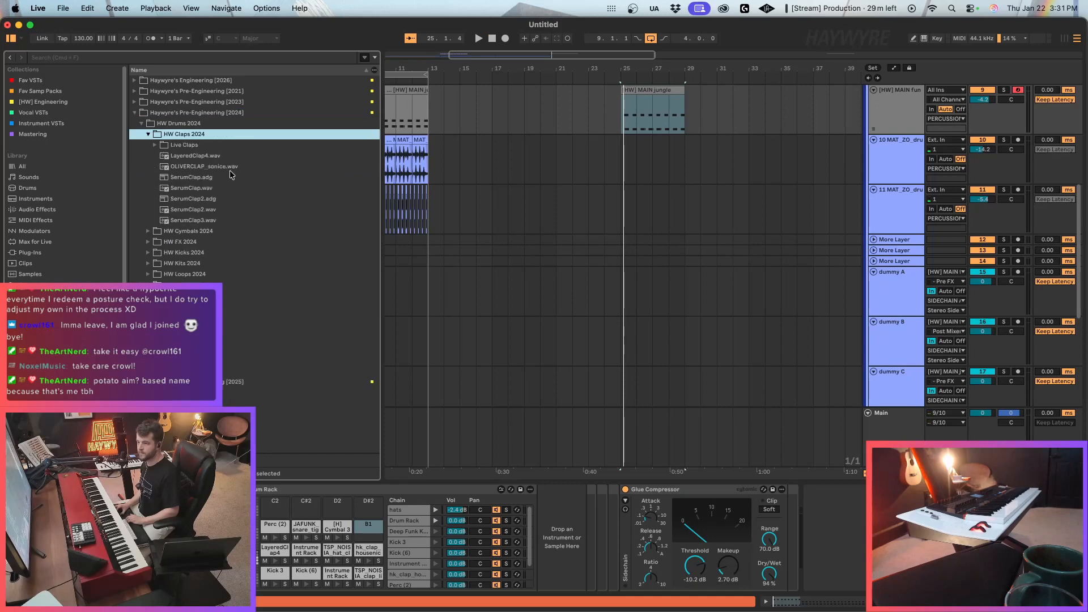
left_click(206, 167)
left_click_drag(316, 302, 368, 529)
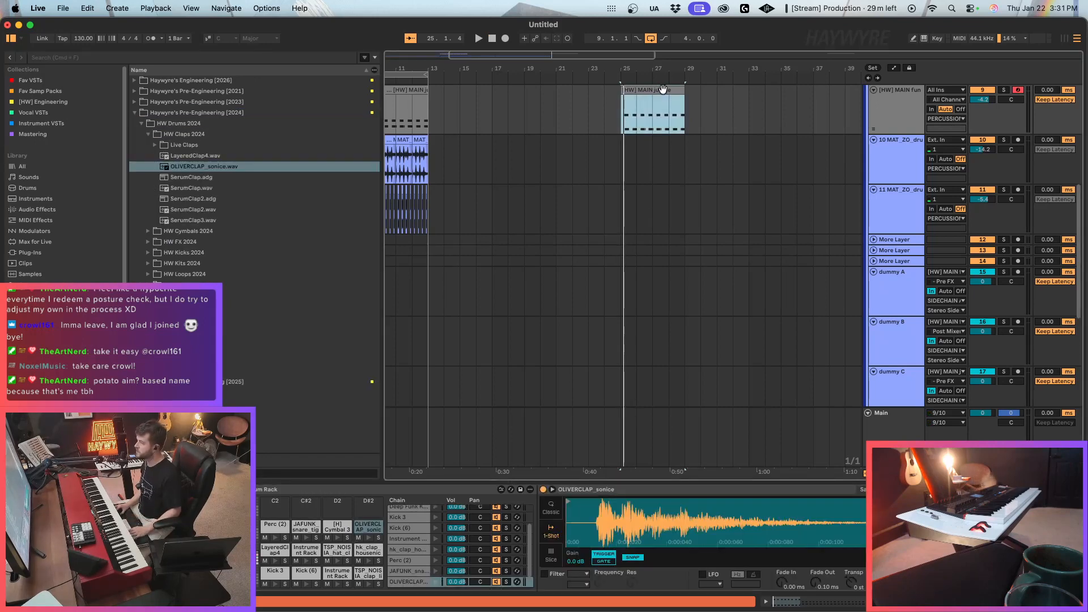
In the copied MAIN jungle clip, move all F1 Instrument Rack notes to the OLIVERCLAP_sonice row and play the result.
double_click(662, 94)
left_click_drag(454, 344, 1012, 335)
key("Up")
key("Up")
key("Up")
key("Up")
key("Up")
key("Up")
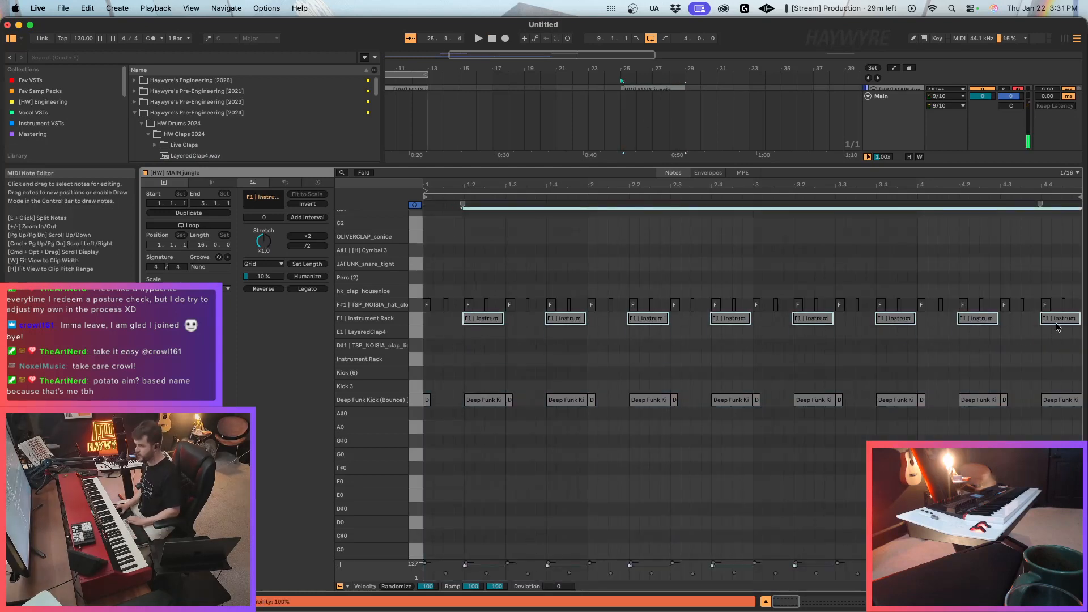
key("Up")
key("space")
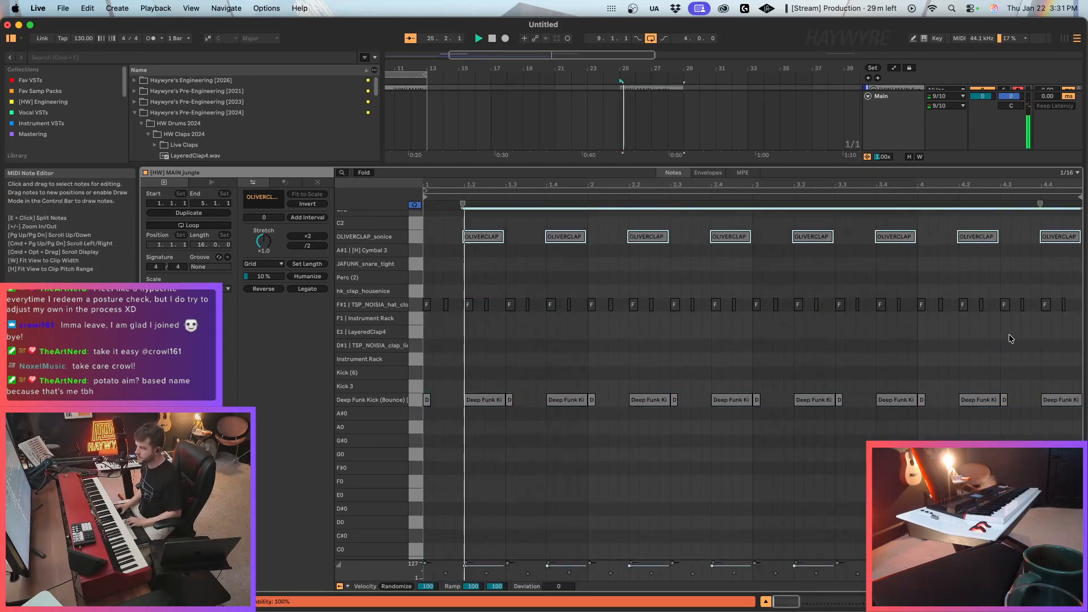
left_click(941, 602)
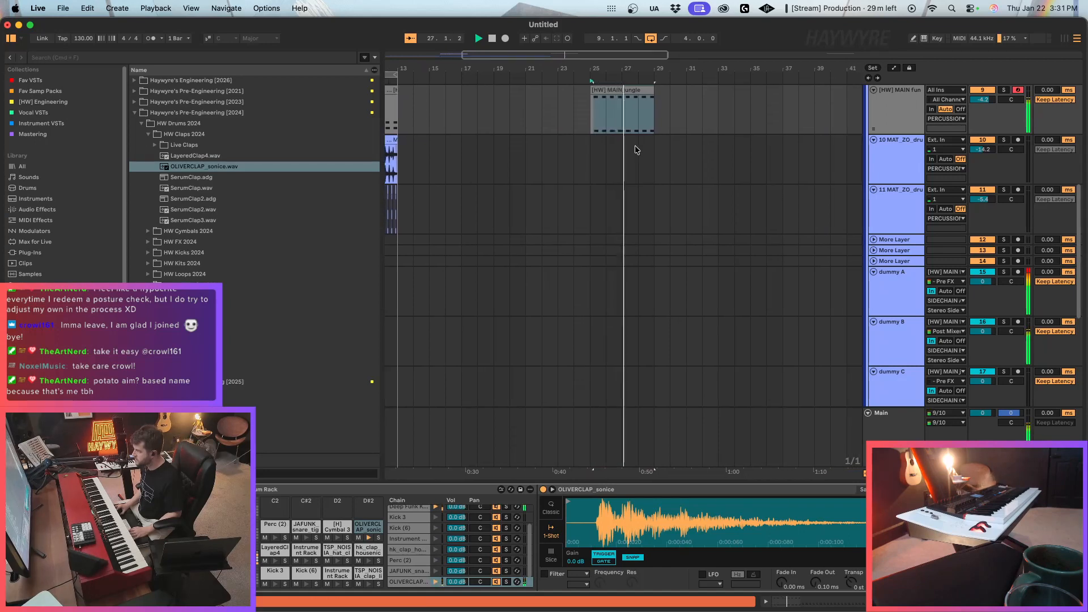
Listen to the variation from bar 25 while inspecting the Deep Funk Kick and OLIVERCLAP_sonice pads in the drum rack.
left_click(583, 131)
scroll(320, 542, "down", 4)
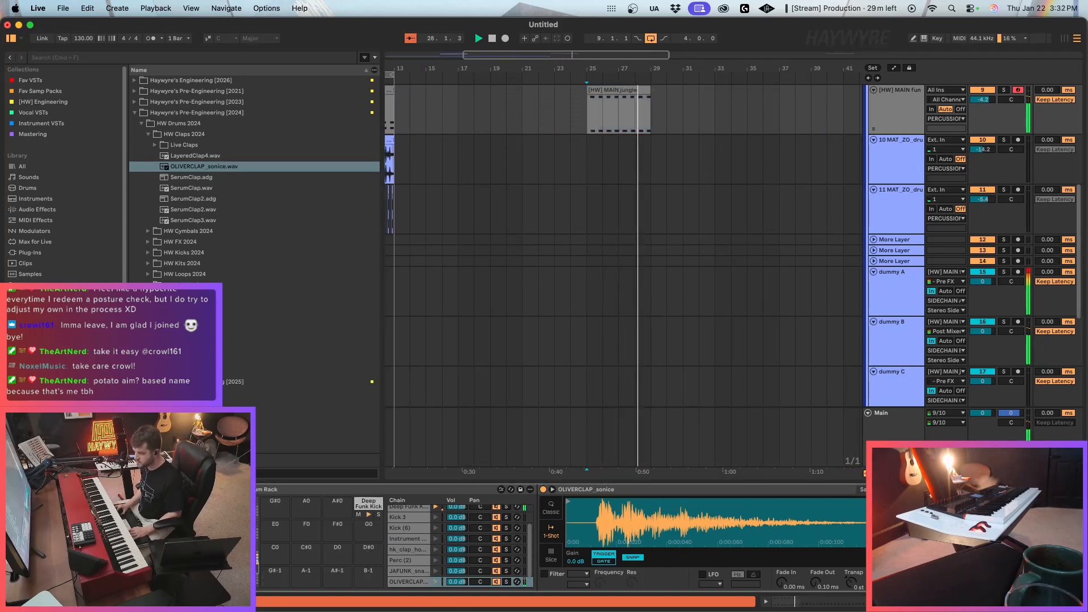
left_click(366, 508)
key("space")
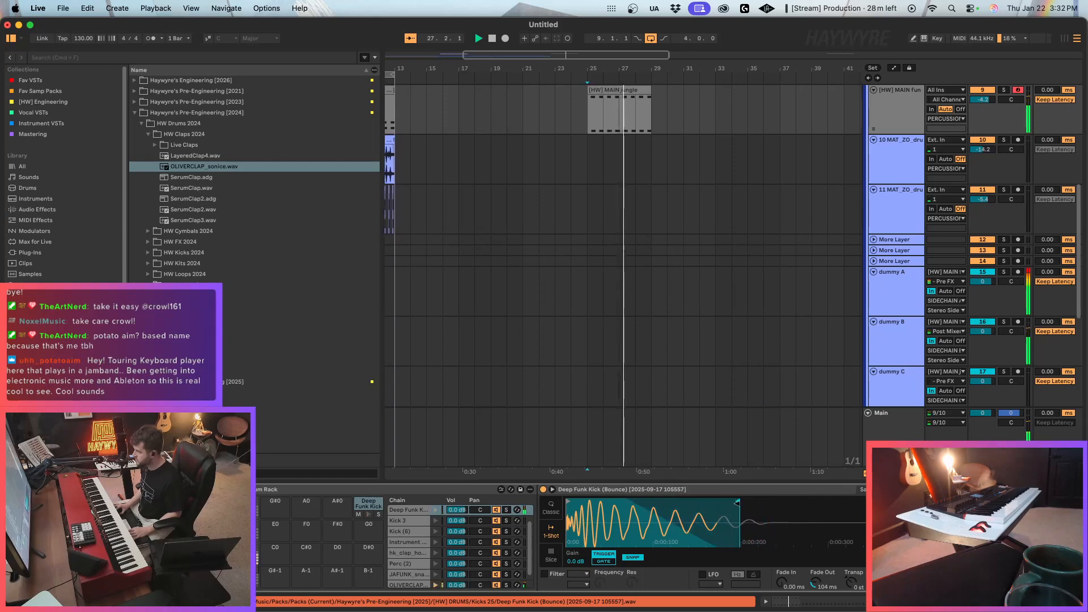
scroll(369, 541, "up", 4)
left_click(377, 528)
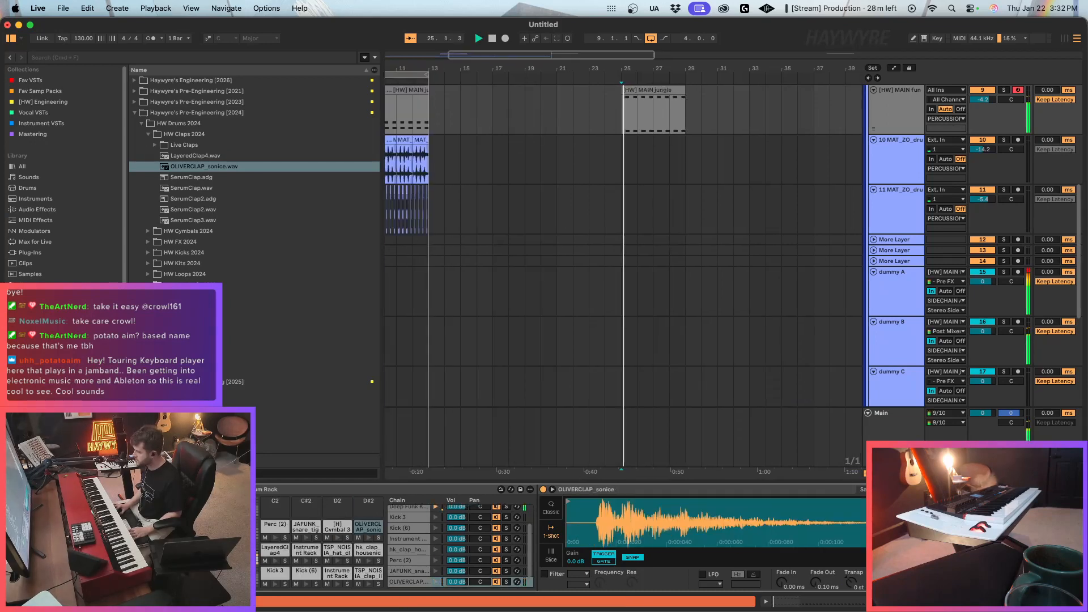
Paste a copy of track 11's MAT_ZO drum audio from bar 9 at bar 25 and set the track's volume to -7.4 dB.
scroll(416, 224, "down", 3)
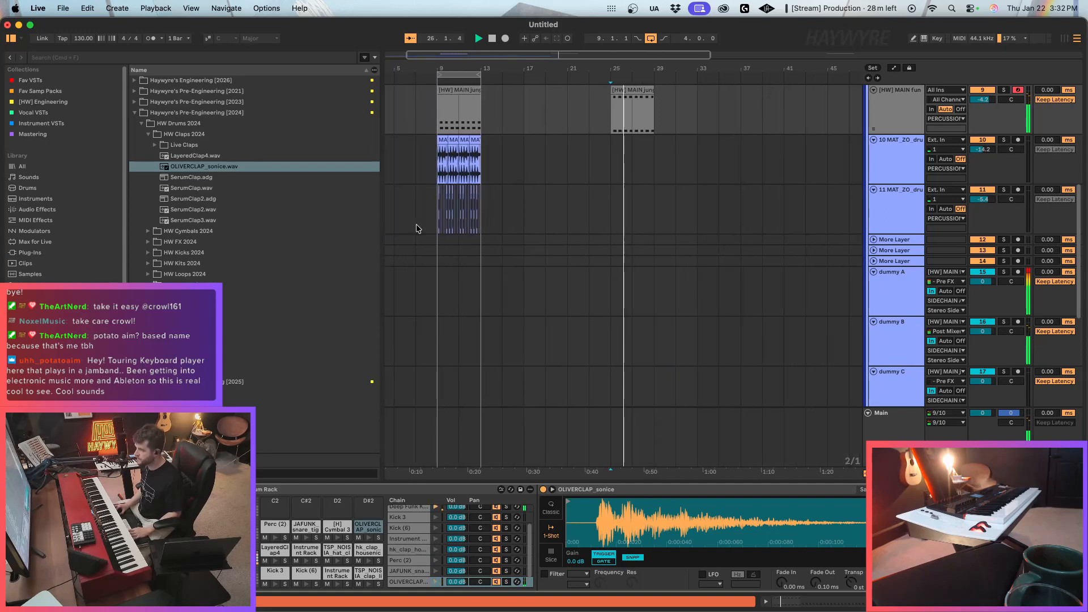
left_click_drag(436, 220, 494, 219)
left_click(614, 199)
key("super+v")
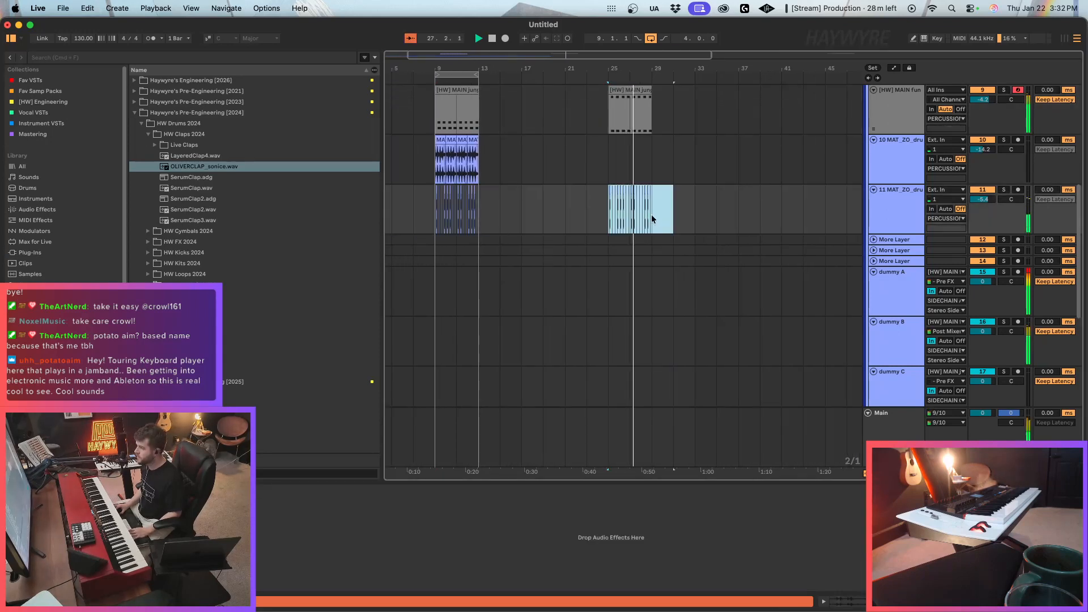
left_click_drag(982, 199, 983, 202)
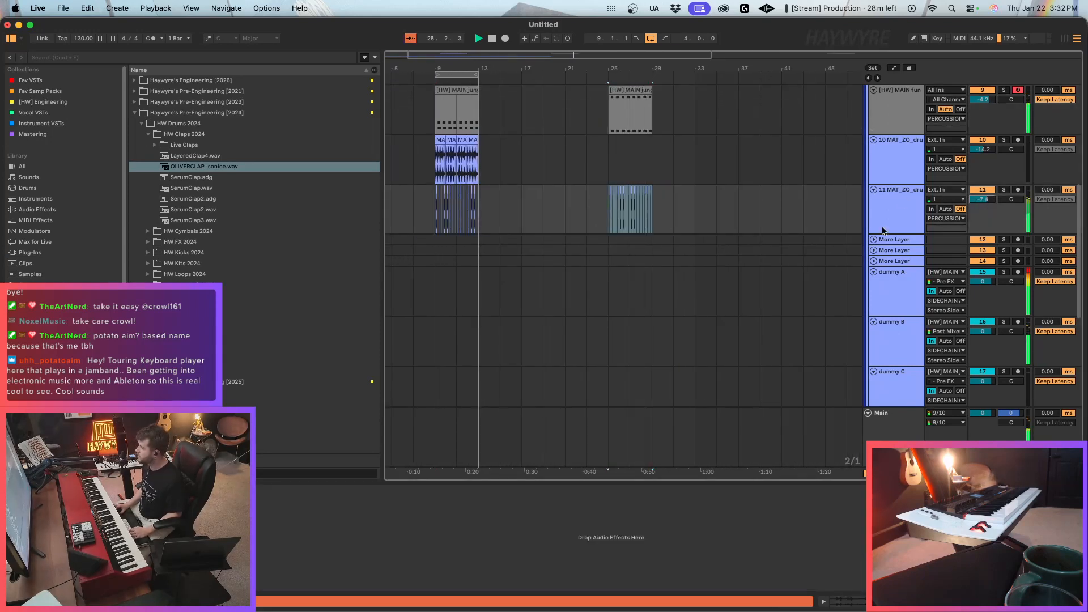
Loop bars 25 to 29 and duplicate the four-bar Bounce VOX STACK section from bar 17 until it fills the loop.
key("super+l")
scroll(580, 237, "down", 5)
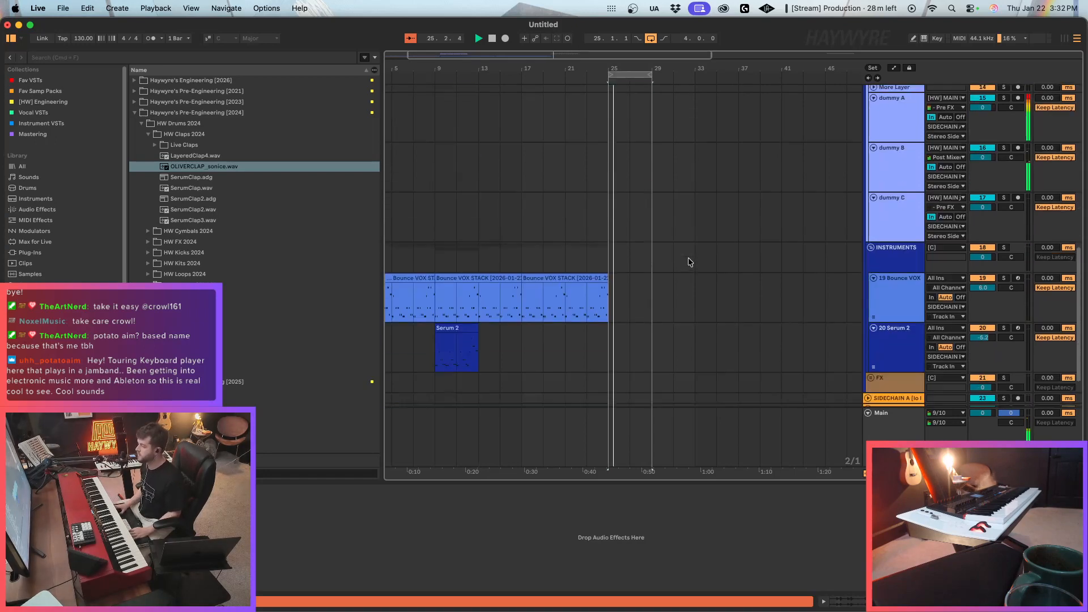
left_click(592, 214)
left_click_drag(553, 239, 533, 241)
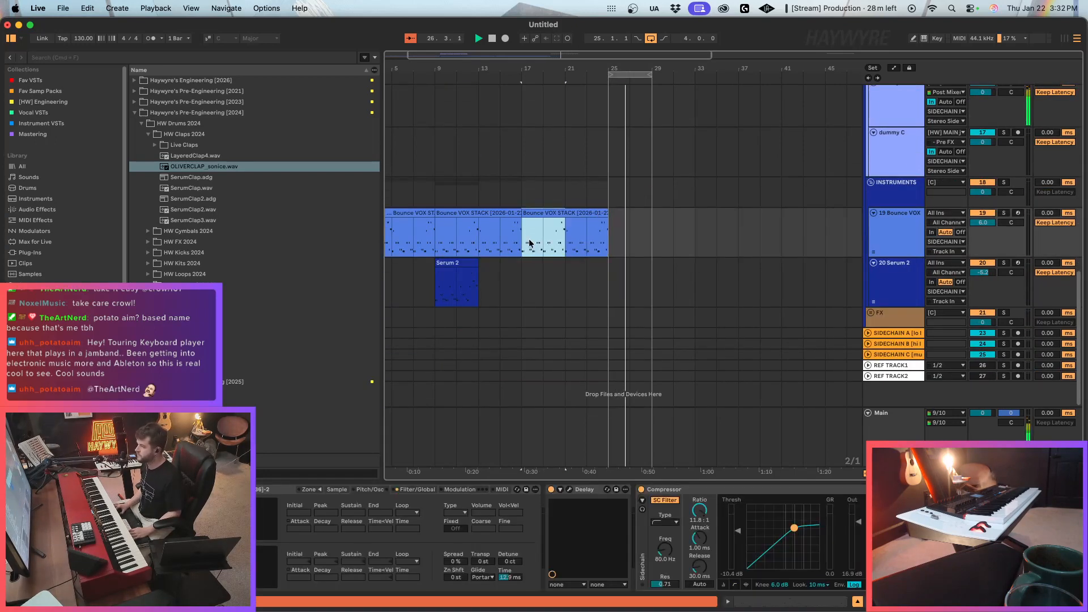
key("super+d")
key("super+d")
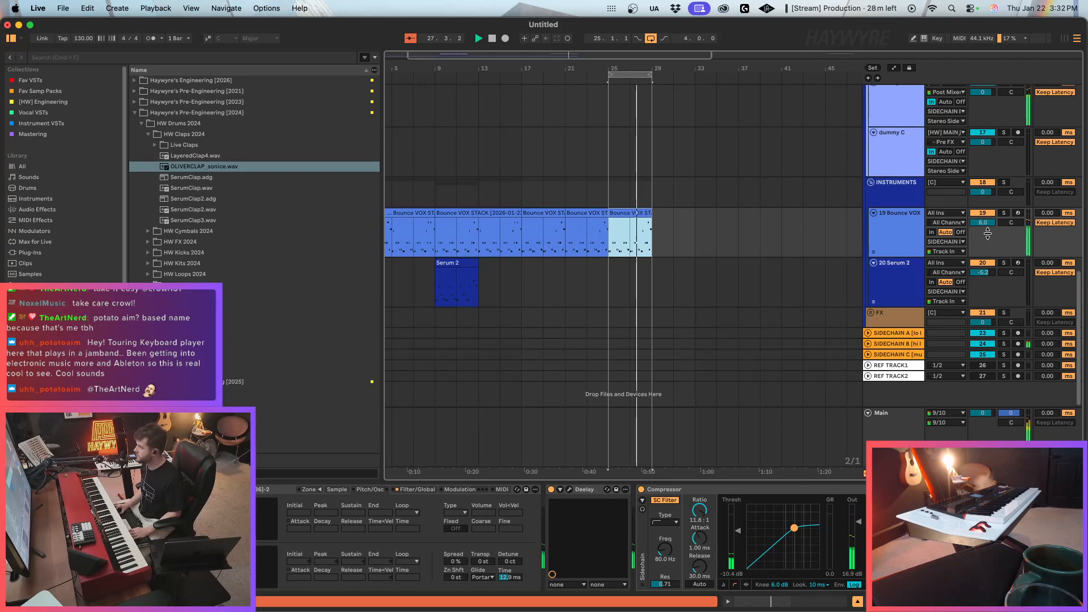
Lower the Bounce VOX track's volume and check the notes of its clip at bar 25.
left_click_drag(988, 233, 988, 241)
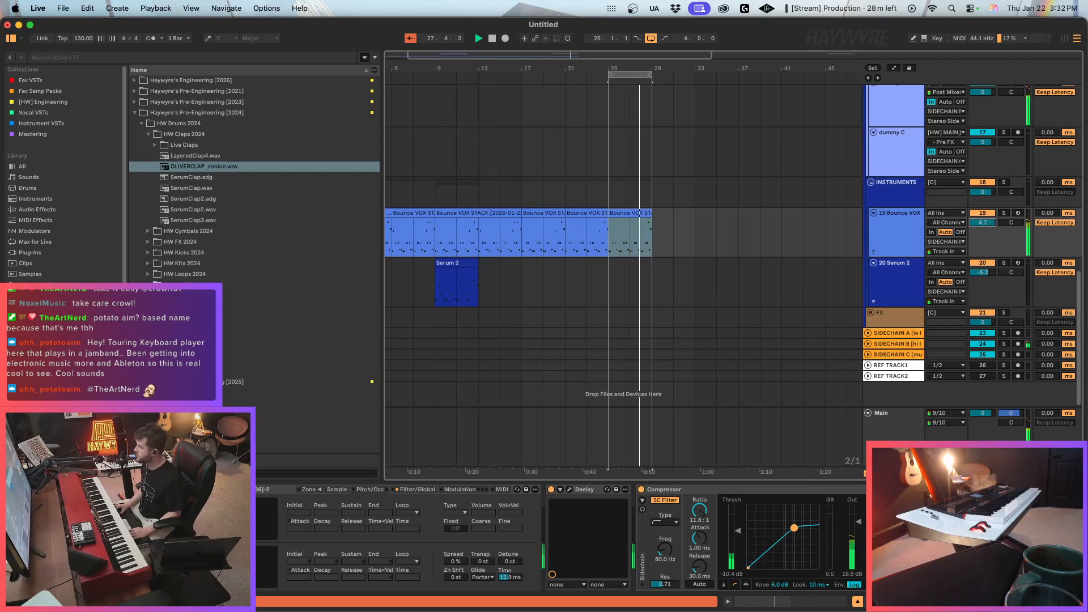
left_click(902, 295)
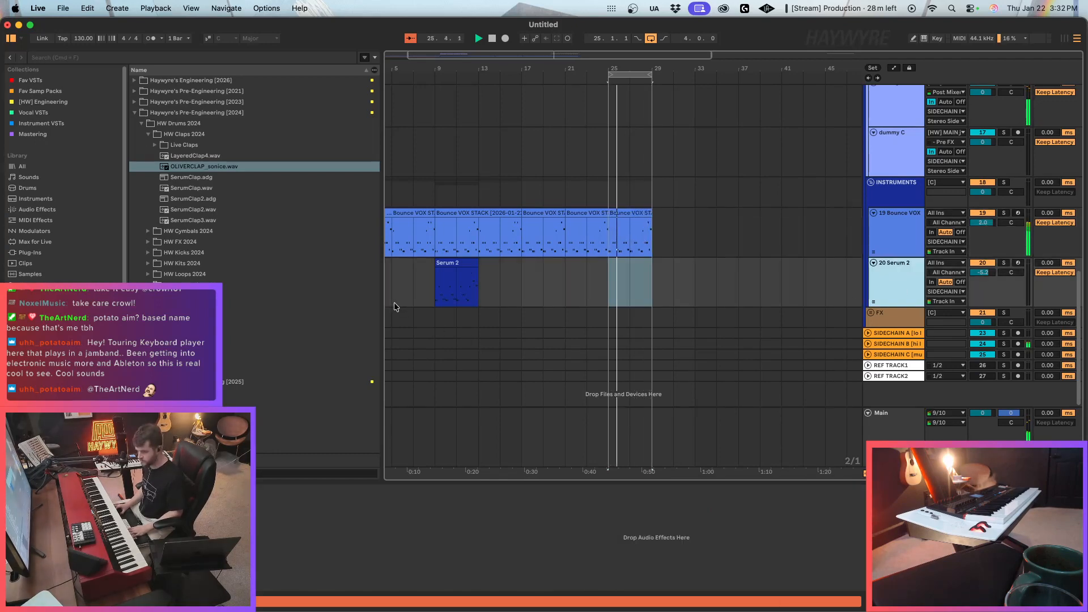
double_click(603, 216)
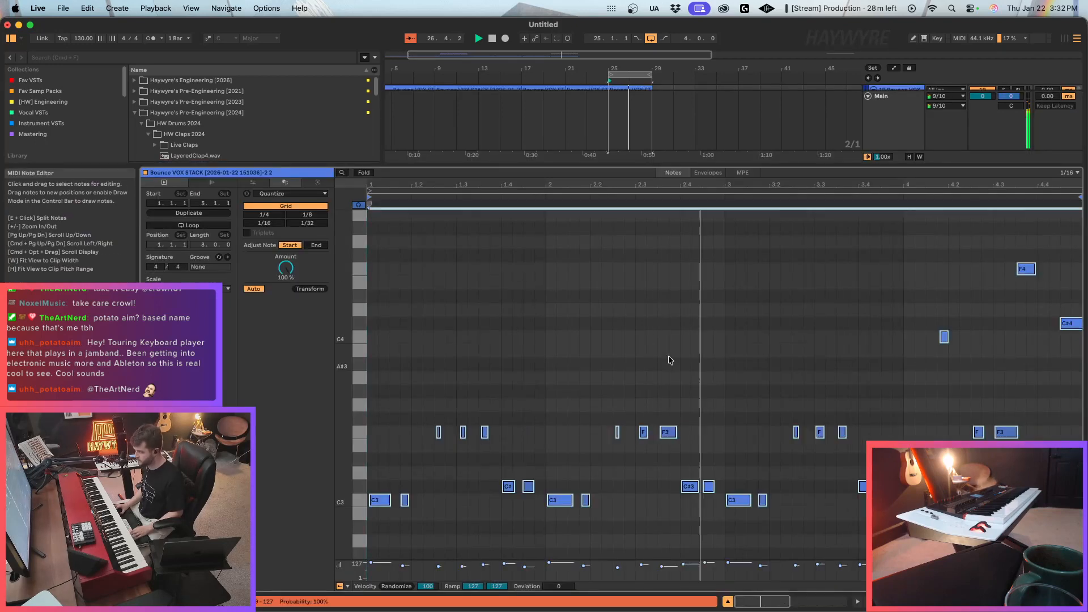
left_click(821, 601)
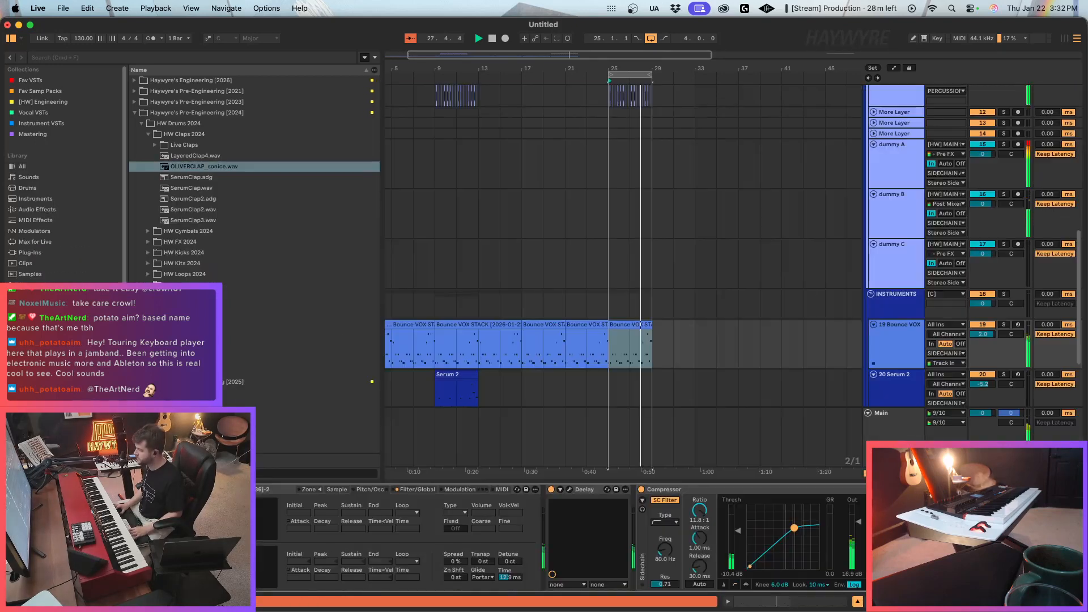
Add an Auto Filter before the Deelay on the Bounce VOX track, with resonance at 48% and cutoff at 1.79 kHz.
left_click(30, 80)
left_click(159, 82)
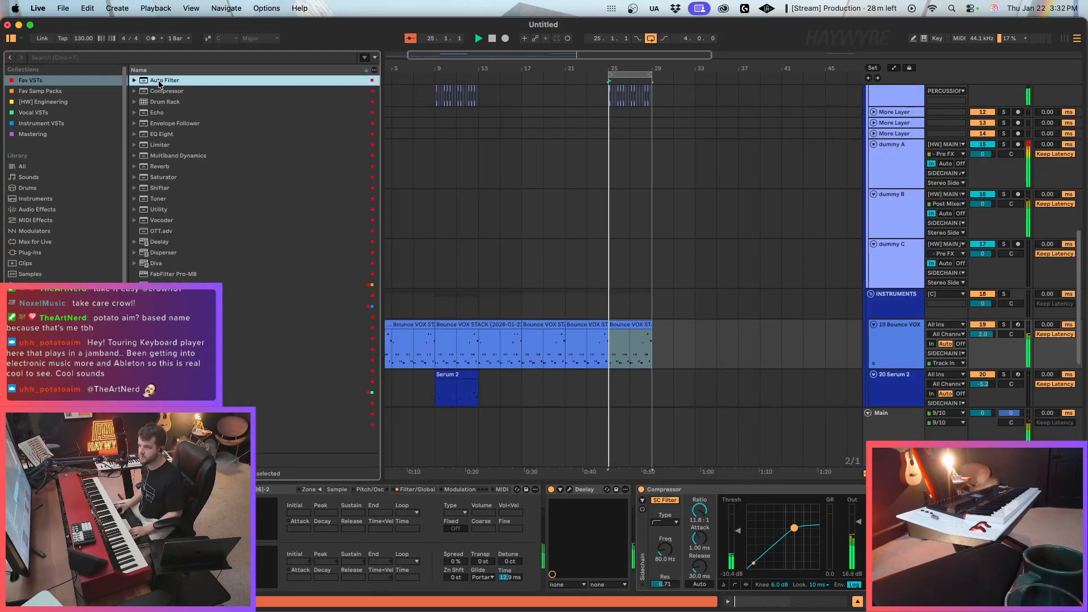
left_click_drag(670, 368, 645, 360)
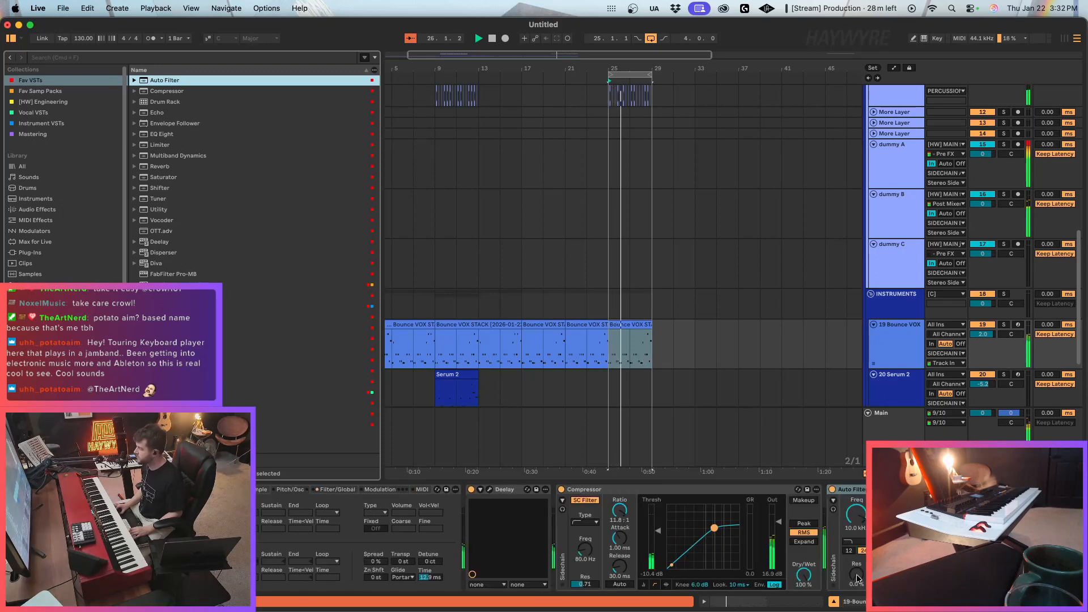
left_click_drag(857, 575, 856, 527)
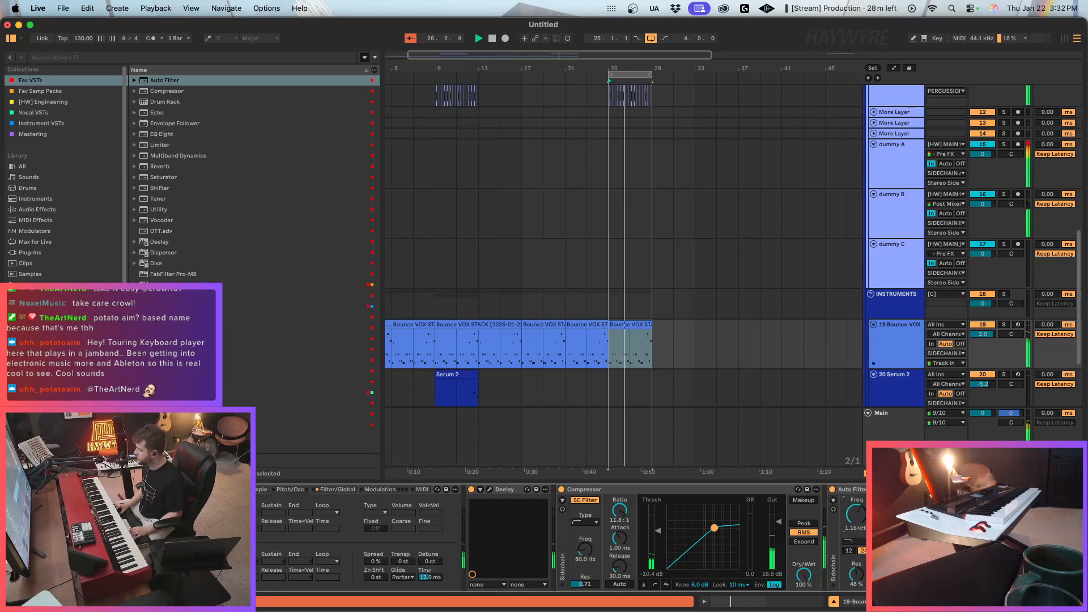
left_click_drag(852, 489, 497, 572)
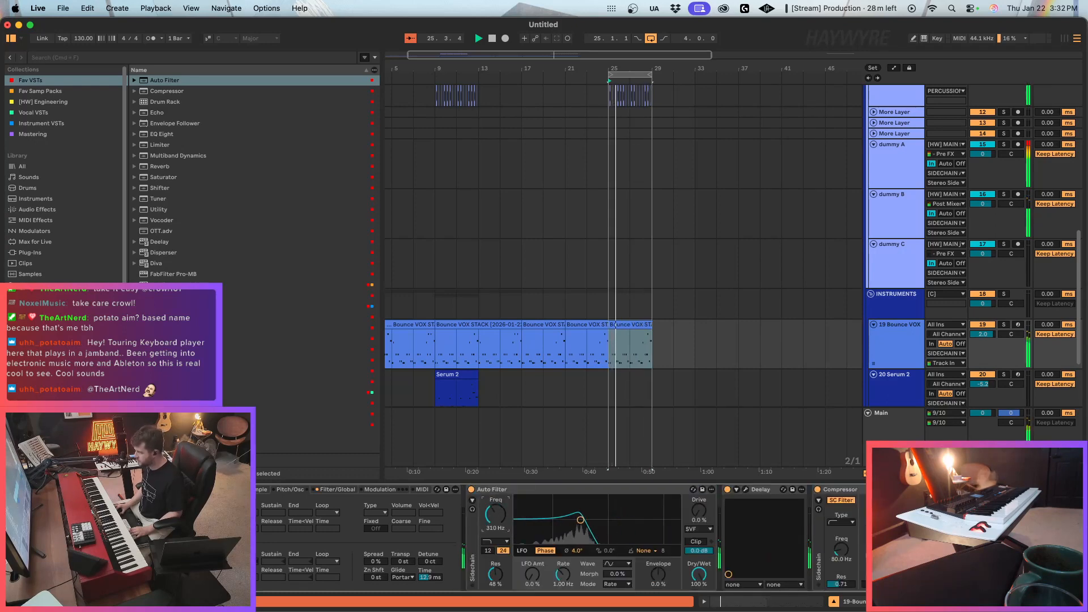
mouse_move(497, 530)
left_mouse_down()
mouse_move(496, 552)
mouse_move(497, 508)
mouse_move(503, 515)
left_mouse_up()
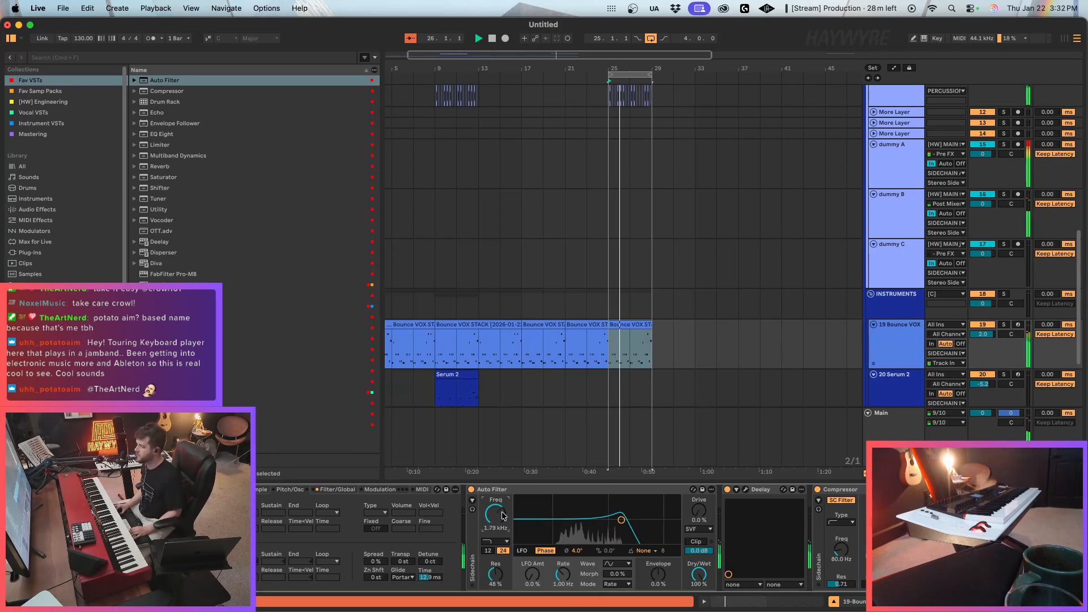
Paste a copy of track 10's MAT_ZO drum audio from bar 9 at bar 25.
scroll(643, 331, "down", 2)
scroll(648, 346, "up", 5)
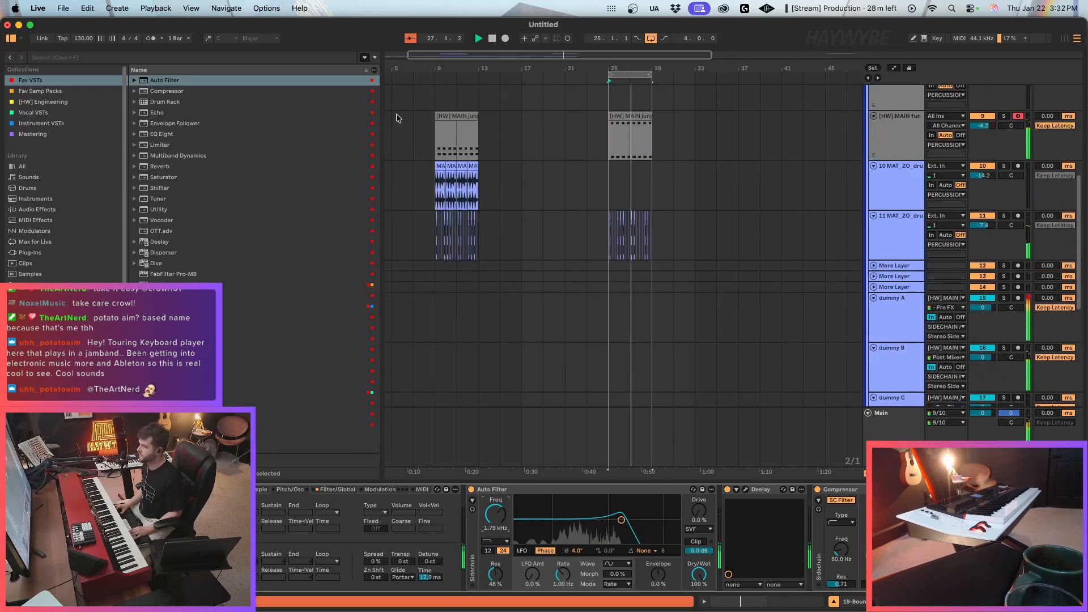
left_click_drag(430, 185, 478, 187)
left_click(613, 197)
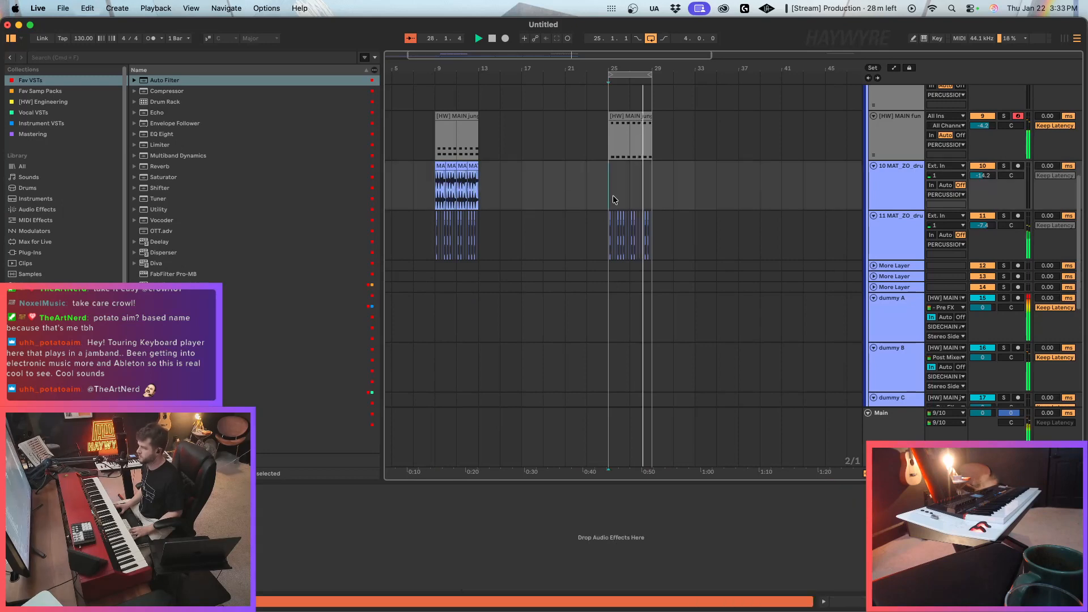
Insert a new MIDI track below the existing Serum 2 track and load another Serum 2 on it.
scroll(665, 338, "down", 5)
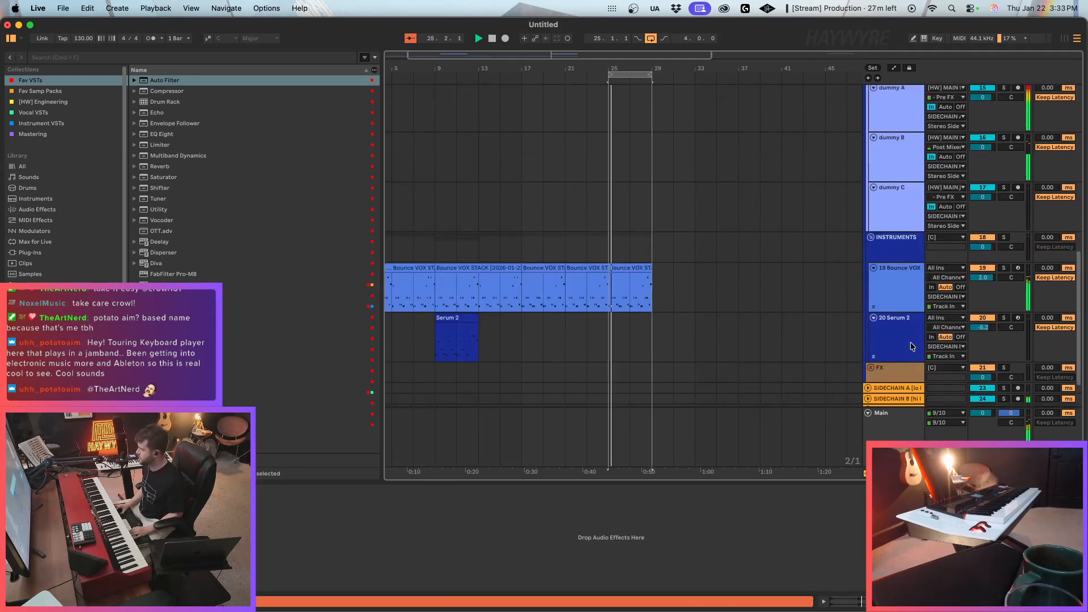
left_click(911, 346)
left_click(1018, 318)
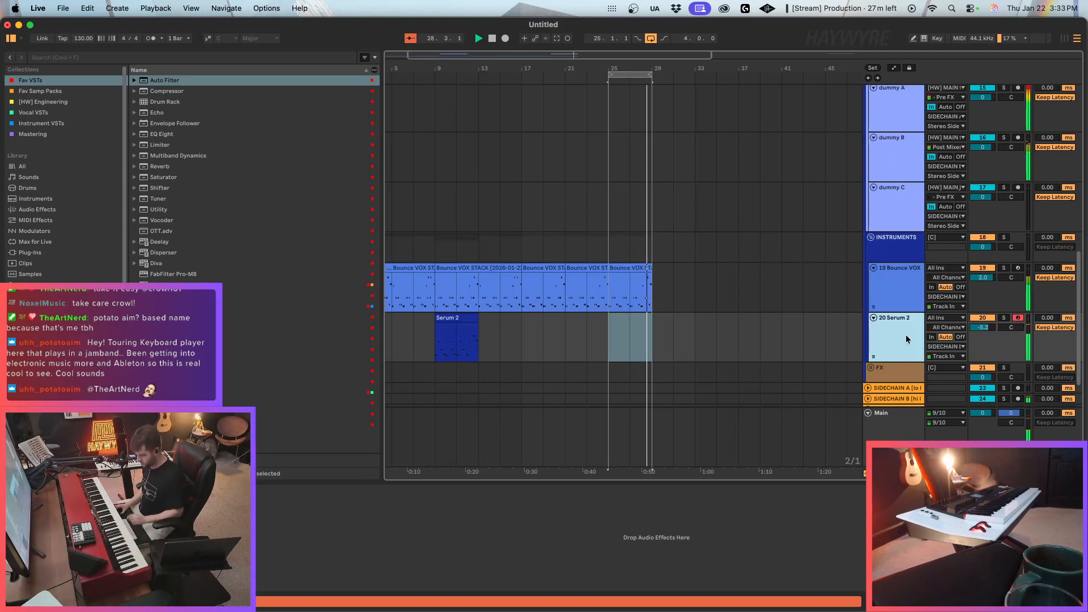
key("super+shift+t")
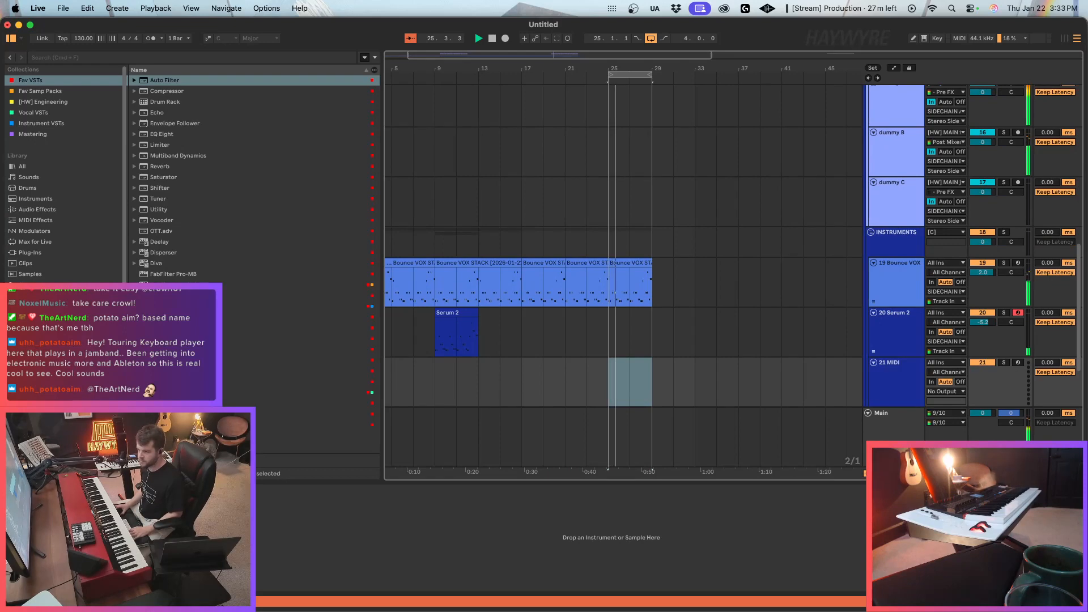
left_click(170, 371)
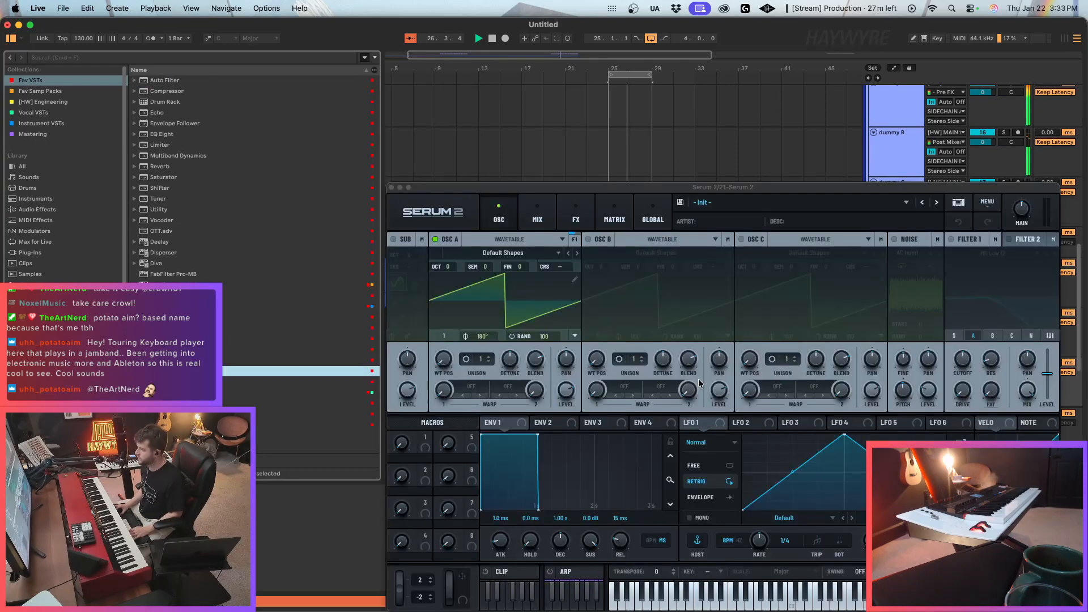
Set oscillator A to 8 unison voices with a detune of 0.08 and lower the new Serum 2 track's volume.
left_click_drag(482, 360, 508, 372)
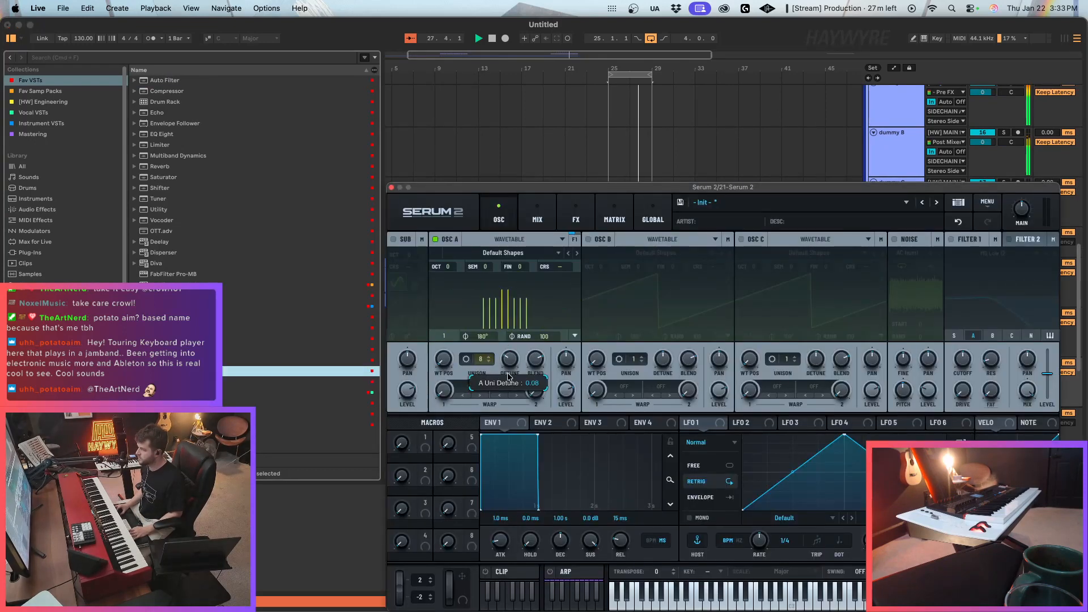
left_click(391, 188)
left_click_drag(983, 371, 983, 374)
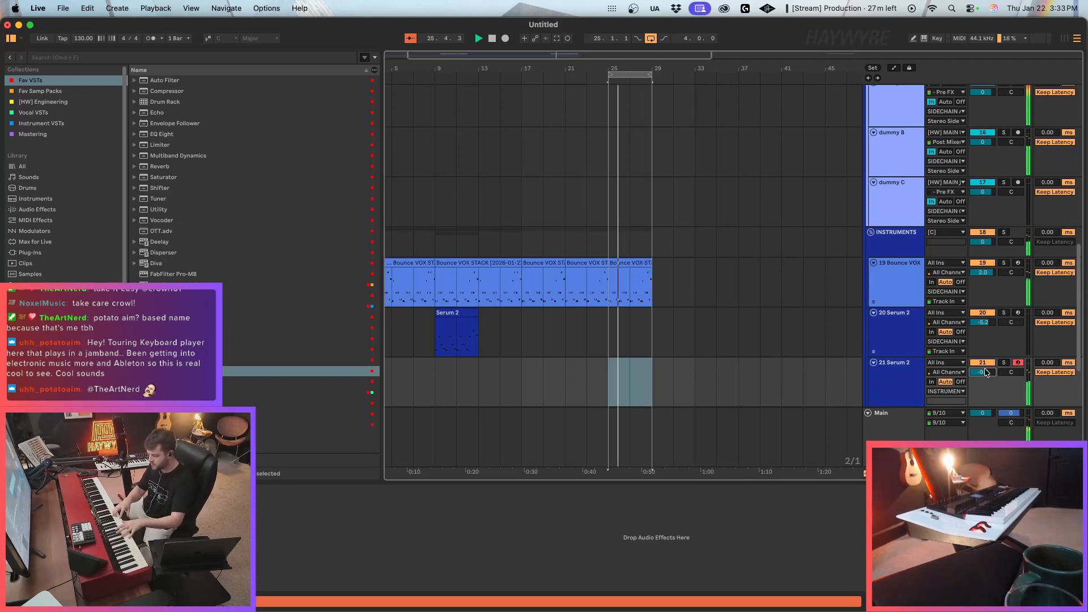
Duplicate the bar 25 drum clips on tracks 9 to 11 to bar 29 and move the loop to bars 29 to 33.
scroll(762, 280, "up", 10)
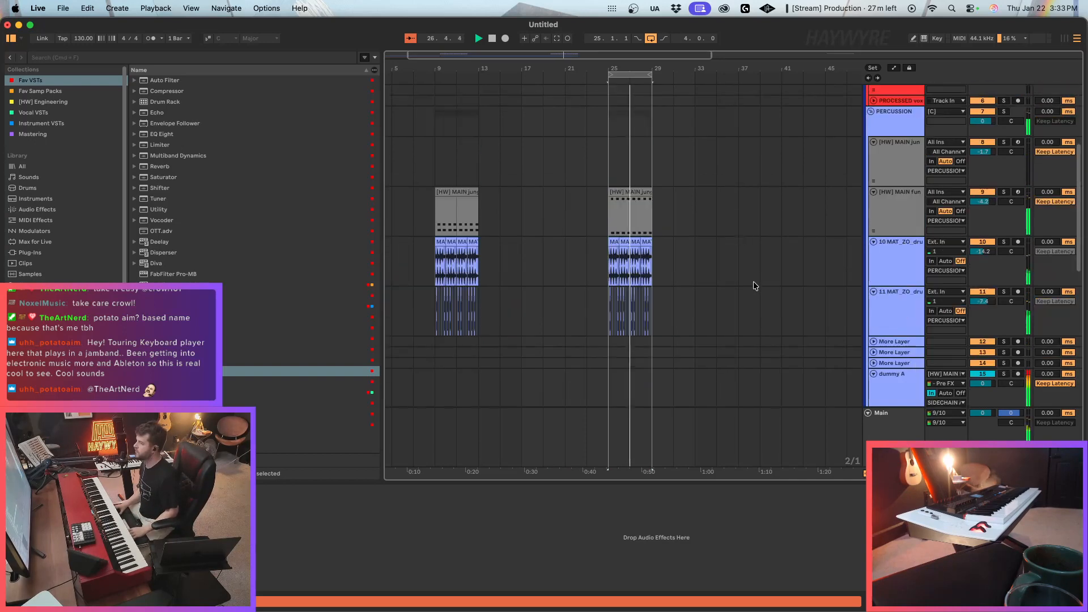
left_click_drag(628, 267, 651, 295)
key("super+d")
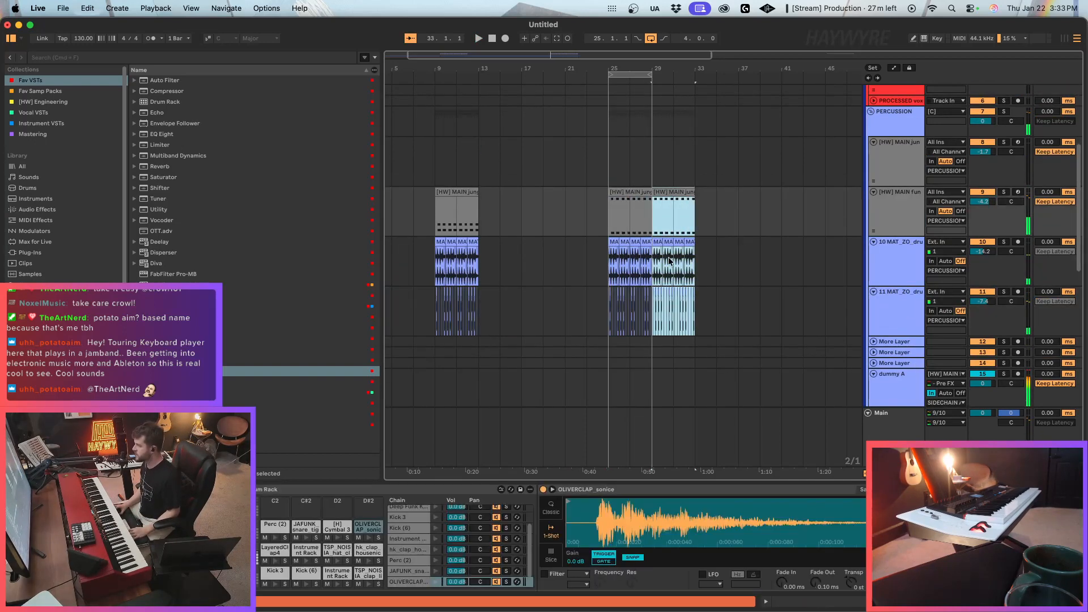
key("space")
left_click(636, 74)
key("Up")
Play from bar 25, set track 21 Serum 2's volume to -4.4 dB and route its output to the sidechain track.
scroll(740, 235, "down", 10)
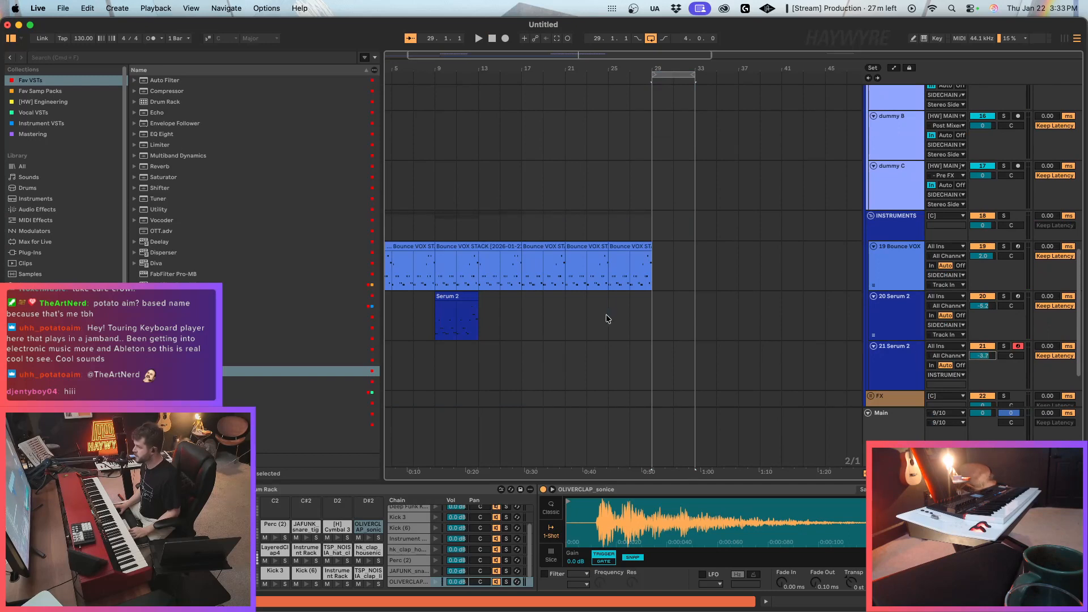
left_click(608, 319)
key("space")
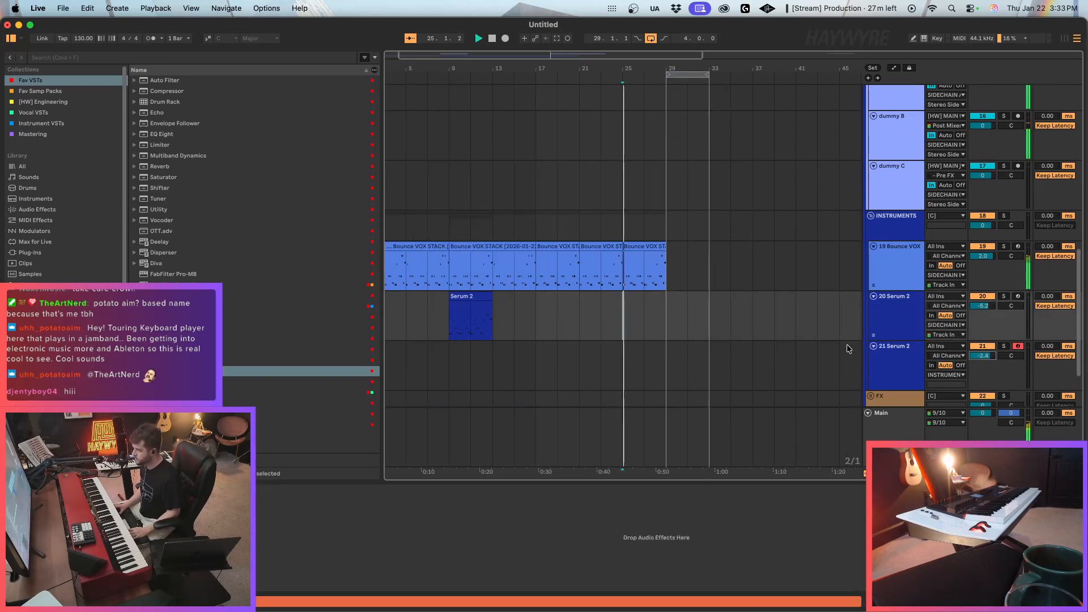
left_click_drag(986, 360, 986, 356)
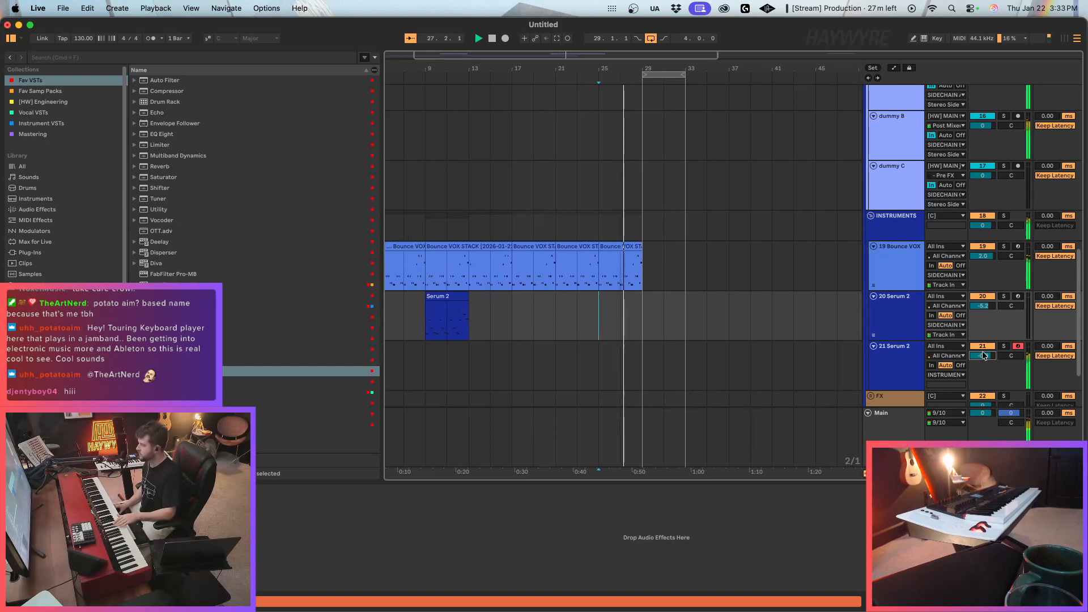
left_click(946, 374)
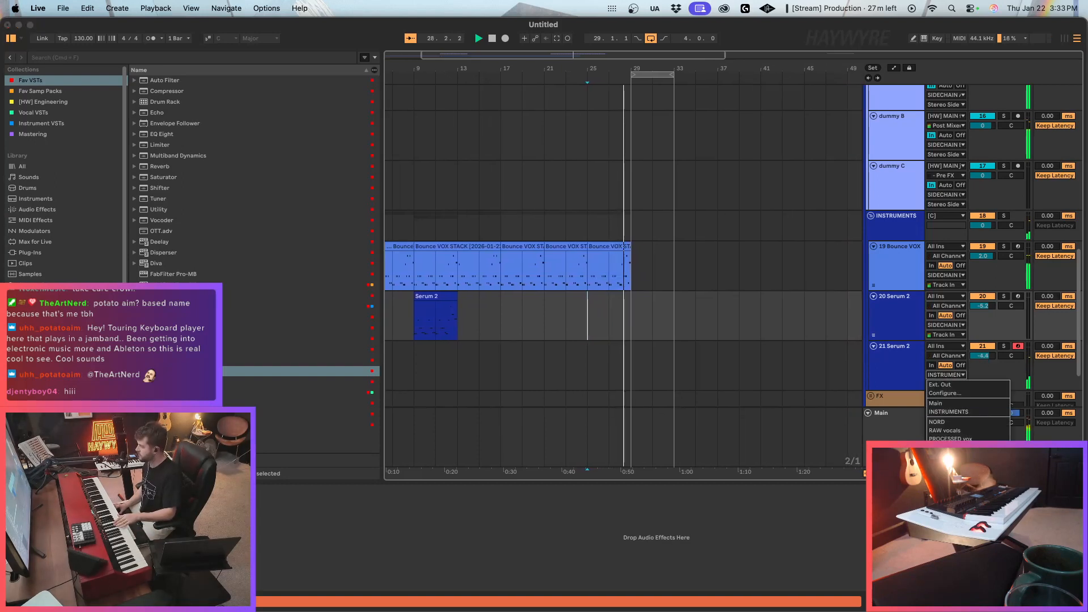
left_click(952, 473)
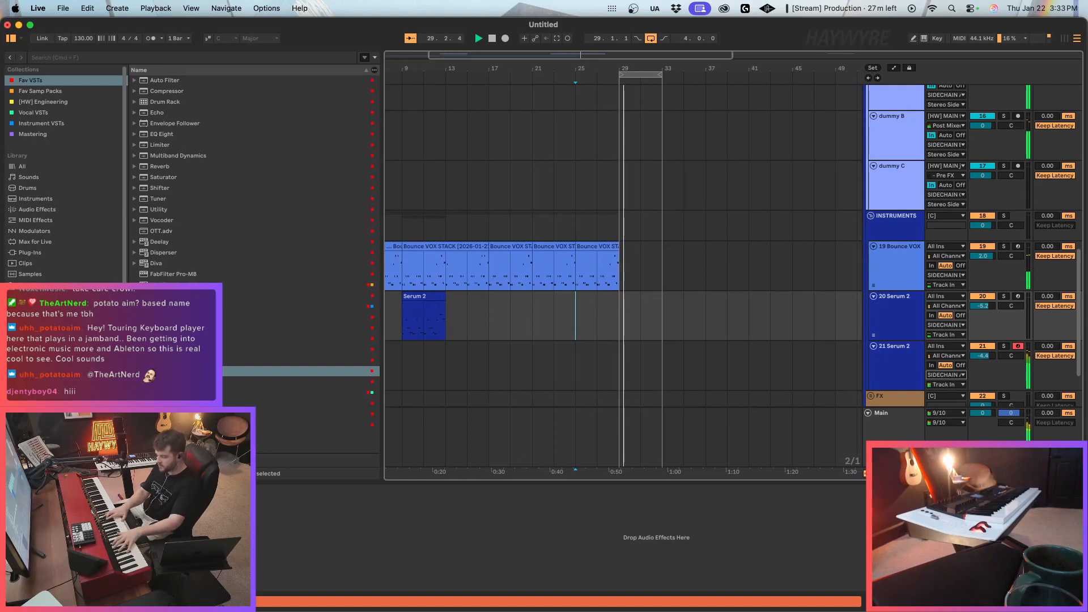
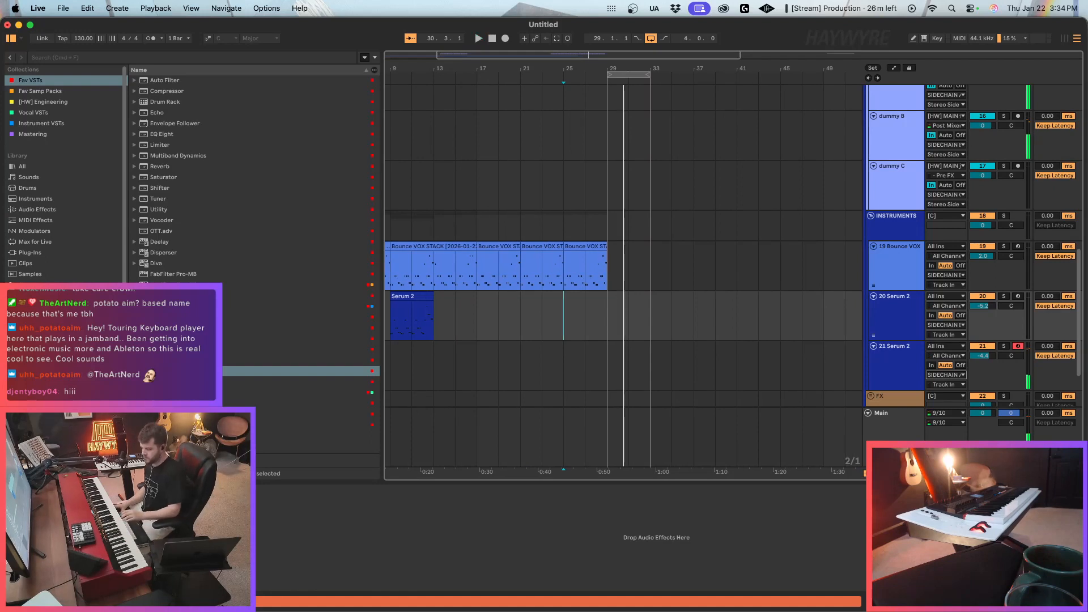
Shorten the release of the FabFilter Pro-C 2 compressor on the SIDECHAIN A track.
left_click(871, 365)
scroll(840, 360, "down", 3)
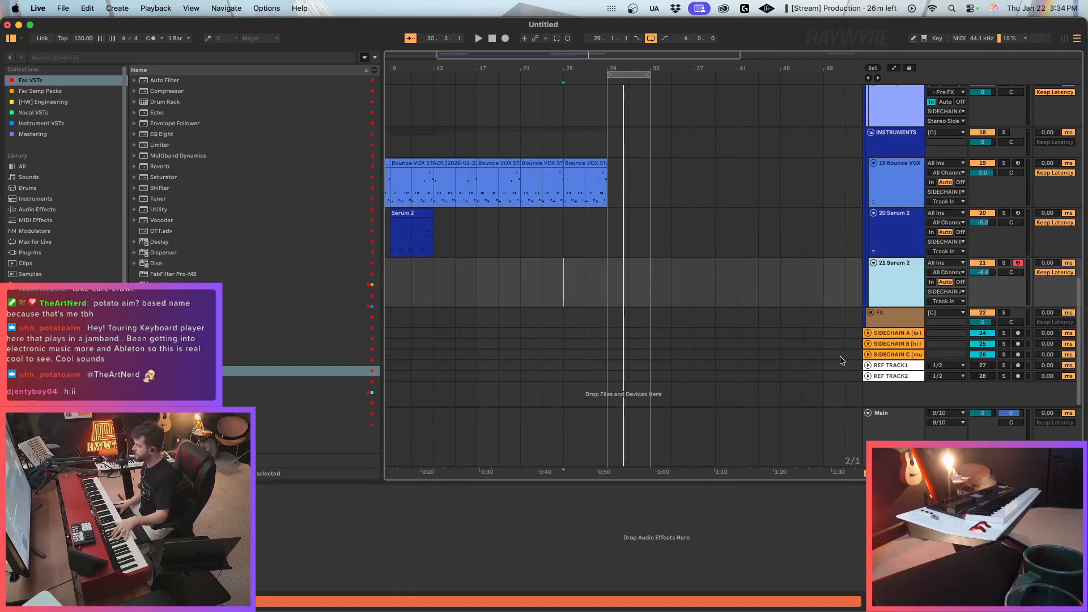
left_click(905, 333)
left_click(238, 490)
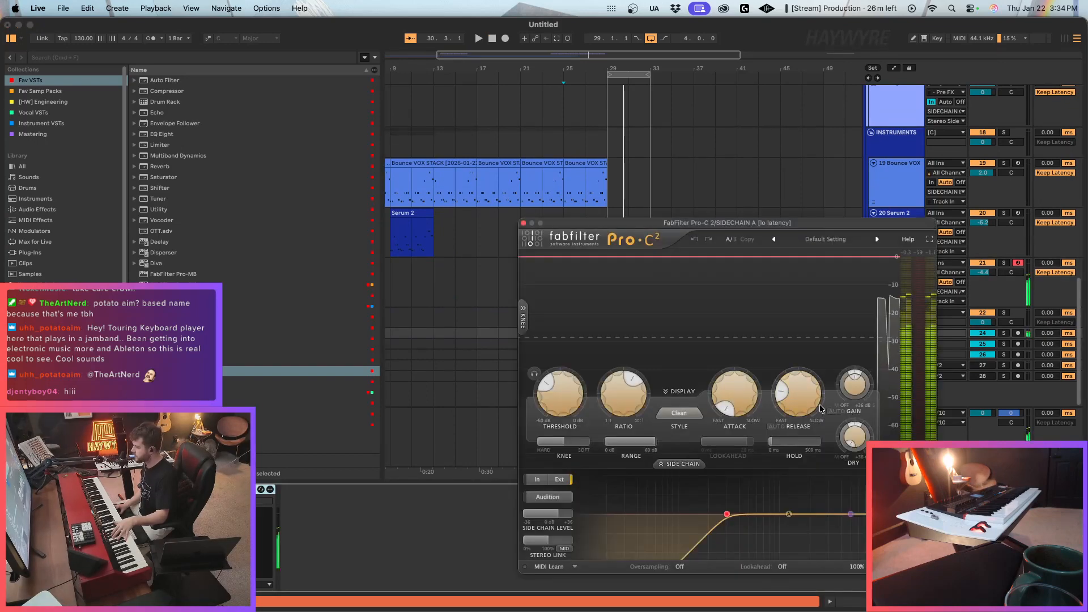
left_click_drag(798, 392, 807, 471)
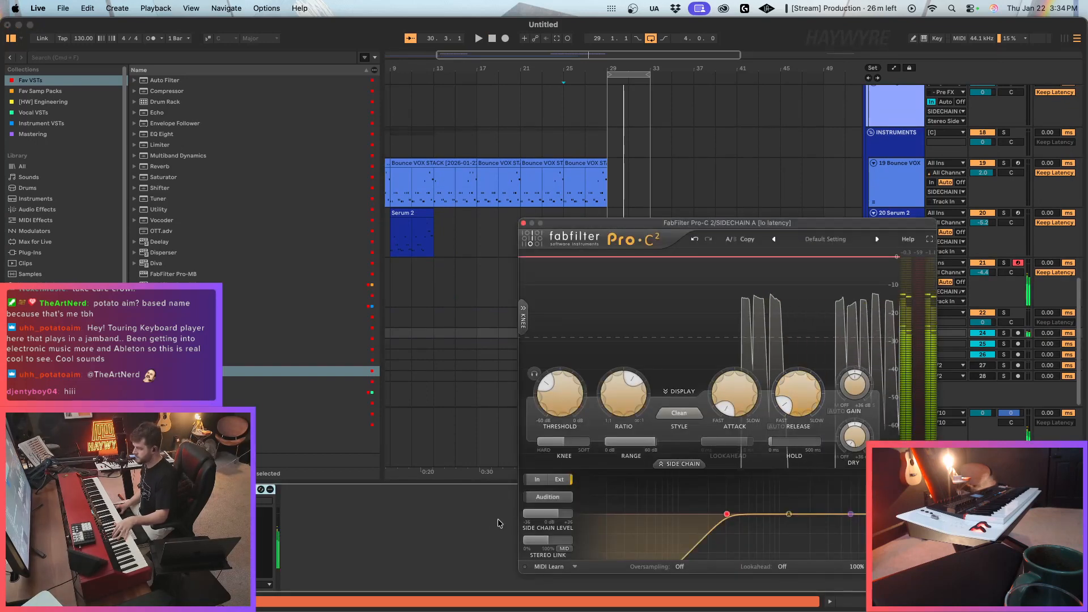
left_click(523, 223)
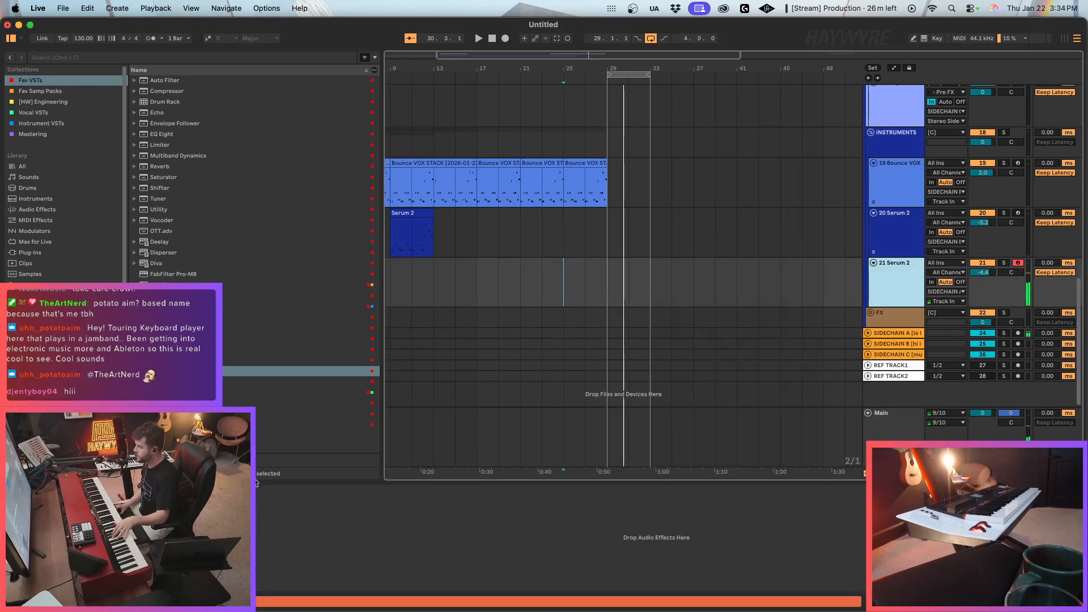
Set Env 1 release to 626 ms in the Serum 2 on track 21 and play the loop from bar 29.
left_click(33, 491)
left_click_drag(613, 533, 622, 510)
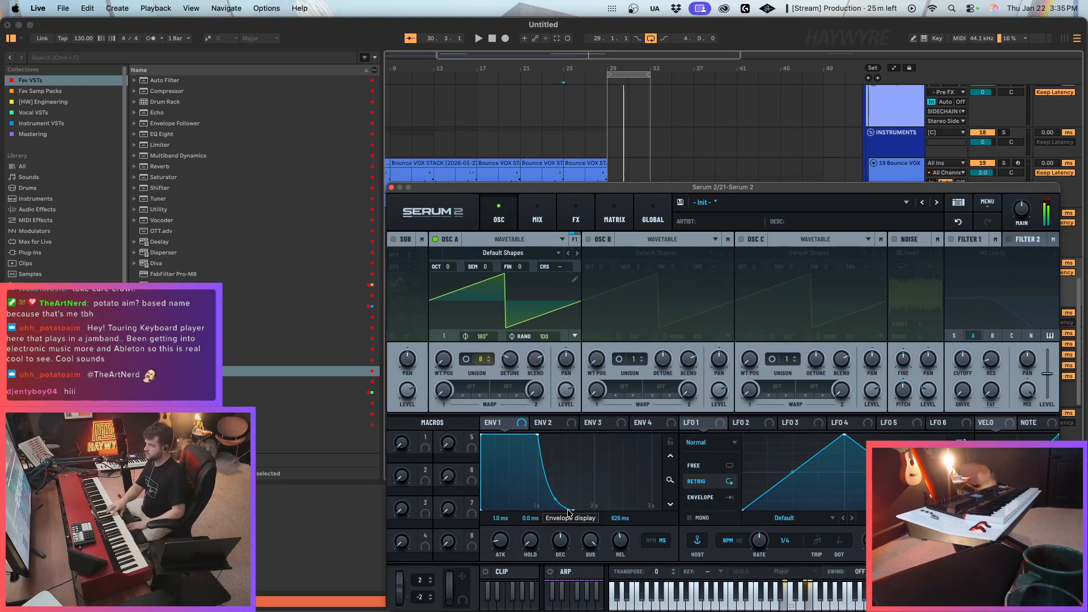
left_click(604, 111)
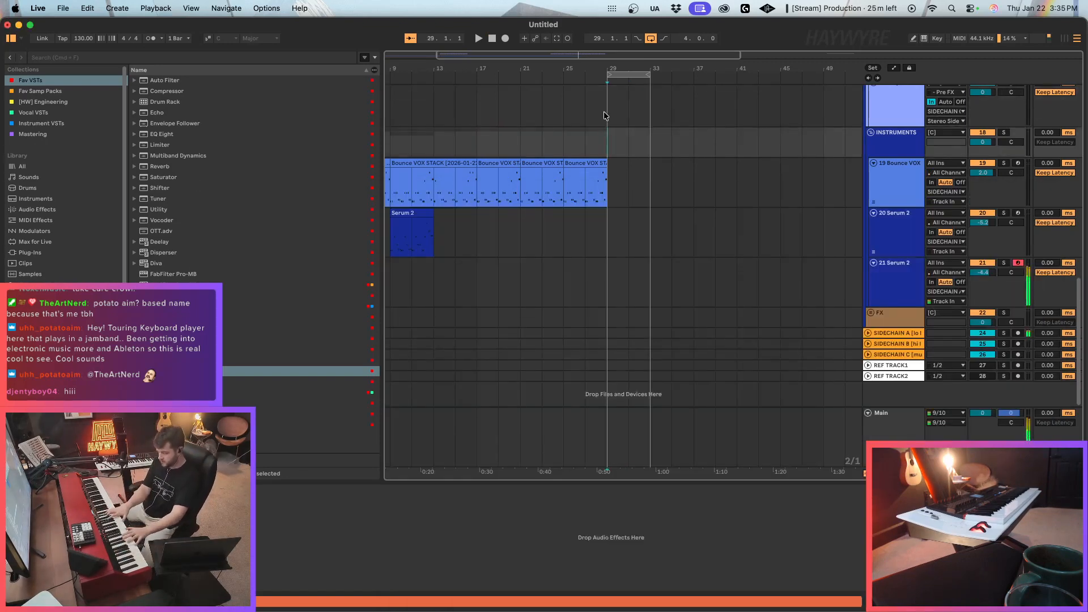
key("space")
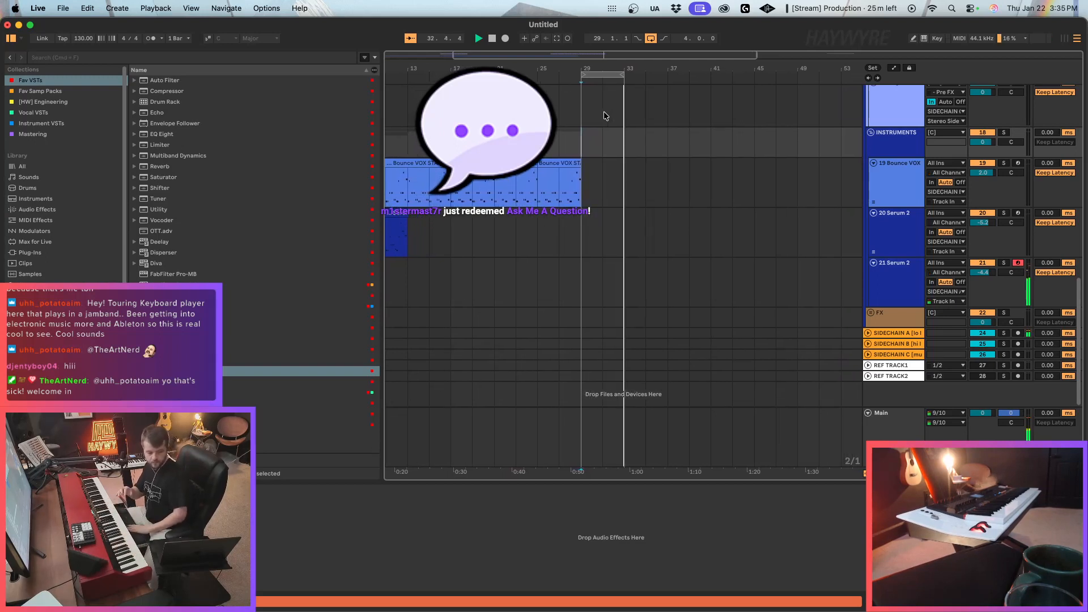
key("space")
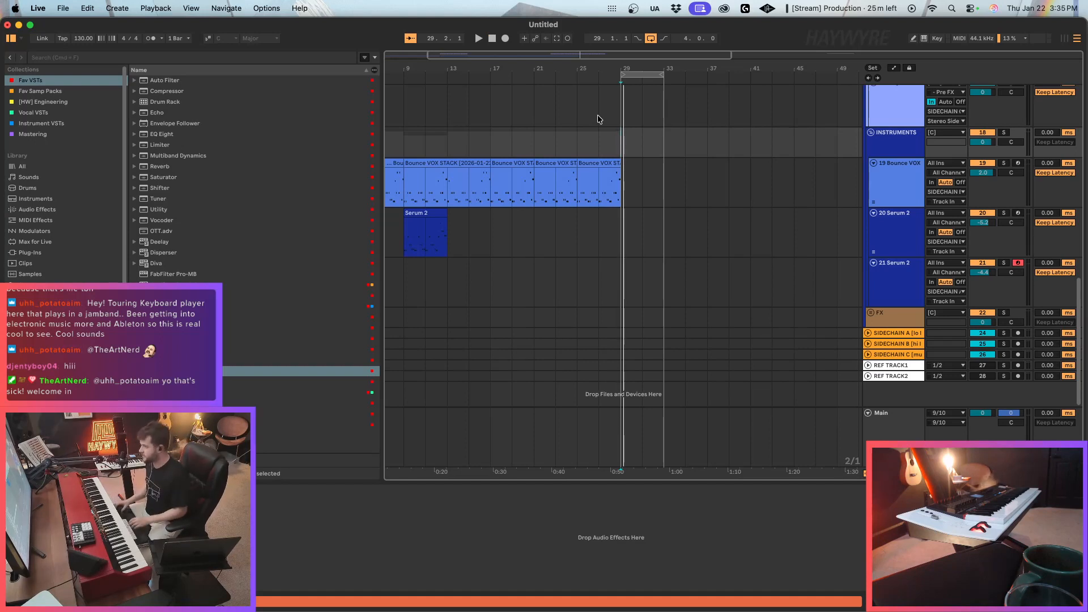
key("space")
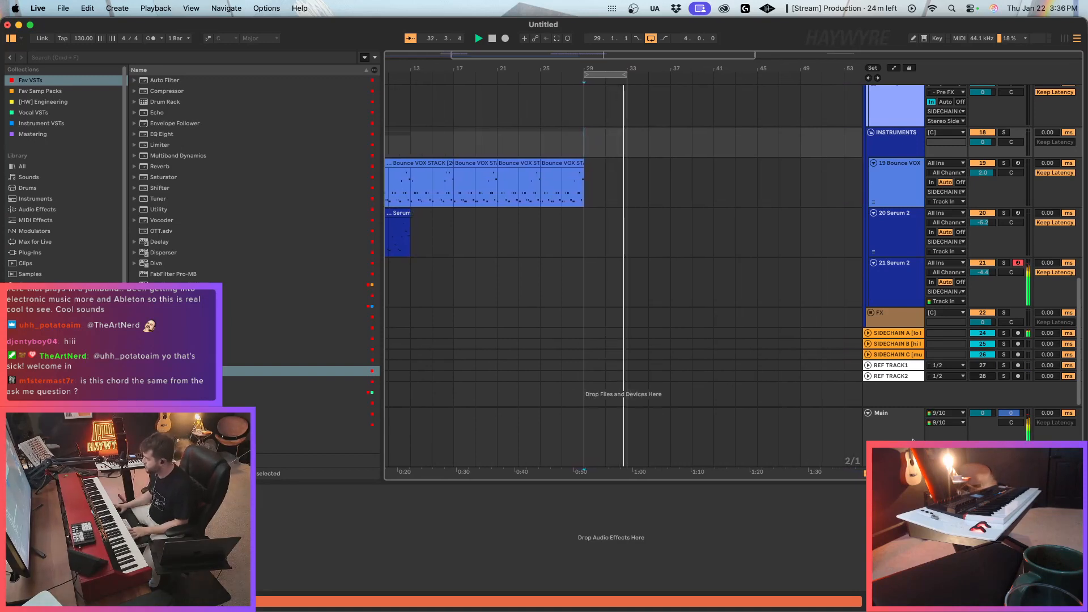
Adjust a control in the Main track's effect chain, ahead of the Beat Repeat device.
left_click(884, 420)
left_click_drag(235, 529, 235, 501)
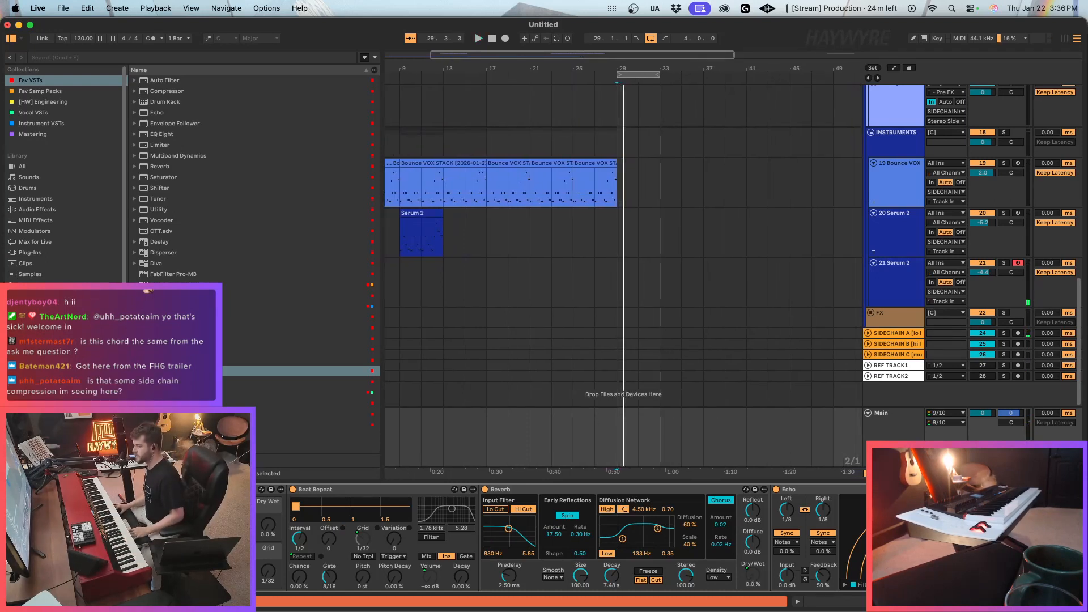
Arm track 20 Serum 2 and record a four-bar MIDI part over the loop starting at bar 29.
left_click(907, 239)
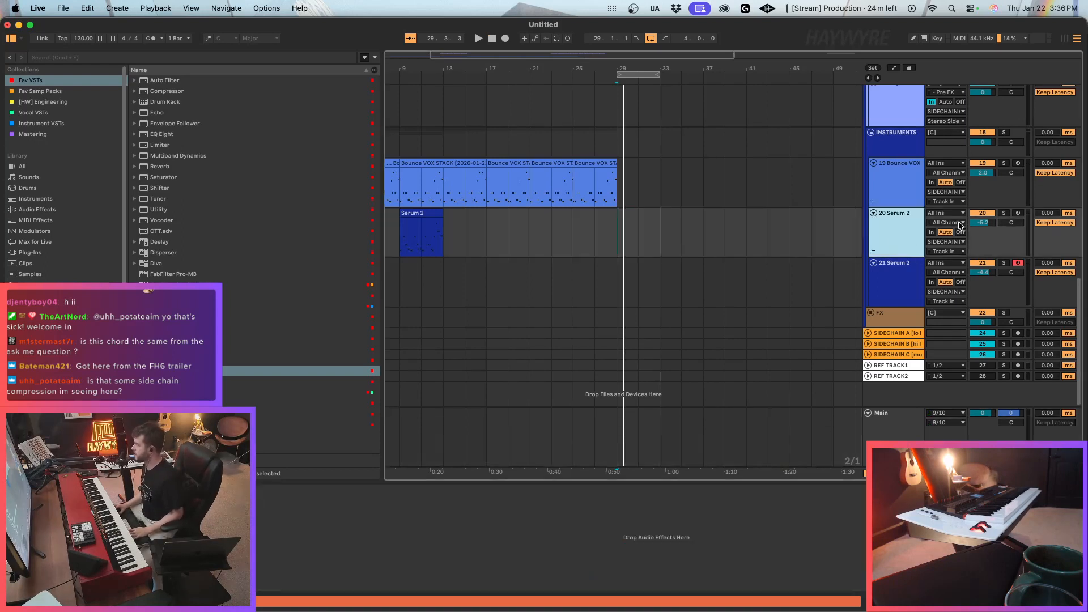
left_click(1018, 213)
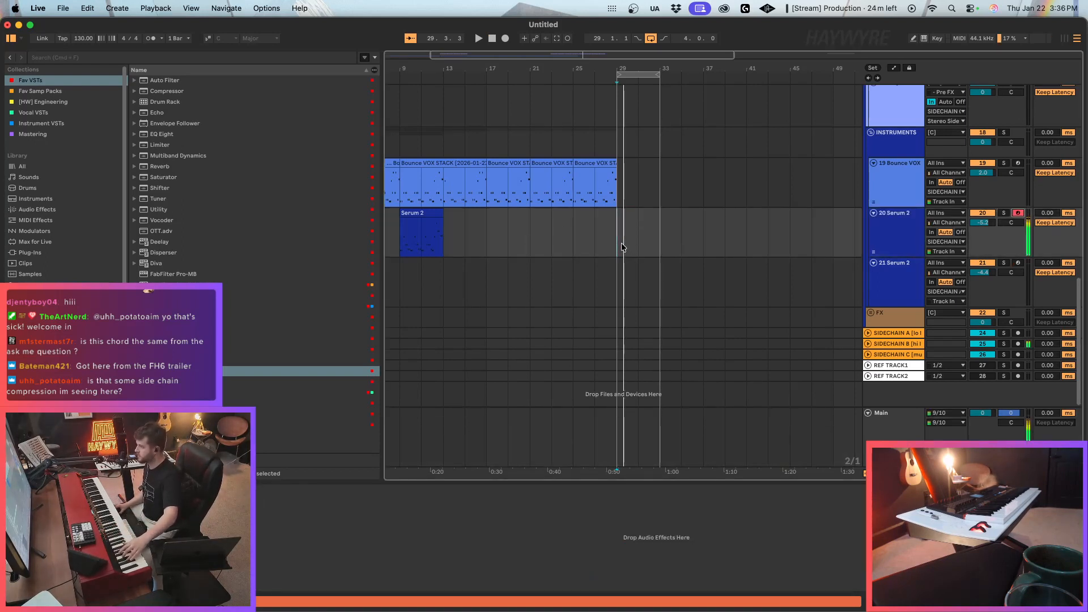
key("space")
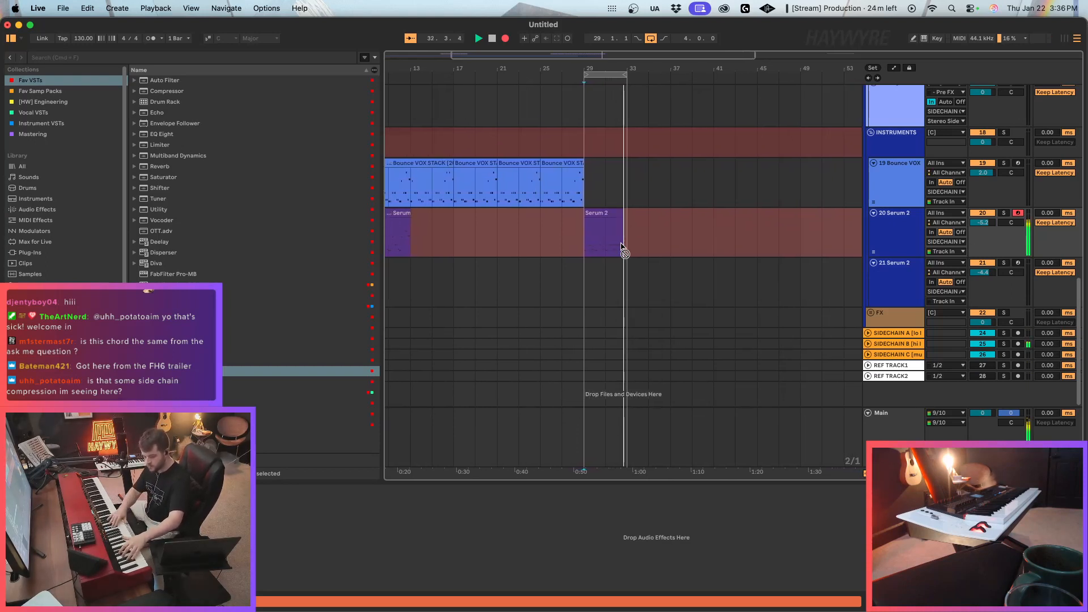
key("space")
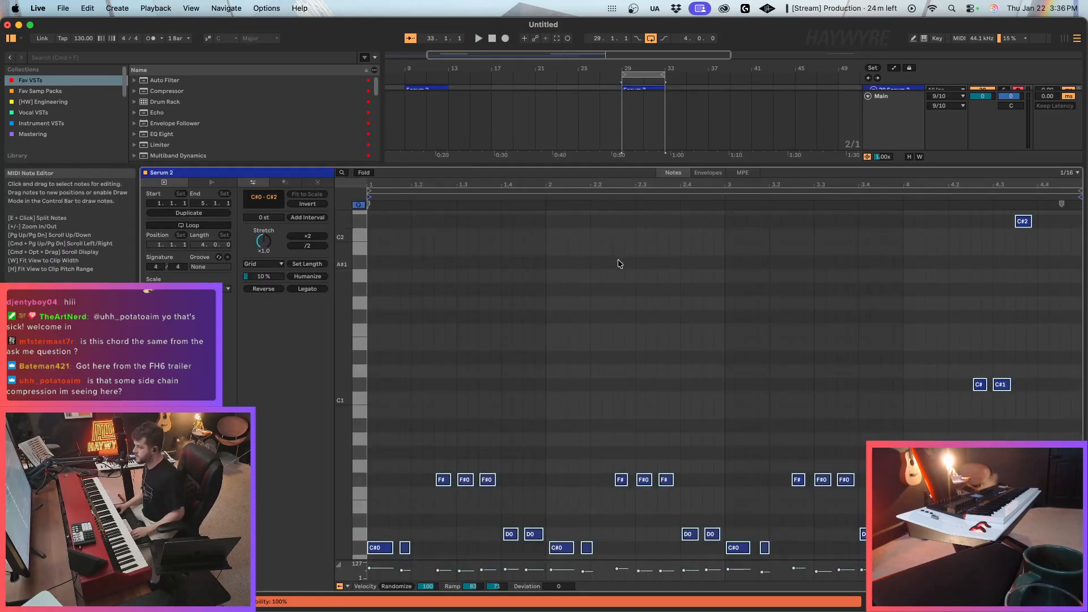
Play back the recorded Serum 2 clip and adjust the volume of track 20.
key("space")
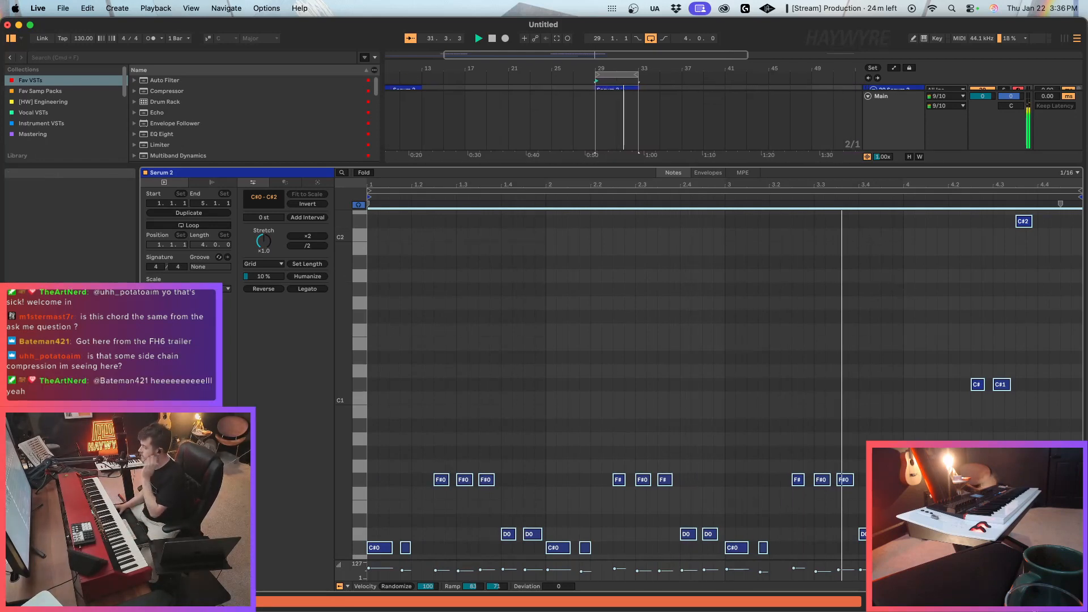
key("shift+Tab")
left_click(983, 335)
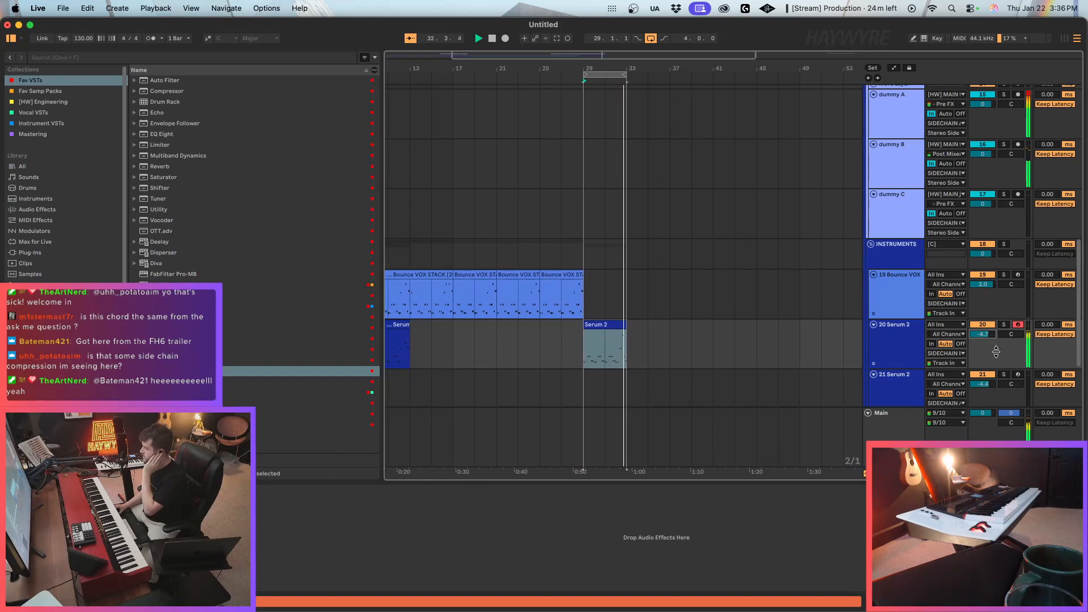
Arm track 21 and set Env 1 in its Serum 2 to a 703 ms decay and 316 ms release.
left_click(1019, 375)
left_click(391, 187)
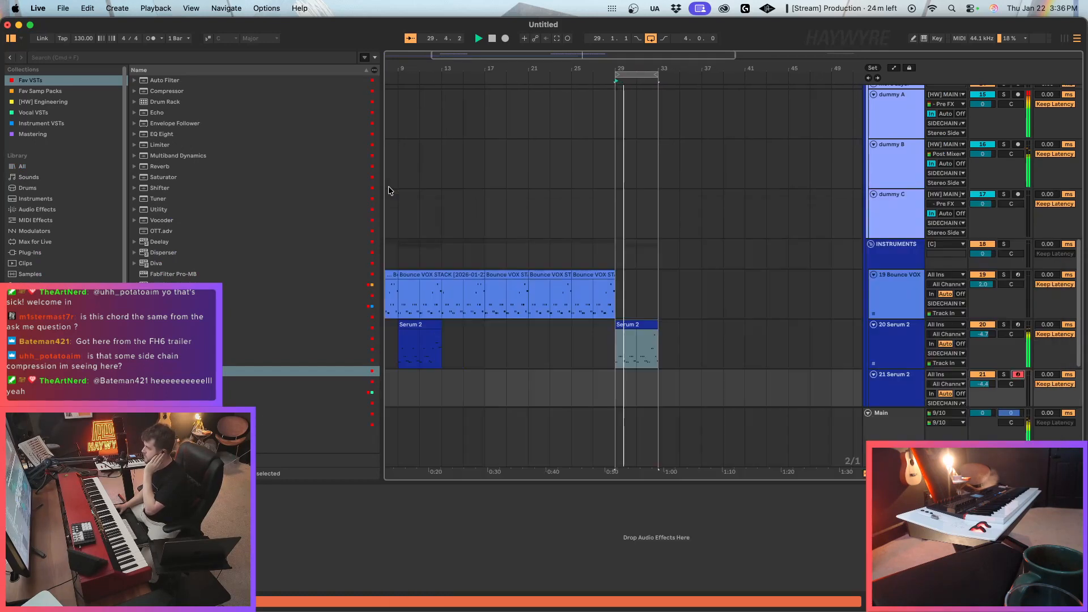
scroll(652, 331, "down", 5)
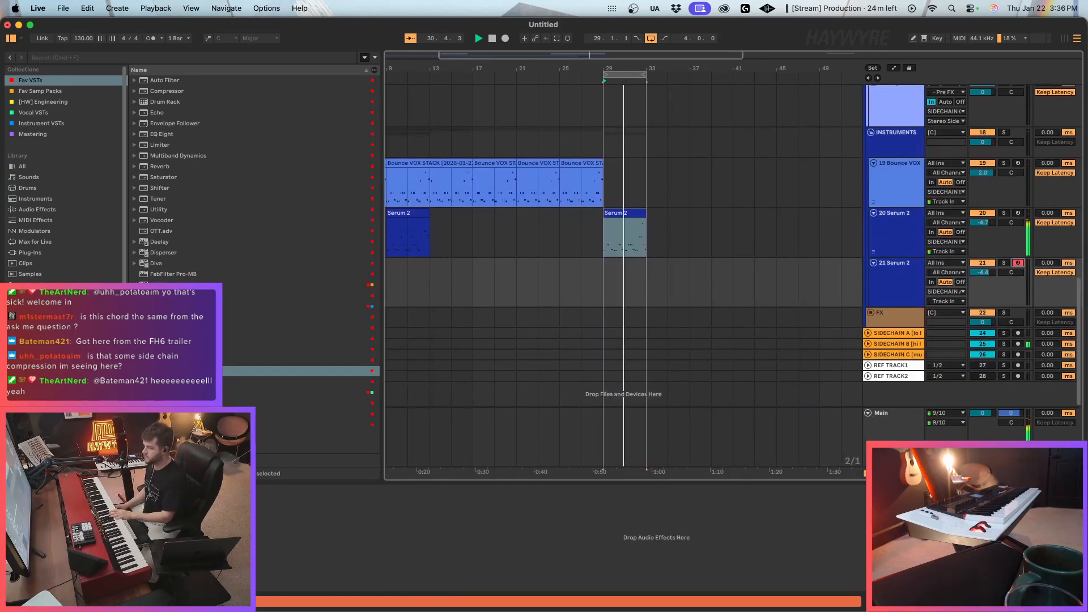
left_click(28, 492)
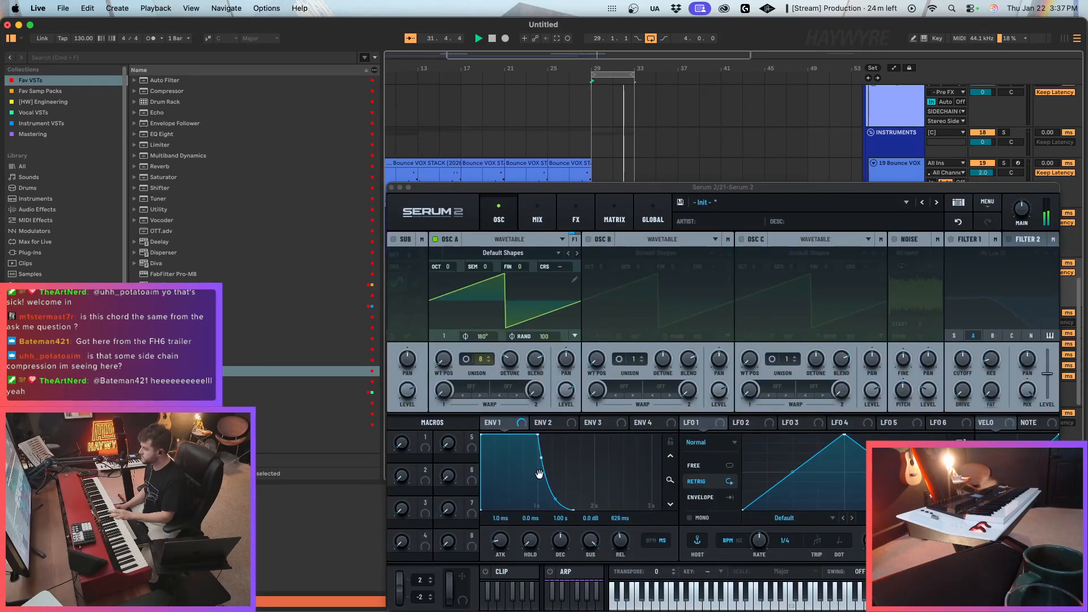
left_click_drag(621, 541, 560, 550)
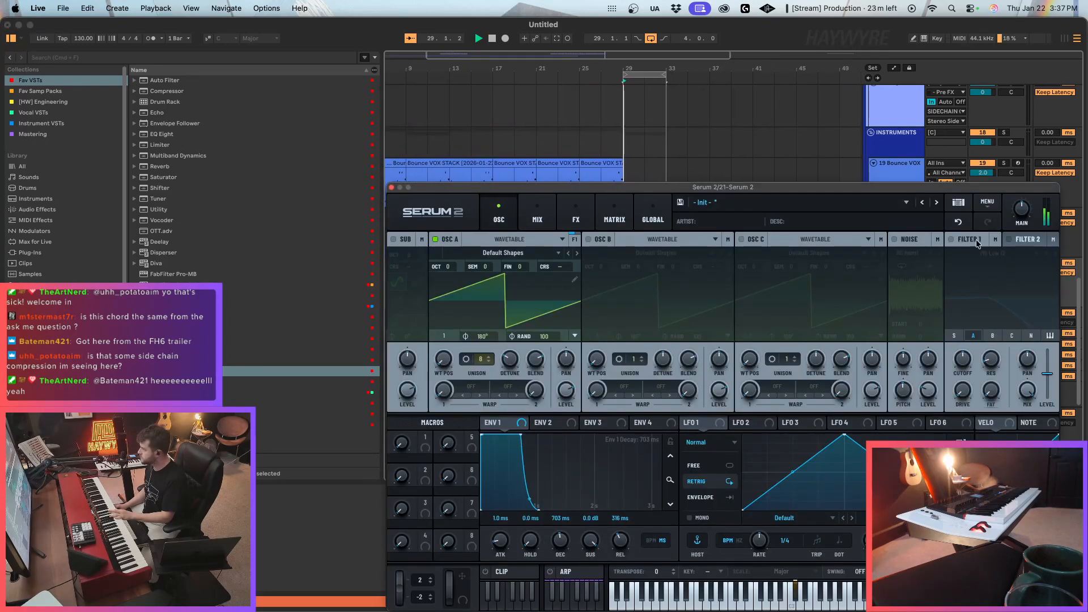
Enable Filter 1 as MG Low 24 and modulate its cutoff with a falling LFO 1 ramp and velocity.
left_click(952, 239)
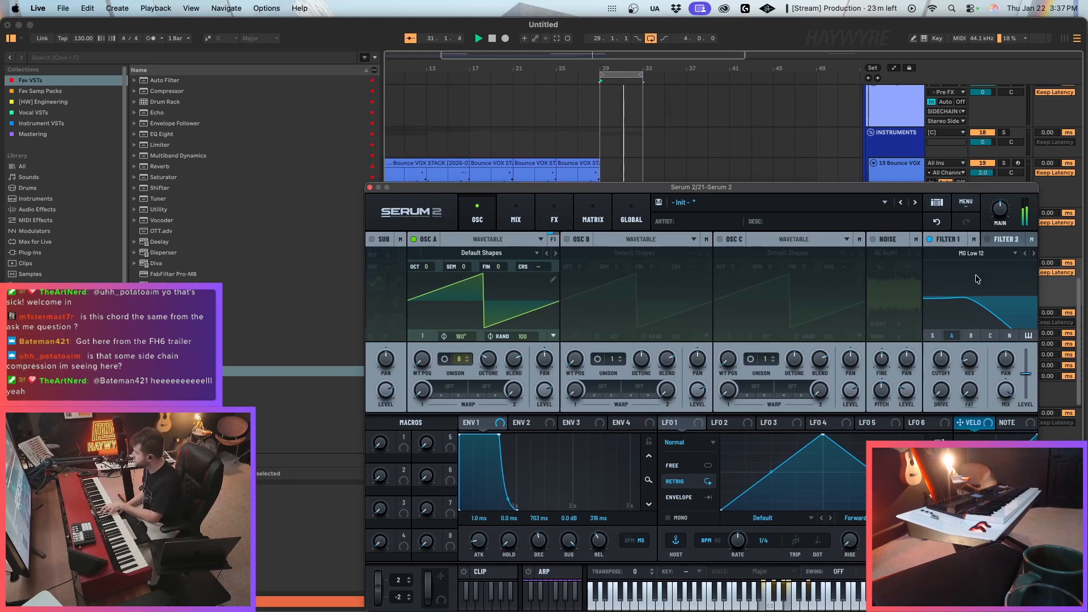
left_click_drag(823, 437, 939, 370)
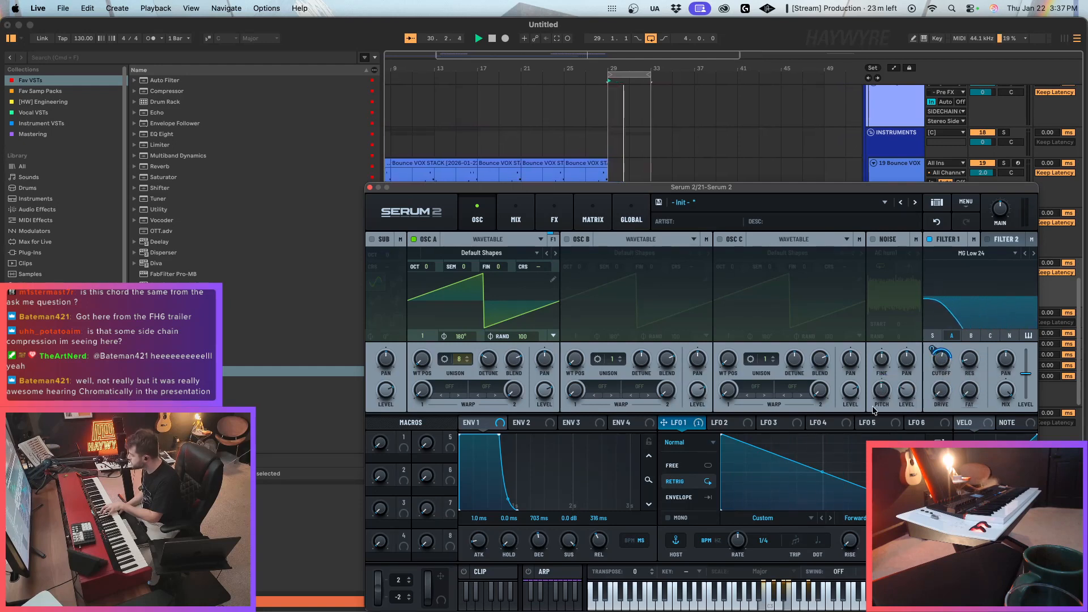
left_click_drag(969, 428, 938, 373)
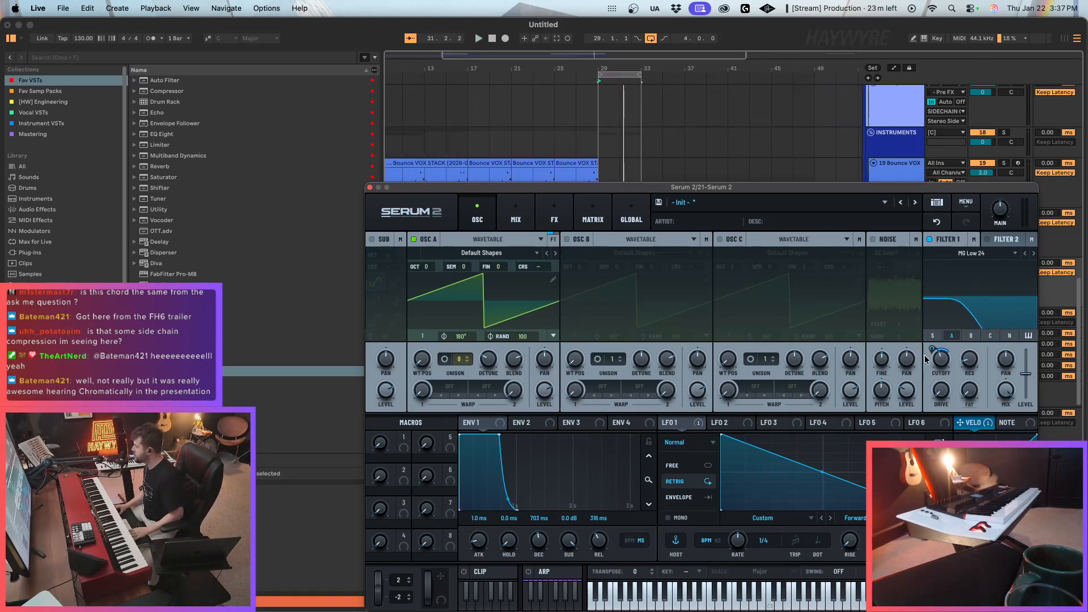
key("space")
mouse_move(933, 347)
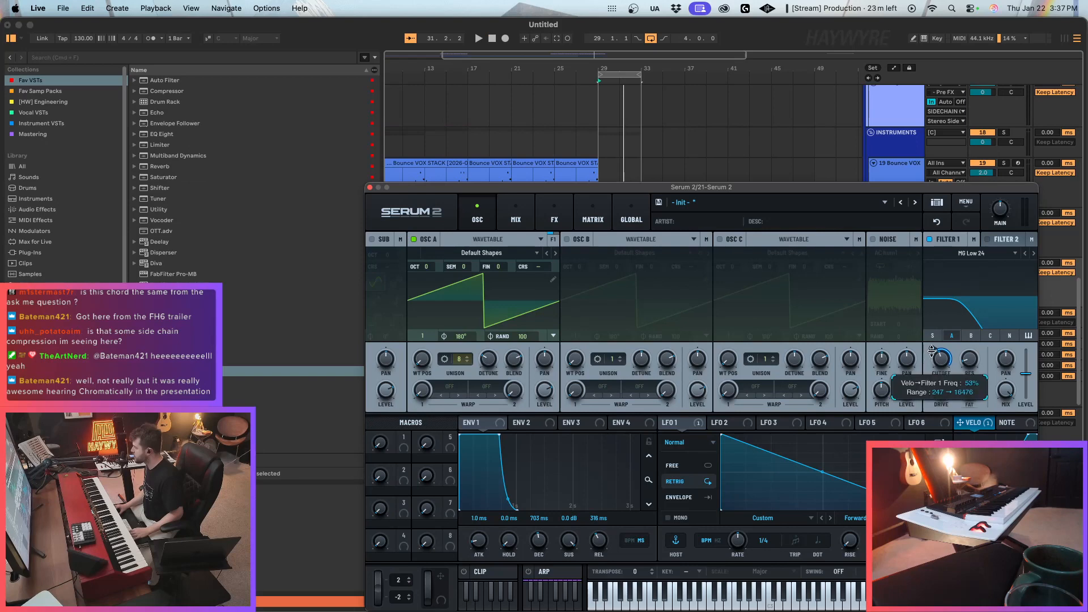
left_click_drag(931, 349, 939, 367)
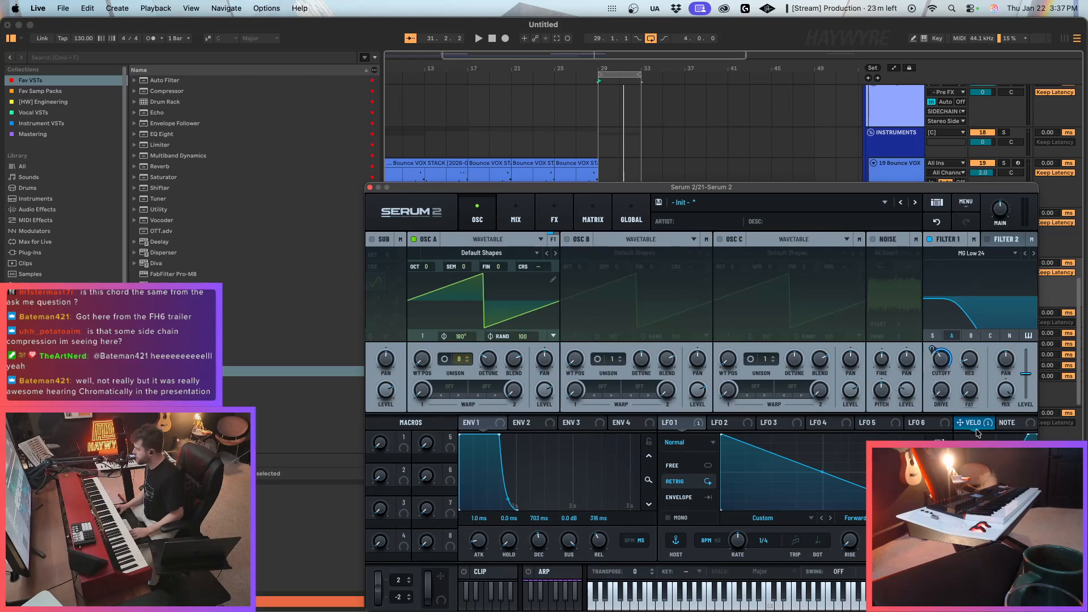
Set Env 1 decay to 447 ms and assign velocity to modulate the envelope's decay and release.
left_click_drag(976, 429, 532, 546)
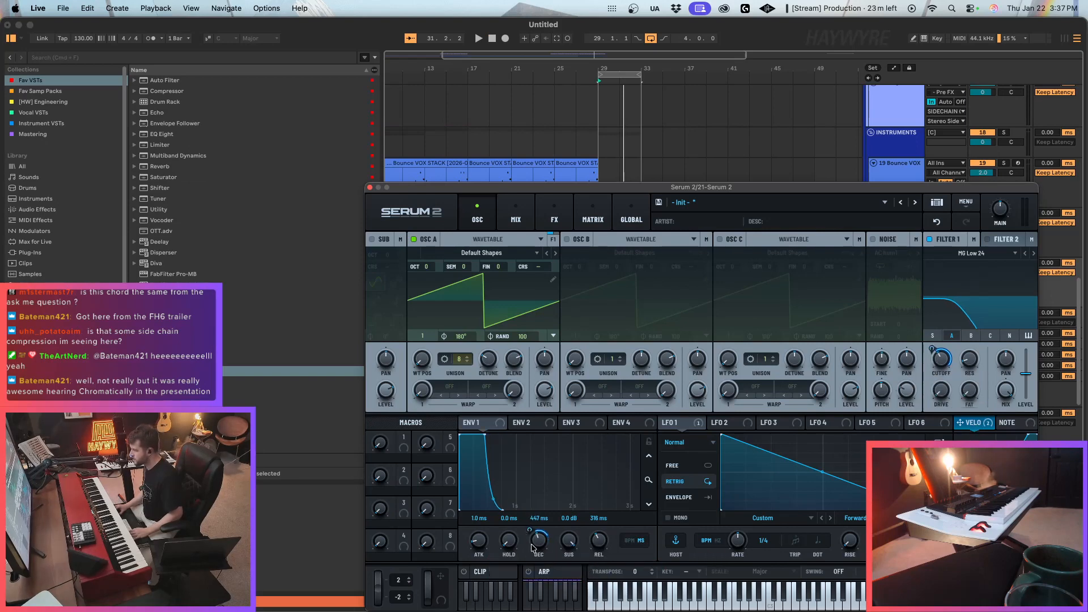
left_click_drag(971, 422, 599, 542)
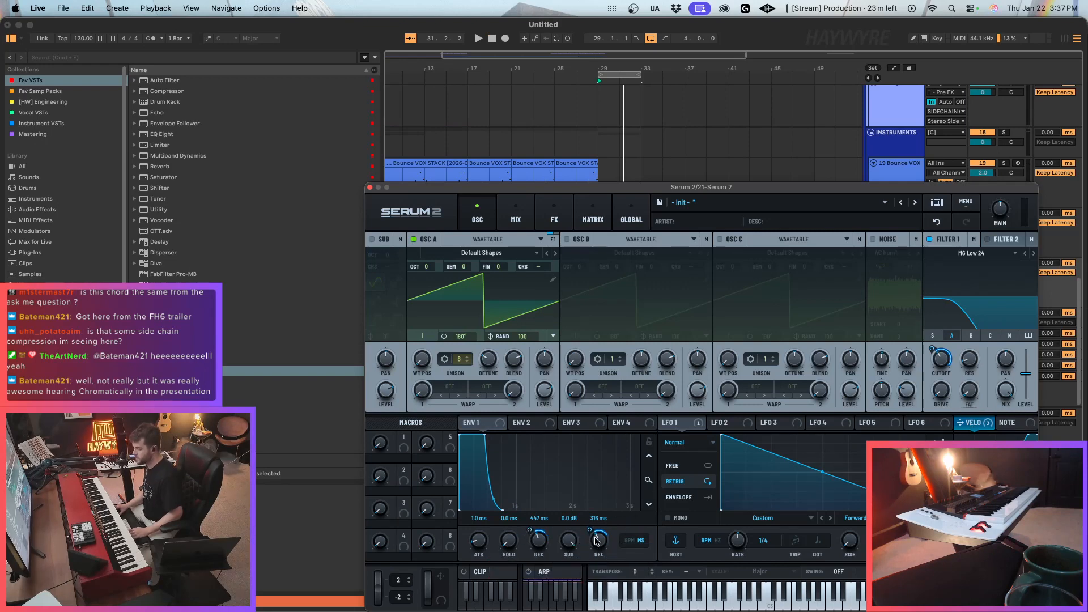
mouse_move(597, 542)
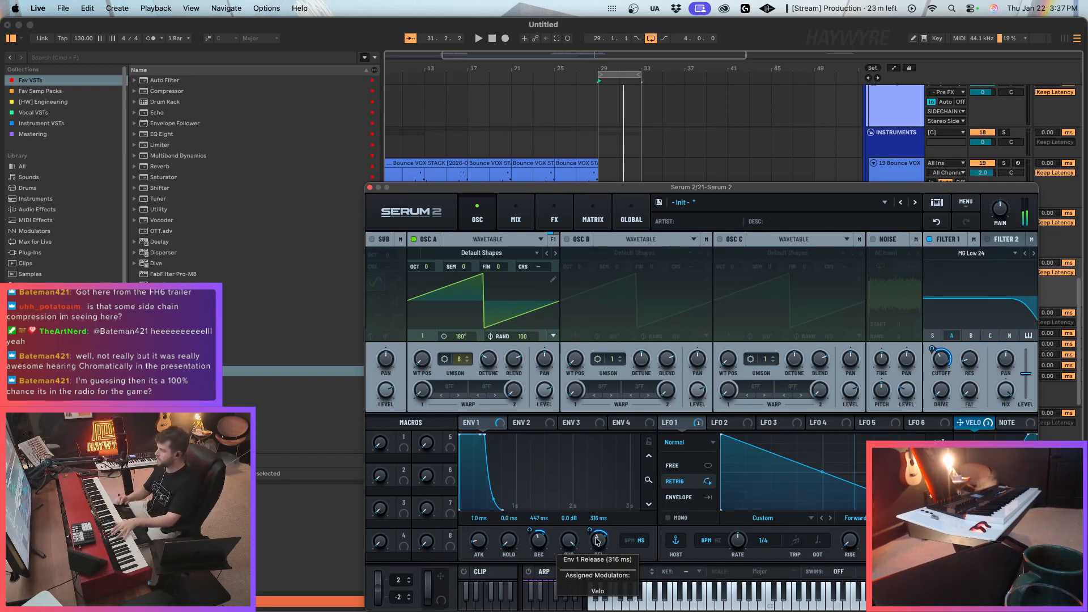
Switch LFO 1 to Envelope mode and review Osc A's unison settings and the main effects rack.
left_click(680, 497)
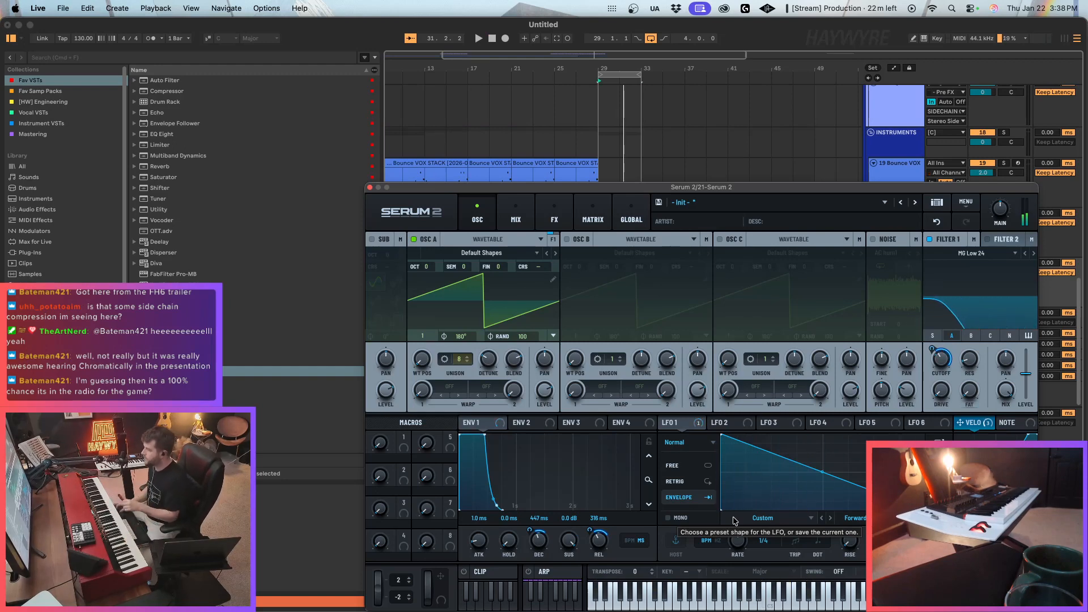
left_click(445, 359)
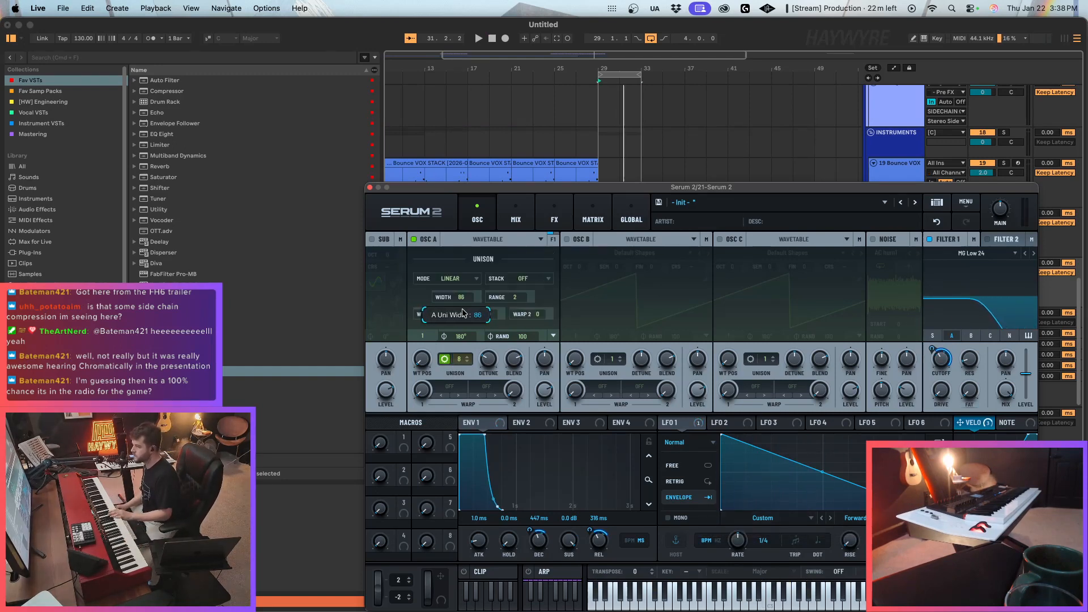
left_click(552, 218)
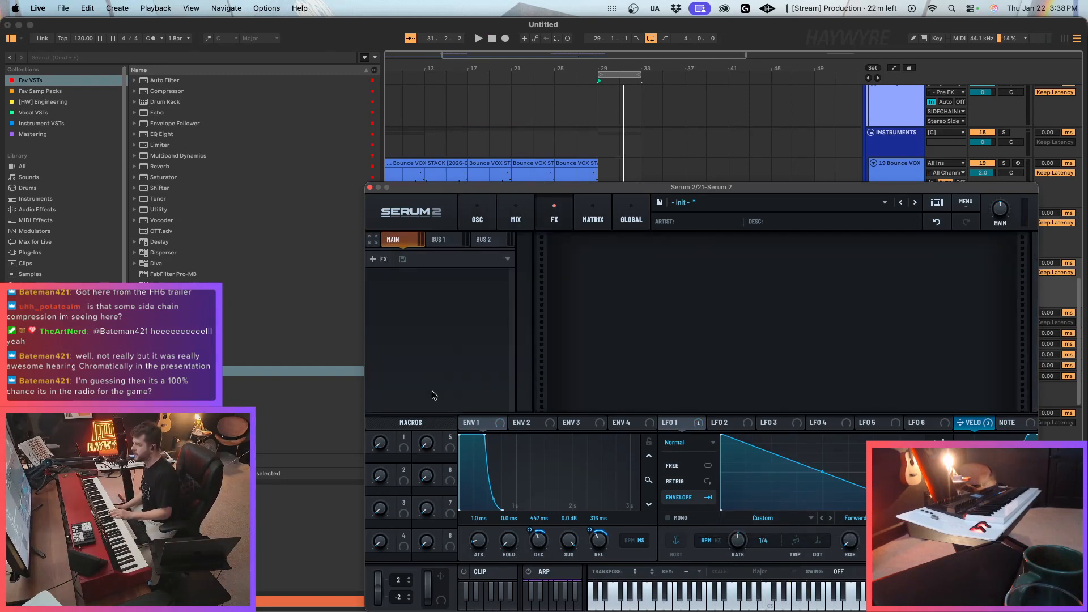
left_click(477, 215)
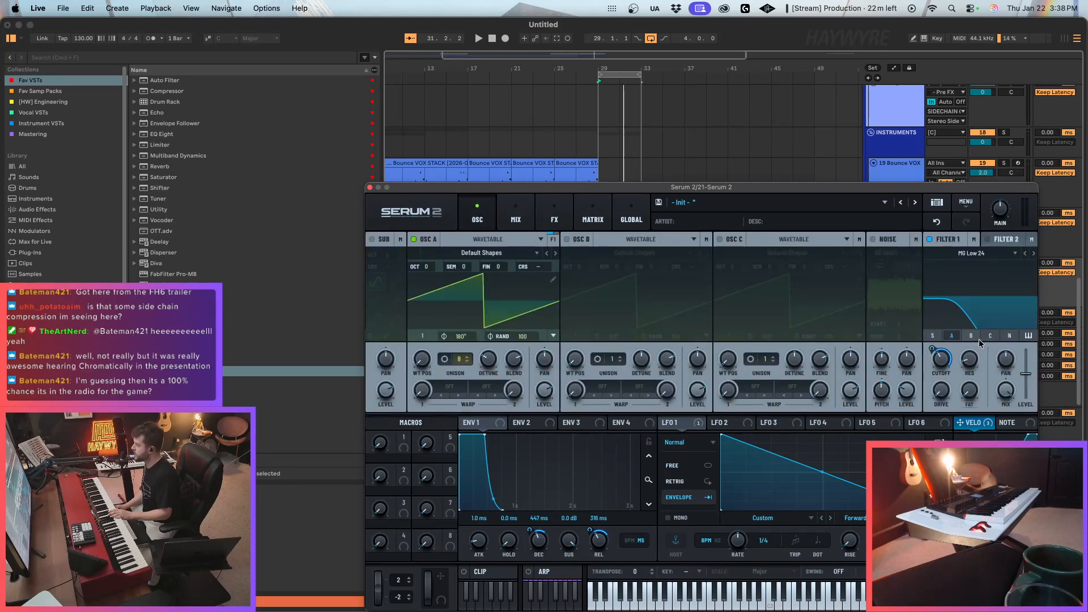
Enable Osc B and modulate the coarse pitch of Osc A and B with a short falling LFO 2 curve in Envelope mode.
left_click(566, 240)
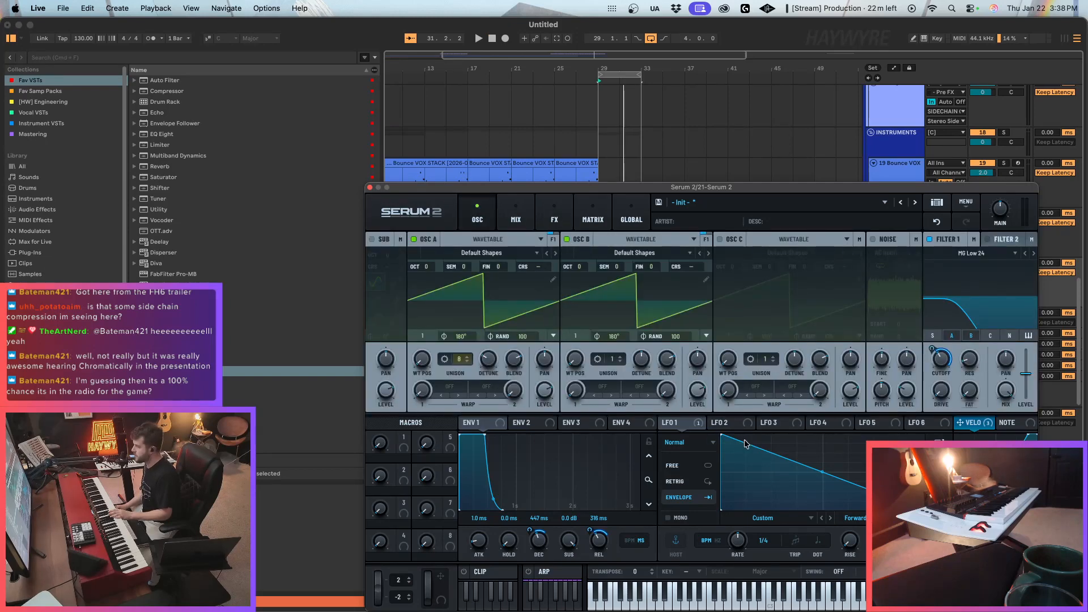
left_click(736, 422)
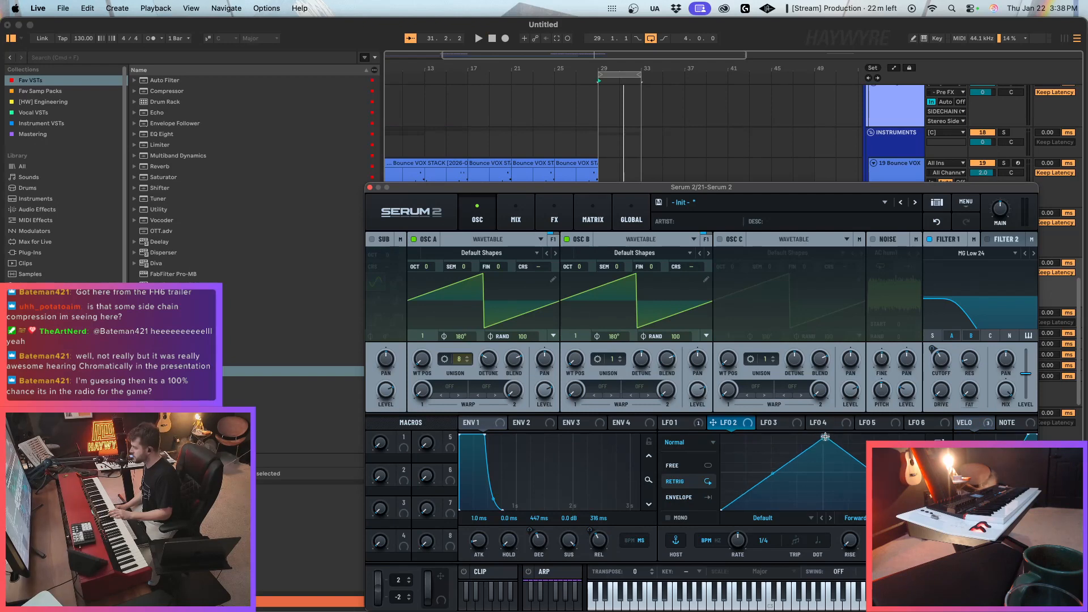
left_click_drag(826, 436, 758, 506)
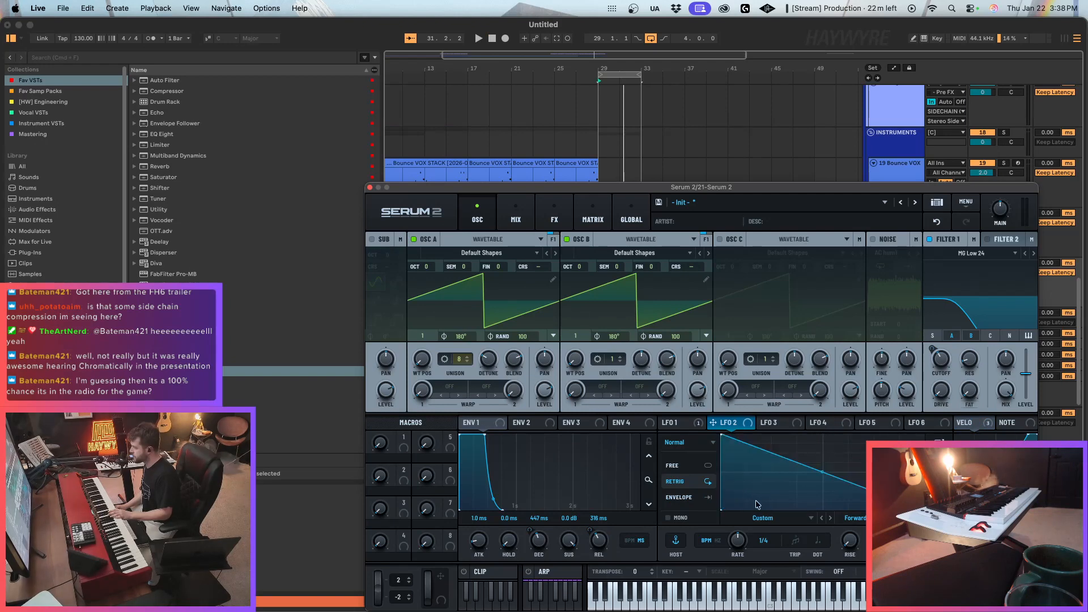
left_click(675, 499)
left_click_drag(731, 424, 538, 269)
Review LFO 2's coarse-pitch routings in the modulation matrix and steepen the LFO 2 falling curve.
left_click(561, 215)
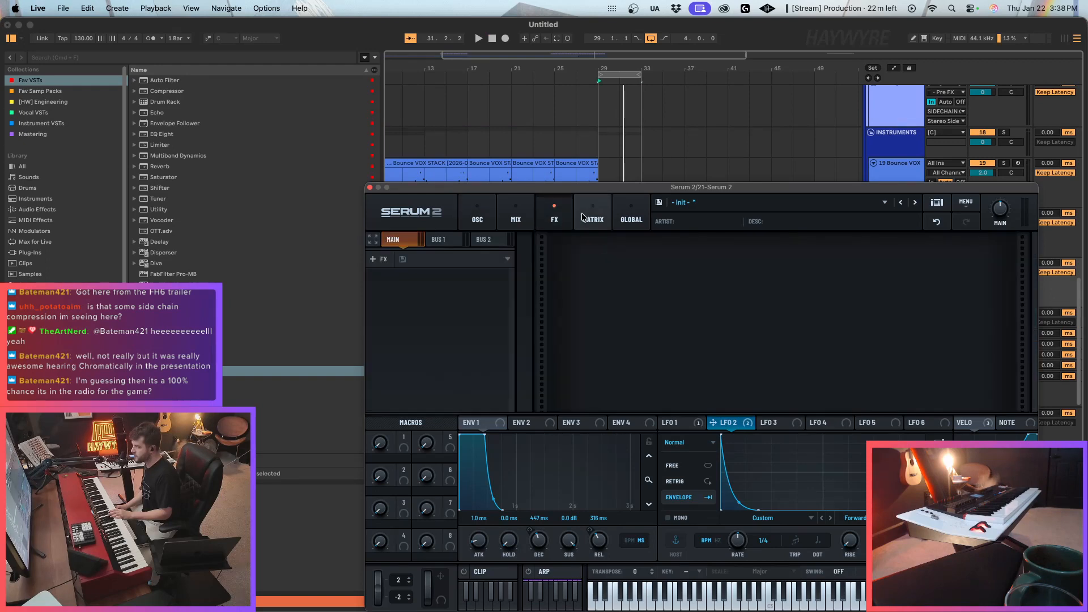
left_click(583, 212)
left_click(555, 220)
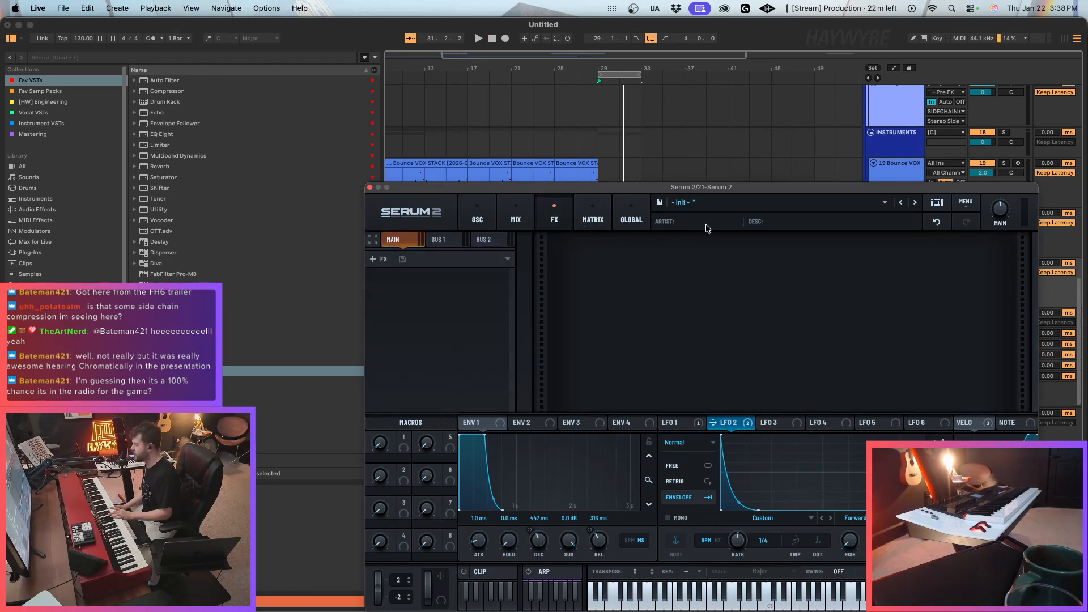
left_click(516, 218)
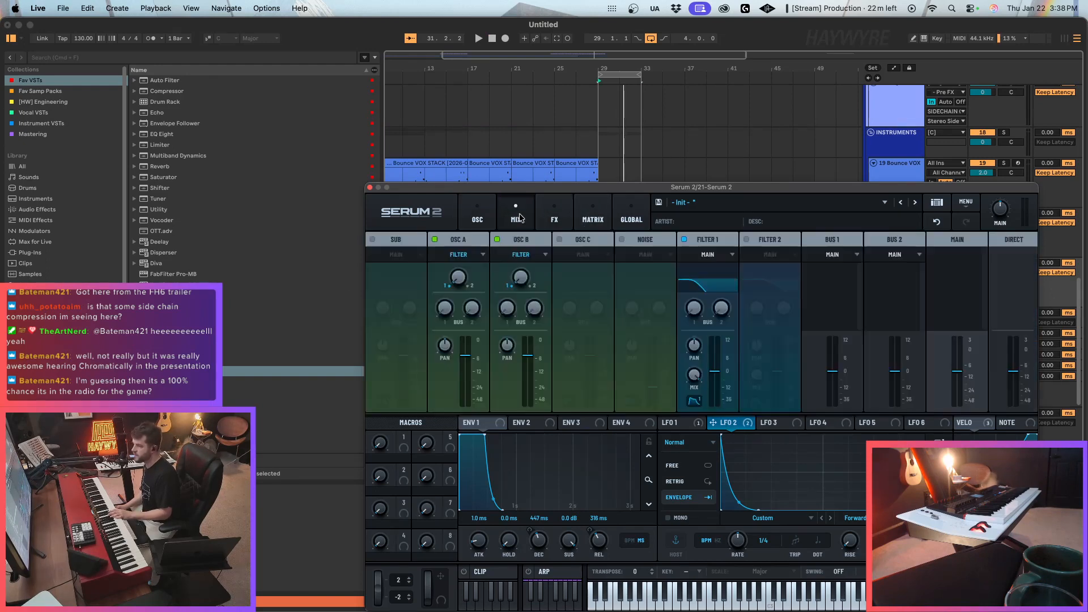
left_click(555, 218)
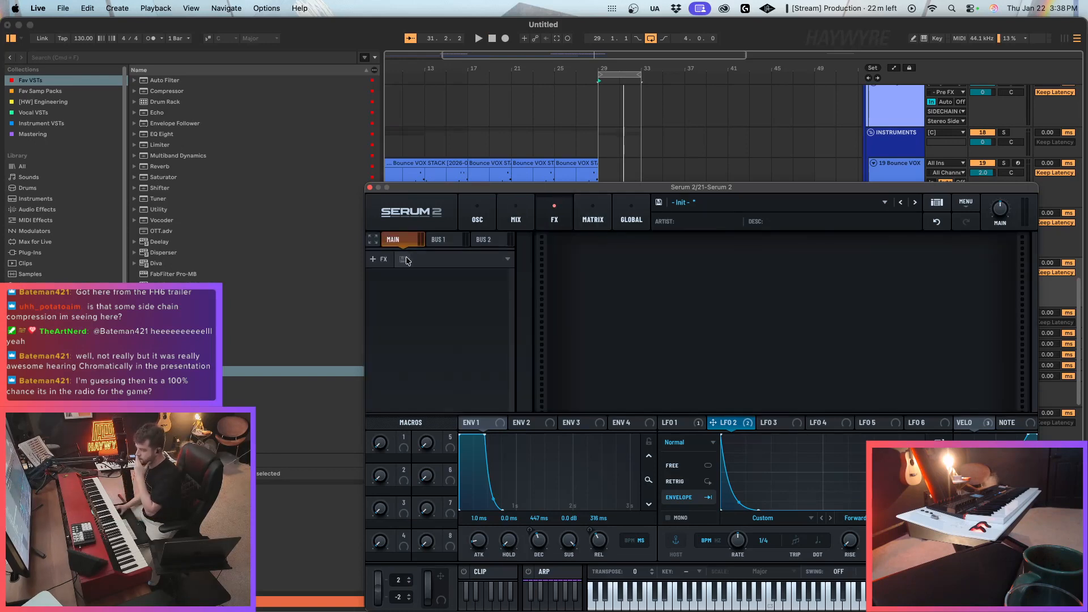
left_click(593, 215)
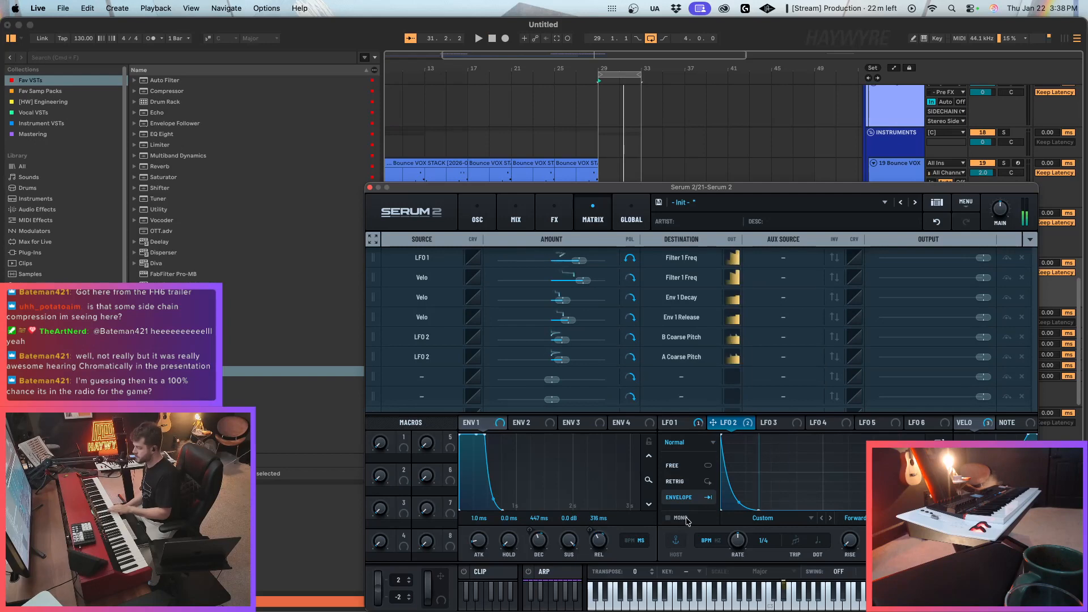
left_click_drag(739, 502, 739, 507)
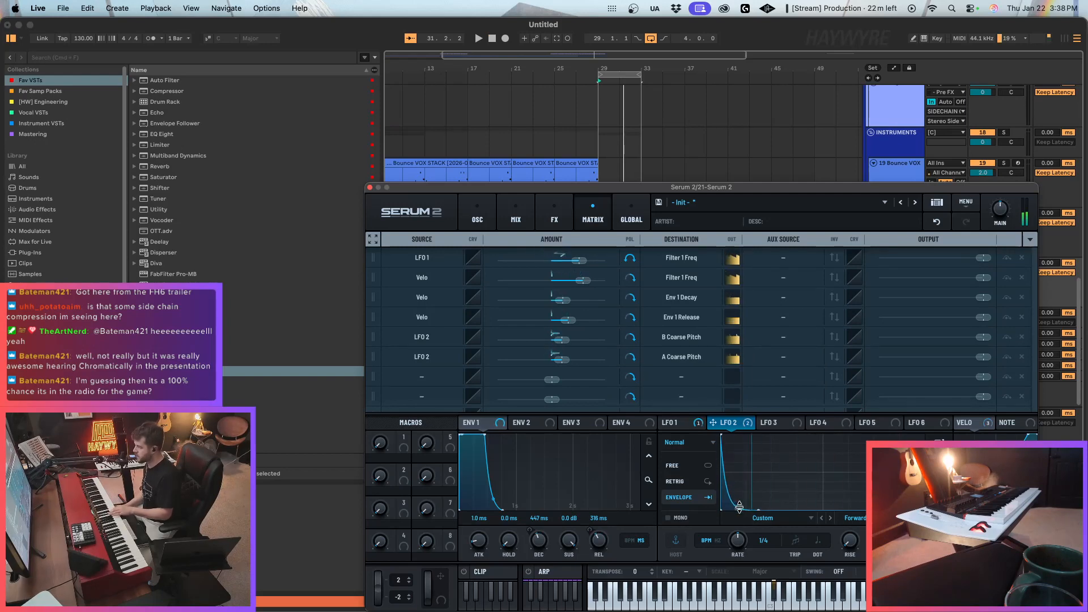
left_click(477, 218)
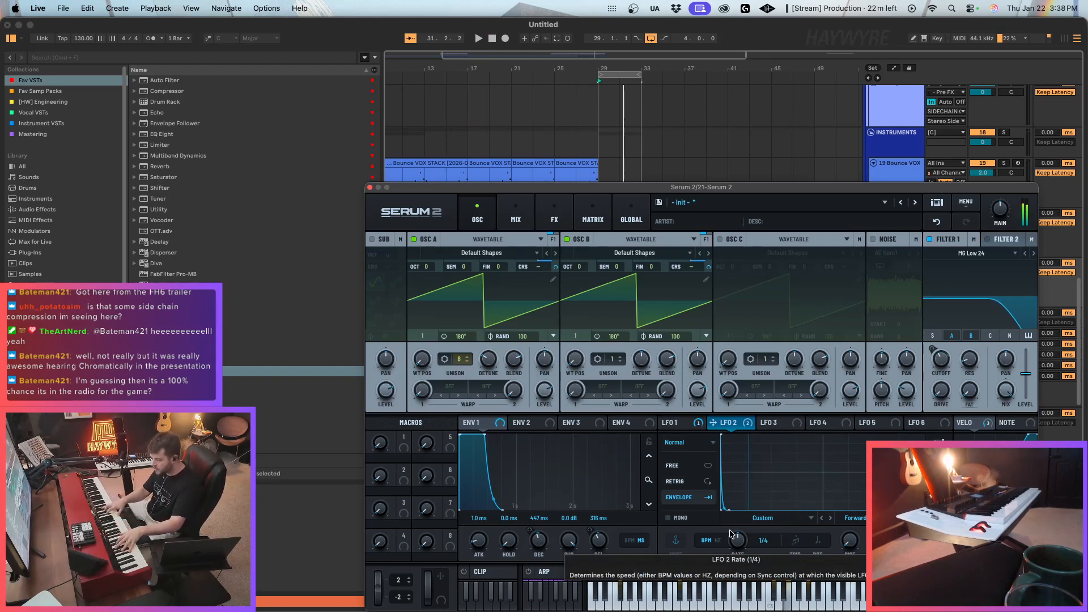
Close the synth window and move the track 20 Serum 2 clip from bar 29 to bar 37.
left_click(611, 163)
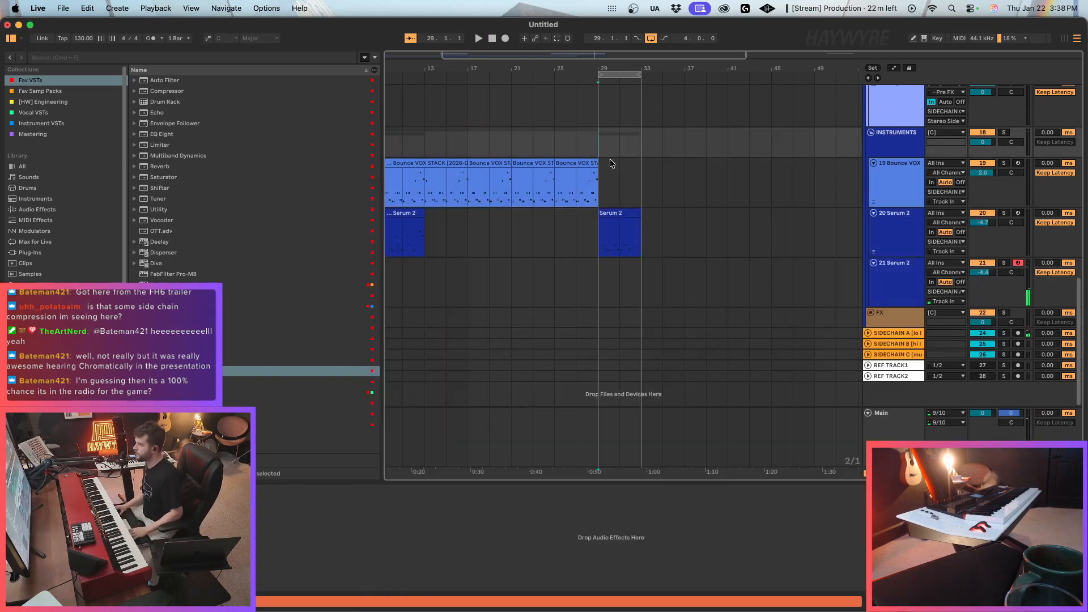
left_click(627, 183)
scroll(627, 193, "up", 3)
left_click_drag(612, 273, 692, 291)
Duplicate the percussion clips on tracks 9, 10 and 11 so that they extend to bar 41.
scroll(692, 308, "up", 6)
left_click_drag(602, 199, 639, 221)
key("super+d")
key("super+d")
key("super+d")
key("super+d")
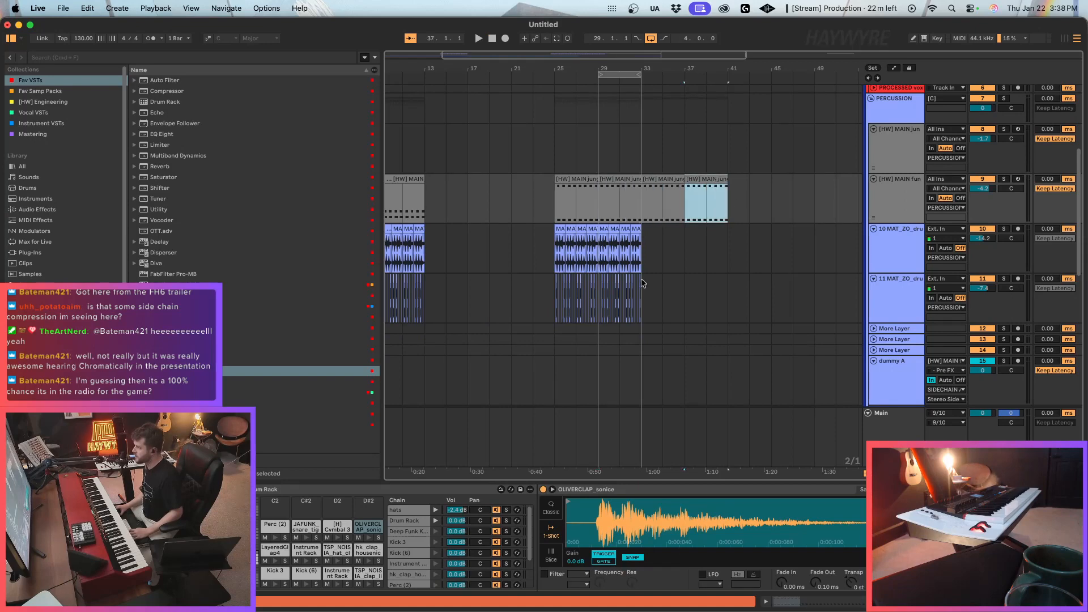
left_click_drag(639, 264, 598, 302)
key("super+d")
key("super+d")
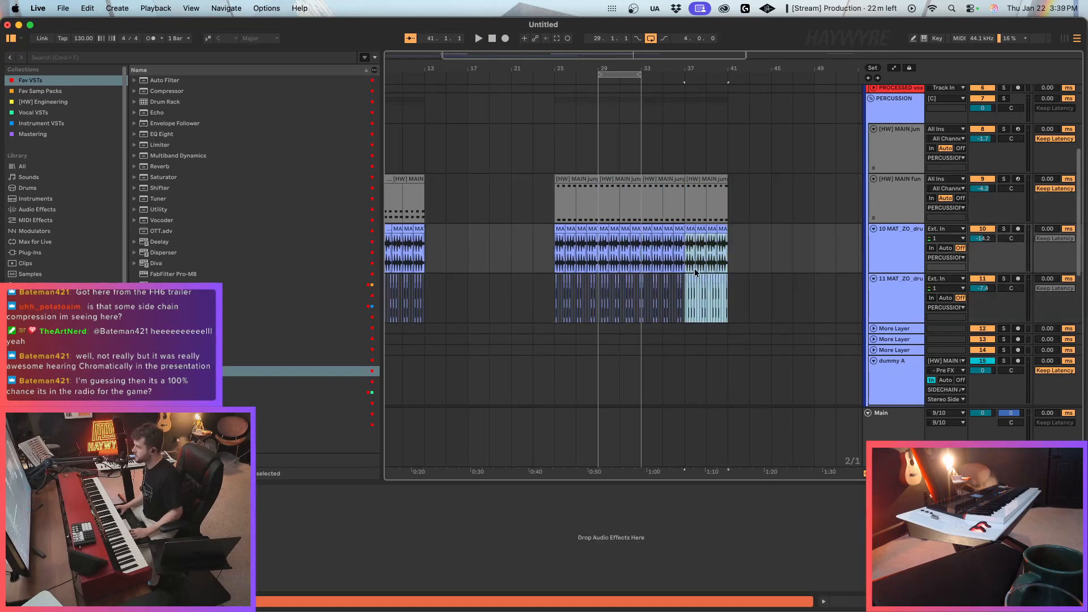
Loop bars 37 to 41 and deactivate the track 9 [HW] MAIN clips between bars 29 and 37.
left_click(692, 202)
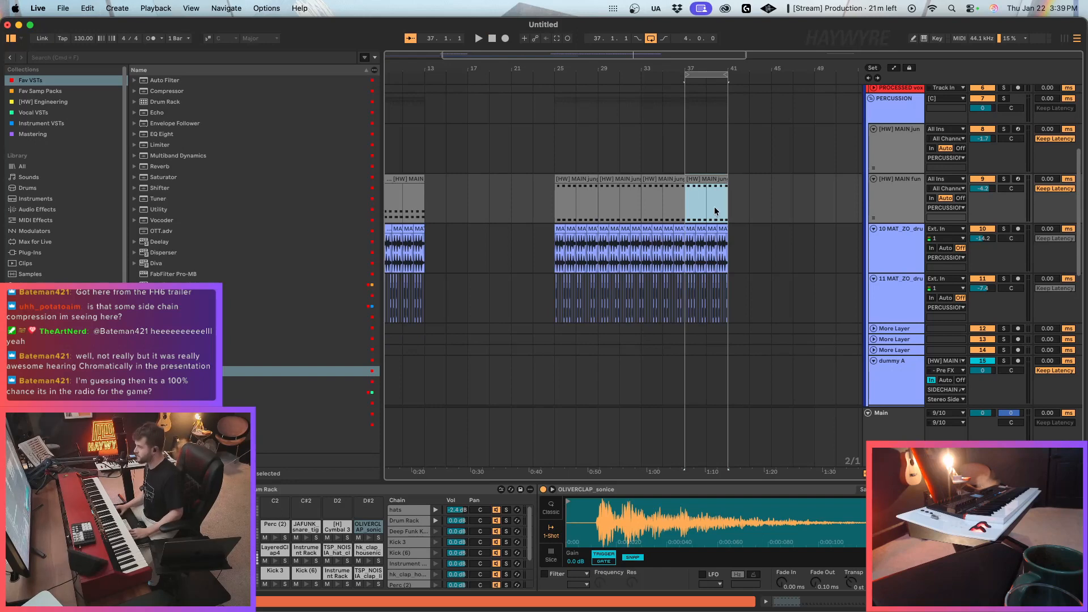
left_click_drag(683, 208, 597, 206)
scroll(606, 233, "down", 10)
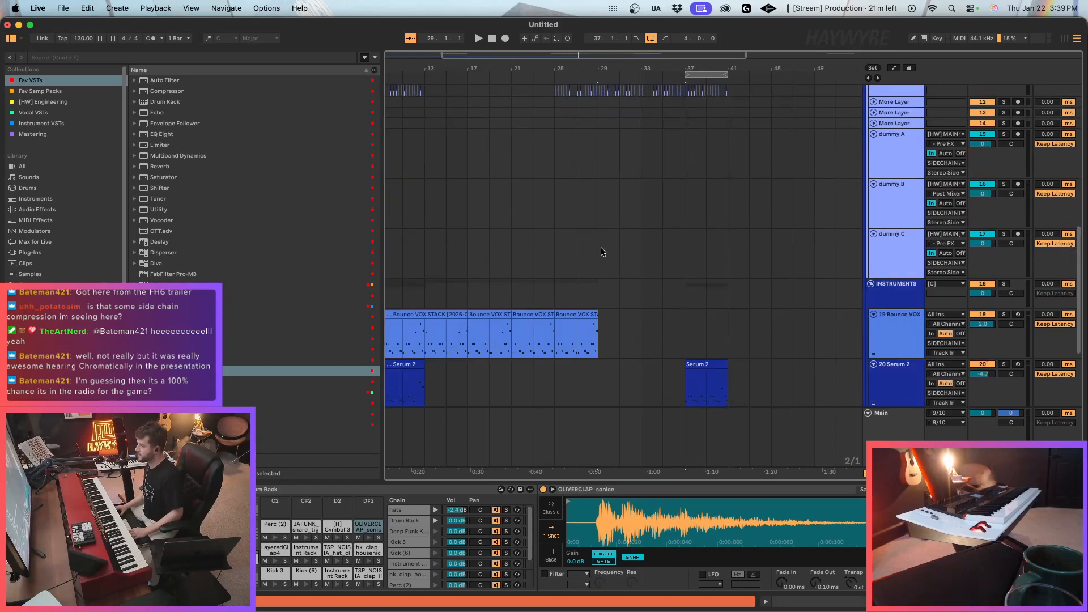
Play the arrangement from bar 29 into the loop and look over the percussion tracks.
left_click(595, 245)
scroll(708, 269, "up", 5)
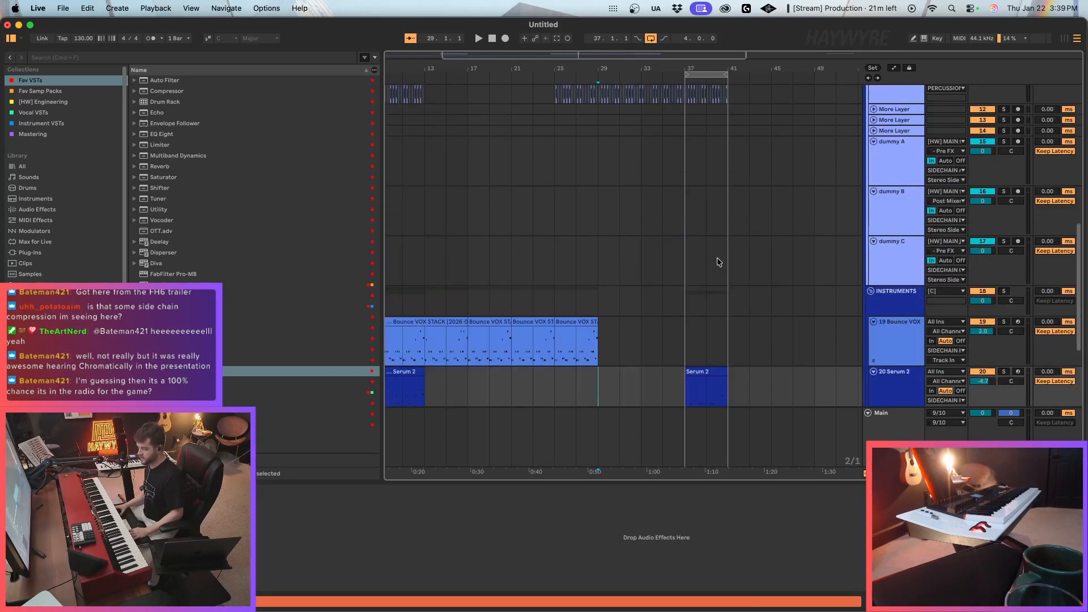
key("space")
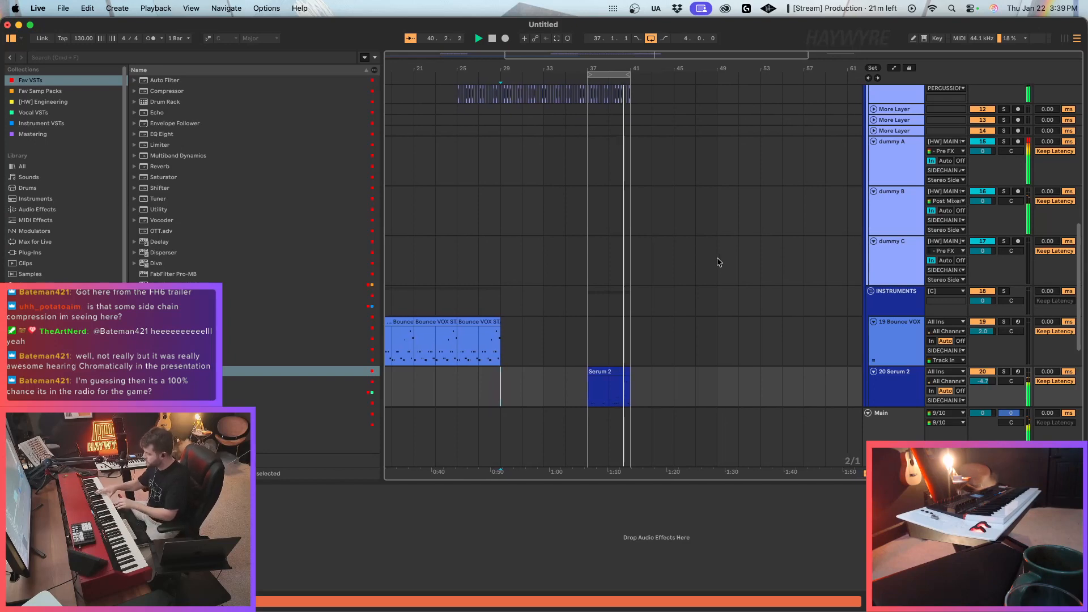
scroll(838, 172, "up", 10)
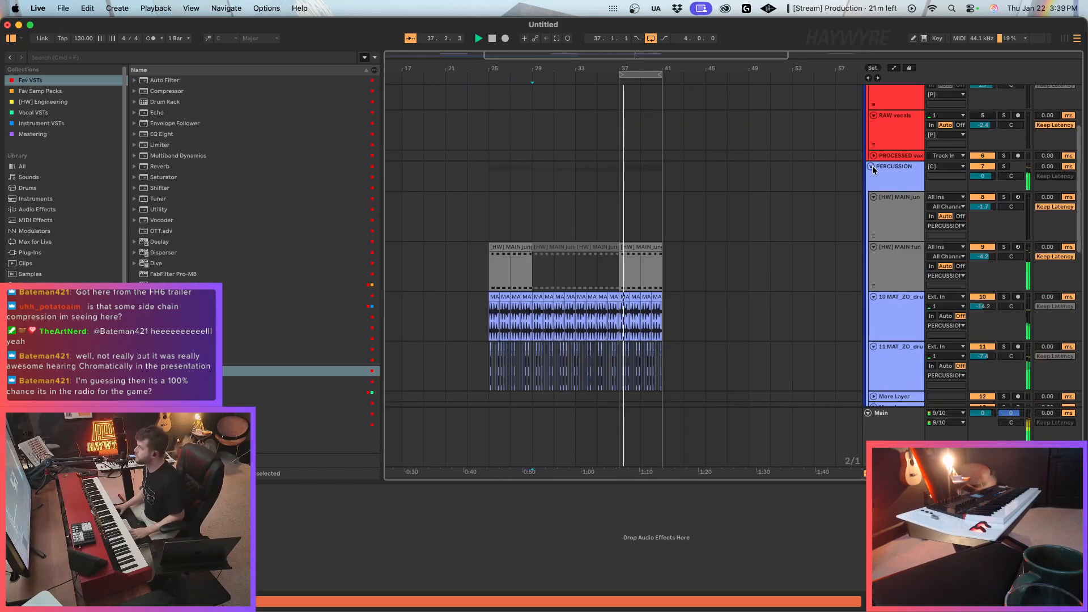
scroll(726, 252, "down", 10)
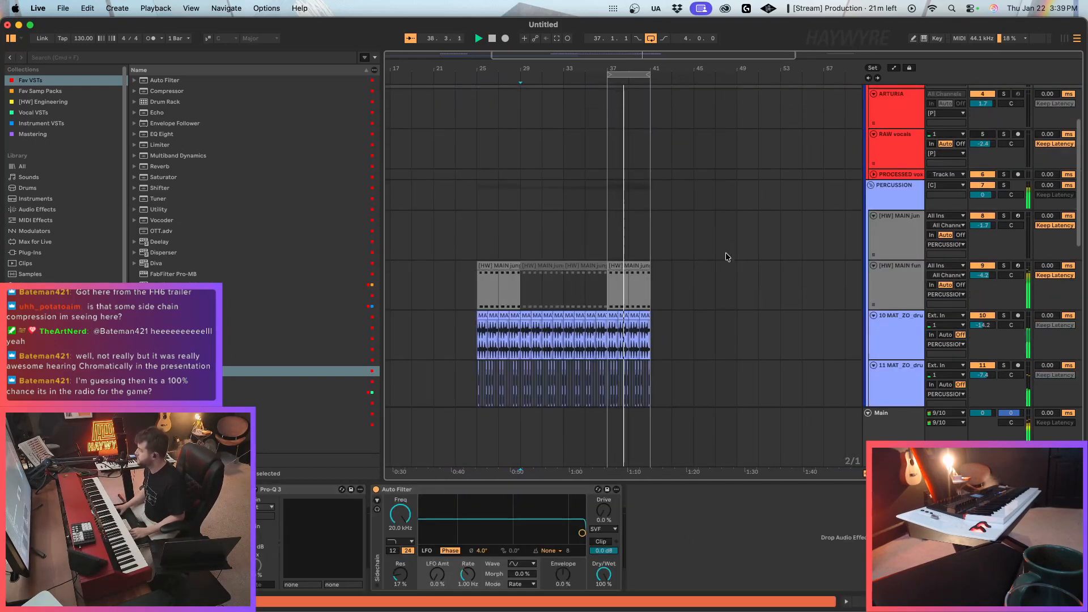
scroll(740, 307, "down", 8)
key("space")
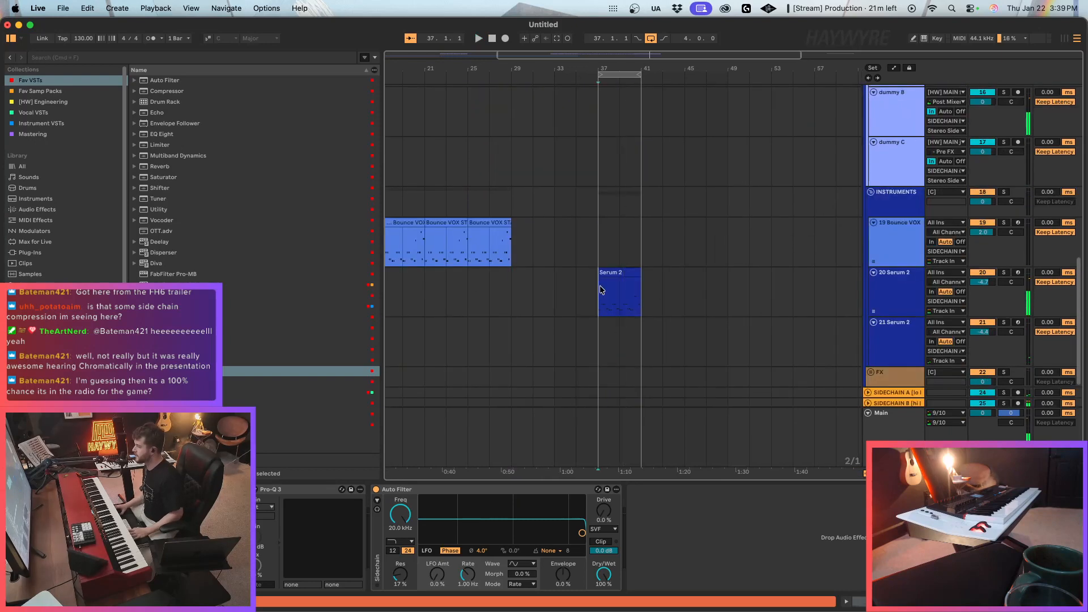
Deactivate the Serum 2 clip at bar 37 on track 20.
left_click(603, 289)
scroll(657, 317, "down", 3)
scroll(658, 320, "up", 5)
scroll(640, 318, "down", 2)
left_click(627, 313)
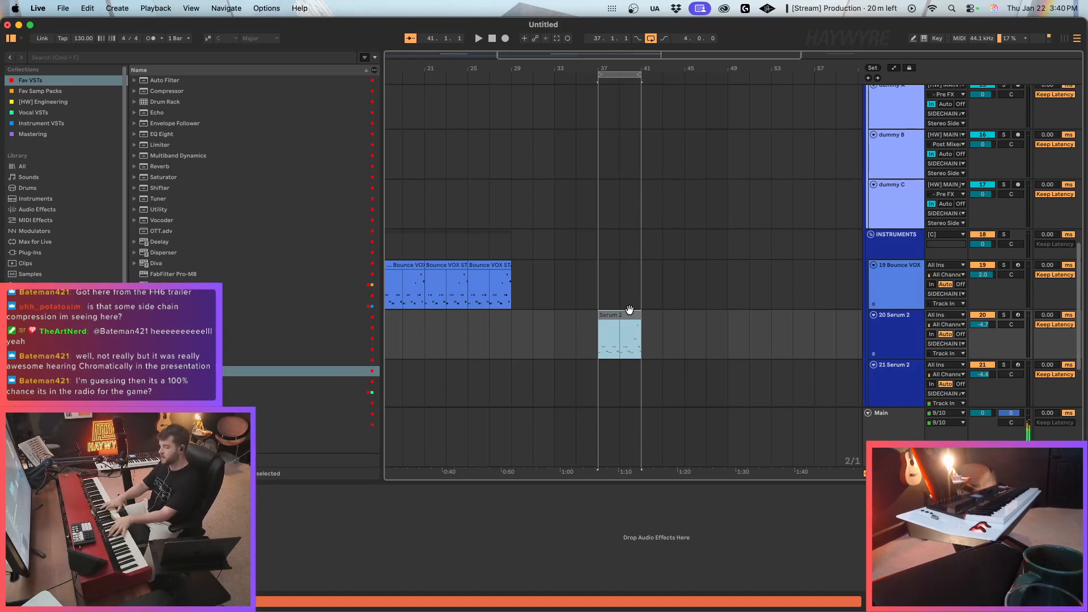
Play the arrangement from bar 35 into the loop to audition the section without the Serum 2 clip.
left_click(585, 281)
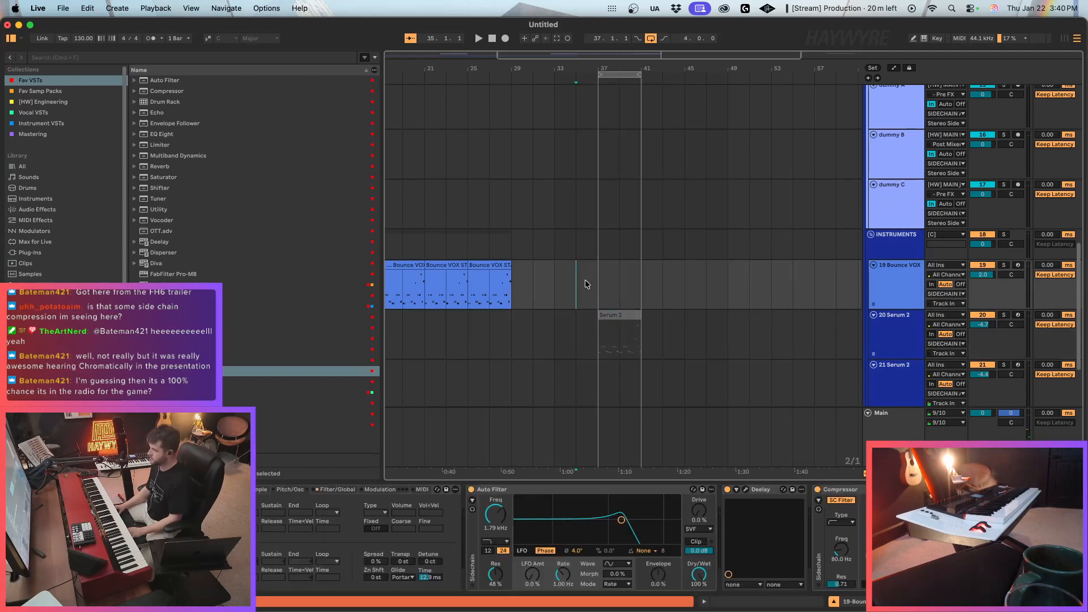
key("space")
scroll(604, 298, "up", 4)
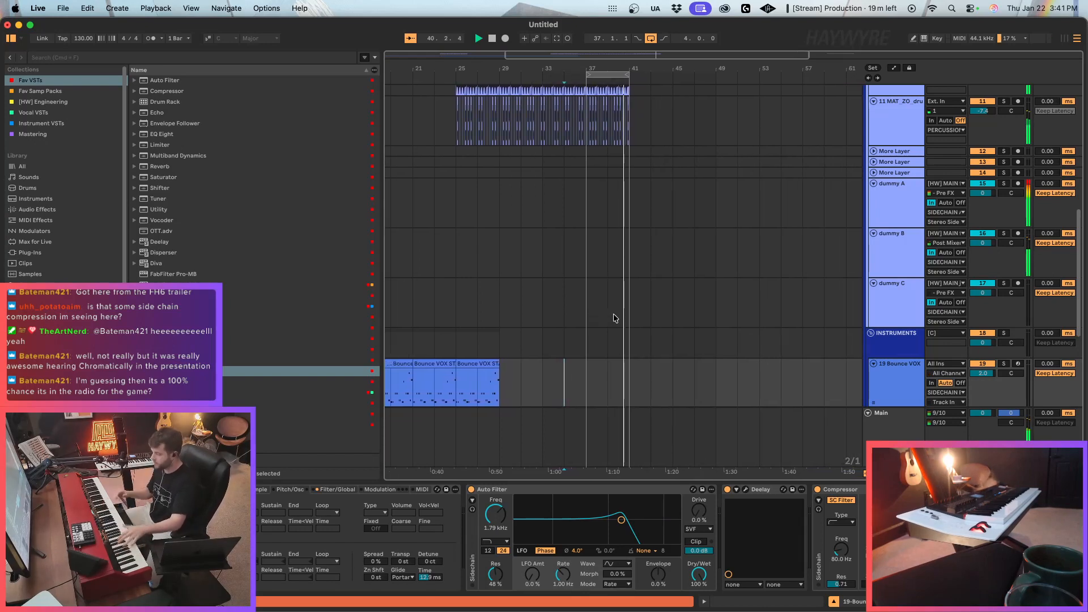
key("space")
Duplicate the percussion clips in bars 37 to 41 on tracks 9, 10 and 11 three times, up to bar 53.
scroll(600, 307, "up", 6)
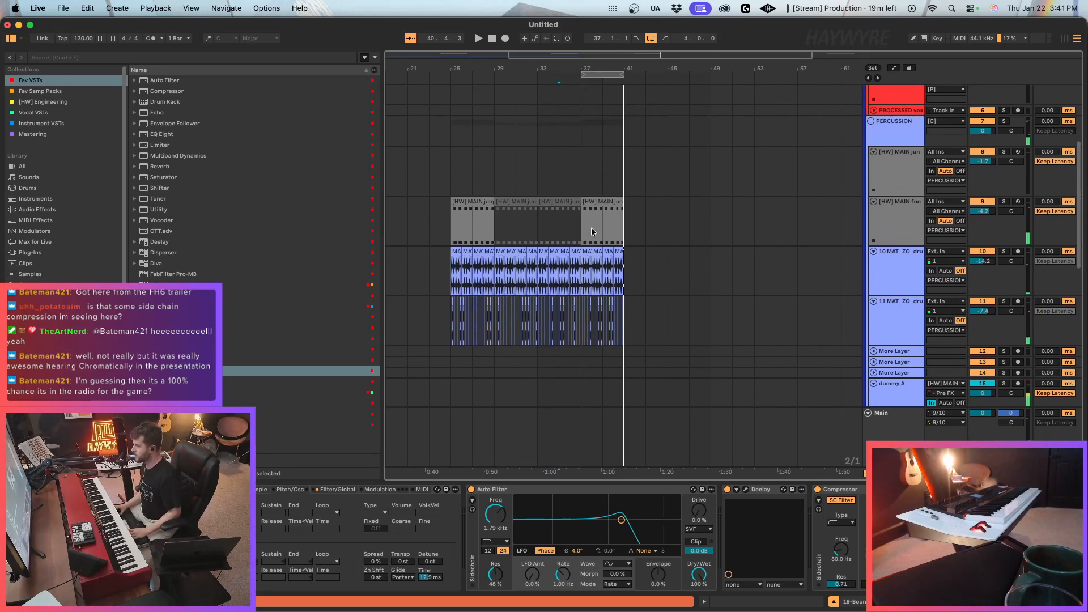
left_click_drag(584, 230, 639, 338)
key("super+d")
key("super+d")
key("super+d")
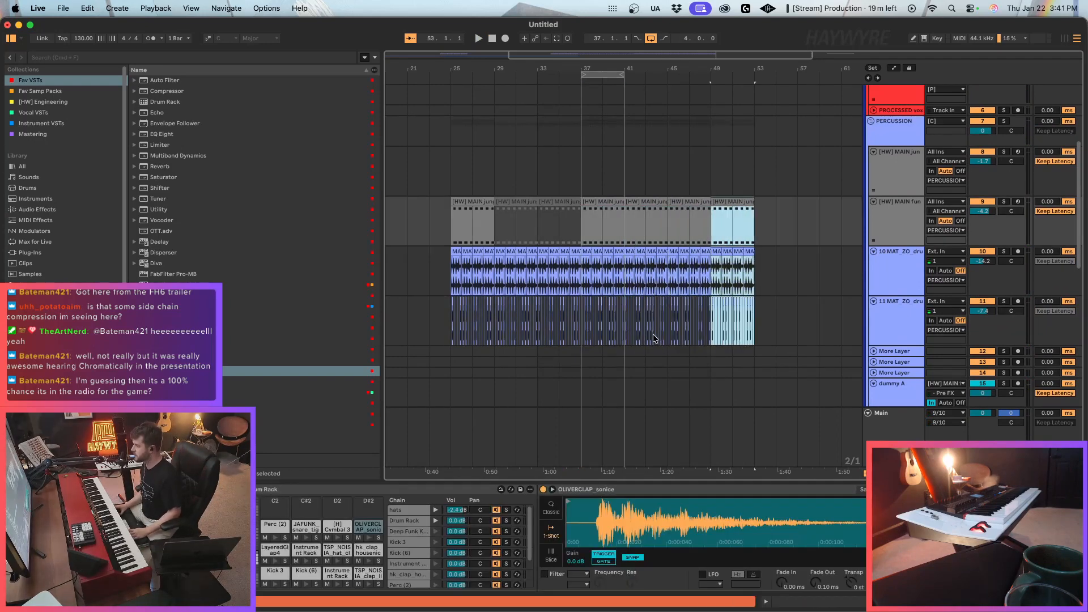
Arm track 20 and open its Serum 2 at the oscillator page.
scroll(699, 319, "up", 3)
scroll(699, 319, "down", 5)
scroll(699, 321, "down", 6)
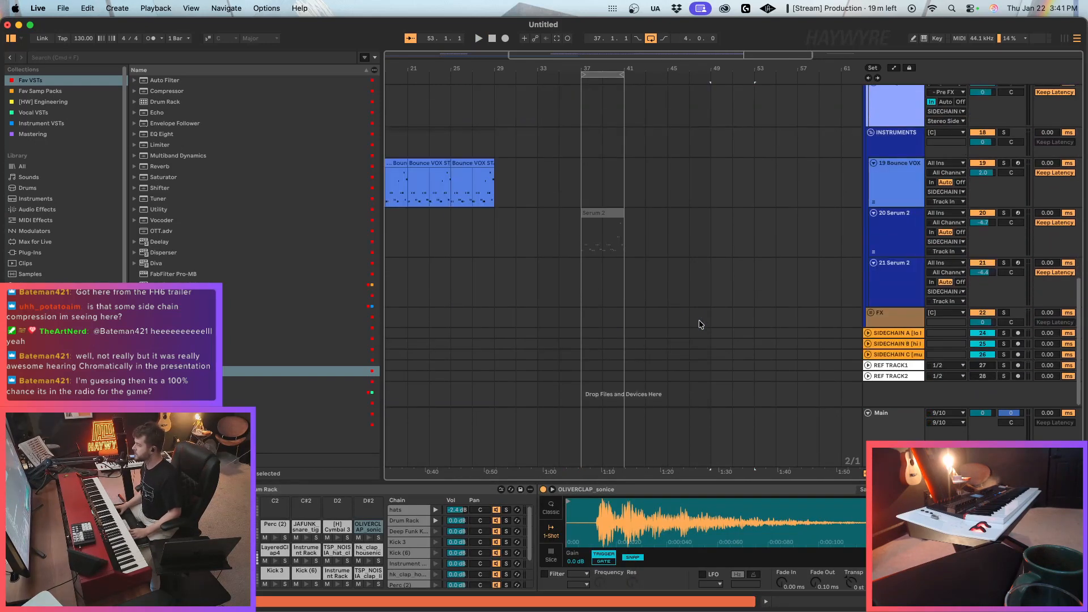
left_click(607, 259)
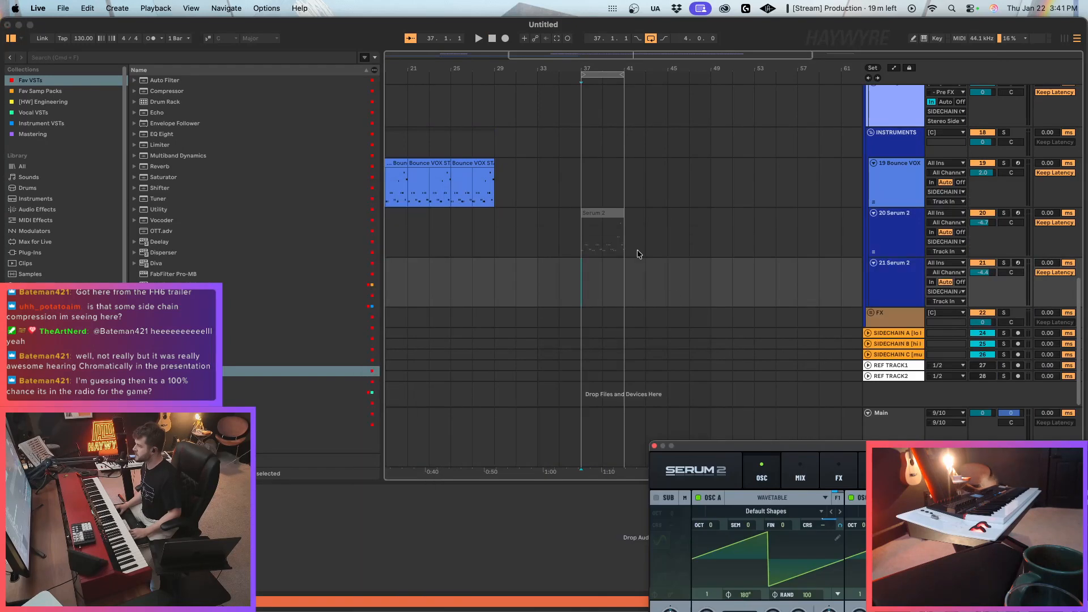
left_click(637, 254)
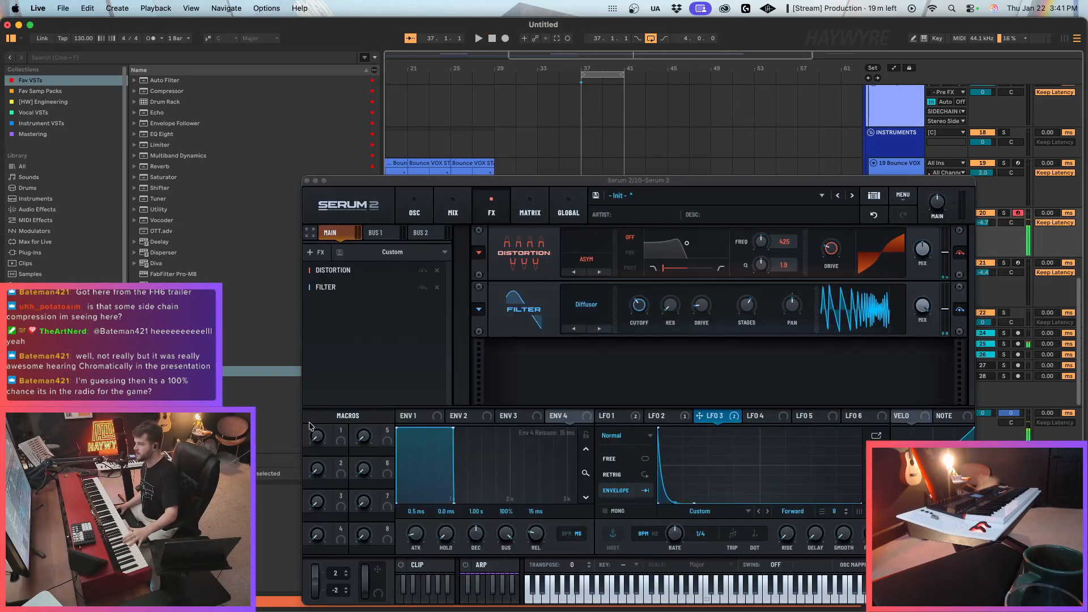
left_click(354, 208)
left_click(413, 207)
left_click(414, 207)
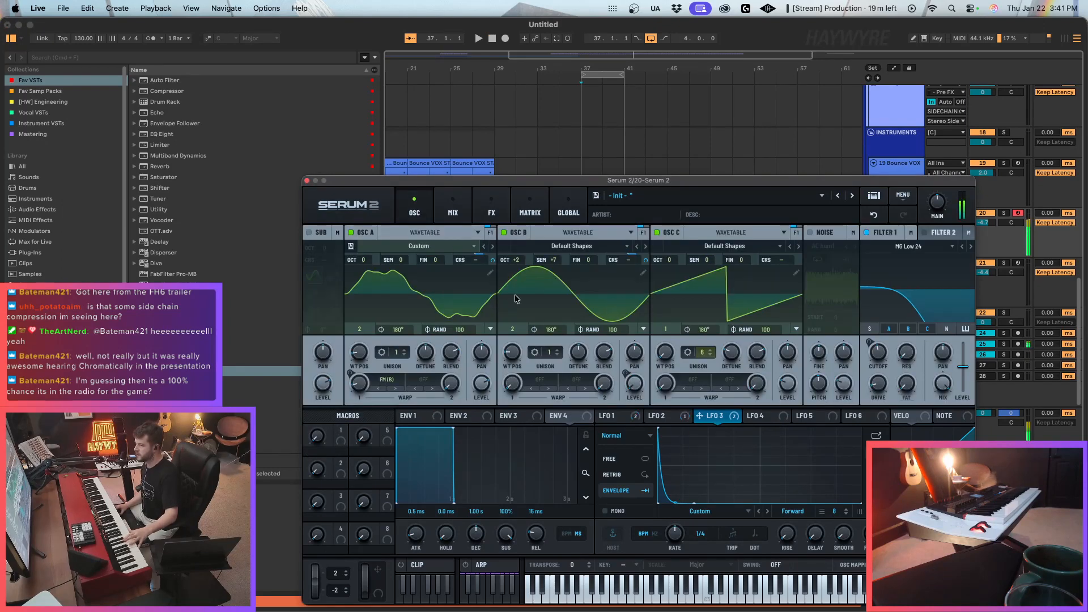
Set Osc B's octave and semitone to 0 and adjust the LFO 2 modulation amount on its level.
left_click_drag(552, 259, 548, 293)
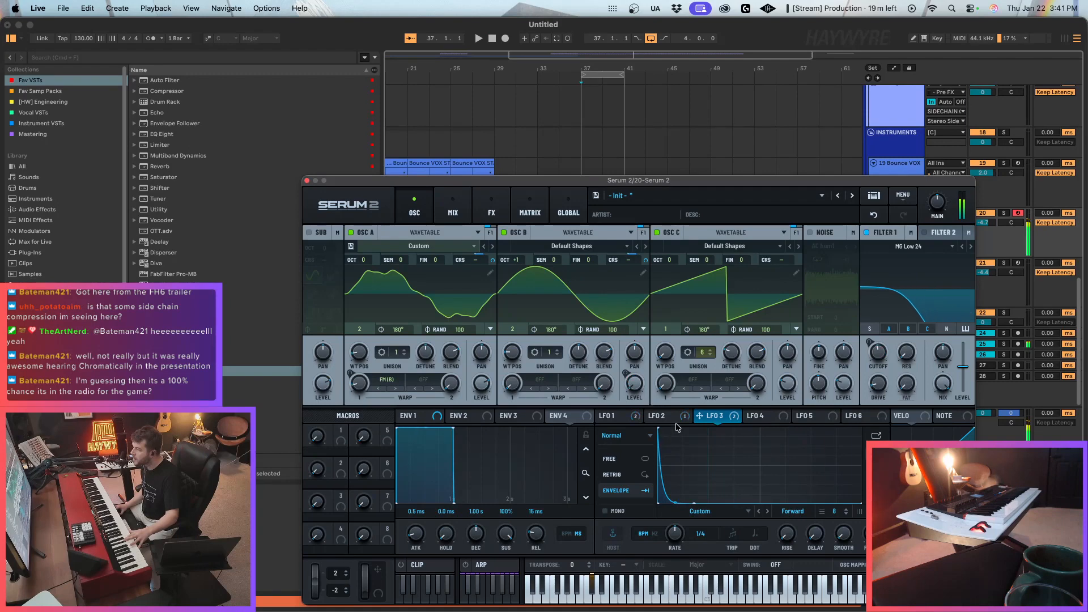
left_click(648, 416)
left_click_drag(625, 373, 624, 395)
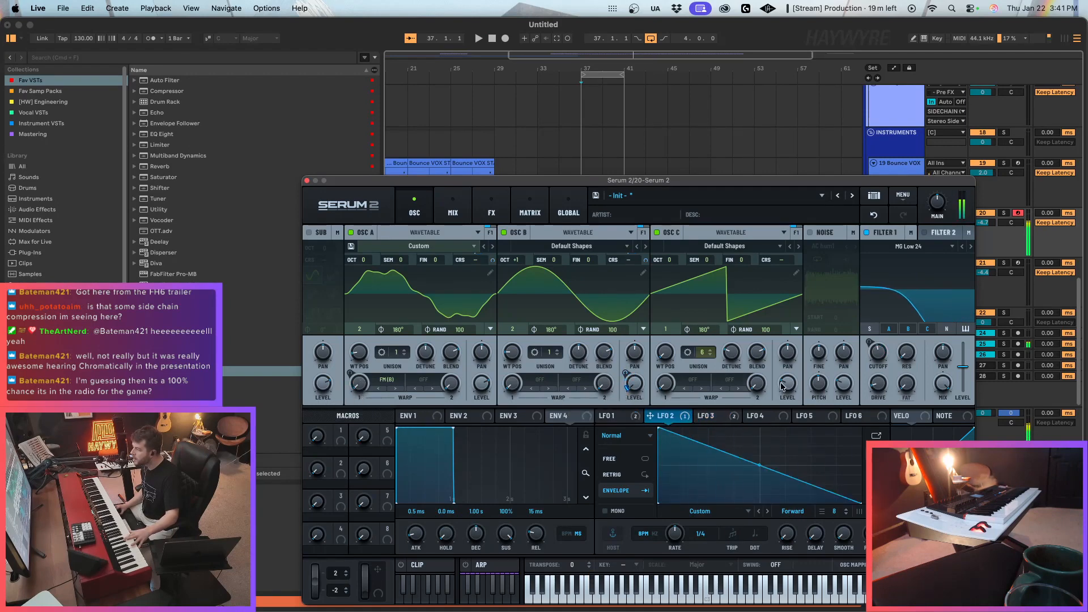
left_click_drag(517, 260, 517, 276)
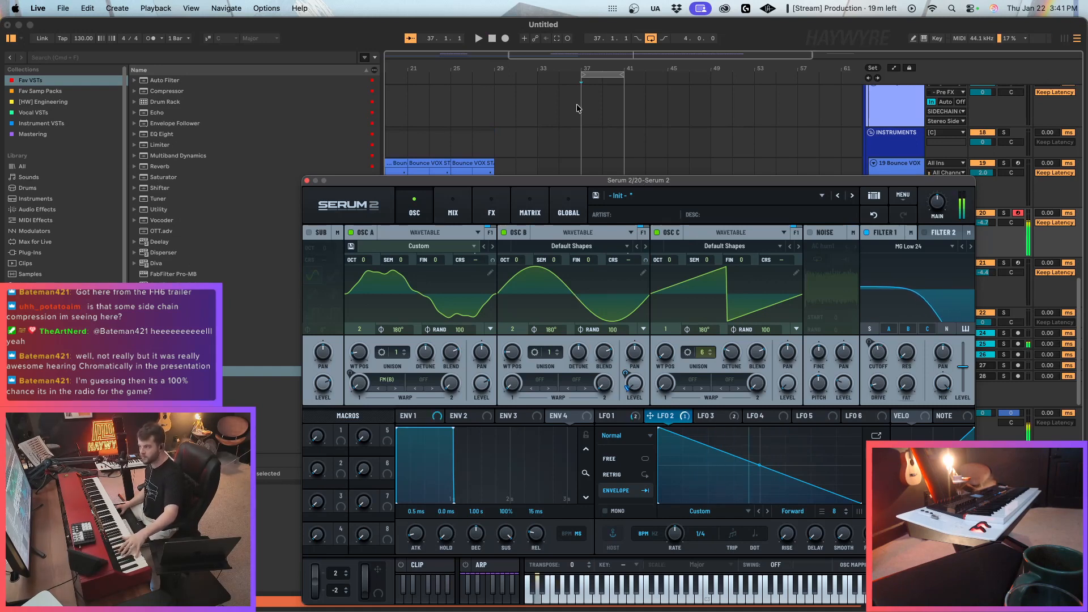
Play the loop from bar 37 with the Serum 2 clip enabled, close the synth window and arm the NORD track.
key("space")
left_click(307, 180)
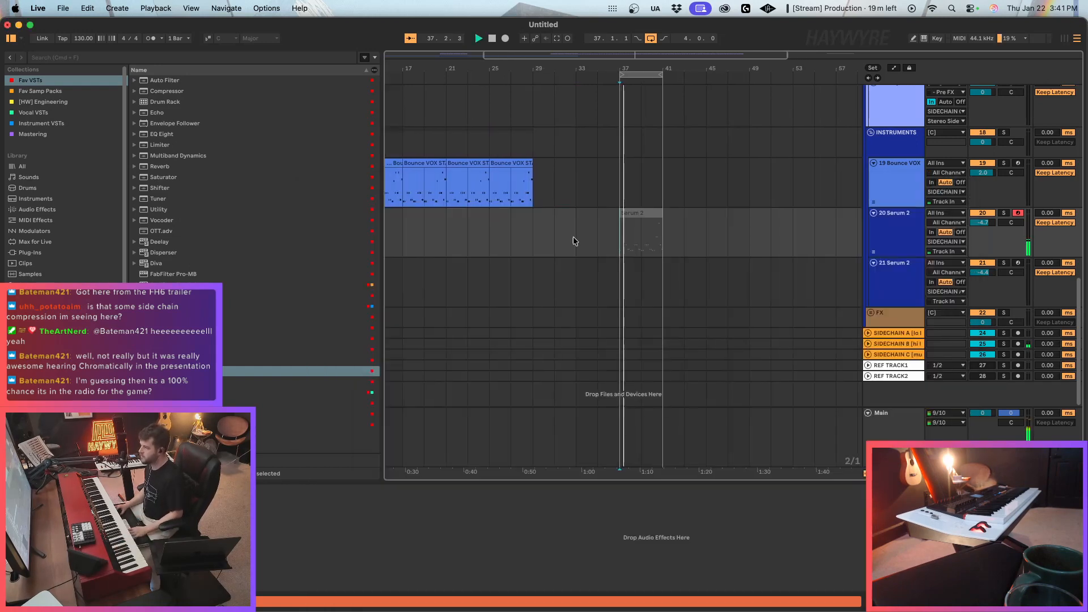
left_click(639, 214)
scroll(709, 245, "up", 5)
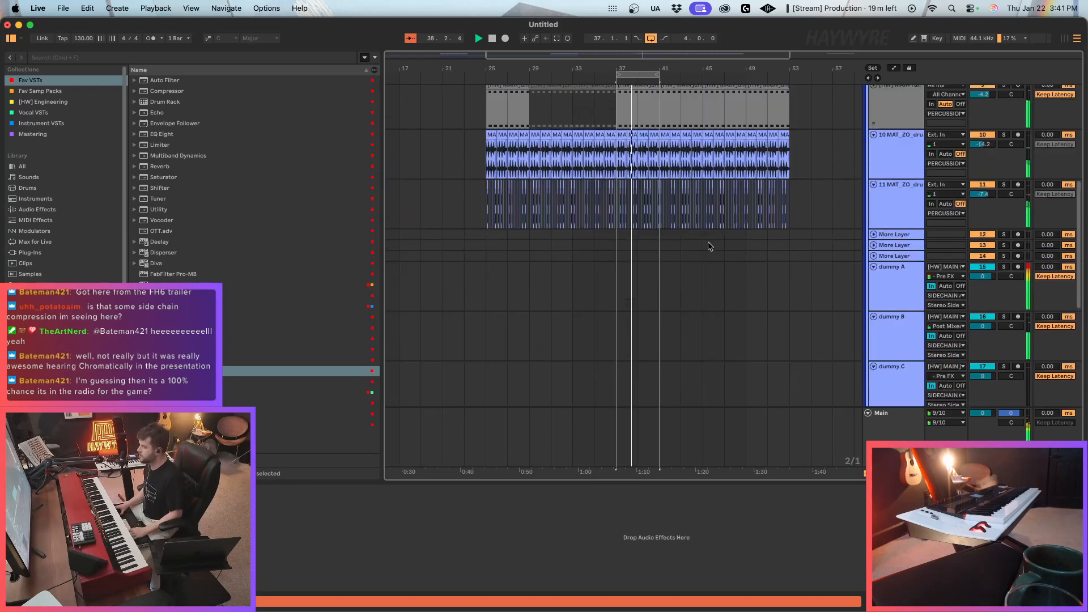
scroll(709, 248, "up", 5)
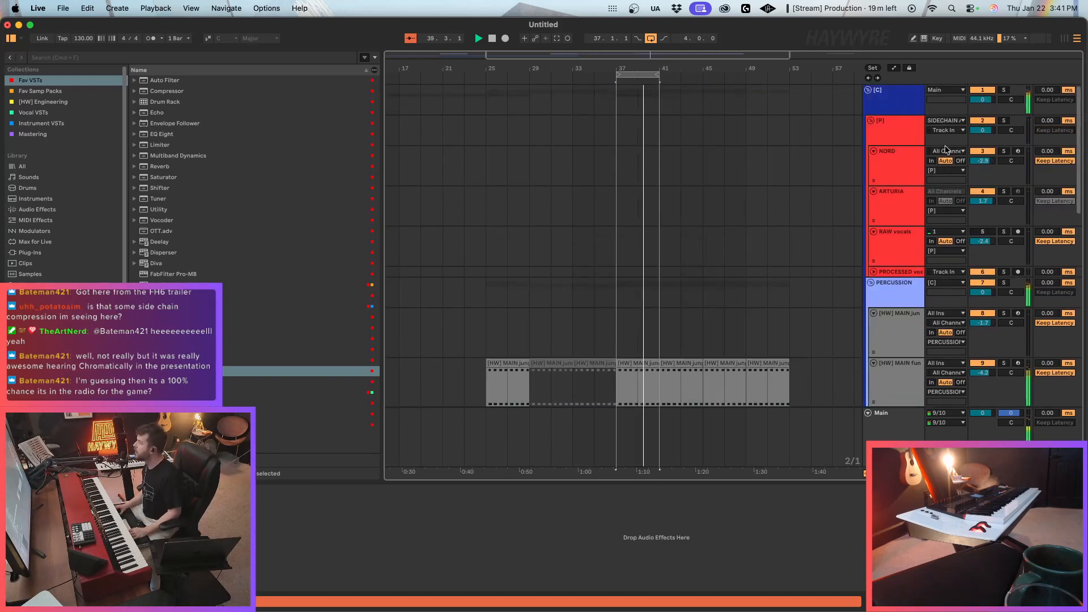
left_click(893, 170)
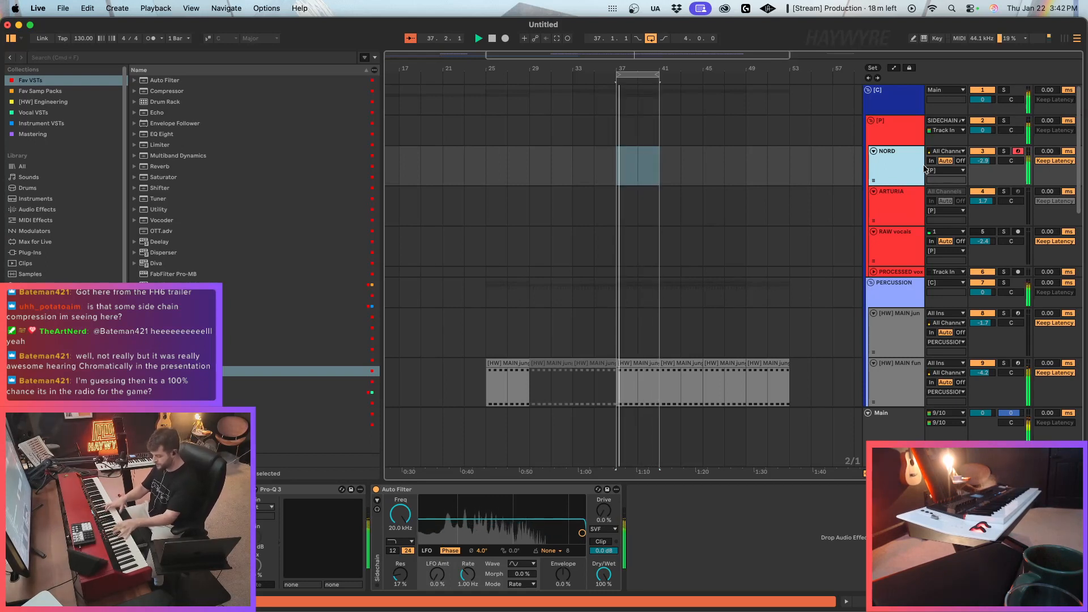
Stop playback and deactivate the Serum 2 clip at bar 37 on track 20.
key("space")
scroll(710, 341, "down", 1)
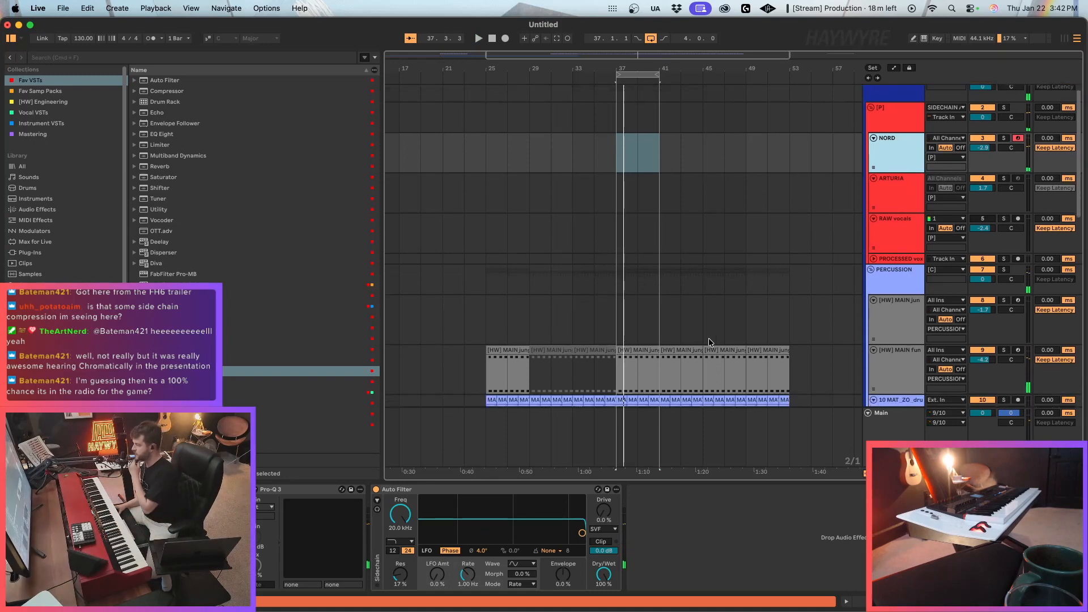
scroll(708, 338, "down", 10)
left_click(642, 238)
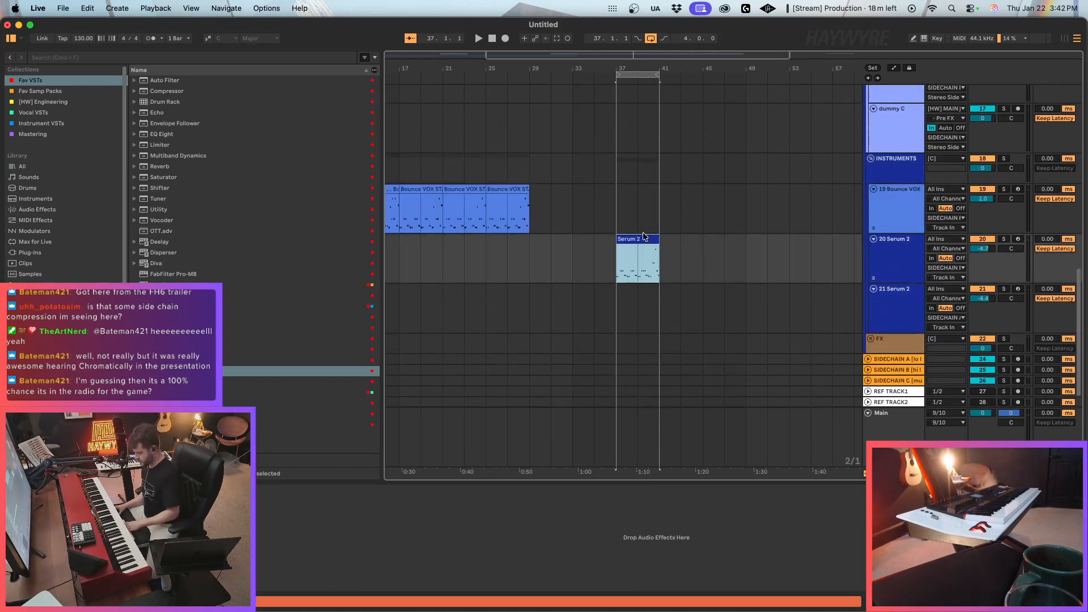
scroll(701, 417, "up", 10)
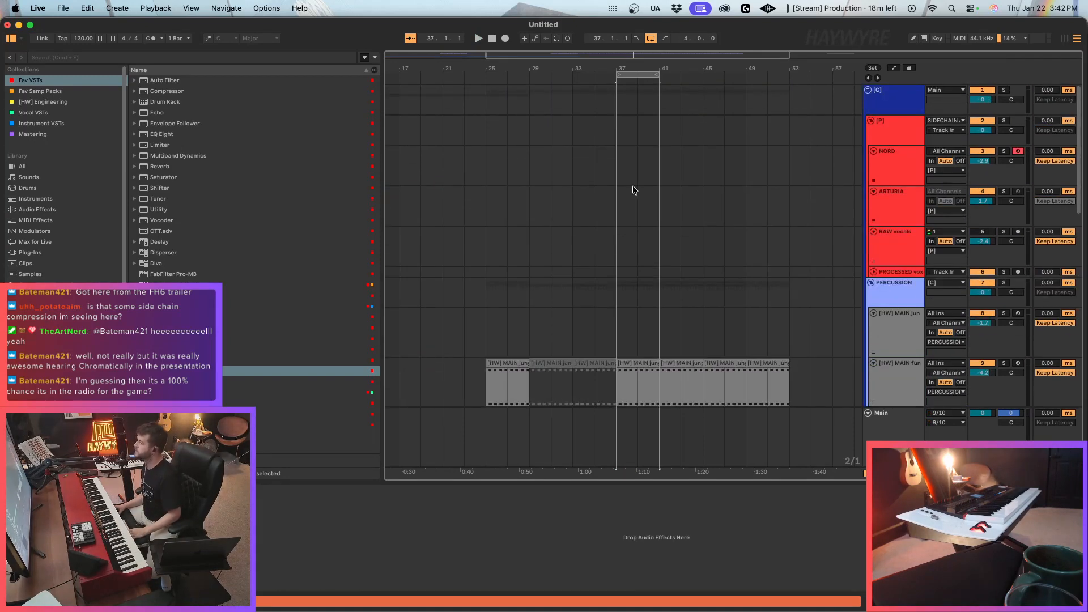
Play the loop from bar 37 and record a take on the NORD track over bars 37 to 41.
left_click(613, 168)
key("space")
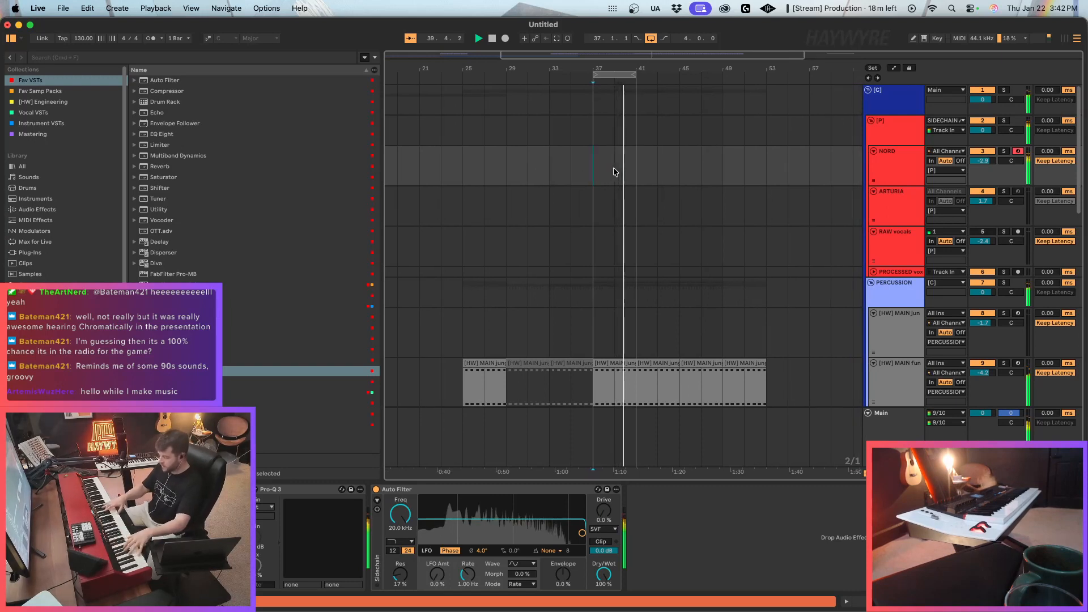
left_click(584, 170)
key("space")
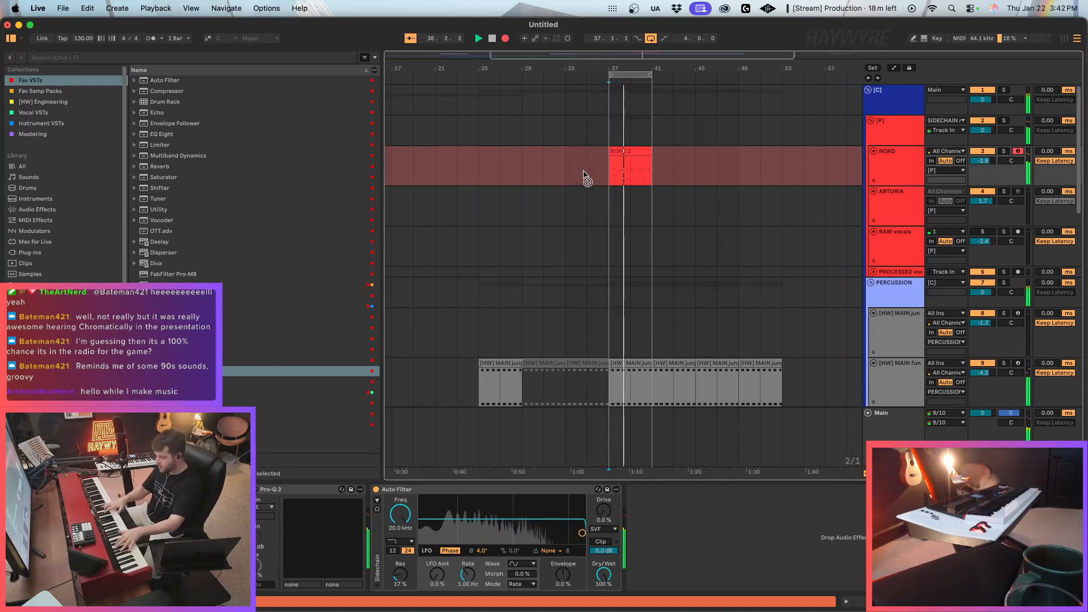
Extend the loop to eight bars, from 37 to 45, and record a take on the NORD track over it.
key("space")
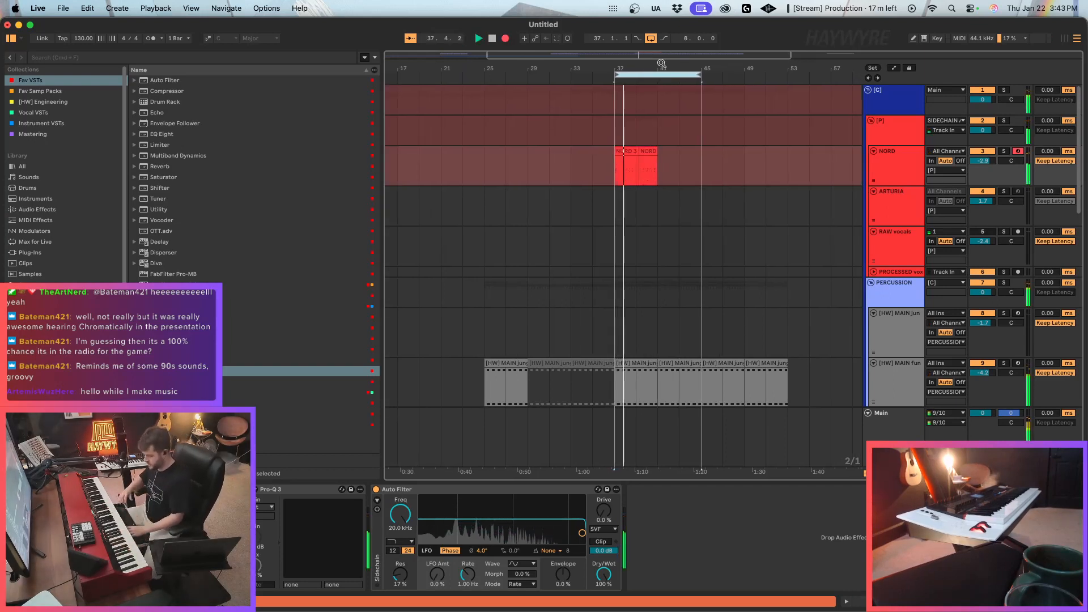
key("space")
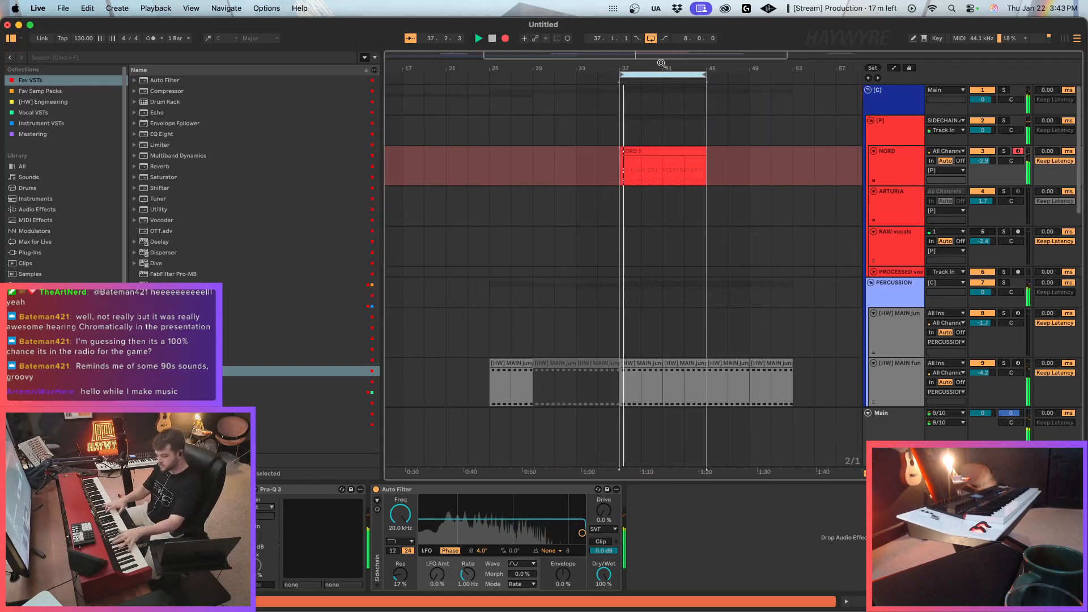
key("space")
Re-record the NORD part from bar 37 to 45 and stop at the end of the take.
key("F9")
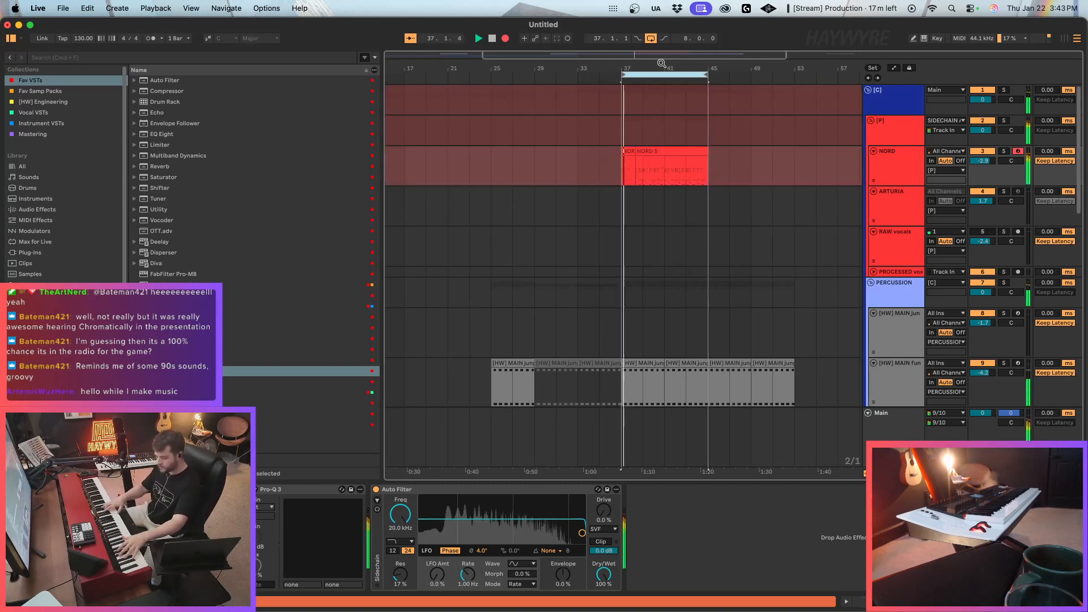
key("F9")
key("space")
key("F9")
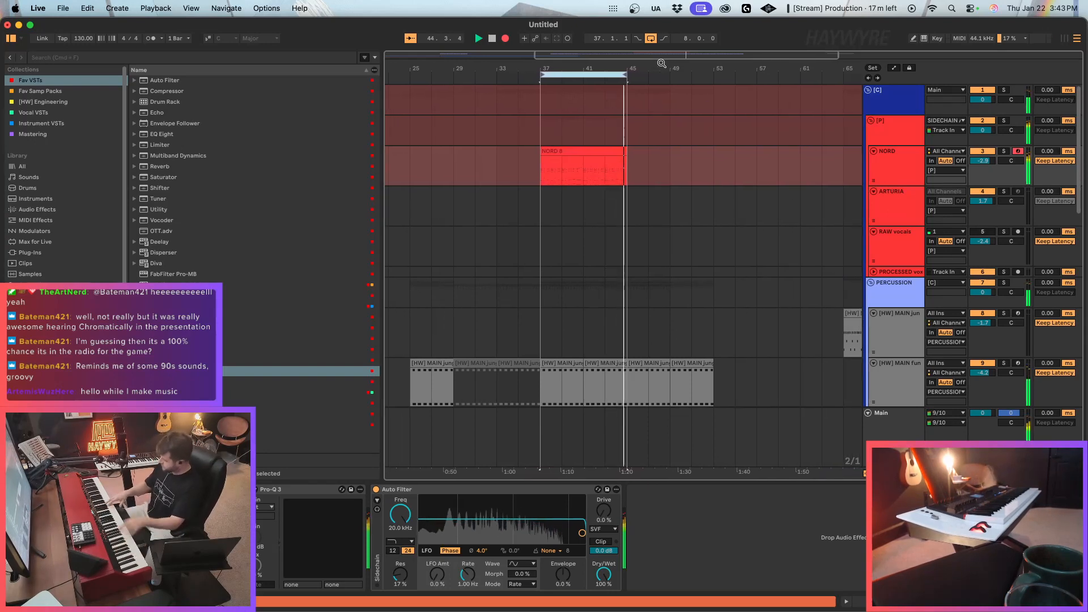
key("space")
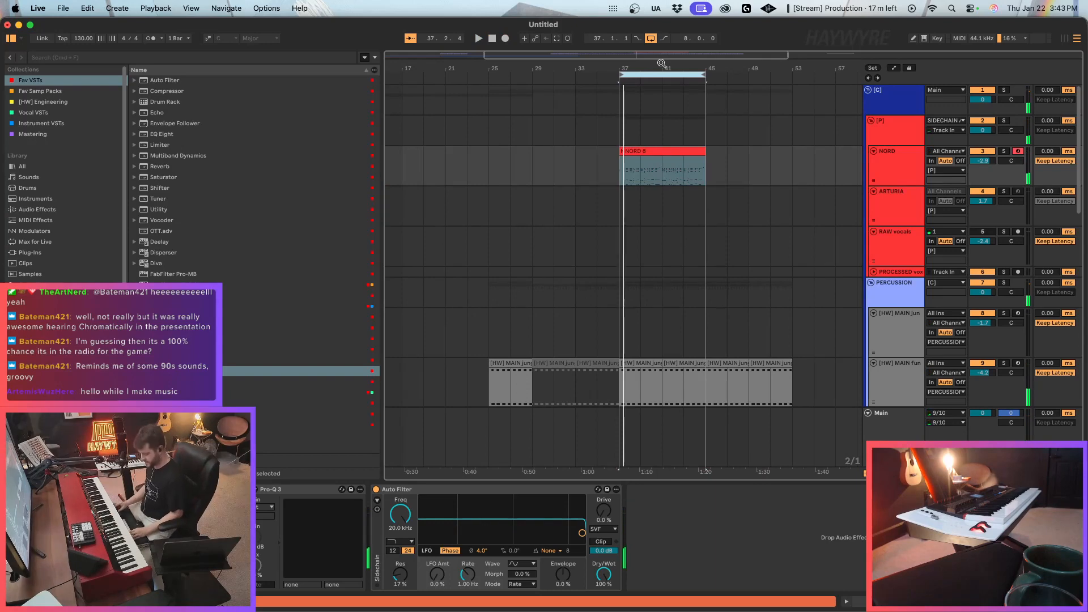
Insert a new MIDI track below track 20 and load Kontakt 8 onto it from the Instrument VSTs collection.
key("space")
scroll(685, 308, "down", 10)
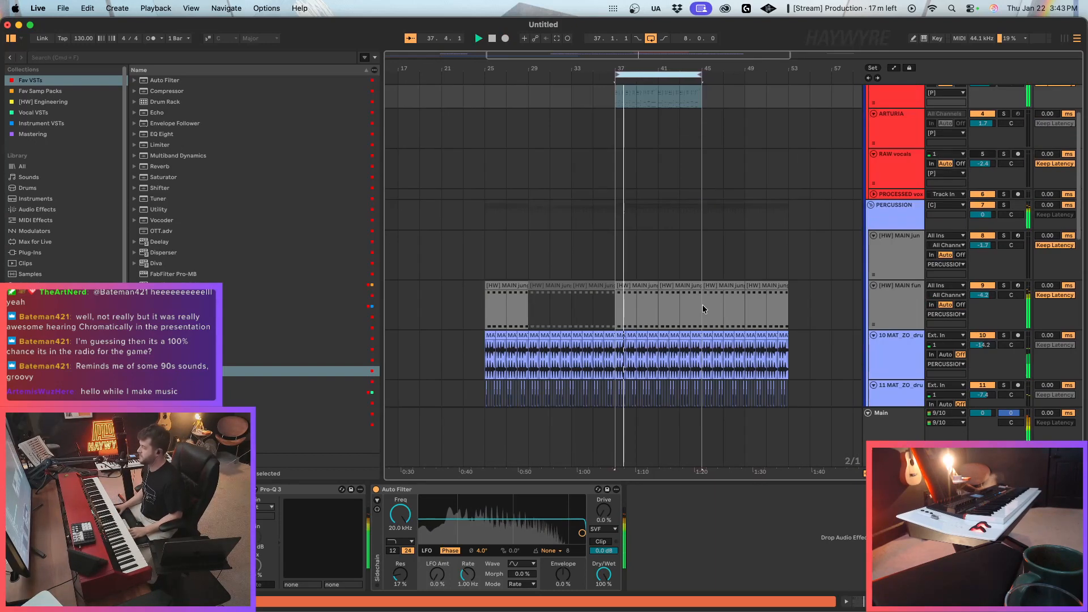
scroll(712, 293, "down", 5)
left_click(896, 281)
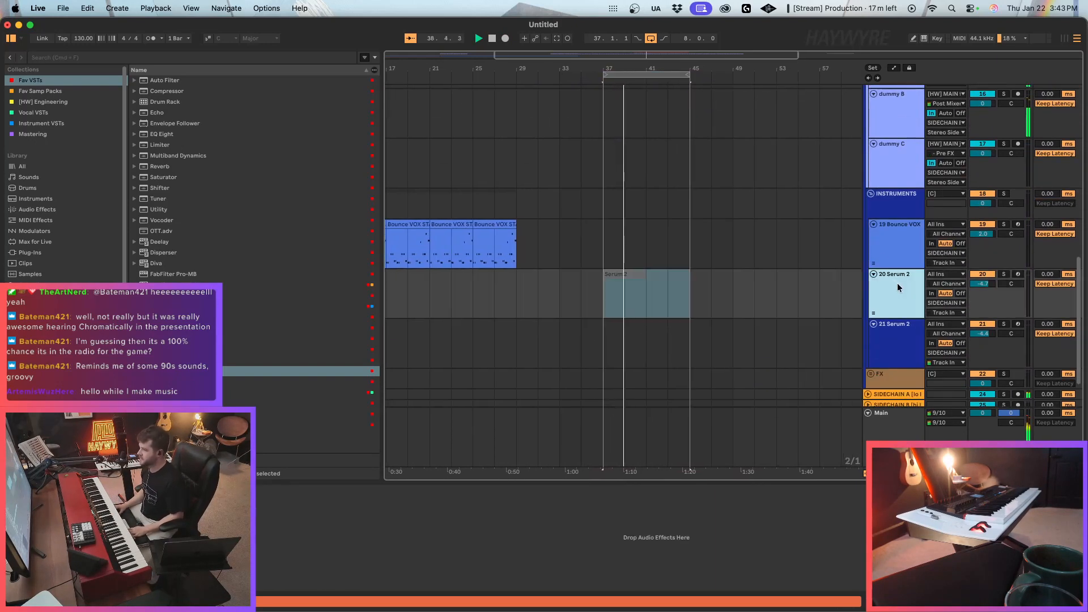
key("super+shift+t")
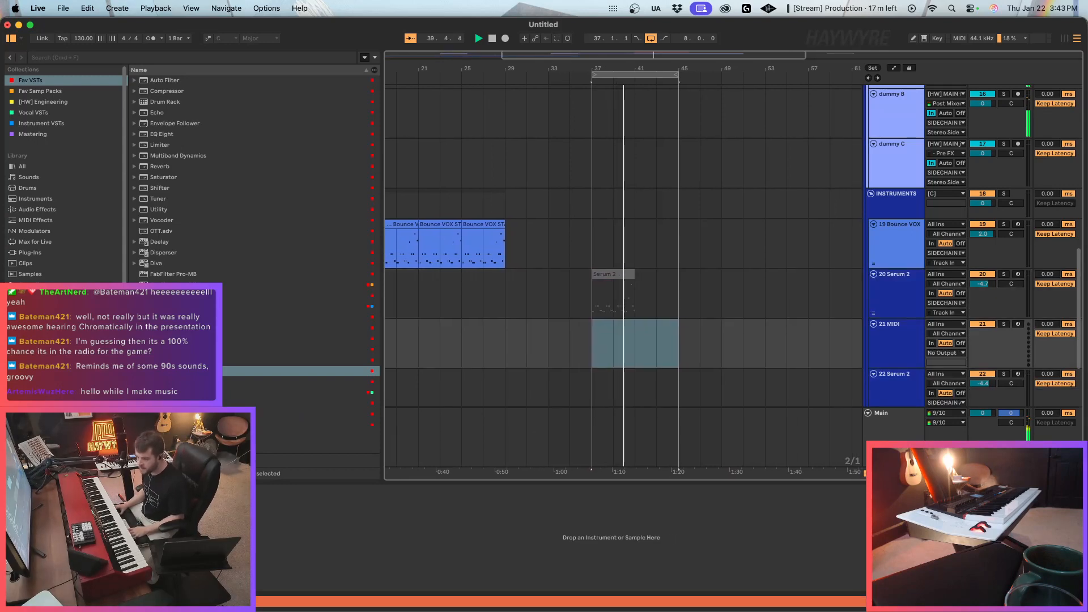
left_click(38, 123)
left_click(166, 123)
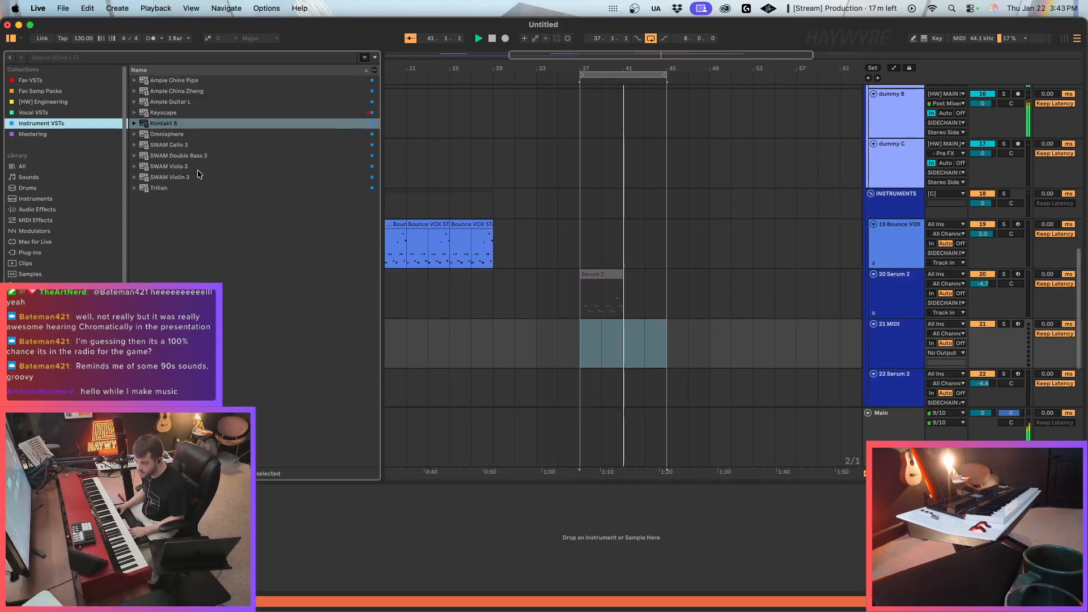
left_click_drag(168, 124, 678, 341)
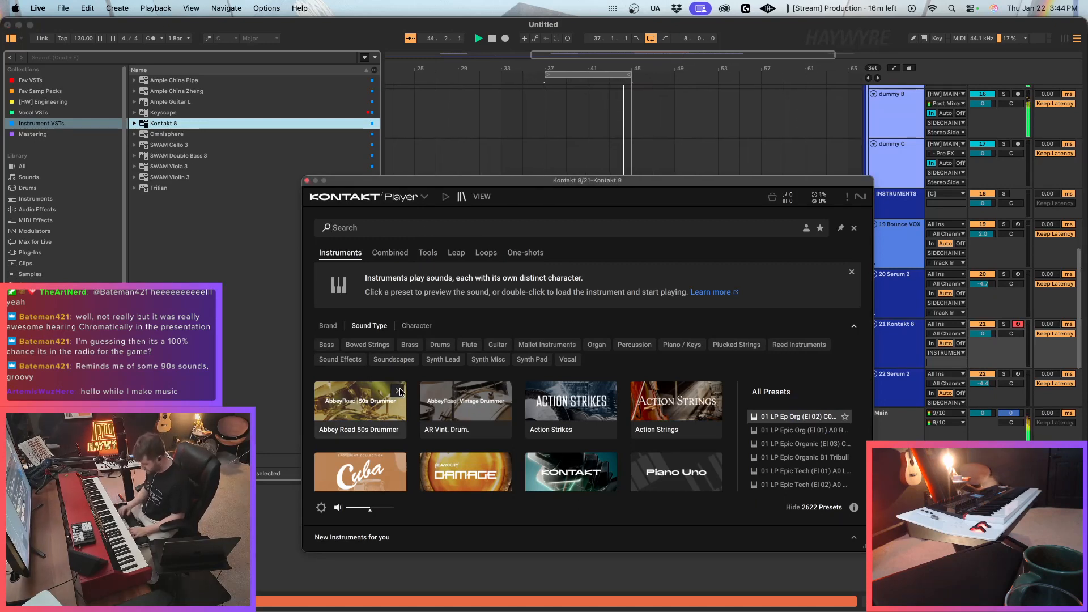
Search Kontakt for "rick", load the Scarbee Rickenbacker Bass instrument and close the plug-in window.
type("rick")
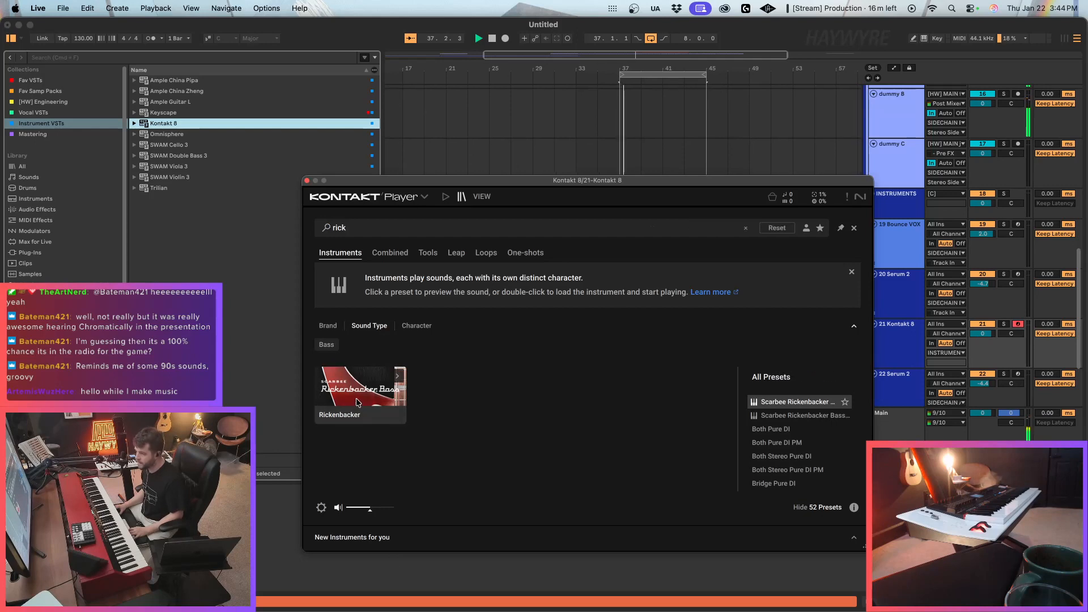
double_click(814, 422)
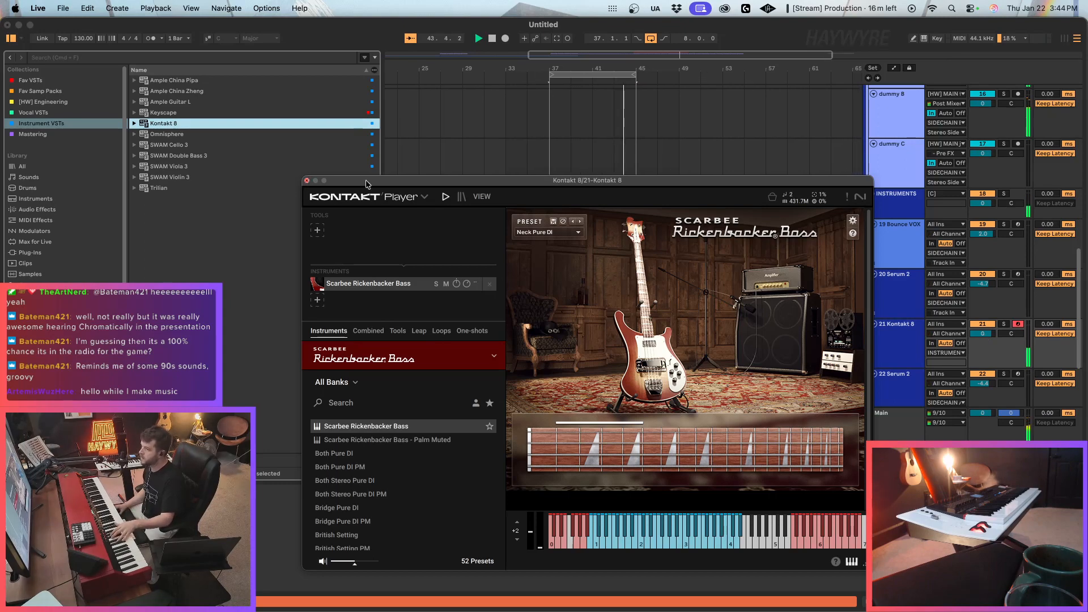
left_click(307, 180)
Mute percussion track 9 while the loop plays.
scroll(830, 208, "up", 10)
left_click(987, 247)
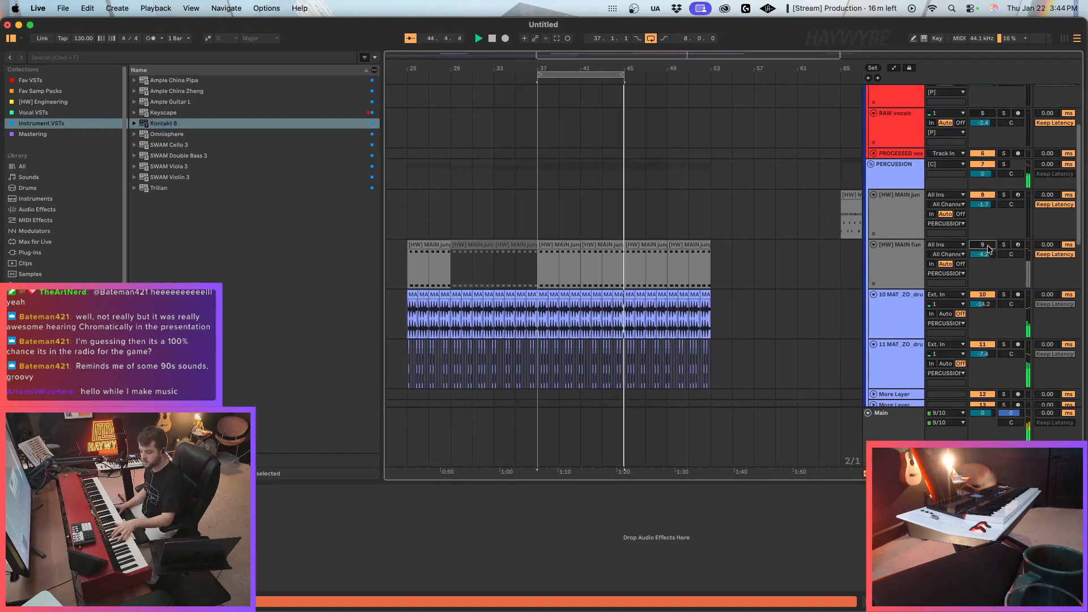
scroll(796, 350, "down", 6)
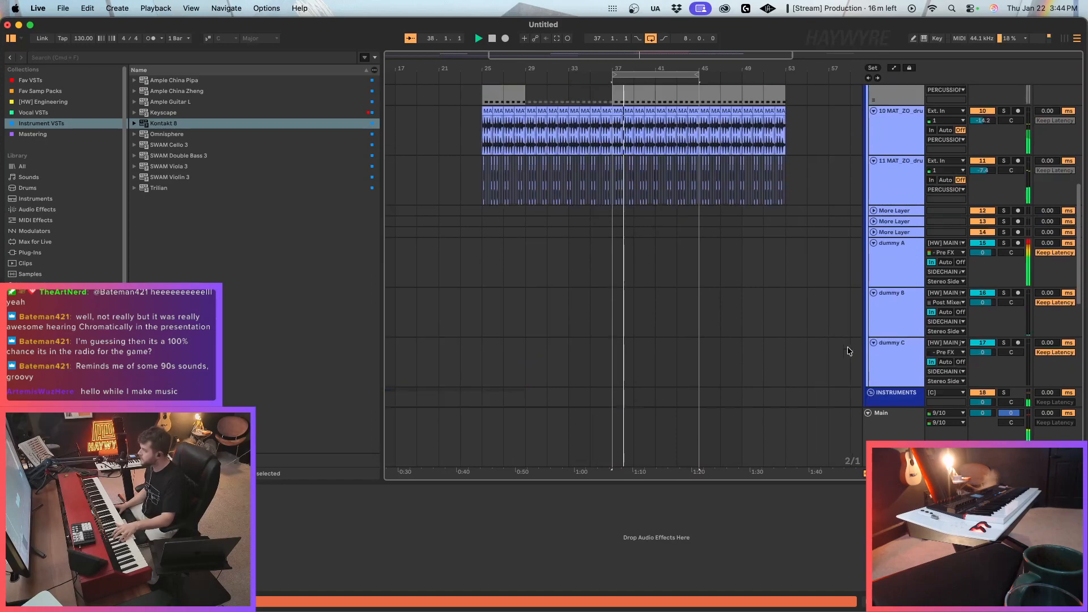
Raise the Kontakt 8 track's volume to 3.4 dB and switch the Rickenbacker Bass preset to Tweedman.
scroll(821, 325, "down", 5)
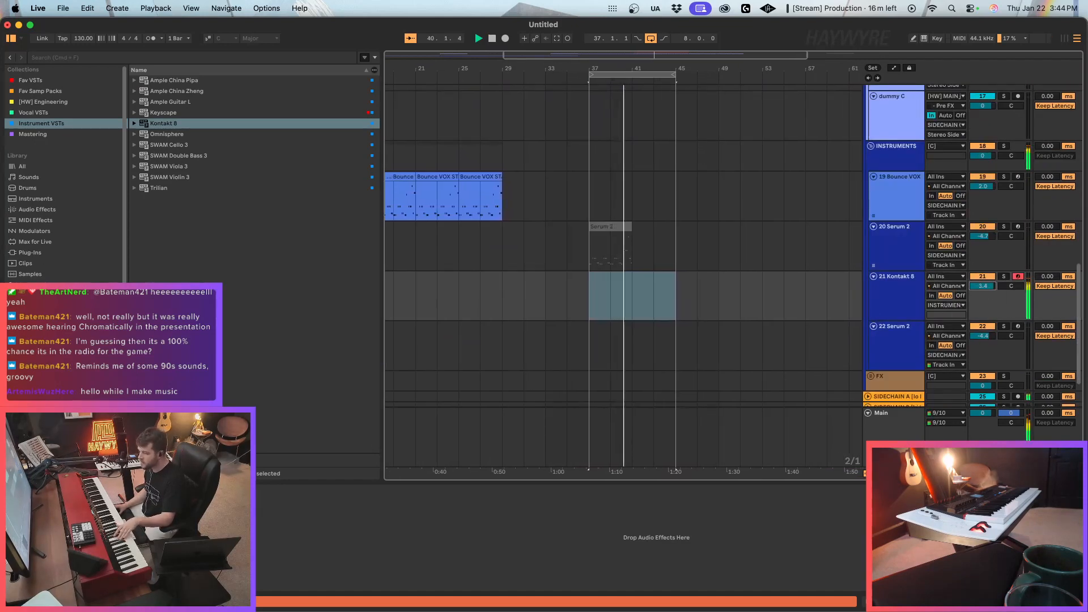
key("super+alt+p")
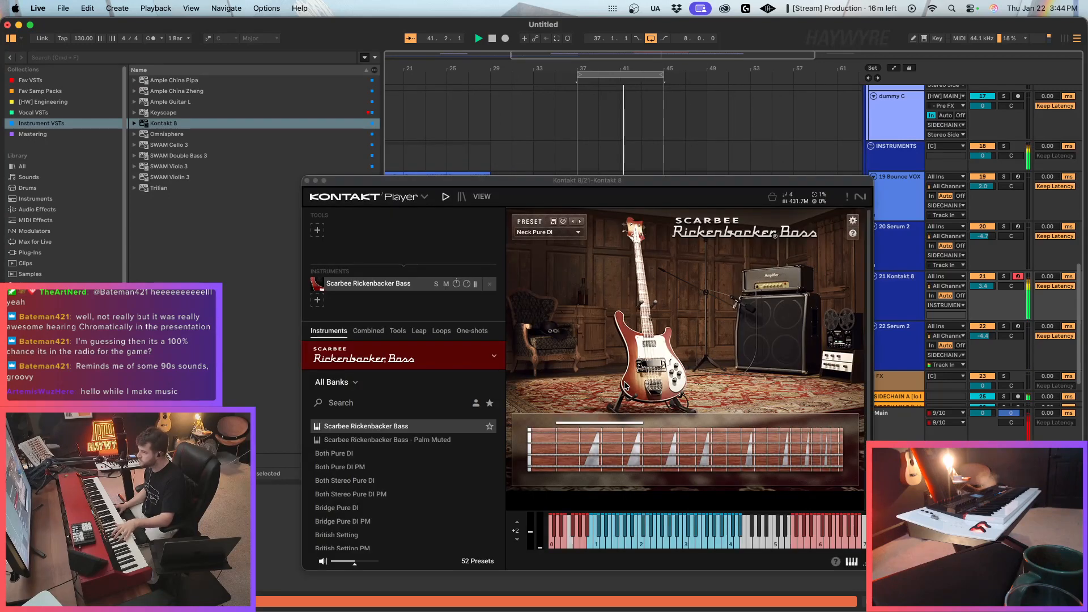
left_click(581, 222)
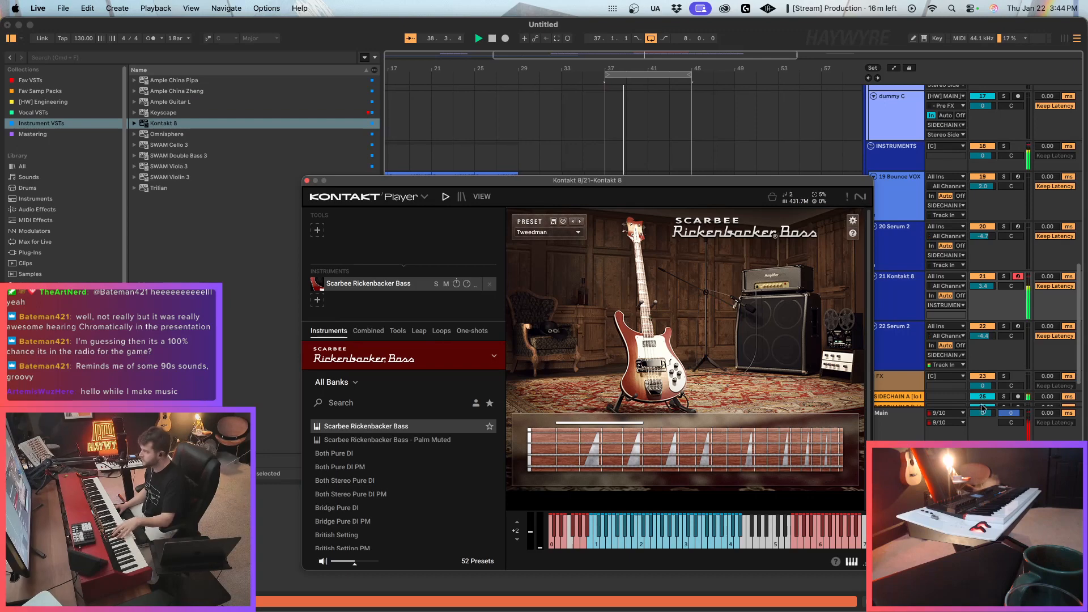
Stop playback and add a Limiter from the audio effects to the end of the Main track's device chain.
left_click(897, 422)
scroll(567, 539, "right", 10)
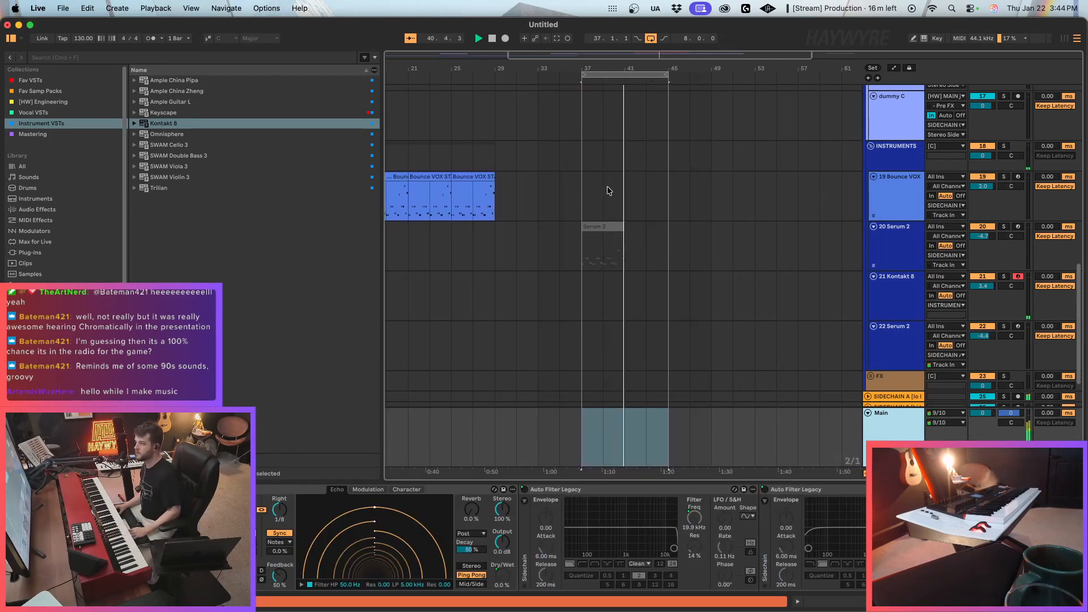
left_click(33, 134)
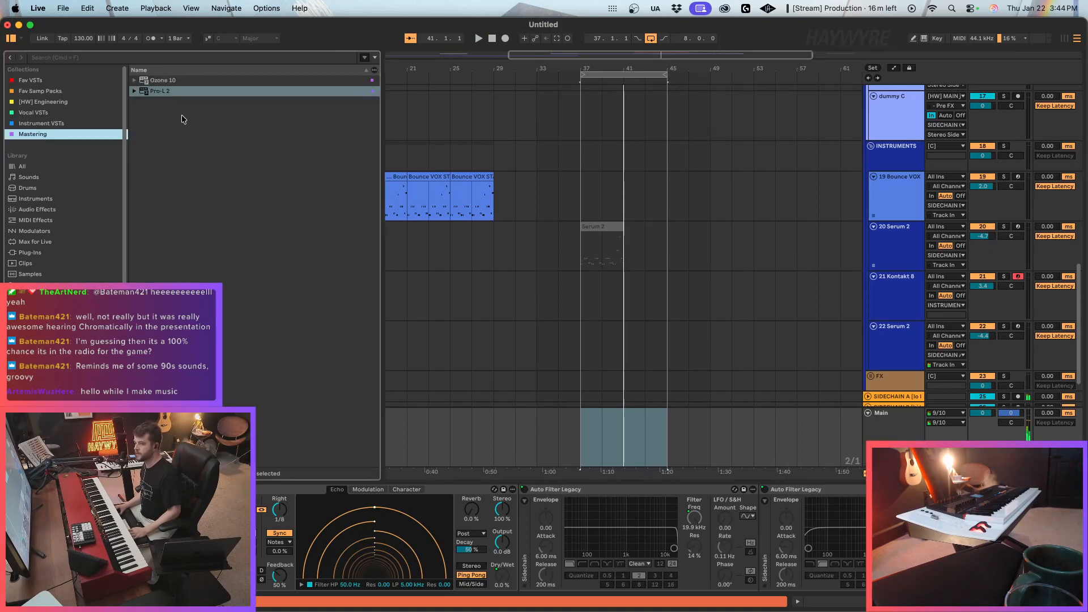
left_click(35, 253)
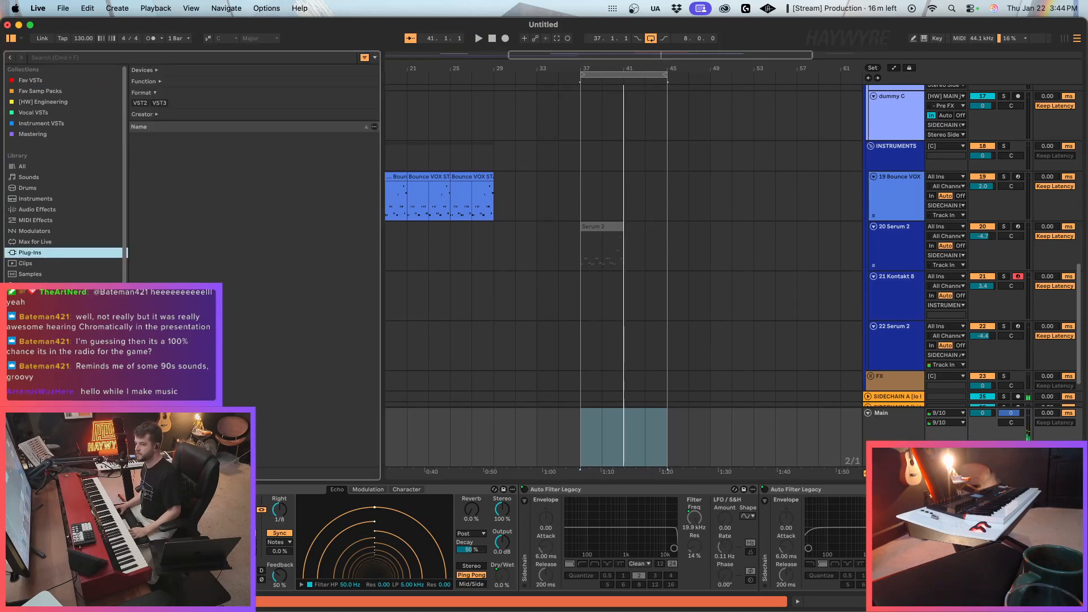
left_click(37, 210)
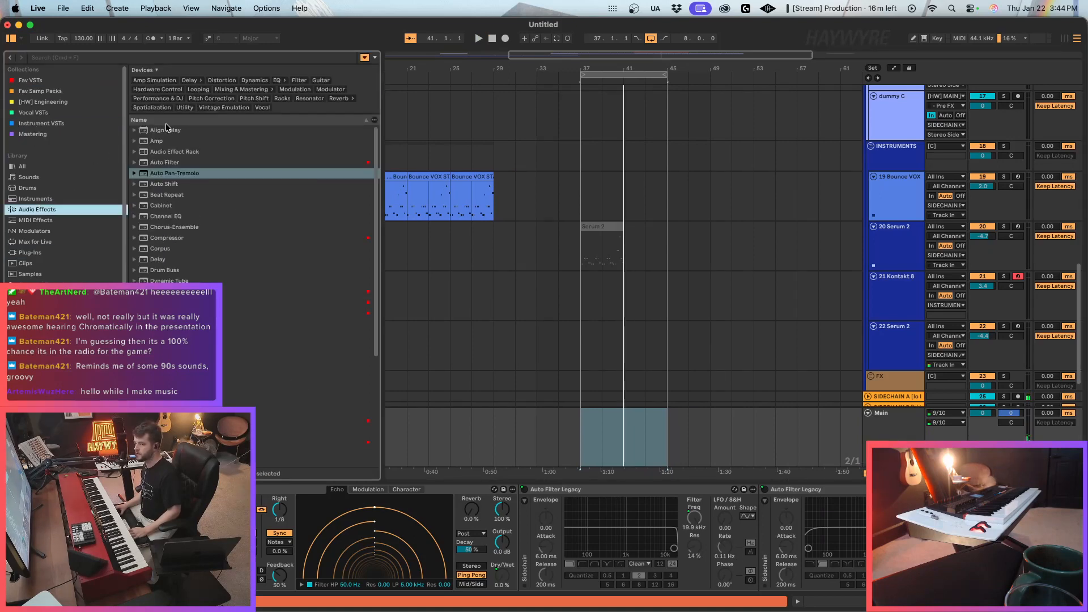
scroll(253, 255, "down", 8)
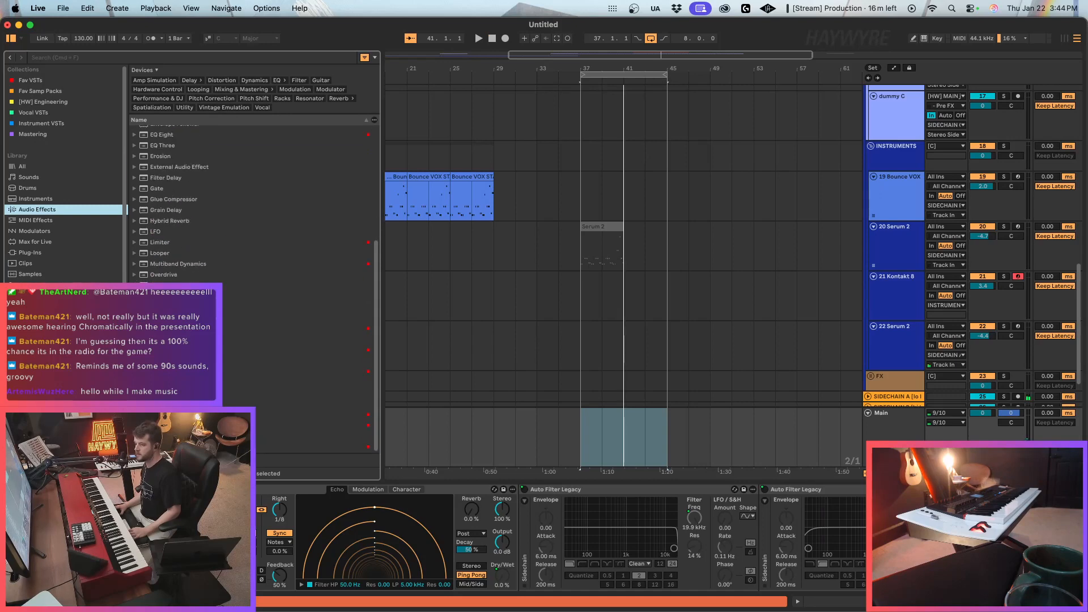
left_click(161, 242)
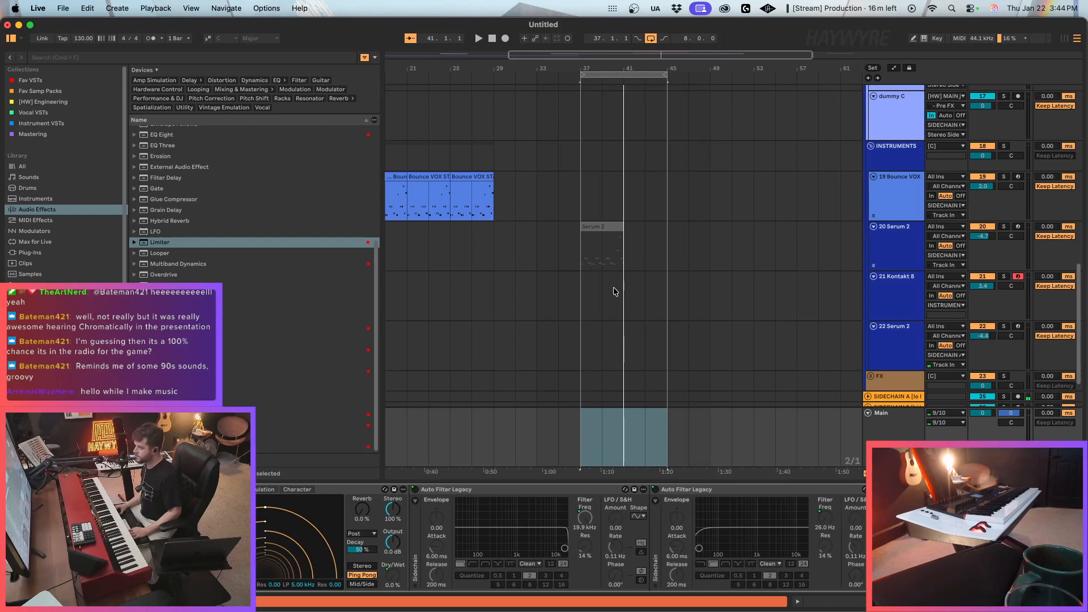
Switch the Rickenbacker Bass preset on track 21 to Double Date and play the loop from bar 37.
left_click(580, 299)
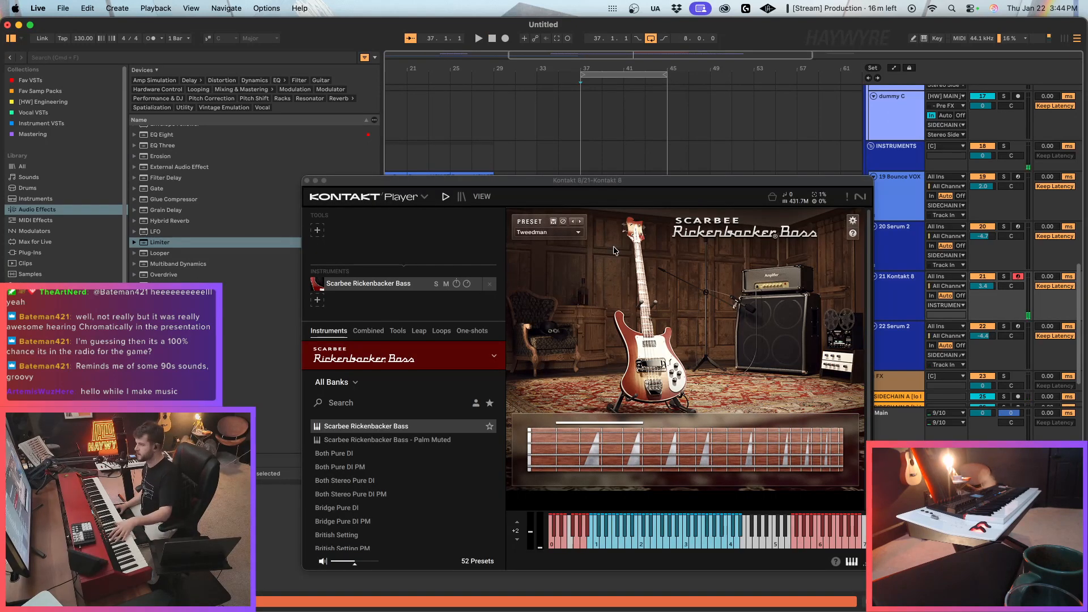
left_click(580, 222)
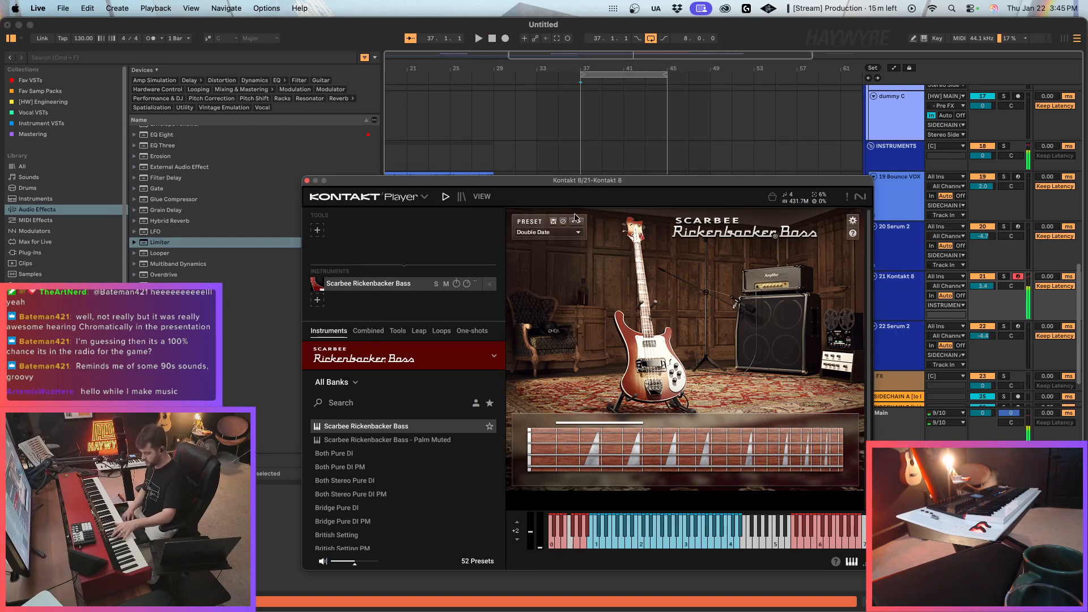
key("space")
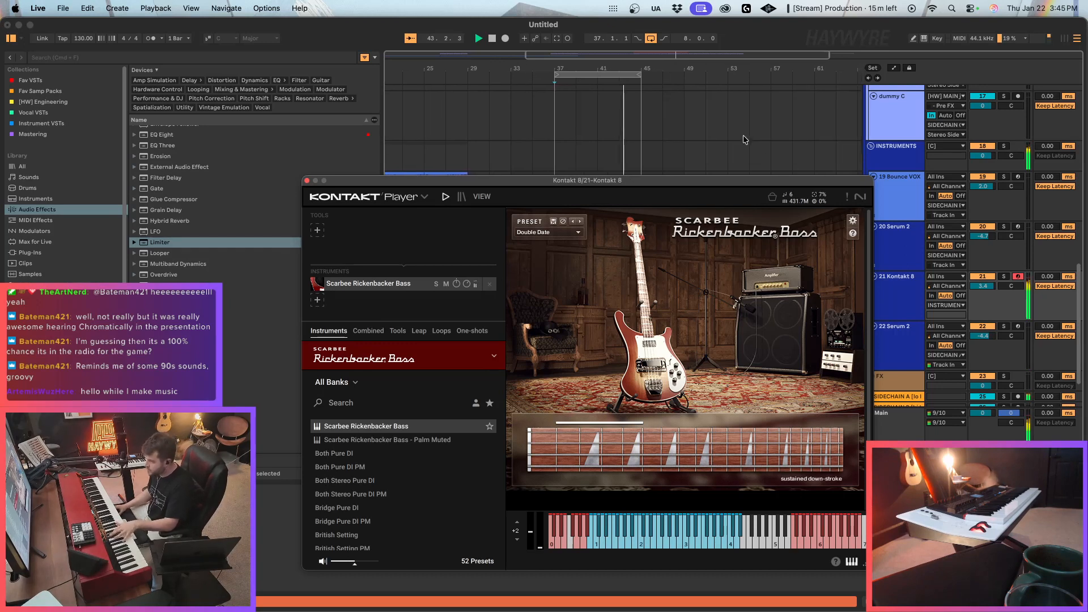
Close the Kontakt window, unmute percussion track 9 and route the Kontakt 8 track's output to a sidechain track.
left_click(306, 180)
scroll(740, 244, "down", 3)
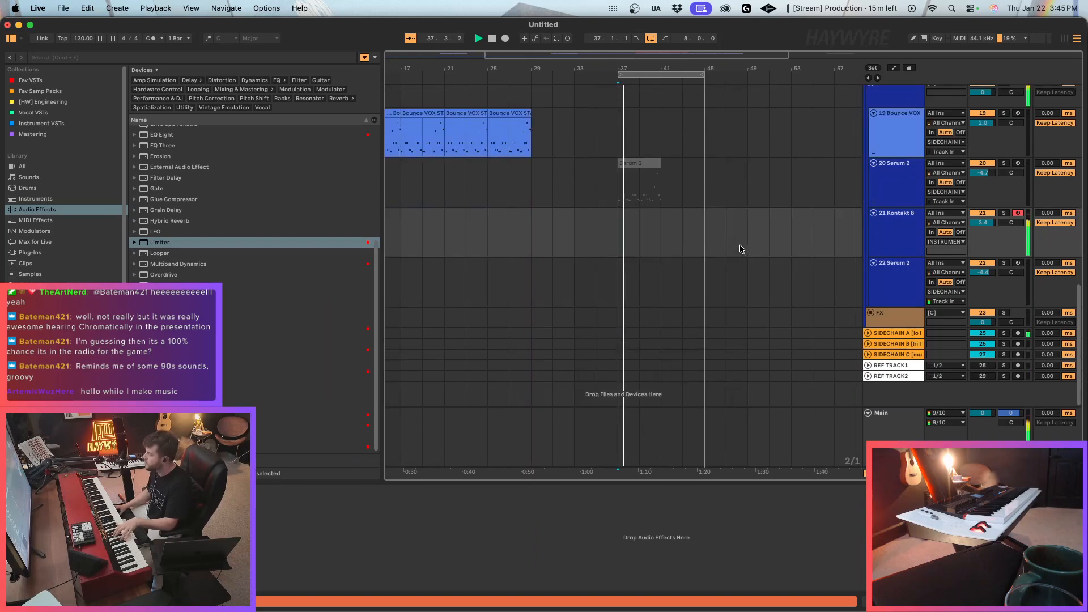
scroll(743, 257, "up", 6)
scroll(779, 270, "up", 5)
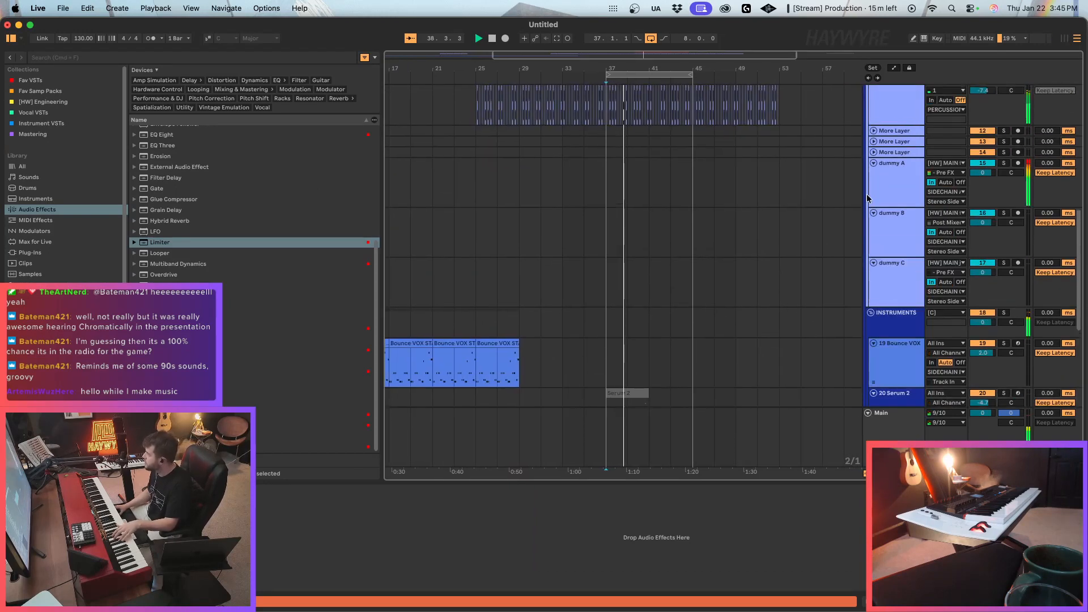
scroll(698, 264, "up", 2)
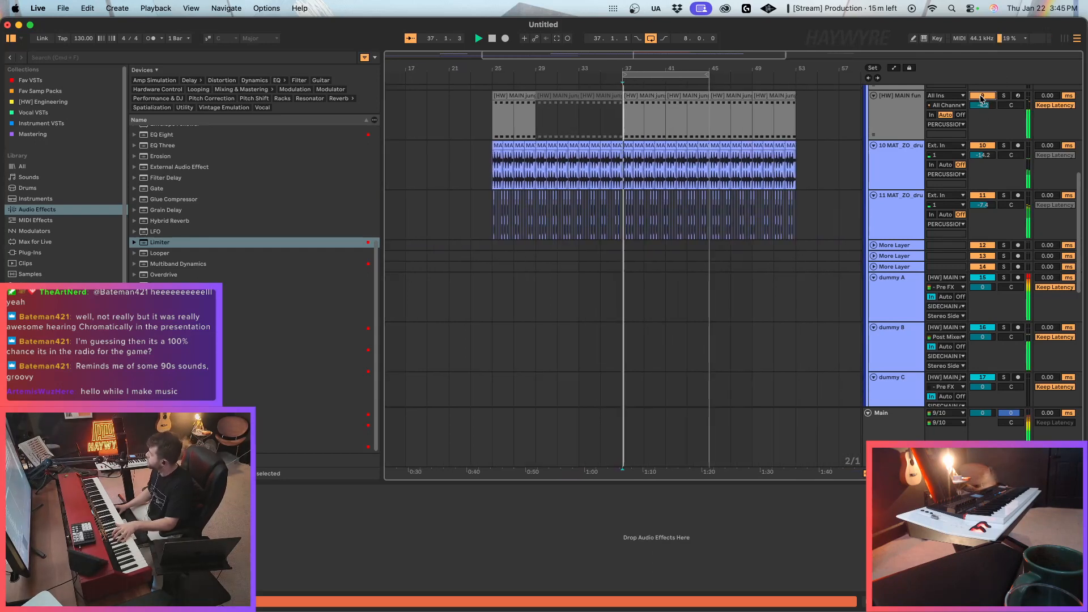
scroll(743, 351, "down", 5)
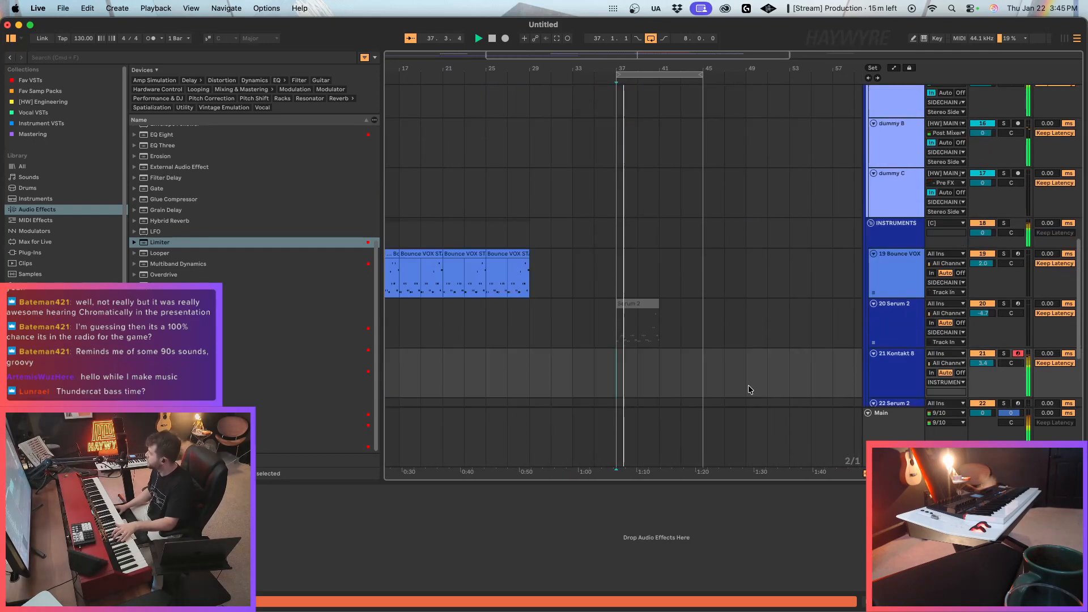
left_click(937, 383)
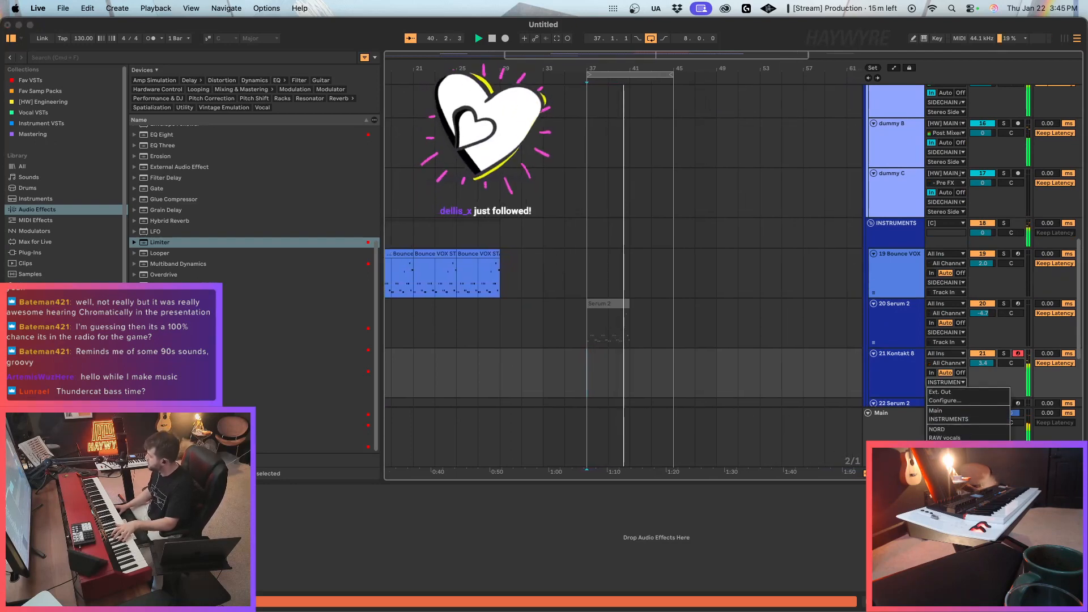
left_click(950, 481)
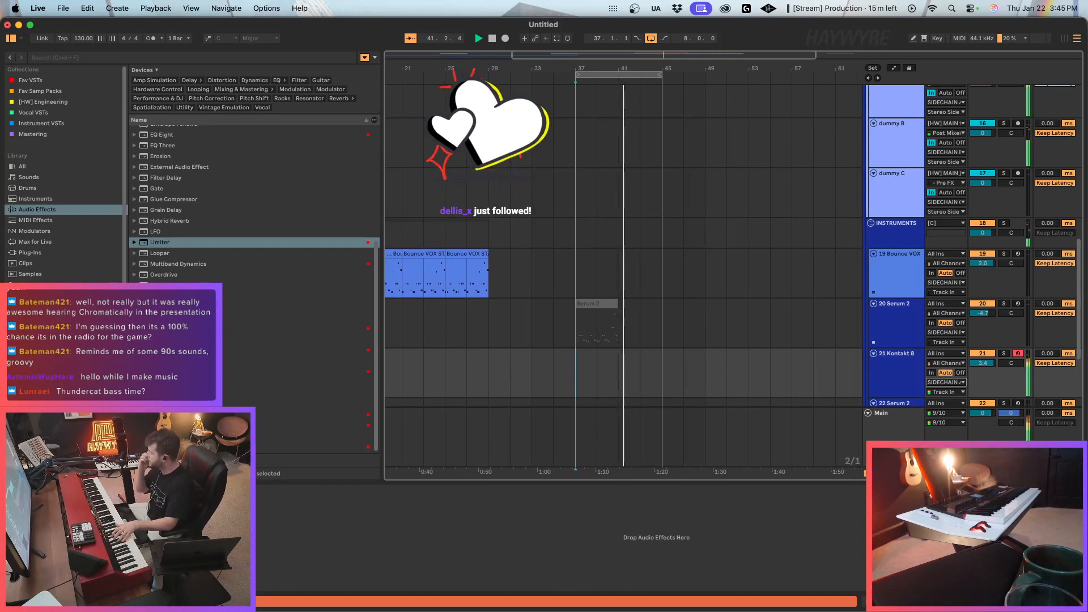
Record an eight-bar bass take on the Kontakt 8 track over the loop from bar 37 and stop the recording.
key("F9")
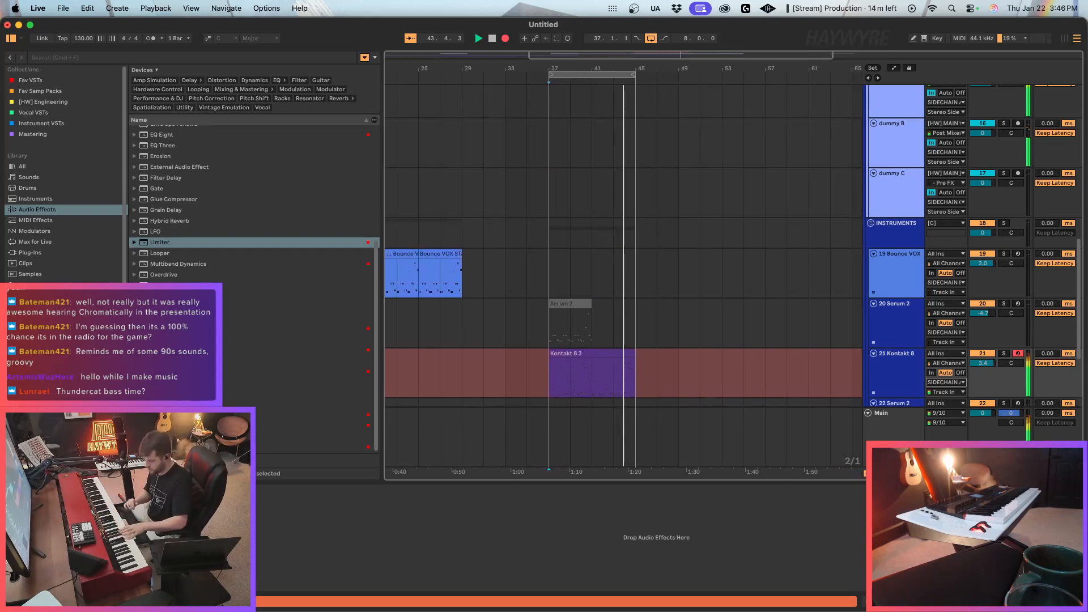
key("space")
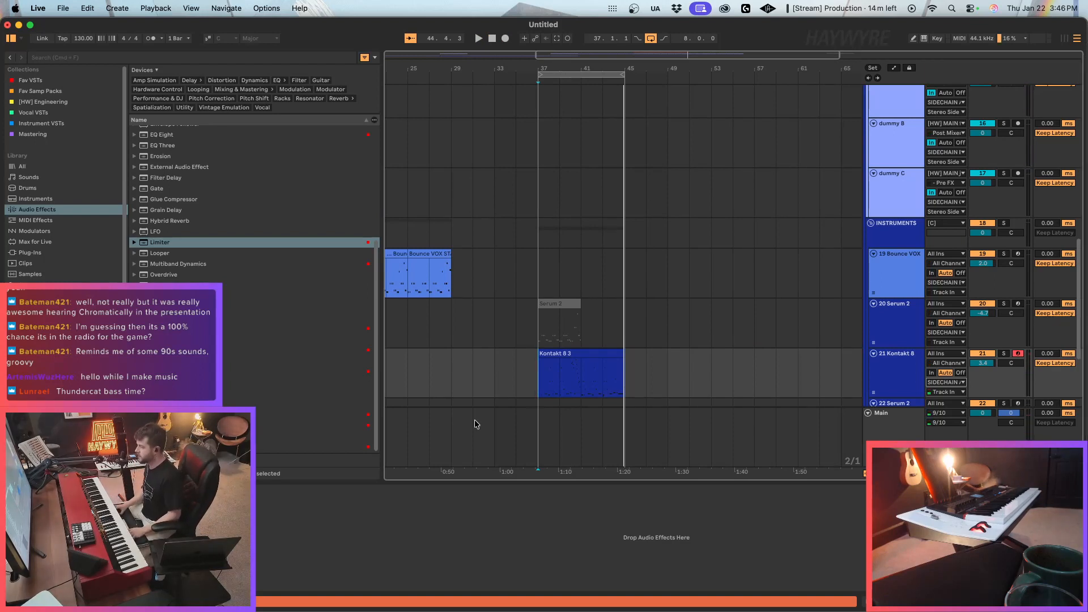
left_click(689, 288)
Split the recorded Kontakt 8 clip at bar 41, swap its two four-bar halves and play the loop.
left_click(618, 361)
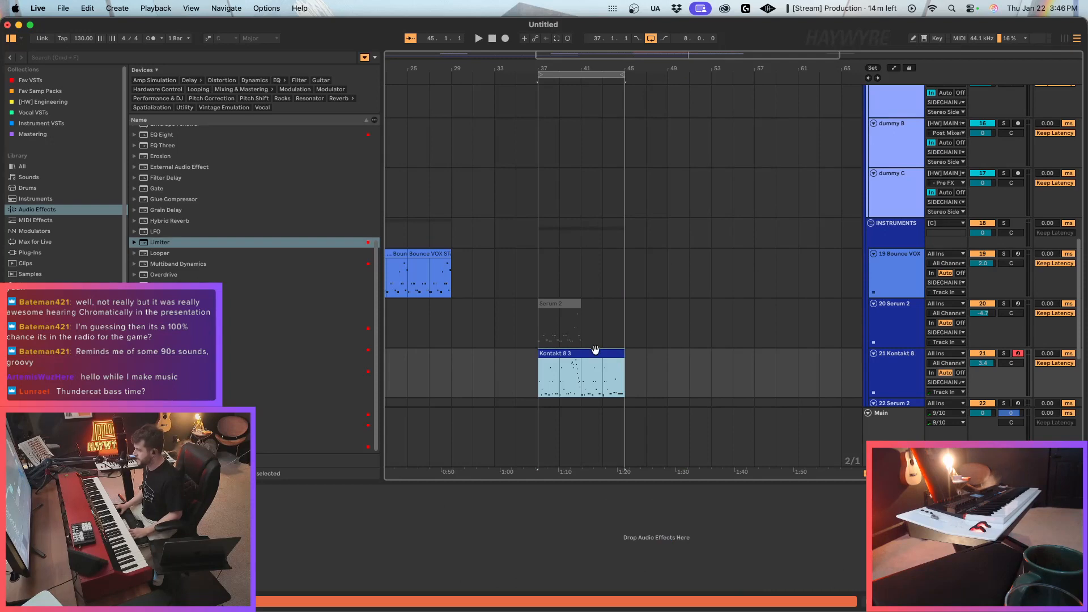
left_click(584, 378)
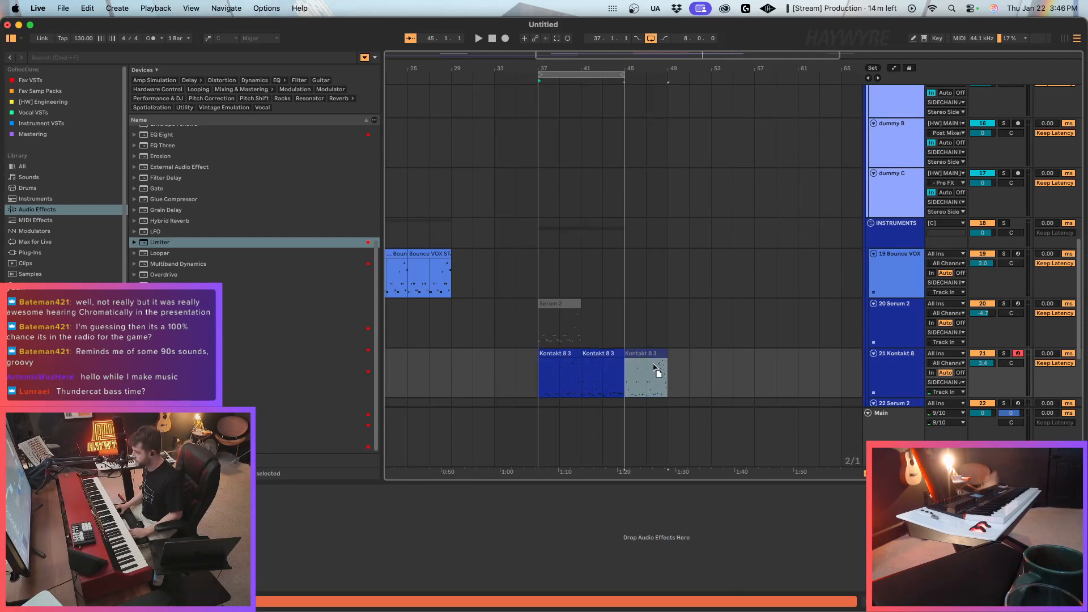
mouse_move(565, 354)
left_mouse_down()
mouse_move(608, 354)
mouse_move(572, 360)
left_mouse_up()
double_click(572, 361)
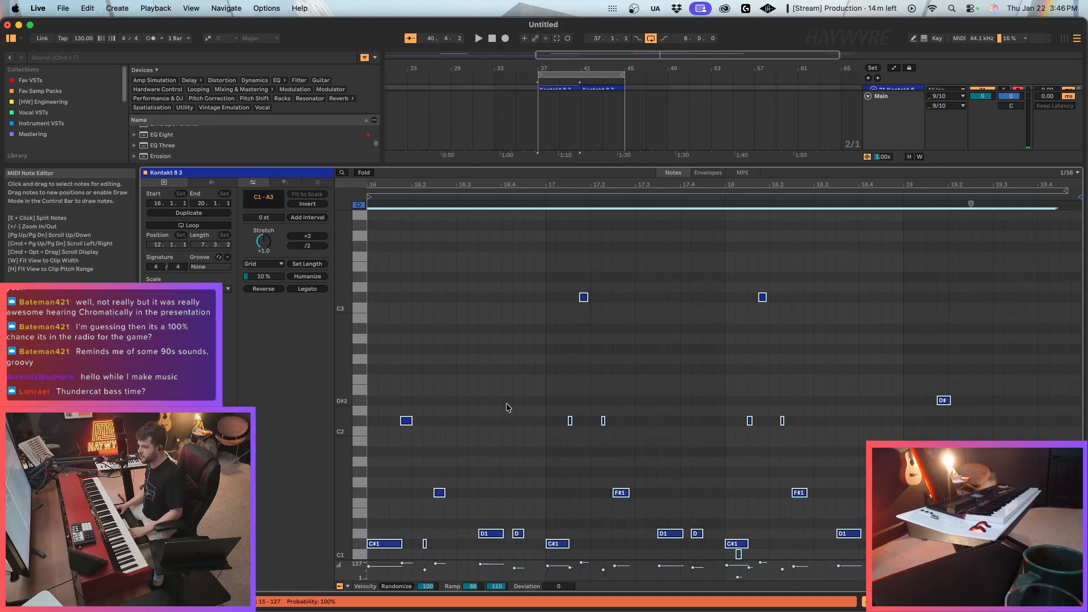
key("space")
key("shift+Tab")
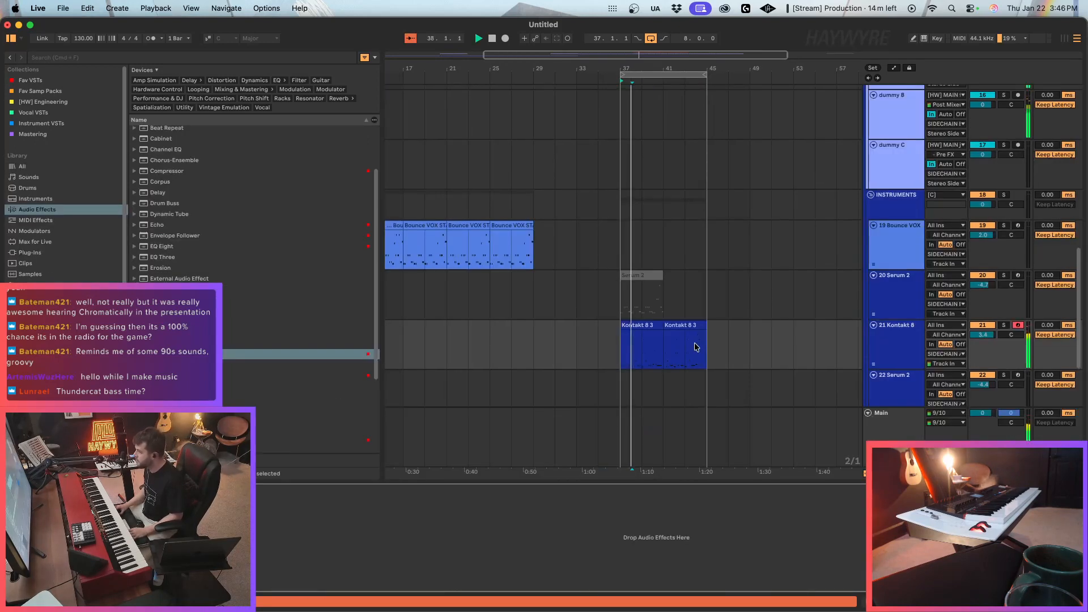
Copy the C#1 note at 13.1 in the Kontakt 8 clip at bar 41 to the clip's start at 12.1.
scroll(691, 352, "up", 3)
double_click(682, 382)
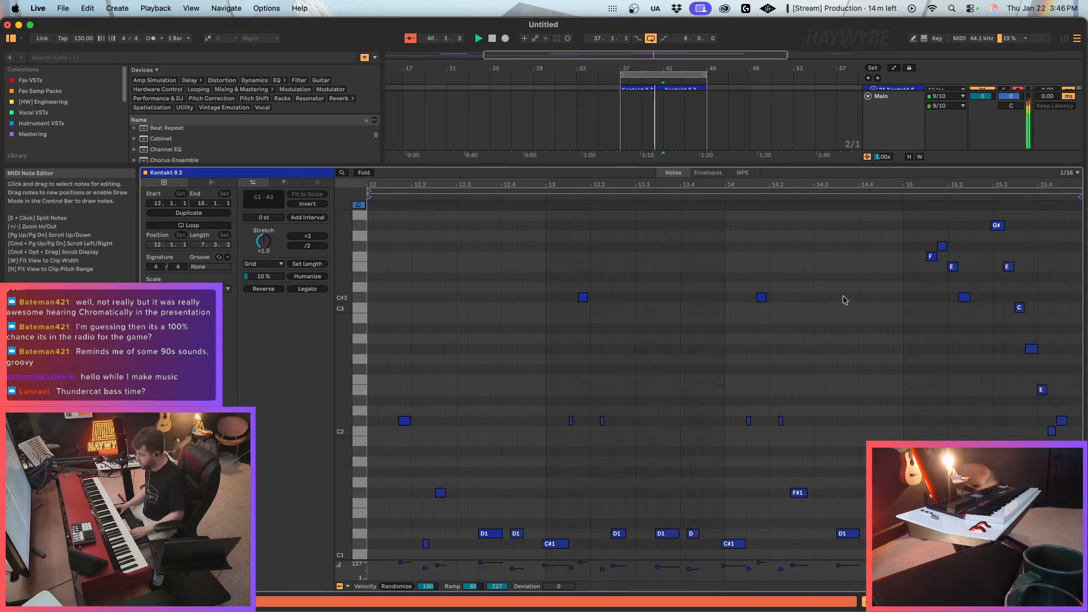
key("super+a")
scroll(396, 384, "down", 5)
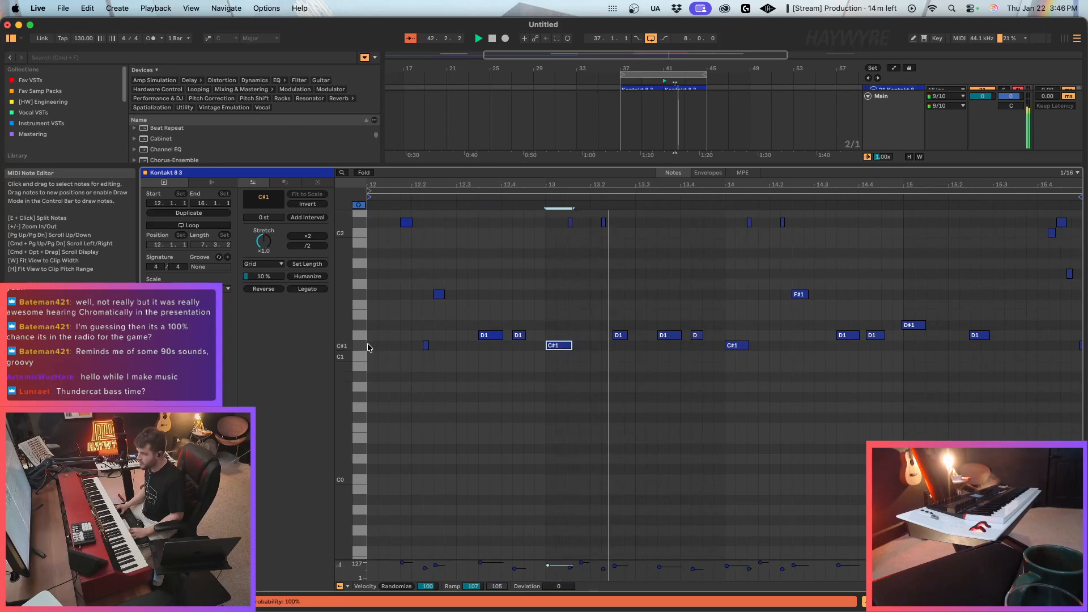
left_click(371, 371)
key("super+v")
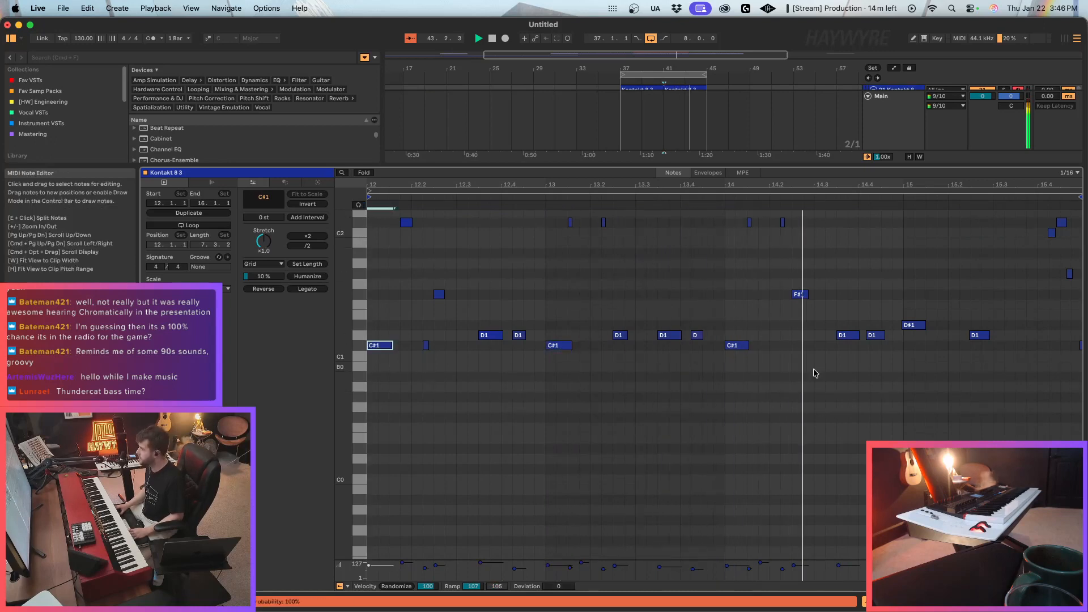
scroll(792, 416, "up", 3)
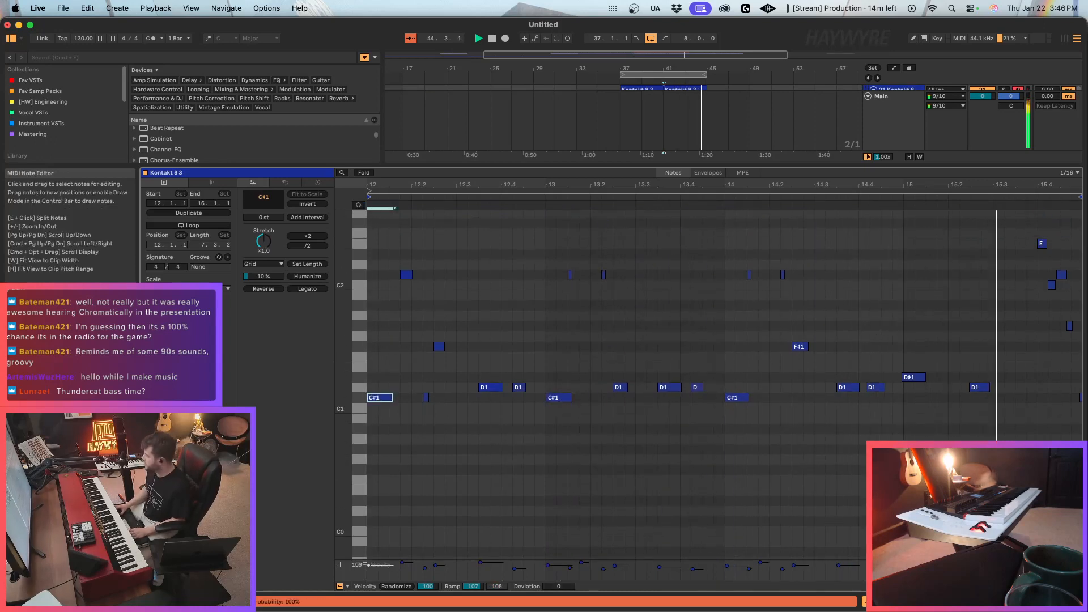
key("shift+Tab")
Delete every Deep Funk Kick note after the first in track 9's one-bar [HW] MAIN jungle clip at bar 44.
scroll(721, 264, "up", 10)
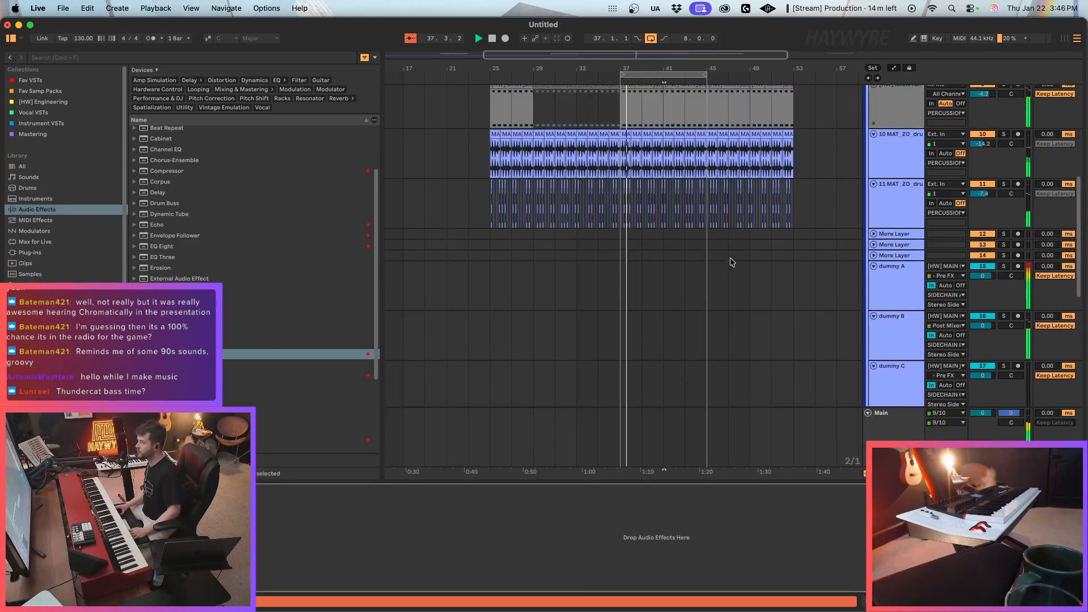
scroll(730, 262, "up", 2)
left_click(688, 165)
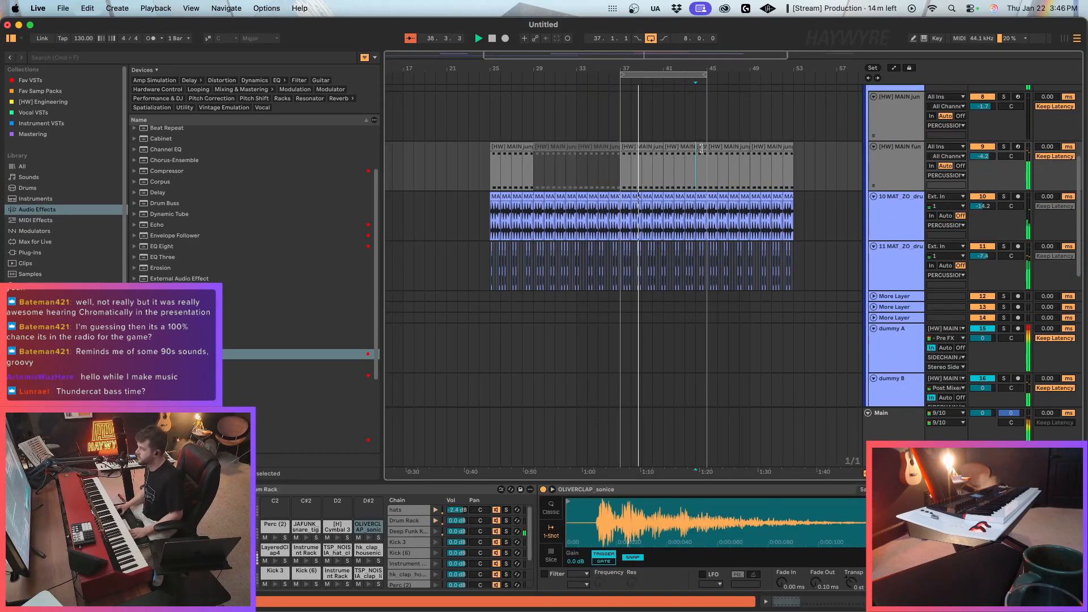
double_click(701, 148)
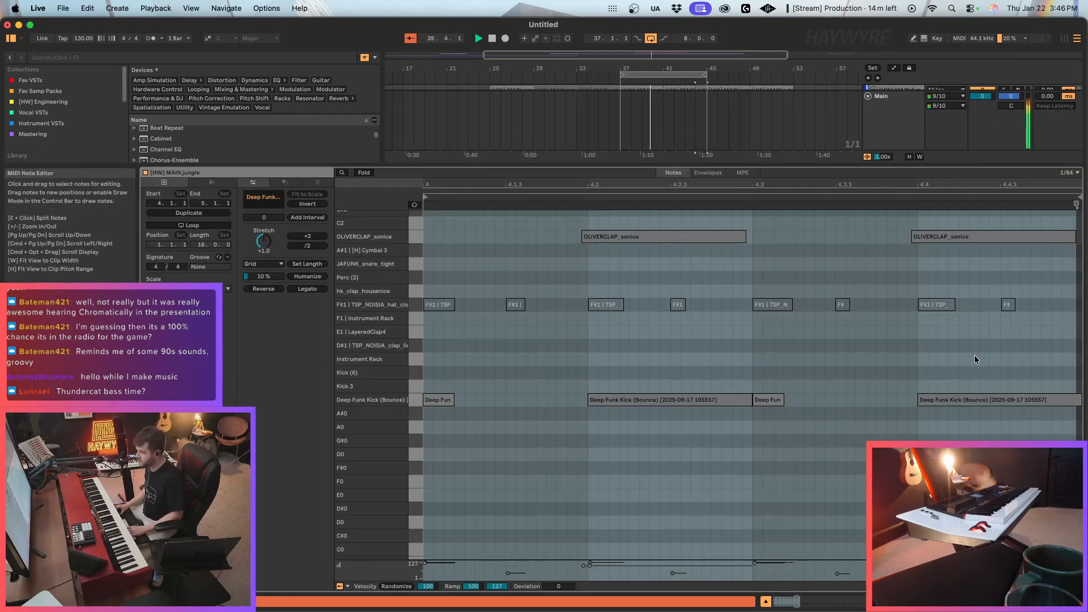
left_click_drag(1002, 376, 665, 466)
key("Delete")
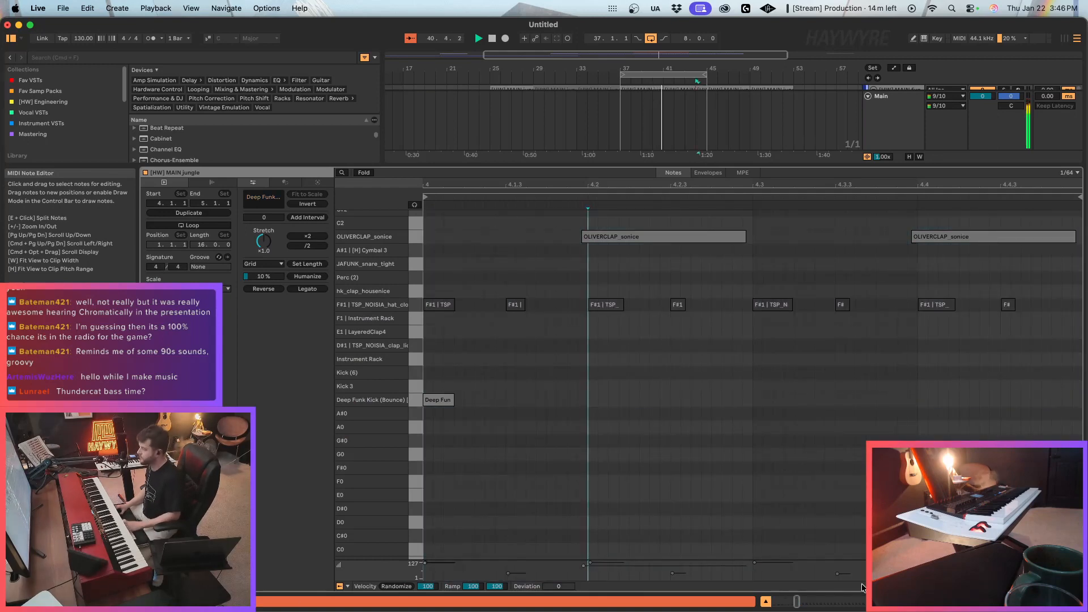
key("shift+Tab")
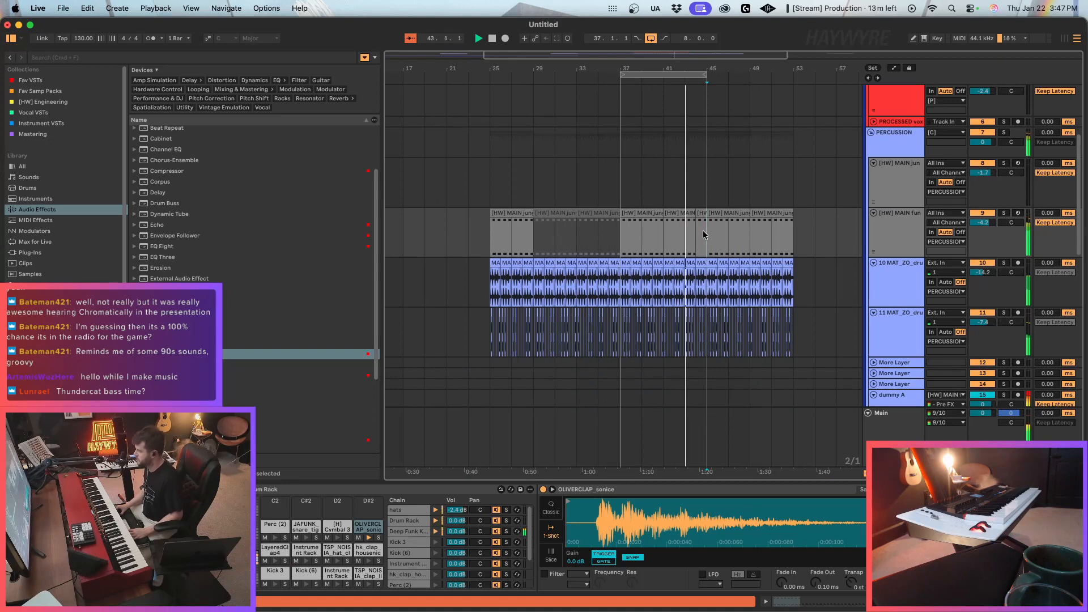
Move the eight-bar loop to bars 45 to 53 and stop playback.
scroll(730, 187, "up", 5)
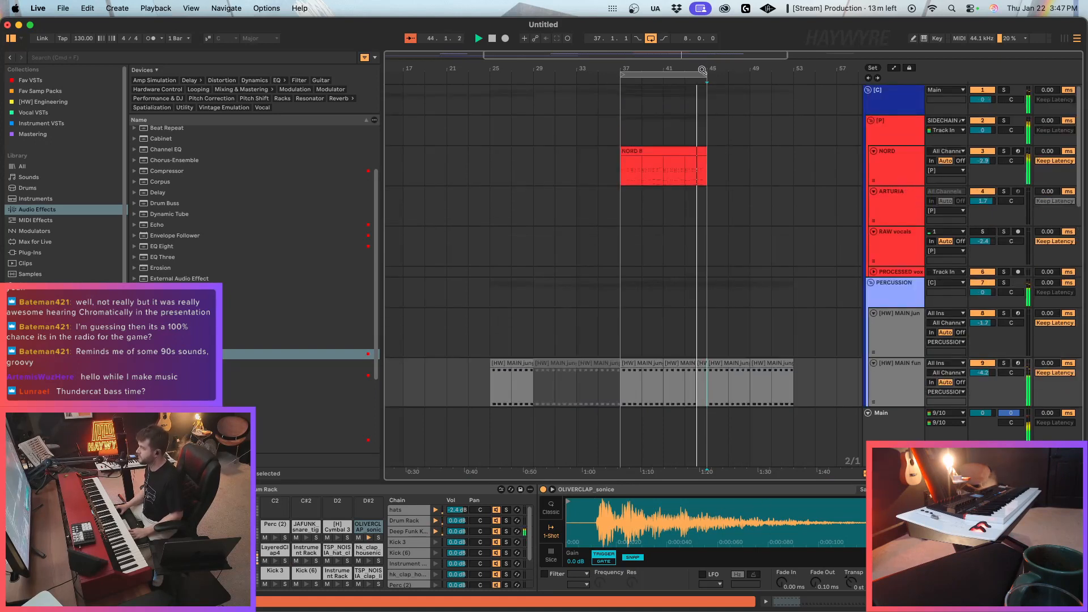
left_click_drag(701, 69, 789, 71)
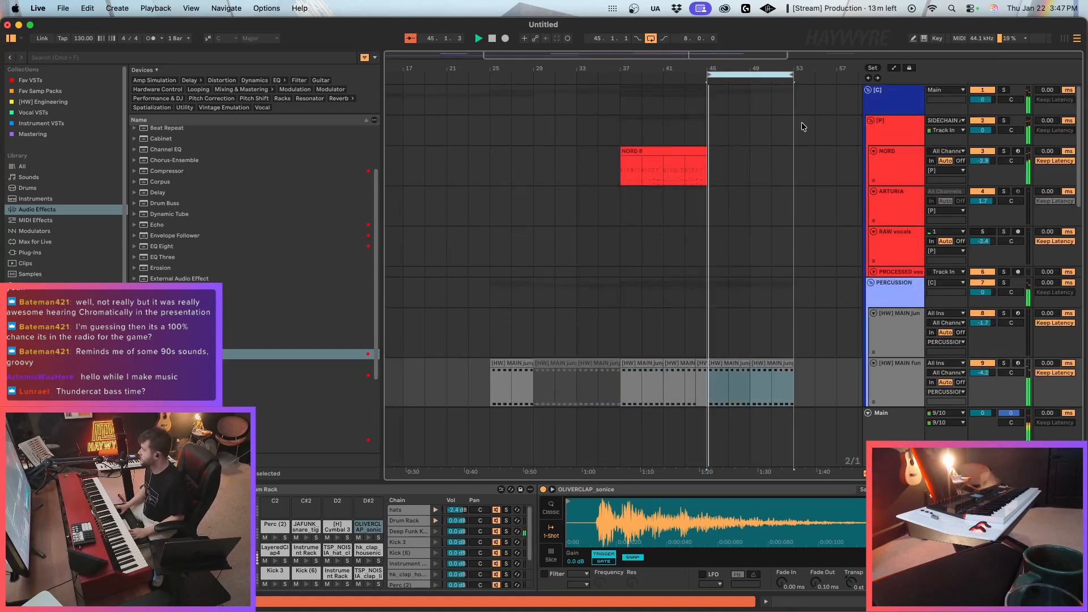
scroll(803, 147, "down", 10)
key("space")
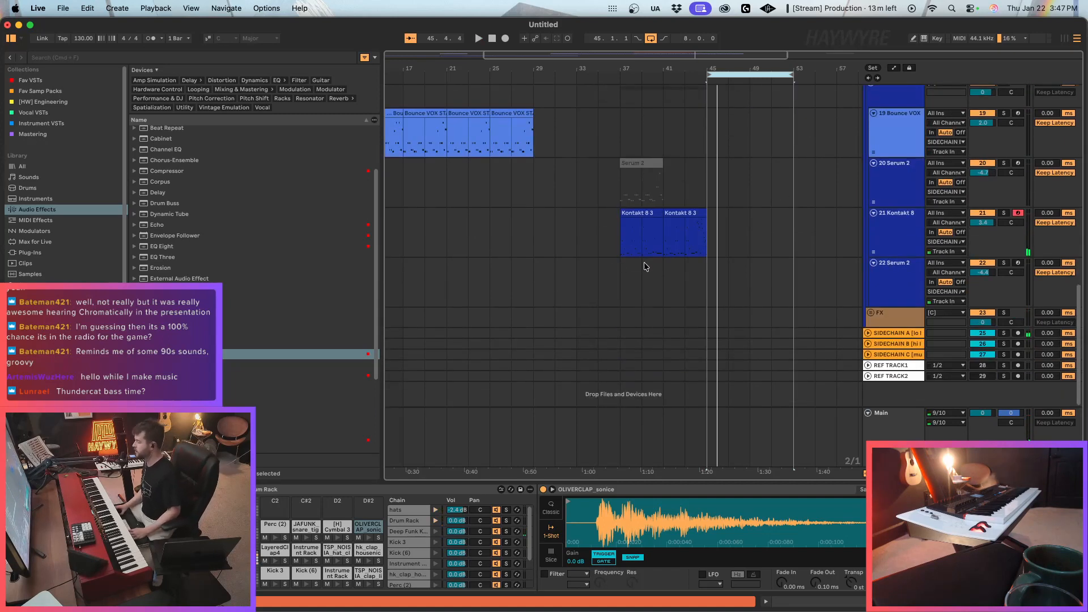
Copy the first two bars of the Kontakt 8 bass clip and repeat them four times across bars 45 to 53.
left_click(685, 204)
left_click(631, 236)
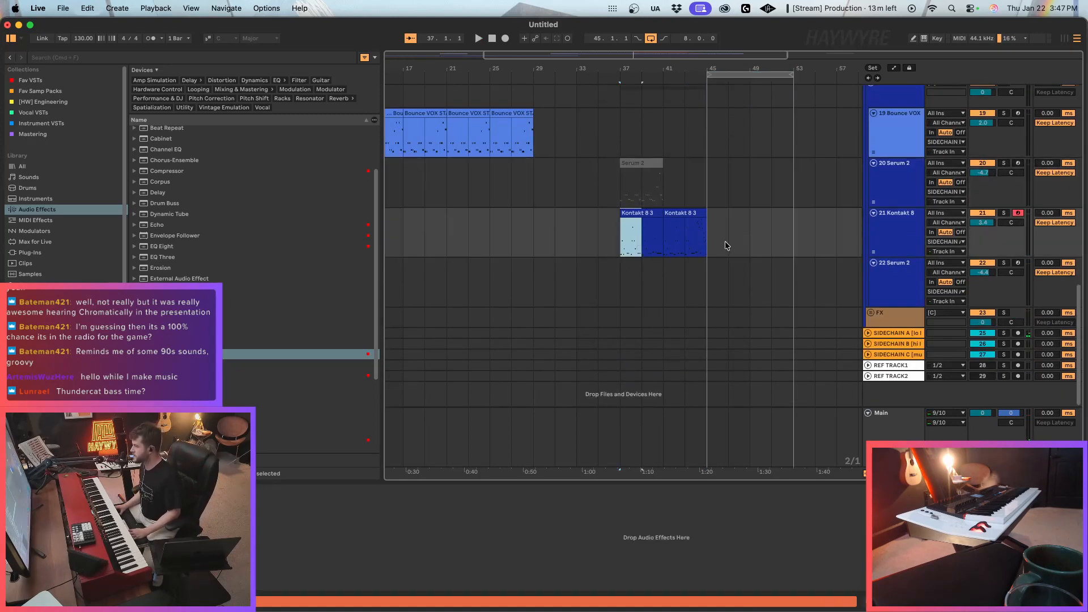
scroll(734, 241, "up", 10)
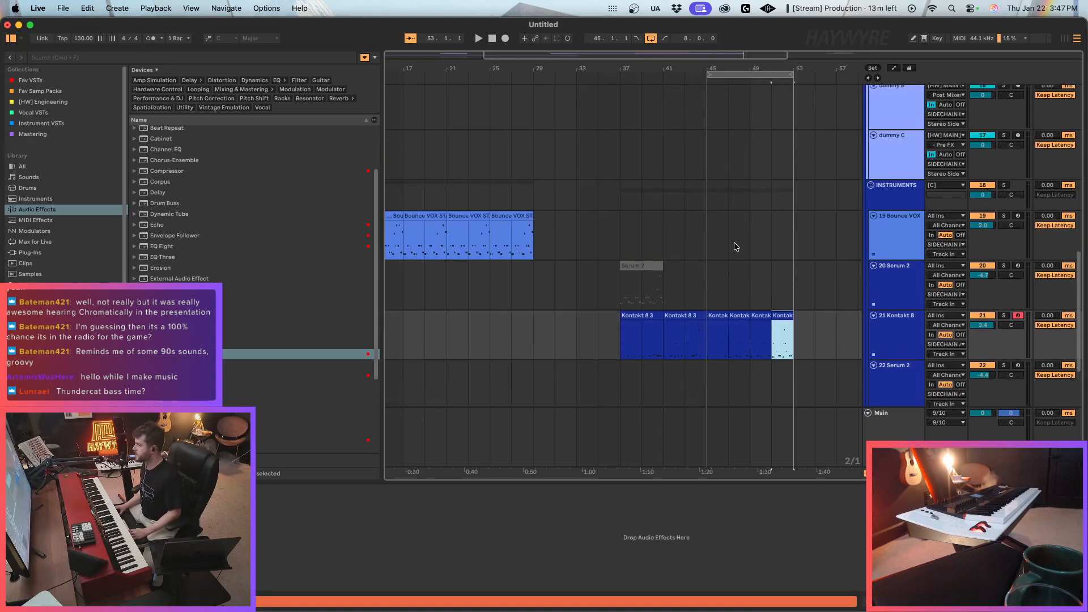
scroll(759, 271, "down", 10)
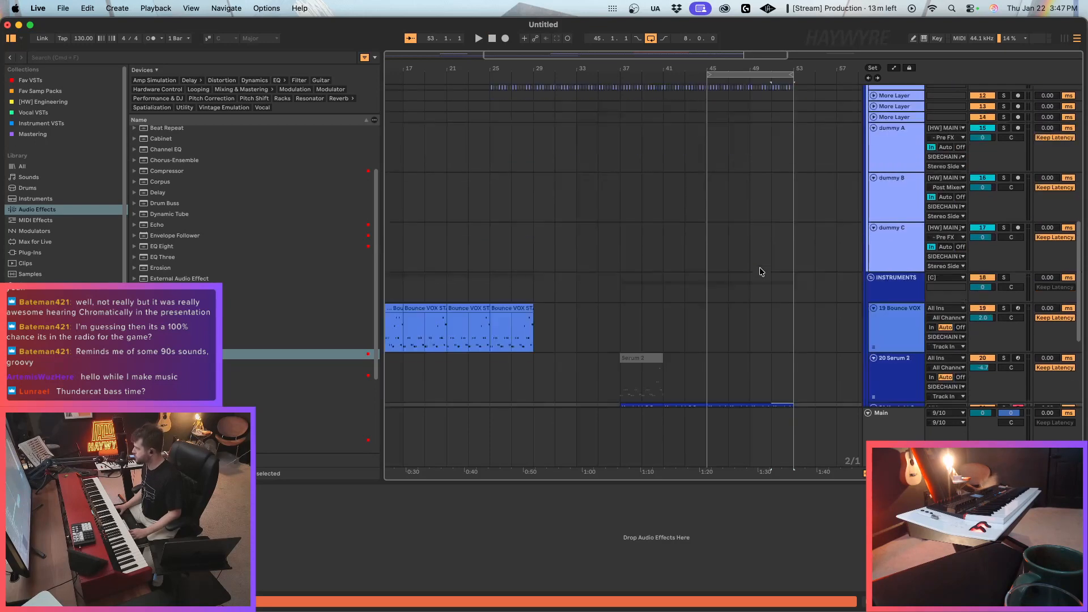
Arm Serum 2 track 20 and audition its patch with the synth window open.
left_click(1018, 258)
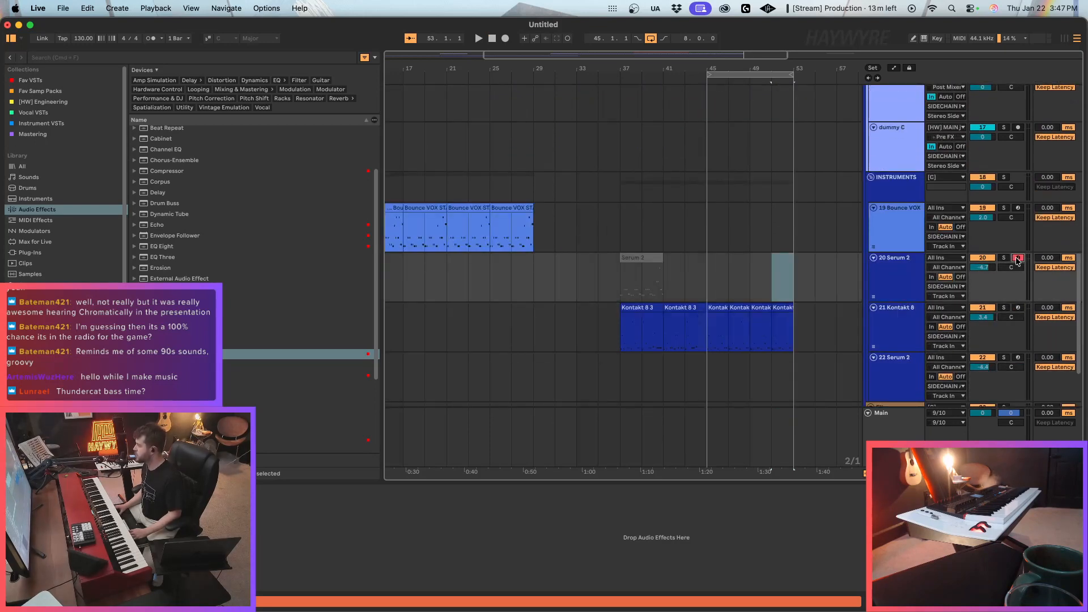
key("super+alt+p")
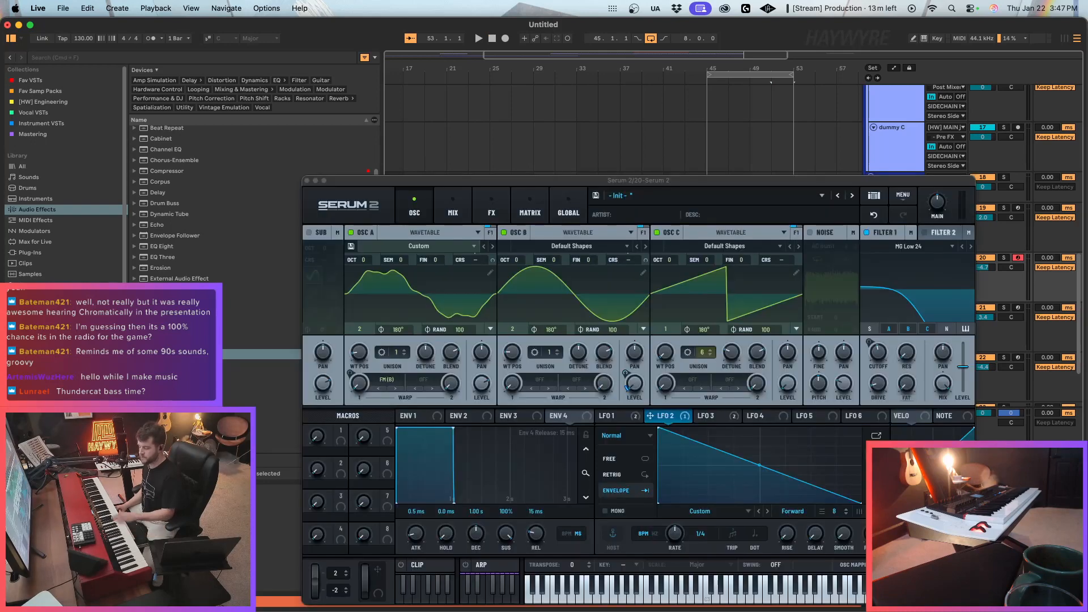
left_click_drag(877, 180, 946, 444)
left_click(905, 374)
Arm Serum 2 track 22, open its synth and reshape LFO 1 so it ramps up briefly before falling.
left_click(1018, 358)
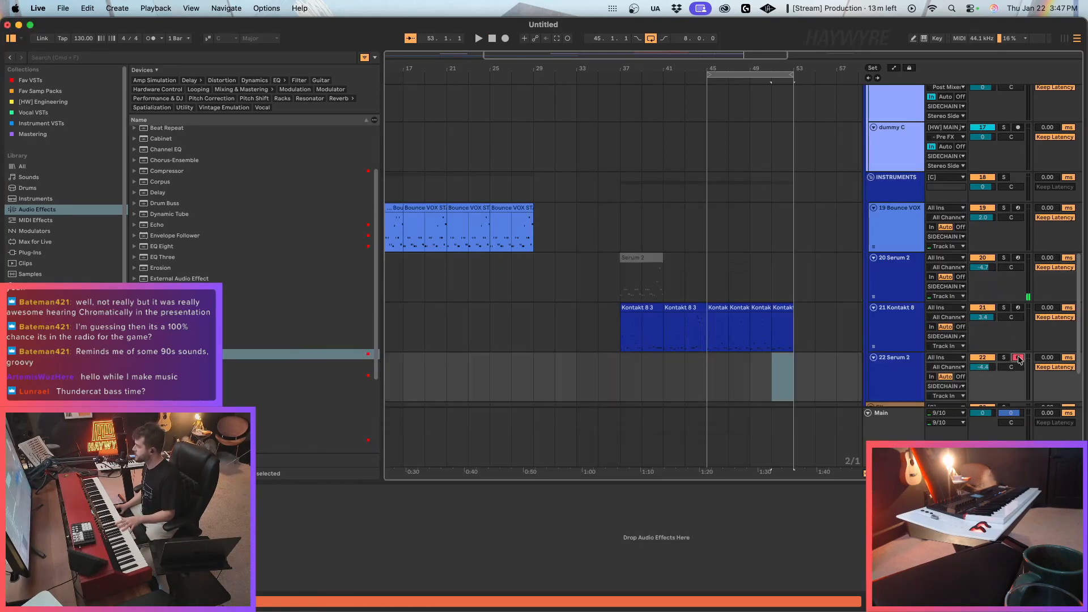
key("super+alt+p")
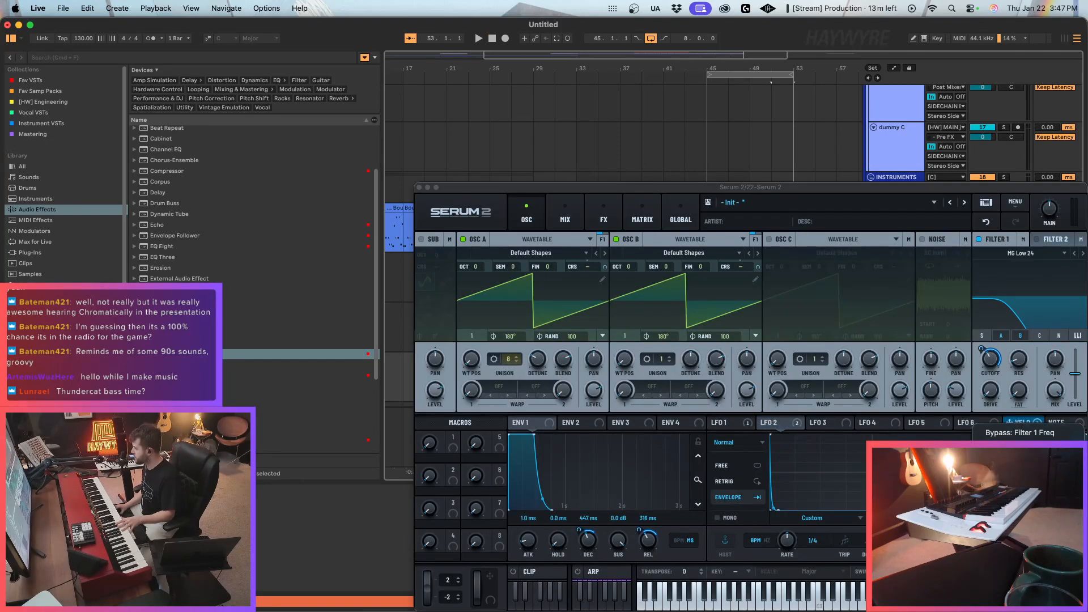
left_click(1015, 510)
left_click(735, 424)
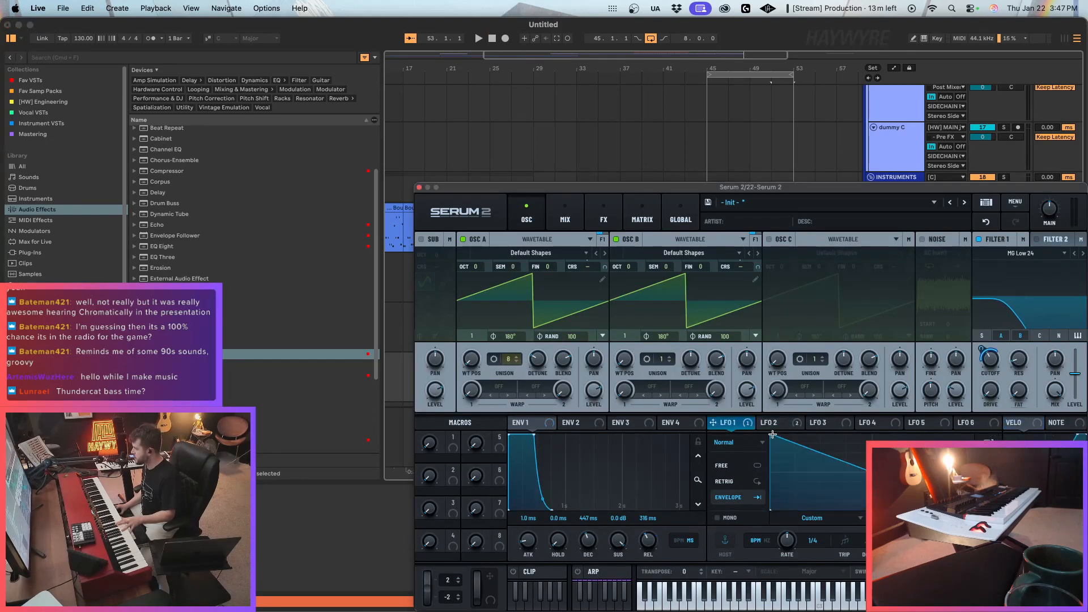
left_click_drag(772, 434, 793, 421)
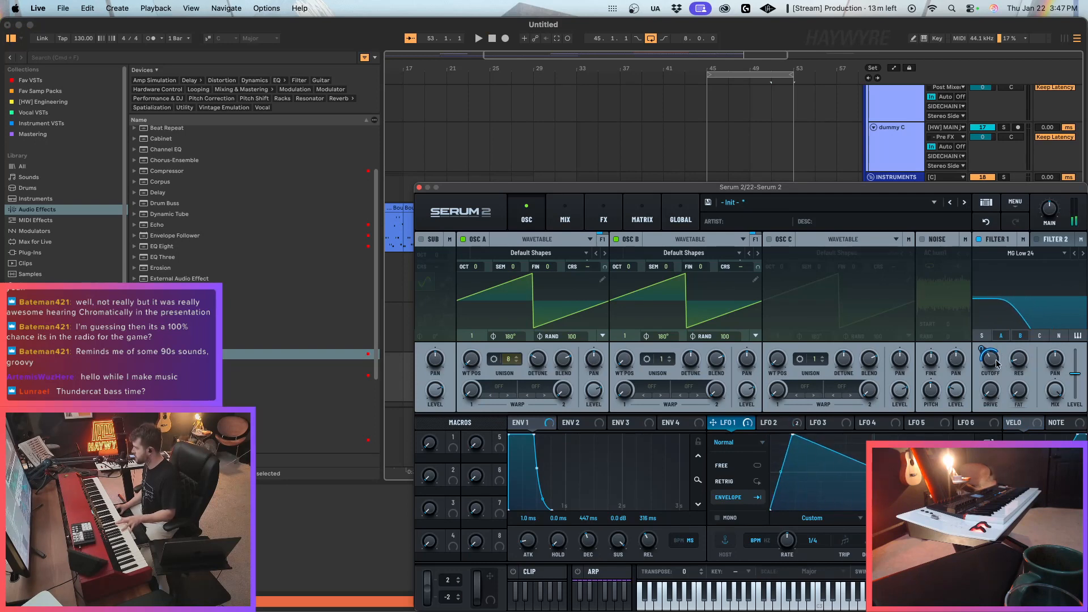
Adjust the Filter 1 cutoff on track 22's Serum 2 and modulate the filter's resonance with LFO 1.
left_click_drag(997, 361, 1007, 326)
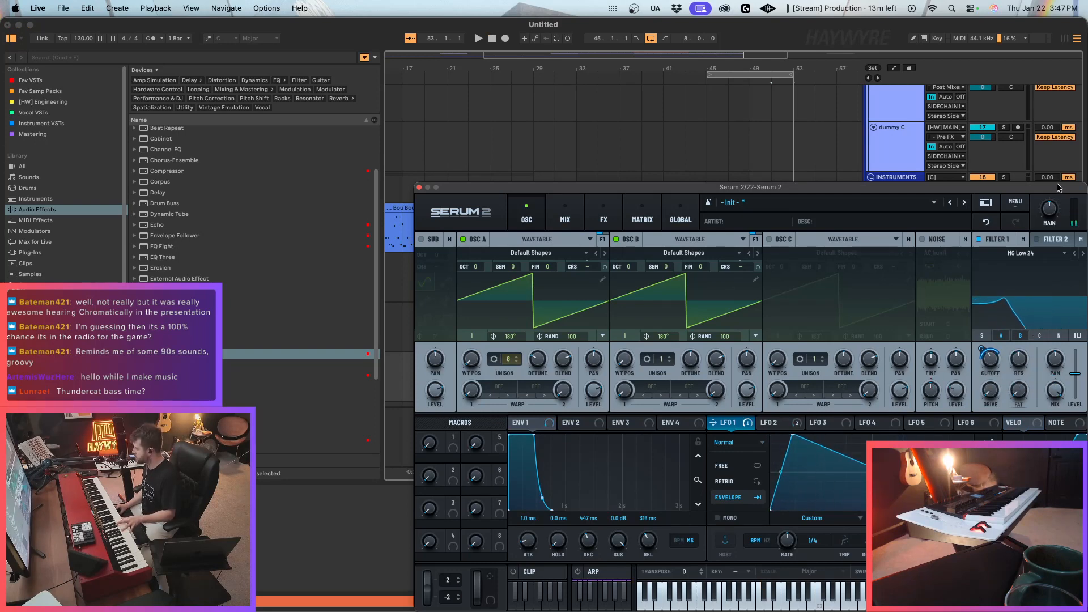
left_click_drag(1052, 191, 880, 171)
left_click_drag(559, 405, 849, 343)
left_click_drag(839, 329, 828, 358)
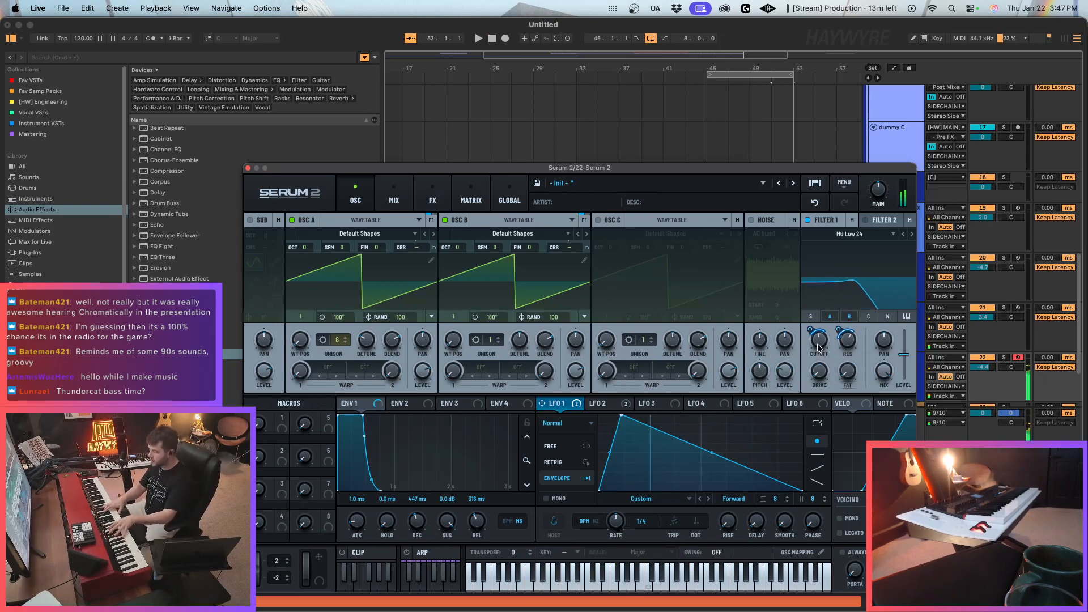
Add a Filter effect to the main FX chain of track 22's Serum 2 and set its type to Cmb HL6+.
left_click(395, 181)
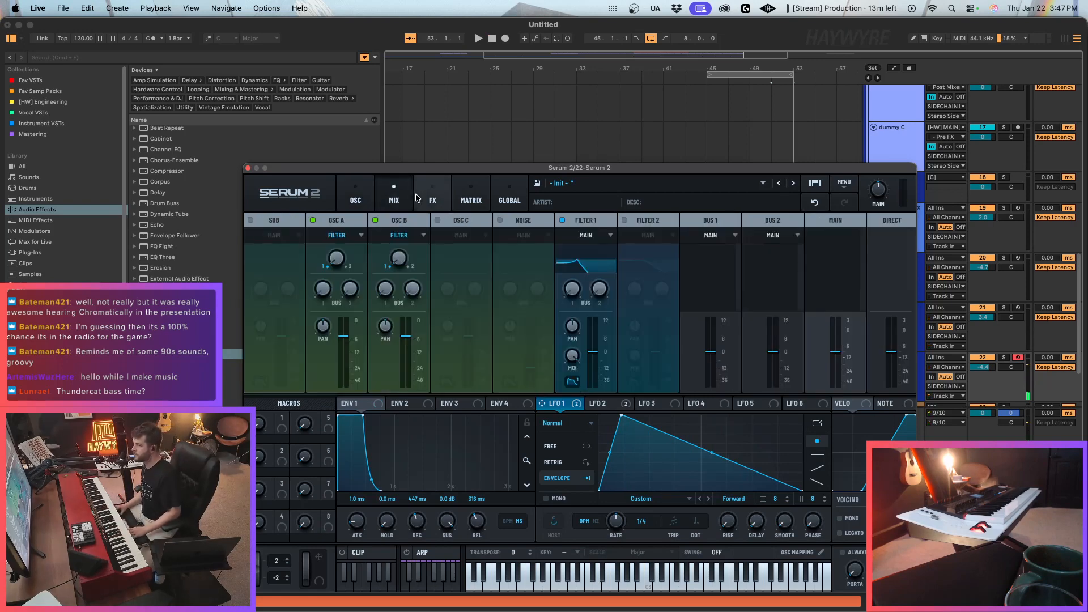
left_click(433, 193)
left_click(257, 240)
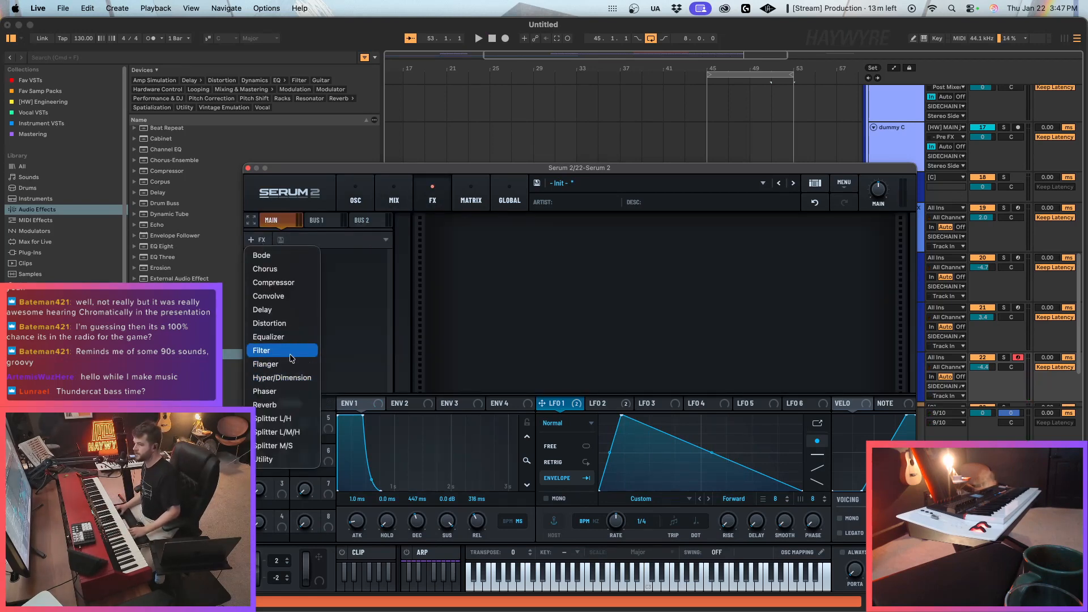
left_click(294, 359)
left_click(528, 236)
mouse_move(547, 287)
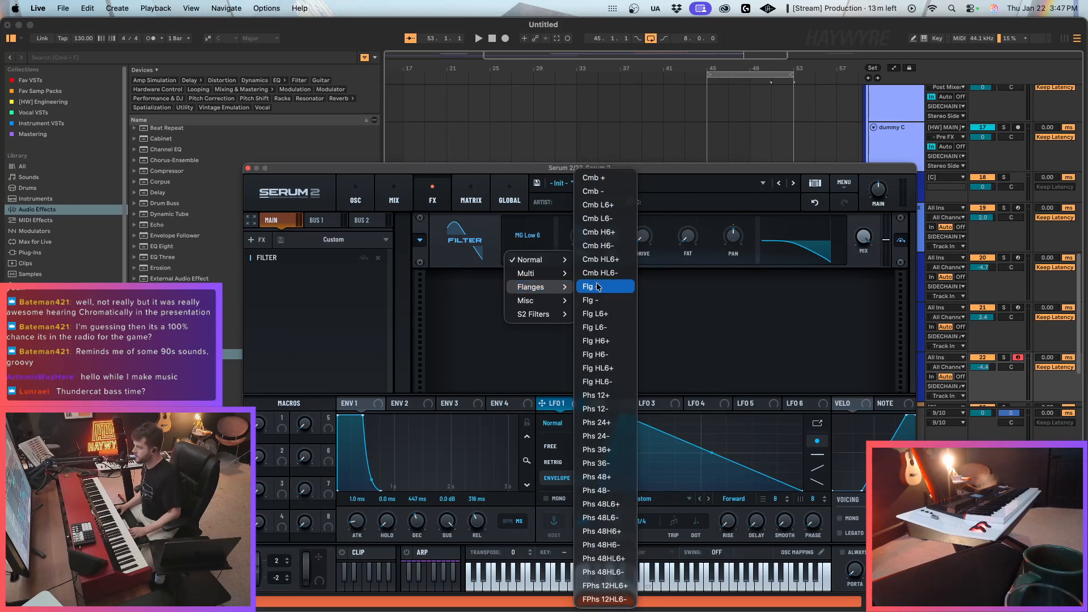
left_click(600, 259)
Set the comb filter effect's drive to about 18% and cutoff to about 124 Hz, and modulate the cutoff with LFO 1.
left_click_drag(643, 238, 659, 224)
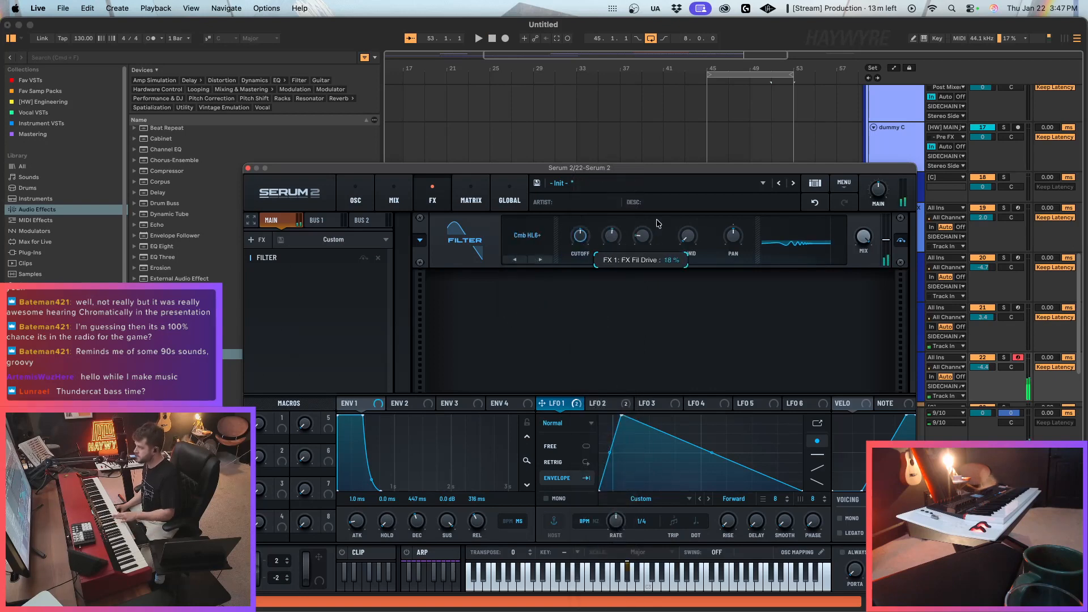
left_click_drag(576, 233, 577, 251)
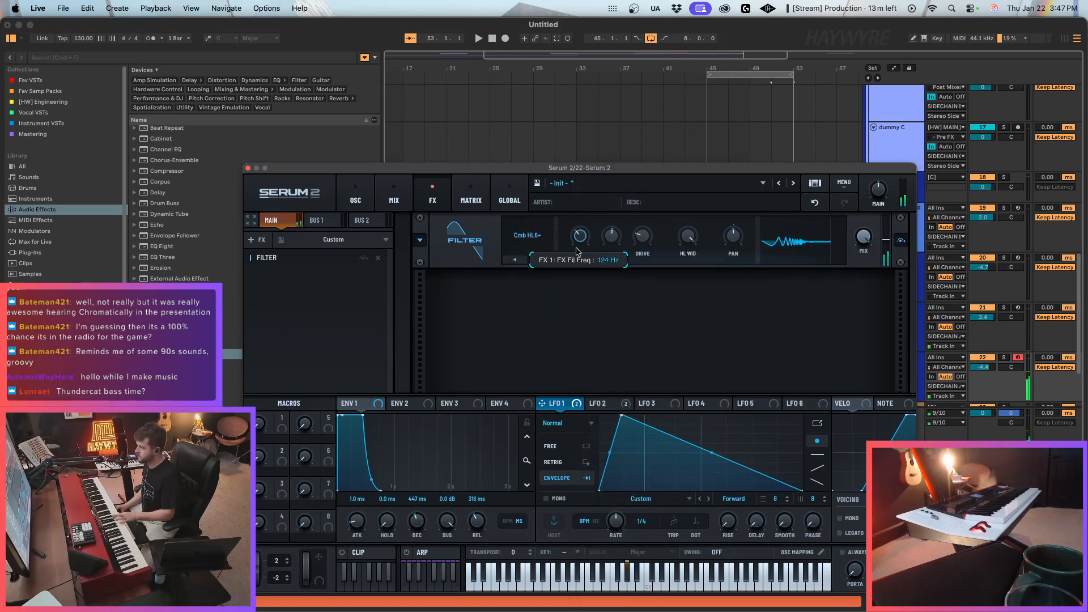
left_click_drag(555, 398, 573, 227)
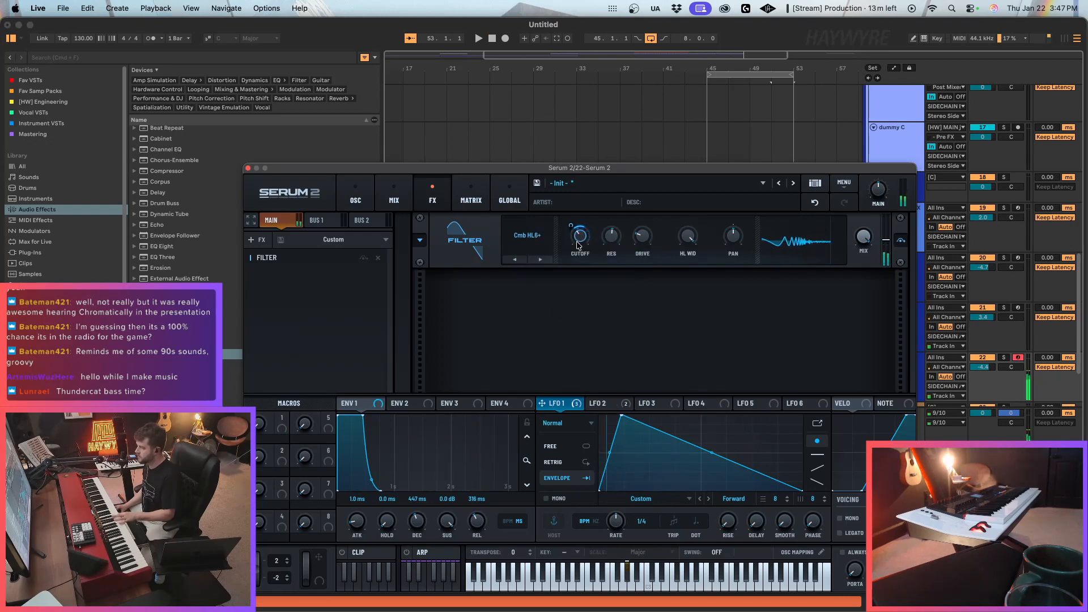
left_click(355, 196)
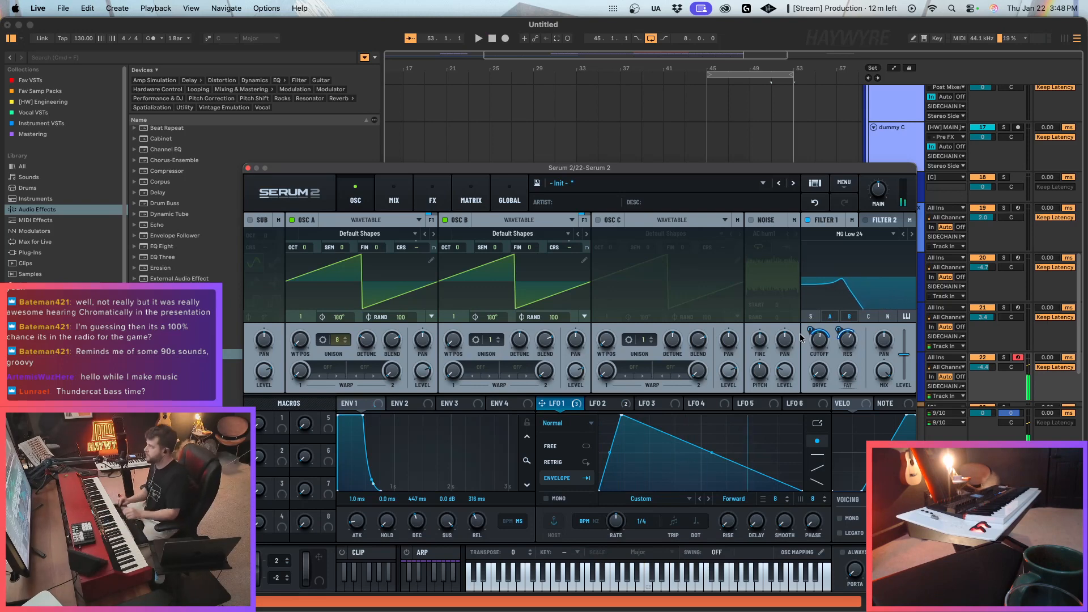
Record the Serum 2 part on track 22 over the loop from bar 45 to bar 49, retaking it as needed.
left_click(706, 152)
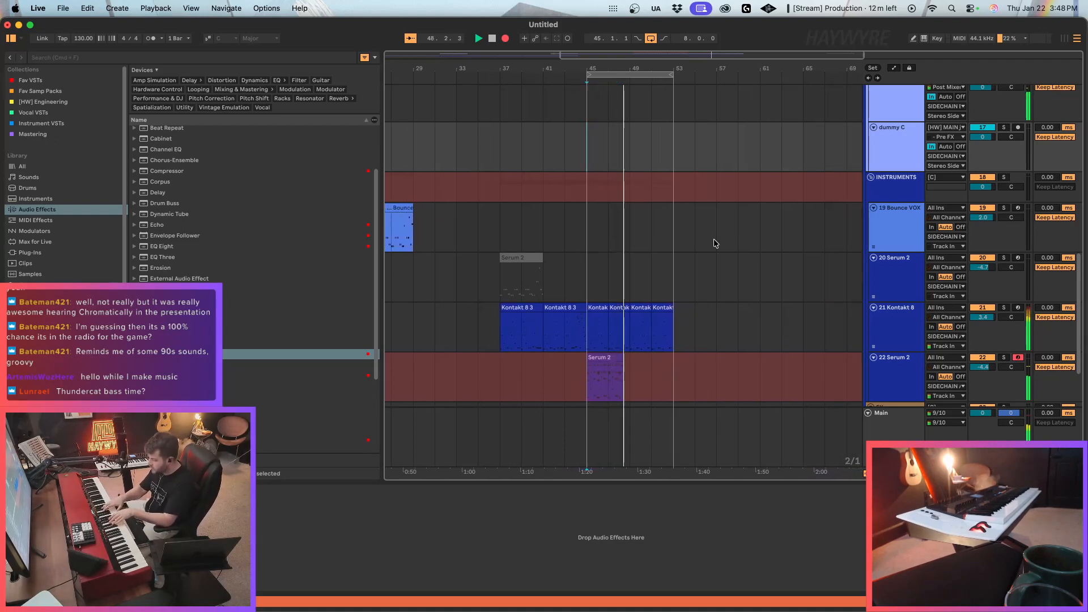
key("space")
key("F9")
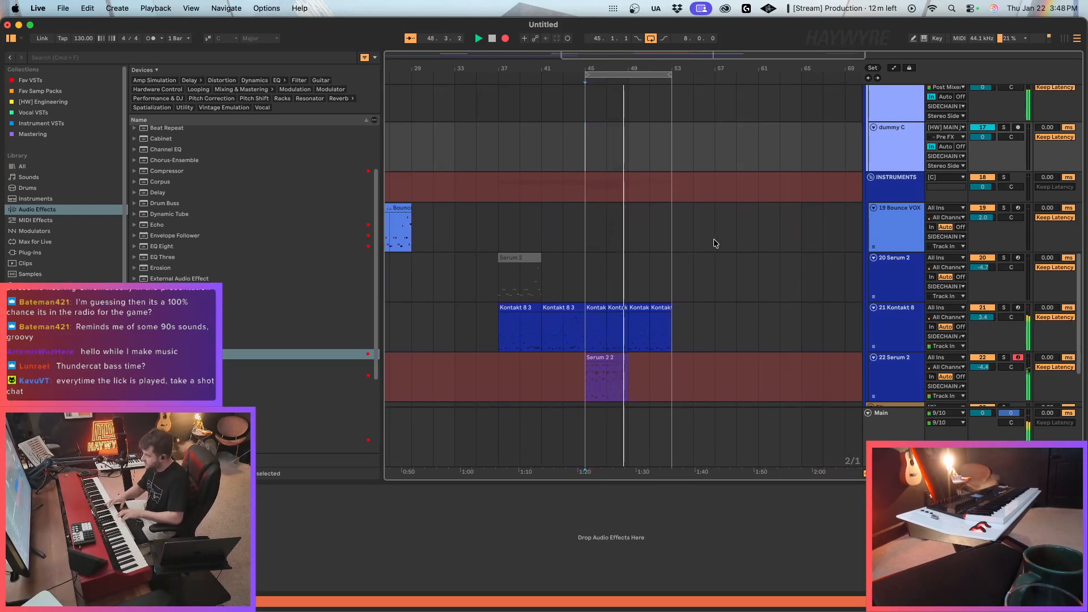
key("space")
left_click(639, 396)
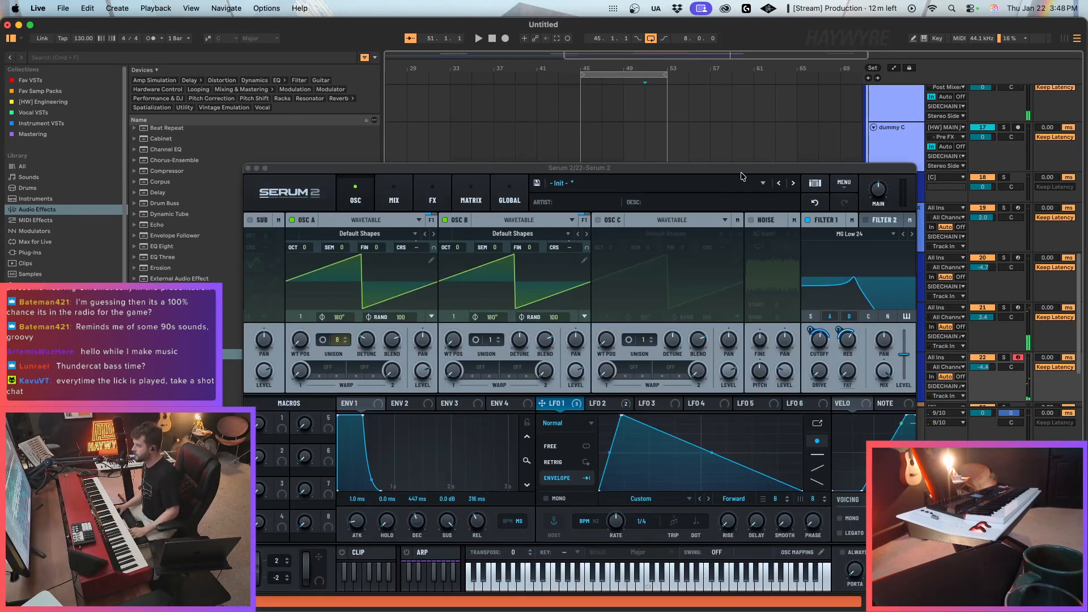
left_click_drag(741, 171, 876, 469)
left_click(602, 379)
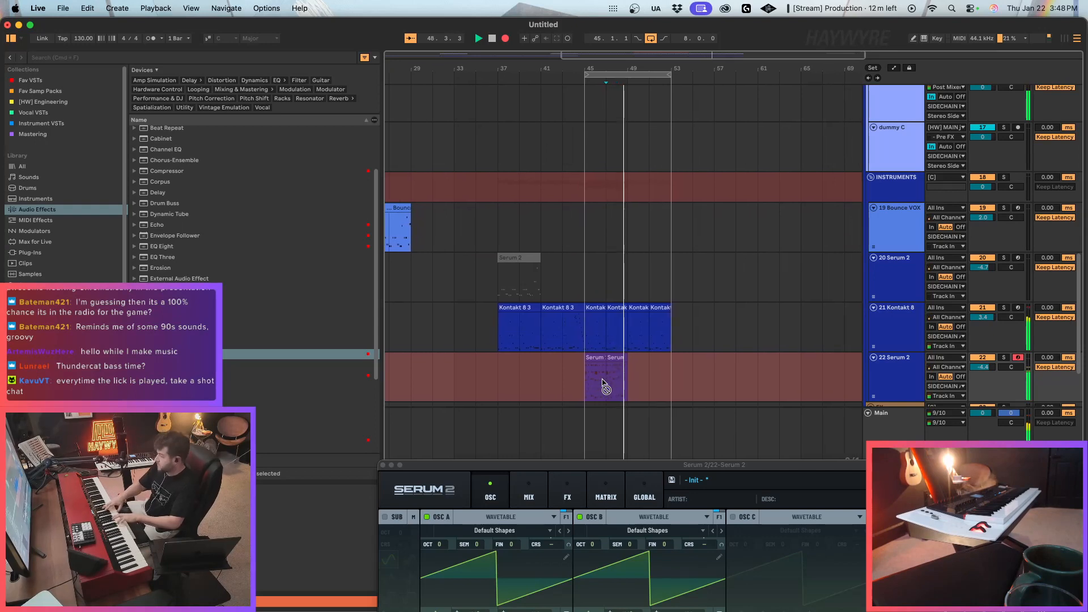
key("space")
Consolidate the Serum 2 clips and the Kontakt 8 bass clips across bars 45 to 49 into one clip per track.
left_click_drag(622, 383, 687, 382)
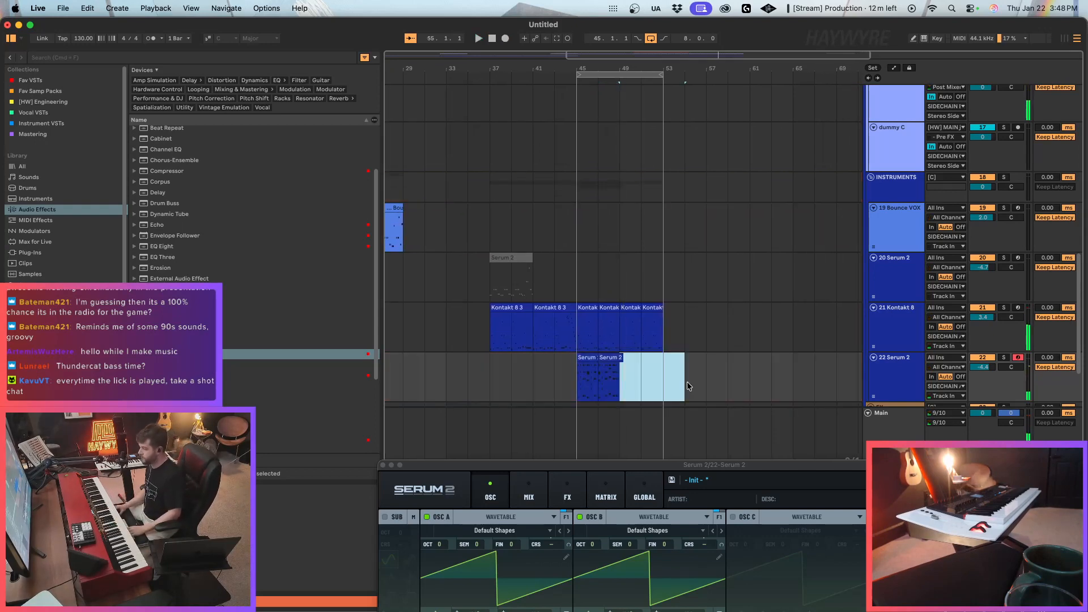
left_click_drag(607, 389, 561, 377)
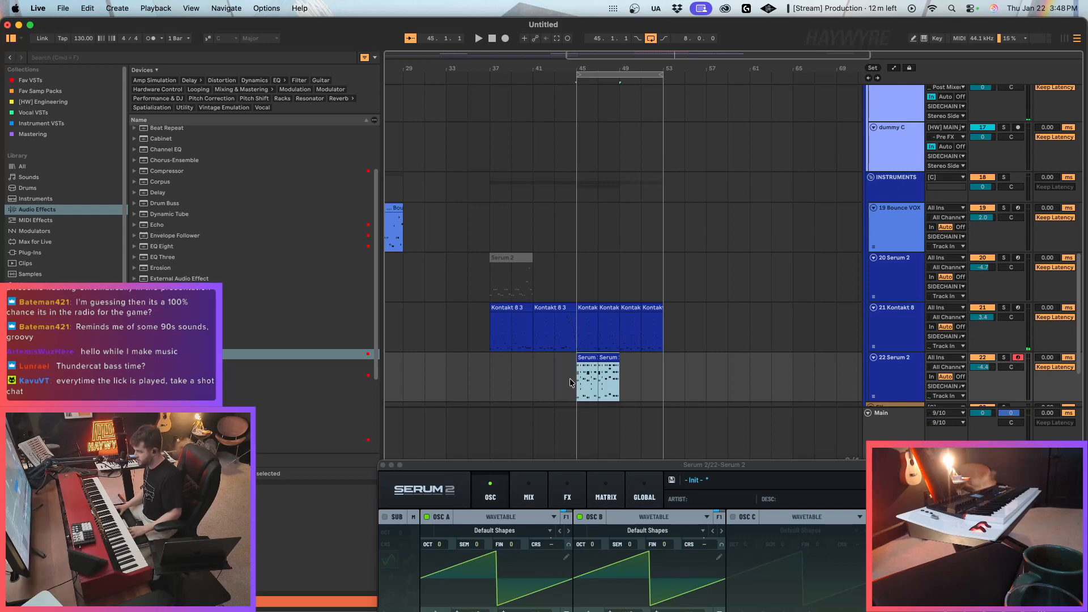
key("super+j")
left_click_drag(623, 342, 576, 341)
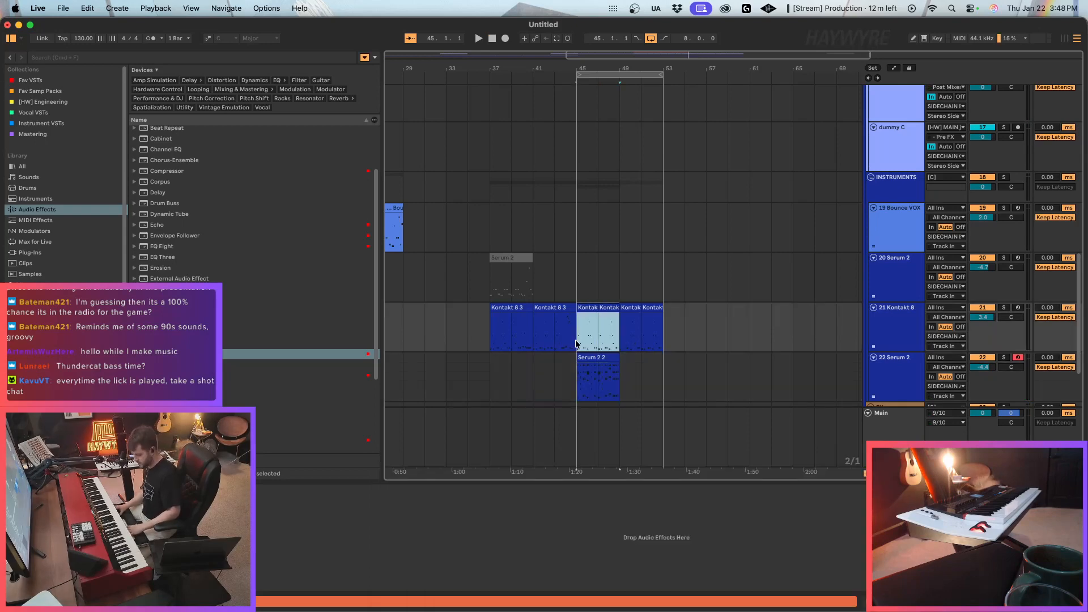
left_click(591, 338)
key("space")
Open the consolidated Kontakt 8 bass clip, enable note preview and transpose the notes in its fourth bar up two semitones.
left_click(636, 314)
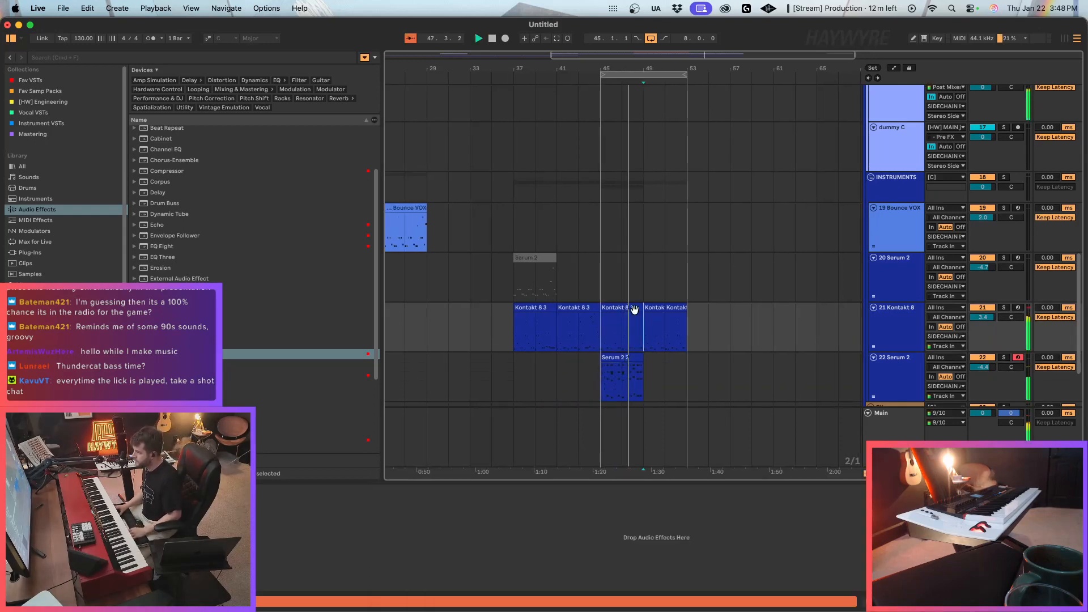
double_click(634, 309)
key("space")
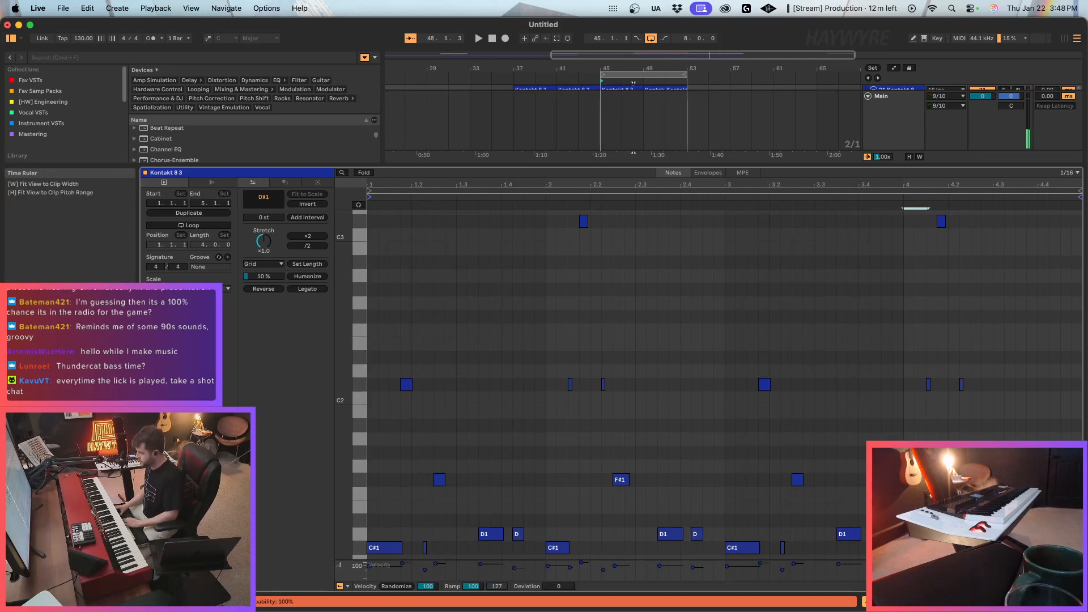
left_click(358, 205)
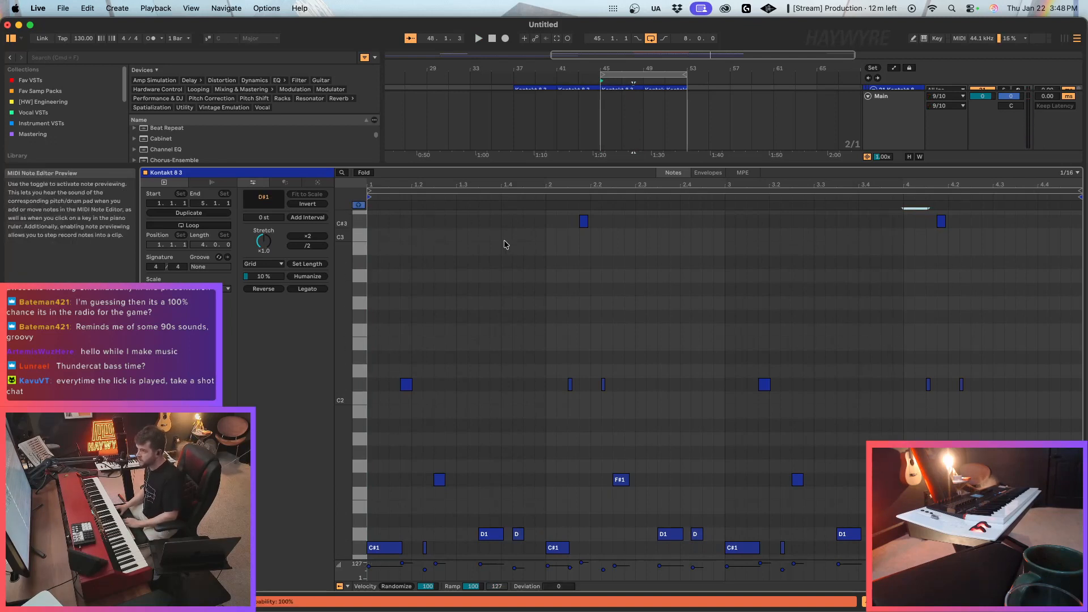
left_click_drag(1017, 347, 854, 430)
key("Up")
key("Up")
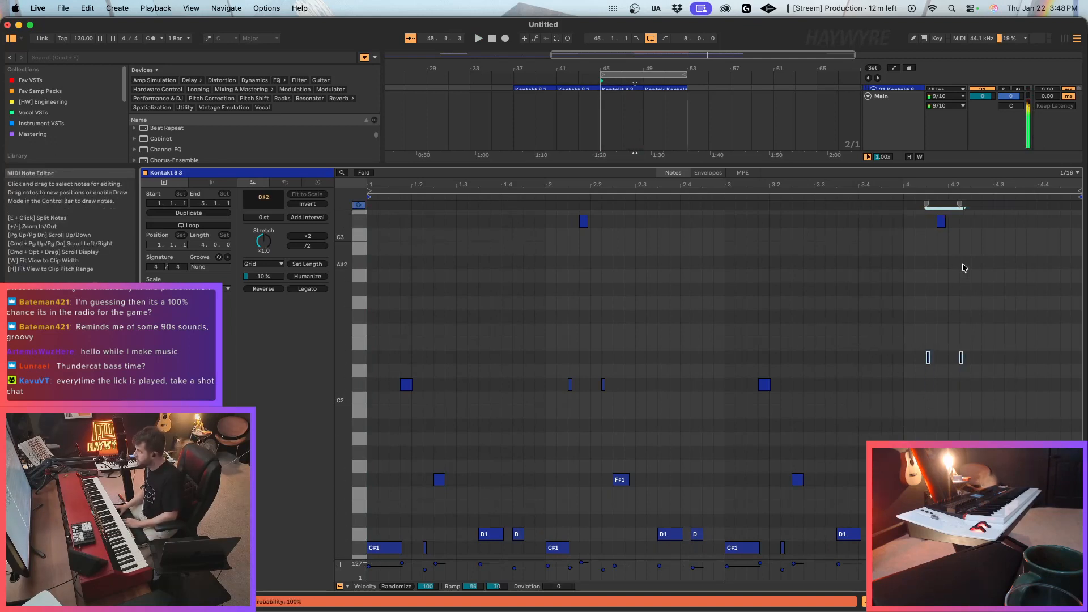
key("Up")
key("Up")
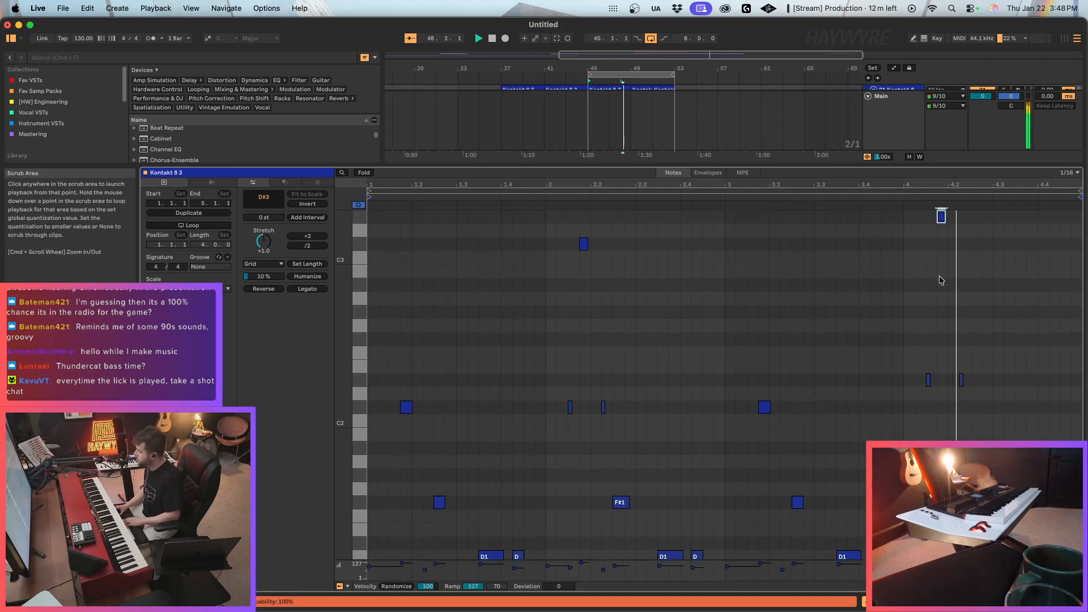
scroll(1006, 417, "down", 3)
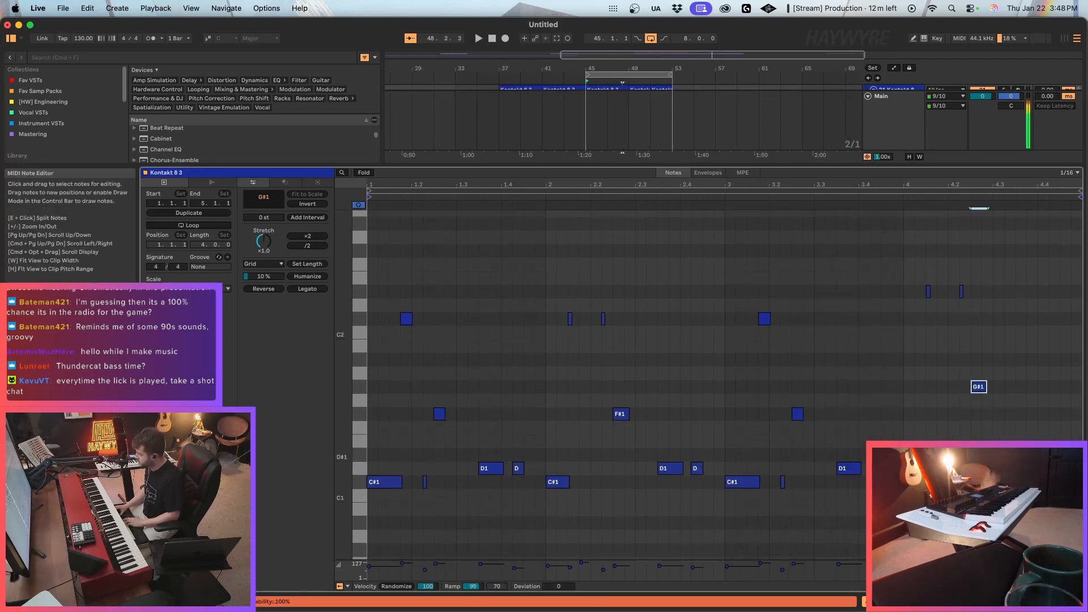
left_click(902, 204)
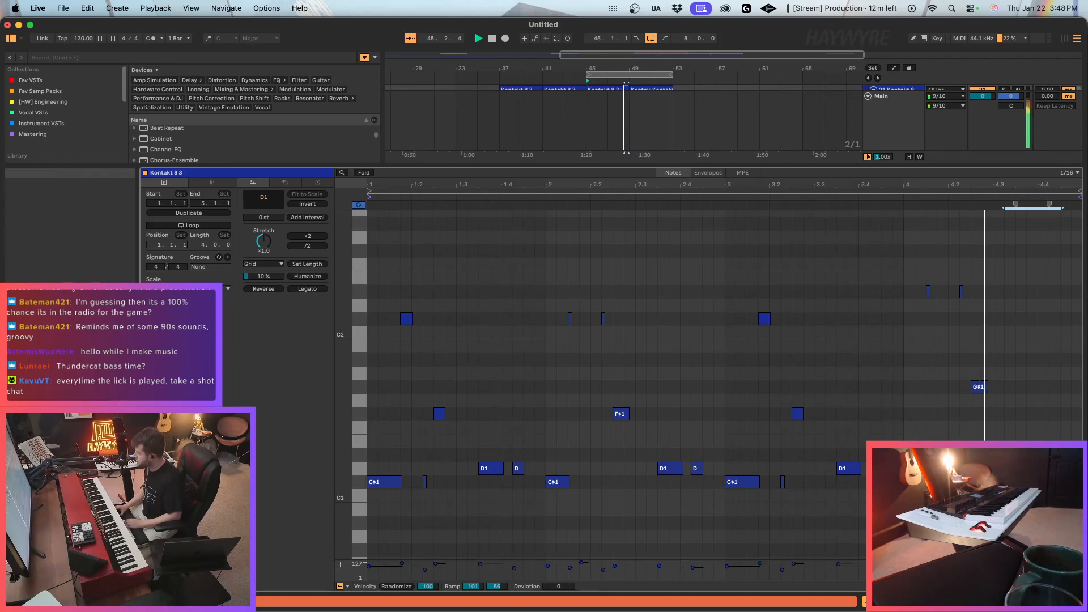
left_click(1020, 601)
Duplicate the Kontakt 8 and Serum 2 clips of bars 45 to 49 into bars 49 to 53.
scroll(640, 261, "right", 1)
left_click(604, 375, "shift")
key("super+d")
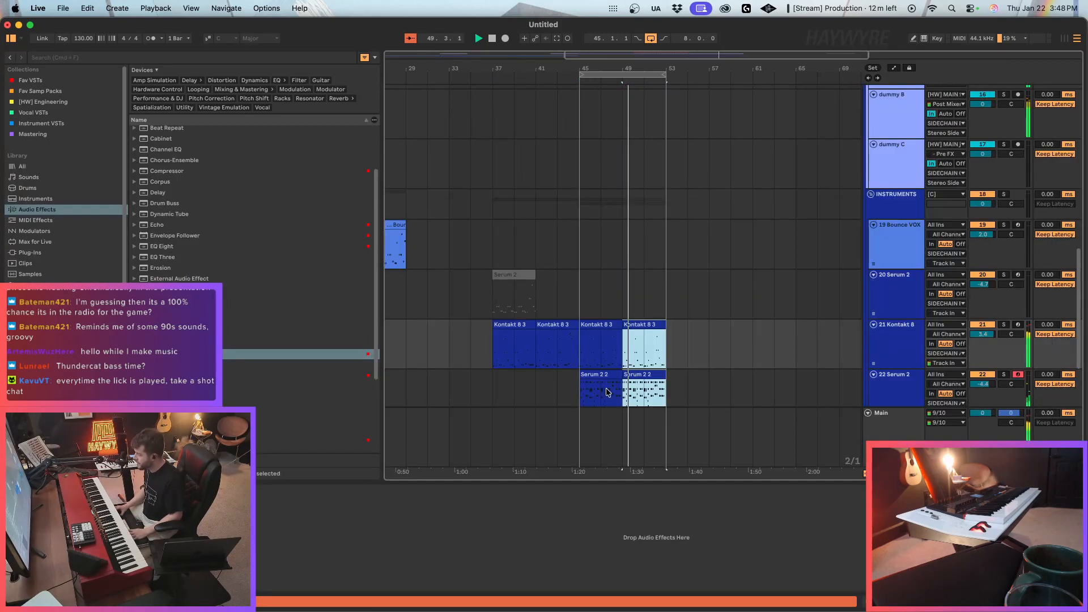
Adjust the Filter 1 cutoff of track 22's Serum 2 to about 343 Hz and close the synth window.
left_click(586, 398)
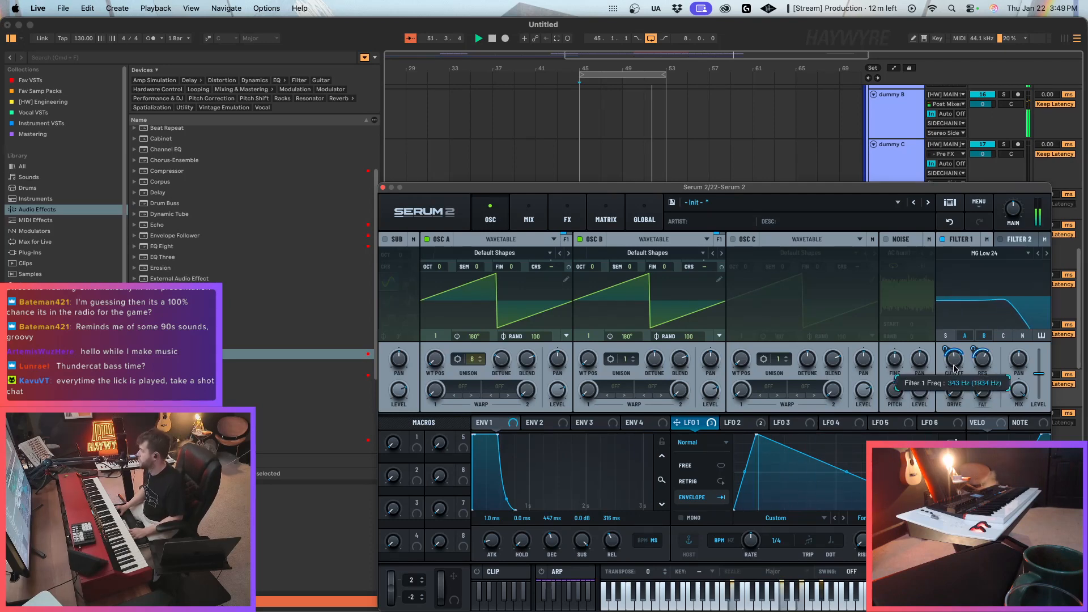
left_click_drag(734, 187, 829, 250)
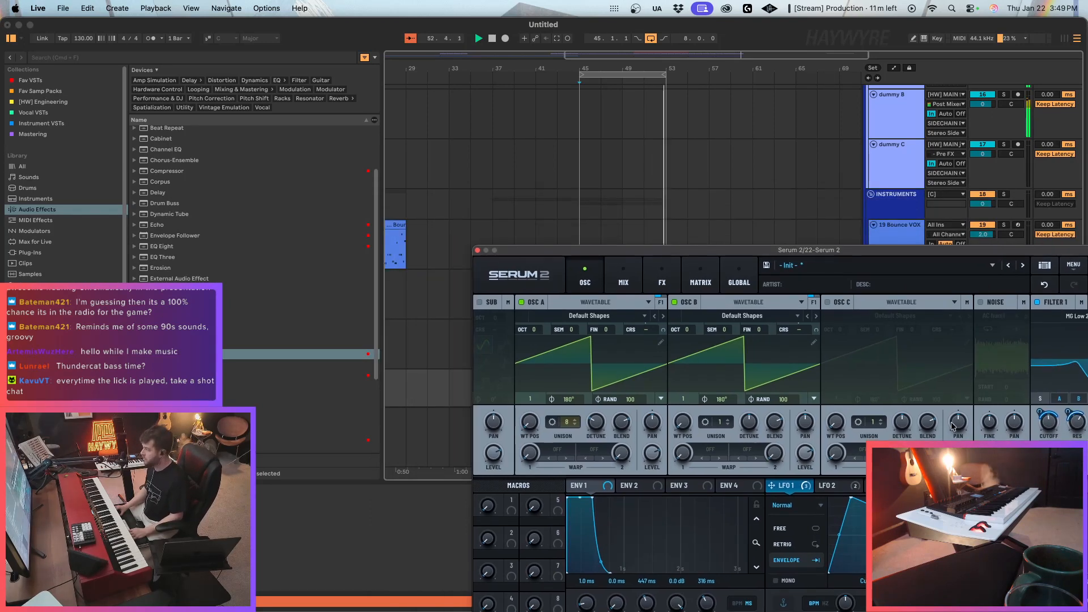
left_click(478, 250)
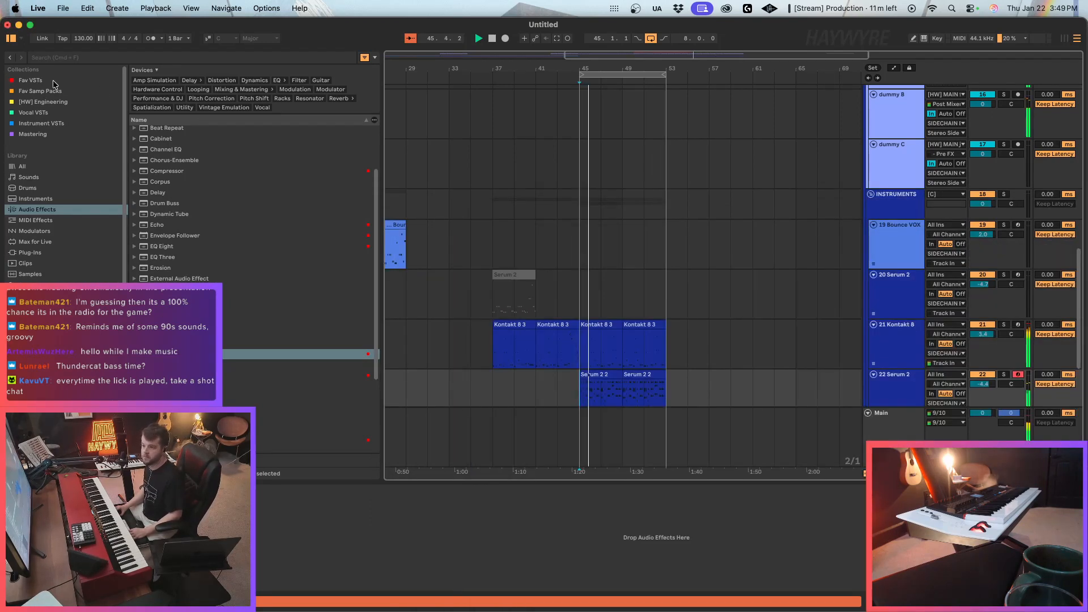
Add the Multiband Compression preset from the favourites to track 22 and raise its overall output to about 2.67 dB.
left_click(51, 81)
left_click(133, 155)
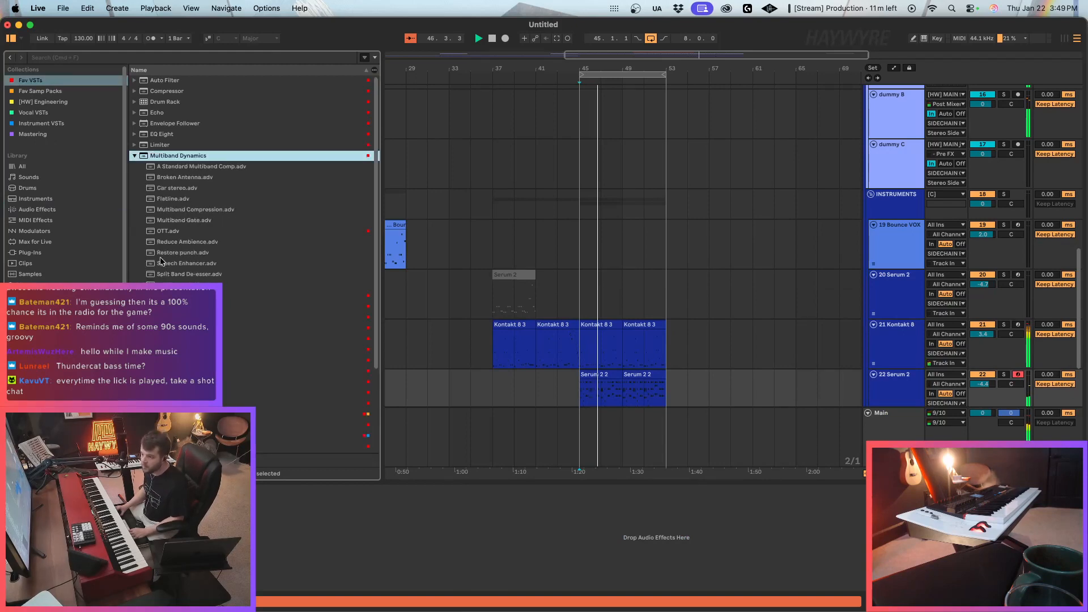
left_click(184, 210)
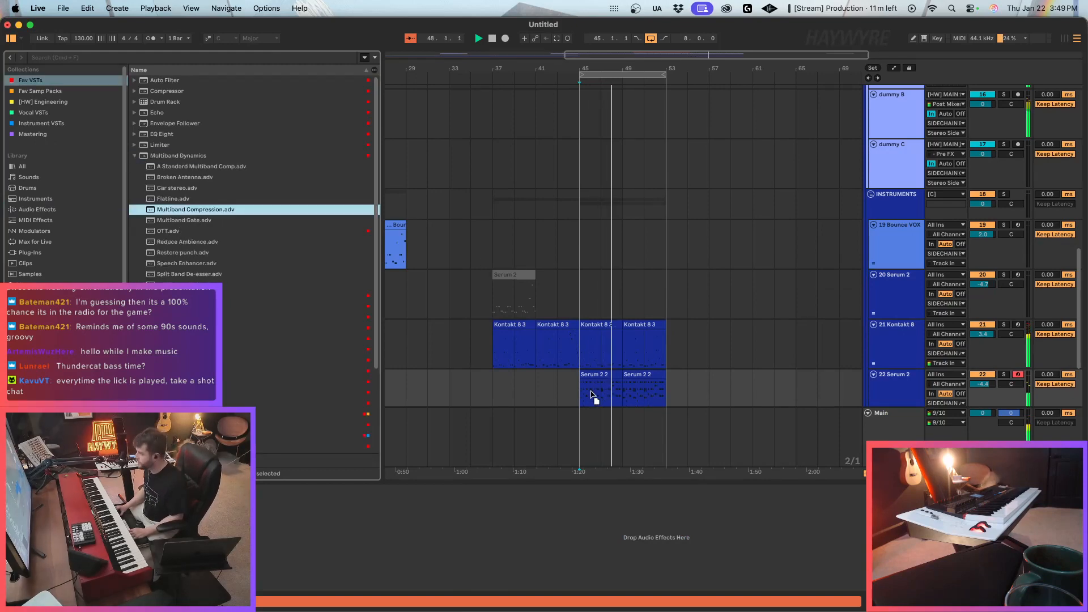
left_click_drag(592, 395, 601, 391)
left_click_drag(565, 522, 565, 507)
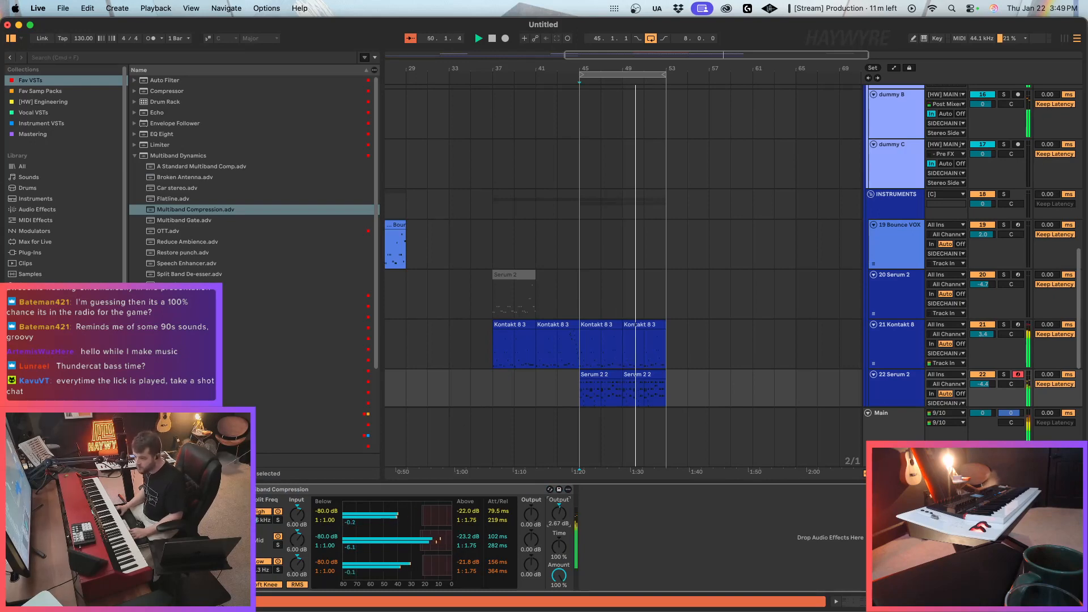
Assign Macro 1 to the Filter 1 cutoff in track 22's Serum 2 and move the synth window clear of the clips.
key("alt+super+p")
left_click_drag(453, 441, 987, 365)
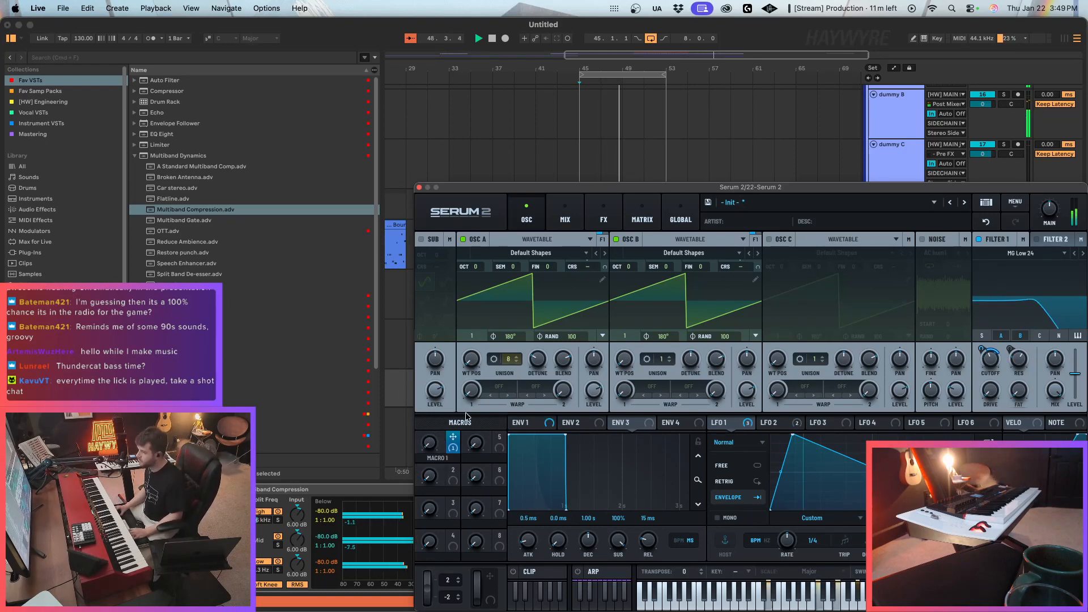
left_click_drag(469, 197, 746, 326)
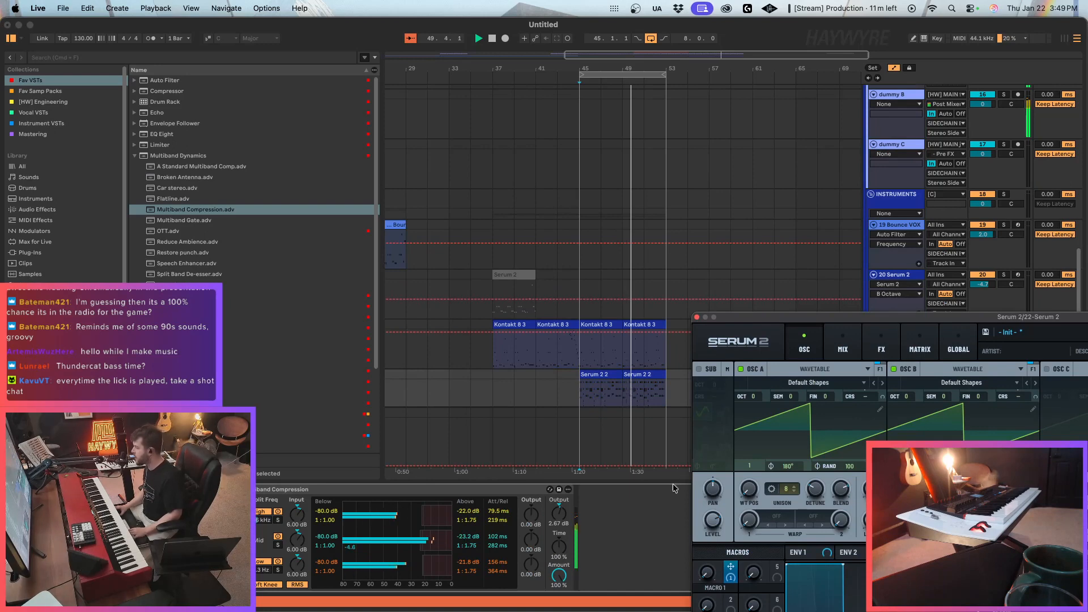
Draw a one-bar Macro 1 automation peak at bar 45 on track 22 and repeat it bar by bar.
scroll(624, 385, "down", 2)
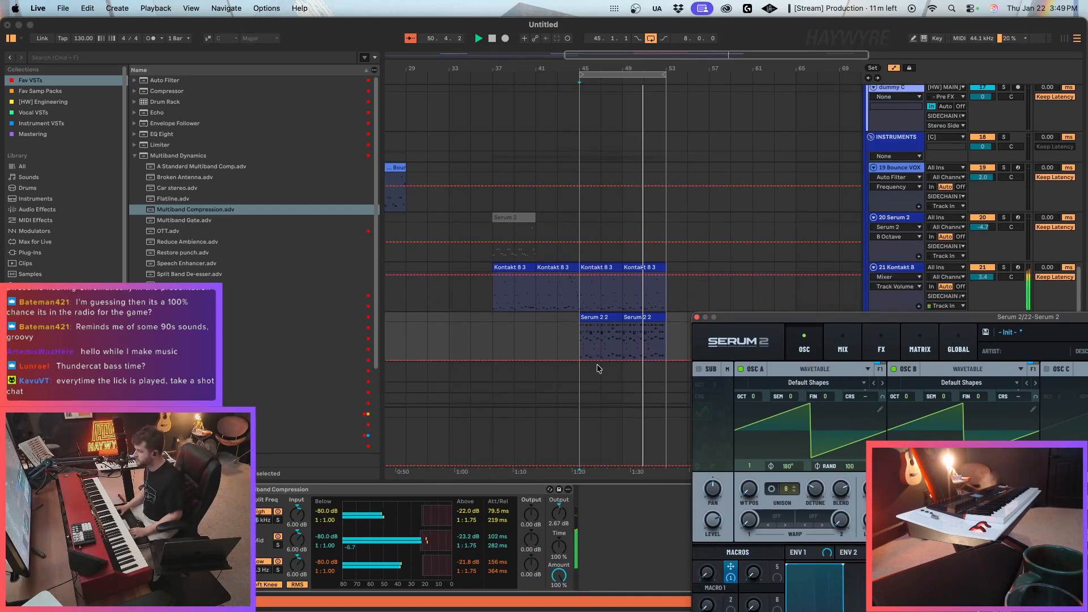
left_click_drag(713, 56, 710, 128)
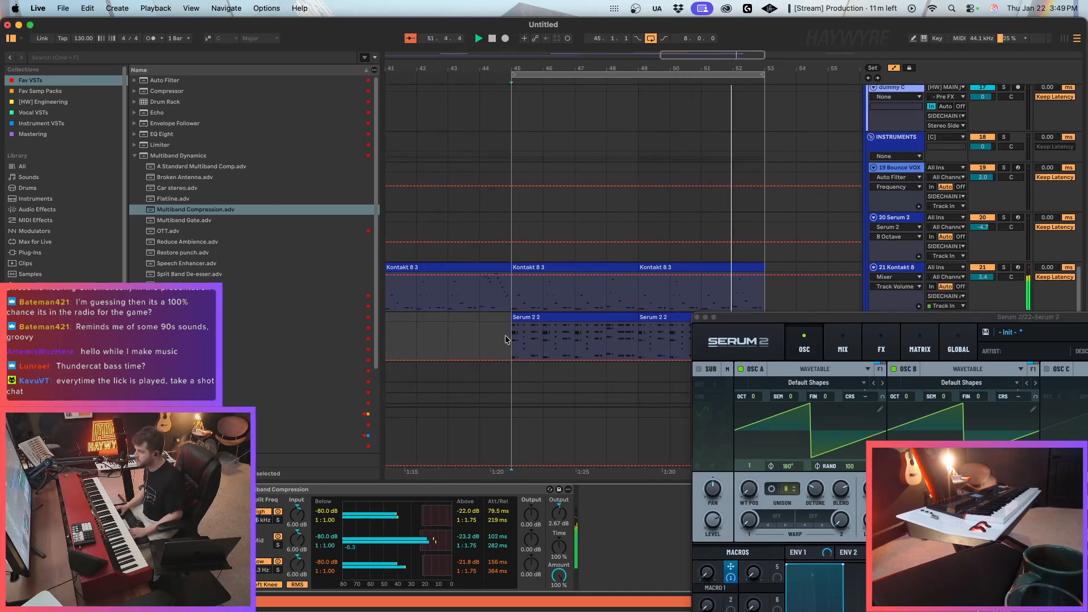
left_click(512, 343)
left_click_drag(520, 361, 543, 340)
key("super+d")
key("super+d")
key("super+d")
key("super+d")
key("super+d")
key("super+d")
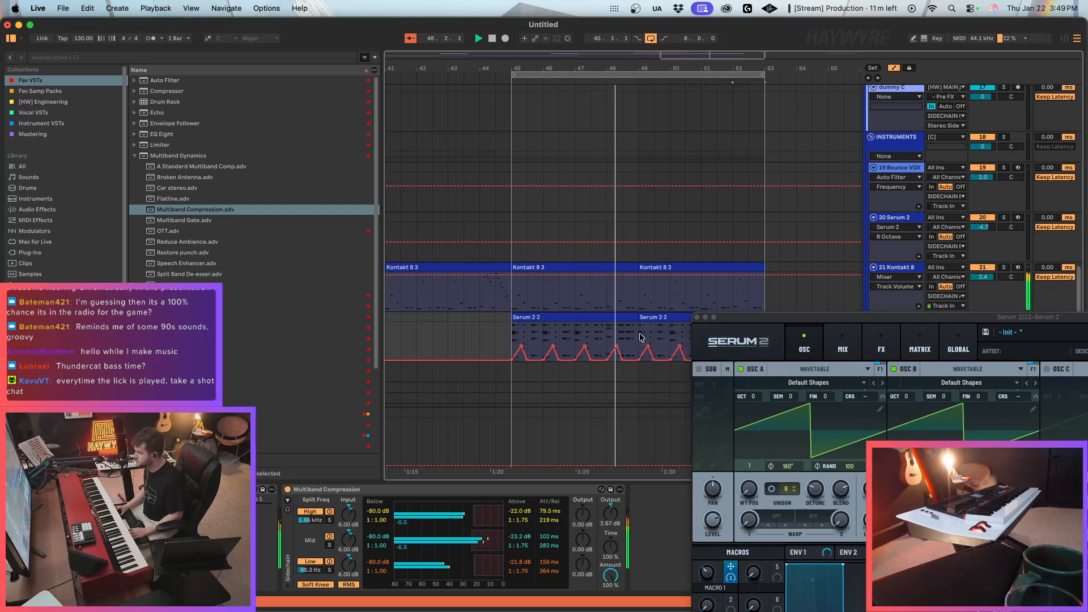
Shift bar 48's Macro 1 automation peak slightly toward the bar's end and repeat that shape across bars 49 to 53.
left_click_drag(612, 349, 620, 344)
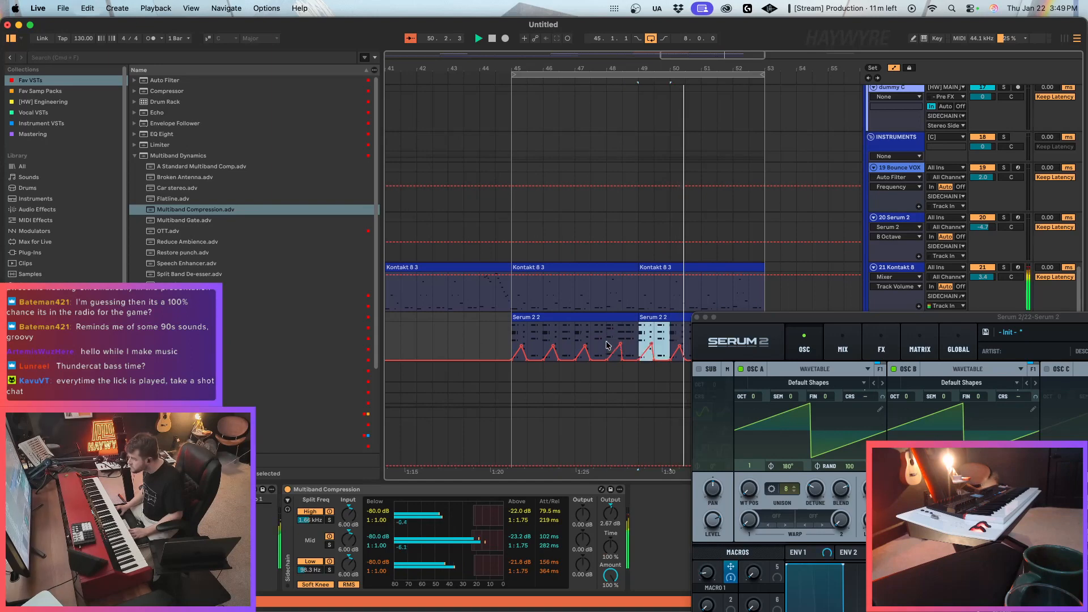
left_click(699, 317)
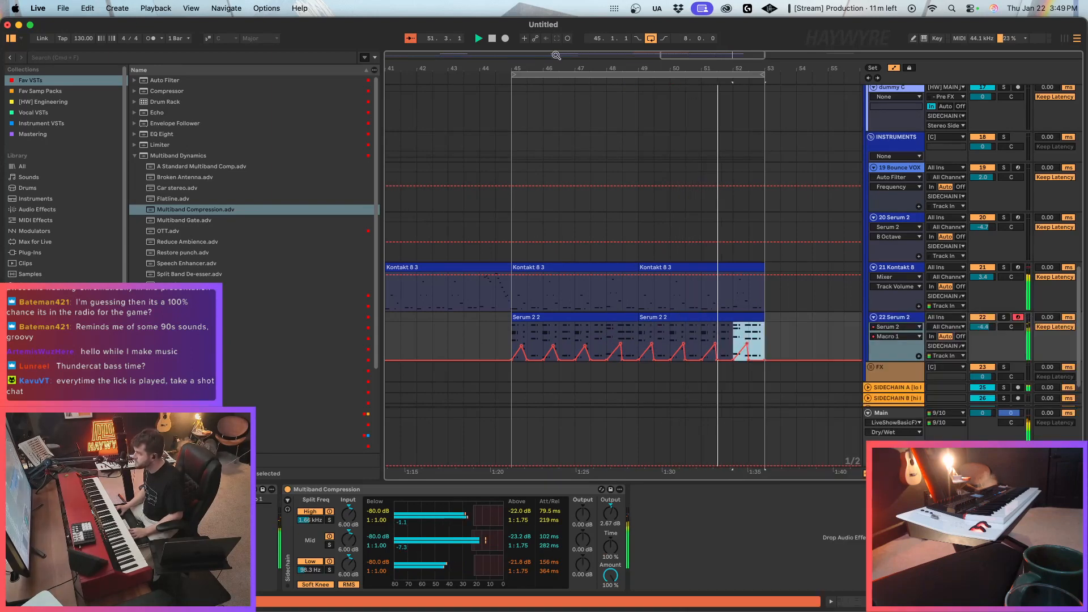
Duplicate the Kontakt 8 and Serum 2 clips of bars 45–53 on tracks 21 and 22 into bars 53–61.
left_click_drag(732, 57, 733, 237)
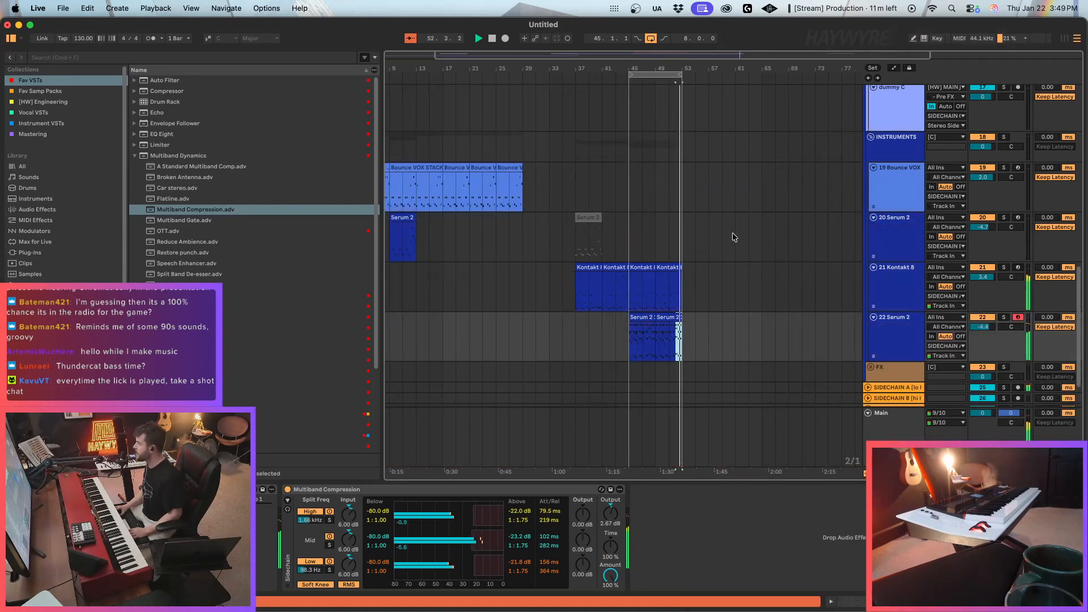
left_click_drag(633, 301, 695, 328)
key("super+d")
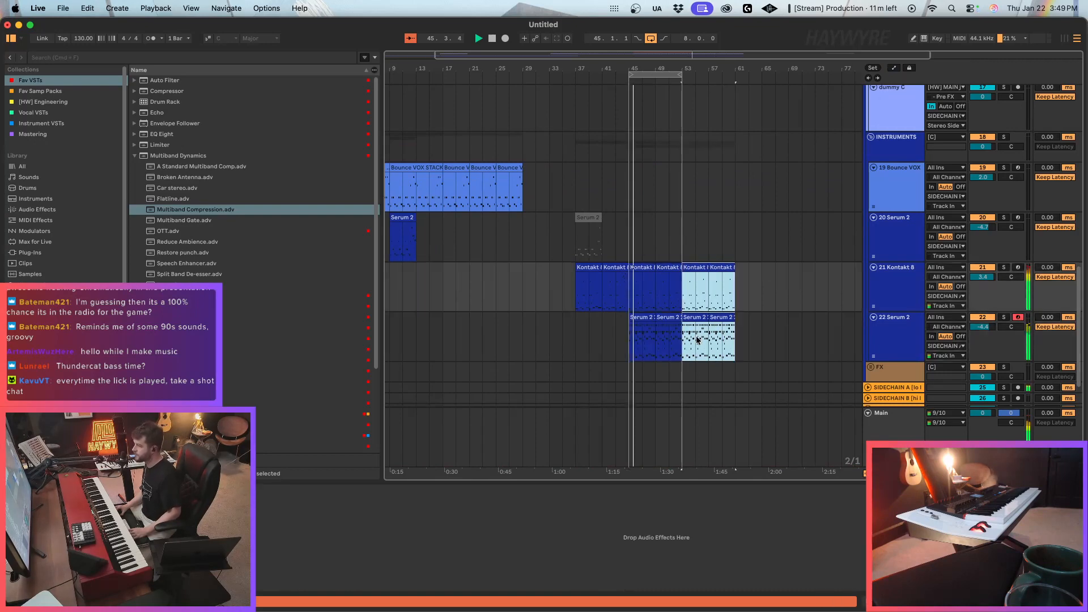
Copy the Kontakt 8 clips of bars 37–45 on track 21 to bar 29.
left_click_drag(627, 292, 616, 293)
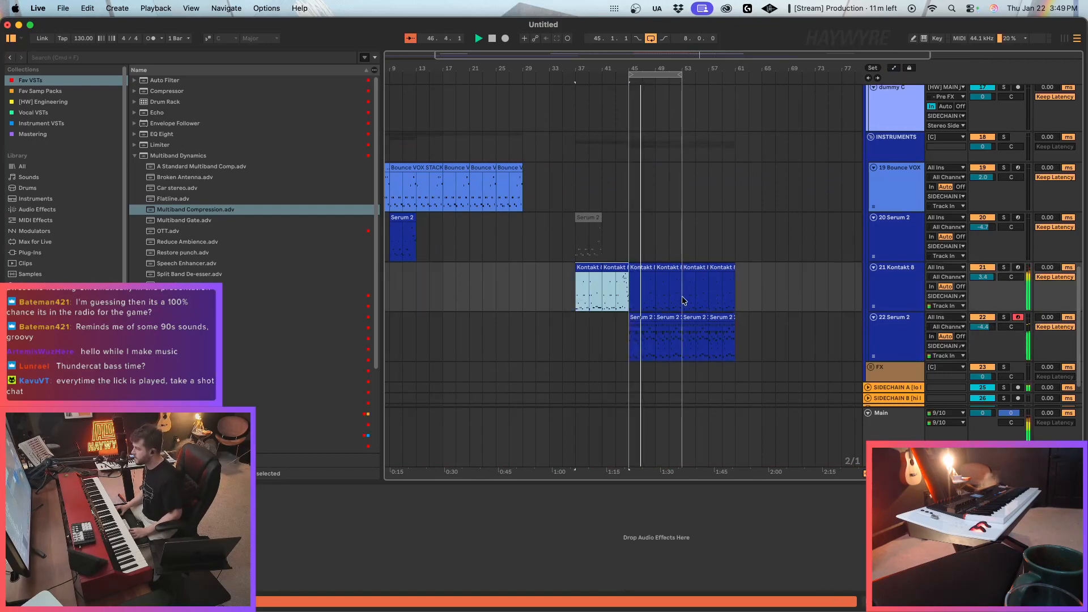
left_click(625, 289)
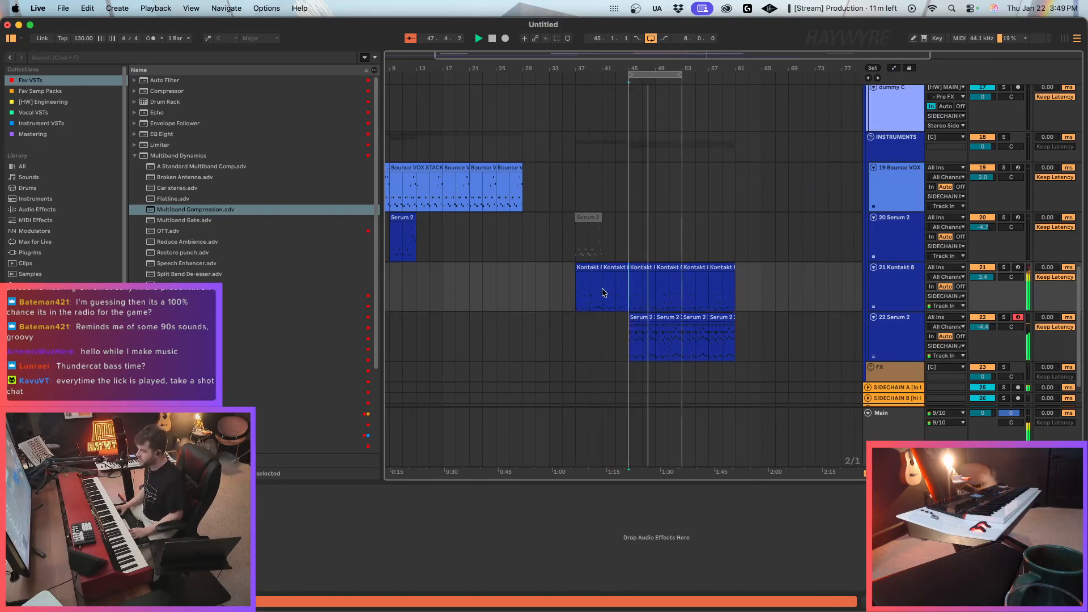
left_click_drag(581, 284, 628, 291)
left_click(524, 285)
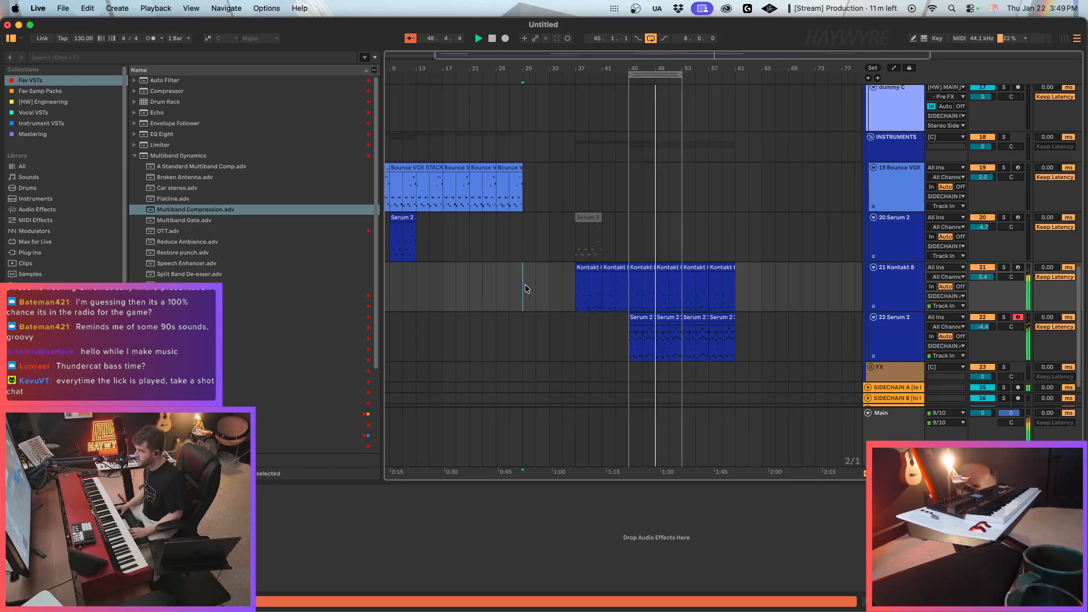
Extend the start of the arrangement loop back to bar 29.
scroll(537, 292, "up", 10)
left_click(533, 148)
left_click_drag(533, 151, 577, 156)
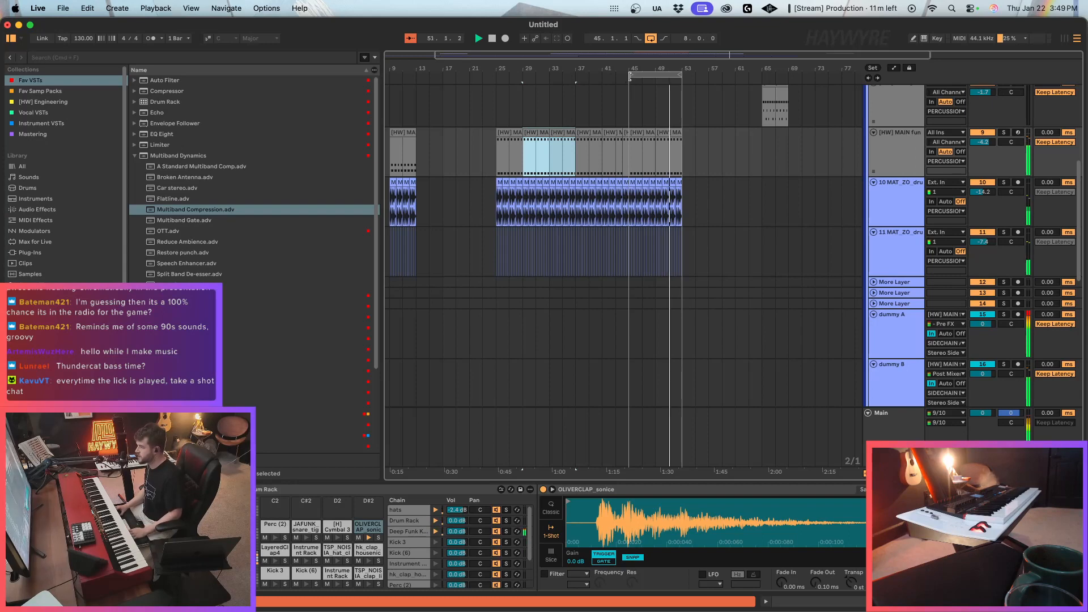
left_click_drag(632, 93, 528, 91)
Copy the NORD clip at bar 37 and paste it at bar 29 on the same track.
scroll(712, 234, "up", 5)
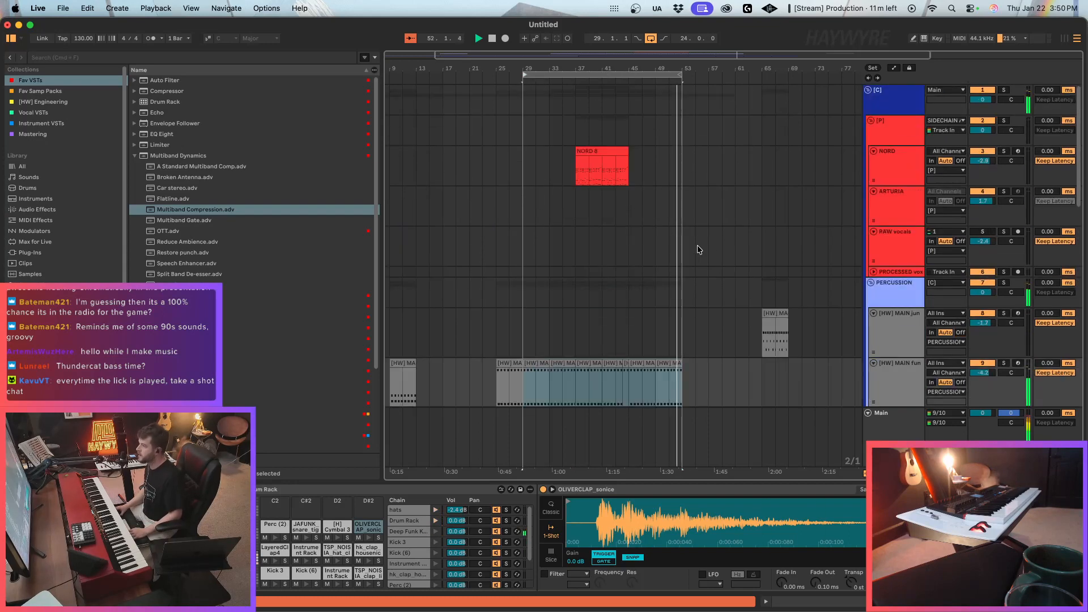
left_click(609, 154)
key("super+c")
left_click(527, 170)
key("super+v")
Extend the end of the arrangement loop to bar 61.
scroll(589, 299, "down", 10)
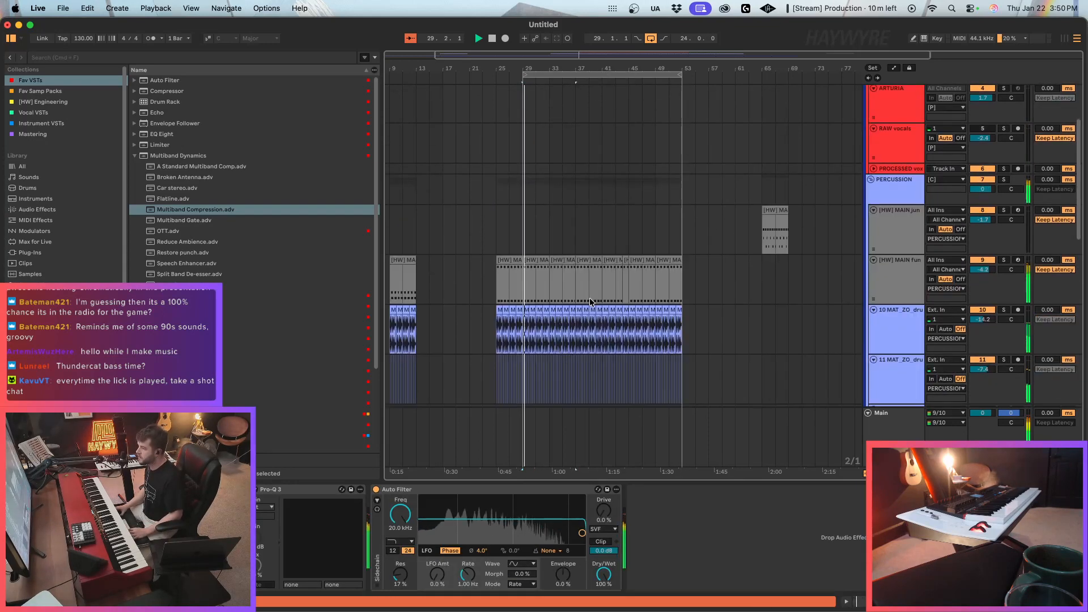
scroll(593, 308, "up", 3)
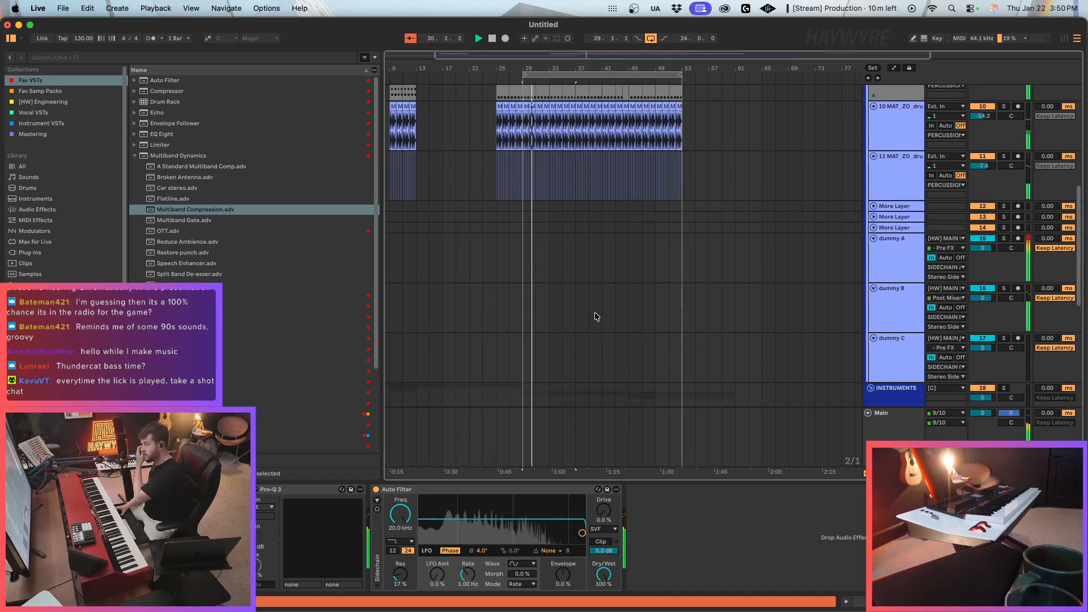
scroll(595, 317, "down", 3)
scroll(595, 314, "up", 9)
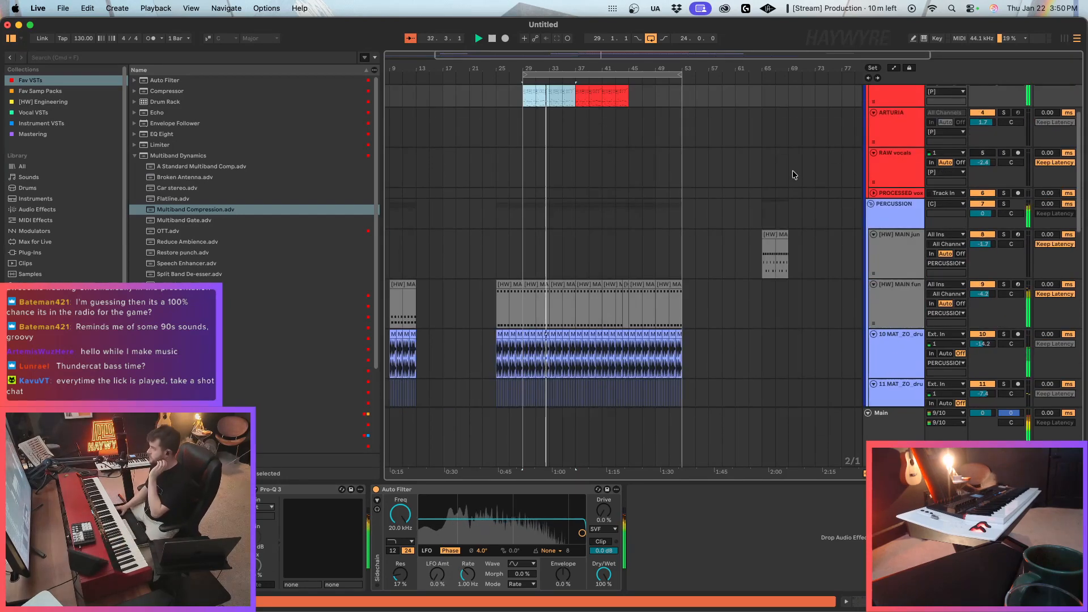
scroll(779, 167, "up", 4)
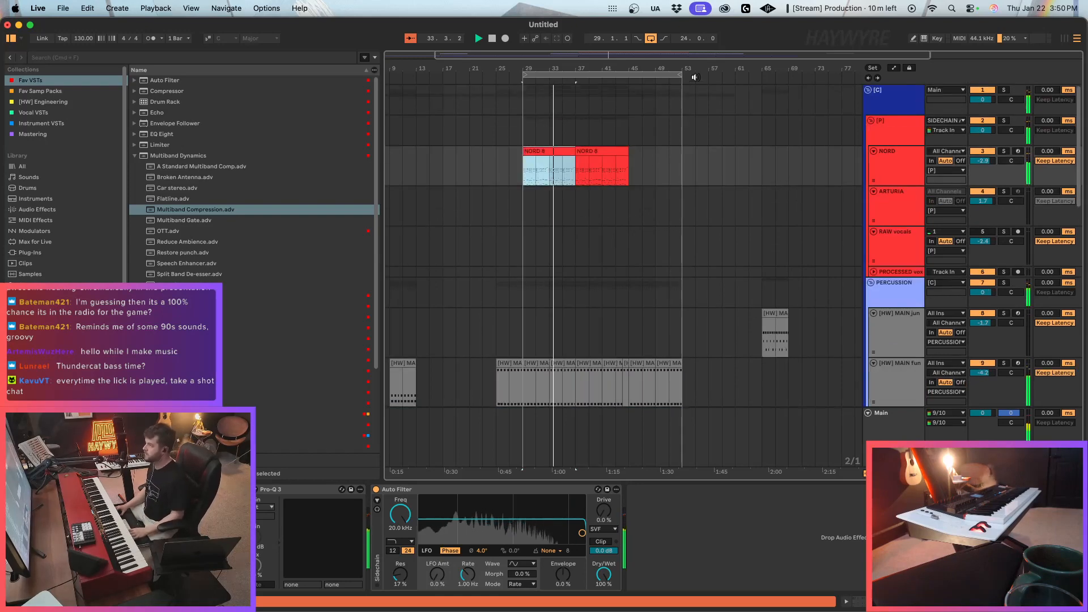
left_click_drag(682, 73, 735, 74)
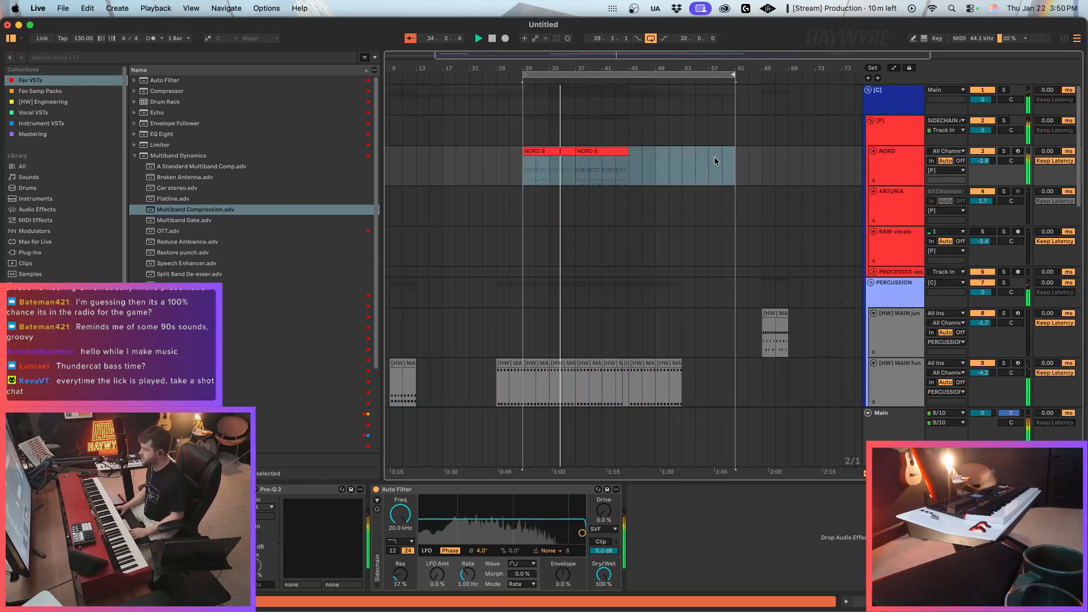
Duplicate the percussion clips of bars 45–53 on tracks 9 to 11 into bars 53–61.
scroll(714, 156, "down", 5)
left_click_drag(683, 273, 625, 355)
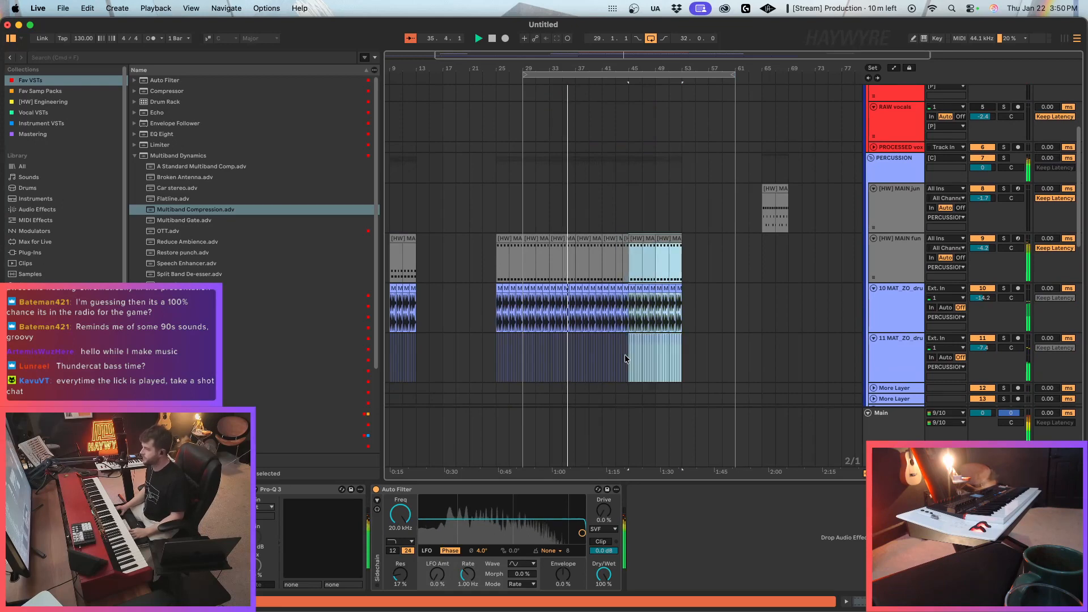
key("super+d")
scroll(637, 358, "down", 5)
scroll(637, 357, "down", 8)
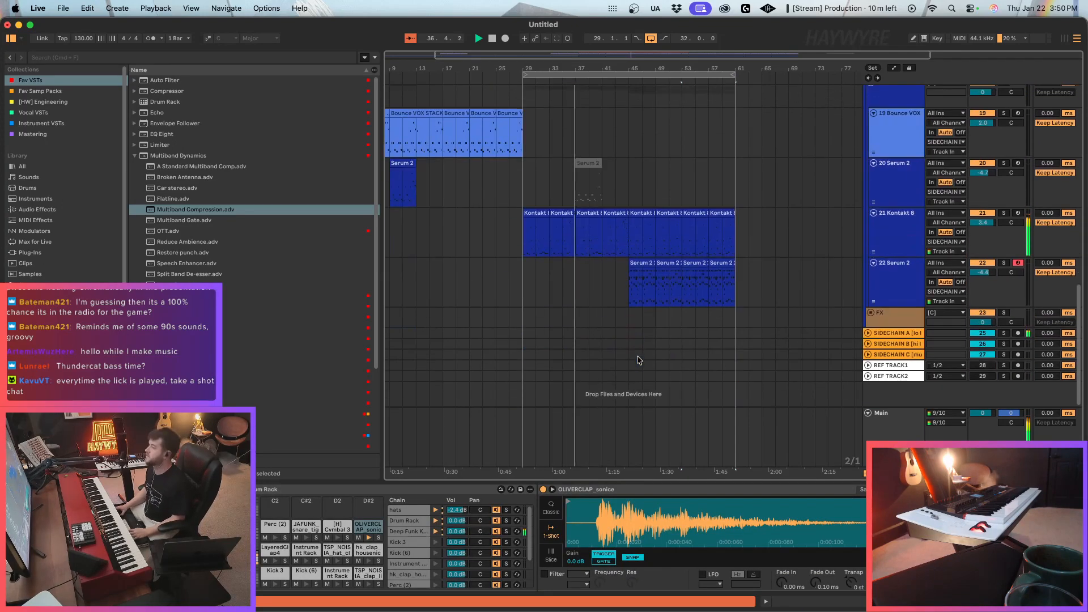
Enlarge the ARTURIA track, set its MIDI input to All Ins and arm it for recording.
scroll(648, 322, "up", 3)
scroll(613, 298, "up", 10)
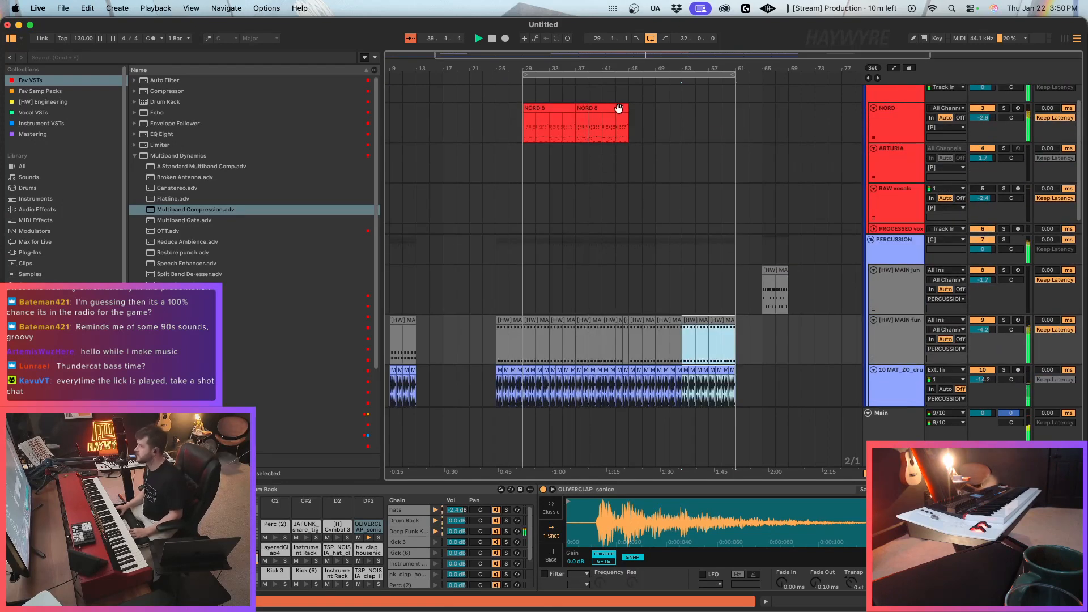
scroll(651, 160, "up", 2)
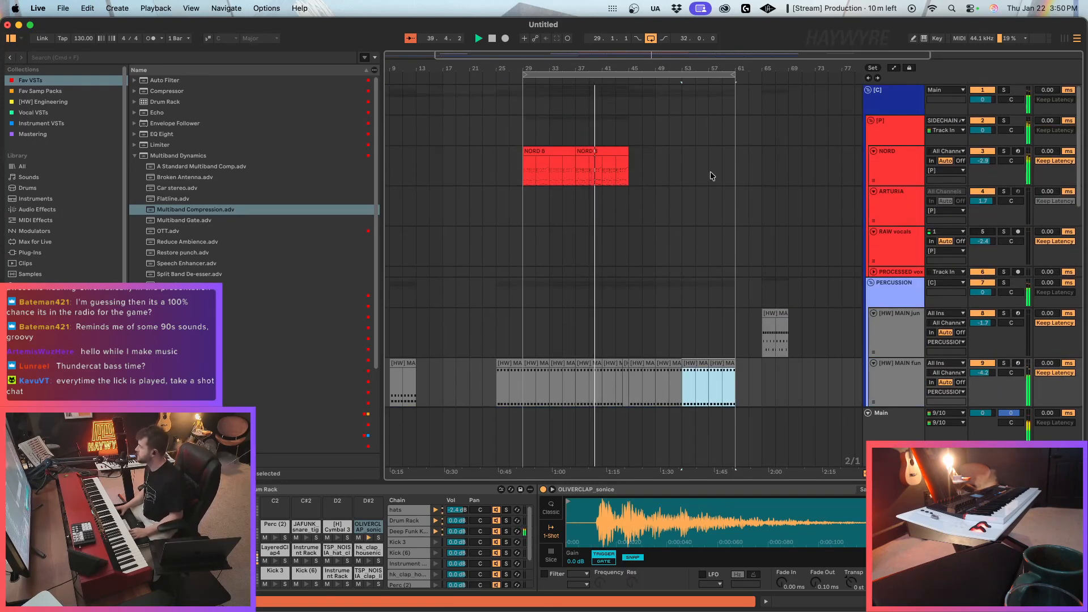
left_click(883, 204)
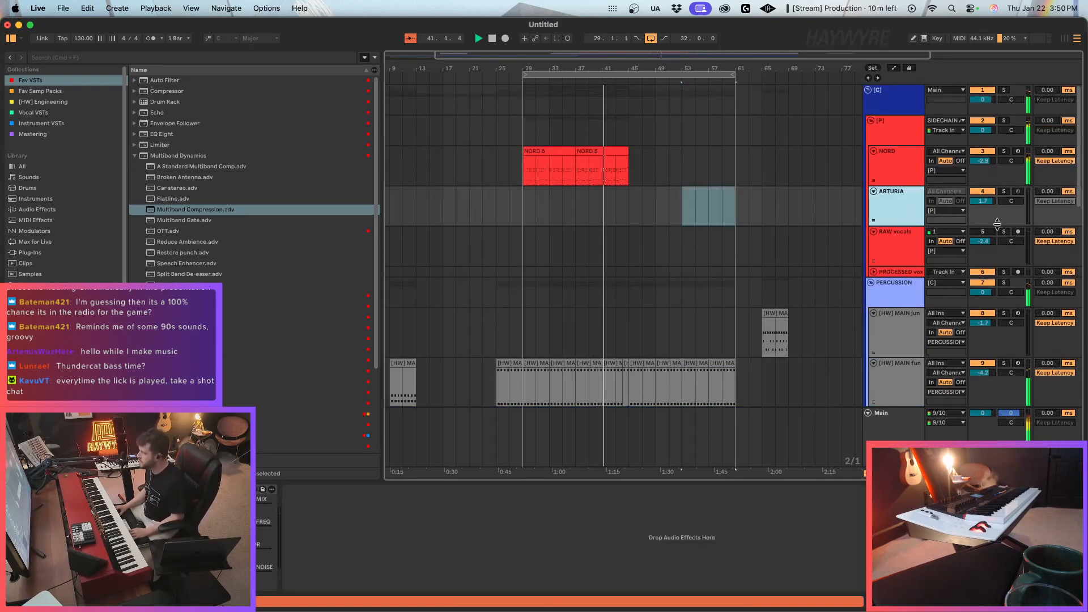
left_click(939, 192)
left_click_drag(900, 225, 900, 253)
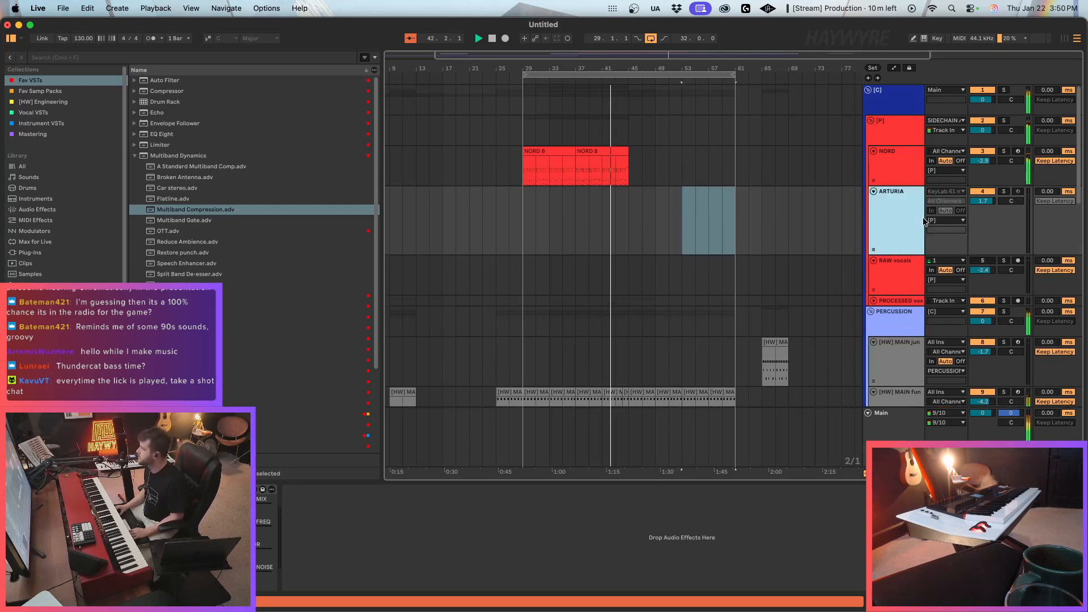
left_click(941, 192)
left_click(940, 201)
left_click(1021, 193)
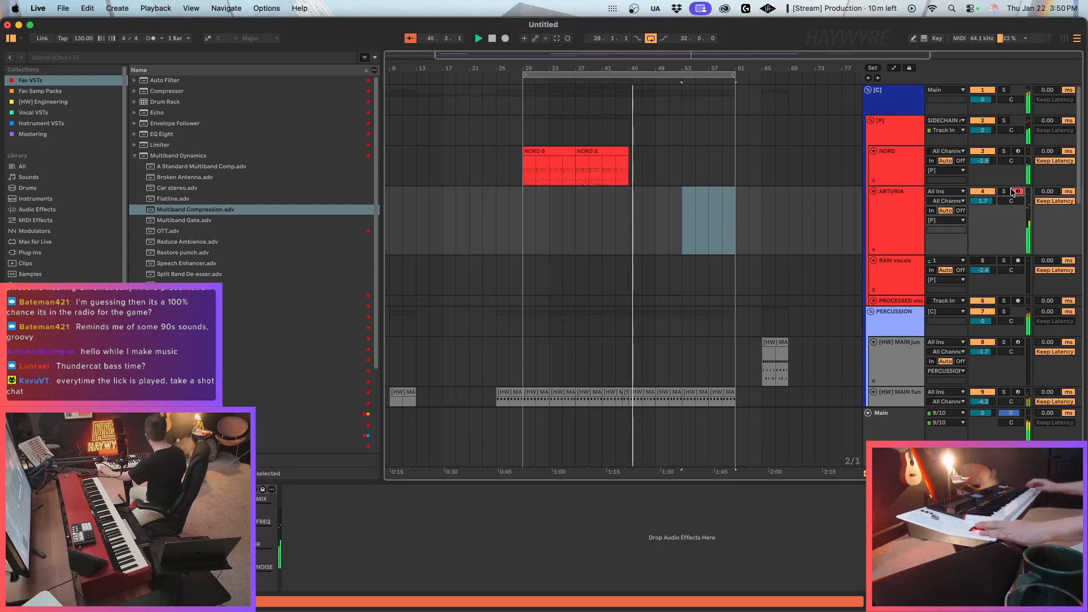
Stop playback and consolidate the NORD clips over bars 29 to 49 into a single clip.
left_click(633, 181)
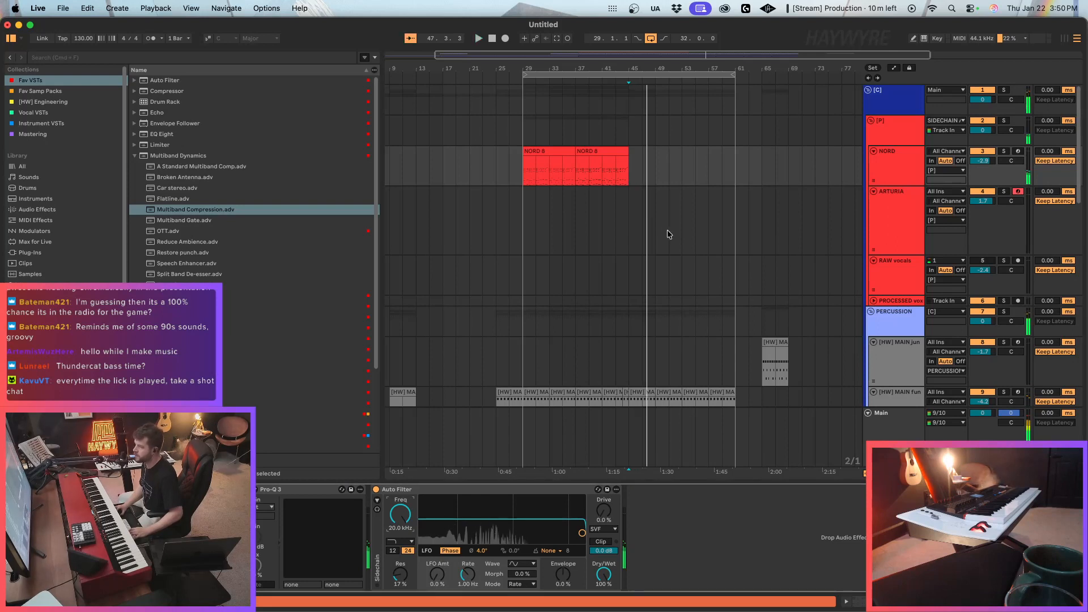
key("space")
left_click_drag(654, 164, 523, 165)
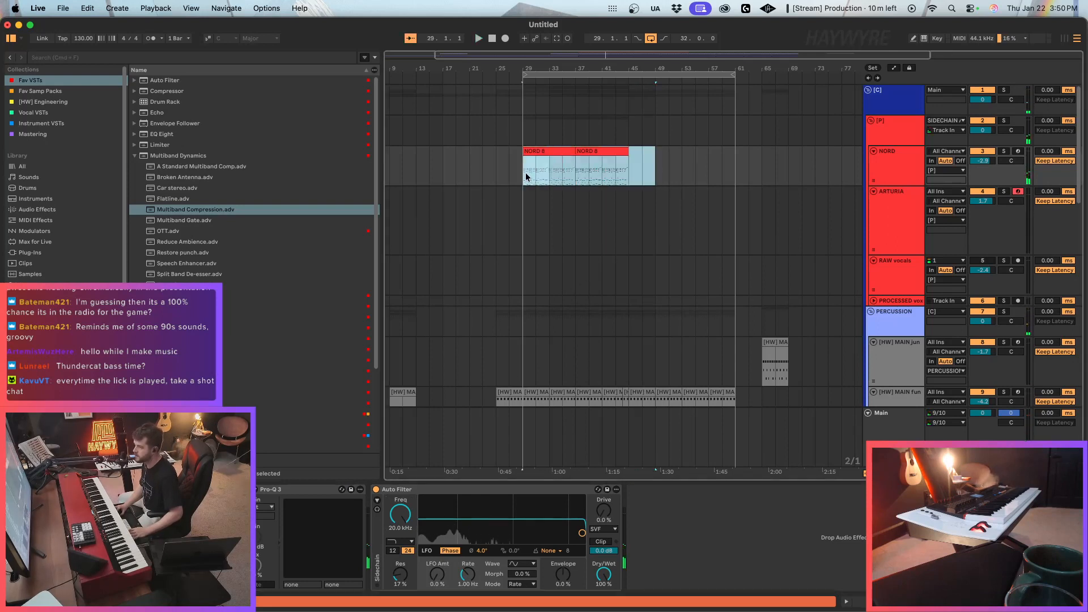
key("super+j")
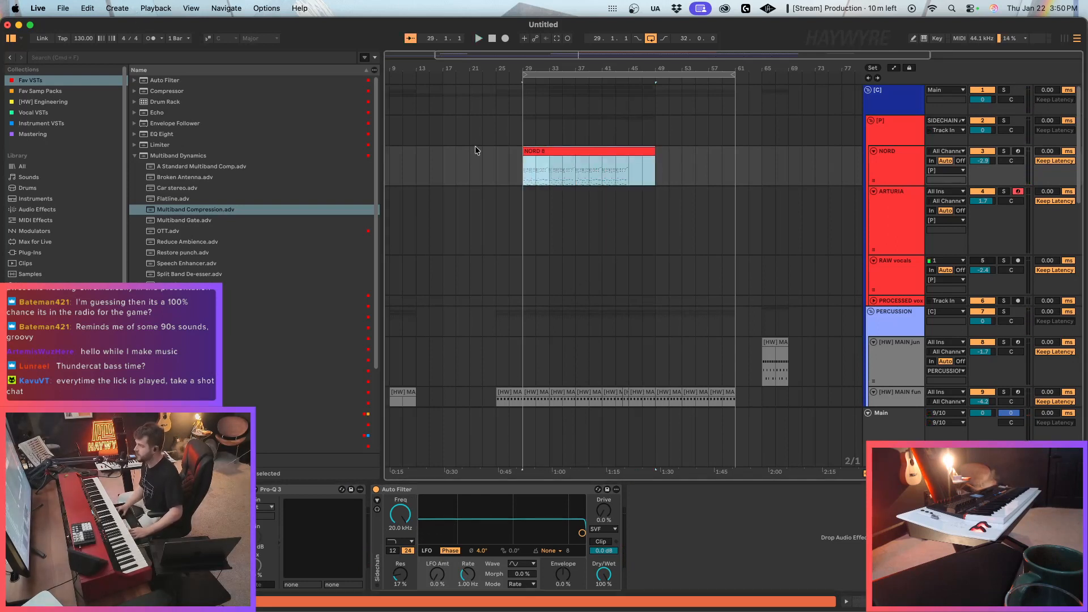
Draw the consolidated NORD clip's MIDI Ctrl 64: Sustain Pedal envelope at zero from clip bar 17 to its end, then return to the arrangement.
double_click(632, 159)
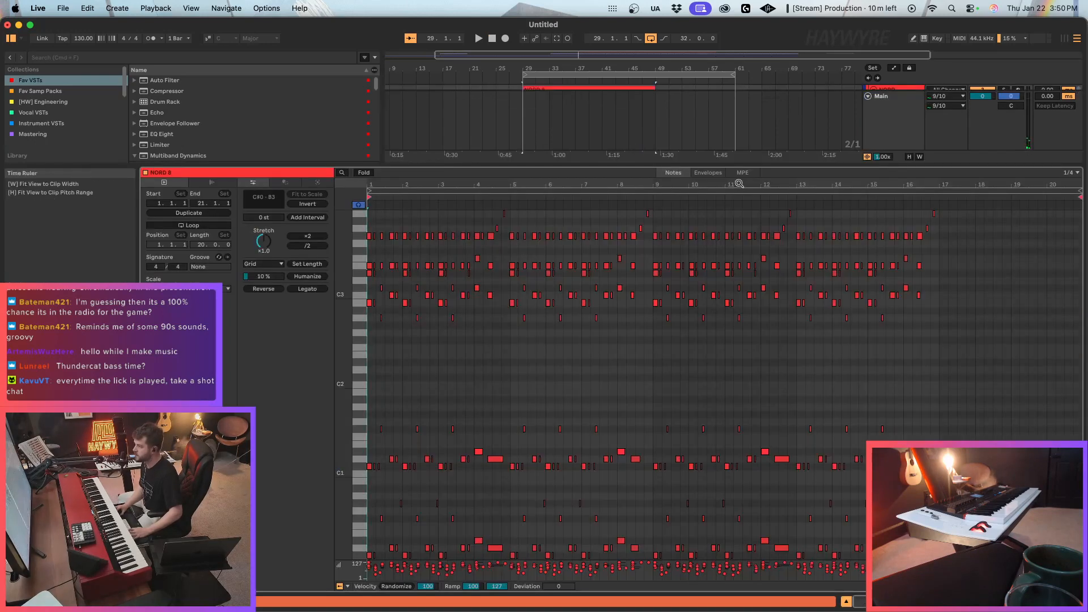
left_click_drag(726, 181, 717, 187)
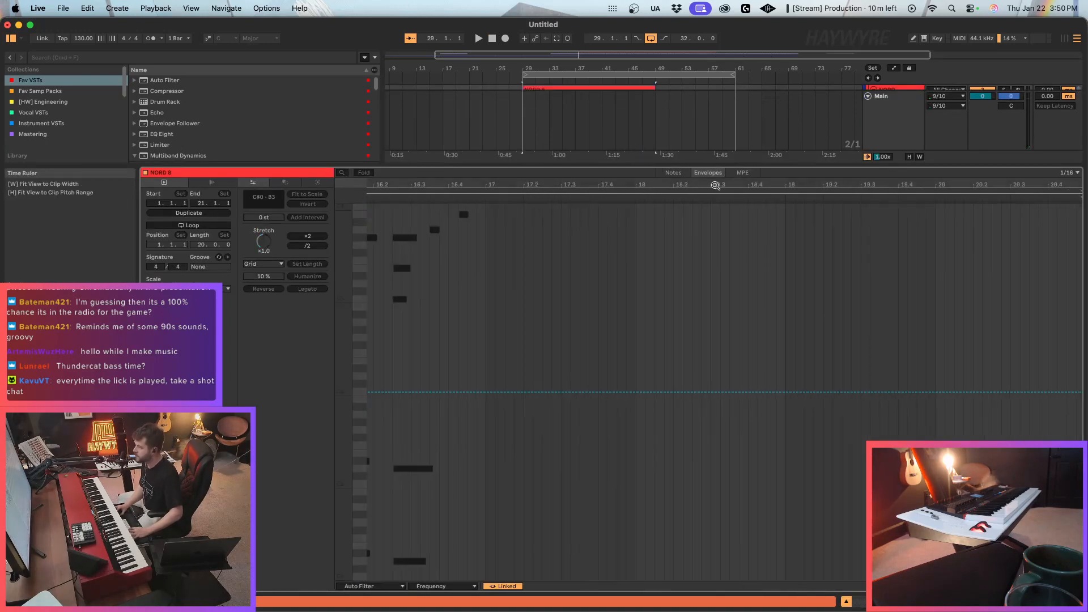
left_click(371, 586)
left_click(358, 540)
left_click(444, 586)
left_click(447, 502)
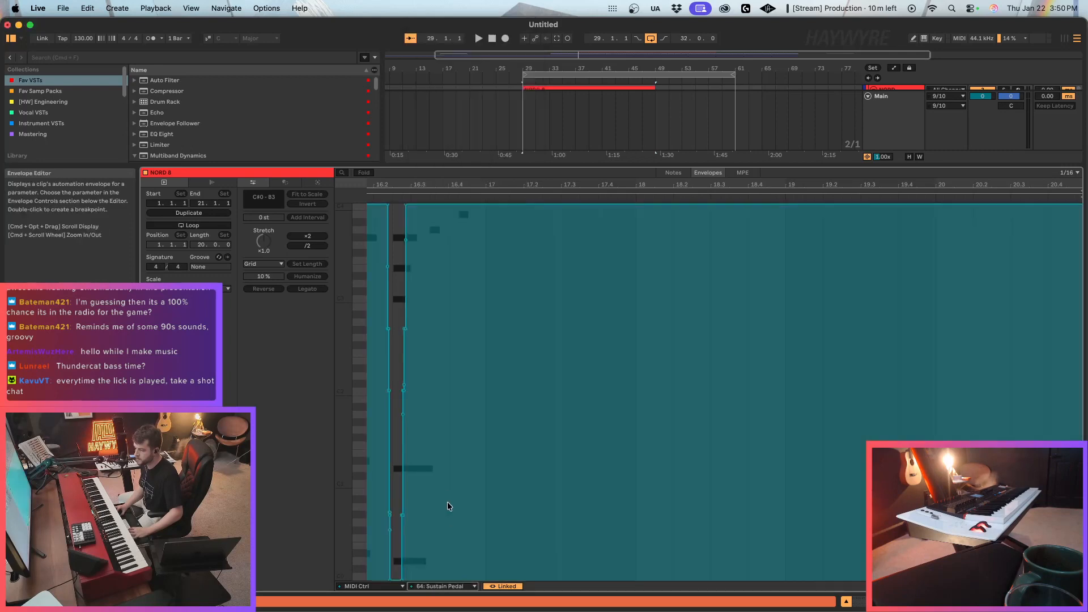
key("b")
left_click_drag(488, 578, 1081, 580)
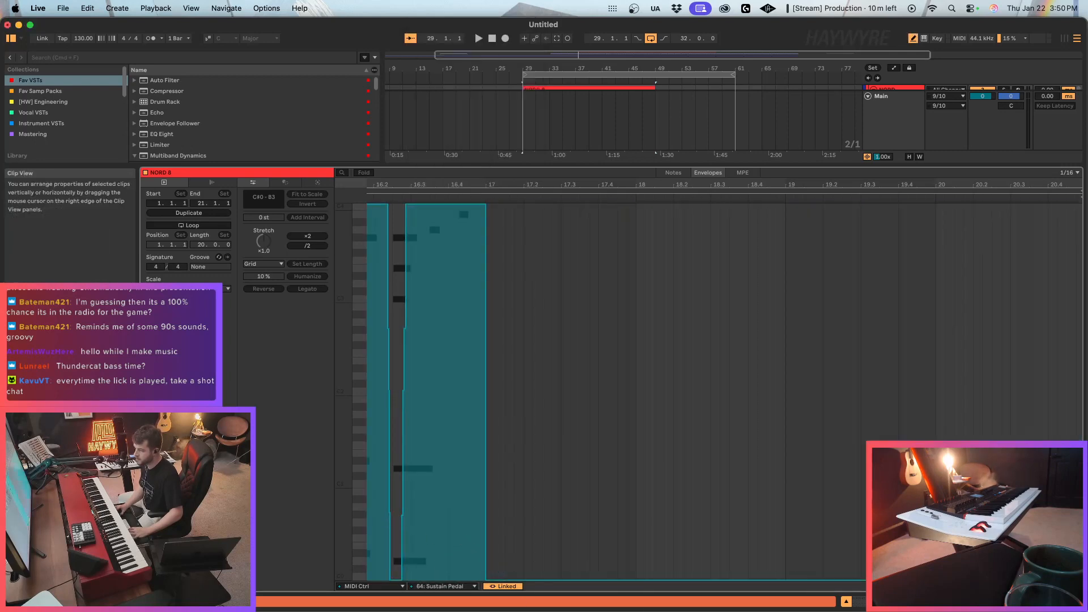
key("b")
left_click_drag(789, 181, 790, 149)
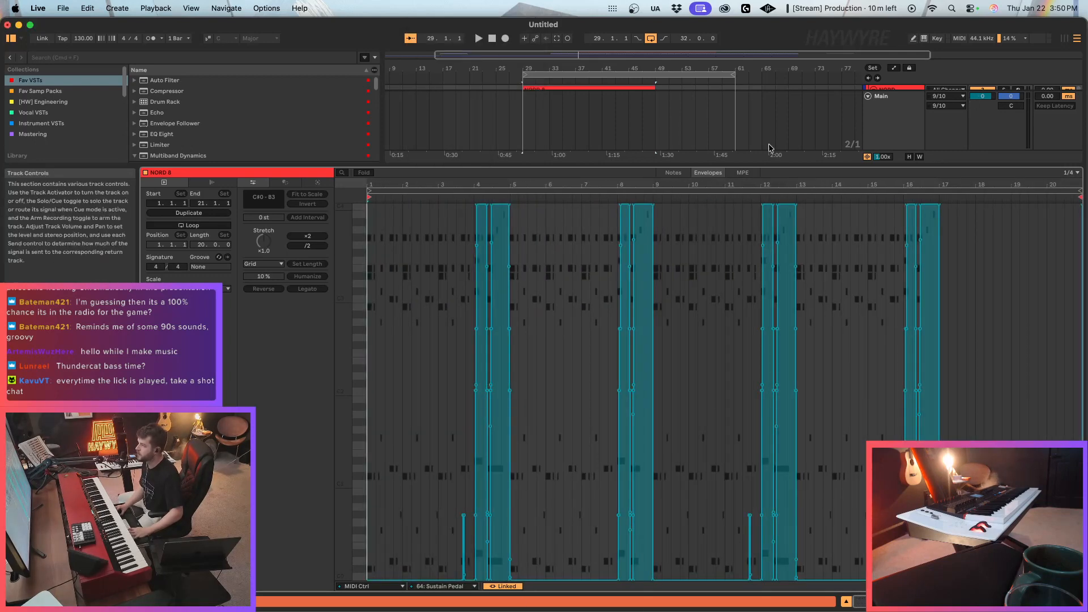
key("shift+Tab")
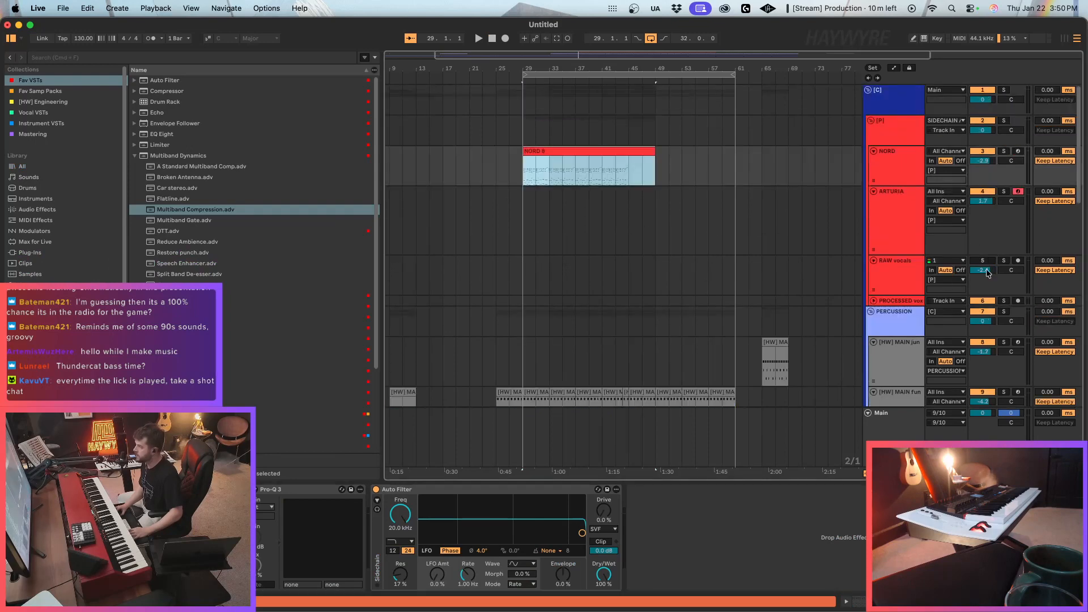
Open Serum 2 on the ARTURIA track and set the Env 2 sustain to 100%.
left_click(649, 220, "shift")
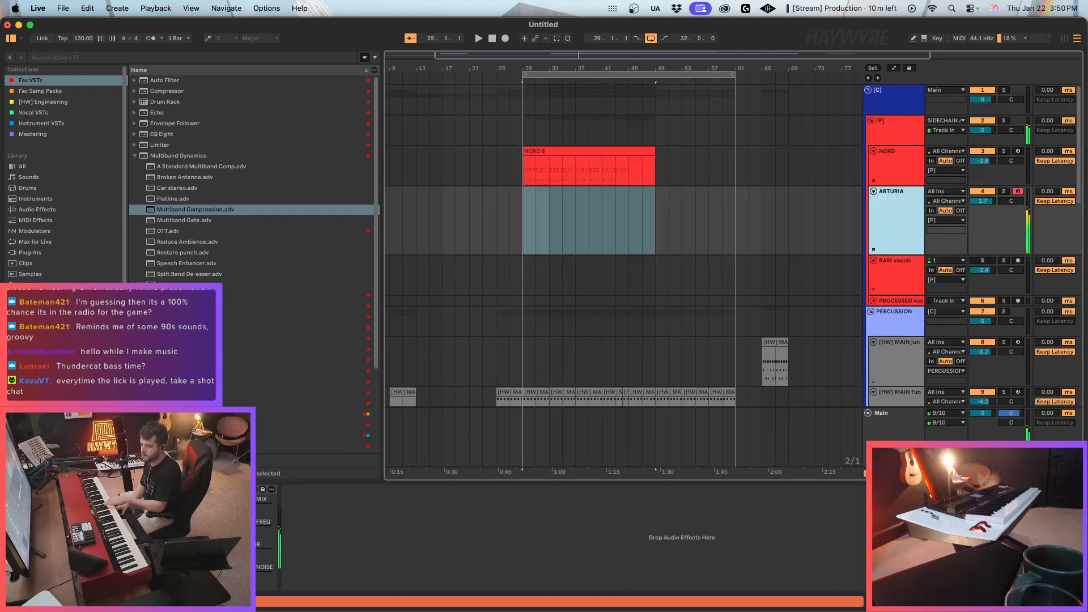
key("super+alt+p")
left_click(625, 72)
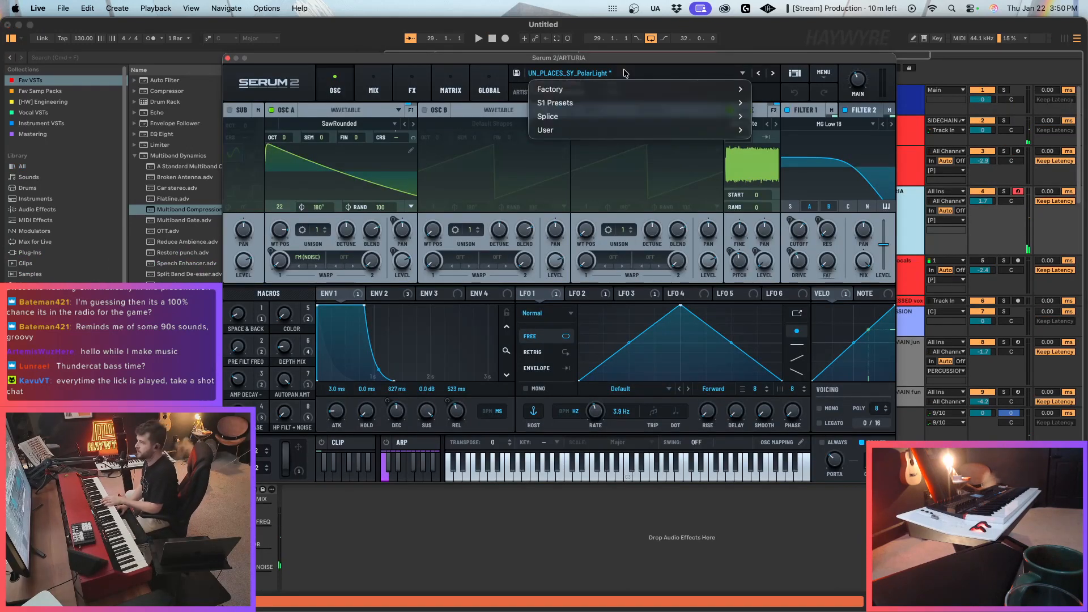
left_click(396, 315)
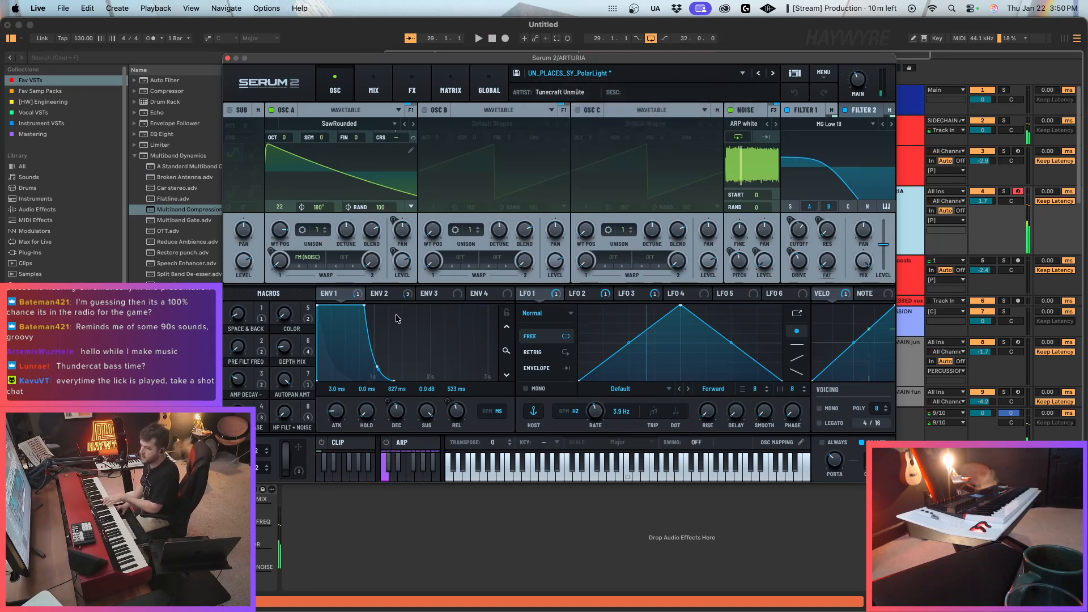
left_click(388, 299)
left_click_drag(427, 411, 507, 292)
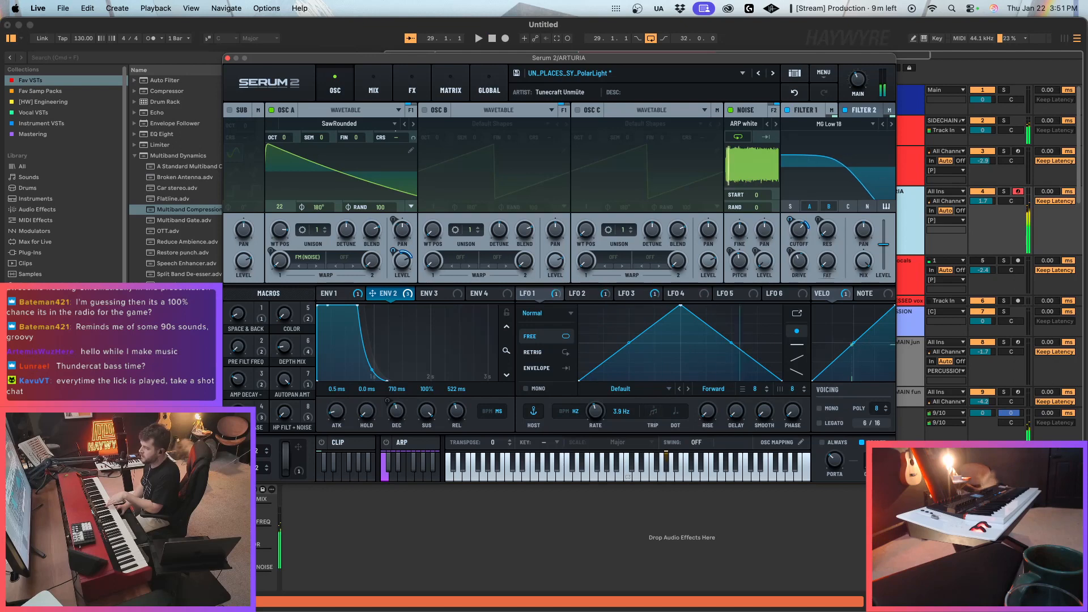
Enable Mono and Legato voicing in the ARTURIA track's Serum 2, adjust the portamento slightly and show the effects page.
mouse_move(831, 461)
left_click(828, 409)
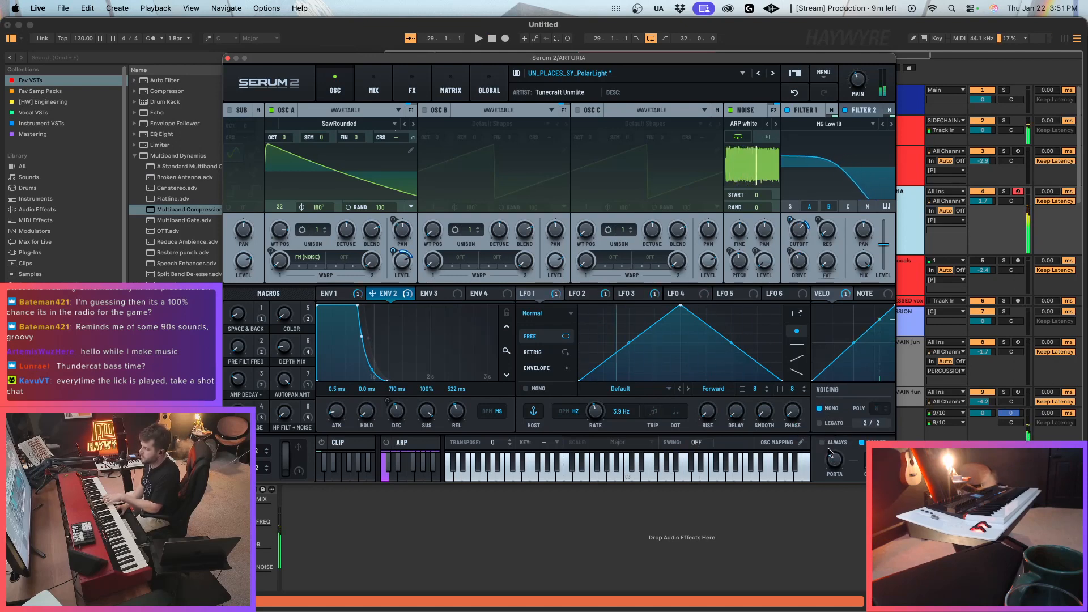
left_click_drag(835, 462, 835, 457)
left_click(412, 85)
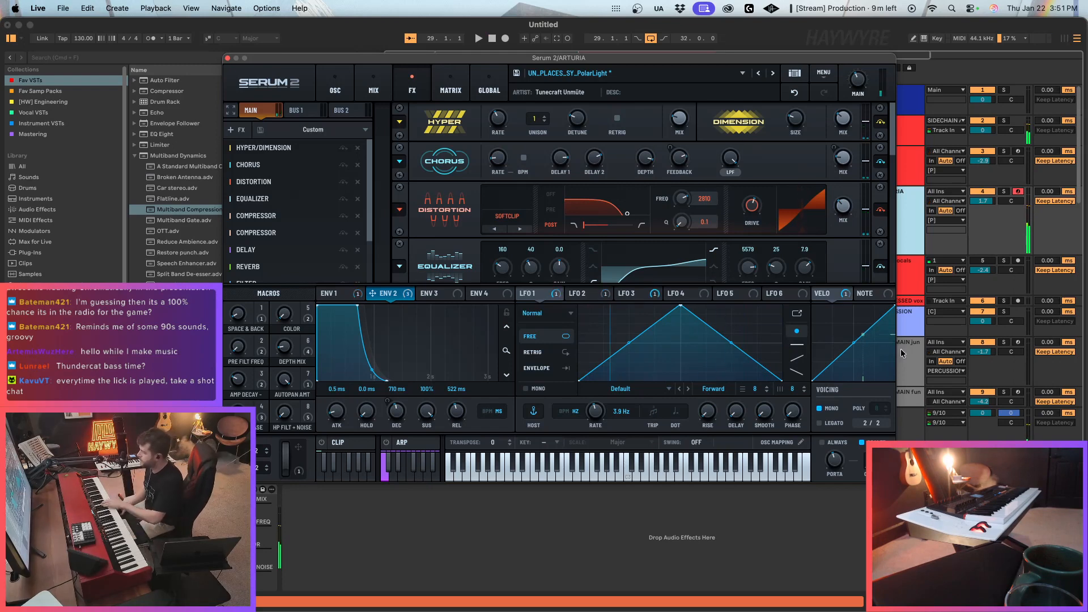
left_click(819, 423)
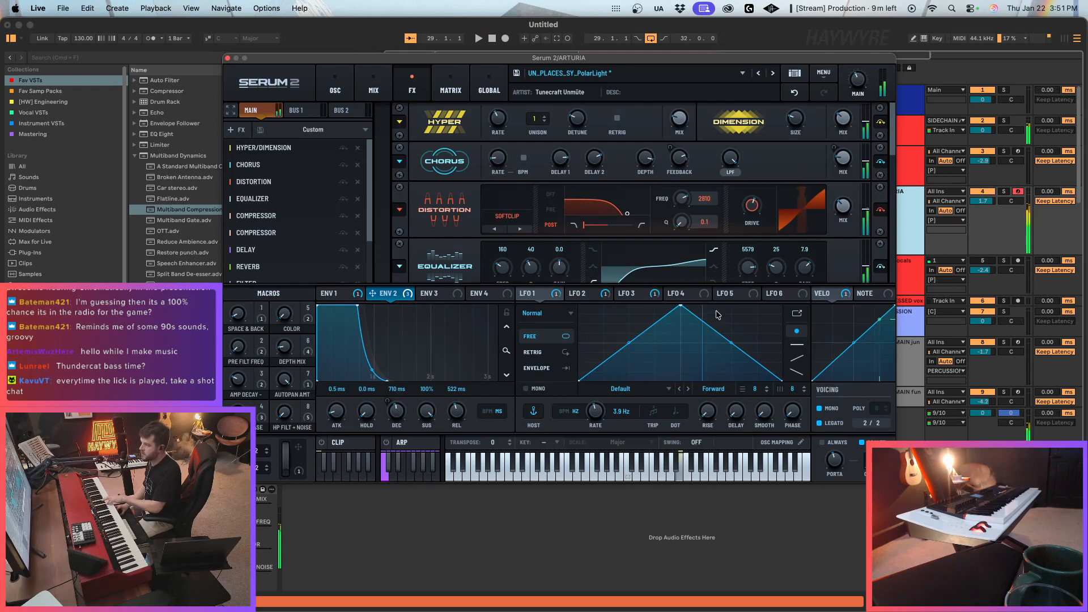
Show the oscillator page of the ARTURIA track's Serum 2 and close the plug-in.
left_click(335, 89)
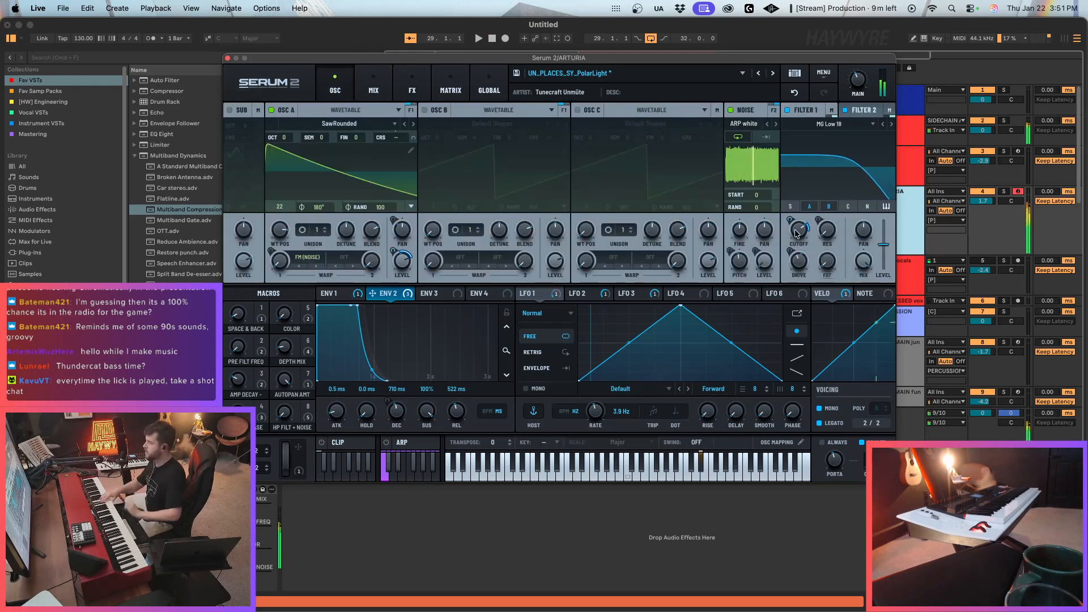
left_click(227, 57)
Deactivate the [HW] MAIN fun clip over bars 25–29 and copy both tracks' MAT_ZO drum clips from there to bars 21–25.
scroll(544, 244, "down", 5)
left_click(516, 254)
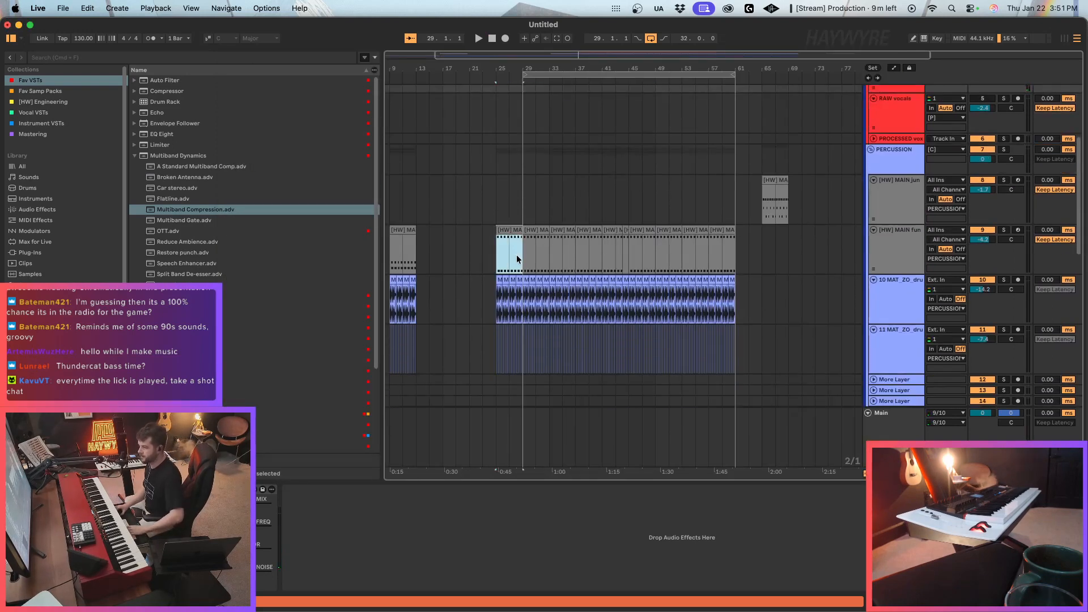
scroll(505, 258, "down", 3)
left_click(518, 274)
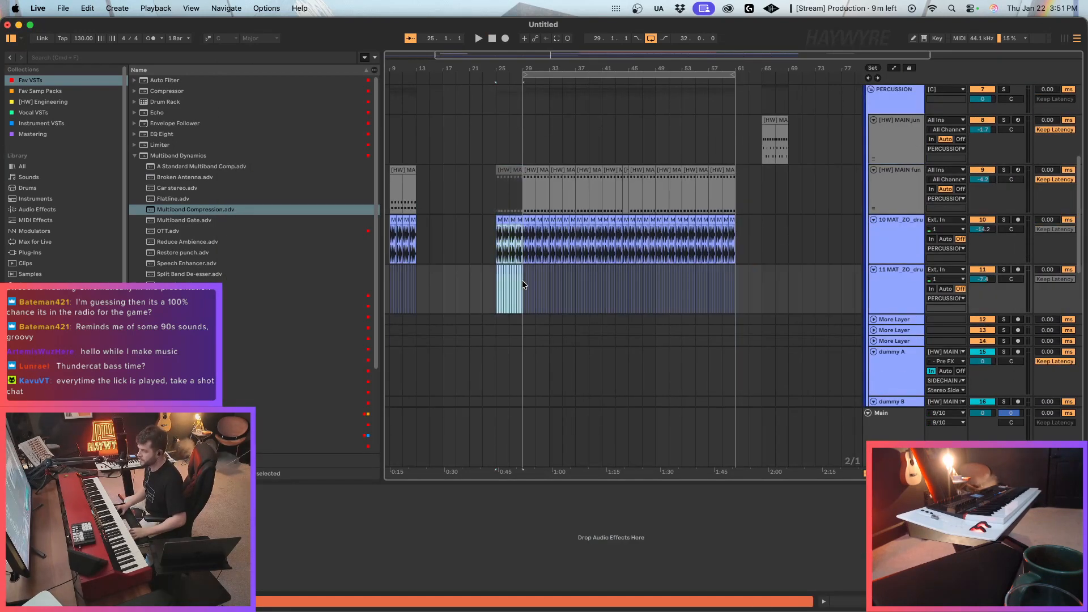
Select bars 15 to 31 on the Bounce VOX track.
scroll(505, 318, "down", 10)
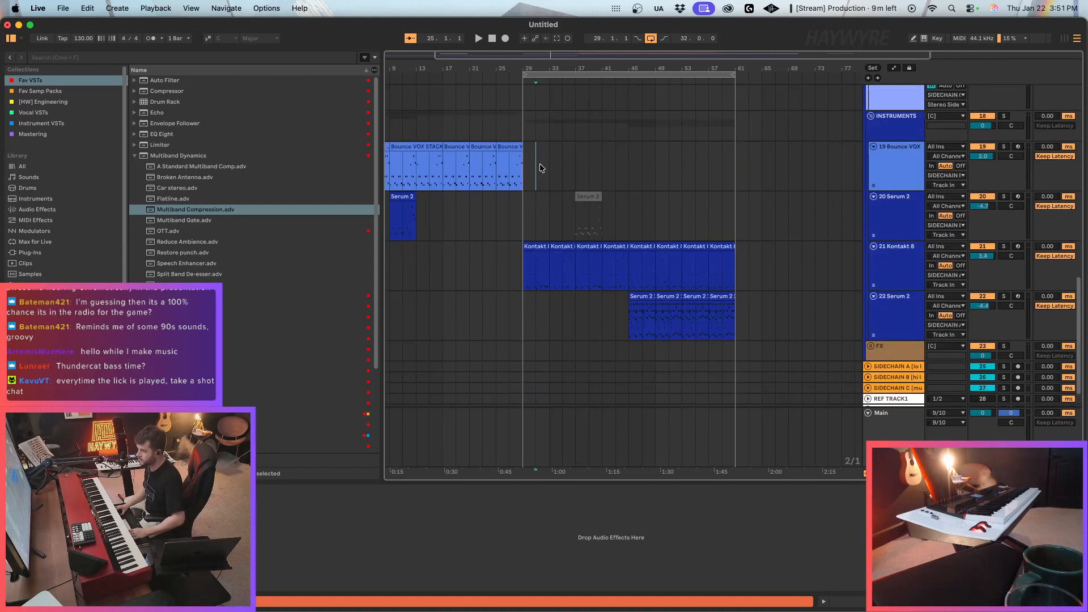
left_click_drag(538, 164, 430, 176)
Copy the first eight bars of the NORD clip, bars 29–37, to bar 21 on the same track.
scroll(477, 257, "up", 15)
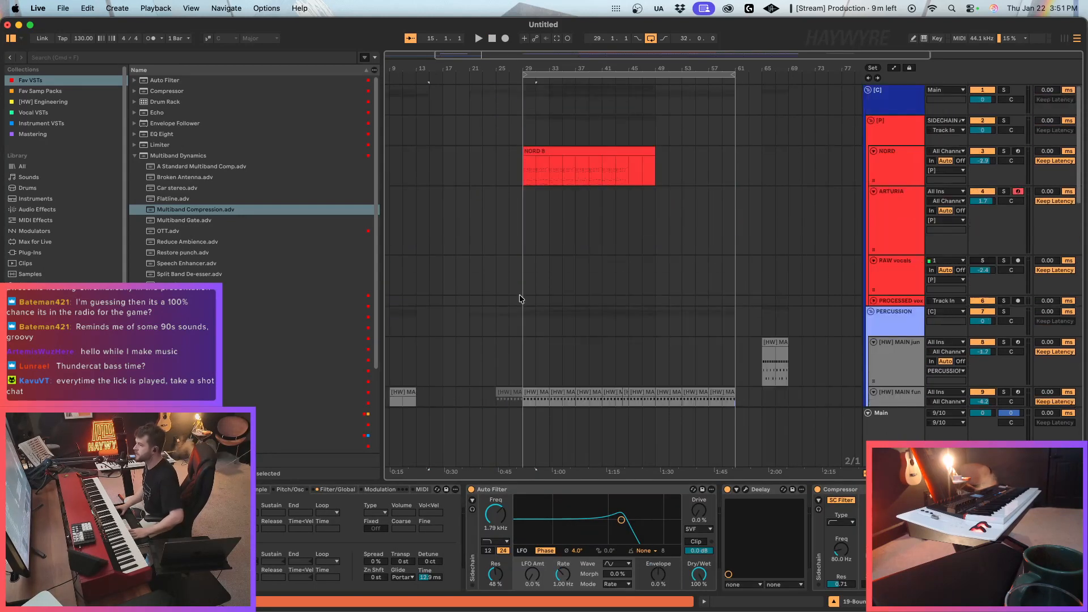
left_click_drag(525, 173, 574, 172)
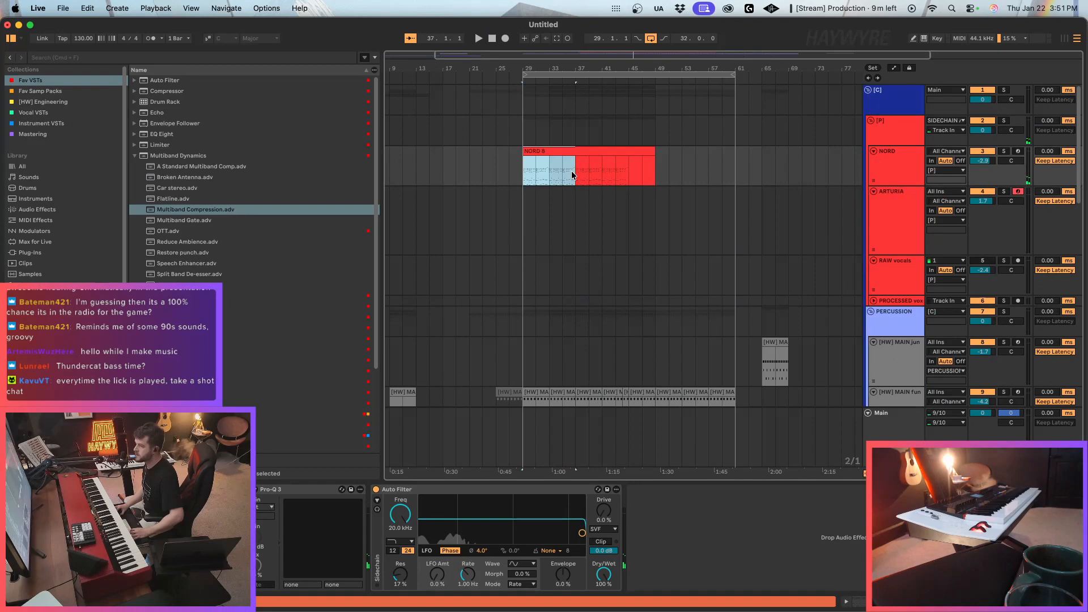
left_click(477, 173)
key("super+v")
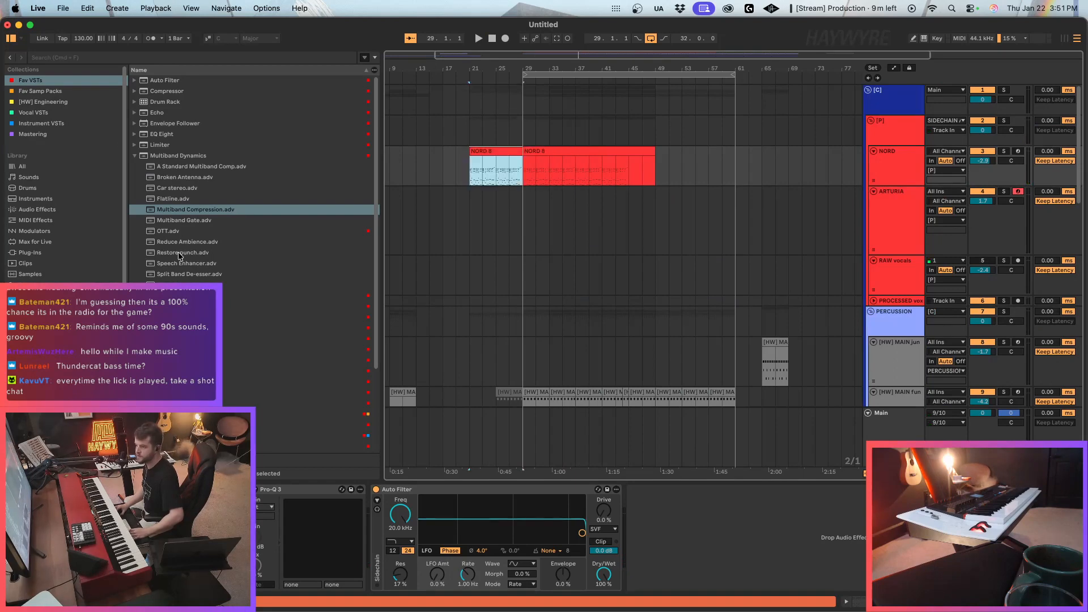
Insert FabFilter Pro-Q 3 before NORD's Auto Filter, with a 12 dB/oct low cut at about 288 Hz and high cut at about 1070 Hz.
left_click_drag(187, 414, 384, 506)
left_click_drag(237, 180, 431, 180)
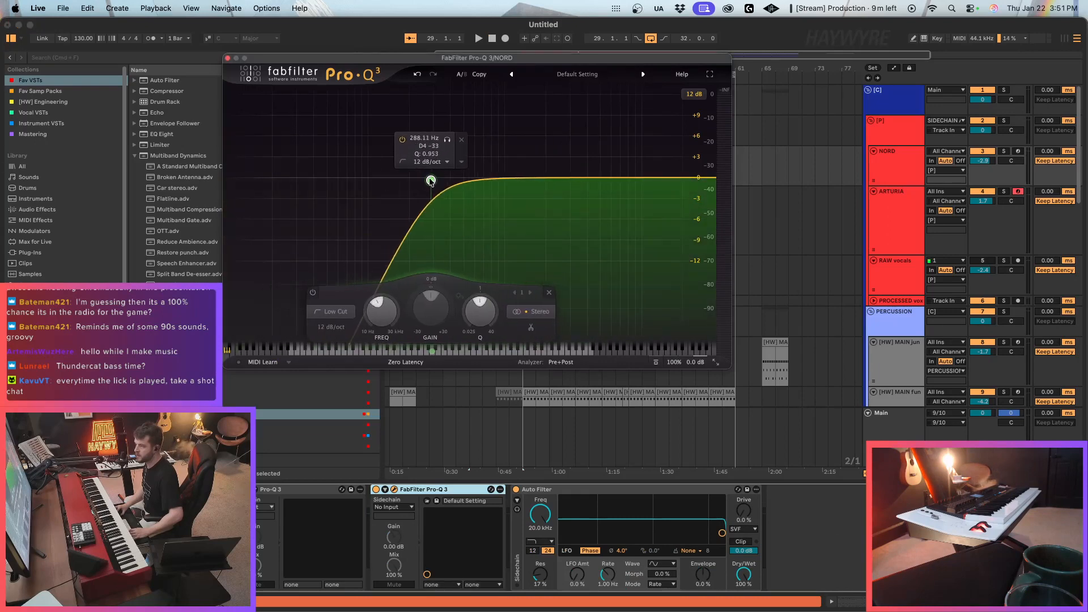
left_click(684, 179)
left_click_drag(684, 180, 509, 183)
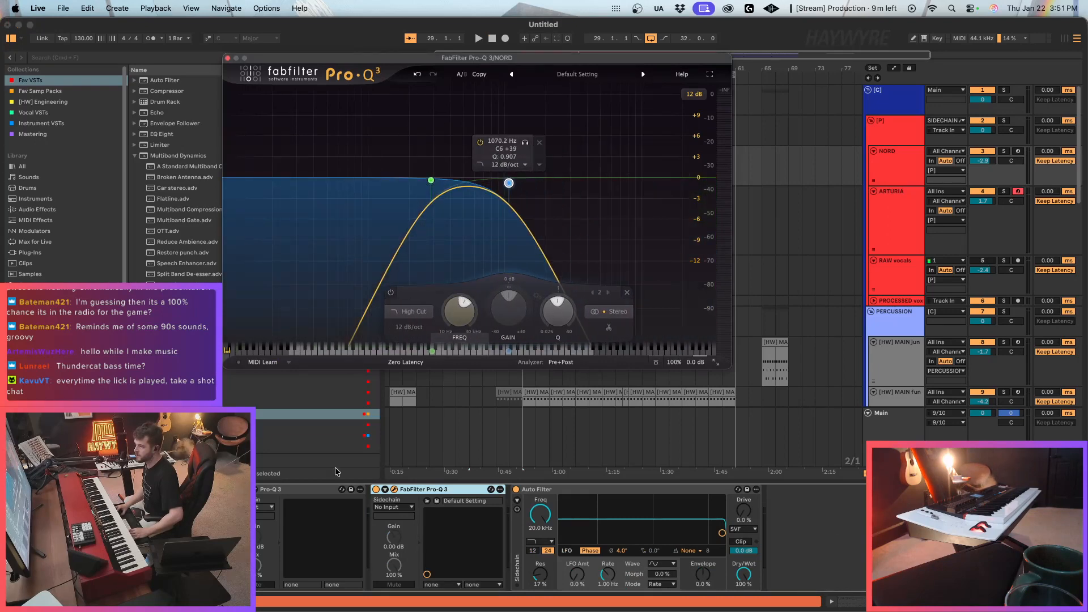
Play from bar 21 and automate the new NORD Pro-Q 3's Device On to switch off at bar 29.
key("space")
right_click(377, 489)
left_click(383, 495)
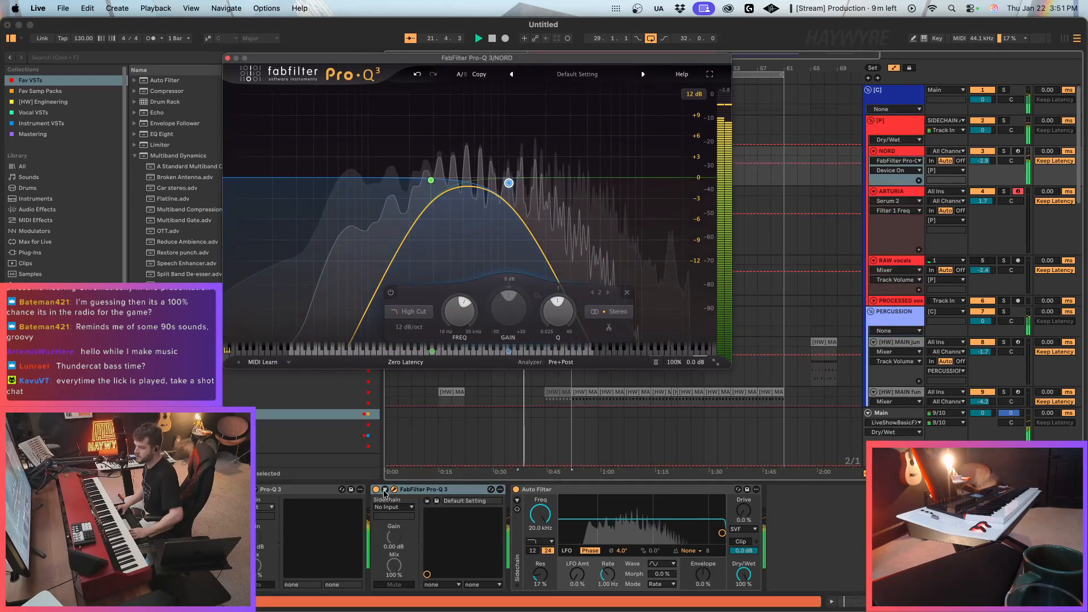
key("alt+super+p")
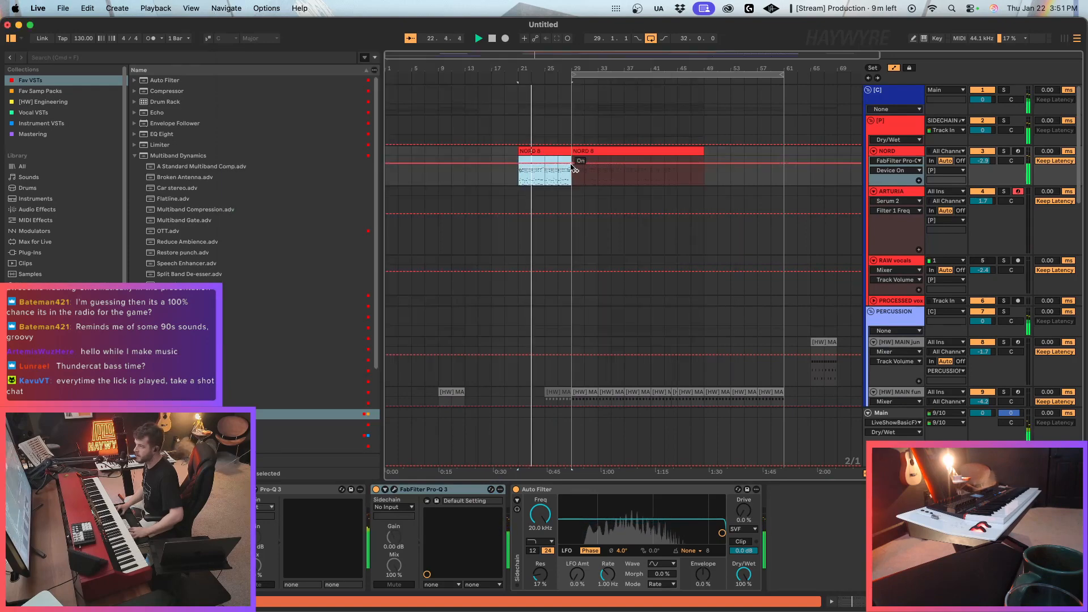
left_click(574, 163)
left_click_drag(587, 164, 573, 180)
scroll(606, 319, "down", 6)
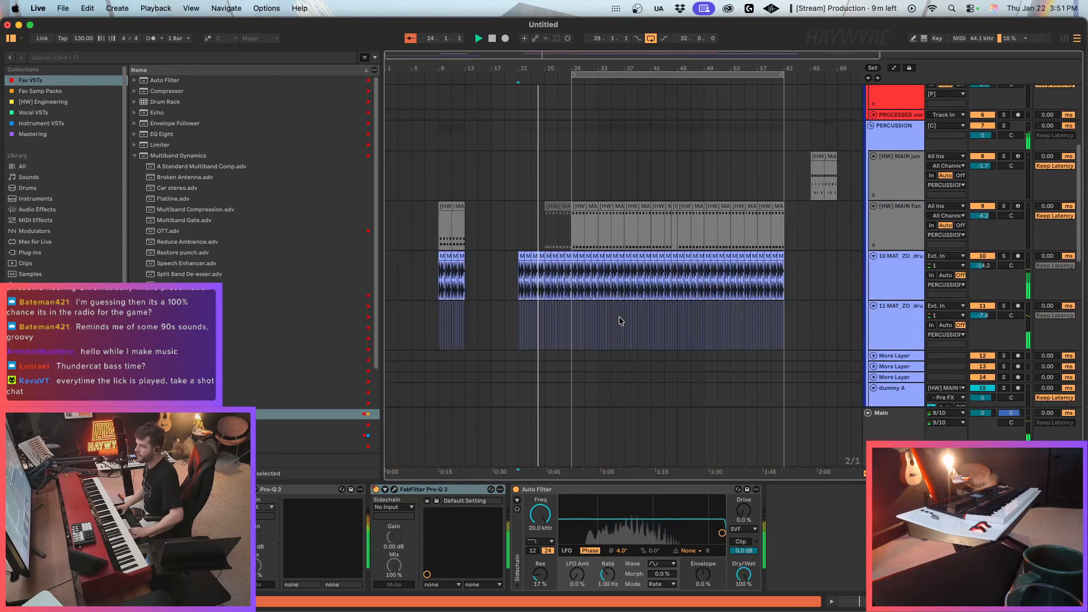